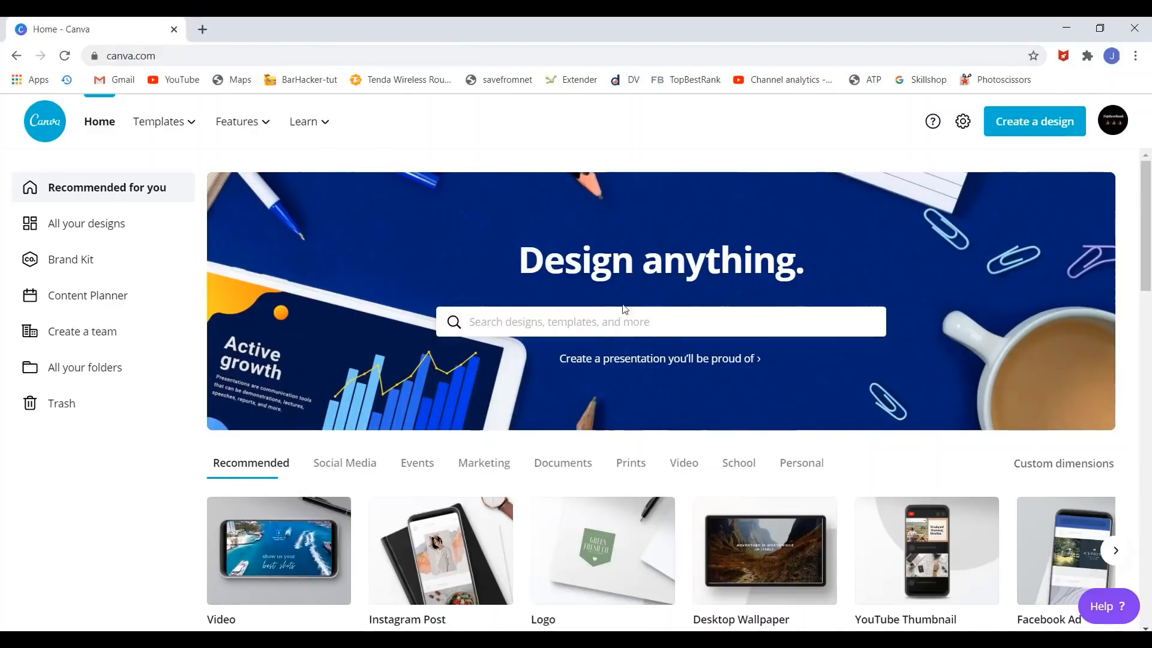
- Start a new blank 500 × 500 px Logo design from the Canva home page
mouse_move(186, 137)
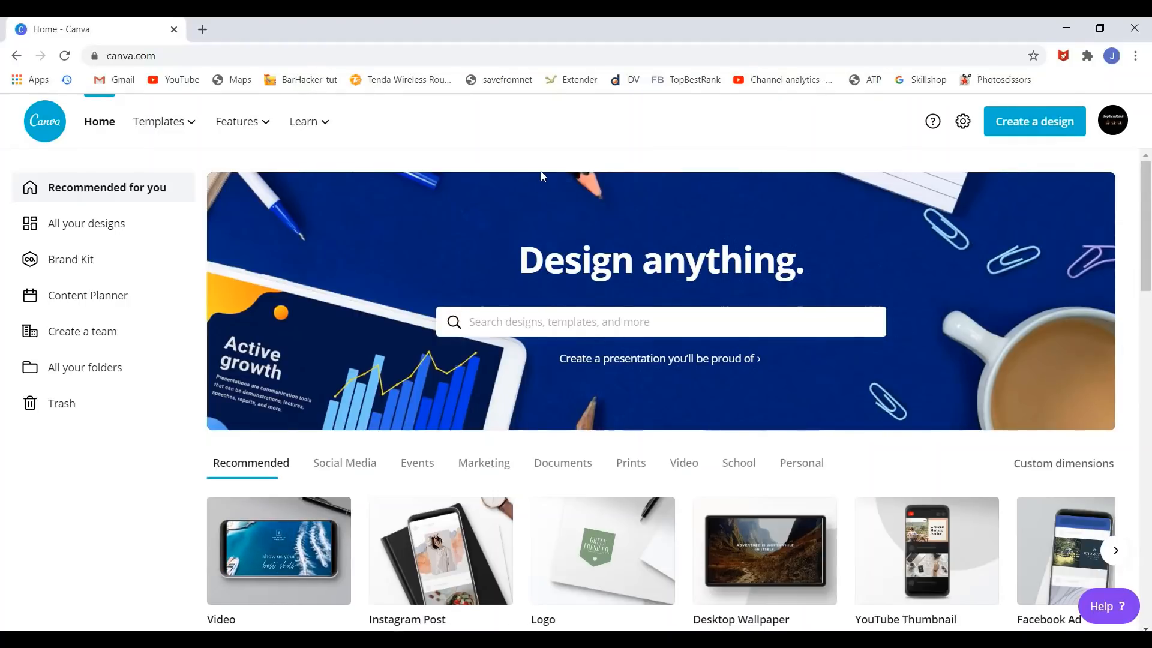
scroll(661, 319, "down", 1)
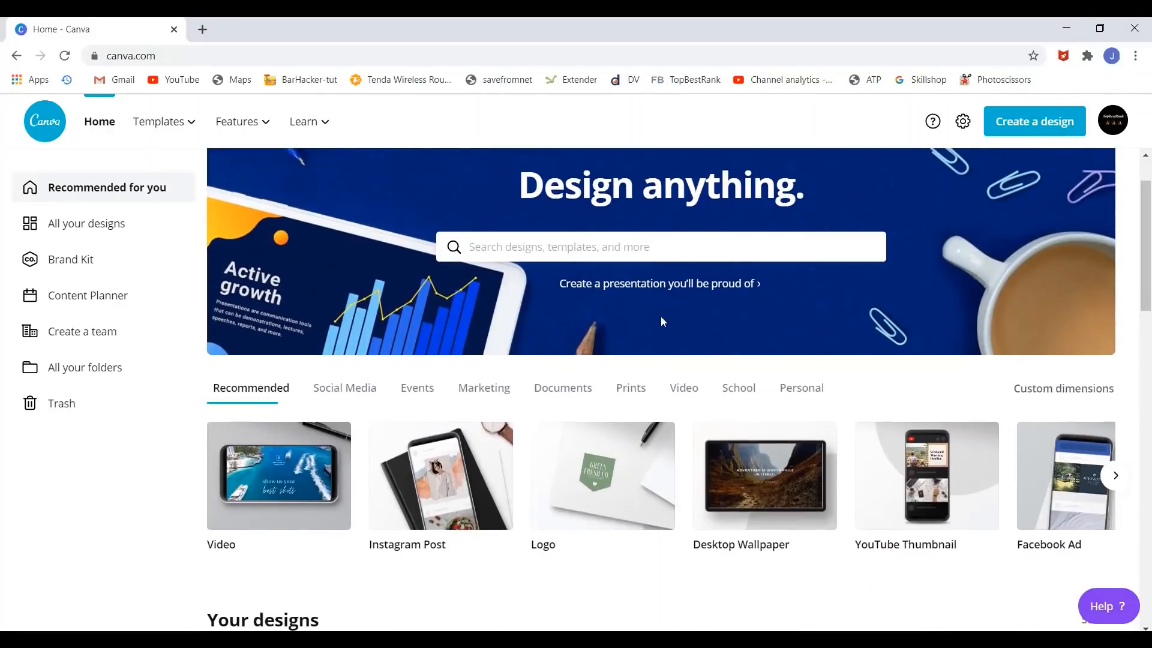
scroll(661, 322, "down", 1)
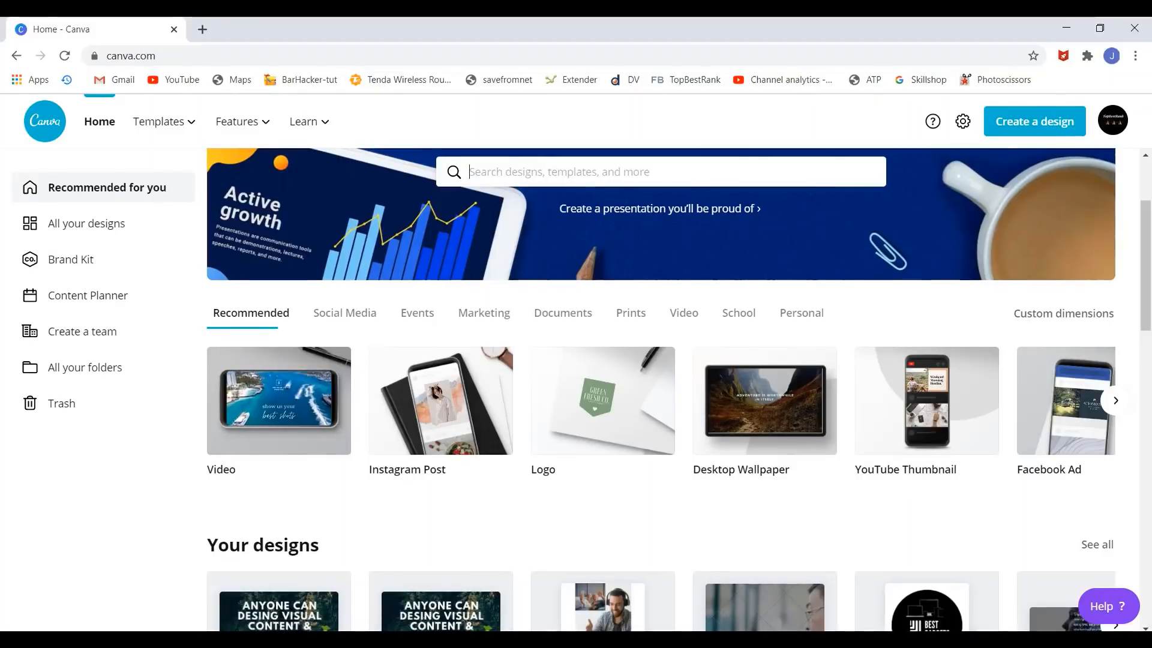
left_click(1091, 586)
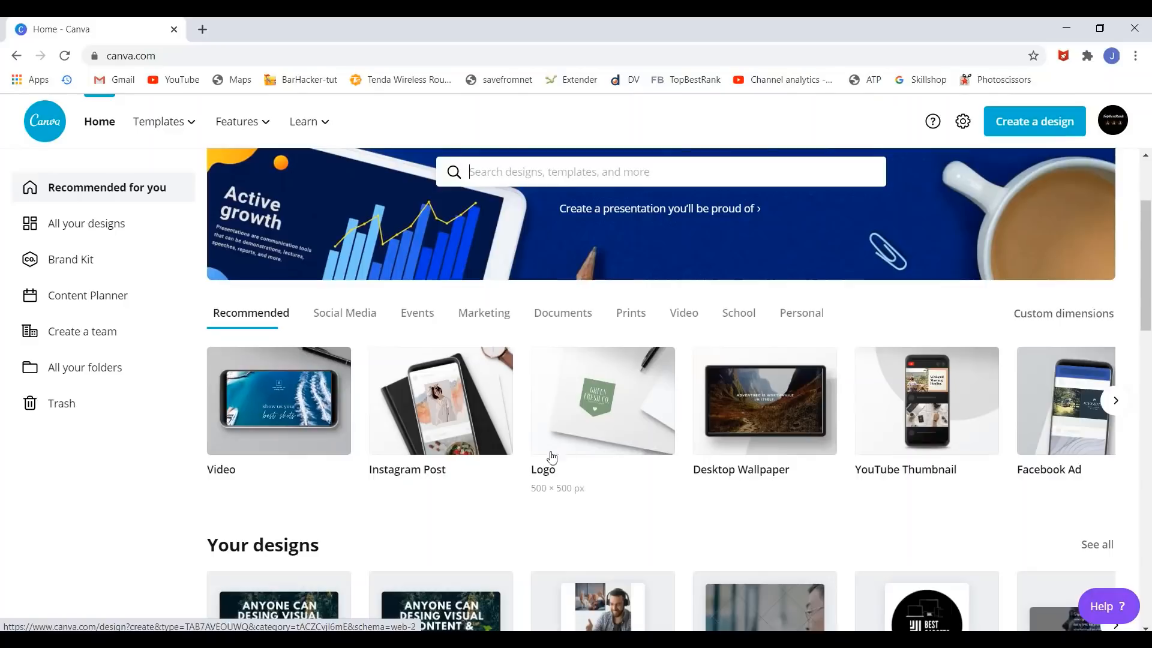
left_click(587, 423)
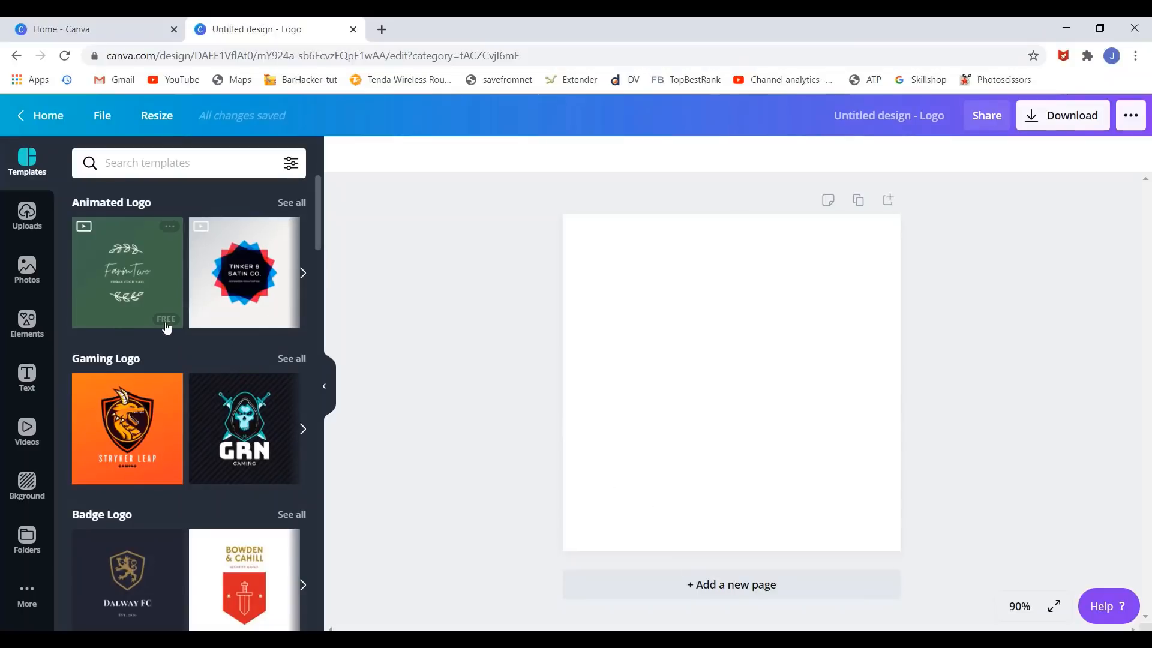
- Browse the logo template categories such as Gaming, Badge, Cafe and DJ
scroll(167, 327, "down", 3)
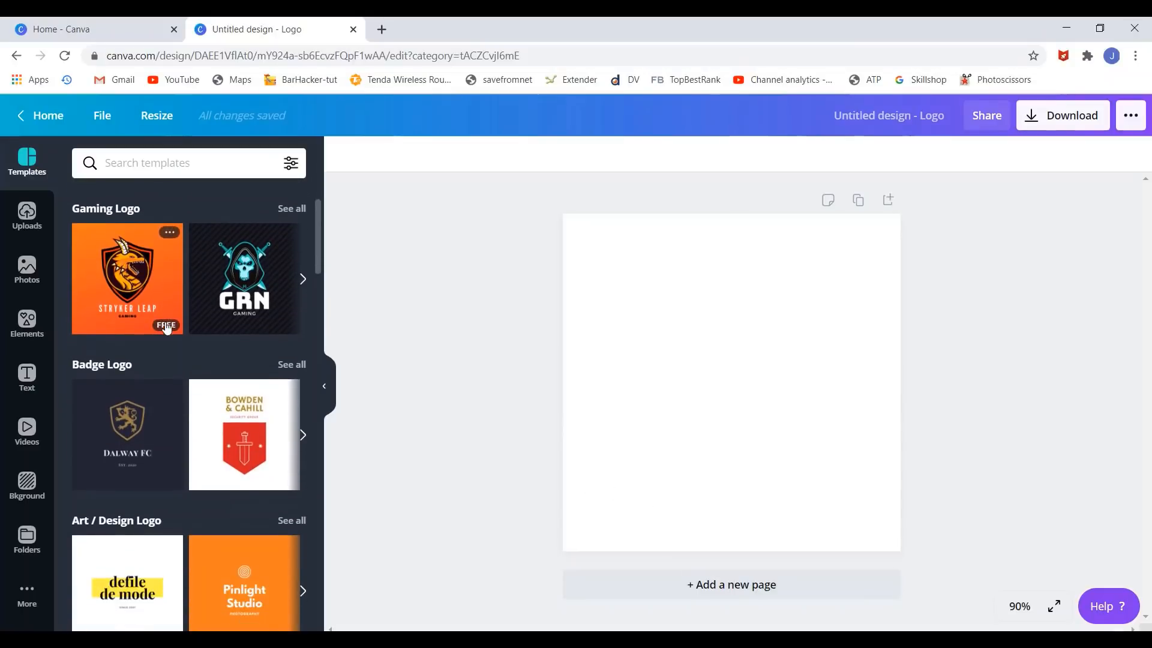
scroll(159, 354, "down", 1)
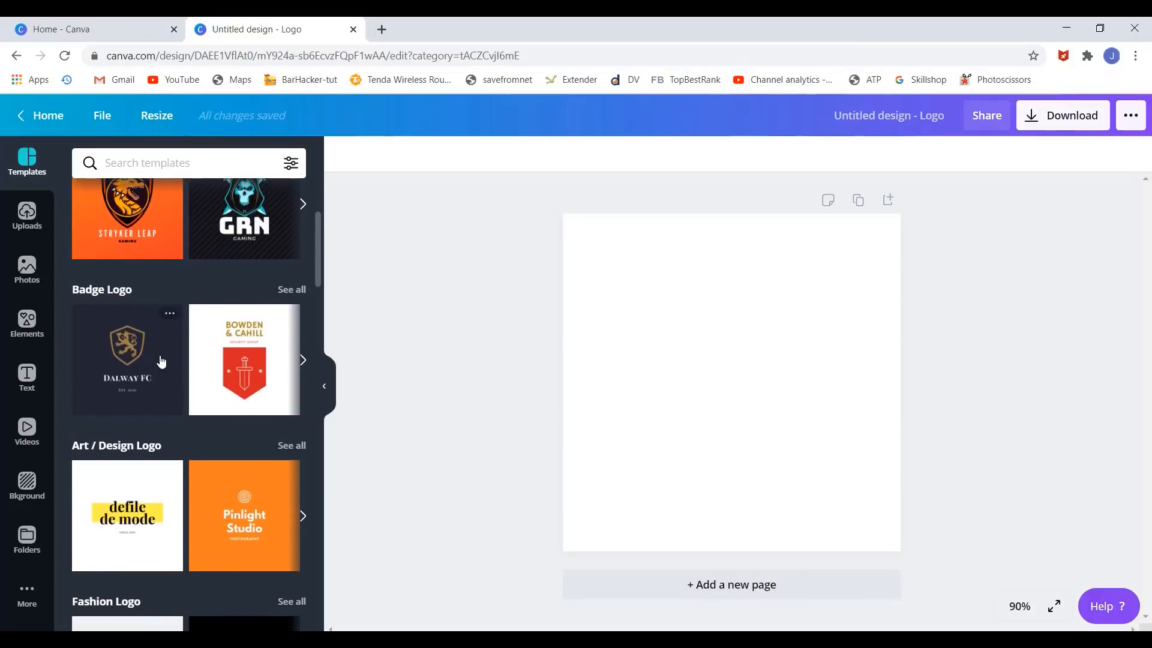
scroll(161, 360, "up", 1)
scroll(162, 361, "down", 5)
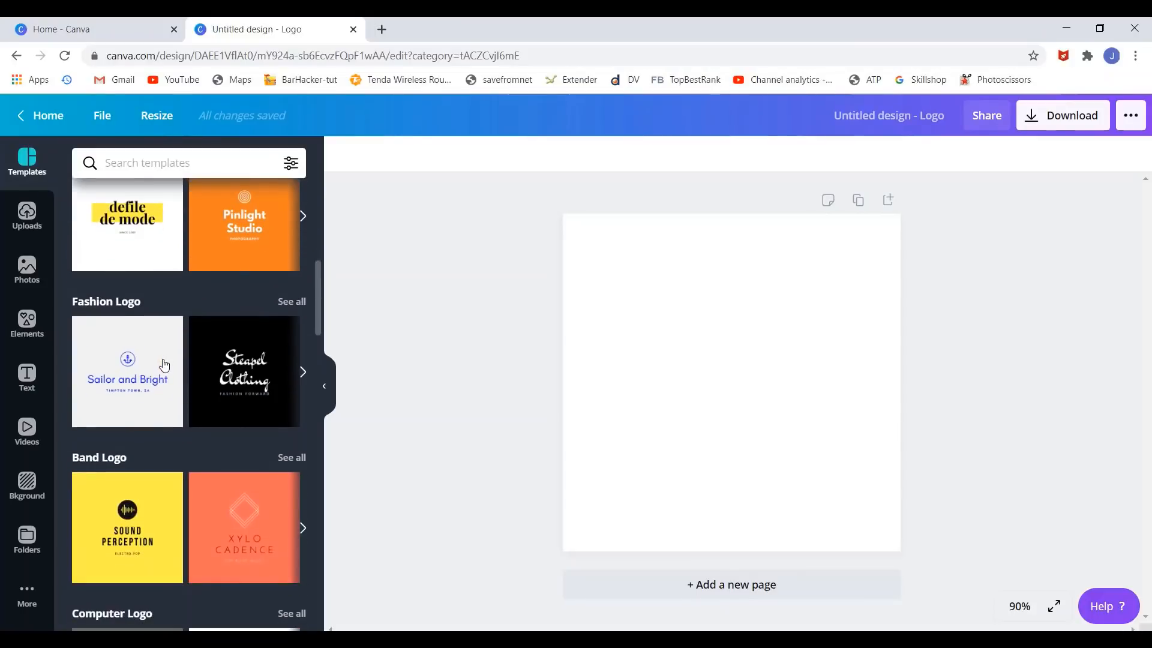
scroll(171, 371, "down", 2)
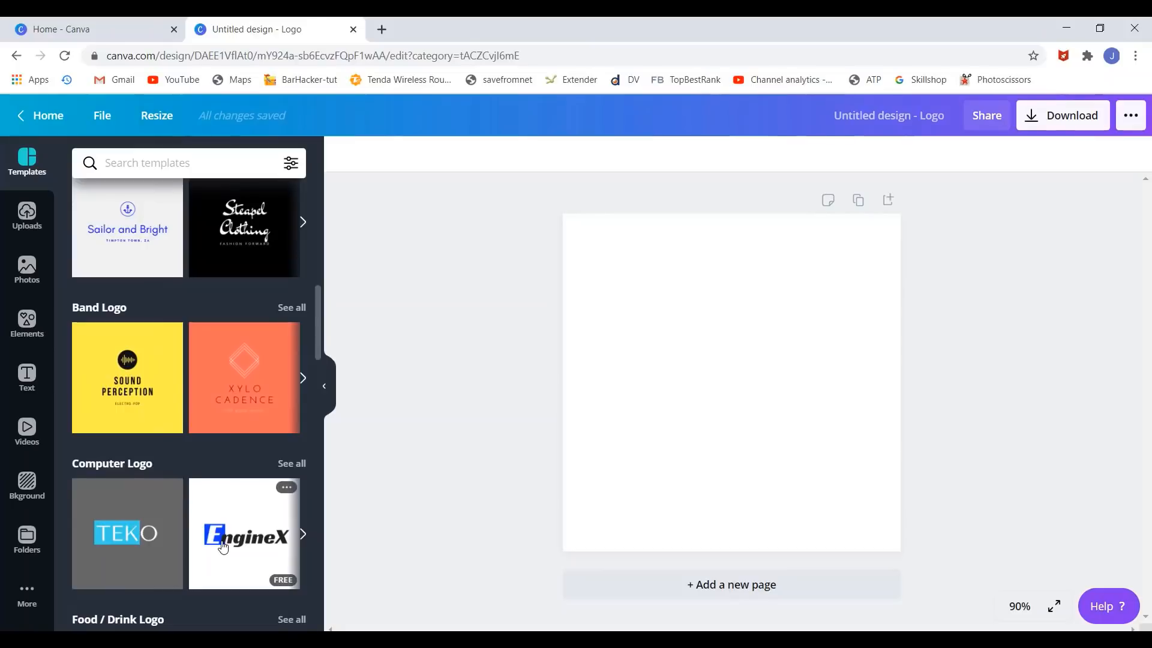
scroll(223, 546, "down", 5)
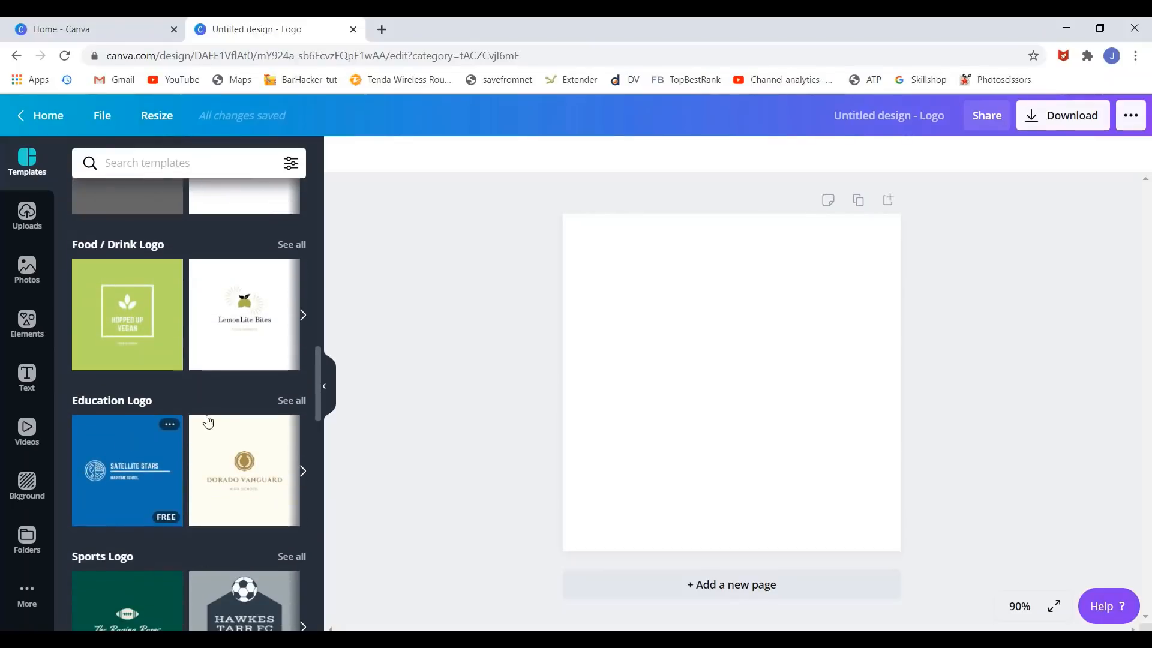
scroll(223, 293, "down", 8)
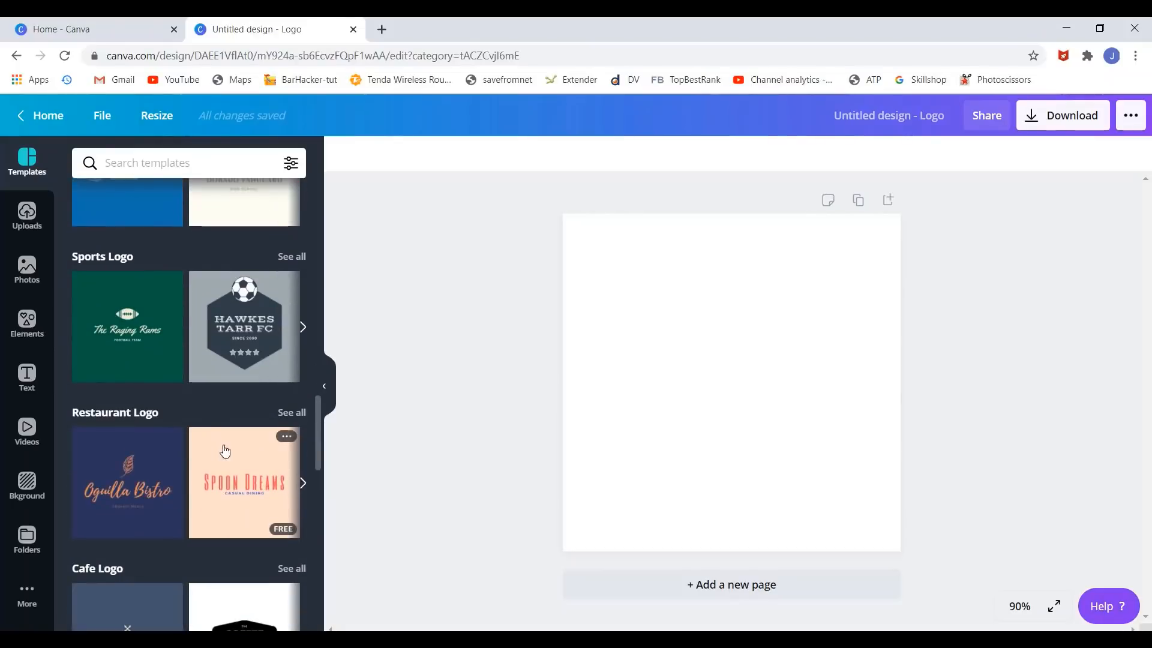
scroll(229, 445, "down", 1)
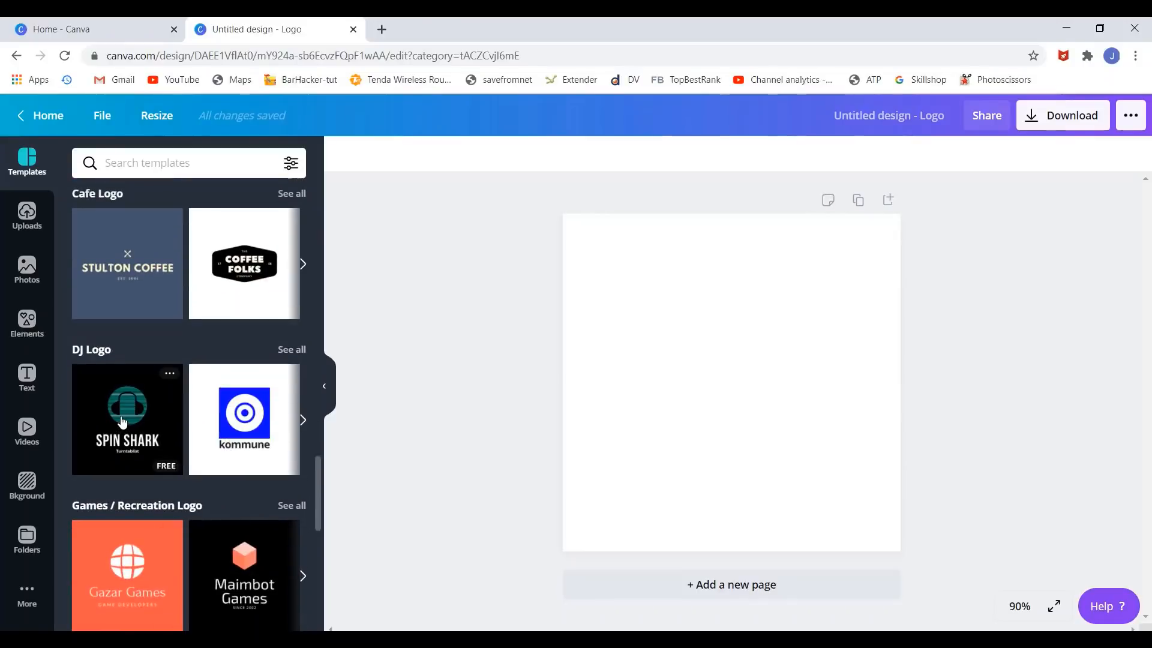
- Apply the Spin Shark DJ template and change its title to TASTY DISHES
left_click_drag(123, 420, 612, 264)
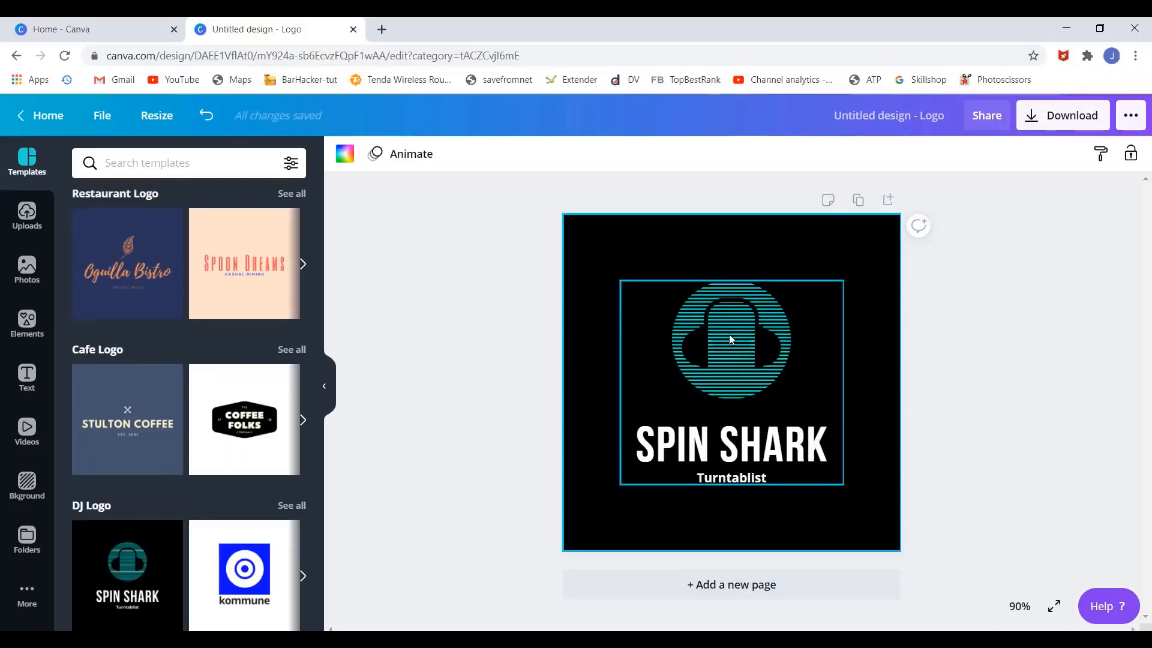
left_click(699, 456)
left_click(720, 480)
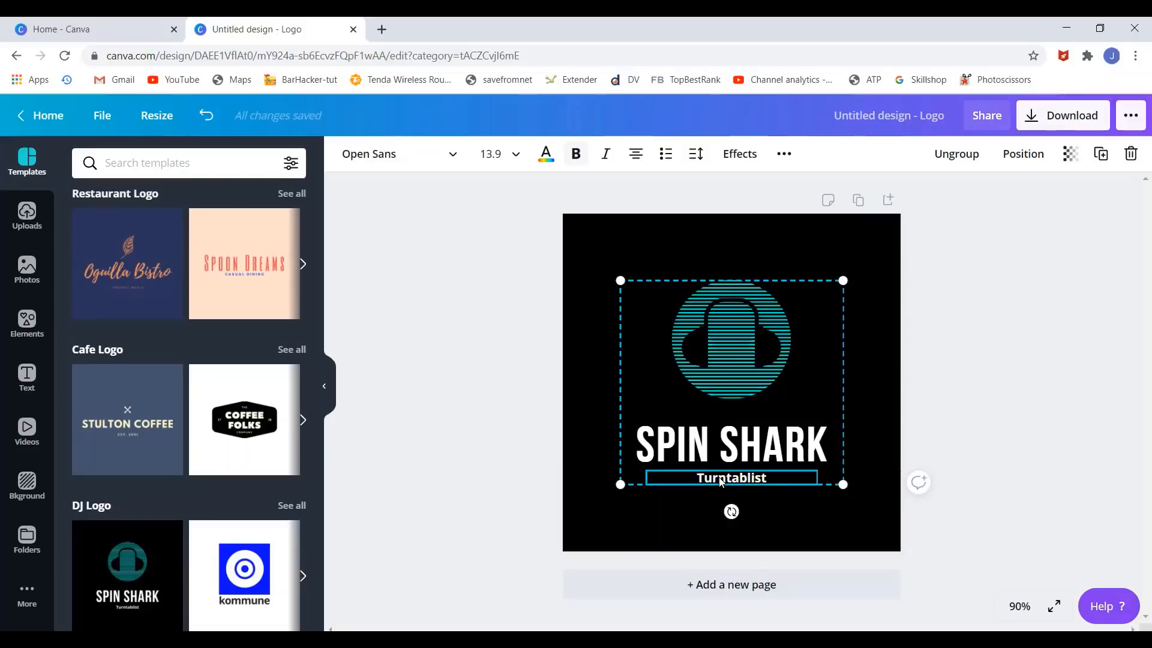
left_click(682, 447)
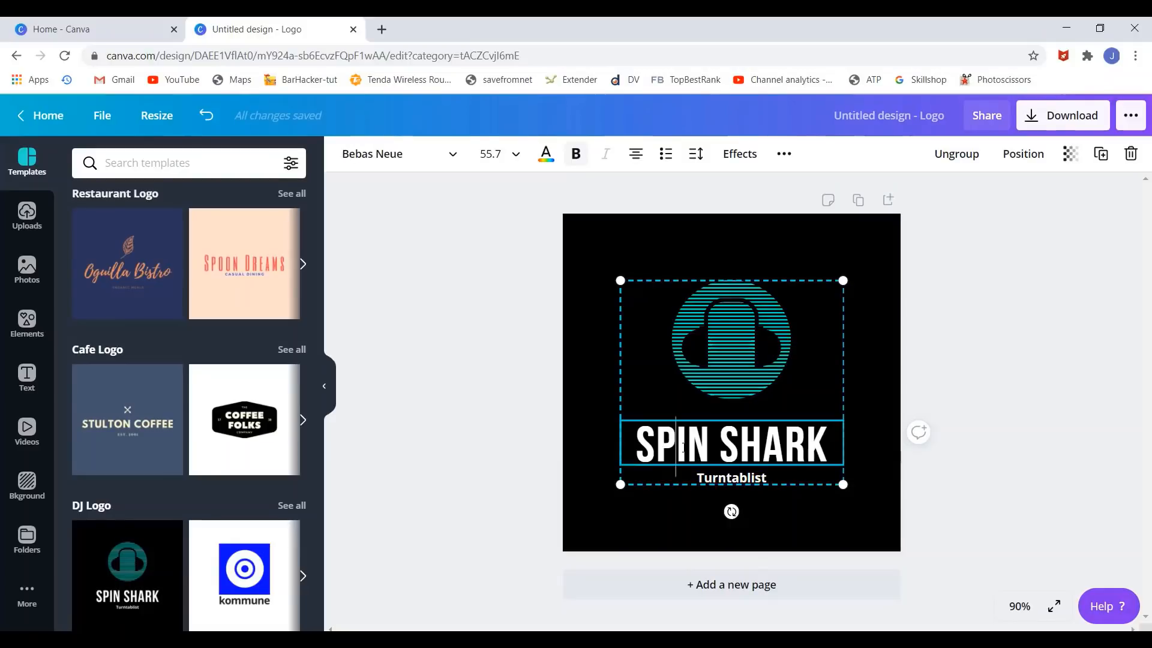
key("ctrl+a")
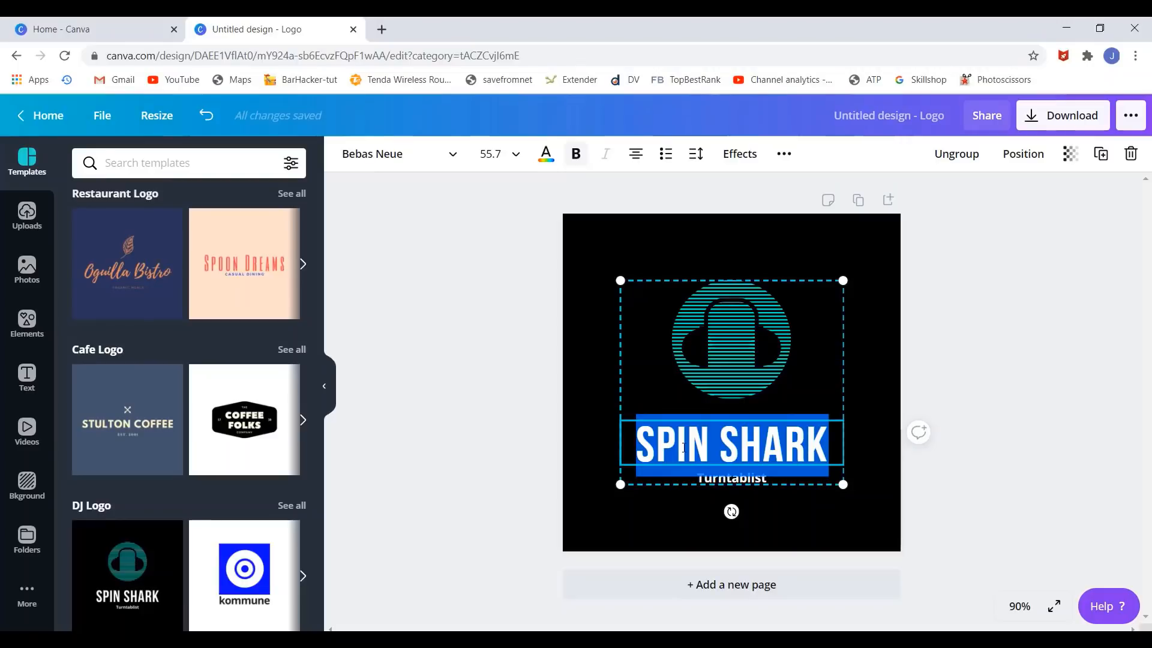
type("TASTY")
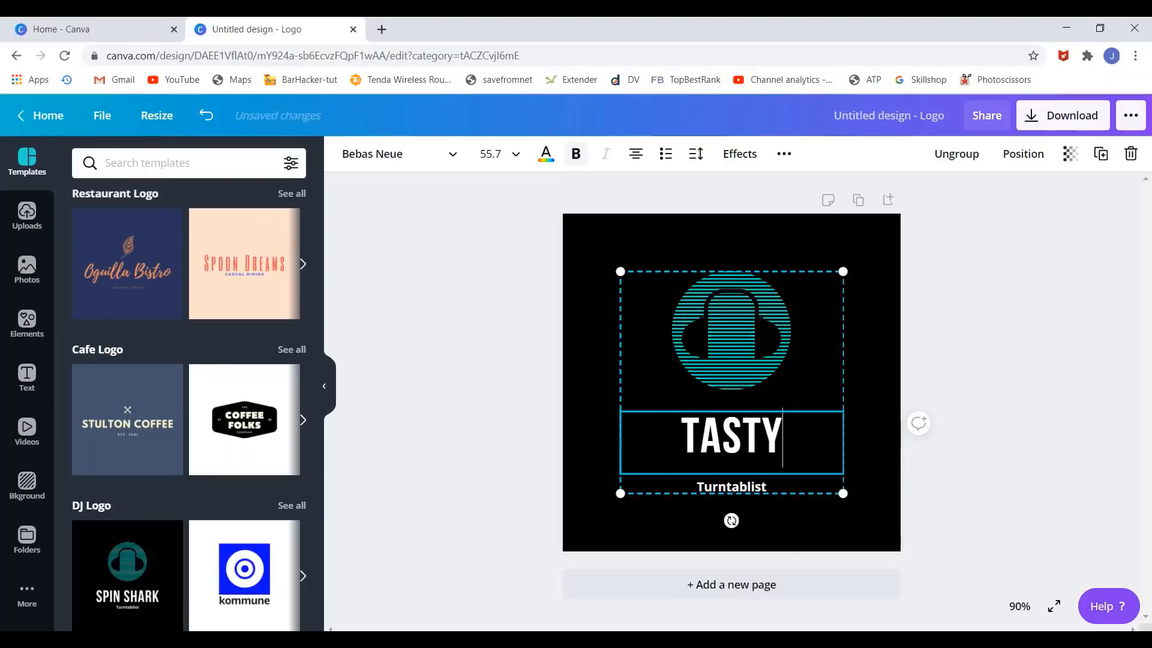
type(" DISHES")
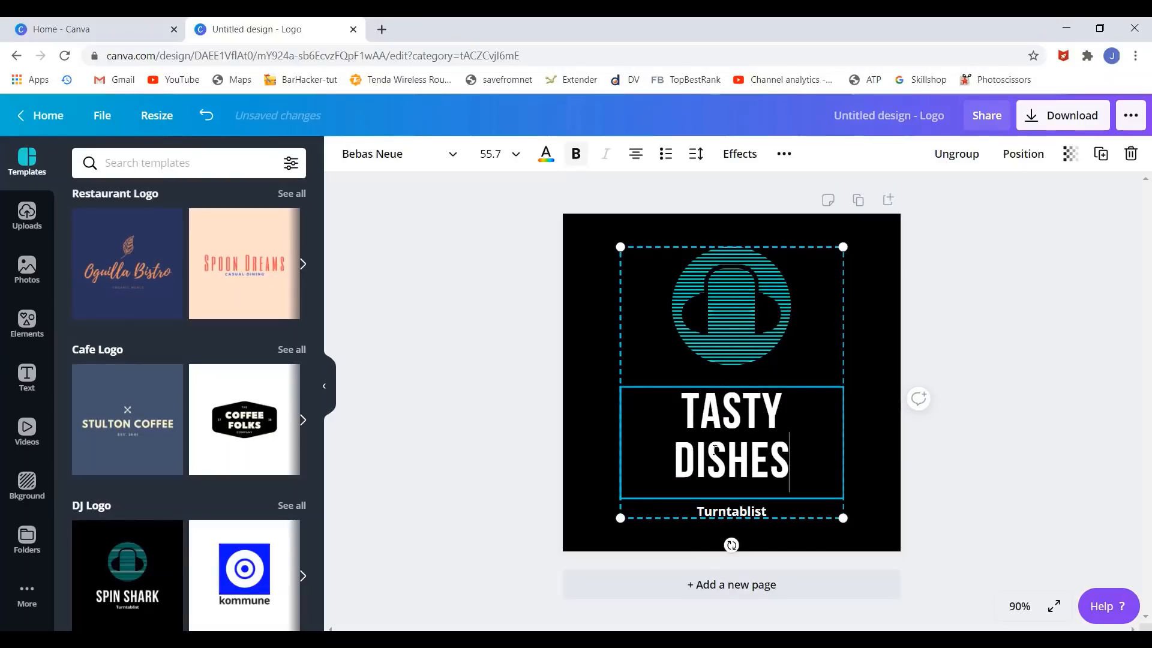
left_click(997, 564)
- Replace the Turntablist tagline with 'Get all Flavours'
left_click(744, 516)
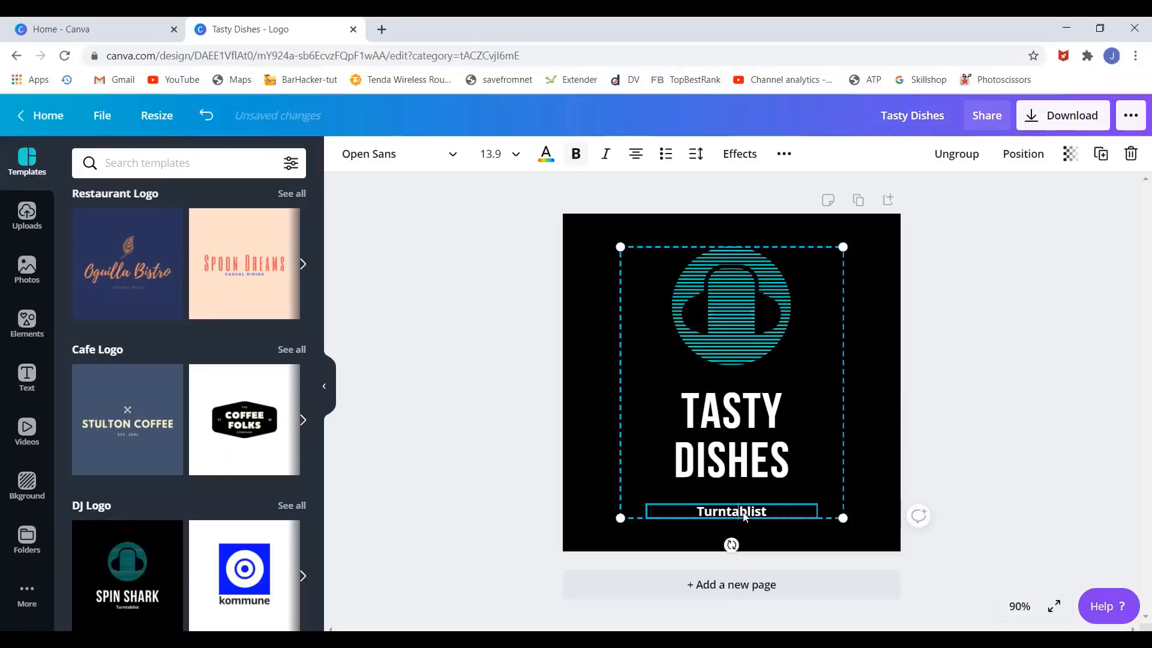
double_click(744, 516)
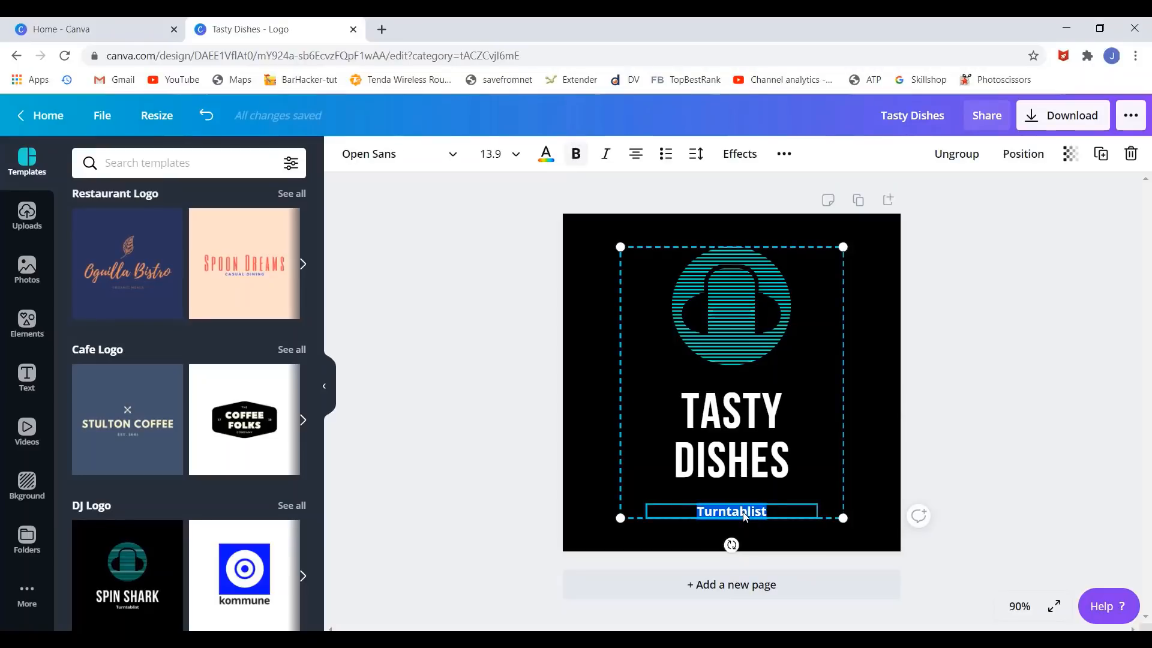
type("Get all")
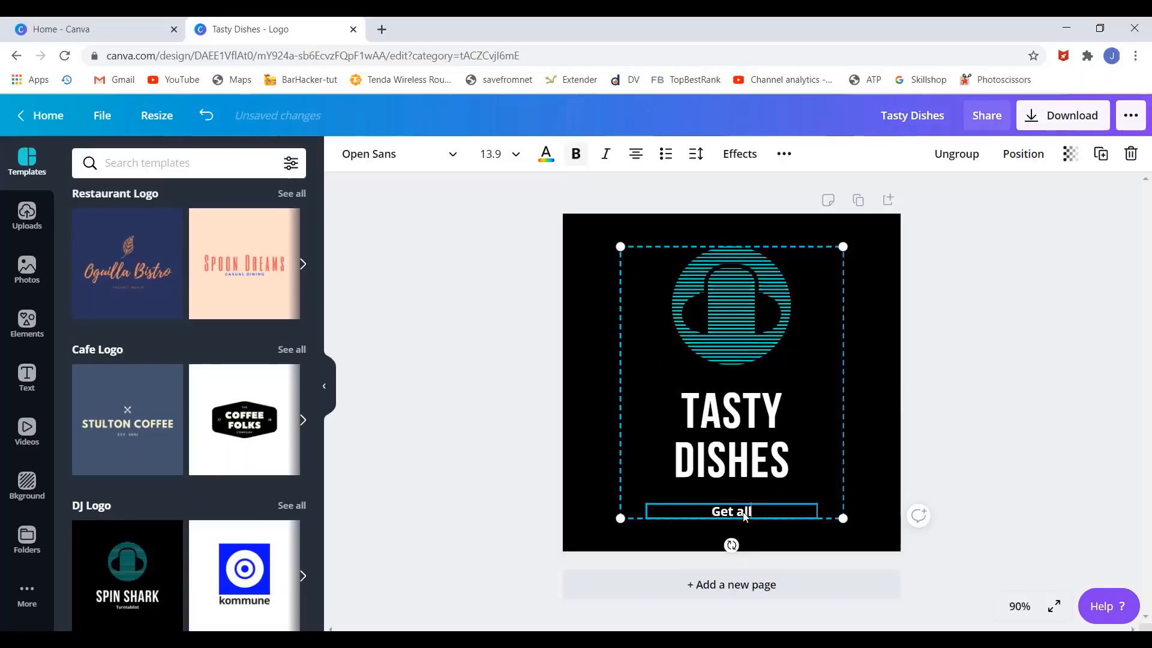
type(" Flavours")
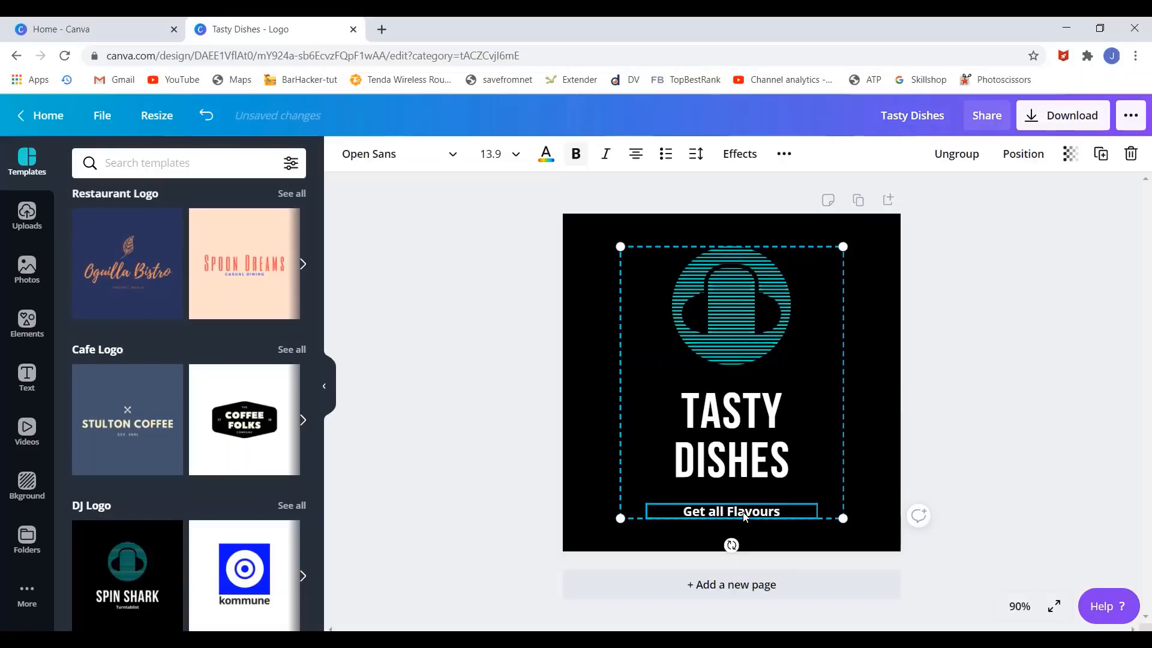
left_click(1036, 415)
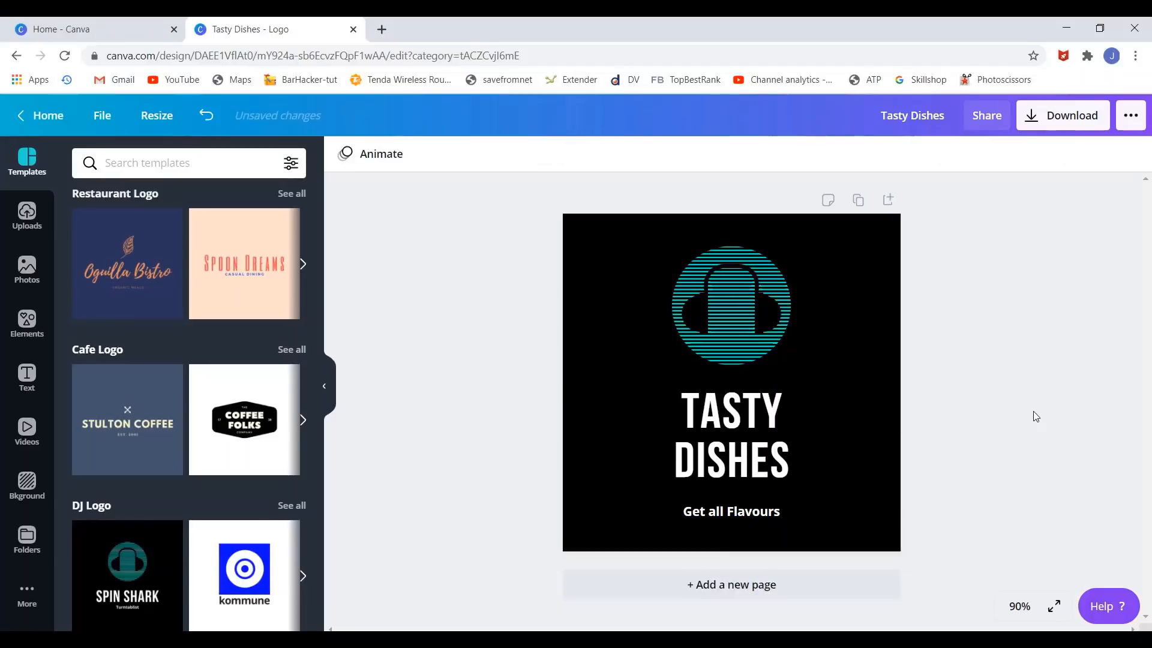
- Delete the headphone graphic above the TASTY DISHES title
left_click(753, 343)
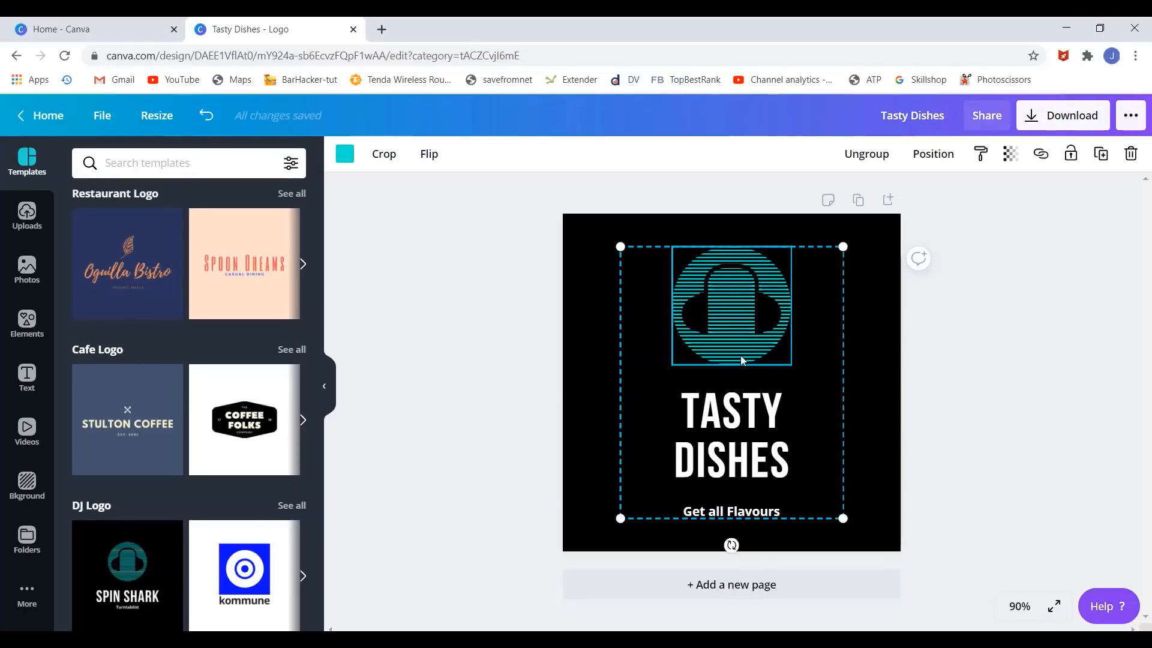
key("Delete")
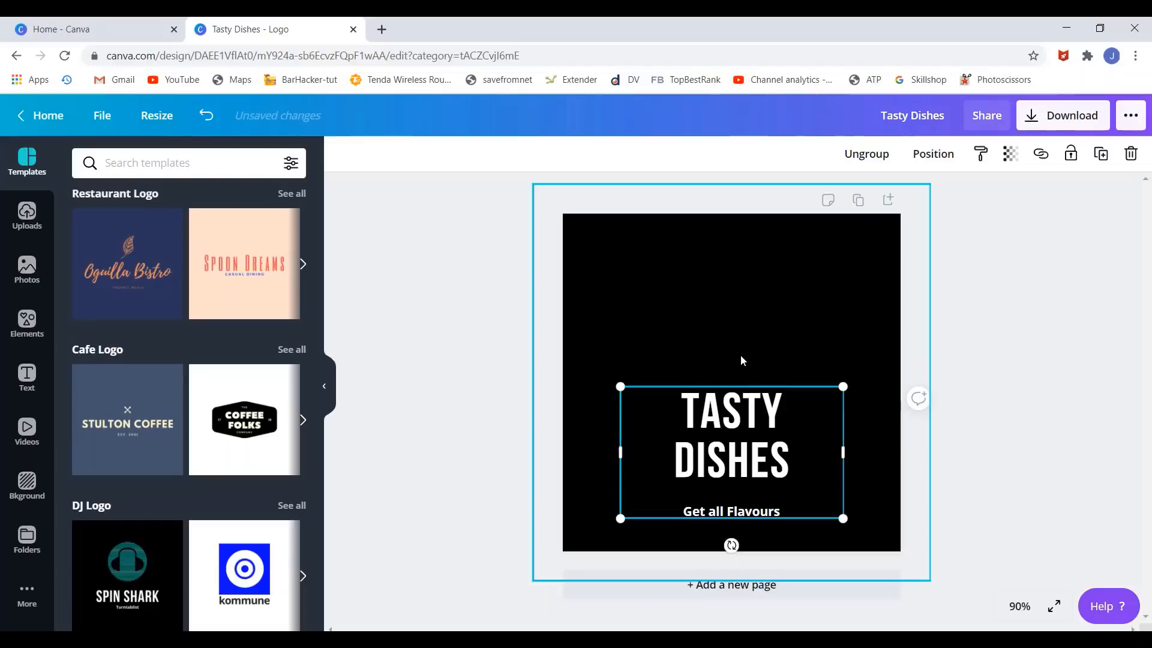
left_click(451, 323)
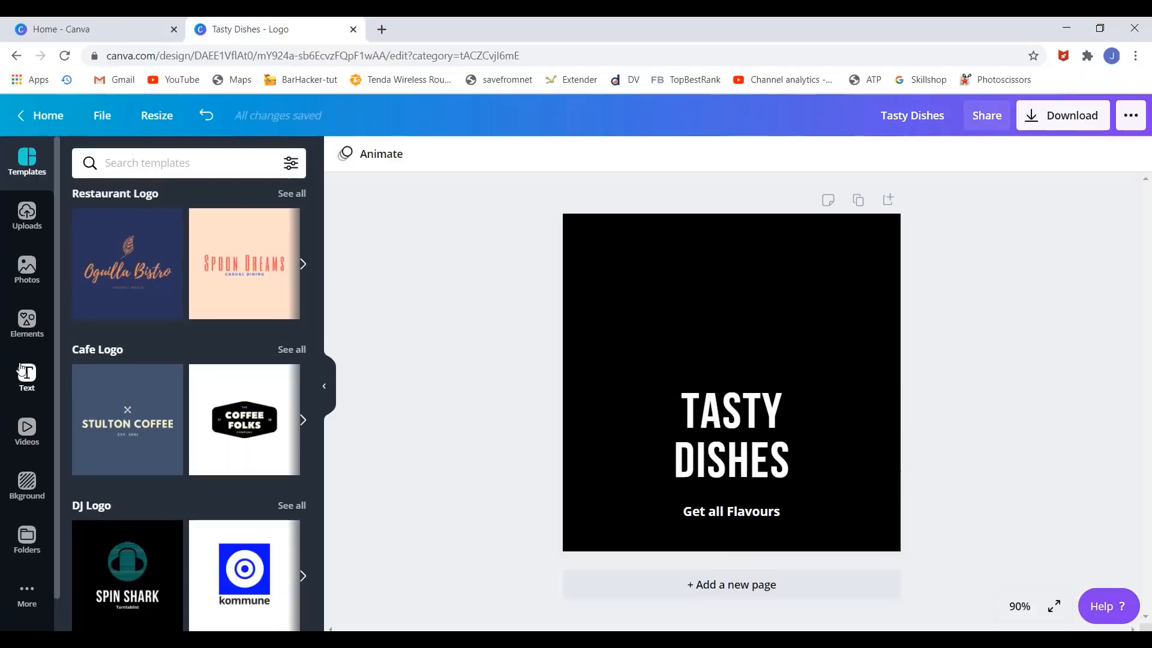
- Search Elements for 'stickers food' and look through the sticker results
left_click(27, 321)
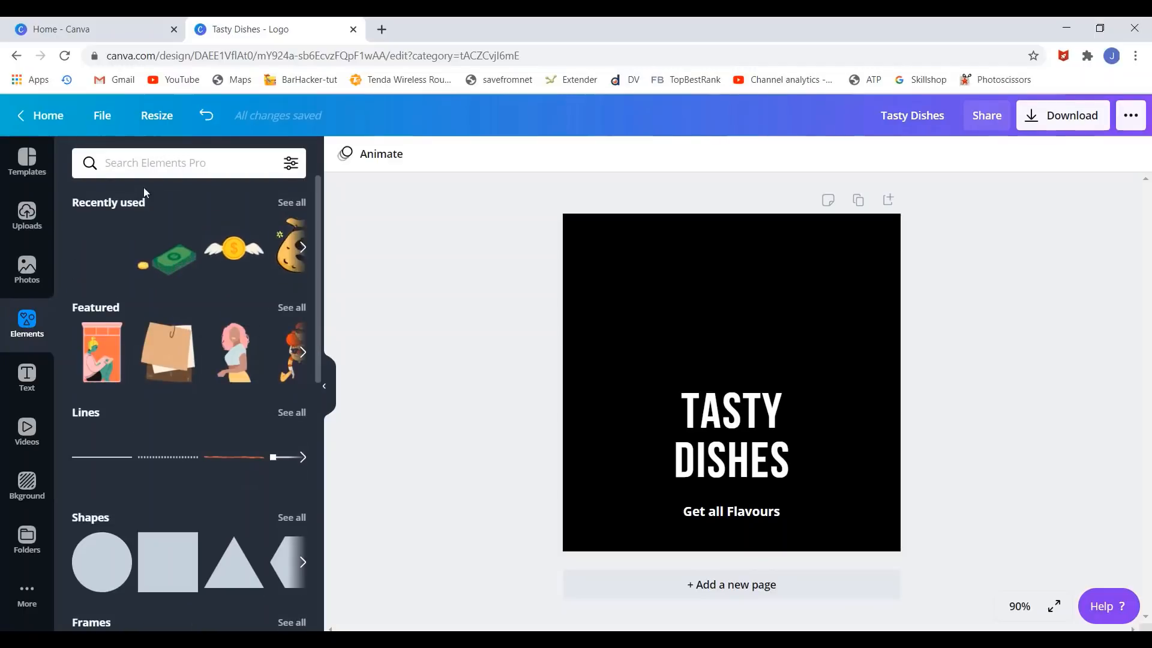
left_click(152, 170)
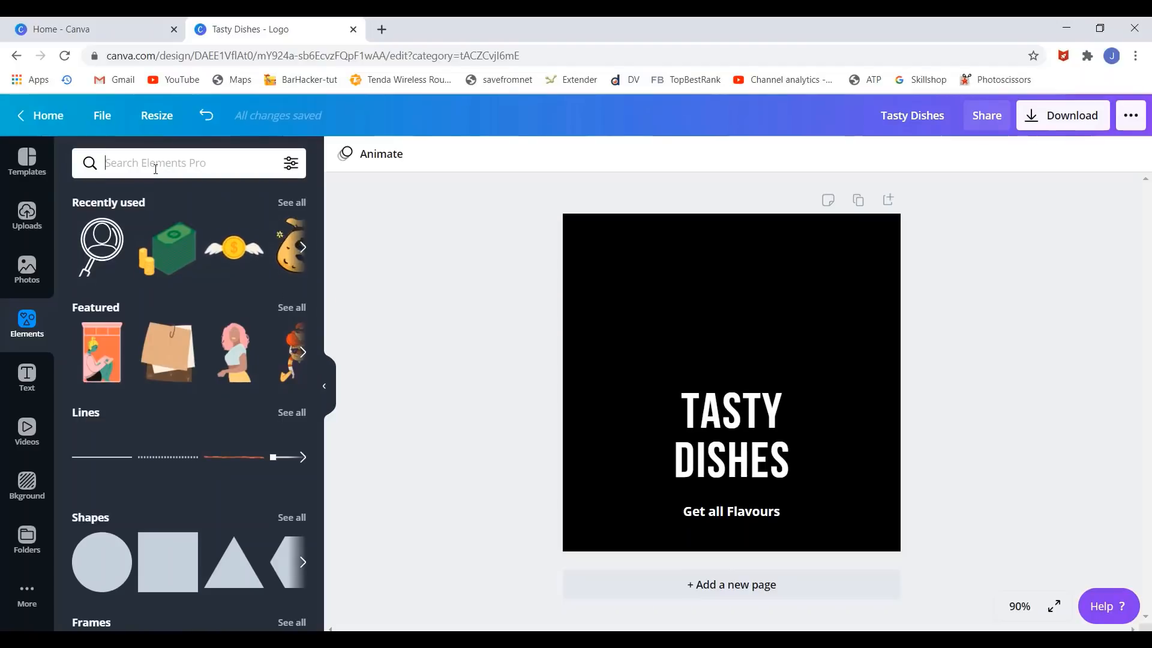
type("st")
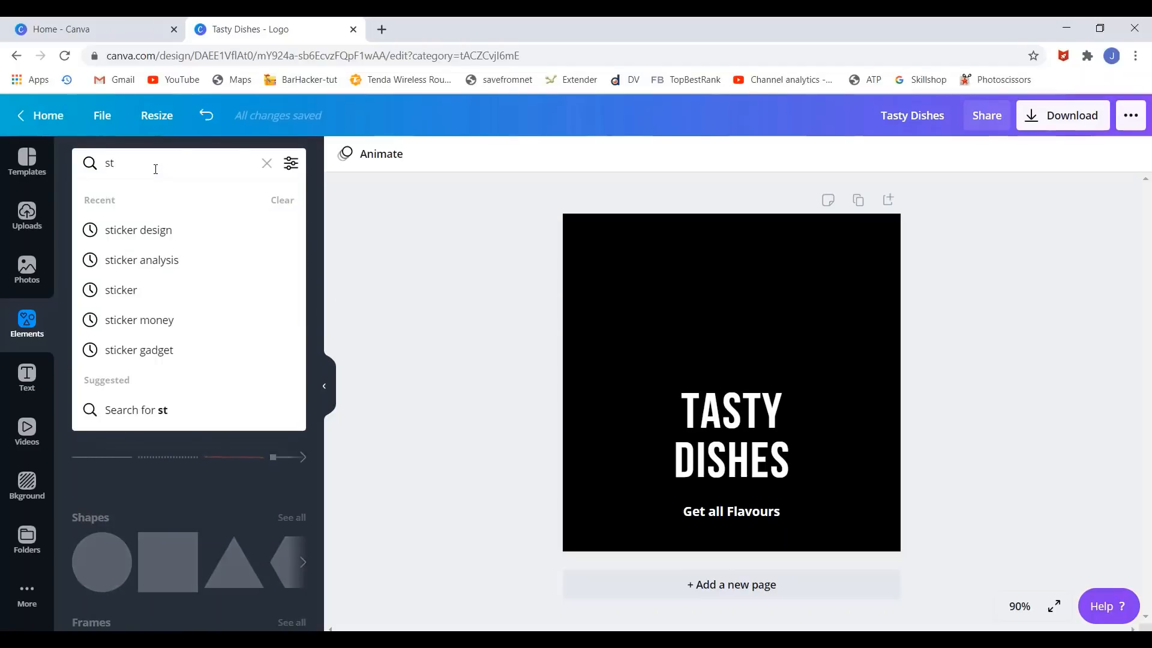
type("ickers")
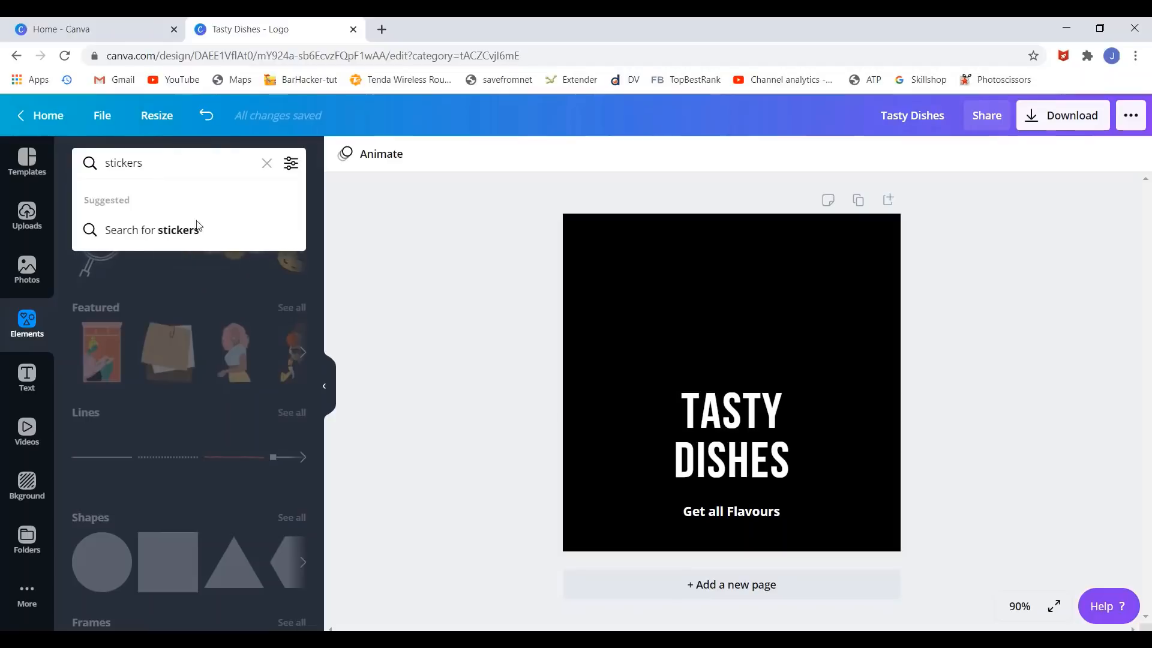
type(" f")
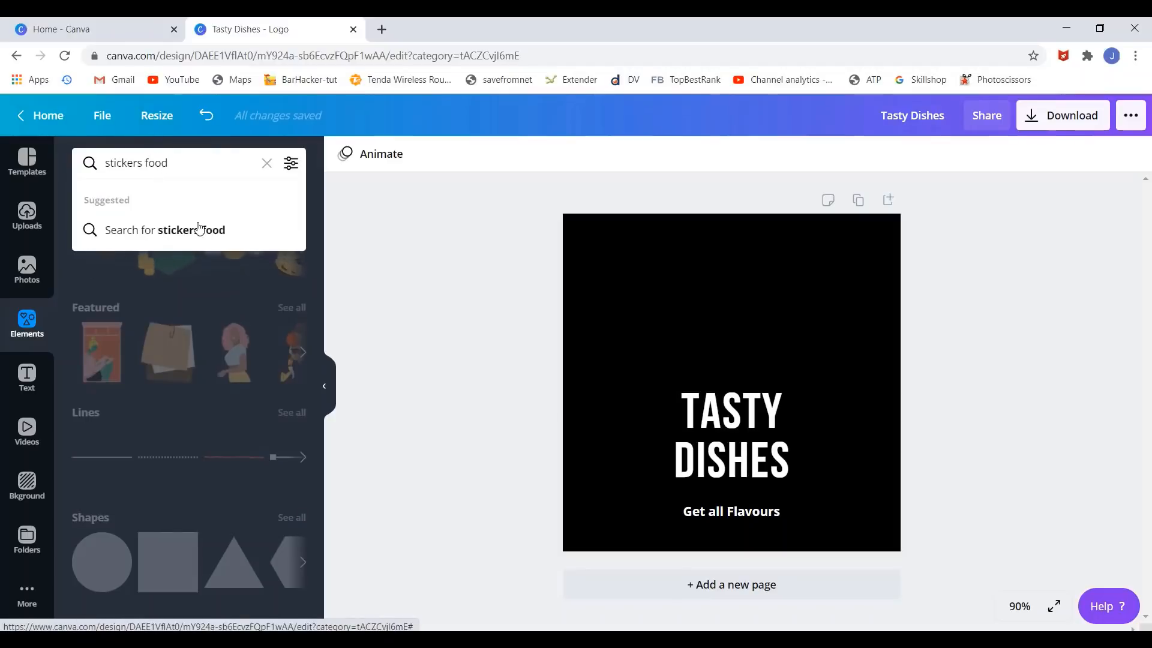
type("ood")
left_click(200, 230)
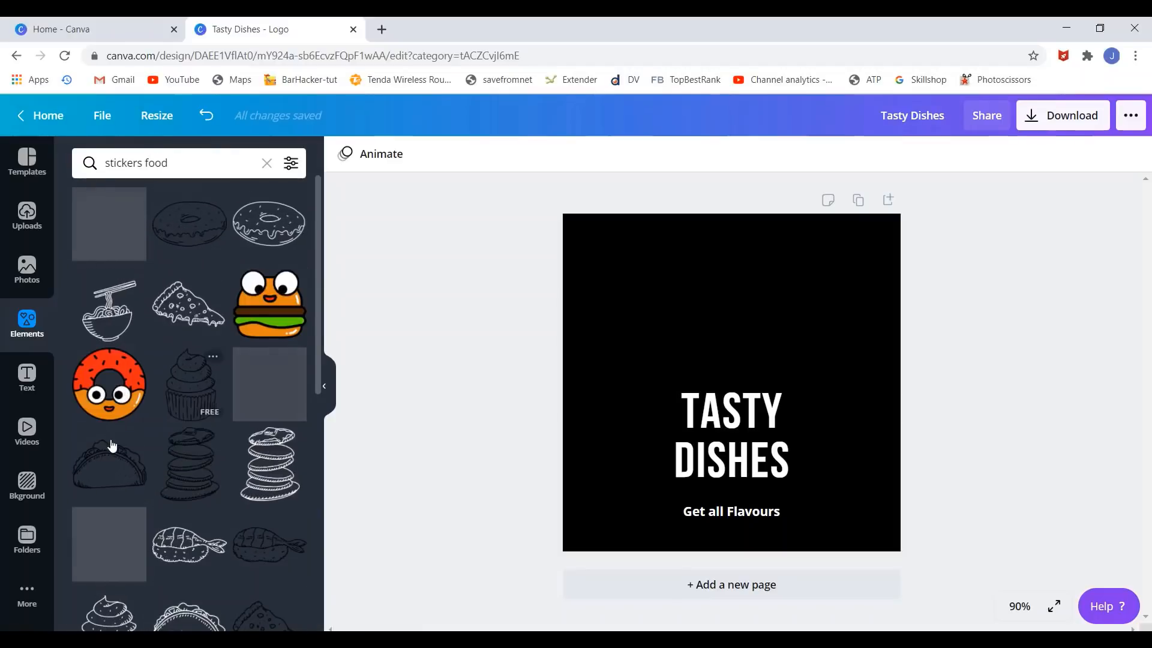
scroll(201, 358, "down", 4)
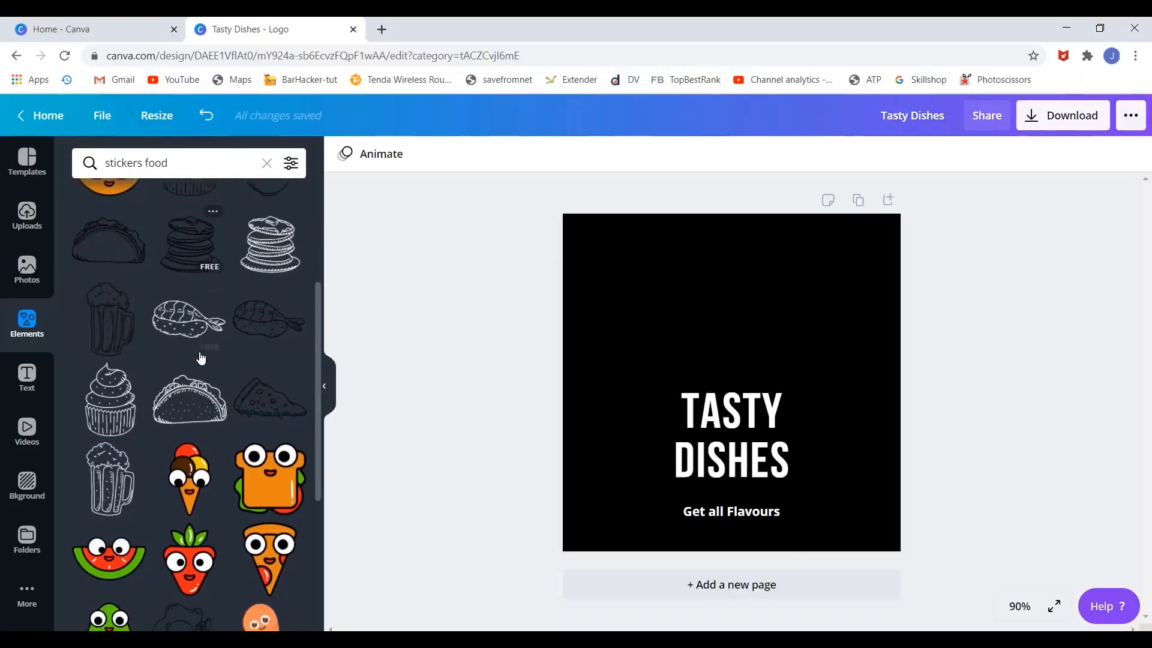
scroll(201, 358, "down", 10)
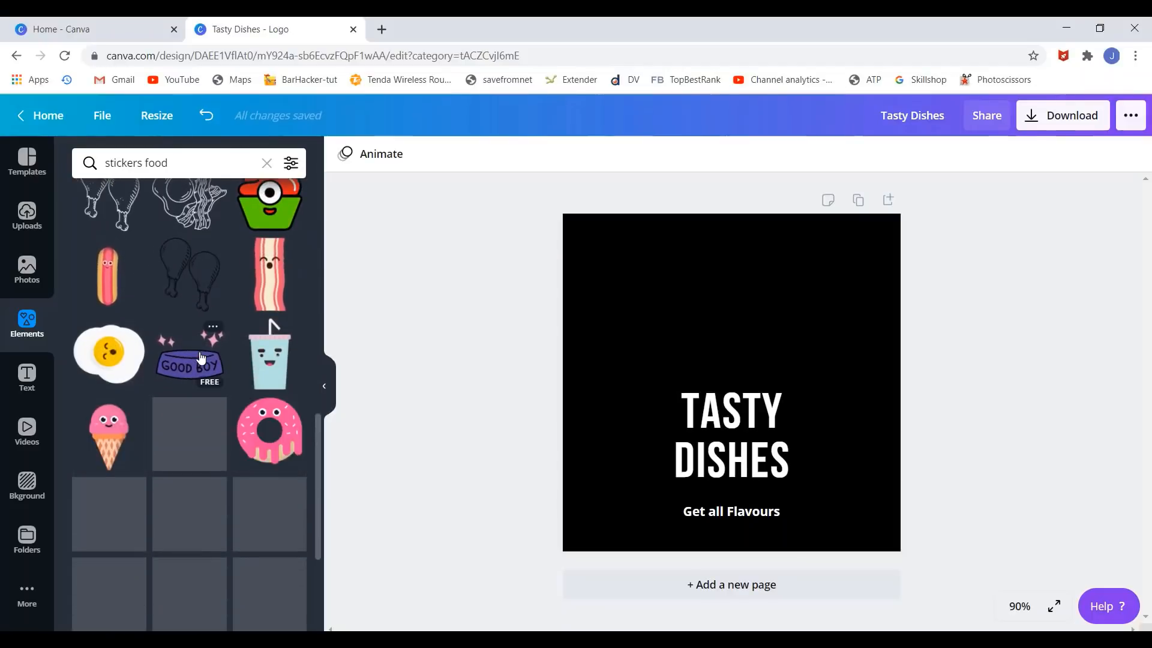
scroll(201, 358, "down", 4)
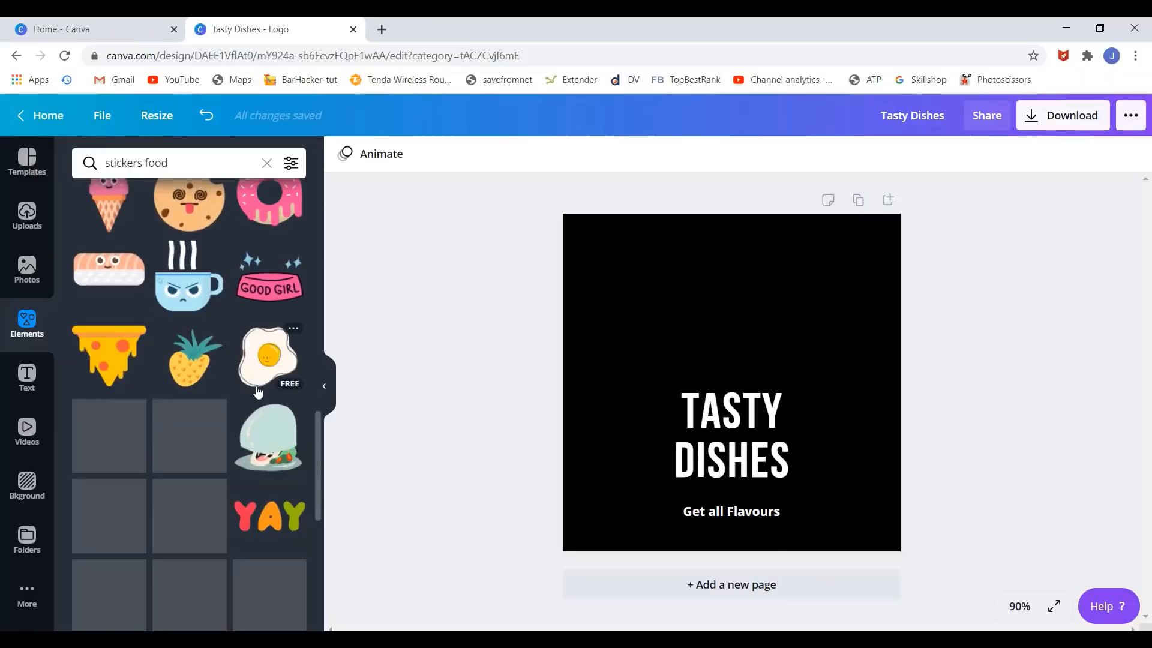
scroll(258, 392, "down", 6)
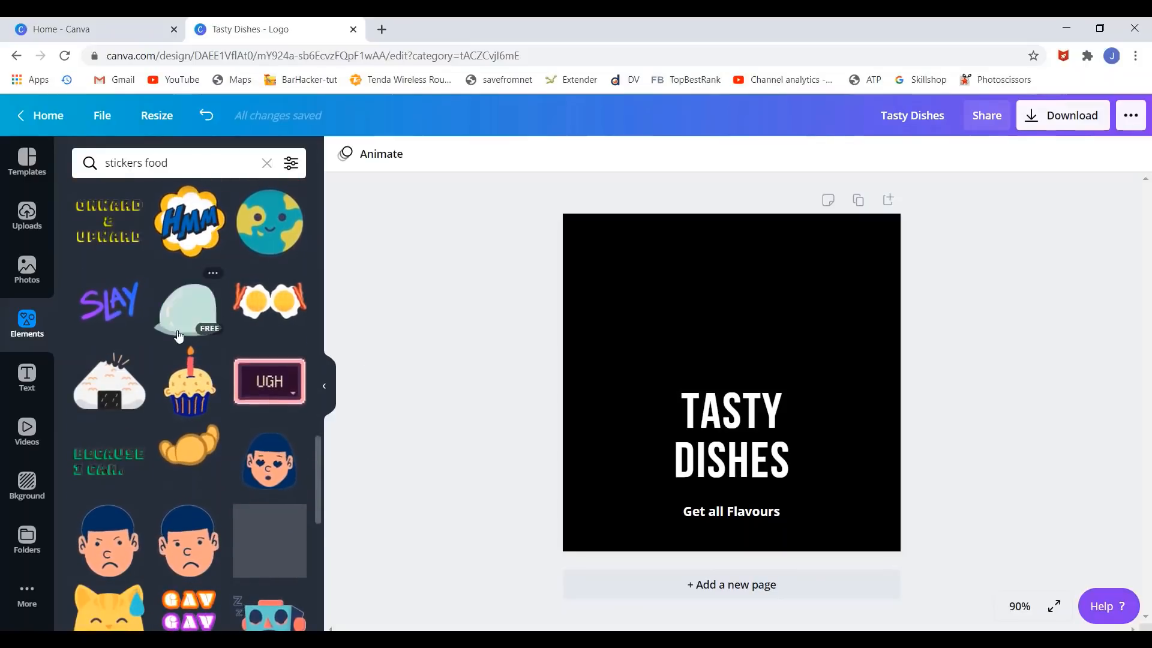
scroll(180, 300, "down", 1)
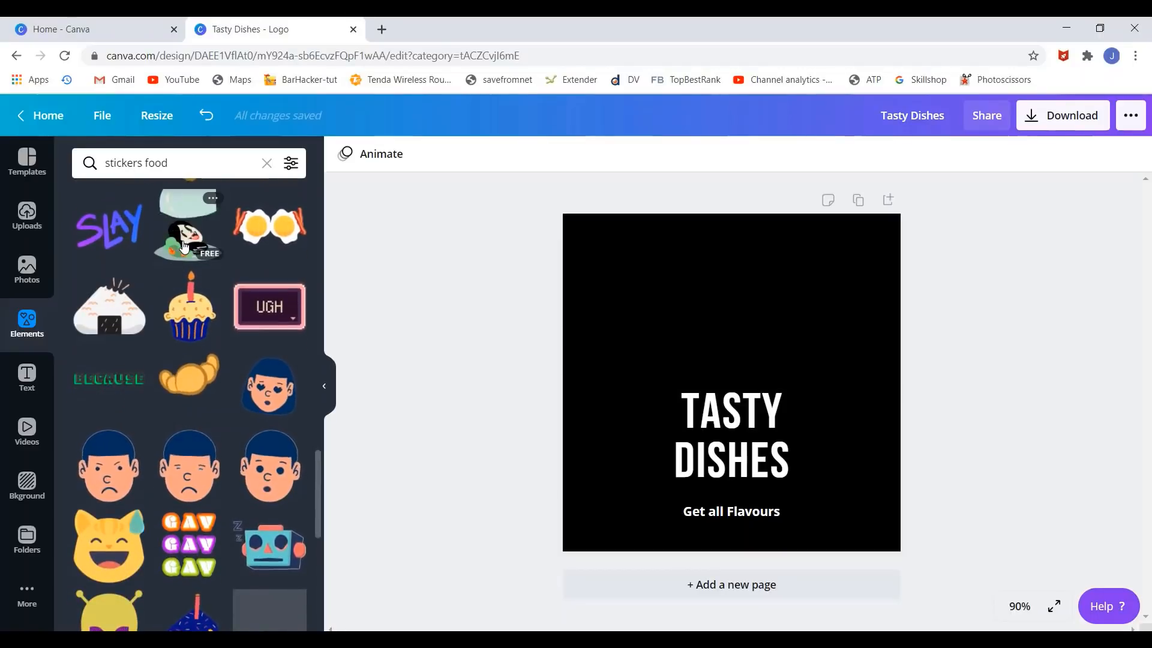
- Place the plate-with-food sticker on the page and shrink it to 323 × 323
left_click_drag(184, 246, 718, 255)
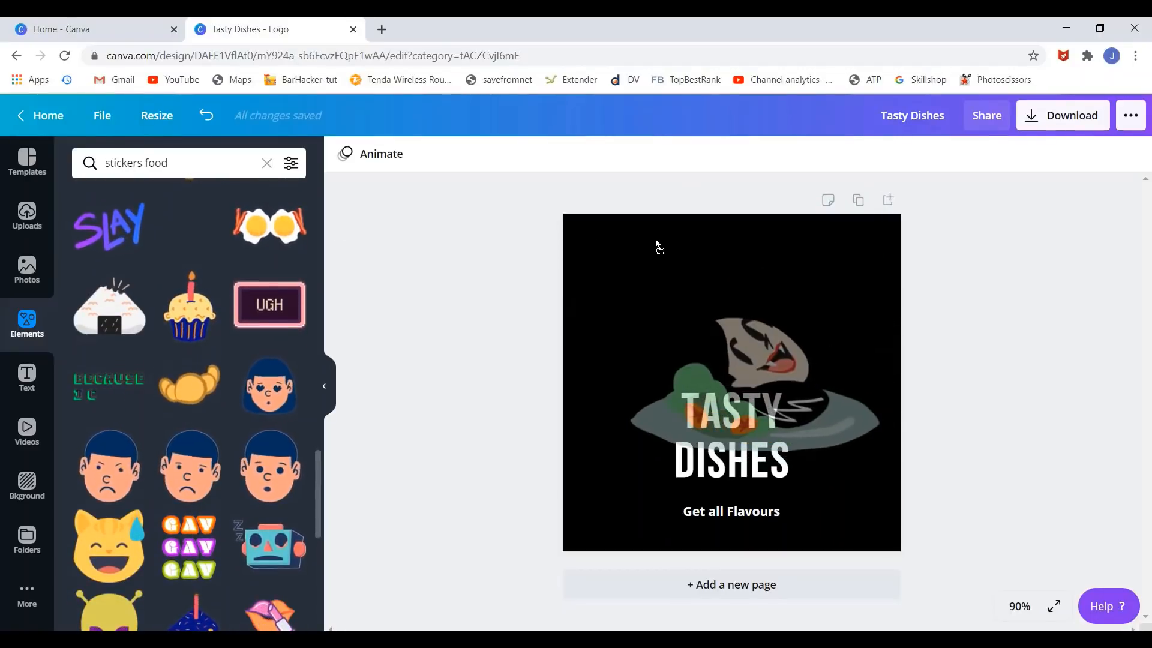
left_click_drag(655, 239, 655, 239)
left_click_drag(899, 187, 753, 237)
- Settle the plate sticker centred just above the TASTY DISHES title
left_click(1067, 353)
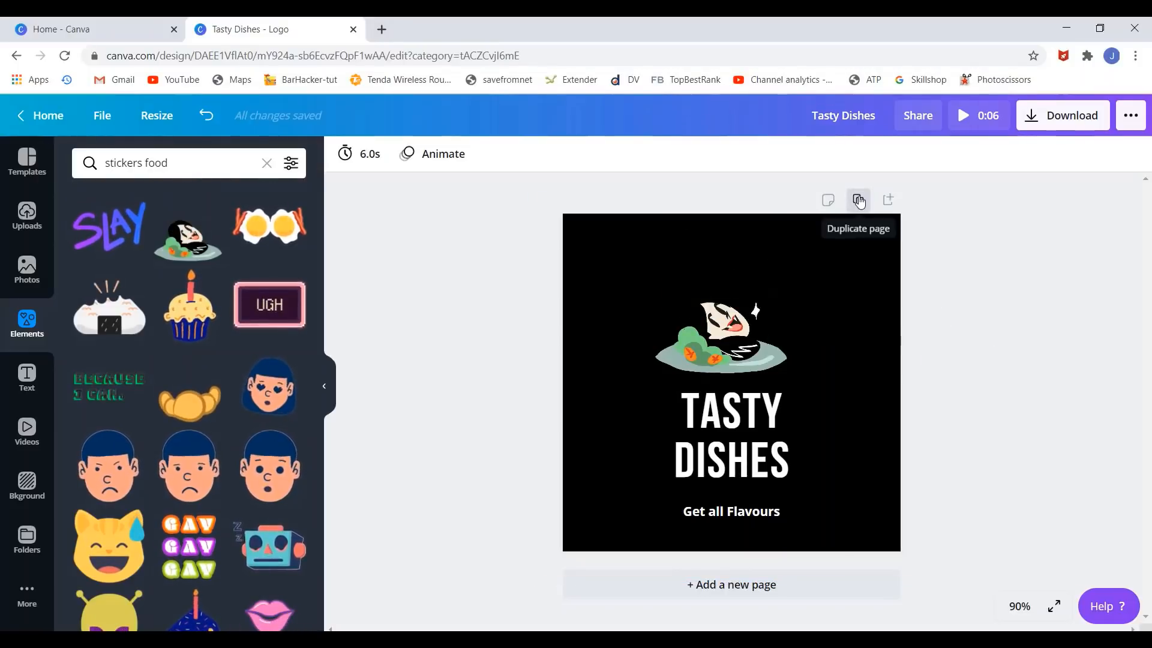
- Duplicate the logo page, delete the plate sticker from page 2, and open Photos
left_click(888, 199)
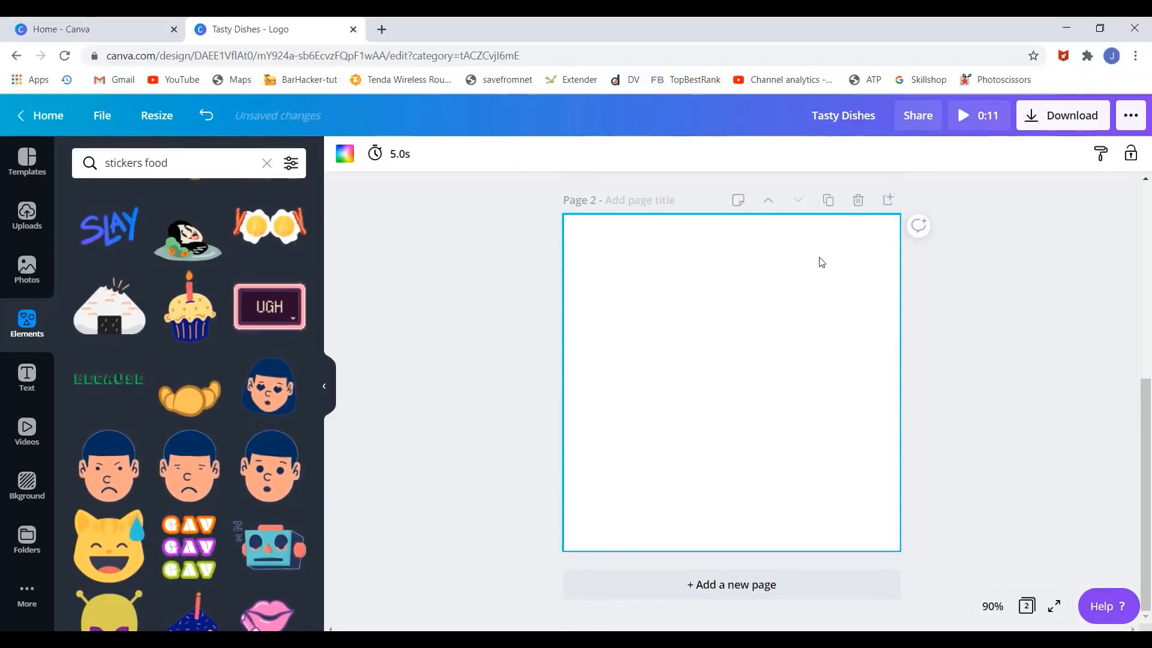
left_click(859, 202)
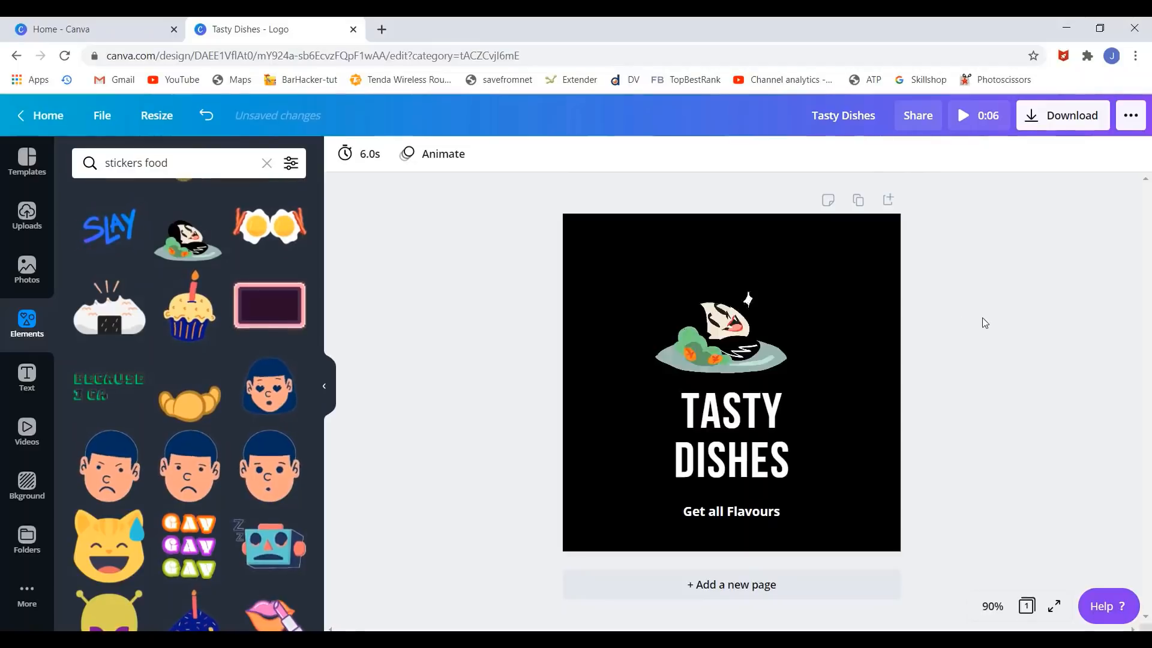
left_click(858, 201)
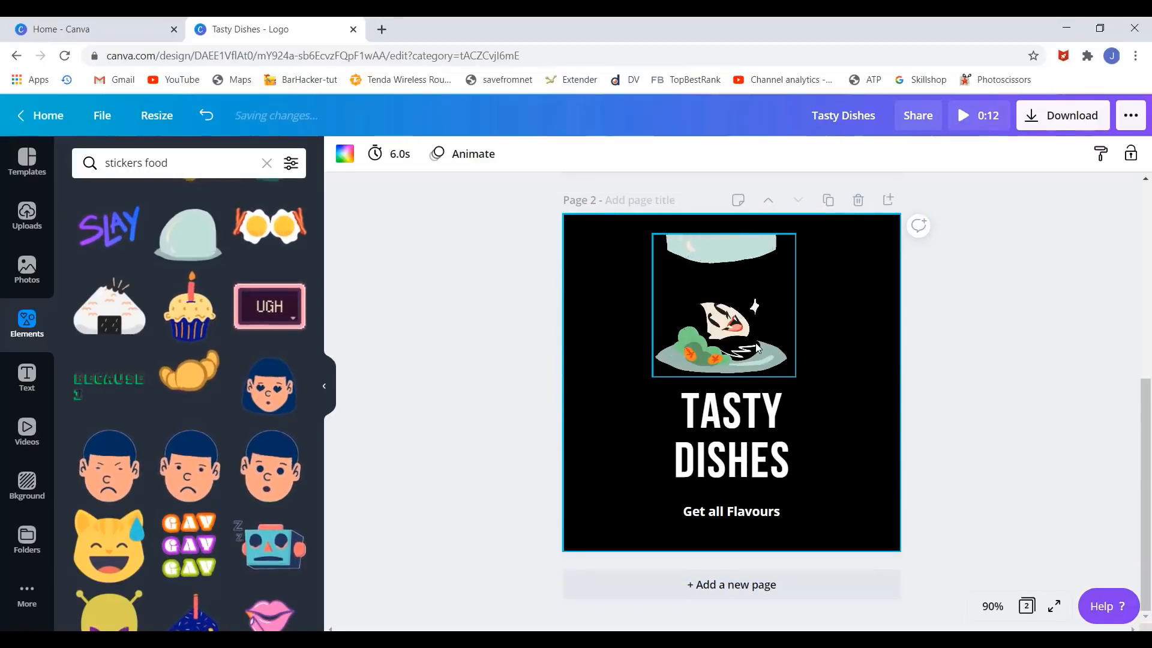
left_click(752, 357)
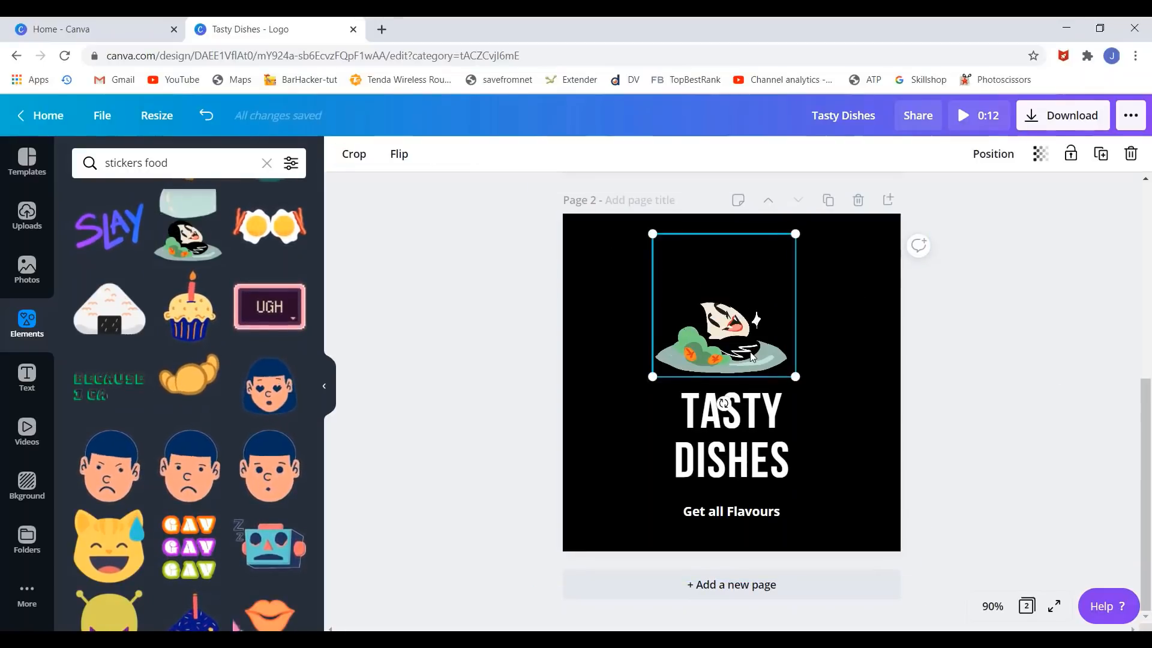
key("Delete")
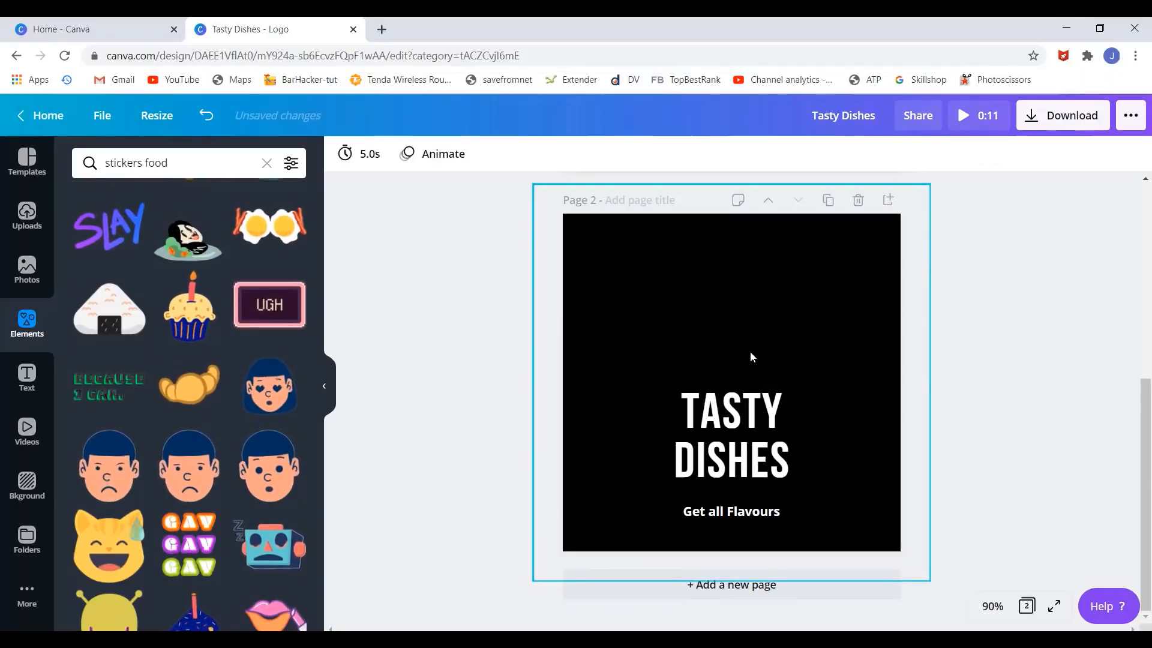
left_click(24, 277)
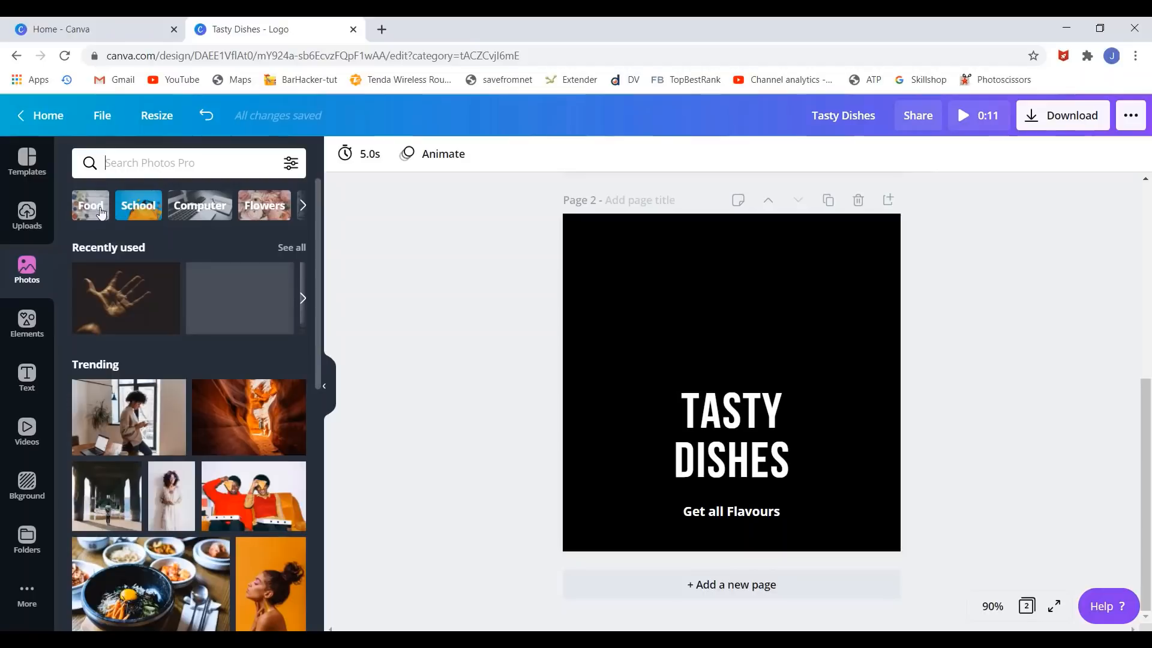
left_click(144, 157)
type("food")
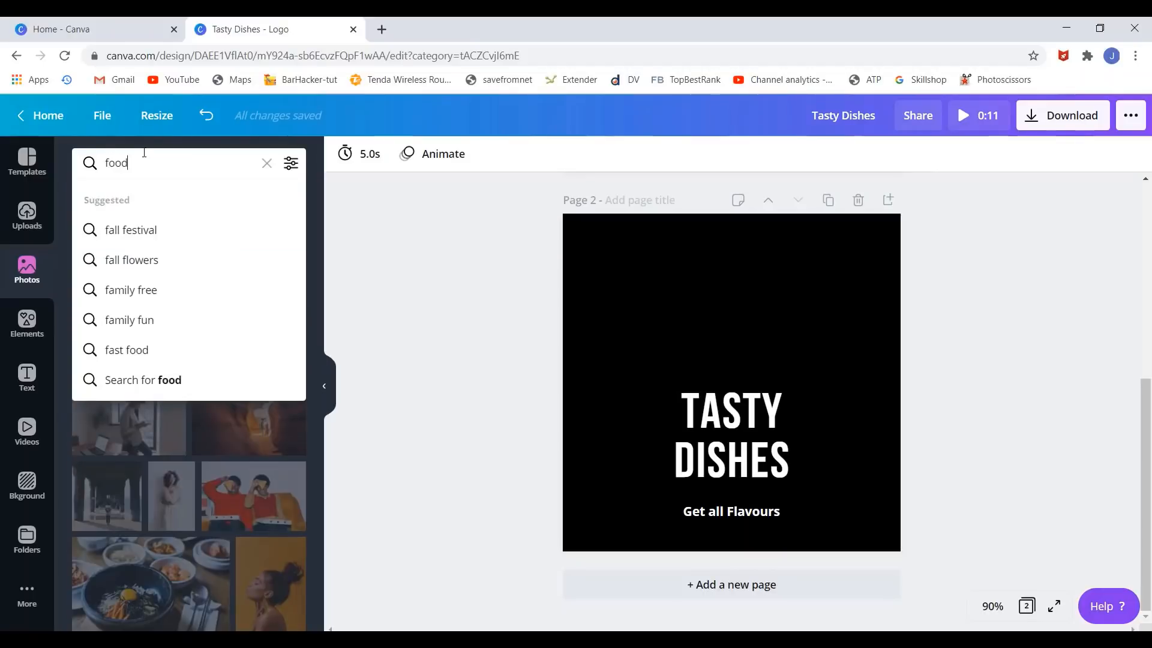
key("Return")
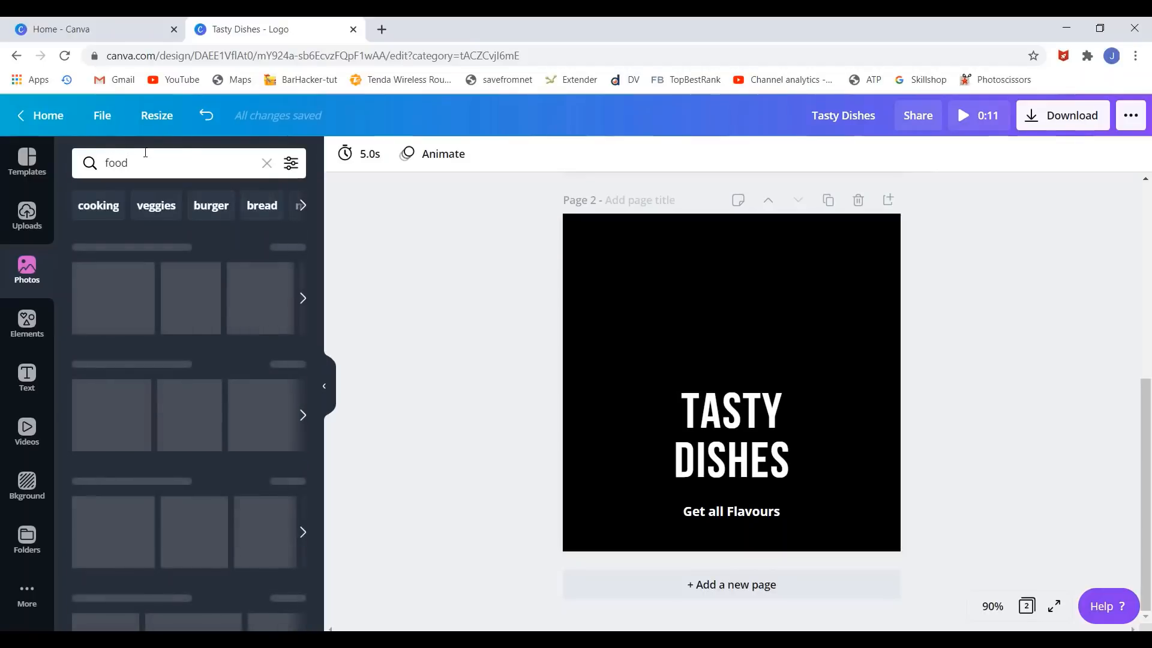
scroll(150, 327, "down", 10)
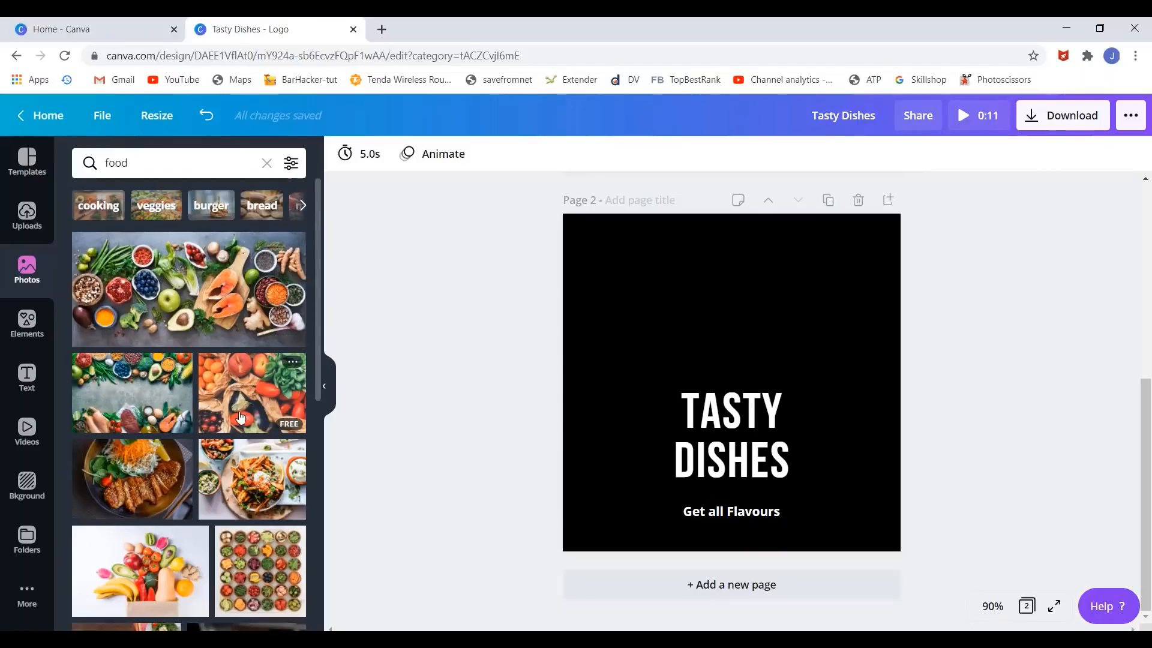
scroll(238, 422, "down", 5)
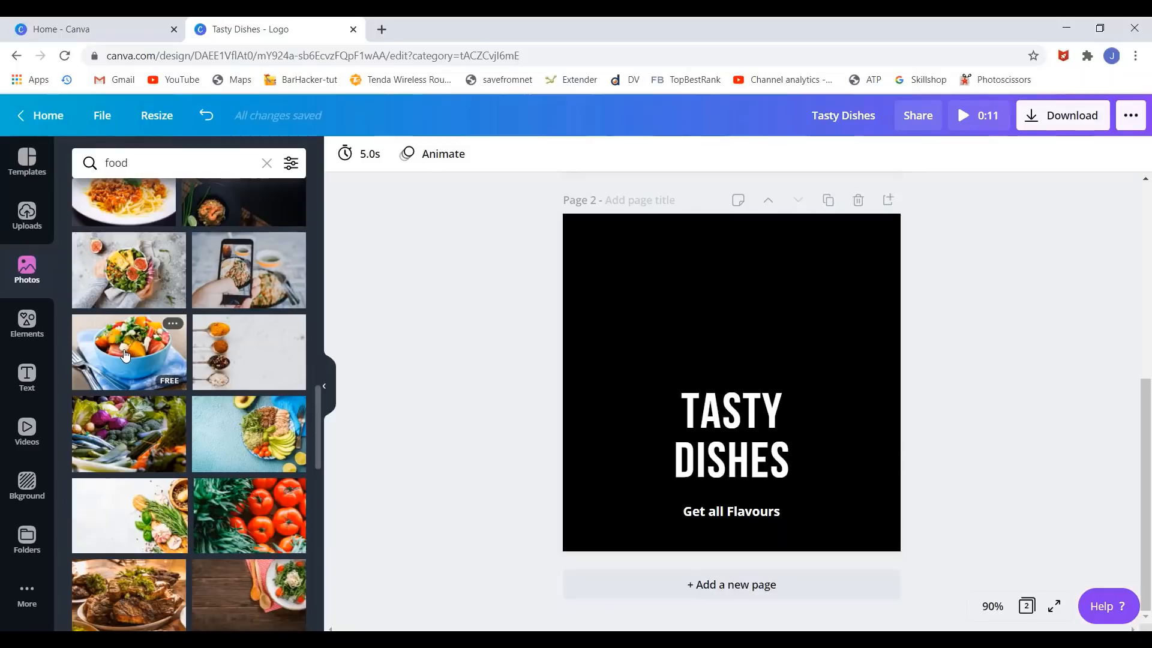
left_click_drag(122, 354, 652, 310)
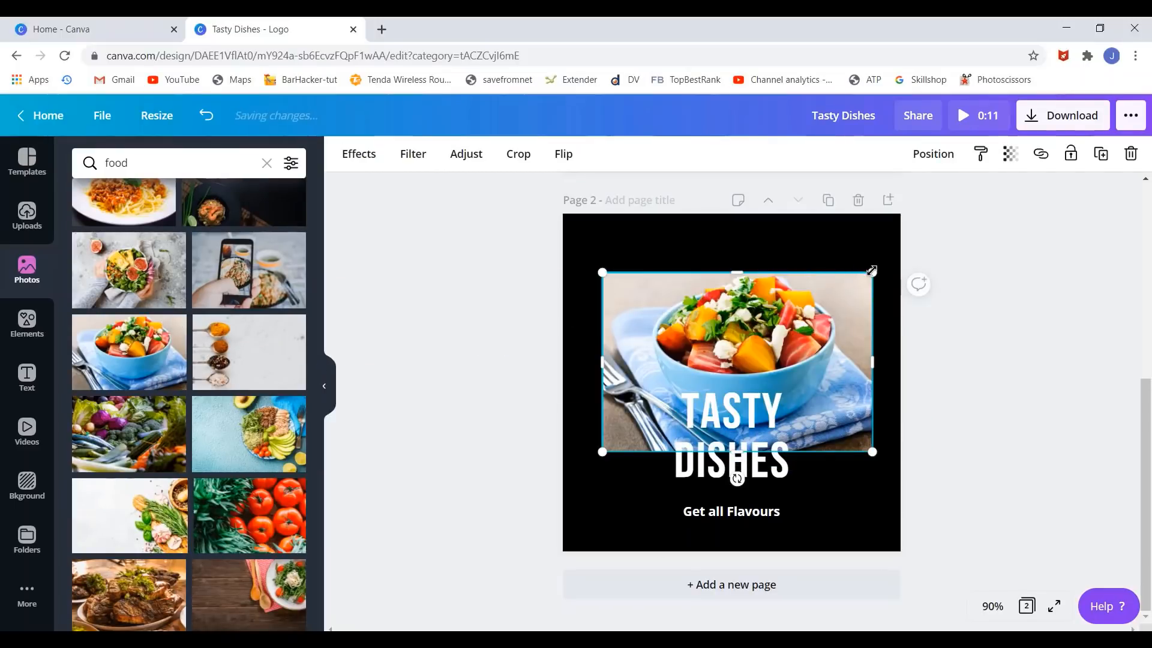
left_click_drag(872, 271, 763, 345)
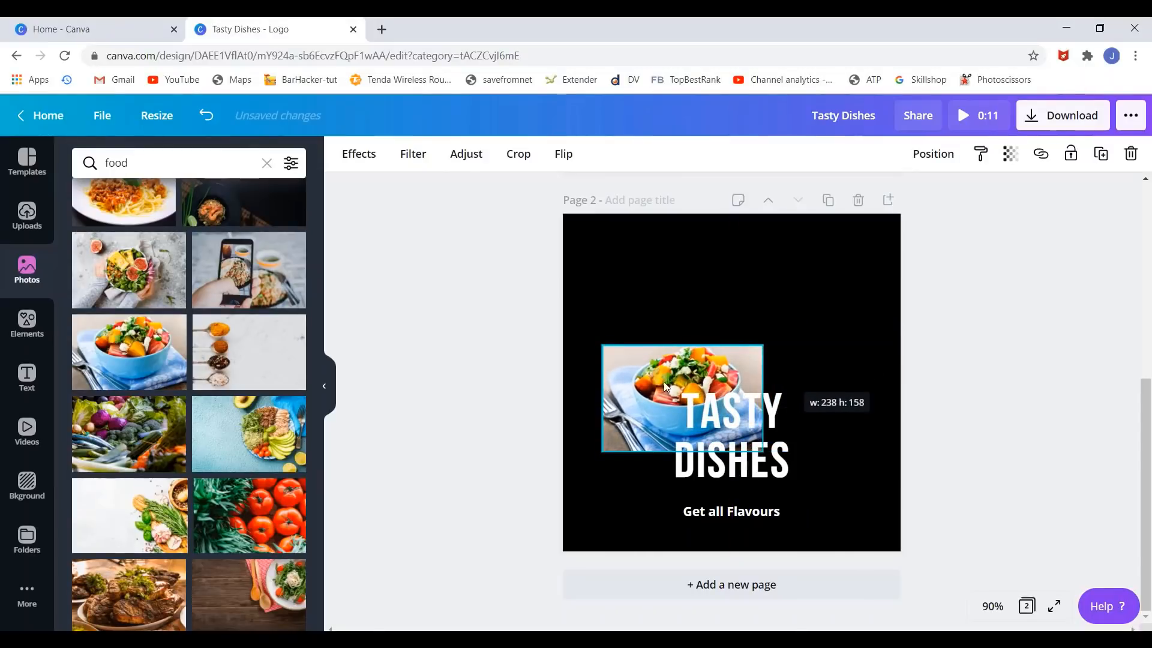
left_click_drag(667, 369, 717, 277)
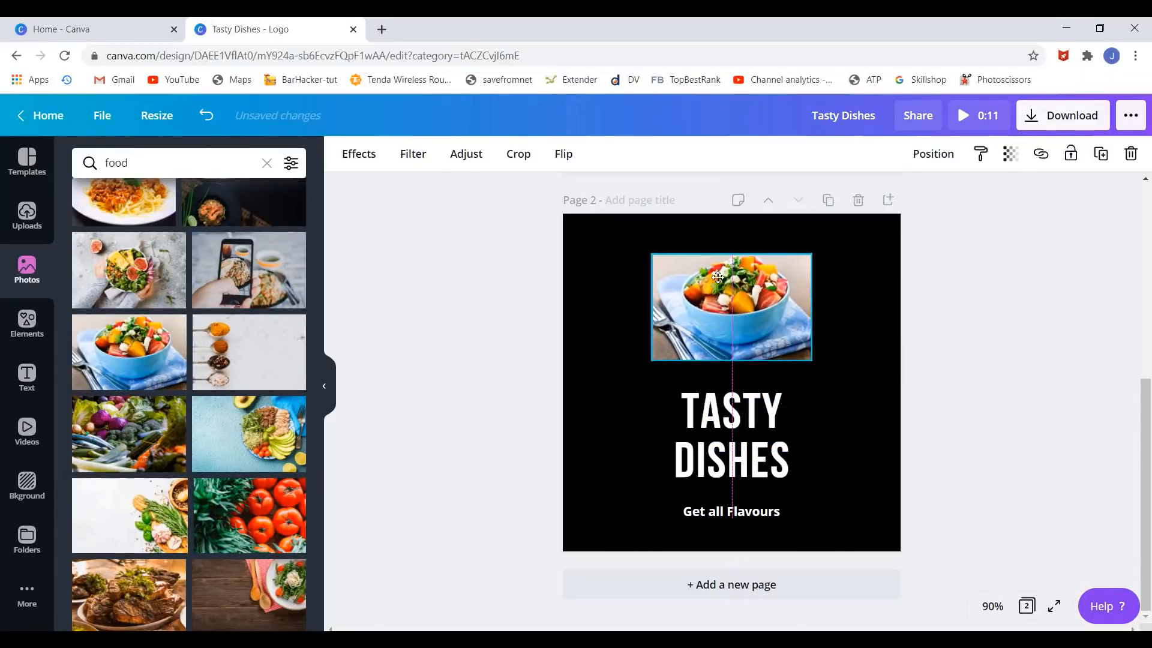
left_click(967, 333)
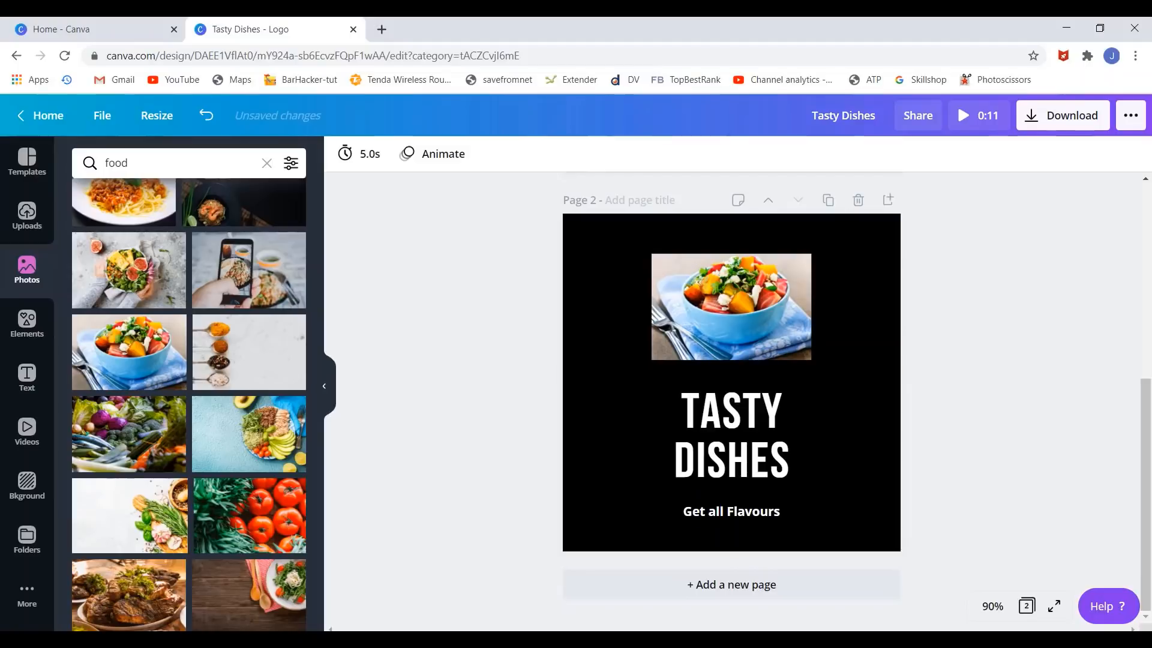
scroll(1138, 330, "up", 5)
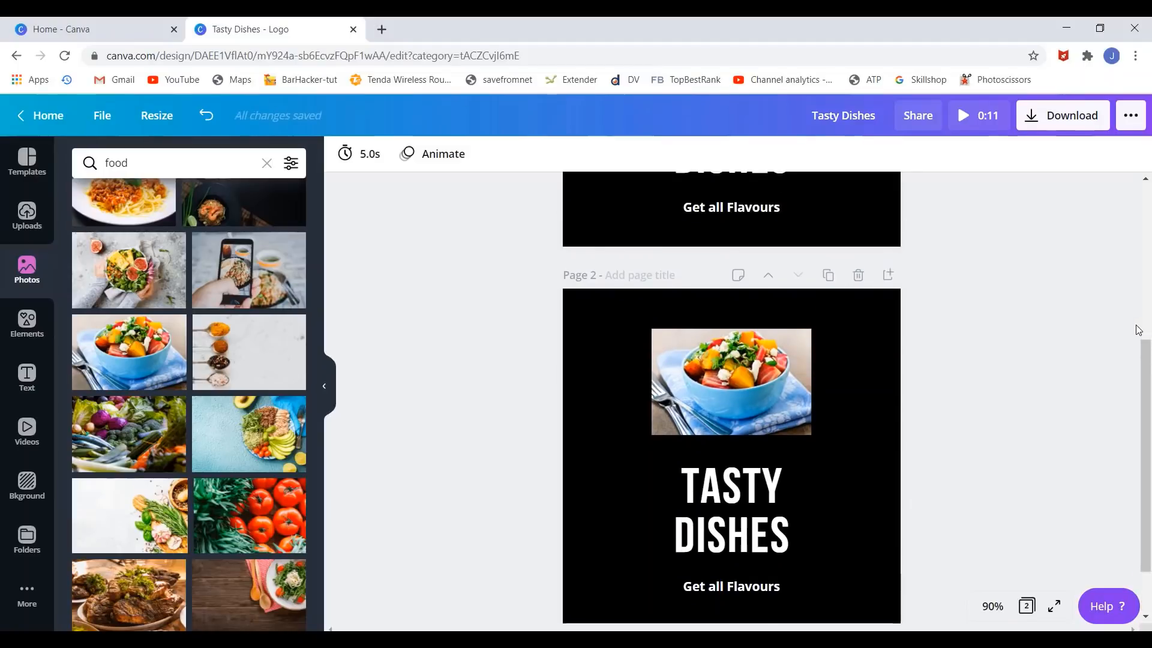
scroll(1138, 330, "down", 5)
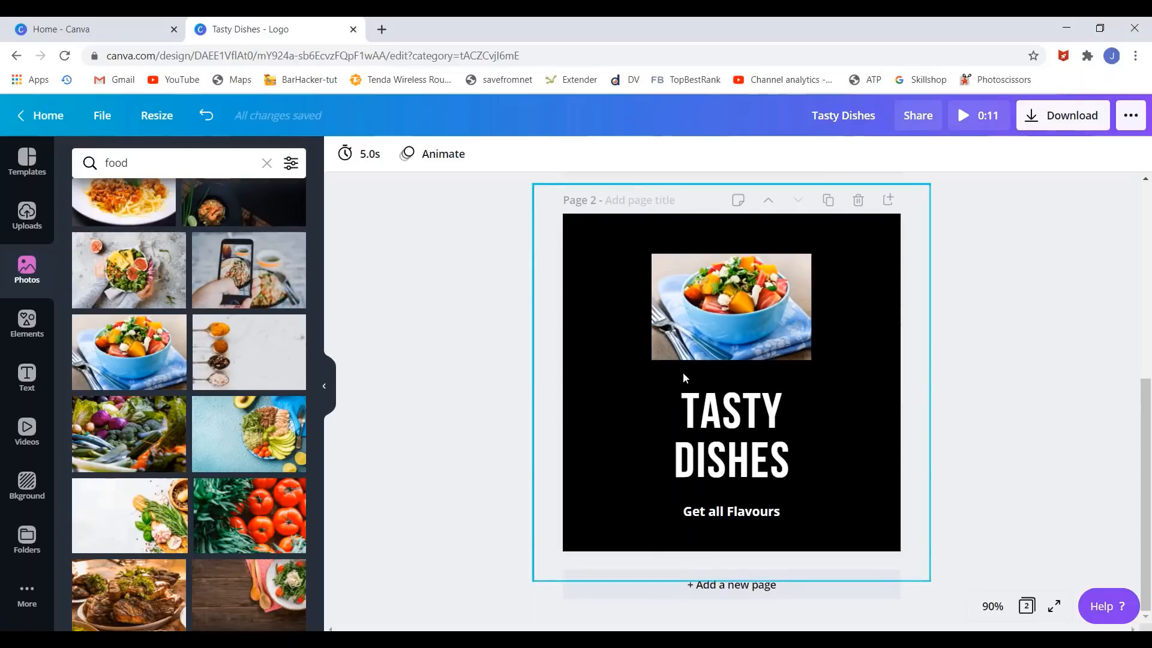
- Search Google Images for 'food dish image' in a new browser tab
left_click(383, 29)
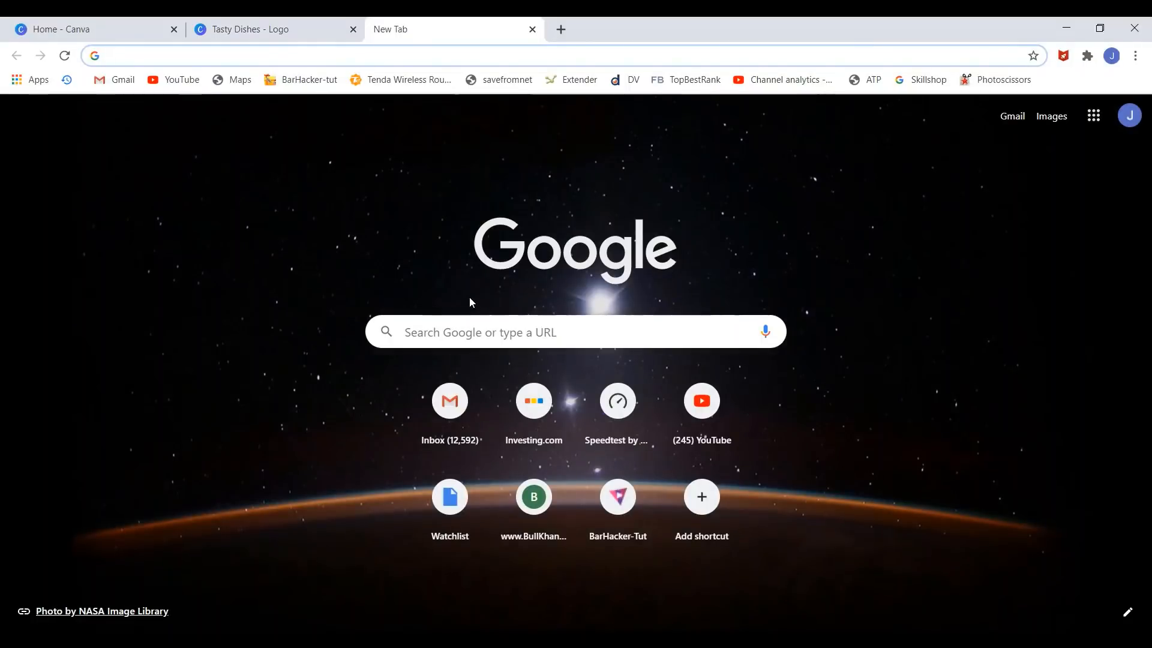
type("dish ")
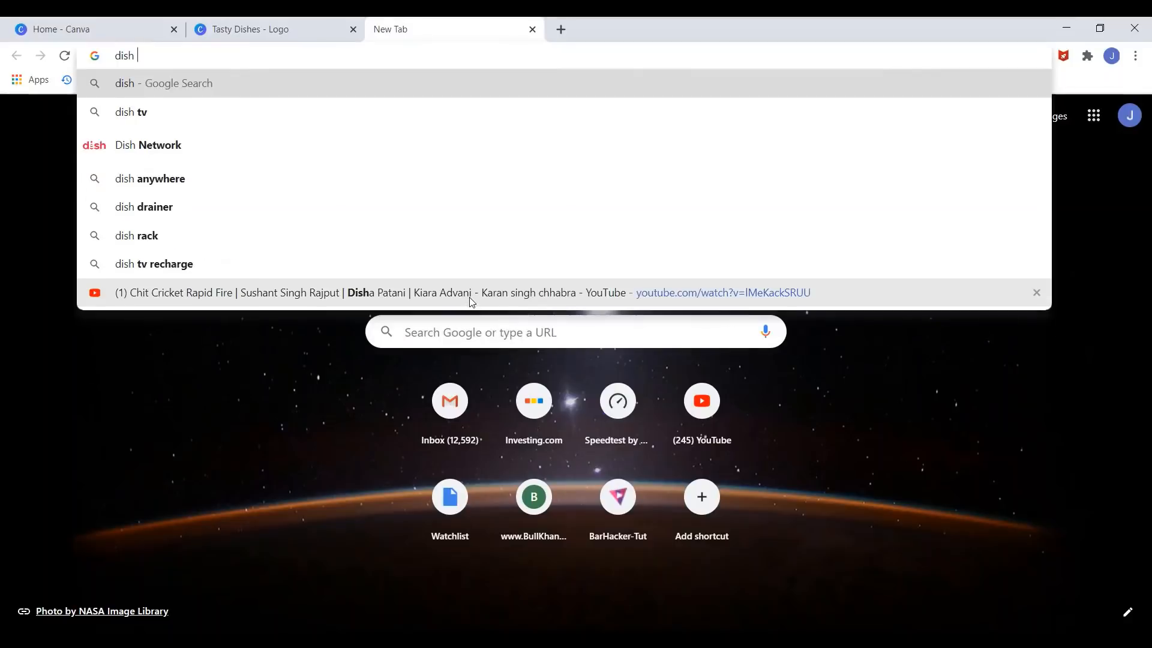
type("imag")
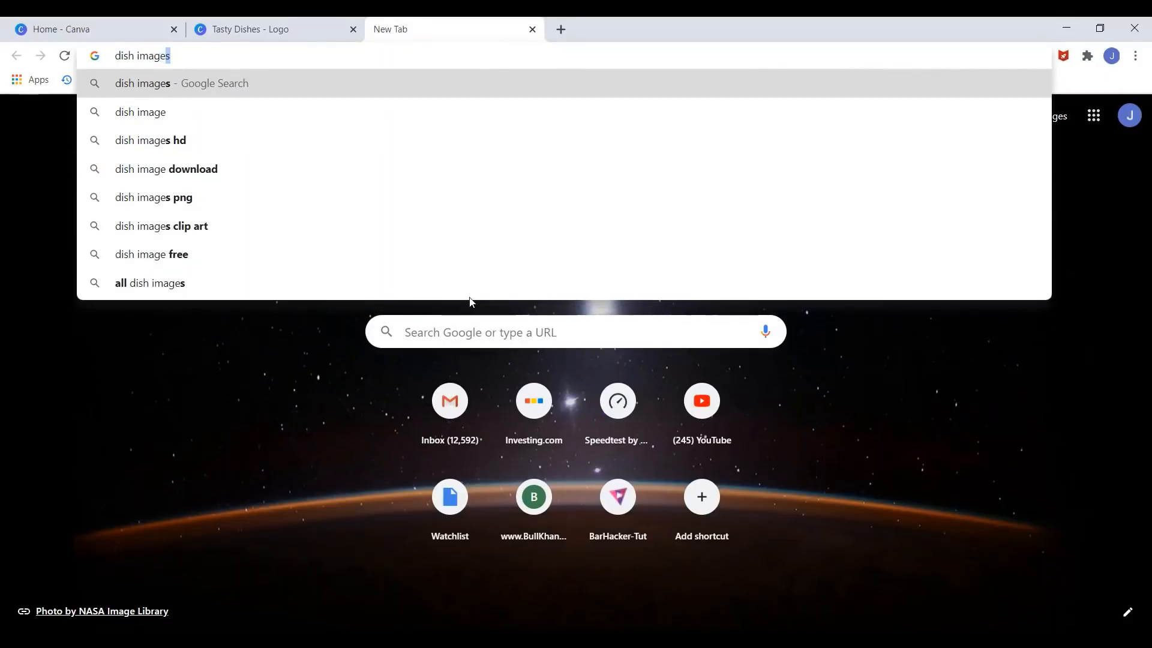
type("e")
key("Return")
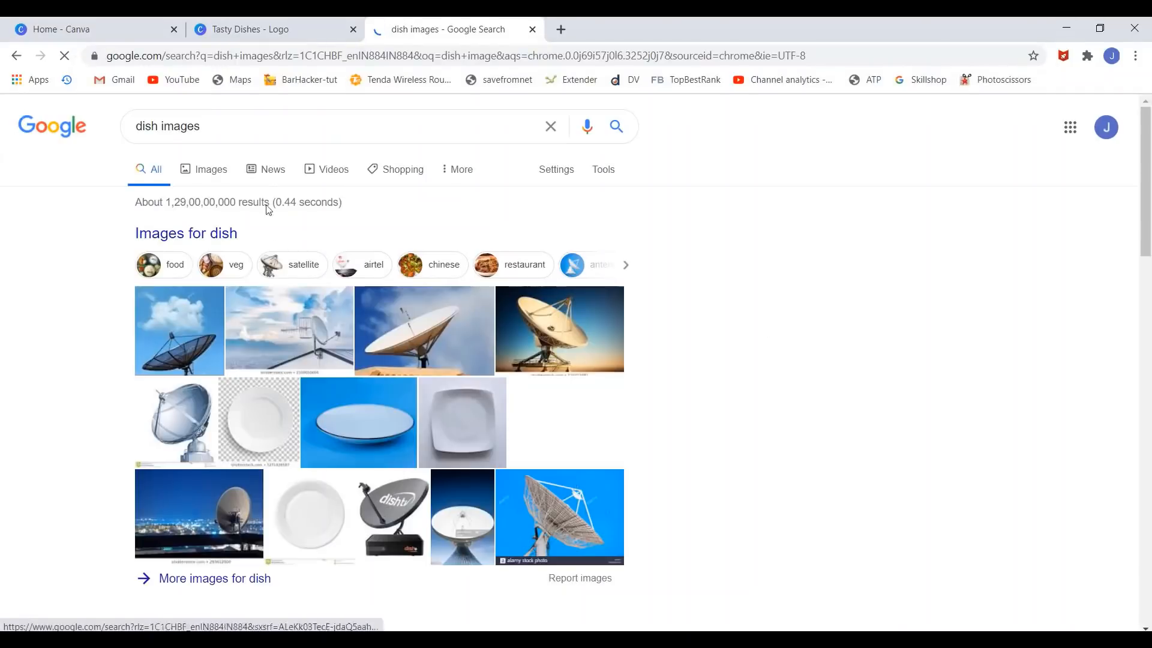
left_click(219, 174)
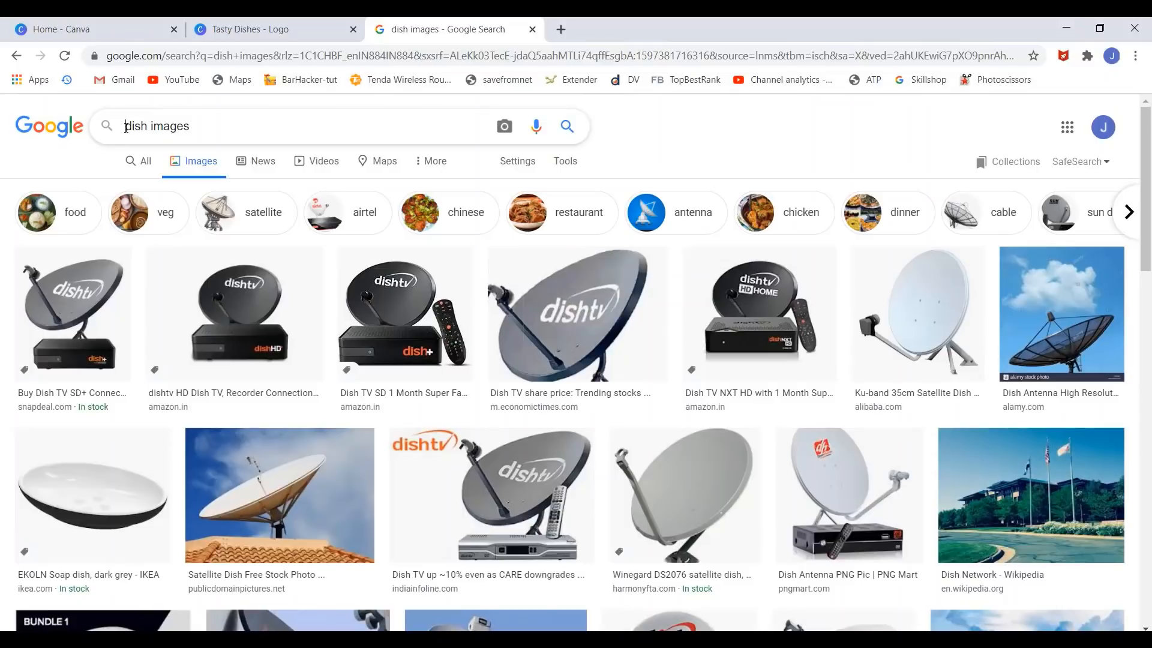
left_click(126, 127)
type("food")
key("Return")
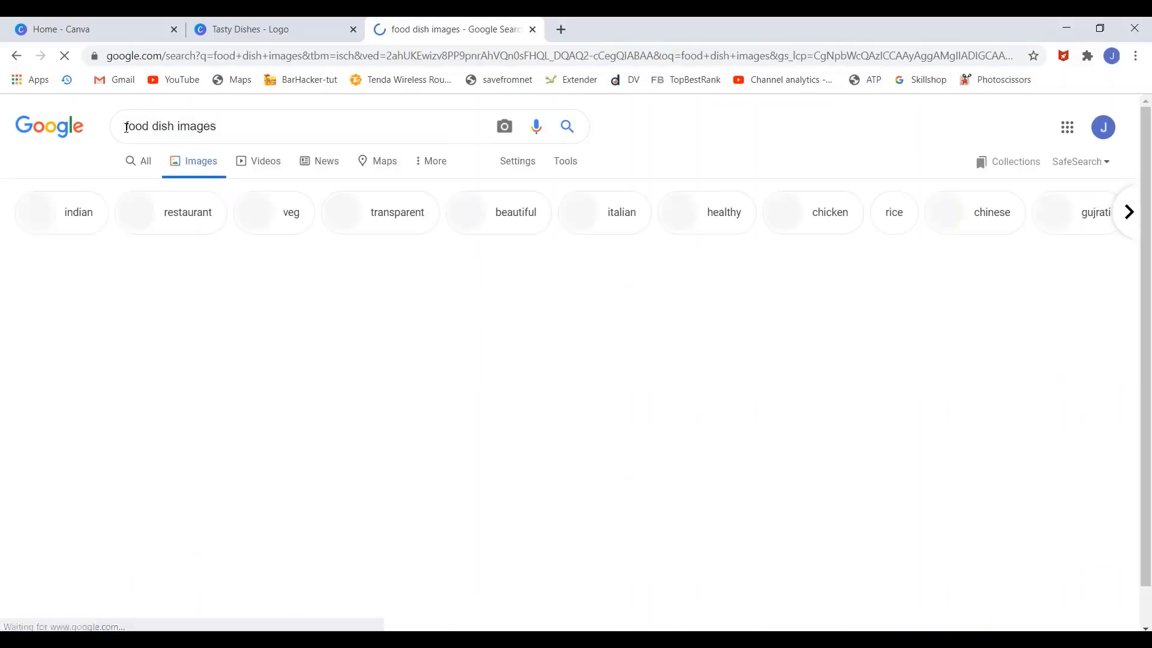
scroll(674, 279, "down", 1)
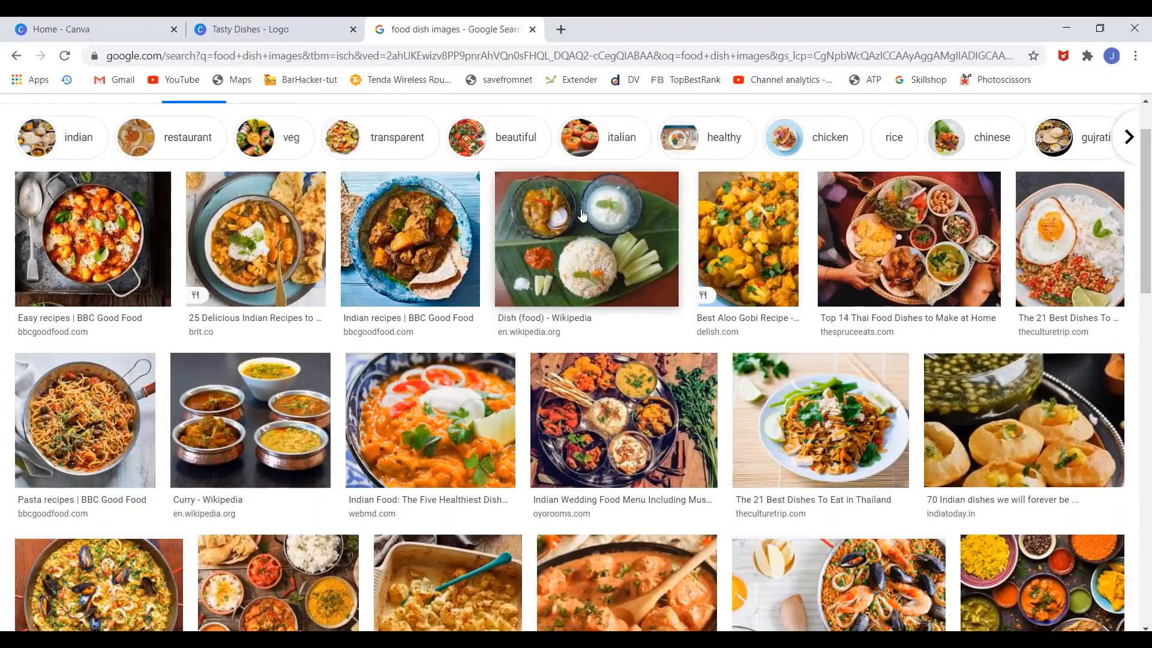
- Open the Wikipedia banana-leaf dish result in a new tab
right_click(599, 221)
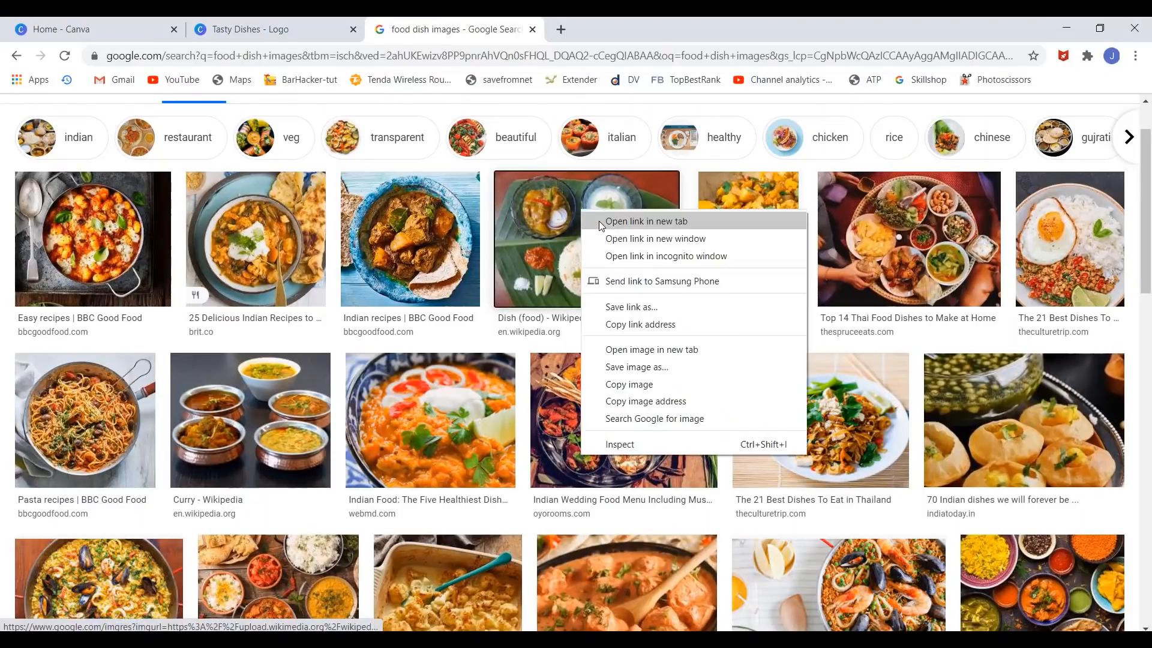
left_click(599, 221)
left_click(669, 33)
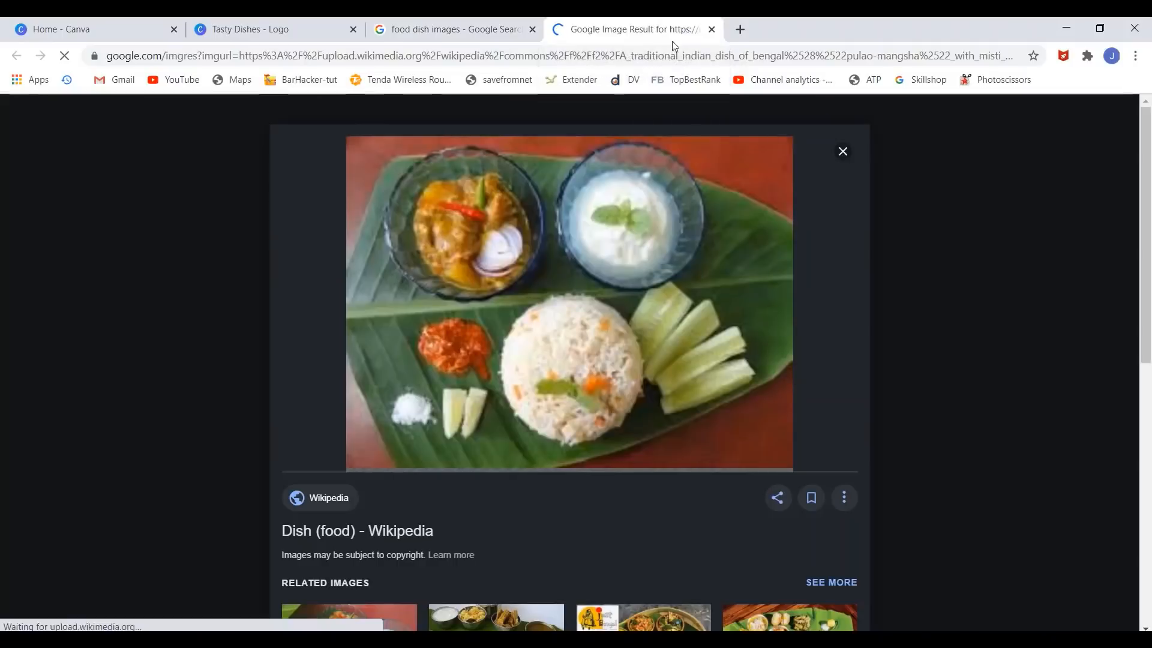
- Save the dish photo as JPEG images.jfif in the Desktop Project folder
right_click(573, 240)
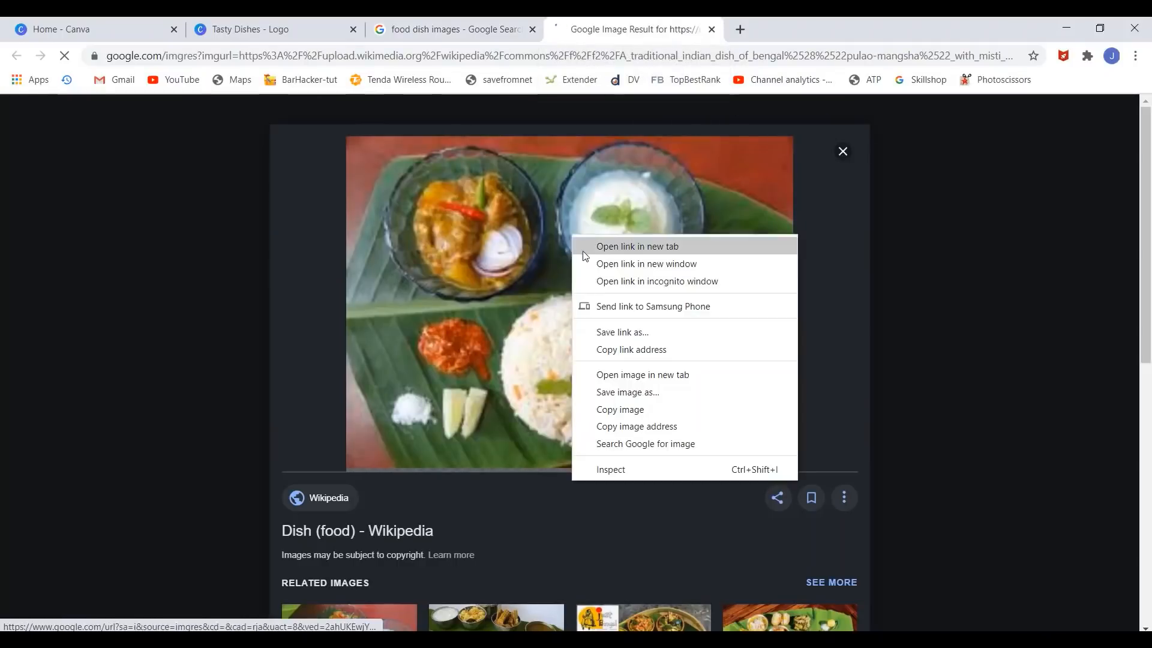
left_click(615, 391)
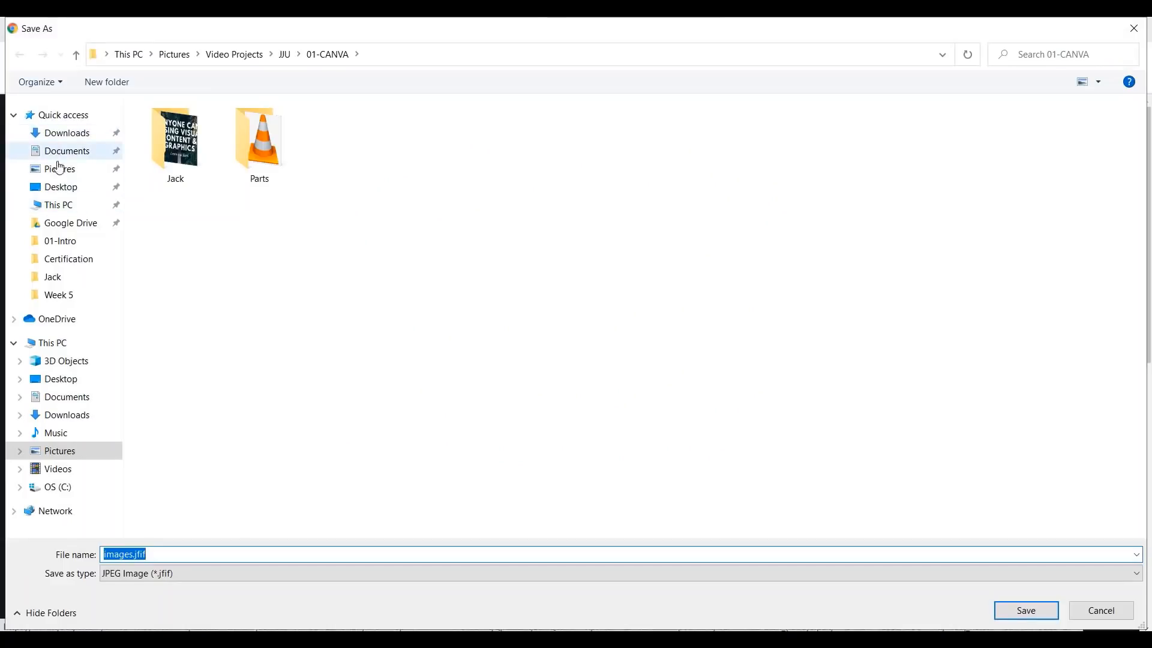
left_click(60, 188)
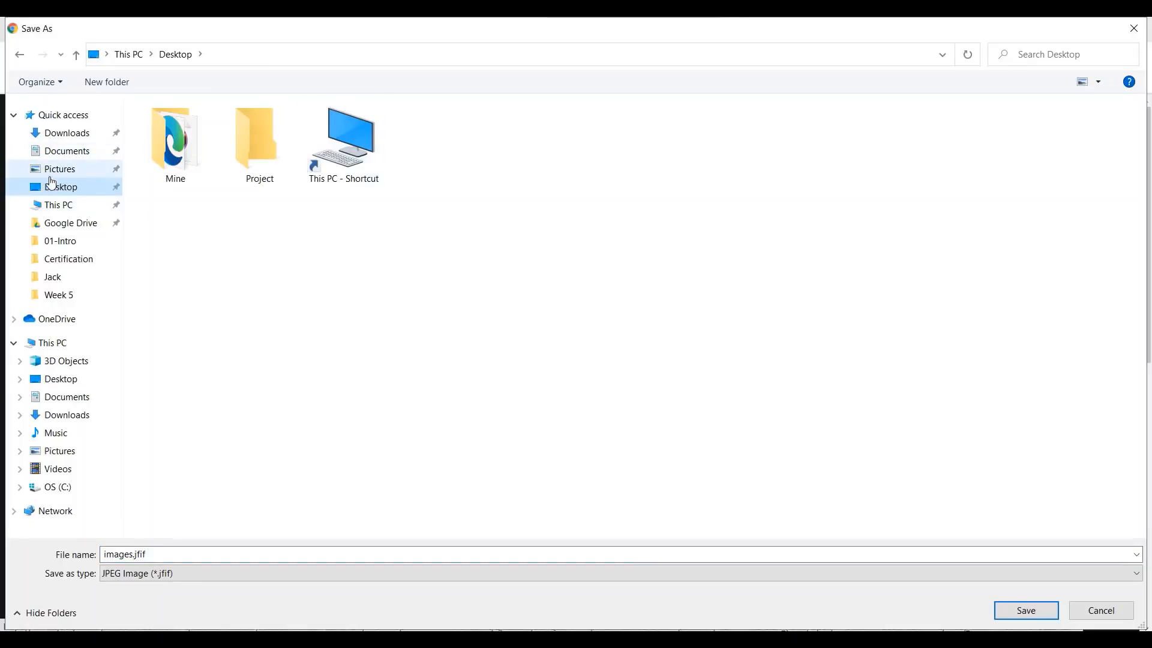
double_click(276, 159)
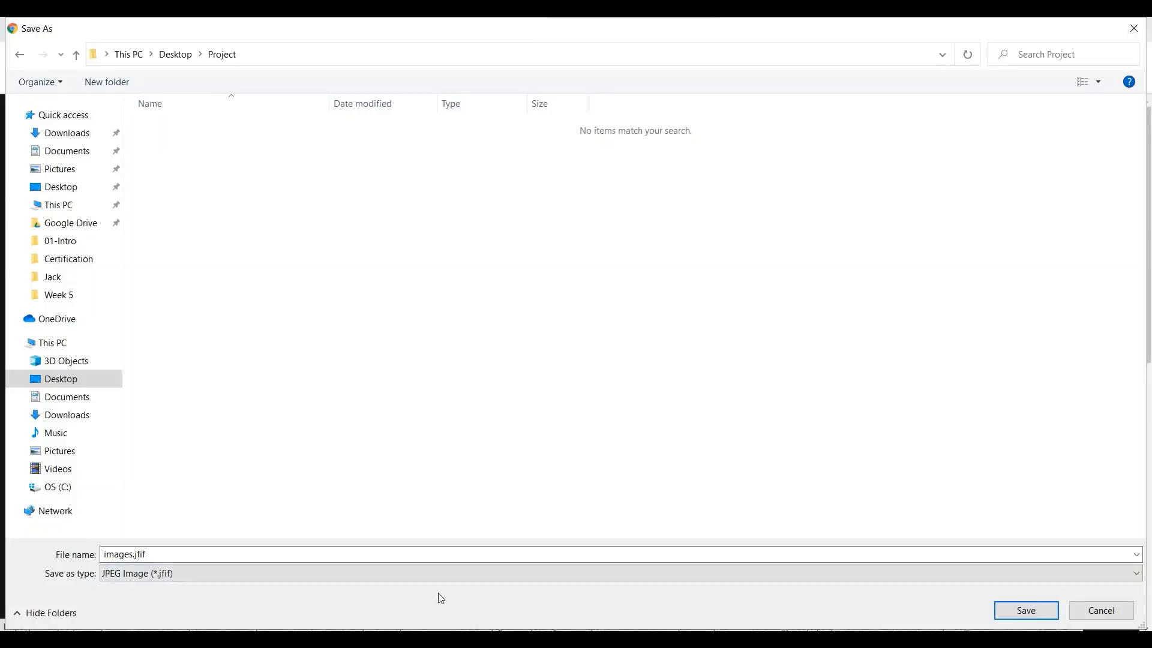
left_click(422, 580)
left_click(422, 583)
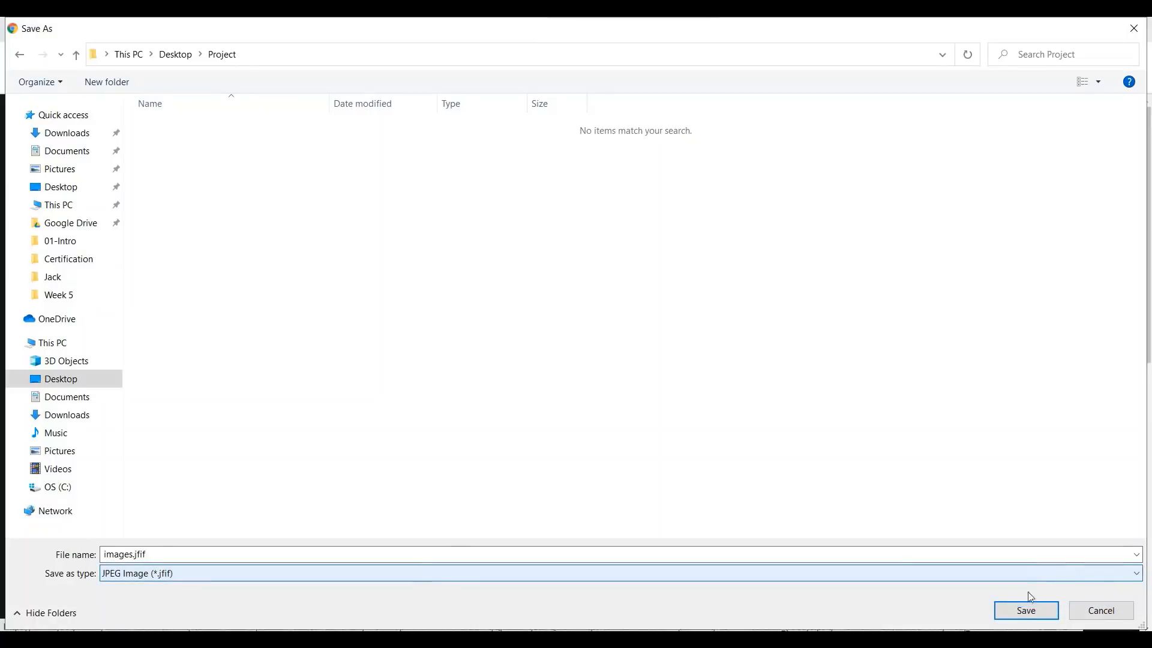
left_click(1018, 611)
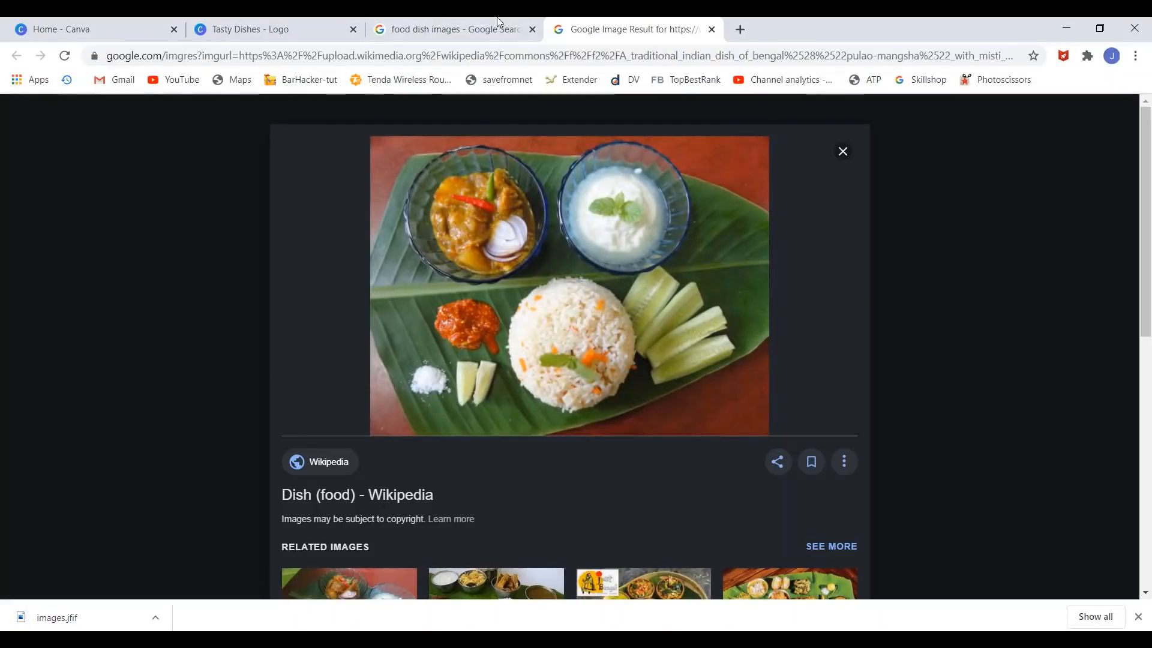
- Duplicate page 2 as page 3 and delete its salad photo
left_click(235, 29)
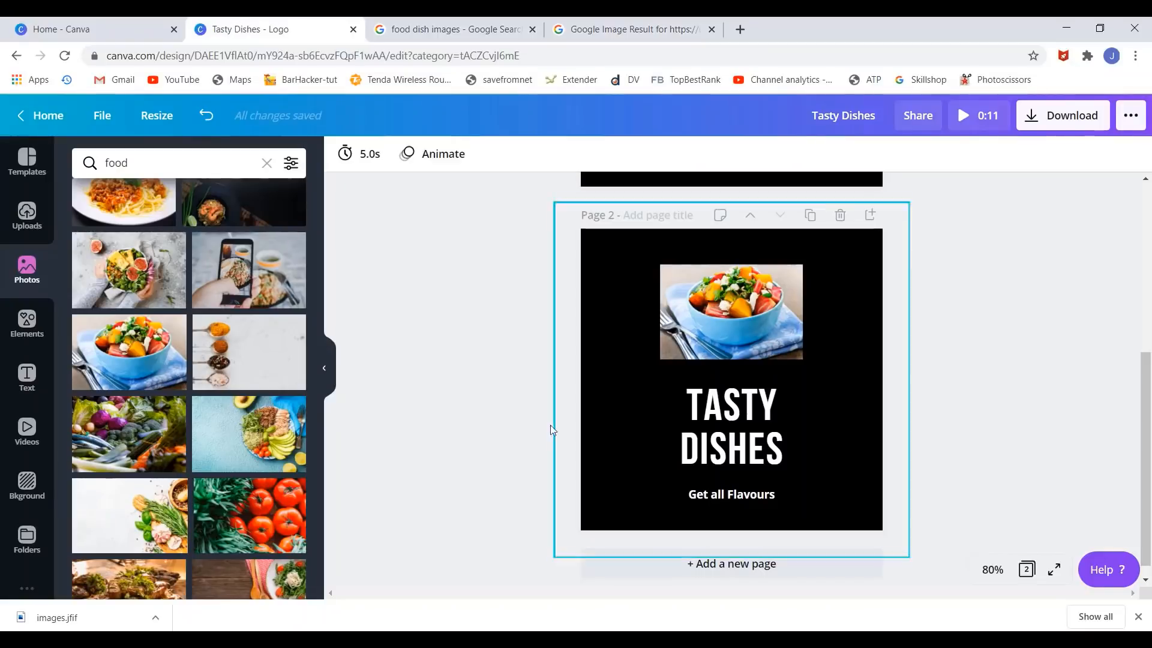
left_click(810, 215)
left_click(774, 282)
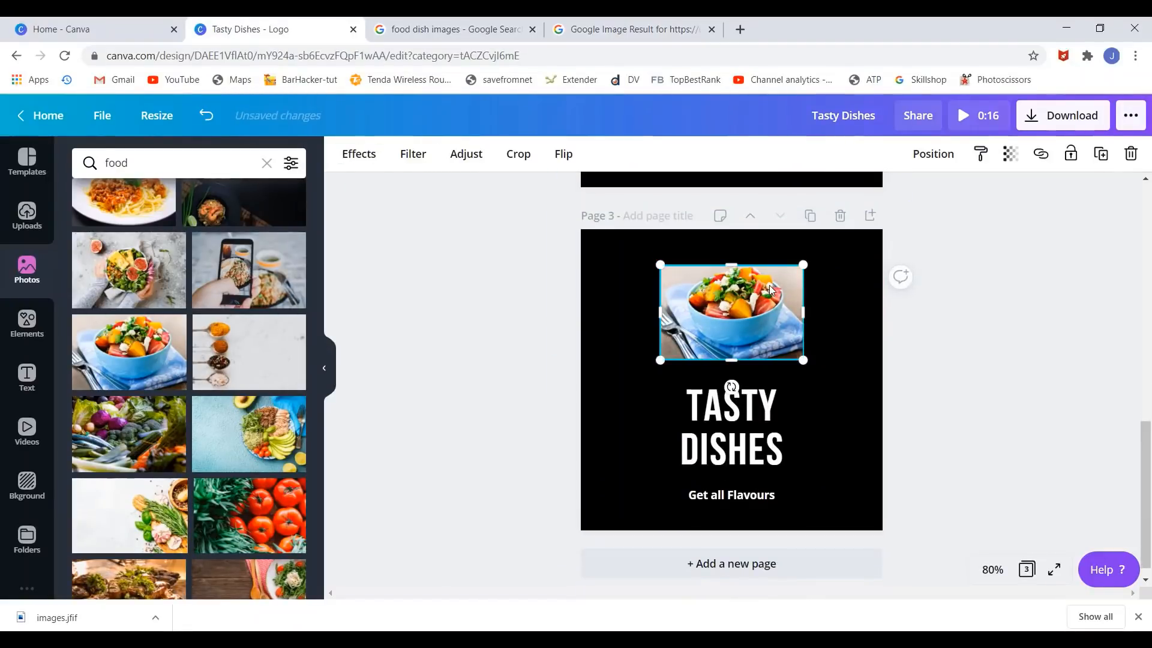
key("Delete")
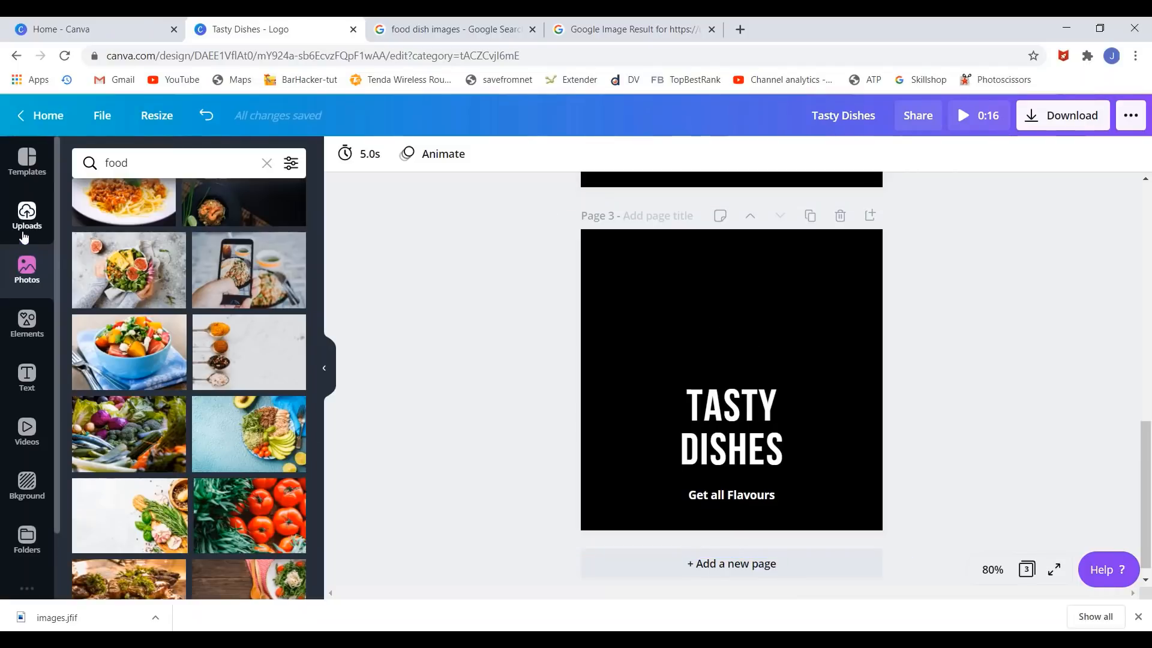
- Upload images.jfif from the Project folder into Canva's uploads
left_click(27, 216)
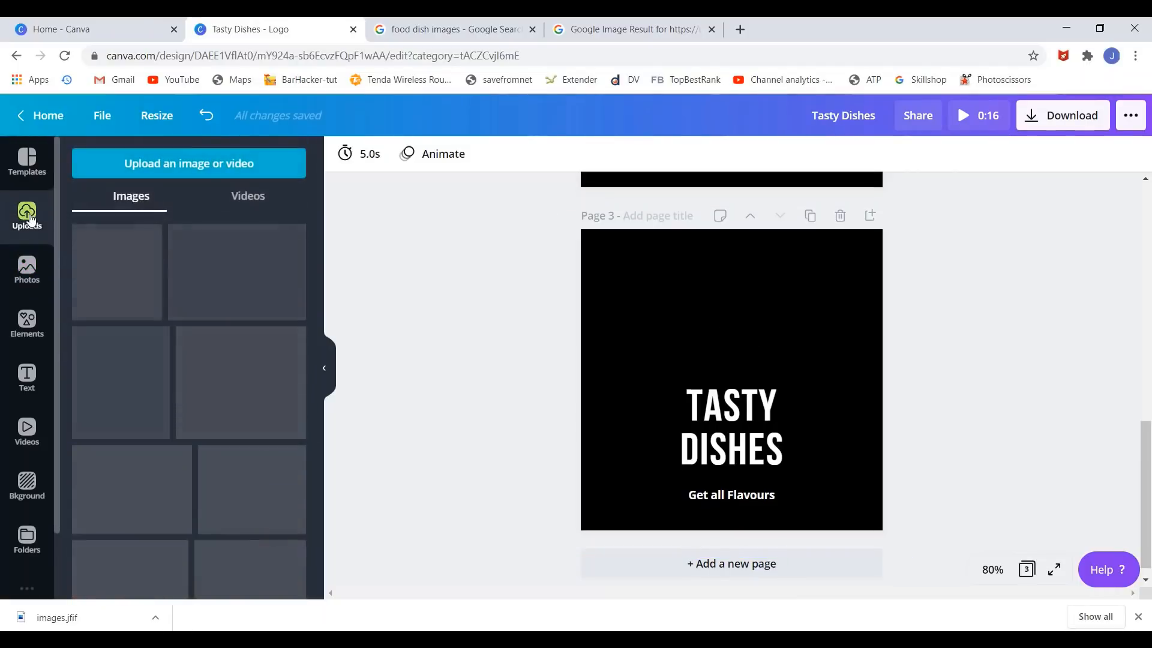
left_click(170, 159)
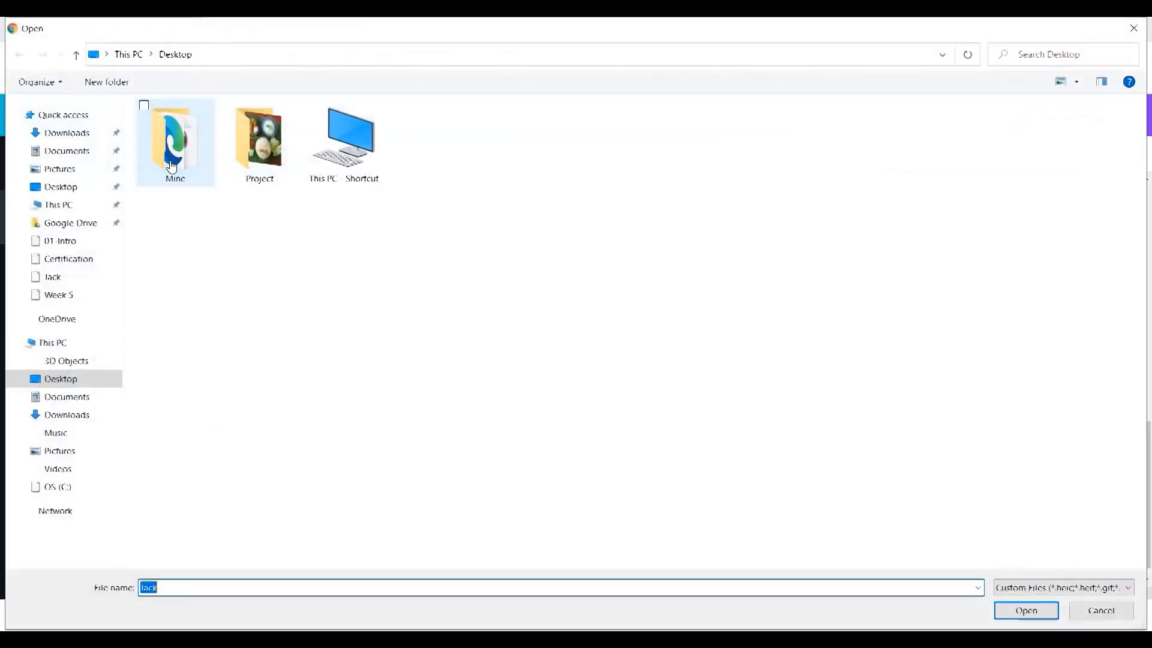
double_click(256, 162)
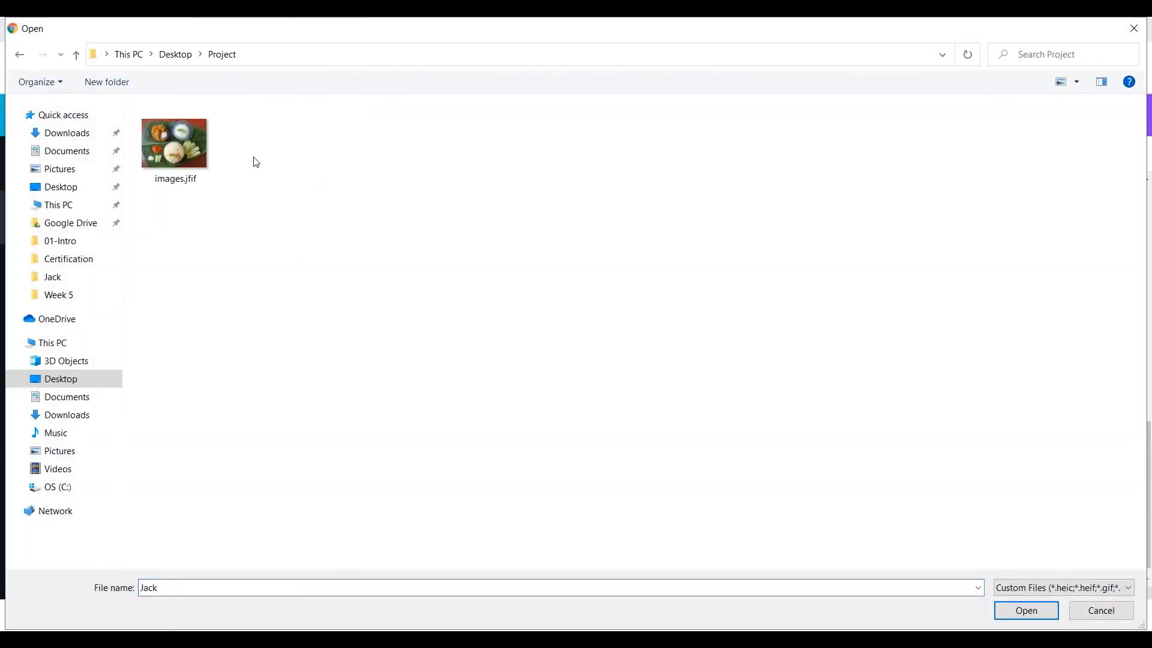
double_click(182, 150)
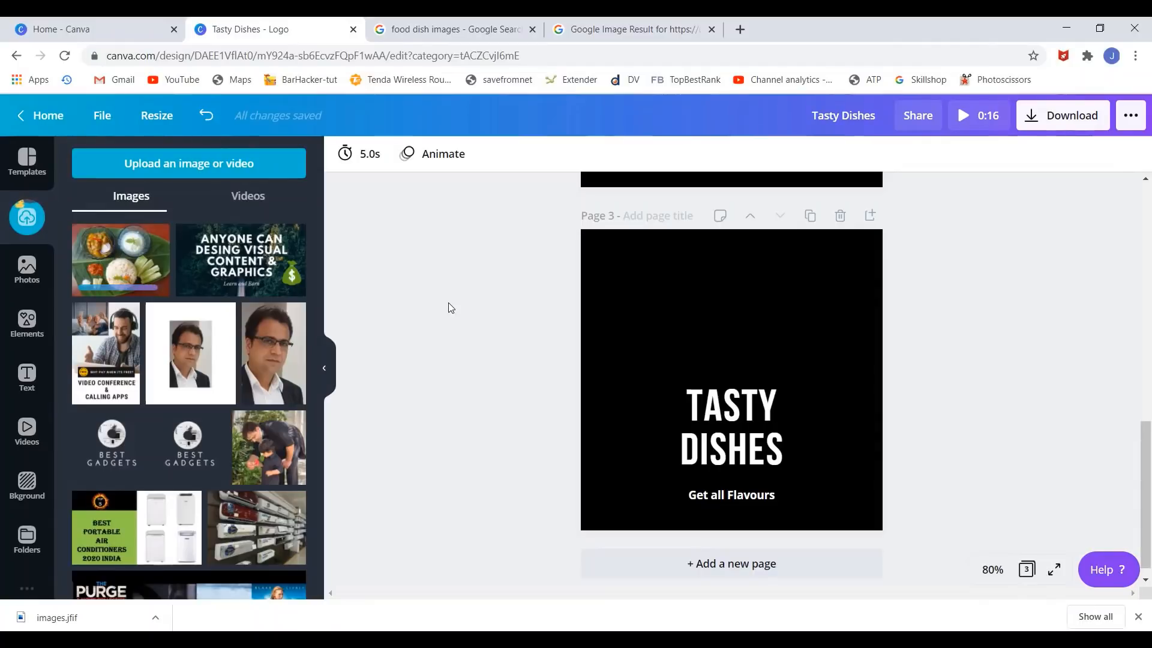
left_click_drag(143, 250, 668, 293)
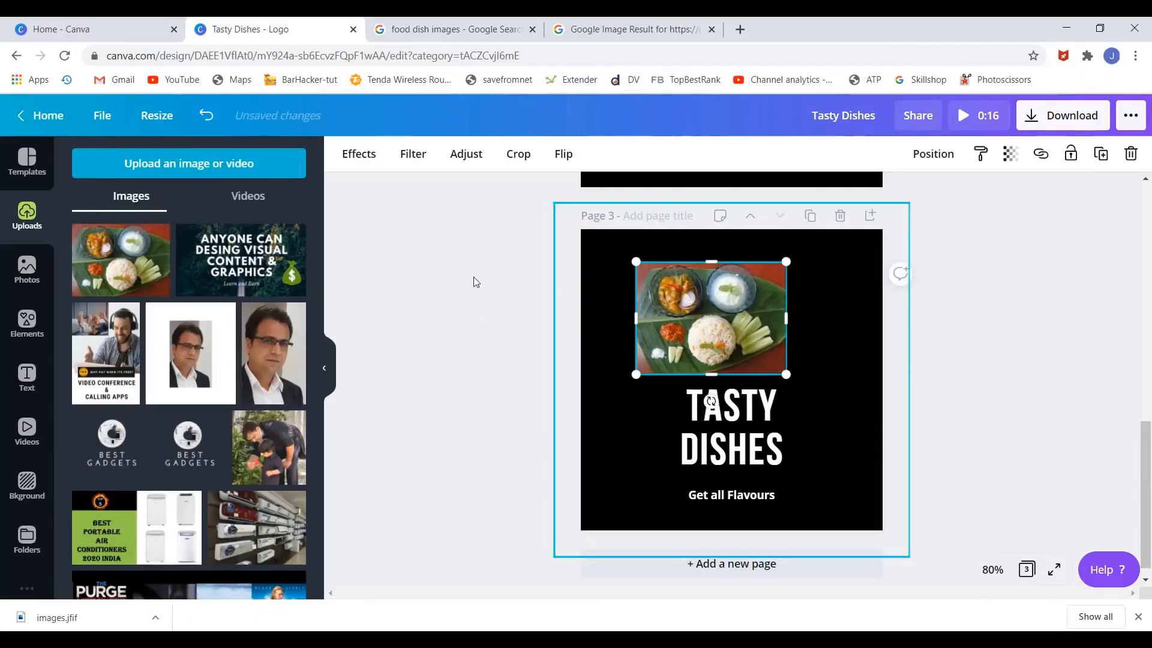
left_click(26, 270)
left_click_drag(744, 321, 765, 317)
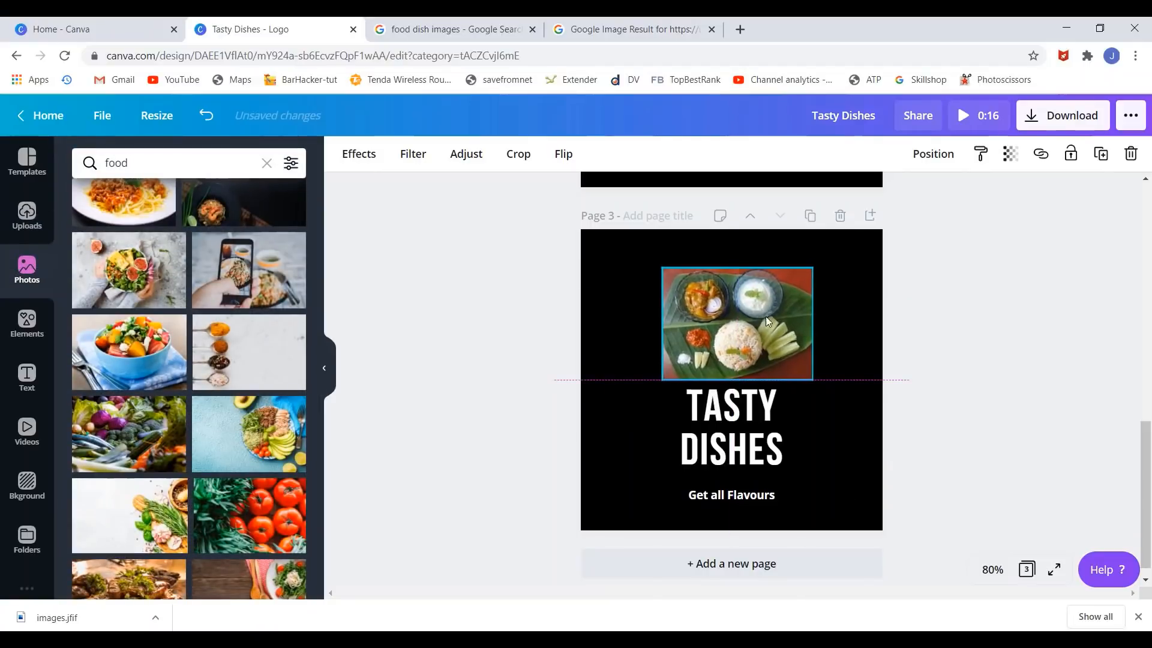
left_click(978, 362)
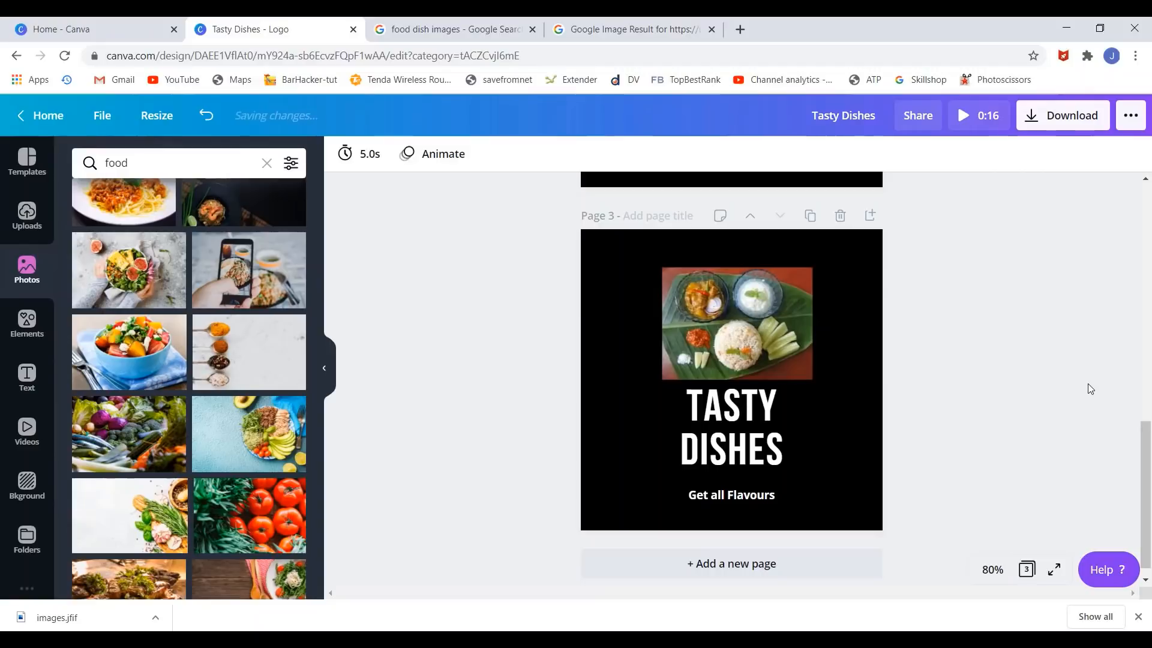
scroll(1037, 360, "up", 10)
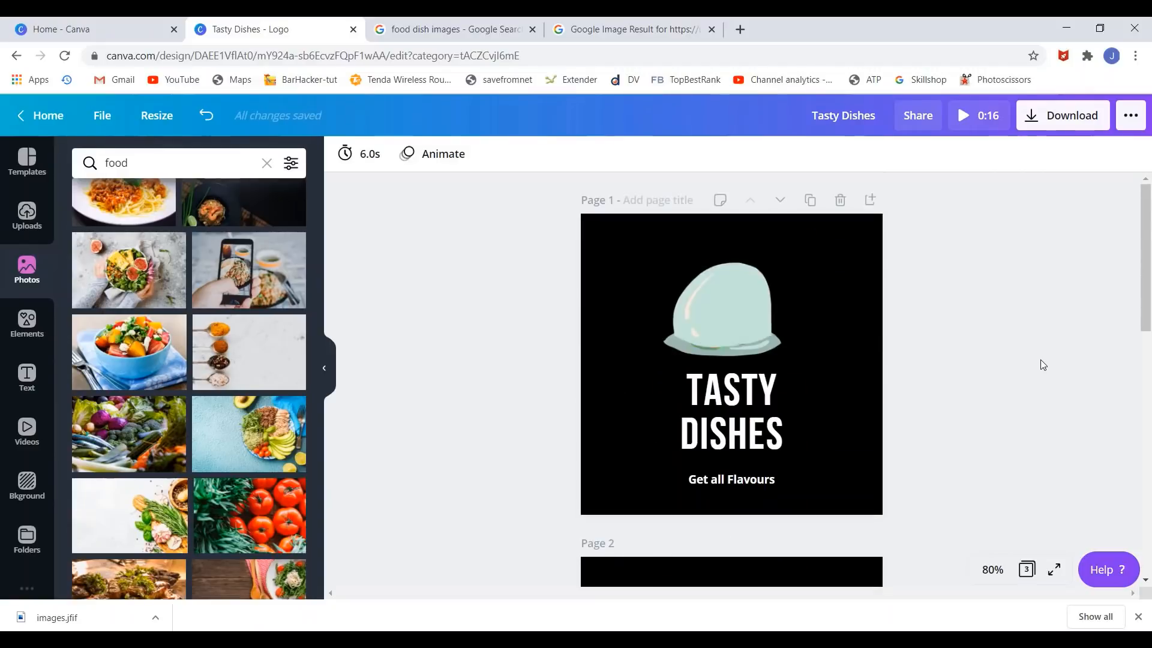
scroll(810, 429, "down", 10)
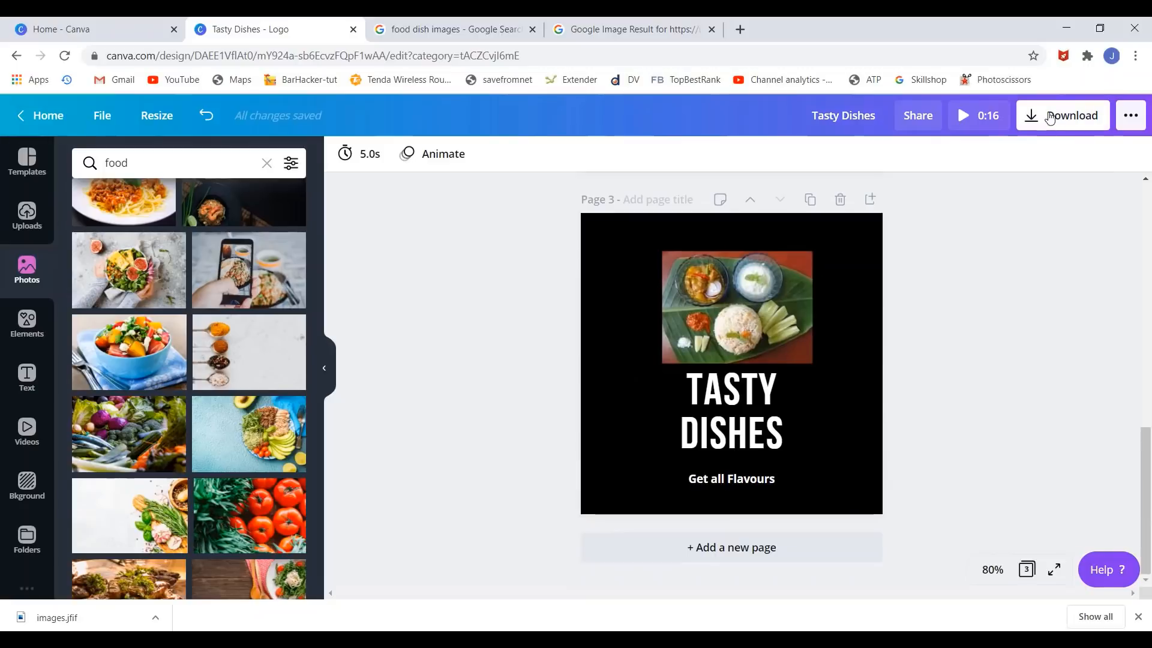
- Set the download to JPG file type with all three pages selected
left_click(1049, 118)
left_click(1041, 233)
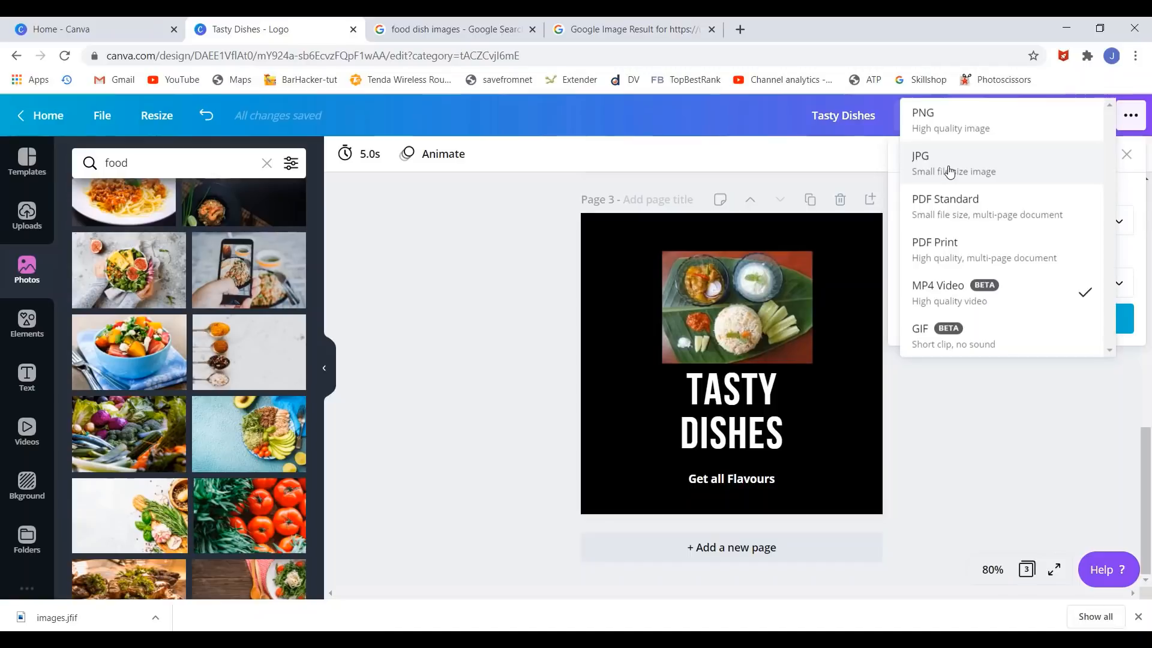
left_click(949, 170)
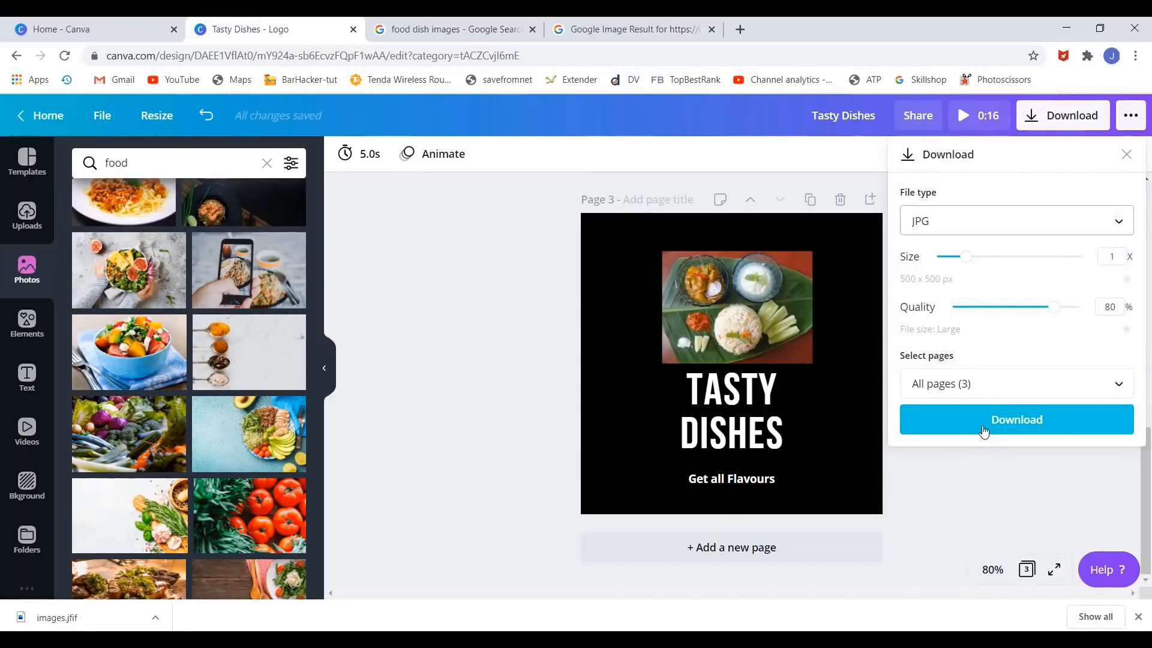
left_click(985, 423)
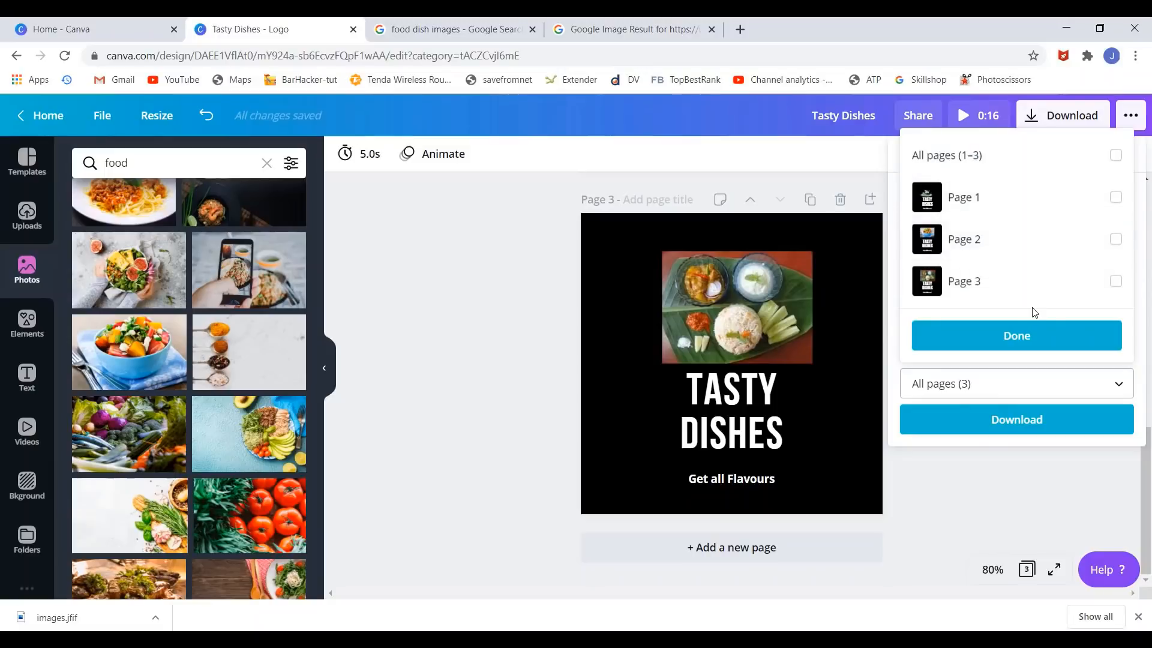
left_click(1116, 155)
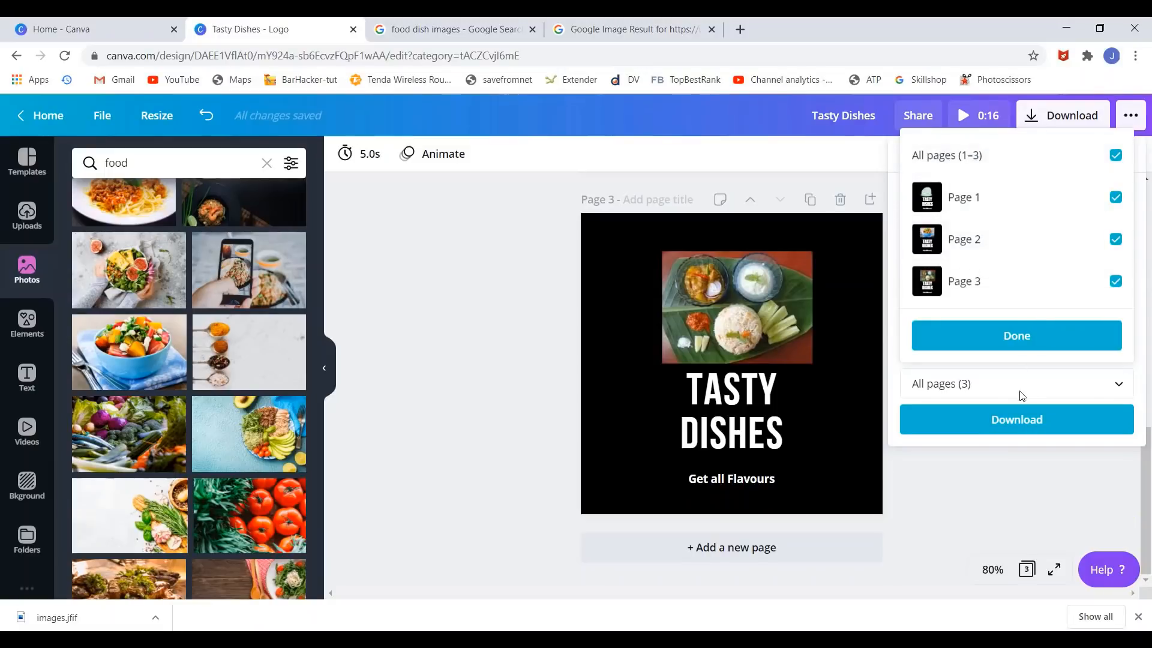
left_click(1115, 241)
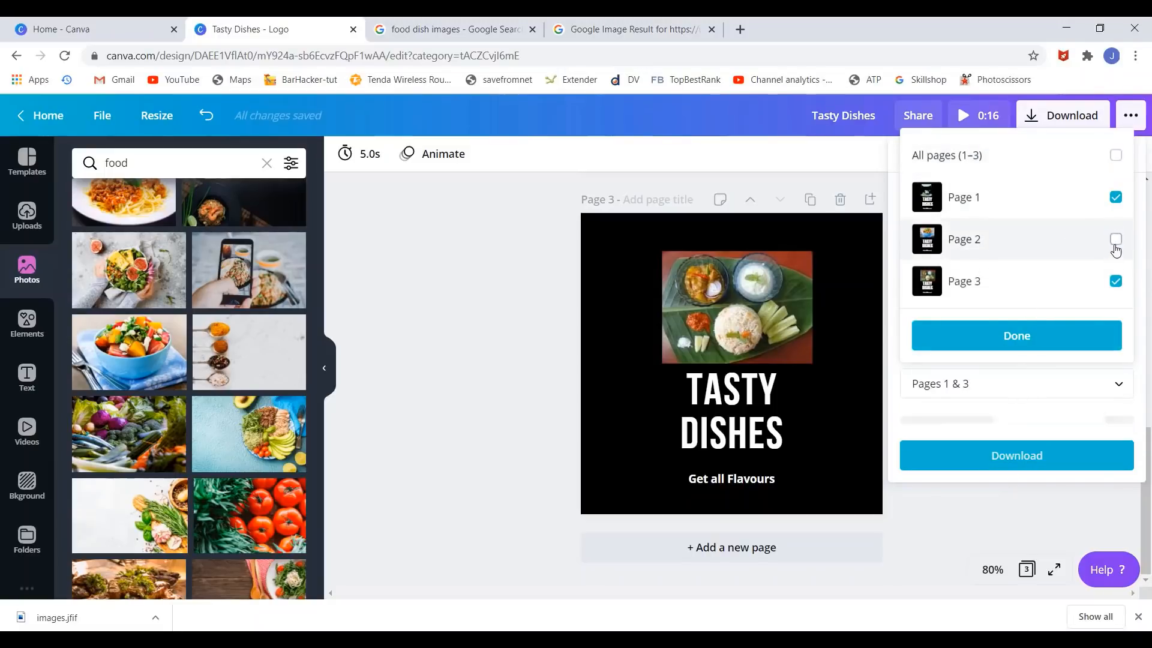
left_click(1116, 241)
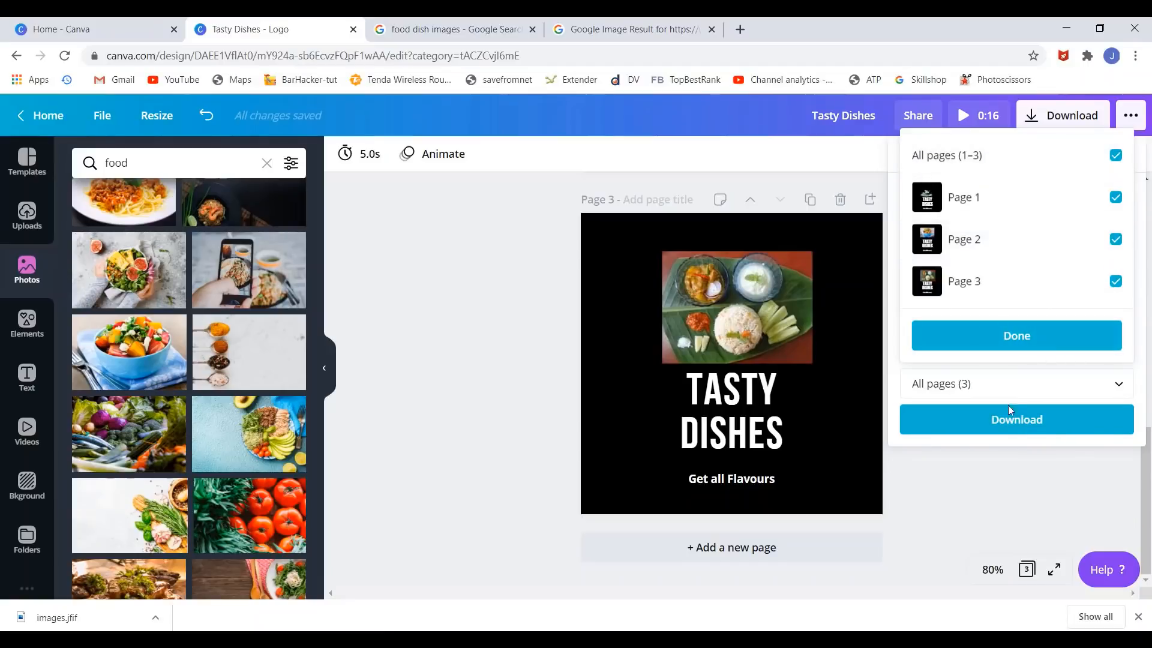
left_click(1018, 345)
- Download the pages as Tasty Dishes.zip and dismiss the success message
left_click(1002, 423)
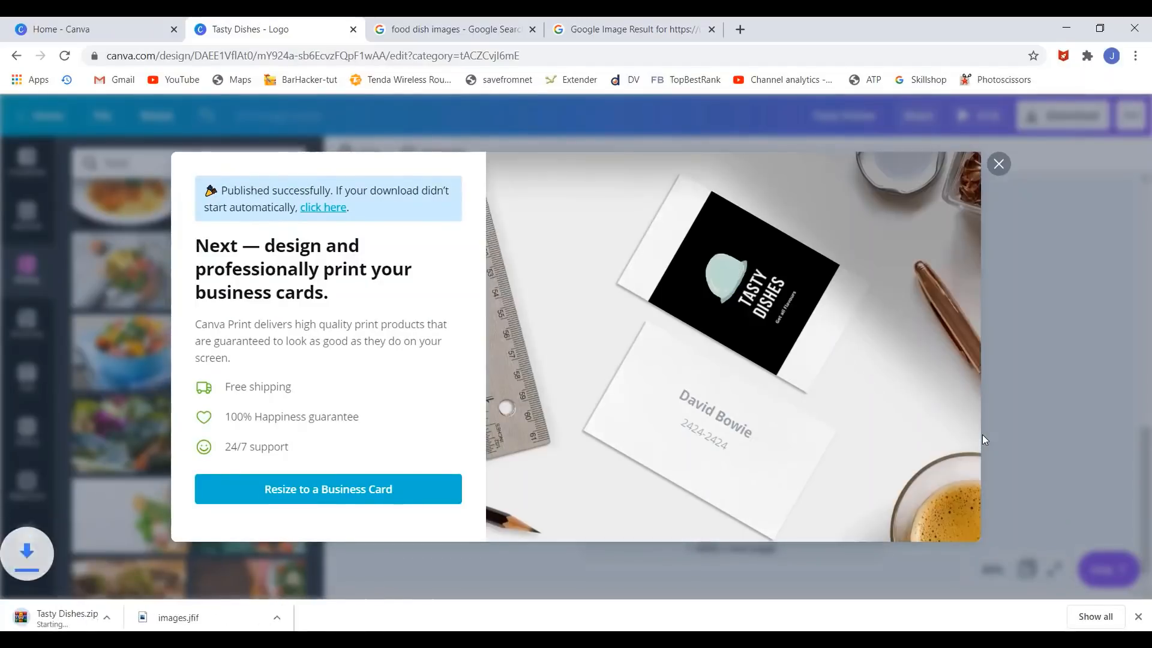
left_click(999, 164)
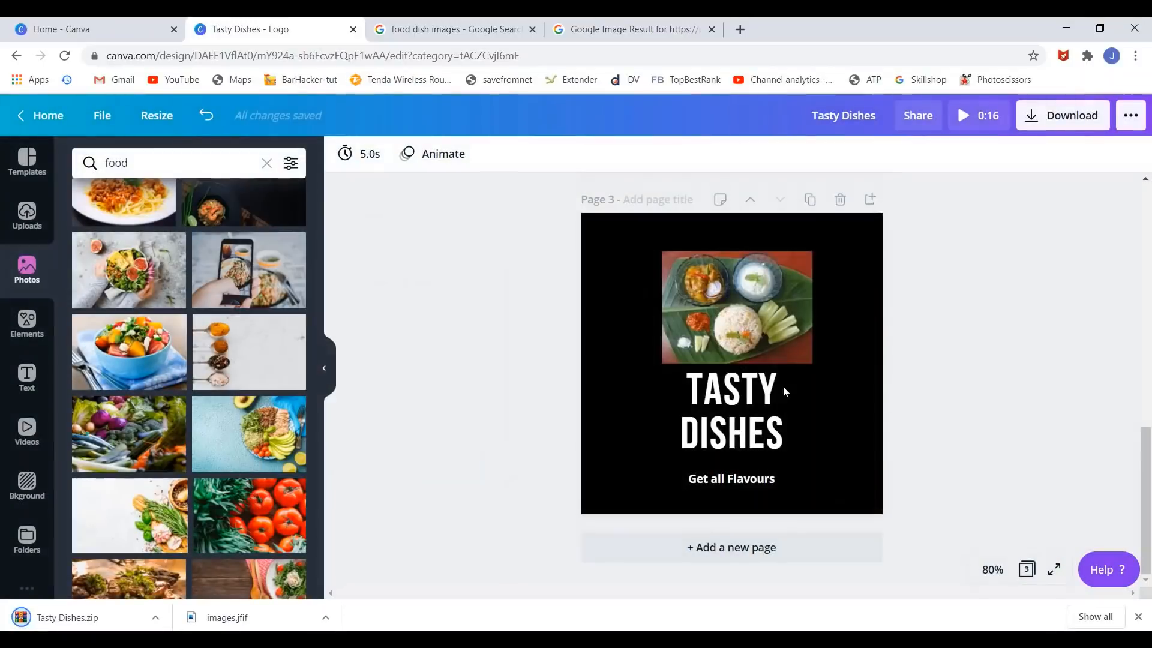
key("alt+Tab")
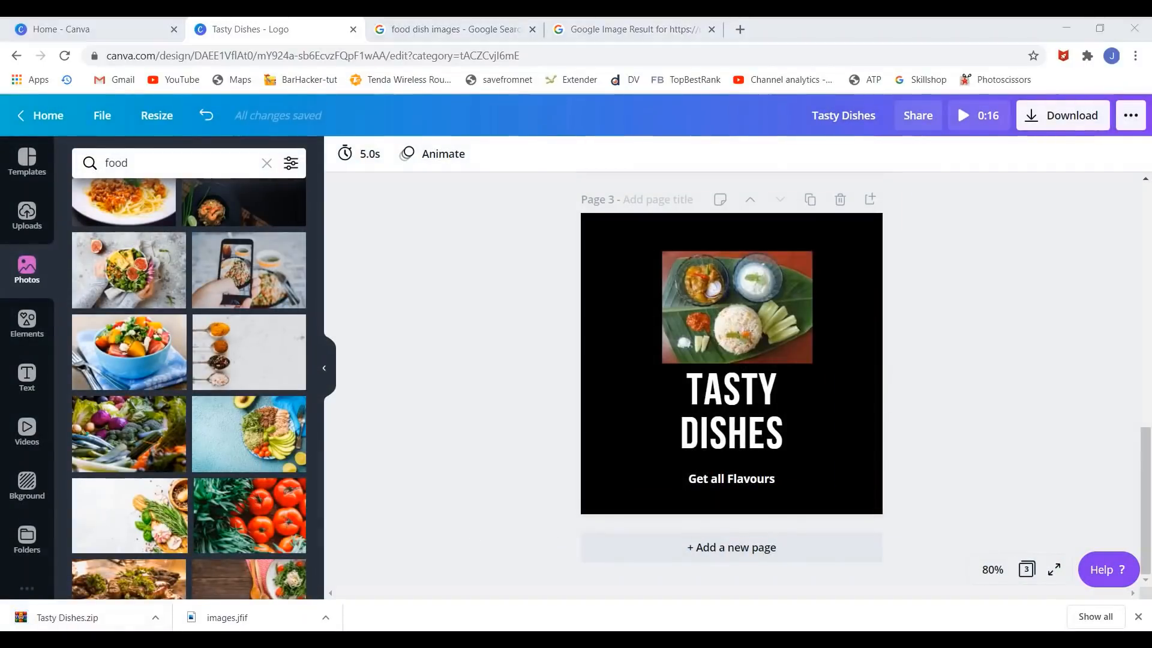
- Extract Tasty Dishes.zip into a Tasty Dishes folder and open that folder
left_click(208, 155)
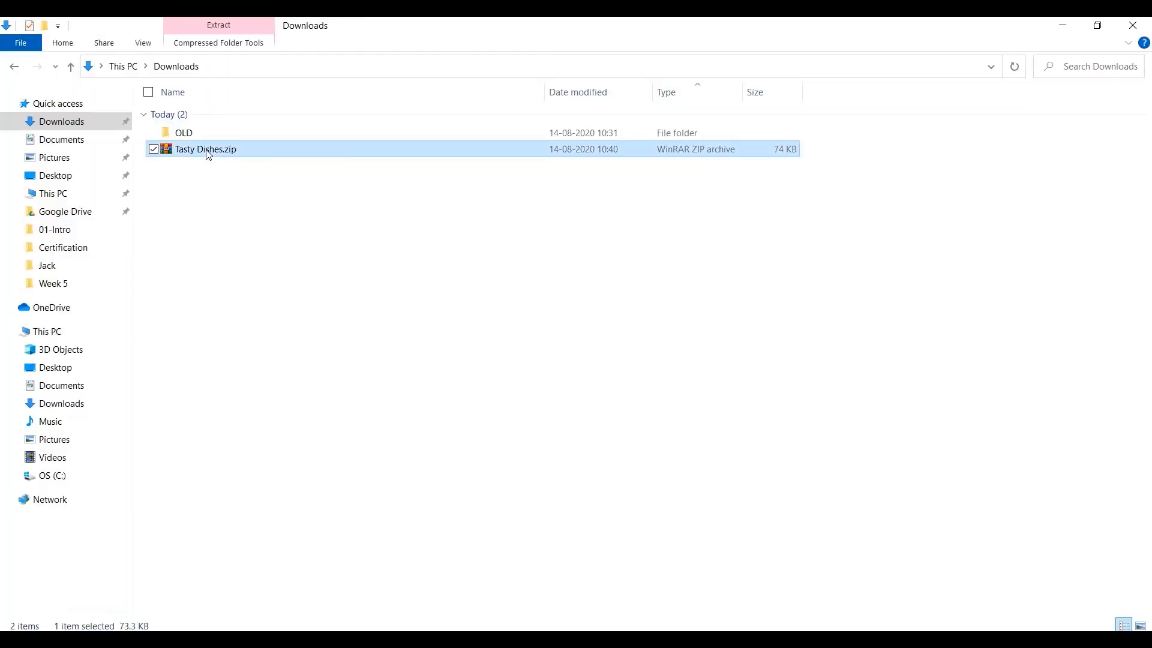
right_click(208, 154)
left_click(175, 248)
left_click(204, 165)
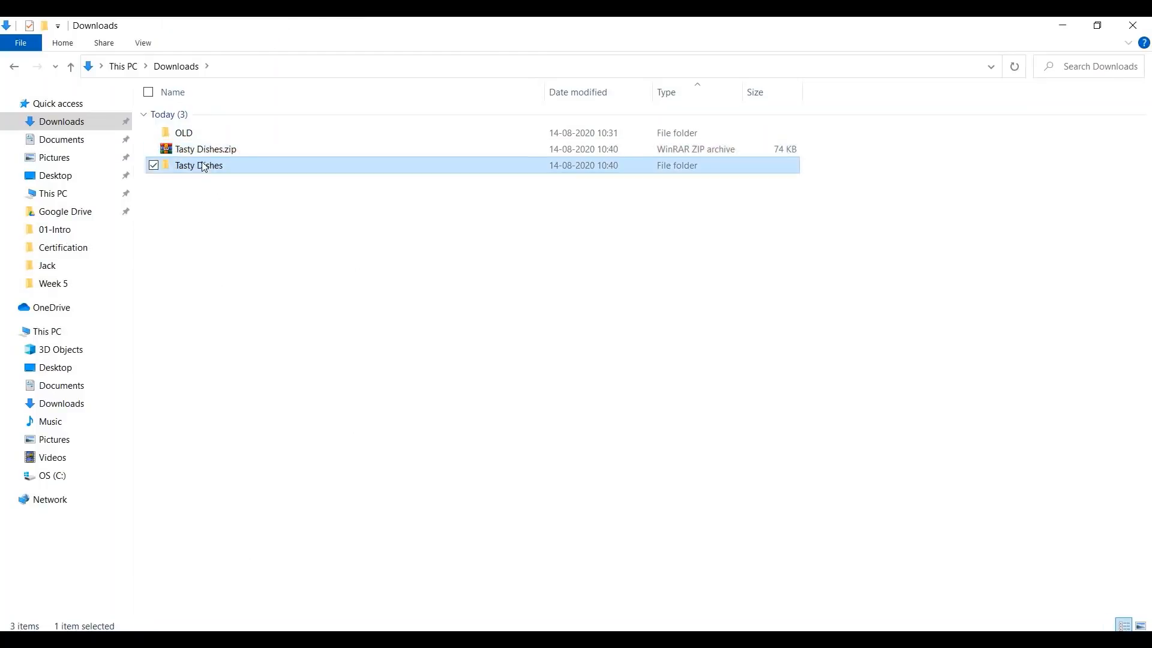
double_click(204, 166)
- View 1.jpg, 2.jpg and 3.jpg in Photos, then return to Canva in Chrome
double_click(199, 127)
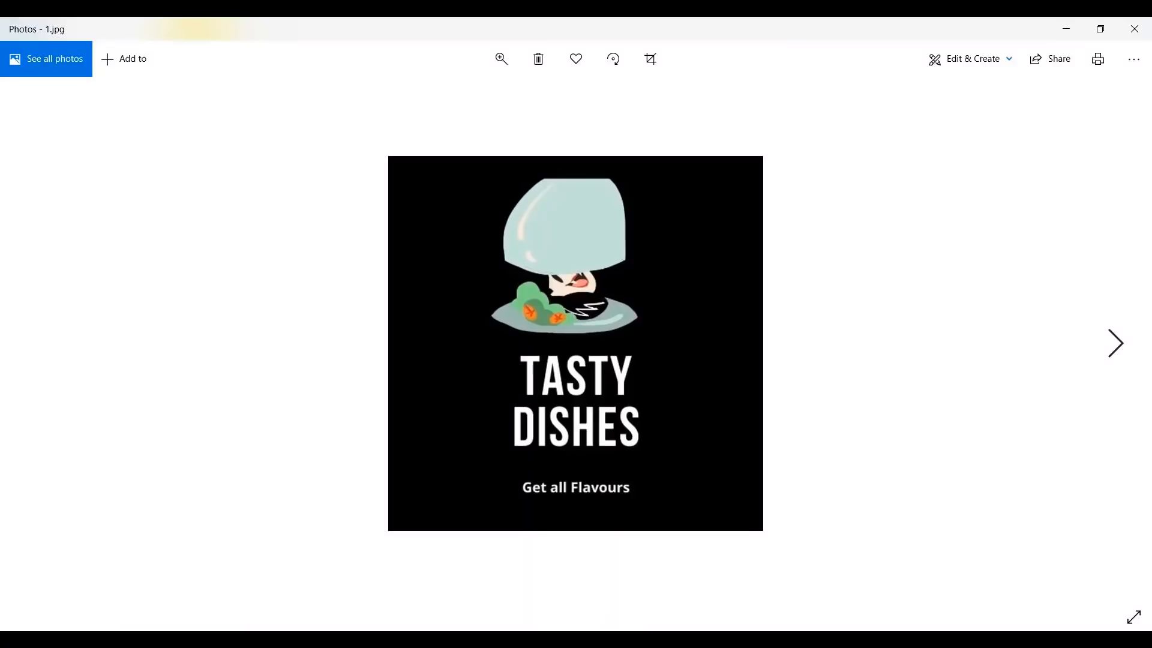
key("Right")
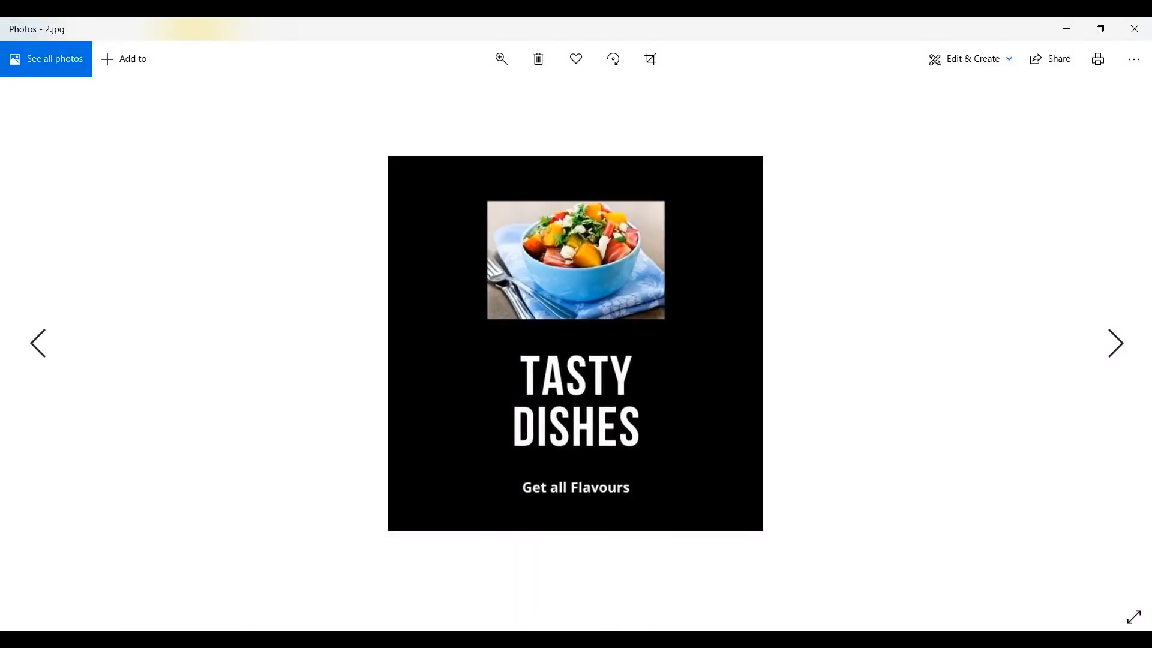
key("Right")
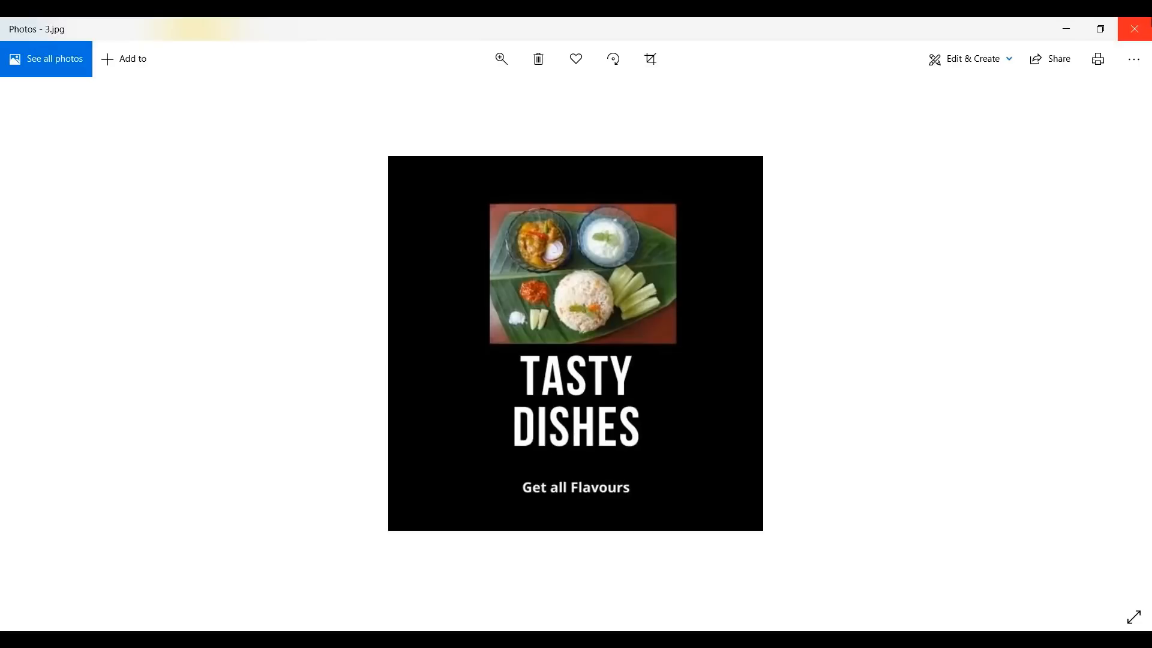
left_click(1134, 29)
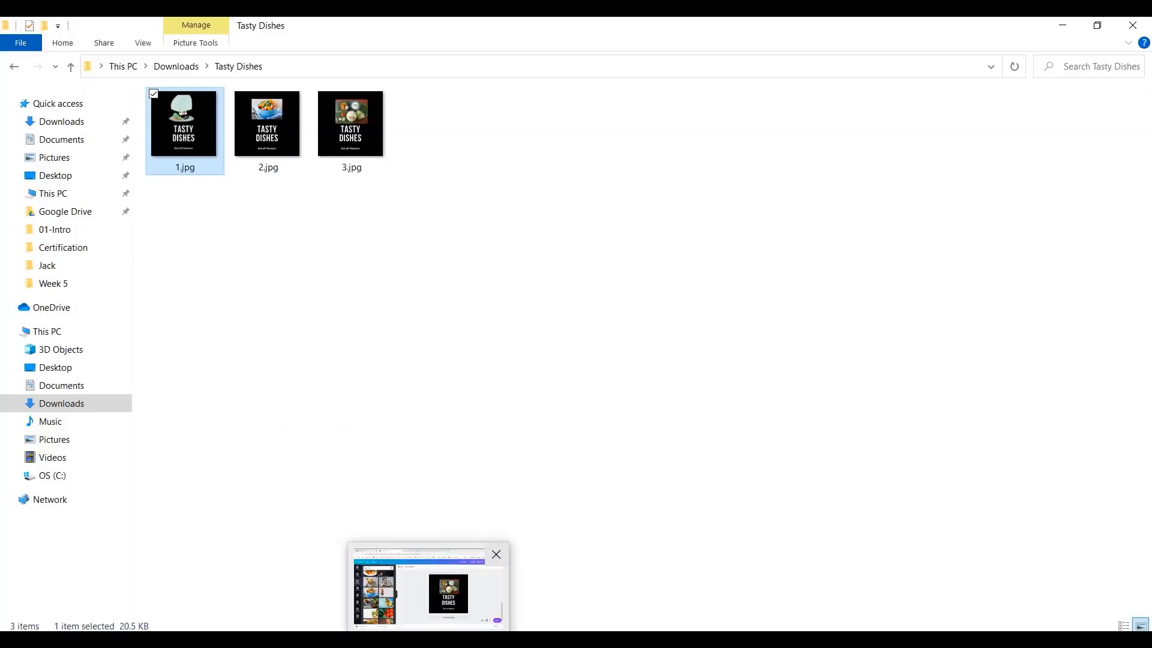
left_click(429, 585)
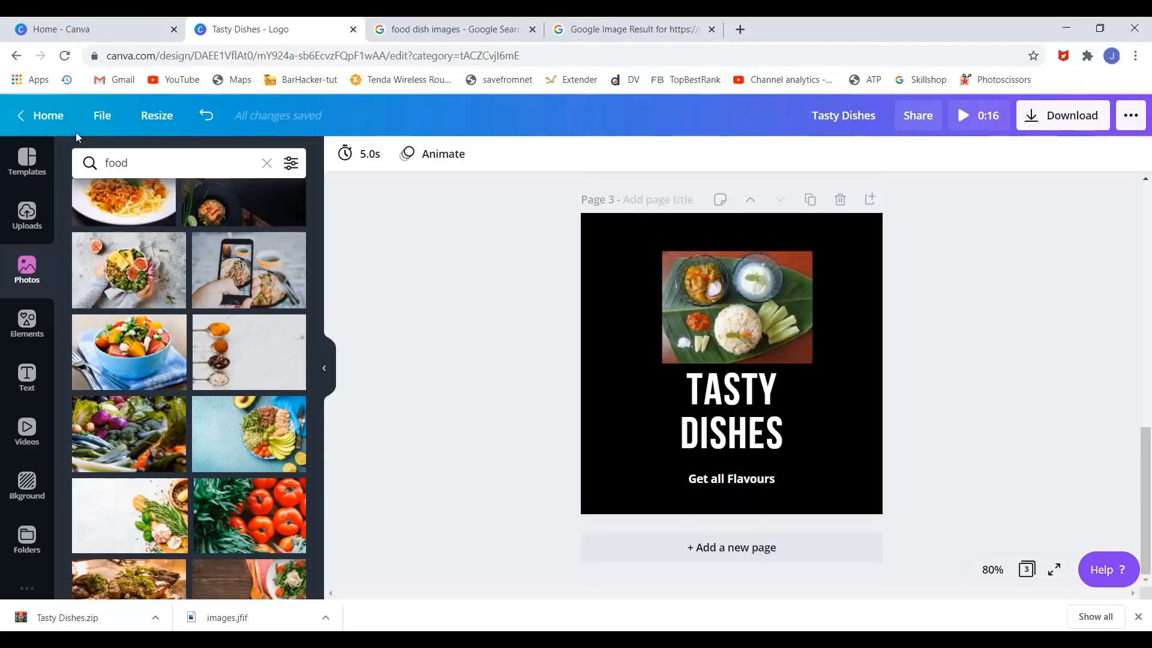
- Search Canva's home page for 'logo' and open the red Total Workout logo template
left_click(47, 115)
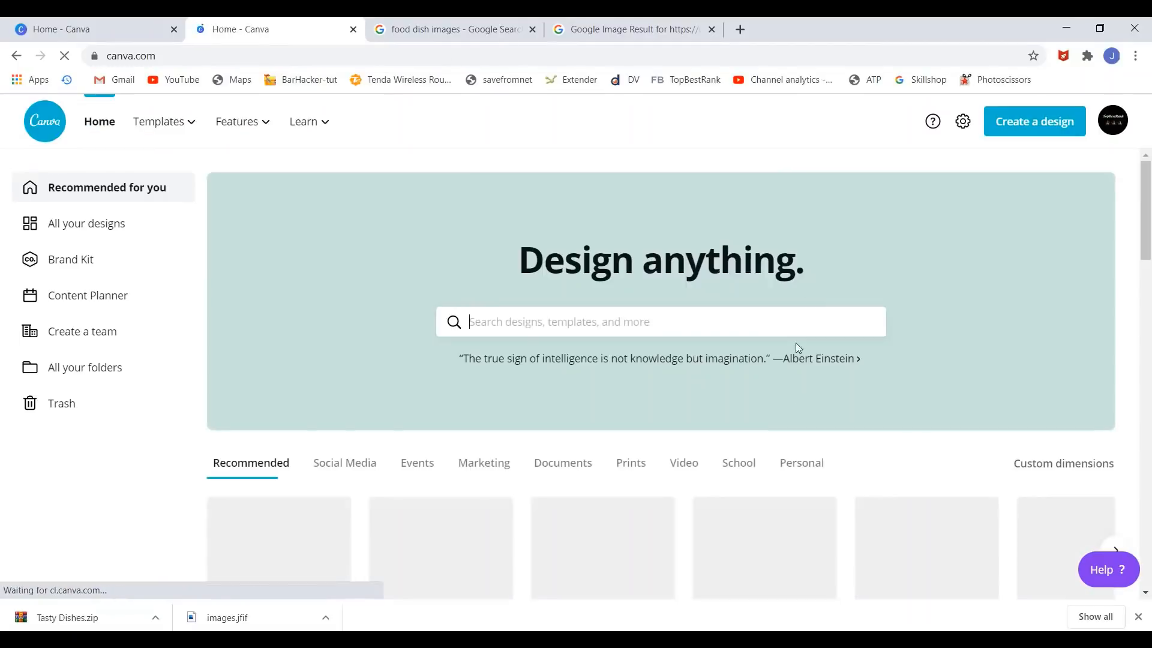
type("logo")
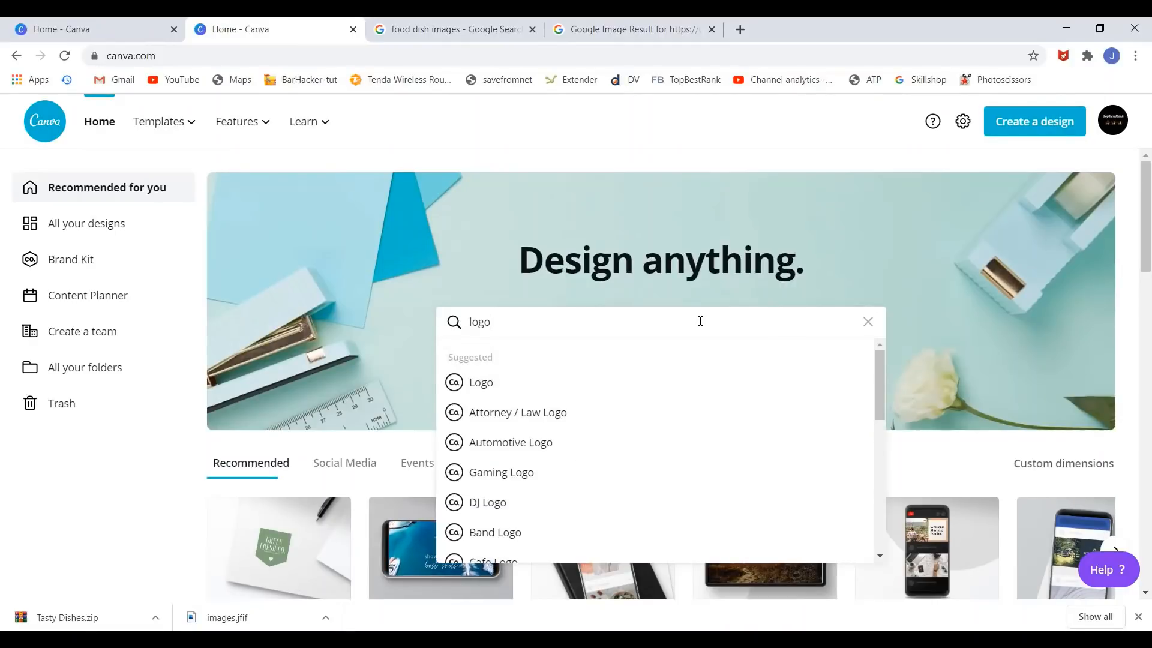
key("Down")
key("Return")
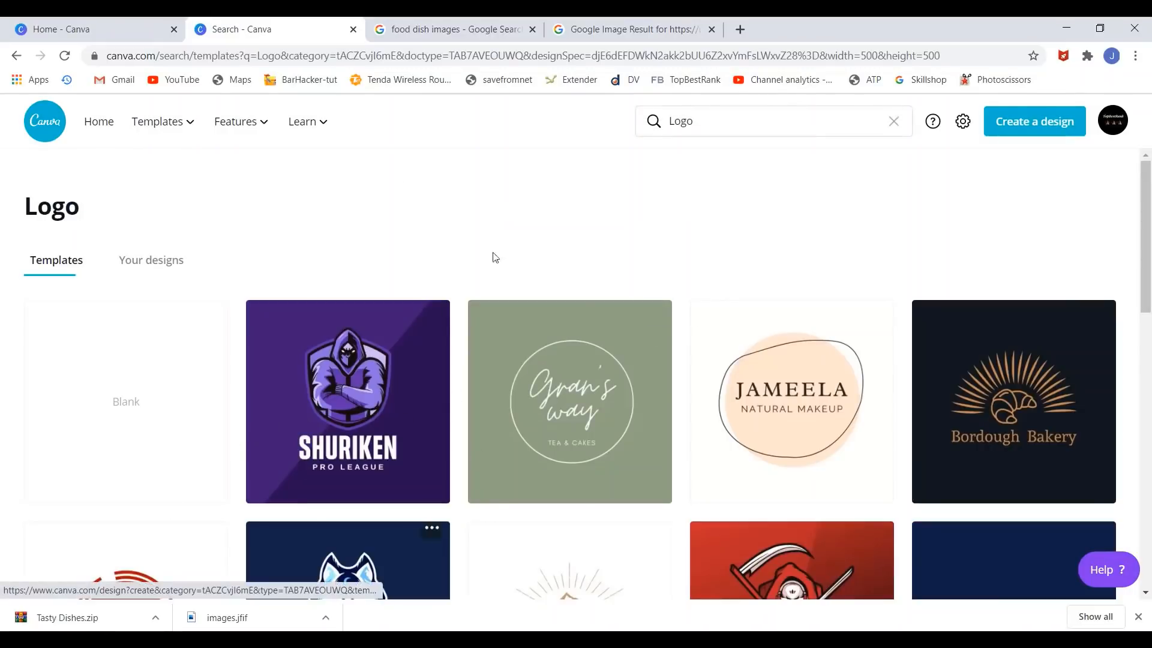
scroll(508, 222, "down", 2)
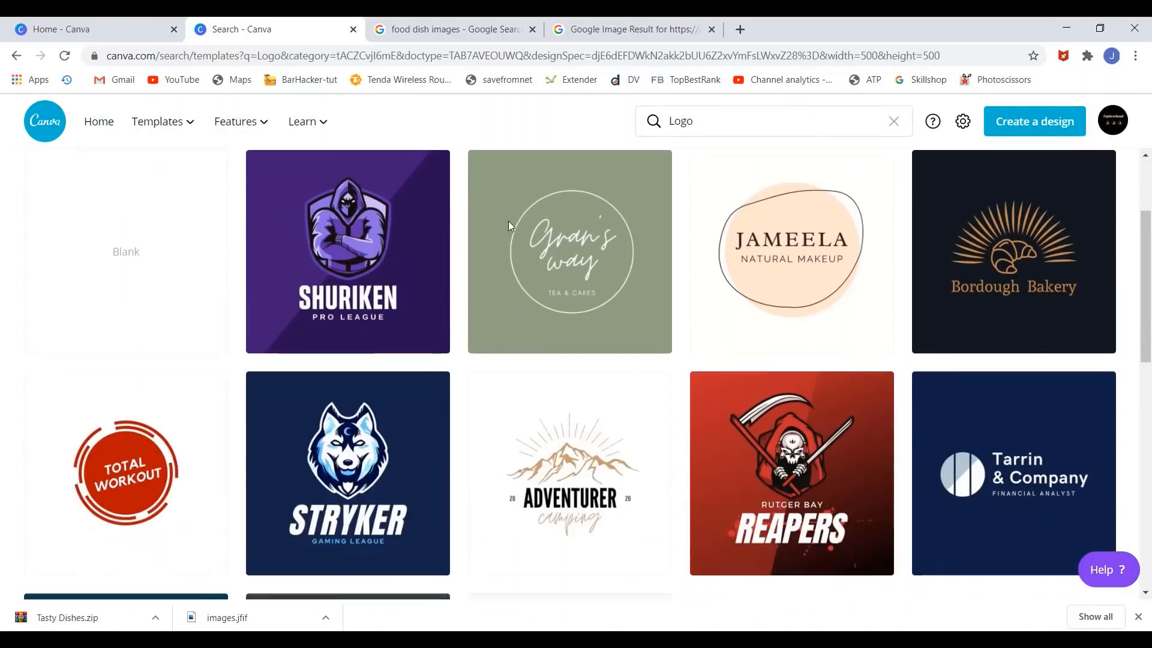
scroll(506, 232, "up", 2)
scroll(504, 231, "down", 4)
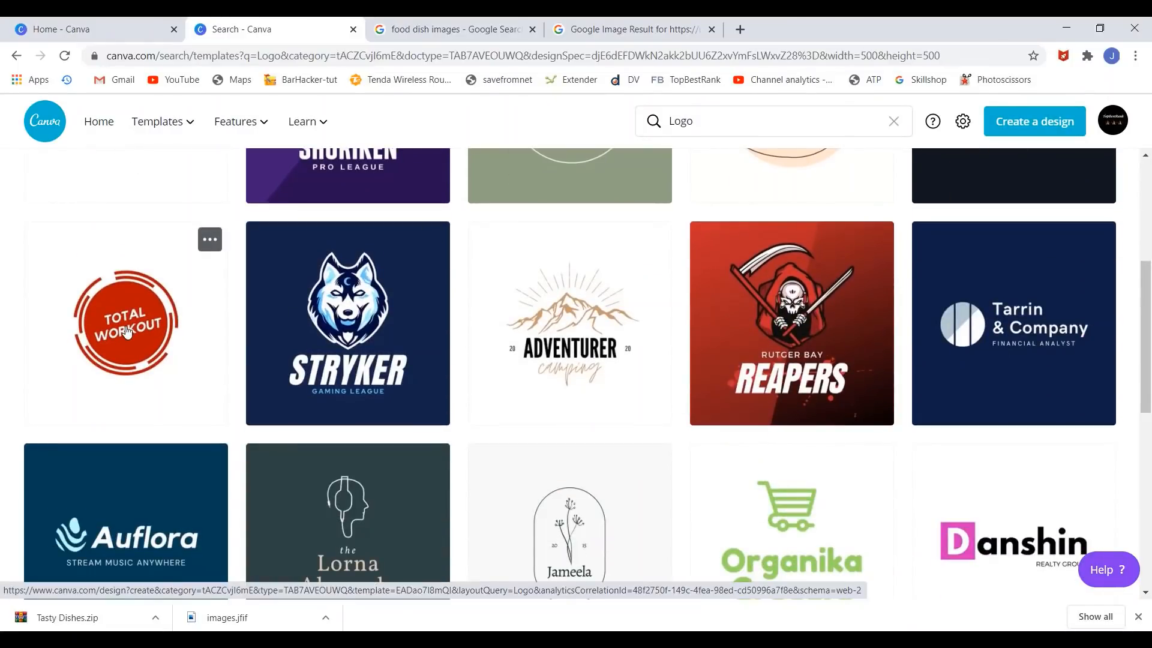
left_click(127, 332)
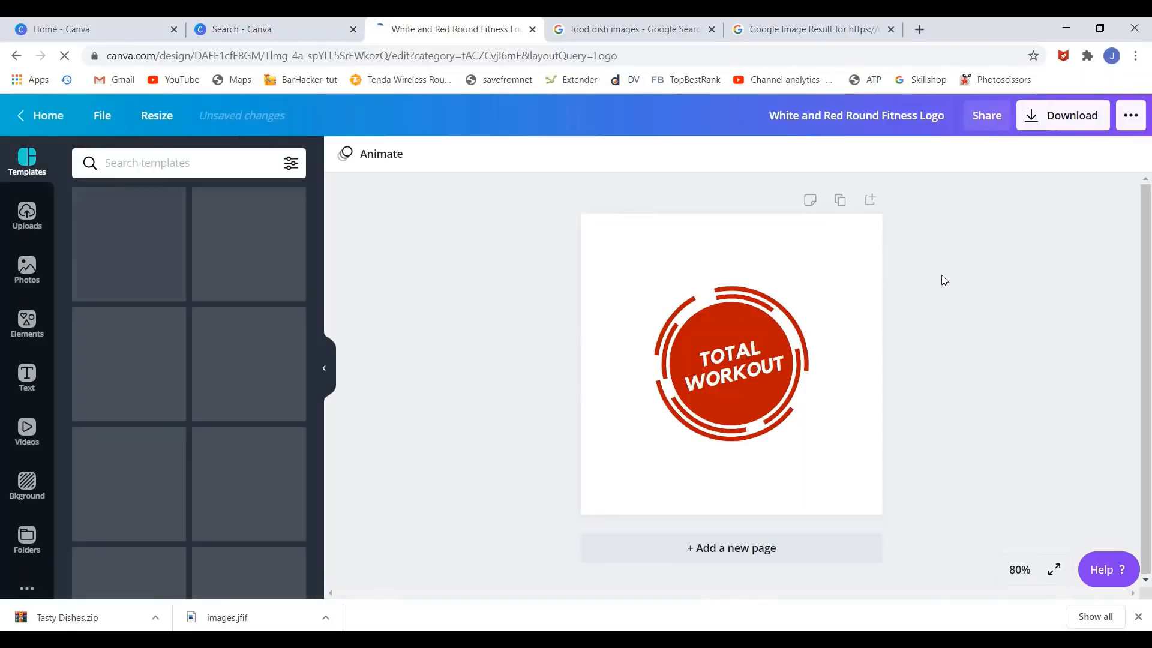
- Replace the logo's TOTAL WORKOUT text with DISHES
left_click(730, 363)
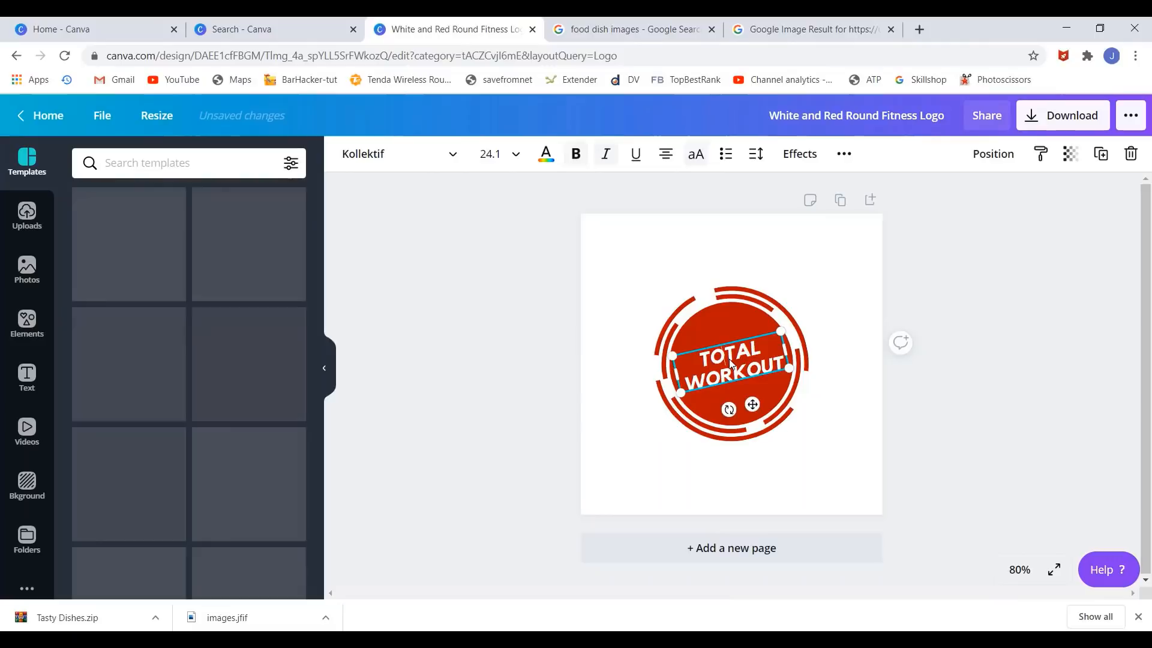
left_click(730, 362)
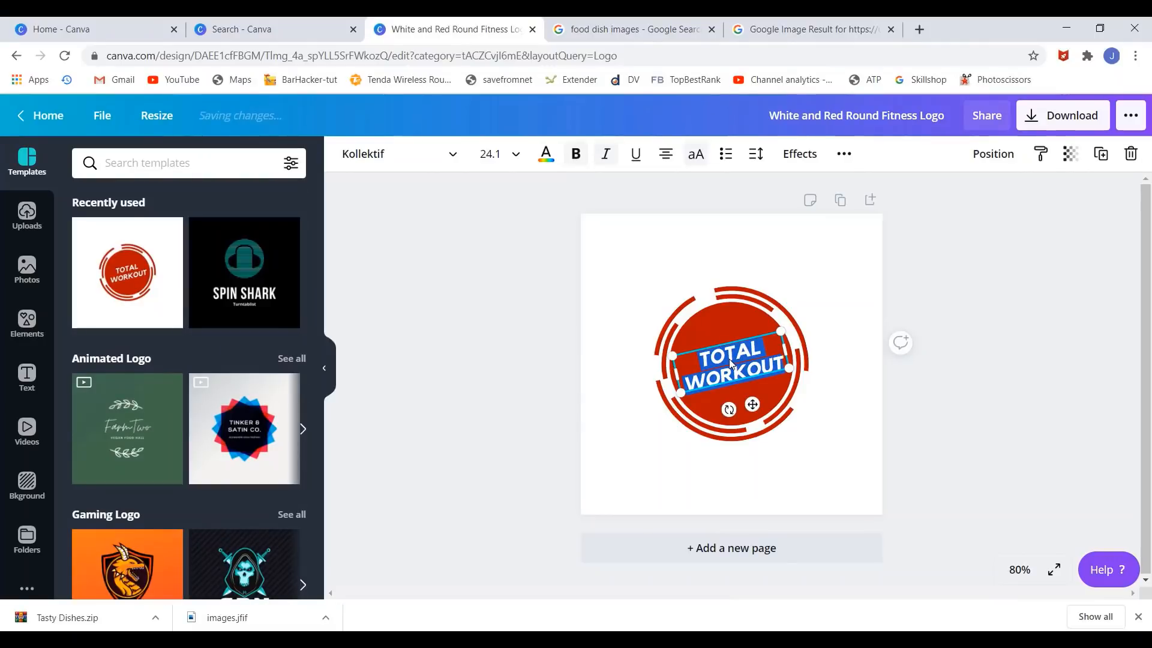
type("DISHES")
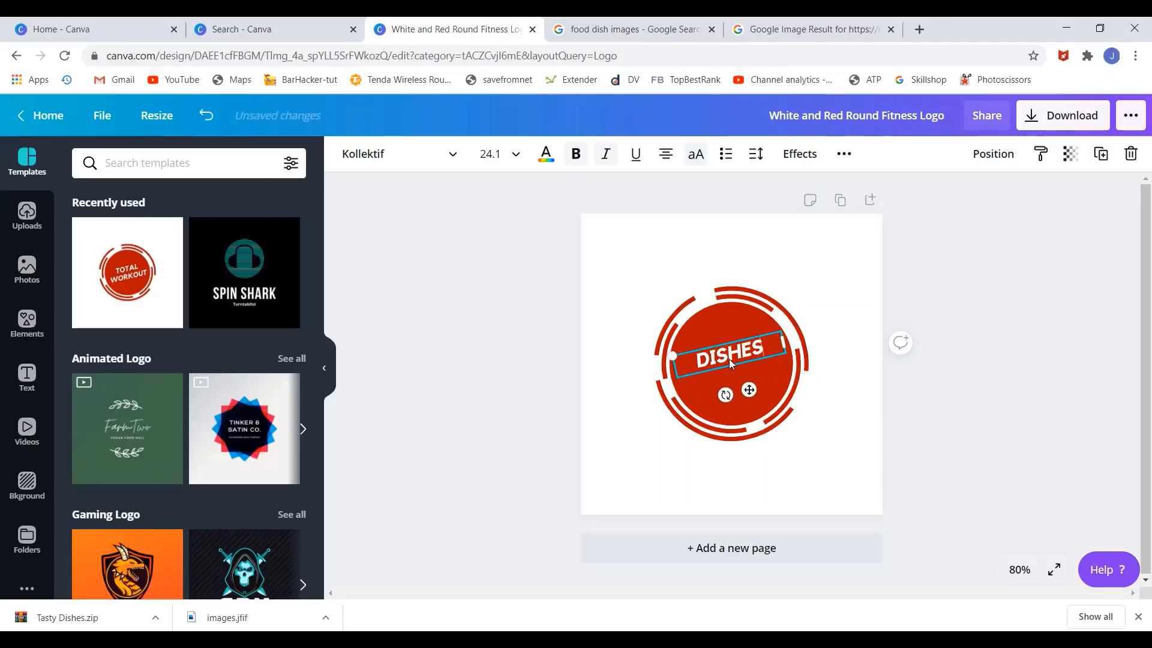
left_click(833, 400)
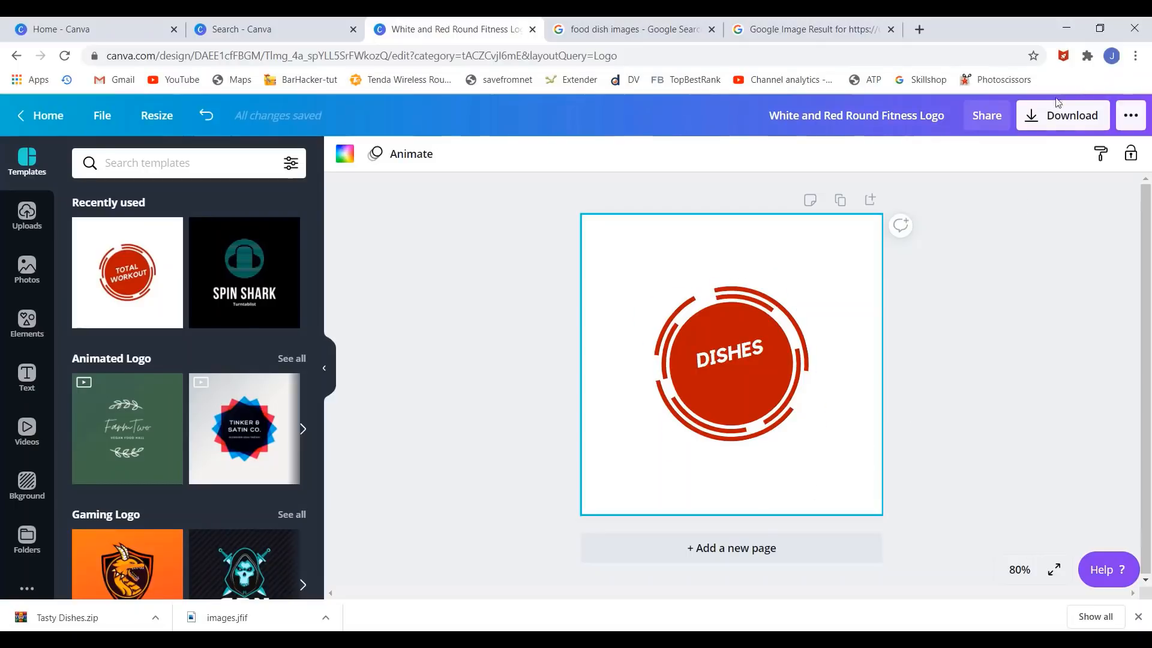
- Download the red DISHES logo as a JPG file
left_click(1039, 121)
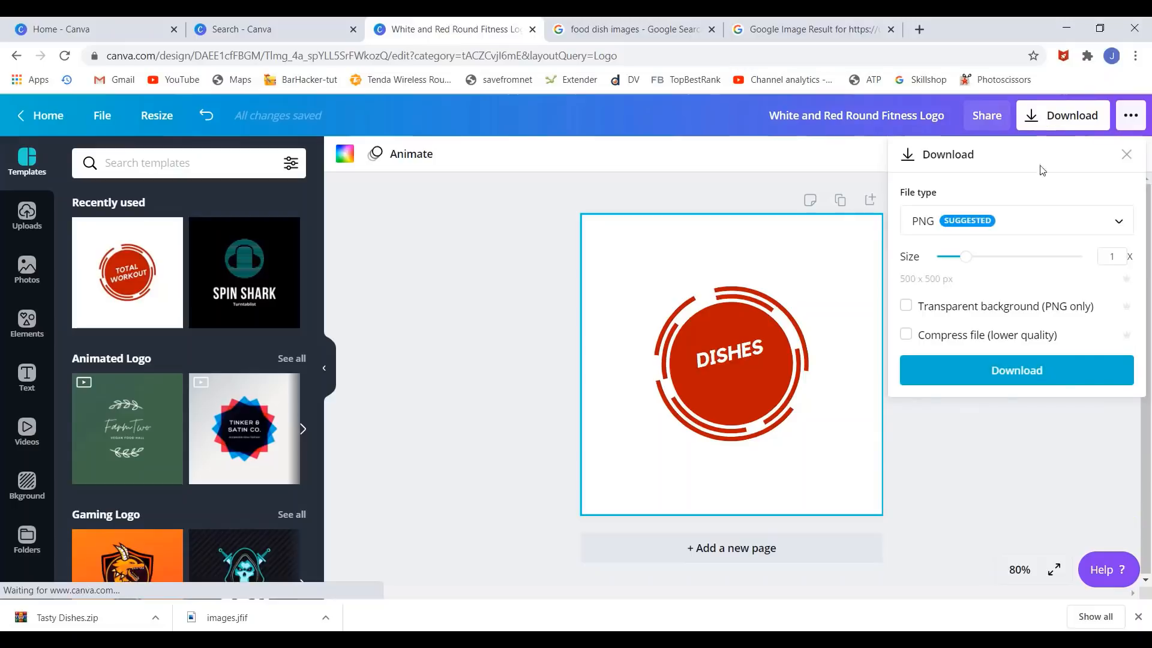
left_click(1044, 221)
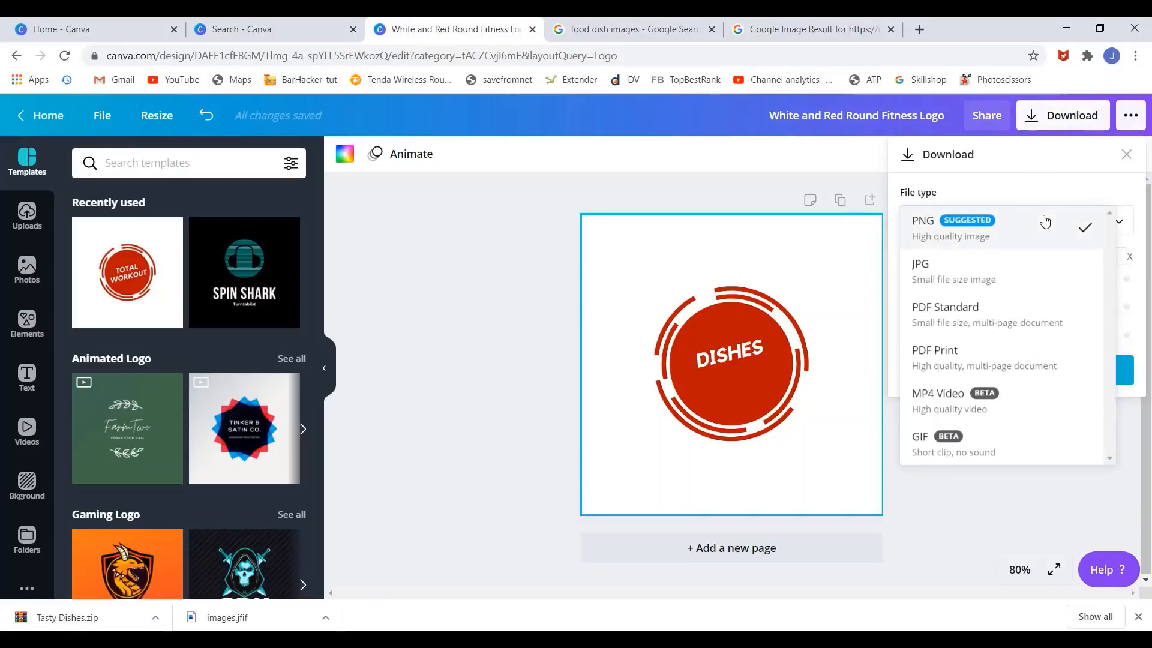
left_click(1021, 278)
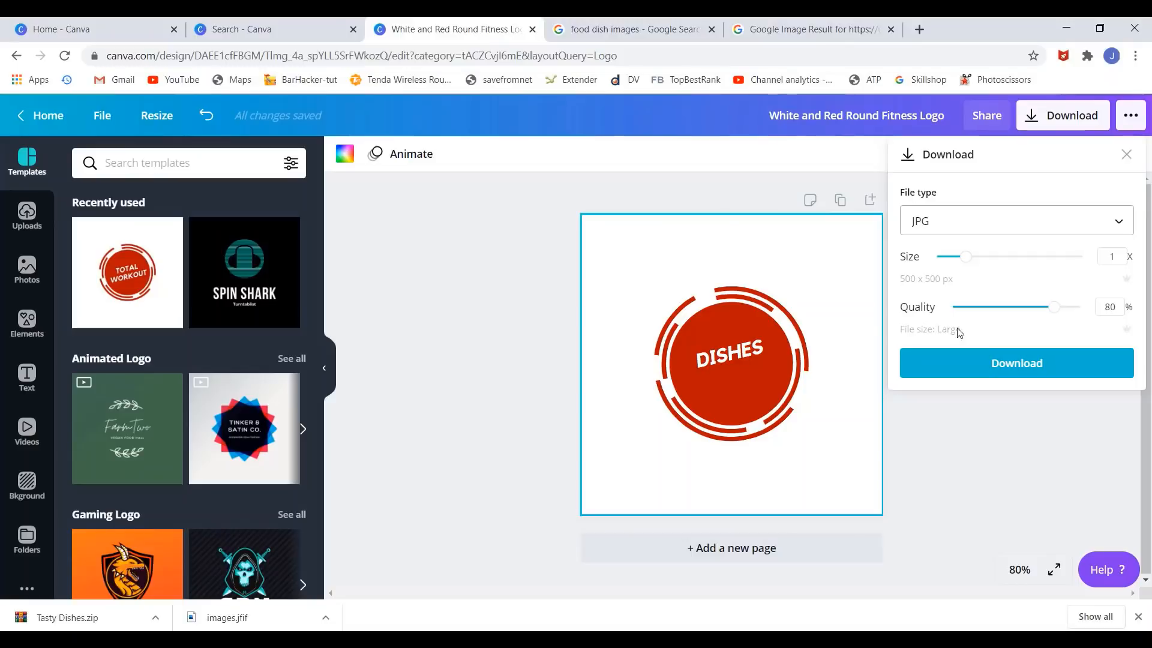
left_click(962, 367)
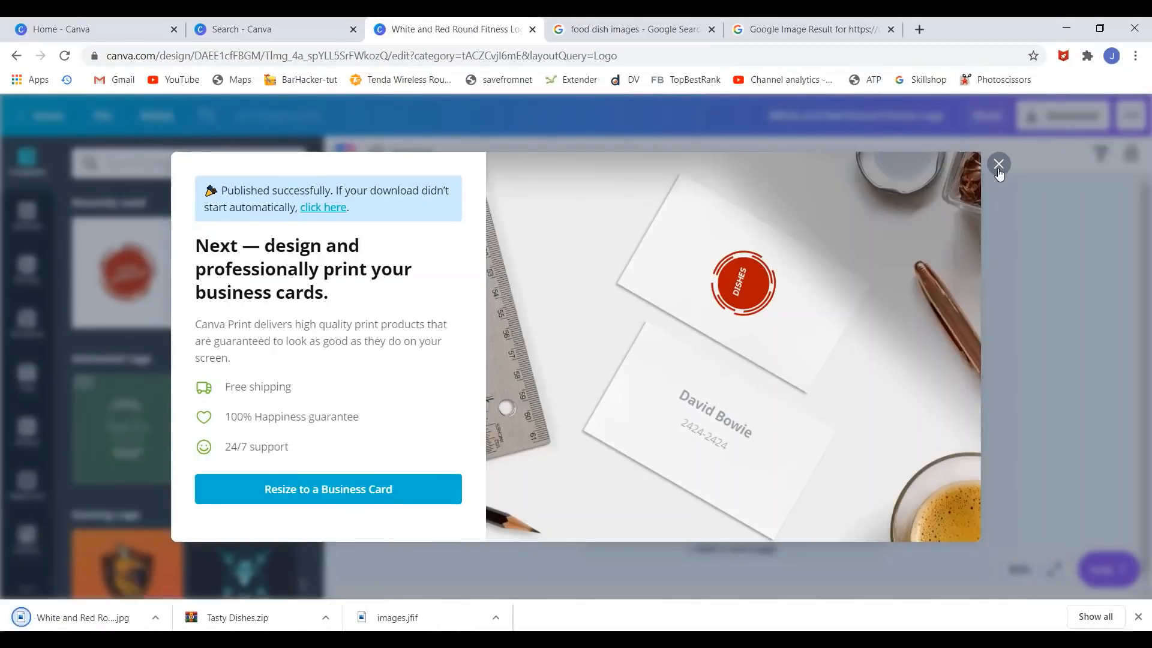
- Dismiss the print promotion and download the logo again as a PNG
left_click(998, 164)
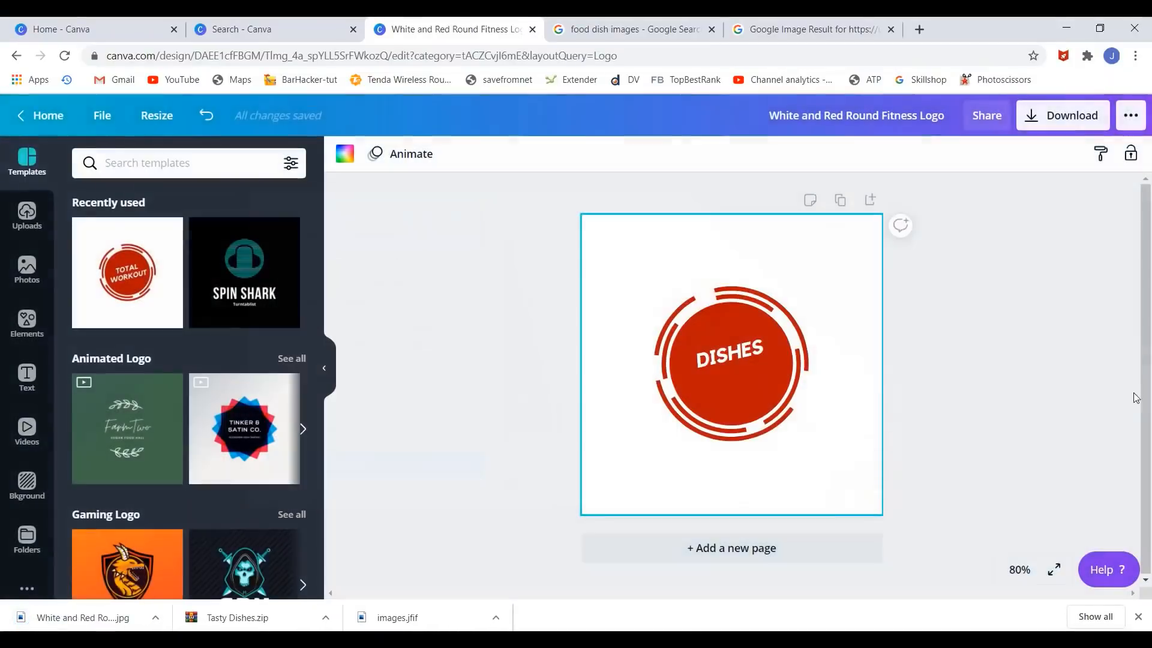
left_click(1053, 117)
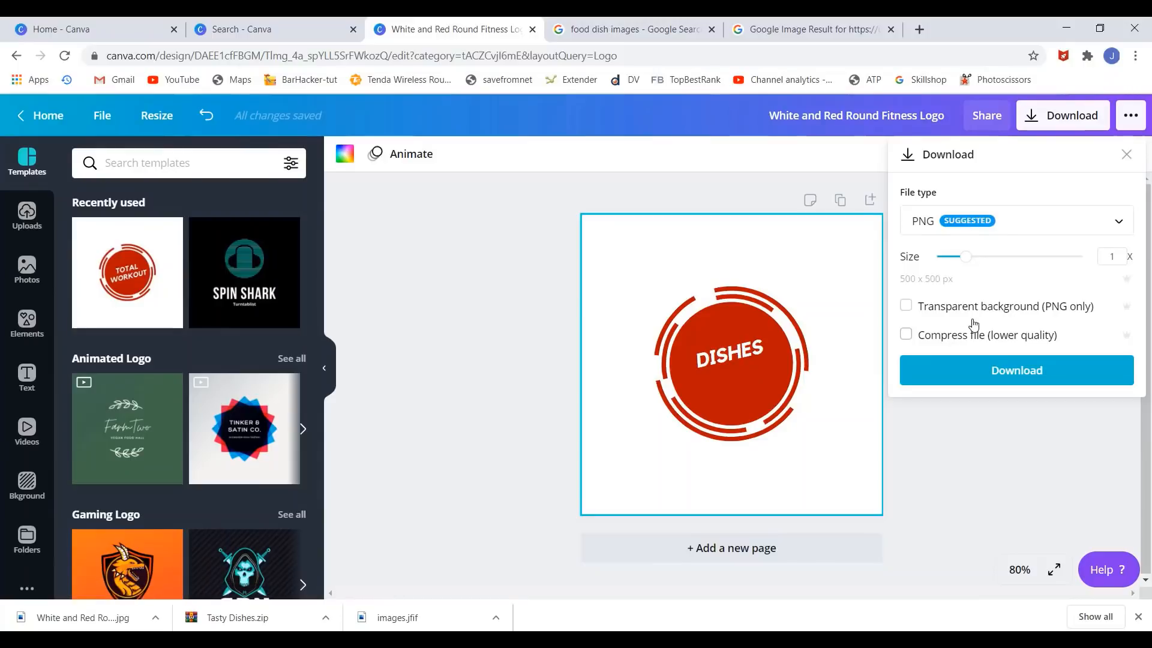
left_click(966, 382)
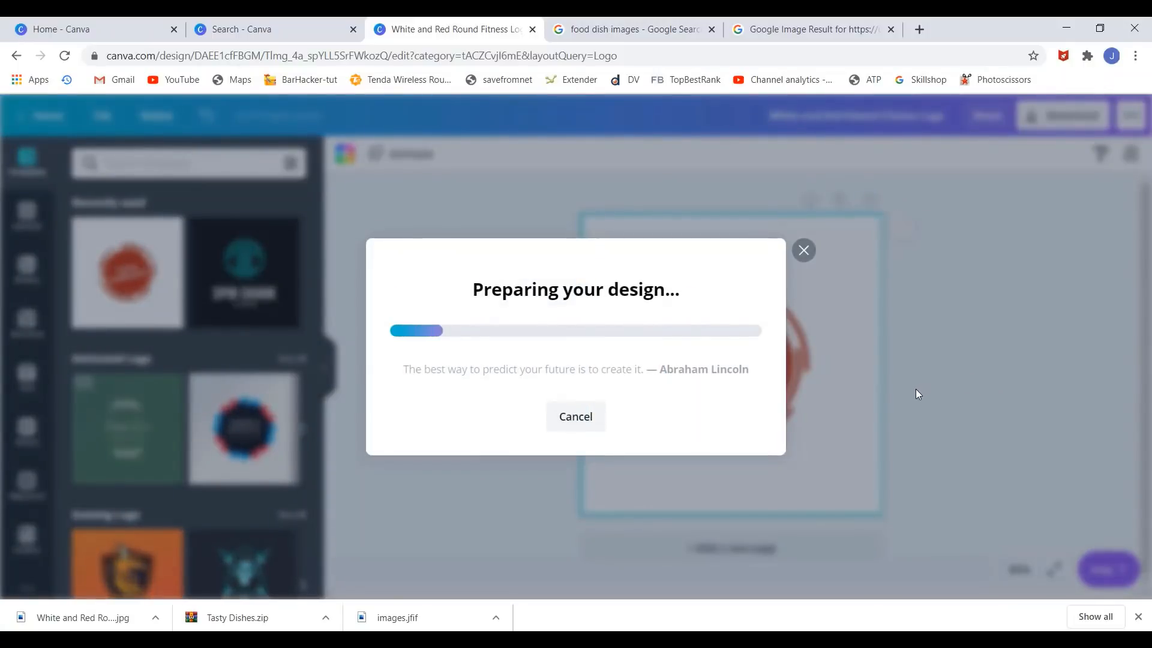
- Launch PowerPoint from Windows search and clear the folder selection in Downloads
key("super+s")
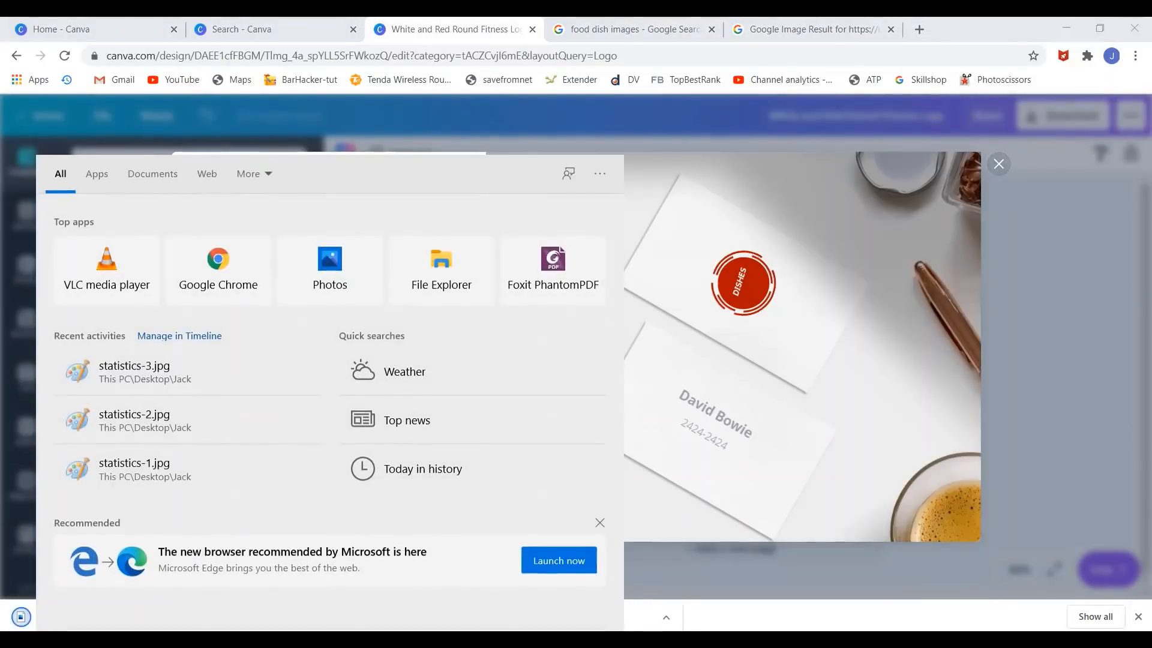
type("po")
key("Return")
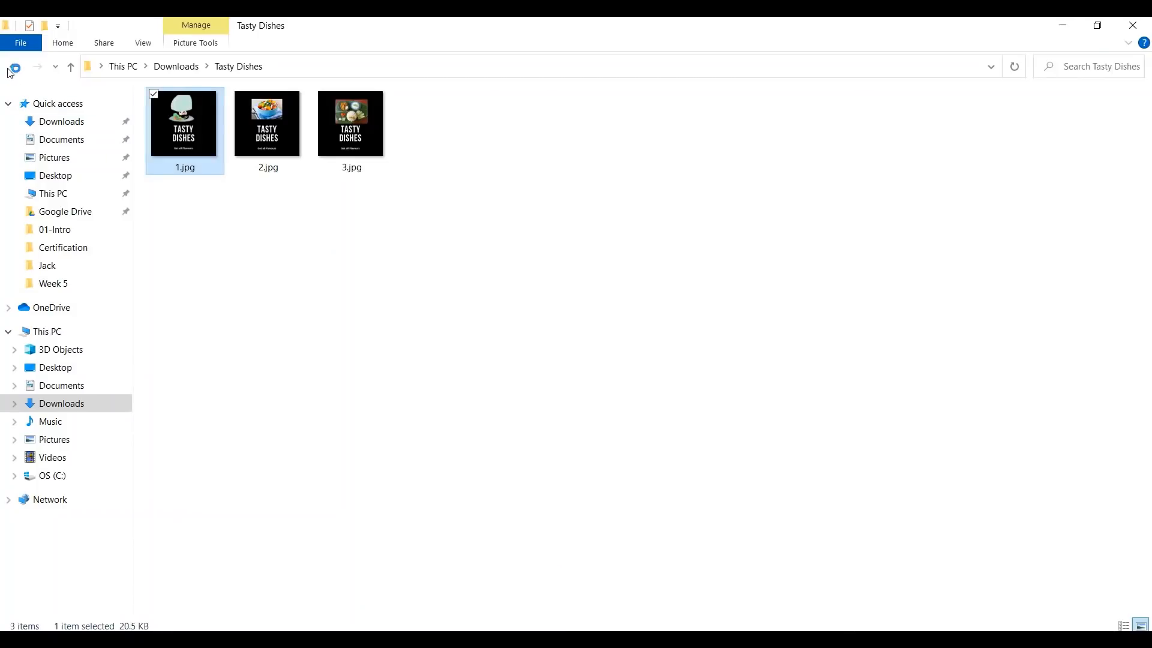
left_click(18, 67)
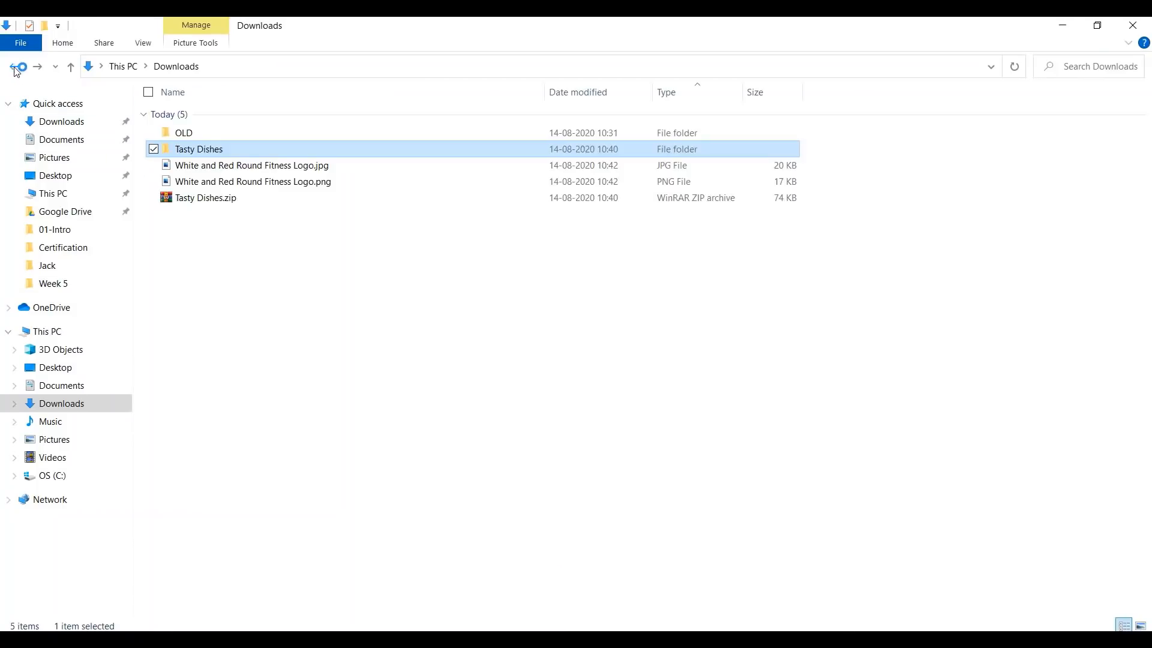
left_click(268, 309)
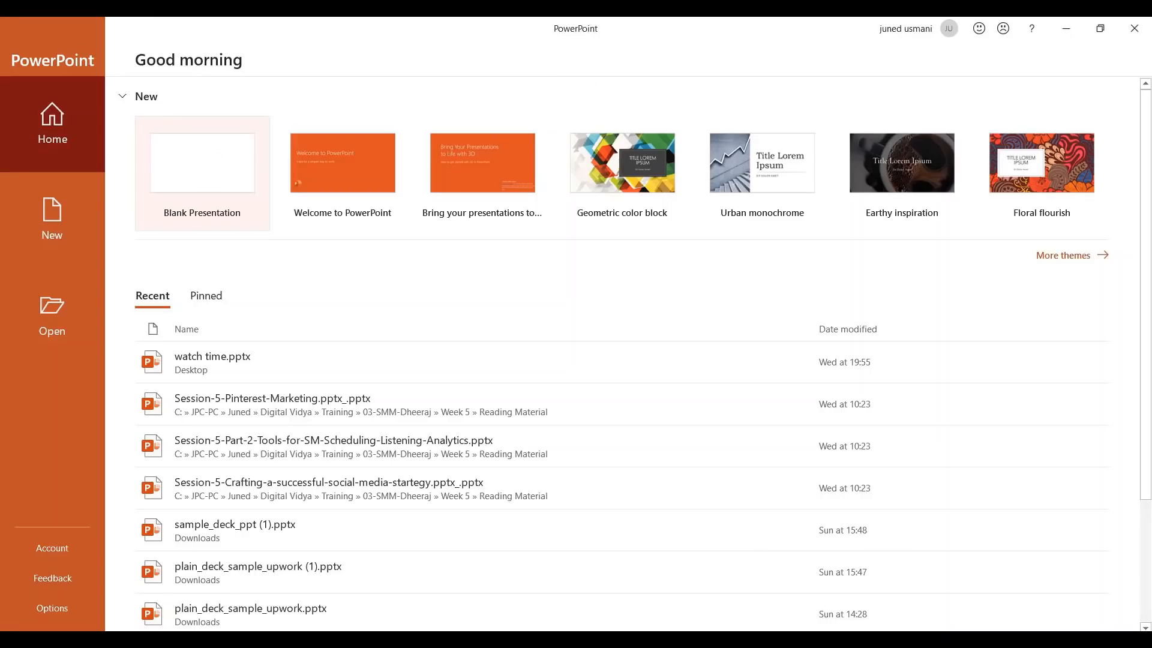
- Start a blank presentation and delete its title and subtitle placeholders
left_click(229, 163)
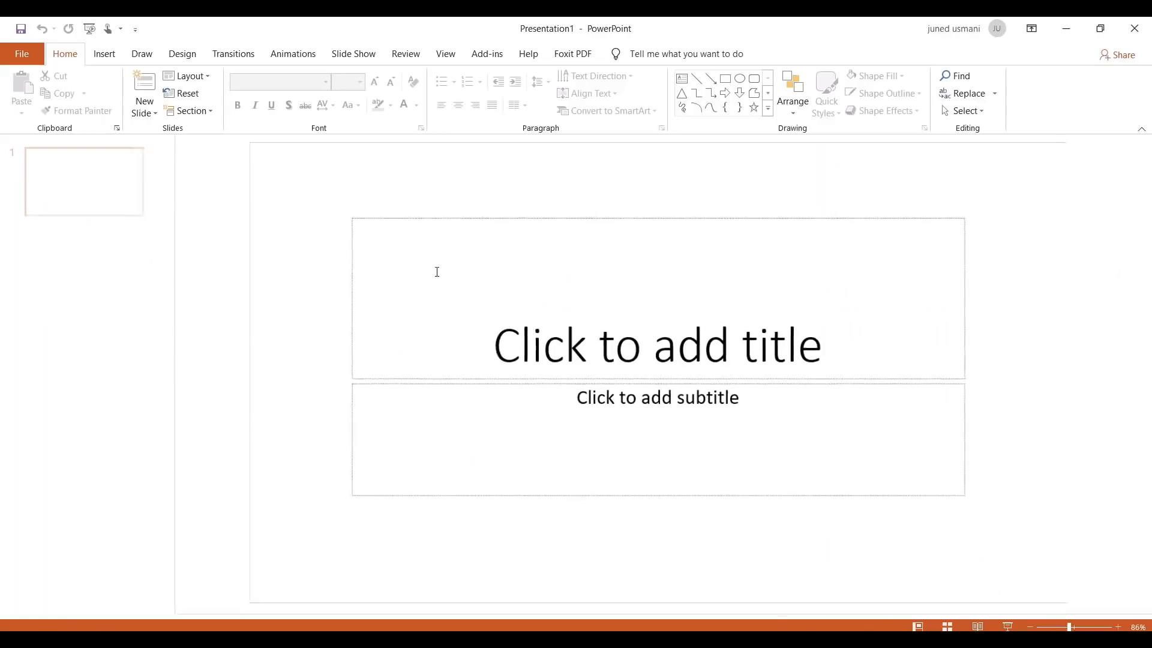
key("ctrl+a")
key("Delete")
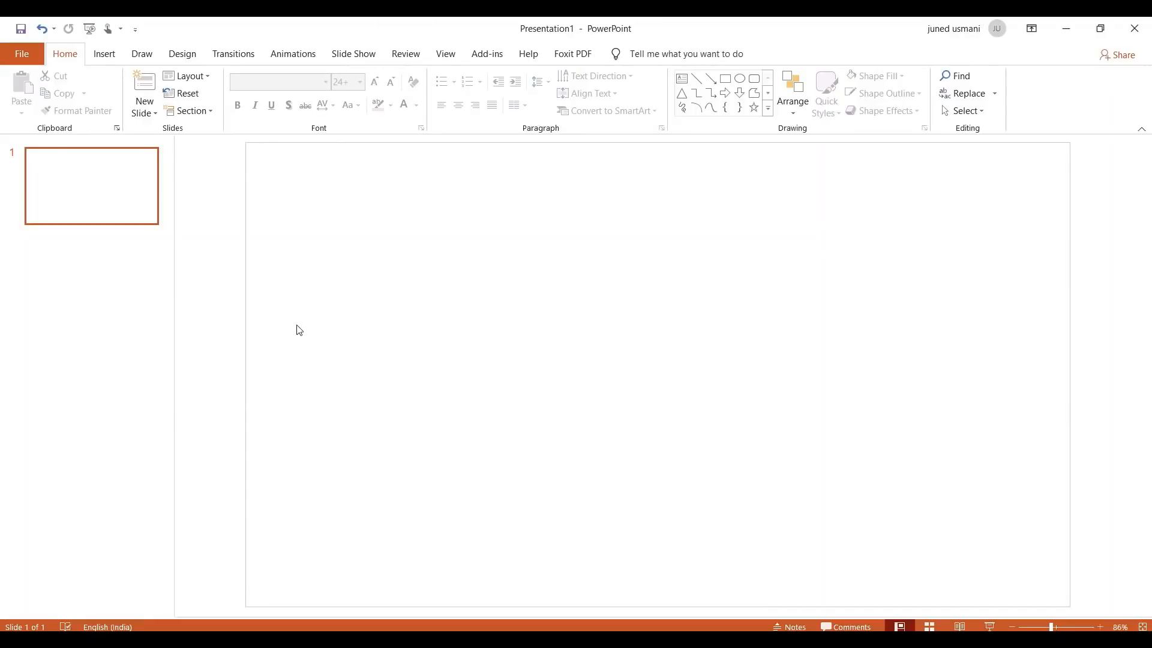
- Draw a solid black rectangle covering the whole slide
left_click(104, 55)
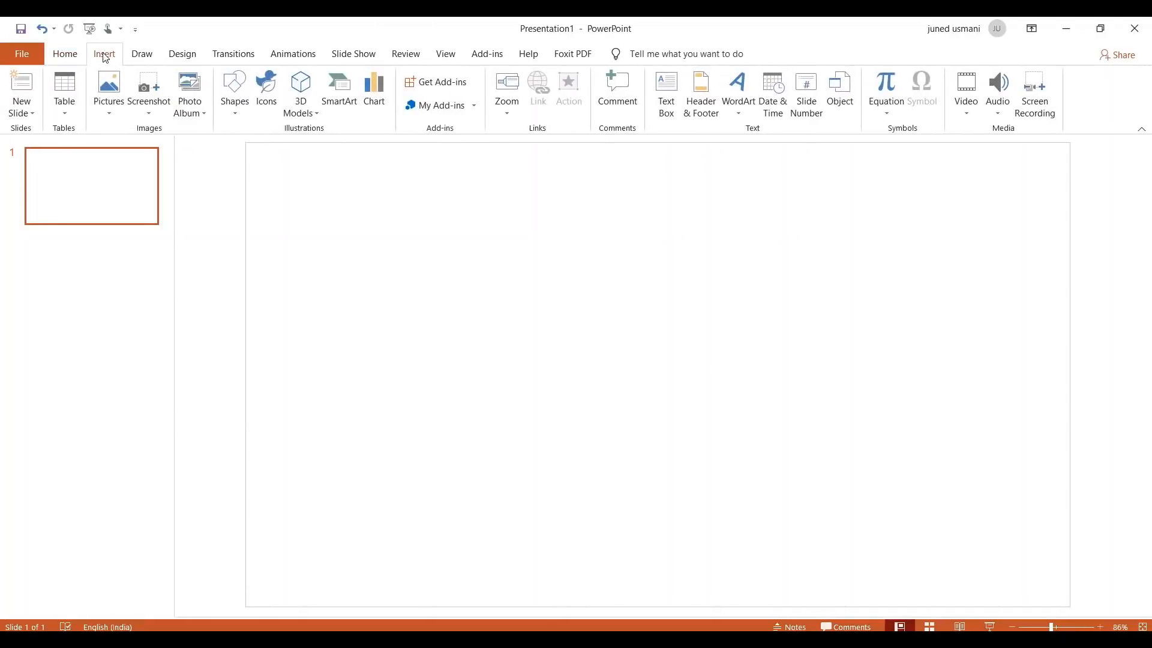
left_click(235, 108)
left_click(270, 145)
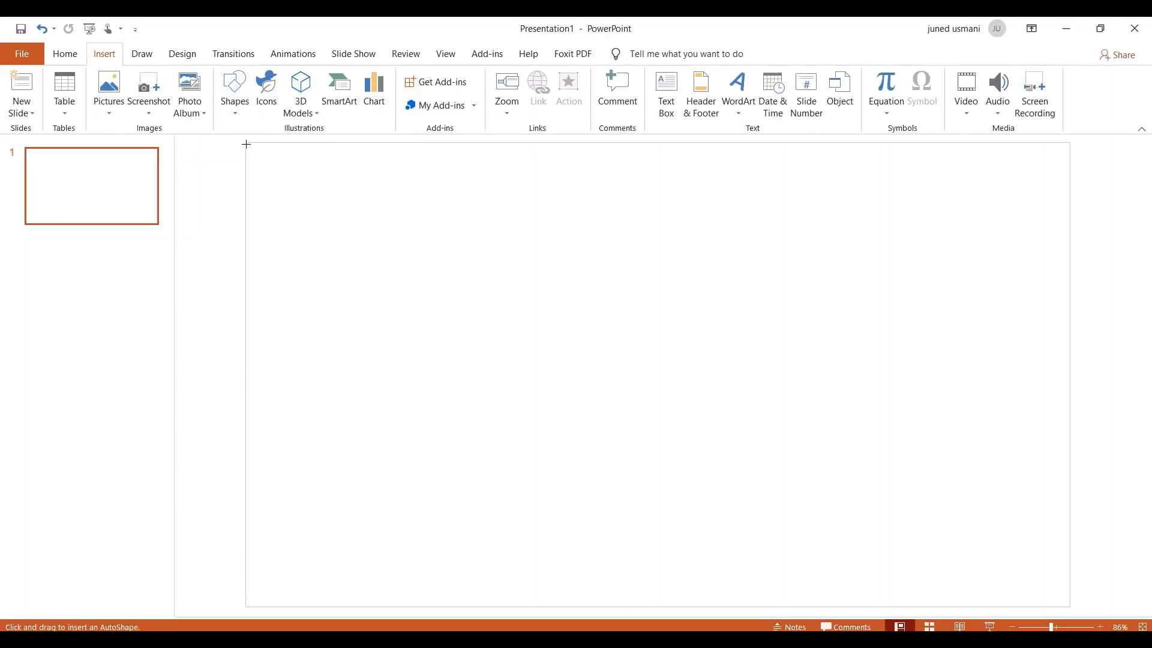
left_click_drag(246, 144, 1071, 606)
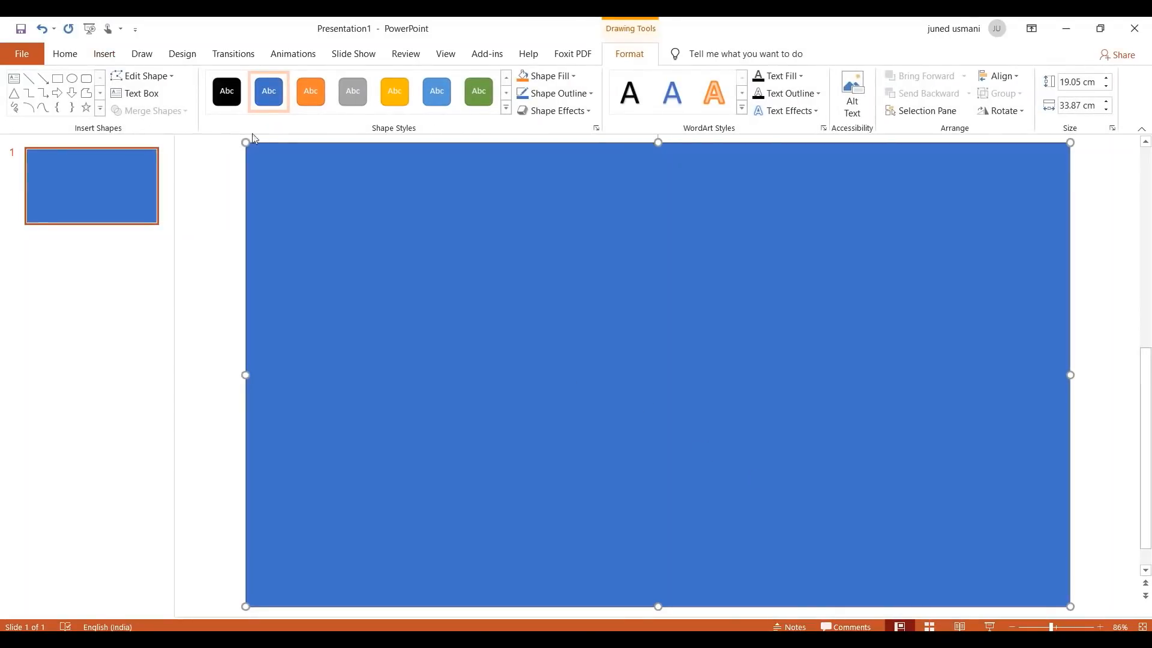
left_click(227, 92)
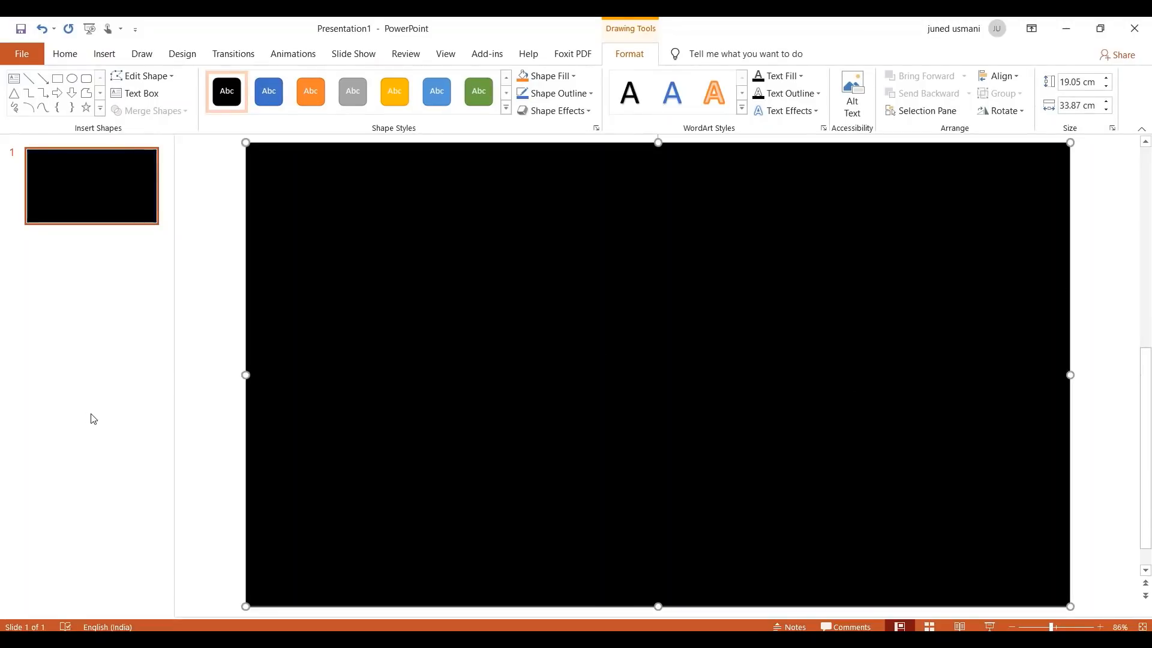
left_click(228, 446)
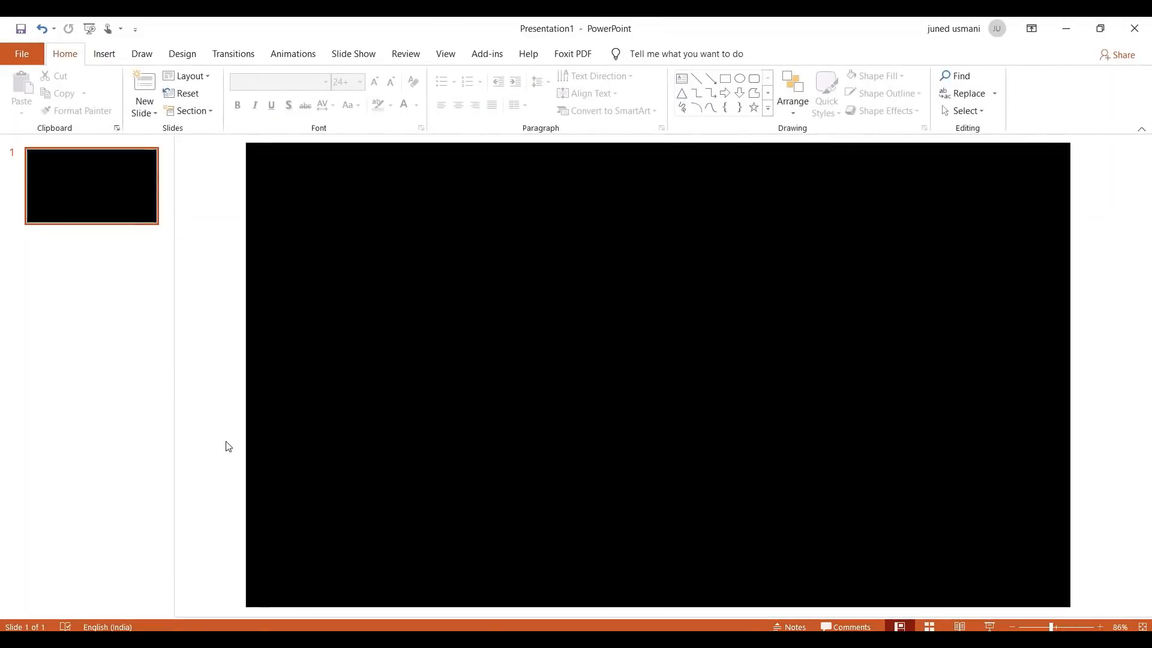
- Drag the downloaded DISHES logo JPG from Downloads onto the centre of the black slide
left_click(492, 638)
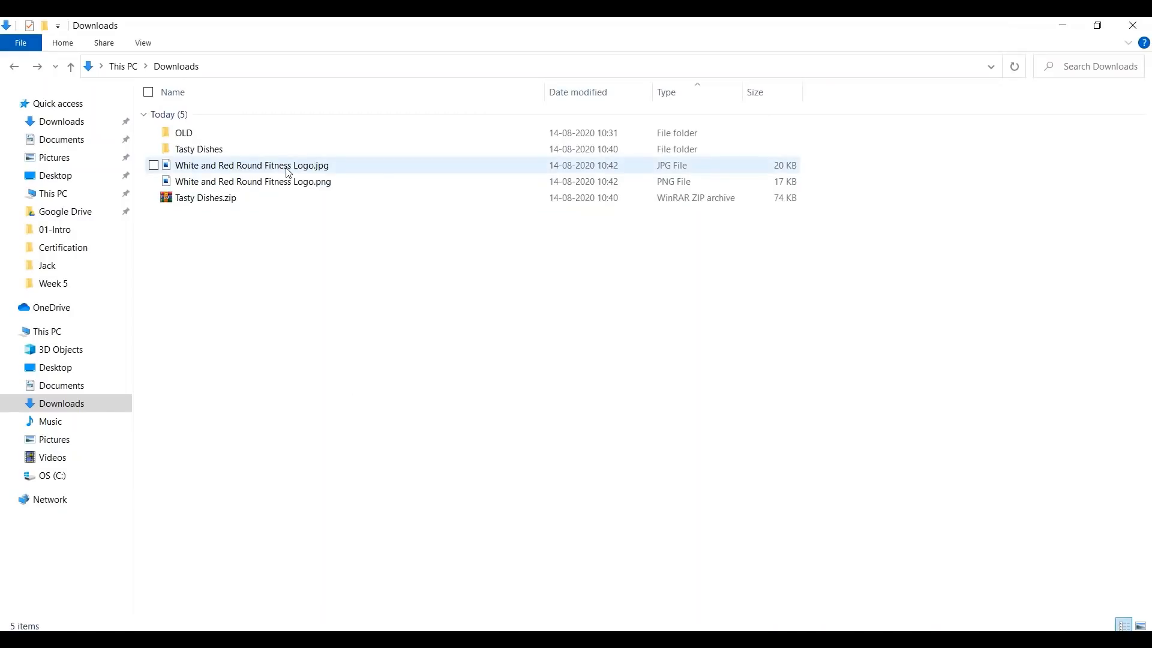
left_click(289, 172)
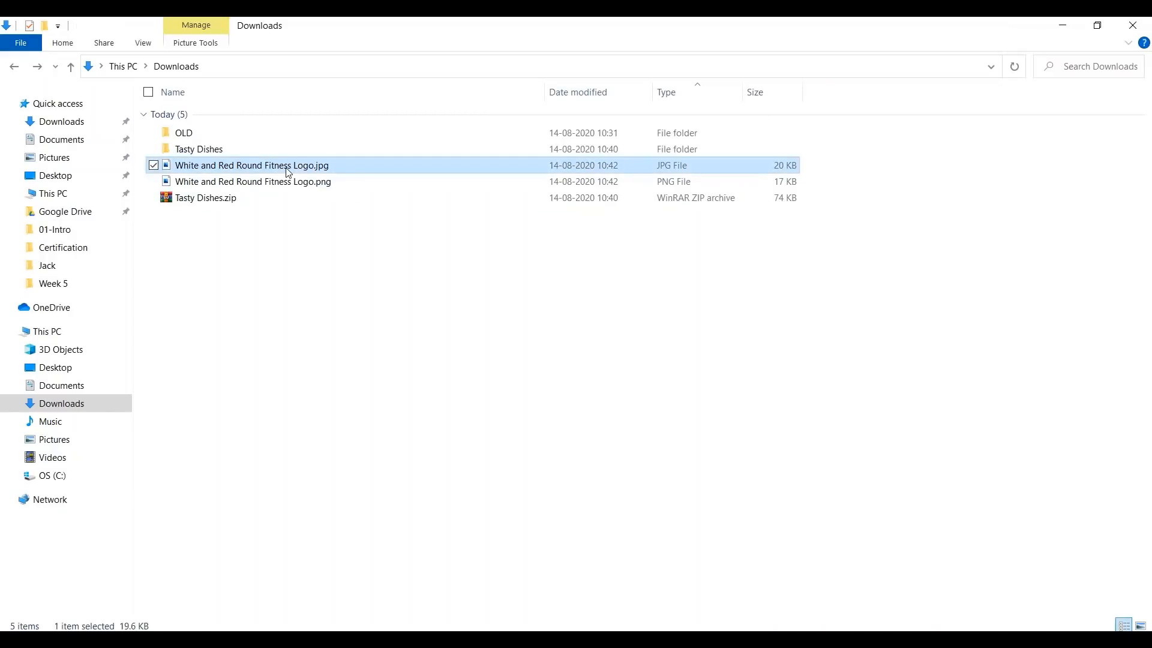
left_click(465, 638)
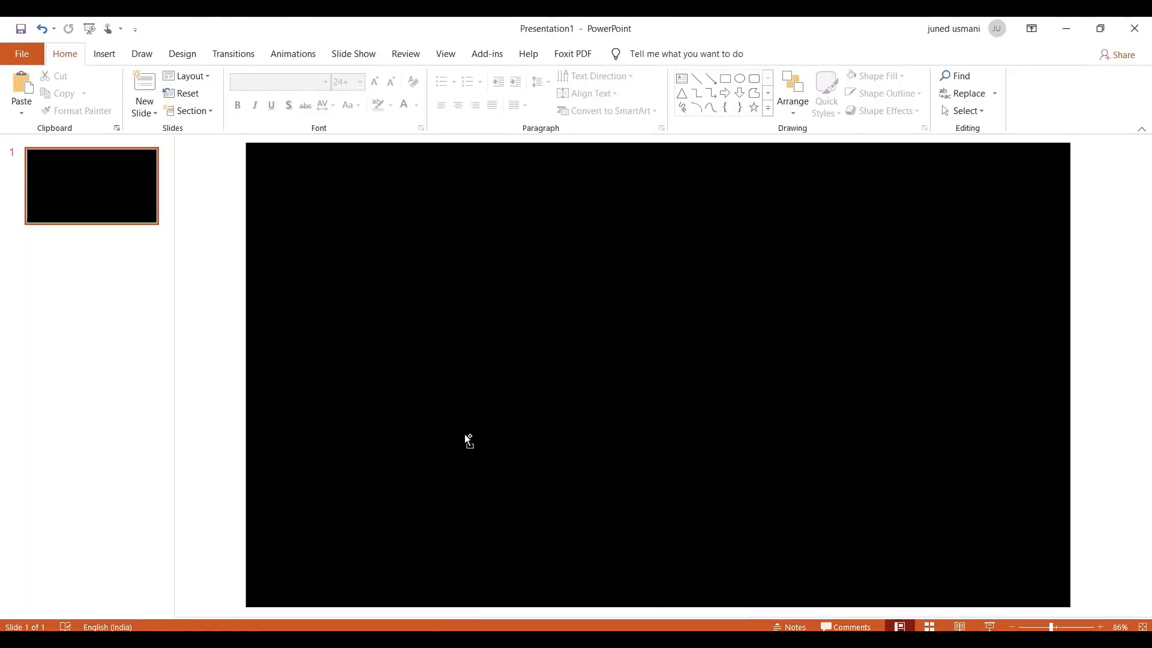
left_click_drag(465, 434, 464, 433)
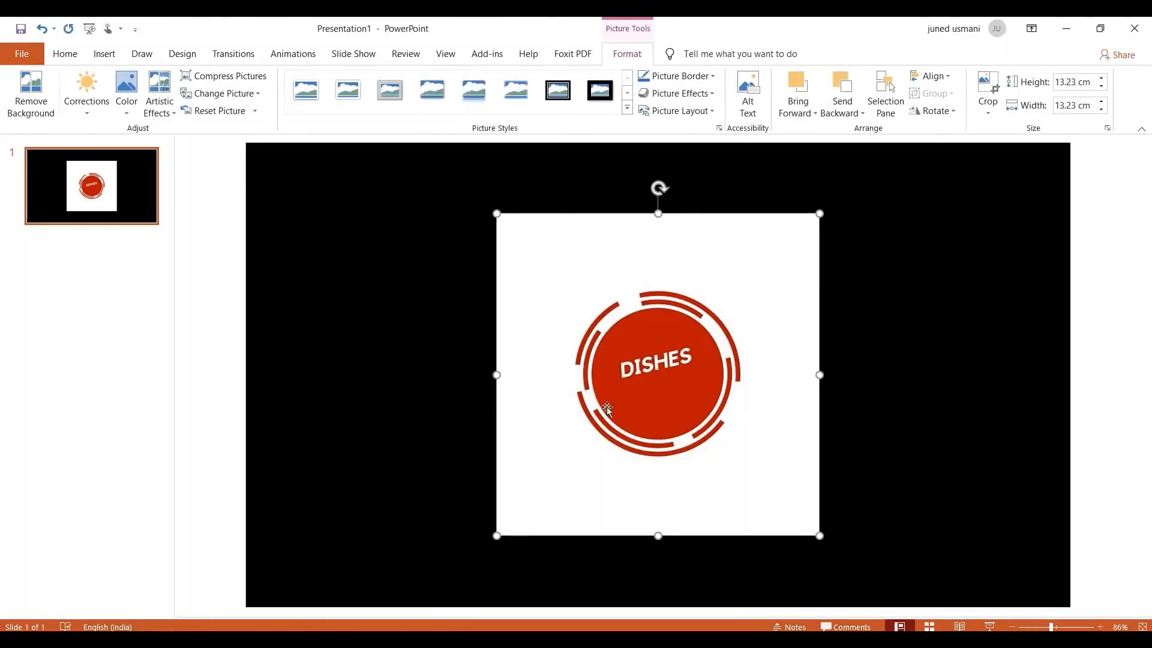
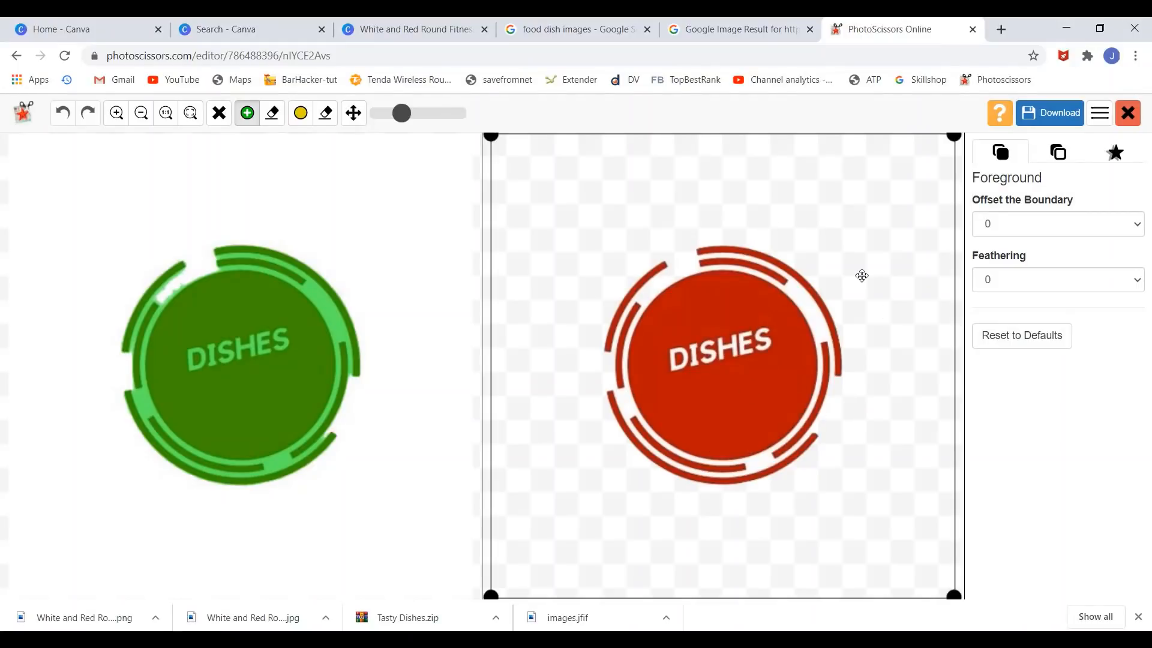
- Download the red DISHES logo cut-out from PhotoScissors as a transparent PNG
left_click(1054, 114)
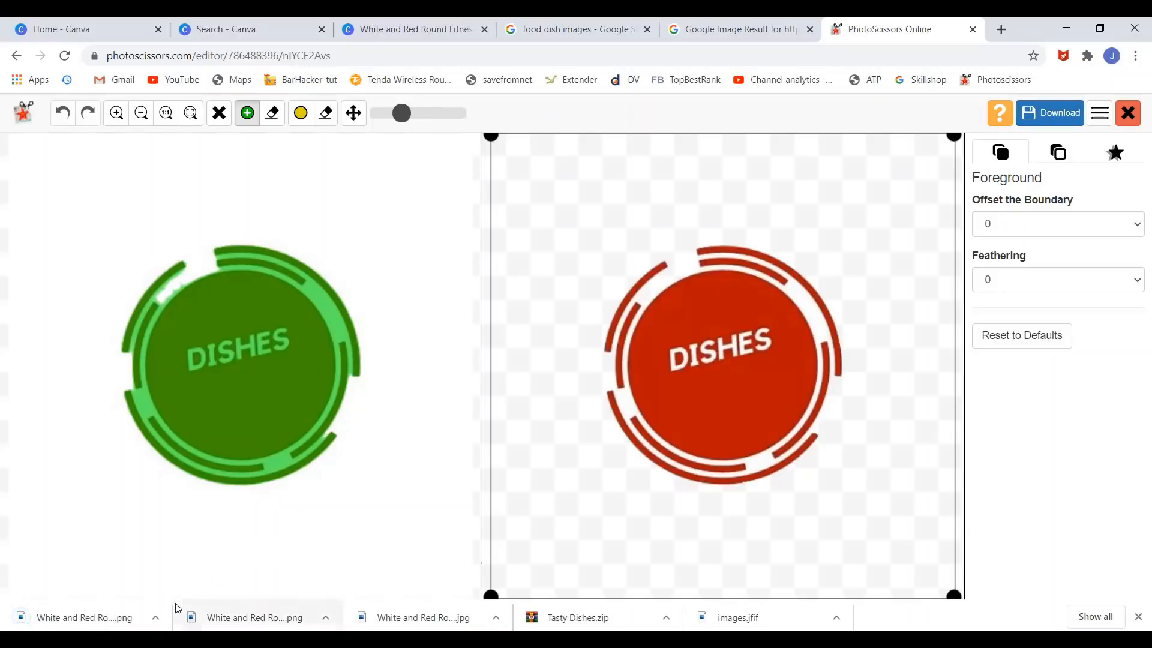
- Reveal White and Red Round Fitness Logo (1).png in Downloads and copy the file
left_click(155, 617)
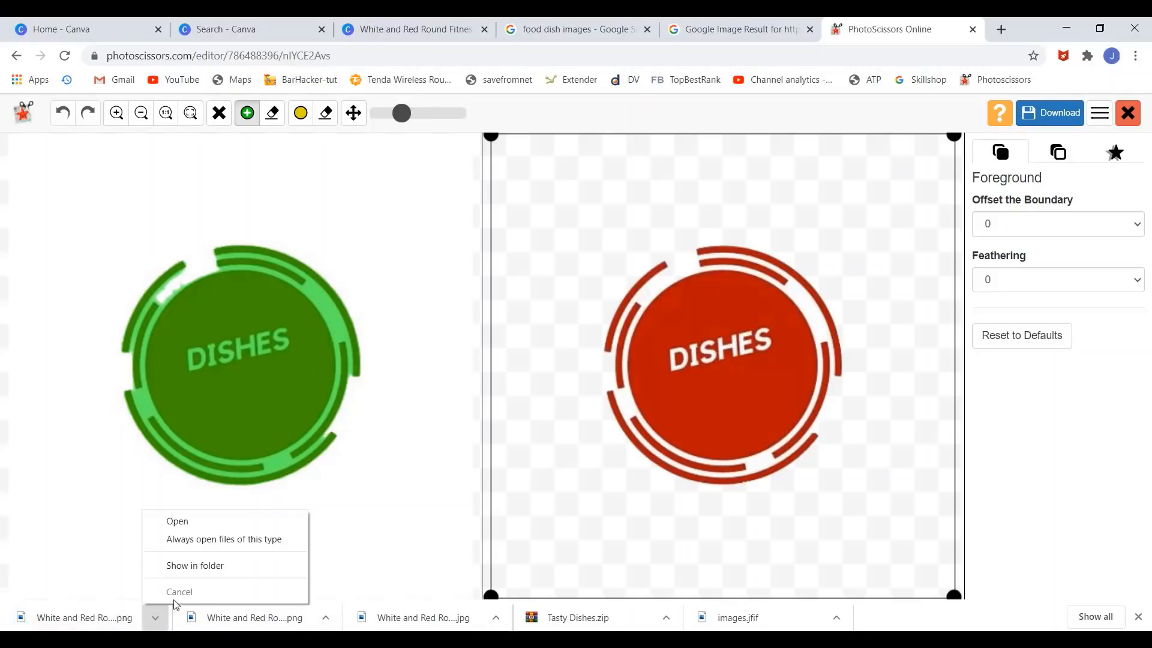
left_click(182, 564)
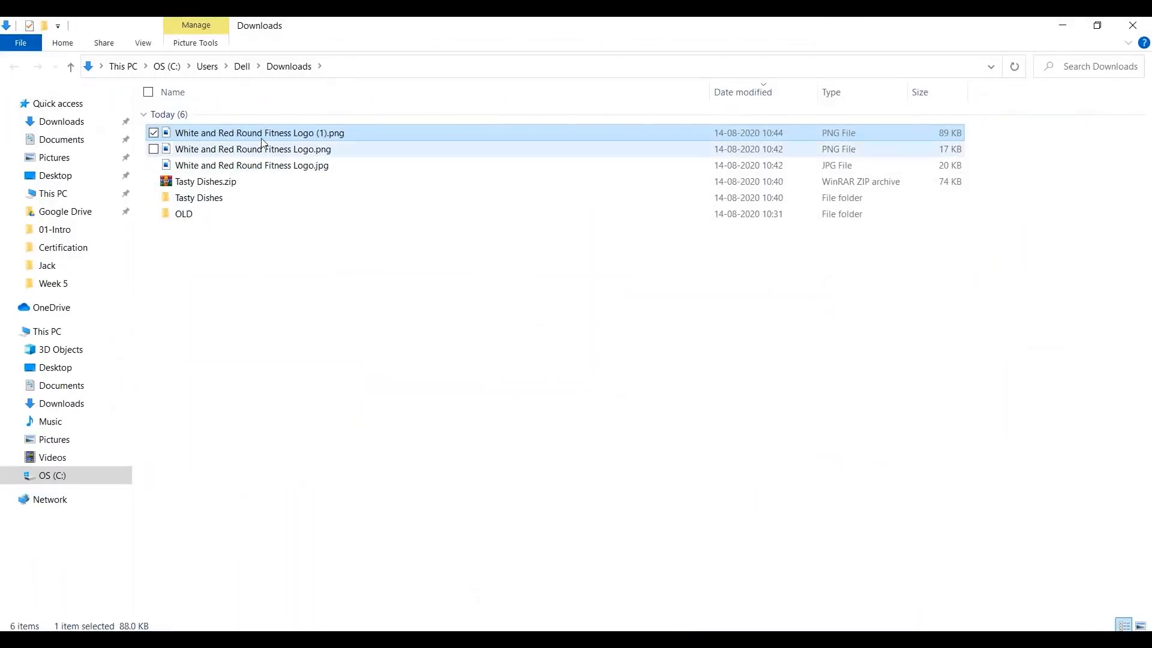
right_click(265, 137)
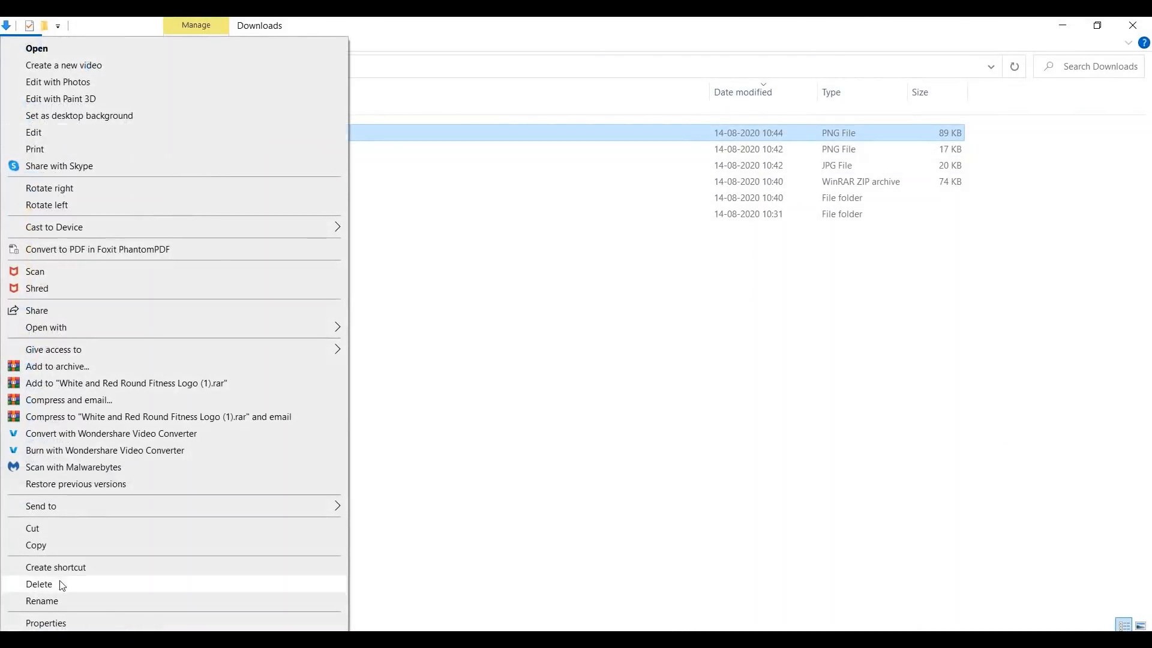
left_click(73, 545)
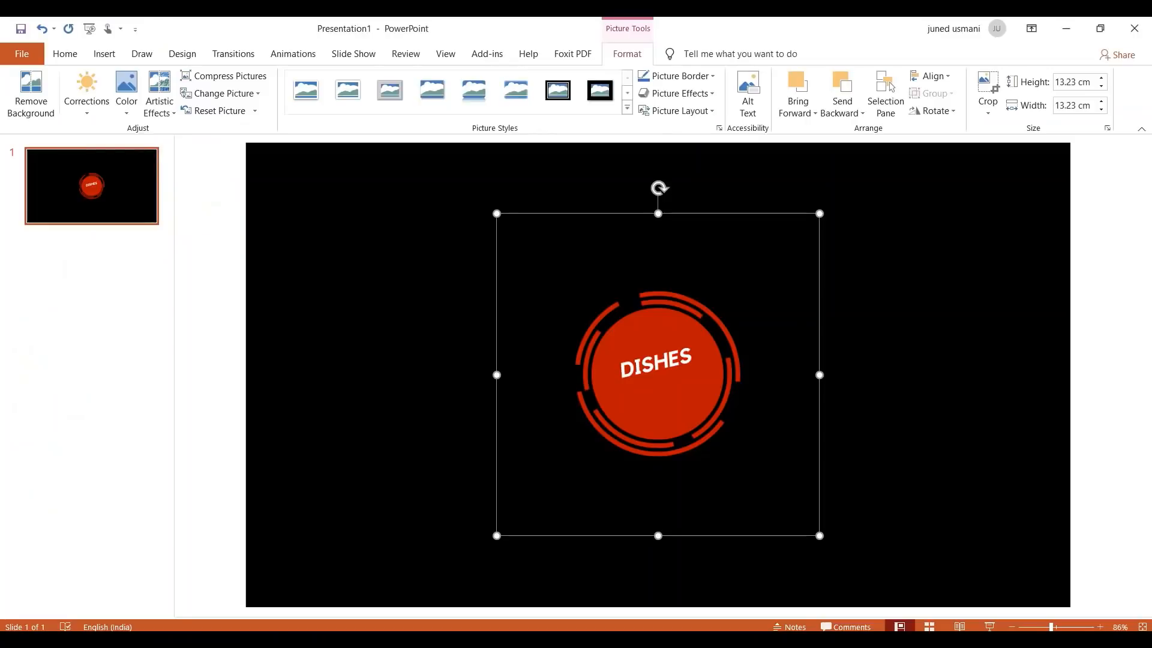
key("Delete")
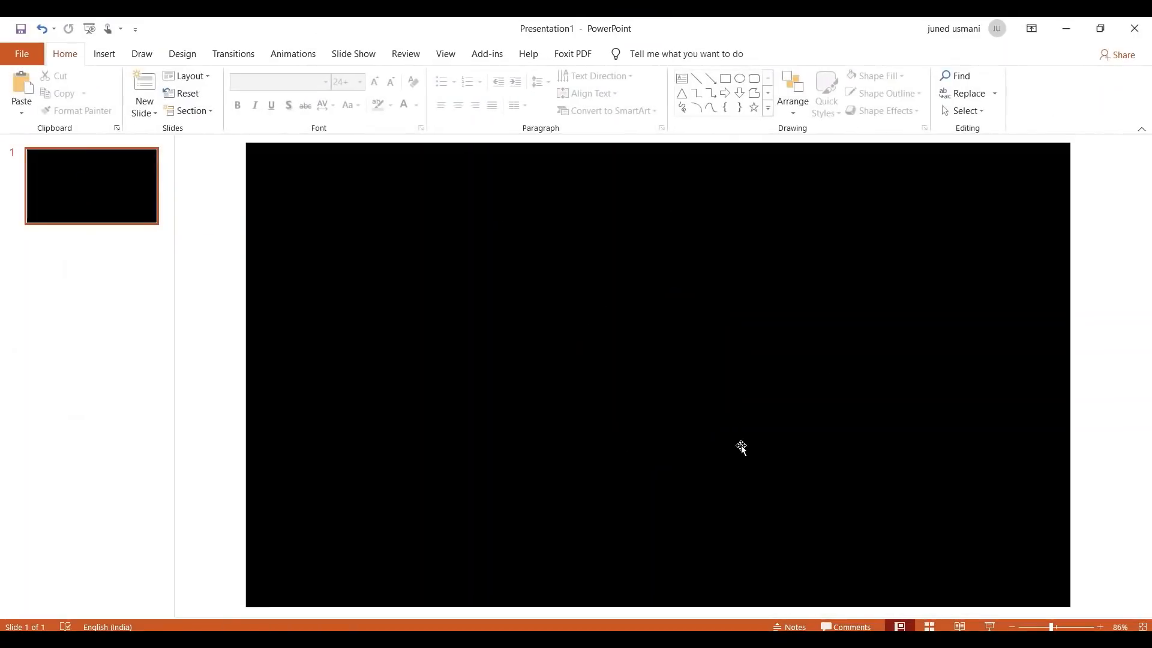
key("ctrl+z")
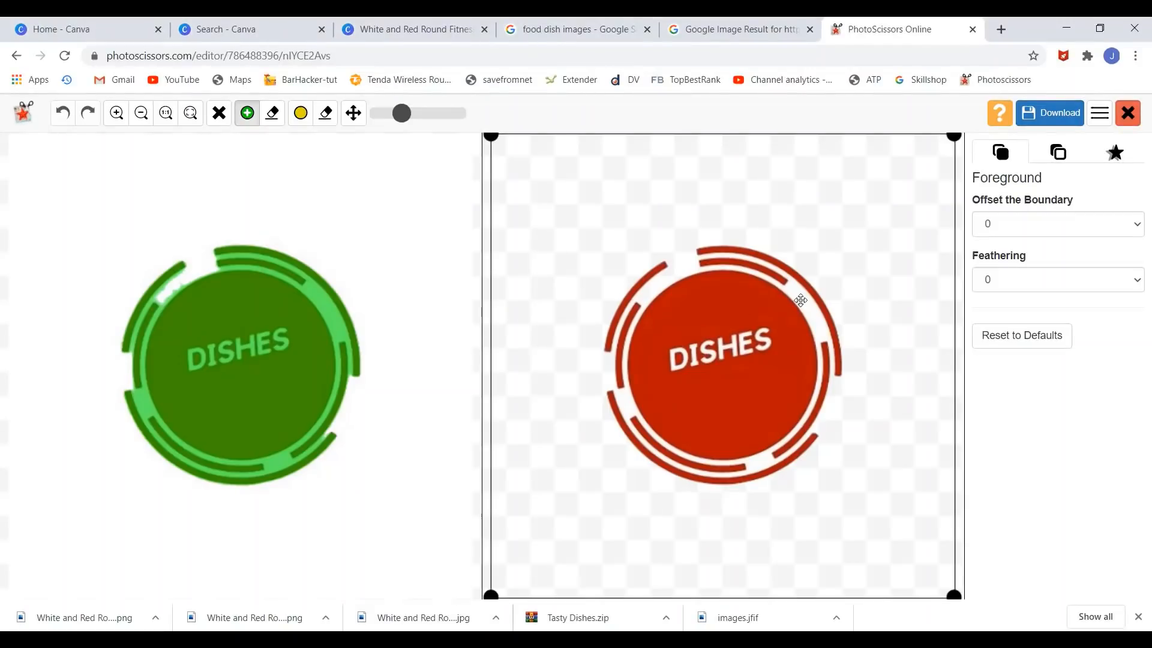
- Mark a background stroke on the logo, then go back to the Canva DISHES design
left_click(276, 113)
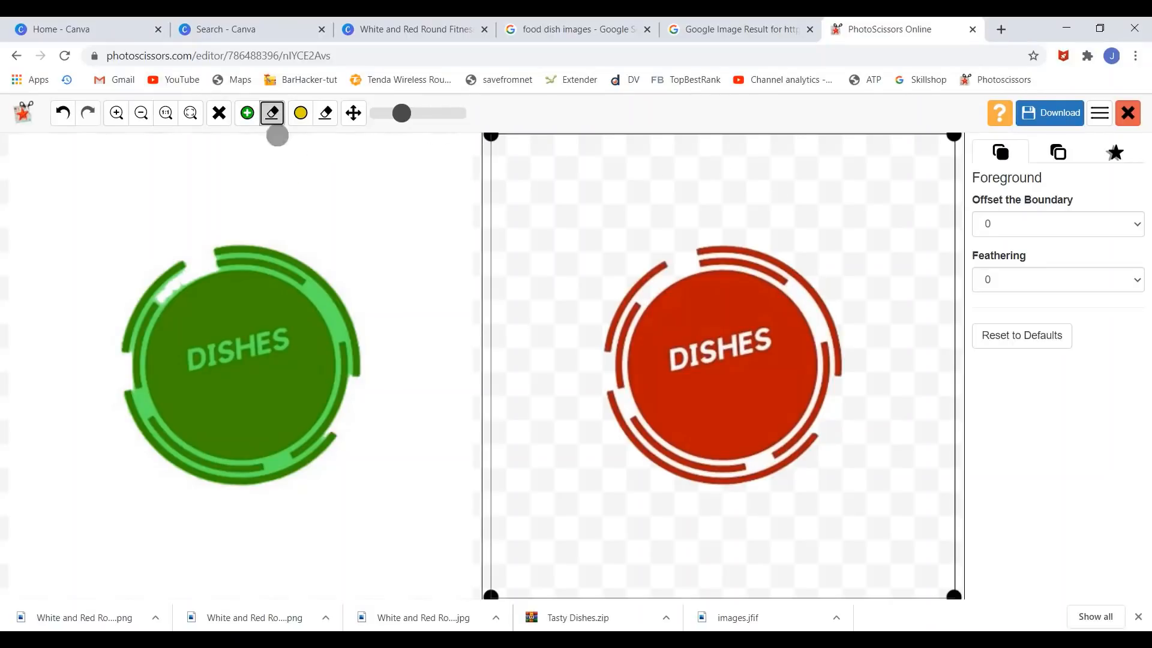
left_click_drag(800, 295, 804, 308)
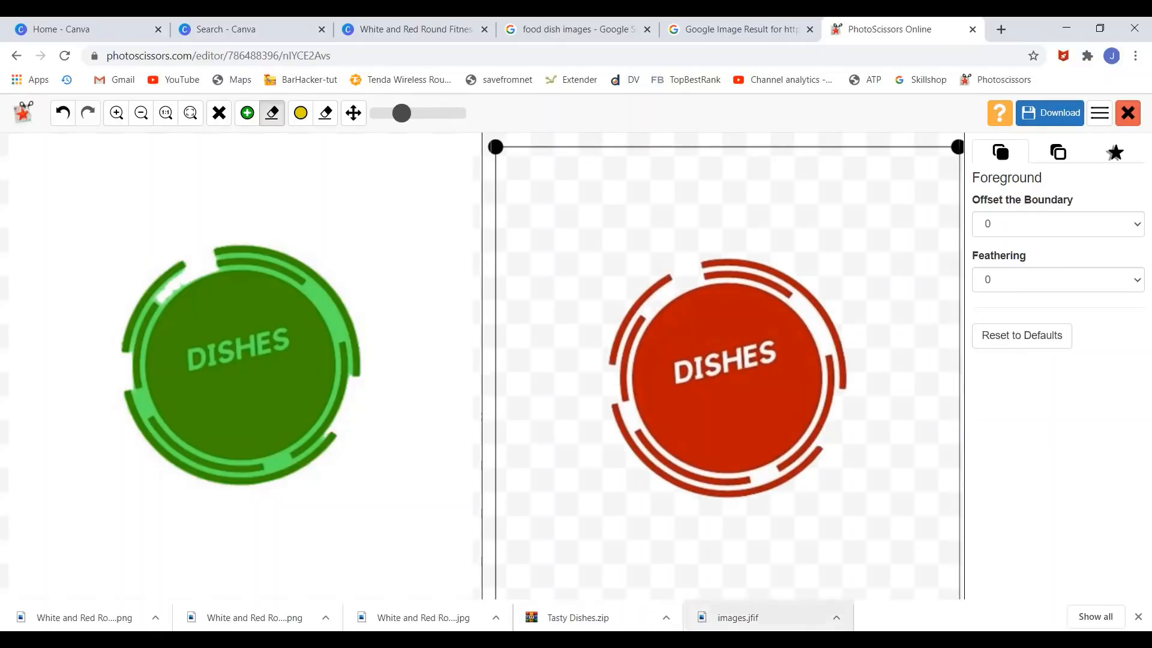
mouse_move(835, 639)
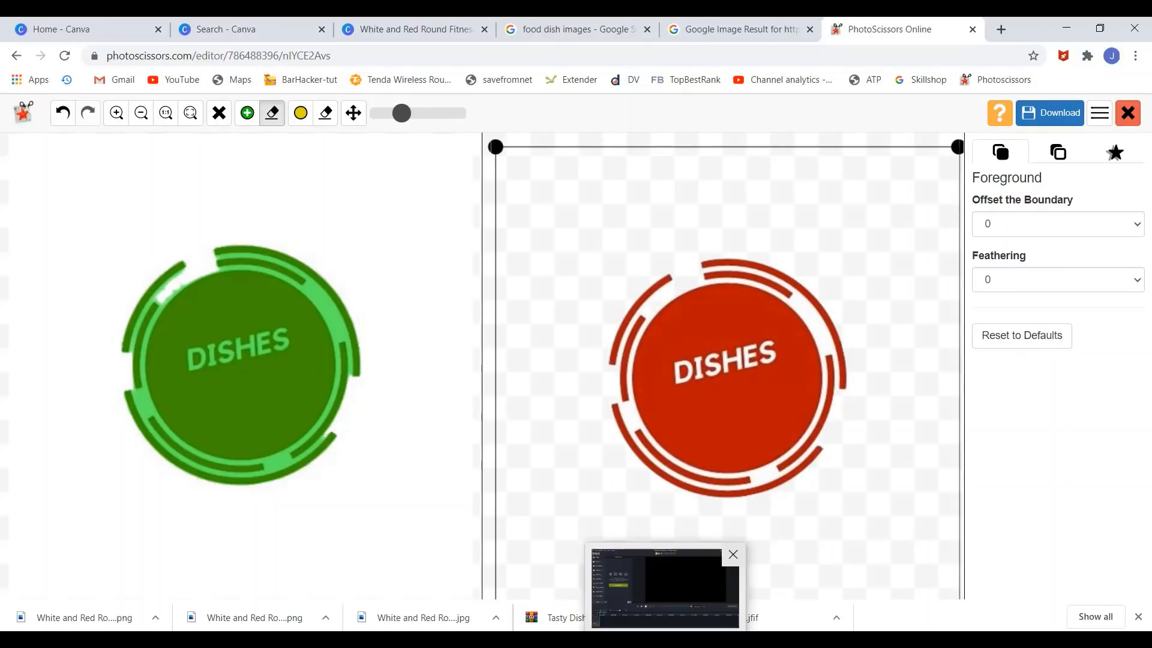
left_click(666, 640)
left_click(666, 639)
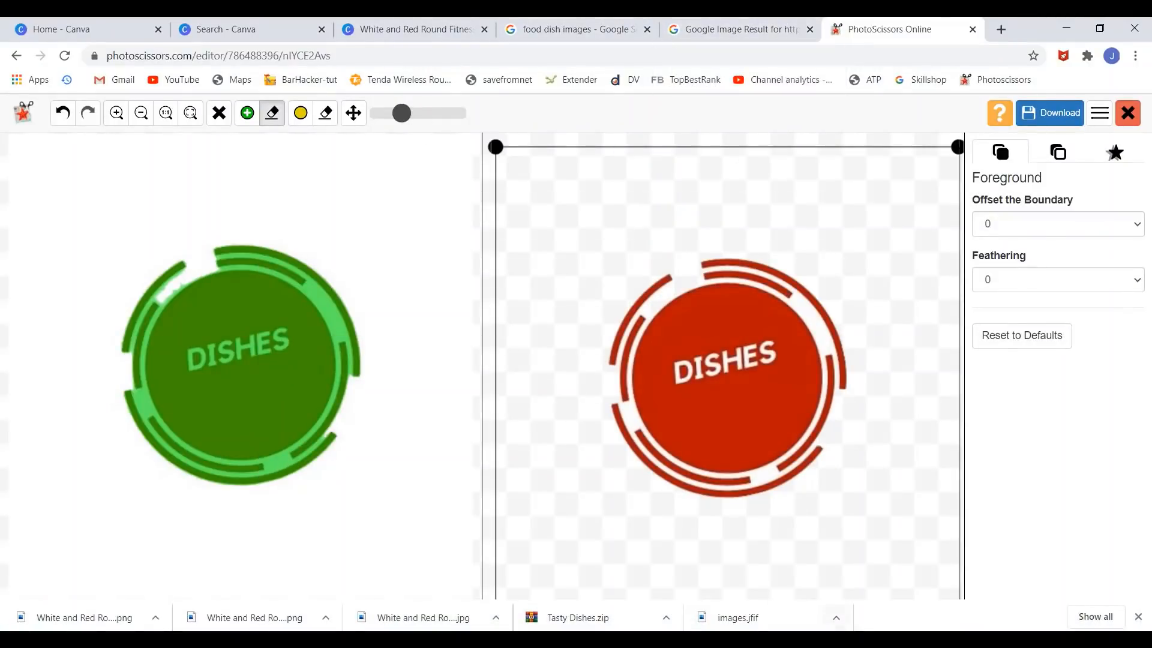
left_click(742, 22)
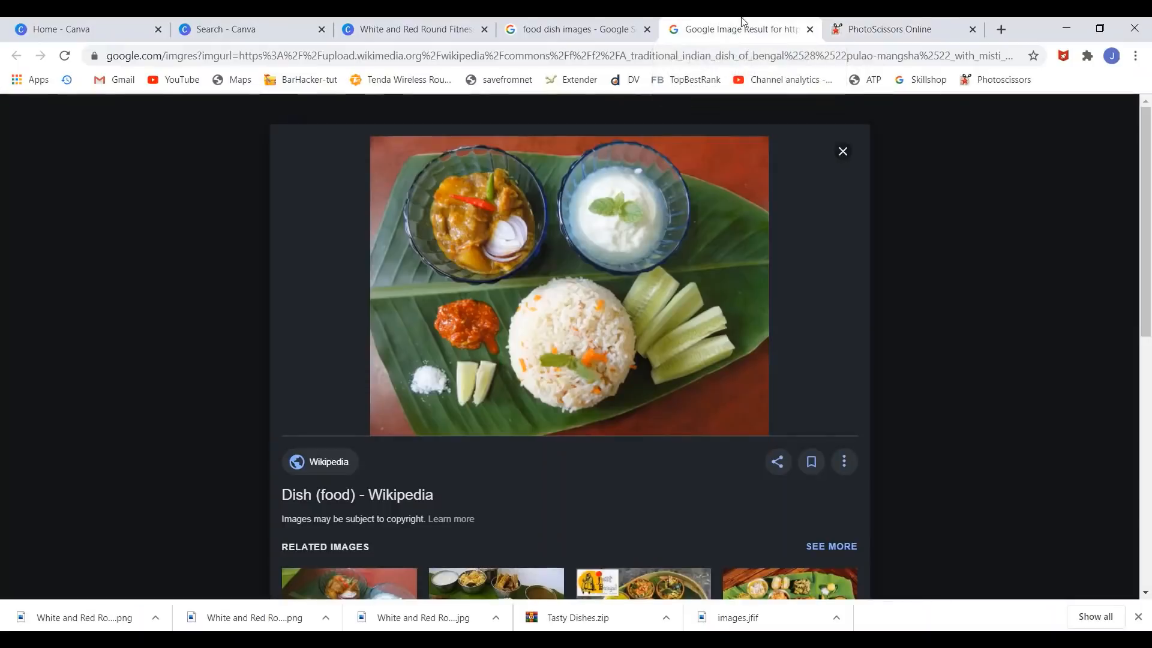
left_click(414, 27)
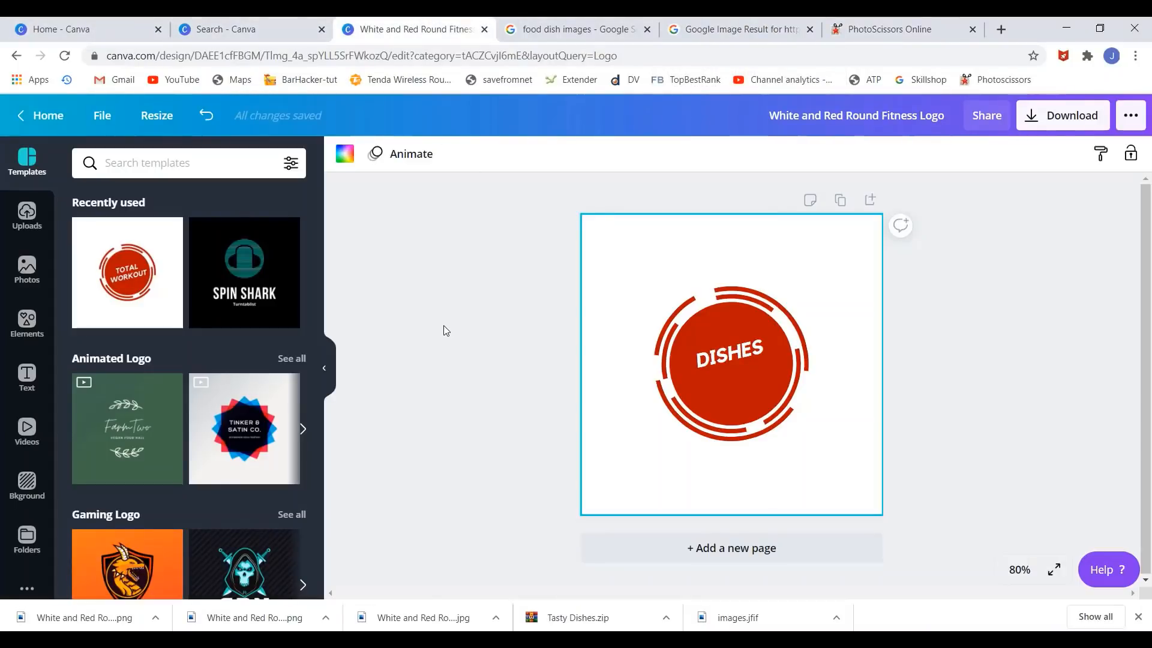
- Scroll templates down to the Restaurant Logo and Cafe Logo sections and select the DISHES logo
scroll(254, 494, "down", 7)
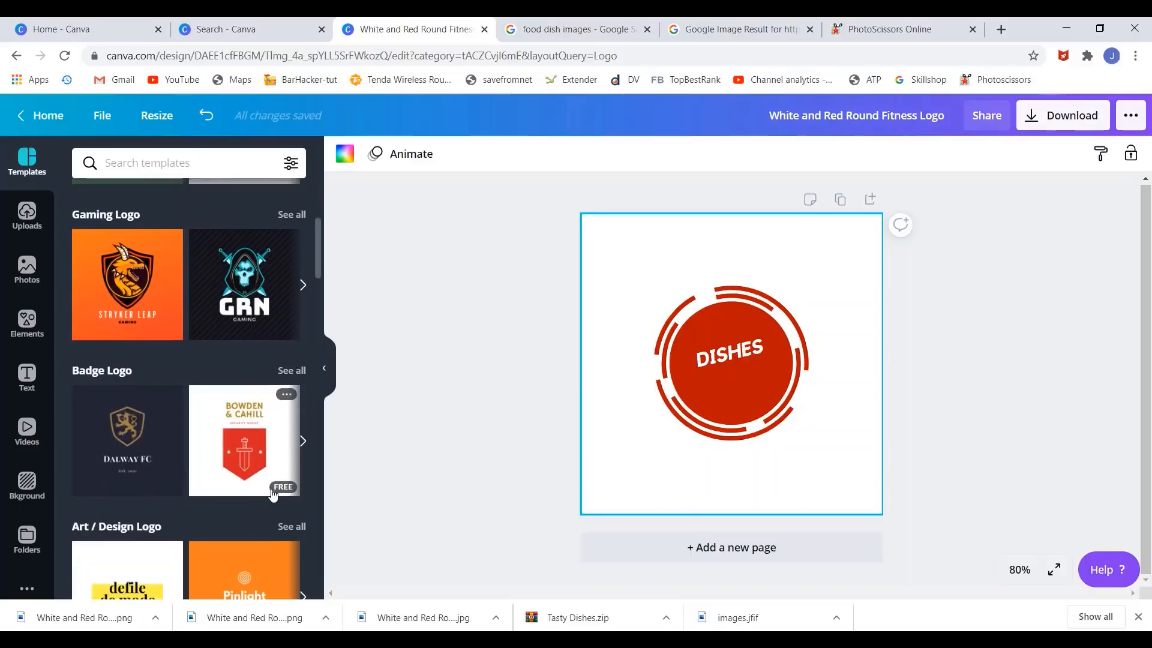
scroll(278, 494, "down", 4)
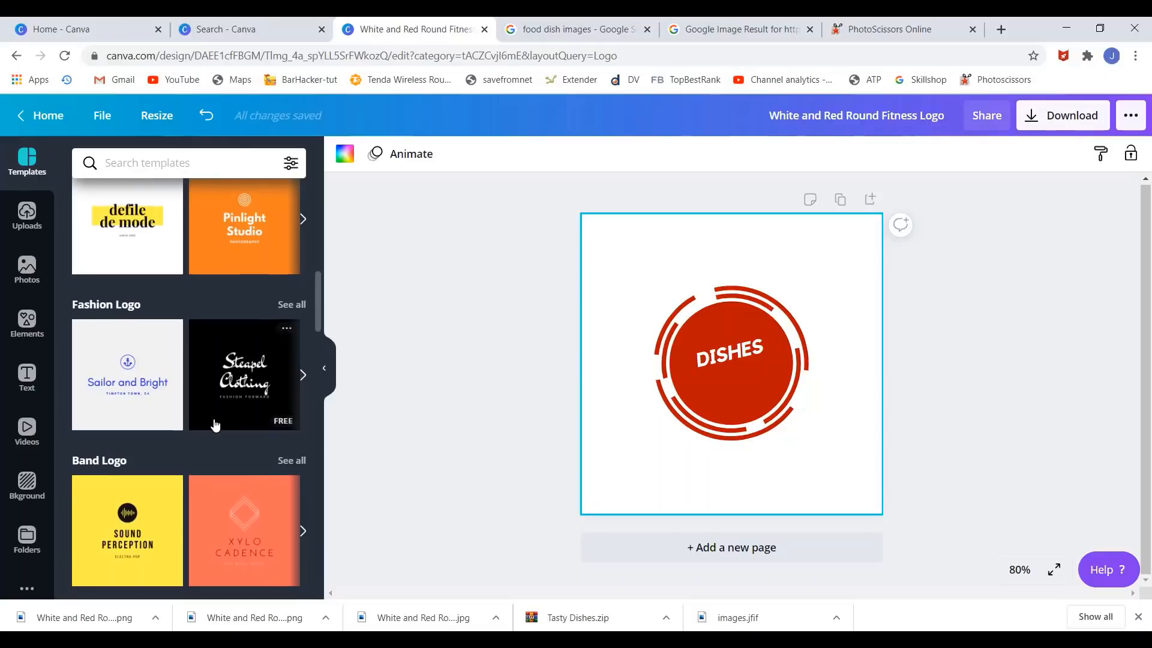
scroll(214, 424, "down", 5)
scroll(215, 425, "down", 10)
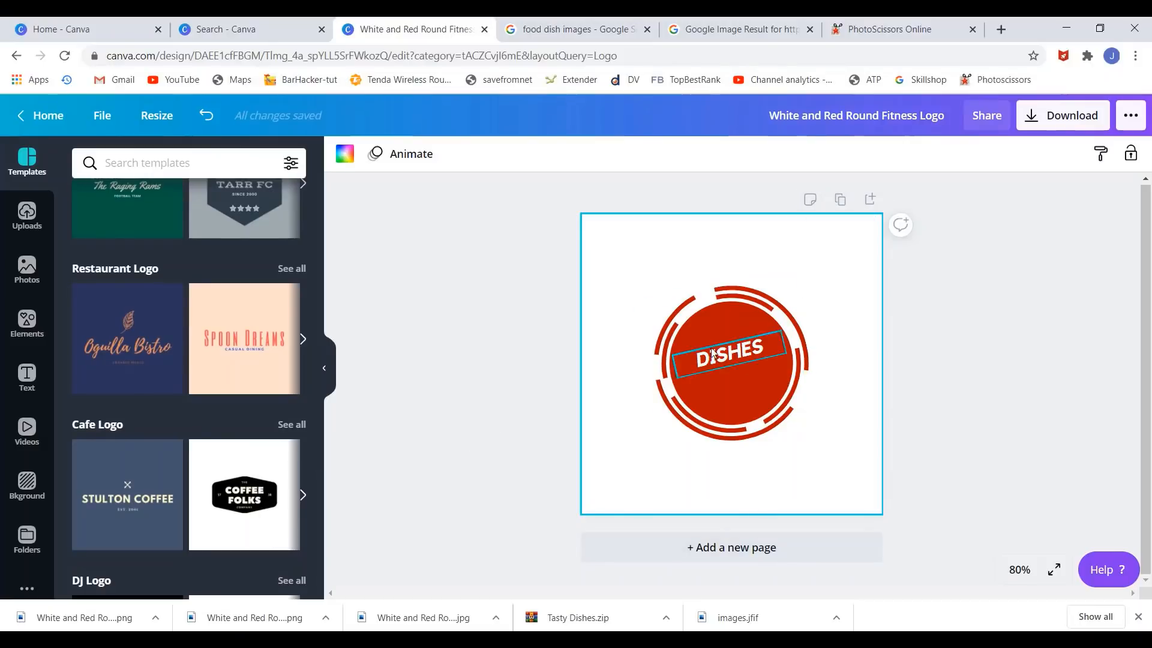
left_click(730, 345)
- Swap the DISHES logo for the Coffee Folks hexagon template, keeping it as the only page
key("Delete")
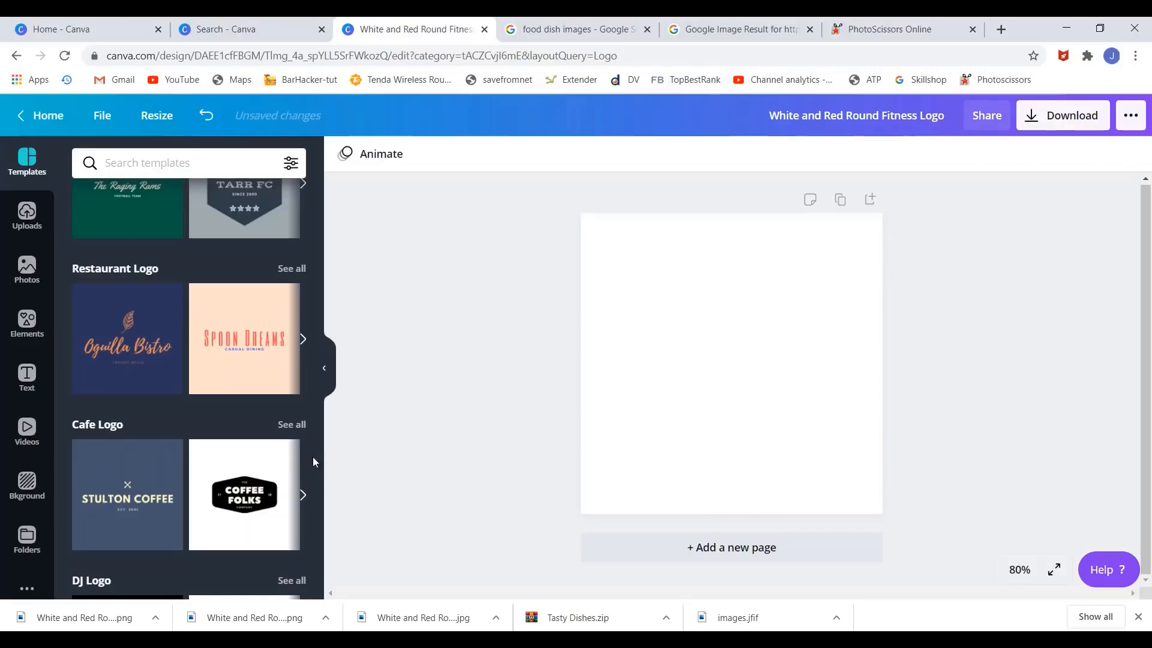
left_click_drag(252, 490, 671, 314)
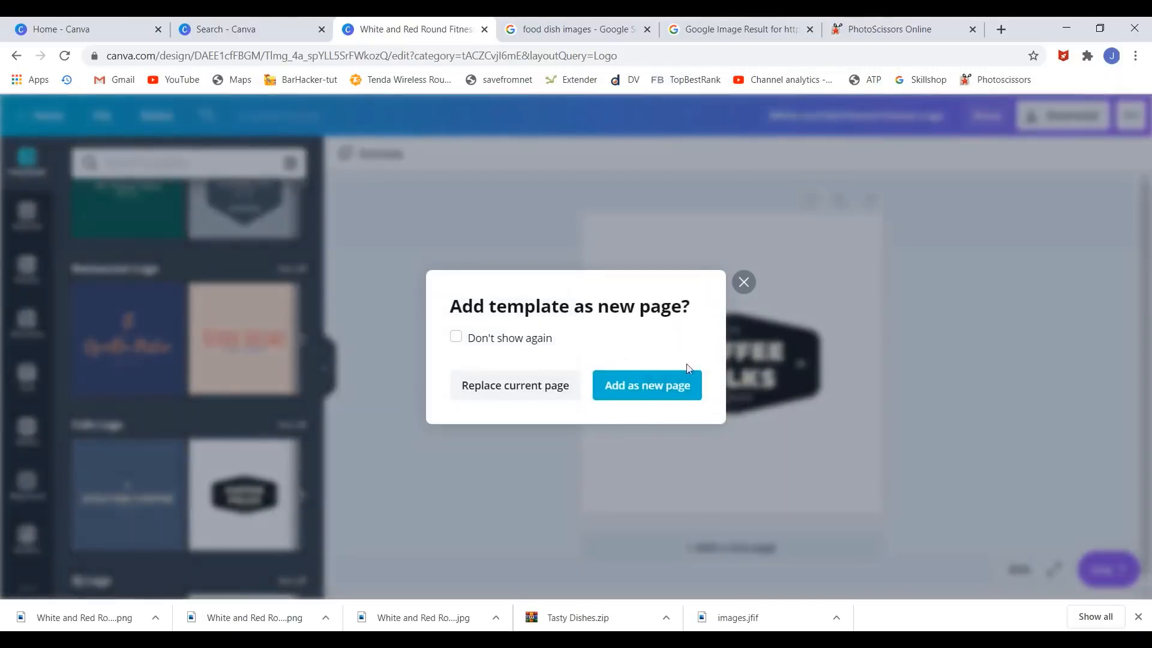
left_click(743, 282)
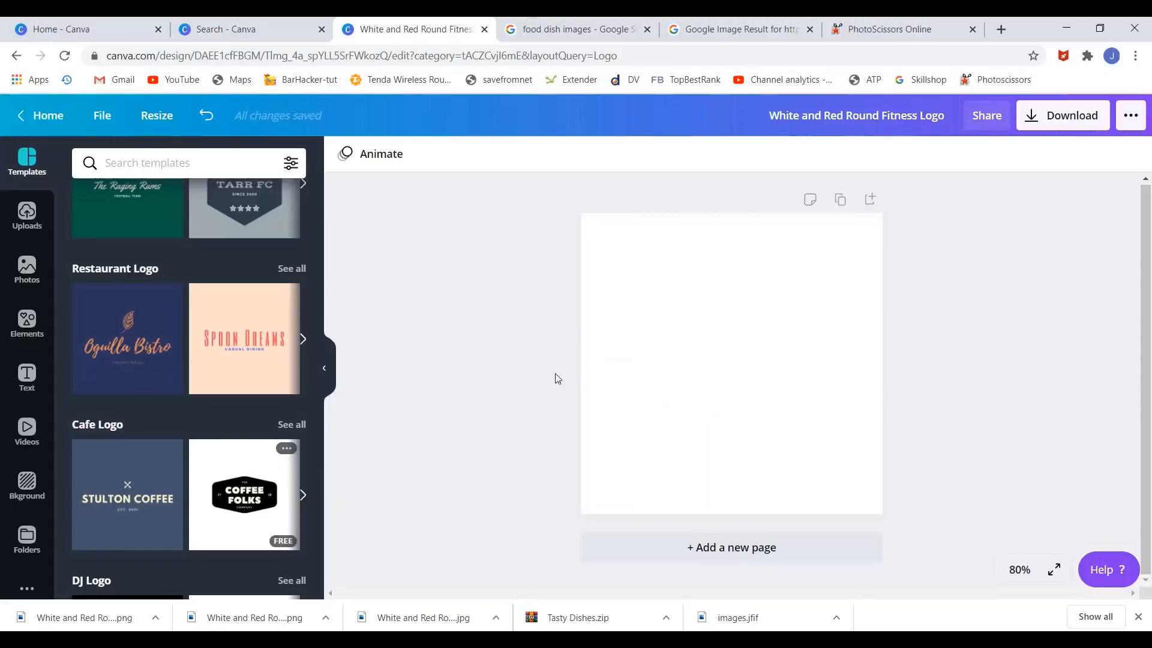
left_click(840, 200)
left_click_drag(224, 480, 612, 265)
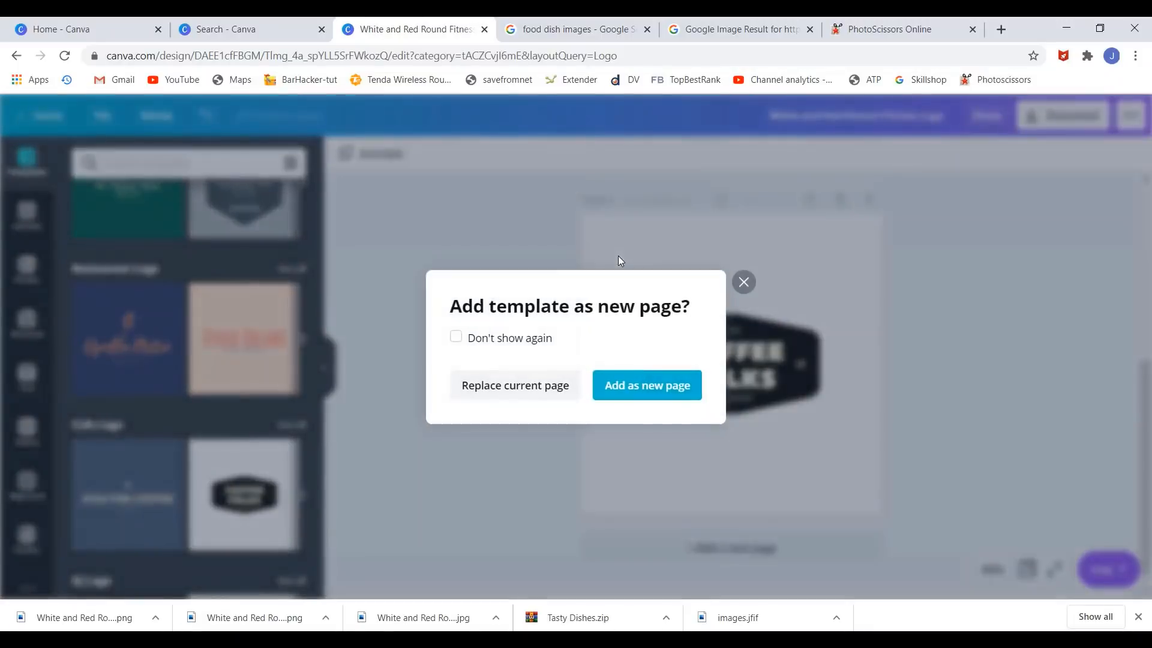
left_click(511, 391)
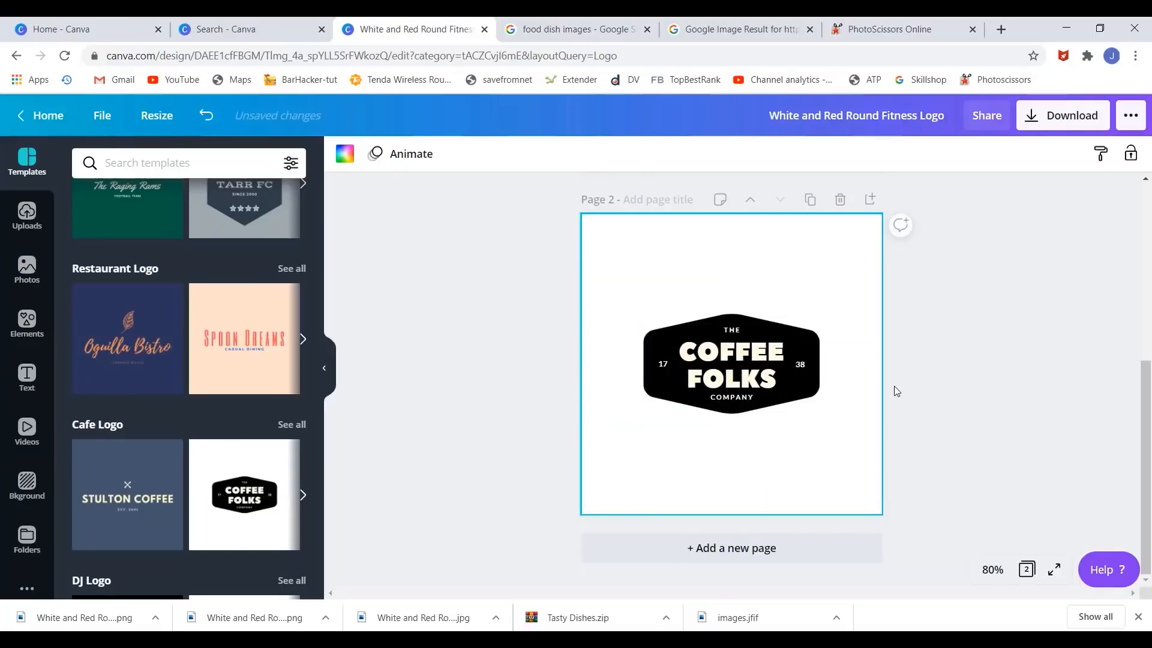
scroll(900, 387, "up", 5)
left_click(840, 200)
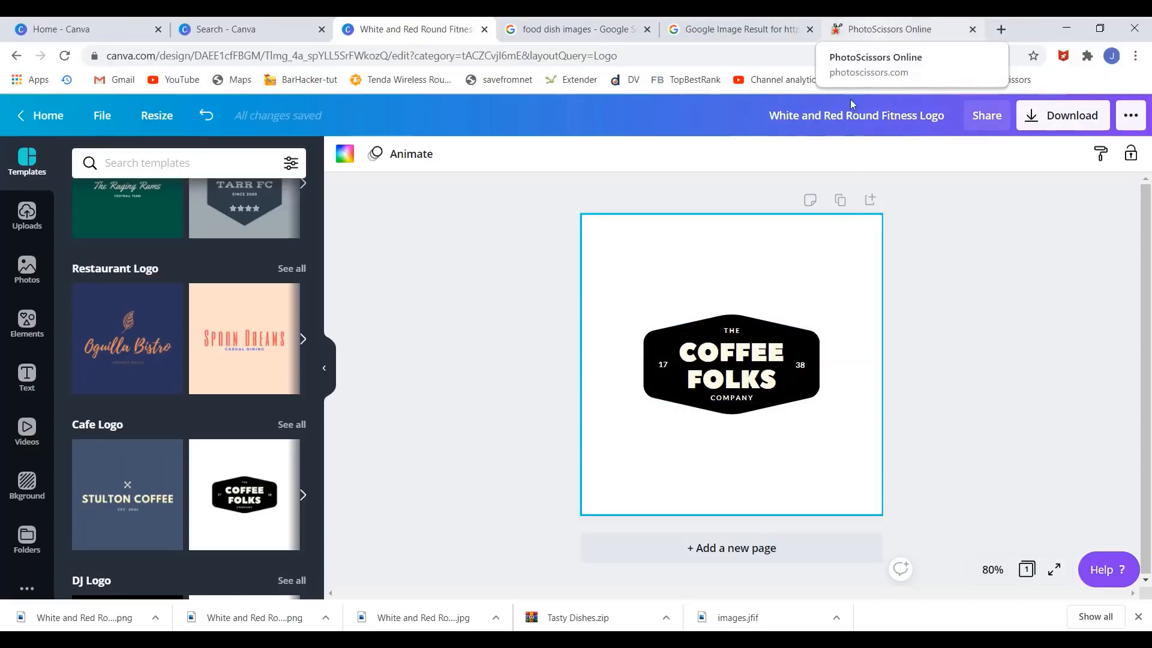
- Replace the logo's COFFEE FOLKS wording with DISH
left_click(725, 353)
key("ctrl+a")
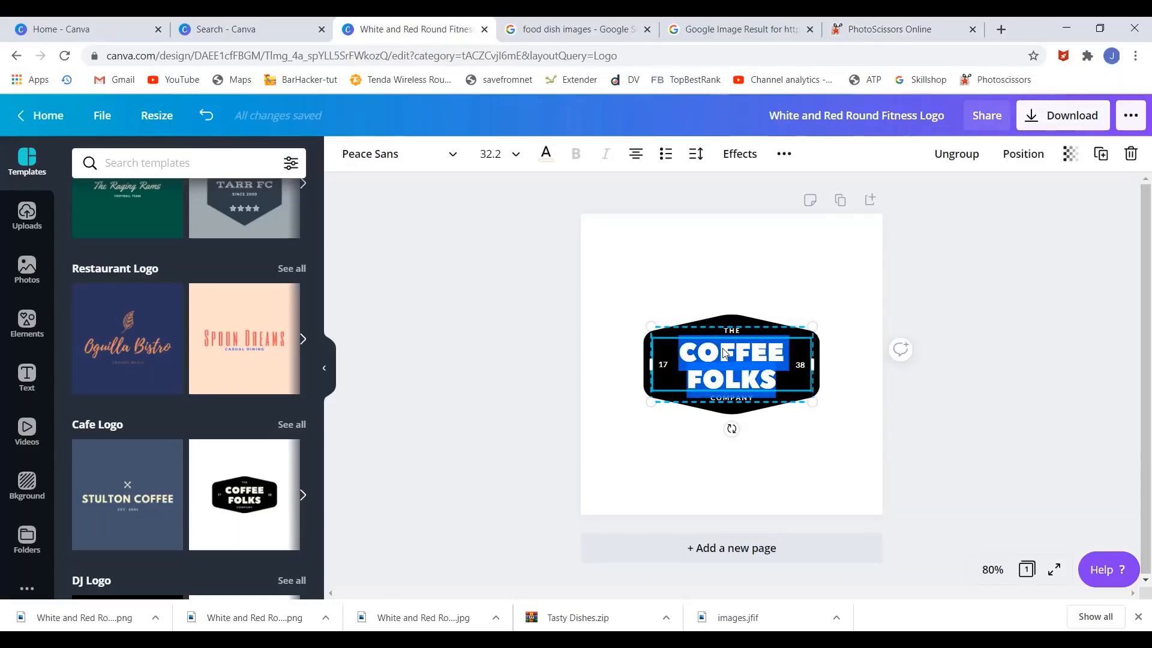
type("DISH")
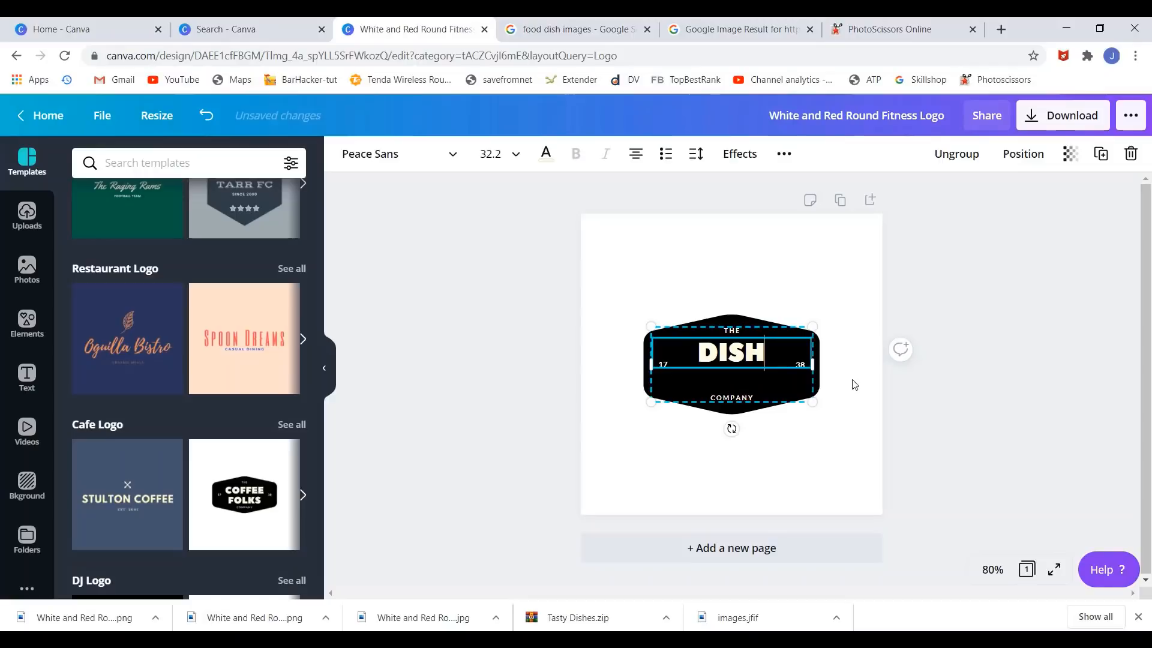
left_click(820, 460)
- Nudge the logo's inner text group slightly lower within the hexagon badge
left_click(755, 362)
left_click(755, 362)
left_click_drag(754, 363, 739, 362)
left_click(877, 418)
left_click(861, 437)
left_click(842, 411)
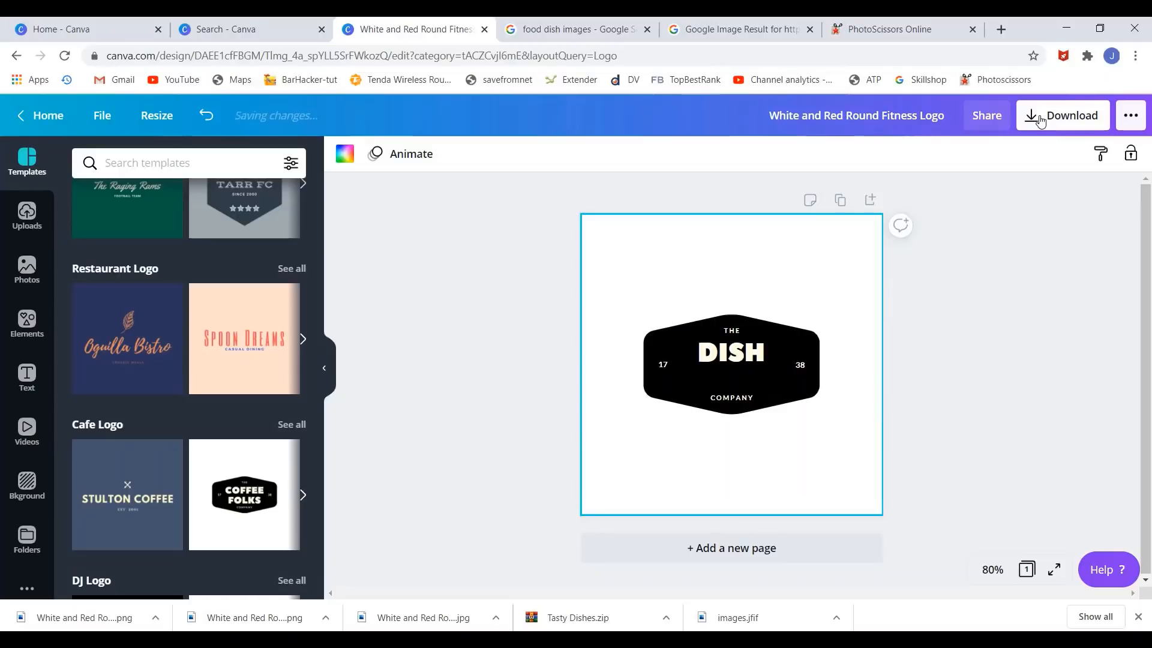
- Export the DISH logo as a JPG and reveal White and Red Round Fitness Logo (1).jpg in Downloads
left_click(1041, 117)
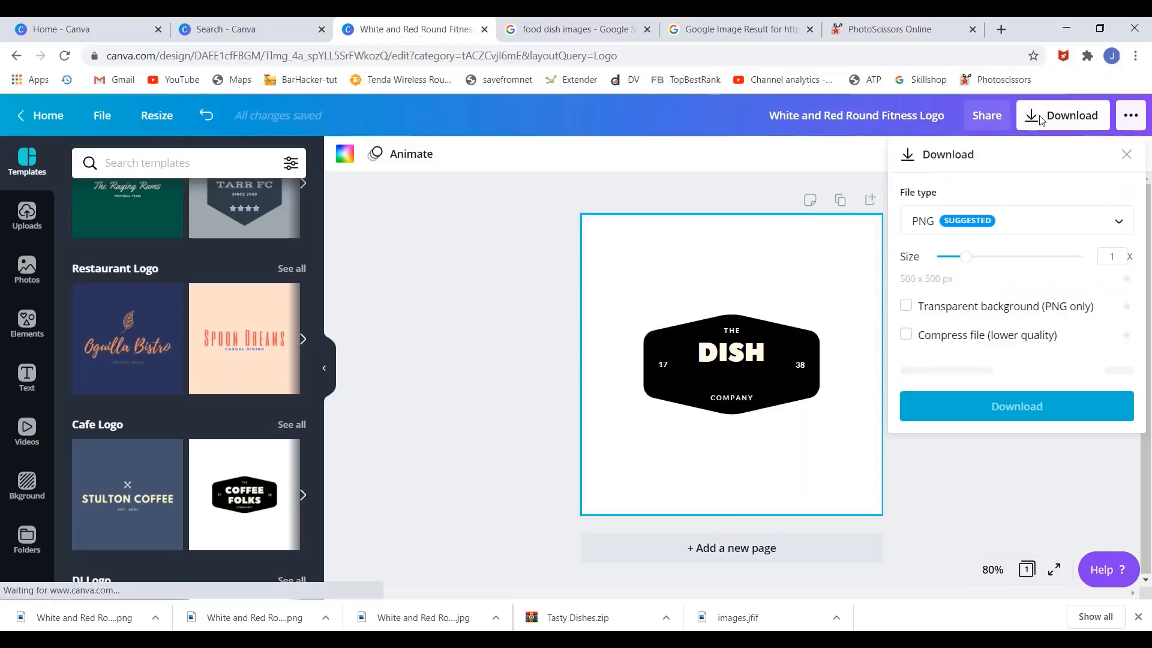
left_click(960, 221)
left_click(956, 270)
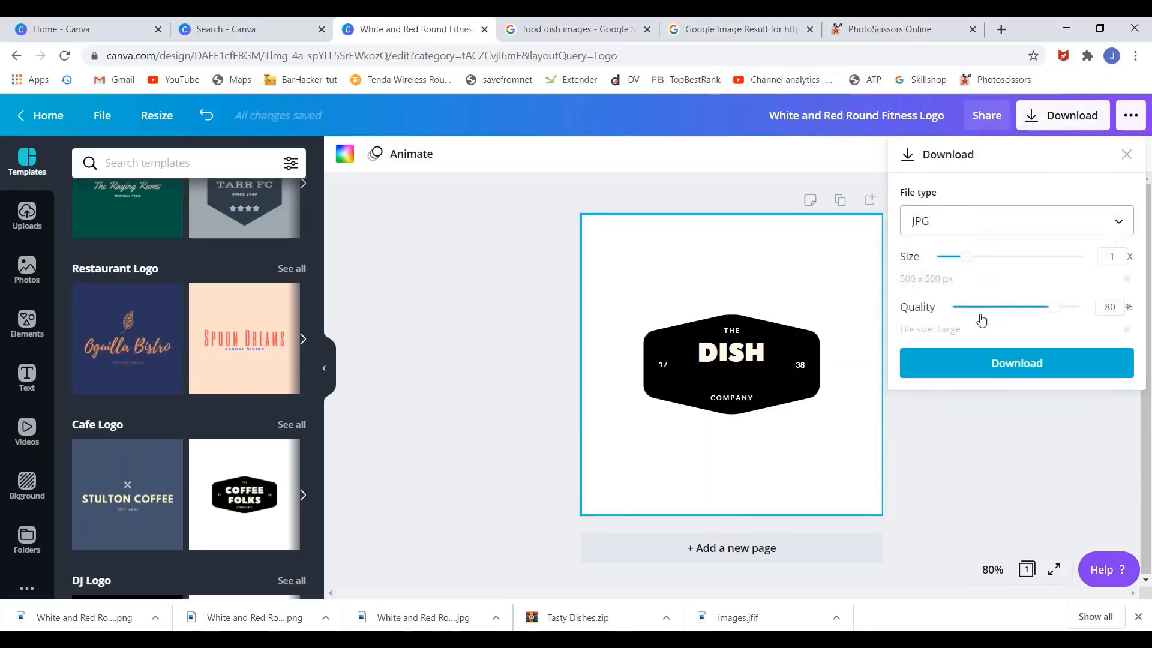
left_click(968, 366)
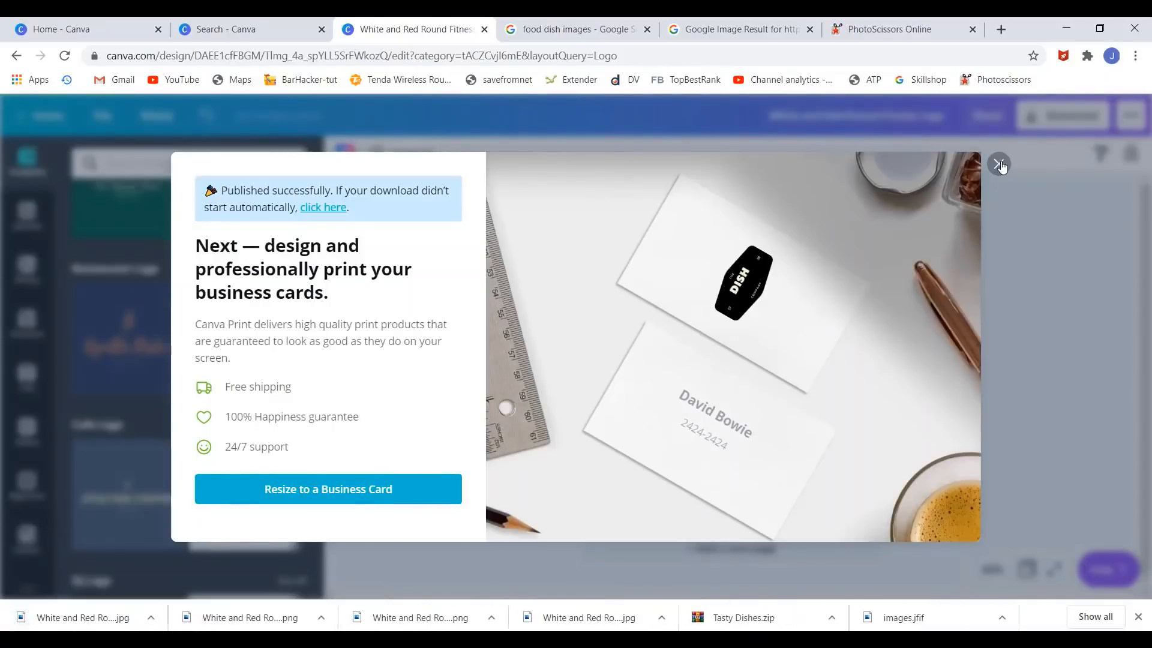
left_click(999, 165)
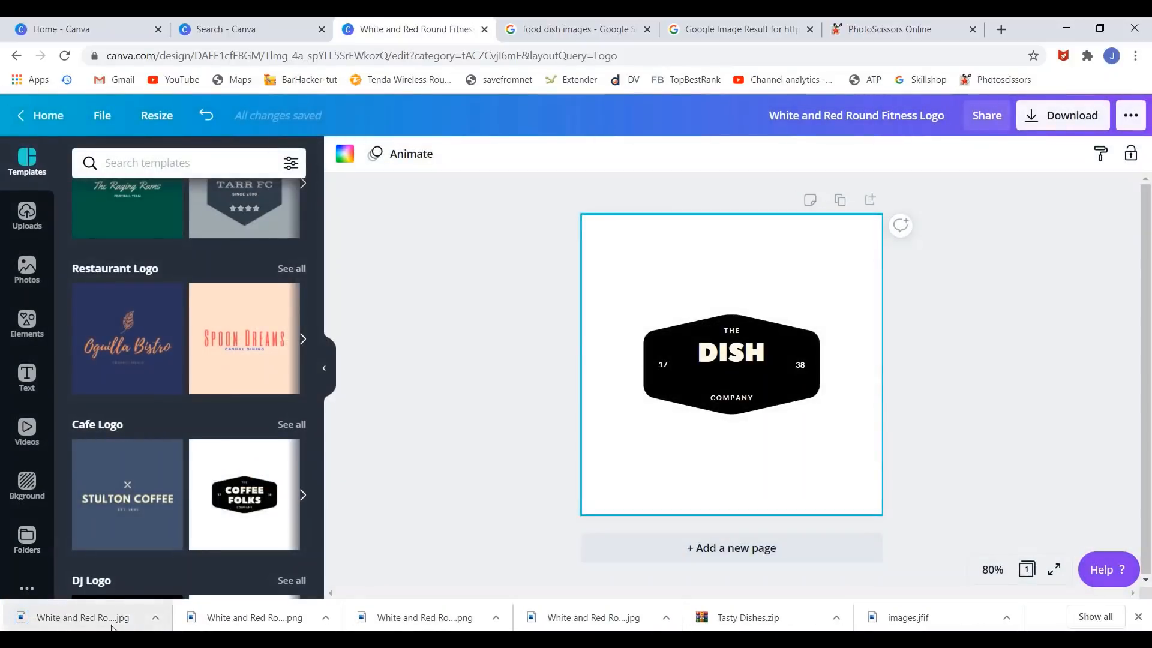
left_click(158, 616)
left_click(178, 570)
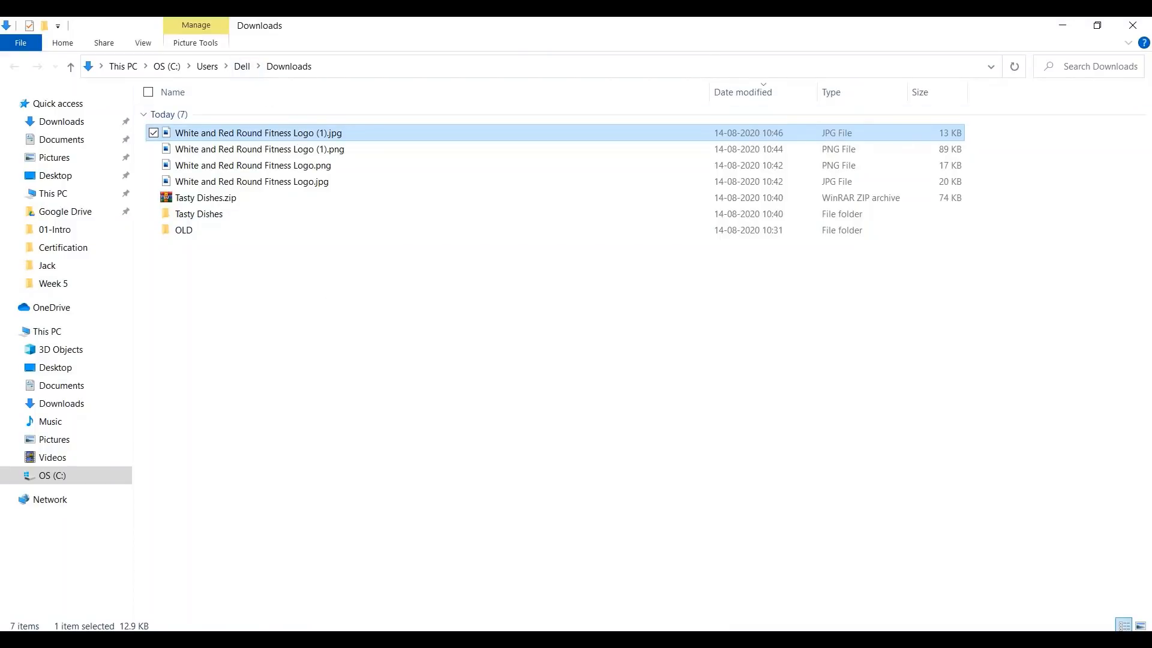
- Rename the newest downloaded JPG to Logo.jpg and select it
right_click(219, 133)
left_click(78, 599)
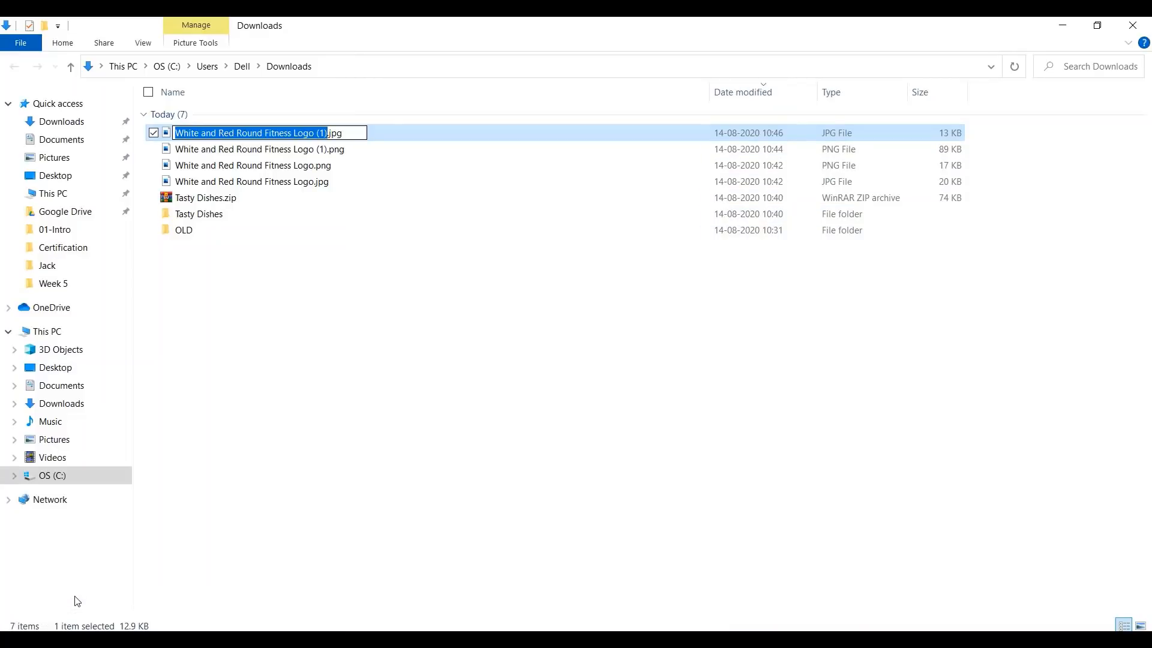
type("Logo")
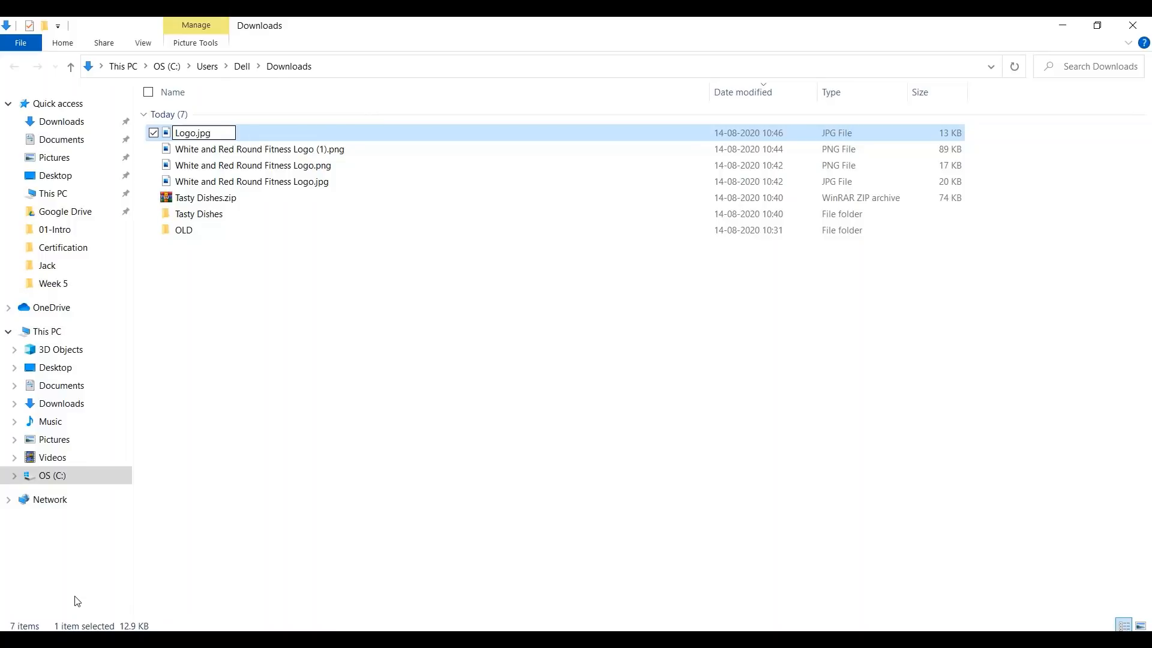
key("Return")
left_click(231, 264)
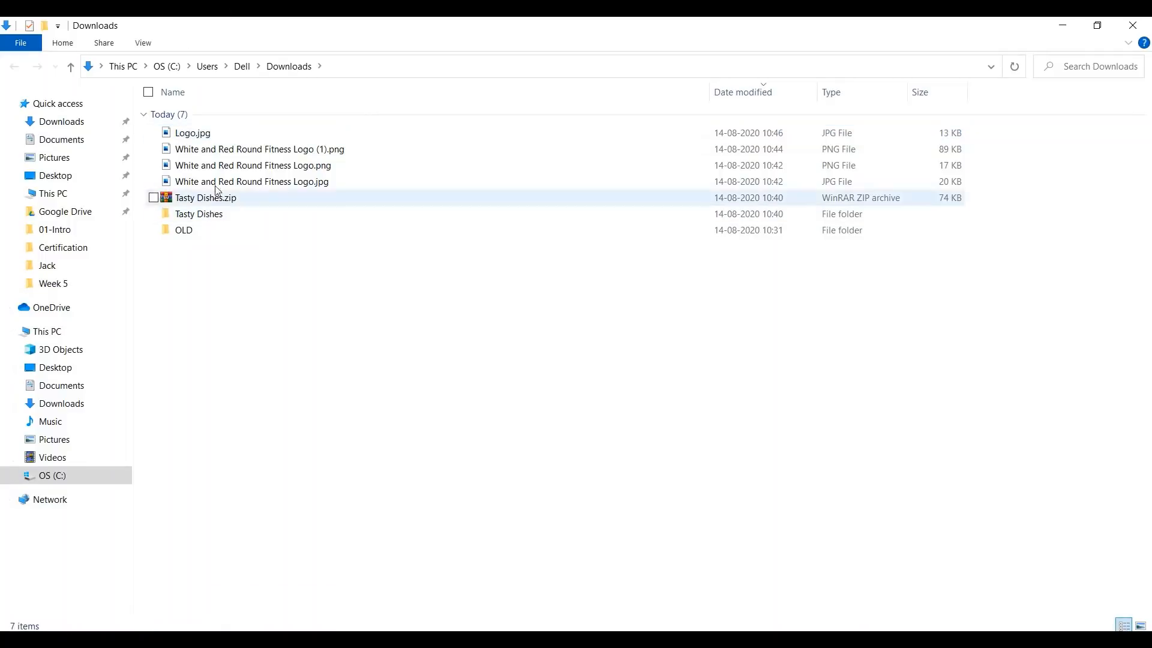
left_click(209, 145)
- On the PowerPoint slide, swap the red DISHES picture for the pasted white-backed DISH logo
left_click(744, 639)
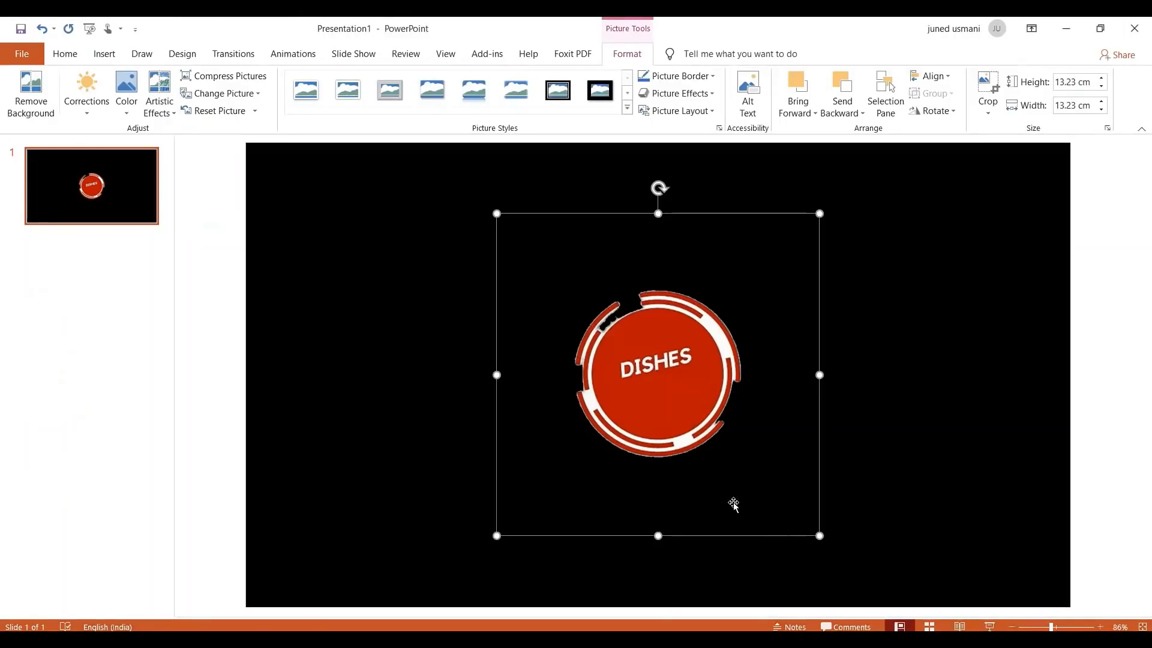
key("Delete")
key("ctrl+v")
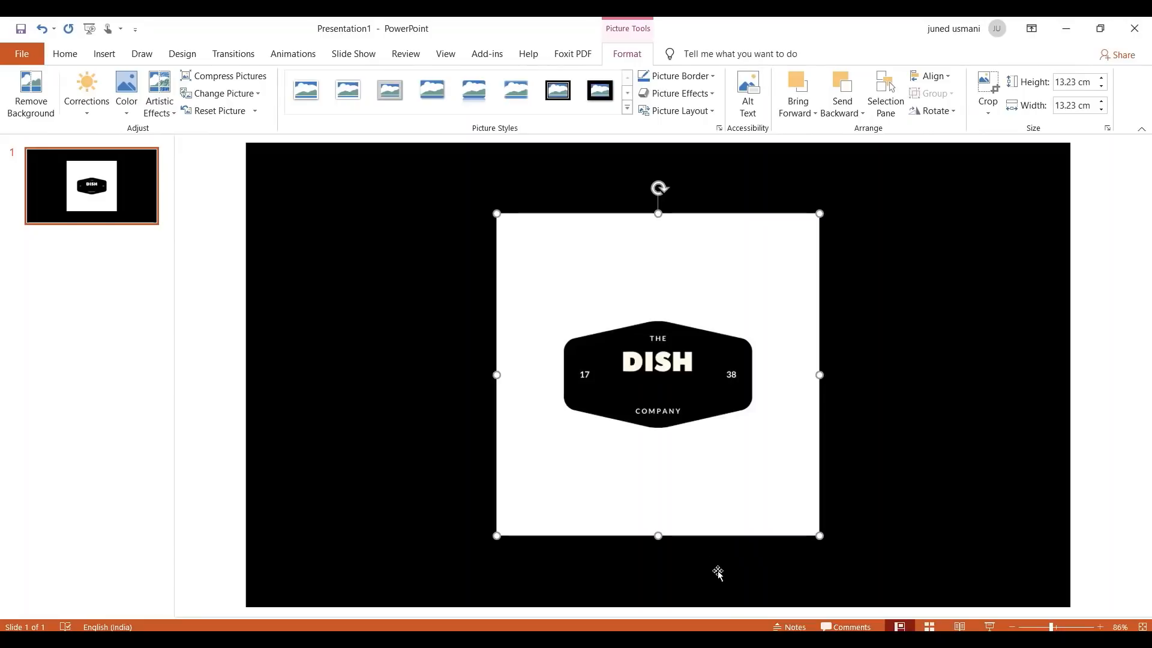
key("alt+Tab")
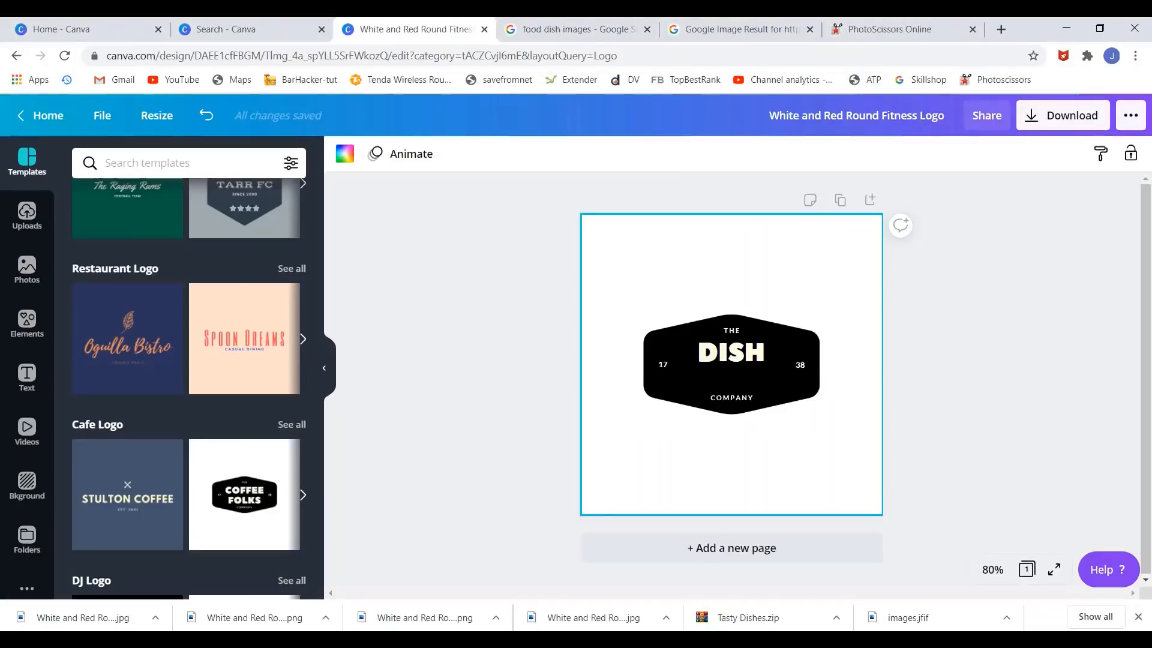
left_click(903, 24)
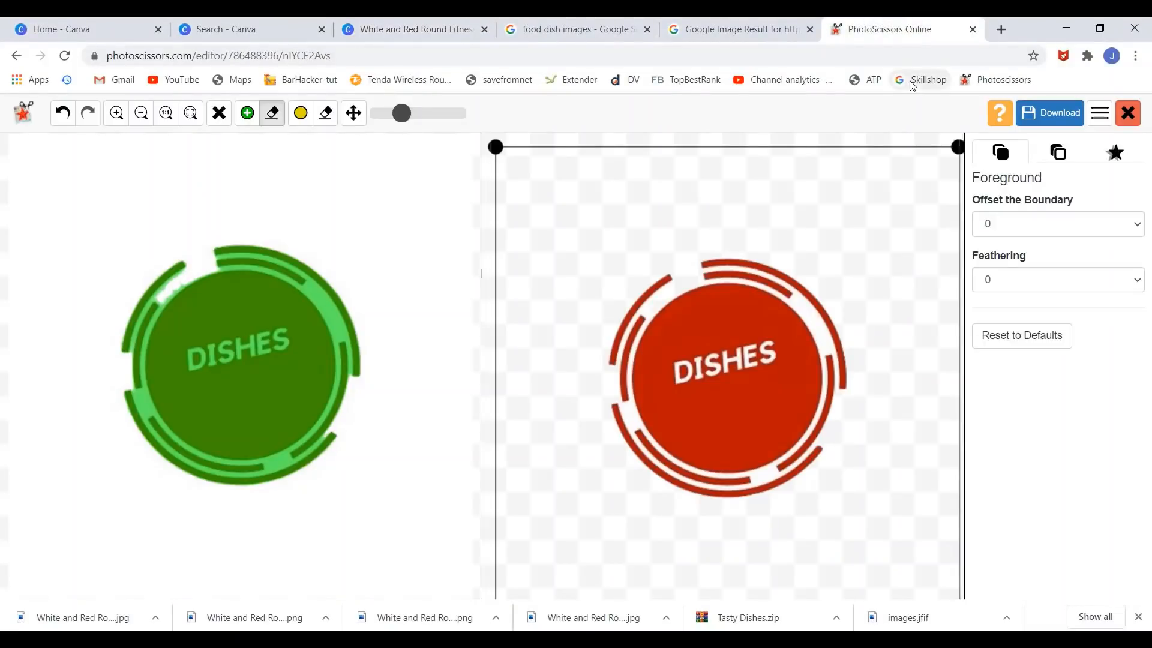
- Upload Logo.jpg to PhotoScissors and download the DISH hexagon with its background removed
left_click(17, 56)
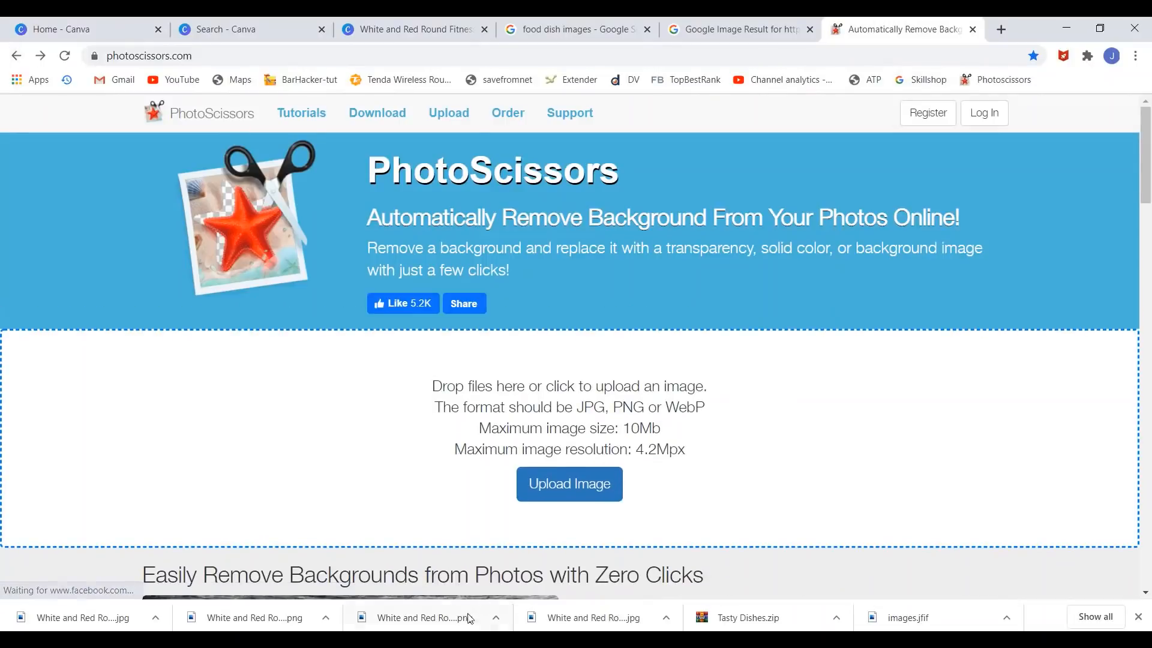
key("alt+Tab")
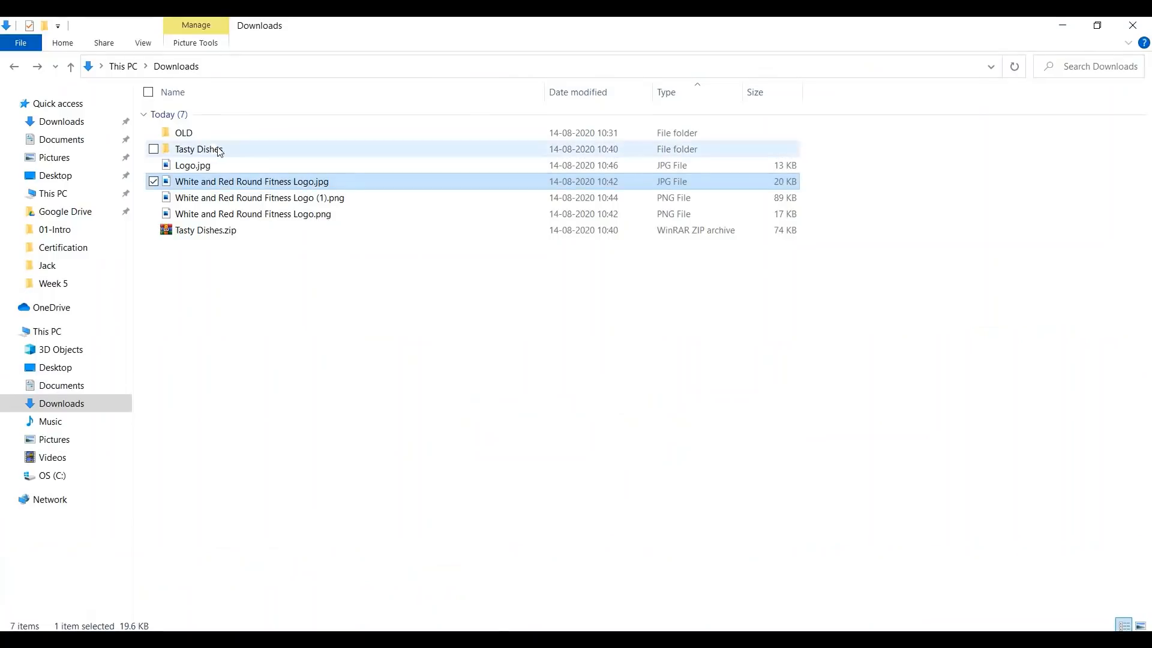
left_click(204, 167)
left_click_drag(204, 171, 543, 451)
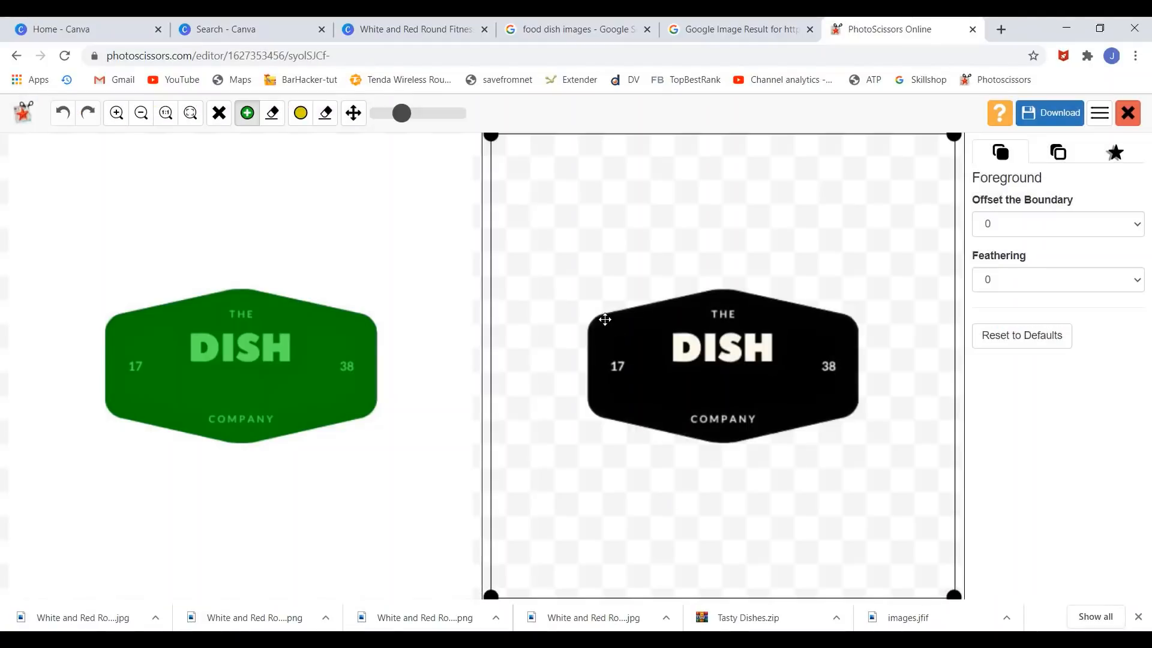
left_click(1055, 121)
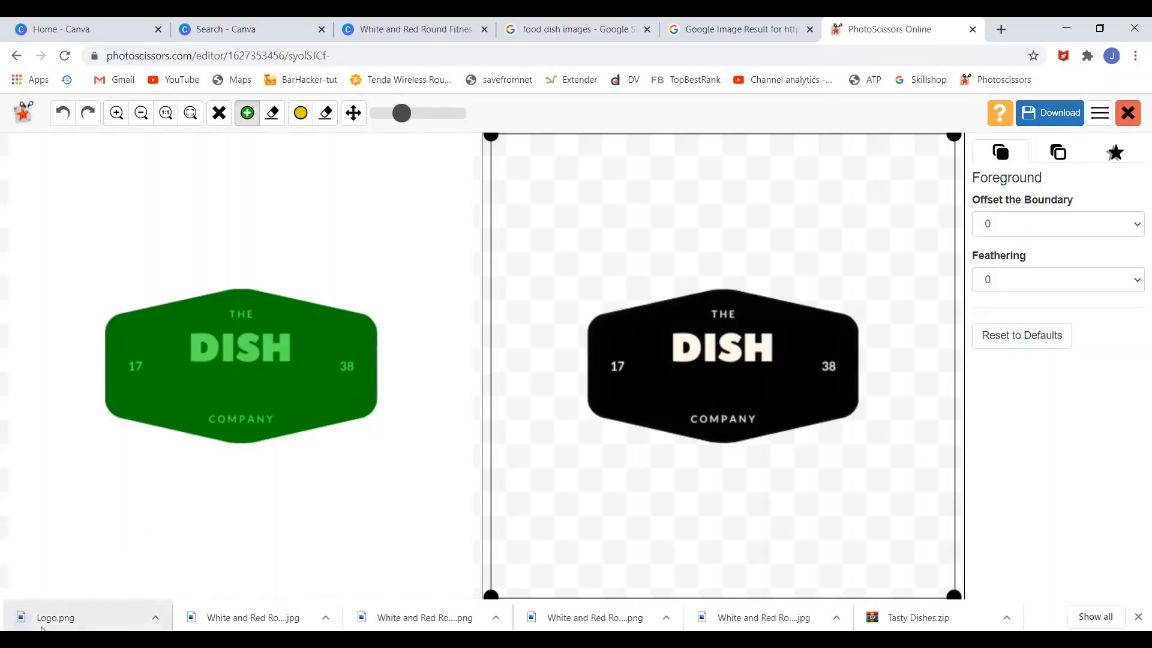
- Replace the white-backed picture on the slide with the transparent Logo.png DISH logo
left_click(420, 641)
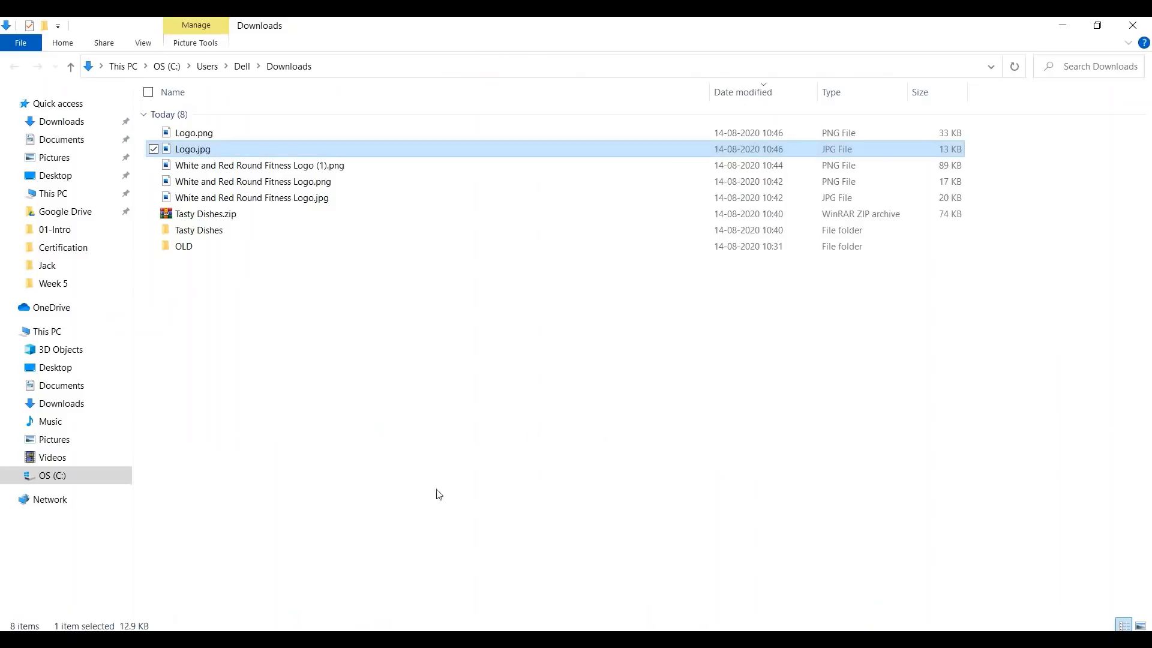
left_click(195, 133)
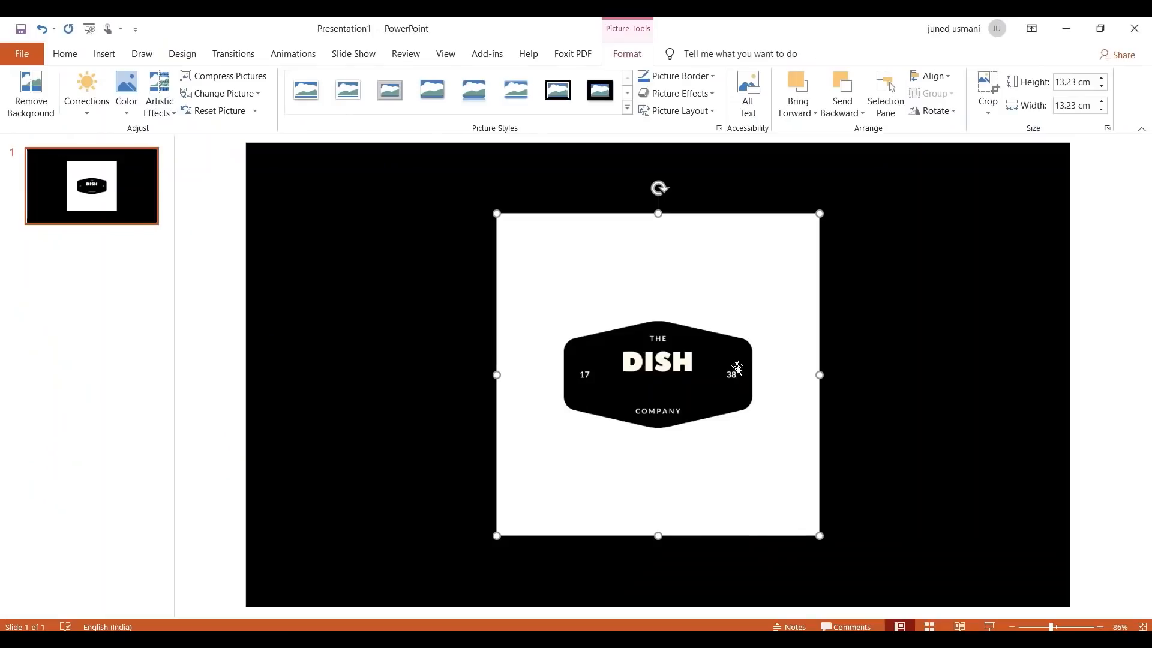
key("Delete")
key("ctrl+v")
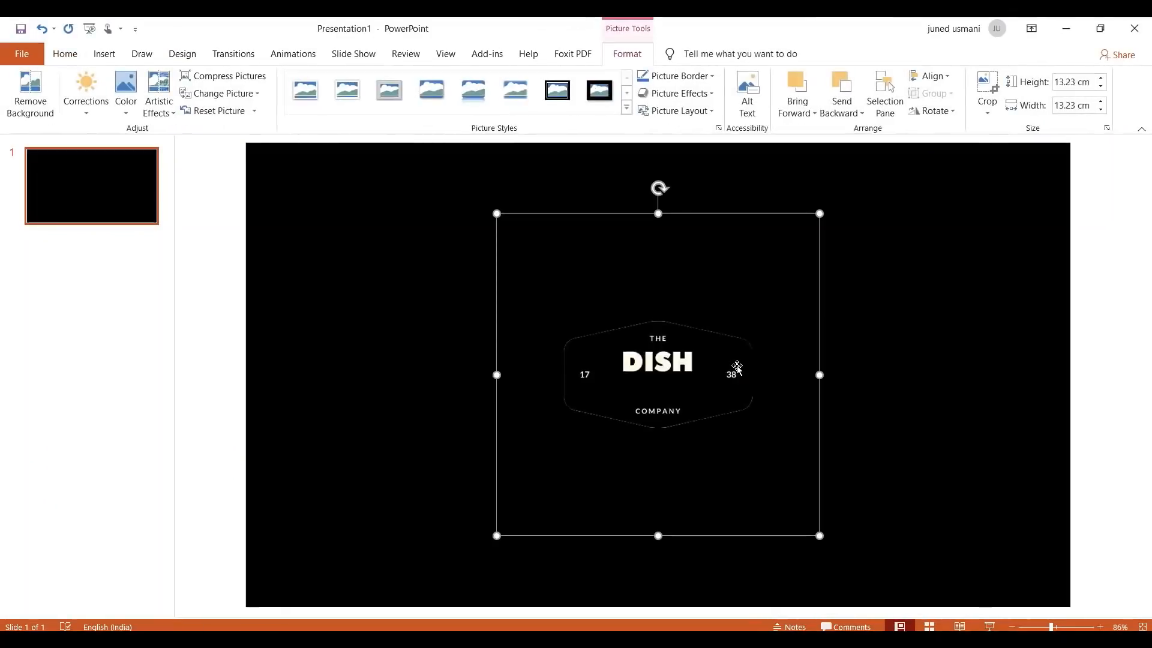
- Fill the slide-sized black backdrop shape with White behind the logo
left_click(887, 273)
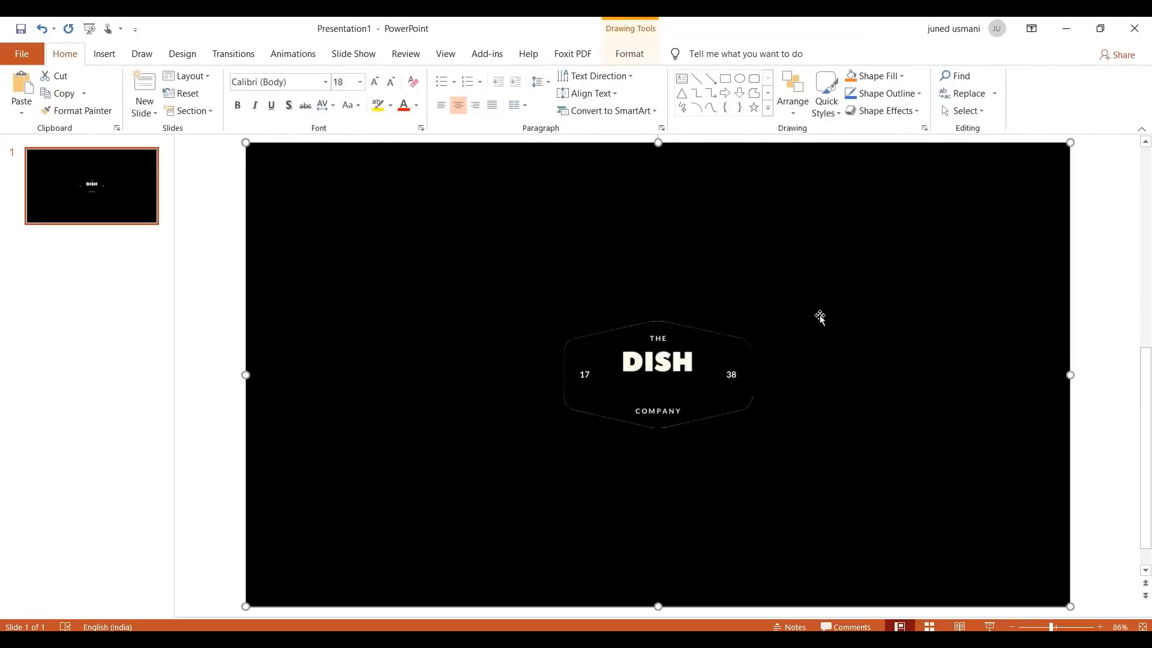
left_click(898, 77)
left_click(849, 109)
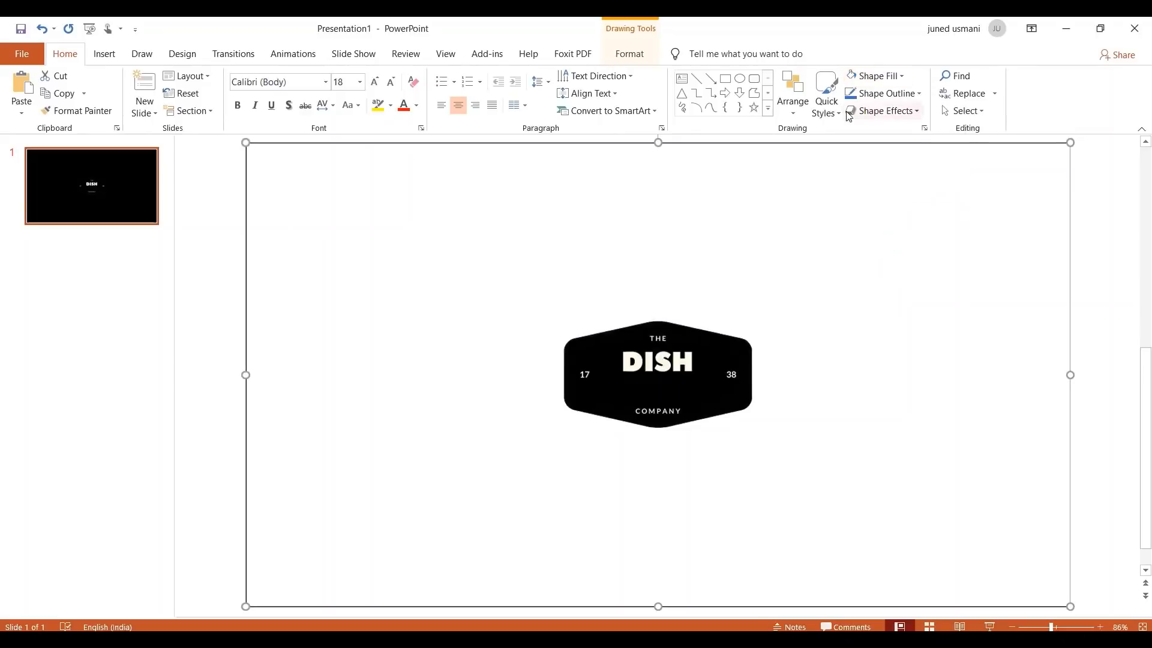
left_click(1123, 355)
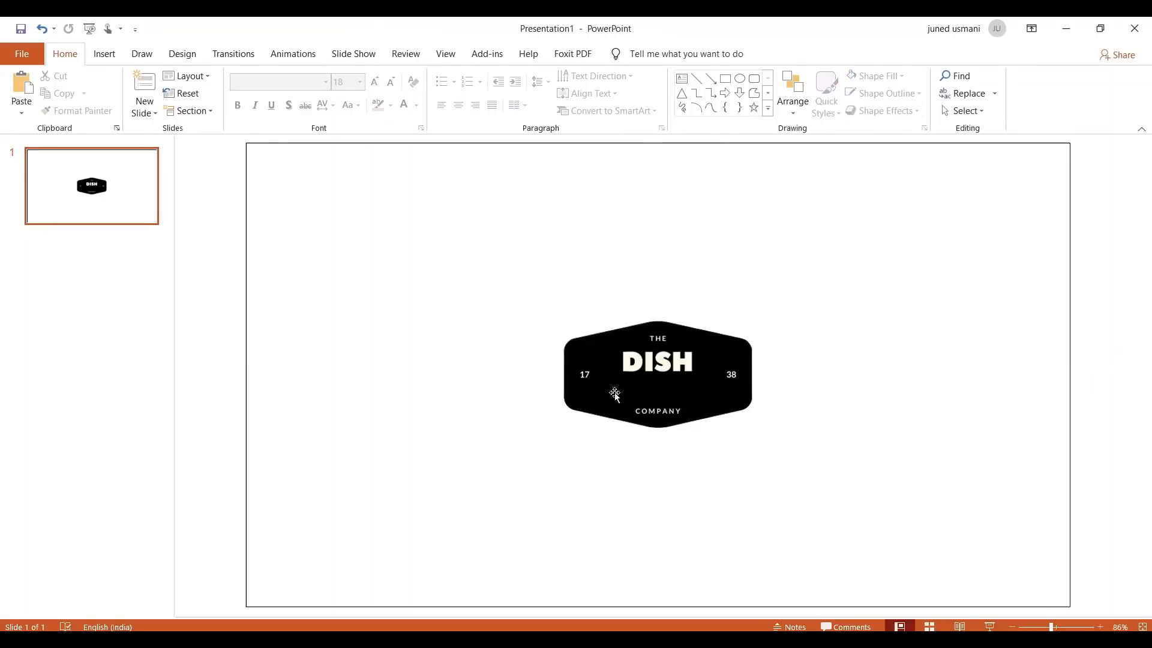
left_click(583, 350)
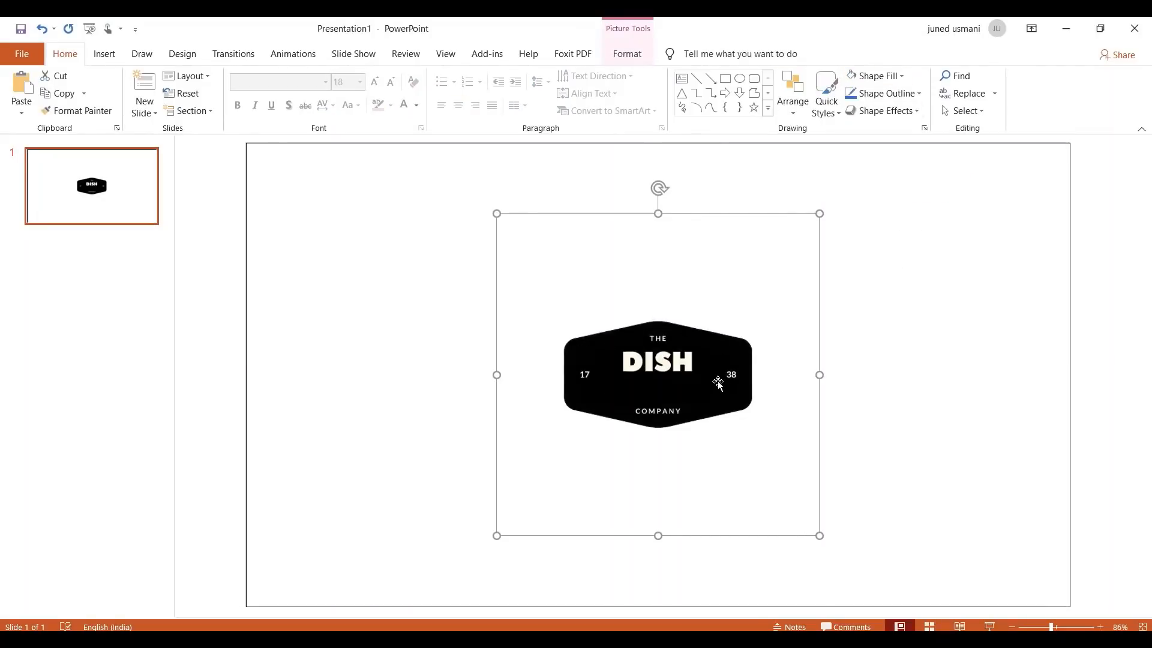
left_click(989, 427)
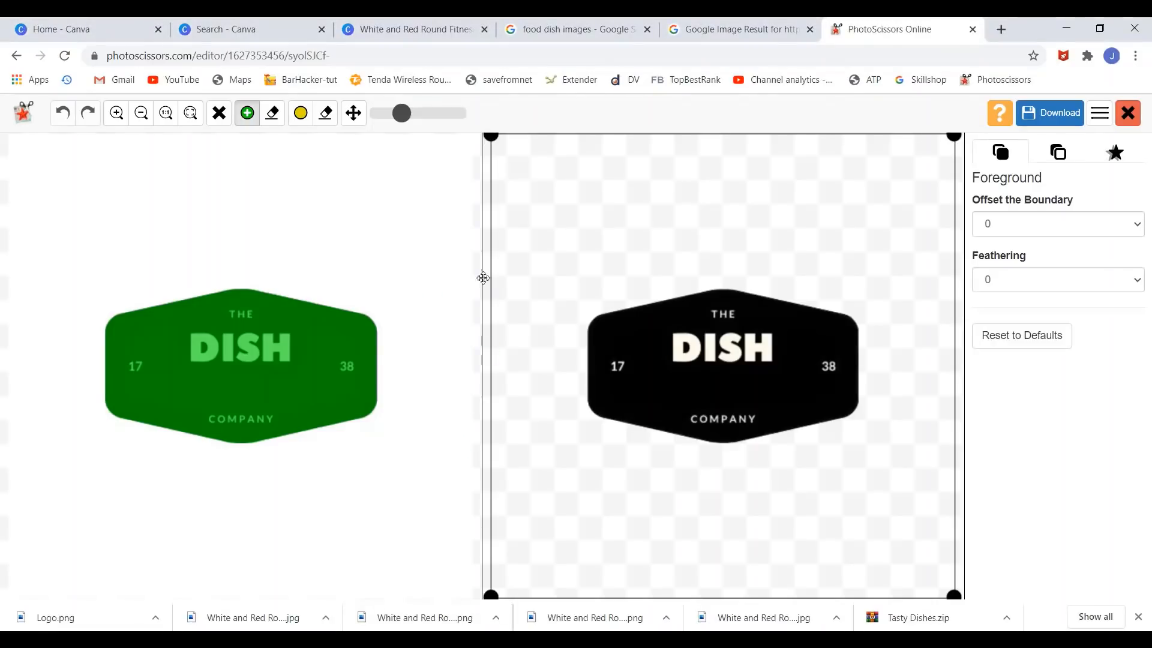
- Glance at the Canva search and DISH logo design tabs, then open a fresh Google new tab
left_click(282, 24)
left_click(384, 25)
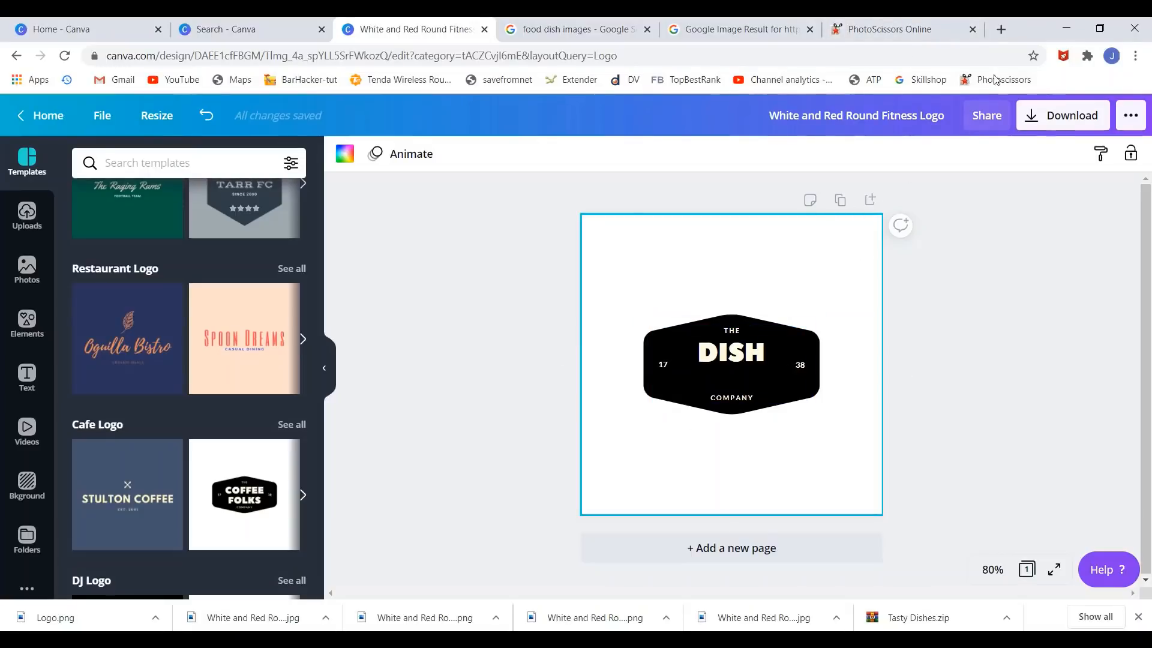
left_click(1006, 24)
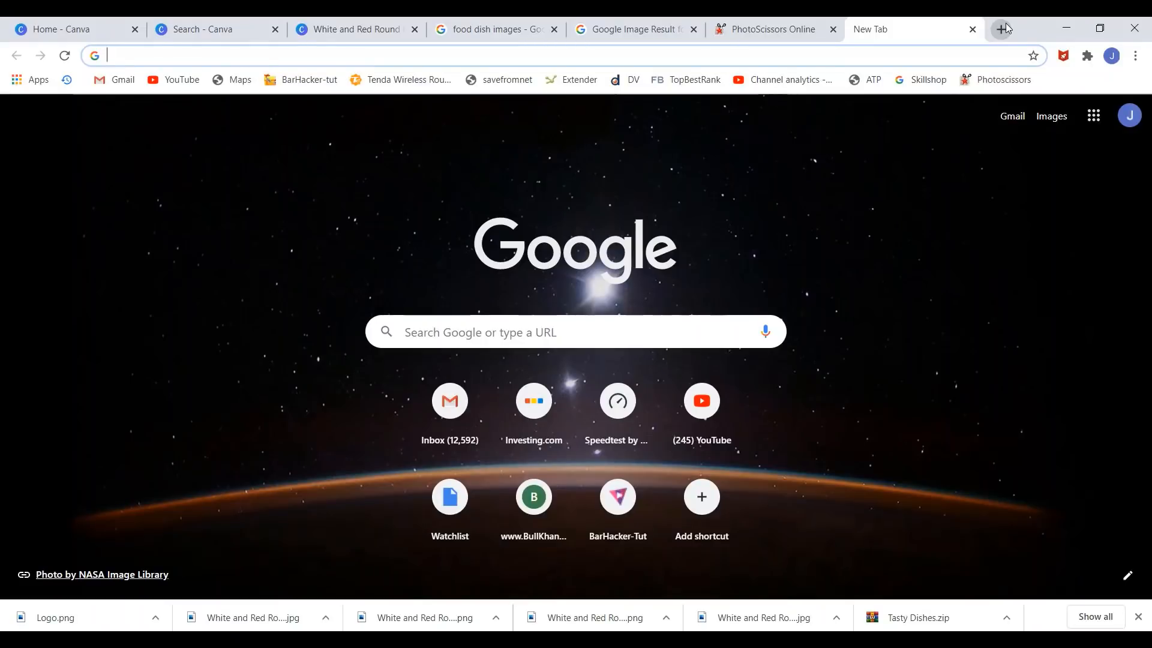
- Search Google for 'logo design freelancing'
type("l")
key("BackSpace")
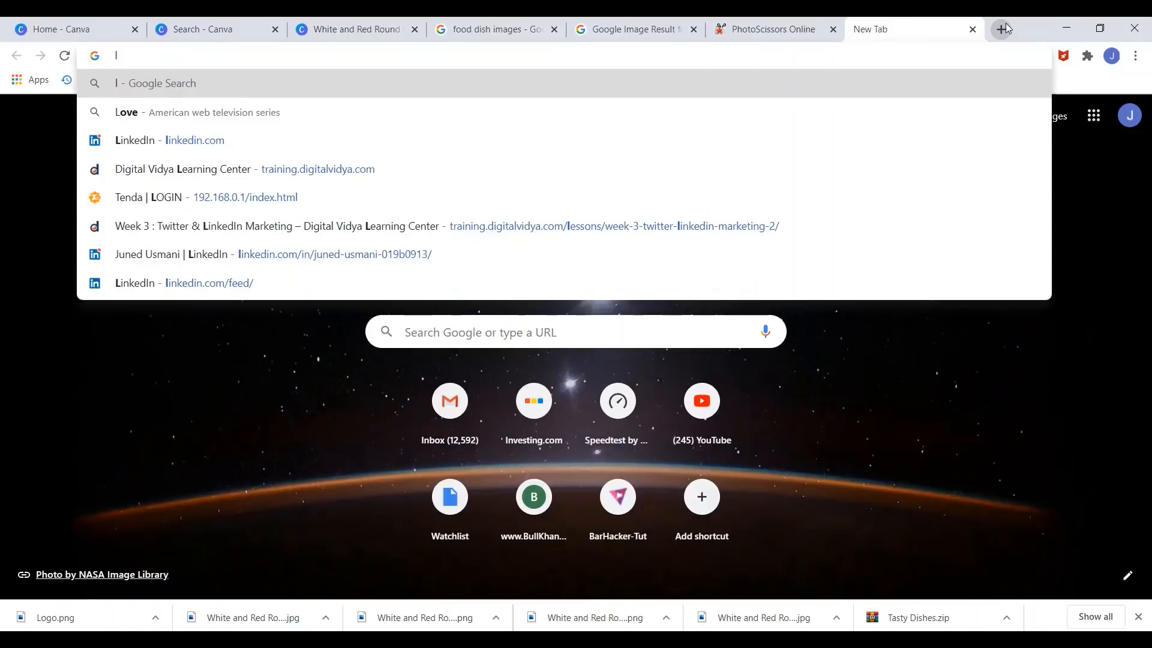
type("logo desig")
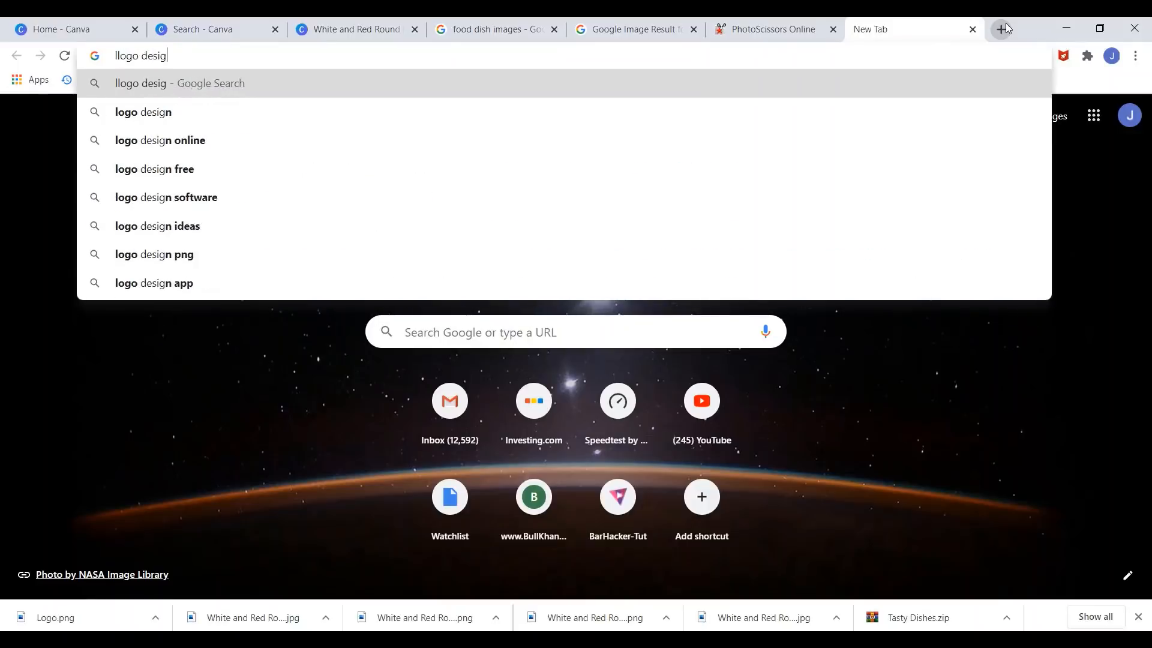
type("n free")
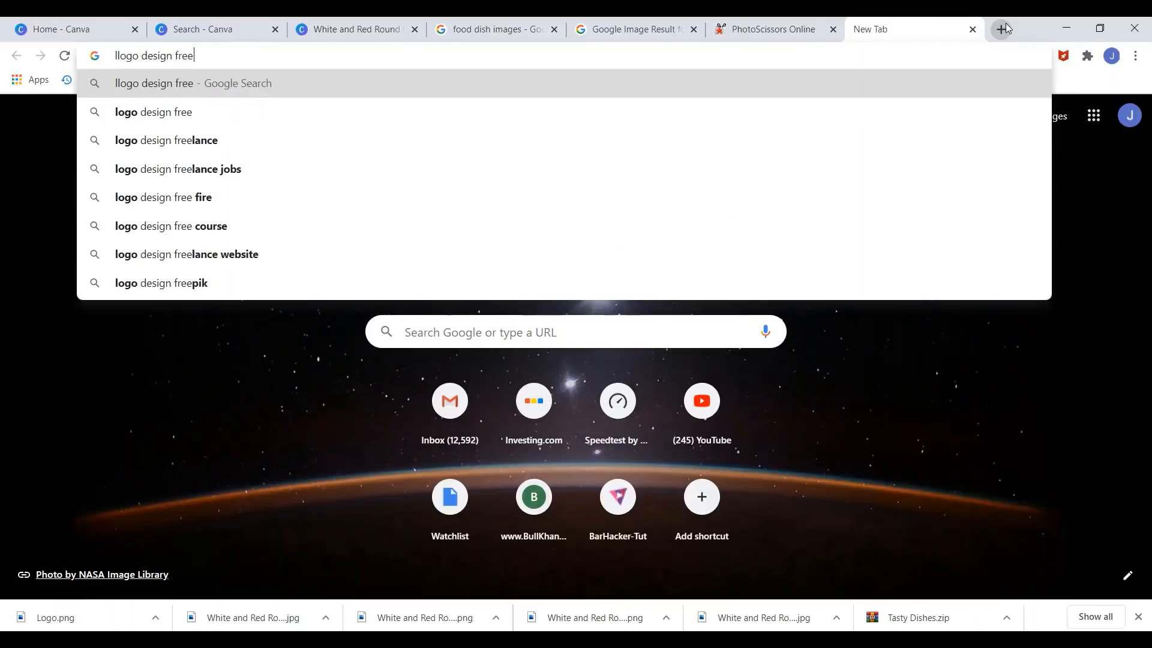
type("lancing")
key("Return")
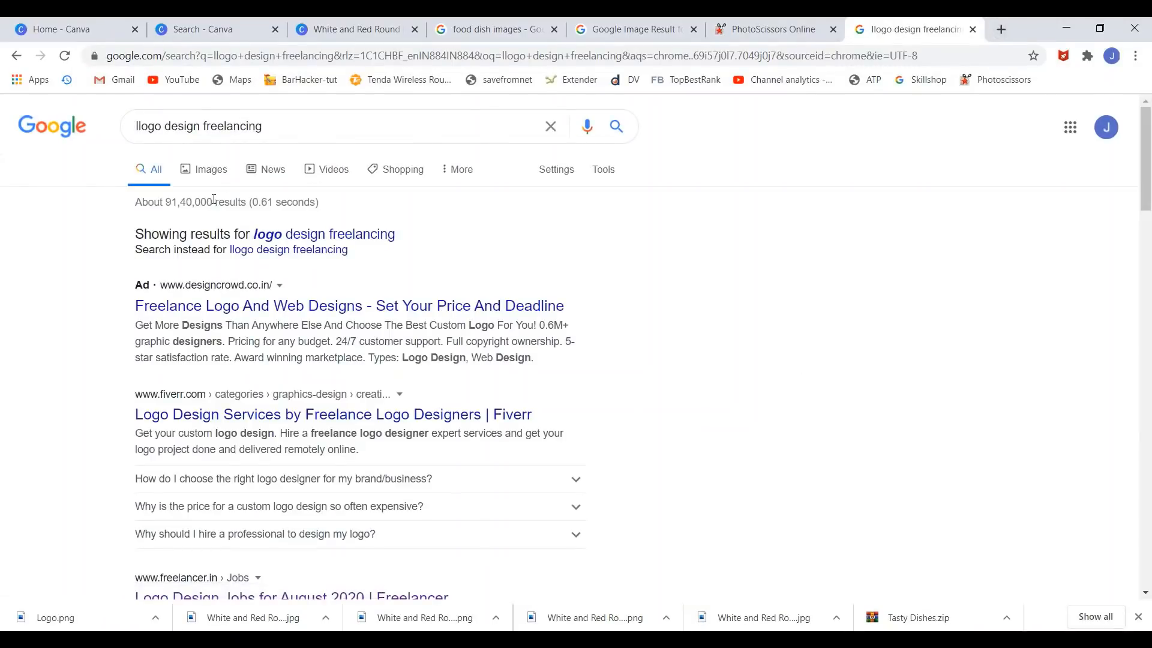
scroll(212, 200, "down", 5)
scroll(213, 200, "up", 4)
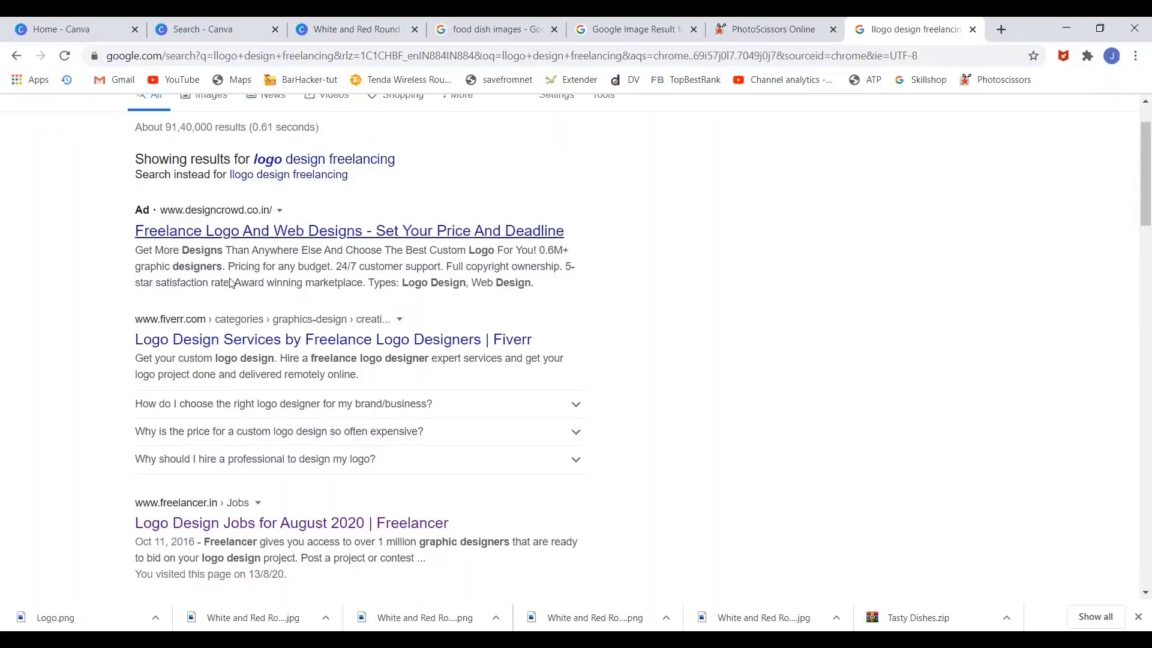
- Open the Fiverr, Freelancer and Upwork results in new tabs and view Freelancer's logo jobs
right_click(260, 344)
left_click(278, 354)
scroll(282, 336, "down", 4)
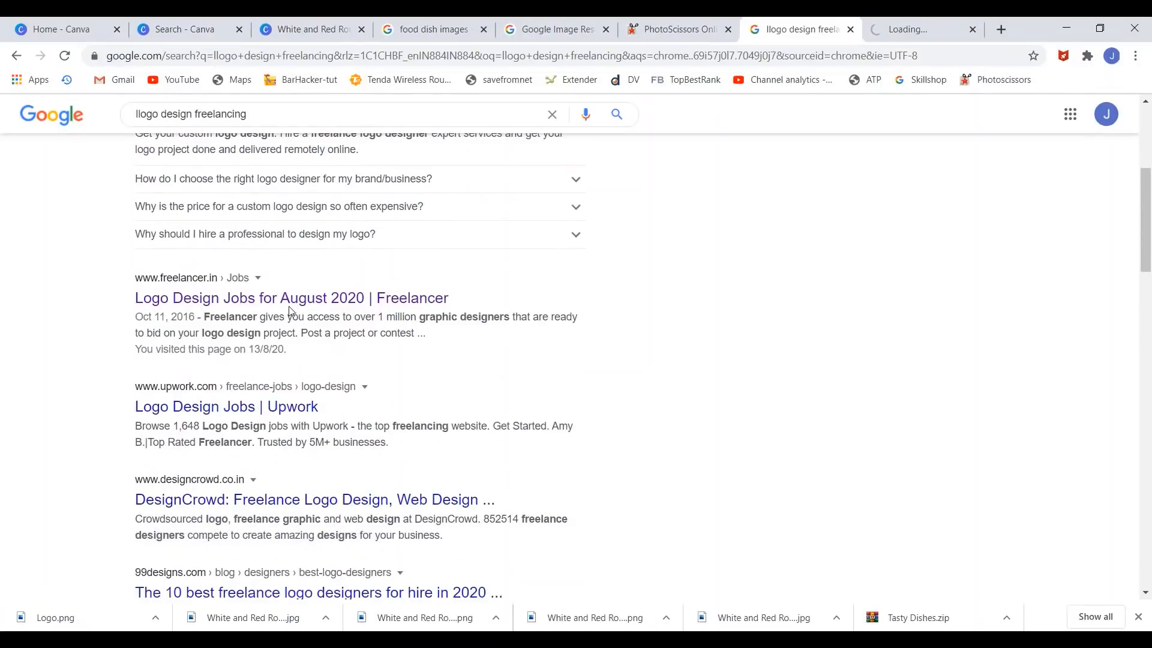
right_click(294, 300)
left_click(303, 312)
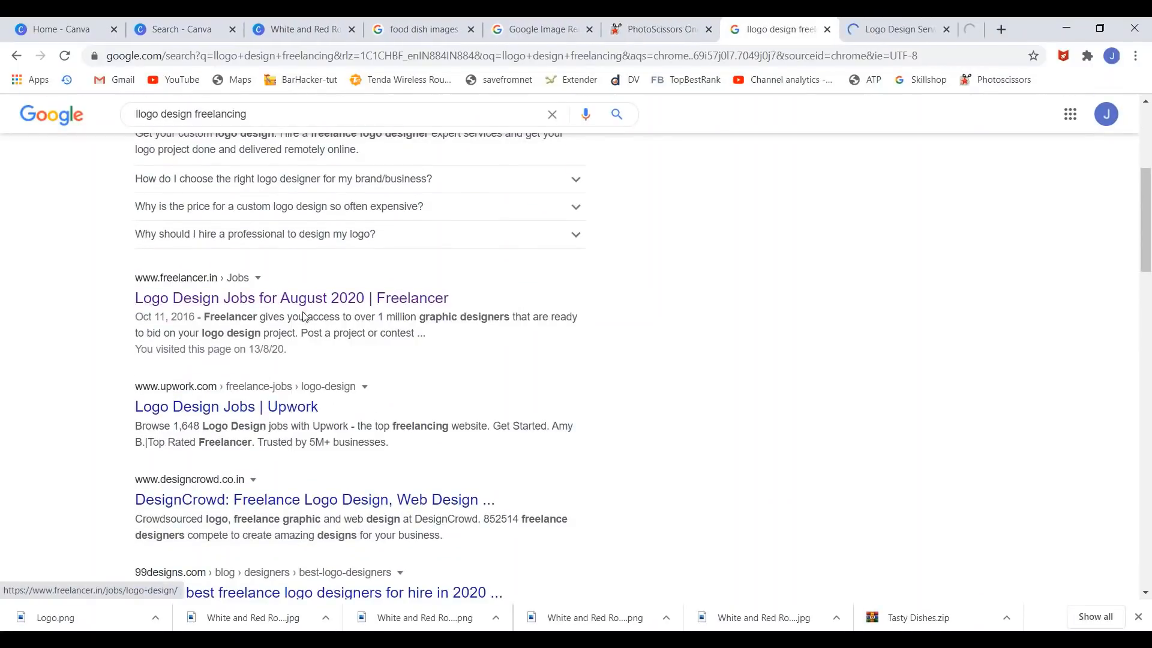
right_click(267, 410)
left_click(300, 418)
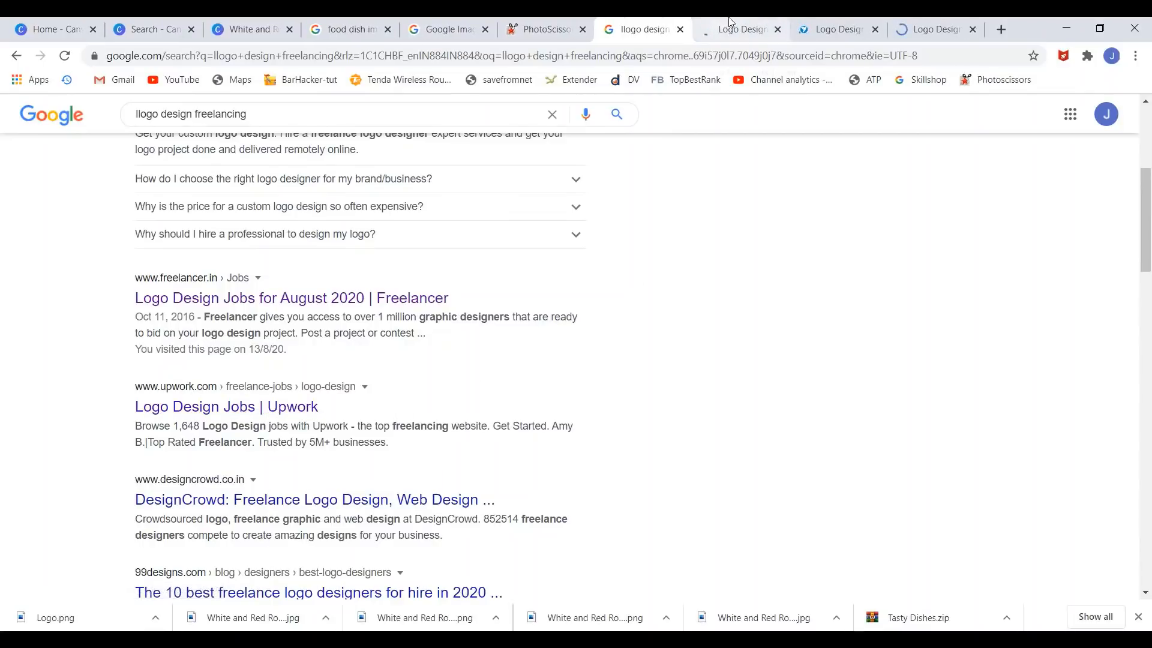
left_click(822, 21)
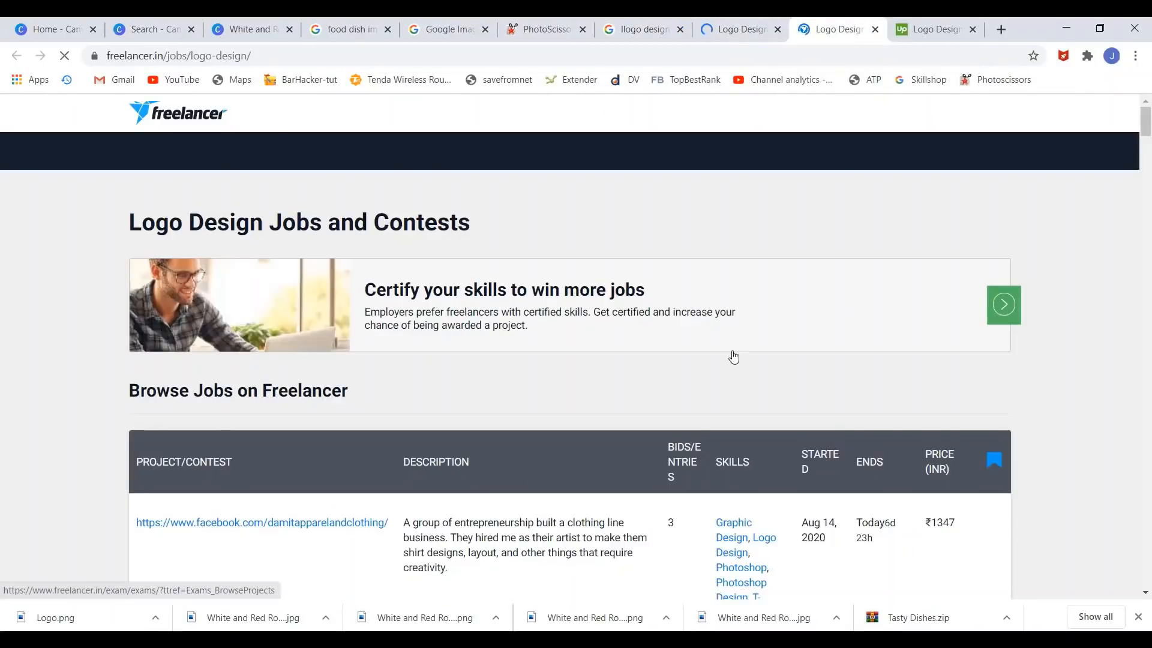
- Scroll through the Freelancer and Upwork logo design job listings
scroll(733, 354, "down", 3)
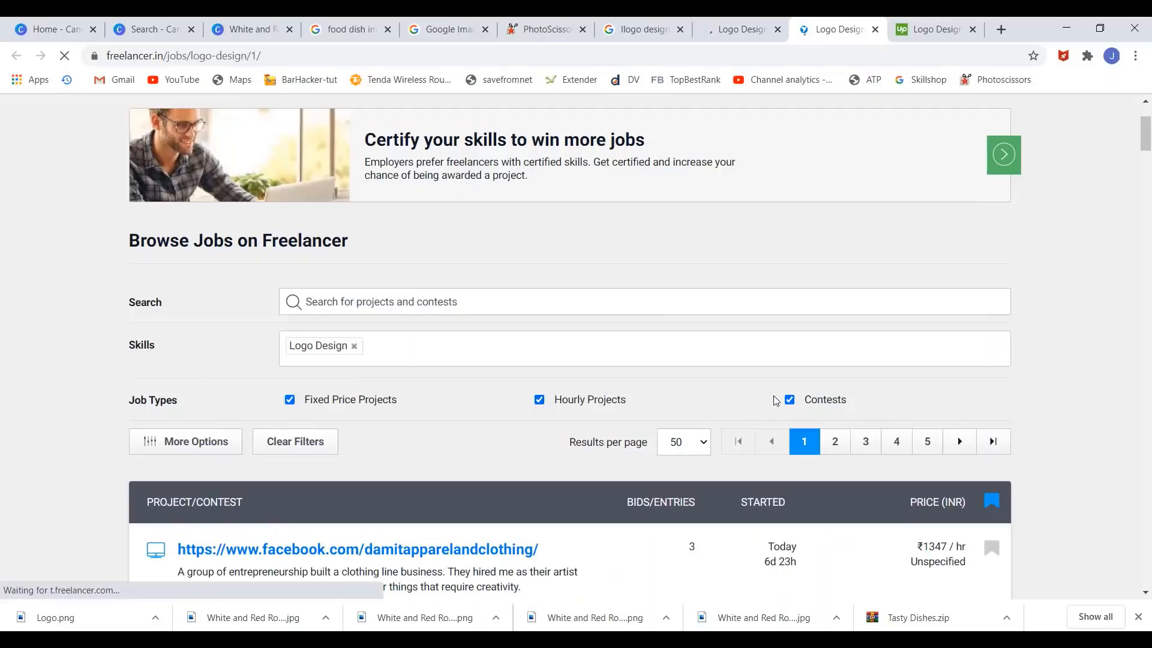
scroll(789, 307, "down", 4)
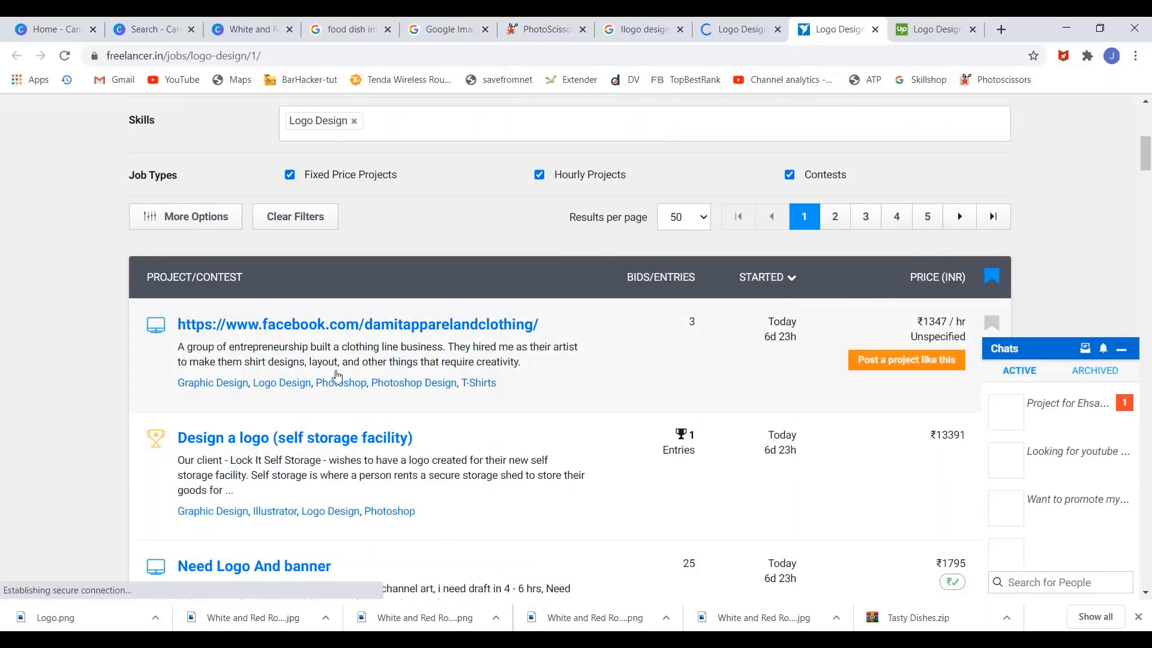
scroll(279, 387, "down", 2)
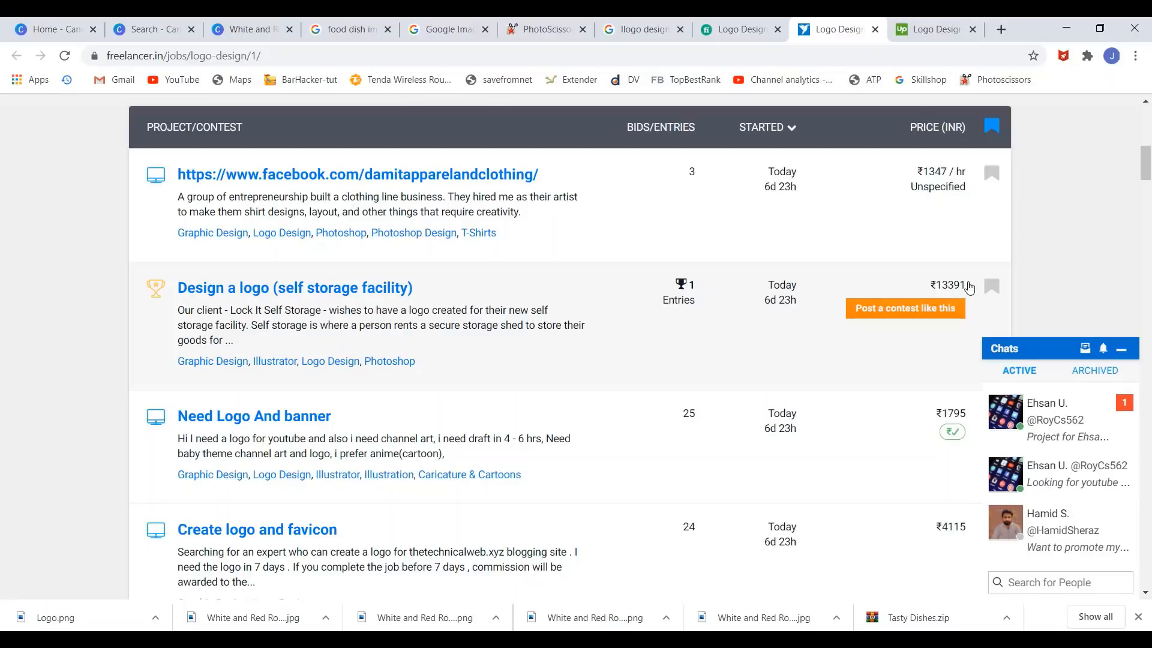
left_click(940, 24)
scroll(669, 259, "down", 6)
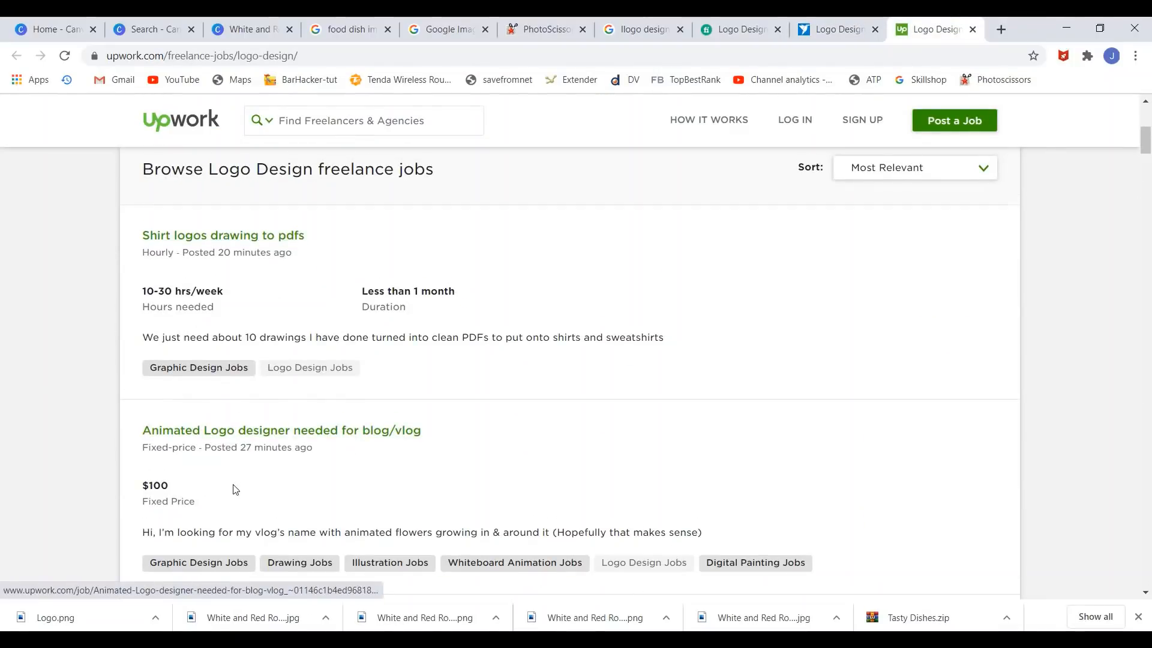
scroll(234, 489, "down", 4)
scroll(138, 302, "down", 1)
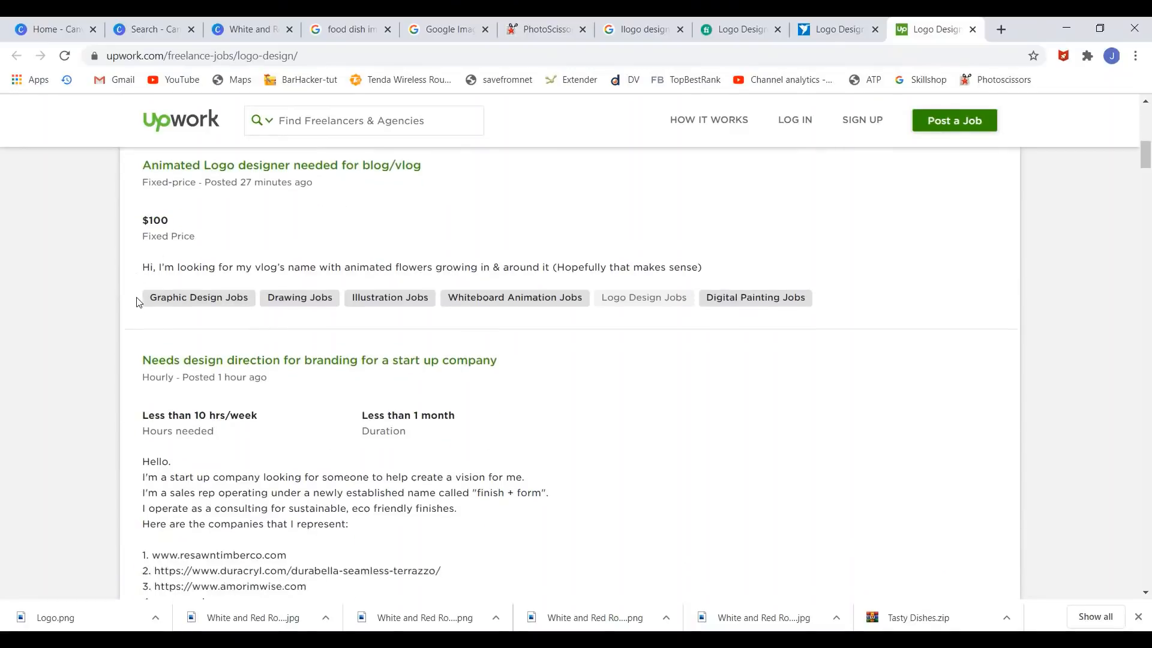
scroll(173, 275, "down", 2)
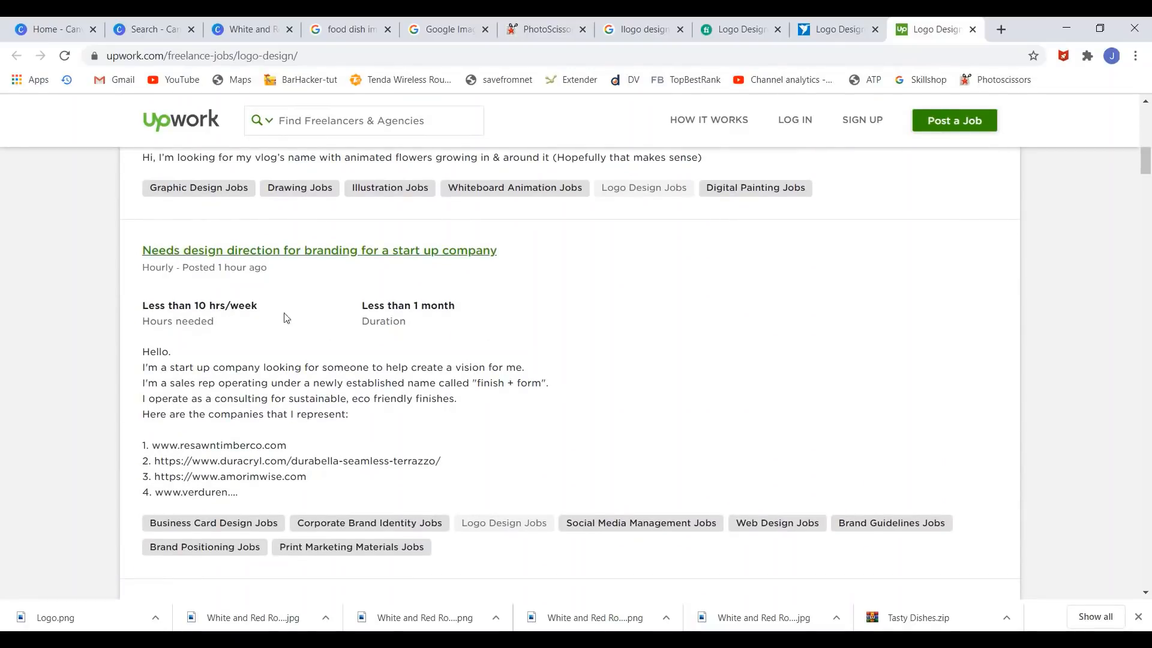
scroll(291, 324, "down", 8)
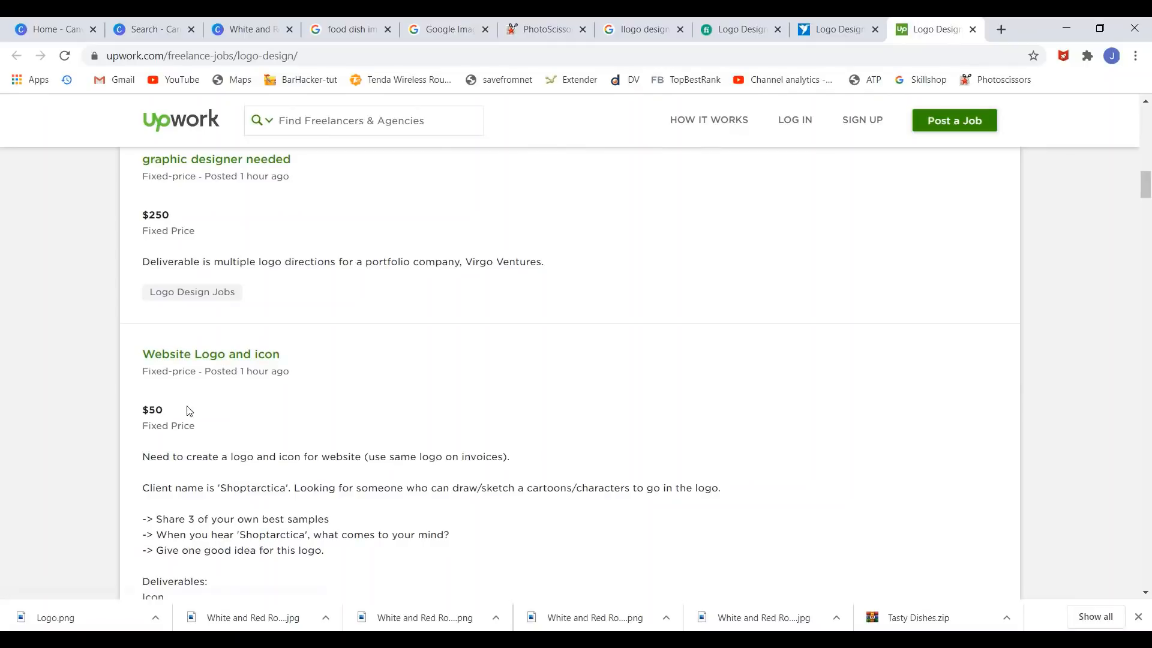
- Look over Fiverr's logo design listings, then close the Fiverr, Freelancer and Upwork tabs
left_click(729, 23)
mouse_move(643, 170)
scroll(659, 174, "down", 5)
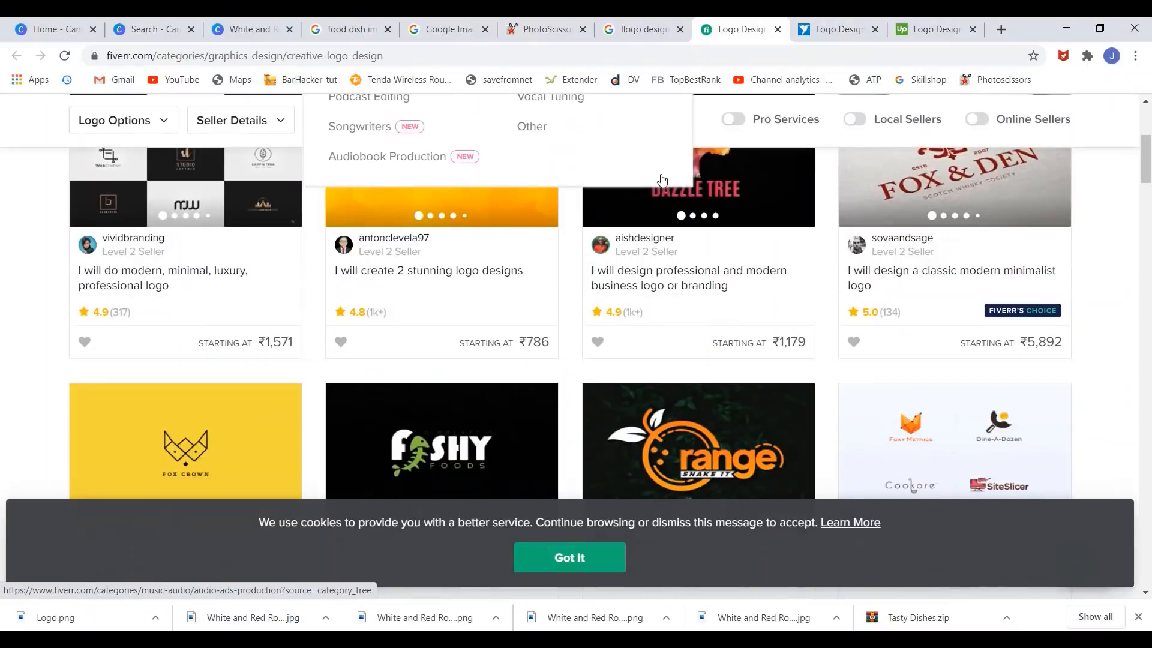
scroll(660, 177, "up", 5)
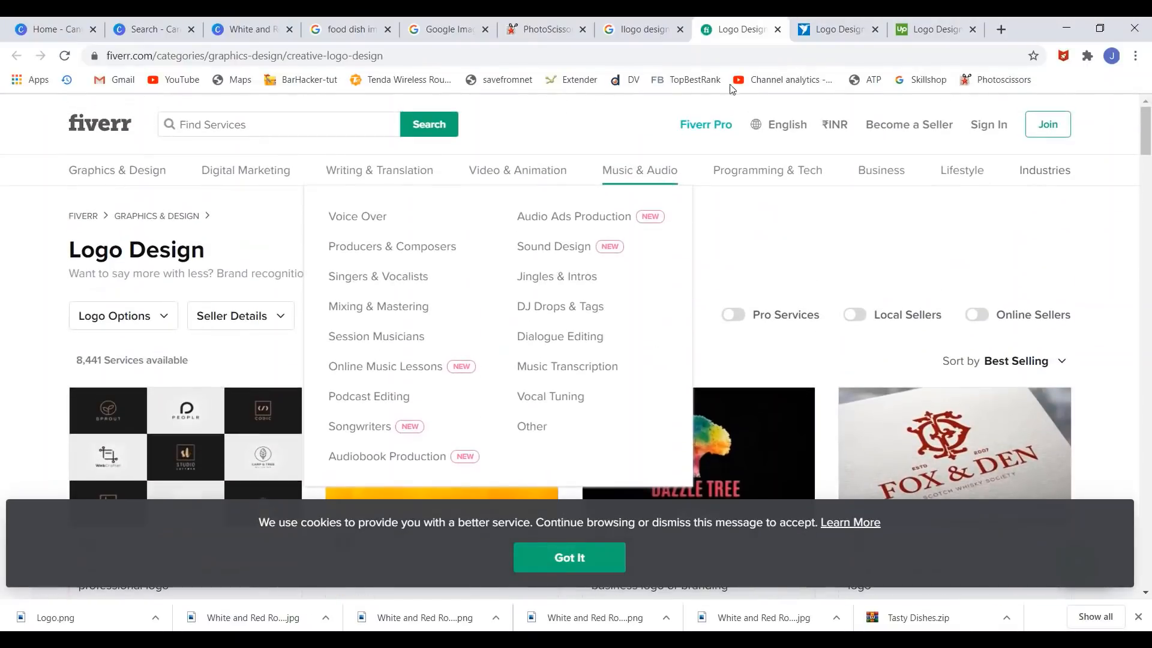
left_click(776, 30)
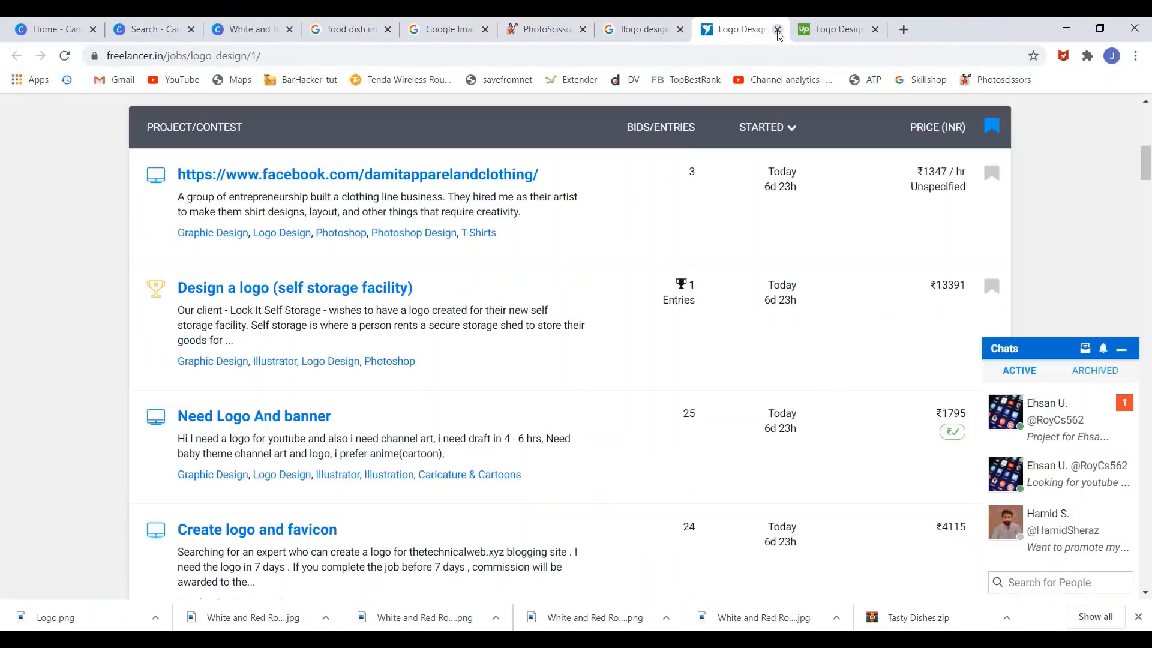
left_click(777, 30)
left_click(777, 30)
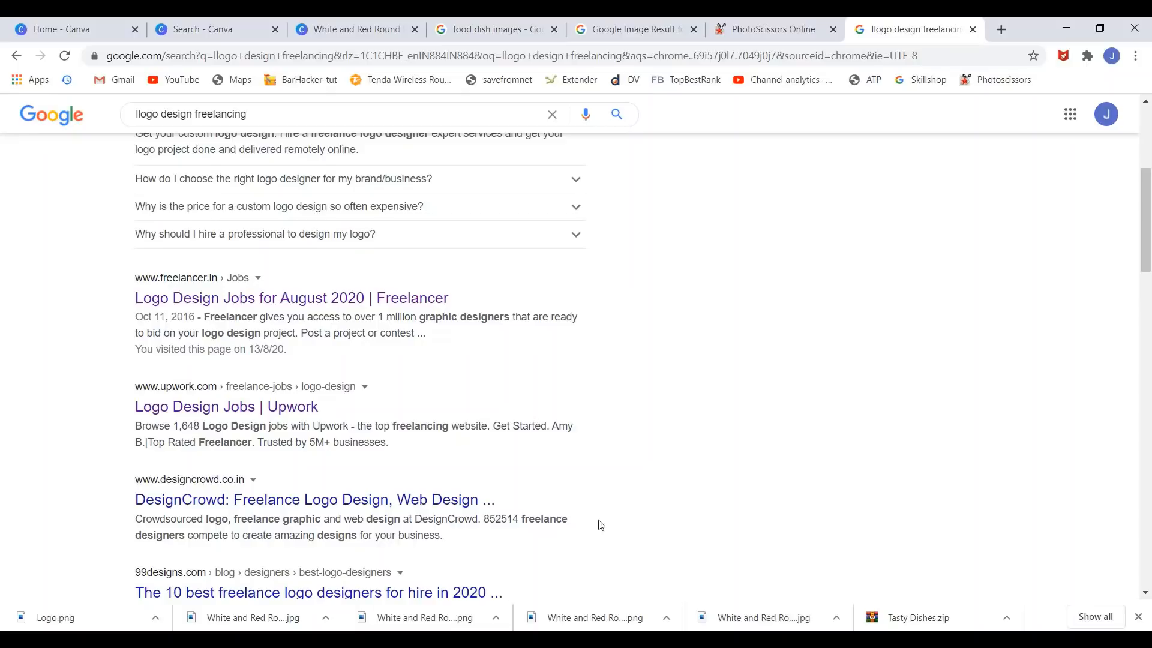
- Check the Canva logo design tab, then close the extra tabs so Canva Home remains
left_click(351, 22)
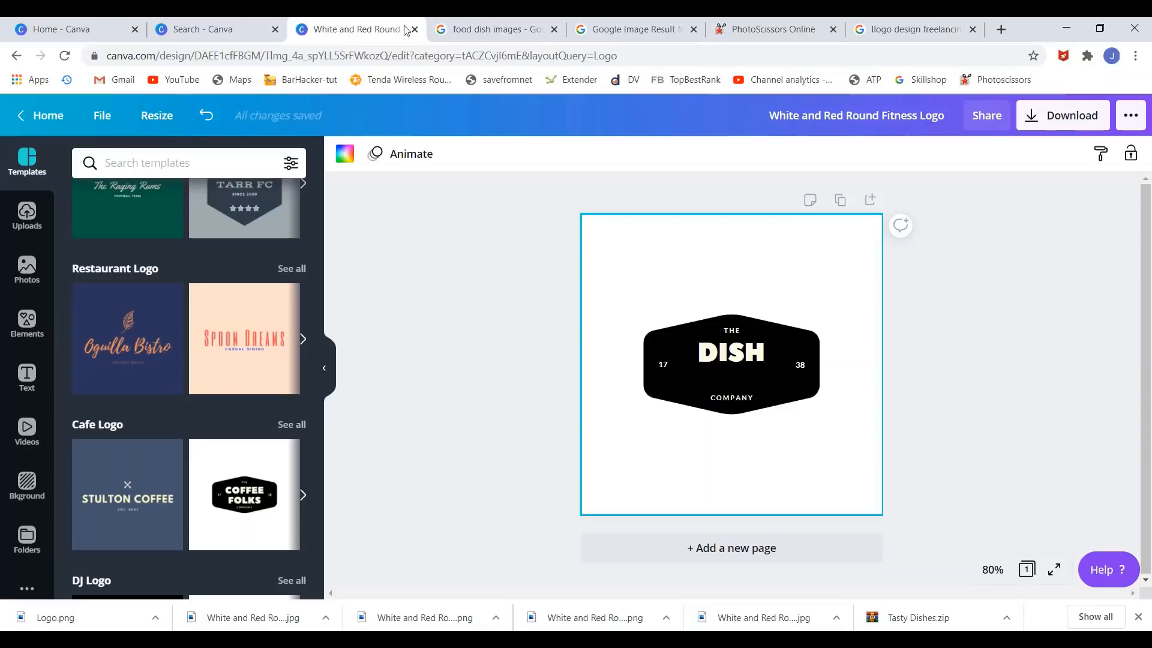
left_click(837, 637)
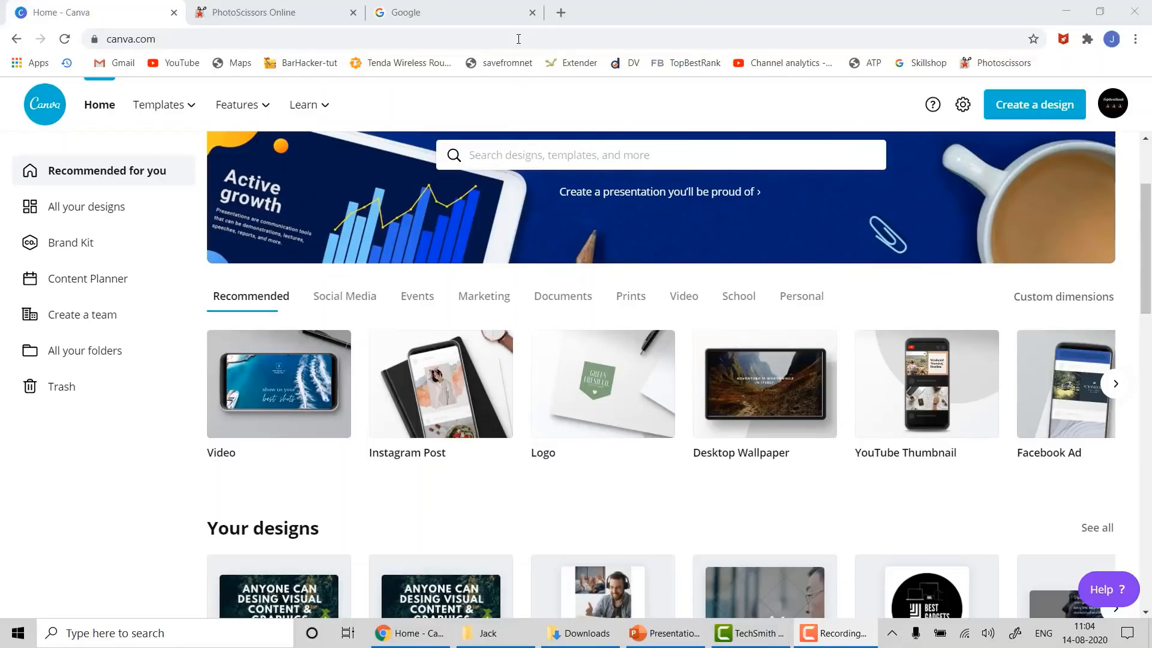
- Load YouTube's home page in a new tab, browse its video feed, then return to Canva Home
left_click(561, 12)
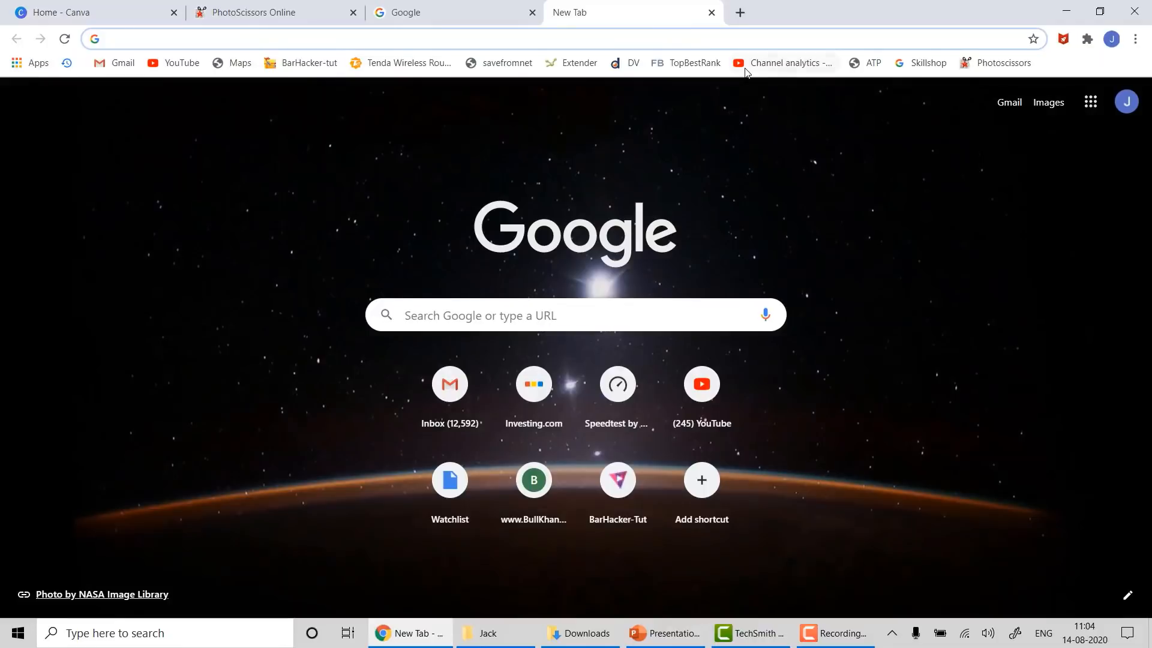
left_click(171, 64)
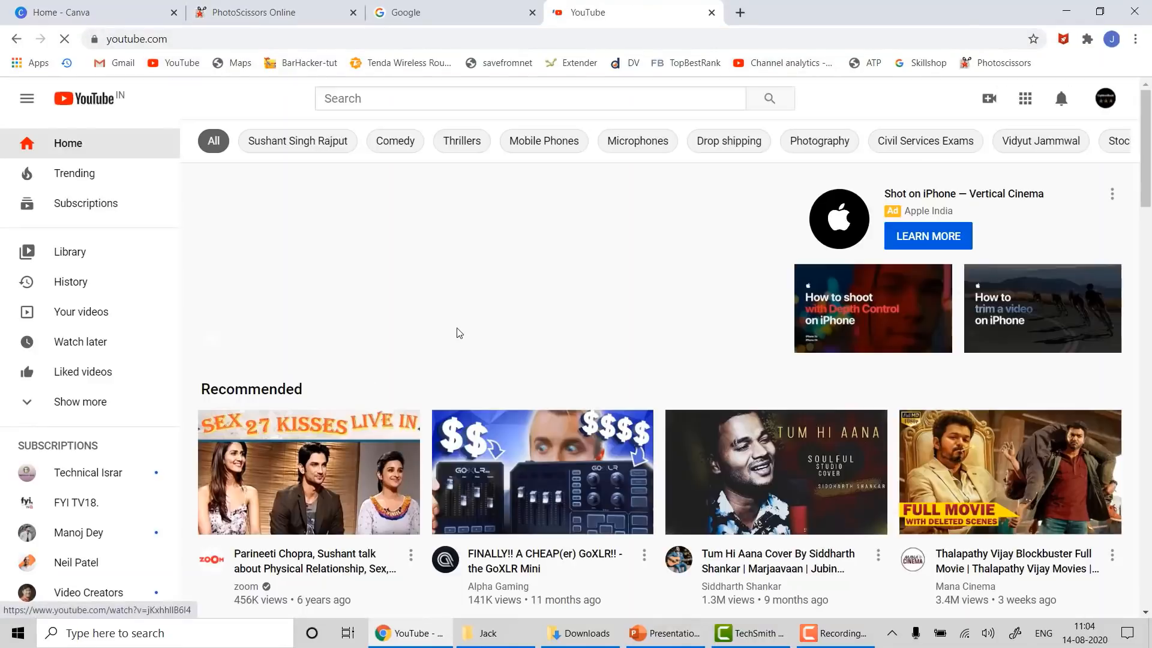
scroll(459, 335, "down", 3)
mouse_move(495, 225)
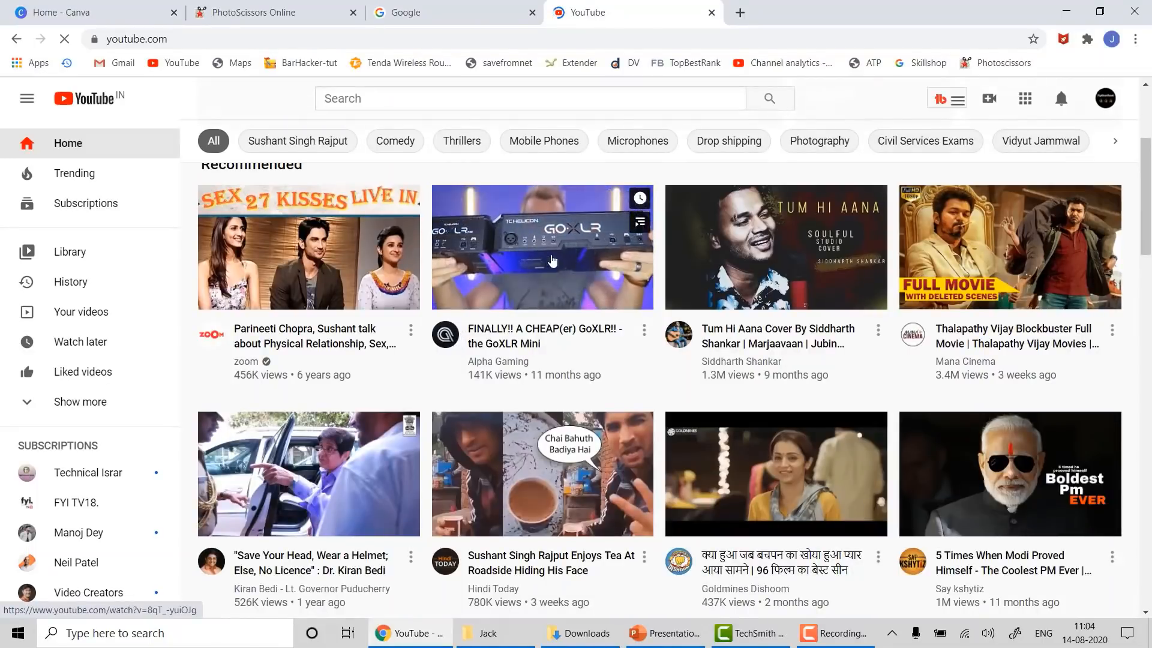
scroll(603, 382, "down", 5)
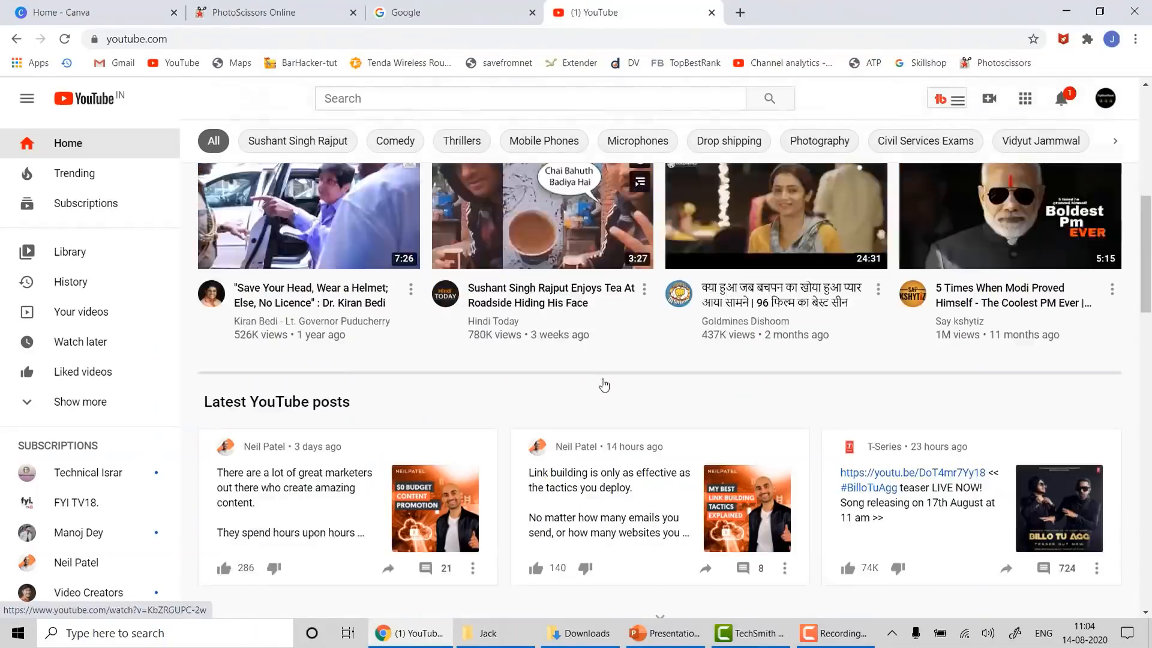
scroll(604, 385, "down", 4)
scroll(604, 372, "down", 3)
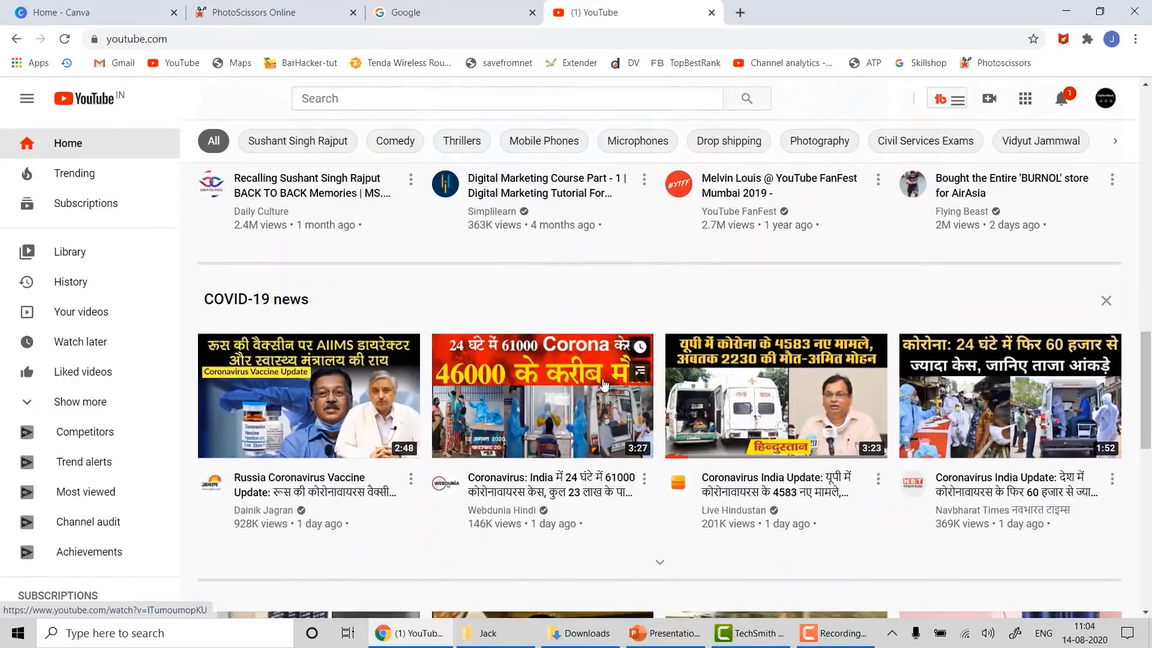
scroll(604, 366, "up", 3)
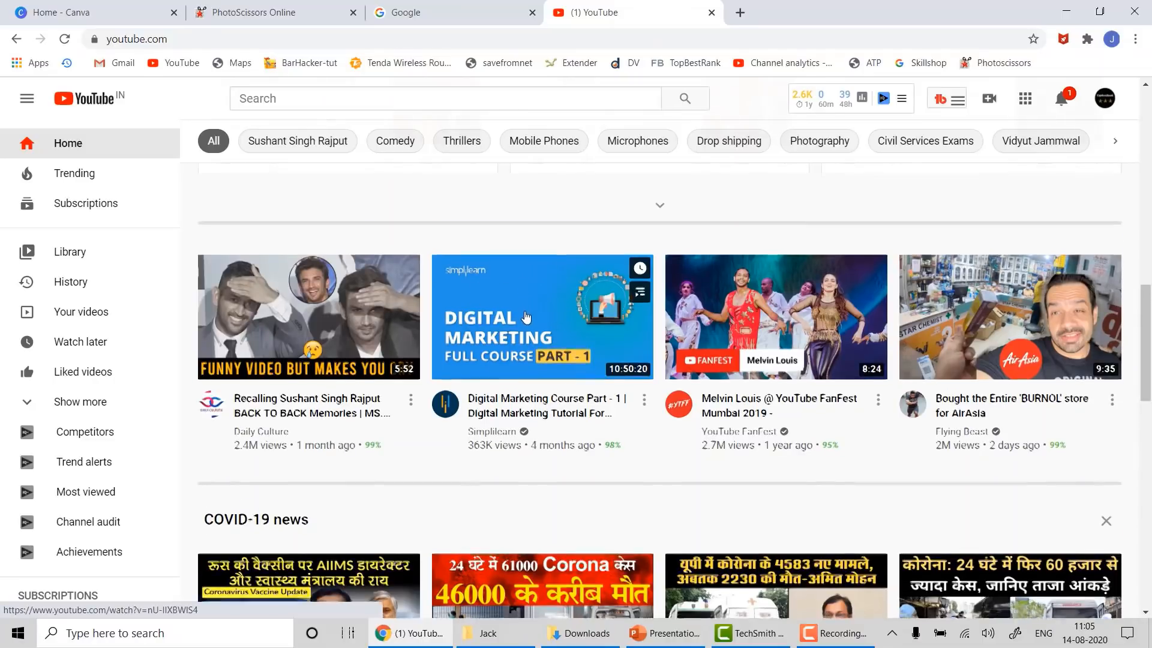
scroll(526, 315, "down", 3)
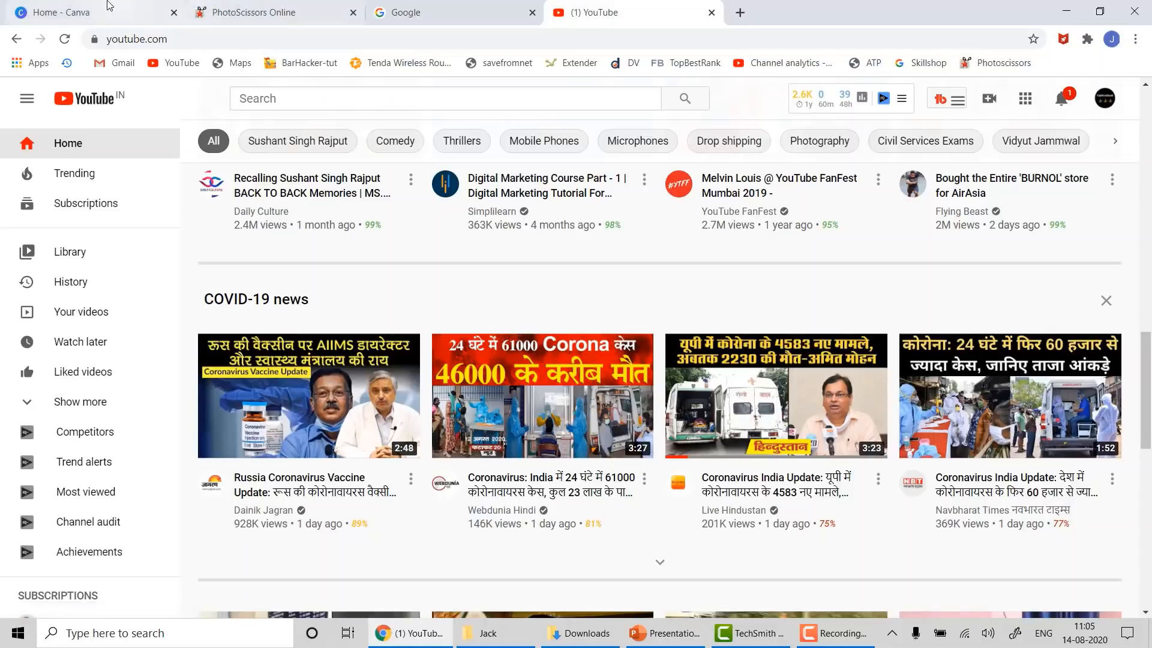
left_click(128, 8)
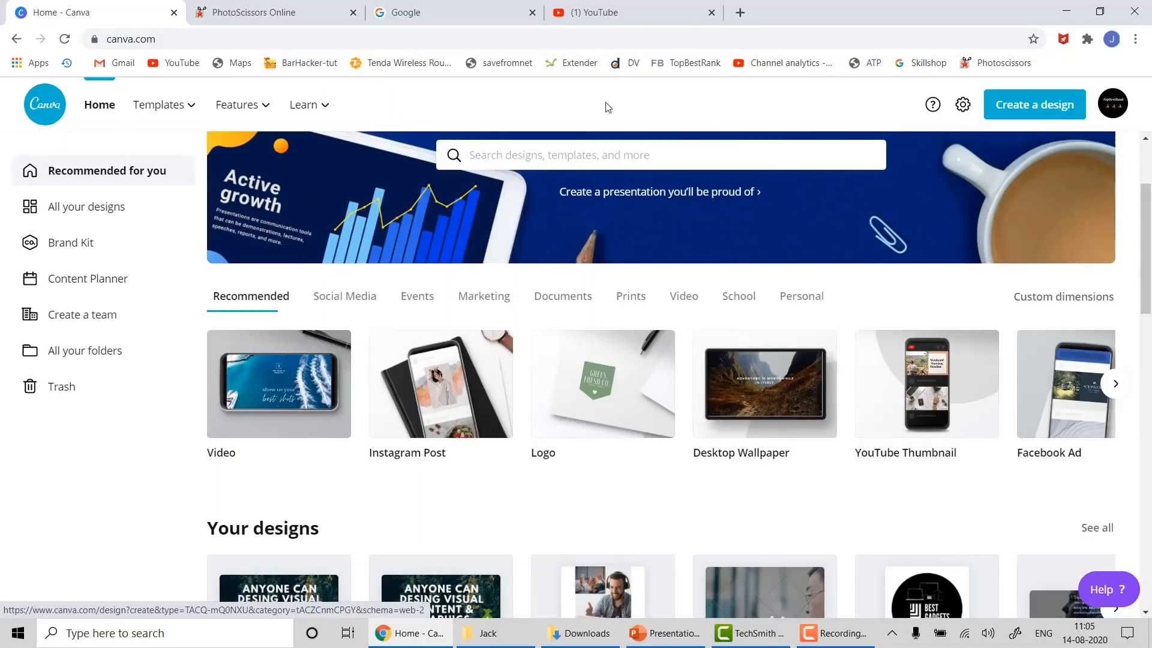
- Create a YouTube Thumbnail design and apply the Tutorial 'How to Train Your Puppy' template
left_click(908, 395)
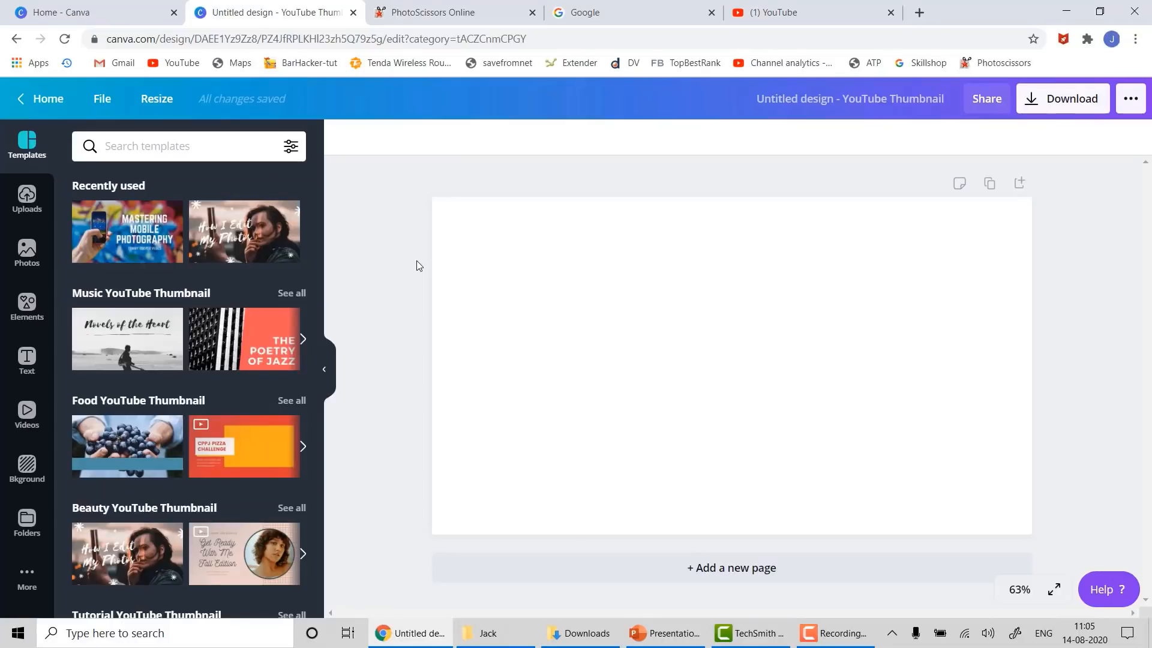
scroll(218, 265, "down", 4)
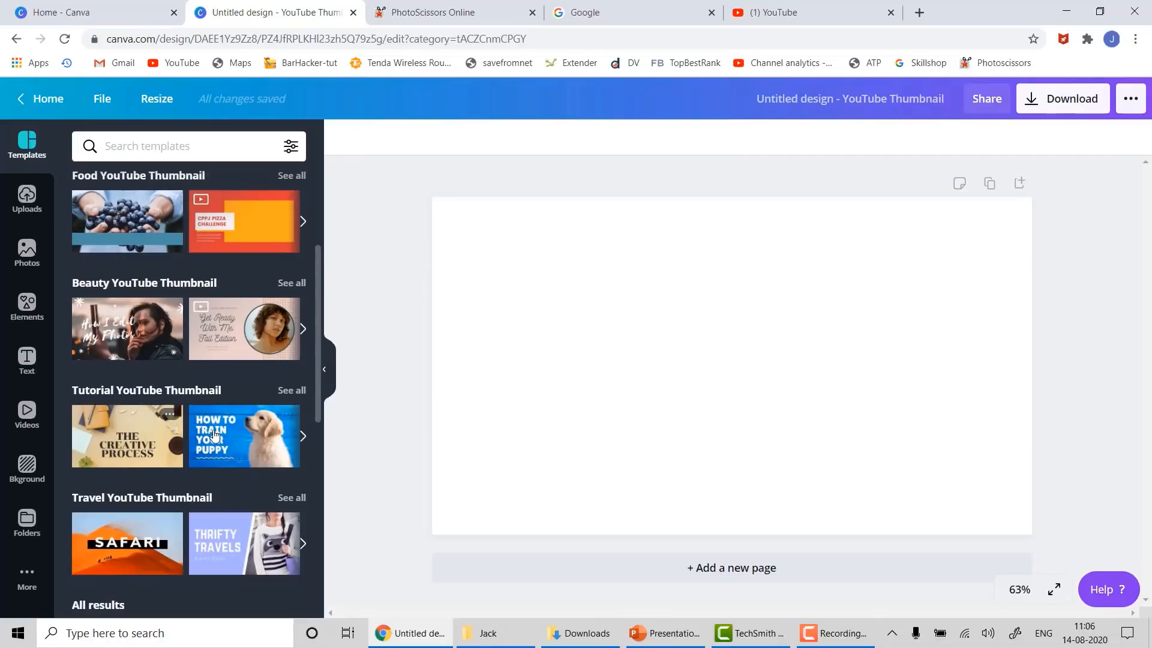
left_click_drag(215, 434, 451, 214)
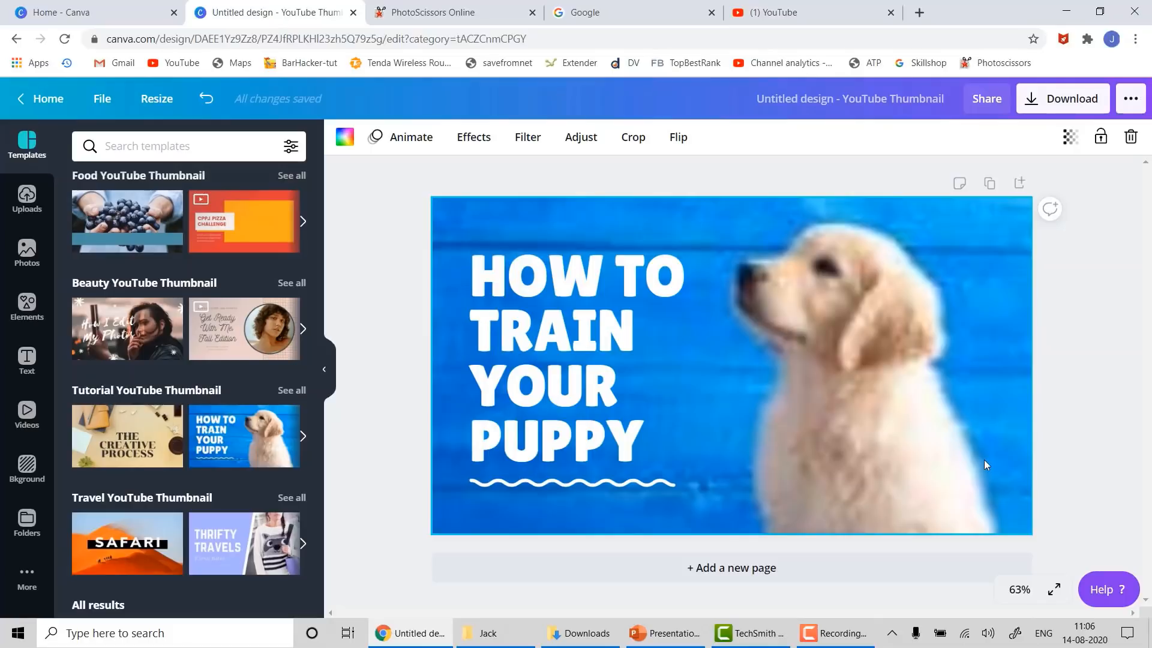
- Replace the 'HOW TO TRAIN YOUR PUPPY' title with 'DIFFERENT BREEDS OF DOGS', fixing a typo
left_click(1090, 441)
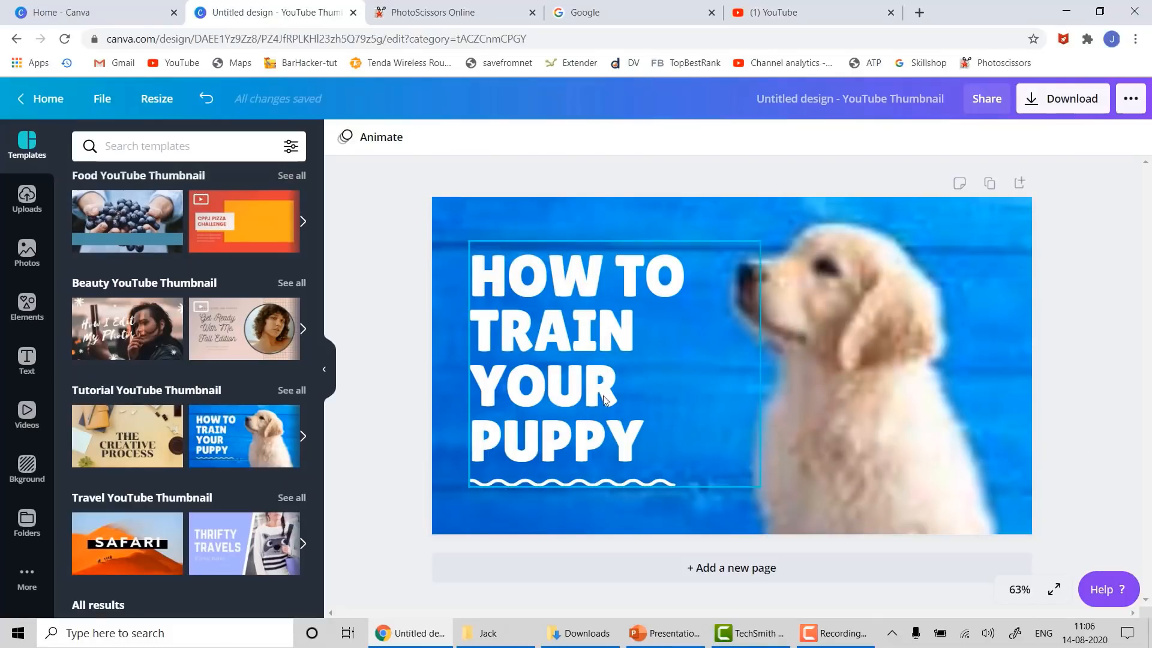
left_click(566, 348)
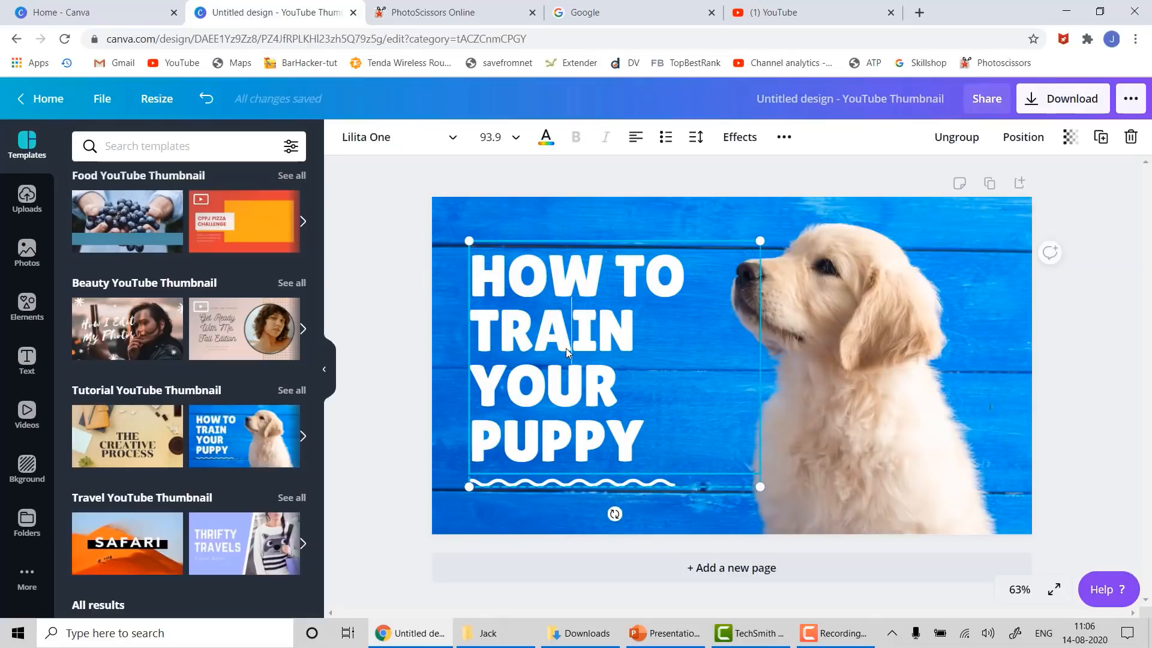
key("ctrl+a")
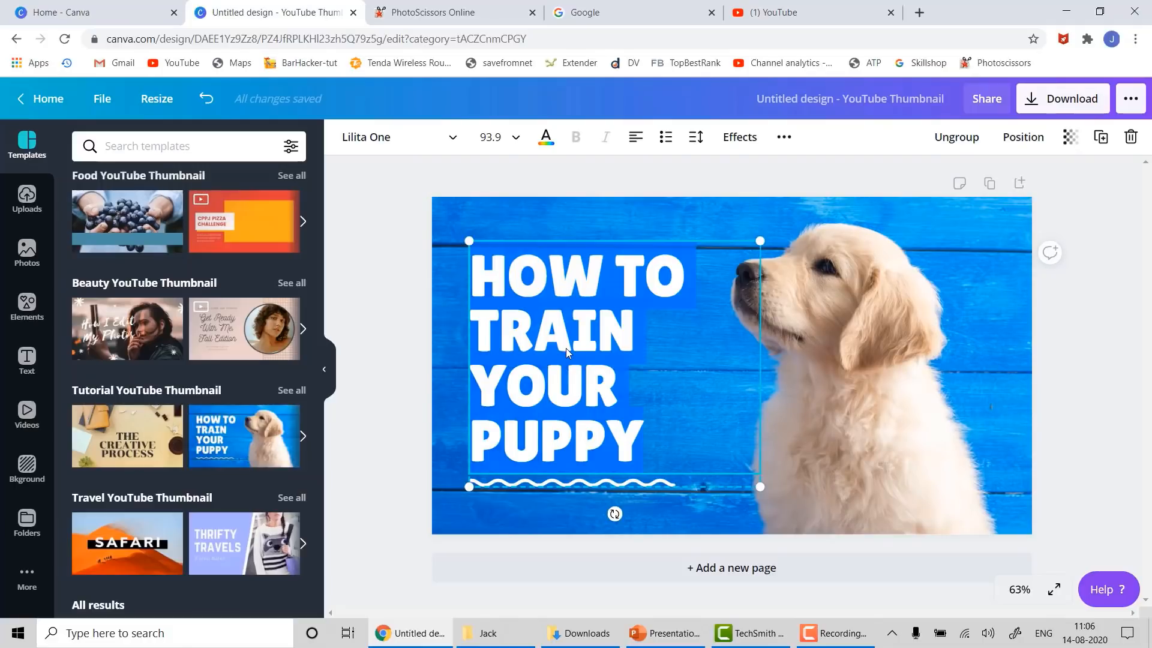
type("D")
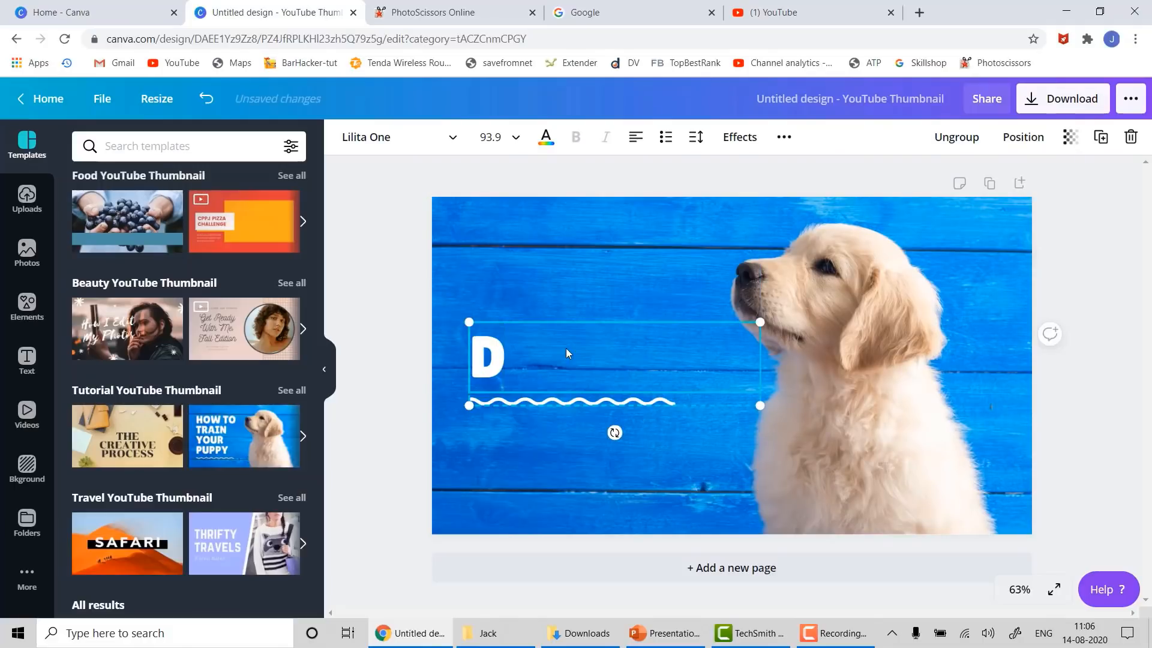
type("IFFE")
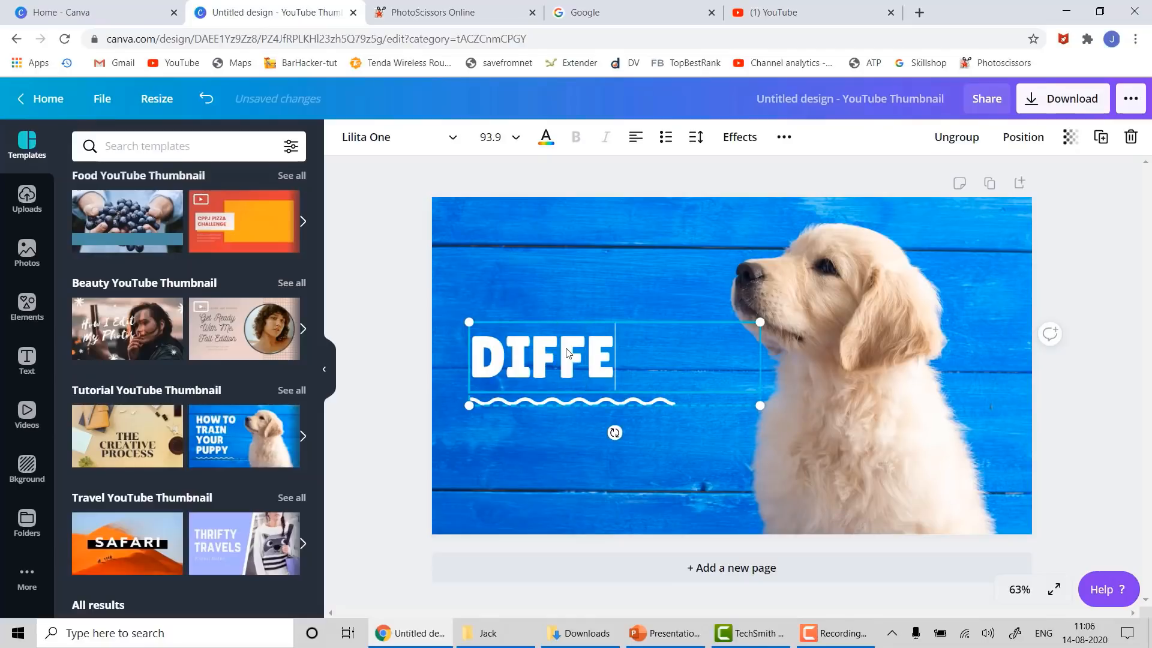
type("RENT BRE")
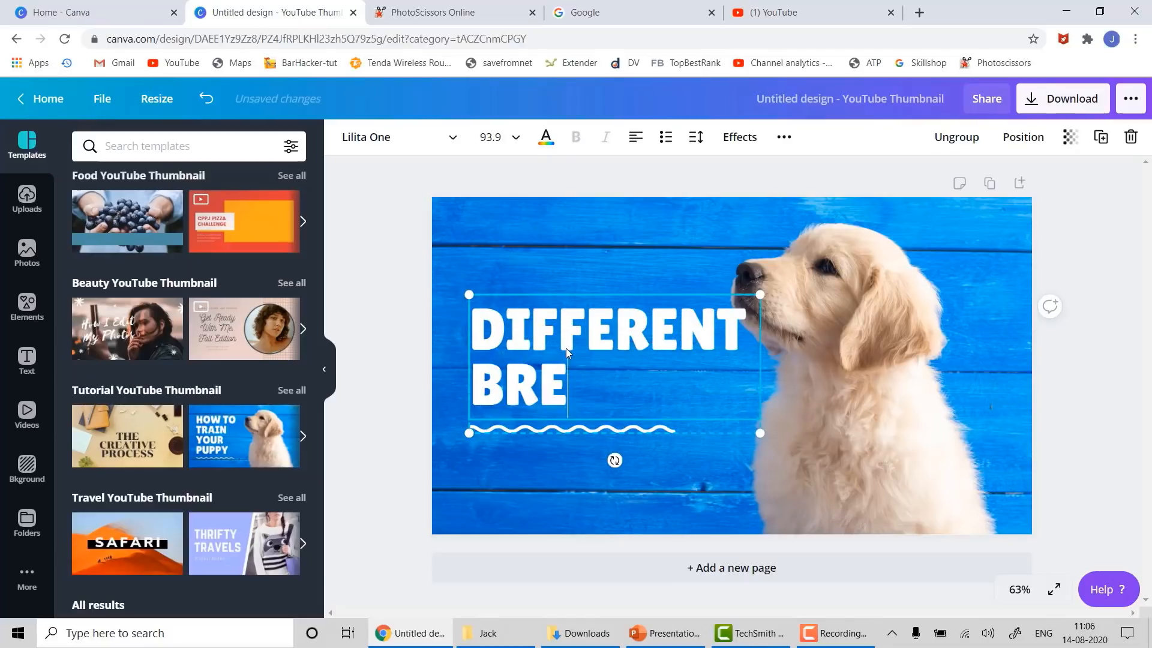
type("ADS OF")
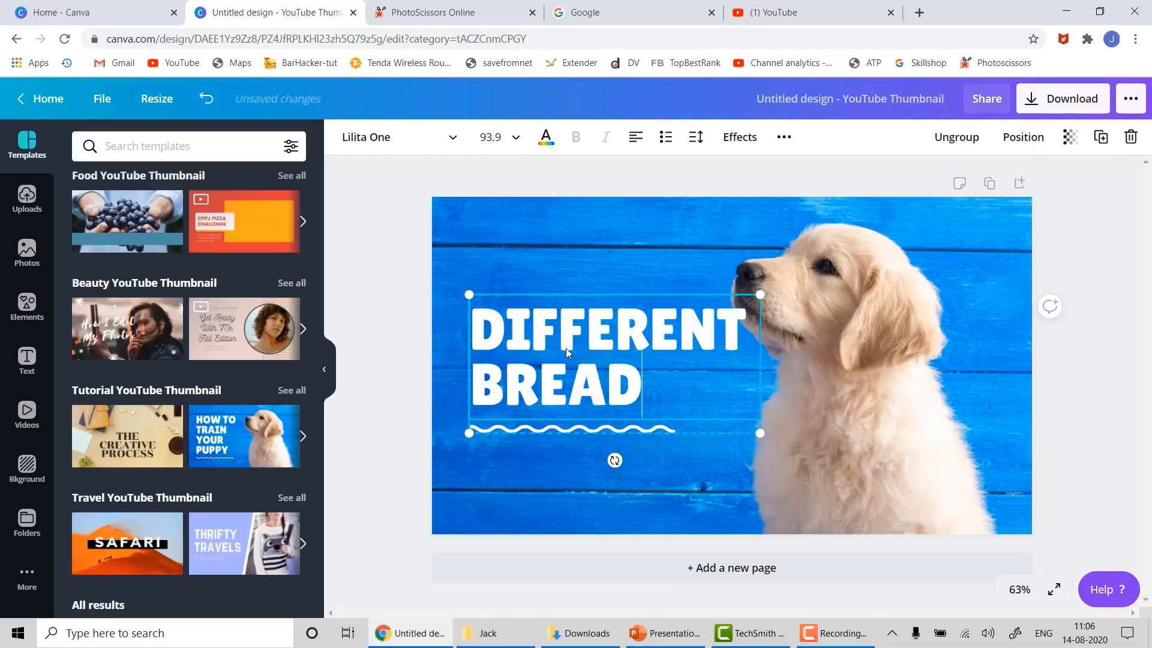
key("BackSpace")
key("BackSpace")
key("BackSpace")
key("BackSpace")
key("BackSpace")
key("BackSpace")
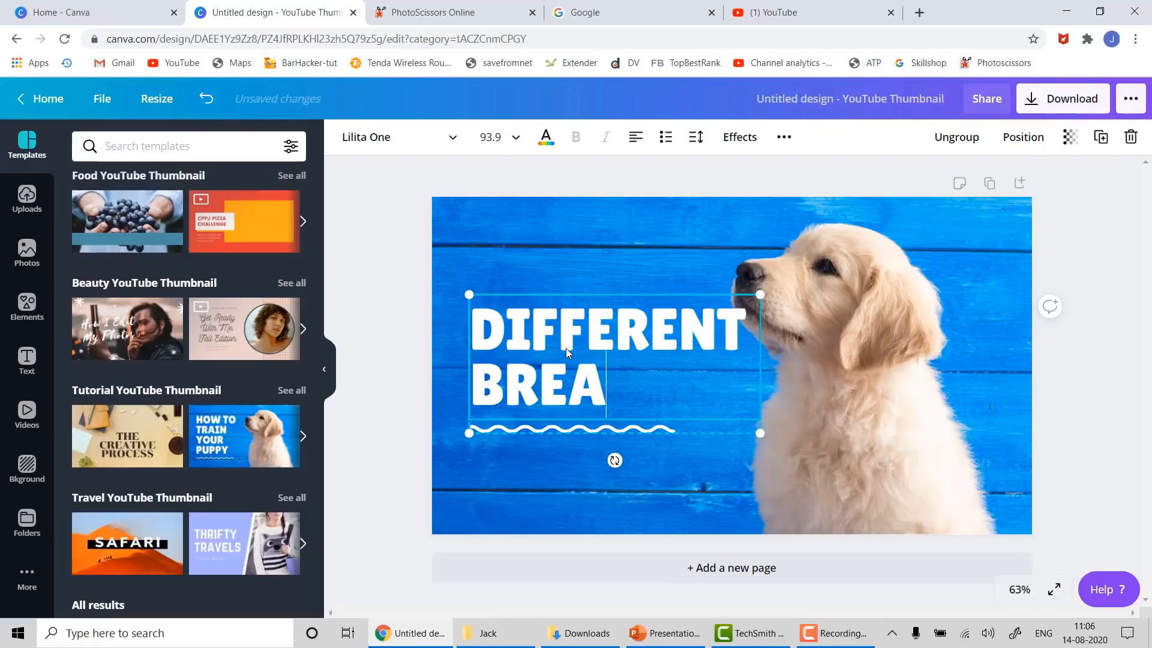
type("E")
type("DS")
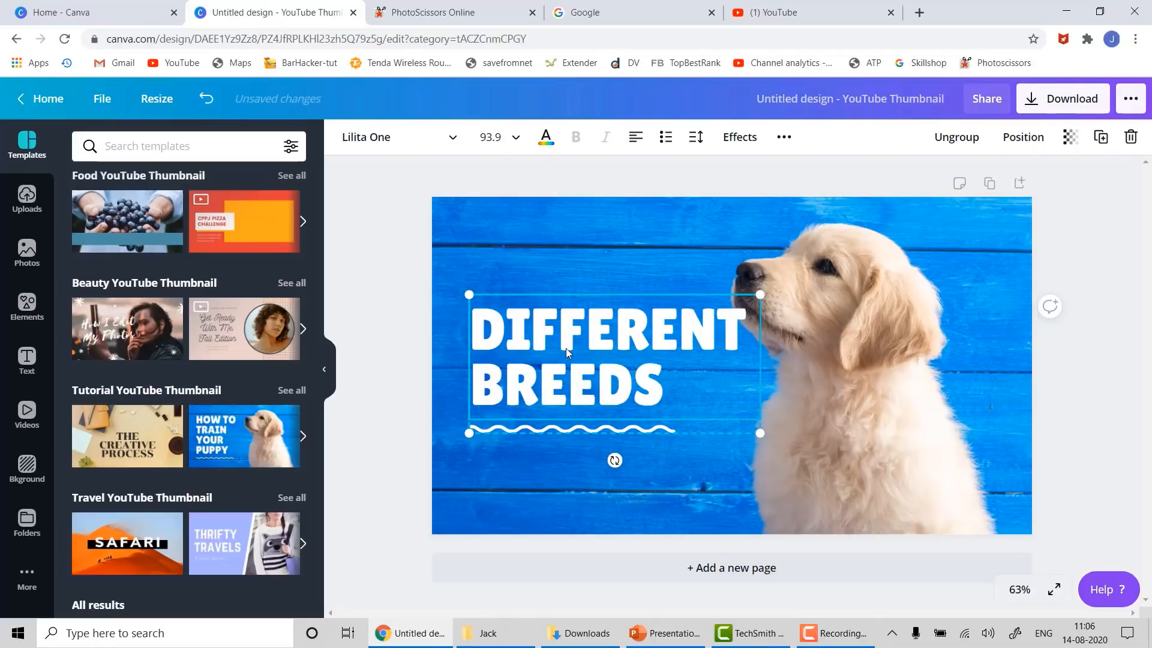
type(" OF DOGS")
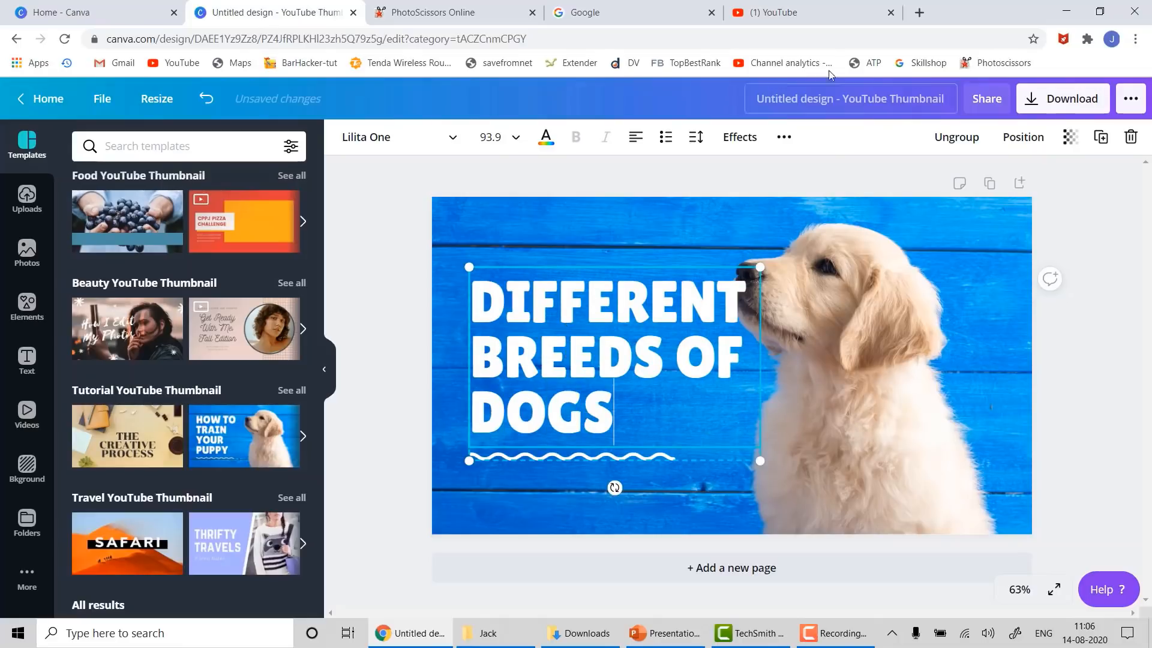
left_click(1098, 397)
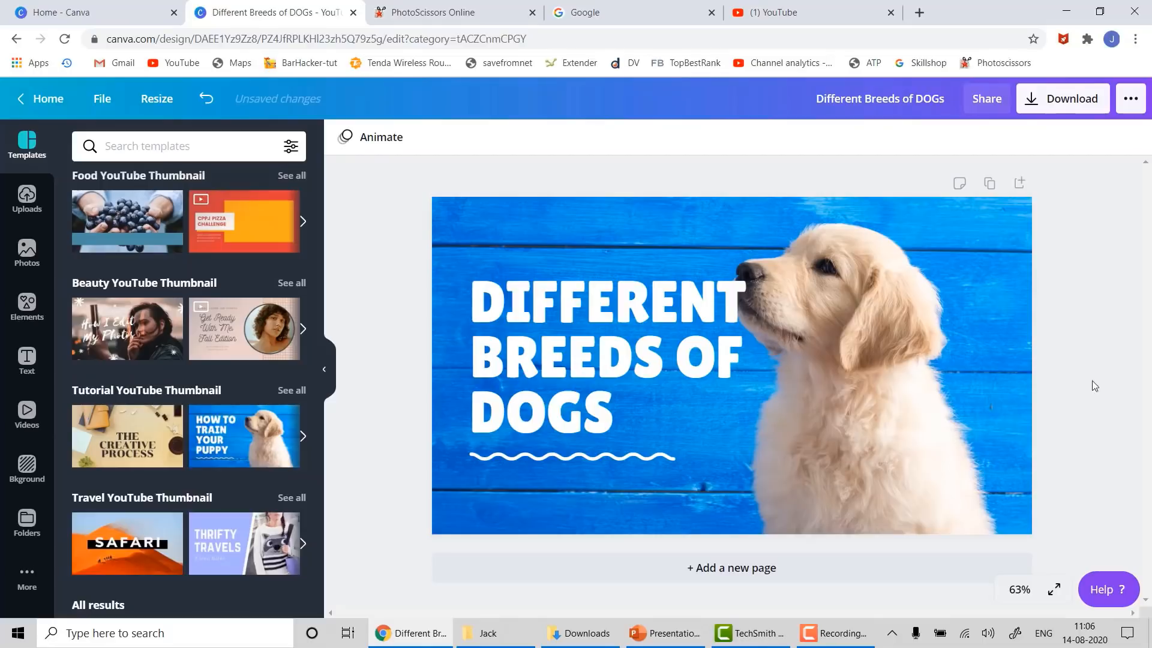
- Download the thumbnail with file type JPG and dismiss the 'You saved your design!' dialog
left_click(1043, 105)
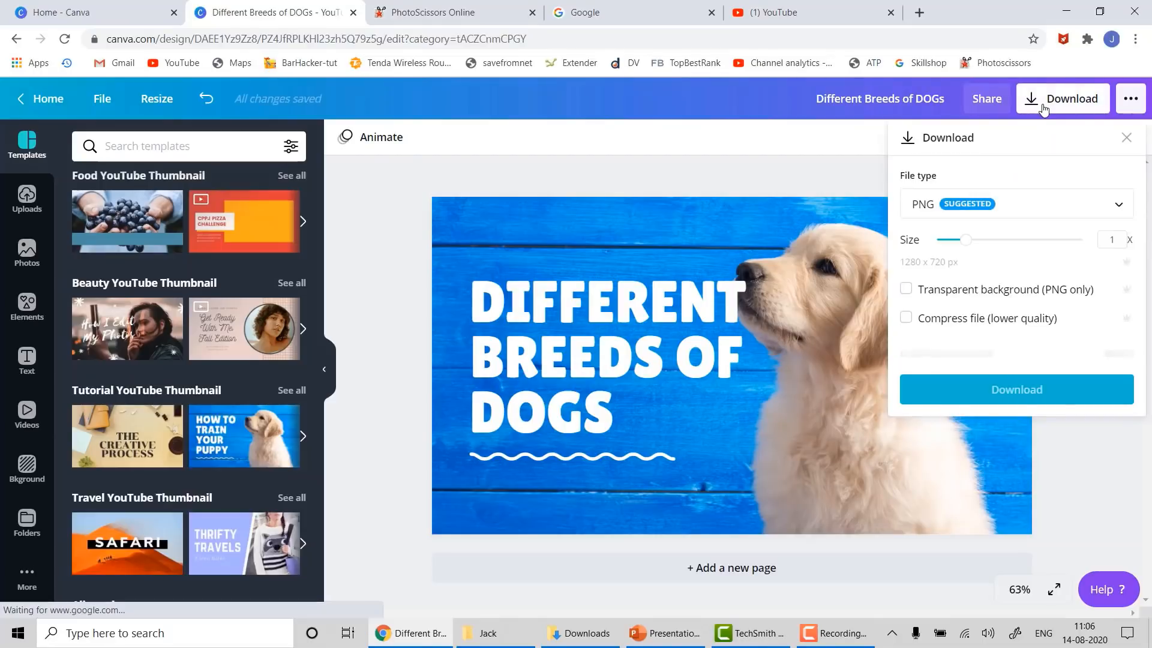
left_click(1023, 210)
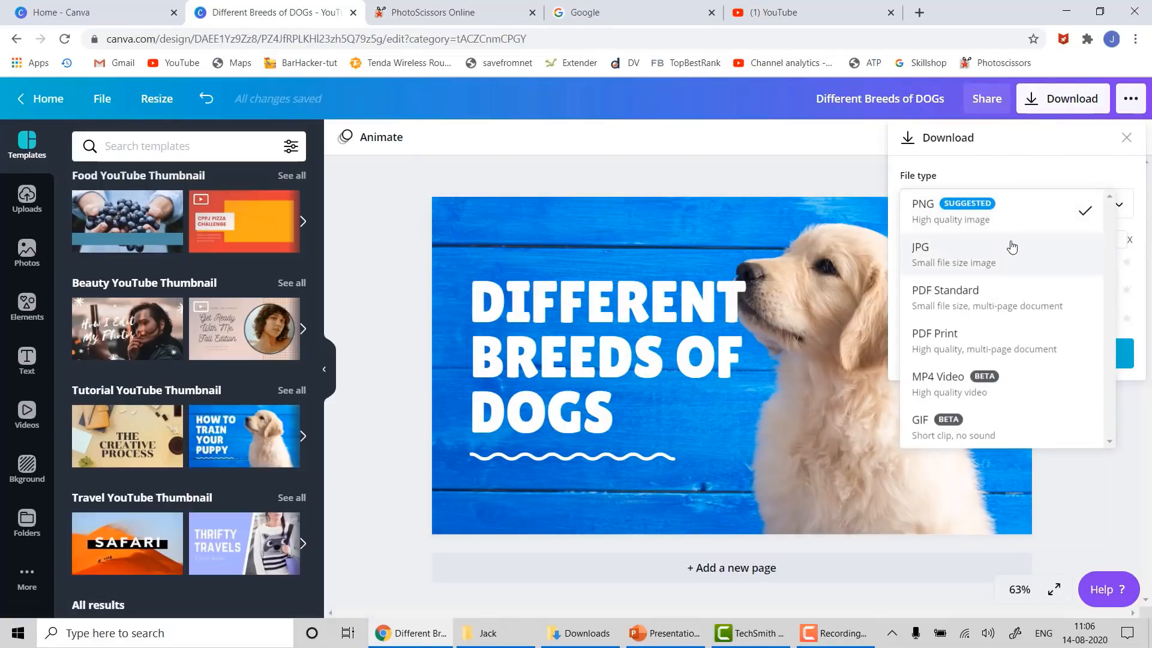
left_click(1010, 247)
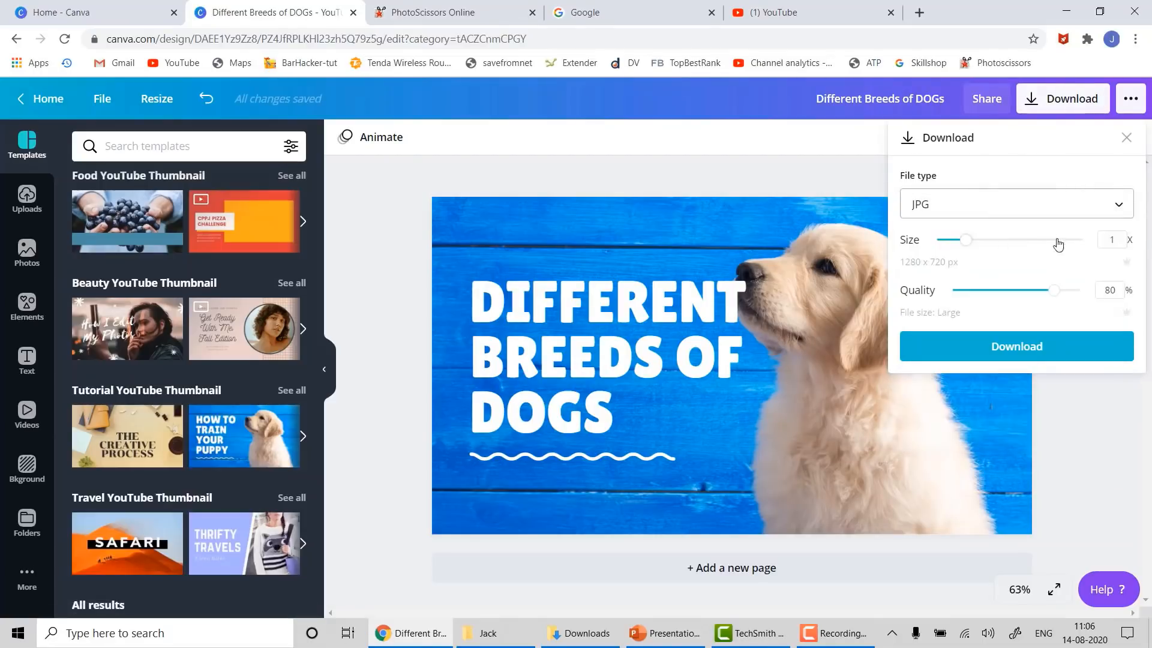
left_click(994, 355)
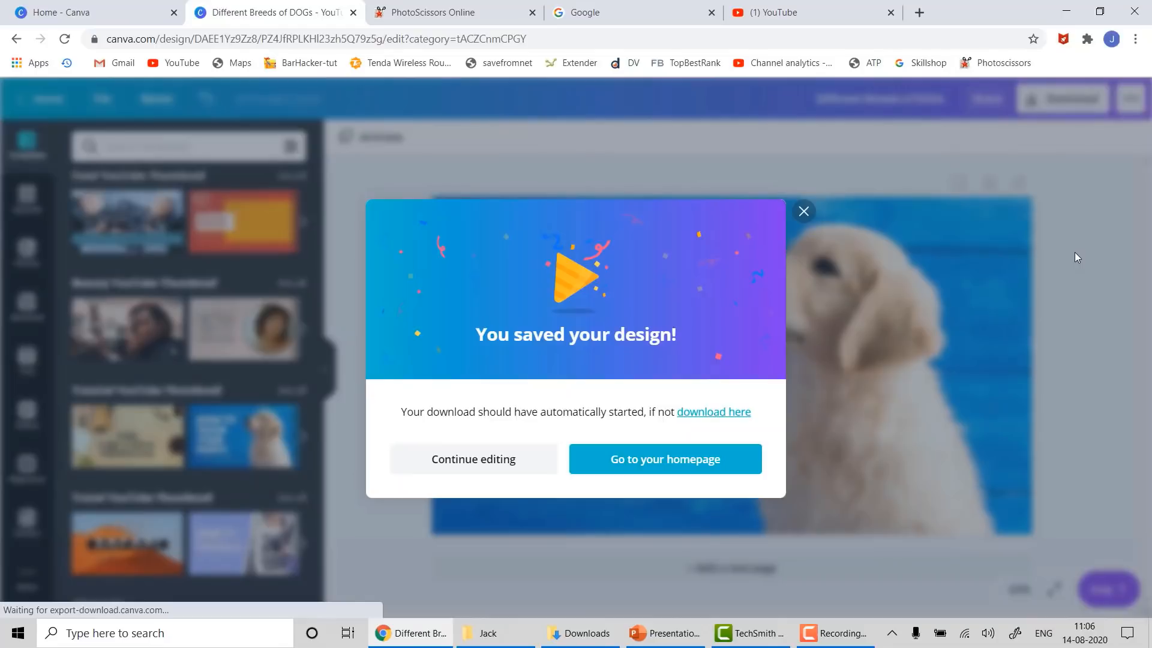
left_click(804, 210)
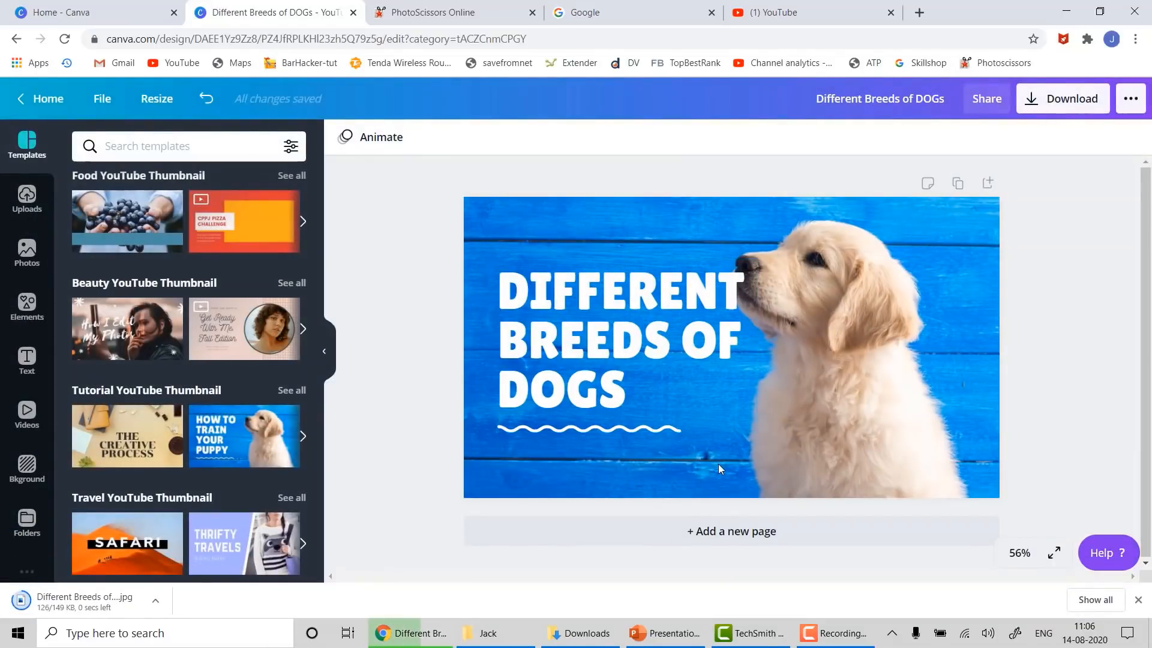
left_click(573, 639)
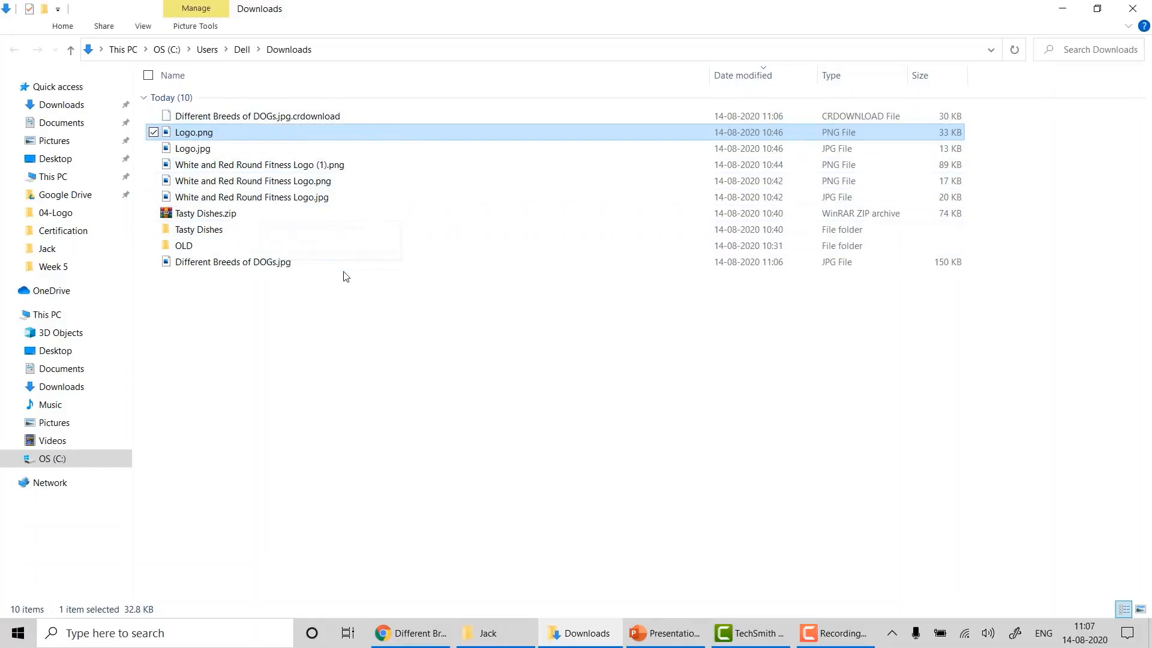
double_click(240, 263)
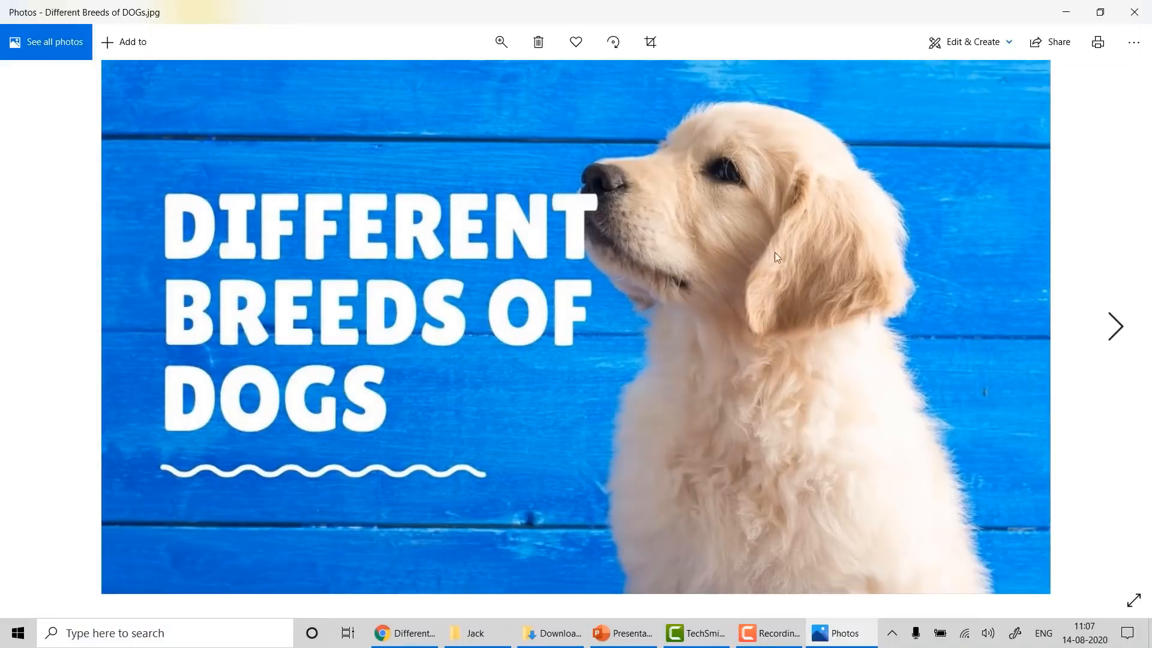
left_click(1135, 12)
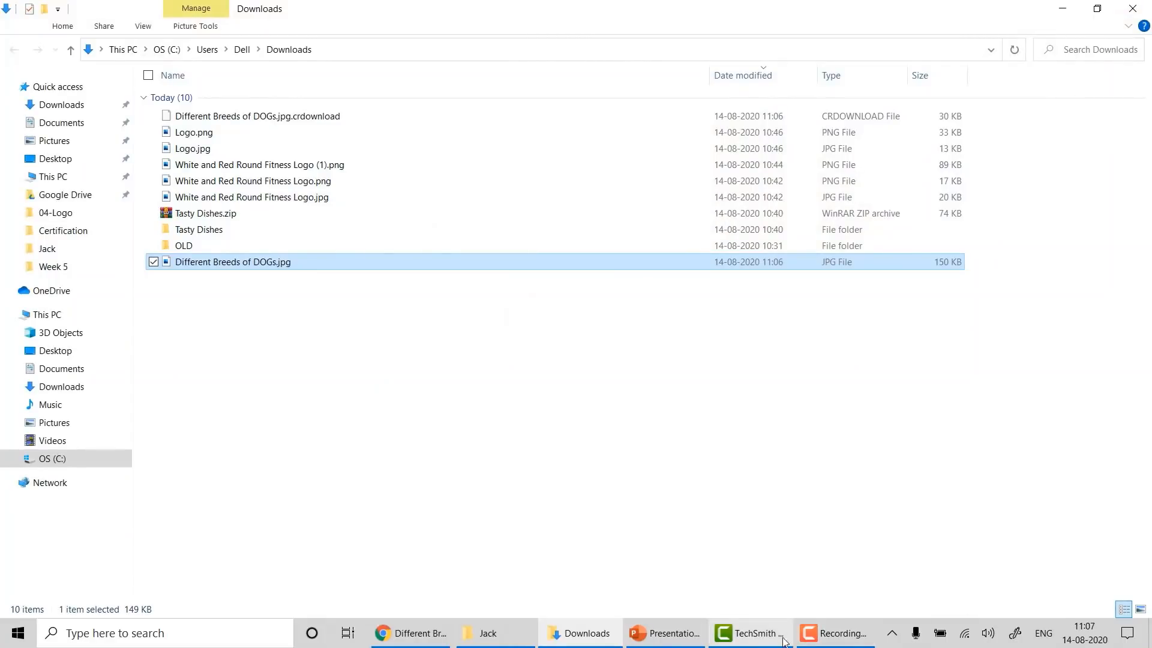
left_click(420, 632)
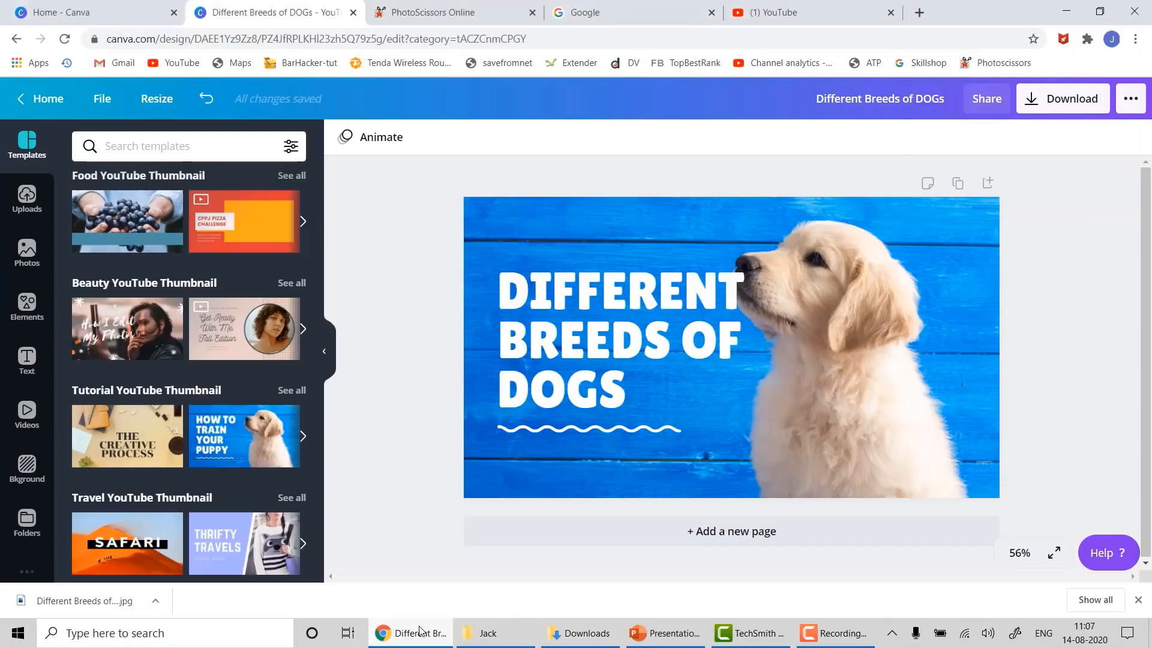
- Nudge the heading up-left and, after trying several swatches, colour its text green
left_click_drag(595, 310, 577, 295)
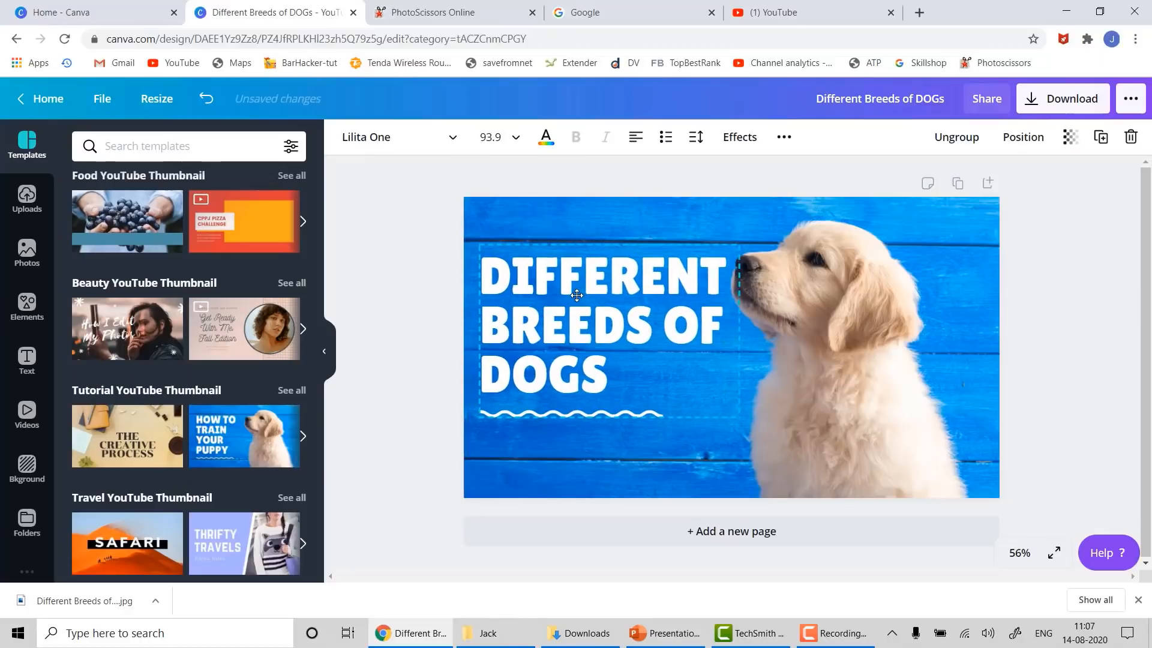
left_click(546, 138)
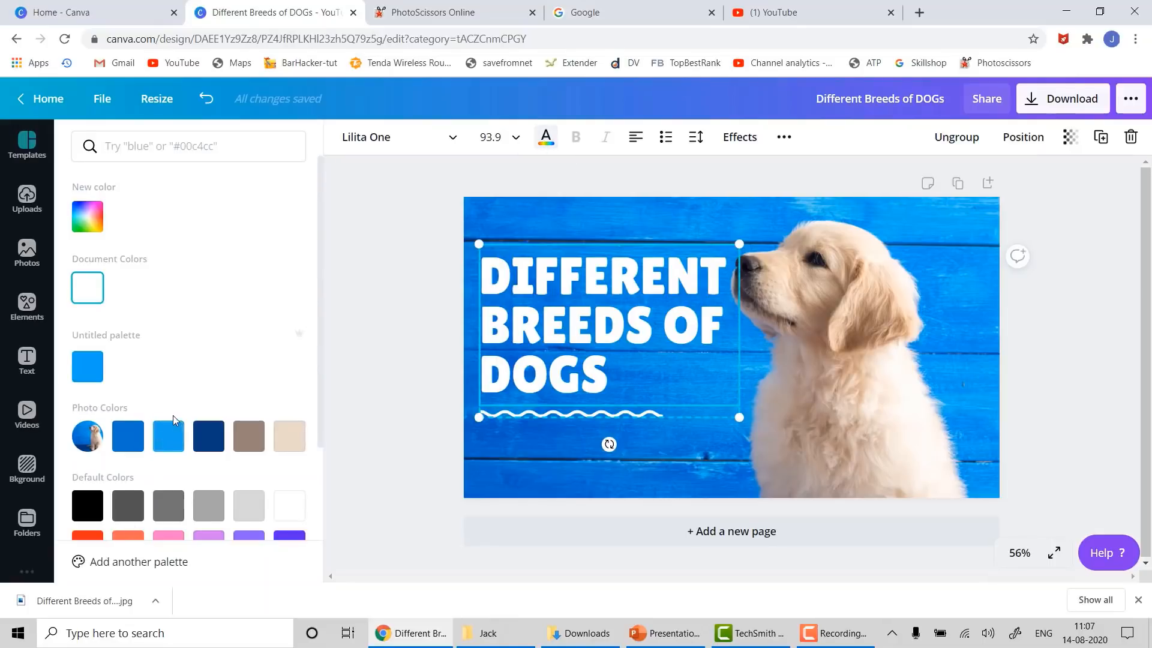
scroll(180, 422, "down", 2)
left_click(87, 385)
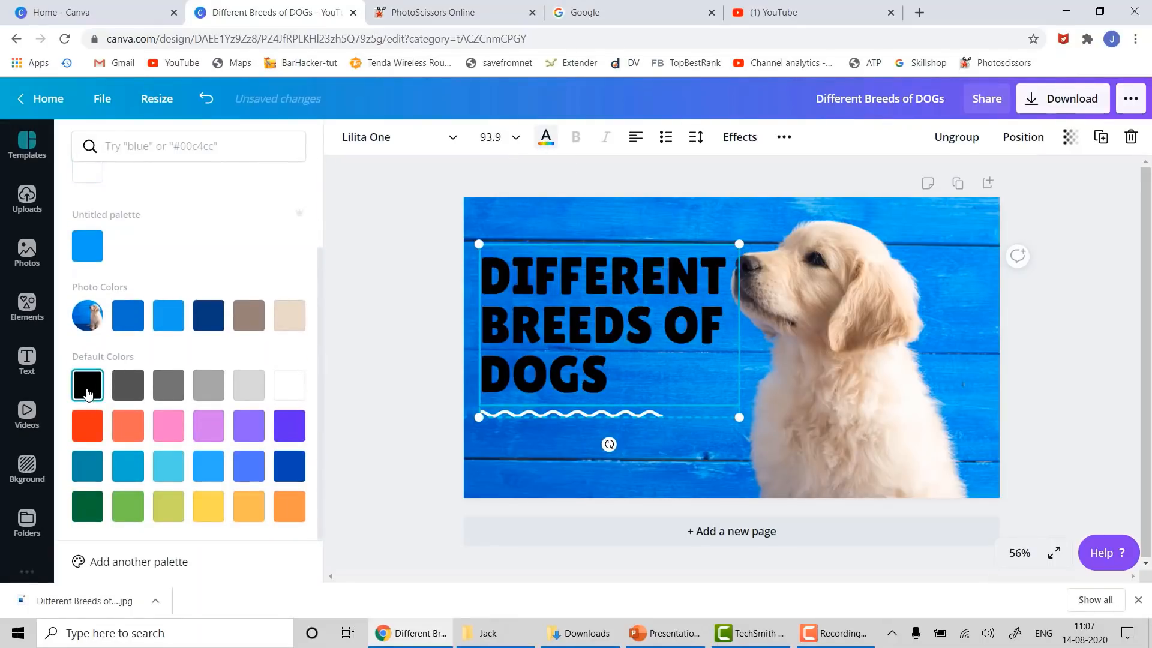
left_click(130, 426)
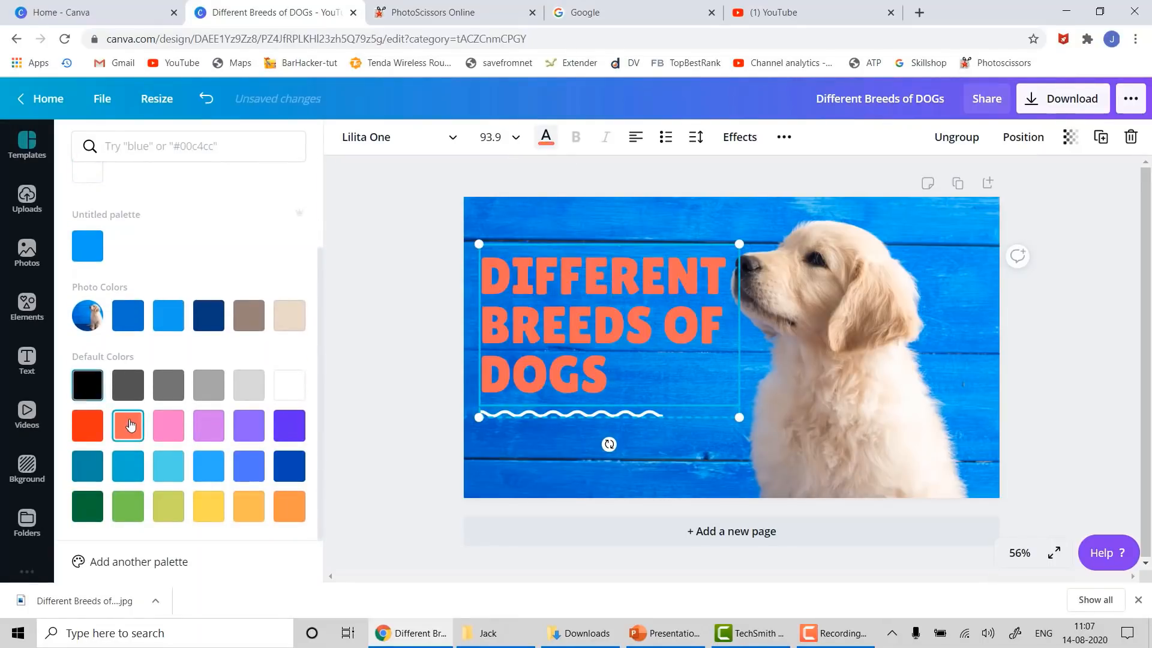
left_click(177, 515)
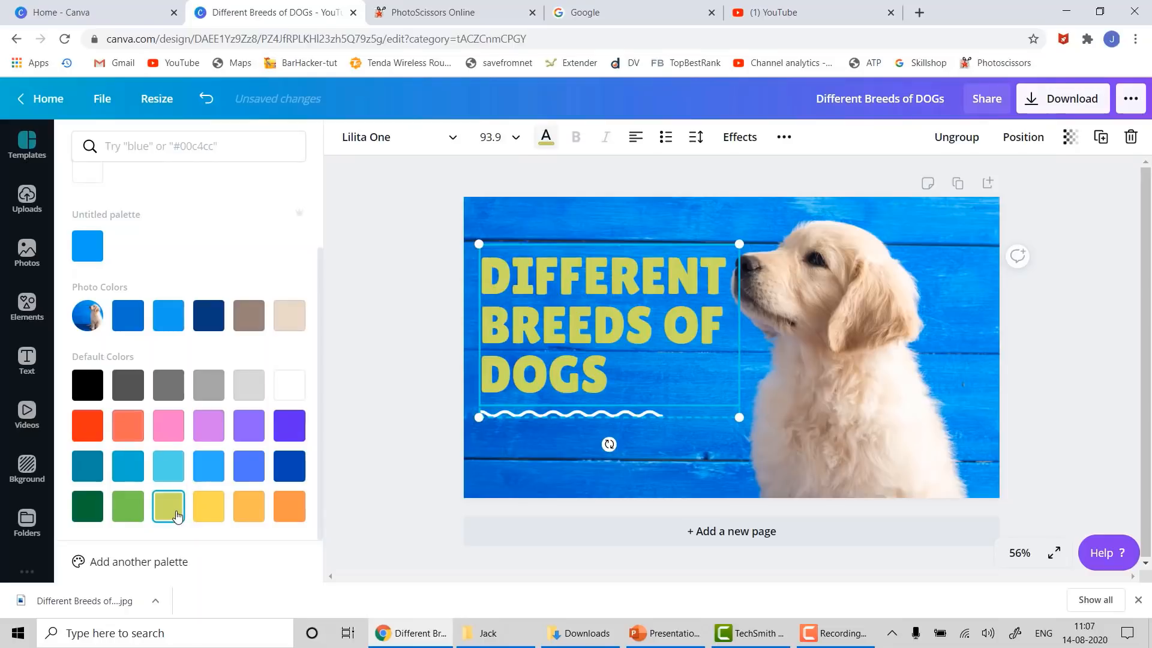
left_click(207, 507)
left_click(136, 508)
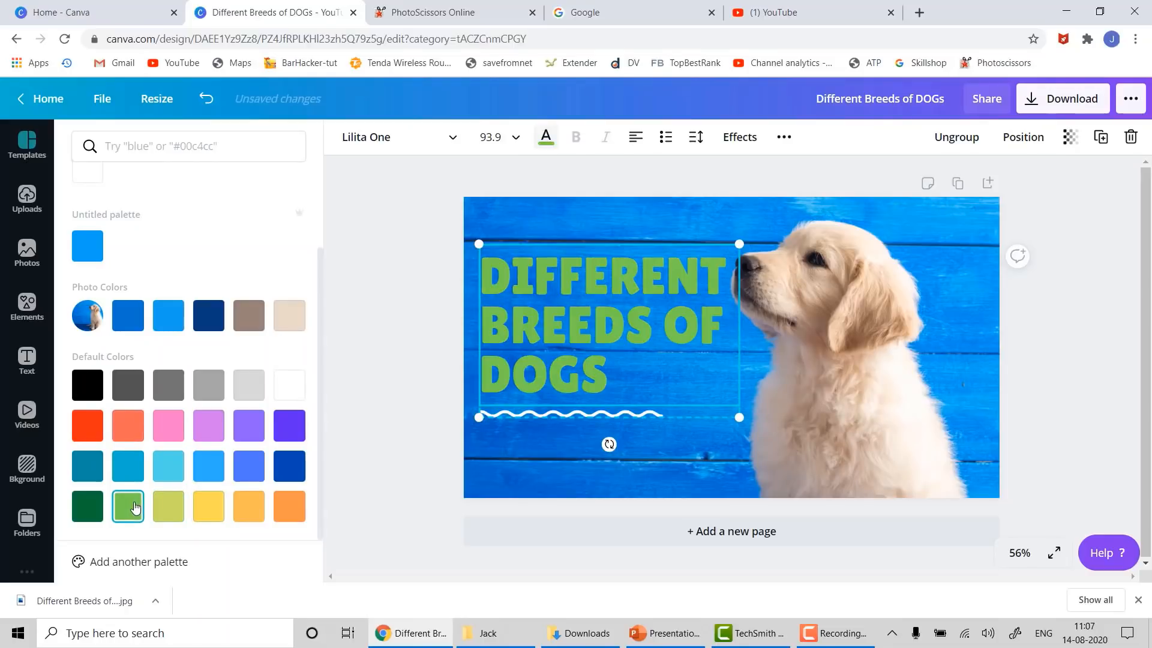
key("Escape")
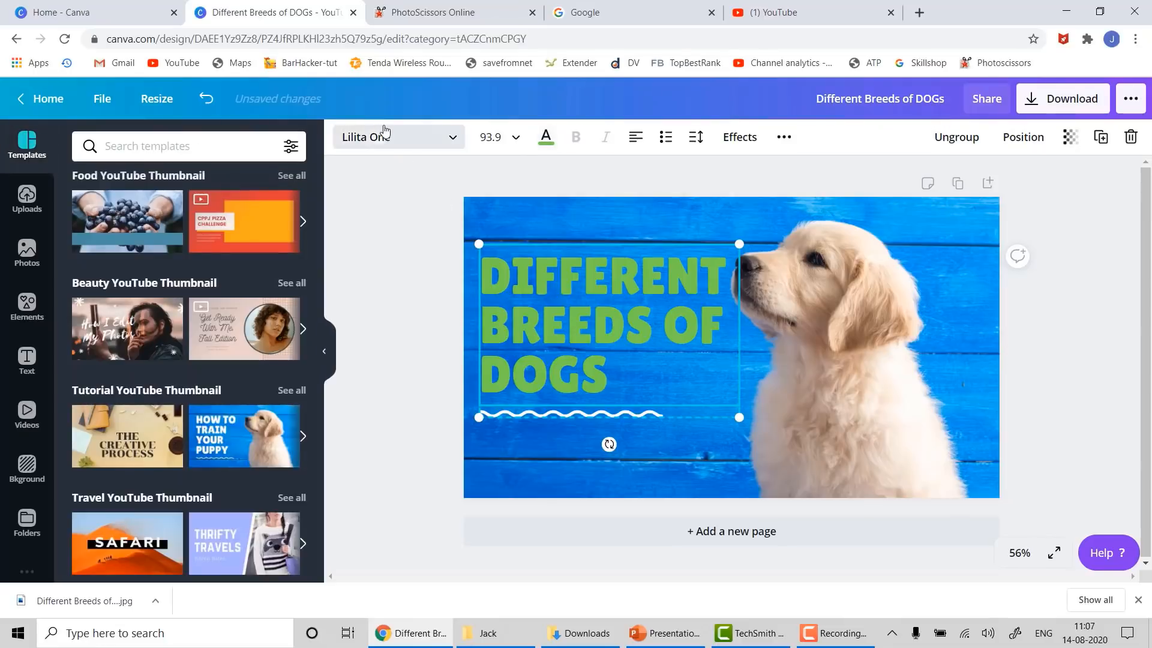
- Drop the heading from 93.9 to font size 88 and bring up the font list
left_click(516, 137)
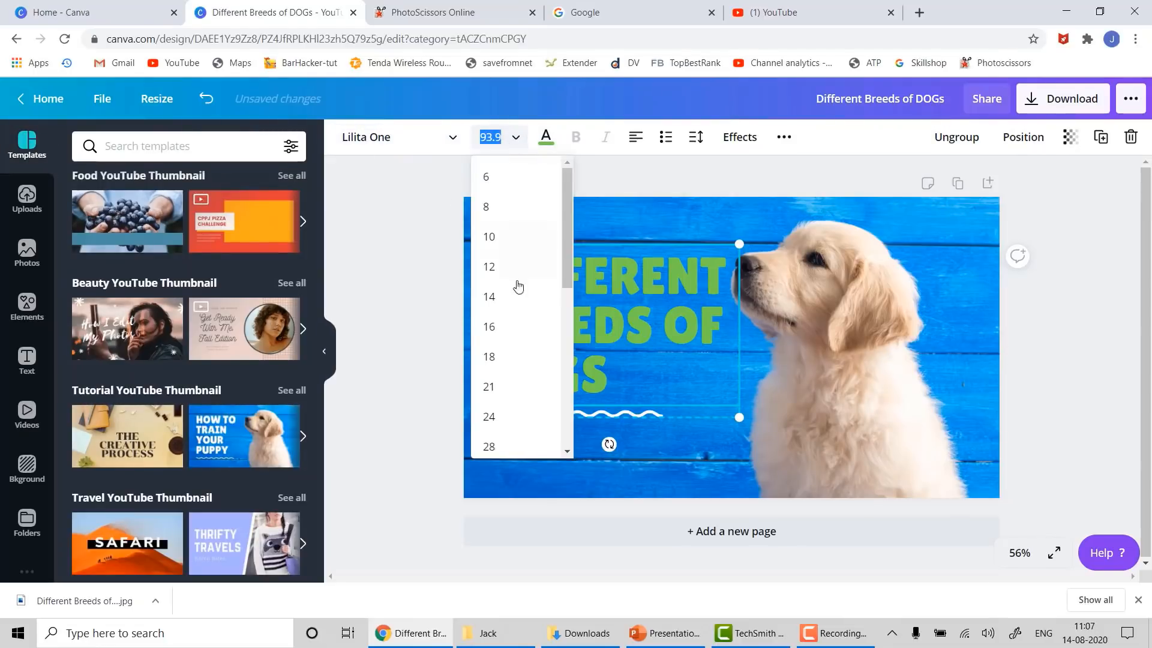
scroll(508, 343, "down", 5)
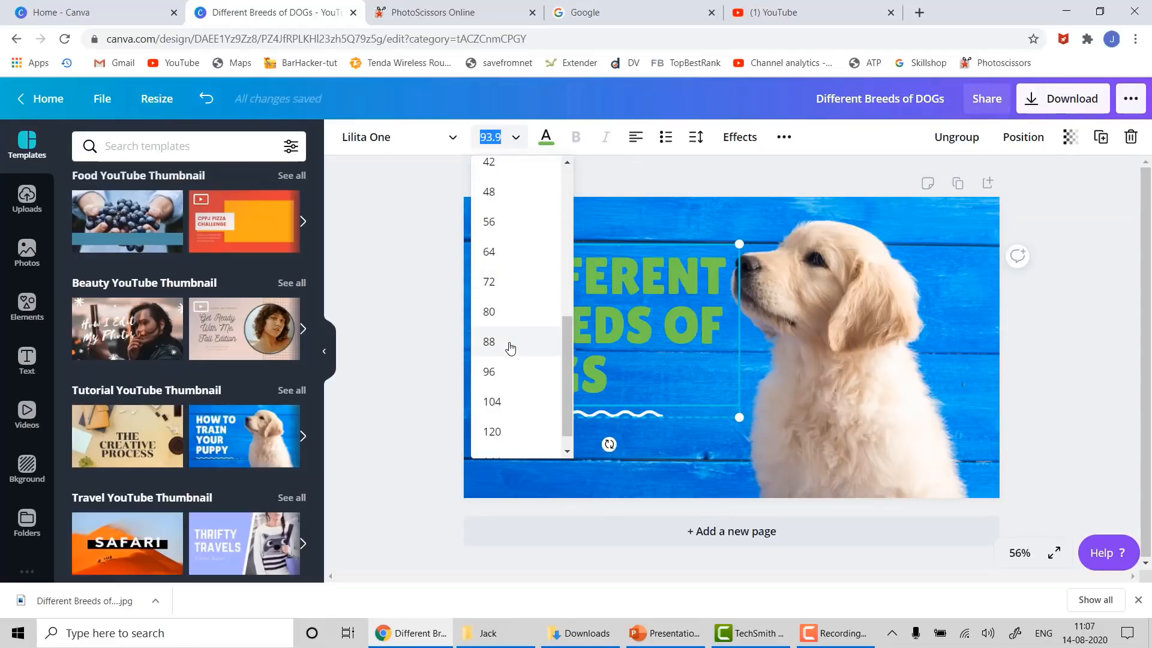
left_click(508, 344)
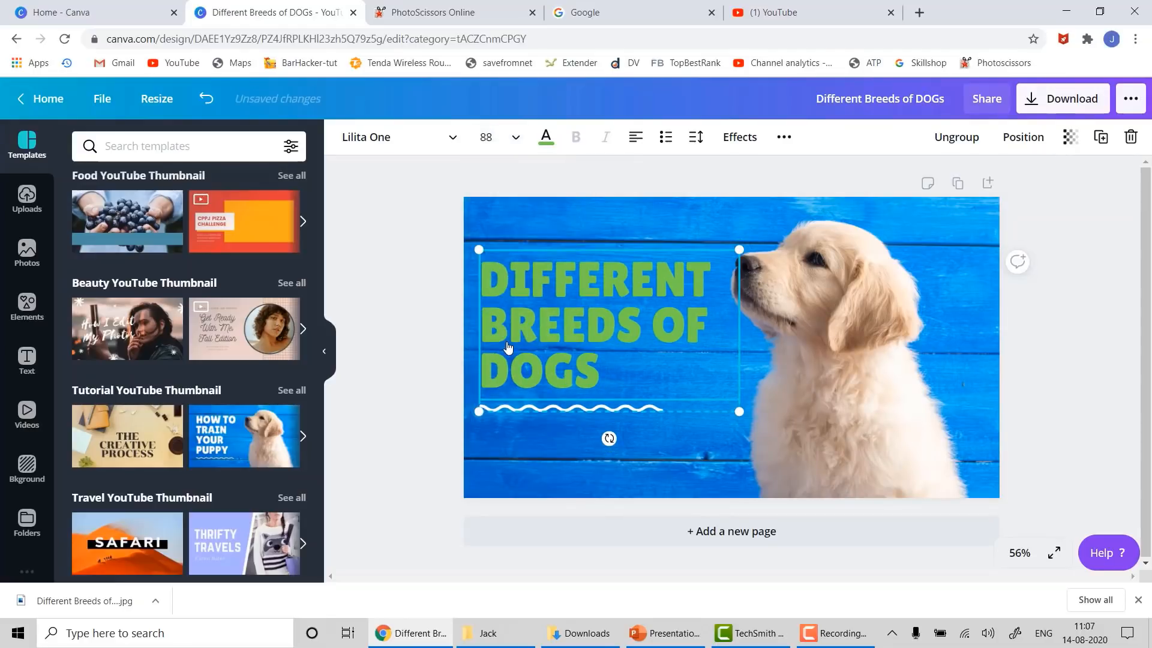
left_click(454, 137)
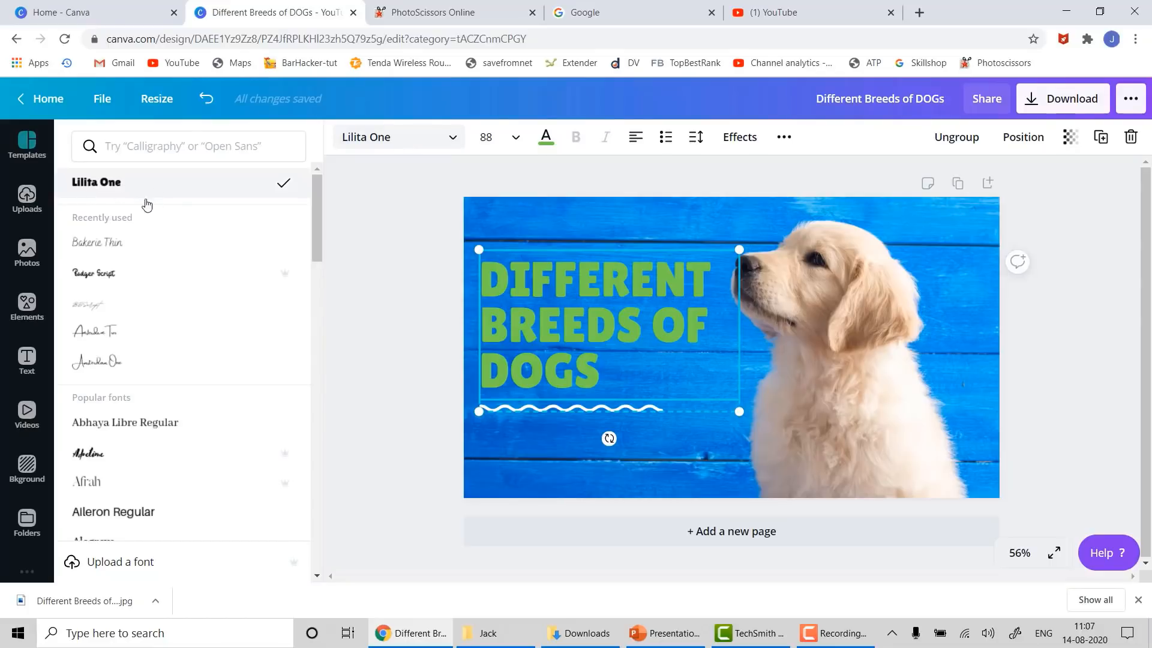
- Try Bakerie Thin, Amsterdam Two, Amsterdam One, Anton and Anonymous Pro fonts on the heading, toggling bold
left_click(99, 246)
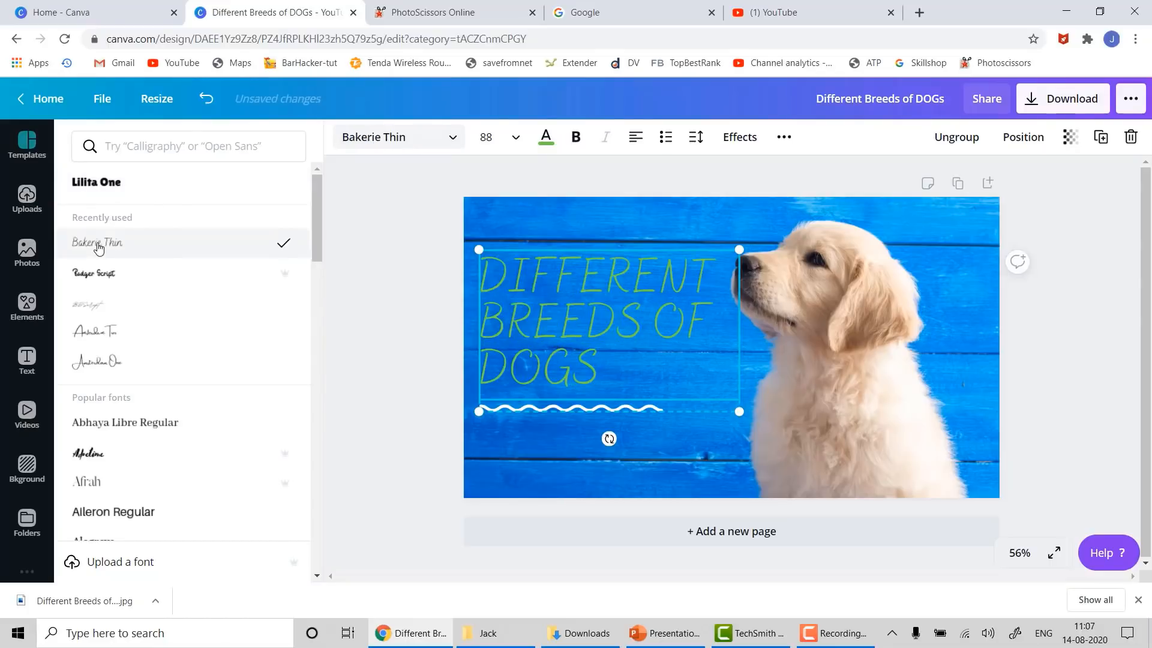
left_click(574, 139)
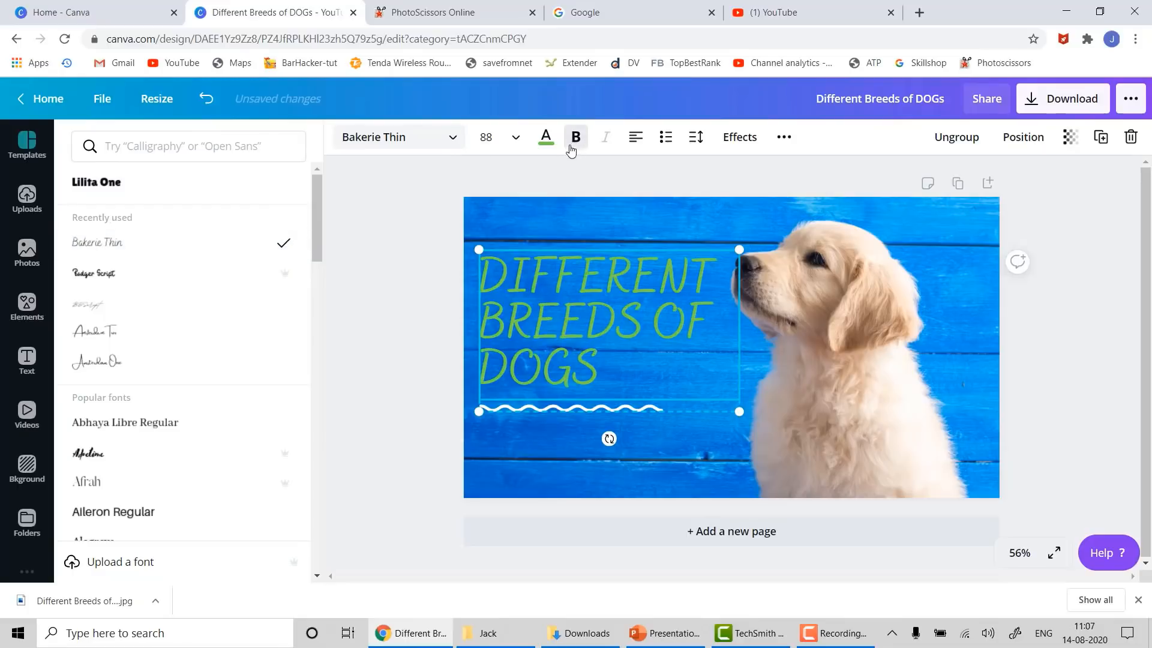
left_click(102, 335)
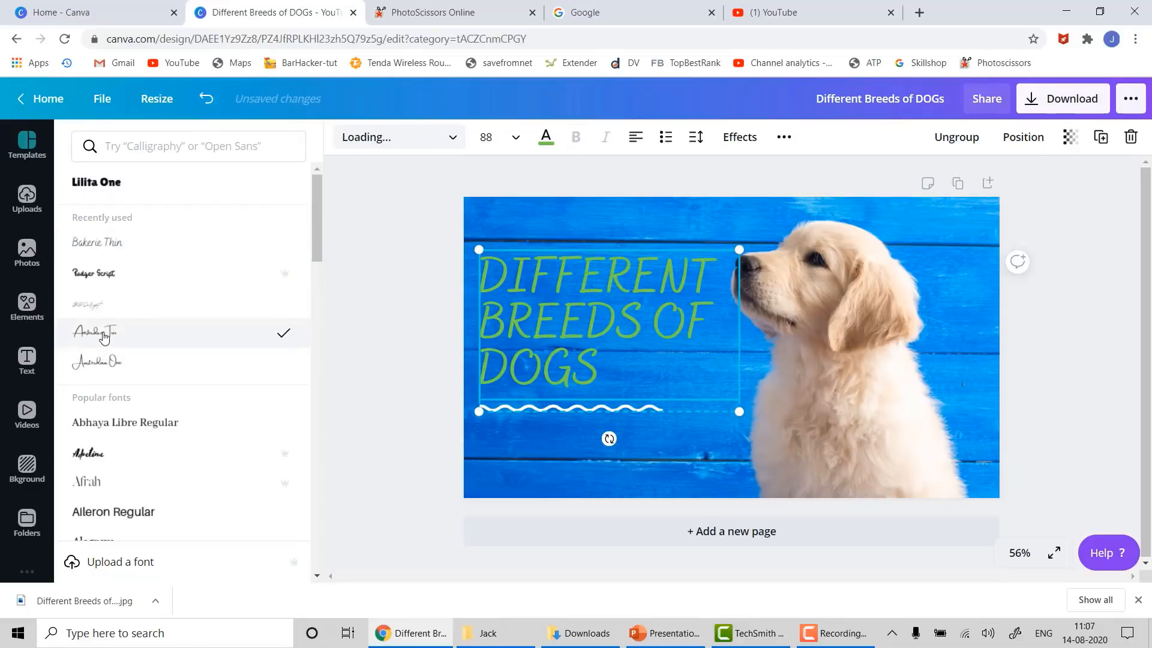
left_click(115, 367)
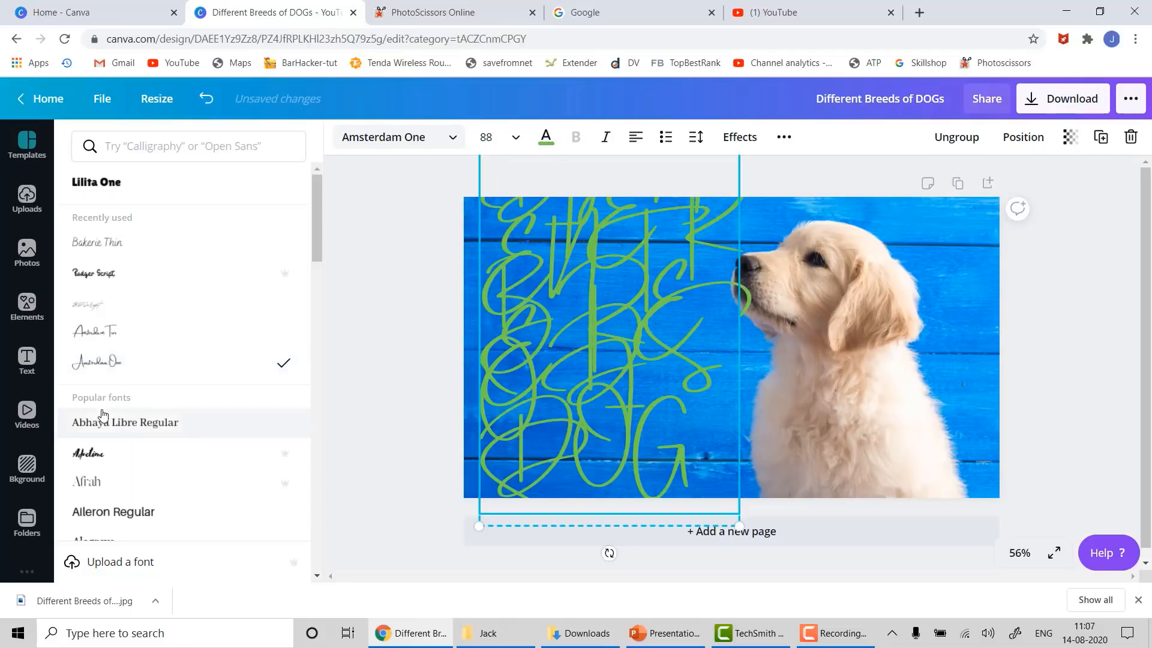
left_click(99, 455)
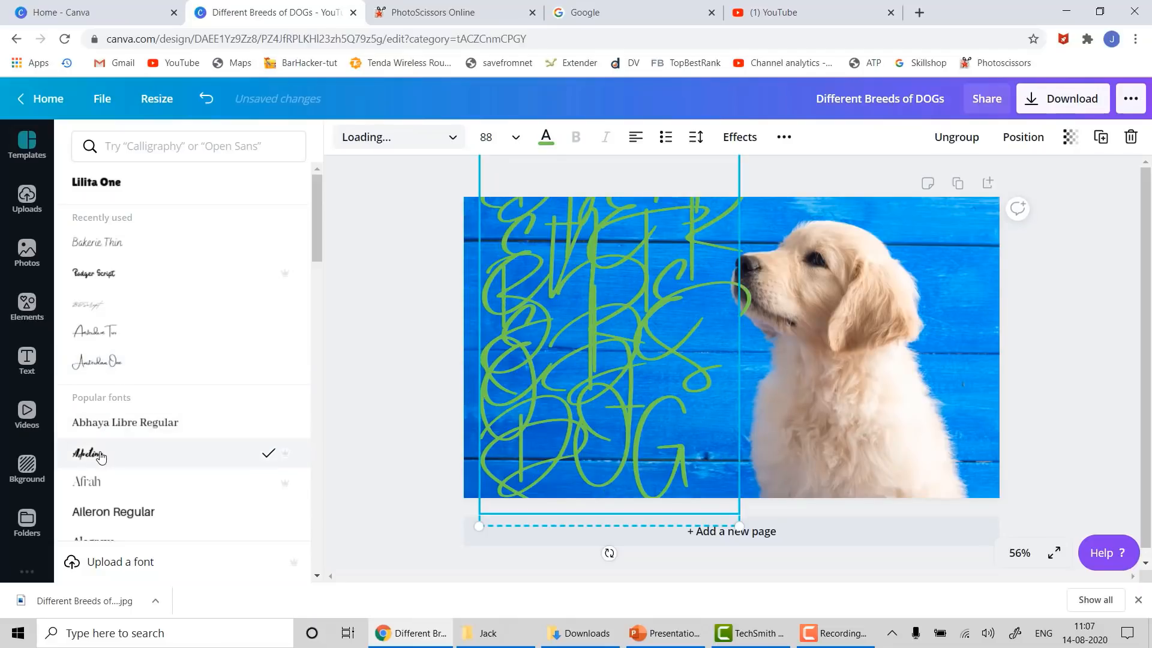
left_click(115, 180)
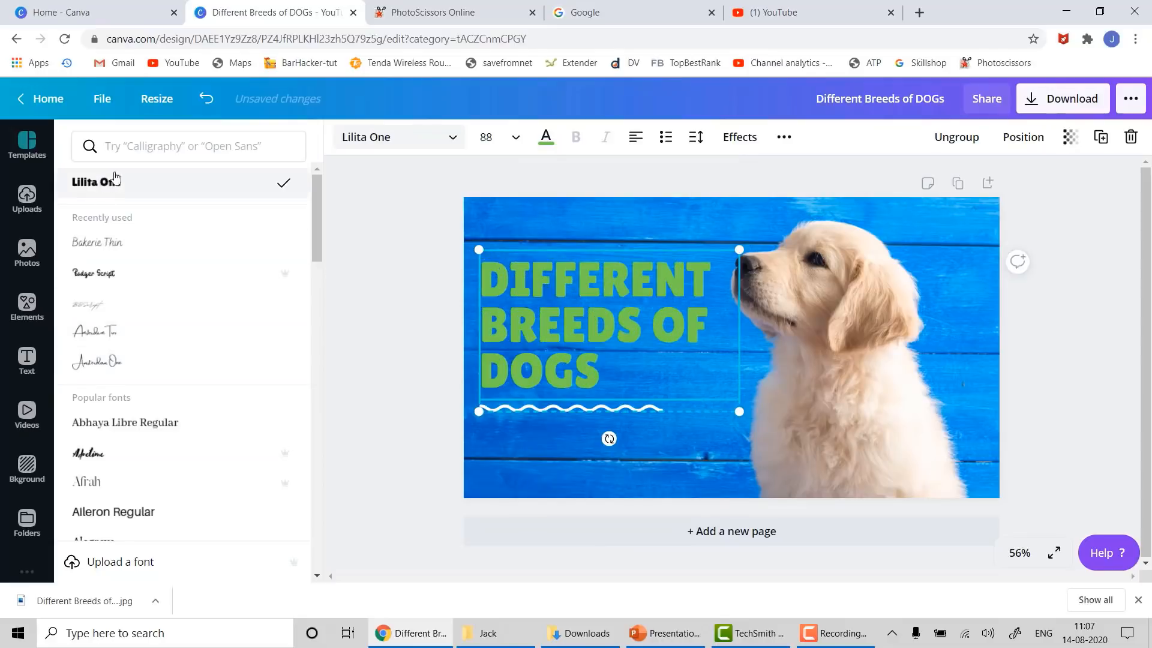
scroll(175, 406, "down", 5)
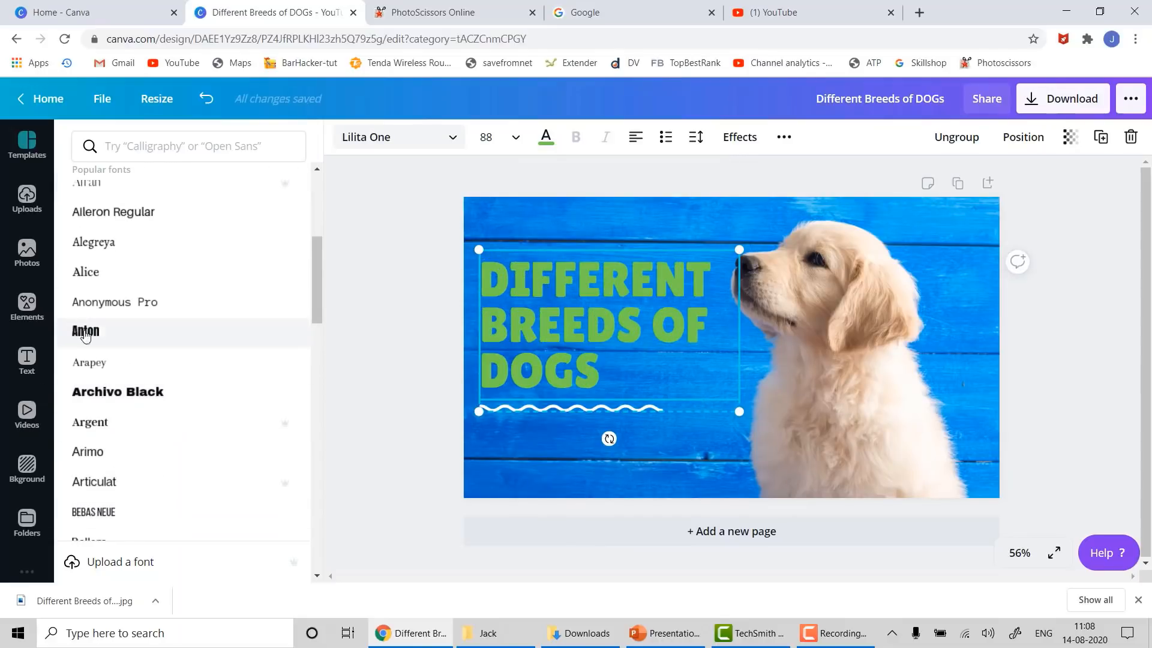
left_click(86, 334)
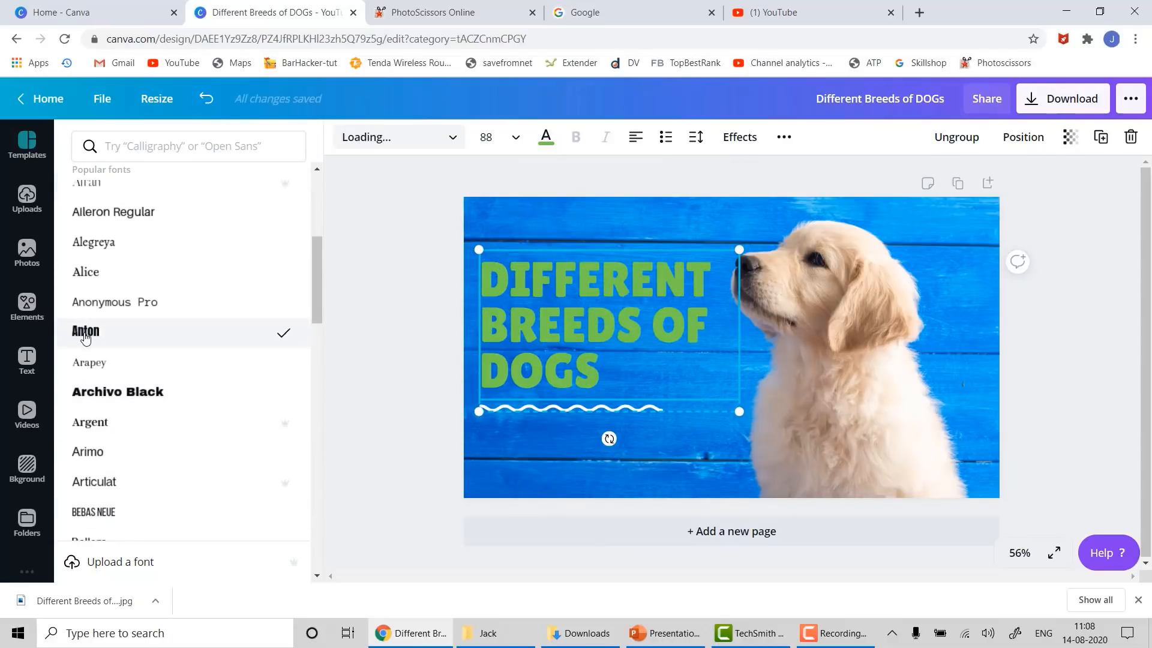
left_click(102, 302)
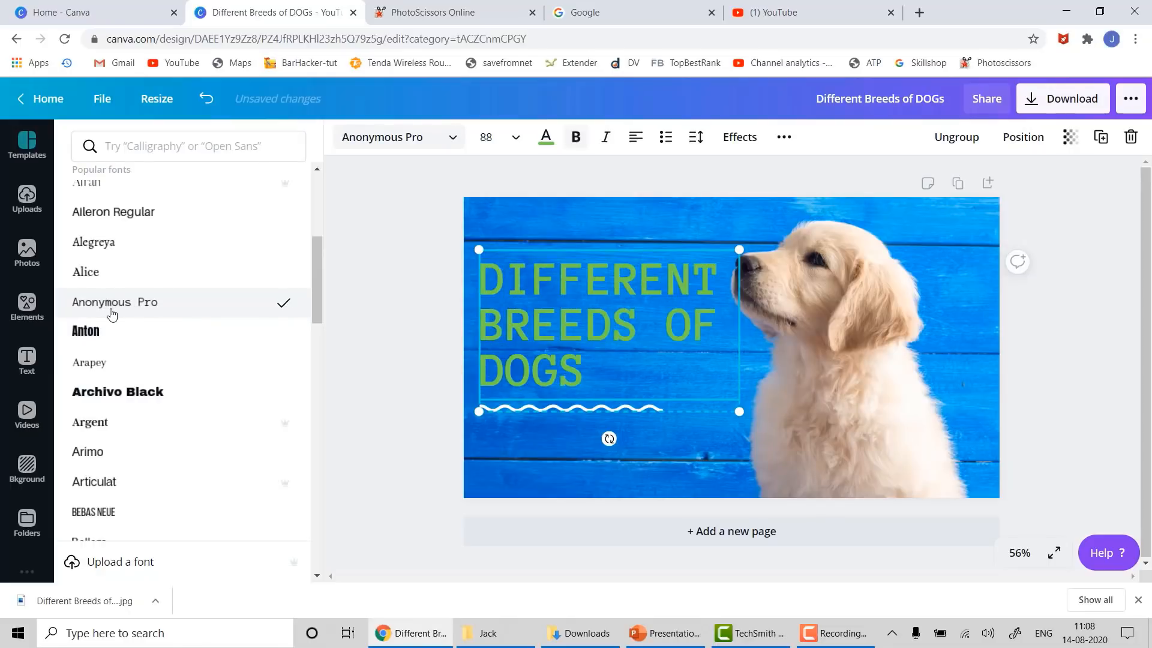
scroll(99, 336, "down", 6)
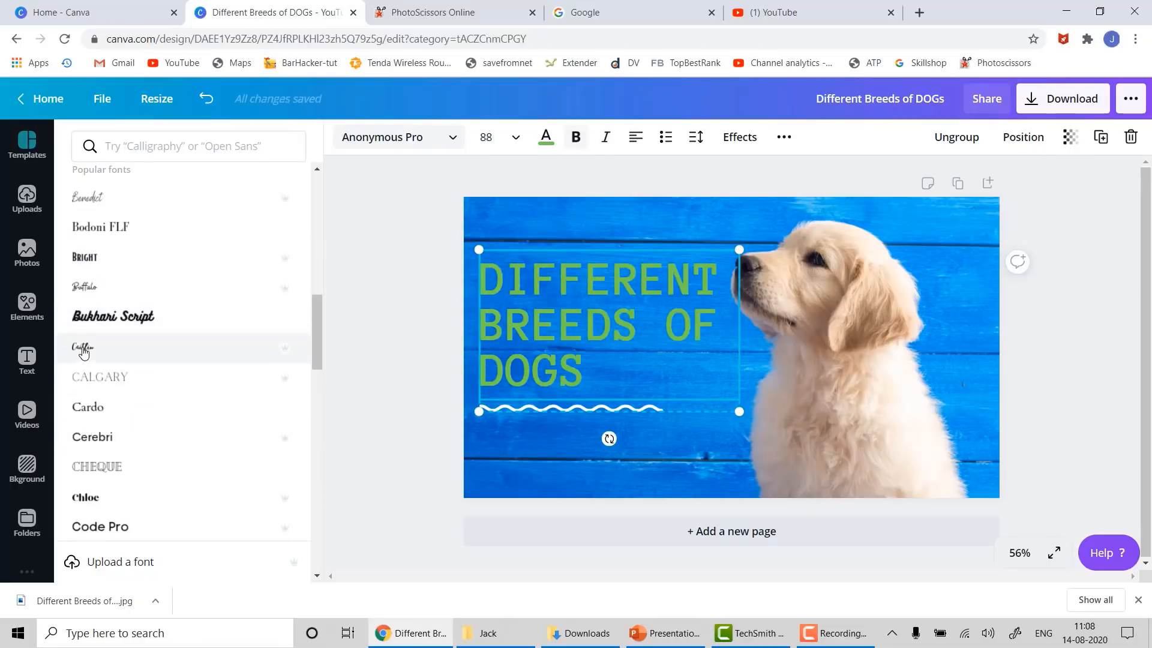
- Preview Caitlin, Bukhari Script, Cheque, Intro Script and Kare, then settle on Lato
left_click(83, 351)
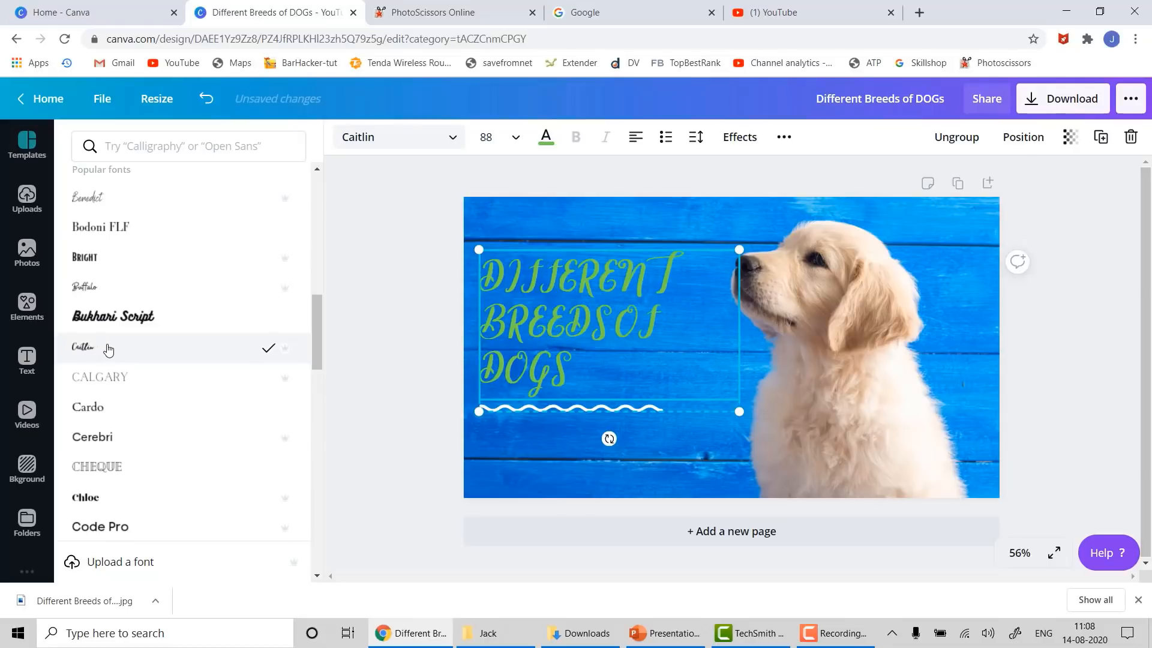
left_click(111, 316)
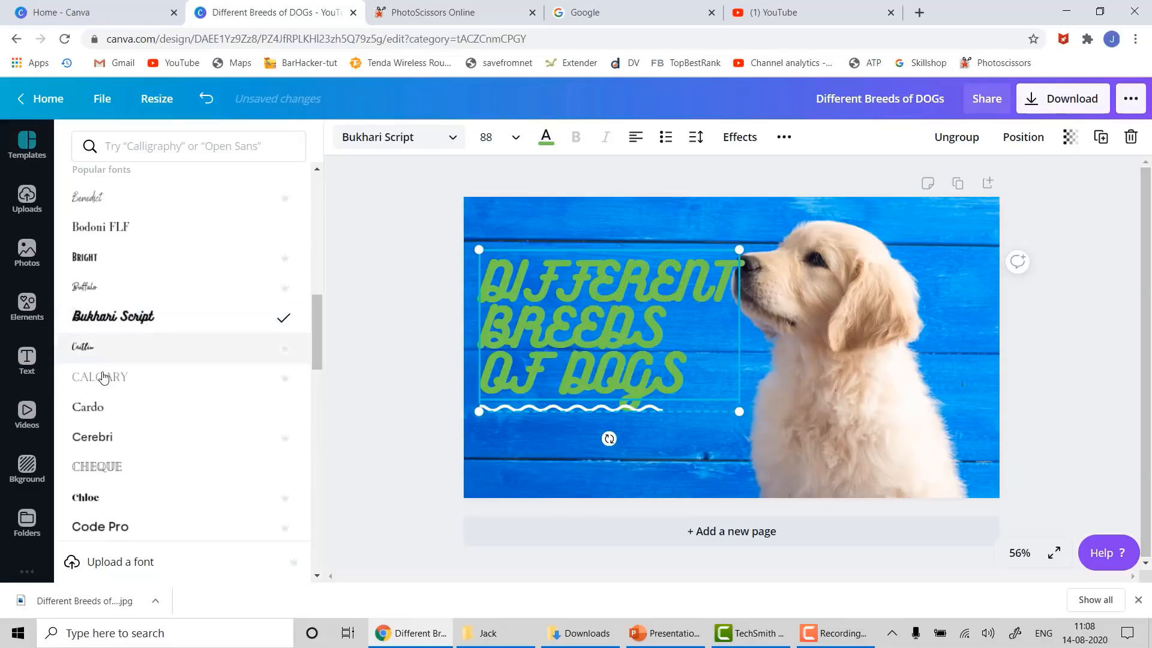
scroll(103, 377, "down", 3)
left_click(122, 249)
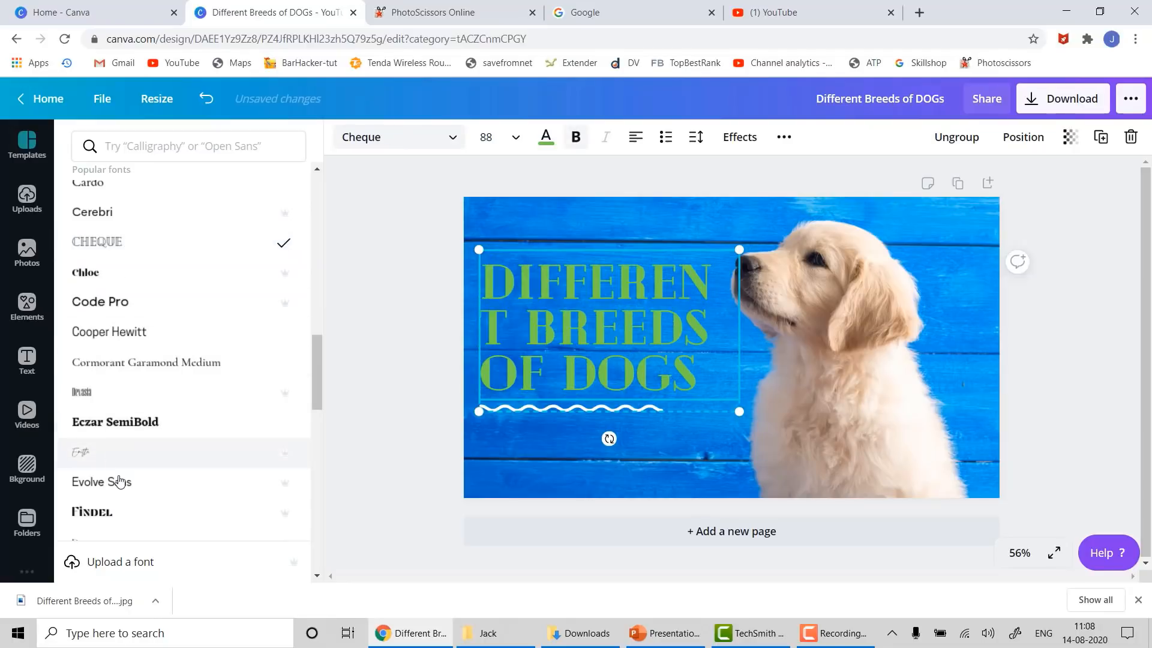
scroll(124, 476, "down", 6)
scroll(123, 475, "down", 3)
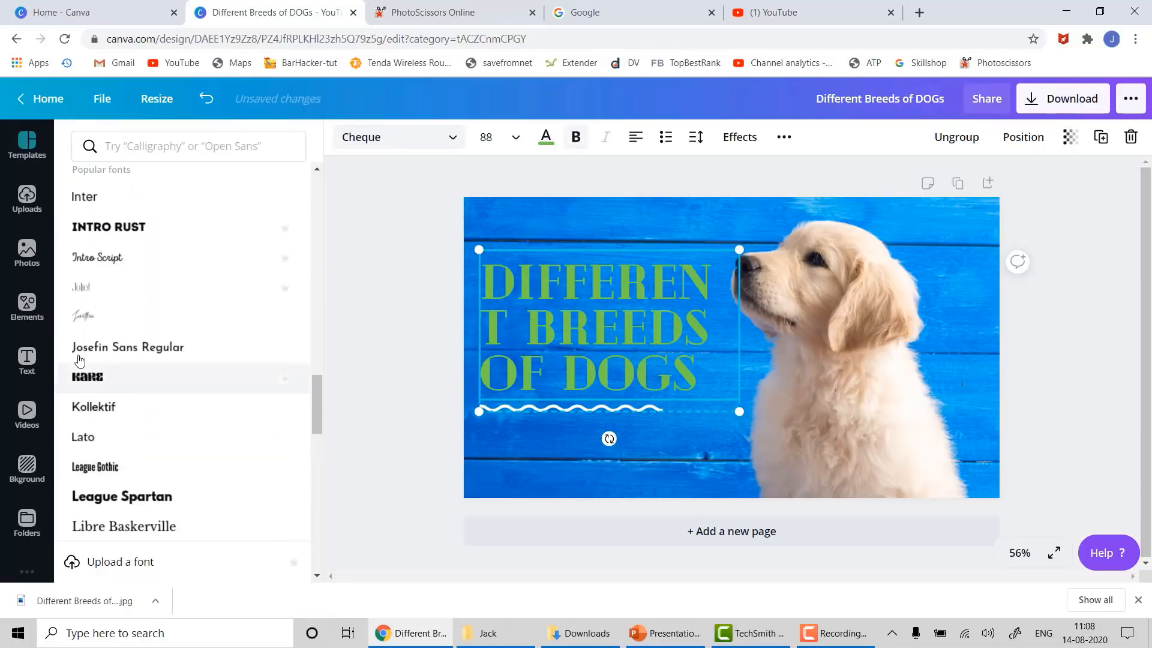
left_click(103, 258)
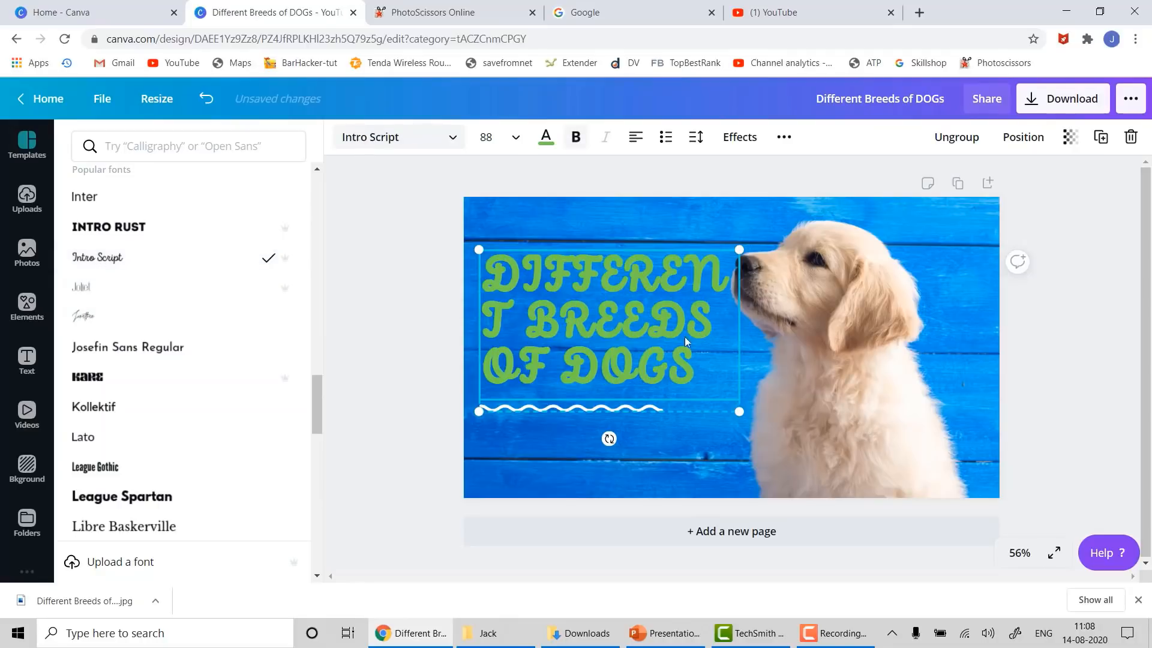
left_click(99, 381)
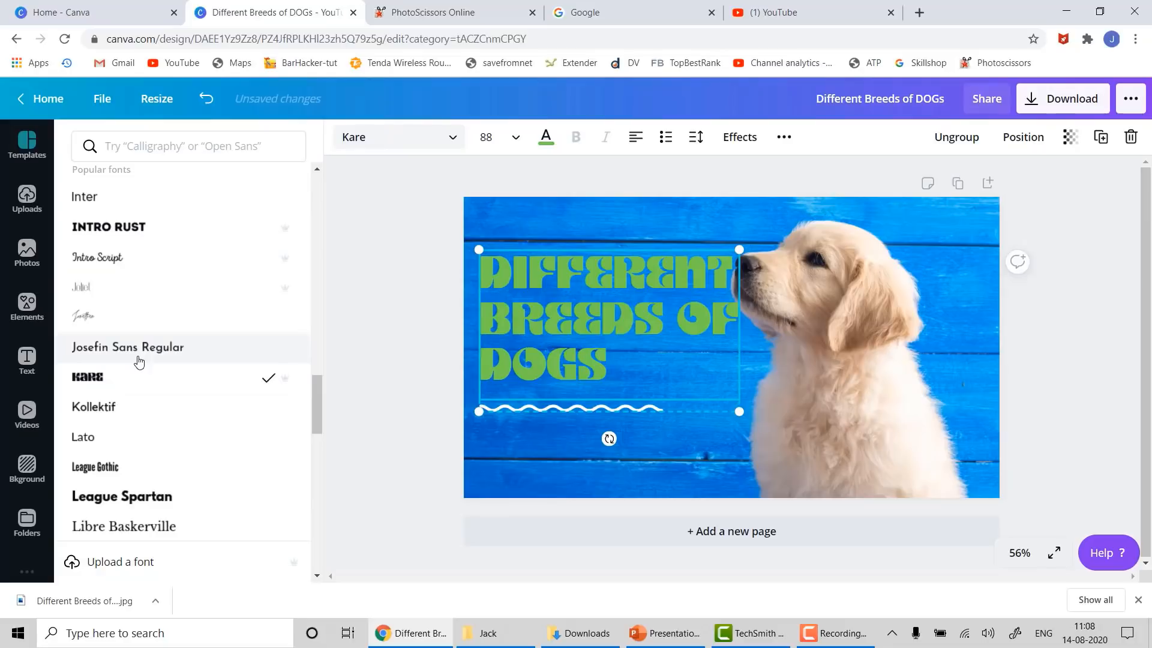
left_click(93, 440)
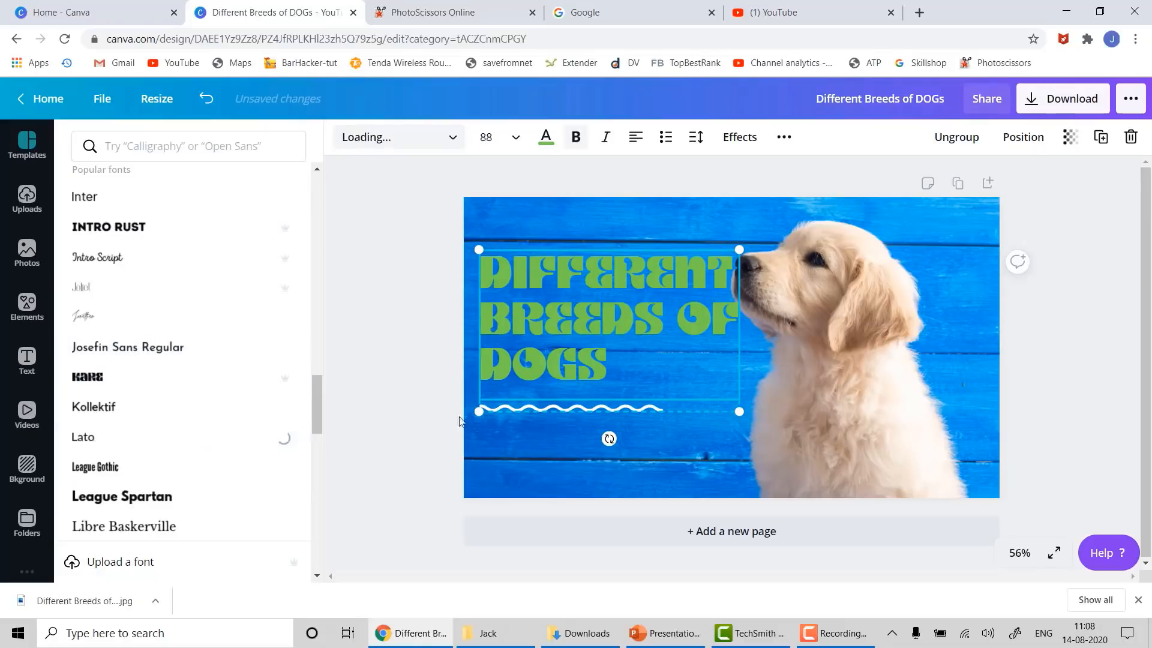
left_click(427, 243)
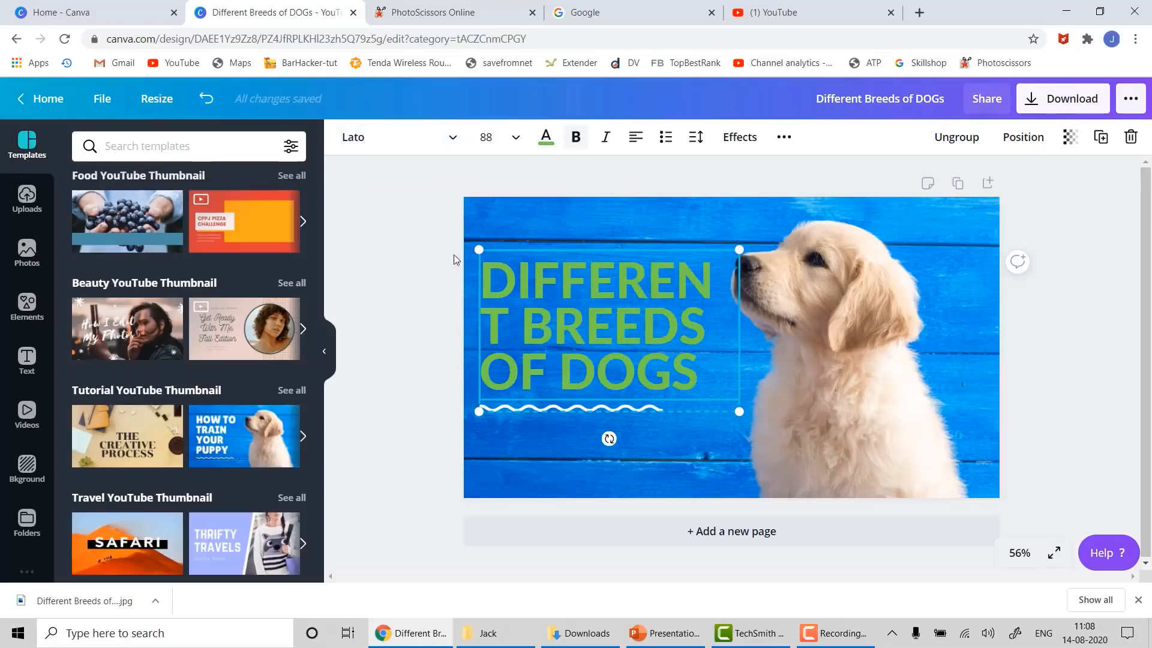
- Set the title text to size 80 and add a blank Page 2 after the thumbnail
left_click_drag(754, 405, 758, 403)
left_click(515, 138)
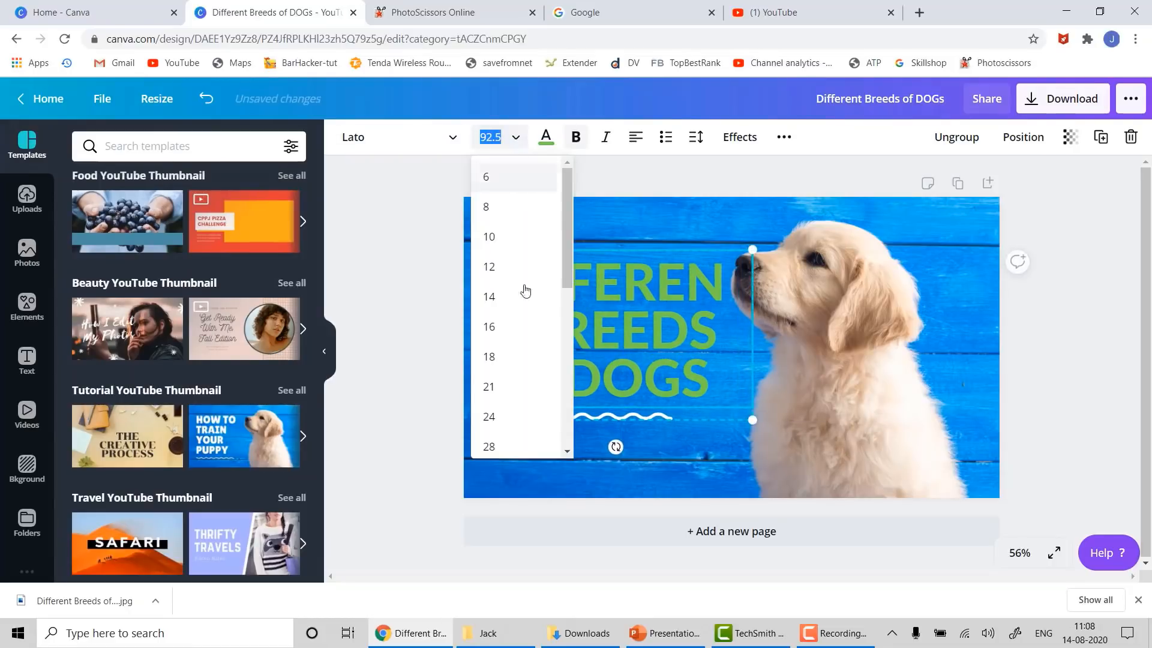
scroll(519, 312, "down", 5)
left_click(498, 317)
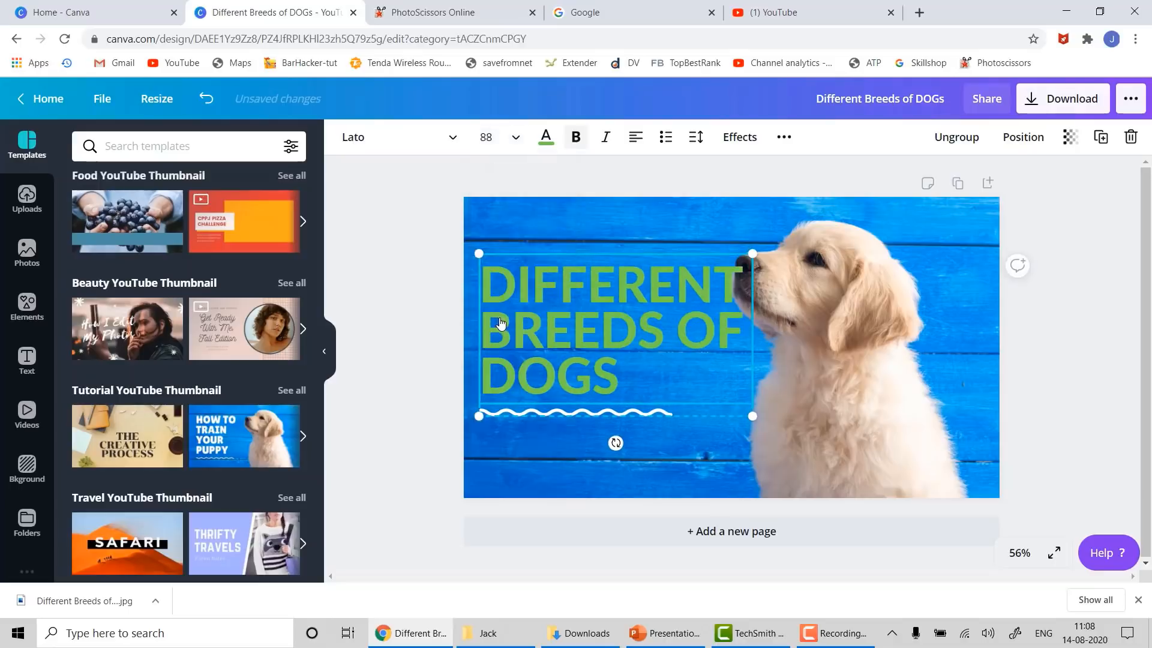
left_click(515, 137)
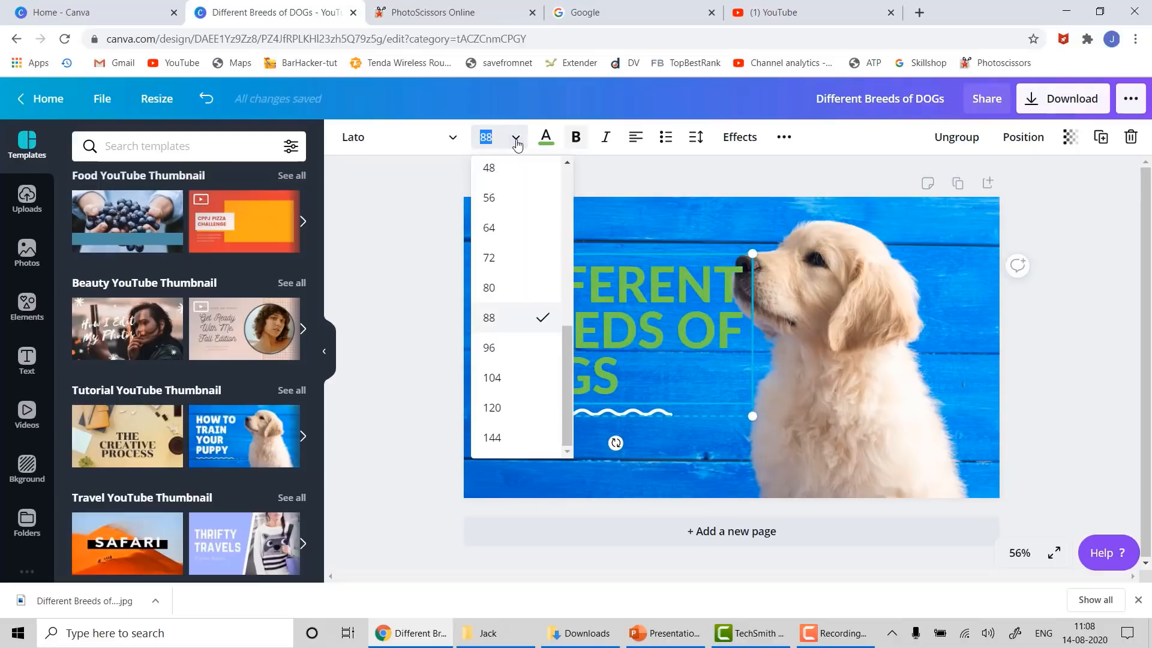
left_click(503, 290)
left_click(1035, 349)
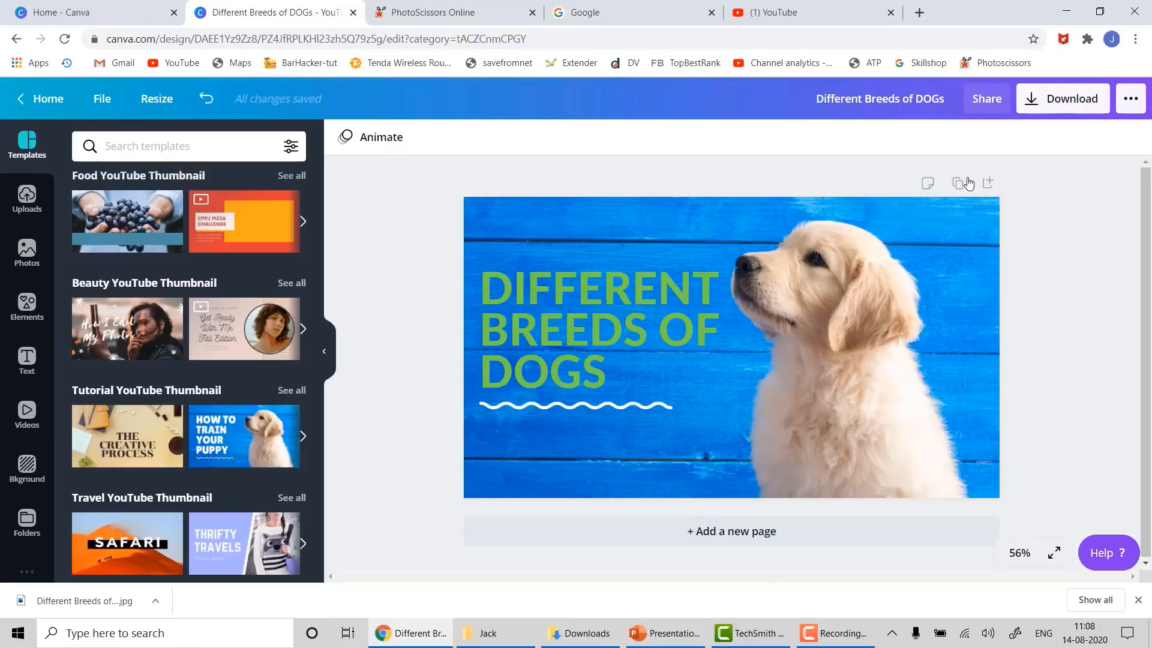
left_click(728, 536)
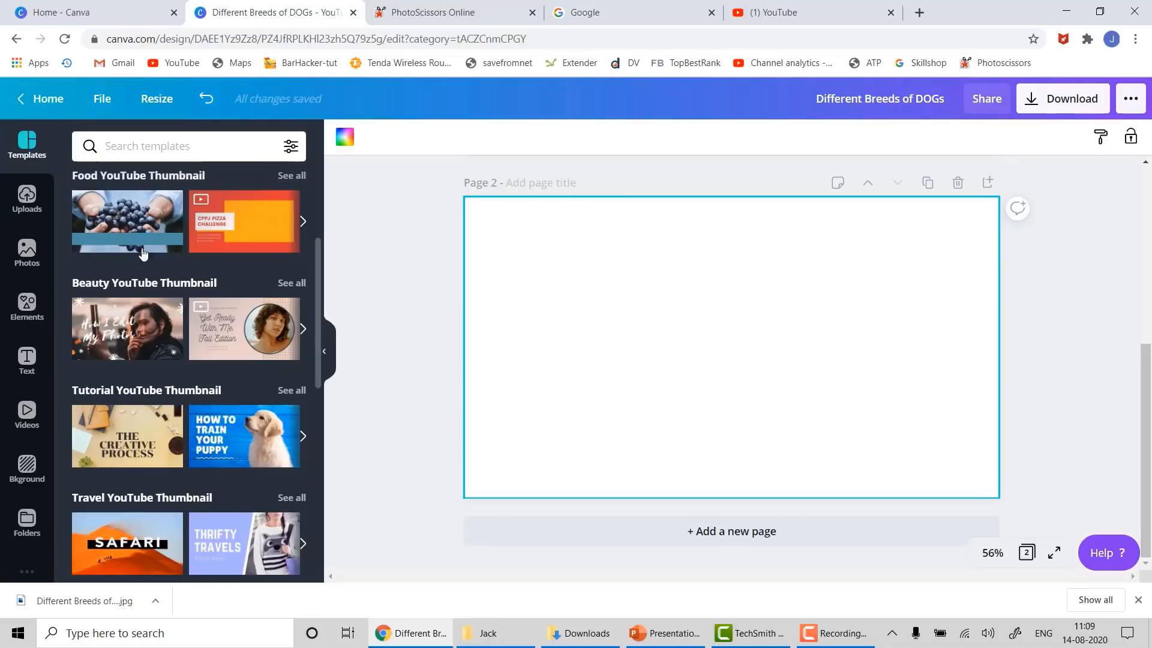
- Search stock photos for 'mobile' and place the hand-holding-phone photo on Page 2
left_click(26, 259)
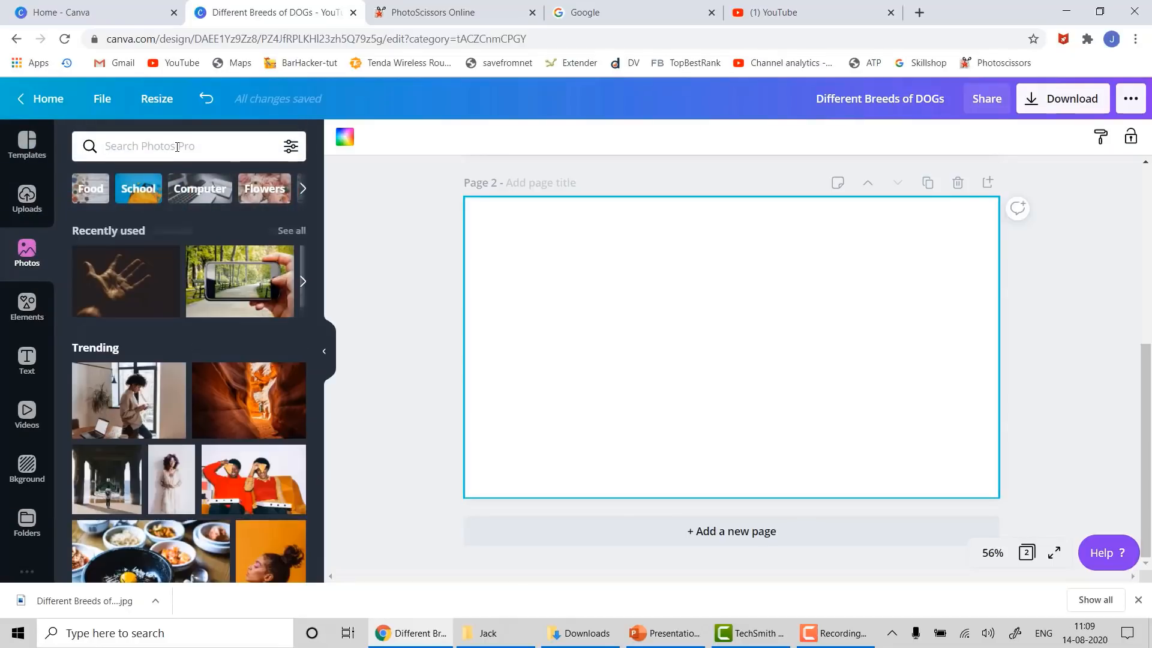
left_click(177, 147)
type("mobile")
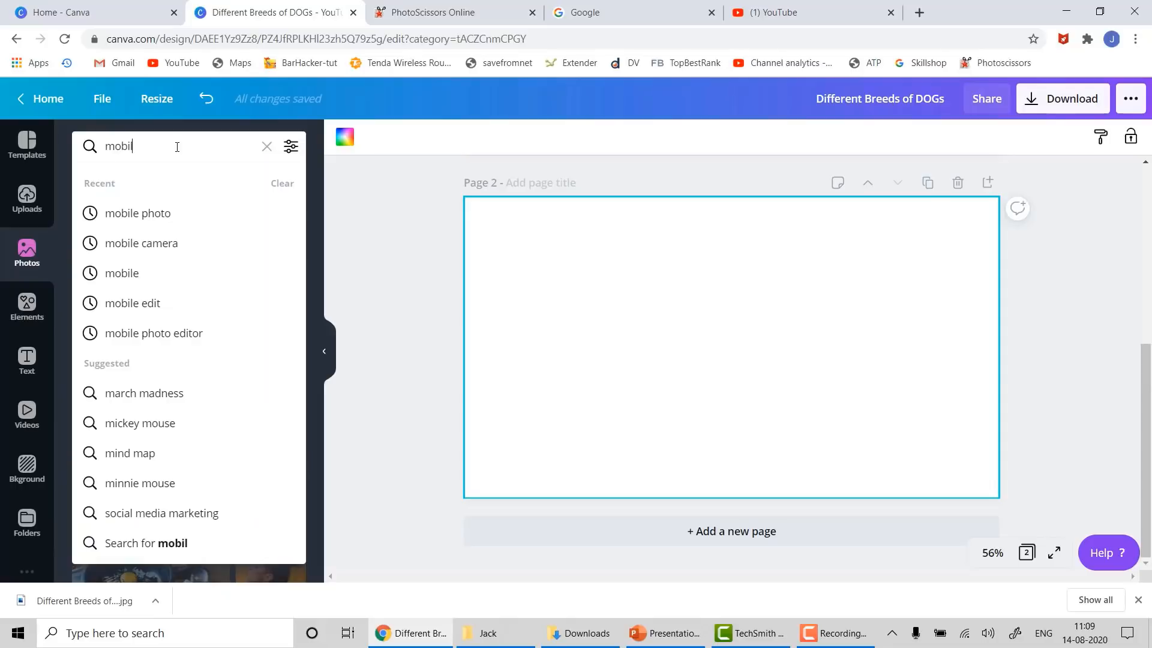
key("Return")
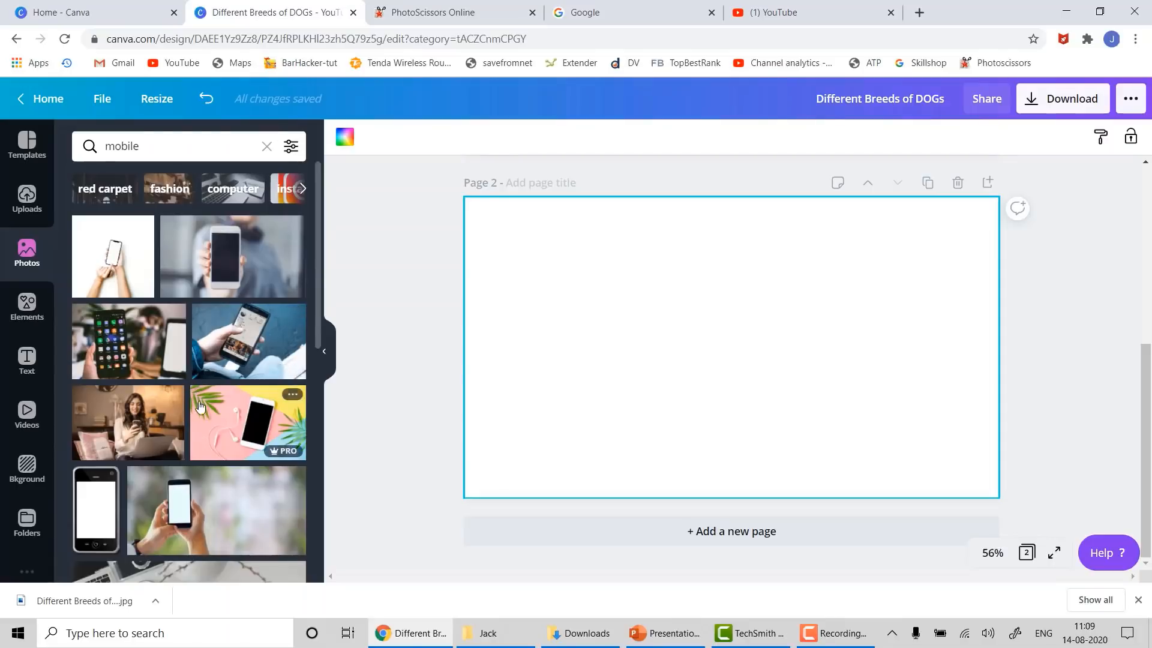
scroll(234, 478, "down", 2)
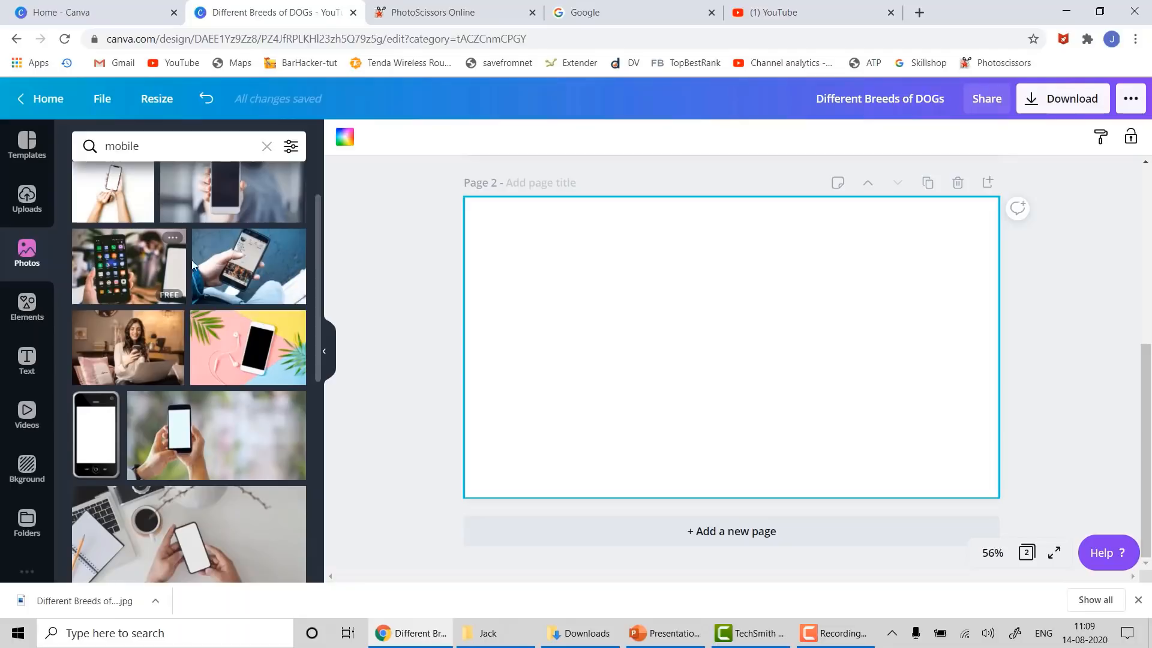
left_click_drag(223, 258, 492, 225)
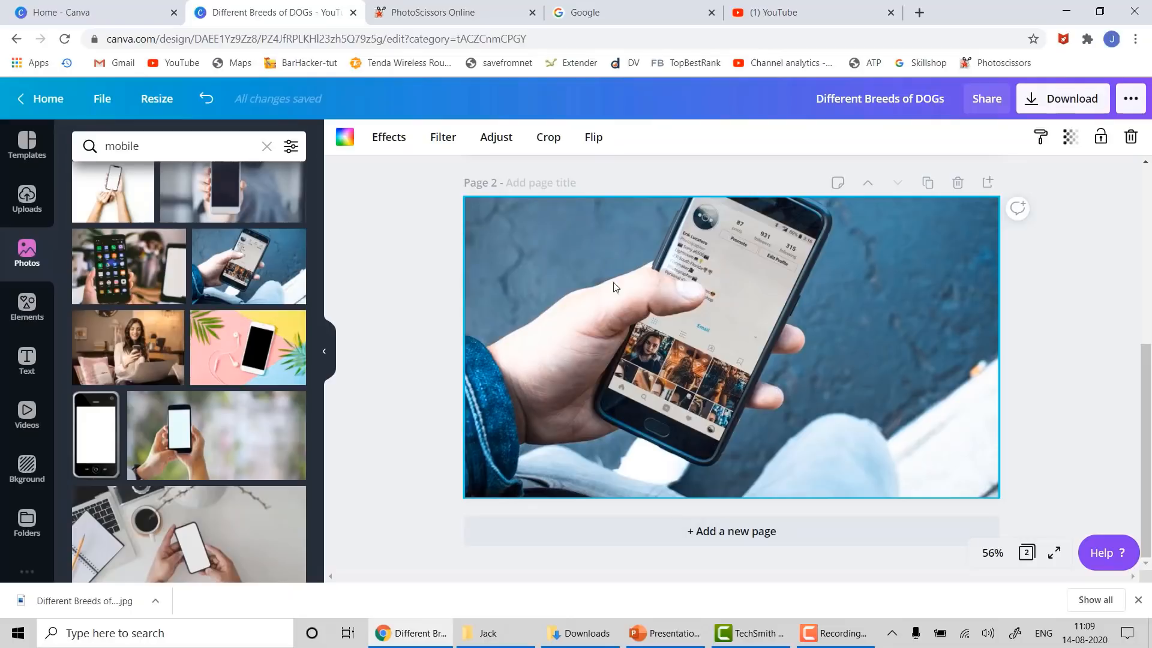
left_click(23, 361)
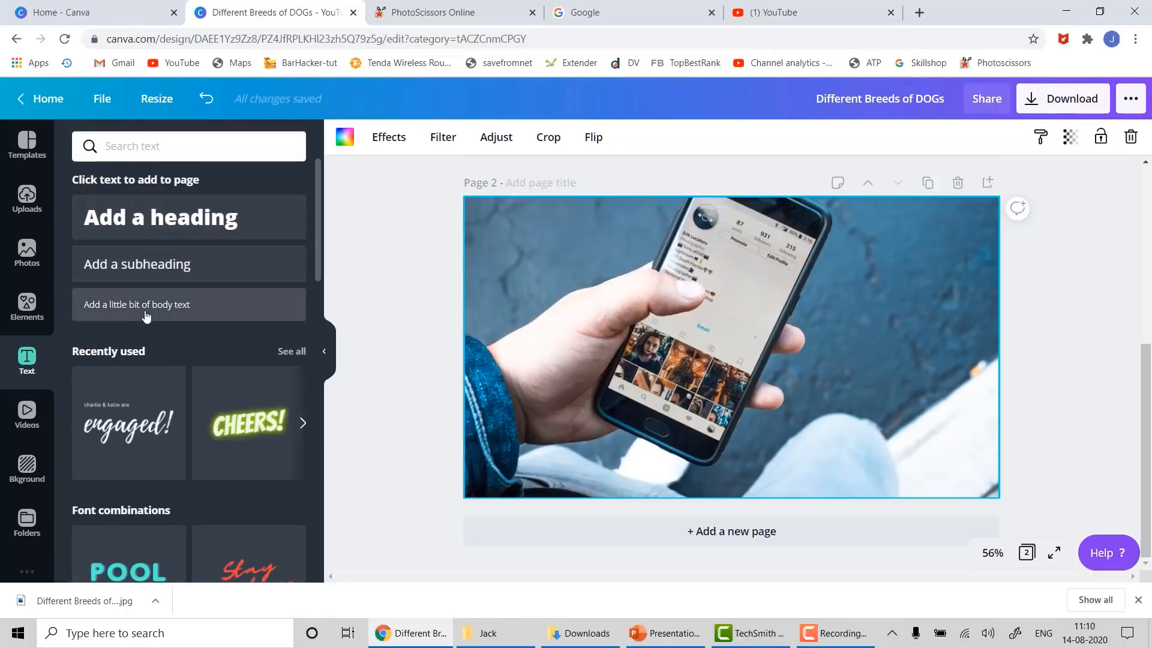
- Add the 'engaged!' text design from the Text panel over the phone photo
scroll(144, 442, "down", 2)
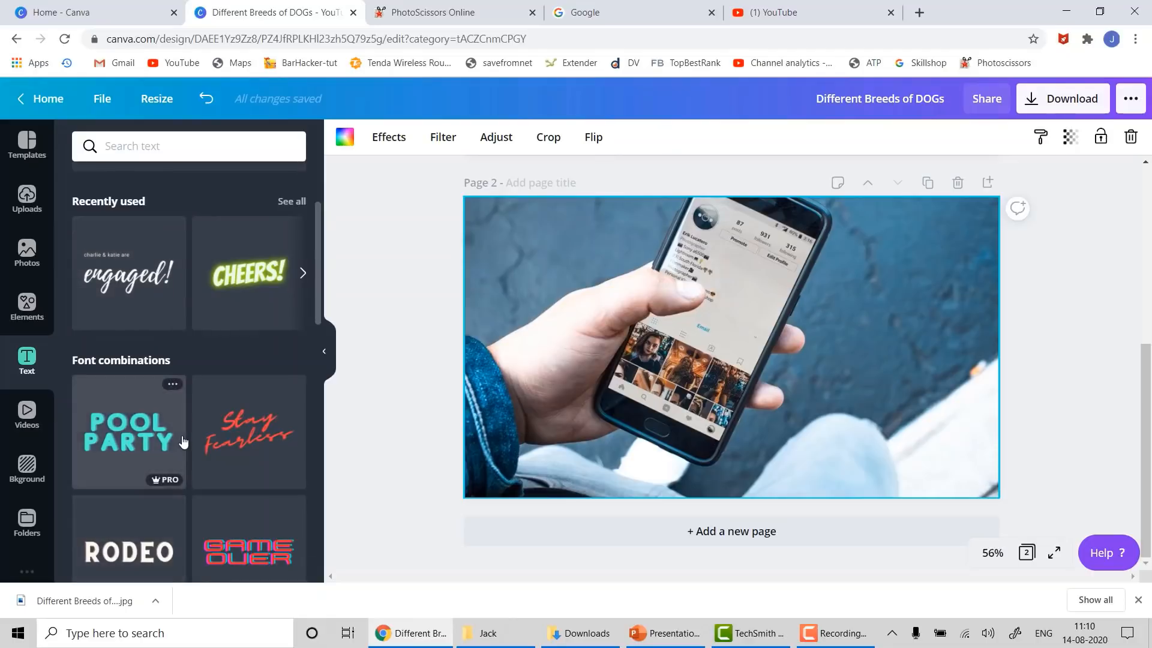
scroll(183, 443, "down", 4)
scroll(191, 435, "down", 3)
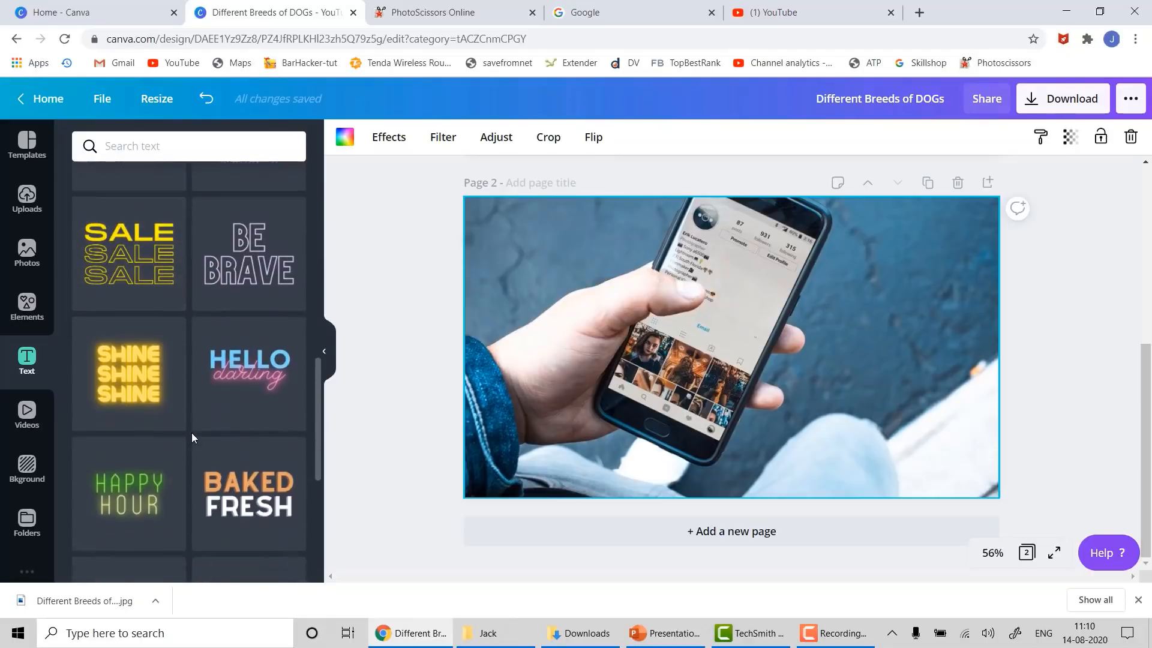
scroll(192, 433, "down", 8)
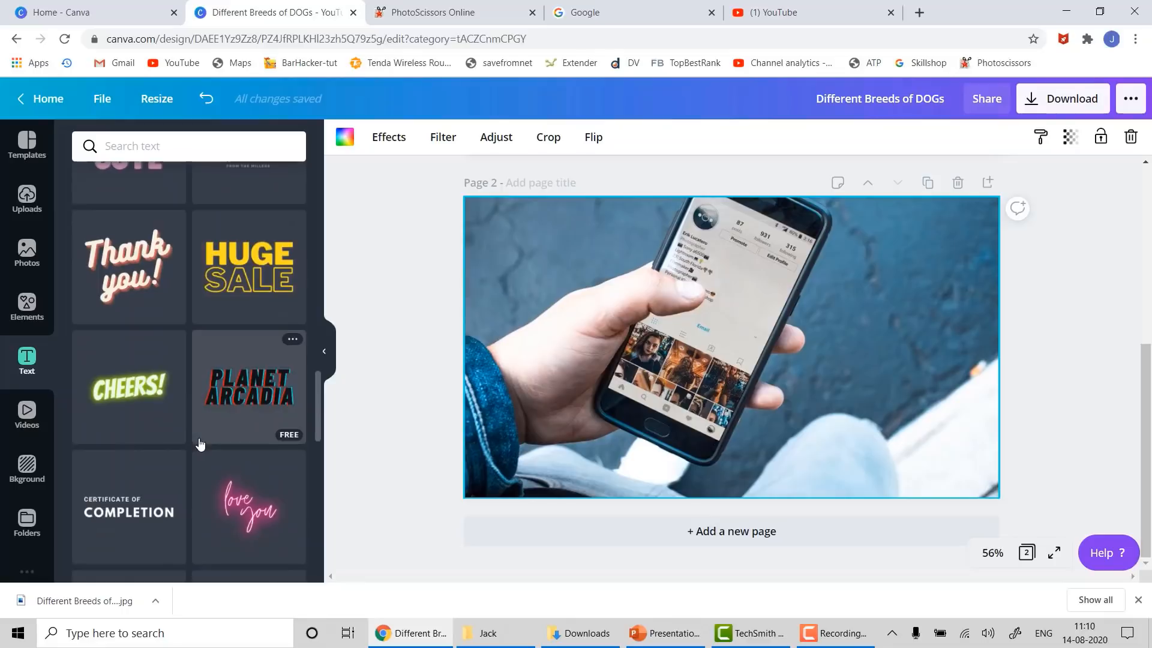
scroll(200, 444, "down", 5)
scroll(204, 445, "down", 4)
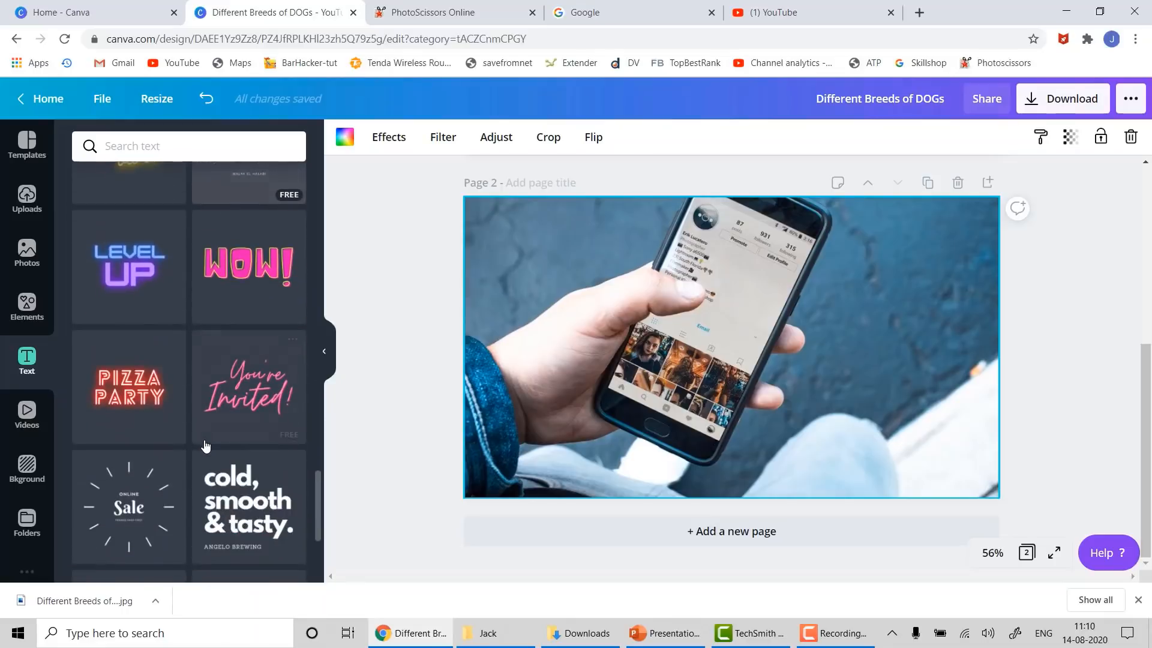
scroll(206, 444, "up", 10)
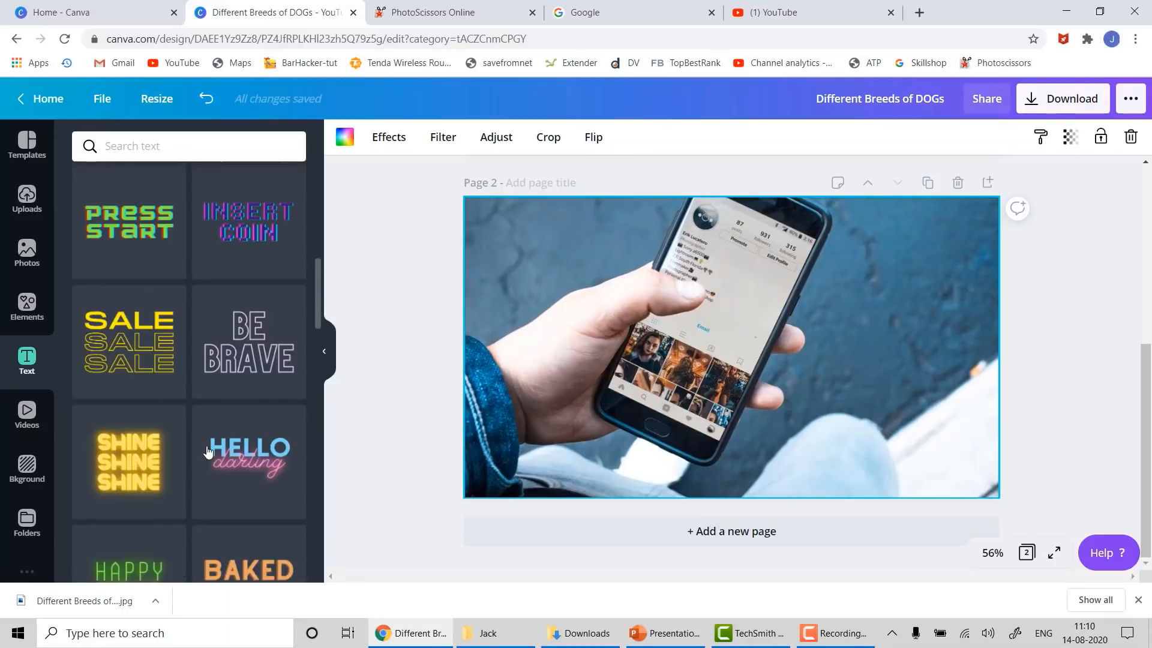
scroll(206, 445, "up", 10)
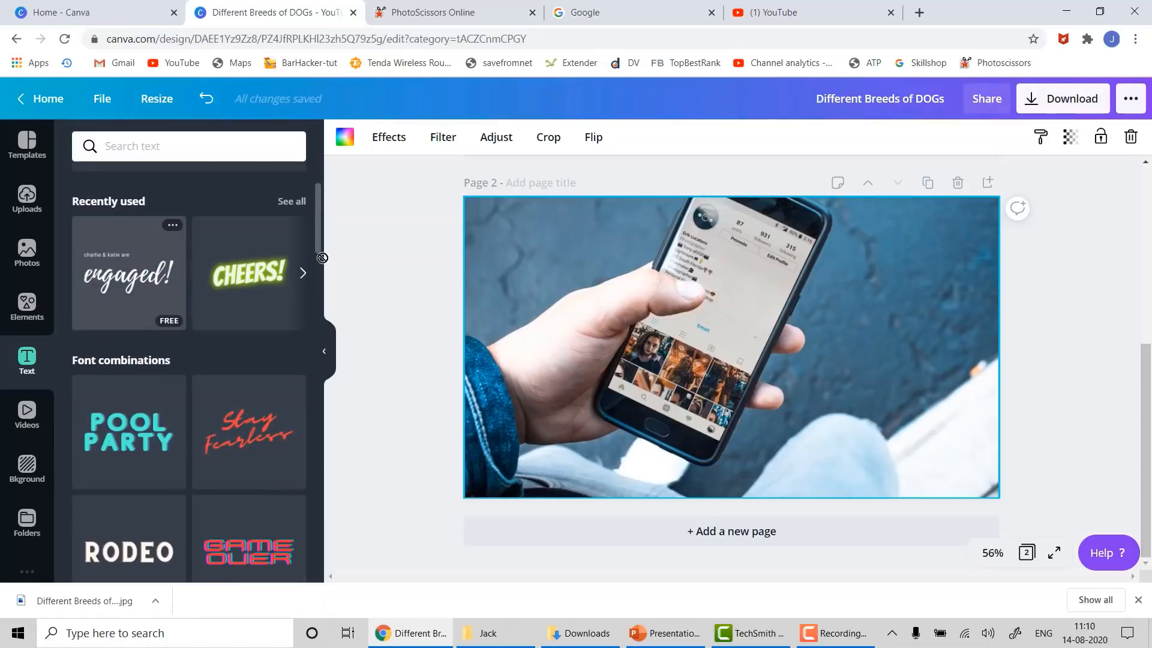
left_click_drag(323, 258, 552, 270)
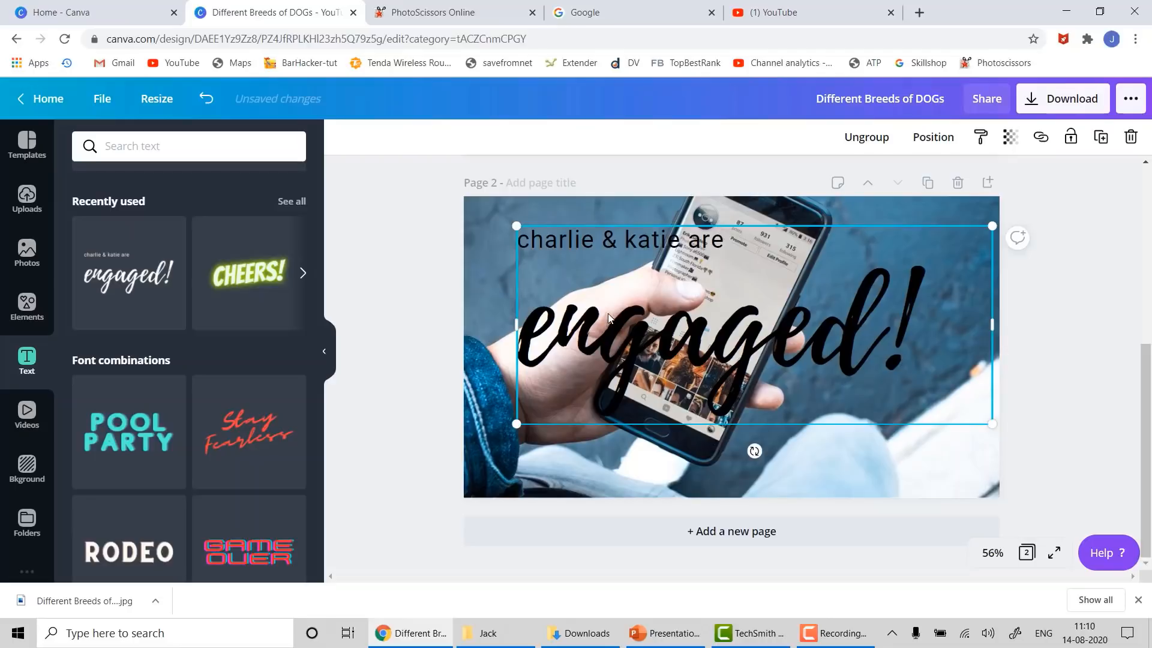
- Try deleting the small subtitle line by editing its text, then undo the deletion
left_click(588, 229)
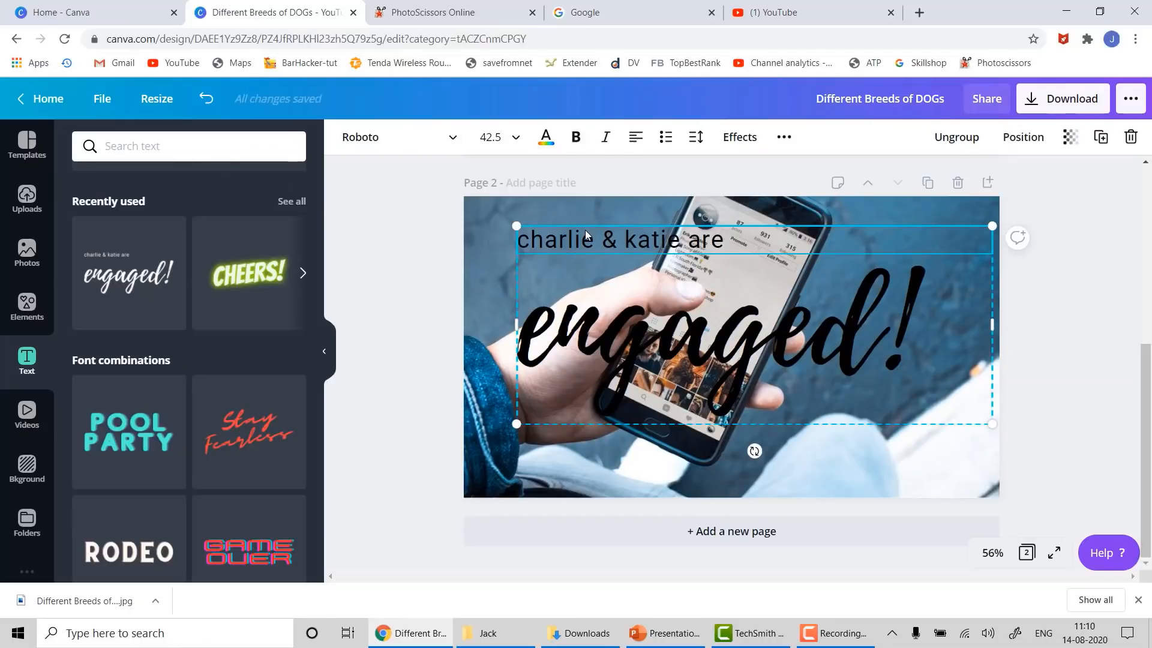
right_click(587, 234)
left_click(568, 242)
left_click_drag(725, 240, 539, 234)
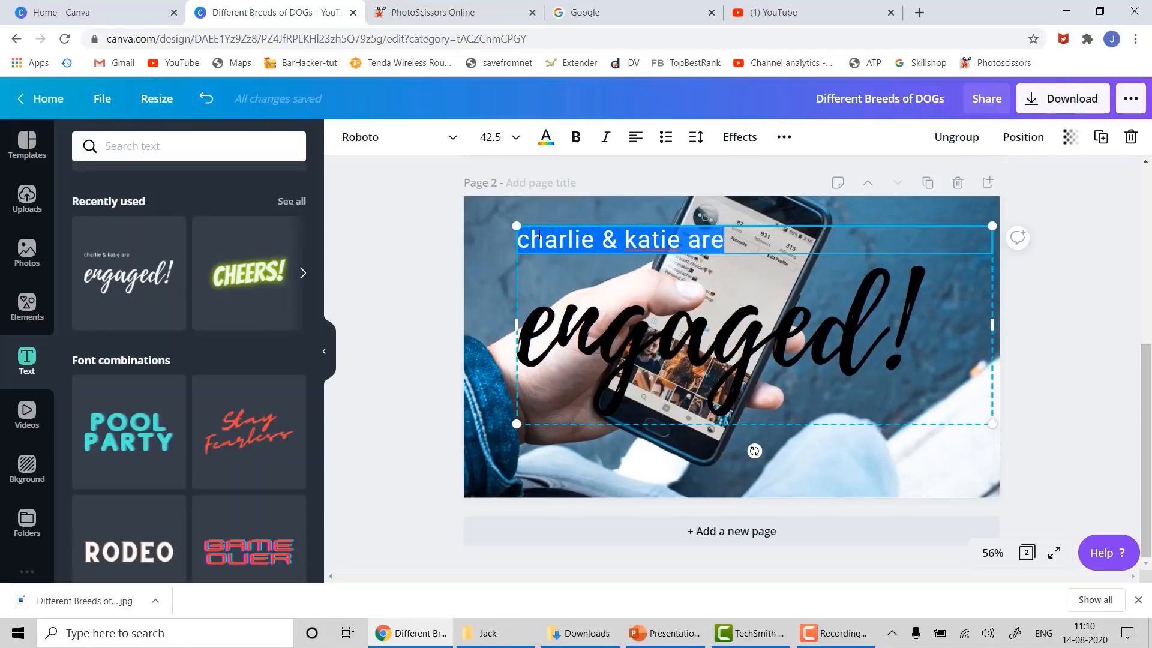
key("BackSpace")
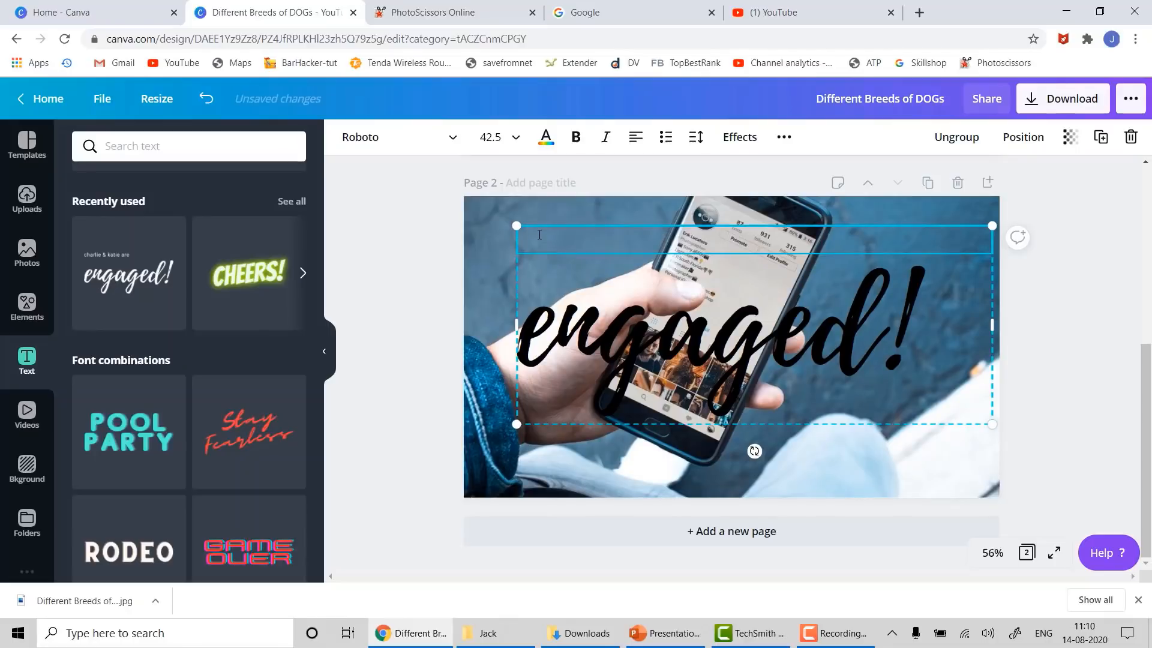
key("ctrl+z")
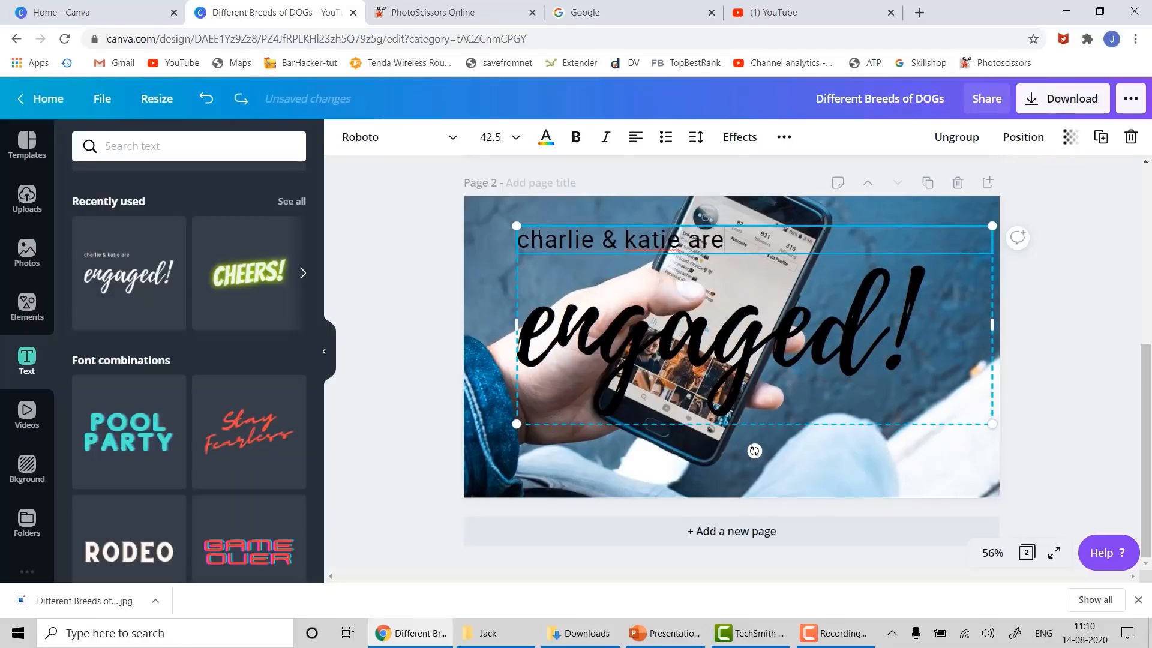
left_click(552, 276)
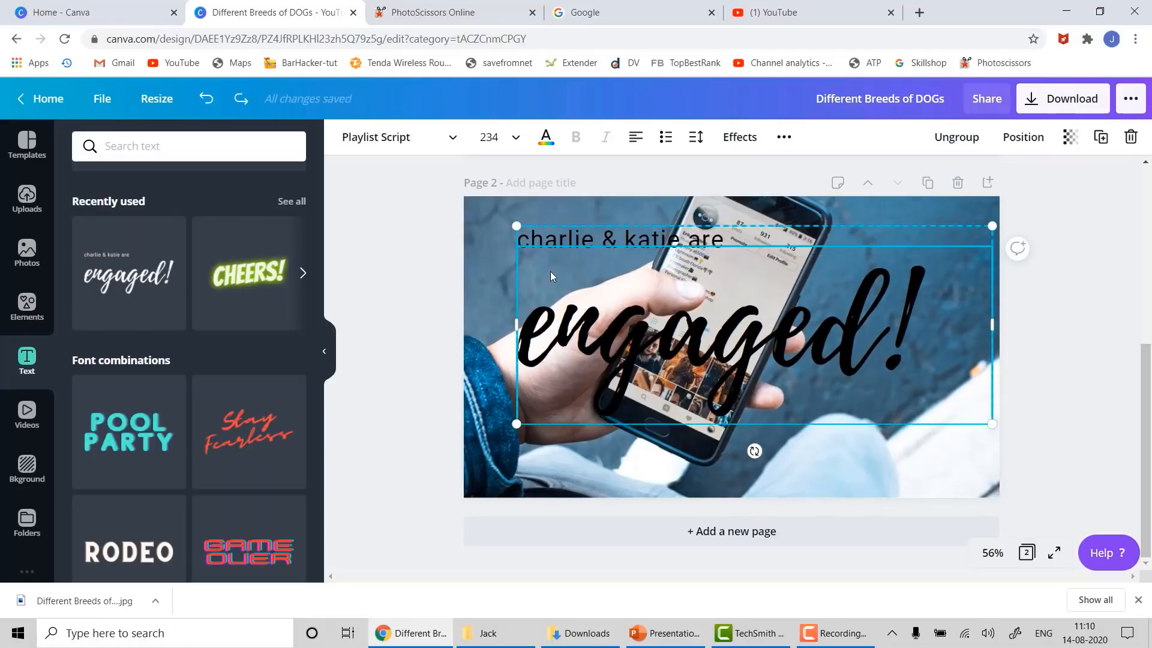
- Ungroup the template text and delete the small subtitle line above 'engaged!'
left_click(579, 225)
right_click(579, 226)
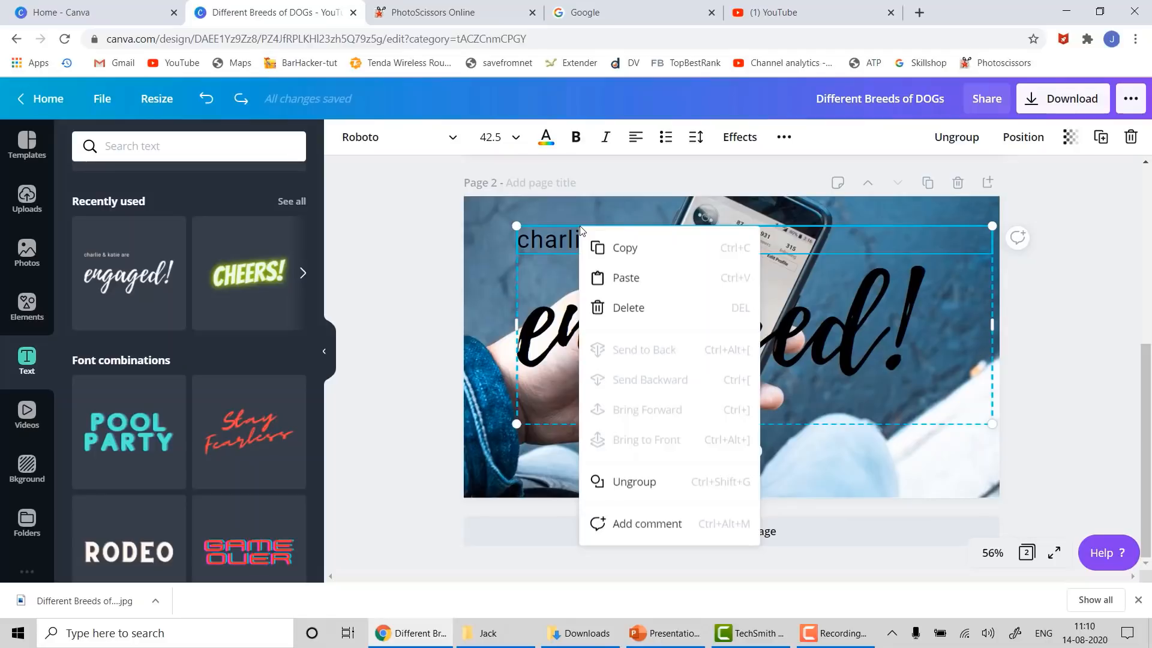
left_click(647, 493)
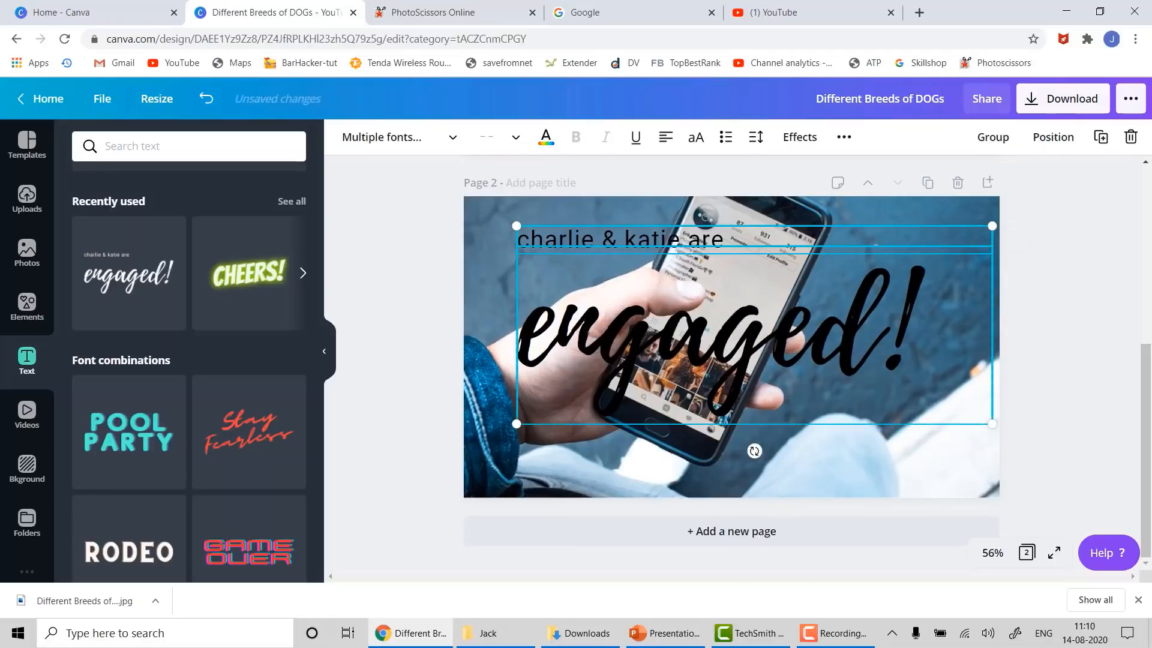
left_click(1110, 283)
left_click(949, 238)
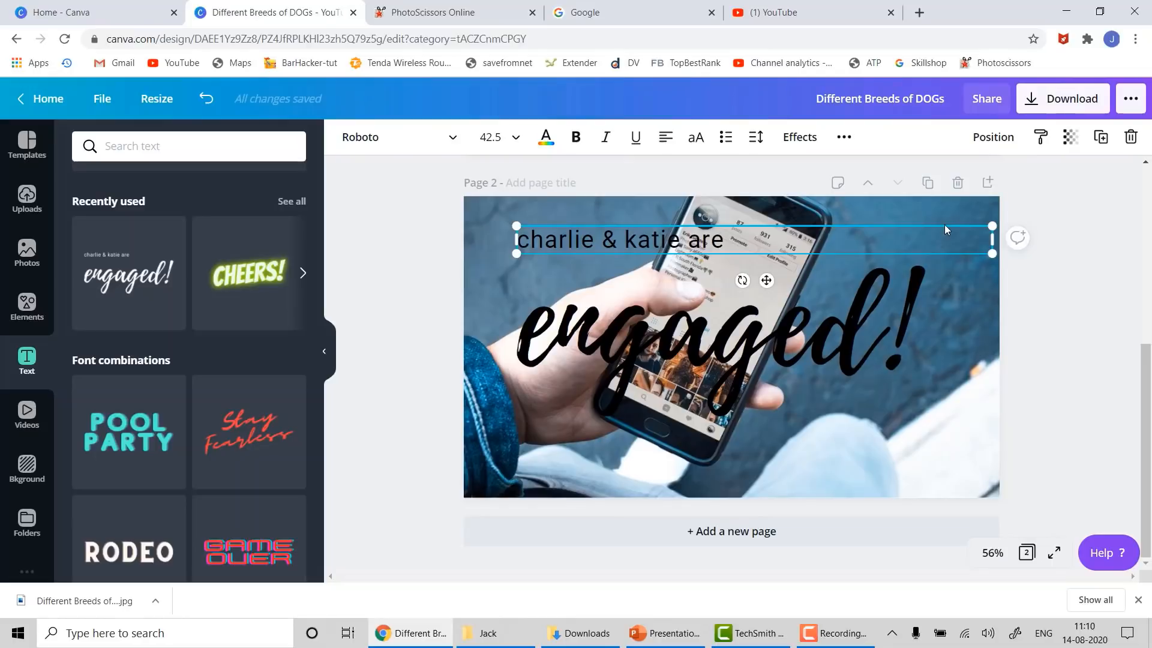
right_click(944, 225)
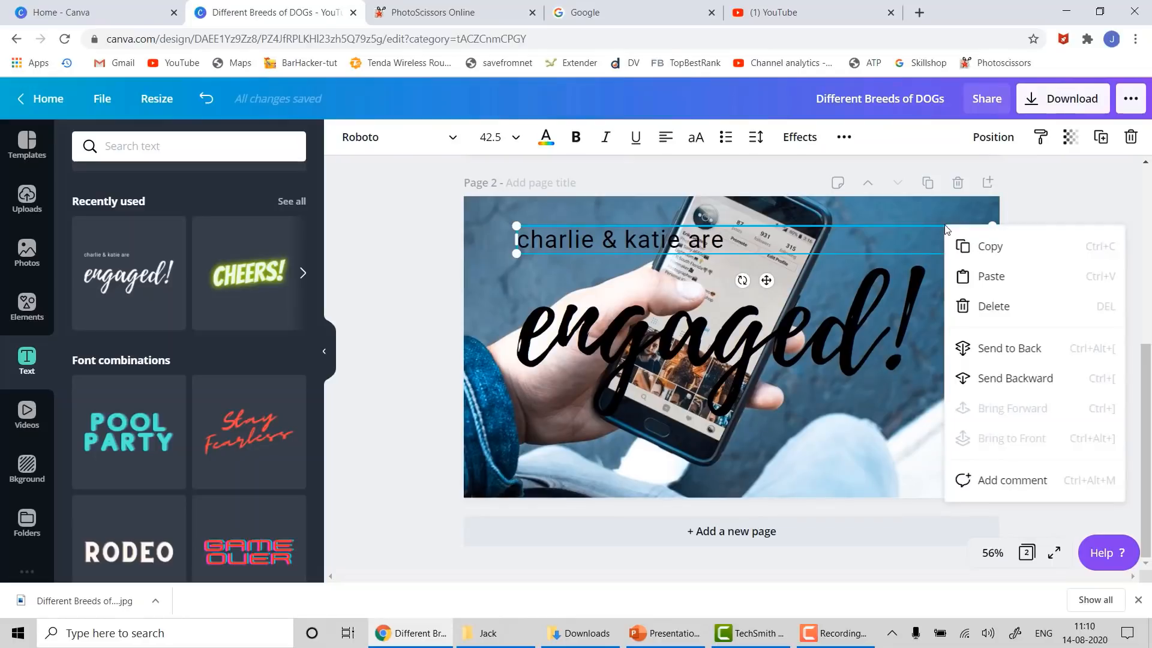
left_click(971, 315)
left_click(769, 348)
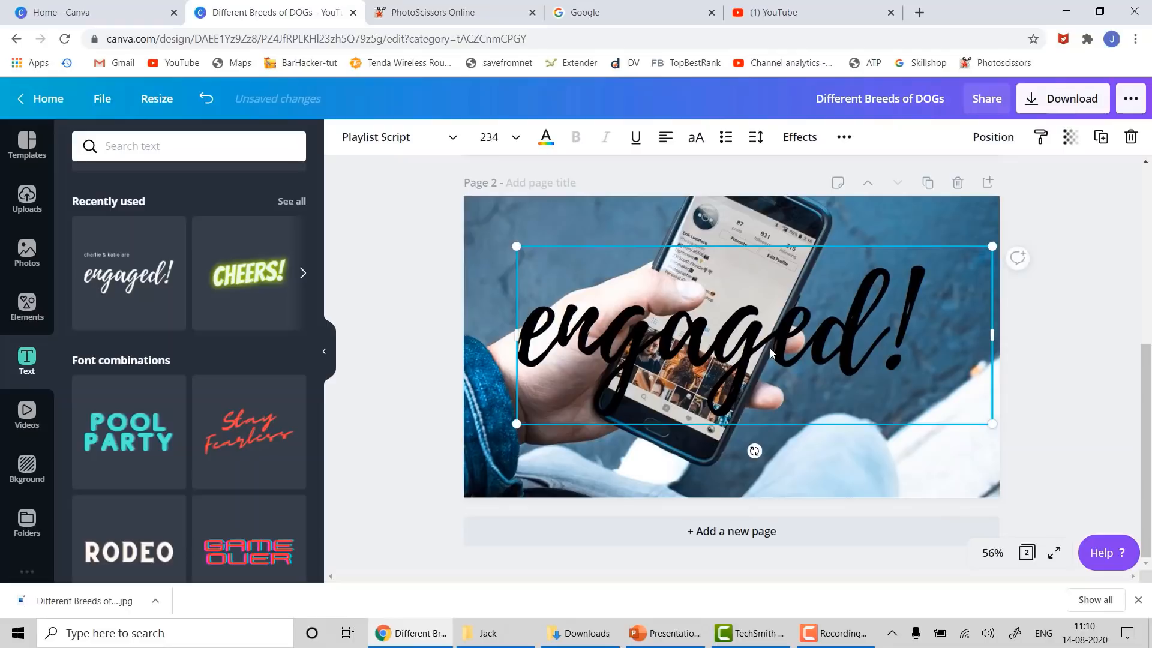
- Make the 'engaged!' text green and replace it with 'Latest Smartphones 2020'
left_click(546, 138)
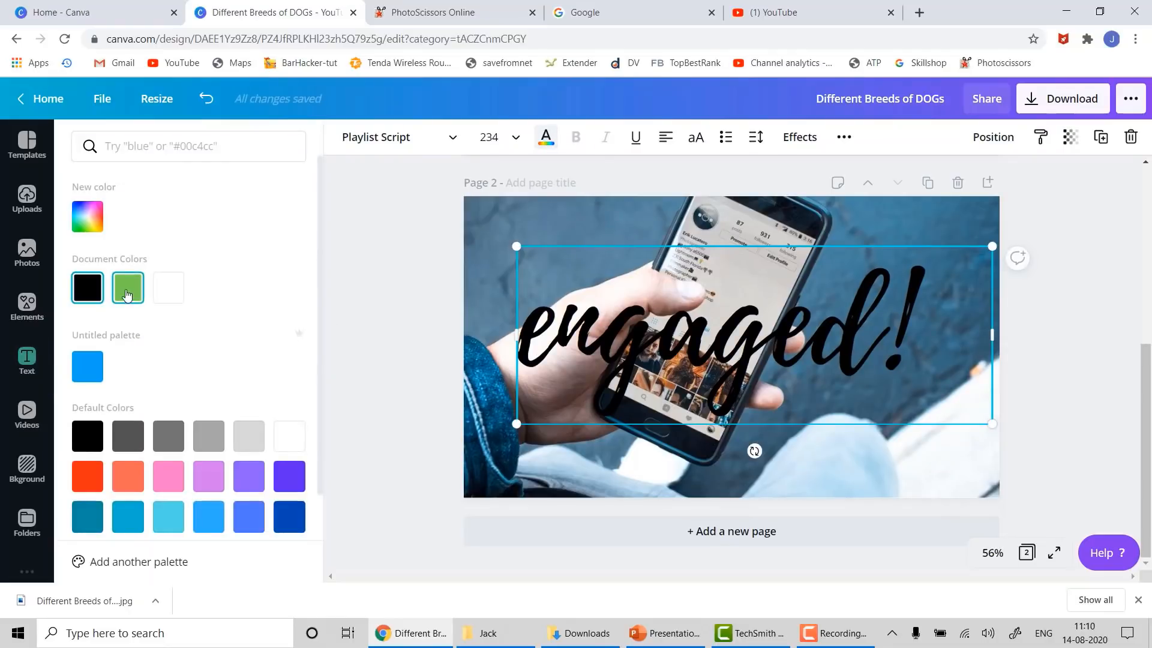
left_click(127, 293)
left_click(760, 345)
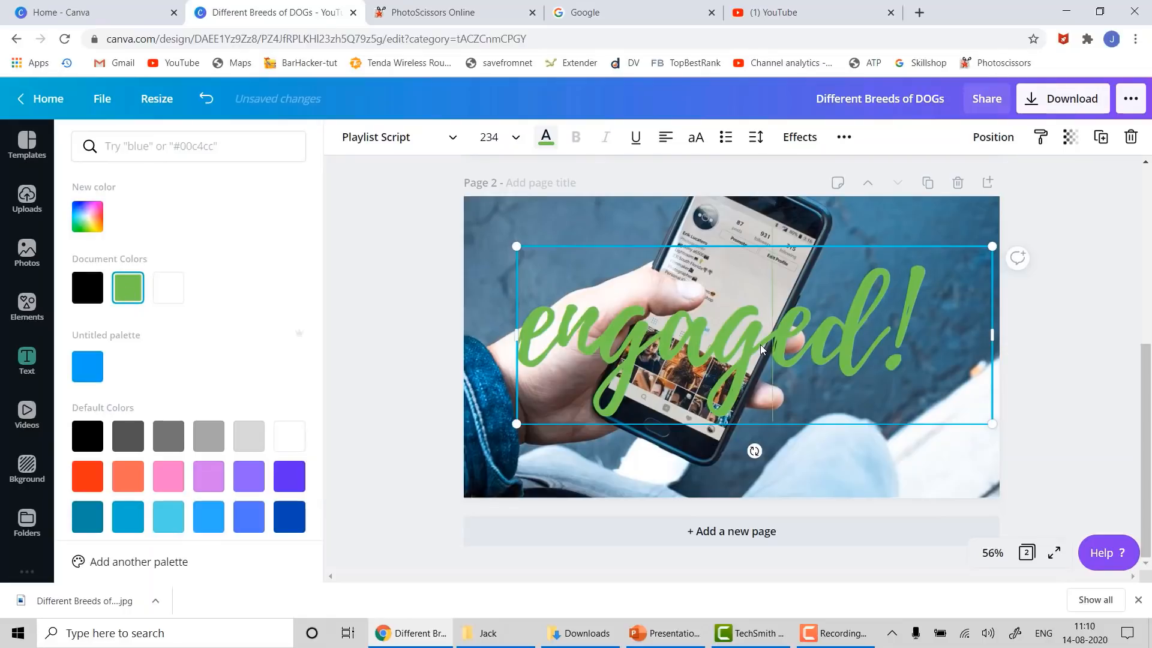
key("ctrl+a")
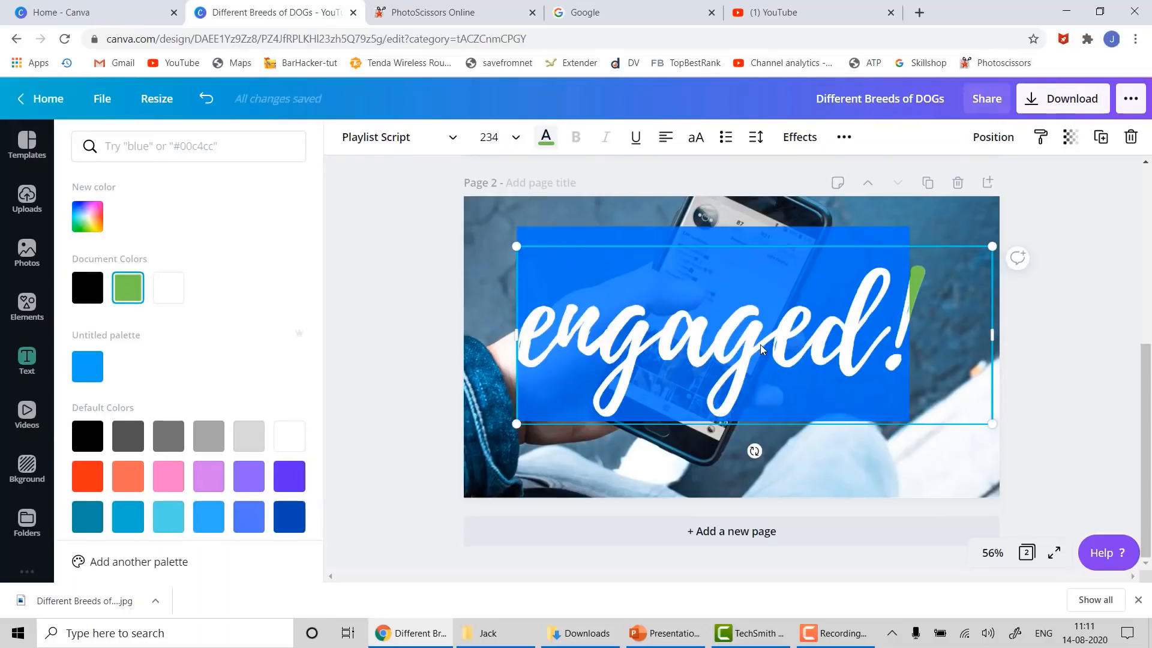
type("Latest")
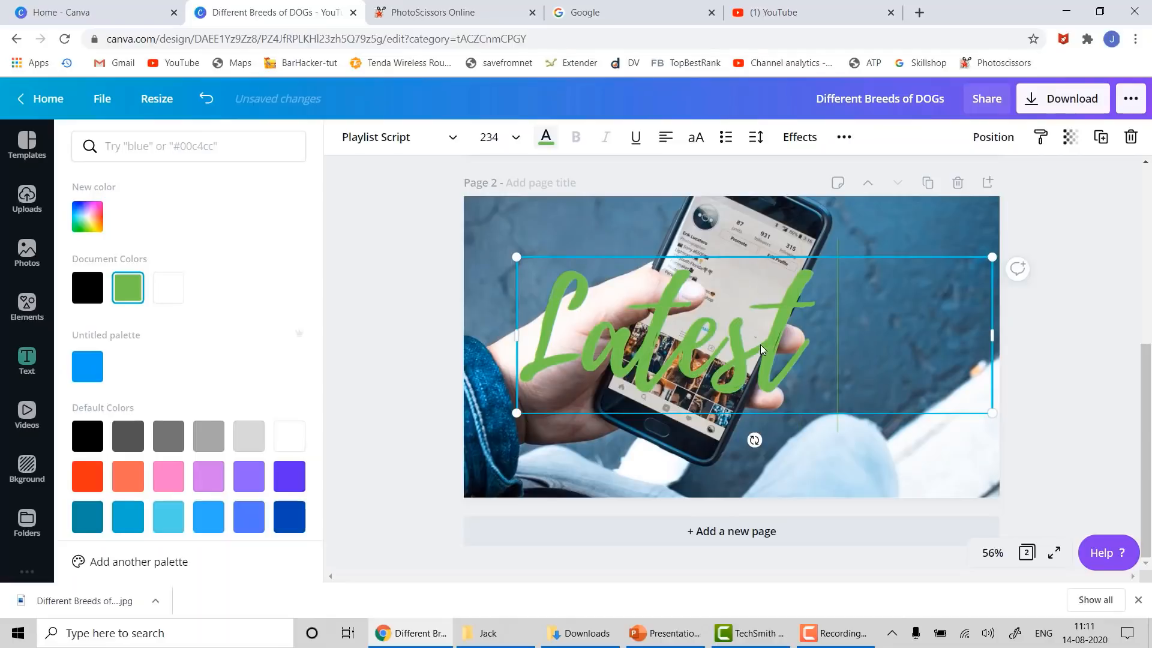
key("Return")
type("Smar")
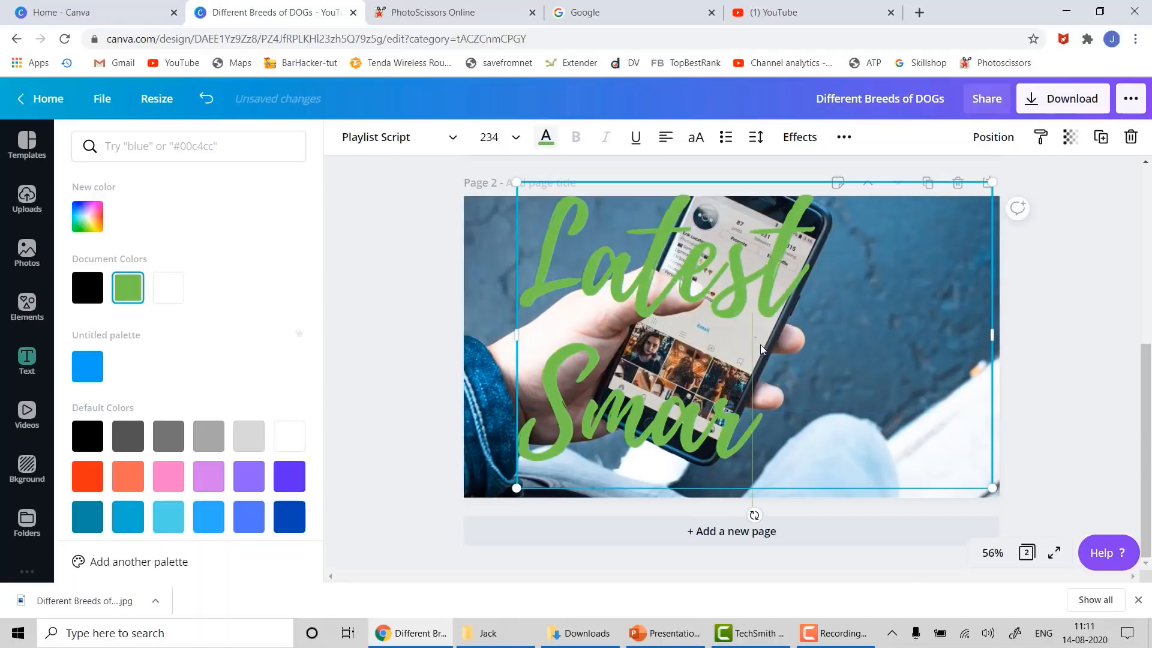
type("tphones")
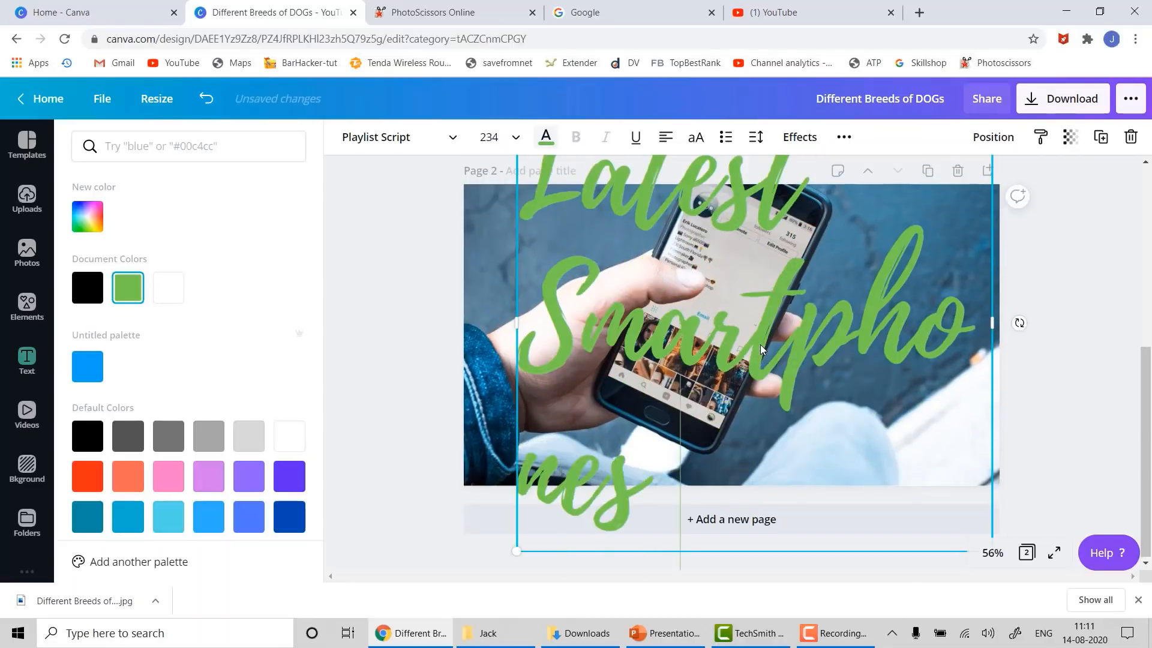
type(" 2020")
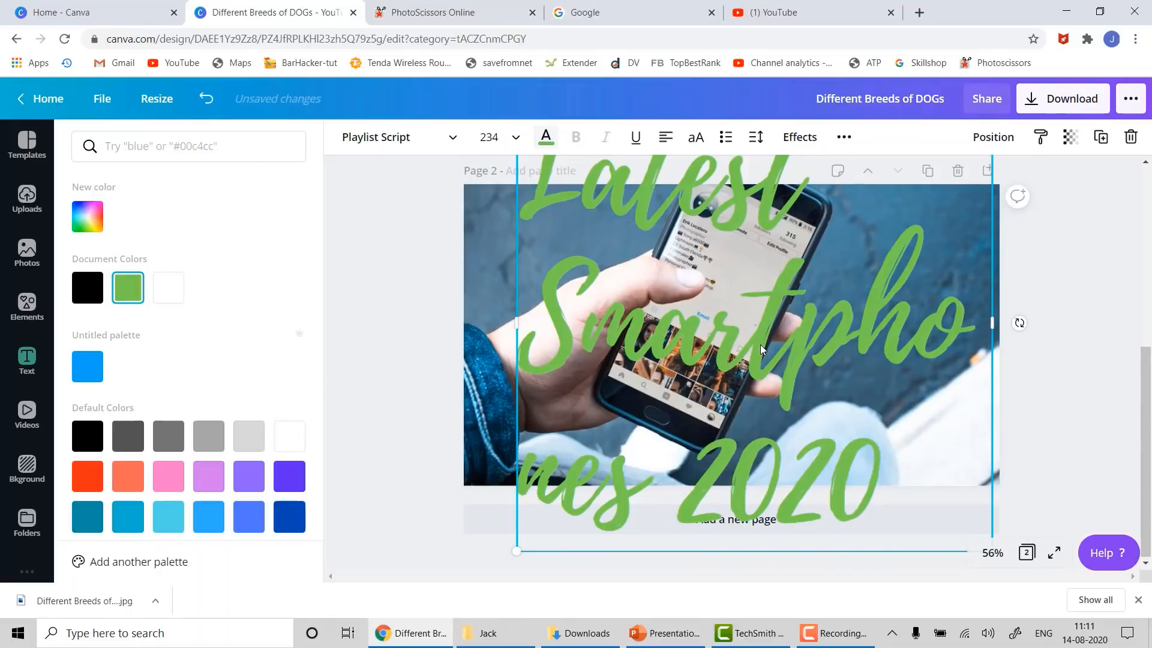
- Set the title to font size 96 and nudge it left and down on the photo
key("ctrl+a")
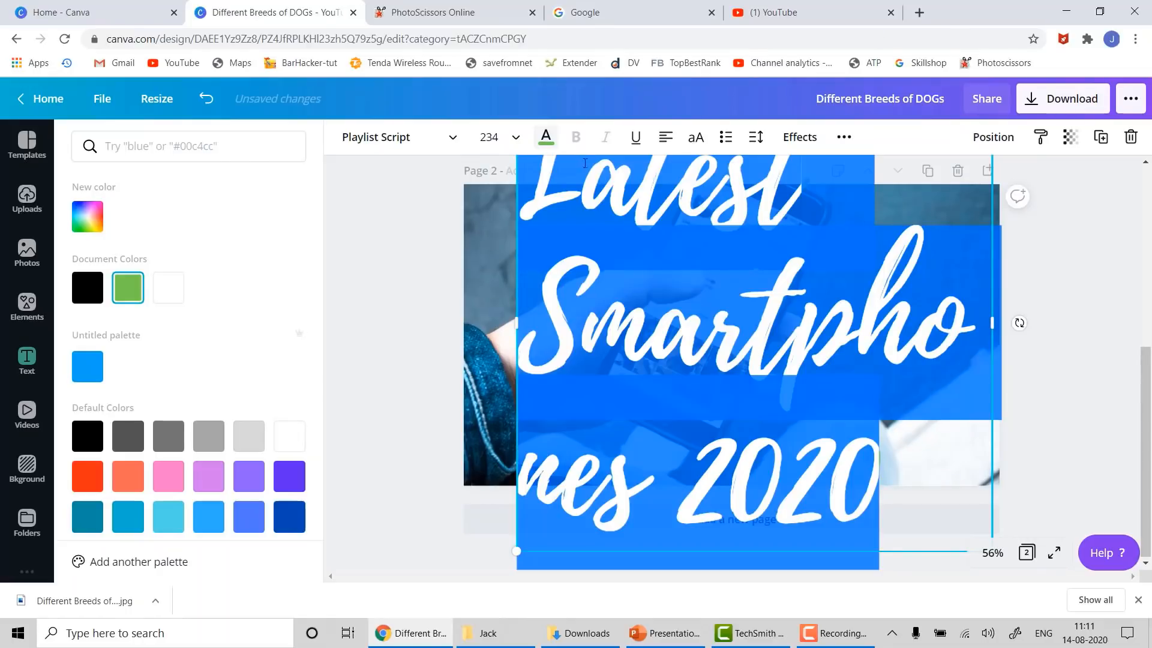
left_click(514, 135)
scroll(507, 275, "down", 3)
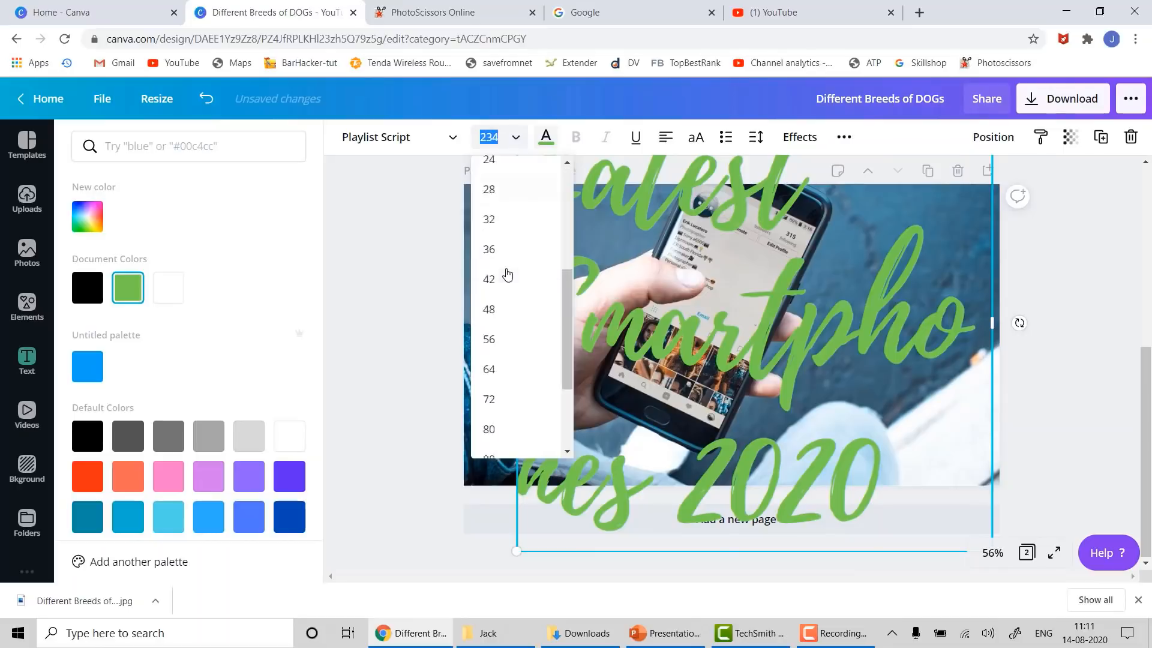
scroll(507, 274, "down", 3)
left_click(501, 292)
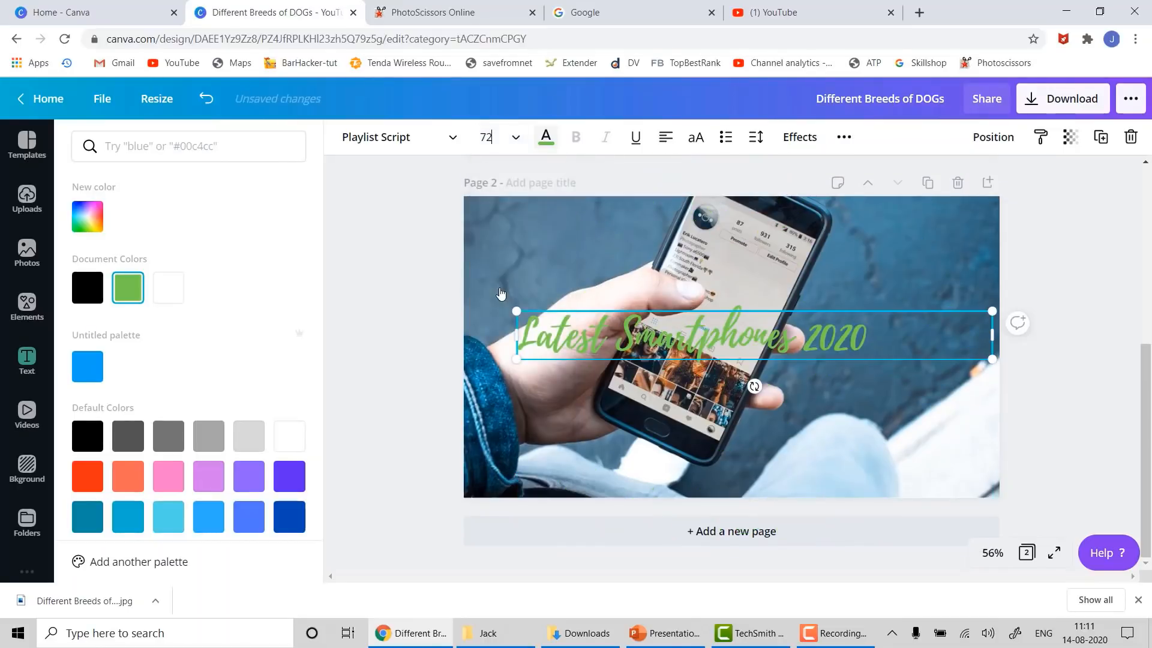
left_click(510, 138)
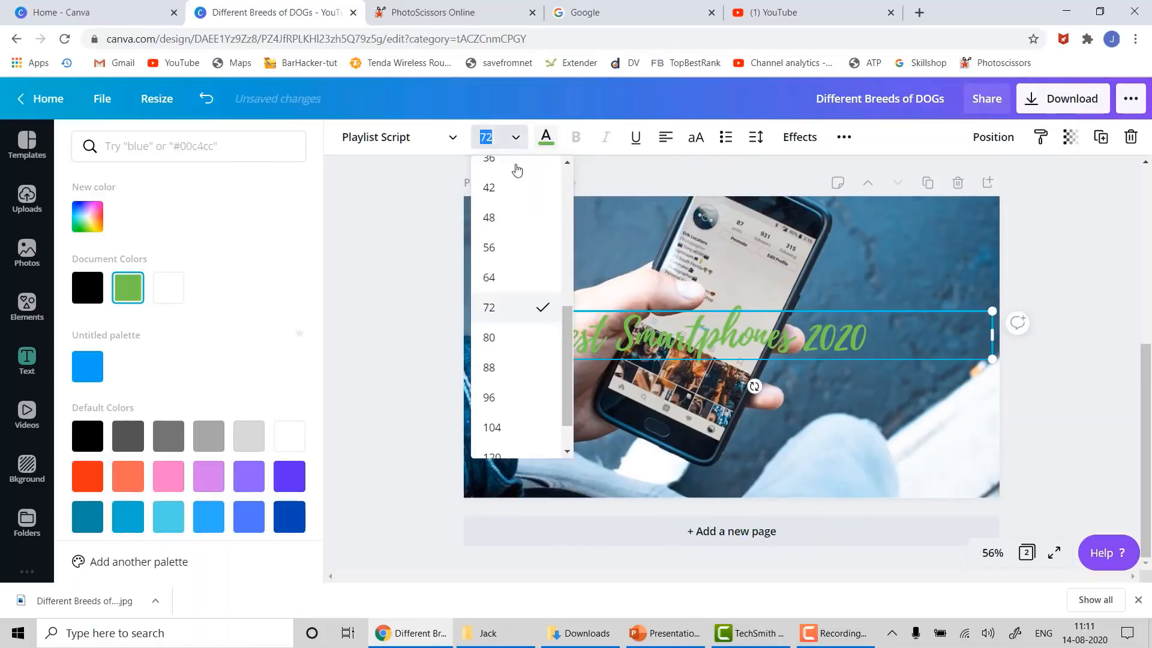
left_click(509, 396)
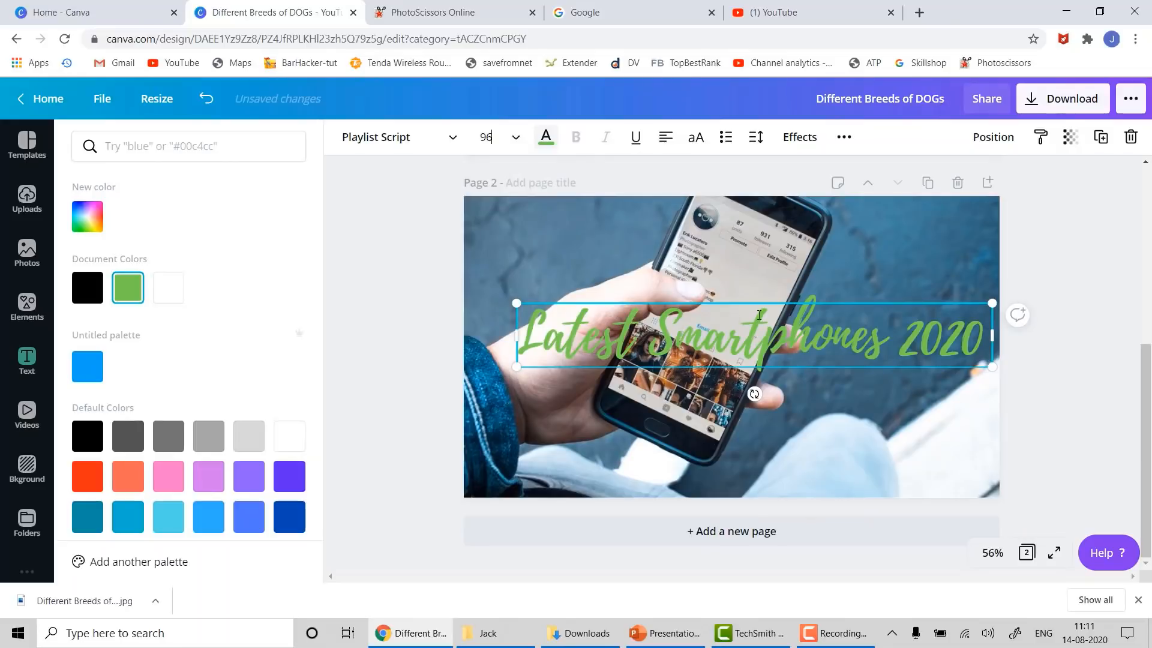
left_click_drag(835, 303, 805, 315)
- Try several title colours, settle on yellow, and move the title down and right
left_click(87, 288)
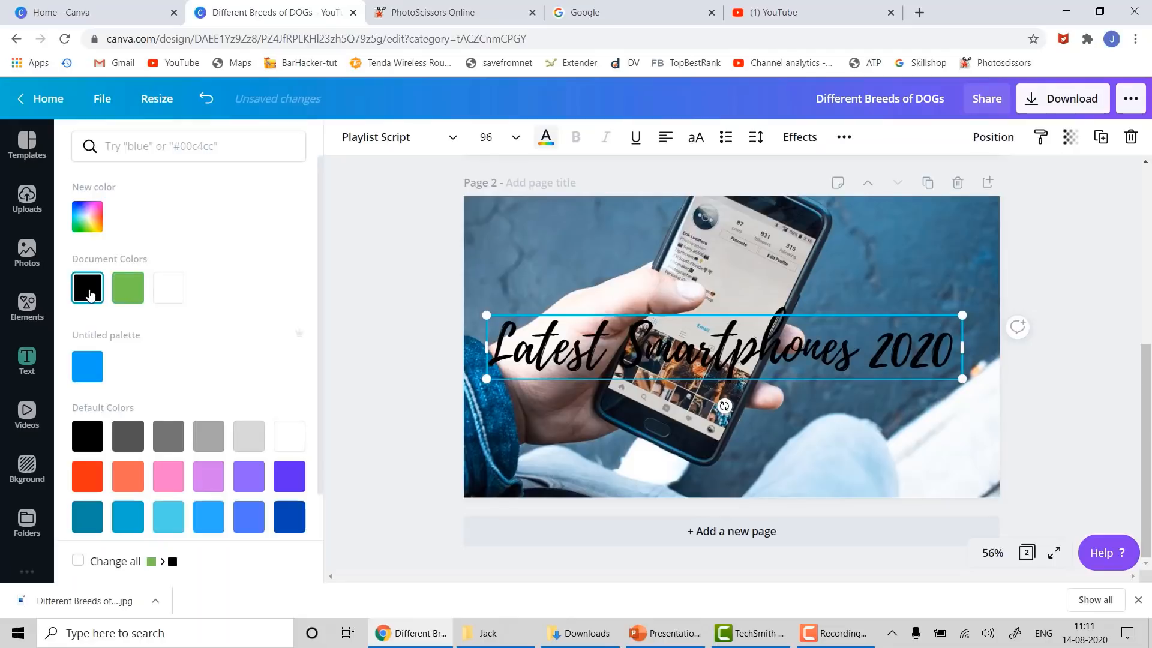
left_click(81, 375)
left_click(294, 436)
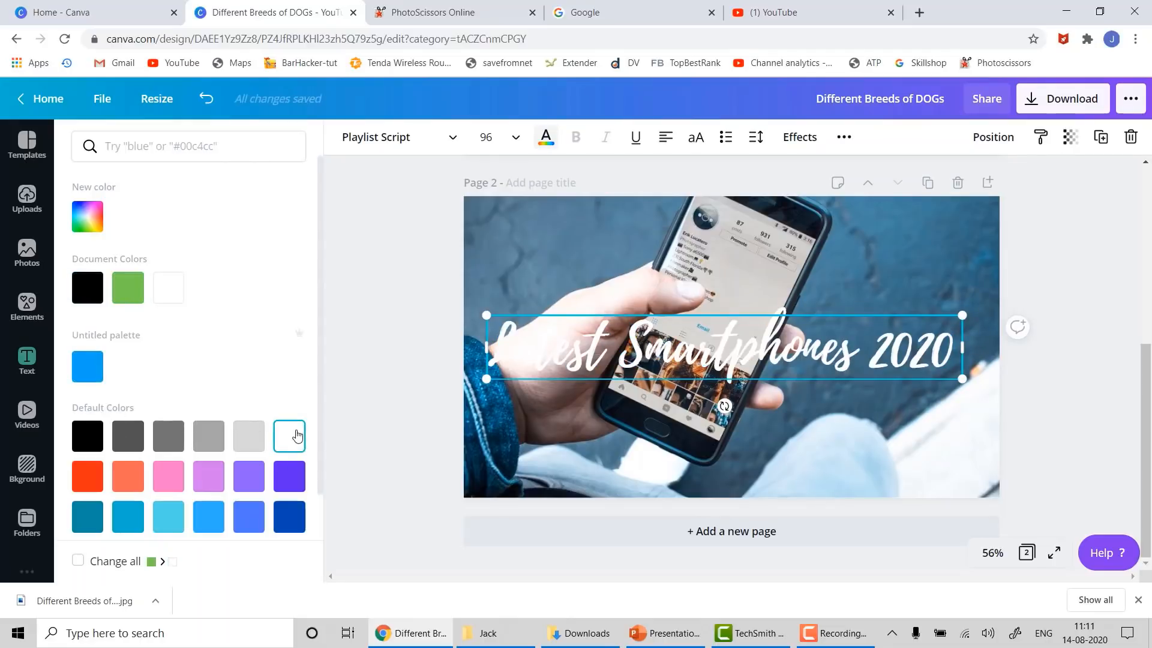
left_click(202, 479)
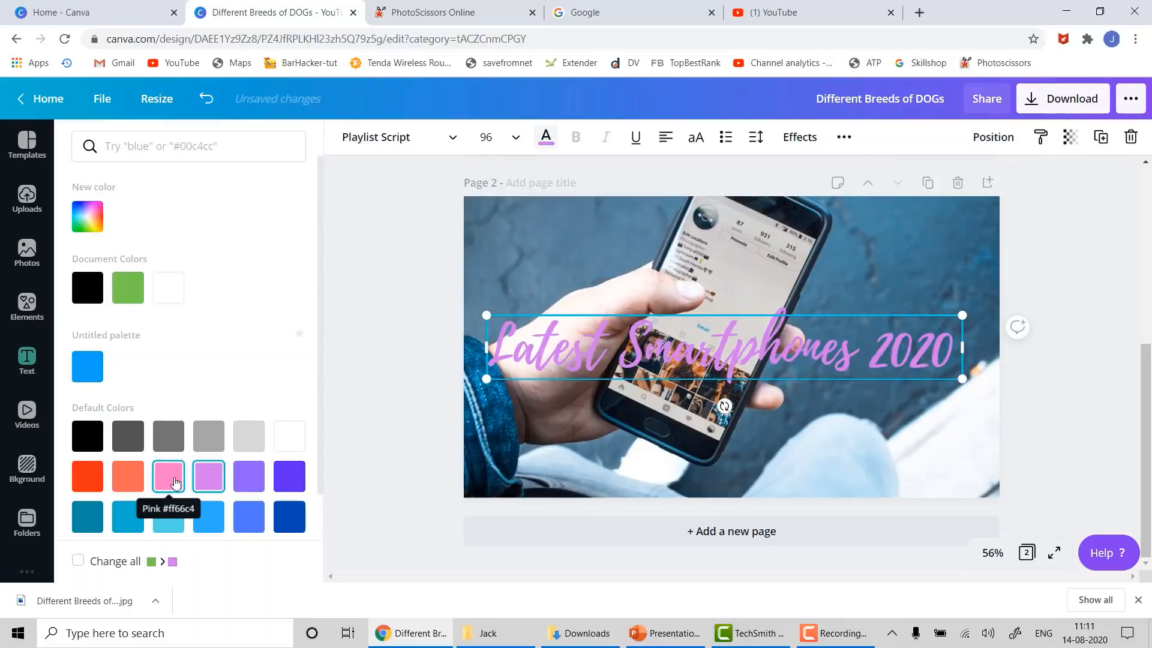
left_click(174, 480)
left_click(128, 517)
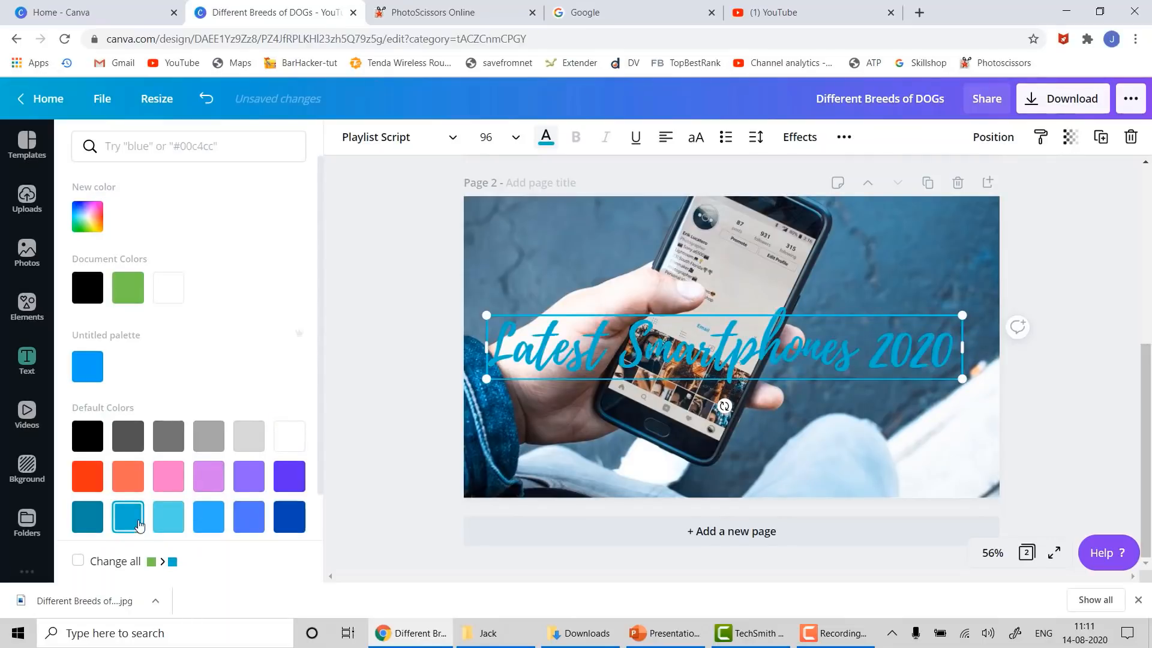
scroll(193, 507, "down", 1)
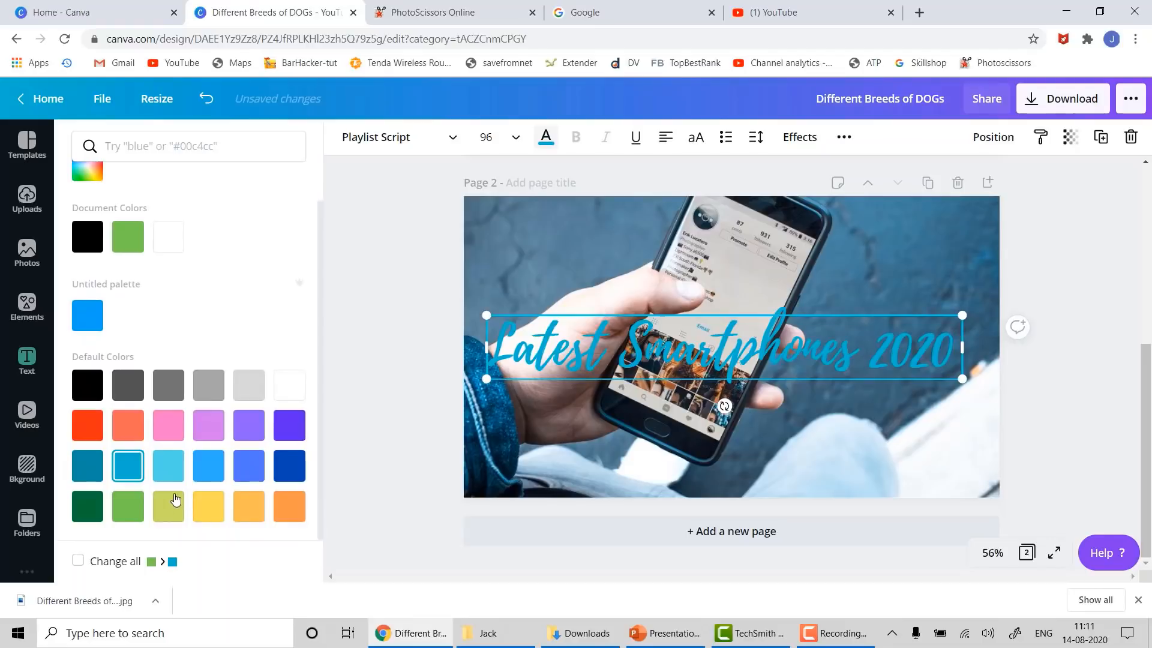
left_click(208, 506)
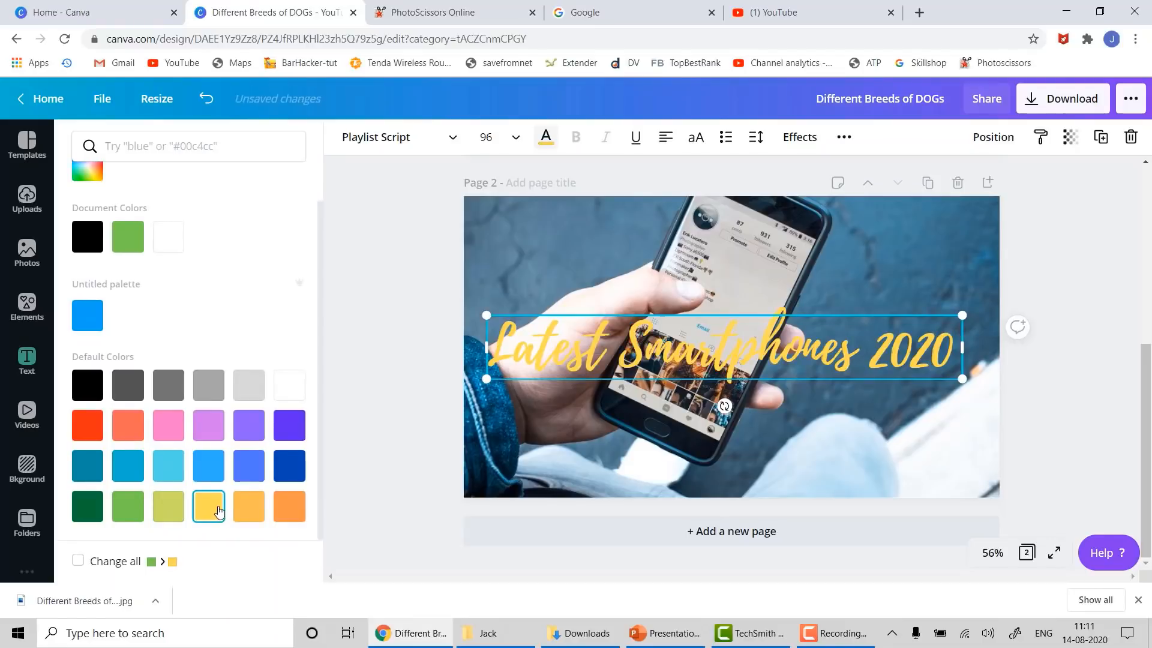
left_click(357, 265)
left_click(1065, 358)
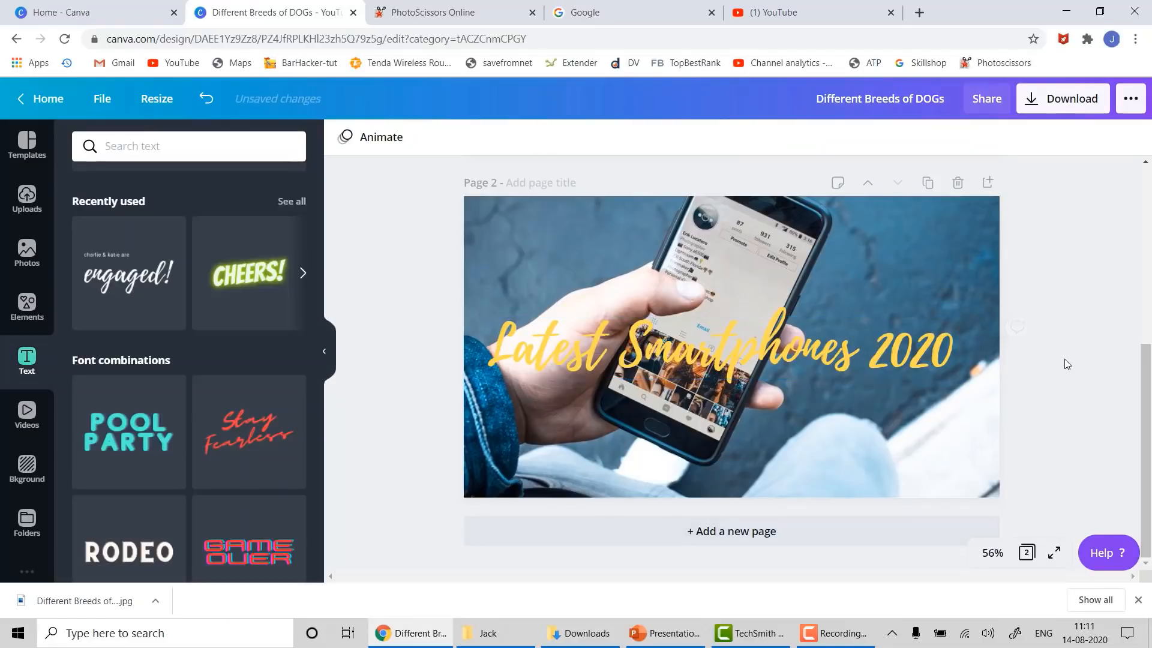
left_click_drag(567, 352, 584, 385)
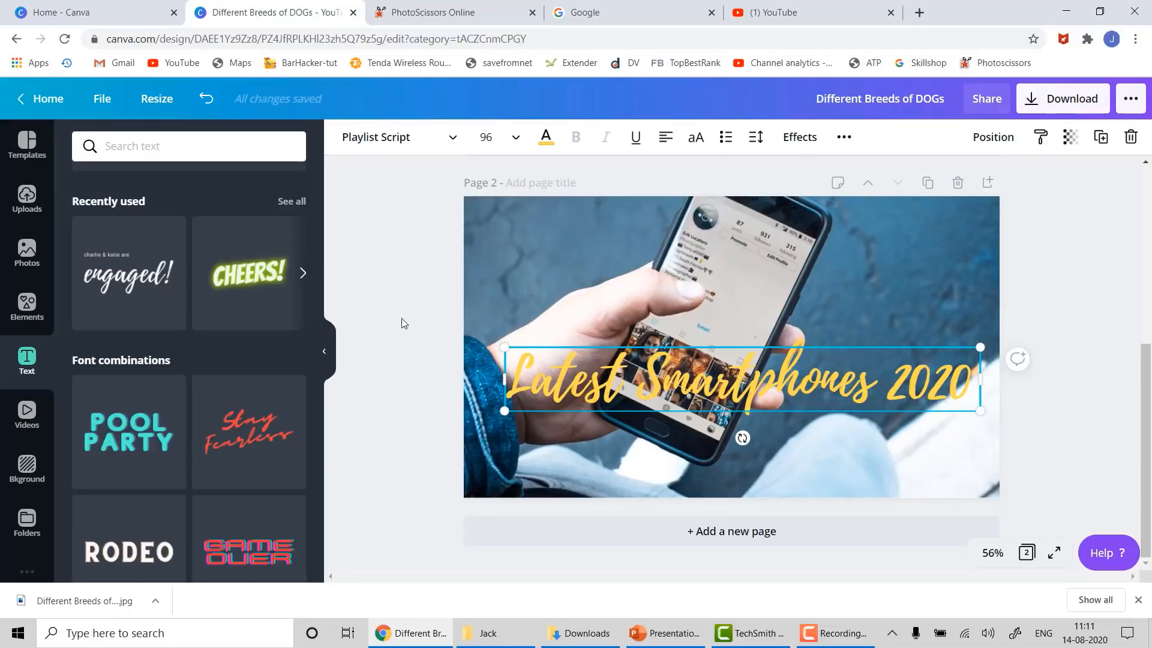
- Open the Elements library and click into its search box
left_click(23, 309)
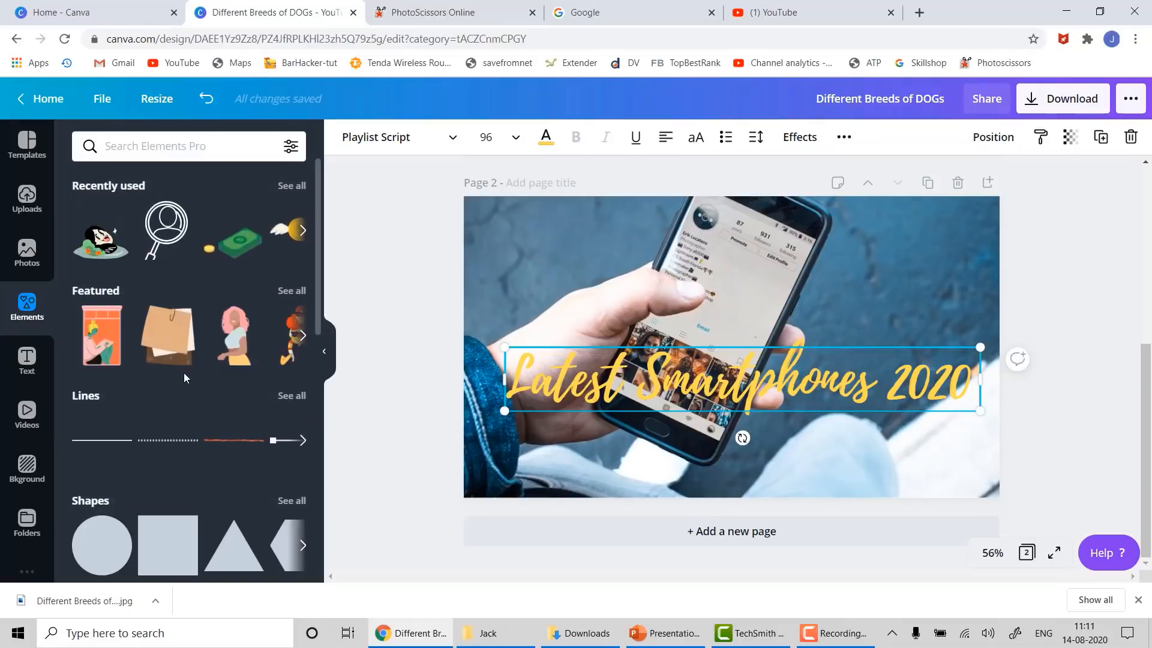
scroll(132, 336, "down", 4)
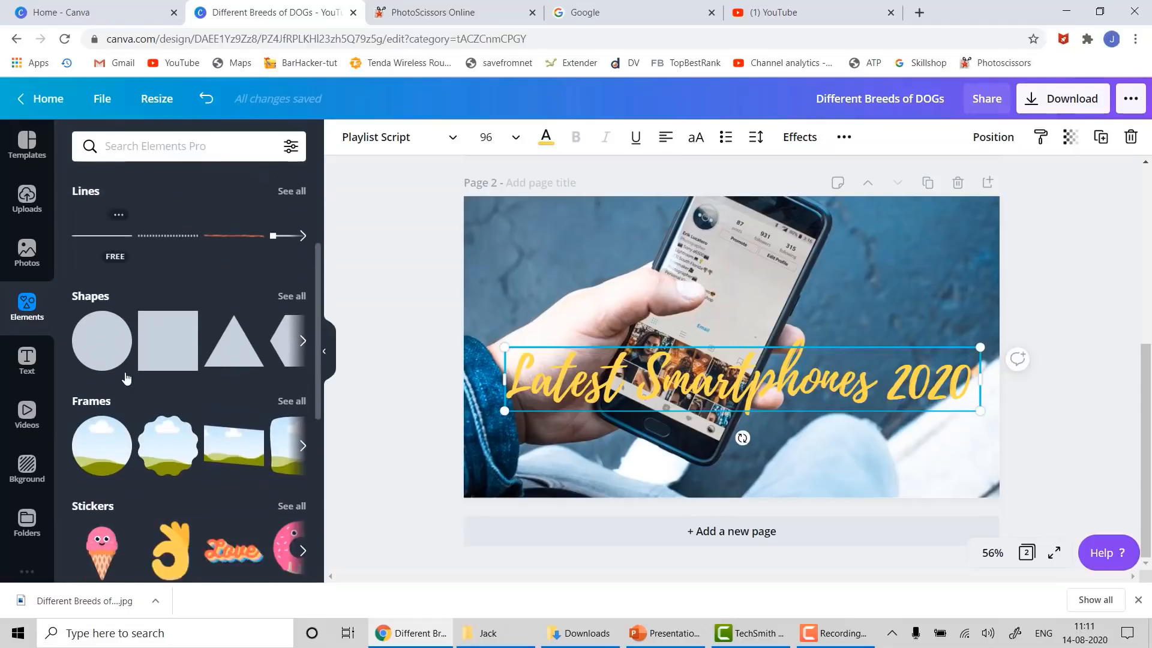
scroll(125, 381, "down", 6)
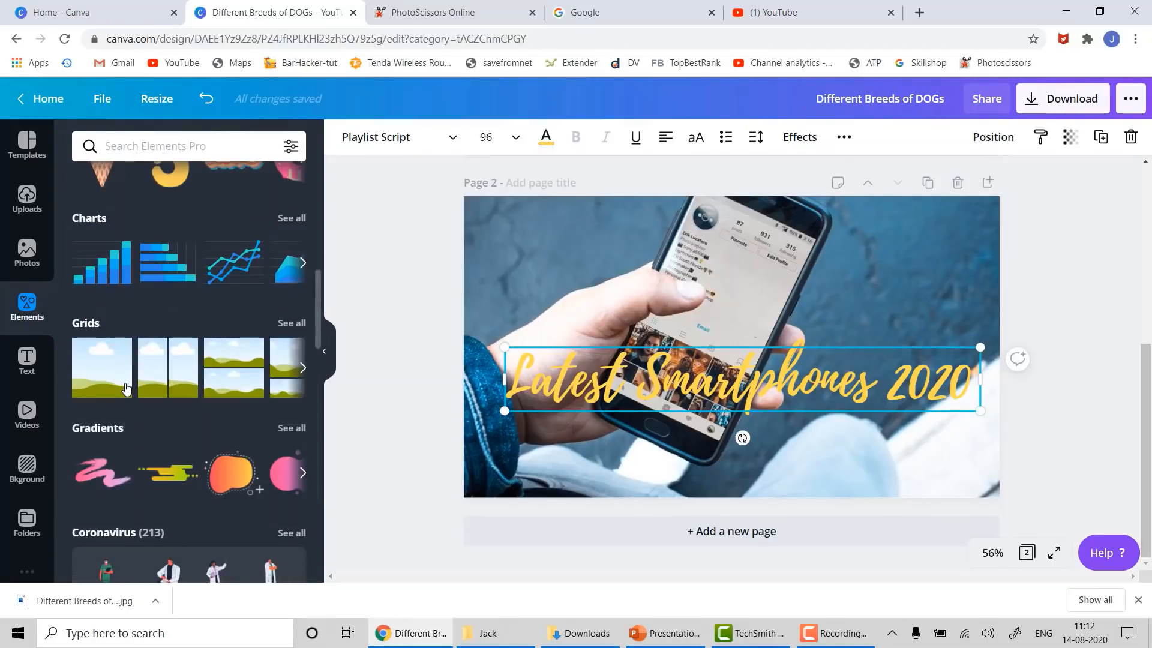
scroll(126, 386, "down", 4)
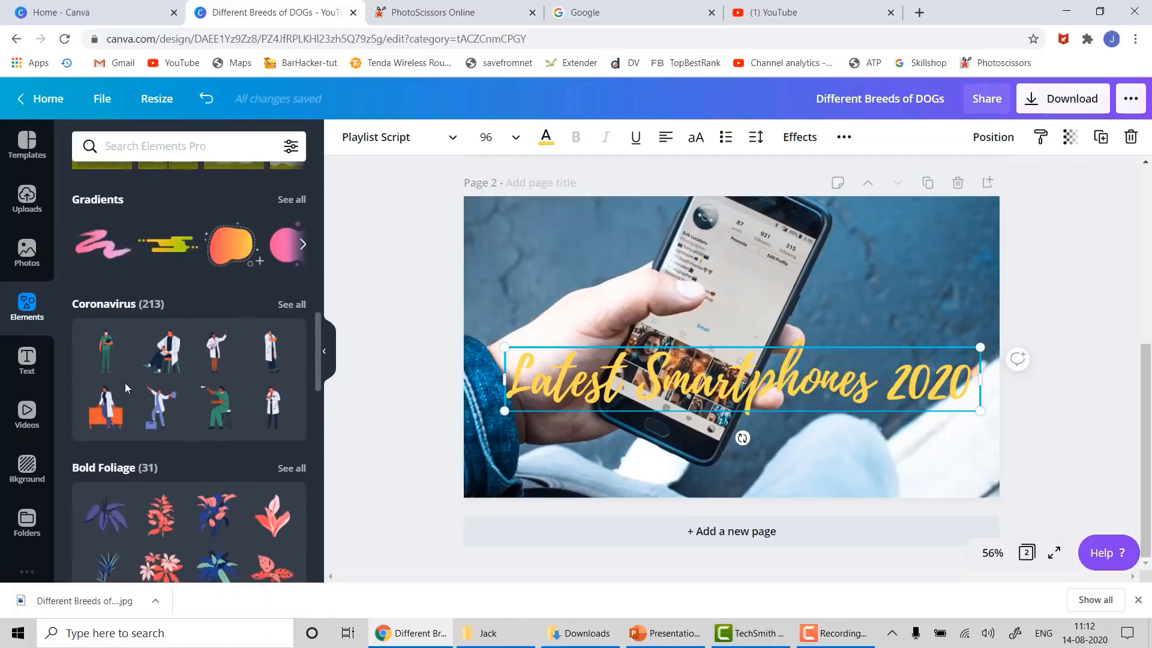
scroll(126, 388, "down", 3)
scroll(157, 454, "up", 1)
scroll(158, 455, "up", 11)
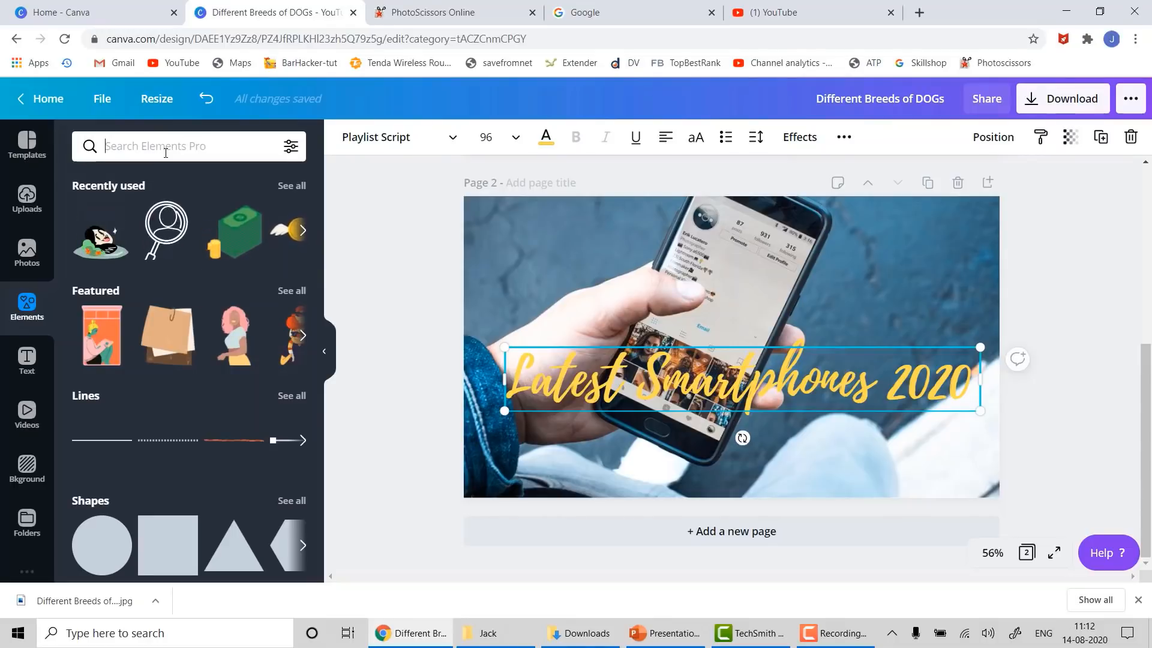
left_click(165, 153)
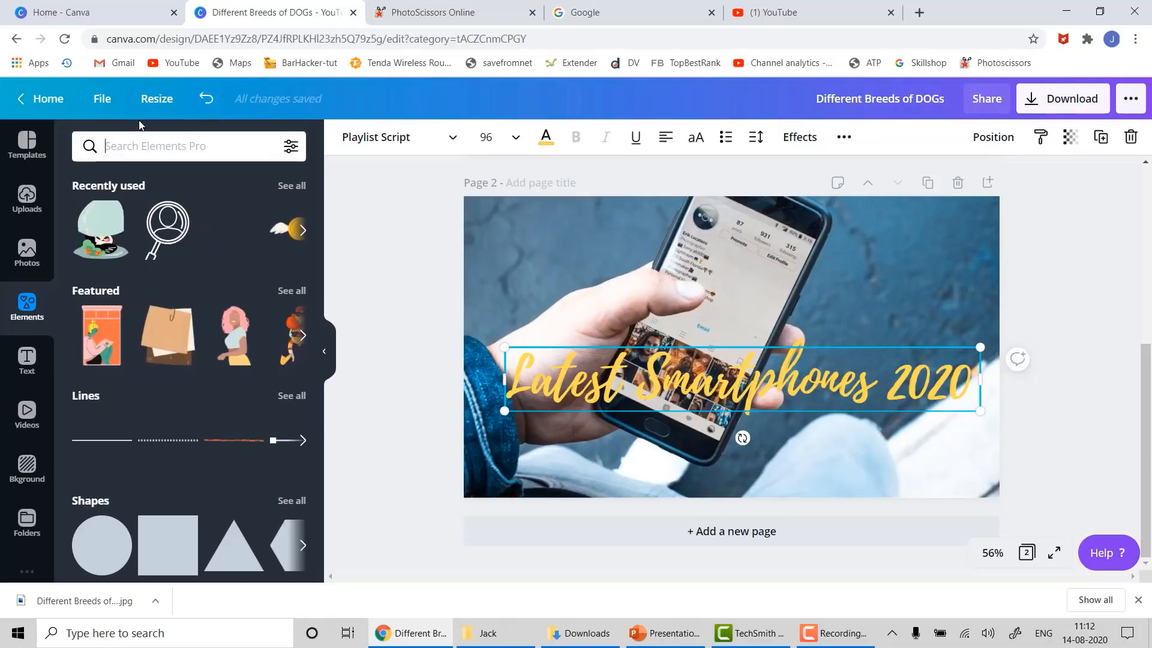
- Search elements for 'sticker deals' and place the HOT DEAL sticker at the page's top-right
type("de")
key("BackSpace")
key("BackSpace")
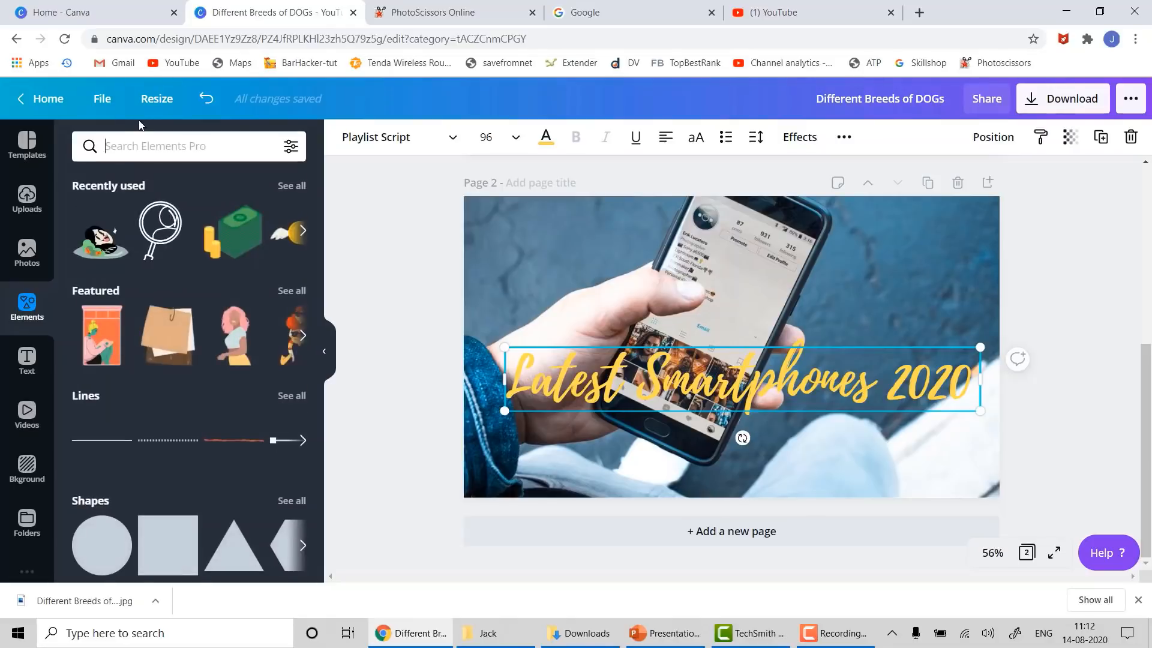
type("sticker d")
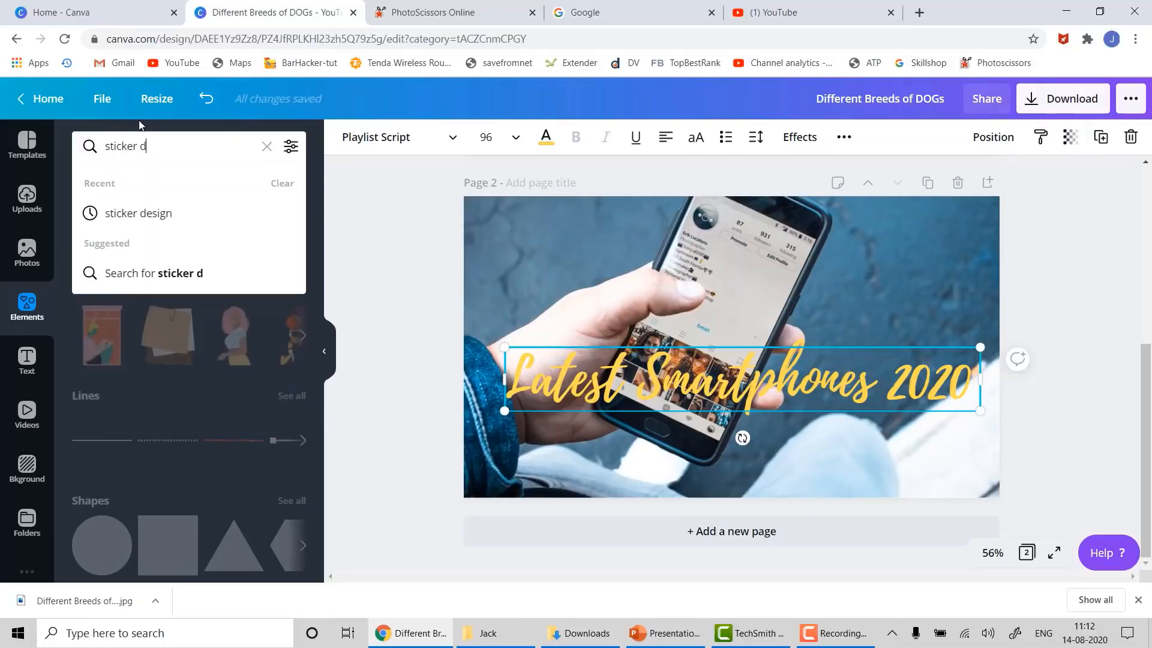
type("eals")
key("Return")
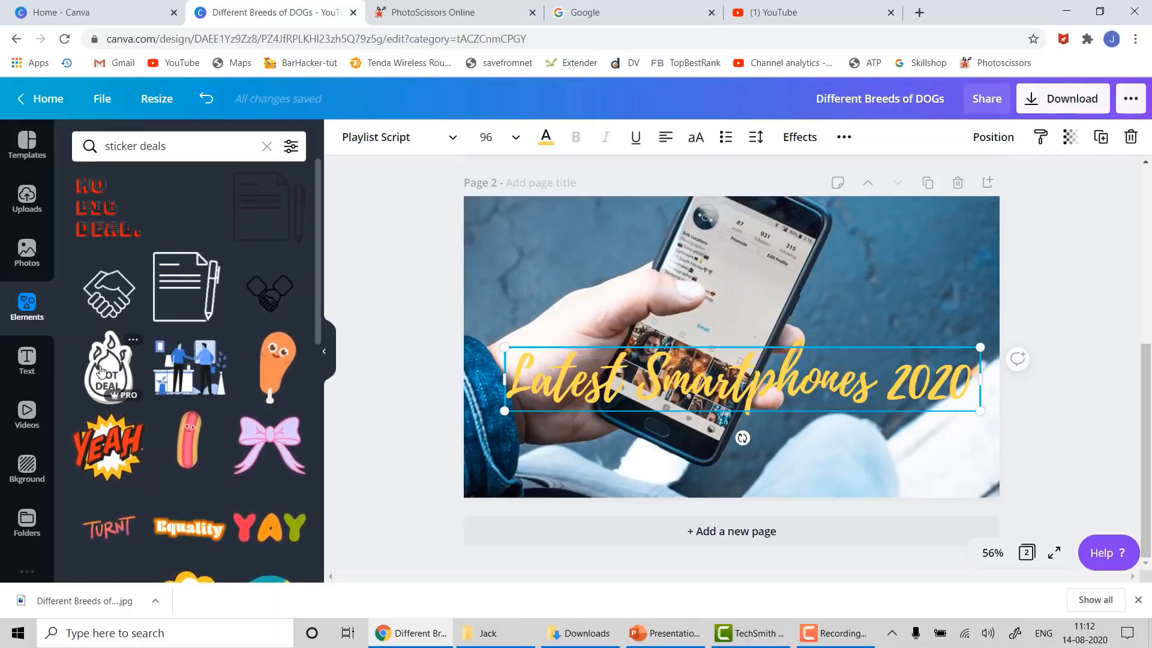
left_click_drag(101, 370, 911, 234)
left_click(1072, 291)
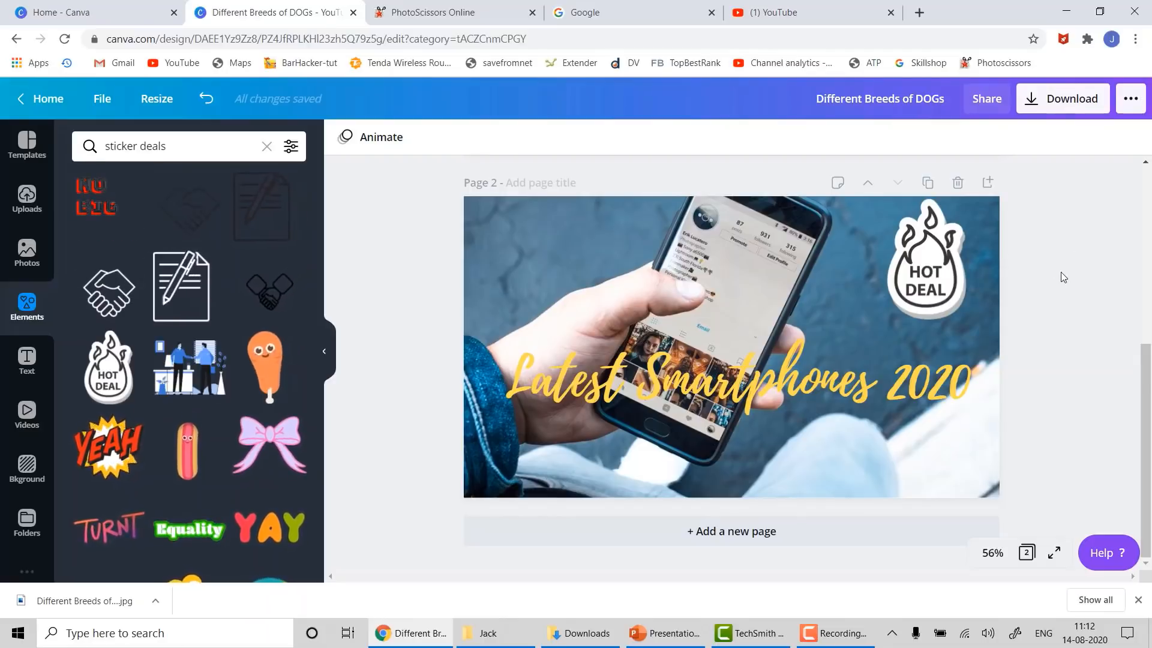
left_click(982, 346)
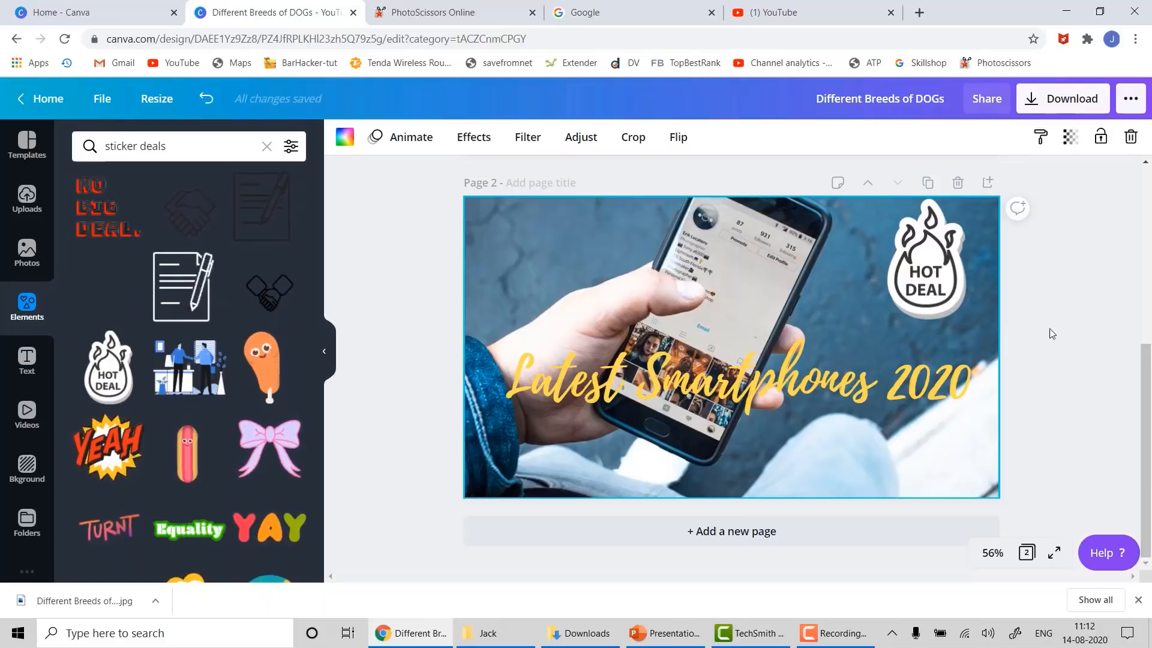
- Download Page 2 alone in JPG format, then switch to the Downloads folder
left_click(1058, 103)
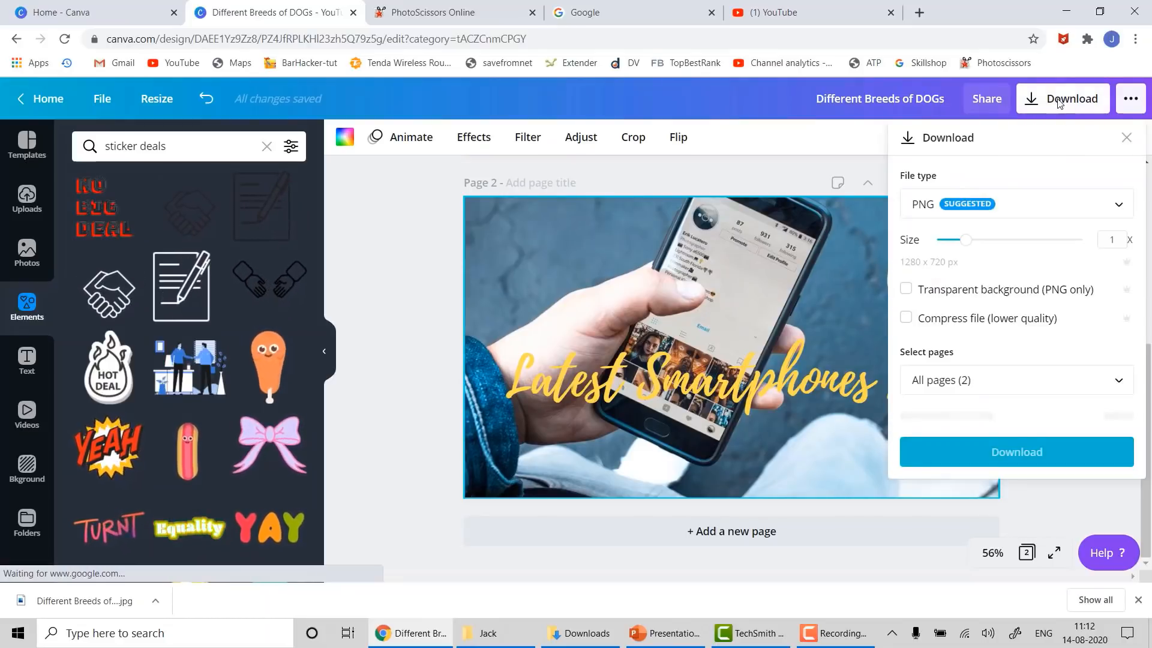
left_click(1073, 210)
left_click(981, 257)
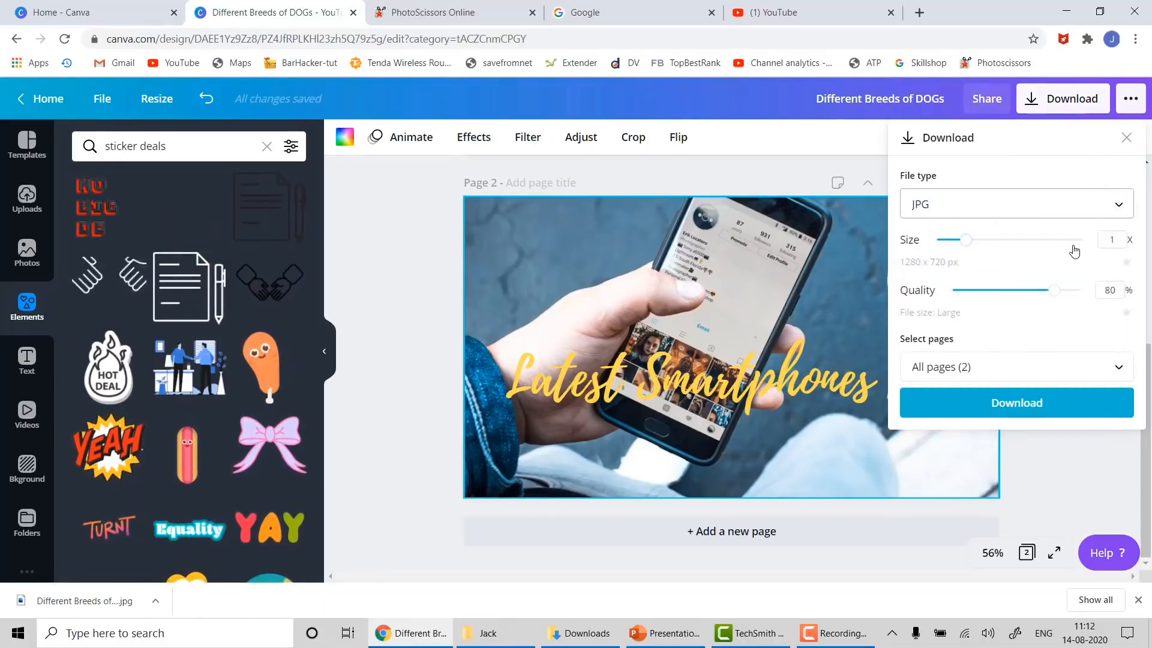
left_click(1015, 375)
left_click(1115, 263)
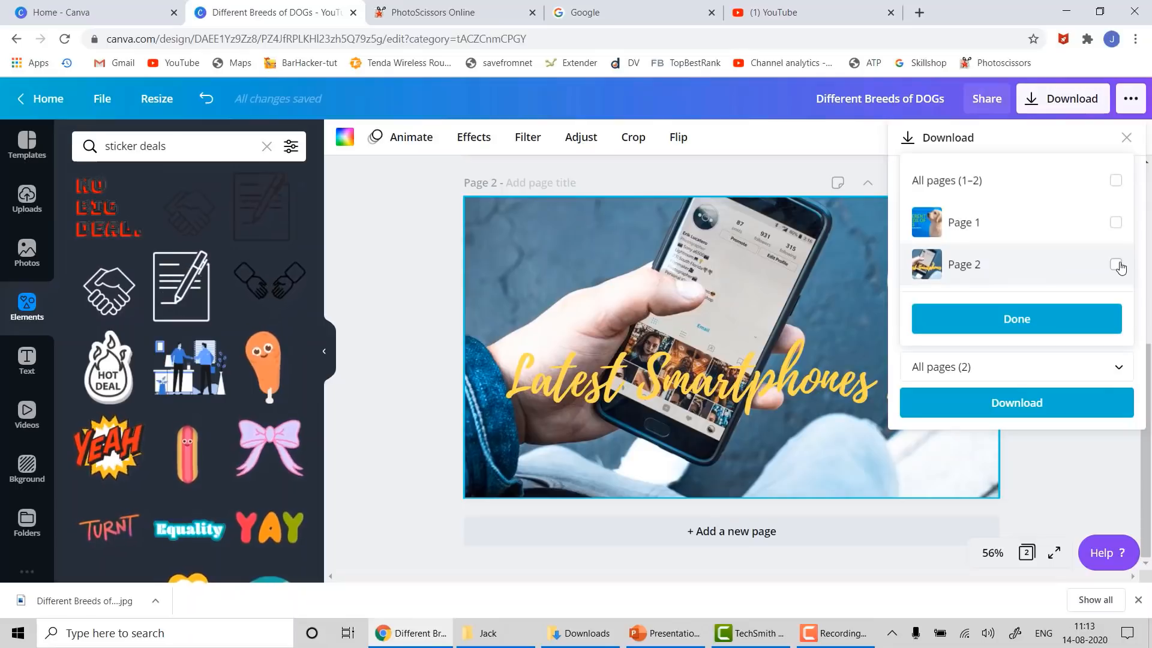
left_click(970, 407)
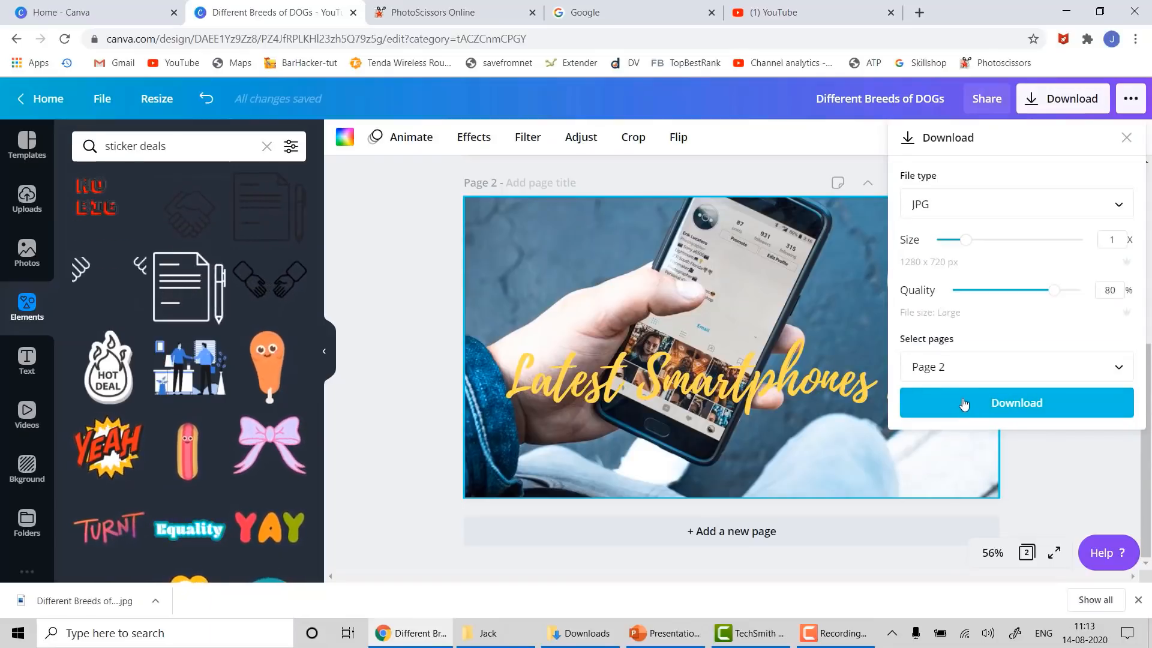
left_click(964, 403)
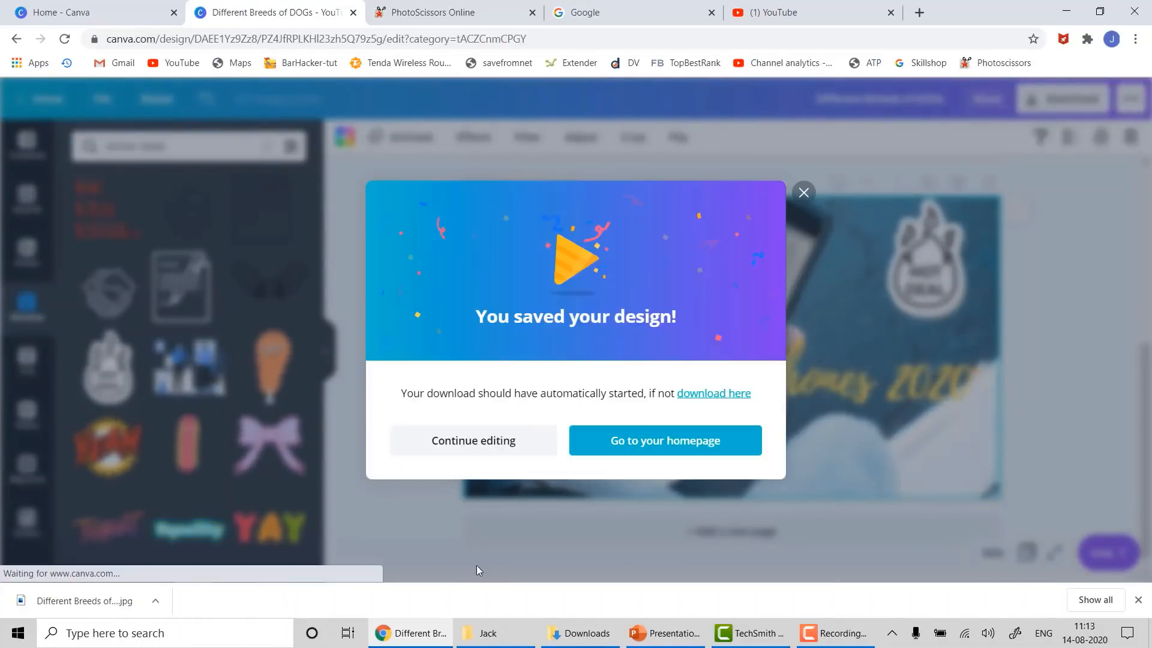
left_click(802, 192)
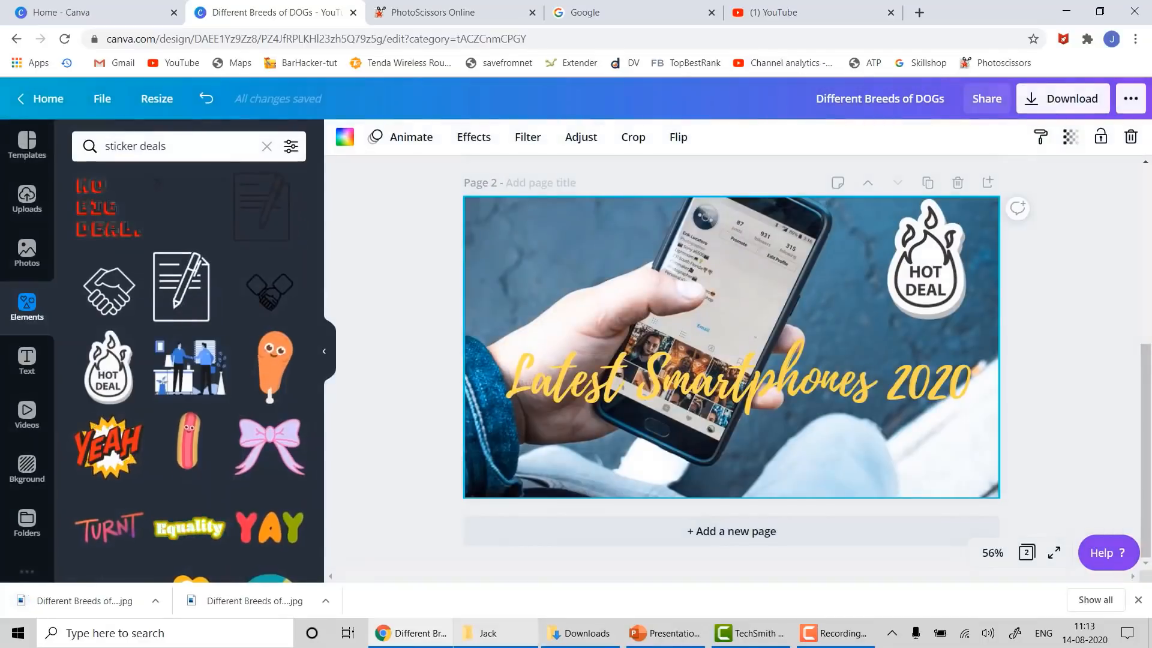
left_click(562, 636)
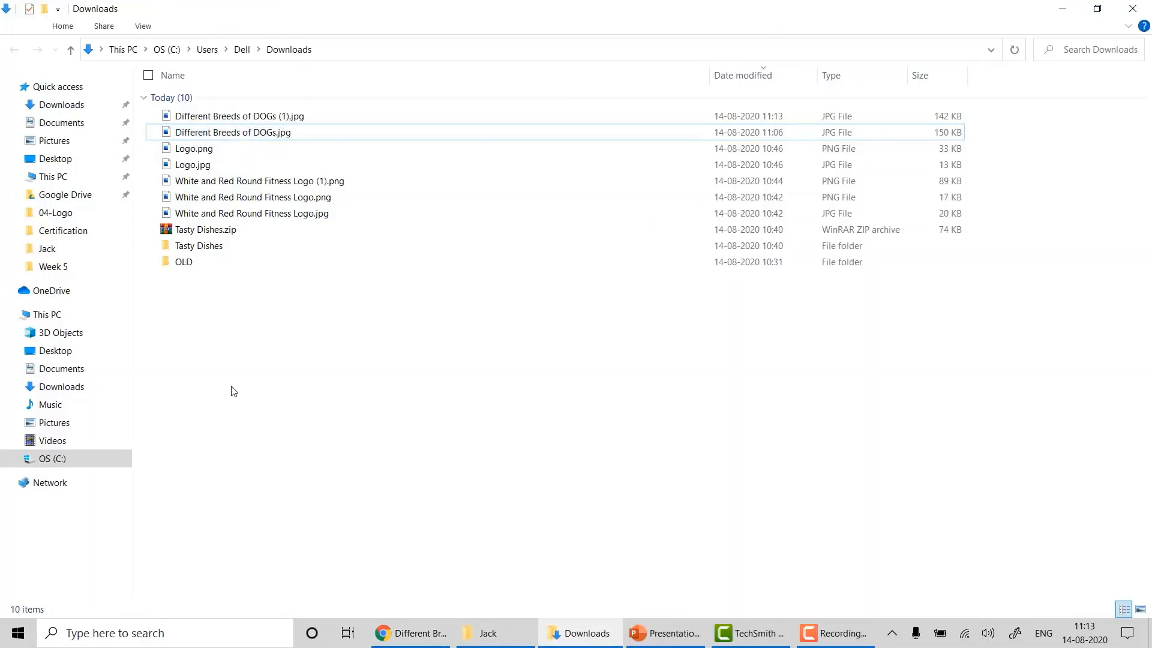
double_click(233, 115)
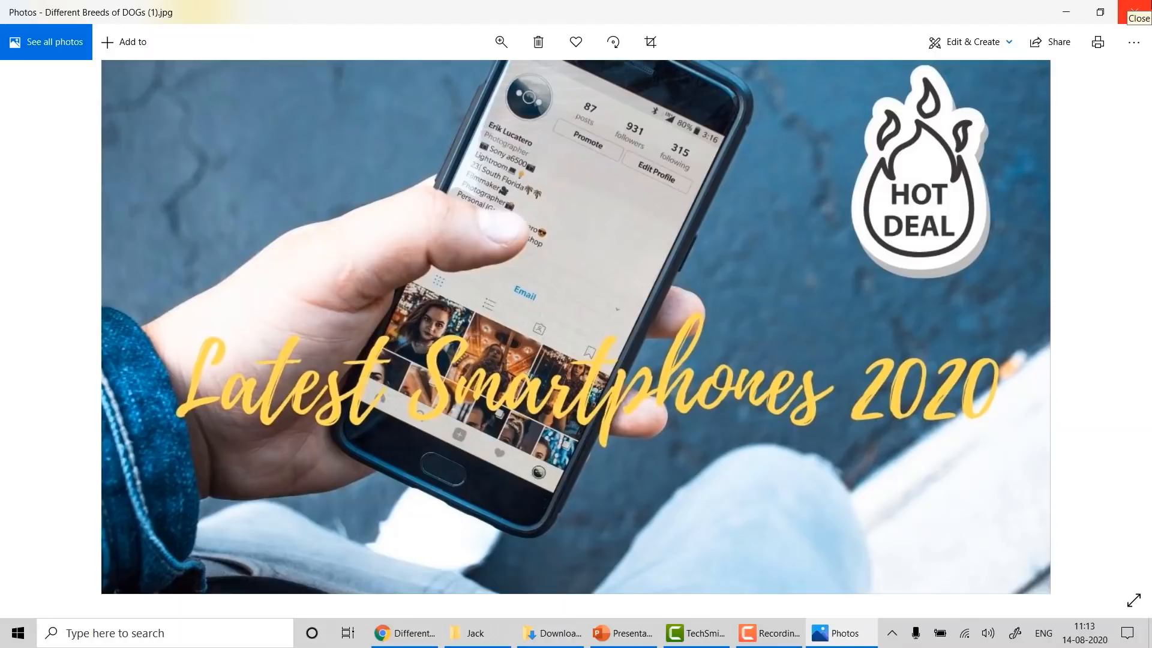
left_click(1140, 9)
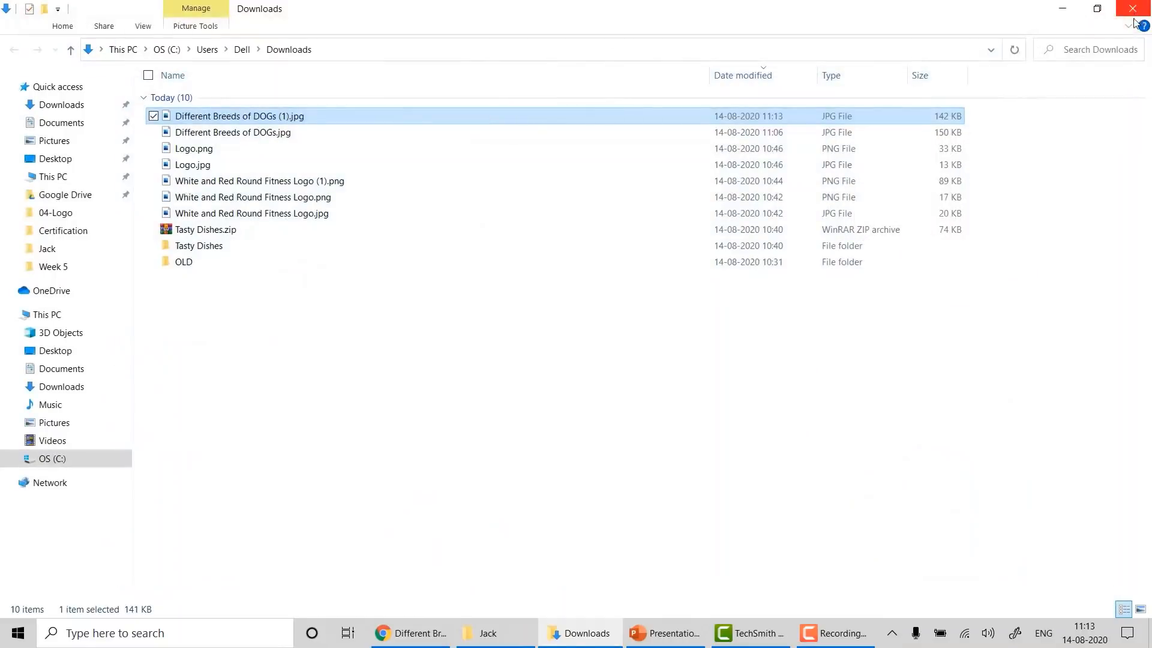
- Back in Canva, add a third page and apply the Weekend Morning Routine template to it
left_click(411, 633)
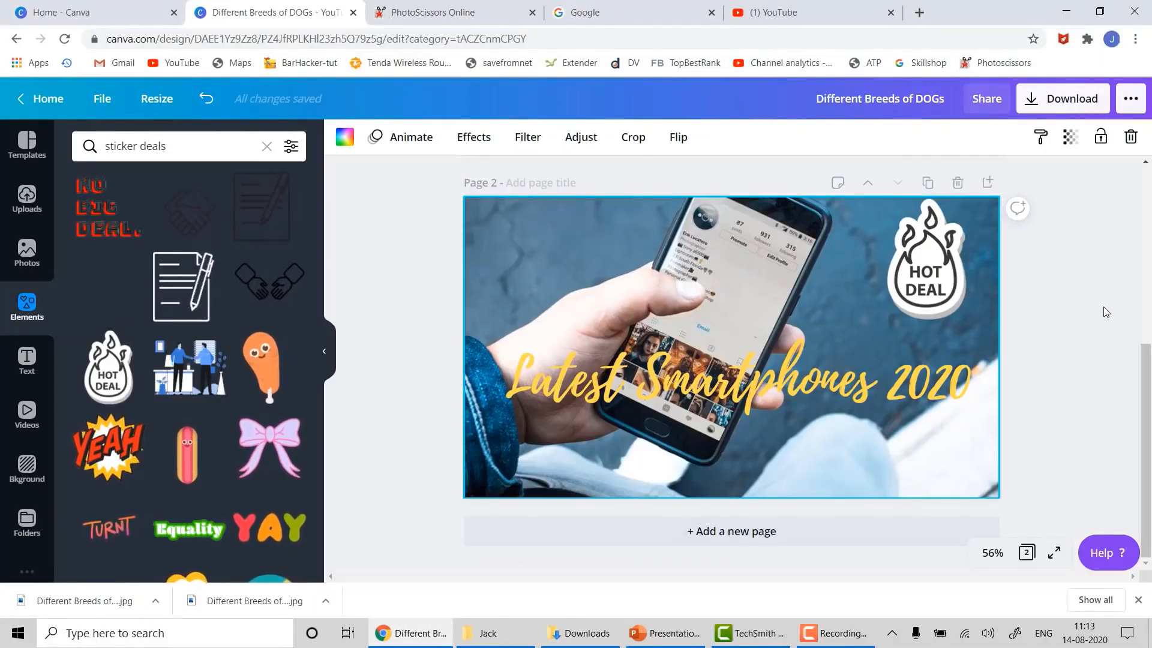
left_click(687, 534)
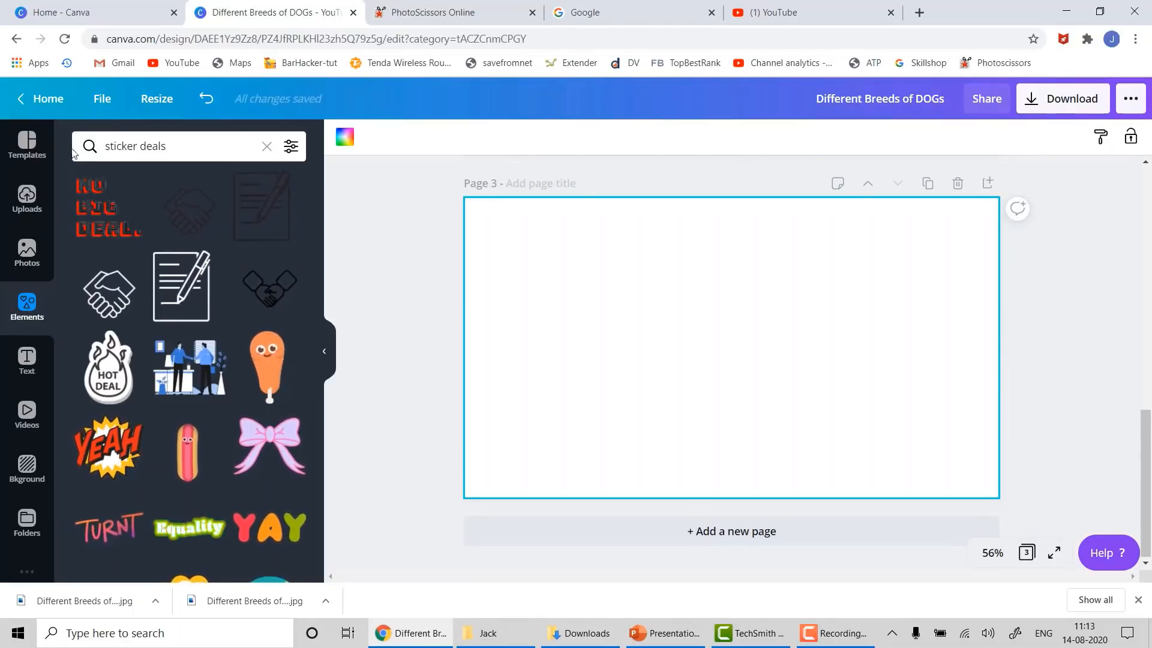
left_click(27, 144)
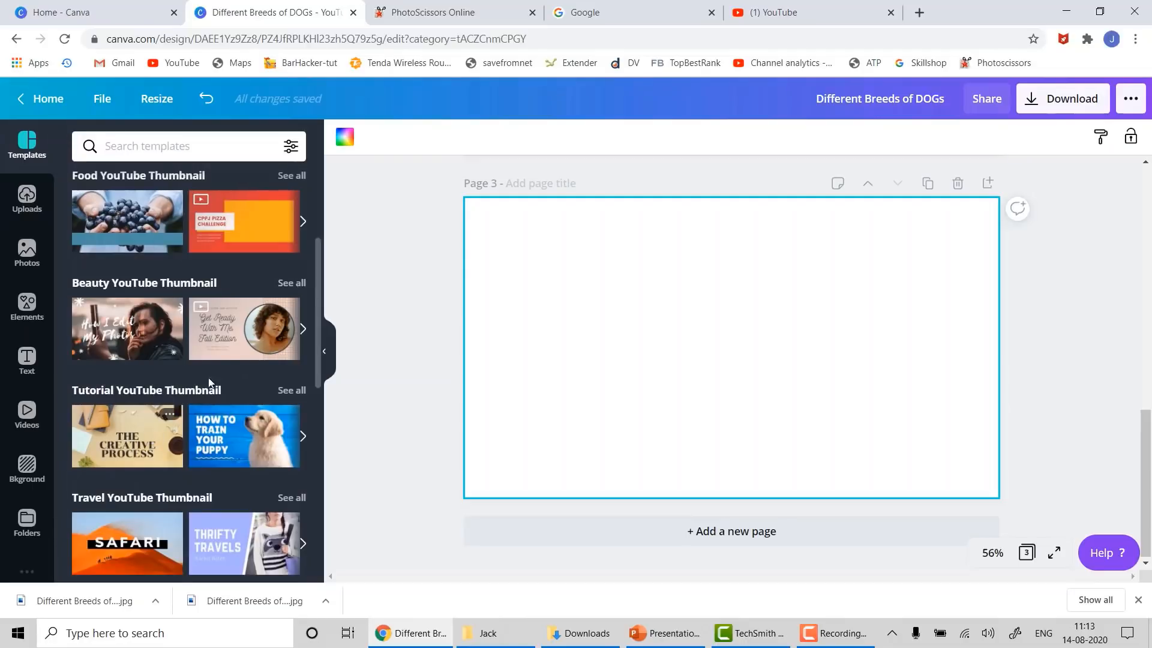
scroll(184, 425, "down", 5)
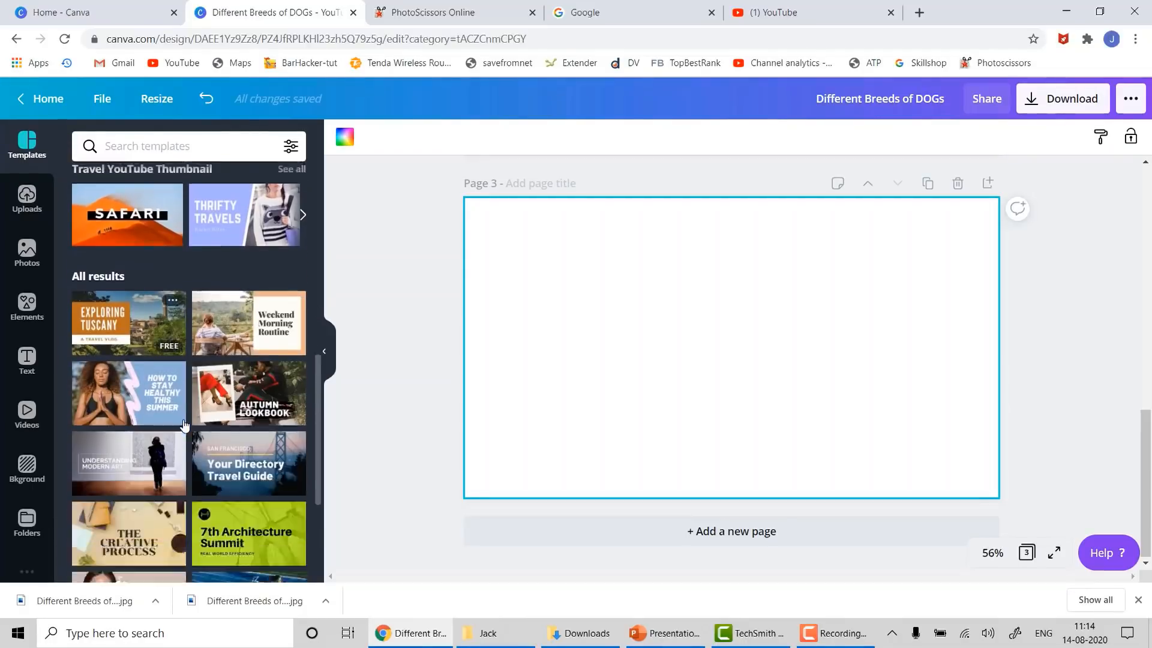
scroll(184, 425, "down", 2)
scroll(184, 426, "up", 3)
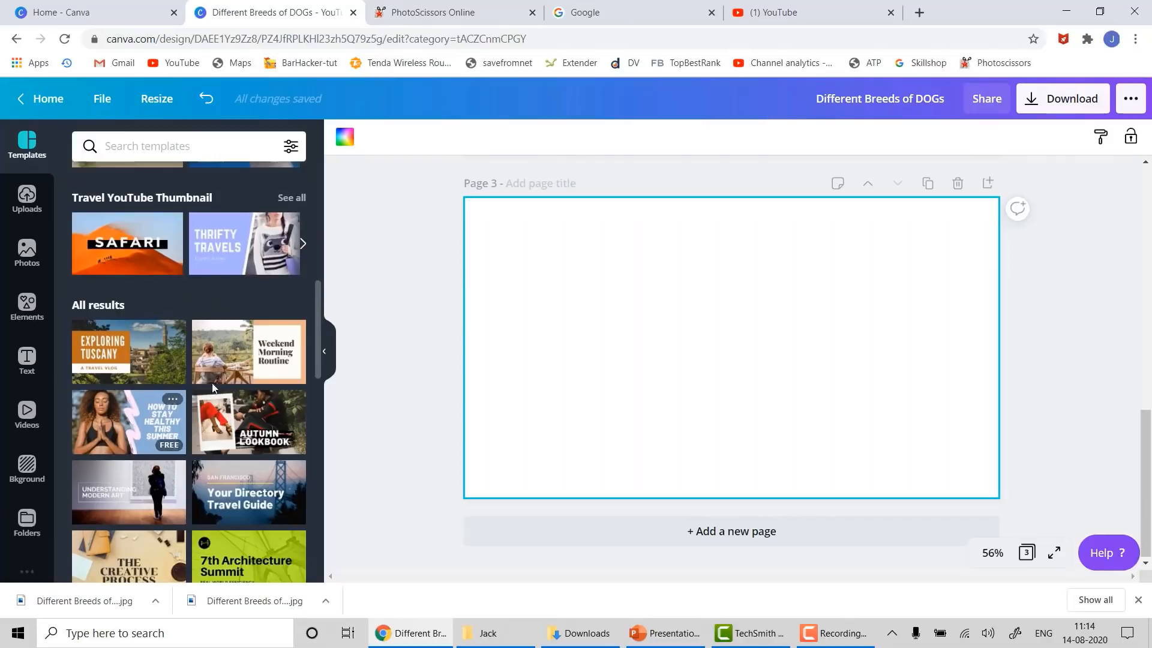
left_click_drag(224, 342, 499, 216)
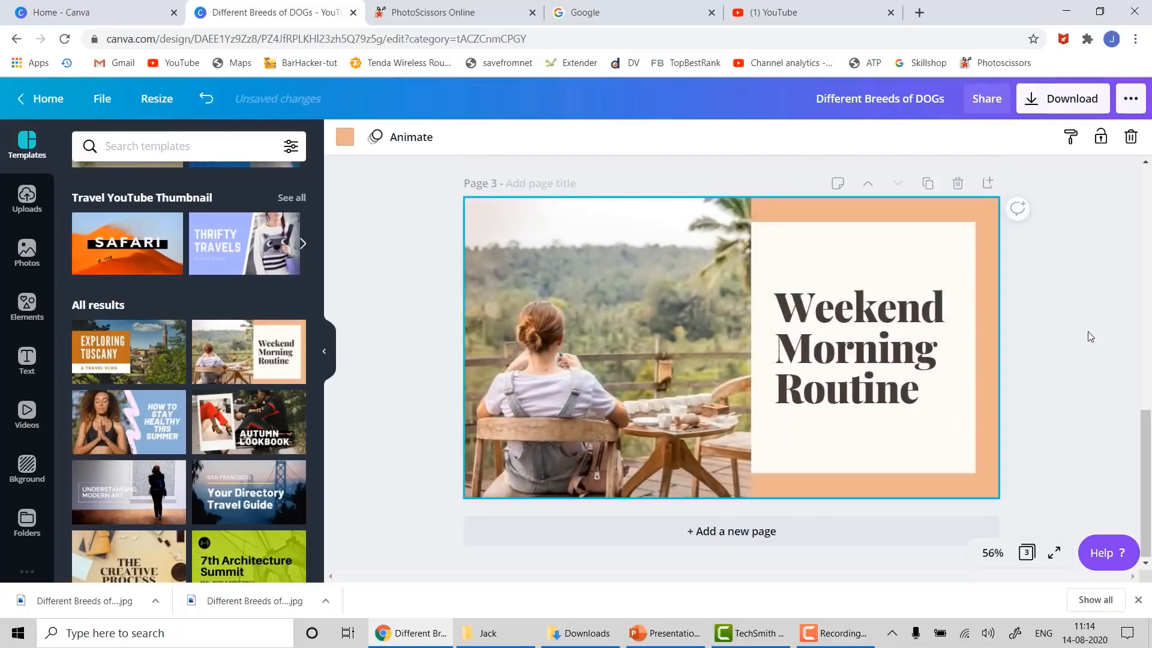
left_click(1089, 333)
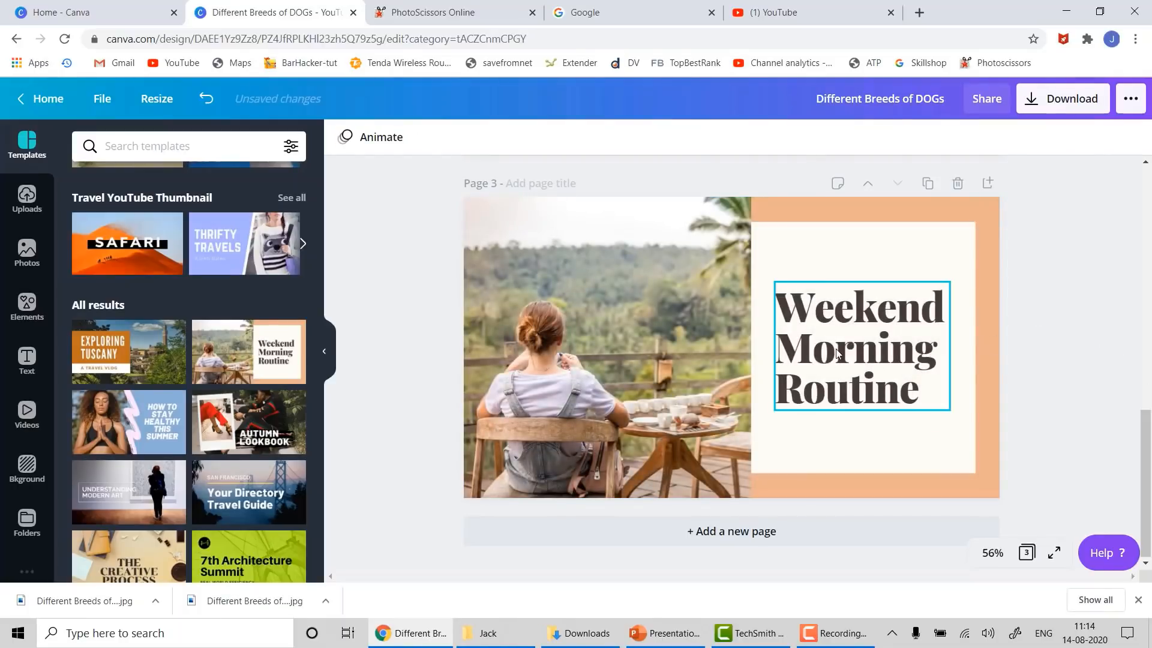
- Retype the page 3 title as 'Latest Smartphones 2020', widen its box, and set size 64
left_click(825, 333)
double_click(826, 334)
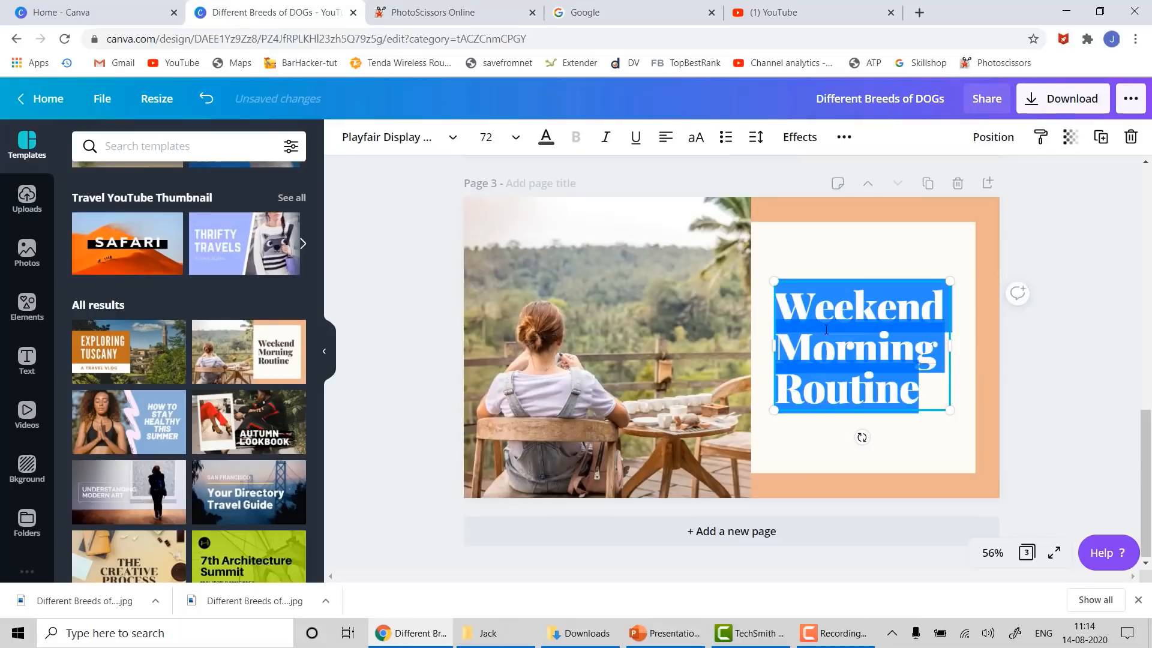
type("Lat")
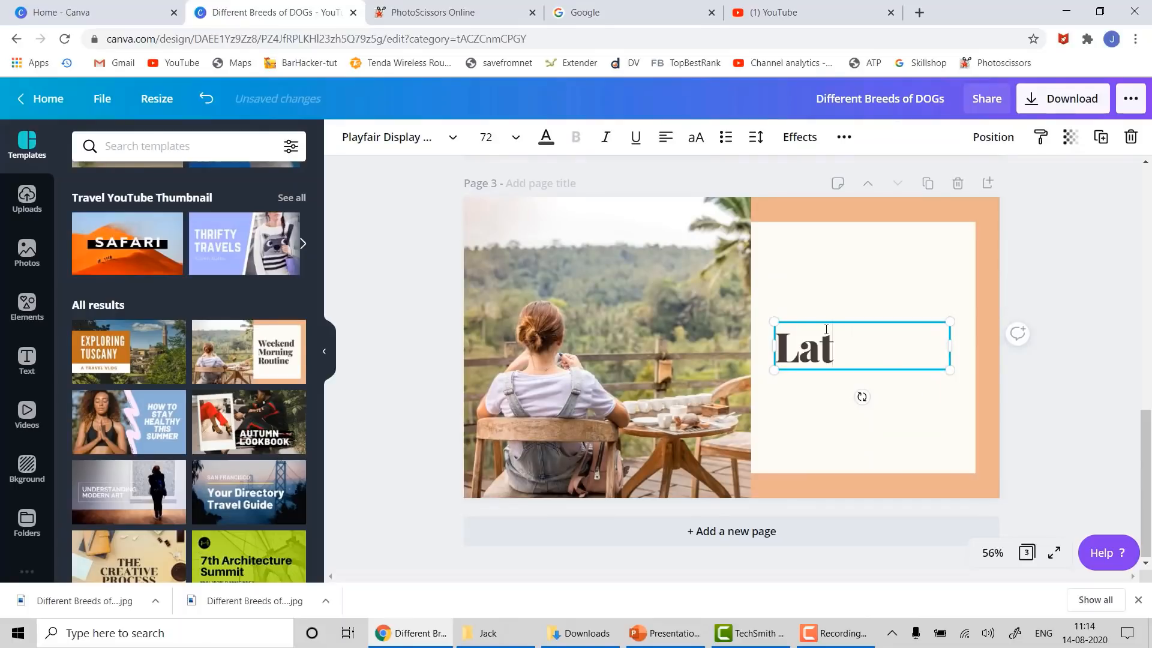
type("est Sma")
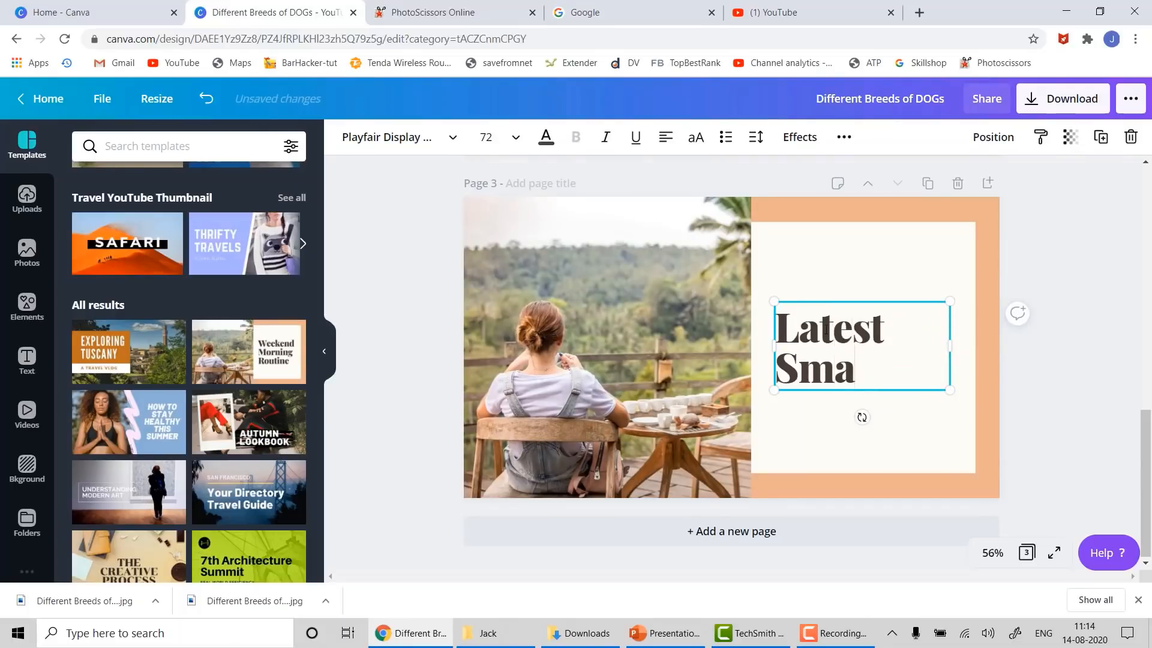
type("rtphones")
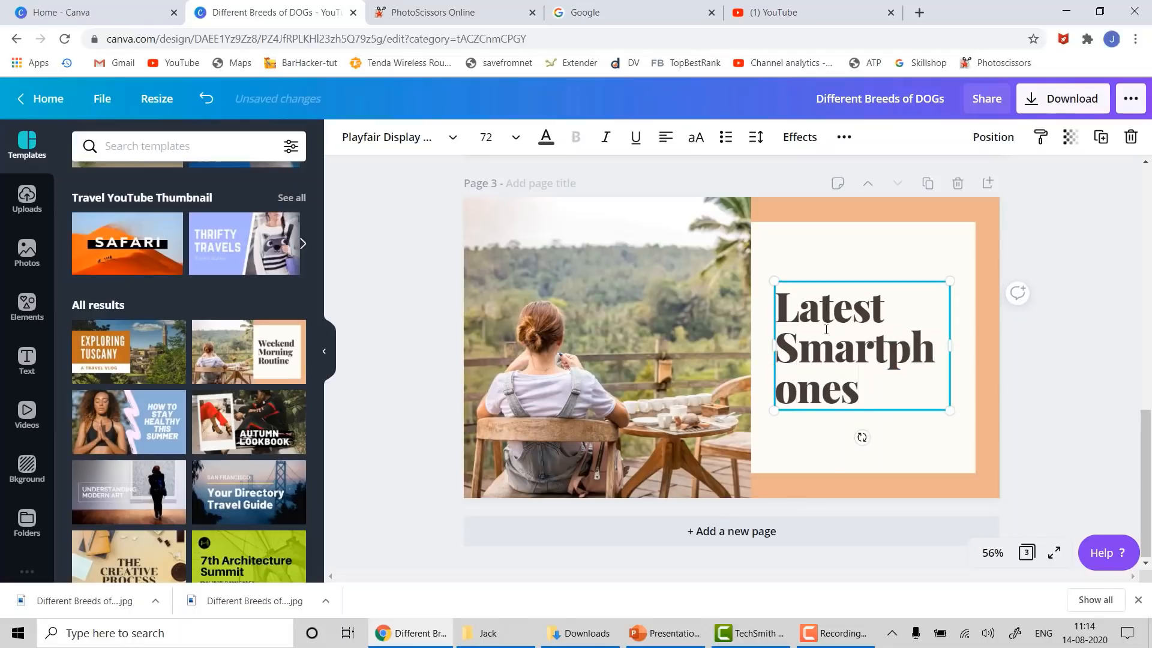
type(" 2020")
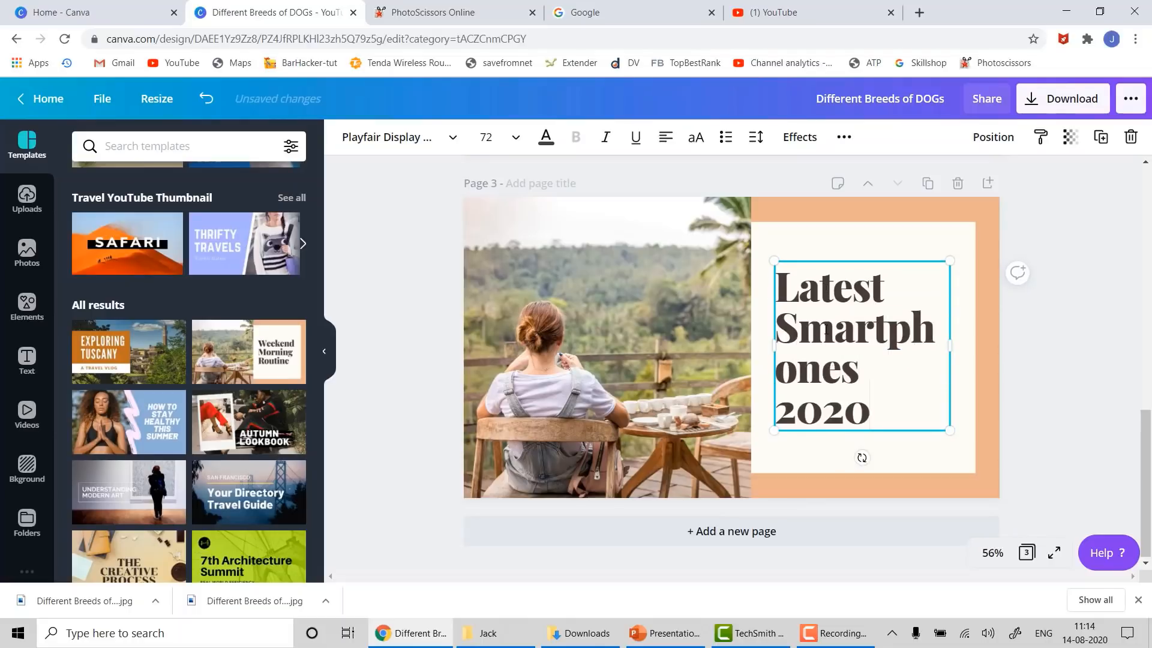
left_click_drag(952, 347, 975, 347)
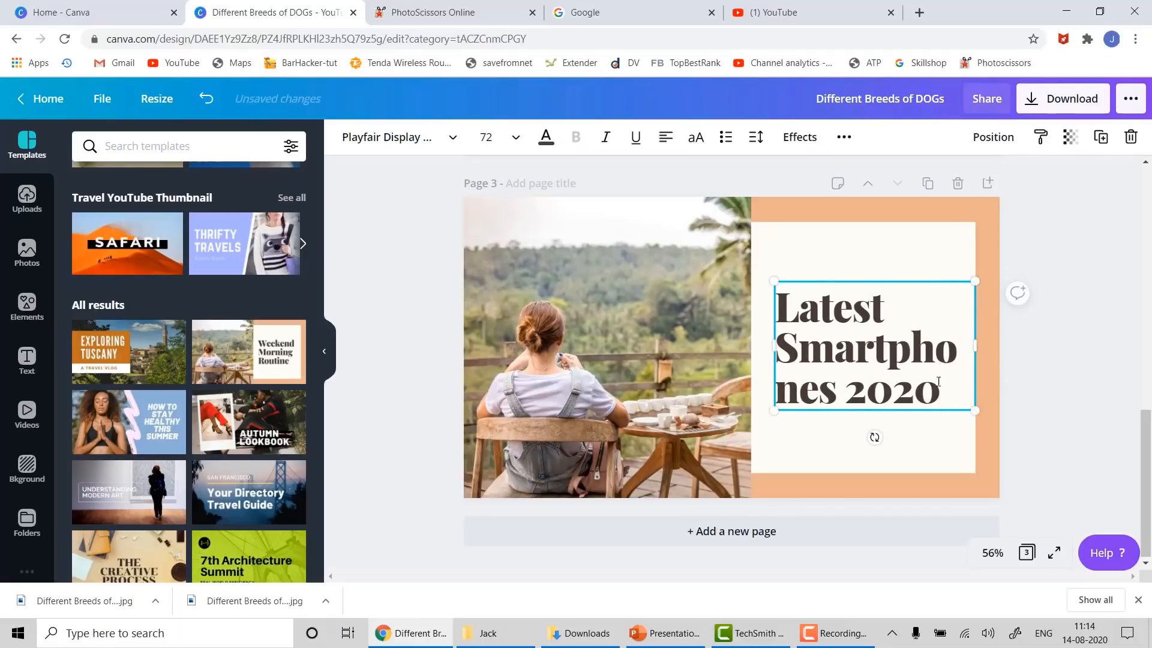
left_click_drag(773, 346, 754, 346)
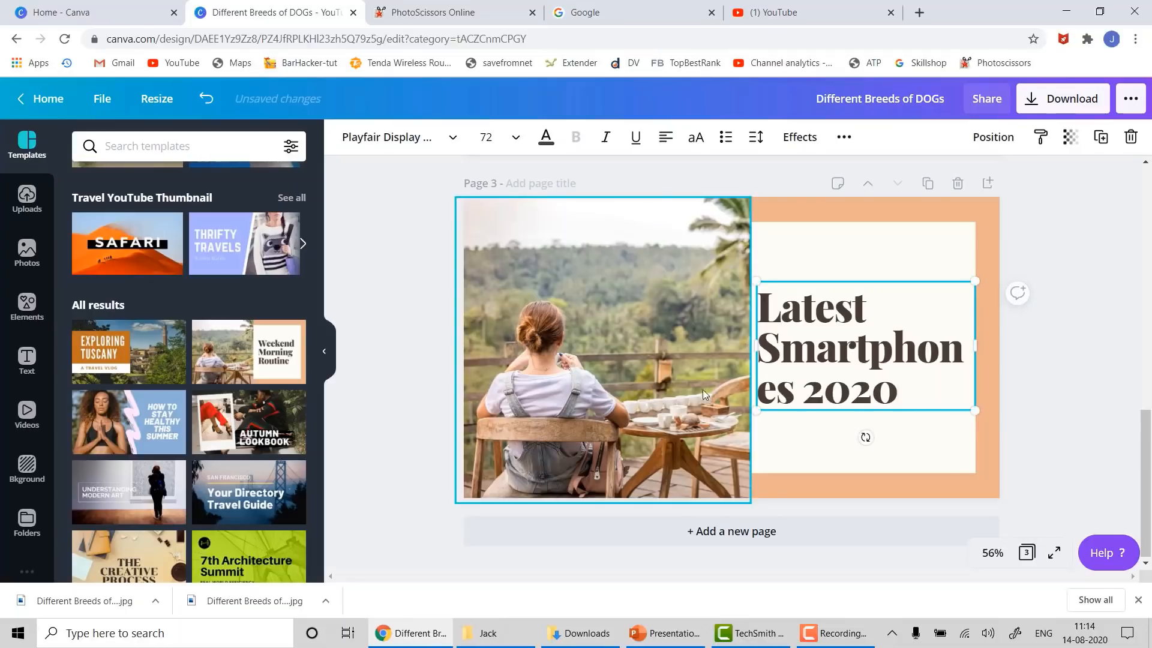
left_click(511, 136)
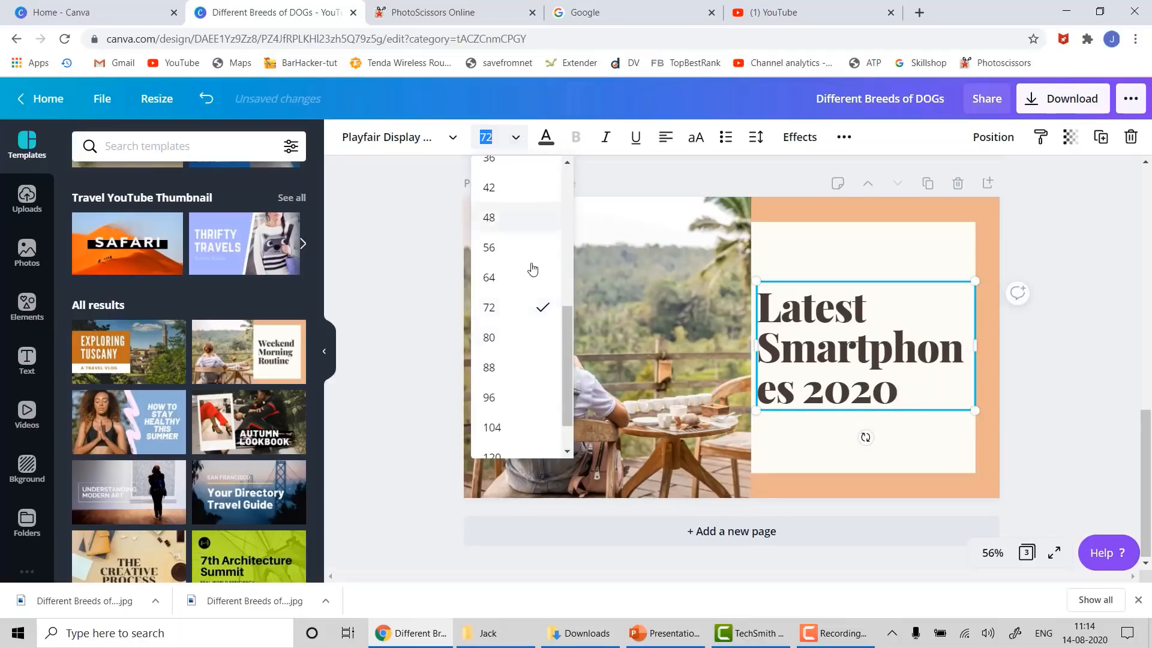
left_click(516, 279)
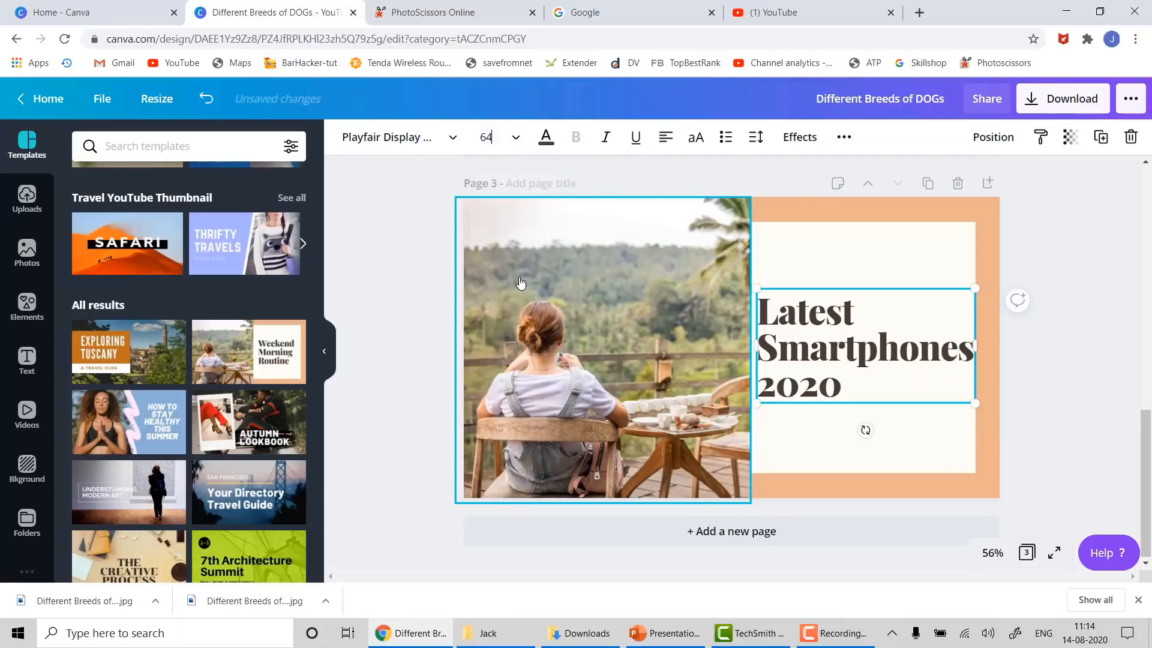
left_click(1058, 394)
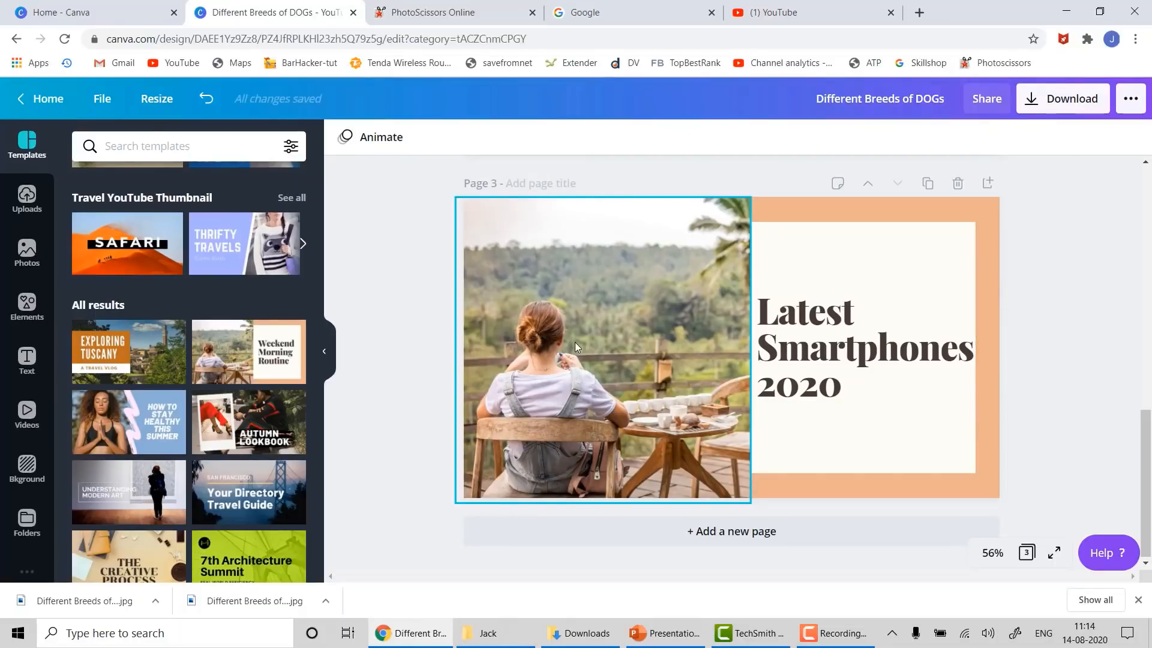
- Delete the woman-at-a-table photo and drop the 'mobile' phone photo onto page 3
left_click(595, 312)
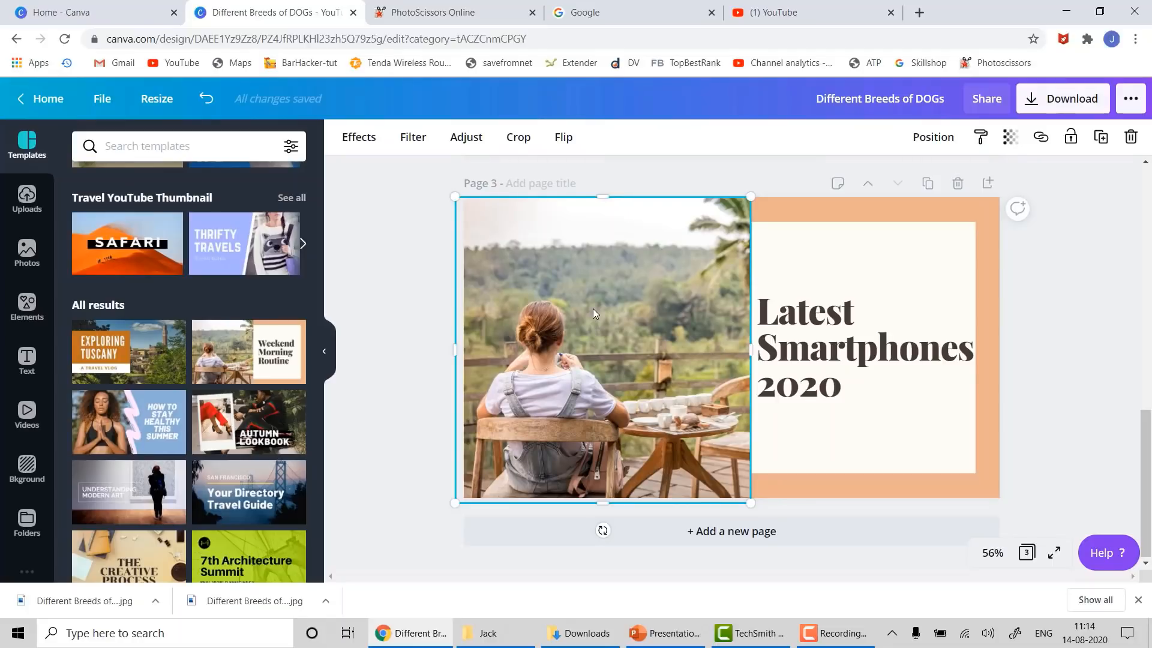
key("Delete")
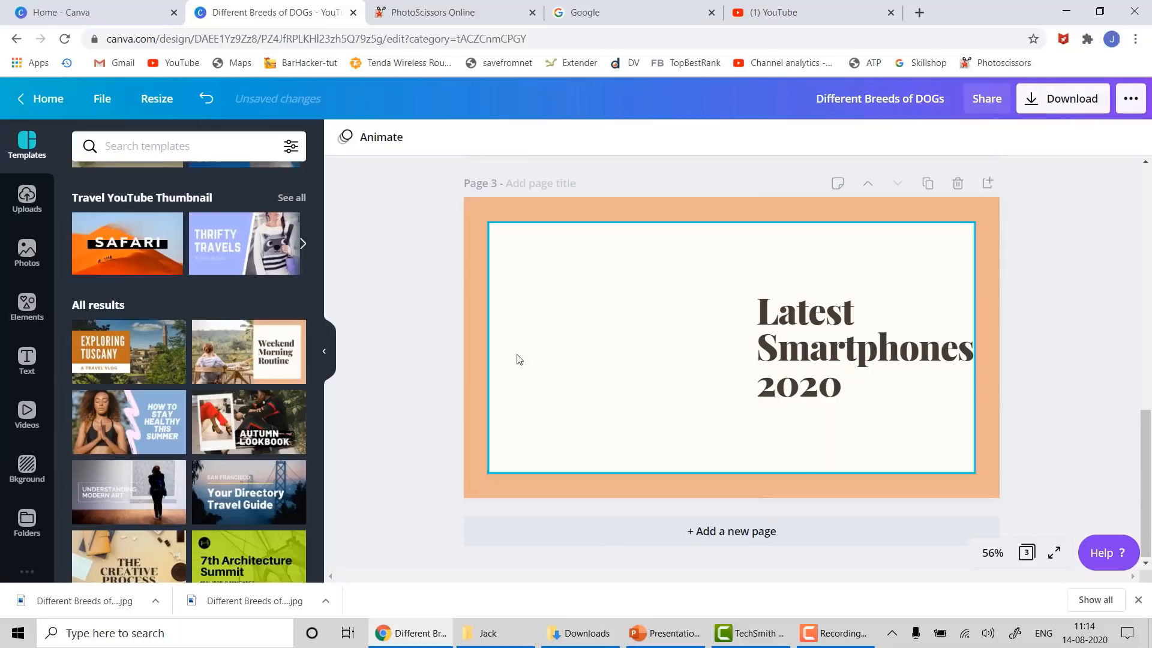
left_click(27, 248)
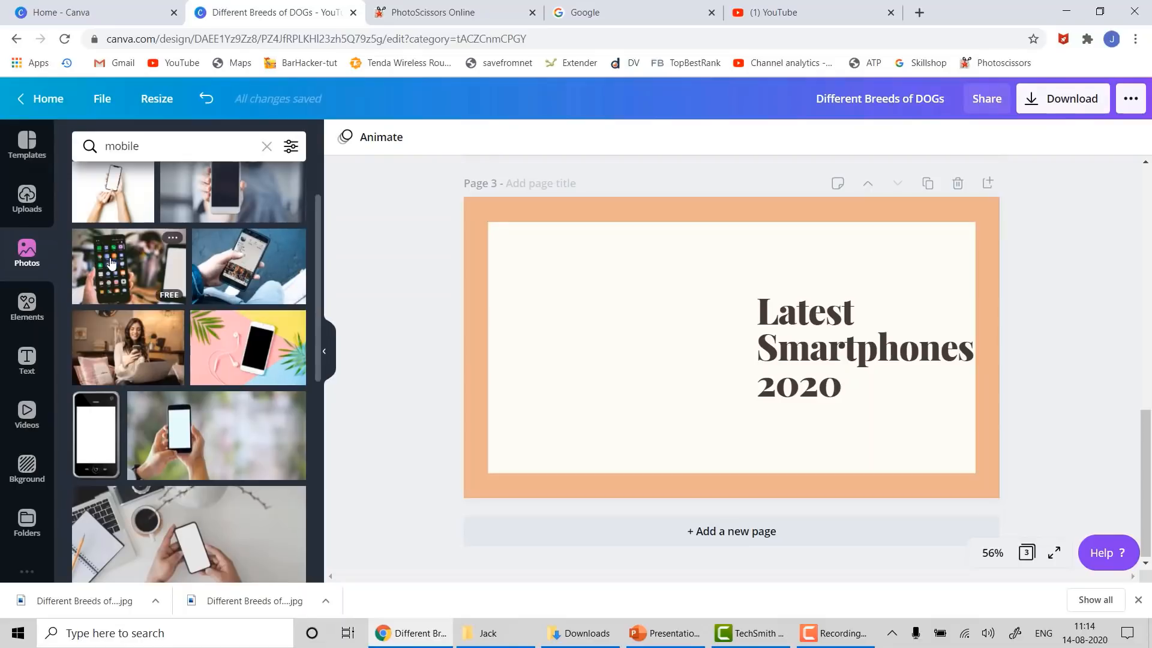
left_click_drag(111, 262, 509, 224)
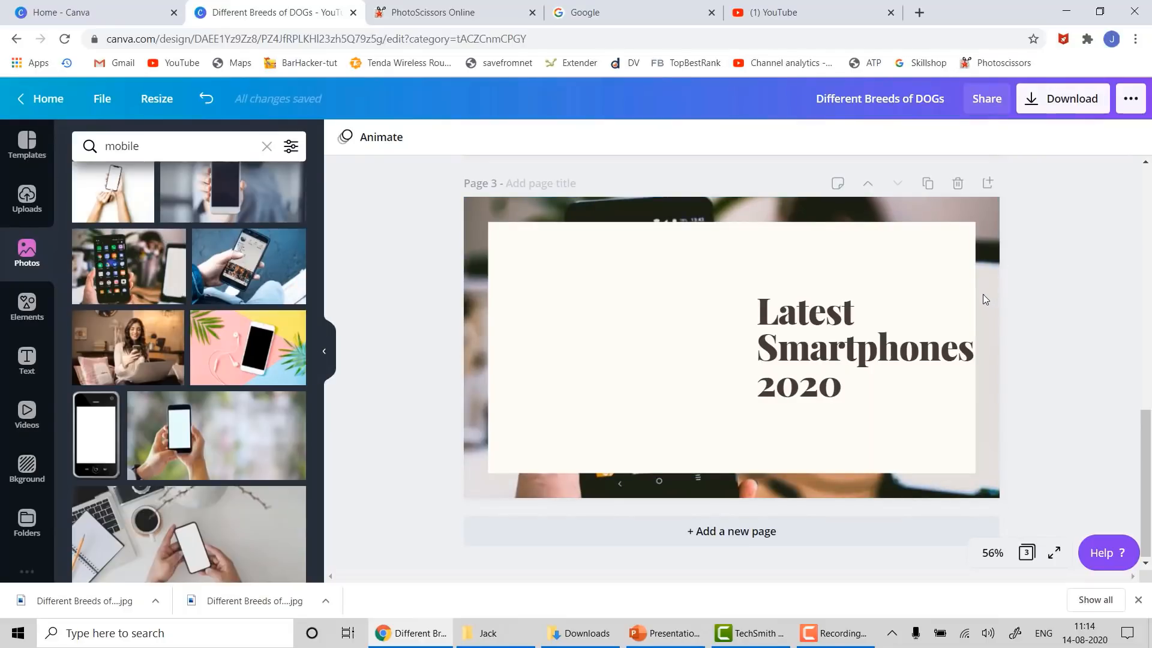
key("ctrl+z")
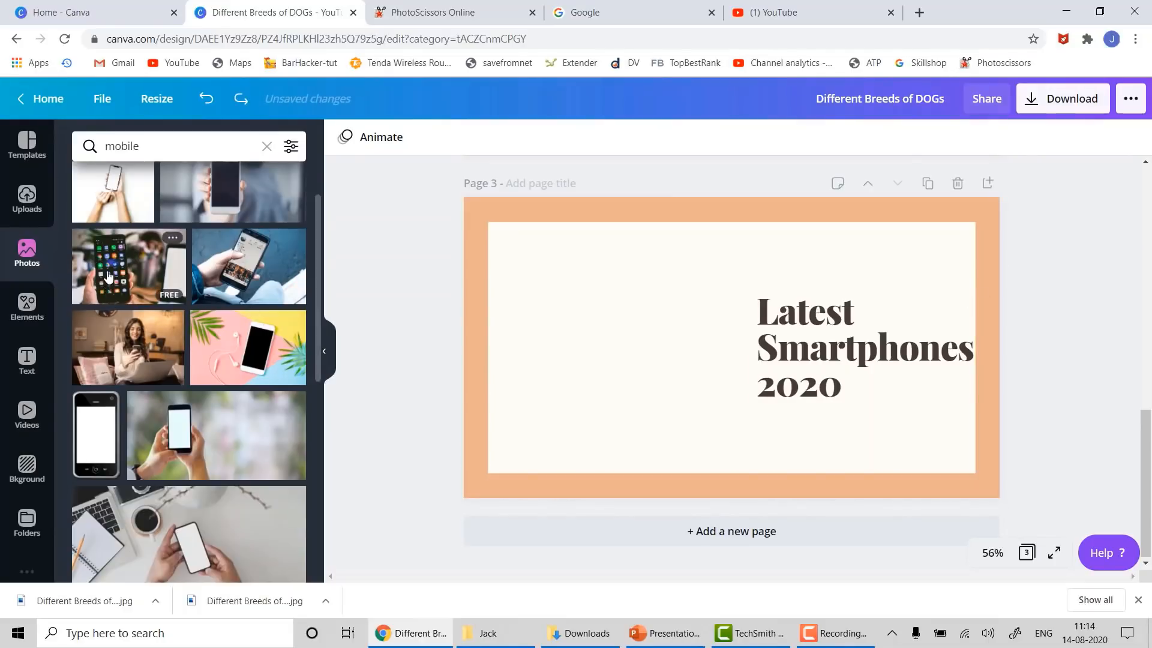
left_click_drag(109, 276, 466, 344)
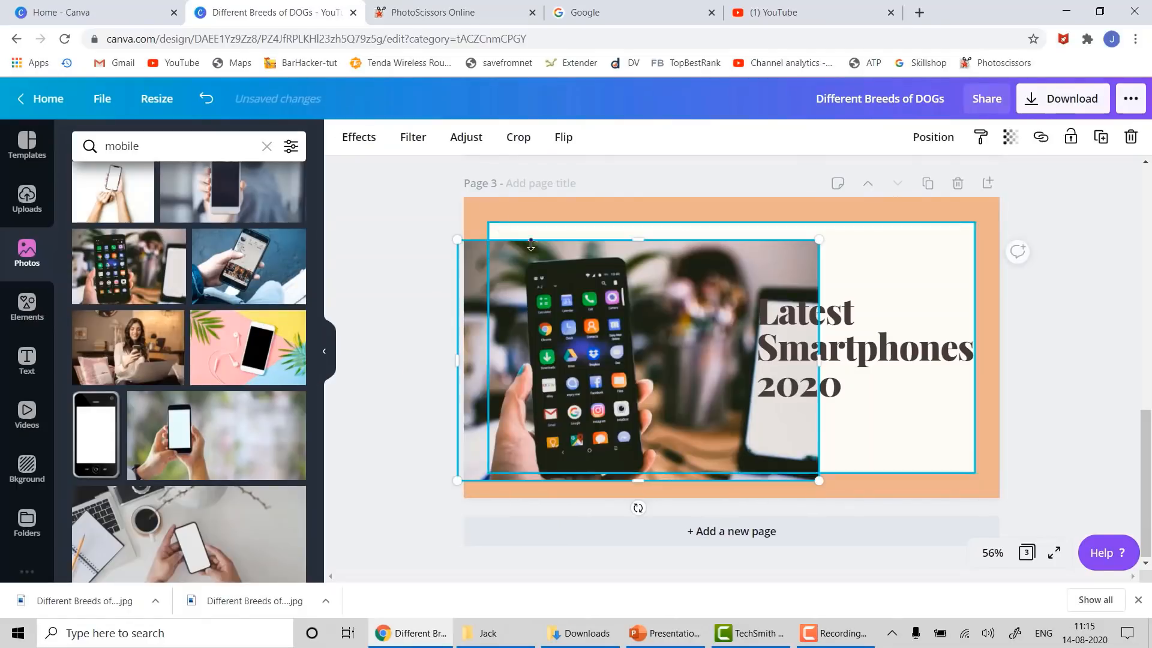
- Resize the smartphone photo to cover the left half, meeting the heading box
left_click_drag(643, 240, 641, 196)
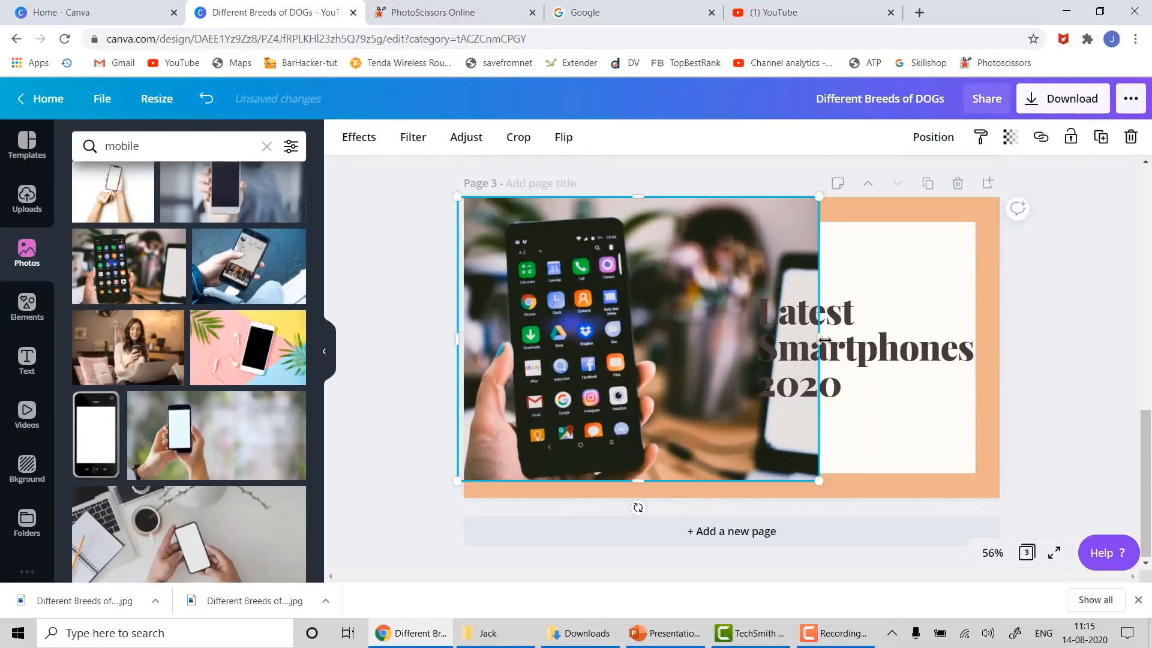
left_click_drag(810, 344, 752, 360)
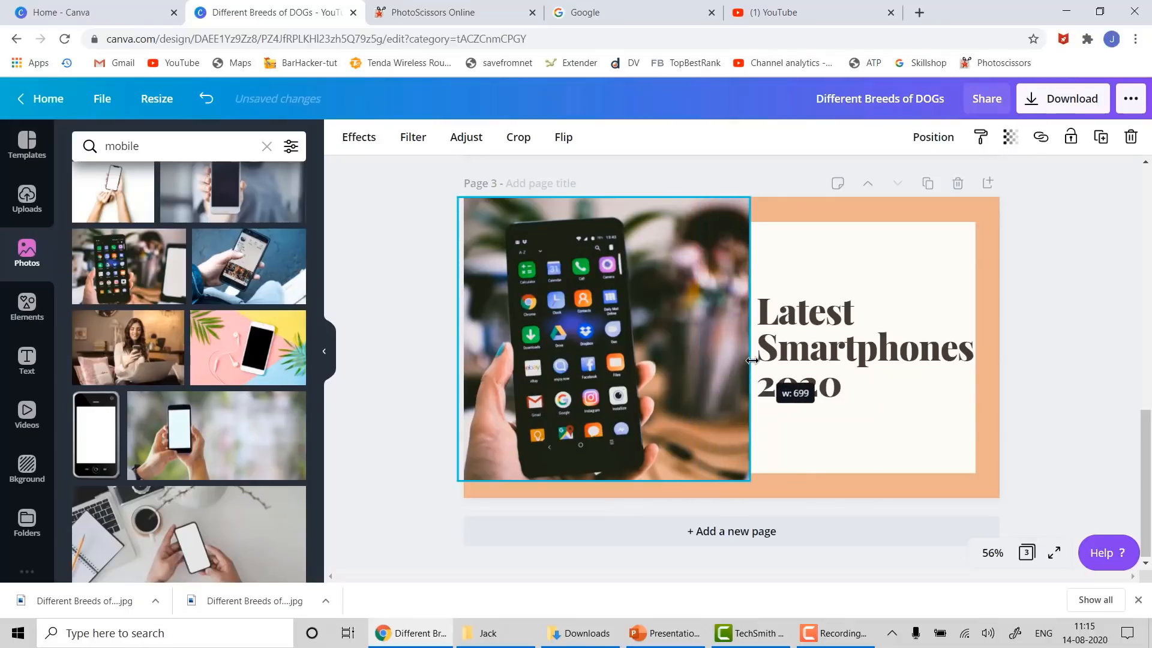
left_click_drag(637, 474, 602, 498)
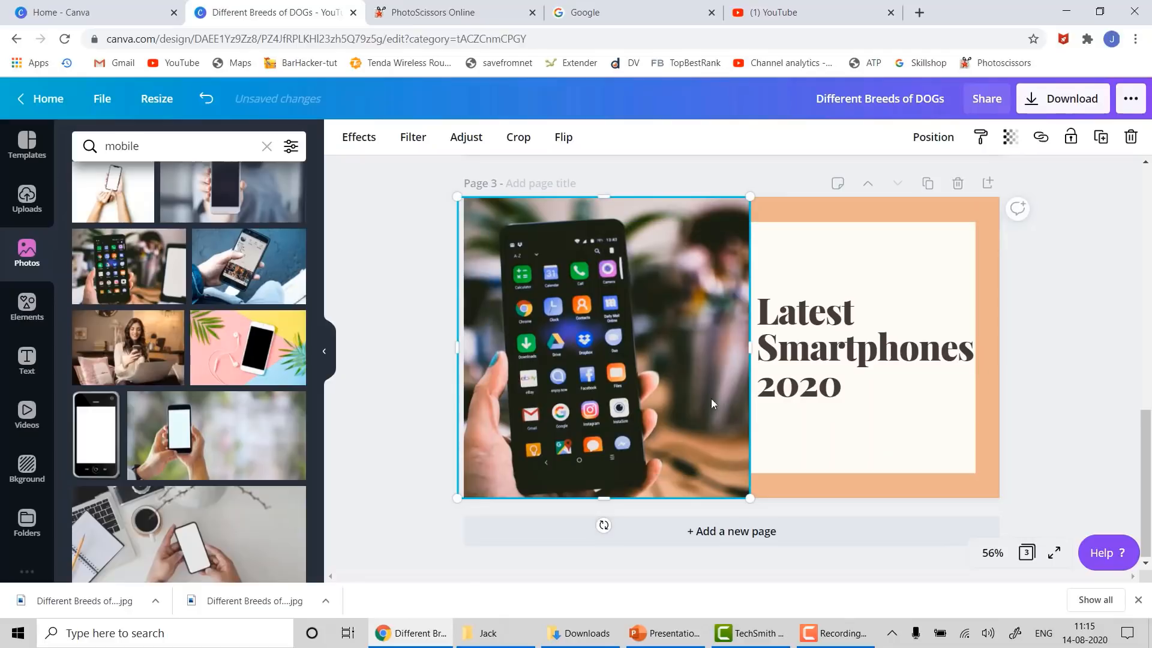
left_click_drag(741, 343, 732, 345)
left_click(1044, 338)
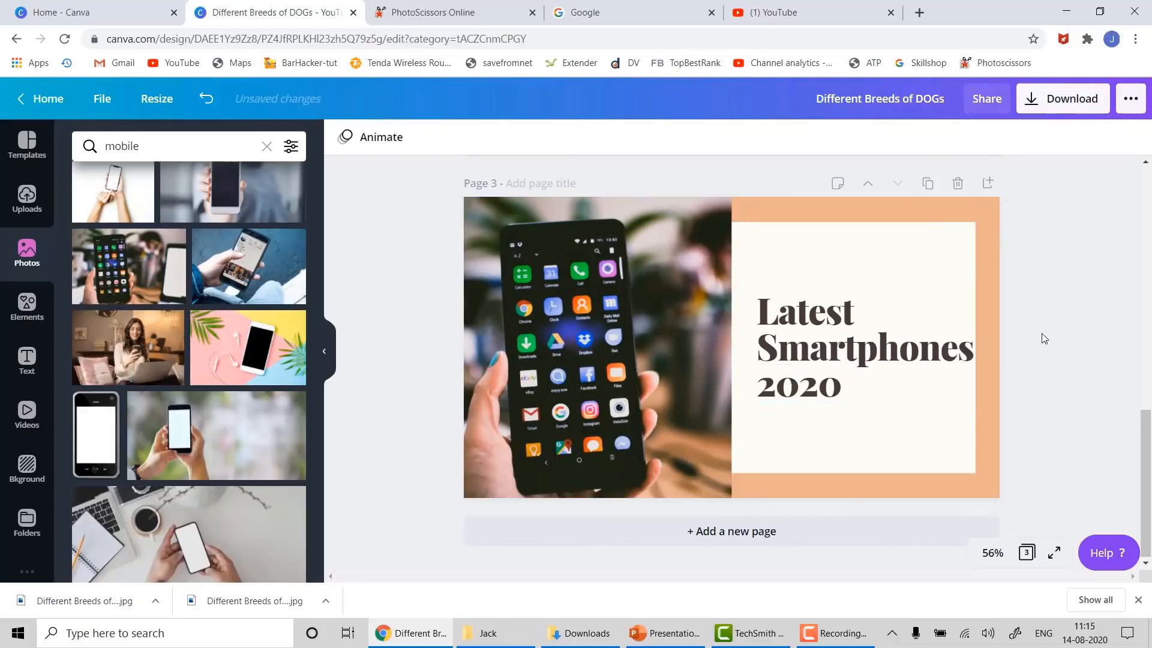
left_click(991, 491)
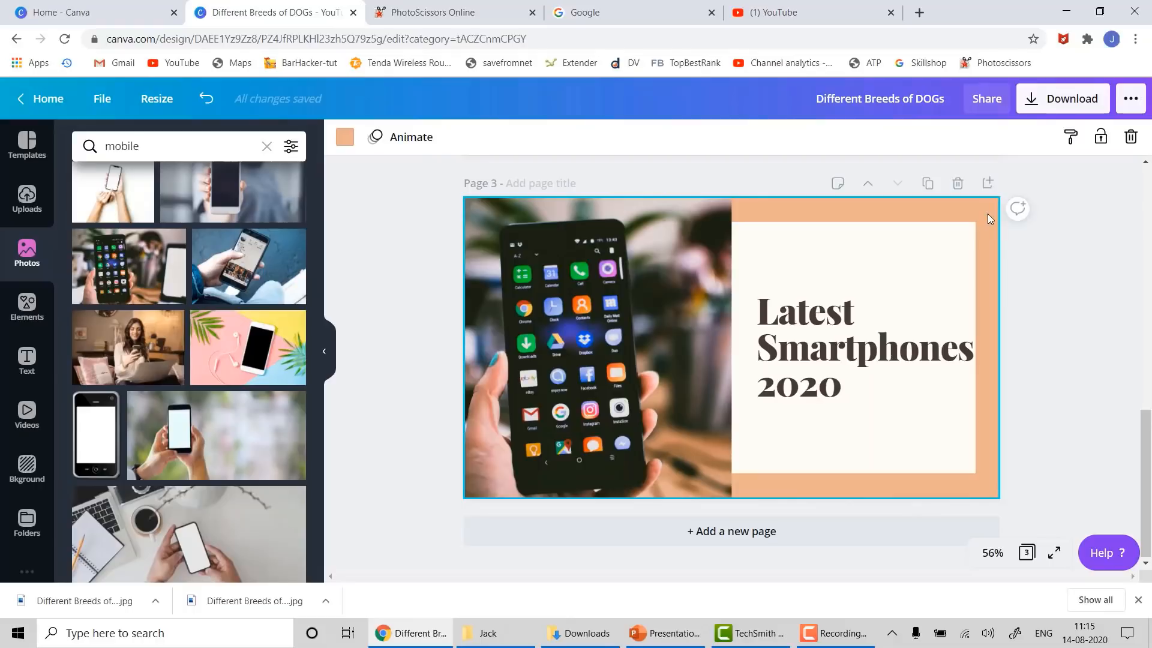
left_click(345, 138)
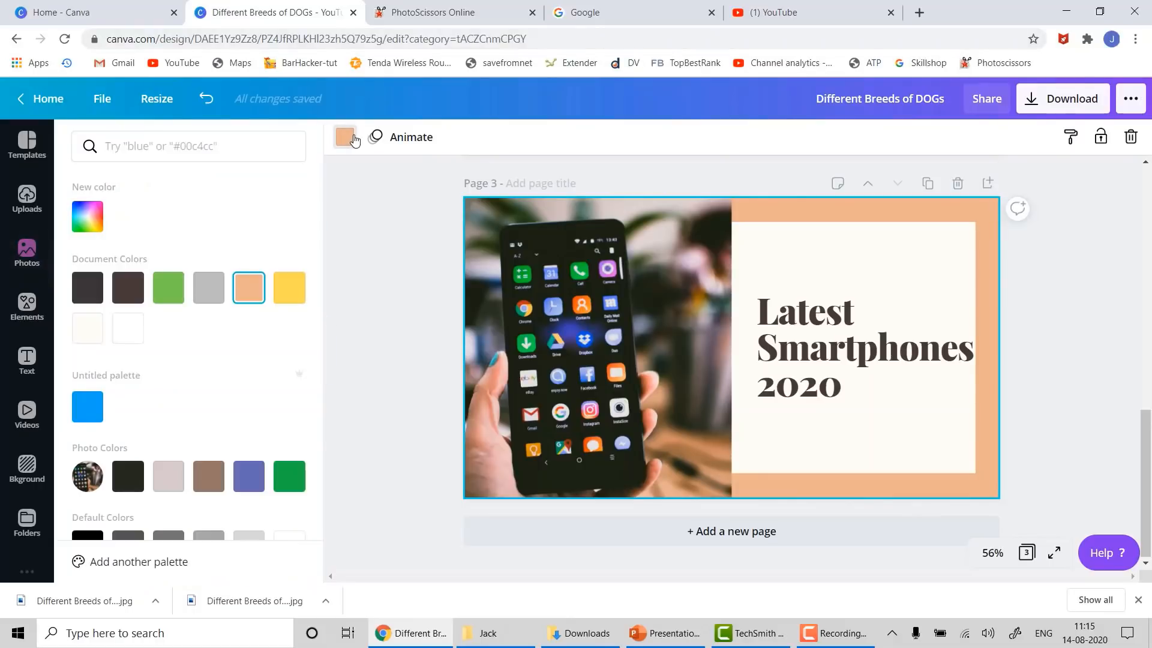
- Set the page 3 background to dark grey after trying off-white and white
left_click(89, 288)
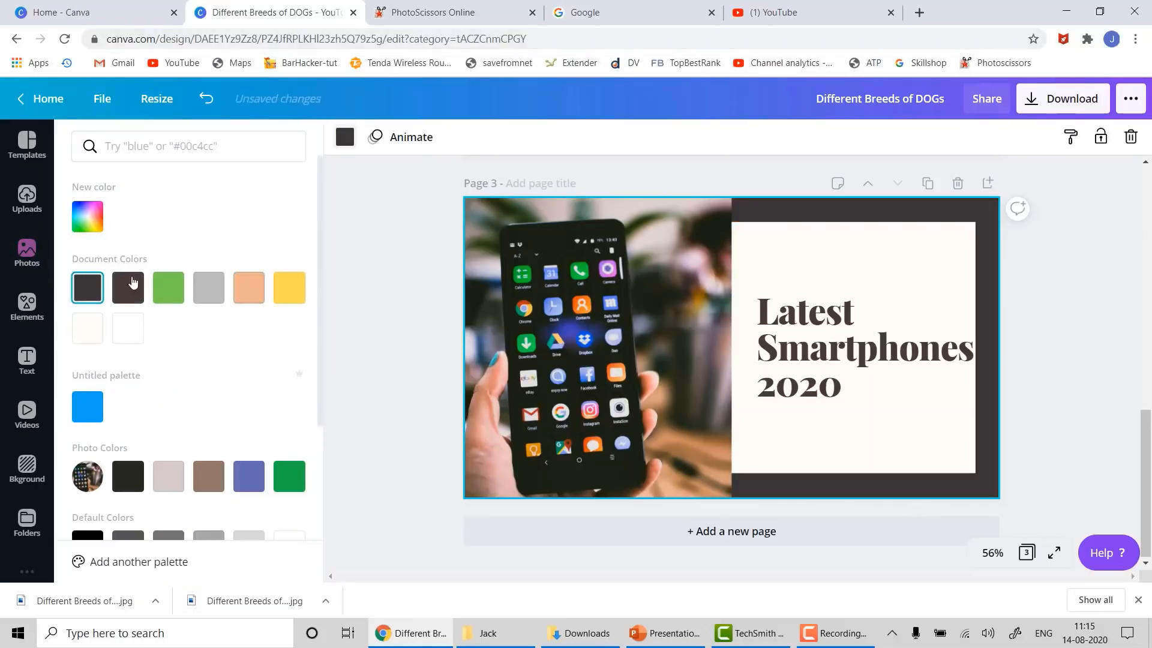
left_click(92, 340)
left_click(129, 330)
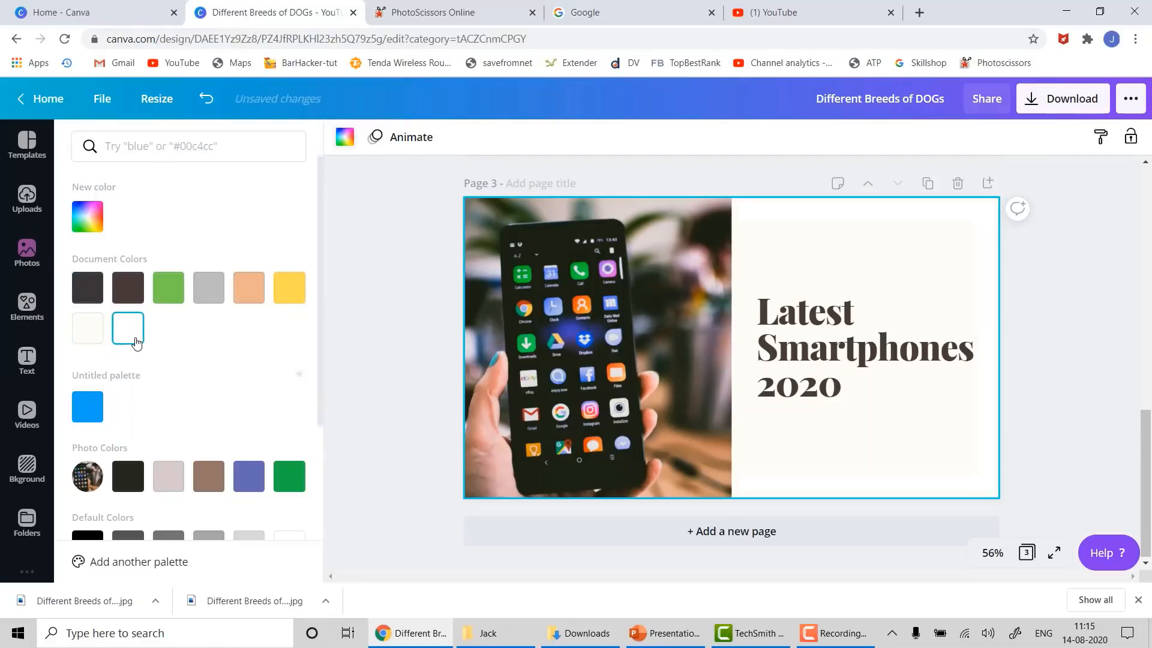
left_click(100, 291)
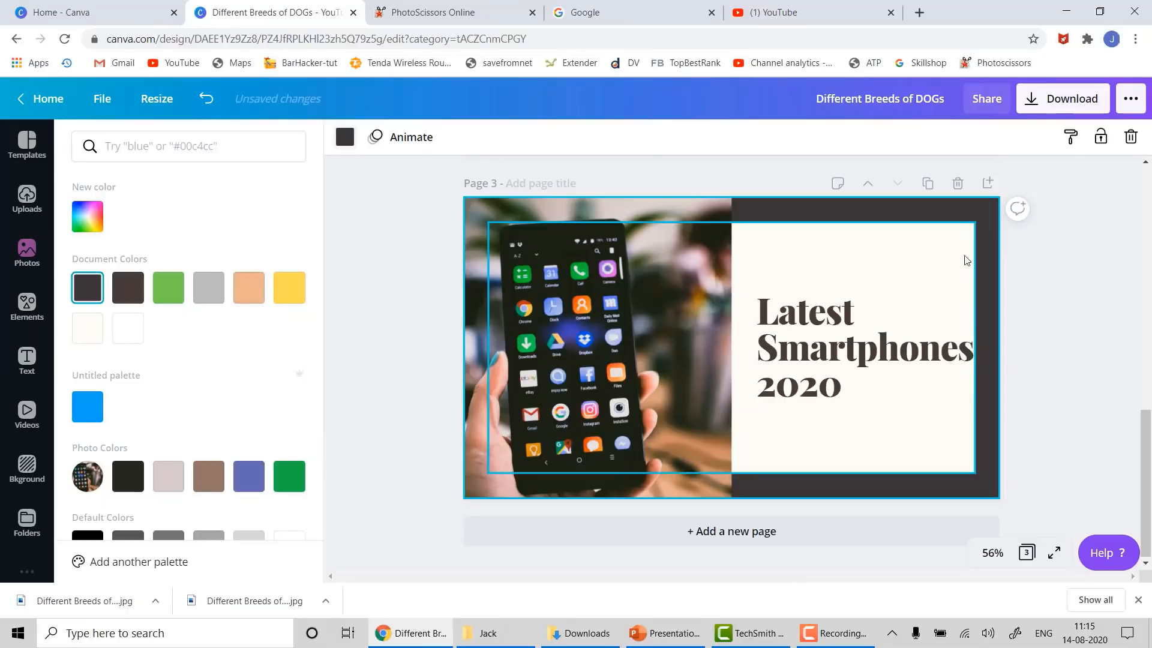
- Fill the off-white box behind the heading with a dark shade
left_click(958, 281)
left_click(958, 282)
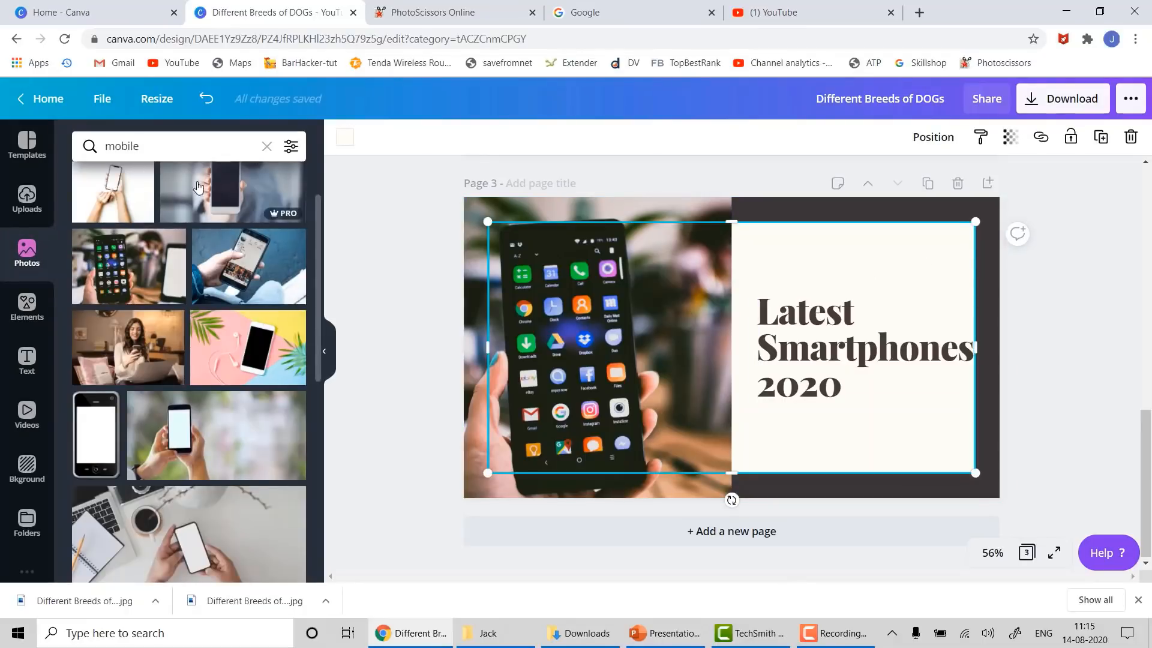
left_click(342, 139)
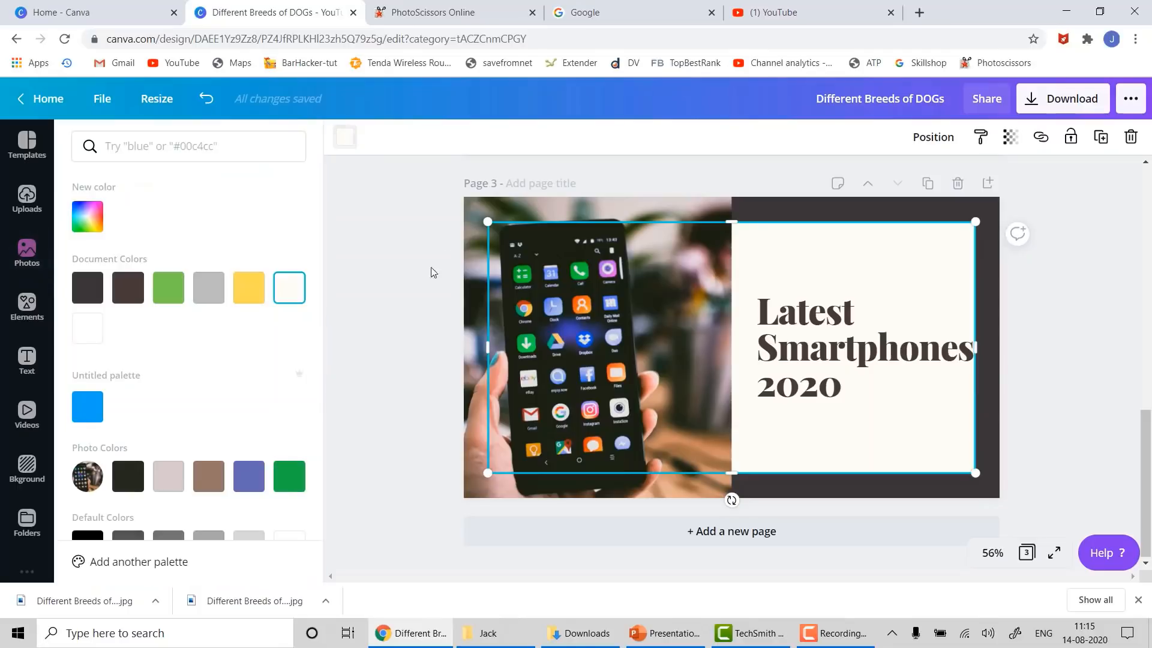
left_click(90, 291)
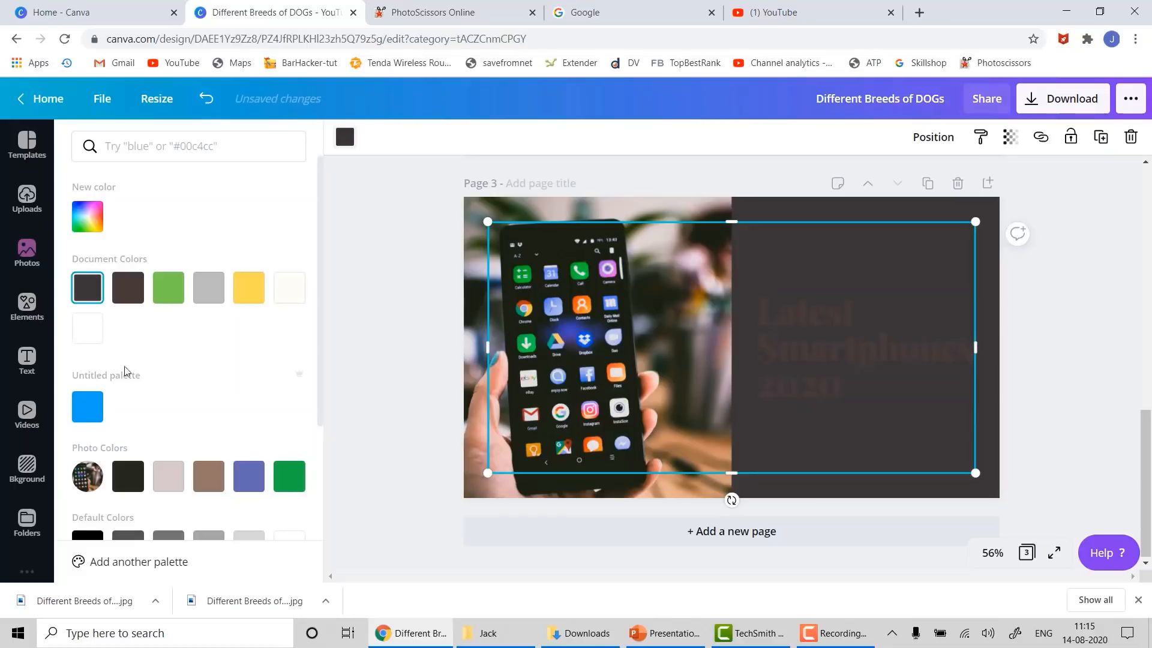
left_click(128, 476)
- Make the Latest Smartphones 2020 heading text white
left_click(836, 354)
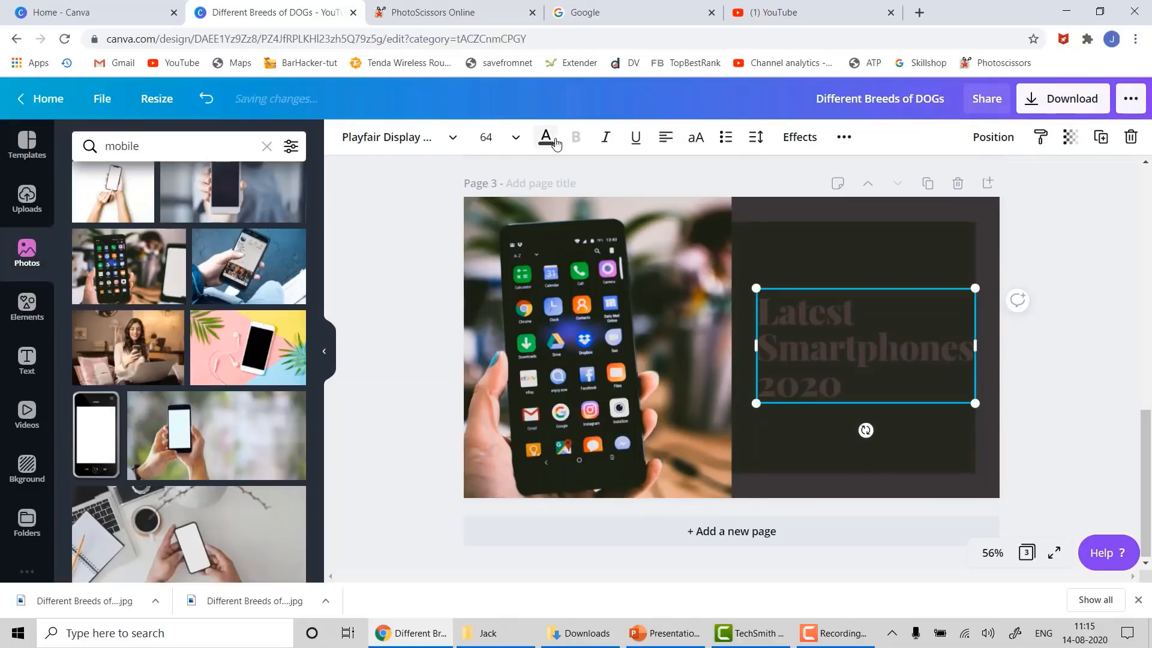
left_click(546, 137)
left_click(89, 336)
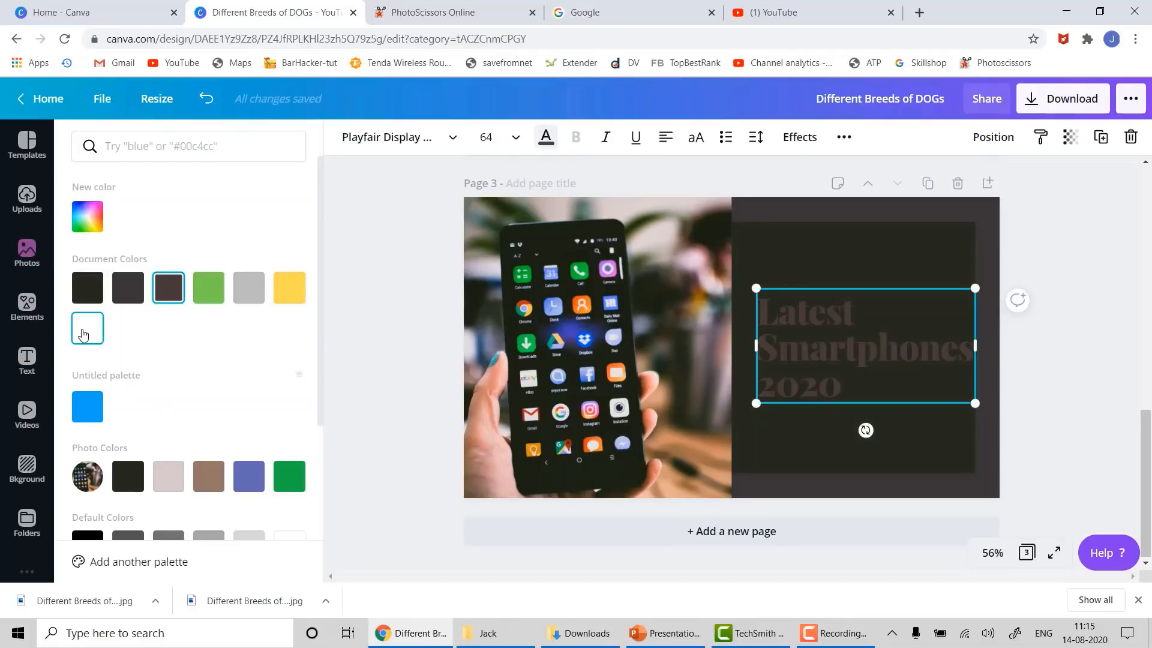
left_click(1032, 350)
left_click(1070, 388)
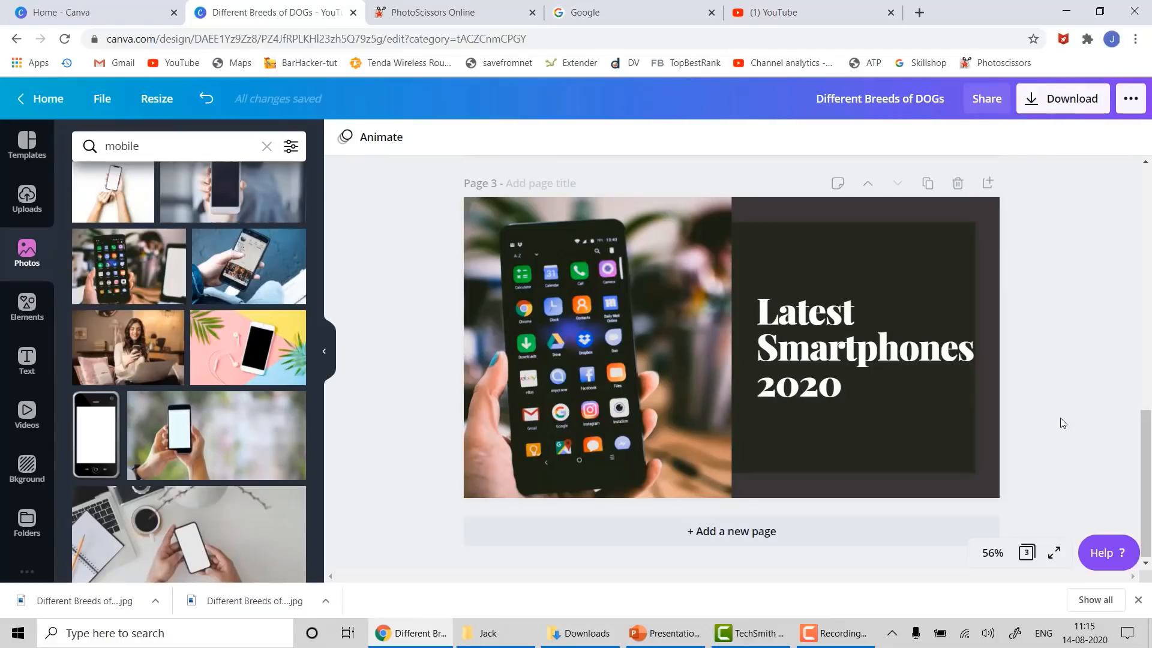
left_click(736, 532)
- Browse the photo results, then return to the Canva home page
scroll(192, 510, "down", 5)
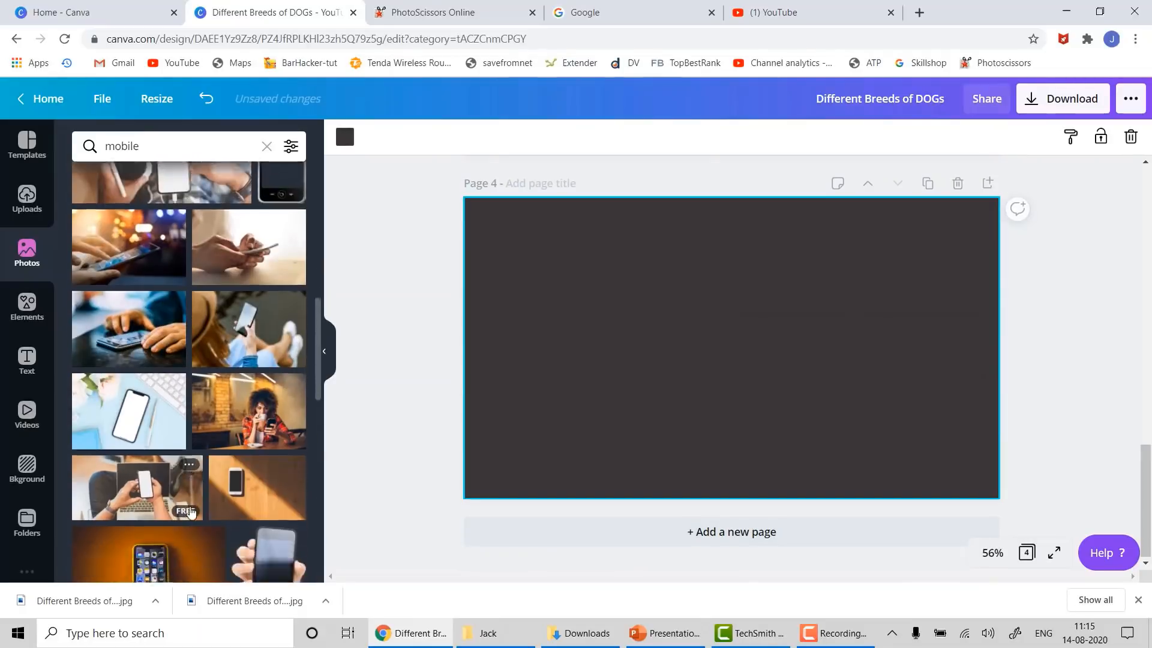
scroll(191, 511, "down", 3)
scroll(191, 511, "down", 3)
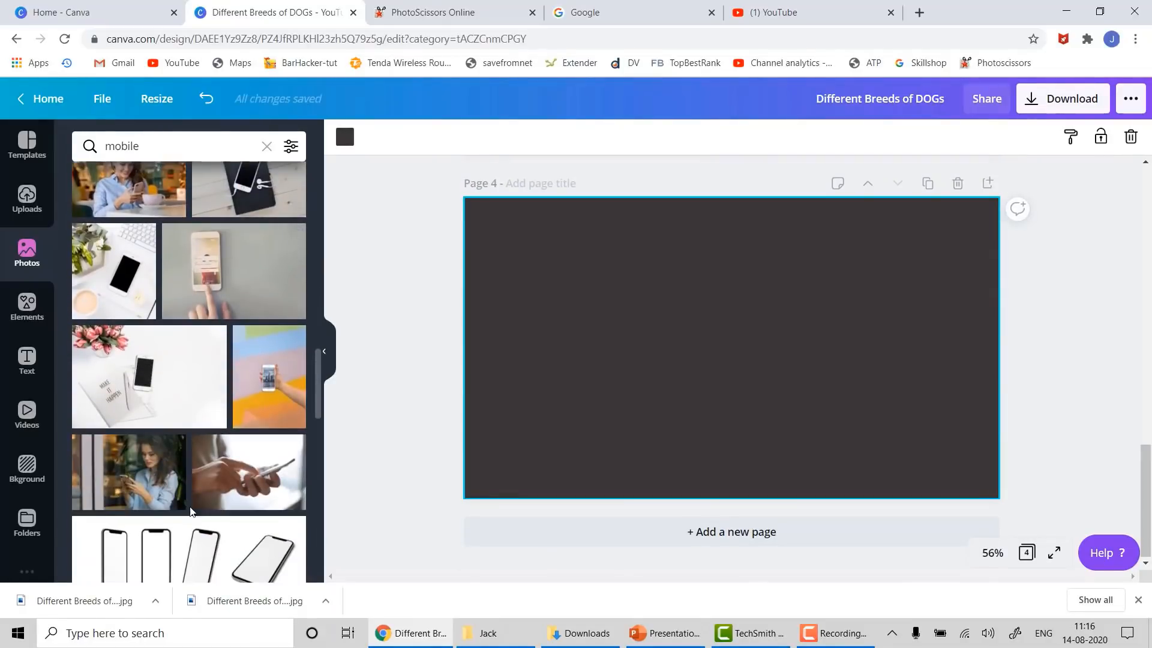
scroll(191, 511, "down", 8)
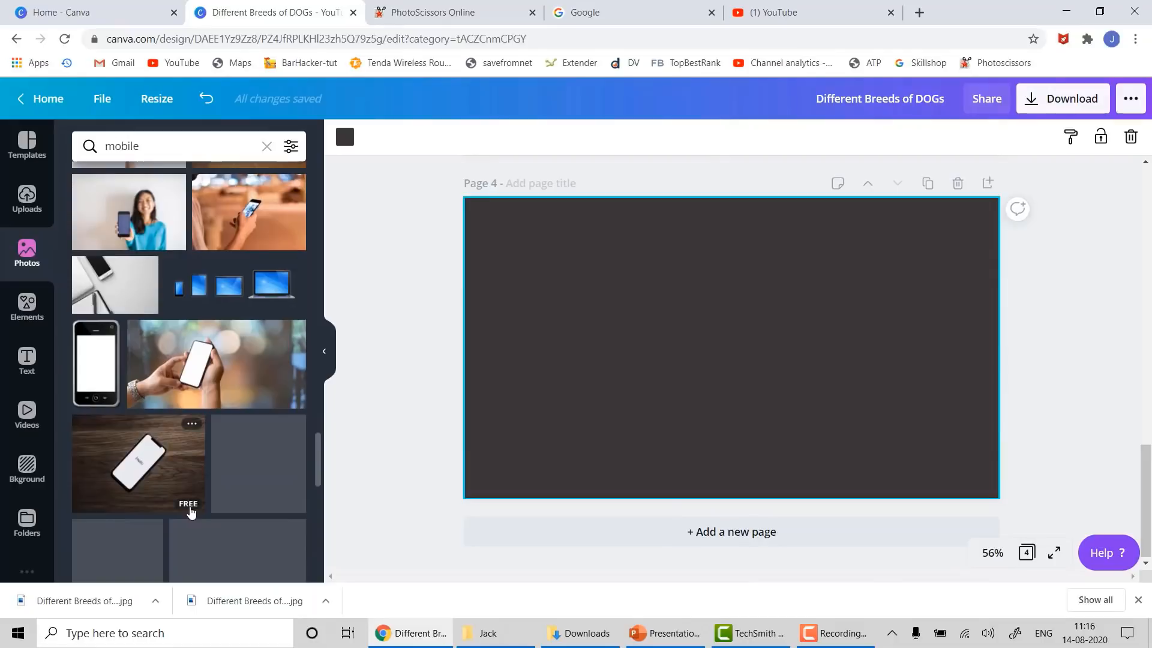
scroll(192, 510, "up", 15)
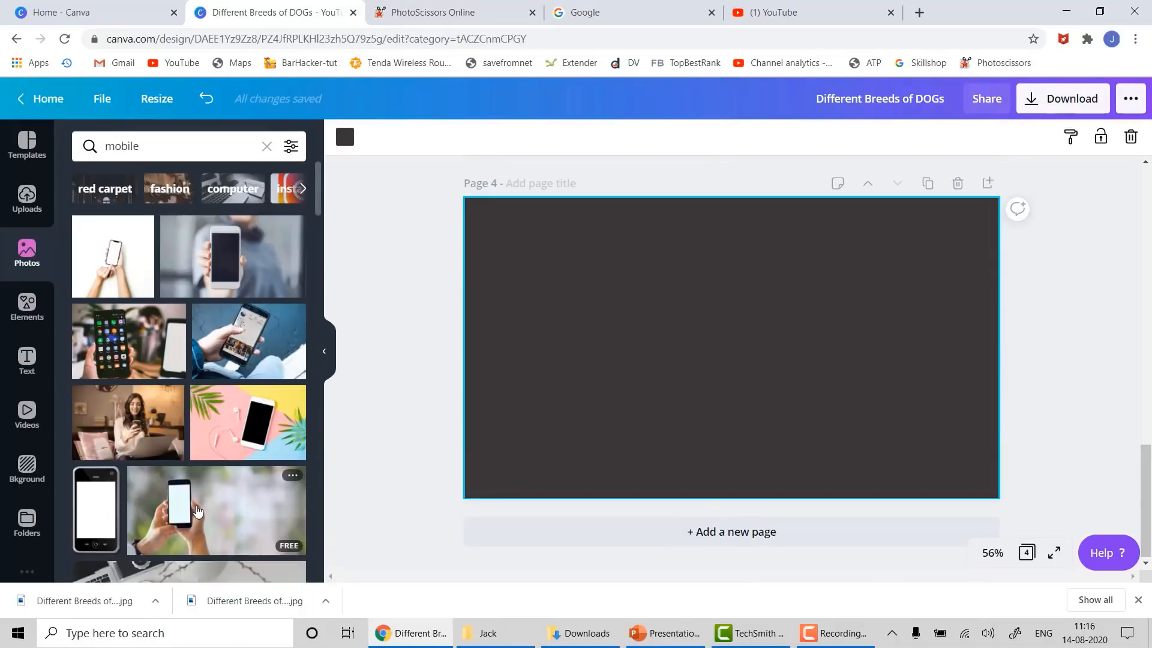
left_click(42, 98)
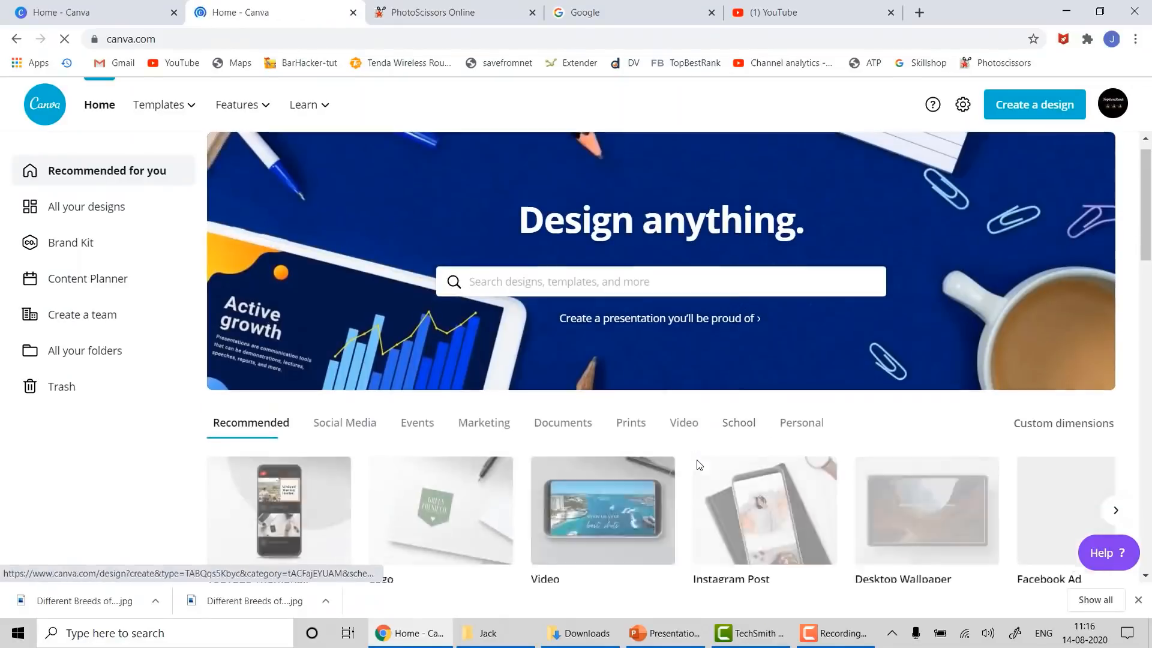
scroll(705, 510, "down", 5)
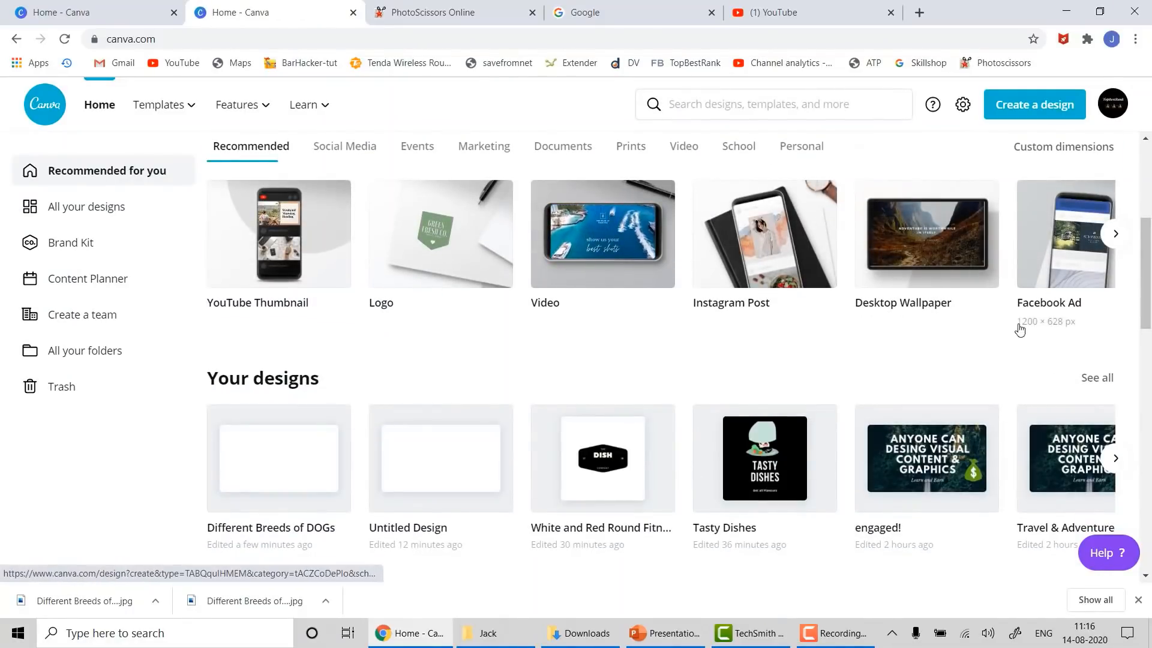
- Create a new YouTube Thumbnail design and drag the Autumn Lookbook template onto it
left_click(299, 255)
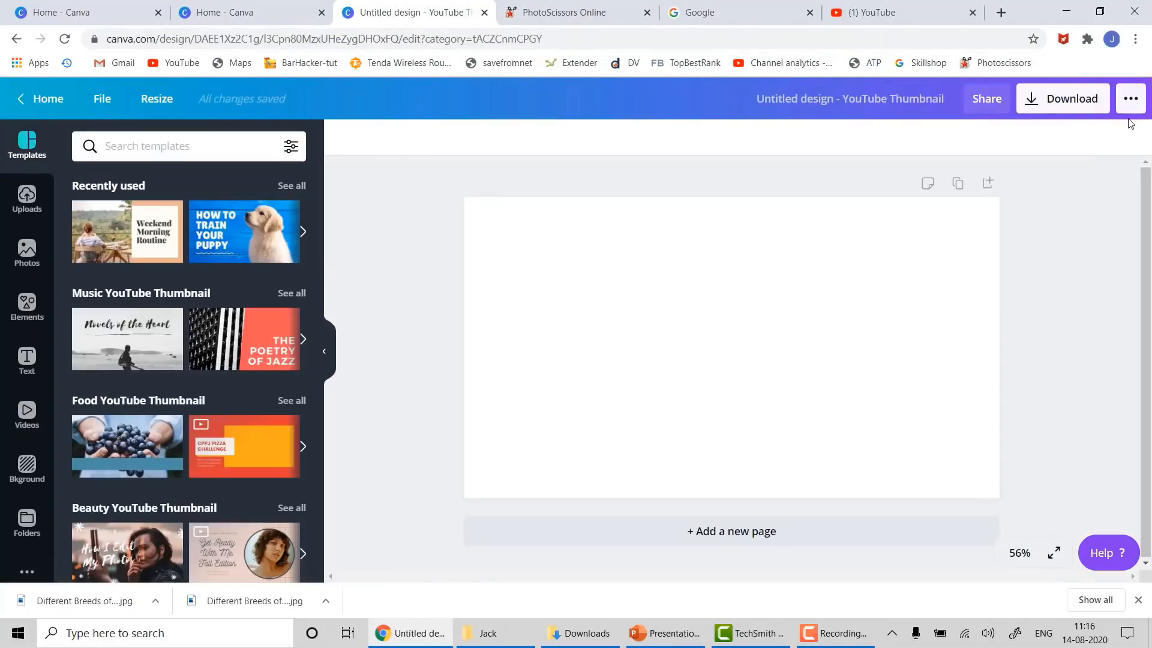
scroll(220, 413, "down", 15)
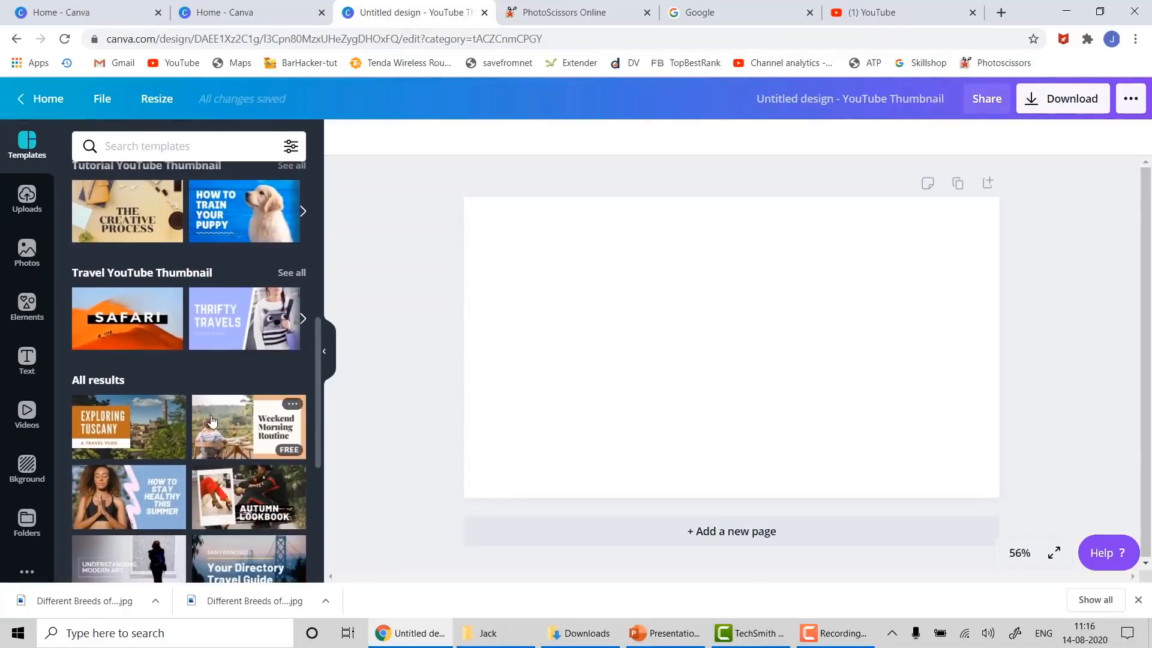
scroll(220, 413, "up", 1)
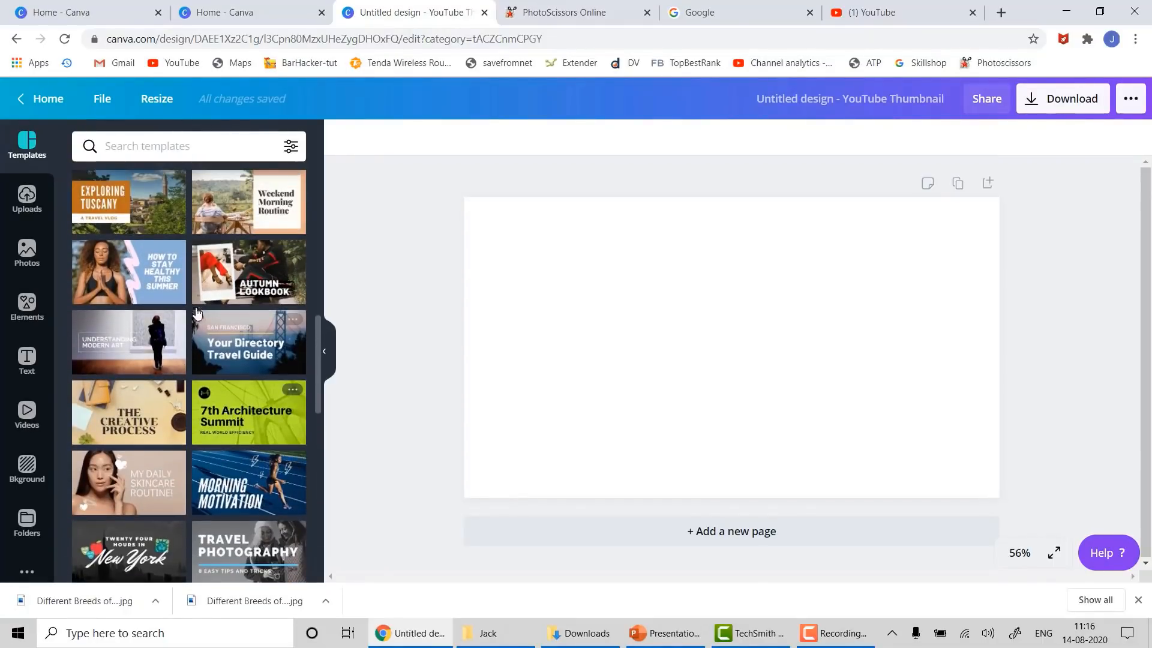
left_click_drag(209, 257, 483, 214)
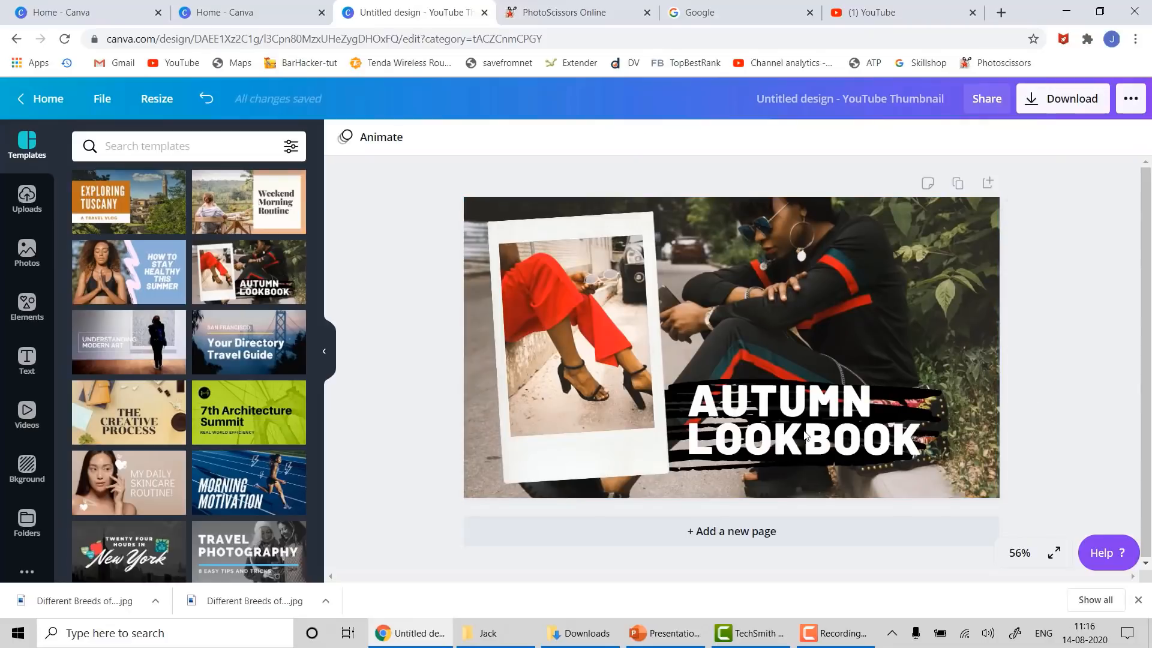
- Select the photo inside the polaroid frame and delete it
left_click(572, 335)
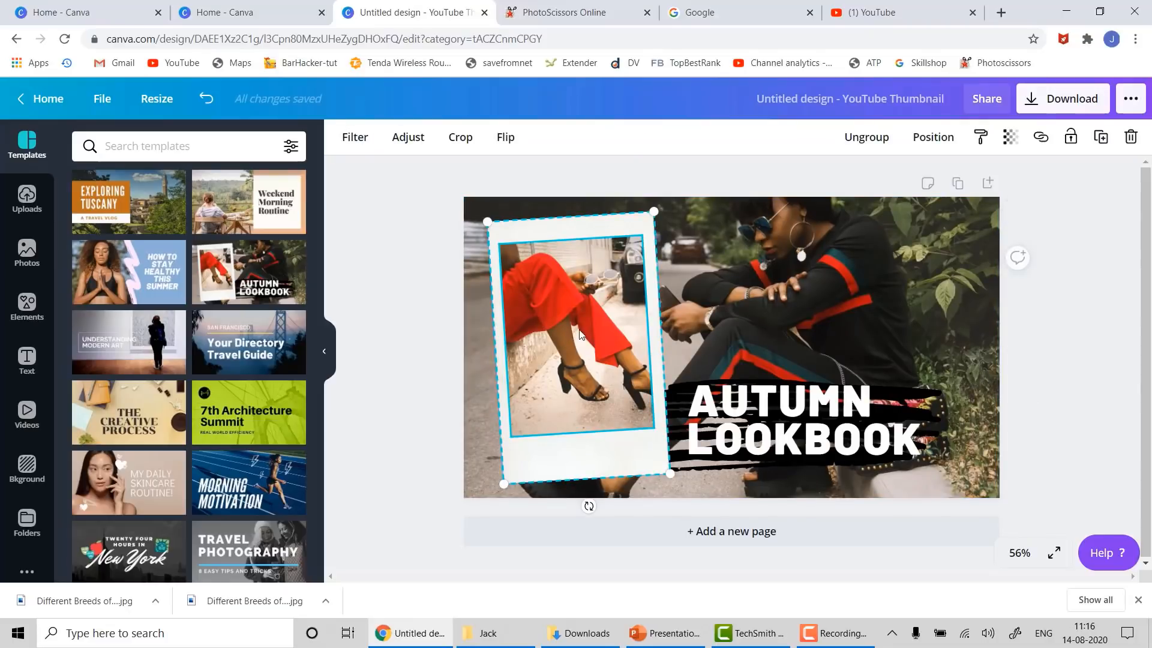
left_click(765, 247)
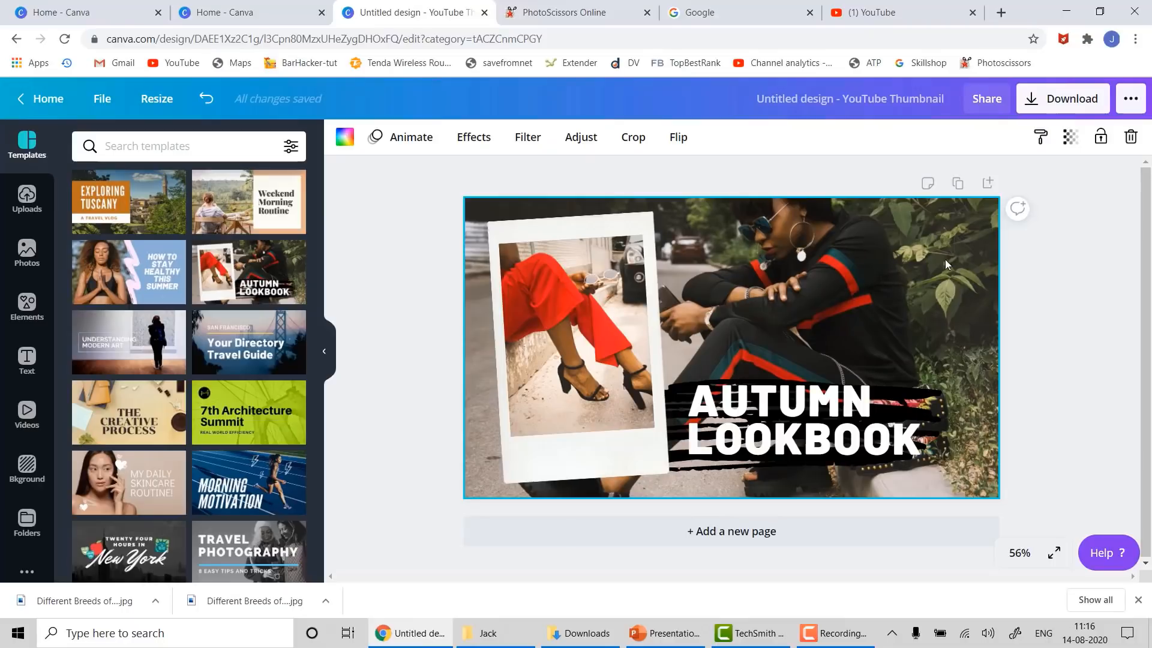
left_click(597, 260)
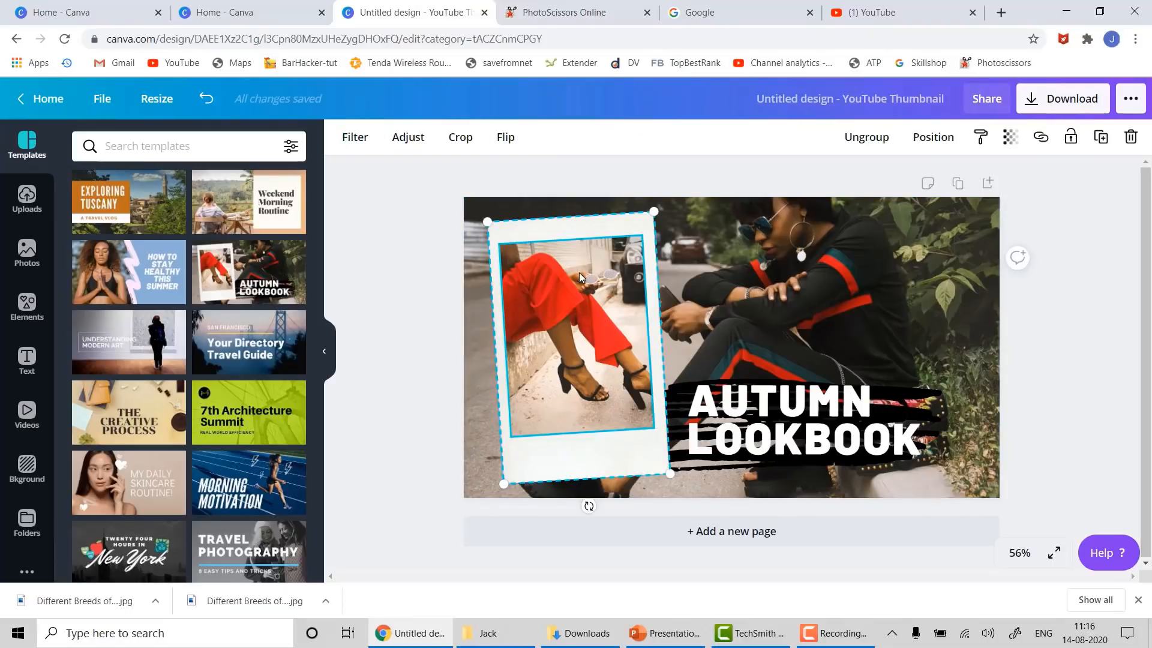
left_click(579, 272)
key("Delete")
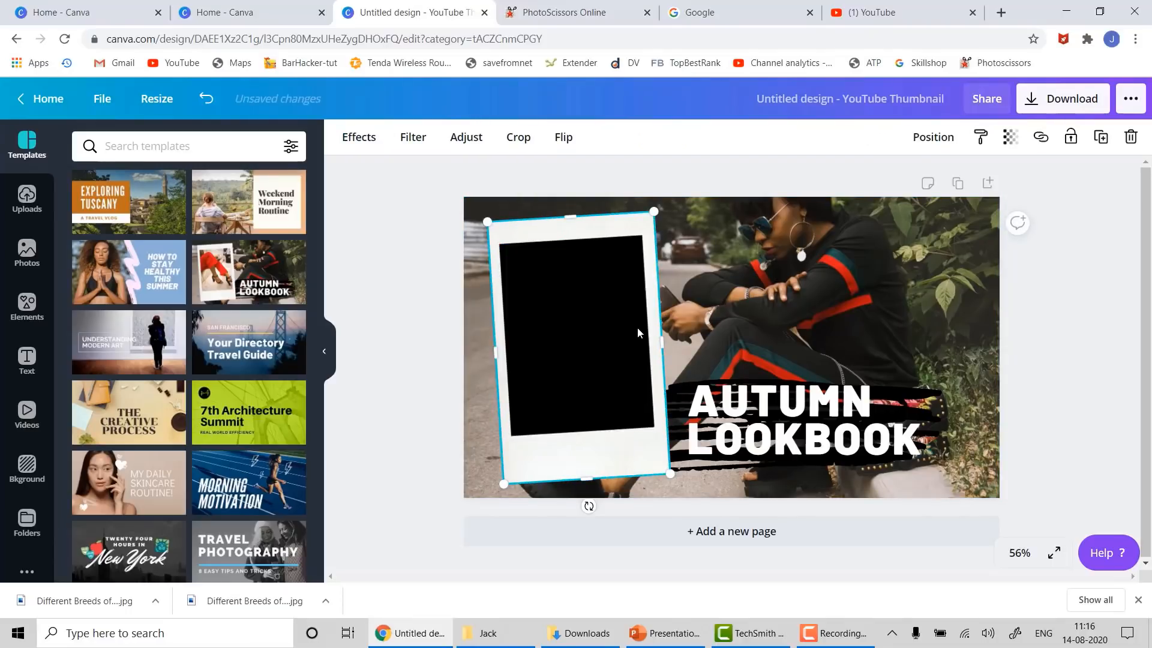
right_click(546, 286)
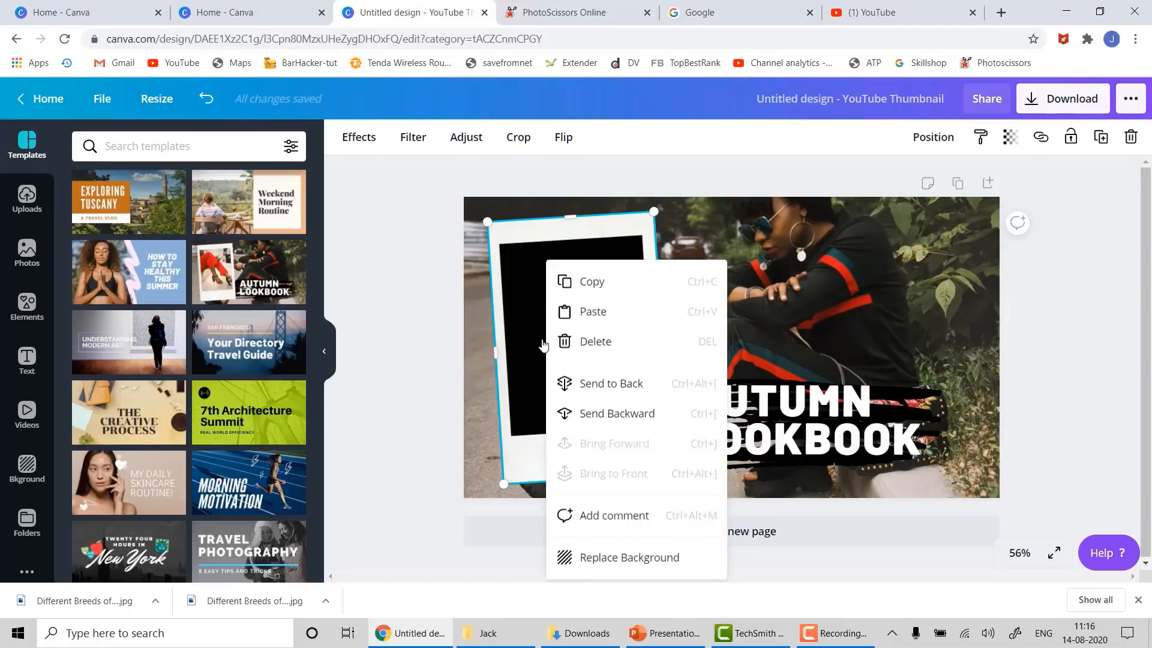
key("Escape")
left_click(435, 327)
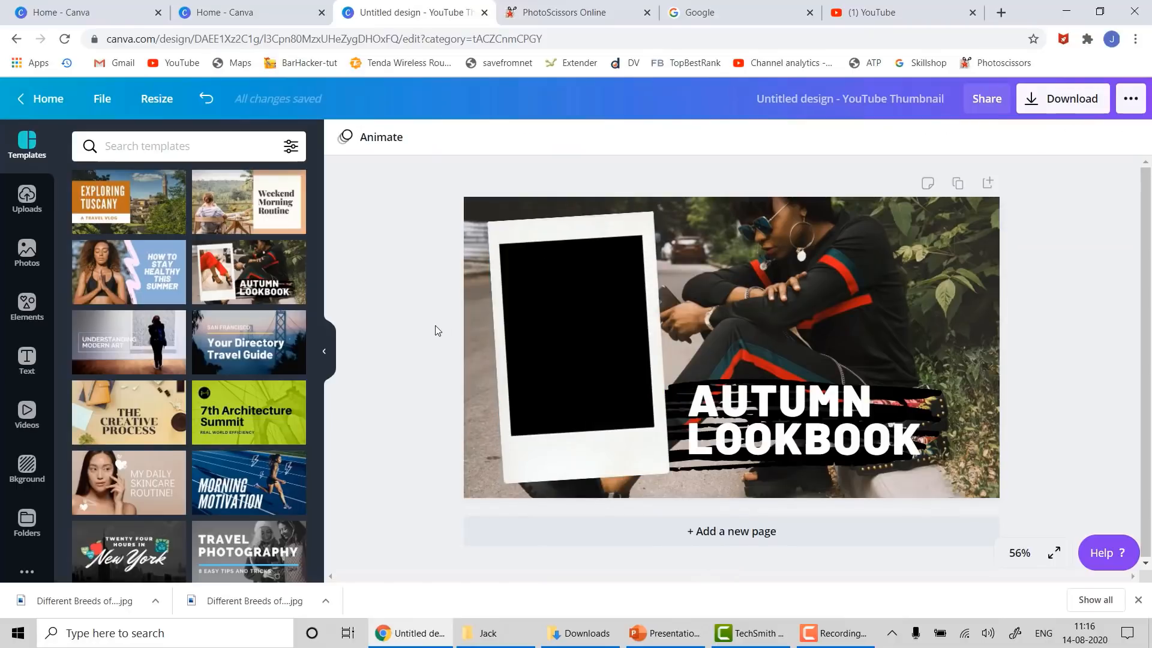
- Undo, then remove the frame photo via the right-click Delete option, leaving it empty
key("ctrl+z")
left_click(553, 282)
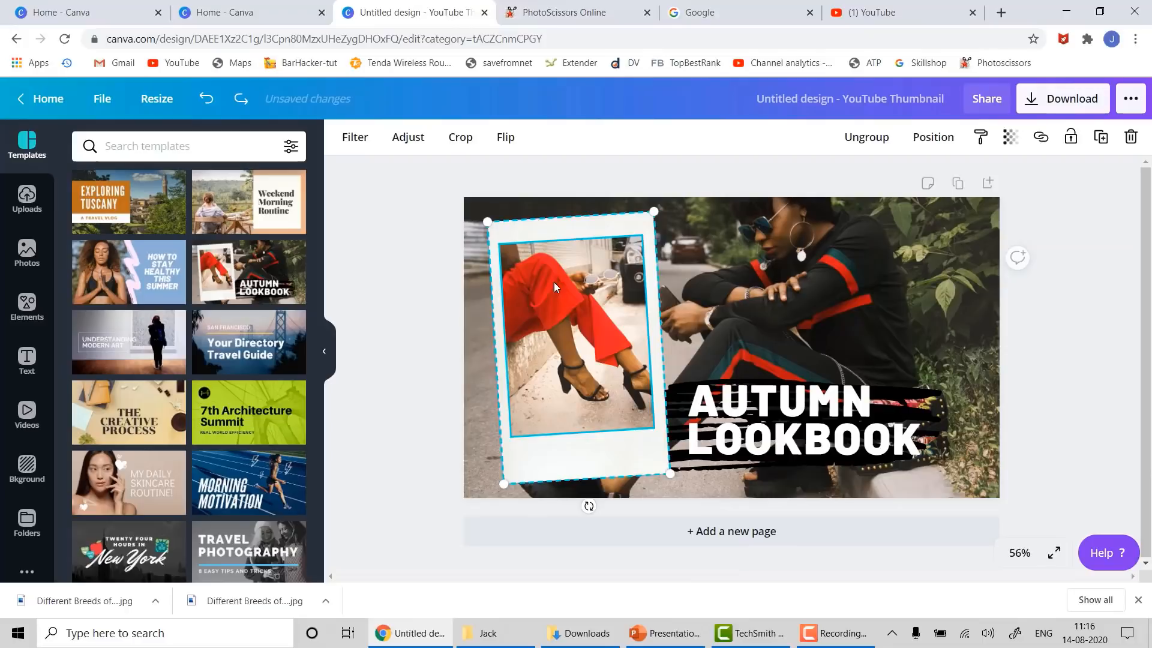
right_click(553, 282)
left_click(576, 300)
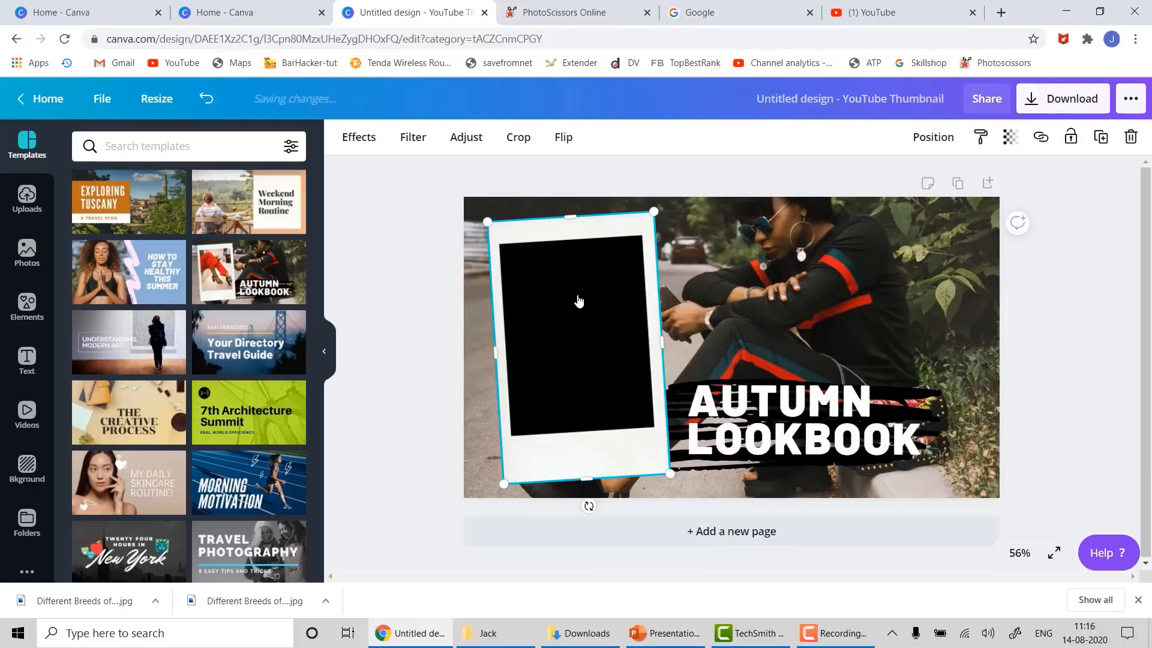
left_click(424, 351)
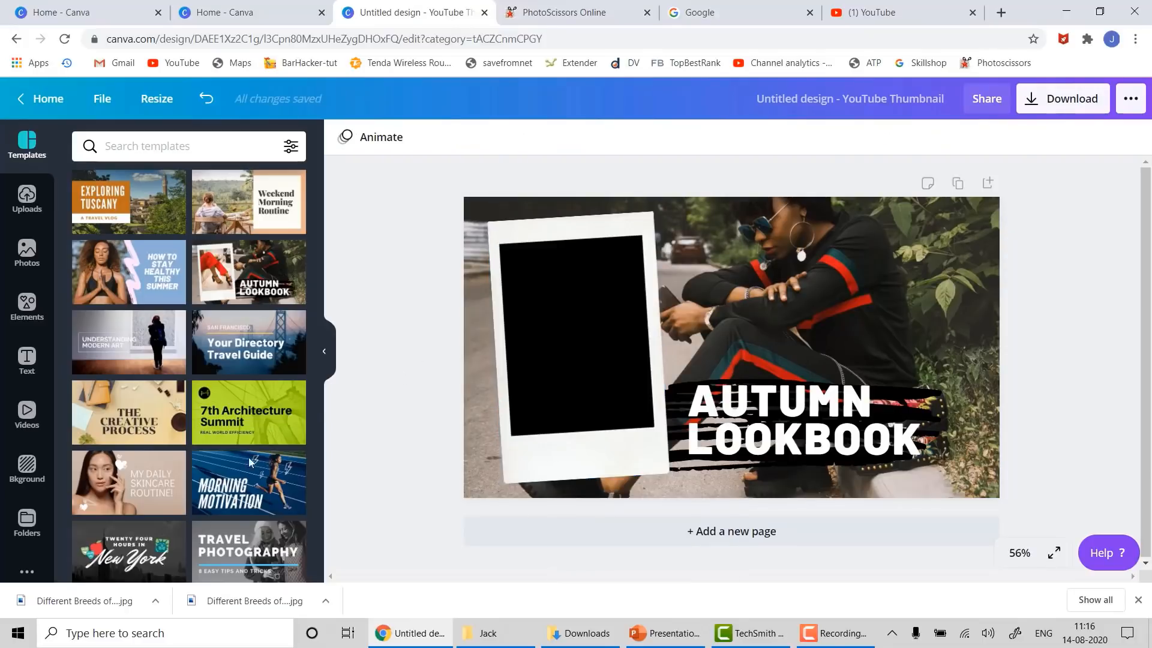
left_click(27, 252)
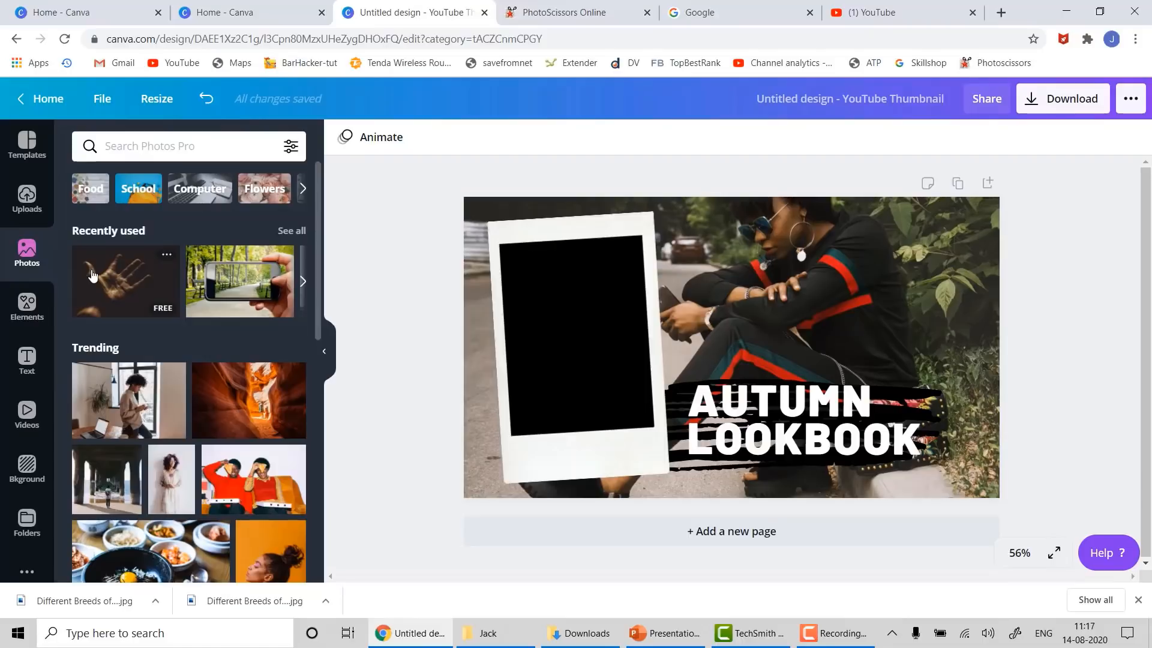
- Try the hand and pier photos, then fill the polaroid frame with the couple photo
left_click_drag(91, 276, 509, 307)
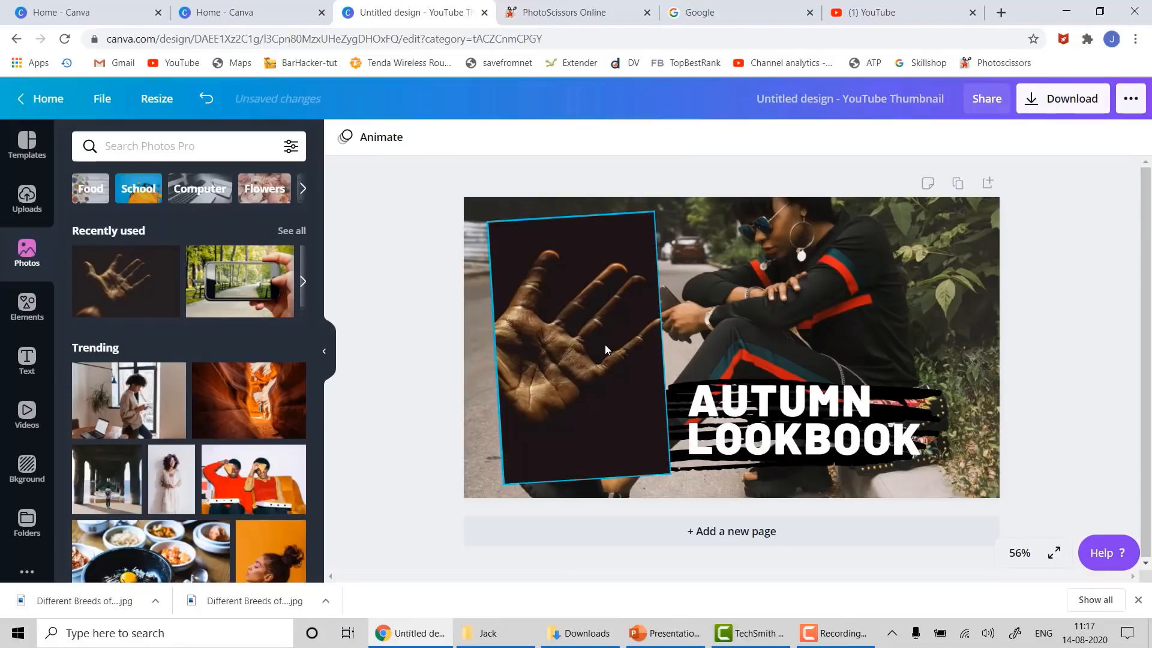
left_click_drag(108, 492, 502, 365)
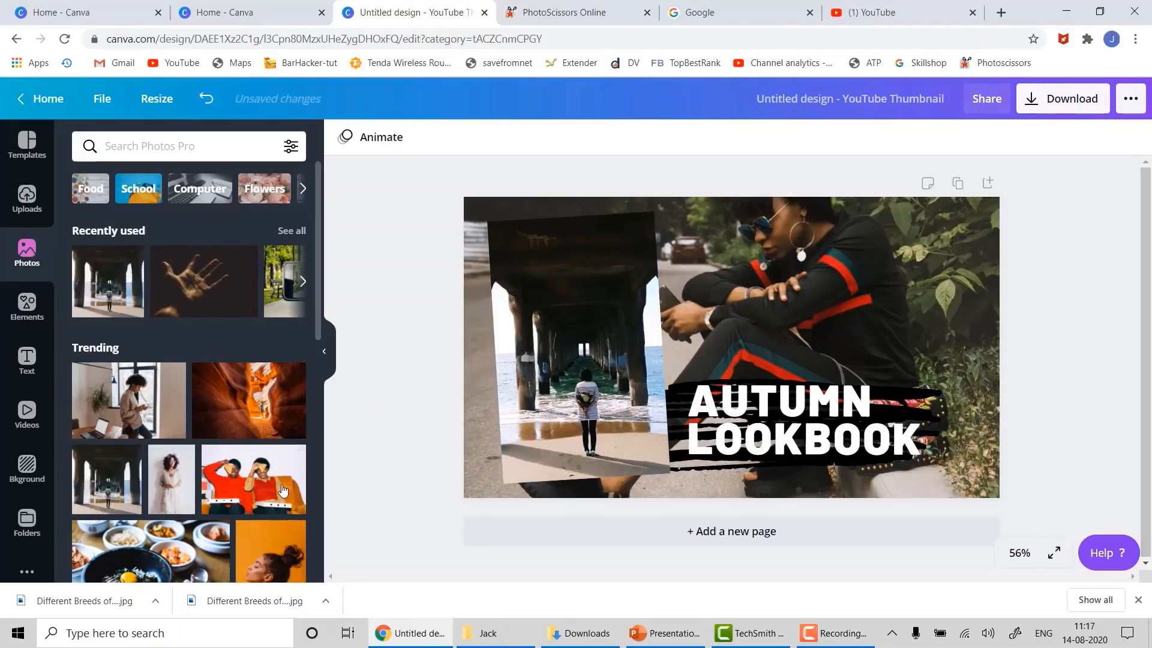
left_click_drag(258, 480, 505, 369)
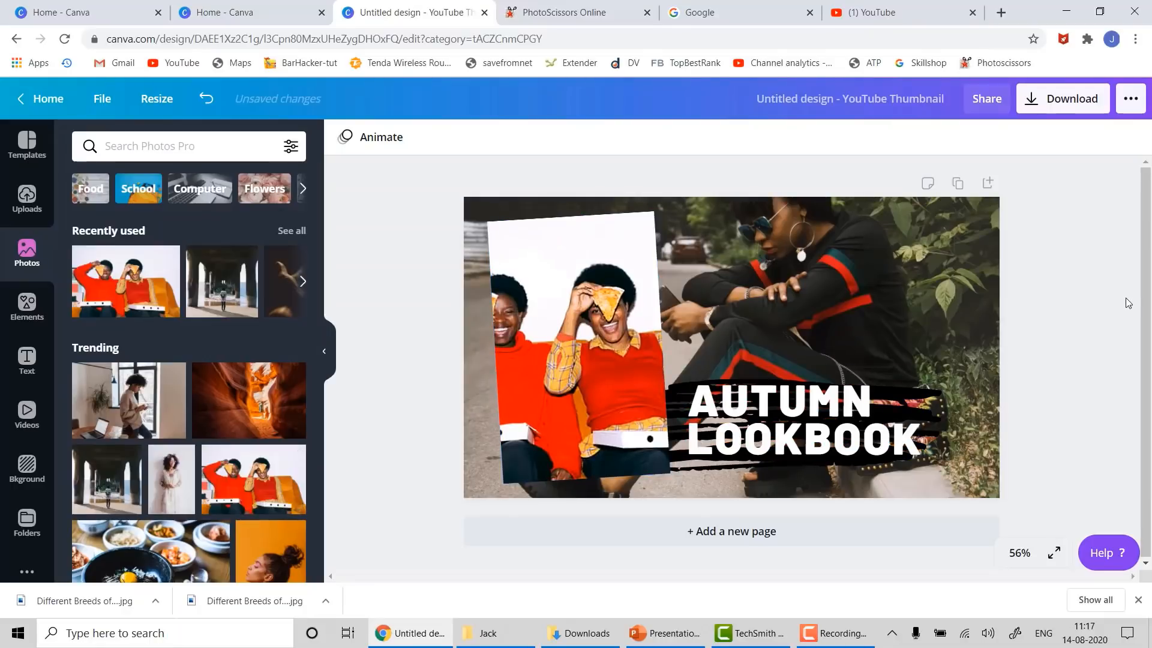
- Delete the old background photo and drop the pier photo in as the new background
left_click(743, 463)
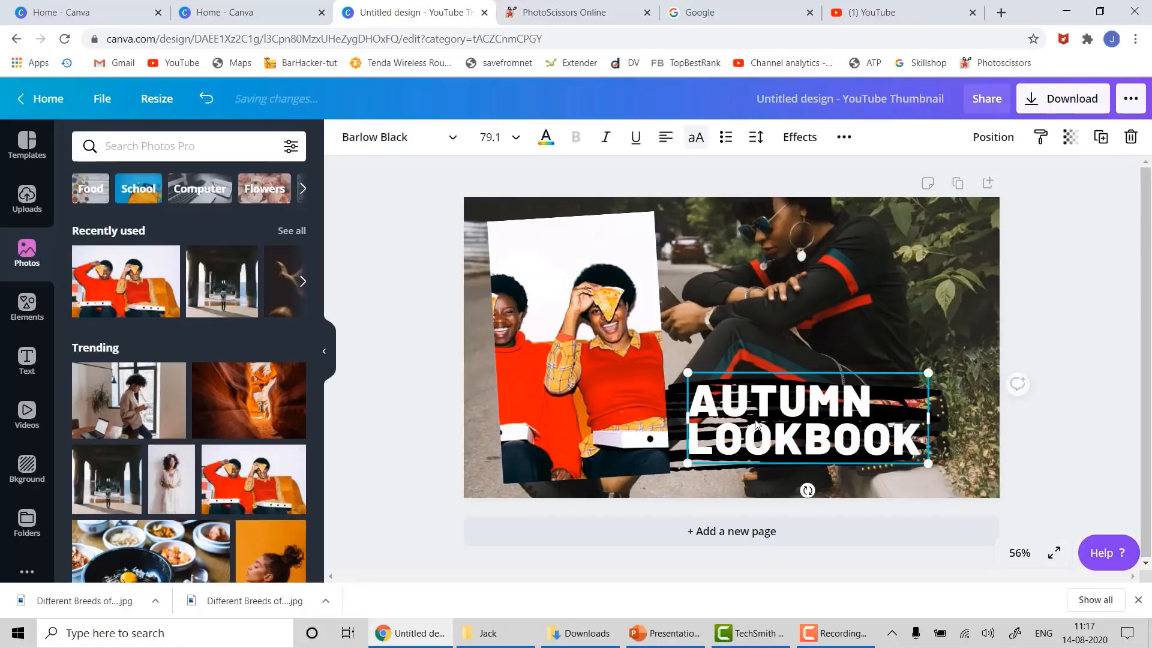
left_click(944, 273)
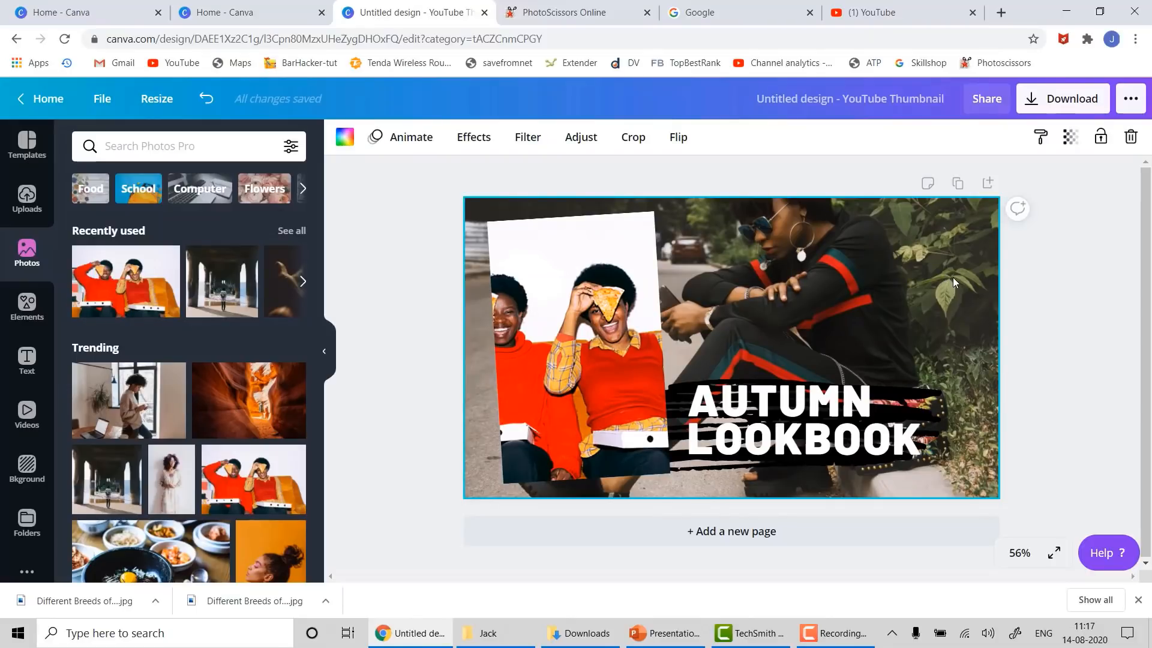
right_click(952, 277)
left_click(847, 360)
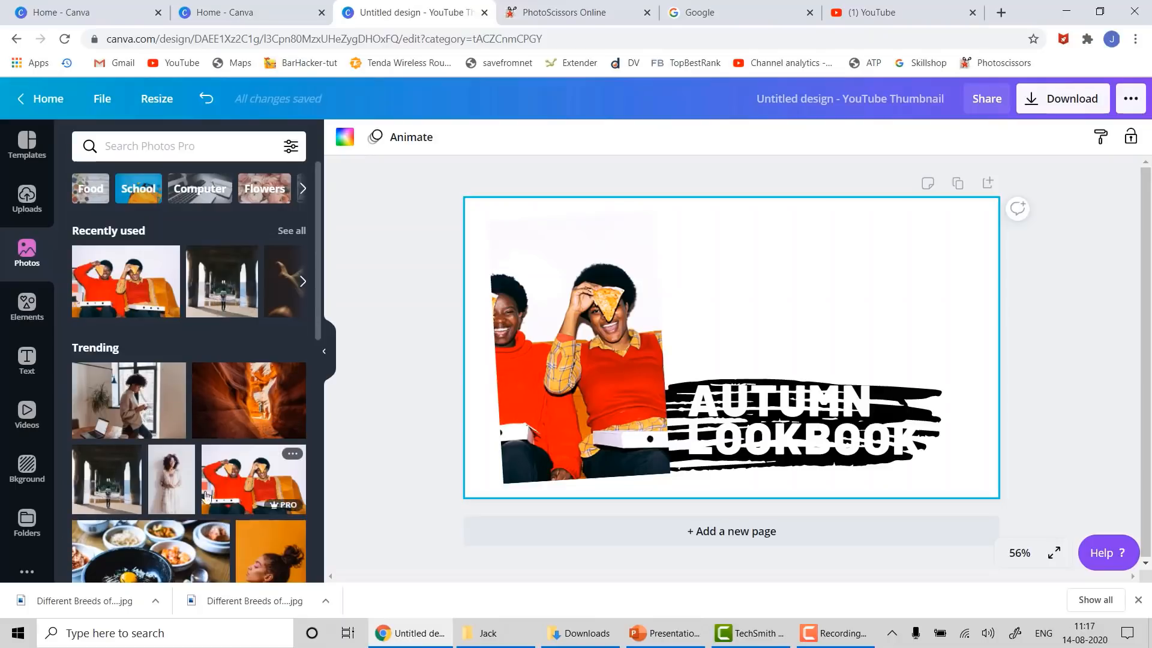
left_click_drag(99, 468, 468, 227)
- Deselect the new pier background to view the finished Autumn Lookbook thumbnail
left_click(1065, 364)
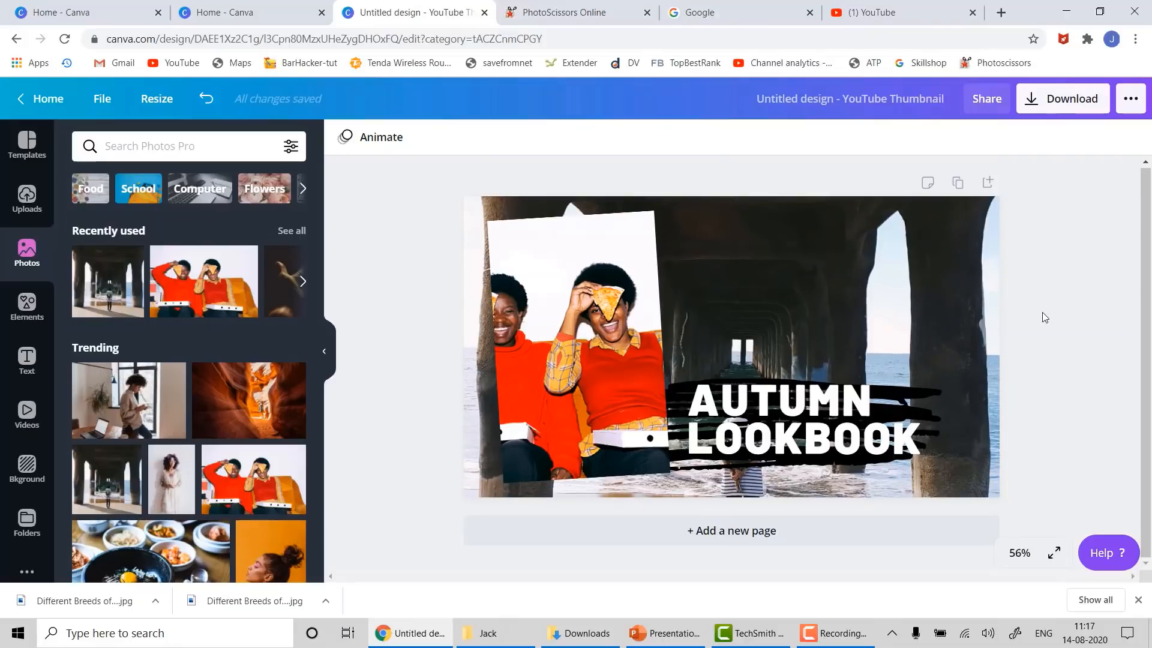
mouse_move(843, 641)
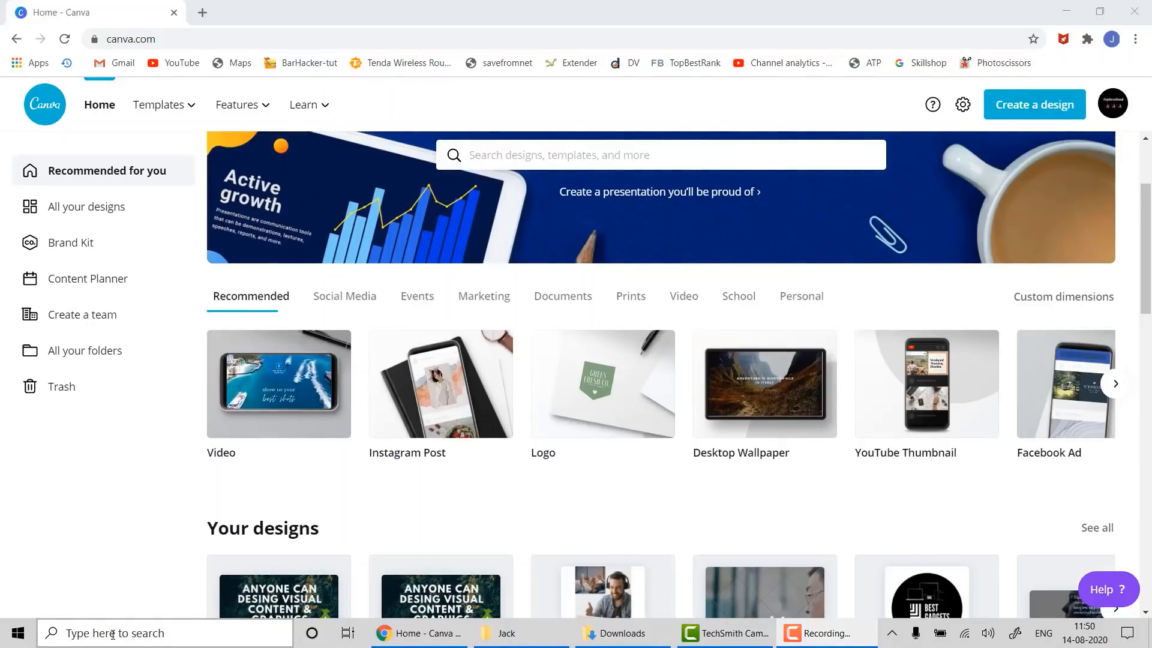
- Launch PowerPoint via a 'power' search and create a blank presentation
left_click(112, 634)
type("powe")
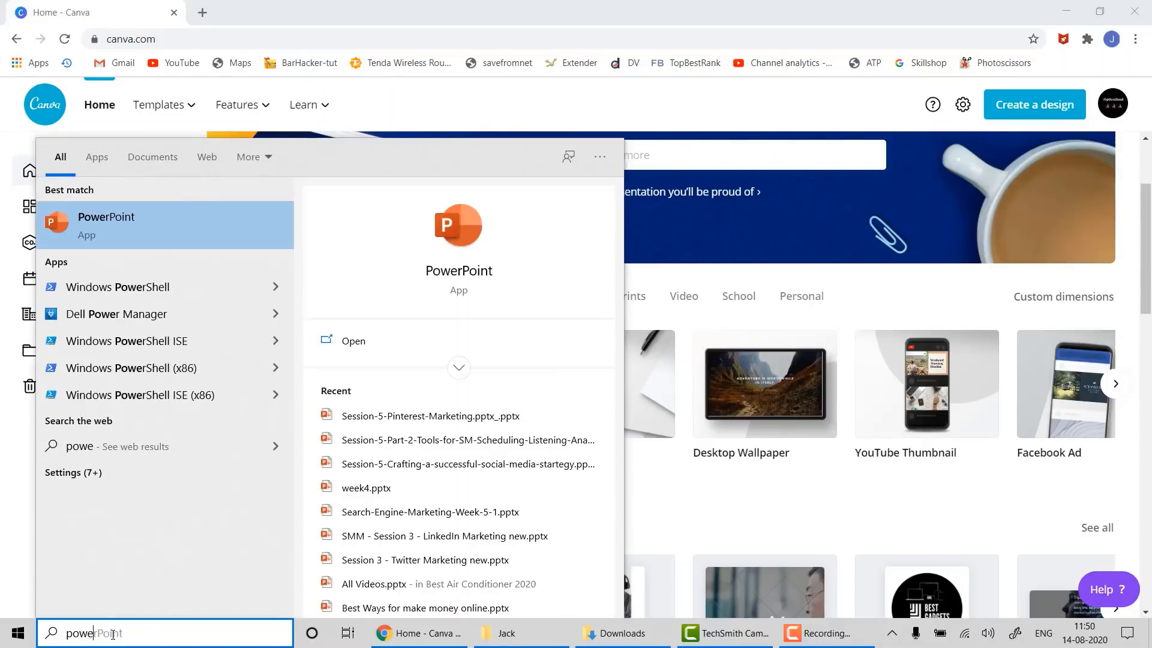
type("r")
key("Return")
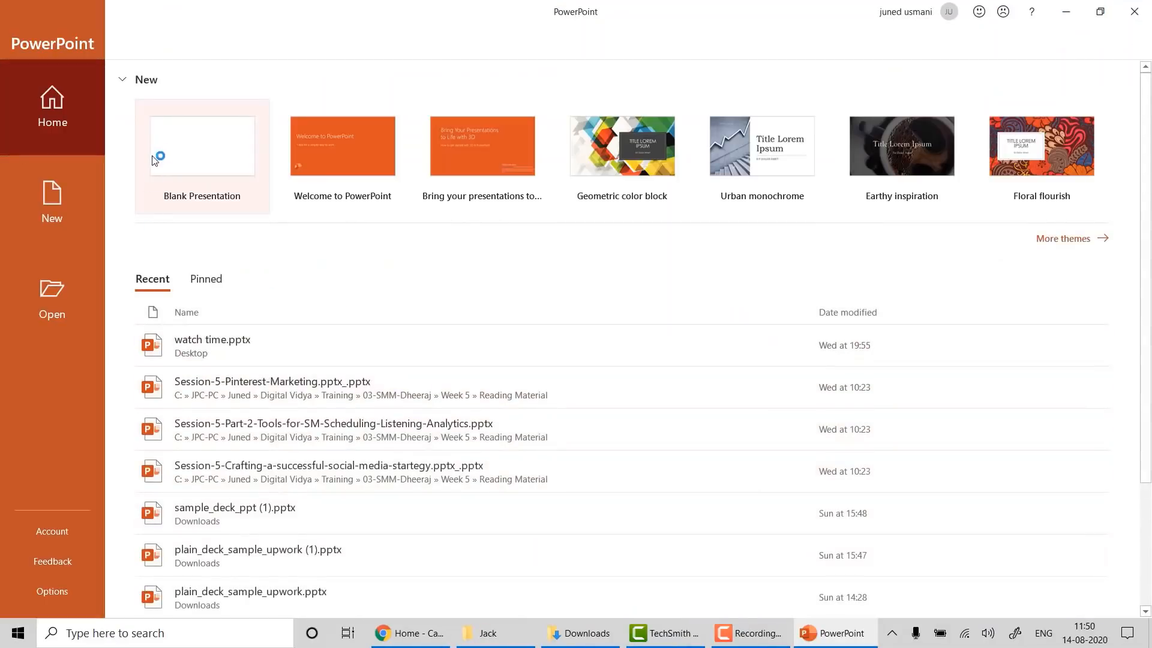
left_click(159, 154)
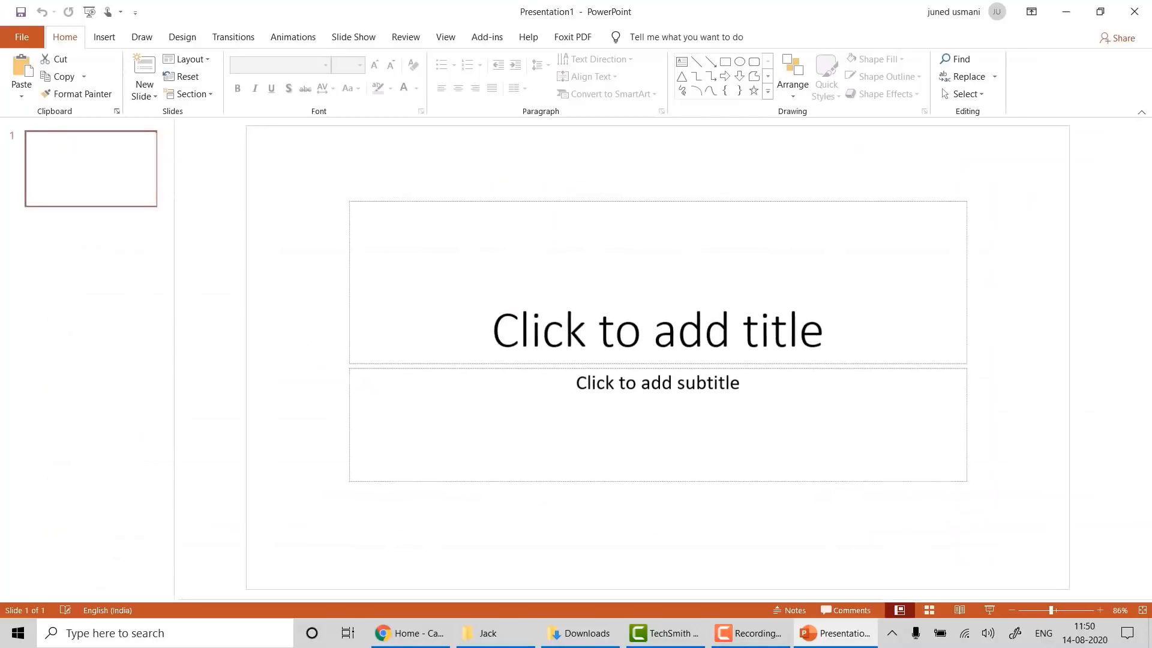
- Delete the slide's title and subtitle placeholders and close the Design Ideas pane
key("ctrl+a")
key("Delete")
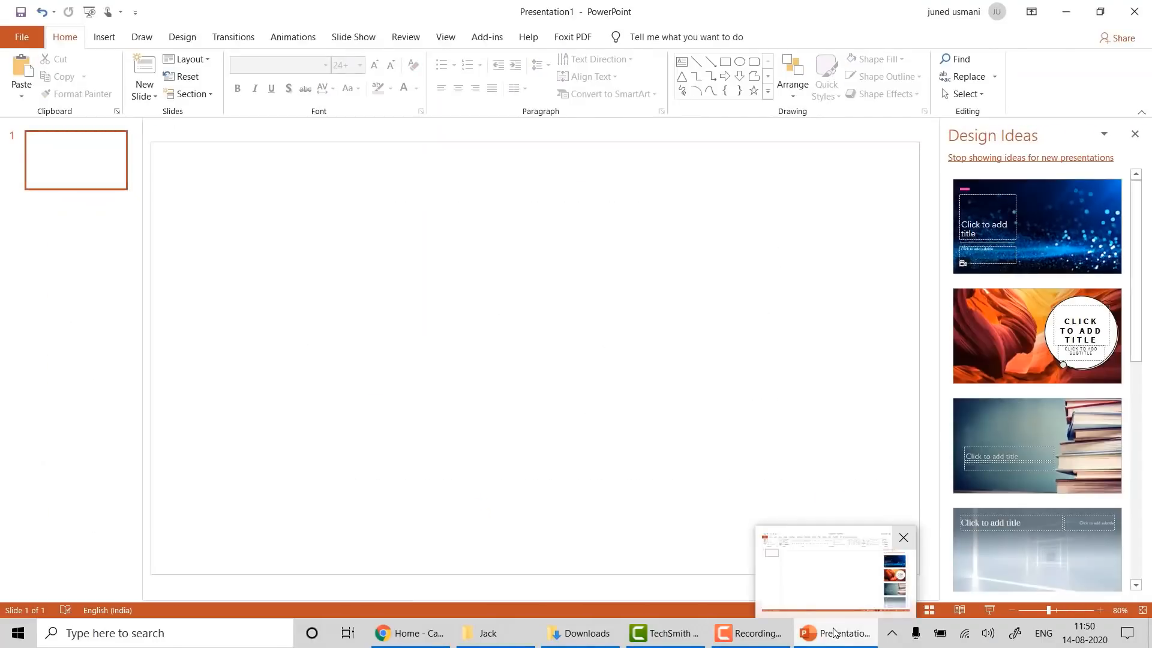
left_click(1136, 134)
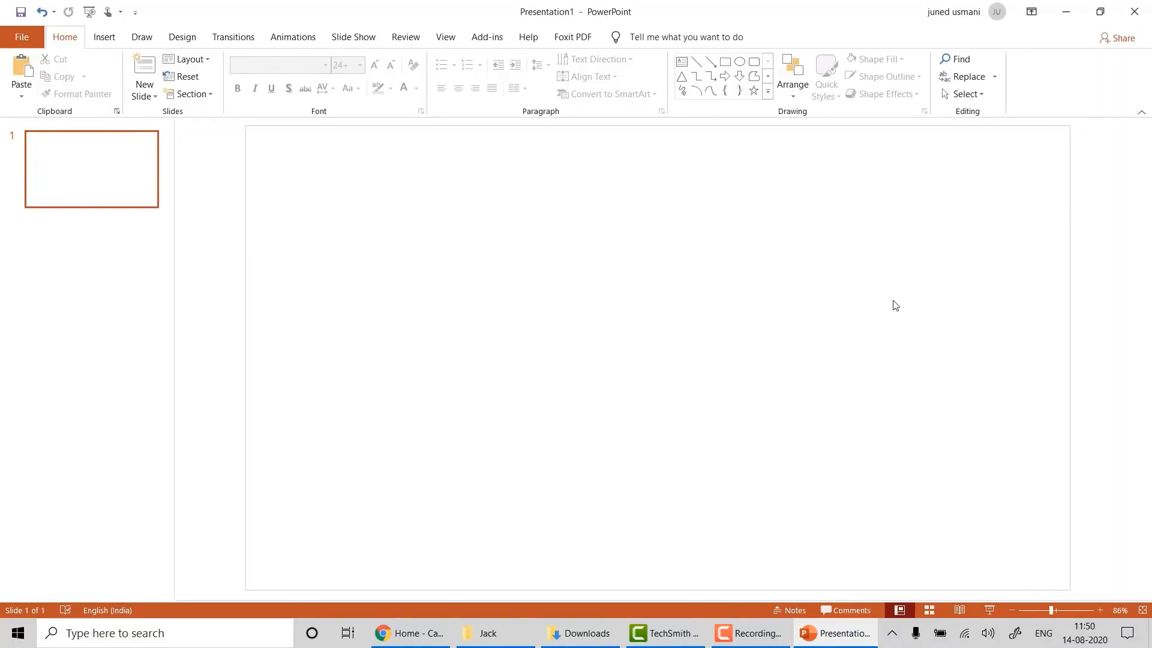
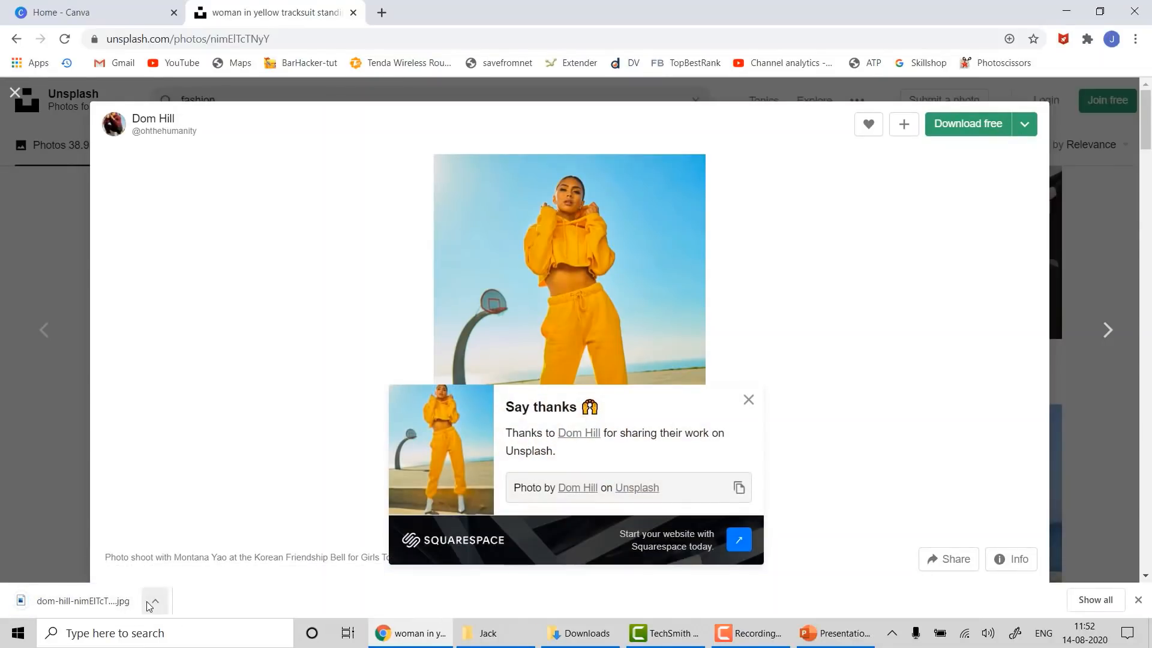
- Copy the downloaded yellow-tracksuit photo and paste it onto the PowerPoint slide
left_click(564, 637)
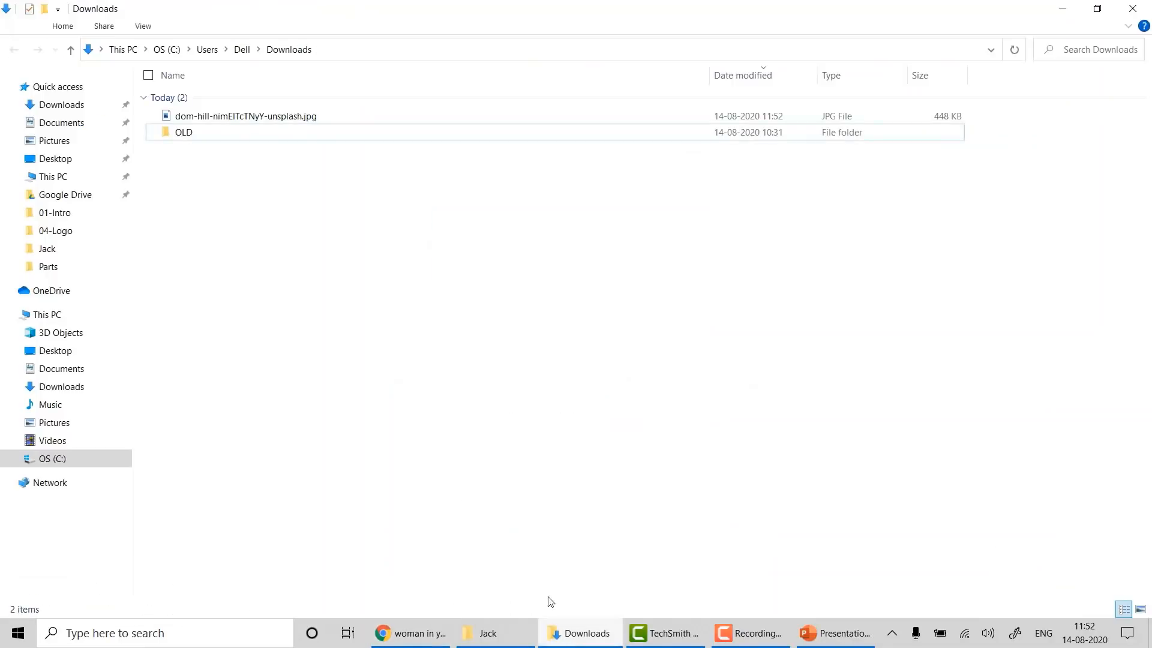
left_click(295, 118)
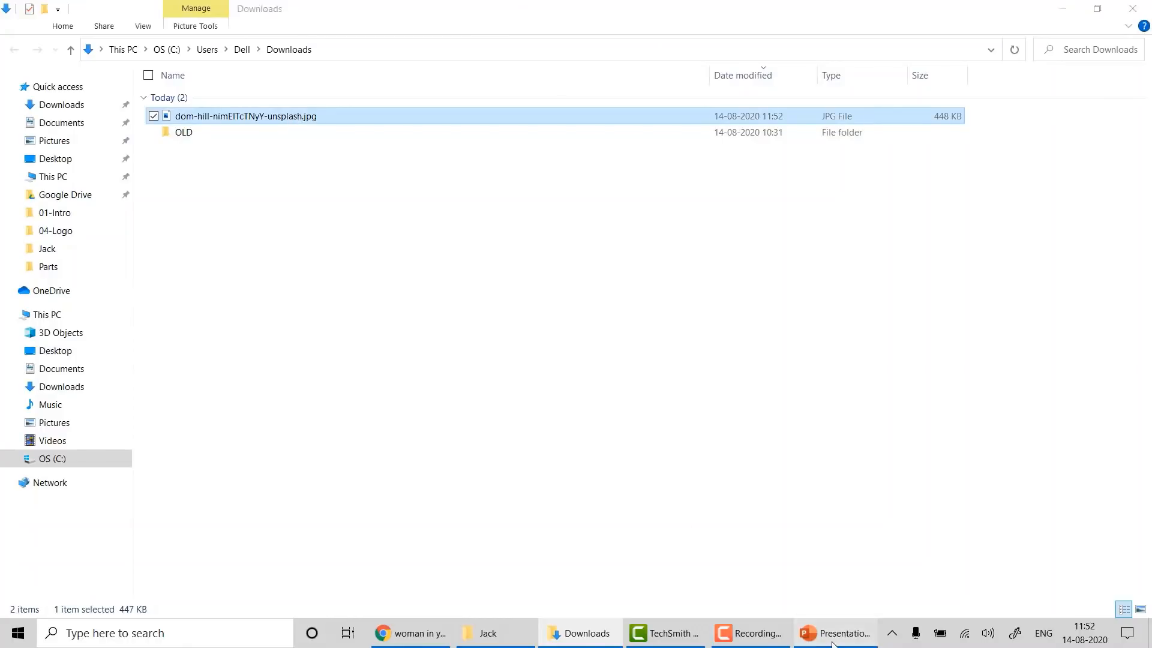
left_click(868, 631)
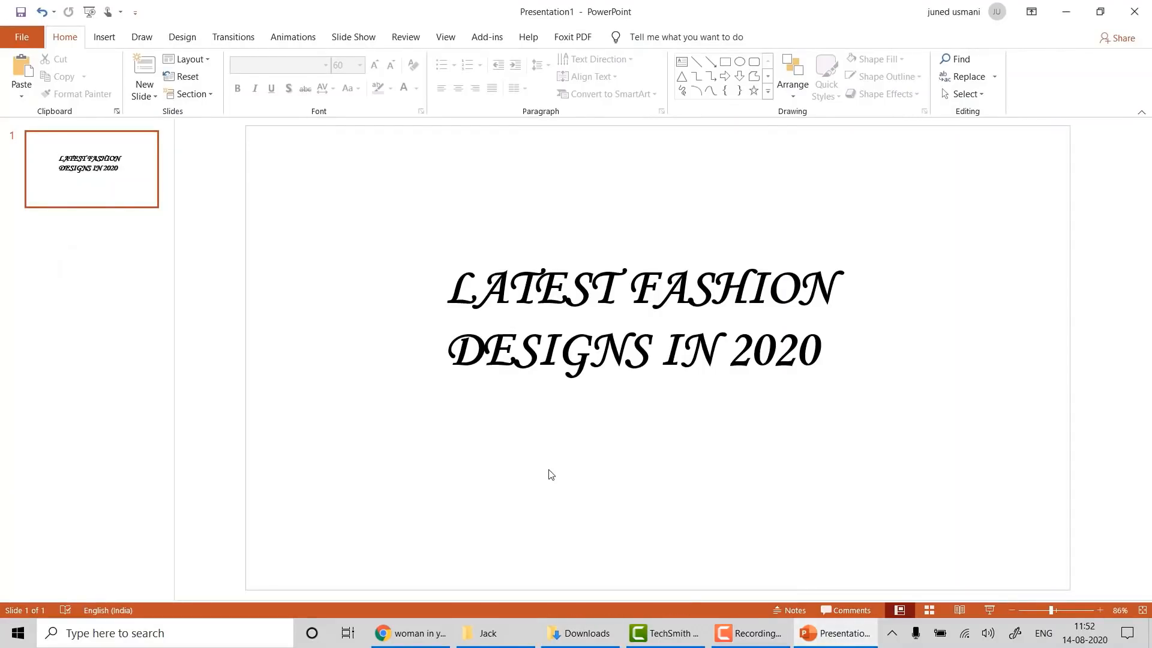
key("ctrl+v")
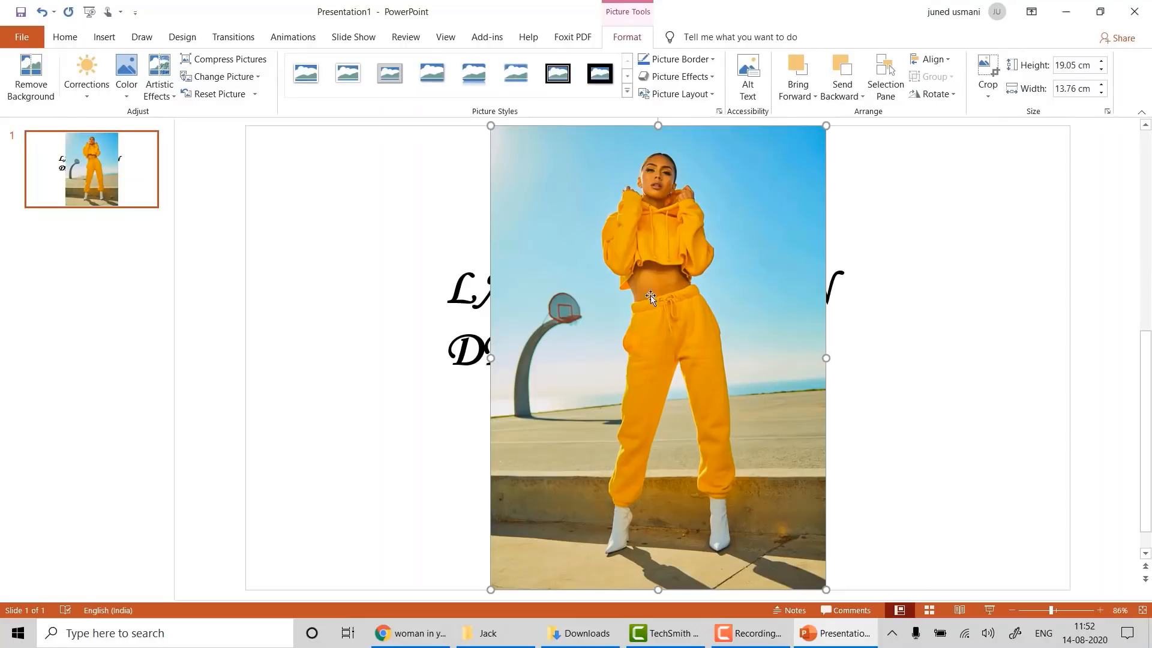
- Move the tracksuit photo to the slide's right and send it behind the title
left_click(480, 351)
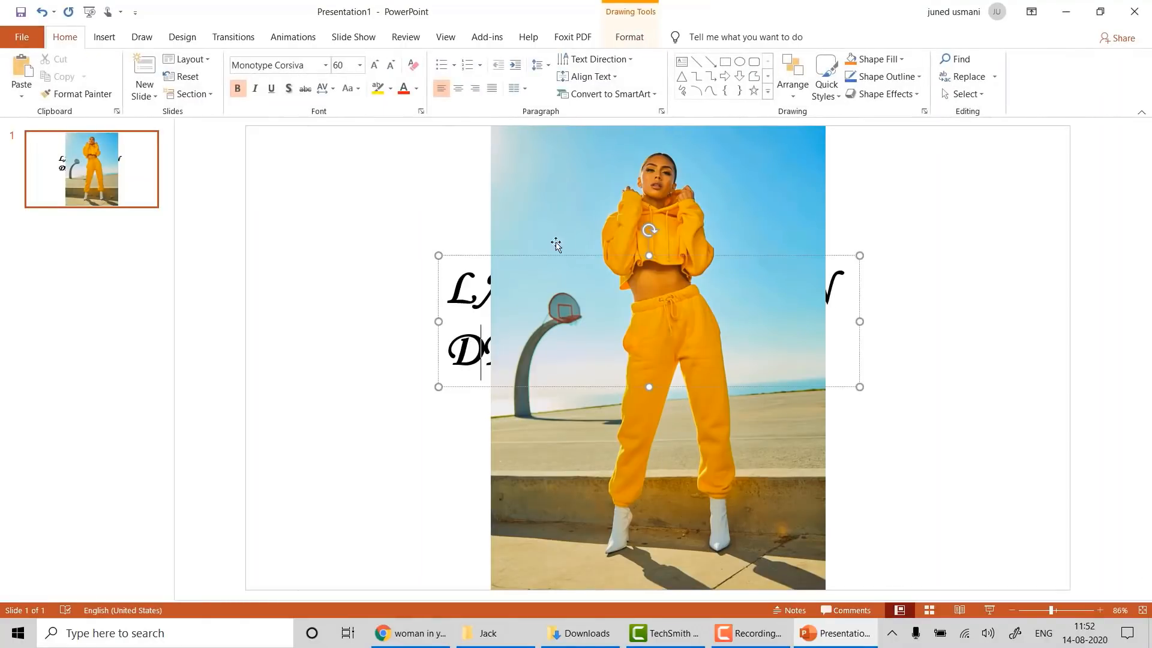
mouse_move(550, 252)
left_mouse_down()
mouse_move(617, 309)
mouse_move(388, 242)
mouse_move(577, 287)
left_mouse_up()
left_click(508, 255)
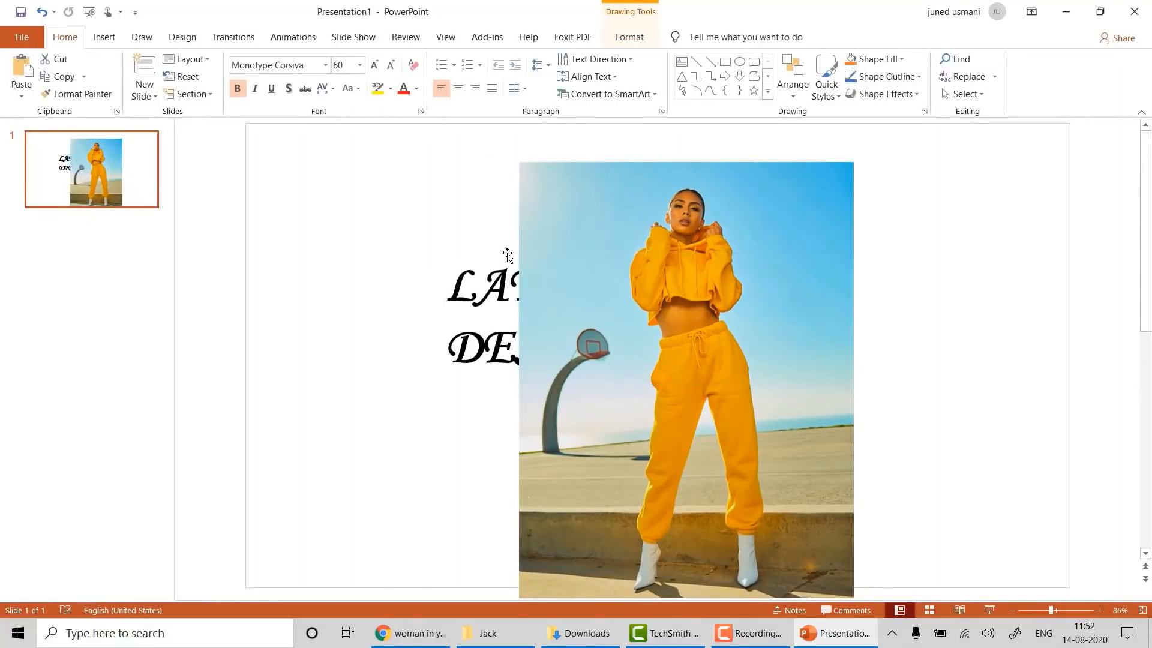
right_click(565, 199)
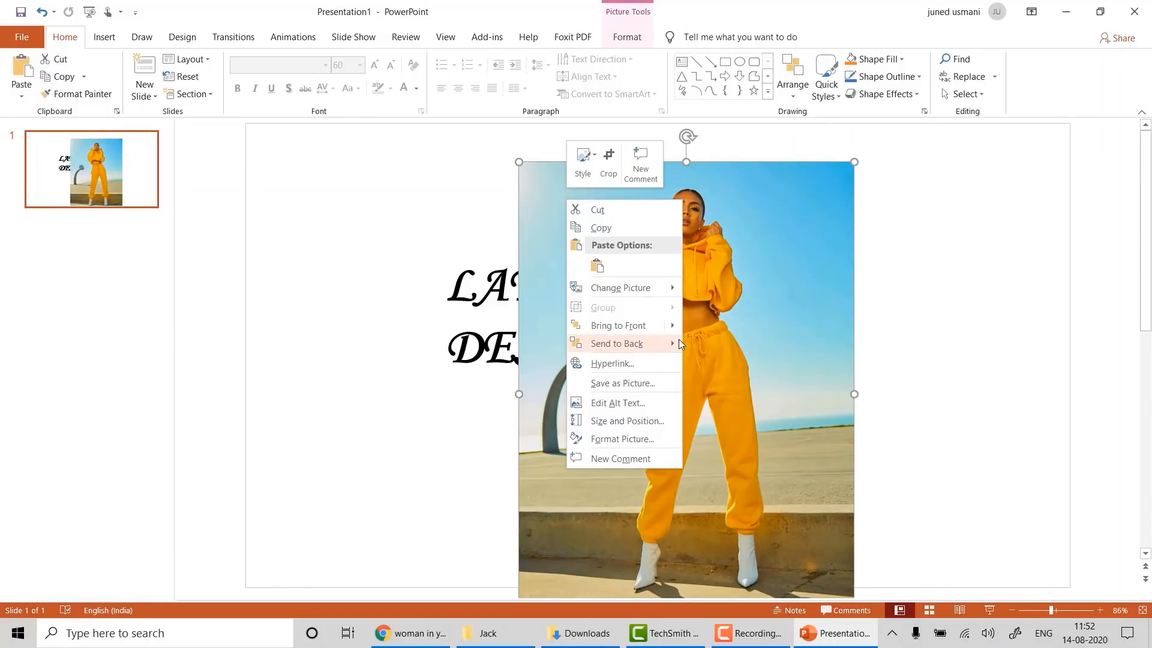
left_click(694, 346)
left_click(475, 288)
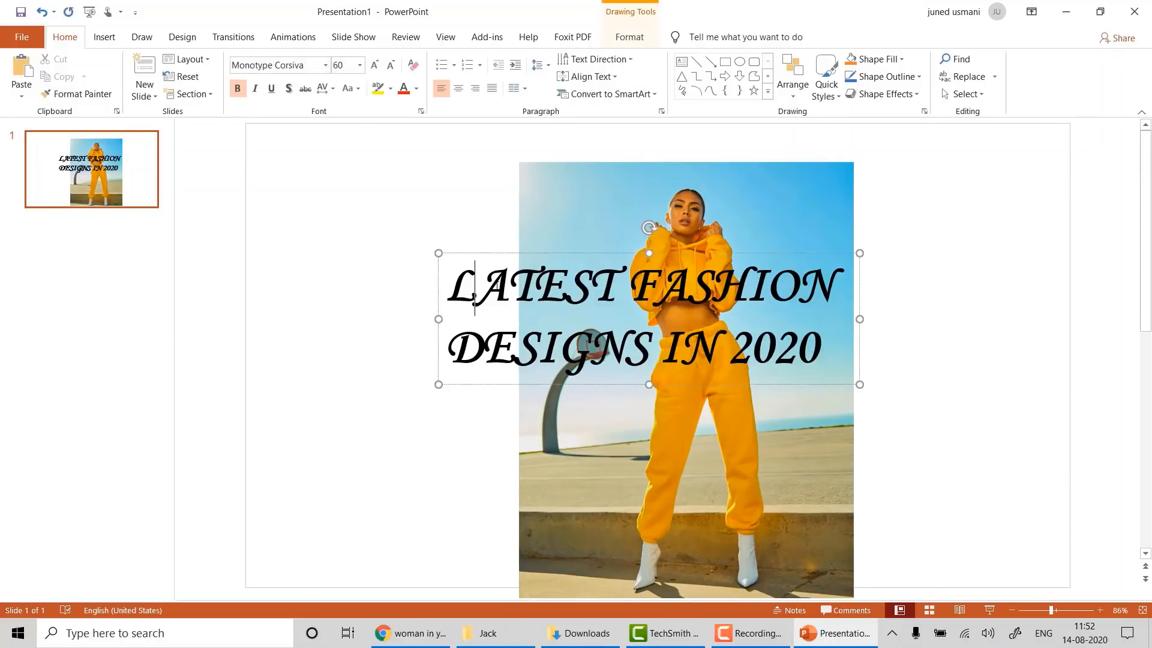
- Narrow the title box, set its font size to 48, and move it down over the photo
left_click_drag(438, 318, 524, 303)
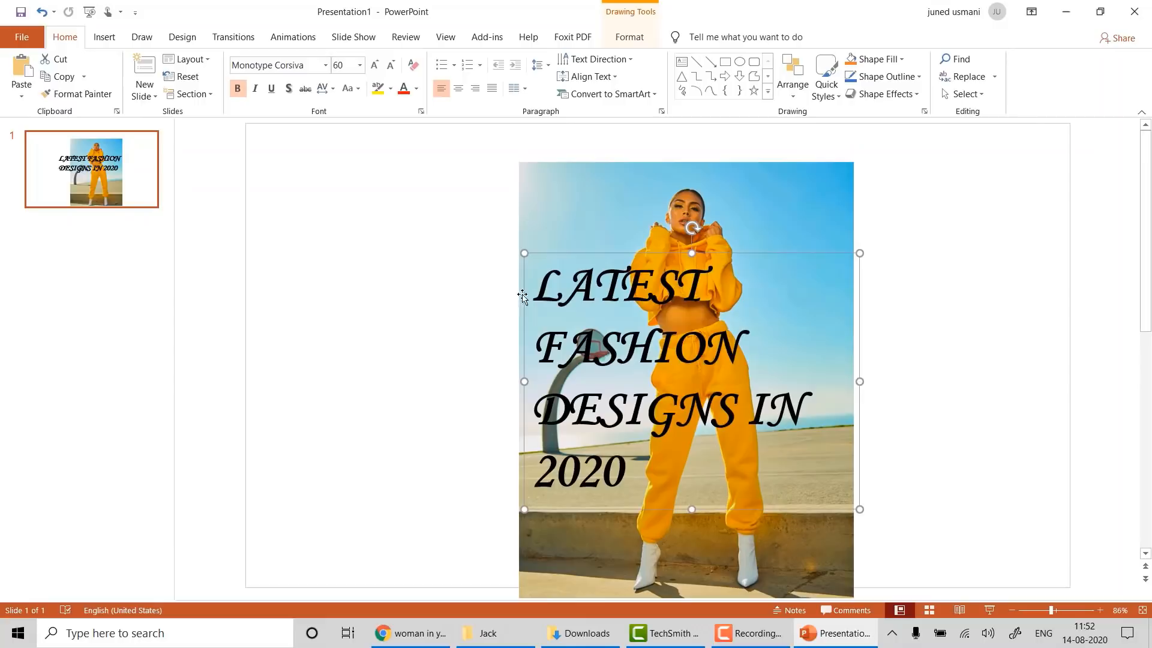
left_click(360, 65)
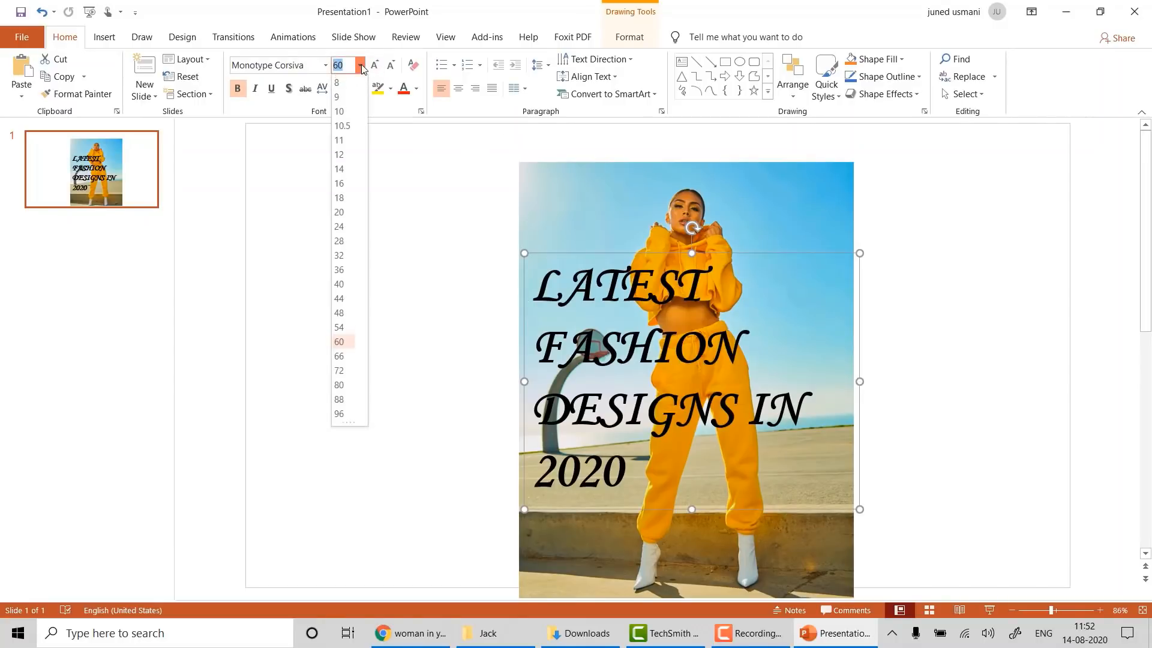
left_click(339, 313)
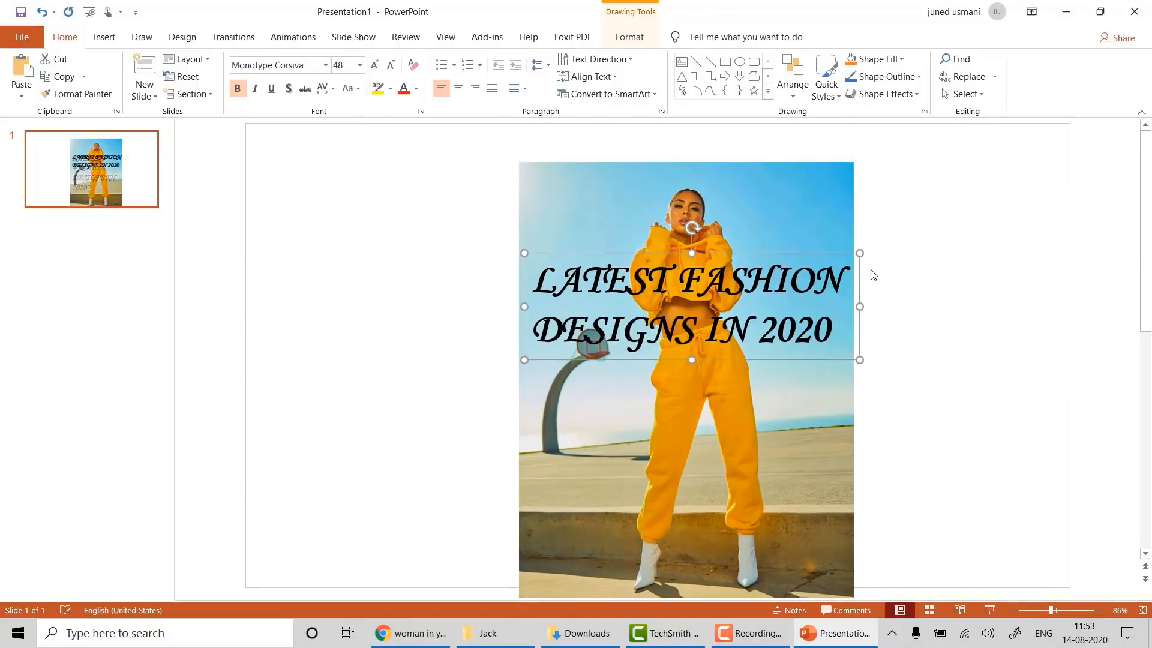
left_click_drag(792, 253, 799, 337)
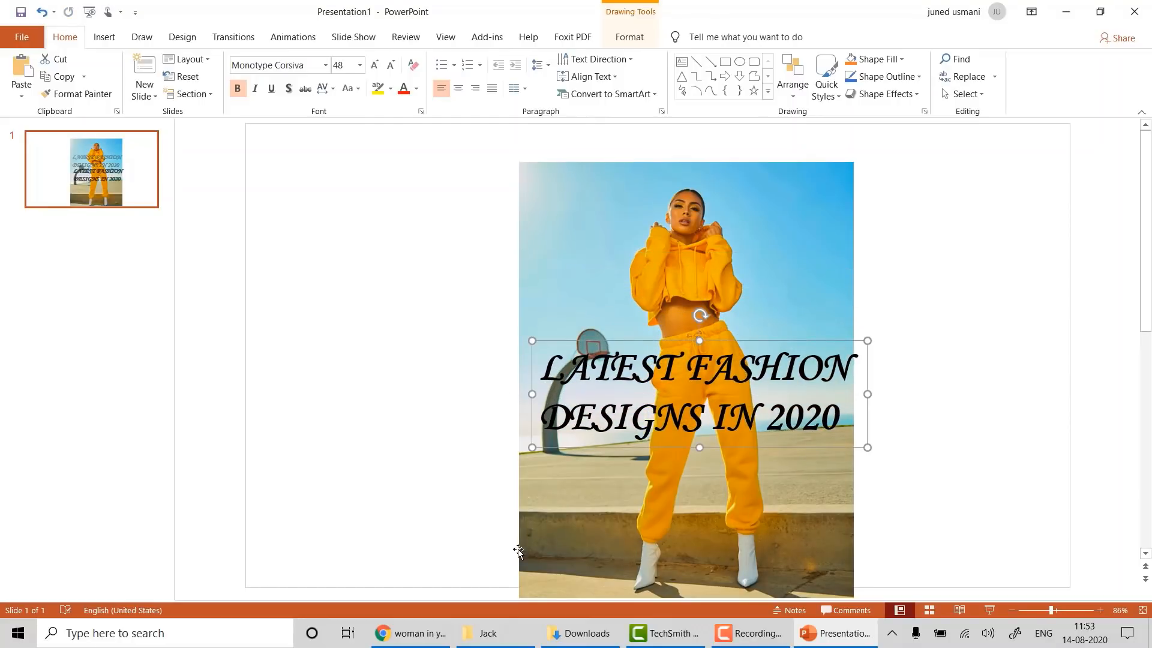
- Make the title text black, then return to the Unsplash page
left_click(418, 88)
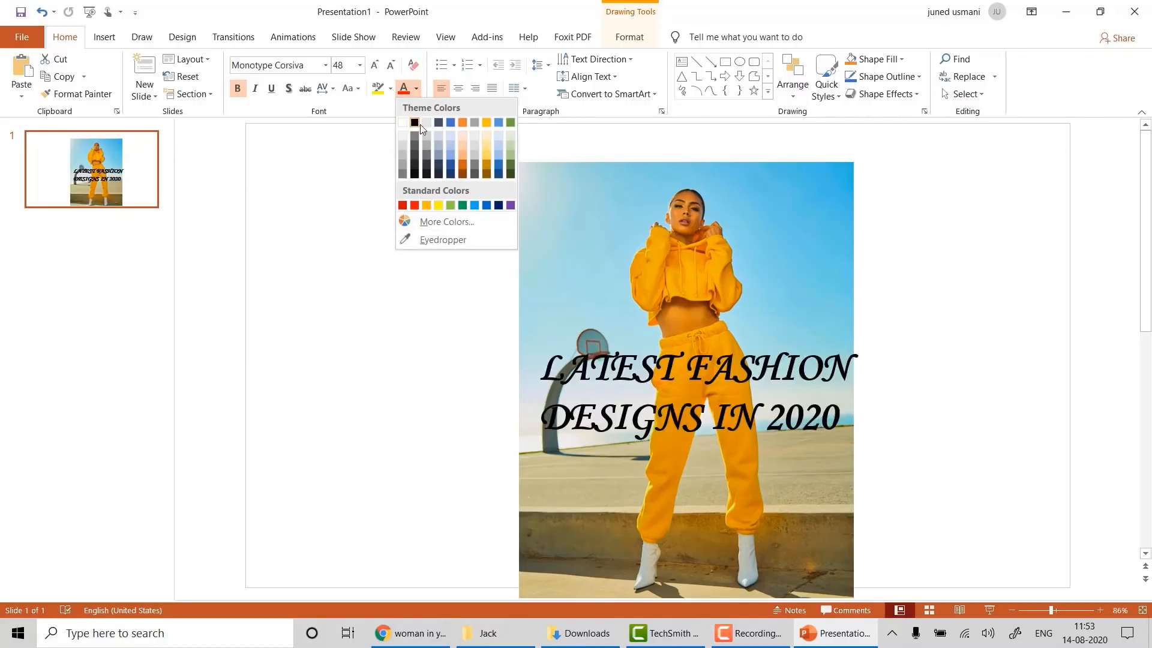
left_click(463, 122)
left_click(418, 89)
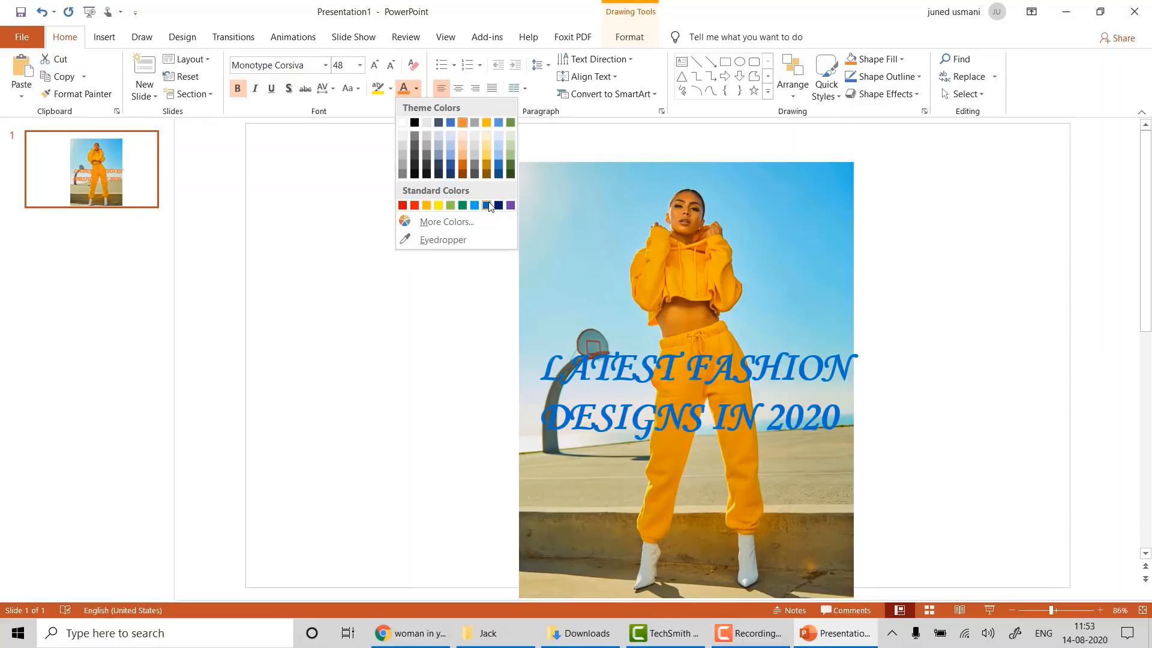
left_click(415, 123)
left_click(303, 331)
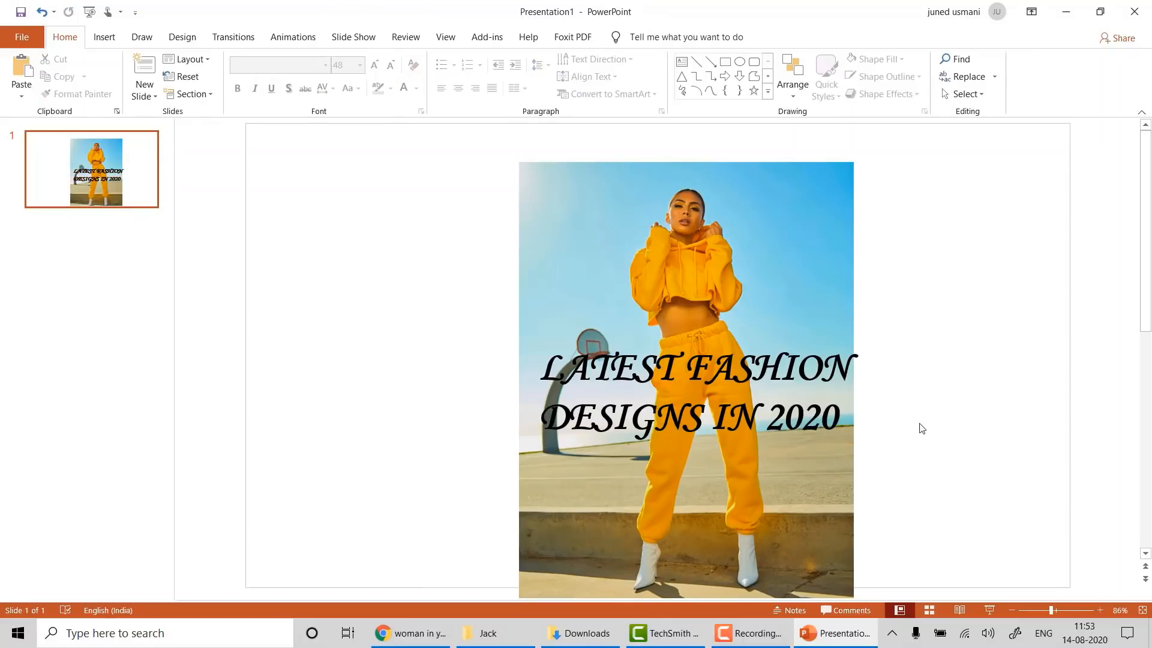
left_click(397, 638)
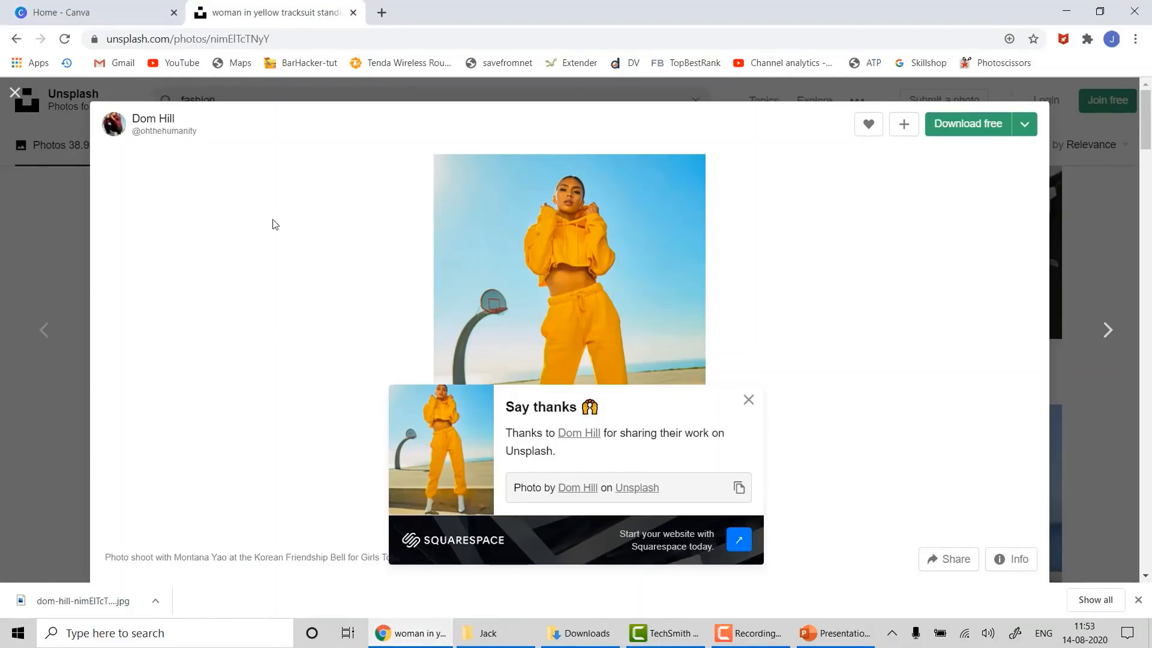
- Download the freestocks photo of a woman with shopping bags at Medium size
left_click(14, 92)
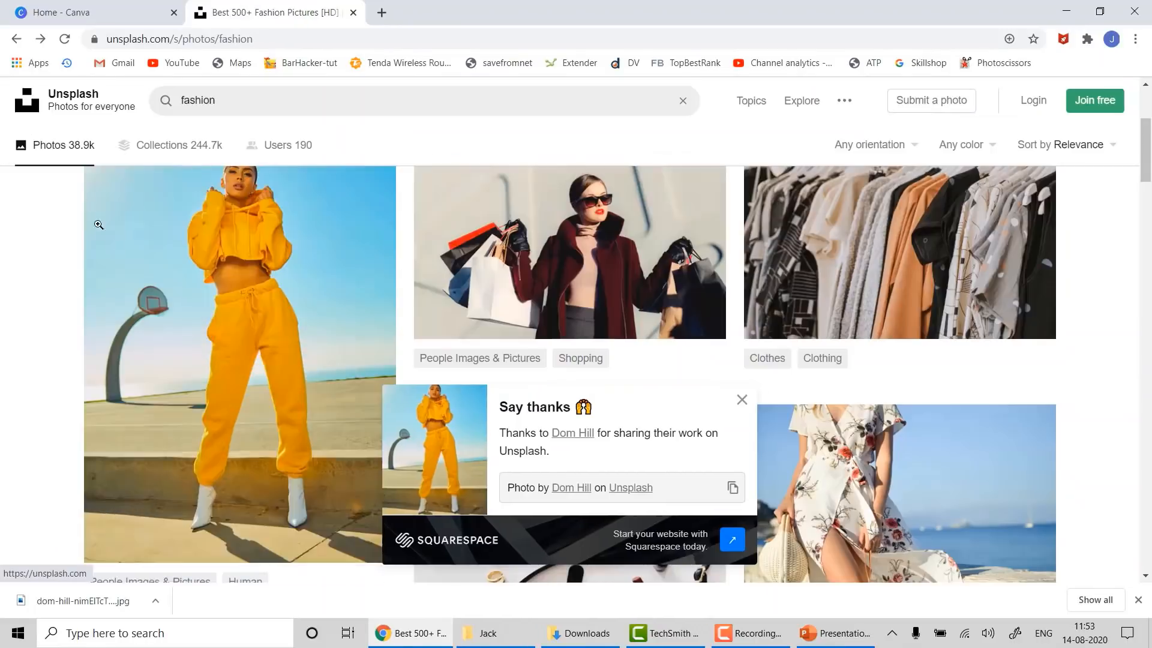
left_click(500, 207)
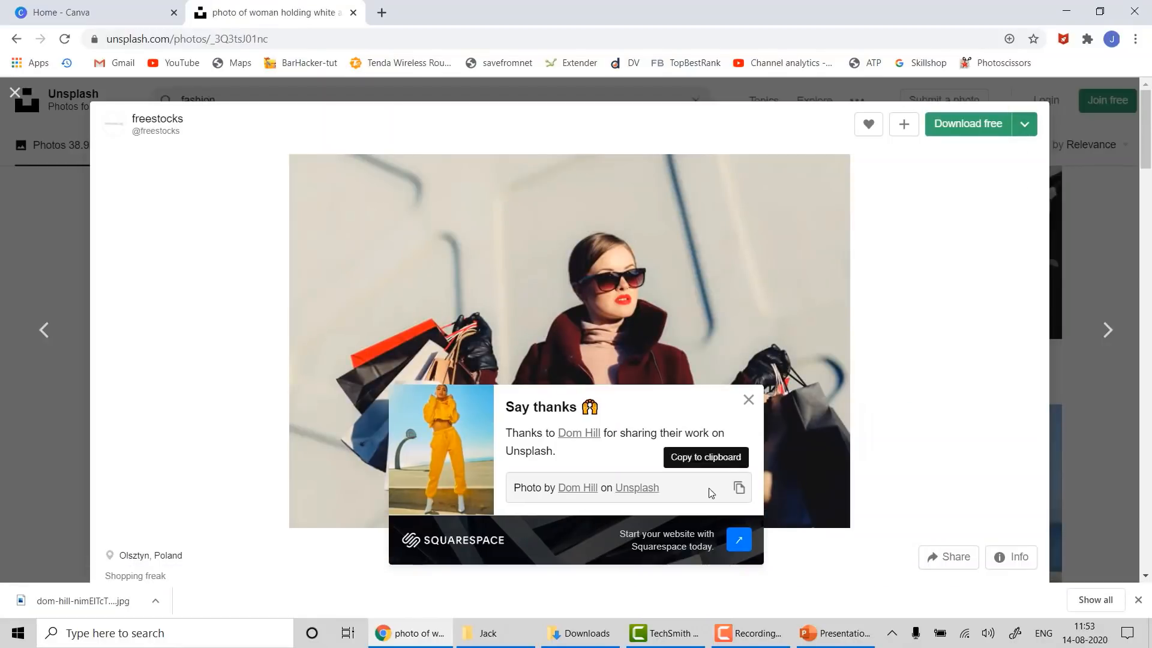
left_click(748, 399)
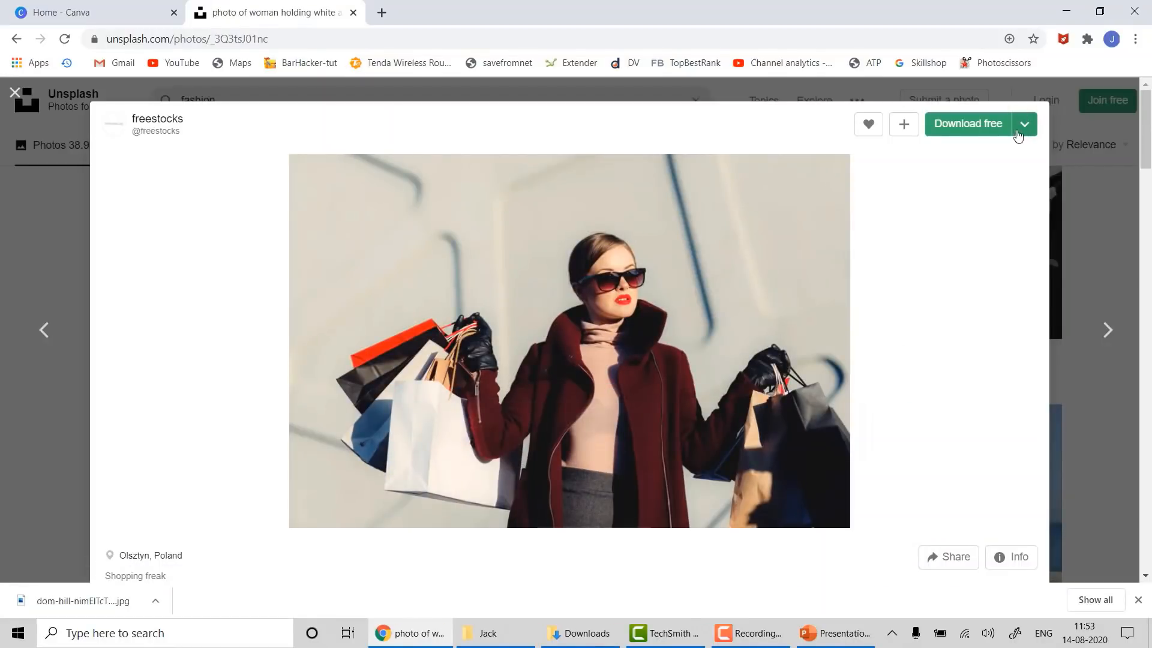
left_click(1024, 126)
left_click(958, 193)
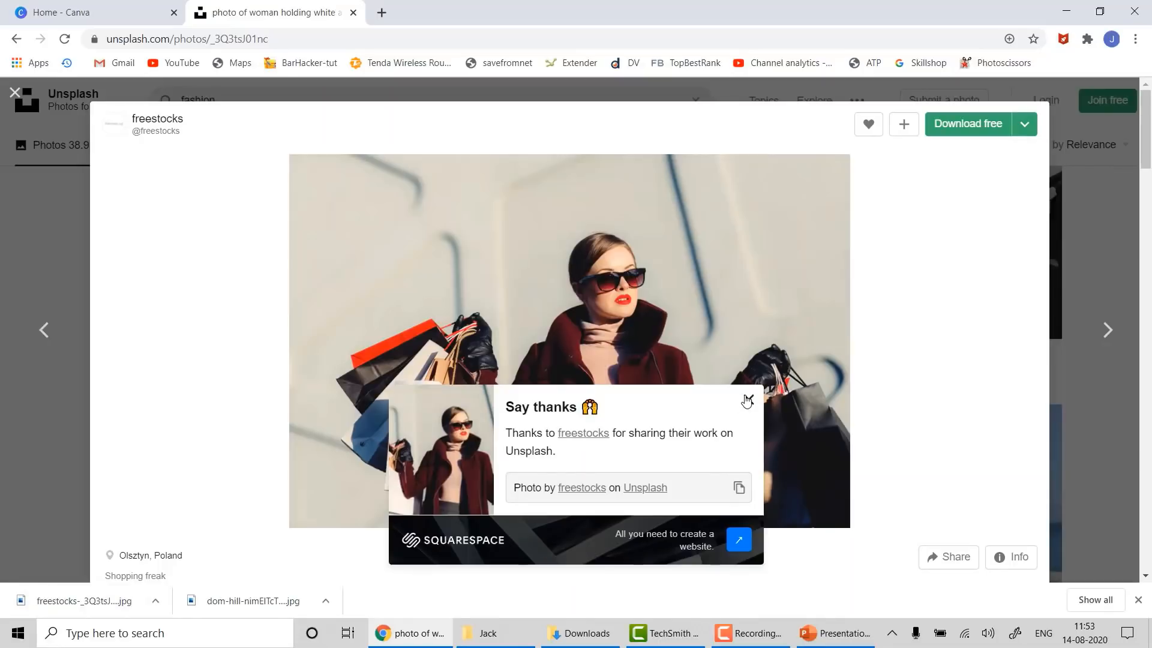
left_click(748, 400)
- Copy the shopping-bags photo from Downloads and select the tracksuit photo on the slide
mouse_move(579, 638)
left_click(615, 570)
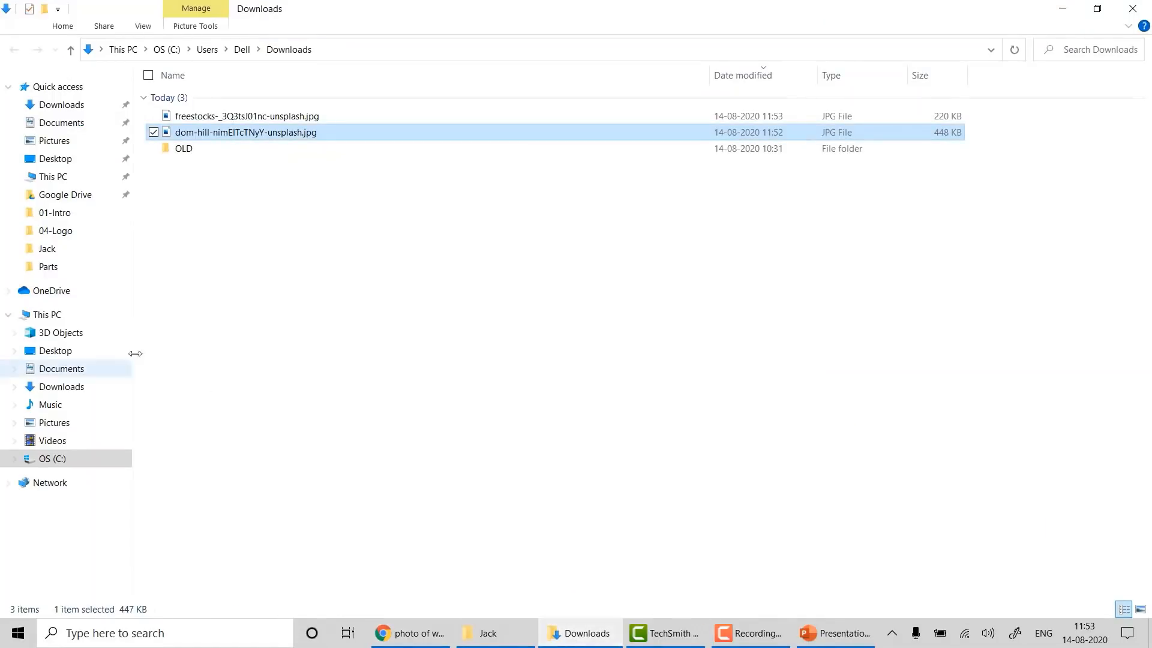
left_click(231, 119)
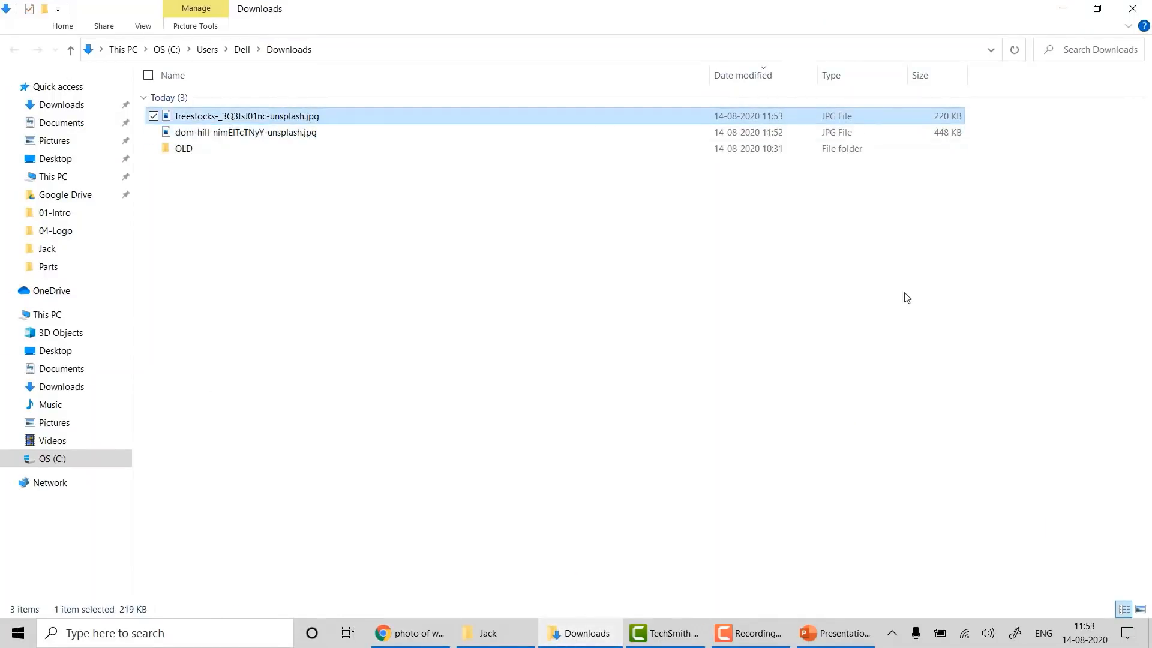
left_click(848, 633)
left_click(807, 172)
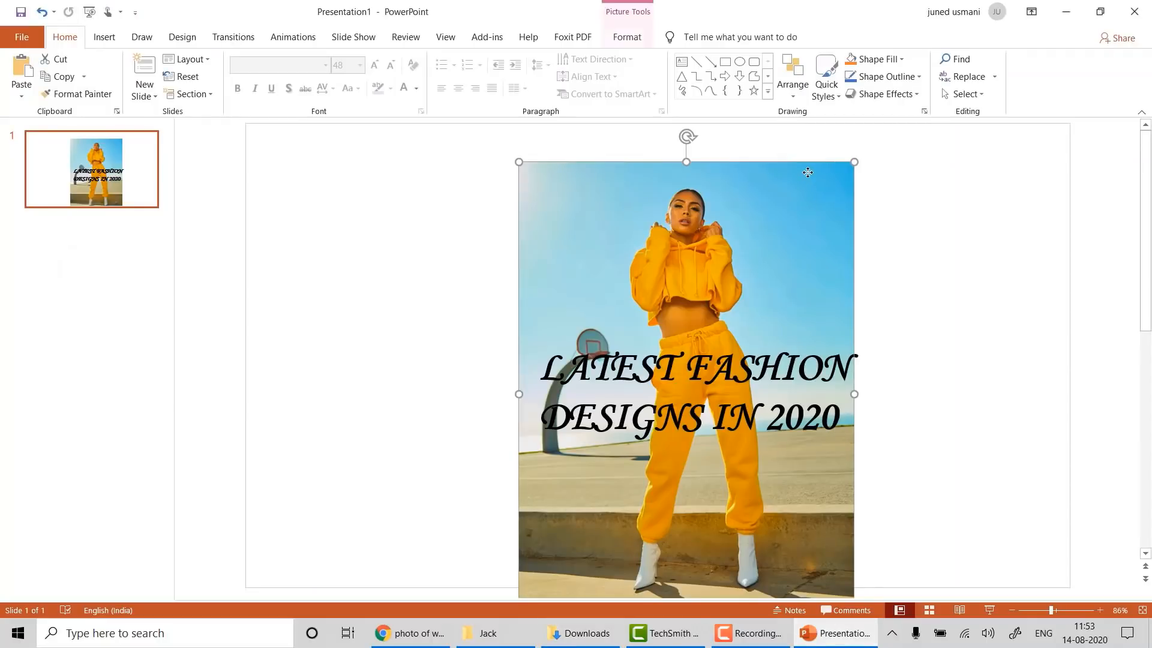
- Replace the tracksuit photo with the shopping-bags photo, placed behind the title
key("Delete")
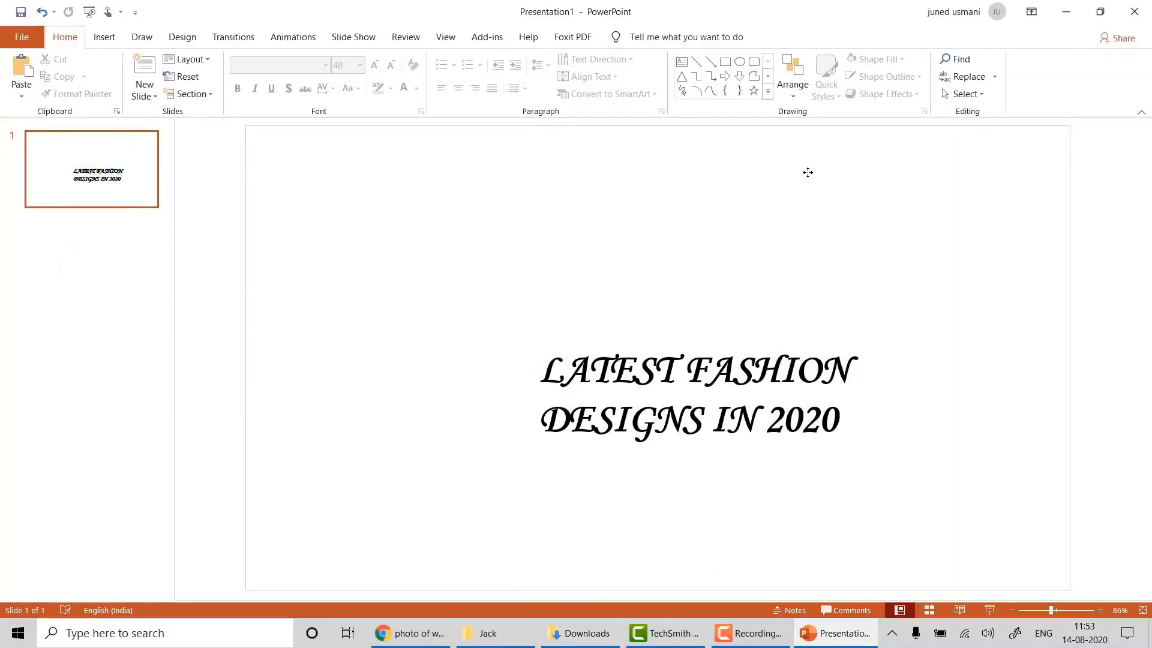
key("ctrl+v")
right_click(807, 172)
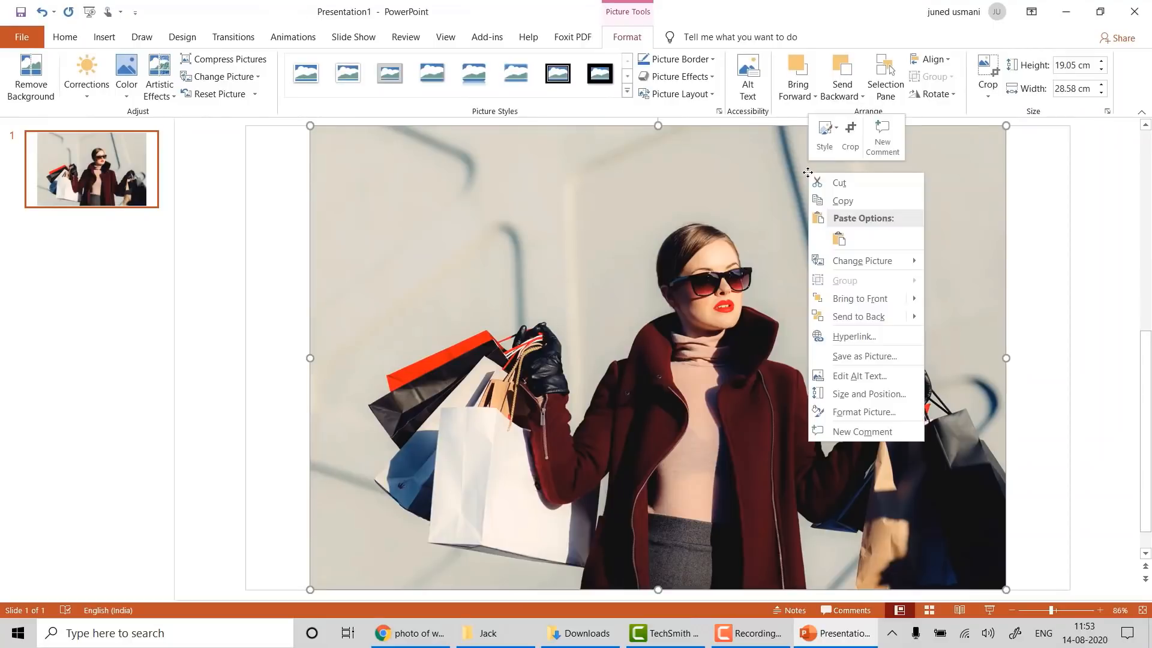
mouse_move(902, 322)
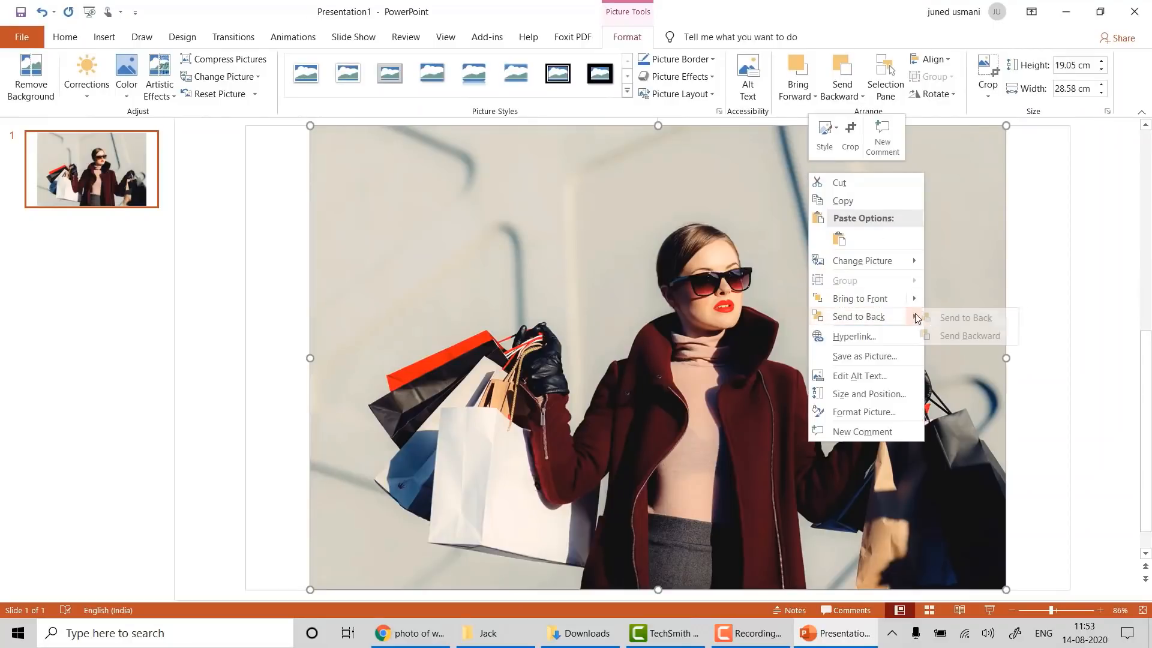
left_click(939, 318)
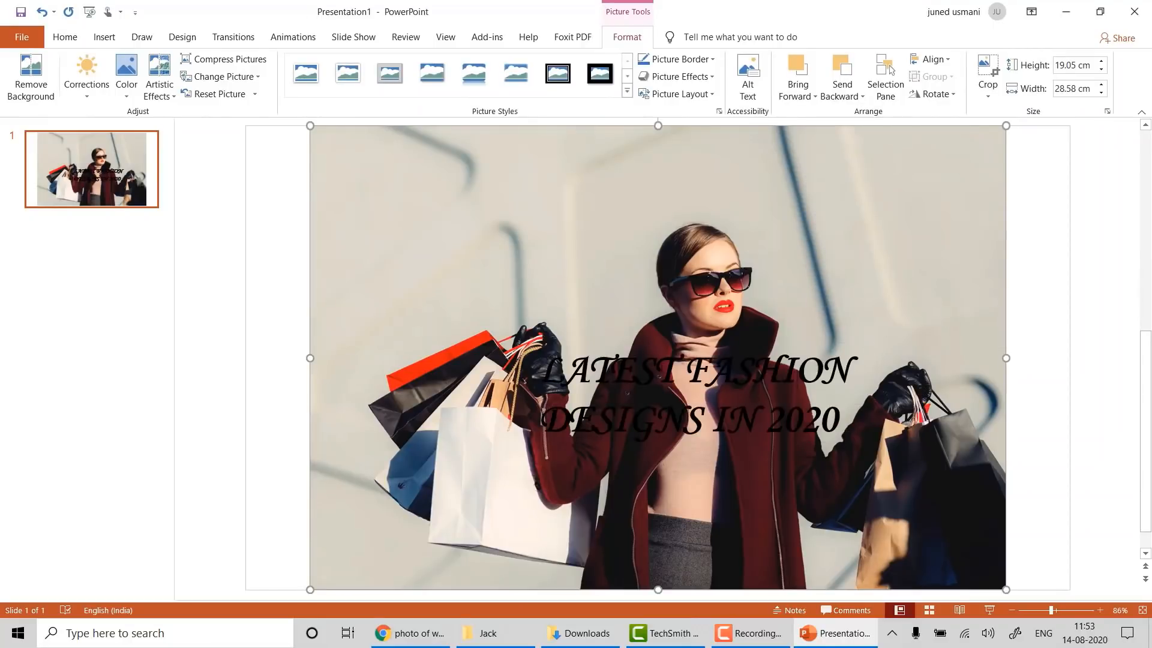
- Move the title to the top of the photo and widen it onto one line
left_click(653, 372)
left_click_drag(660, 342, 493, 138)
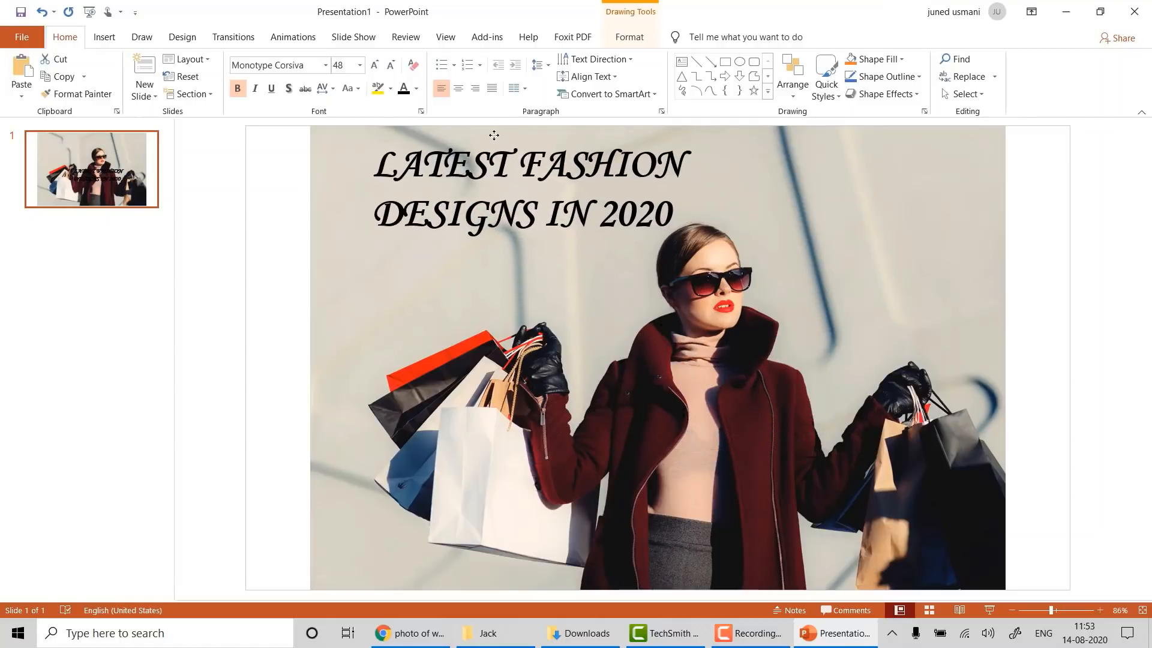
left_click_drag(699, 193, 972, 177)
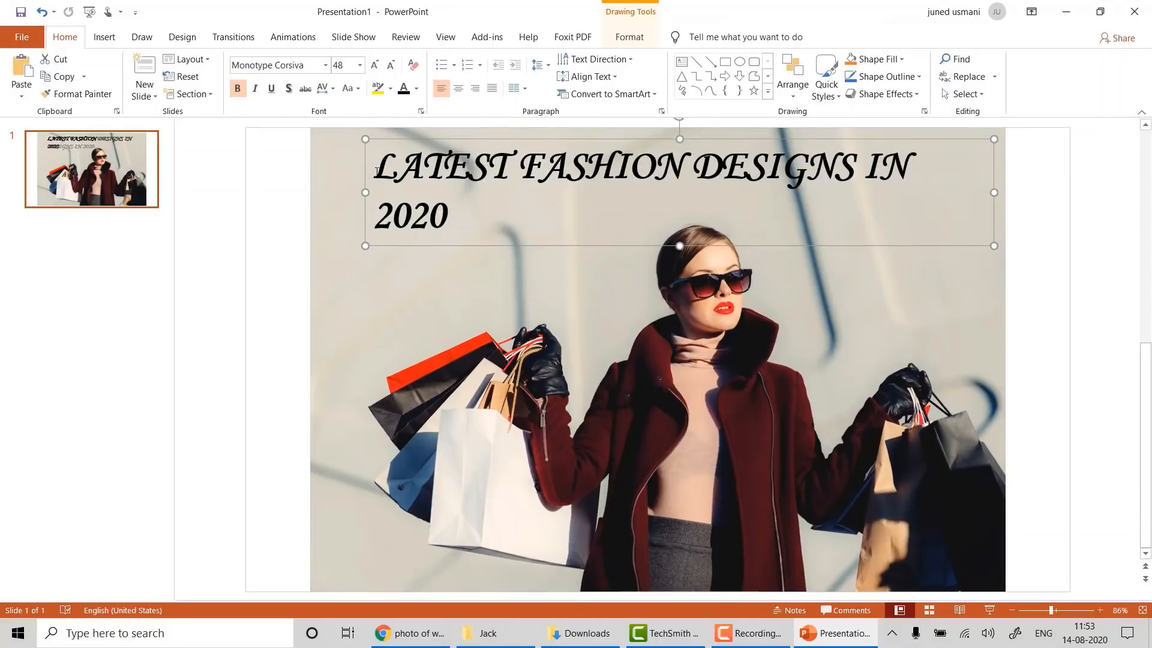
left_click_drag(365, 187, 330, 186)
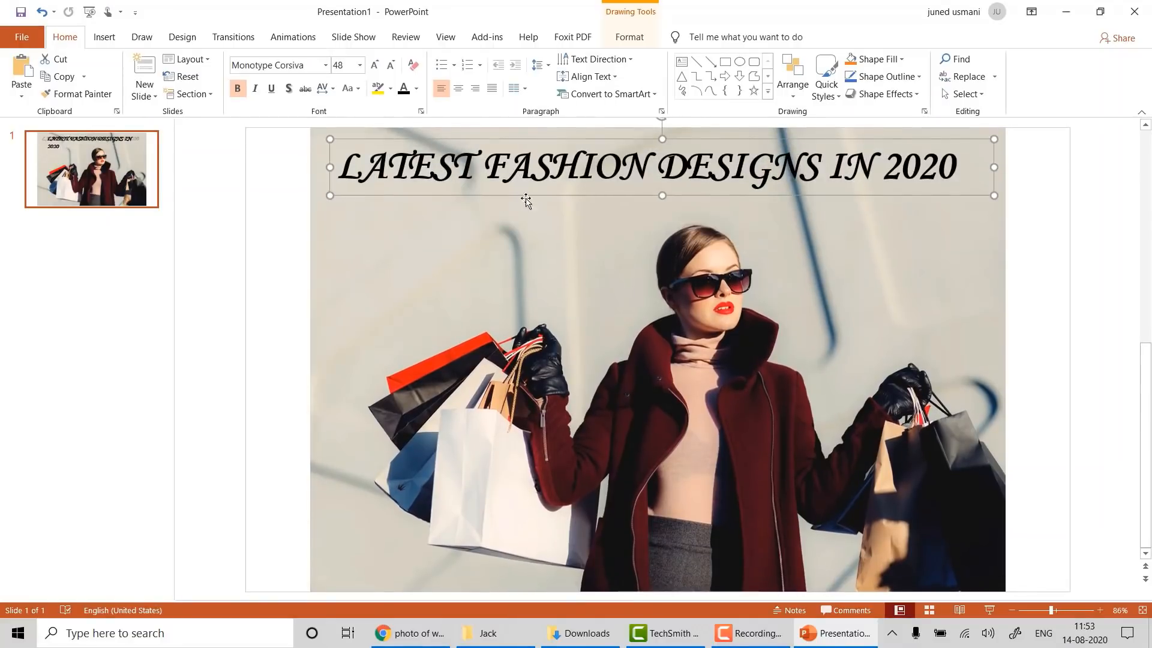
left_click_drag(787, 198, 788, 211)
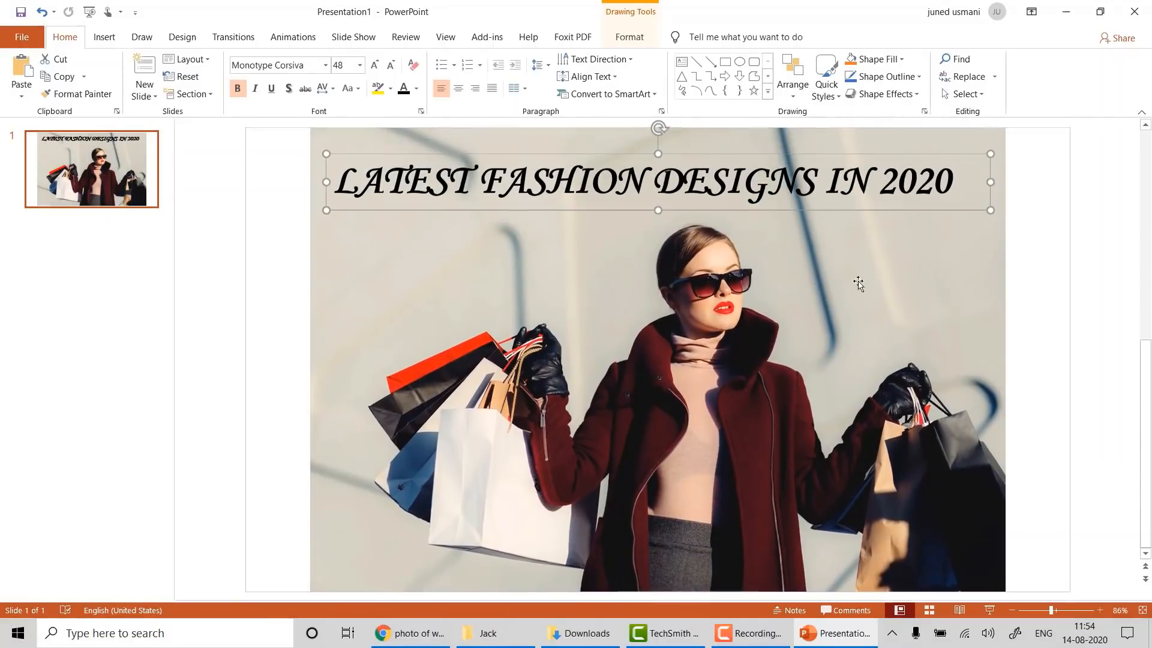
left_click(1103, 304)
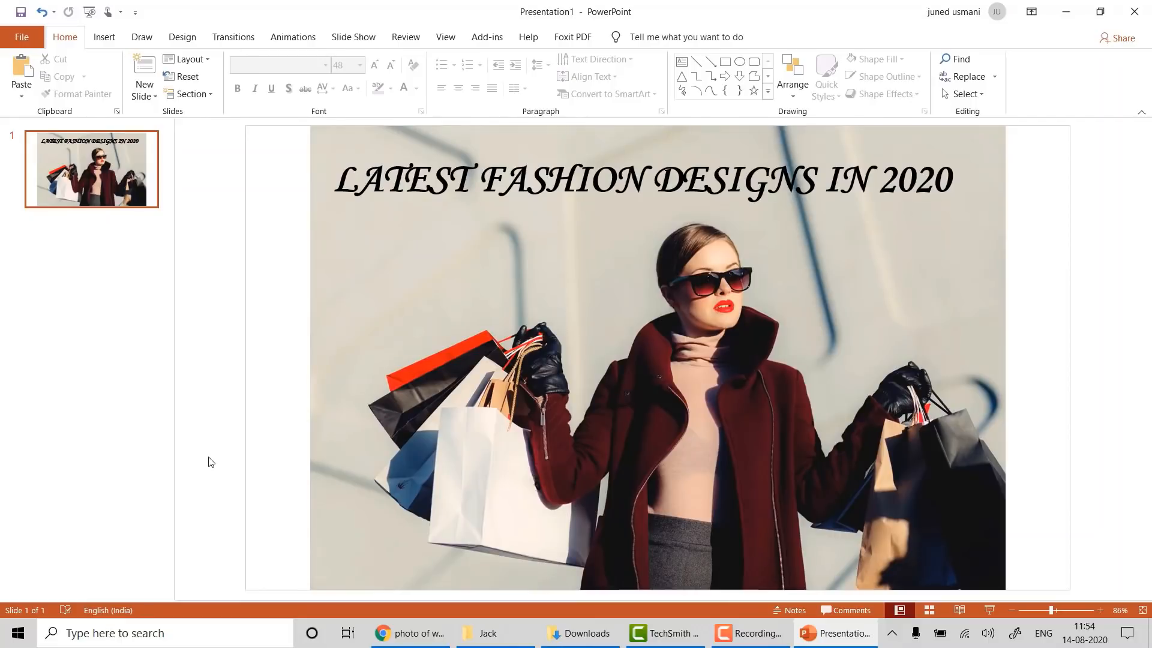
- Select the photo and title and paste them as one image into a new Paint canvas
key("ctrl+a")
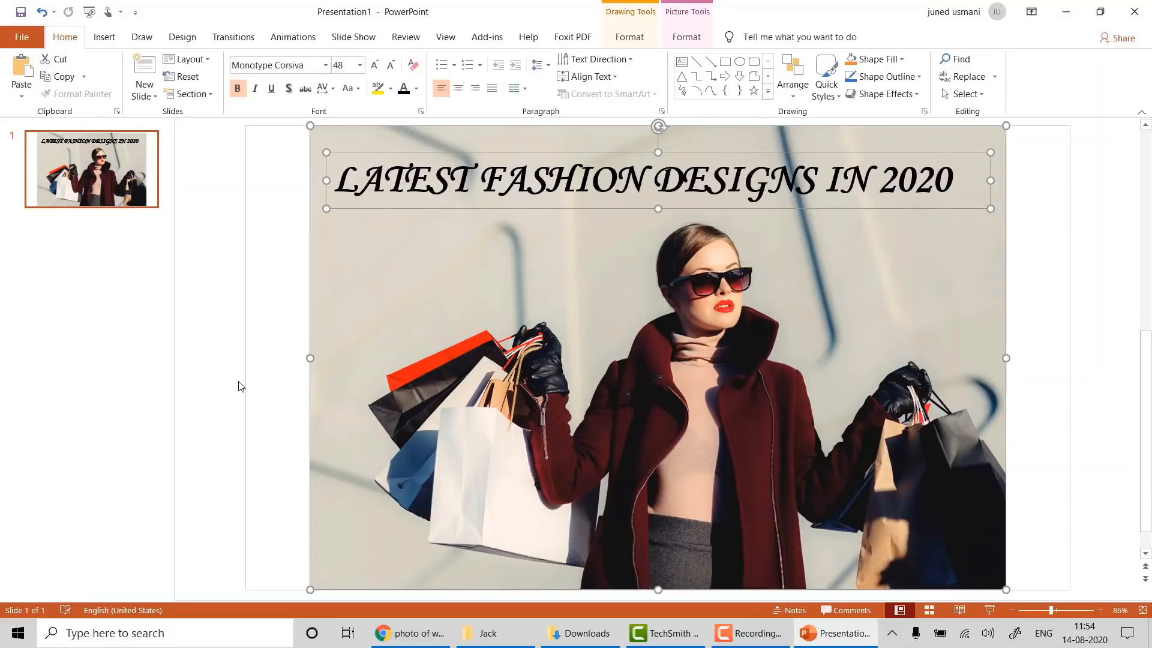
left_click(261, 625)
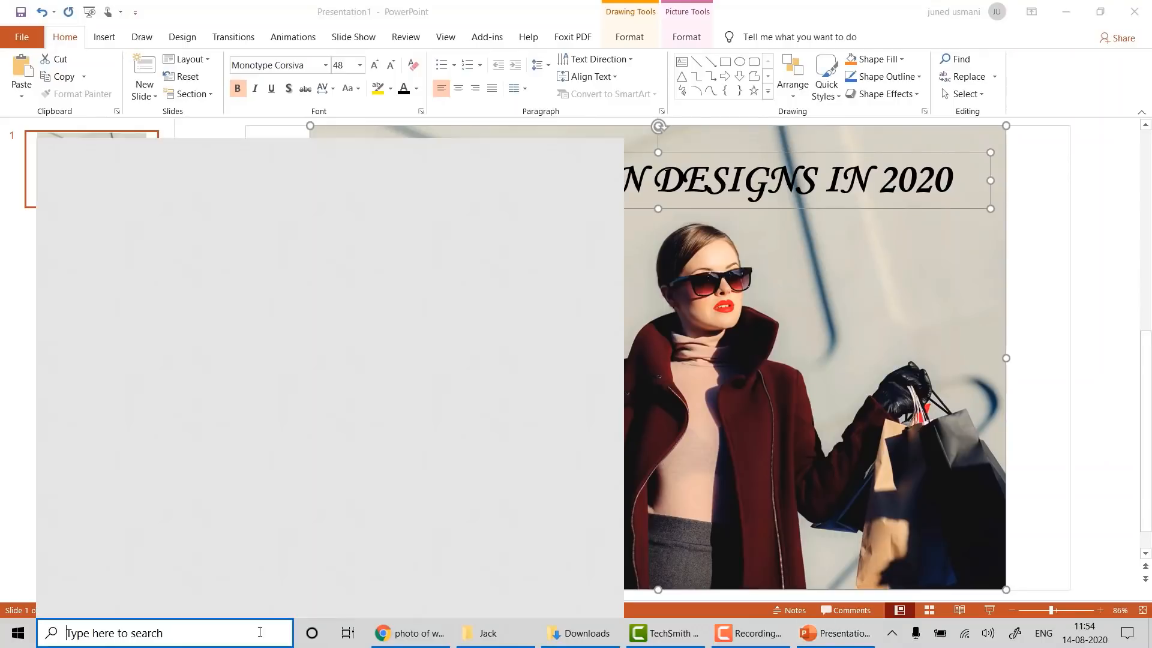
type("mspa")
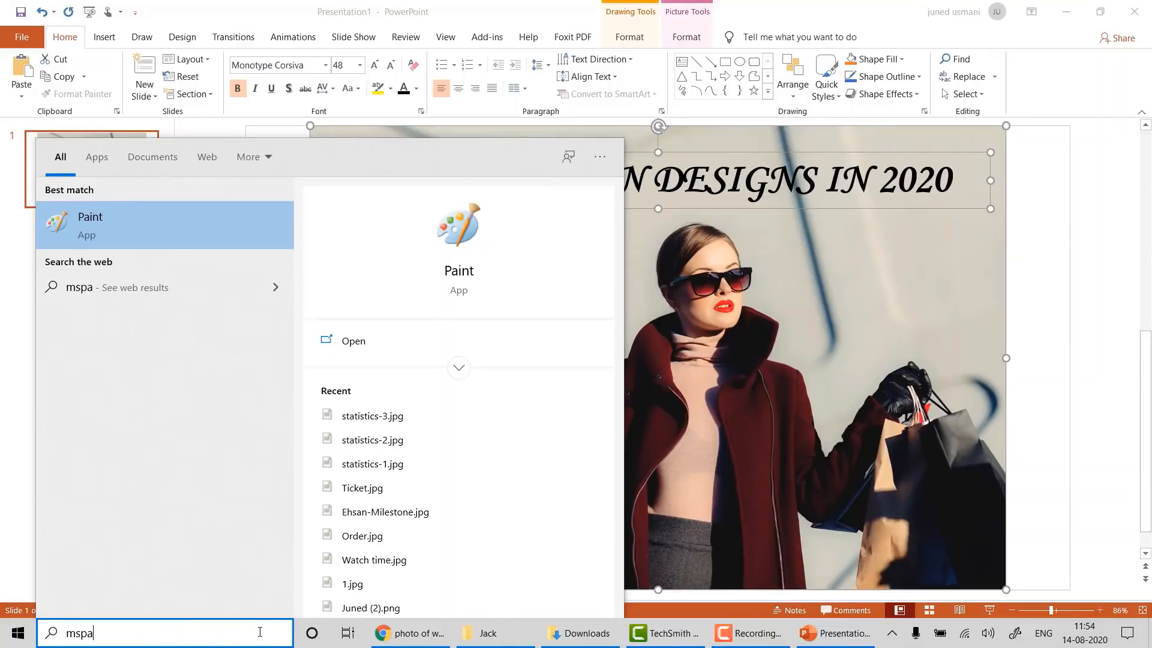
key("Return")
key("ctrl+v")
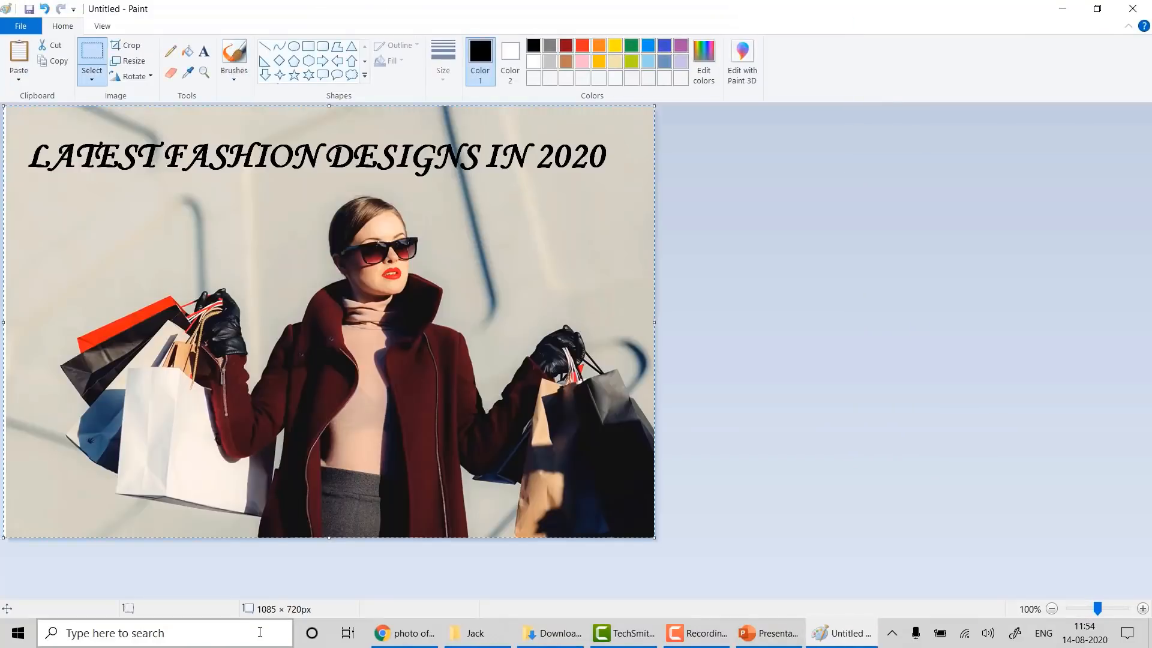
- Save the Paint image as a JPEG named 'Fashion Thumbnail for YT' in Desktop > Project
left_click(20, 26)
mouse_move(72, 151)
left_click(209, 126)
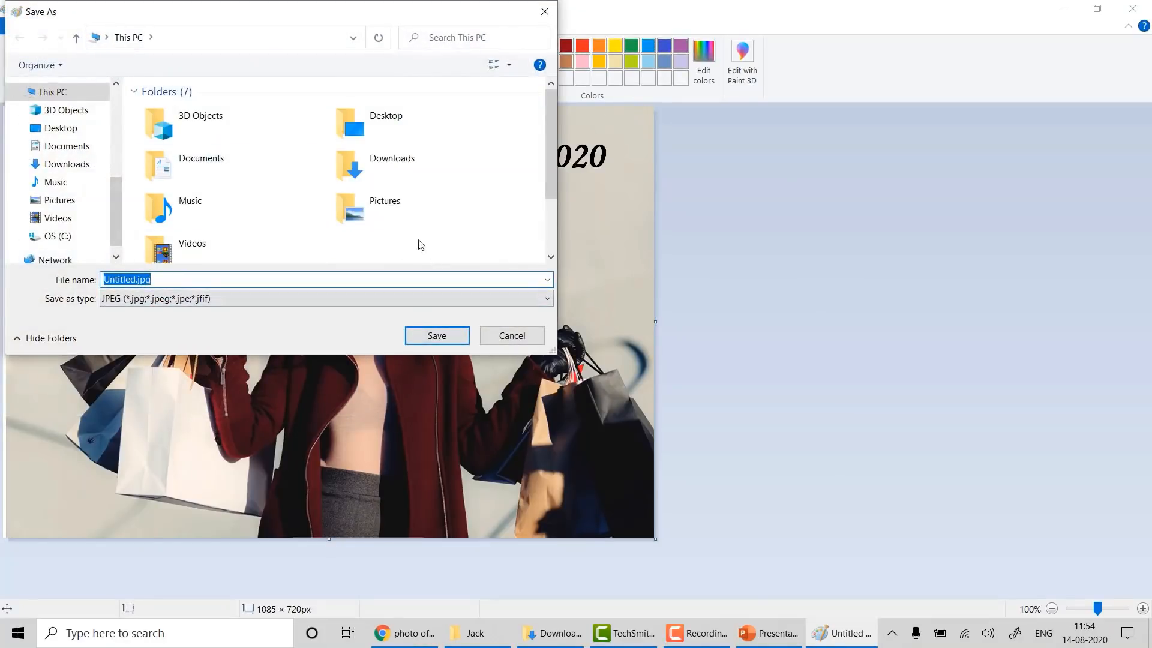
scroll(420, 244, "down", 2)
scroll(223, 202, "up", 2)
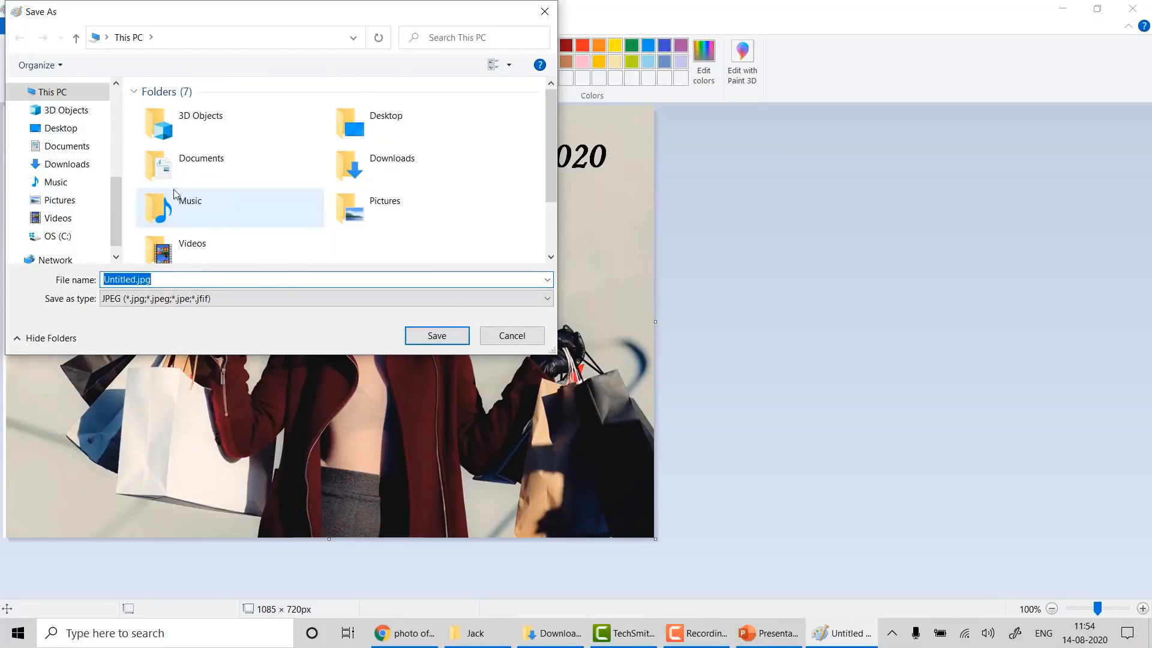
left_click(40, 129)
double_click(260, 129)
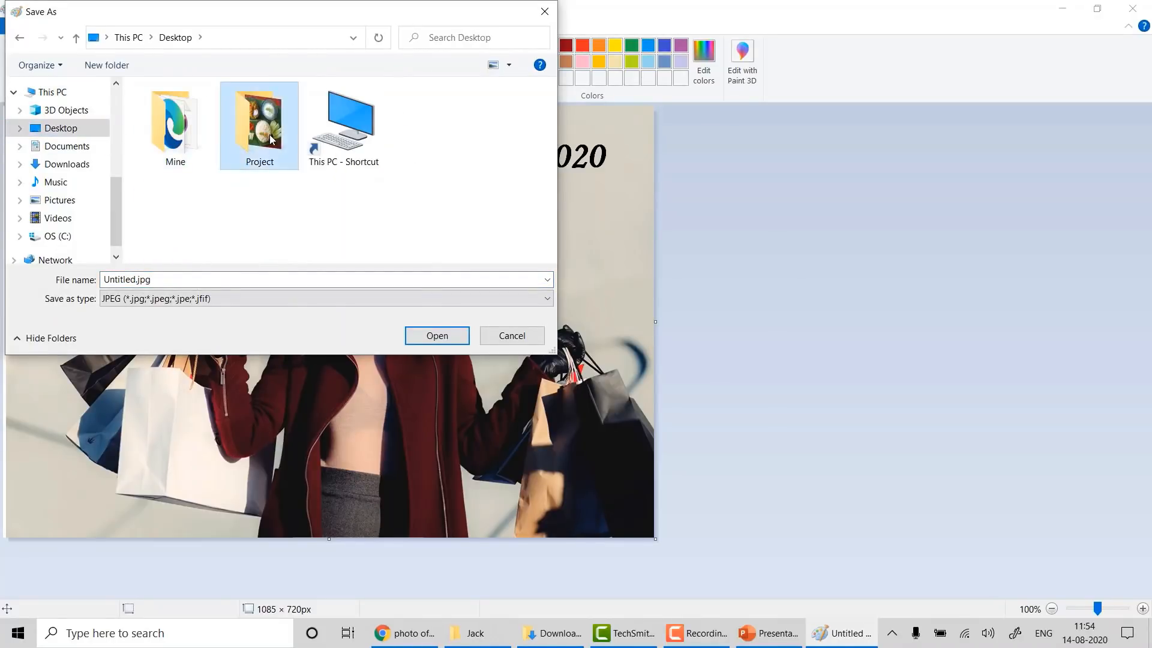
left_click(349, 278)
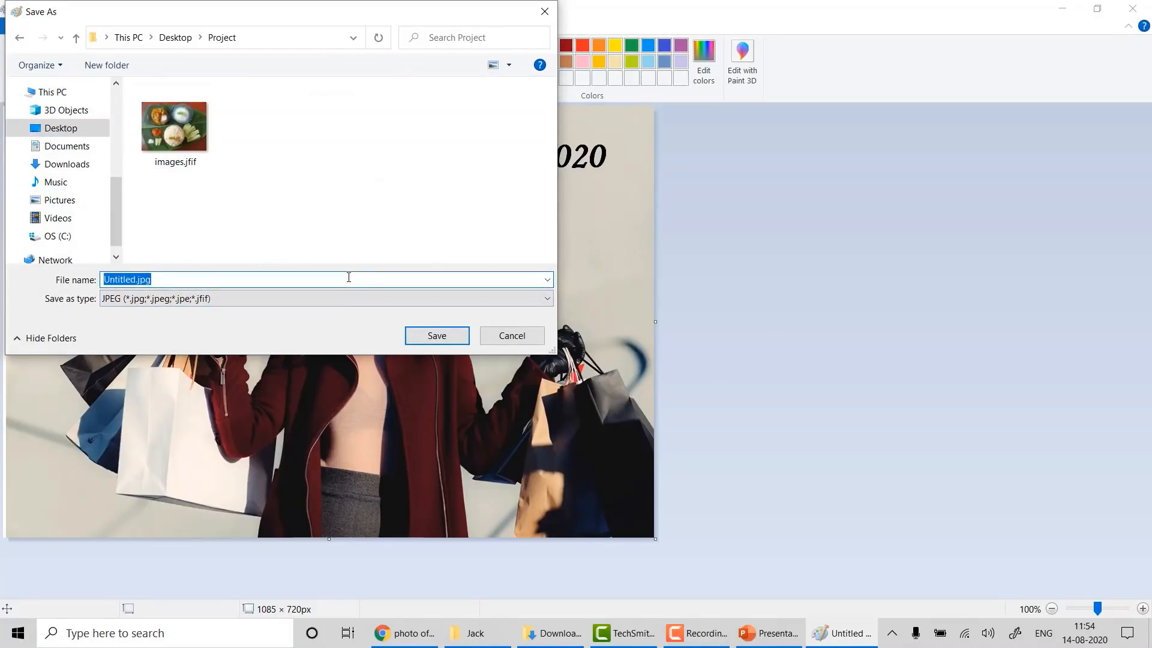
type("Fashion Thumbnail for YT")
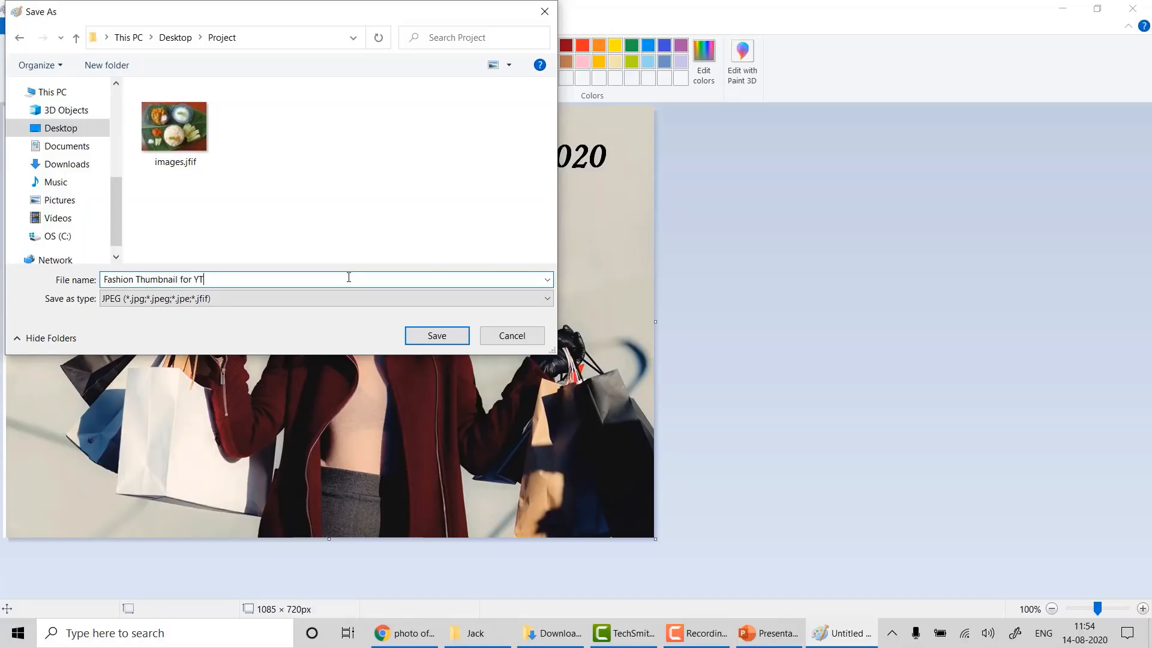
key("Return")
- Close Paint, then open the Desktop Project folder and preview Fashion Thumbnail for YT.jpg
left_click(1133, 9)
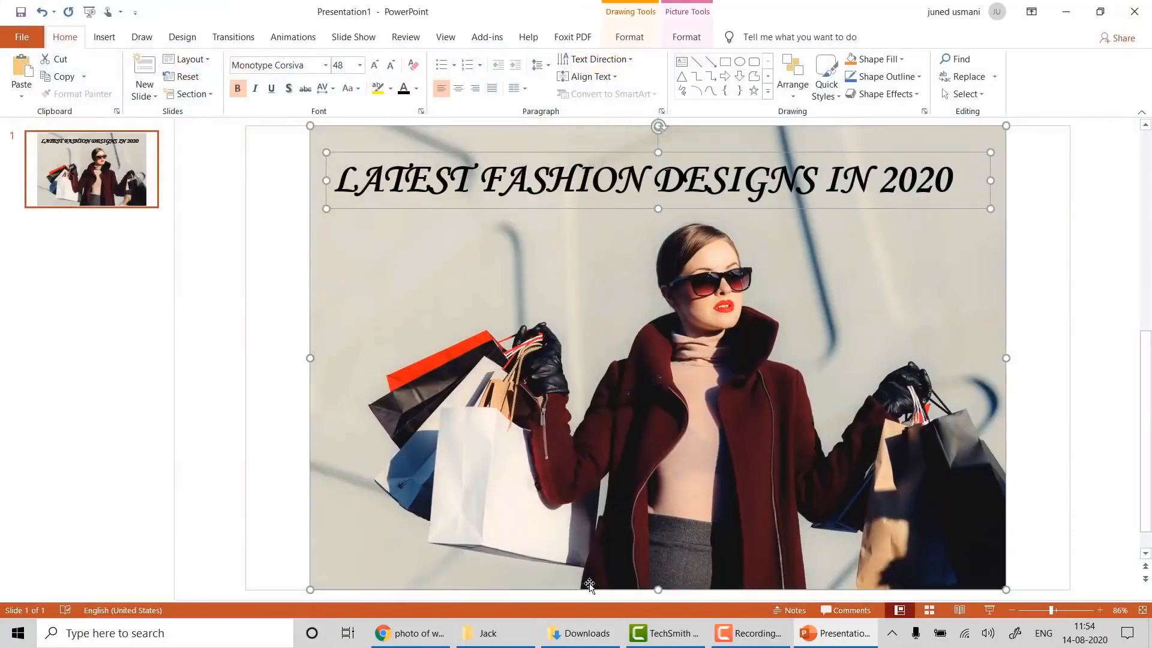
key("super+d")
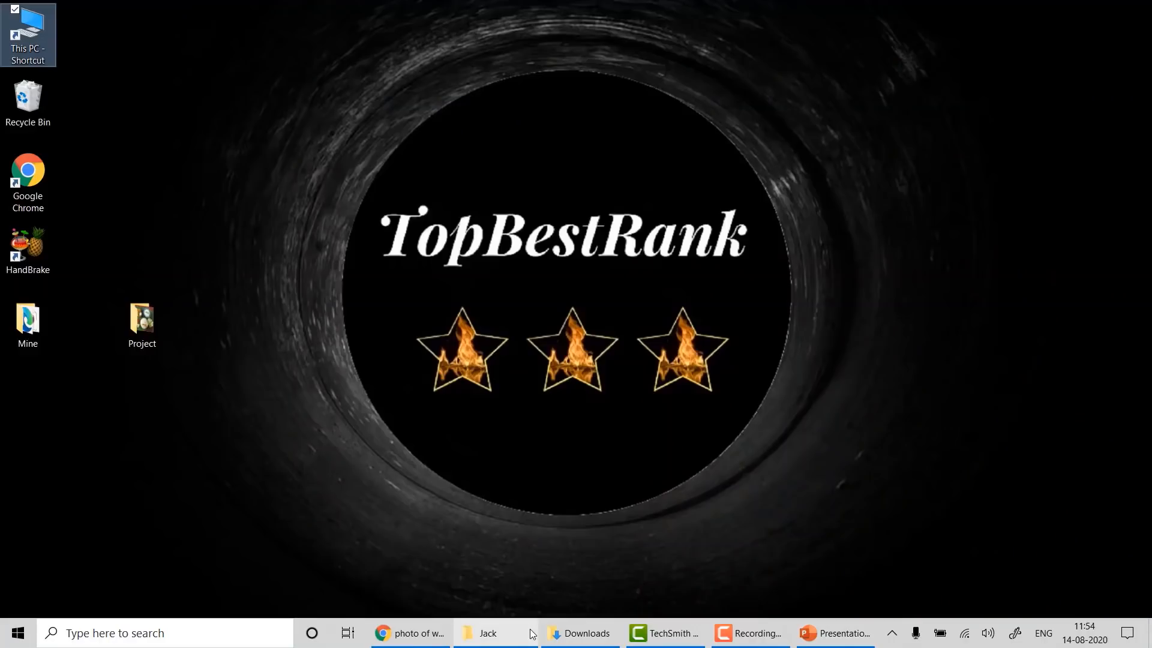
double_click(147, 316)
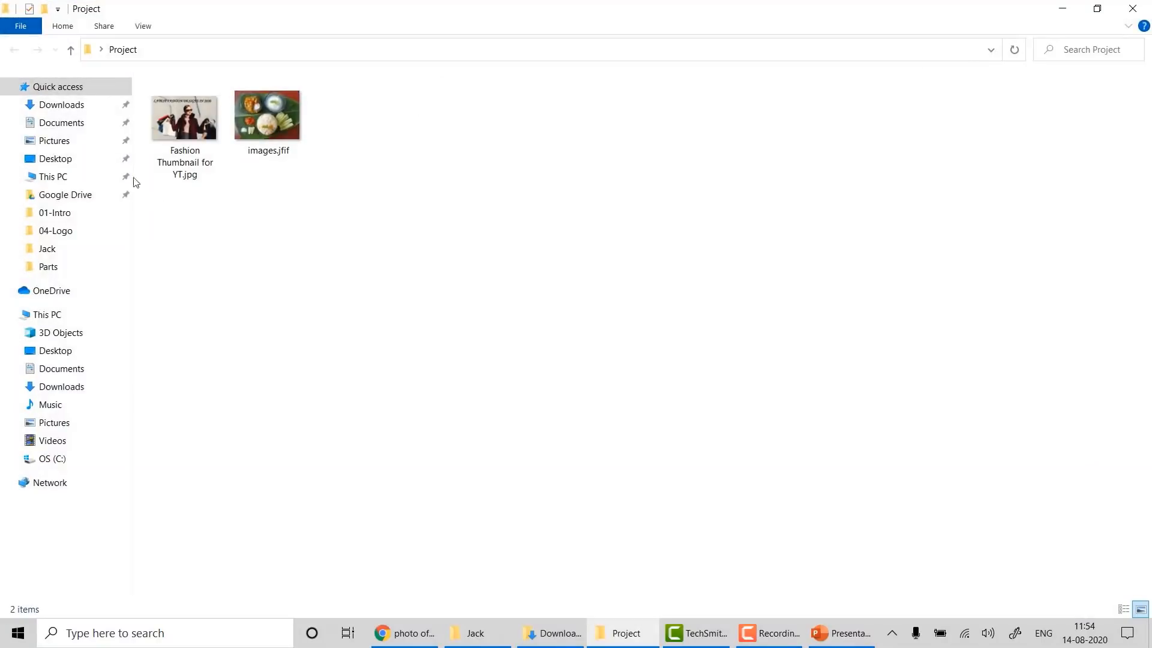
double_click(199, 113)
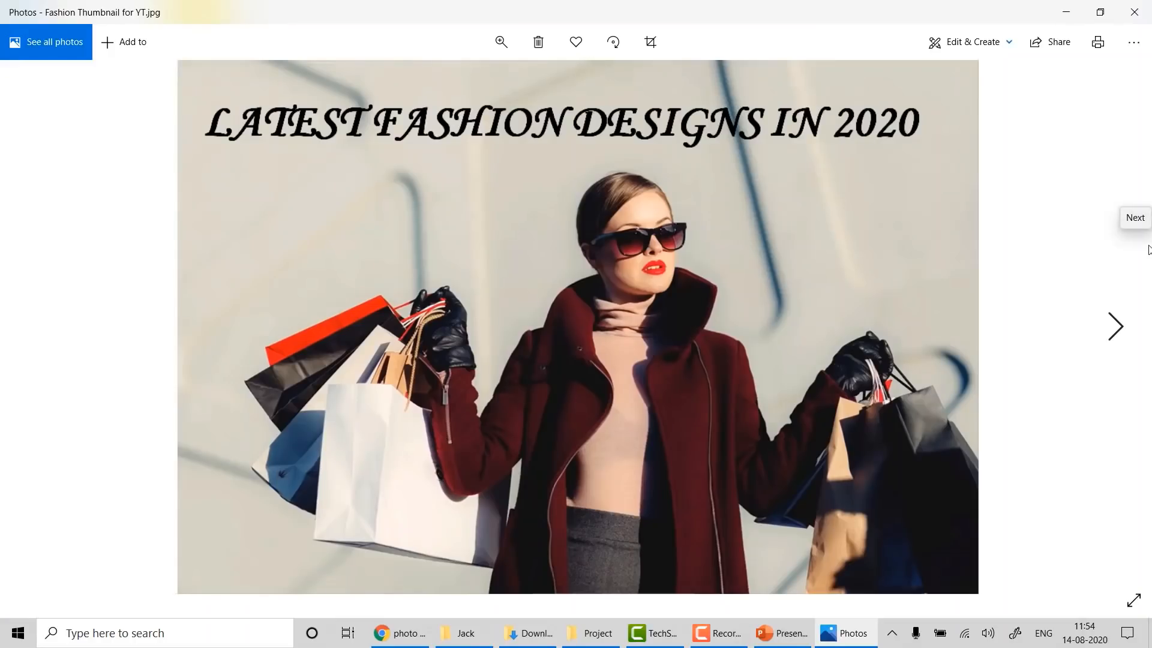
left_click(1134, 12)
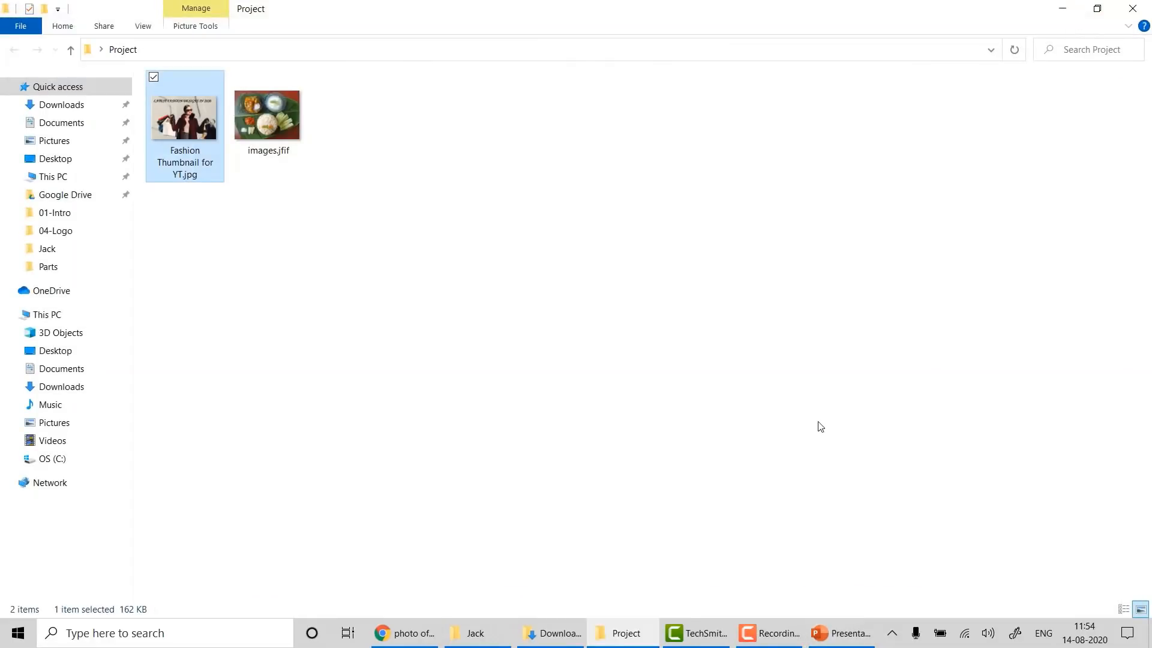
left_click(405, 633)
- Search Google for 'size of youtube thumbnail' and copy the 1280x720 answer
left_click(381, 12)
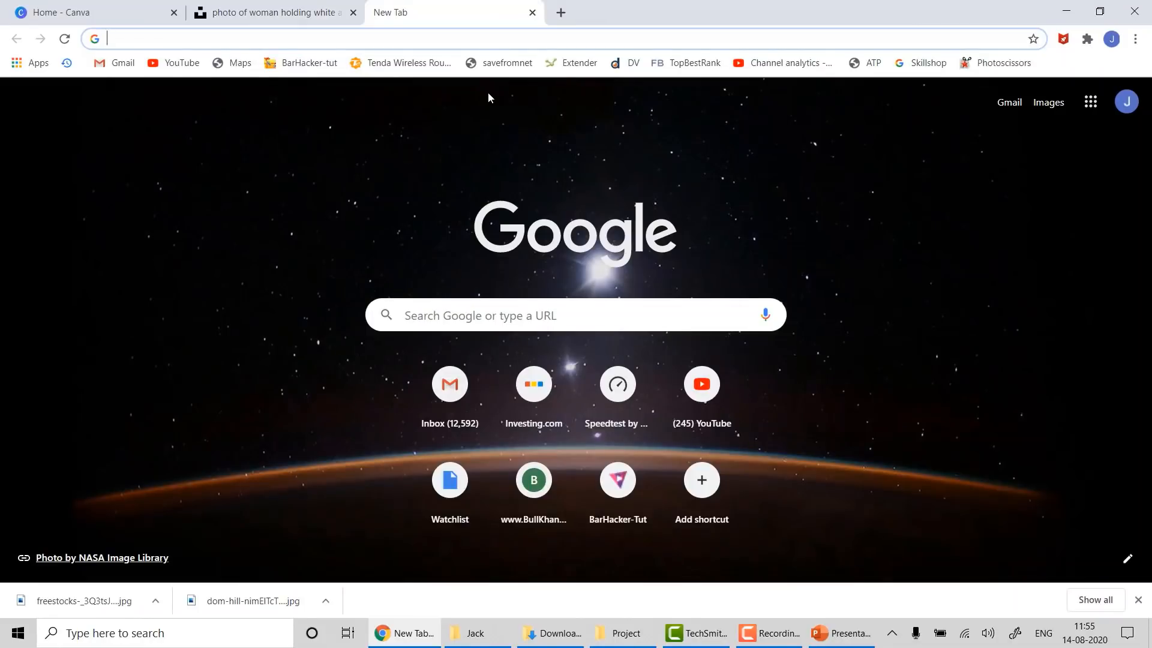
type("size of youtube")
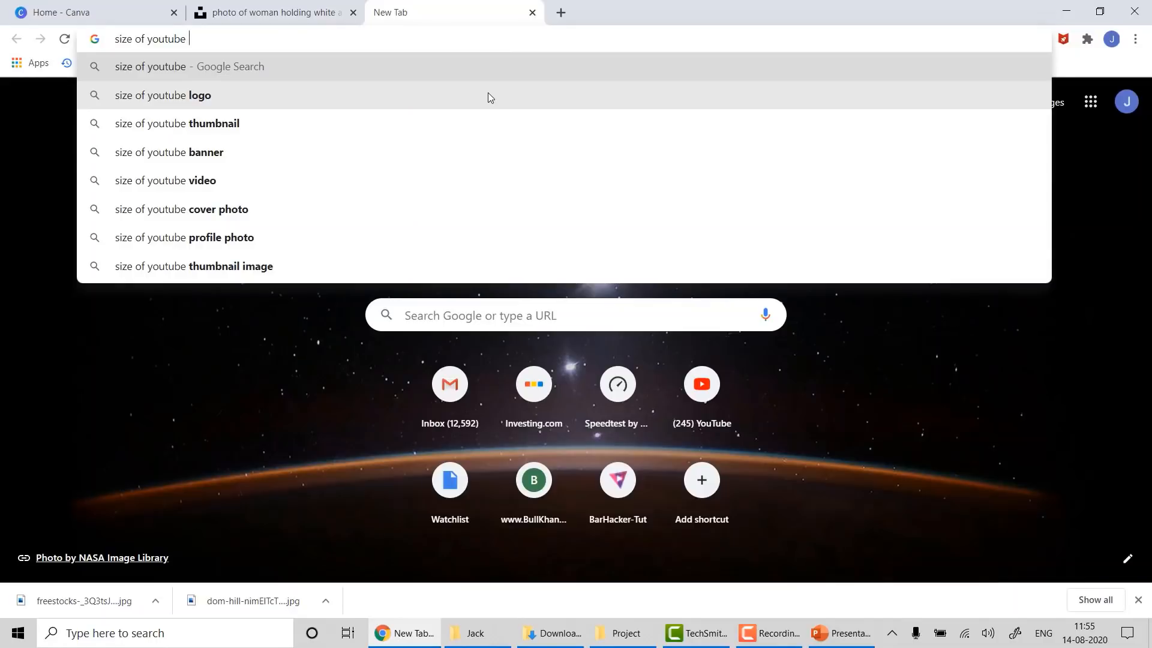
key("Down")
key("Down")
key("Return")
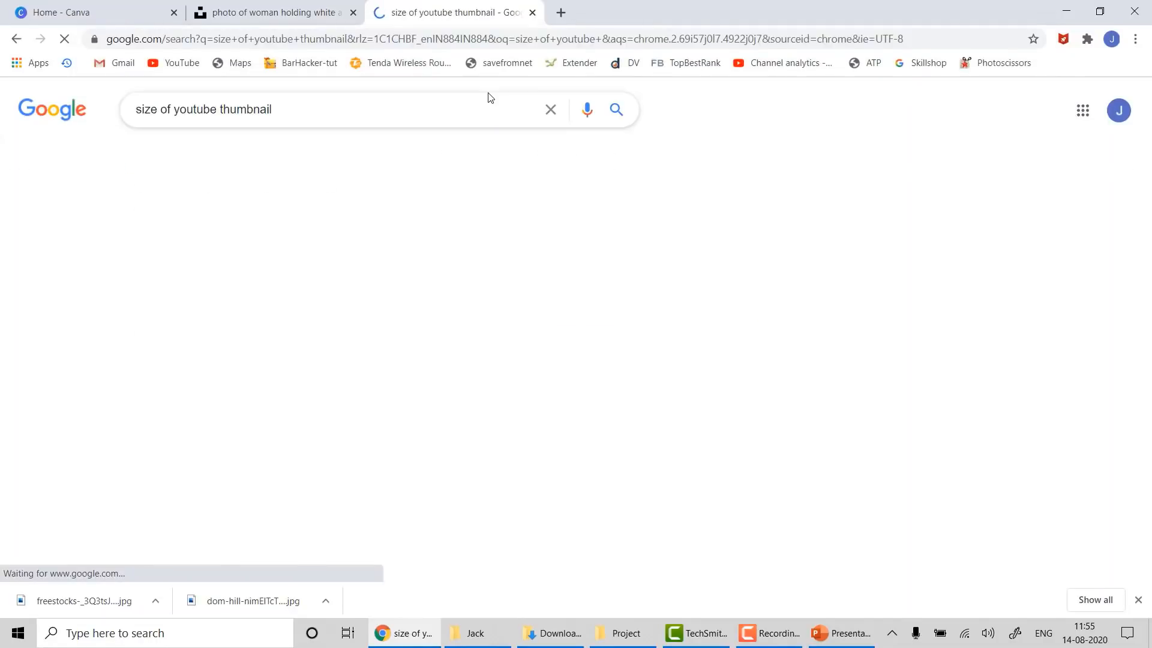
scroll(360, 427, "down", 2)
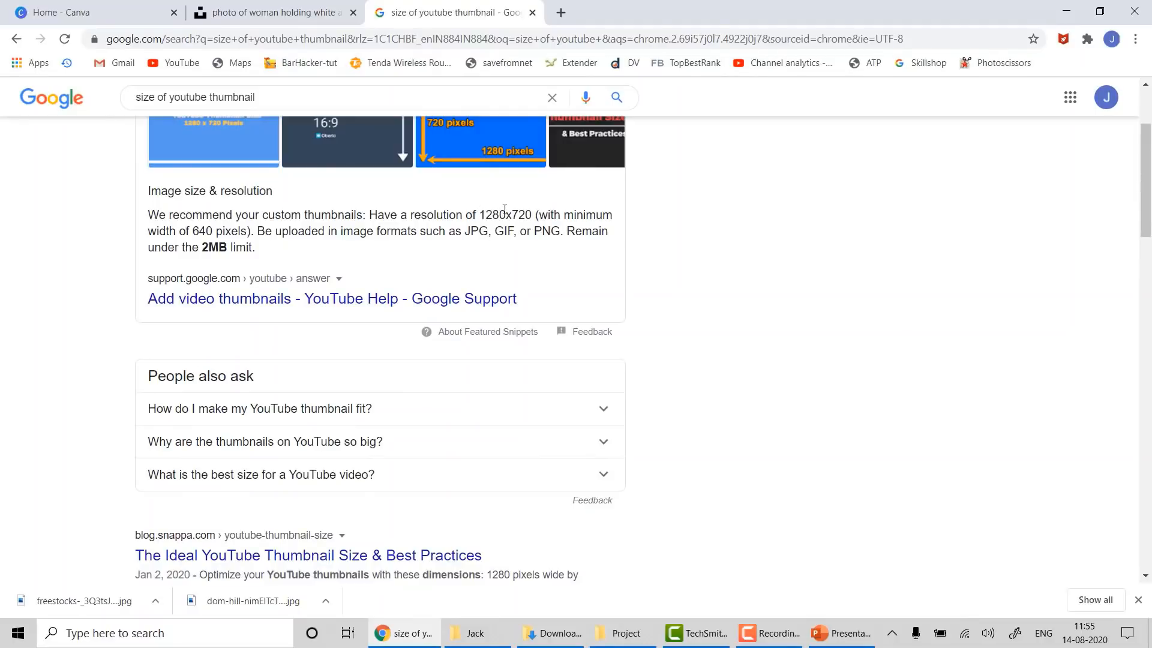
left_click_drag(479, 215, 536, 215)
key("ctrl+c")
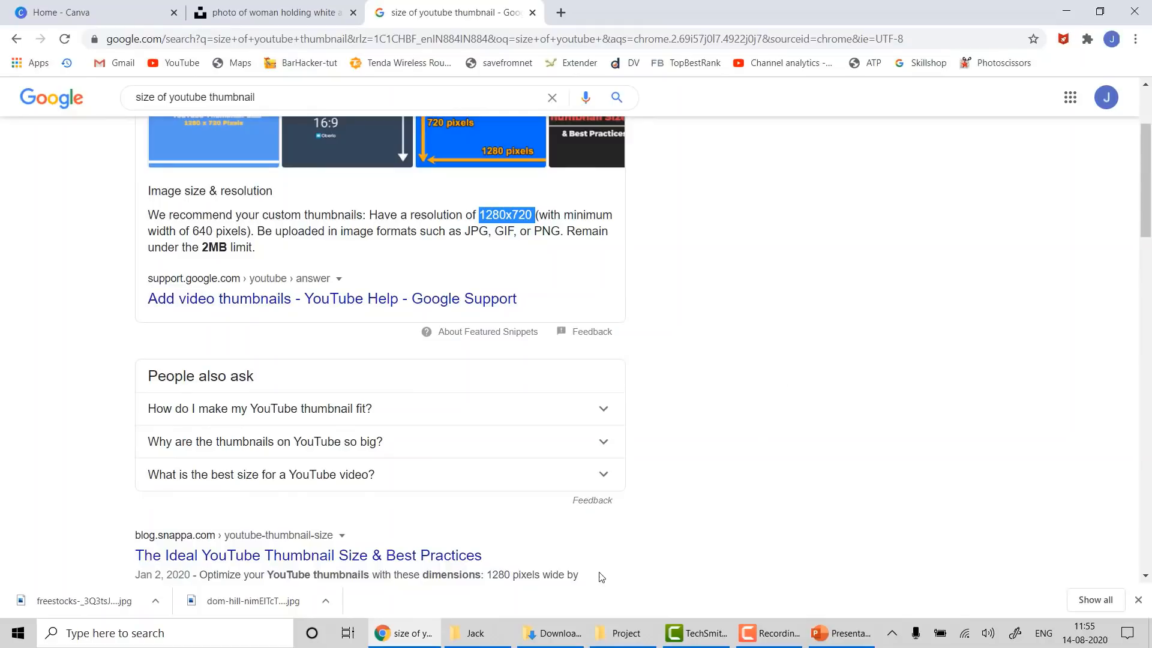
- Paste 1280x720 into a new Notepad file
left_click(222, 633)
type("note")
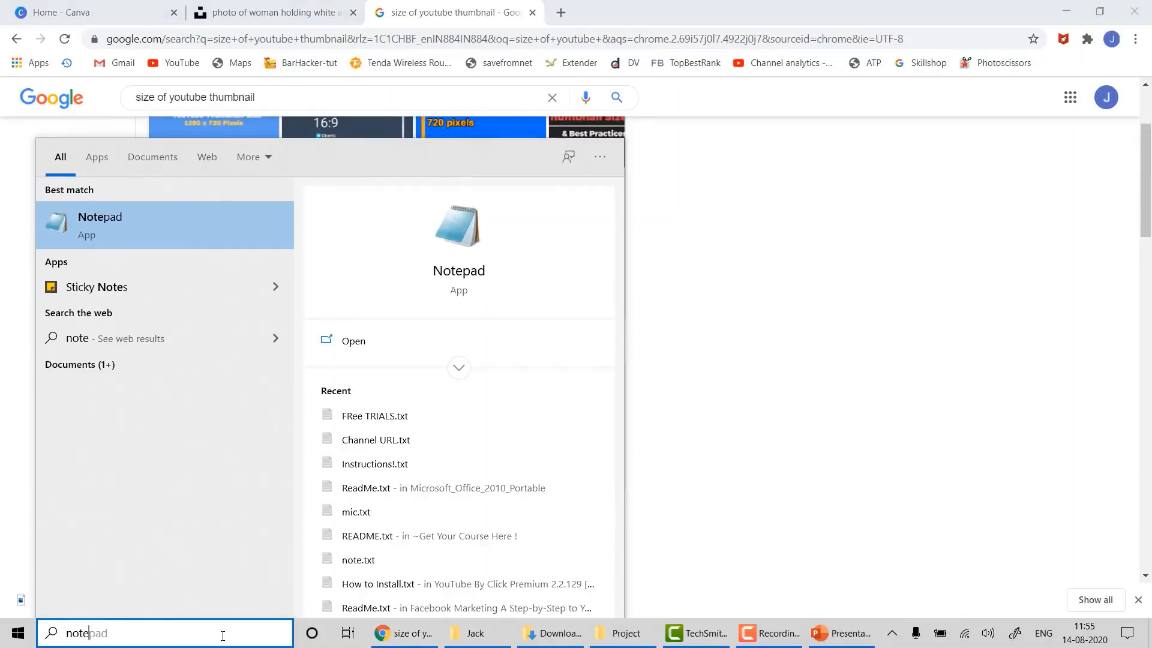
key("Return")
key("ctrl+v")
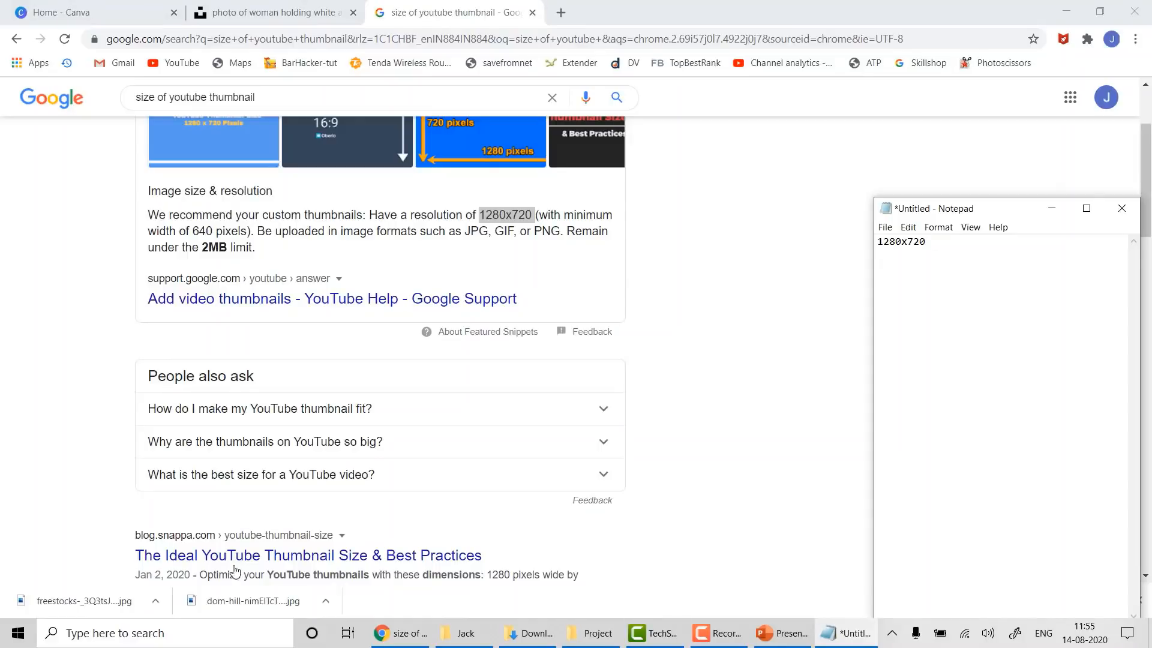
left_click(219, 631)
- Open Fashion Thumbnail for YT.jpg in Paint, checking the 1280x720 note
type("mspa")
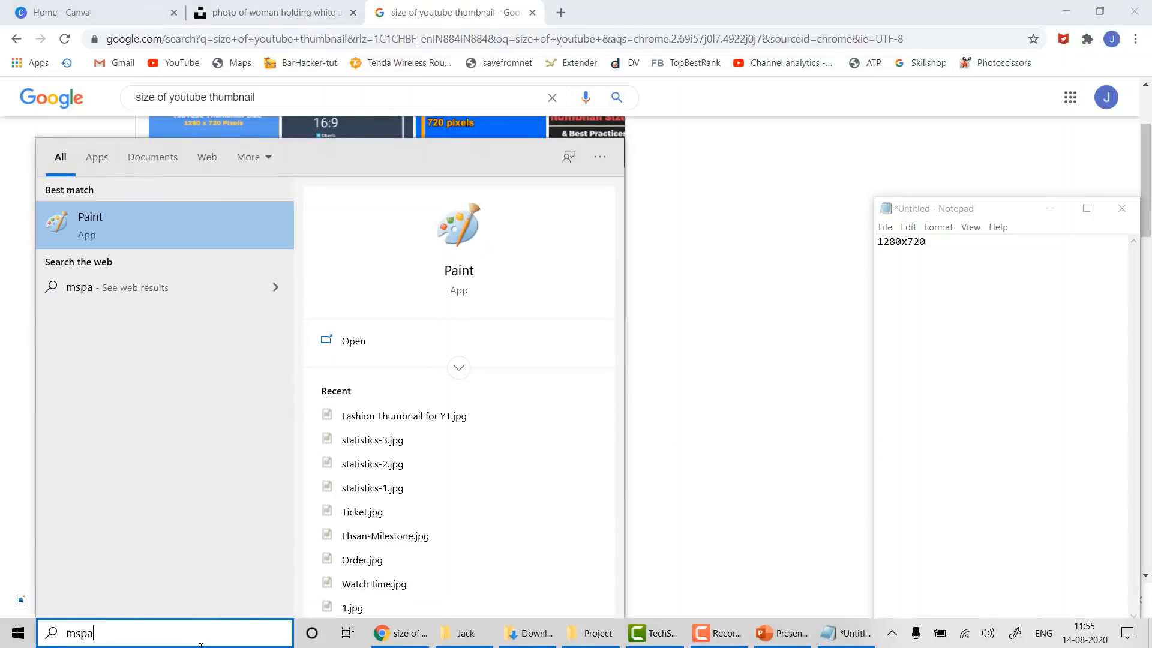
key("Return")
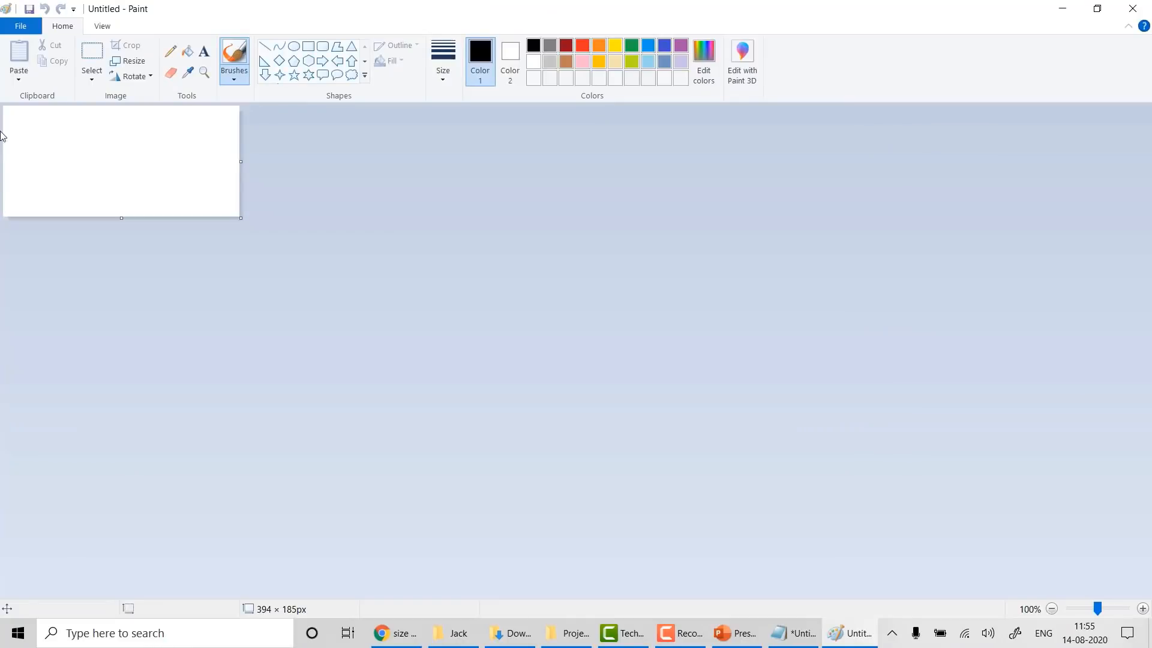
left_click(31, 26)
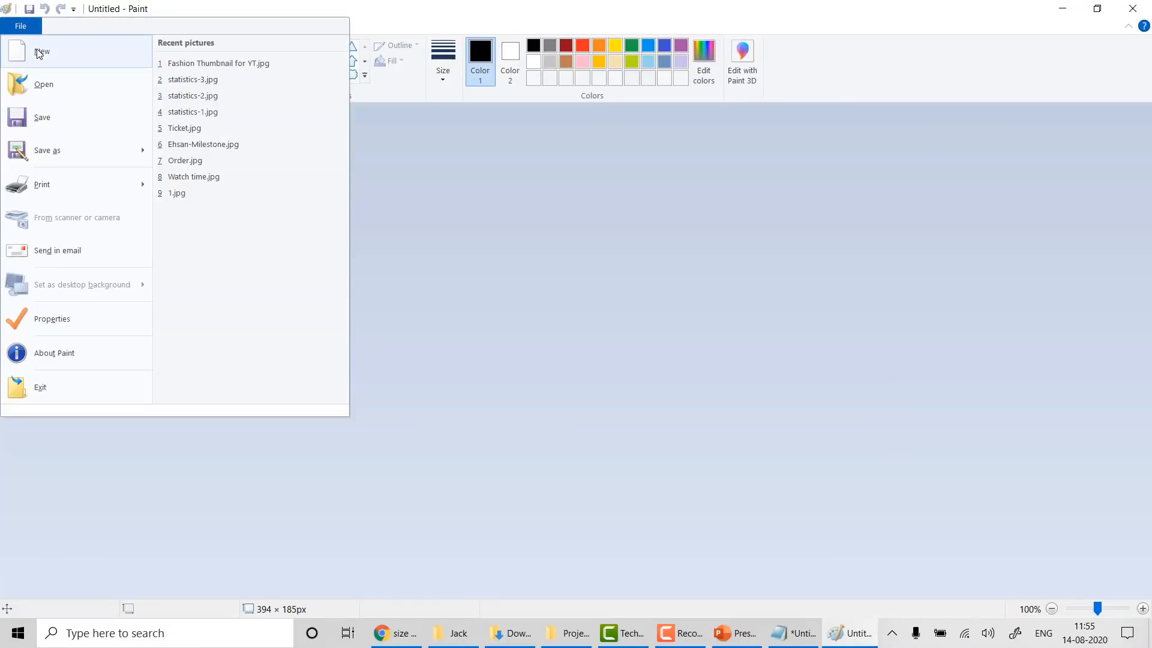
left_click(41, 91)
left_click(171, 163)
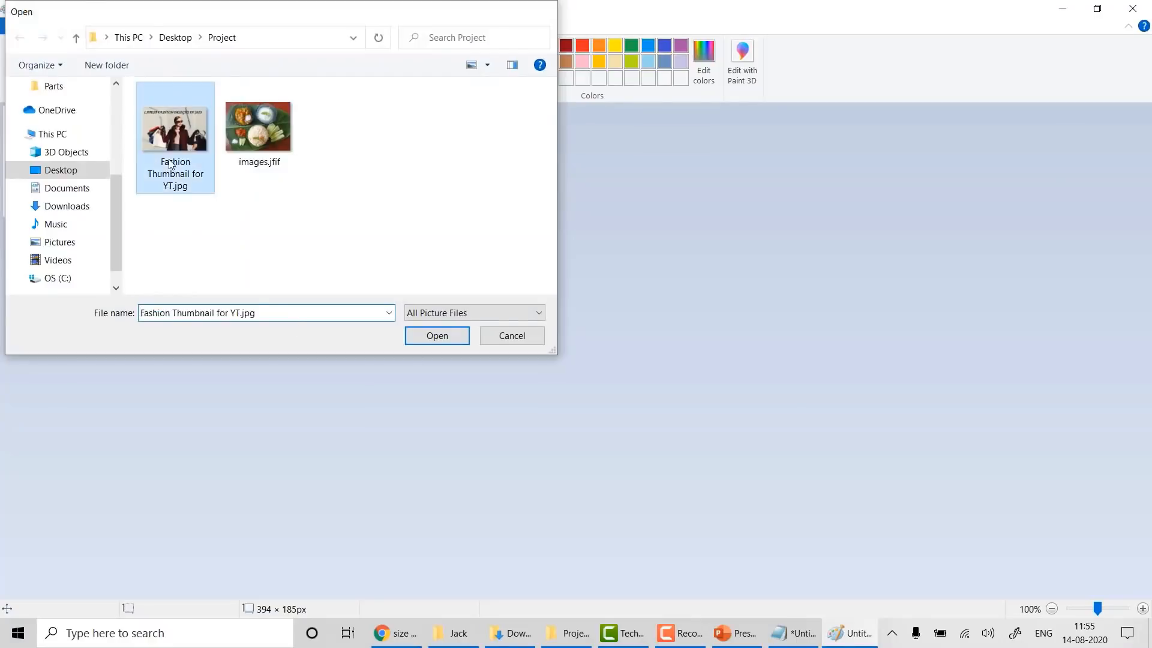
double_click(171, 164)
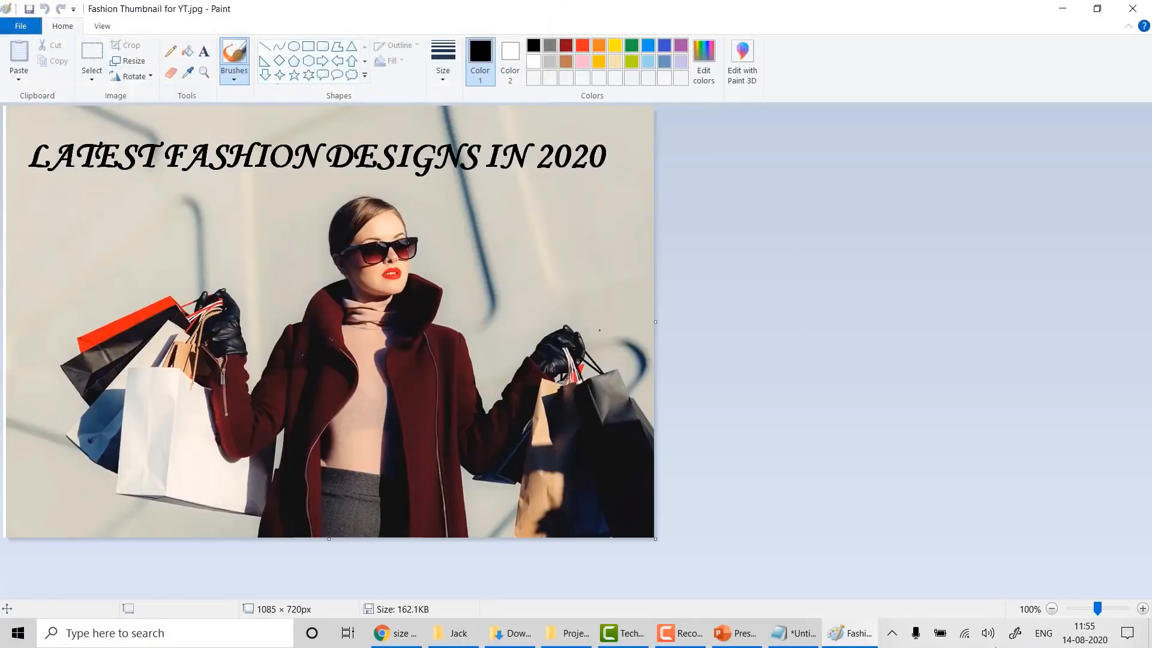
left_click(792, 634)
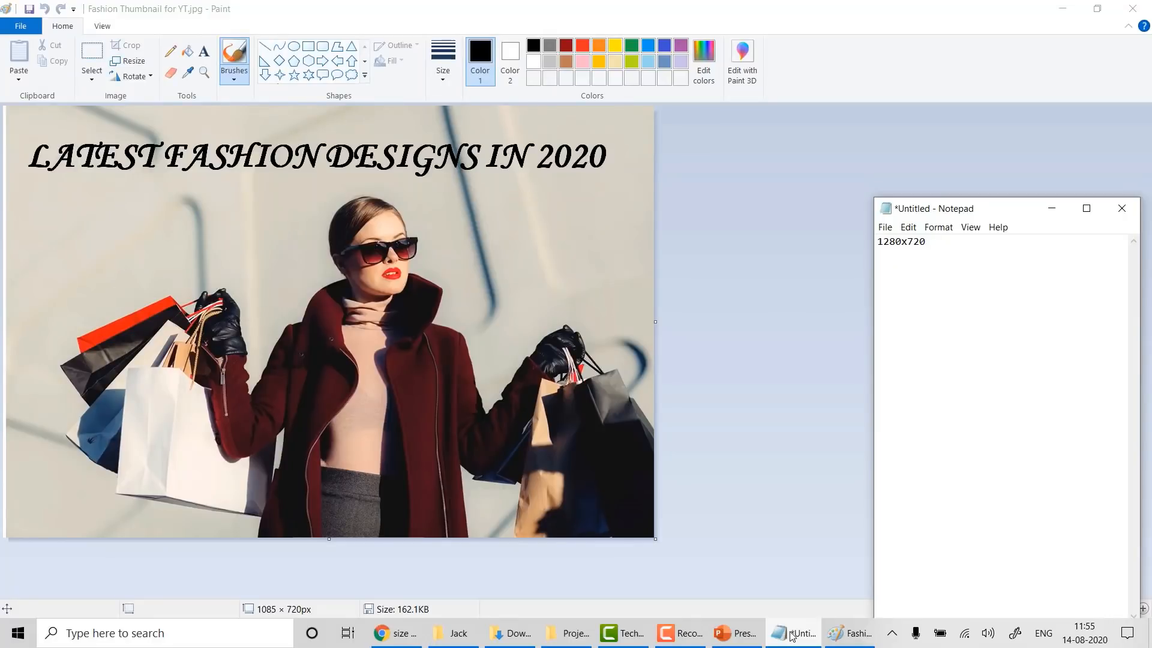
left_click(792, 634)
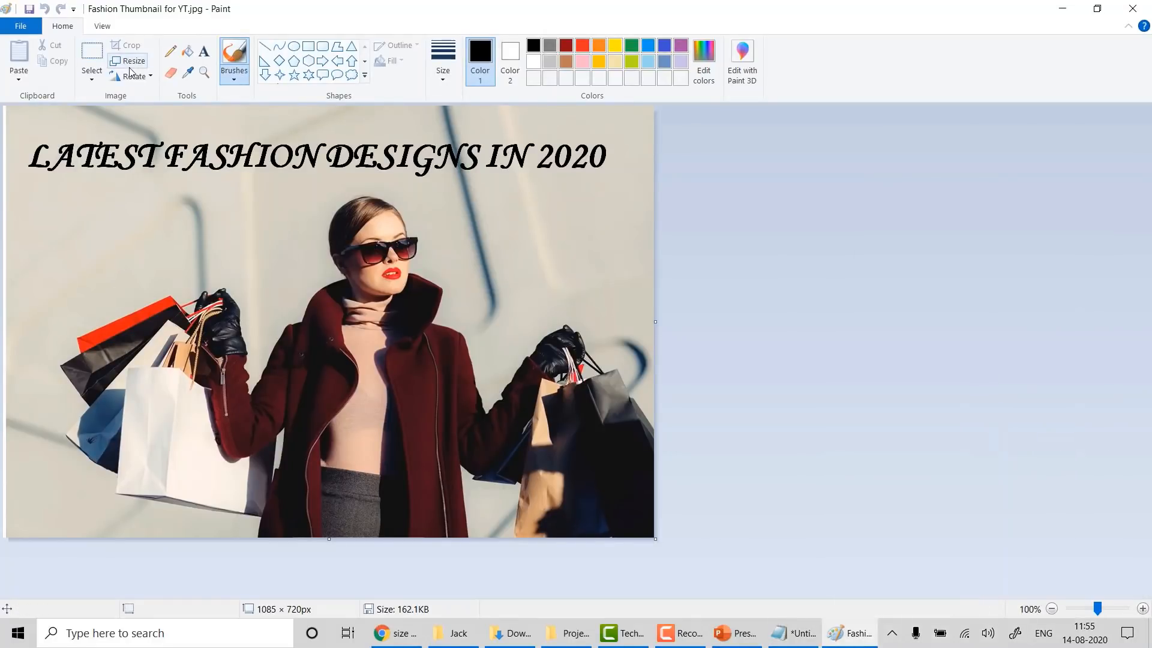
- Resize the image by pixels to 1280 × 720 without keeping aspect ratio
left_click(126, 63)
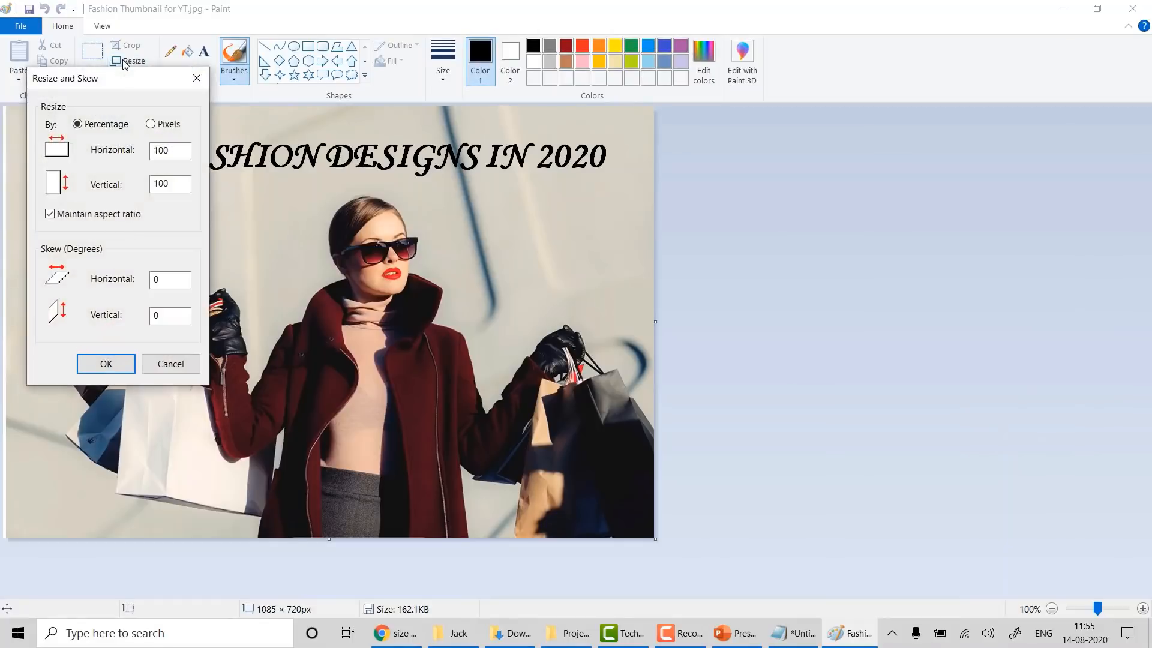
left_click(151, 124)
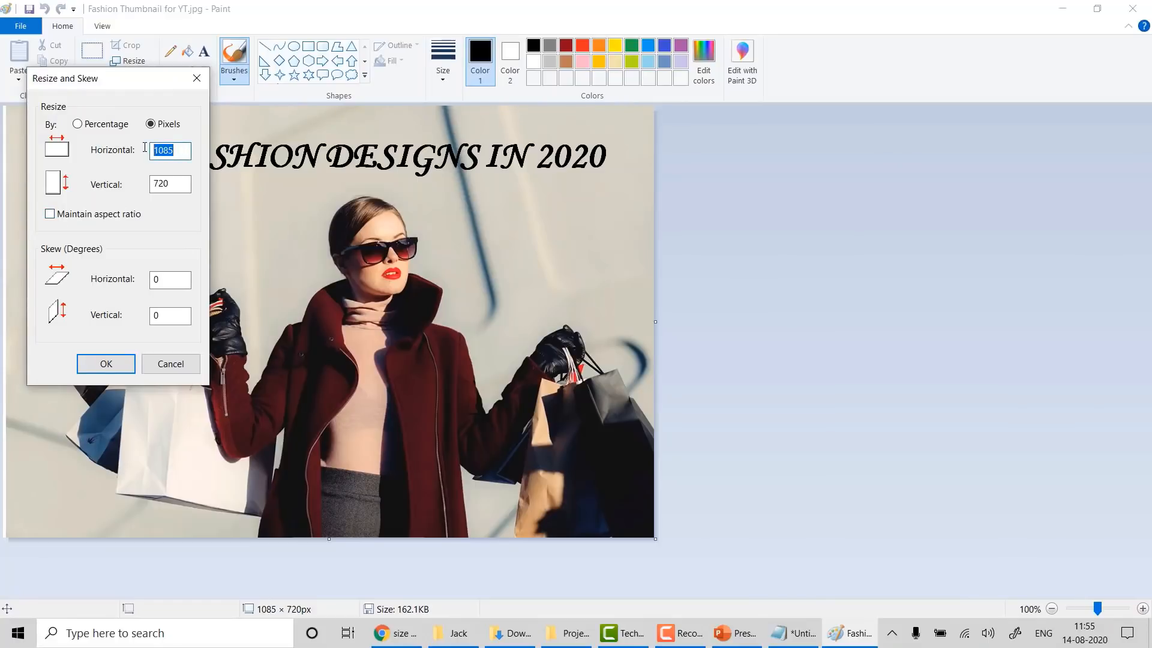
type("1")
key("Tab")
type("720")
left_click(98, 366)
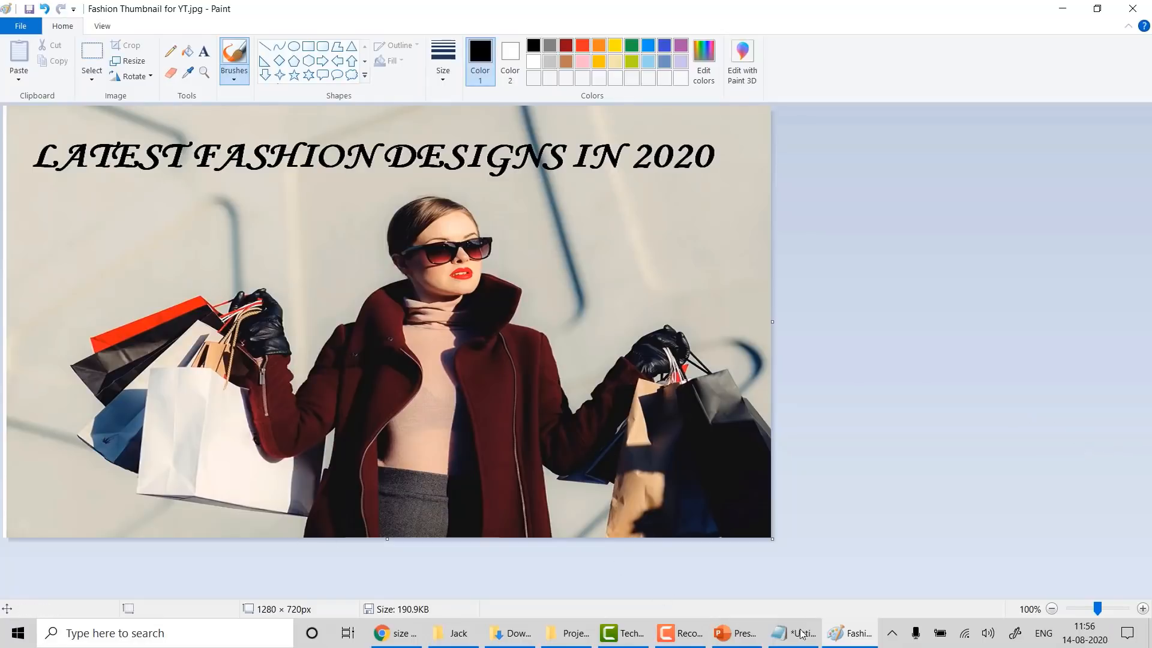
mouse_move(737, 640)
mouse_move(664, 629)
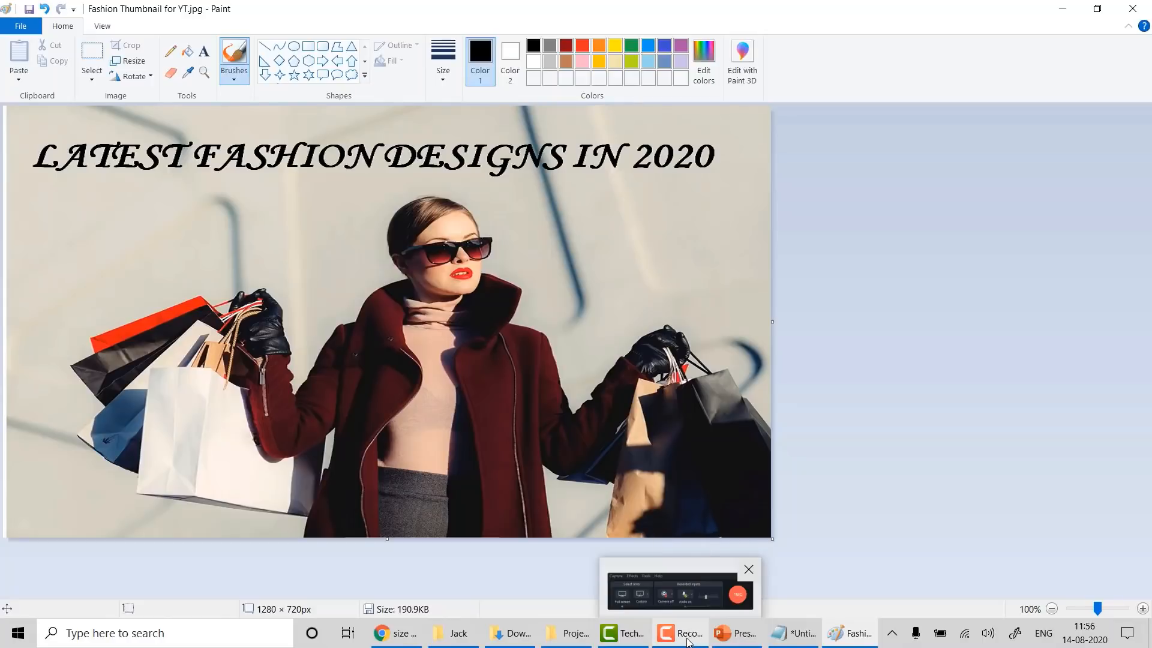
left_click(688, 635)
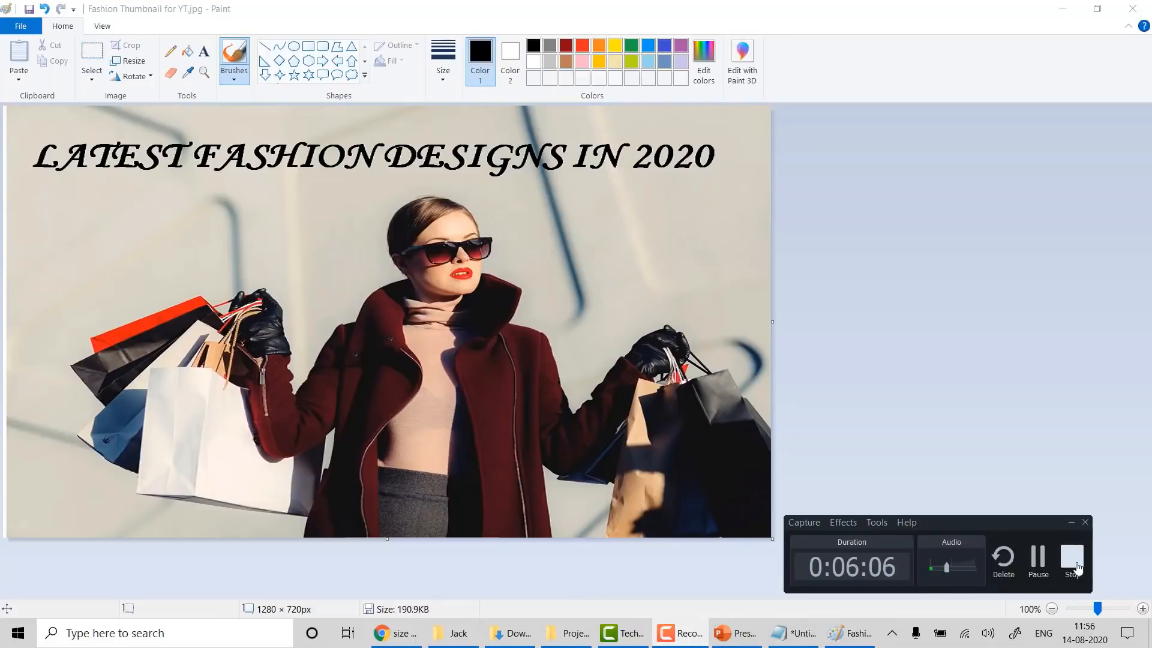
left_click(1078, 567)
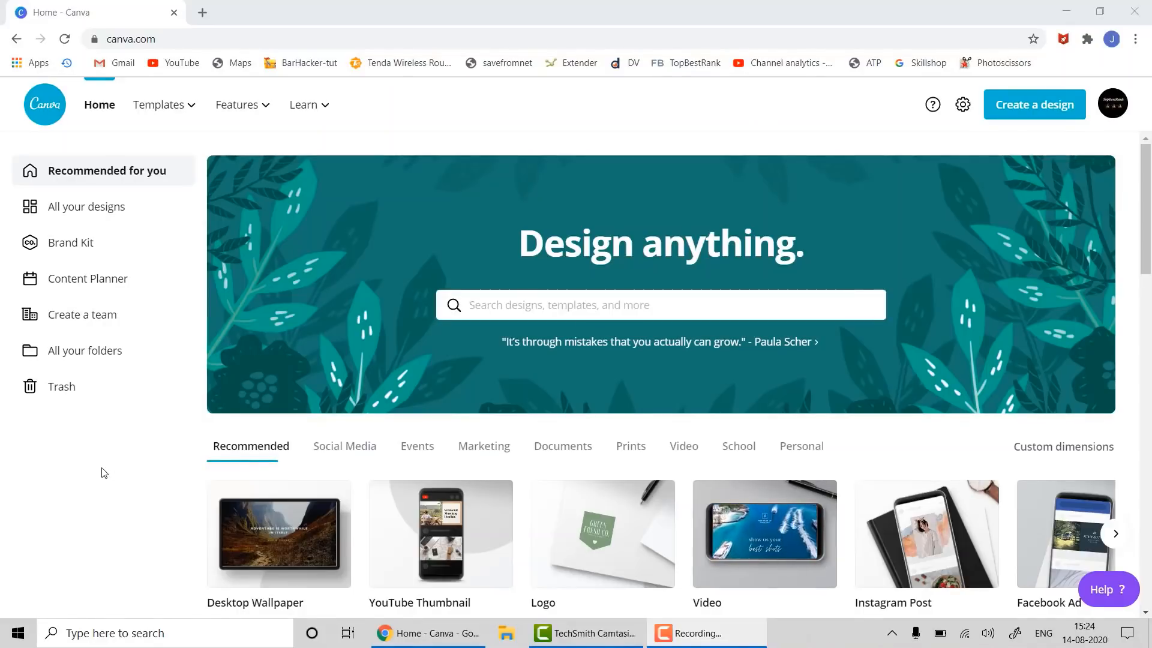
- Create a 1920 × 1080 YouTube Intro design from Canva's Video category
left_click(685, 448)
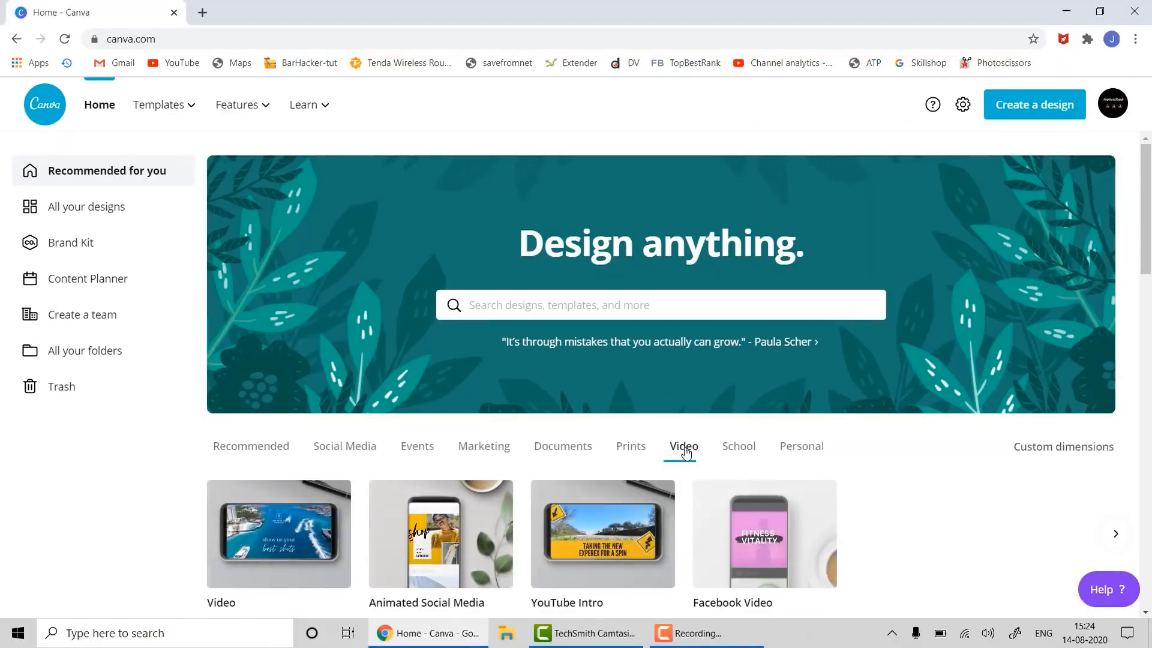
scroll(685, 380, "down", 3)
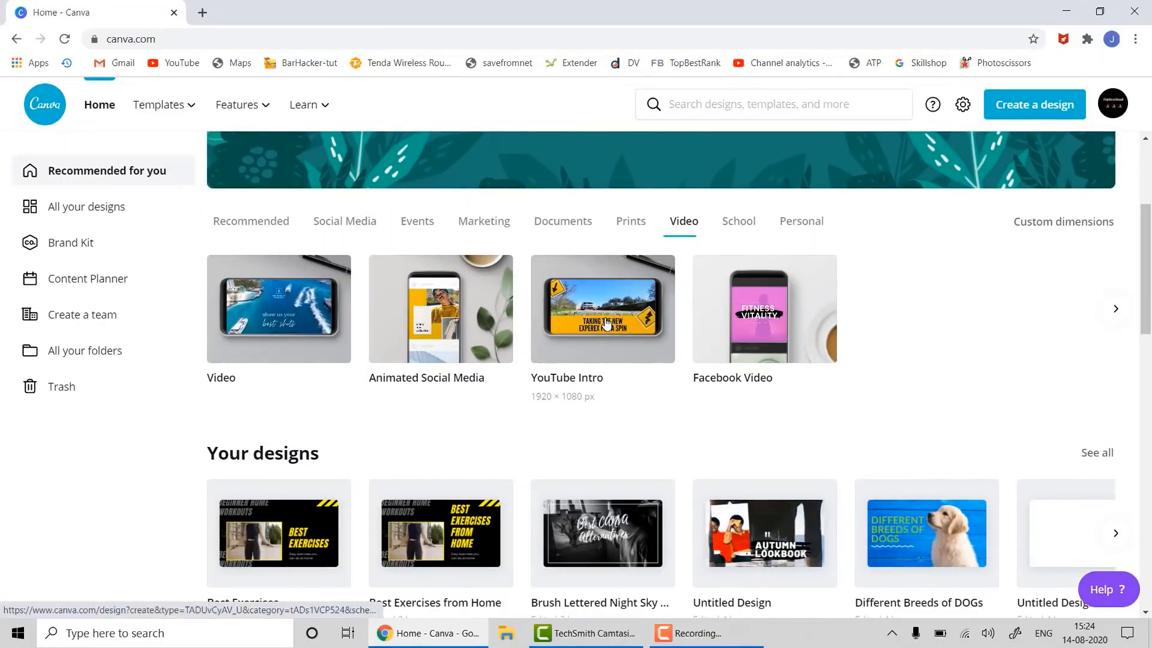
scroll(596, 300, "up", 3)
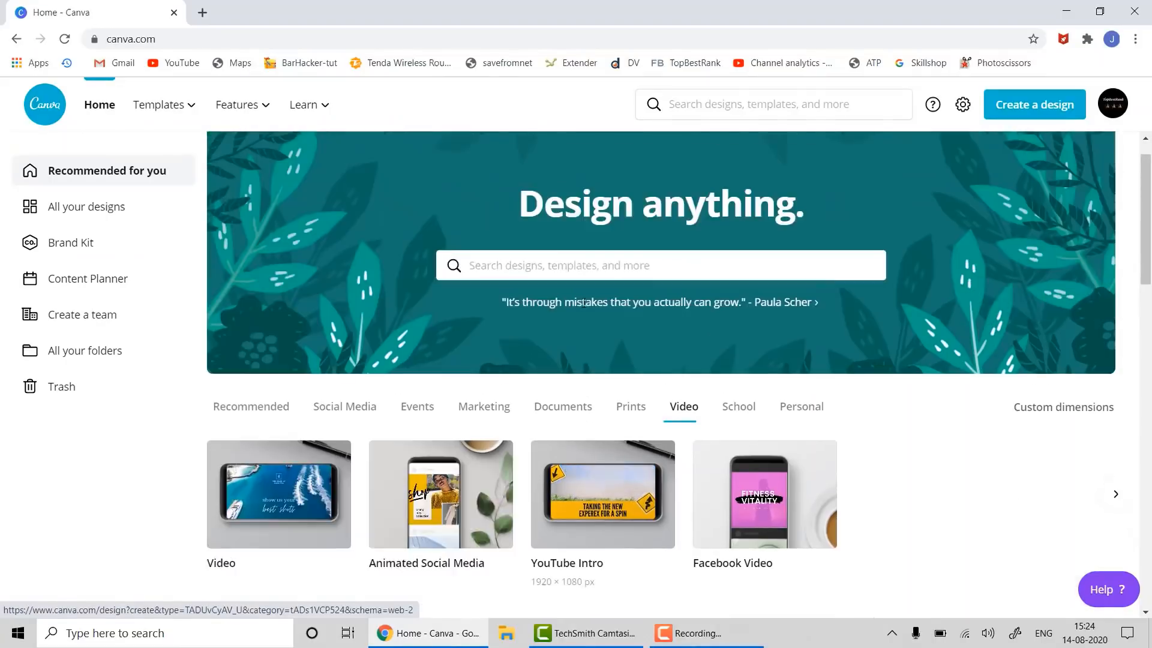
left_click(511, 310)
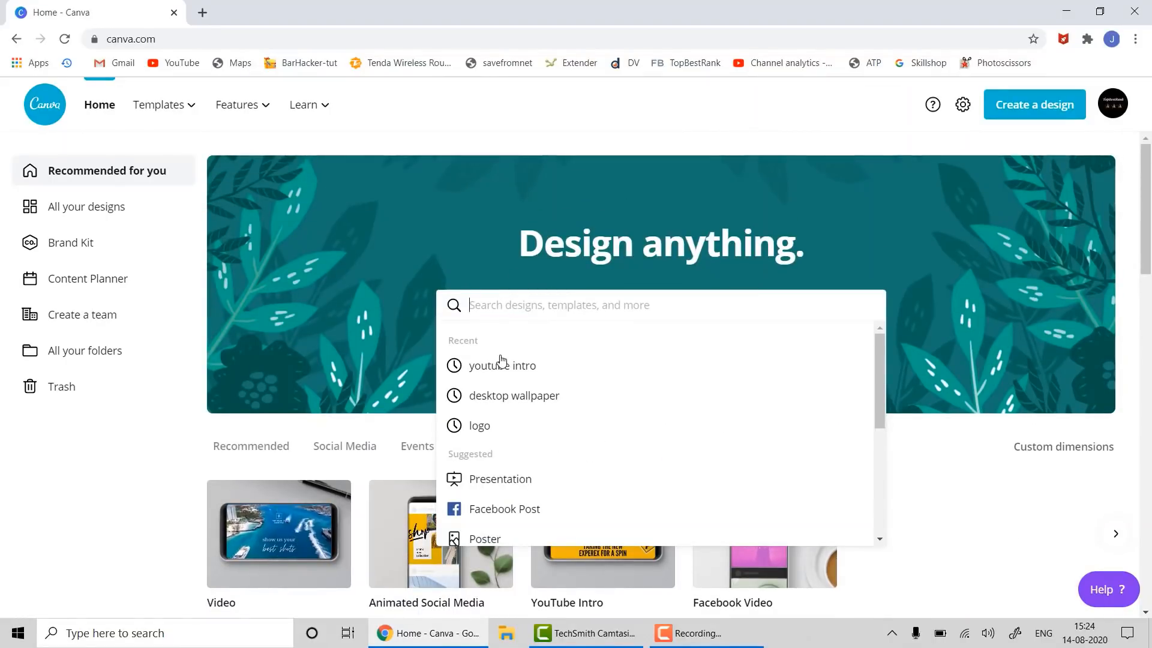
left_click(948, 487)
scroll(600, 427, "down", 4)
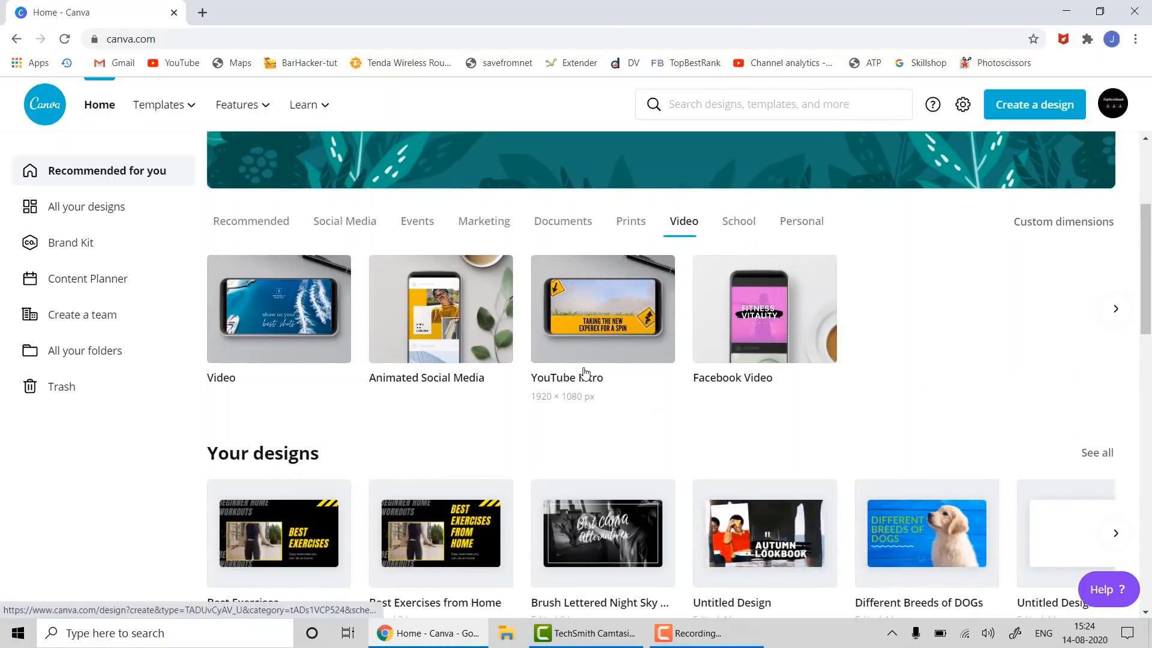
left_click(586, 329)
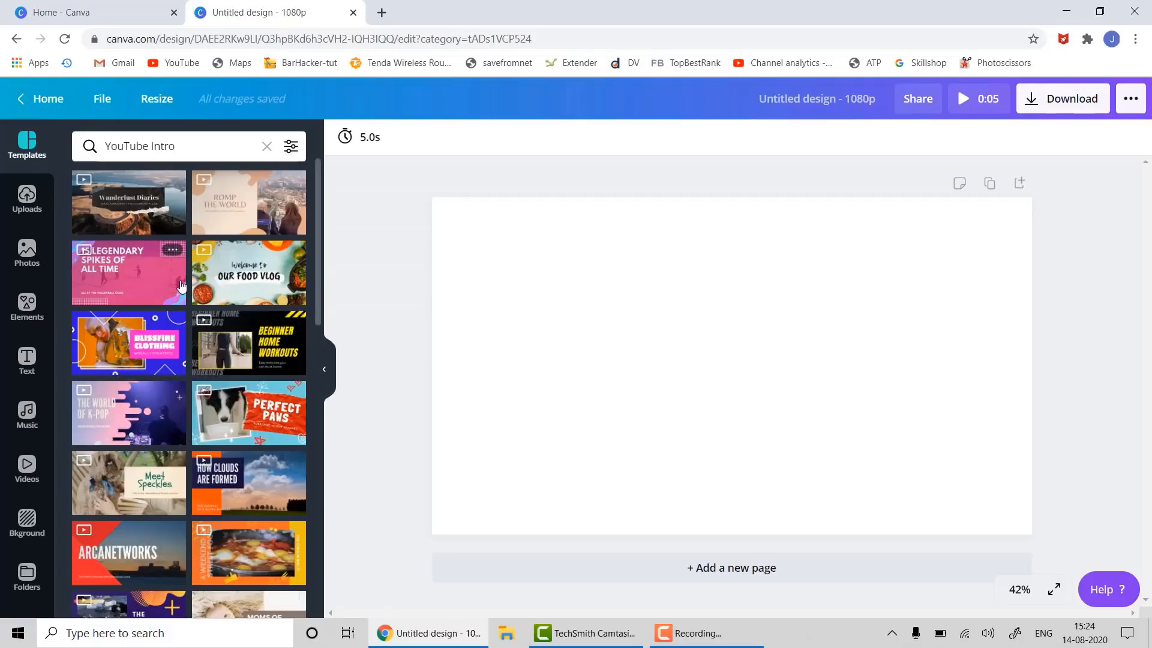
- Apply the Beginner Home Workouts template to the blank intro page
scroll(190, 383, "down", 3)
scroll(190, 383, "up", 2)
scroll(190, 383, "down", 1)
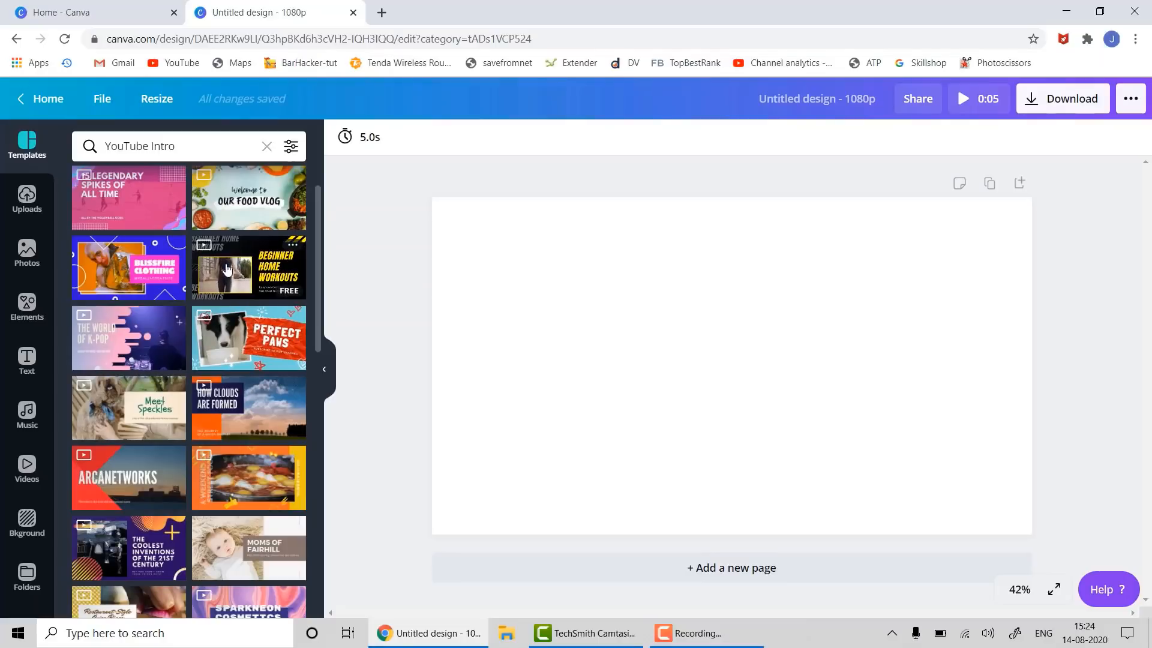
left_click_drag(225, 269, 467, 225)
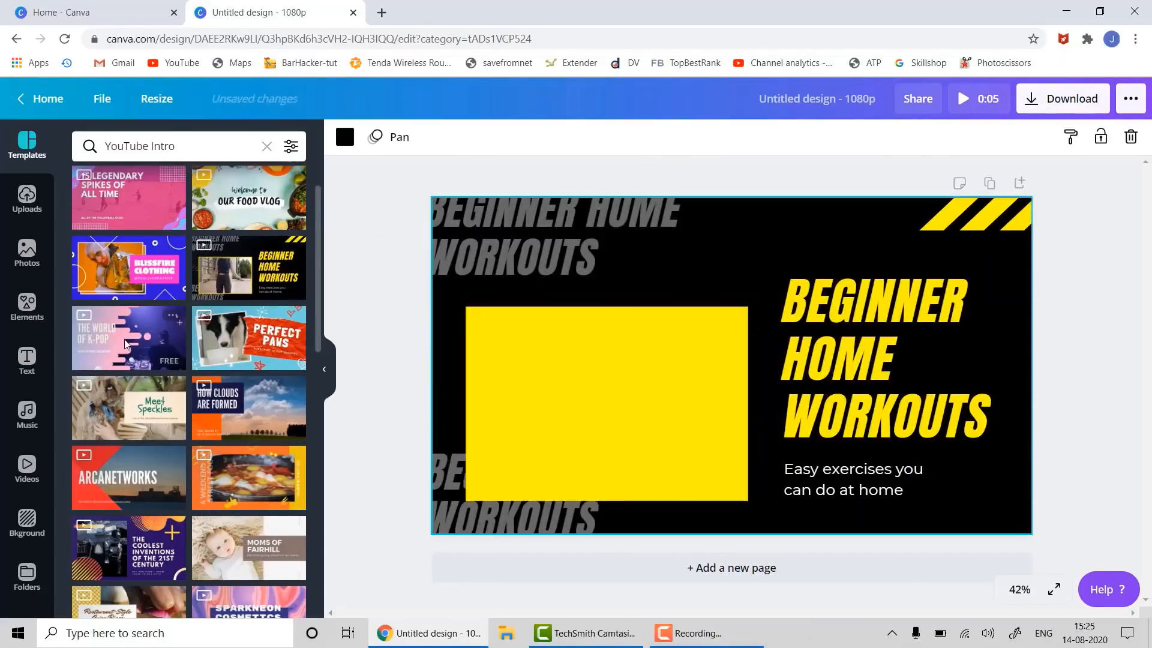
- Search templates for 'YouTube Intro exercise' and browse through the results
scroll(135, 350, "down", 5)
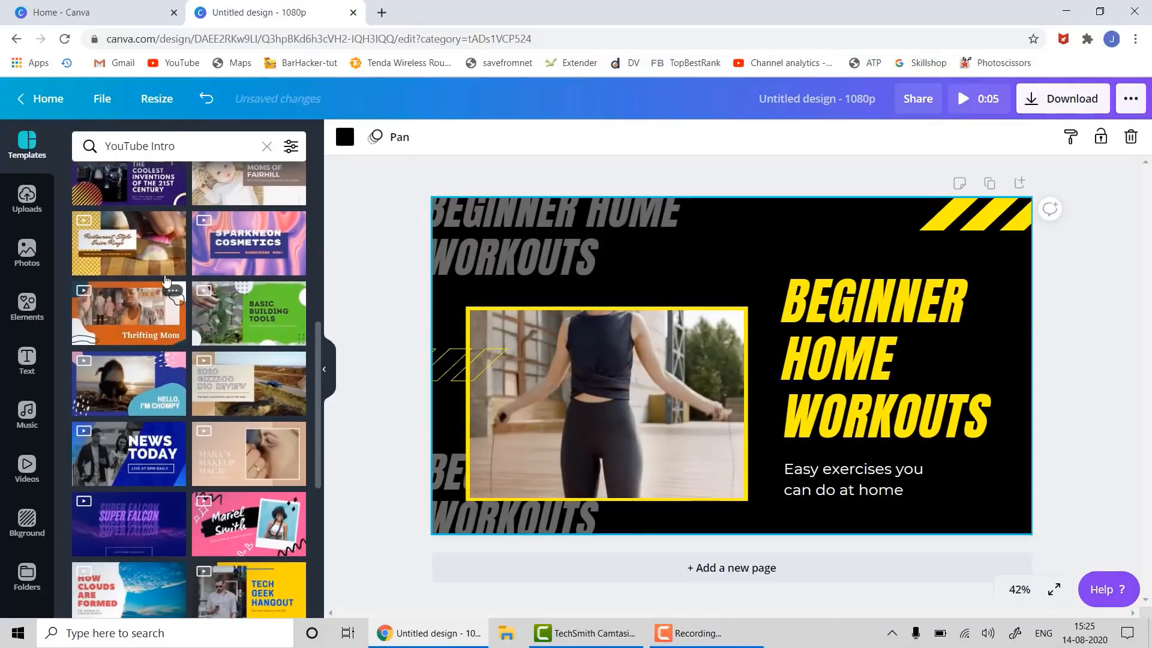
left_click(224, 144)
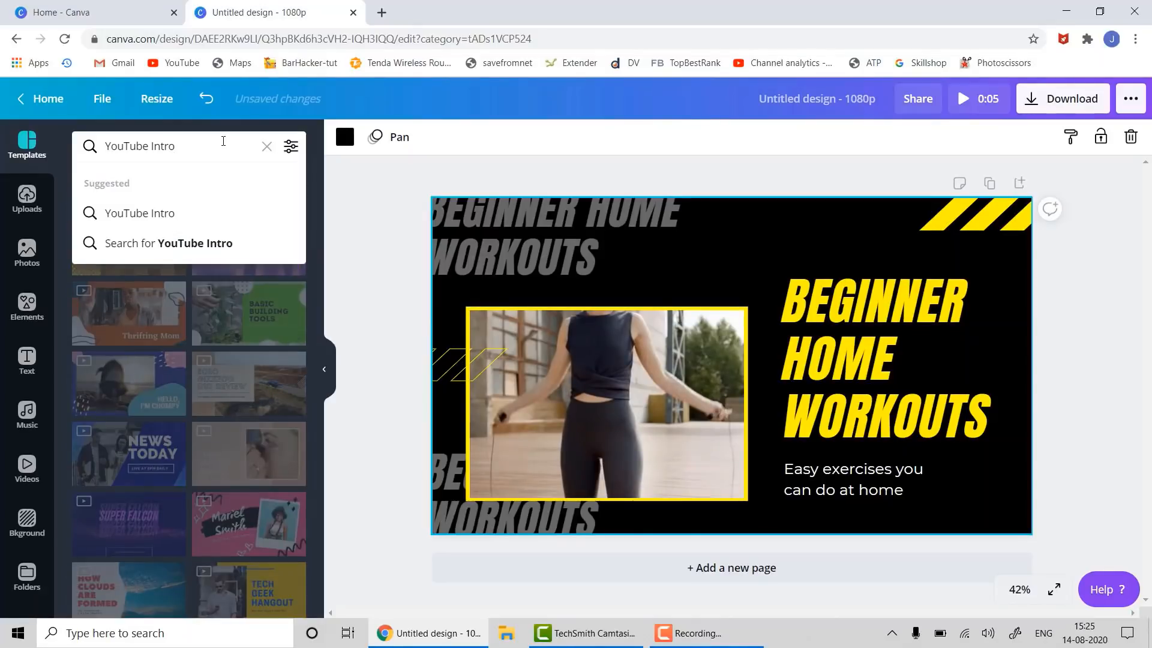
type("ex")
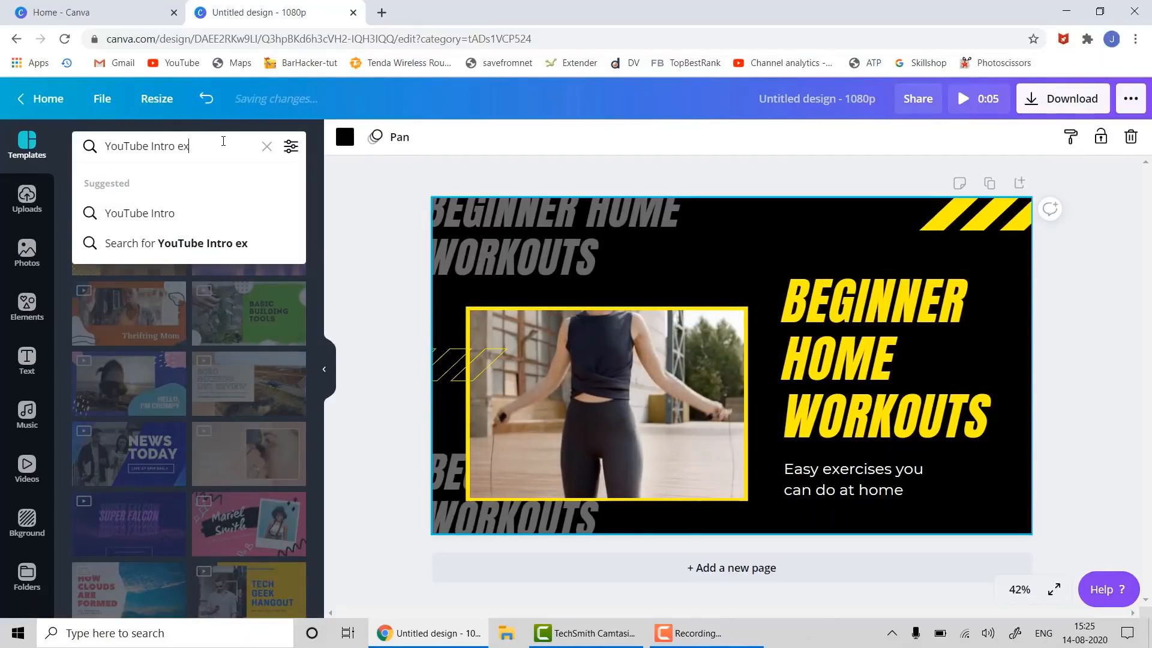
type("ercise")
key("Return")
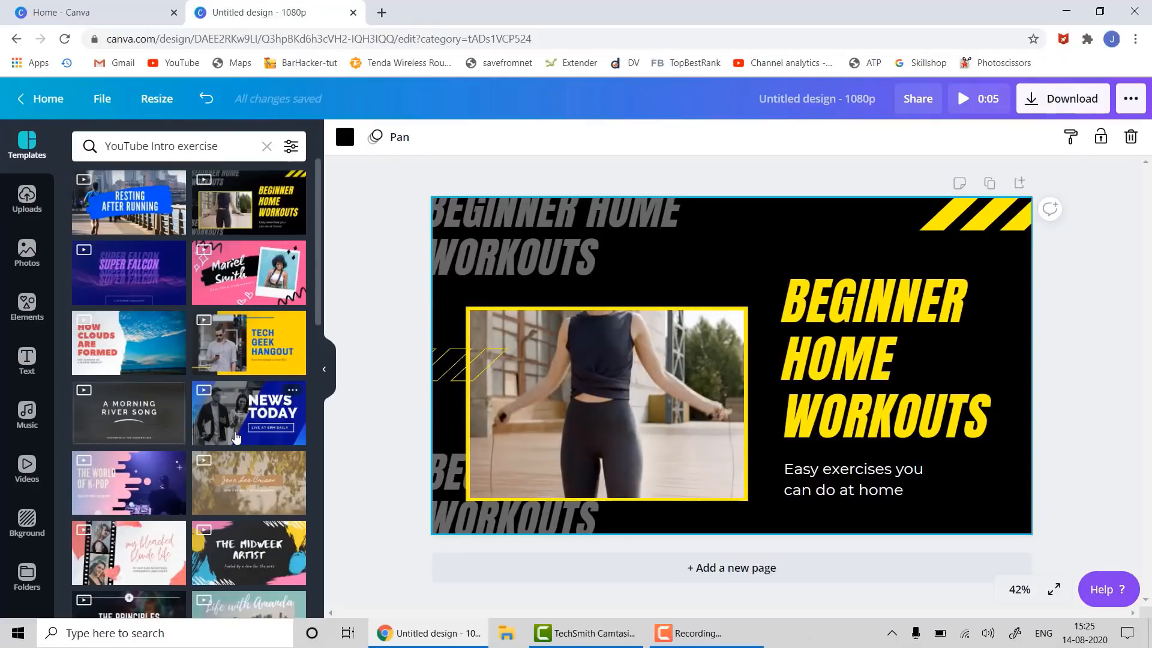
scroll(236, 438, "down", 3)
scroll(236, 438, "down", 5)
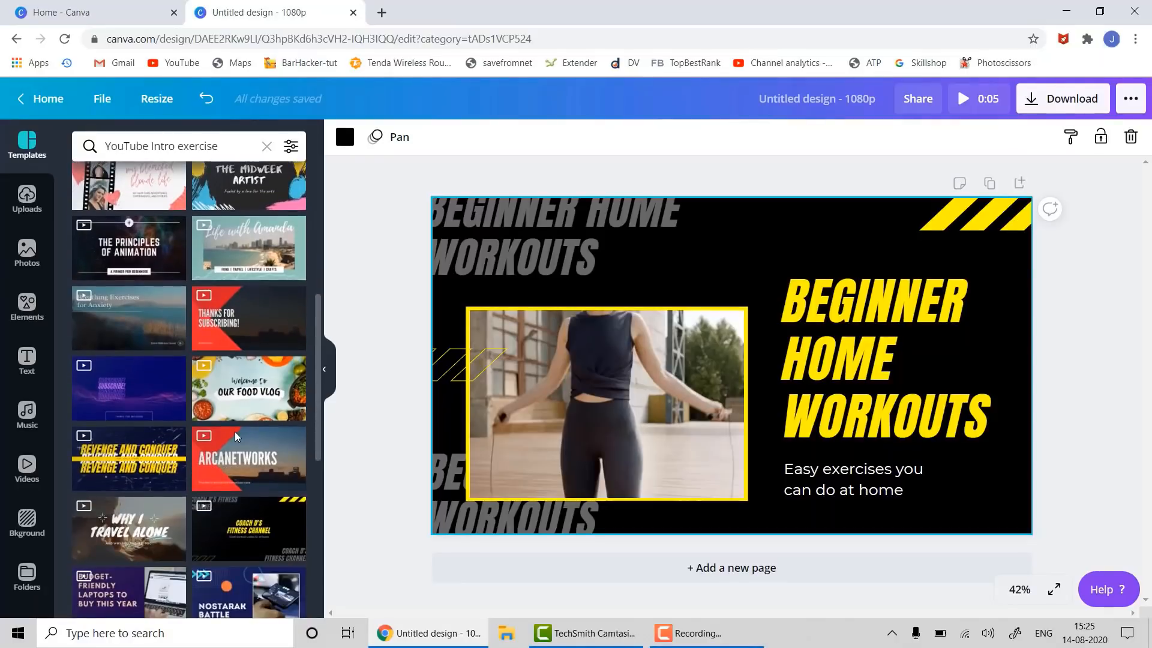
scroll(235, 438, "down", 10)
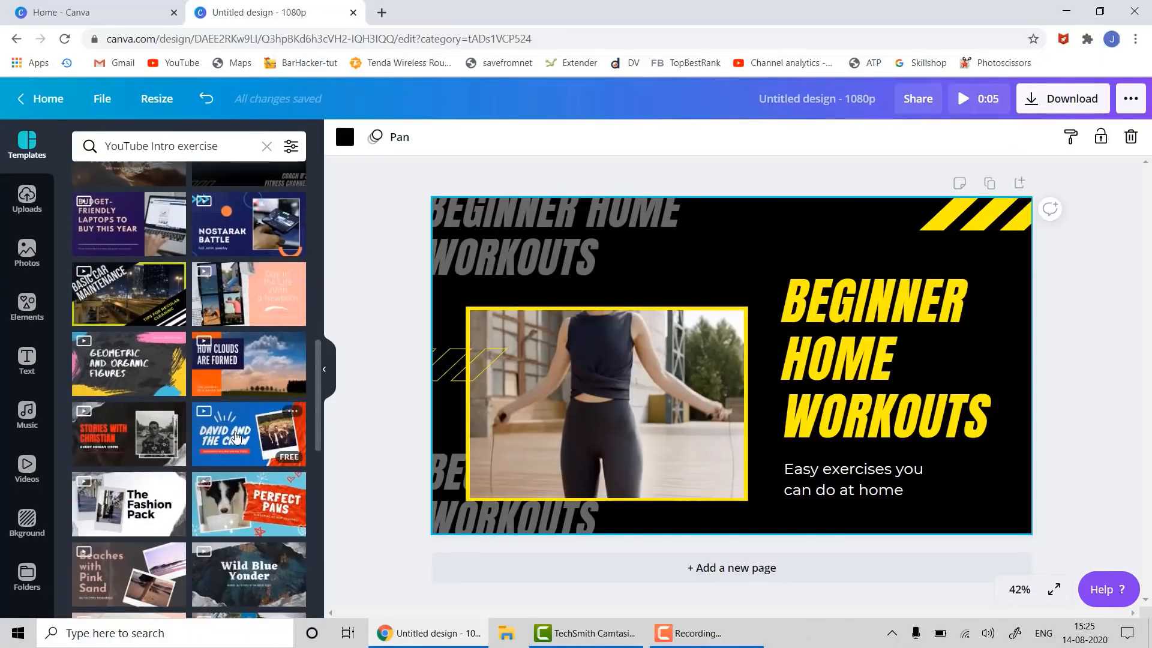
scroll(235, 438, "down", 3)
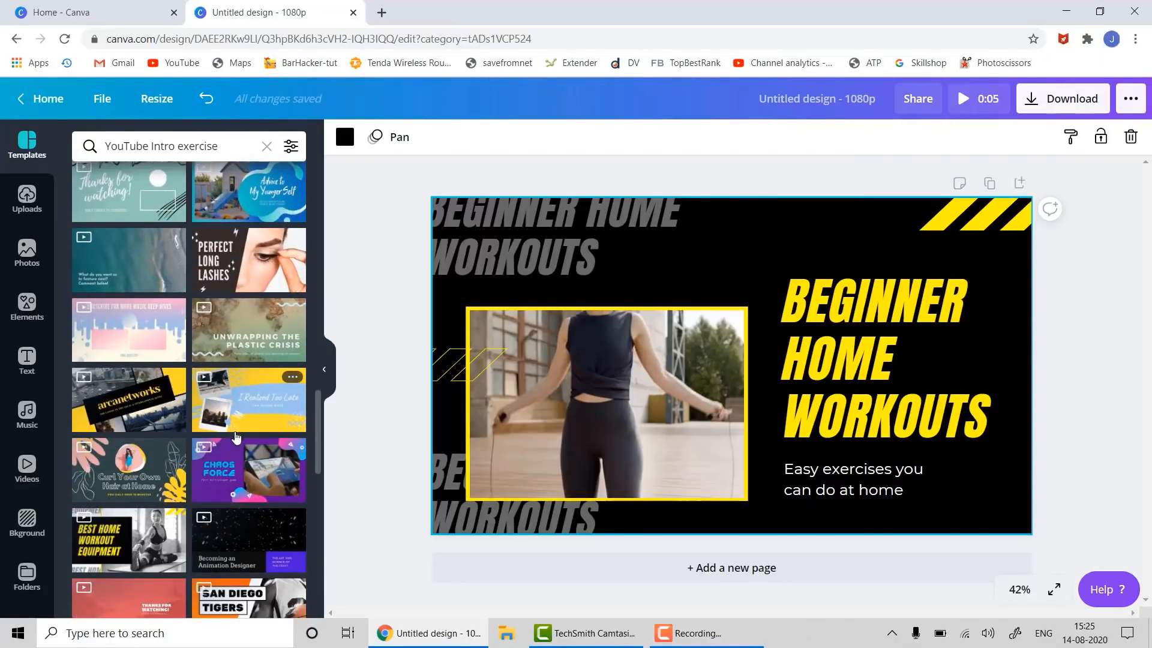
scroll(236, 437, "down", 2)
scroll(236, 437, "down", 10)
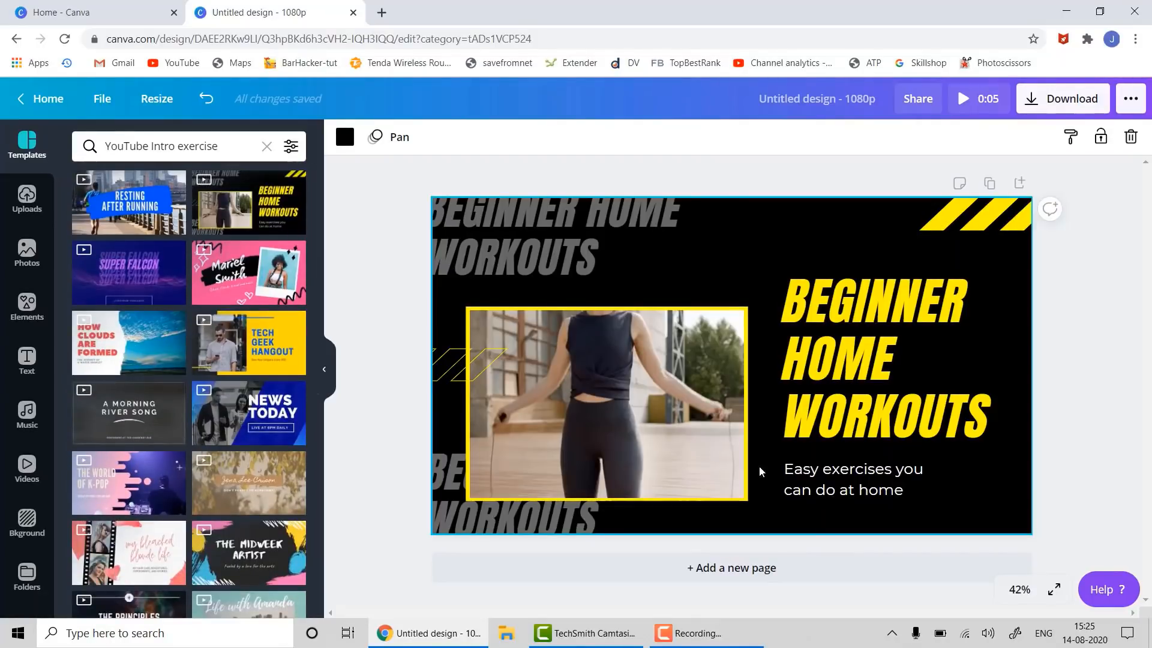
- Replace the BEGINNER HOME WORKOUTS headline text with STAY FIT
left_click(855, 319)
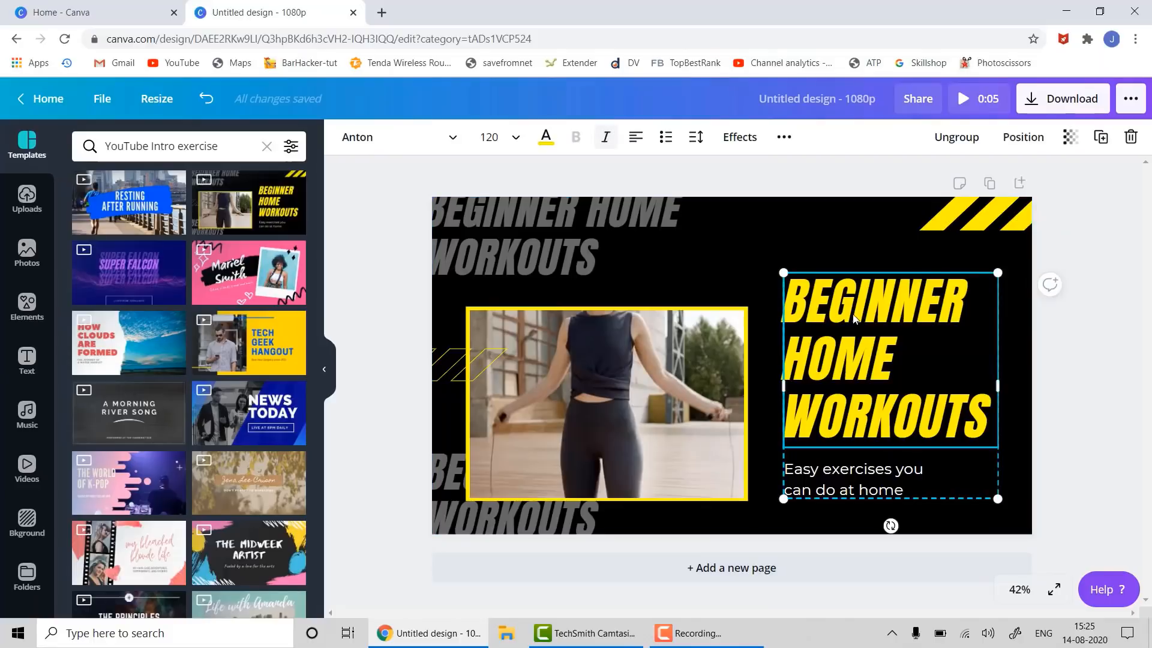
double_click(854, 316)
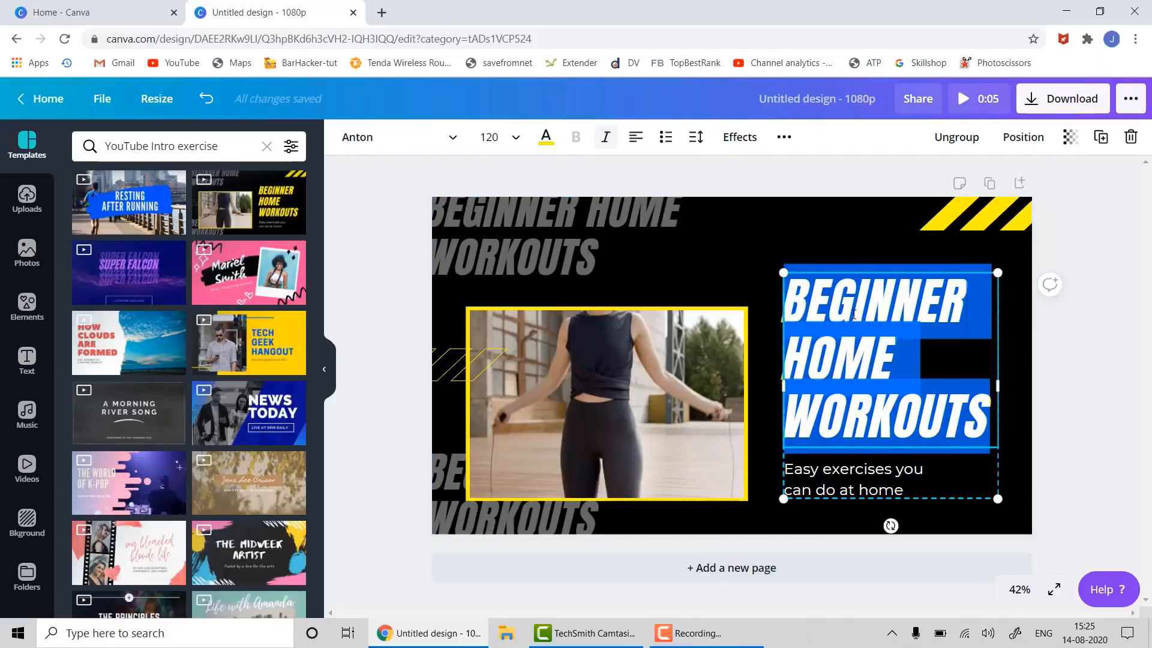
type("STA")
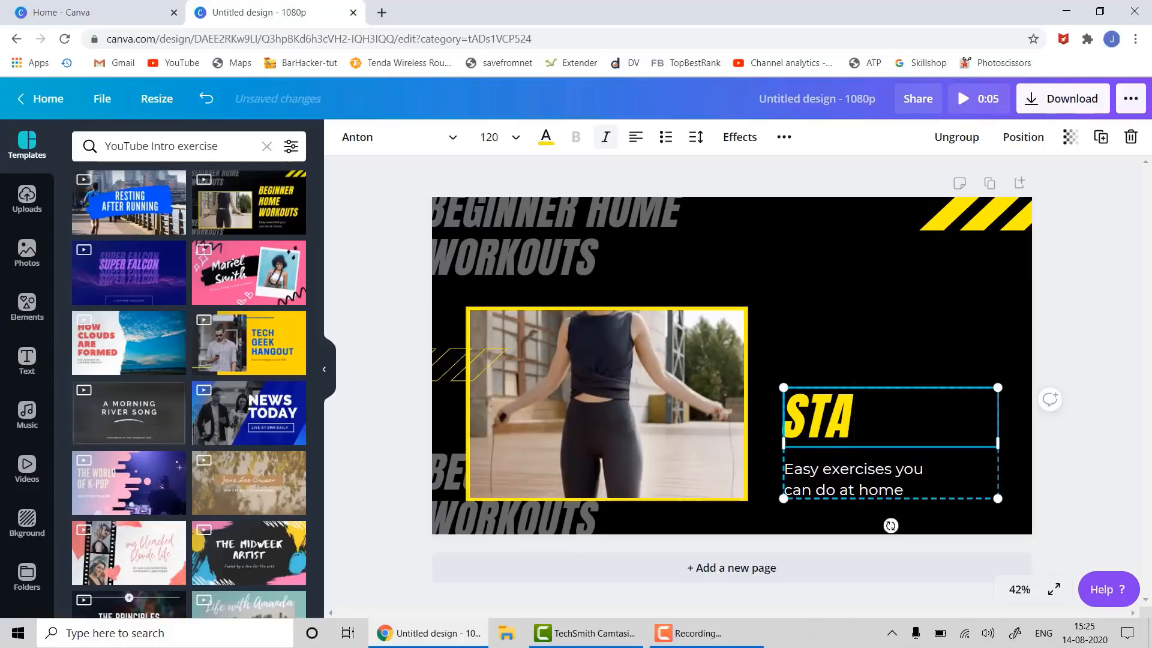
type("Y FIT")
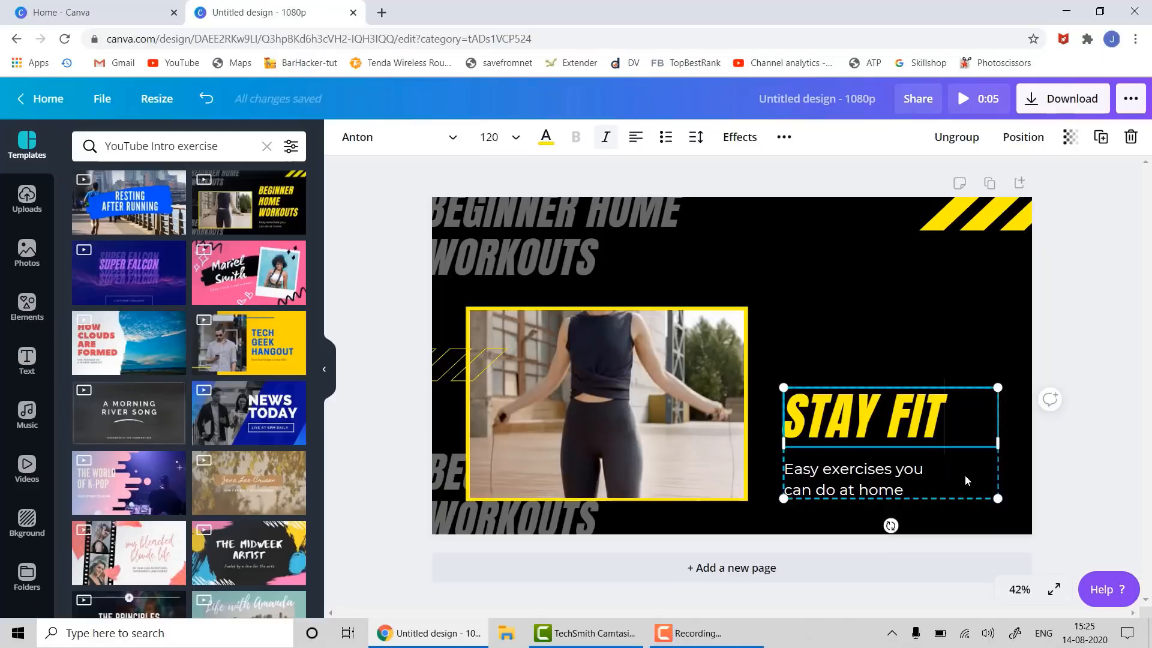
left_click(913, 483)
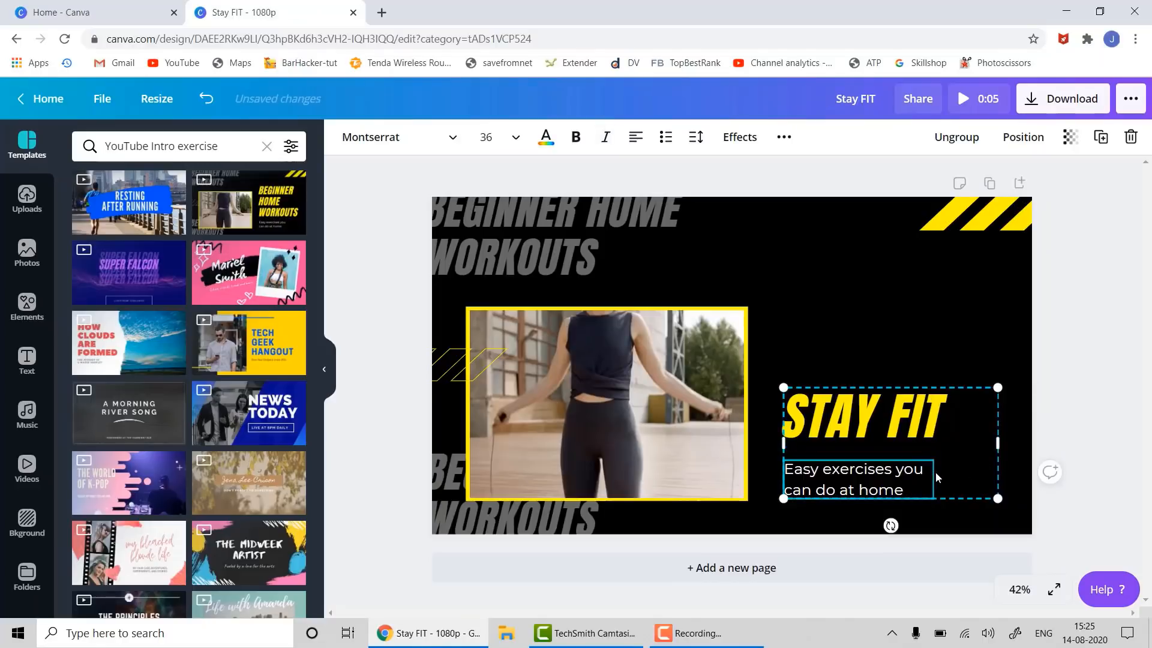
- Check the STAY FIT title, its subtitle and the skipping-rope video on the page
left_click(922, 389)
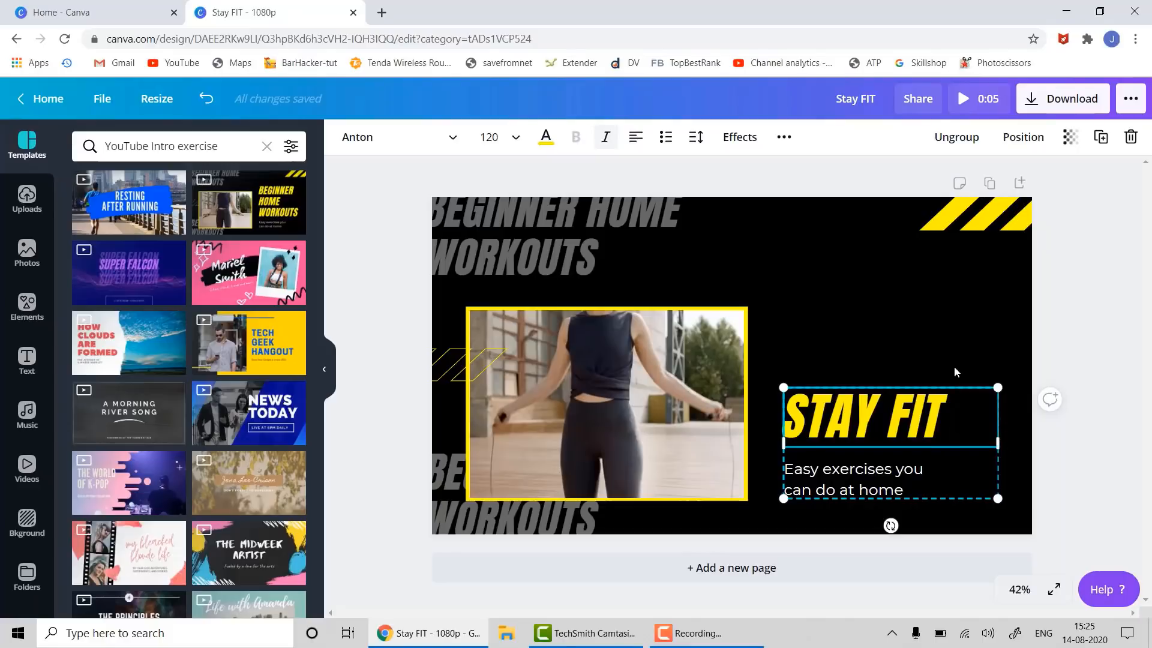
left_click(930, 463)
left_click(832, 387)
left_click(604, 393)
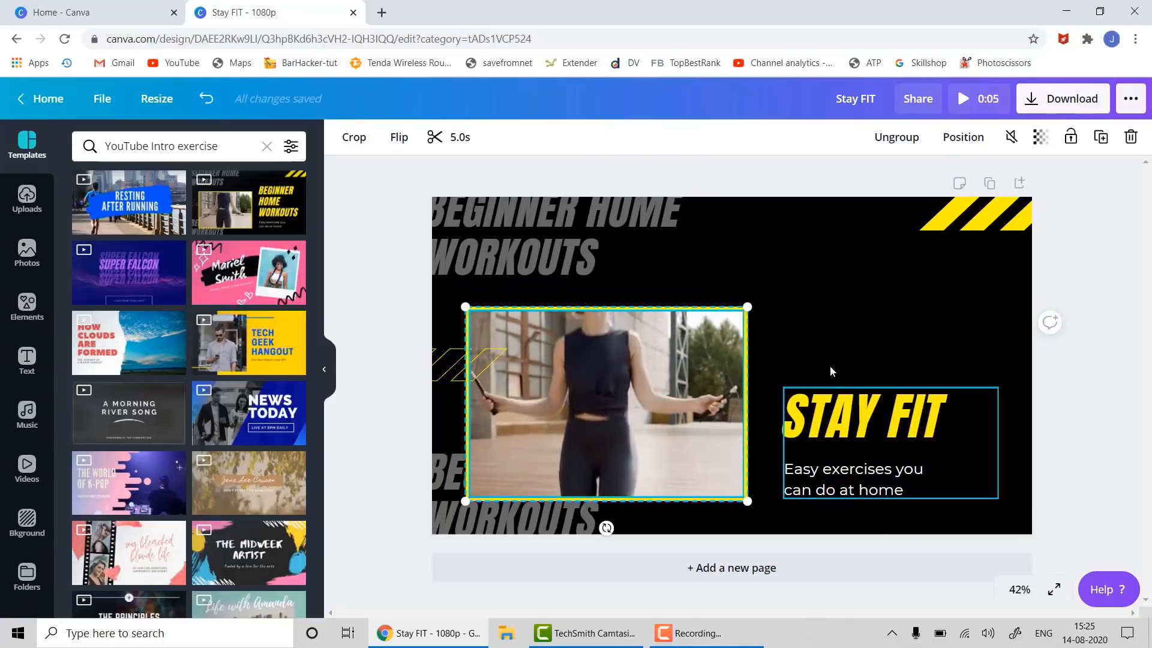
mouse_move(573, 443)
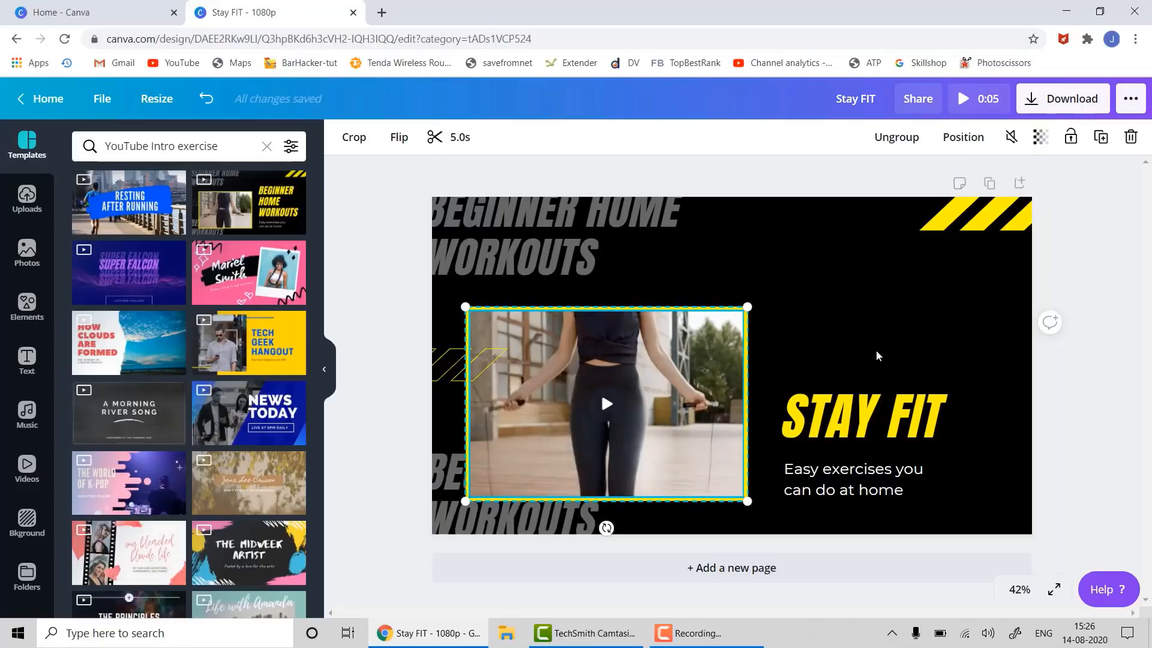
- Nudge the STAY FIT title group up five steps, then add a blank 5-second second page
left_click(871, 400)
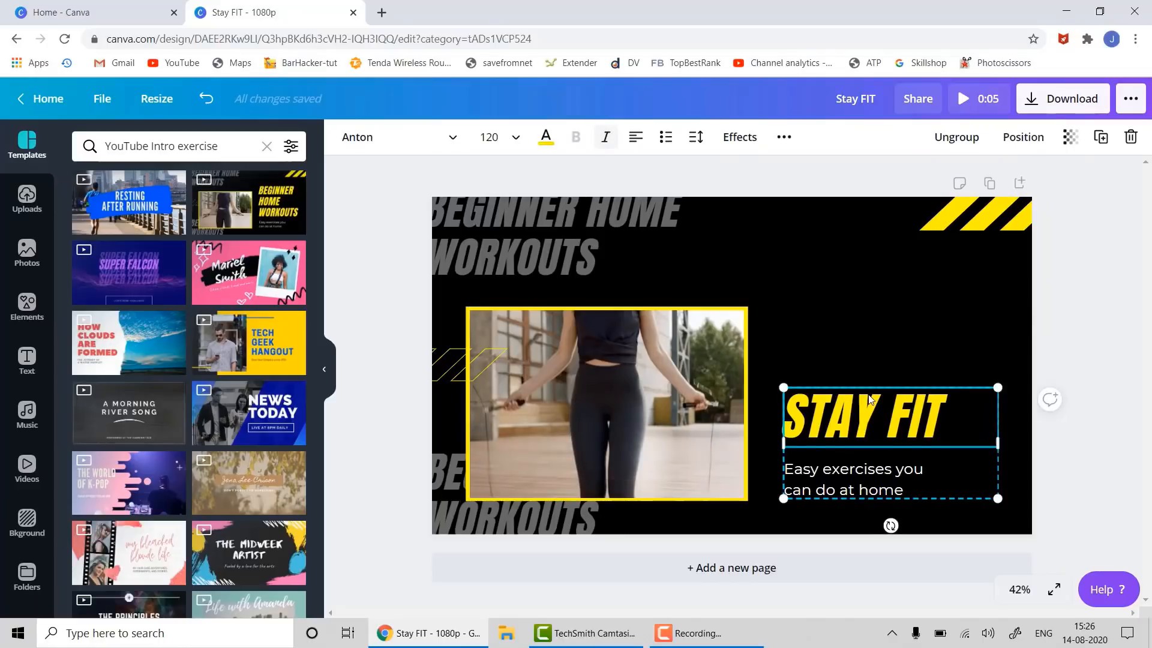
key("Up")
key("Up")
key("Up")
key("Up")
key("Up")
key("Up")
key("Up")
key("Up")
key("Up")
key("Up")
key("Up")
key("Up")
key("Up")
key("Up")
key("Up")
key("Up")
key("Up")
key("Up")
key("Up")
key("Up")
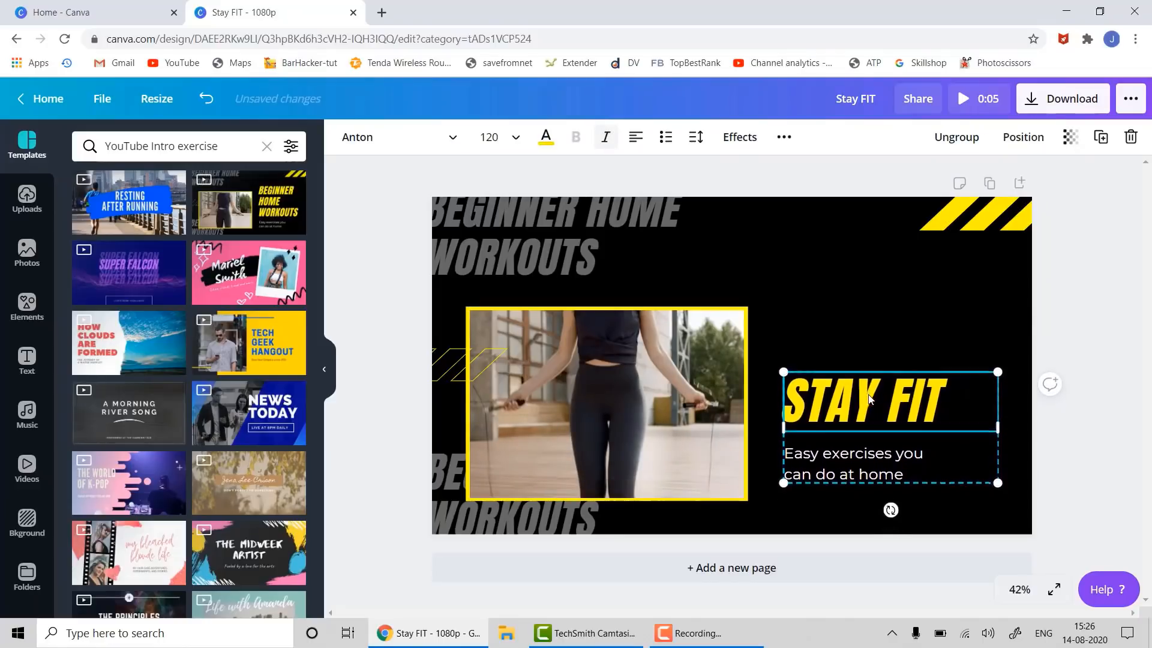
key("Up")
key("Up")
key("Up")
key("Up")
key("Up")
key("Up")
key("Up")
key("Up")
key("Up")
key("Up")
key("Up")
key("Up")
key("Up")
key("Up")
key("Up")
key("Up")
key("Up")
key("Up")
key("Up")
key("Up")
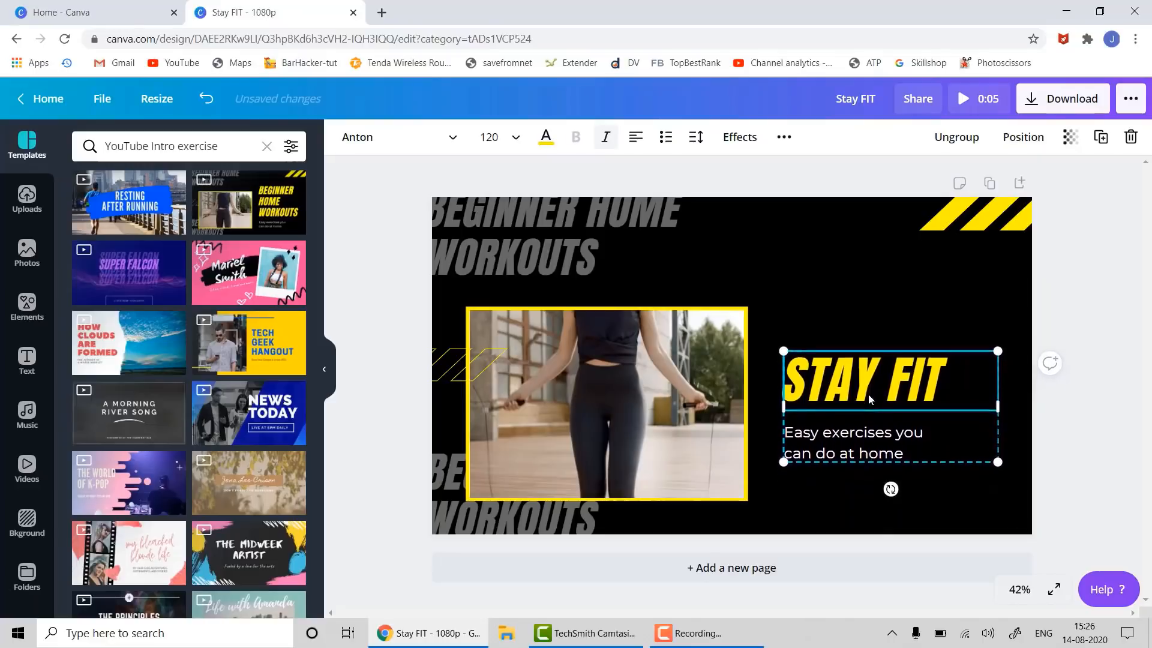
key("Up")
key("Up")
key("Up")
key("Up")
key("Up")
key("Up")
key("Up")
key("Up")
key("Up")
key("Up")
key("Up")
key("Up")
key("Up")
key("Up")
key("Up")
key("Up")
key("Up")
key("Up")
key("Up")
key("Up")
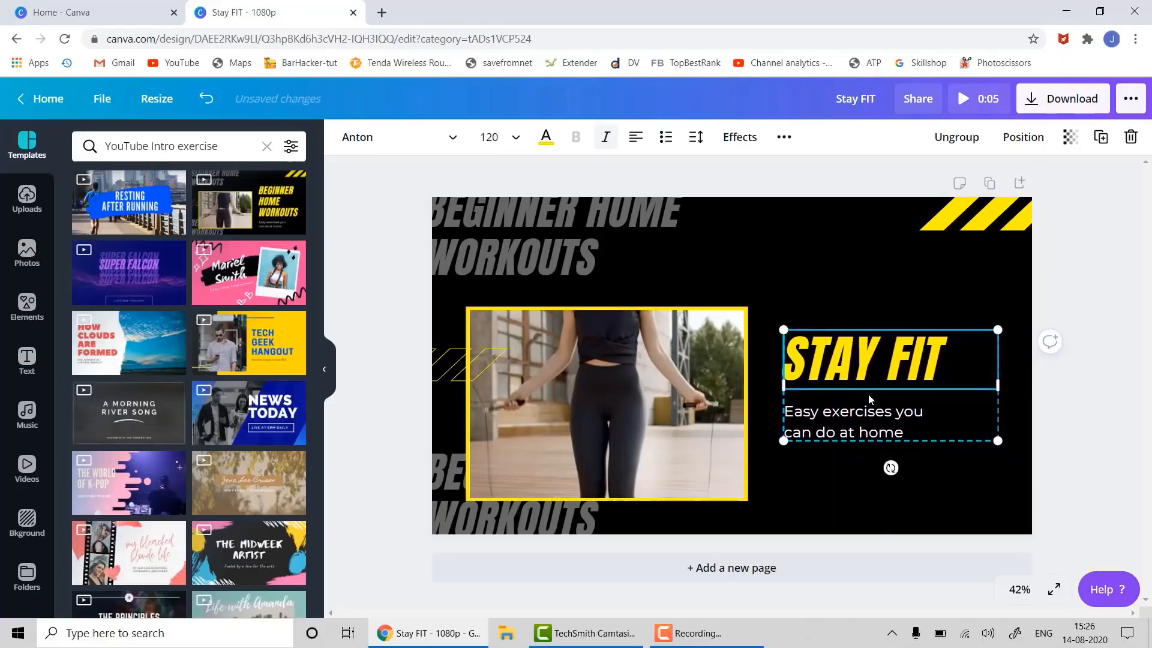
key("Up")
key("Up")
key("Up")
key("Up")
key("Up")
key("Up")
key("Up")
key("Up")
key("Up")
key("Up")
key("Up")
key("Up")
key("Up")
key("Up")
key("Up")
key("Up")
key("Up")
key("Up")
key("Up")
key("Up")
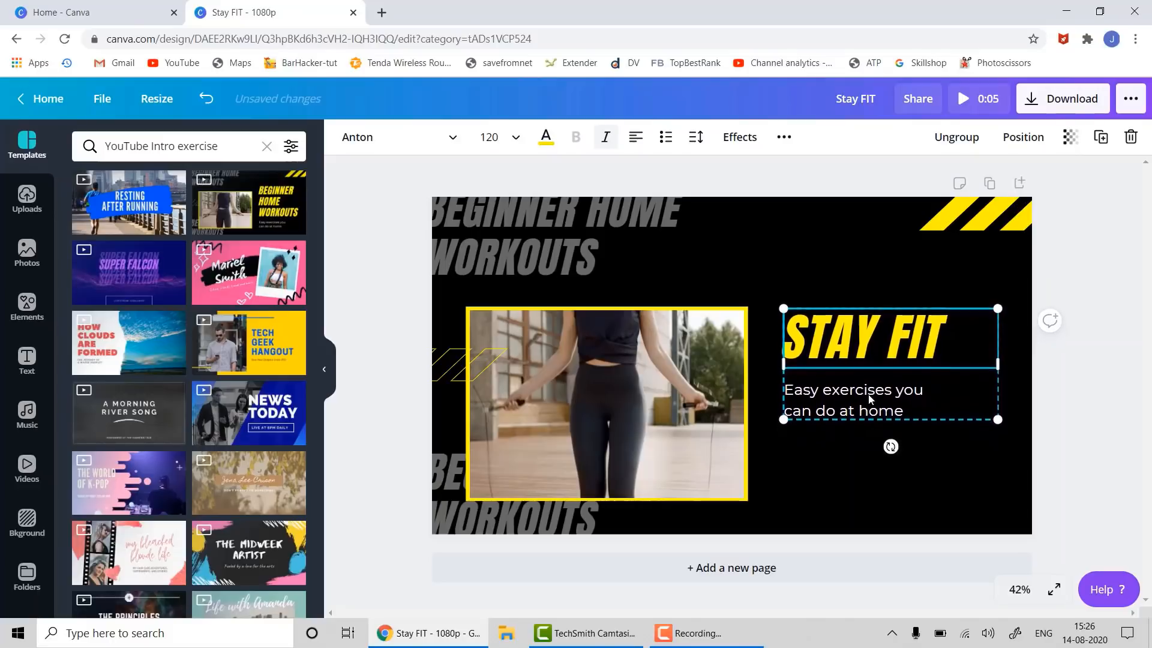
key("Up")
key("Up")
key("Up")
key("Up")
key("Up")
key("Up")
key("Up")
key("Up")
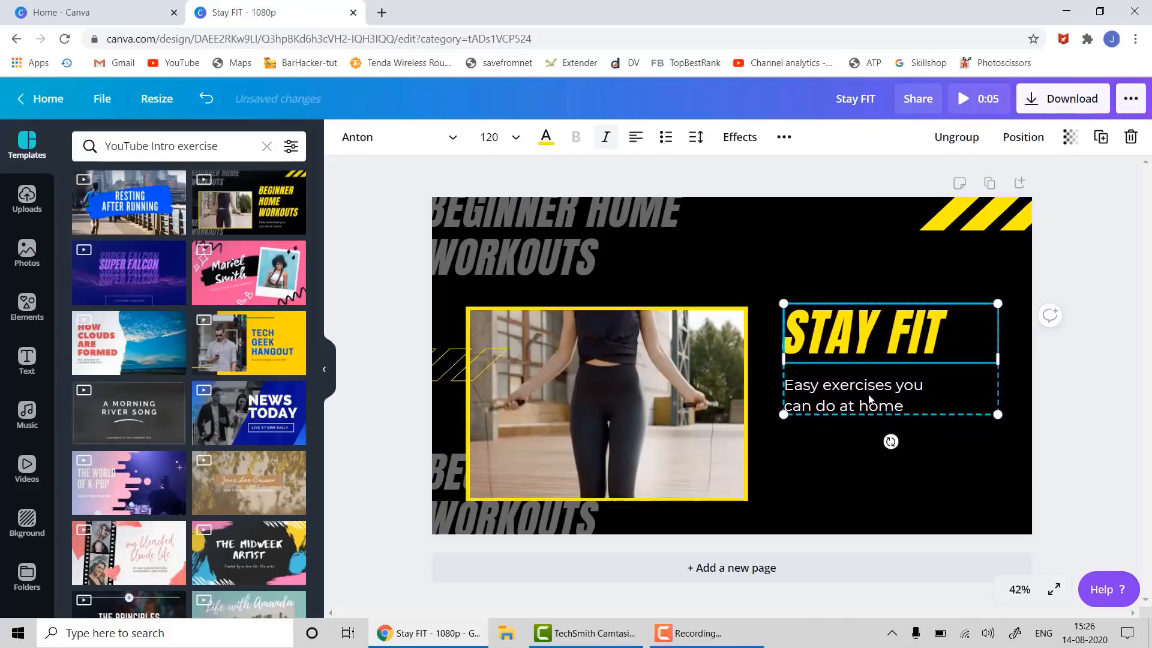
left_click(1122, 411)
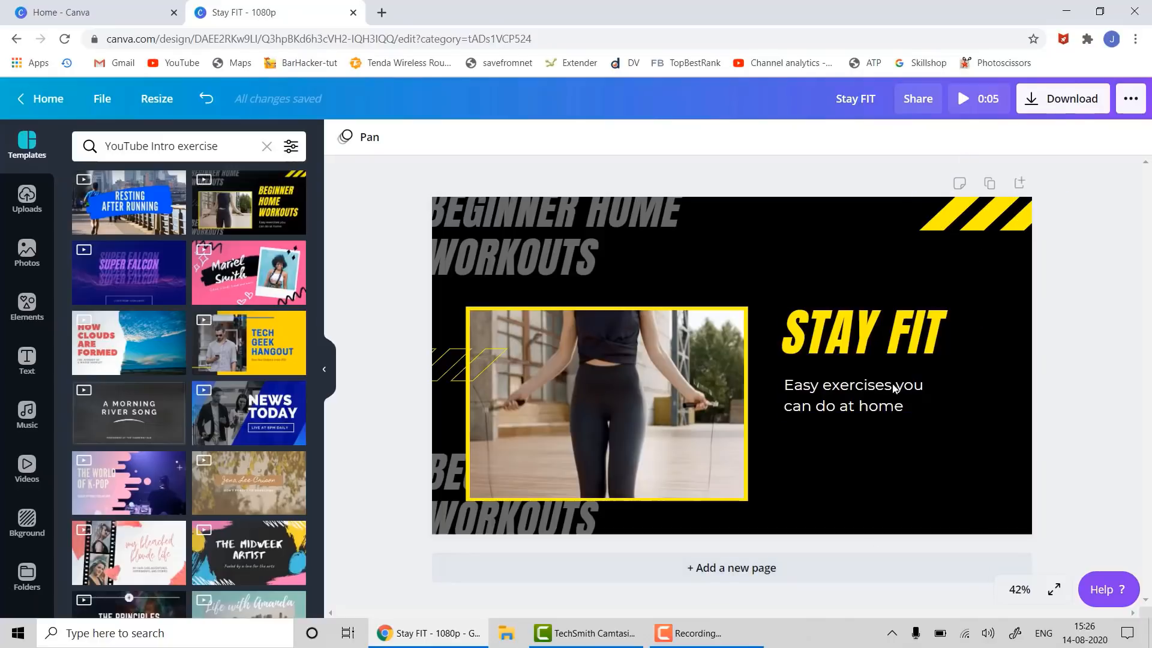
left_click(725, 570)
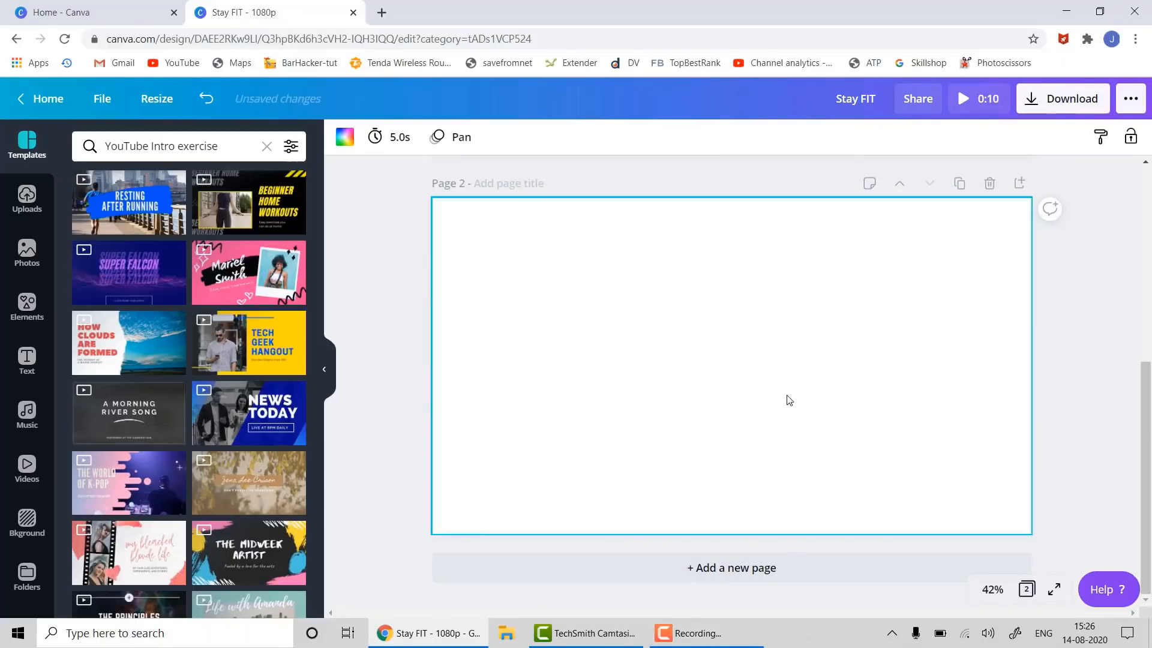
- Copy the STAY FIT text group onto page 2, widened and placed at the top left
scroll(354, 513, "up", 5)
left_click(824, 331)
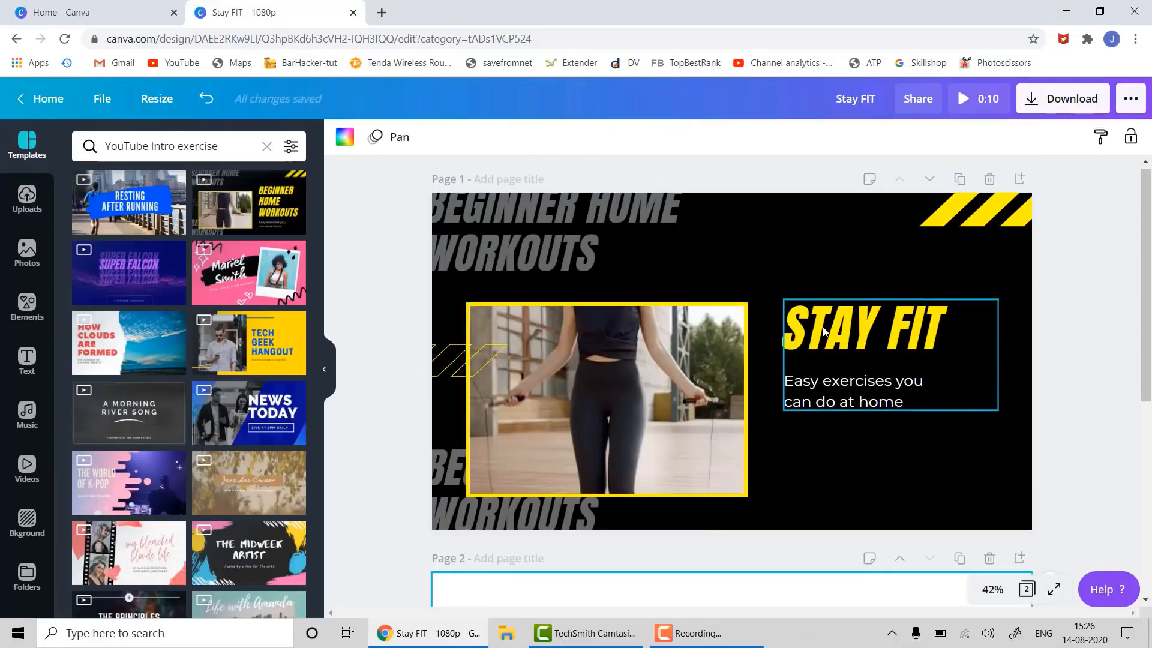
key("ctrl+c")
scroll(711, 542, "down", 5)
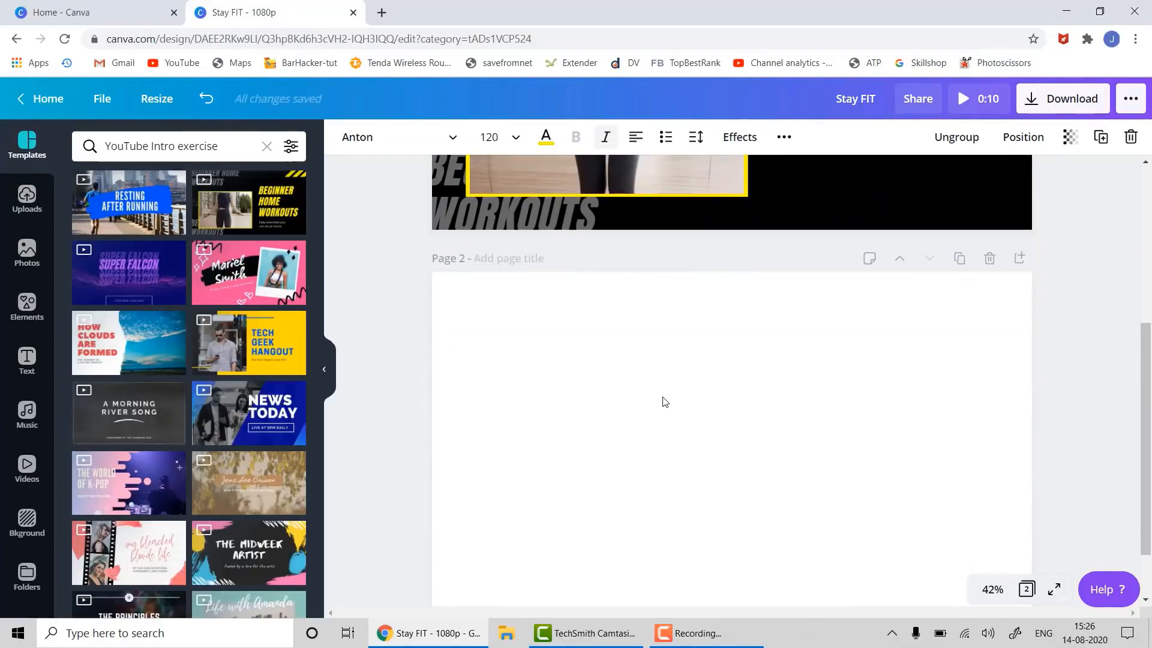
left_click(664, 402)
key("ctrl+v")
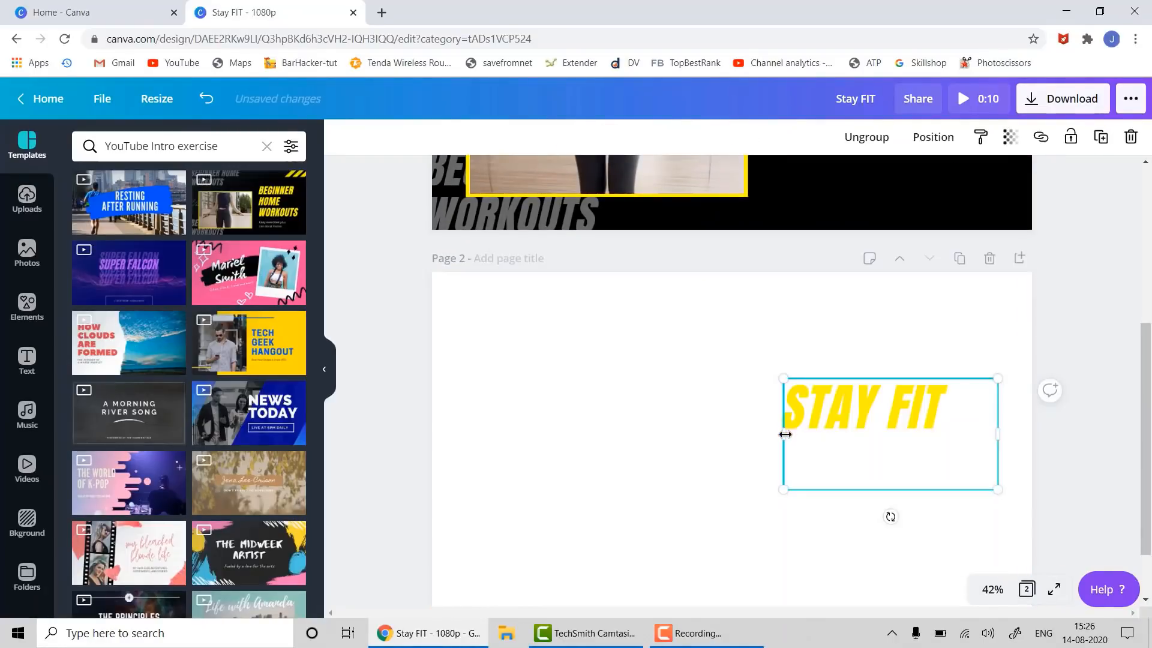
left_click_drag(783, 433, 518, 399)
left_click_drag(661, 403, 624, 311)
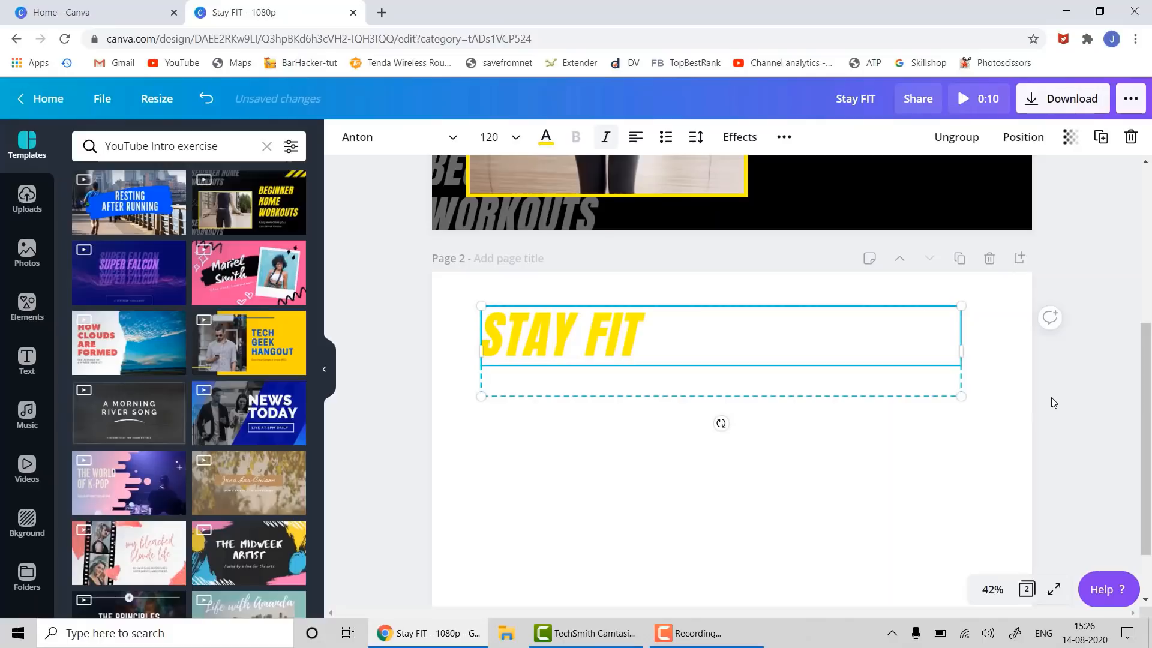
left_click(1035, 400)
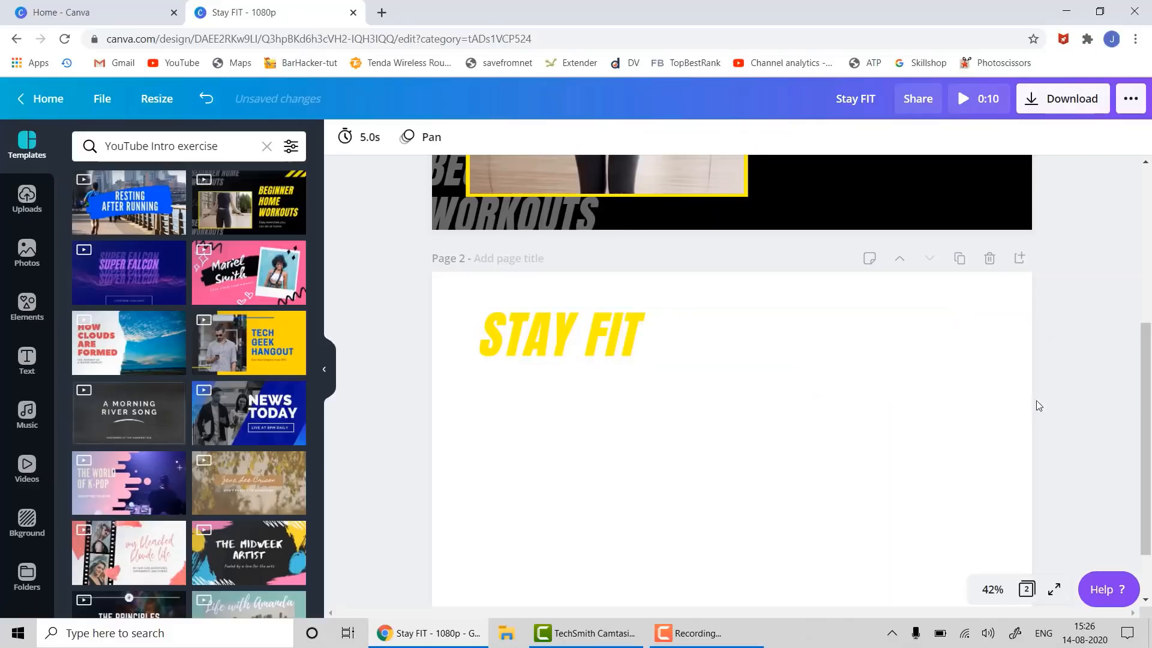
left_click(615, 346)
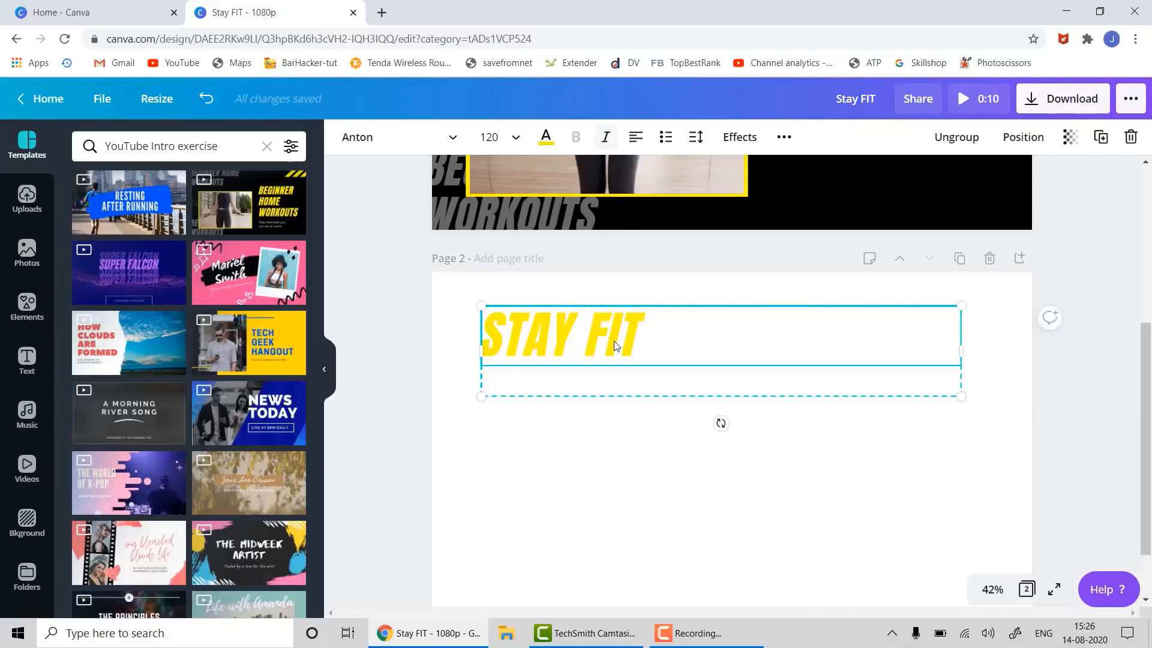
- Make the STAY FIT title black and its subtitle green
left_click(544, 139)
left_click(88, 288)
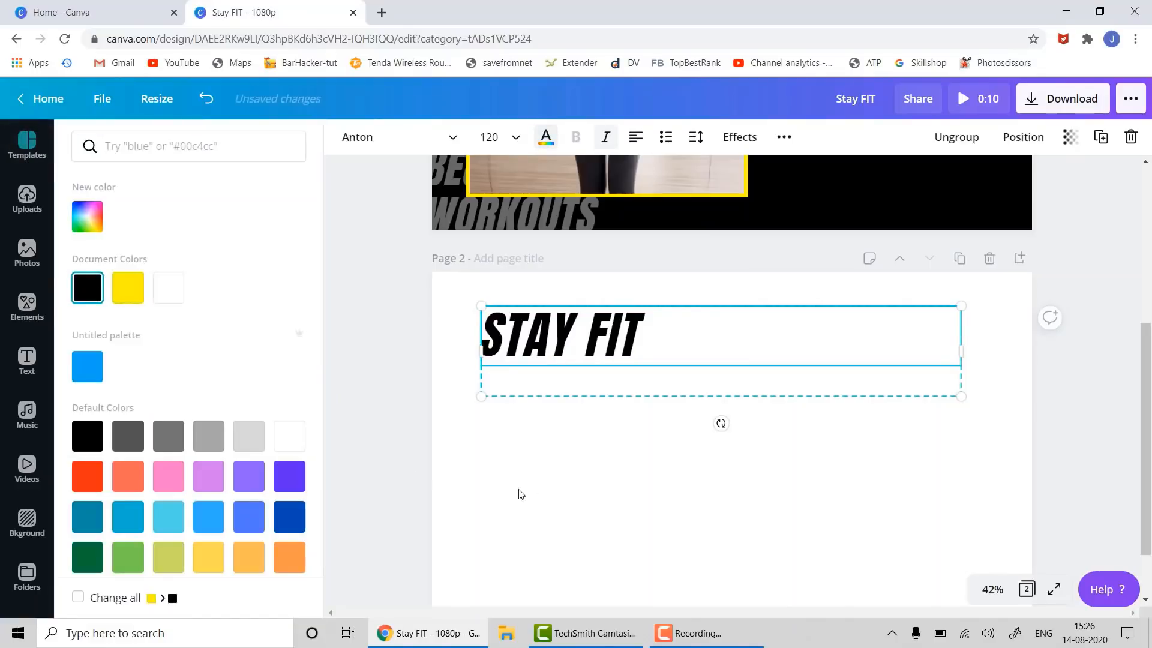
left_click(590, 382)
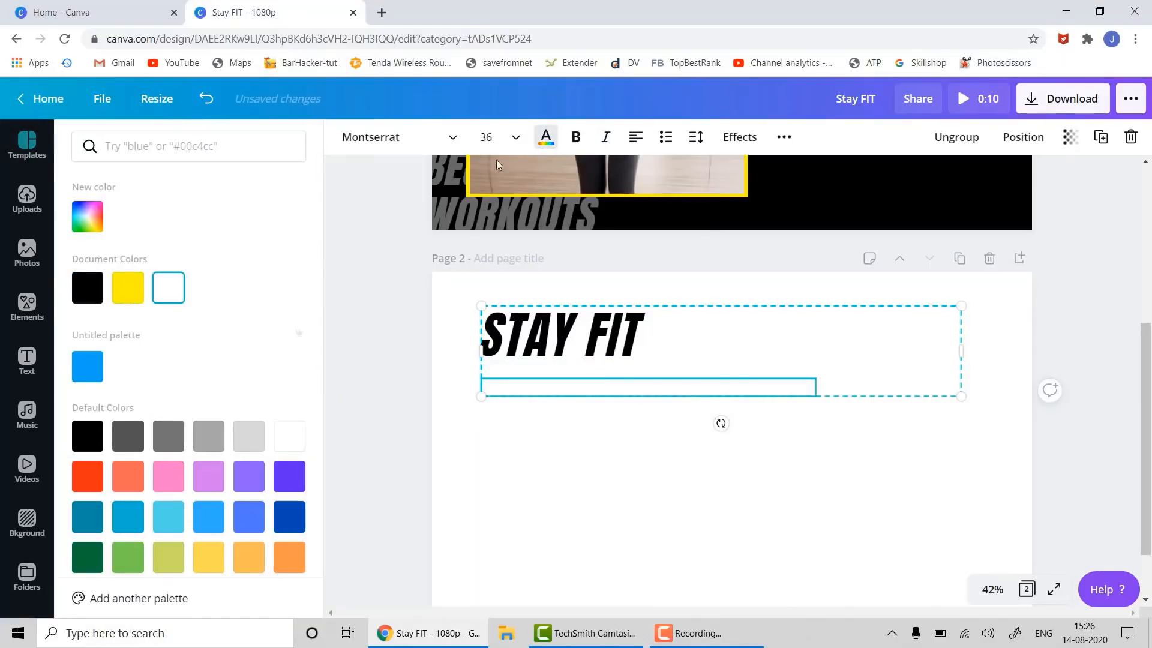
left_click(129, 558)
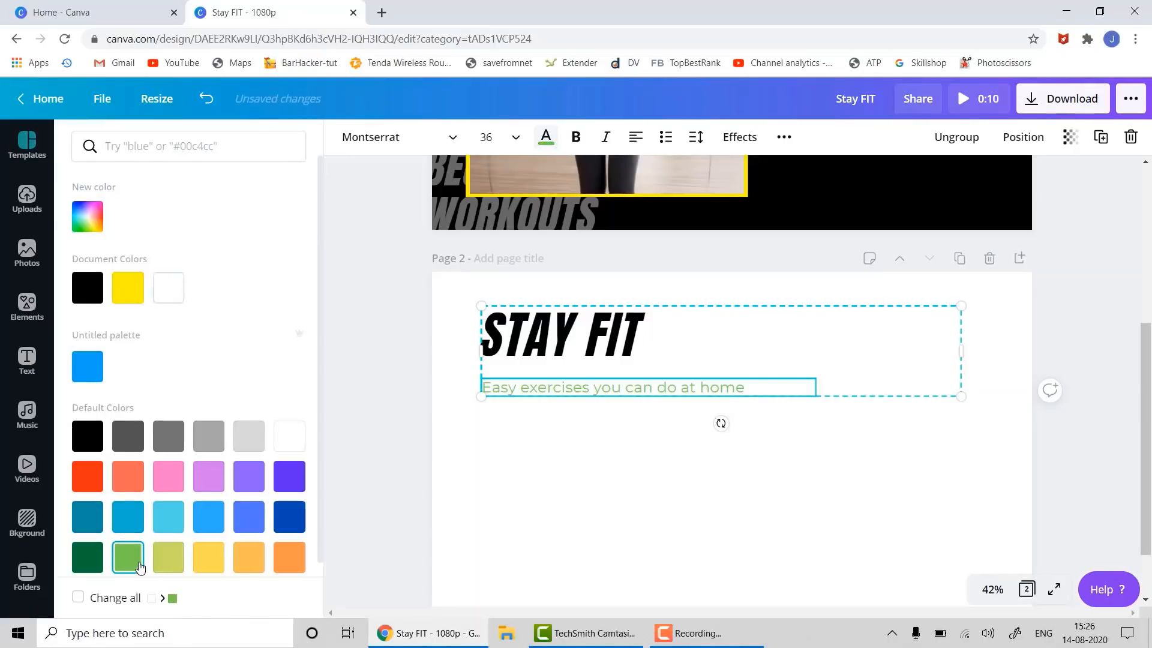
left_click(732, 520)
left_click(732, 521)
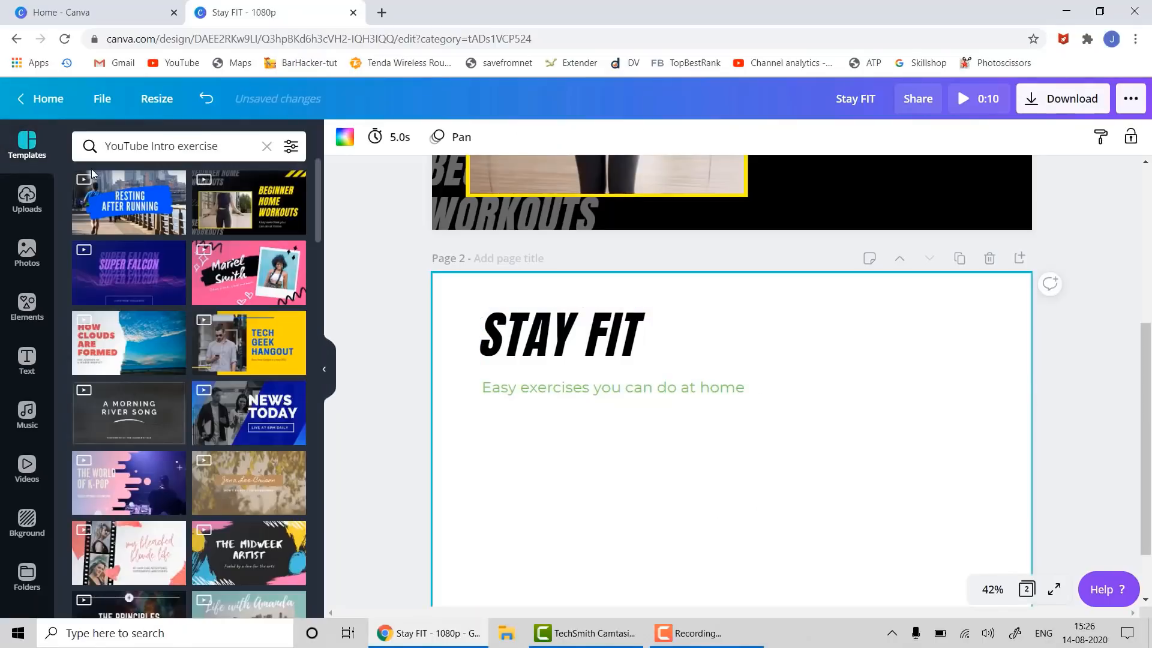
scroll(1055, 477, "down", 1)
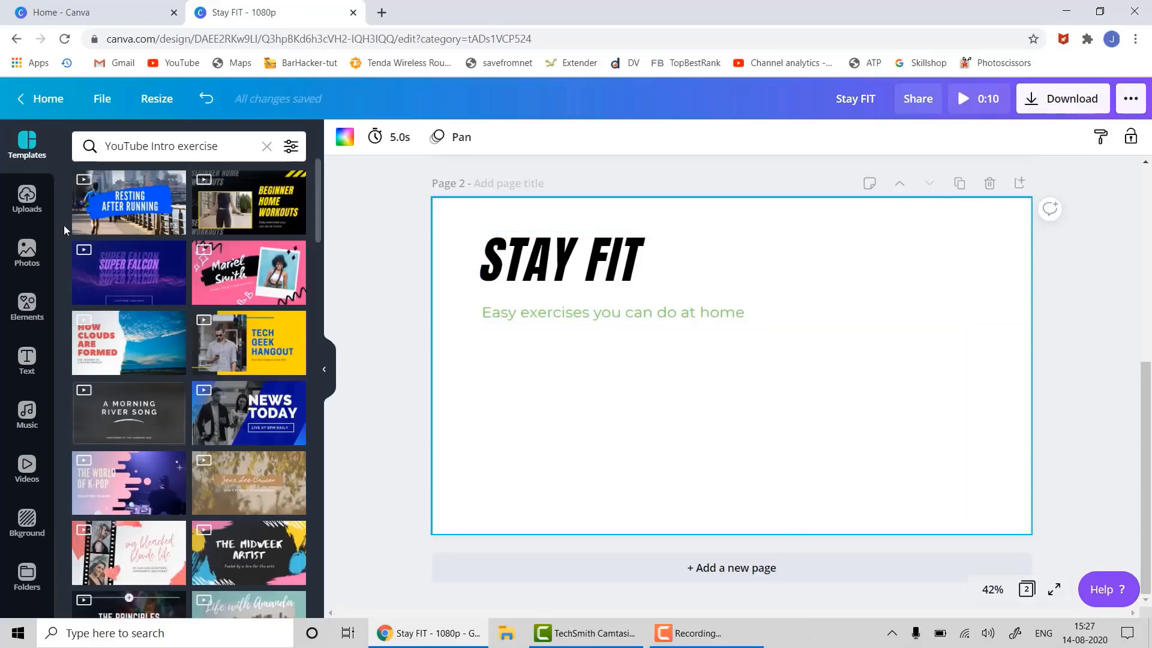
- Add the uploaded TopBestRank logo to page 2, shrunk small in the top-right corner
left_click(26, 197)
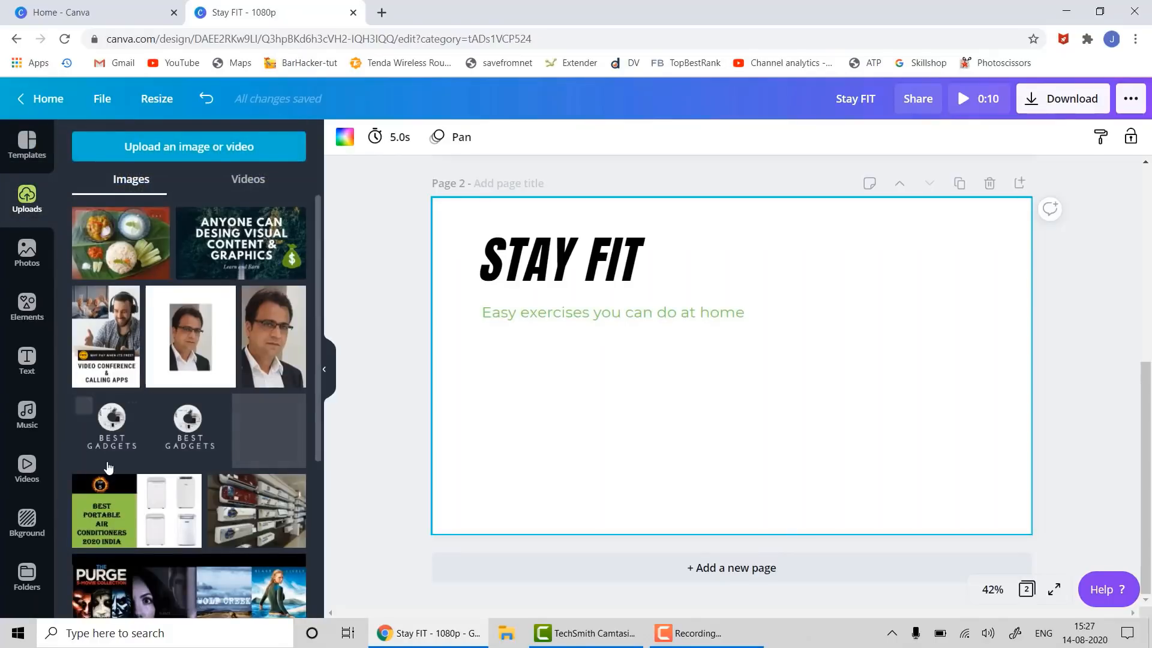
scroll(106, 446, "down", 4)
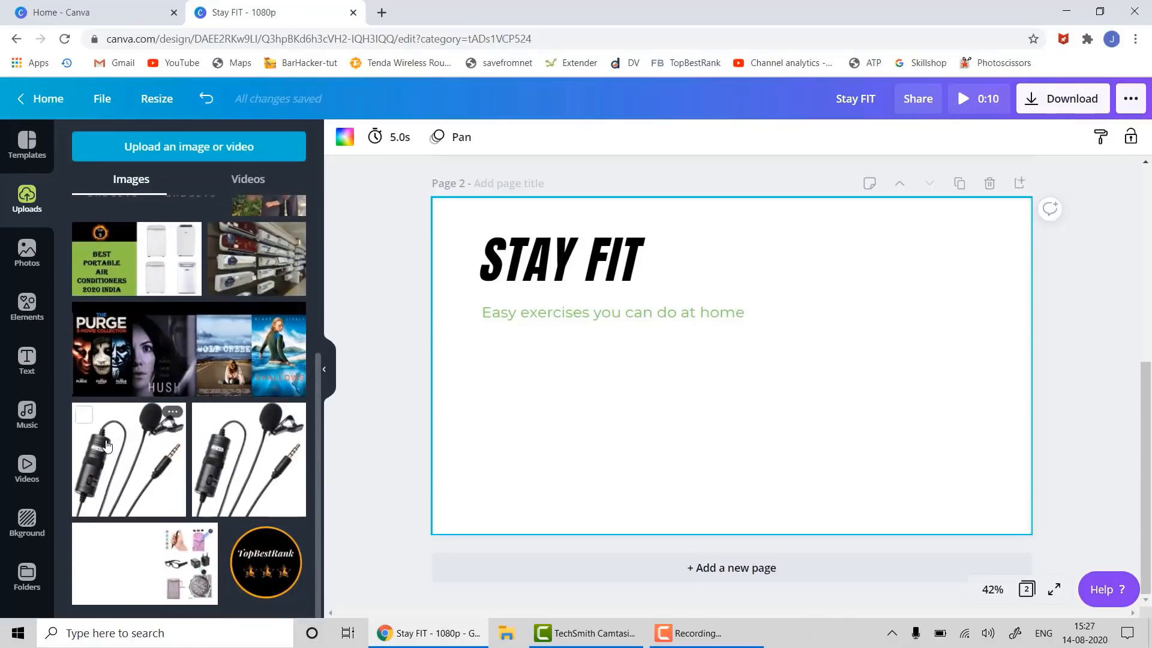
left_click_drag(266, 562, 905, 290)
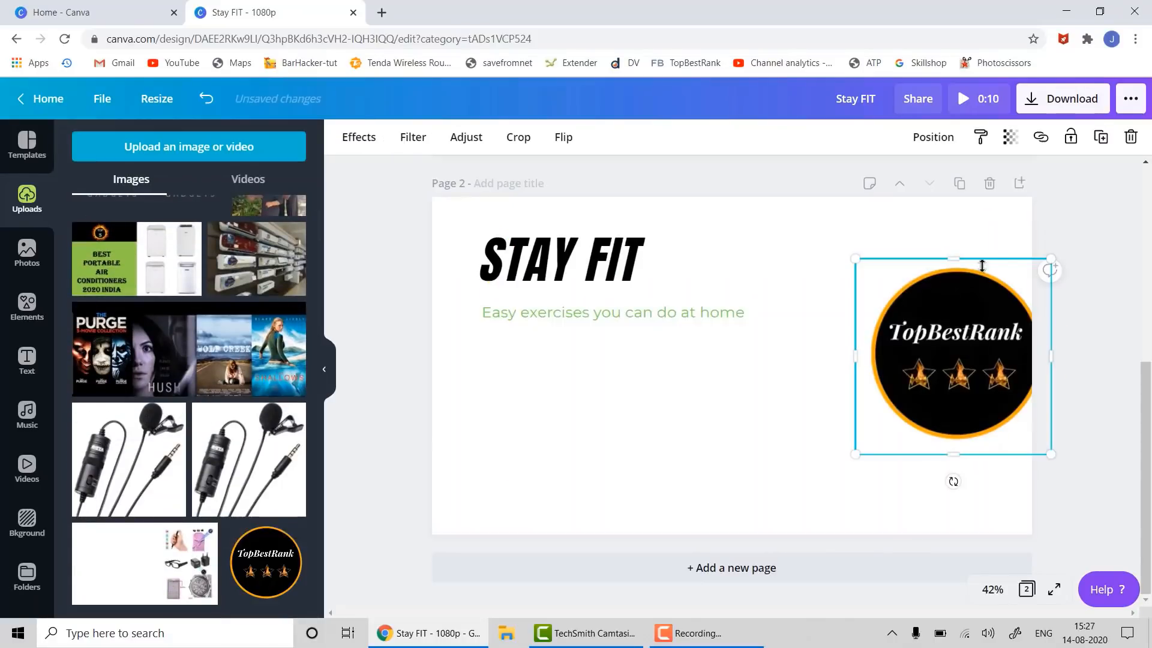
left_click_drag(1052, 259, 977, 329)
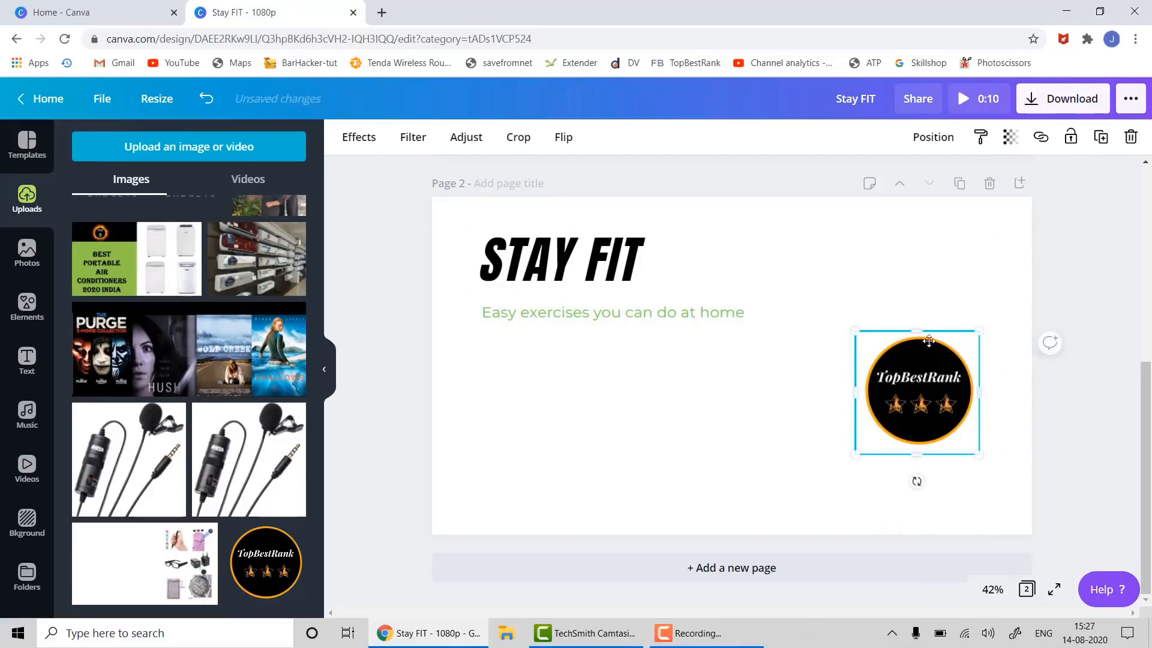
left_click_drag(940, 389, 960, 273)
left_click_drag(995, 216, 963, 253)
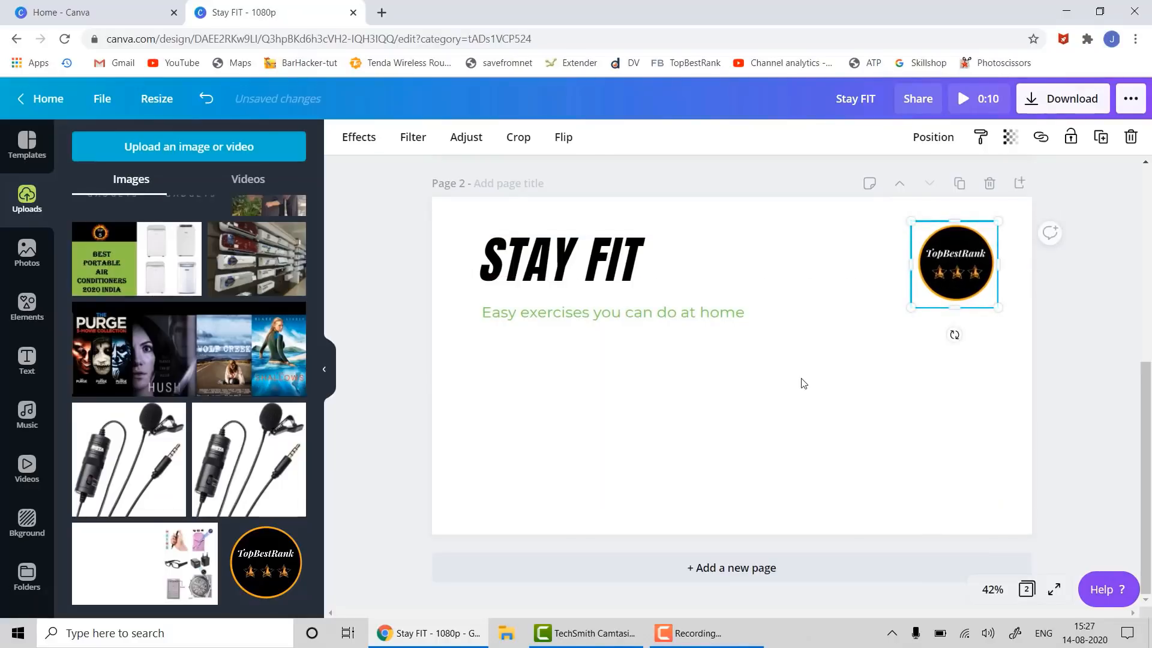
left_click(999, 476)
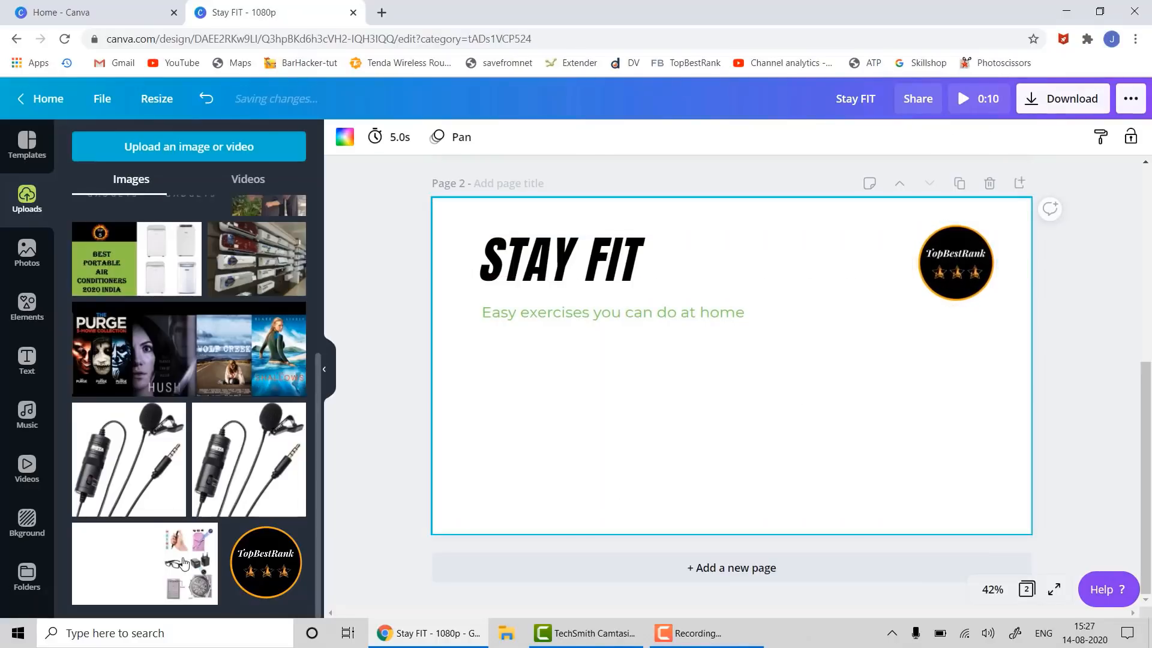
- Search stock videos for 'exercise' and add the trampoline clip to page 2
left_click(27, 468)
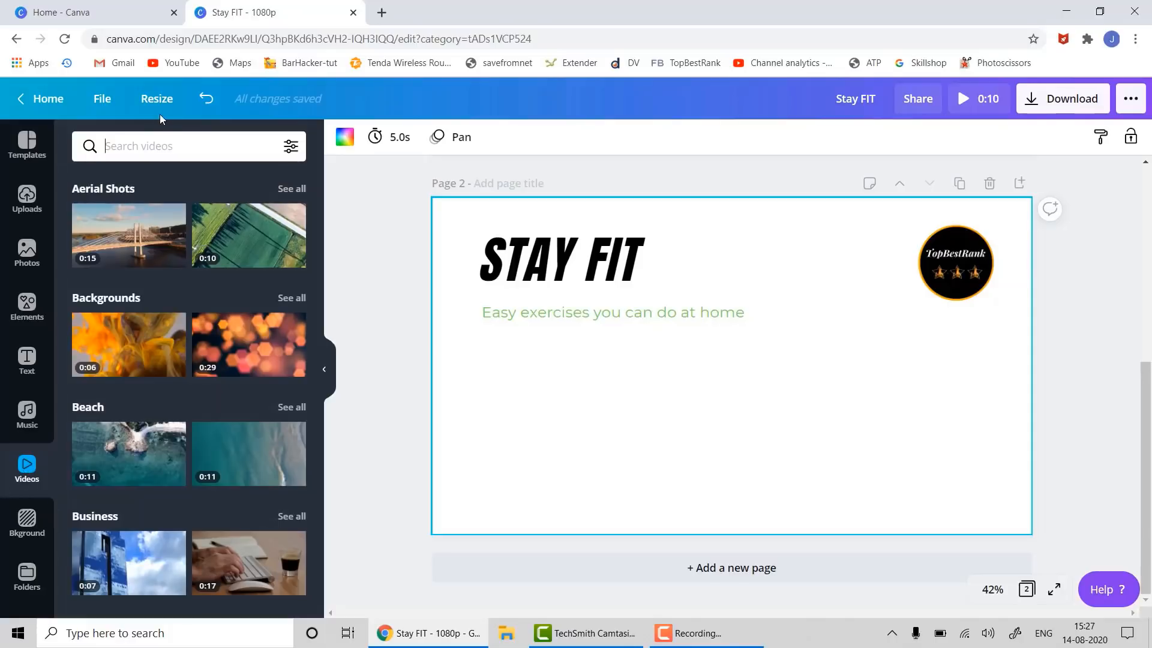
left_click(147, 148)
type("exercise")
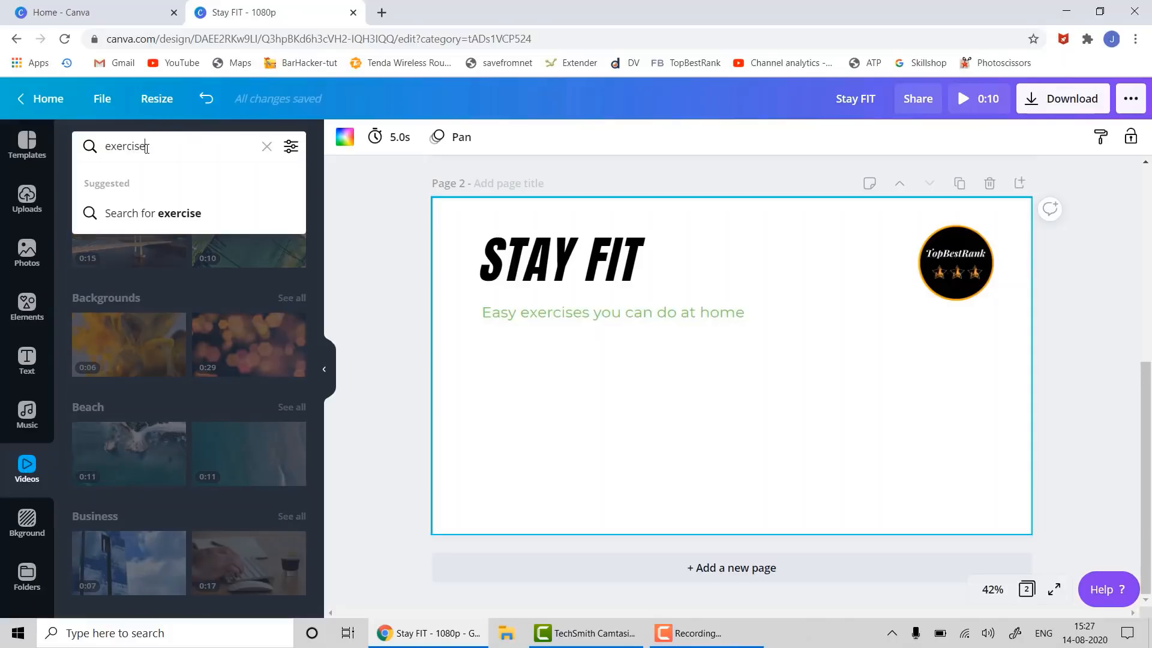
key("Return")
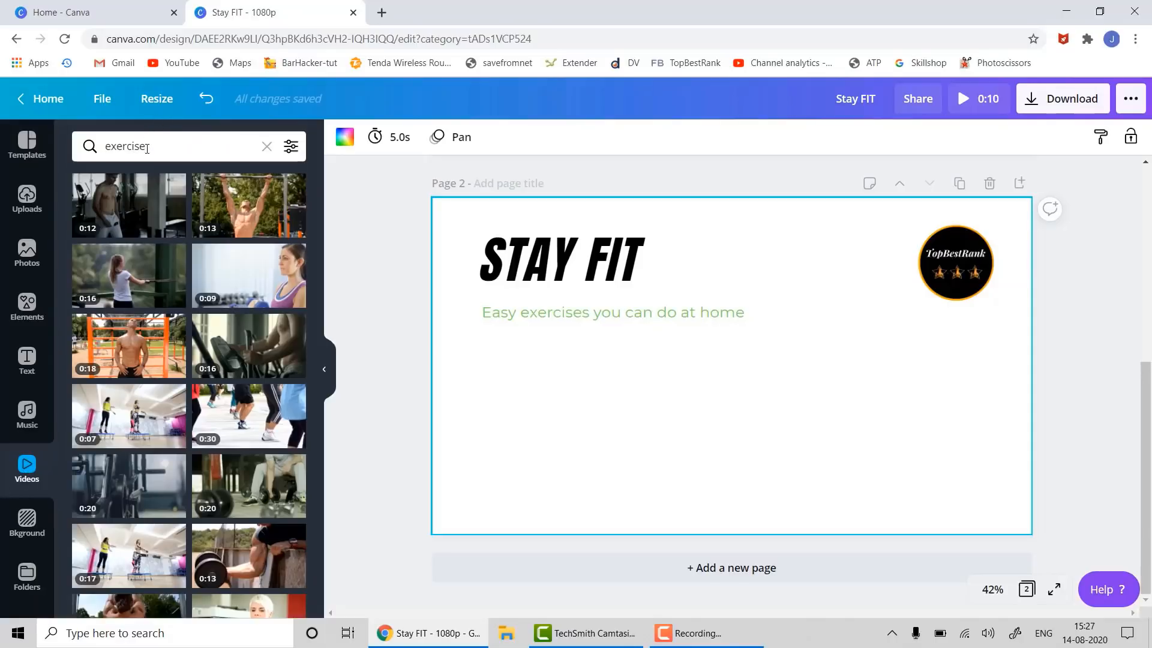
scroll(181, 380, "down", 1)
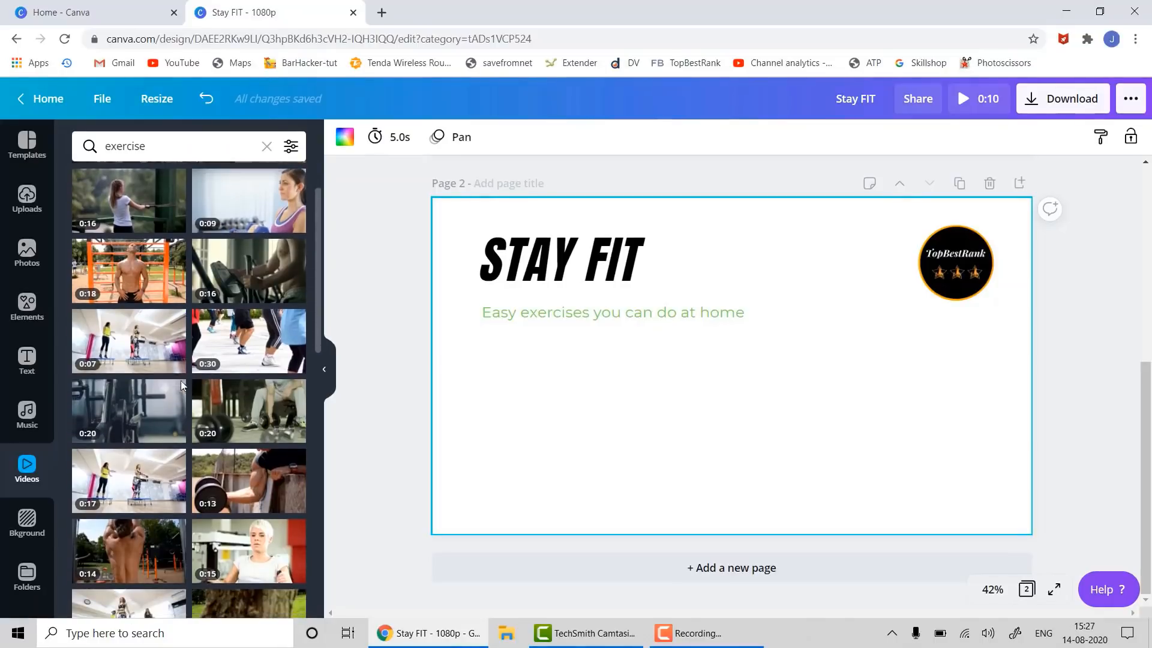
left_click_drag(99, 332, 486, 360)
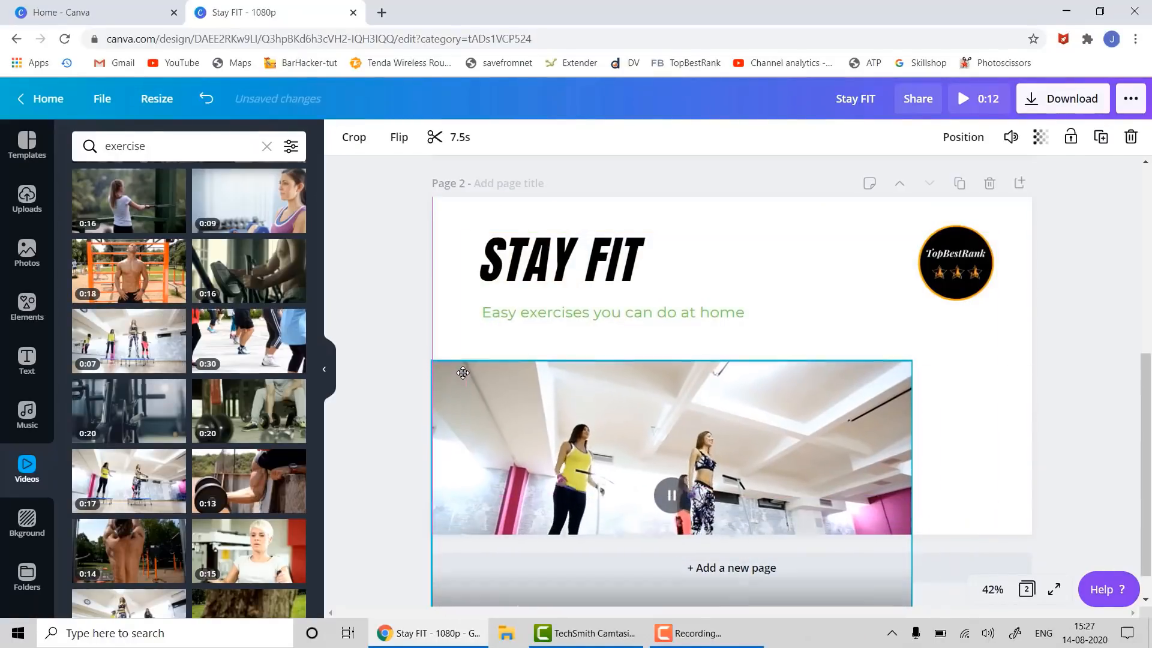
- Raise the title group slightly and stretch the video across page 2's lower half
left_click(541, 321)
left_click_drag(558, 308, 551, 294)
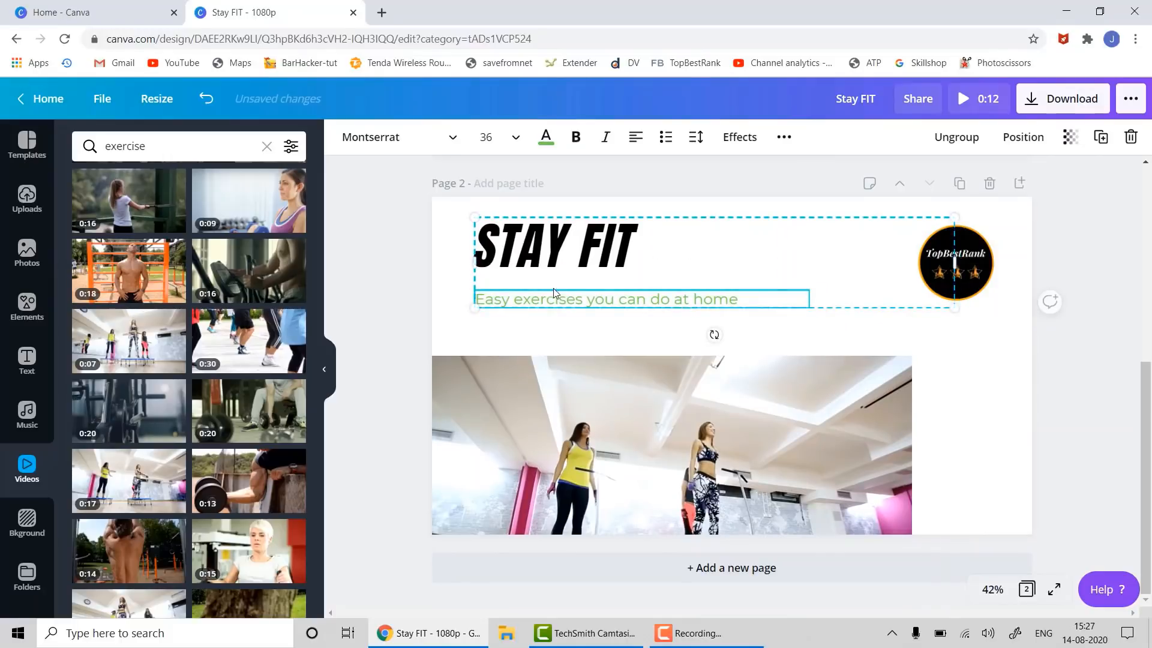
left_click(738, 431)
left_click_drag(743, 433, 743, 399)
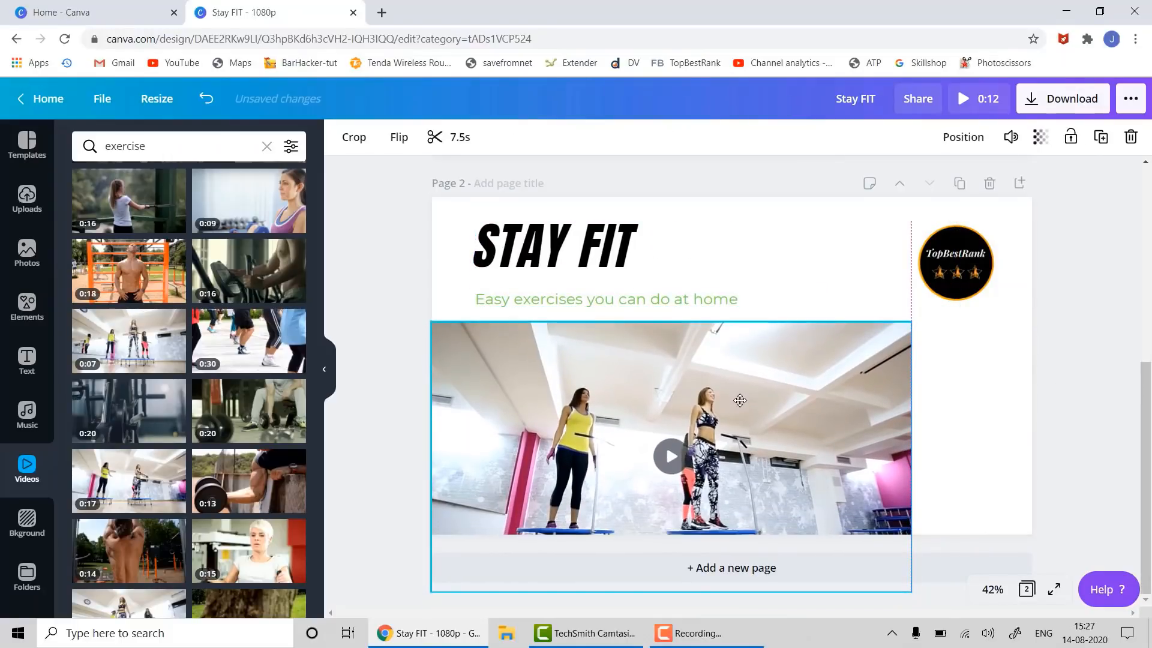
left_click_drag(916, 456, 1033, 455)
left_click(1087, 286)
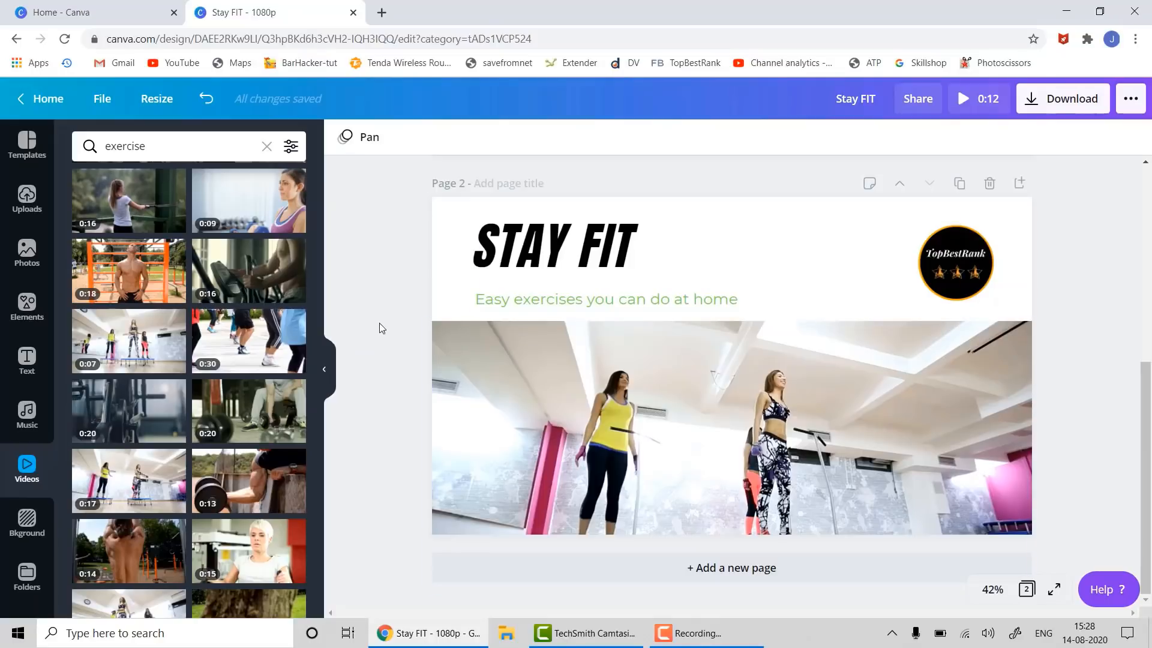
scroll(379, 327, "up", 1)
scroll(379, 324, "up", 5)
scroll(379, 324, "down", 2)
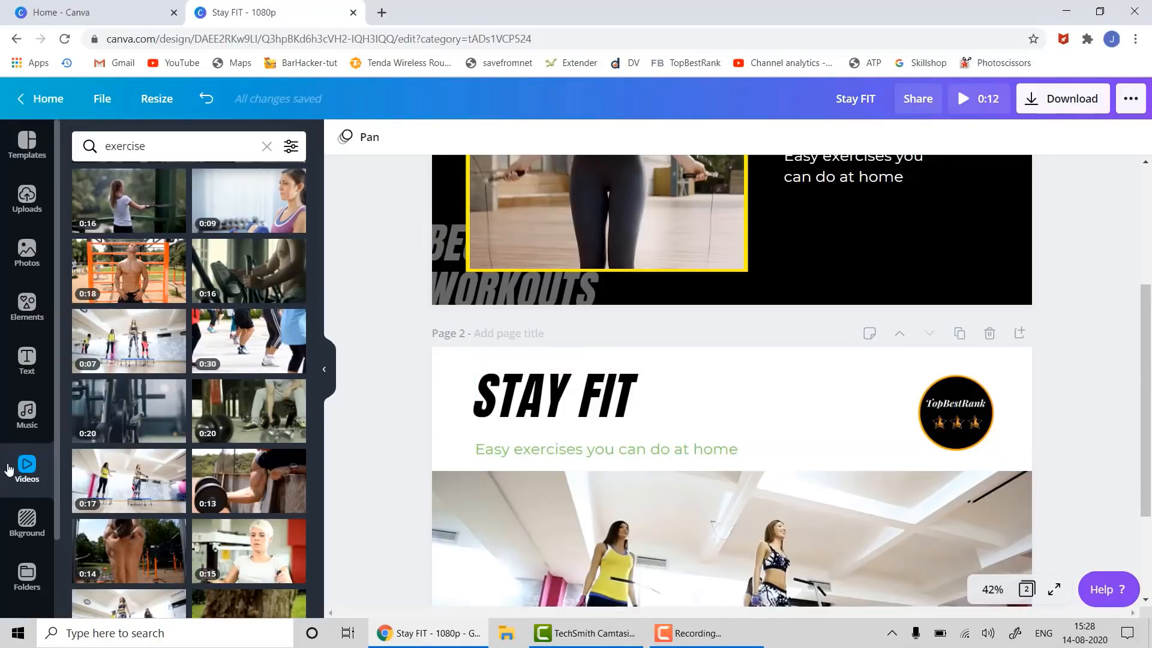
- Search audio for 'music exercise' and add the 2:01 'Playing the Game' track
left_click(28, 420)
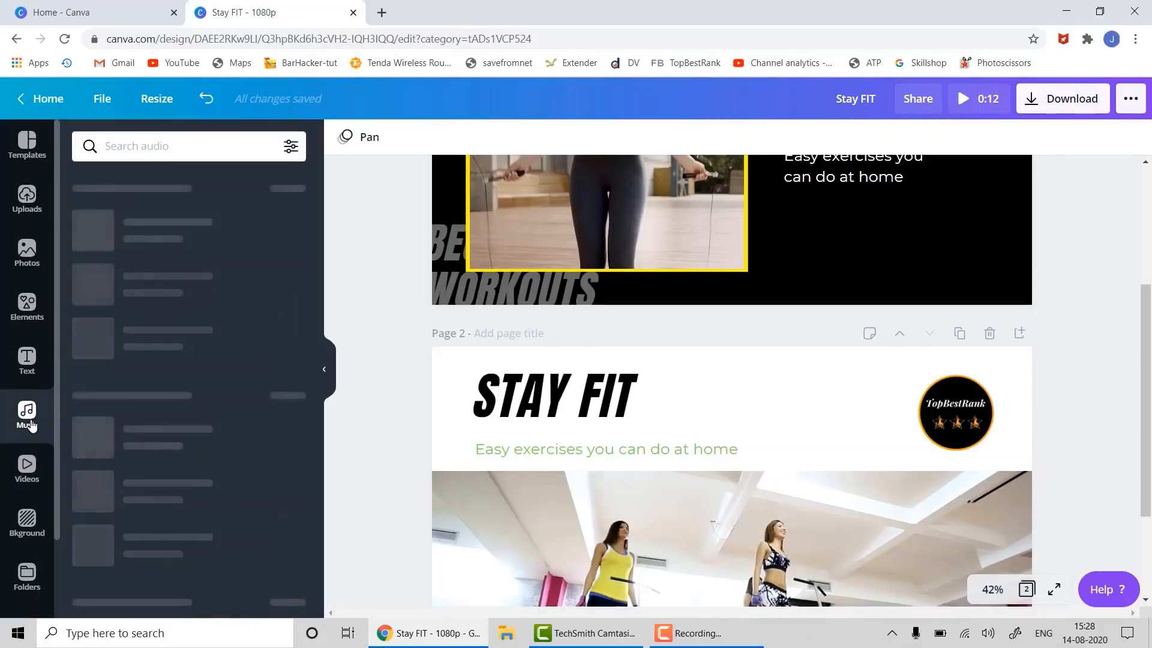
scroll(160, 260, "down", 2)
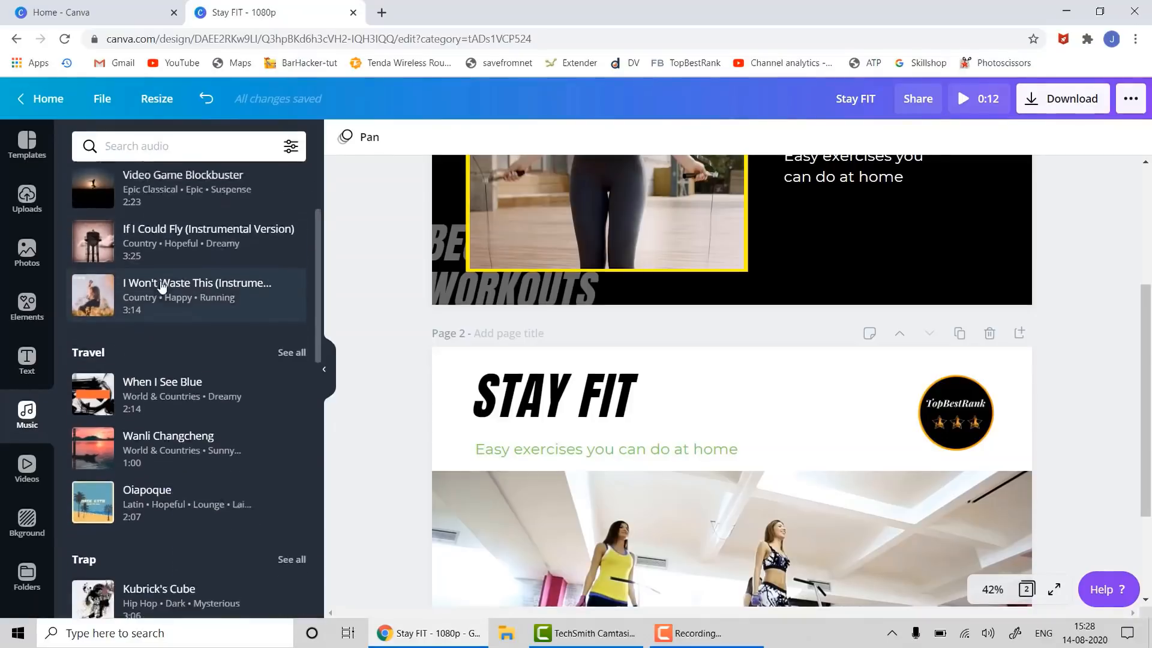
scroll(162, 288, "down", 6)
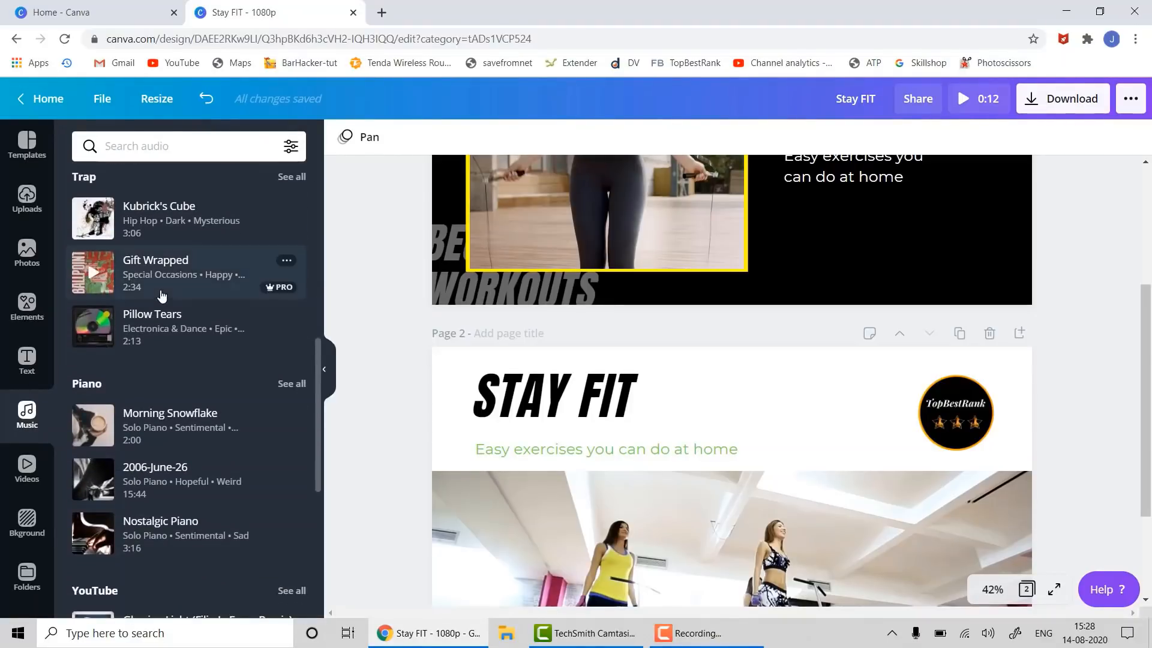
scroll(162, 294, "down", 3)
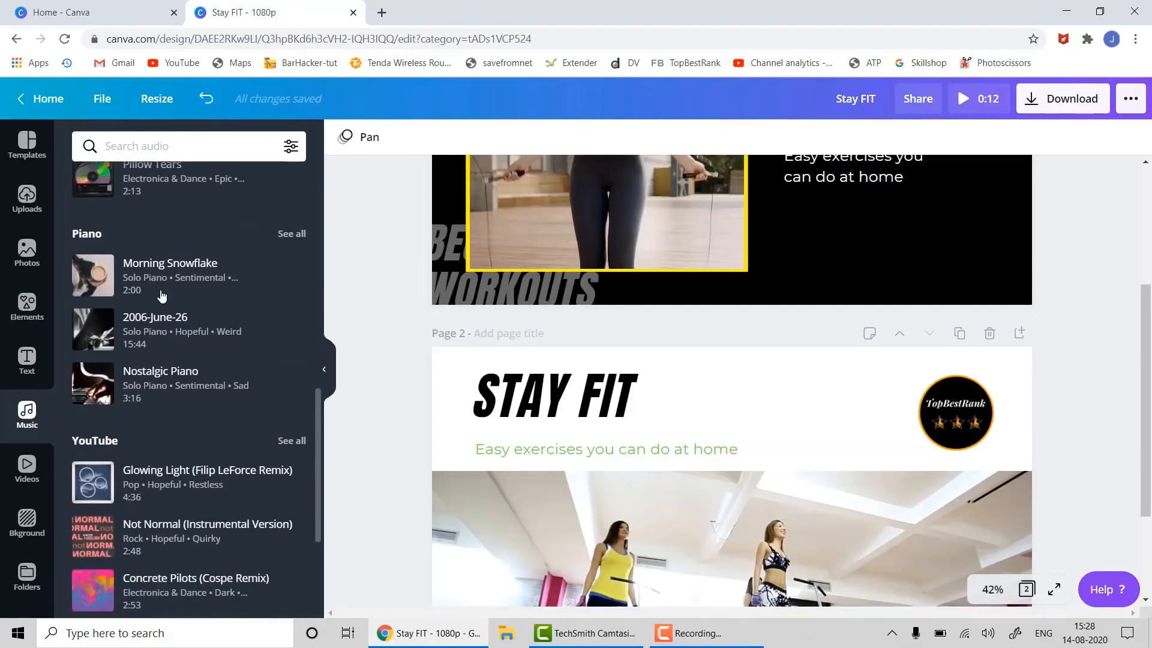
left_click(129, 146)
type("music e")
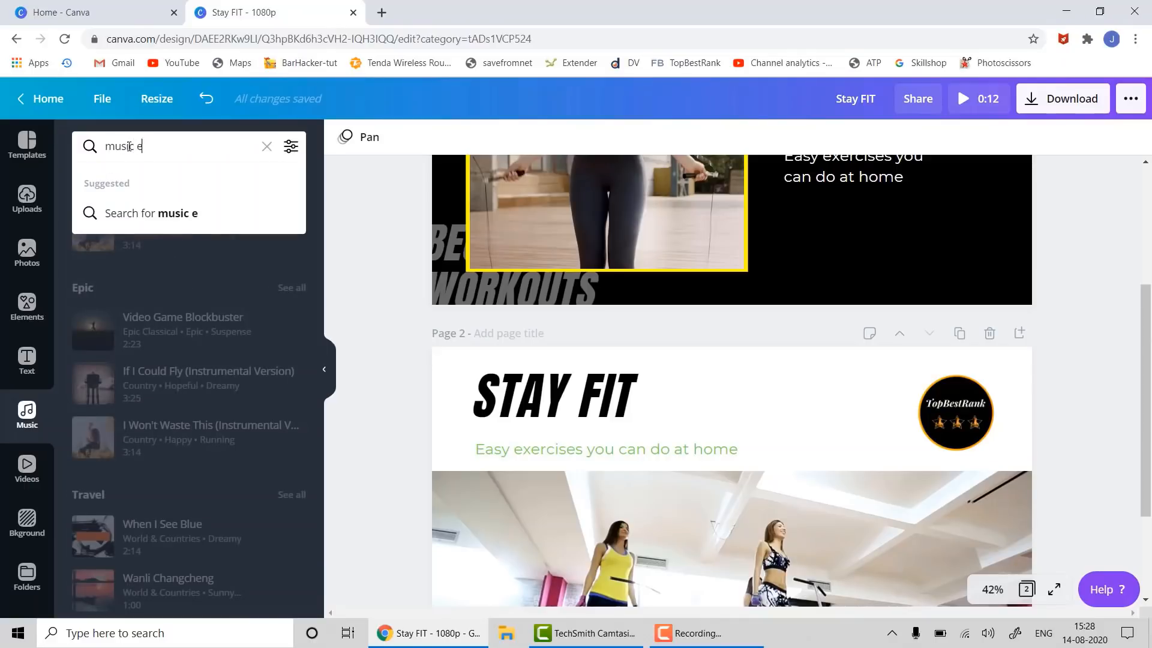
type("xercise")
key("Return")
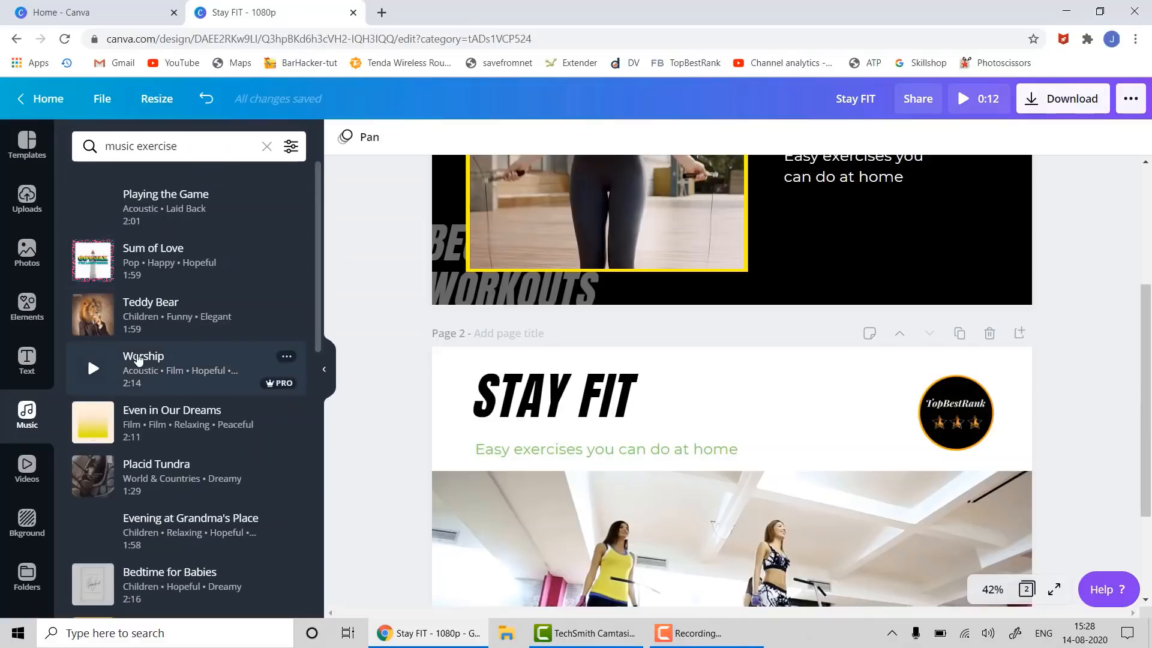
left_click_drag(129, 200, 421, 457)
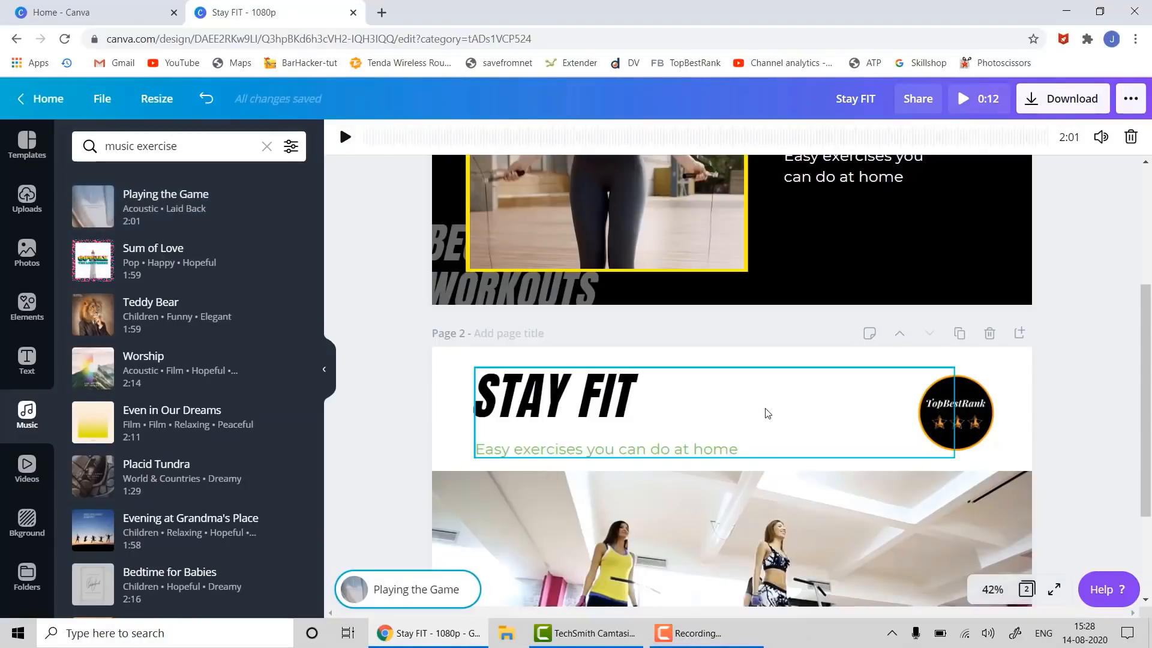
- Look over both pages and select the TopBestRank logo on page 2 for copying
scroll(1115, 258, "down", 3)
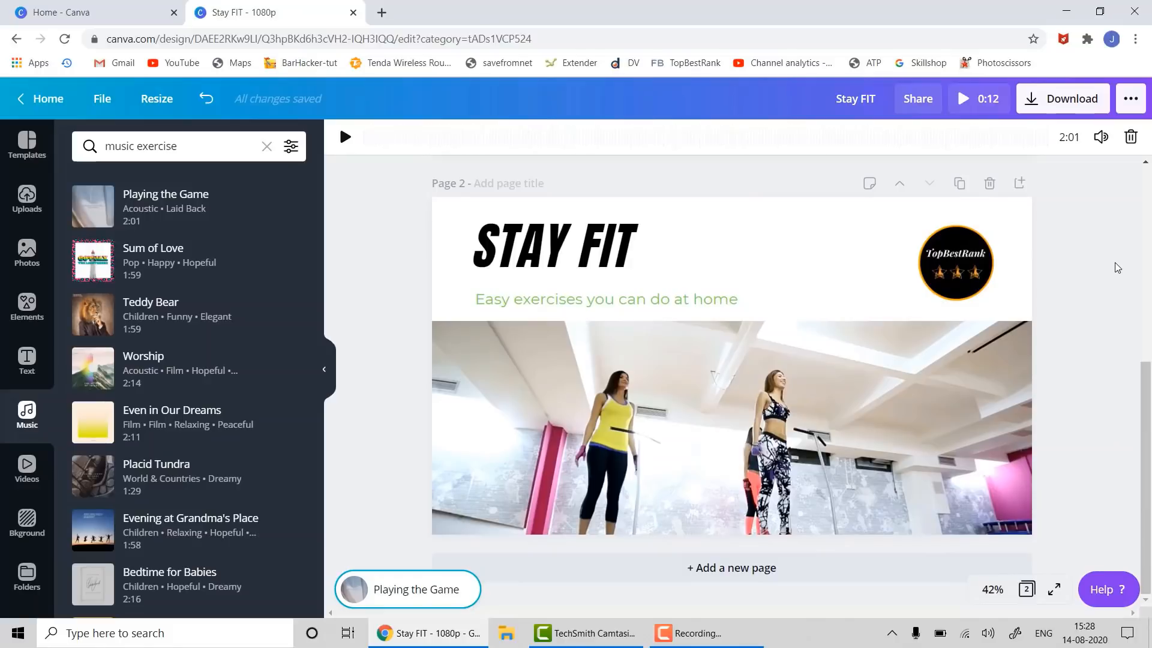
scroll(1118, 267, "up", 5)
scroll(1115, 263, "down", 4)
scroll(1117, 272, "up", 3)
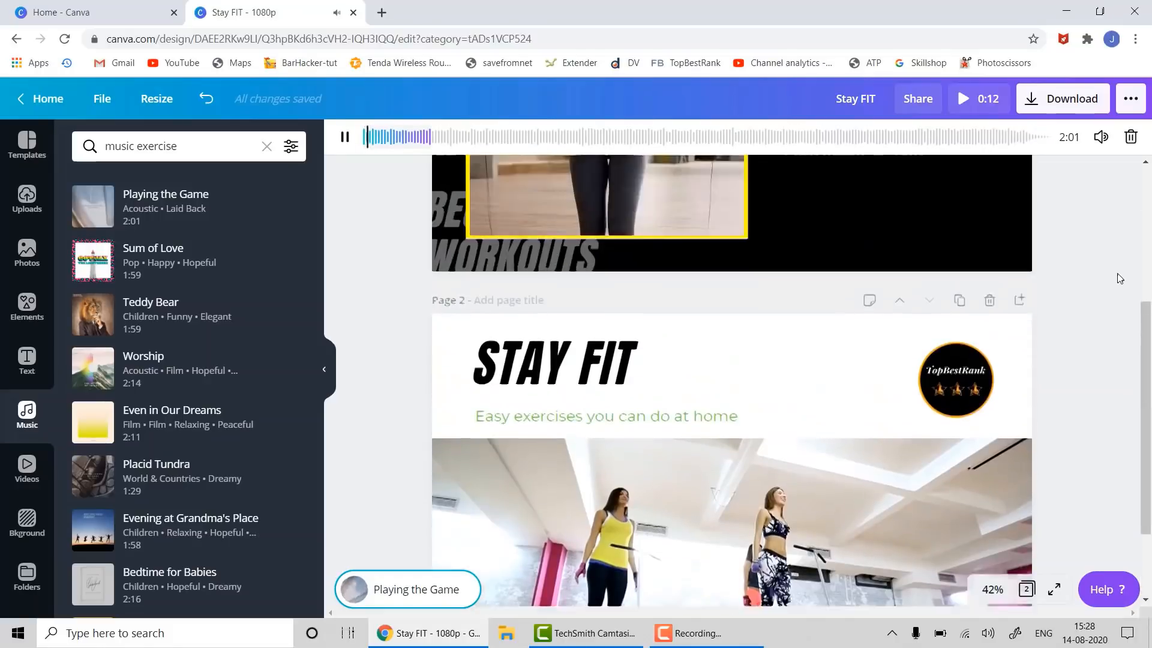
scroll(1124, 487, "down", 2)
scroll(1124, 487, "down", 2)
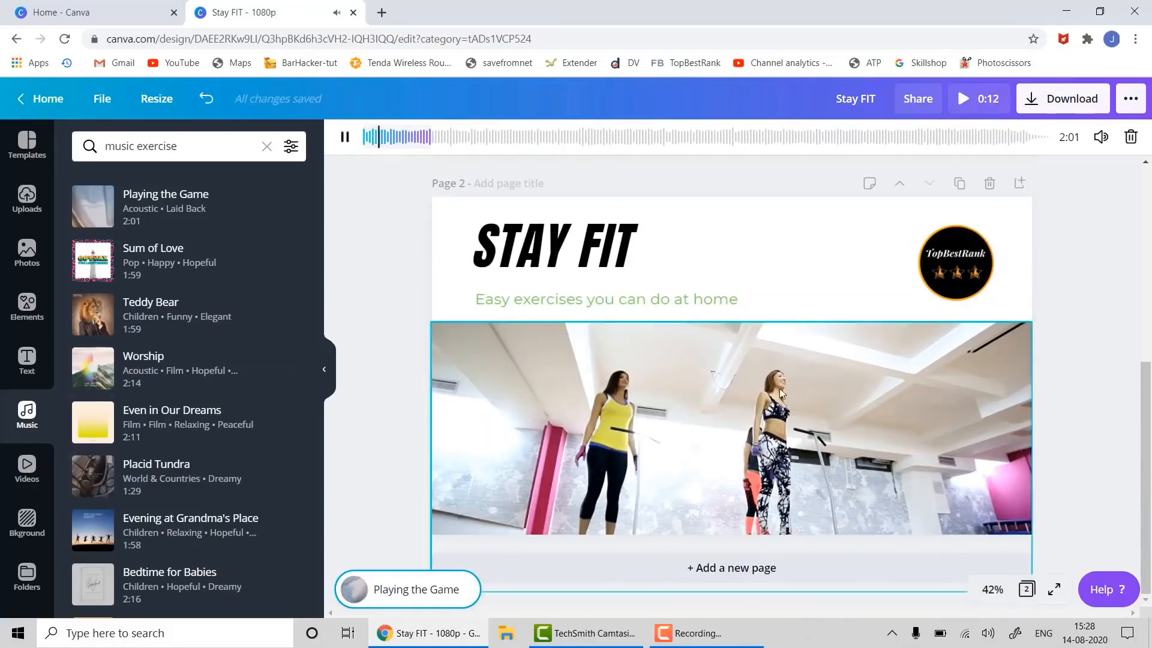
scroll(556, 396, "up", 6)
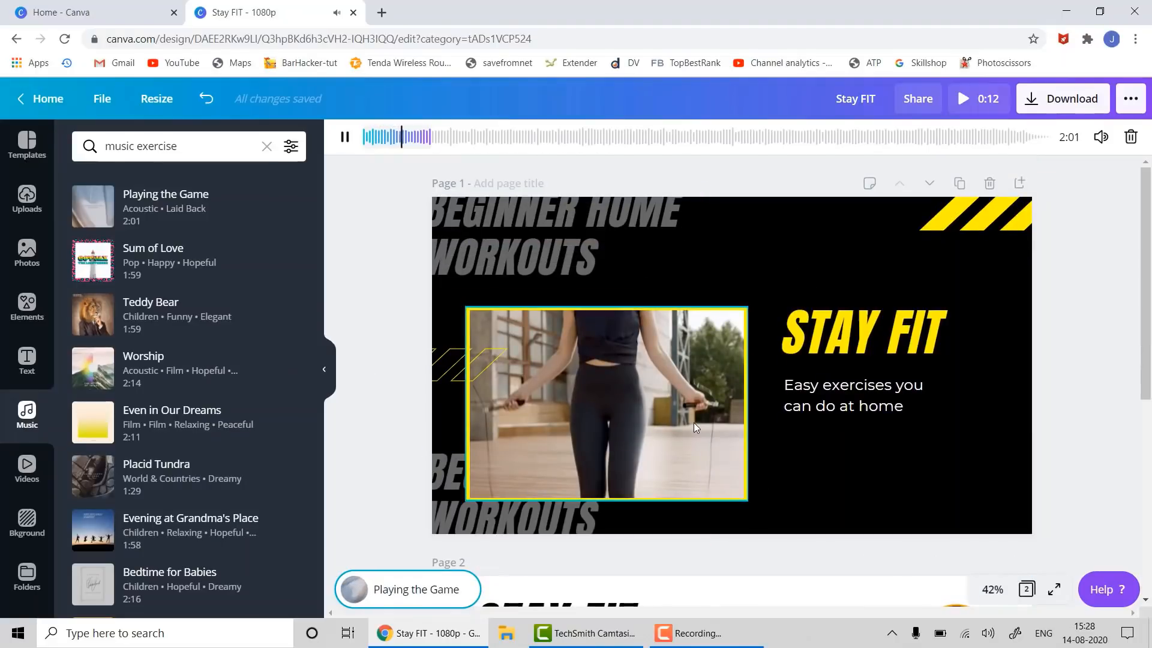
scroll(695, 422, "down", 5)
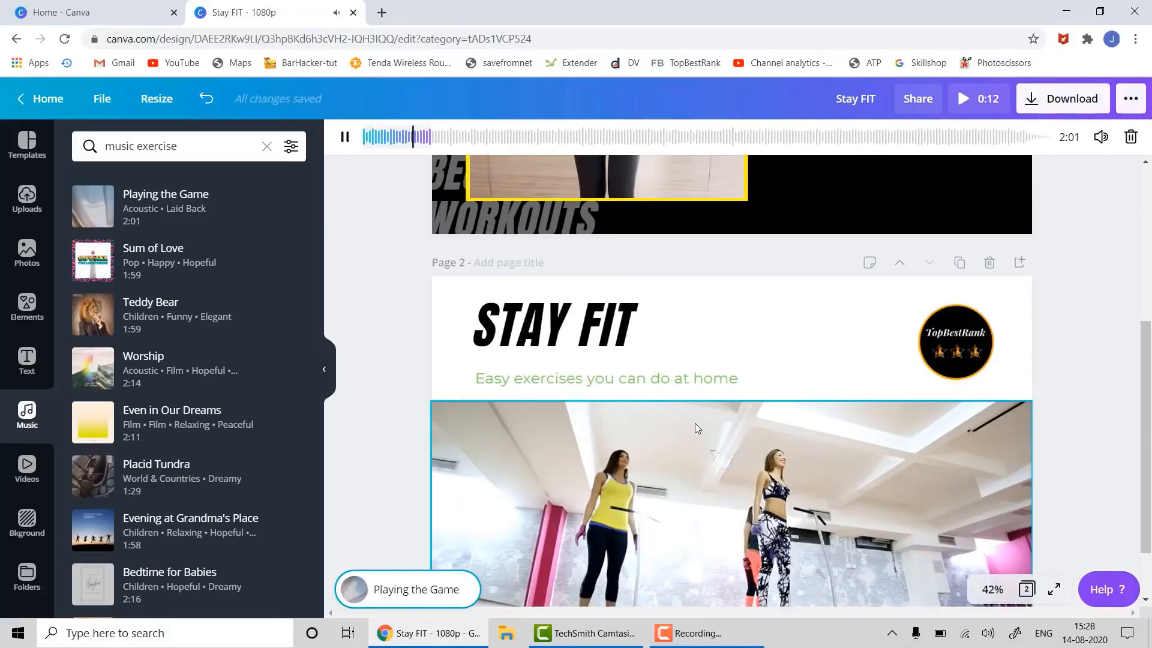
scroll(695, 423, "up", 5)
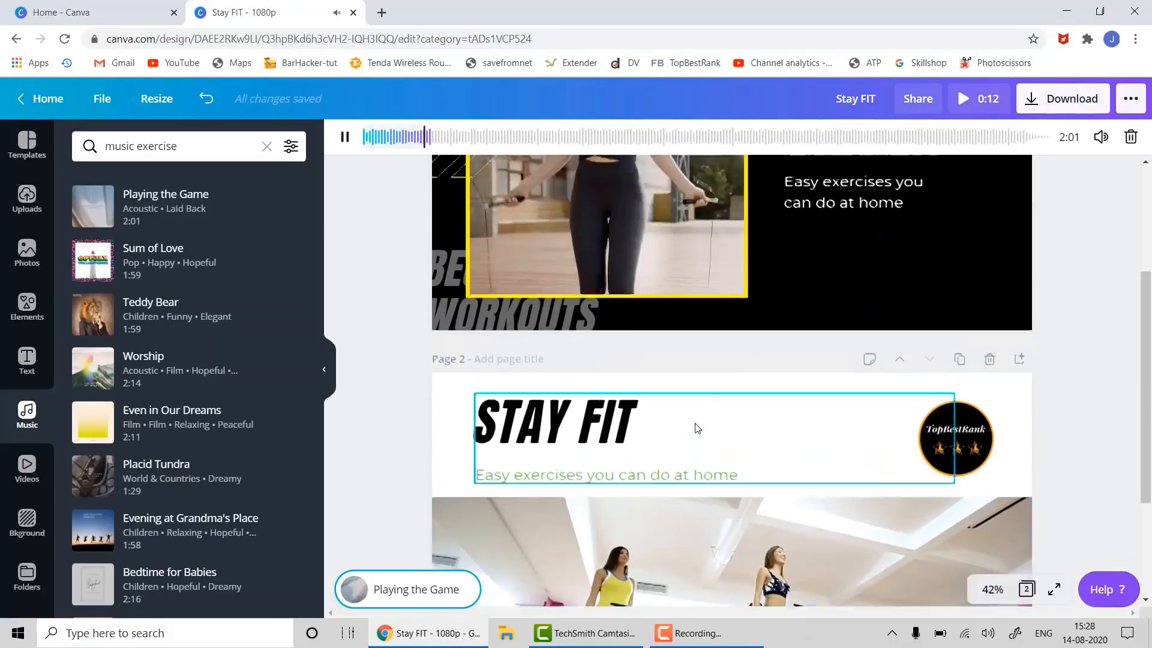
scroll(694, 423, "down", 5)
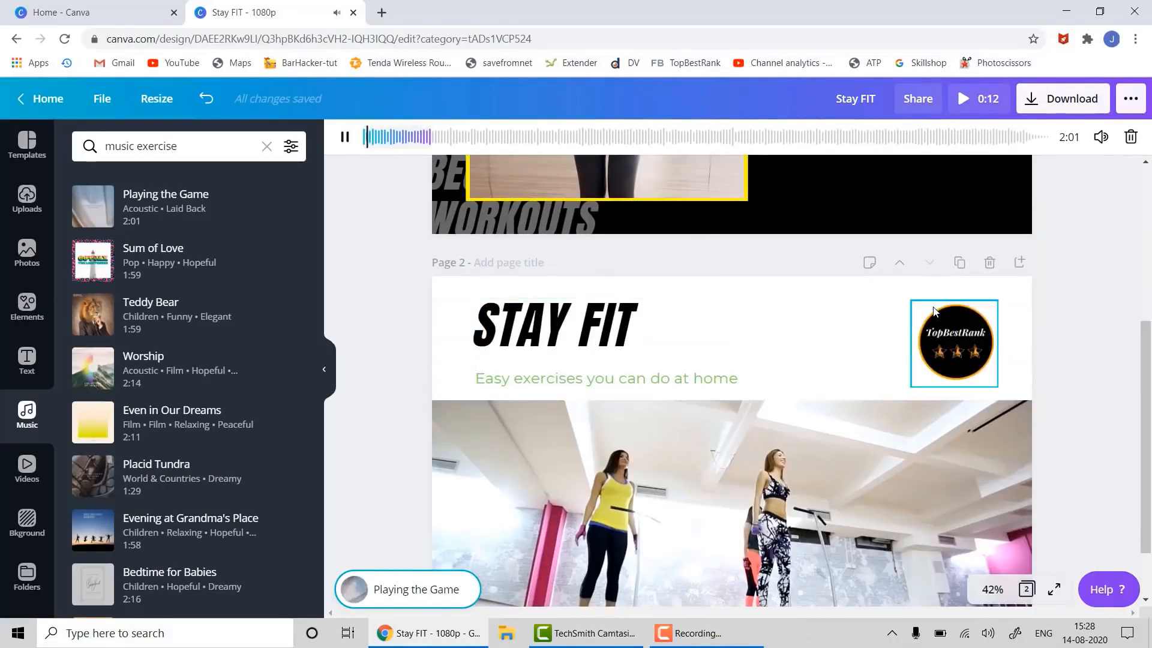
left_click(943, 315)
- Paste the logo onto page 1, just left of the yellow stripes at top right
scroll(923, 287, "up", 5)
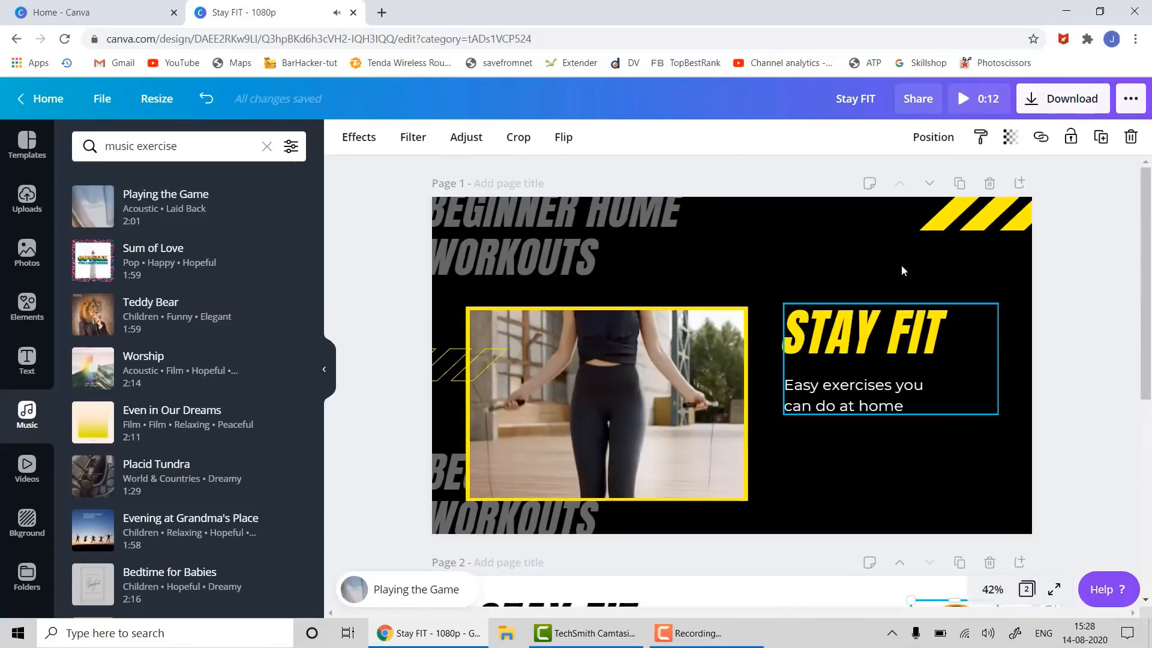
left_click(860, 243)
key("ctrl+v")
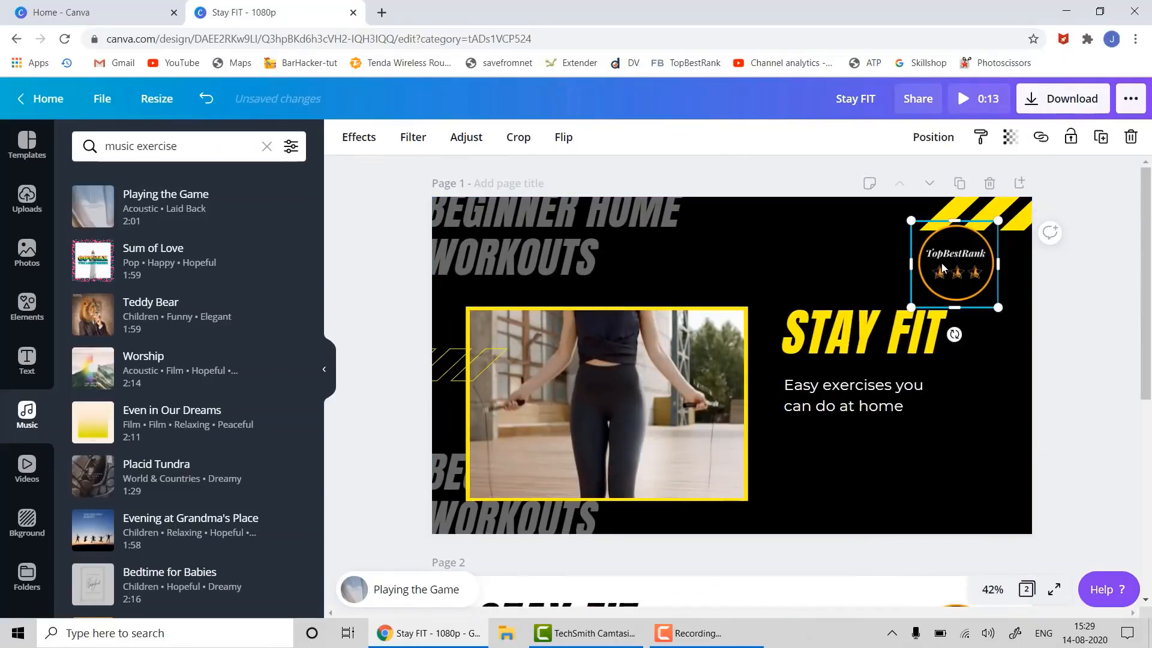
left_click_drag(942, 263, 843, 254)
left_click(1087, 330)
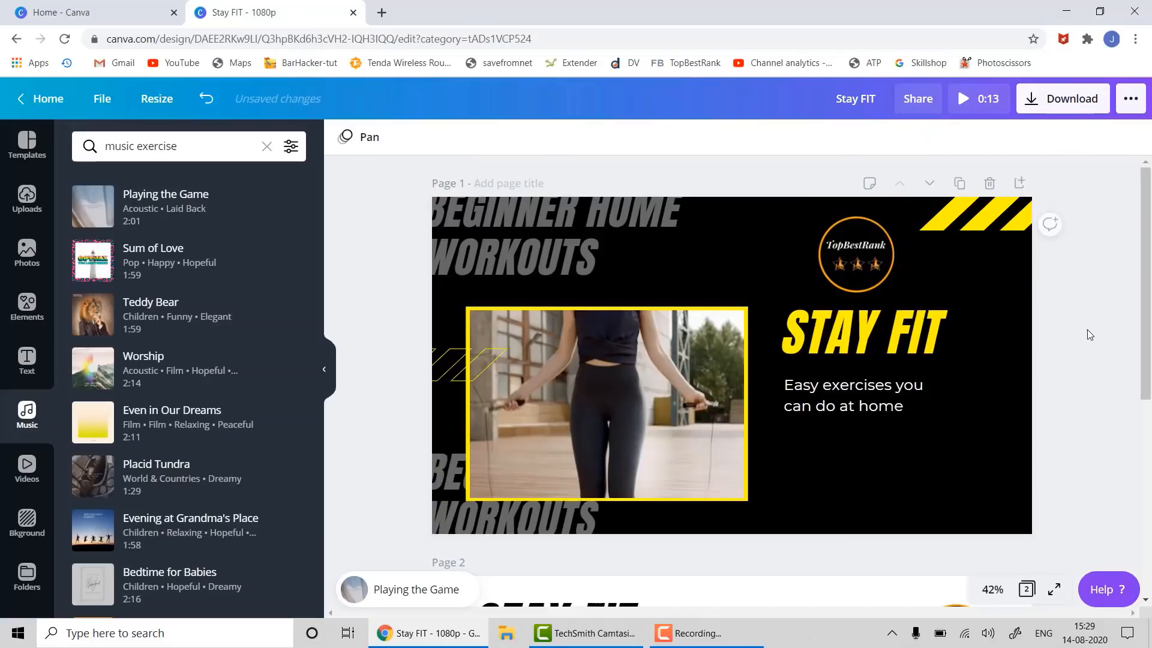
scroll(1106, 425, "down", 3)
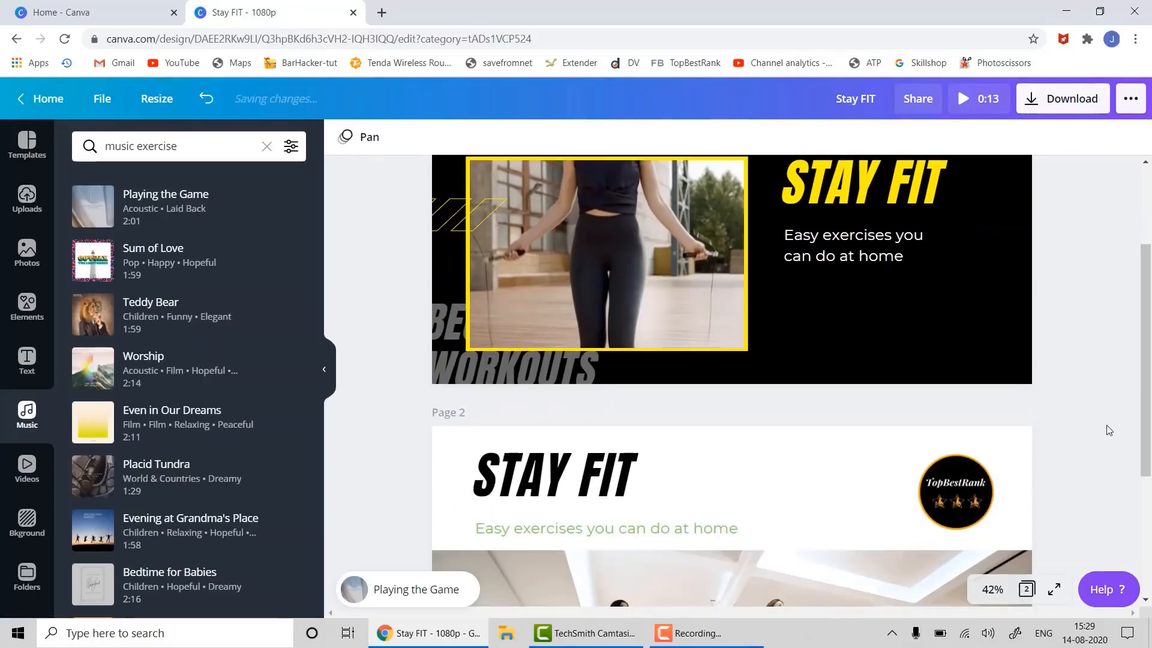
scroll(1107, 425, "up", 3)
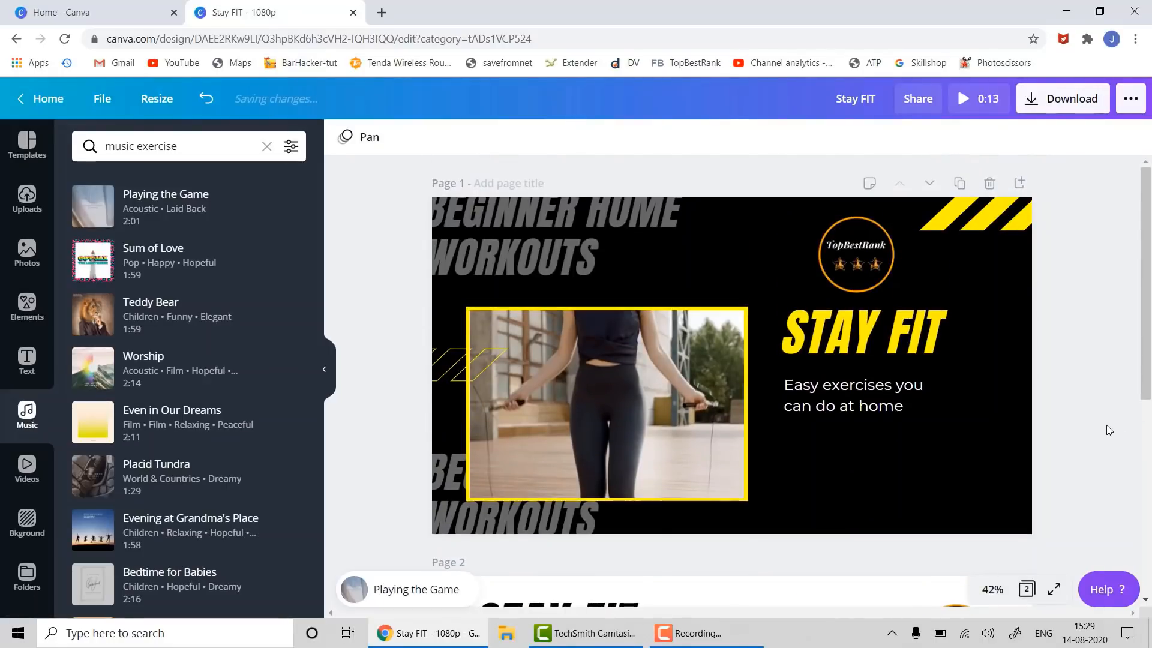
scroll(1107, 425, "down", 3)
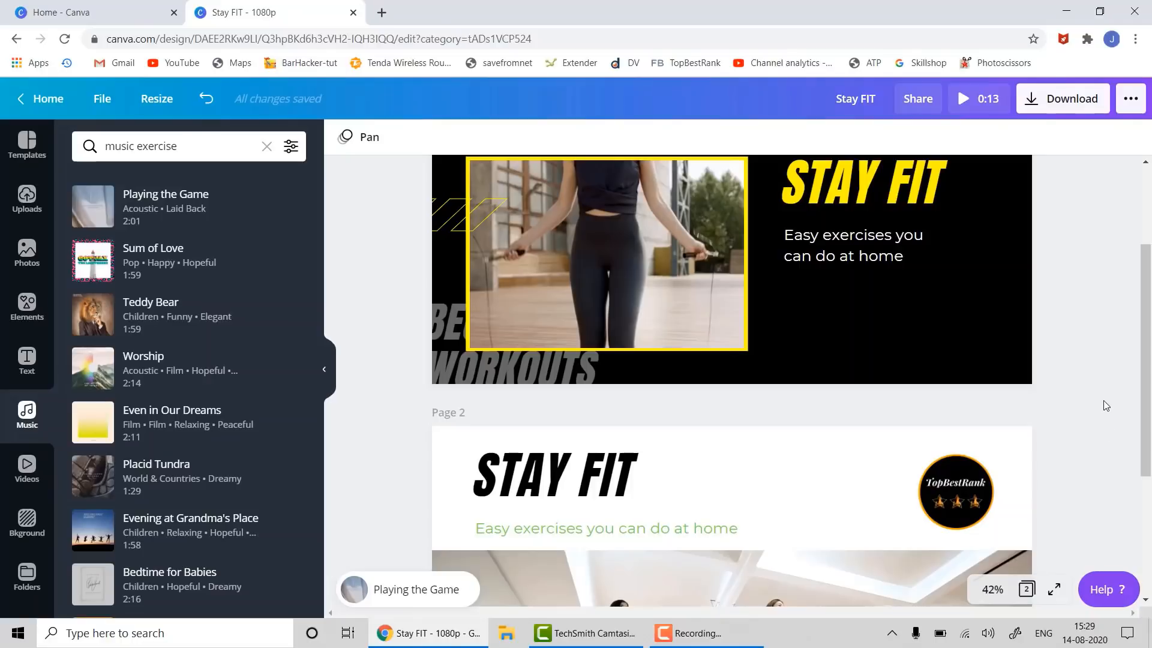
- Download all 2 pages as MP4 Video, saving Stay FIT.mp4
left_click(1050, 109)
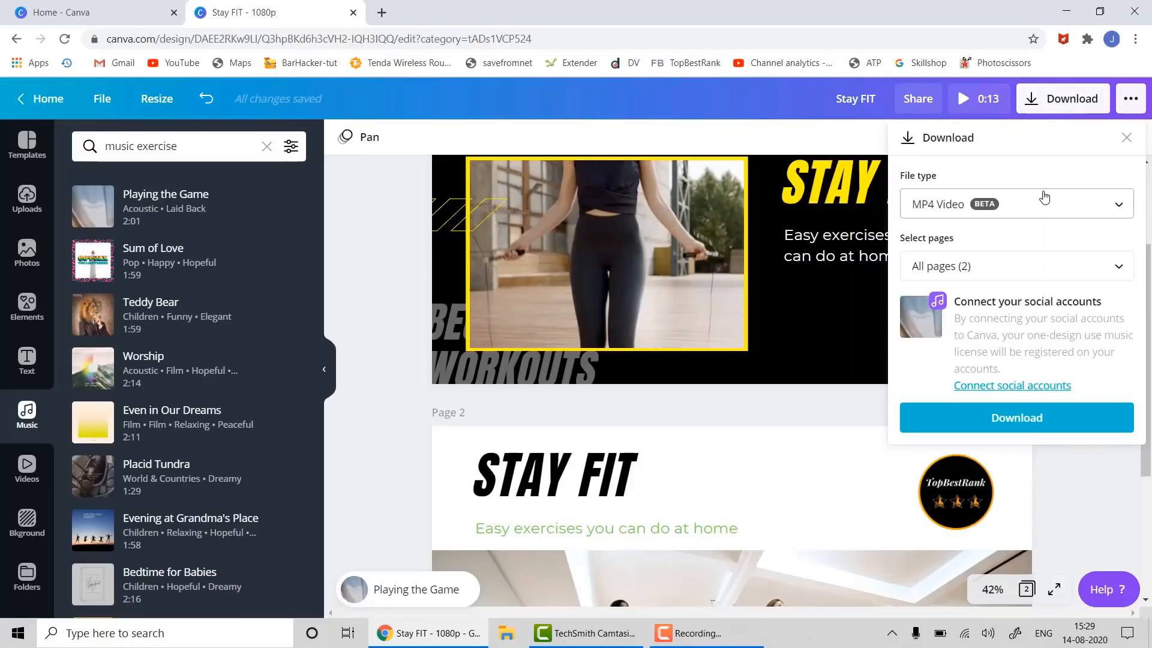
left_click(1007, 419)
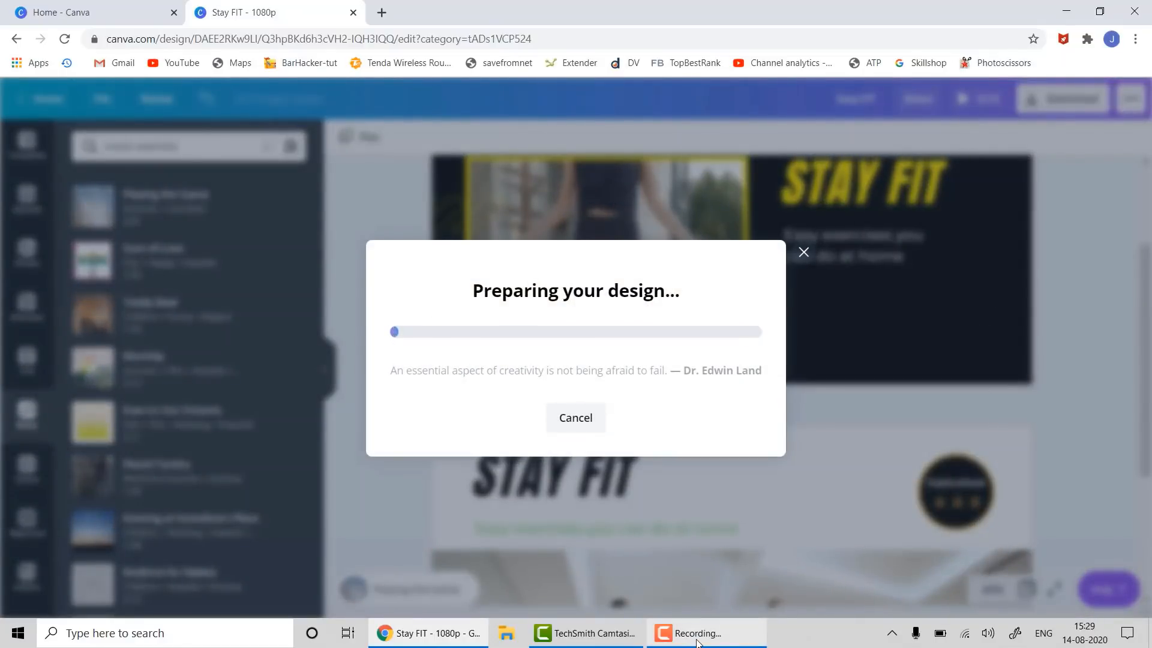
mouse_move(698, 643)
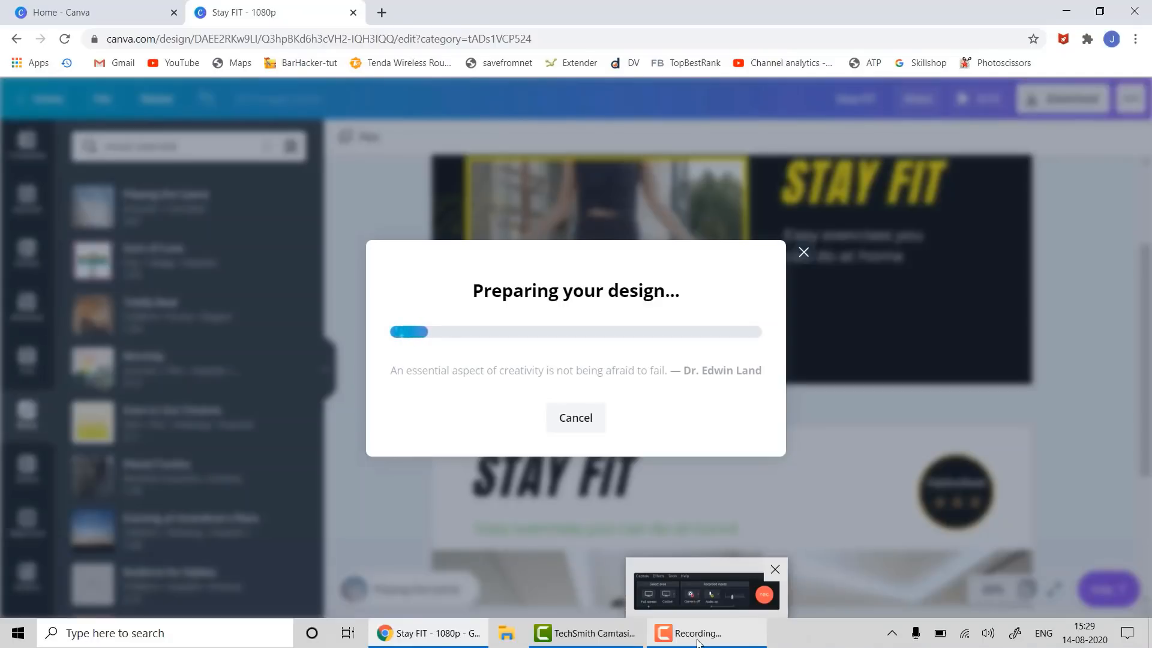
left_click(698, 634)
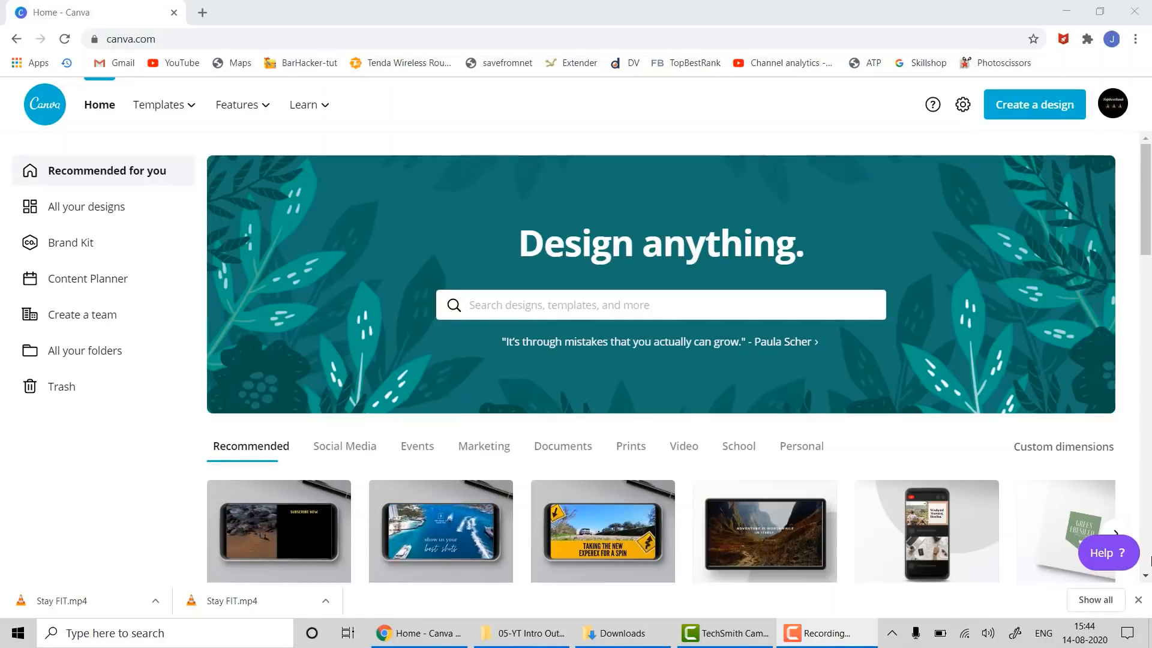
- Search 'youtube outro' from the home page and open the LIKE AND SUBSCRIBE outro template
left_click(559, 305)
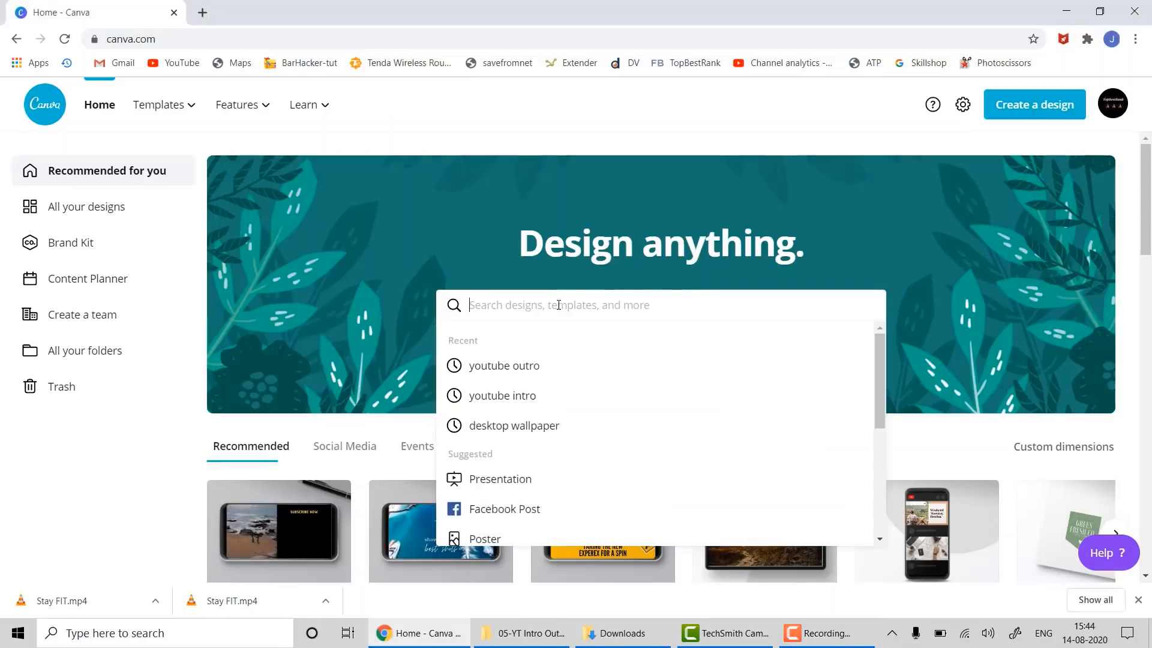
type("you")
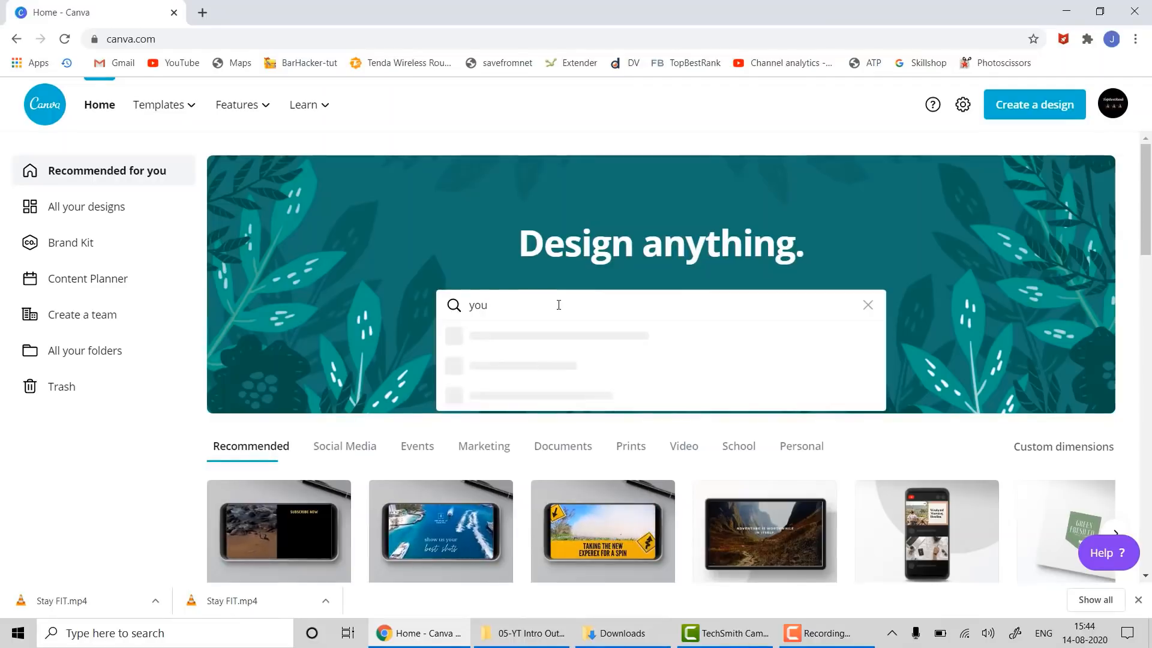
type("tube ")
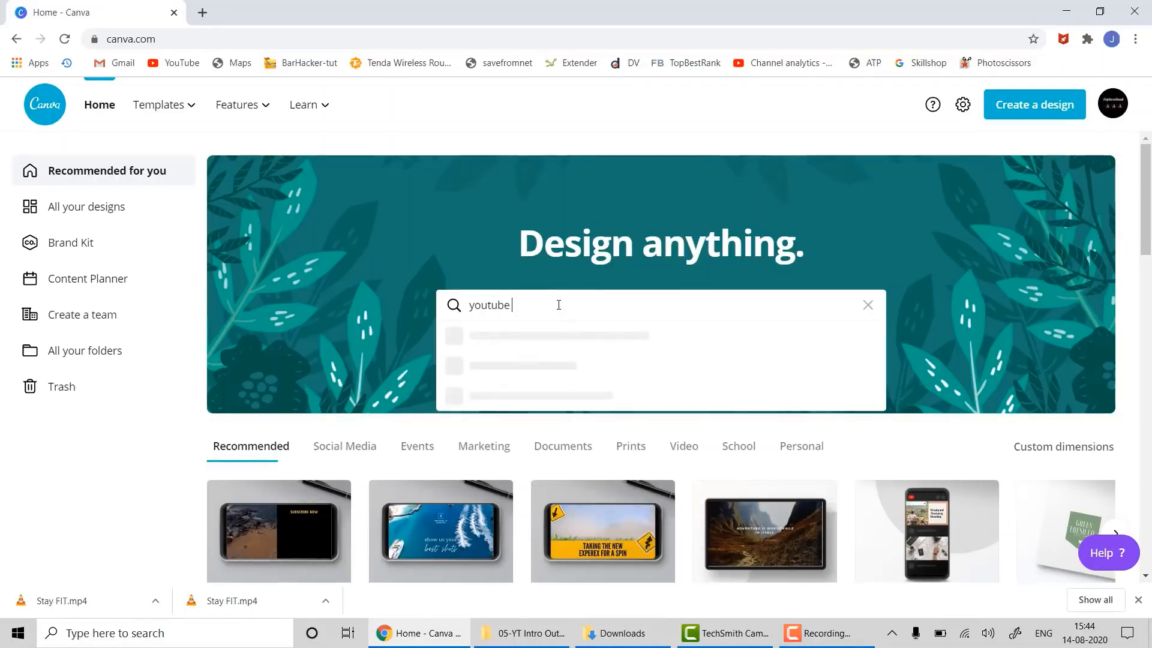
type("outro")
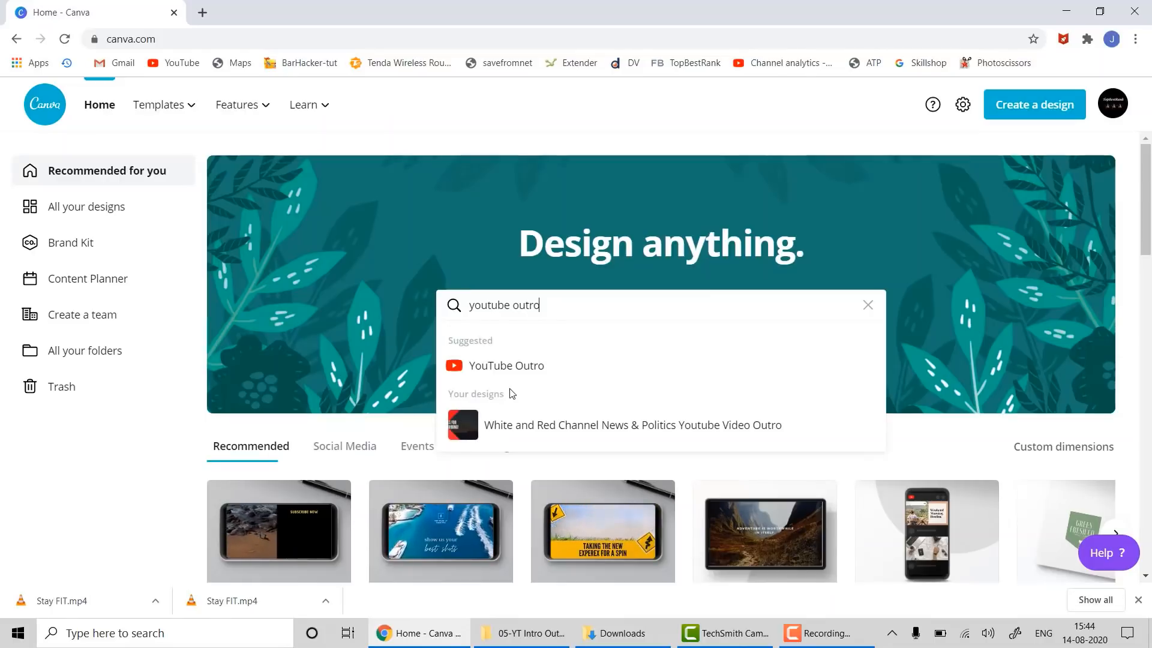
left_click(515, 367)
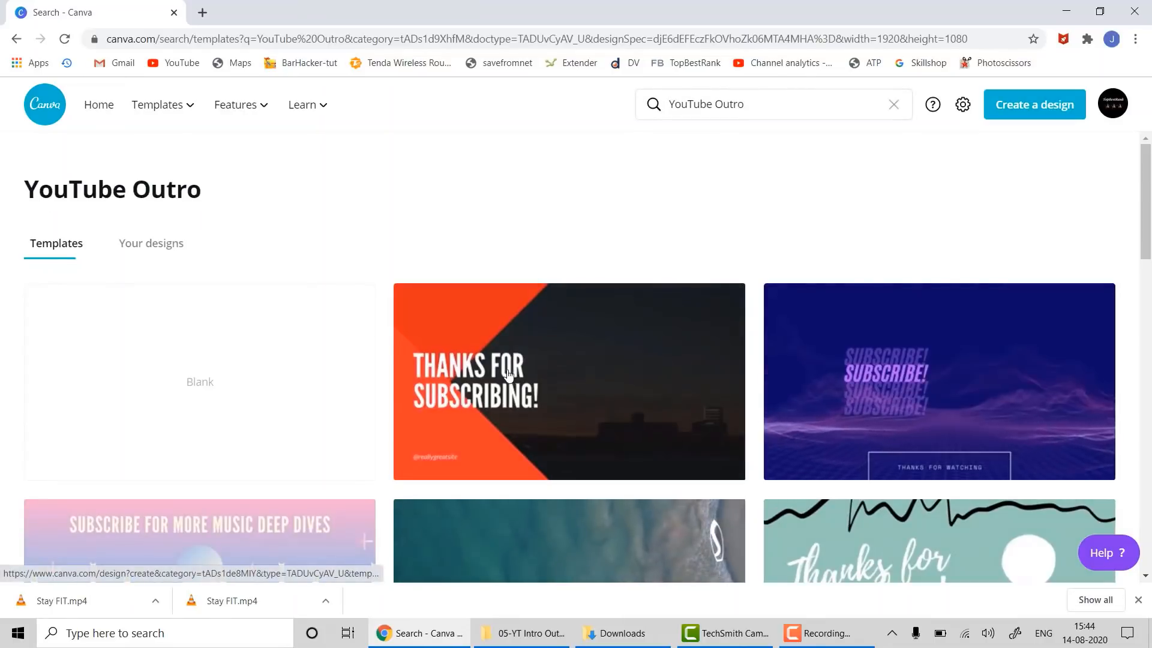
scroll(356, 338, "down", 3)
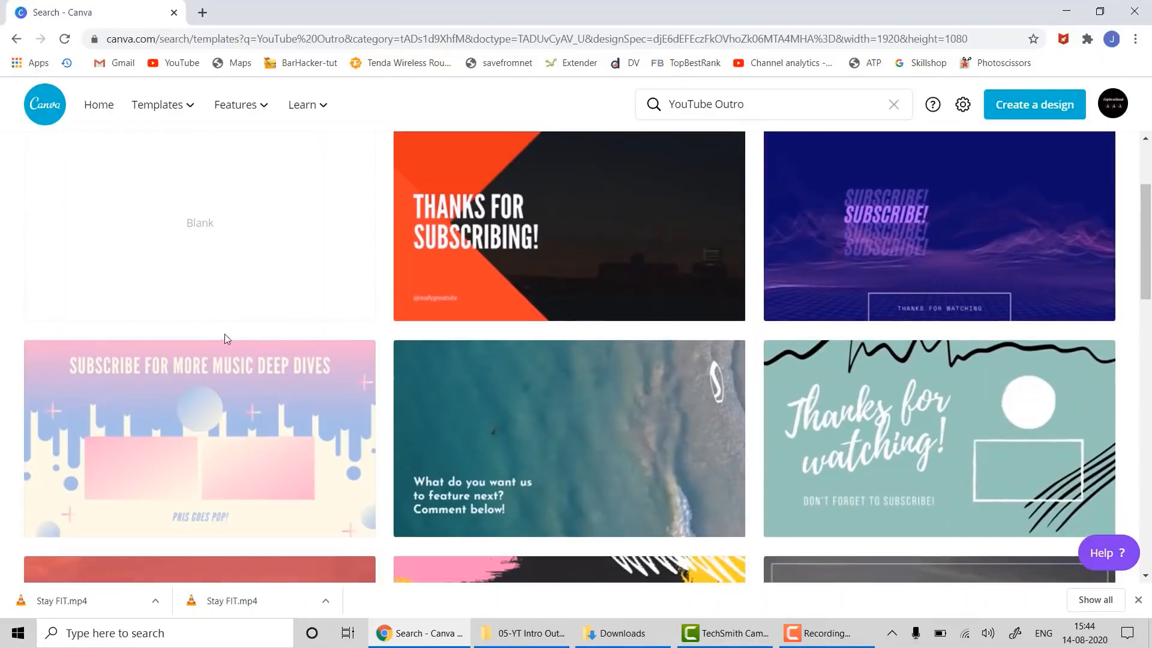
scroll(283, 228, "down", 1)
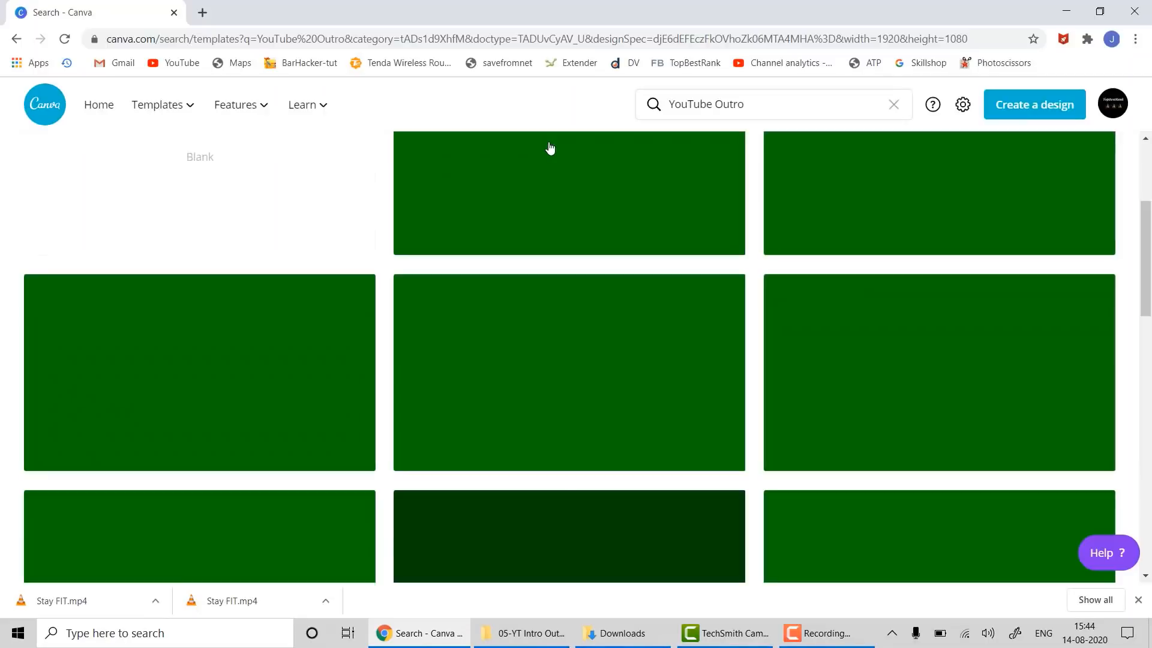
scroll(695, 424, "up", 3)
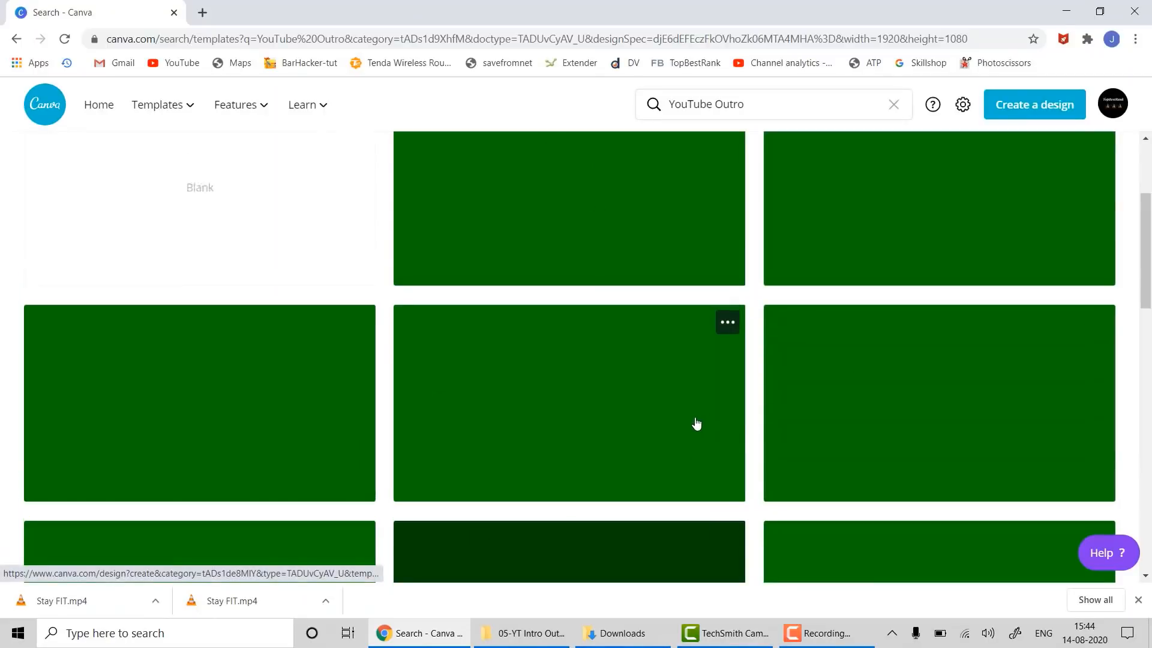
scroll(696, 424, "down", 9)
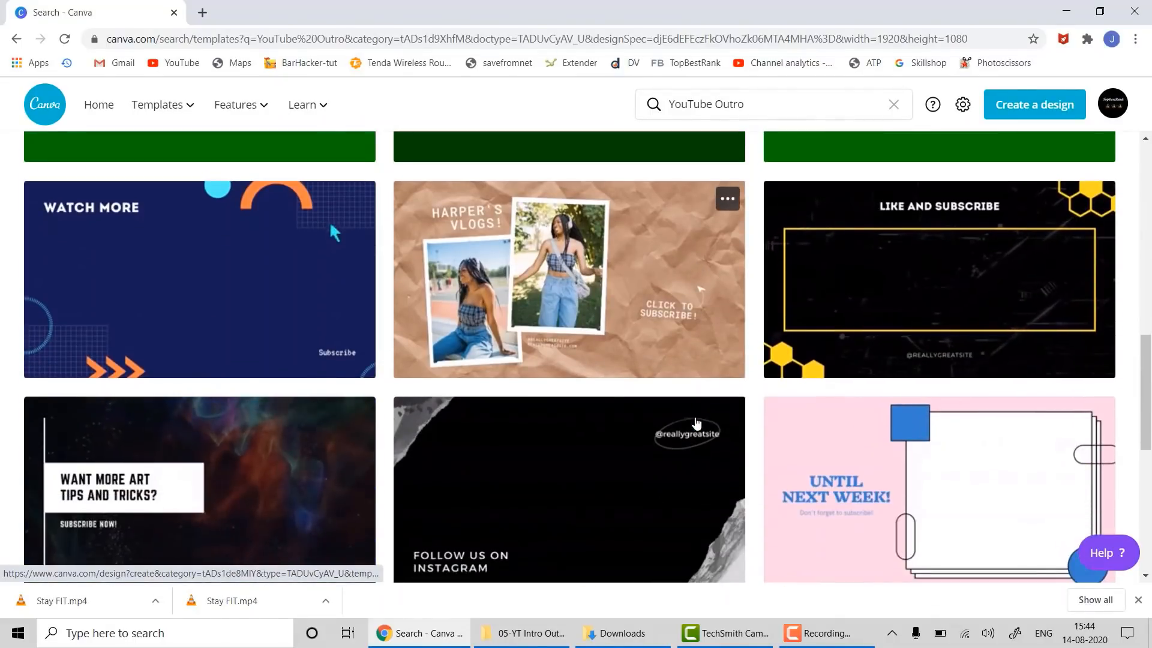
left_click(830, 279)
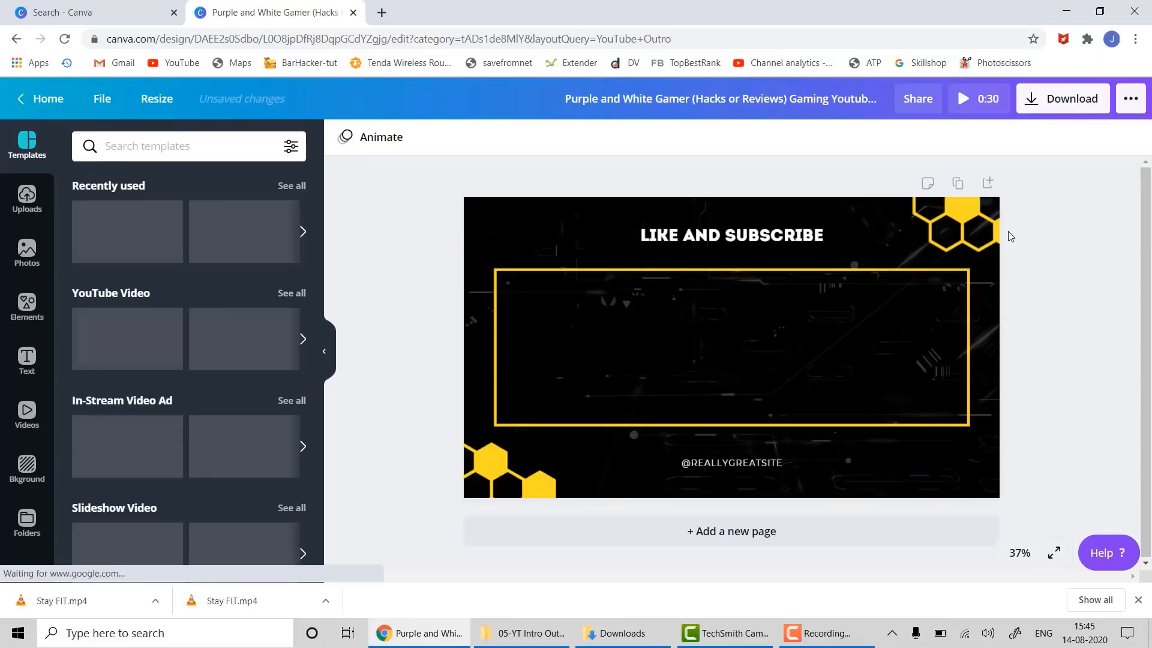
- Drag the uploaded TopBestRank logo into the yellow frame on the 'LIKE AND SUBSCRIBE' outro page
left_click(662, 346)
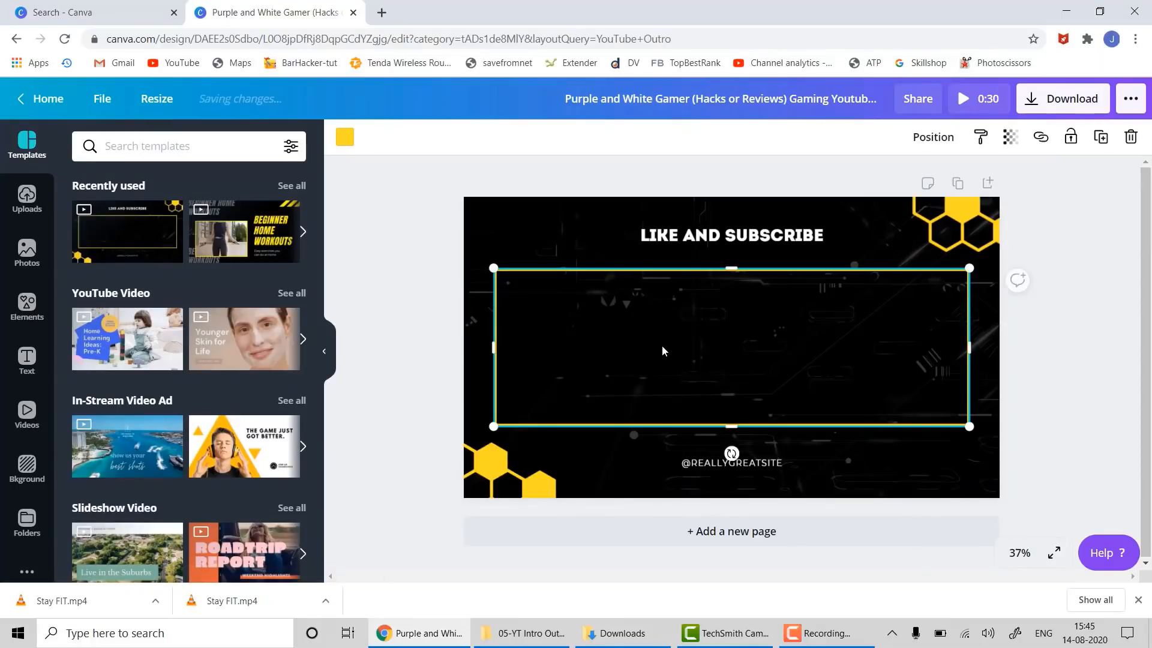
left_click(1063, 383)
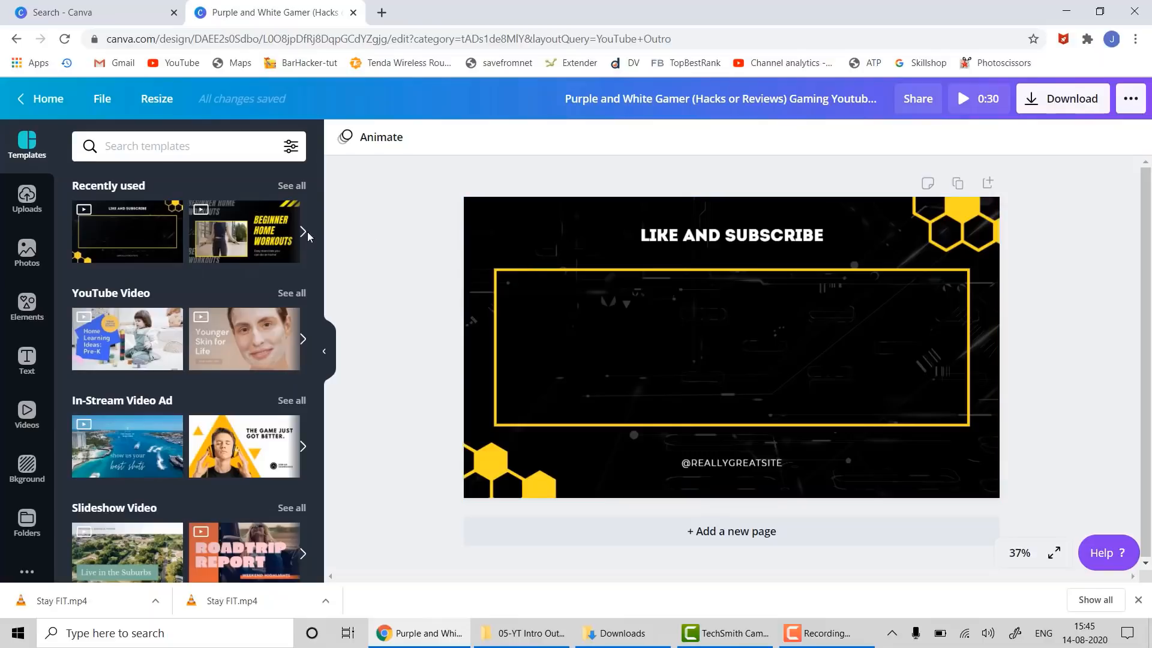
left_click(27, 198)
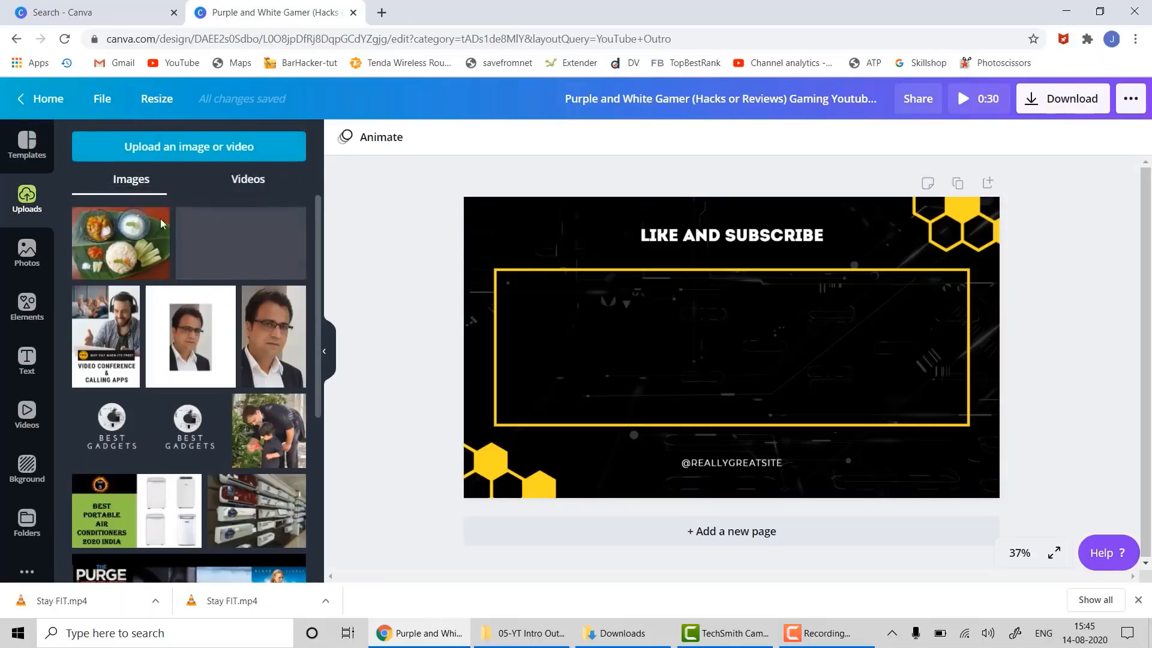
scroll(171, 356, "down", 5)
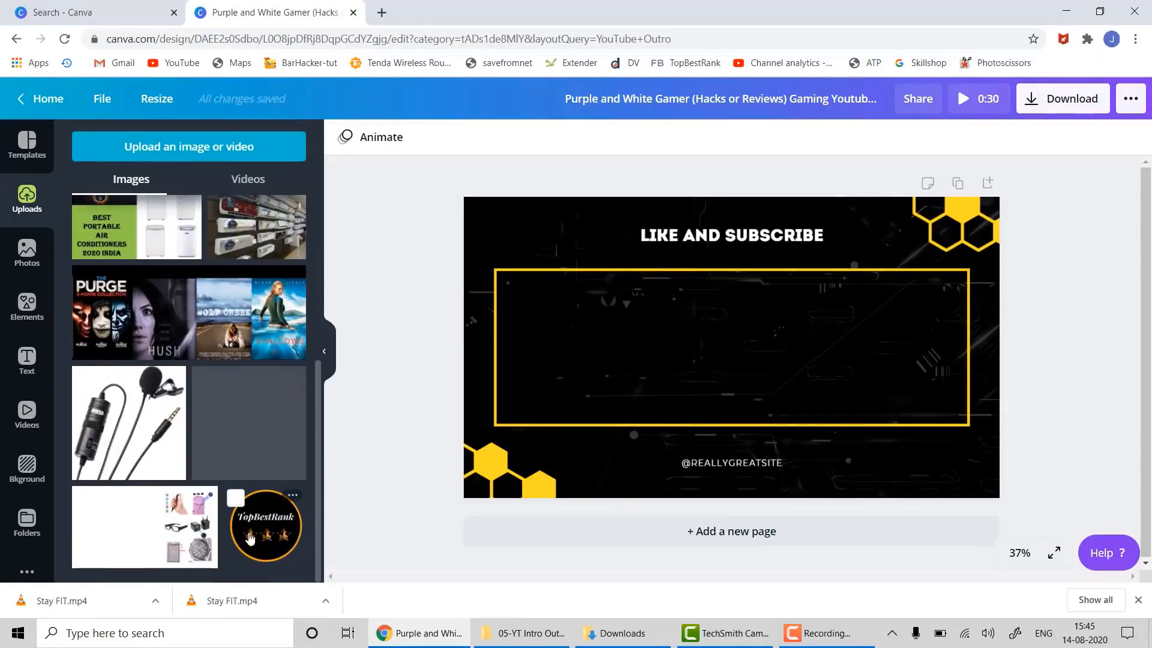
left_click_drag(382, 385, 531, 315)
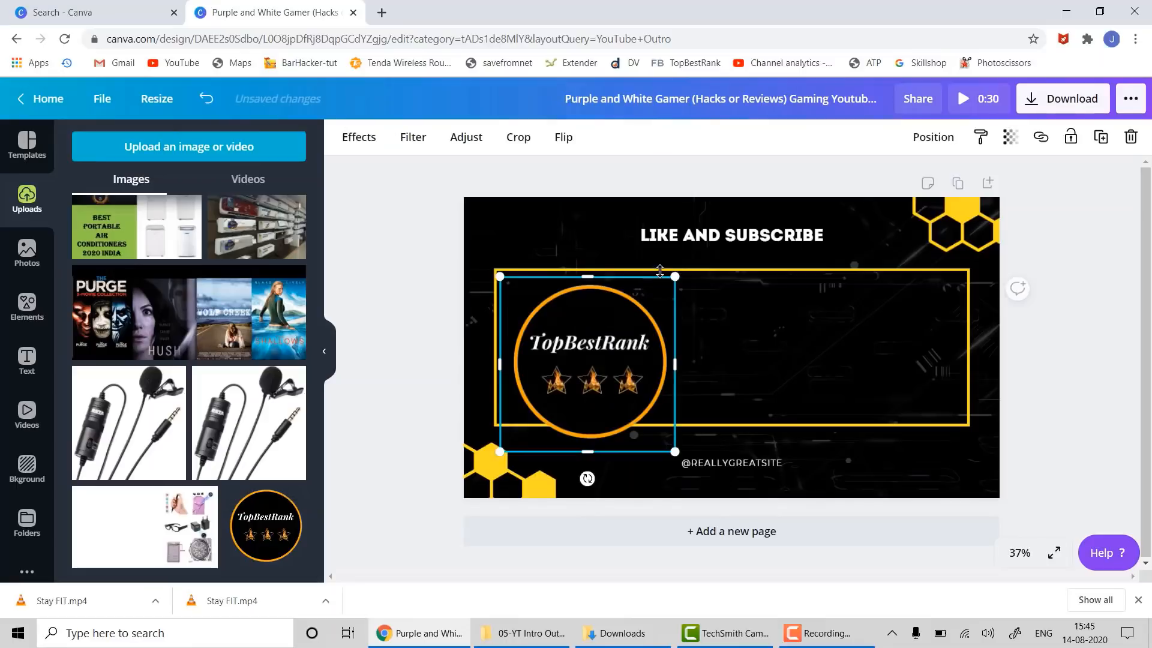
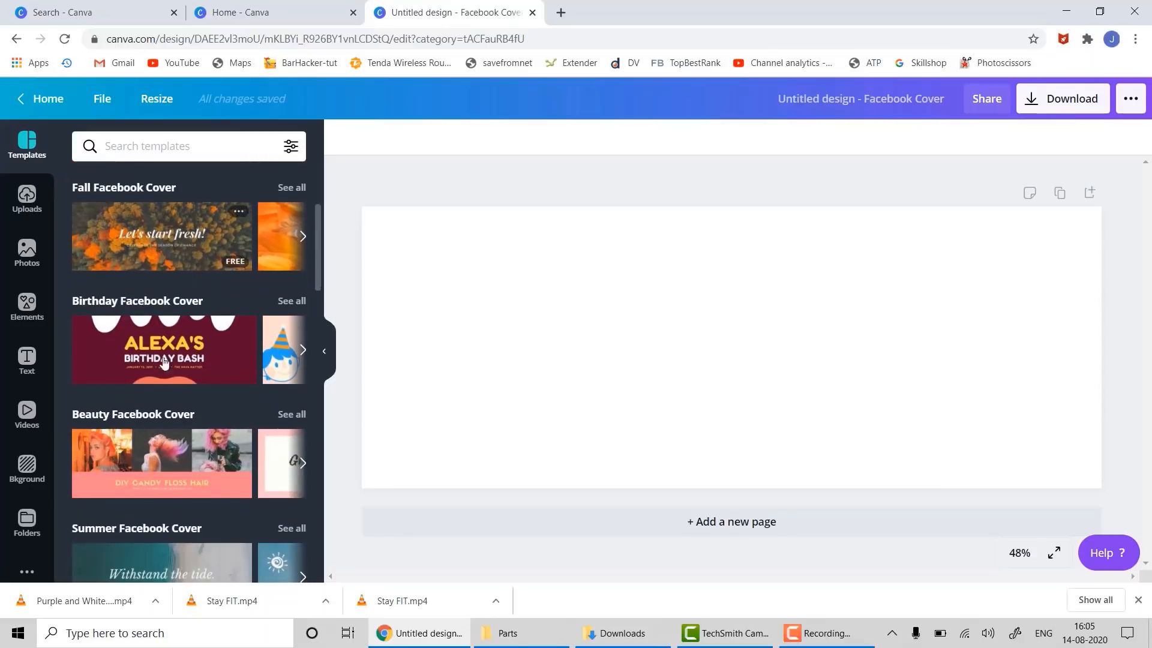
- Apply the Animated Facebook Cover template and retype its heading as STAY HOME STAY SAFE
scroll(234, 300, "up", 5)
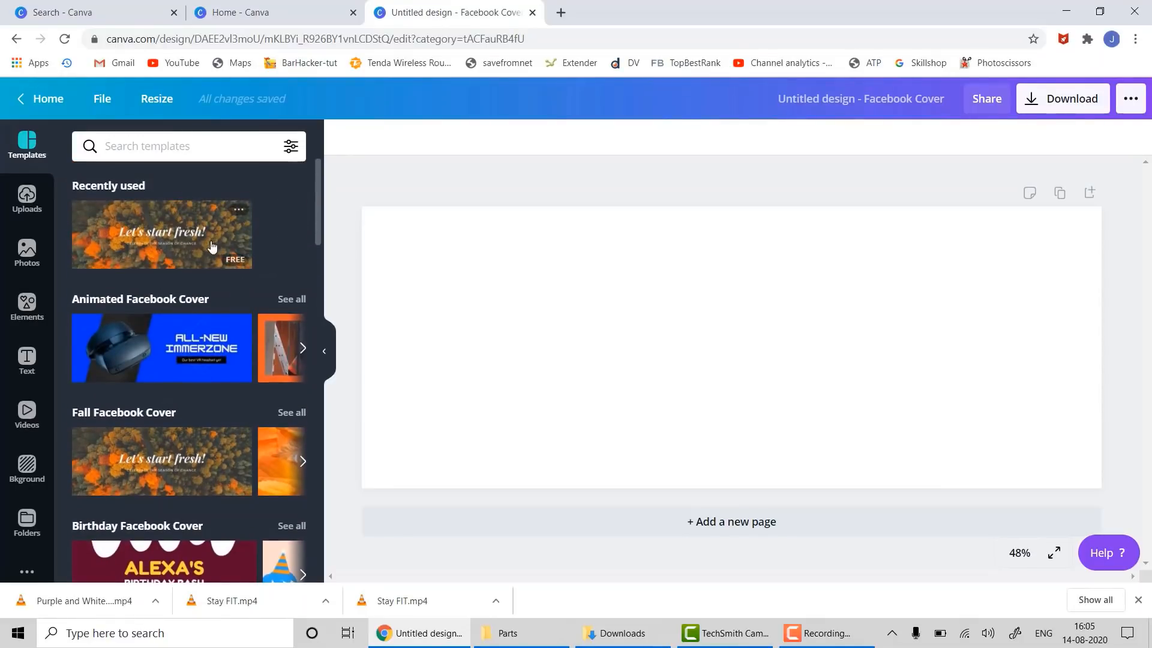
scroll(210, 288, "down", 2)
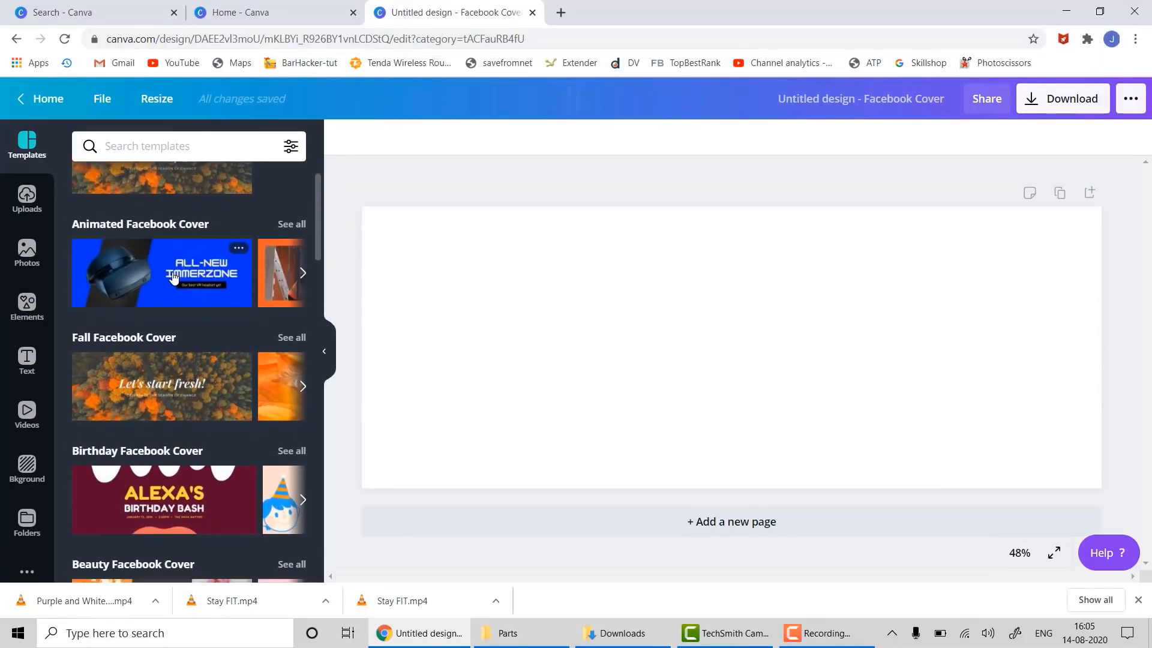
left_click_drag(141, 276, 422, 232)
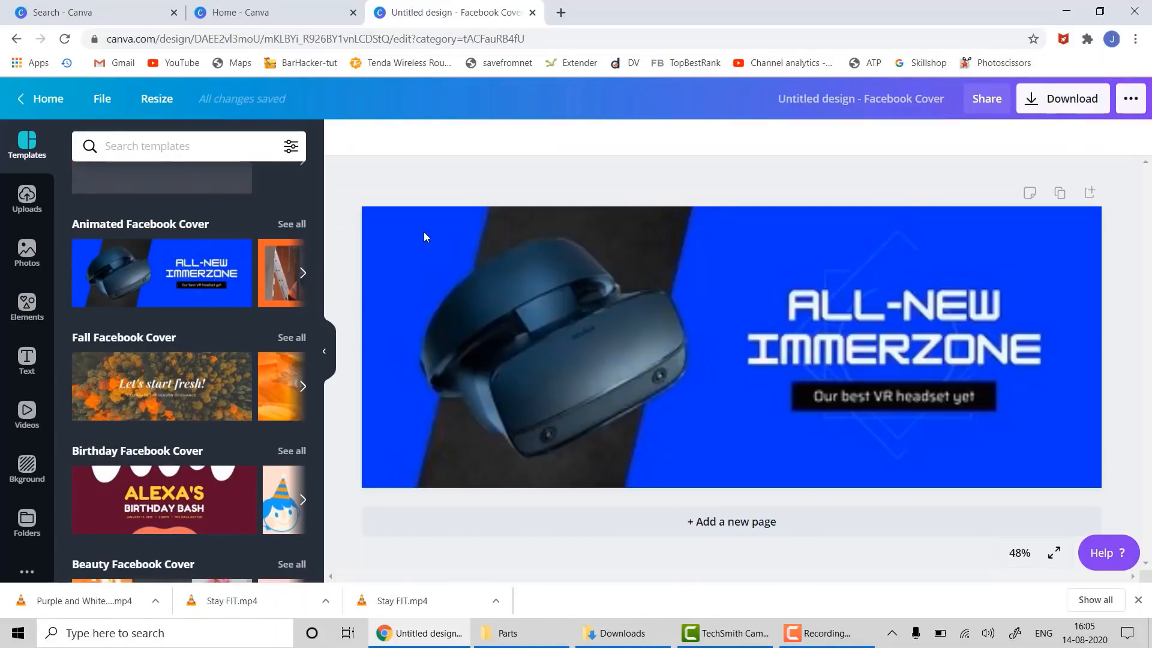
left_click(880, 353)
left_click(867, 336)
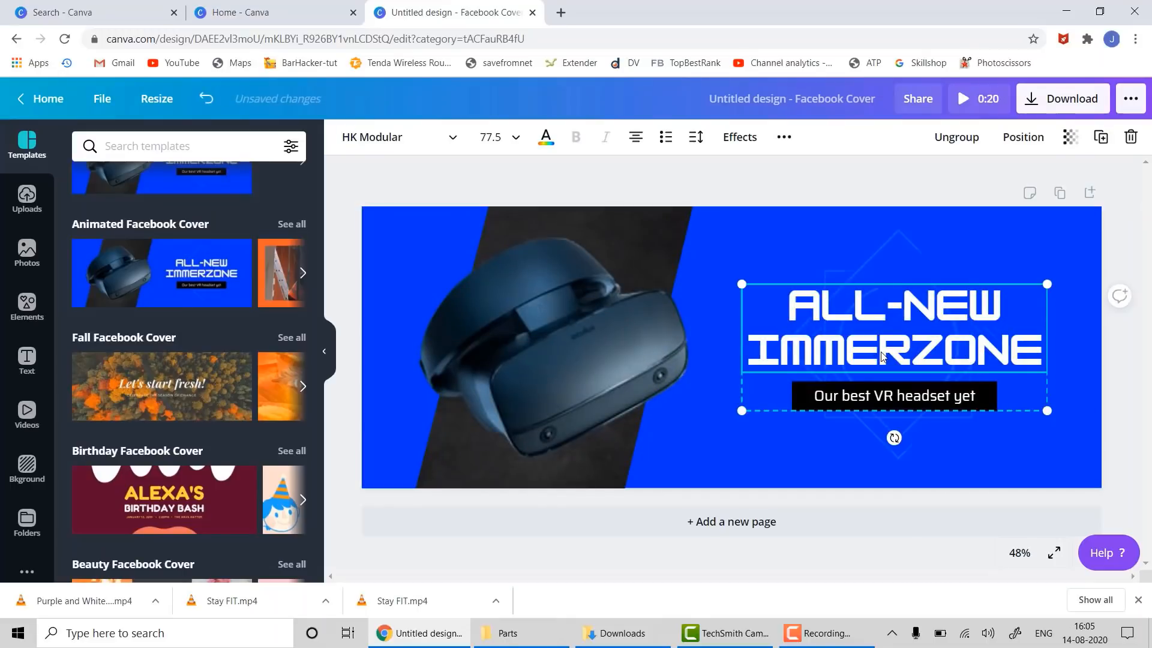
double_click(838, 311)
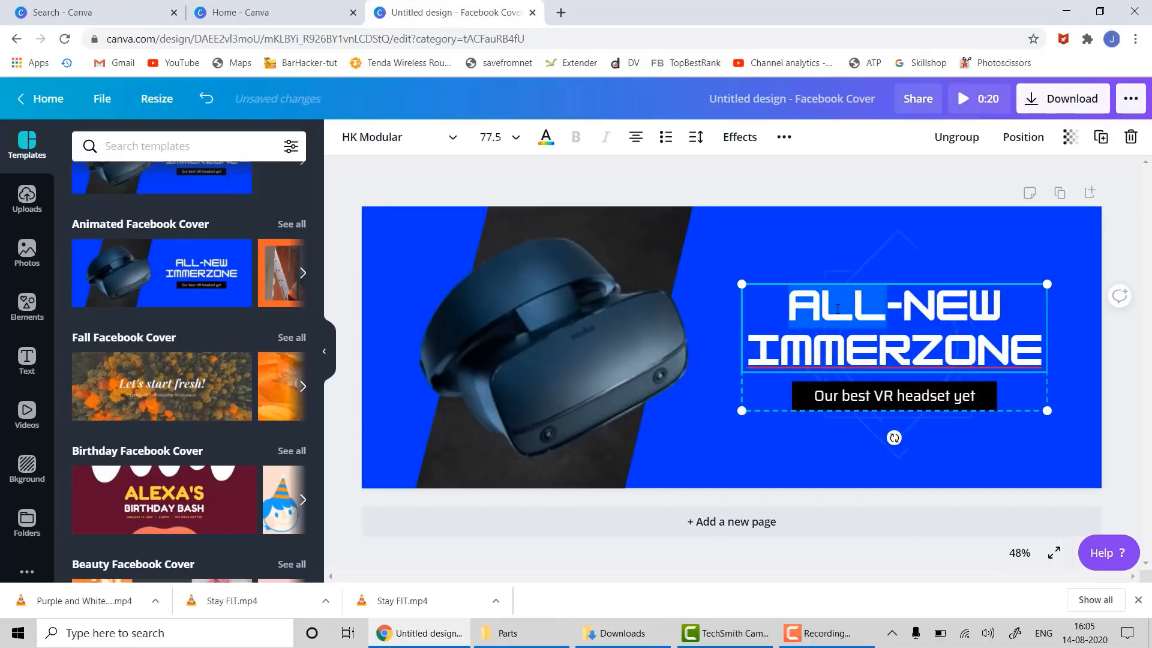
key("ctrl+a")
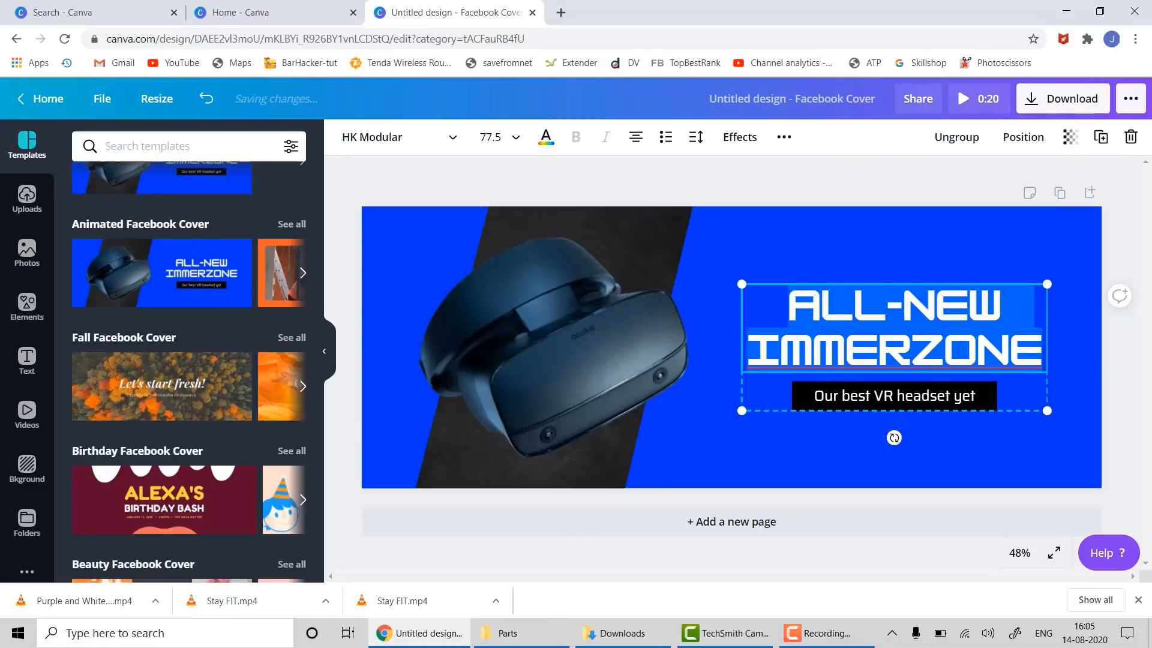
type("STAY HO")
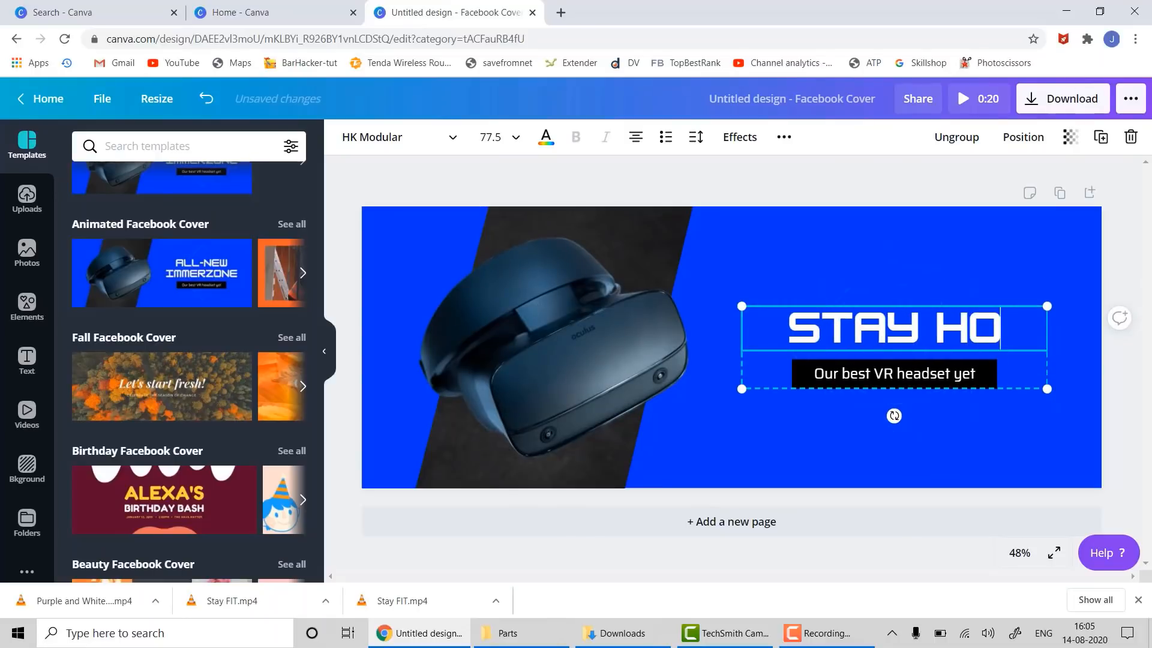
type("ME STAY ")
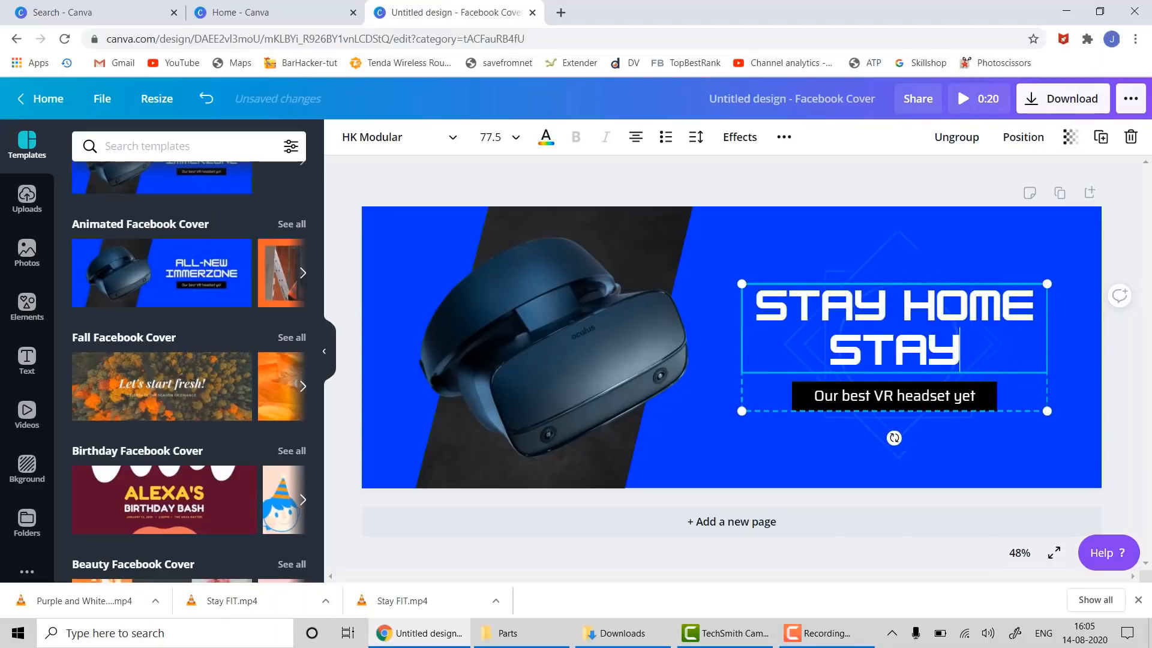
type("SAFE")
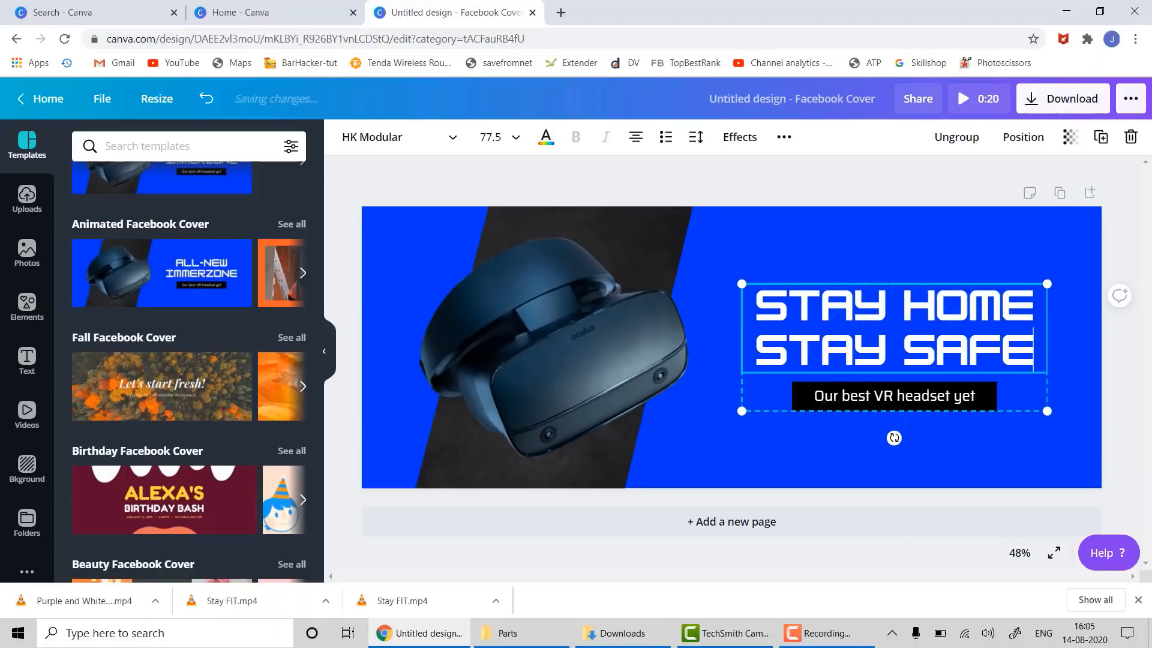
- Ungroup the cover text and delete the black box behind the subtitle
left_click(830, 398)
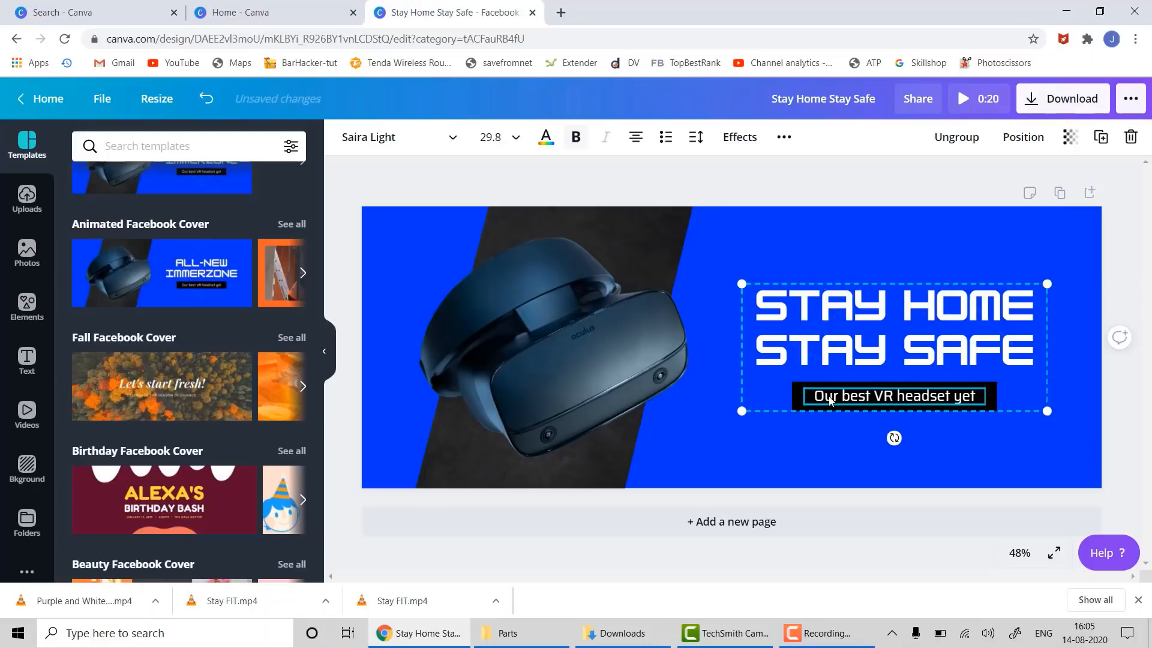
key("ctrl+z")
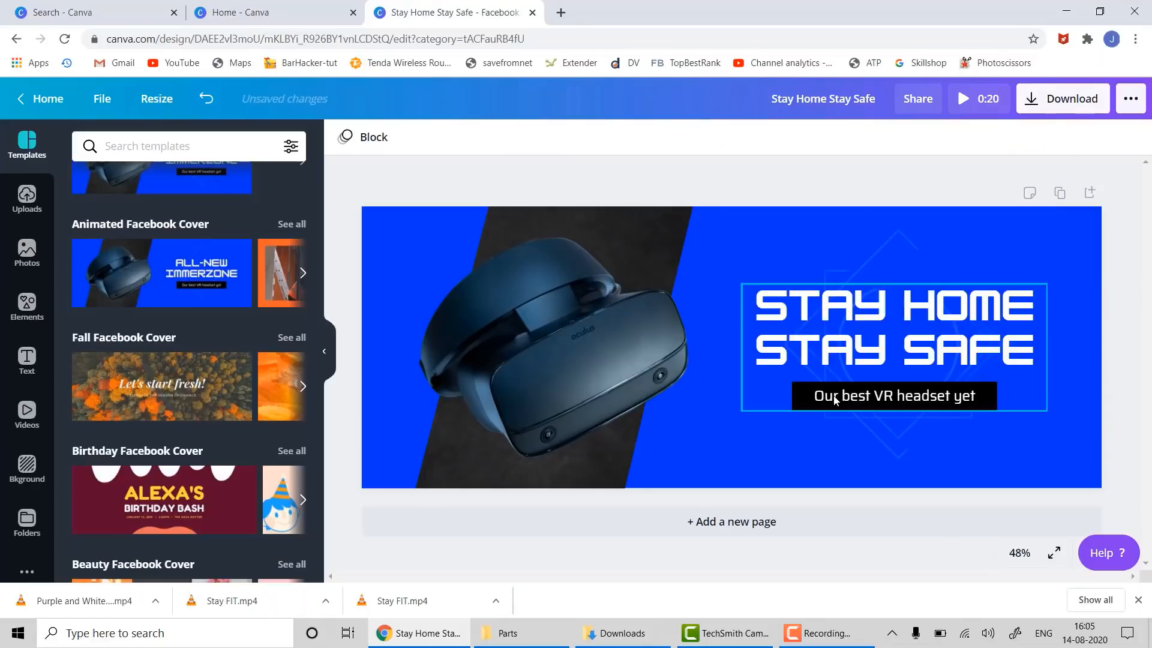
right_click(834, 399)
left_click(875, 510)
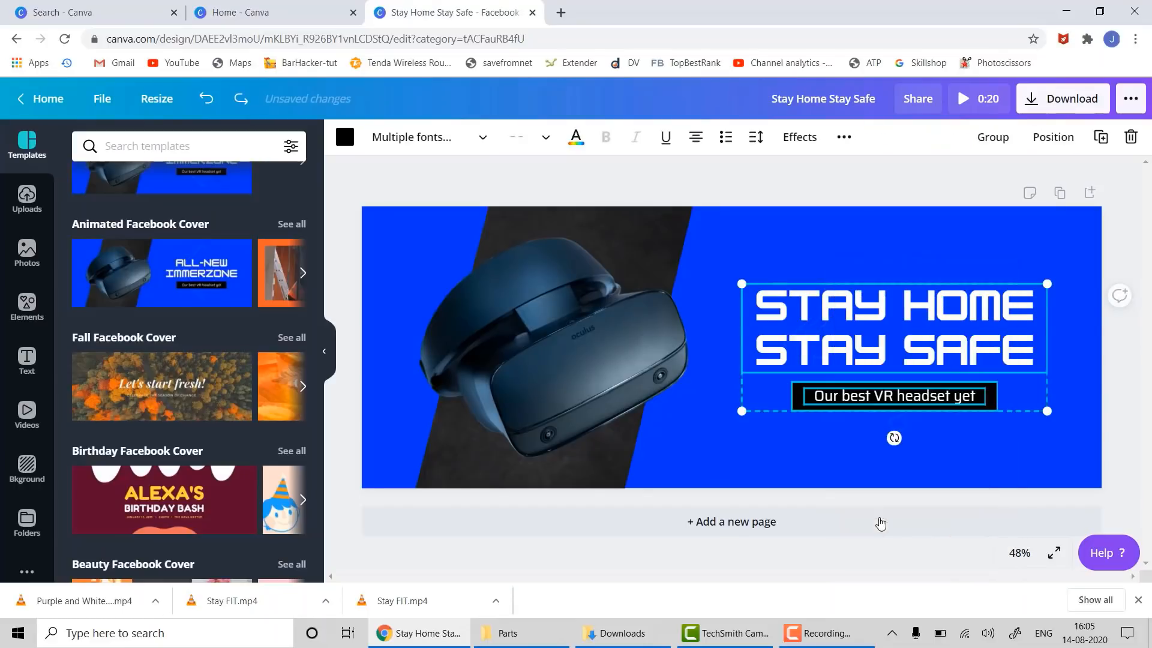
left_click(1017, 415)
left_click(992, 402)
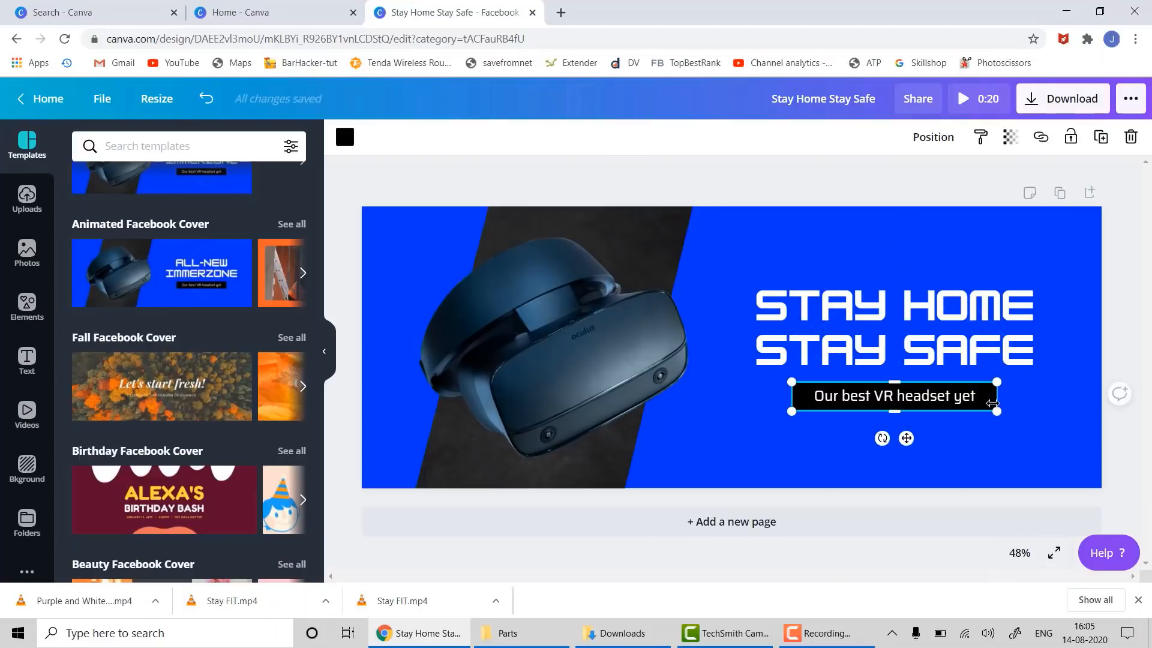
key("Delete")
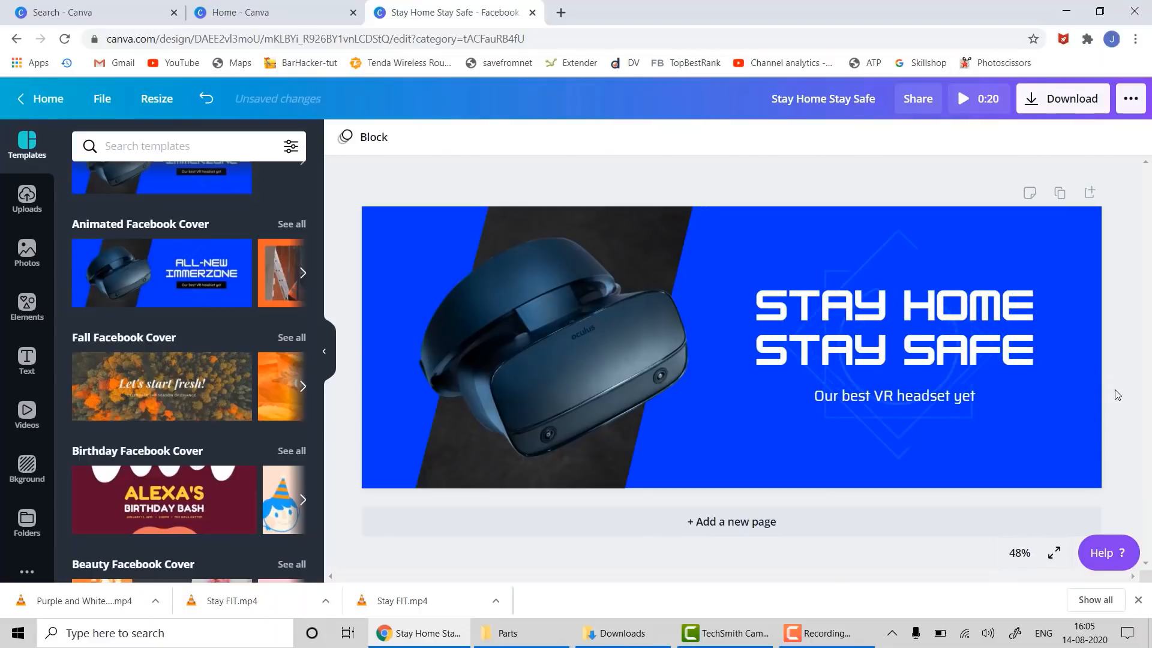
left_click(554, 313)
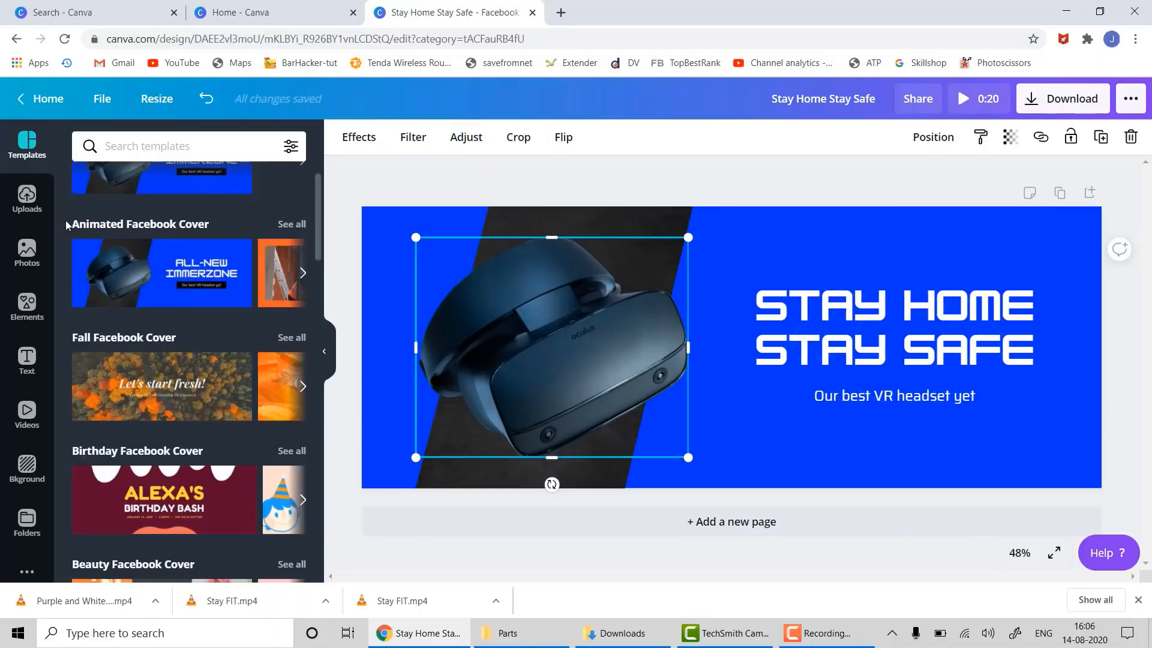
- Search stock photos for 'mask' and delete the VR headset photo from the cover
left_click(26, 252)
left_click(116, 158)
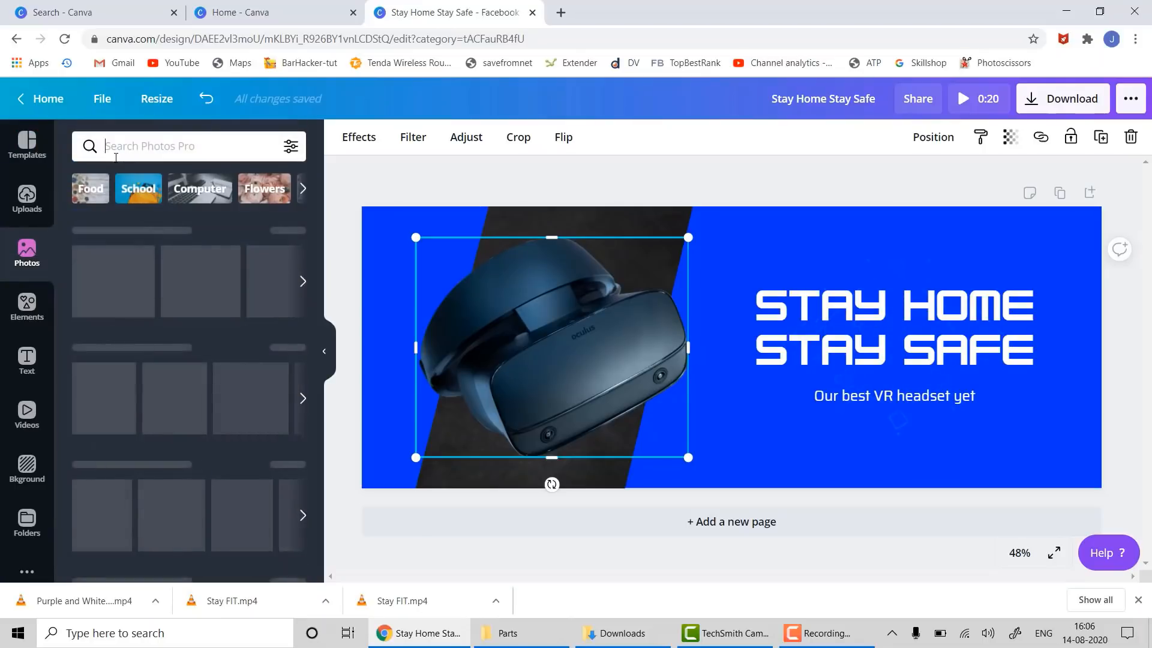
type("mask")
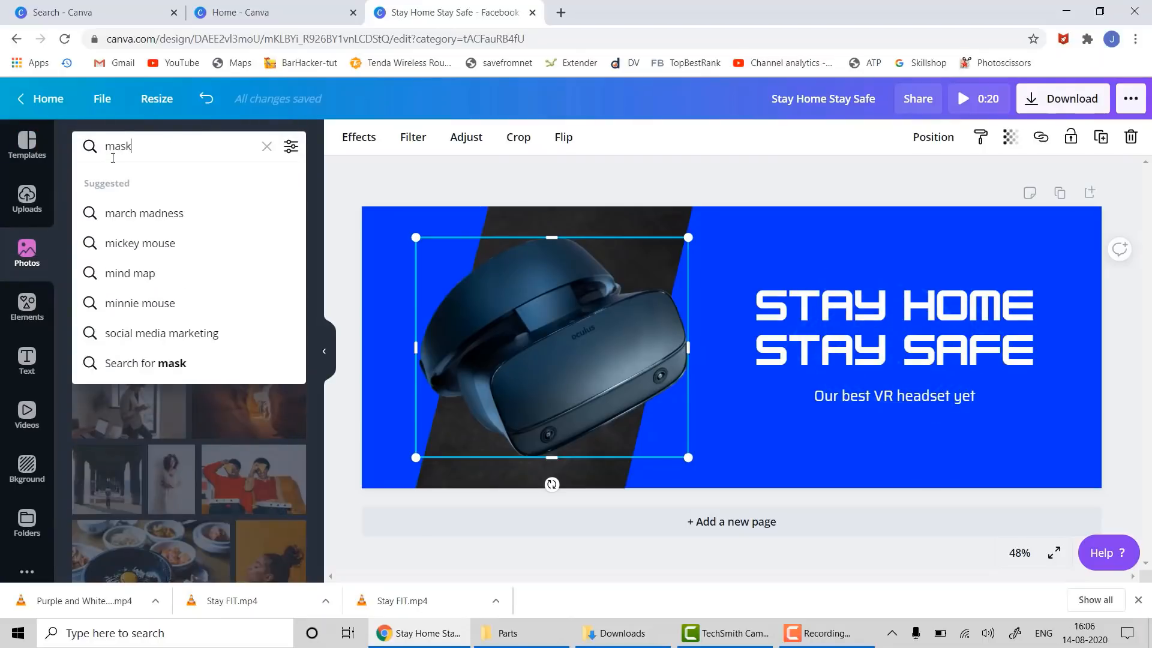
key("Return")
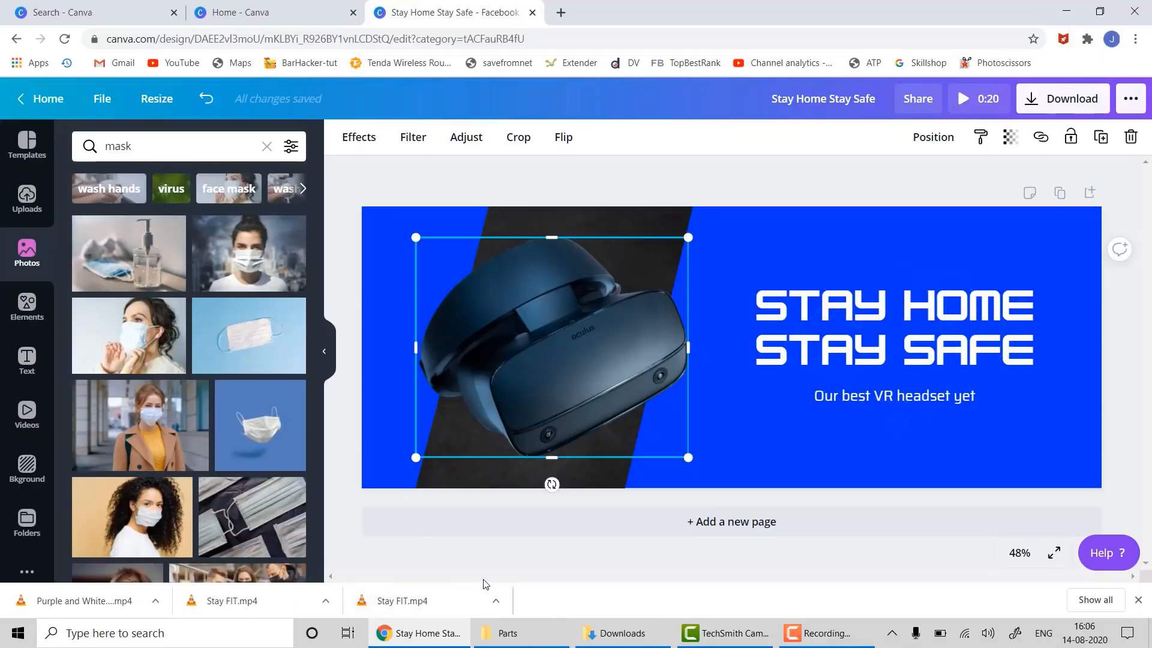
key("Delete")
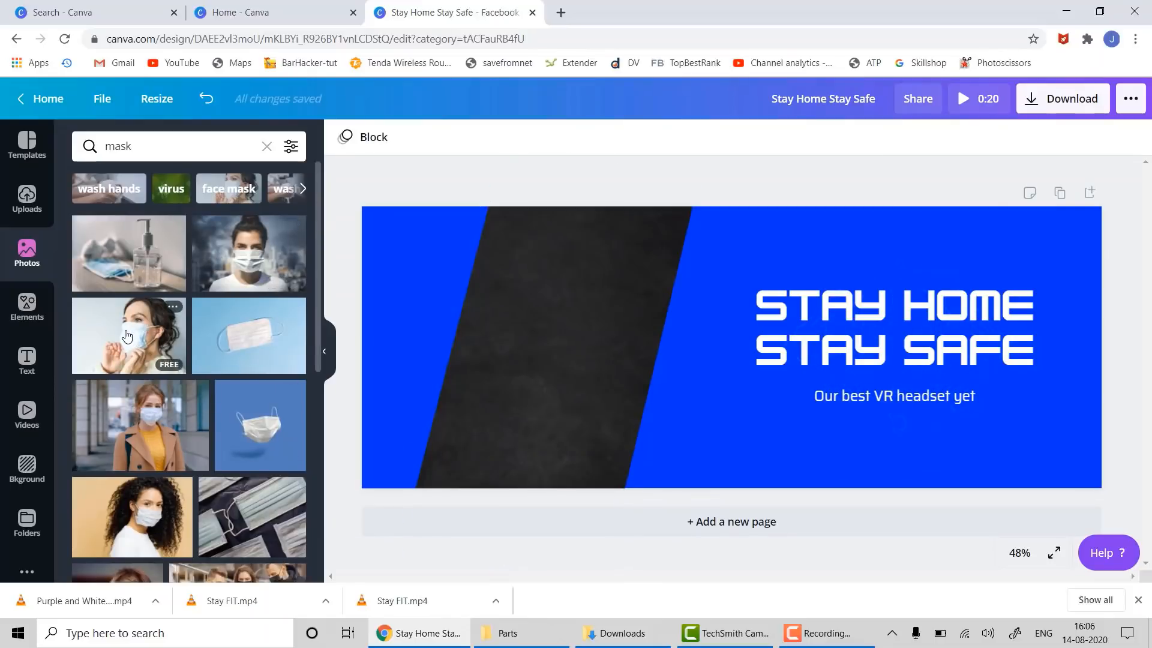
- After trying other photos, fill the slanted dark frame with the soap-dispenser clip
left_click_drag(255, 432, 498, 310)
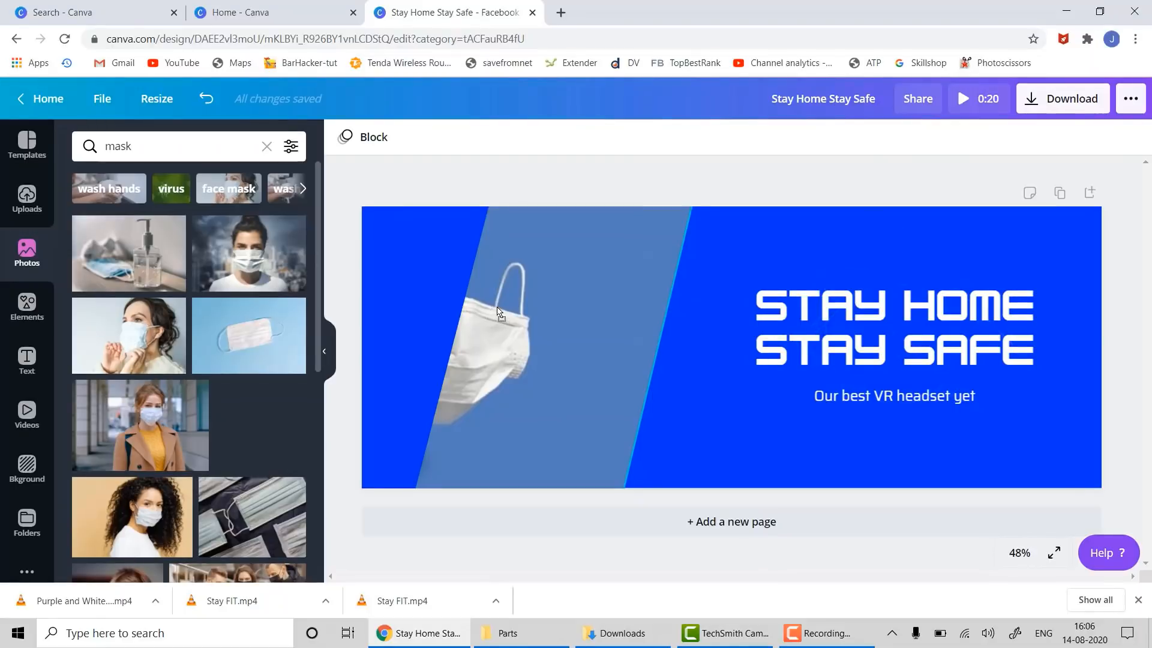
left_click_drag(567, 322, 570, 323)
key("ctrl+z")
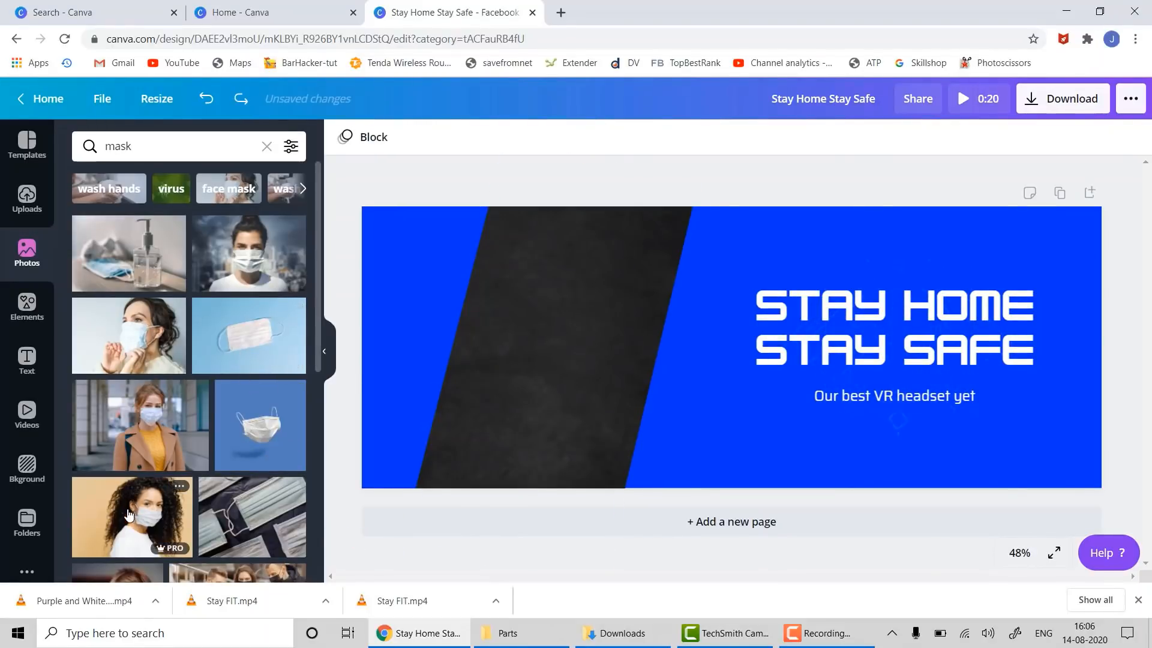
left_click_drag(138, 428, 441, 258)
left_click_drag(393, 297, 410, 273)
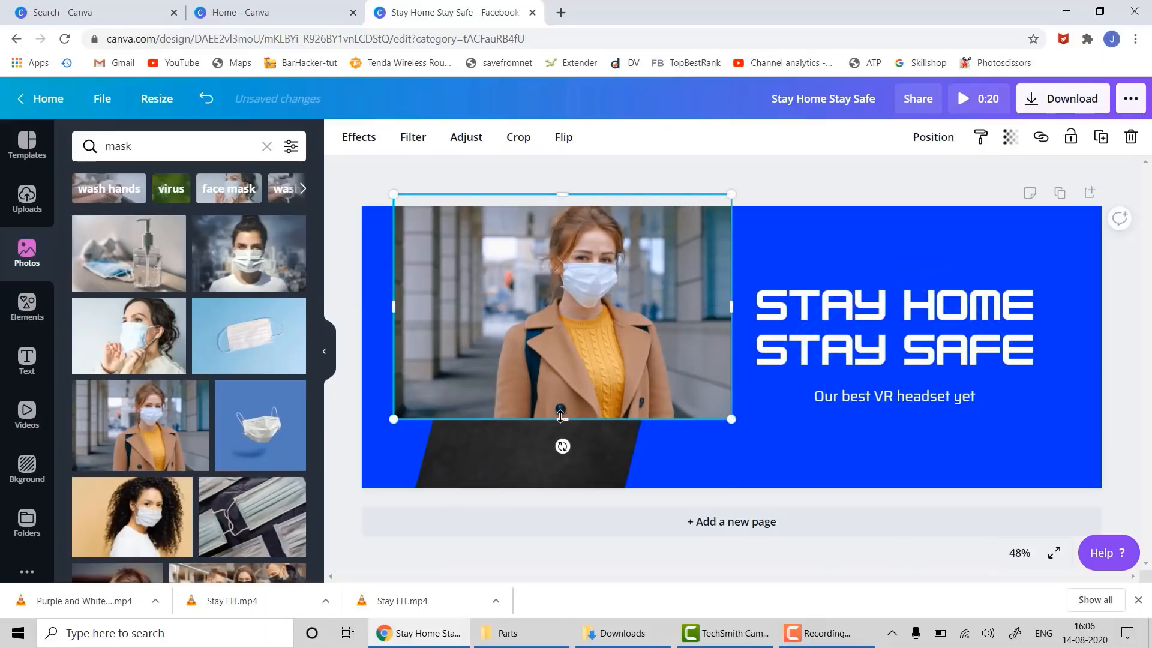
key("ctrl+z")
key("ctrl+z")
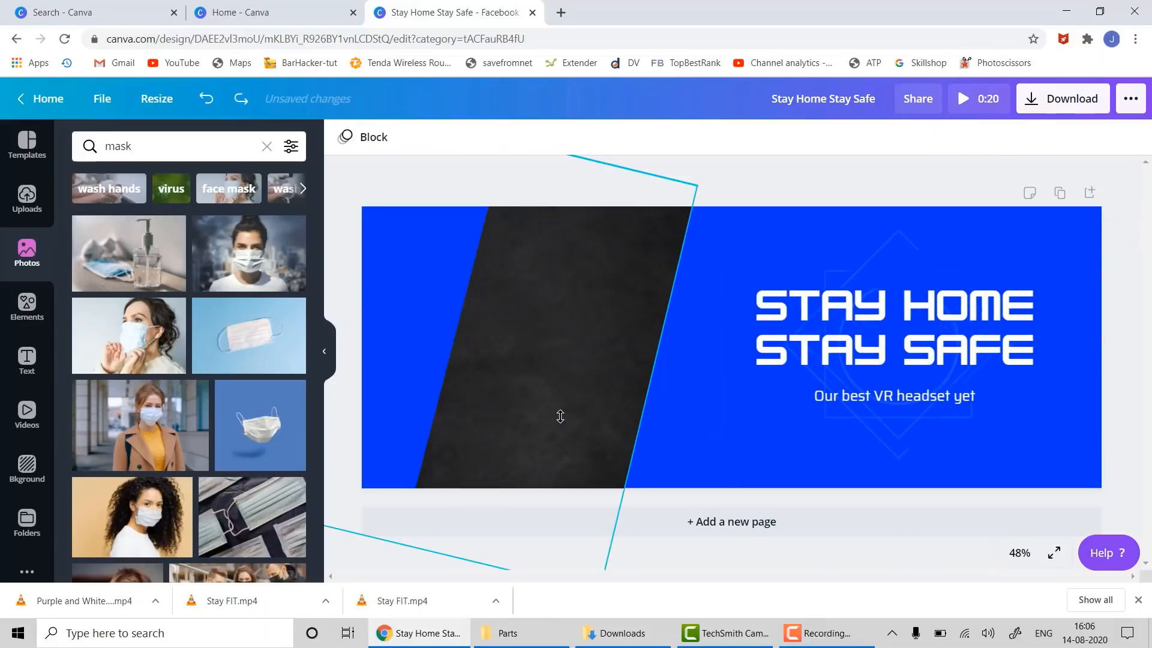
left_click_drag(134, 260, 595, 347)
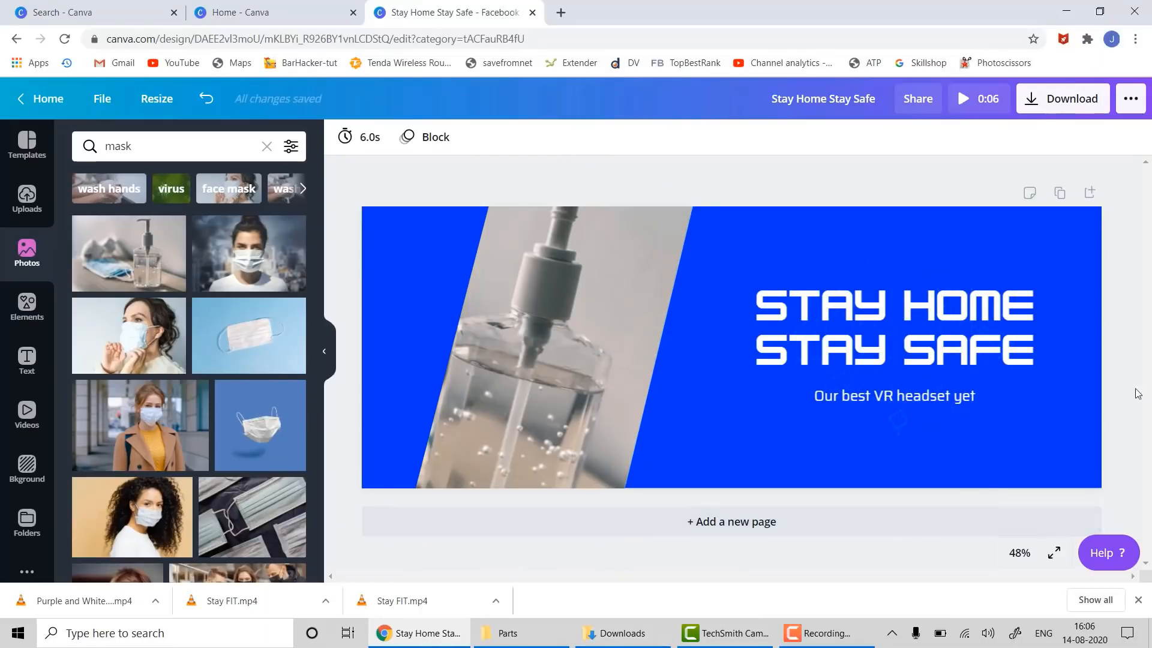
- Bring up the download settings with MP4 Video kept as the file type
left_click(1063, 99)
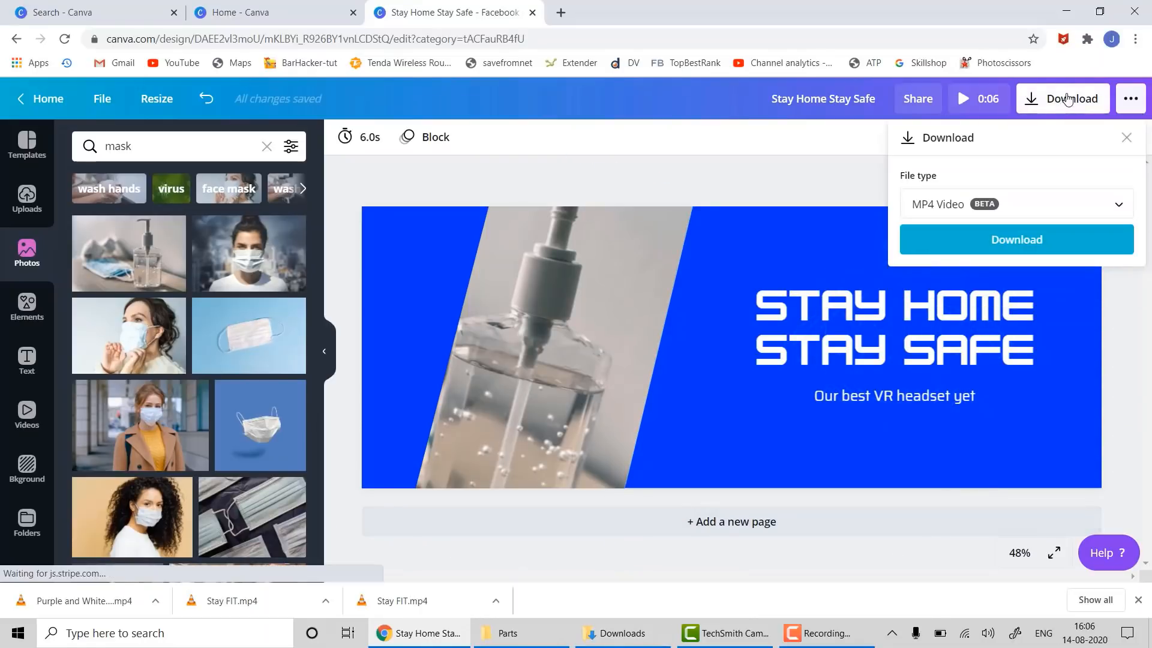
left_click(1071, 204)
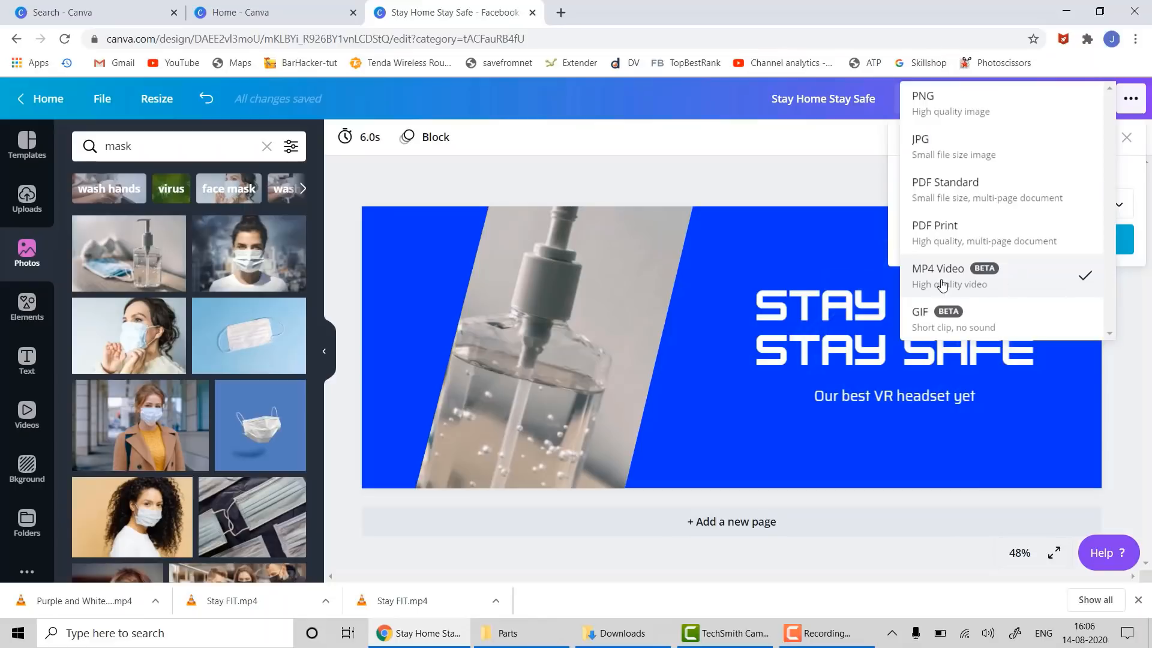
left_click(1130, 413)
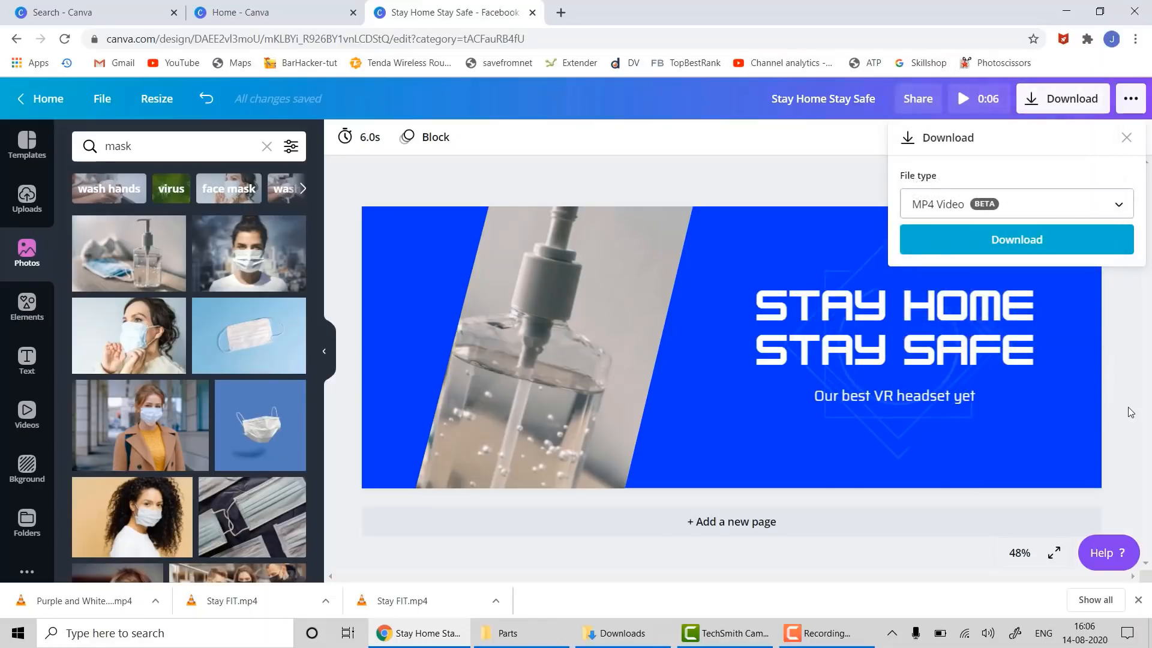
scroll(251, 424, "down", 10)
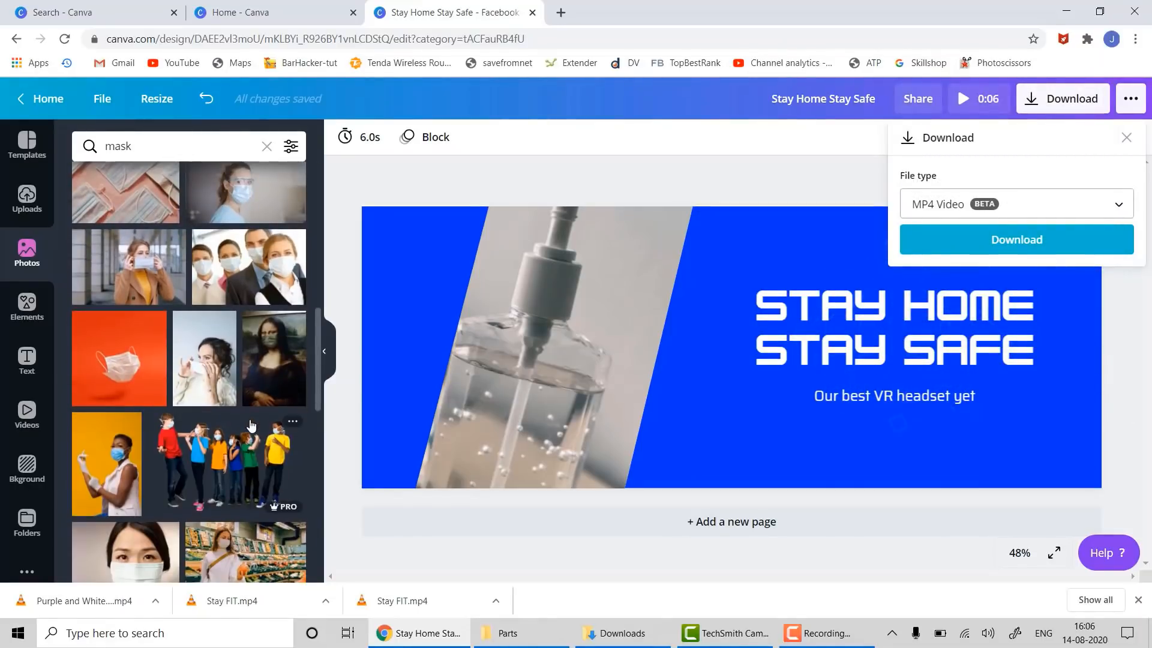
scroll(250, 424, "up", 5)
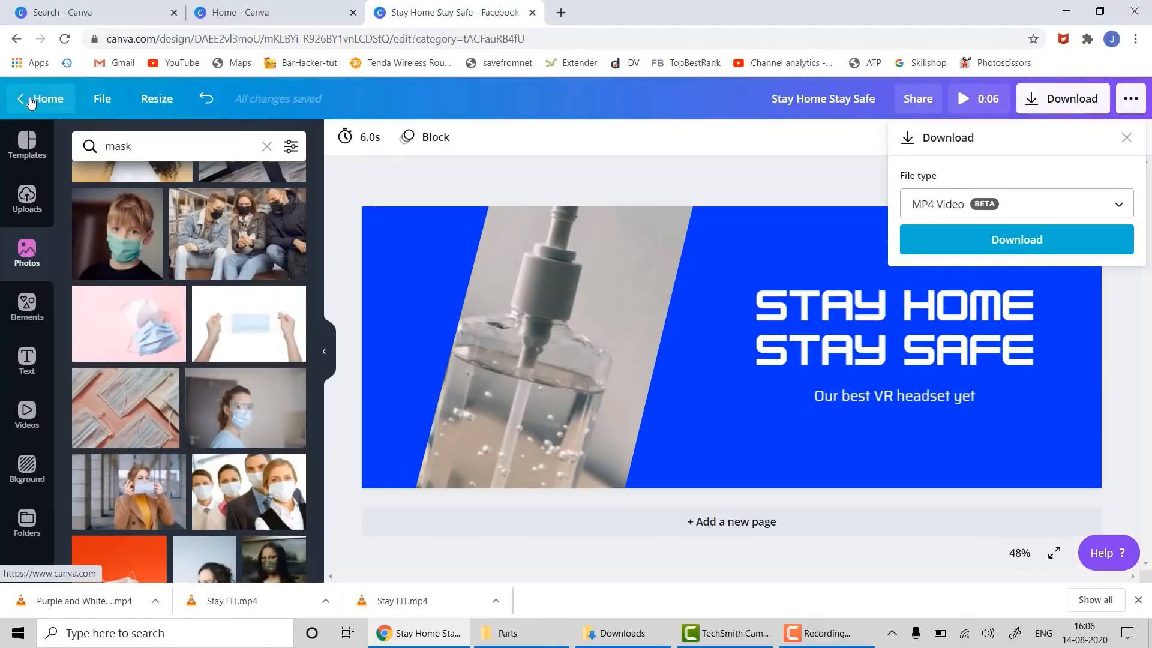
- From the home page's Social Media designs, start a new Facebook Post design
left_click(43, 93)
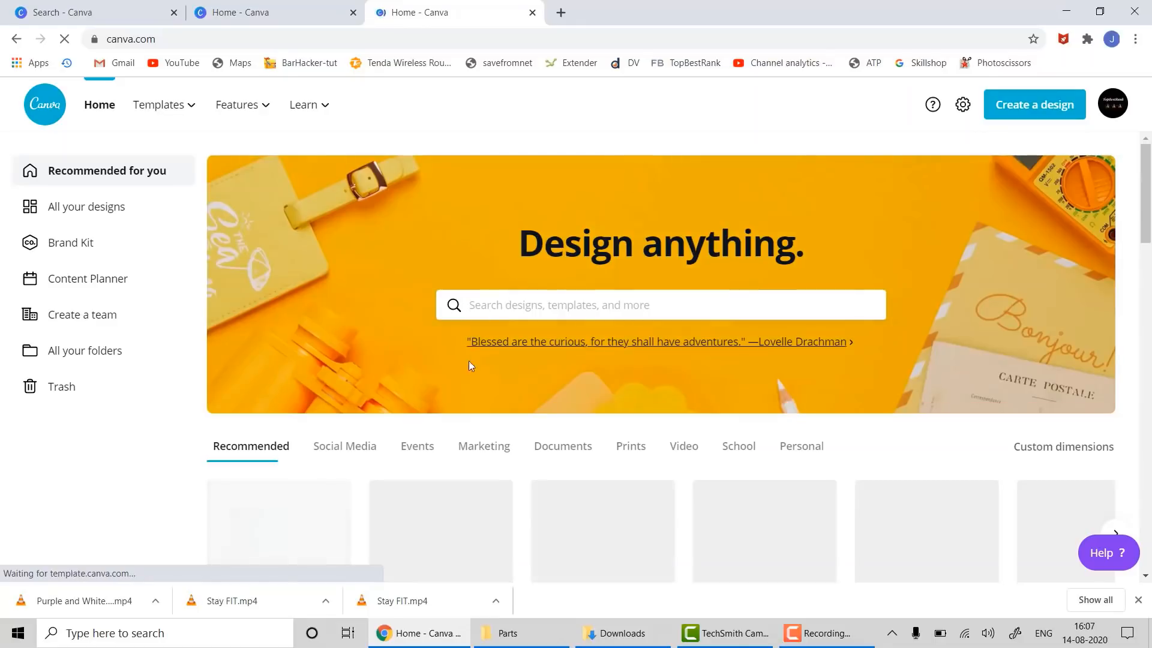
left_click(341, 447)
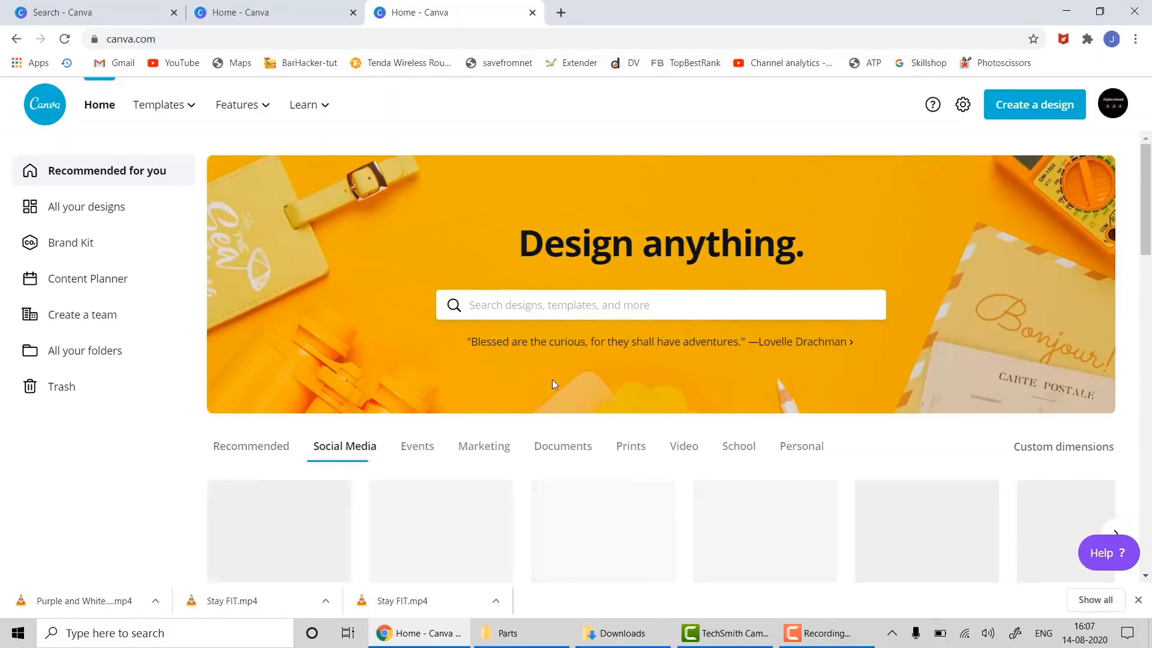
scroll(860, 331, "down", 1)
scroll(857, 330, "down", 5)
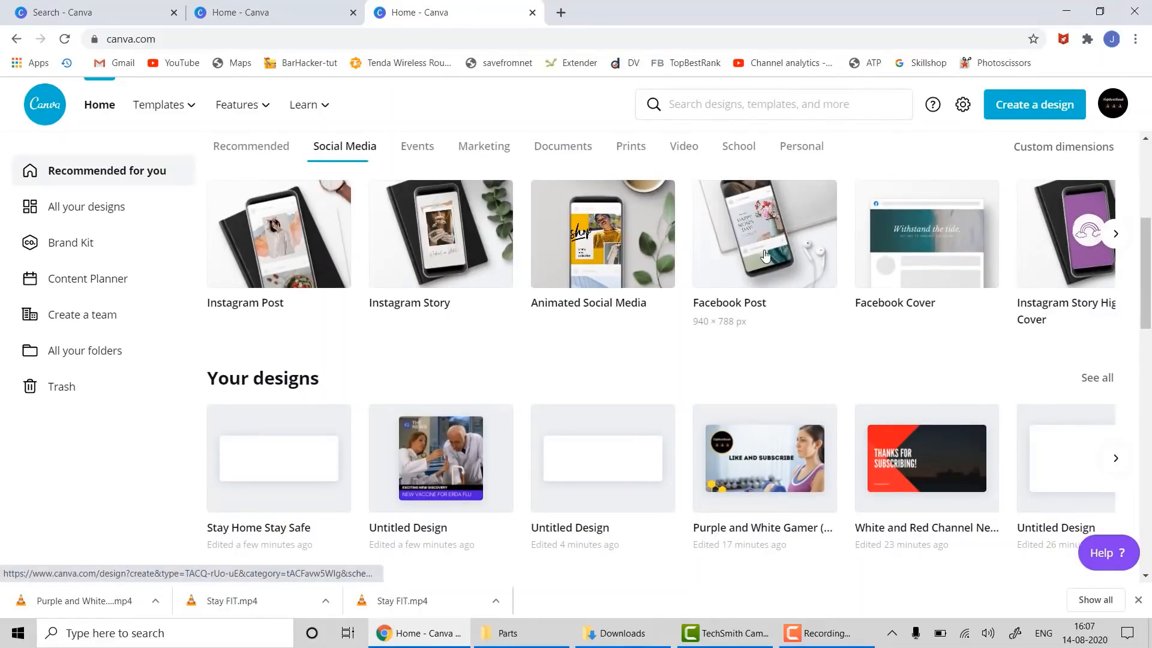
left_click(764, 256)
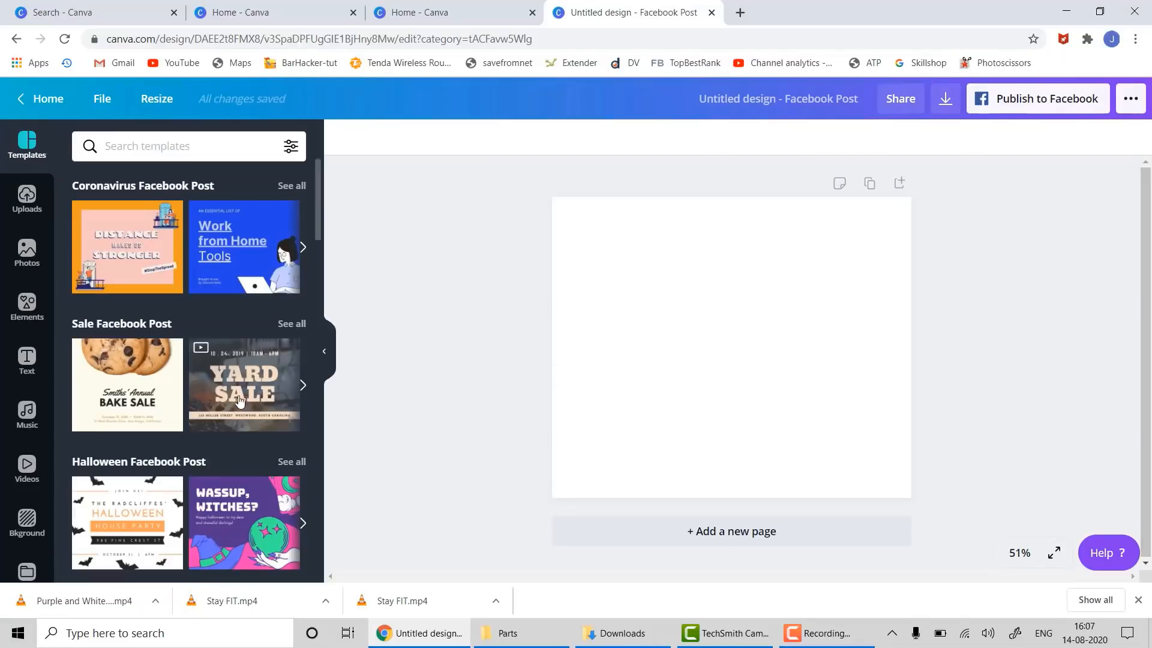
- Browse the Facebook post templates and try the Autumn Bake Sale template
scroll(247, 404, "down", 7)
scroll(248, 400, "down", 3)
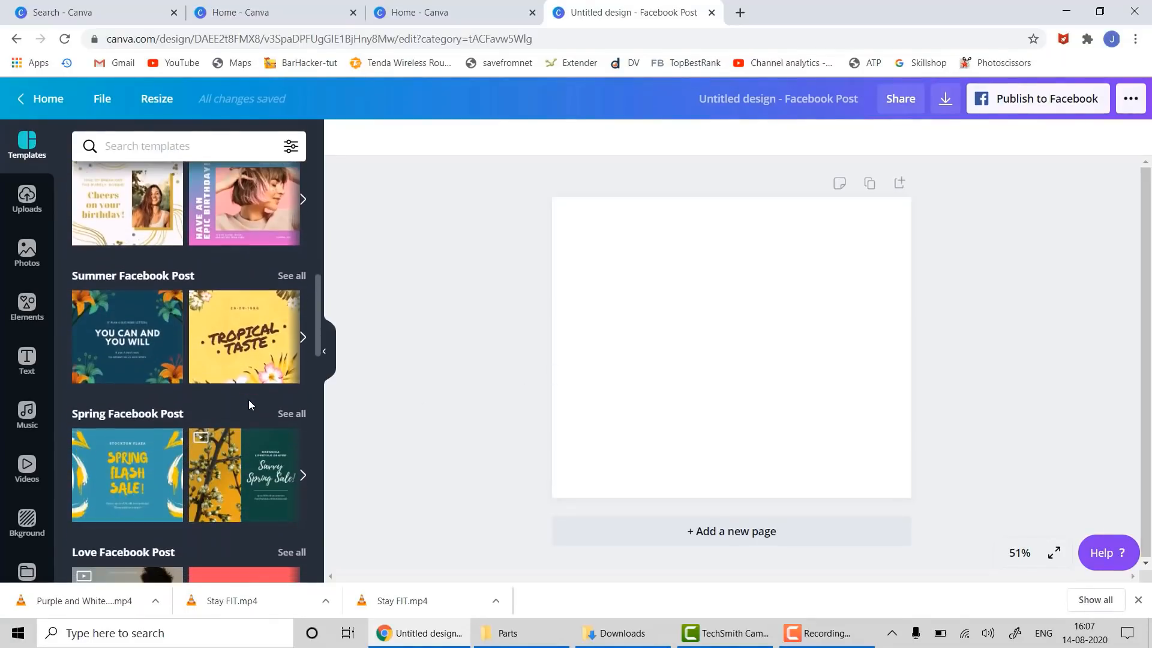
scroll(194, 502, "down", 5)
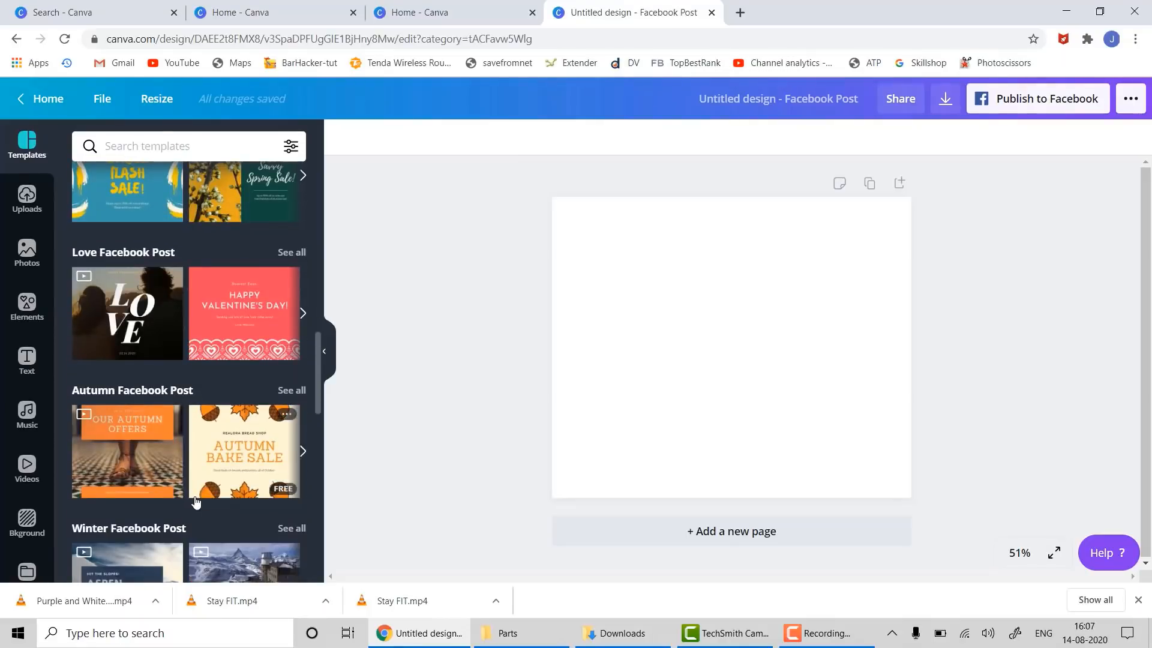
scroll(196, 501, "down", 5)
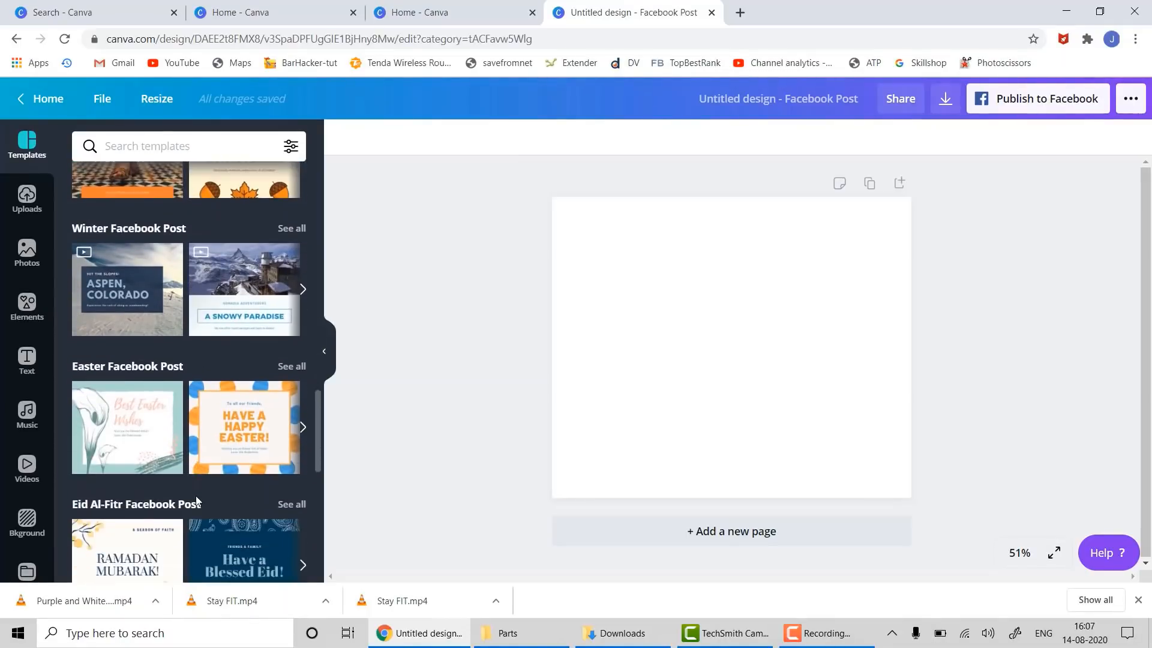
scroll(196, 496, "up", 1)
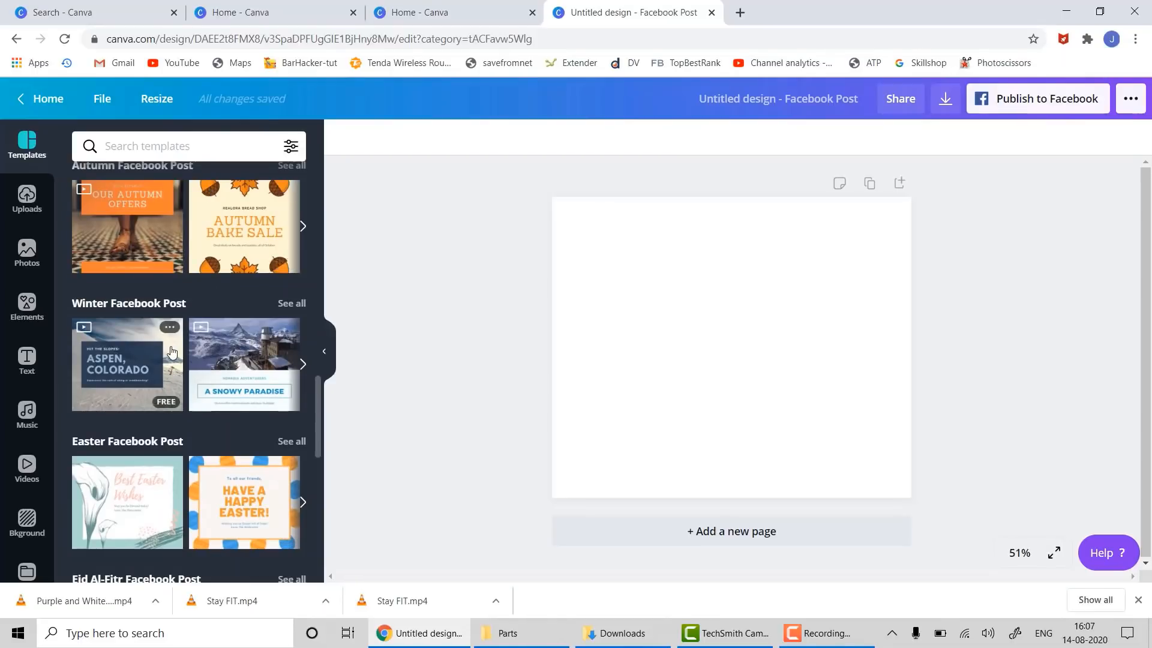
left_click_drag(210, 195, 565, 246)
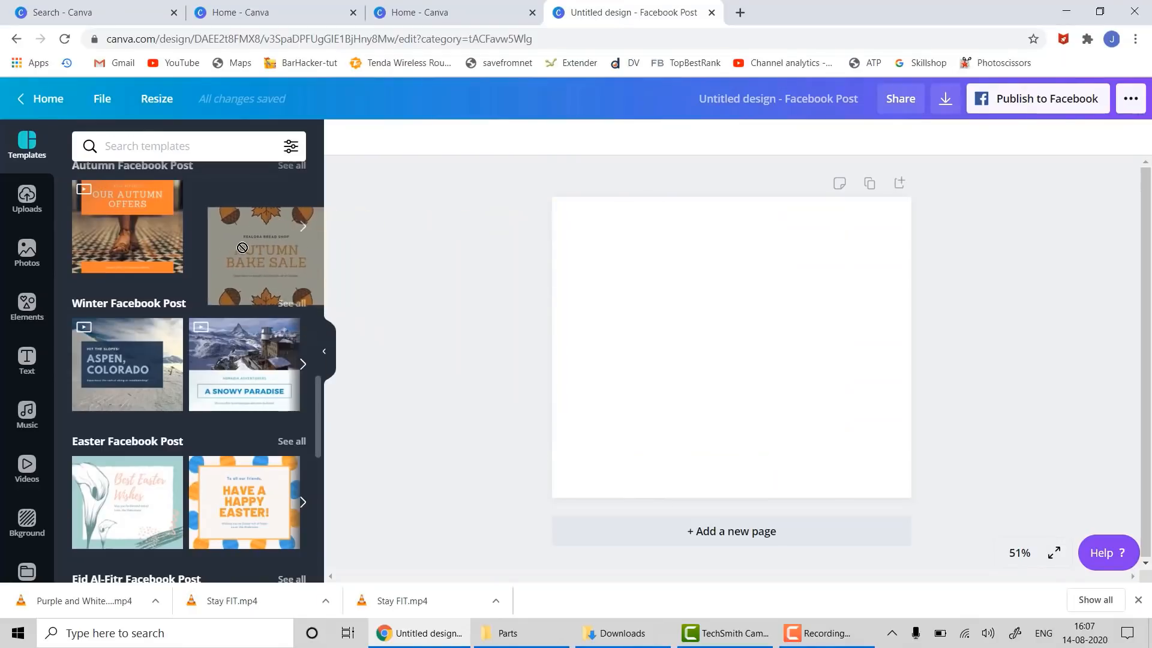
- Search the templates for 'facebook post beauty'
scroll(172, 363, "down", 15)
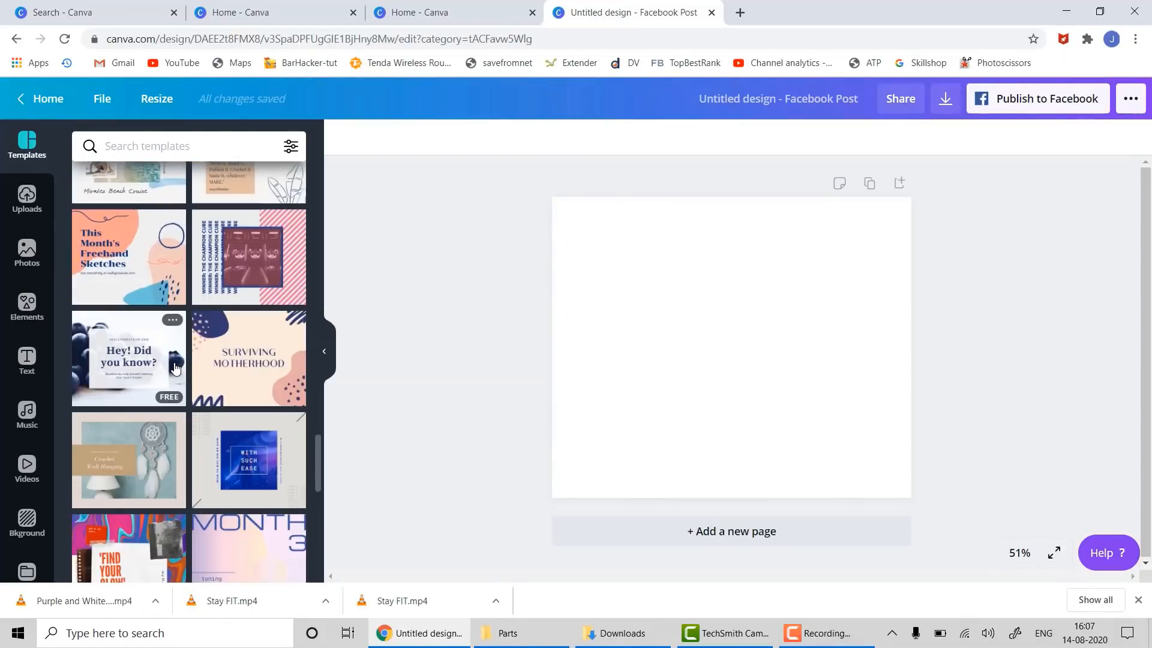
scroll(178, 369, "down", 5)
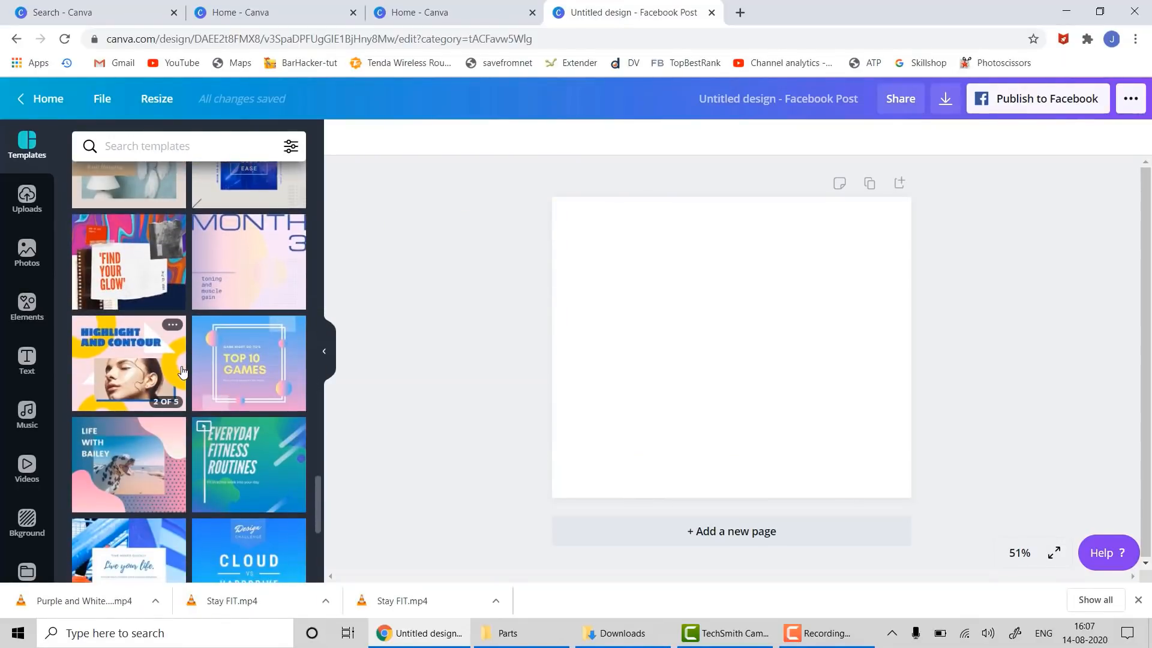
scroll(183, 371, "down", 6)
left_click(162, 135)
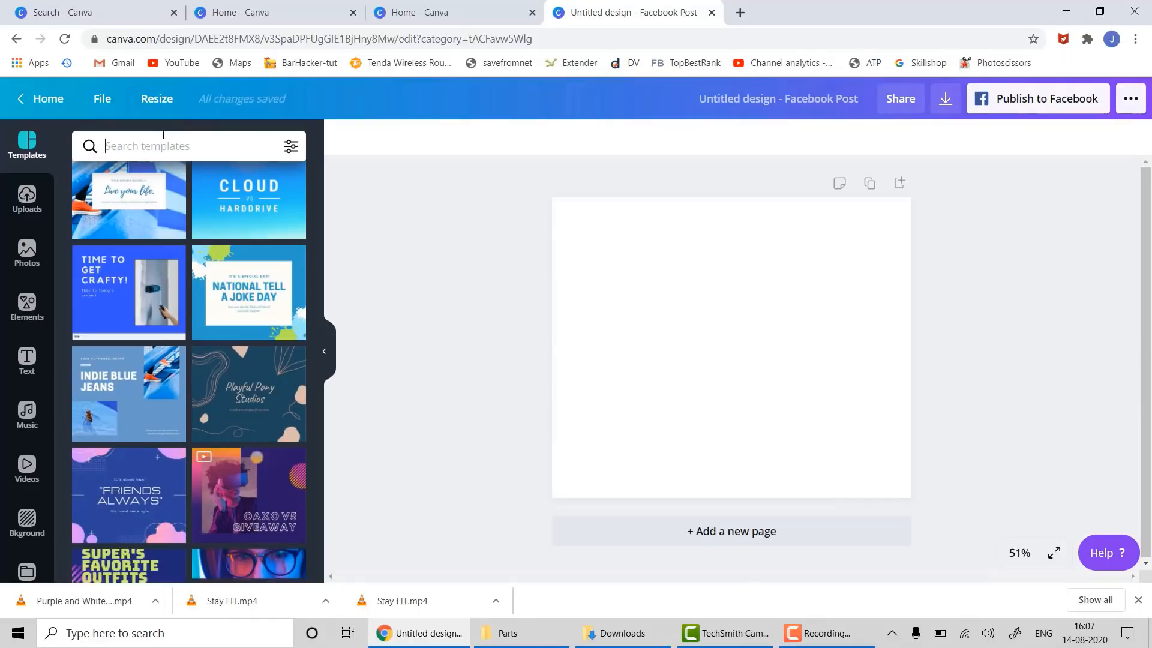
type("facebo")
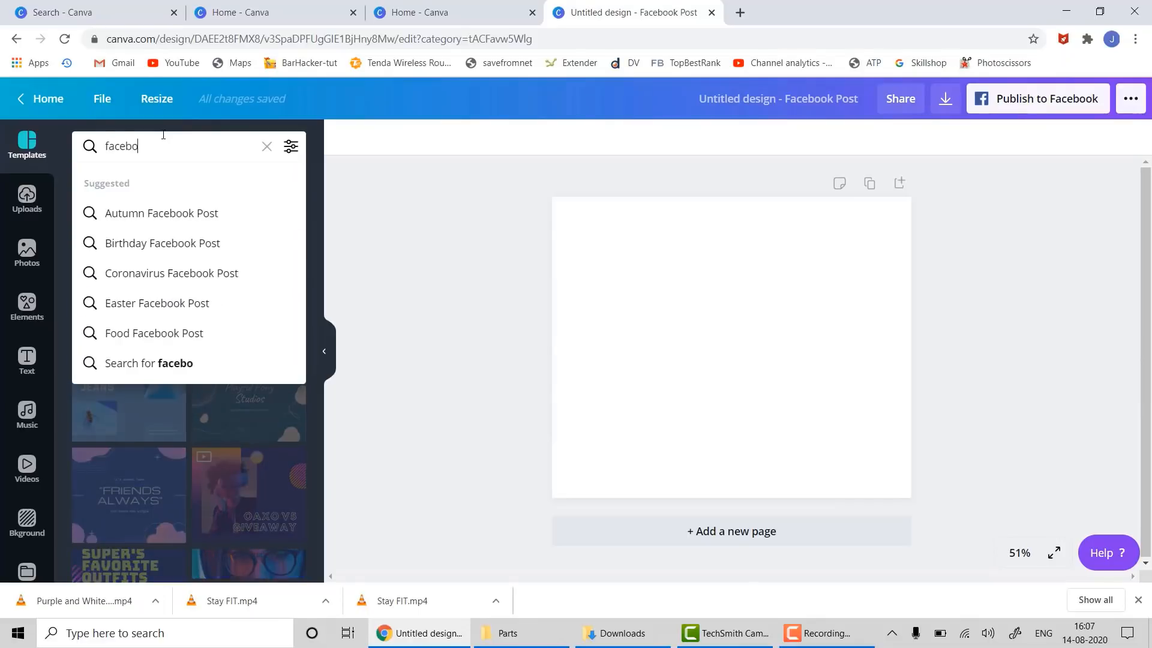
type("ok post beauty")
key("Return")
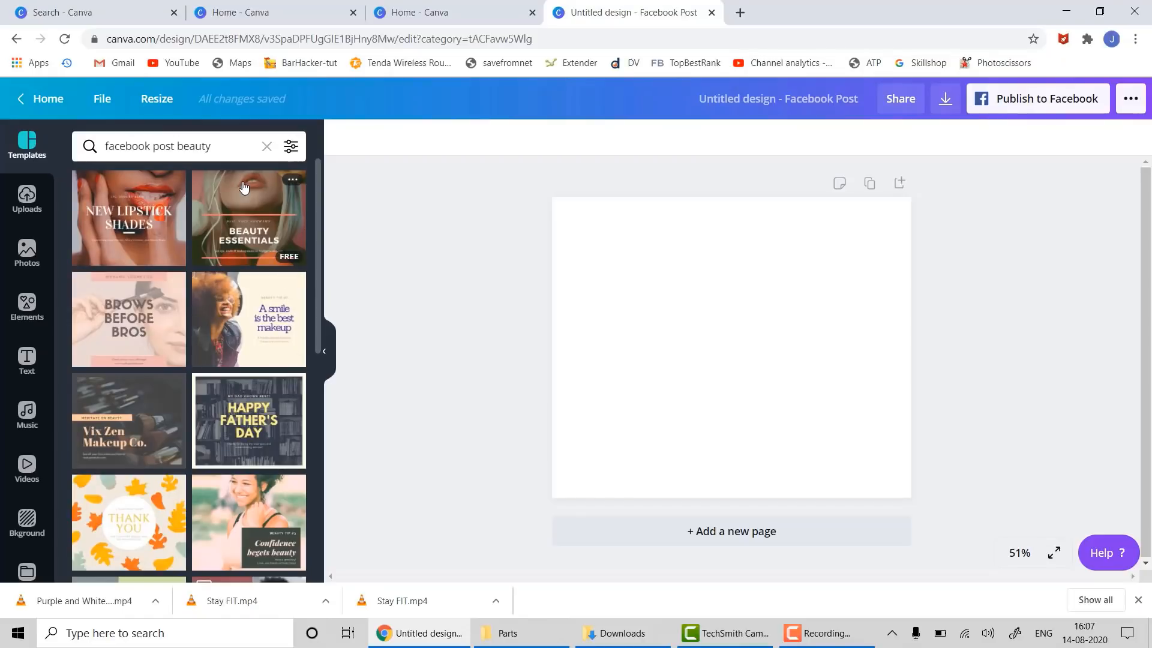
- Apply the Beauty Essentials template and change its headline to LIPSTICK SHADES OUT OF THE WORLD
left_click_drag(244, 188, 811, 360)
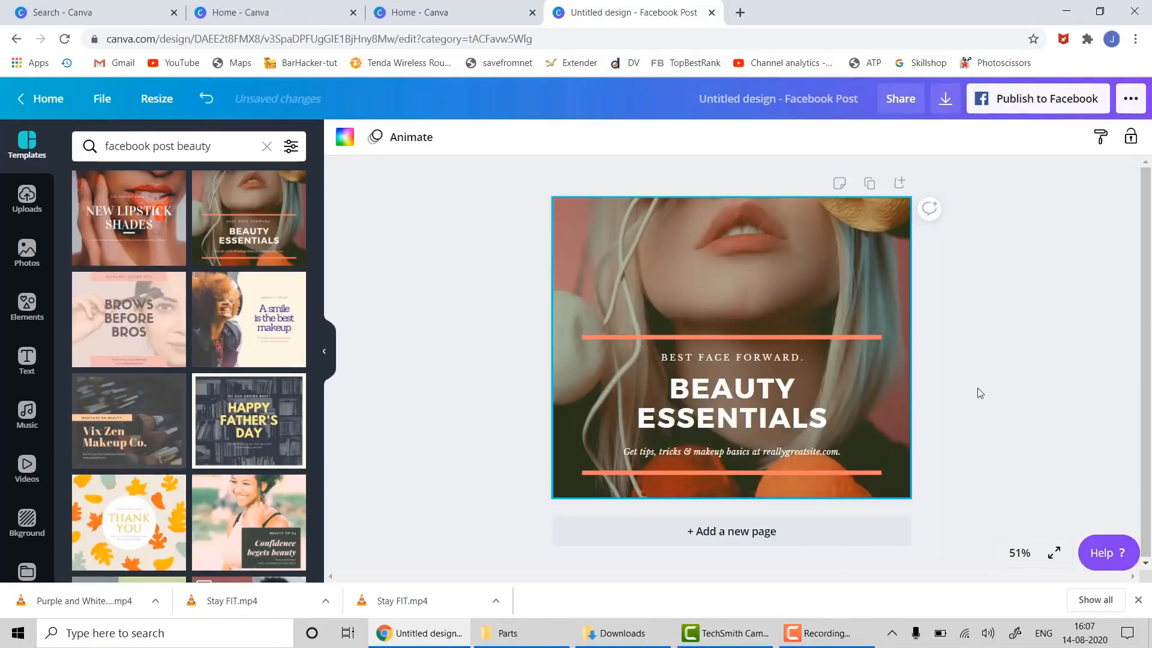
left_click(685, 407)
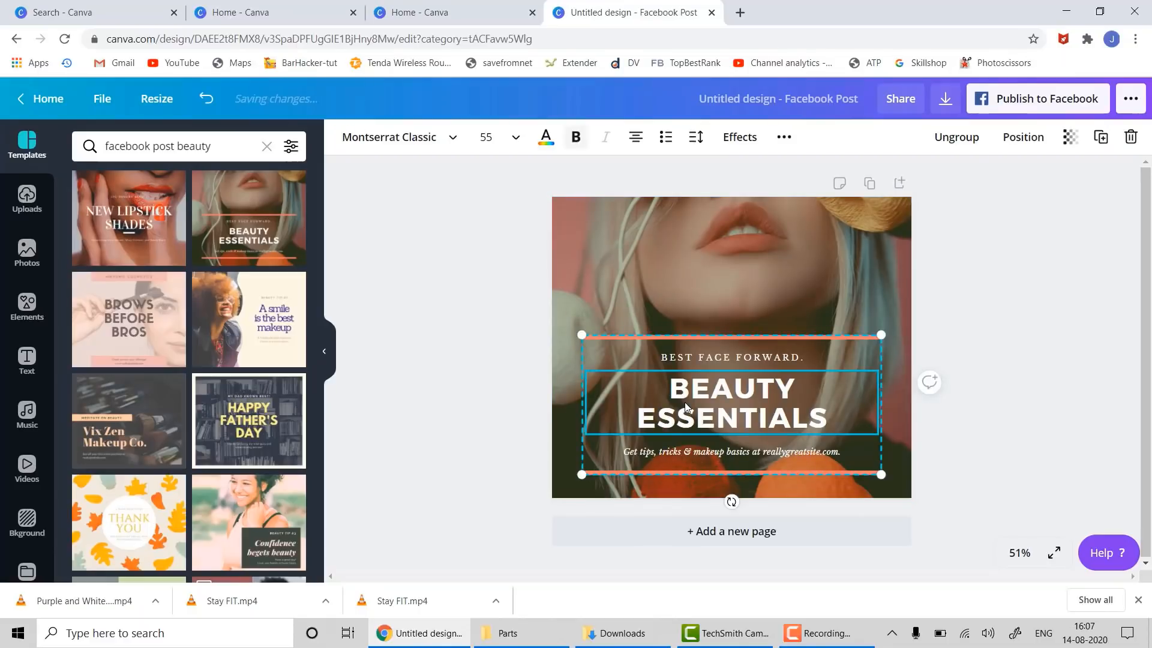
key("ctrl+a")
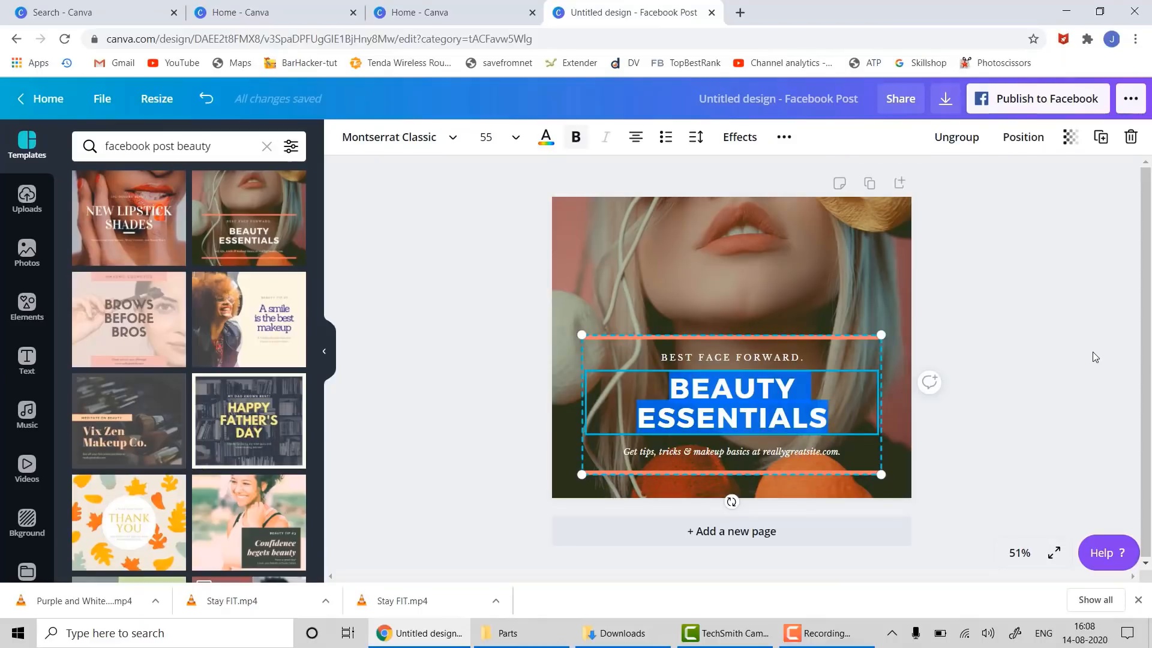
type("L")
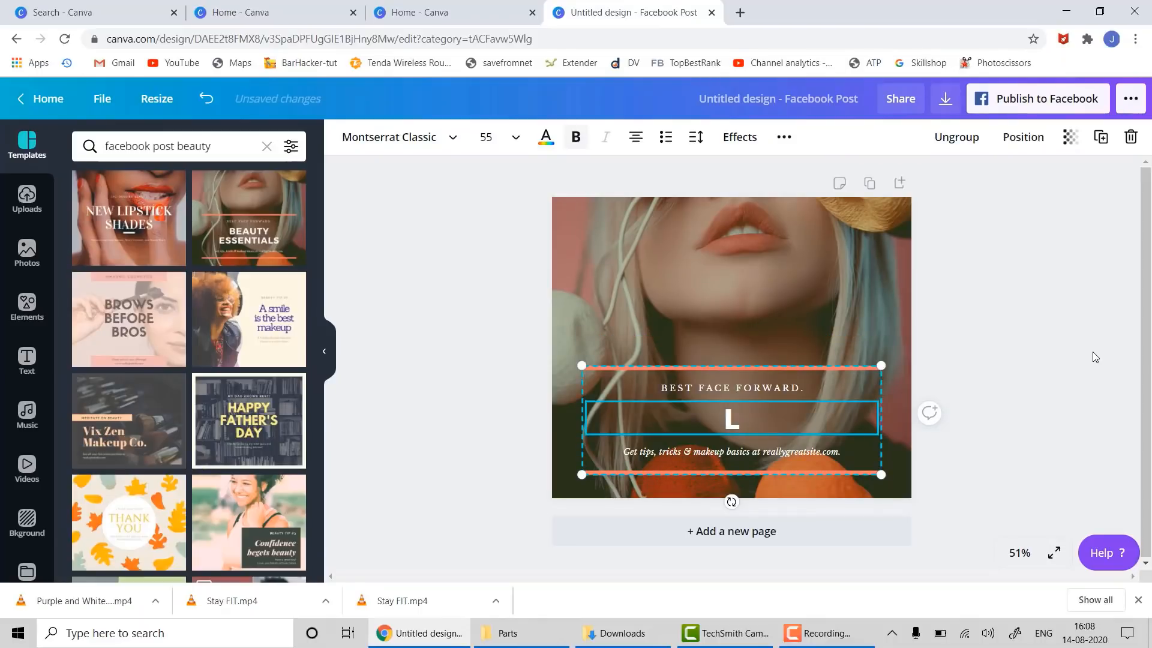
type("IPSTICK")
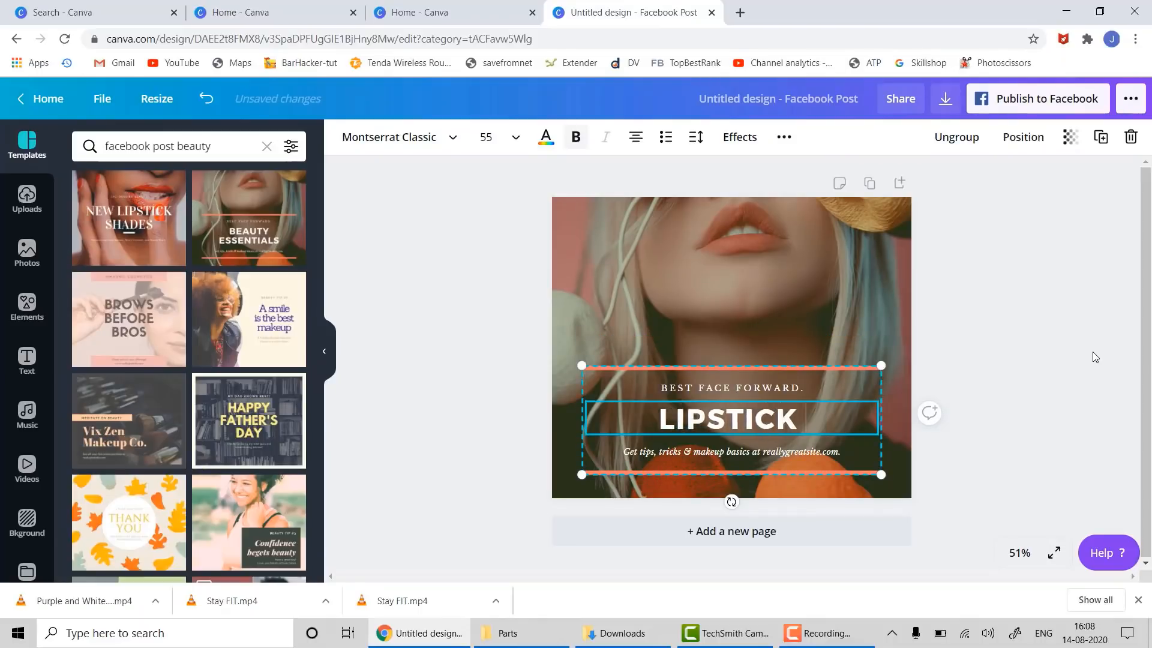
type(" SHADES")
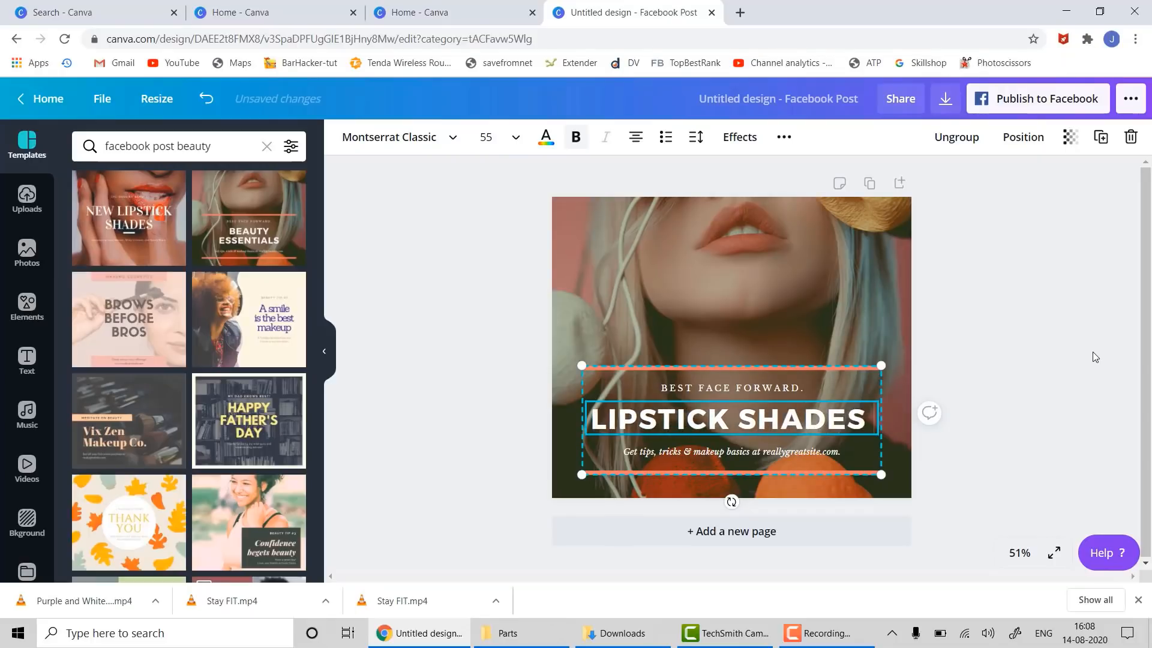
type(" OUT OF")
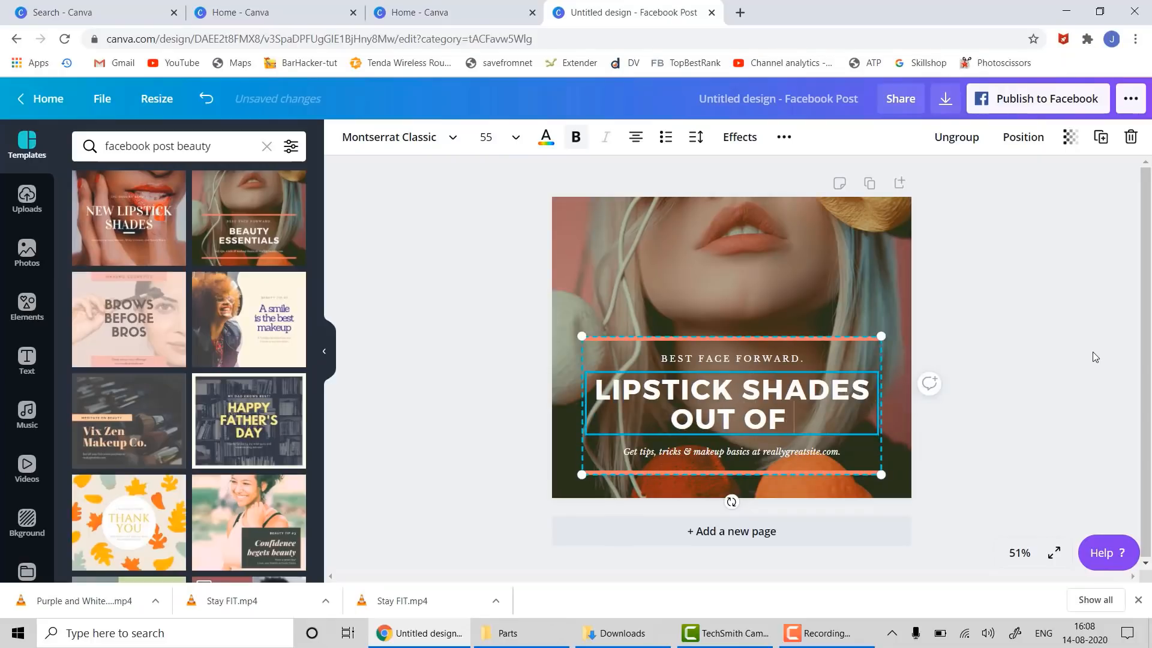
type(" THE WORL")
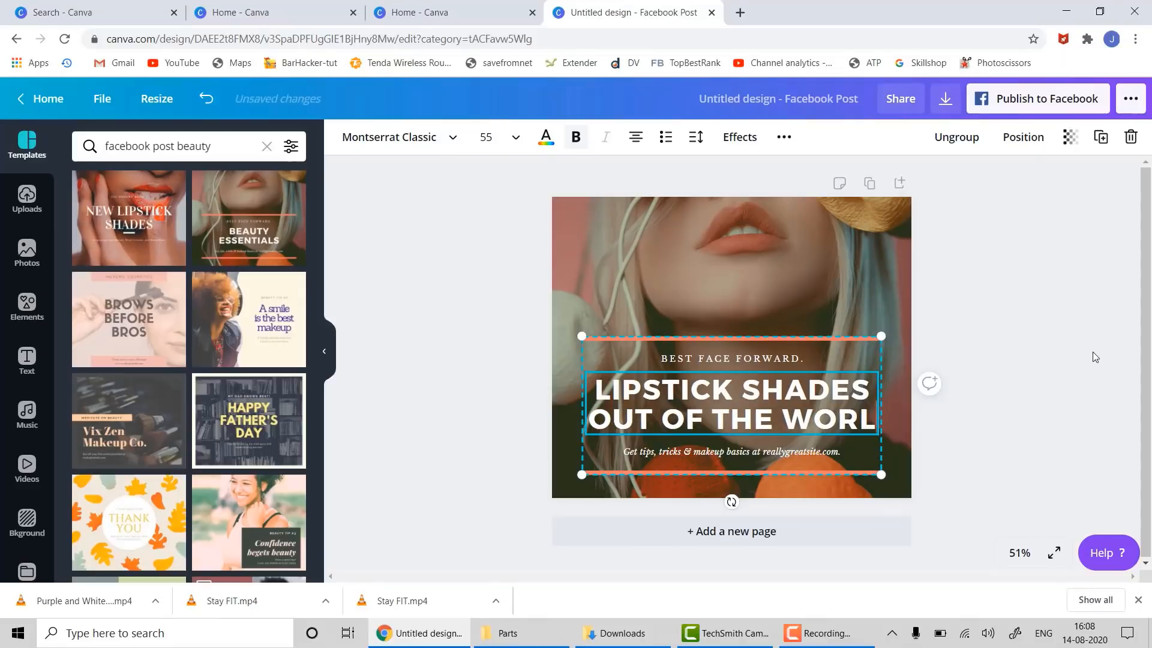
type("D")
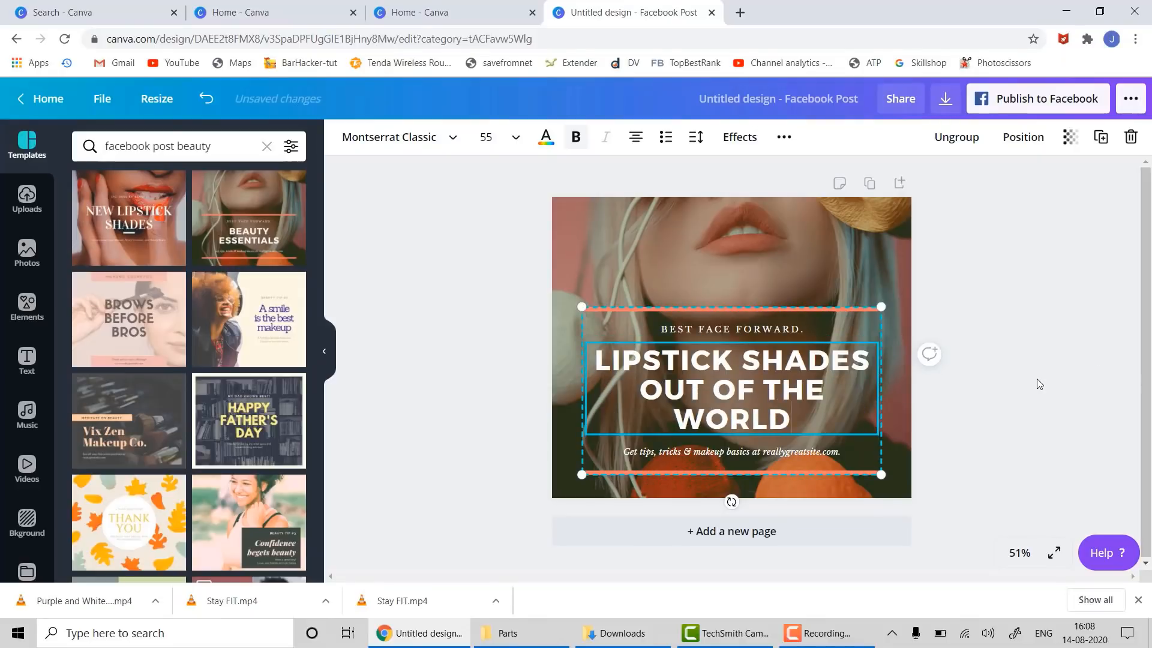
left_click(1006, 484)
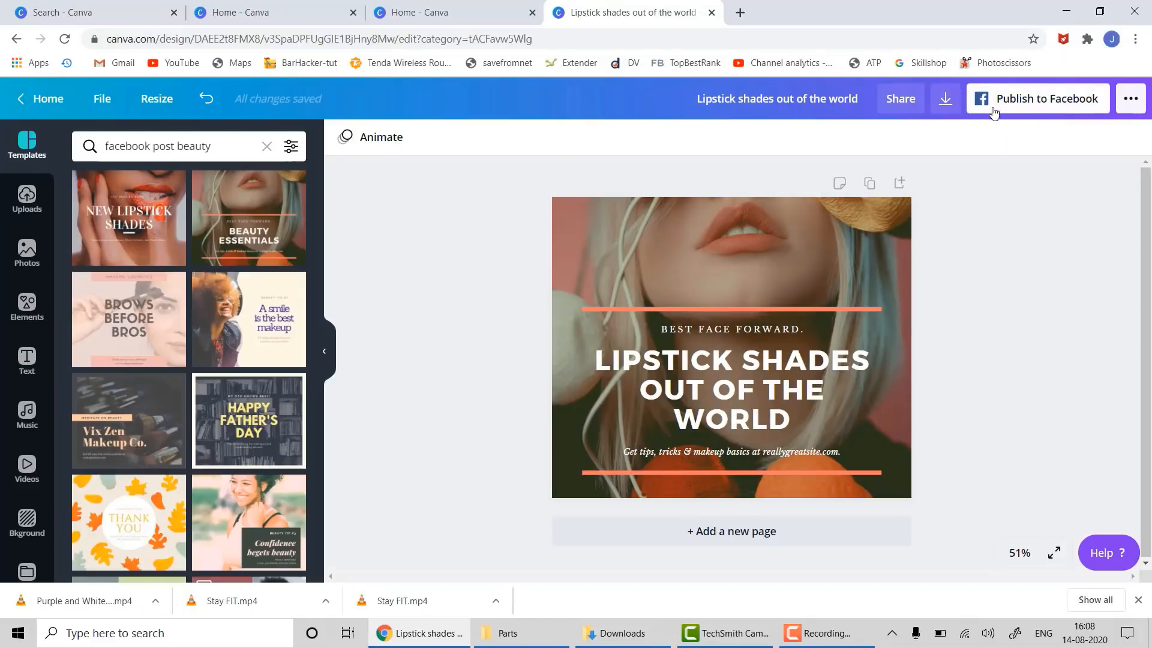
- Add page 2 with the Happy Father's Day template, swapping its background for a 'father' stock photo
left_click(724, 538)
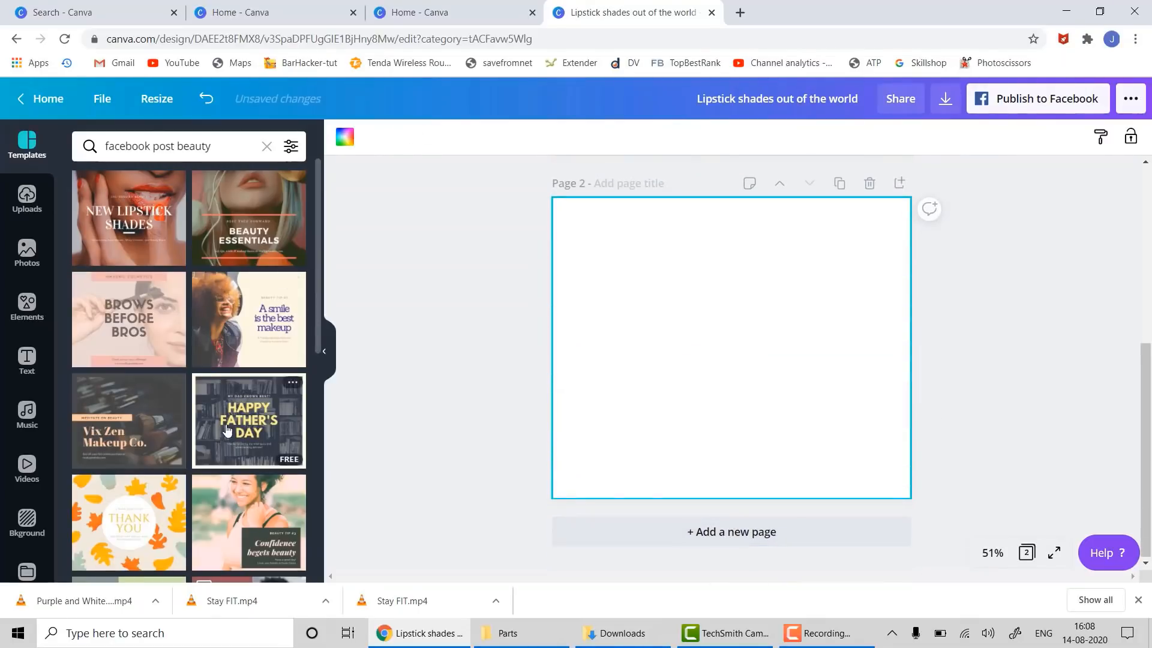
left_click_drag(221, 414, 673, 298)
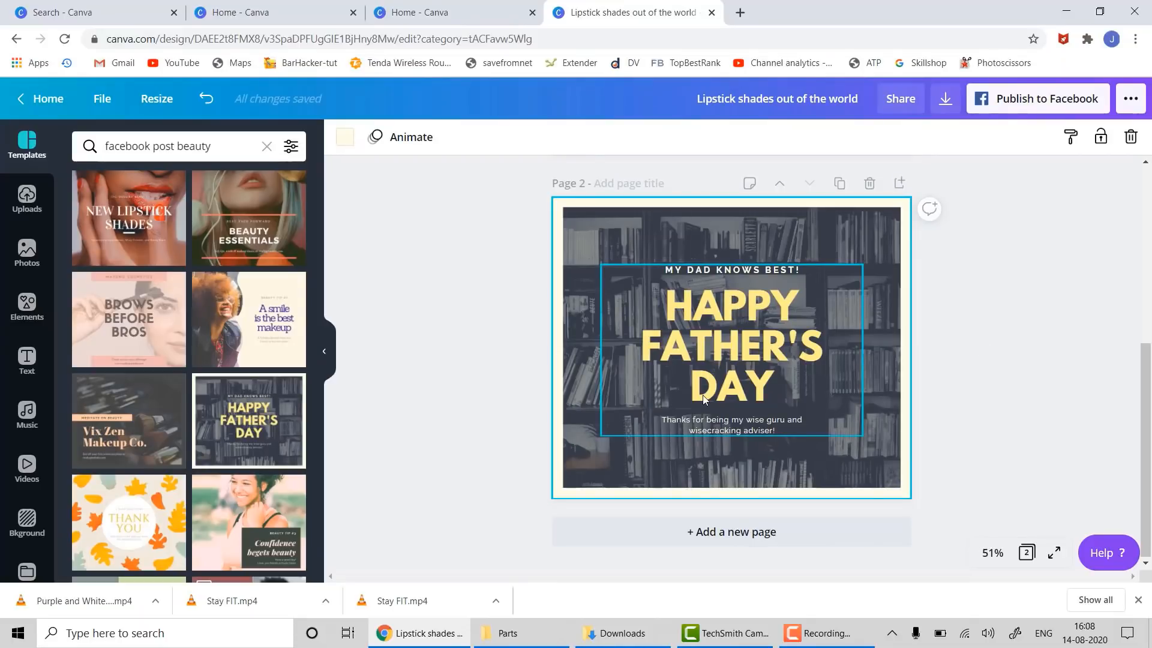
left_click(894, 265)
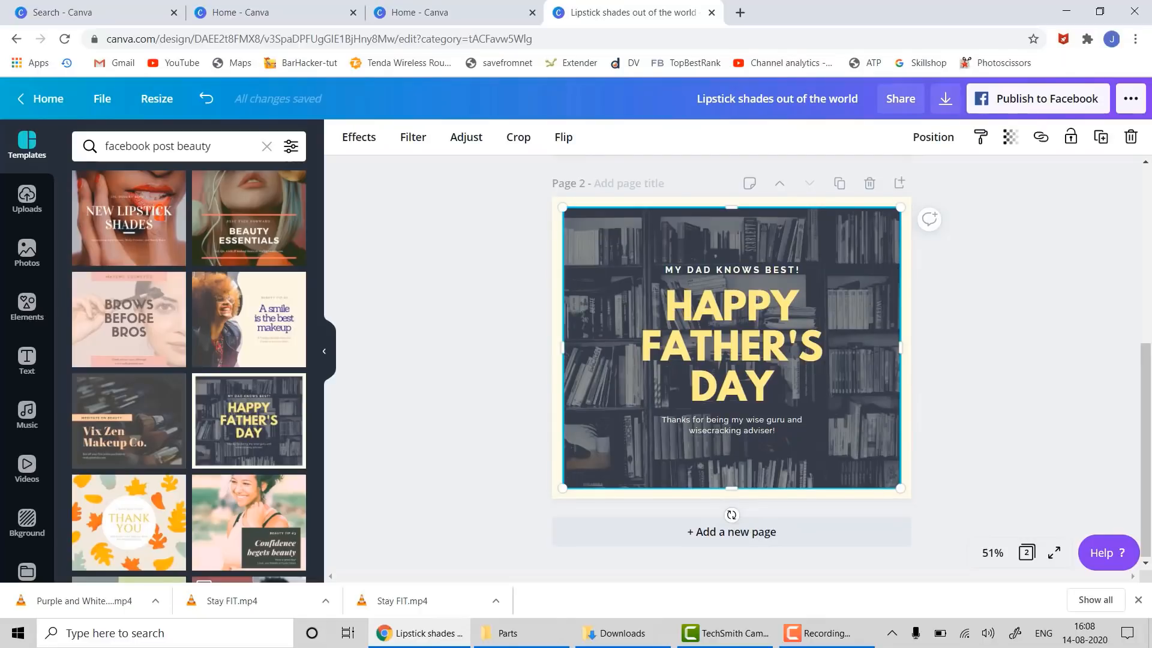
left_click(27, 252)
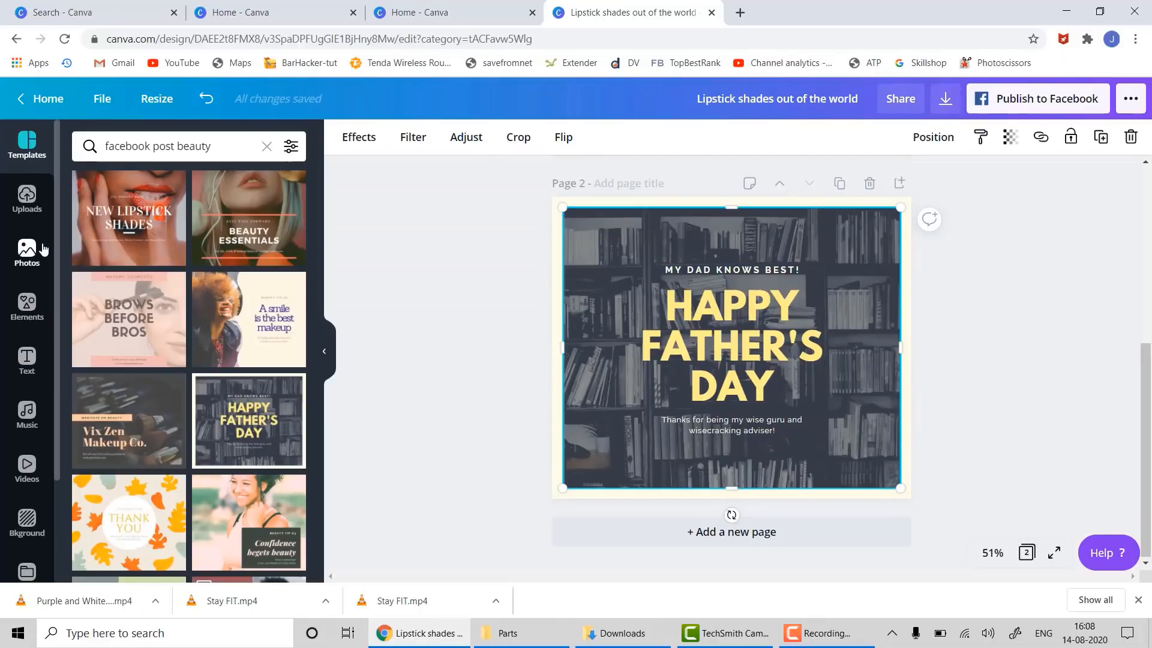
left_click(114, 158)
type("father")
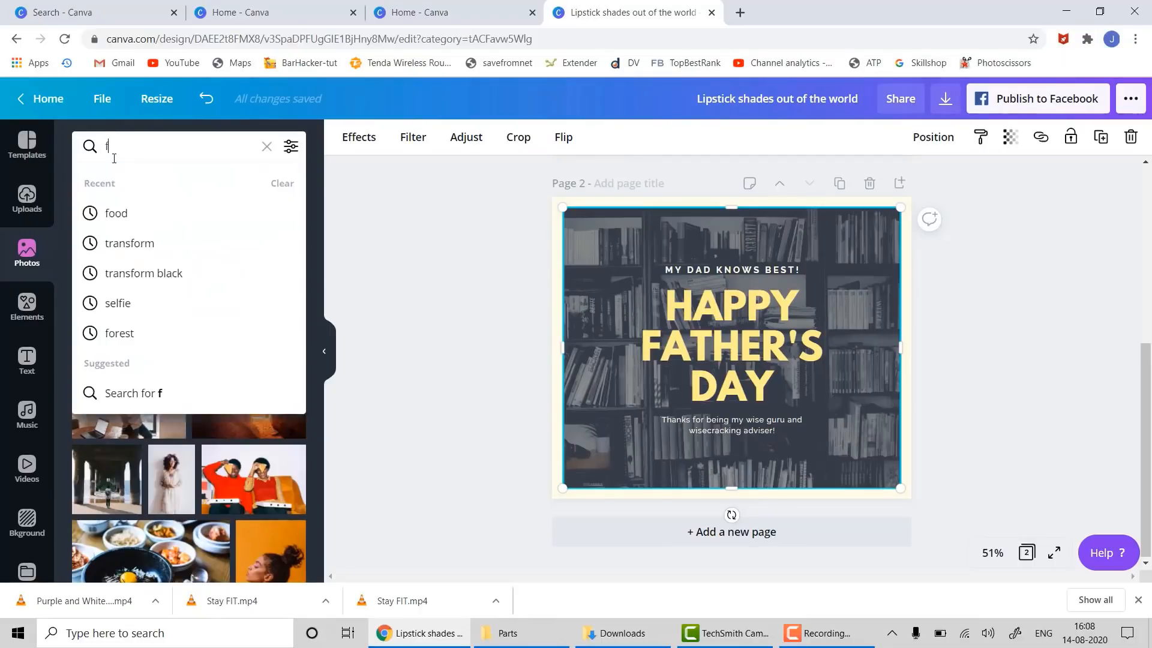
key("Return")
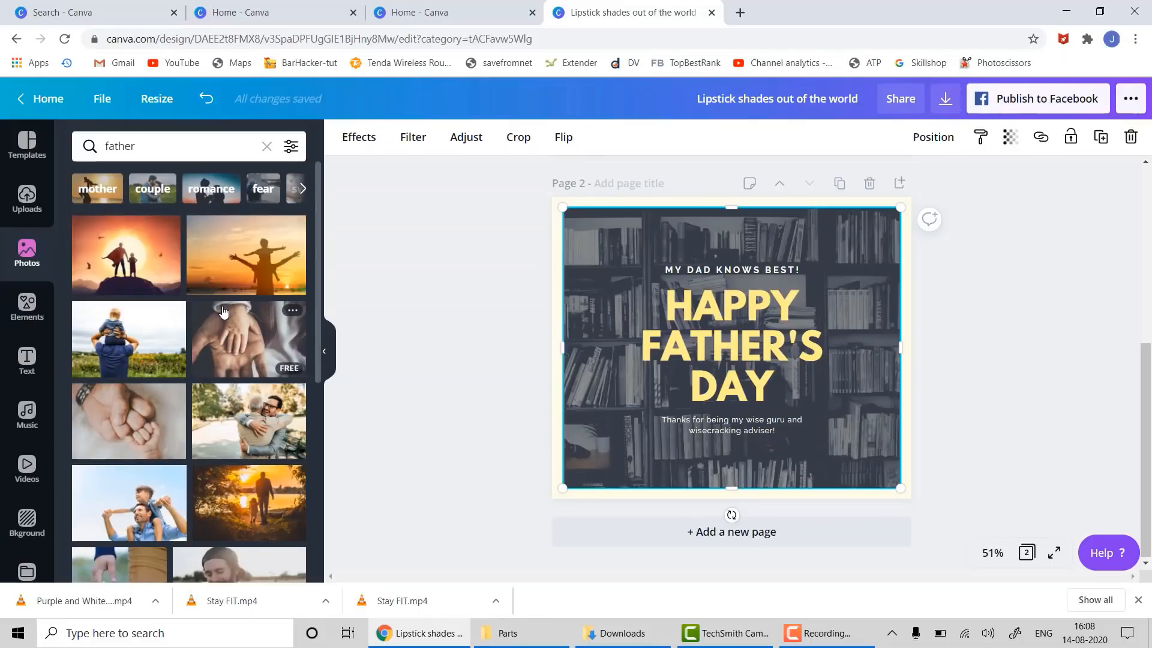
left_click_drag(137, 322, 599, 243)
- Move the Happy Father's Day text group right and down on page 2
left_click(1017, 303)
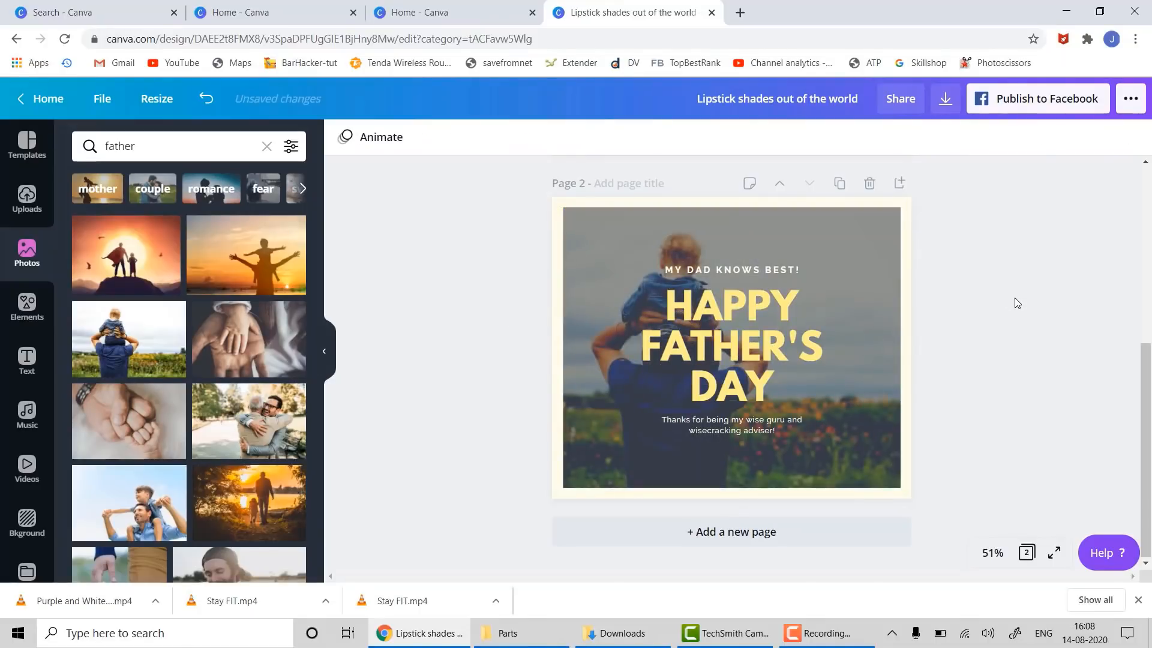
left_click(730, 342)
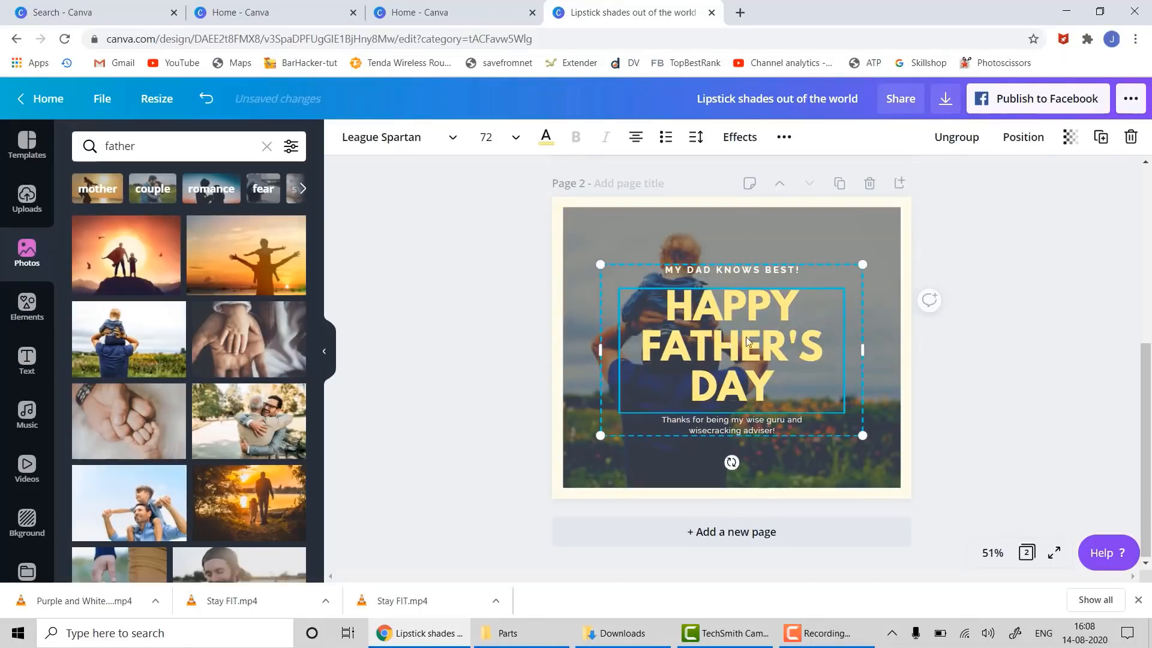
left_click(1025, 327)
left_click_drag(765, 278, 799, 302)
- Try a hands photo as the background, then undo to keep the father-and-child photo
left_click(818, 220)
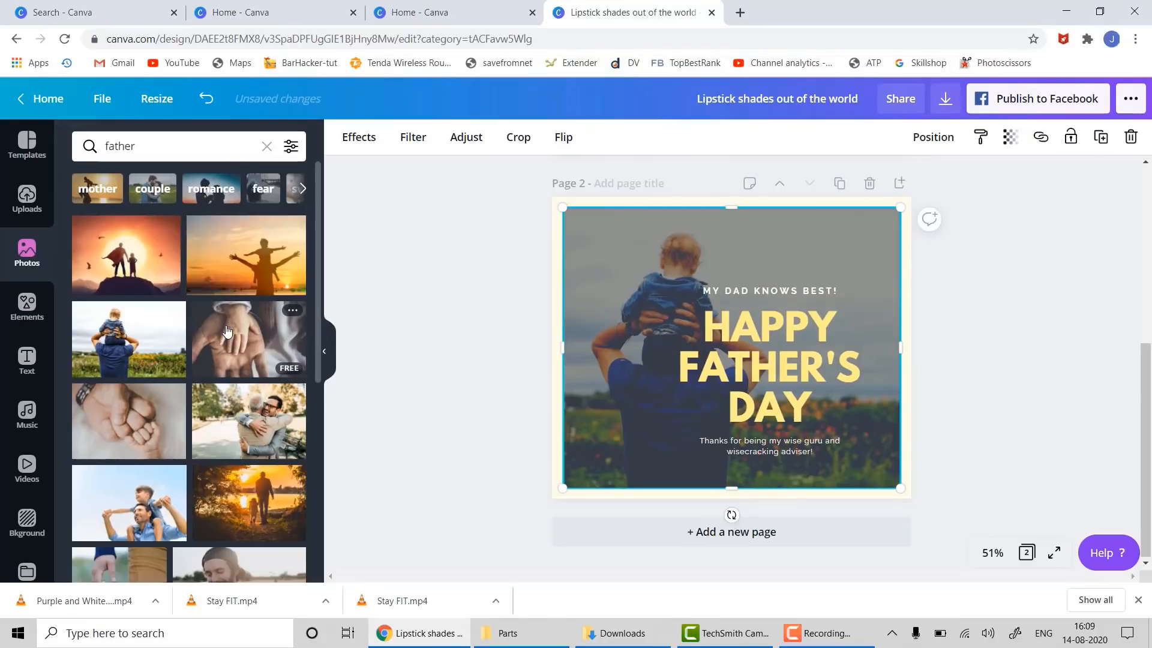
left_click_drag(227, 330, 584, 254)
left_click(1028, 307)
key("ctrl+z")
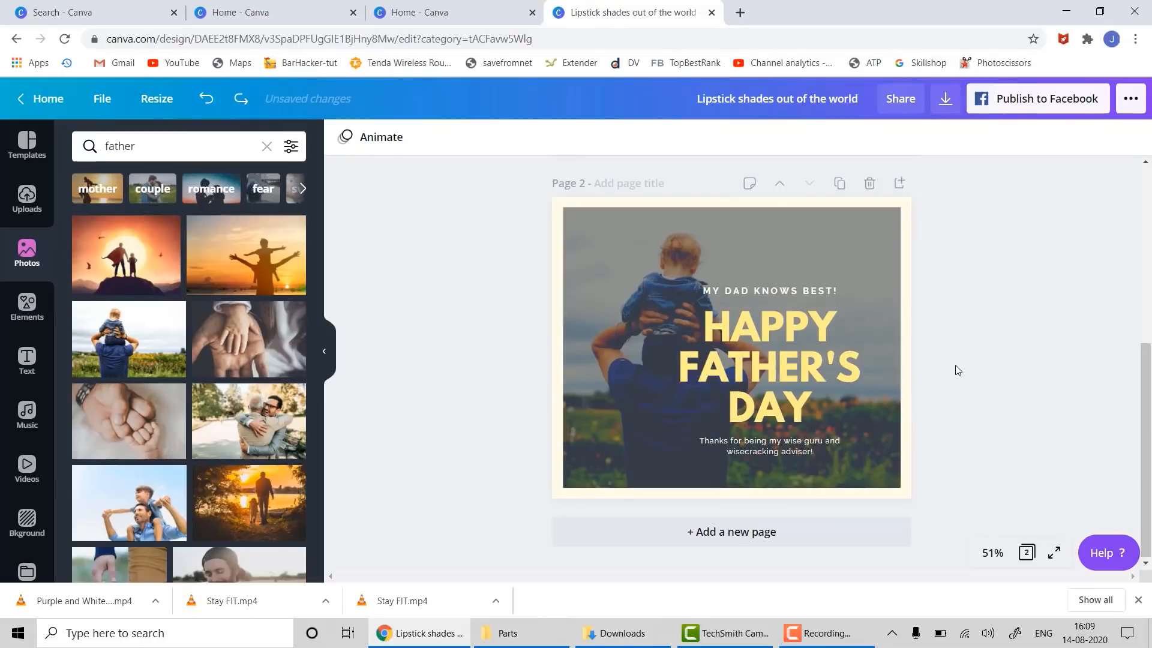
scroll(93, 484, "down", 4)
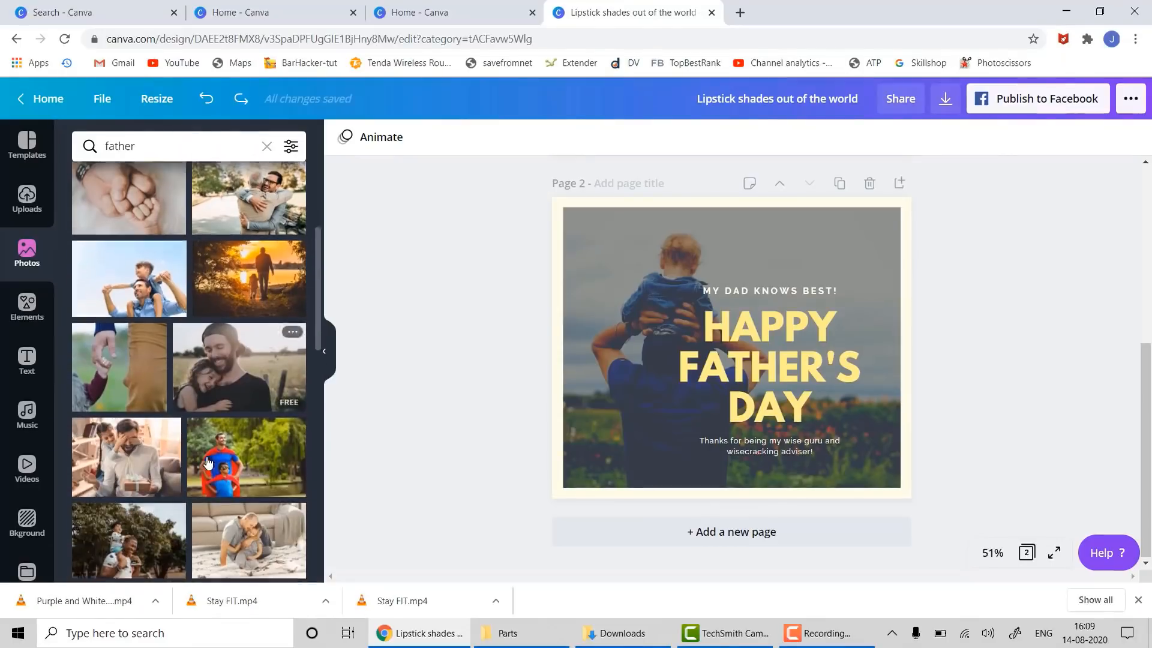
- Add page 3 with the superhero father-and-son photo
left_click(702, 537)
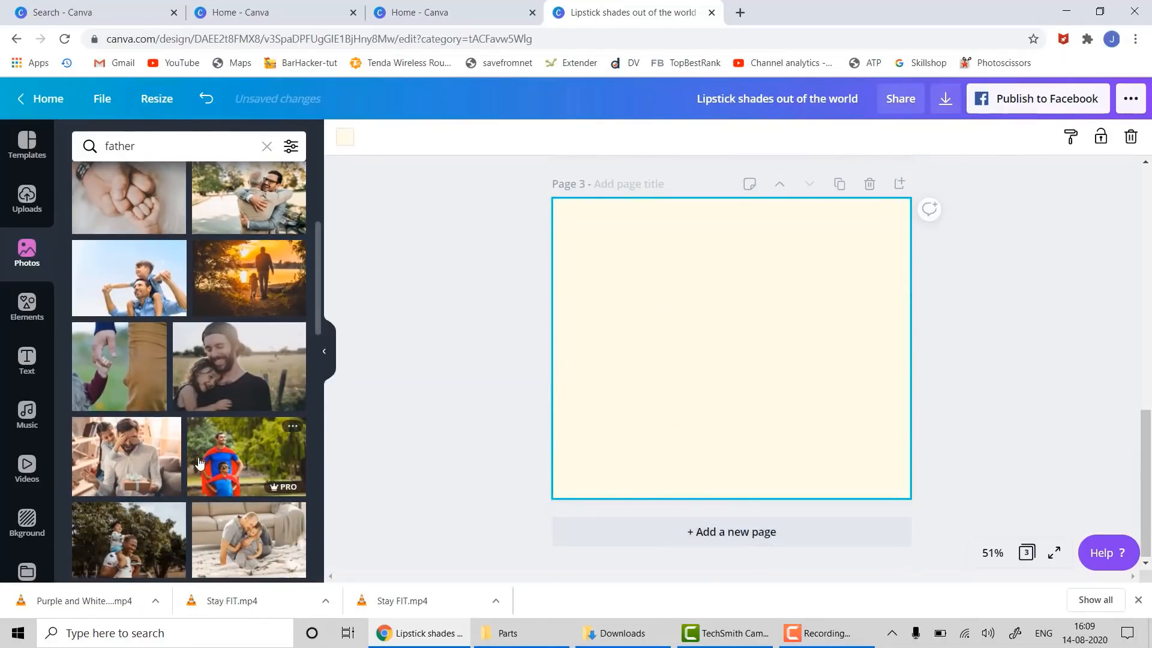
left_click_drag(207, 459, 562, 240)
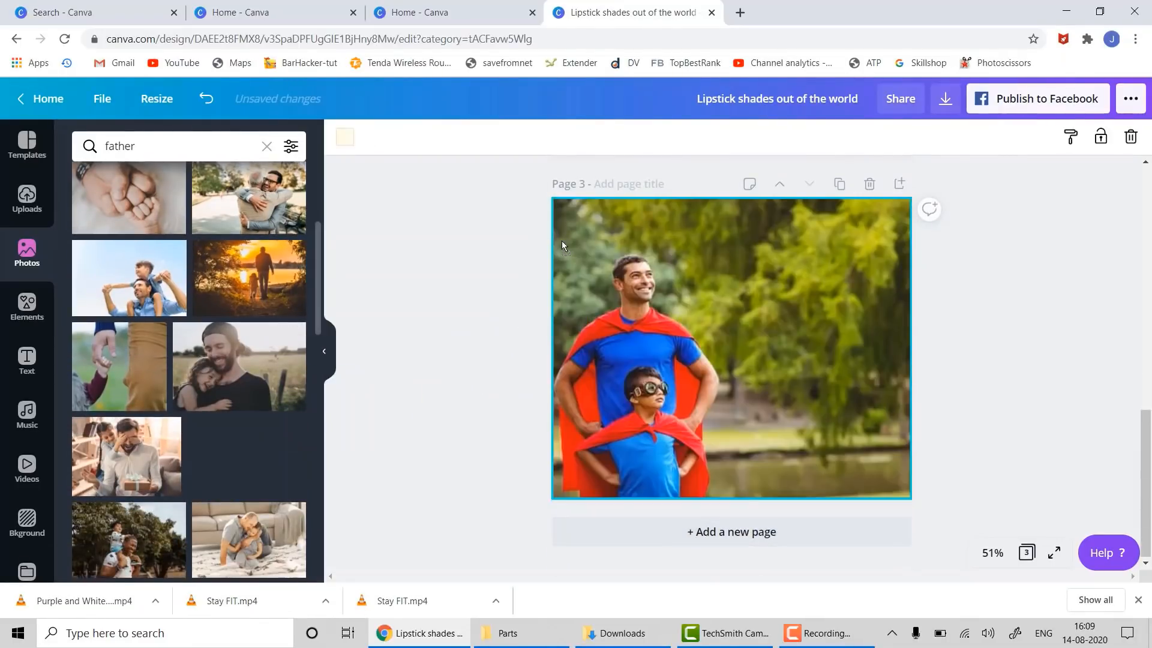
left_click(438, 382)
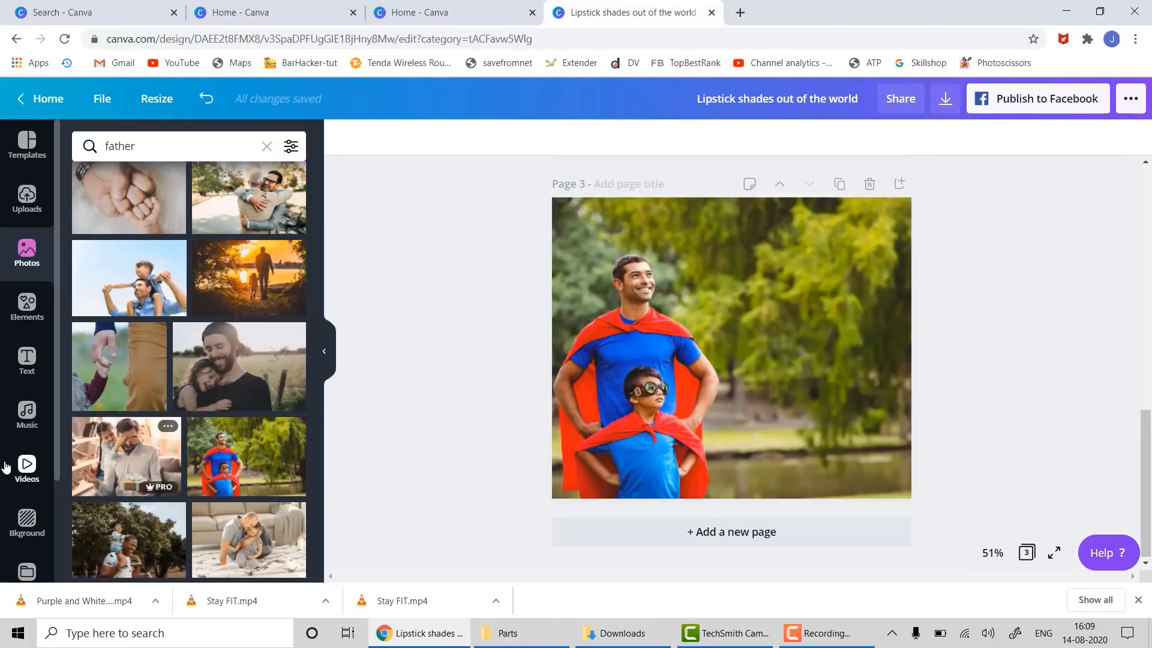
- Add a heading reading 'My DAD is Superman' at the page's upper right
left_click(25, 360)
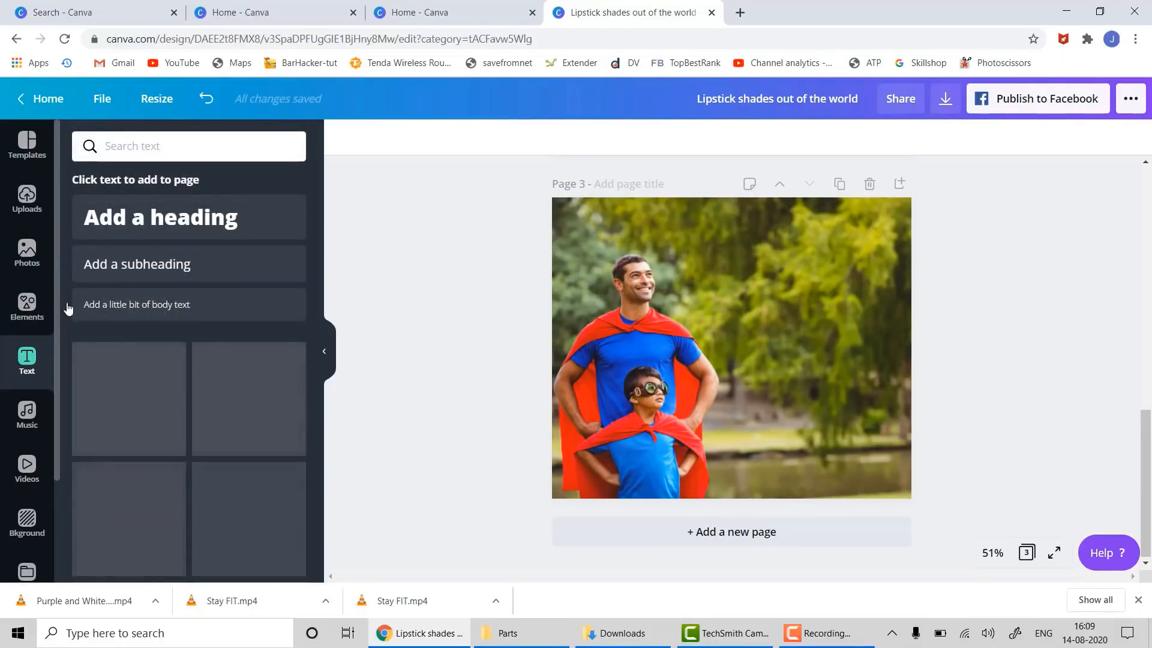
left_click(150, 216)
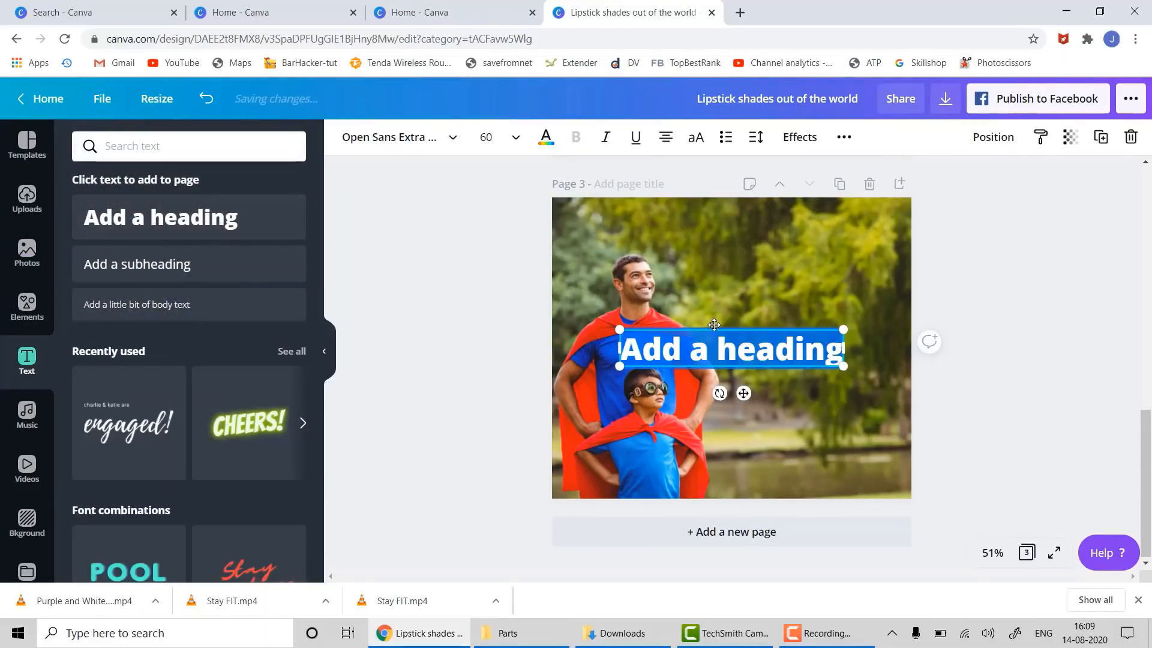
left_click_drag(714, 330, 759, 227)
left_click(759, 228)
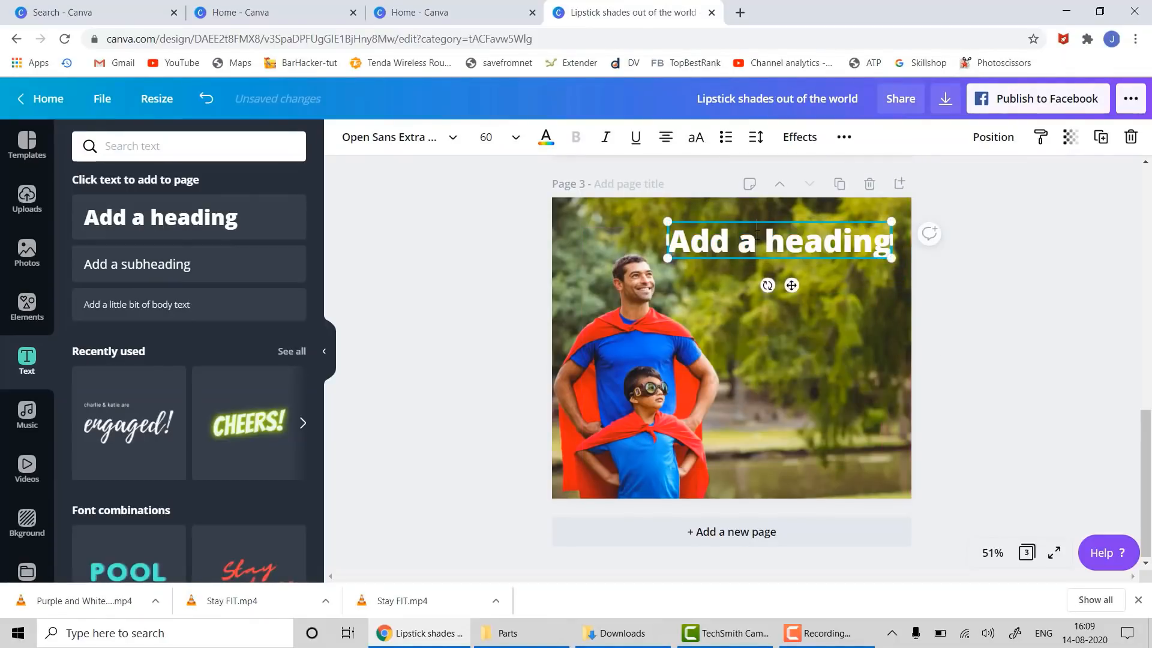
key("ctrl+a")
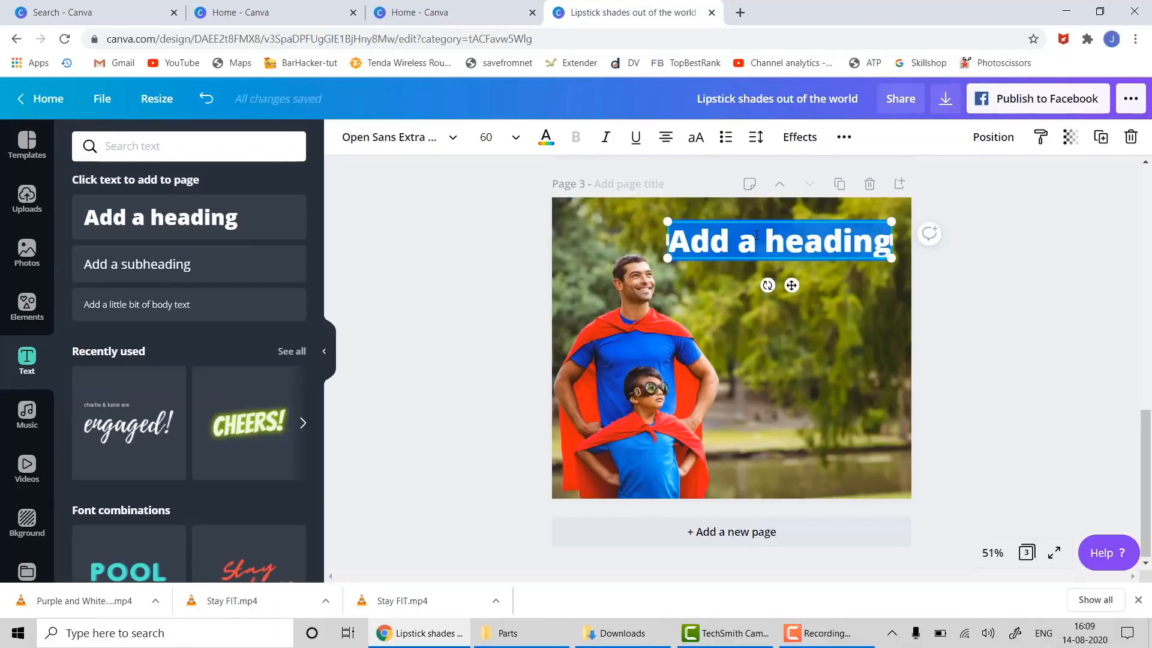
type("My ")
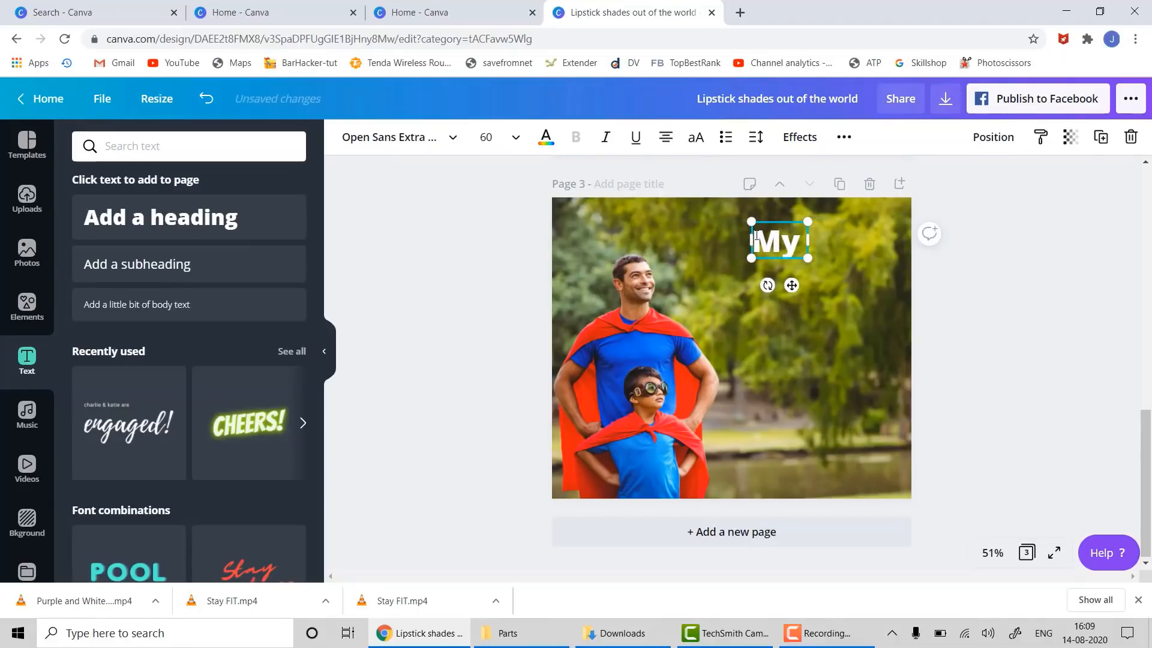
type("DAD")
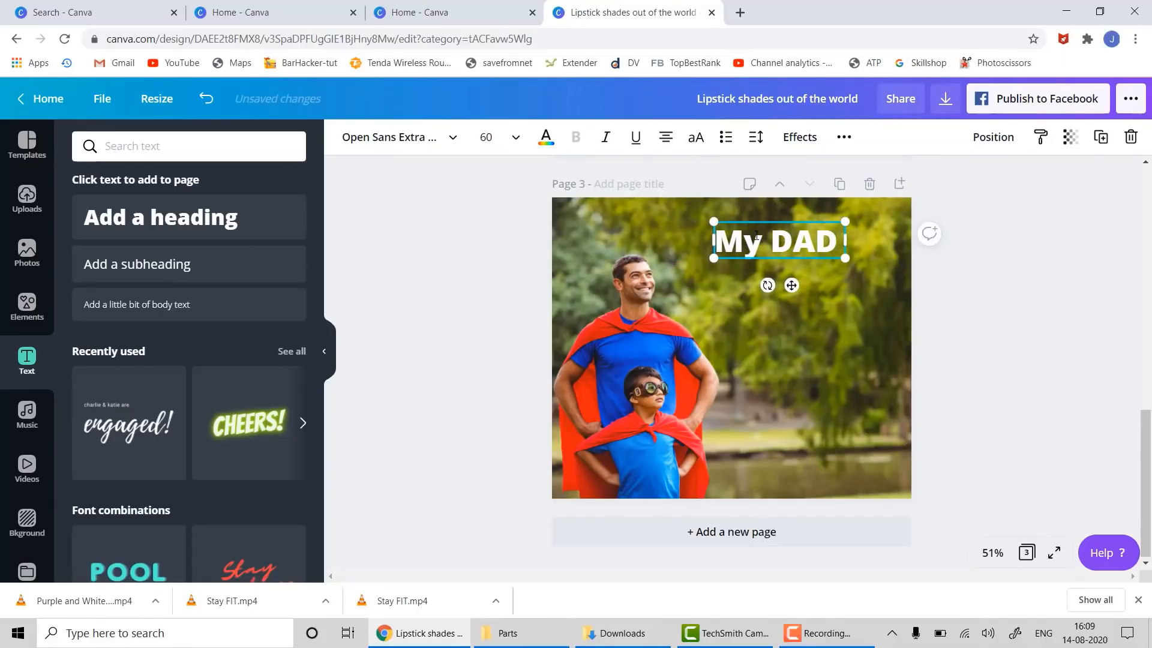
type(" is Supe")
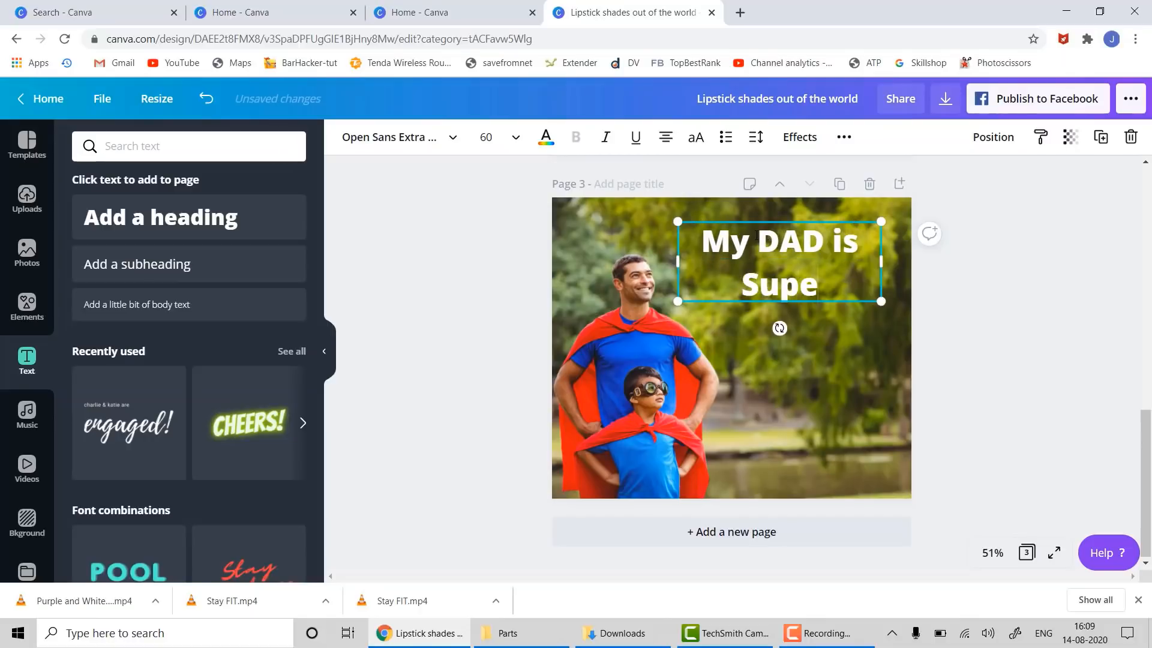
type("rman")
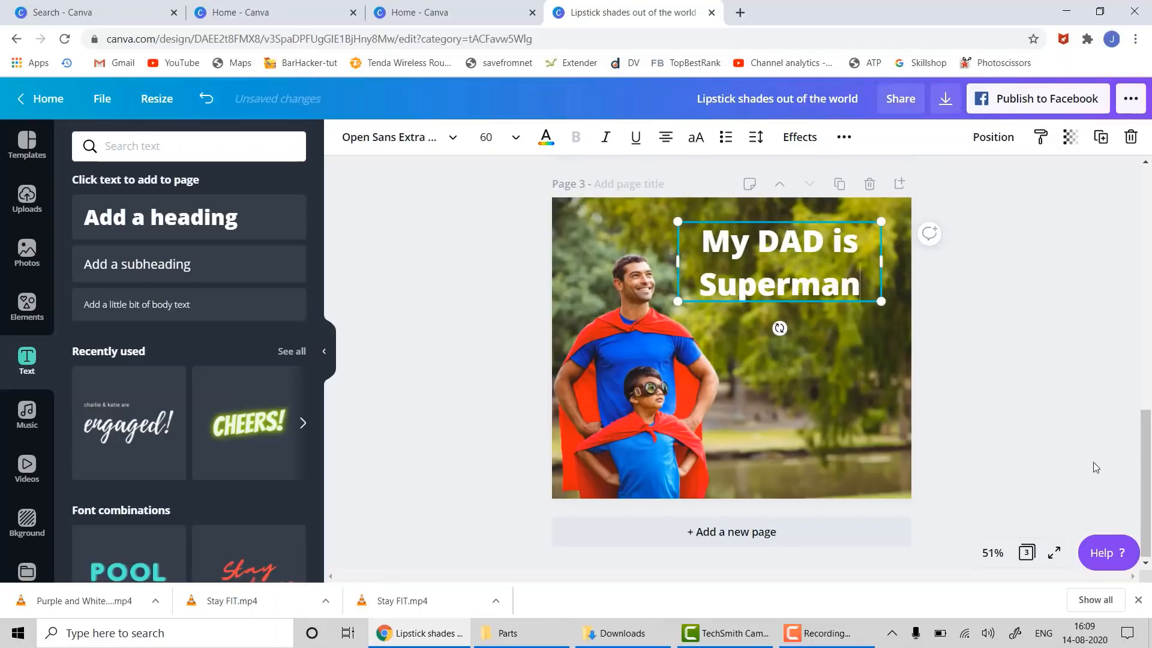
left_click(1051, 456)
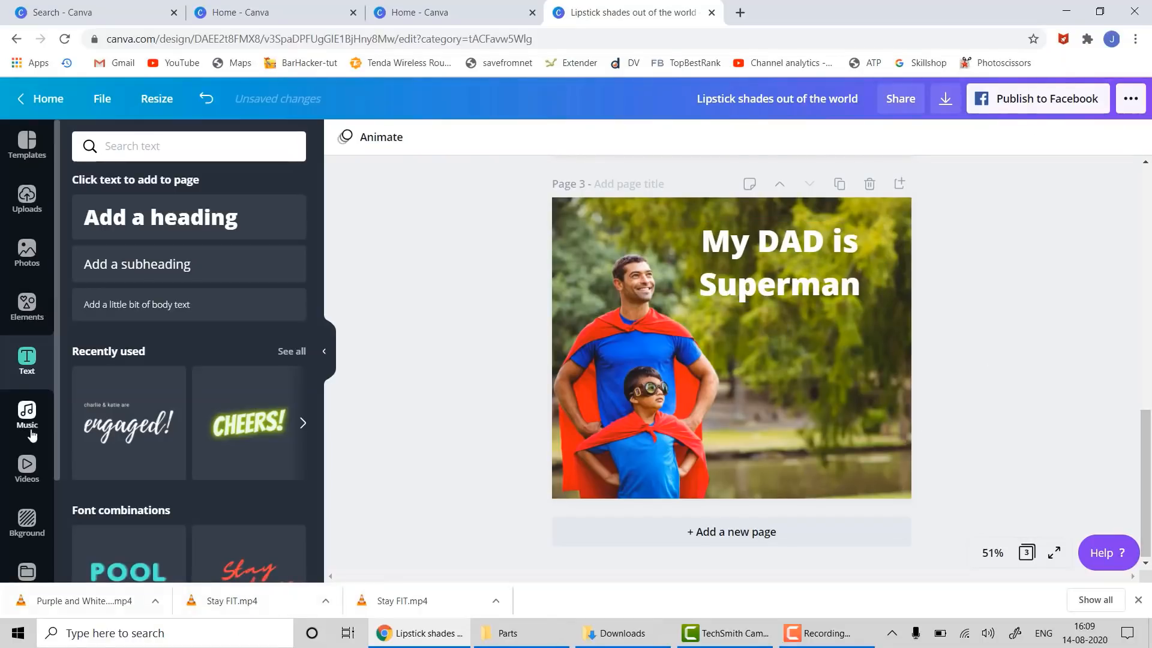
- Add a subheading below the heading reading 'Love You Dad', correcting the capital O
left_click_drag(100, 427, 711, 338)
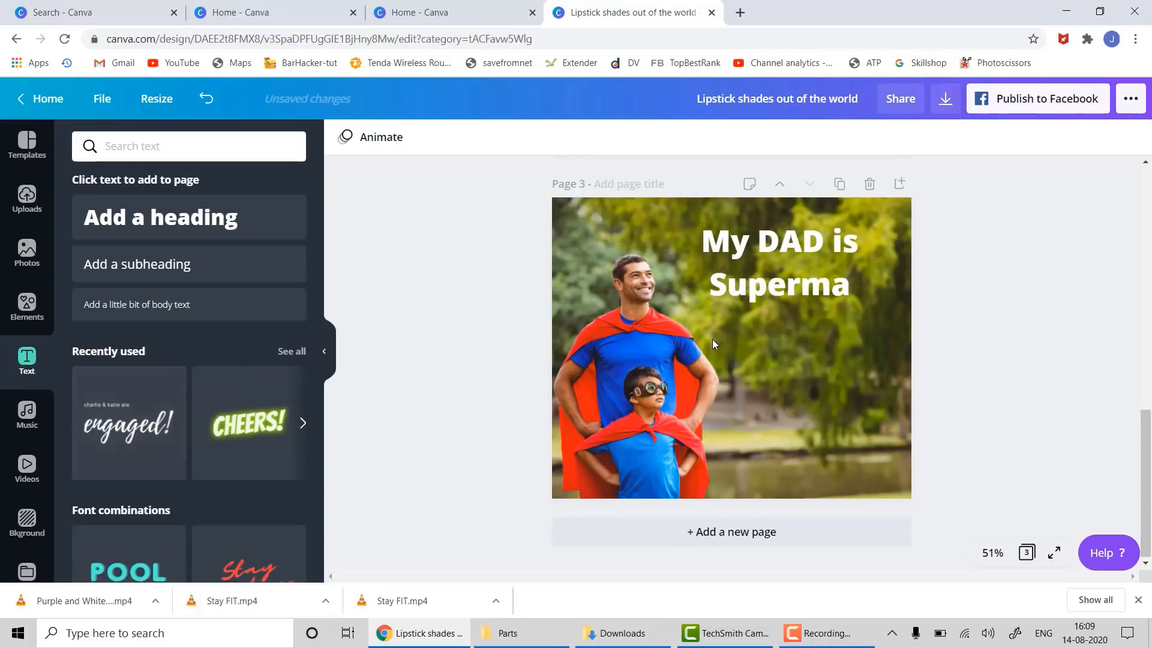
key("Delete")
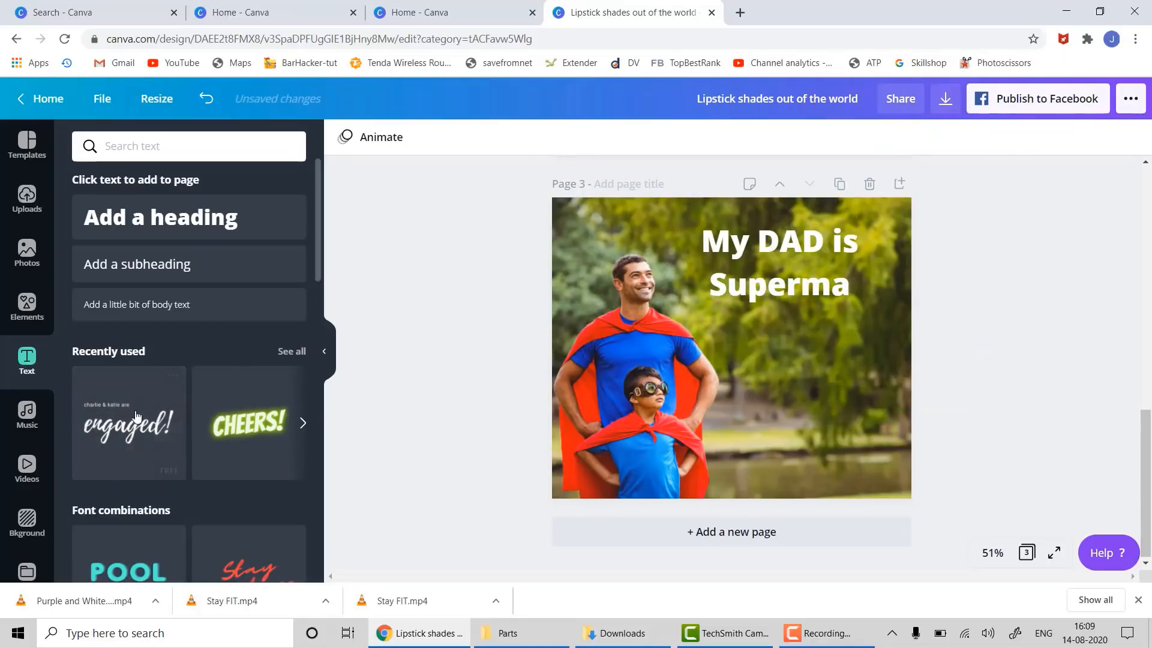
left_click_drag(303, 263, 784, 349)
double_click(786, 354)
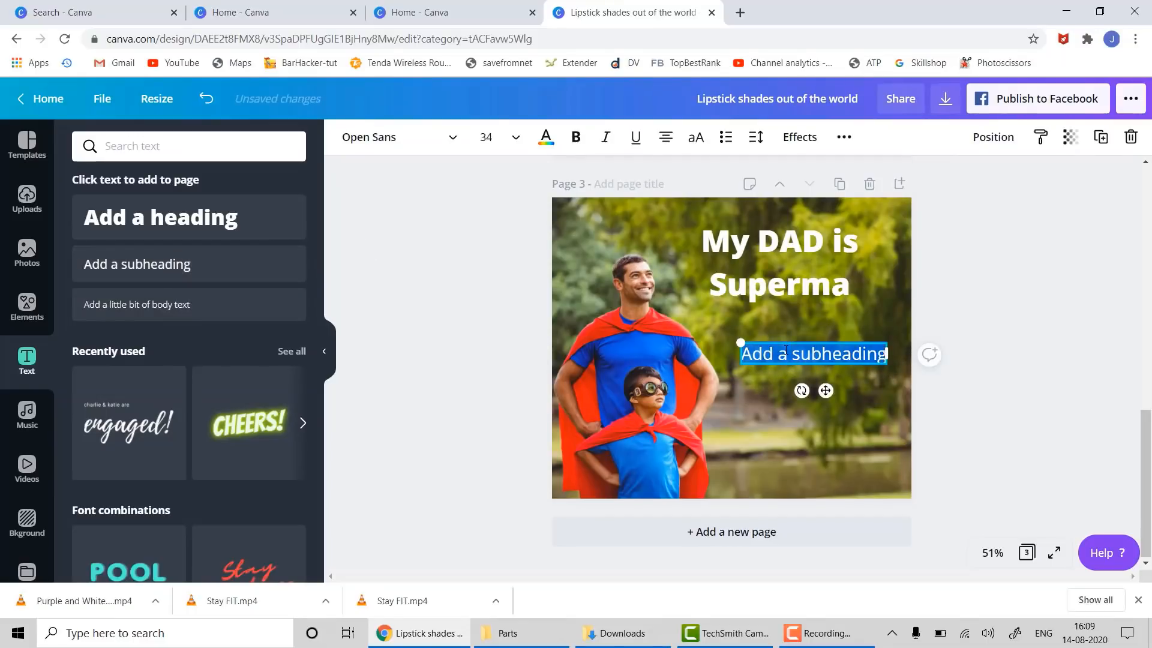
key("BackSpace")
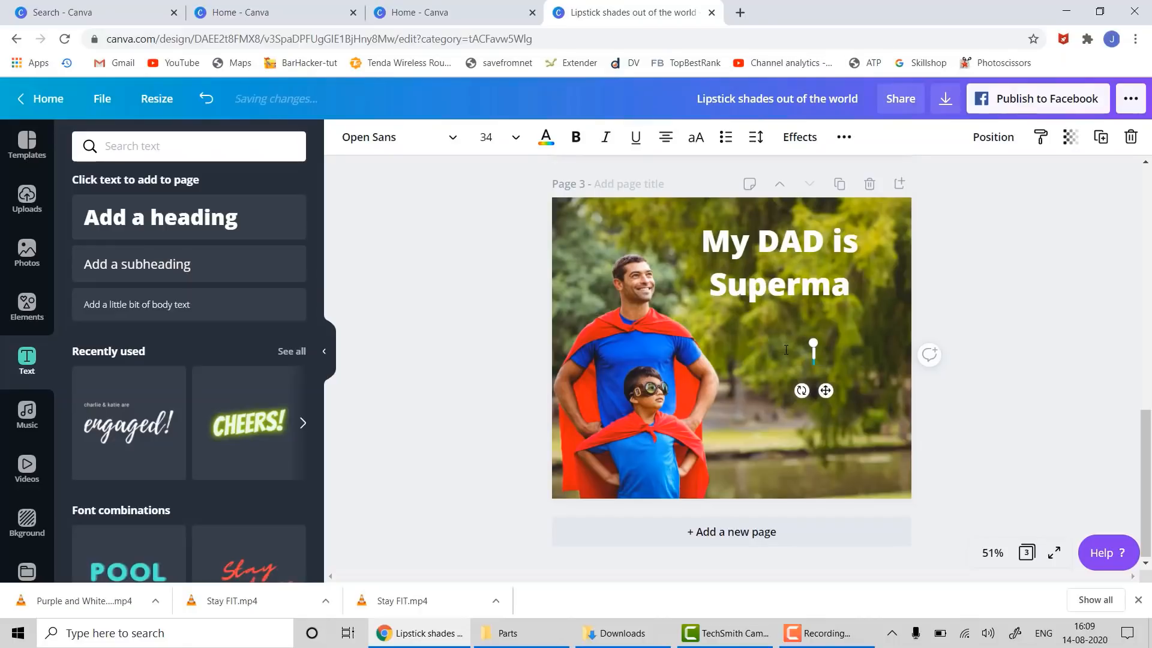
type("LOve You Dad")
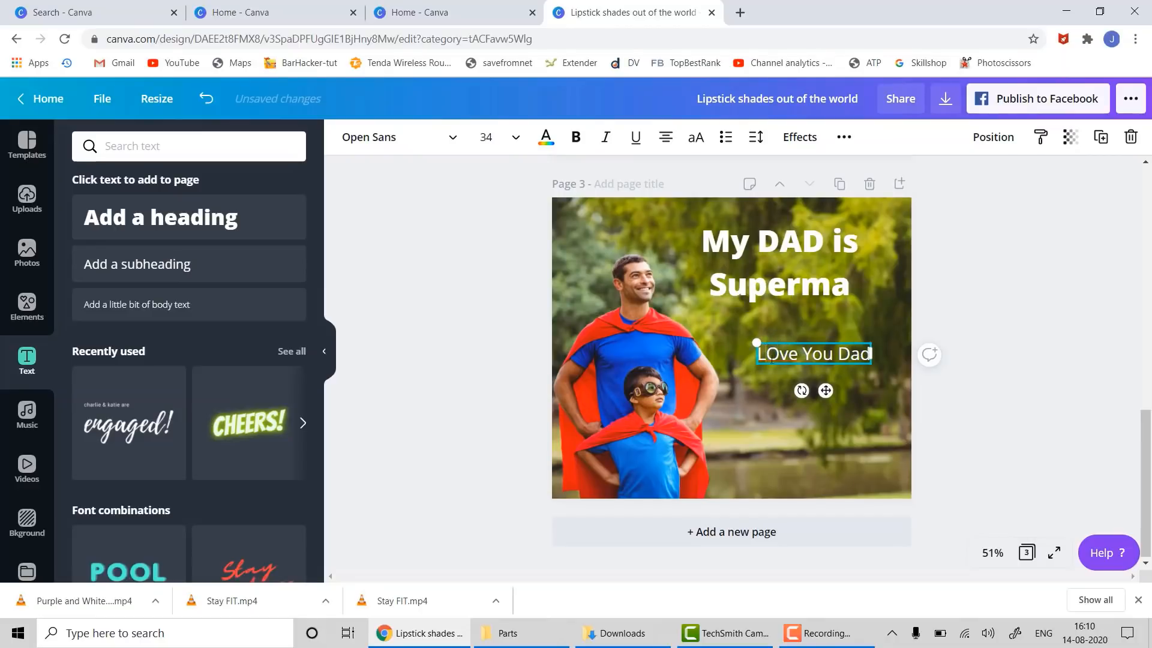
left_click(772, 357)
type("o")
key("Delete")
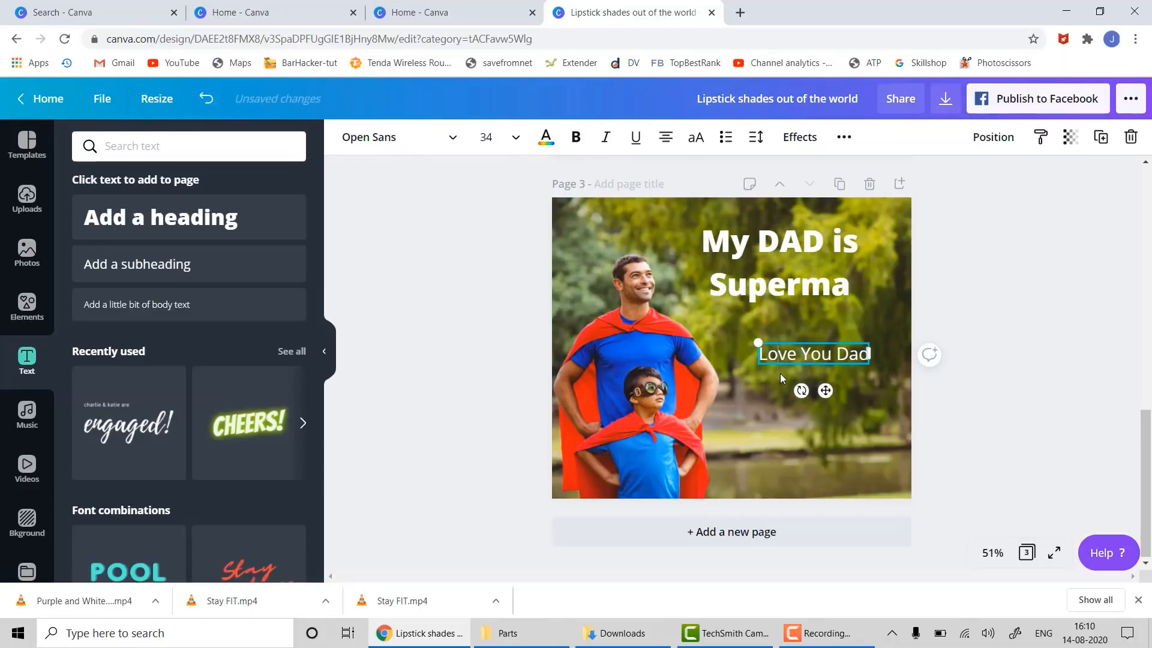
- Set the Love You Dad subheading to font size 48
key("ctrl+a")
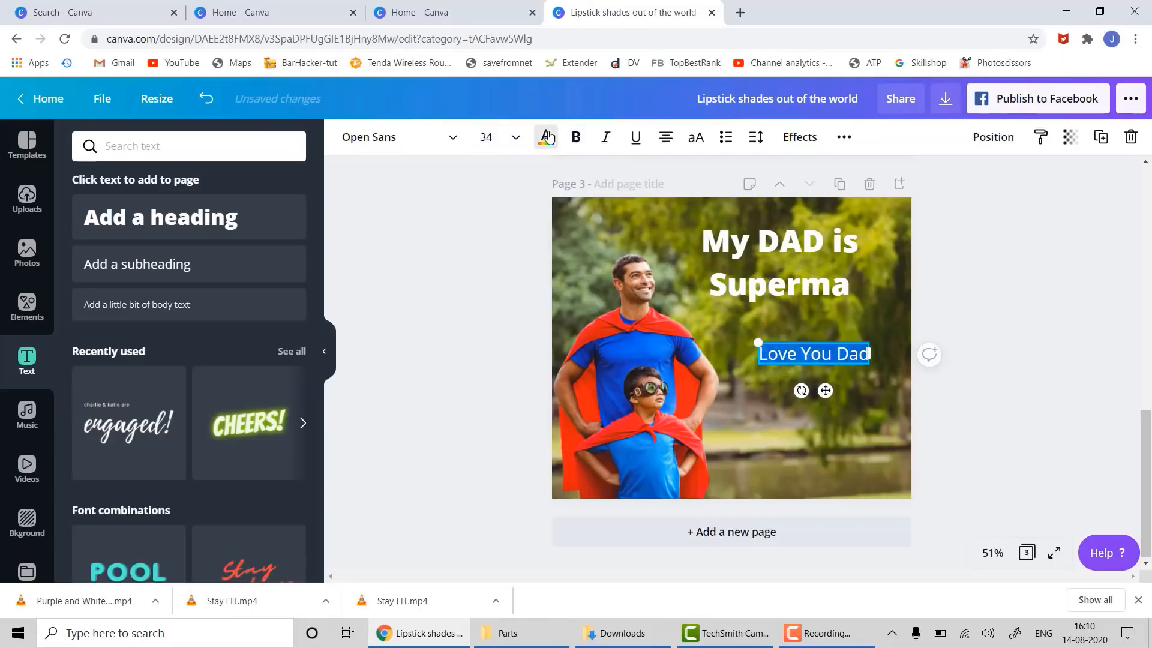
left_click(515, 137)
scroll(486, 381, "down", 5)
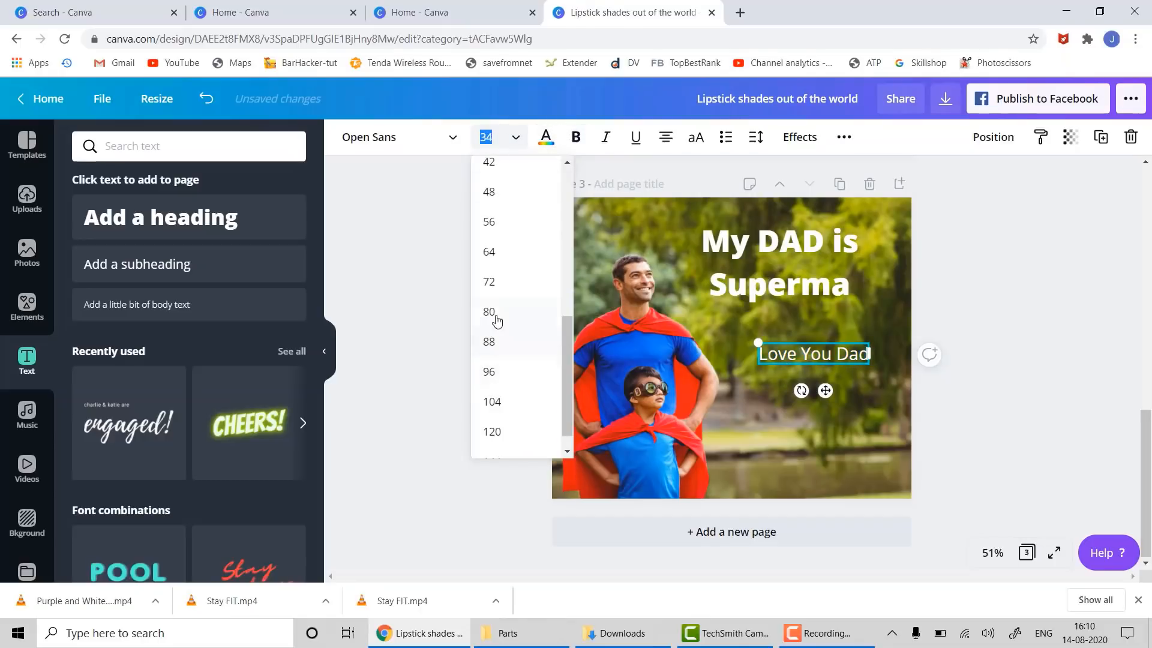
left_click(506, 204)
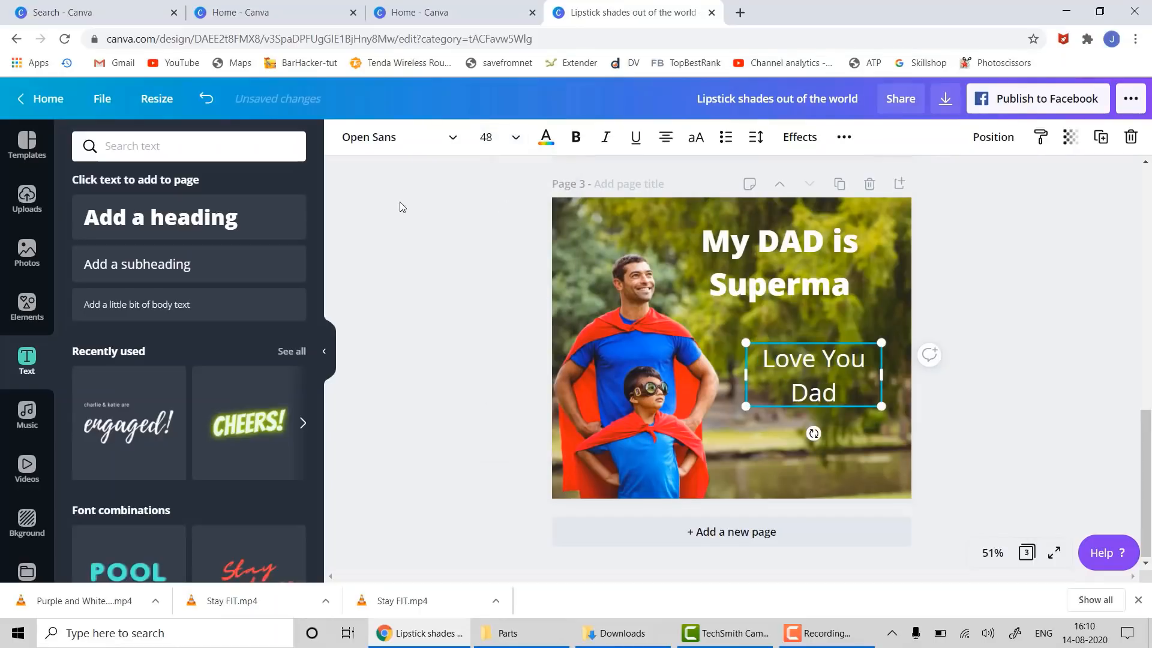
left_click(455, 137)
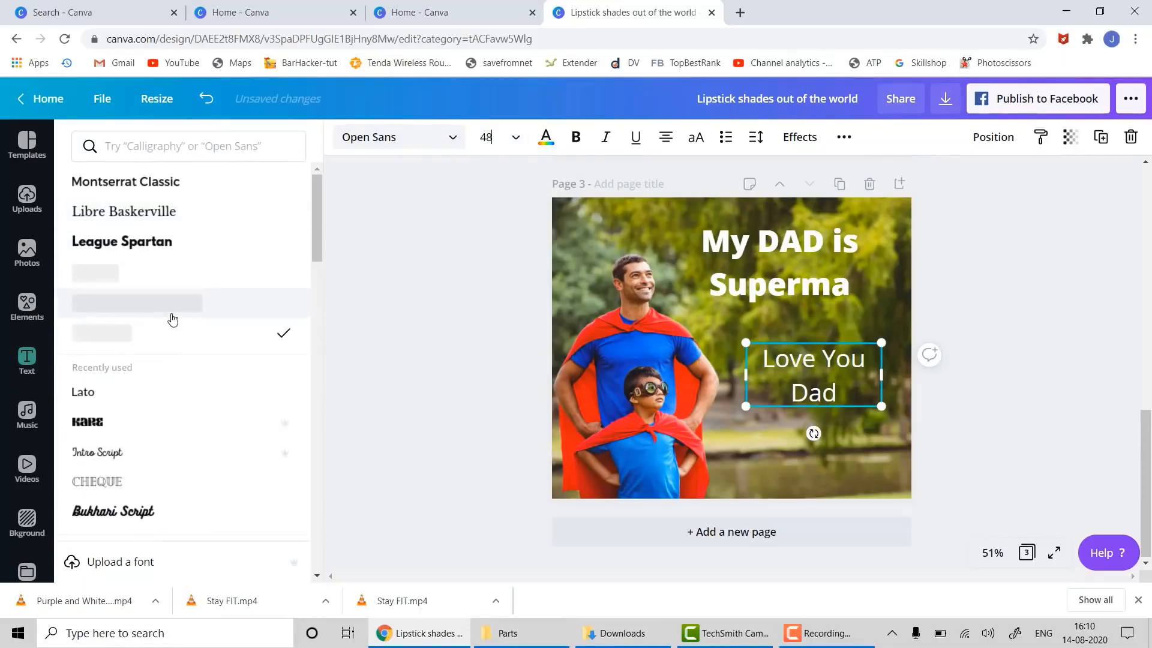
- Set the Love You Dad subheading to the Intro Script font and widen its text box
scroll(176, 407, "down", 3)
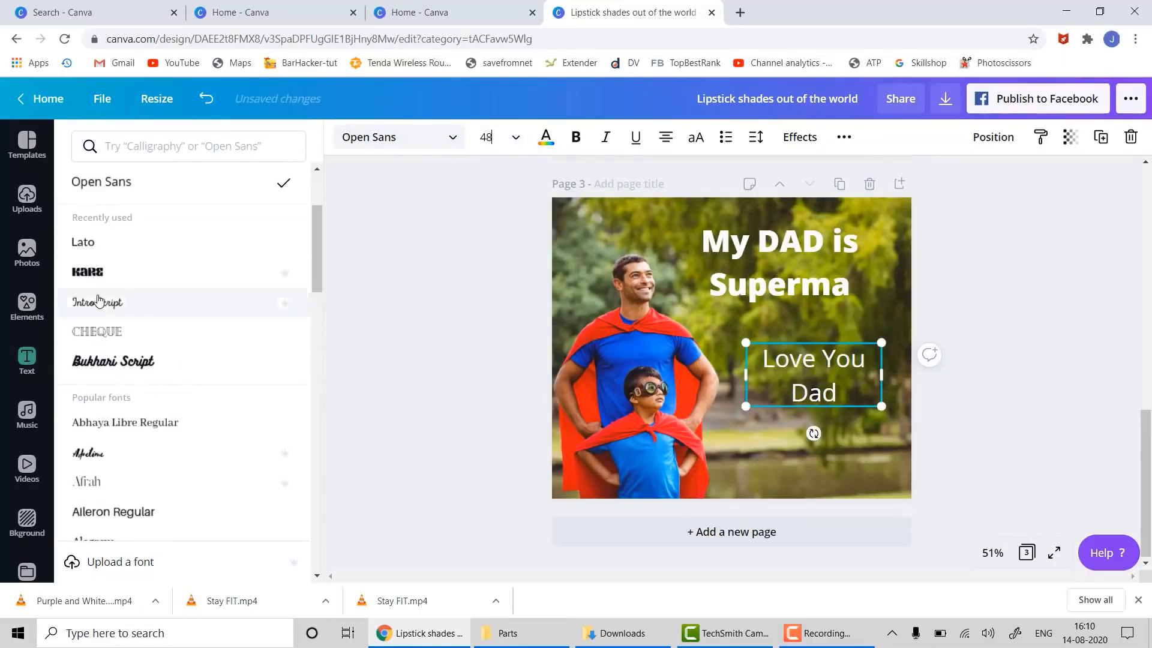
left_click(99, 302)
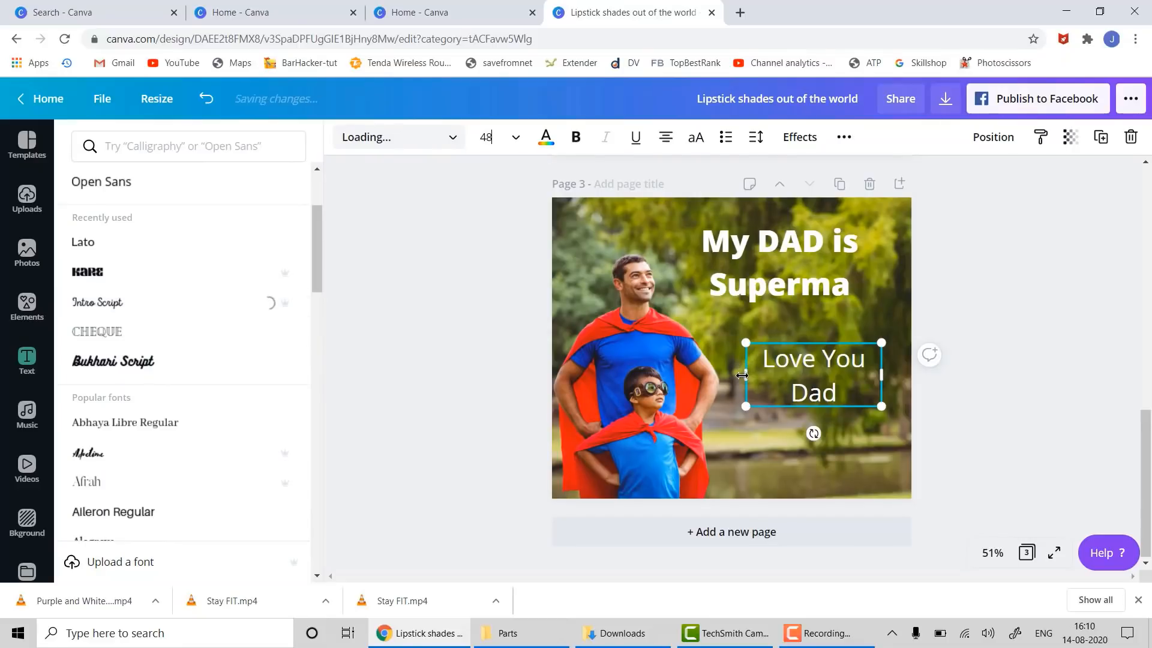
left_click_drag(749, 370, 726, 378)
- Colour the Love You Dad text white after trying black and yellow
left_click(546, 138)
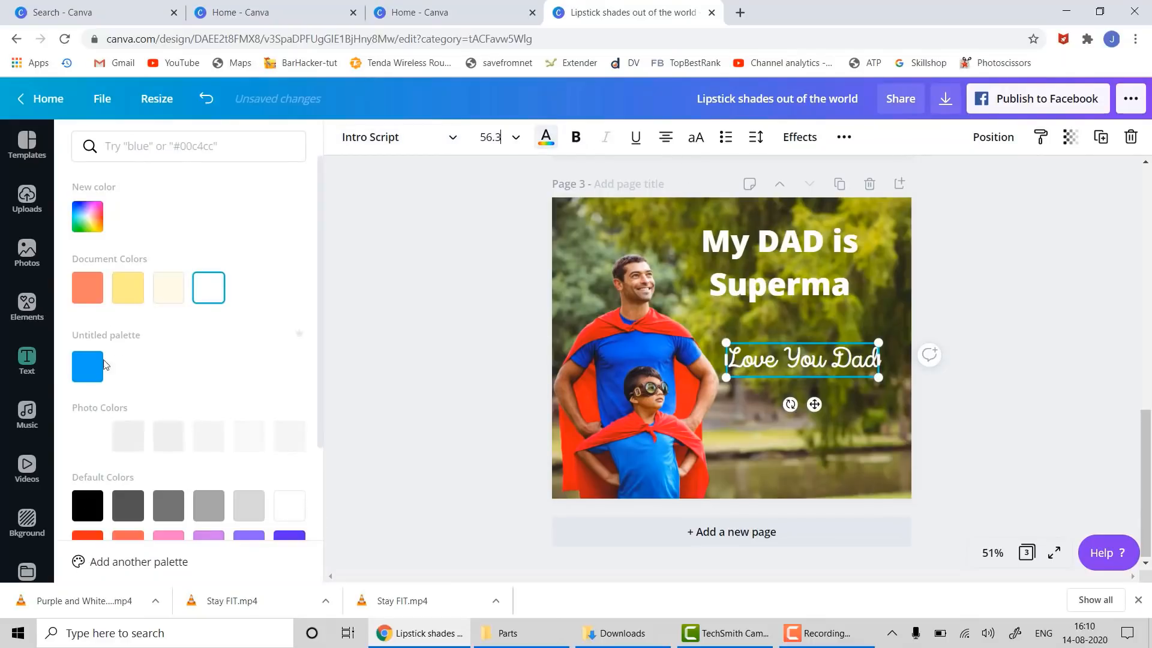
left_click(88, 505)
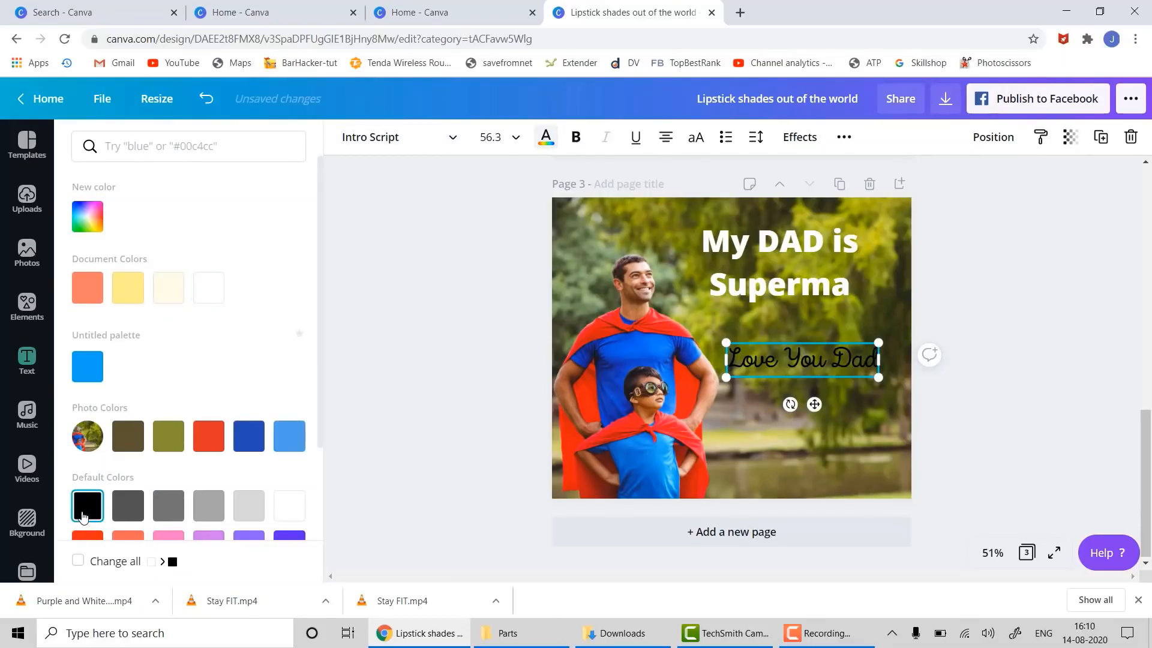
left_click(142, 298)
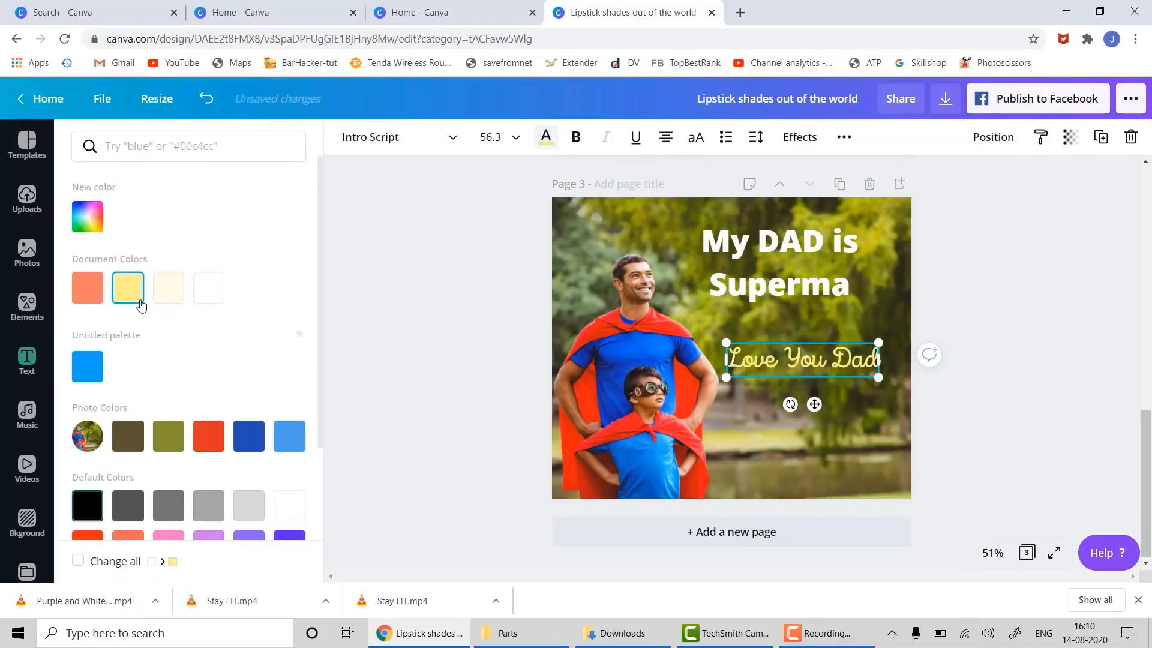
left_click(219, 296)
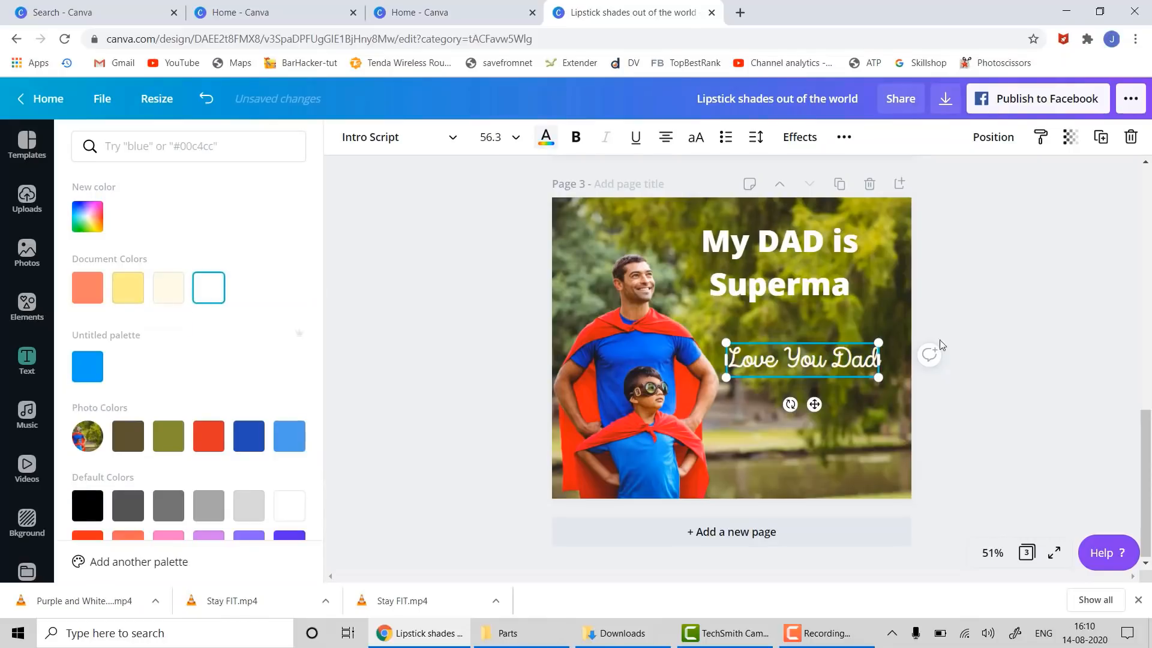
left_click(962, 347)
left_click(1017, 405)
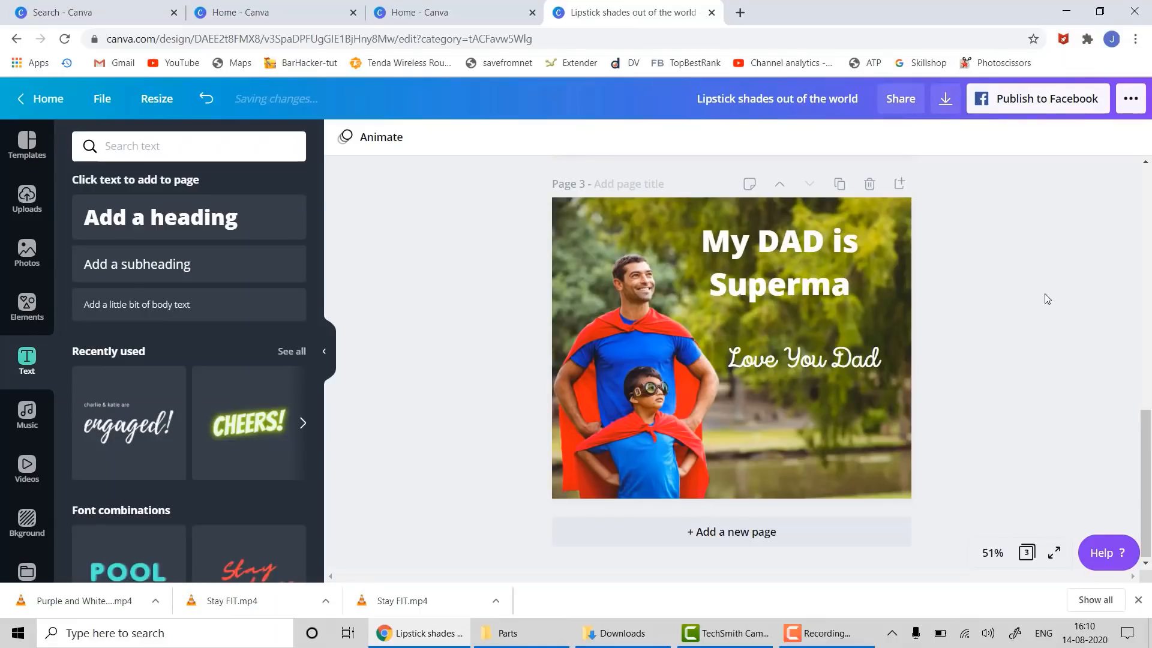
scroll(1014, 394, "up", 5)
scroll(1011, 395, "down", 5)
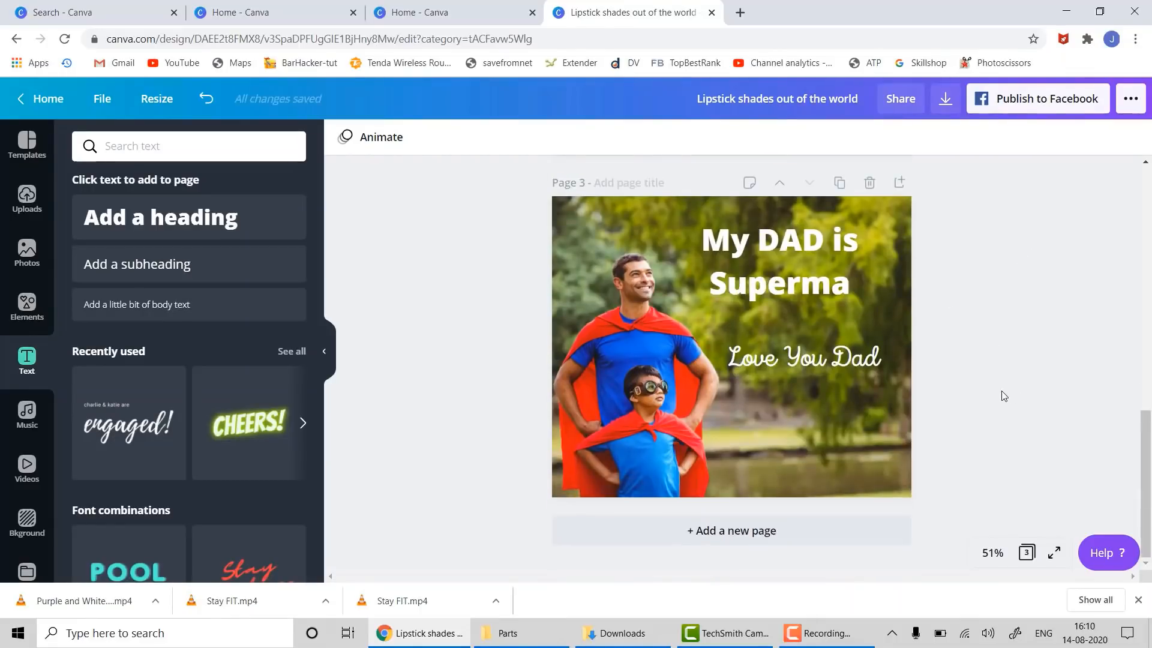
- Export all 3 design pages as JPG images at 80% quality into a zip download
left_click(948, 103)
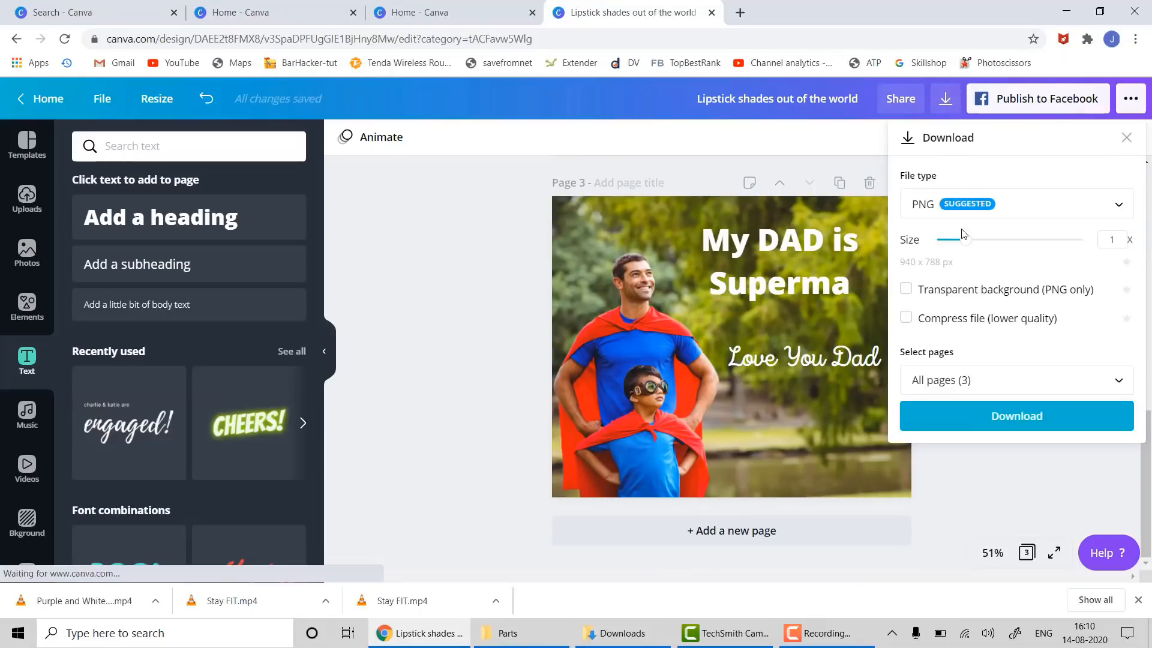
left_click(1010, 215)
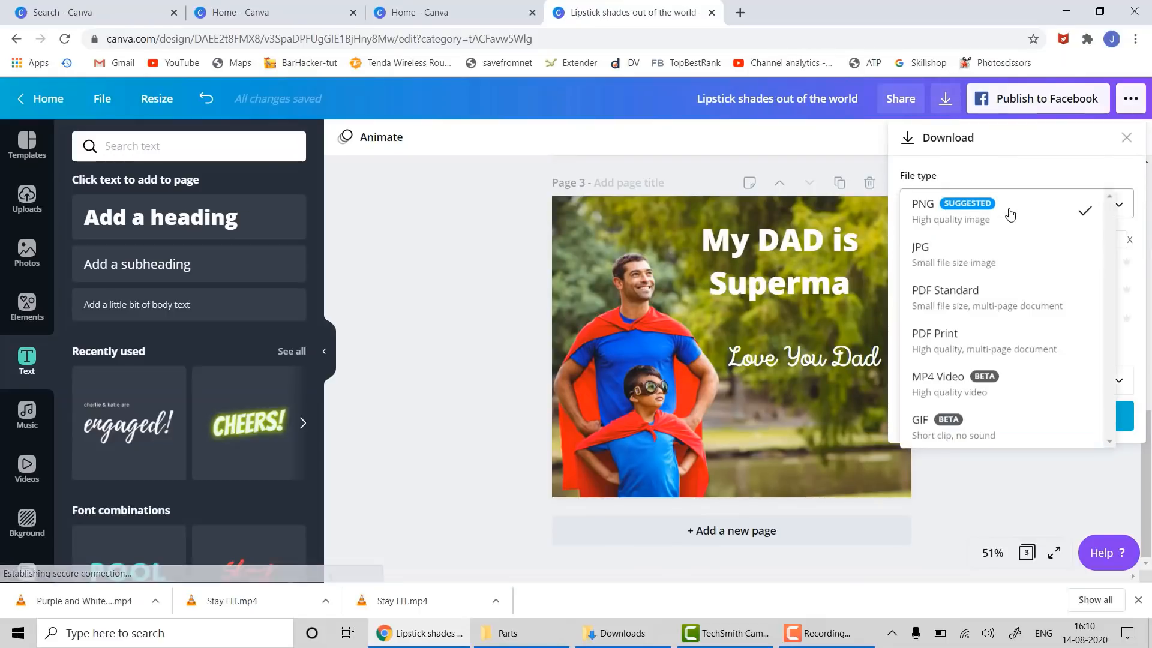
left_click(984, 251)
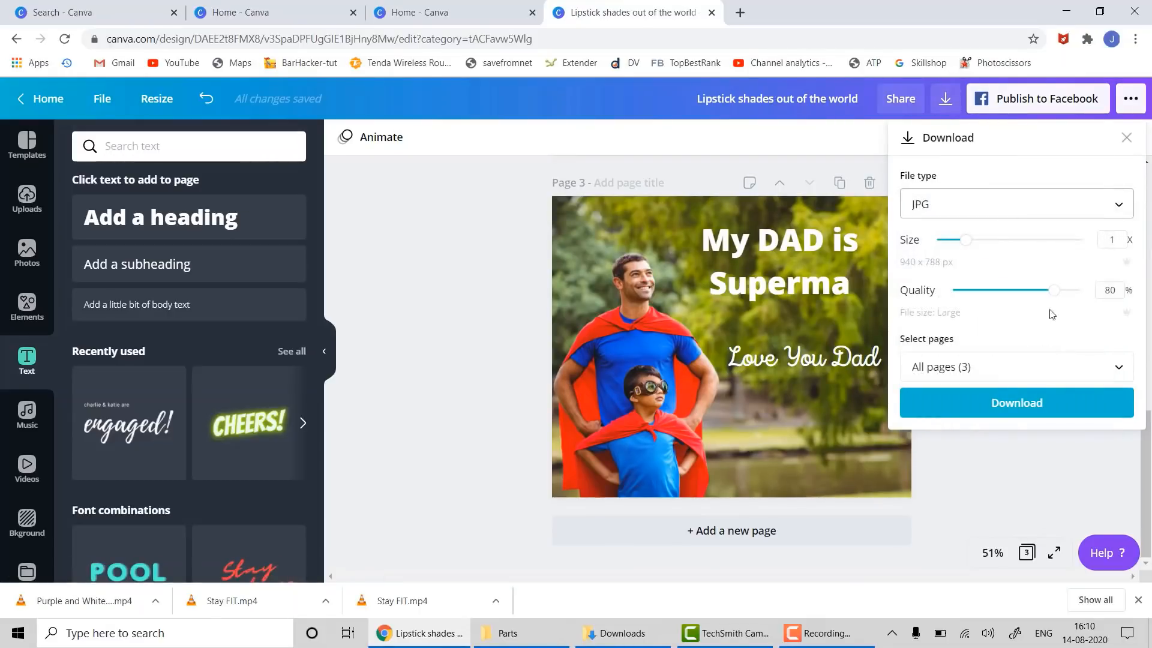
left_click(968, 364)
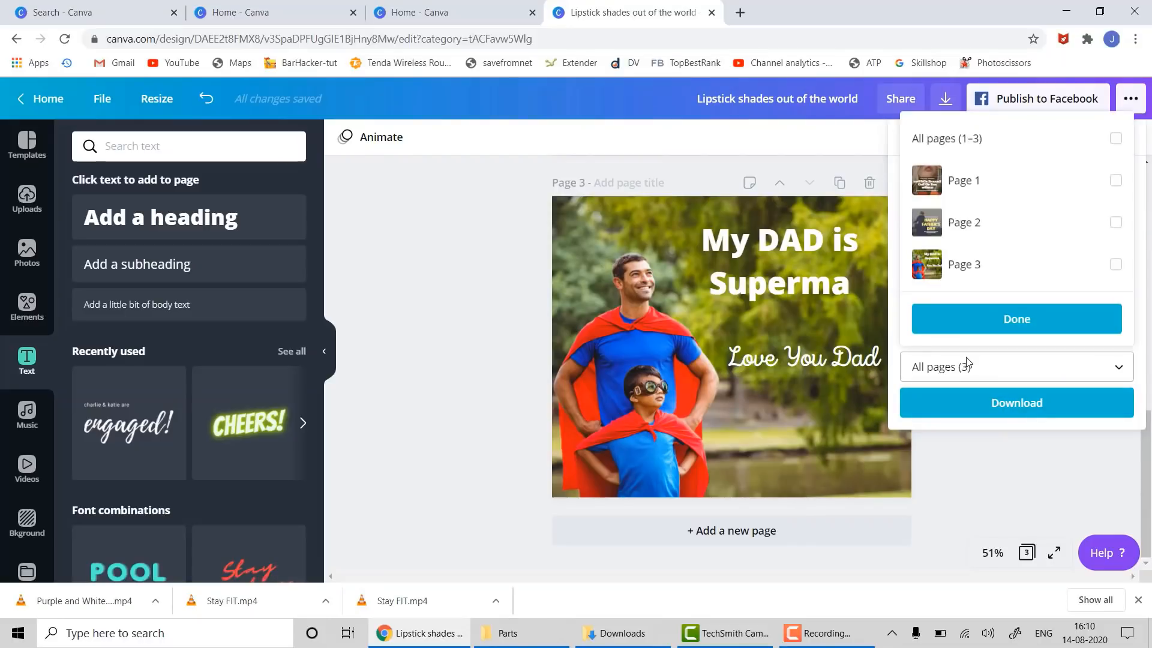
left_click(1117, 140)
left_click(1023, 321)
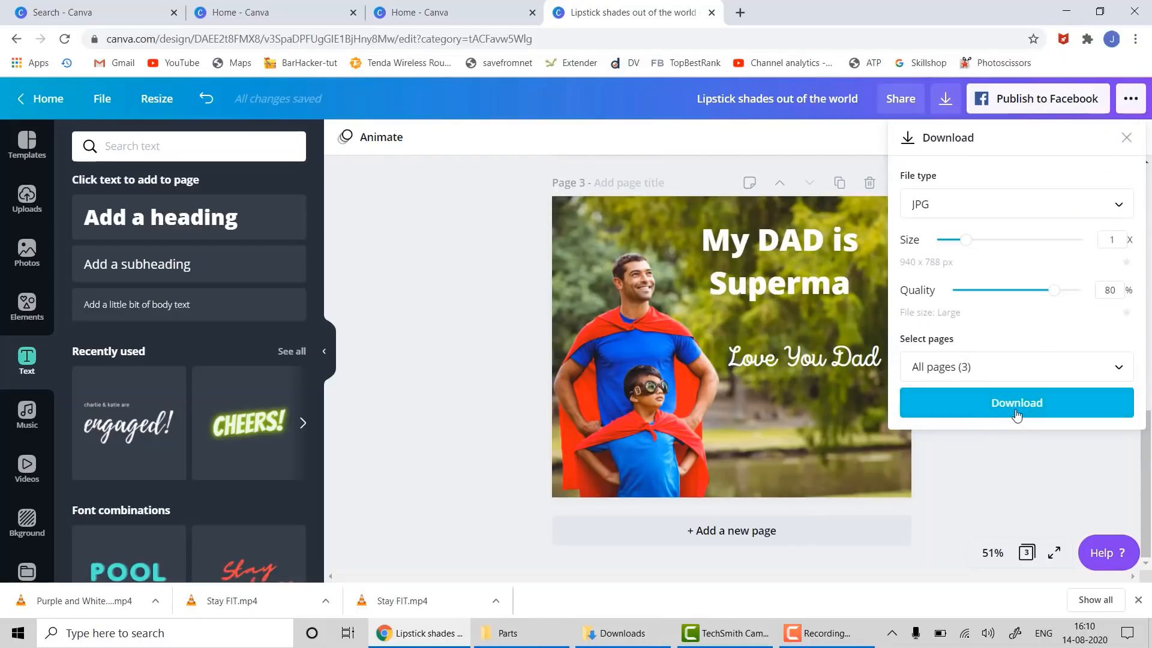
left_click(1016, 403)
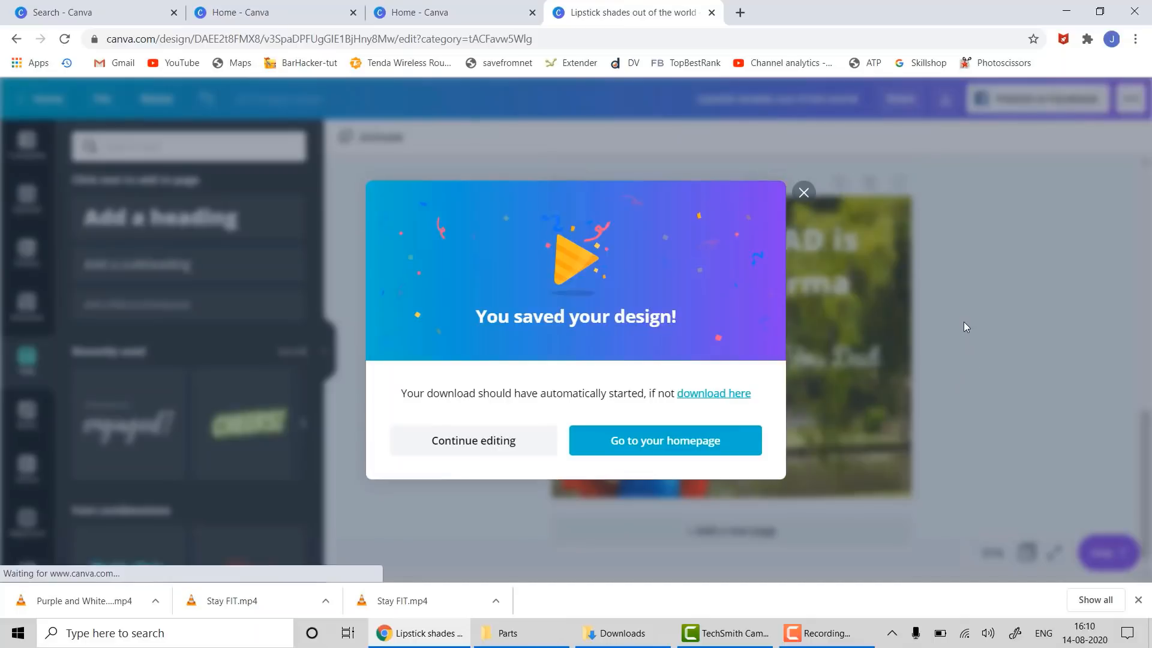
left_click(804, 192)
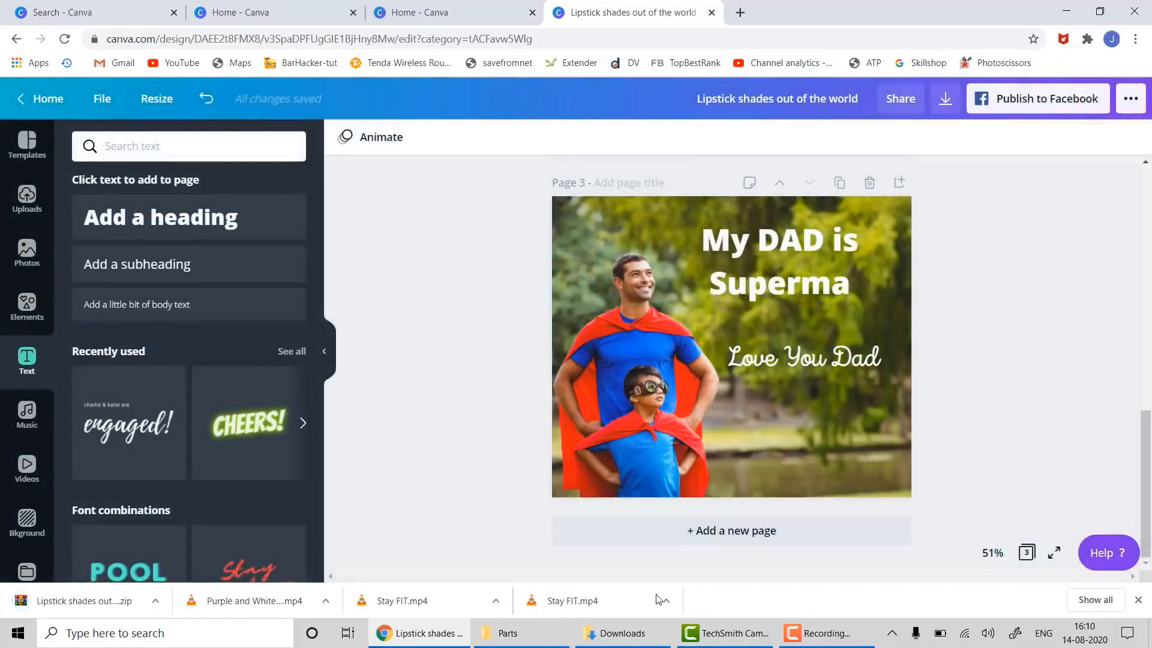
left_click(622, 633)
- Extract the zip to a 'Lipstick shades out of the world' folder and open 1.jpg in Photos
left_click(281, 132)
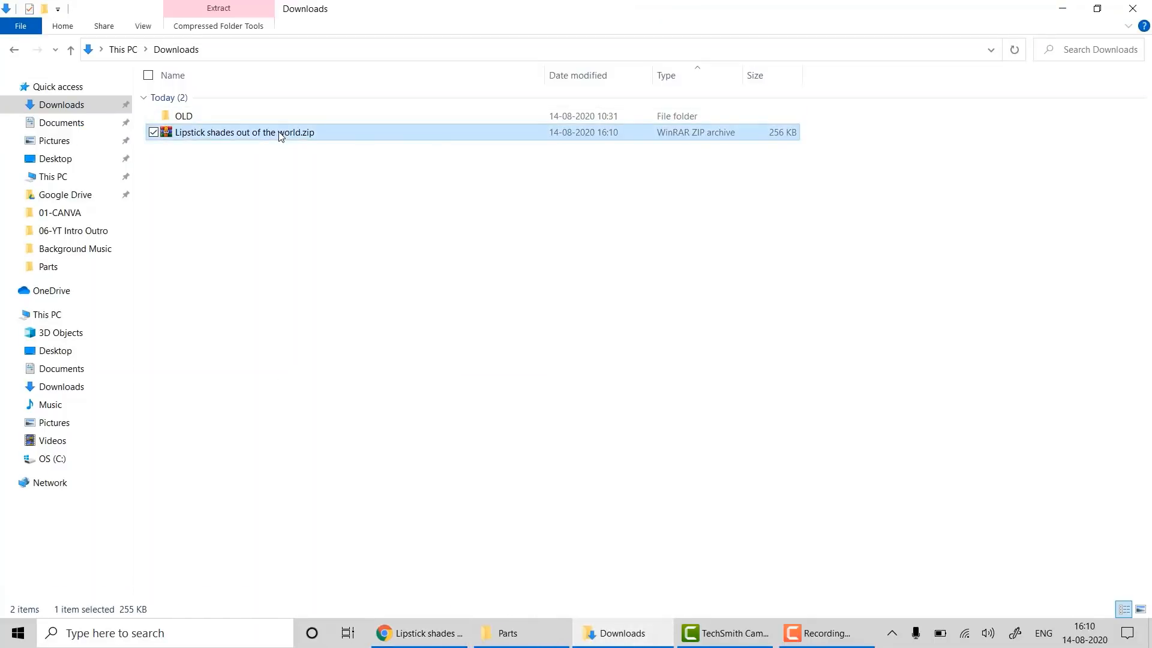
right_click(279, 132)
left_click(189, 228)
double_click(234, 148)
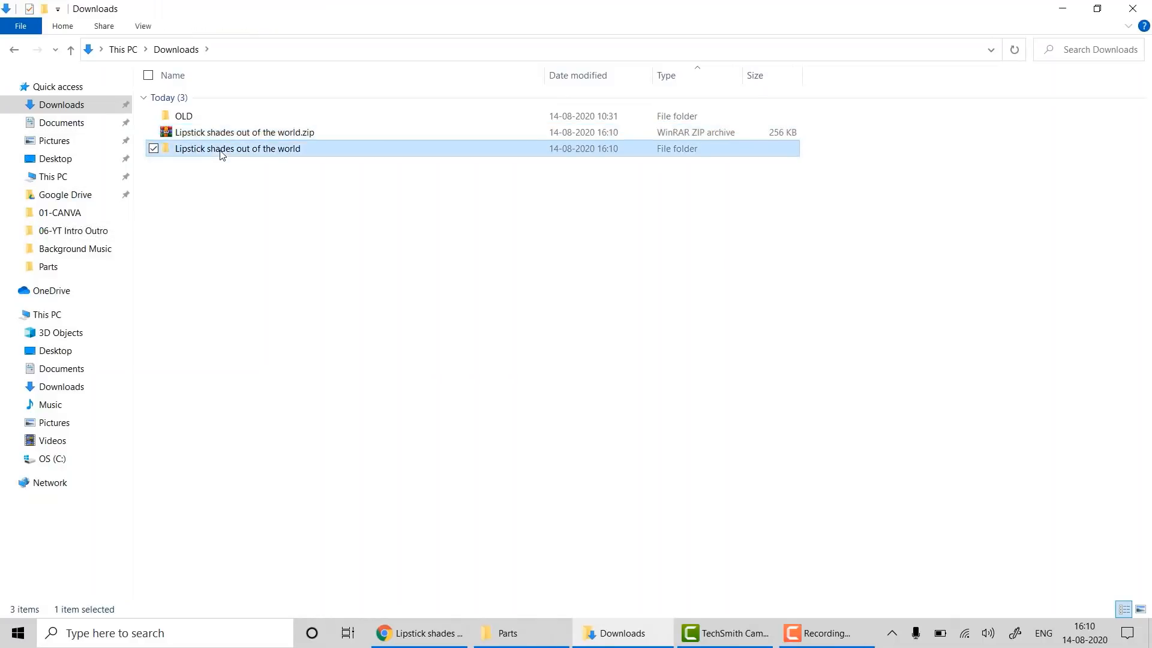
double_click(179, 123)
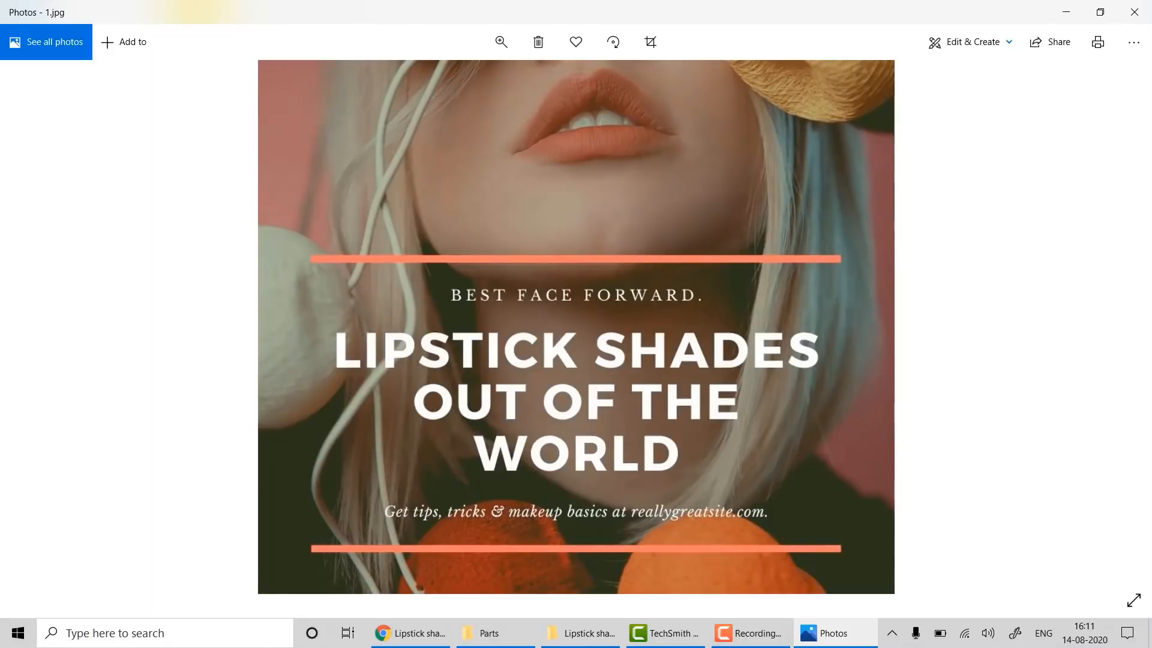
- View 2.jpg (Father's Day) and 3.jpg (Superman), then close Photos
key("Right")
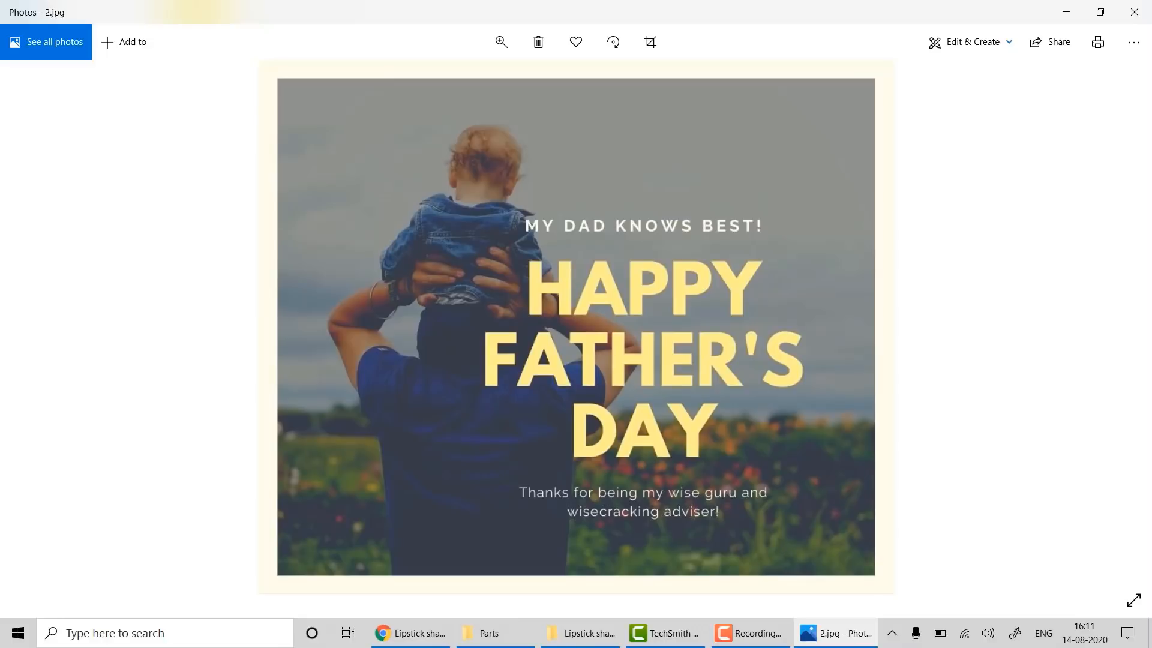
key("Right")
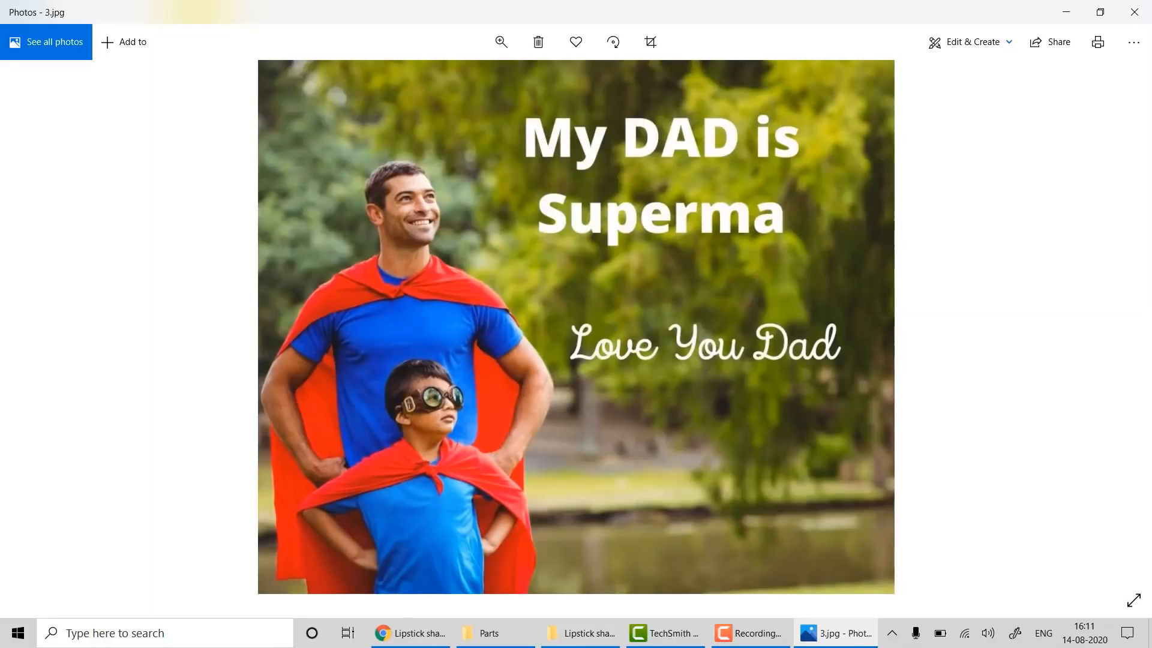
left_click(1143, 4)
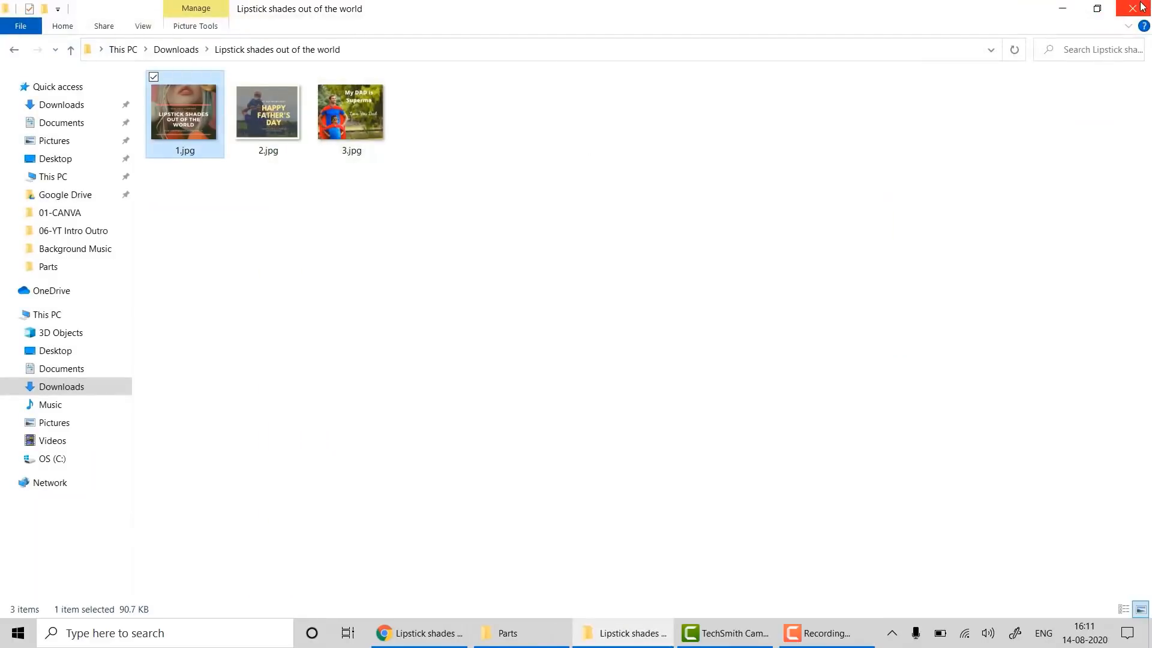
- From Canva Home, start a new blank Facebook Ad design from the Social Media types
left_click(13, 50)
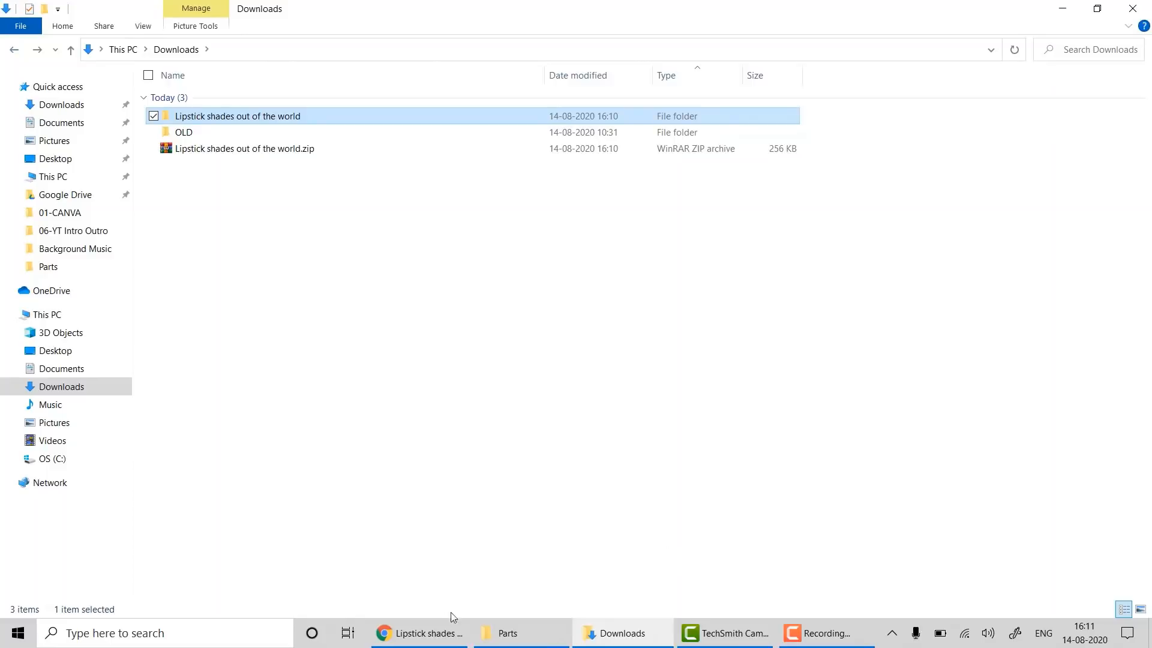
left_click(451, 629)
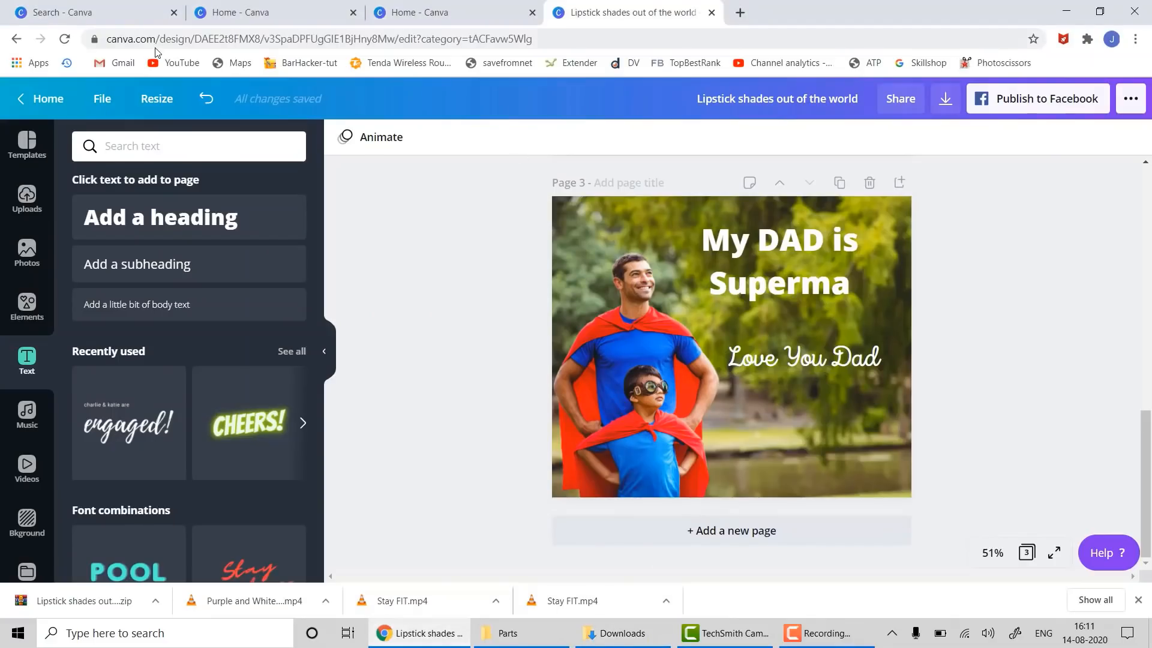
left_click(41, 98)
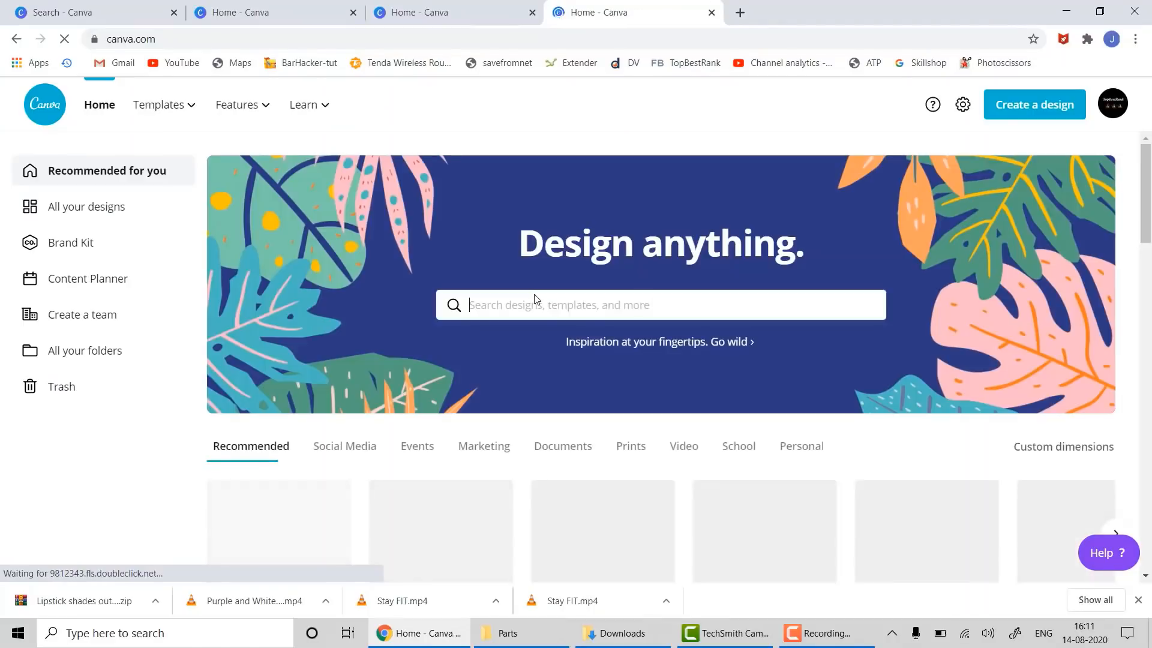
left_click(321, 449)
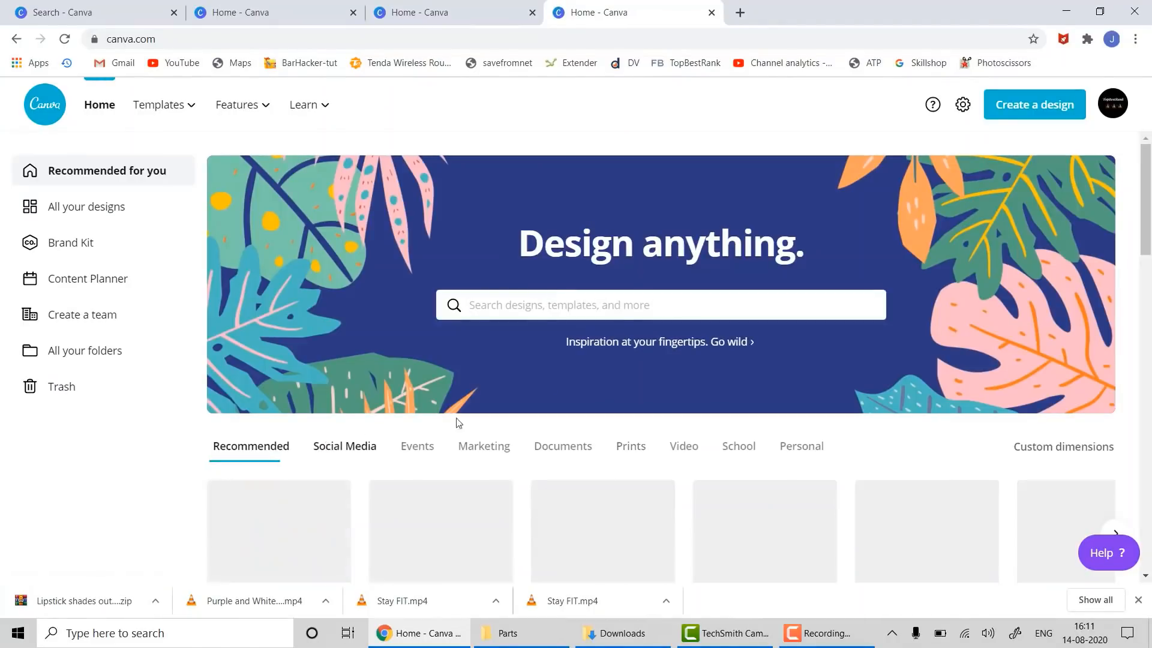
scroll(705, 261, "down", 4)
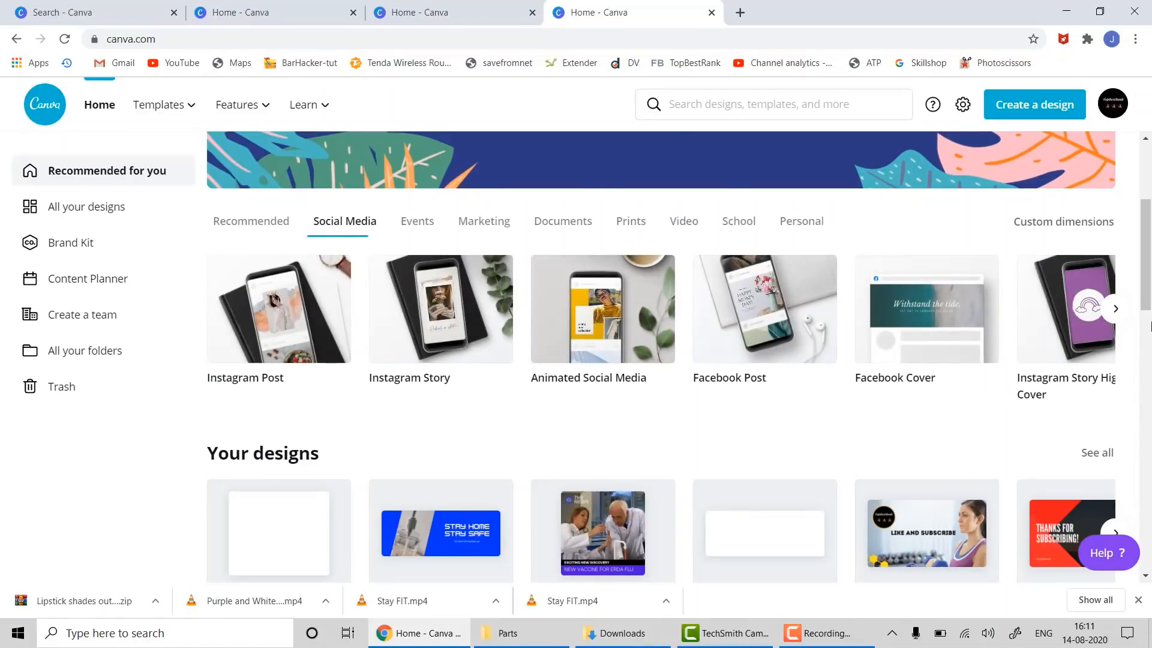
left_click(1115, 309)
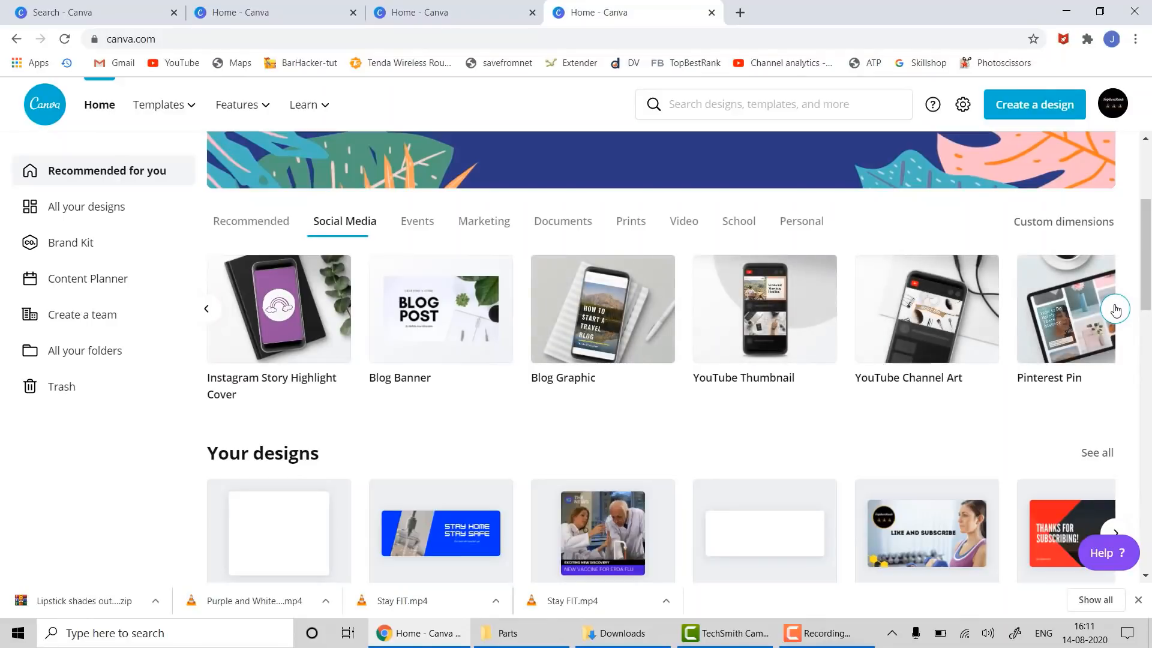
left_click(1116, 309)
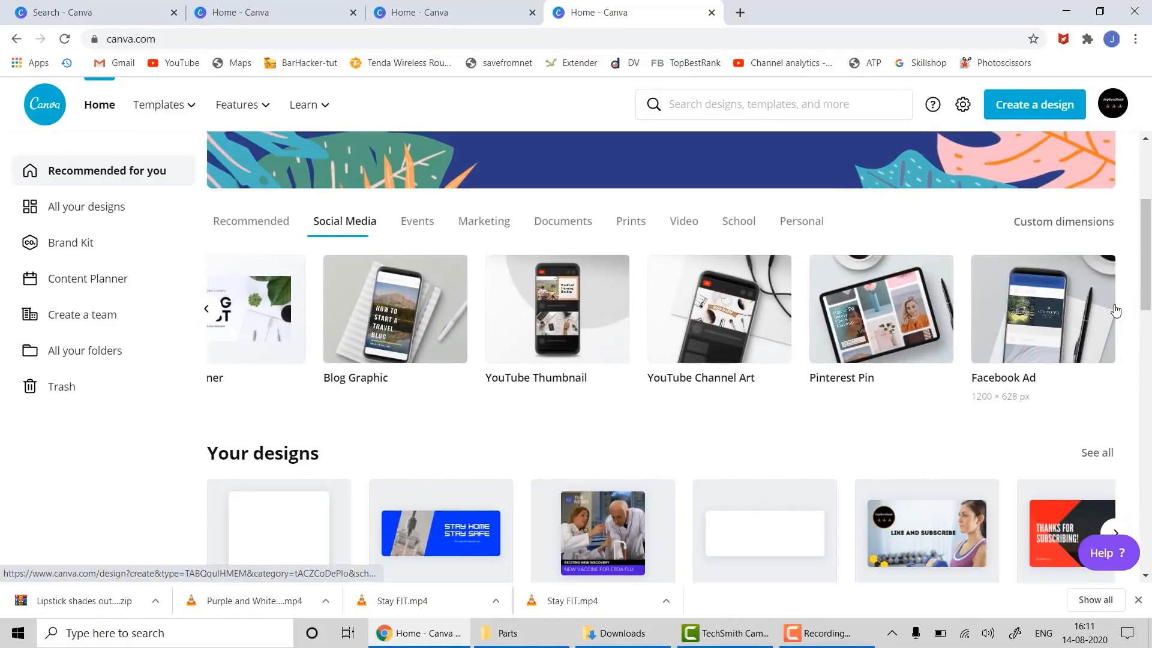
left_click(1054, 308)
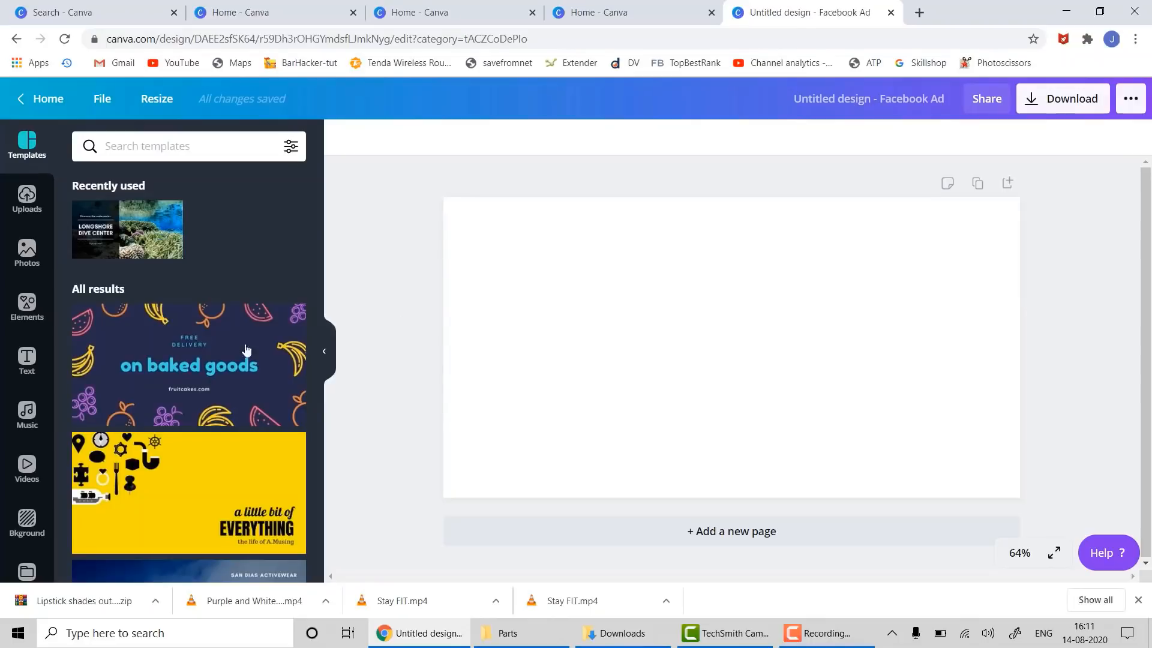
- Apply the Automotive template to the blank Facebook Ad page
scroll(155, 400, "down", 2)
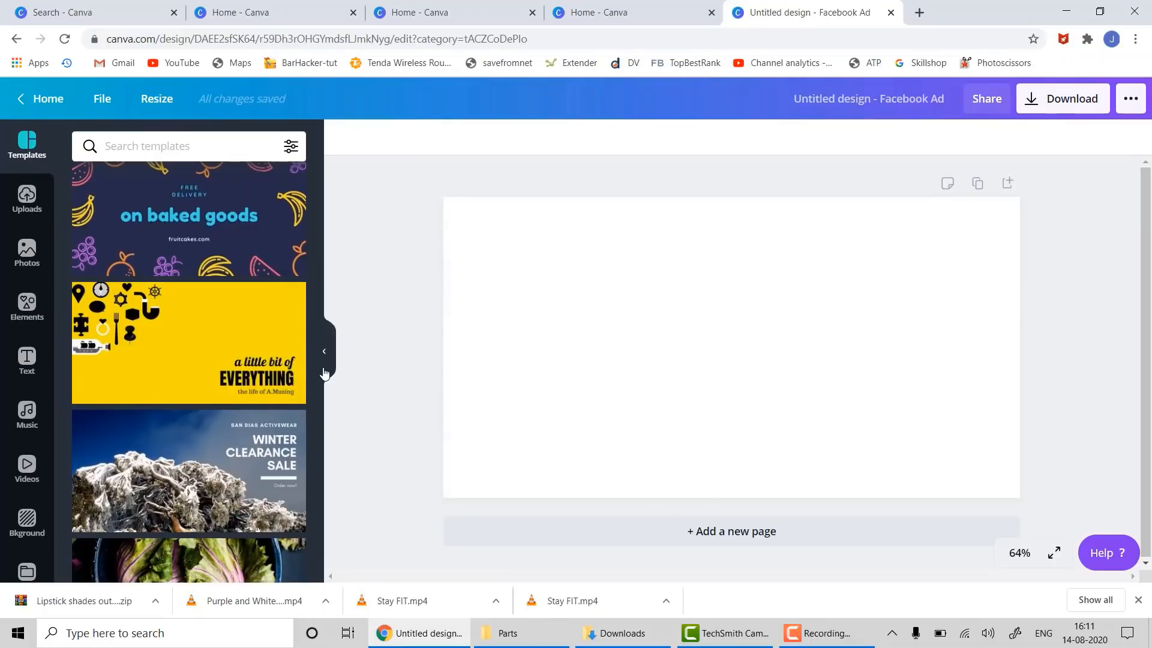
scroll(135, 343, "down", 3)
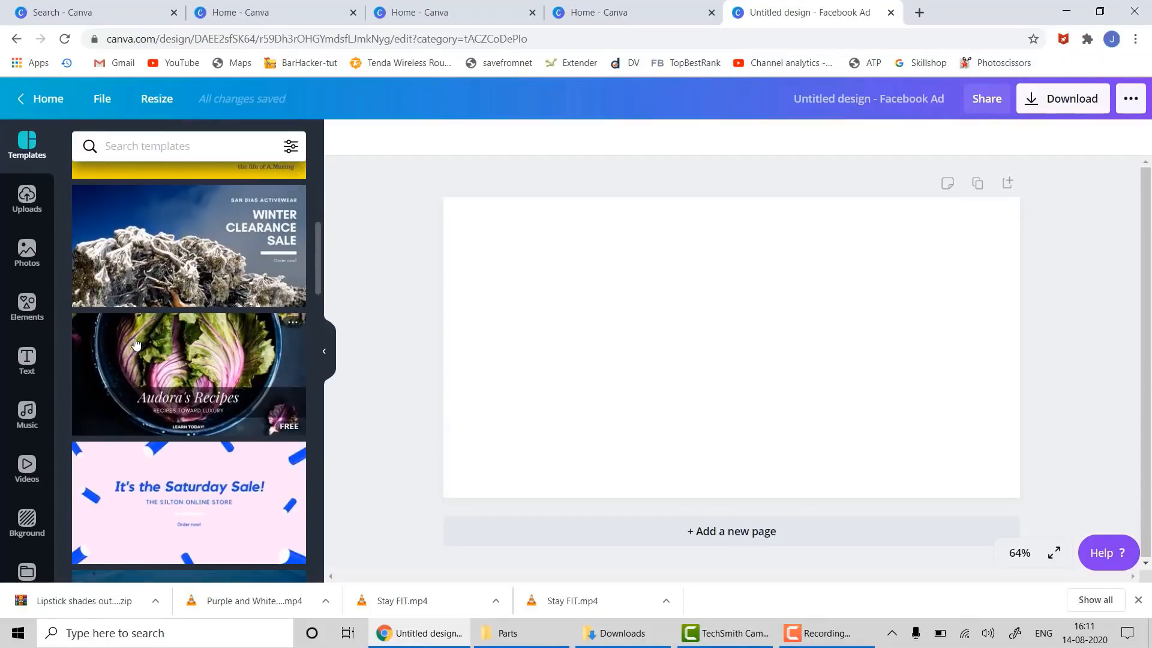
scroll(143, 265, "down", 8)
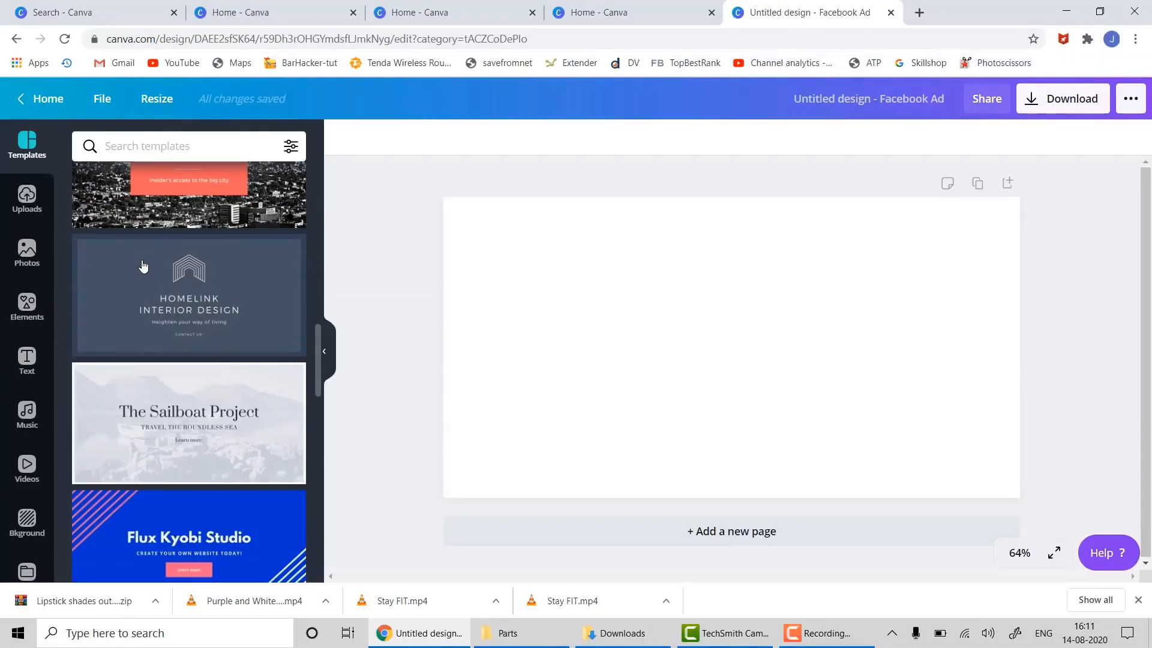
scroll(143, 266, "down", 4)
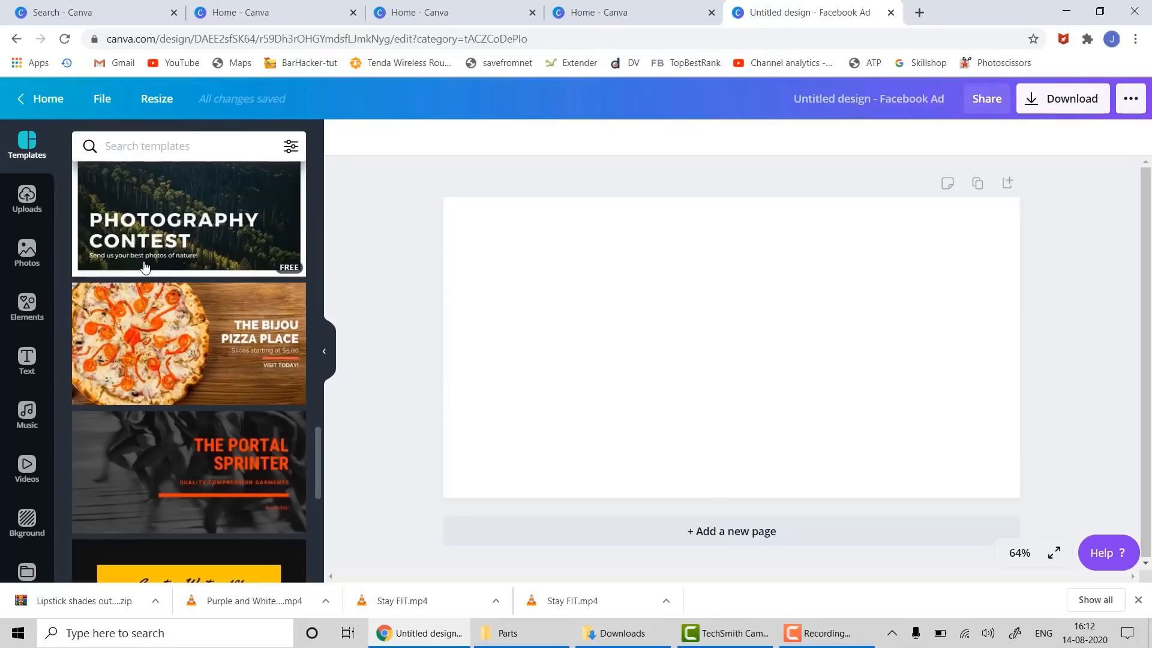
scroll(144, 266, "down", 5)
scroll(148, 271, "down", 5)
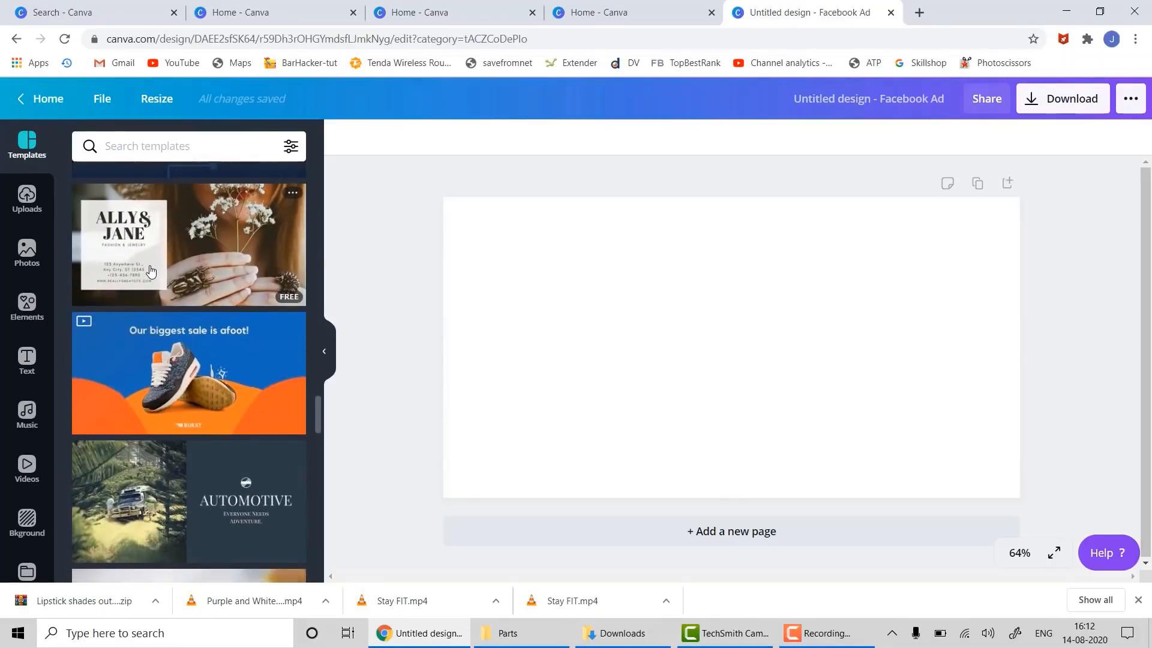
scroll(151, 271, "down", 4)
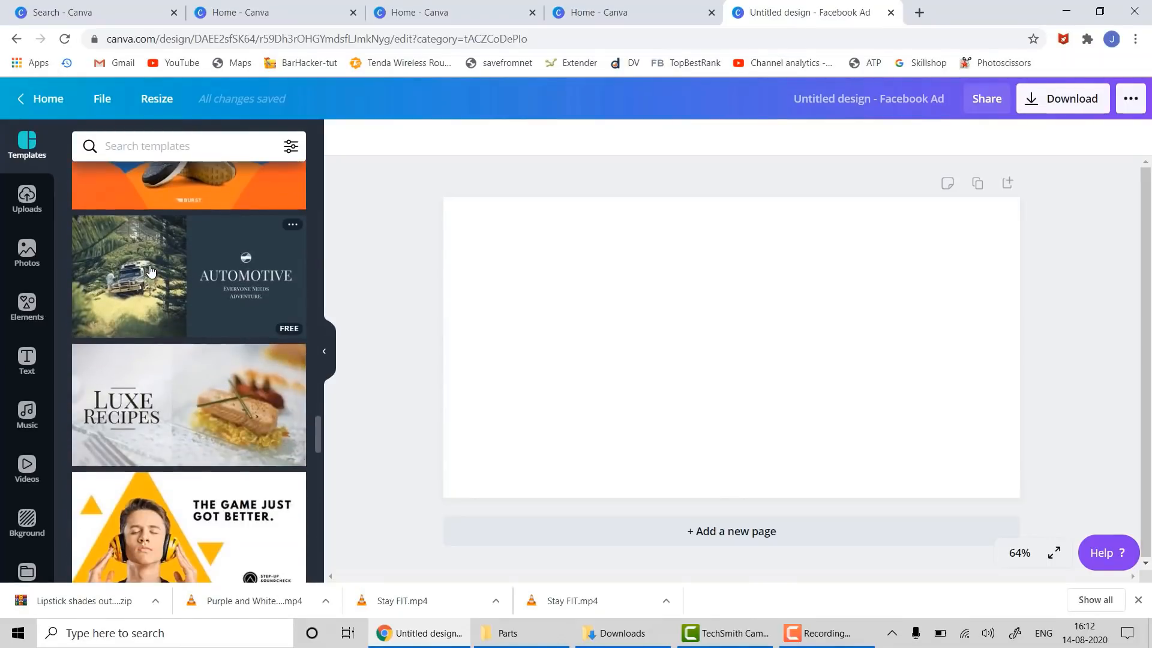
left_click_drag(121, 247, 468, 203)
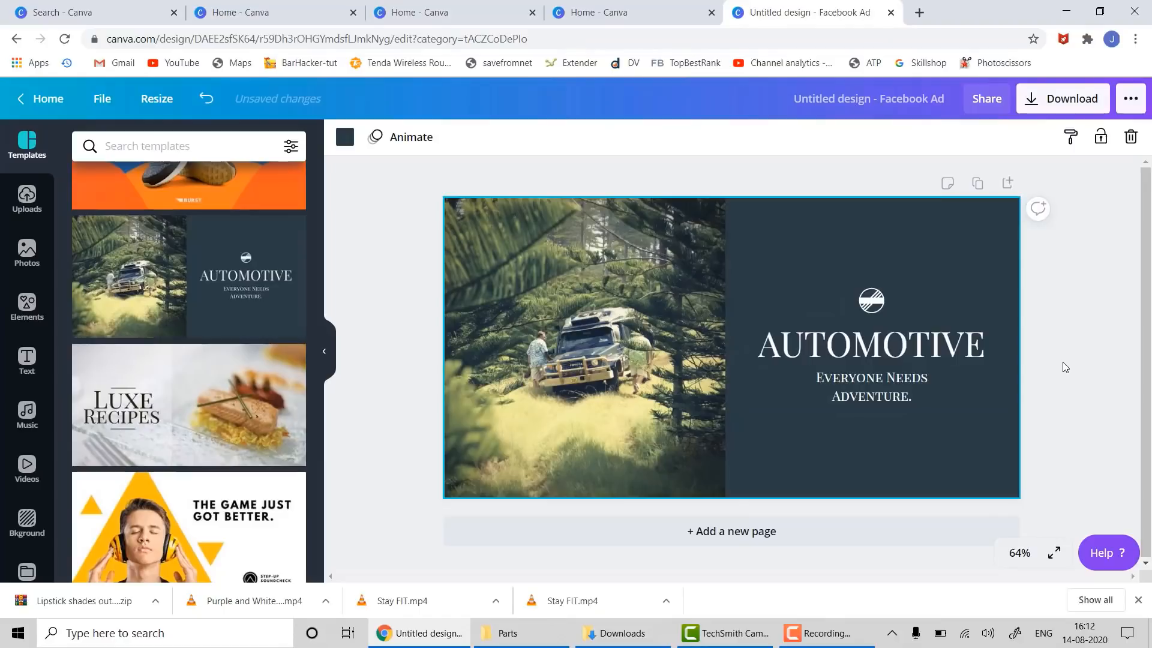
- Delete the round logo and change the AUTOMOTIVE heading to 'Fashion Clothese'
left_click(869, 309)
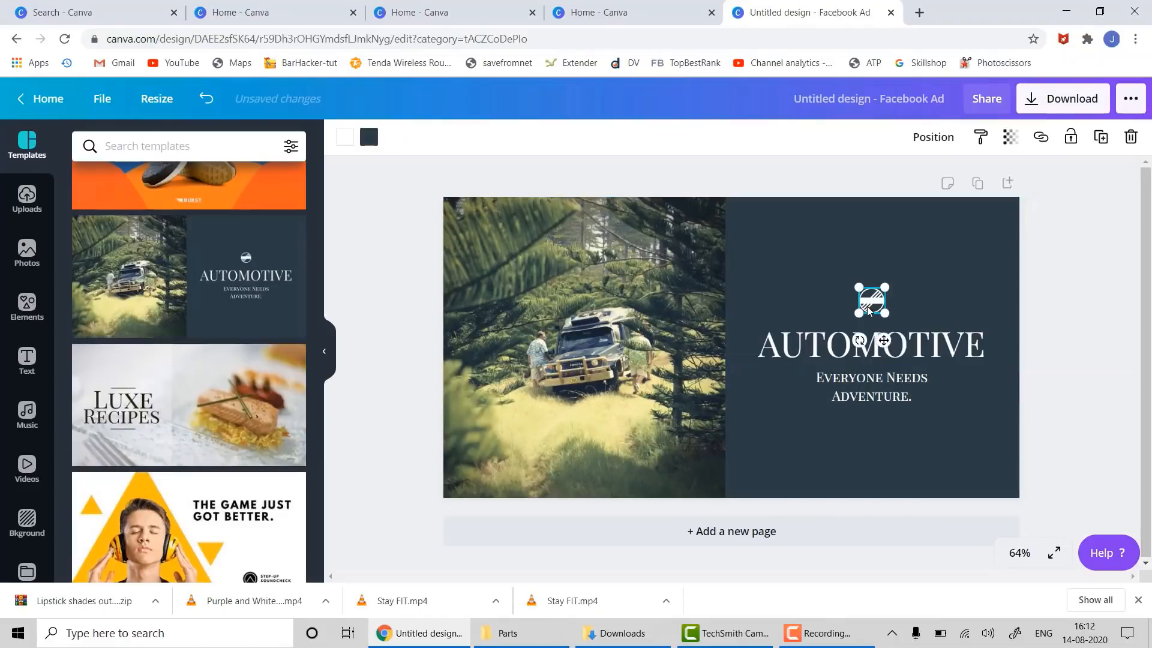
key("Delete")
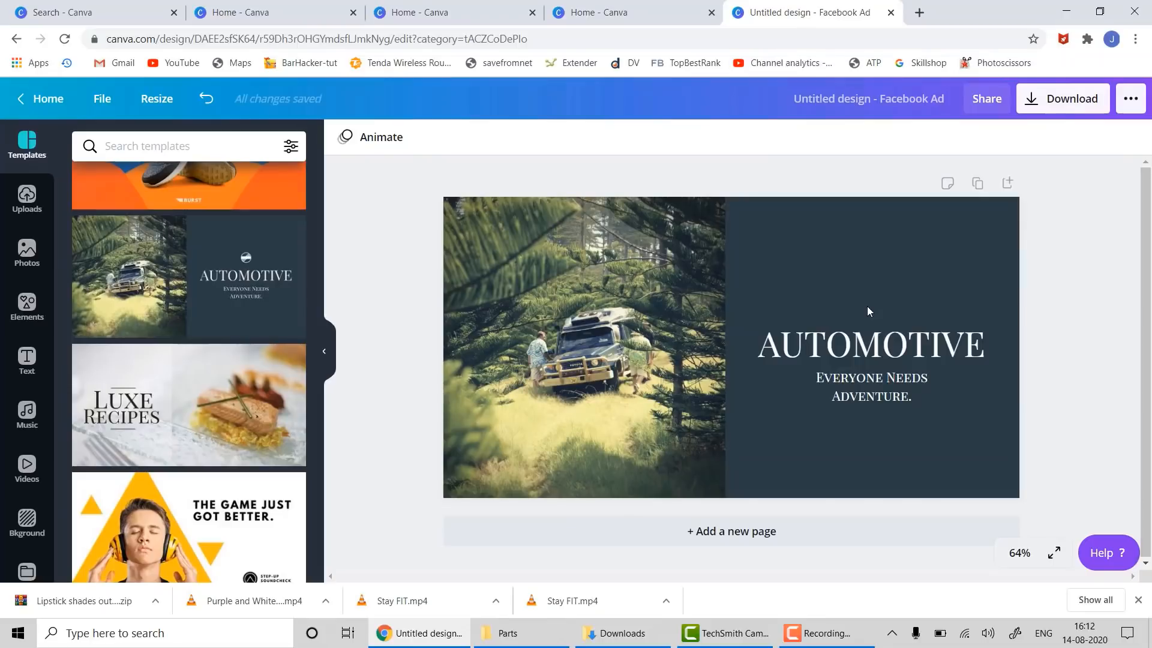
left_click(839, 344)
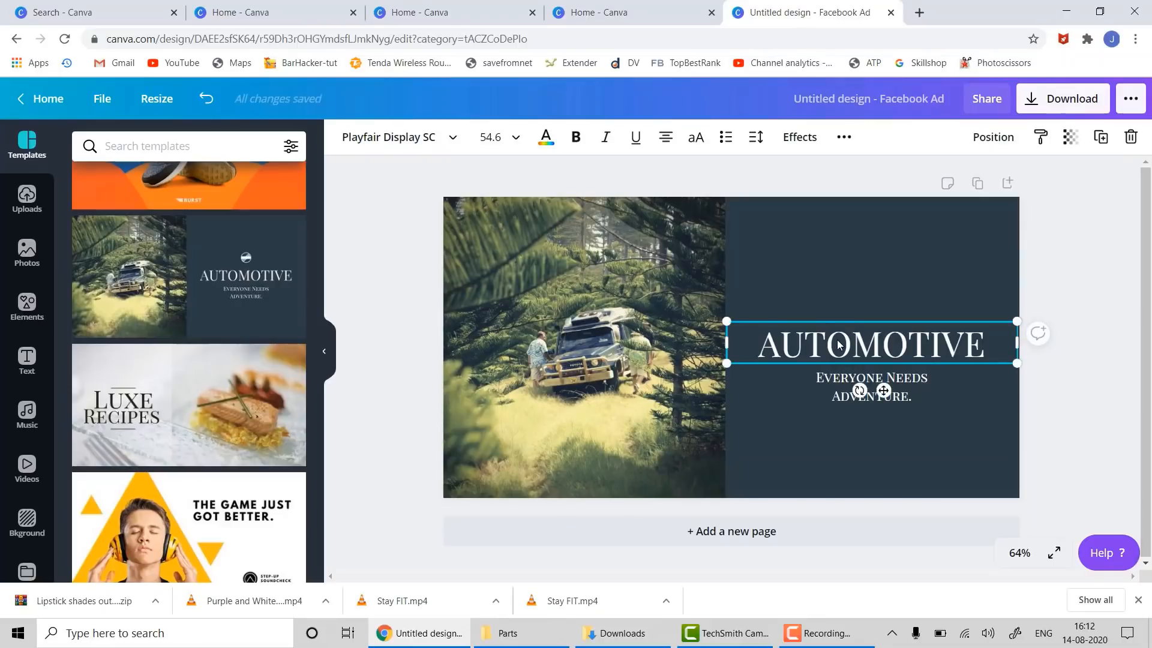
double_click(838, 344)
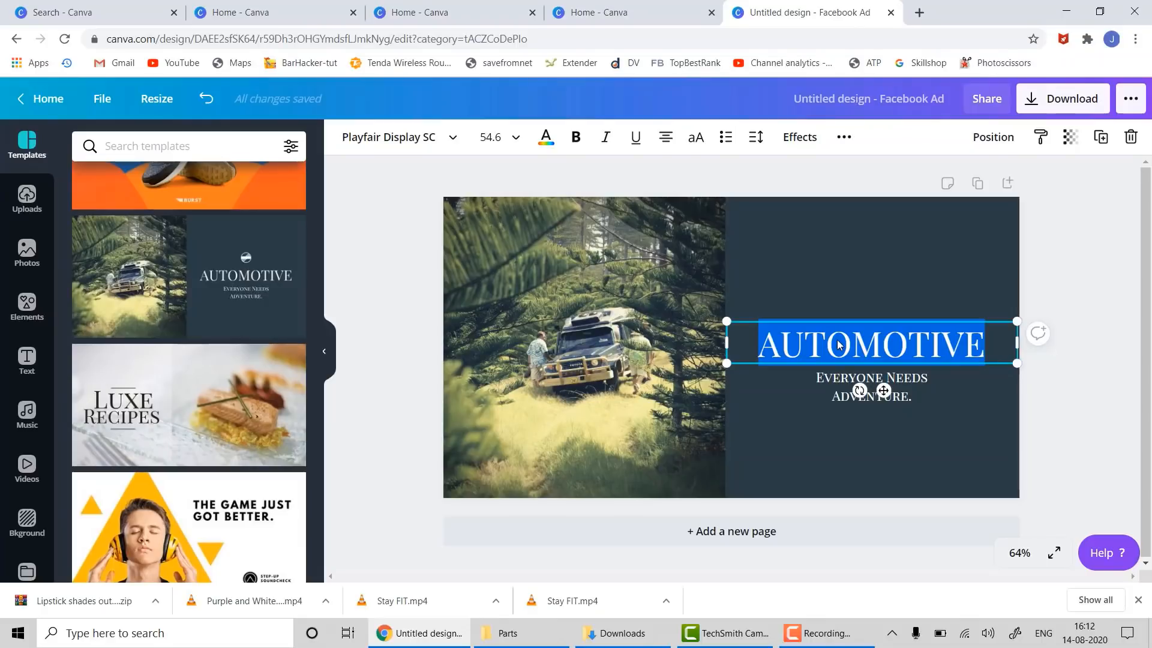
type("Fashio")
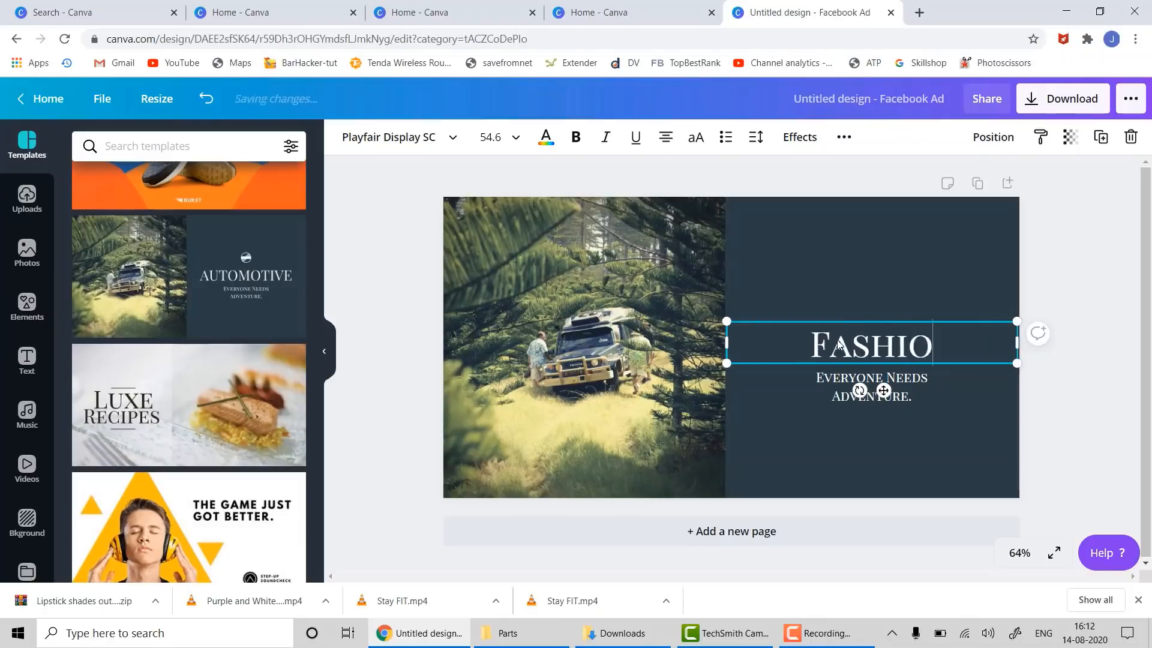
type("n")
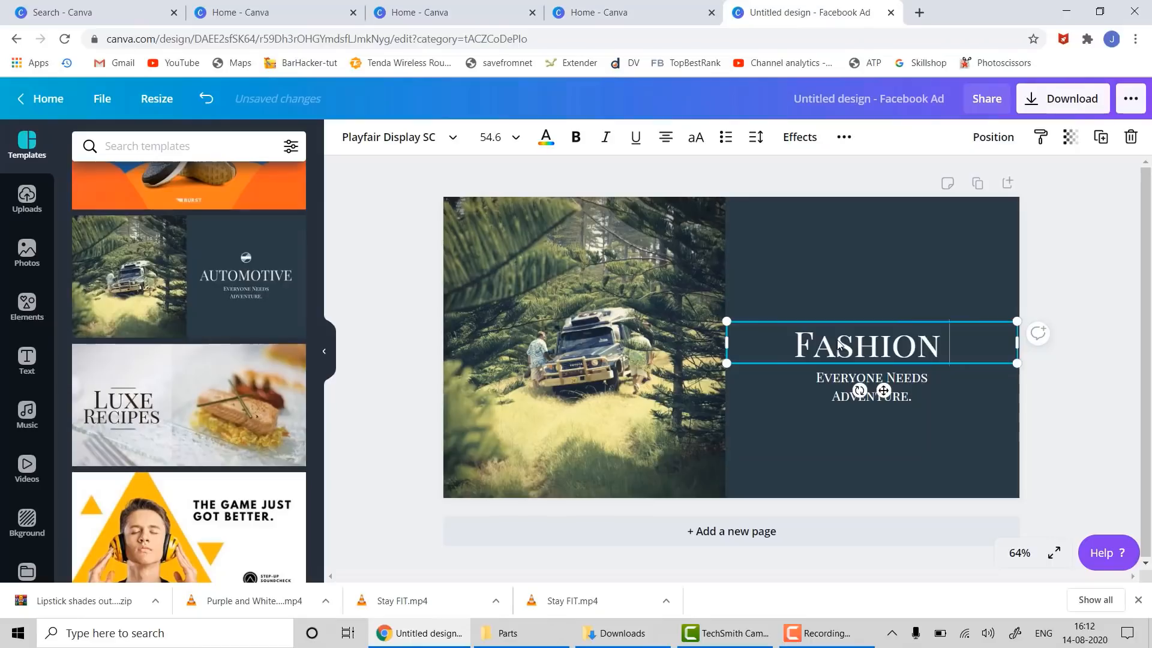
type(" Clothese")
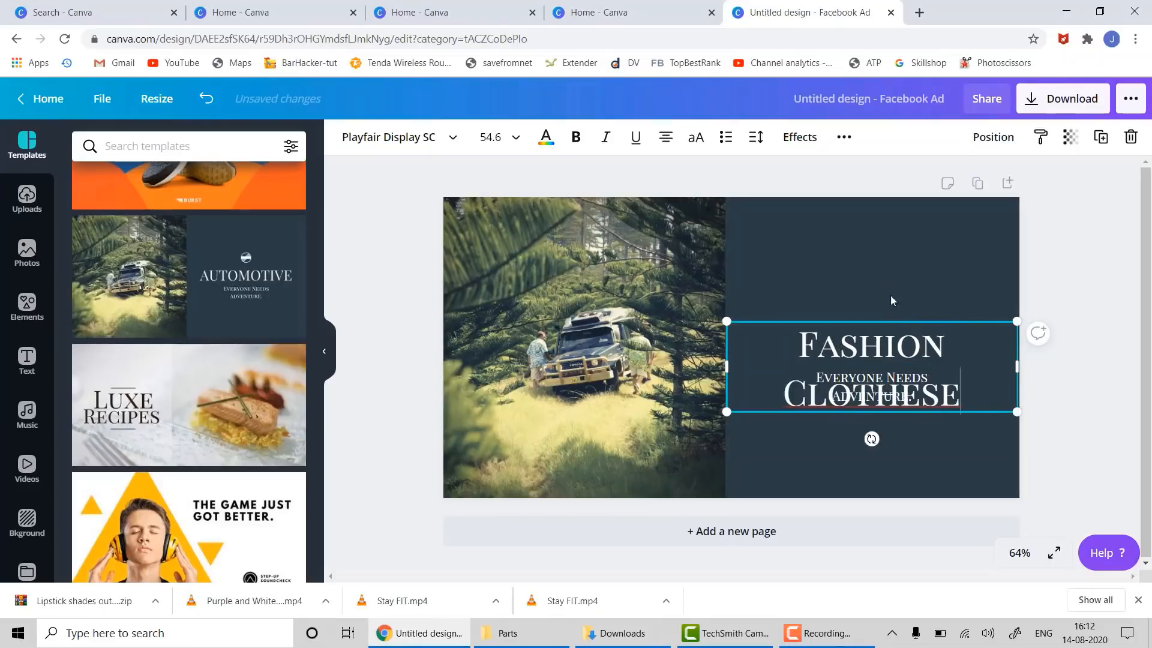
left_click_drag(892, 322, 898, 258)
- Delete the 'Everyone Needs Adventure.' subtitle and move the heading lower on the dark panel
left_click(862, 372)
left_click(862, 372)
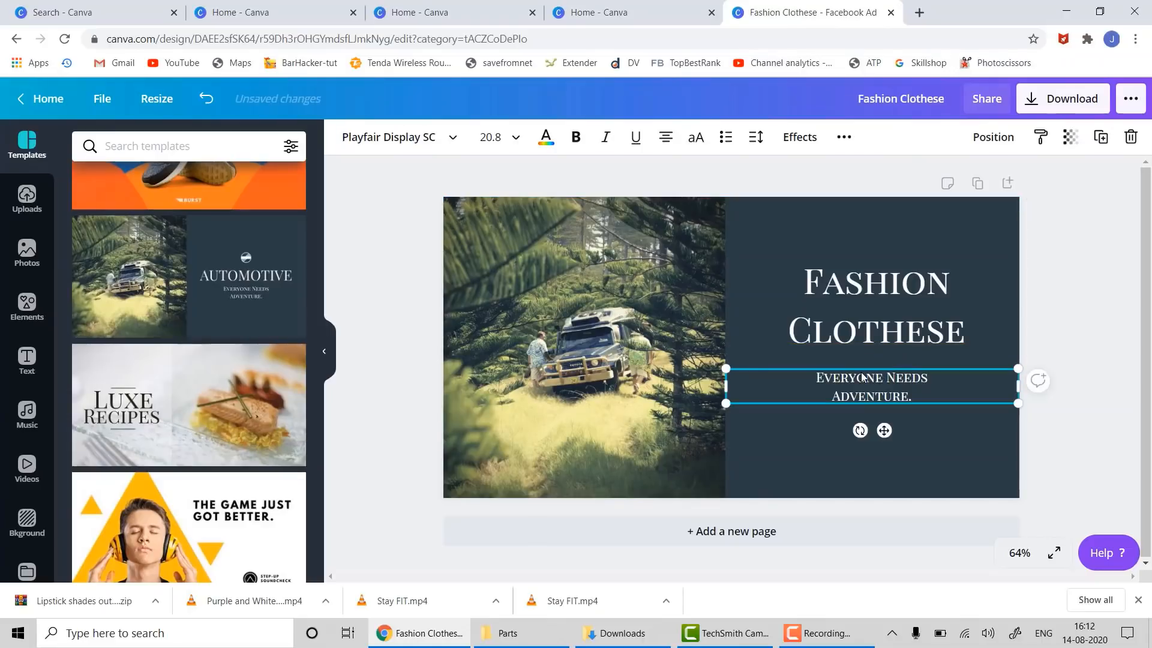
key("Delete")
left_click(912, 334)
left_click_drag(913, 333, 912, 436)
left_click(1096, 338)
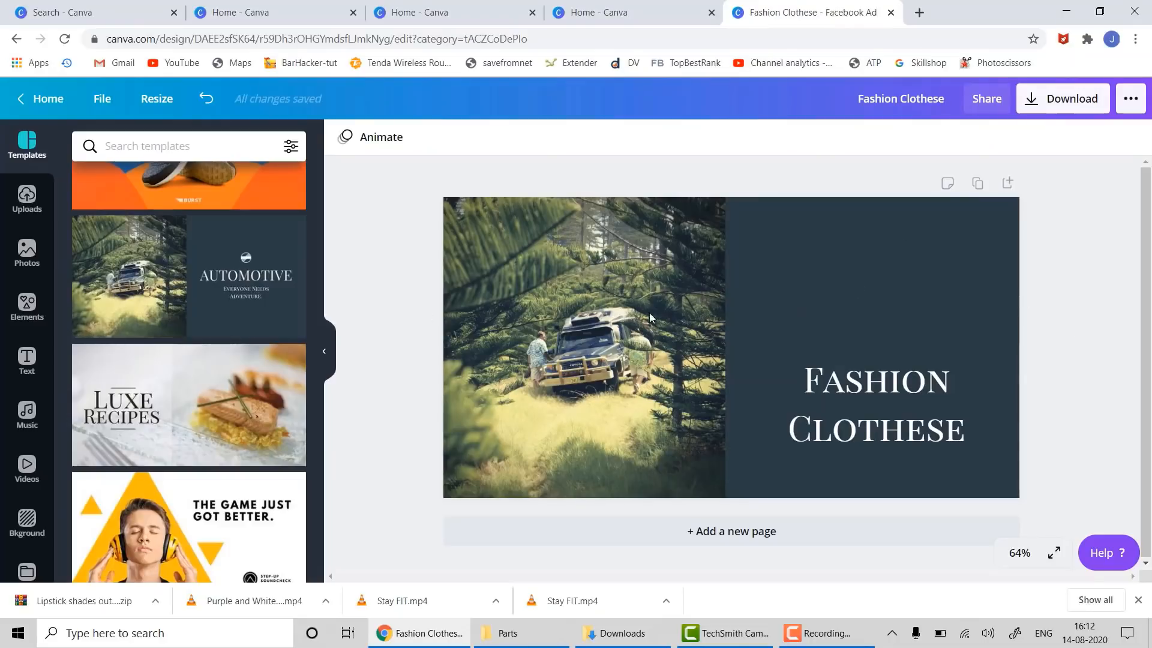
left_click(24, 204)
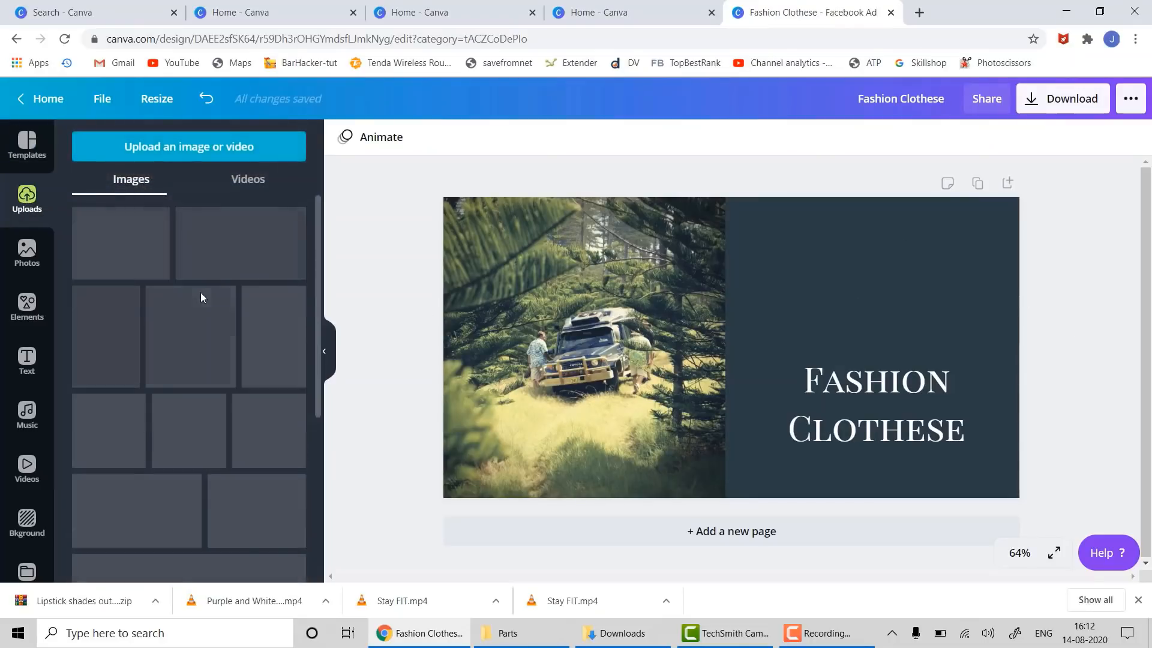
- Add the uploaded TopBestRank image as a small badge in the top-right corner
scroll(201, 298, "down", 5)
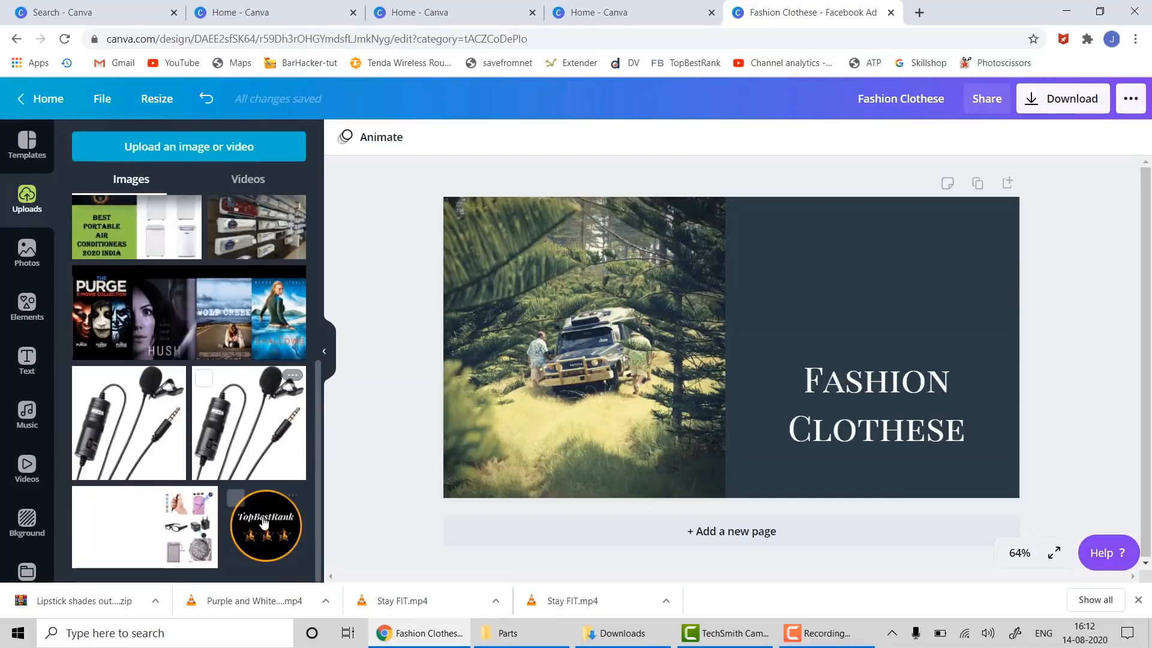
left_click_drag(266, 526, 717, 300)
left_click_drag(507, 376, 877, 230)
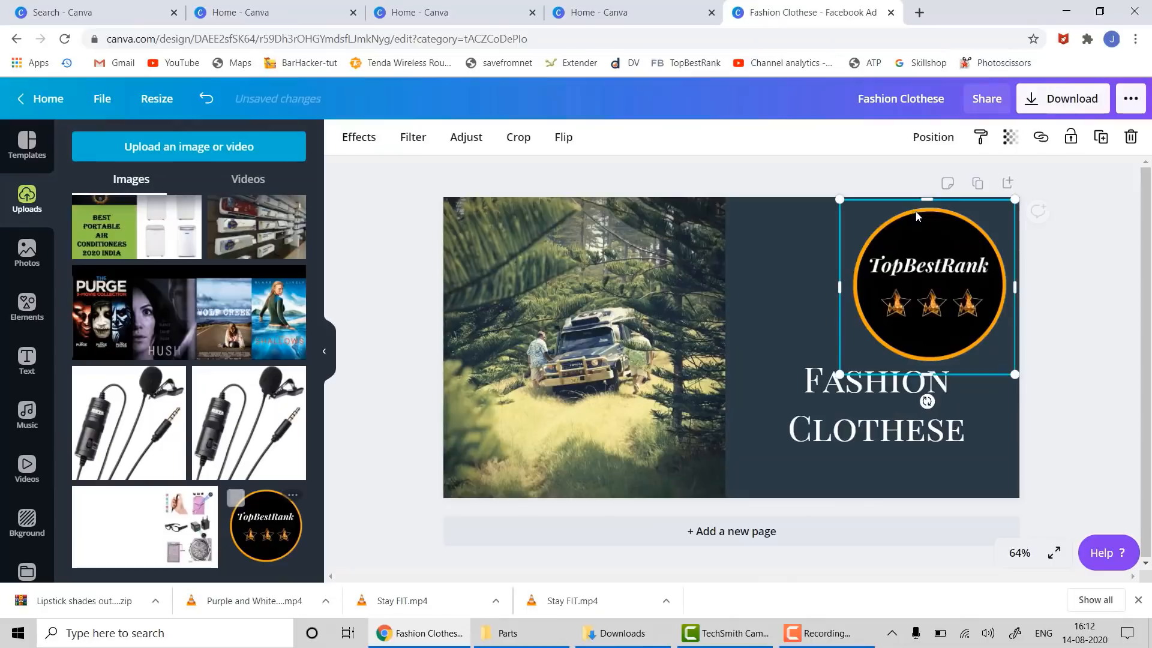
left_click_drag(1015, 193, 916, 303)
key("ctrl+z")
left_click_drag(1013, 195, 988, 230)
left_click(1035, 356)
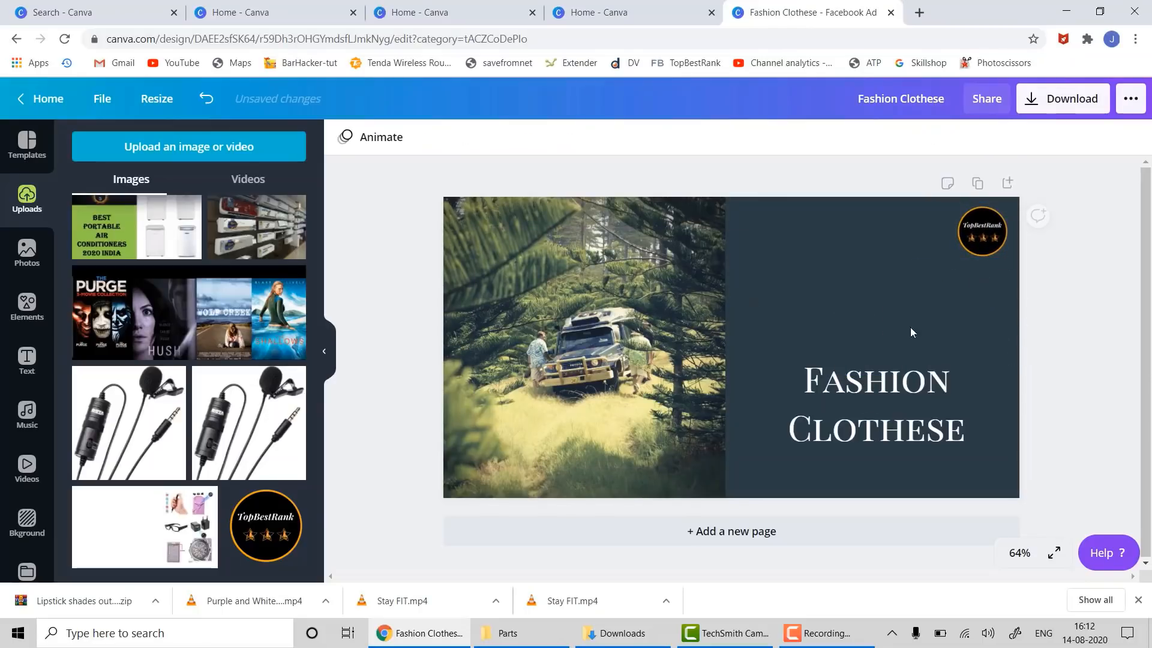
- Delete the forest photo and correct the heading to 'Fashion Clothes'
left_click(533, 261)
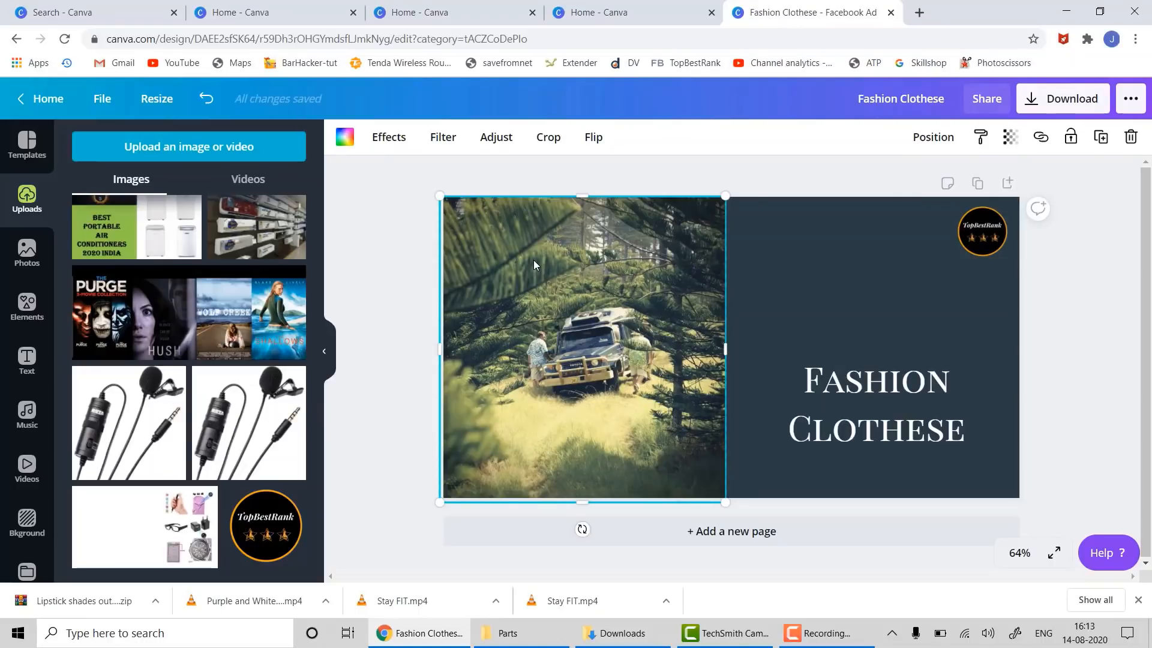
key("Delete")
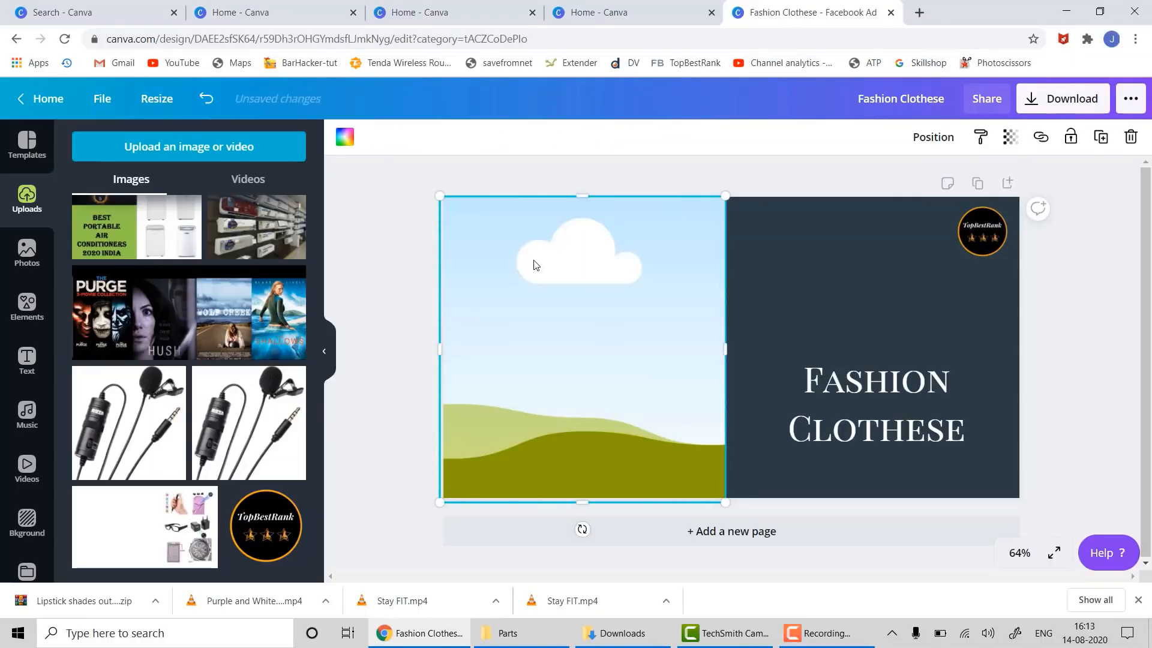
left_click(948, 432)
double_click(948, 430)
left_click(948, 429)
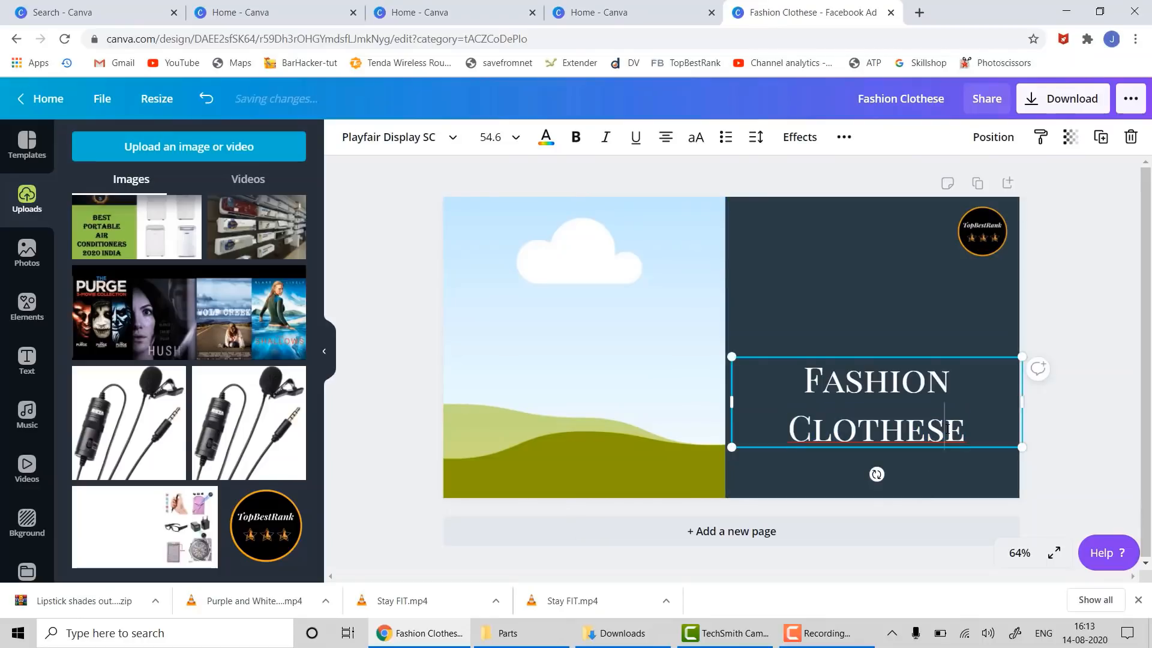
key("Delete")
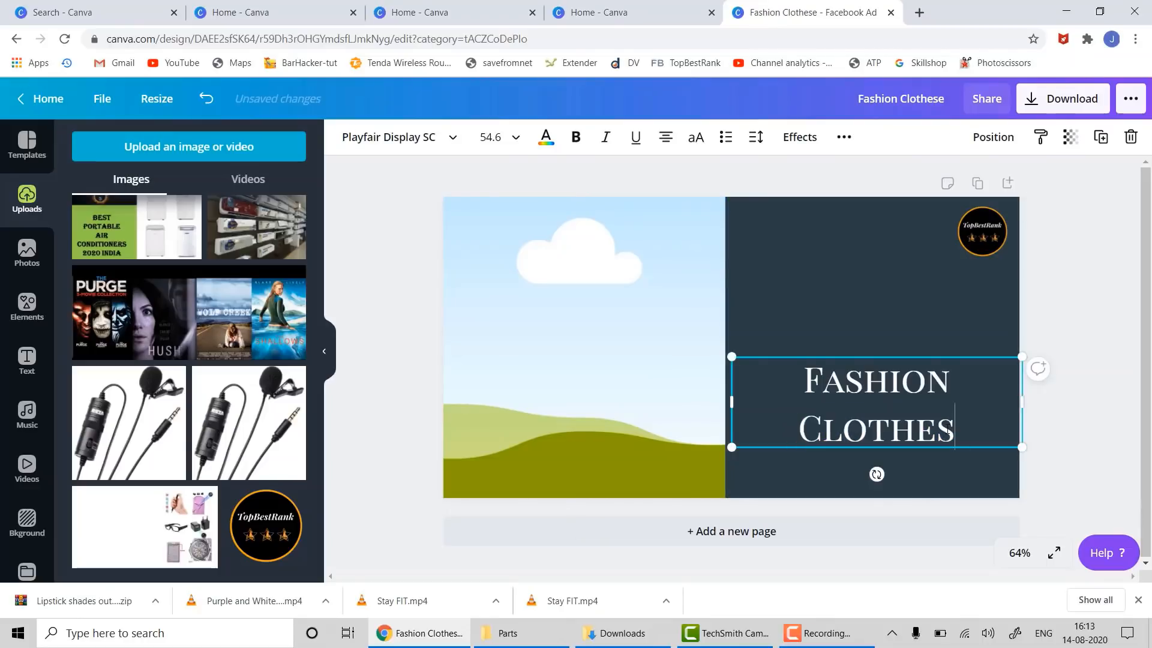
left_click(1078, 411)
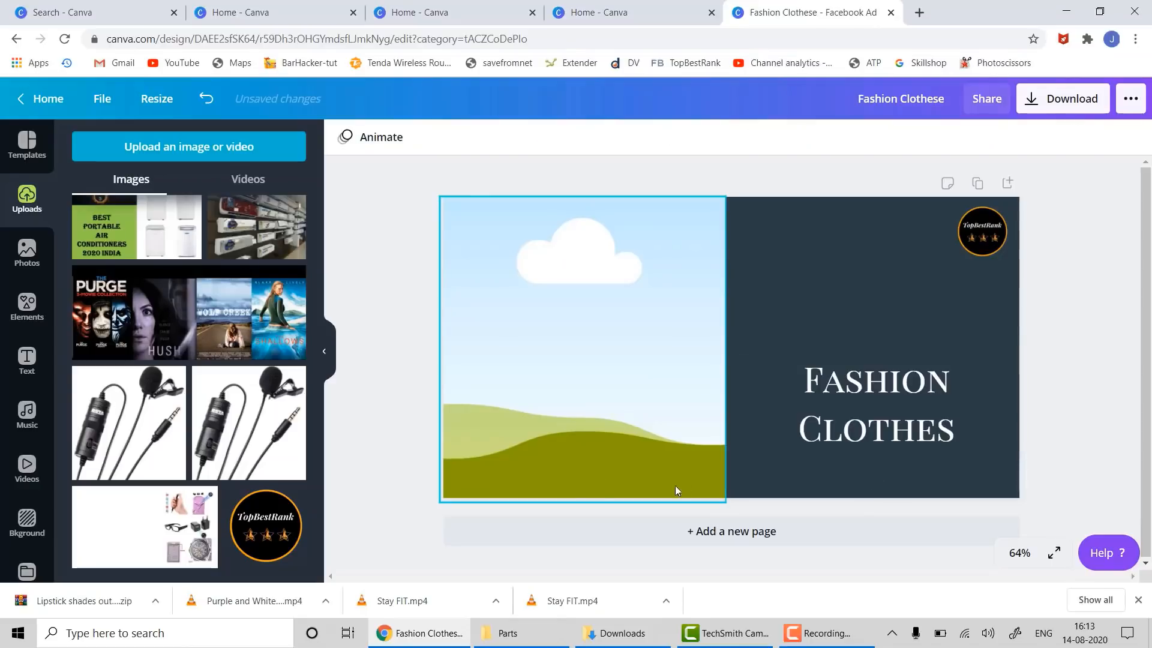
- Search stock photos for 'fashion' and place the dresses-on-rack photo in the left frame
left_click(25, 252)
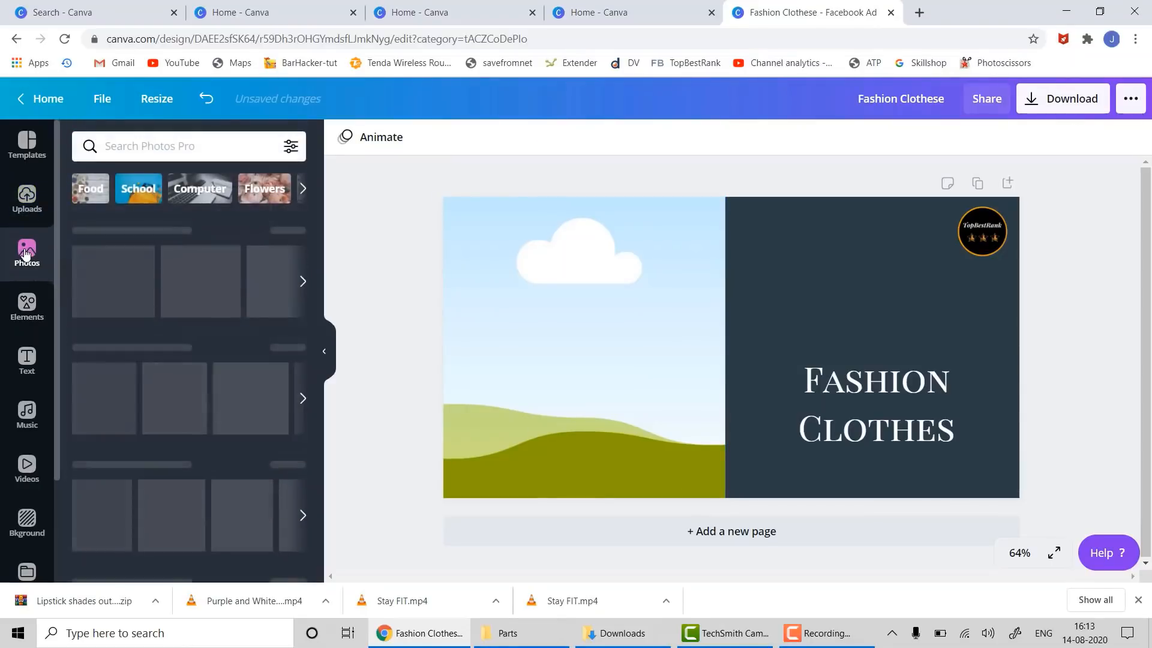
left_click(177, 147)
type("fa")
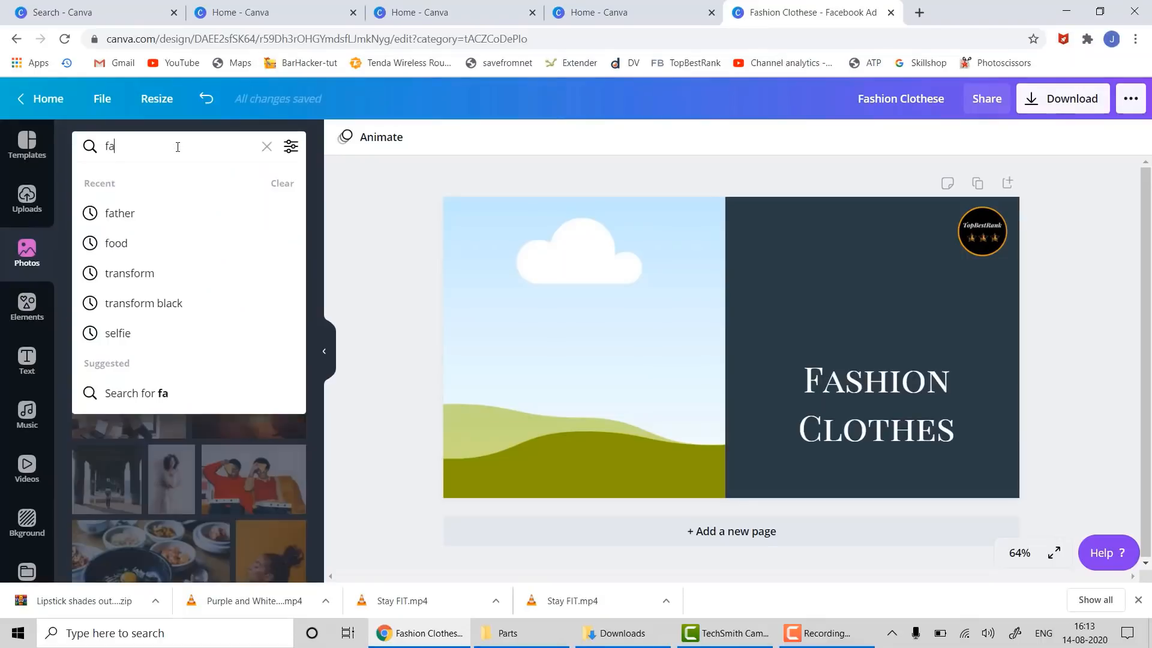
type("shion")
key("Return")
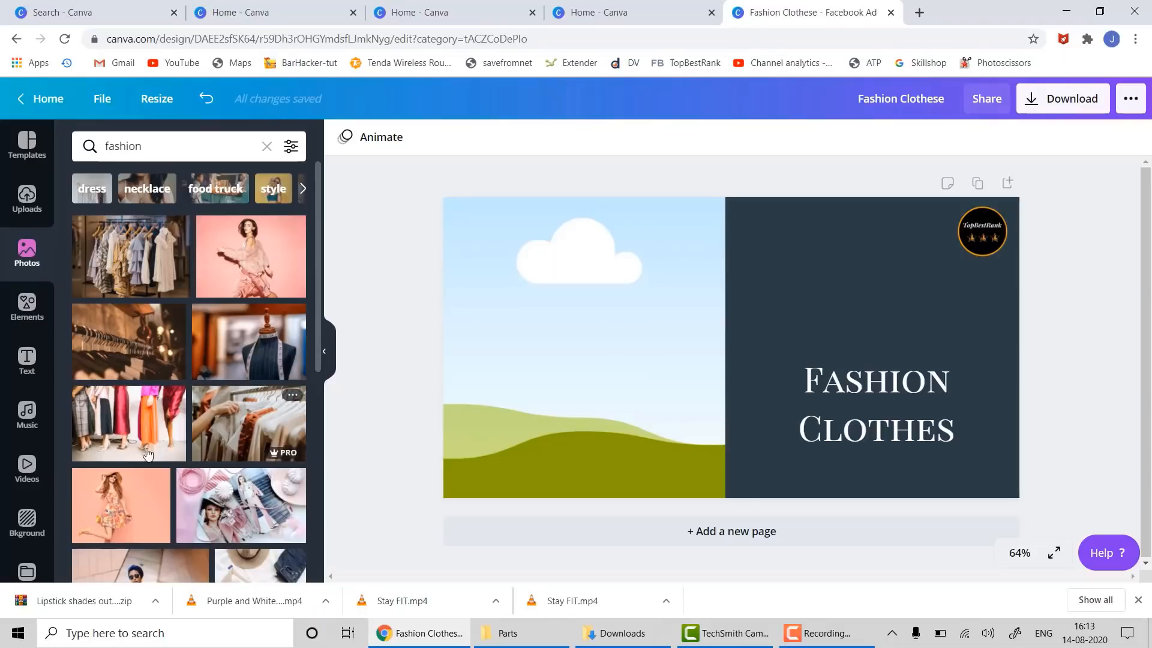
left_click_drag(146, 251, 557, 252)
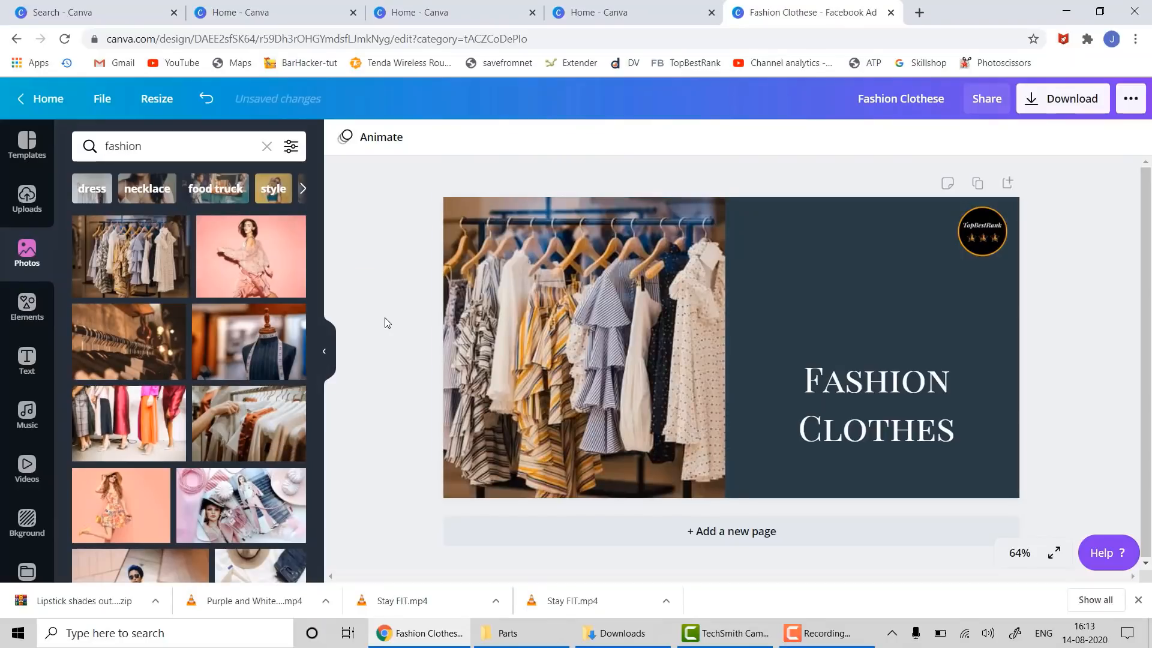
key("ctrl+z")
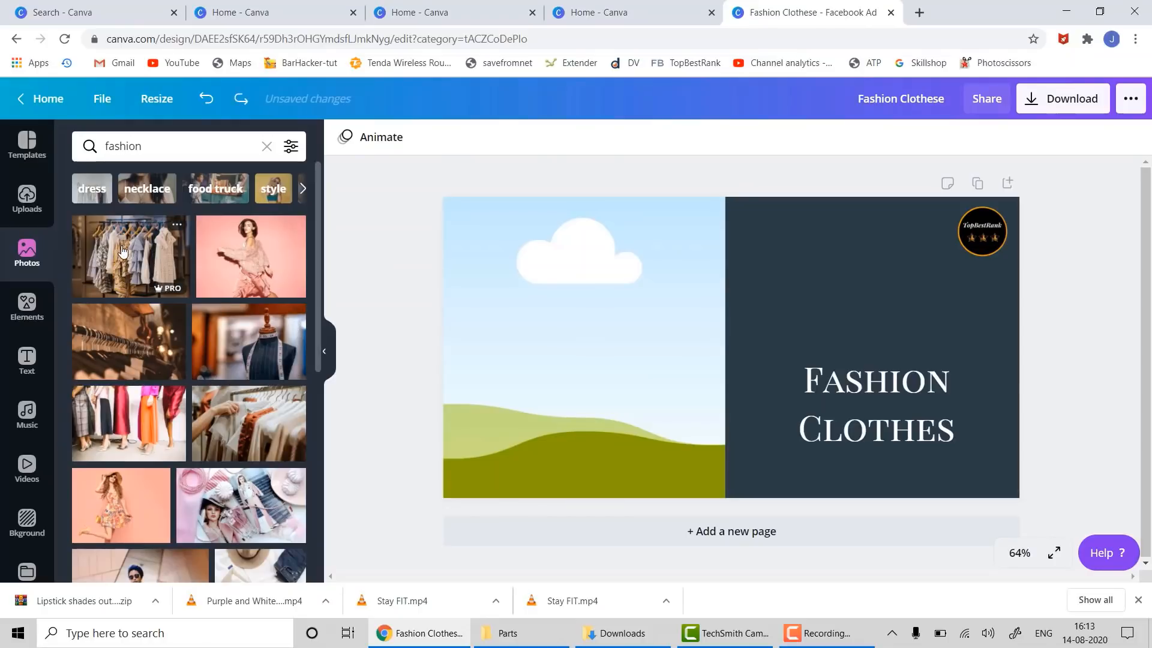
left_click_drag(123, 250, 474, 250)
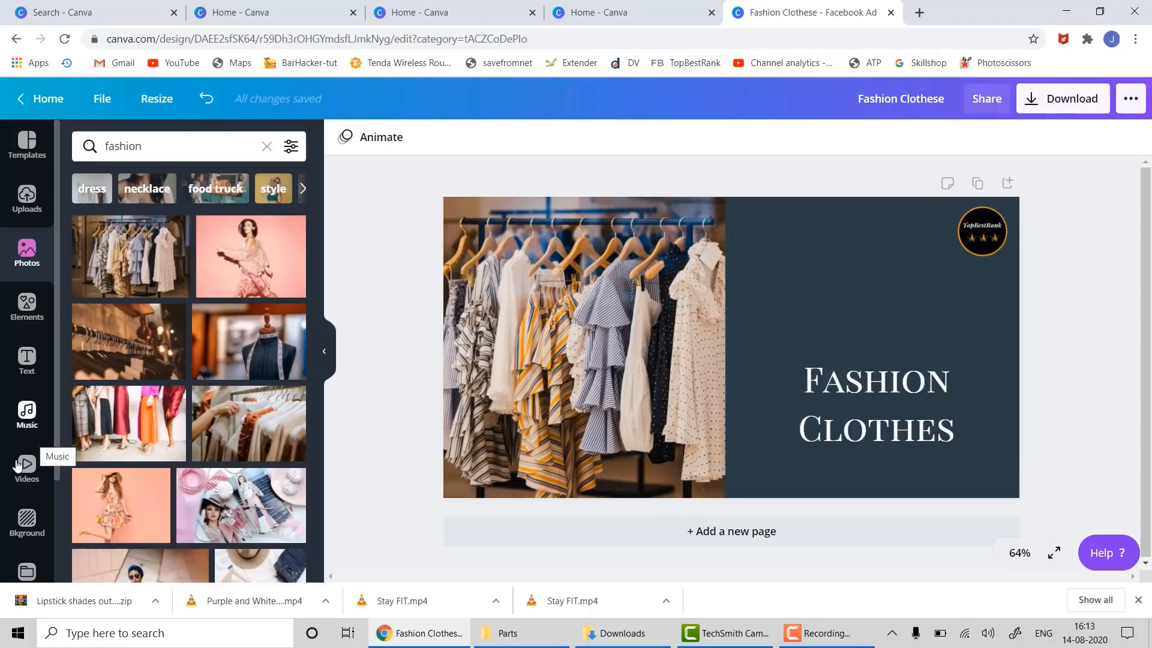
left_click(27, 309)
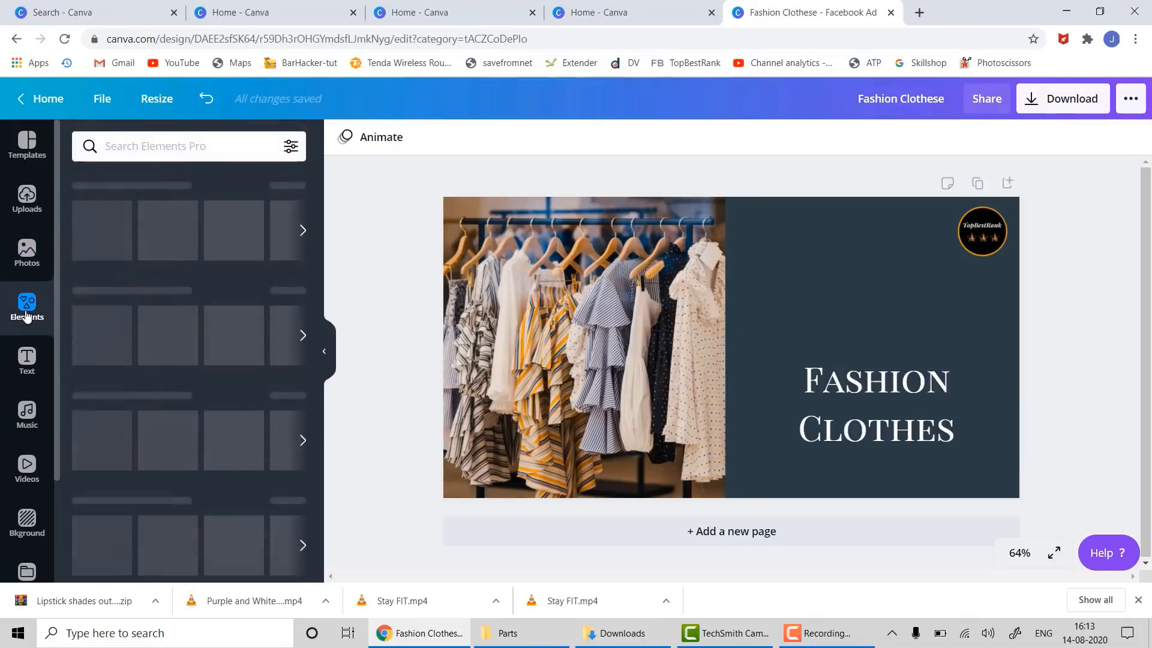
- Search Elements for 'sale' and add the stacked SALE sticker in white on the dark half
left_click(167, 146)
type("sal")
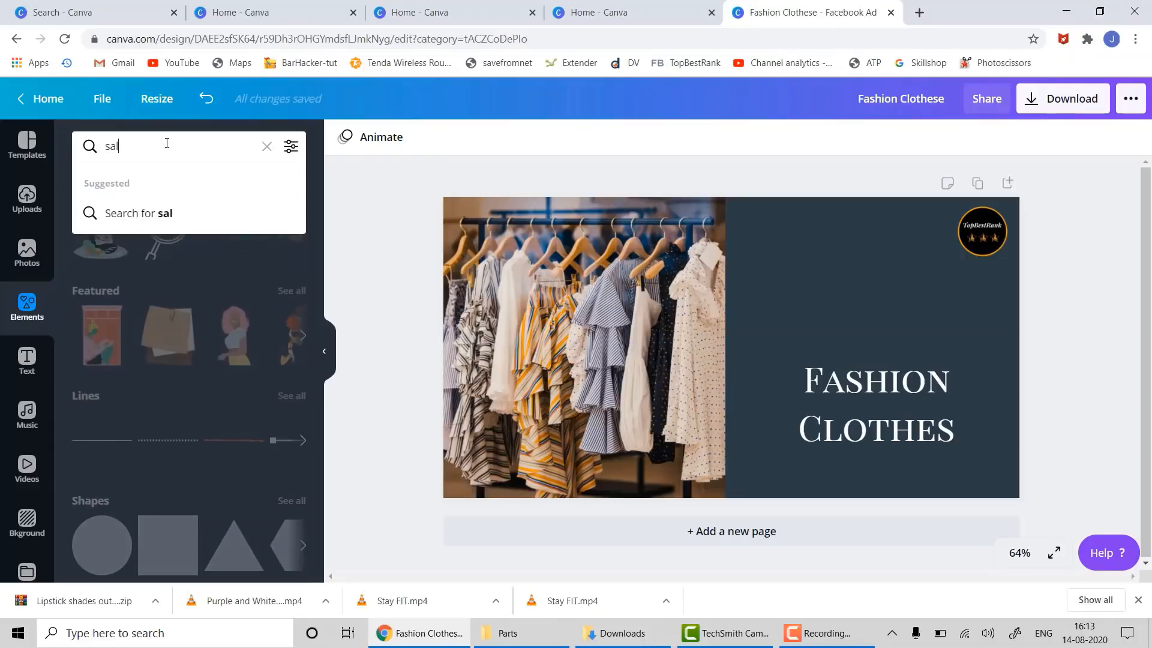
type("e")
key("Return")
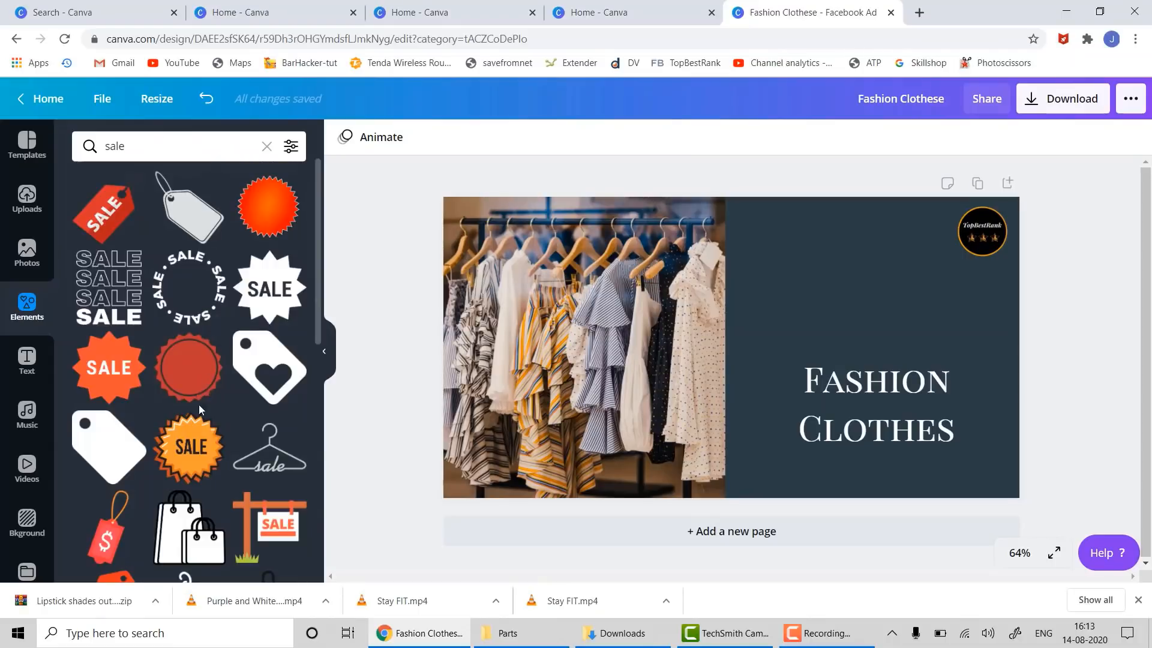
scroll(273, 368, "down", 10)
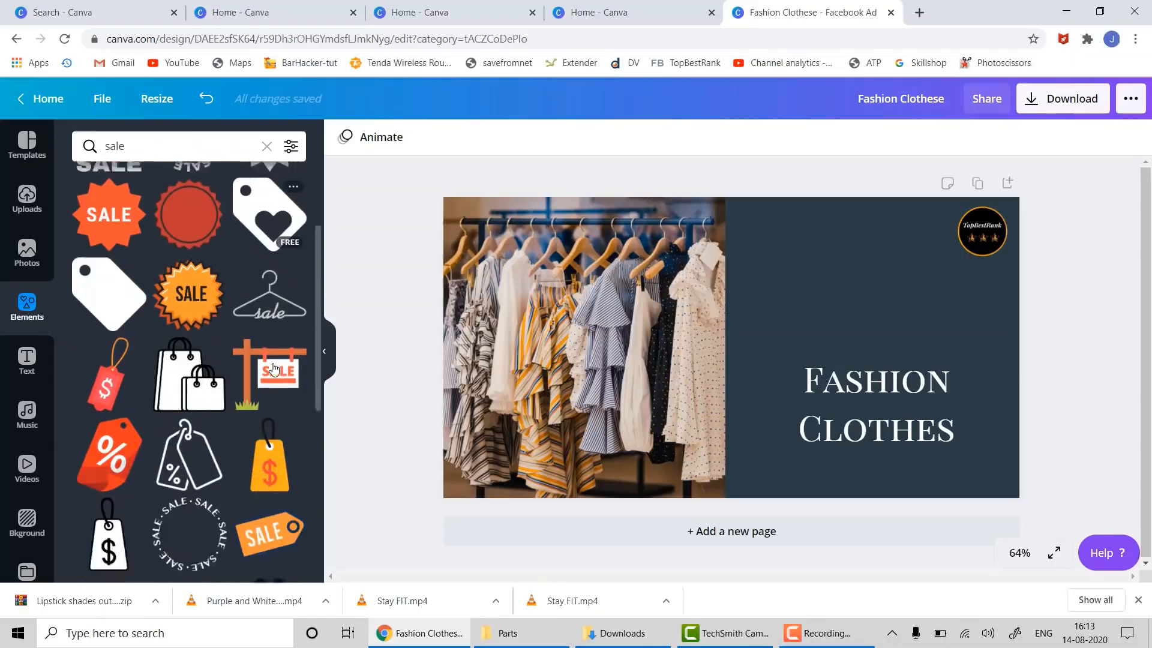
scroll(273, 368, "down", 5)
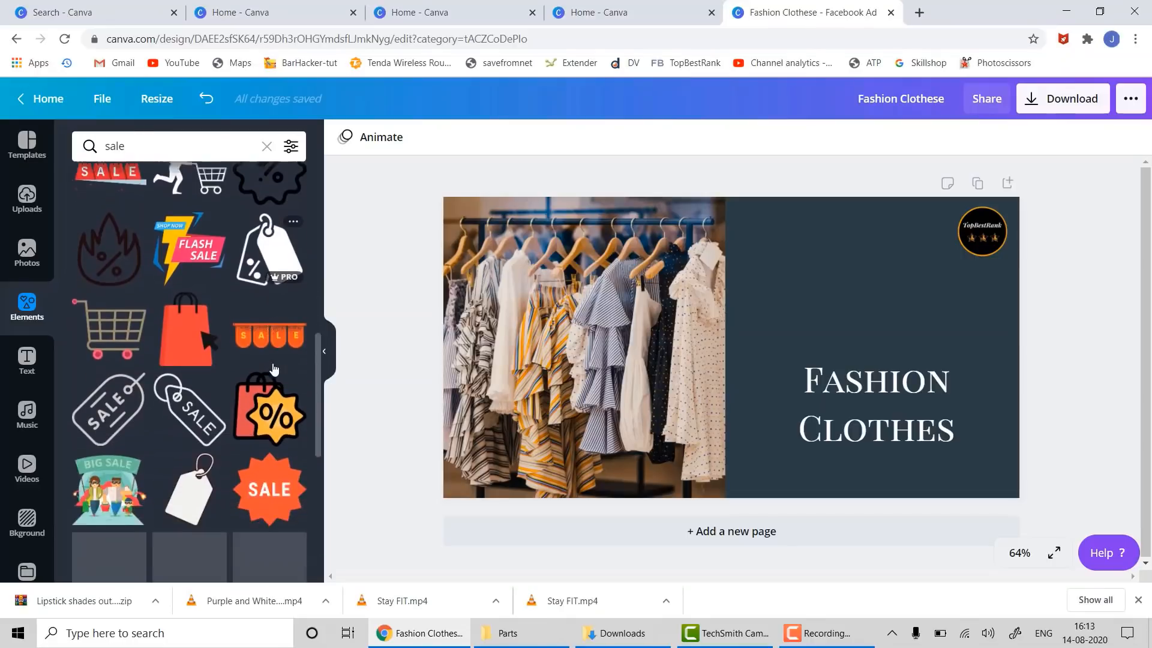
scroll(268, 334, "up", 12)
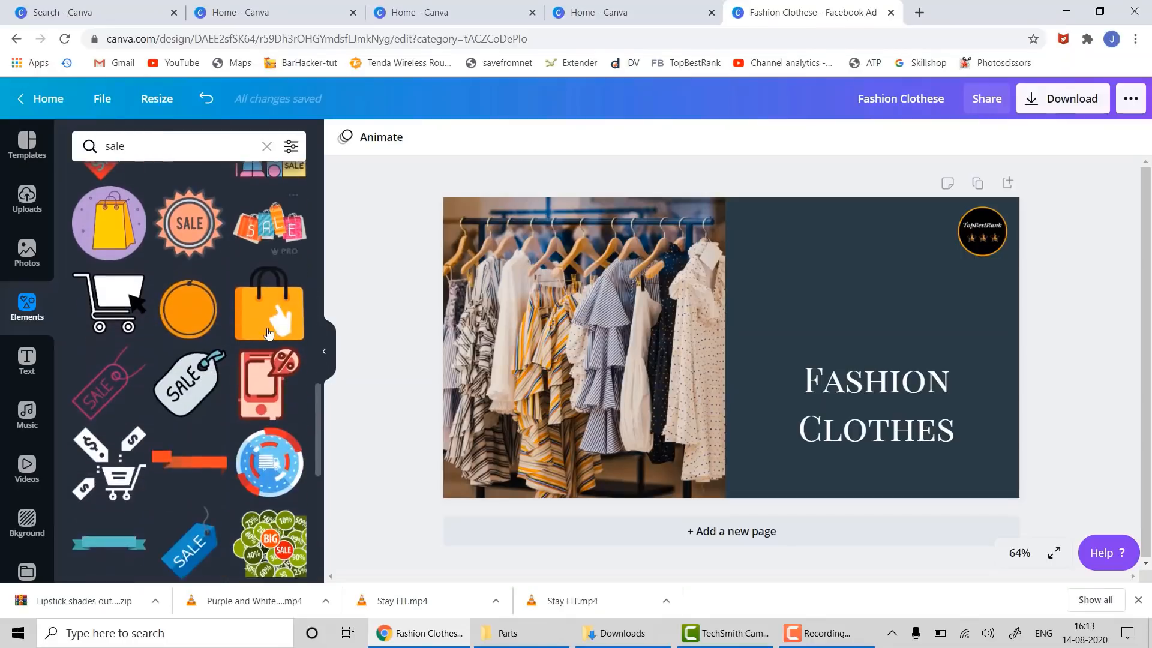
scroll(266, 334, "up", 2)
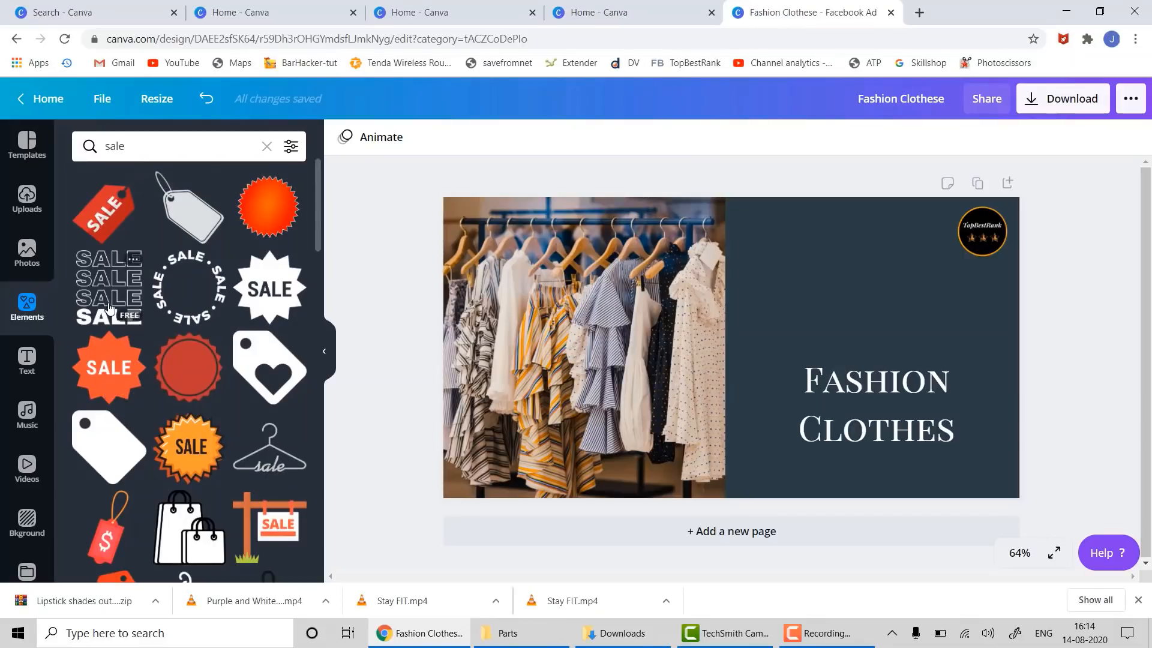
left_click_drag(108, 309, 839, 272)
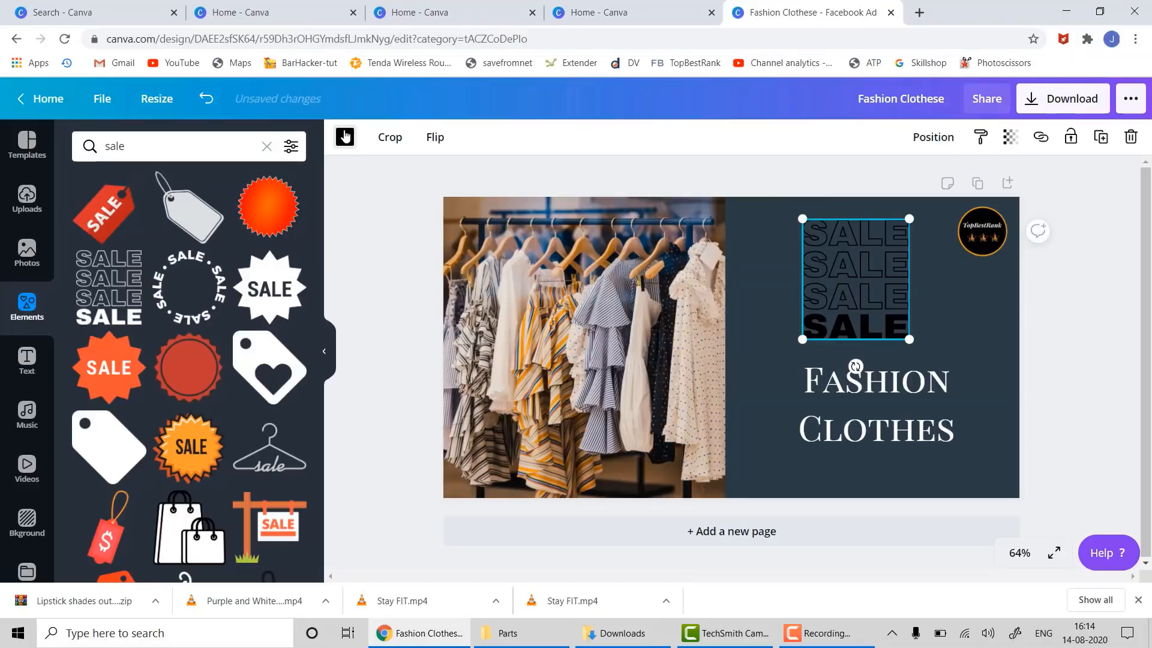
left_click(345, 137)
left_click(172, 295)
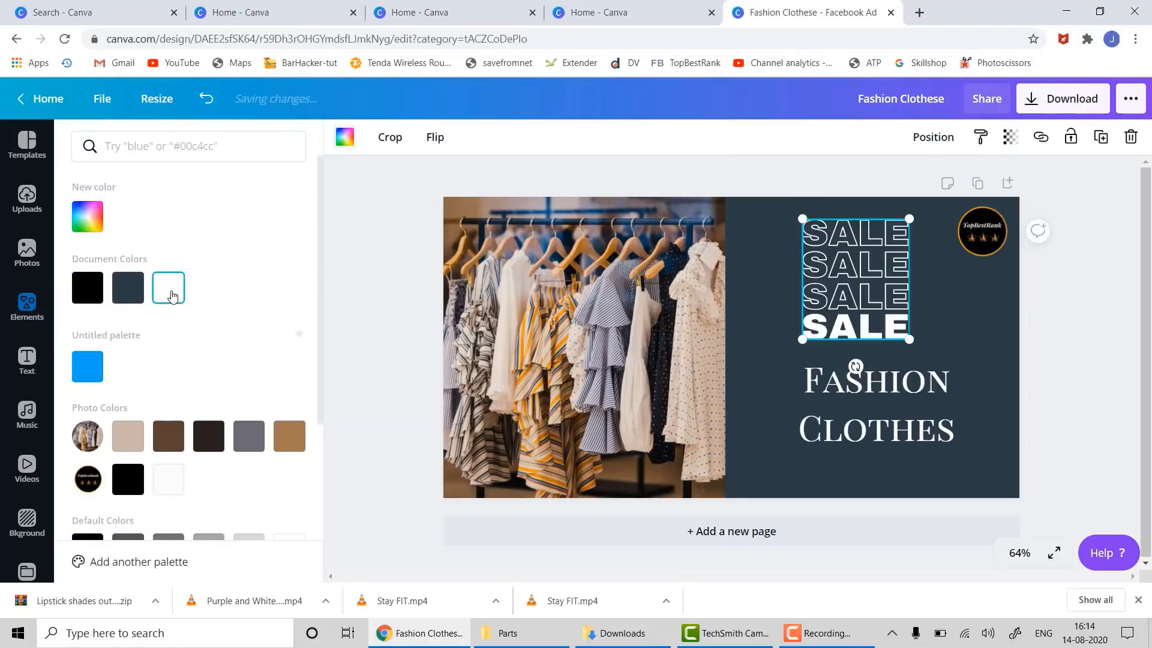
left_click(1086, 376)
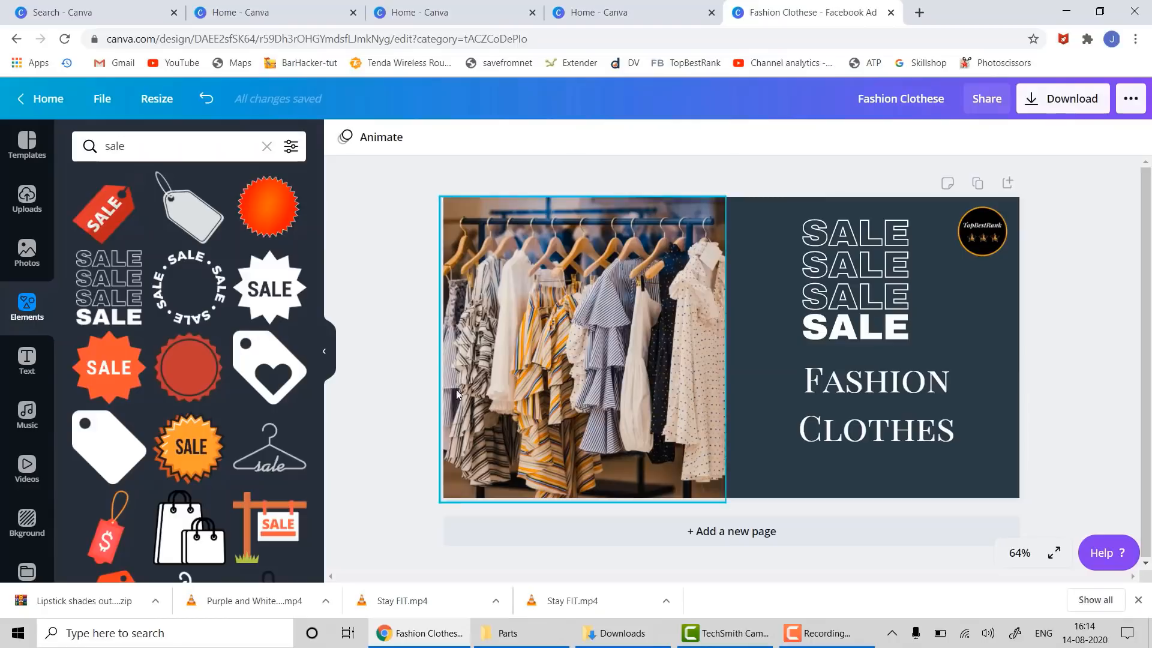
- Add the orange SALE starburst sized onto the clothes photo, and nudge the title slightly
left_click_drag(90, 360, 941, 308)
left_click_drag(1029, 253, 813, 260)
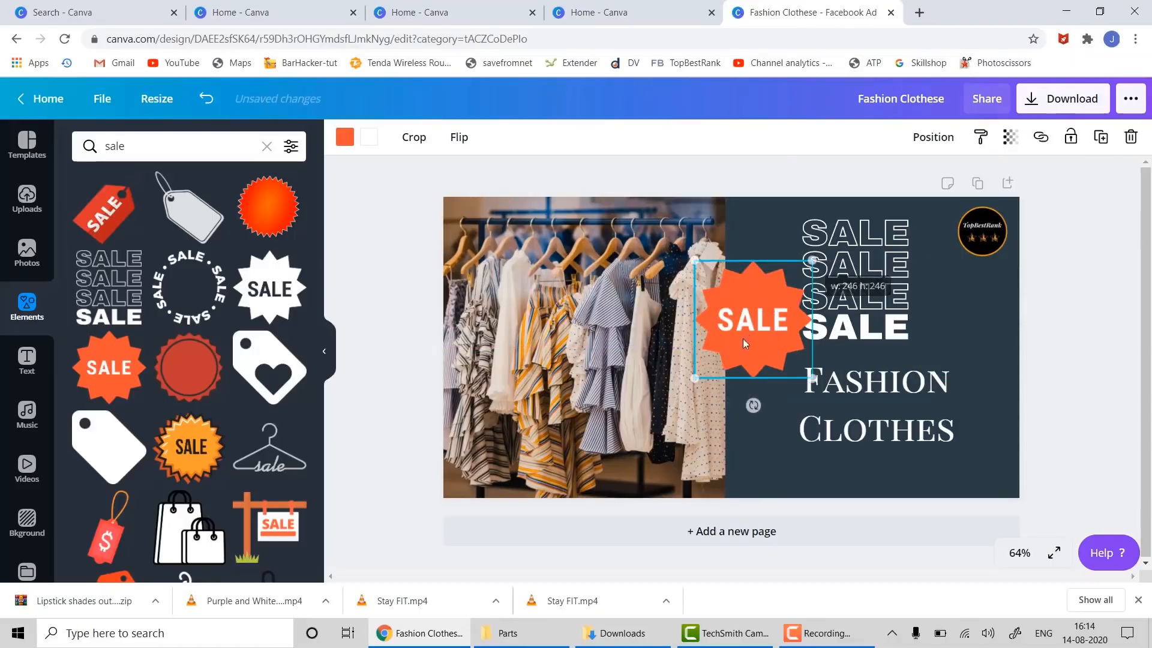
left_click_drag(753, 315, 581, 356)
left_click(1059, 358)
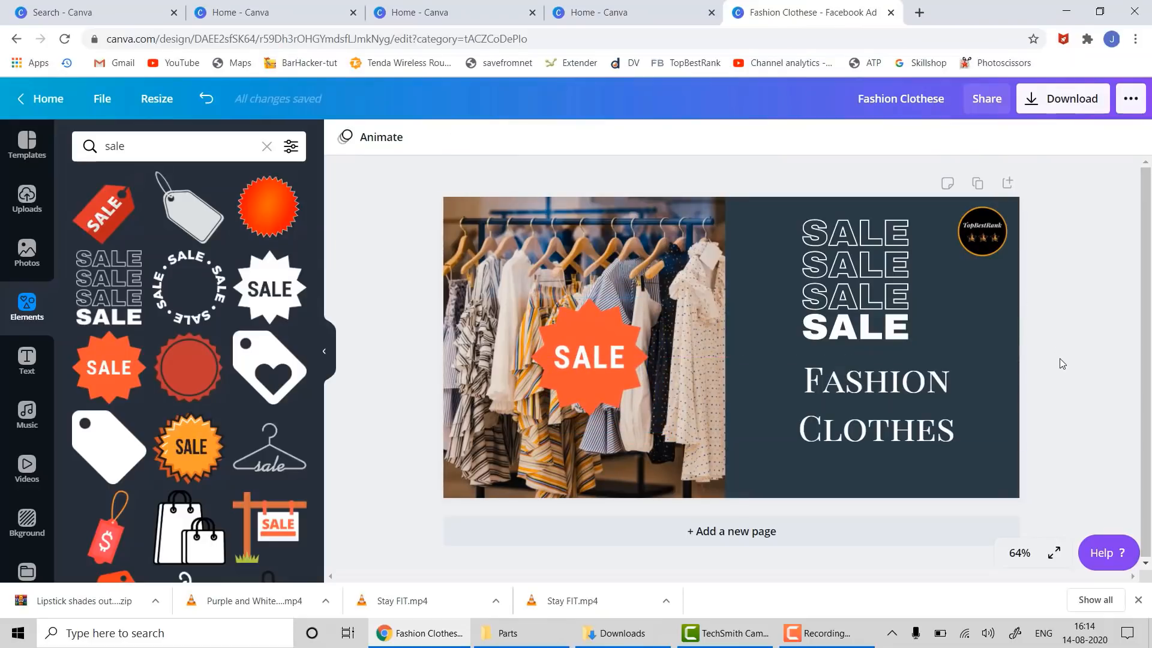
mouse_move(921, 444)
left_mouse_down()
mouse_move(906, 429)
mouse_move(915, 446)
left_mouse_up()
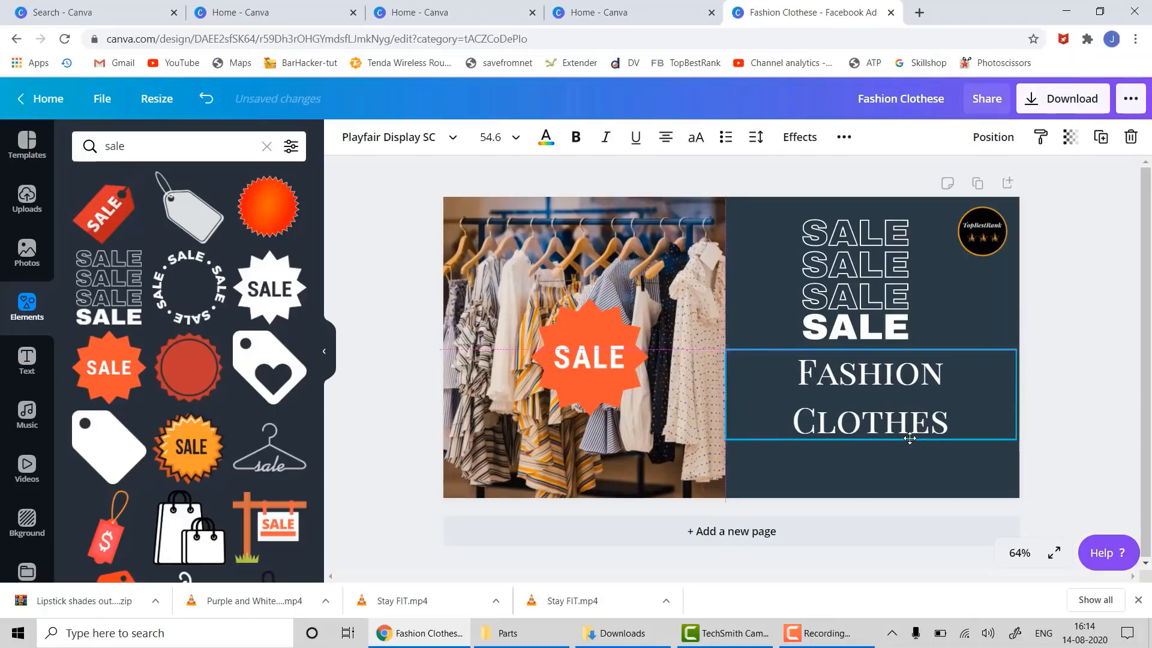
left_click(1081, 405)
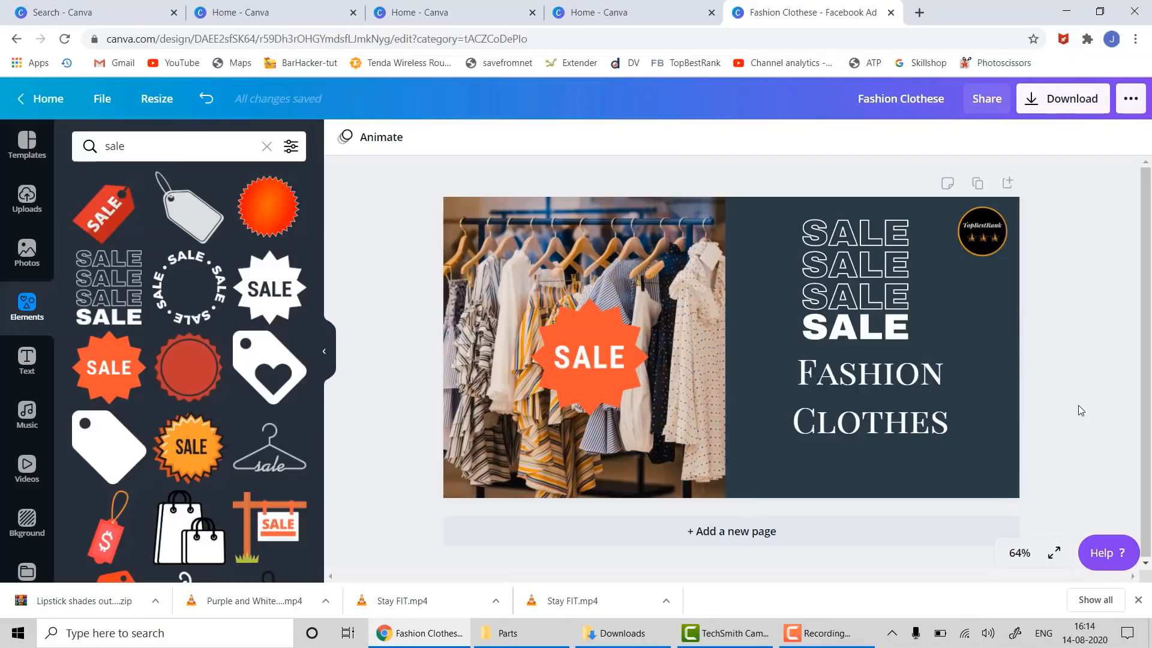
left_click(26, 358)
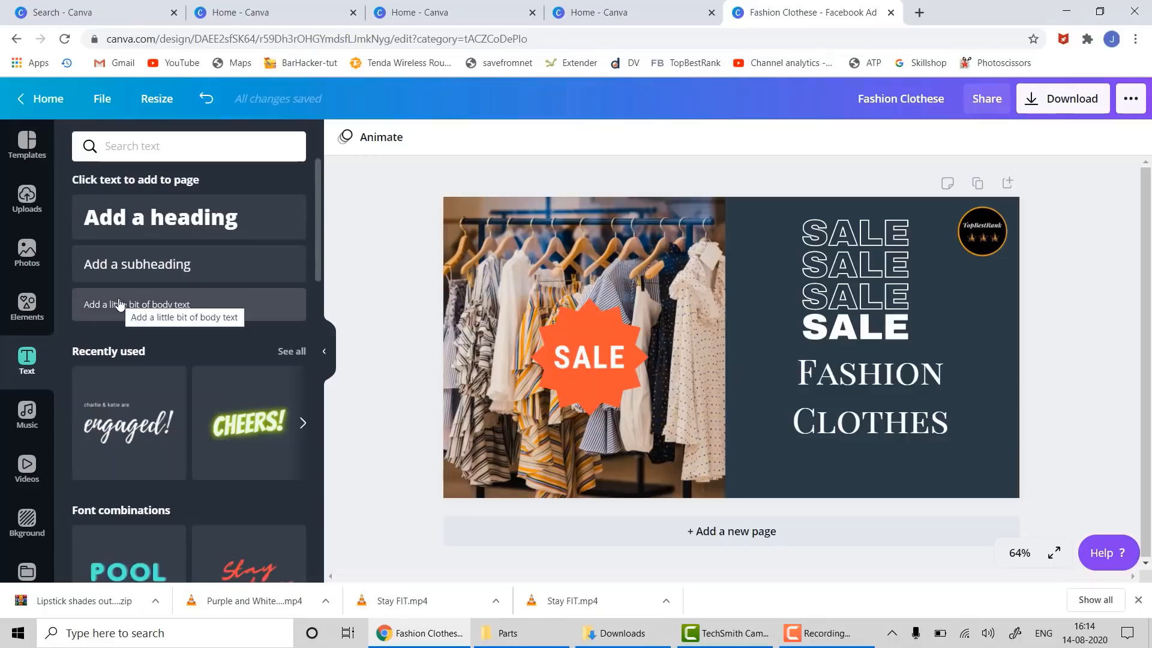
left_click_drag(138, 312, 844, 459)
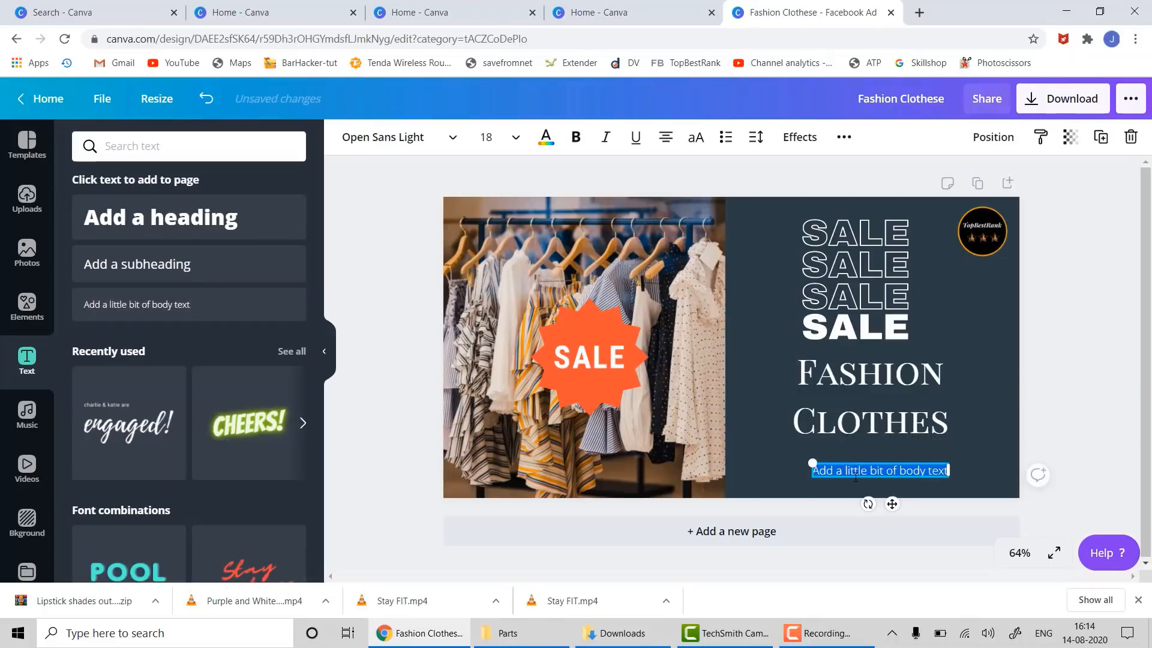
left_click(546, 140)
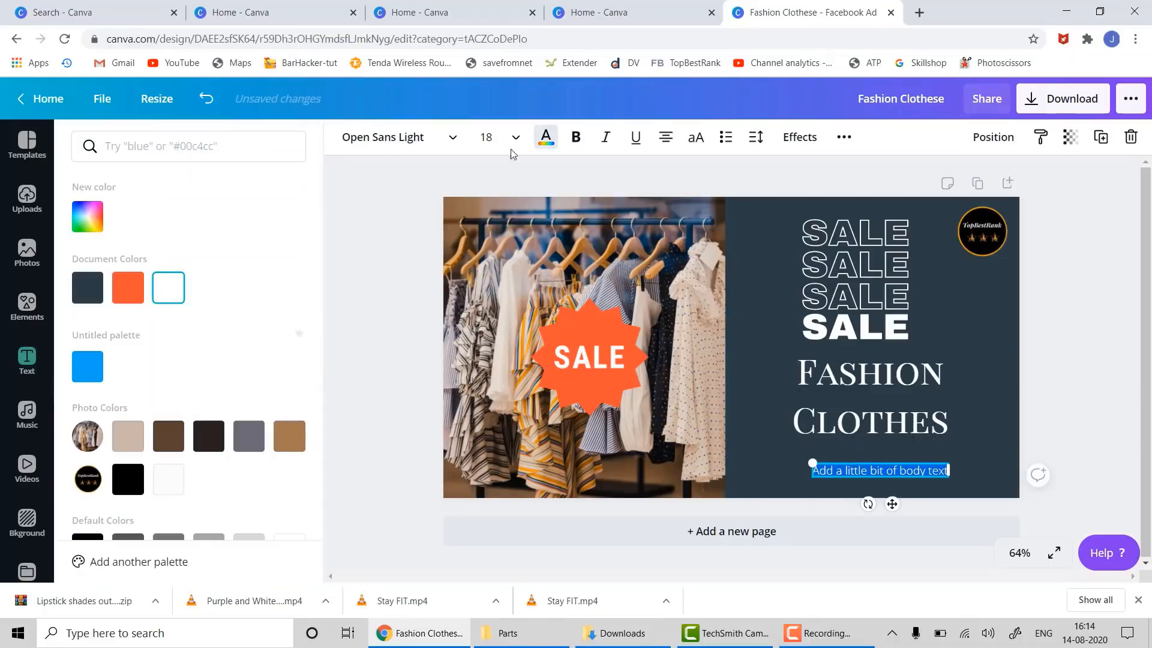
left_click(949, 471)
key("ctrl+a")
type("www")
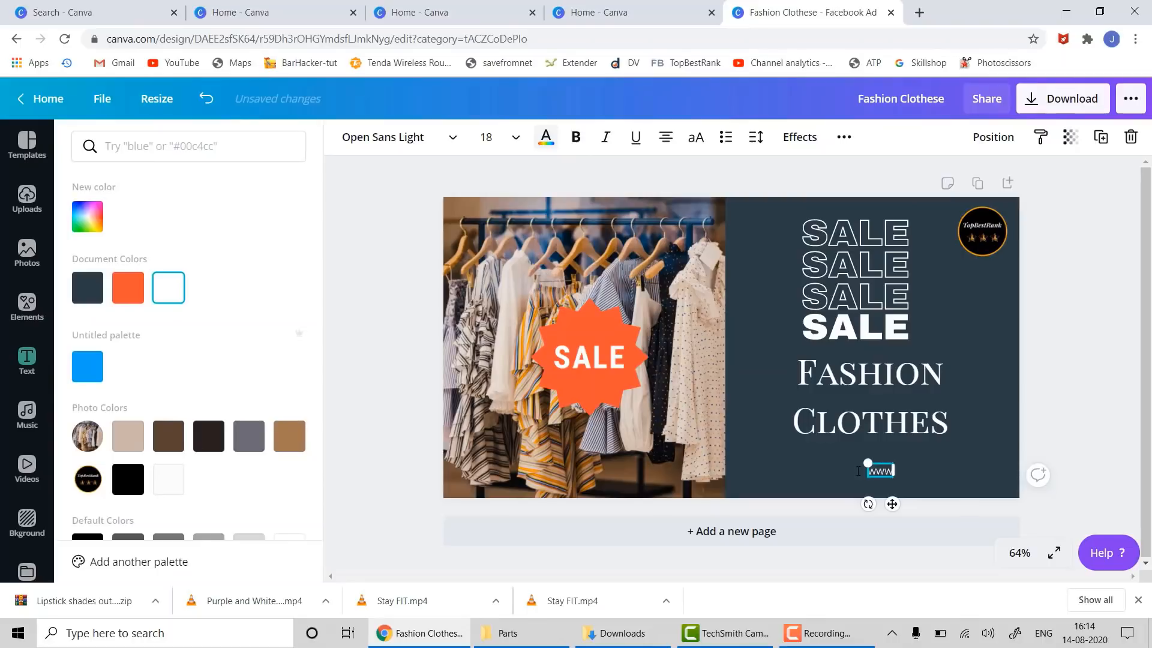
type(".fash")
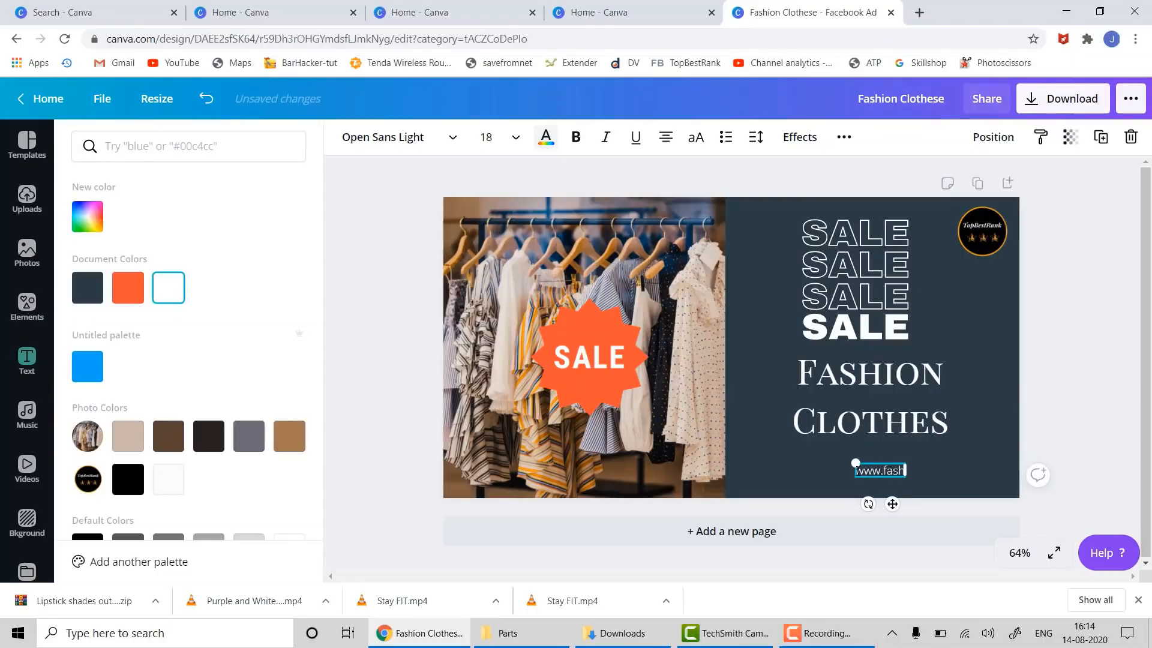
type("ioclot")
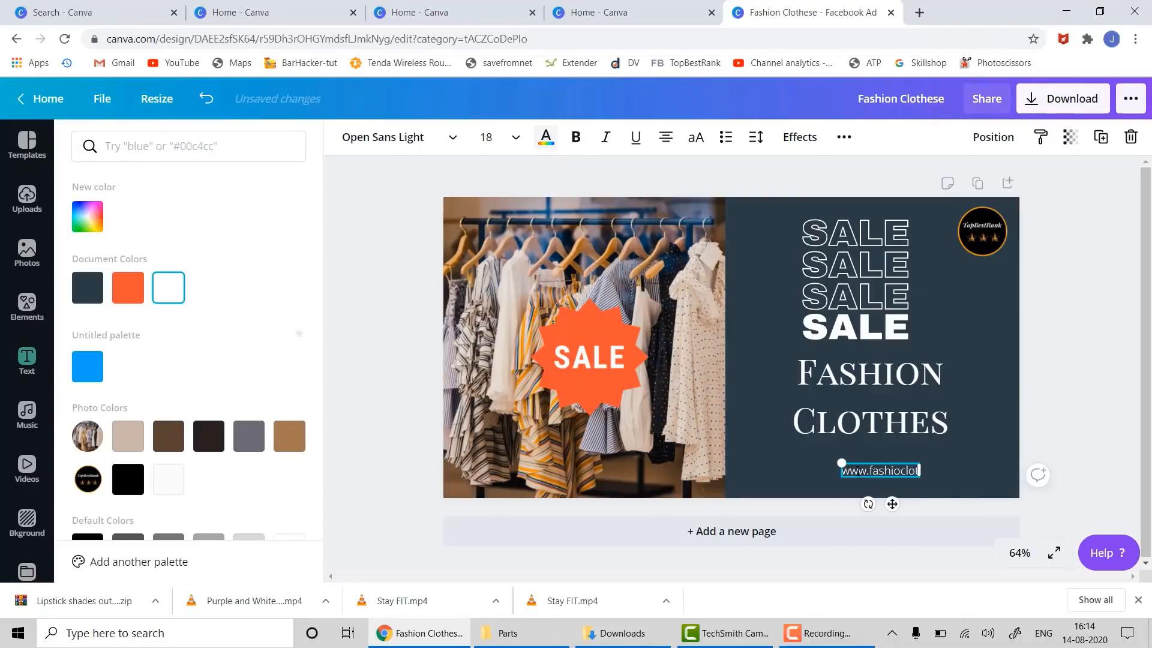
type("hes.com")
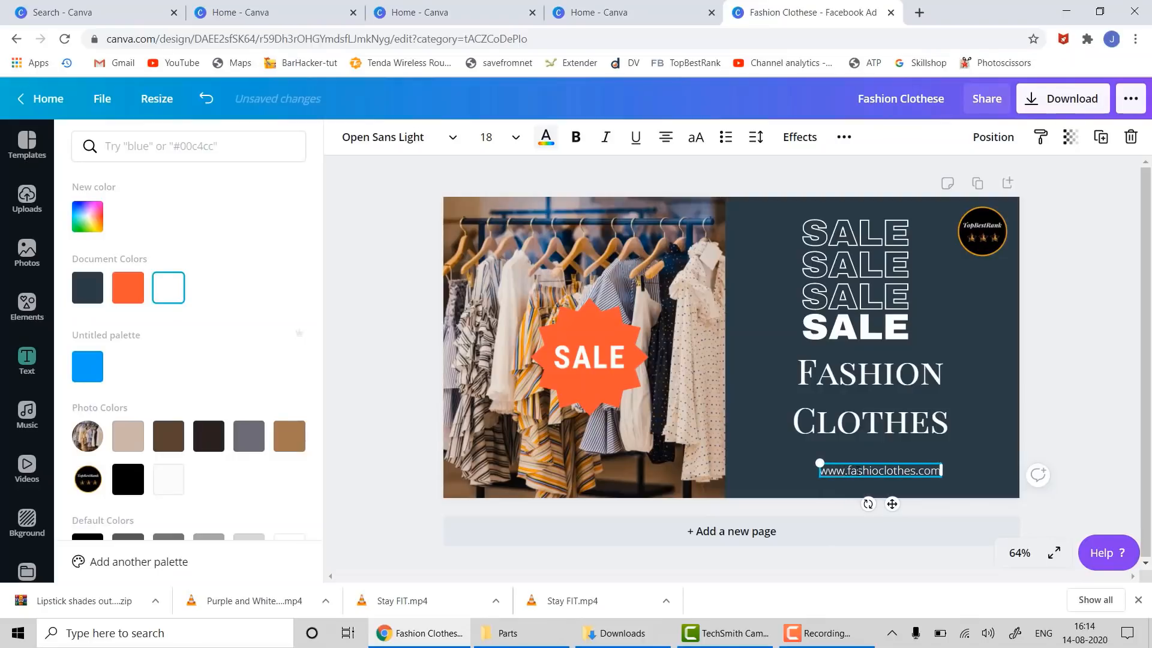
key("Escape")
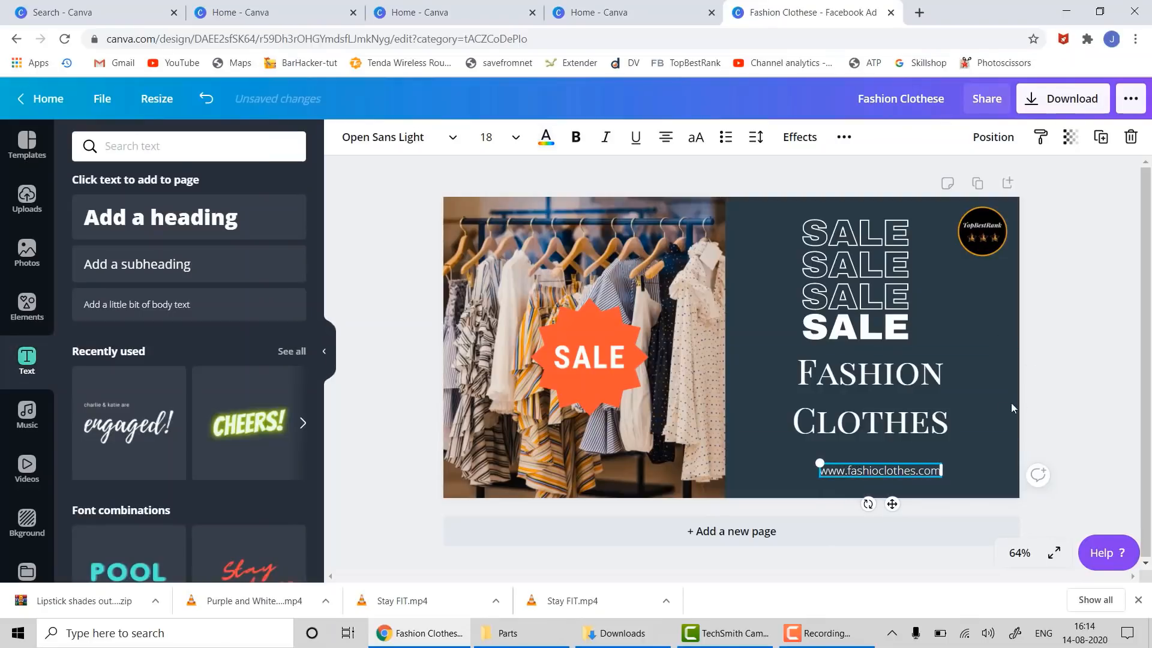
left_click(1006, 436)
left_click(1002, 462)
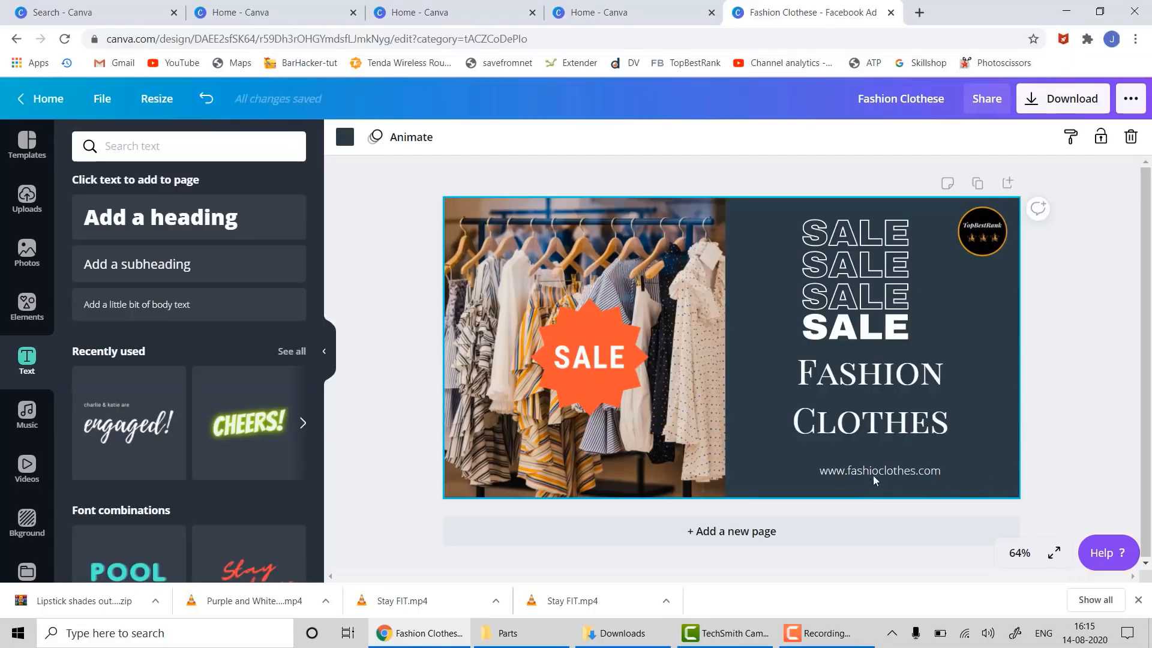
- Move the line up under the title and replace it with 'call me:' plus a contact phone number
left_click_drag(871, 473, 855, 464)
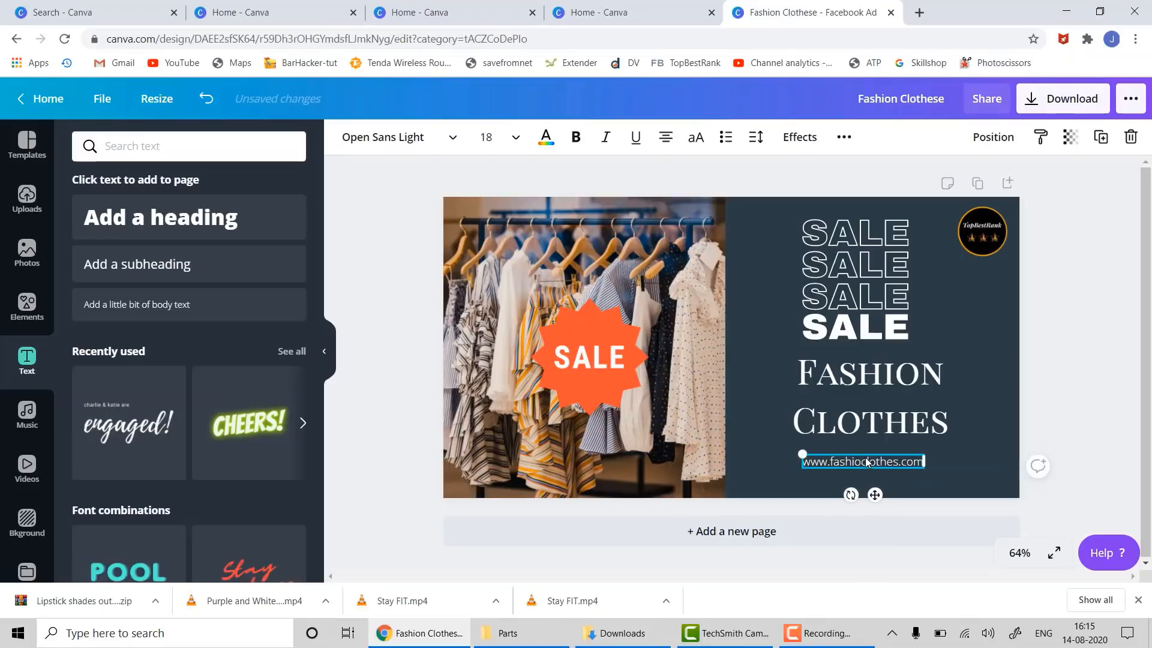
double_click(866, 461)
triple_click(867, 458)
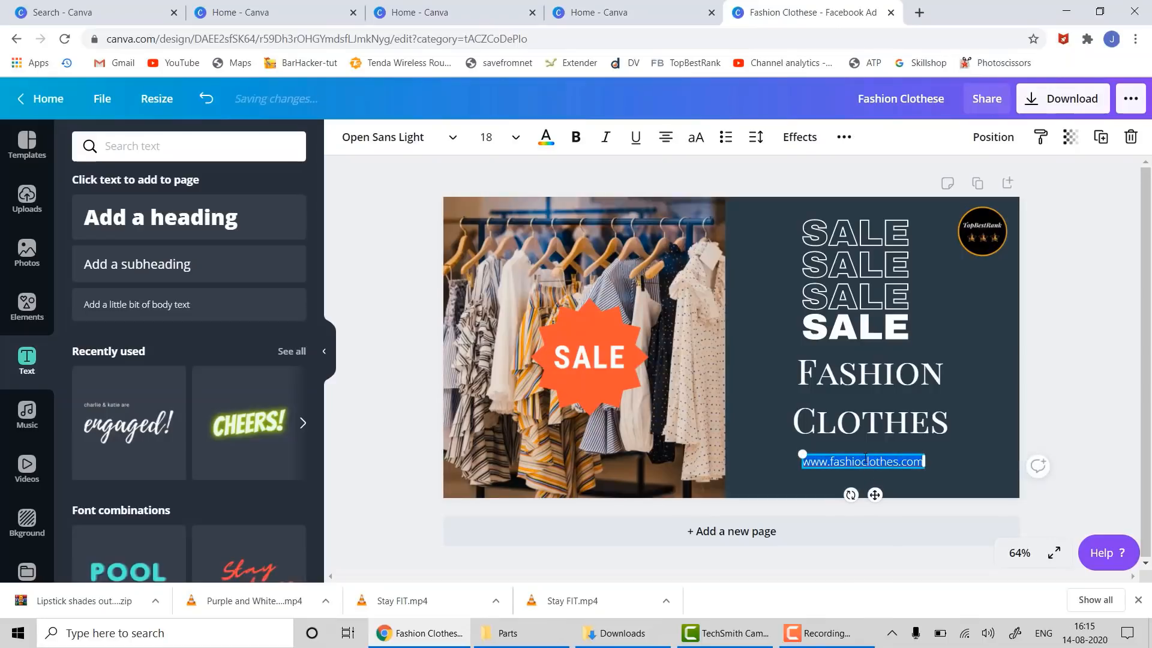
type("call")
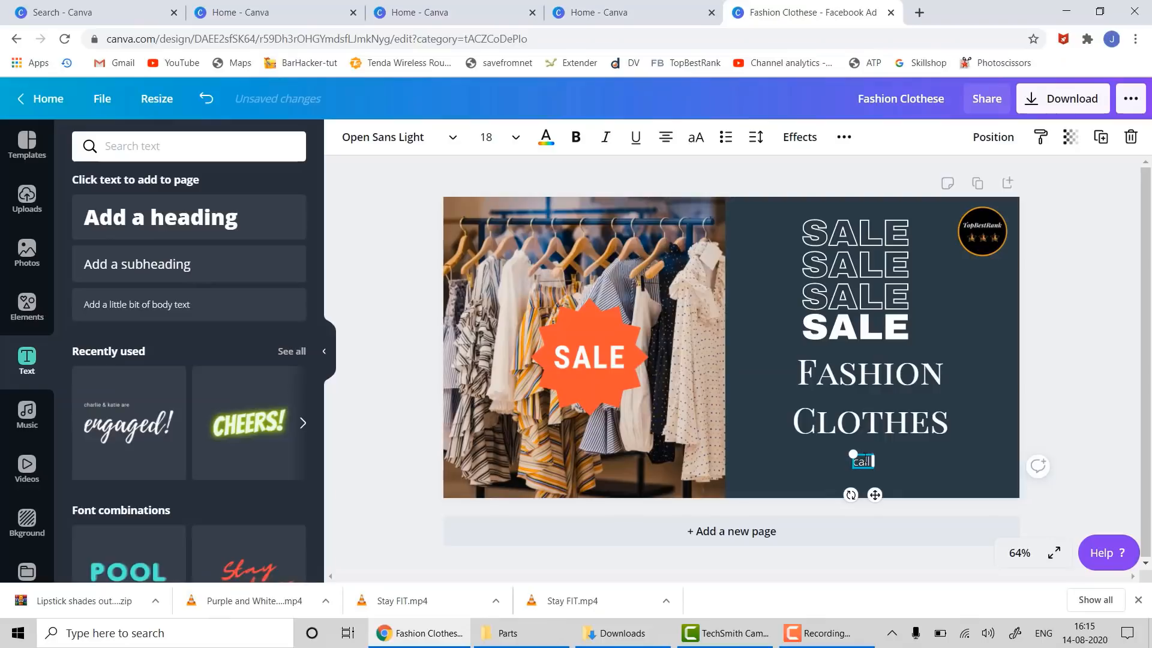
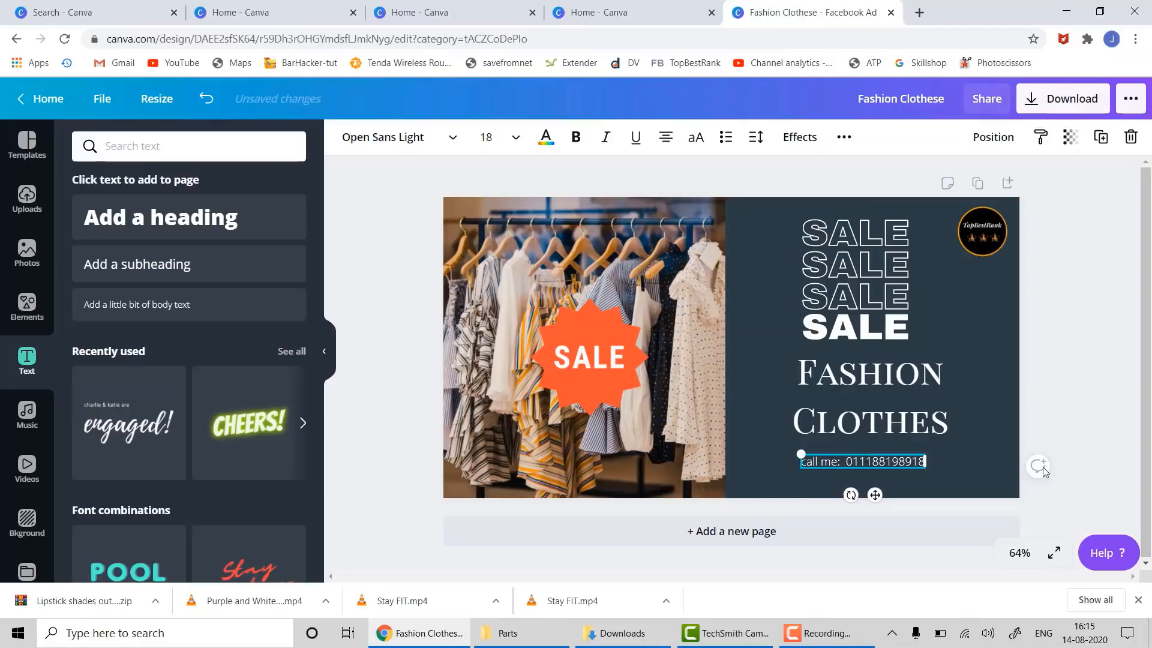
left_click(1091, 410)
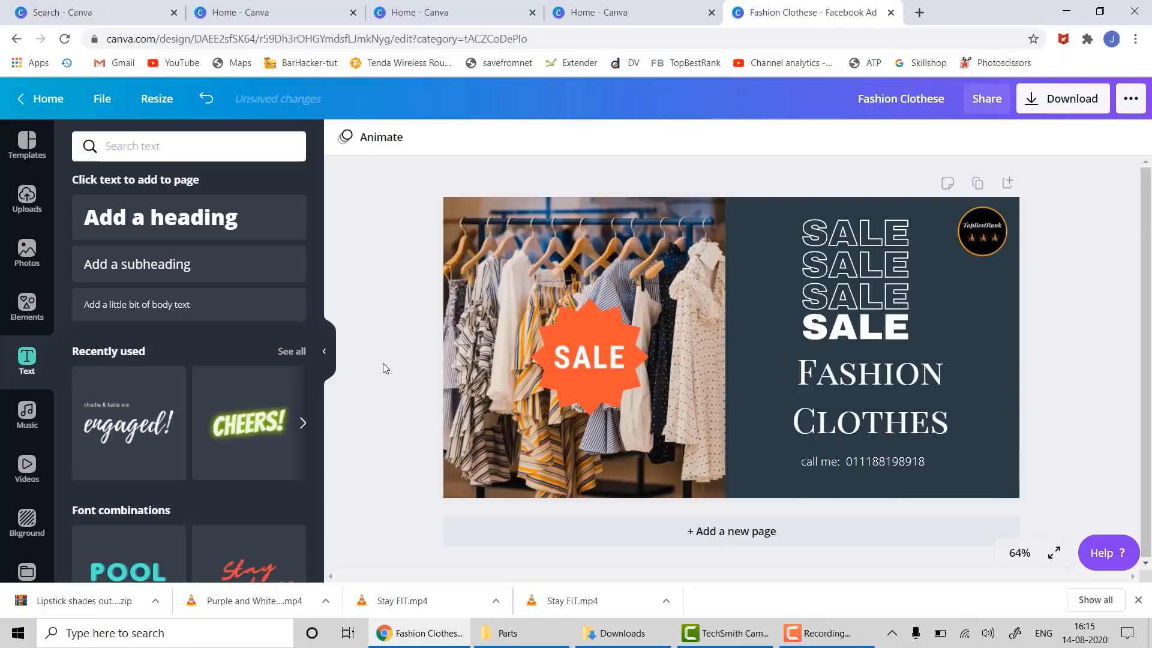
- Download the ad as a JPG, saving Fashion Clothese.jpg to the browser downloads
left_click(1047, 107)
left_click(1015, 204)
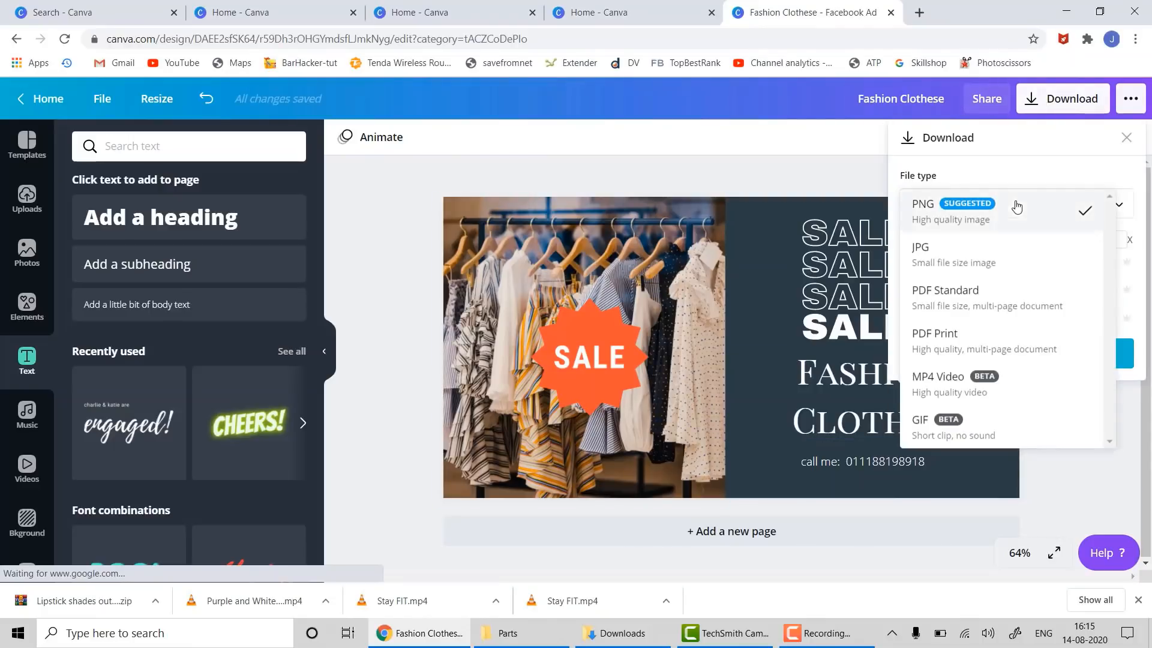
left_click(967, 253)
left_click(1035, 345)
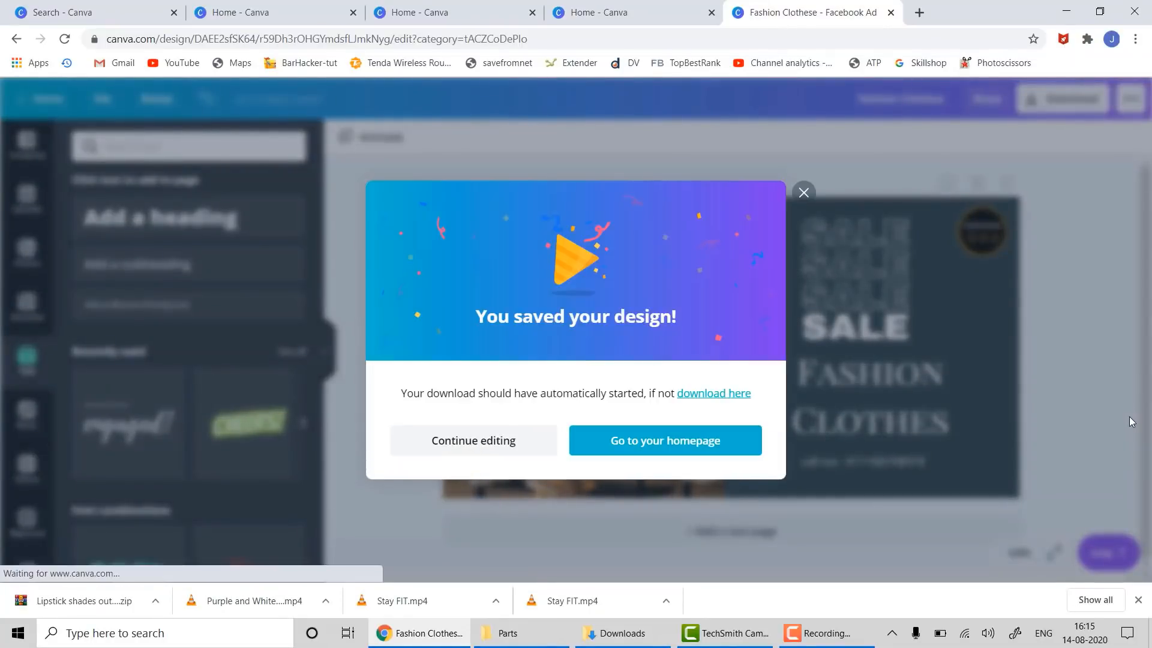
left_click(803, 193)
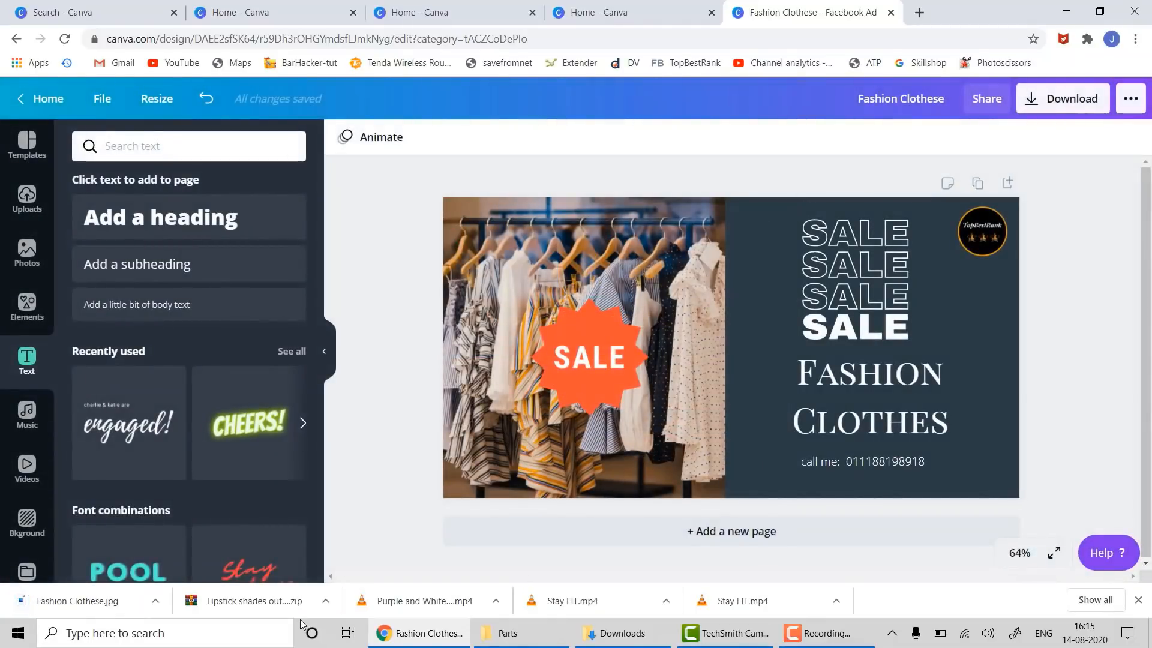
left_click(156, 601)
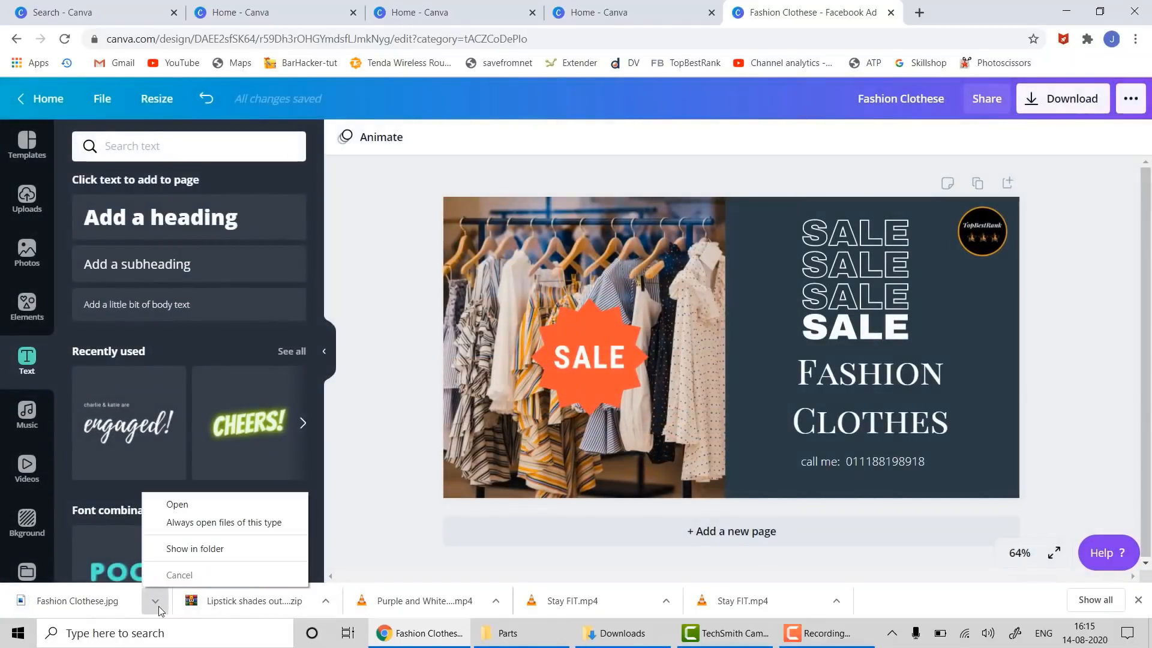
- Check the downloaded Fashion Clothese.jpg in Windows Photos, then close the viewer
left_click(106, 608)
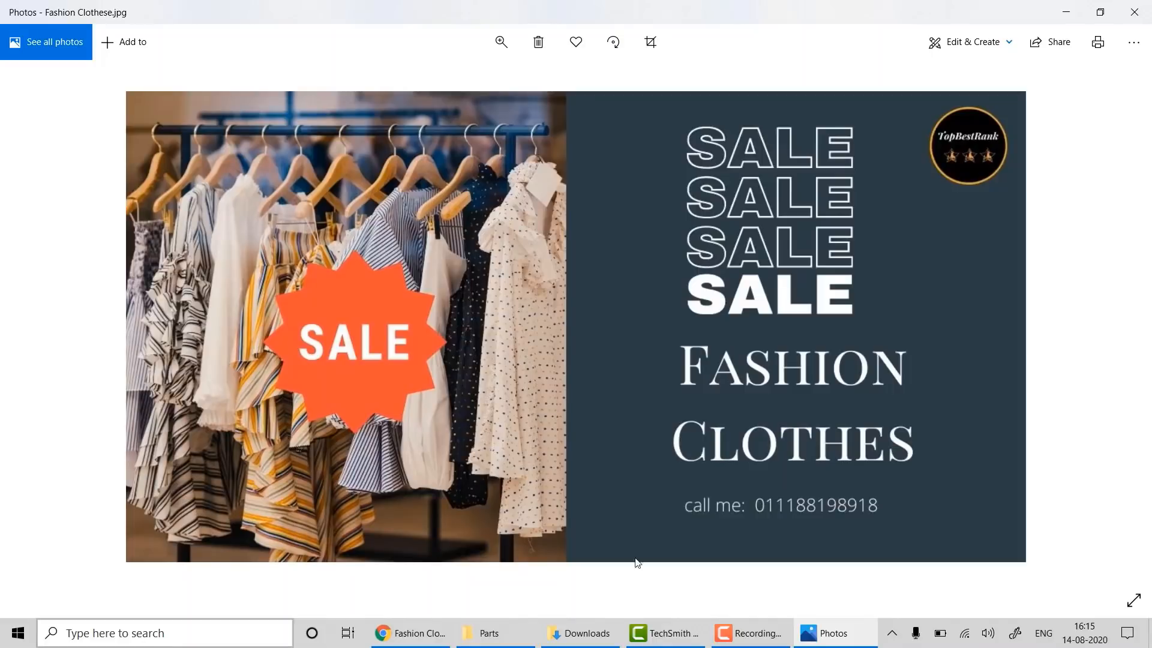
left_click(1136, 7)
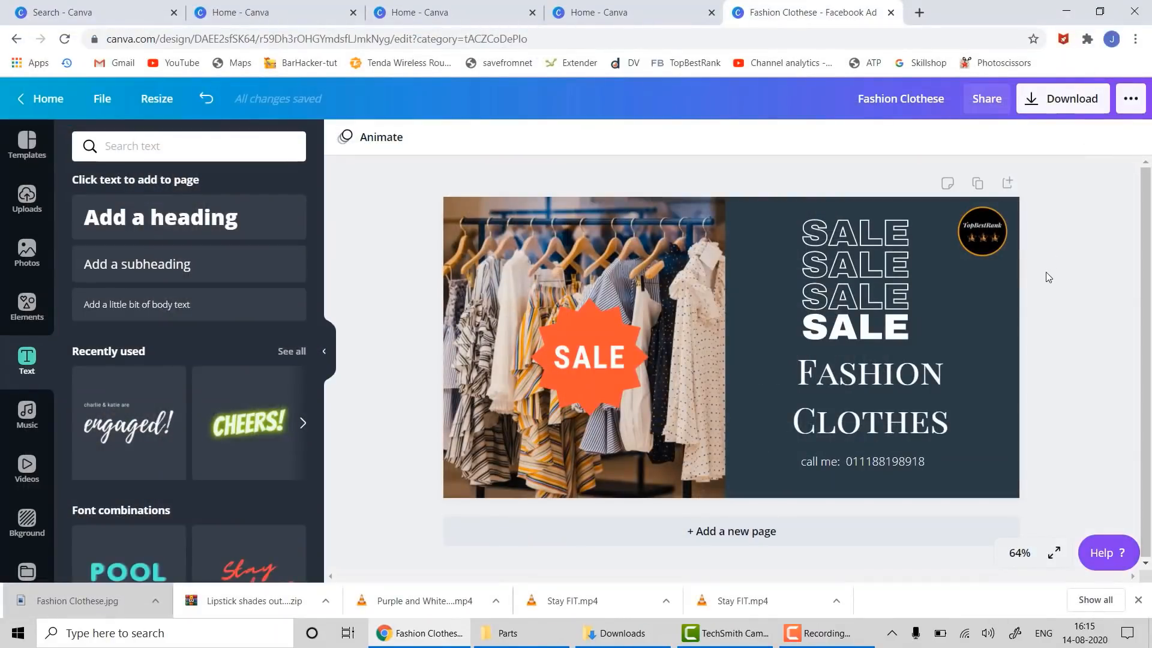
- Create a new square Facebook Video design from the home page's Recommended row
left_click(43, 98)
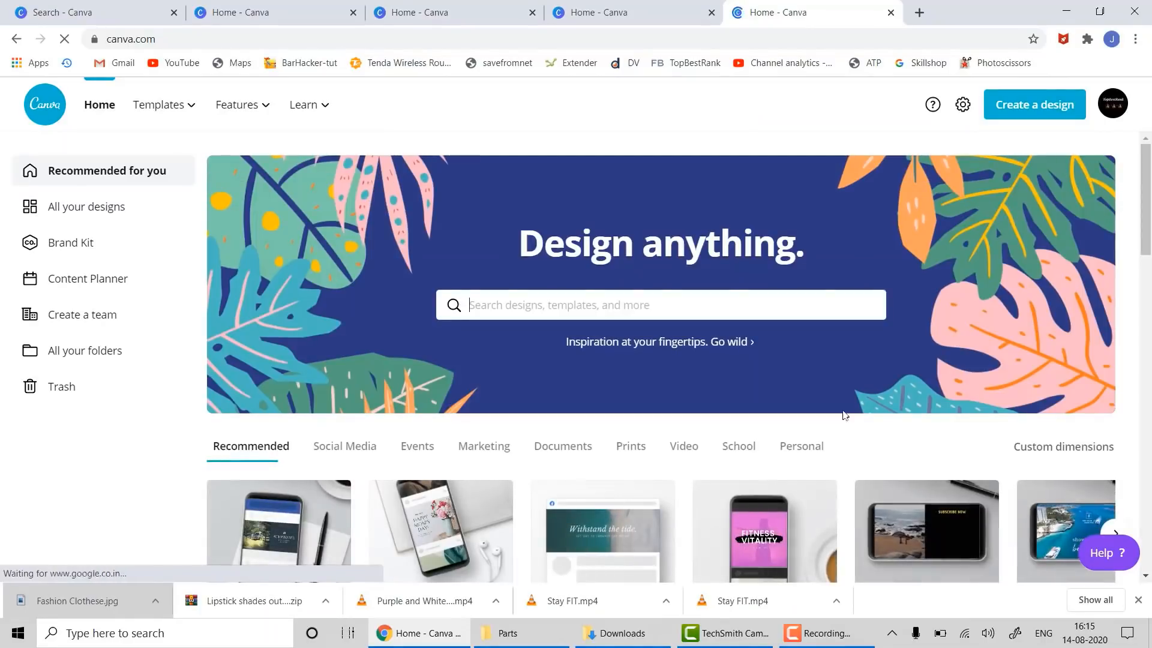
scroll(631, 283, "down", 3)
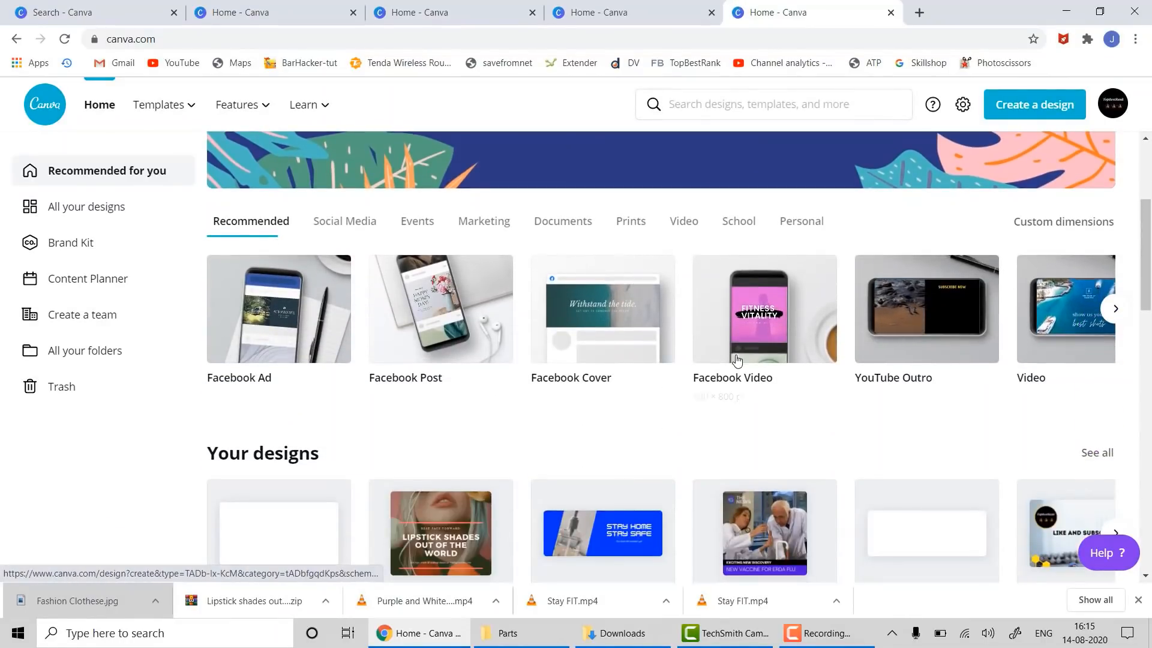
left_click(745, 333)
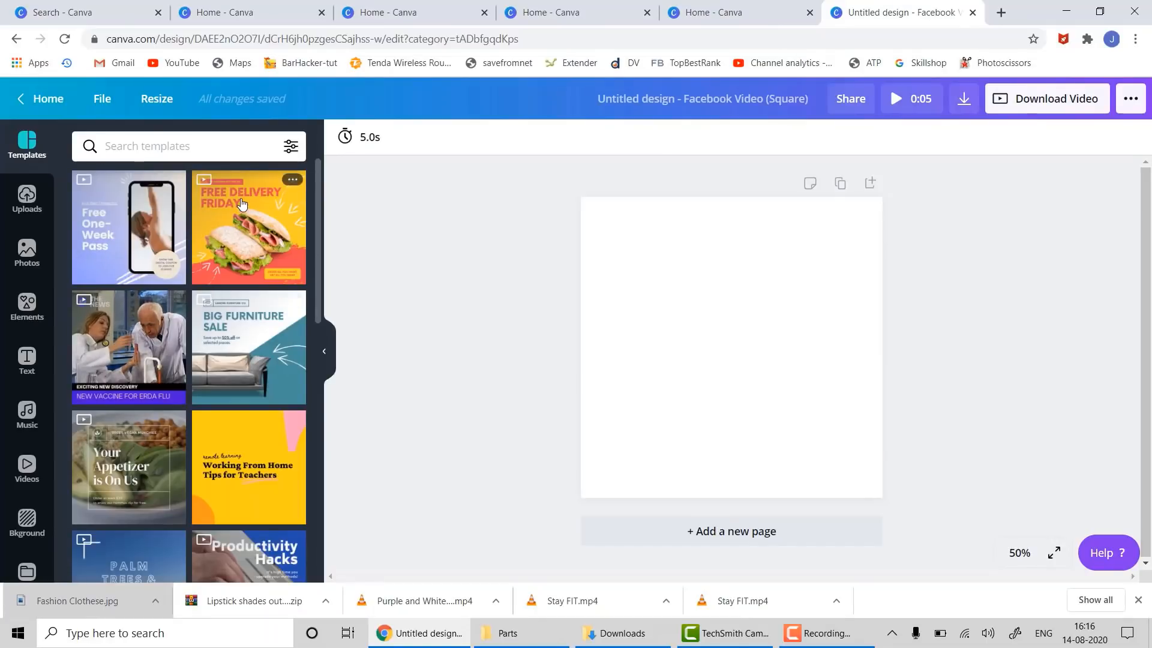
- Try the Free Delivery Friday template on the page, then undo it
left_click_drag(241, 204, 598, 226)
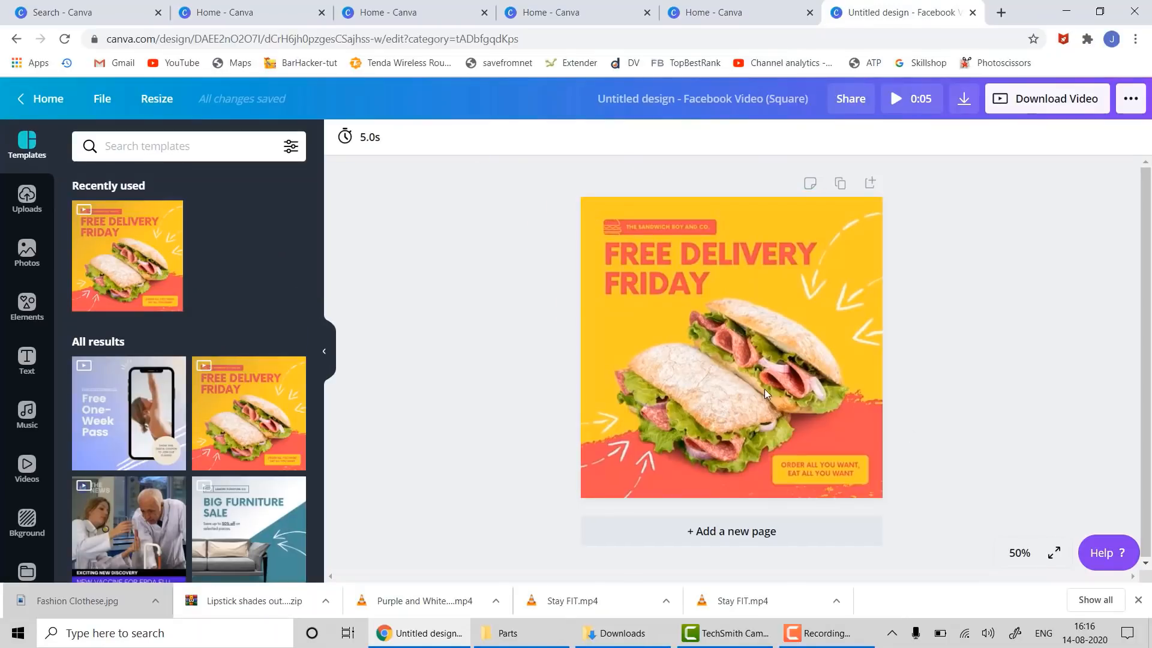
left_click(729, 320)
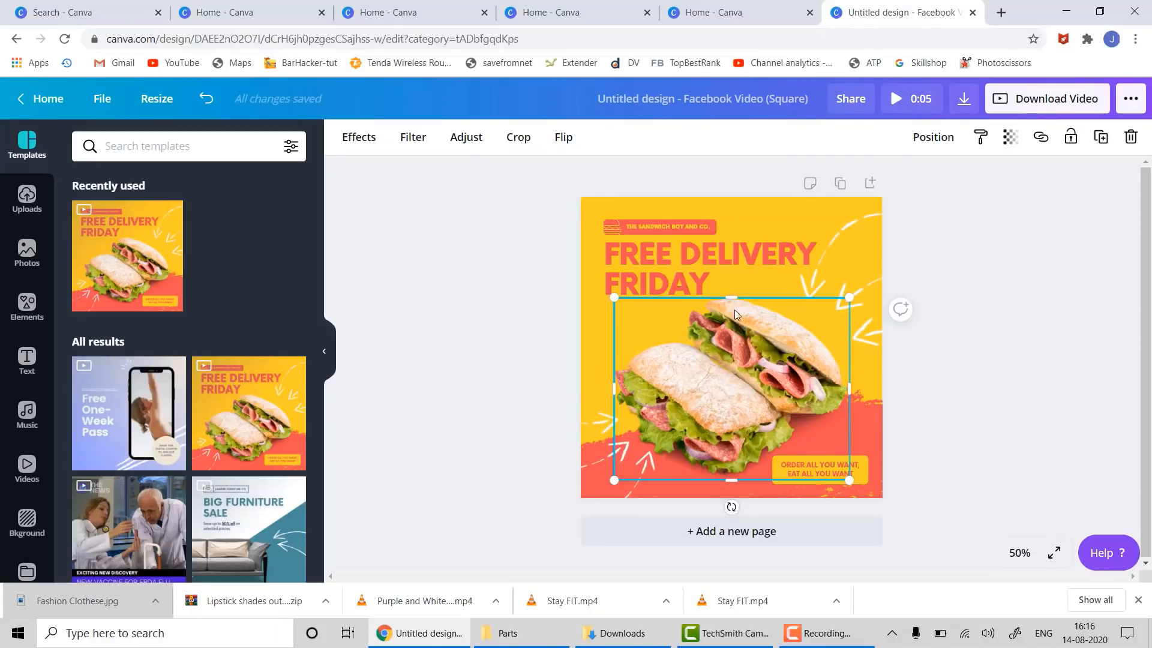
mouse_move(750, 329)
left_mouse_down()
mouse_move(869, 334)
mouse_move(744, 322)
left_mouse_up()
left_click(689, 251)
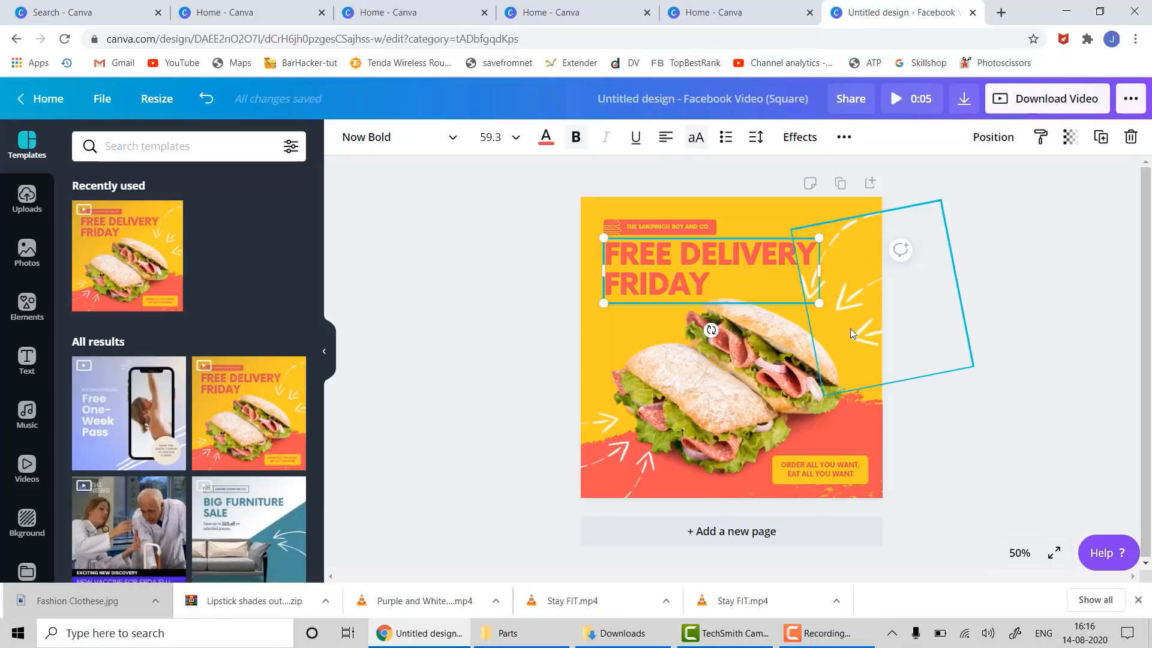
key("ctrl+z")
key("ctrl+z")
key("ctrl+z")
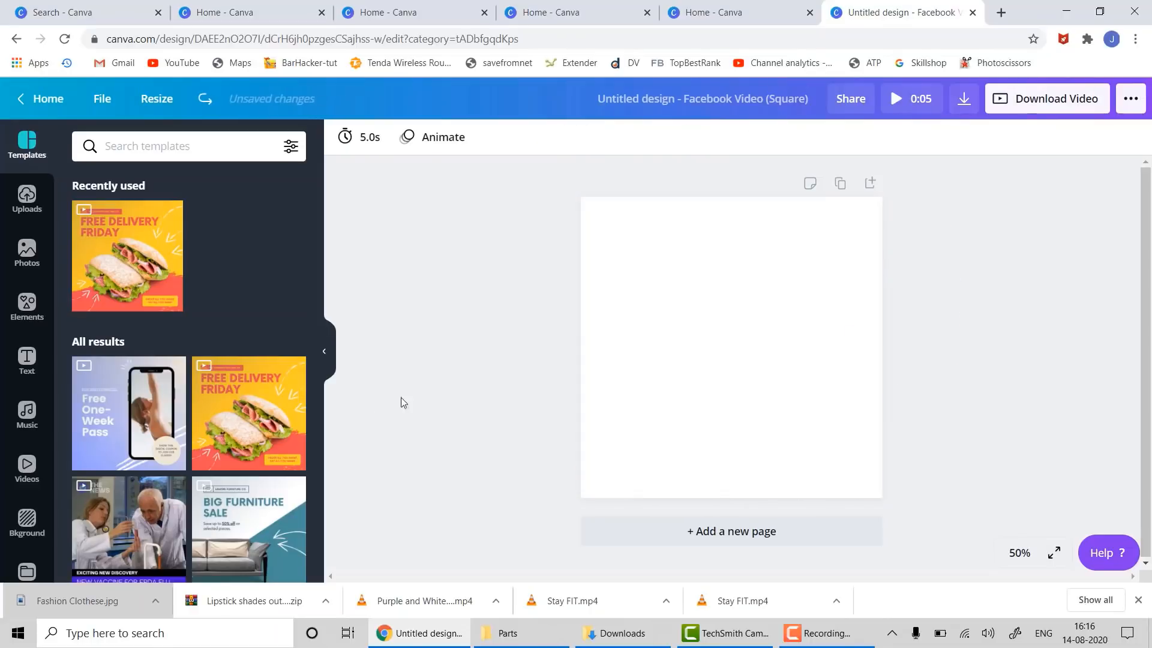
- Apply the Free One-Week Pass template and preview its phone-frame video
scroll(239, 438, "down", 3)
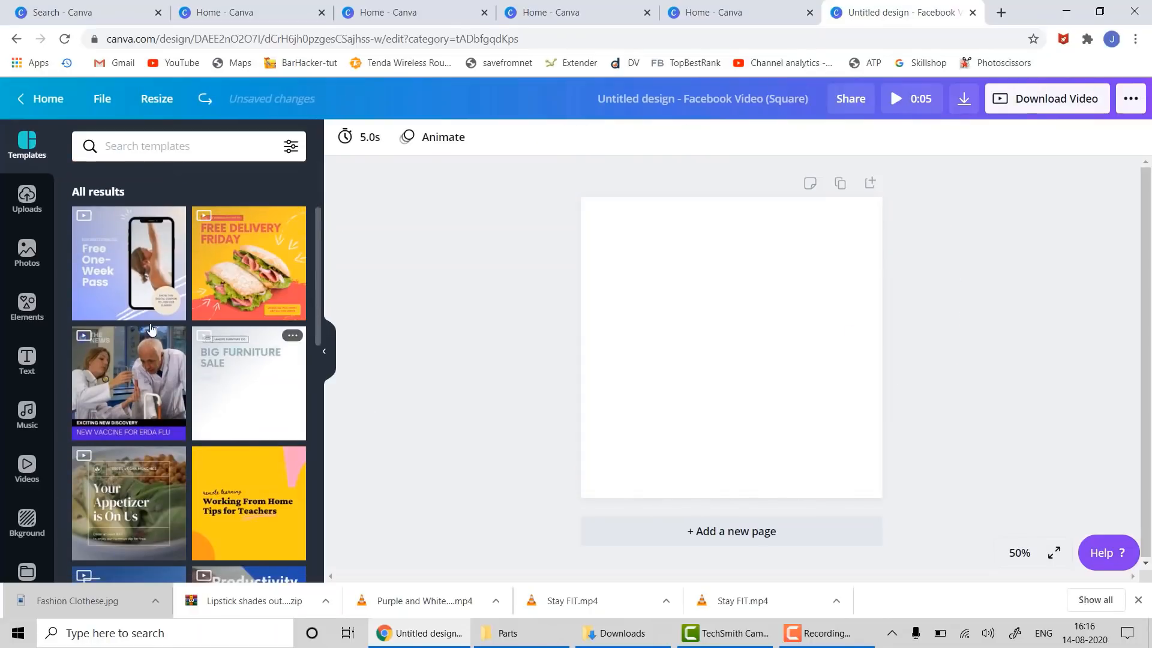
left_click_drag(138, 264, 623, 250)
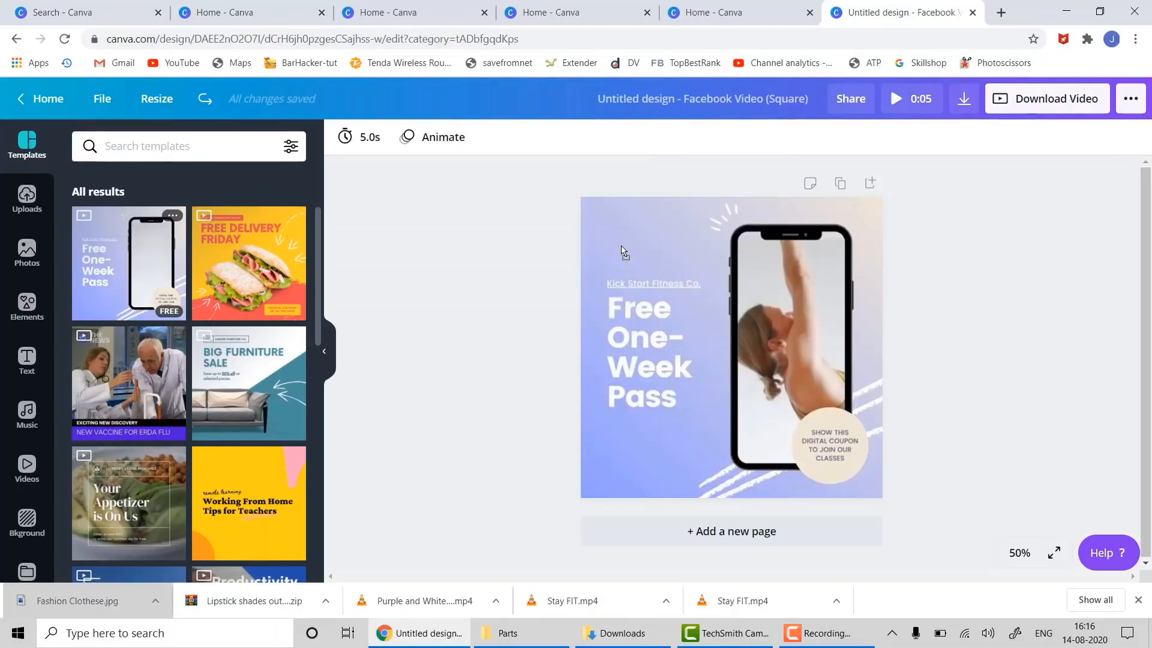
left_click(789, 326)
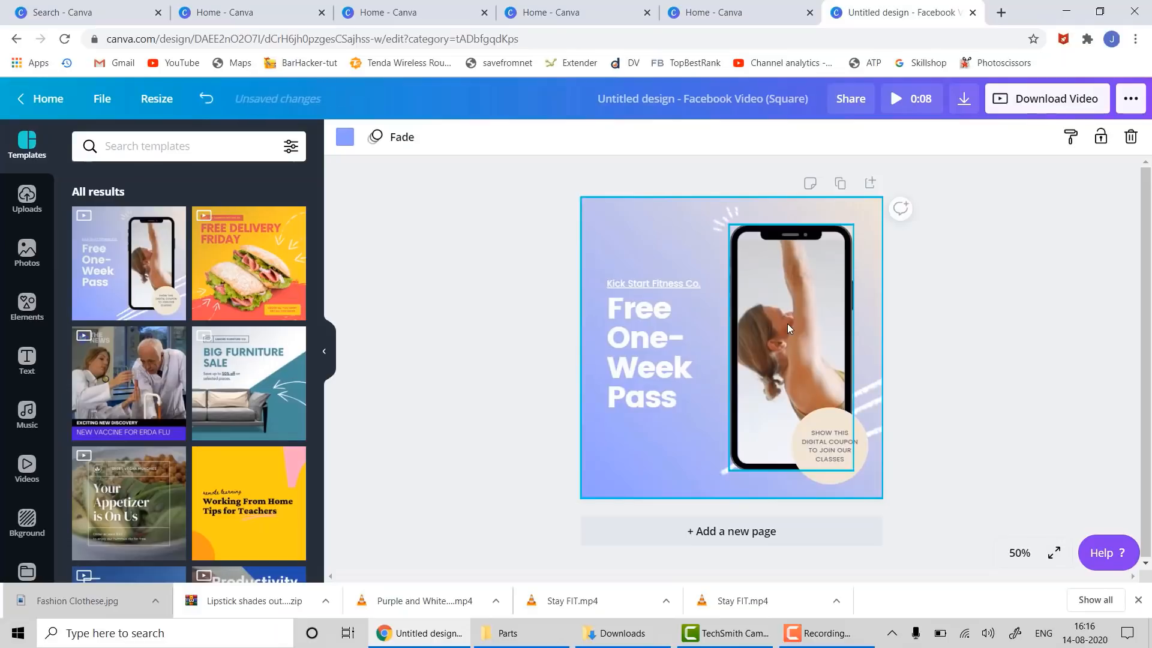
left_click(787, 323)
left_click(790, 347)
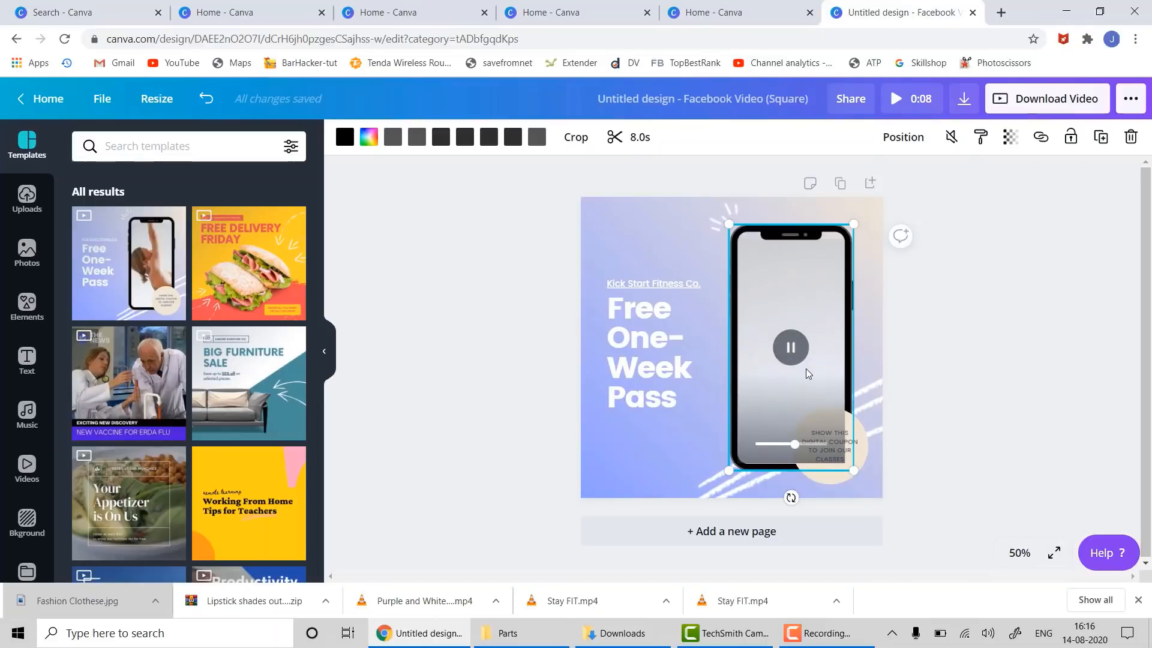
left_click(656, 360)
key("ctrl+a")
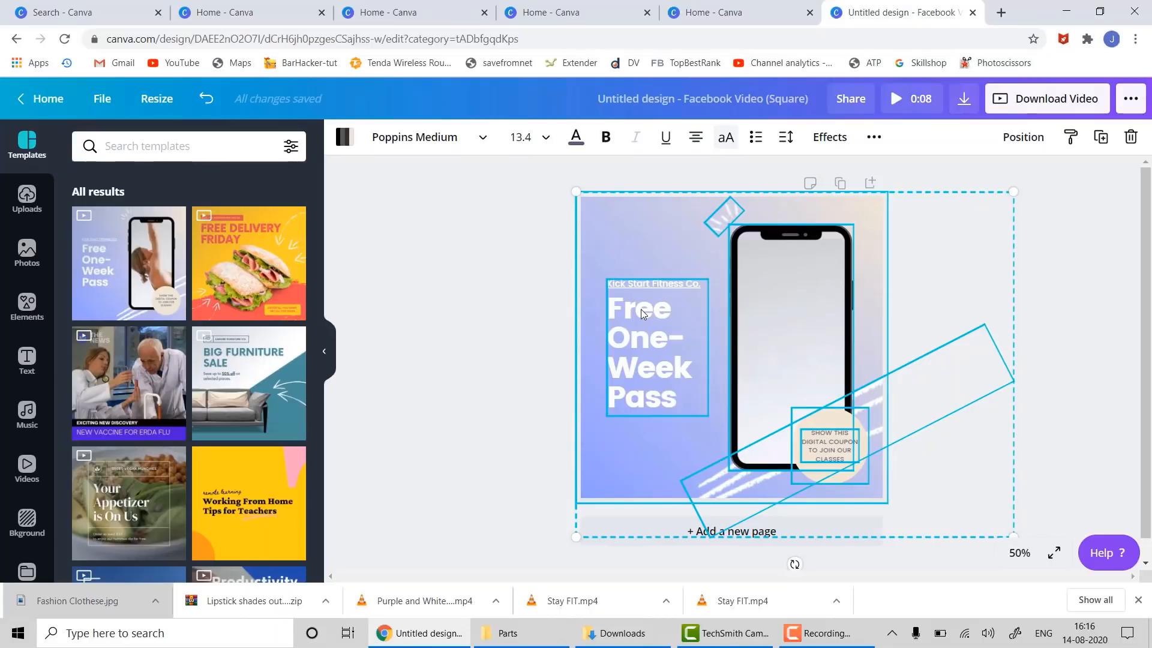
left_click(556, 292)
- Ungroup the Free One-Week Pass headline text and delete it
left_click(651, 330)
right_click(650, 329)
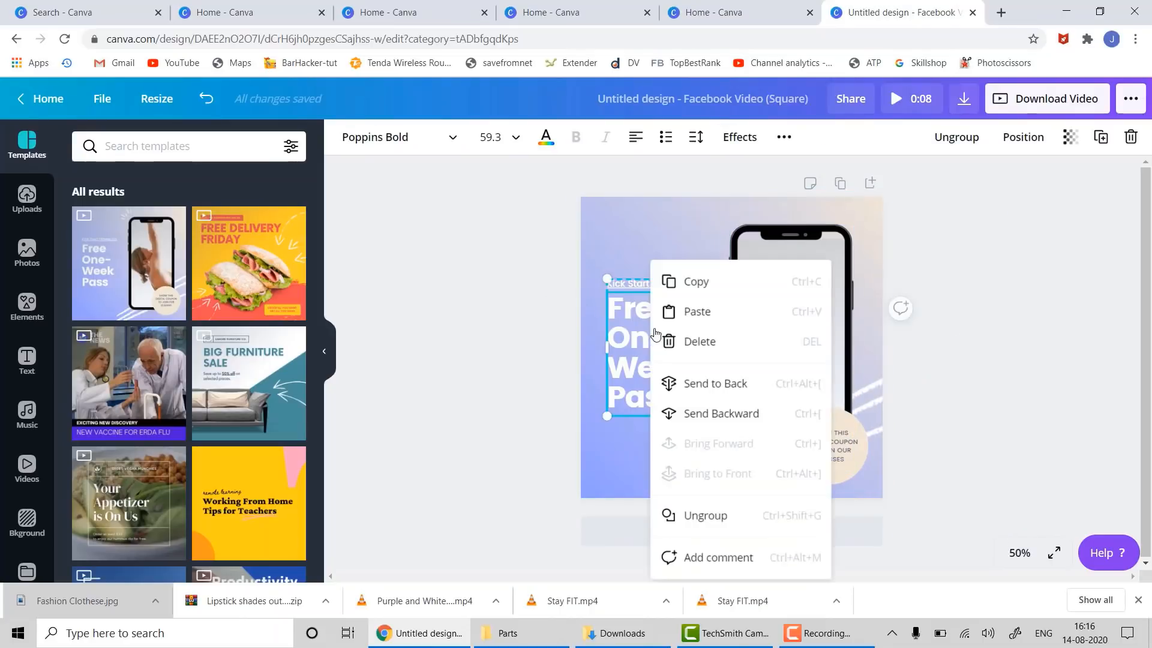
left_click(708, 516)
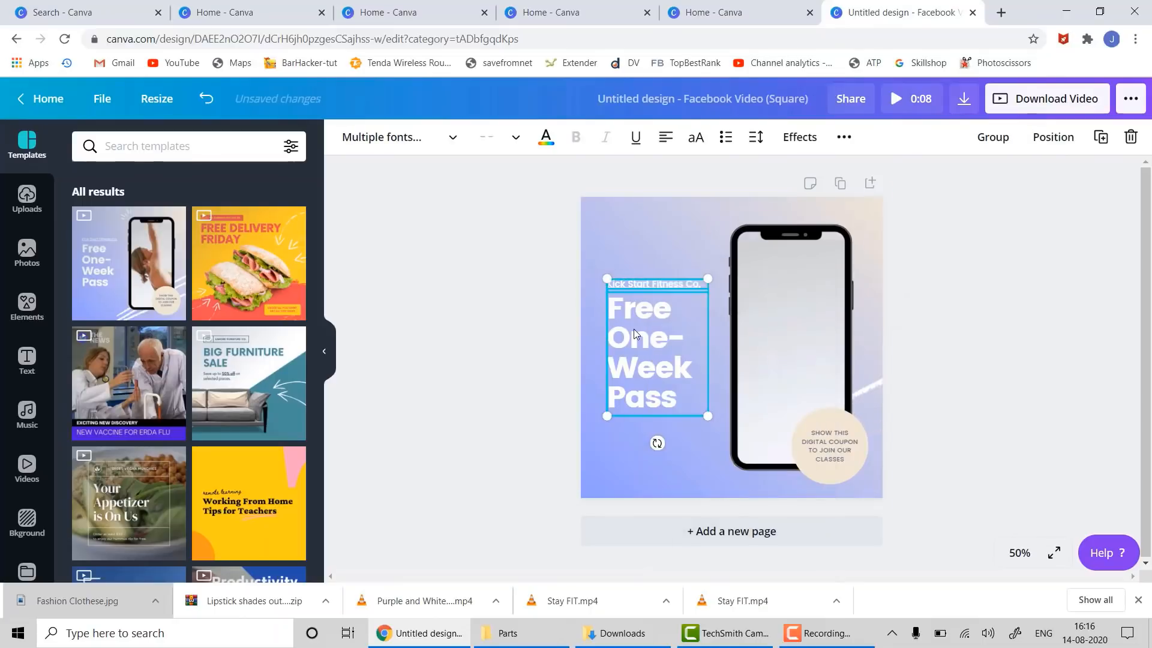
left_click_drag(656, 324, 649, 282)
key("Delete")
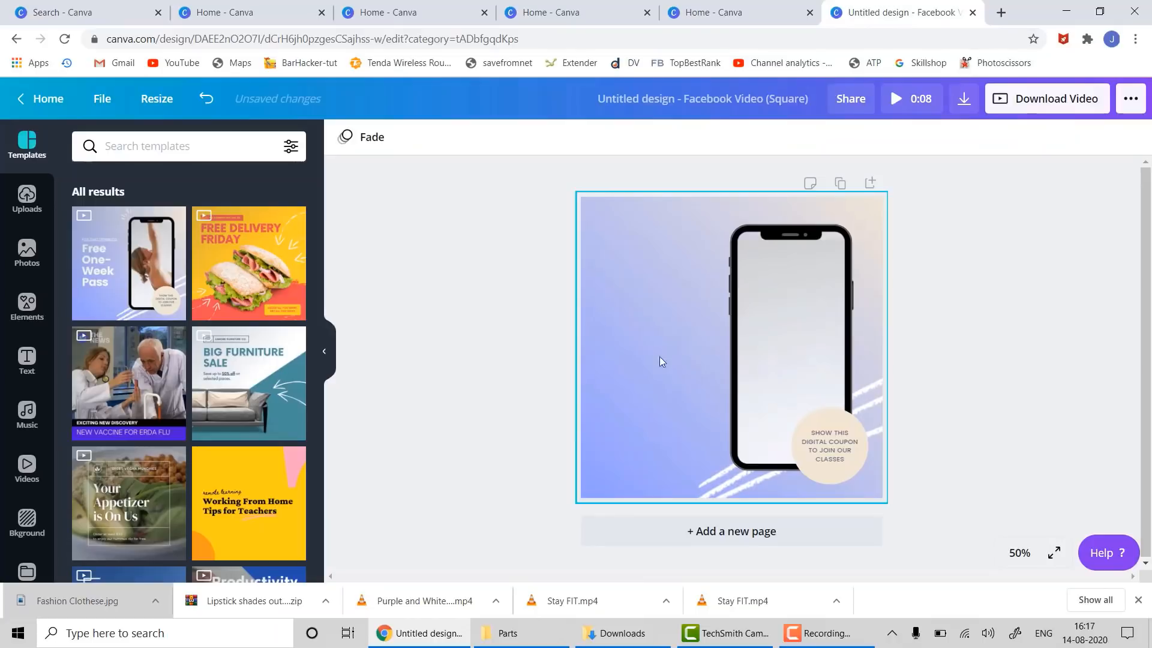
- Add a heading to the page and delete the duplicate copy
left_click(36, 368)
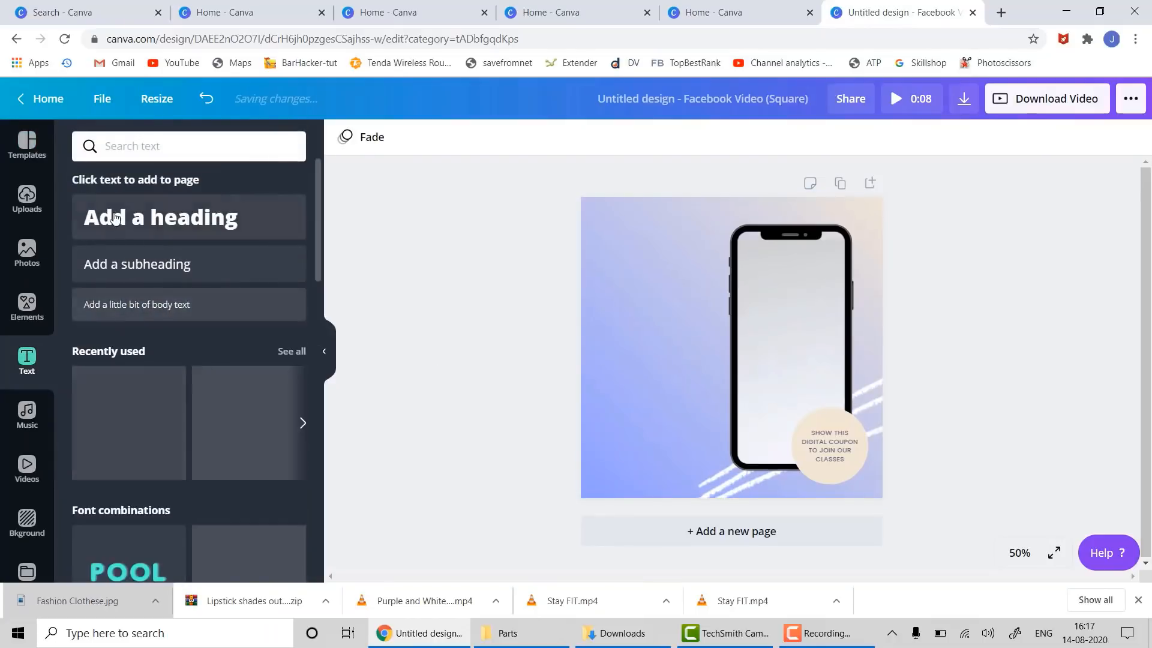
left_click_drag(610, 257, 665, 368)
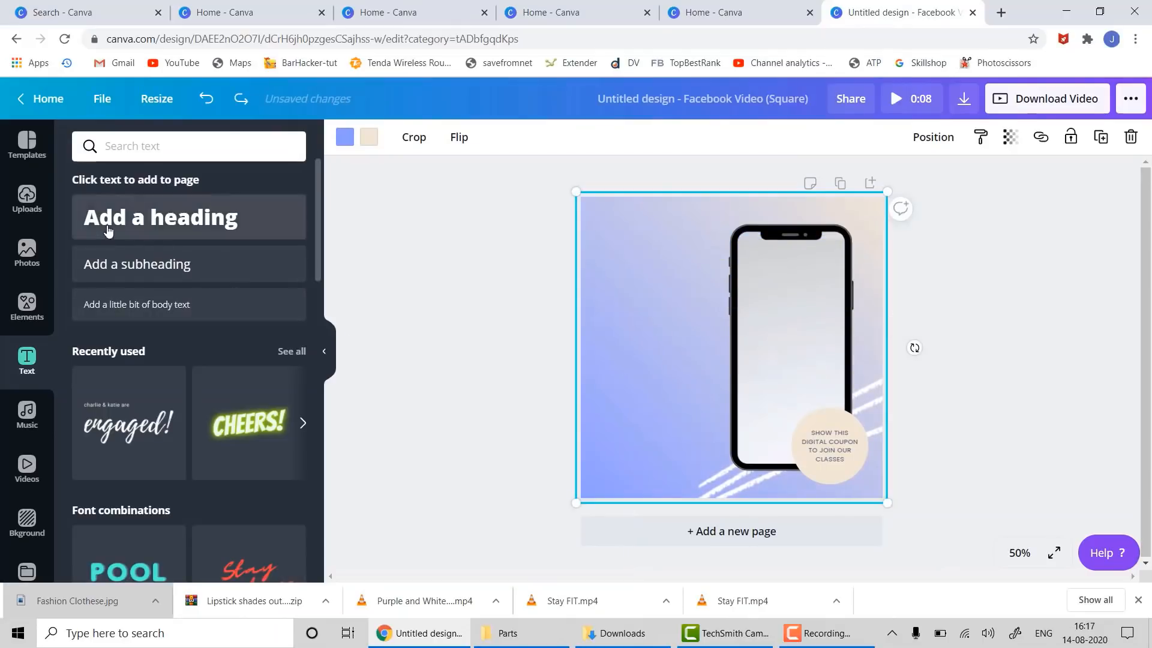
double_click(146, 217)
left_click_drag(678, 351, 634, 290)
left_click(676, 380)
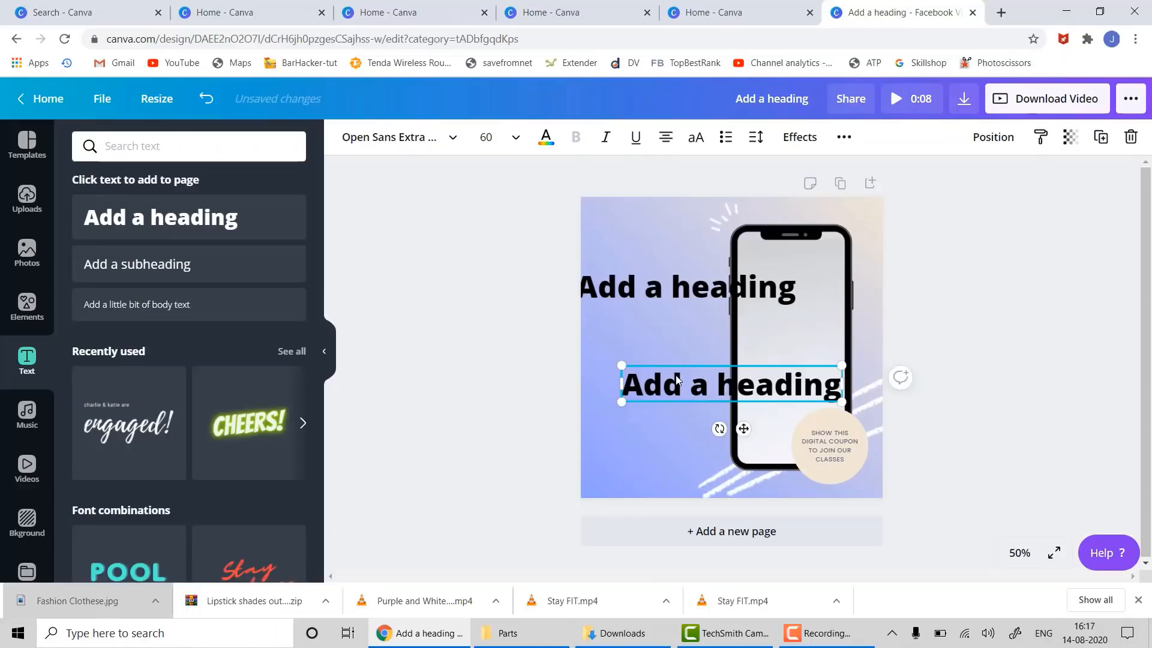
key("Delete")
- Change the heading text to 'Stay Fit' and place it left of the phone frame
left_click(646, 286)
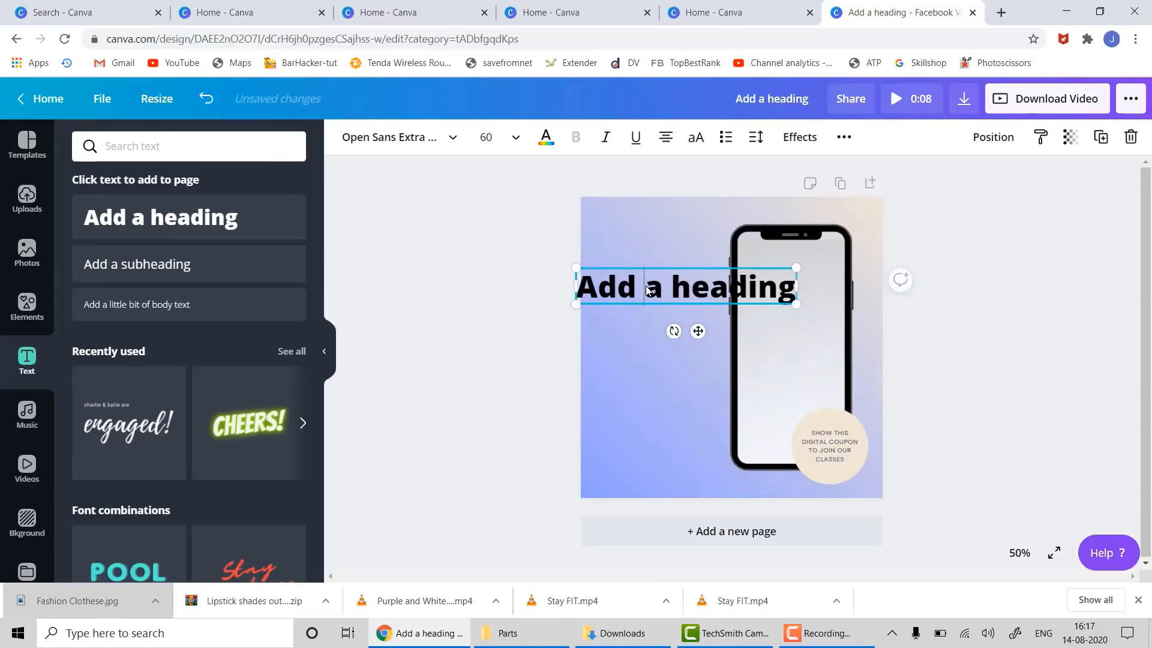
left_click(645, 285)
type("Stay F")
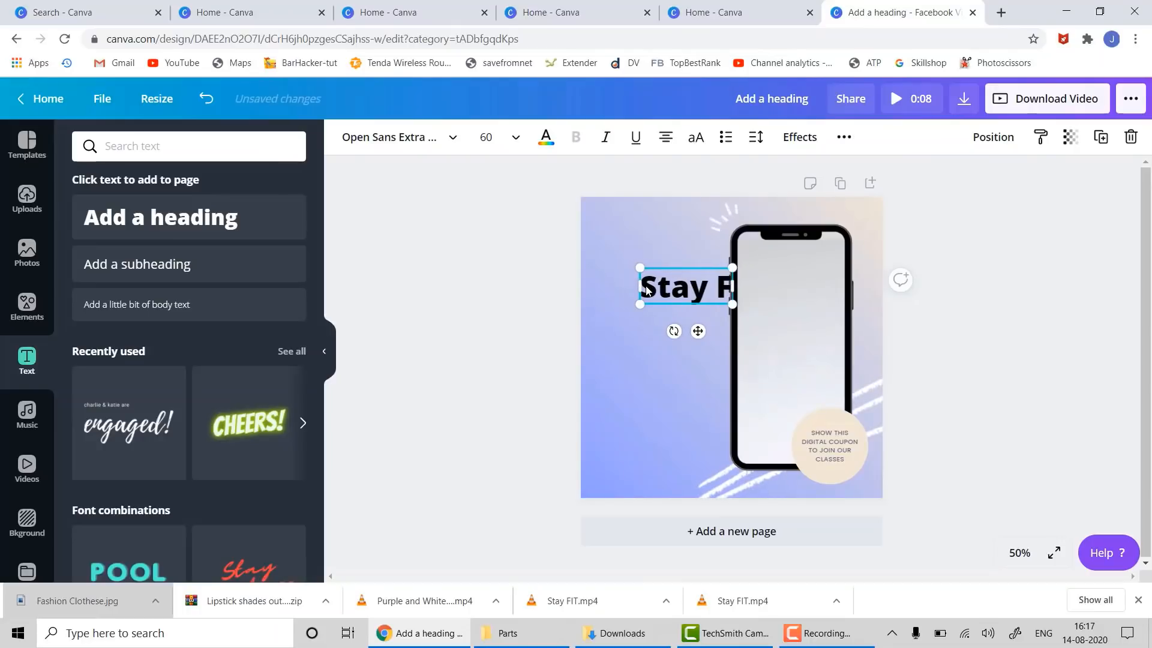
type("it")
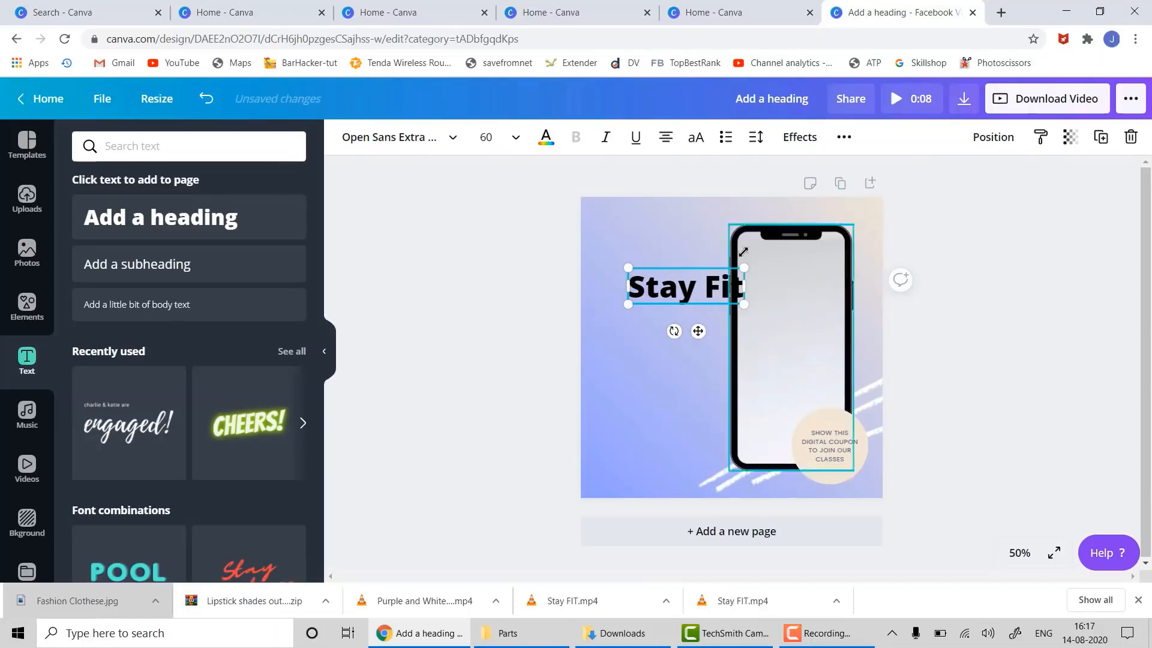
left_click_drag(700, 264, 680, 257)
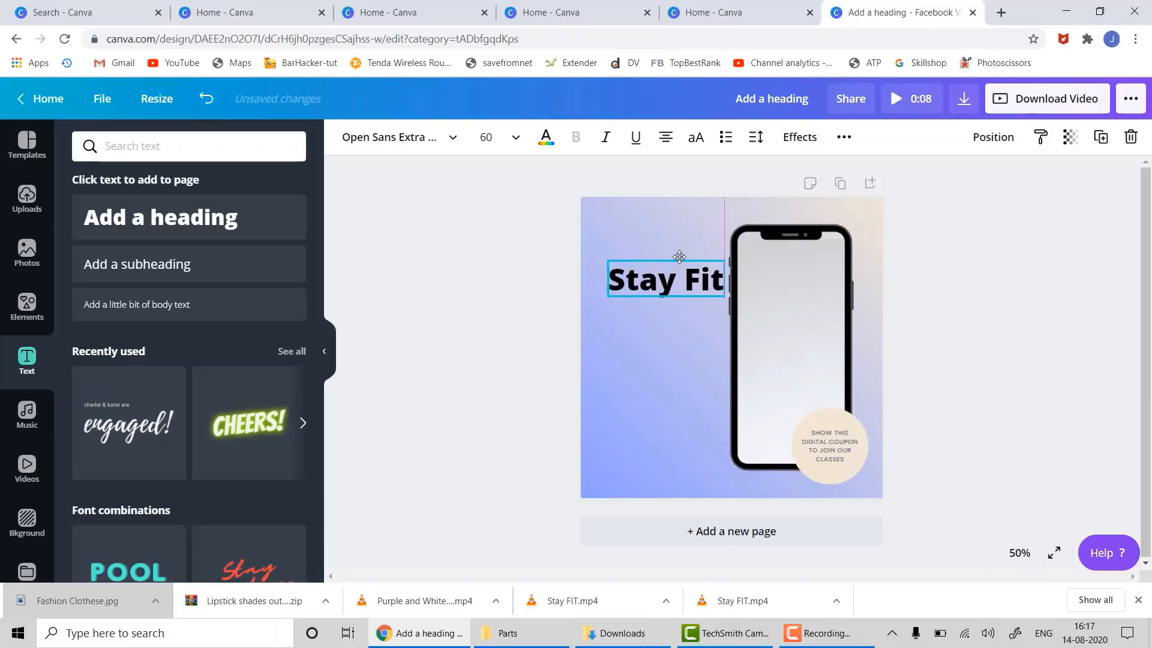
left_click(783, 337)
left_click(784, 340)
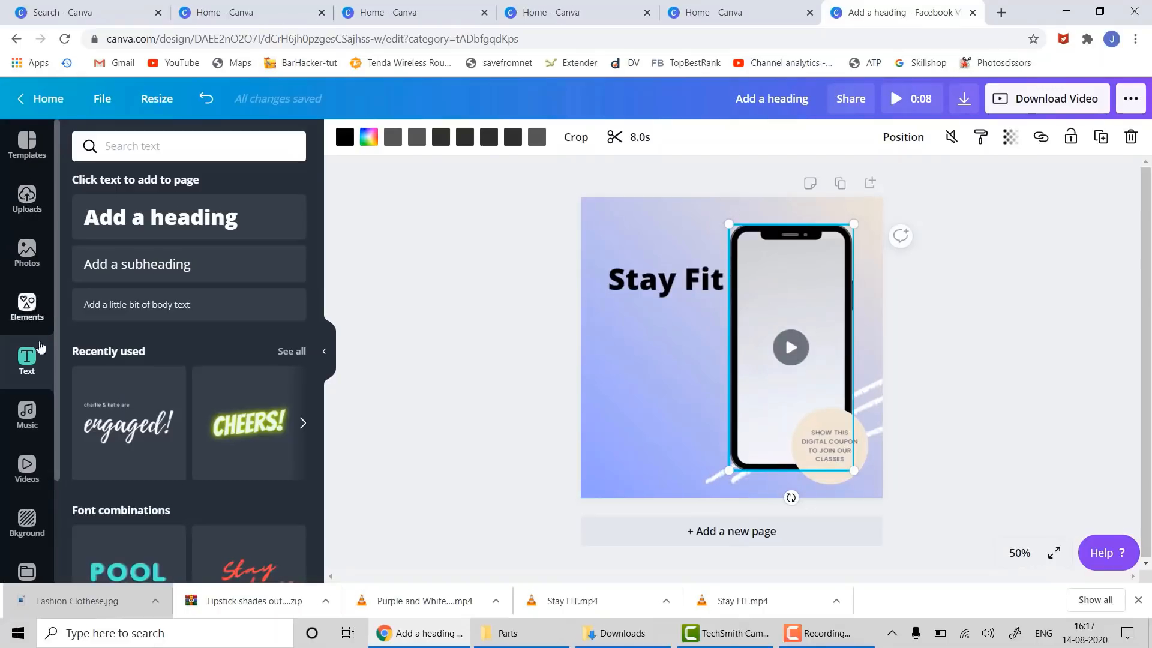
- Search stock videos for 'exercise' and drop the 0:13 pull-up clip into the phone frame
left_click(27, 468)
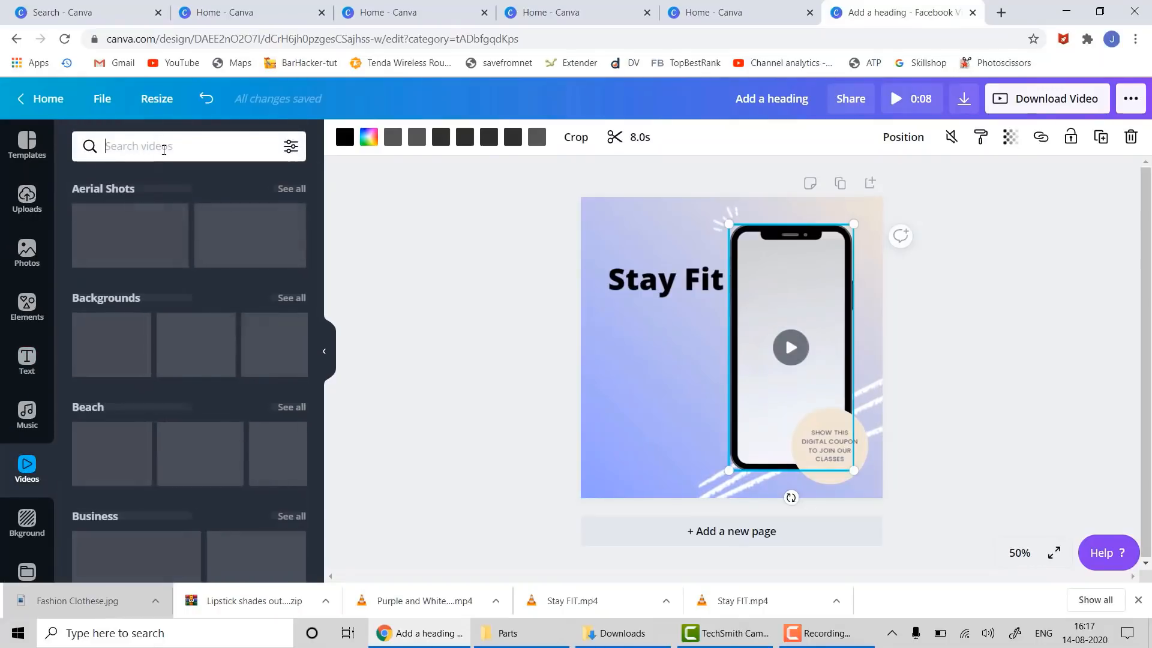
left_click(164, 147)
type("exerc")
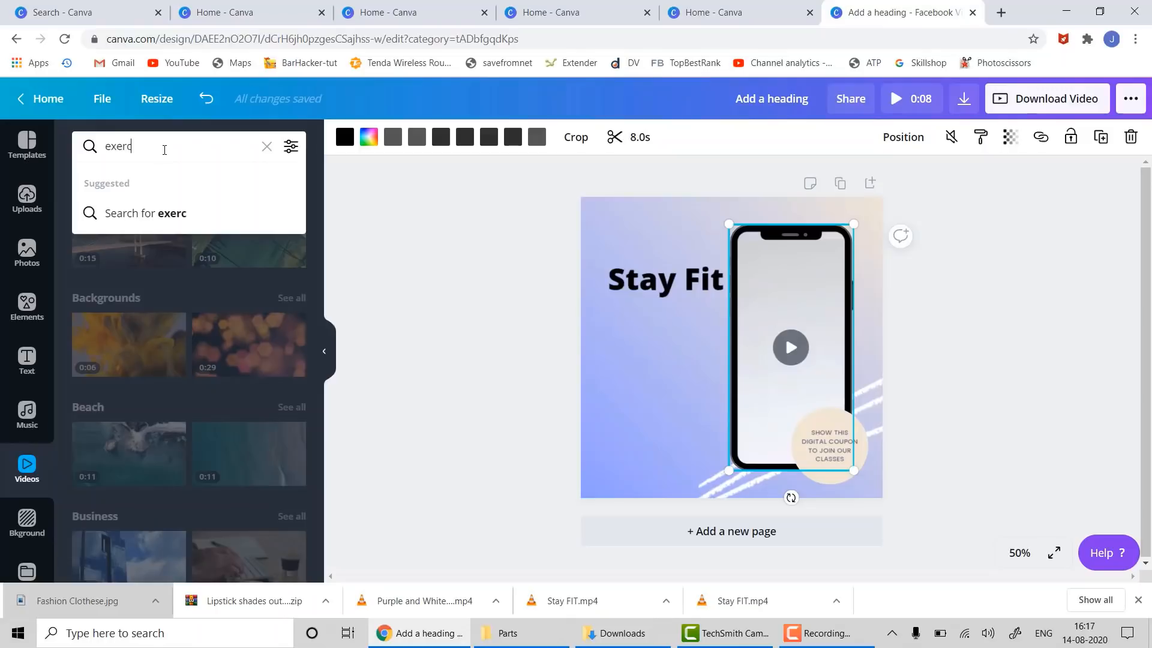
type("ise")
key("Return")
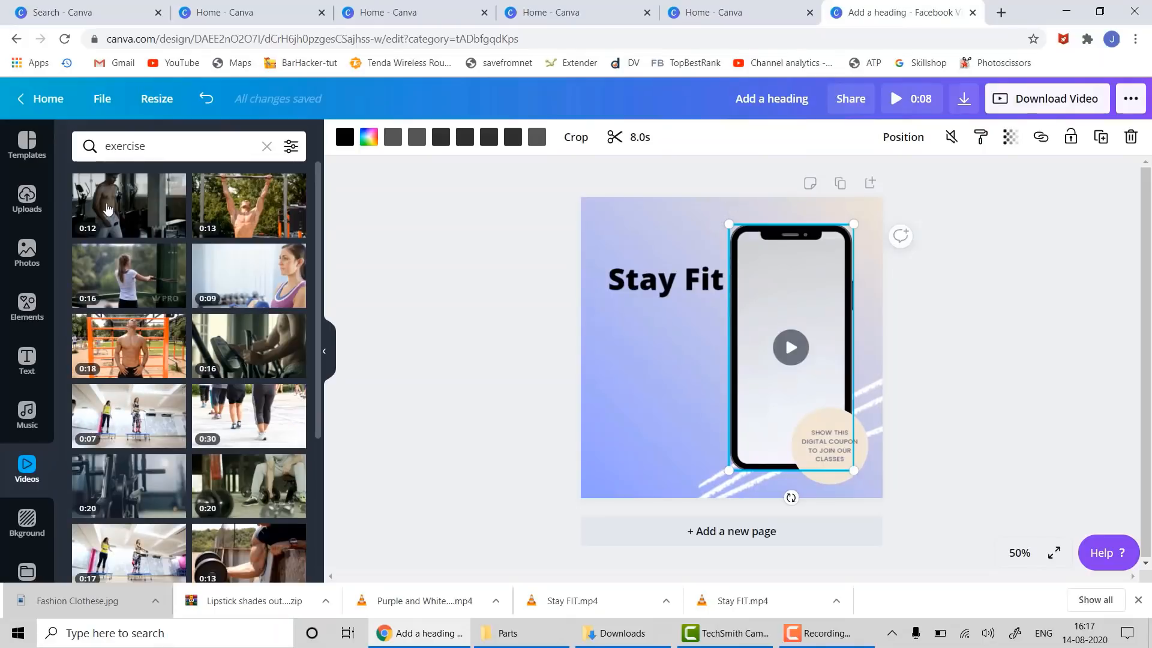
left_click_drag(215, 201, 771, 286)
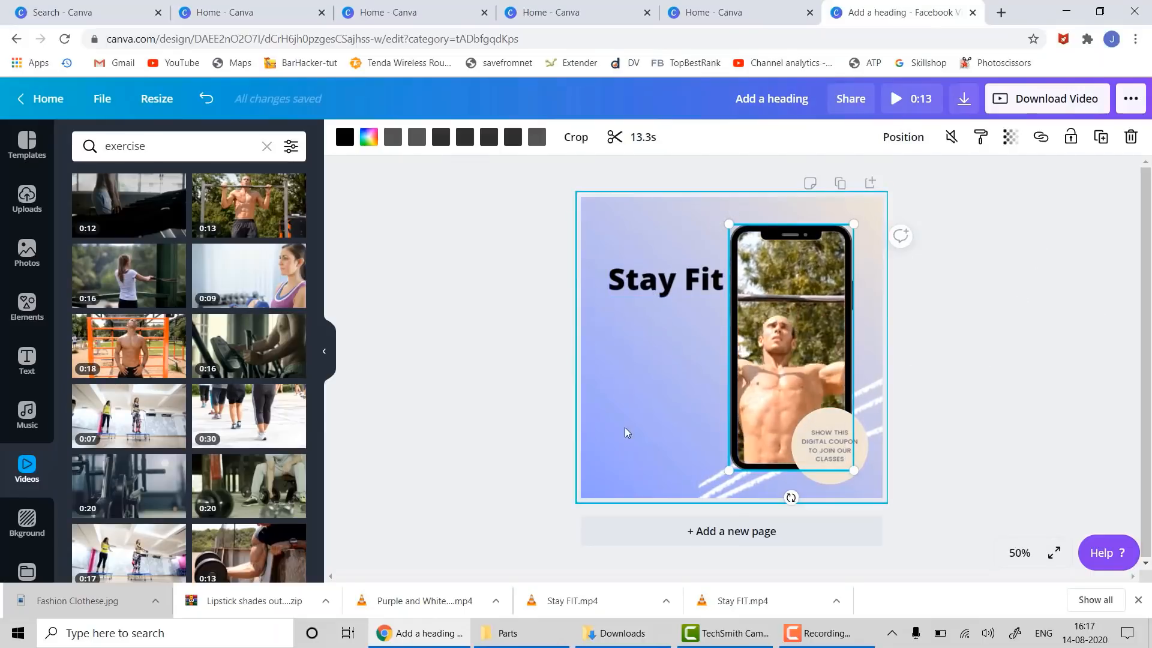
- Open and close the crop on the page background image
left_click(617, 397)
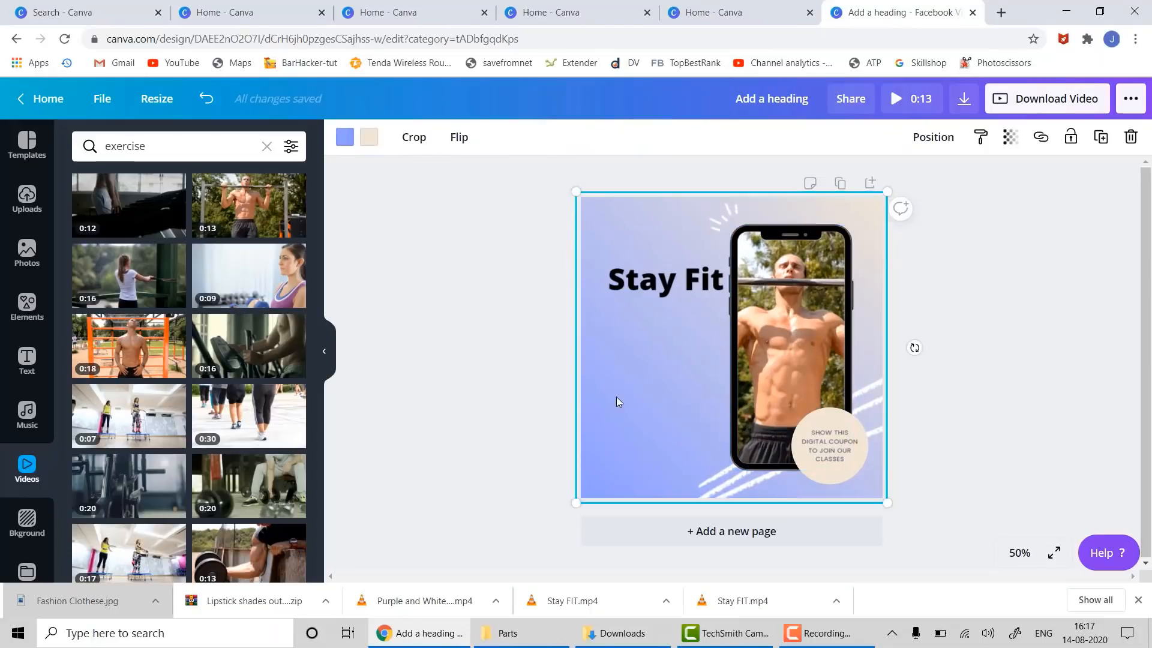
double_click(618, 395)
left_click(989, 391)
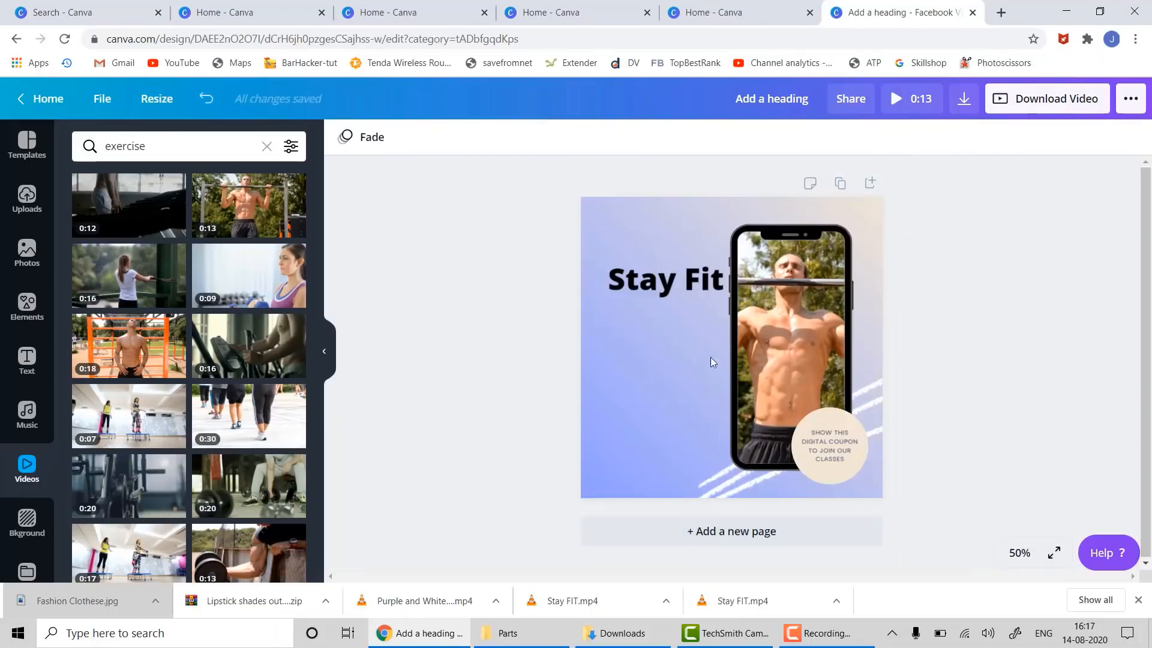
left_click(660, 358)
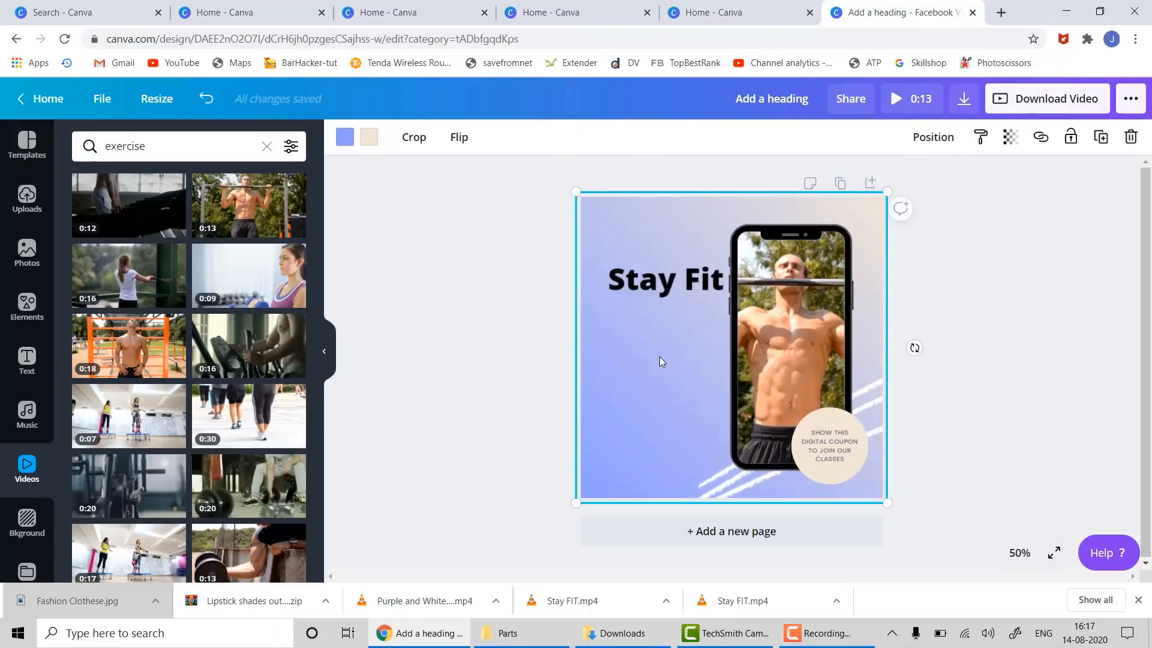
- Change the page background colour from purple to black, then bring up the music library
left_click(344, 137)
left_click(100, 294)
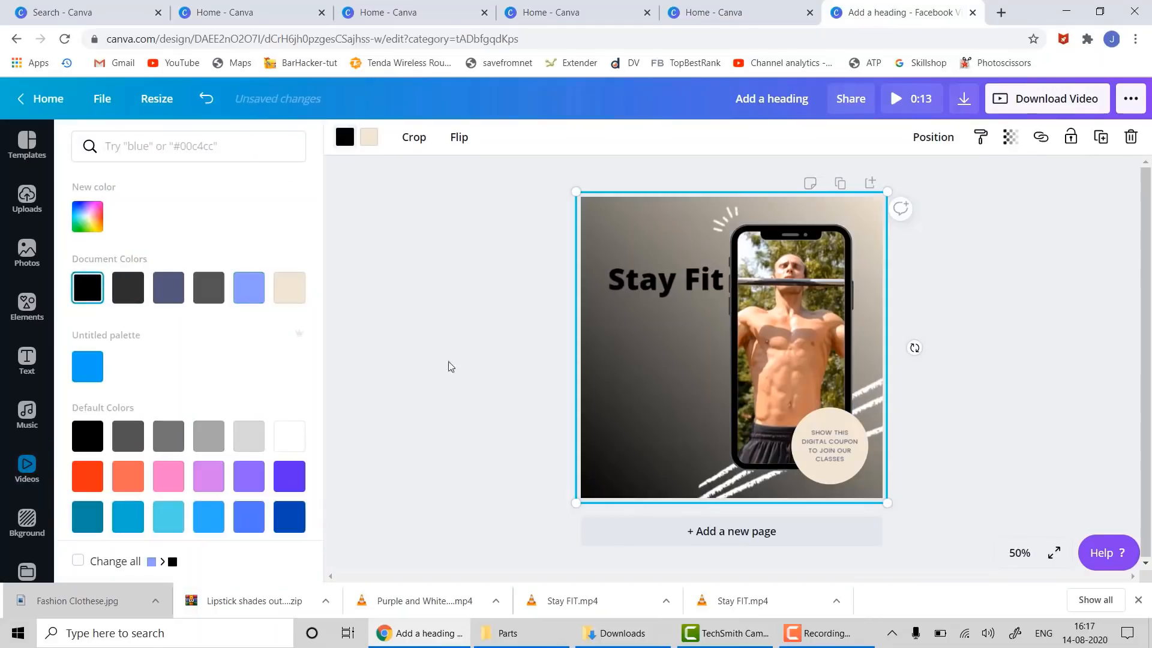
left_click(1035, 426)
left_click(1104, 415)
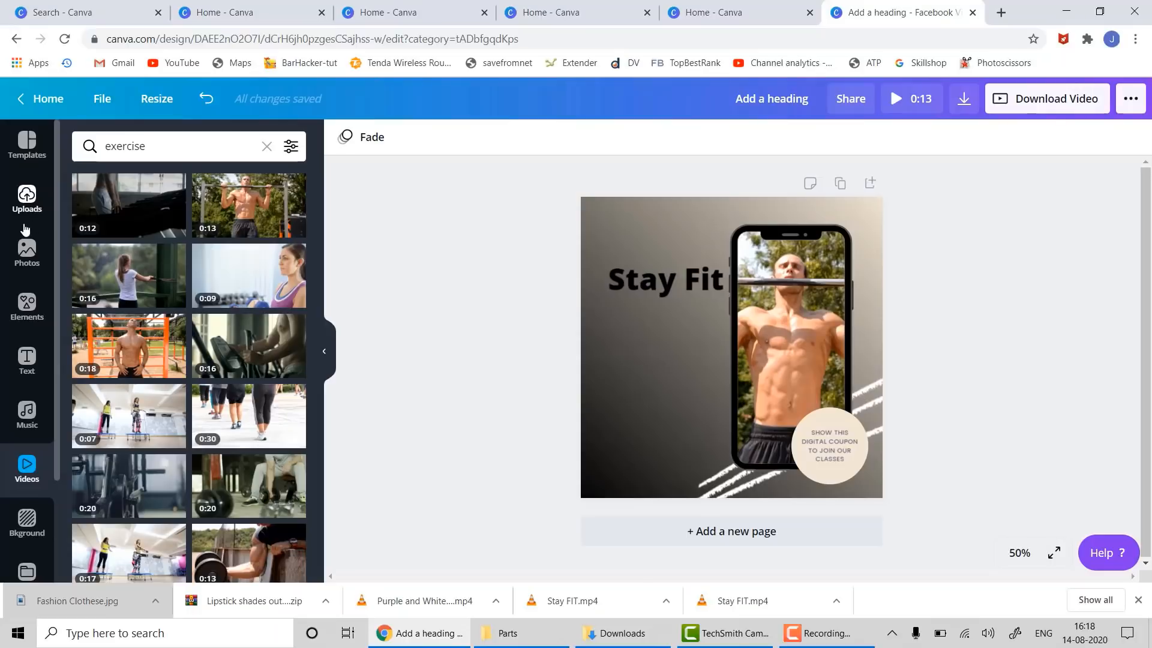
left_click(30, 412)
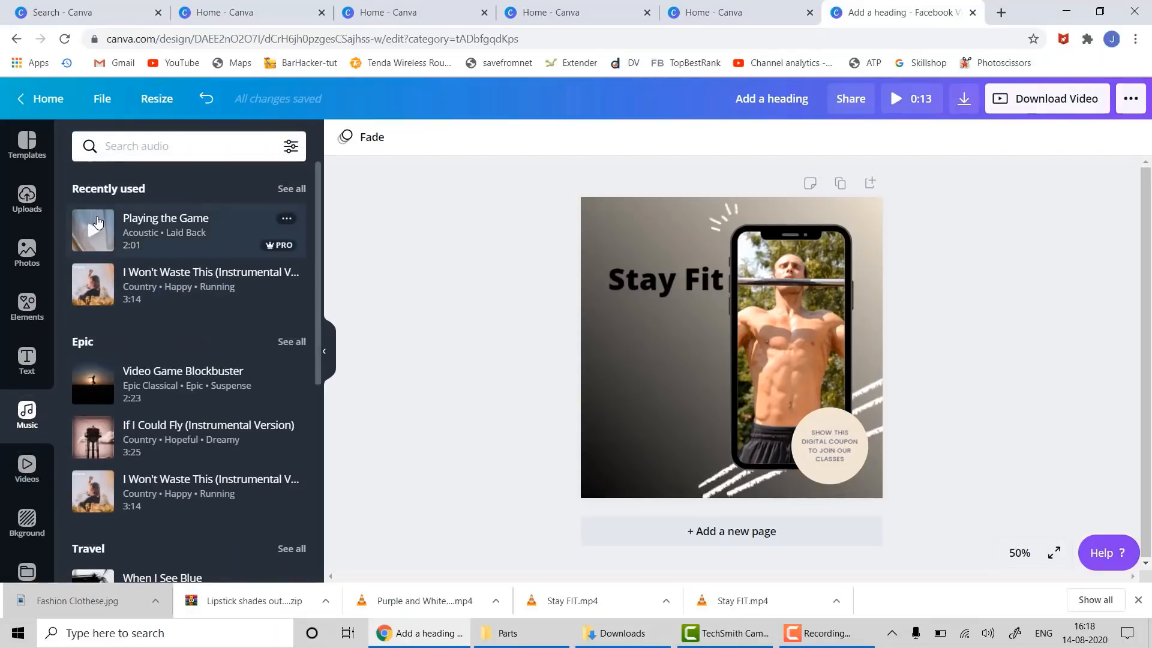
- Add the 'Playing the Game' music track to the Stay Fit design
left_click(97, 223)
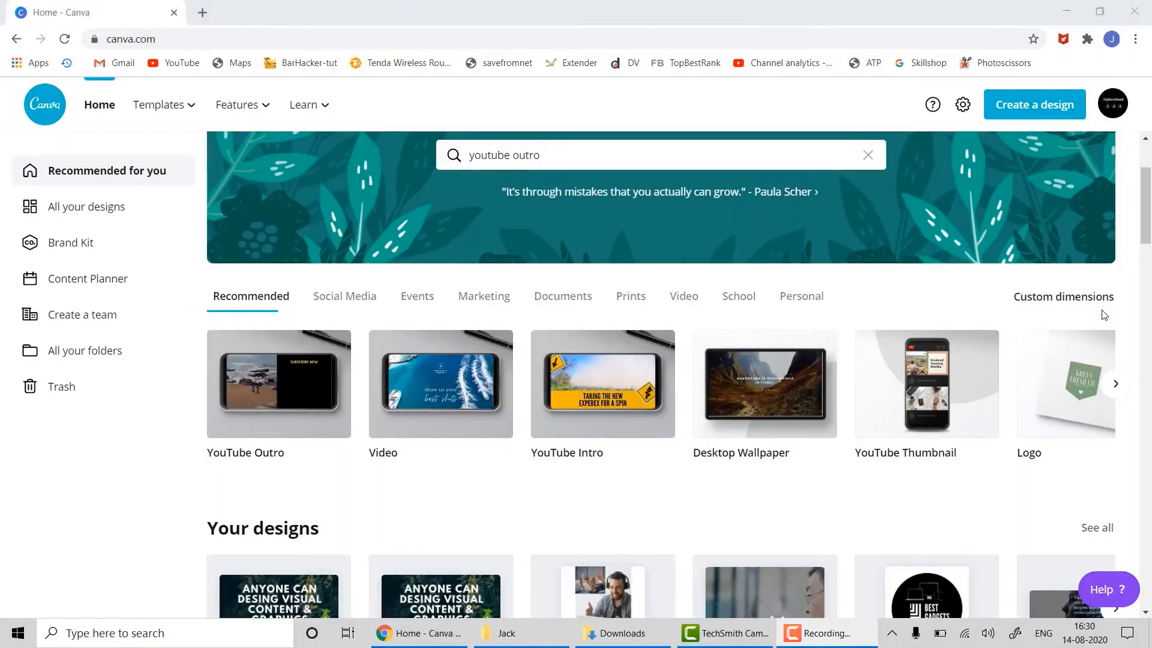
mouse_move(853, 640)
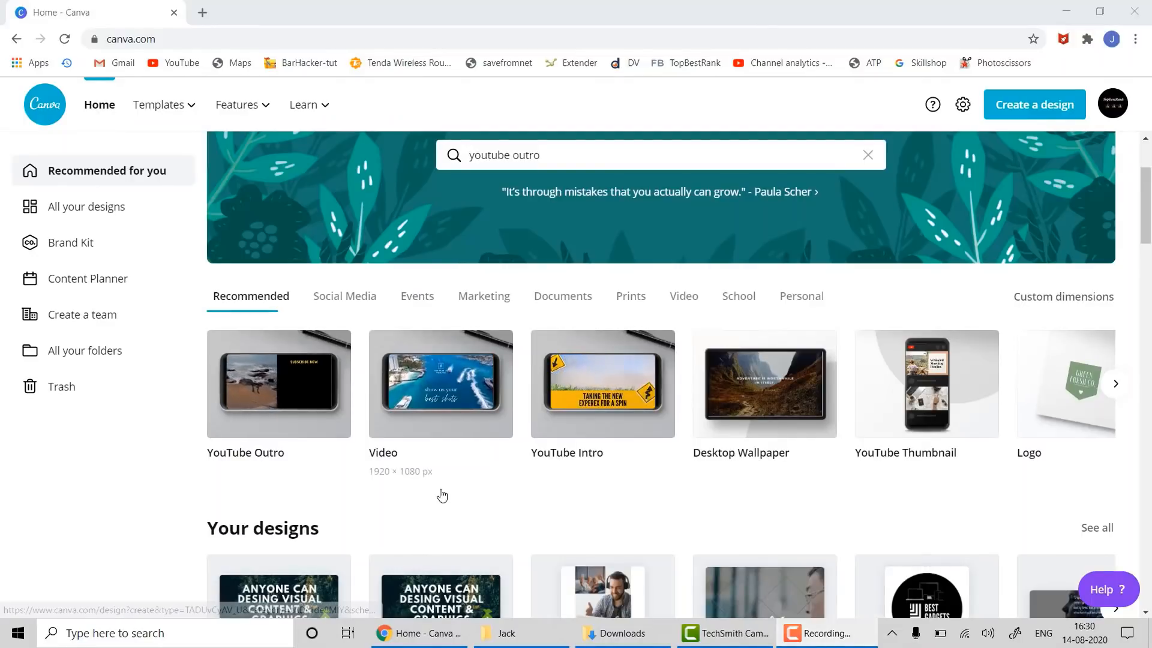
- Create a new 1920 × 1080 px Video design from the home page's Recommended types
left_click(342, 300)
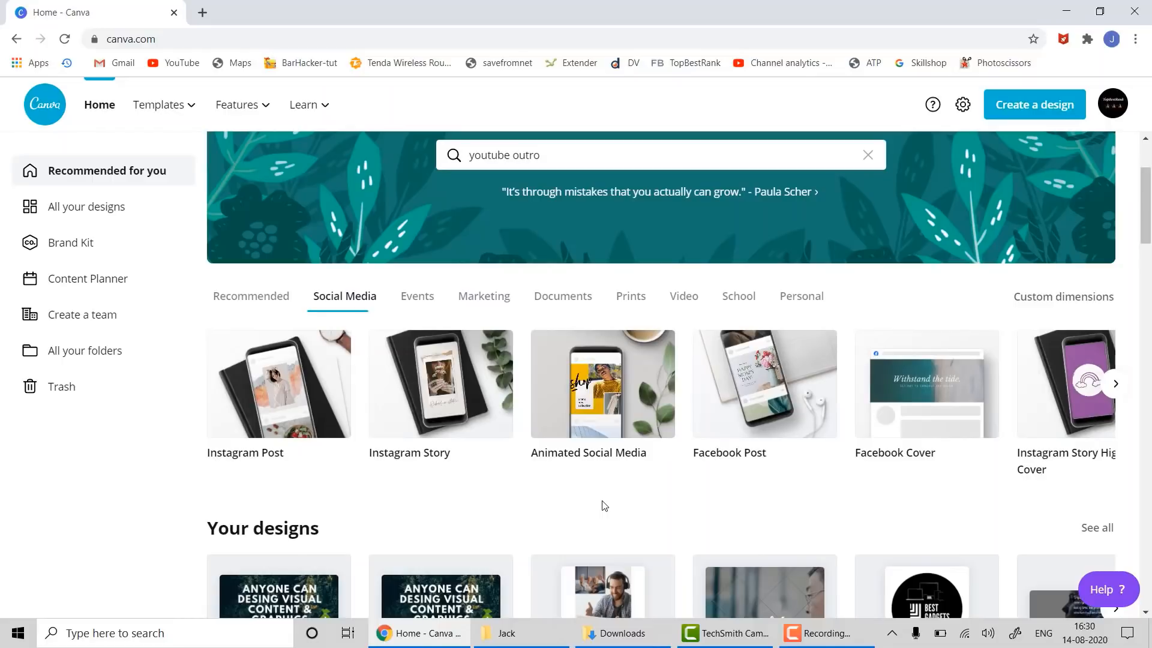
left_click(251, 298)
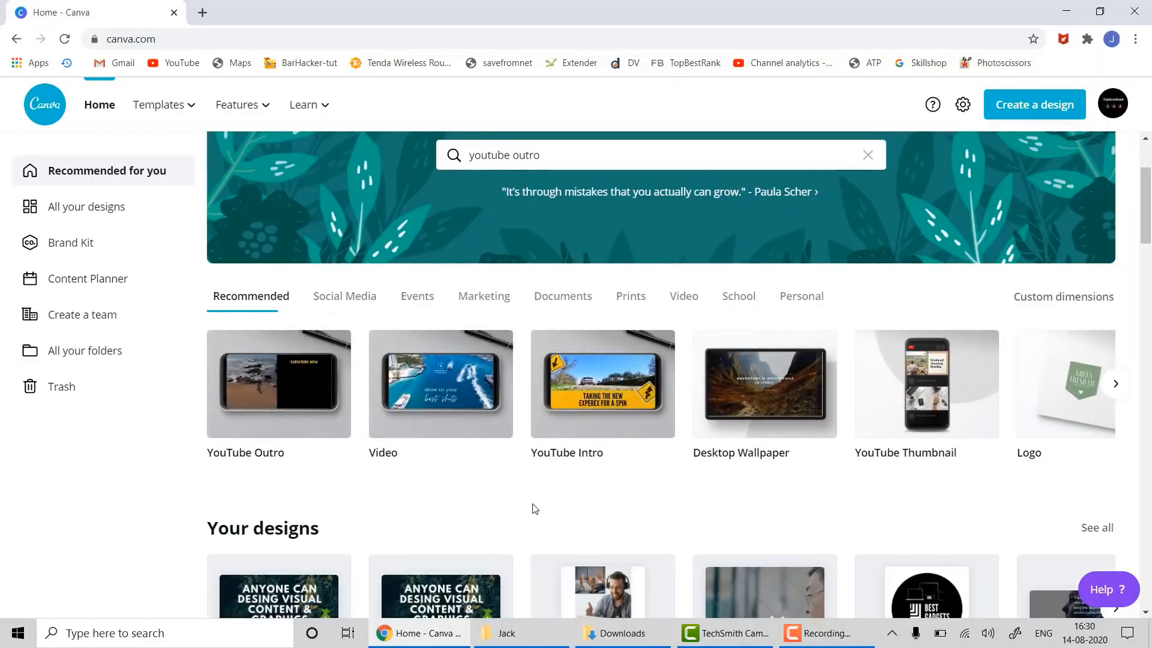
left_click(467, 385)
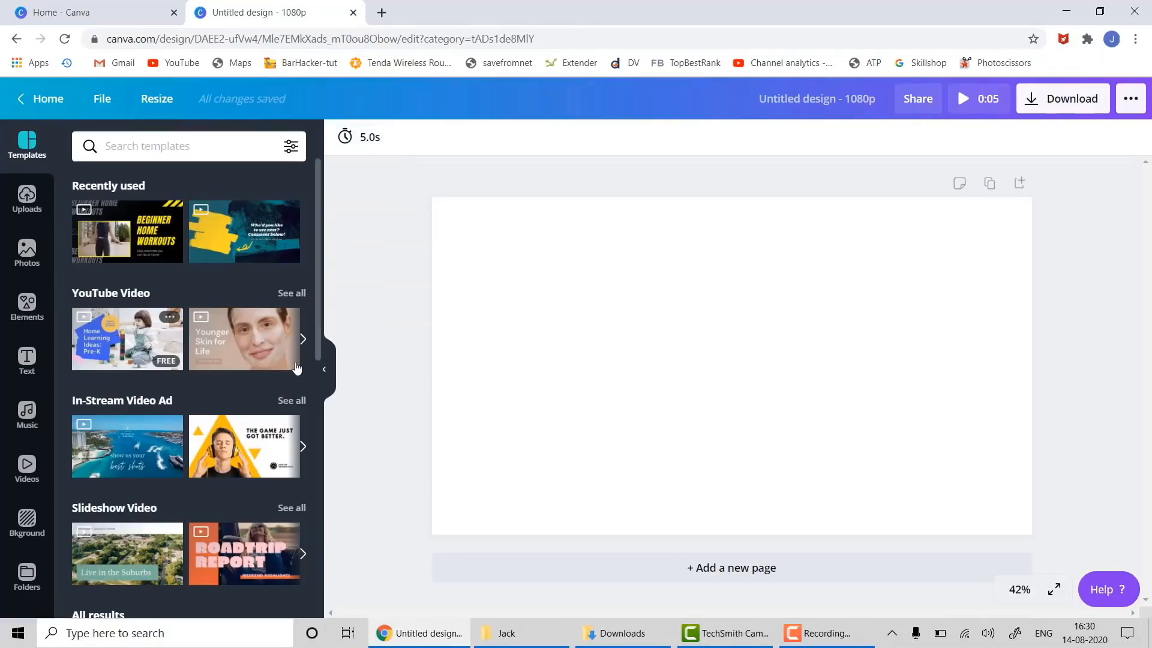
- Fill the blank 1080p page with the aerial boats 'show us your best shots' In-Stream Video Ad template
scroll(279, 371, "down", 2)
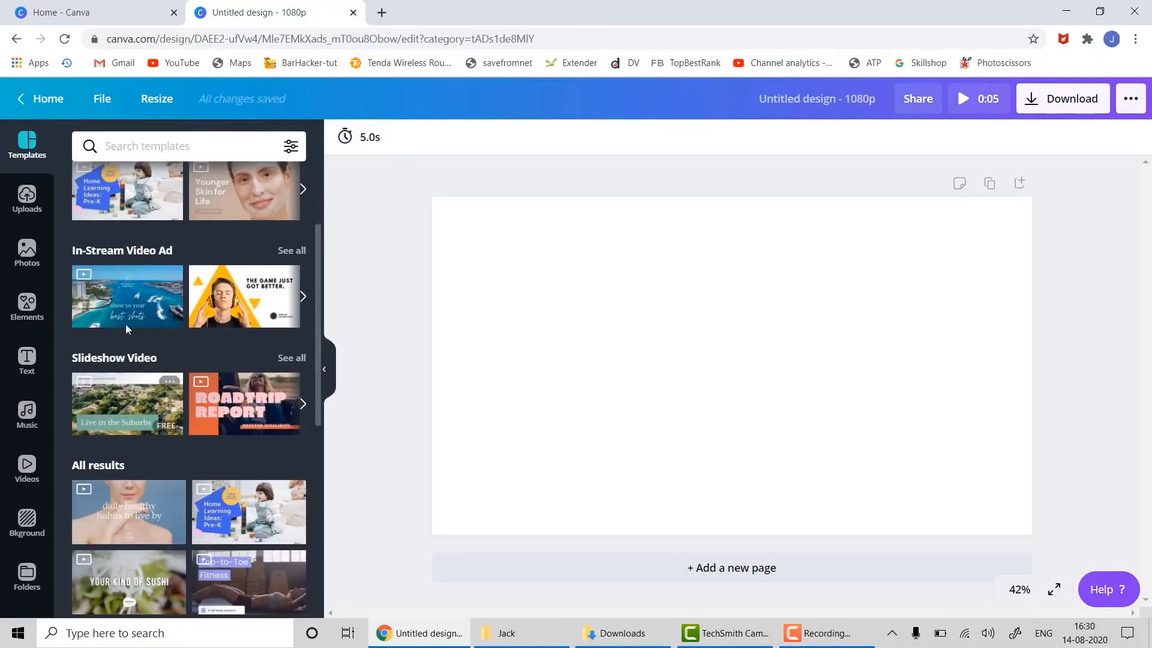
mouse_move(111, 300)
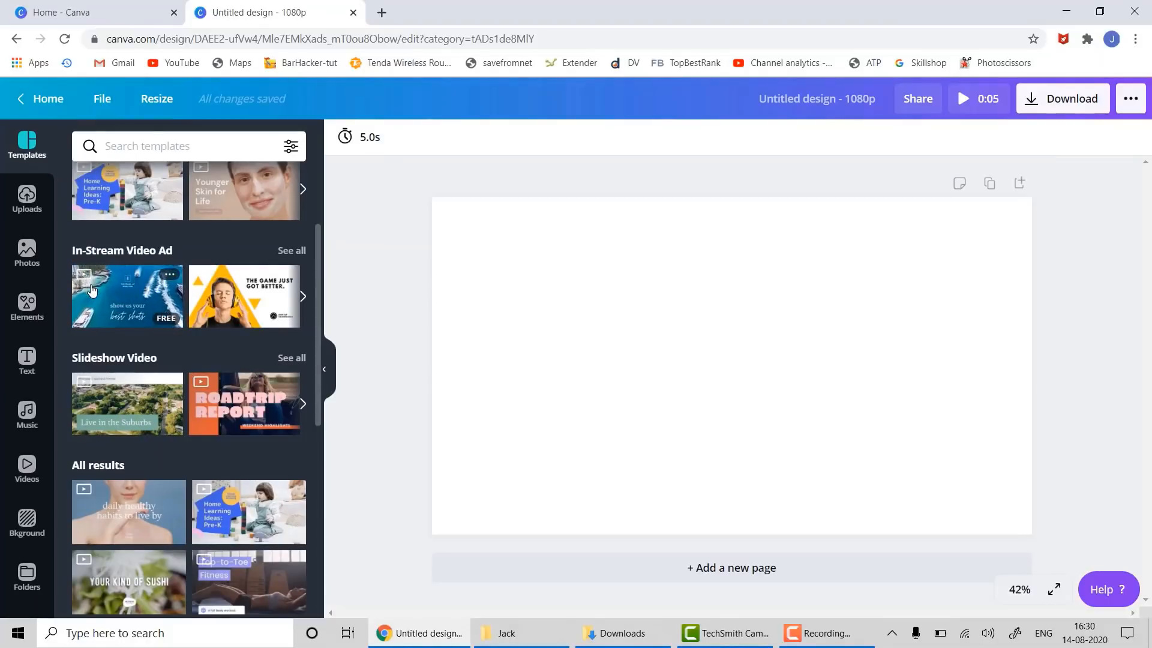
left_click_drag(91, 290, 450, 214)
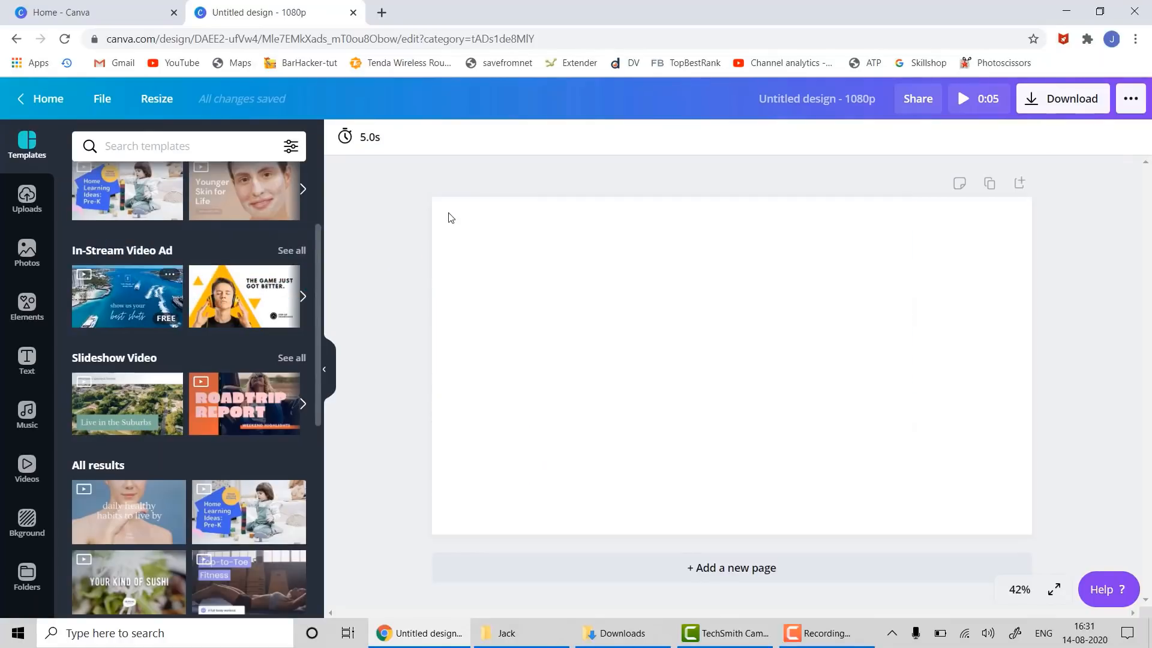
left_click(99, 291)
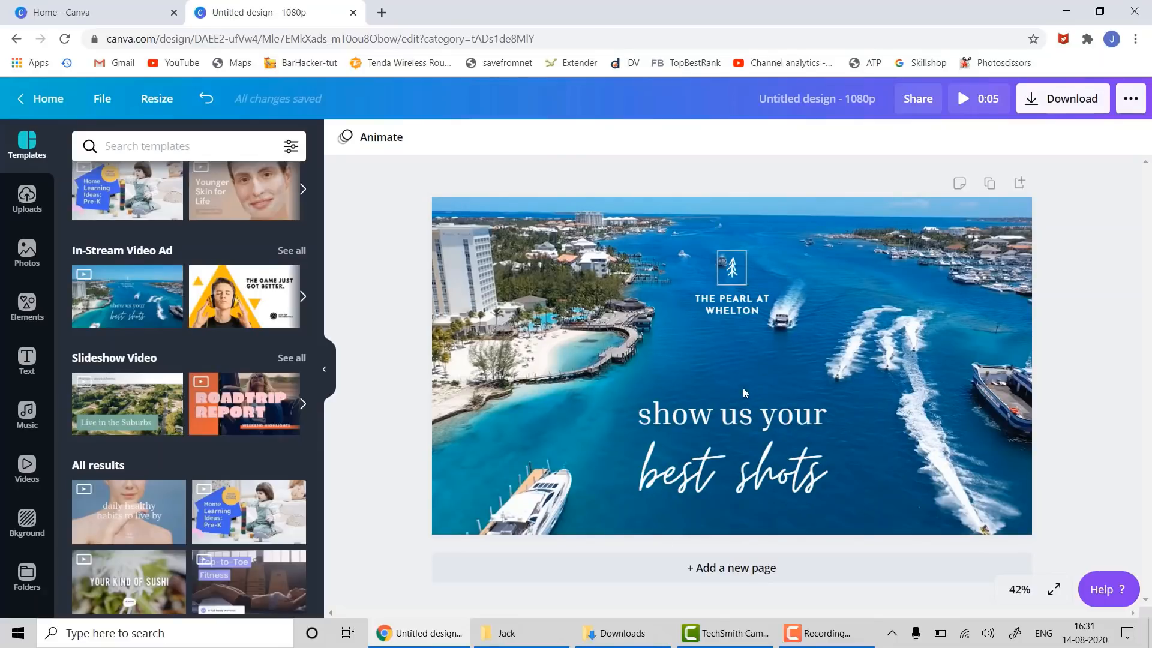
- Replace the 'show us your' headline line with 'My Travel Diary'
left_click(624, 368)
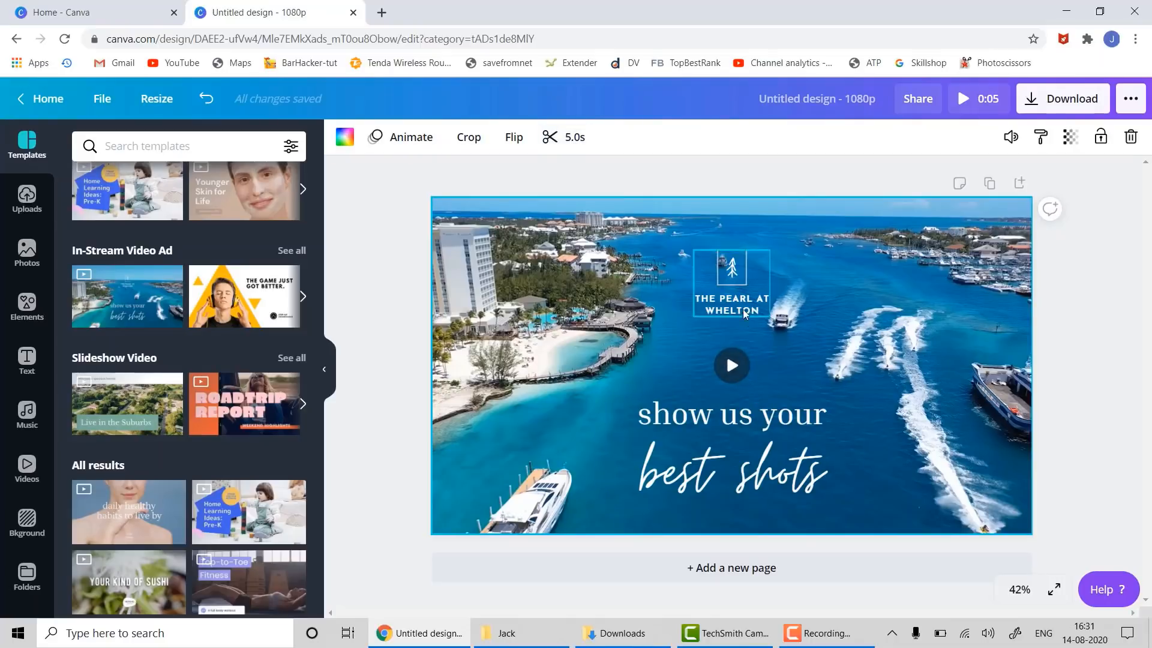
left_click(707, 414)
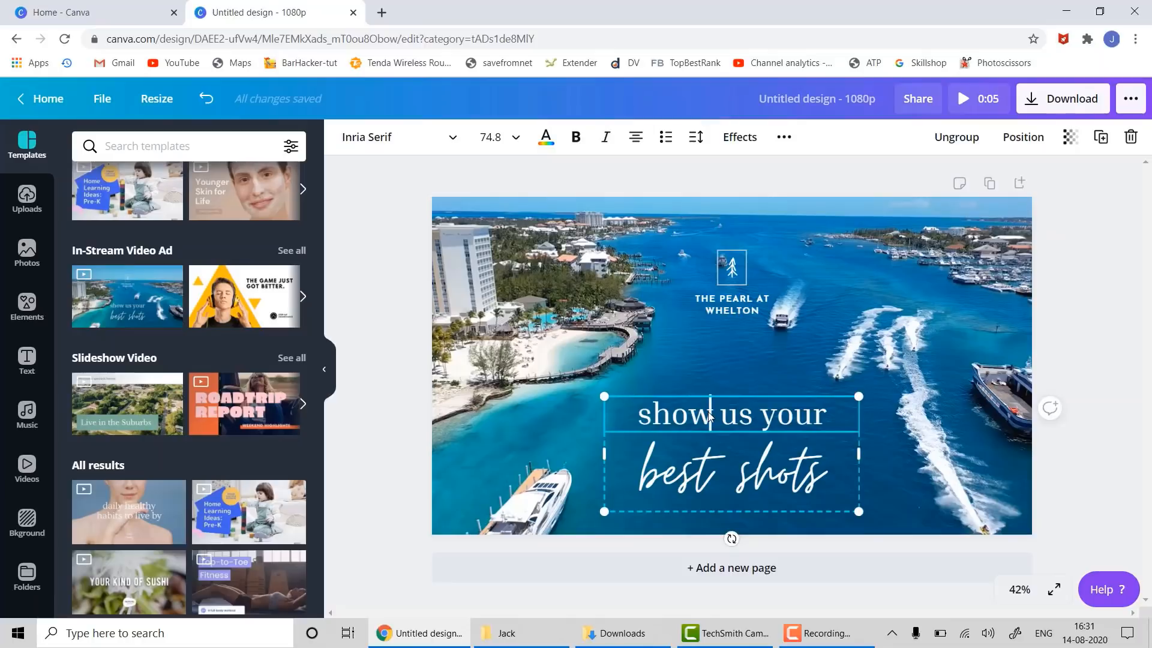
triple_click(707, 413)
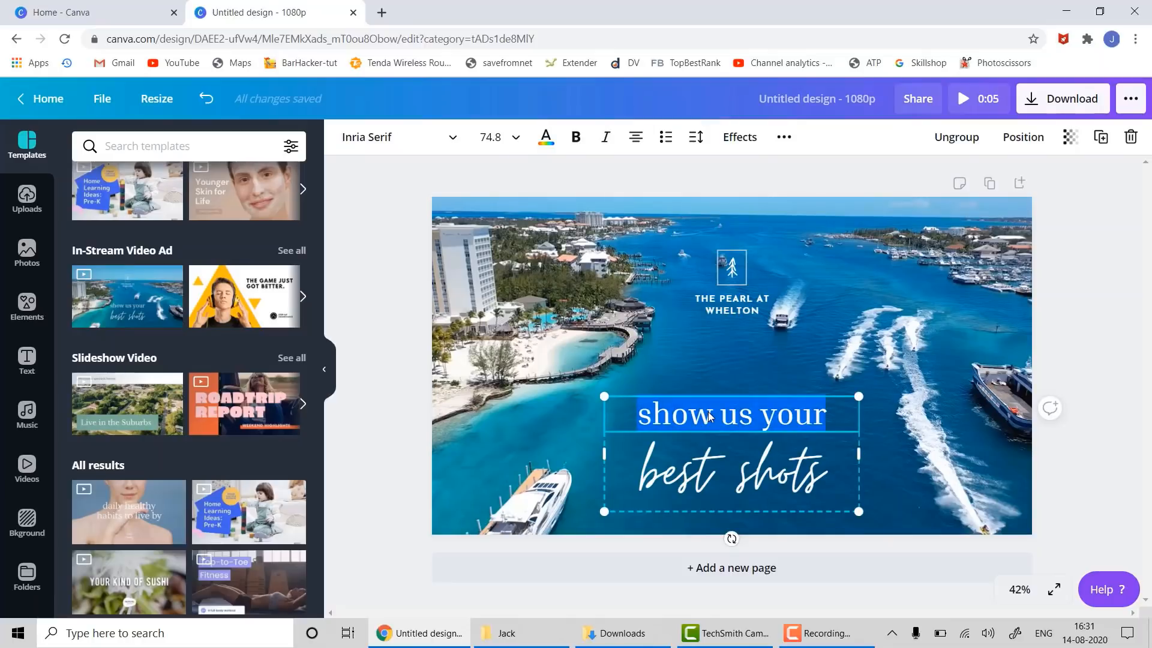
type("My Trav")
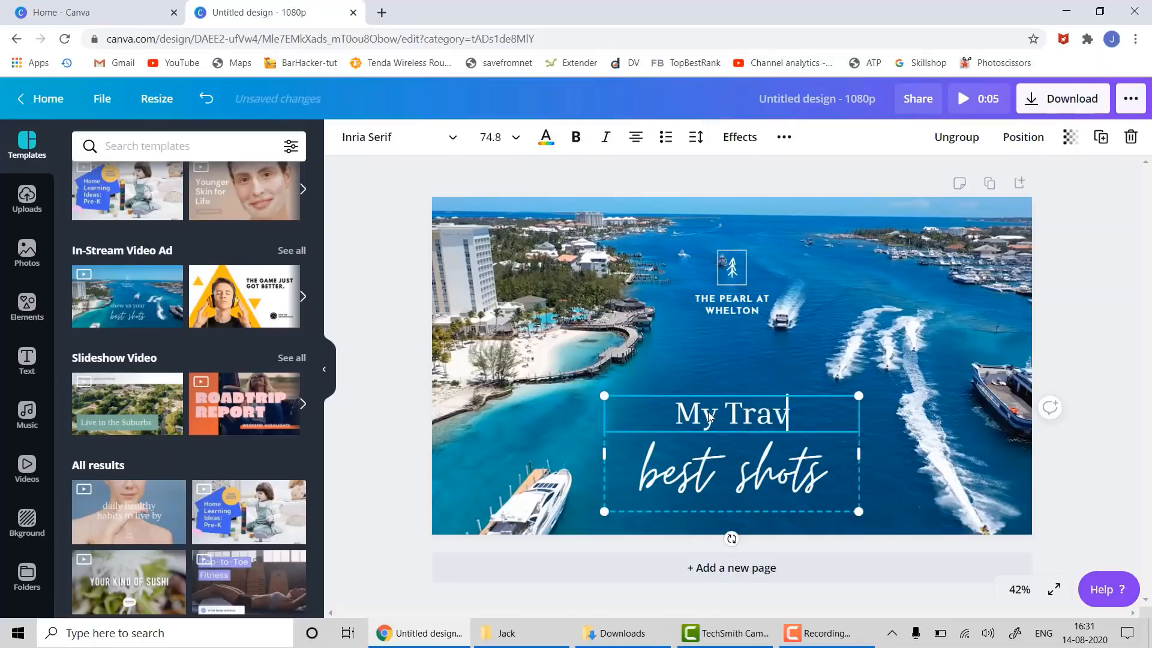
type("el Diary")
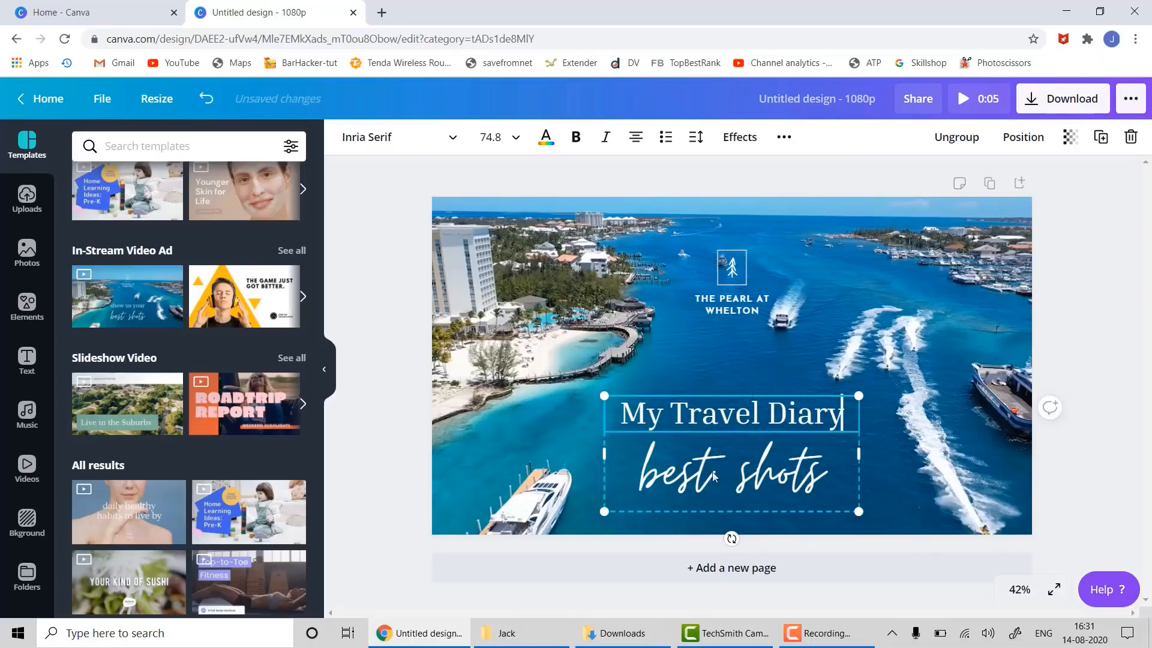
- Change the THE PEARL AT WHELTON logo text to PANAMA and preview the background video
left_click(734, 308)
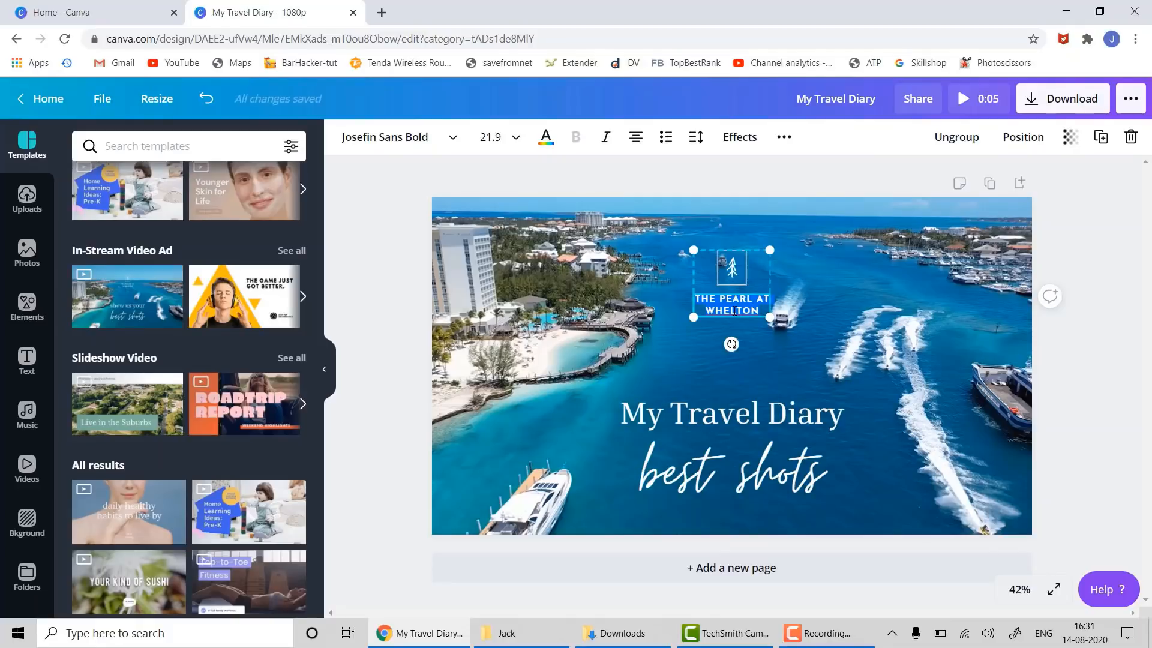
type("PANAMA")
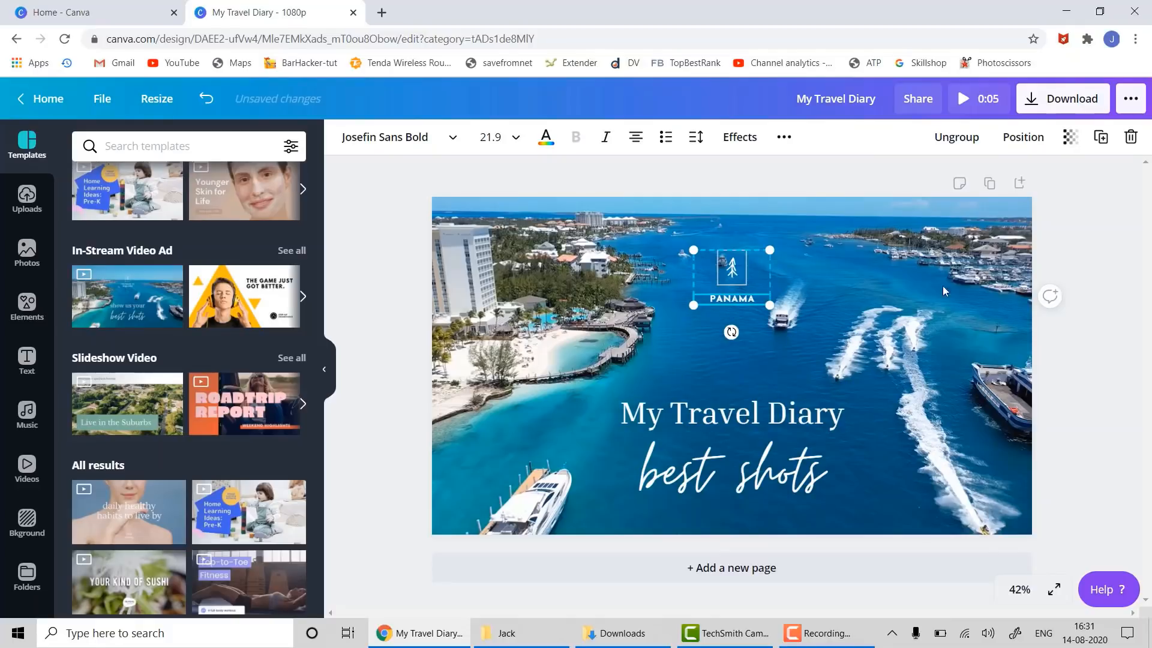
left_click(1120, 301)
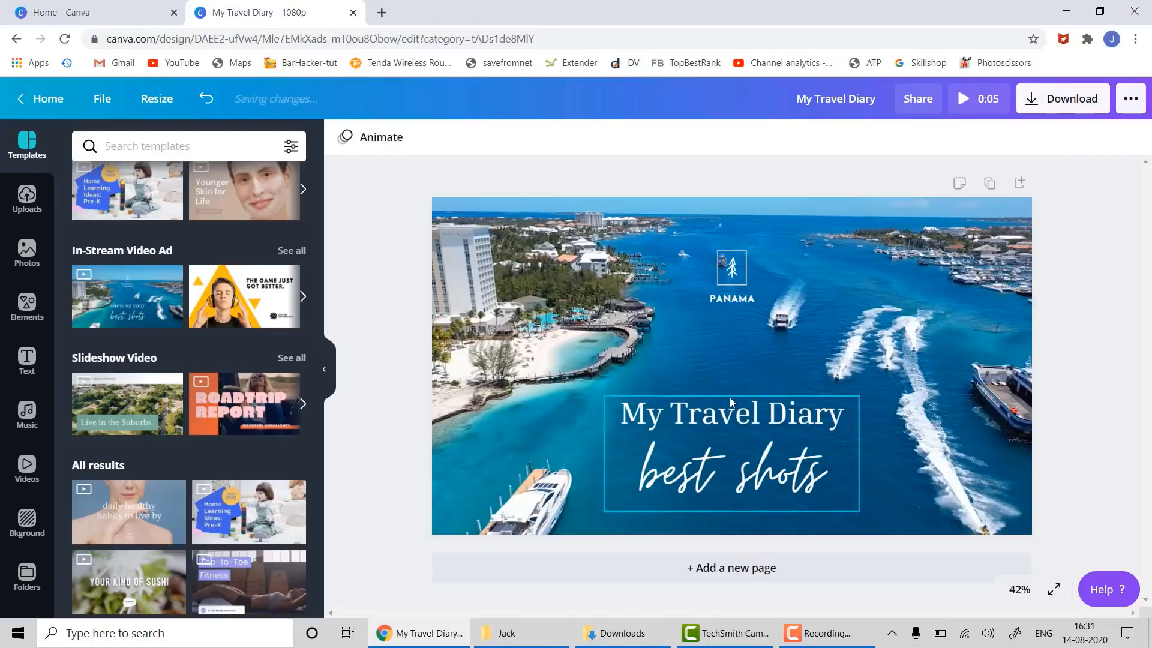
left_click(743, 407)
left_click(771, 356)
left_click(739, 359)
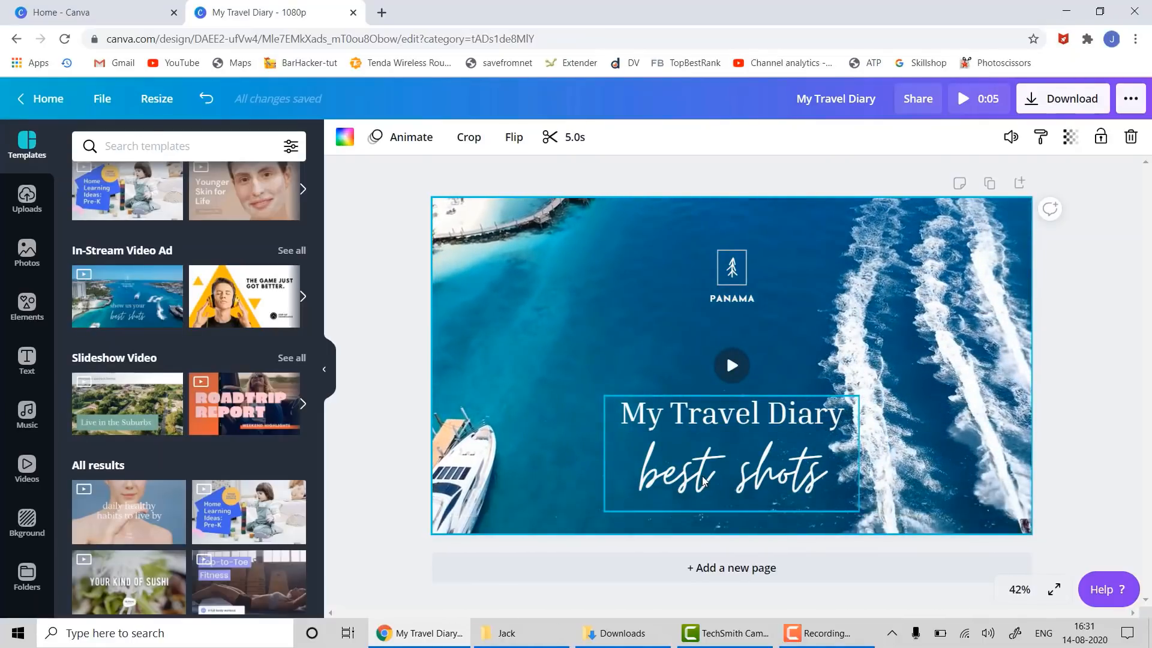
- Add a second page and fill it with the 'daily healthy habits to live by' template
left_click(1055, 375)
left_click(867, 580)
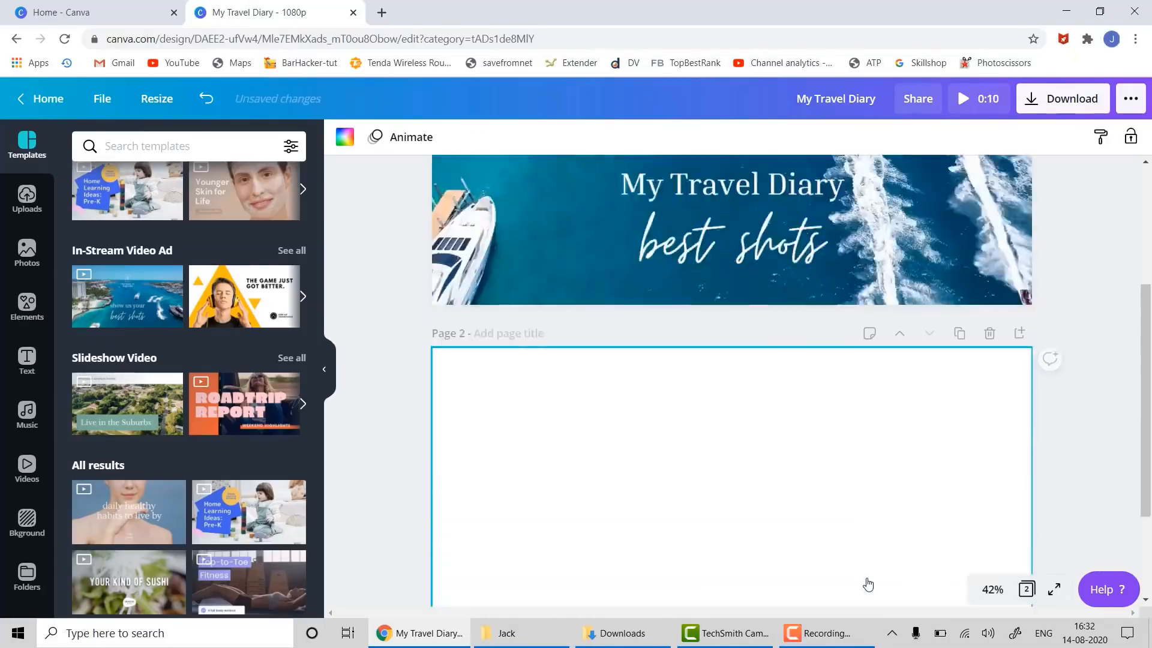
scroll(239, 418, "down", 4)
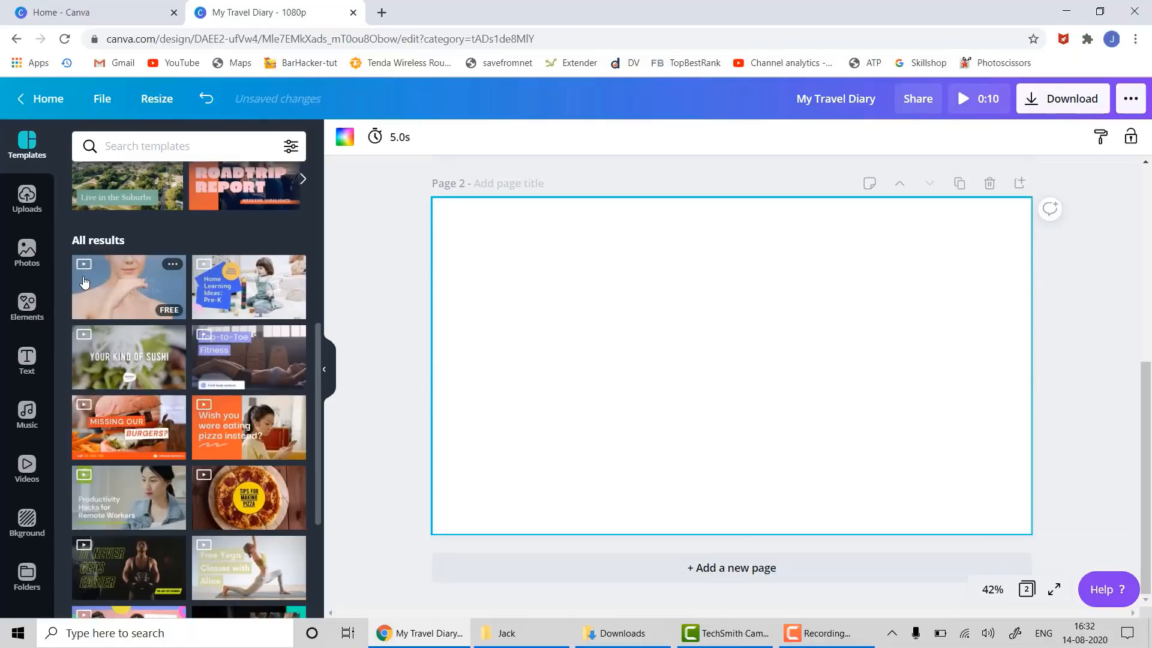
mouse_move(78, 289)
left_mouse_down()
mouse_move(473, 189)
mouse_move(445, 223)
left_mouse_up()
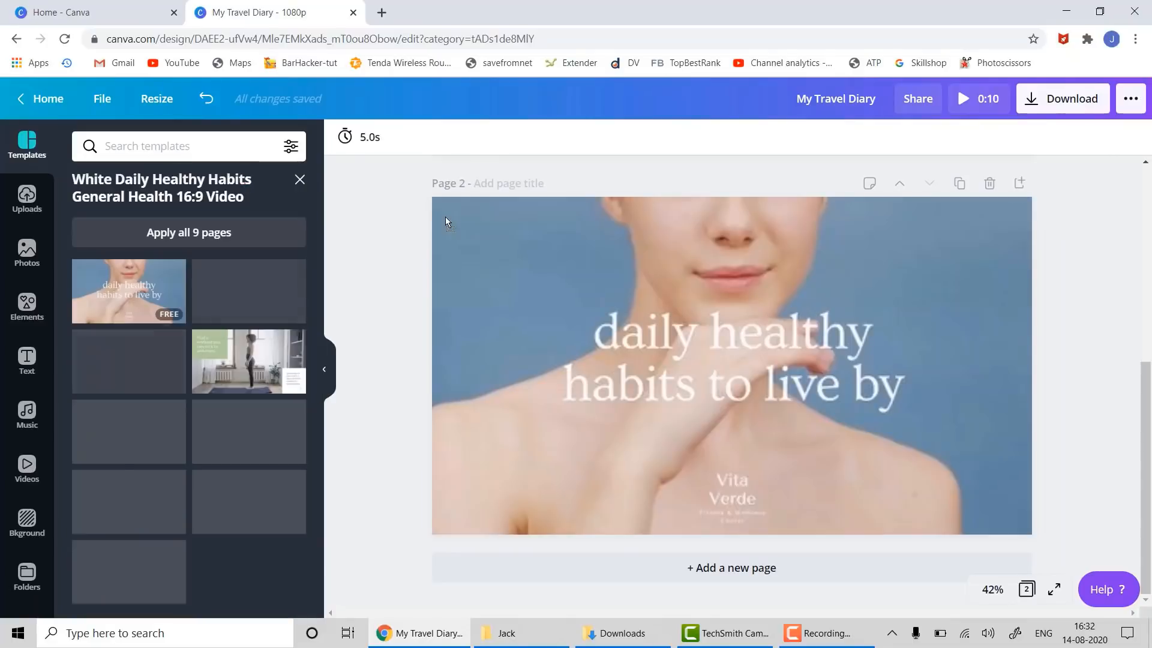
- Rewrite the page 2 headline as 'Best Moisturisers'
left_click(728, 345)
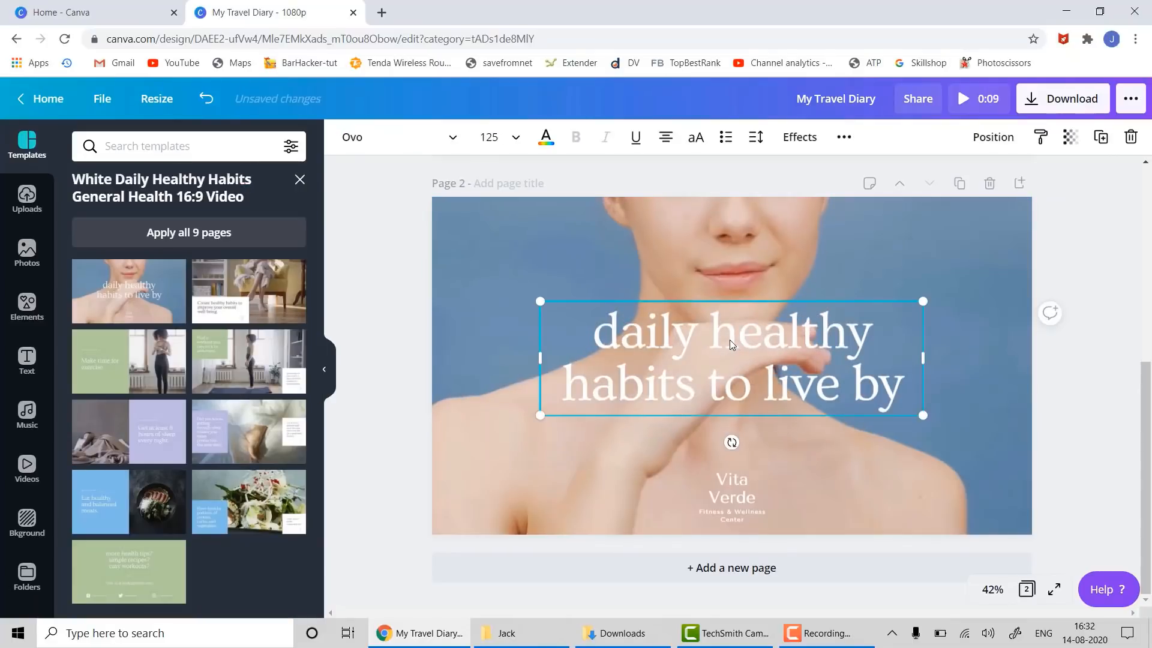
double_click(730, 340)
triple_click(730, 340)
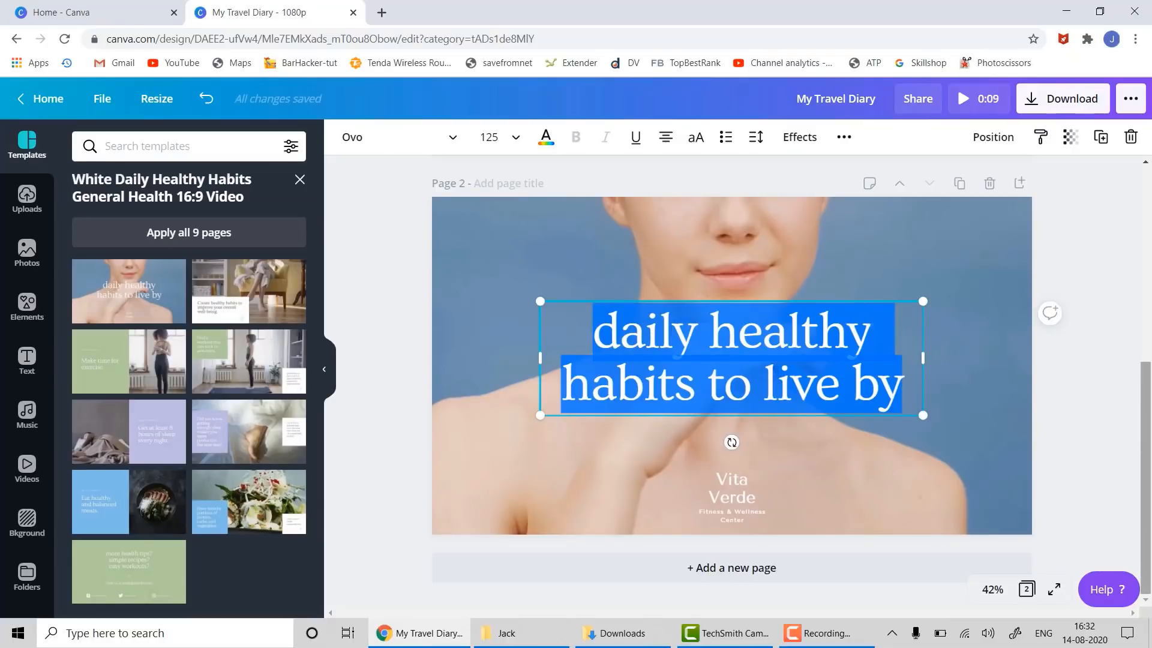
type("Da")
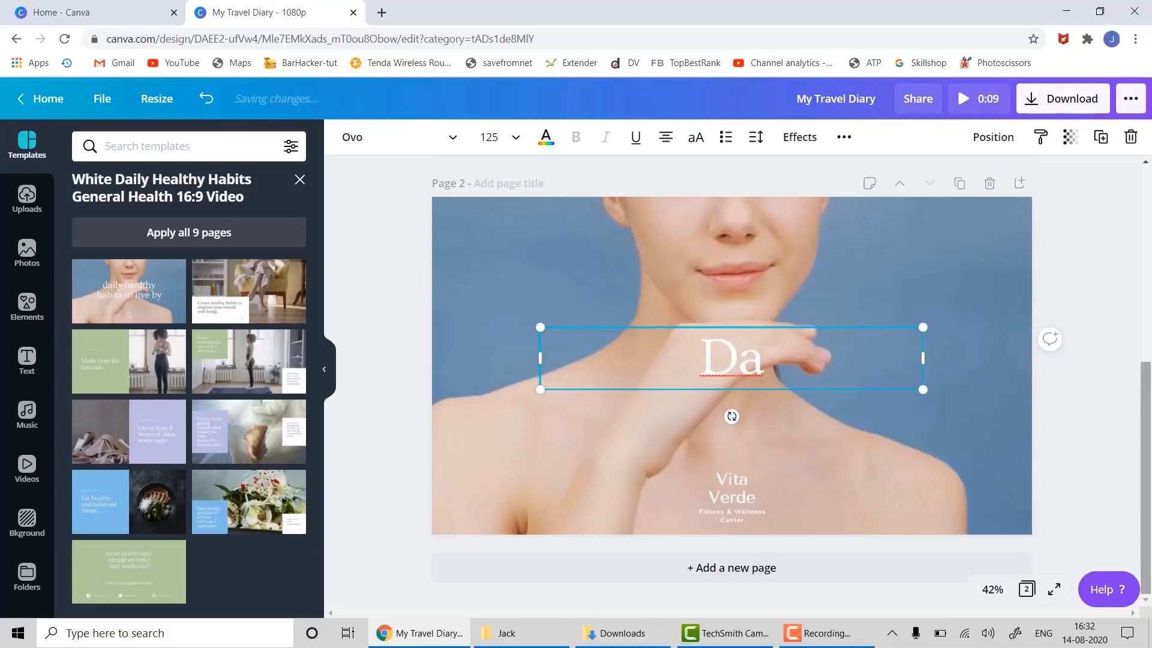
key("ctrl+a")
type("Be")
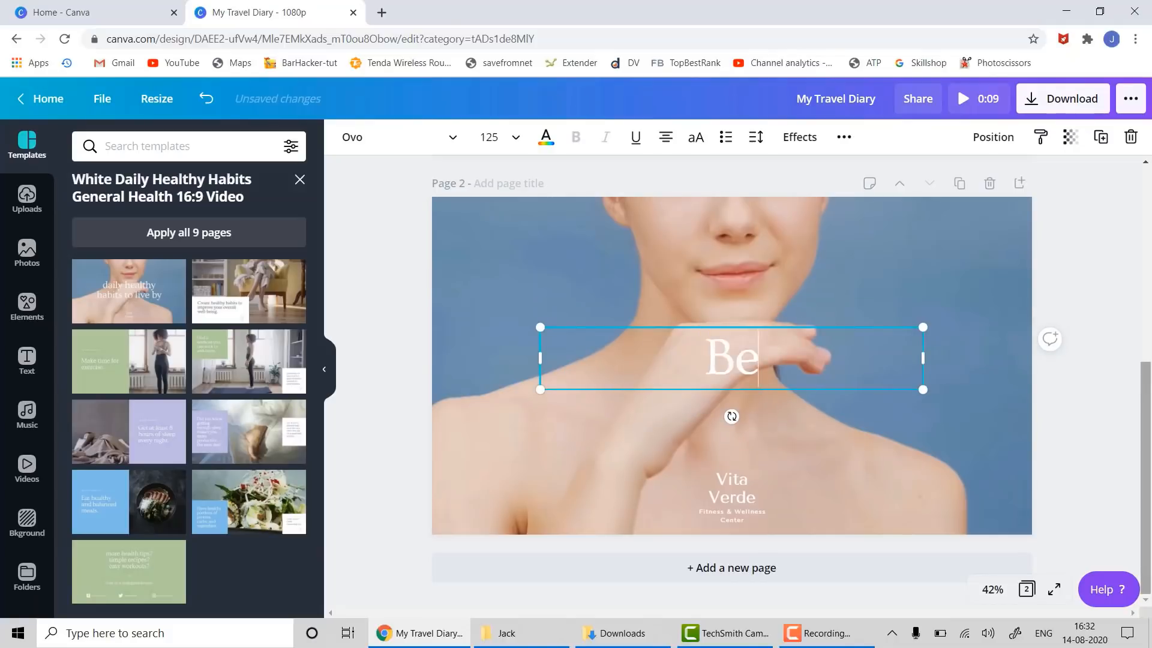
type("st Moi")
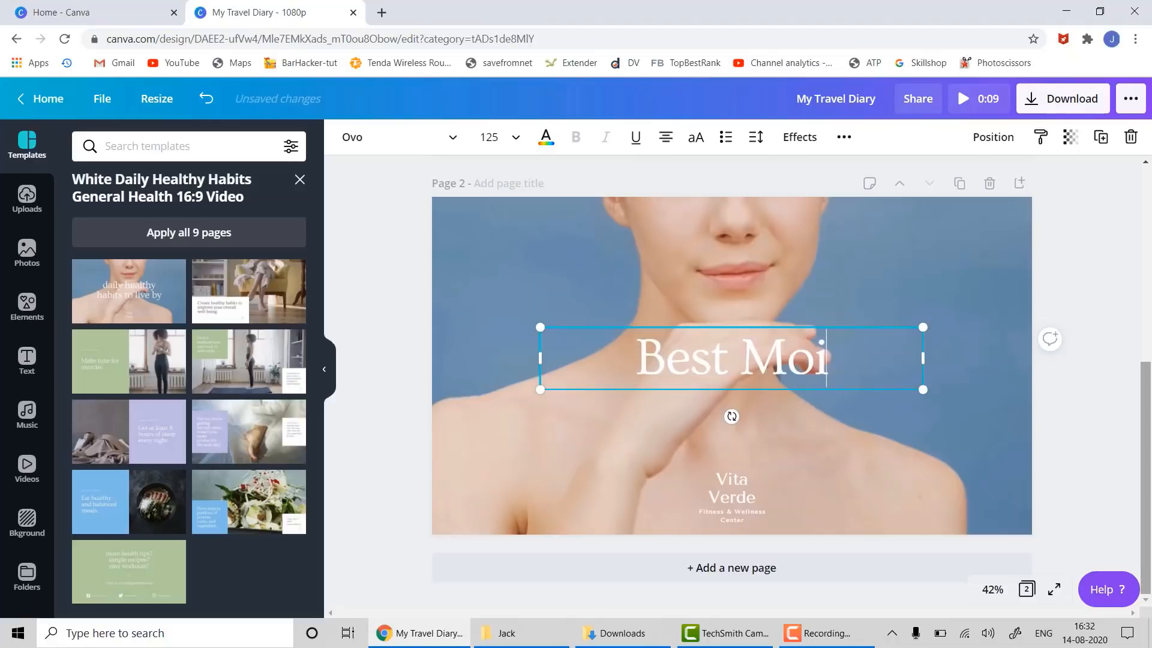
type("sturise")
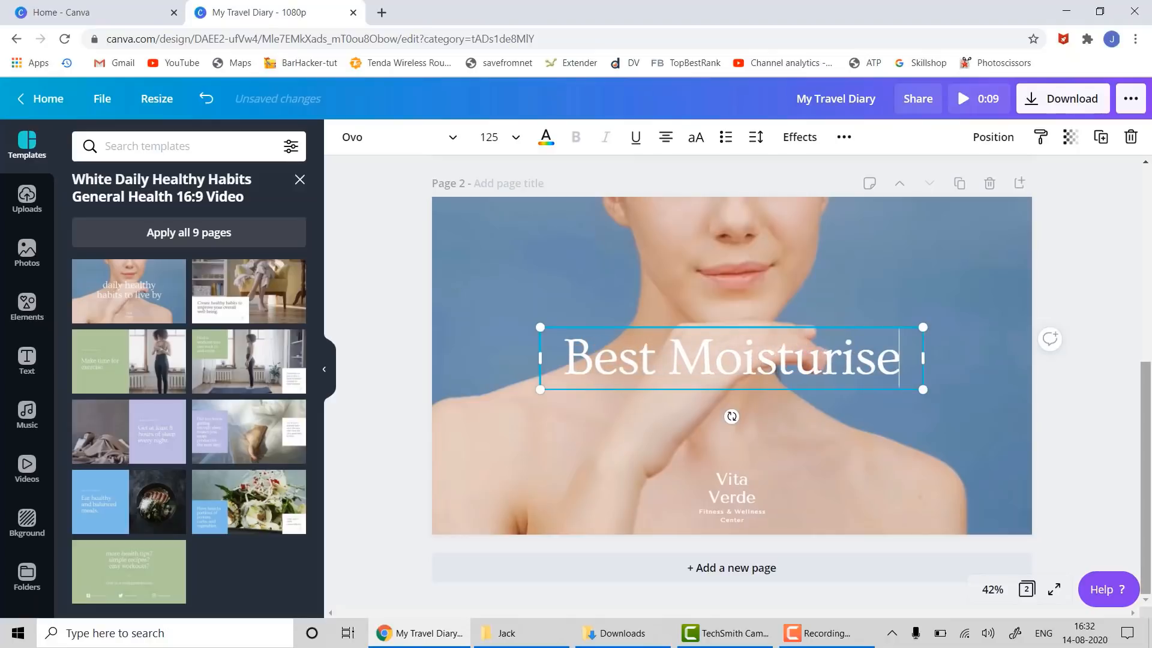
type("rs")
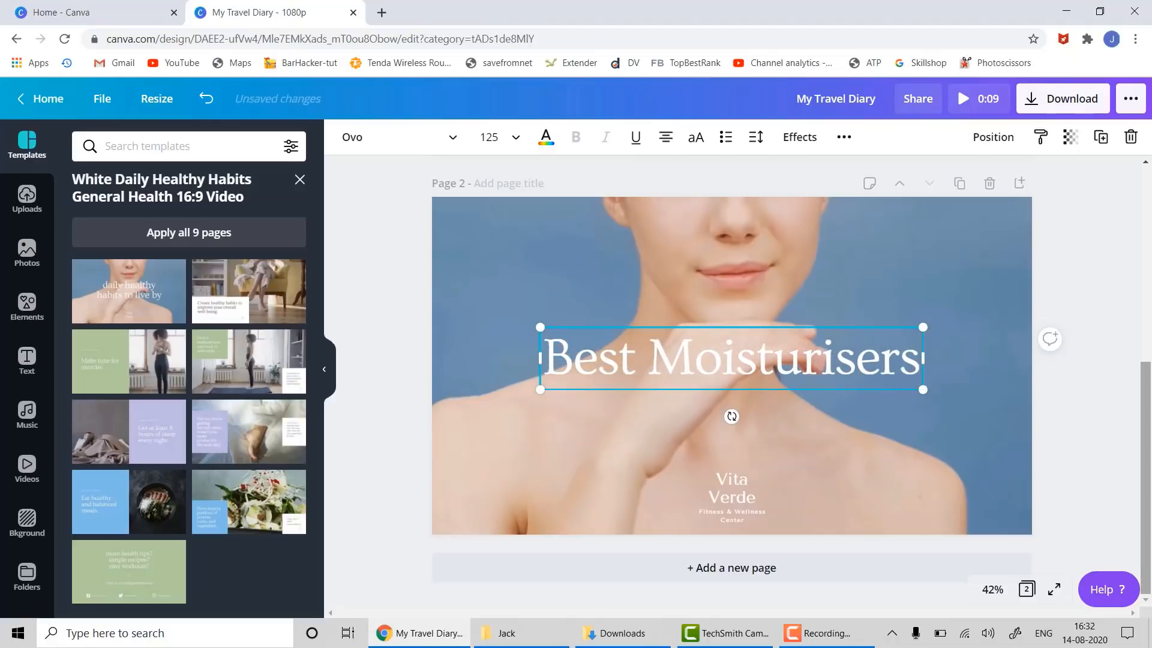
- Replace Vita Verde with Lakme, widen it, centre it under the title, and set size 88
left_click(735, 492)
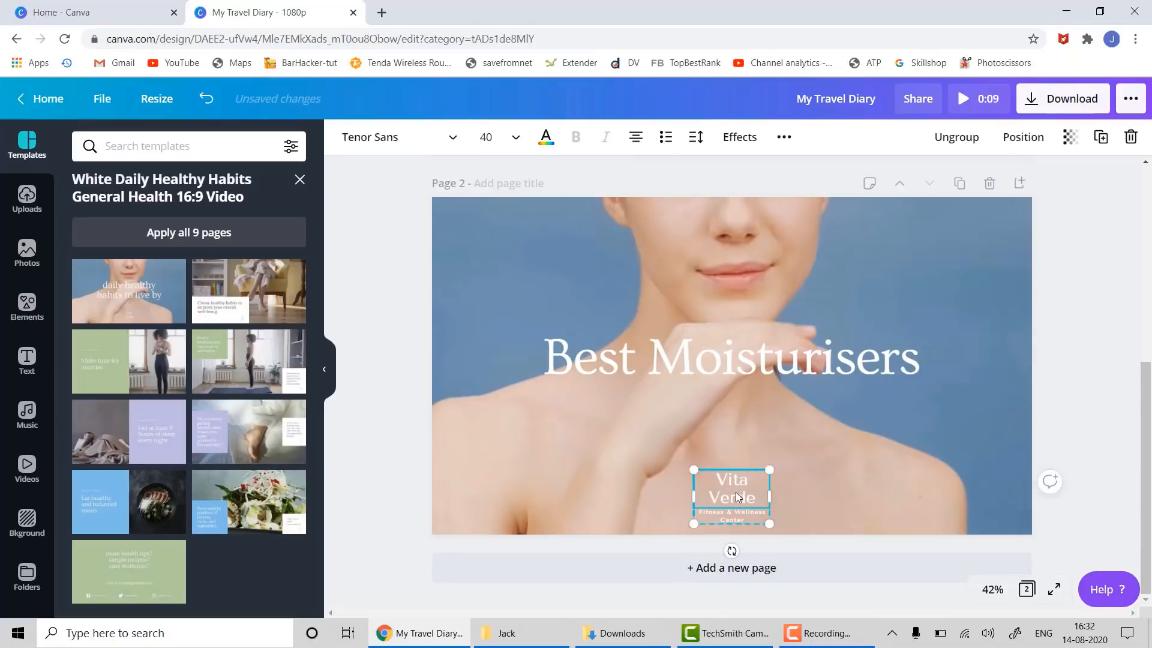
double_click(735, 492)
type("Lakme")
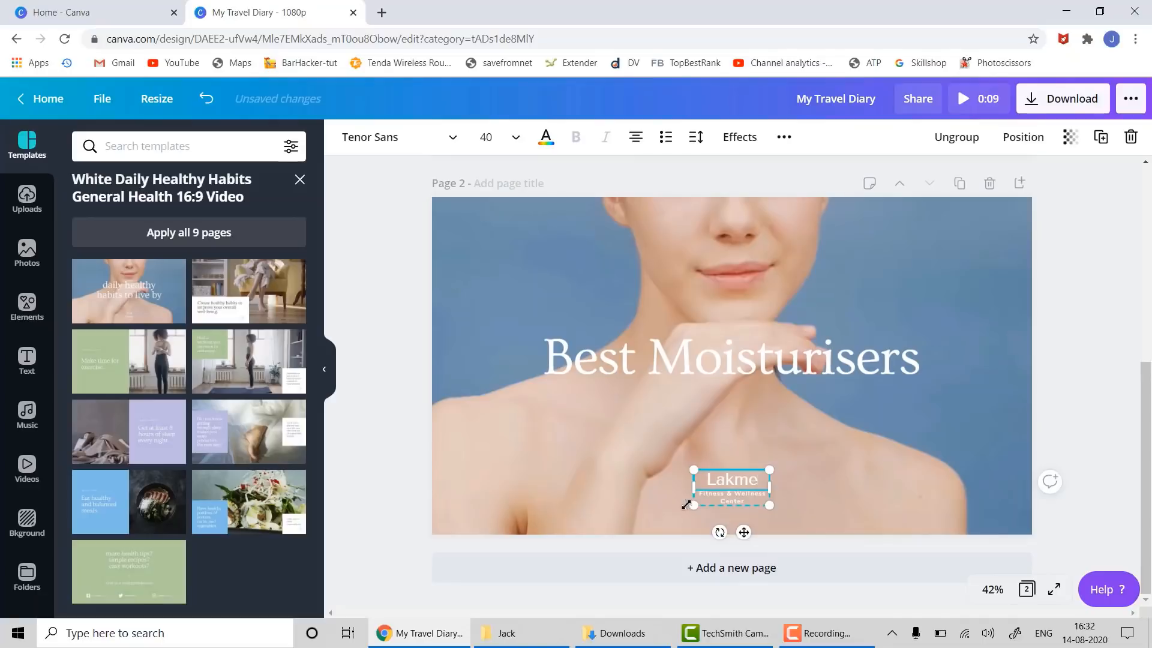
left_click_drag(695, 488, 539, 461)
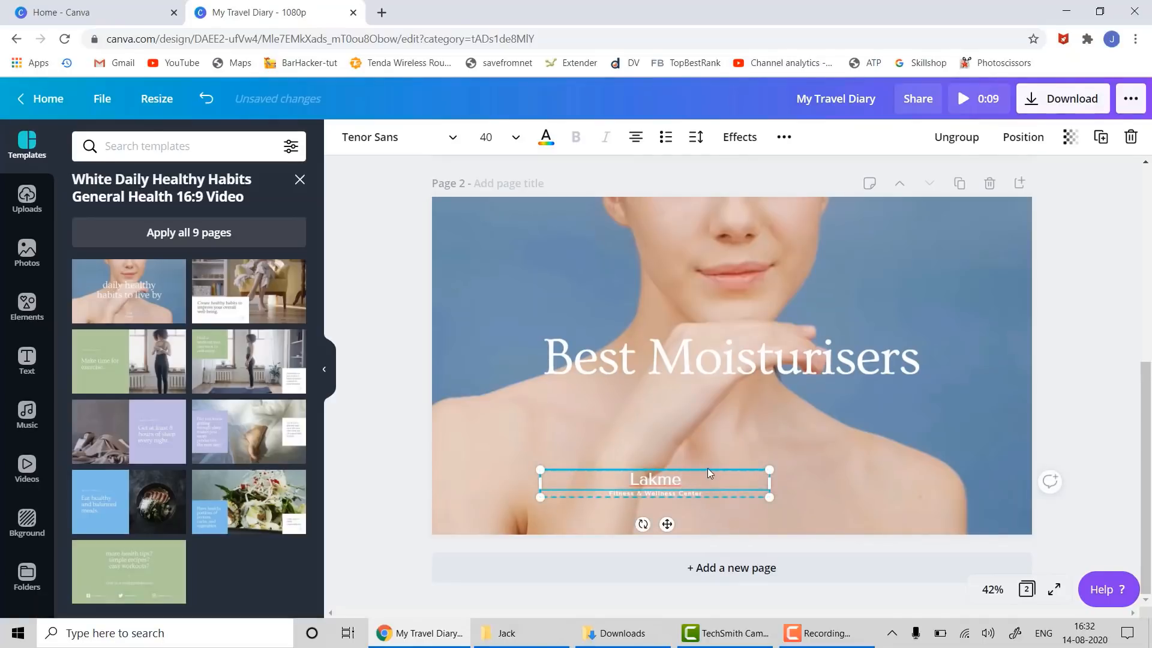
left_click(750, 468)
left_click_drag(749, 470, 825, 405)
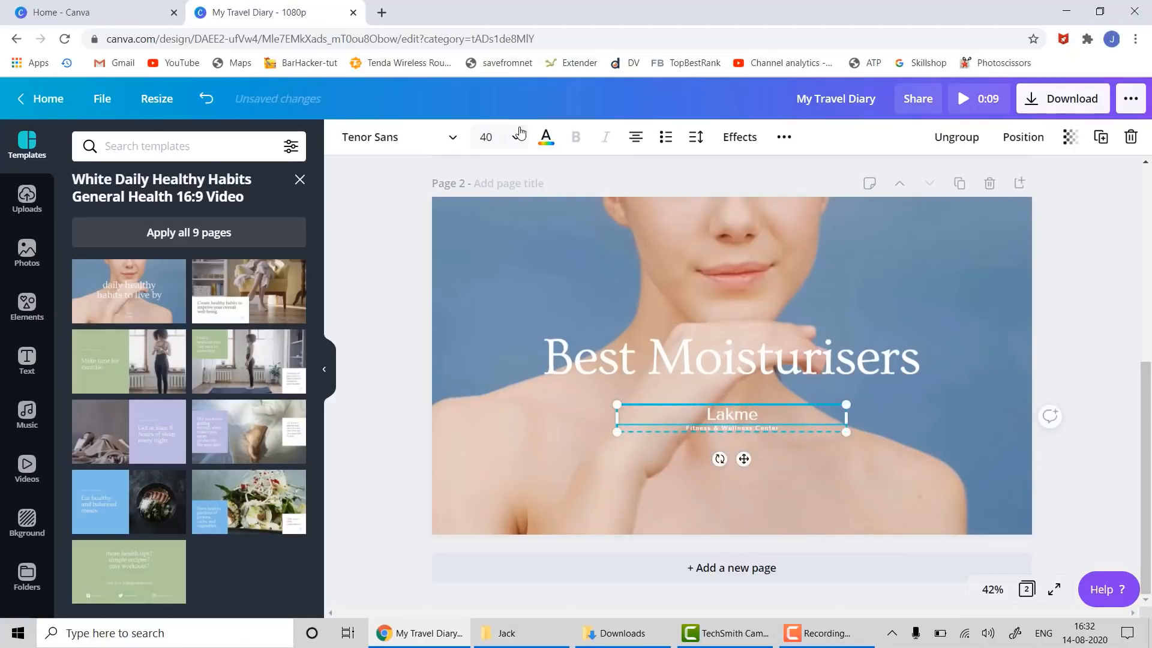
left_click(486, 137)
scroll(546, 278, "down", 10)
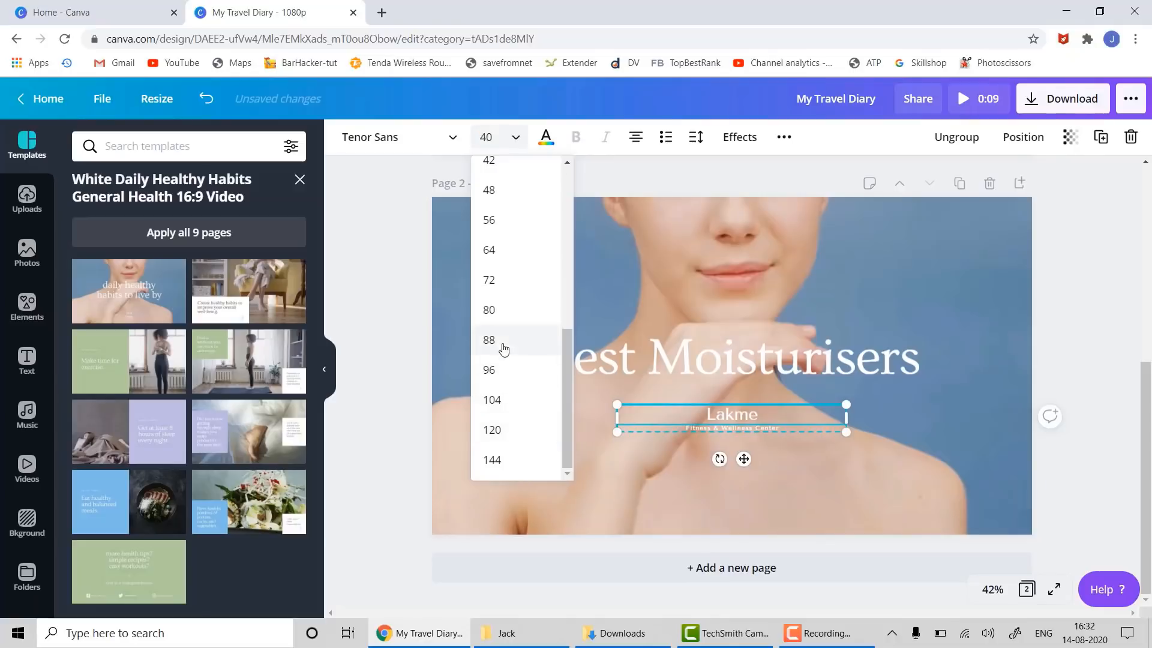
left_click(503, 341)
- Ungroup Lakme from its tagline and delete the Fitness & Wellness Center tagline
left_click(667, 481)
left_click(680, 452)
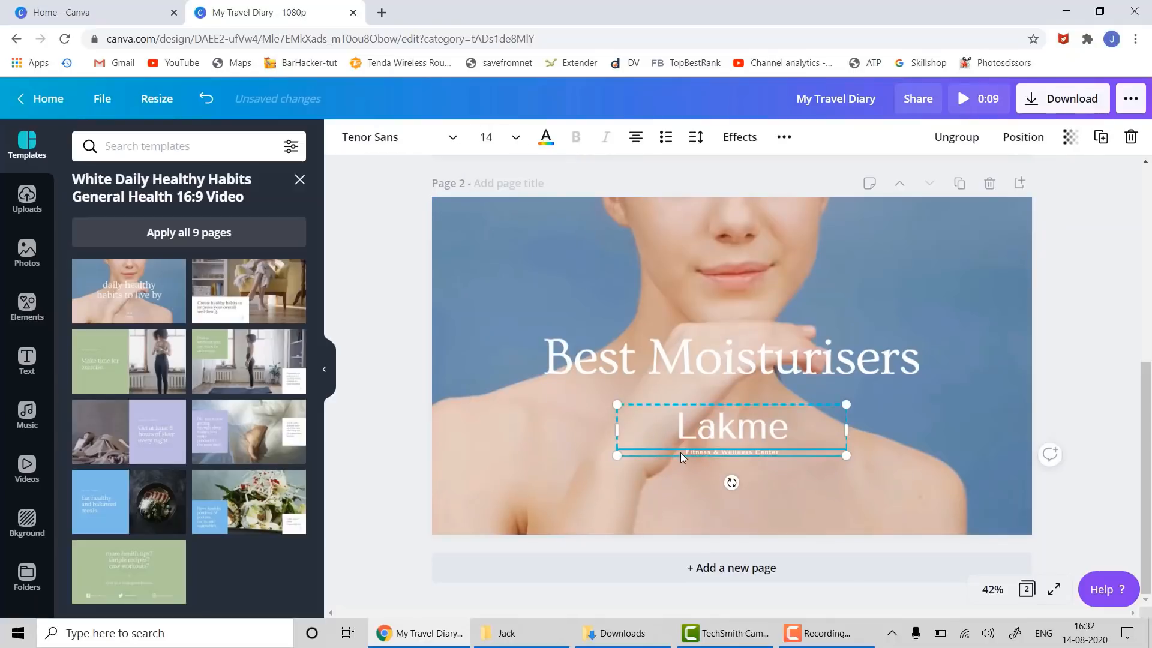
right_click(680, 453)
left_click(731, 550)
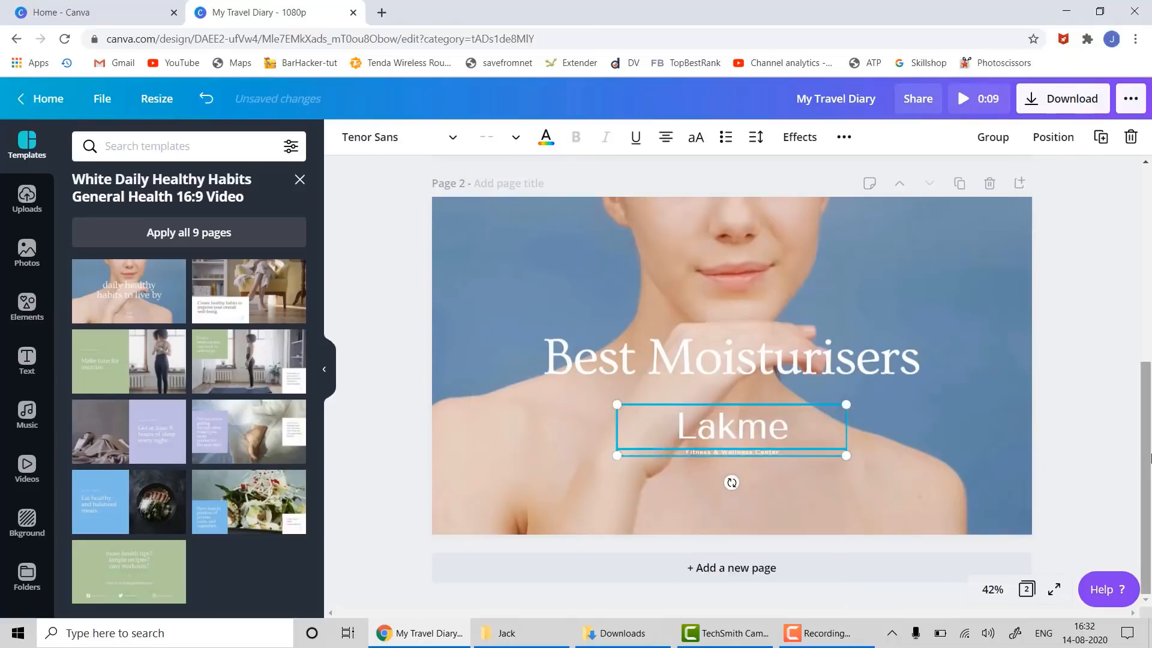
left_click(972, 475)
left_click(783, 450)
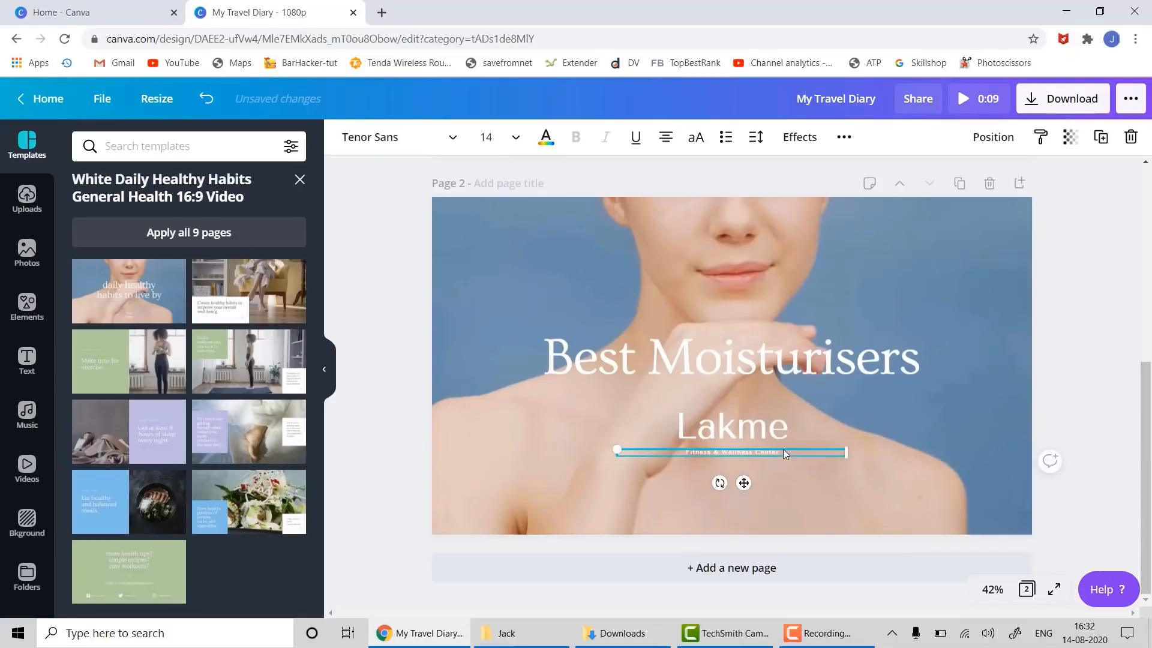
key("Delete")
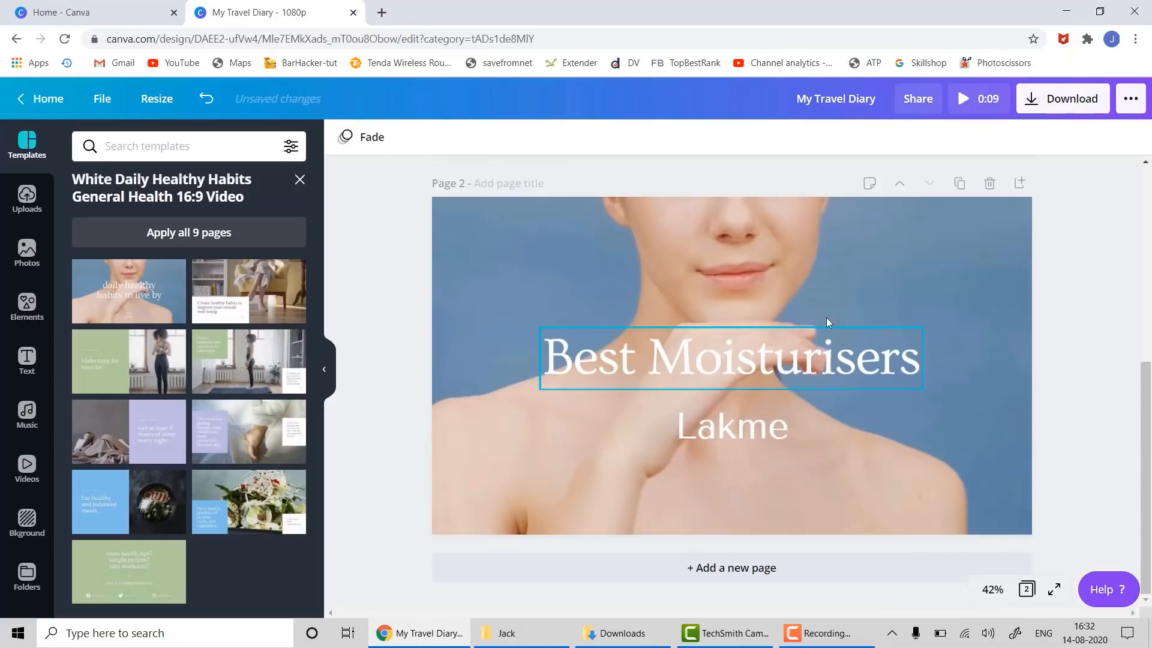
left_click(809, 271)
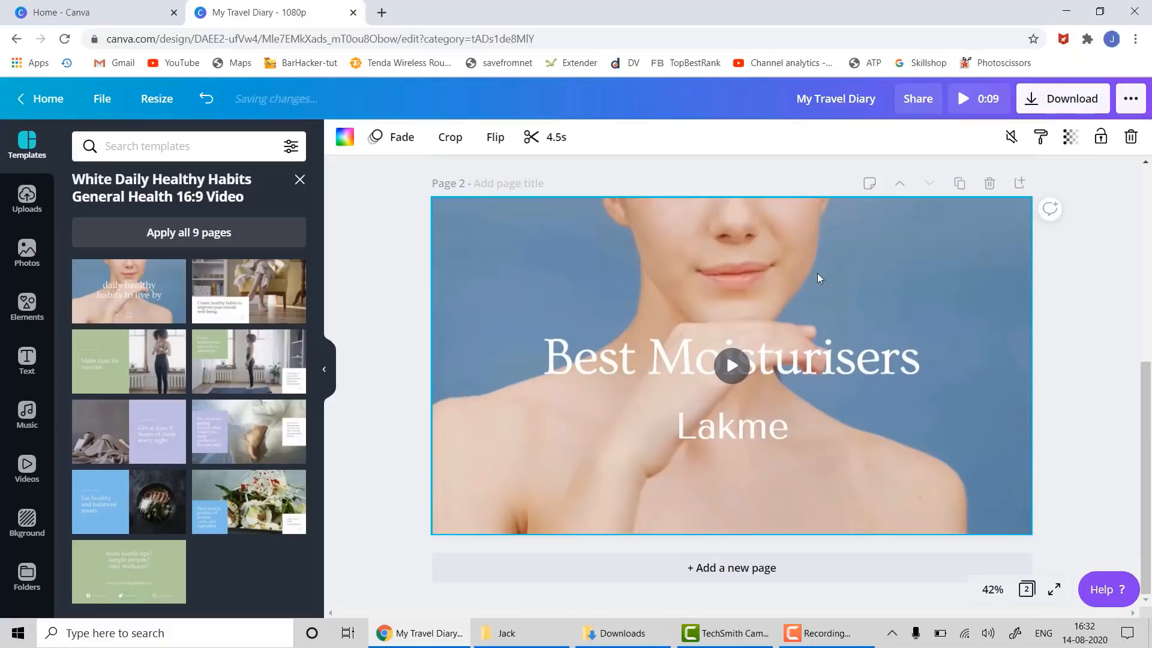
- Trim-extend page 2's background clip to 11.0 seconds, then add a blank page 3
left_click(558, 143)
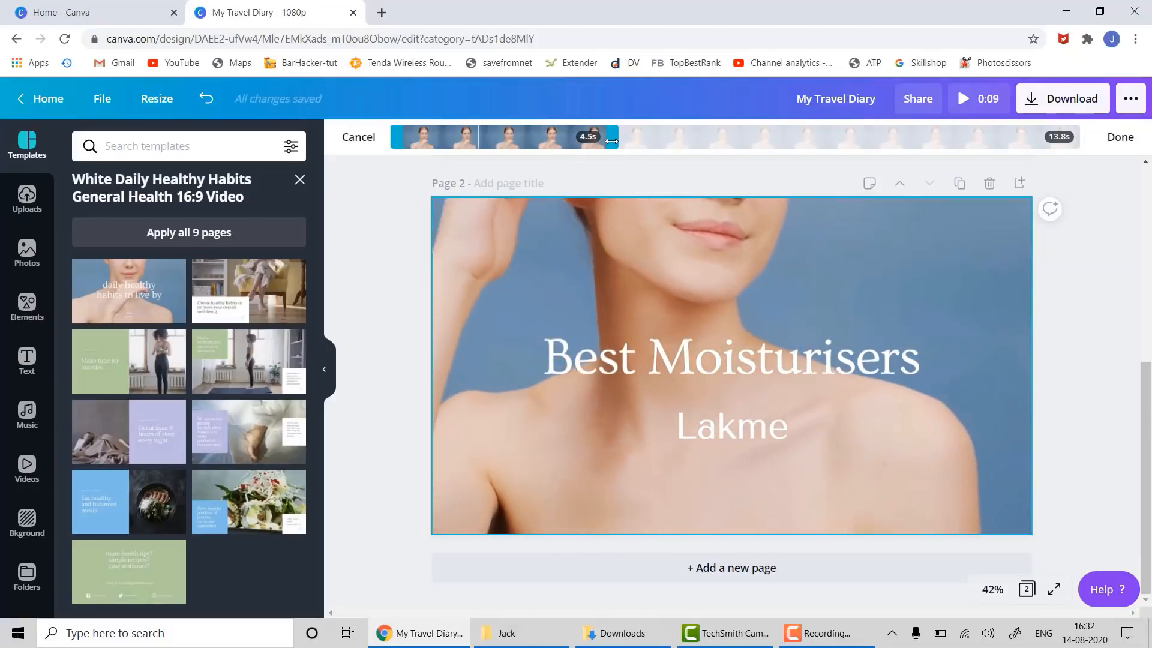
left_click_drag(615, 152, 945, 147)
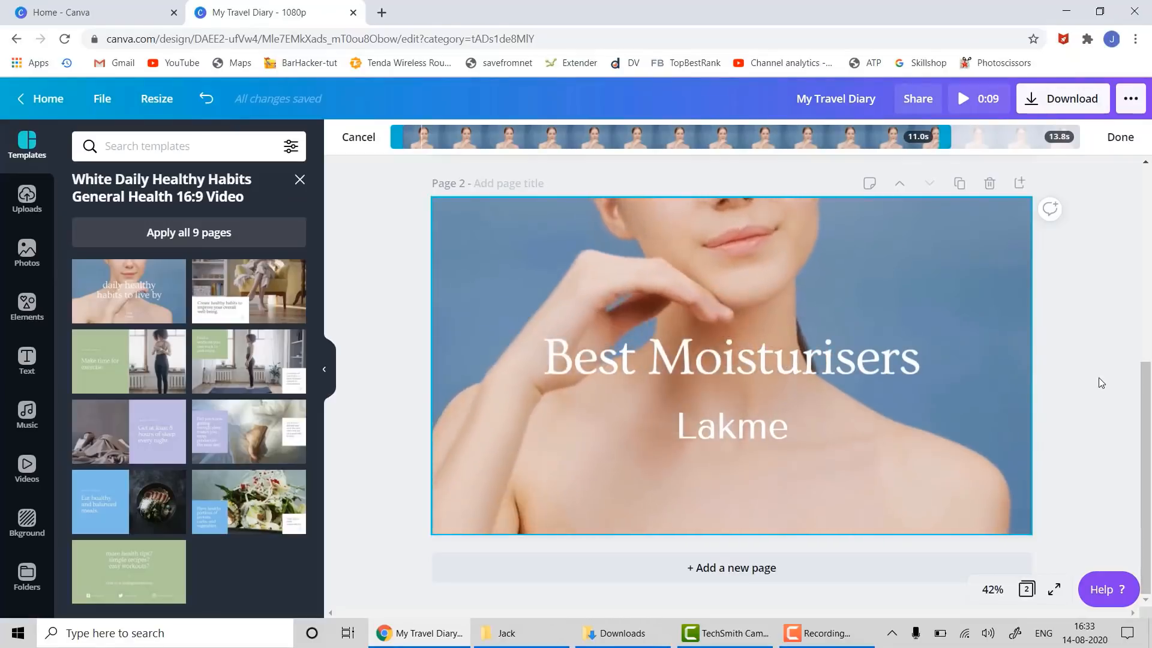
left_click(1099, 377)
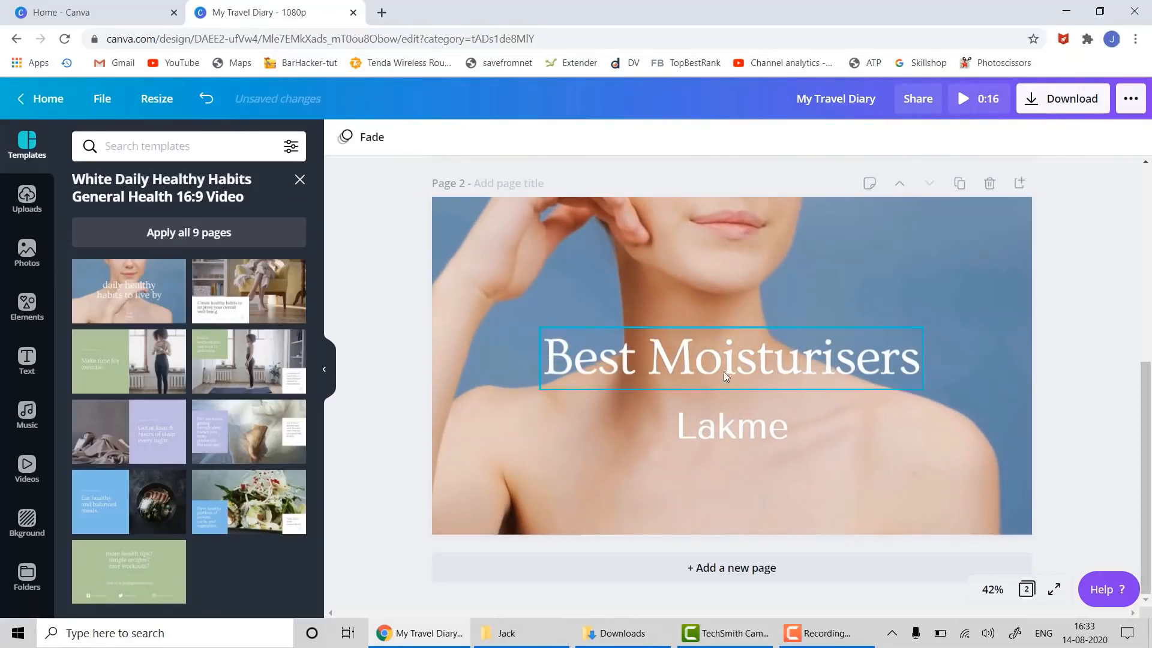
left_click(772, 292)
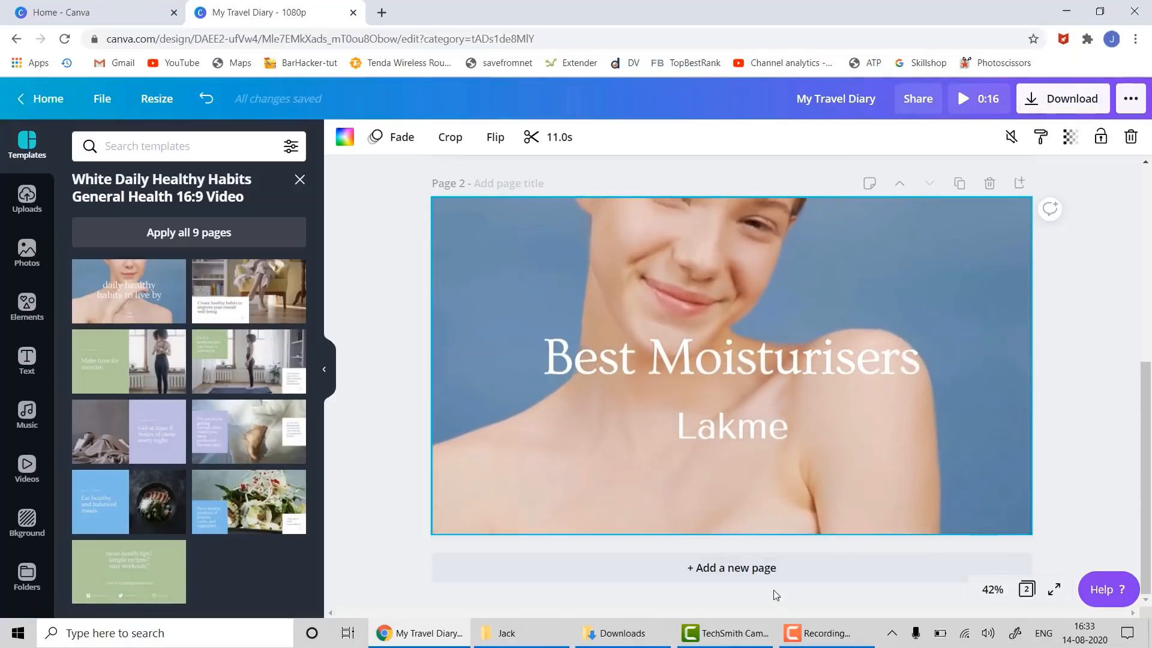
left_click(770, 579)
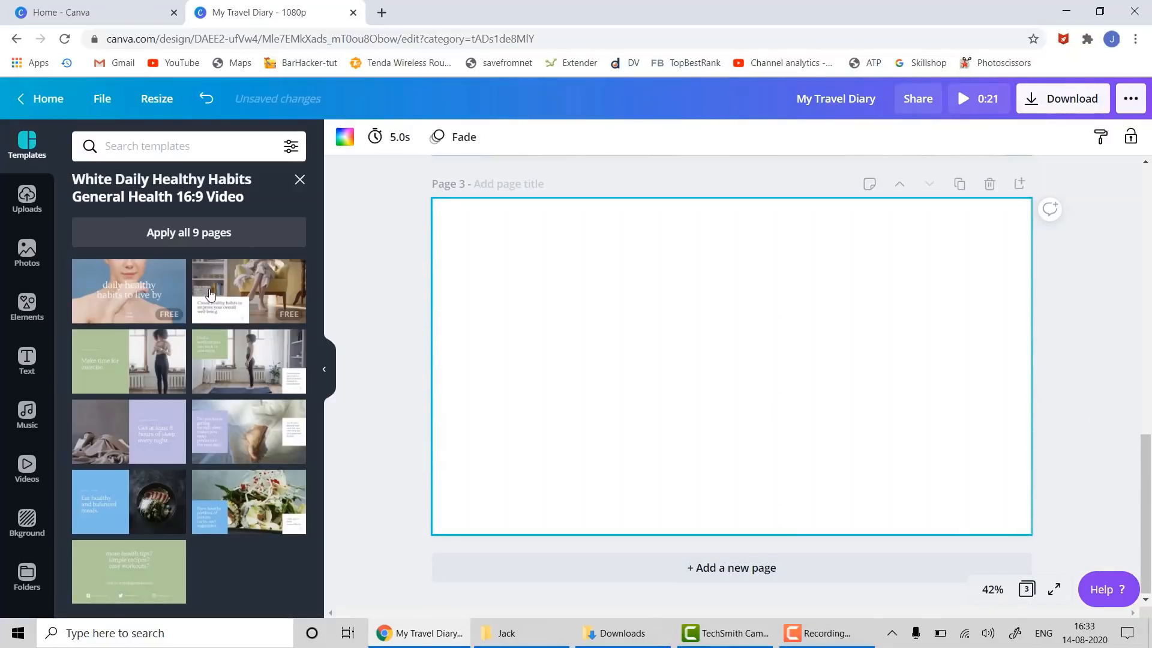
- Place the pastel 'Free Yoga Classes with Alice' yoga template on page 3
left_click(298, 180)
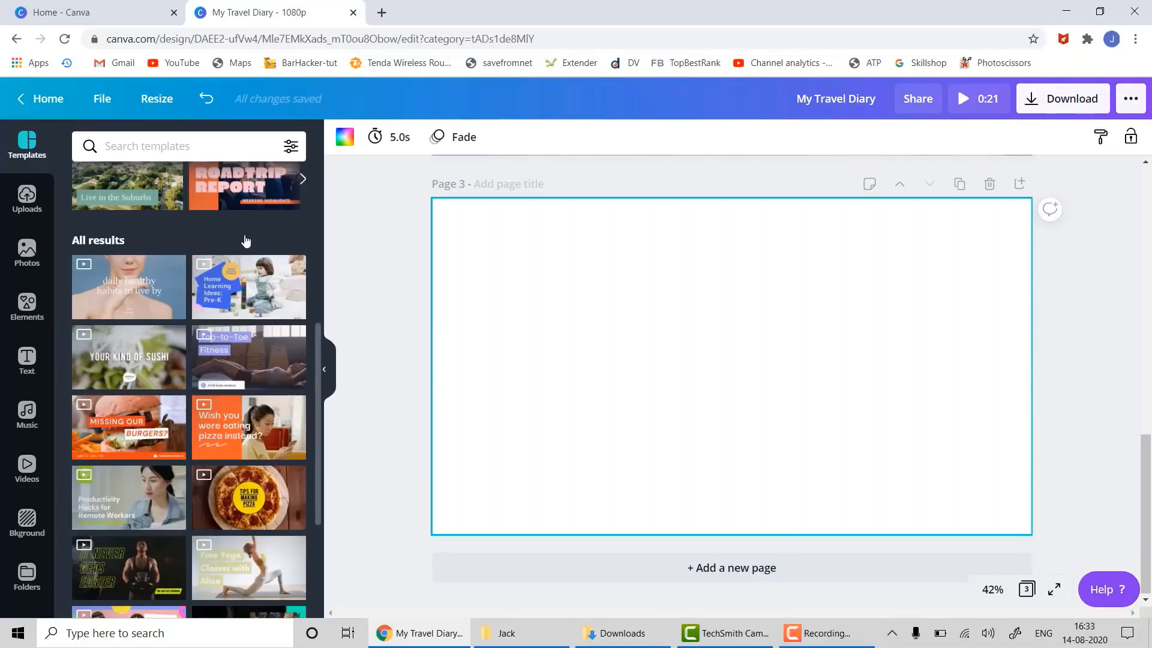
scroll(214, 366, "down", 5)
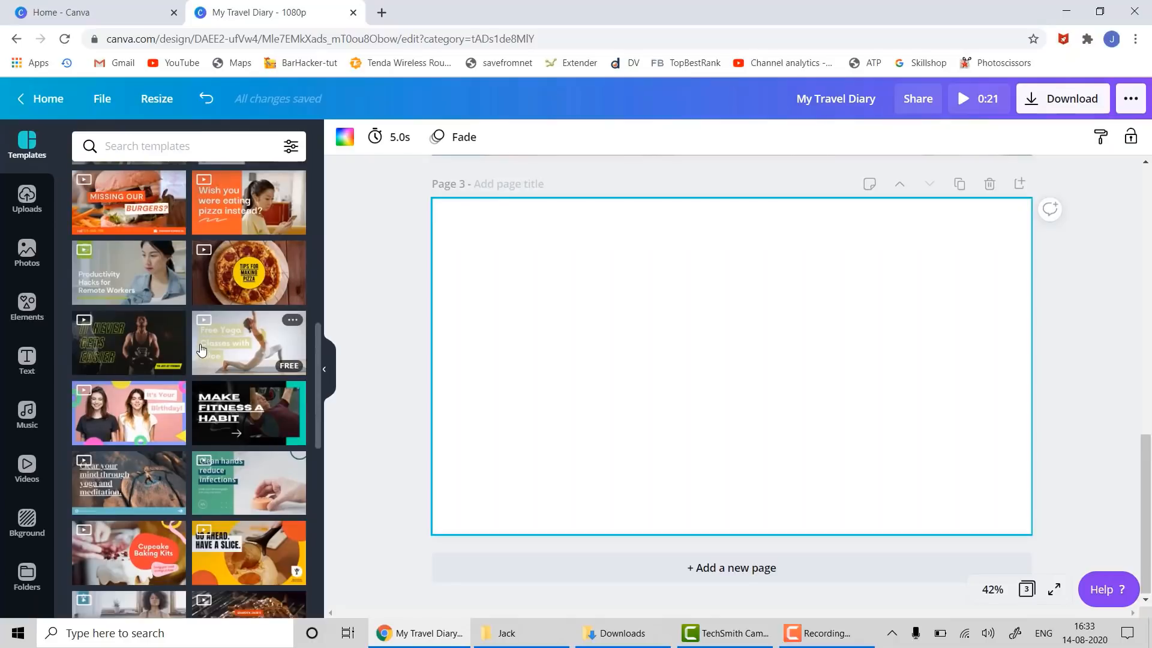
scroll(204, 354, "down", 3)
scroll(202, 349, "up", 1)
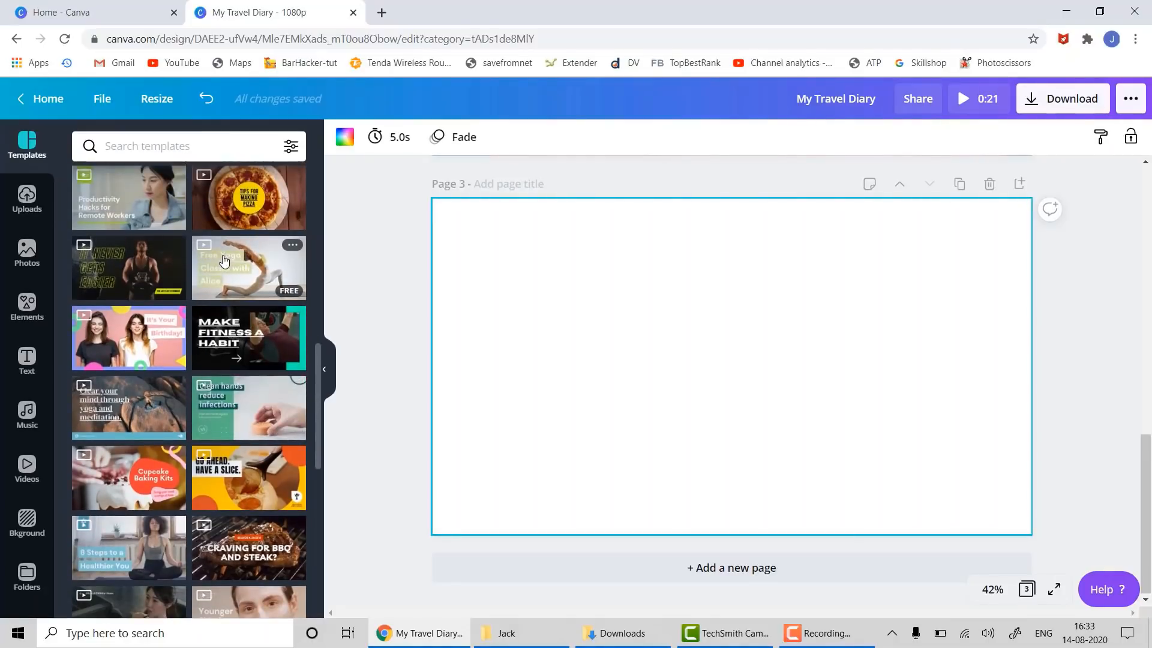
left_click_drag(224, 260, 464, 223)
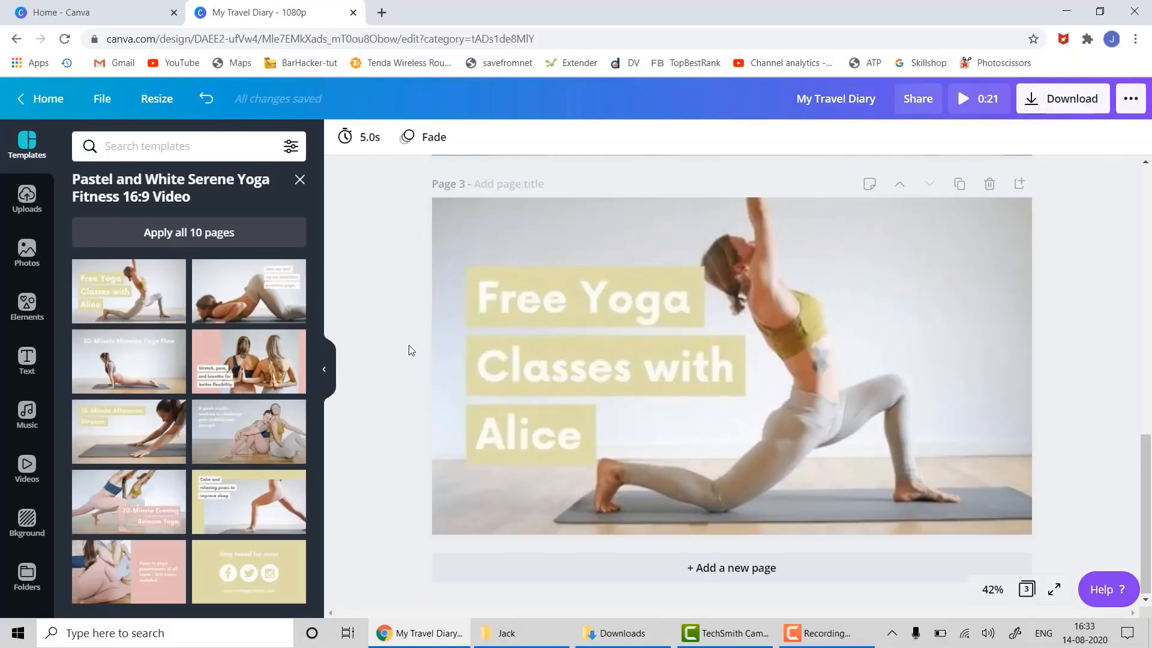
left_click(408, 345)
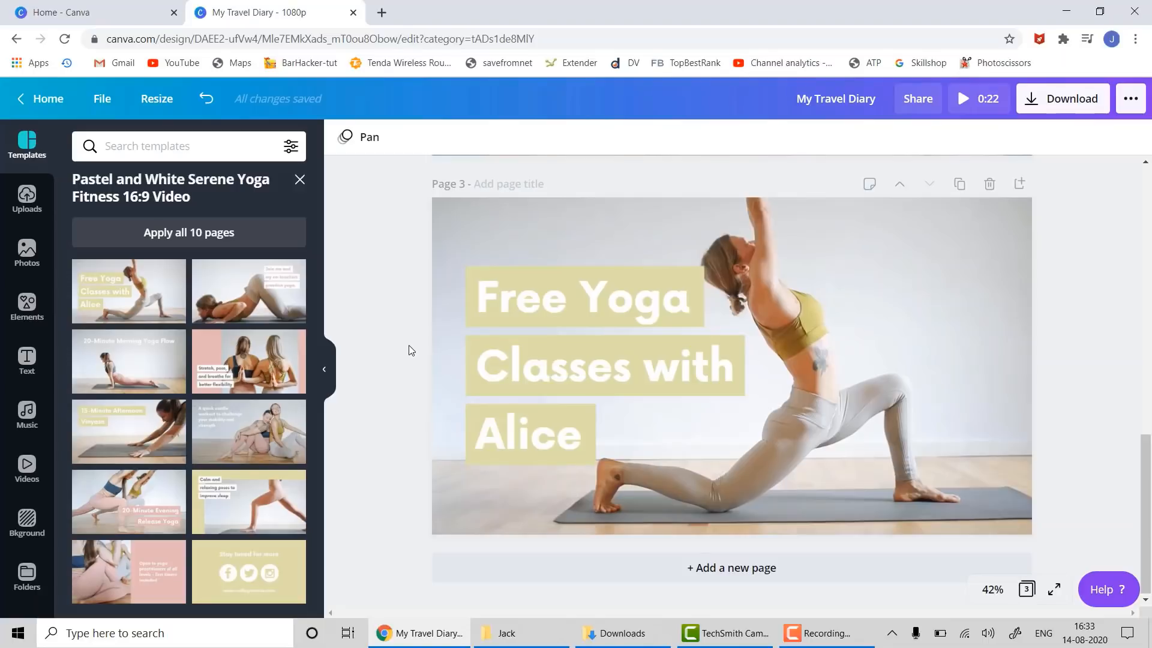
left_click(890, 248)
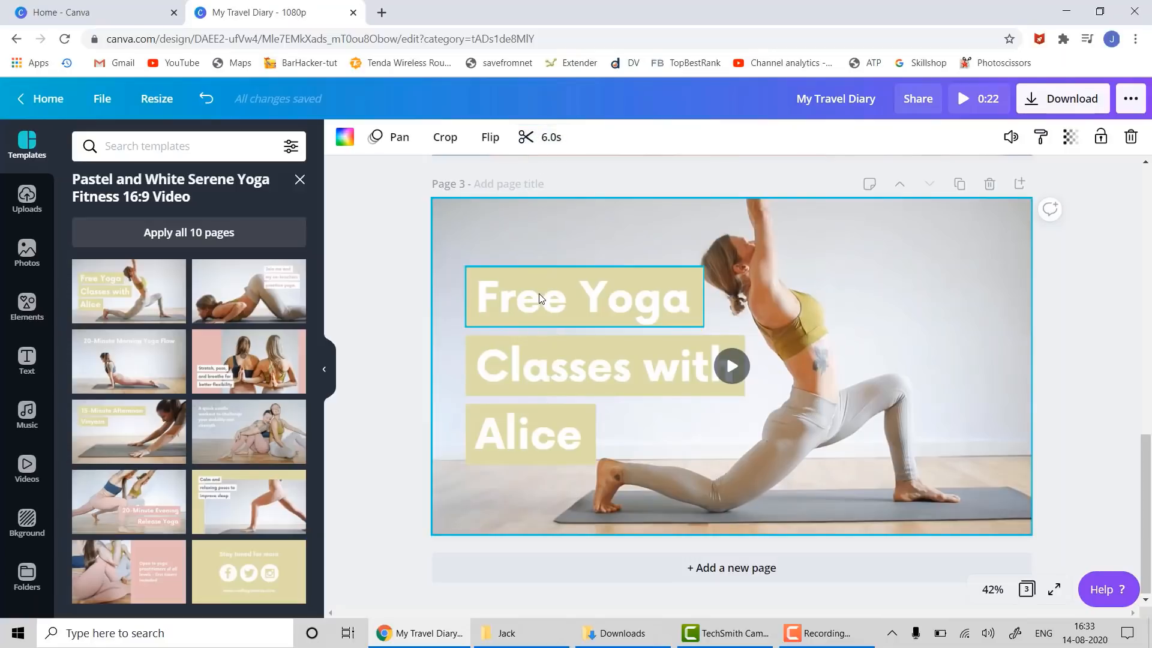
- Change 'Alice' to 'Me' on page 3
left_click(528, 437)
double_click(528, 436)
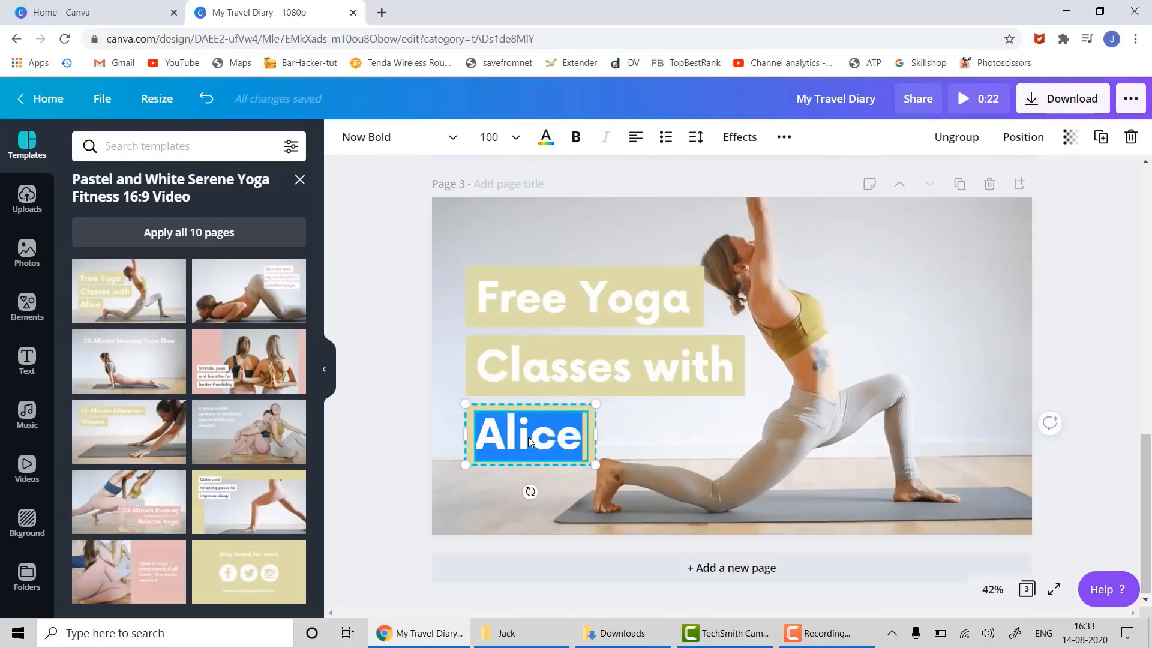
type("Me")
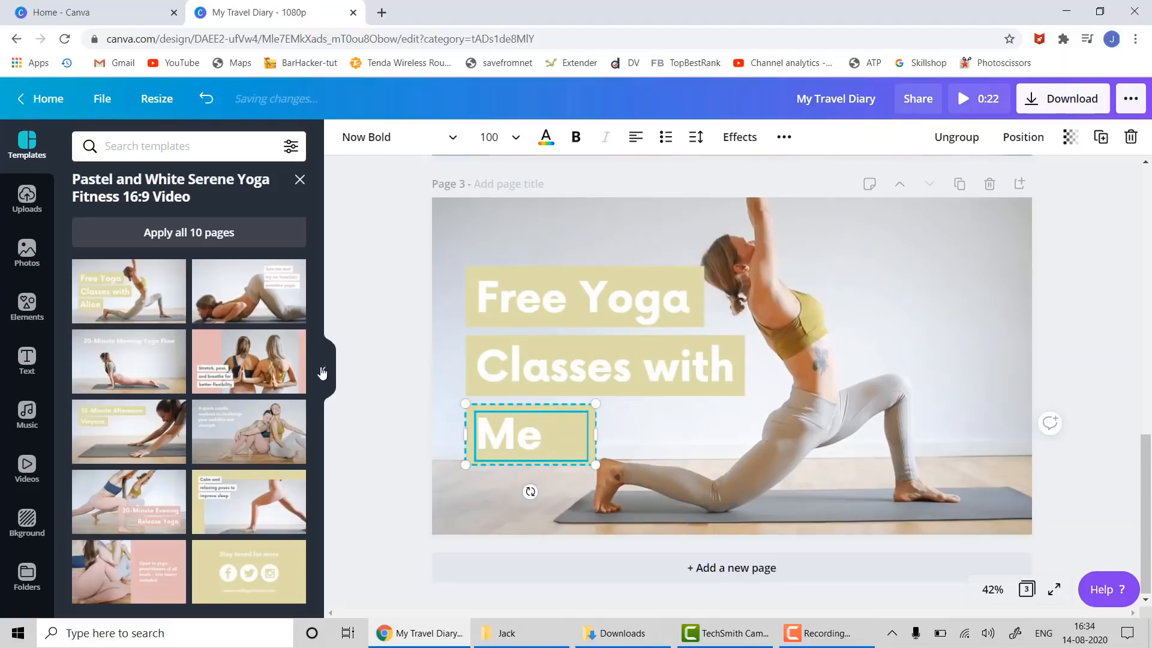
left_click(411, 397)
- Colour 'Free Yoga' and 'Classes with' black and 'Me' dark teal, then add page 4
left_click(558, 294)
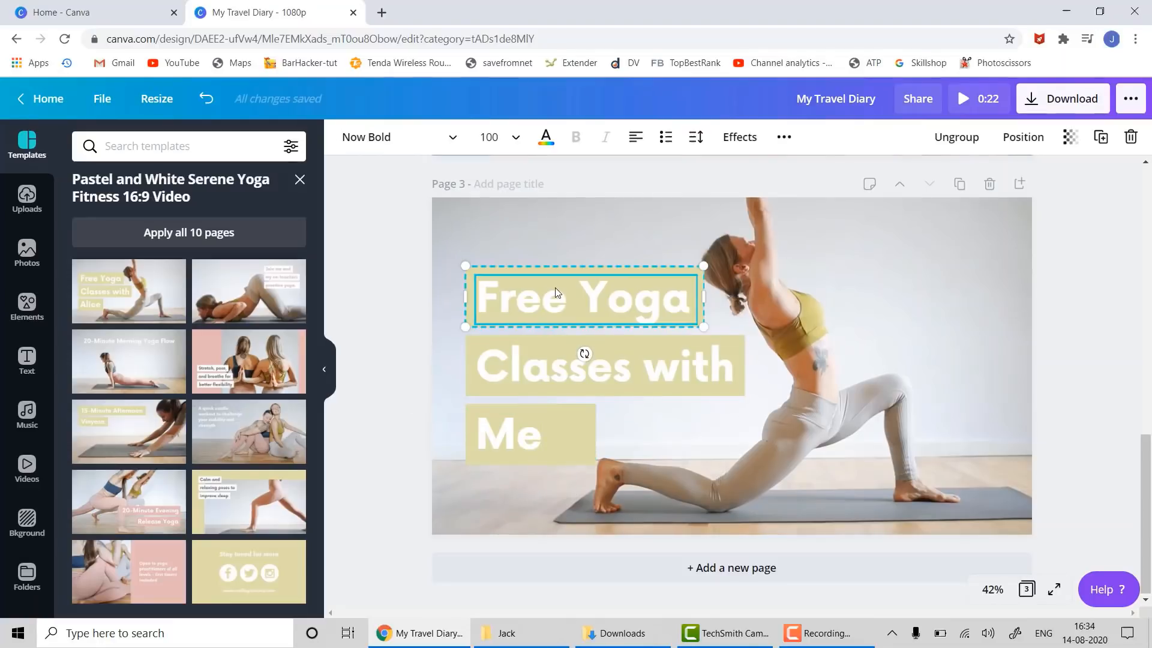
left_click(546, 137)
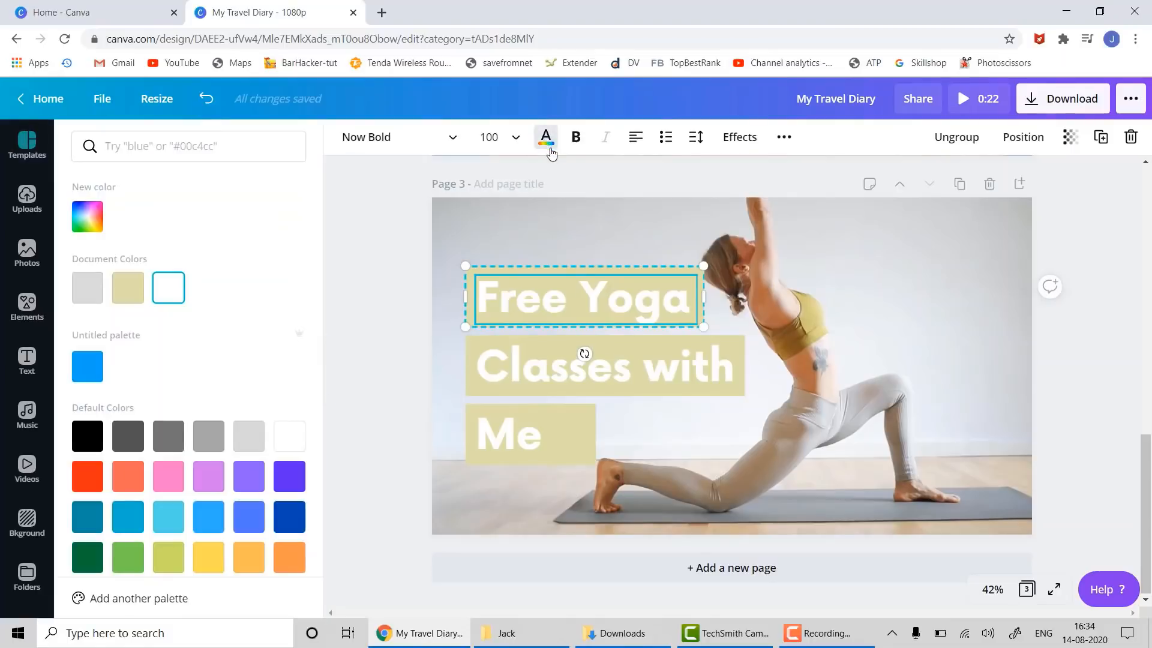
left_click(88, 436)
left_click(506, 369)
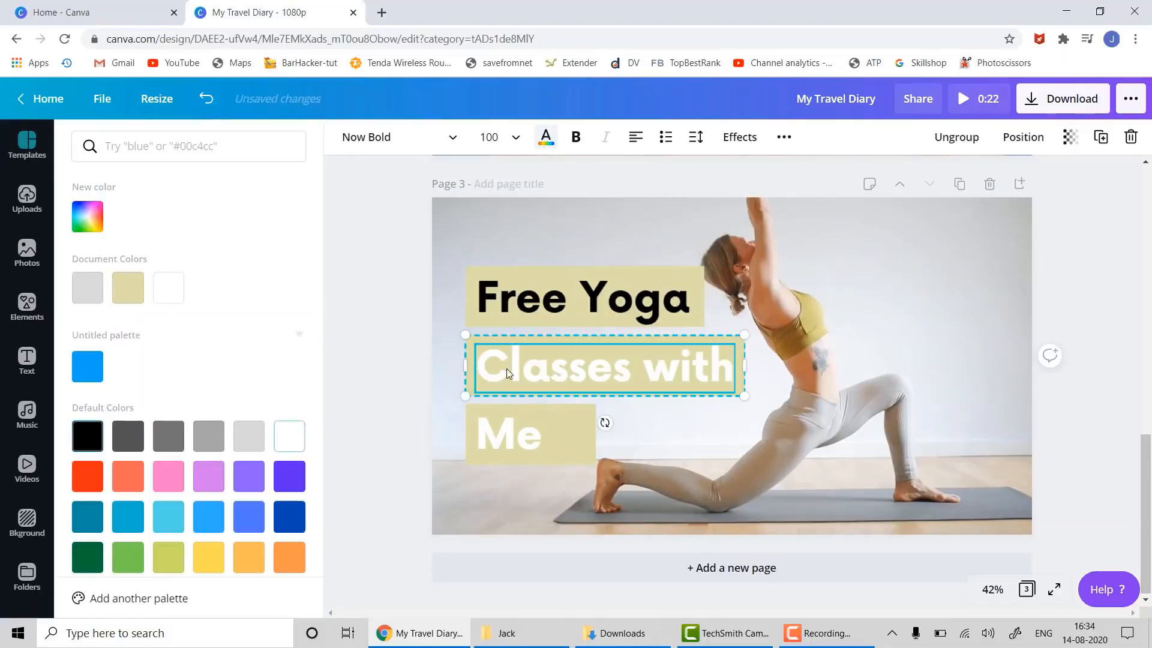
left_click(87, 436)
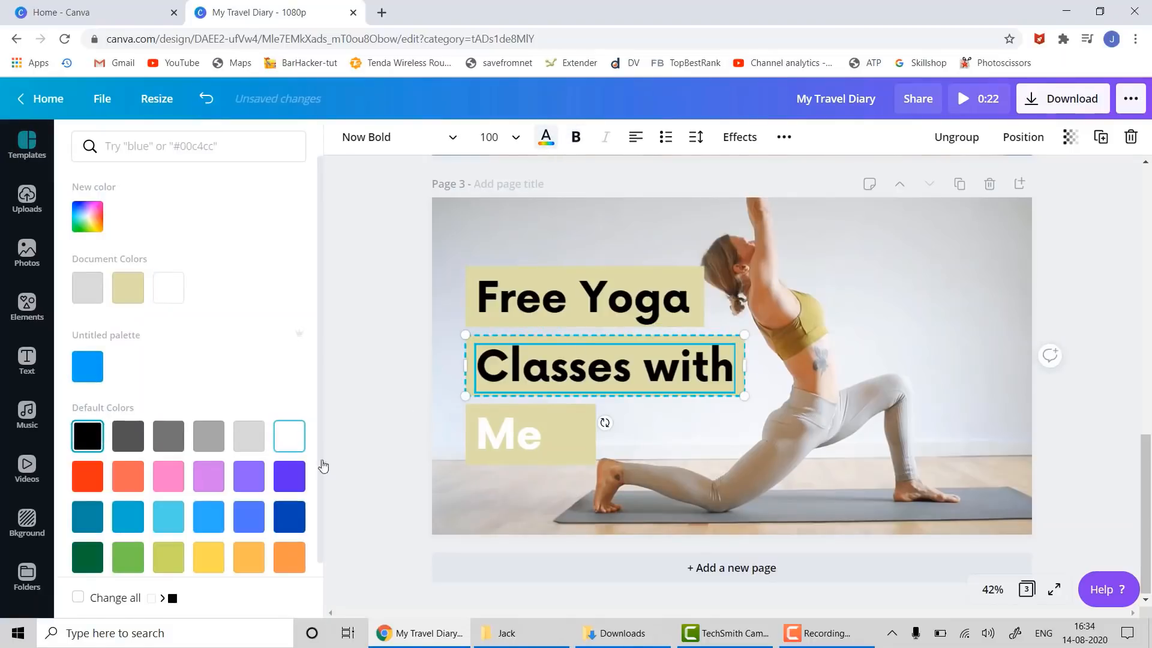
left_click(528, 433)
left_click(88, 516)
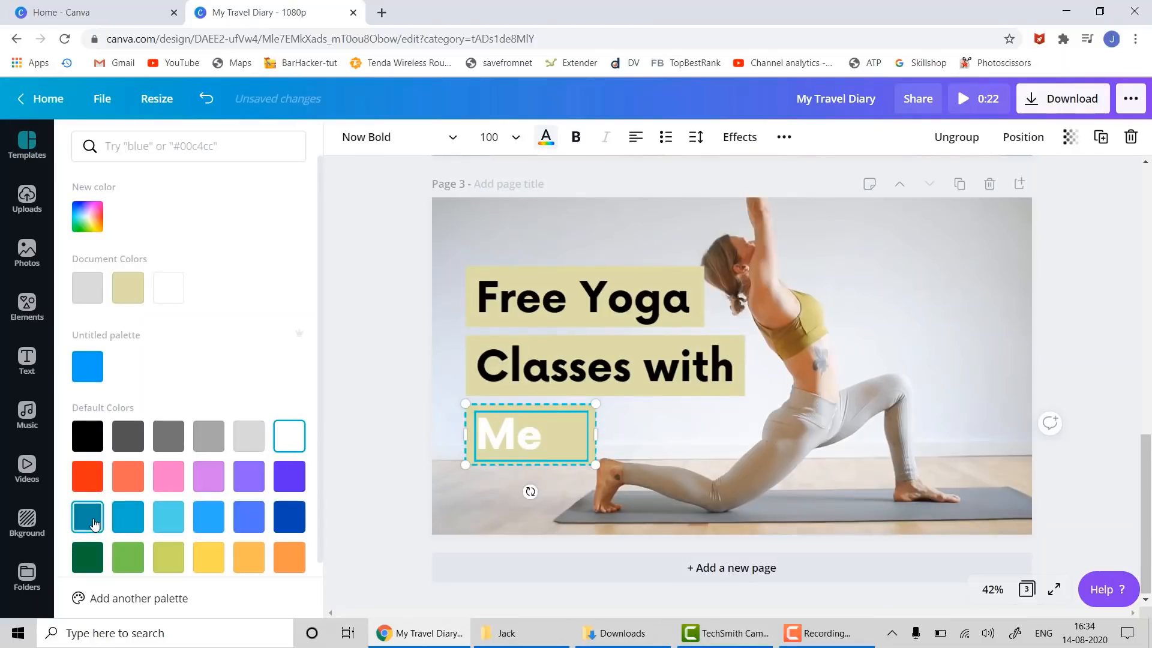
left_click(340, 357)
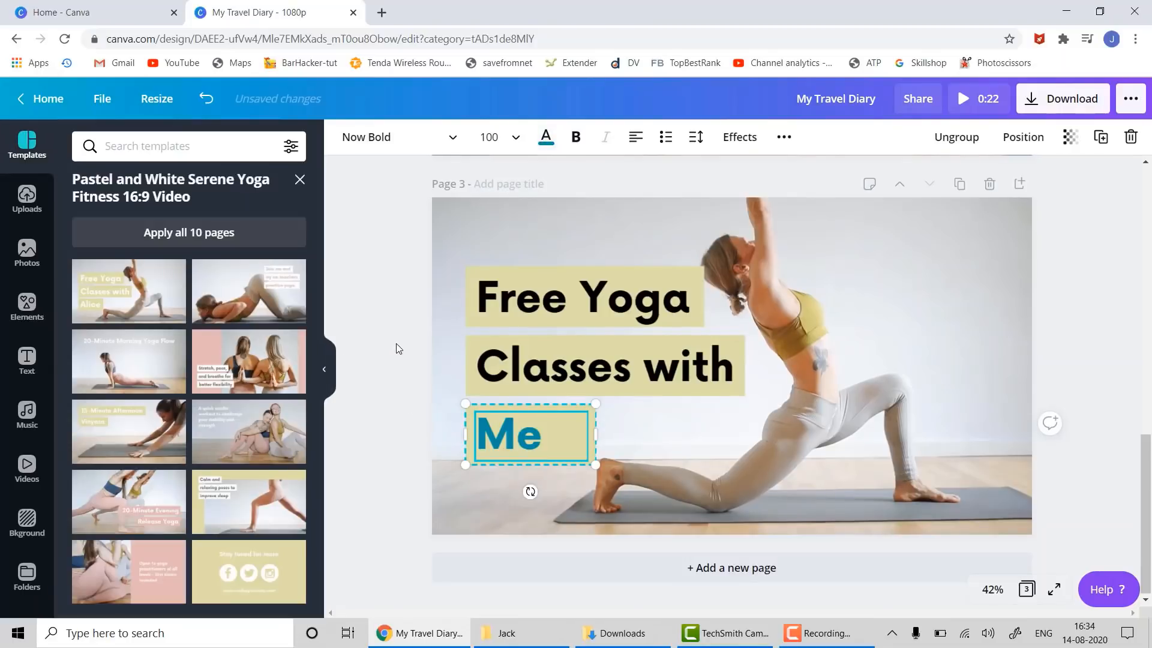
left_click(733, 568)
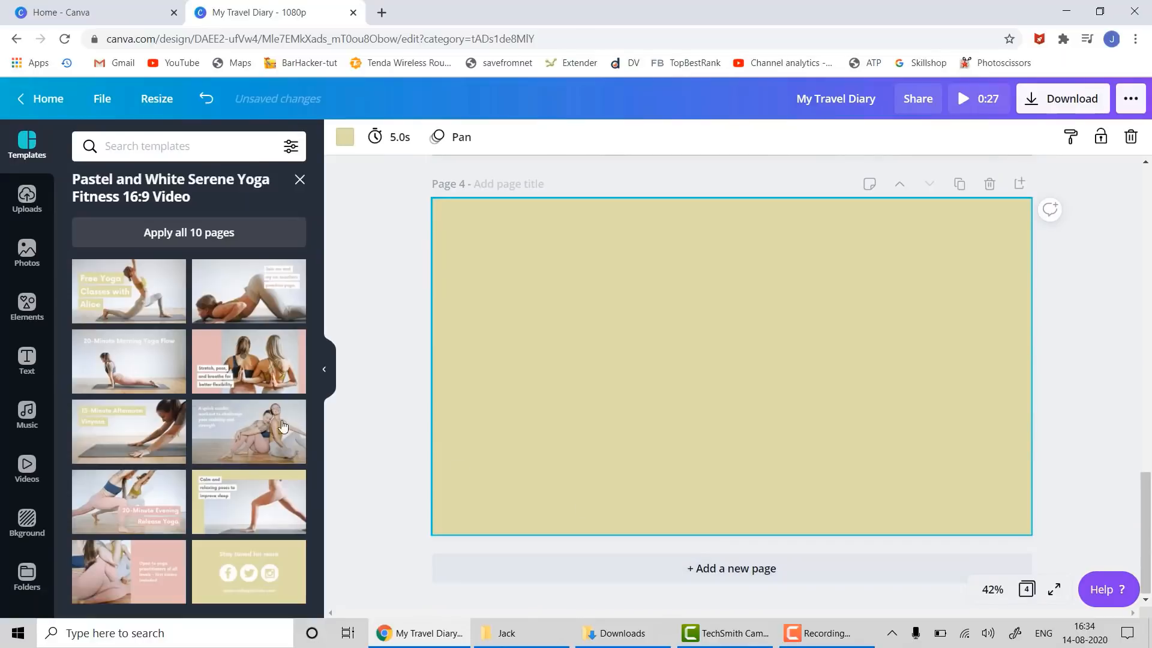
- Clear page 4's beige background and apply the '20-Minute Evening Release Yoga' layout, placing it twice
key("Delete")
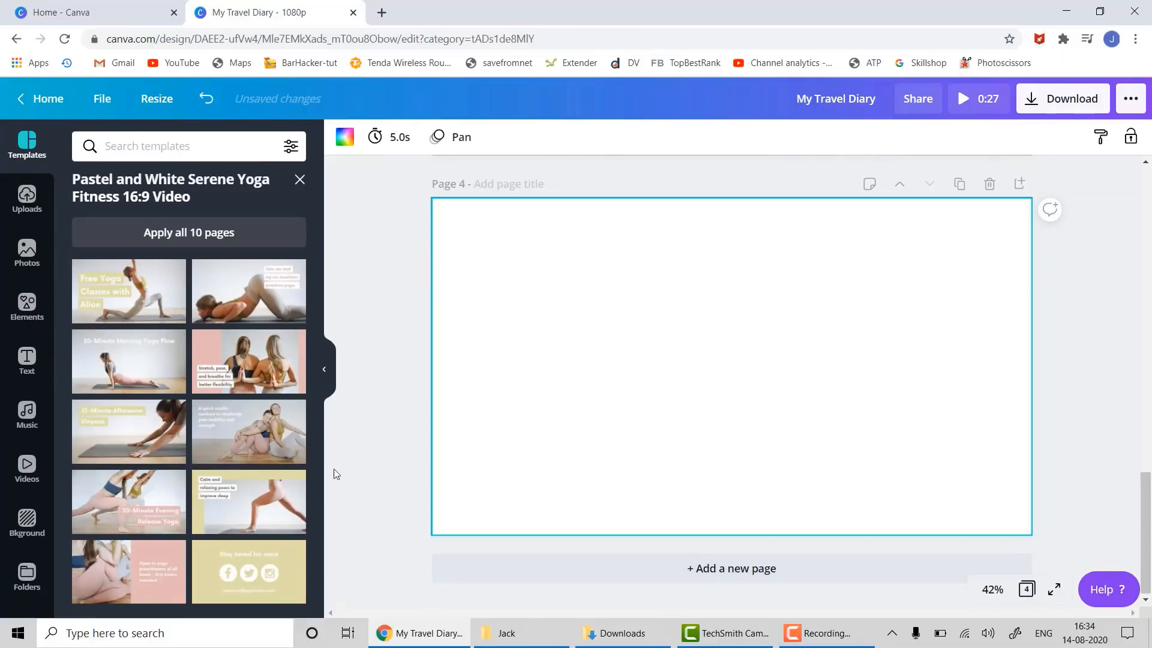
left_click_drag(111, 487, 457, 226)
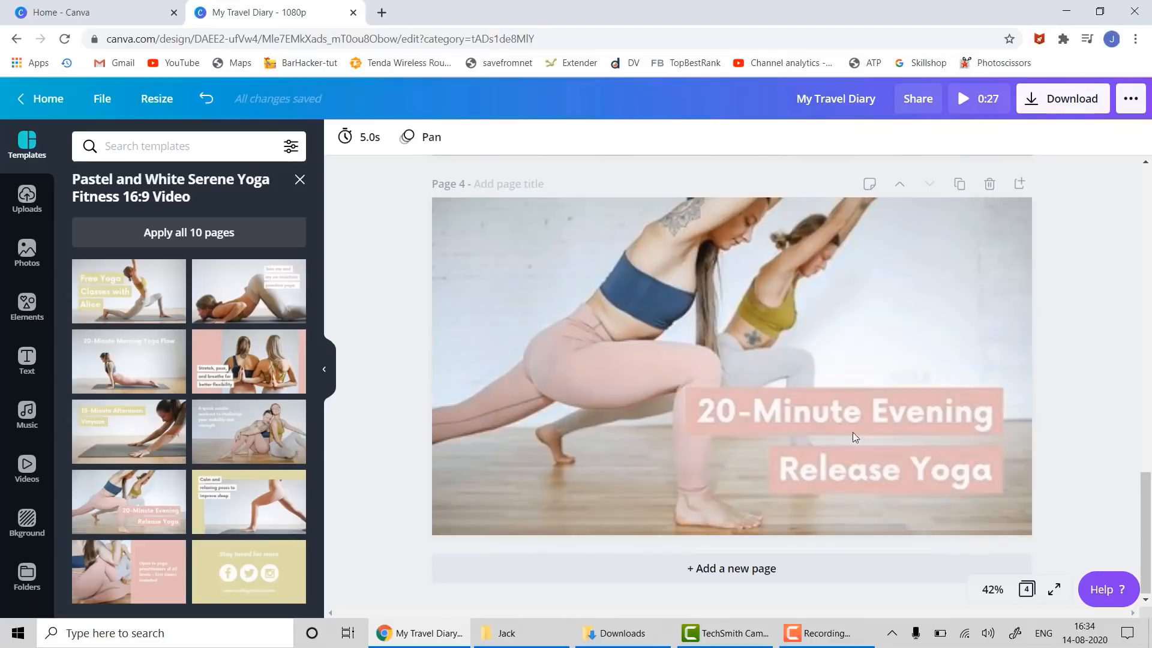
left_click(845, 411)
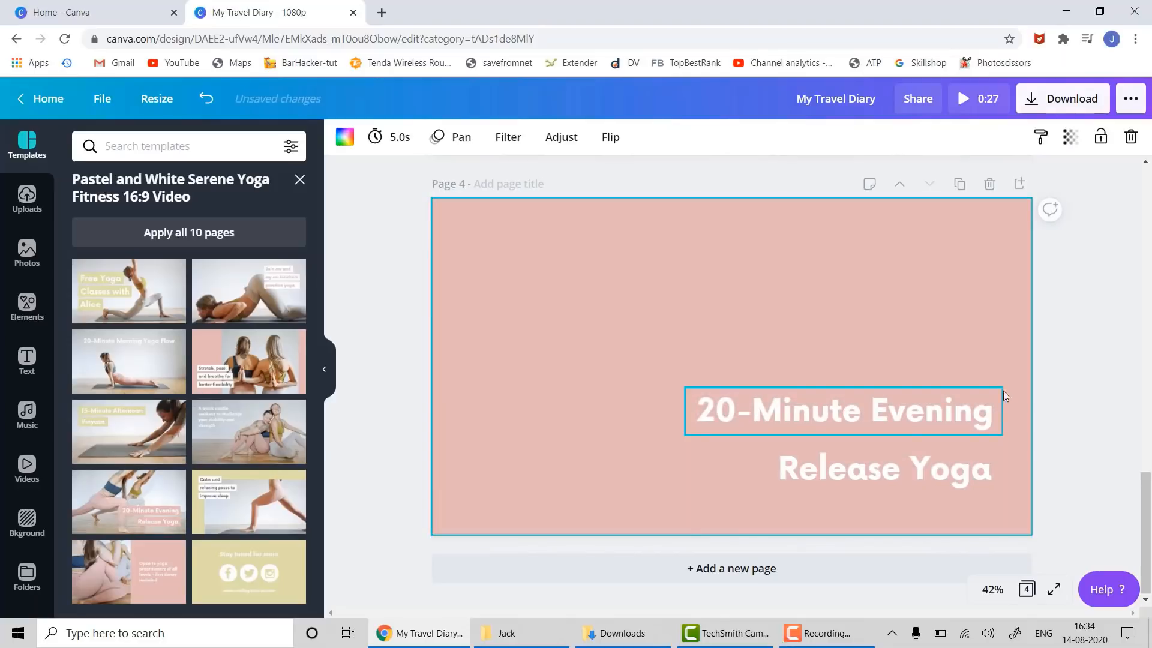
left_click(1107, 384)
scroll(1053, 402, "up", 6)
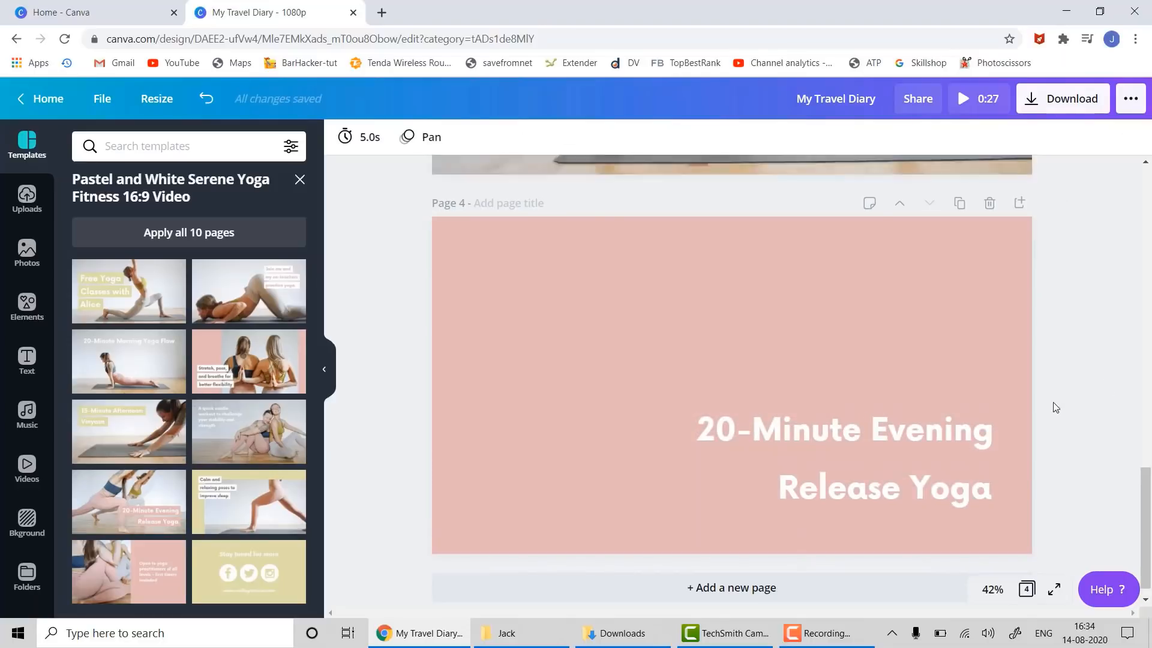
scroll(1047, 403, "down", 6)
key("Delete")
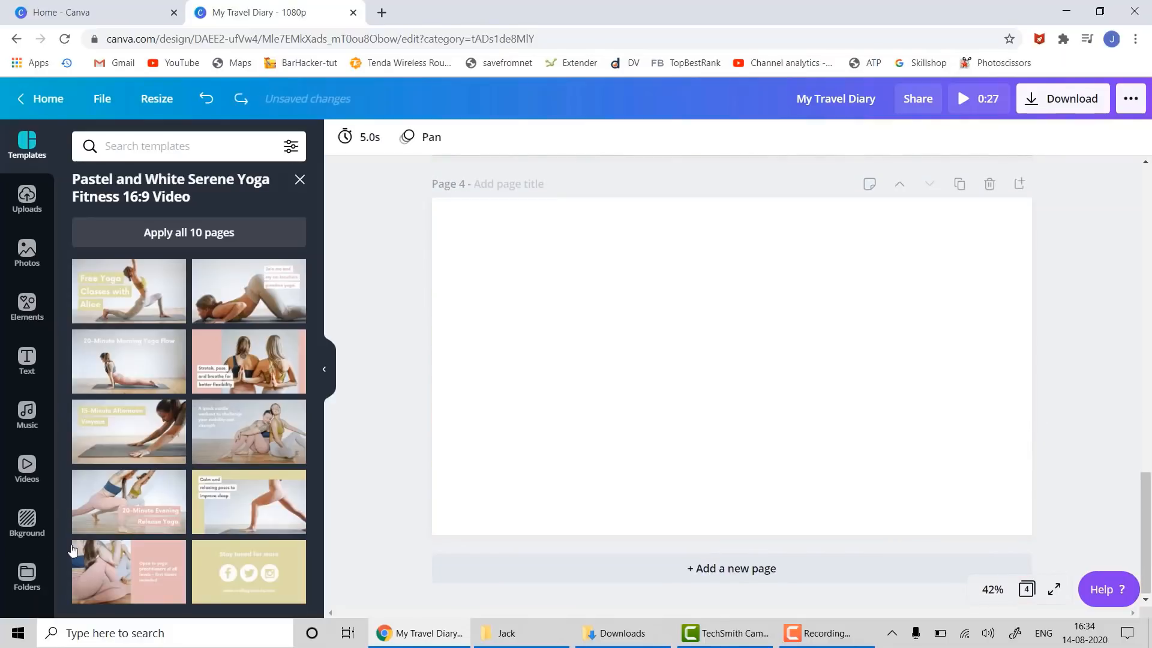
left_click_drag(92, 484, 451, 215)
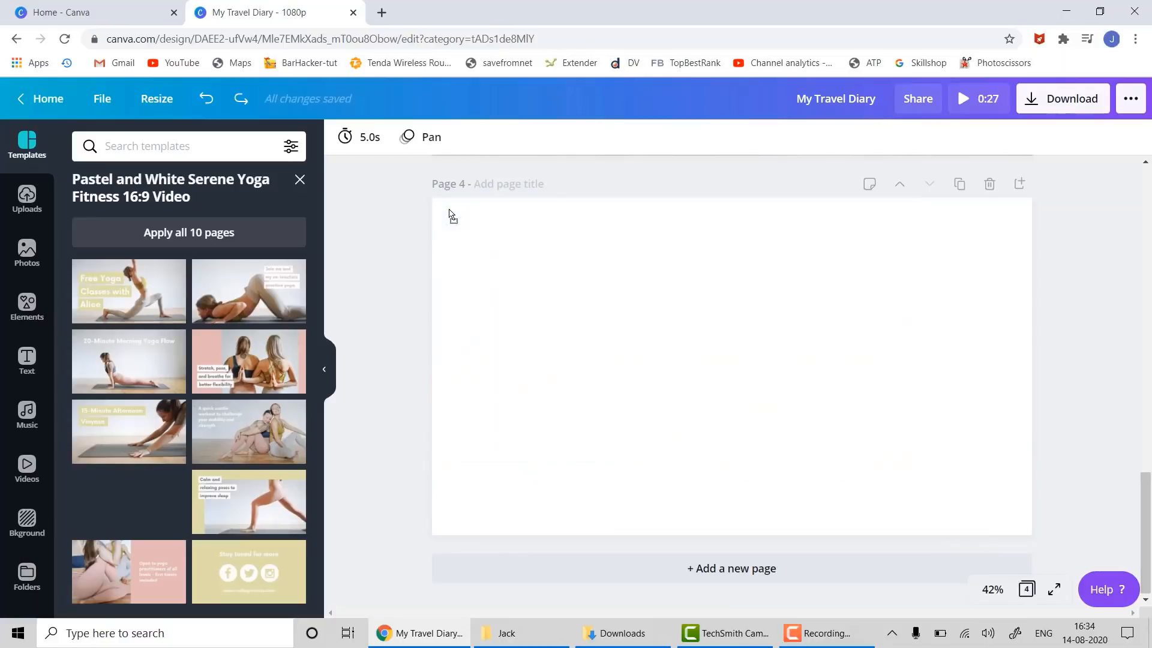
left_click(888, 409)
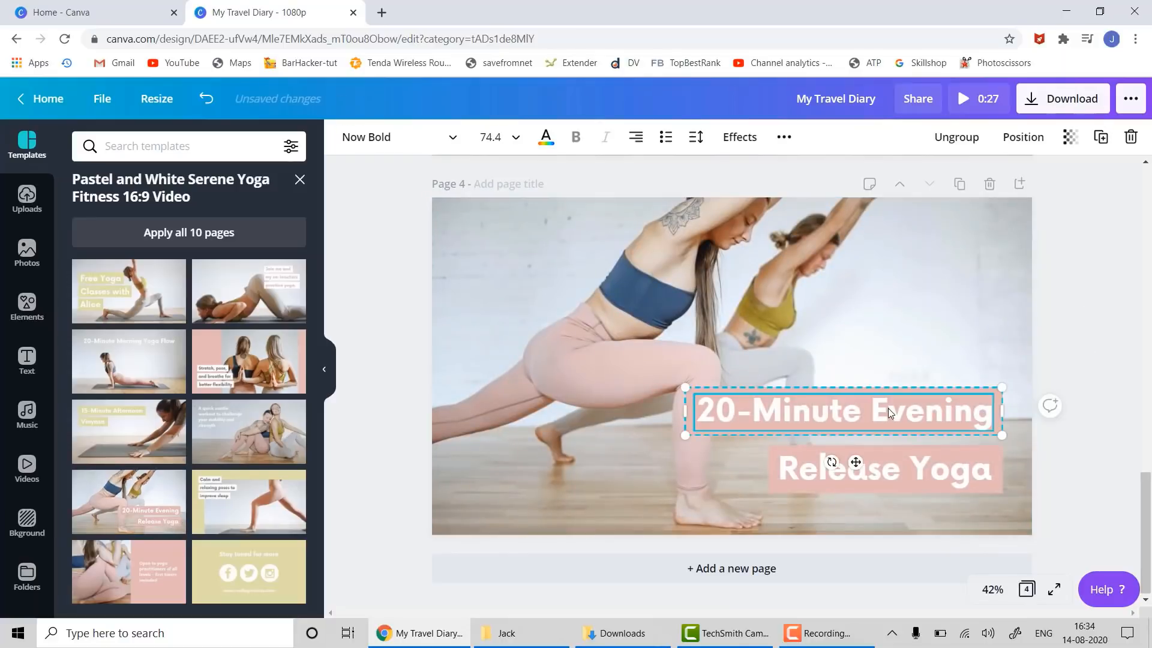
- Retype the '20-Minute Evening' heading line as '20 Minutes a Day'
double_click(888, 408)
triple_click(889, 409)
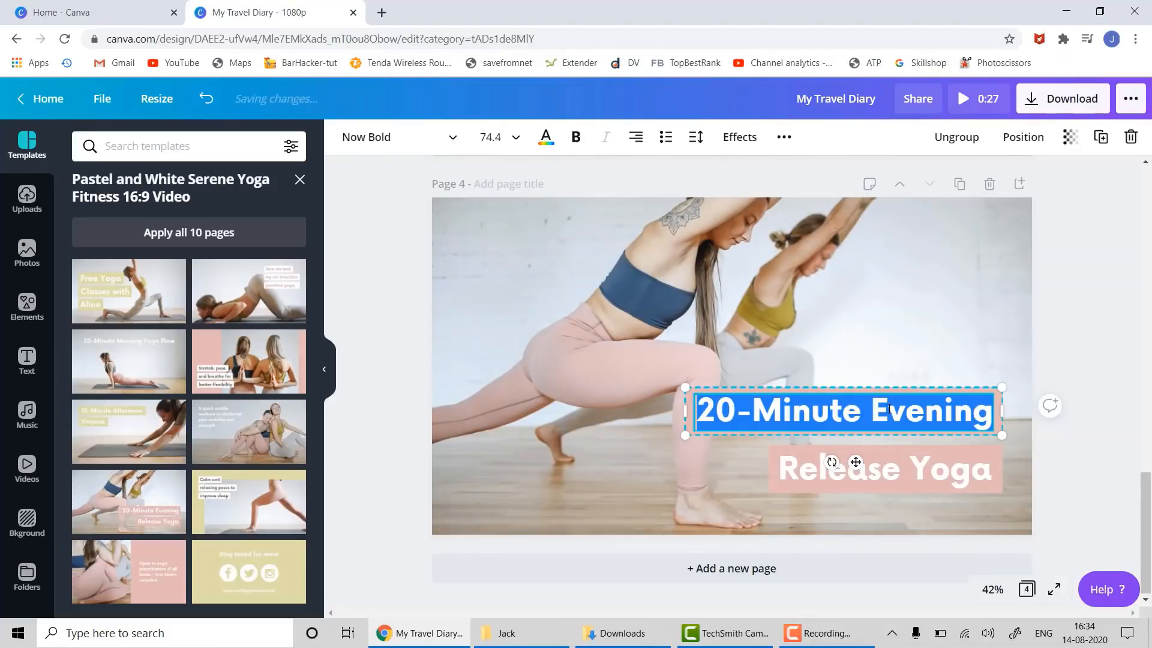
type("20")
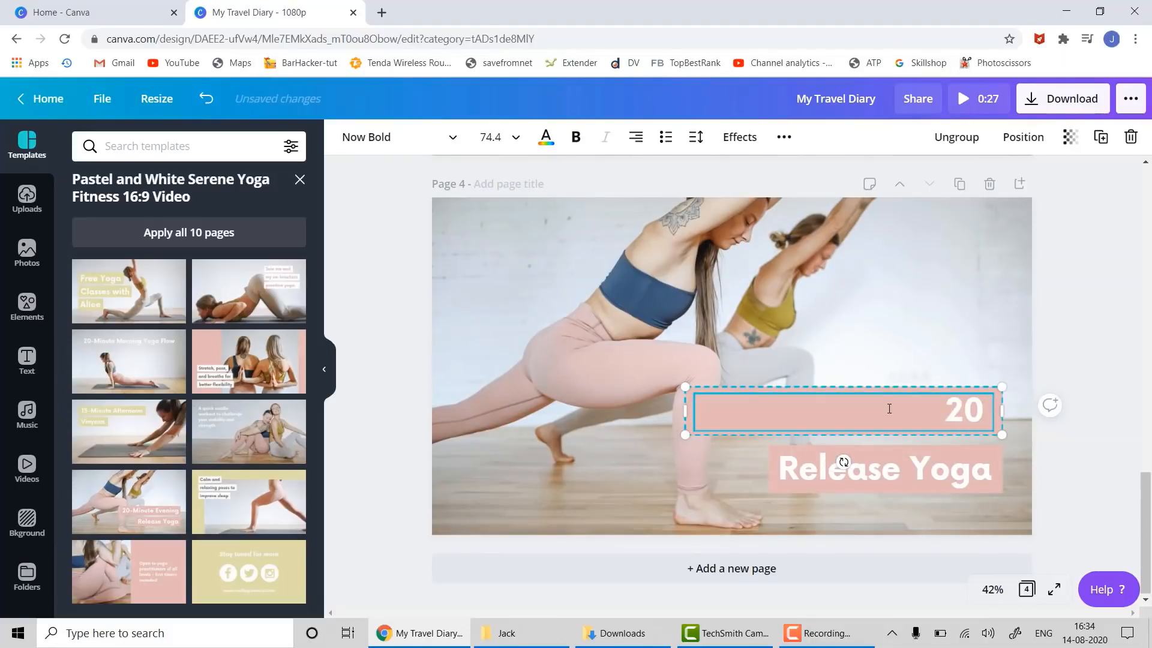
type(" Minutes a")
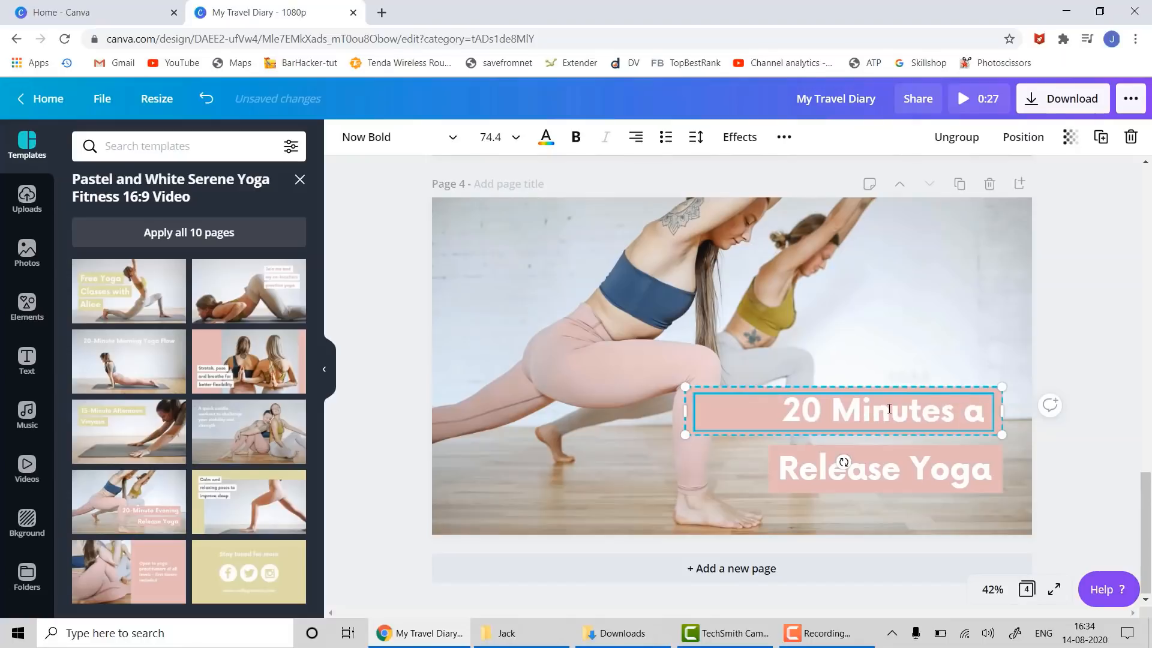
type(" Day")
- Replace 'Release Yoga' with 'Keep Corona Away' and widen the box to one line
left_click(876, 474)
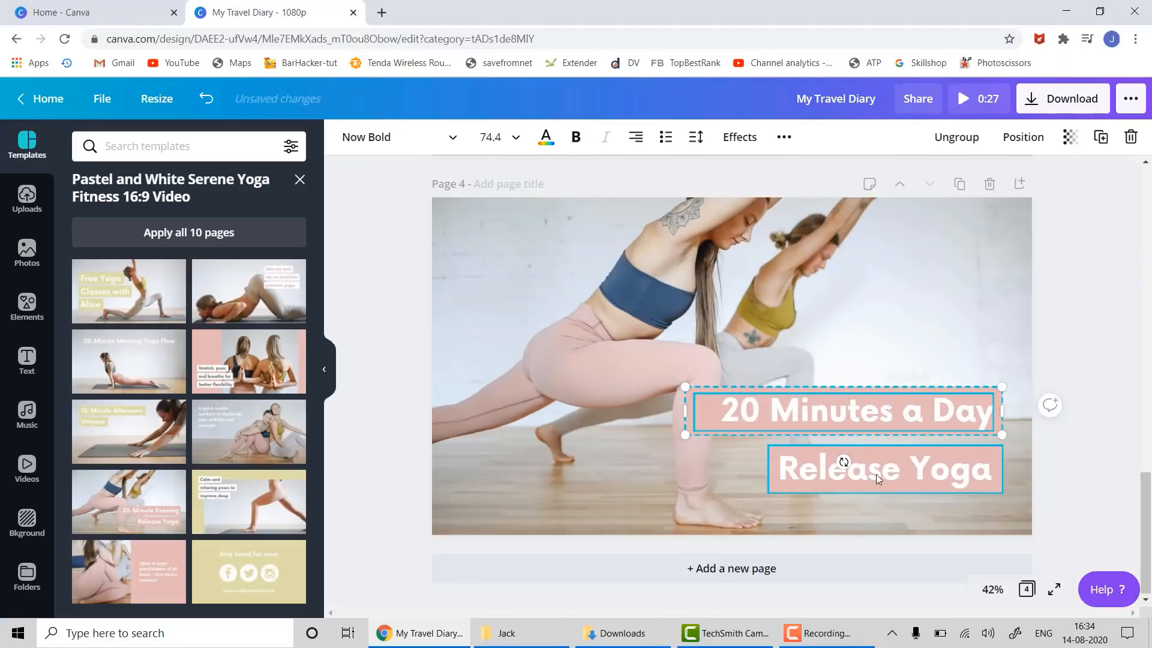
double_click(876, 474)
key("ctrl+a")
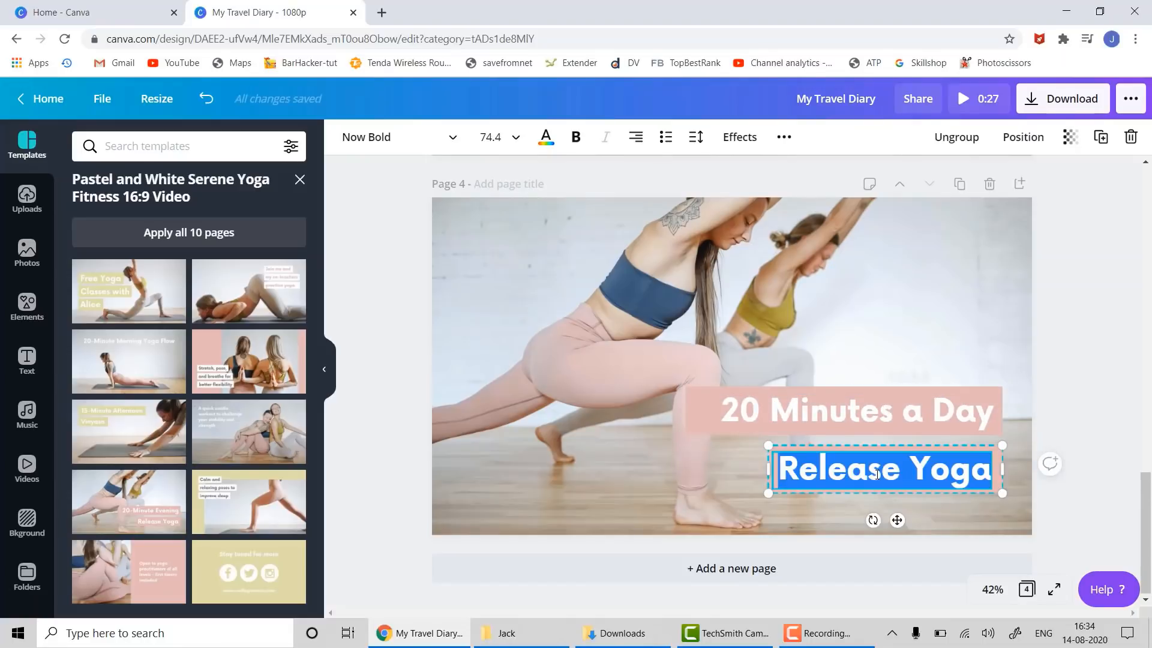
type("Keep")
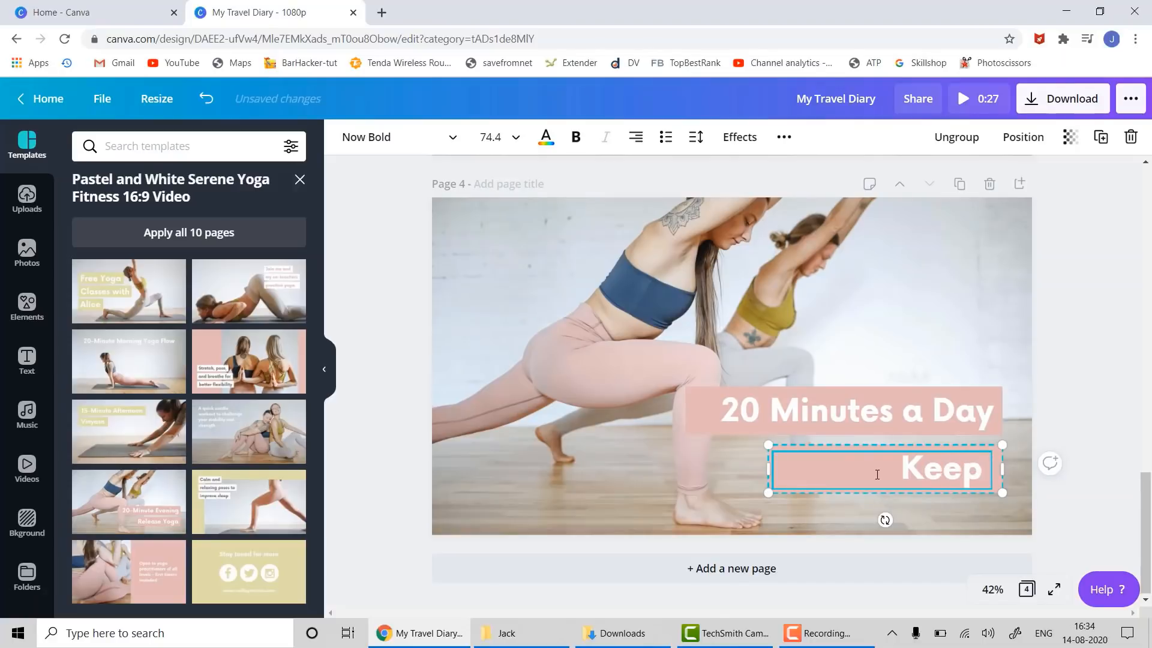
type(" Corono")
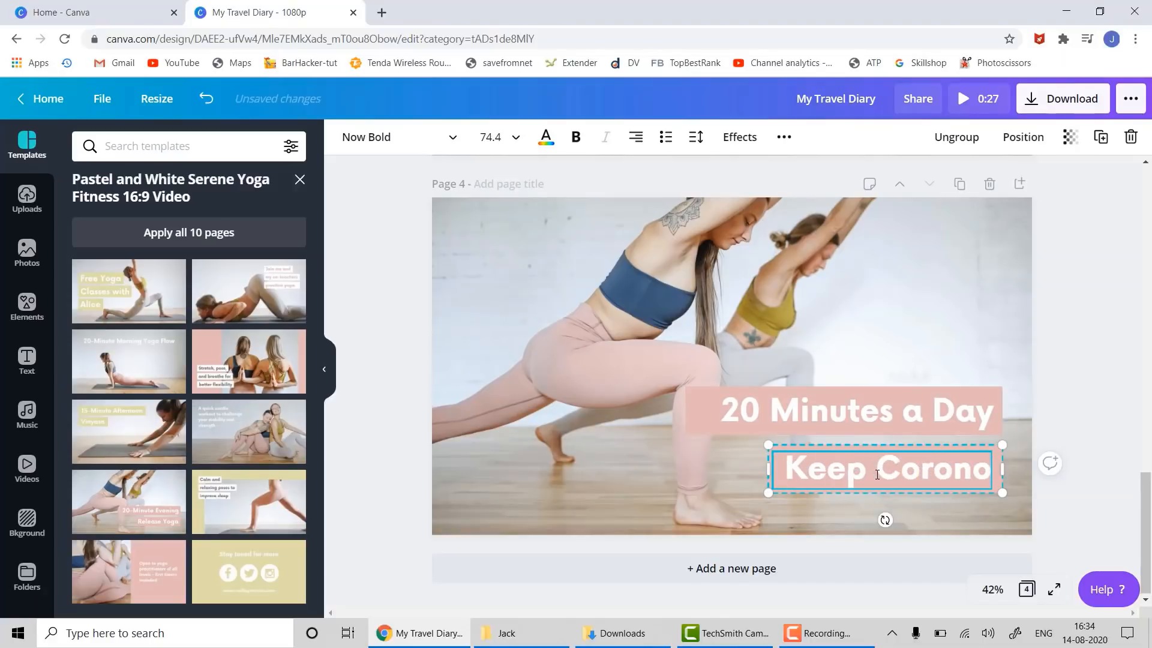
key("BackSpace")
type("a Away")
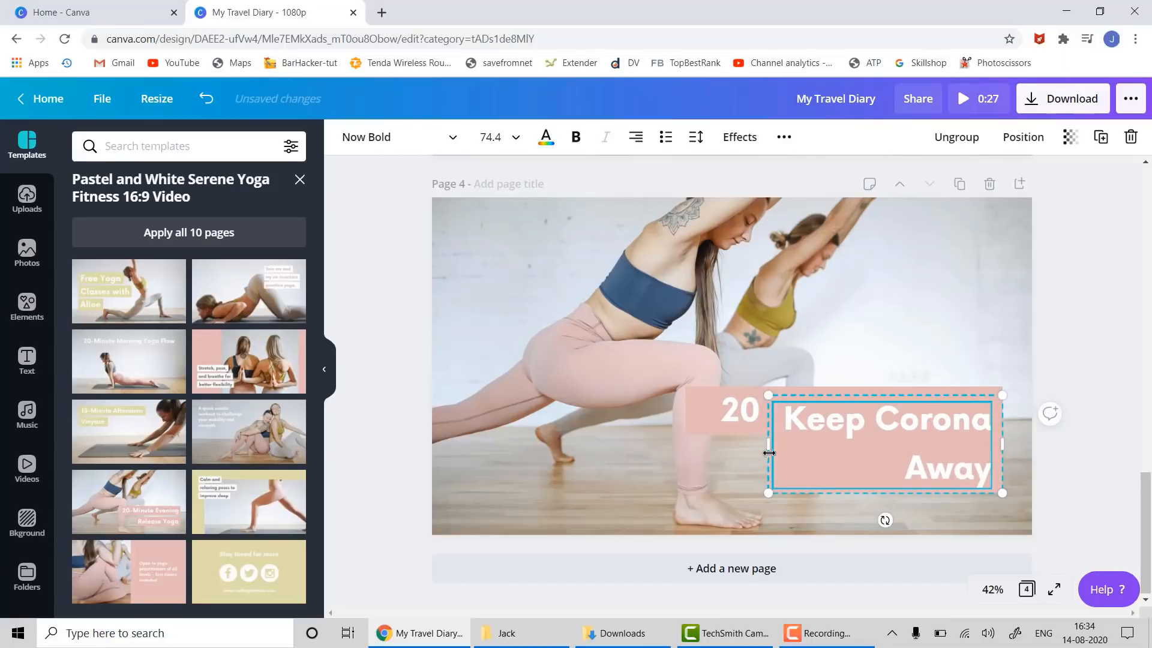
left_click_drag(768, 441, 673, 434)
left_click(1051, 462)
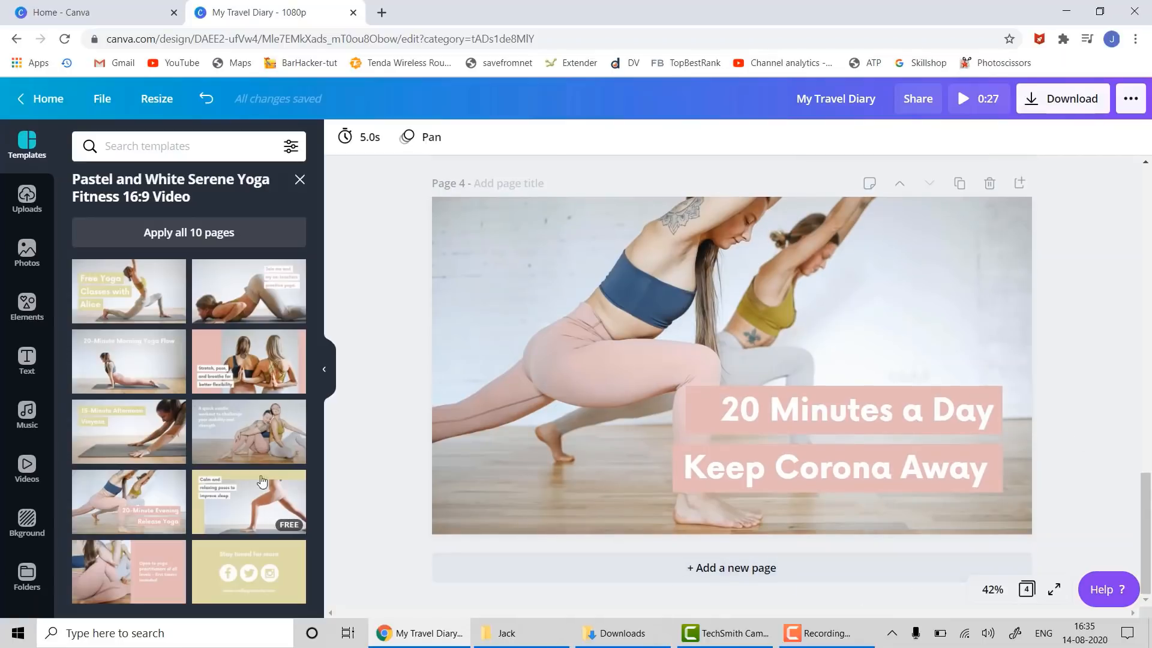
scroll(804, 567, "up", 15)
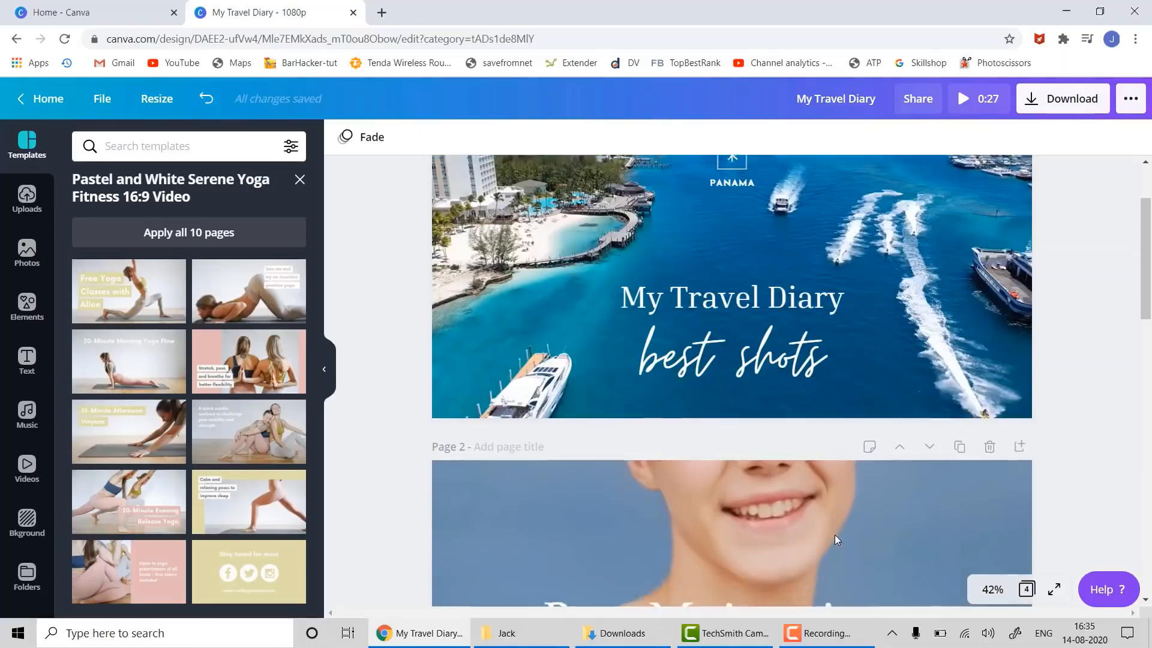
scroll(835, 536, "down", 12)
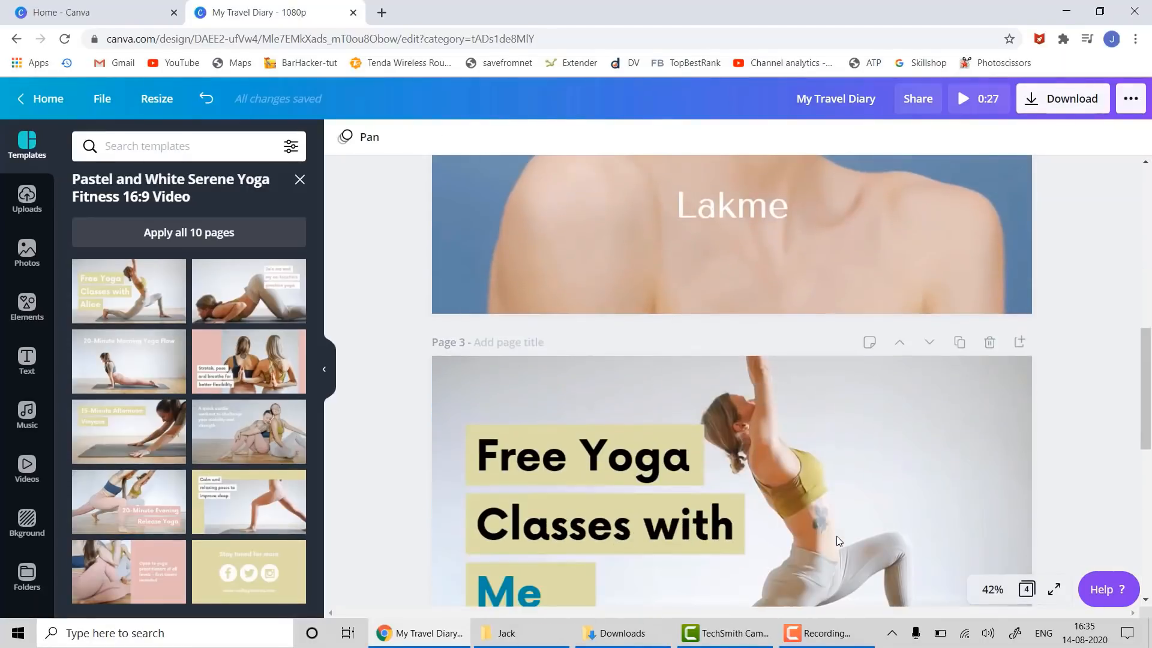
scroll(838, 536, "up", 10)
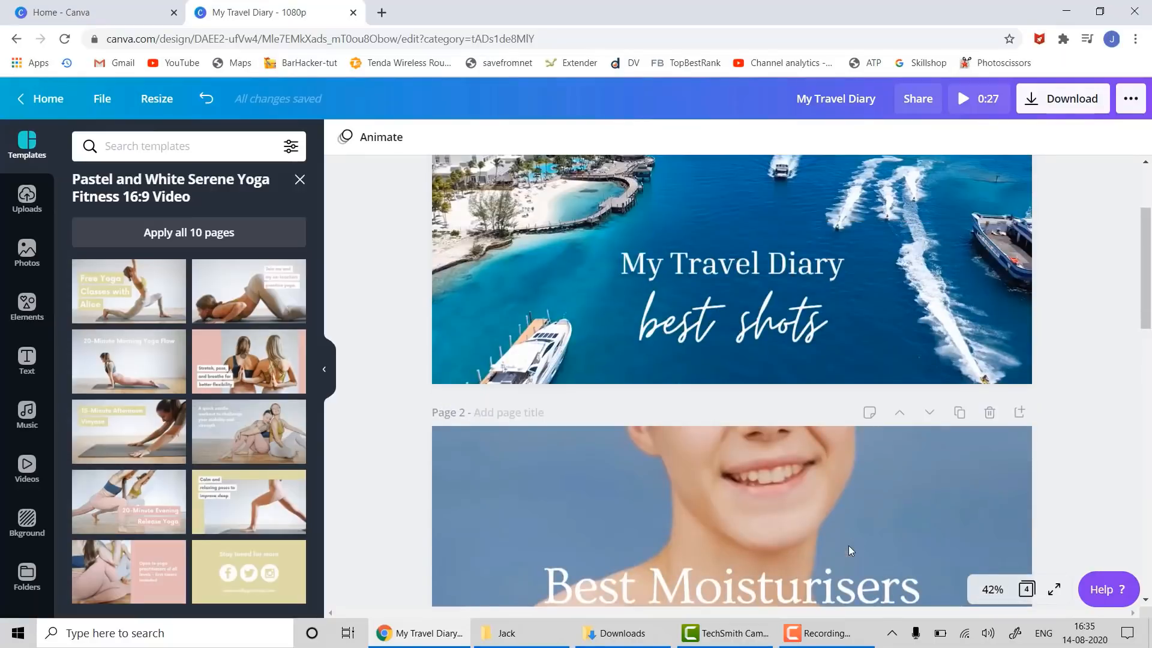
scroll(848, 545, "down", 4)
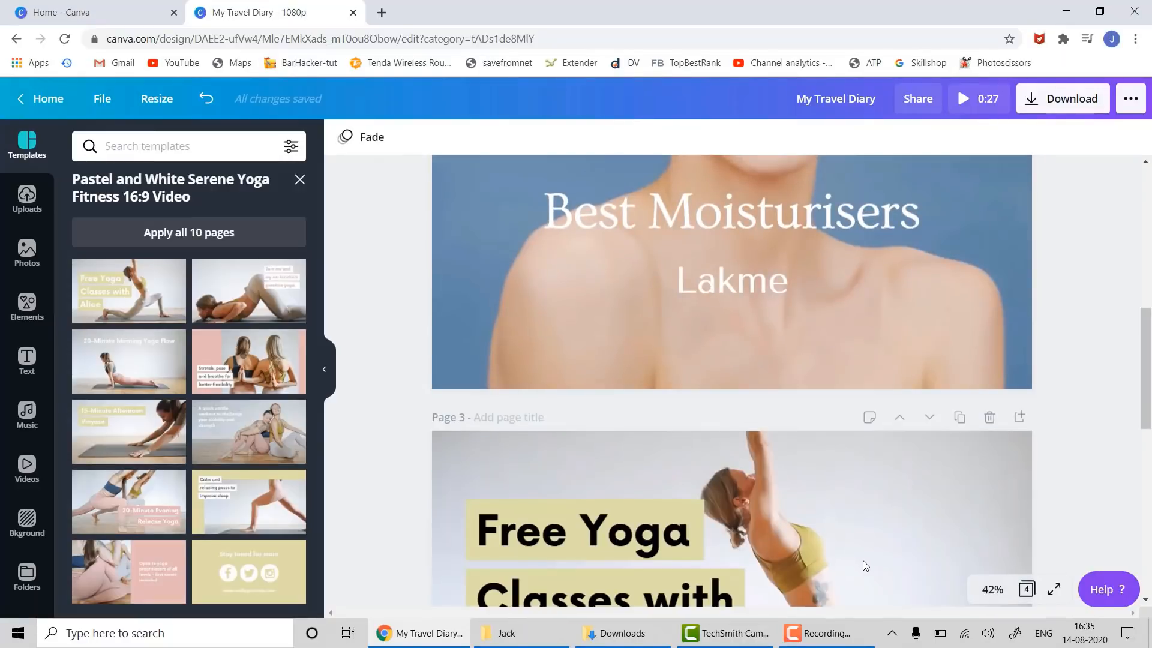
scroll(862, 560, "down", 6)
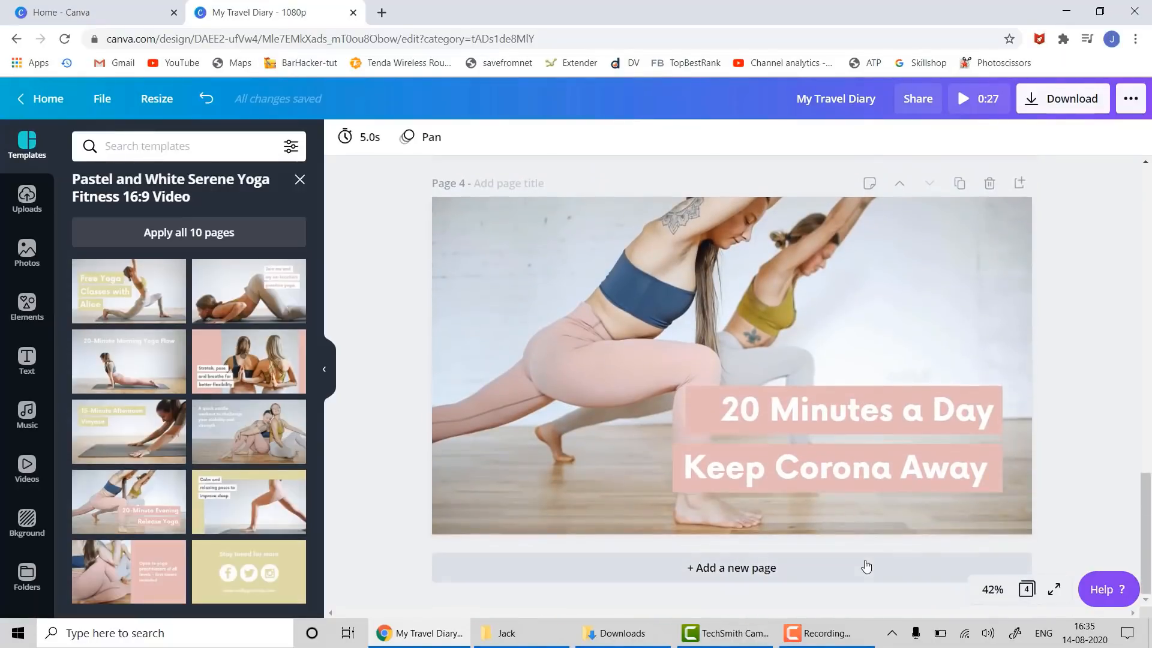
left_click(807, 574)
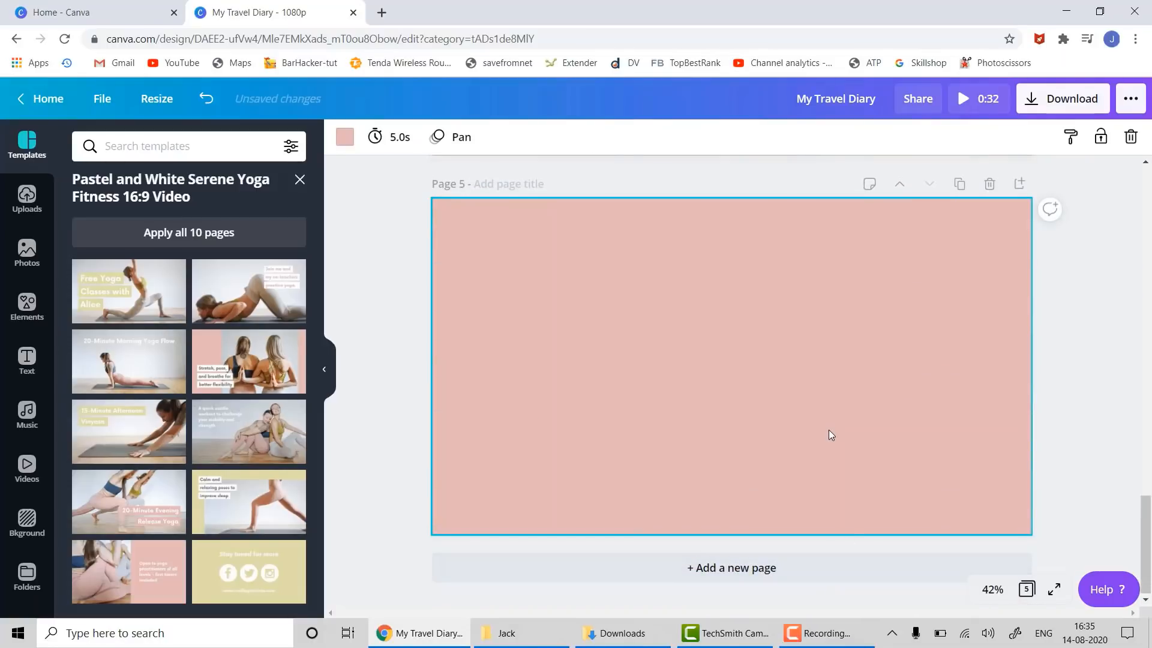
- Remove the pink background from page 5
key("Delete")
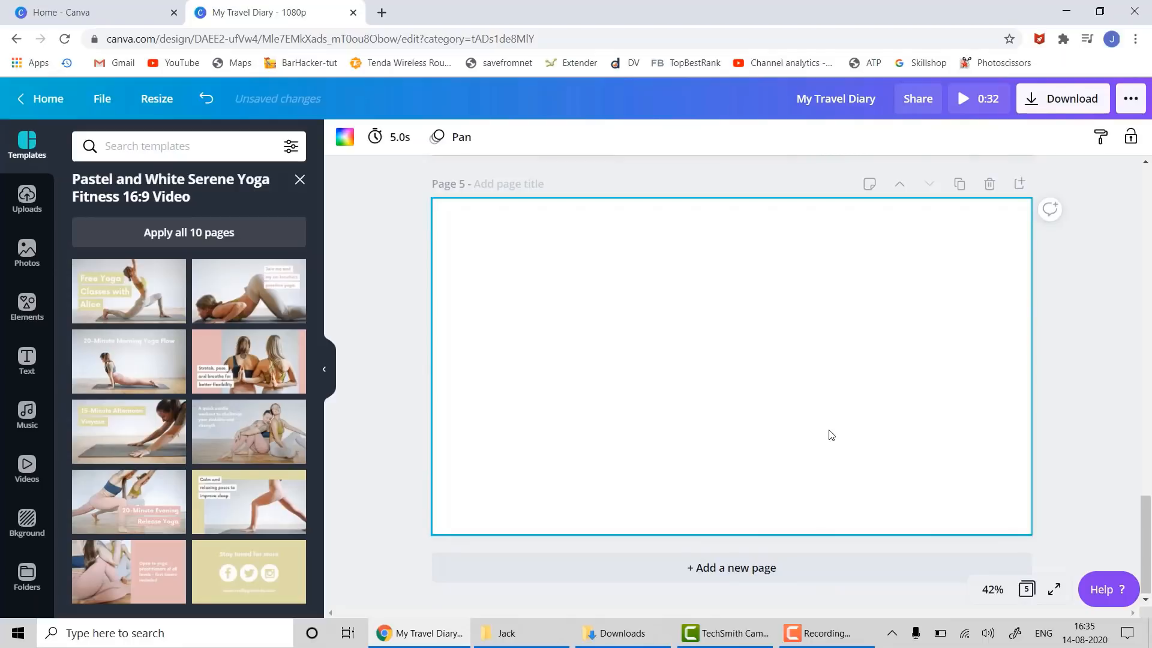
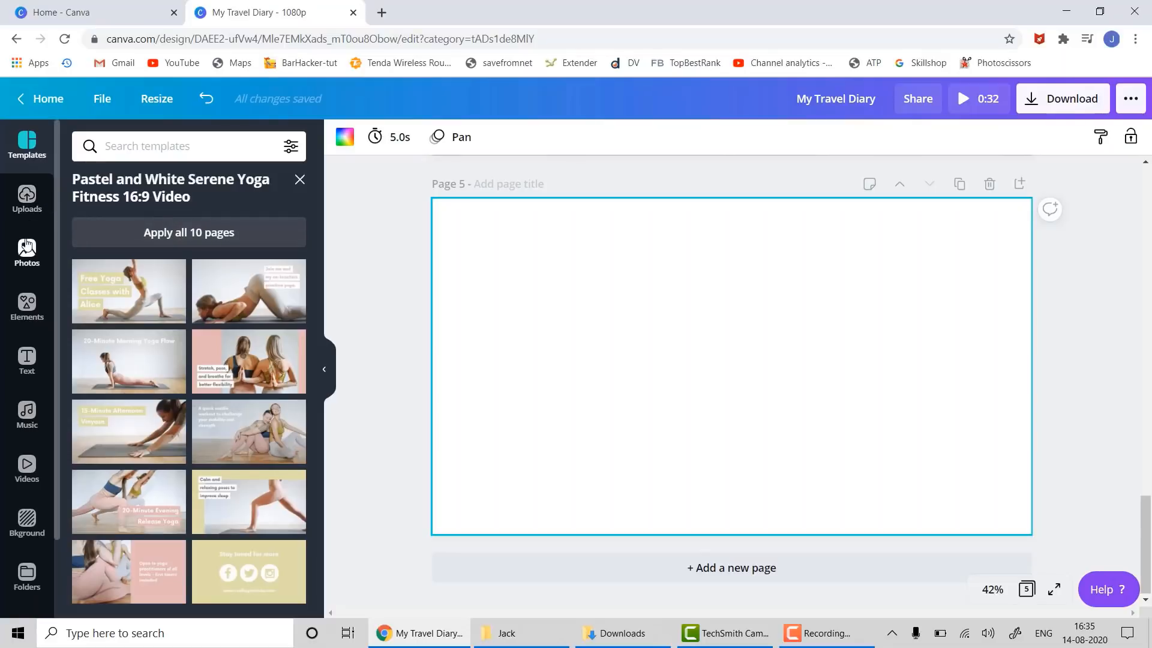
- Search the stock videos for 'money' and place the yen banknotes clip on blank Page 5
left_click(25, 476)
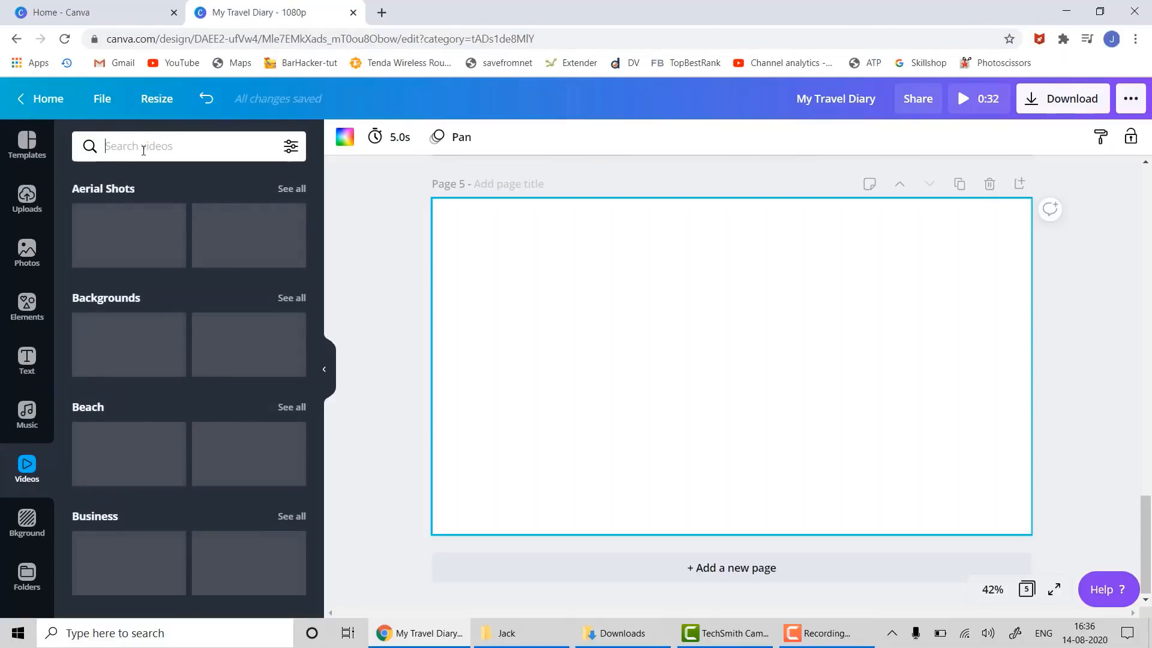
type("money")
key("Return")
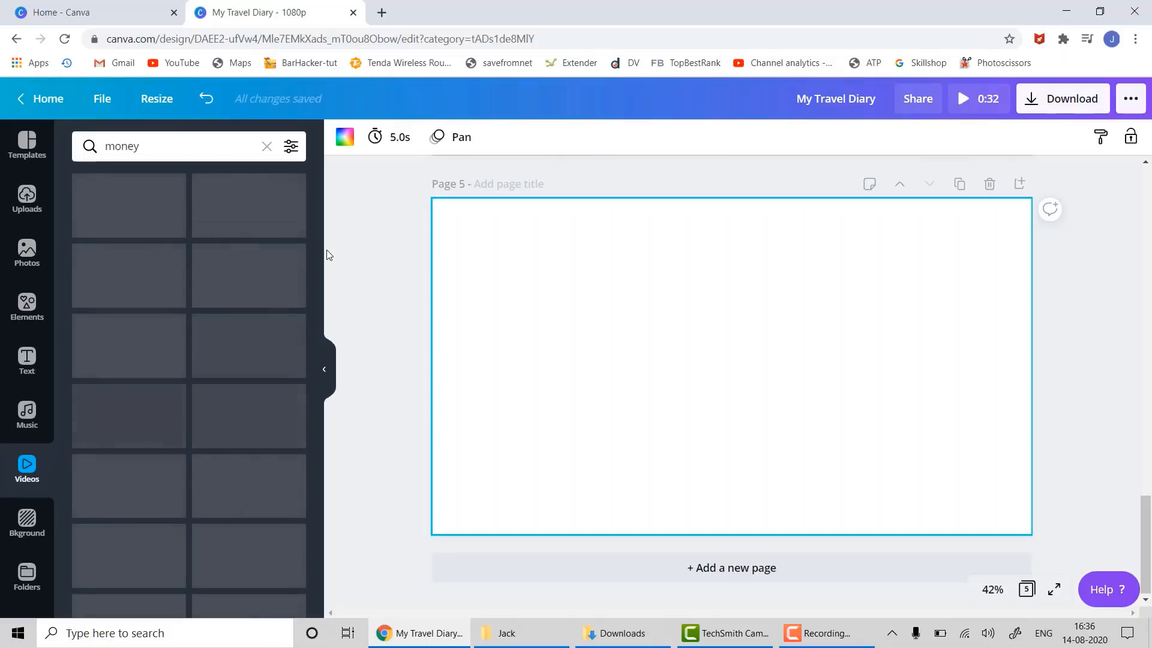
left_click(856, 639)
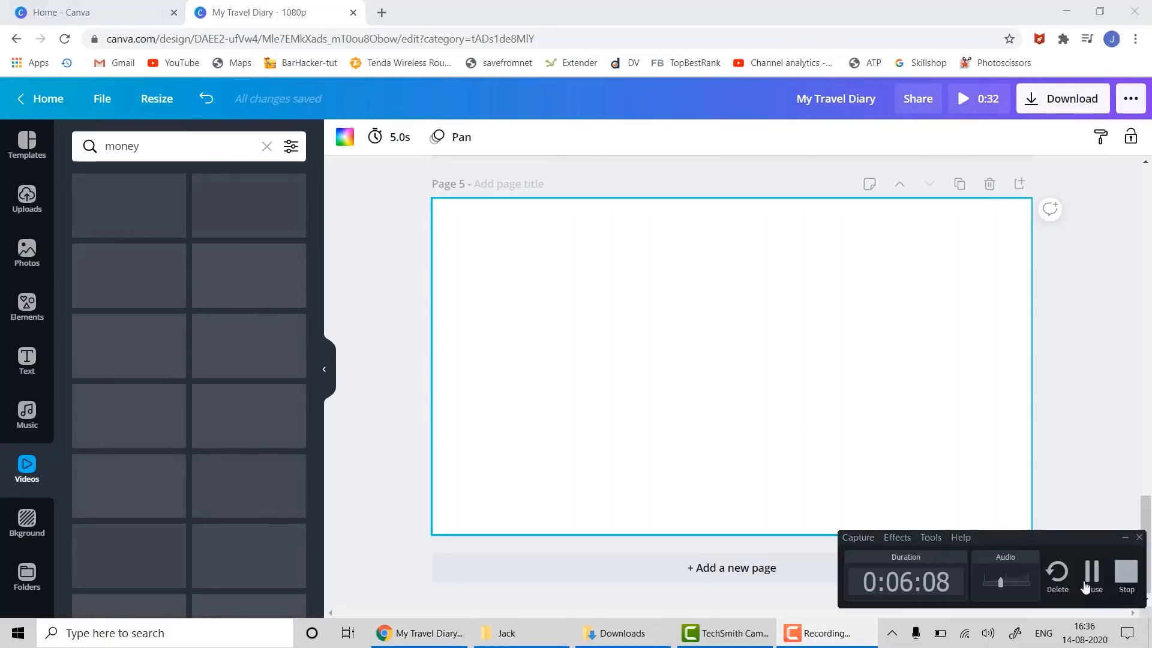
left_click(1090, 582)
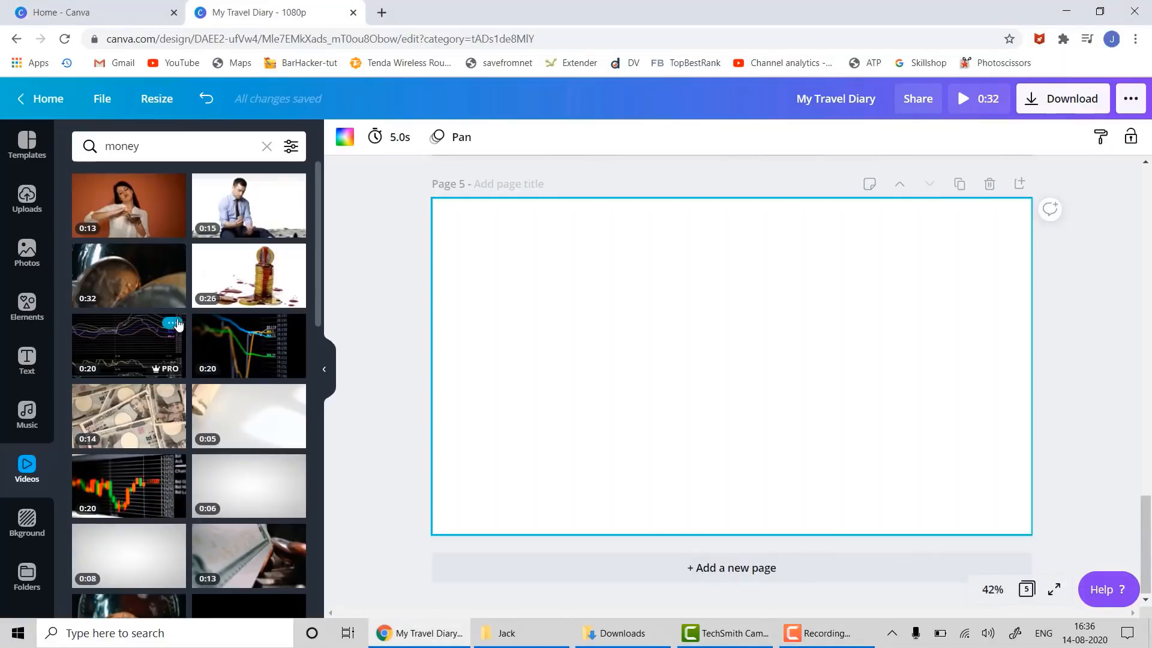
scroll(153, 274, "down", 1)
scroll(153, 274, "down", 8)
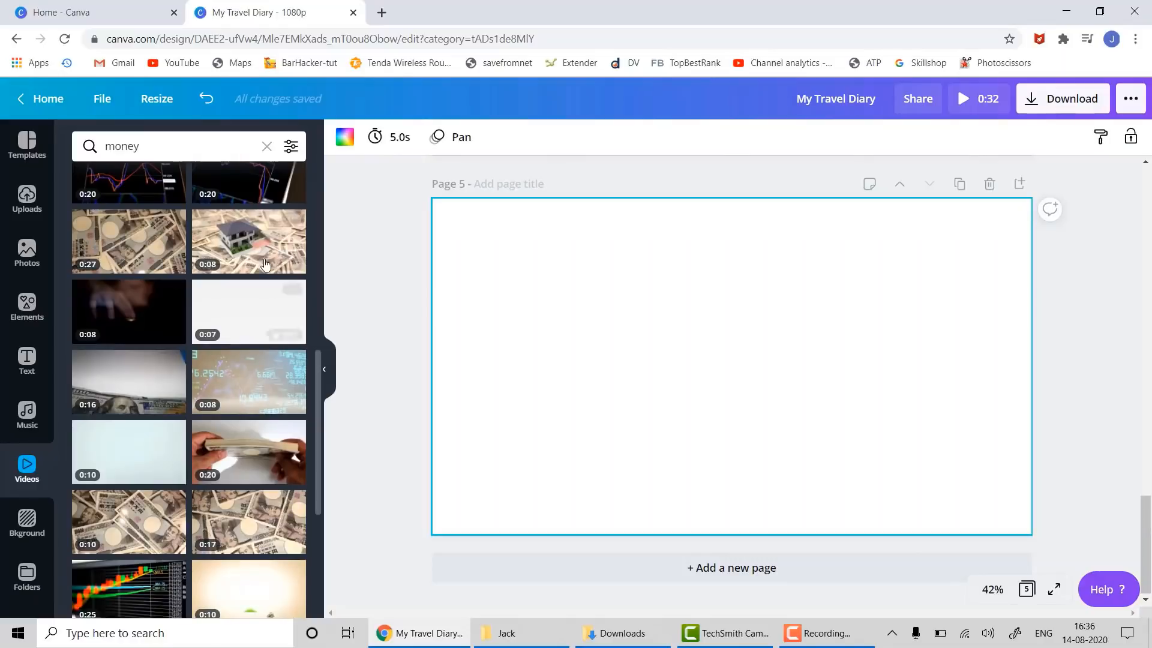
left_click_drag(150, 248, 469, 216)
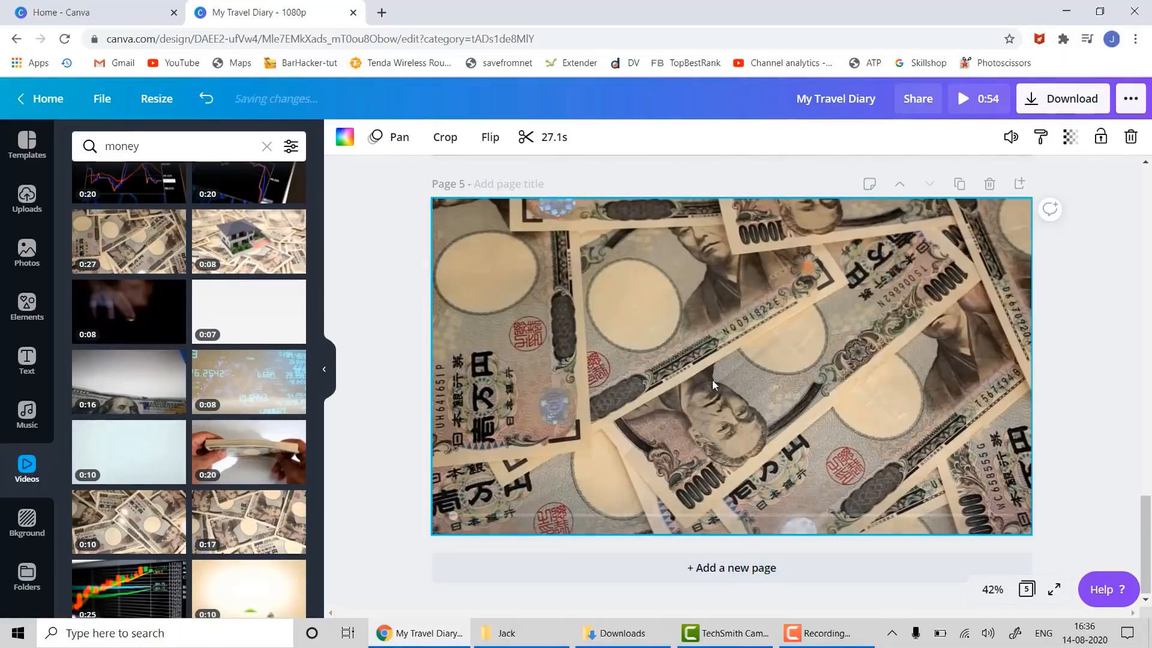
- Play the yen banknotes clip on Page 5, then stop it
left_click(731, 366)
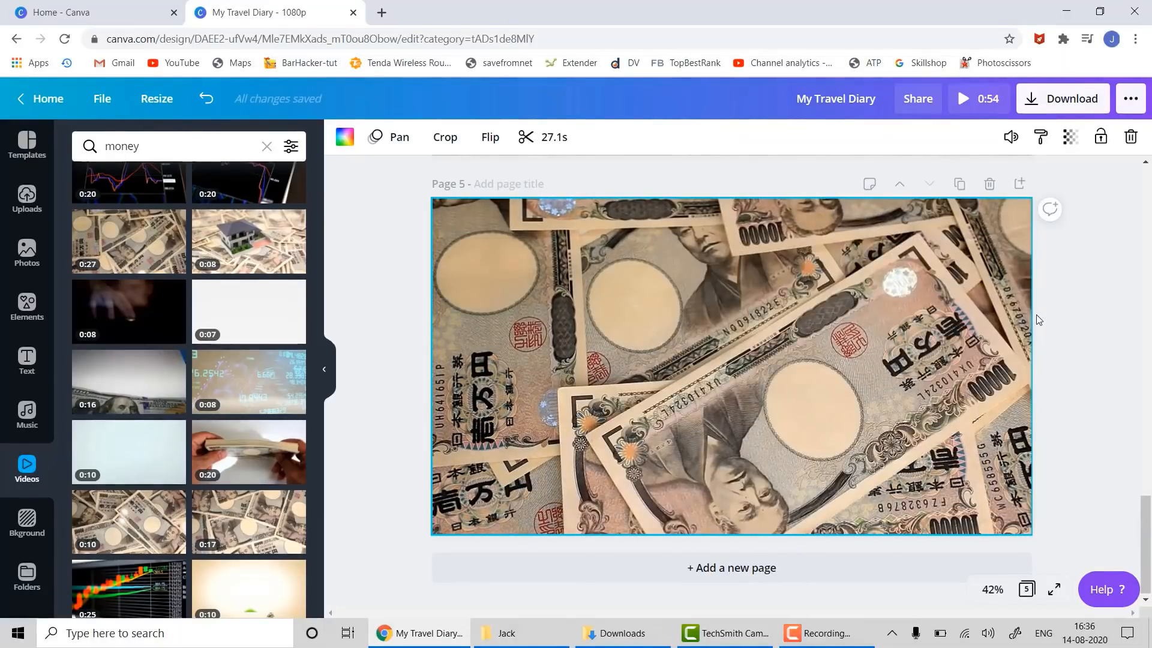
mouse_move(973, 312)
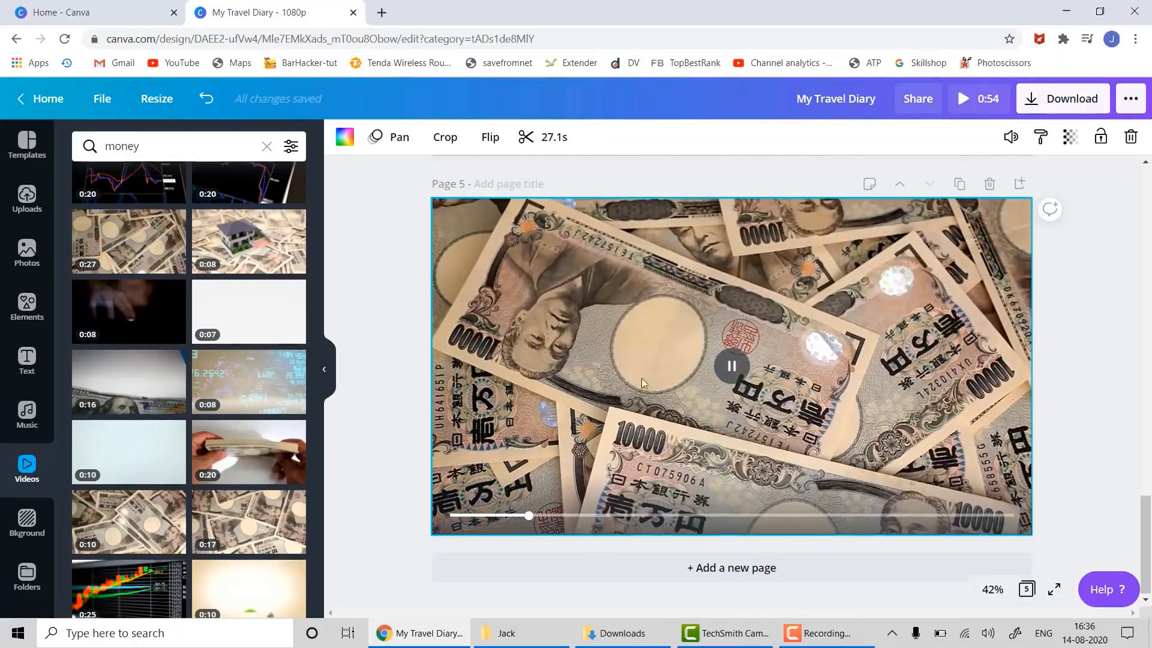
left_click(733, 367)
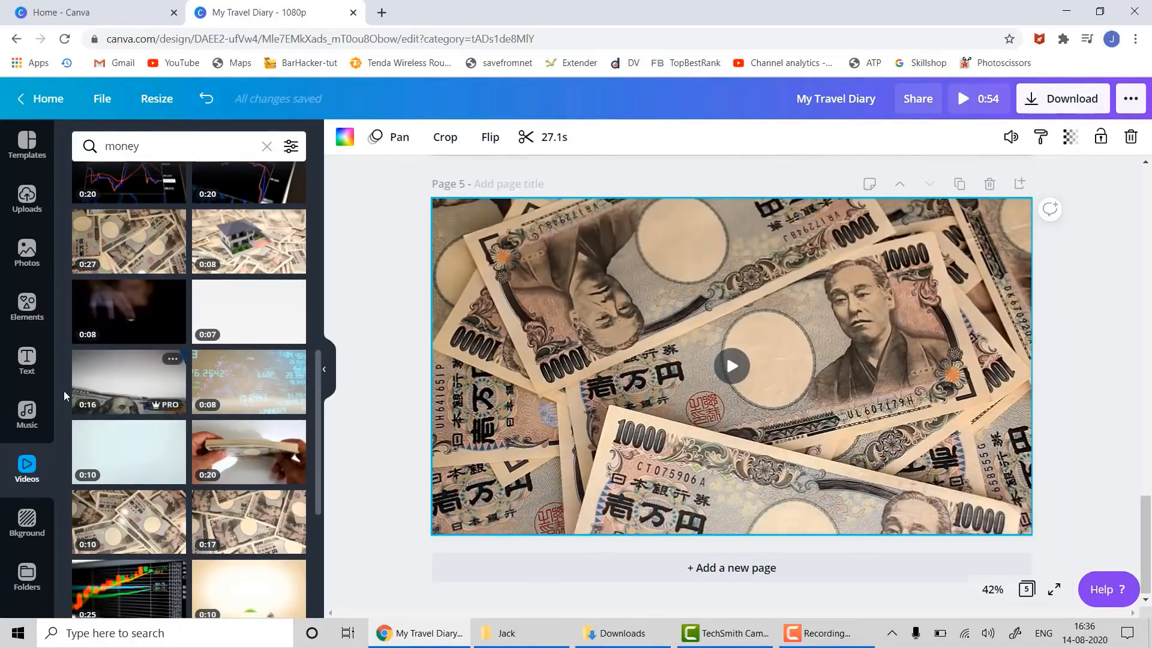
- Browse the text styles and try dragging 'love and joy' and 'Beach Please' onto the video
left_click(22, 351)
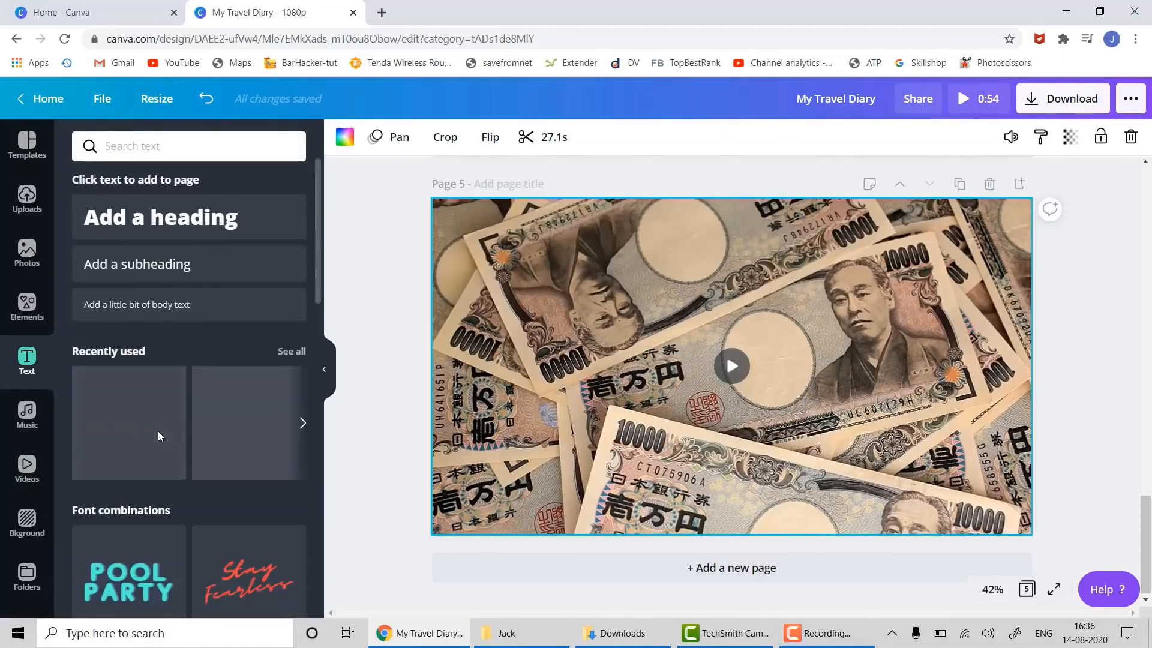
scroll(157, 438, "down", 1)
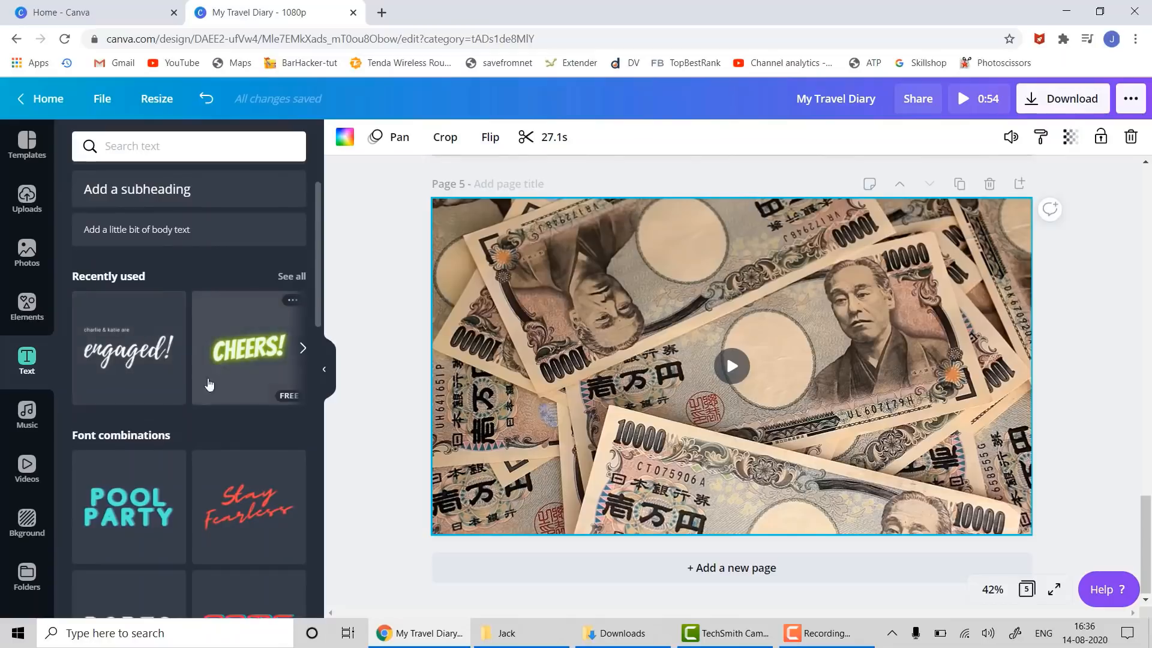
scroll(198, 396, "down", 4)
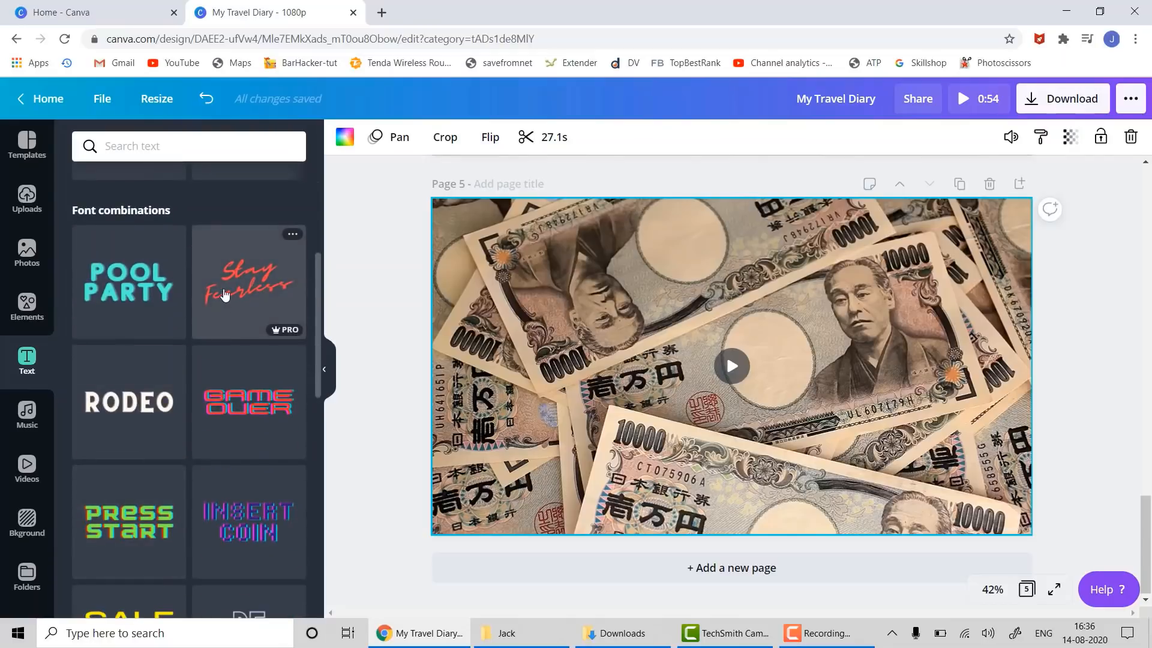
scroll(146, 378, "down", 4)
scroll(156, 486, "down", 2)
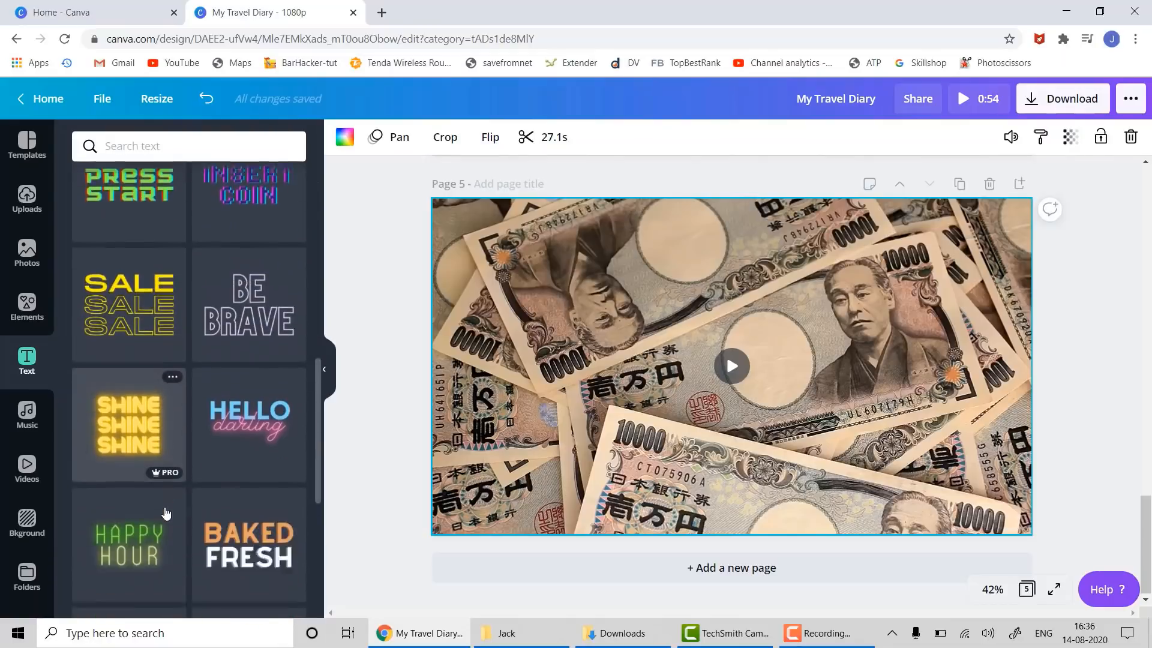
scroll(166, 512, "down", 5)
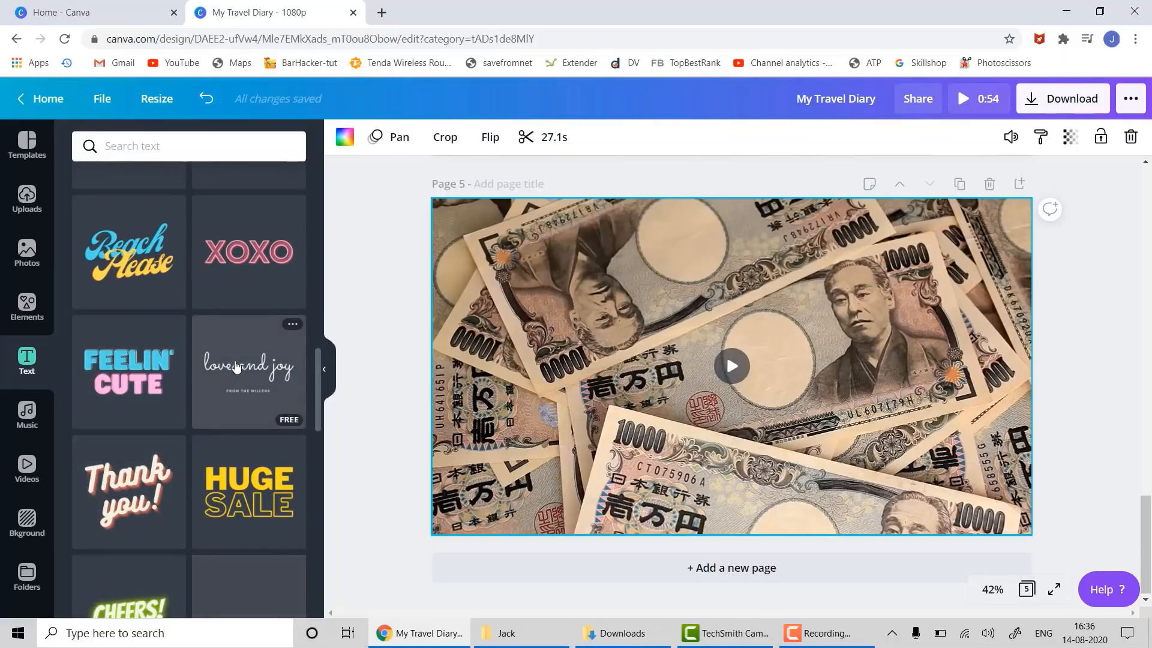
left_click_drag(236, 367, 521, 278)
left_click_drag(246, 372, 419, 288)
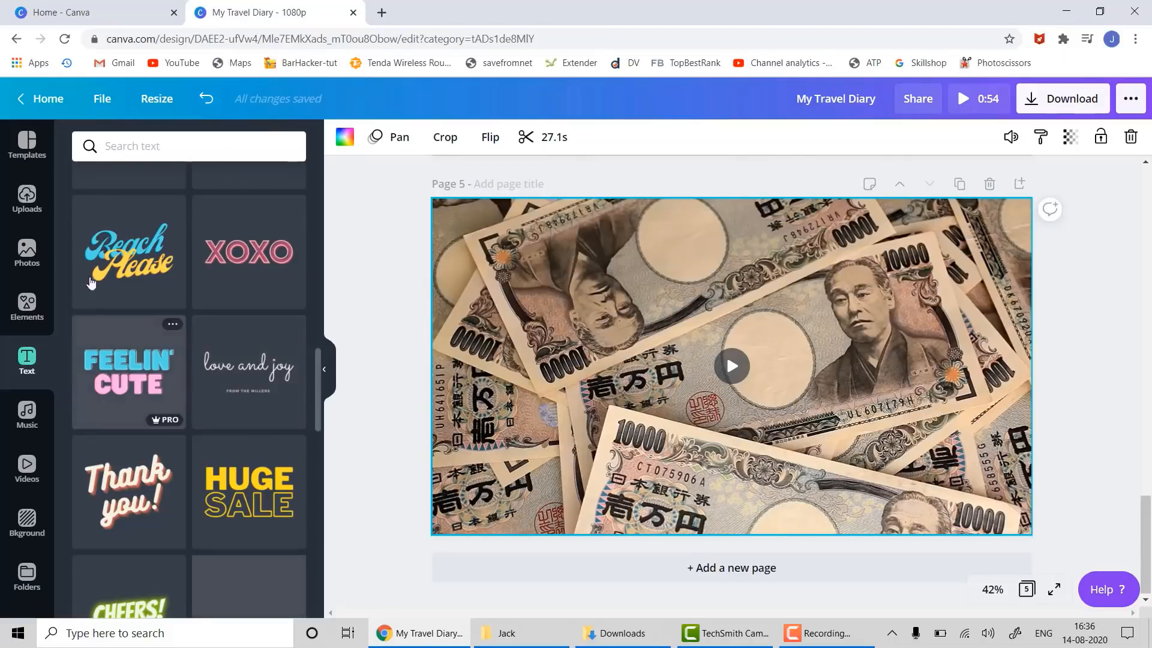
left_click_drag(91, 284, 466, 292)
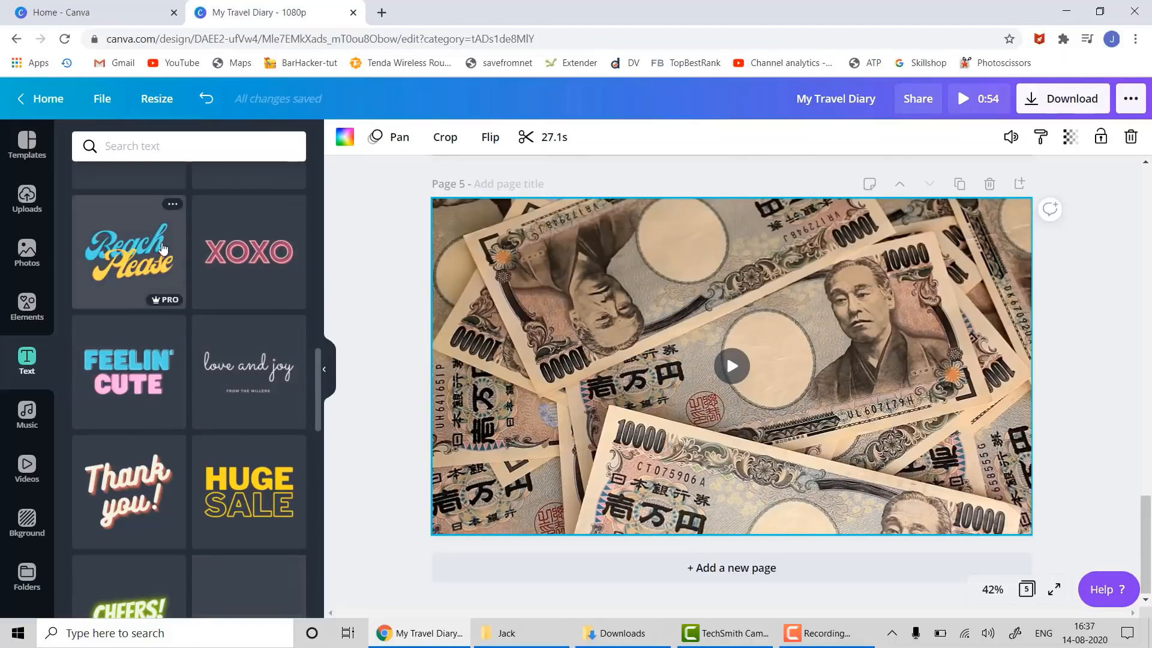
left_click_drag(151, 226, 512, 250)
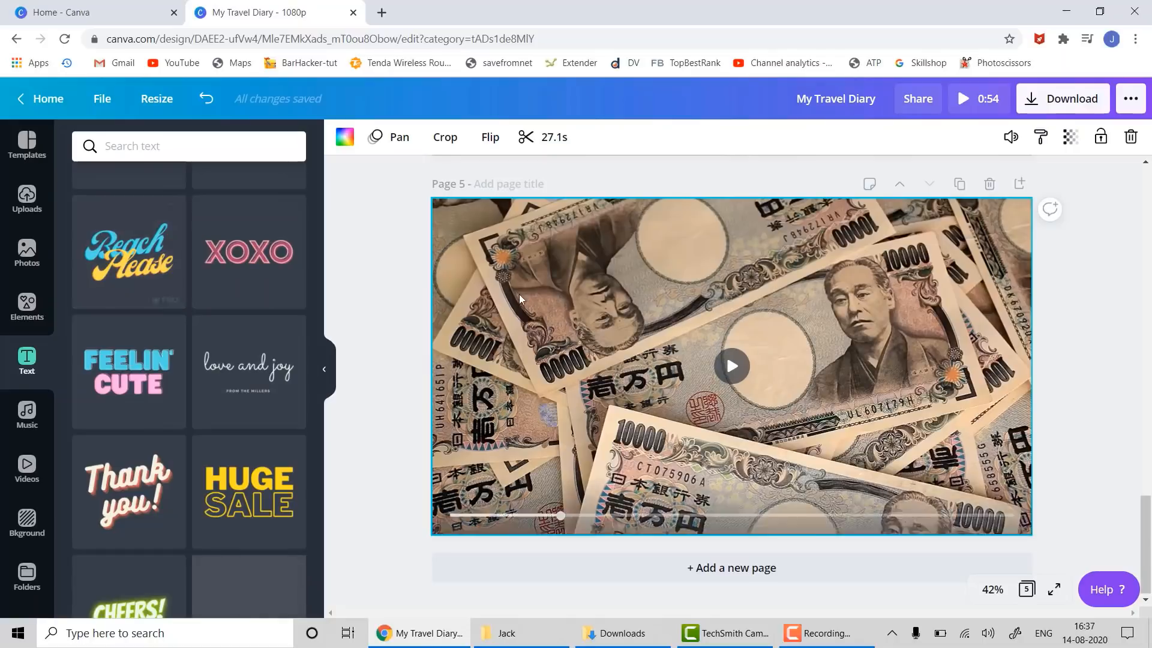
- Duplicate page 4 along with its yoga captions
scroll(519, 294, "up", 5)
scroll(524, 309, "up", 2)
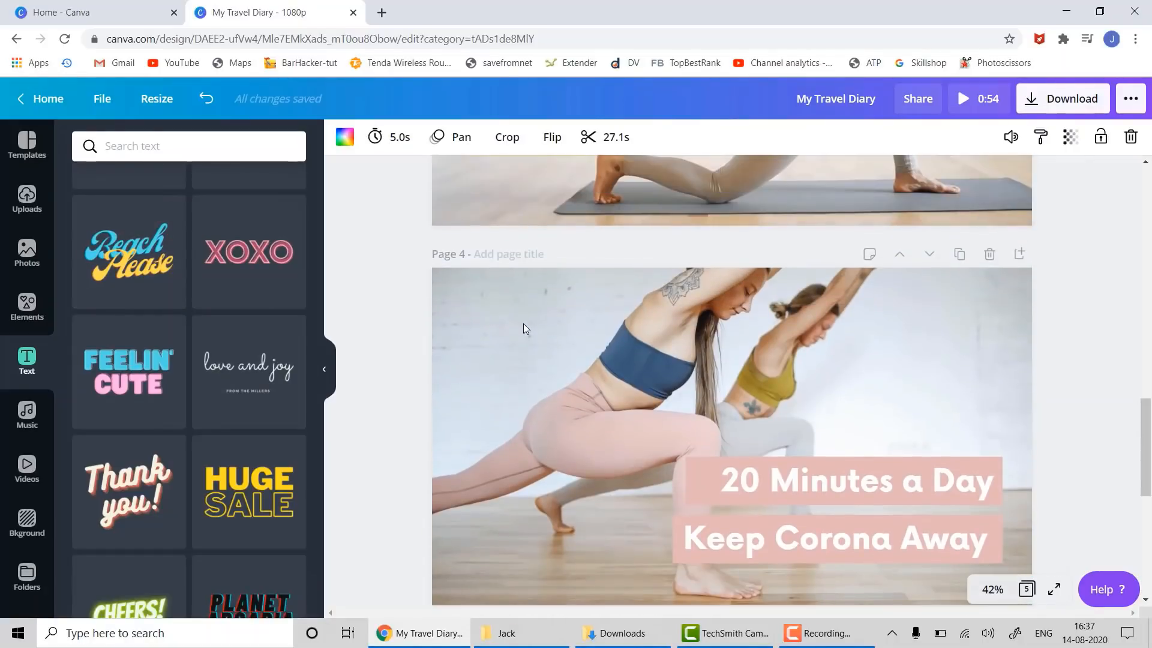
scroll(522, 327, "down", 4)
scroll(517, 333, "up", 3)
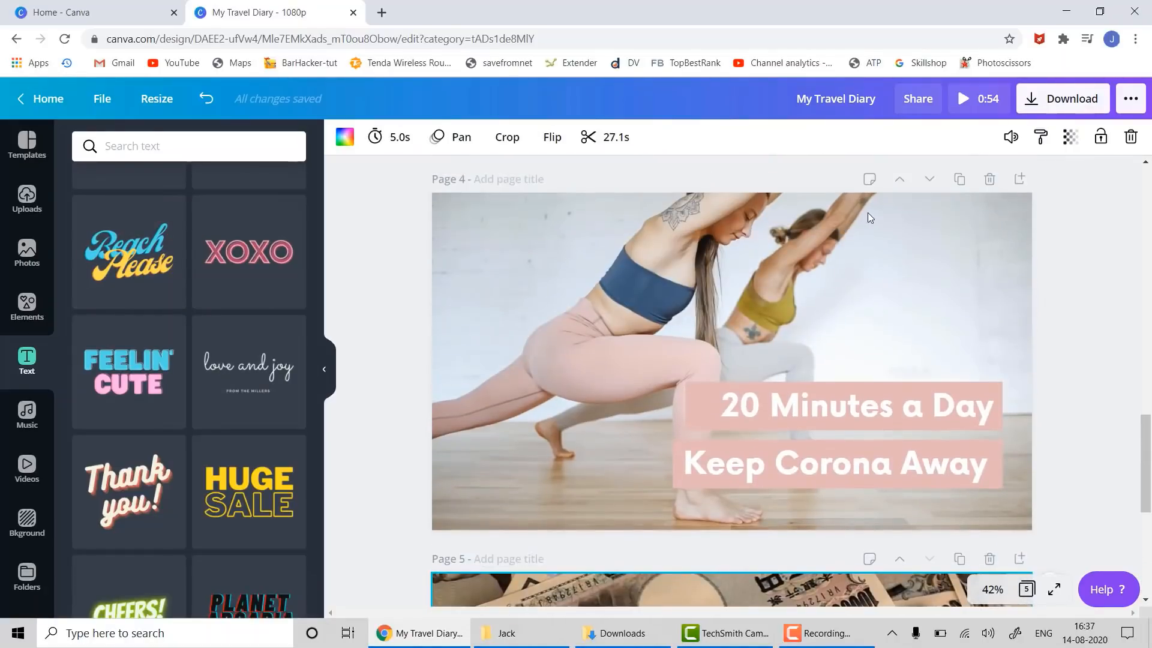
left_click(958, 178)
- Swap the yoga photo on the new page 5 for the yen video from page 6
scroll(945, 344, "down", 3)
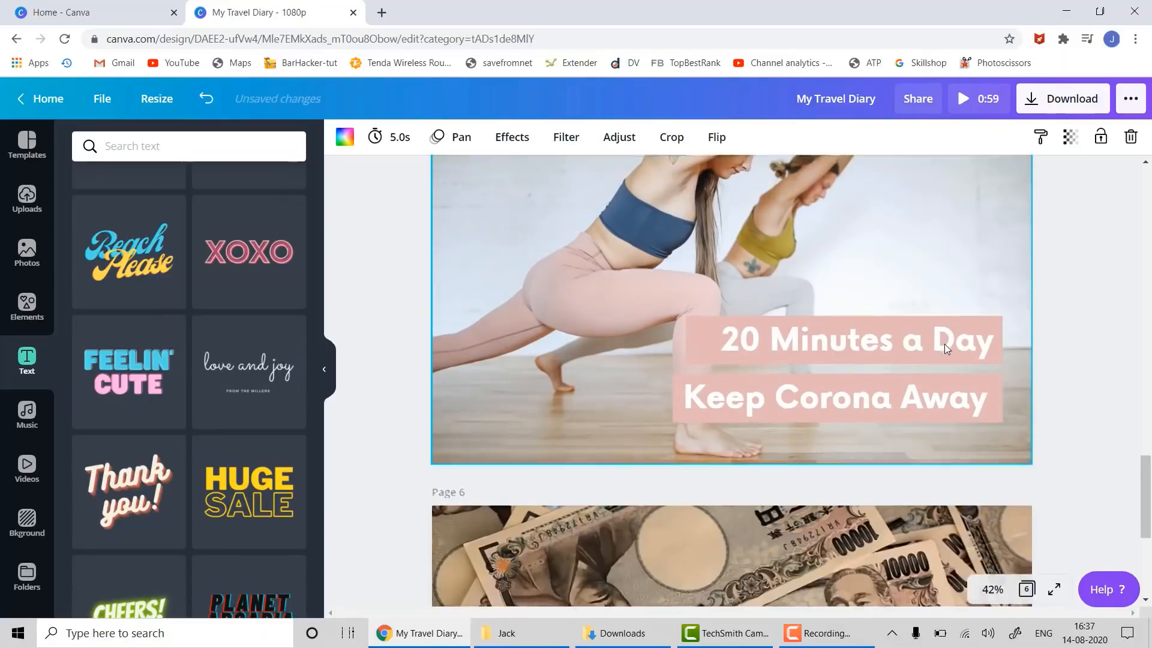
left_click(797, 495)
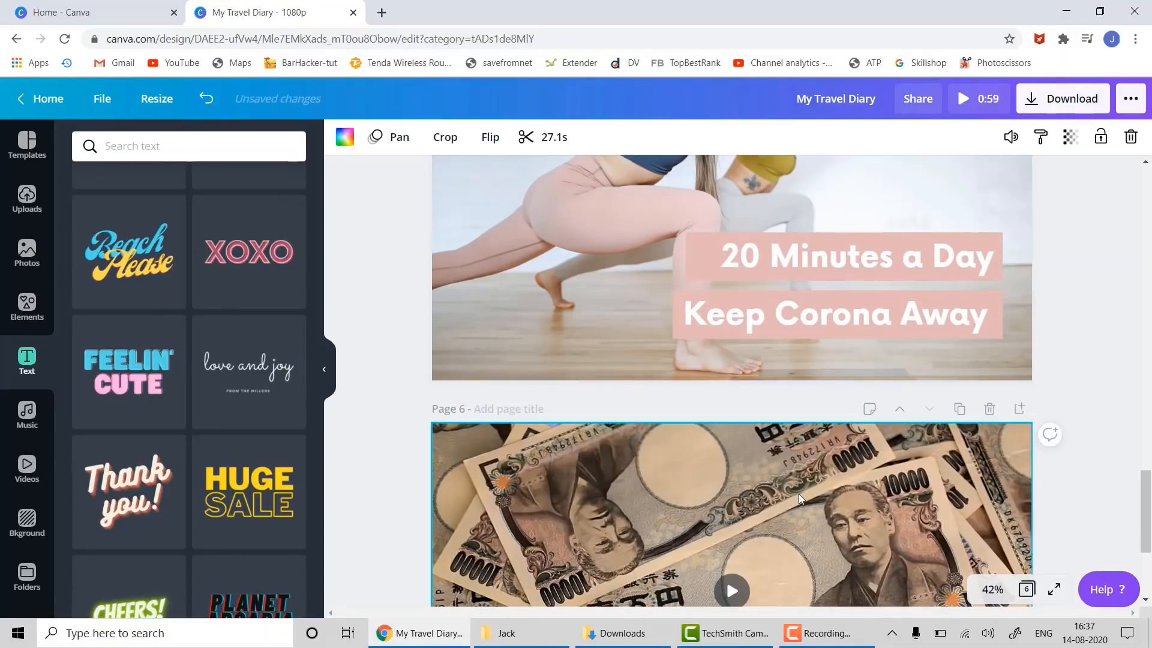
scroll(681, 432, "up", 5)
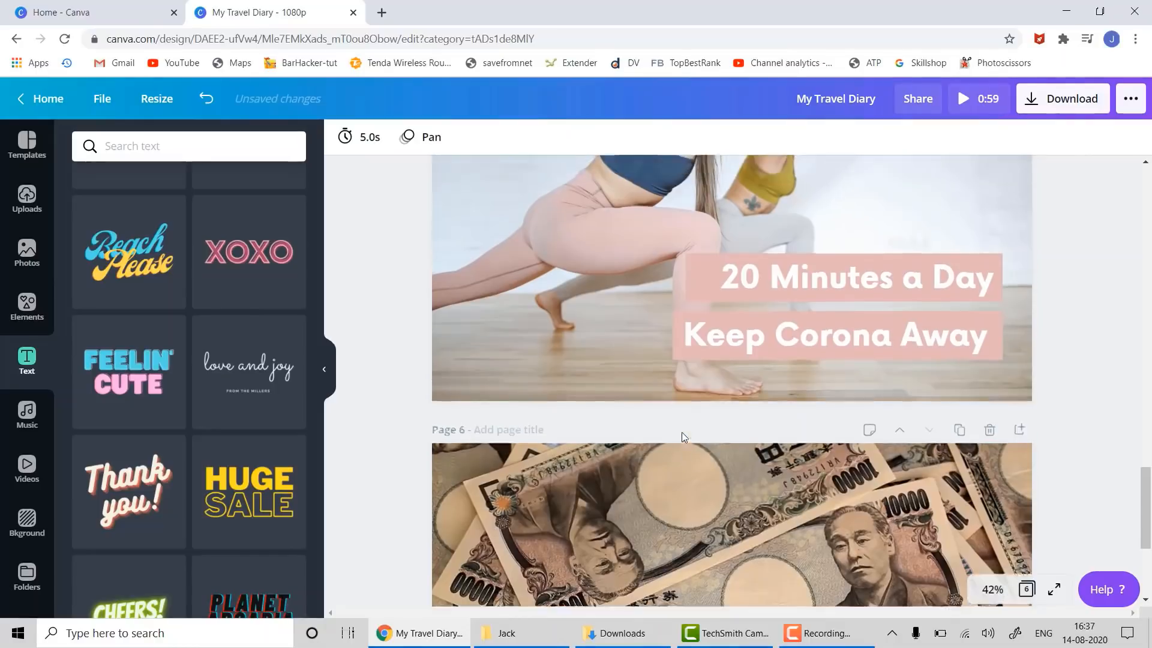
left_click(697, 405)
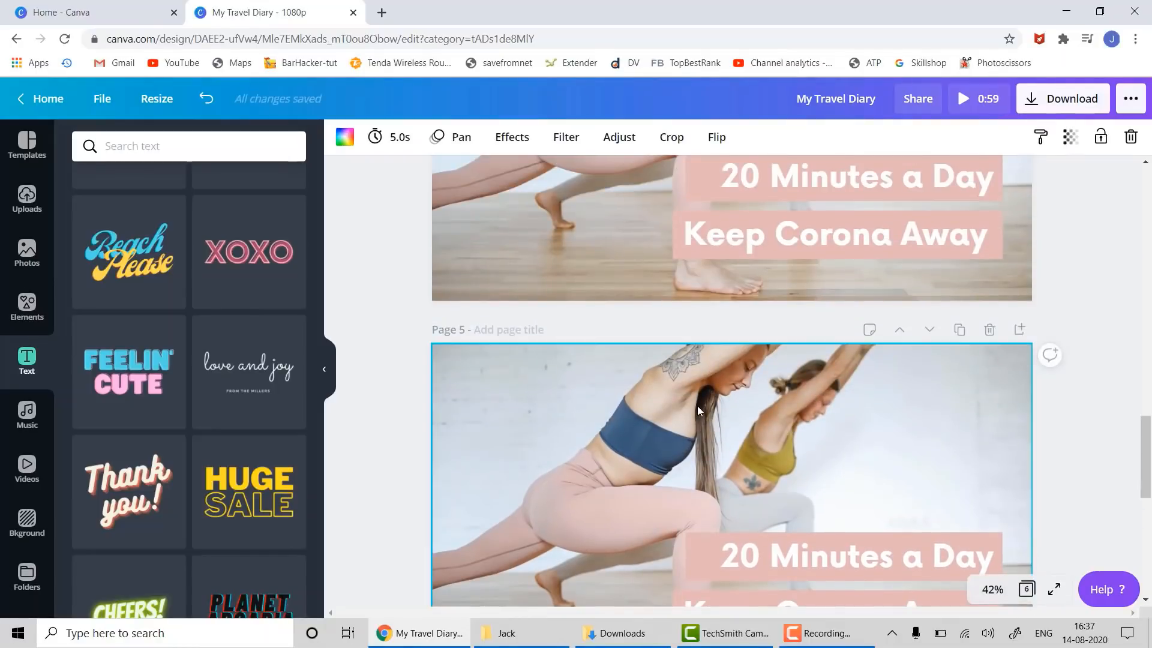
key("Delete")
key("ctrl+v")
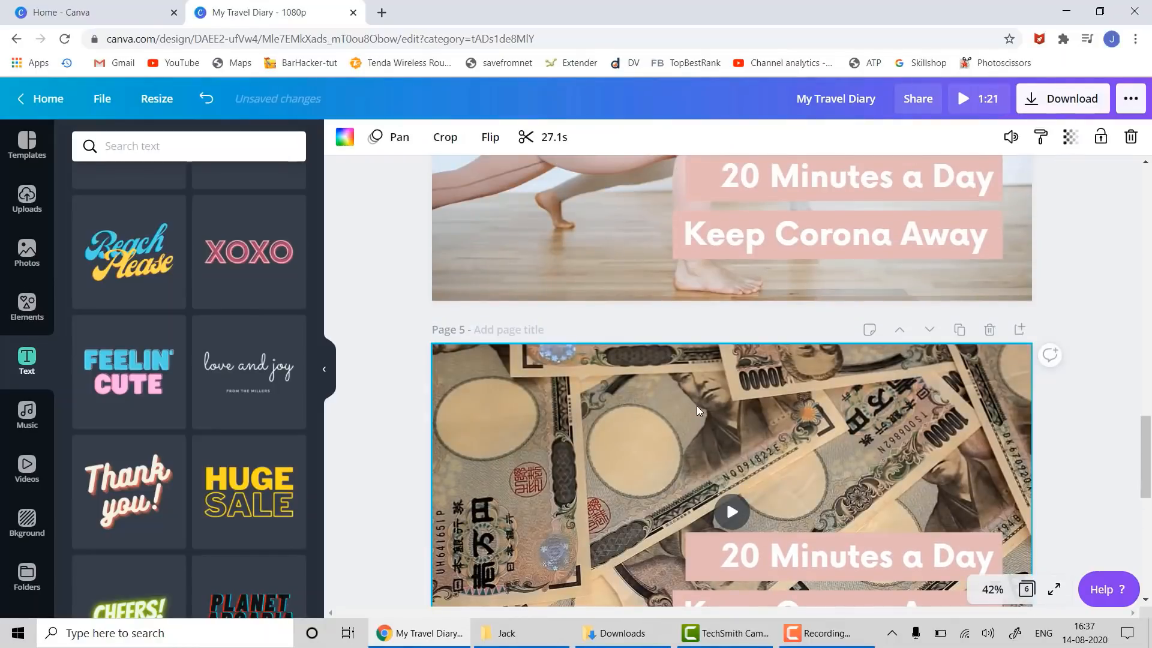
- Delete the leftover page 6 so the design has five pages
scroll(990, 528, "down", 5)
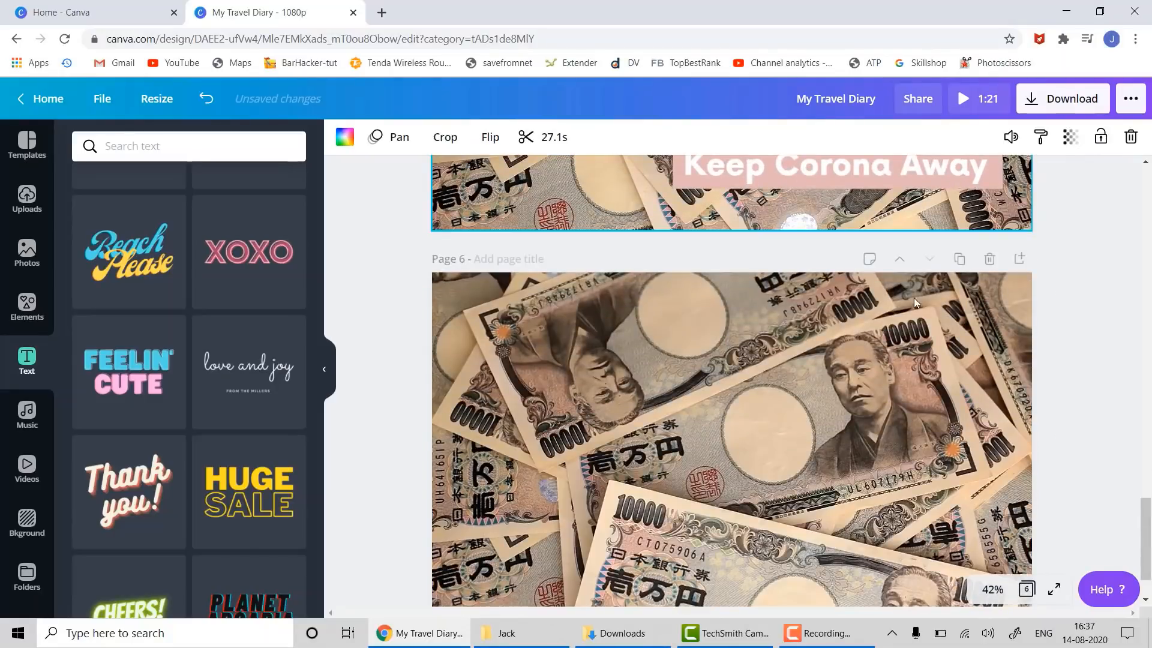
left_click(989, 258)
scroll(1079, 420, "up", 3)
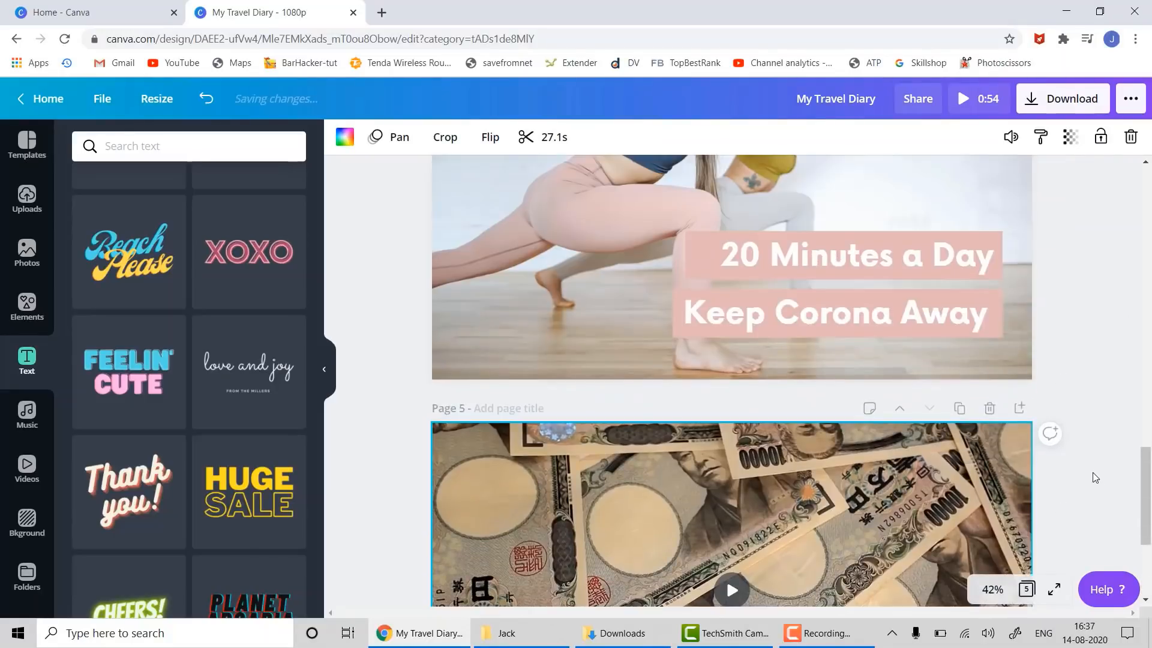
scroll(1086, 462, "down", 4)
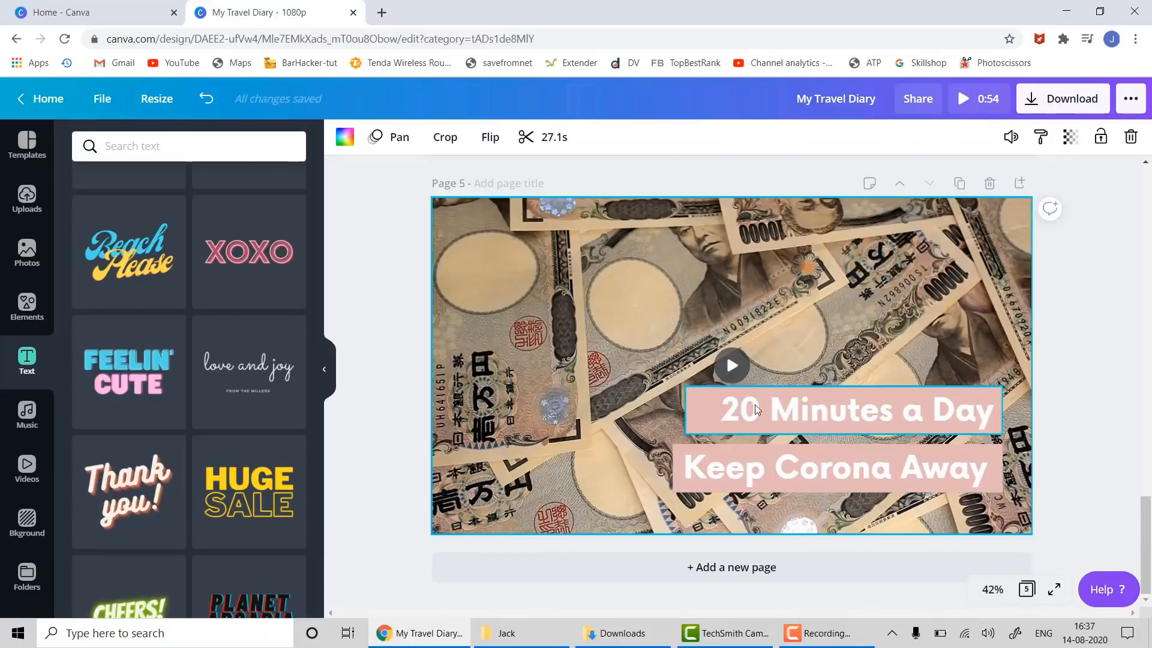
- Delete both page 5 captions, try the love and joy text, then undo to restore Keep Corona Away
left_click(755, 404)
key("Delete")
left_click(760, 453)
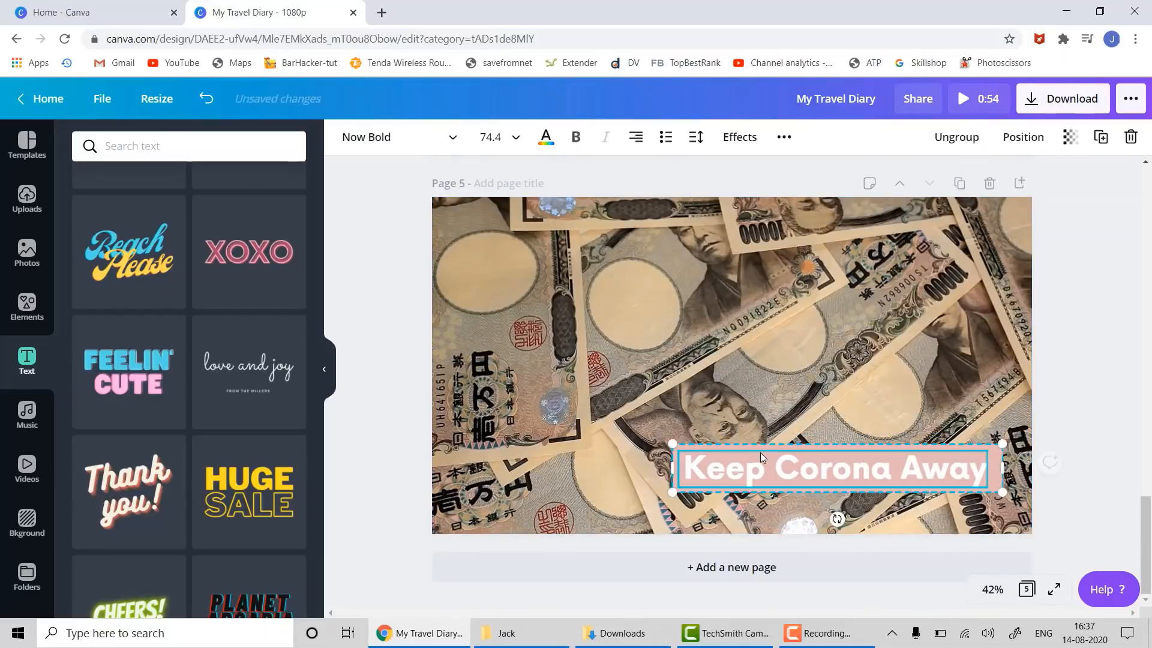
key("Delete")
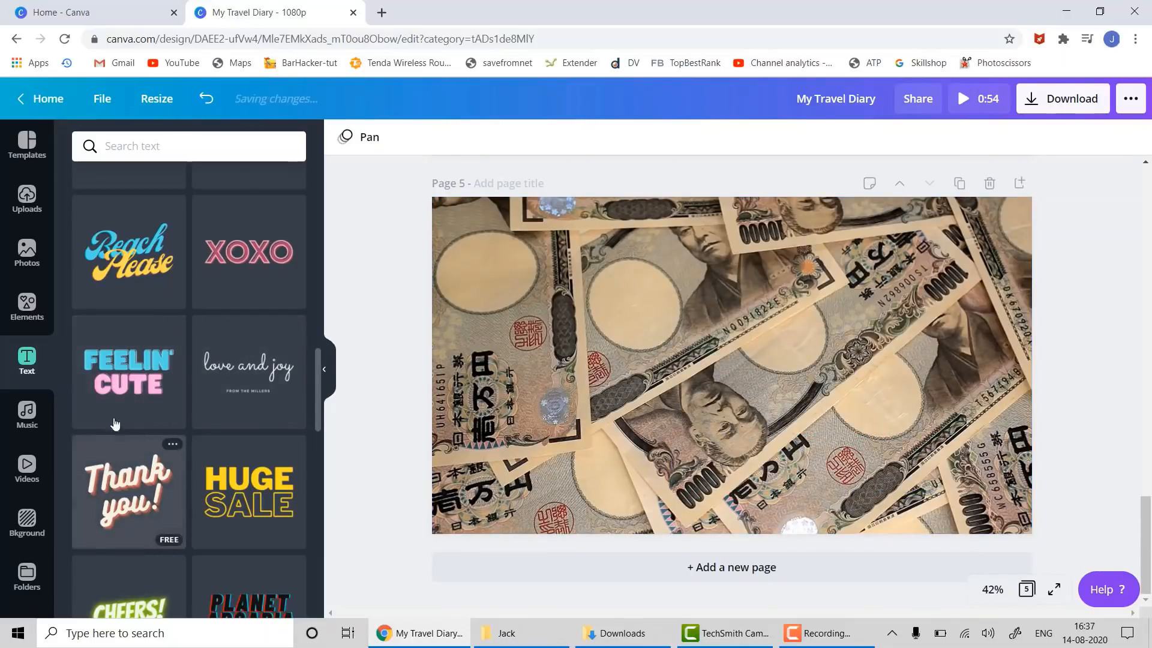
left_click_drag(337, 375, 600, 350)
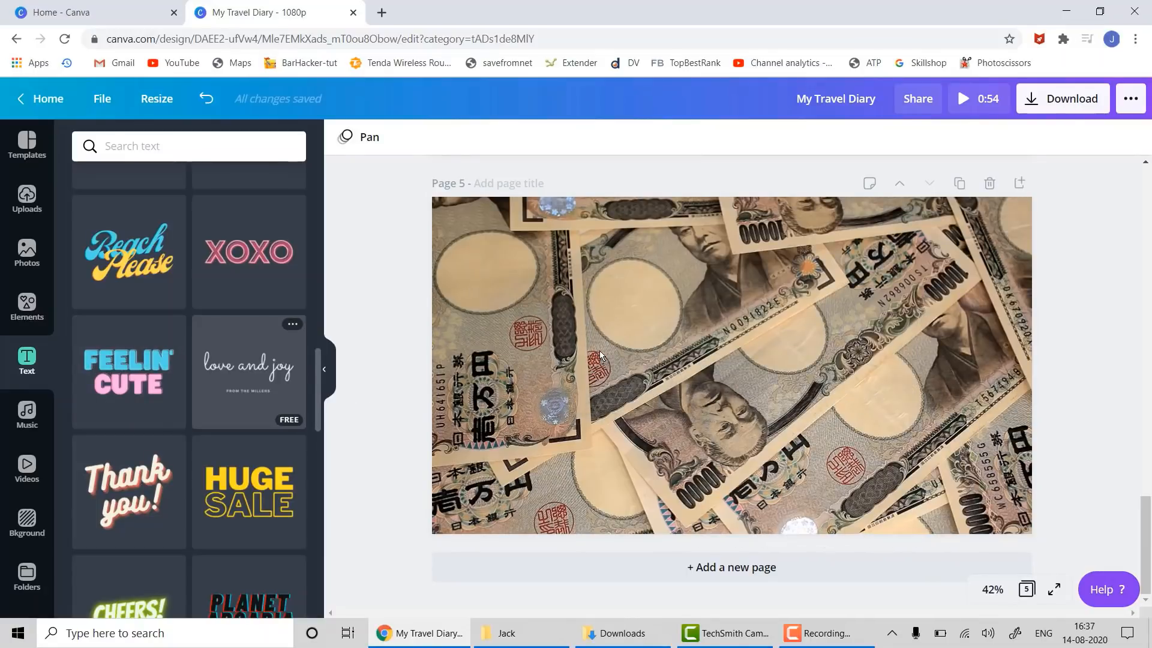
key("ctrl+z")
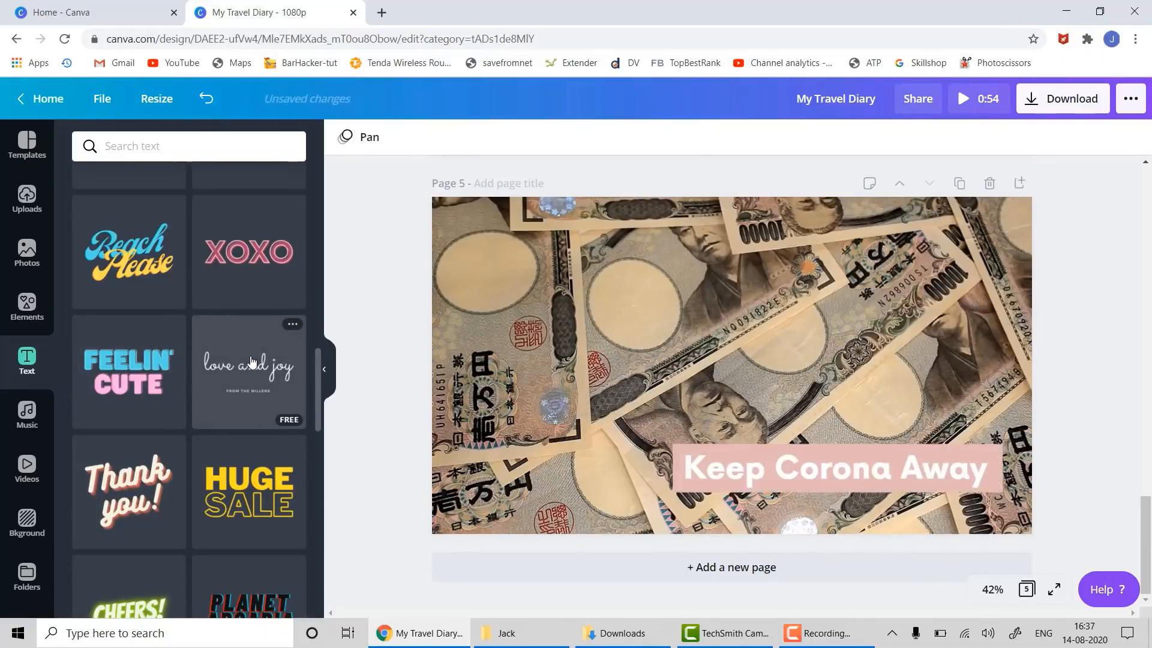
- Rewrite the caption as 'Make Money From Home' and begin a third line 'Earn Mo'
left_click(751, 467)
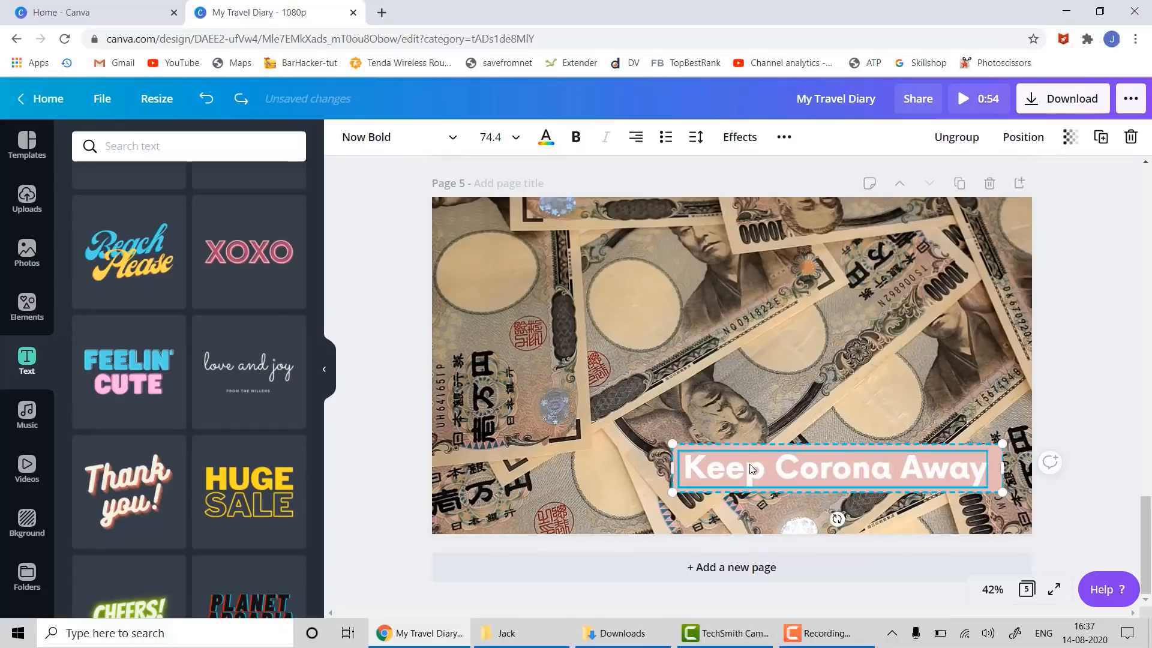
key("ctrl+a")
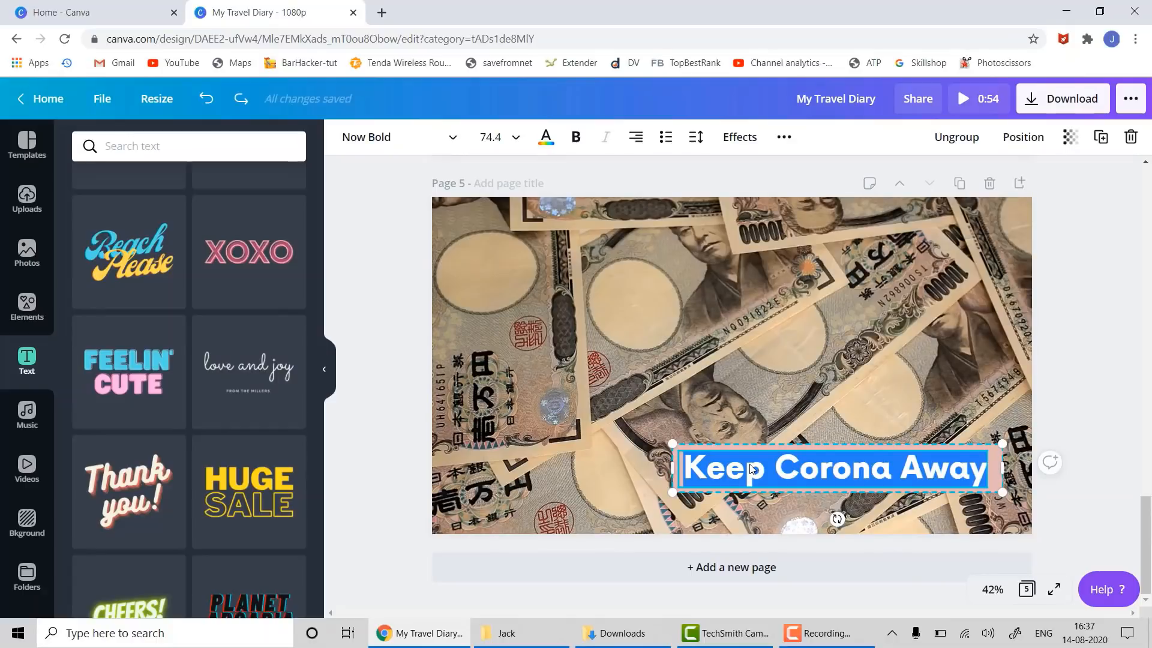
type("Make")
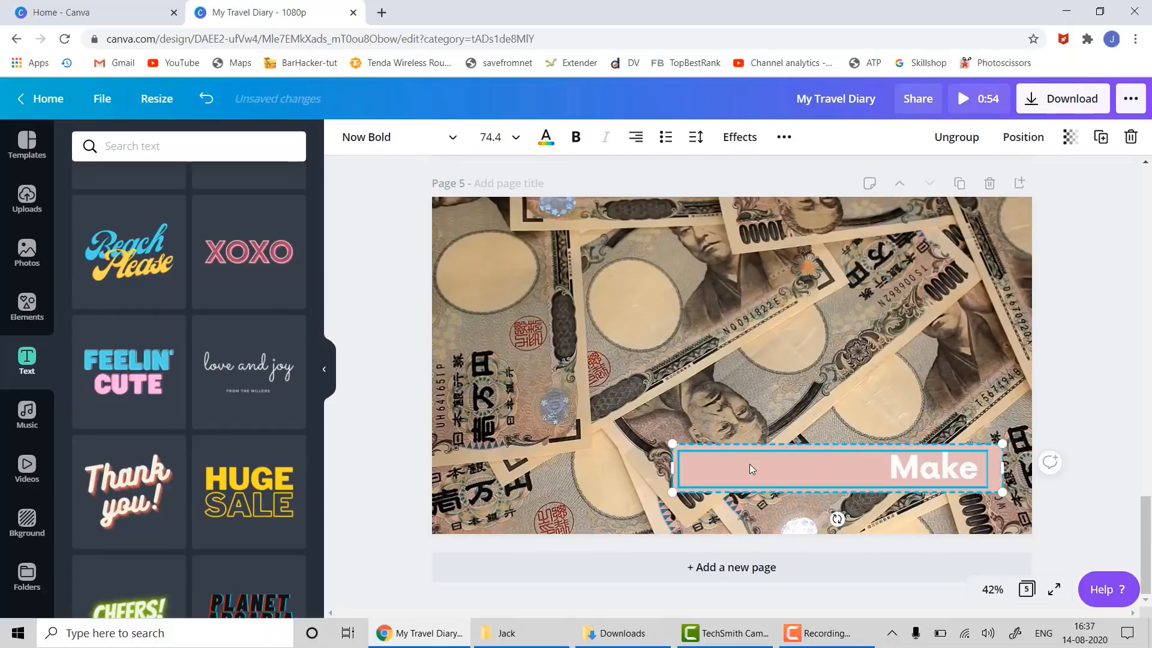
type(" Money")
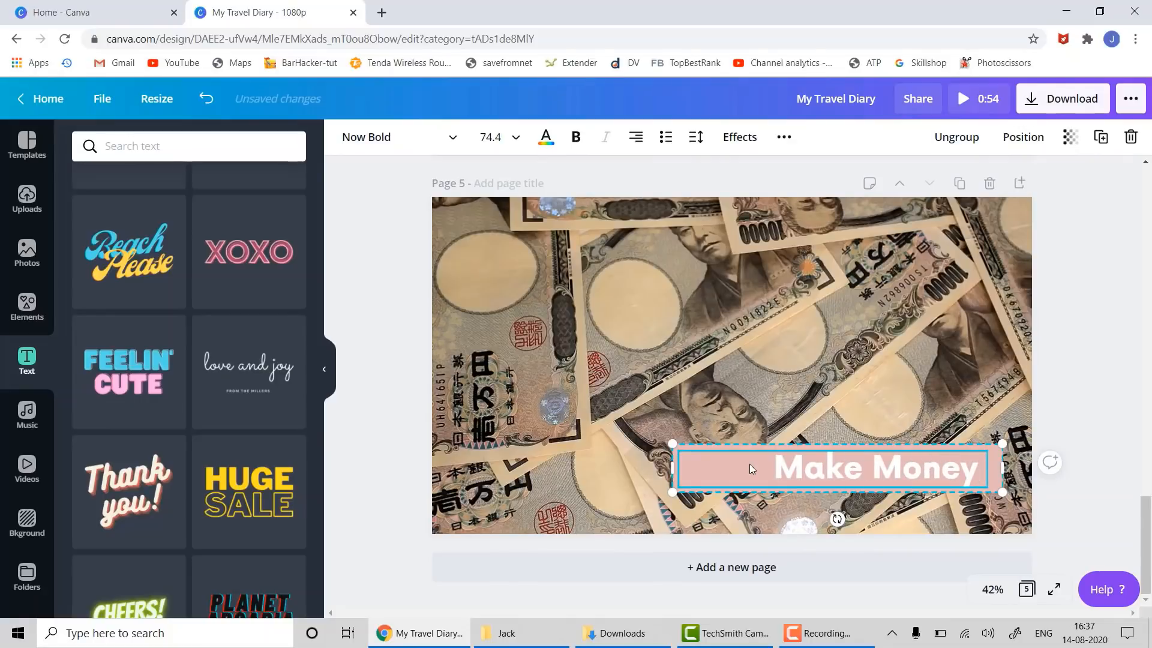
type(" From HOme")
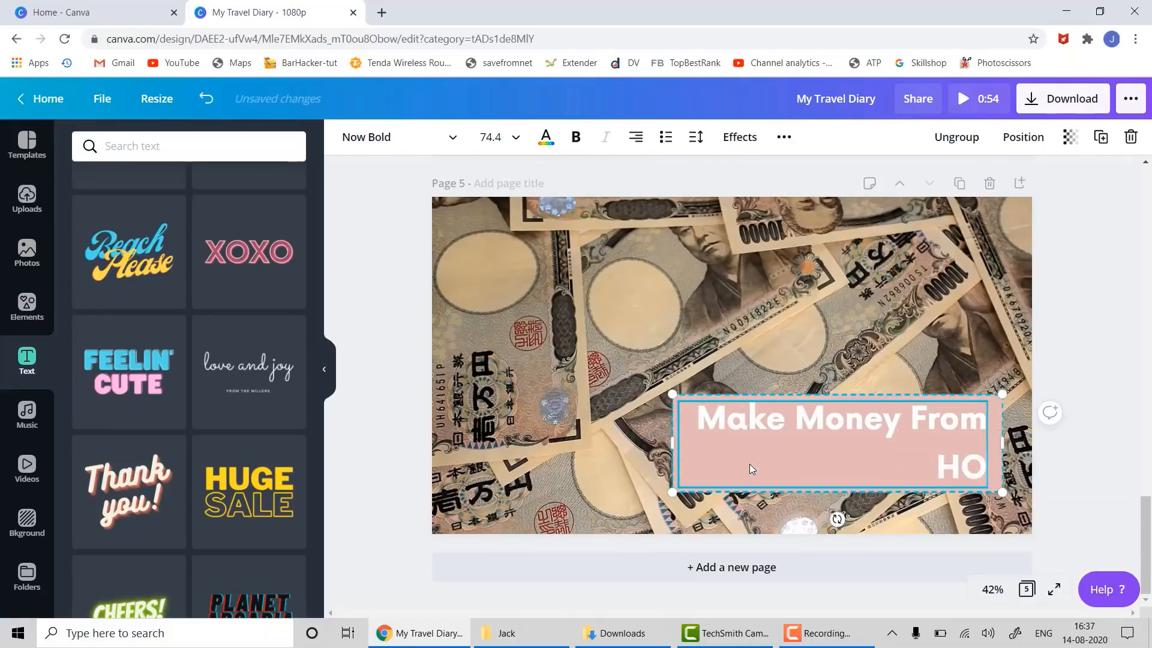
key("BackSpace")
key("BackSpace")
key("BackSpace")
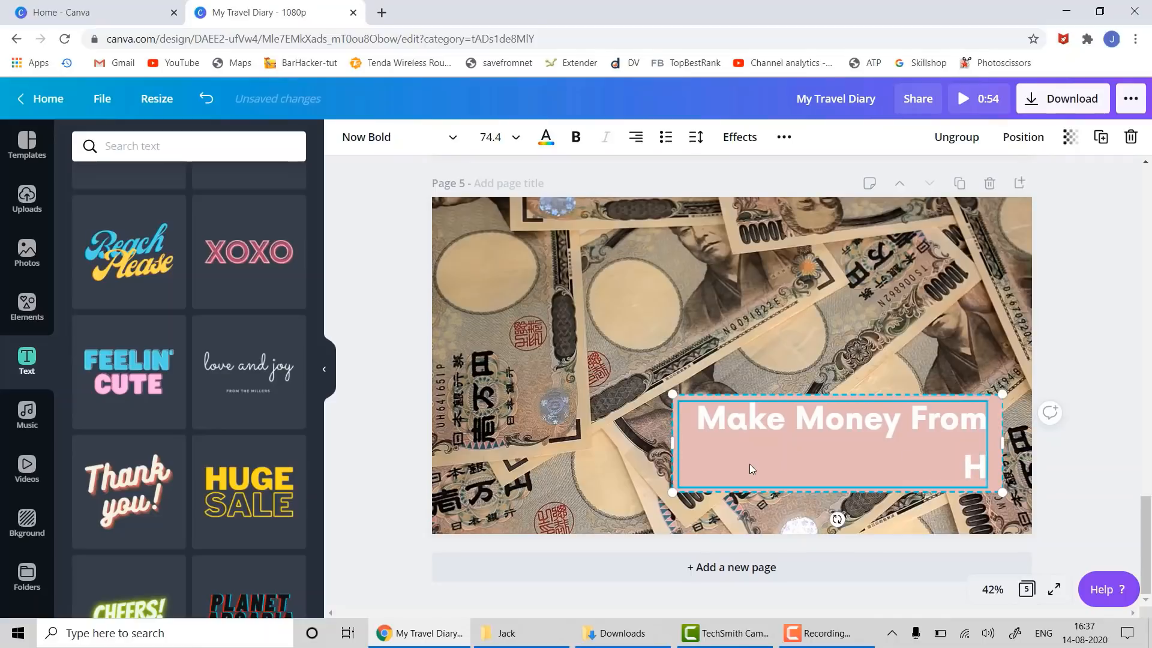
type("ome or")
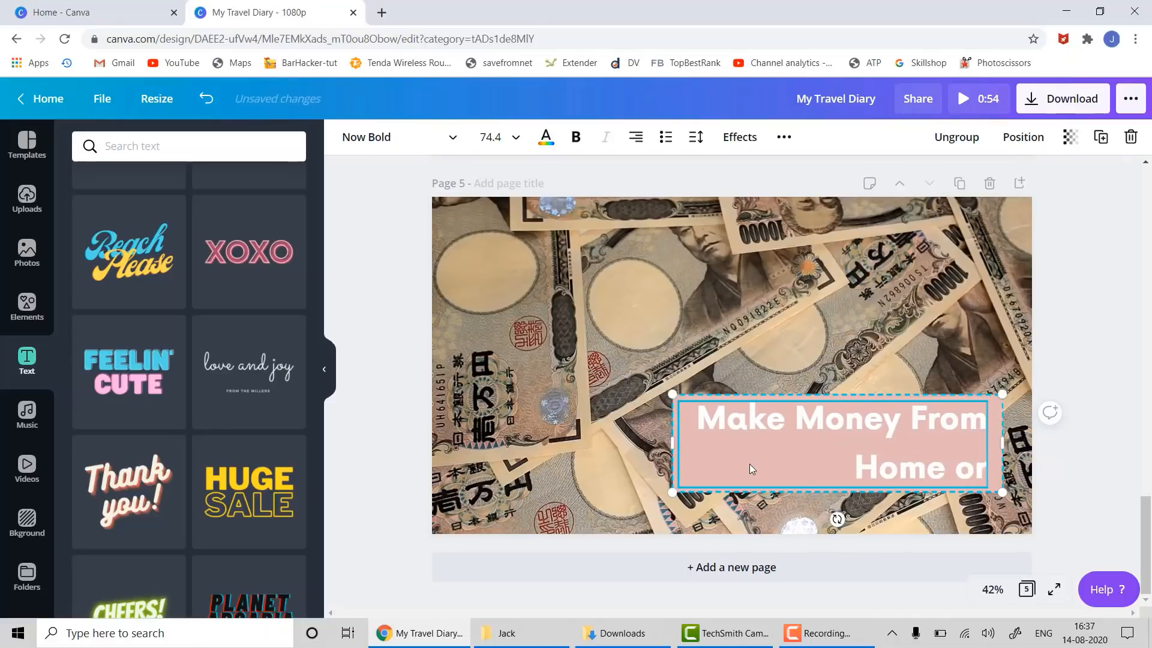
key("BackSpace")
key("BackSpace")
key("BackSpace")
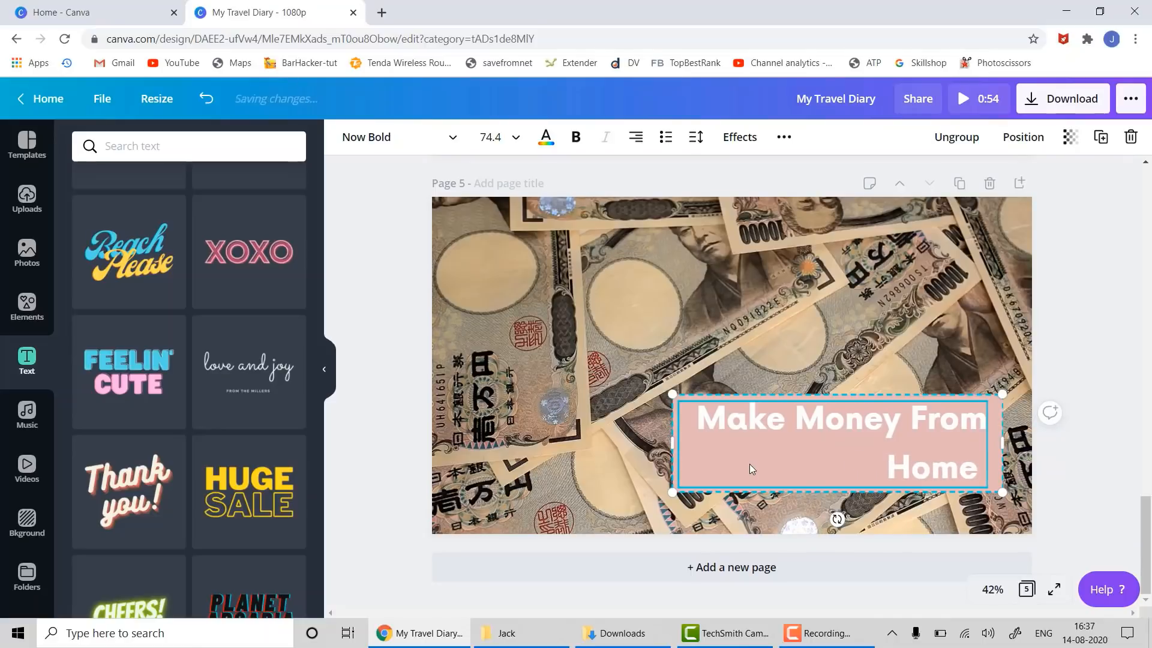
key("Return")
type("Make Money")
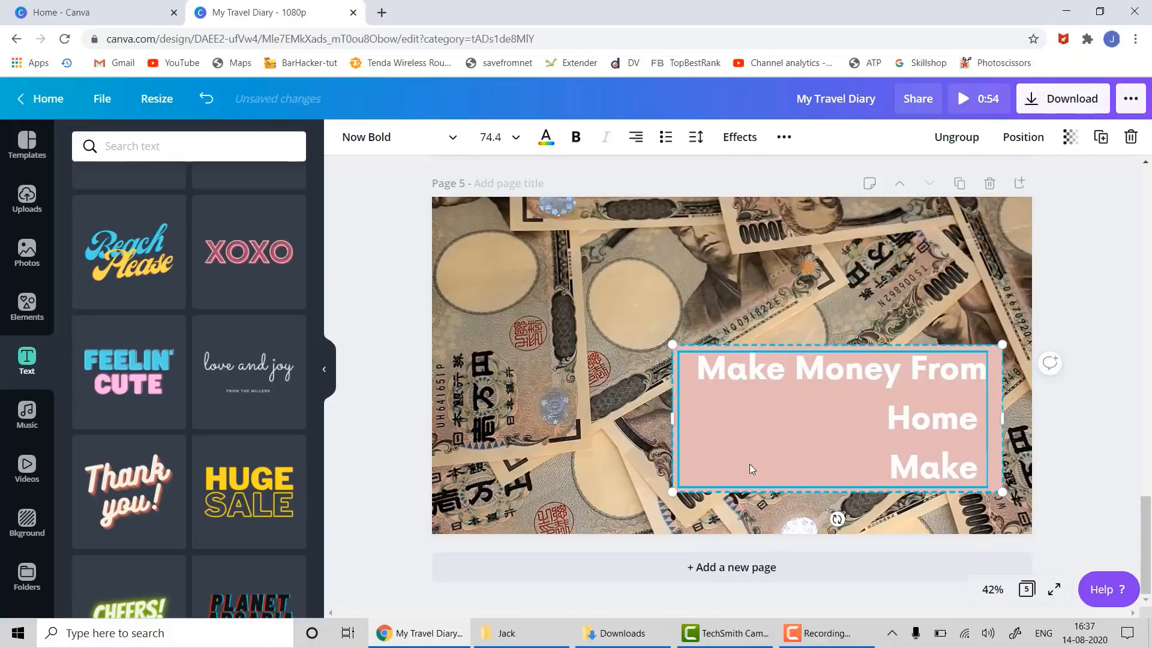
key("BackSpace")
key("BackSpace")
key("BackSpace")
key("BackSpace")
key("BackSpace")
key("BackSpace")
key("BackSpace")
key("BackSpace")
key("BackSpace")
key("BackSpace")
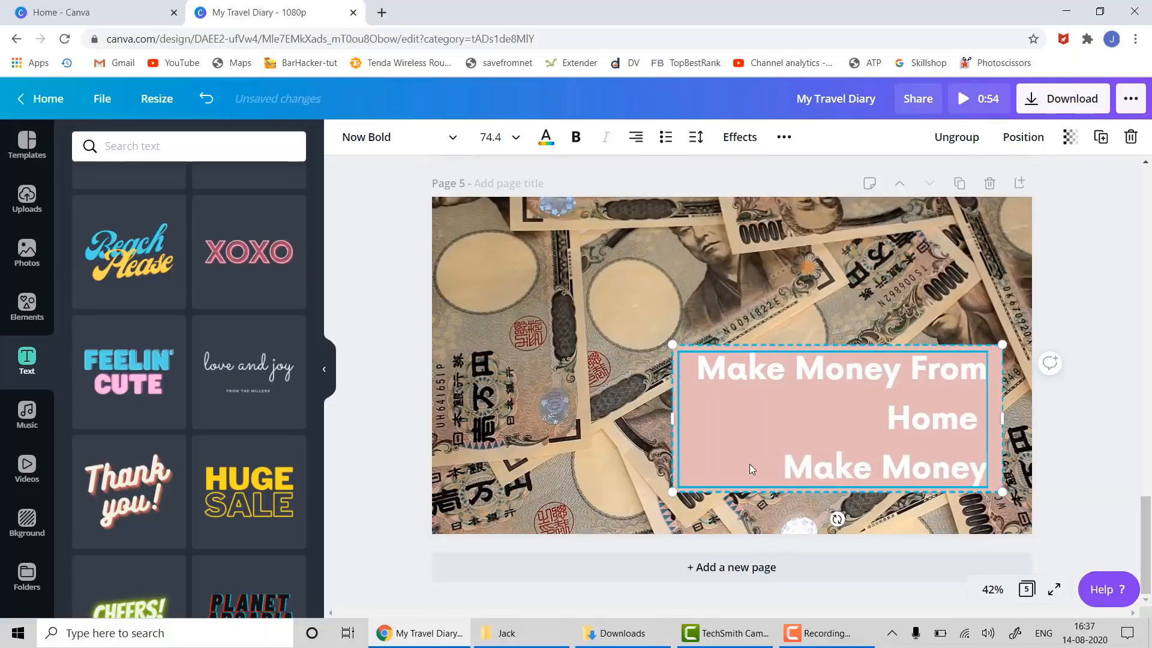
type("Earn Mo")
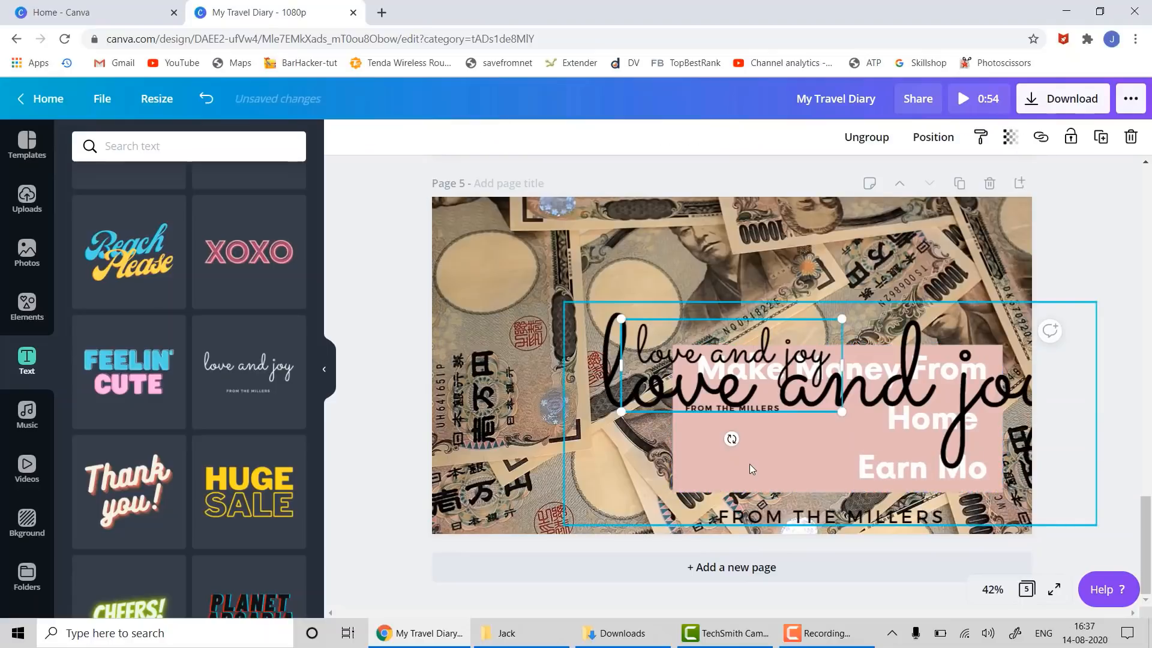
- Try widening the love and joy text box to the left
left_click(771, 493)
left_click(690, 433)
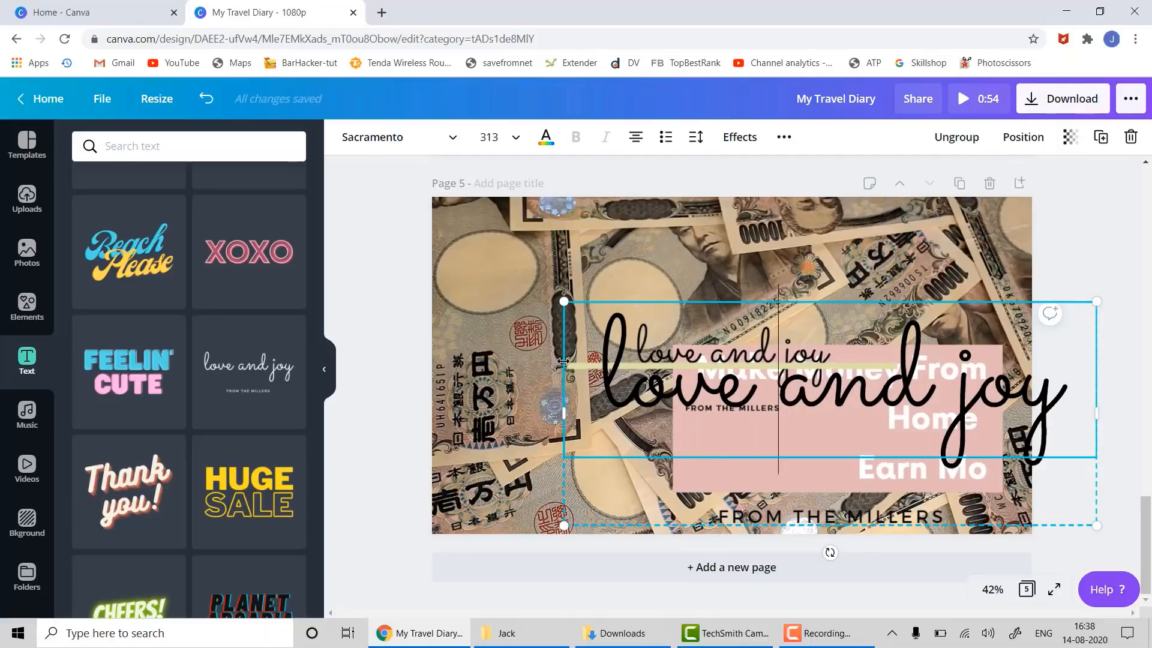
left_click_drag(563, 360, 511, 361)
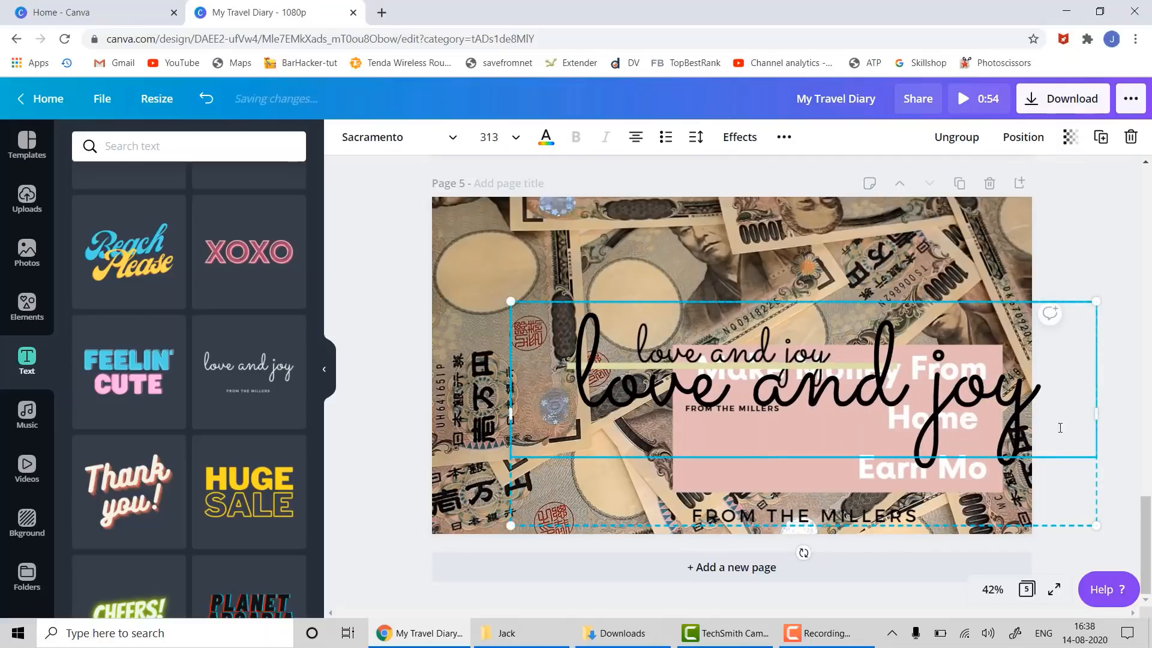
left_click(1109, 304)
left_click(1012, 378)
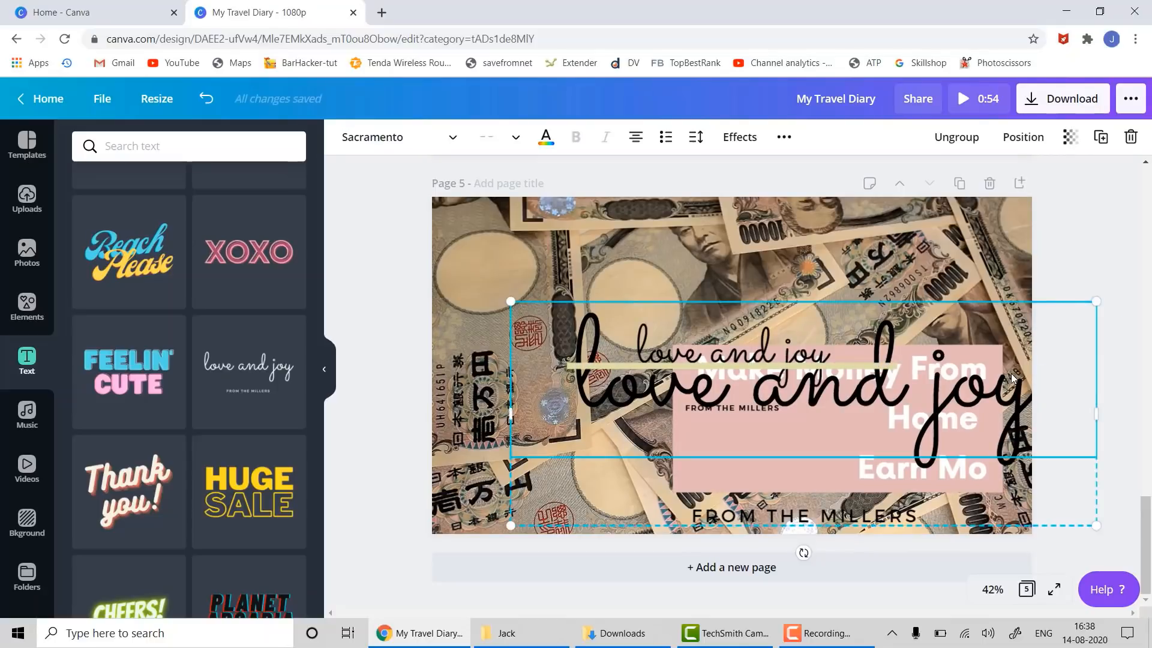
- Delete the yellow bar and all the love and joy text from page 5
left_click(780, 355)
key("Delete")
left_click(806, 325)
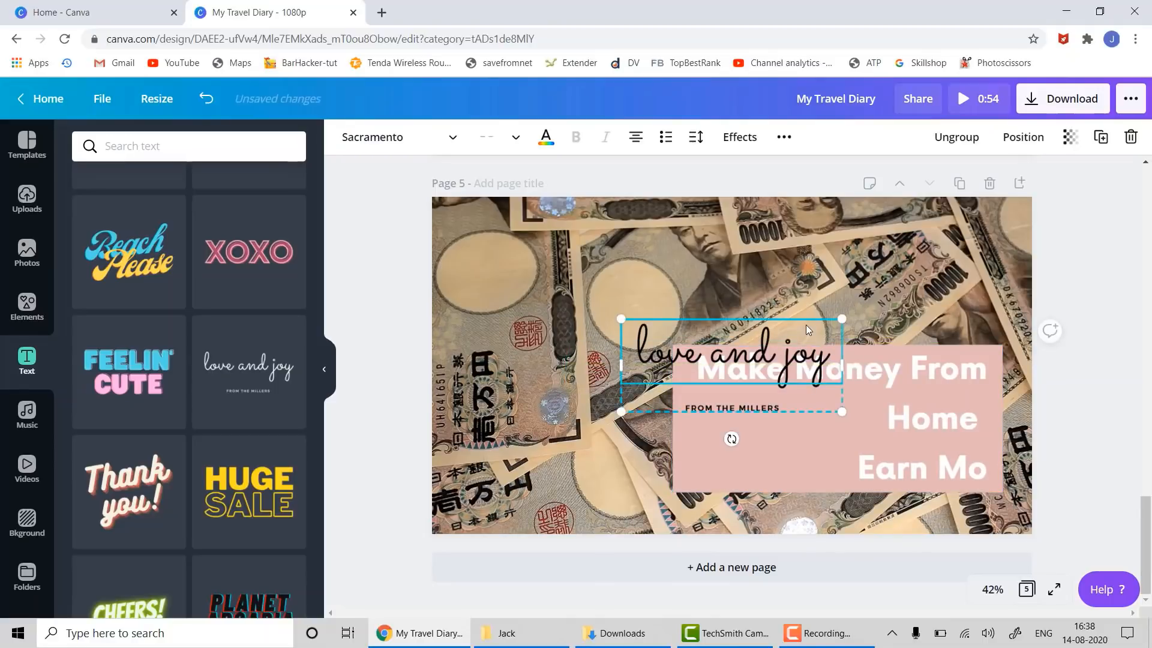
key("Delete")
left_click(812, 319)
key("Delete")
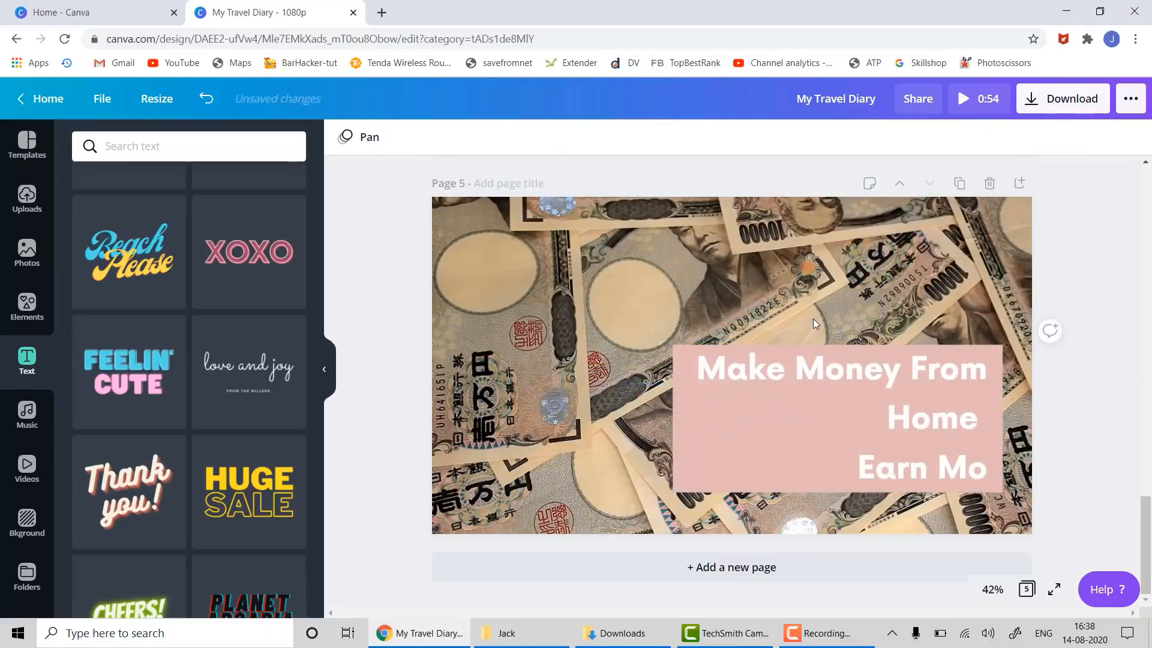
- Widen the caption box and finish the second line as 'Earn Money Online'
left_click(682, 471)
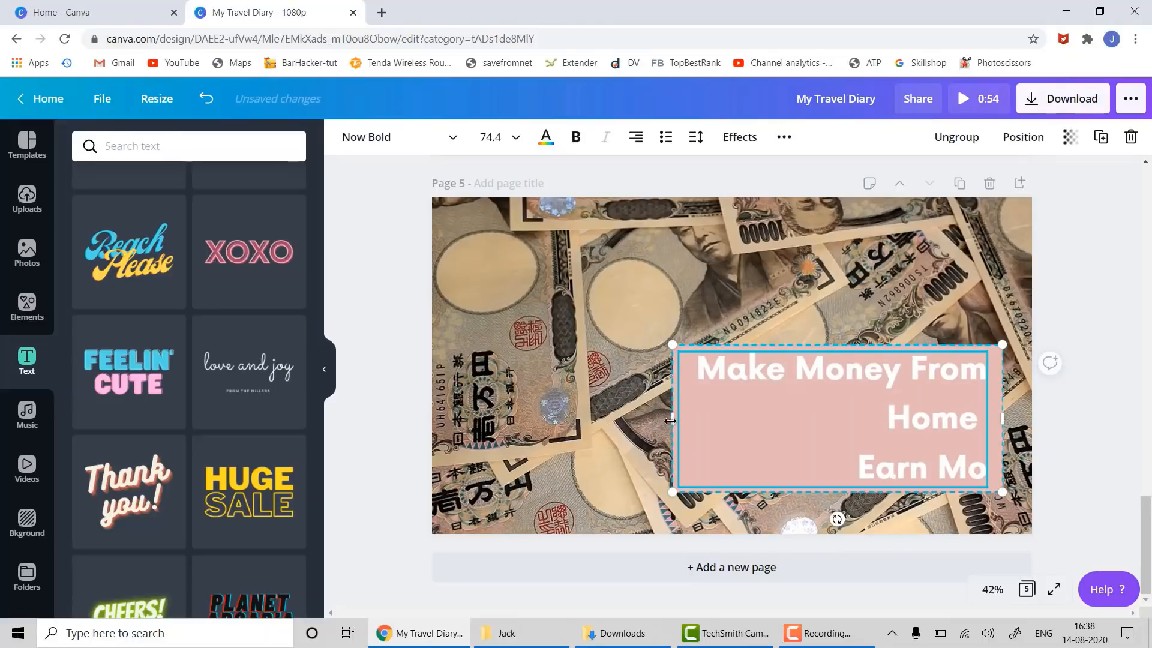
left_click_drag(670, 421, 474, 420)
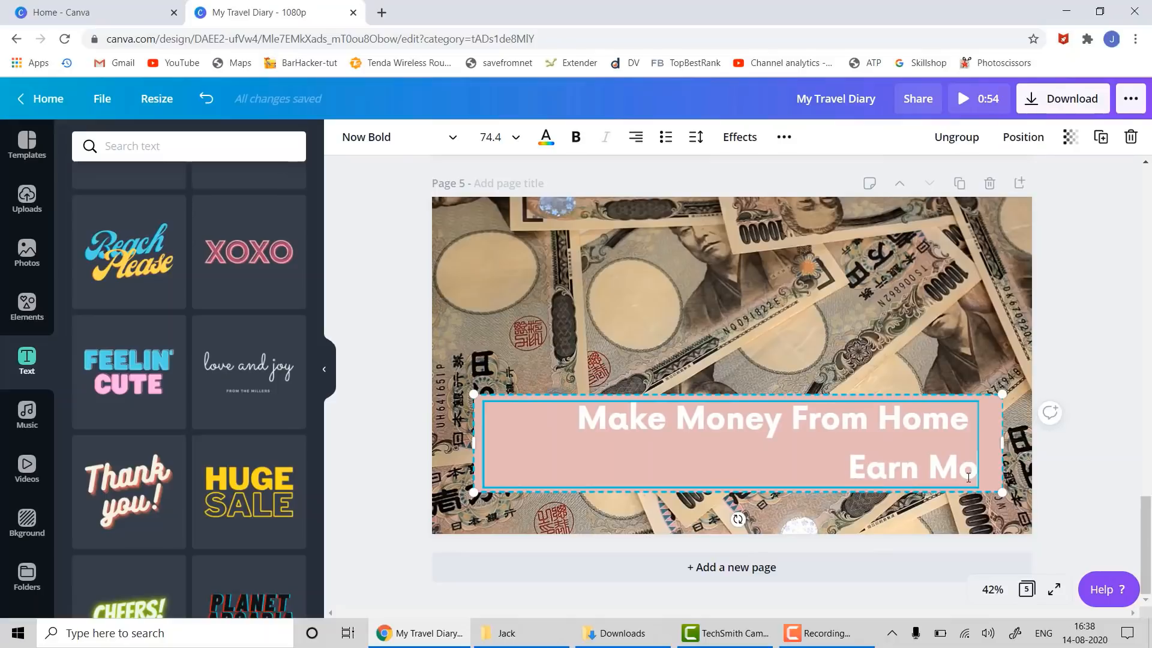
type("ney Onlin")
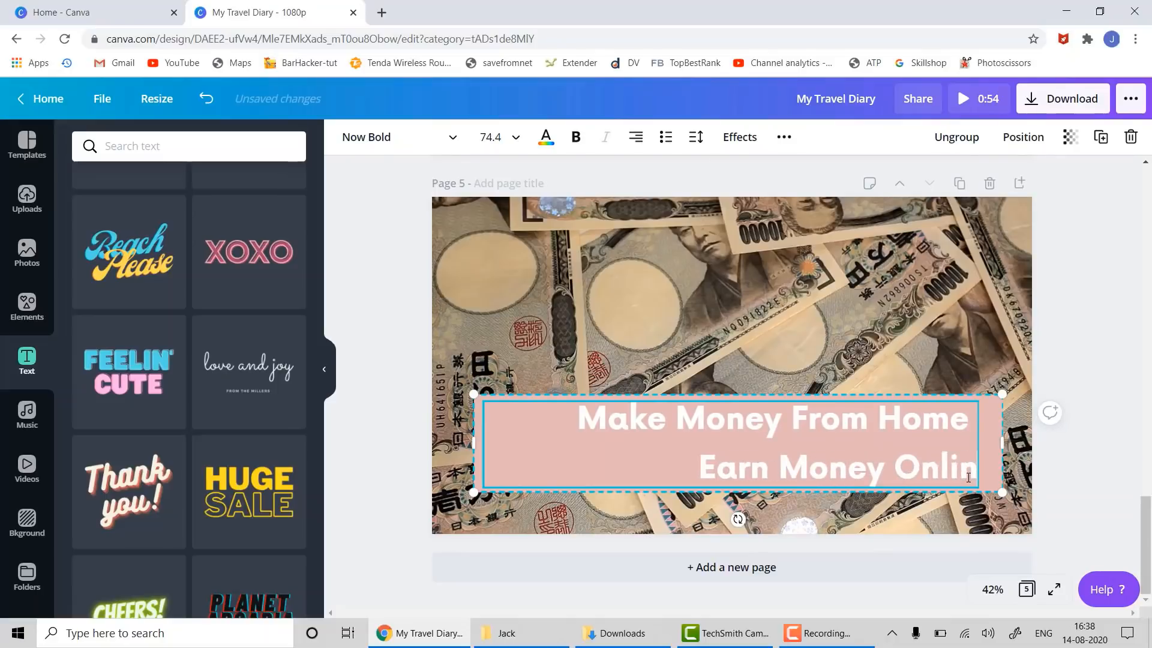
type("e")
left_click(988, 433)
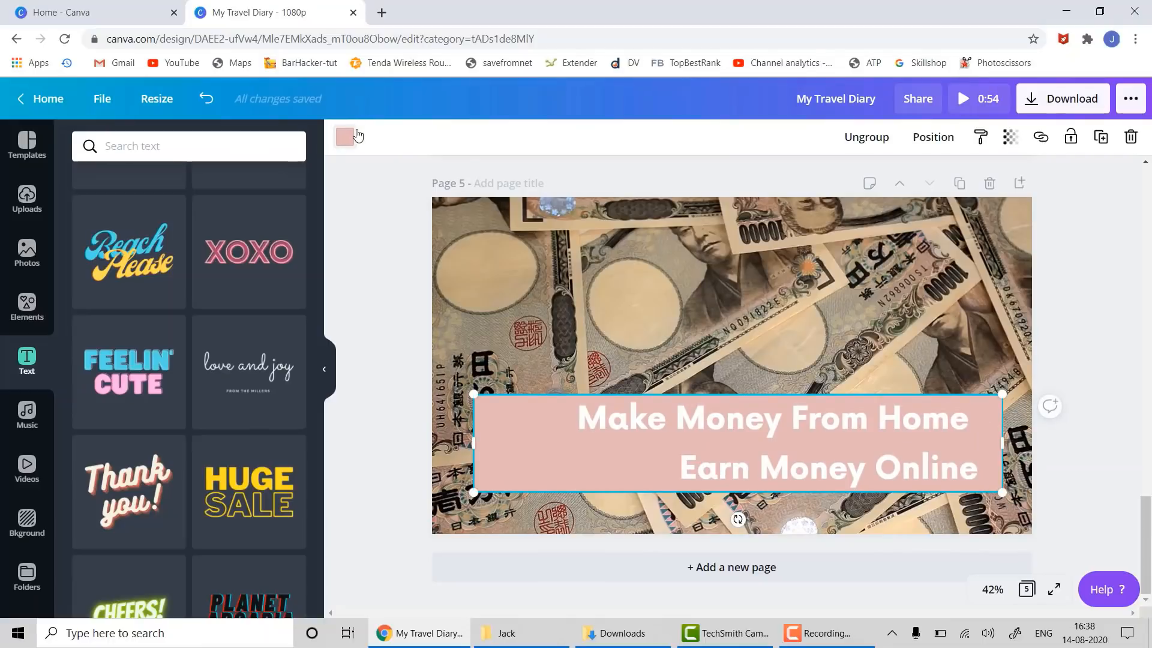
- Give the caption box a light grey-blue background and make its text black
left_click(354, 135)
left_click(128, 436)
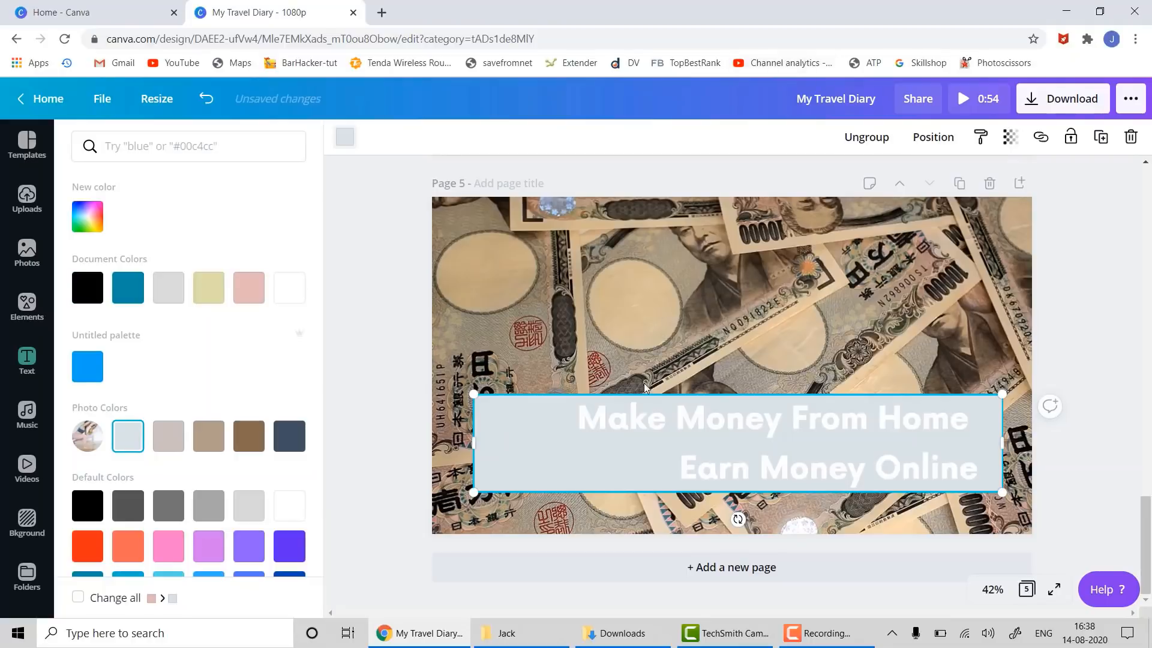
left_click(631, 419)
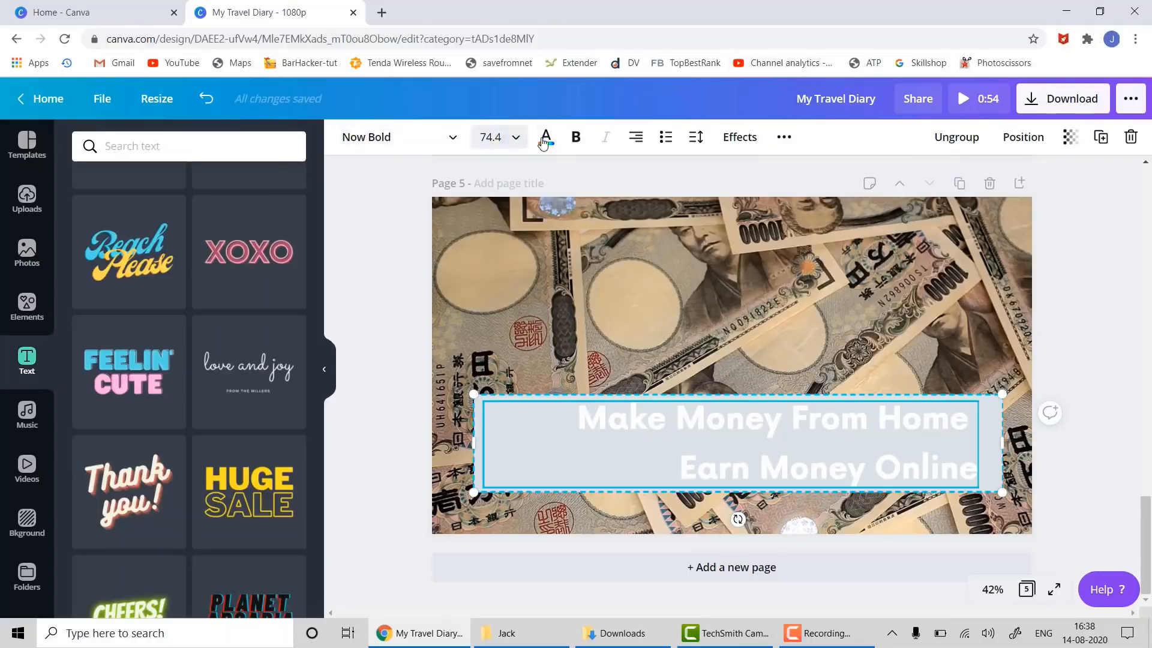
left_click(544, 139)
left_click(85, 288)
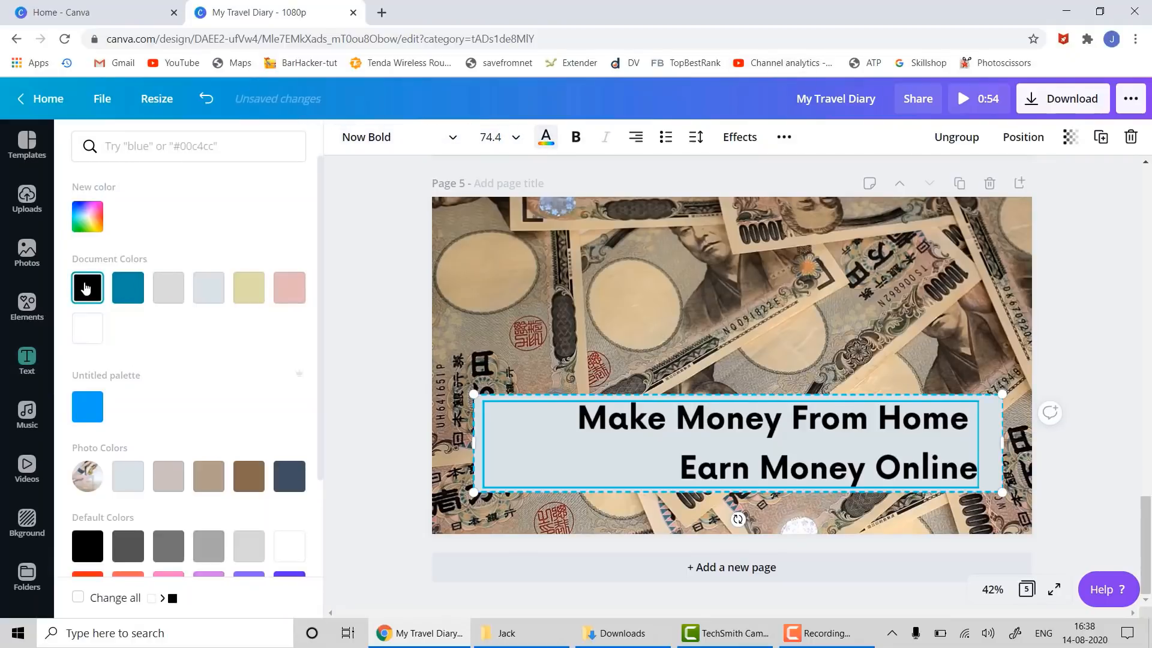
left_click(1080, 404)
left_click(1083, 407)
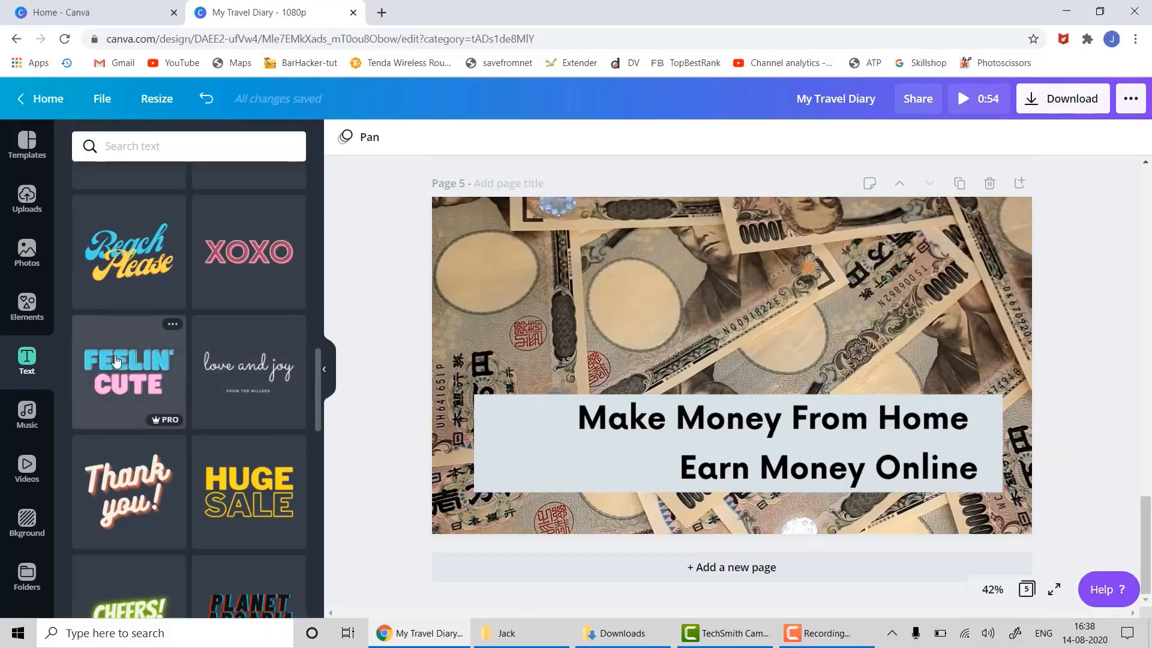
- Add the love and joy text design, delete the Make Money caption, and turn the new text white
left_click_drag(203, 350, 480, 261)
left_click(485, 473)
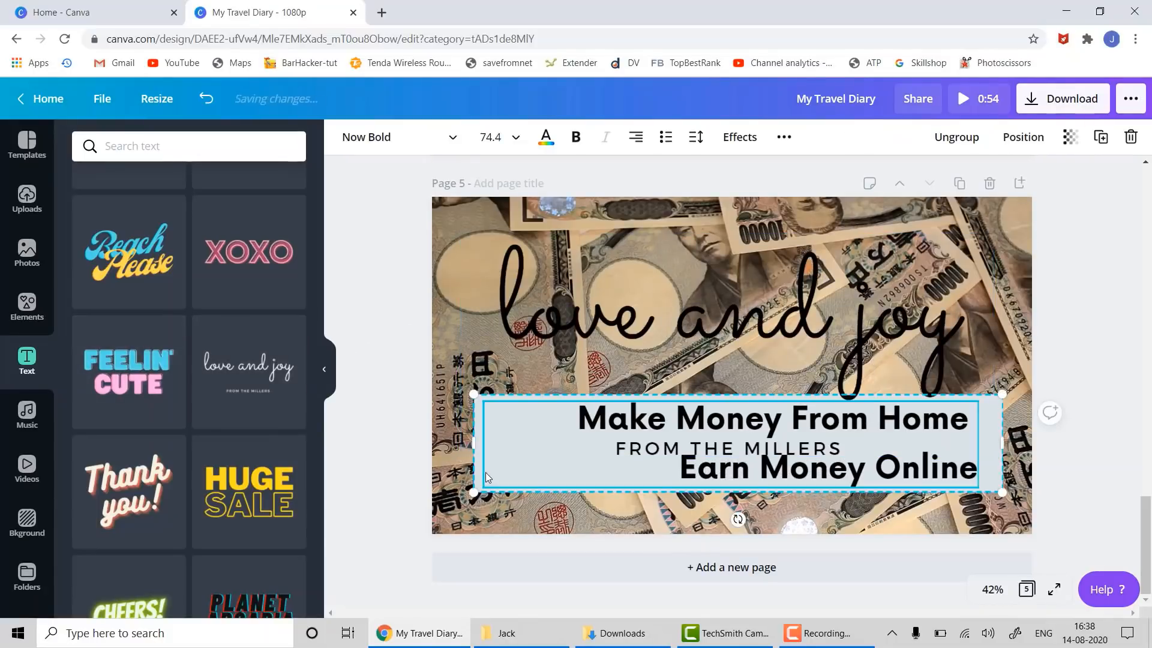
key("Delete")
left_click(664, 322)
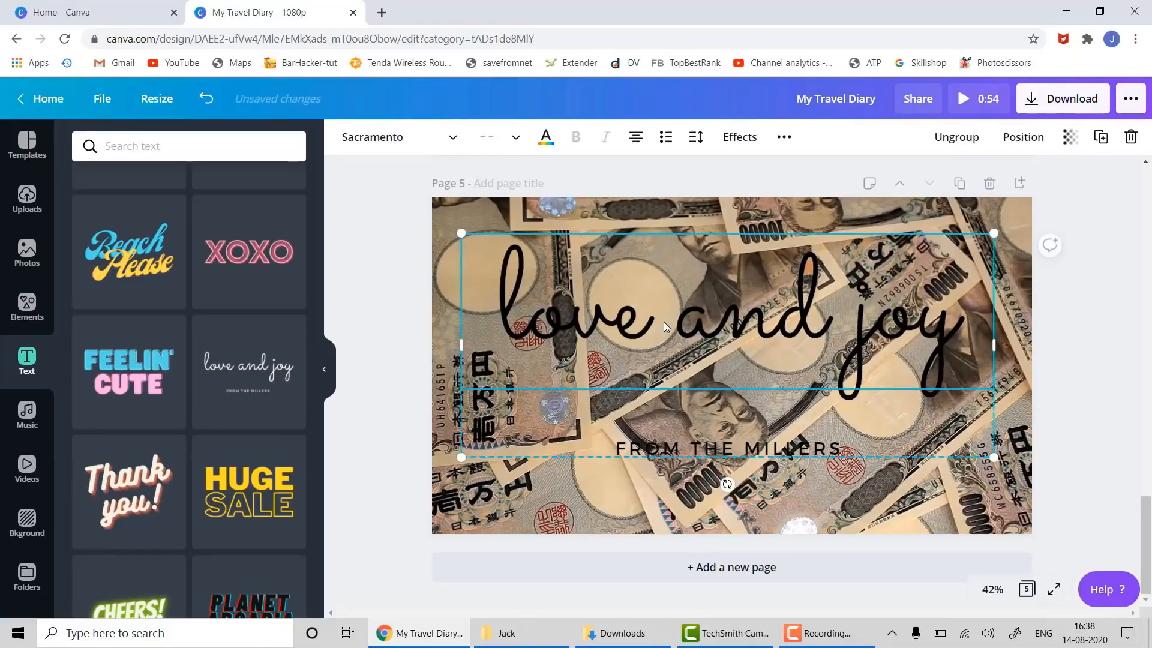
left_click(545, 137)
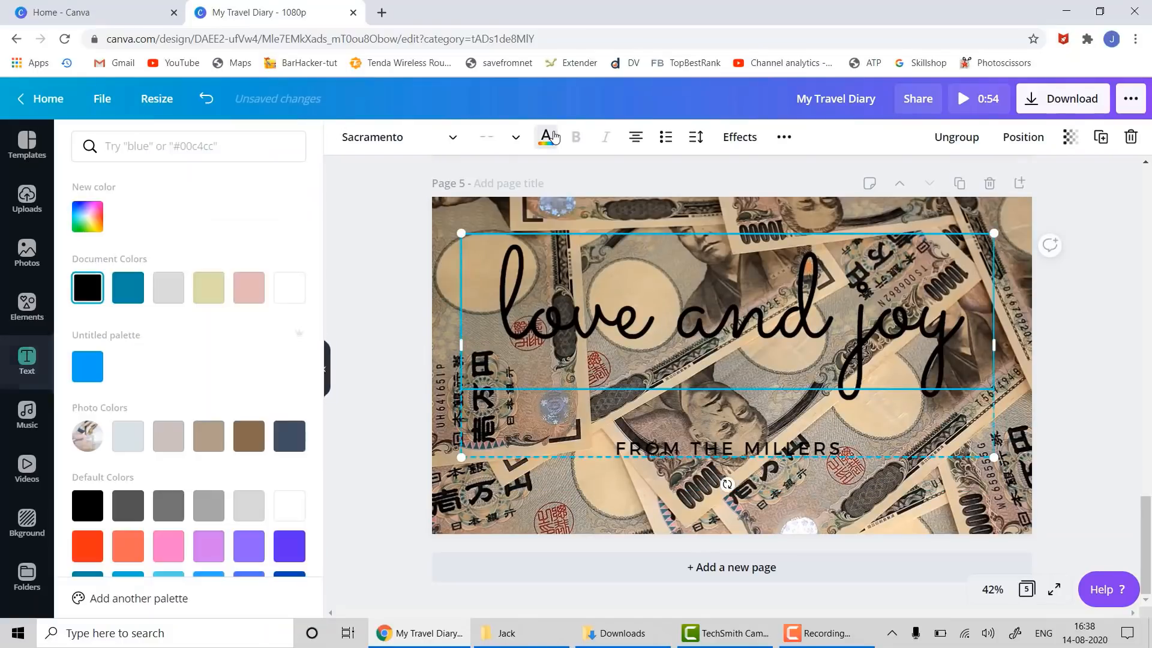
left_click(296, 288)
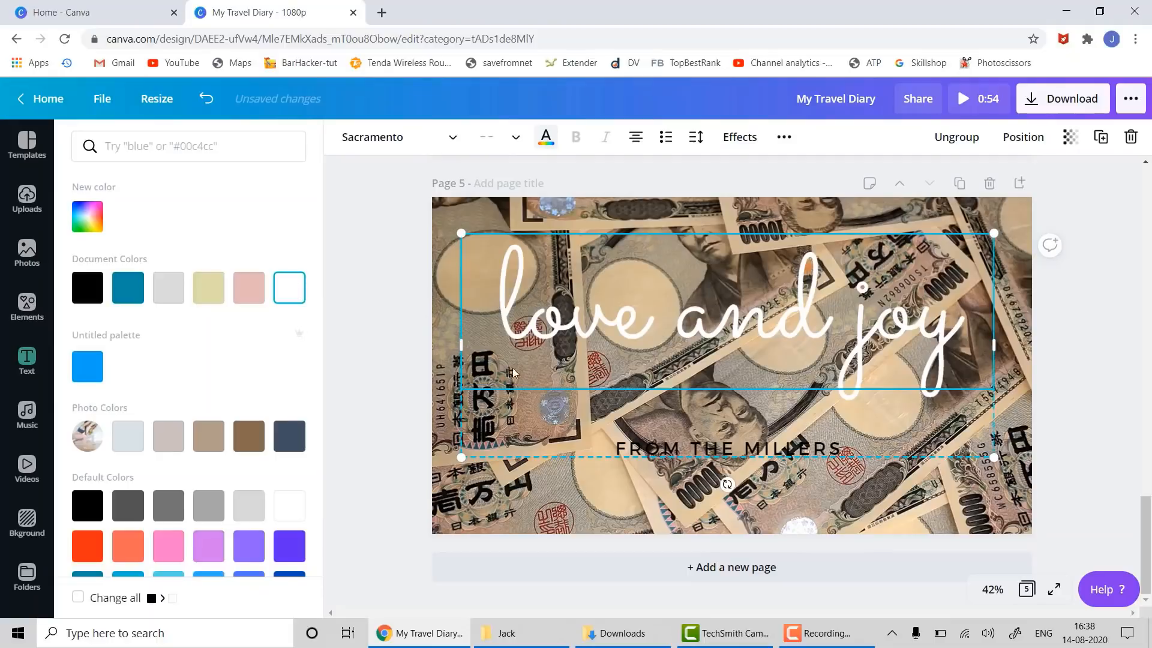
left_click(671, 444)
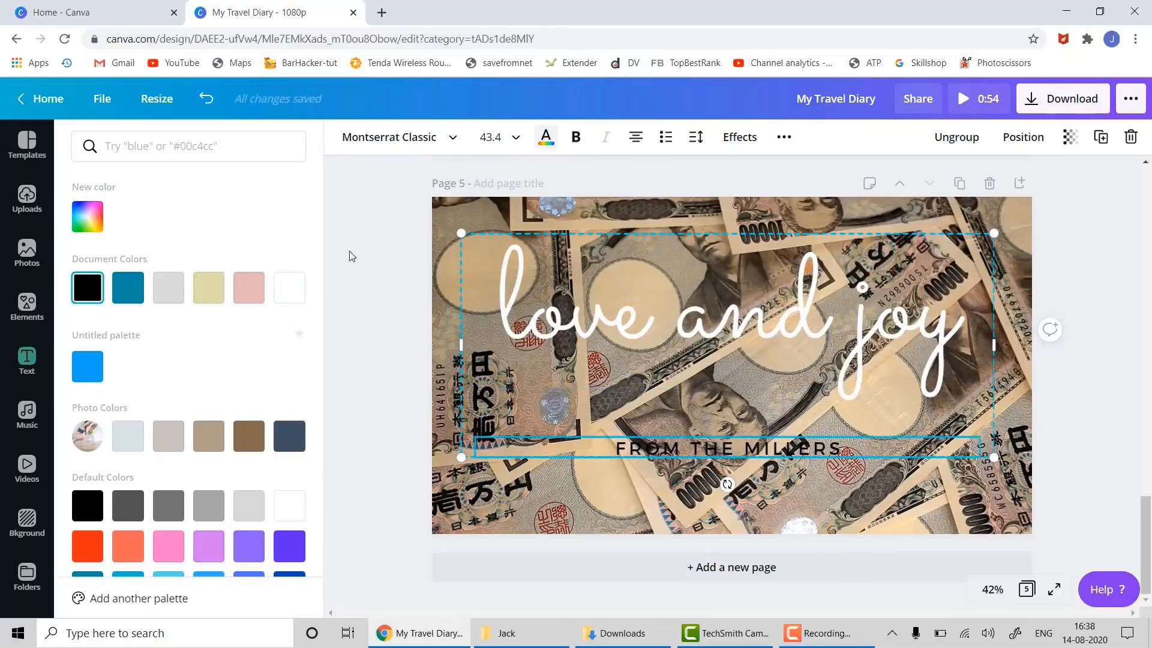
left_click(286, 290)
- Retype the love and joy title as 'Make Money Online'
left_click(607, 323)
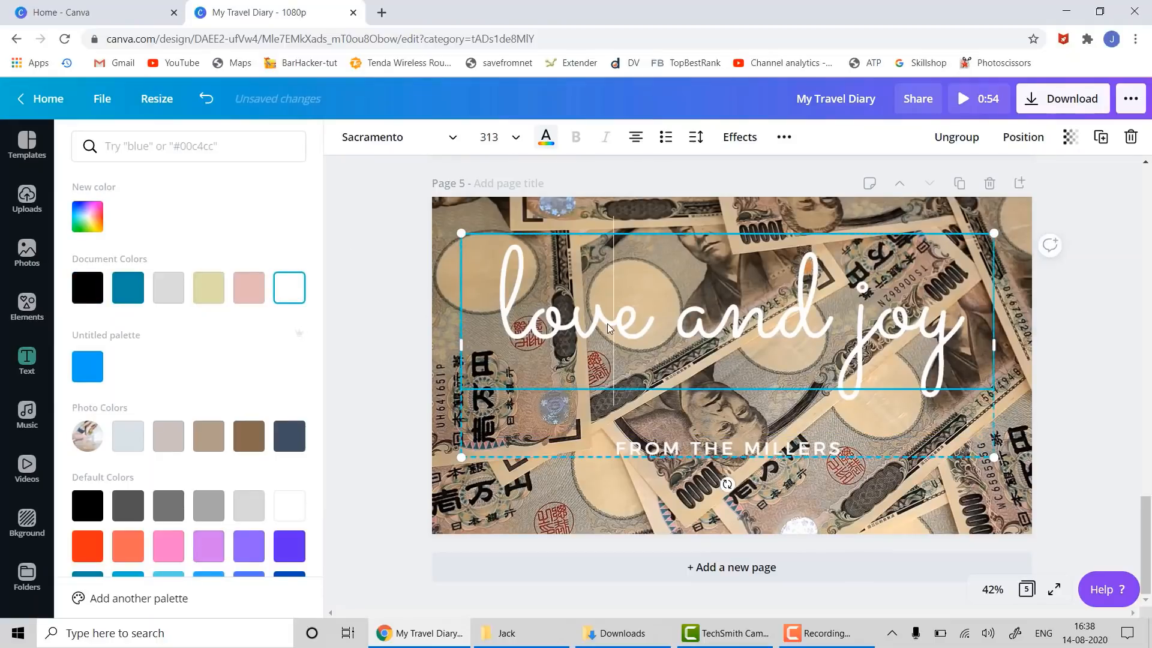
left_click(607, 323)
type("Make")
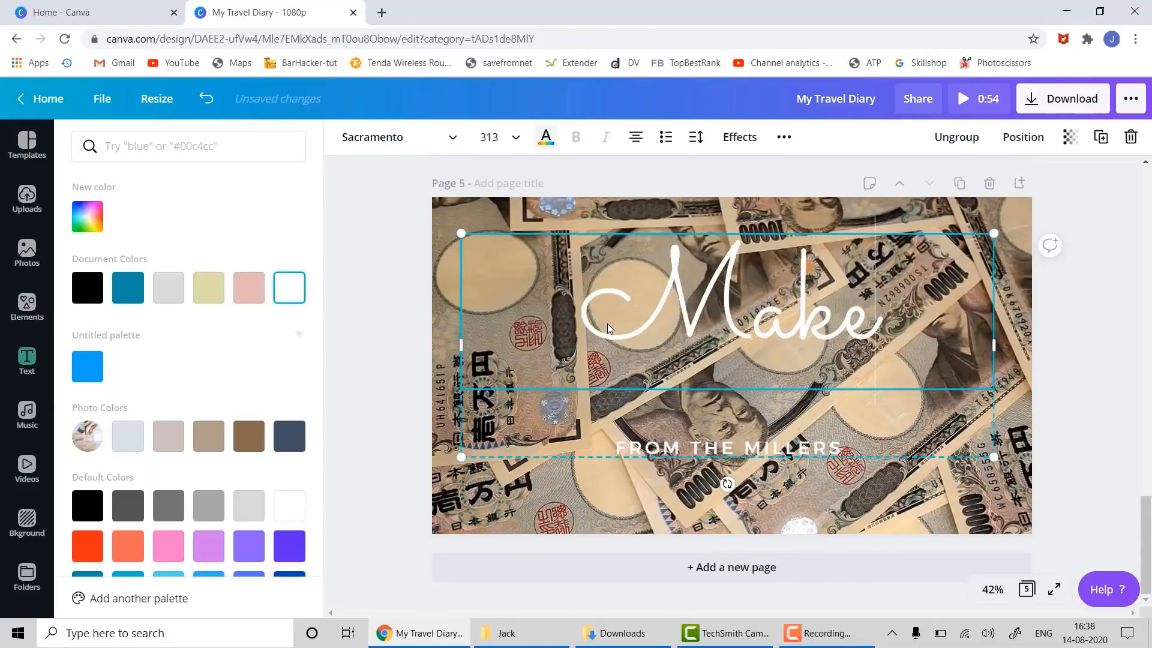
type(" Money")
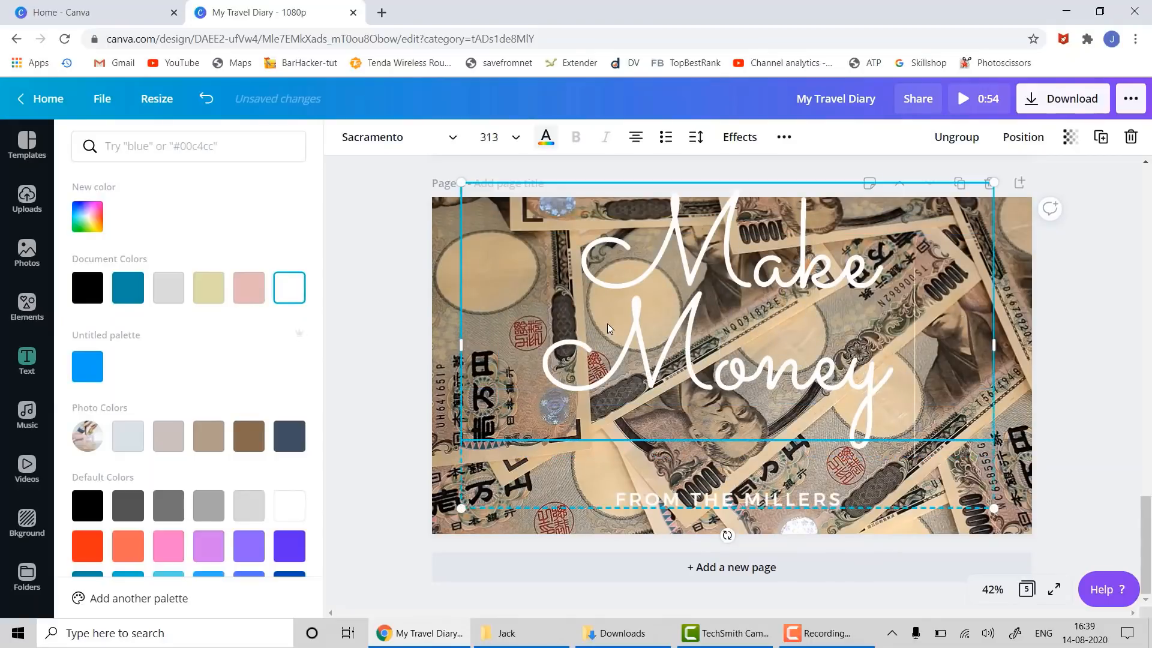
type(" Online")
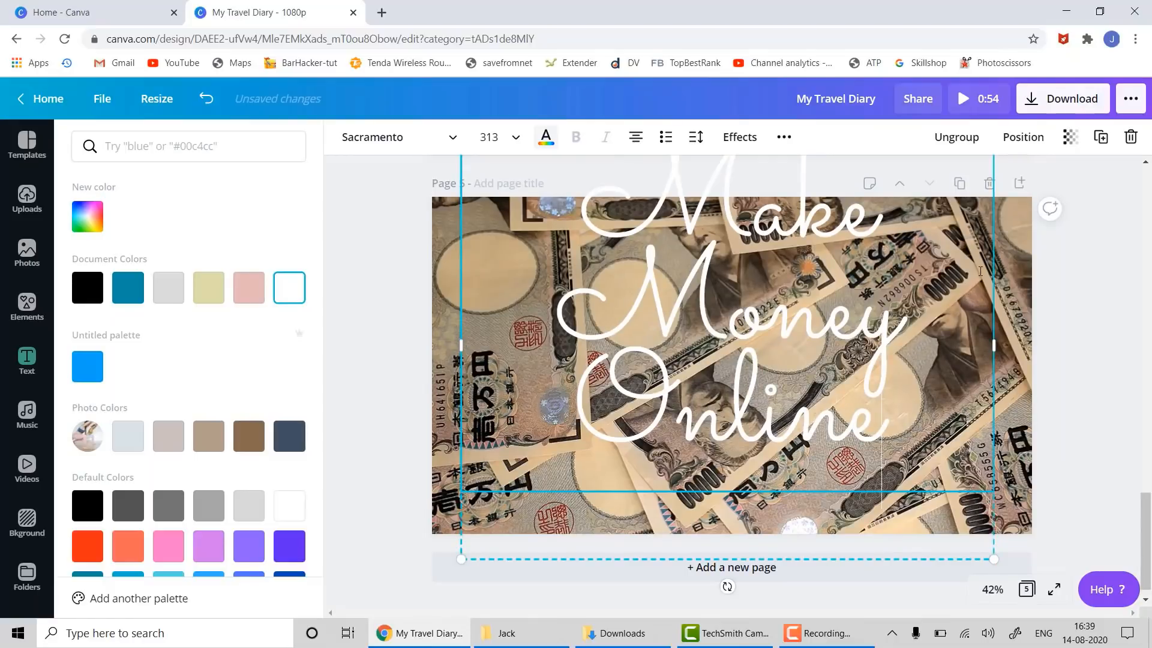
scroll(981, 271, "up", 4)
scroll(870, 433, "down", 4)
- Set the 'Make Money Online' title font size to 144, after first trying 104
key("ctrl+a")
left_click(514, 138)
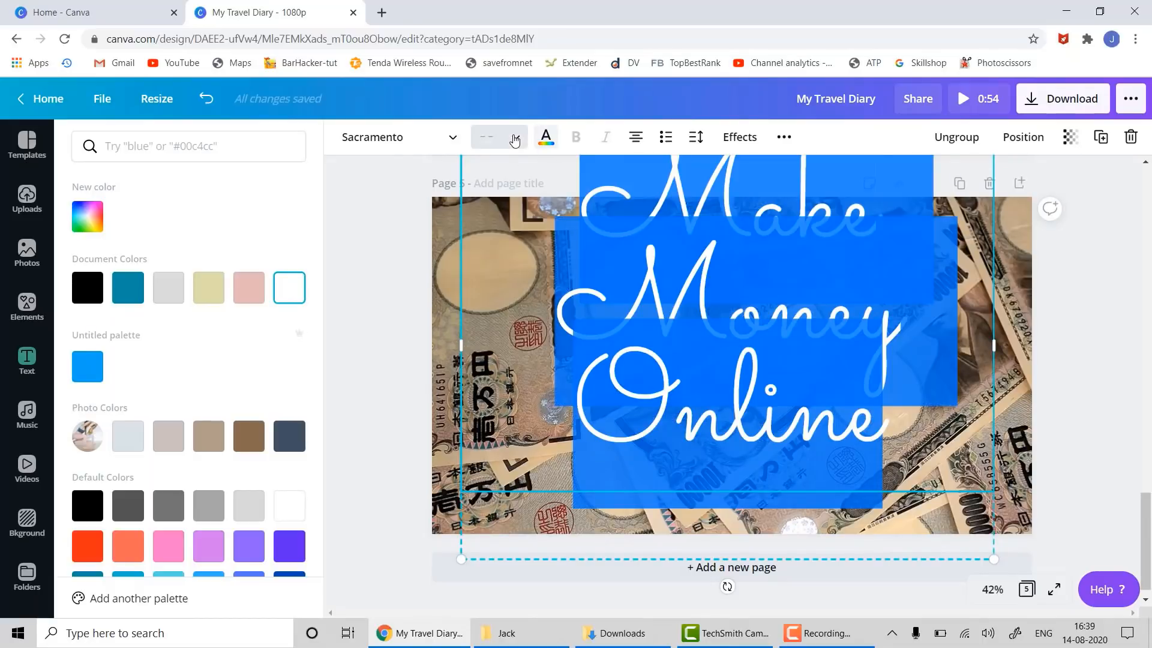
scroll(504, 352, "down", 5)
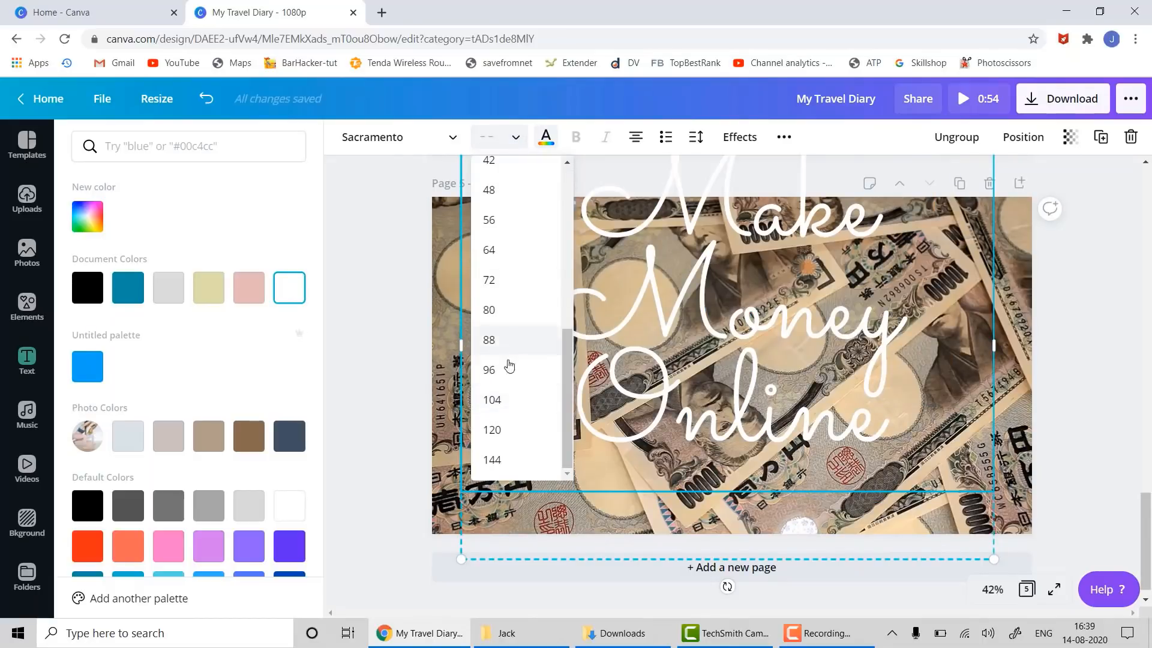
left_click(492, 400)
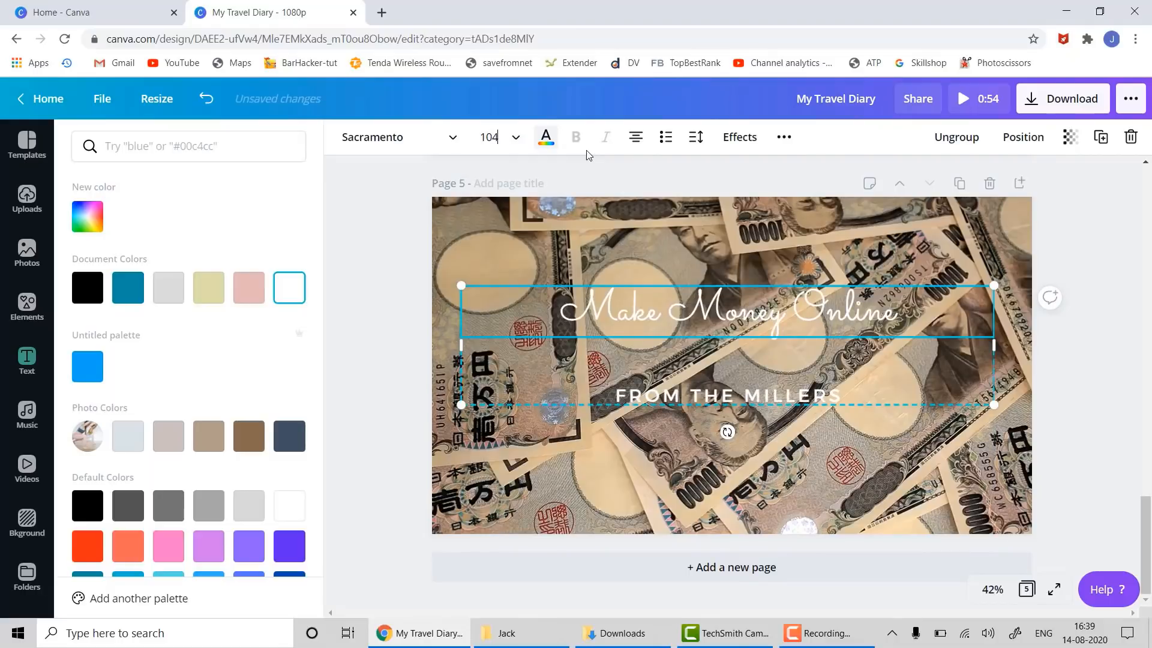
left_click(516, 138)
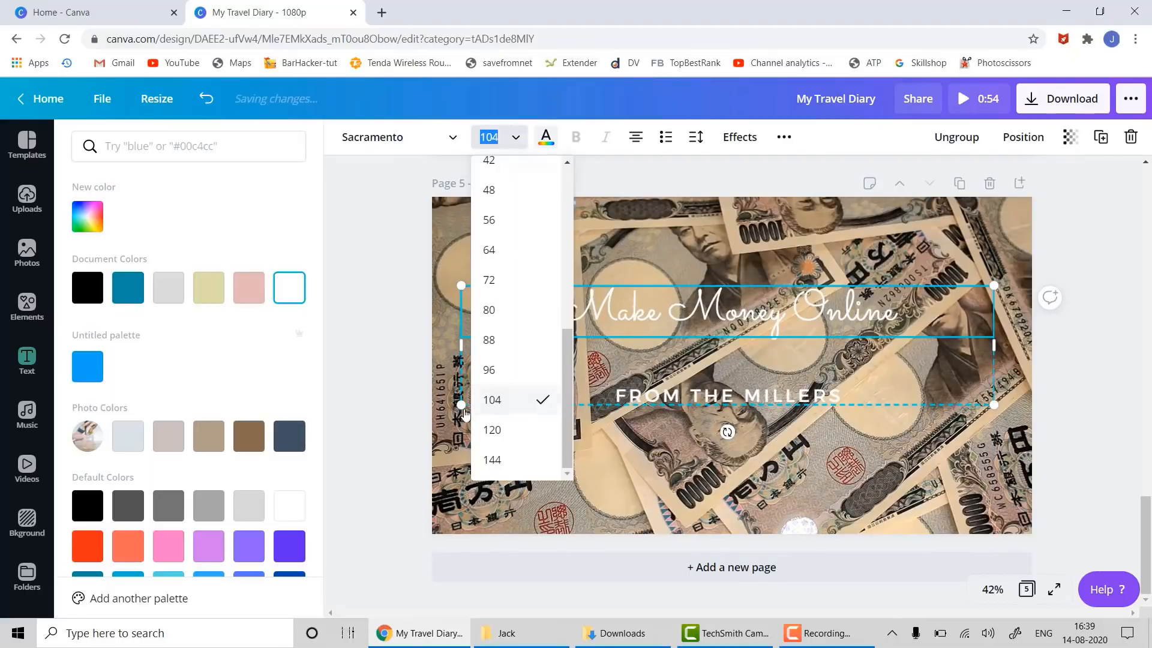
left_click(491, 461)
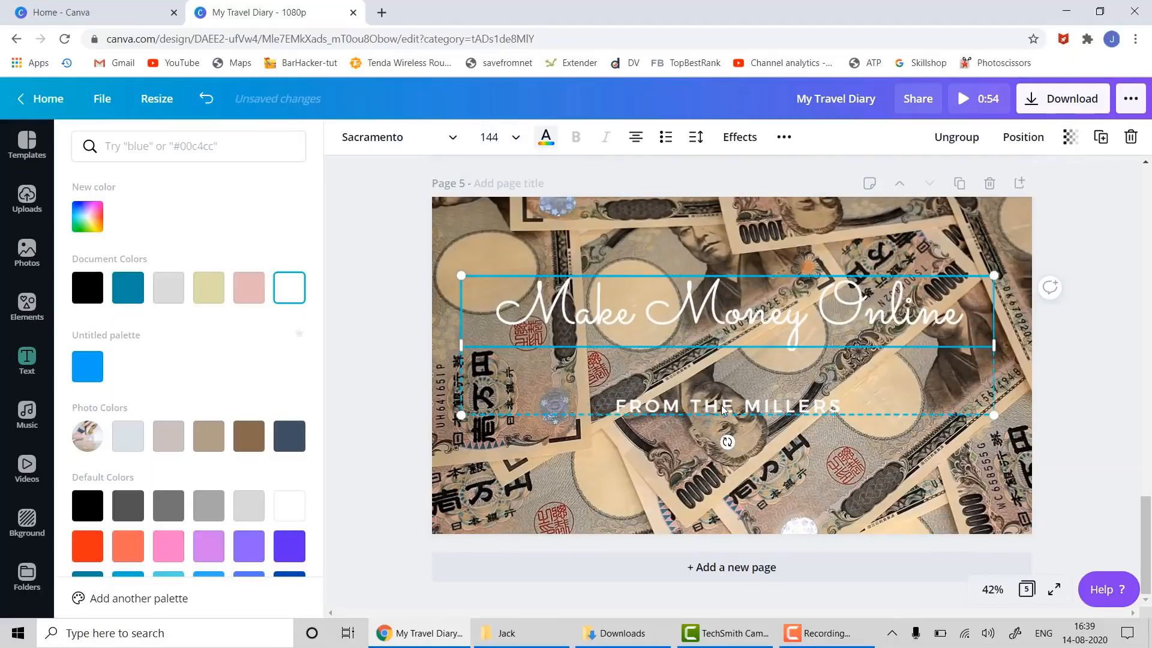
left_click(724, 410)
double_click(724, 406)
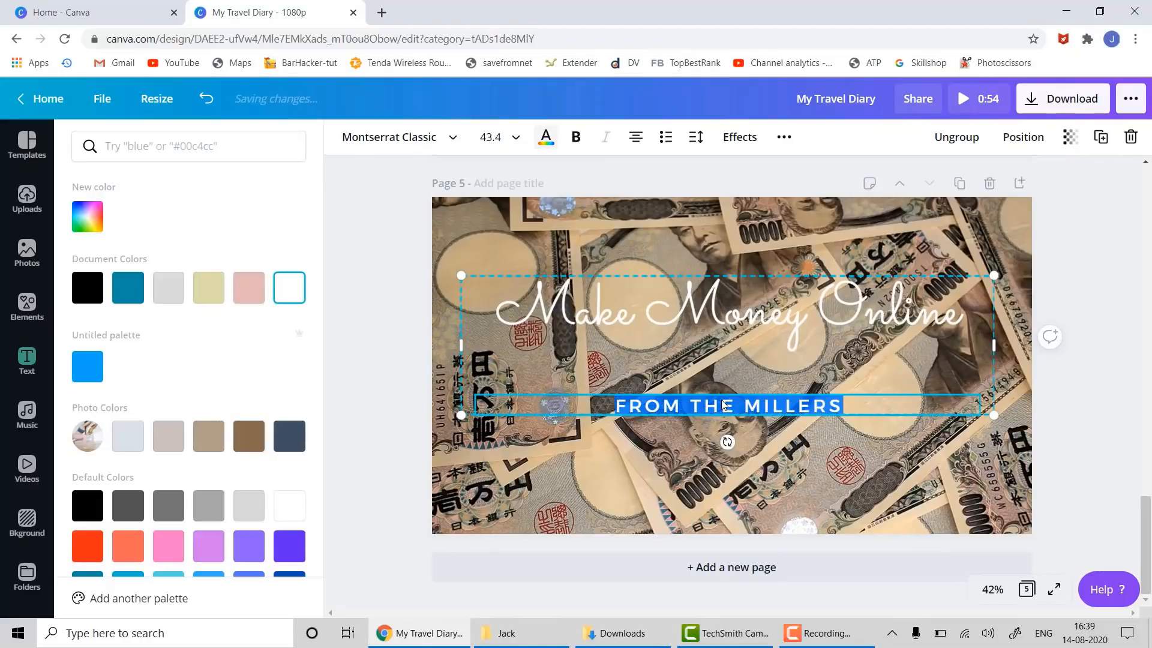
- Replace the FROM THE MILLERS subtitle with 'EASY WAY OF MAKING MONEY'
key("BackSpace")
type("EAS")
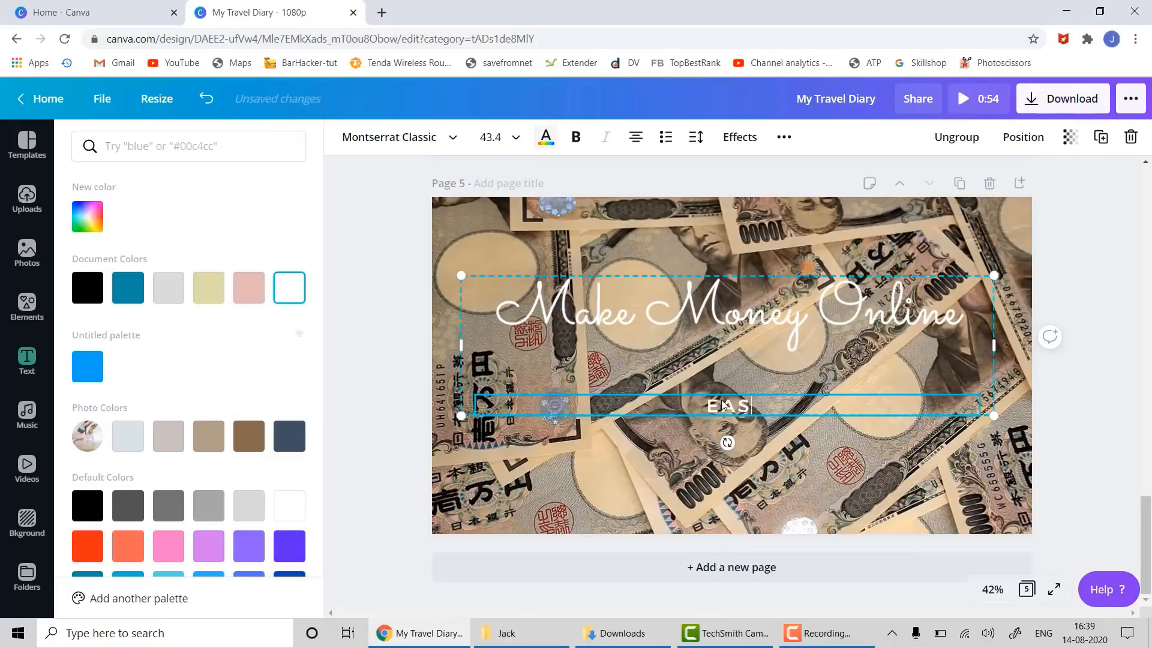
type("Y WAY OF")
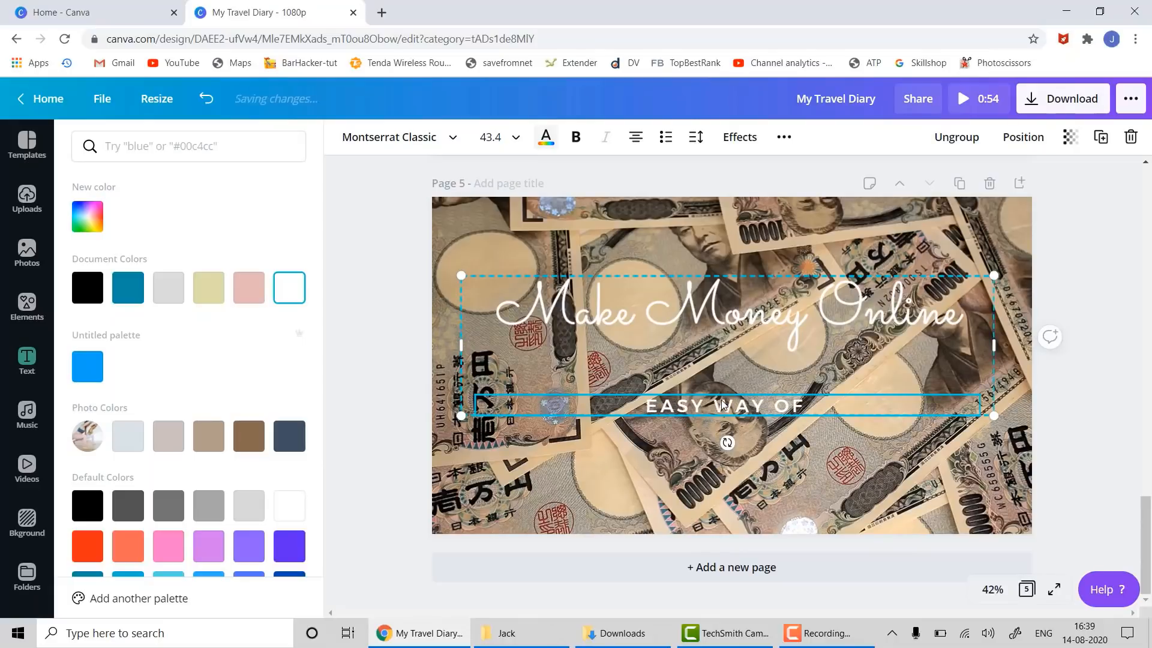
type(" MAKIG")
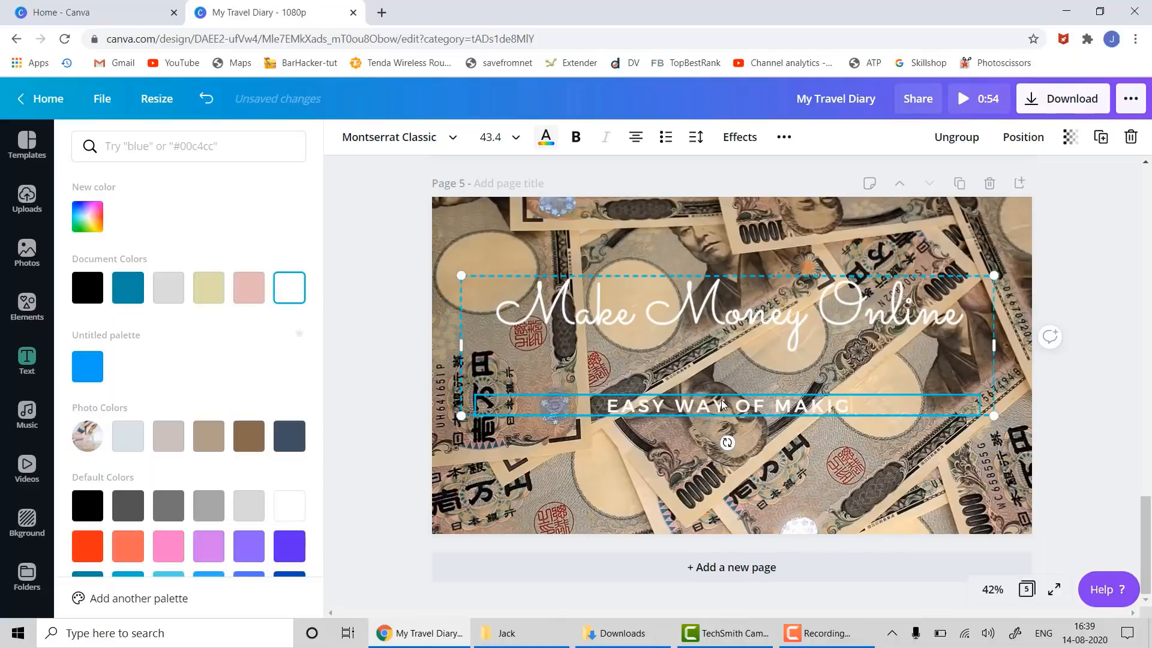
key("BackSpace")
type("NG MOB")
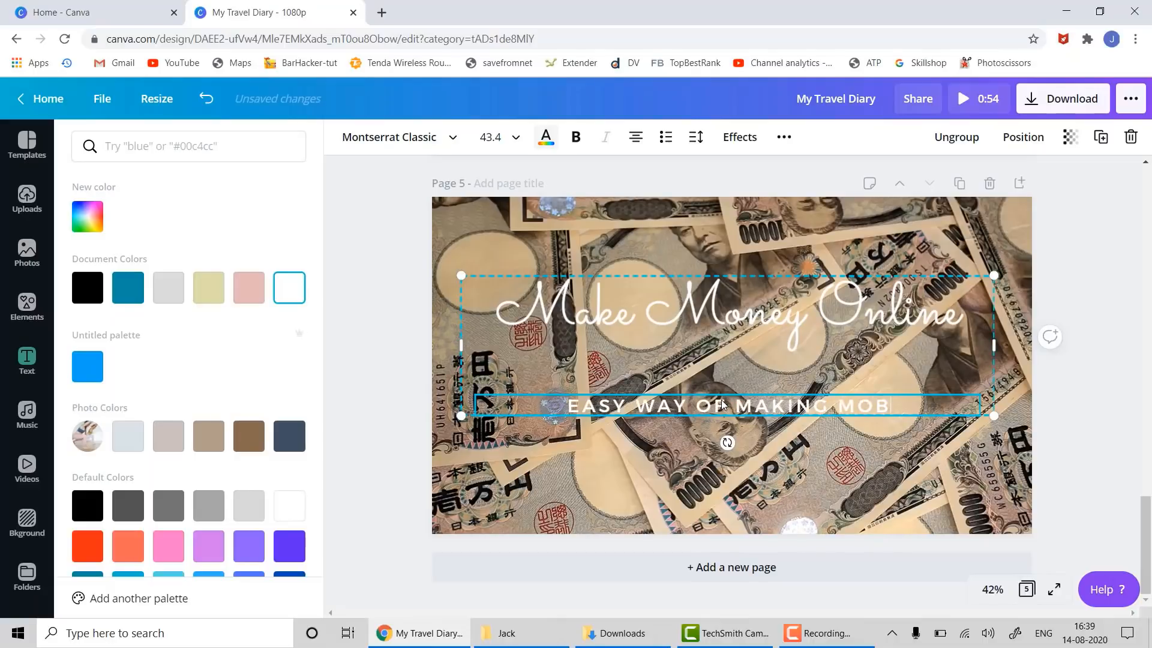
key("BackSpace")
type("NEY")
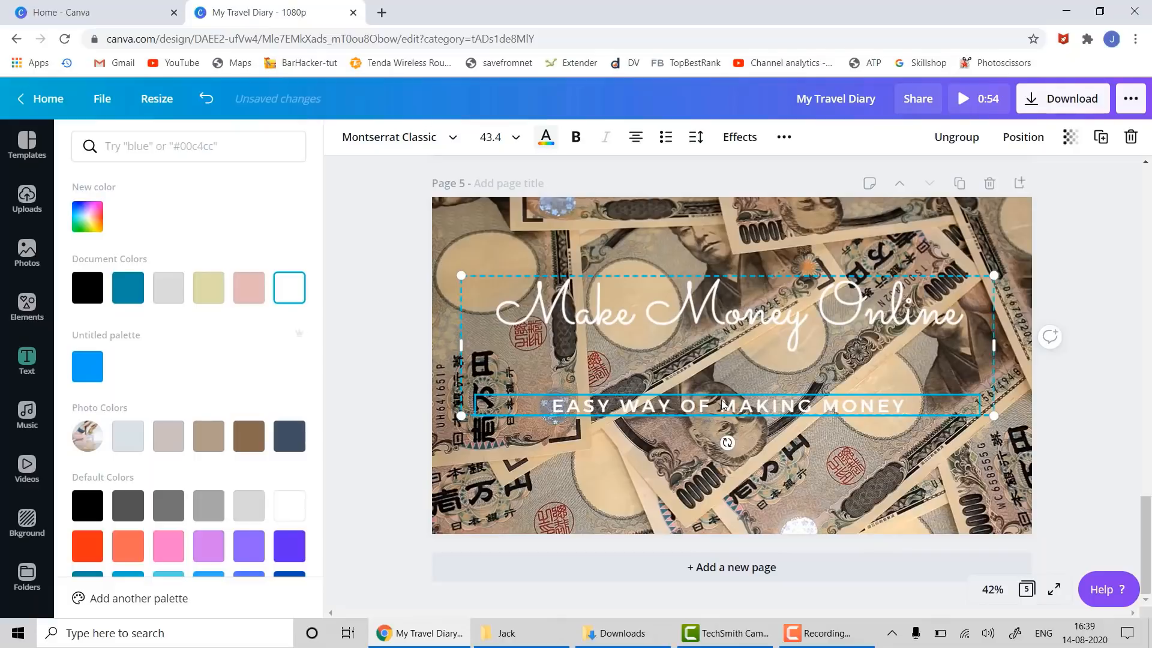
left_click(1097, 463)
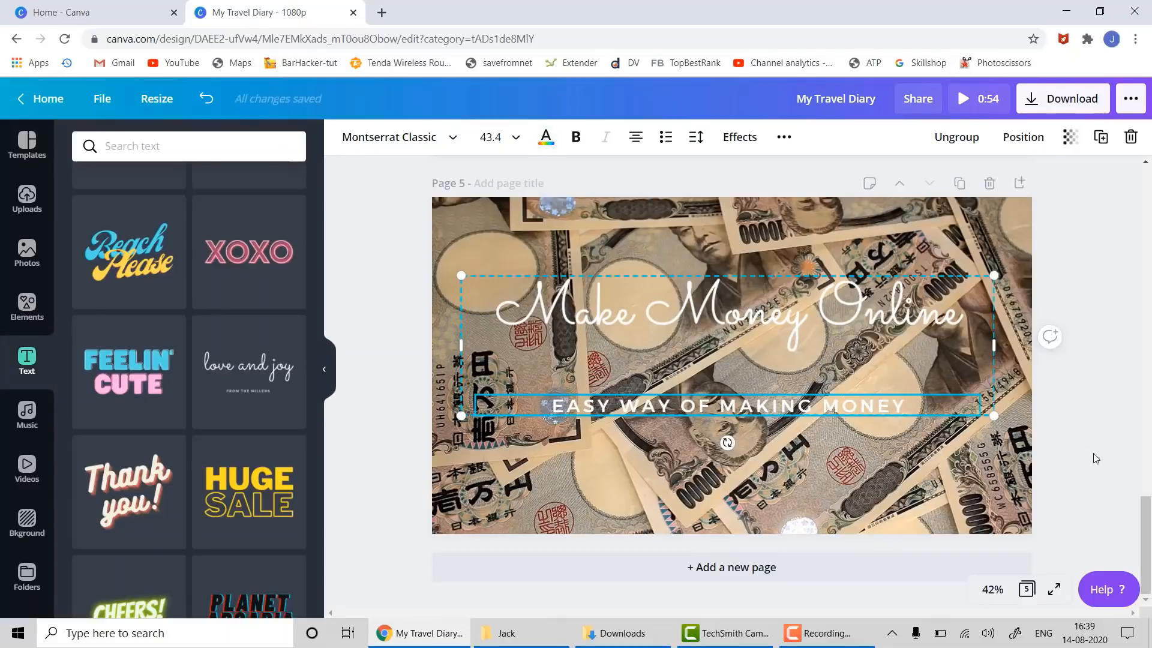
left_click(1093, 454)
- Trim the end of the 27.1s yen video down to 10.8 seconds
left_click(498, 226)
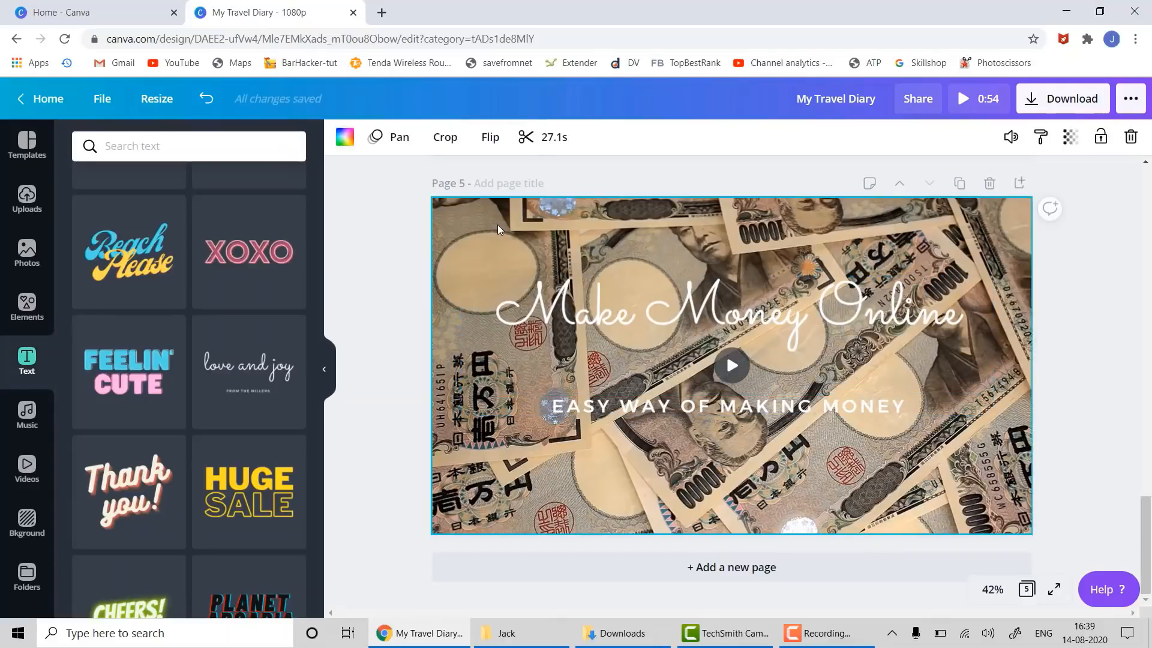
left_click(541, 139)
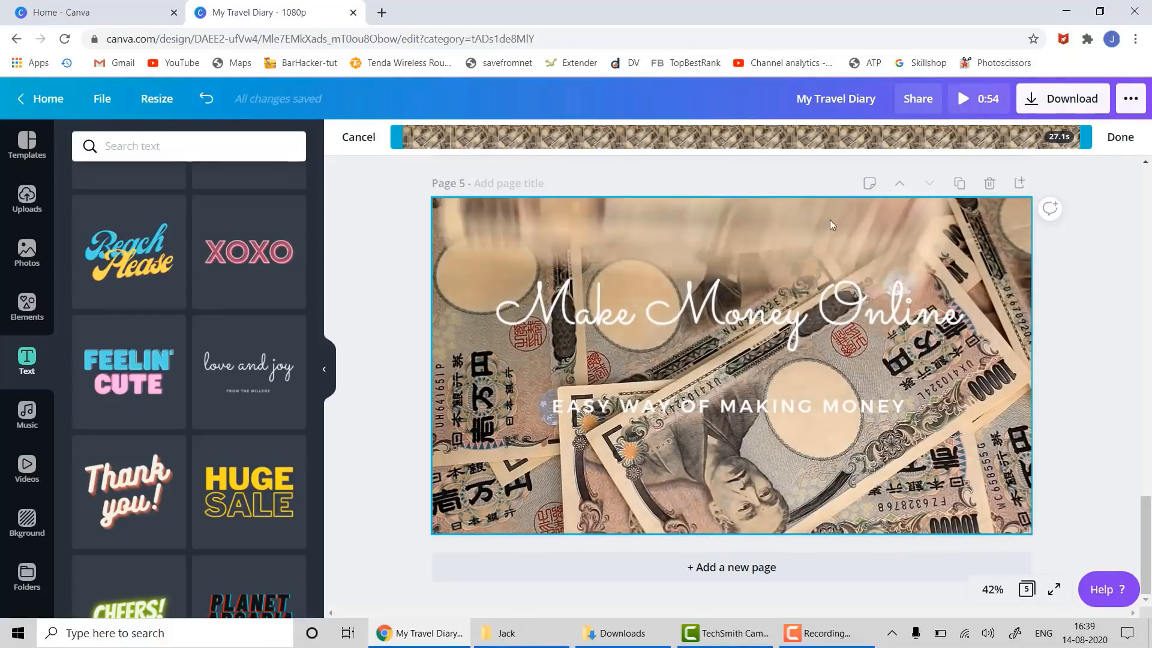
left_click(1120, 135)
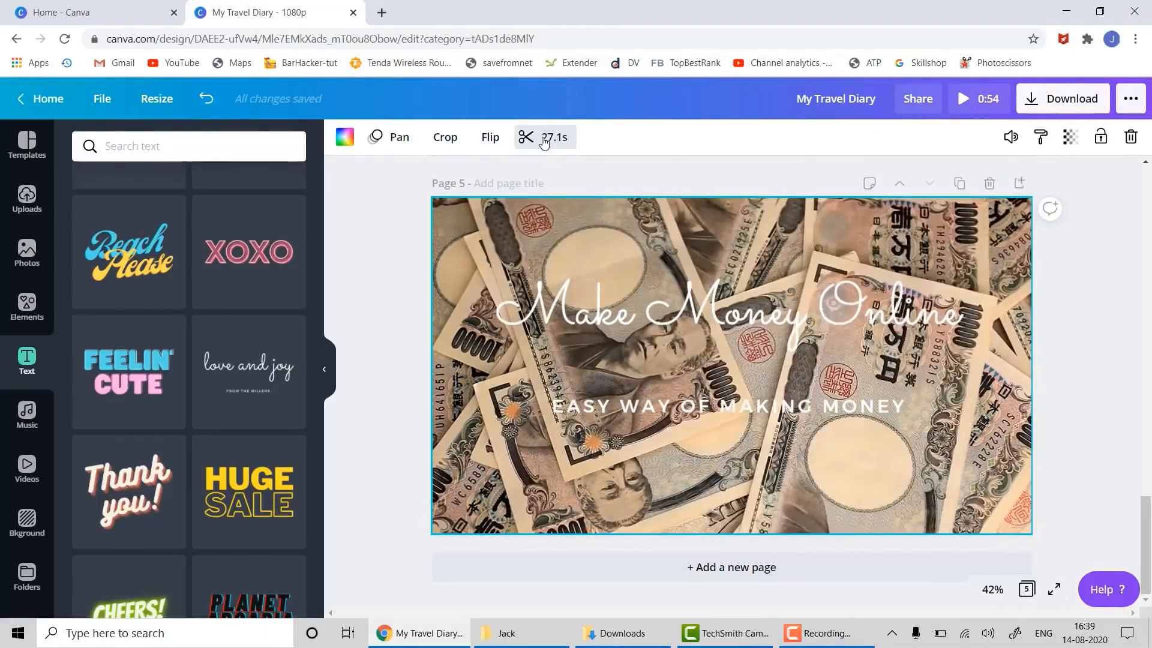
left_click(544, 139)
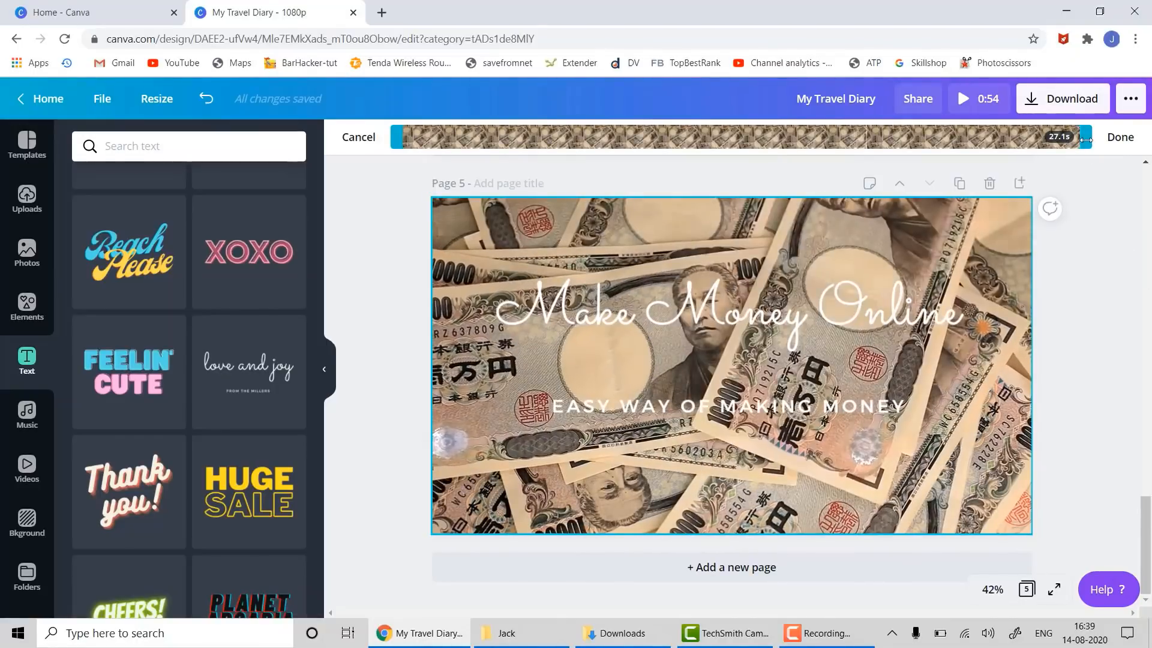
left_click_drag(1086, 139, 665, 143)
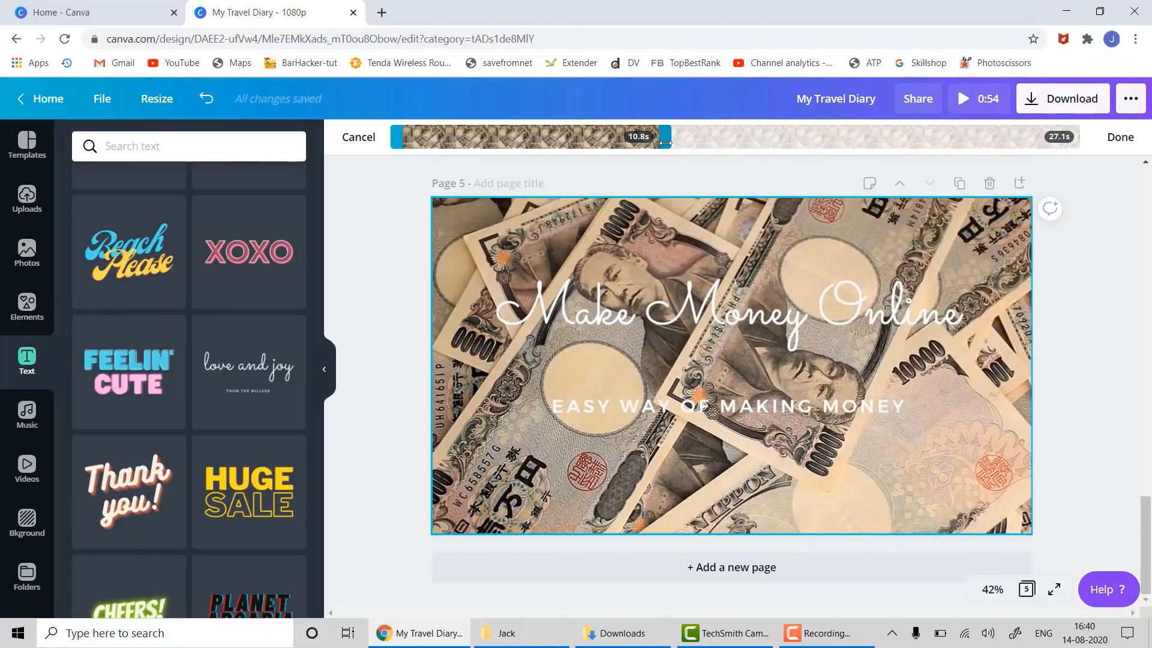
left_click_drag(665, 144, 664, 143)
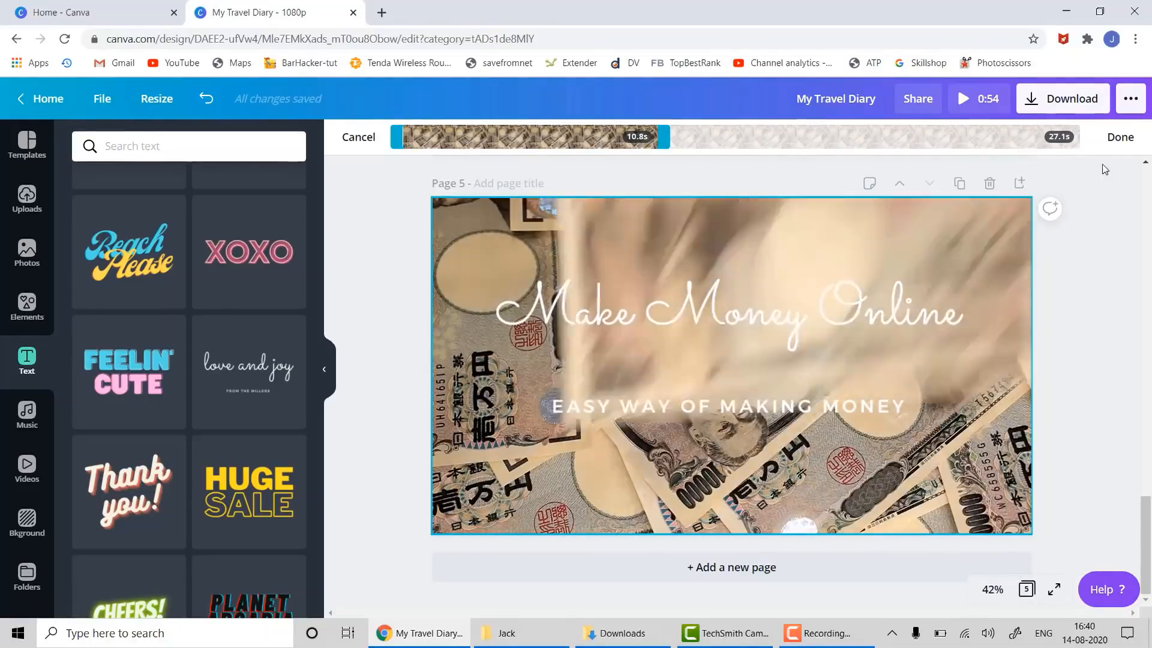
left_click(1119, 139)
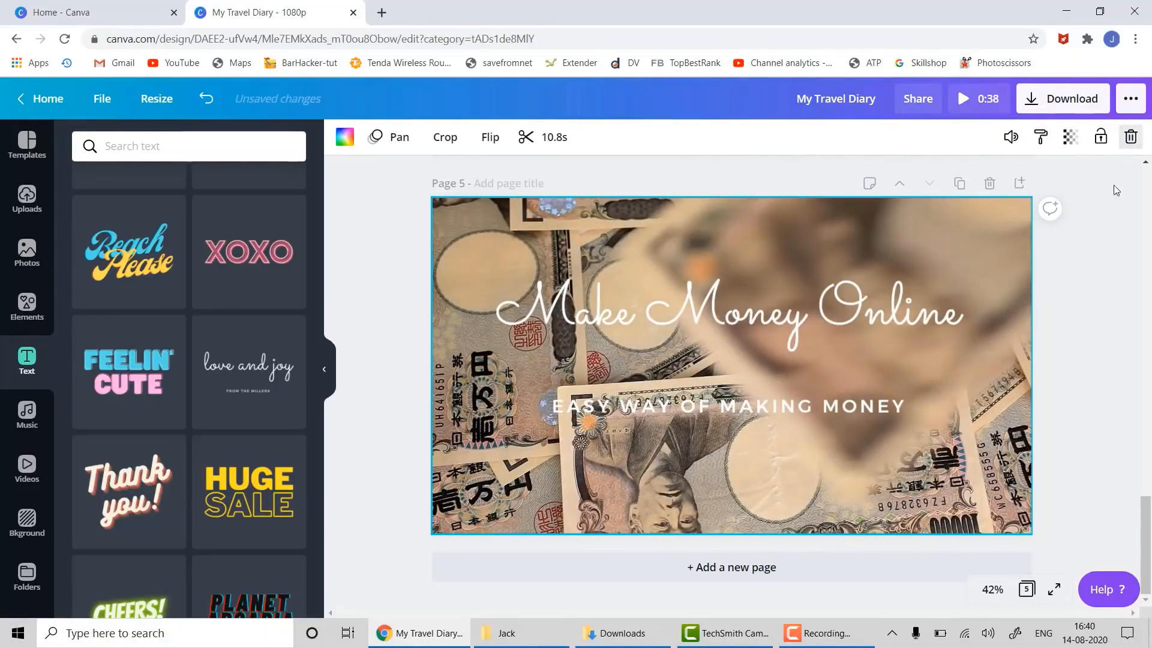
left_click(1087, 333)
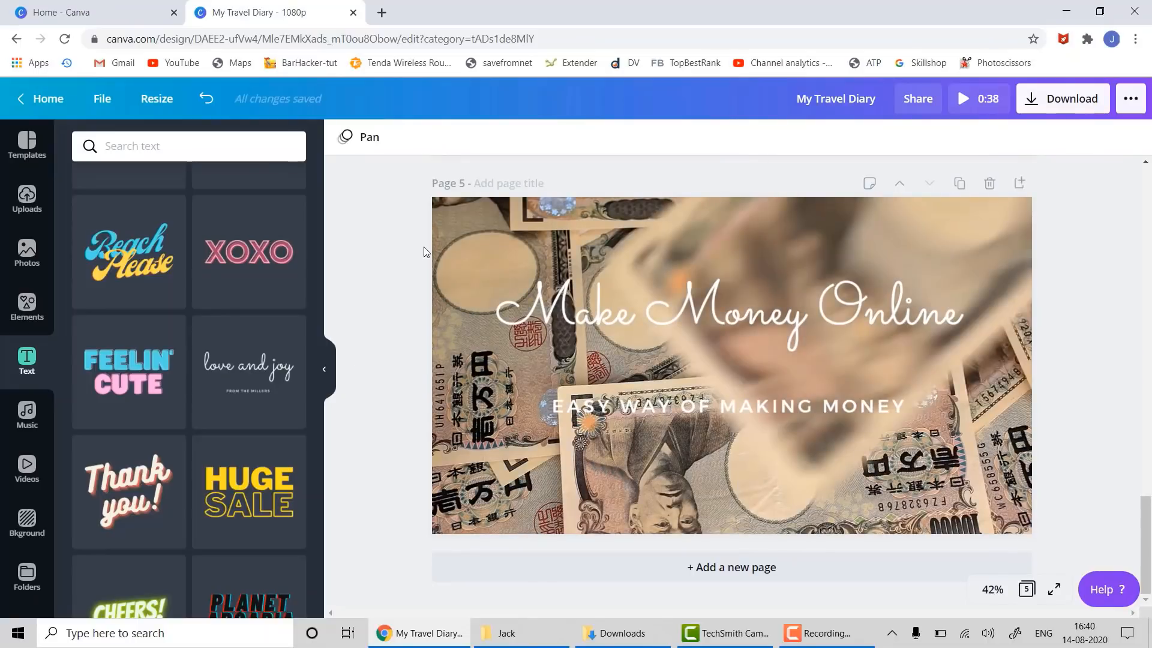
- Flip the yen banknotes background video both horizontally and vertically
left_click(463, 237)
left_click(484, 138)
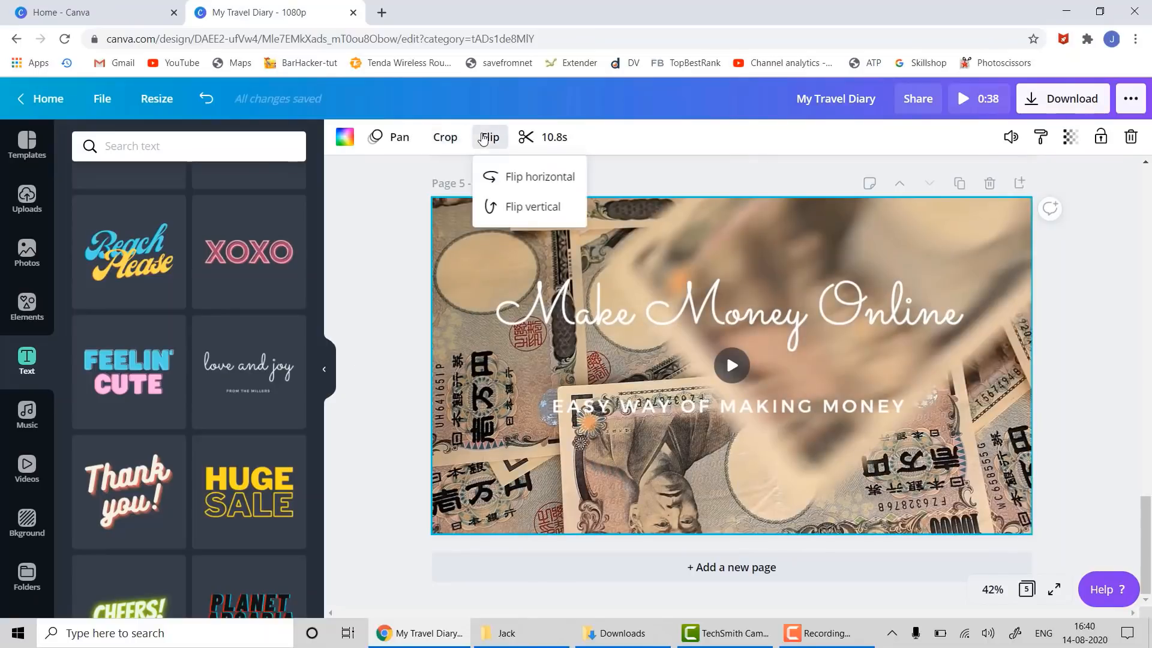
left_click(496, 178)
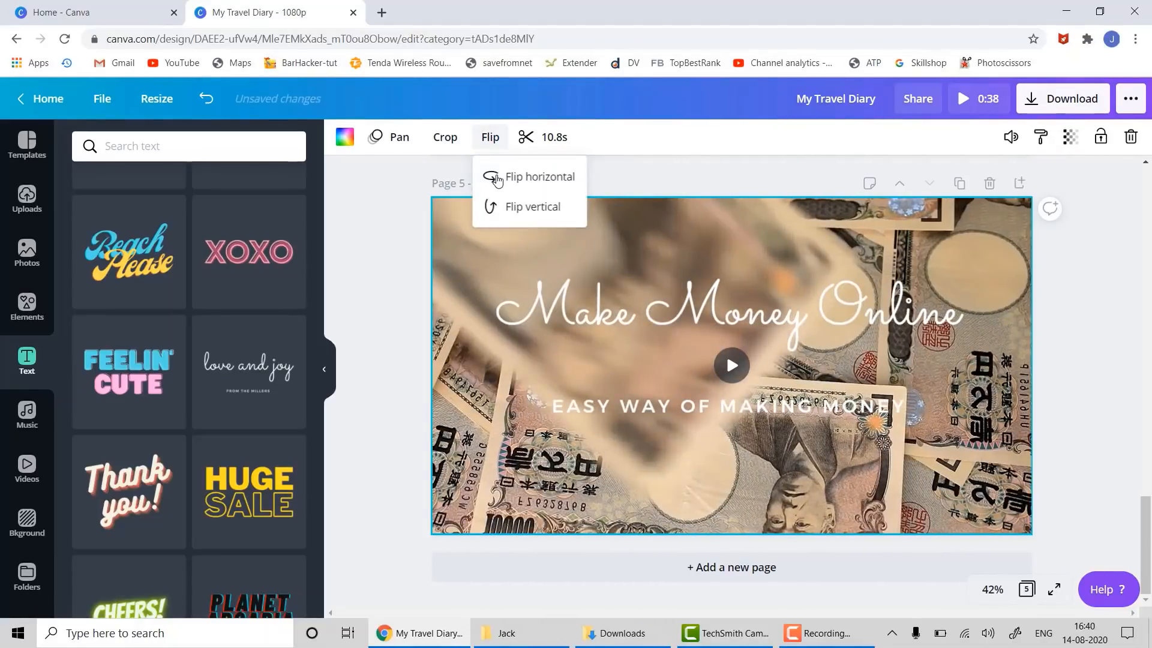
left_click(497, 180)
left_click(497, 180)
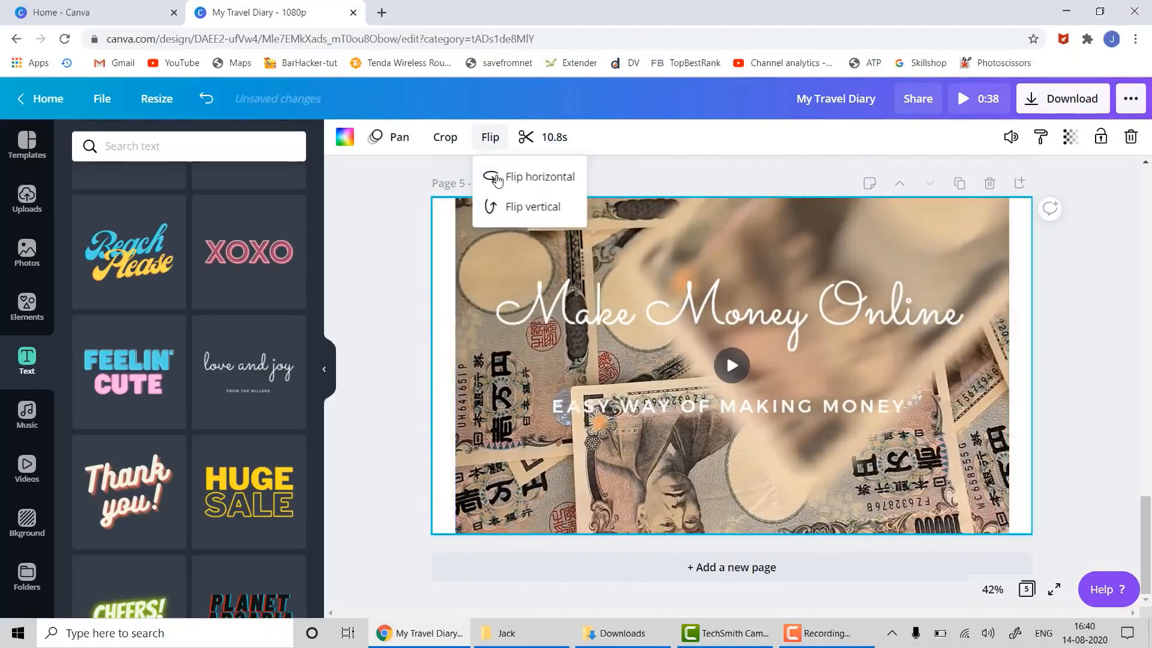
left_click(499, 207)
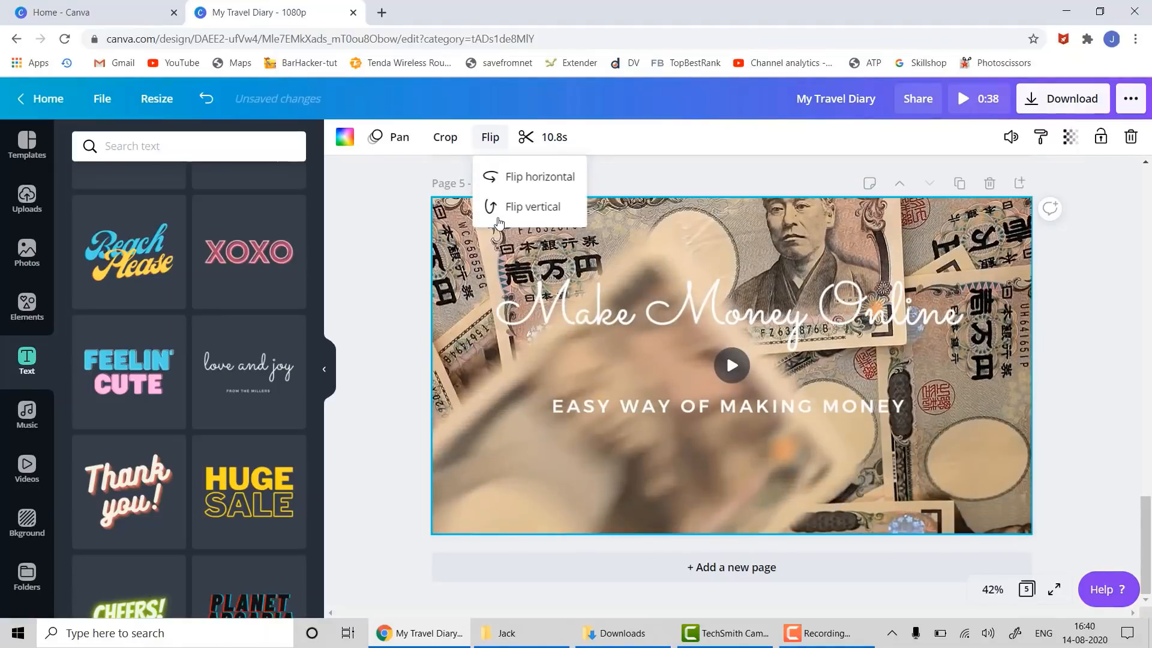
left_click(398, 286)
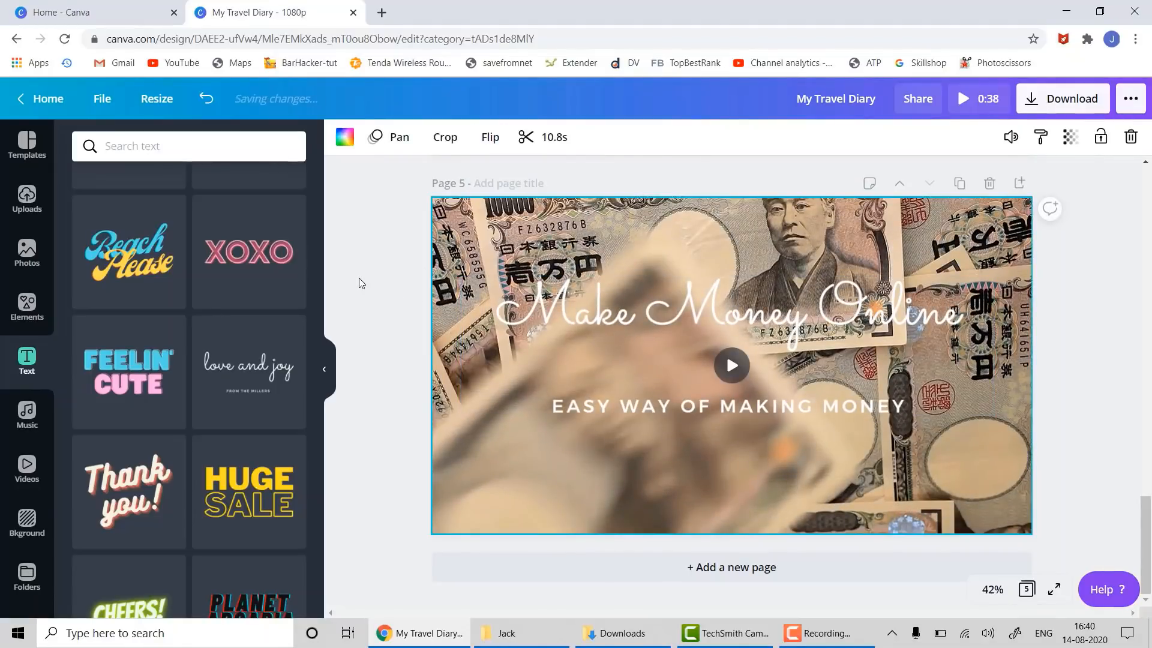
- Try Rise, Tumble, Block and Fade on page 5's yen banknote video, then keep Tumble
left_click(393, 136)
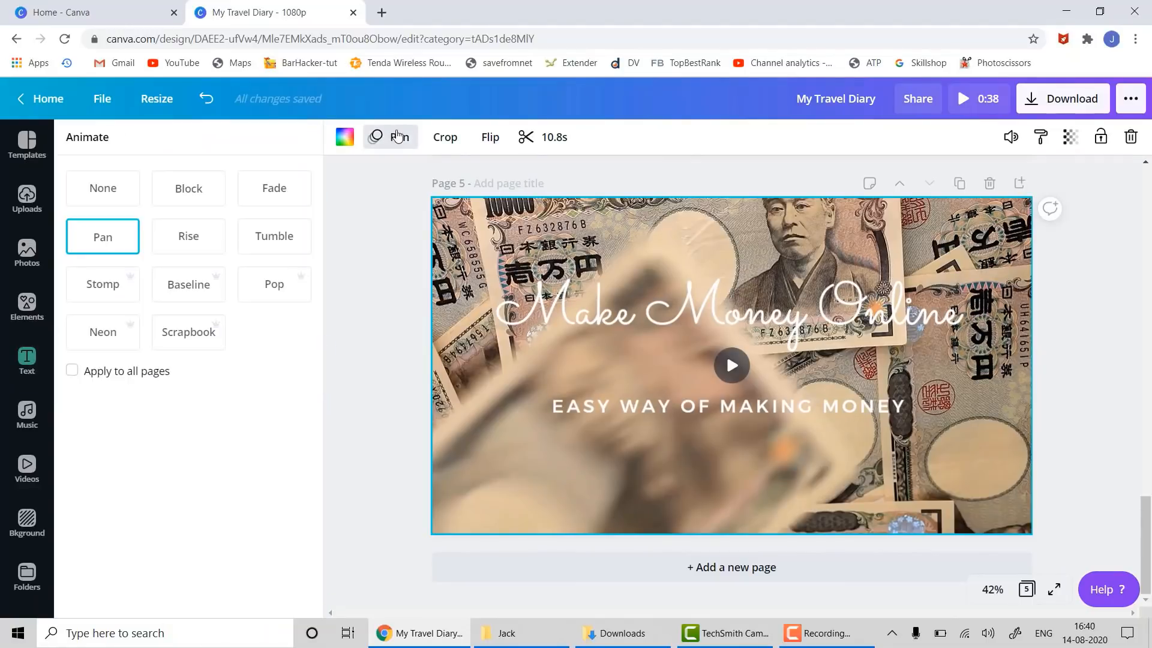
left_click(687, 327)
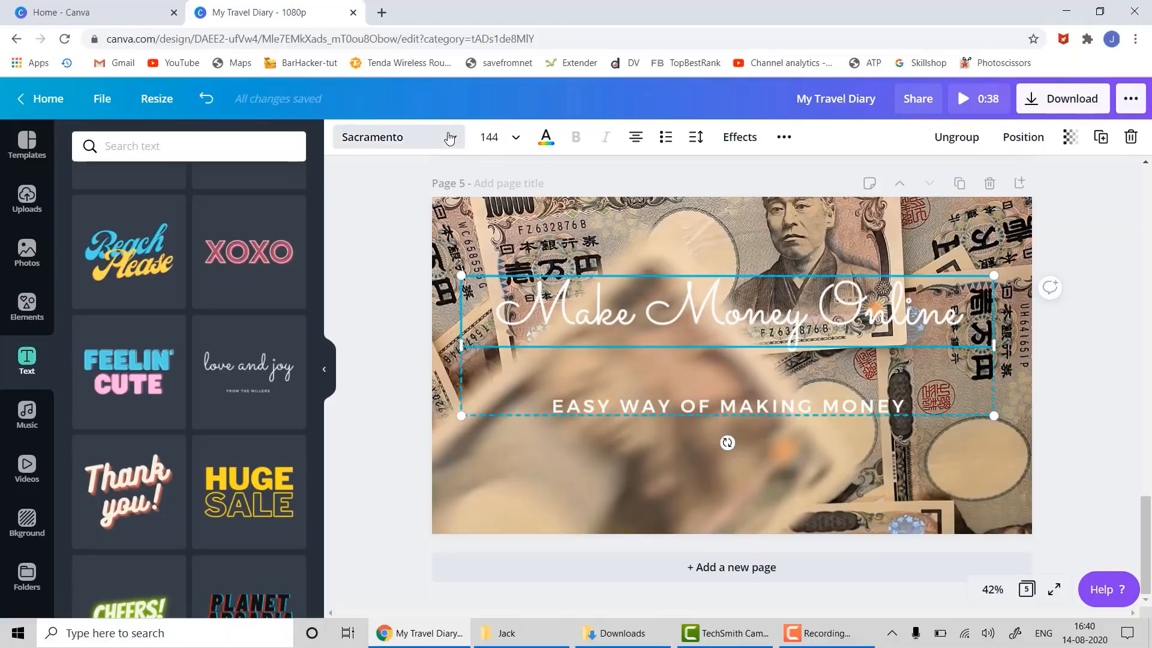
left_click(400, 244)
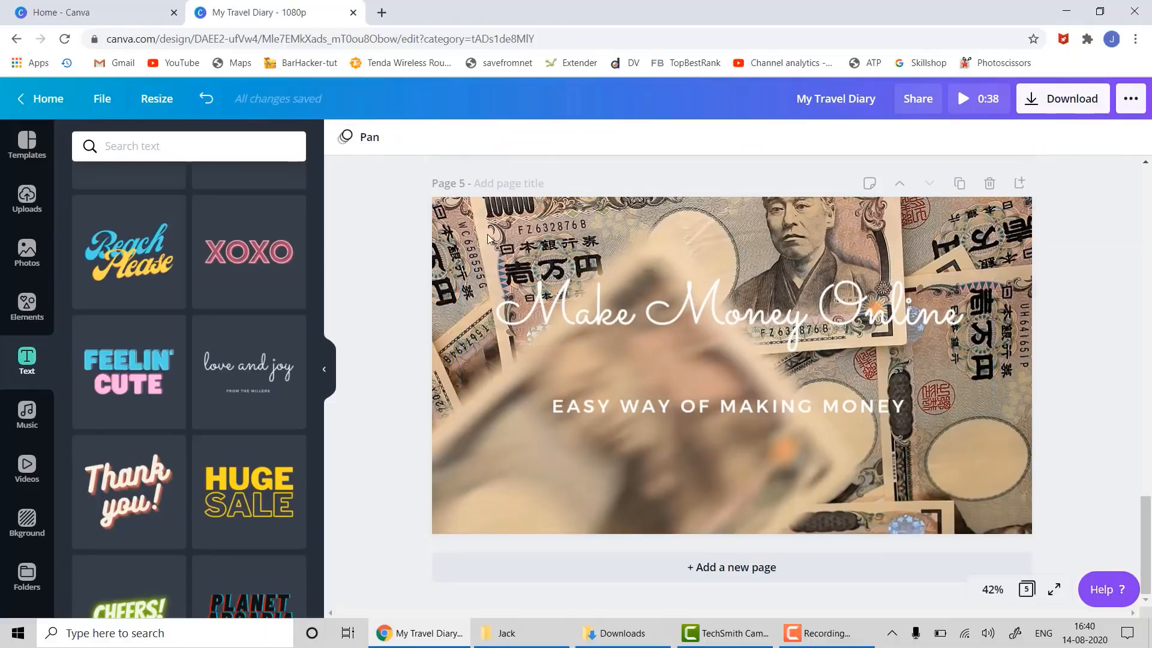
left_click(491, 233)
left_click(393, 137)
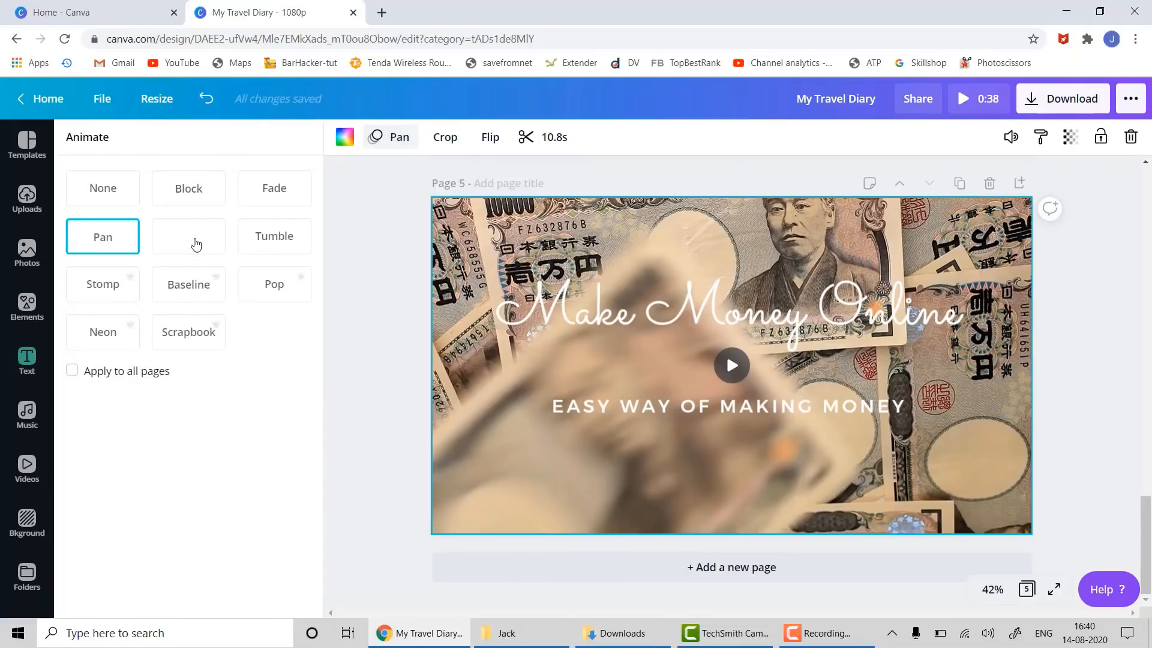
left_click(196, 242)
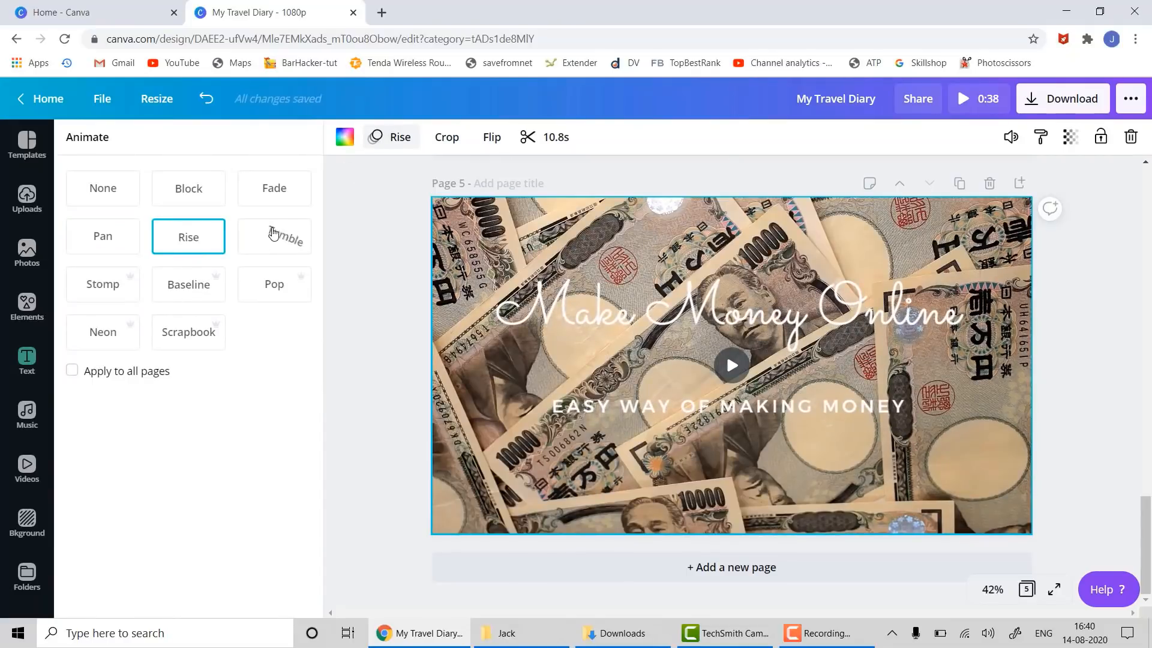
left_click(276, 234)
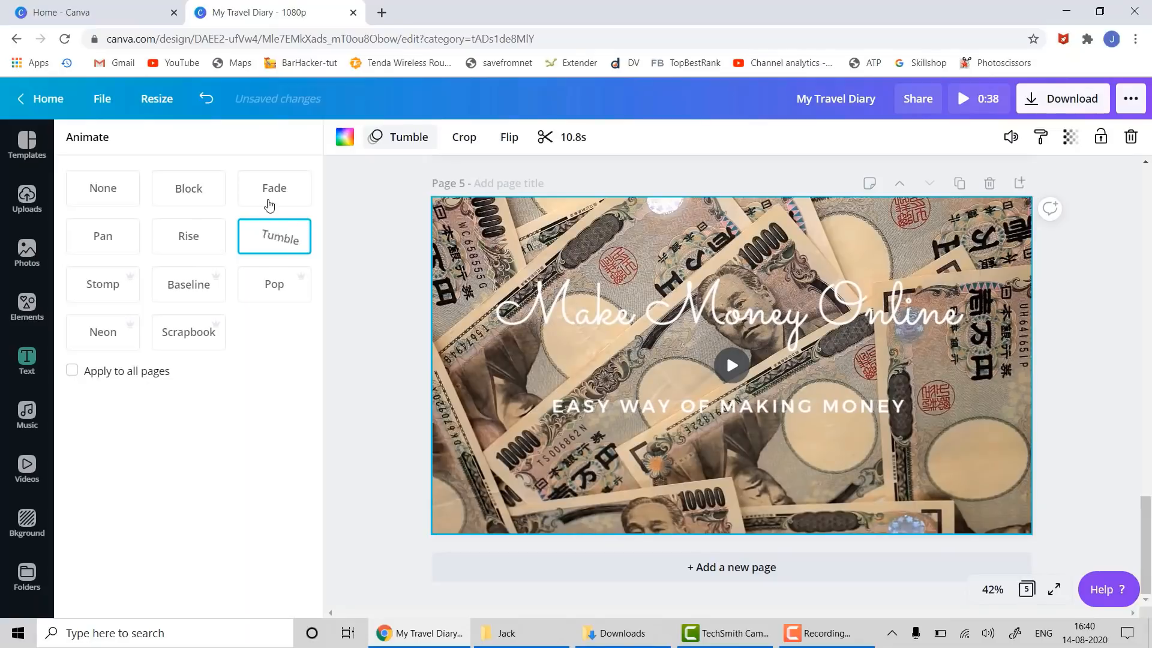
left_click(198, 188)
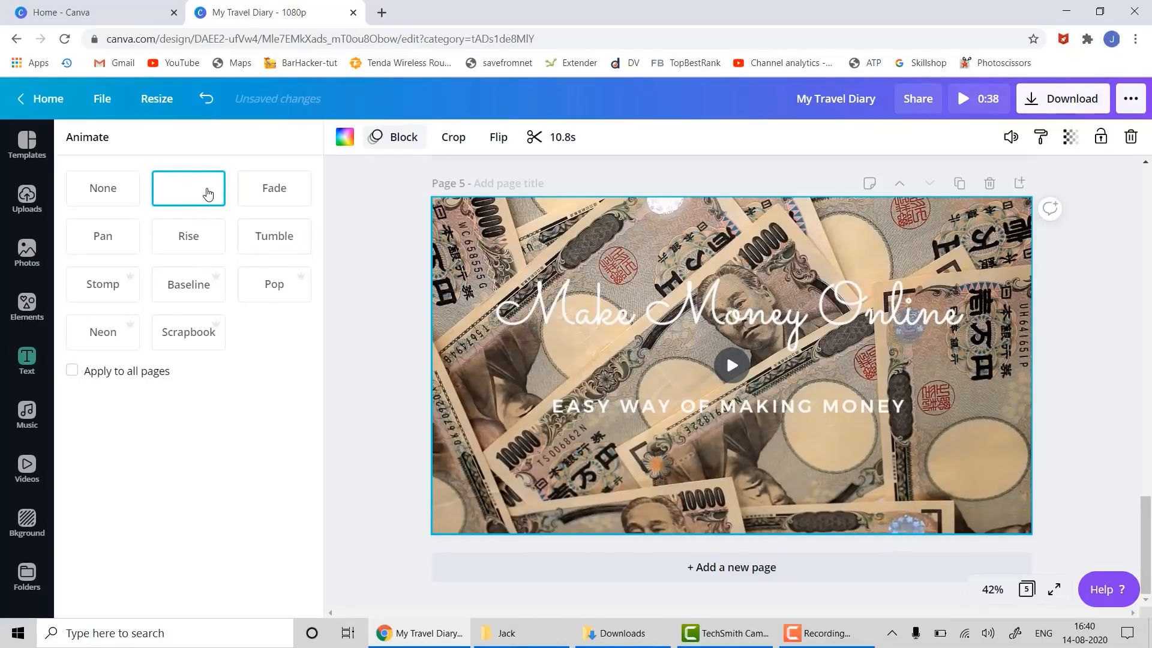
left_click(272, 189)
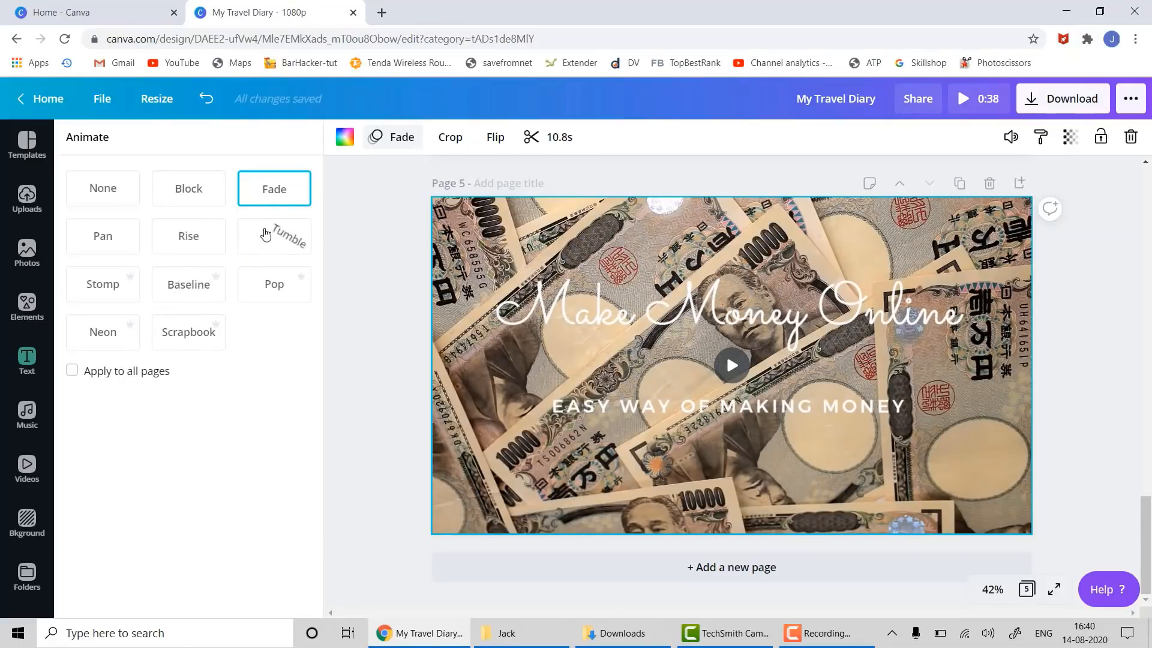
left_click(267, 236)
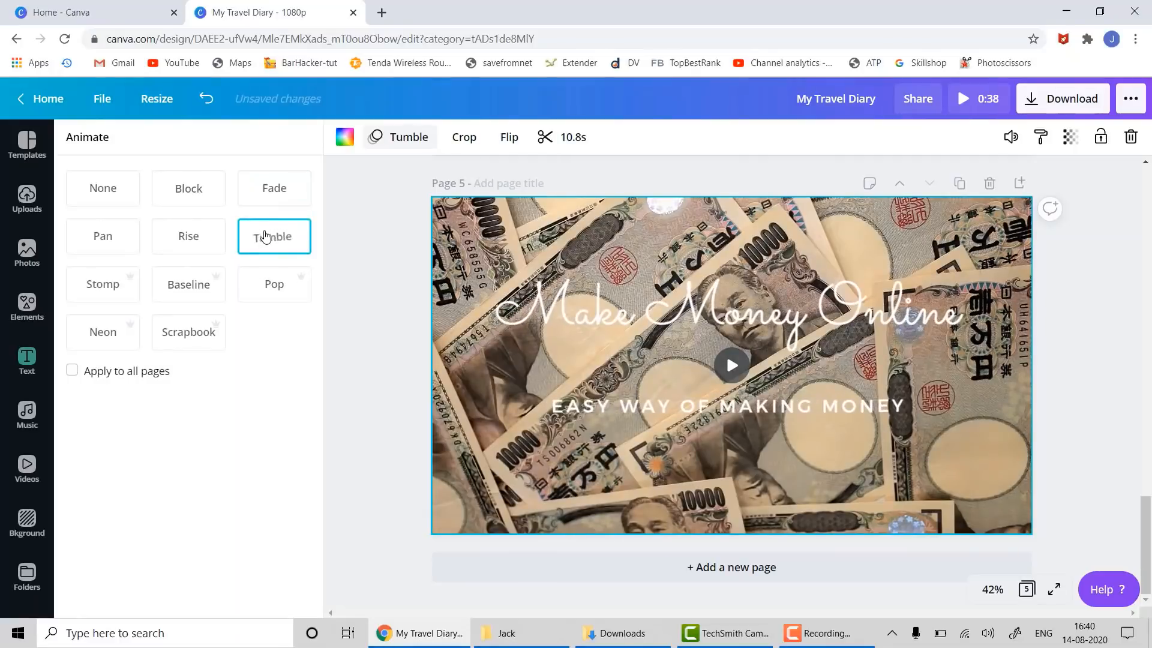
- Give page 1's harbour background video the Rise animation
left_click(1114, 451)
scroll(1114, 451, "up", 20)
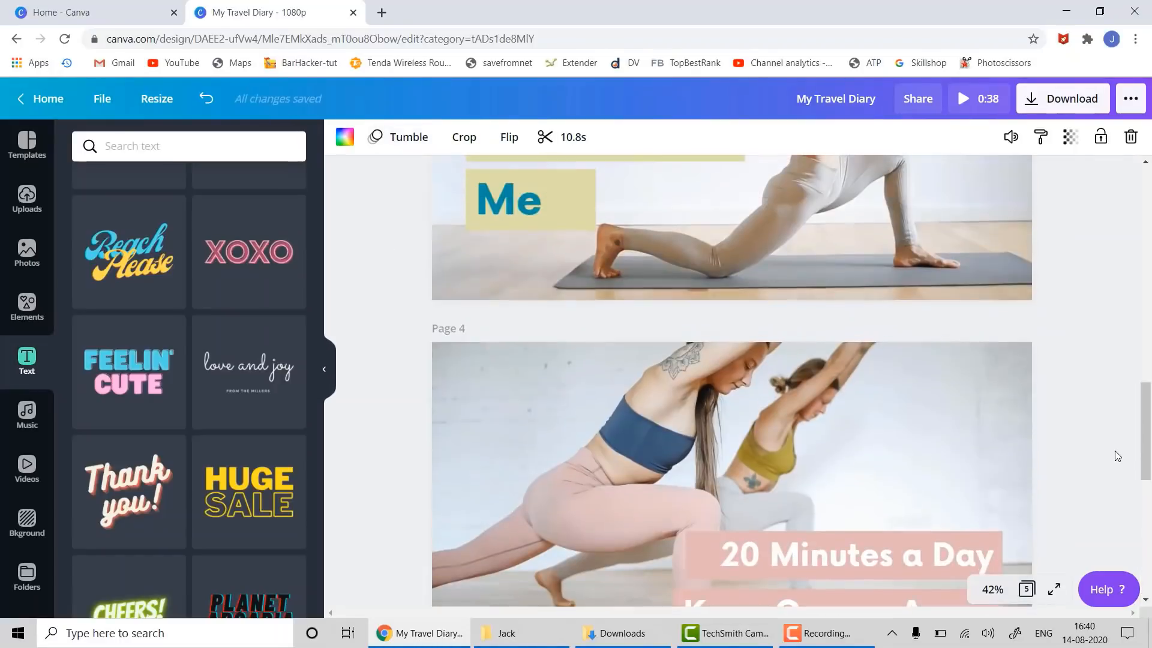
scroll(1119, 451, "up", 1)
scroll(1105, 451, "down", 4)
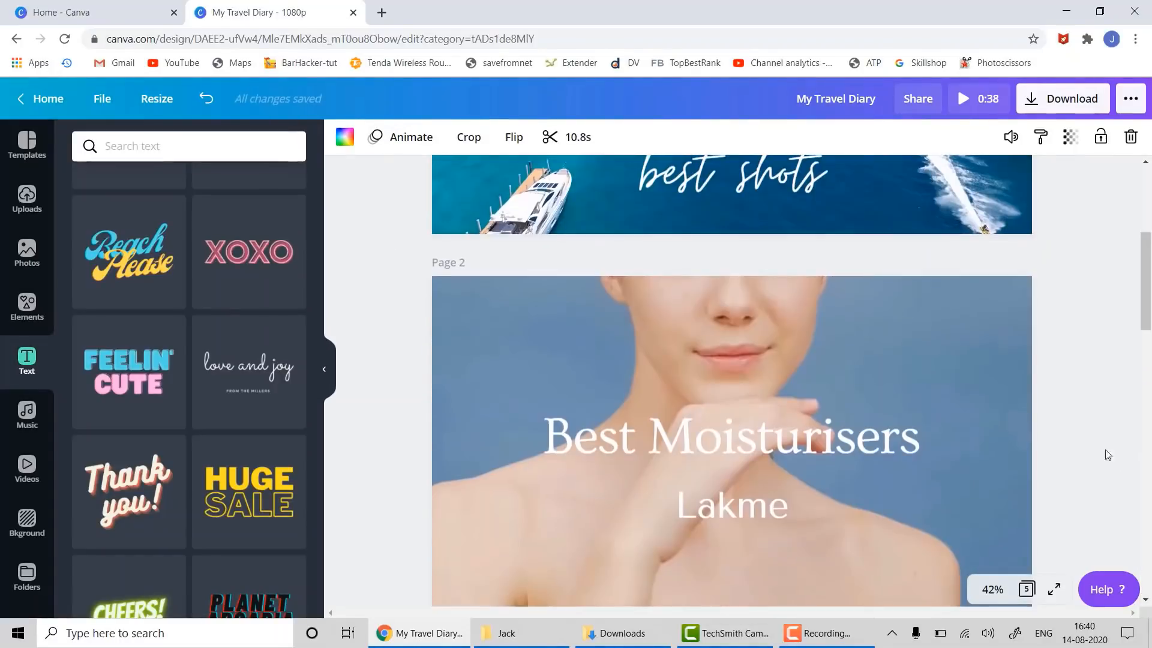
scroll(1105, 451, "up", 4)
left_click(738, 414)
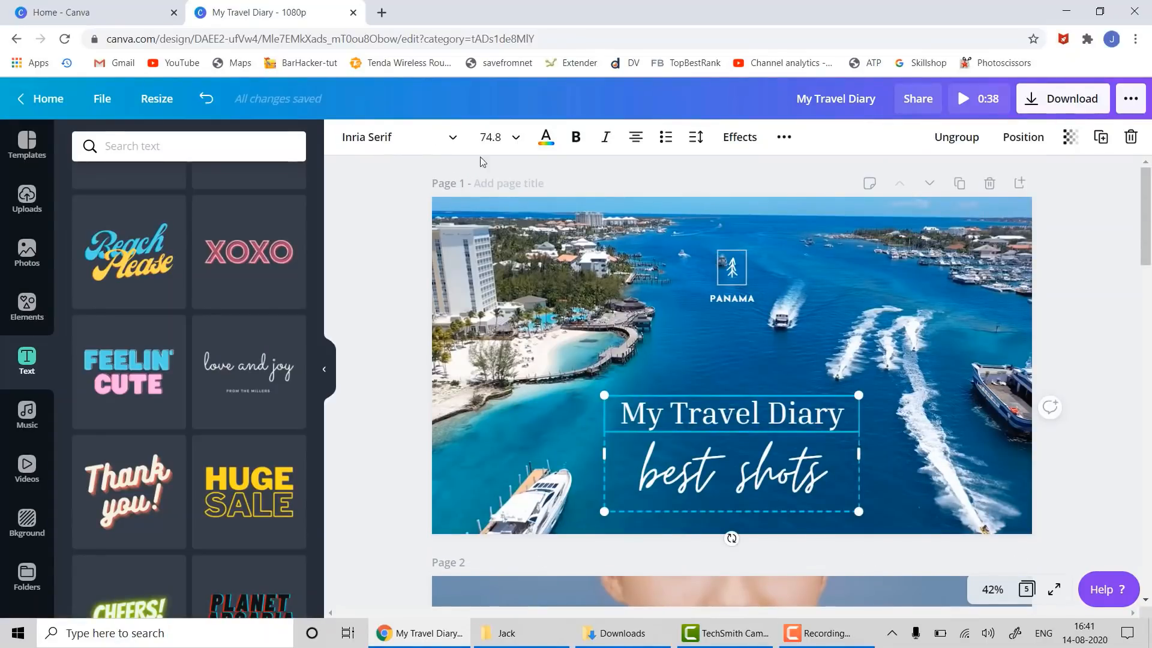
left_click(1109, 369)
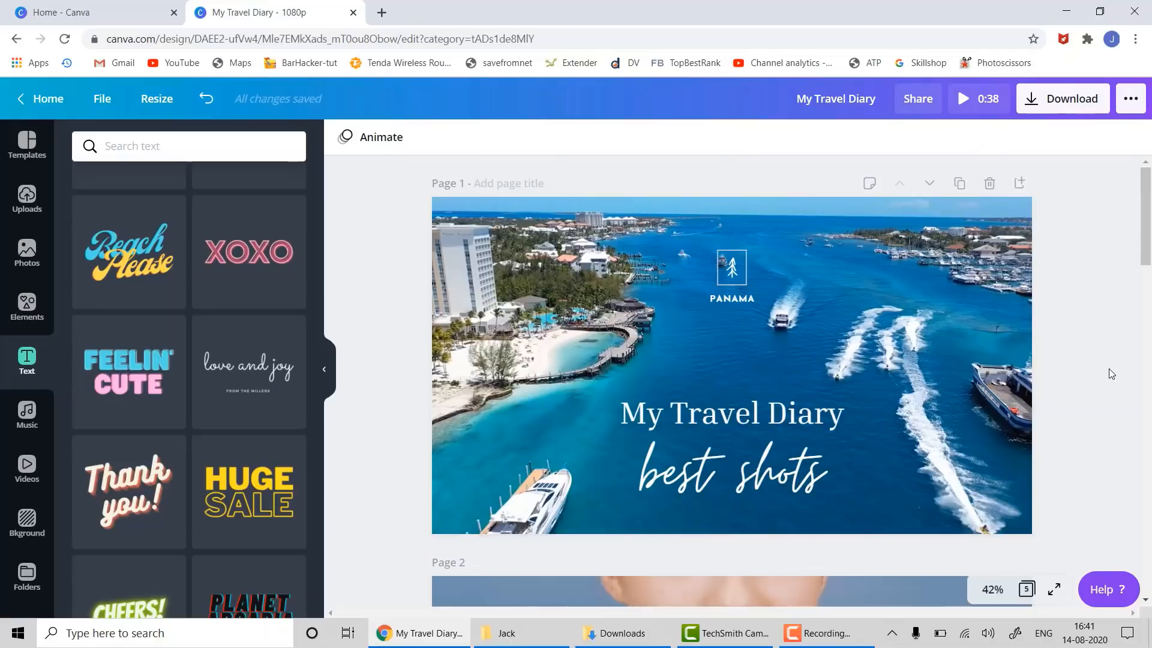
left_click(506, 268)
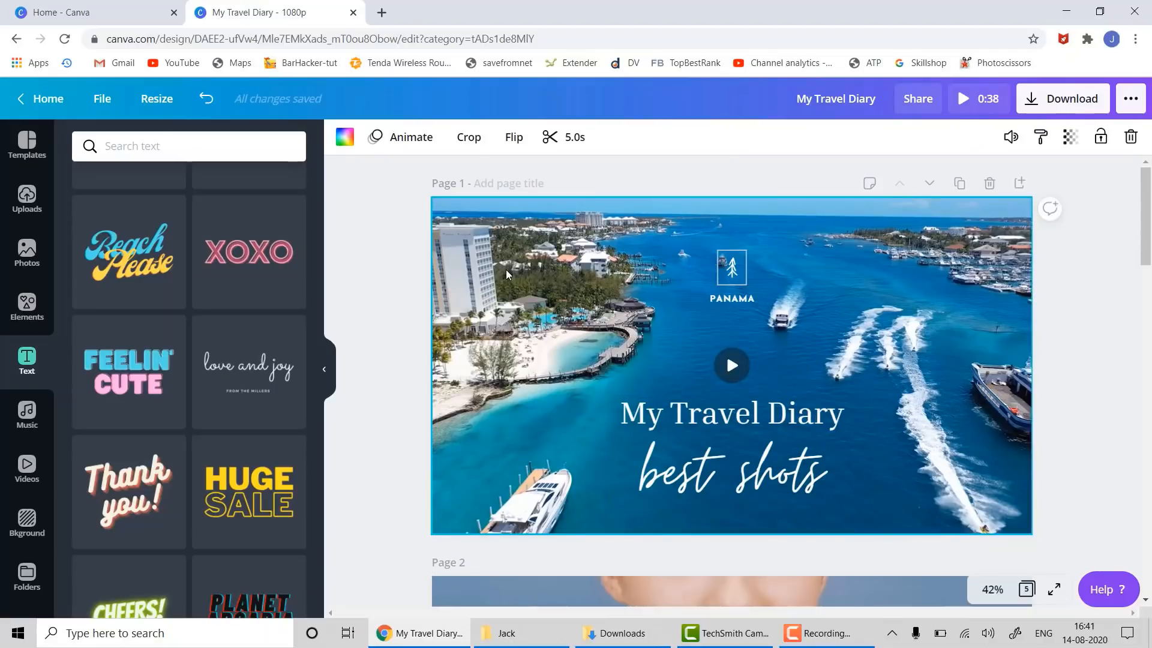
left_click(395, 141)
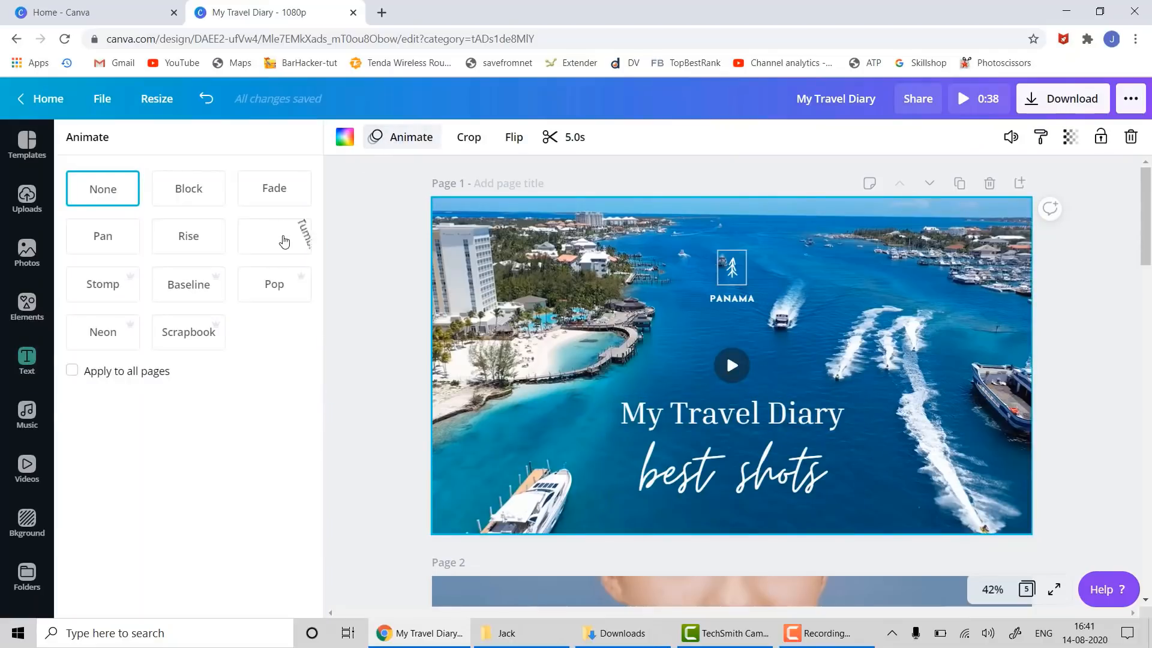
left_click(188, 235)
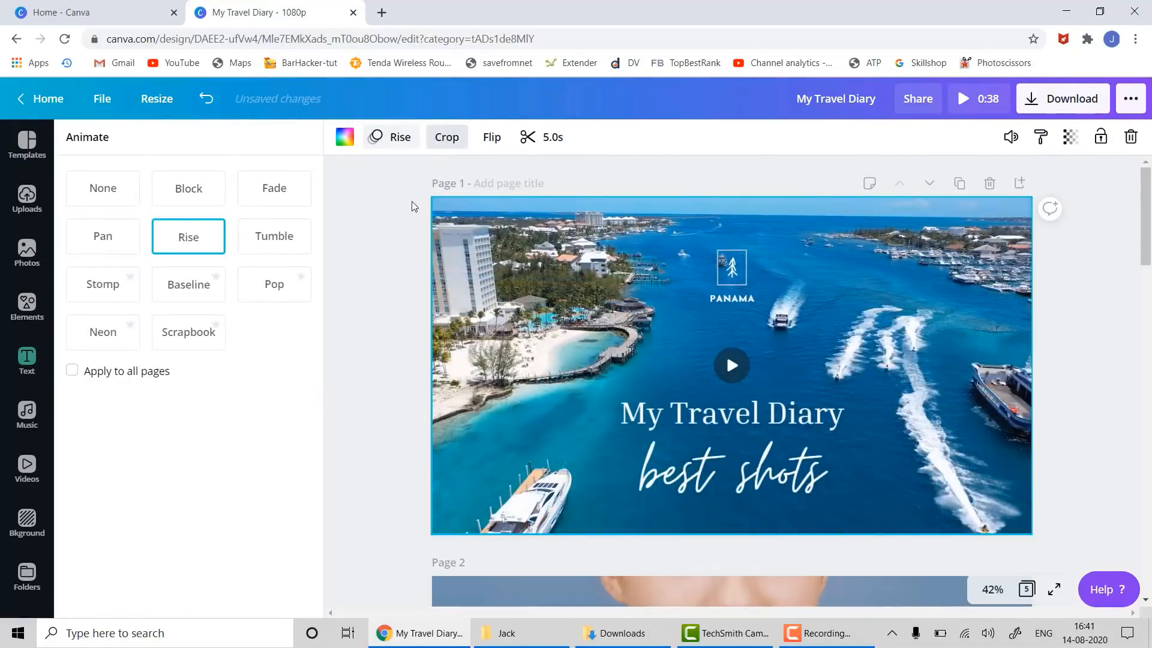
left_click(401, 316)
- Give page 2's Best Moisturisers background video the Baseline animation
scroll(411, 322, "down", 5)
left_click(543, 390)
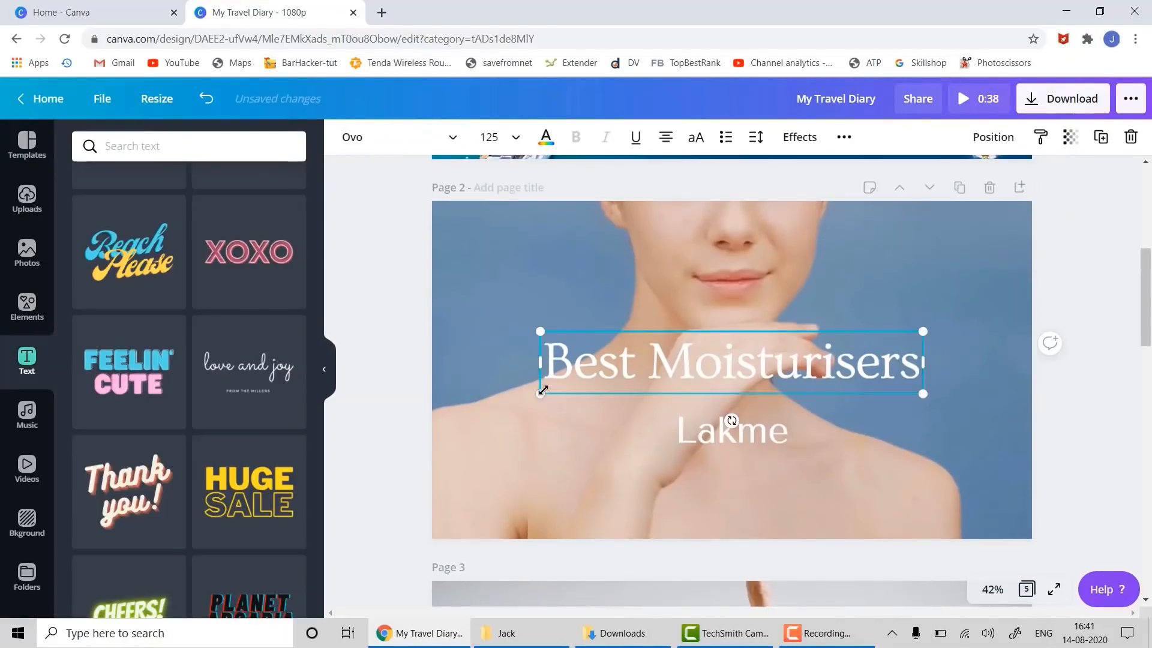
left_click(496, 421)
left_click(396, 138)
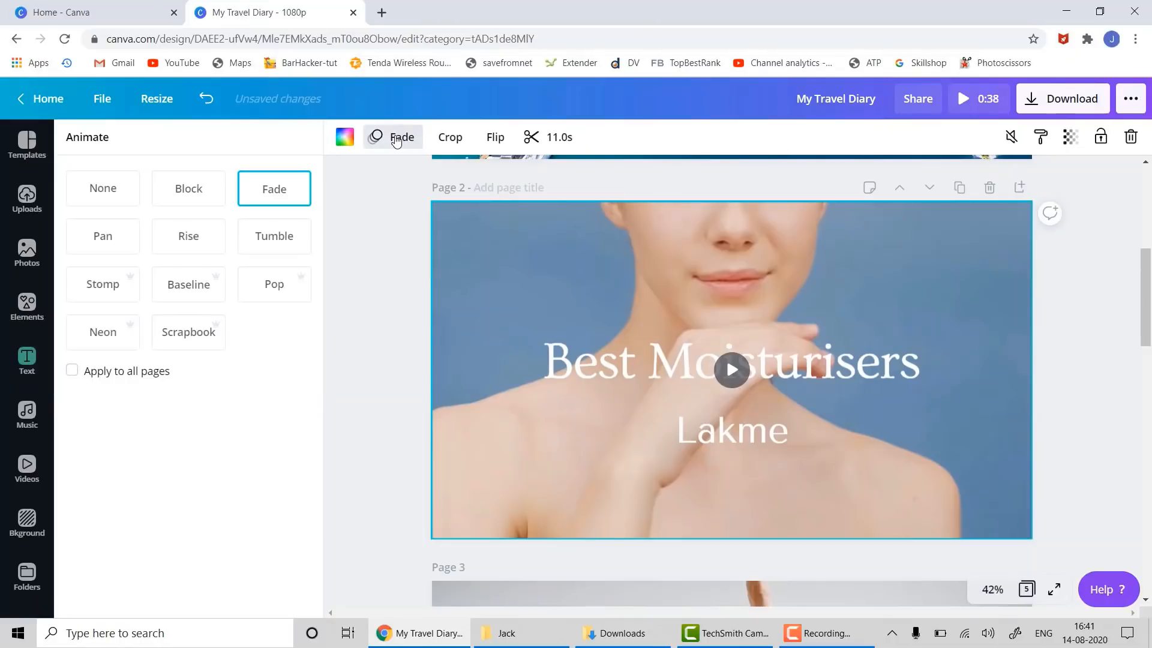
left_click(191, 291)
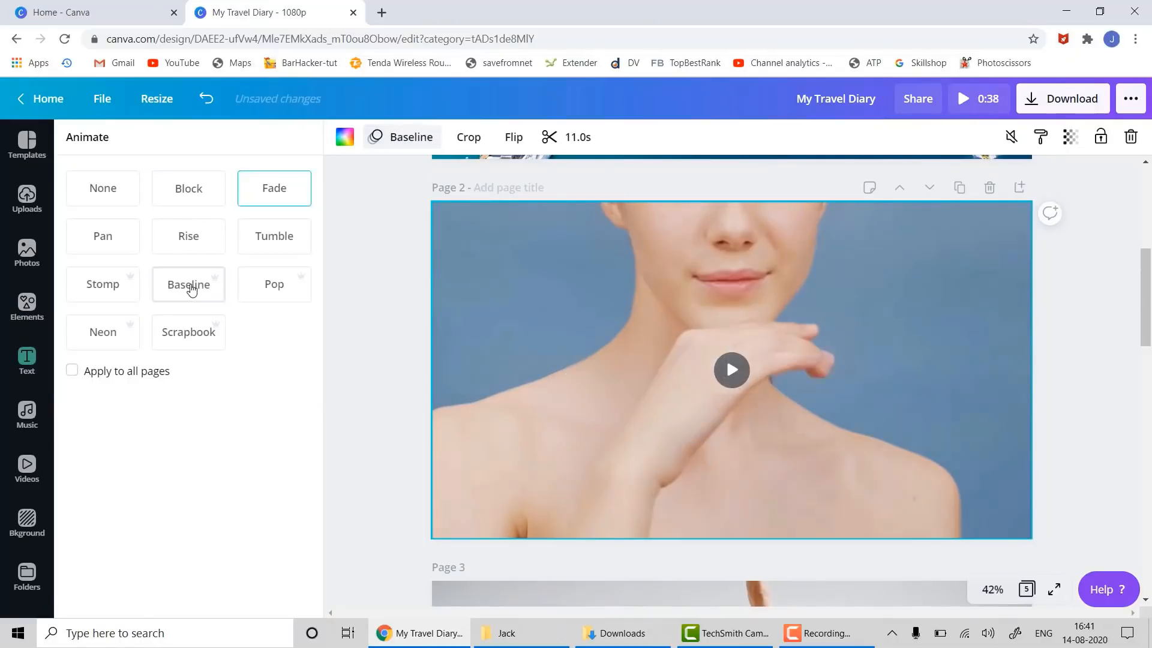
- Give page 3's yoga video the Scrapbook animation
left_click(393, 342)
scroll(433, 370, "down", 1)
scroll(434, 370, "down", 3)
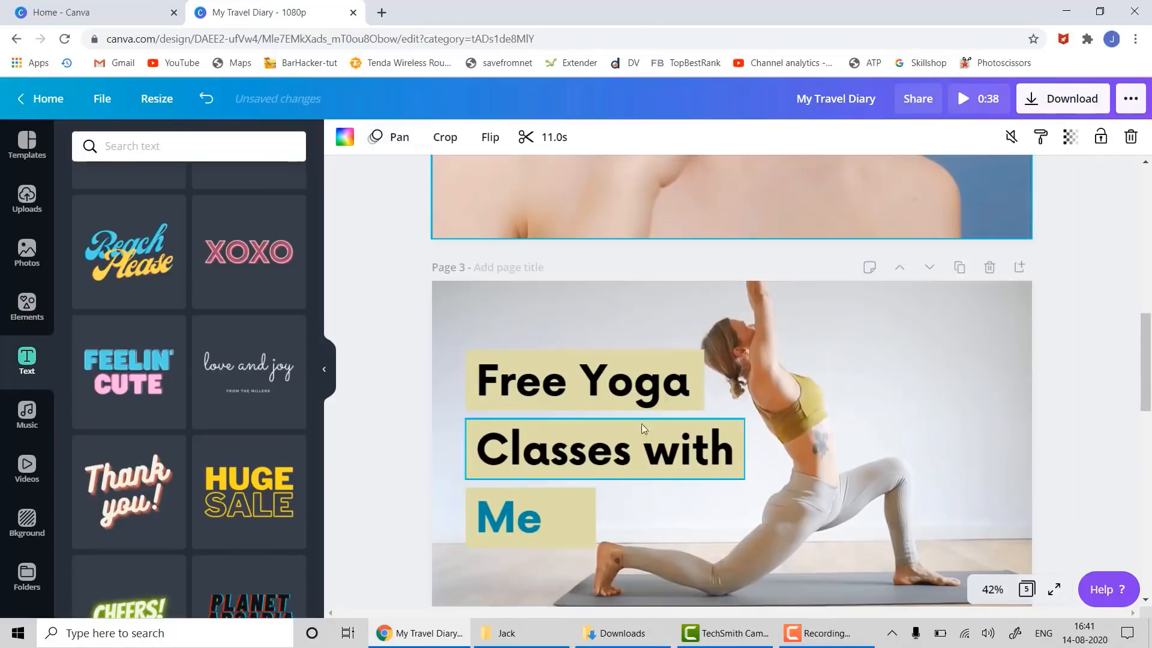
left_click(884, 380)
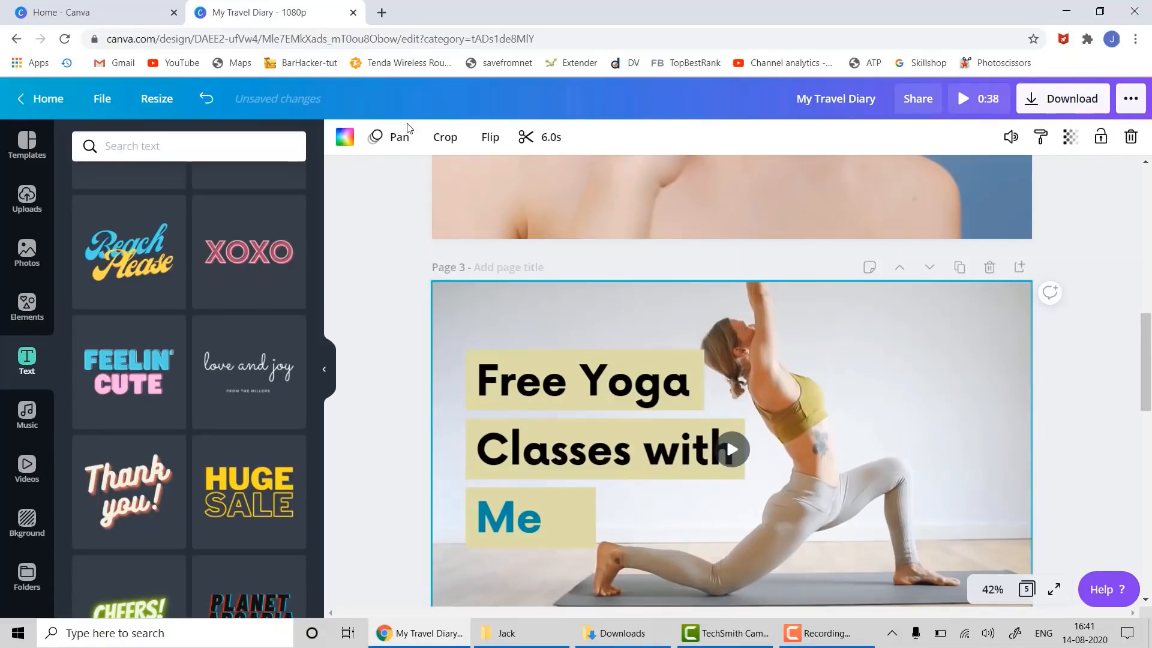
left_click(398, 137)
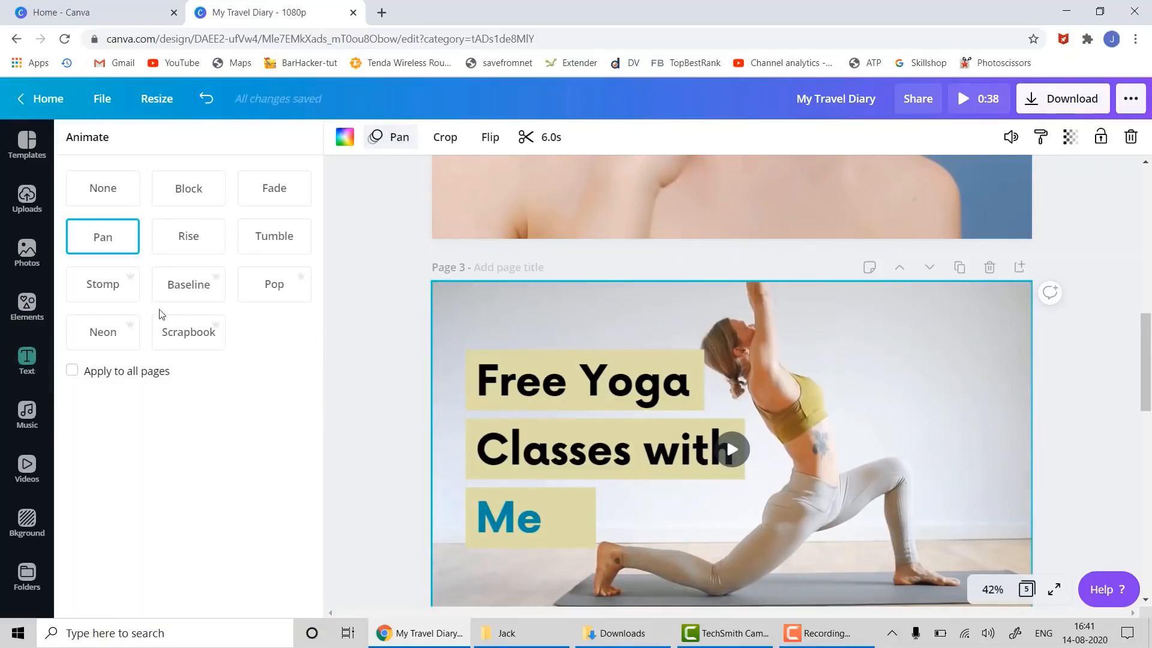
left_click(176, 333)
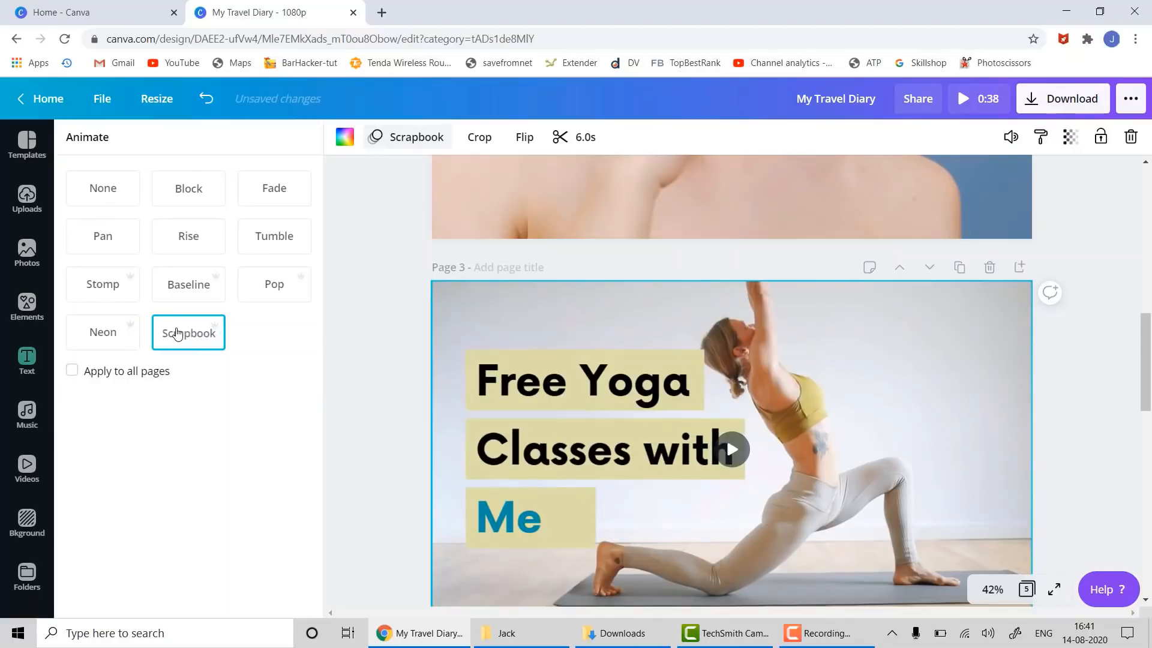
- Give page 4's yoga image the Pop animation
scroll(1030, 337, "down", 9)
left_click(794, 456)
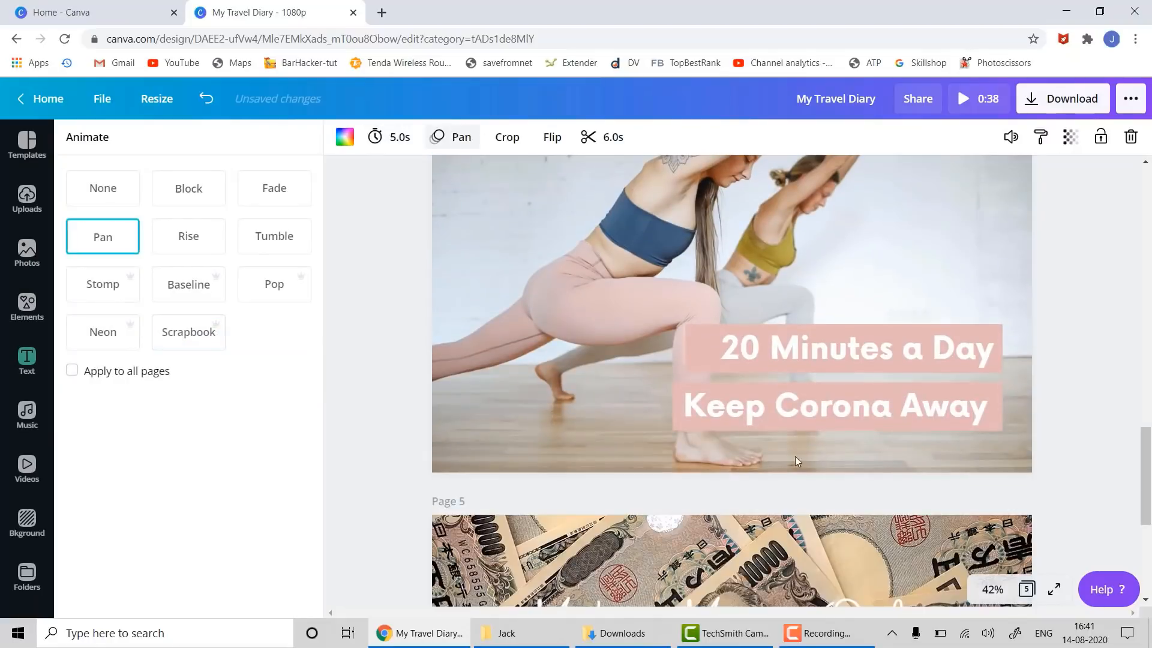
left_click(570, 363)
left_click(288, 294)
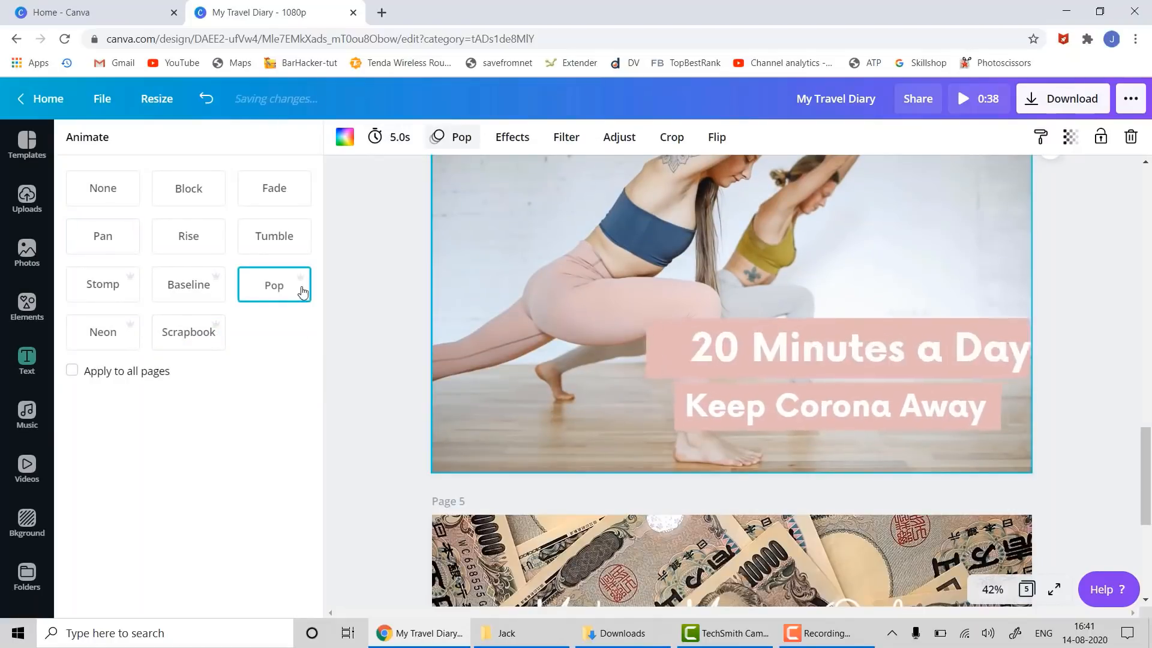
scroll(926, 389, "down", 5)
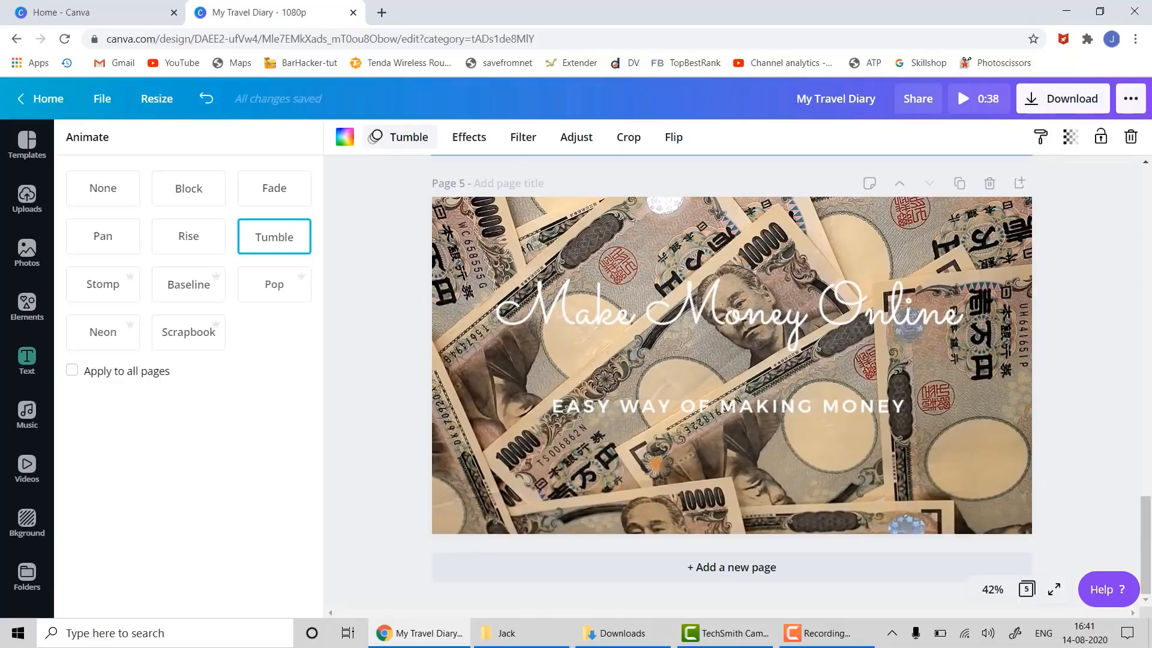
- Review the animated pages, then bring up the Download options showing MP4 Video for all 5 pages
scroll(1064, 337, "up", 5)
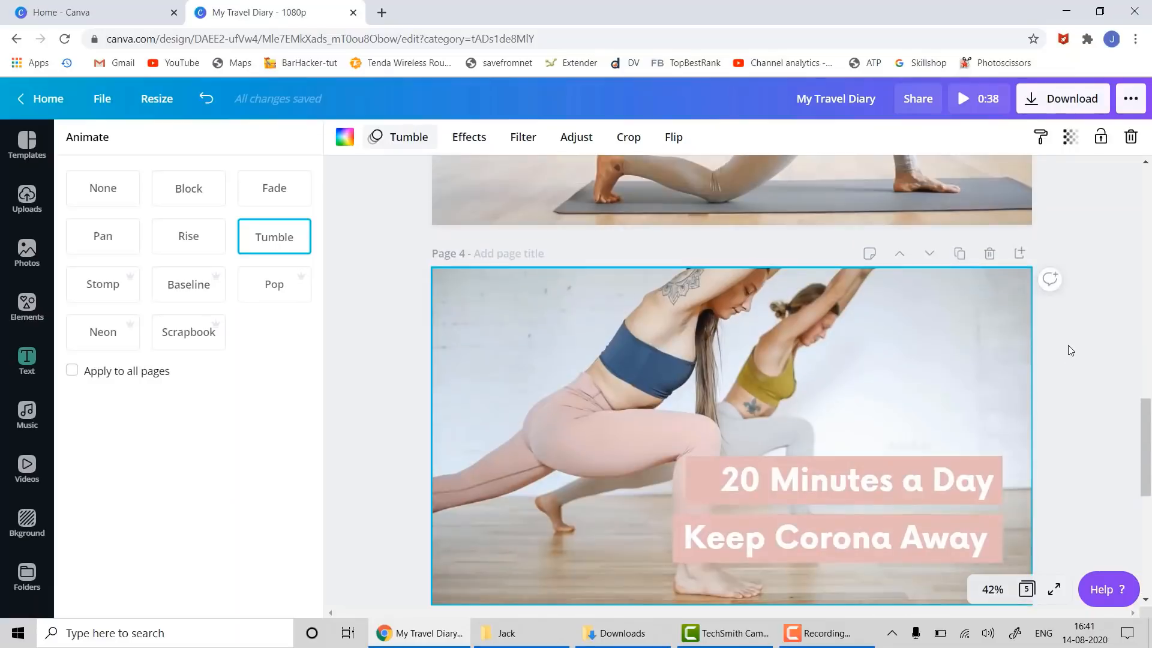
scroll(1065, 351, "up", 5)
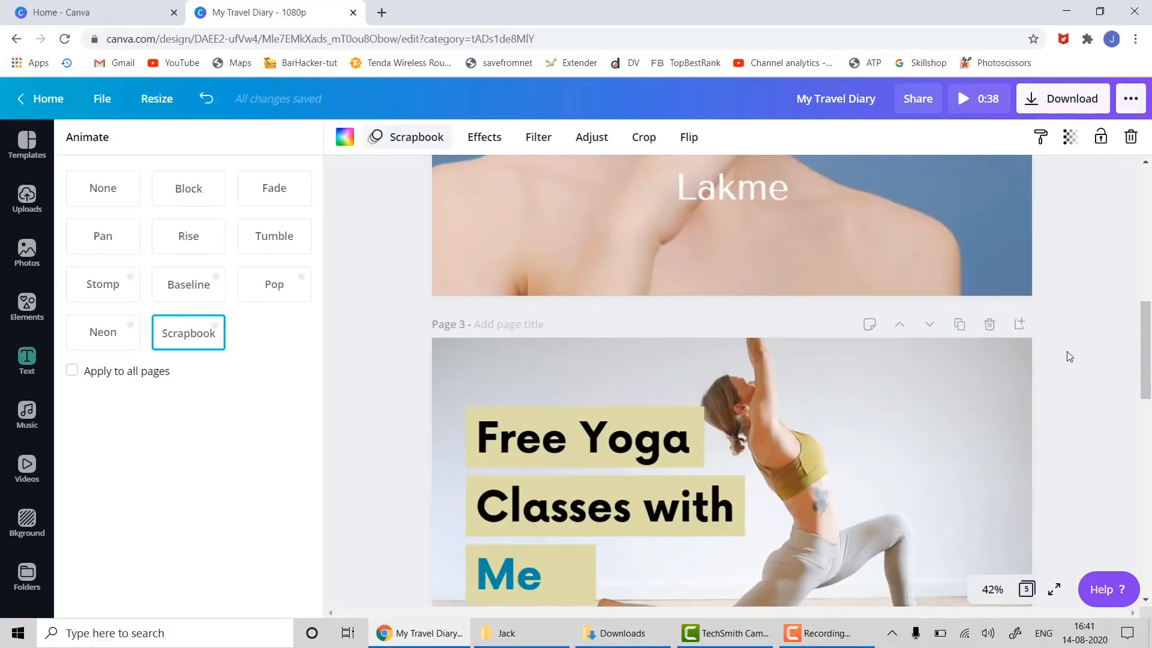
scroll(1067, 351, "up", 10)
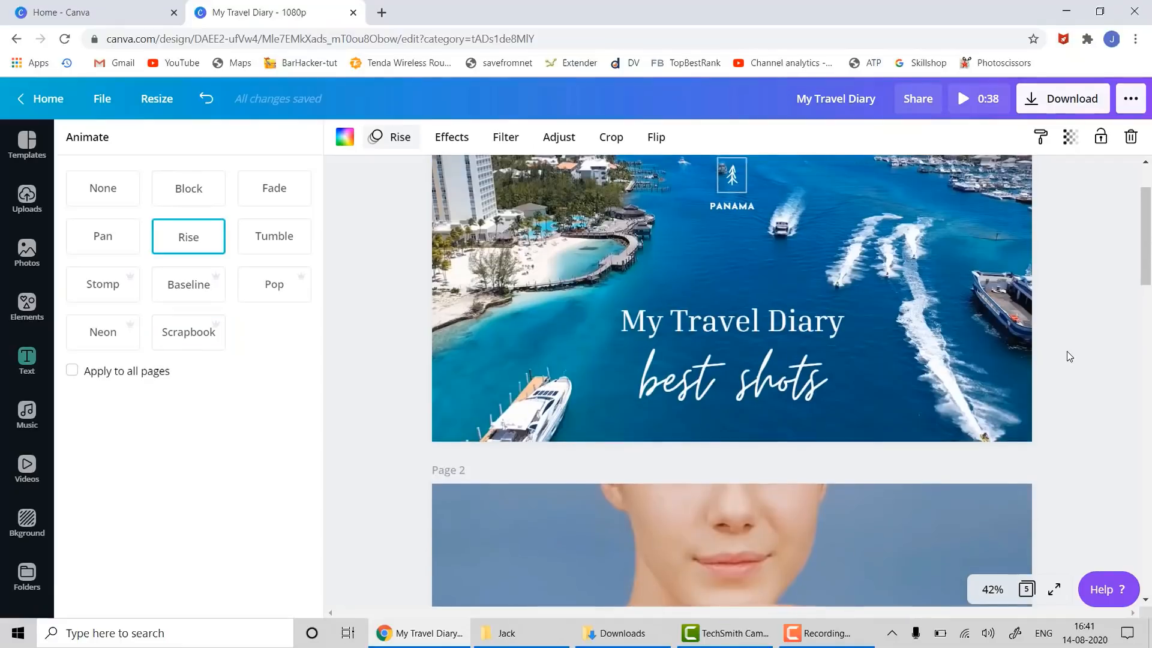
scroll(1068, 357, "down", 3)
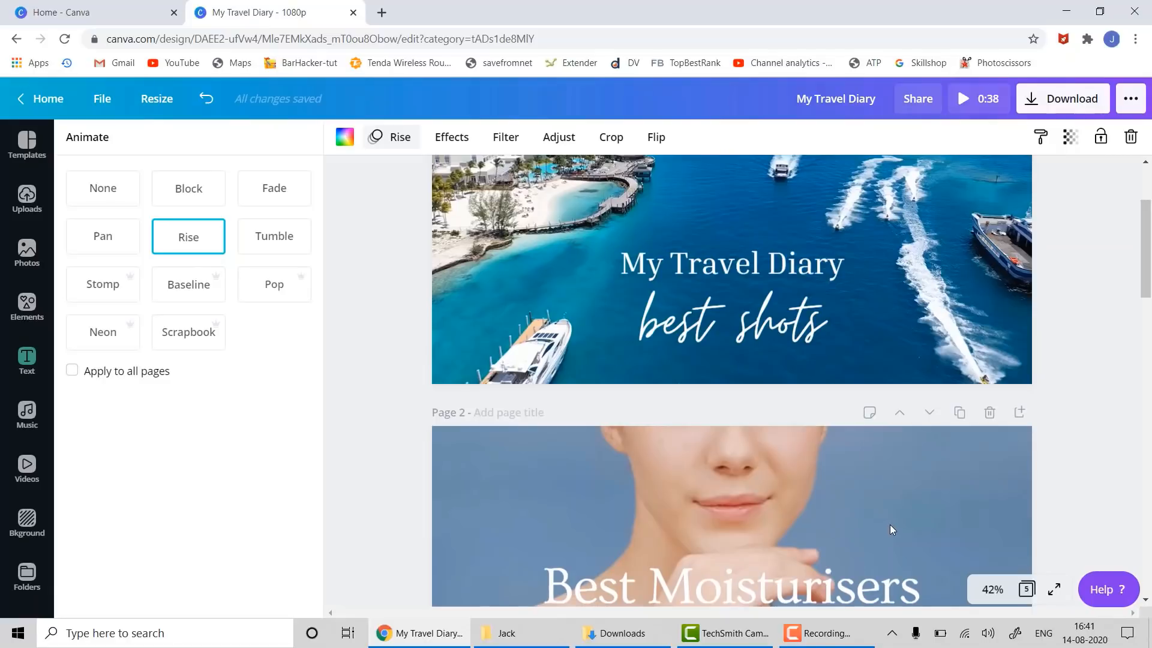
scroll(890, 524, "down", 3)
scroll(889, 494, "up", 5)
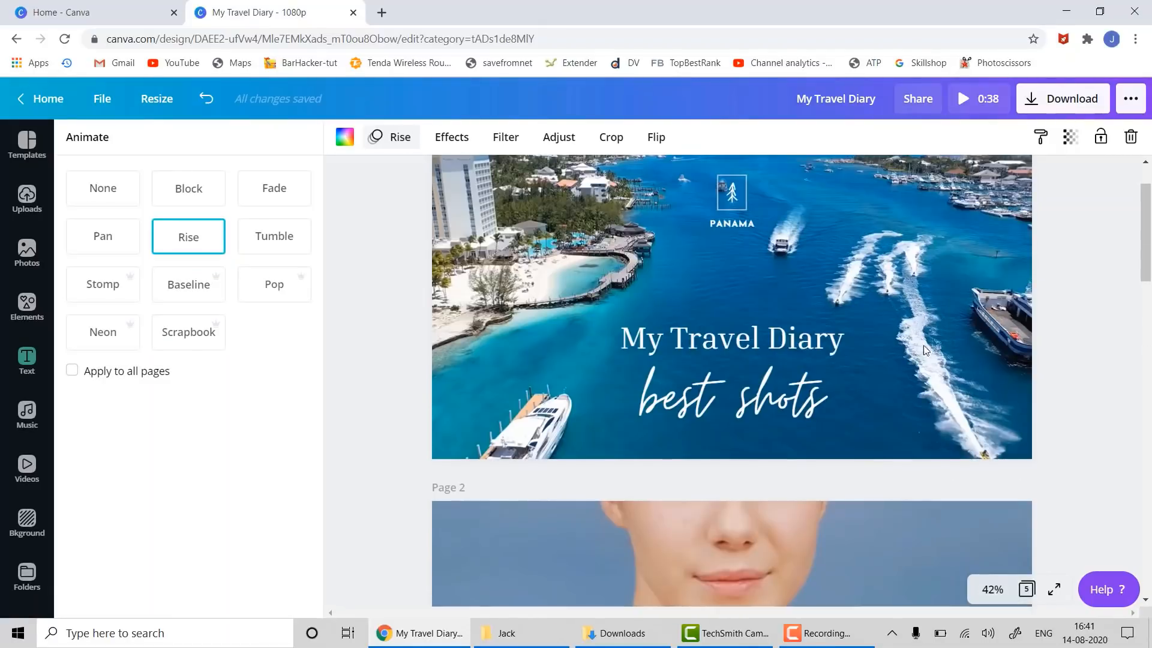
left_click(1058, 101)
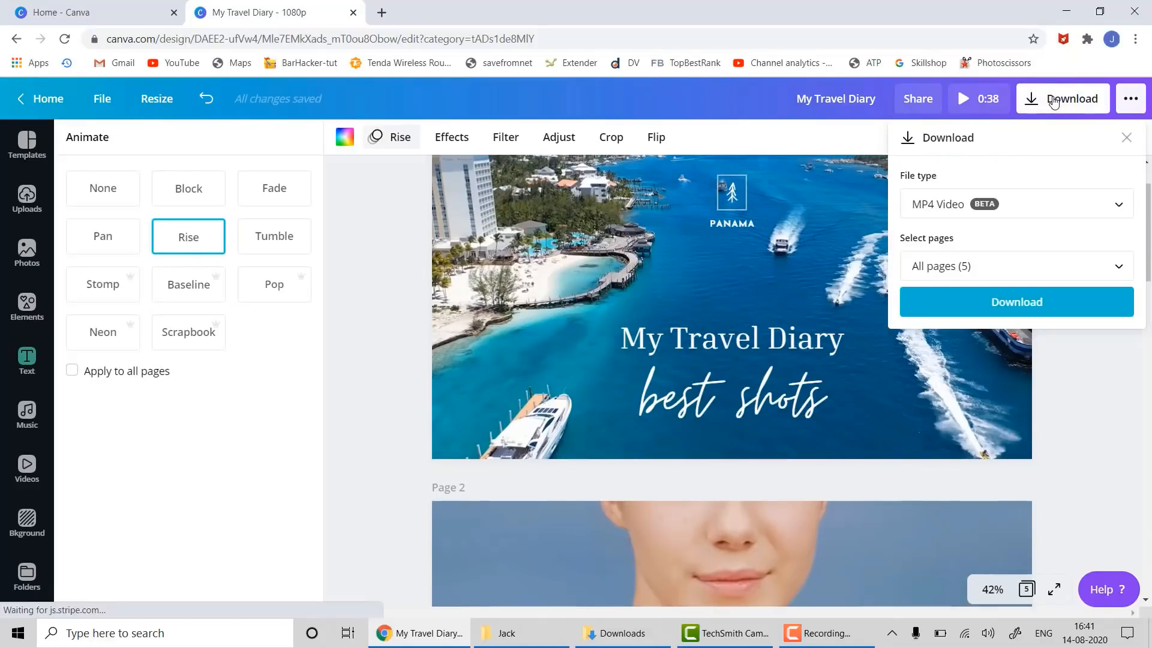
- Download all five pages as an MP4 Video
left_click(948, 208)
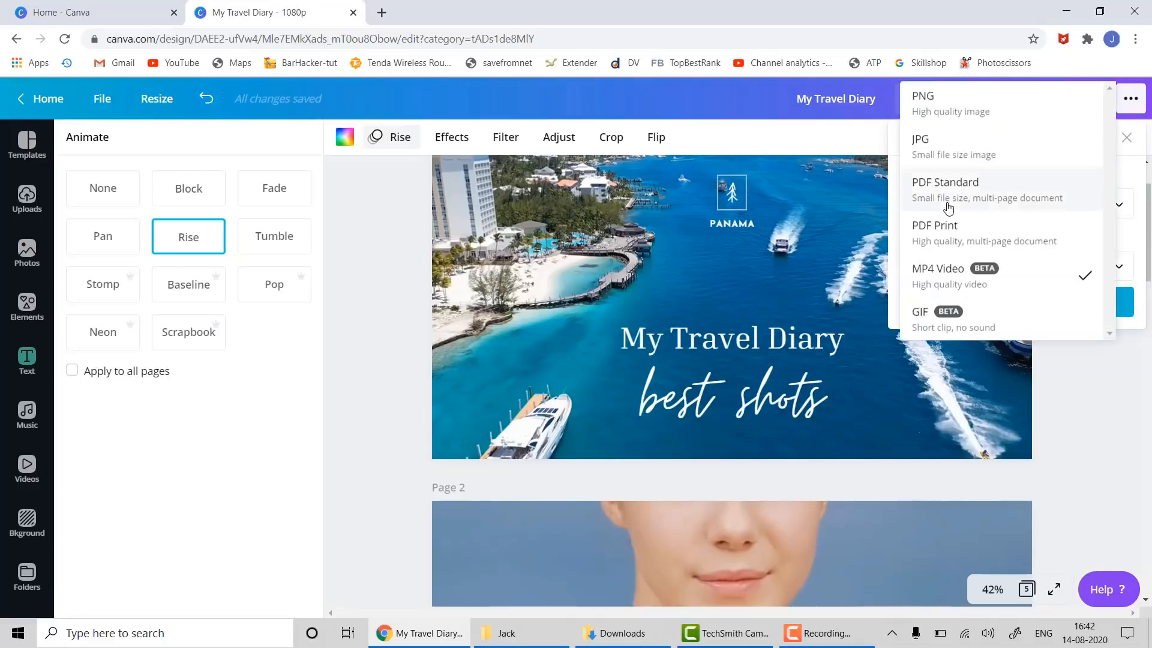
left_click(952, 281)
left_click(985, 306)
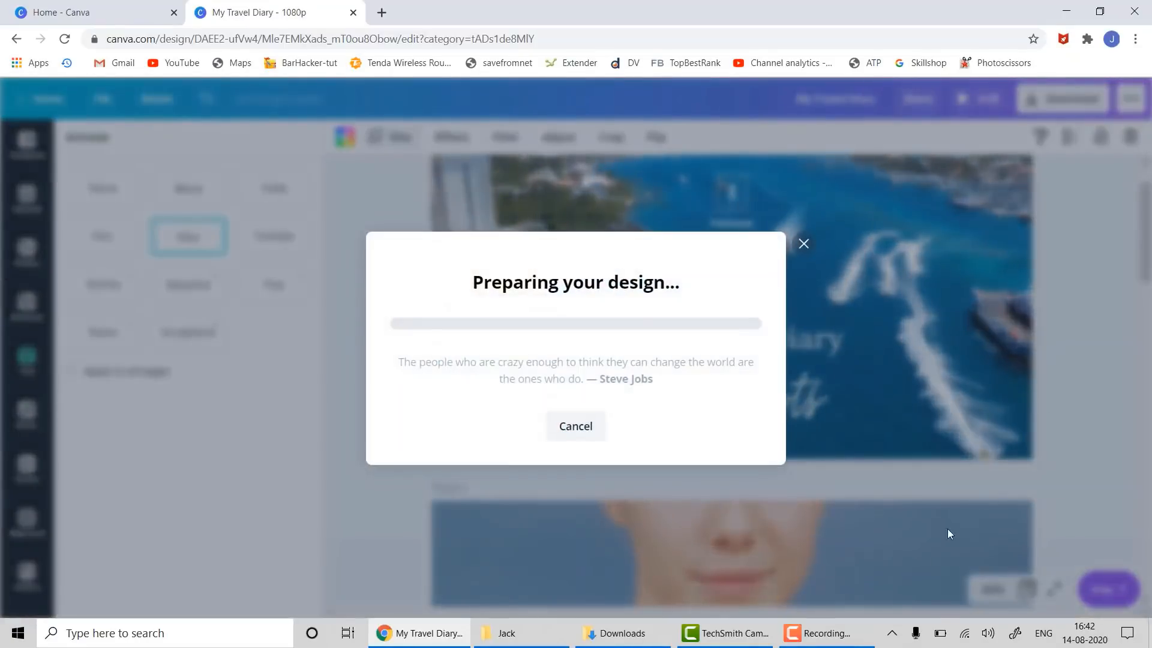
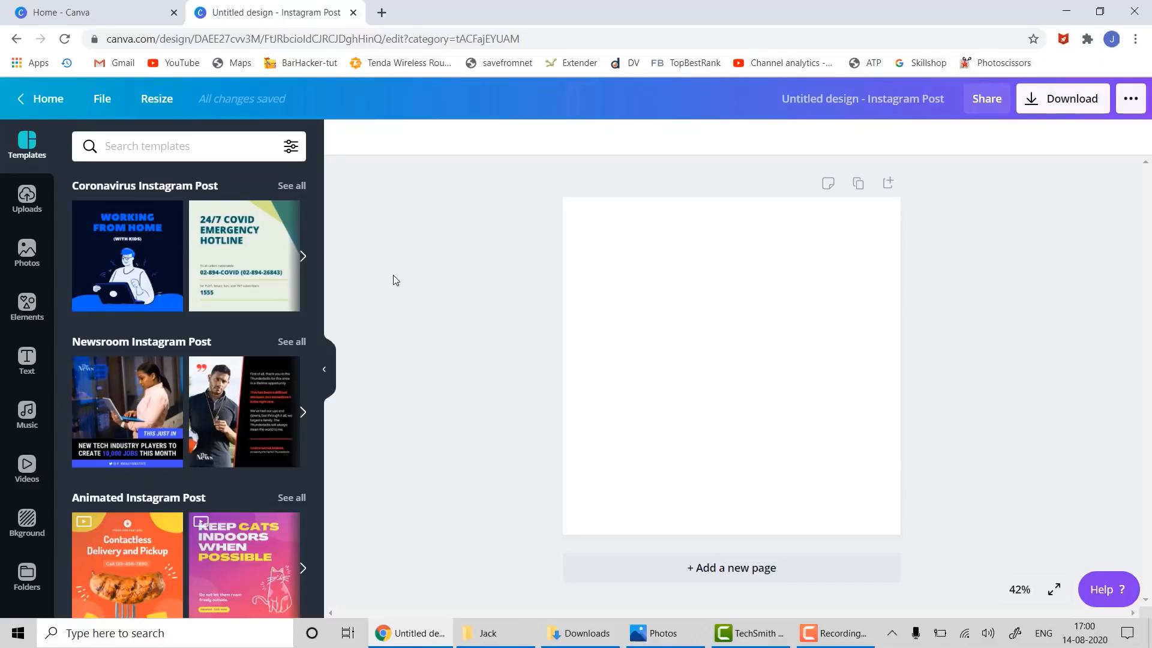
scroll(268, 403, "down", 3)
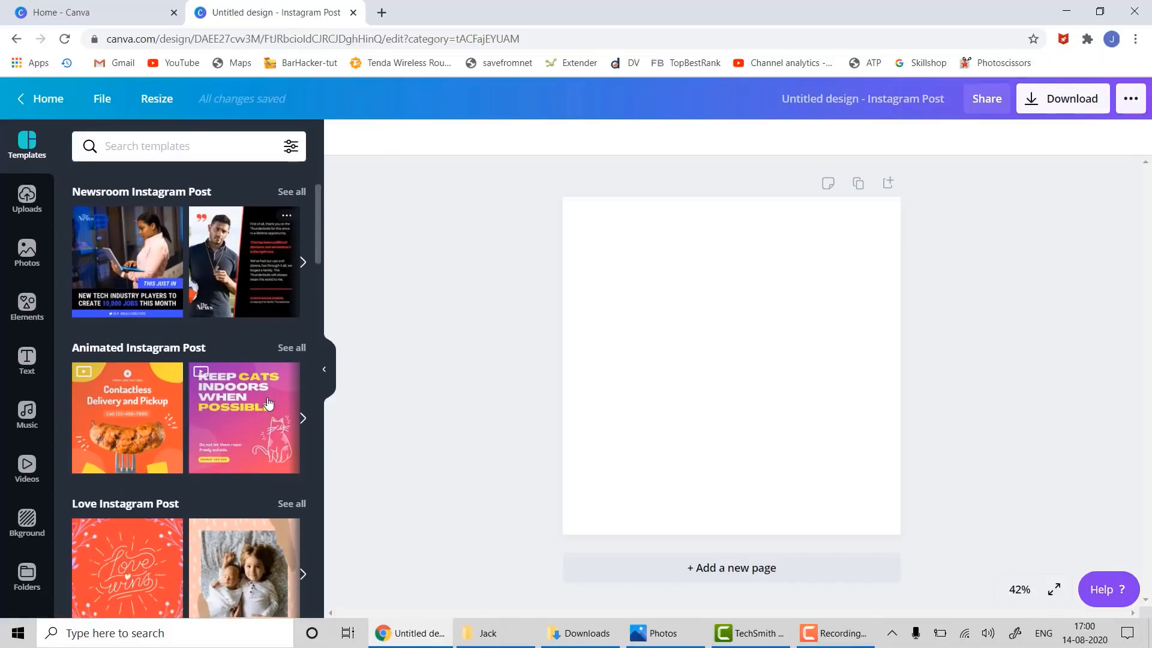
scroll(268, 403, "down", 10)
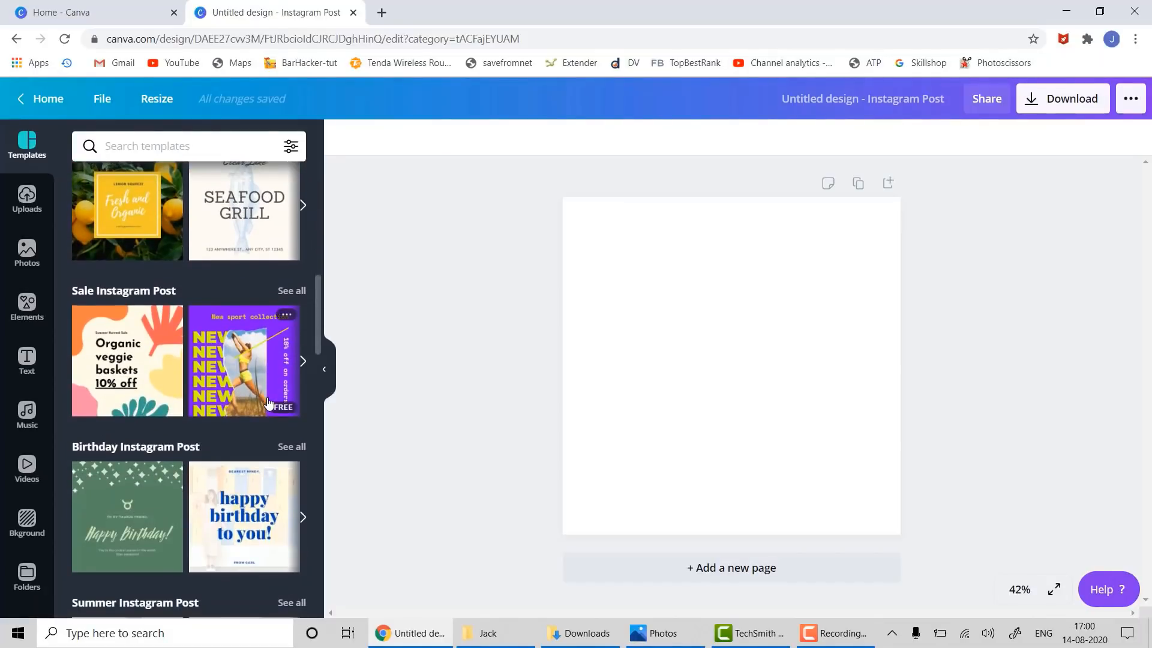
scroll(268, 404, "down", 8)
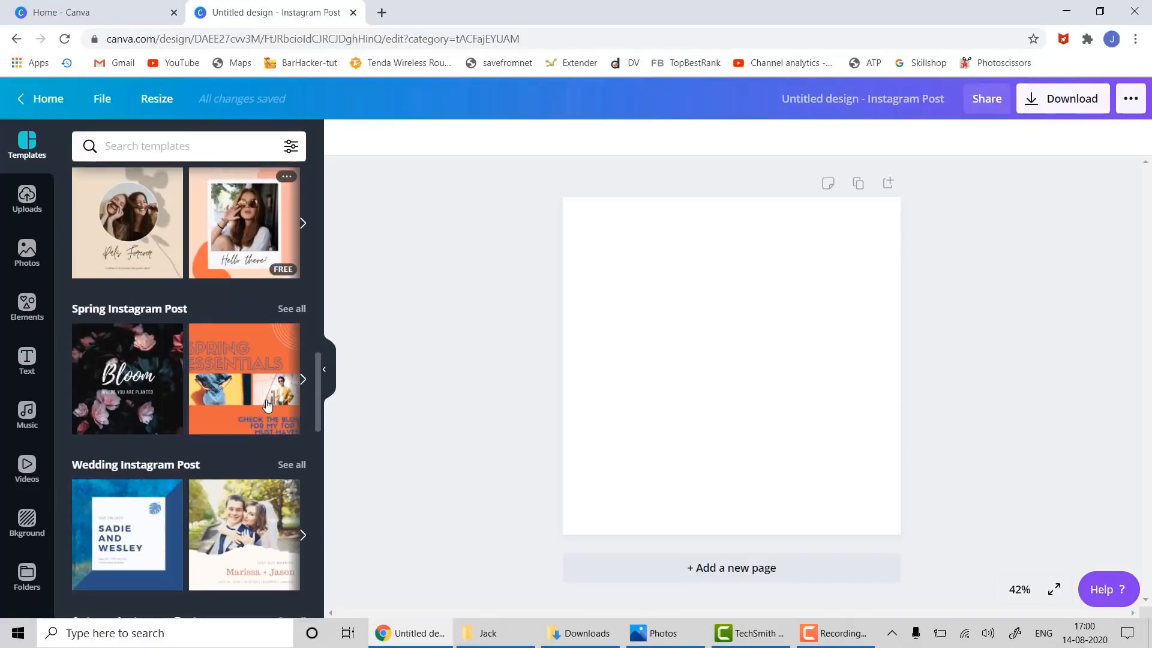
scroll(268, 403, "down", 8)
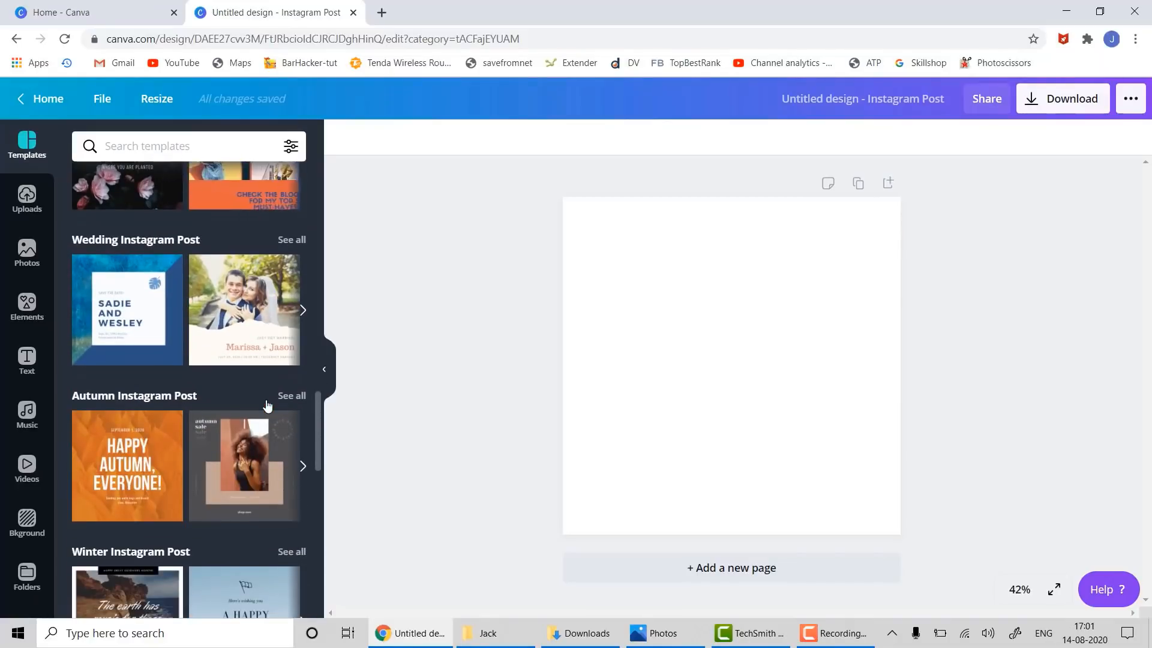
scroll(268, 406, "down", 10)
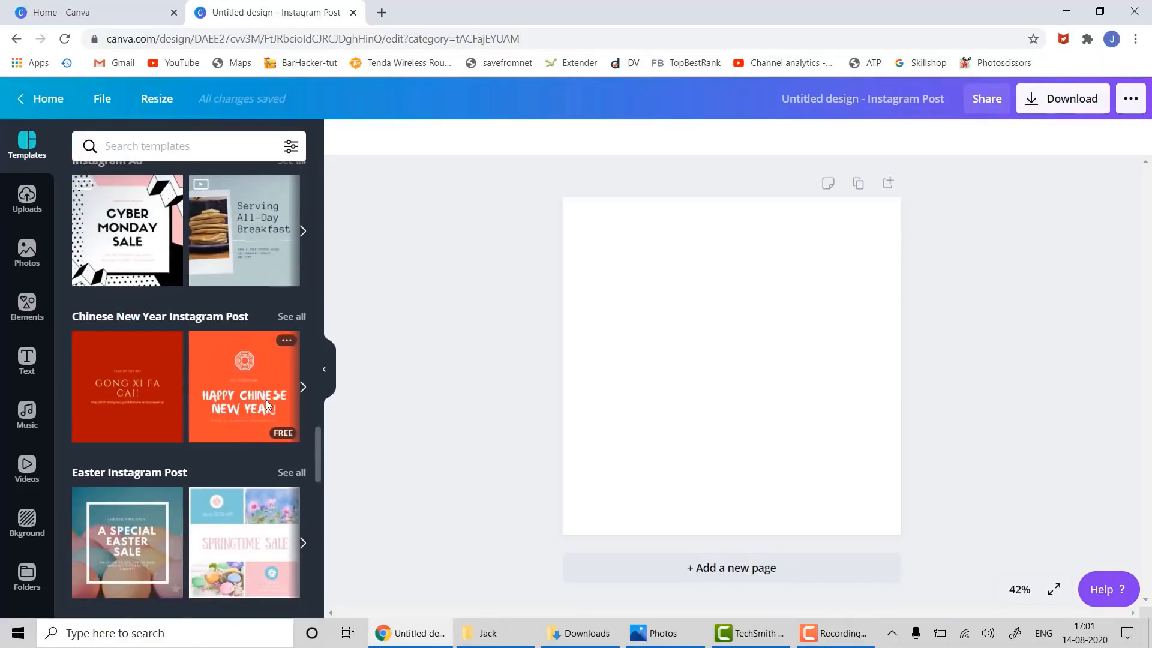
scroll(268, 407, "up", 15)
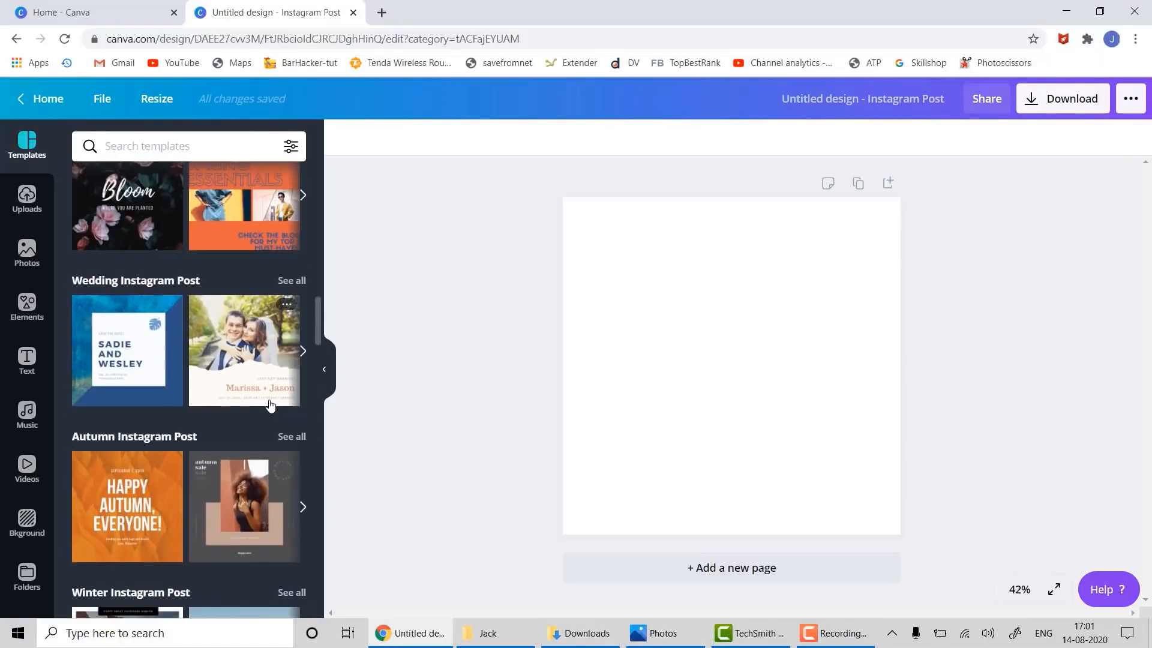
scroll(270, 406, "up", 4)
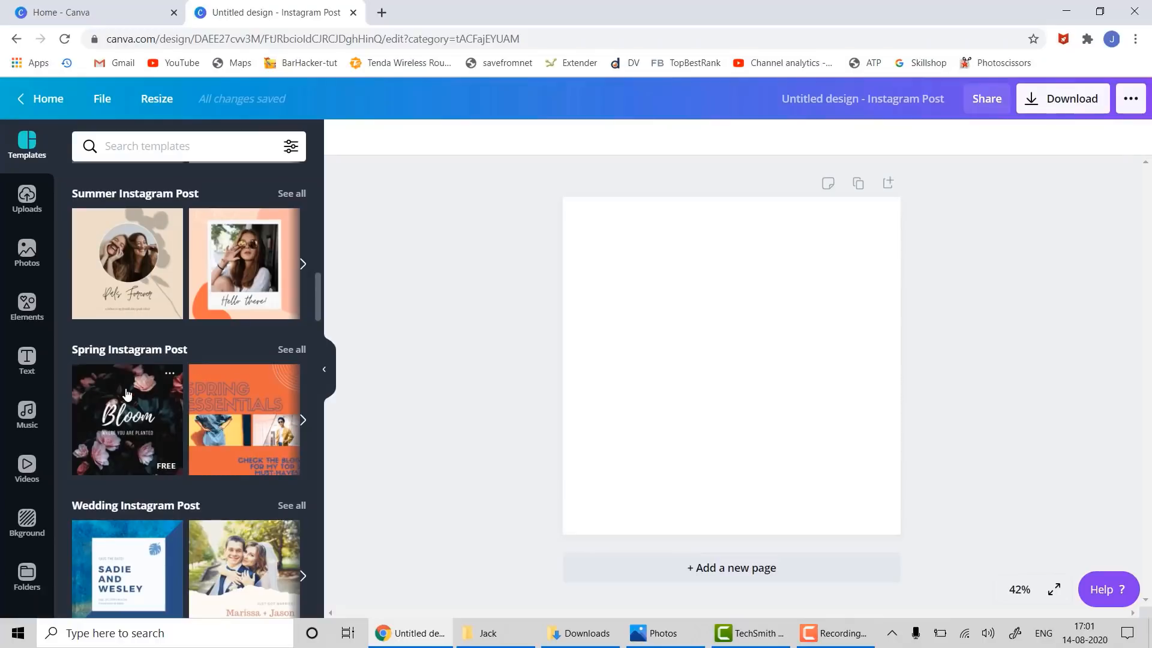
- Apply the Bloom template and retitle its heading 'Best Smart Gadgets'
left_click_drag(117, 389, 598, 217)
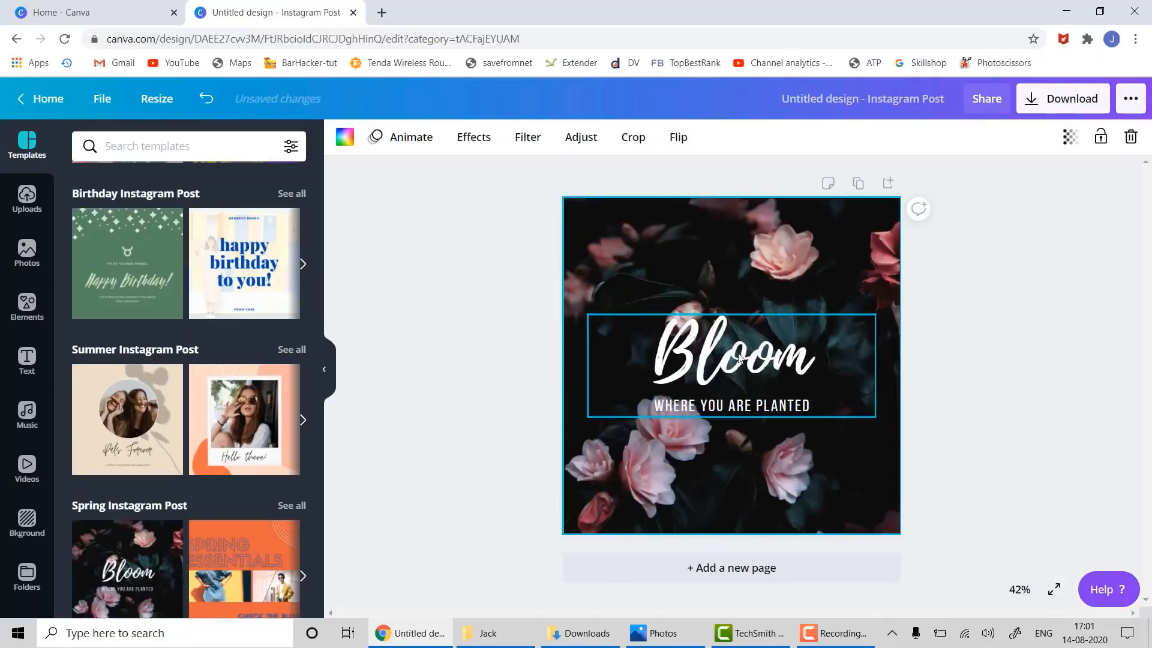
left_click(732, 355)
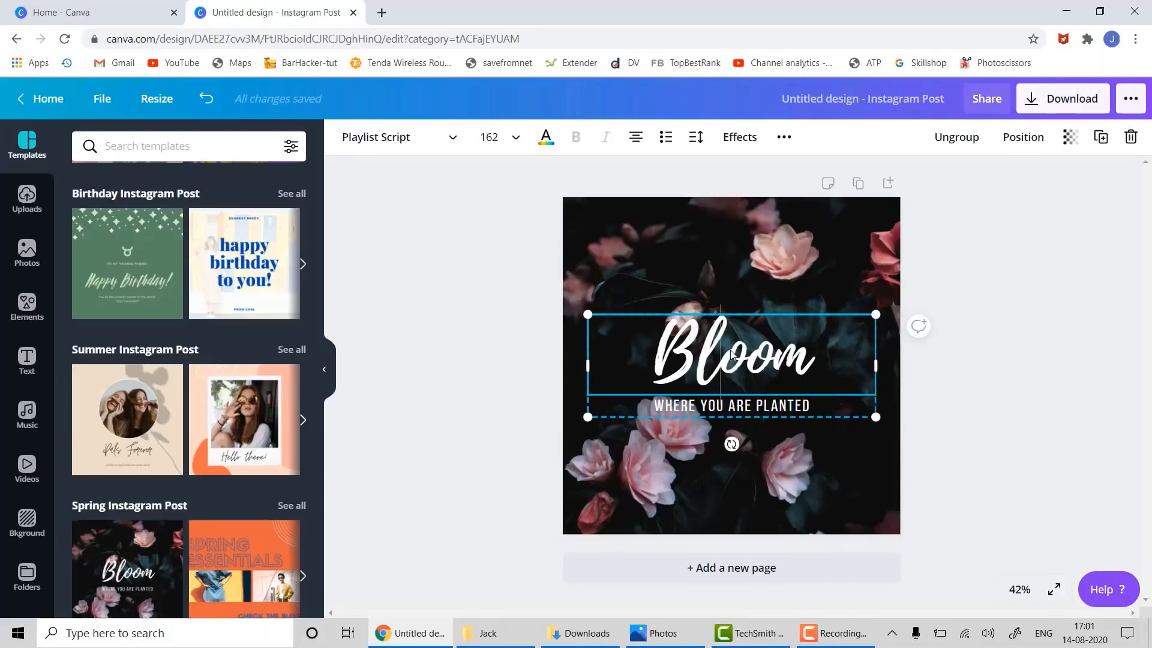
double_click(732, 355)
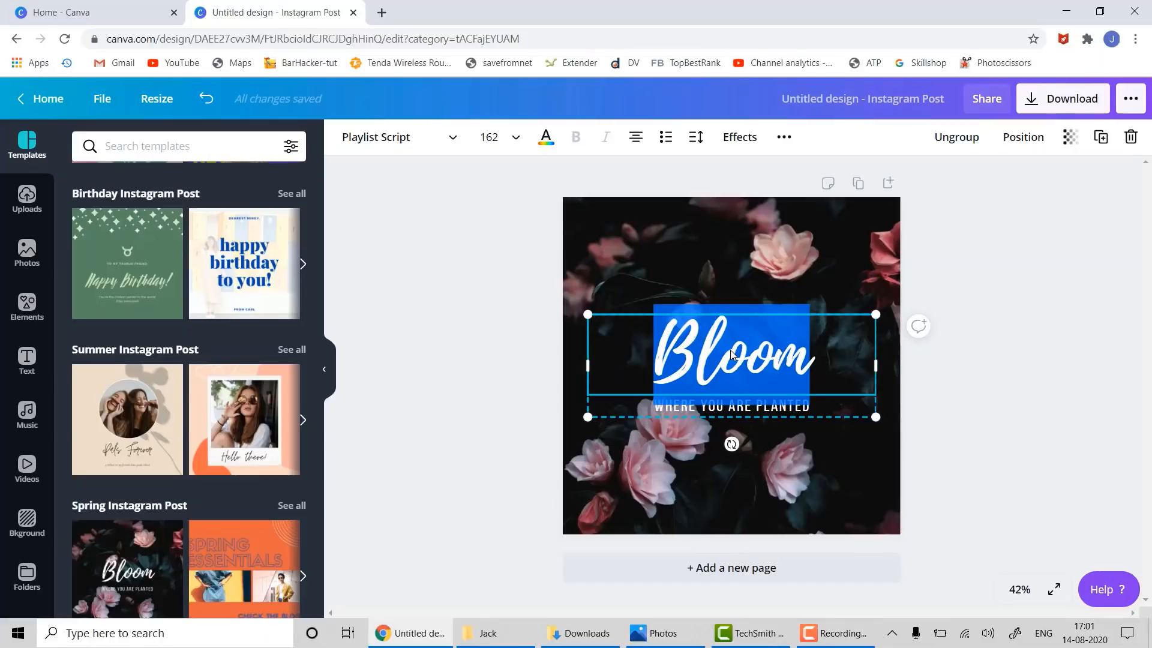
type("Be")
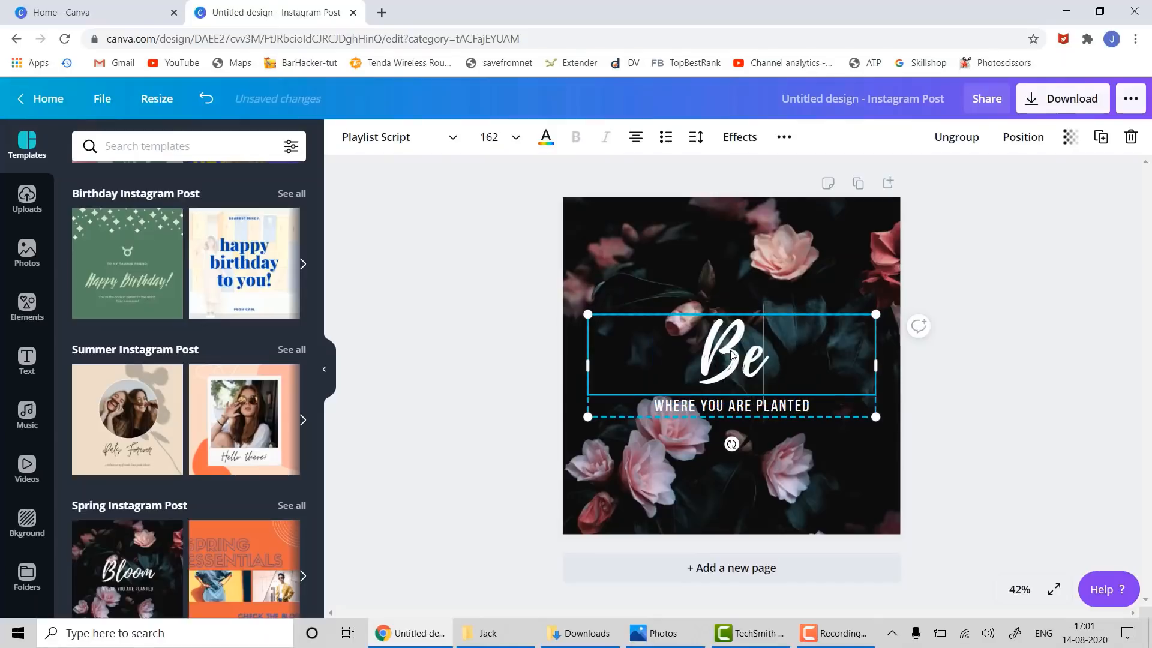
type("st Sma")
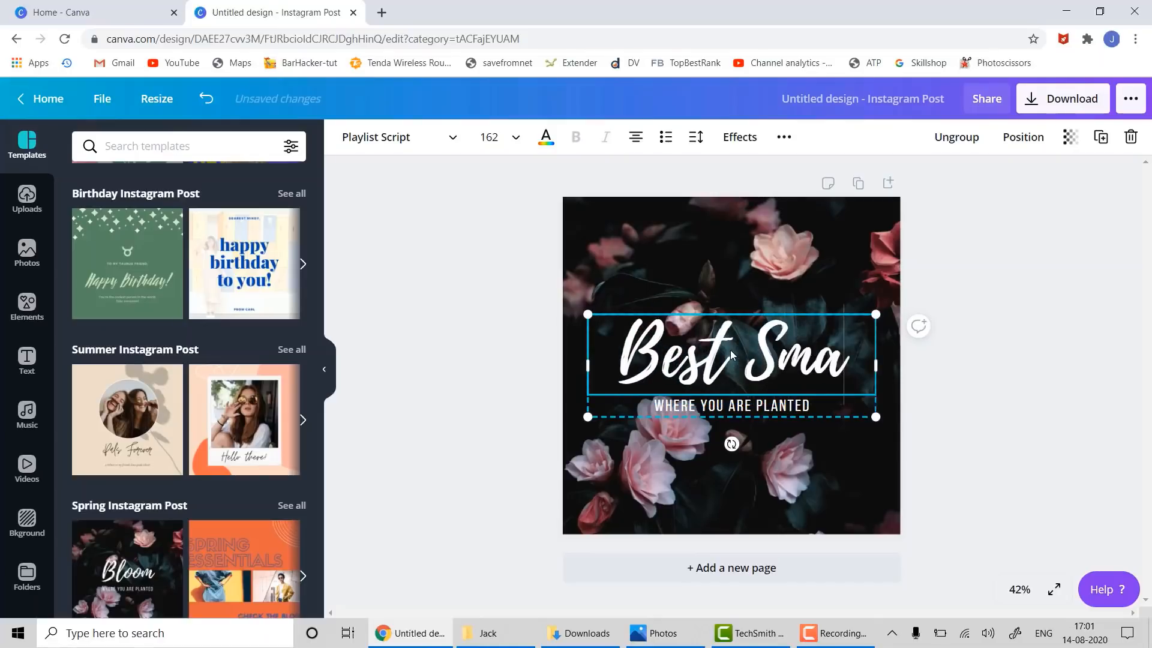
type("rt Gadgets")
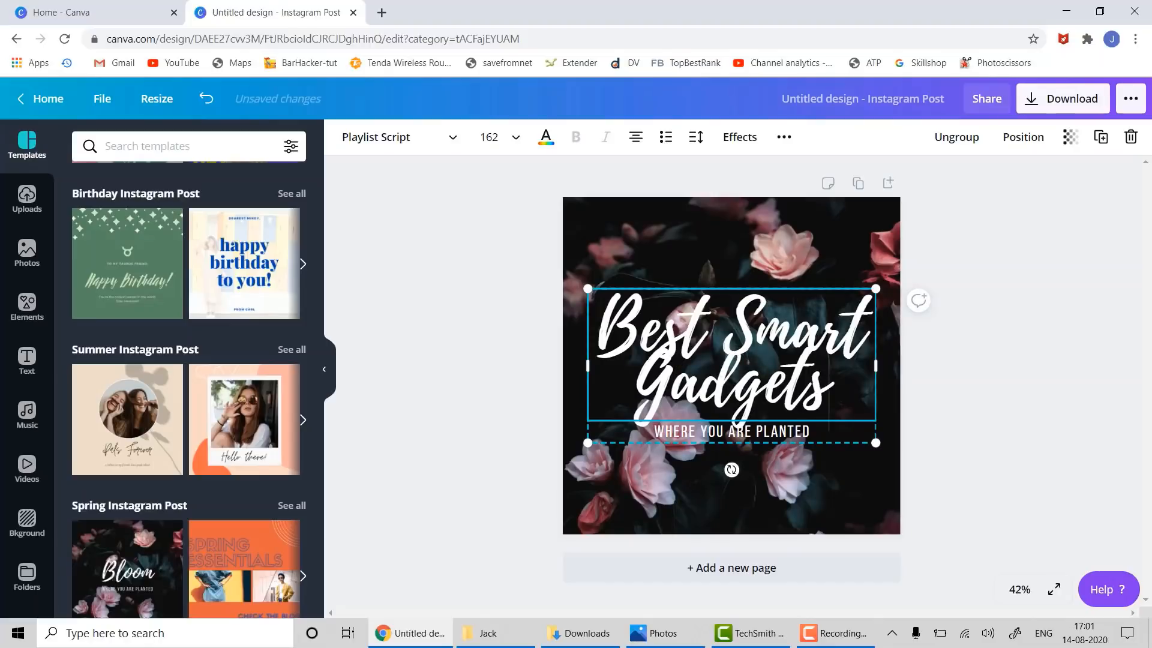
left_click(998, 418)
- Ungroup the heading, delete the WHERE YOU ARE PLANTED subtitle, and select the flower photo
left_click(801, 436)
left_click(801, 435)
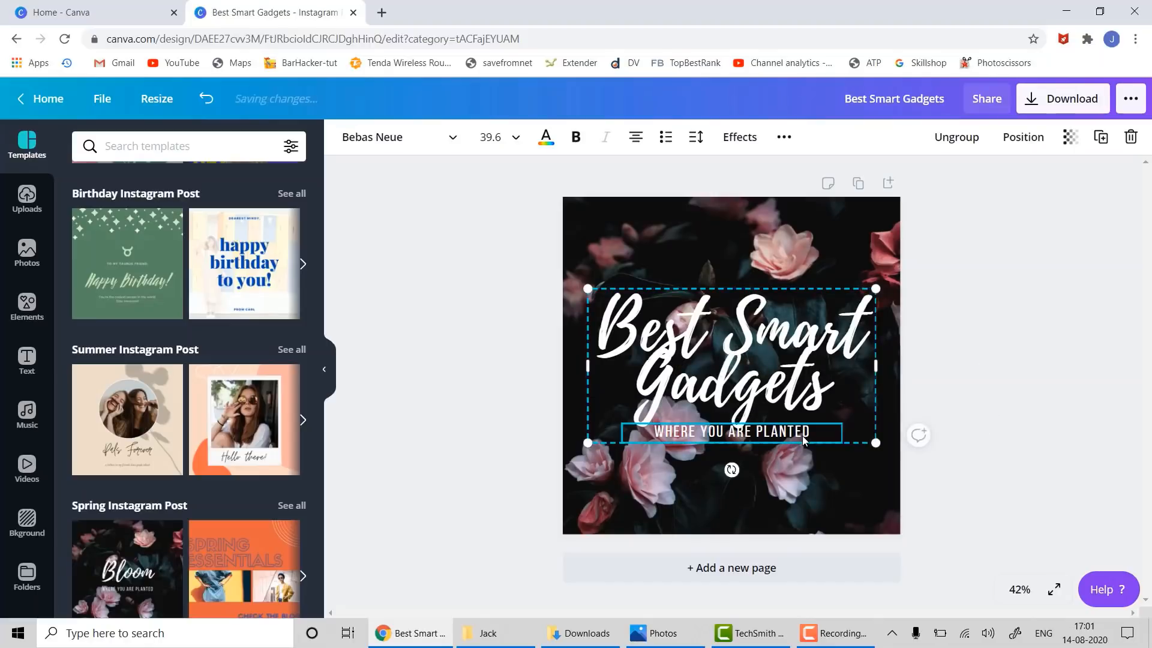
right_click(804, 440)
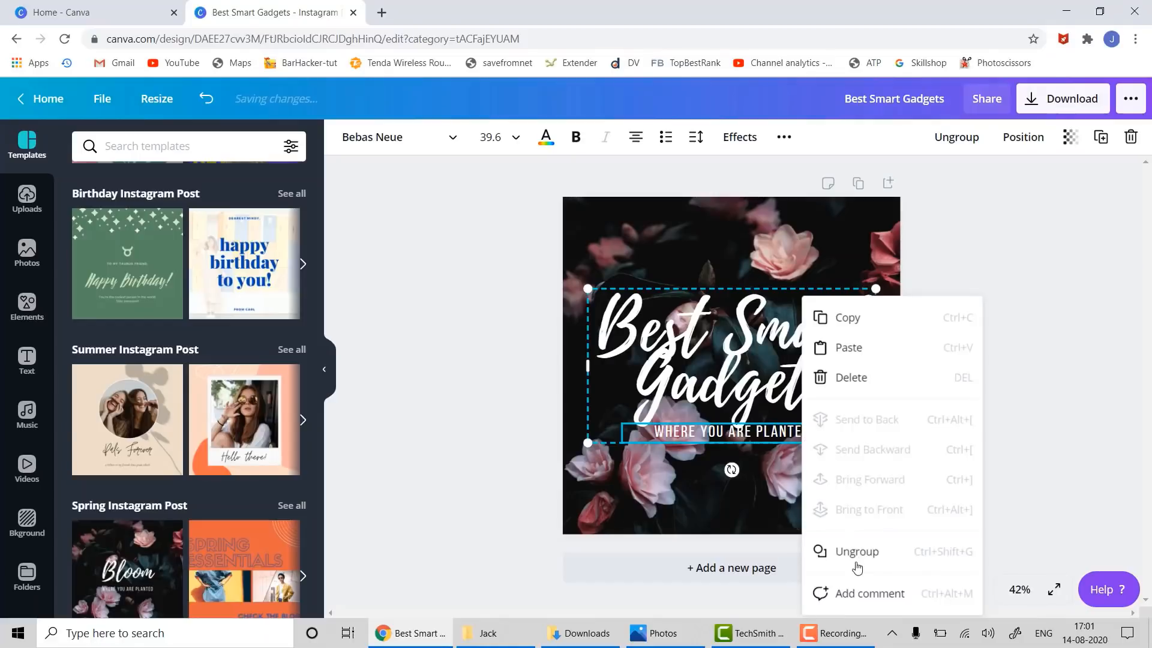
left_click(857, 551)
left_click(822, 436)
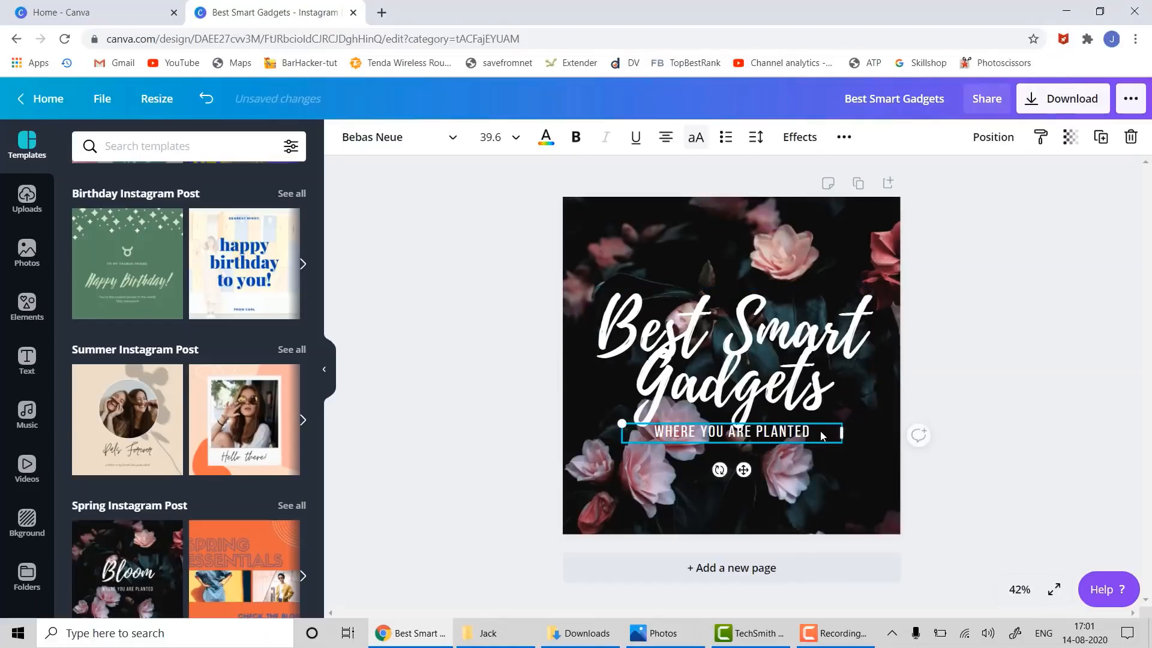
key("Delete")
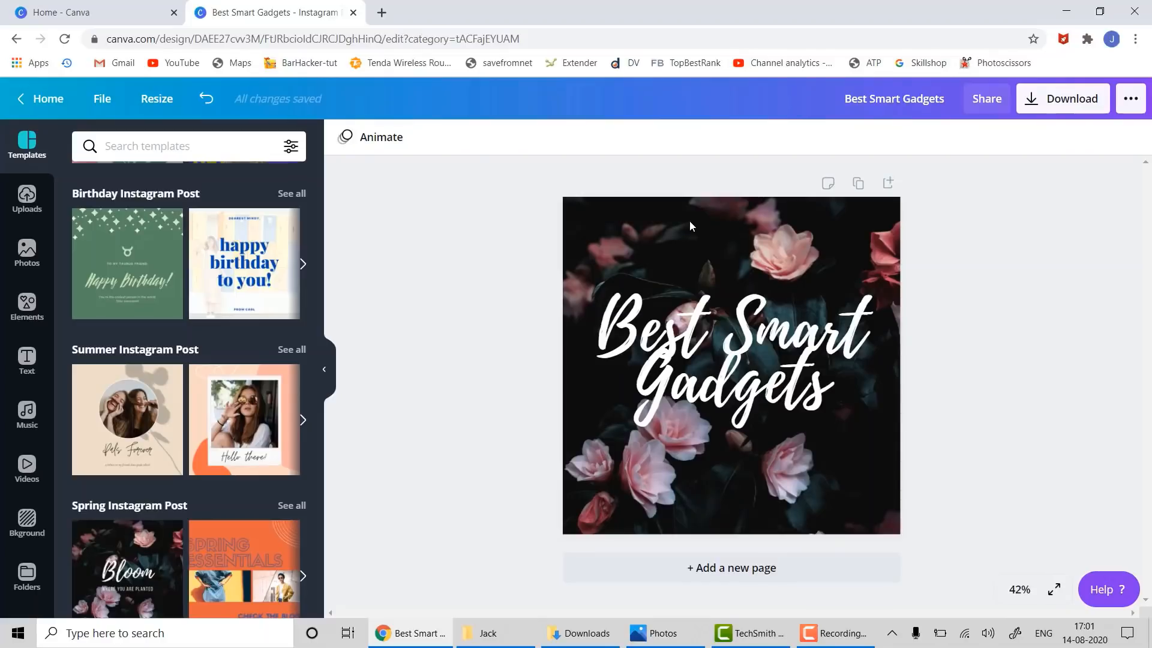
left_click(690, 223)
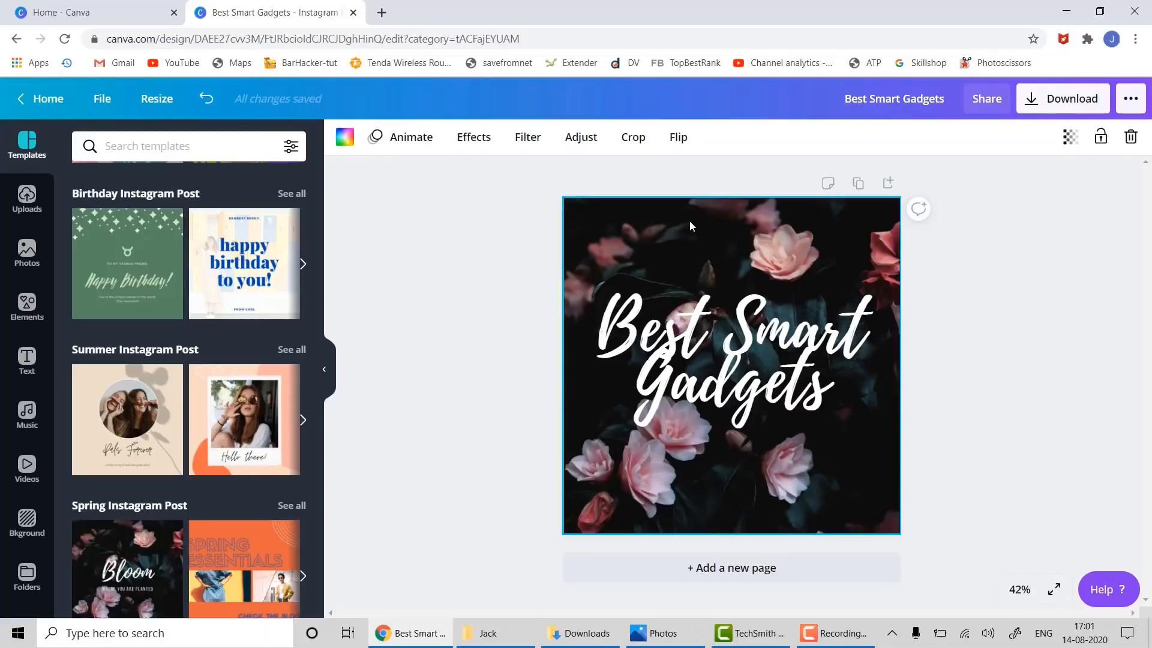
right_click(690, 223)
- Delete the flower photo and search stock photos for 'gadgets'
left_click(753, 304)
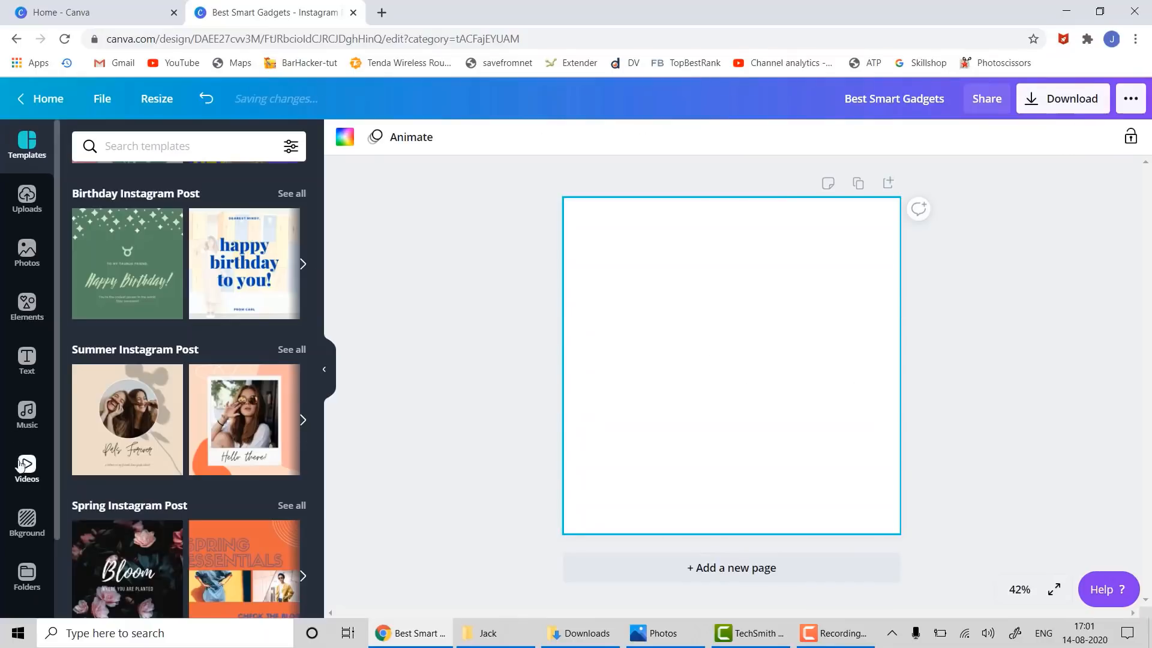
left_click(27, 250)
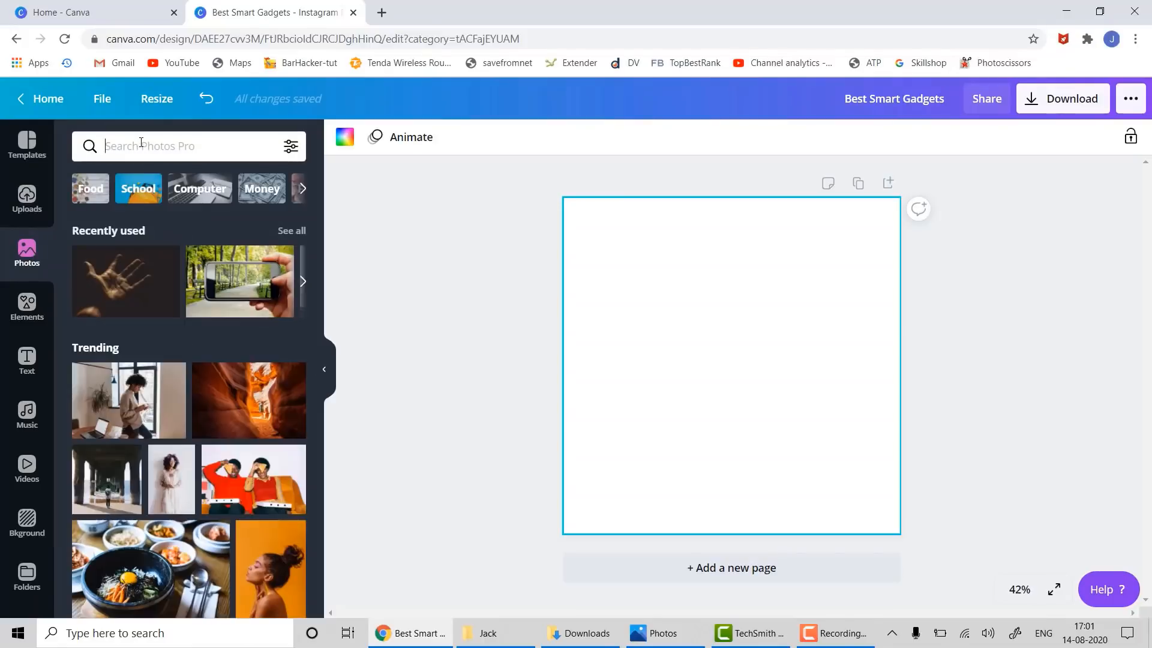
type("gadgets")
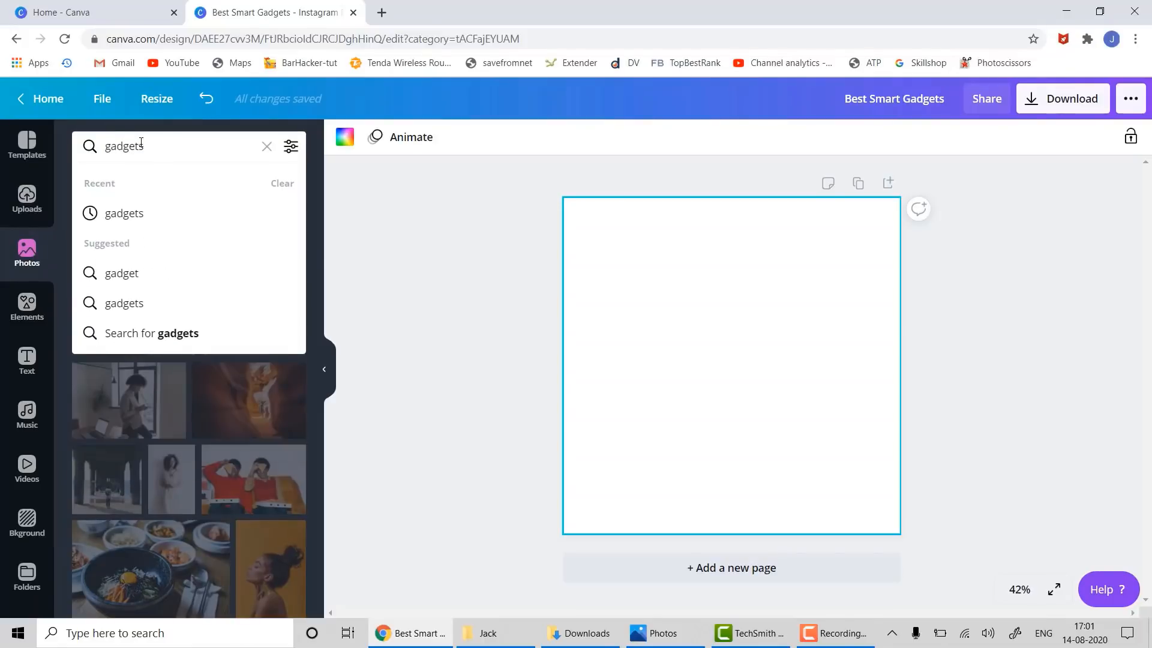
key("Return")
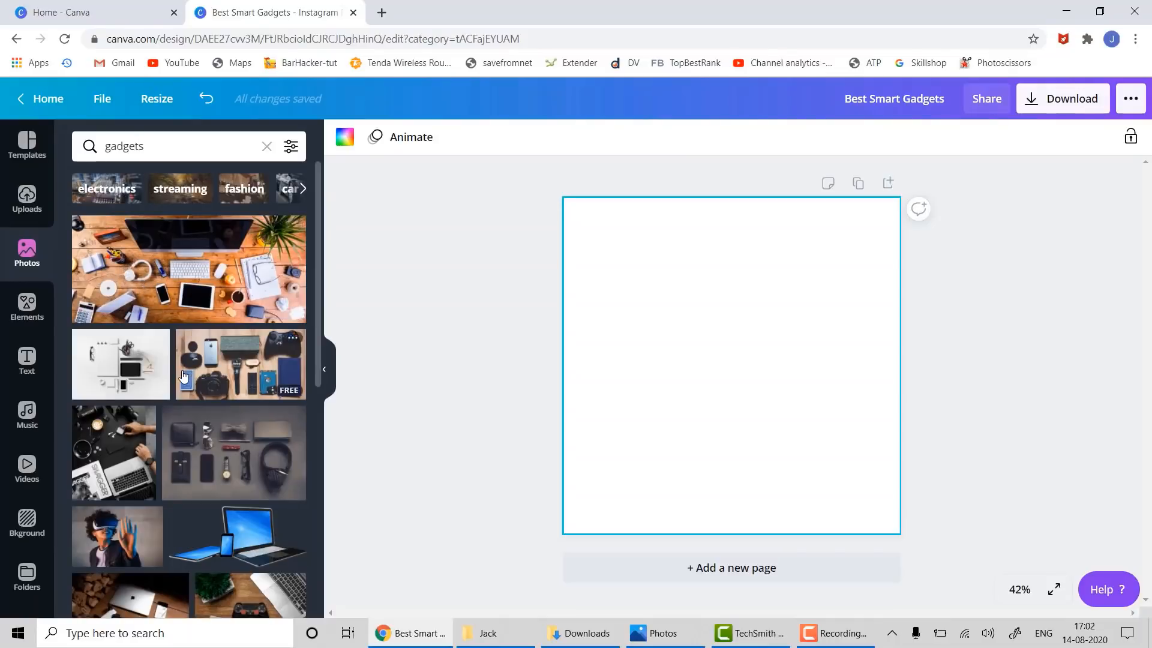
scroll(180, 375, "down", 5)
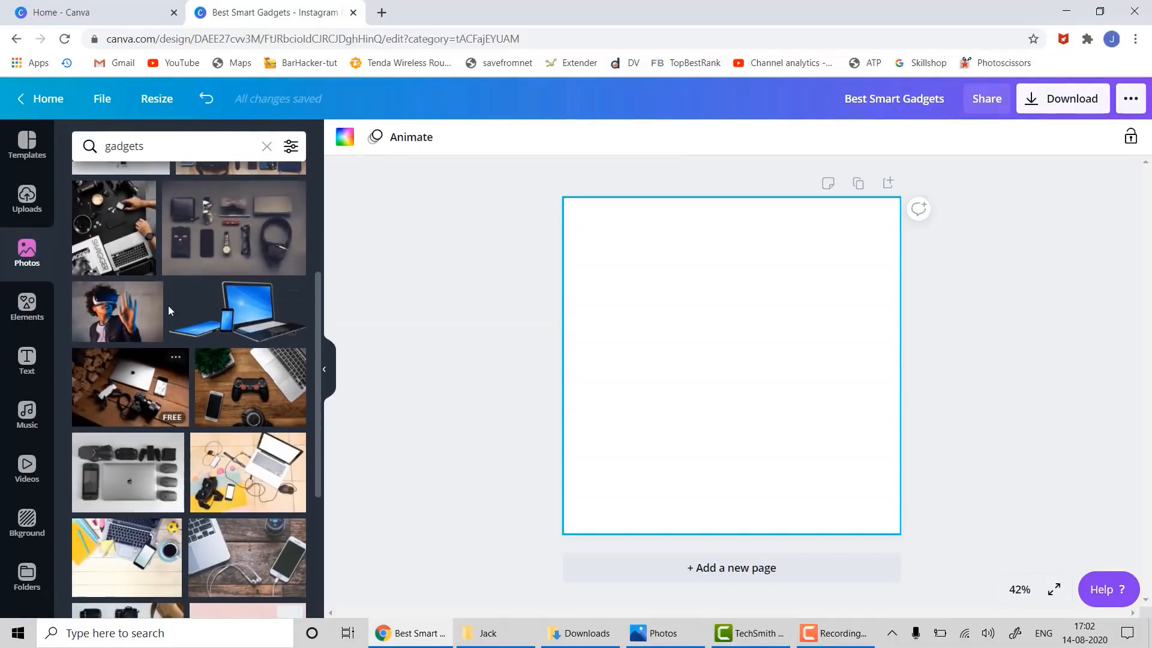
- Refine the search to 'smart gadgets' and make the phone-stand photo the page background
left_click(106, 149)
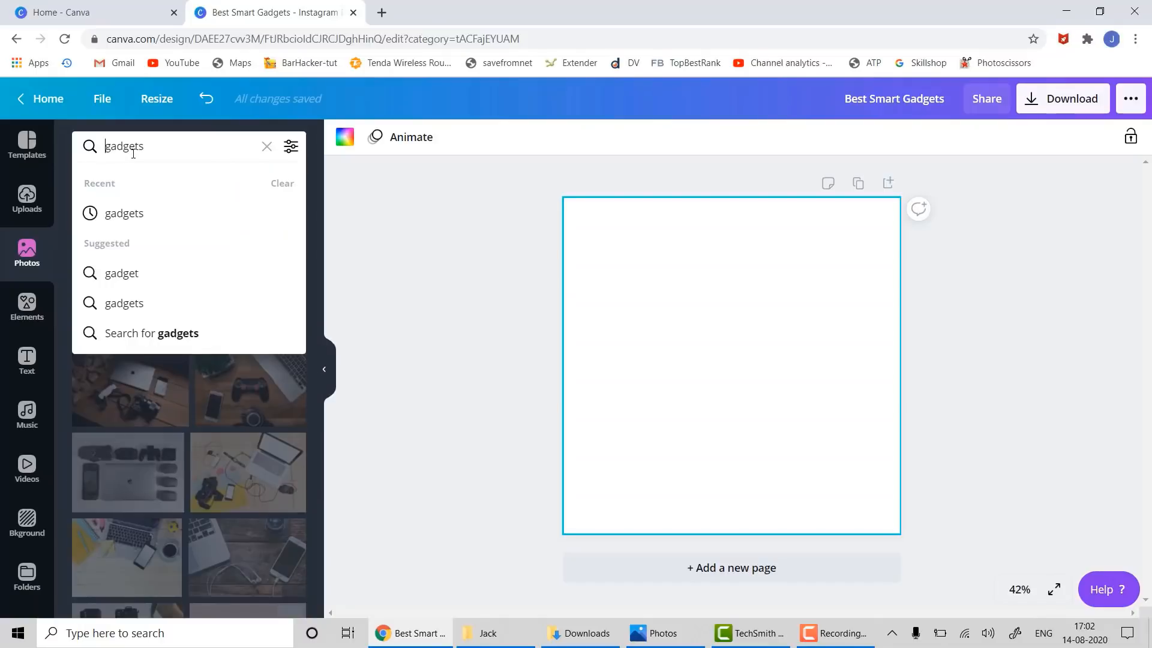
type("smart")
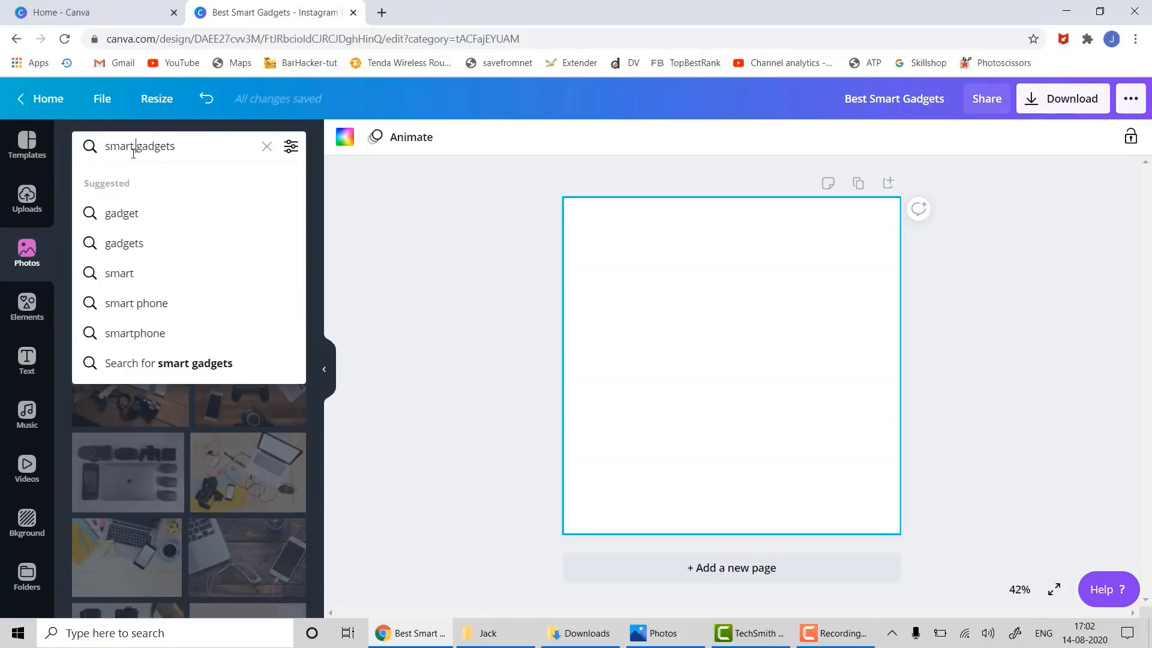
key("Return")
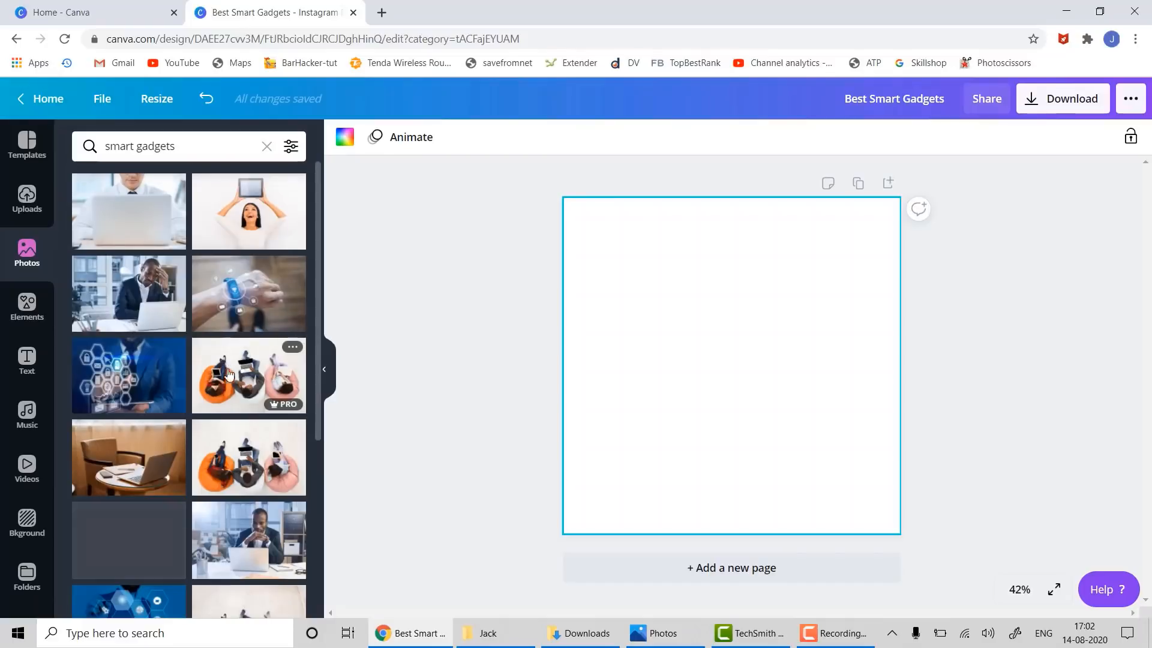
scroll(247, 387, "down", 10)
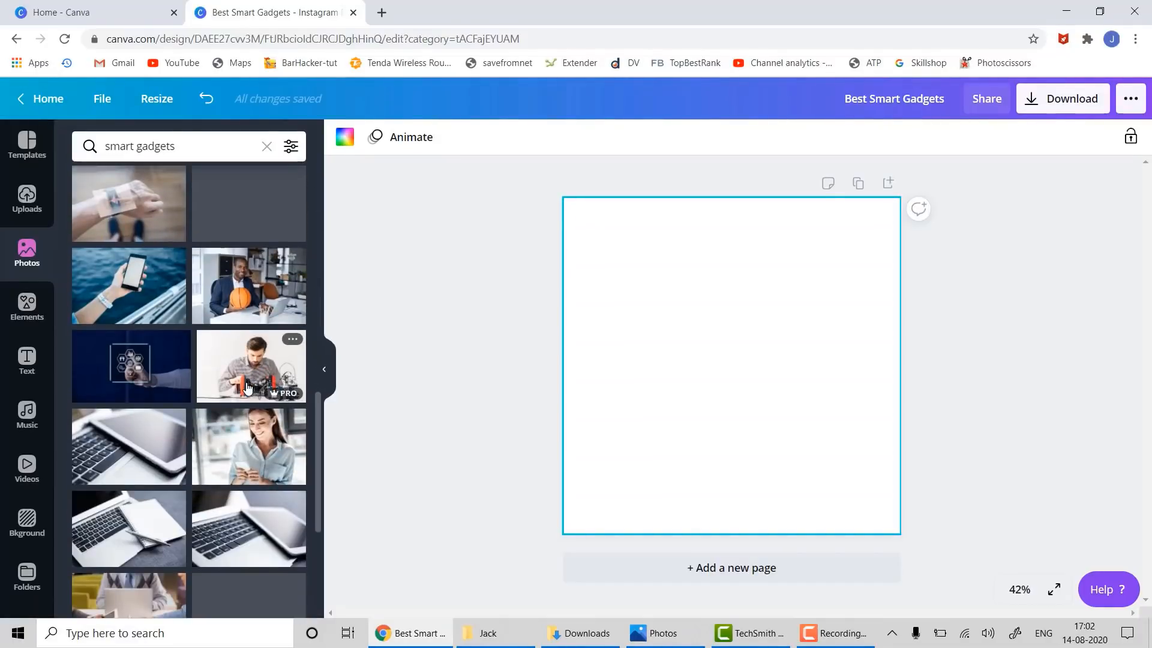
scroll(248, 387, "down", 6)
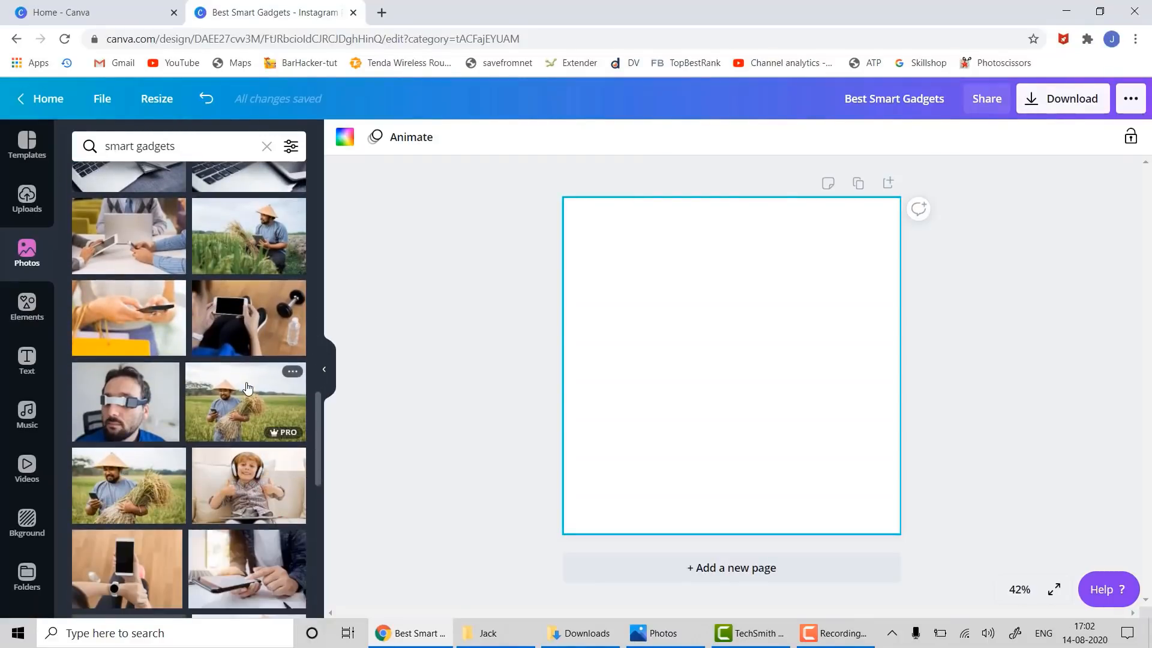
scroll(247, 387, "down", 6)
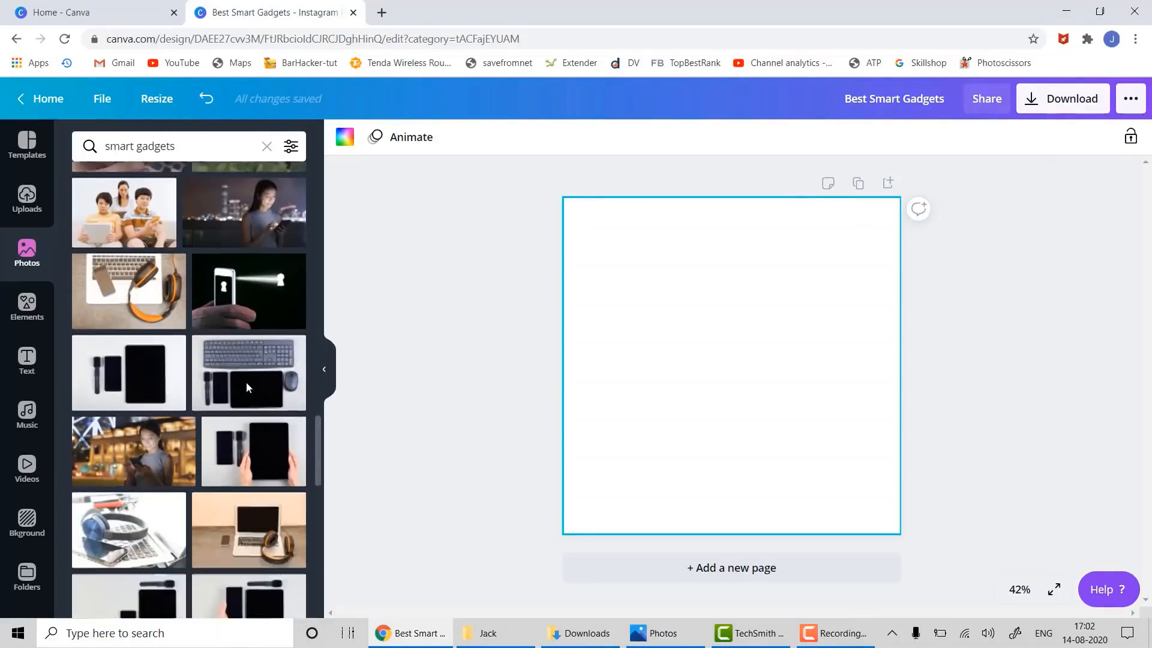
scroll(246, 387, "up", 5)
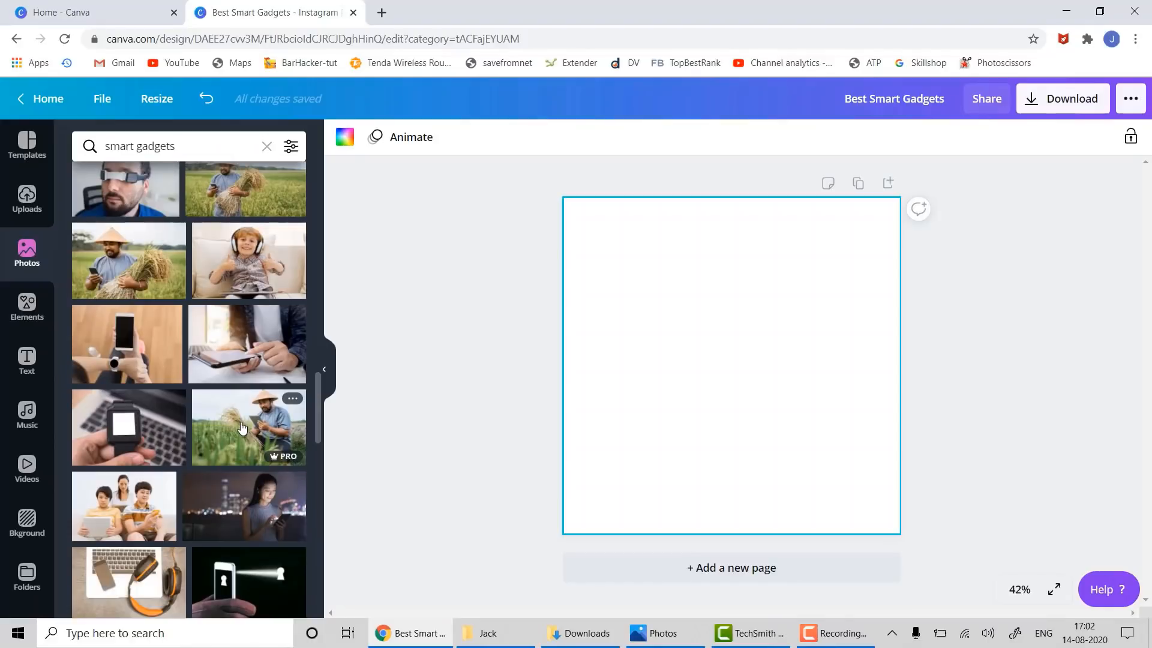
scroll(242, 428, "down", 8)
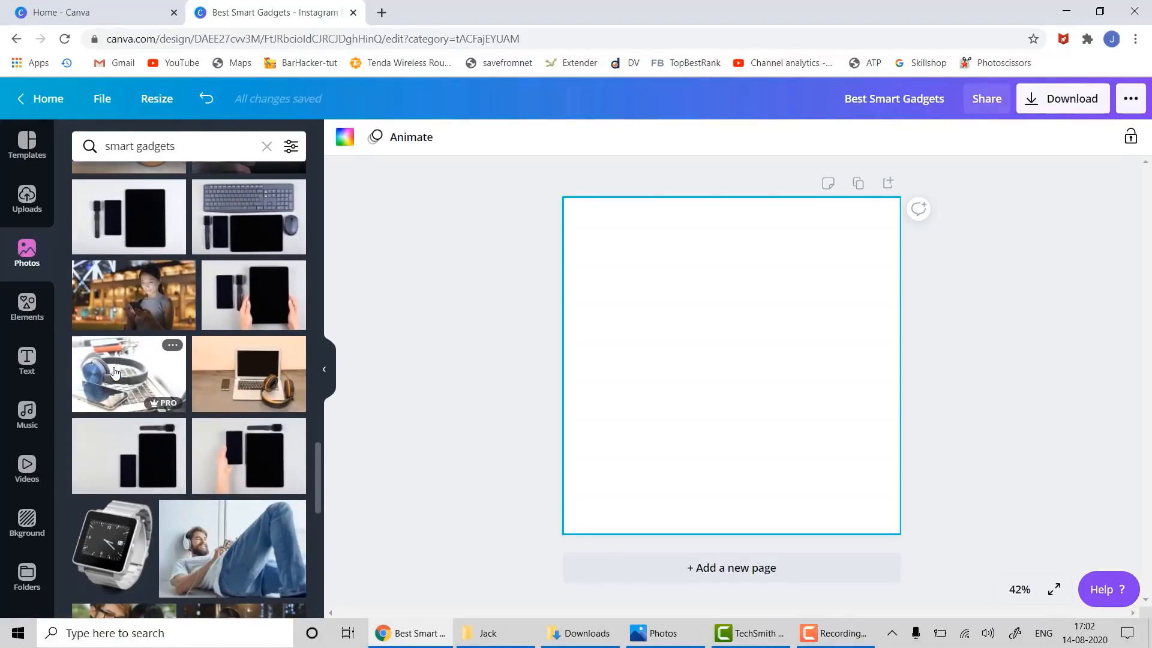
scroll(115, 373, "down", 5)
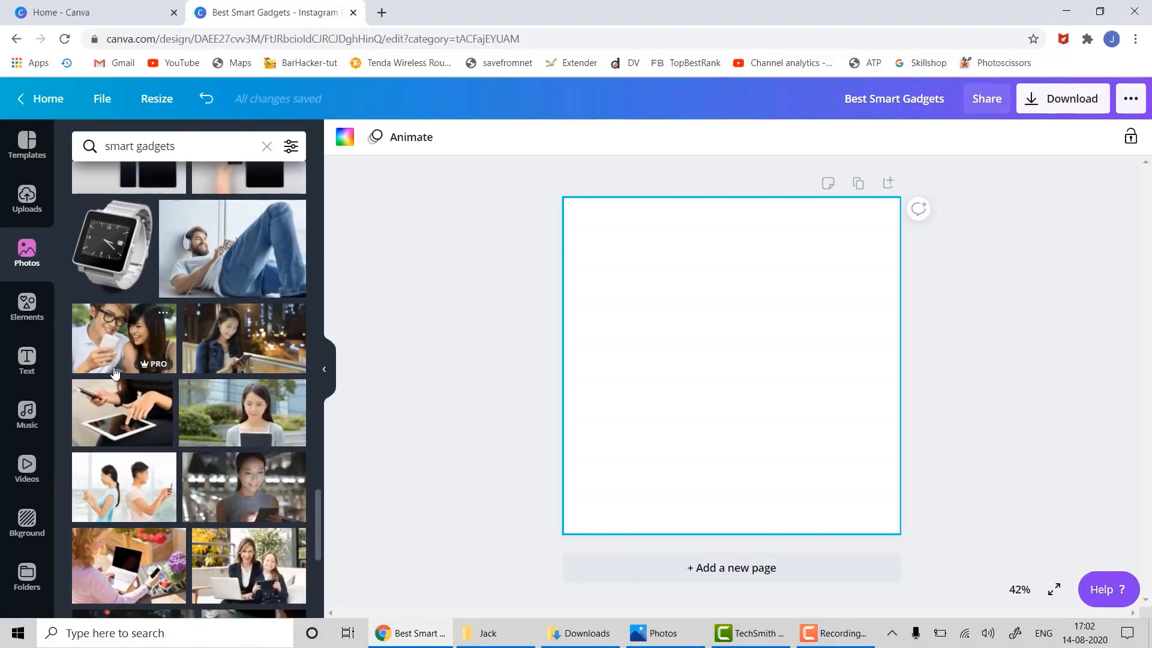
scroll(116, 373, "down", 5)
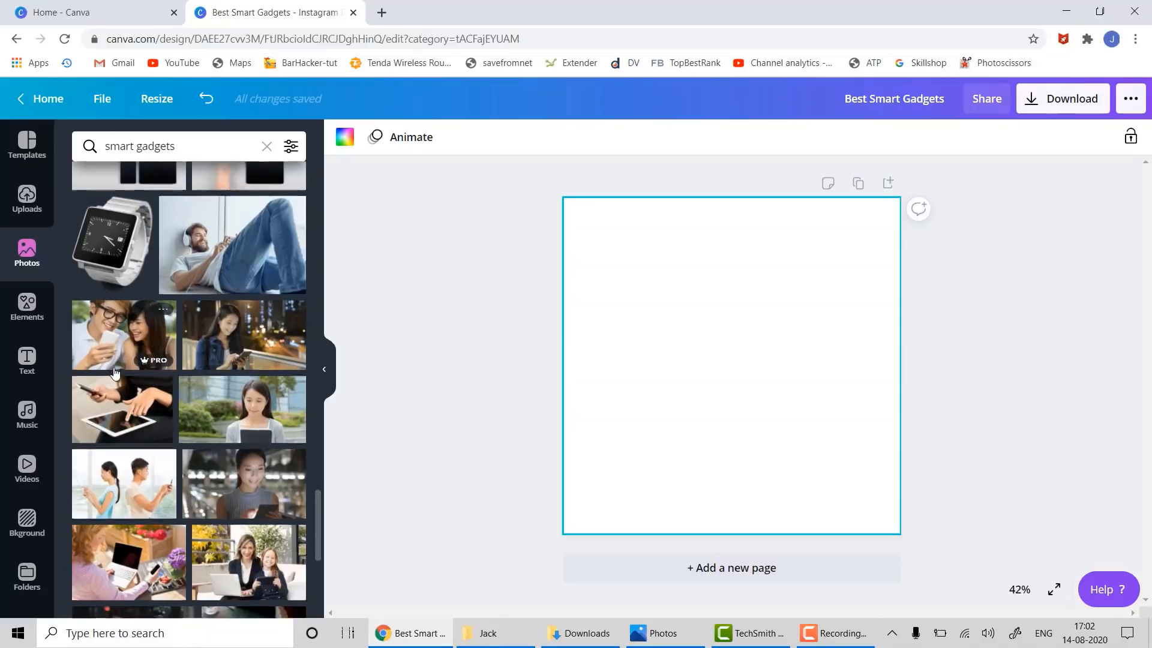
scroll(116, 372, "down", 5)
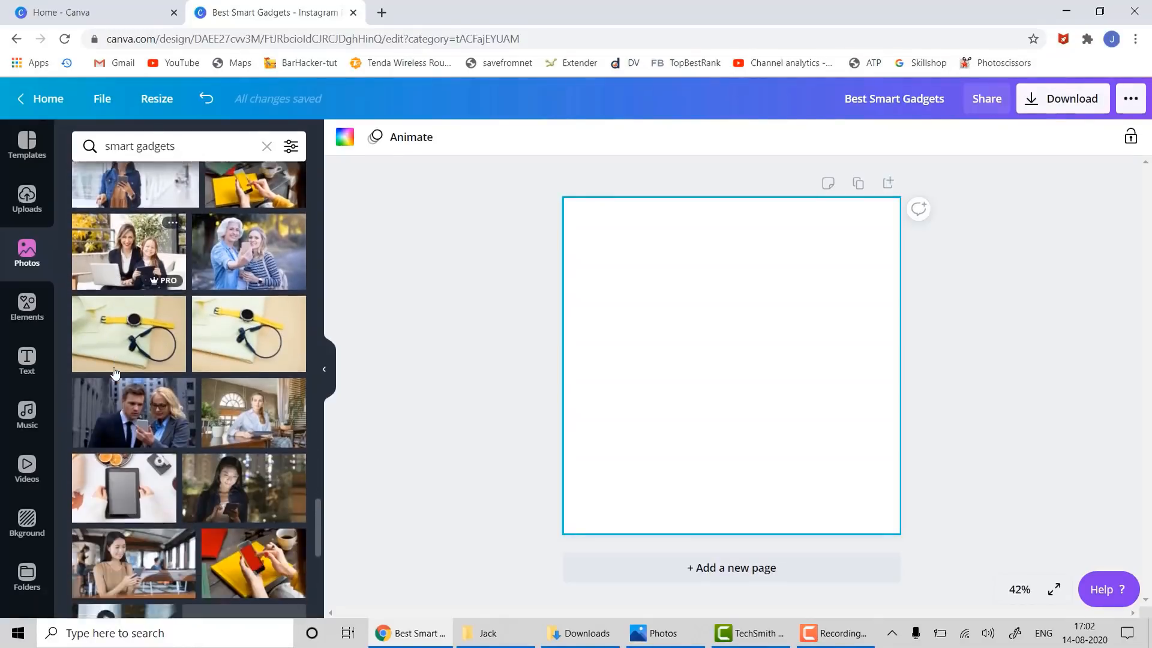
scroll(116, 373, "down", 5)
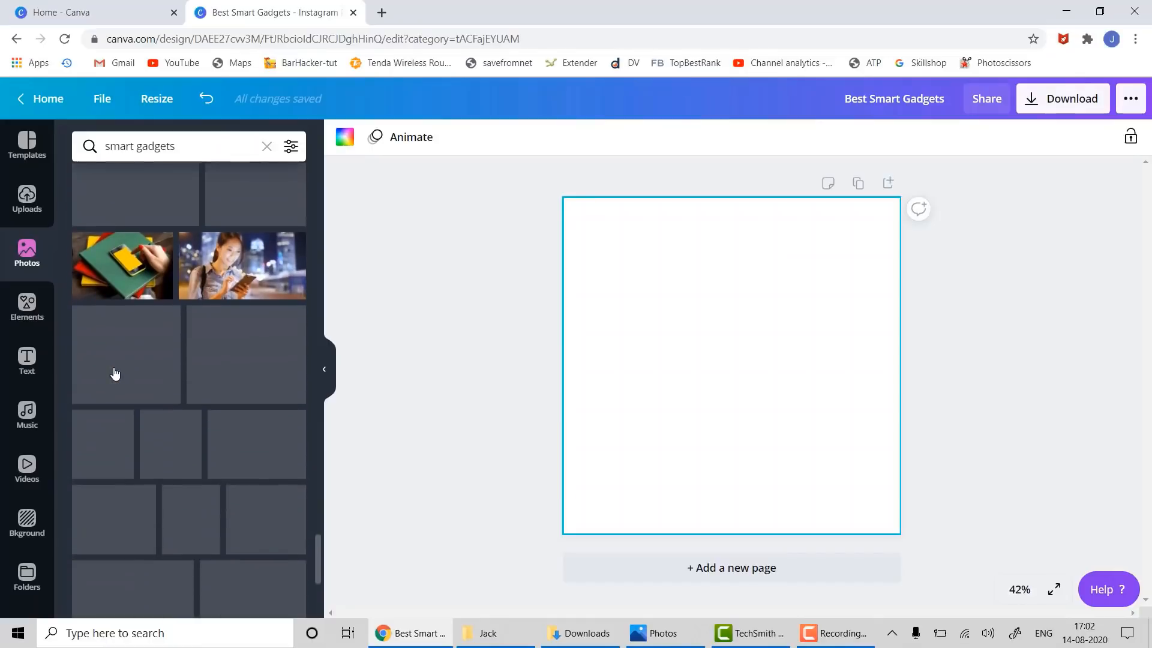
scroll(114, 372, "down", 4)
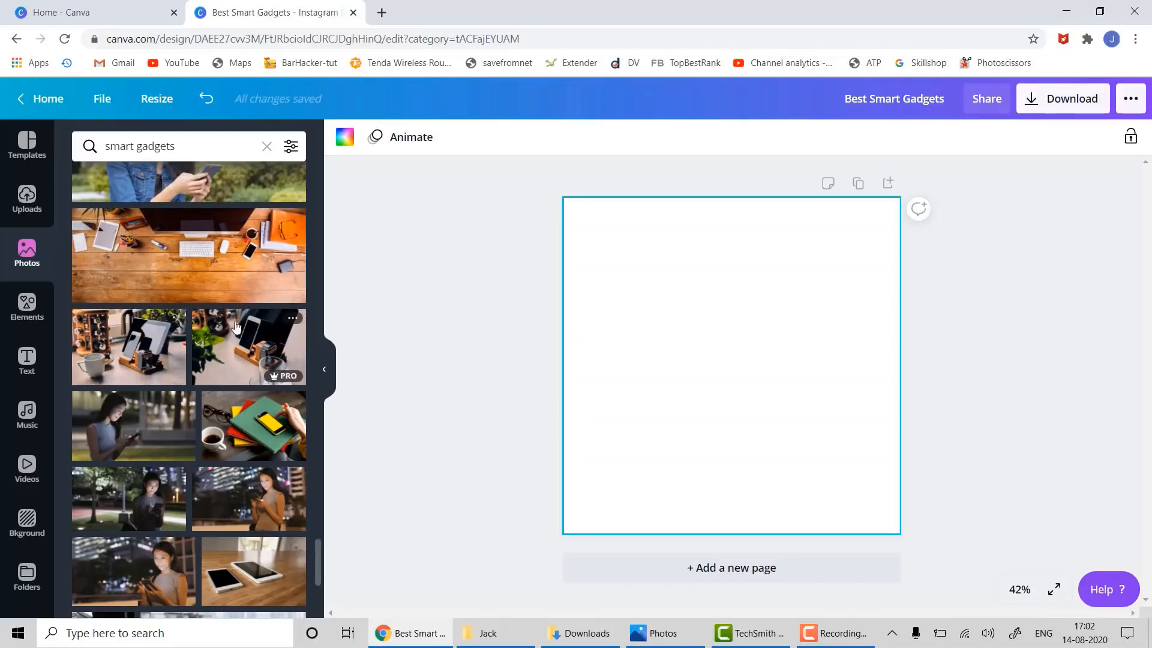
left_click_drag(235, 326, 618, 218)
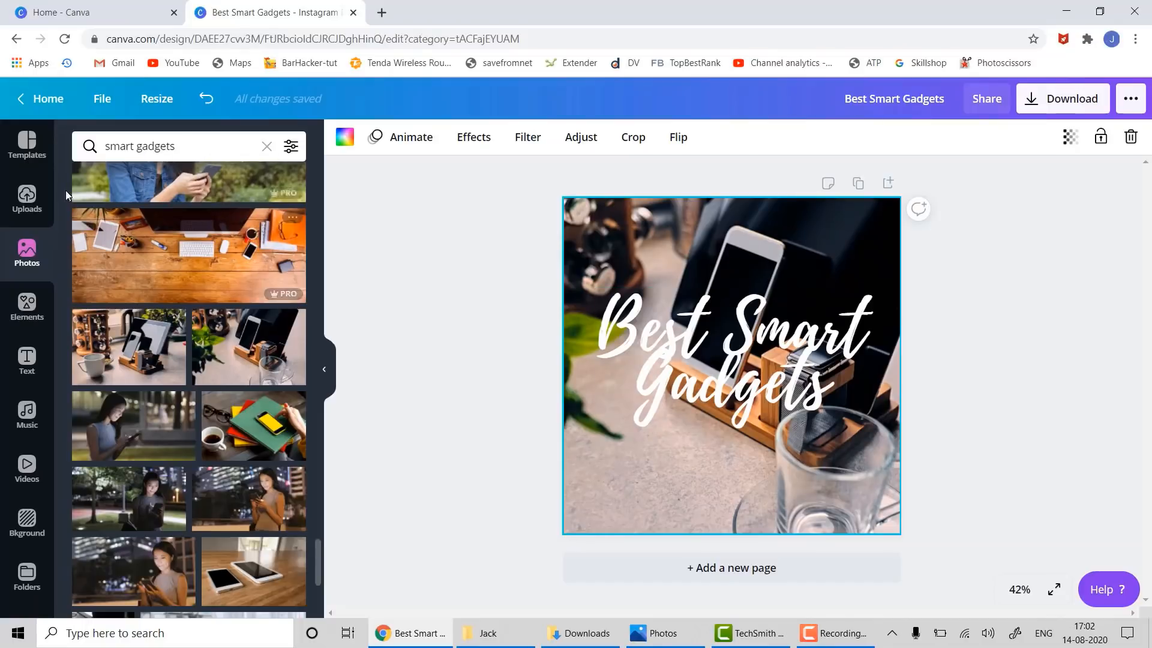
- Place the uploaded TopBestRank logo, shrunk small, in the page's bottom-left corner
left_click(29, 204)
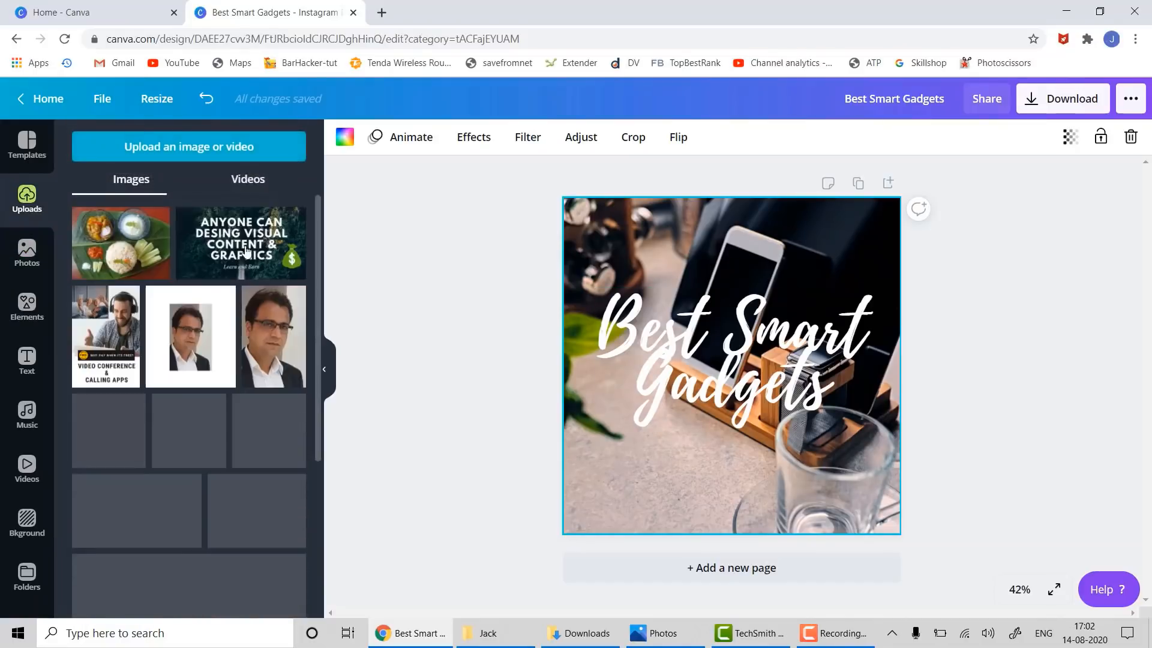
scroll(256, 355, "down", 5)
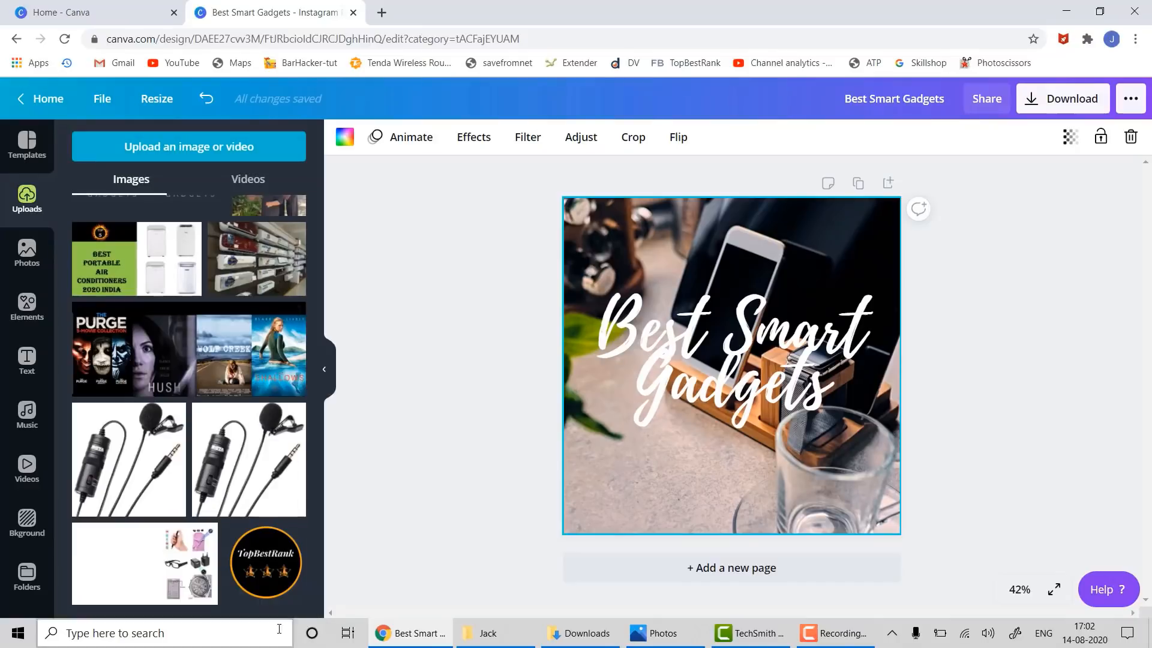
left_click_drag(265, 567, 630, 306)
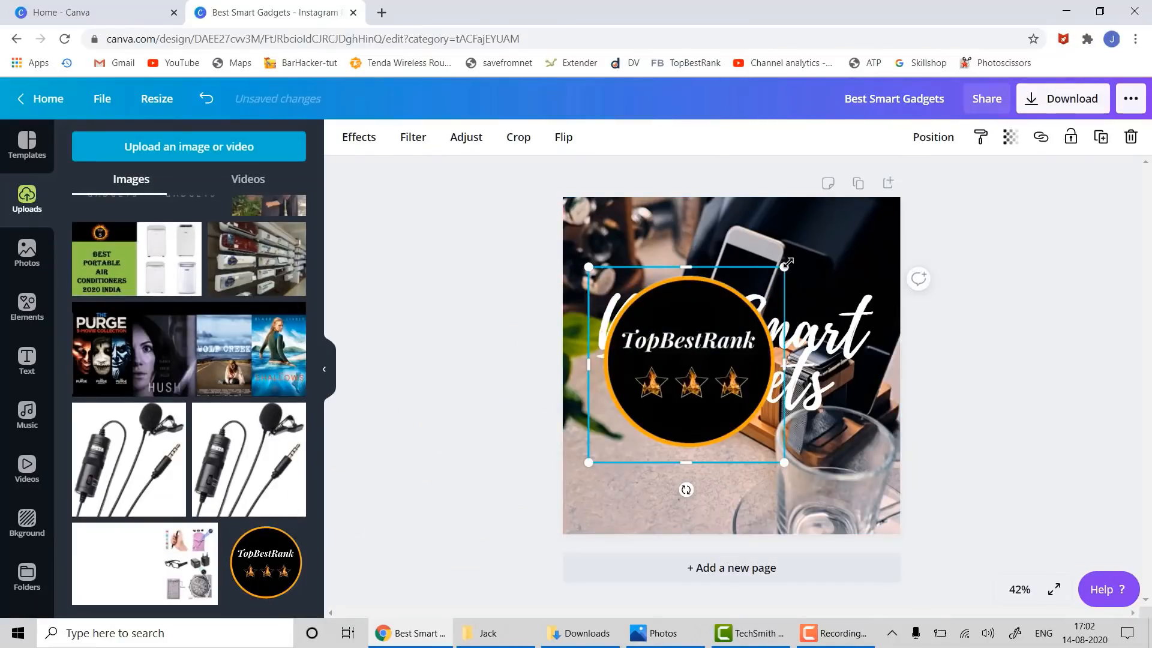
left_click_drag(788, 263, 702, 348)
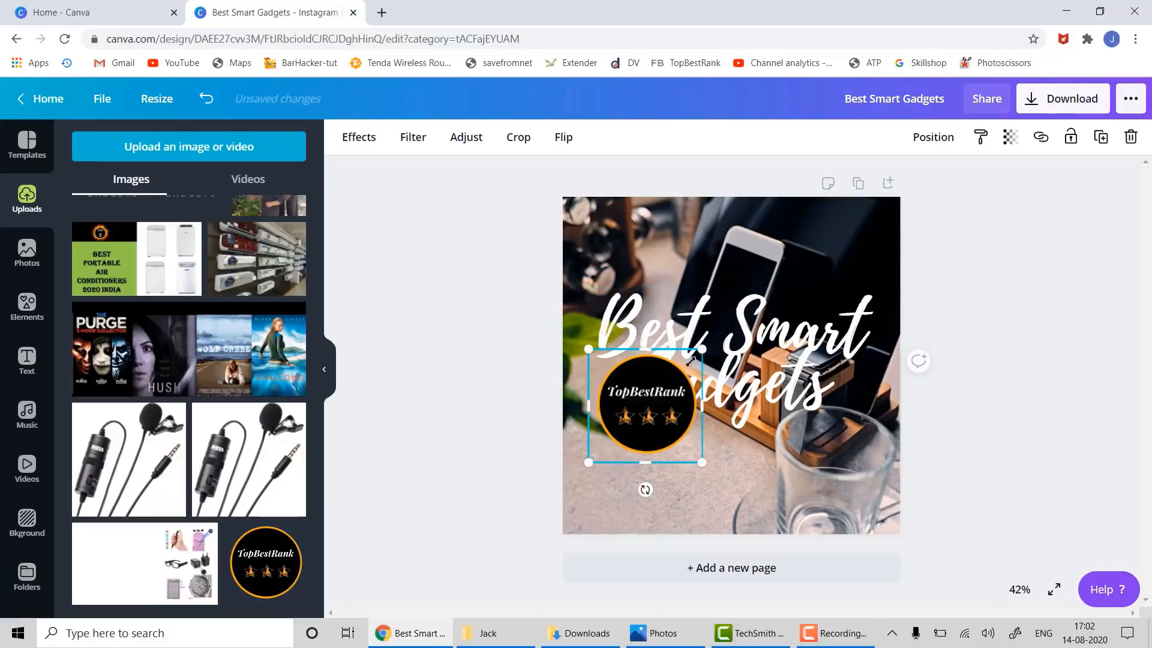
left_click_drag(691, 361, 609, 489)
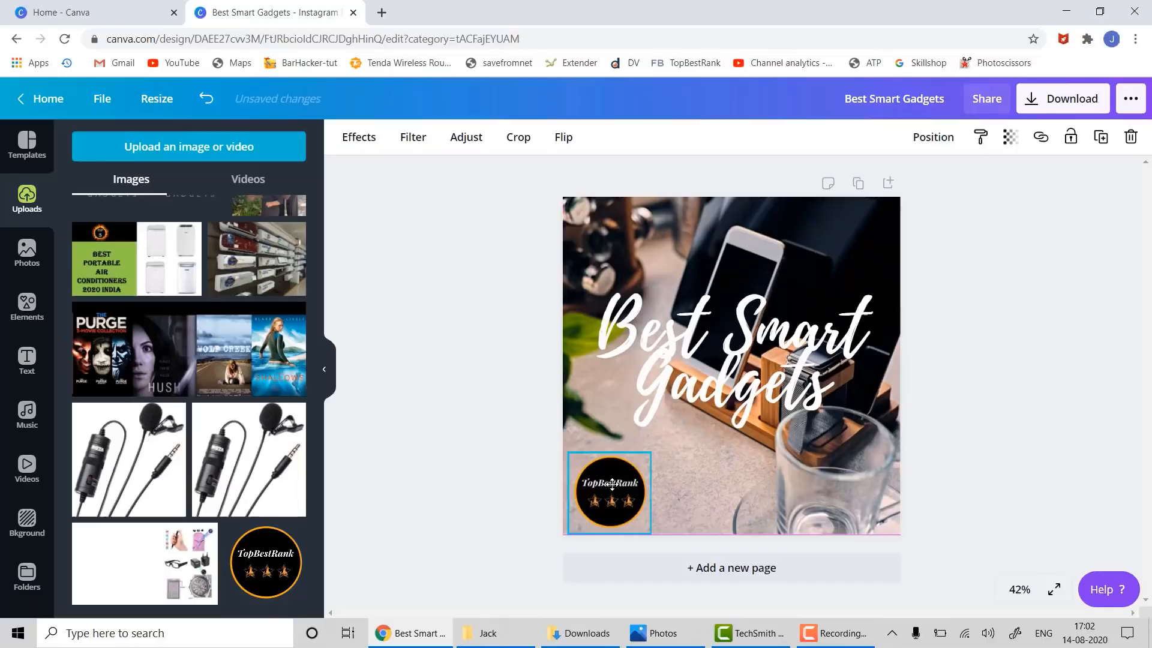
left_click(1015, 431)
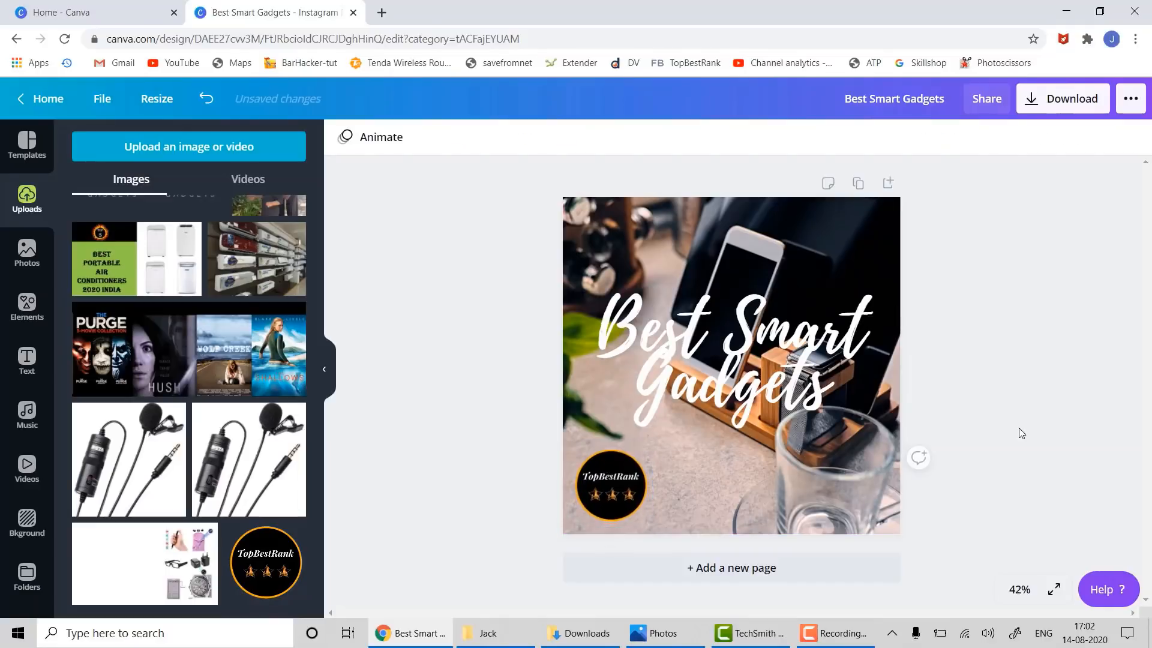
- Download the design as Best Smart Gadgets.png and preview it in Photos
left_click(1058, 96)
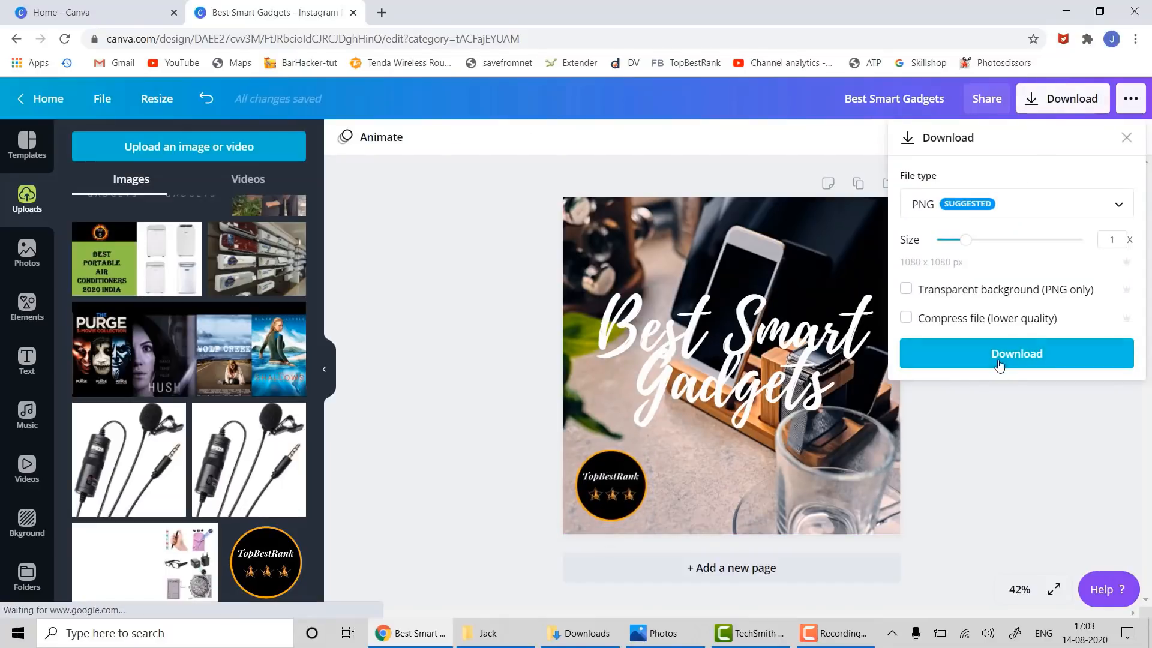
left_click(997, 387)
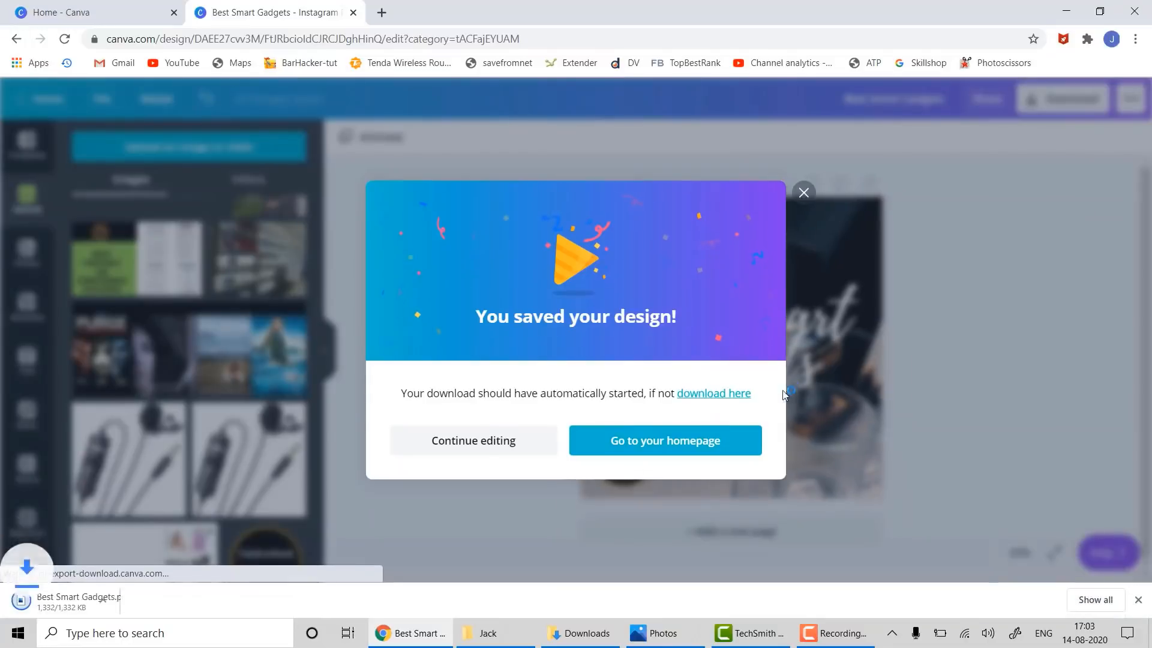
left_click(76, 610)
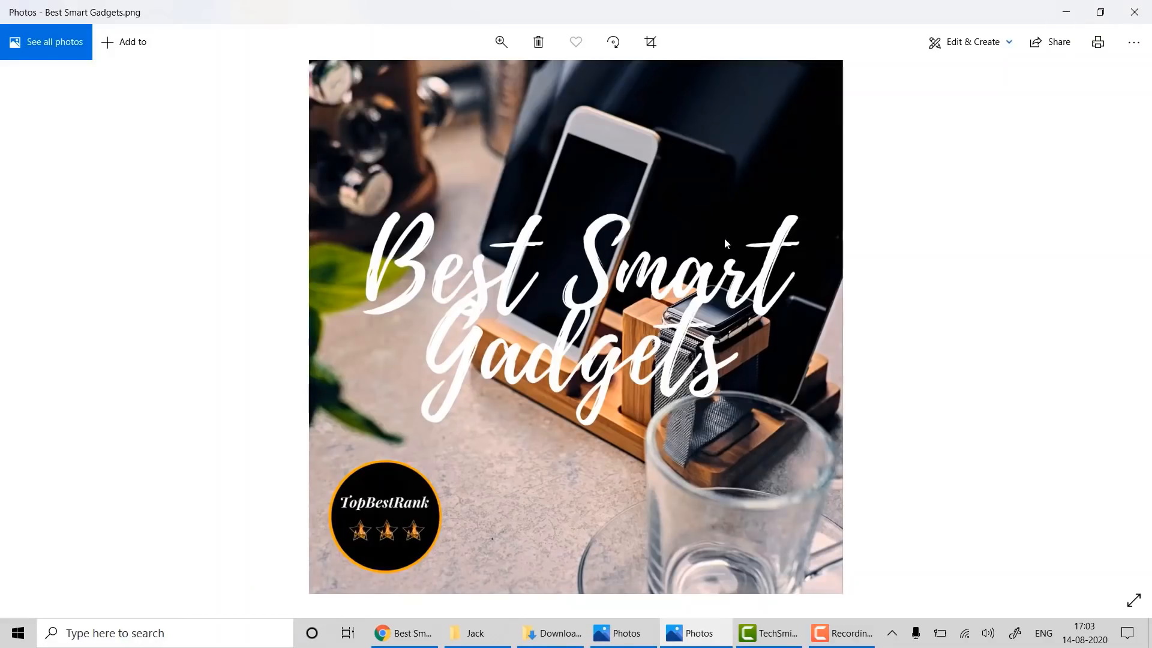
left_click(1134, 12)
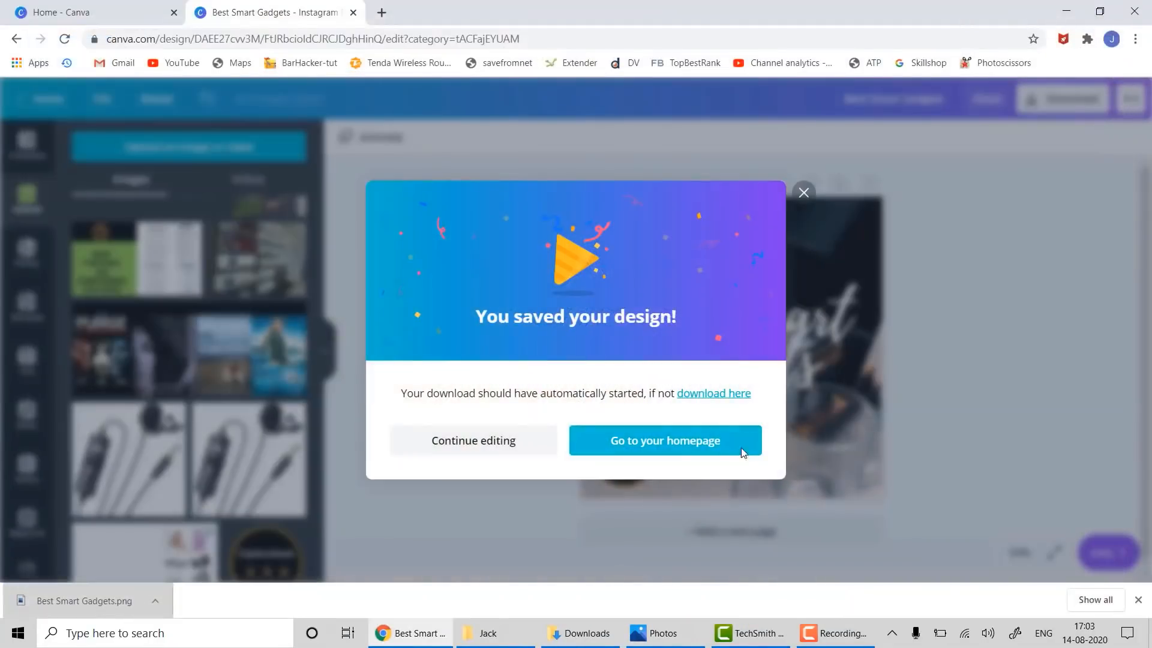
- Return to Canva Home and browse the Social Media design types to Pinterest Pin
left_click(804, 190)
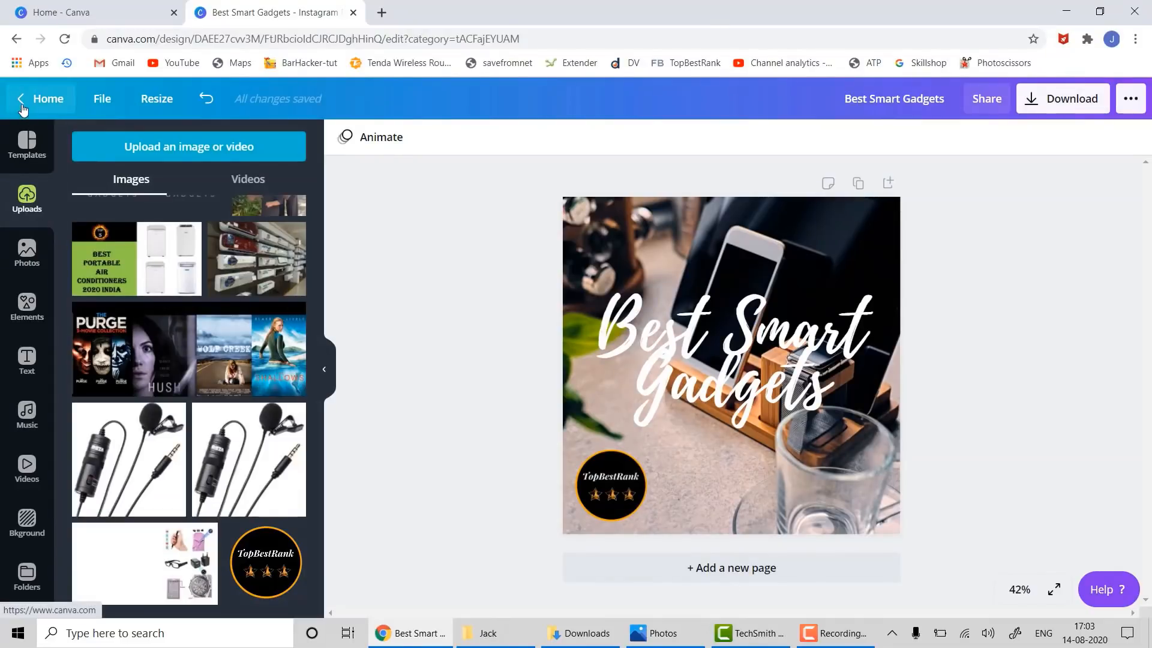
left_click(46, 98)
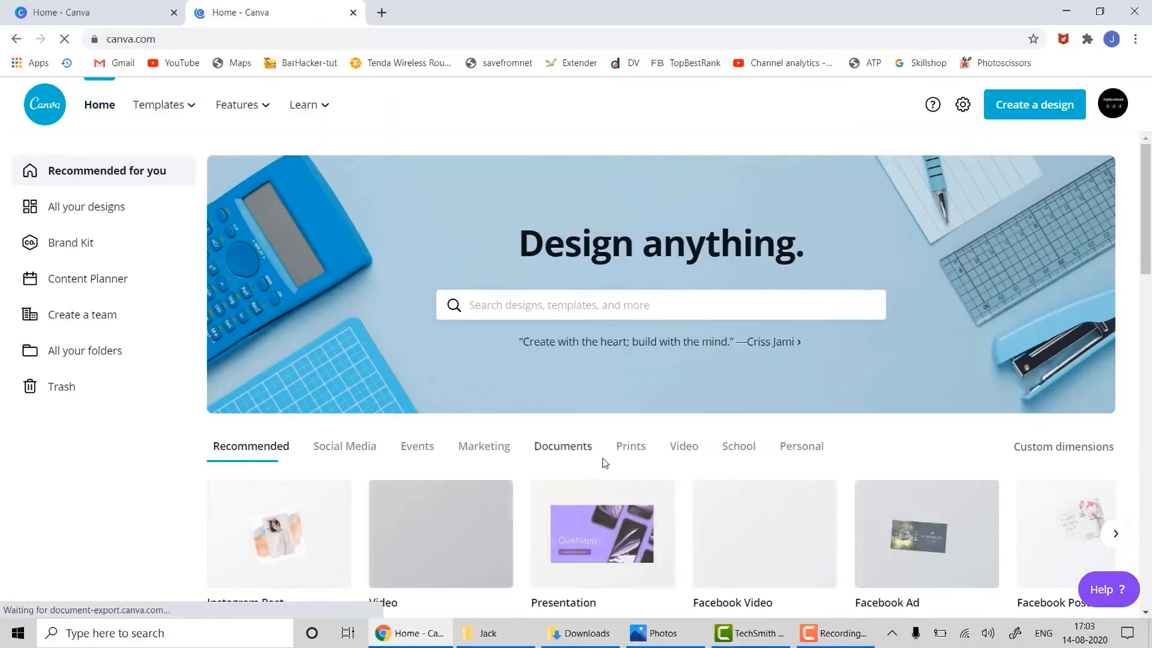
left_click(353, 446)
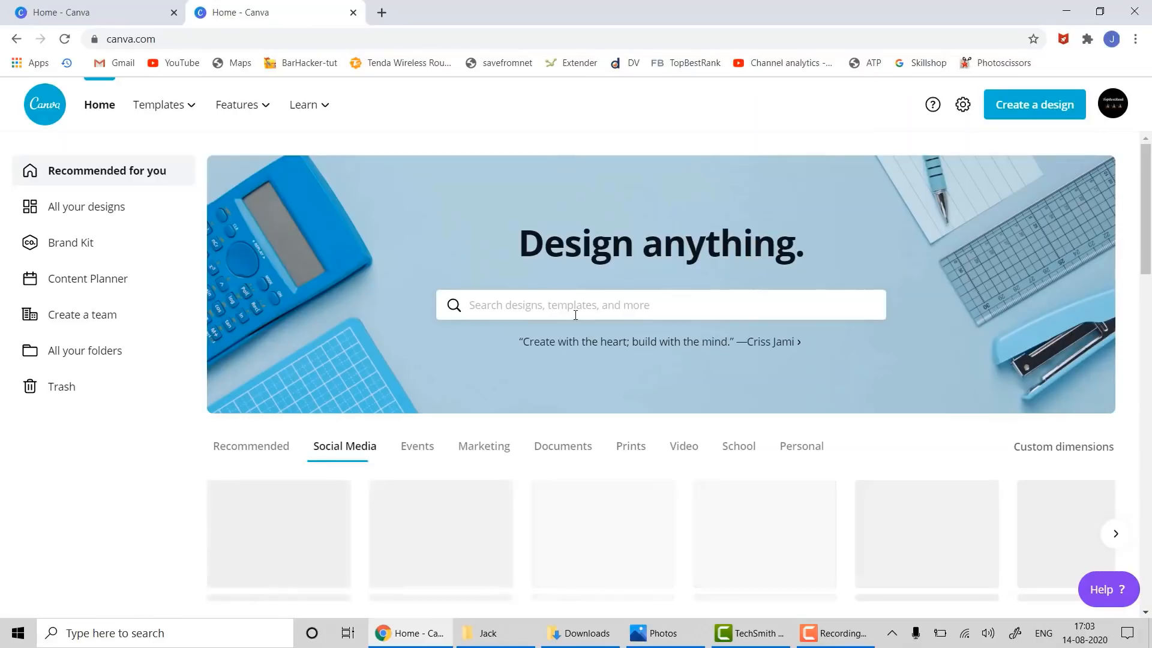
scroll(575, 314, "down", 1)
scroll(574, 314, "down", 2)
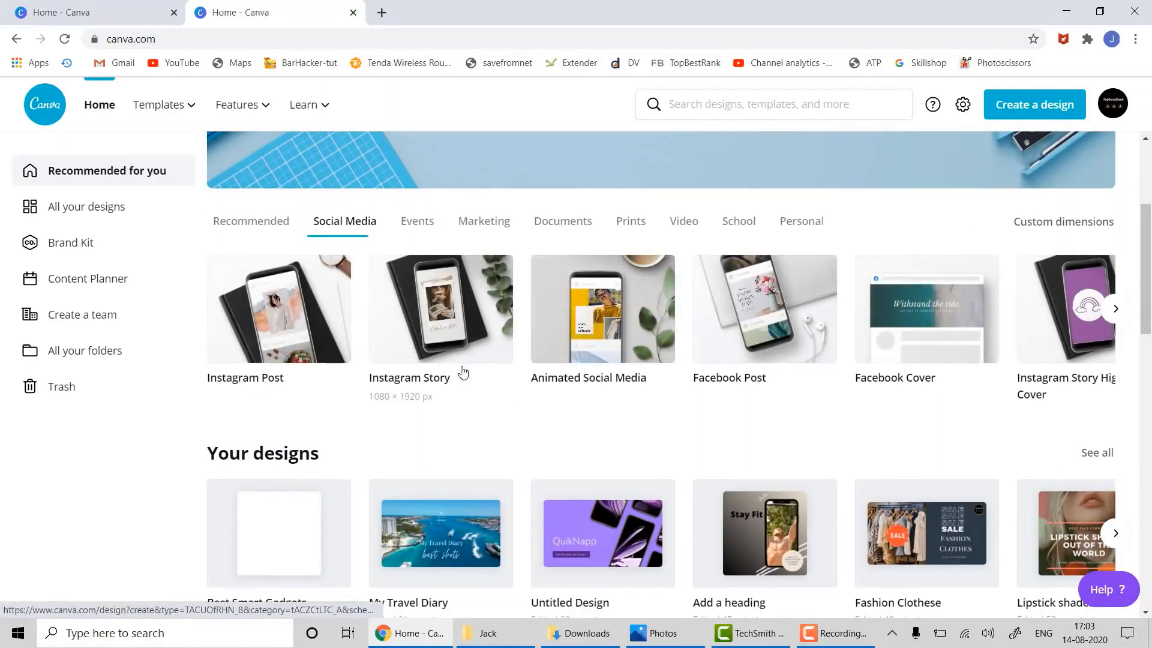
left_click(1115, 308)
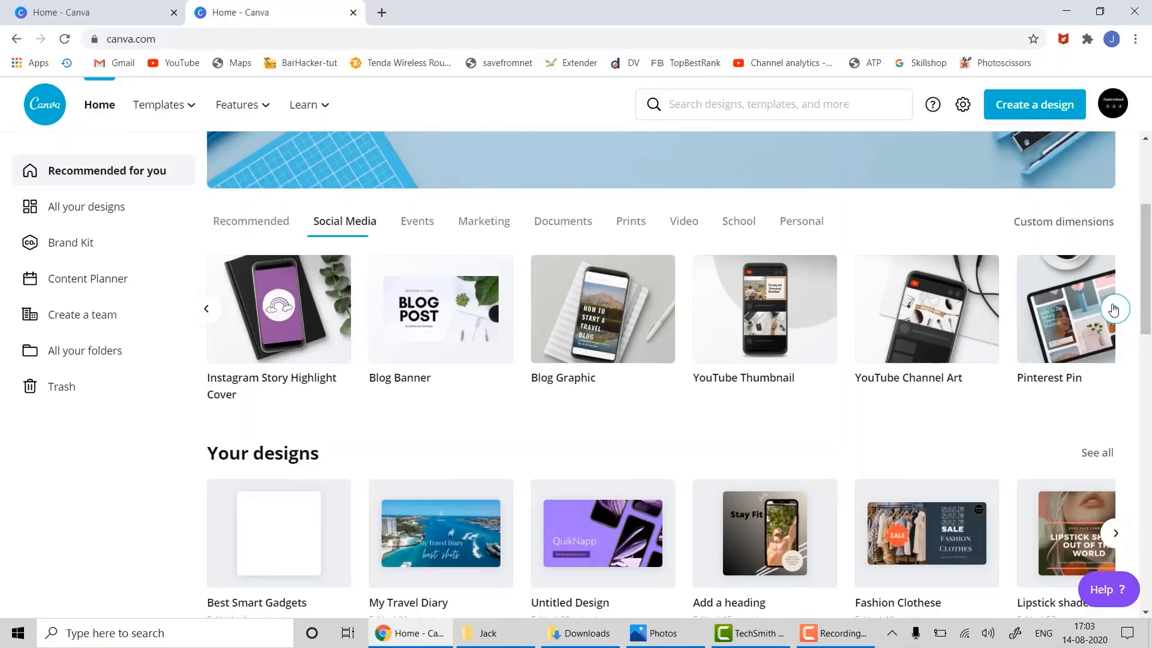
- Create a Pinterest Pin design and apply the '#1 Find Your Signature Scent' template
left_click(1059, 331)
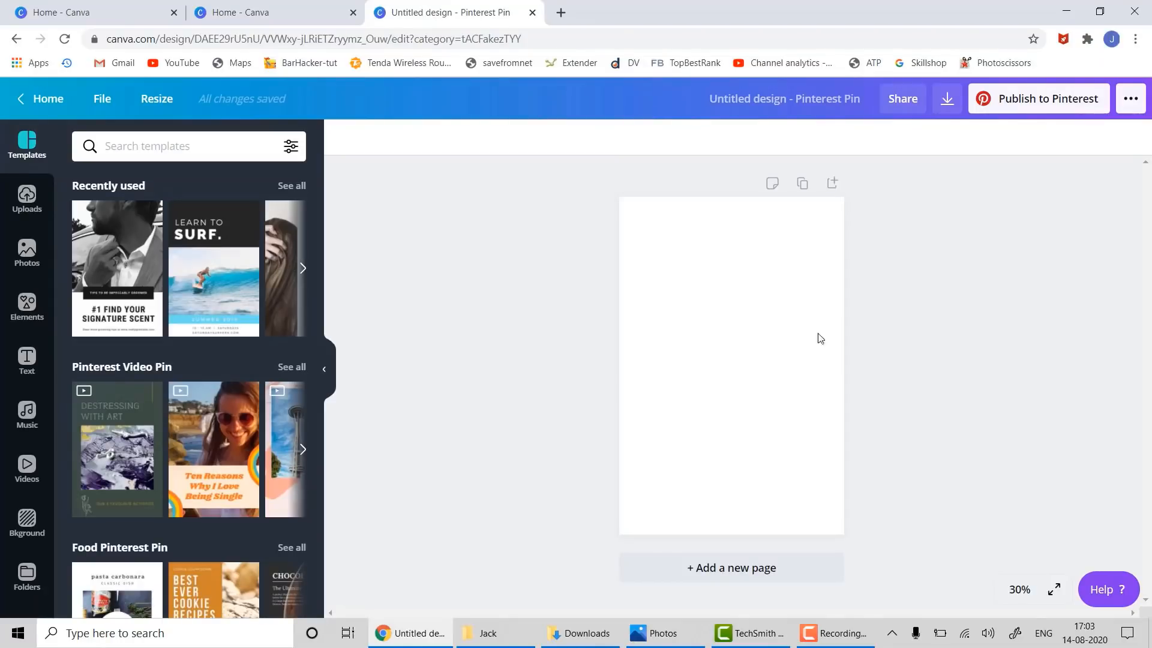
scroll(249, 367, "down", 1)
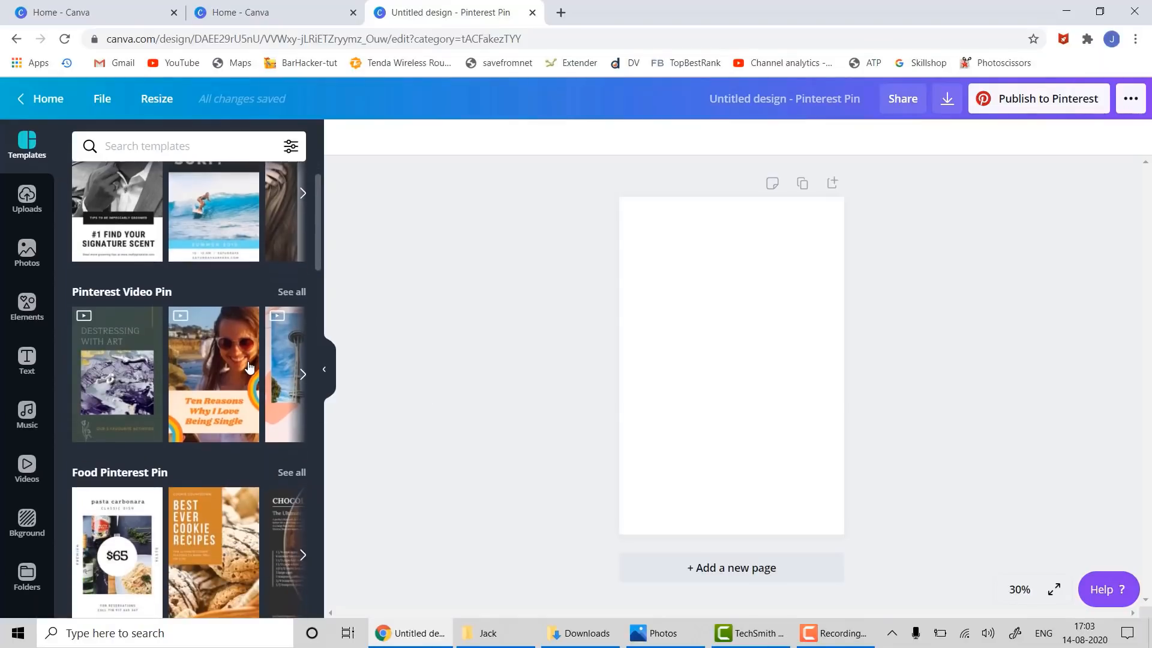
scroll(249, 367, "up", 1)
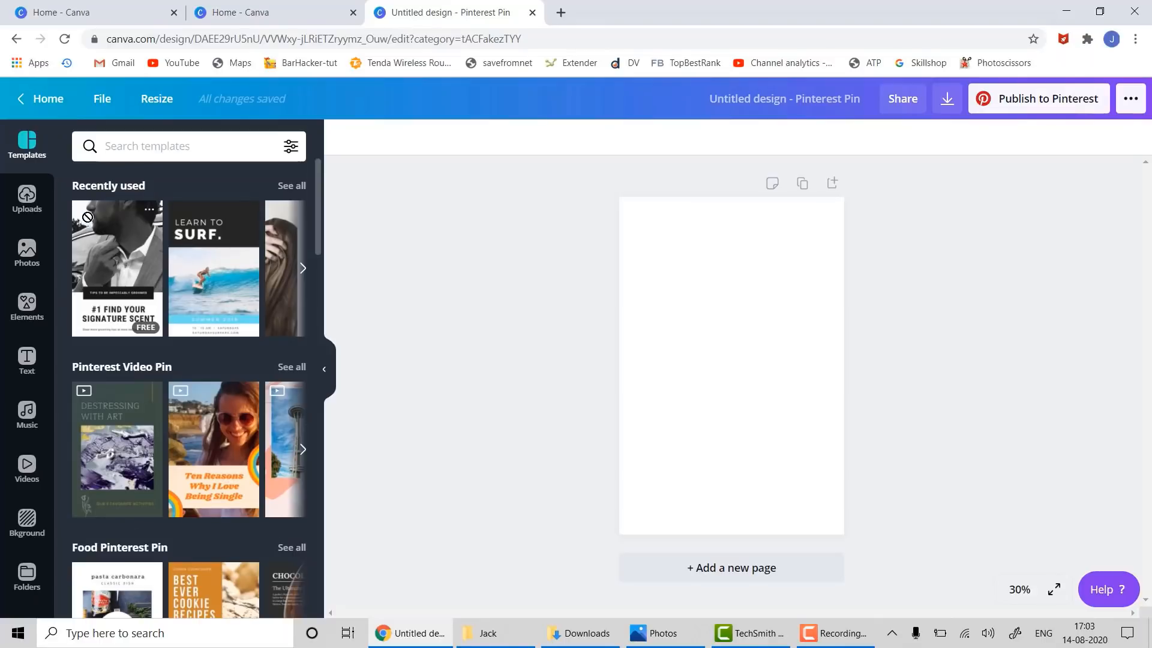
mouse_move(85, 220)
left_mouse_down()
mouse_move(352, 213)
mouse_move(621, 258)
mouse_move(634, 215)
left_mouse_up()
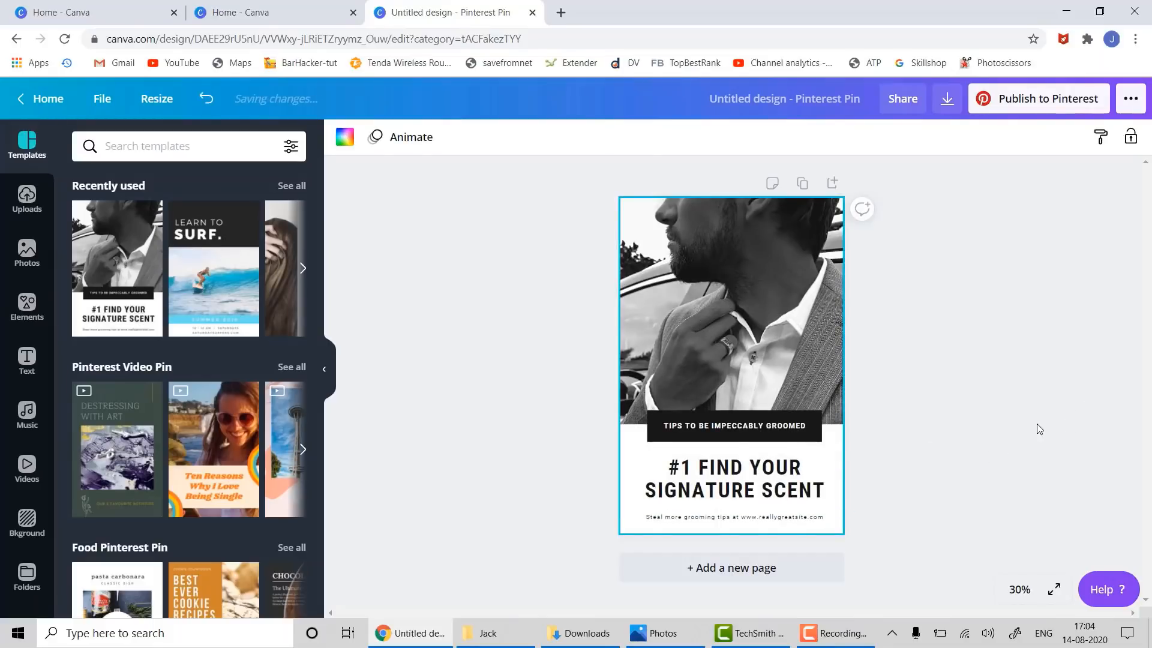
- Change the tagline to FINEST MEN ATTIRE and the headline to BEST MEN'S SUITES
double_click(728, 427)
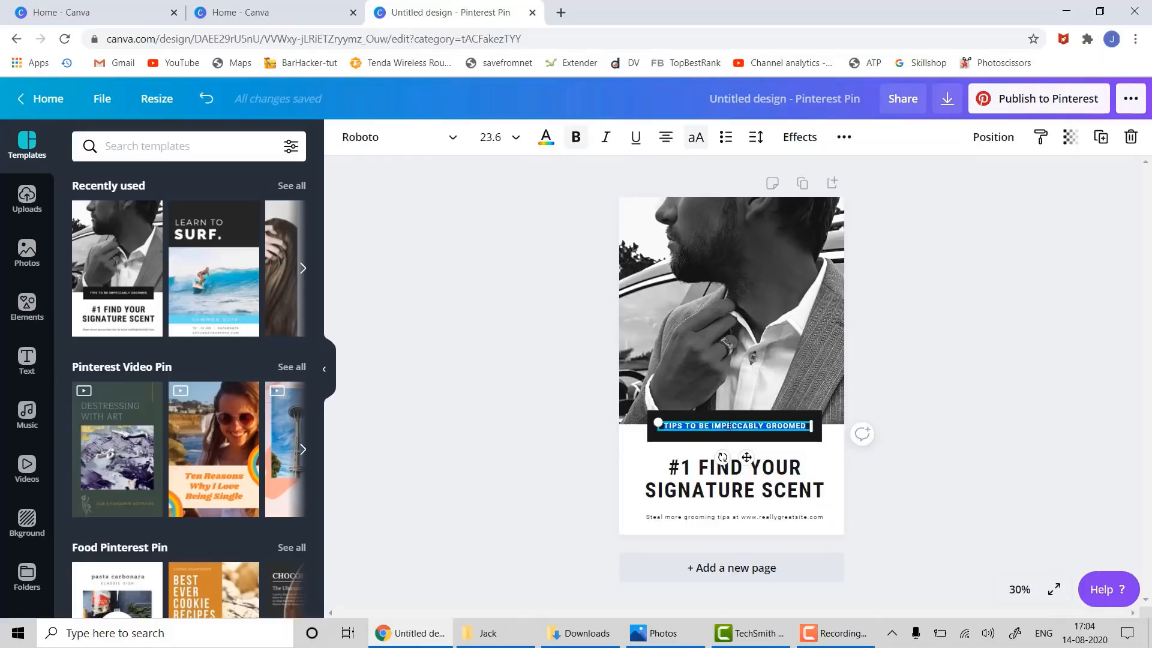
type("FIN")
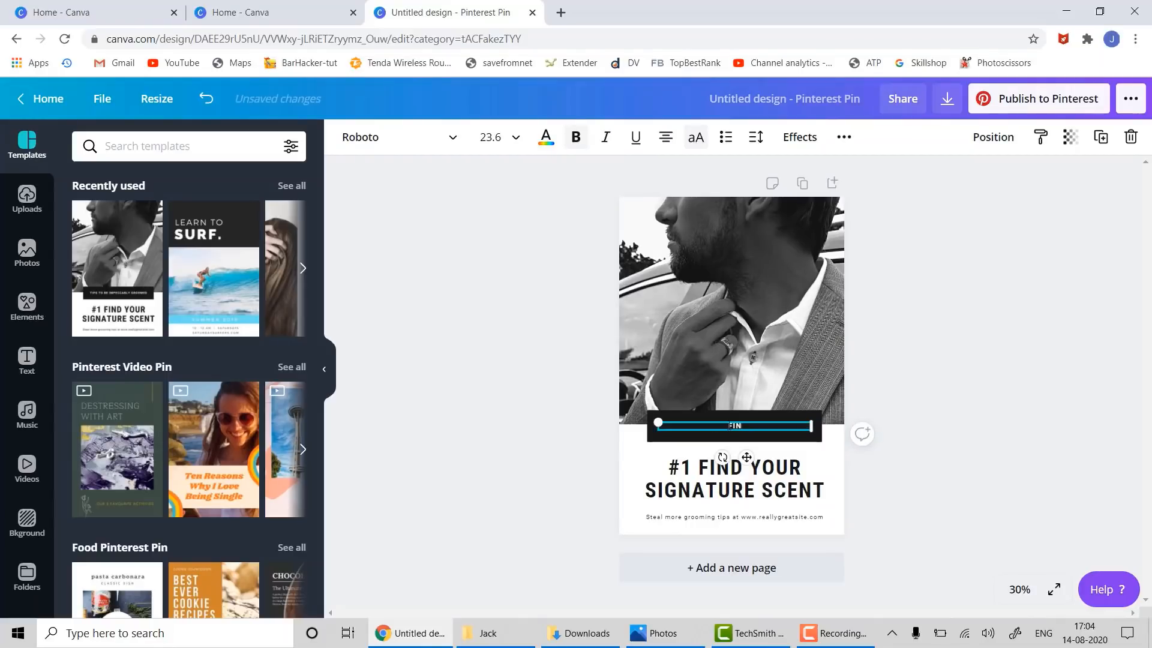
type("EST MEN ATTIRE")
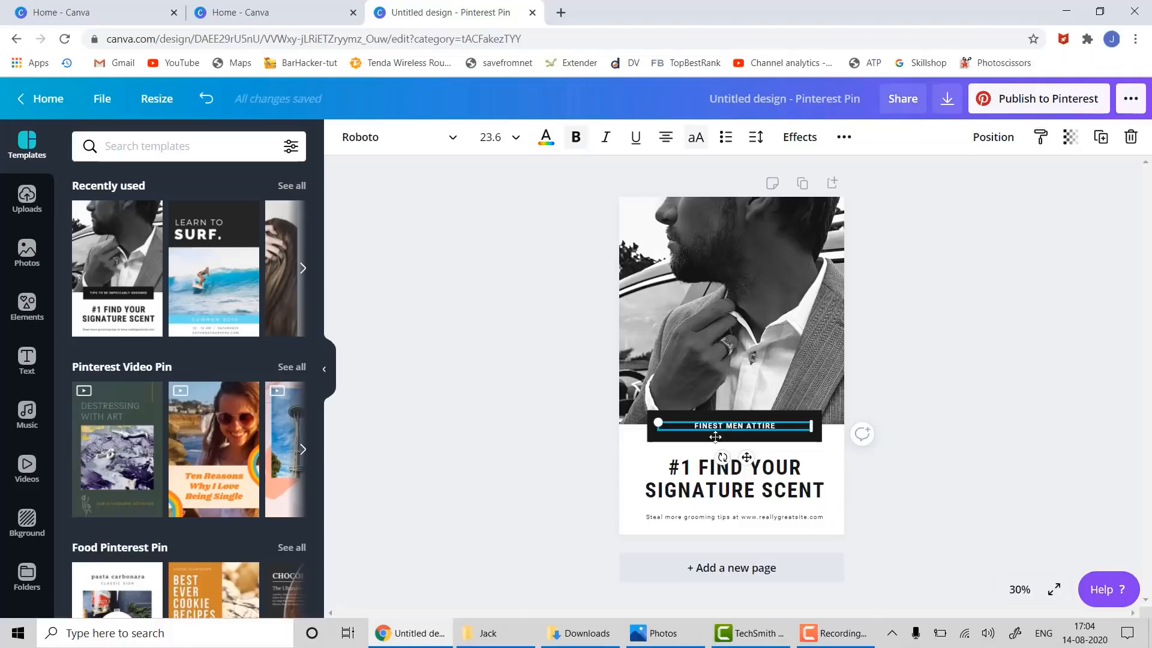
left_click(681, 489)
double_click(681, 487)
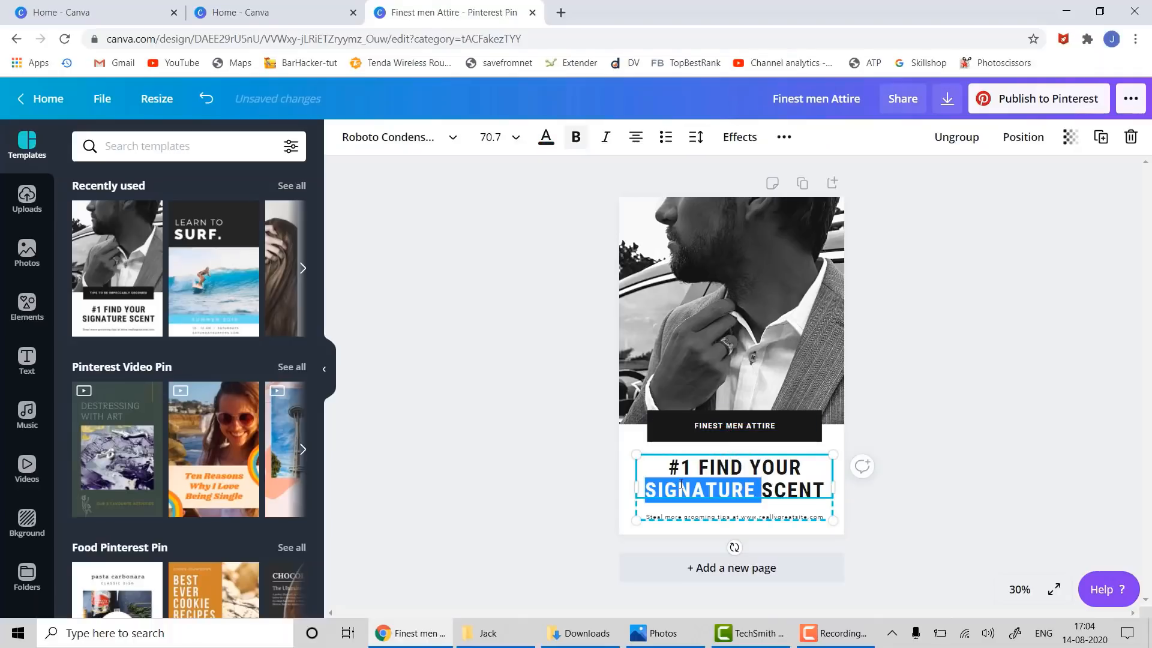
triple_click(685, 476)
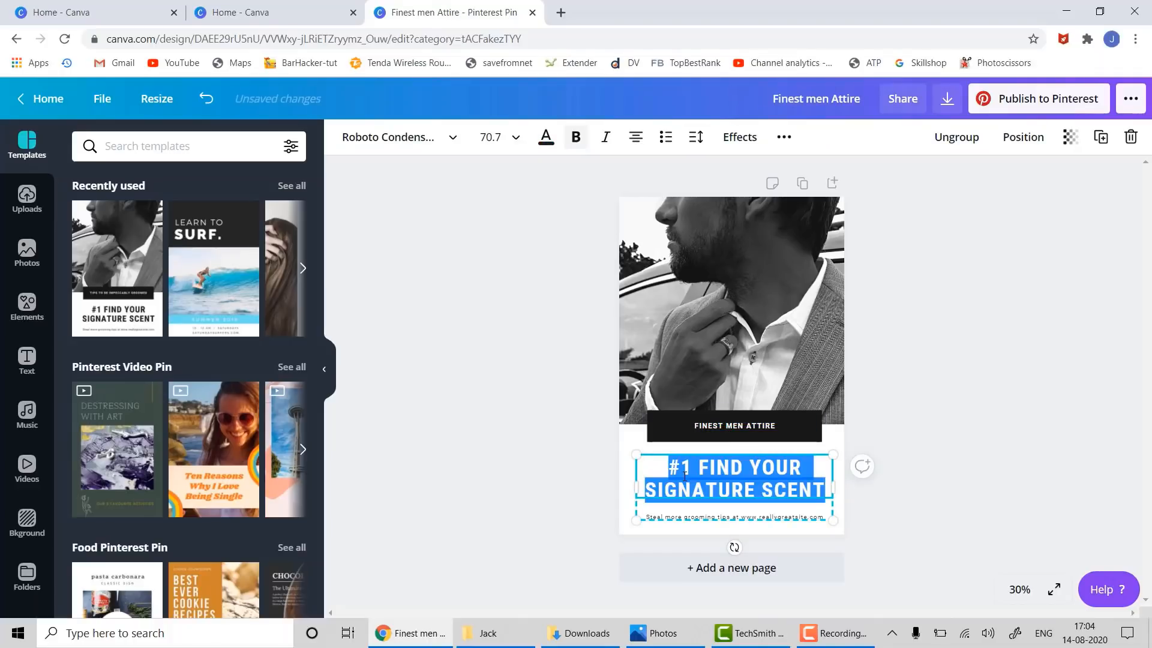
type("BEST ")
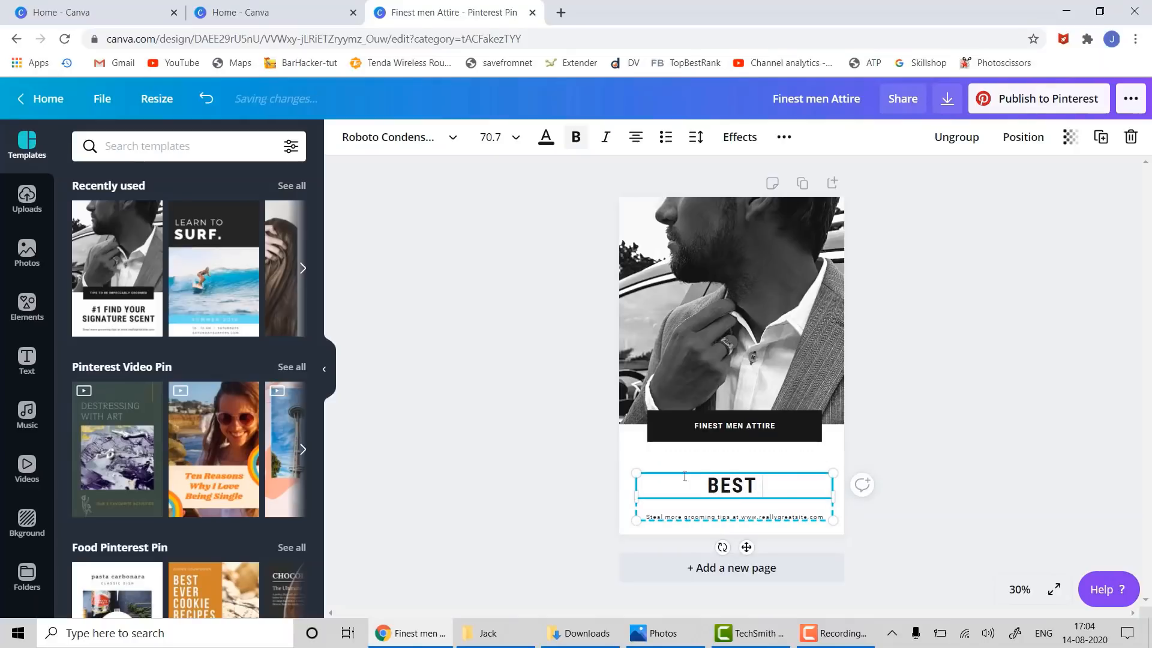
type("MEN'S S")
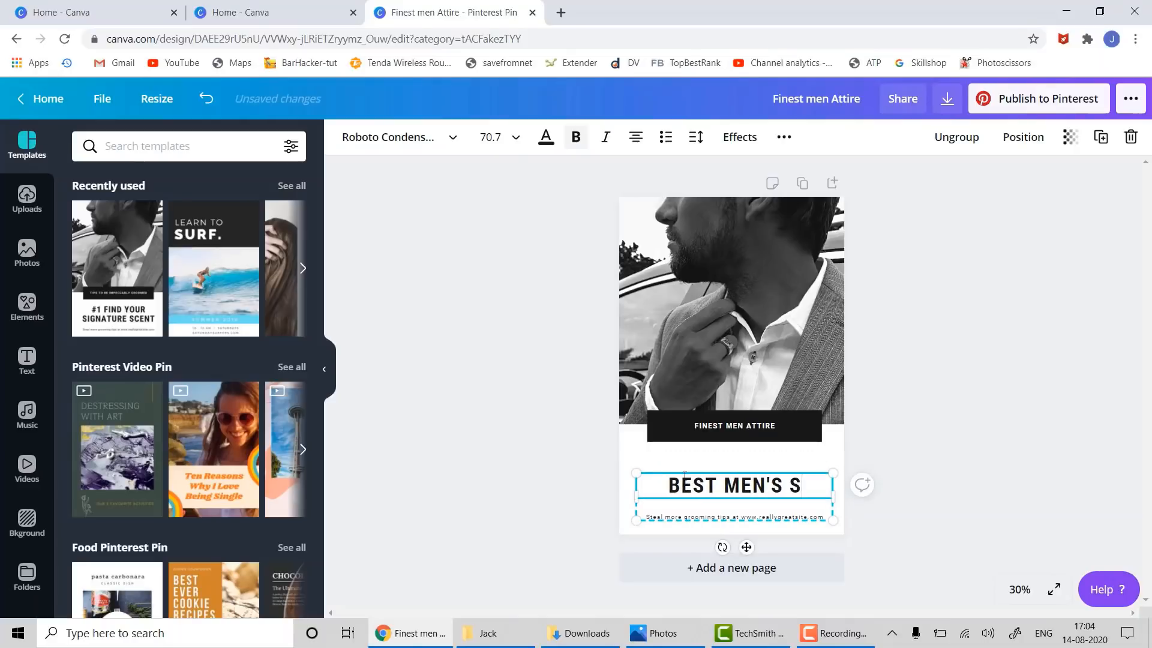
type("UITES")
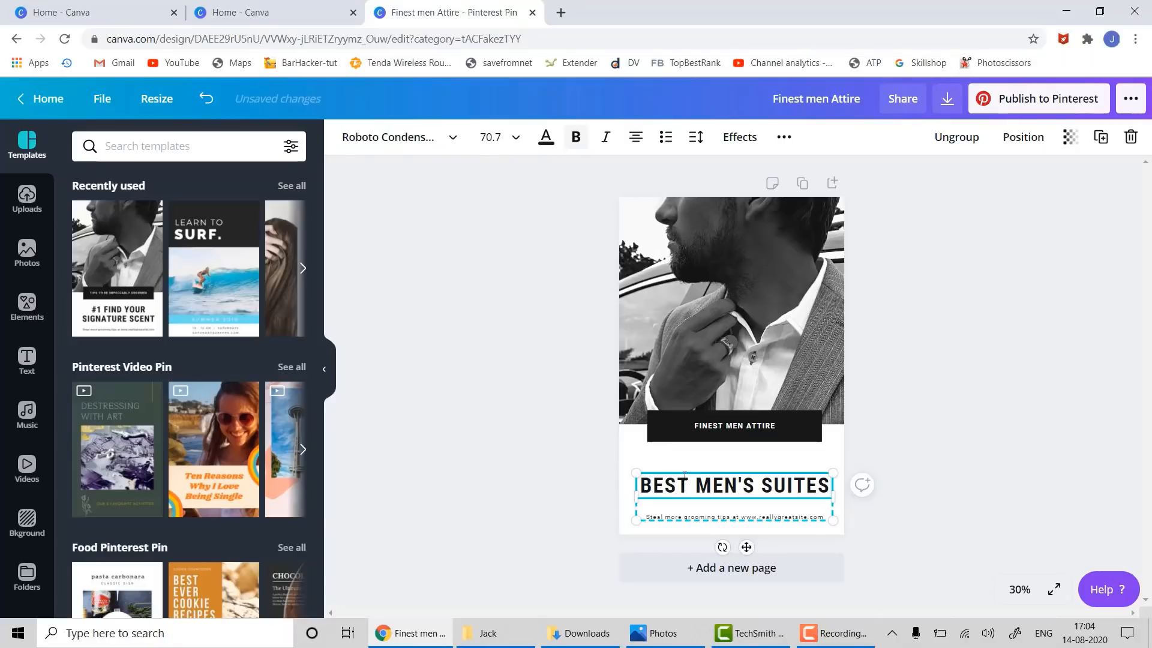
- Replace the subtitle under the headline with 'Jamesstores.com'
left_click(670, 518)
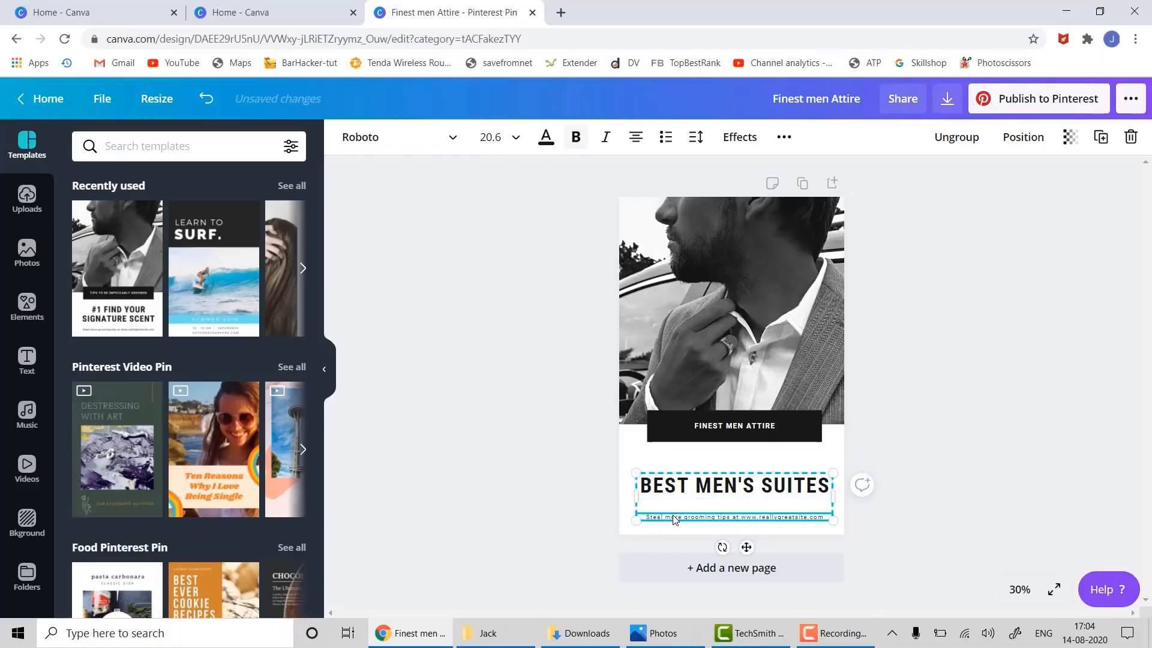
left_click(673, 515)
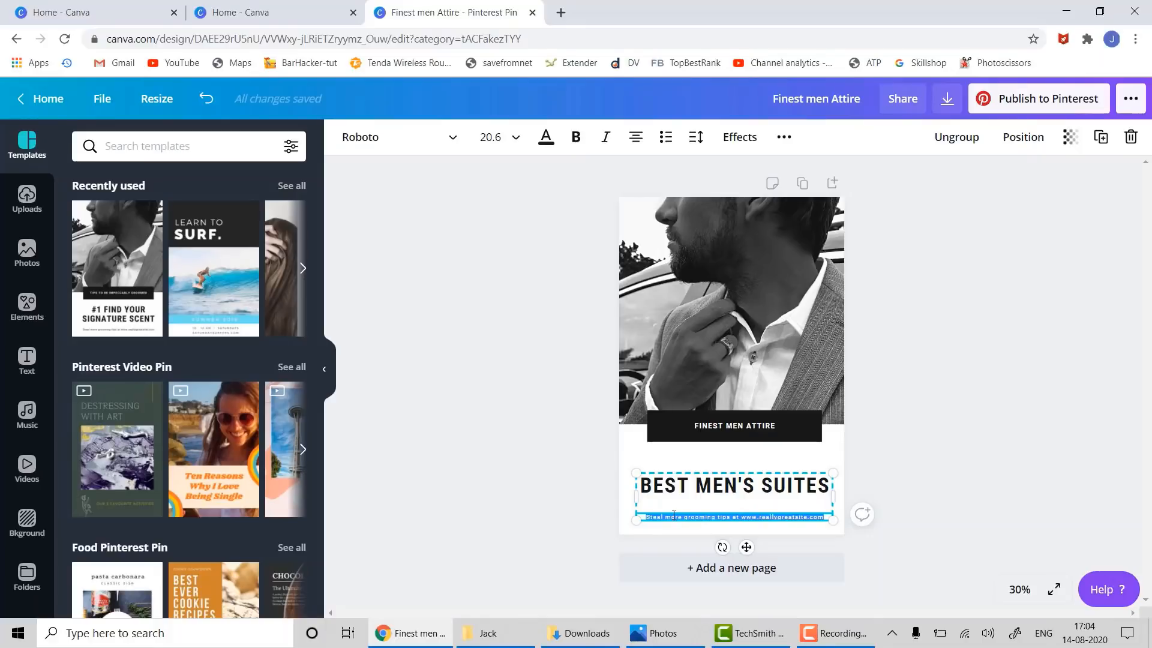
type("James")
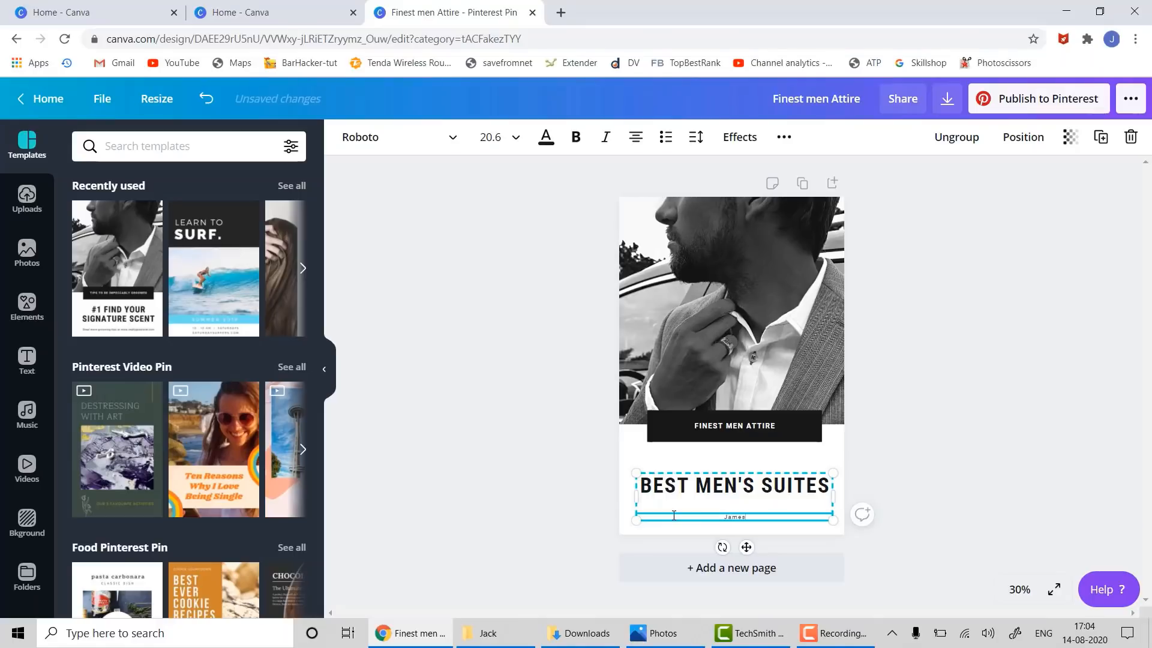
type("stores.com")
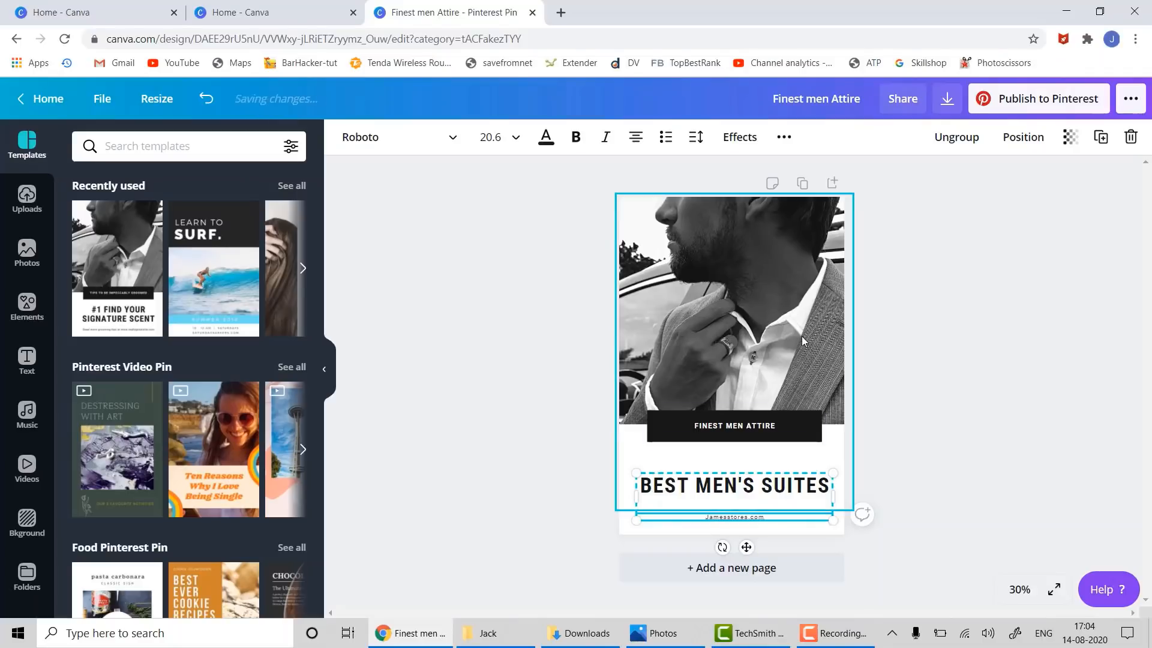
- Download the pin as Finest men Attire.png and open it in Photos
left_click(913, 384)
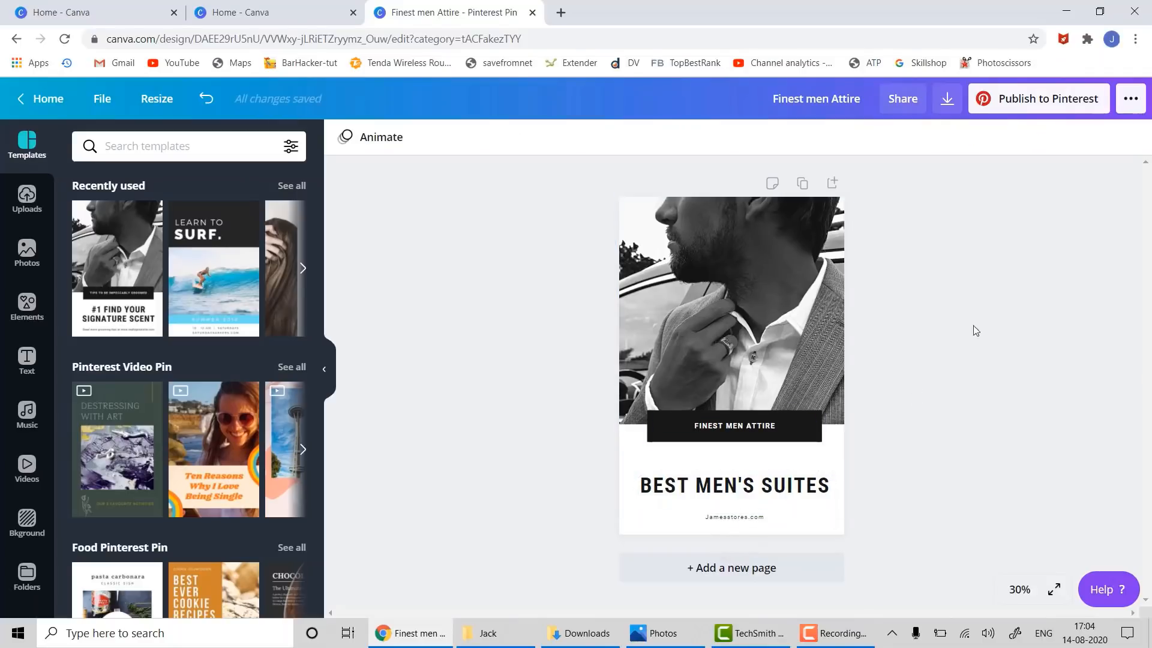
left_click(947, 100)
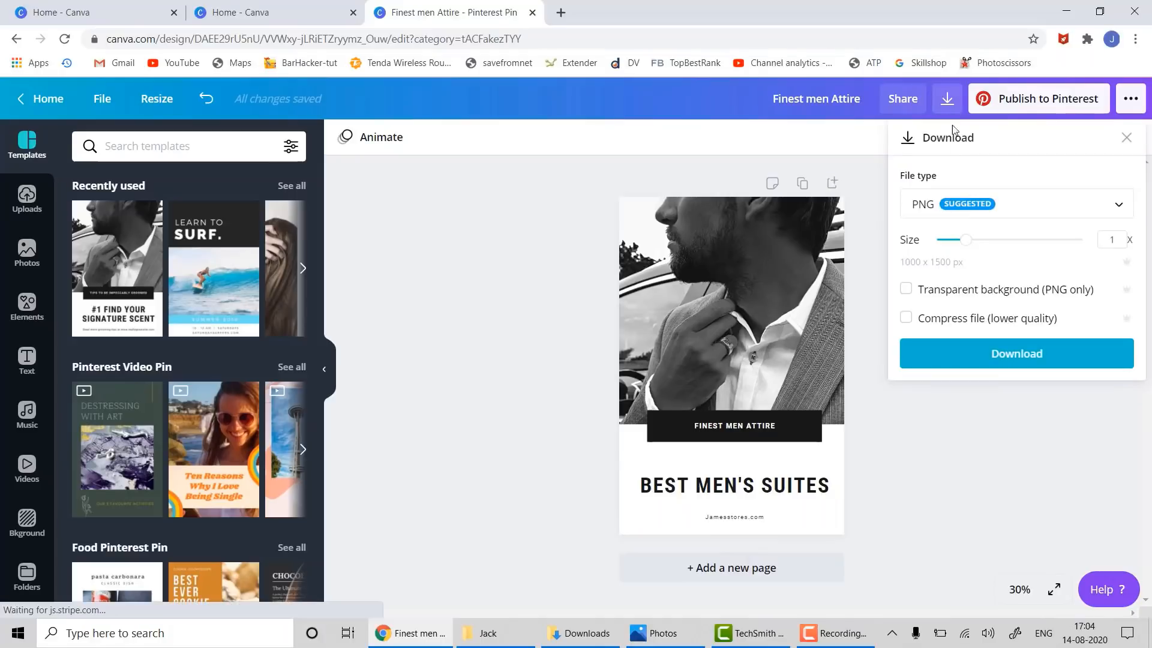
left_click(976, 346)
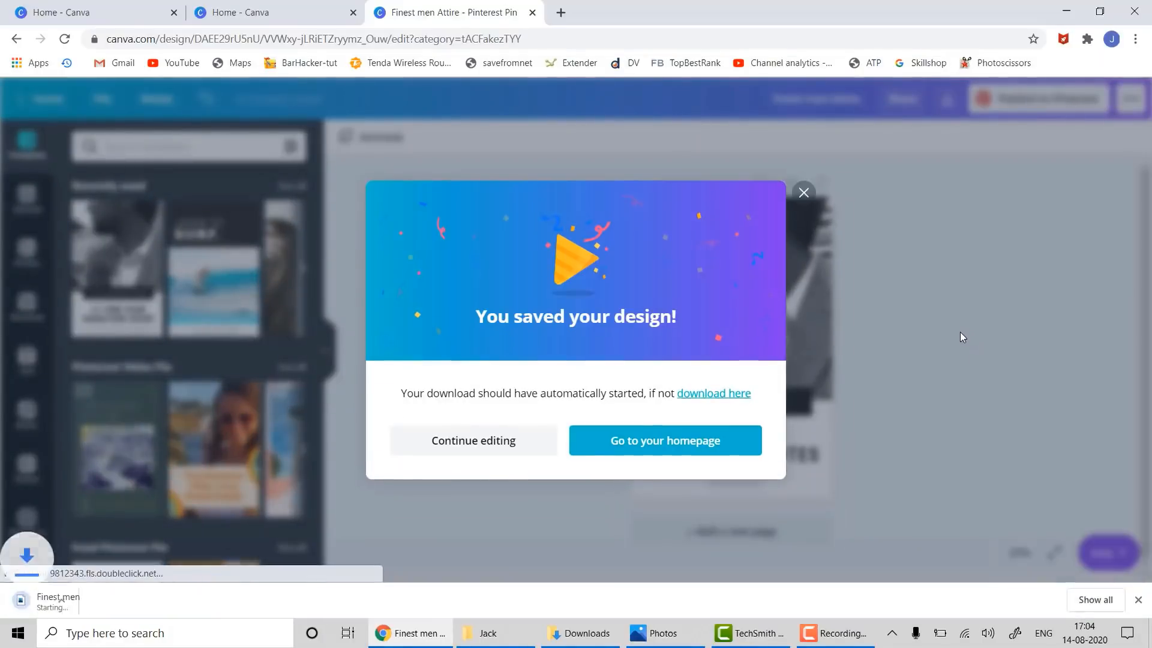
left_click(78, 601)
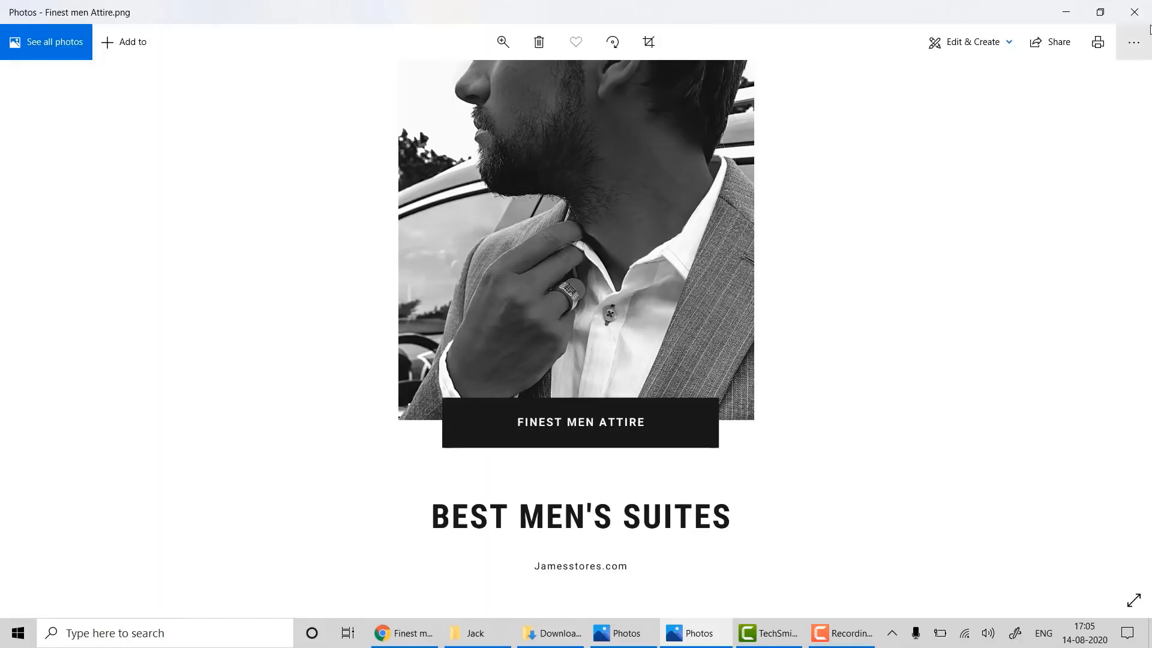
- Close Photos, the saved message, and the extra Canva tabs
left_click(1136, 11)
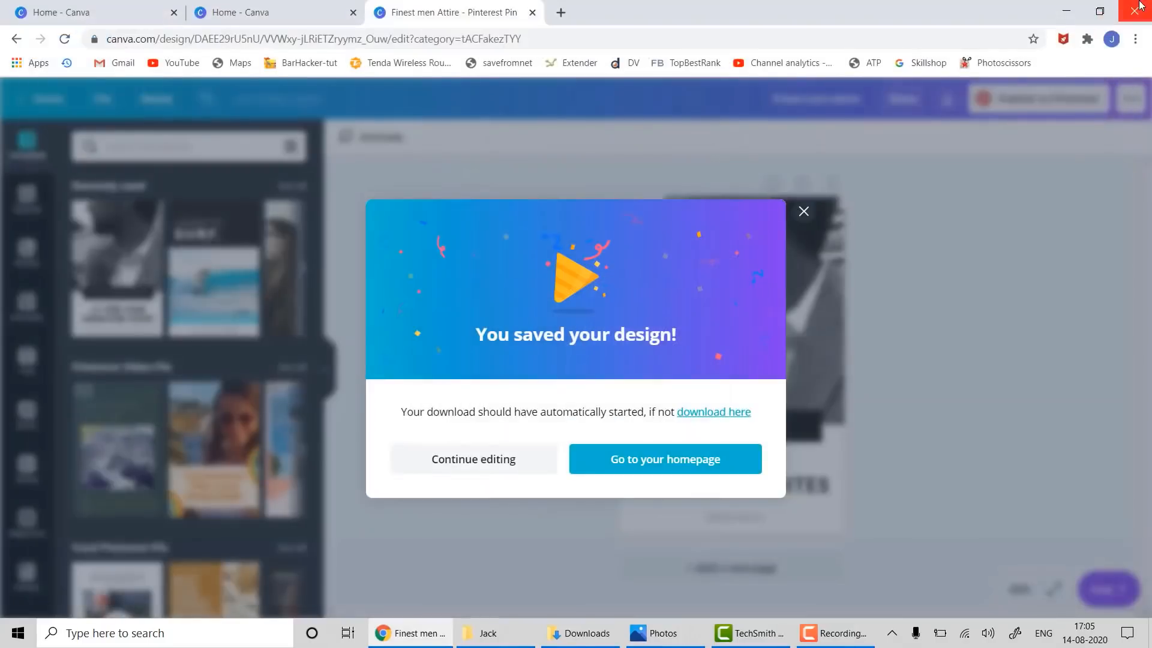
left_click(804, 212)
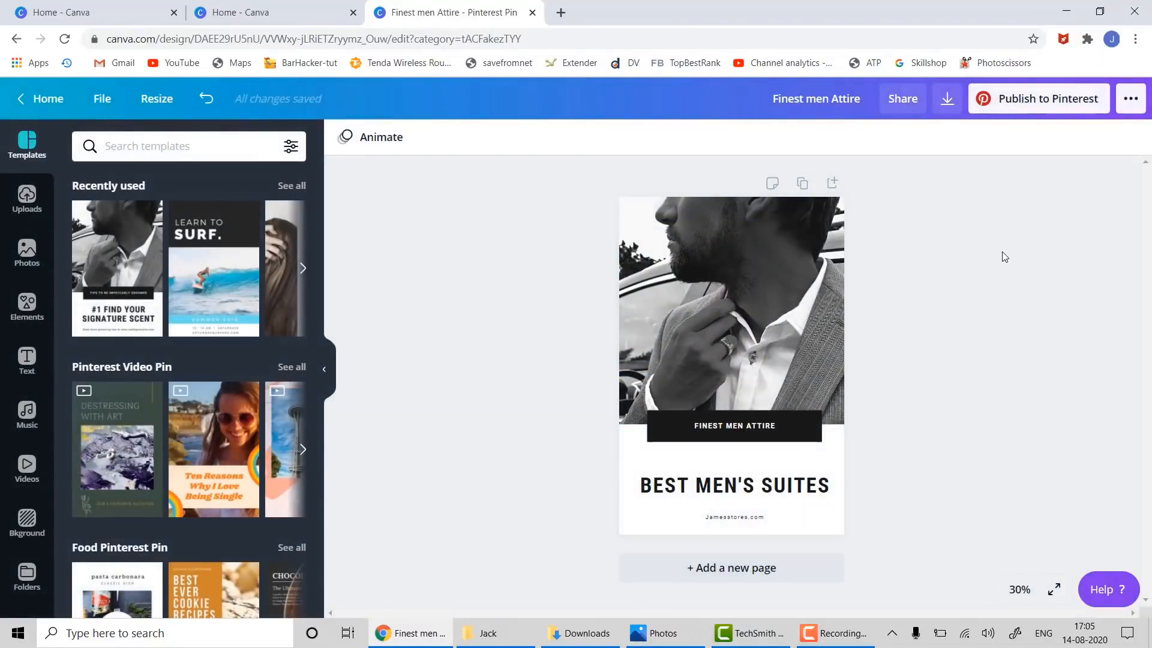
left_click(354, 13)
left_click(353, 14)
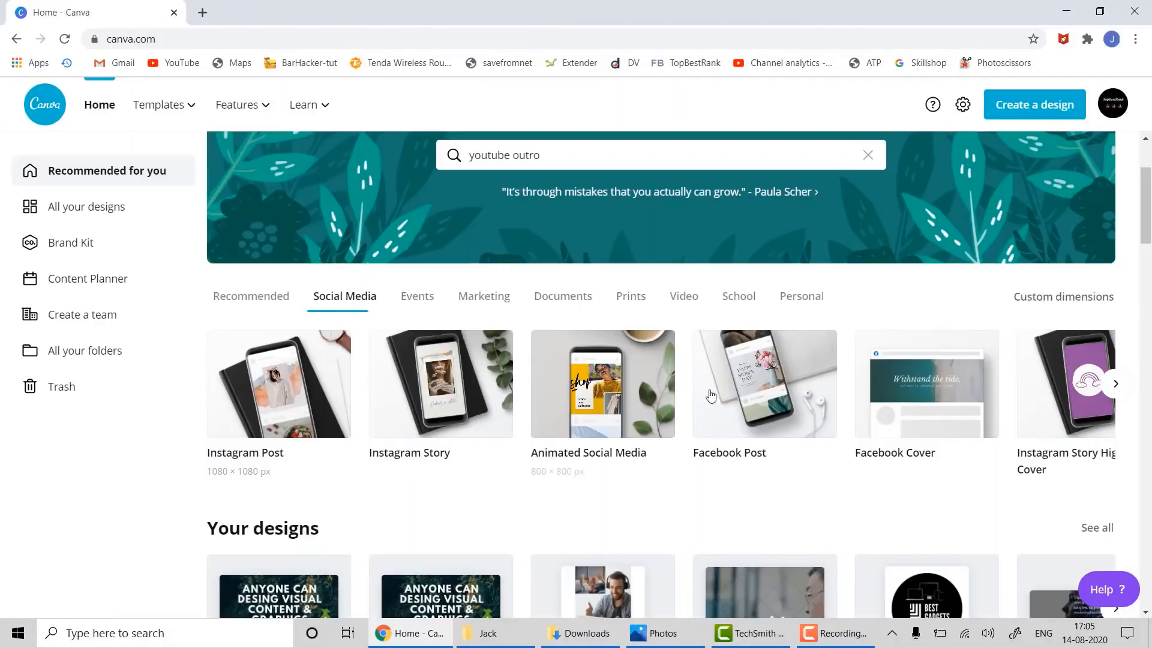
- From Home's Recommended design types, create a new Desktop Wallpaper design
left_click(1118, 389)
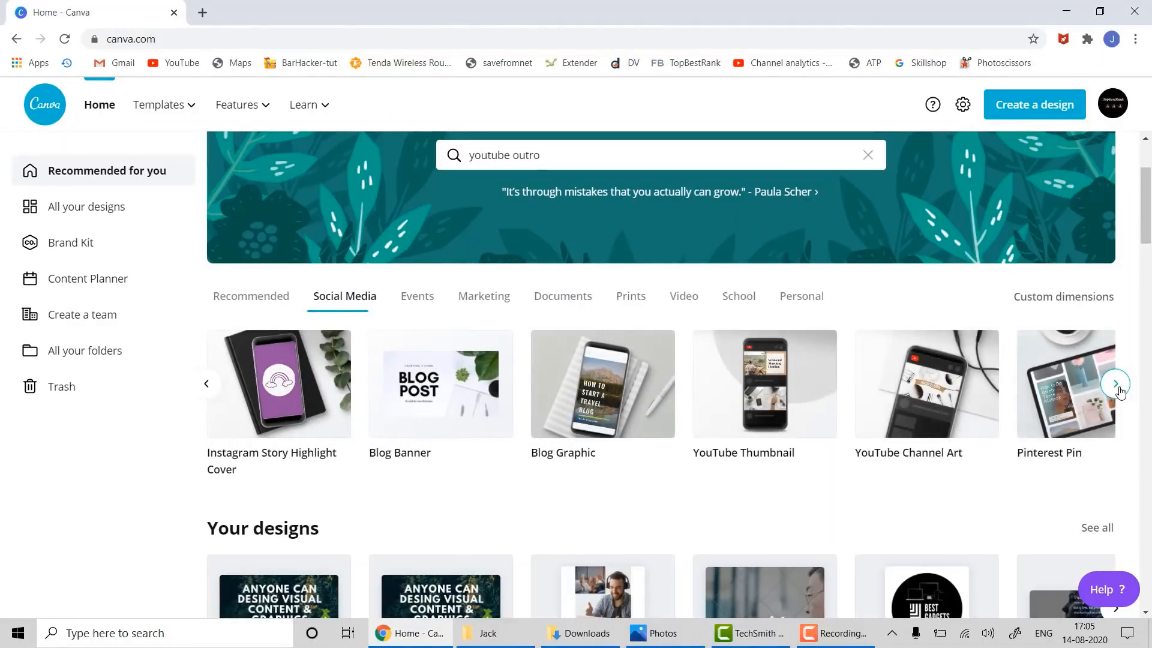
left_click(1116, 384)
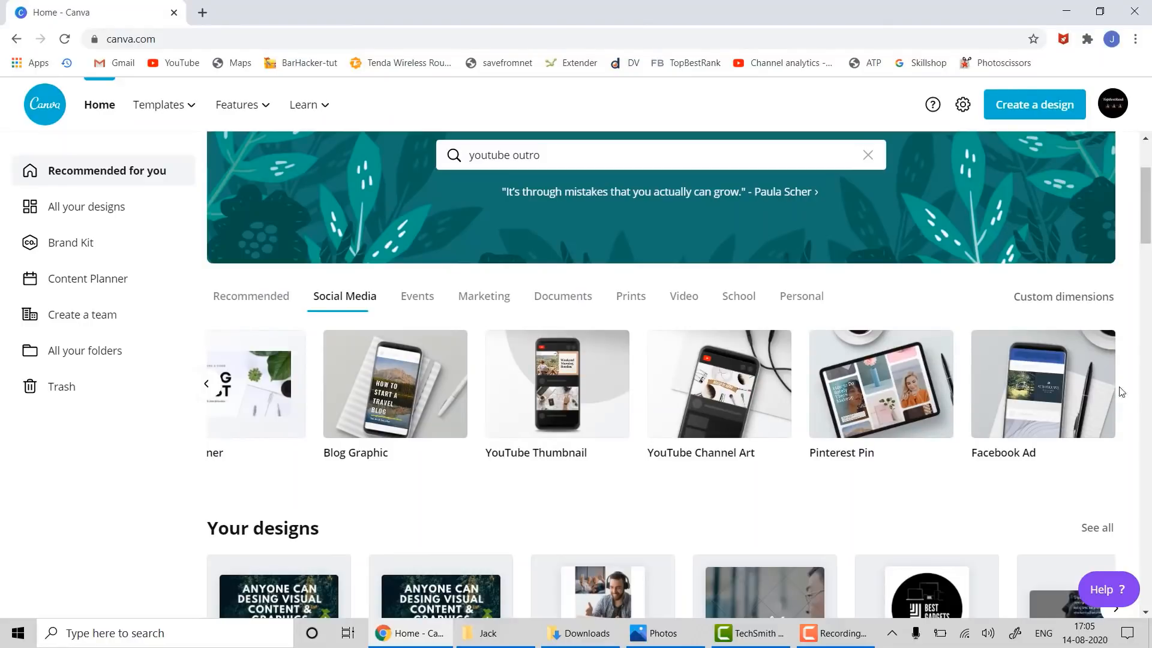
left_click(208, 387)
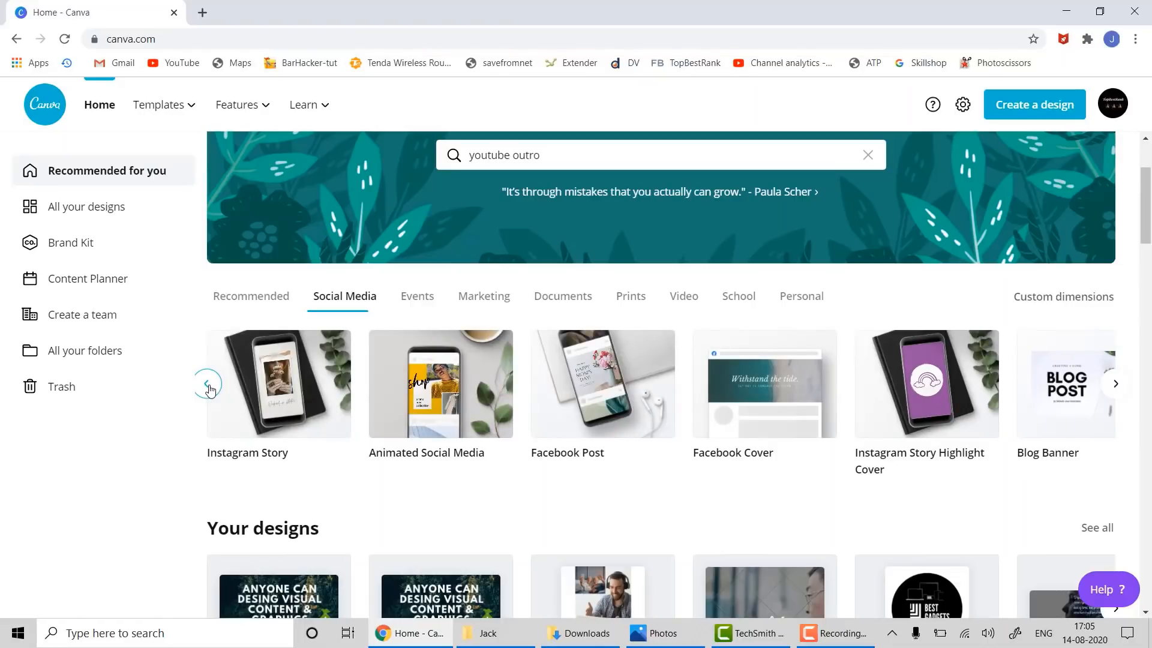
left_click(208, 386)
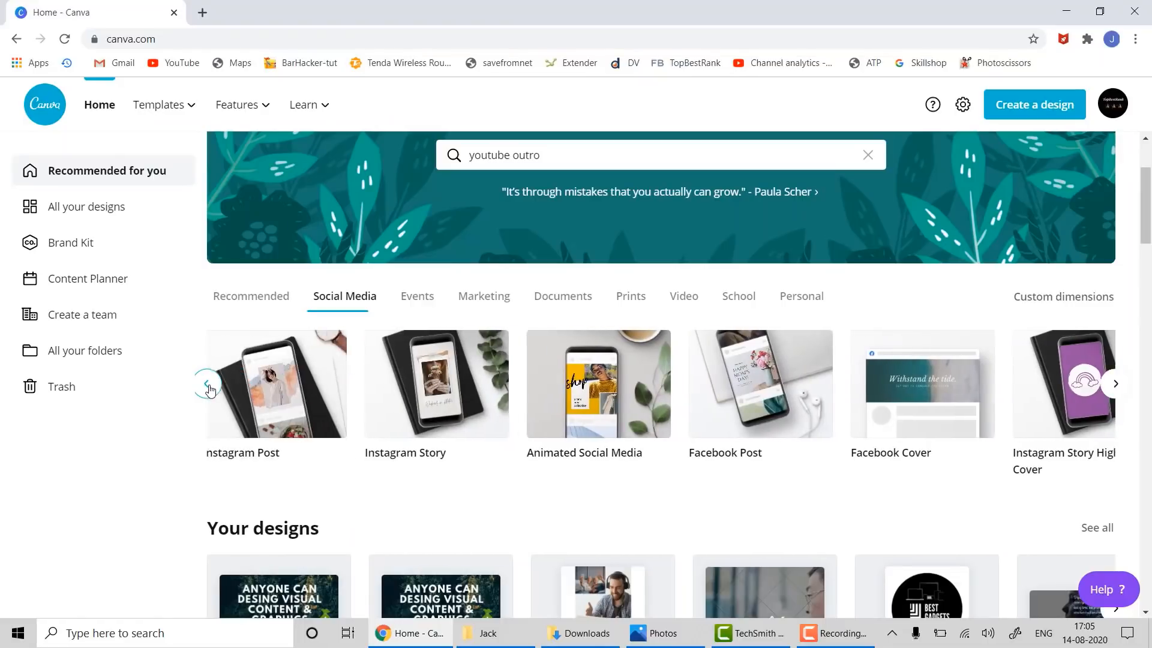
left_click(259, 296)
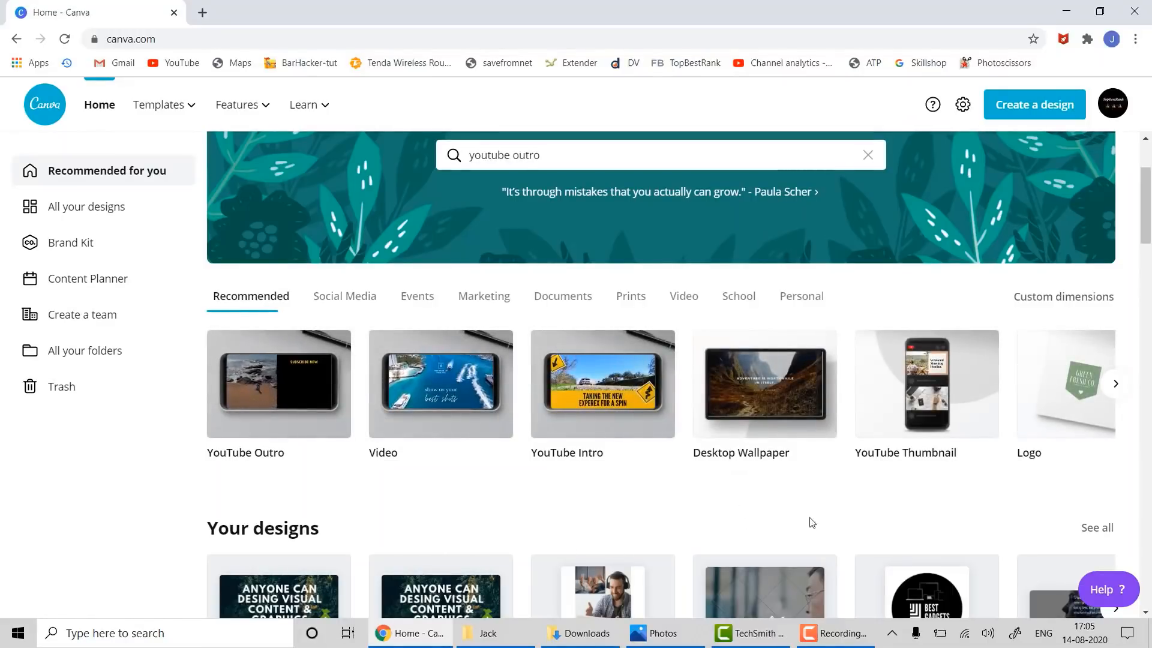
left_click(775, 399)
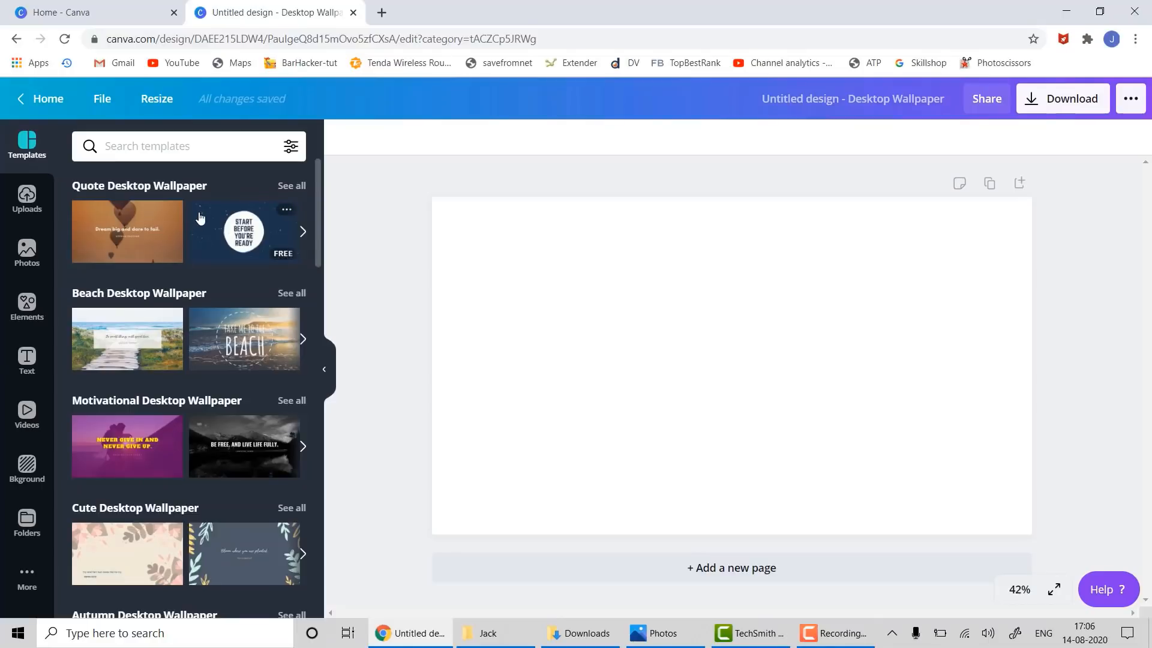
- Apply the Start Before You're Ready template and retype its text as TECH IS BEST, lowered
left_click_drag(200, 217, 439, 210)
left_click(688, 333)
left_click(701, 361)
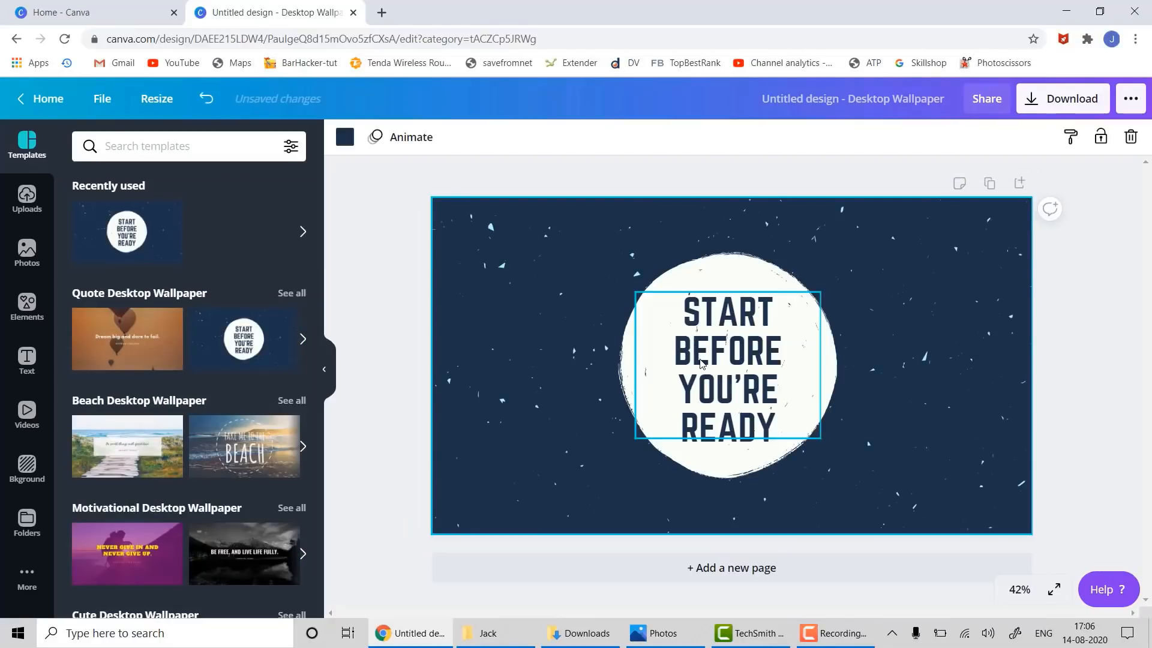
left_click(700, 360)
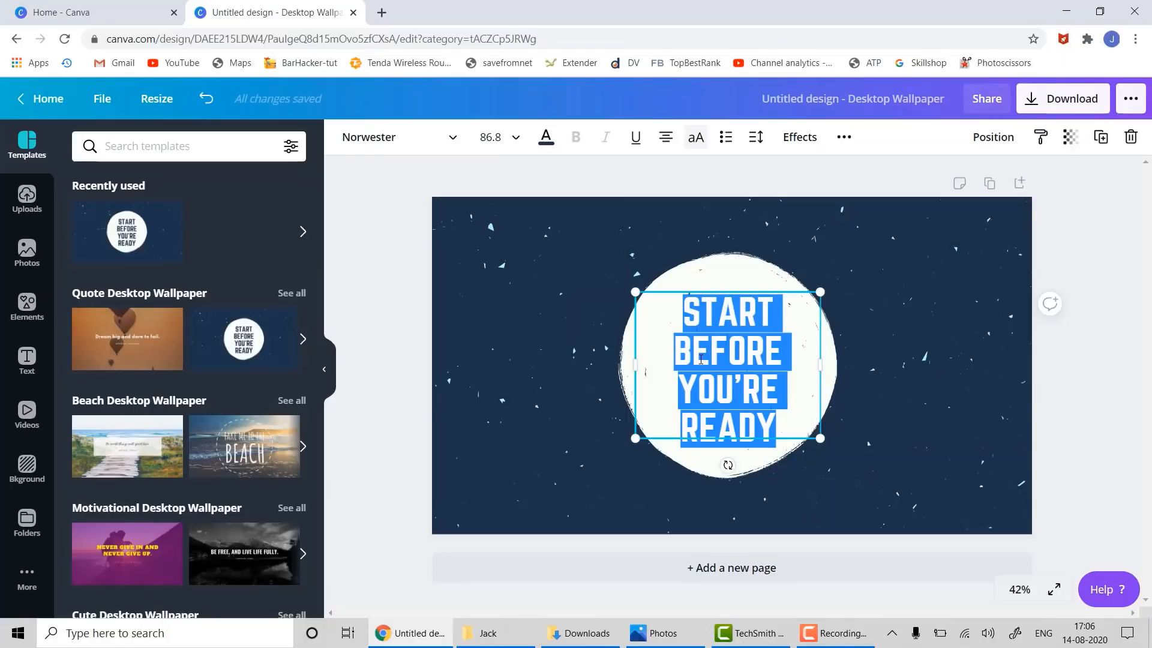
type("T")
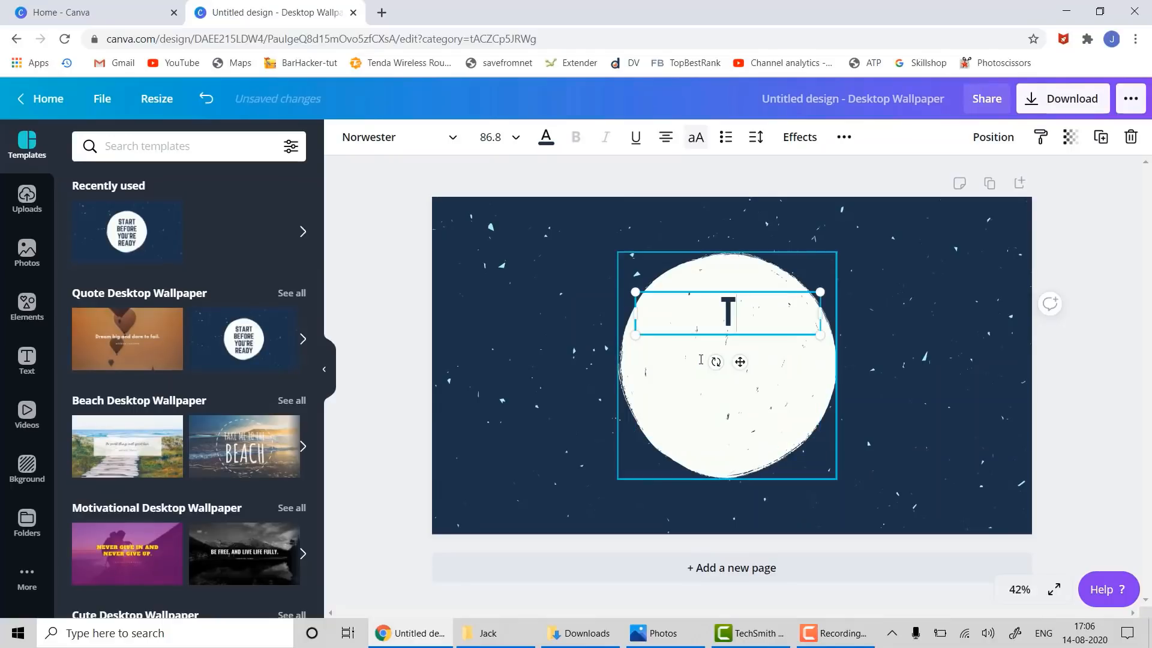
type("ECH")
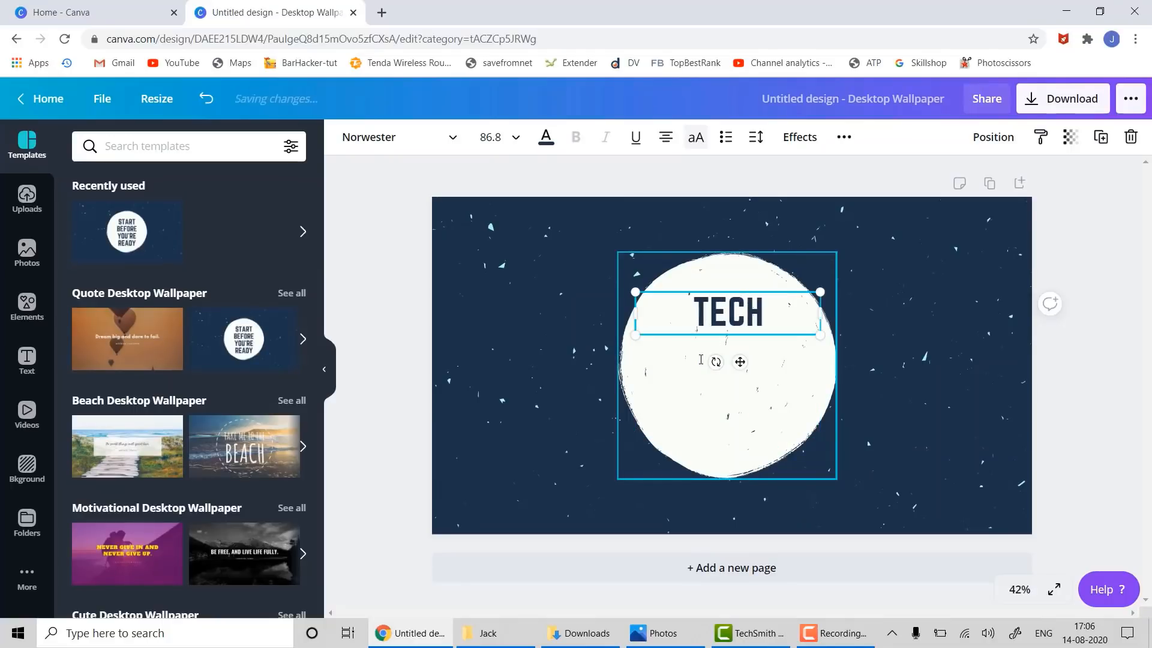
type(" IS")
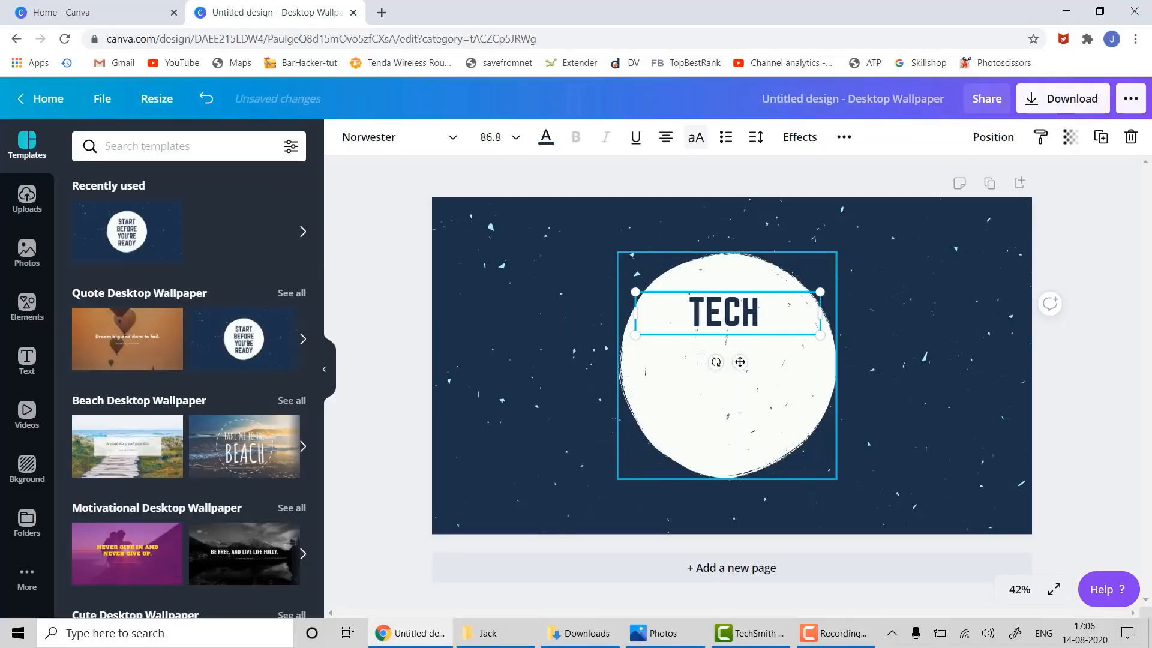
type(" BEST")
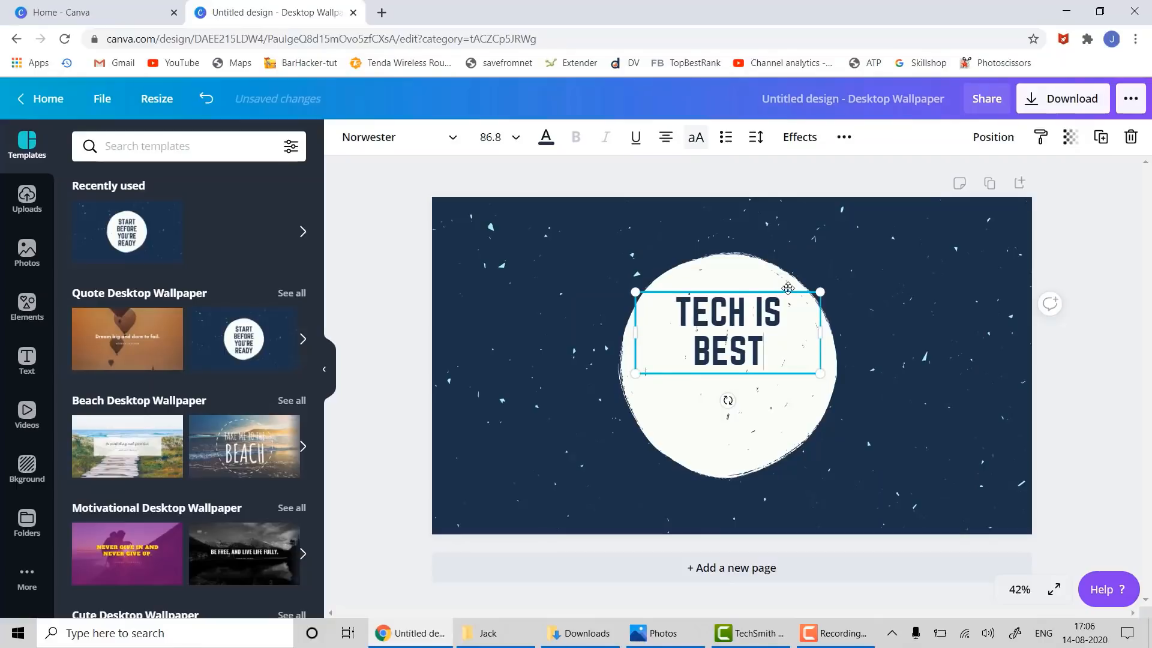
left_click_drag(788, 288, 788, 331)
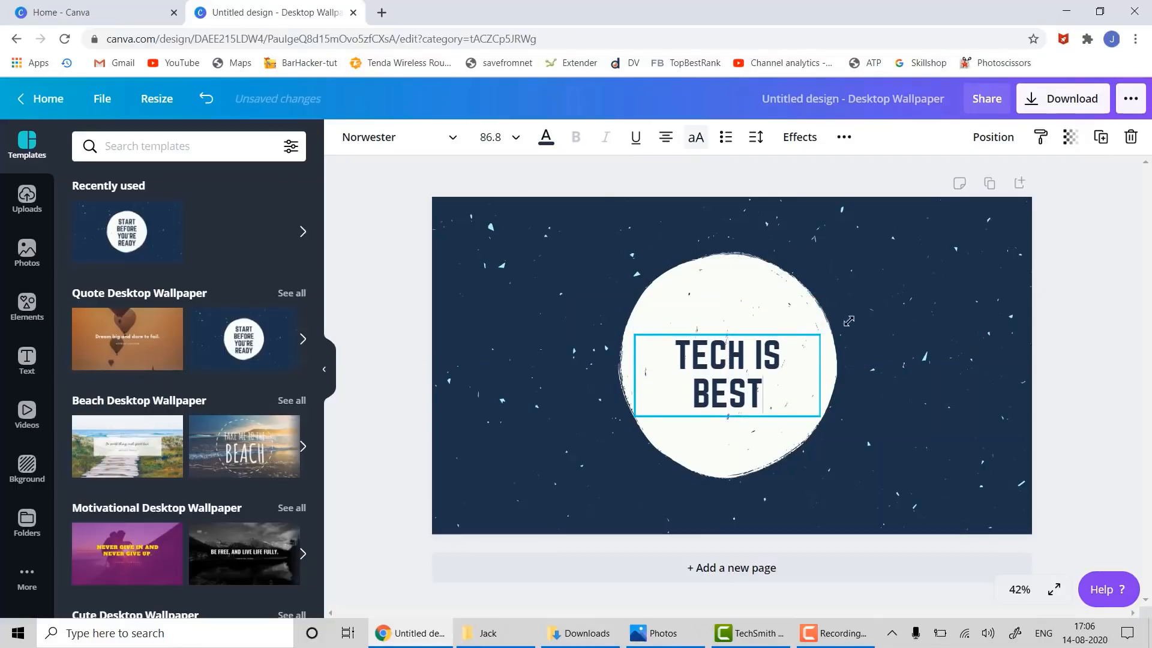
- Colour the TECH IS BEST title black and centre it in the circle
left_click(1116, 393)
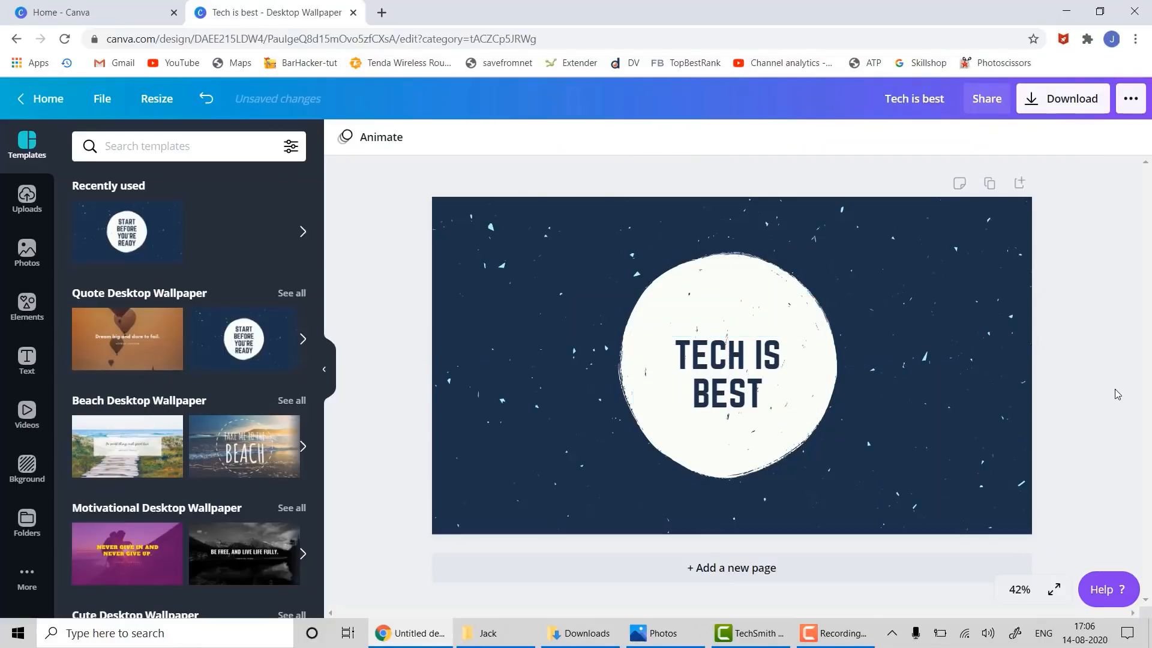
left_click(727, 383)
left_click(546, 137)
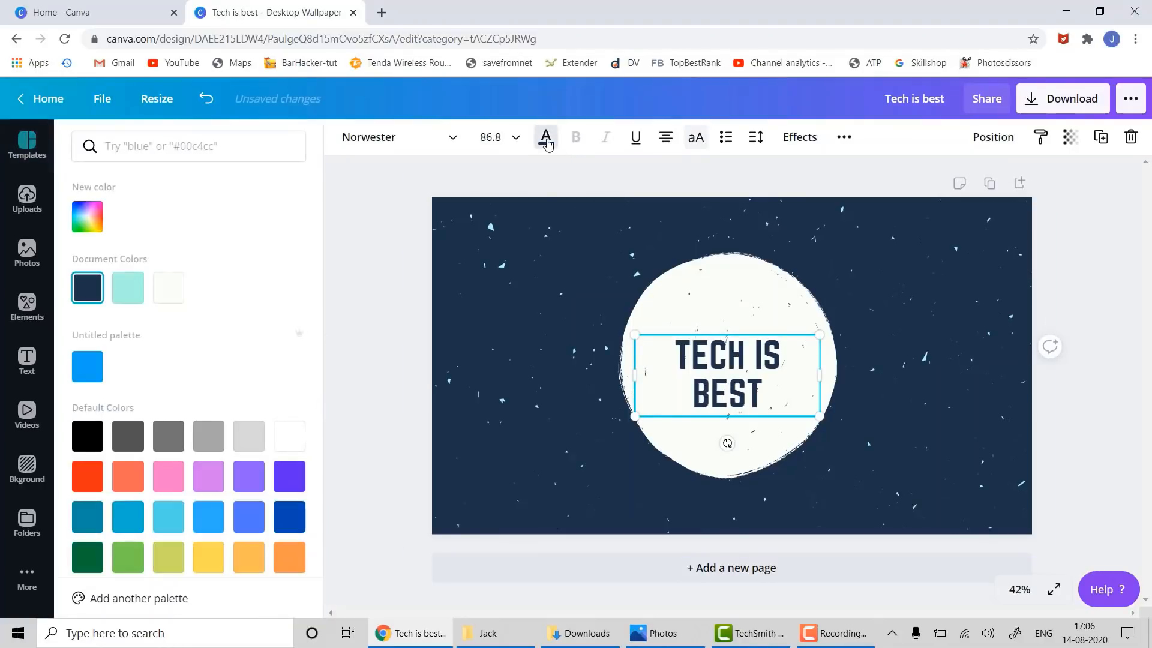
left_click(247, 477)
left_click(127, 558)
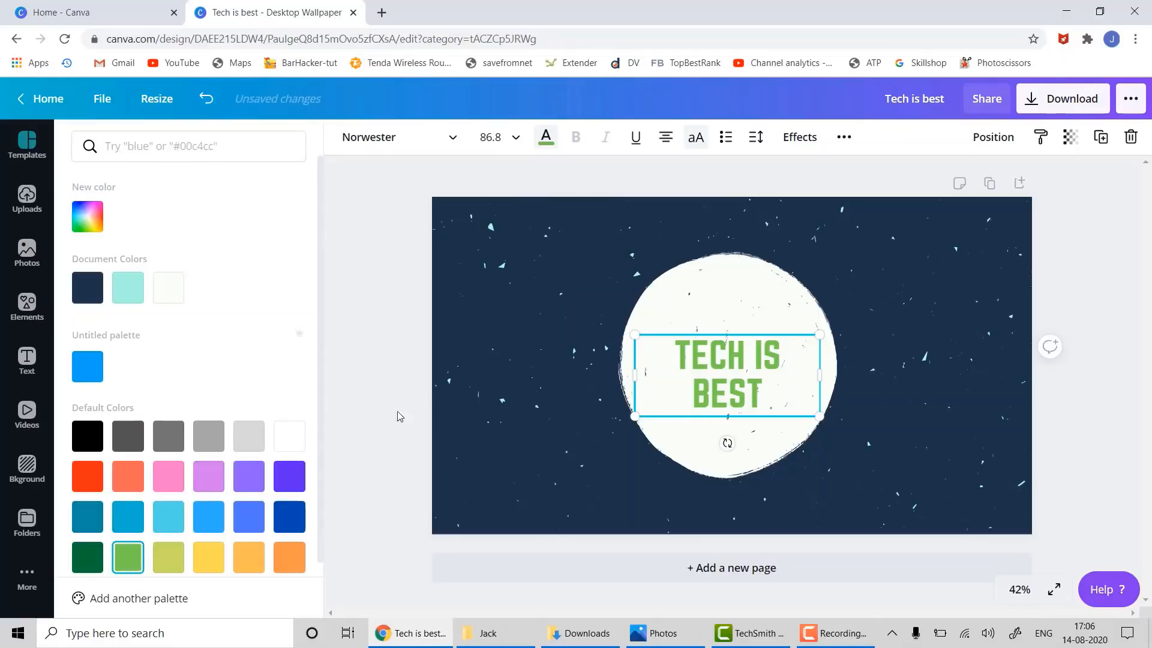
left_click(88, 436)
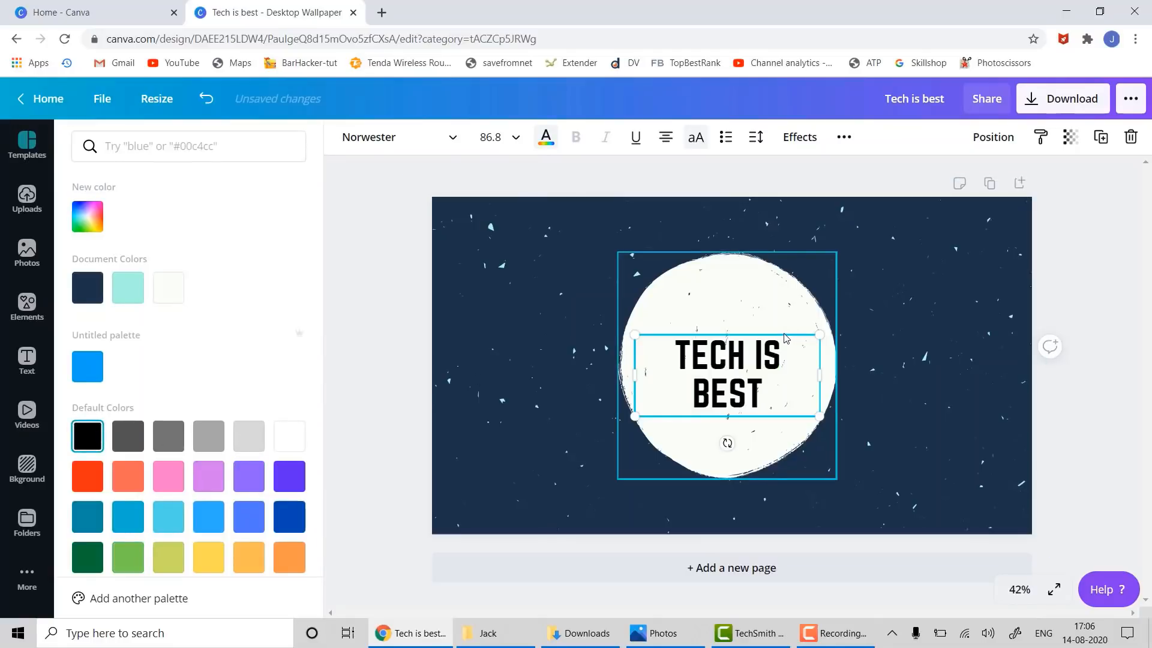
left_click_drag(784, 342, 783, 331)
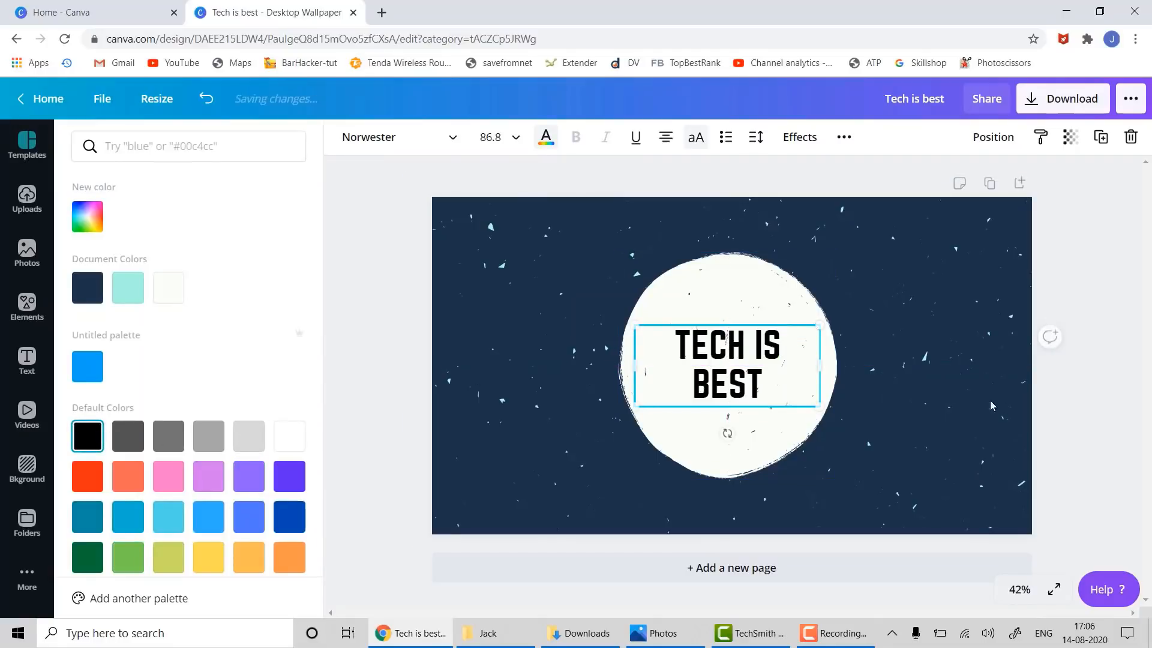
left_click(1079, 384)
left_click(933, 275)
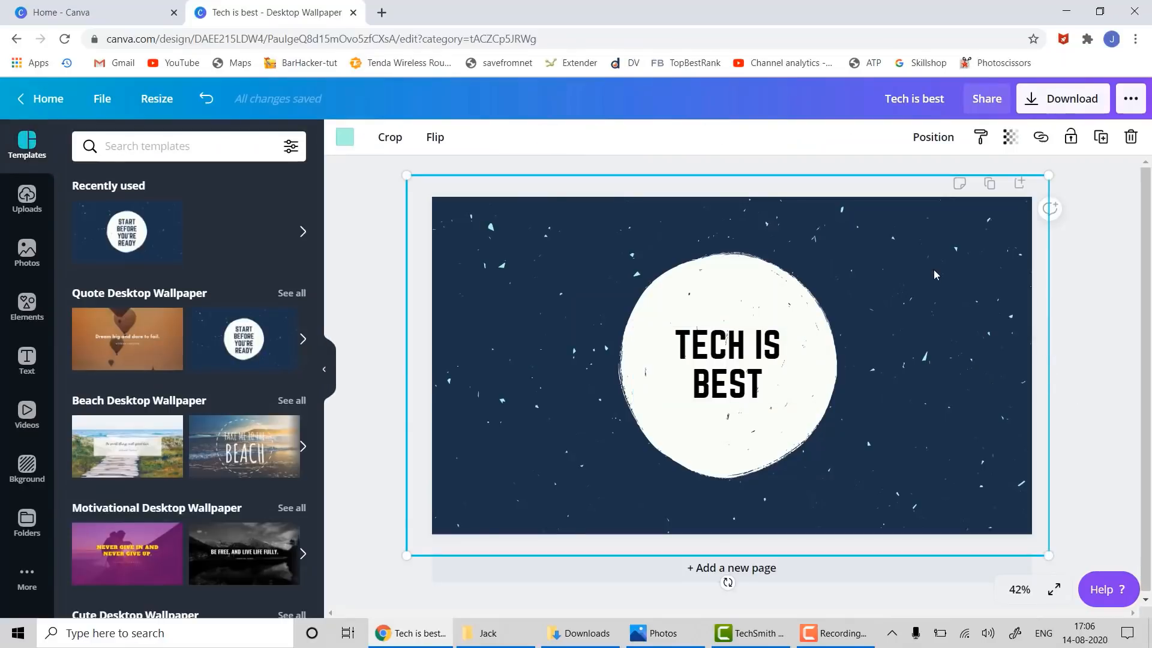
- Delete the starry background image and the dark blue background from the title page
right_click(905, 229)
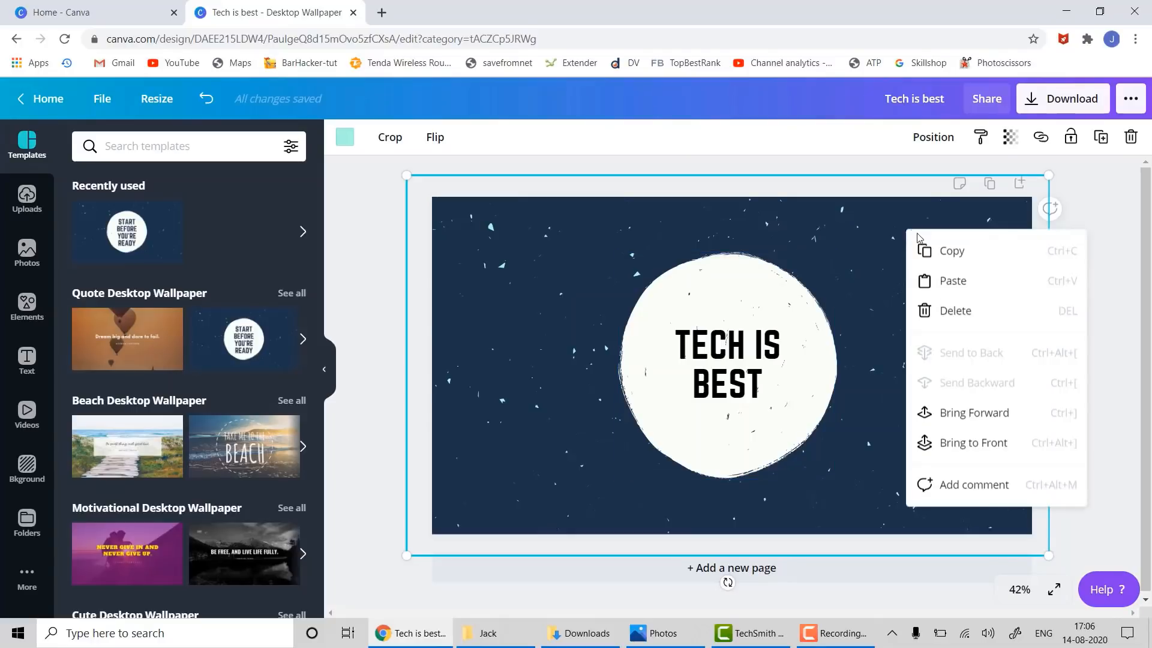
left_click(953, 318)
left_click(955, 276)
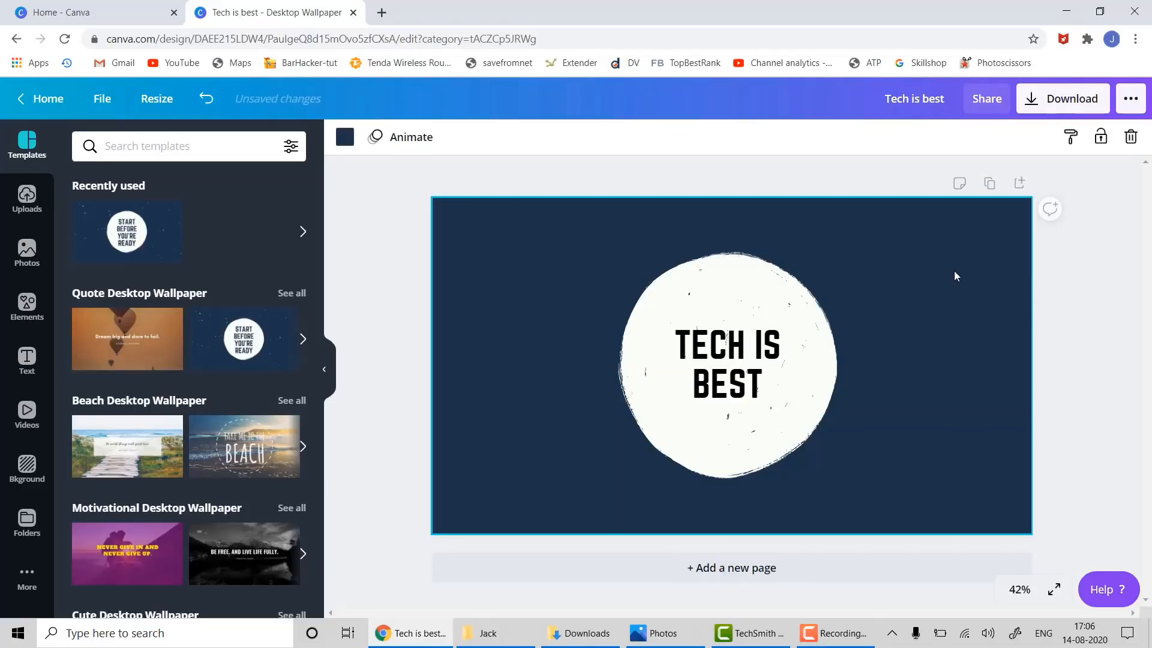
right_click(954, 274)
left_click(981, 354)
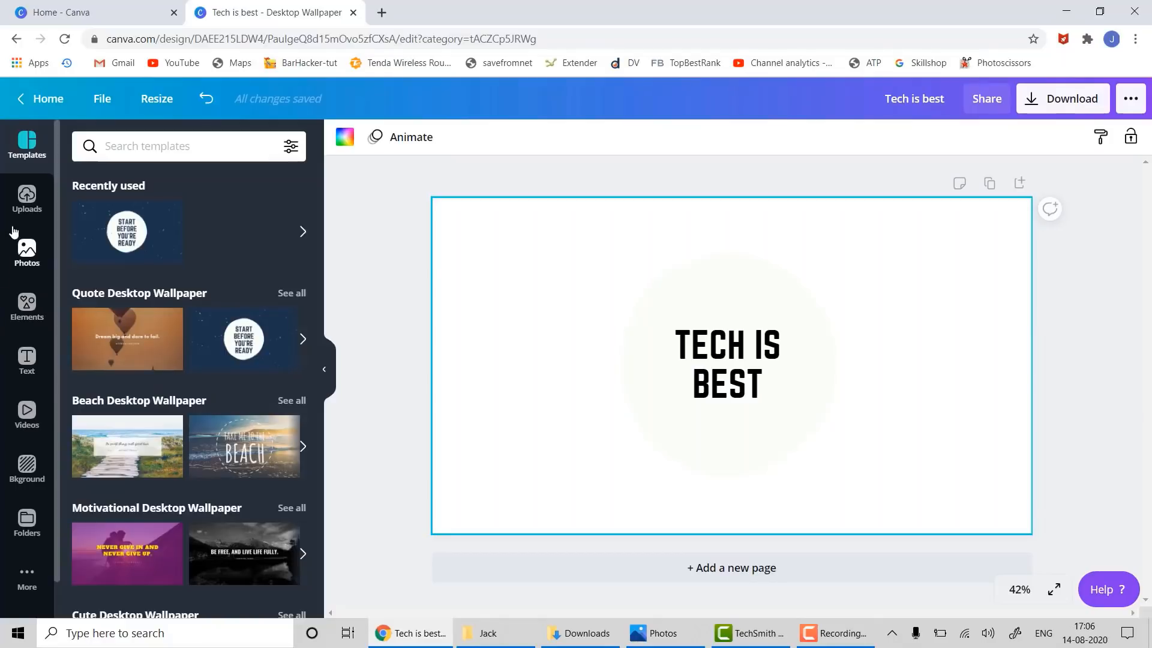
- Search Photos for 'tech' and drag the green matrix-code photo onto the page as background
left_click(23, 264)
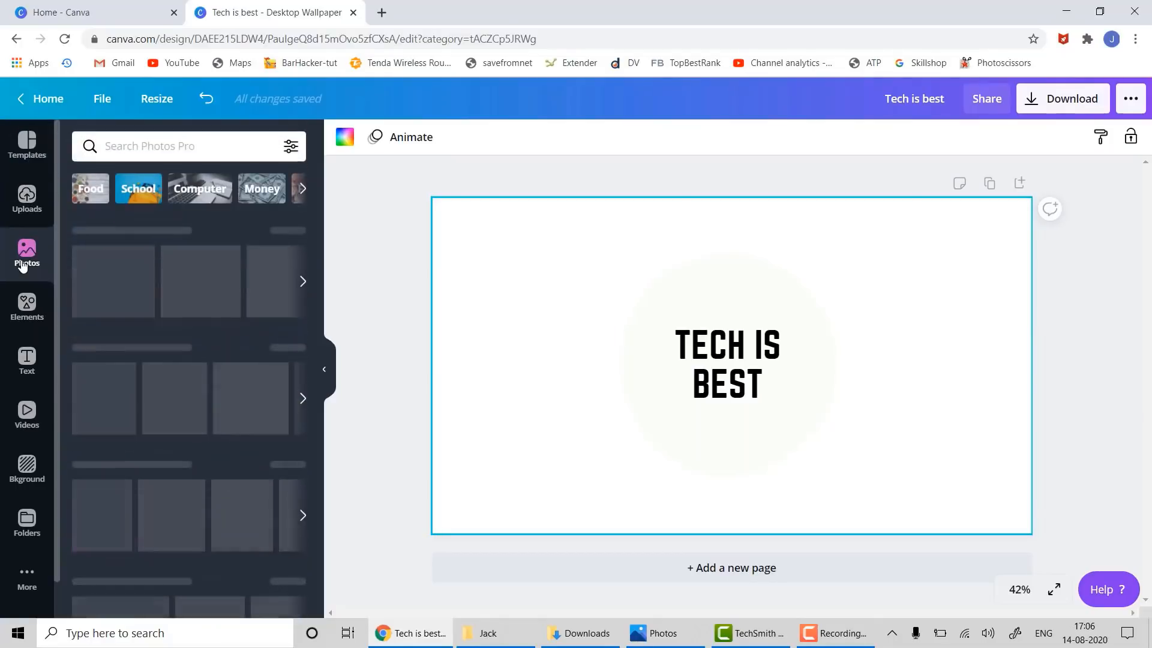
left_click(140, 142)
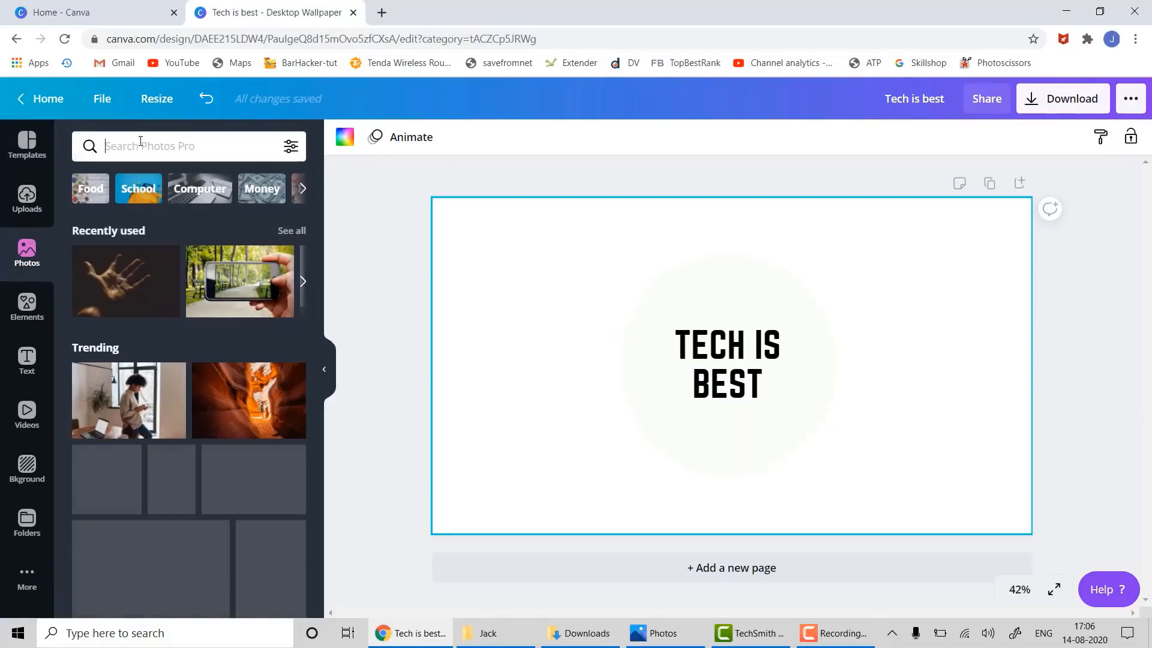
type("tech")
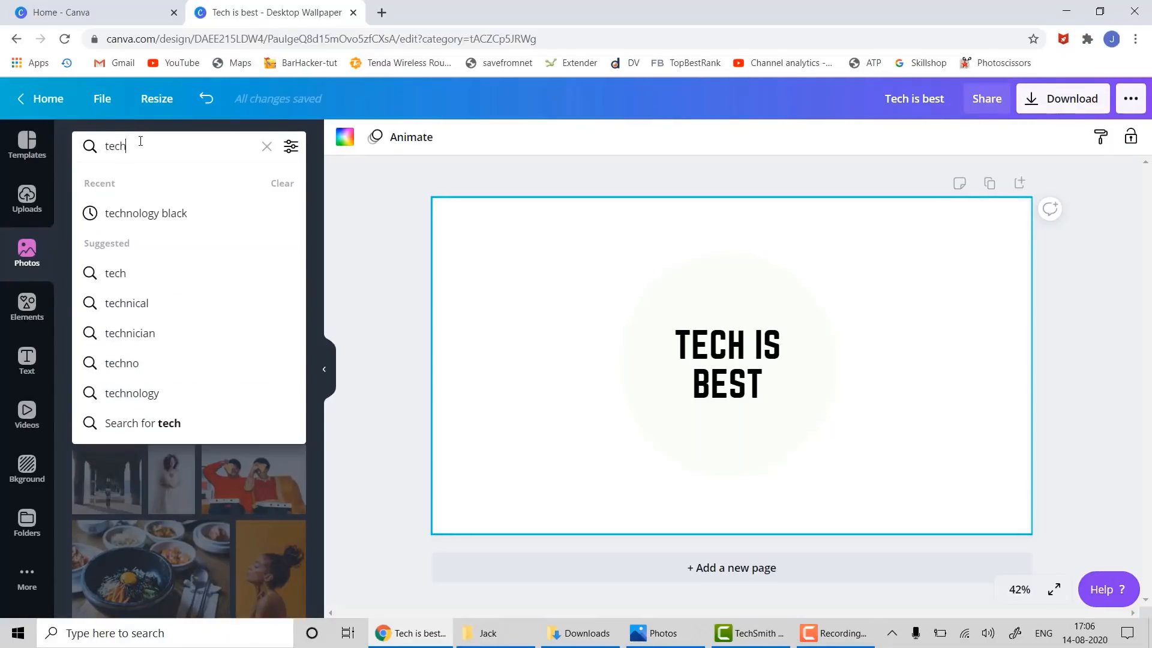
key("Return")
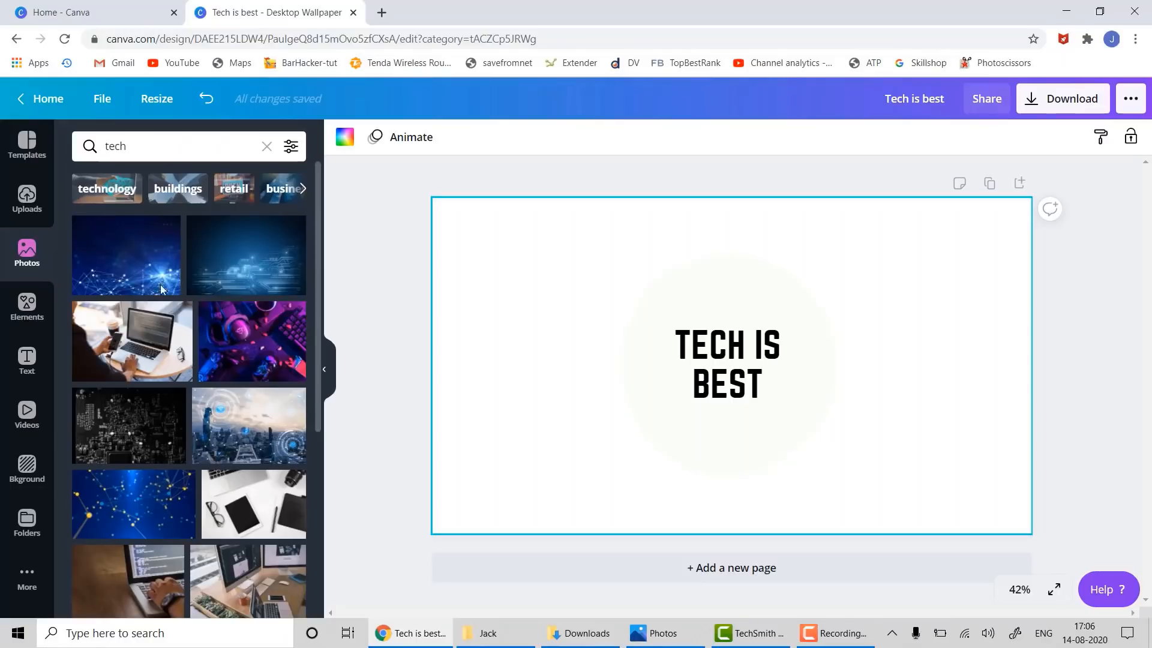
scroll(180, 480, "down", 1)
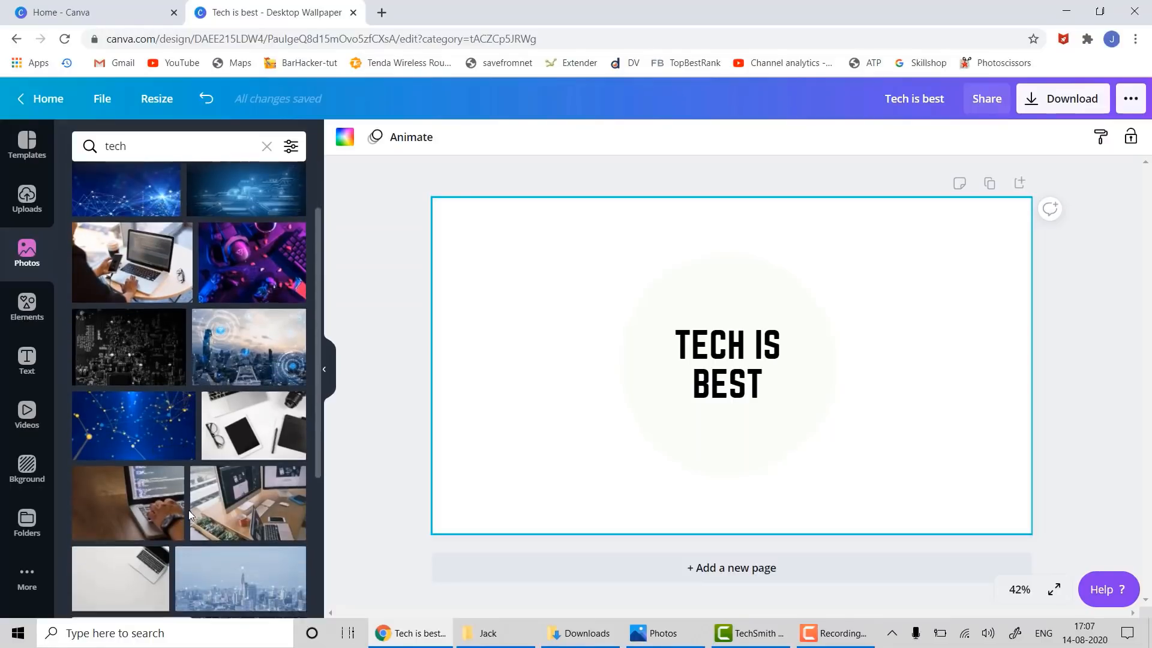
scroll(186, 513, "down", 3)
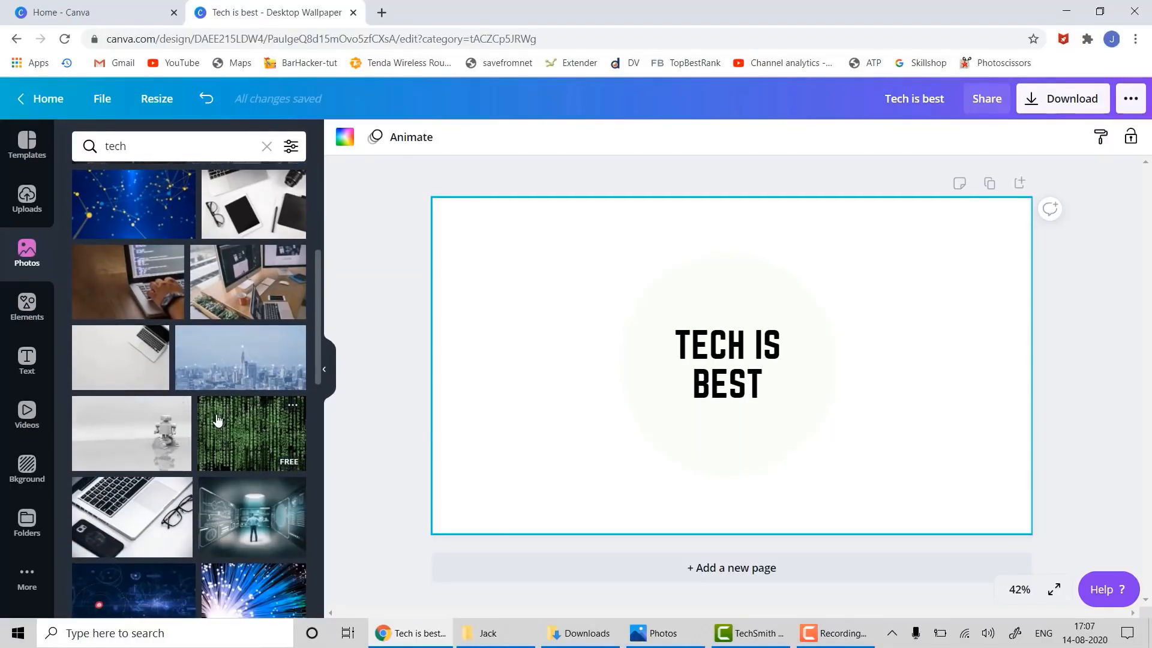
left_click_drag(218, 420, 450, 238)
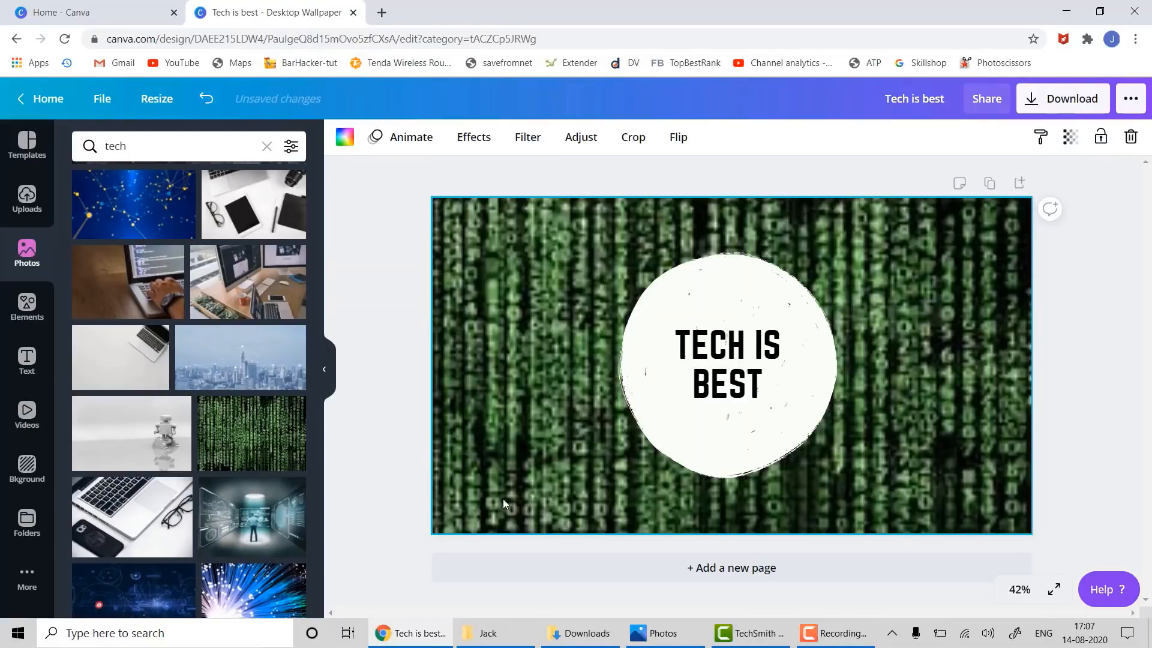
- Make the photo of a man facing futuristic screens the title page background
left_click(1079, 384)
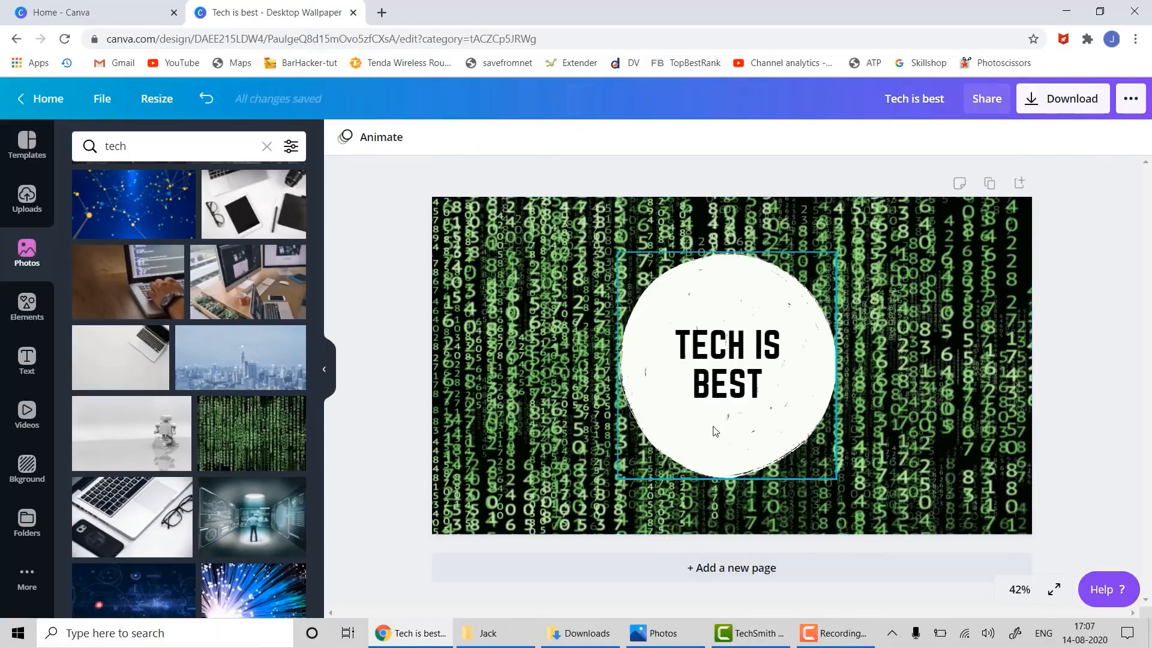
left_click_drag(232, 511, 451, 219)
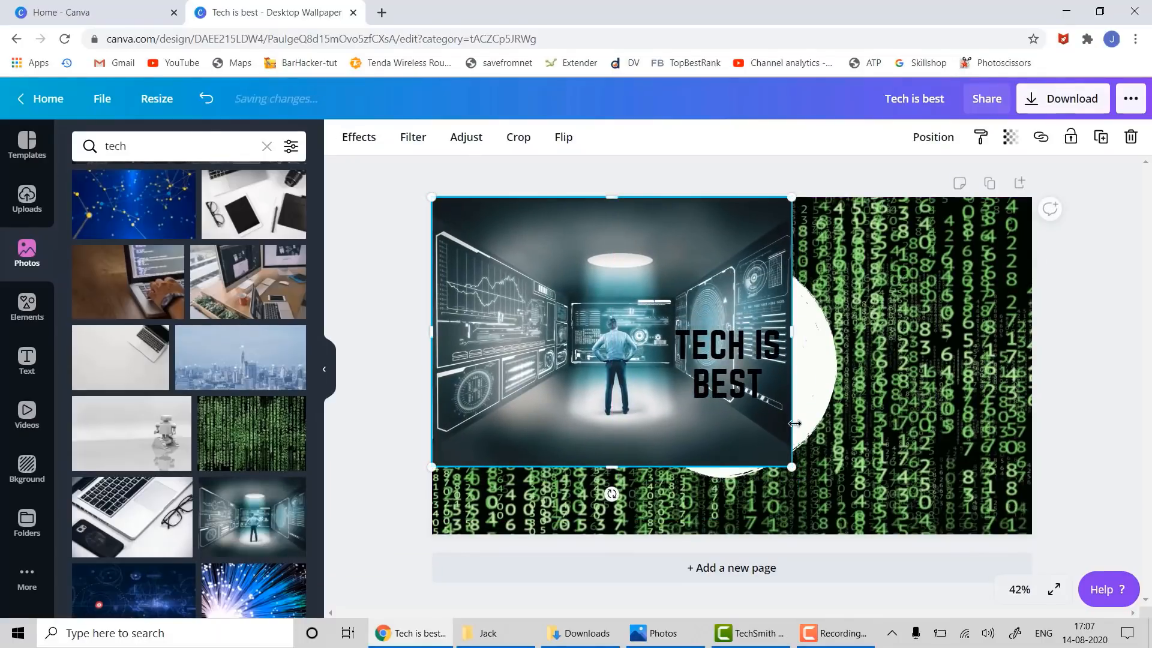
key("ctrl+z")
key("ctrl+z")
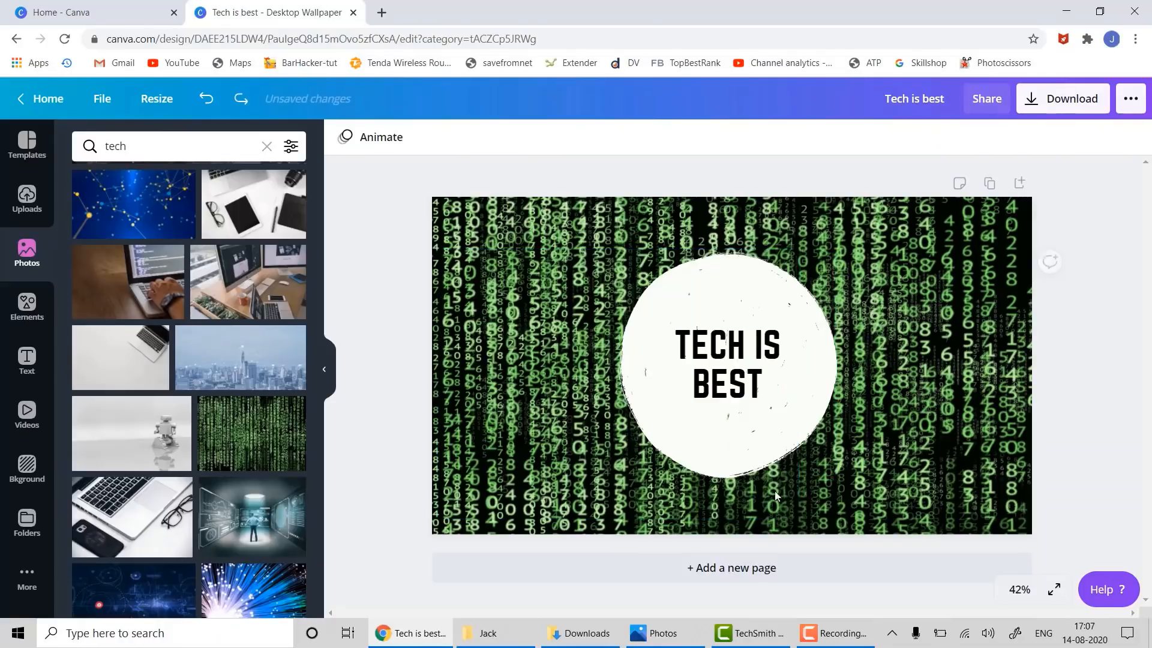
left_click_drag(233, 520, 462, 297)
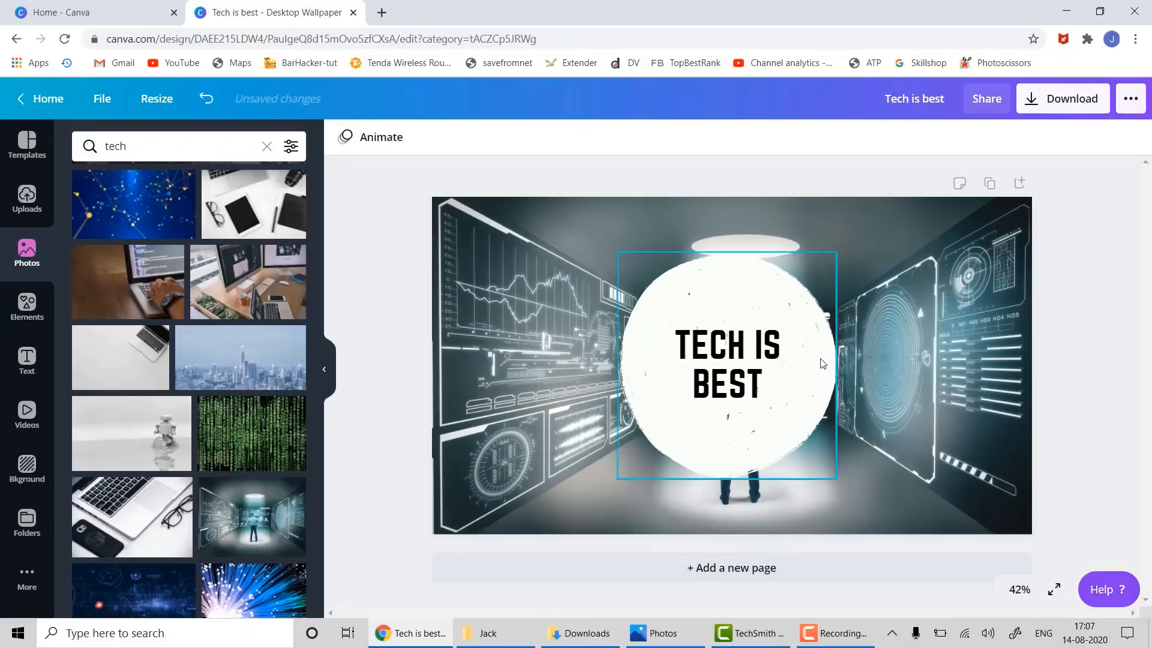
- Try nudging and deleting the white circle, then undo so it stays behind the title
mouse_move(822, 363)
left_mouse_down()
mouse_move(826, 353)
mouse_move(832, 384)
mouse_move(840, 354)
mouse_move(827, 353)
left_mouse_up()
key("Delete")
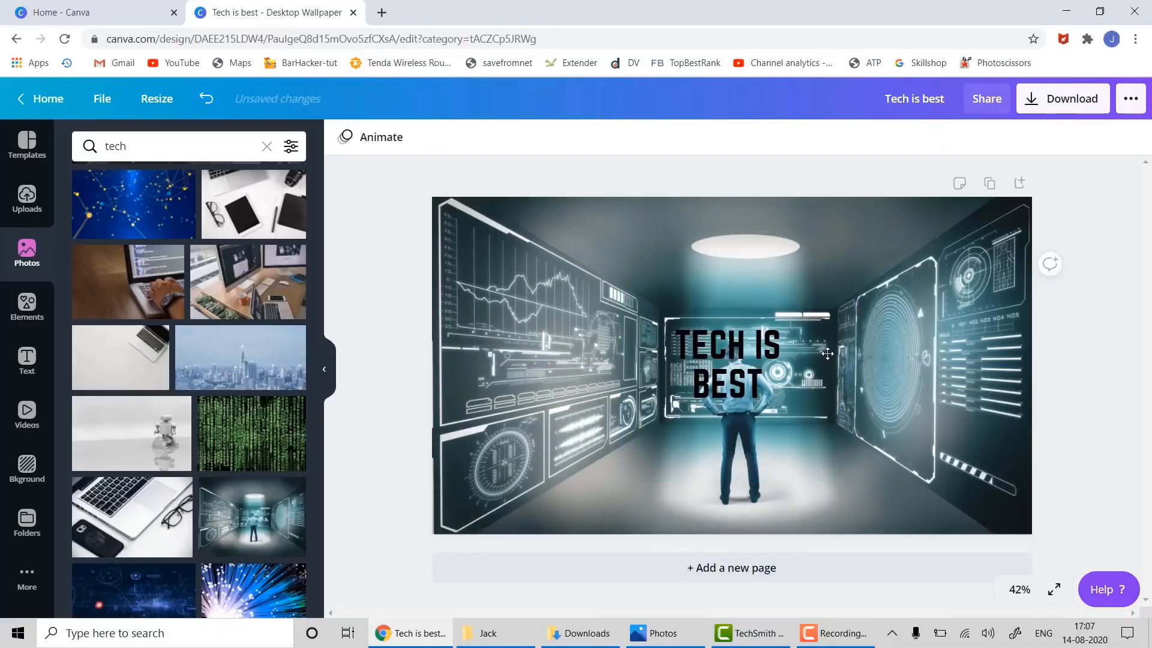
key("ctrl+z")
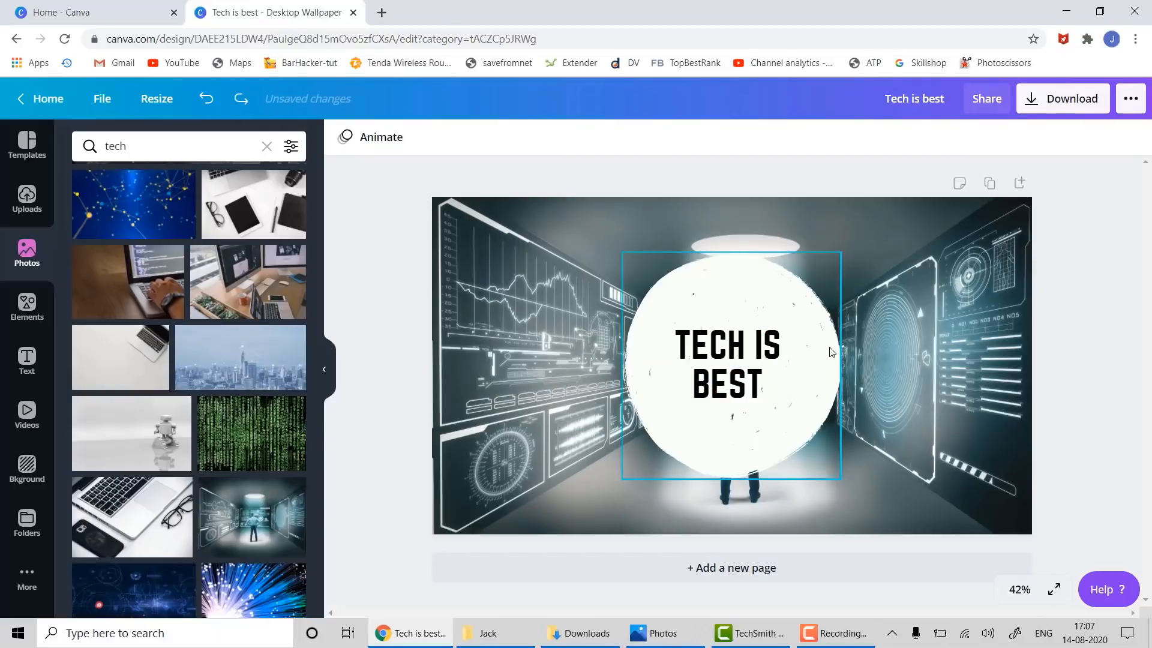
right_click(832, 353)
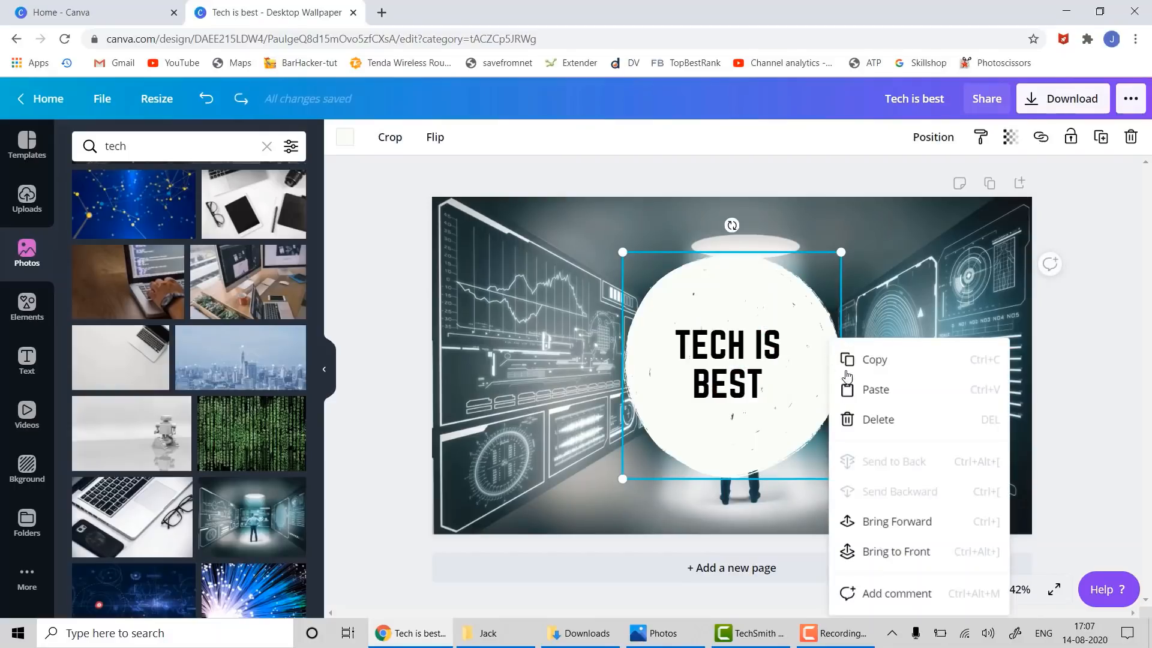
left_click(855, 418)
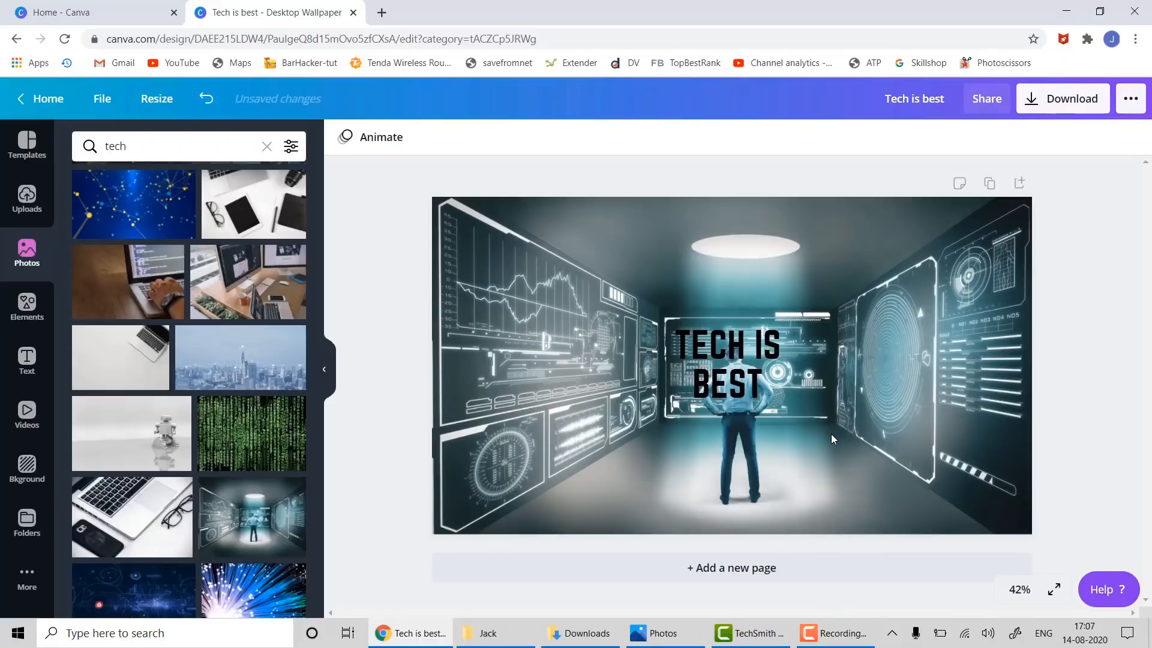
key("ctrl+z")
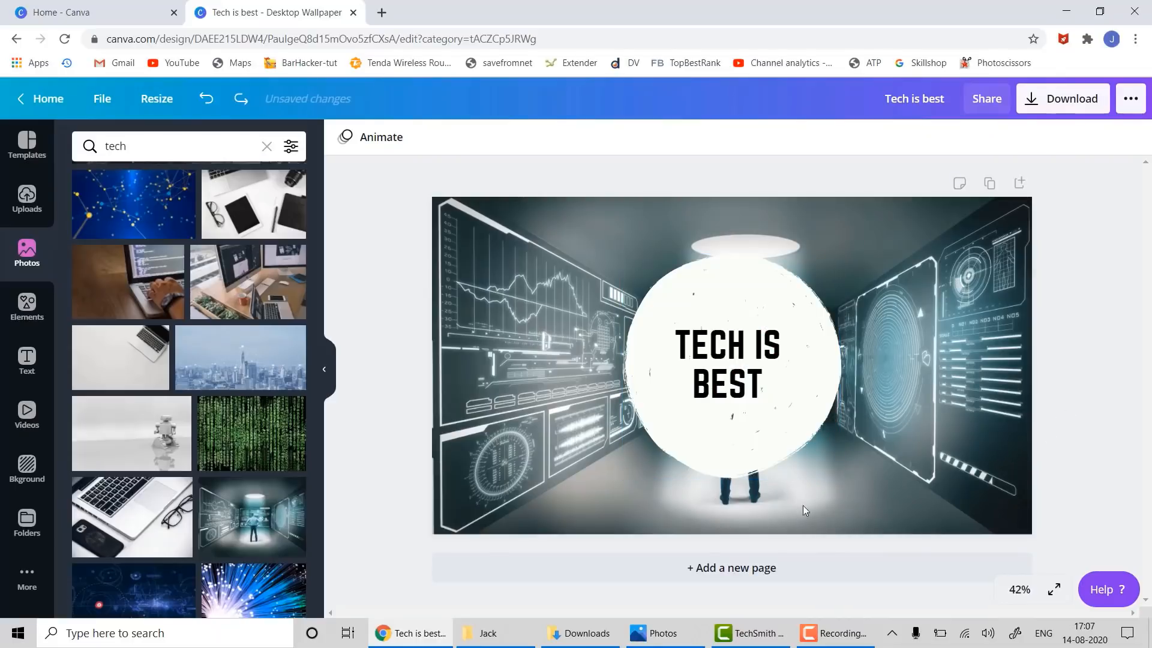
- Add a second page and fill it with the futuristic-screens photo of the man
left_click(785, 568)
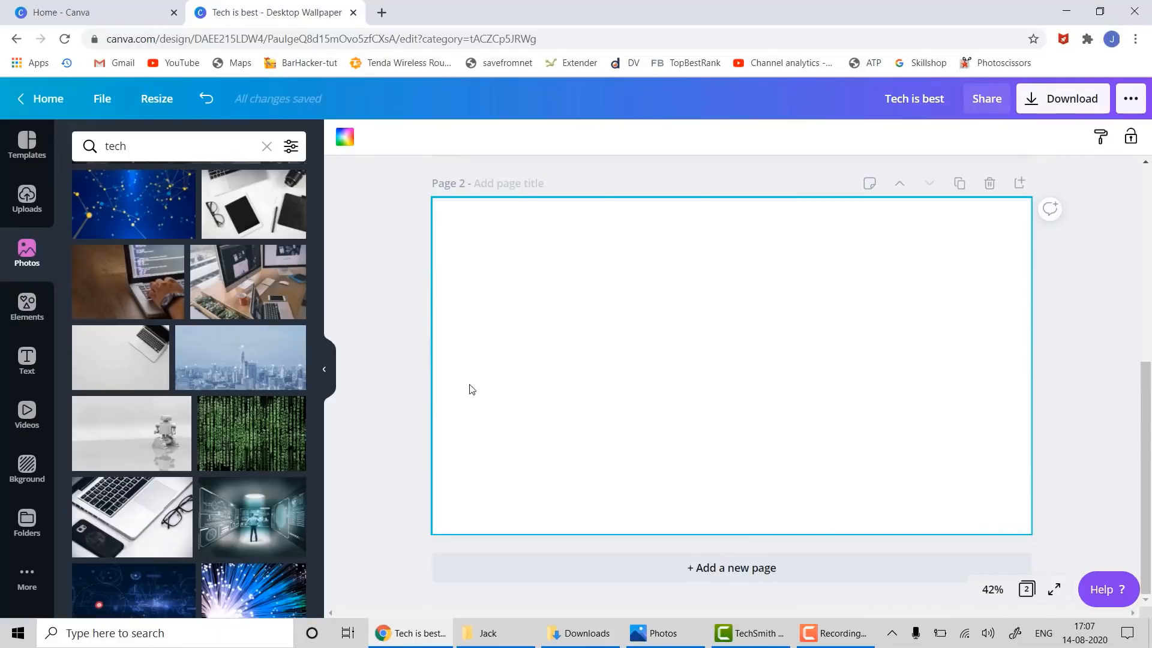
left_click(217, 506)
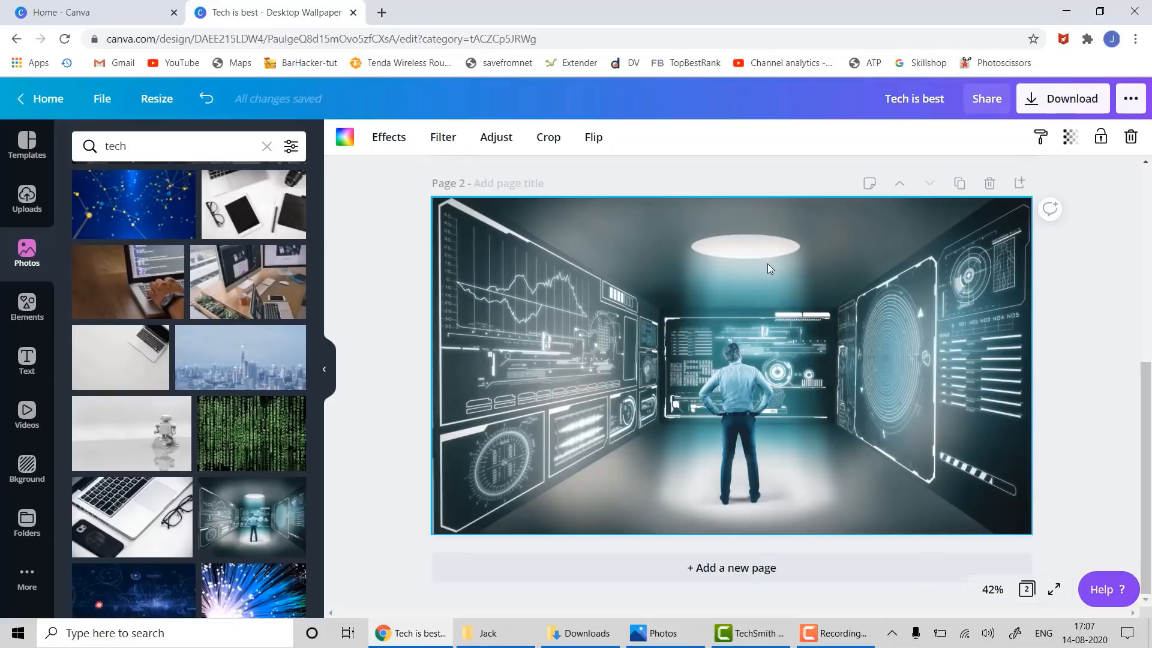
- Try a circle shape and a circular photo frame from Elements on page 2, then delete both
left_click(21, 318)
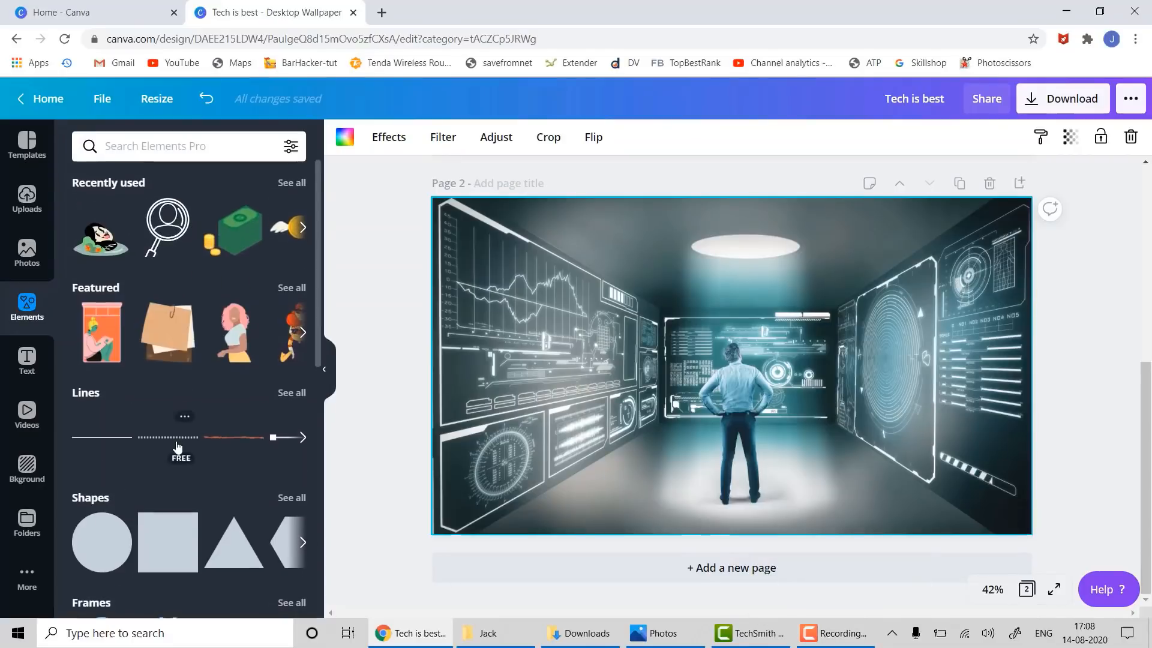
scroll(178, 447, "down", 4)
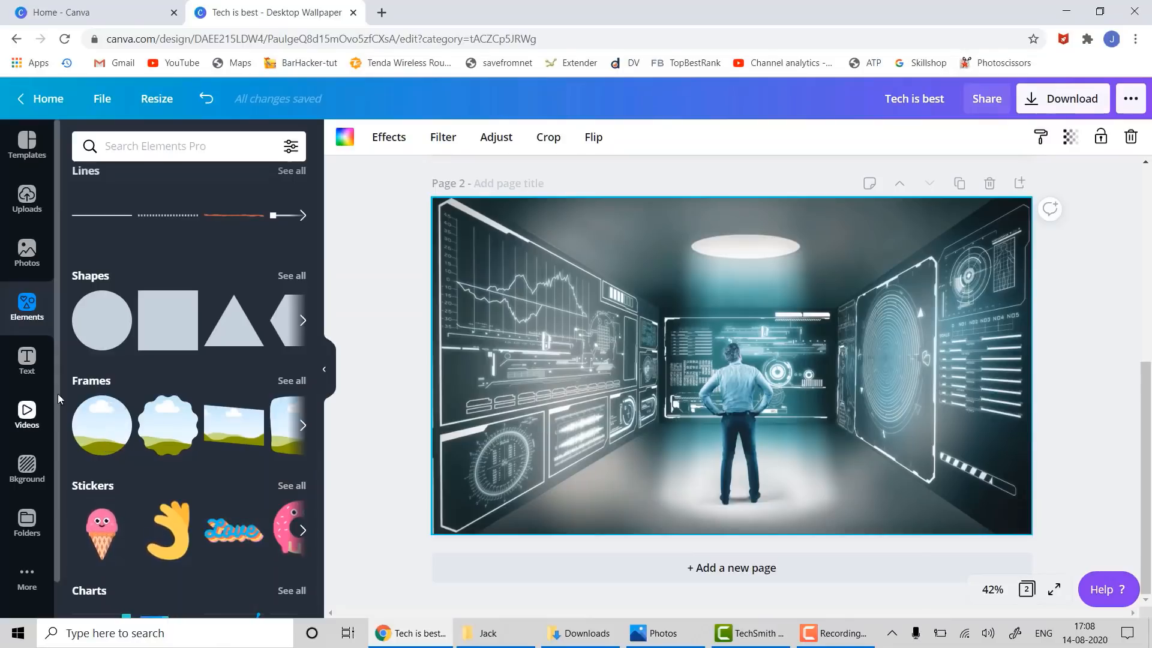
left_click_drag(81, 303, 670, 395)
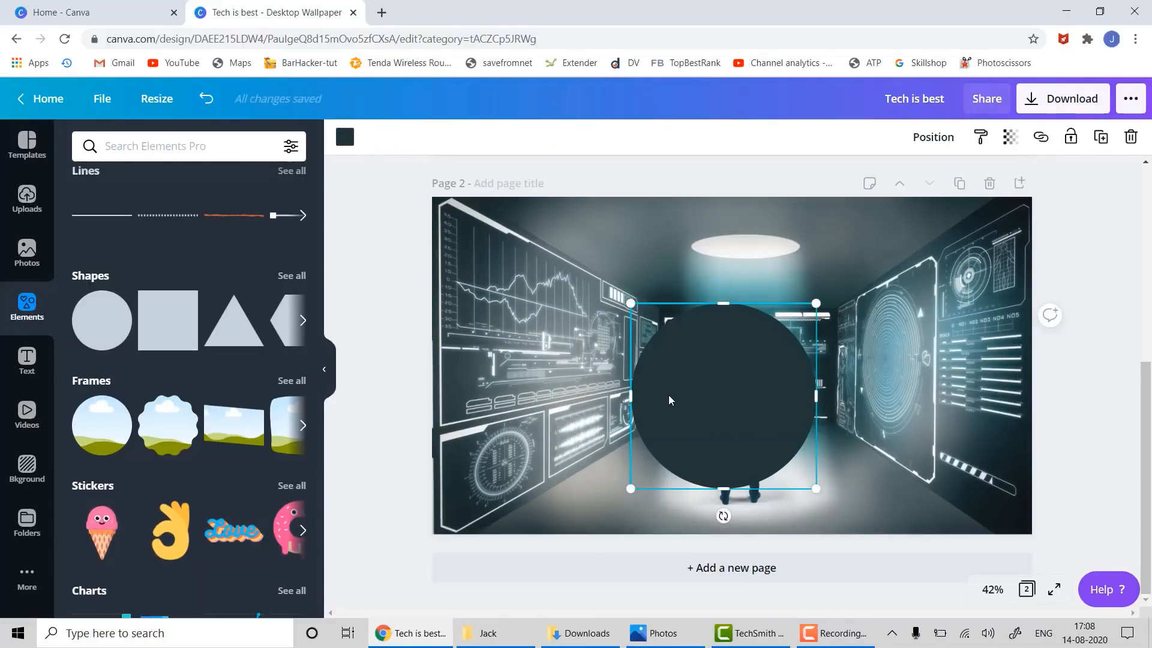
key("Delete")
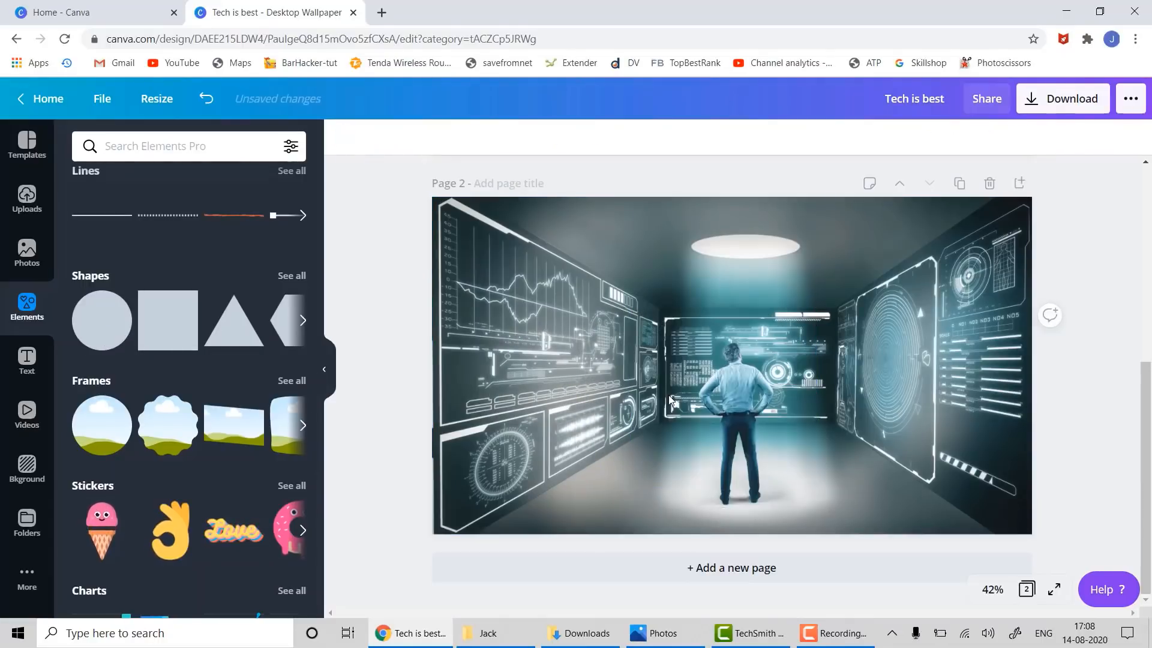
left_click(99, 434)
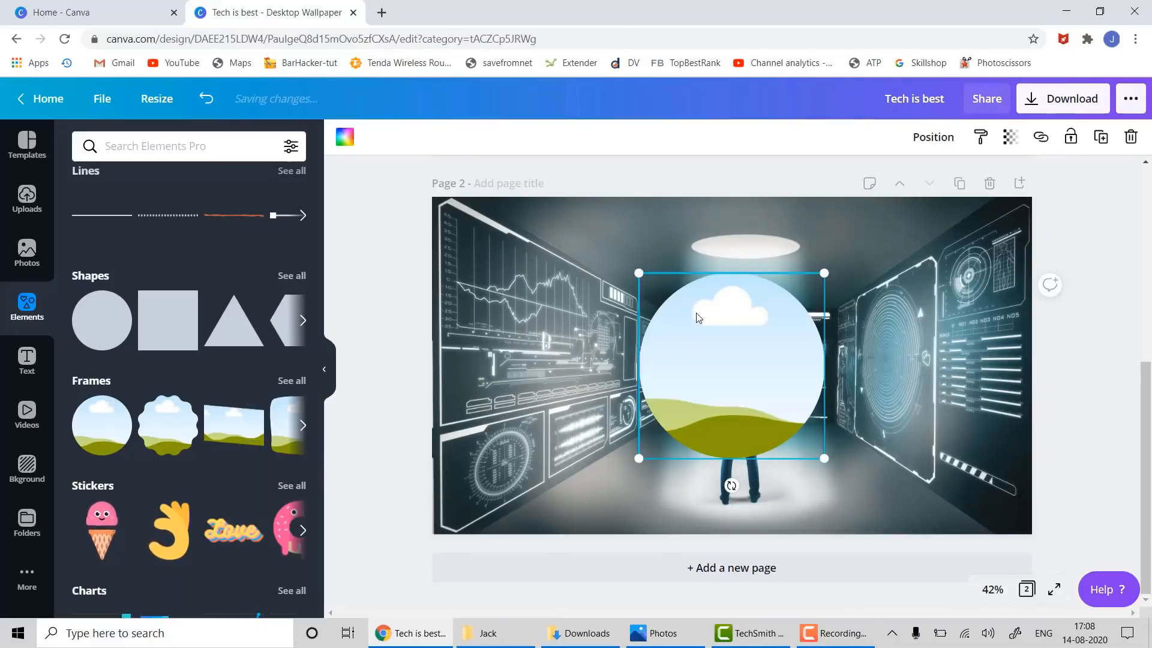
key("Delete")
- Place a slanted rectangle frame on page 2, shrink it, and move it near the top centre
left_click_drag(256, 434, 781, 232)
left_click_drag(904, 201, 815, 291)
left_click_drag(746, 343, 778, 266)
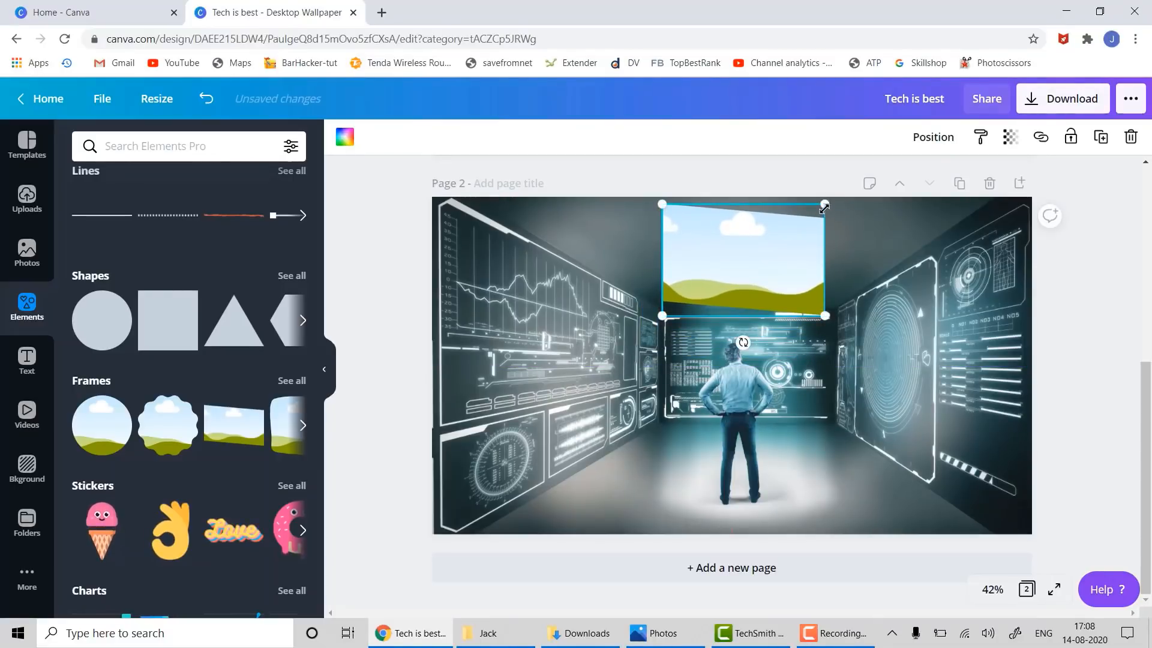
left_click_drag(824, 205, 782, 233)
left_click_drag(753, 284, 781, 266)
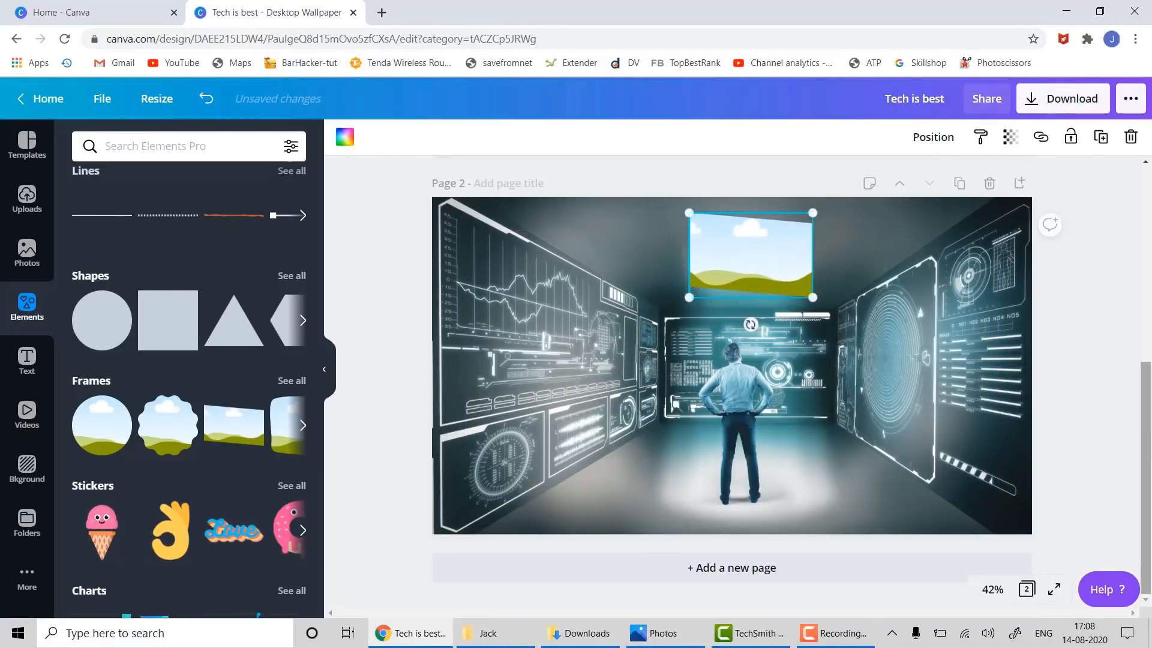
left_click(1105, 412)
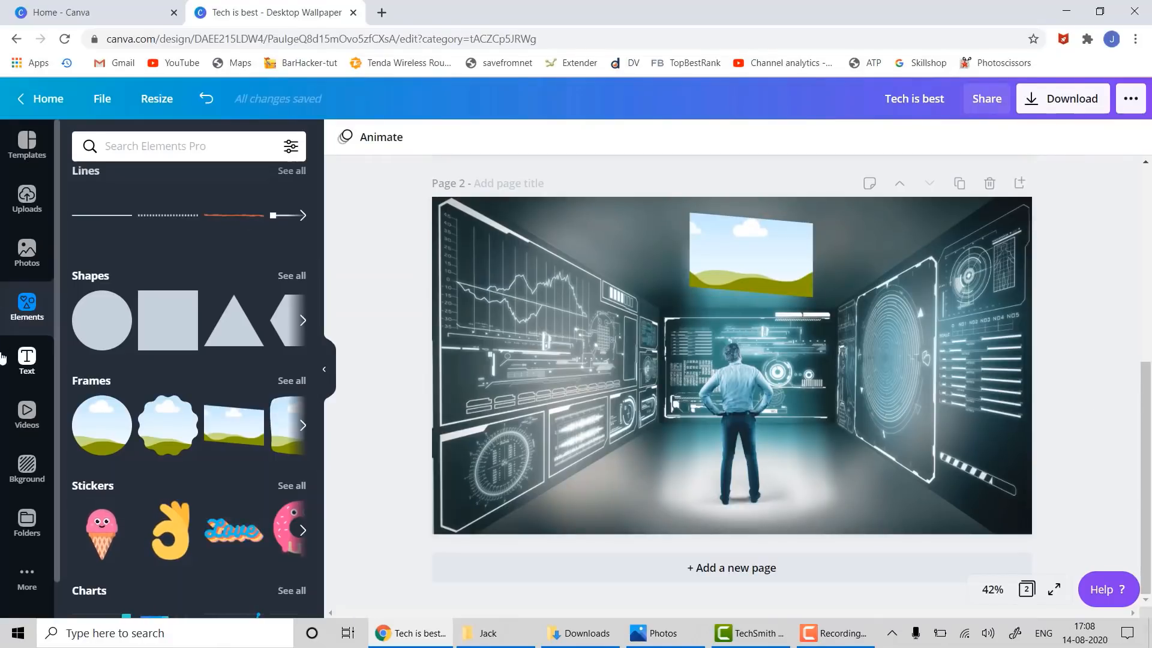
- Try the uploaded TopBestRank logo in the slanted frame, then undo it
left_click(27, 199)
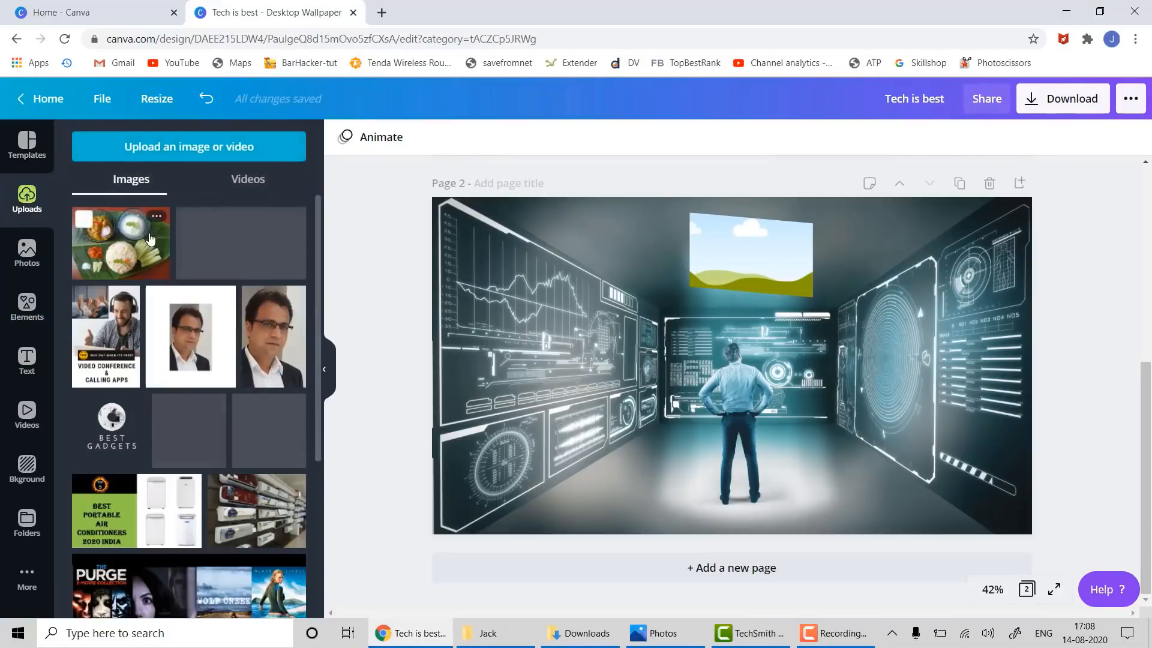
scroll(161, 390, "down", 4)
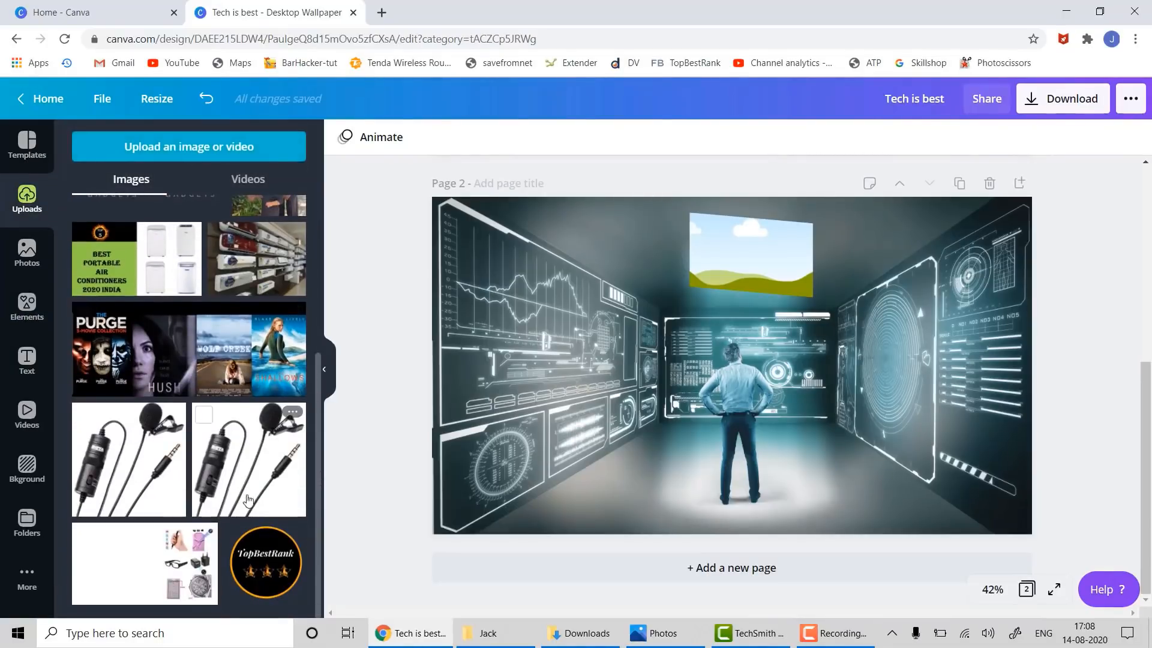
left_click_drag(245, 531, 695, 267)
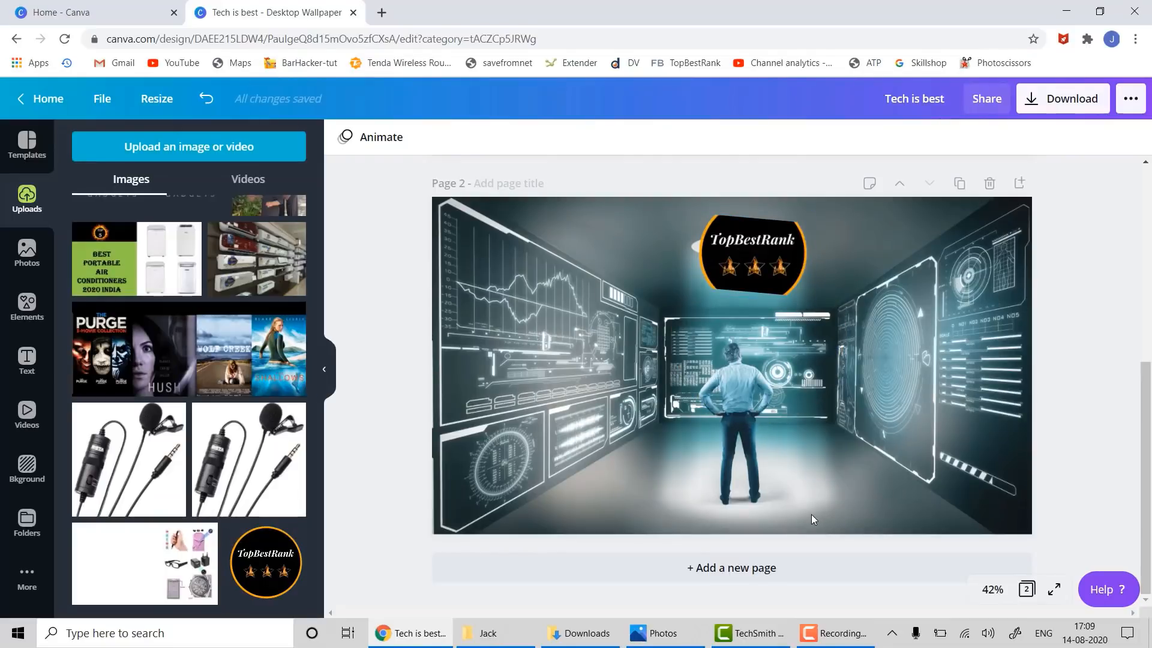
key("ctrl+z")
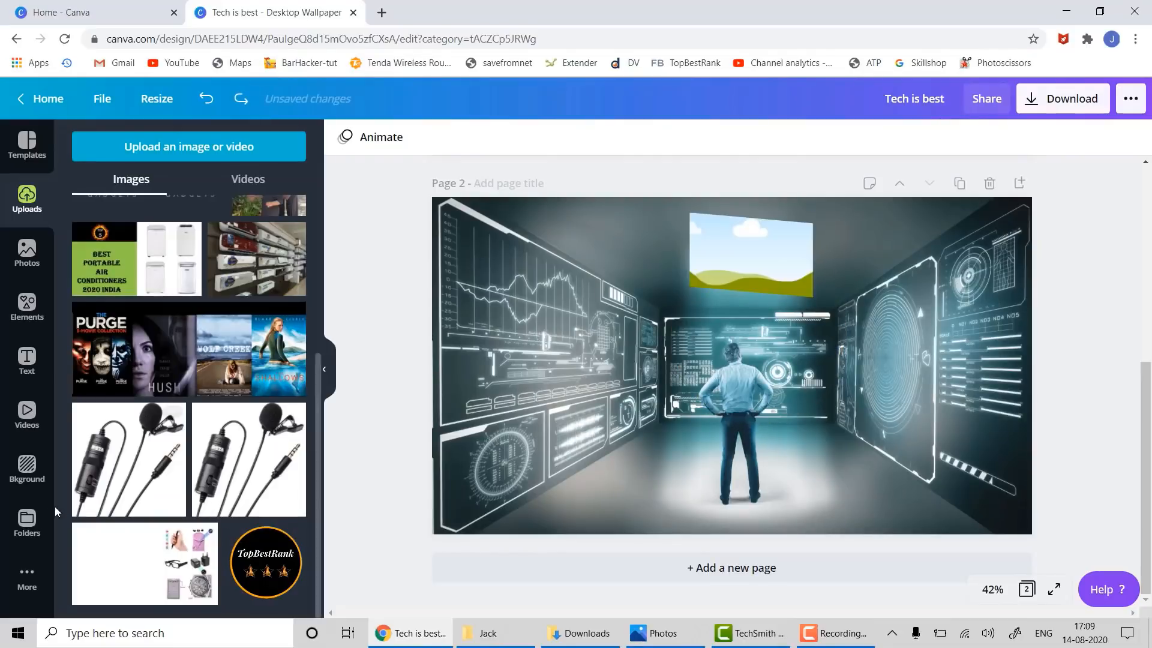
- Fill the slanted frame above the man with the green matrix-code photo
left_click(21, 255)
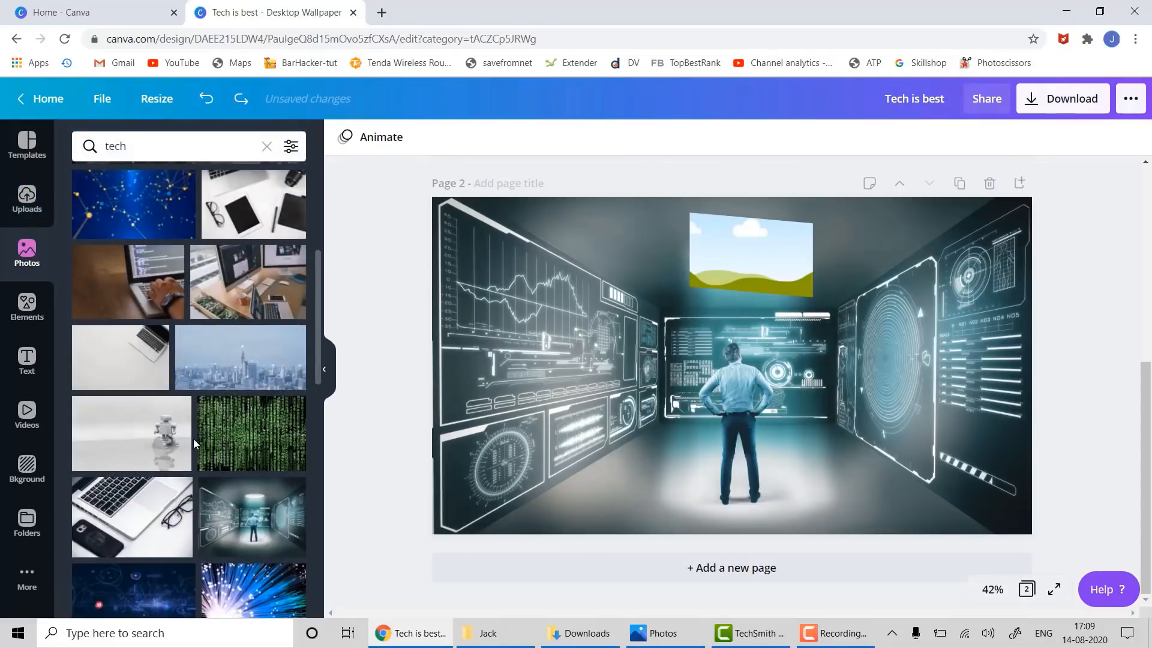
left_click_drag(246, 435, 708, 264)
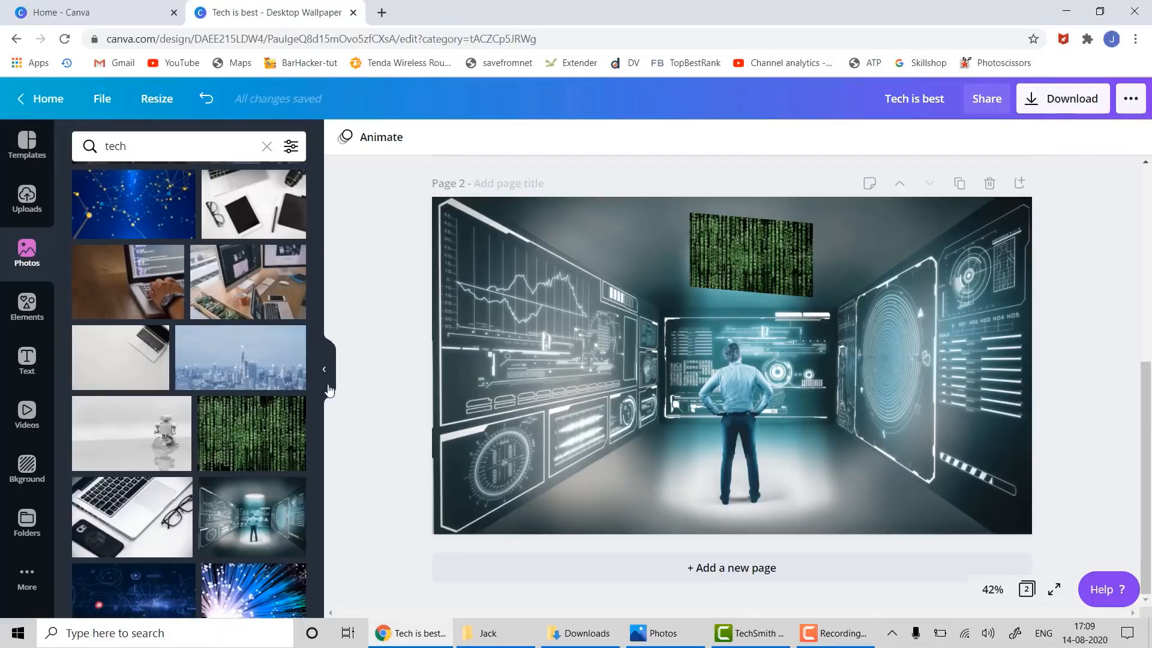
scroll(199, 557, "down", 3)
scroll(200, 557, "down", 3)
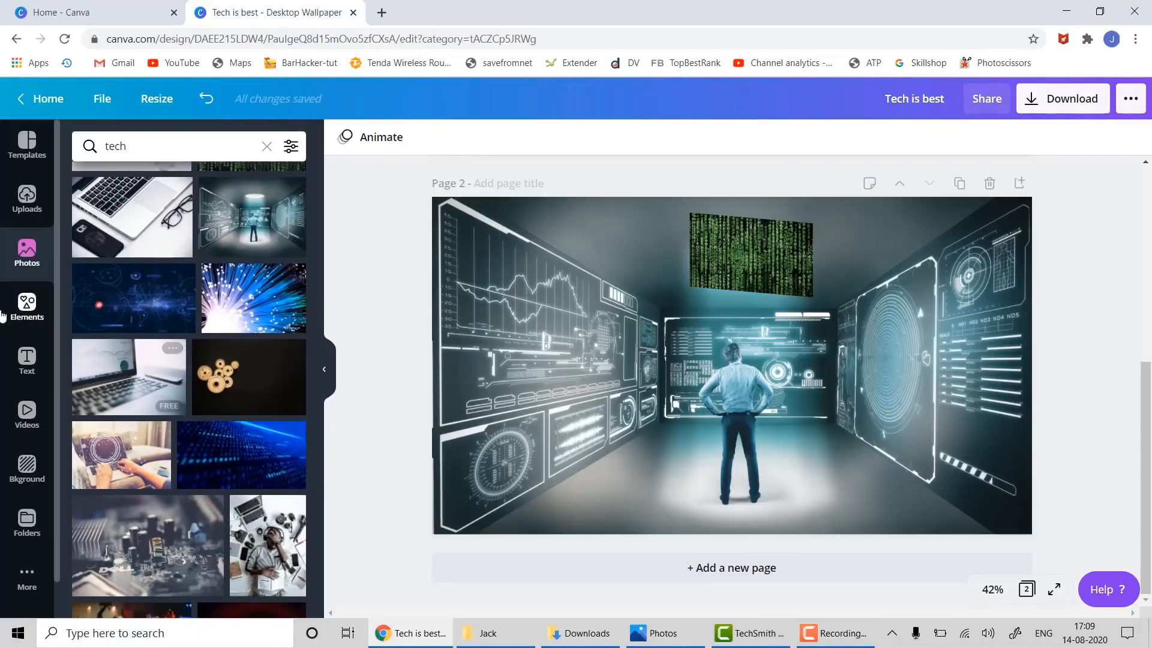
left_click(26, 360)
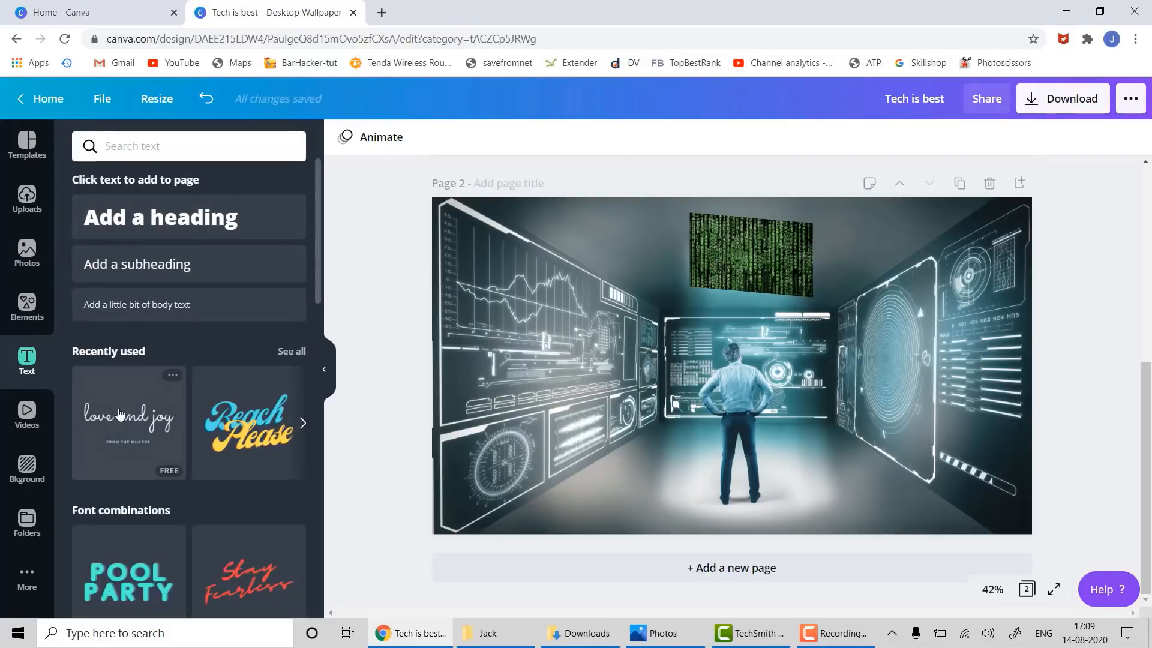
- Add a heading reading 'Digital is Future' to page 2 and move it down near the bottom
left_click(126, 221)
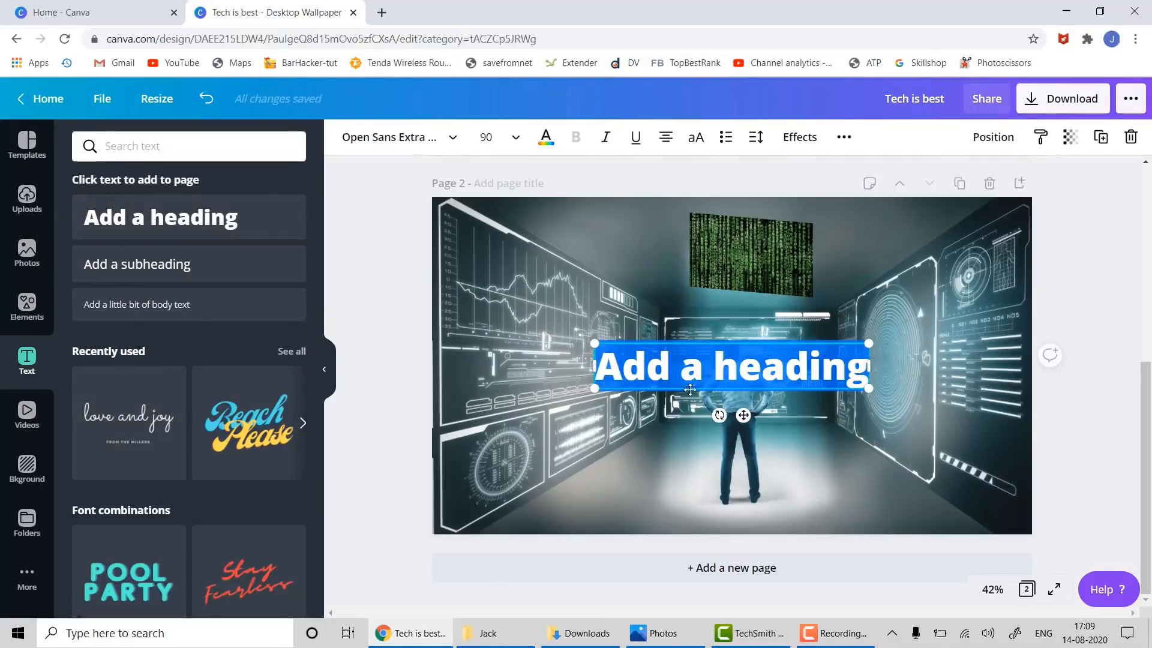
left_click(767, 360)
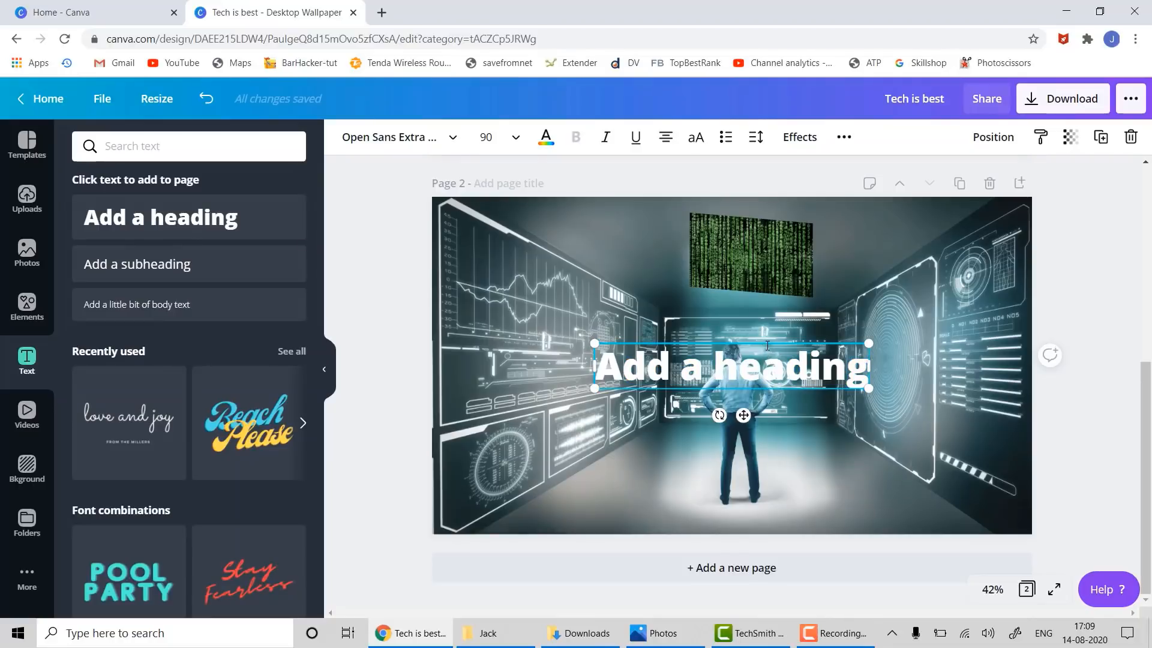
triple_click(753, 370)
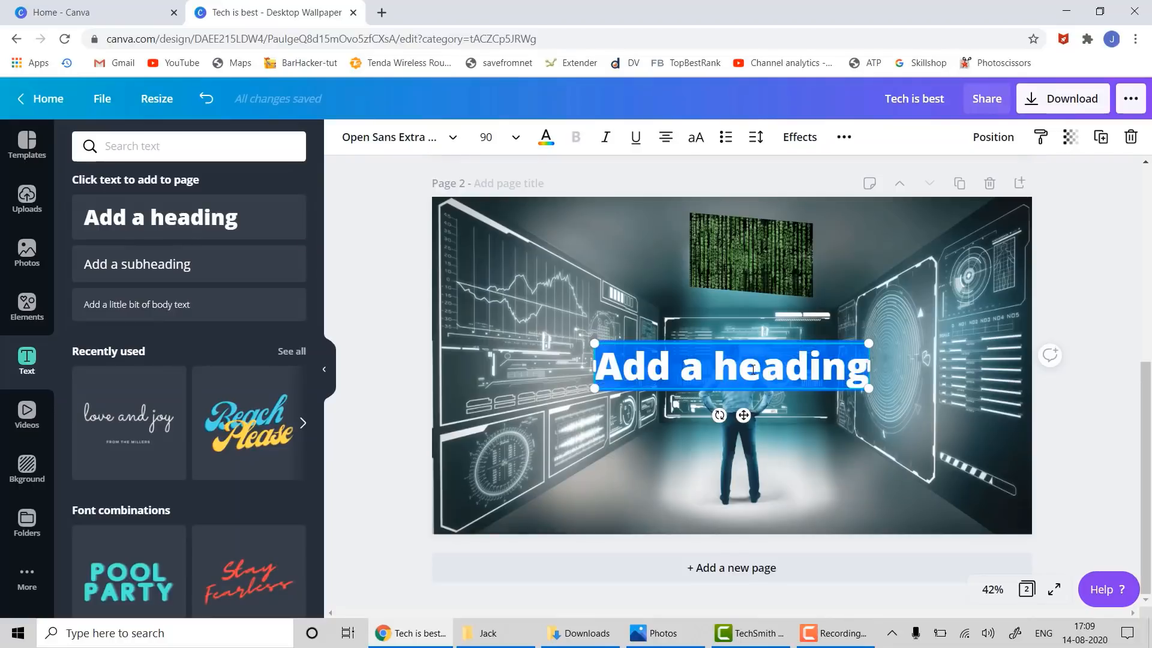
type("Digit")
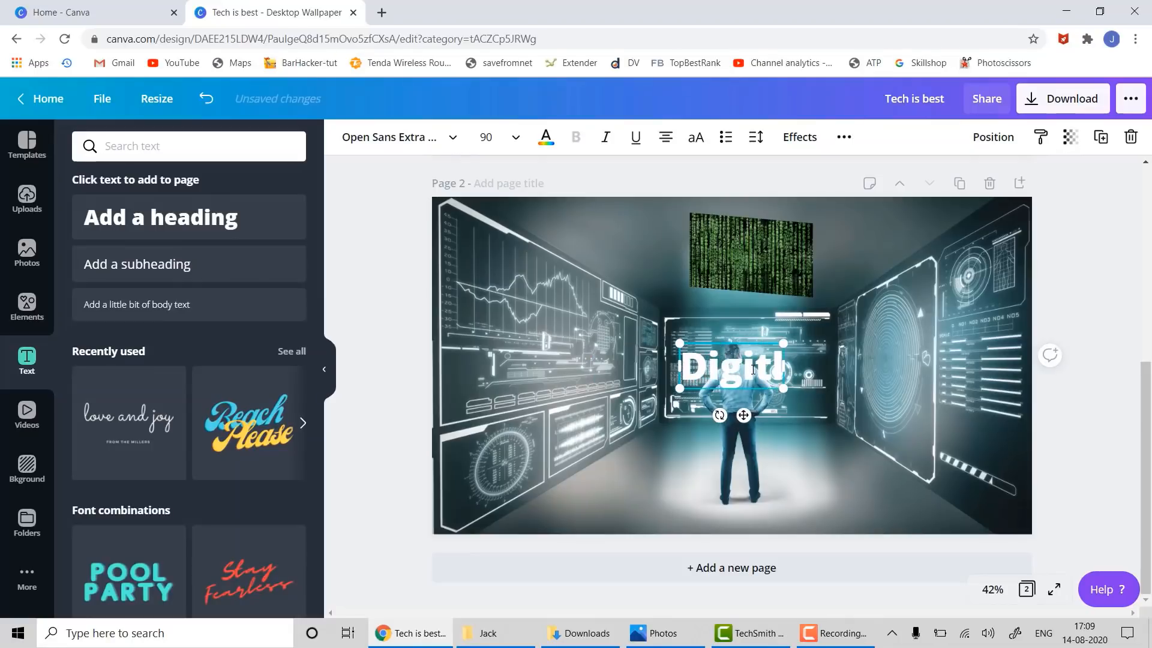
type("al i")
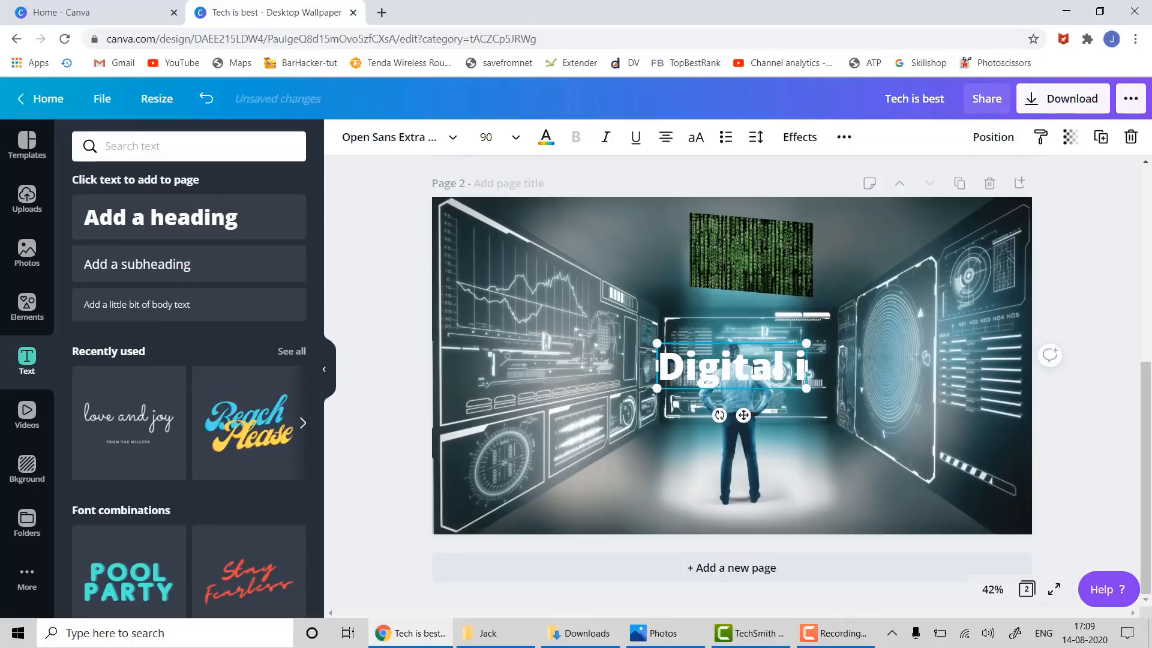
type("s Future")
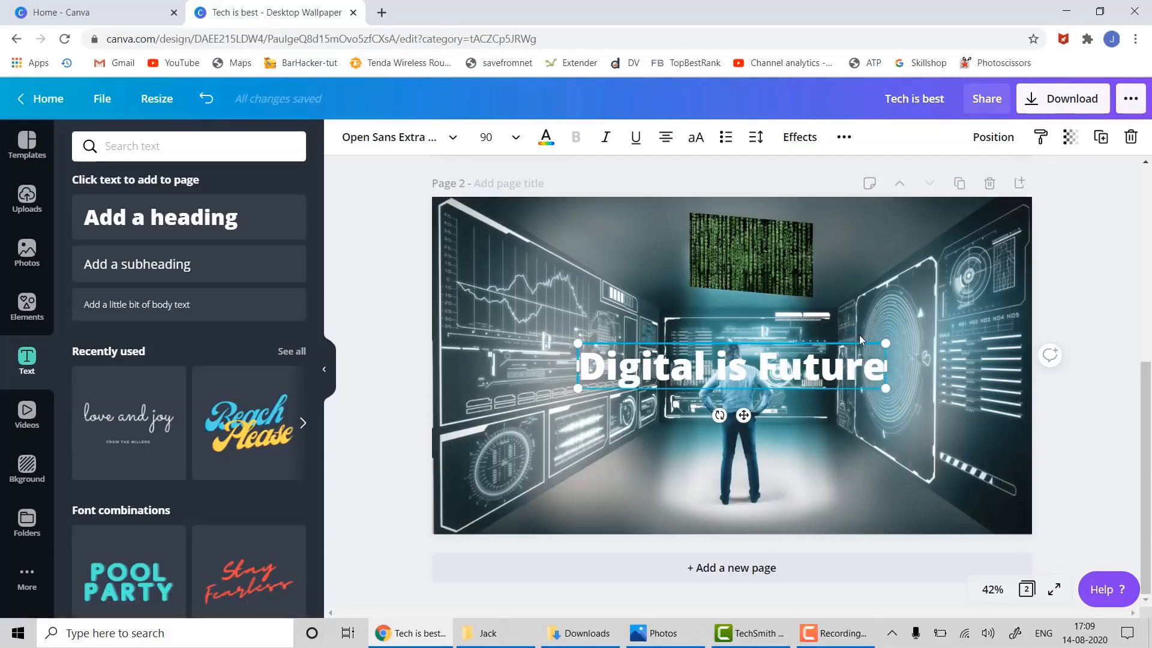
left_click_drag(866, 338, 874, 439)
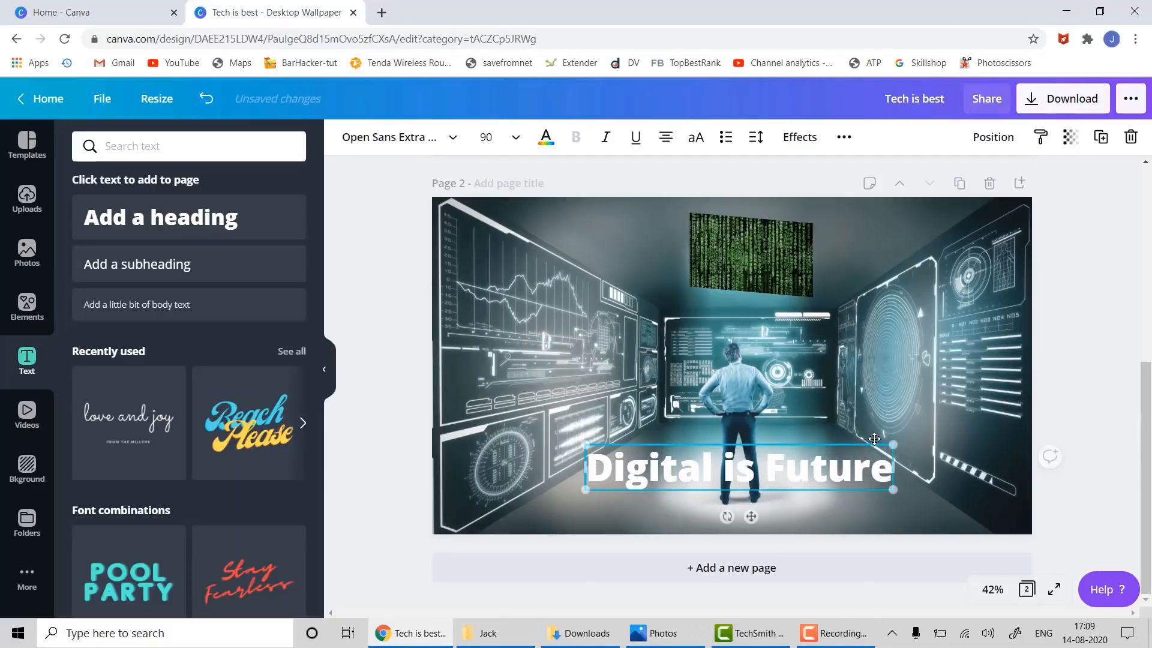
- Try blue, yellow, olive and green on the Digital is Future heading, settling on black
left_click(545, 144)
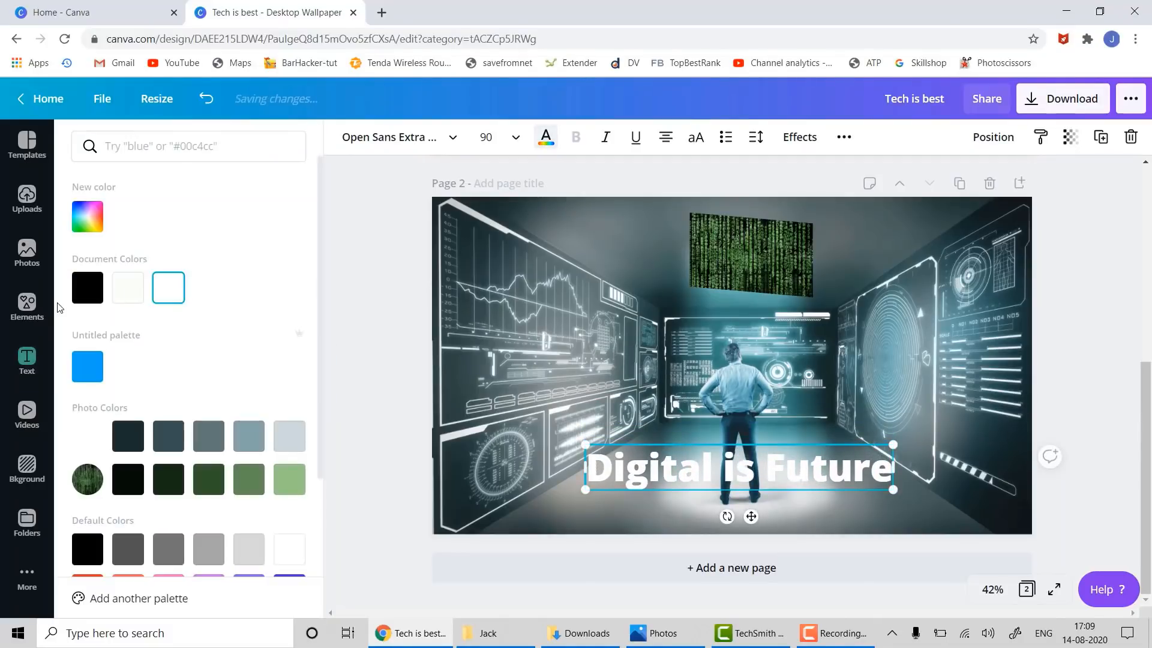
left_click(79, 295)
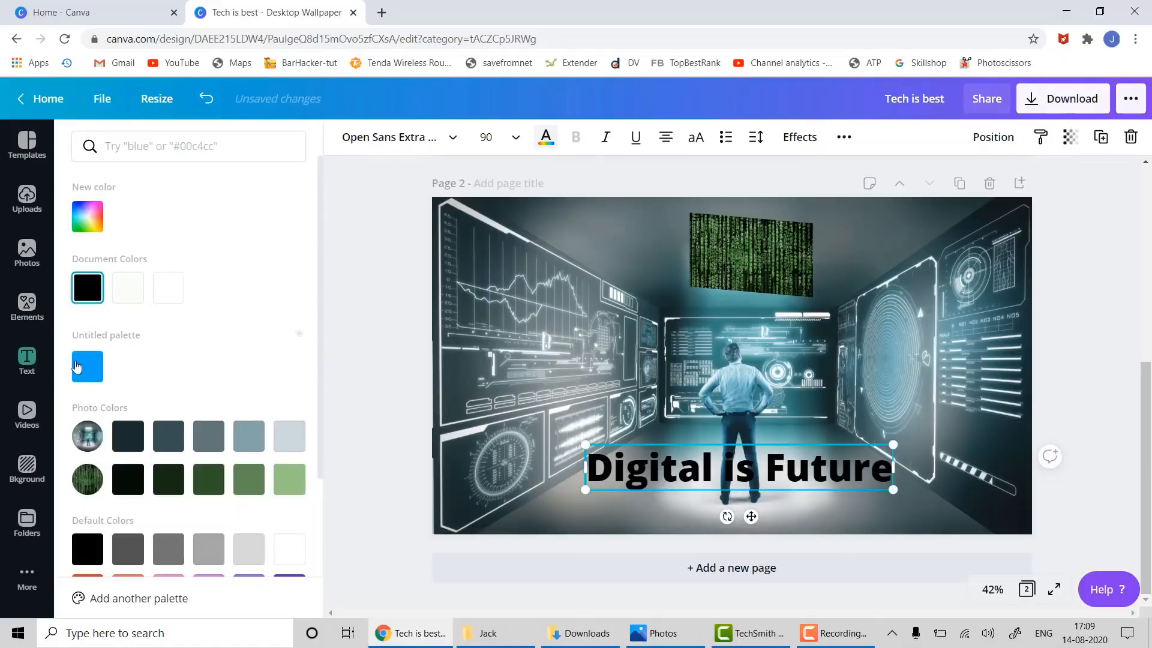
left_click(76, 364)
scroll(211, 498, "down", 2)
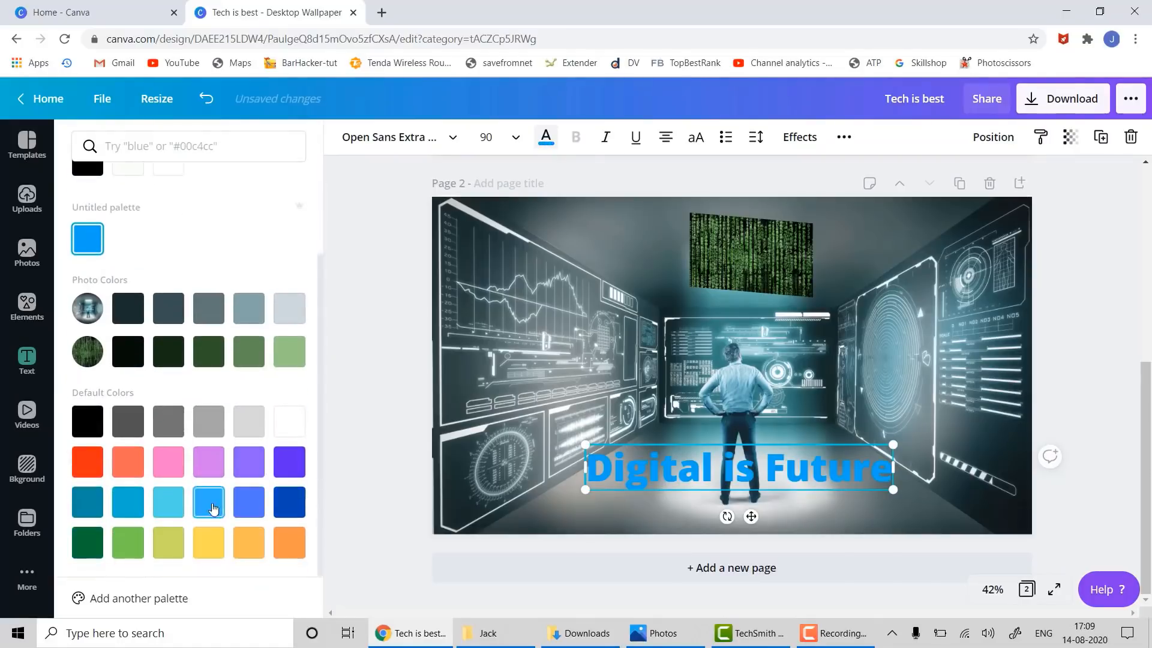
left_click(204, 546)
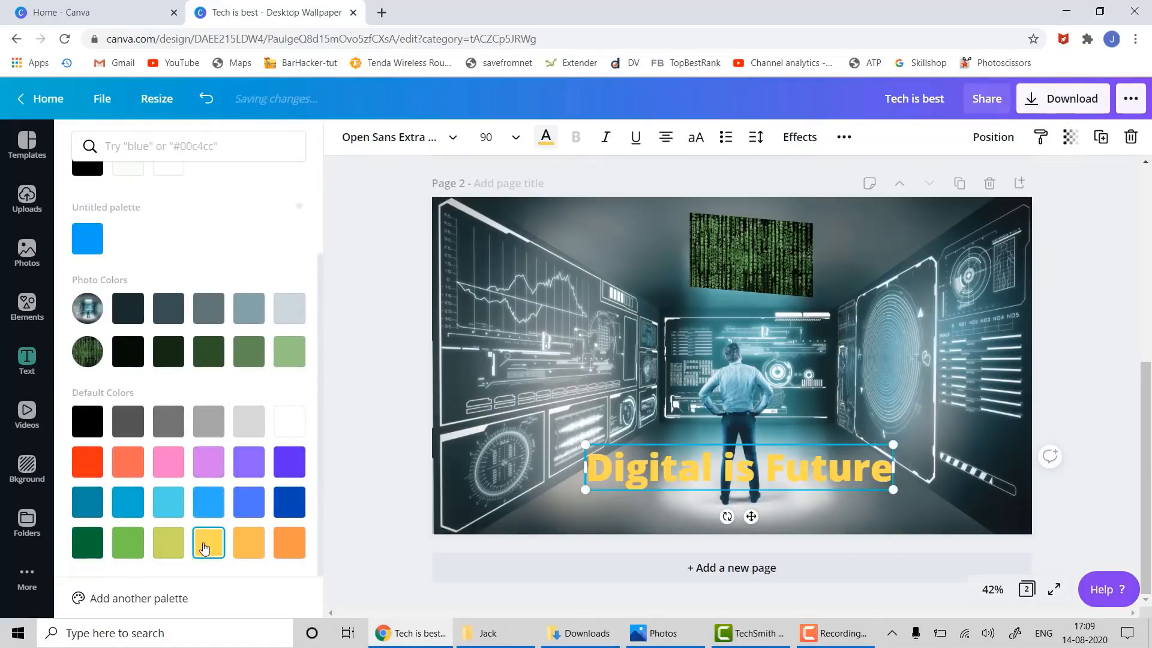
left_click(169, 543)
left_click(129, 543)
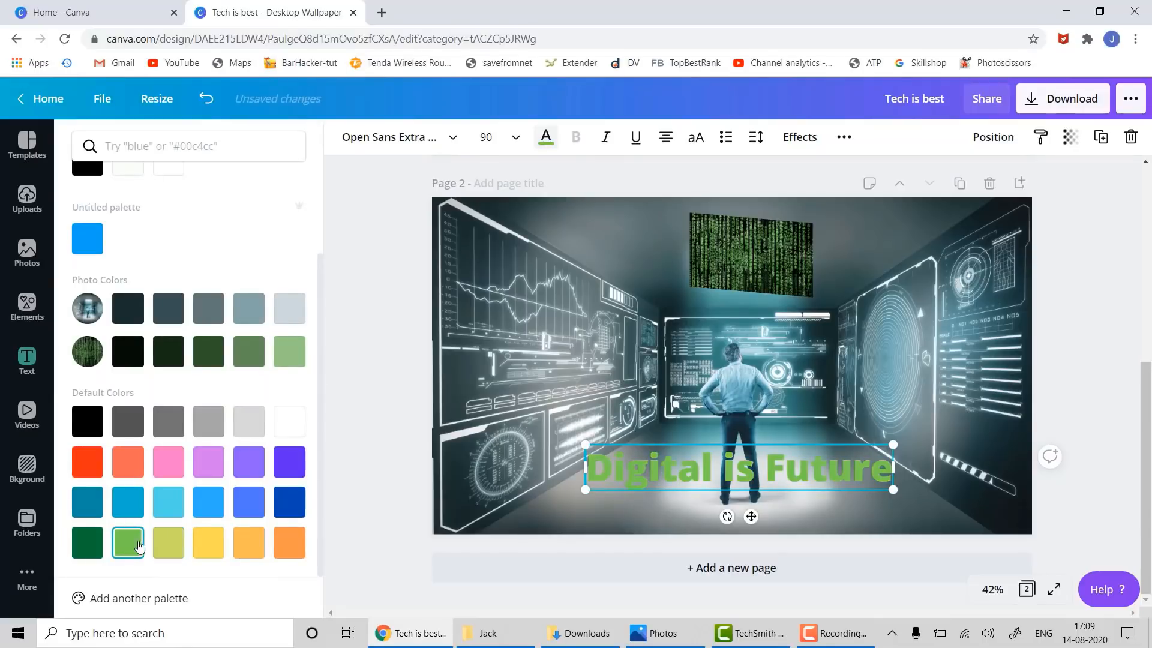
left_click(208, 502)
left_click(88, 421)
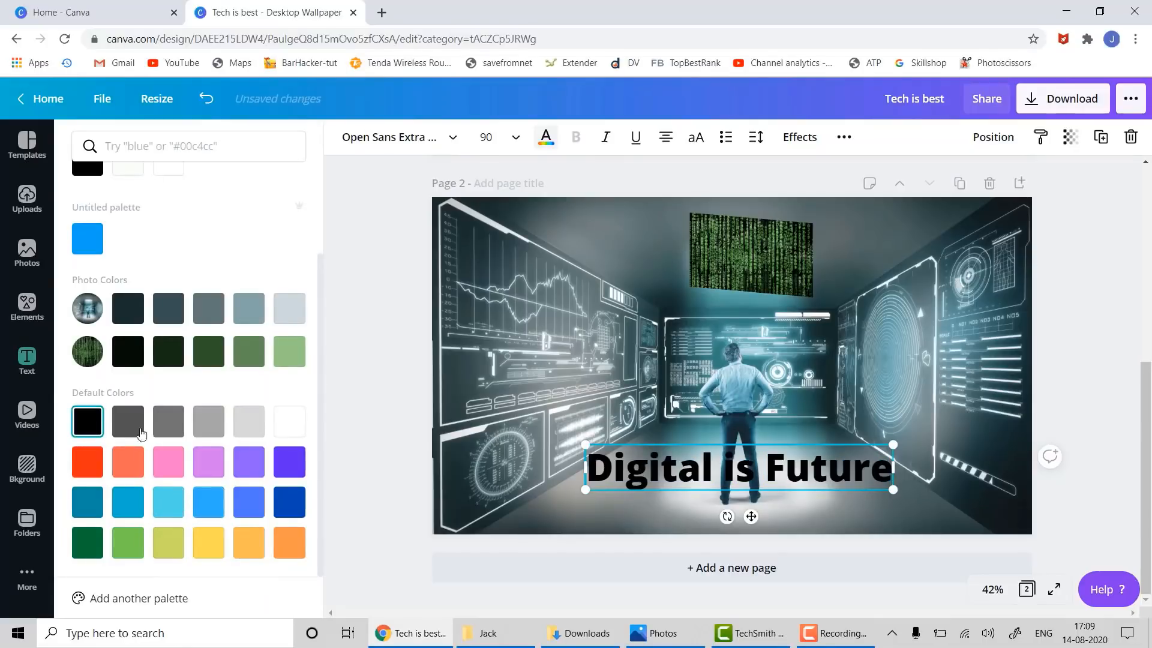
left_click(1113, 343)
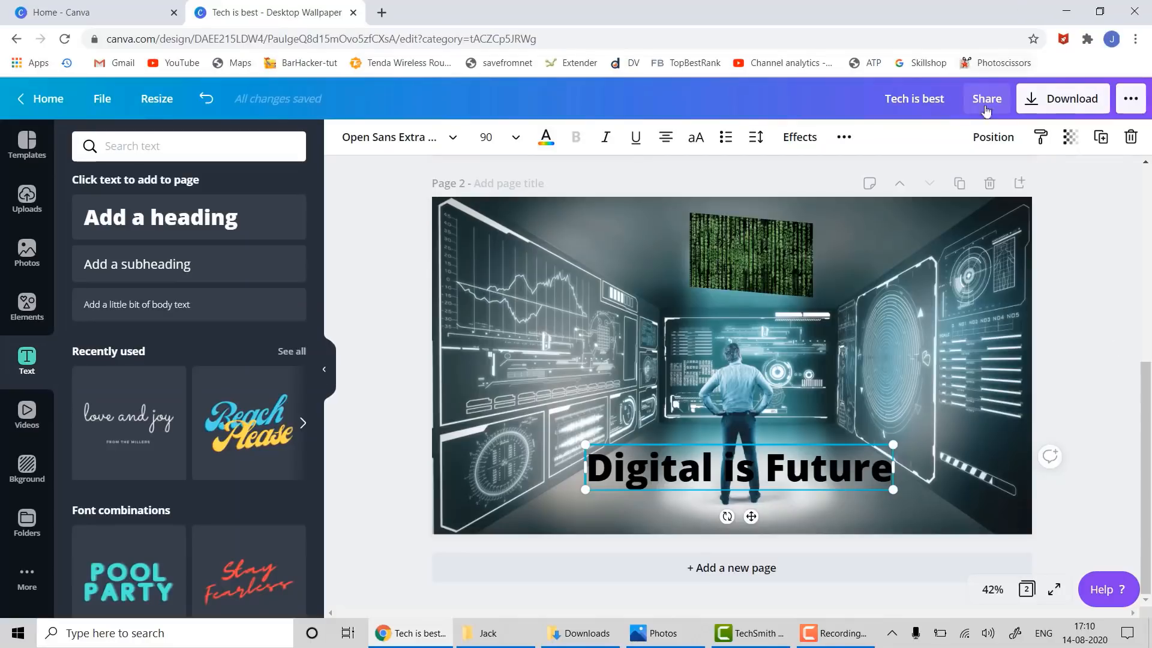
- Download the two-page design as Tech is best.zip and dismiss the saved-design message
left_click(1036, 103)
left_click(1003, 419)
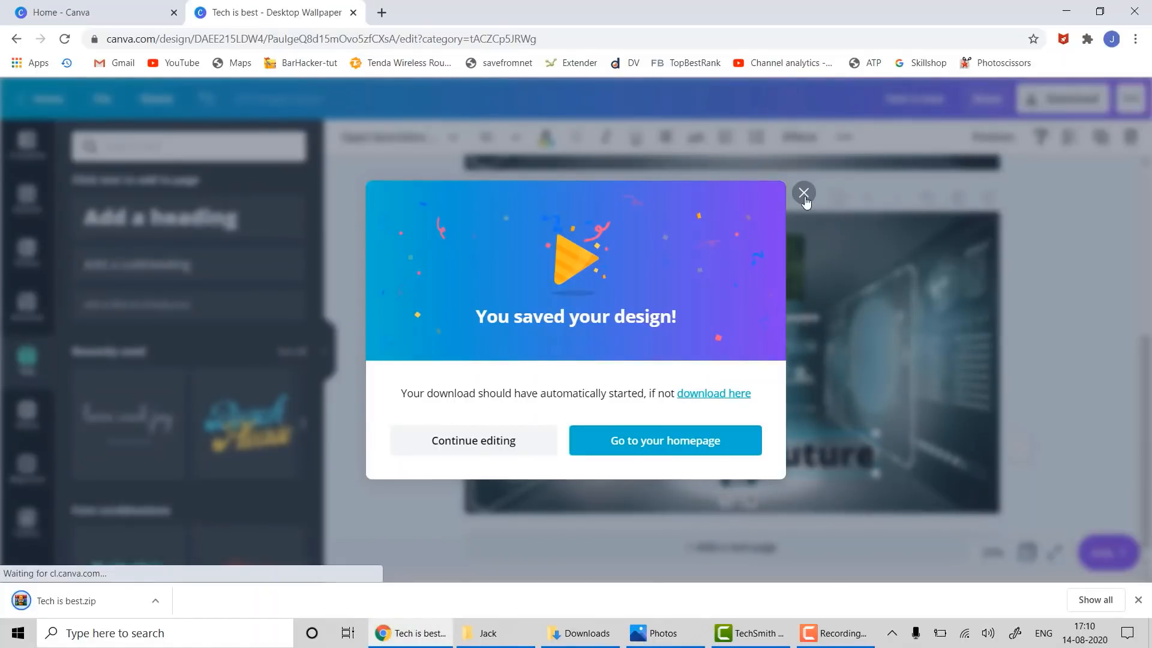
left_click(804, 195)
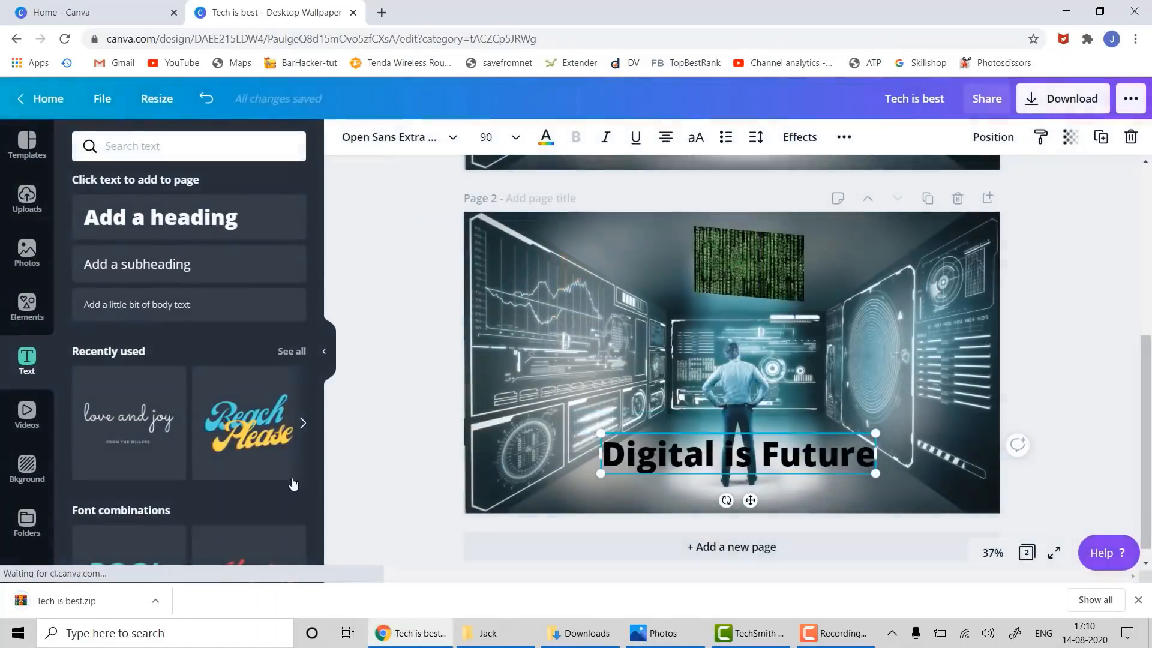
left_click(151, 604)
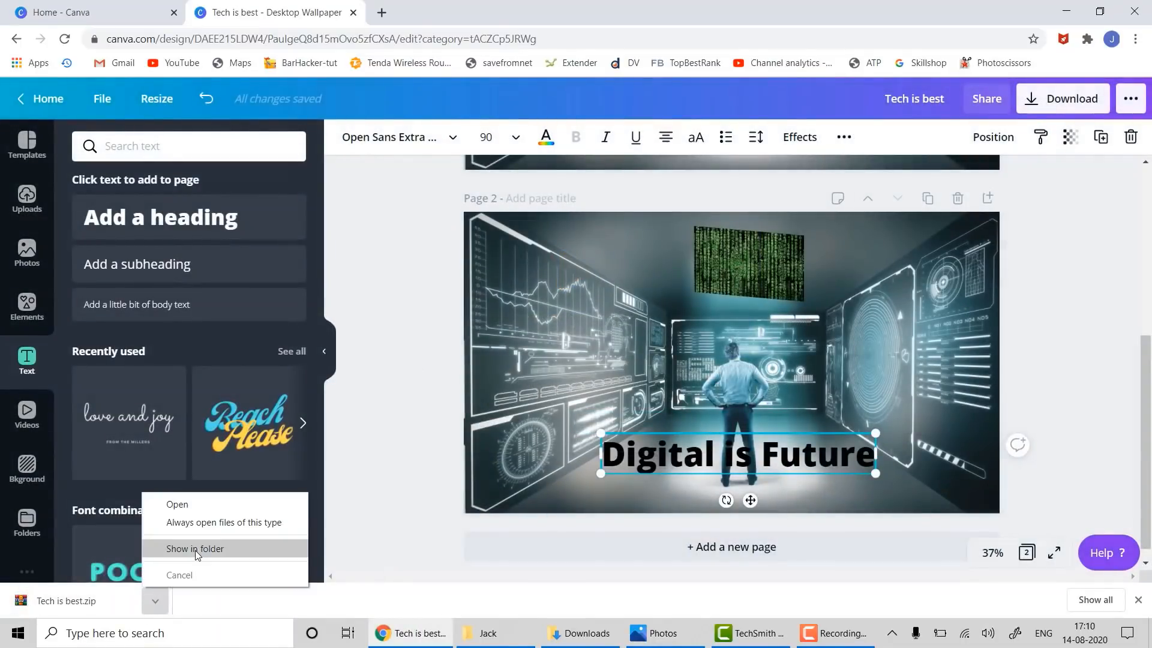
- Show Tech is best.zip in Downloads, extract it to a Tech is best folder, and open 1.png
left_click(195, 547)
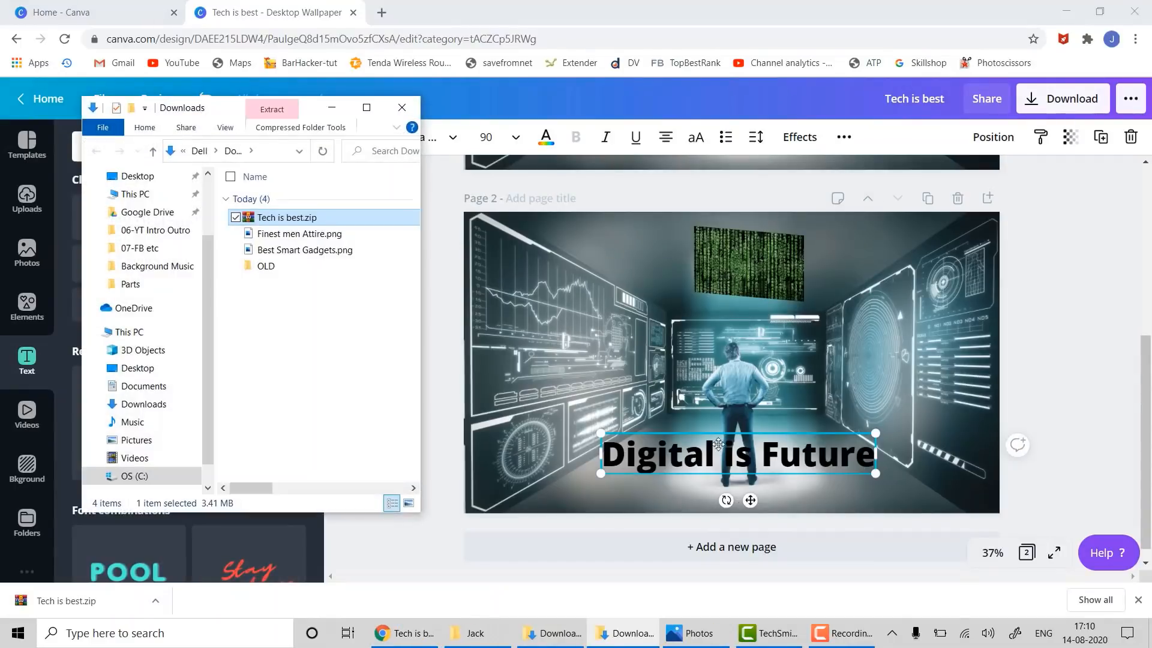
left_click(367, 107)
right_click(211, 121)
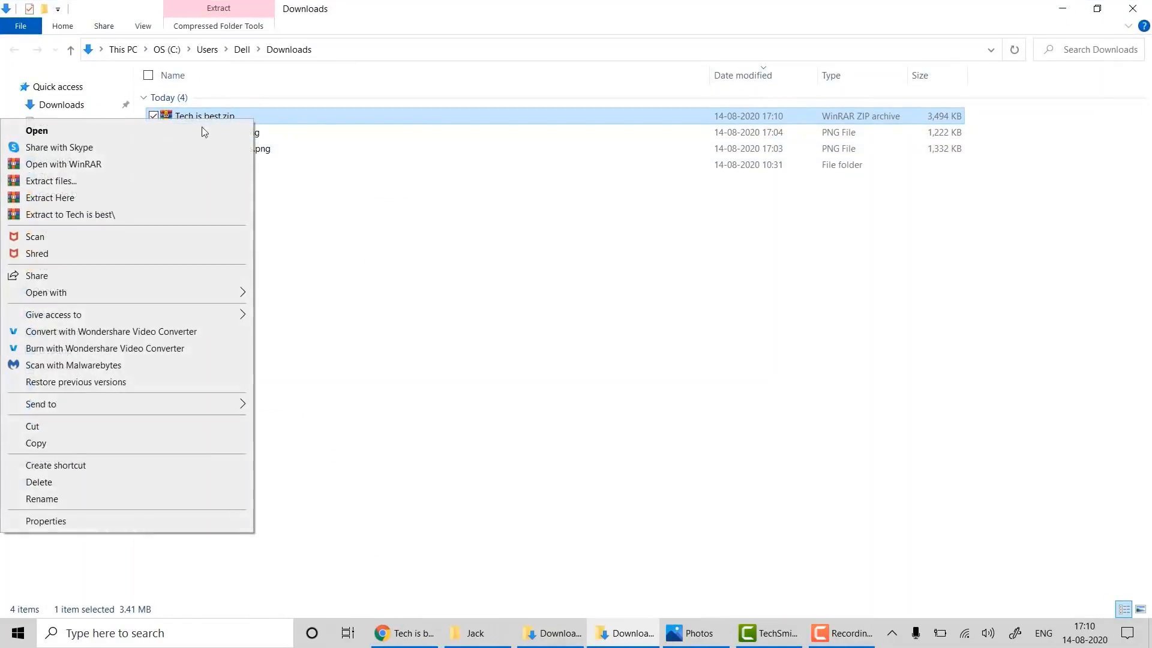
left_click(141, 211)
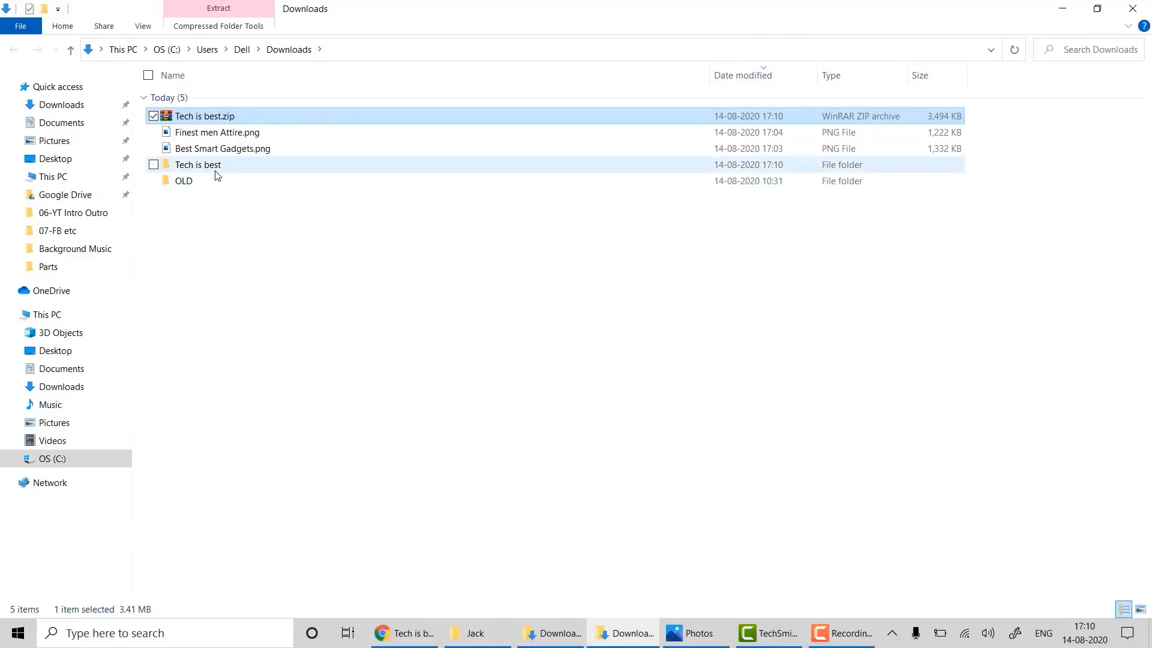
double_click(215, 167)
double_click(198, 115)
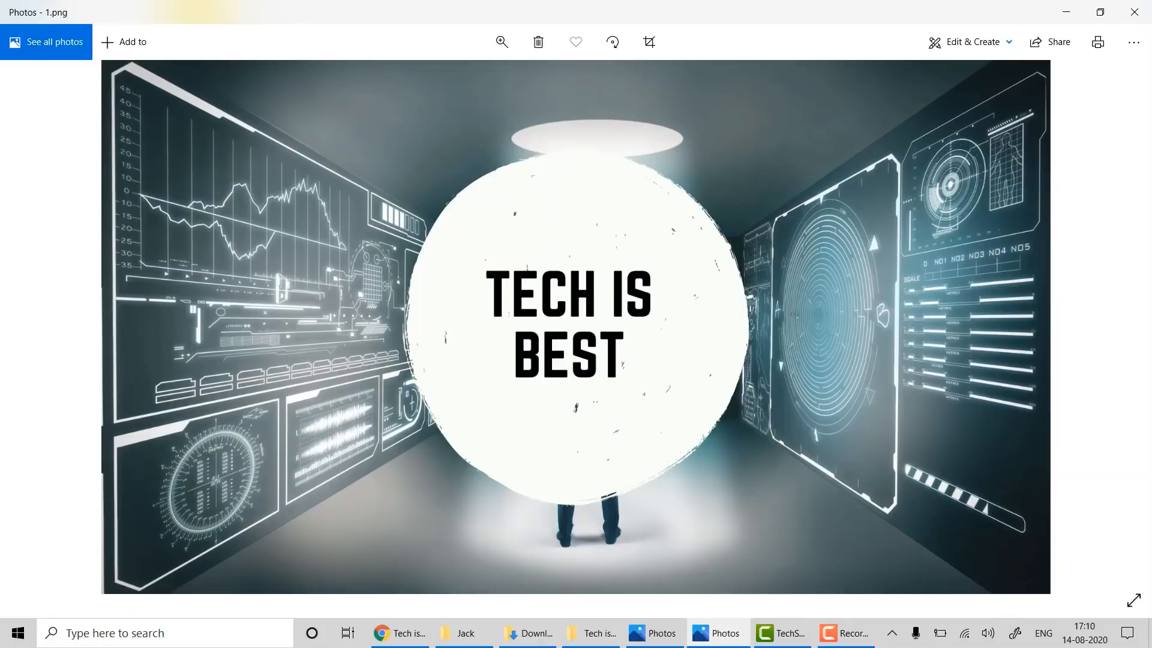
- Close the 1.png preview, view 2.png's Digital is Future page, then return to Canva in Chrome
left_click(1134, 12)
left_click(253, 135)
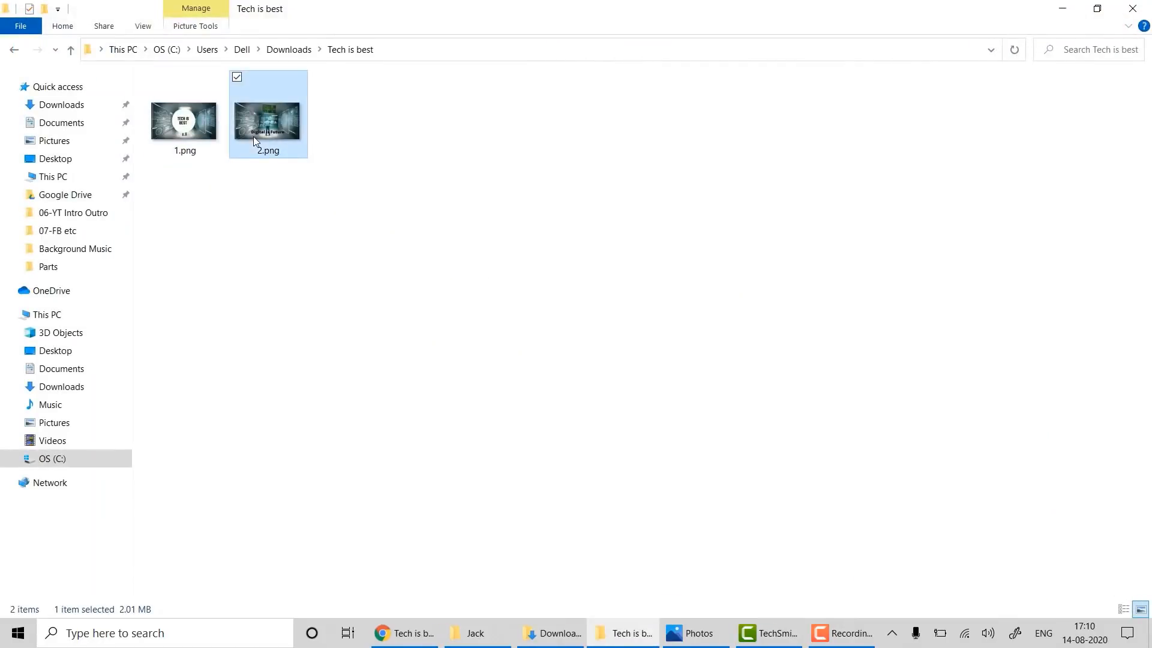
double_click(254, 135)
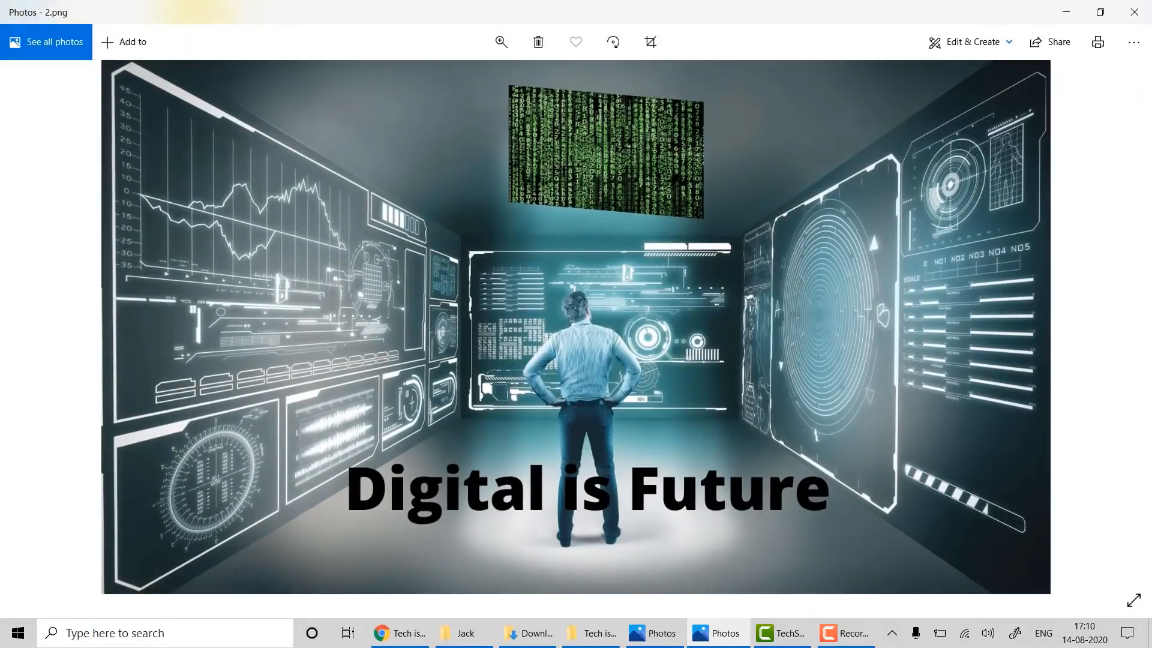
left_click(1140, 7)
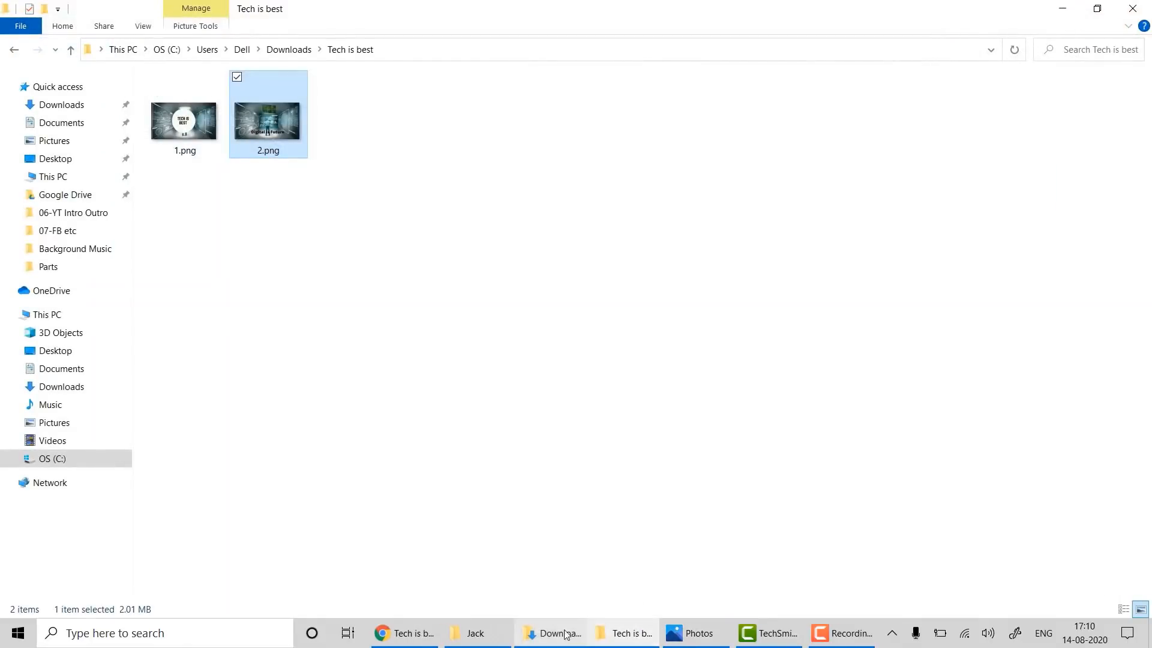
left_click(409, 643)
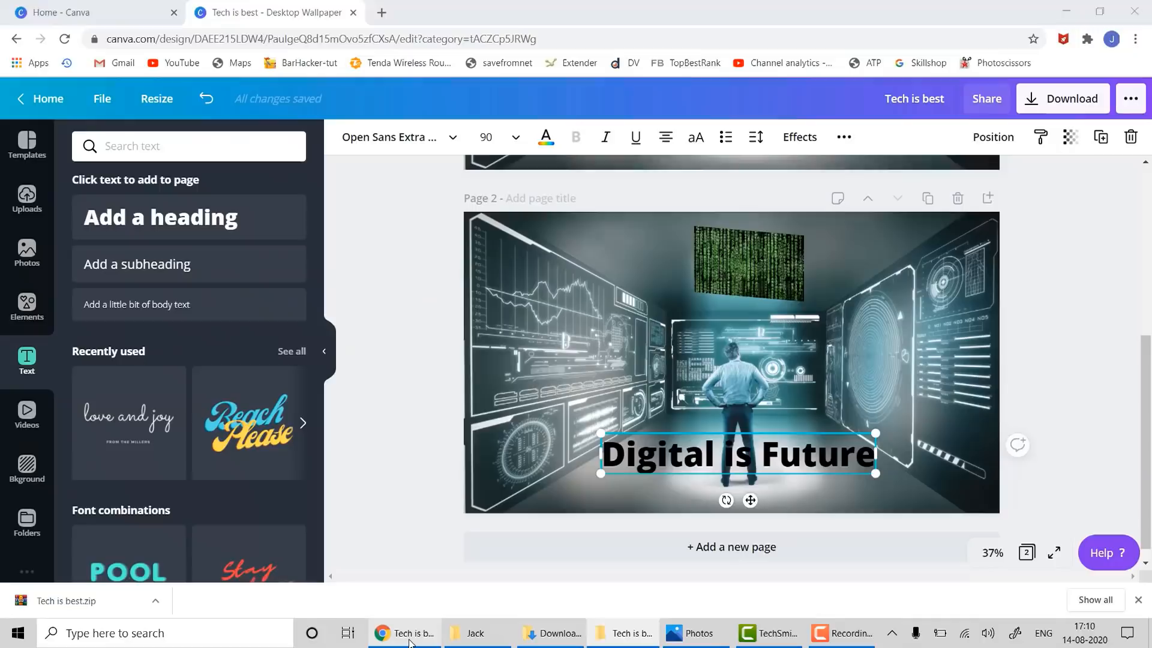
- Close the Tech is best wallpaper and start a new 42 × 59.4 cm Poster design
left_click(353, 13)
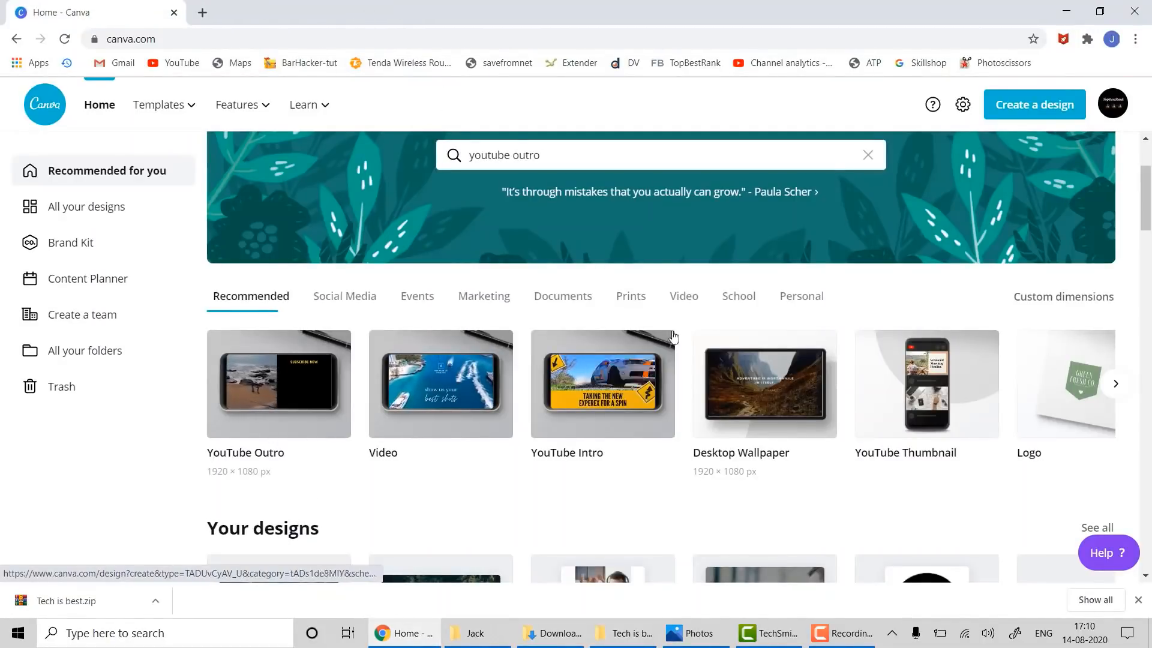
left_click(1115, 383)
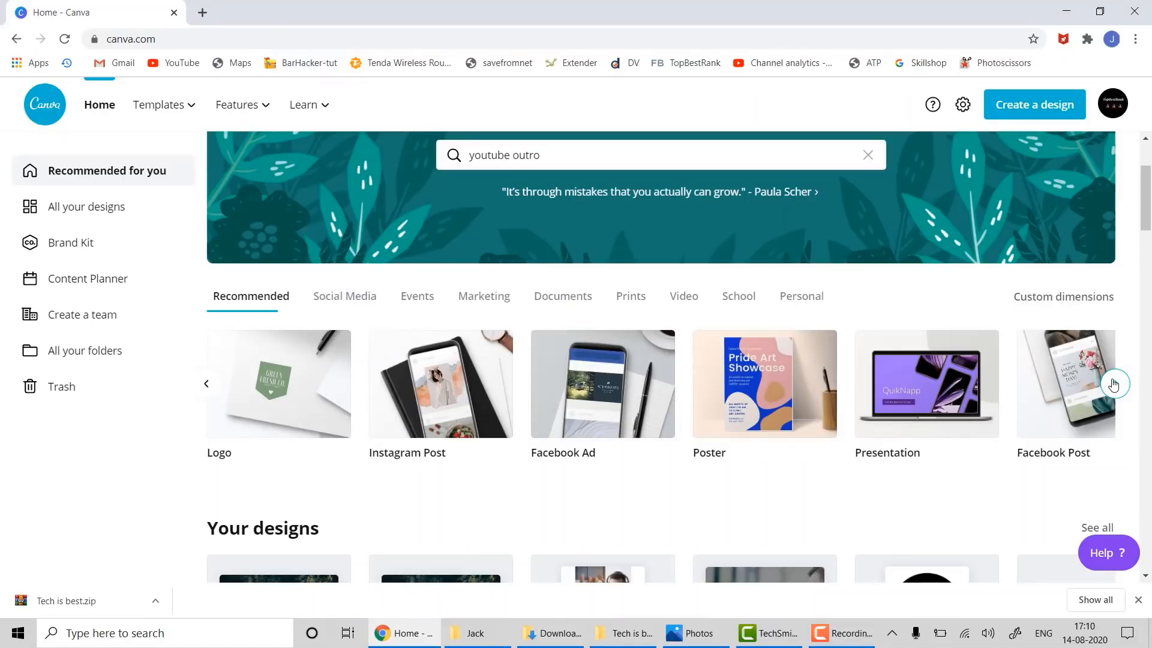
left_click(777, 375)
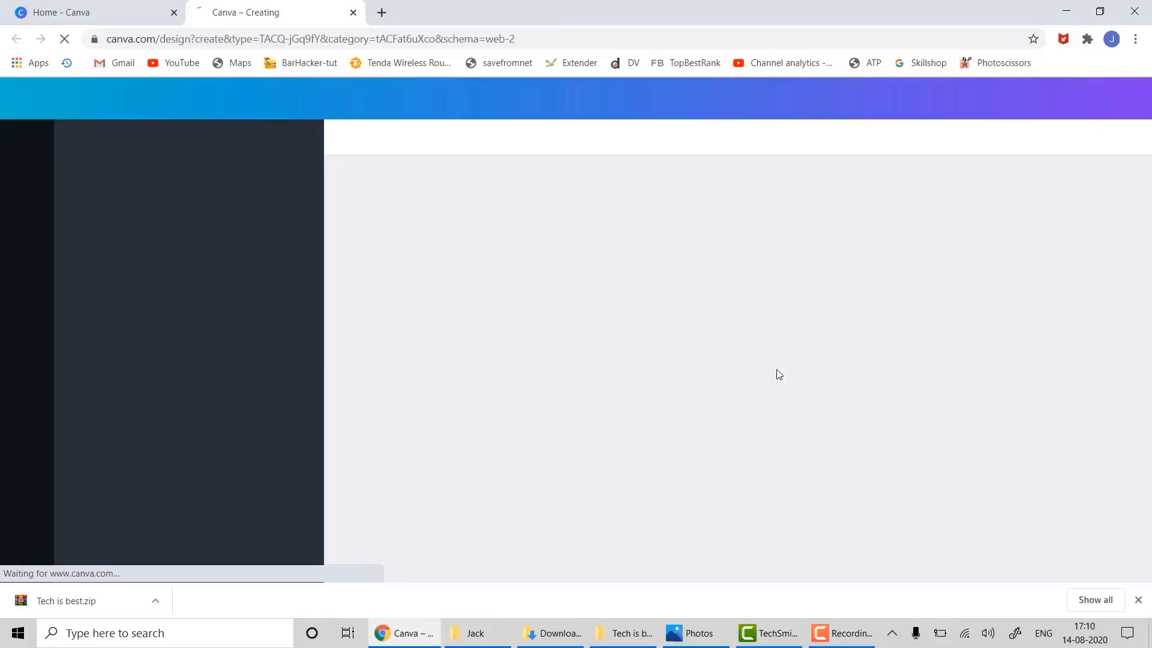
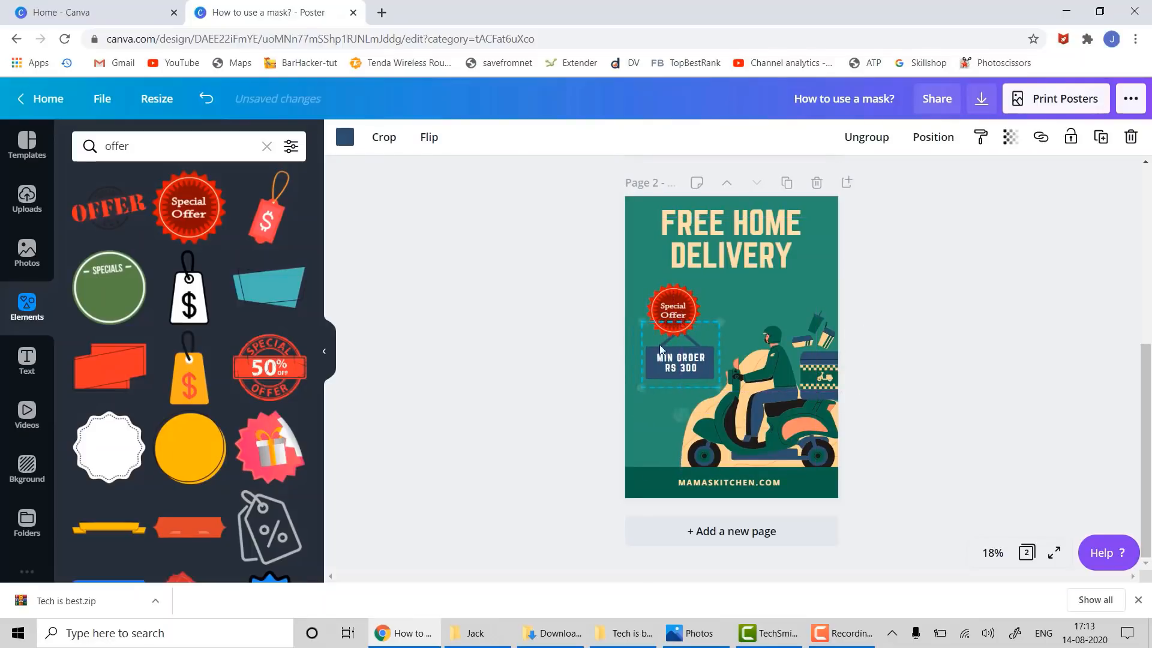
- Nudge the MIN ORDER sign left under the Special Offer badge
left_click(551, 350)
left_click(654, 354)
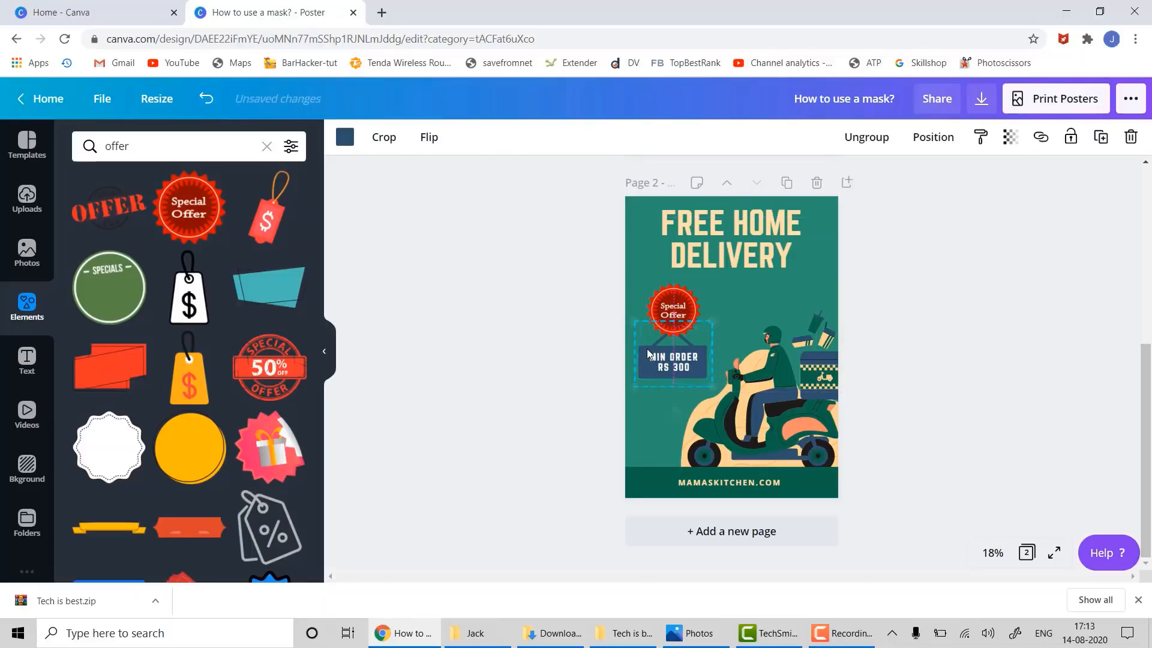
left_click(550, 346)
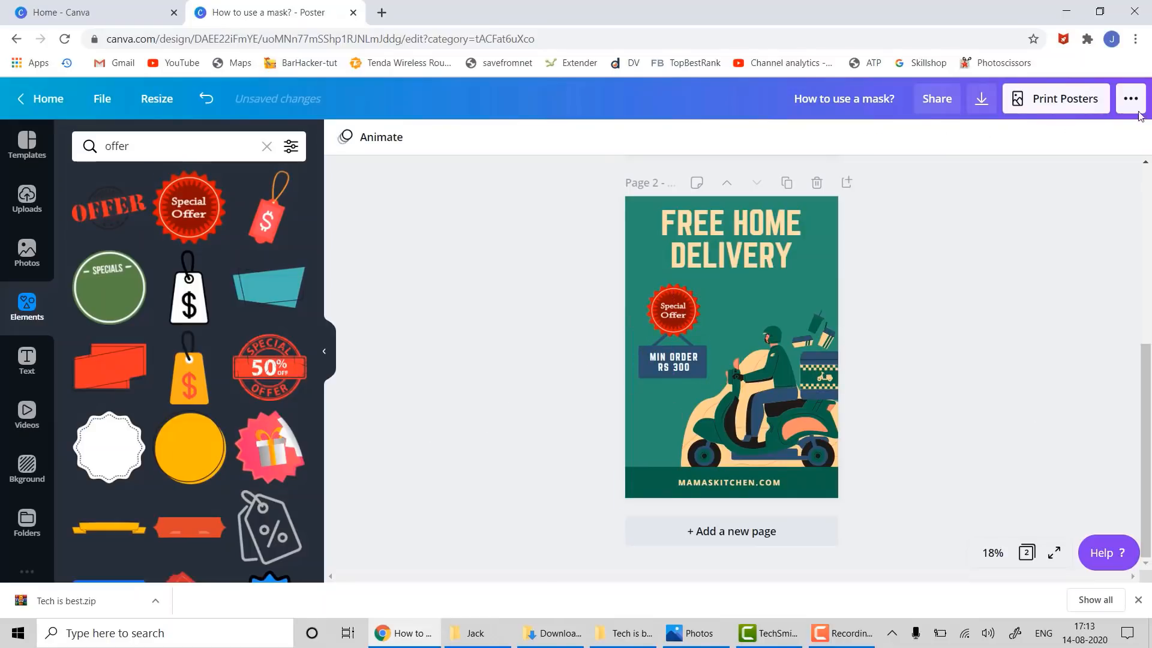
- Download only Page 2 of the poster as a JPG
left_click(981, 98)
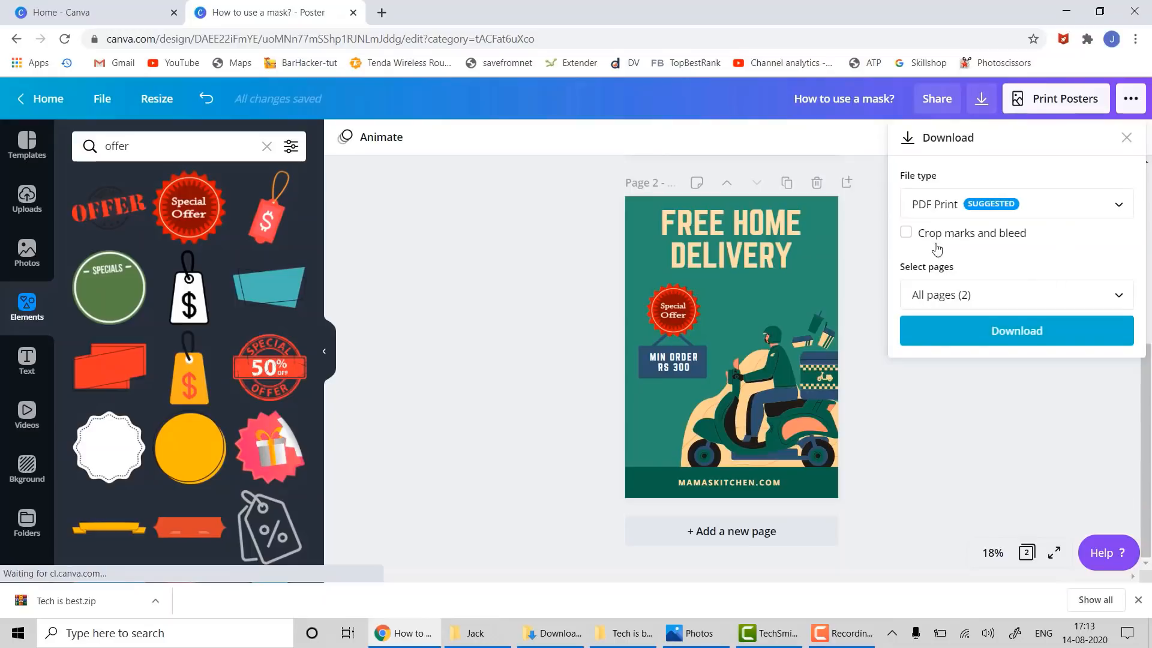
left_click(1052, 210)
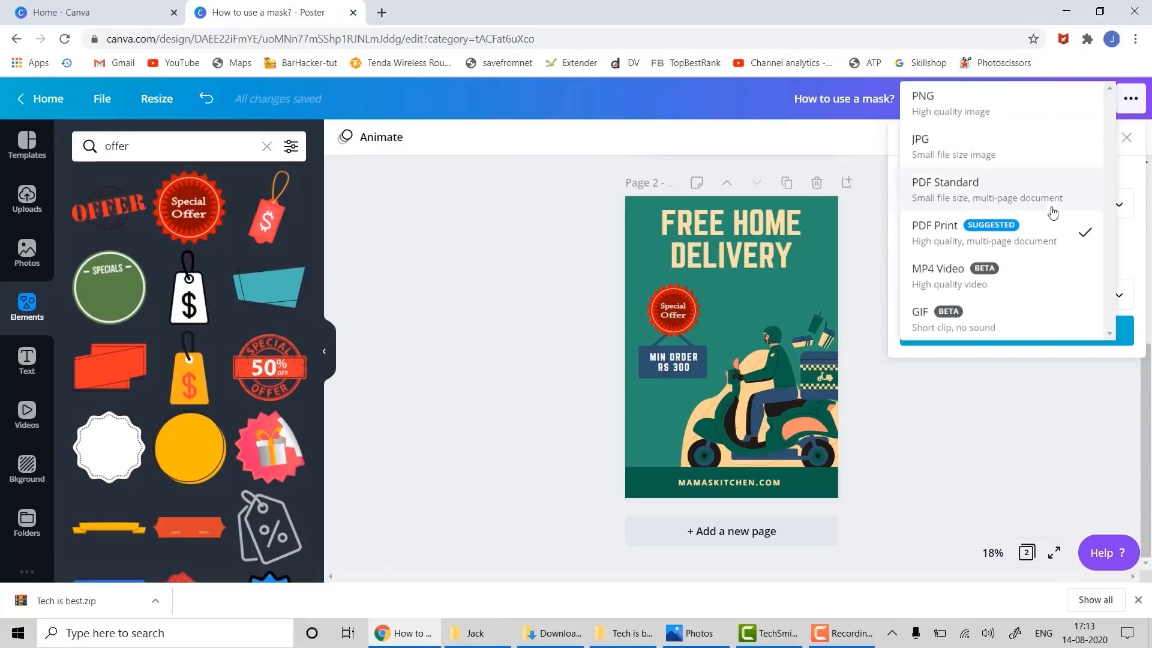
left_click(962, 142)
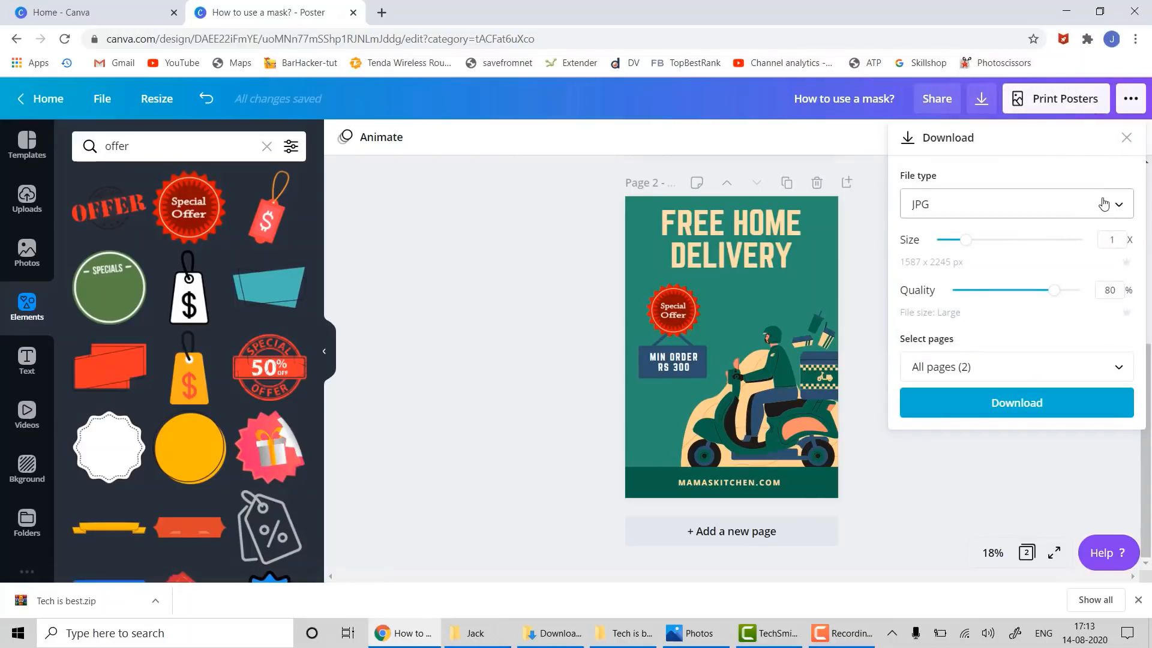
left_click(975, 369)
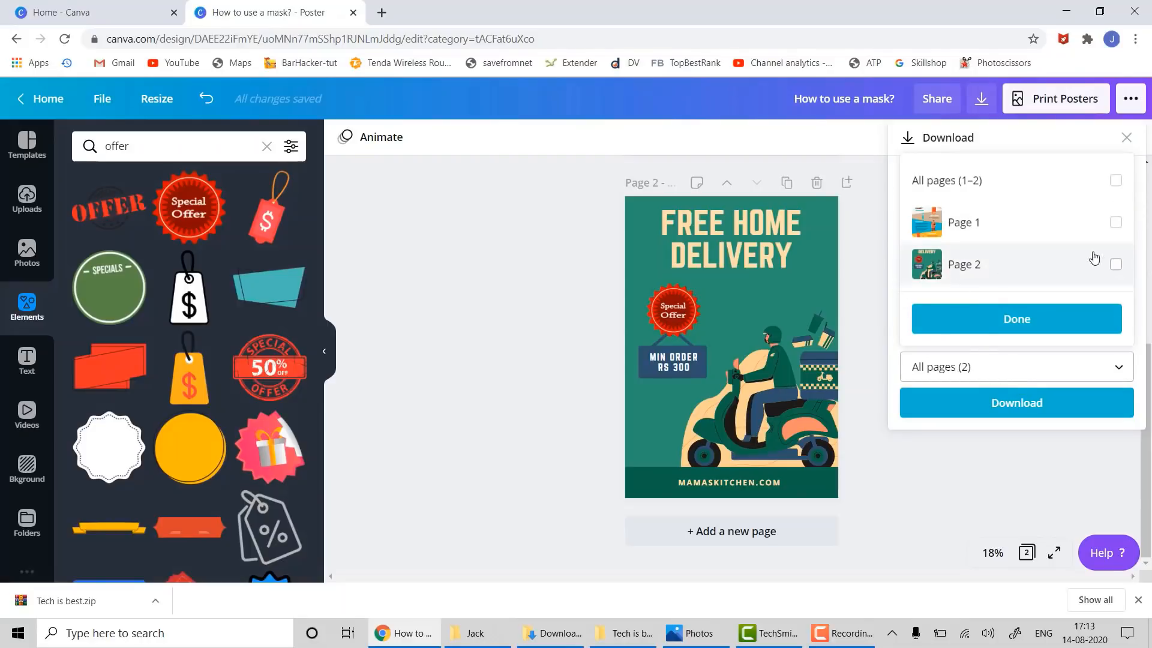
left_click(1116, 265)
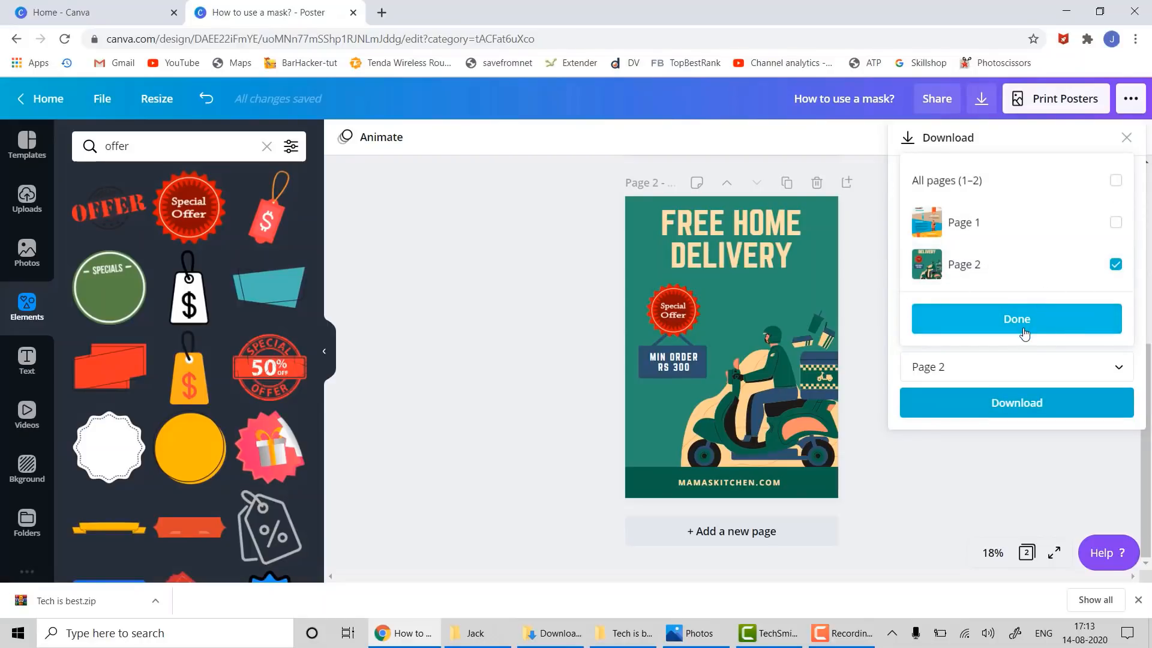
left_click(1026, 328)
left_click(982, 415)
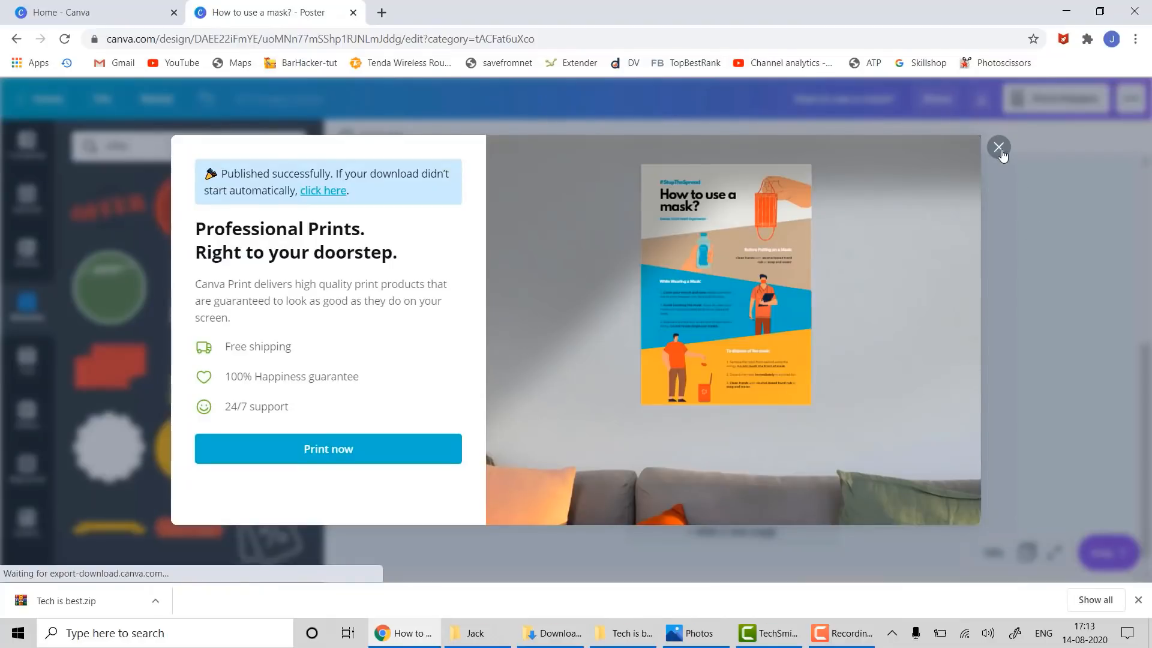
- Dismiss the print promotion and check the Downloads folder before returning to Canva
left_click(999, 148)
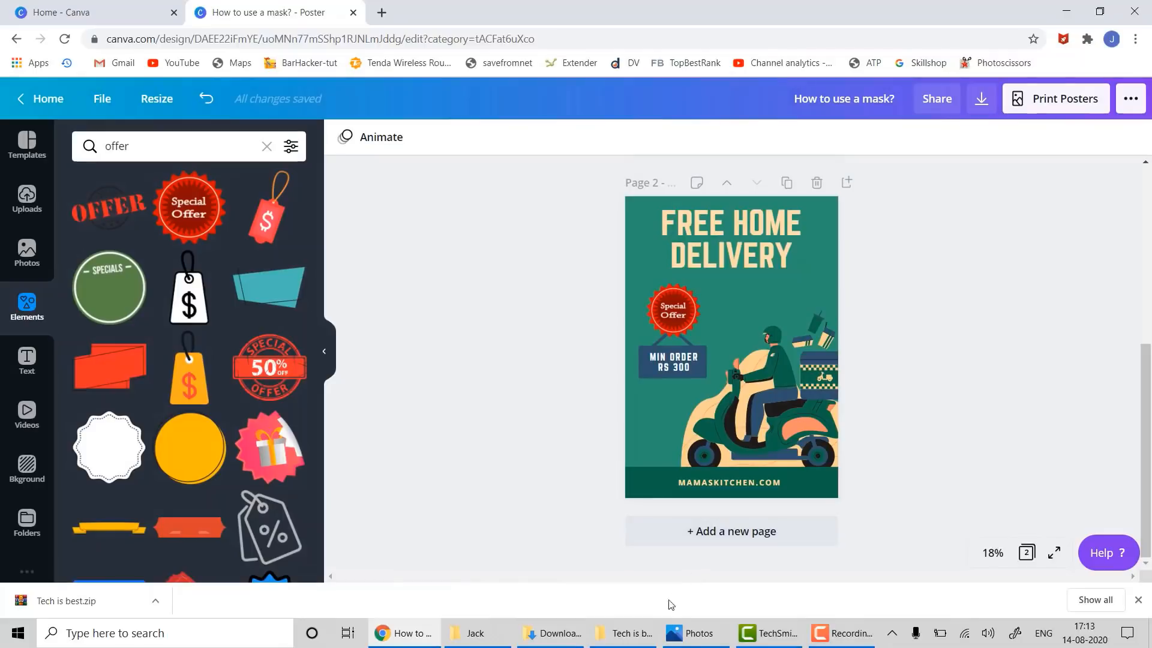
left_click(561, 636)
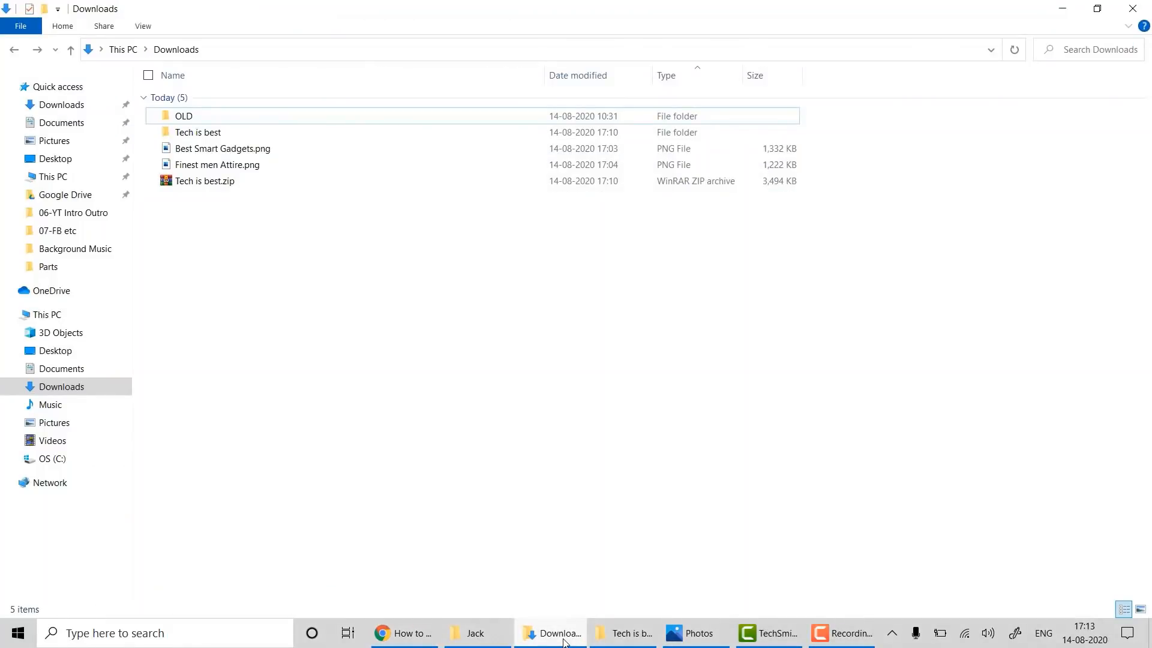
left_click(561, 636)
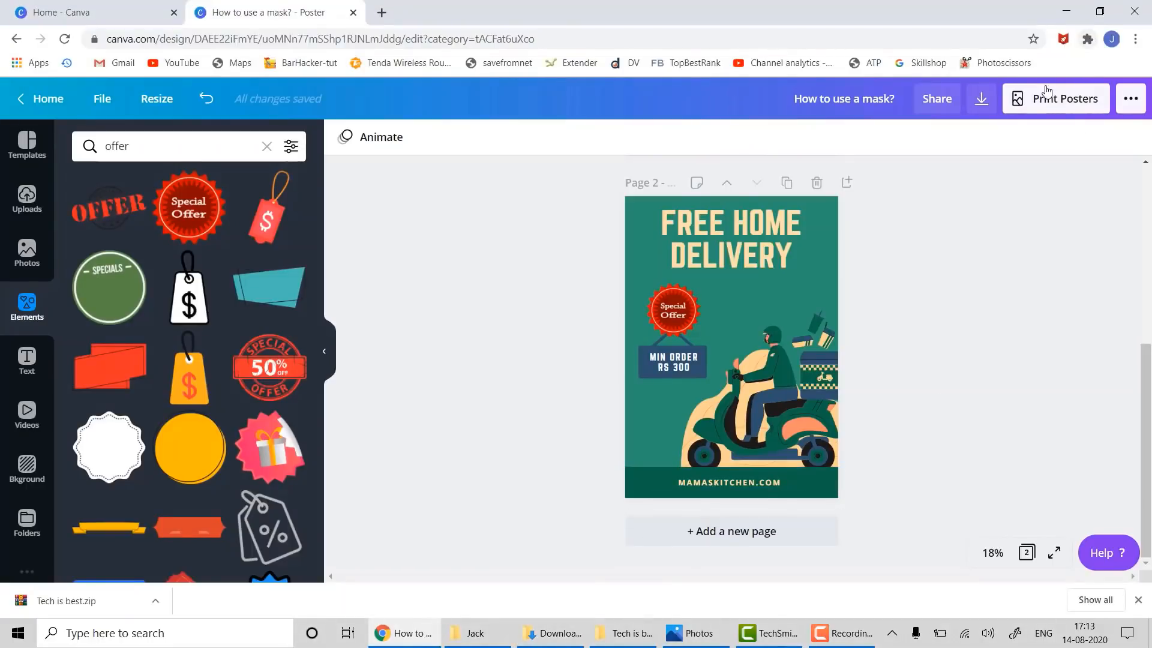
- Download the poster again as JPG images and bring up the Downloads folder
left_click(983, 103)
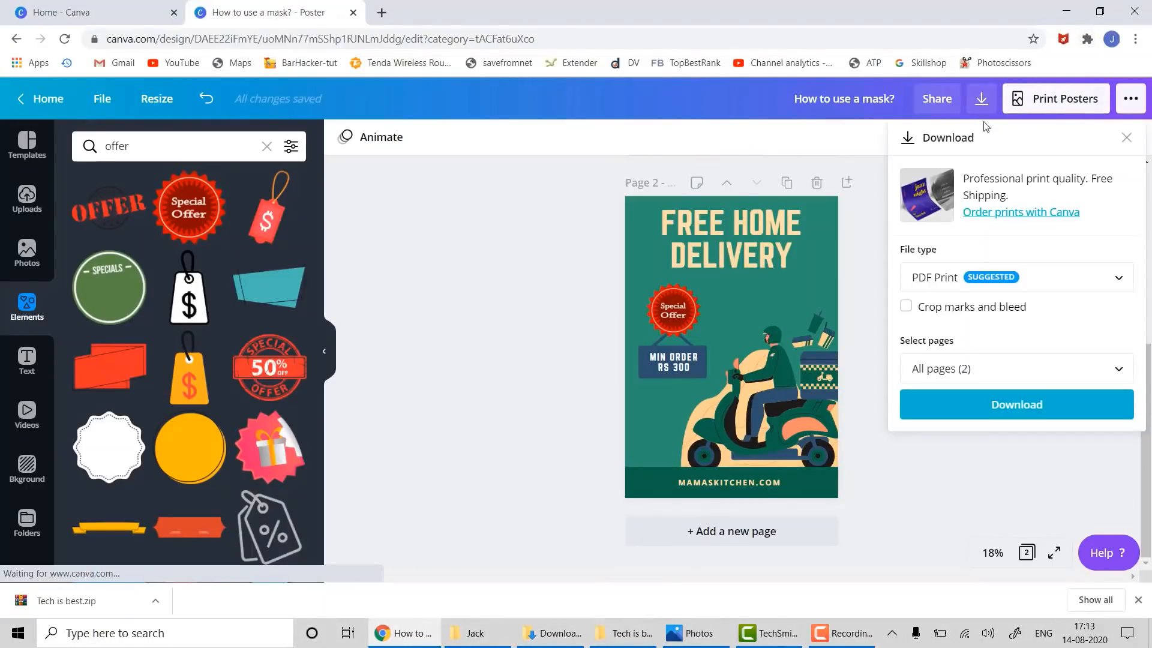
left_click(955, 279)
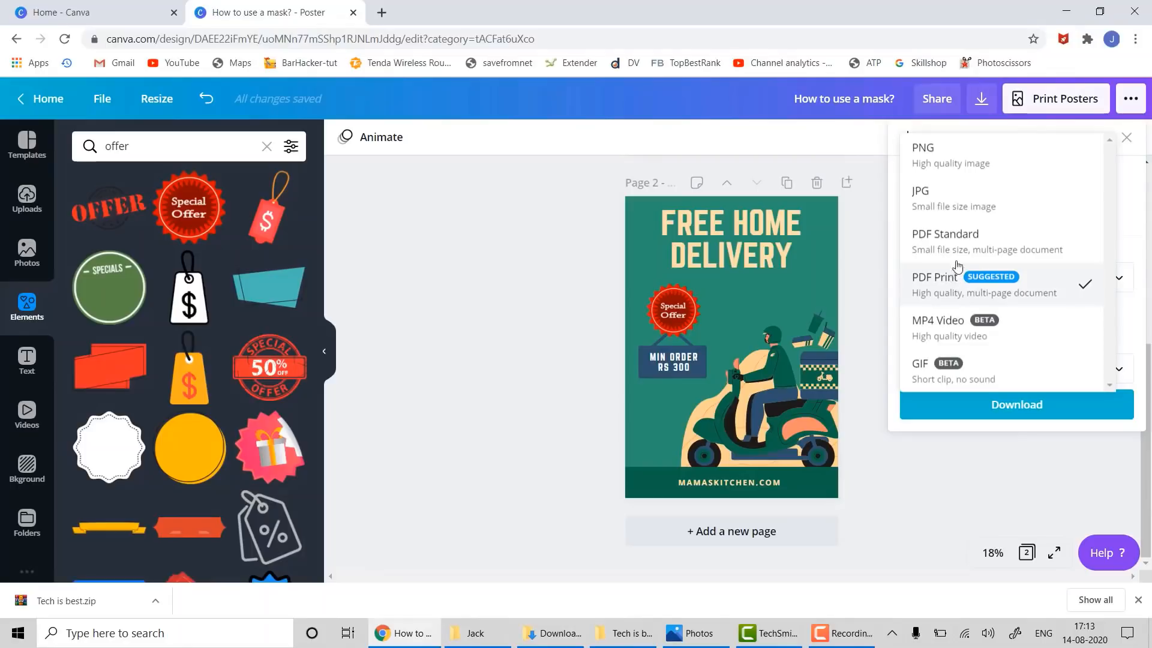
left_click(963, 200)
left_click(985, 476)
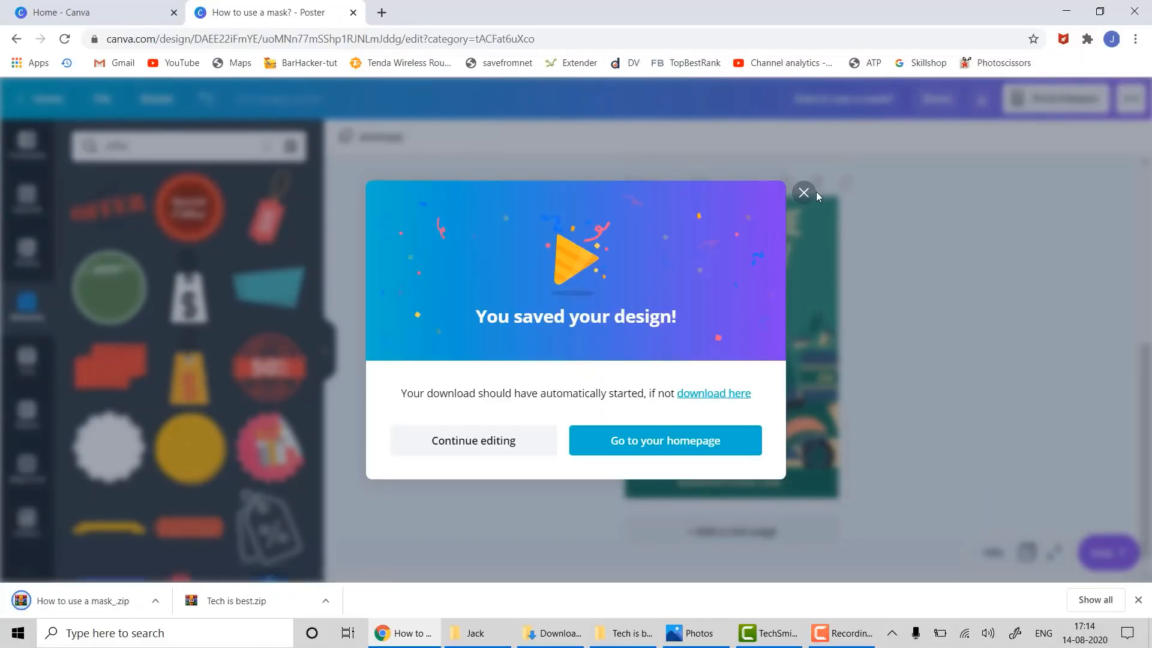
left_click(804, 193)
left_click(548, 637)
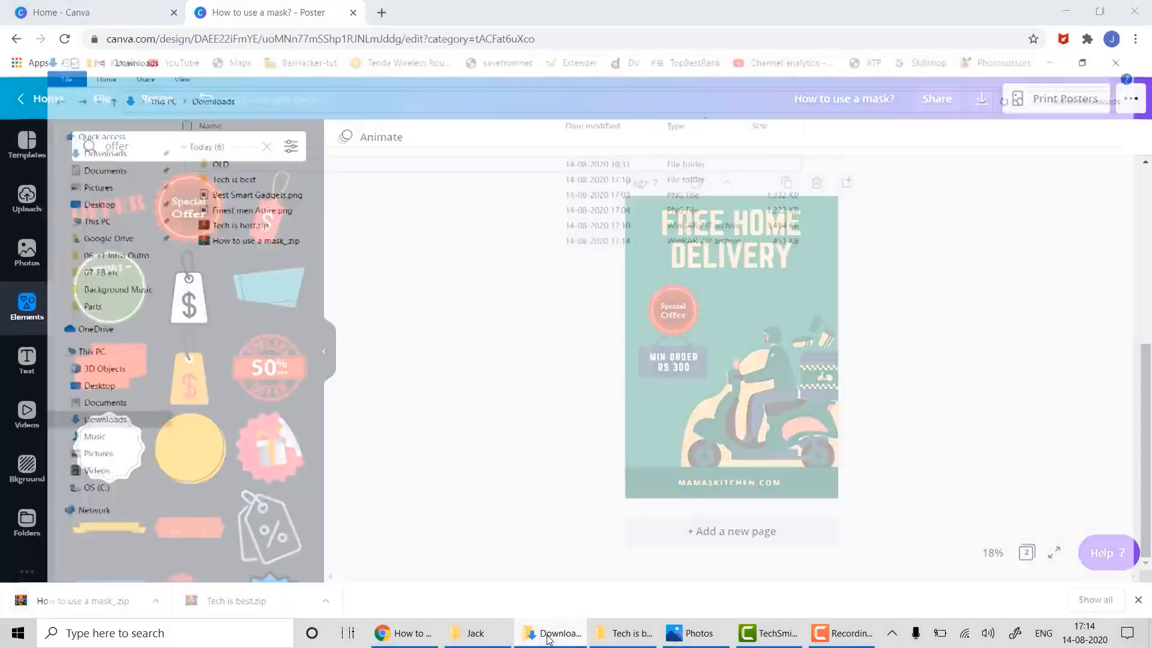
- Extract How to use a mask_.zip to its own folder and open it
left_click(220, 198)
right_click(219, 198)
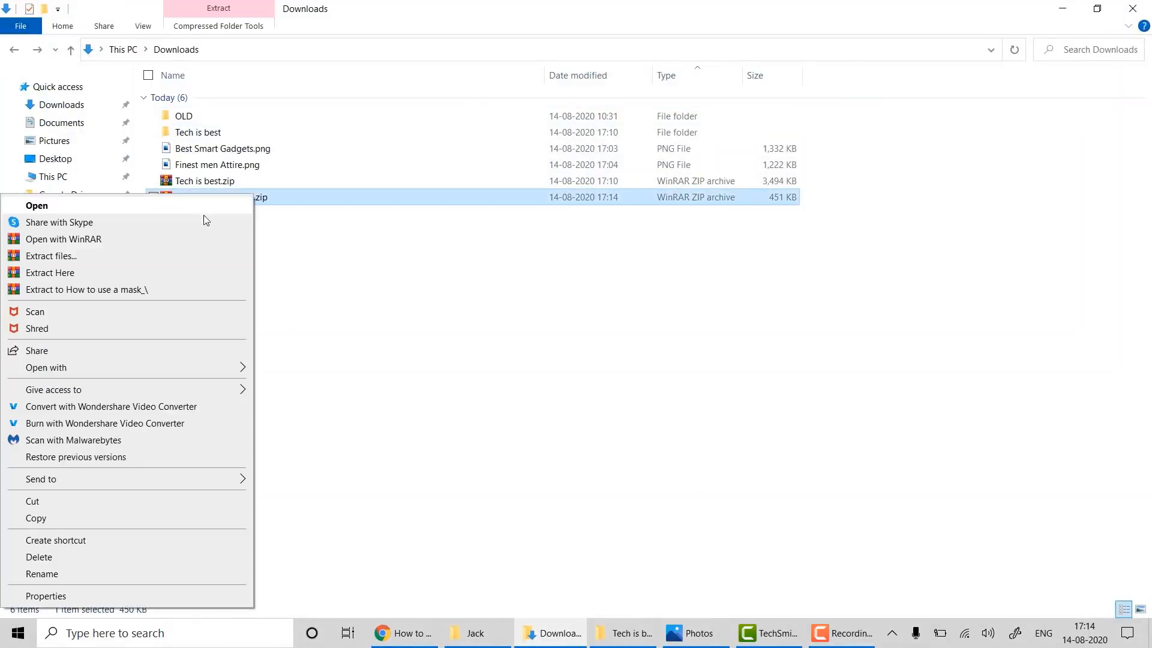
left_click(154, 291)
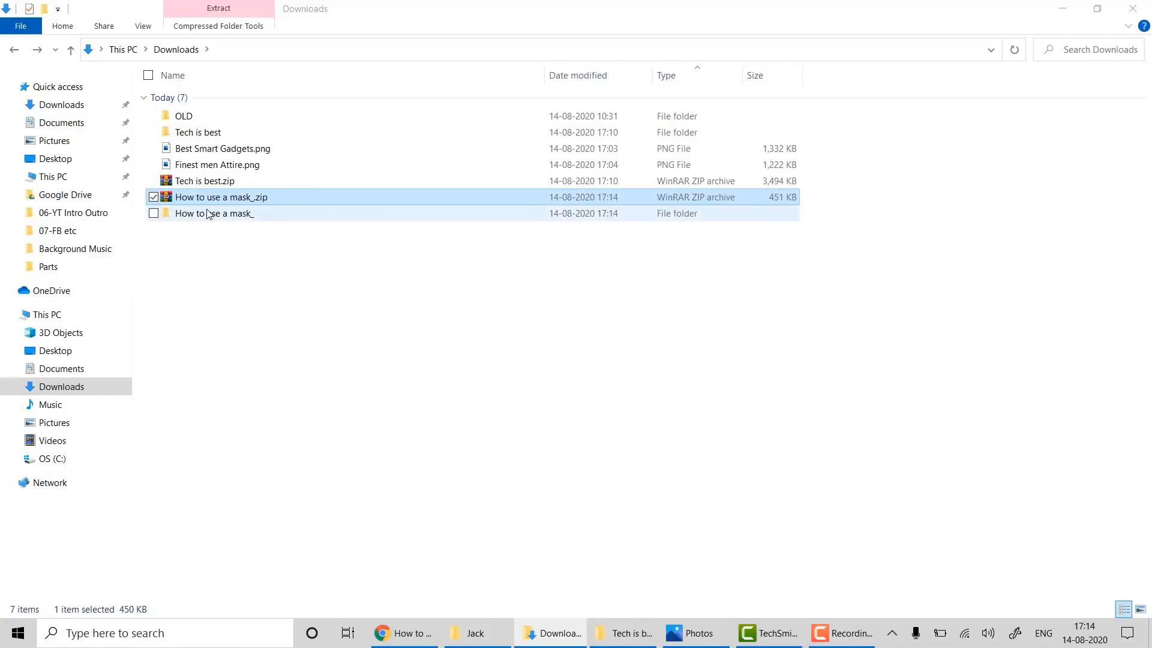
double_click(208, 214)
- View 2.jpg in Photos, then close it and return to Canva in Chrome
left_click(263, 117)
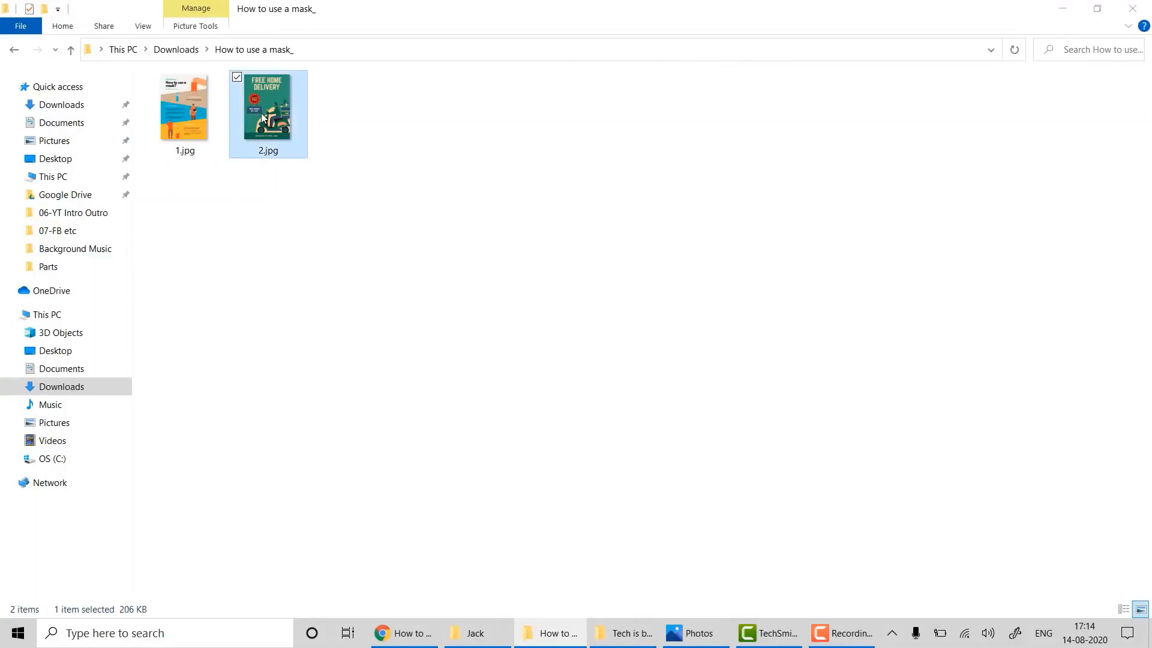
double_click(262, 117)
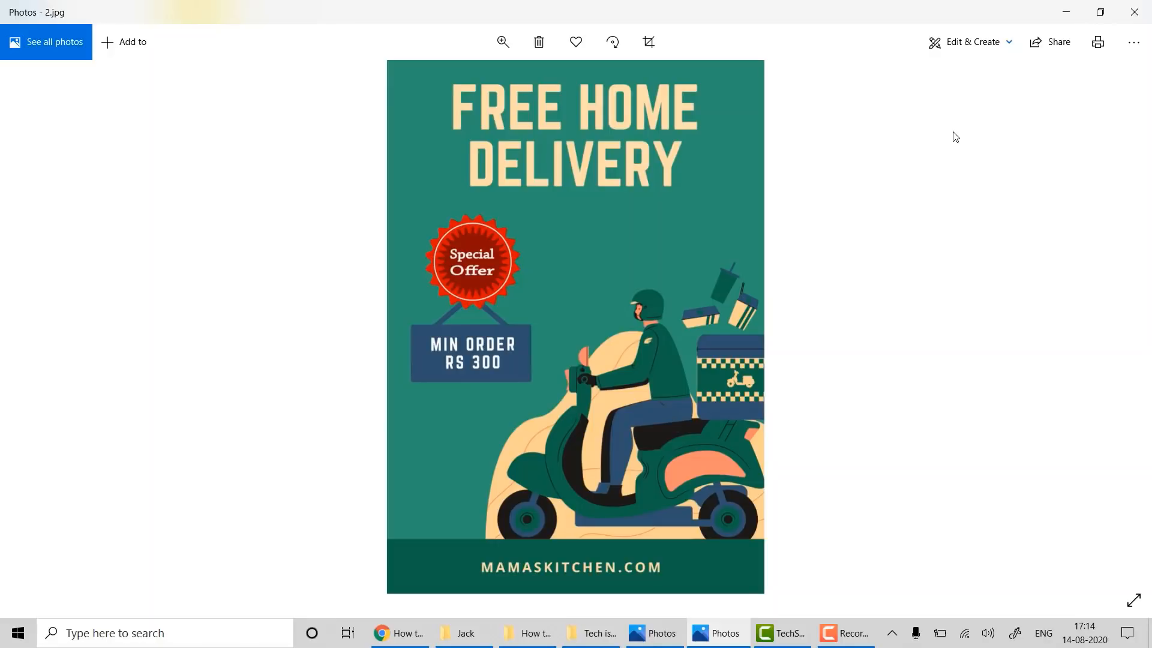
left_click(1134, 12)
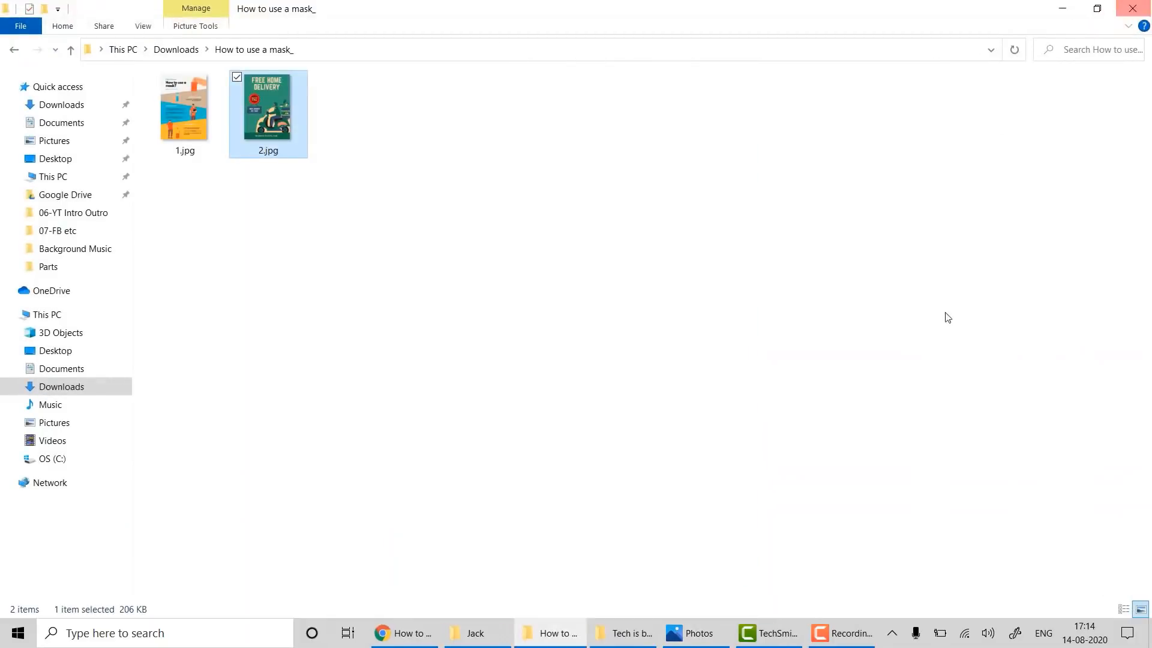
left_click(410, 634)
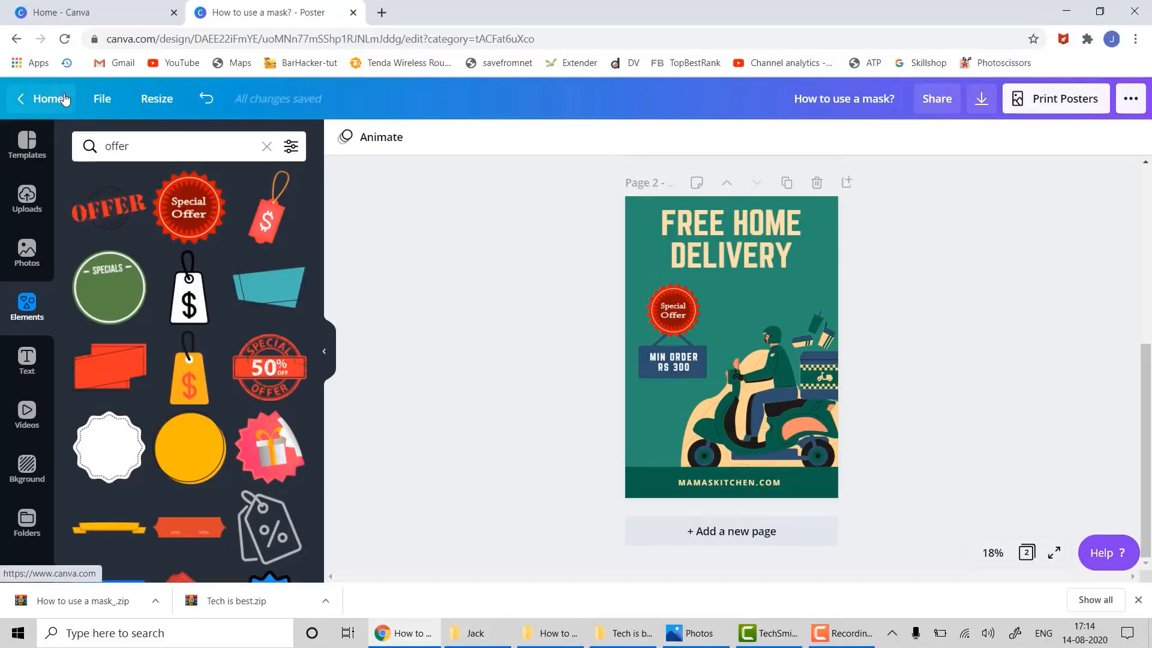
- Close the poster, start a new Invitation design, and apply the Christening Invitation baby-photo template
left_click(352, 13)
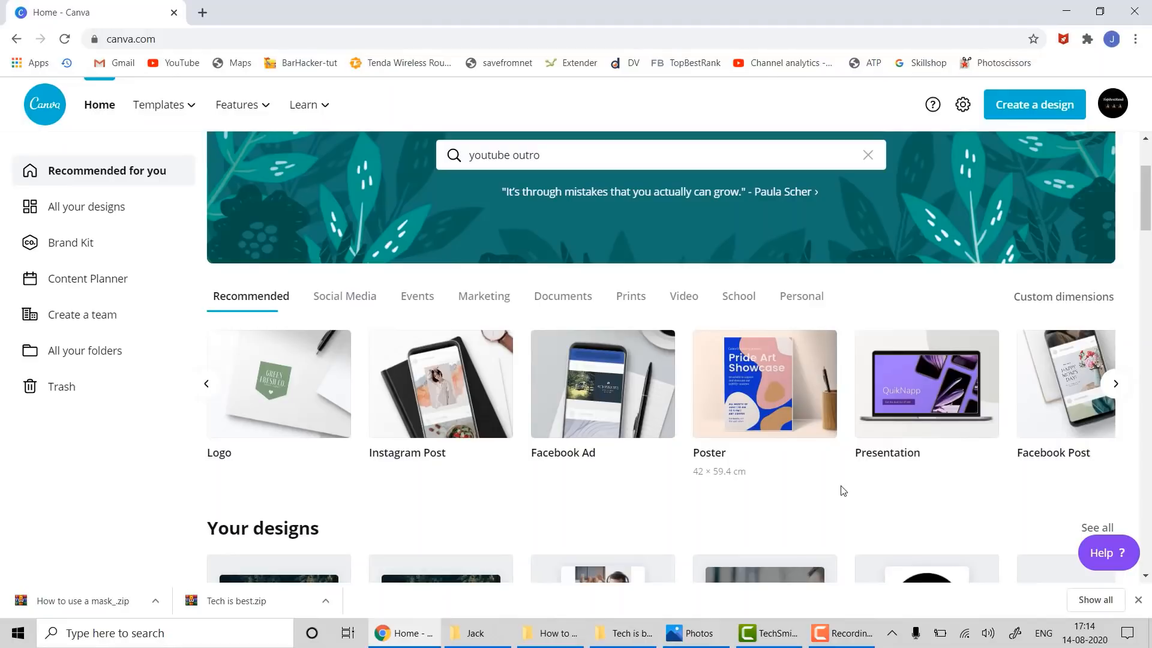
left_click(1115, 384)
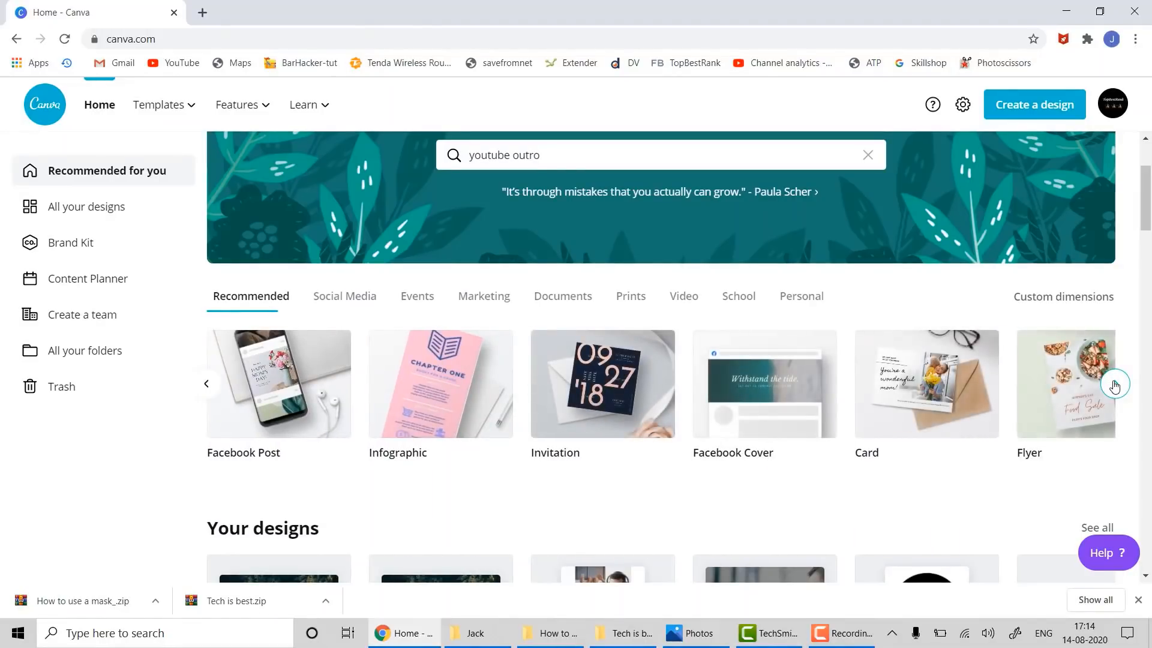
left_click(627, 406)
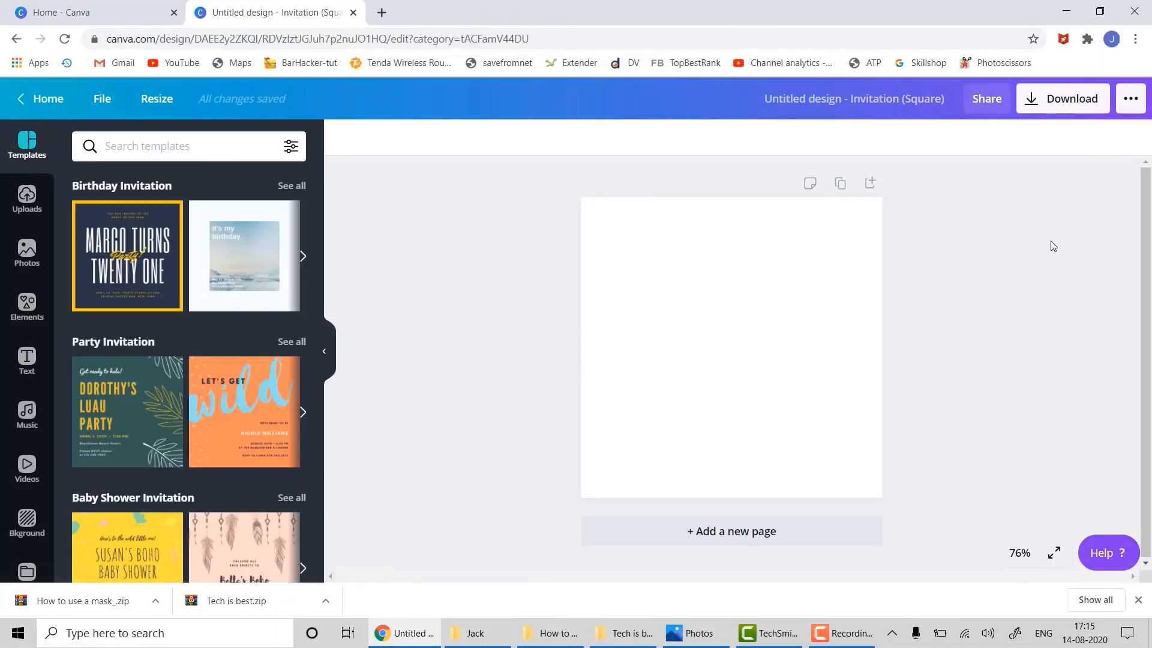
scroll(319, 441, "down", 6)
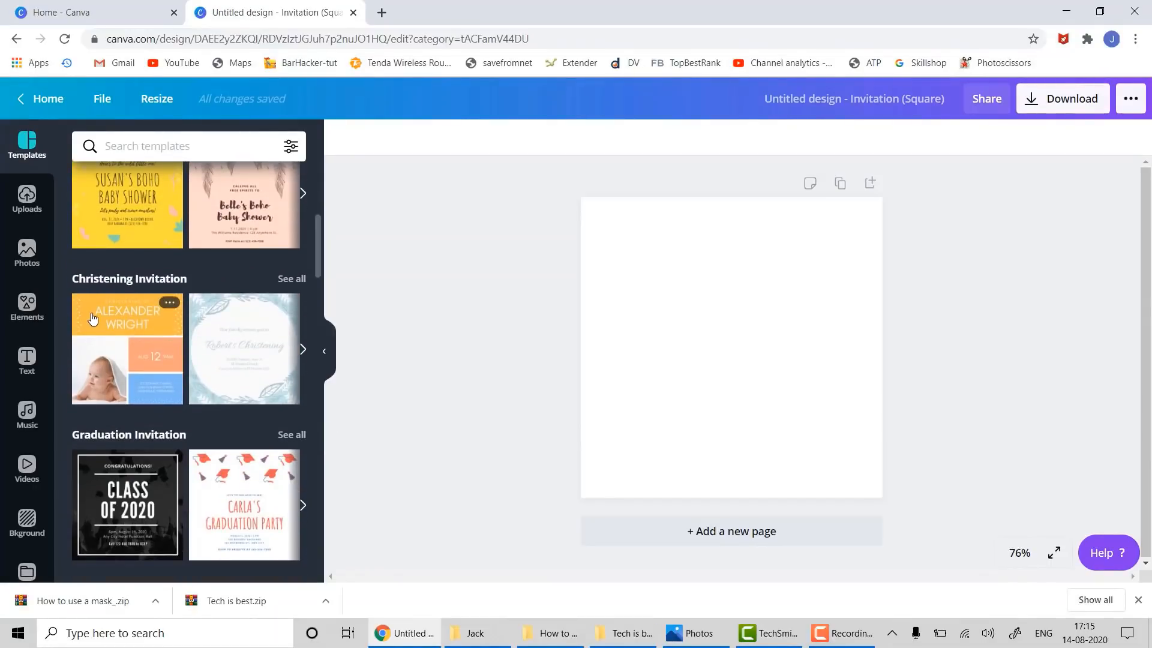
left_click_drag(93, 318, 625, 212)
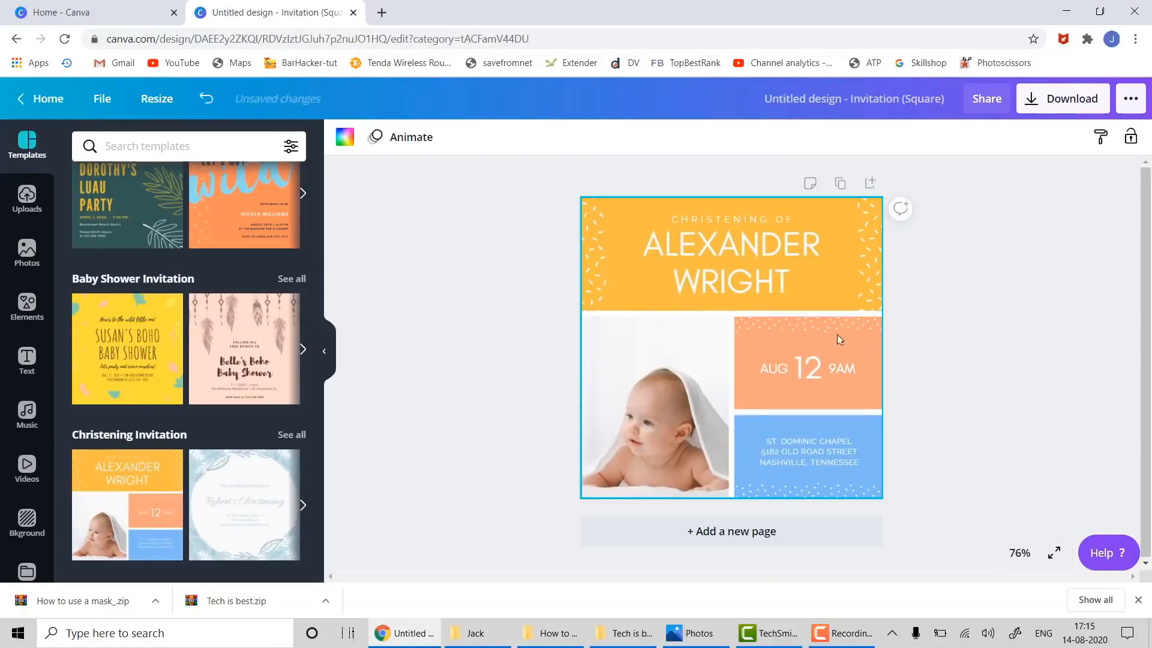
- Change the CHRISTENING OF title to 'BIRTHDAY! OF'
left_click(678, 221)
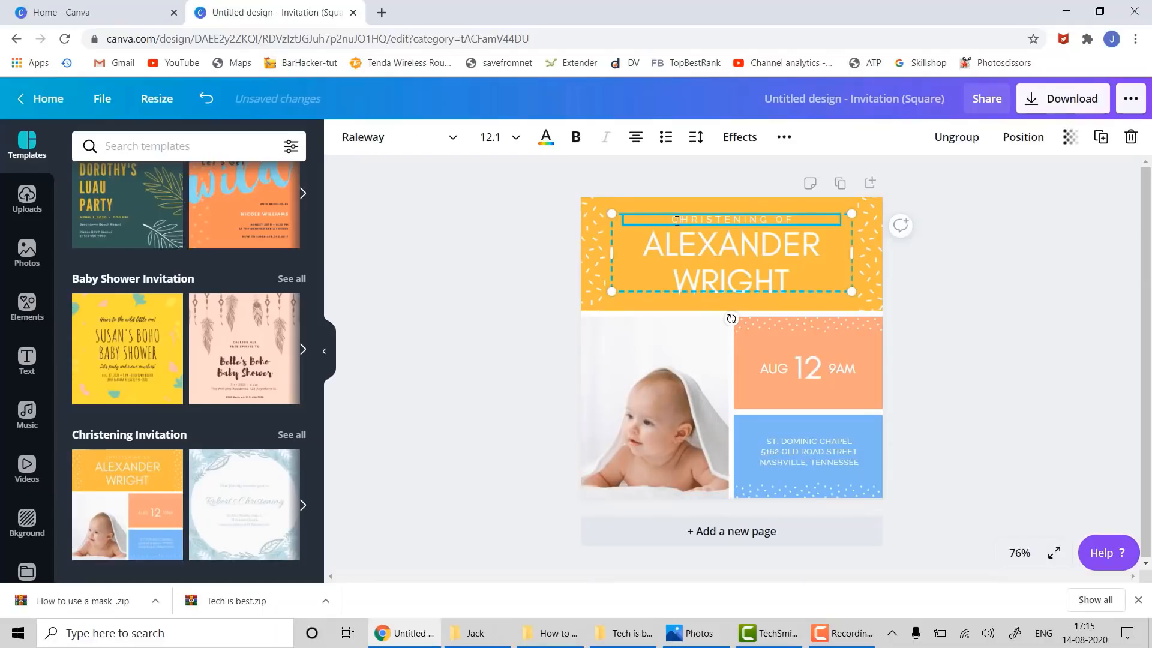
left_click_drag(671, 219, 822, 210)
type("BIRTHDAY")
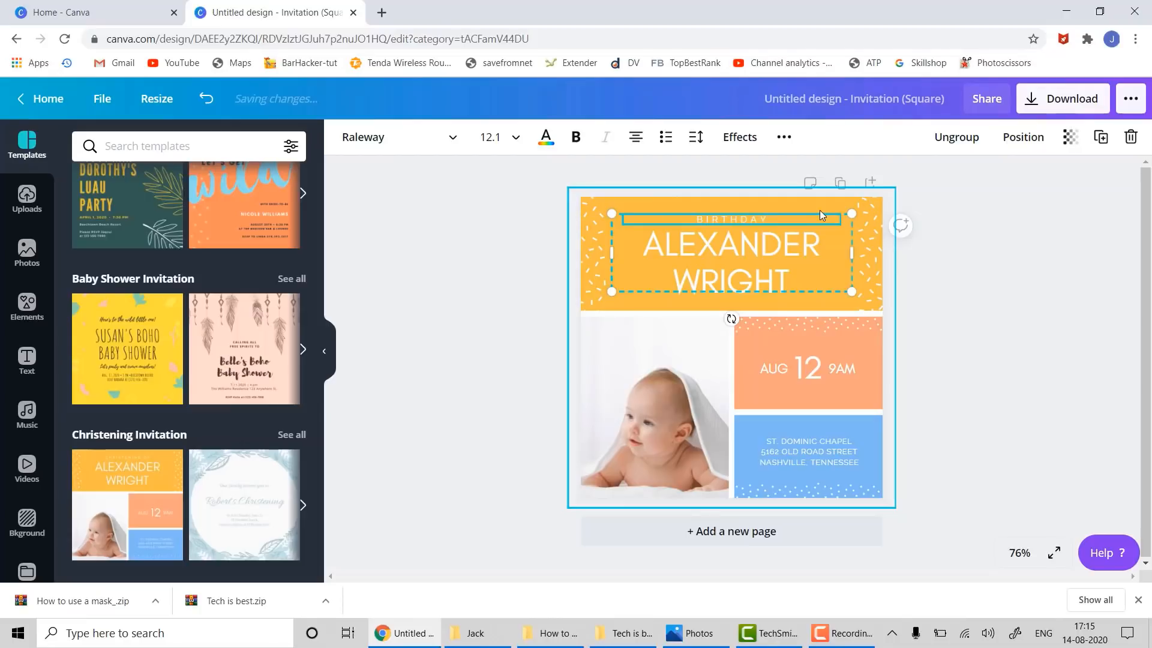
type("! OF")
- Replace the baby's name with a new first and last name on two lines
left_click(730, 232)
left_click(725, 241)
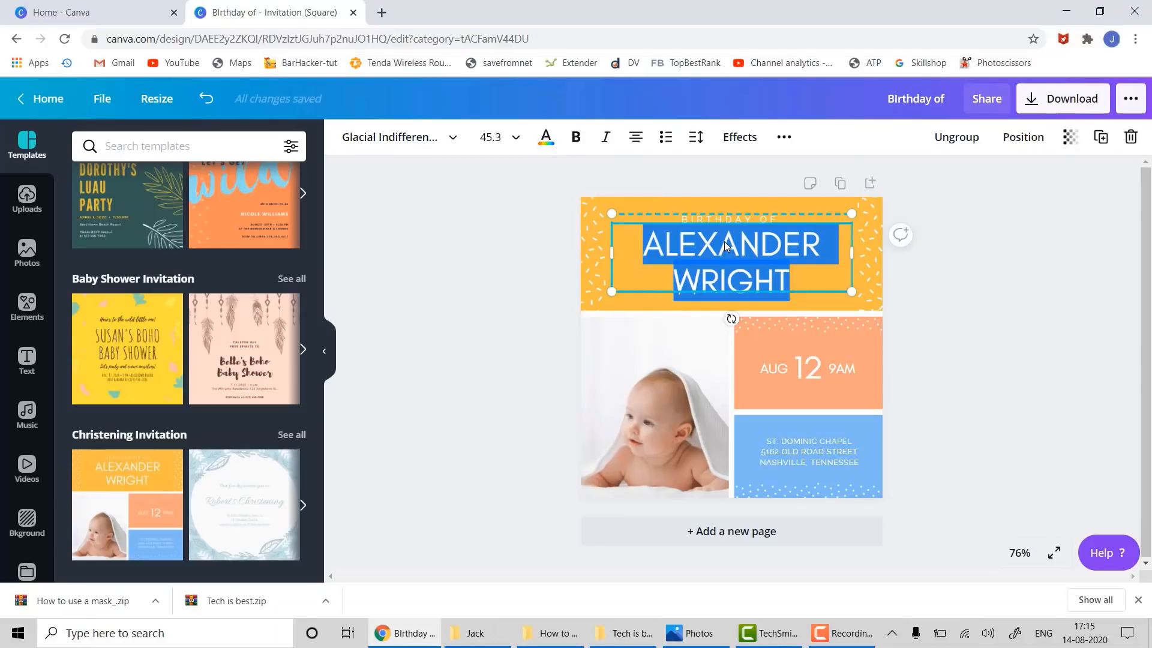
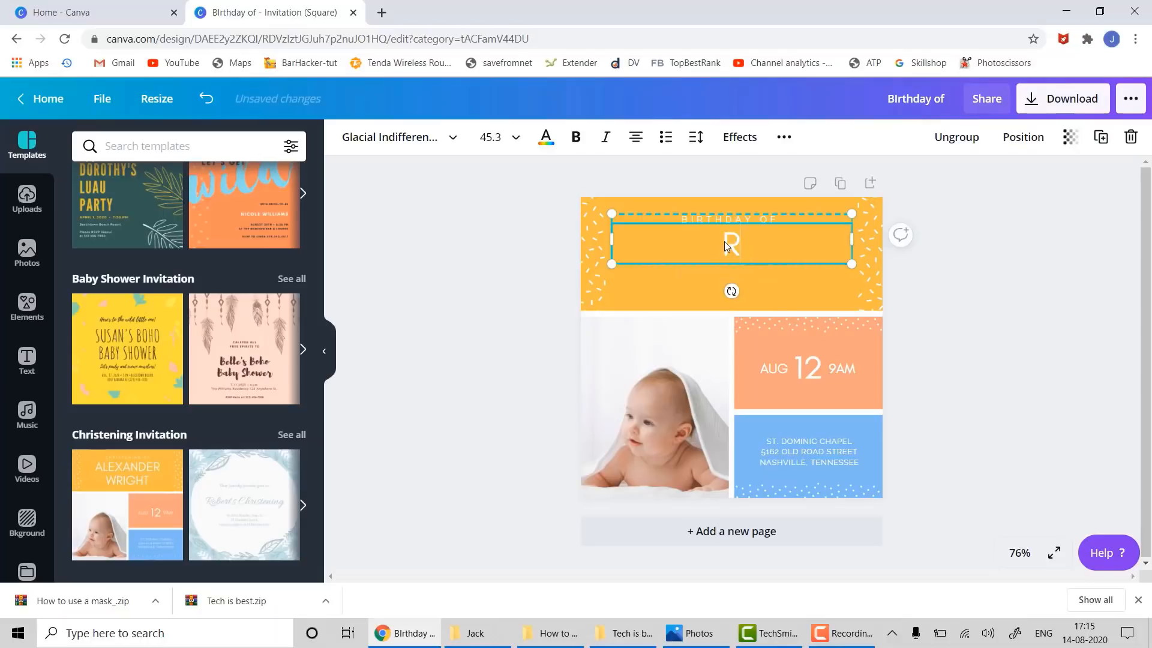
key("Return")
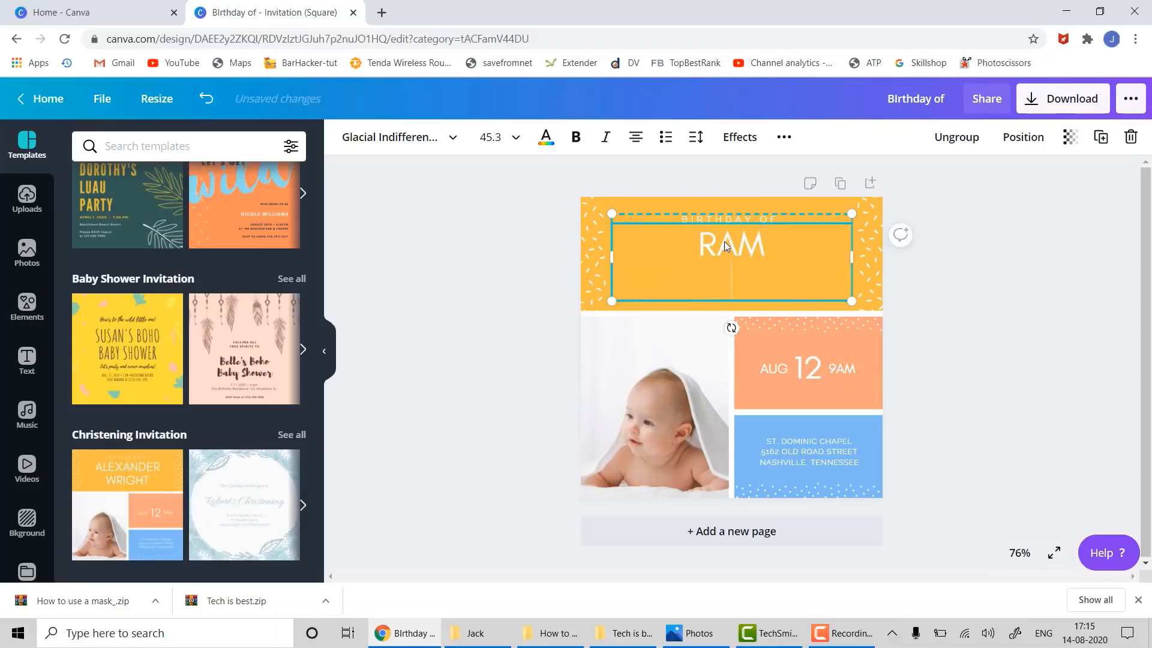
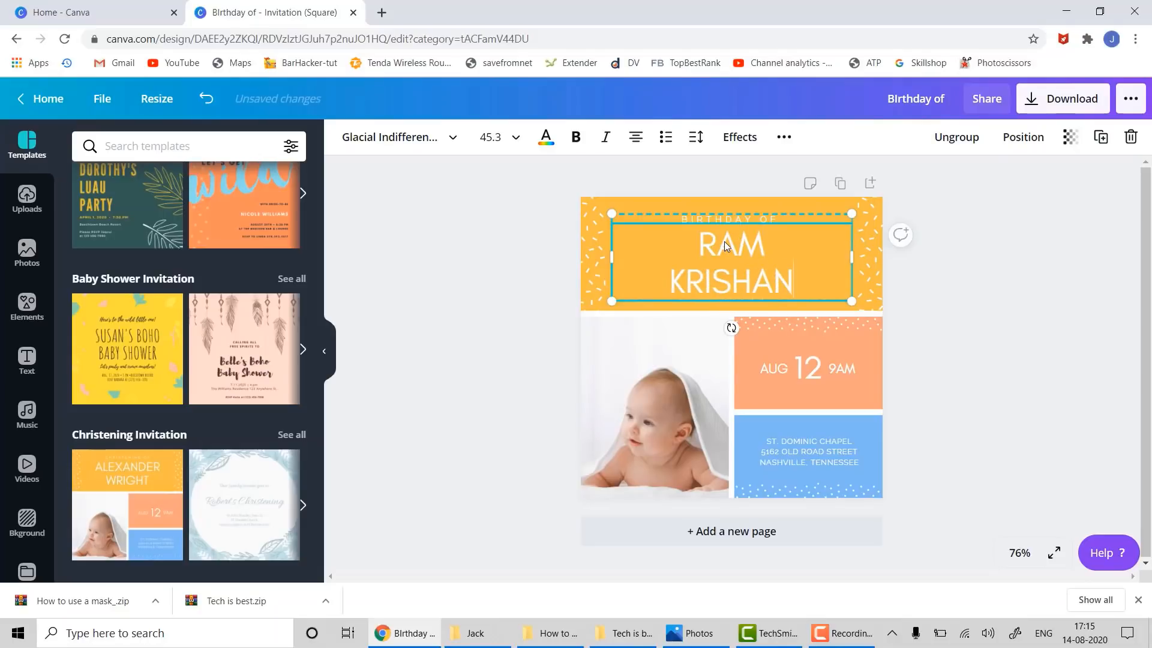
left_click(920, 306)
- Change the date from AUG 12 to AUG 18 and the time from 9AM to 9 PM
left_click(811, 365)
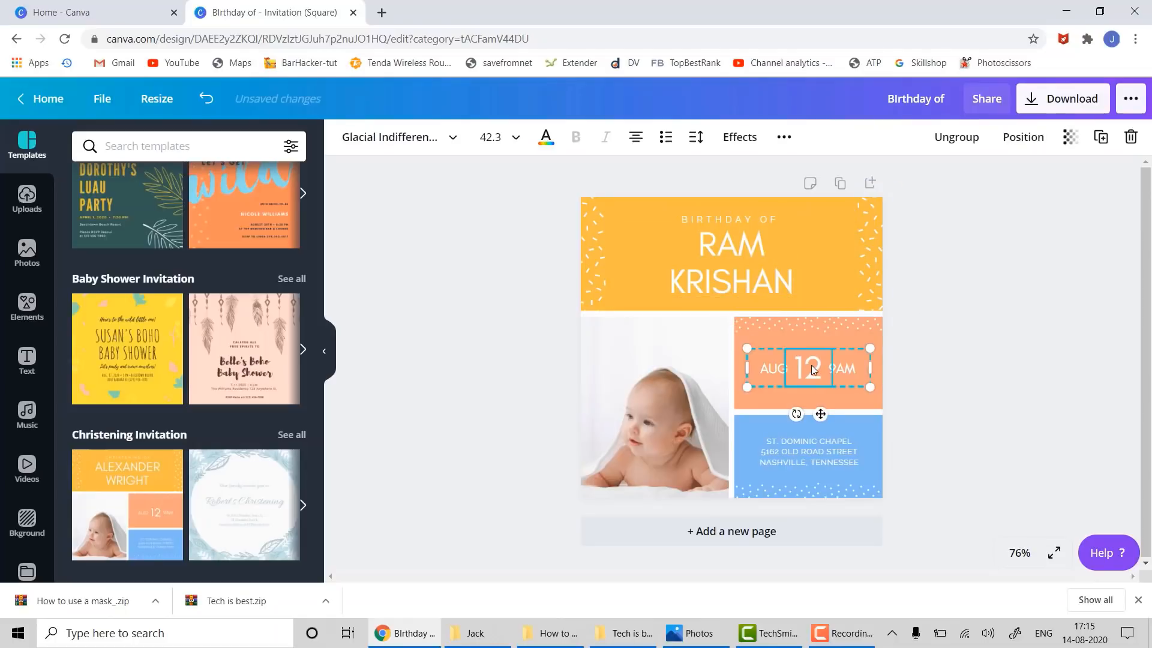
left_click(812, 366)
type("8")
key("Delete")
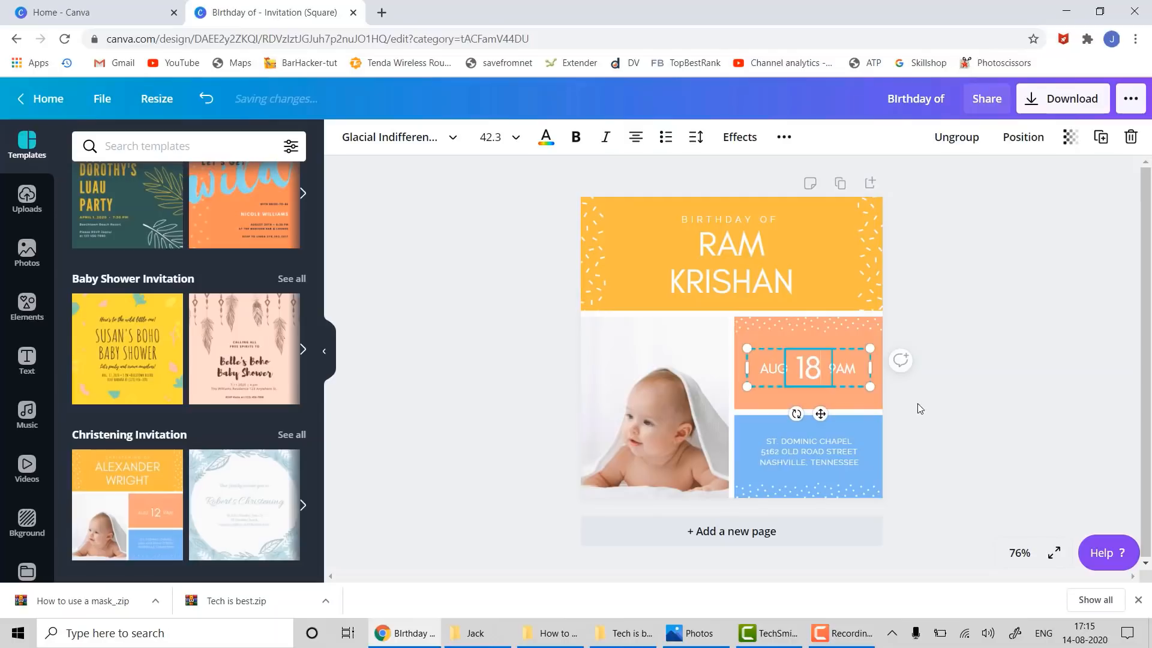
left_click(847, 369)
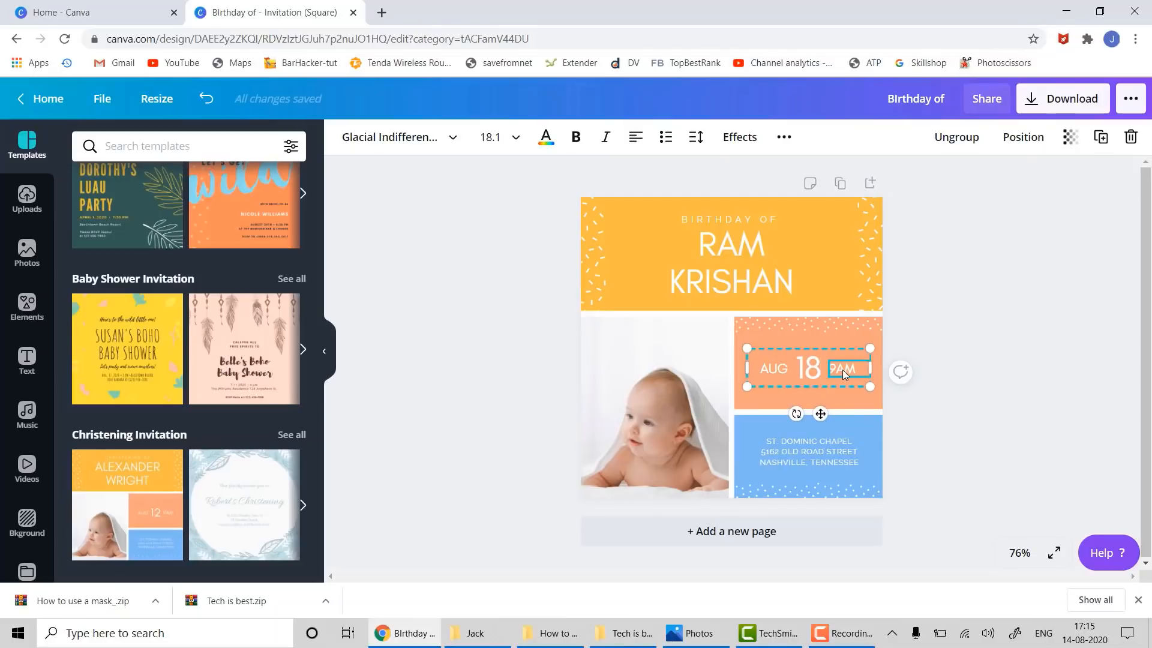
type("9 PM")
left_click(804, 457)
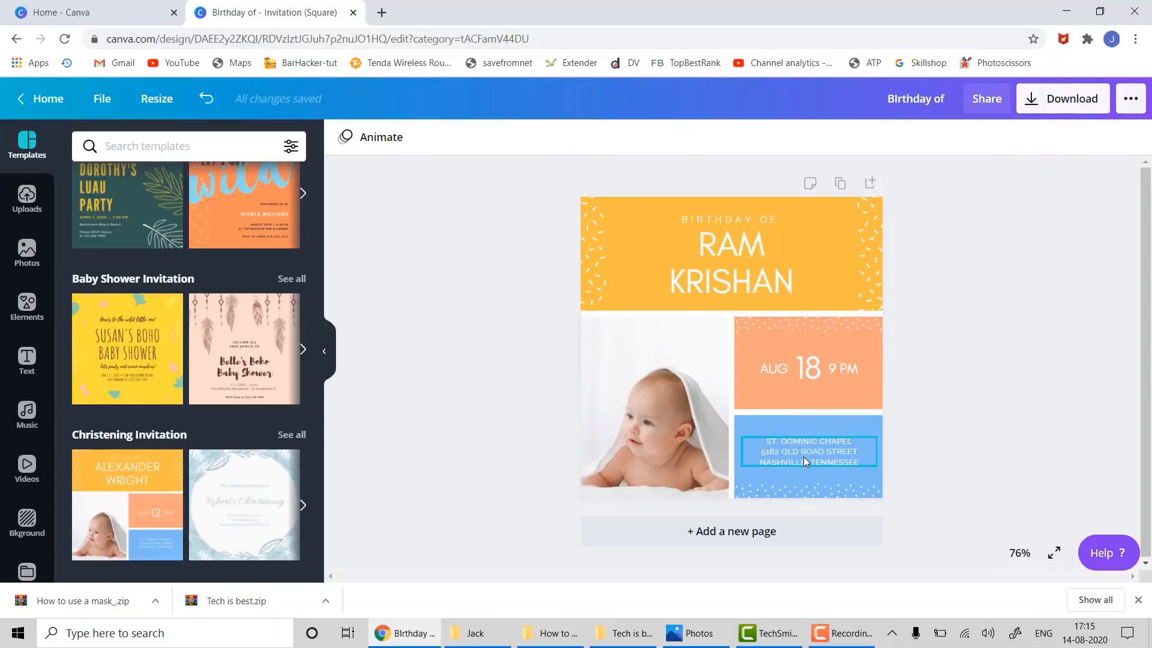
key("ctrl+a")
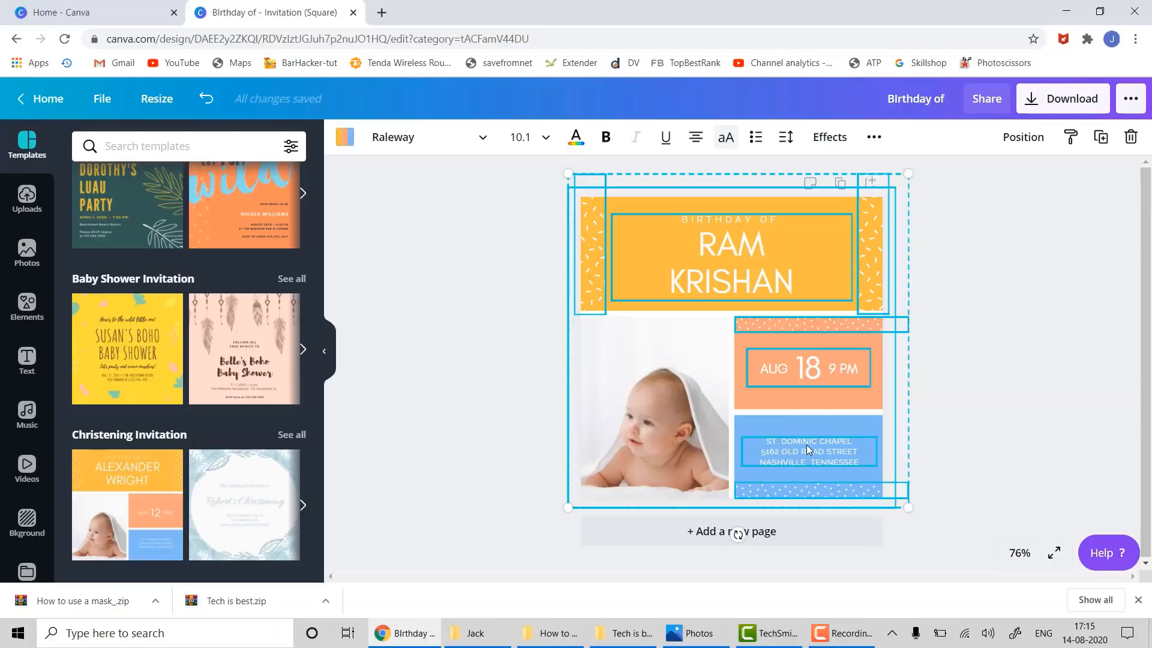
left_click(1021, 366)
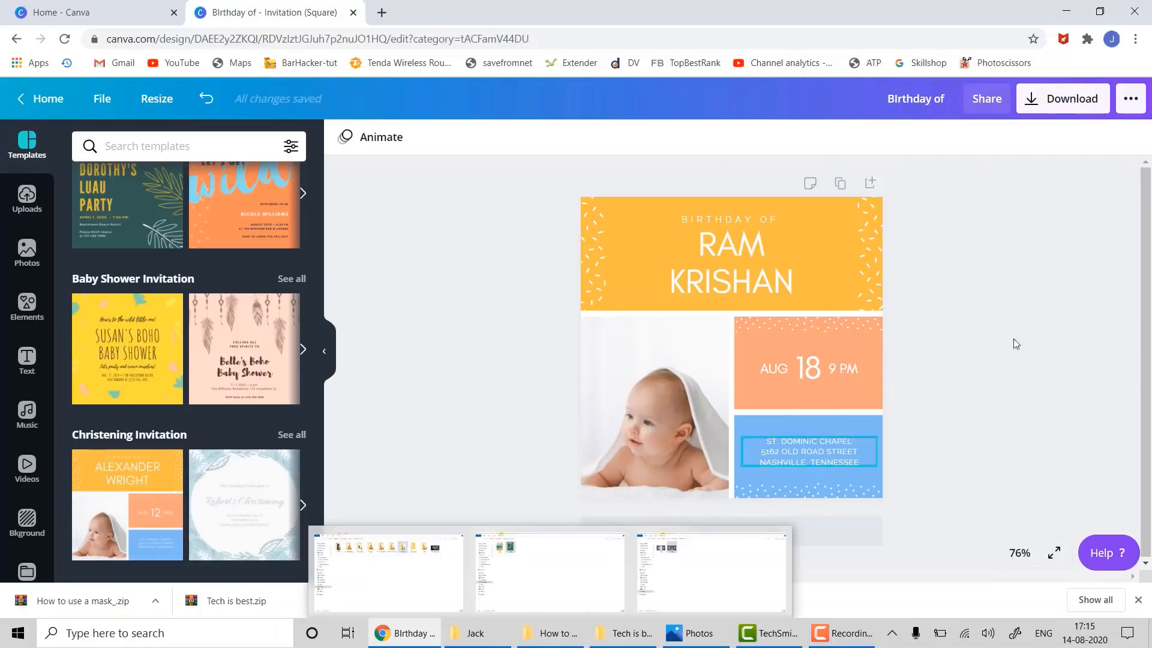
- Download the invitation as a JPG file
left_click(1052, 101)
left_click(964, 203)
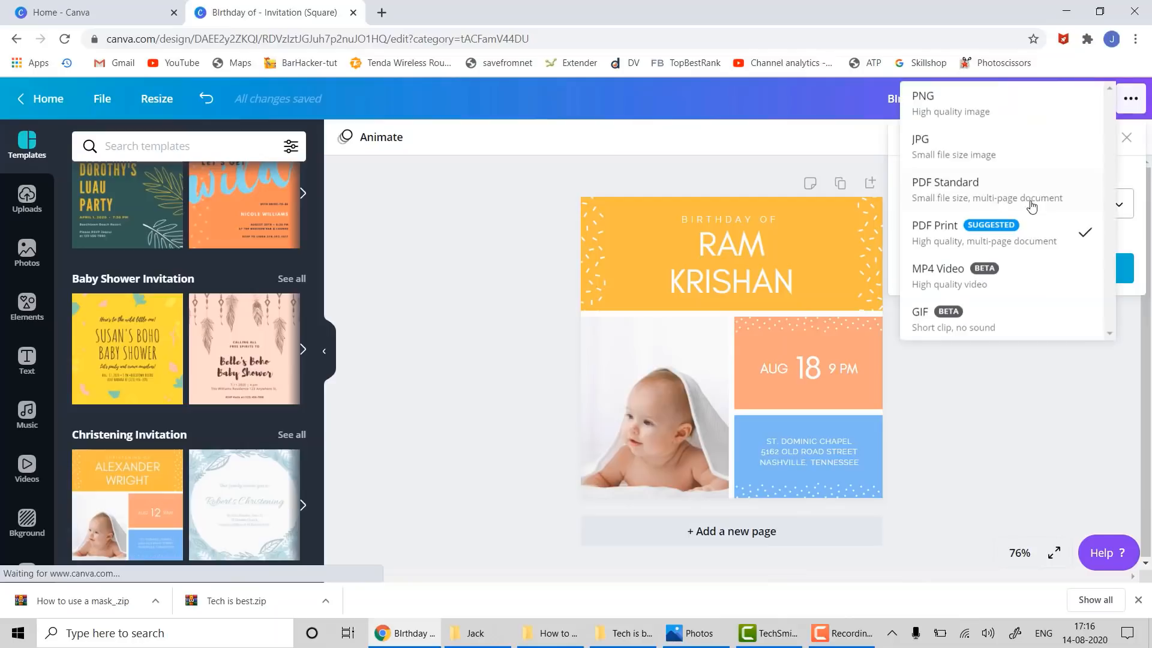
left_click(987, 143)
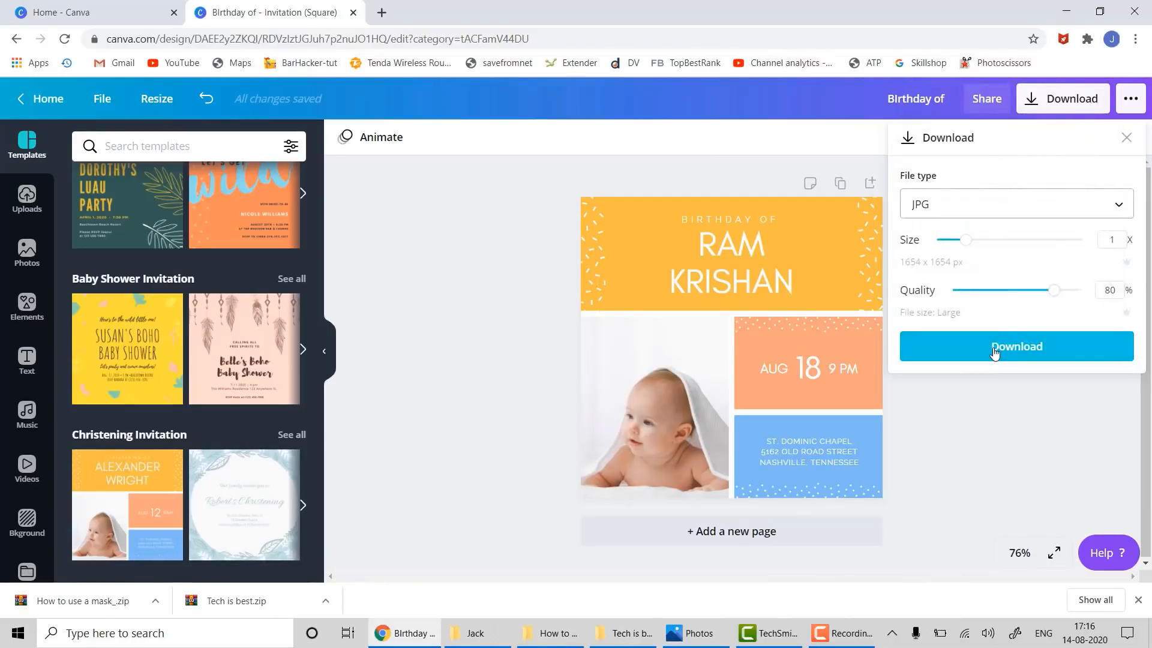
left_click(995, 348)
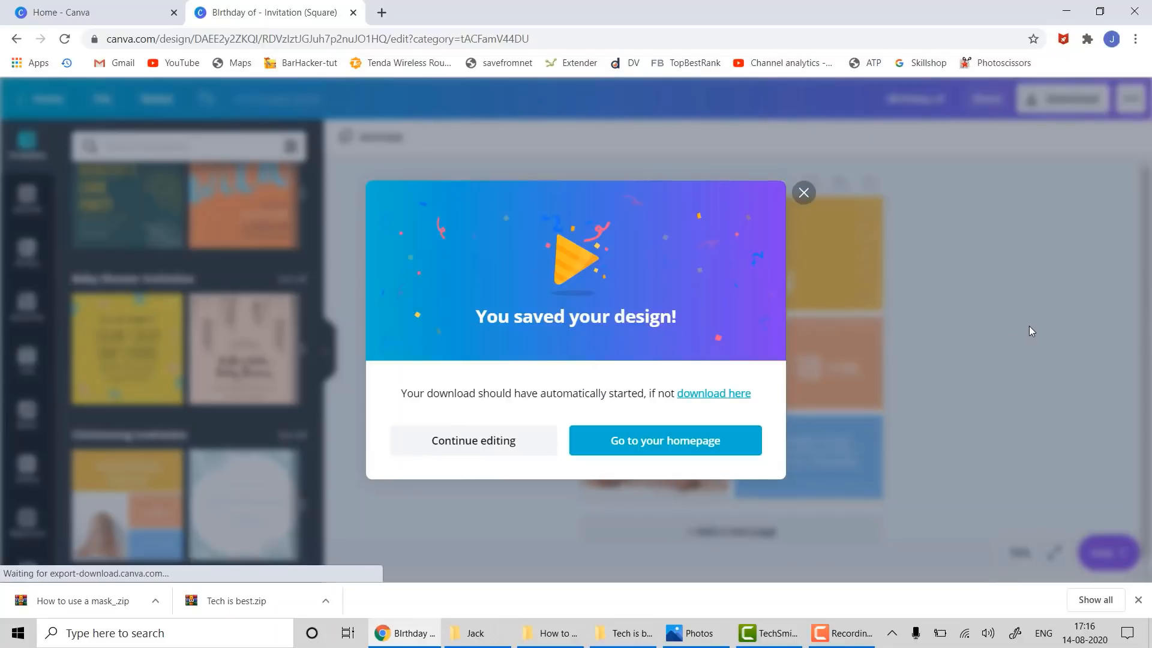
- Open Birthday of.jpg from the download bar to check it, then close Photos
left_click(804, 194)
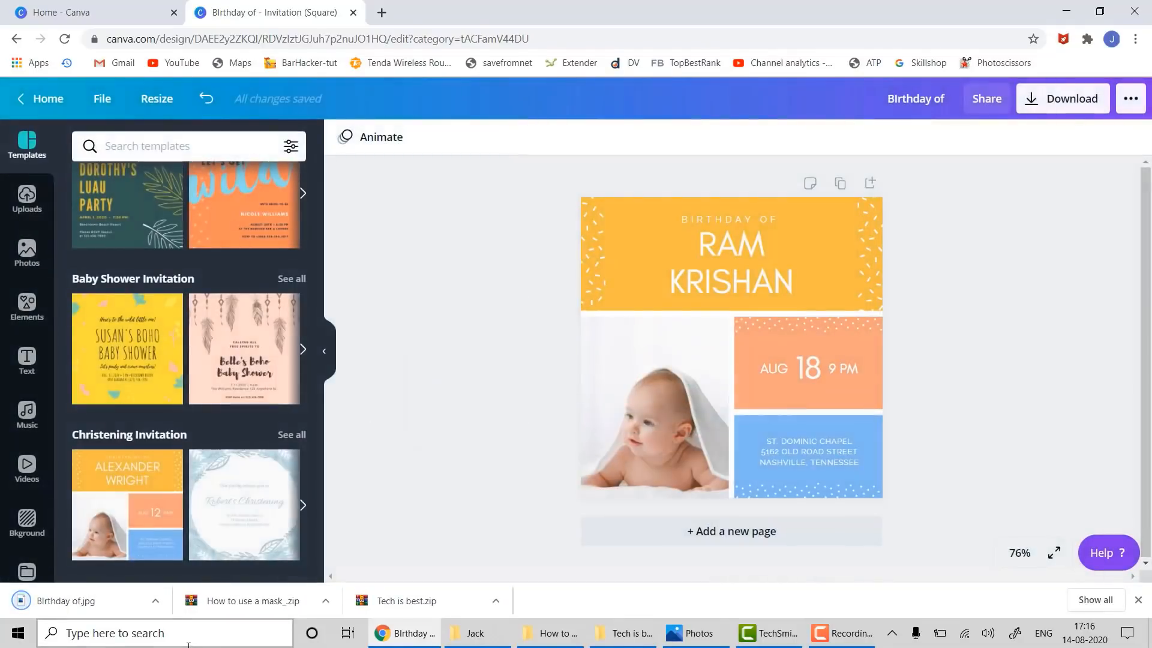
left_click(133, 603)
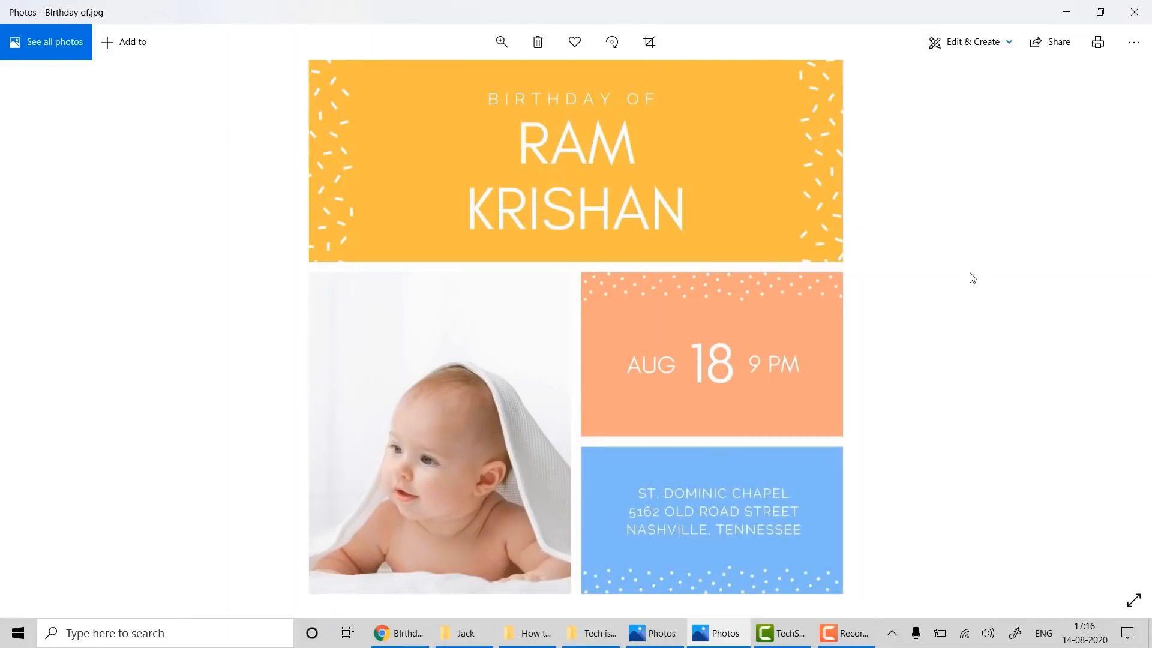
left_click(1134, 12)
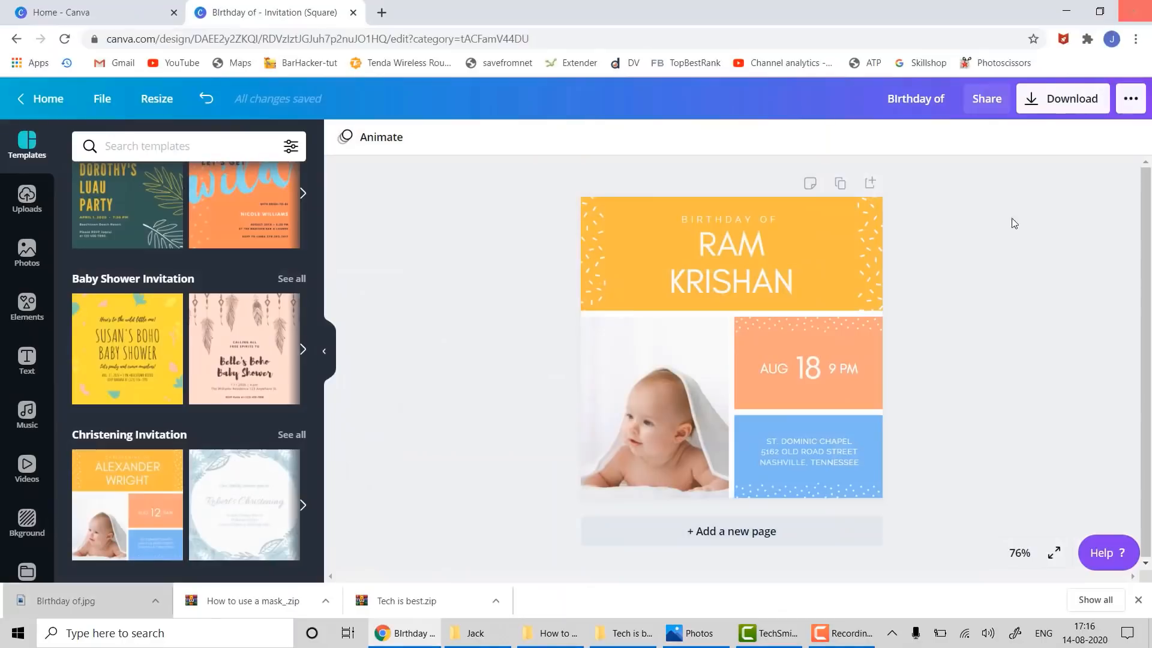
- Delete the invitation's baby photo and search stock photos for 'baby'
left_click(686, 396)
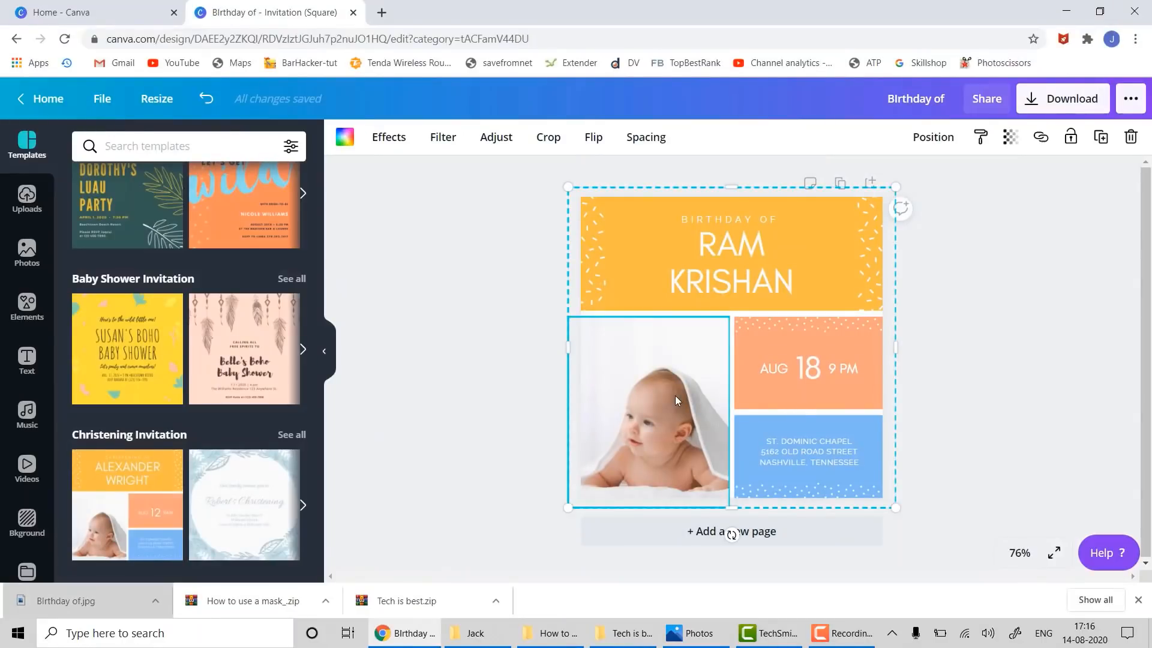
key("Delete")
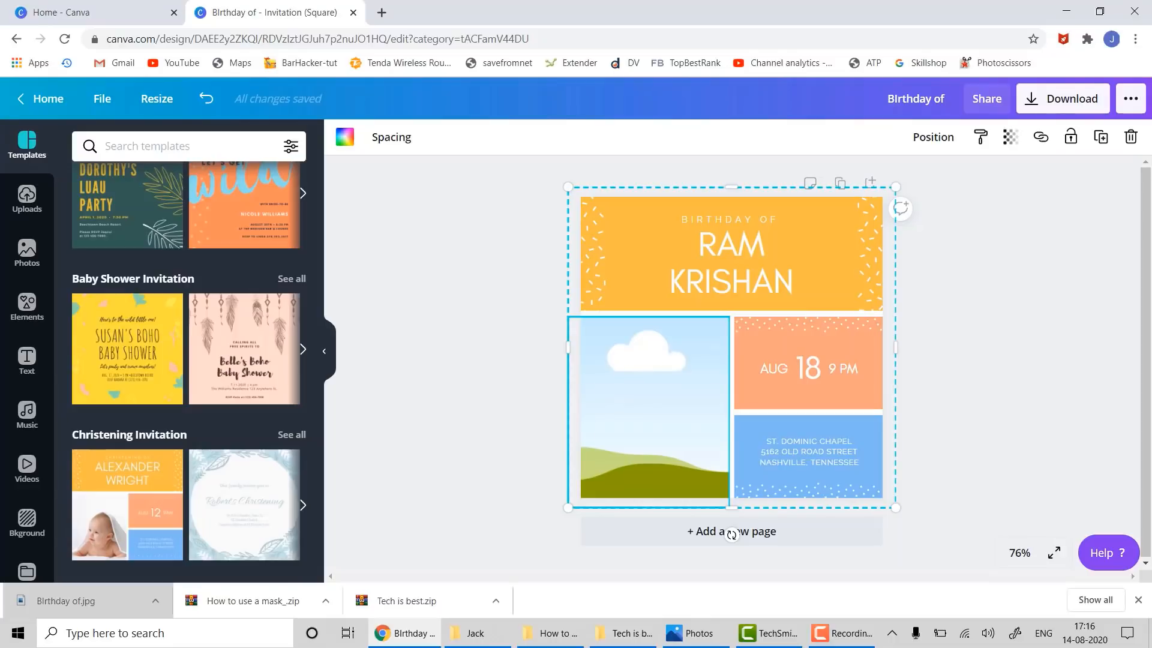
left_click(27, 198)
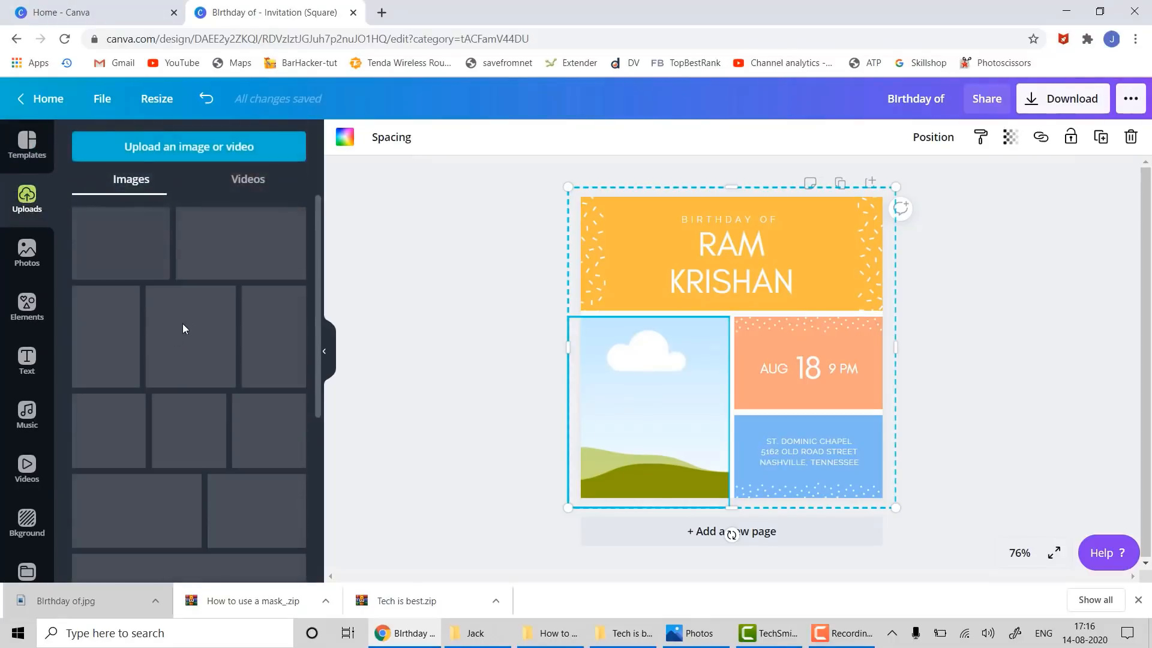
scroll(189, 323, "down", 5)
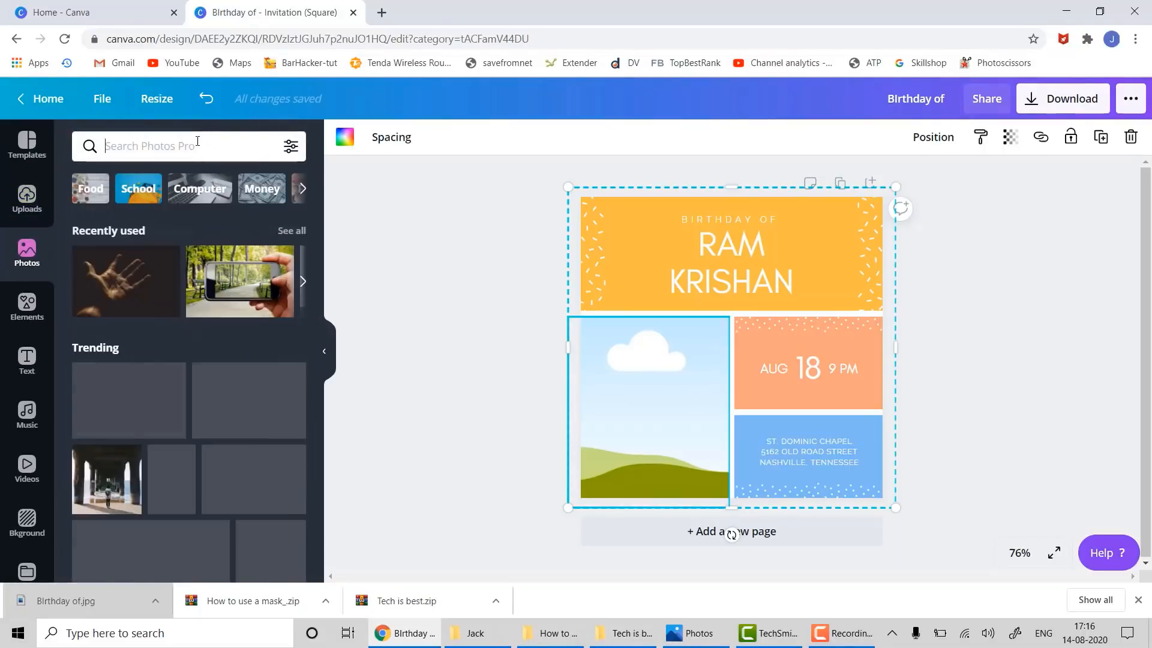
left_click(197, 146)
type("baby")
key("Return")
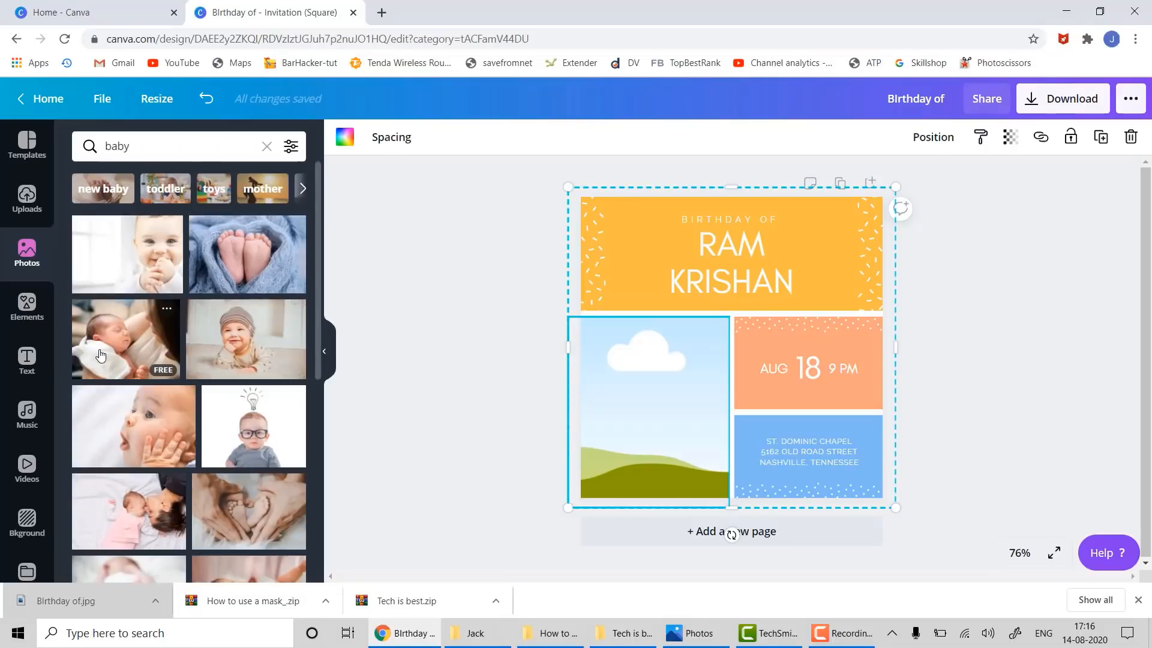
- Place the baby-in-glasses lightbulb photo into the empty left frame
left_click_drag(124, 419, 123, 329)
left_click_drag(220, 413, 607, 350)
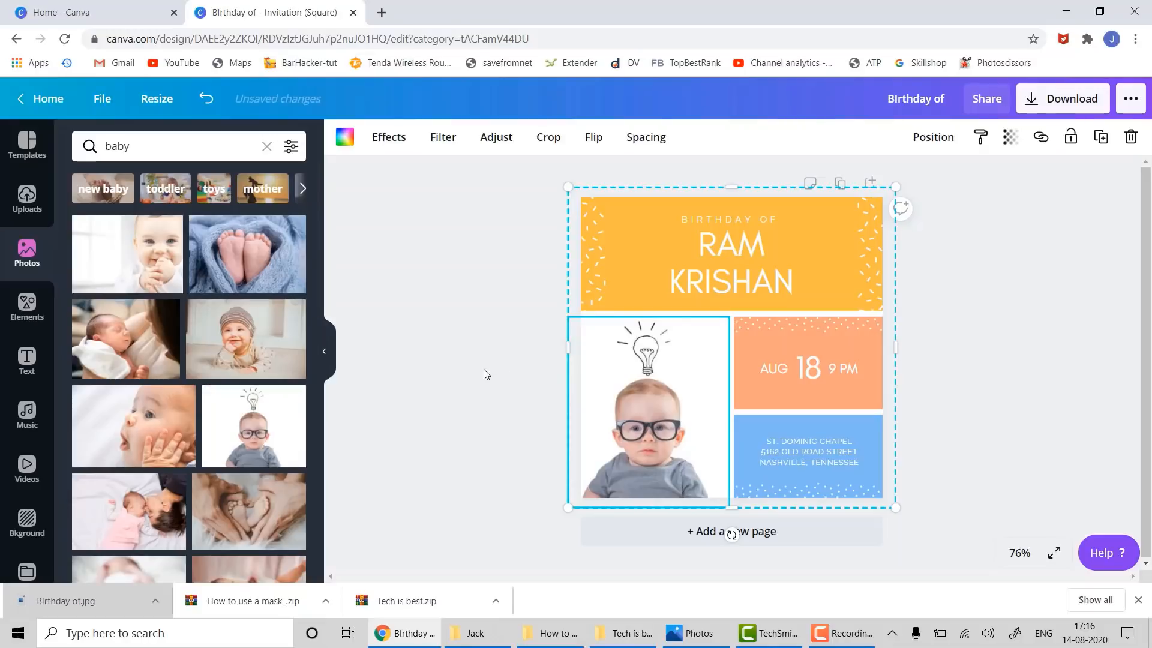
left_click(469, 379)
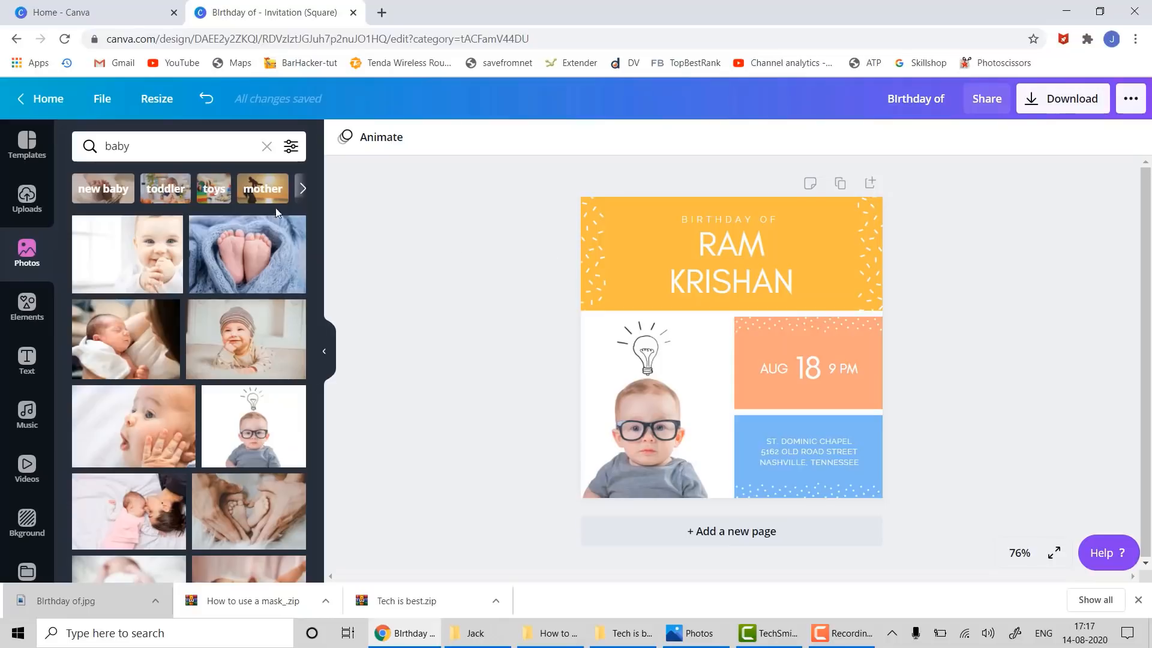
left_click(842, 633)
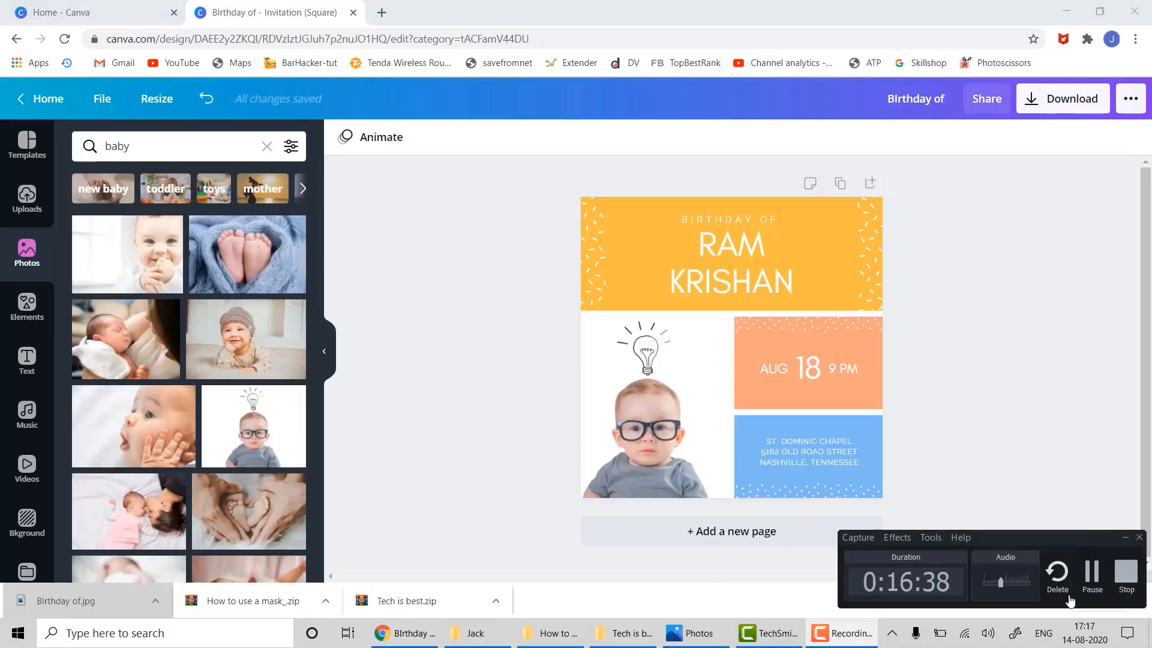
- Start a new A4 Flyer design from the recommended design types
left_click(1092, 571)
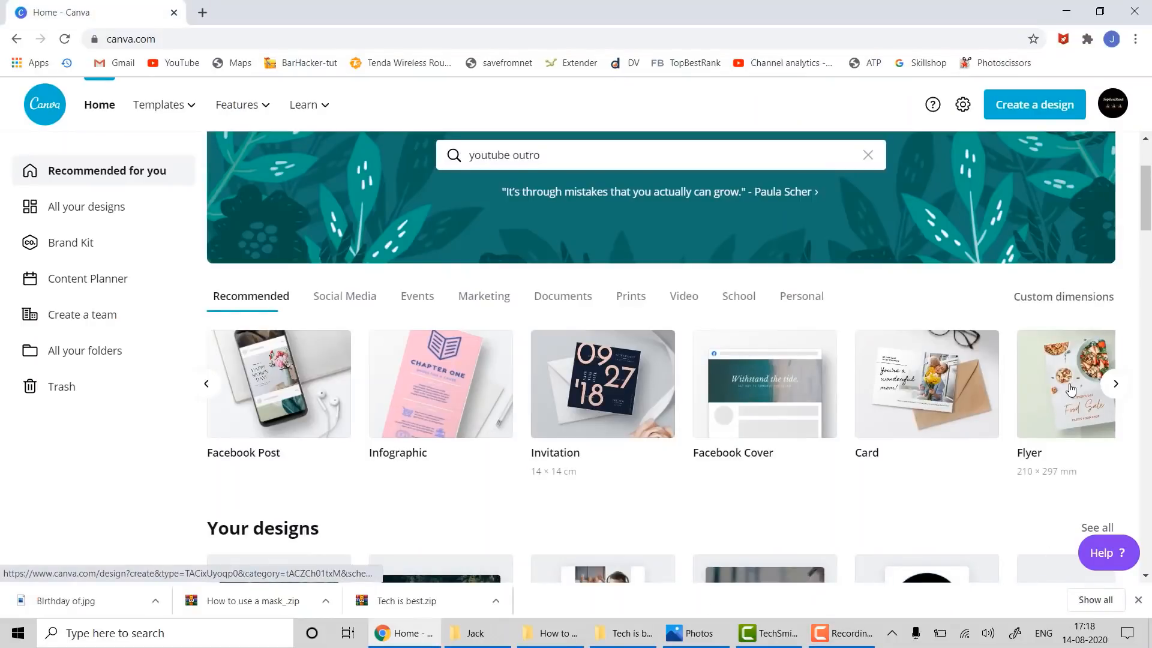
left_click(1115, 383)
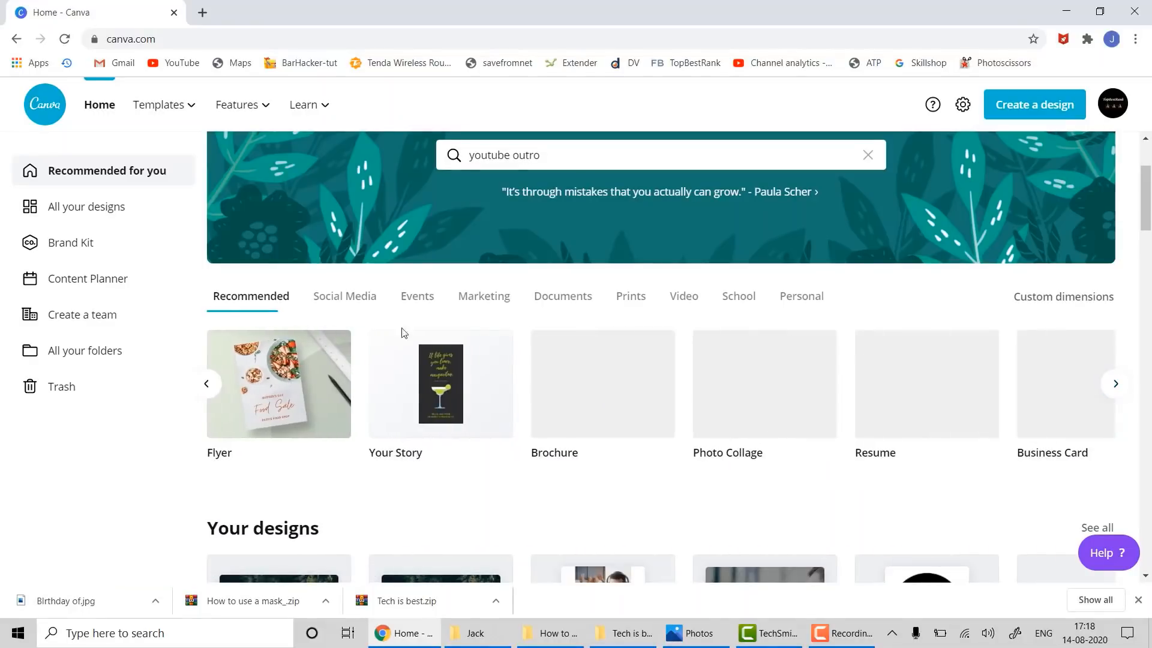
left_click(290, 380)
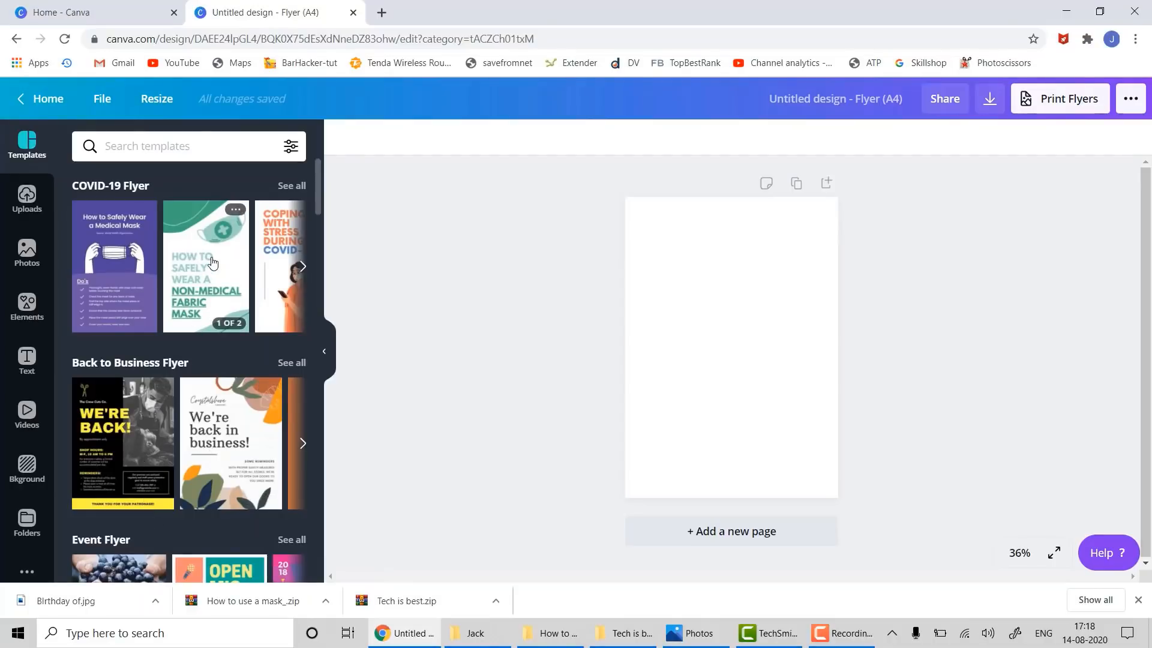
- Apply the WE'RE BACK! template, delete its barber photo, and return to Home
left_click_drag(125, 412, 678, 230)
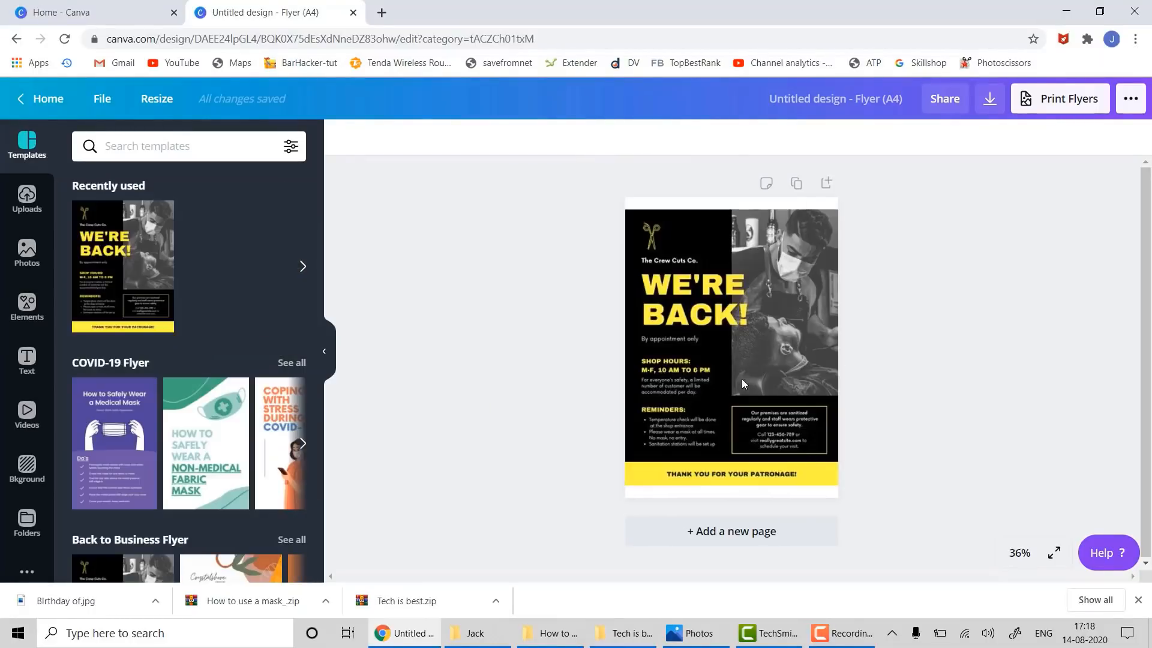
left_click(798, 315)
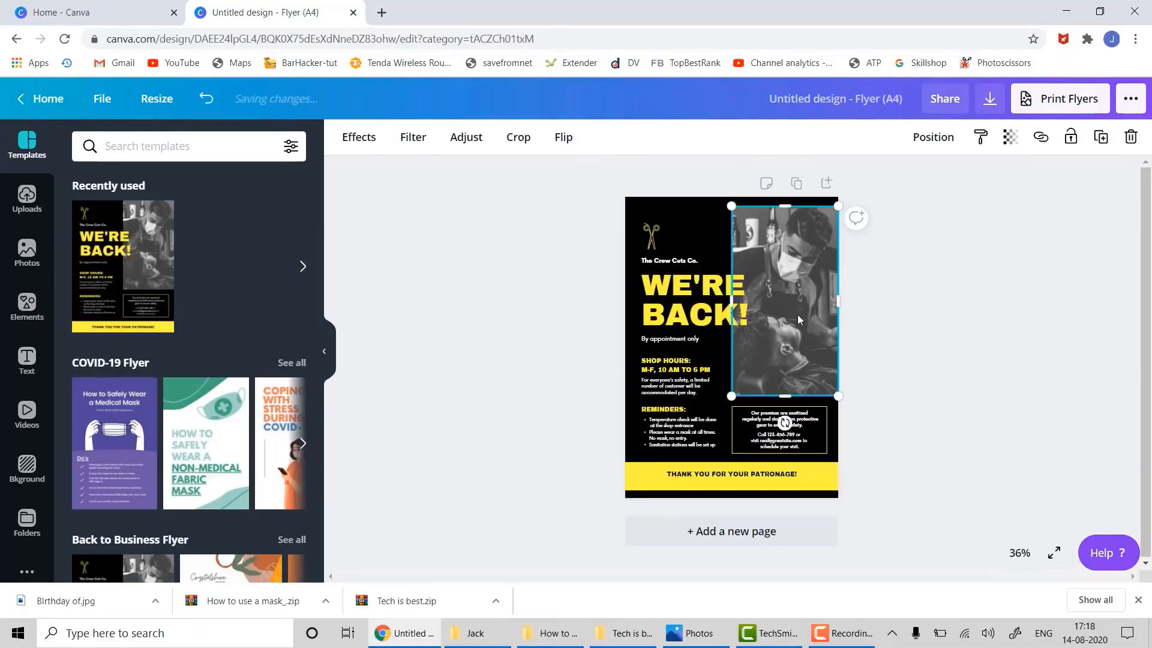
key("Delete")
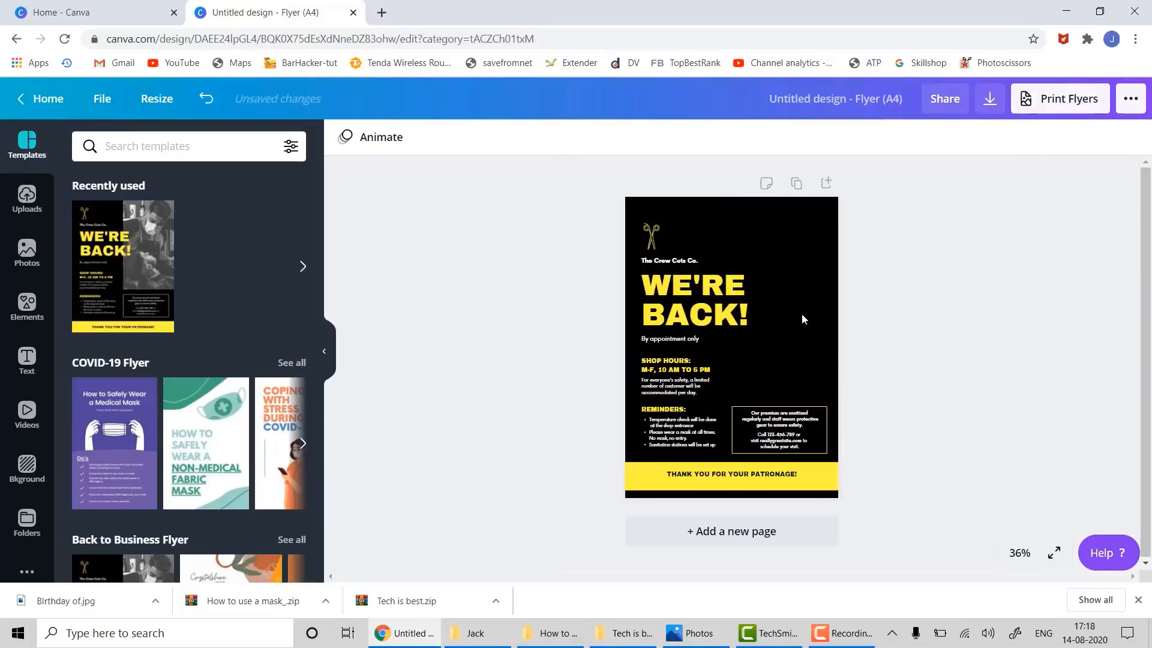
left_click(774, 314)
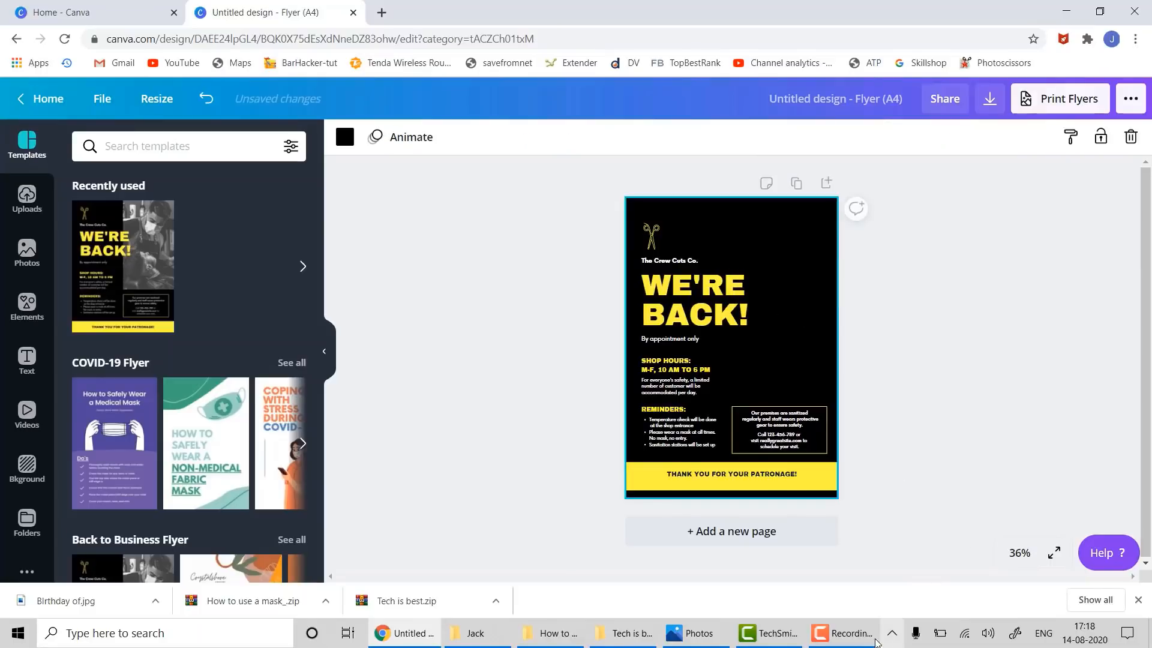
left_click(875, 641)
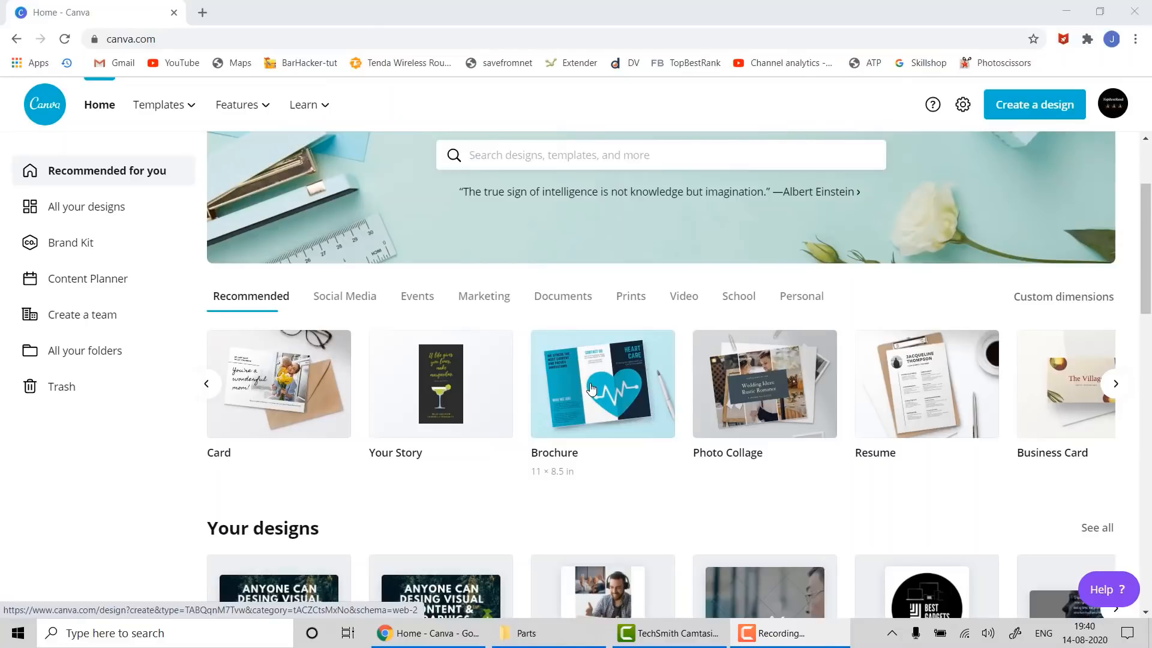
- Start a new Trifold Brochure and apply the Shades of Blue Medical Trifold Brochure template
left_click(592, 389)
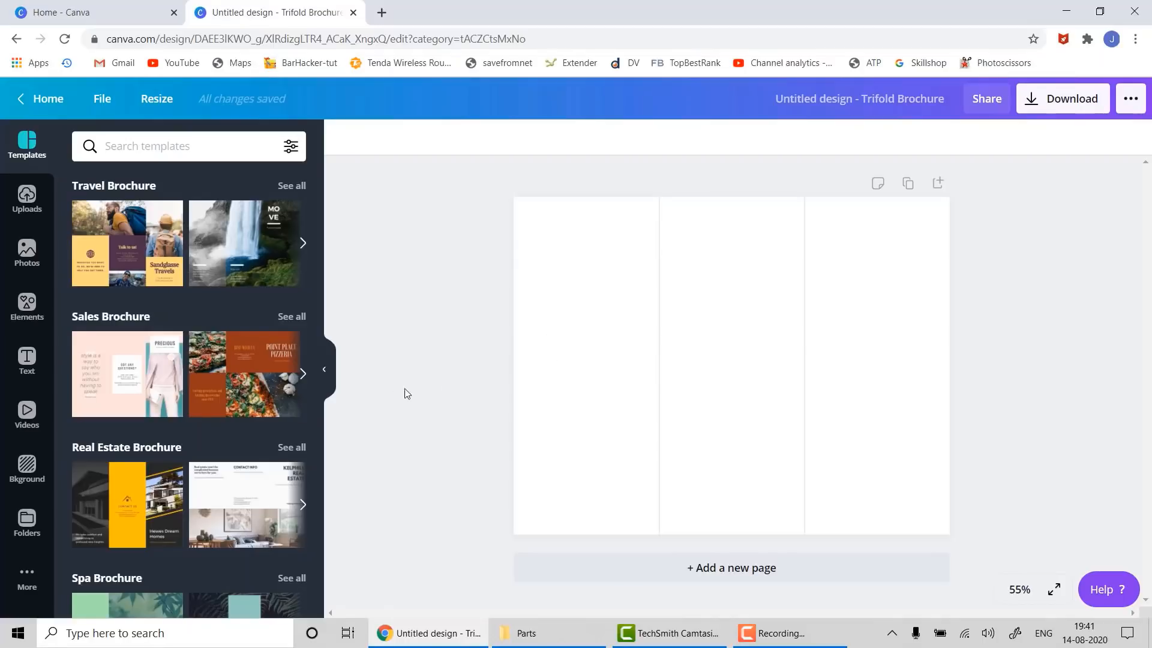
scroll(219, 511, "down", 4)
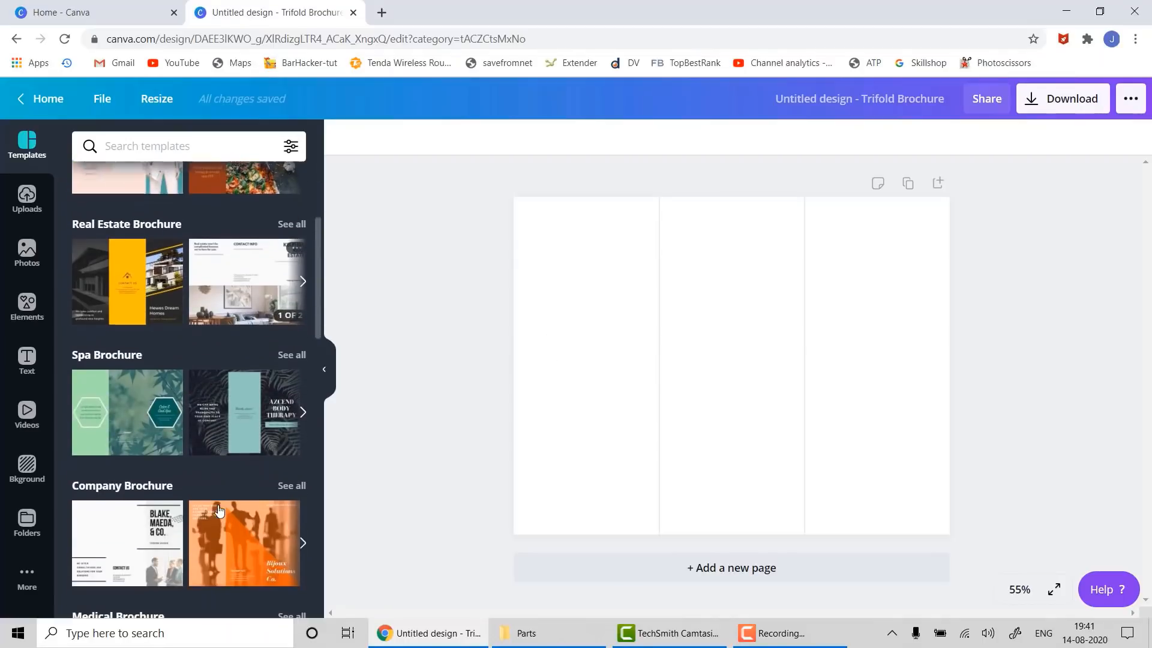
scroll(219, 510, "down", 3)
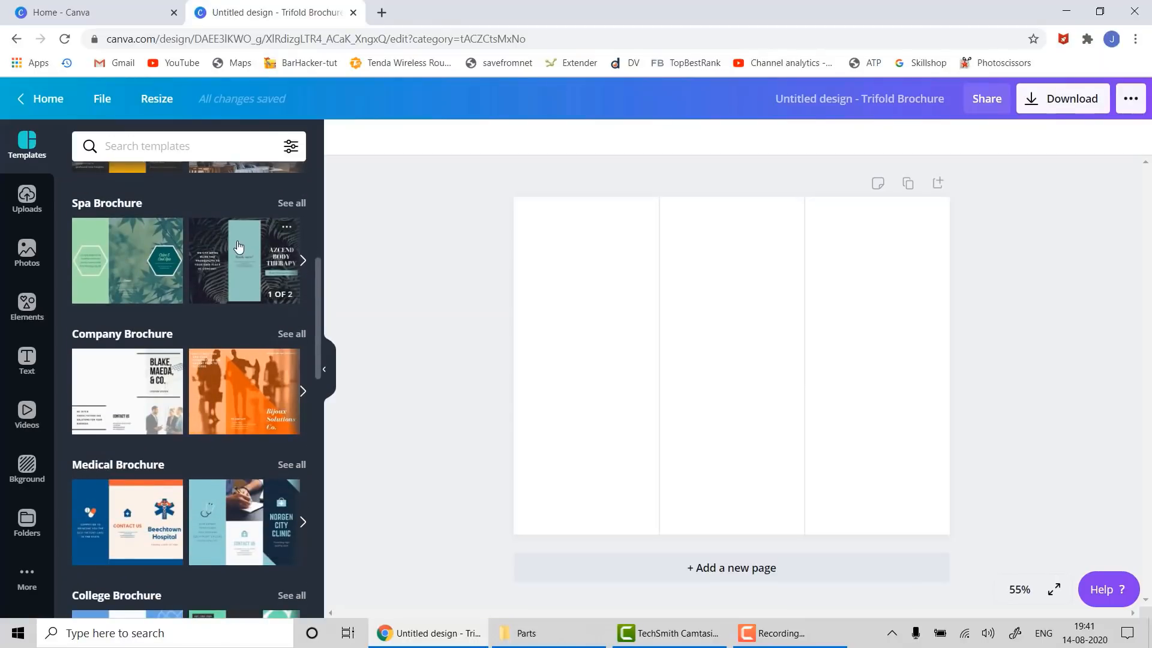
scroll(180, 207, "down", 4)
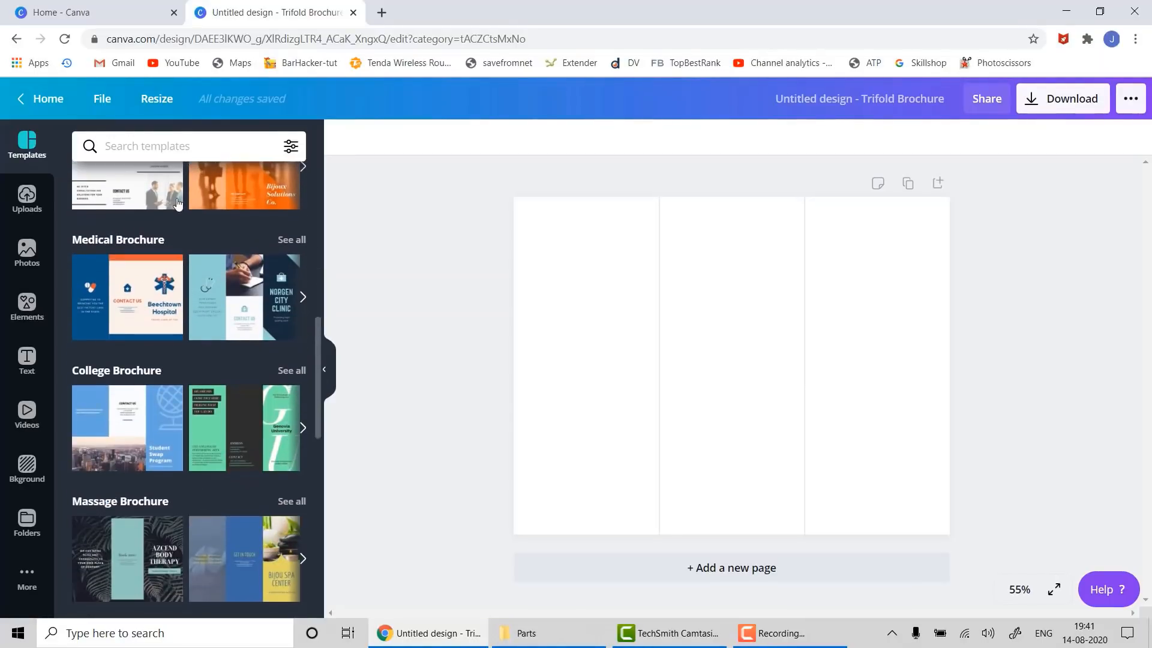
left_click_drag(208, 275, 533, 213)
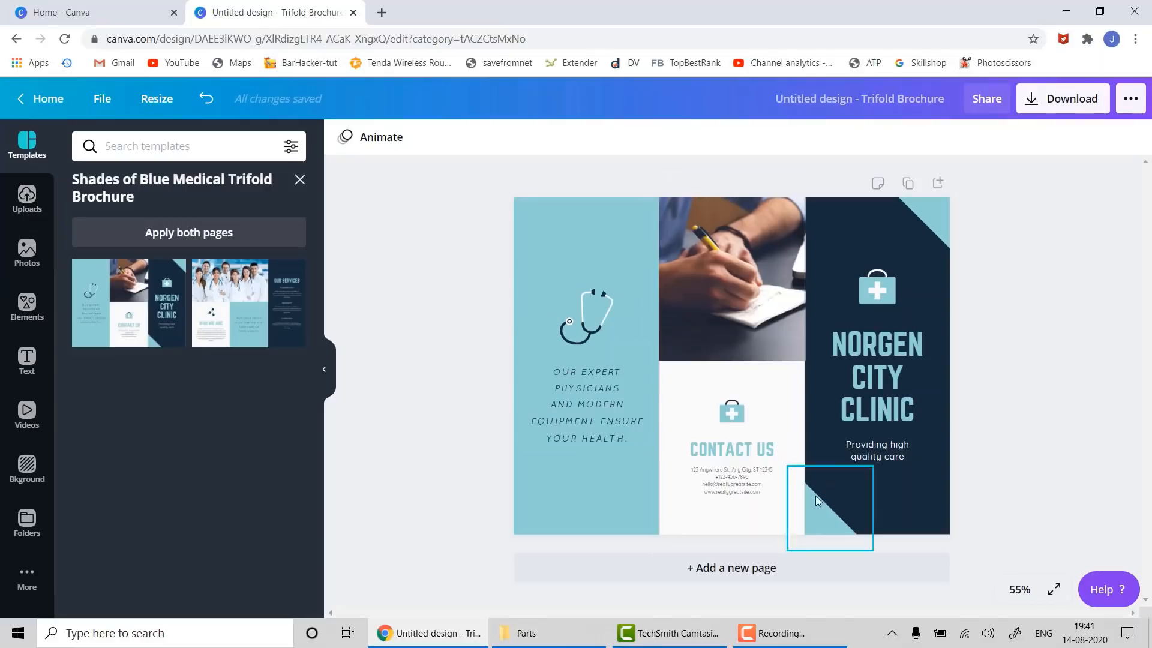
- Delete the medical-bag icon and rename the NORGEN CITY CLINIC heading to FASHION POINT
left_click(881, 295)
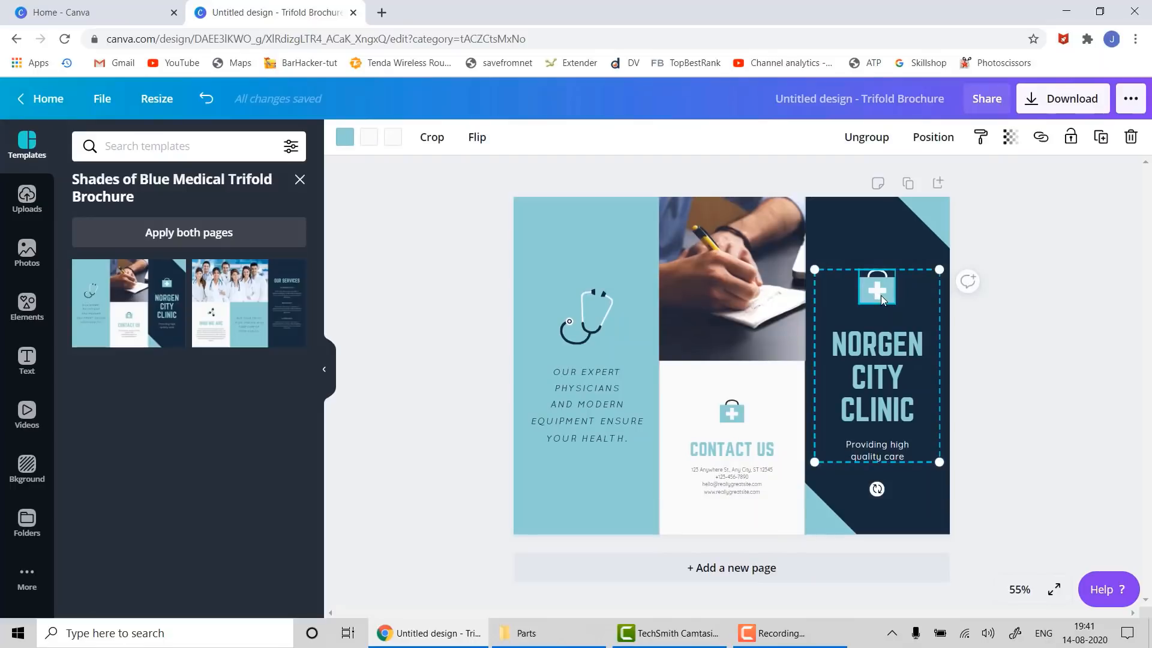
key("Delete")
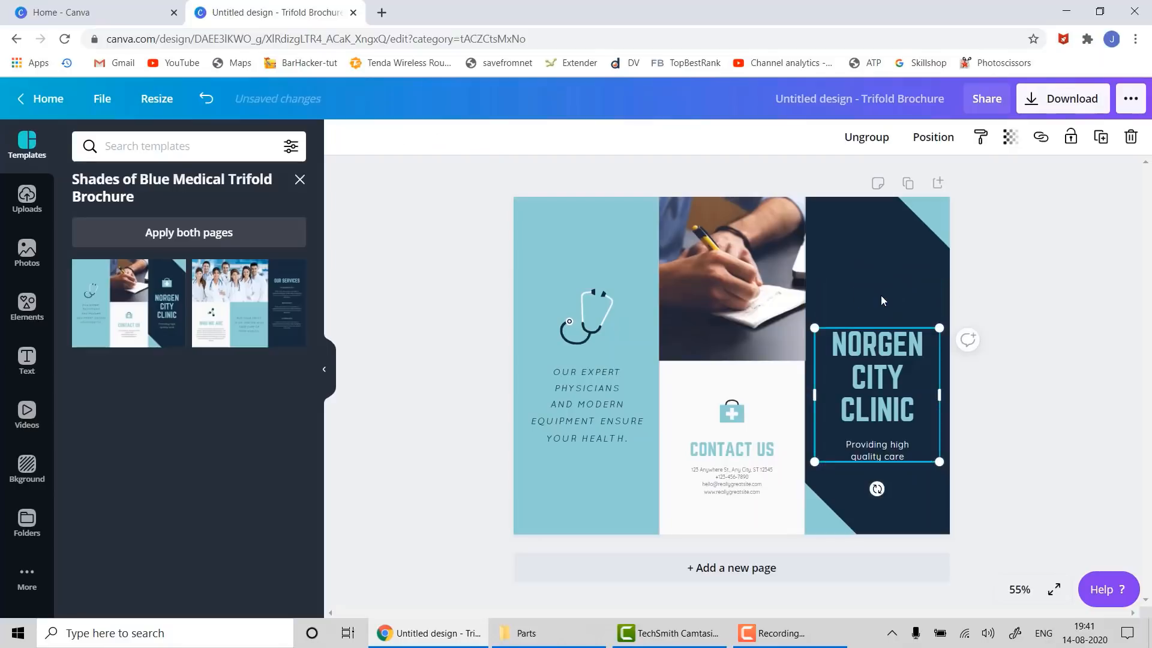
left_click(844, 348)
double_click(844, 348)
left_click(844, 348)
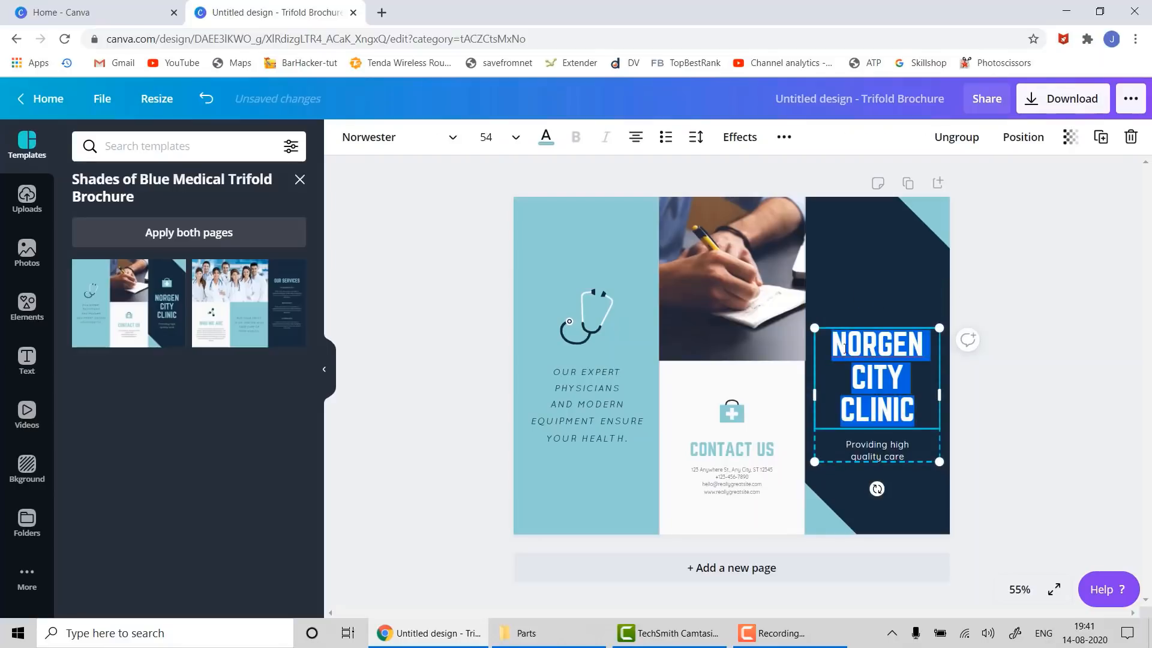
type("F")
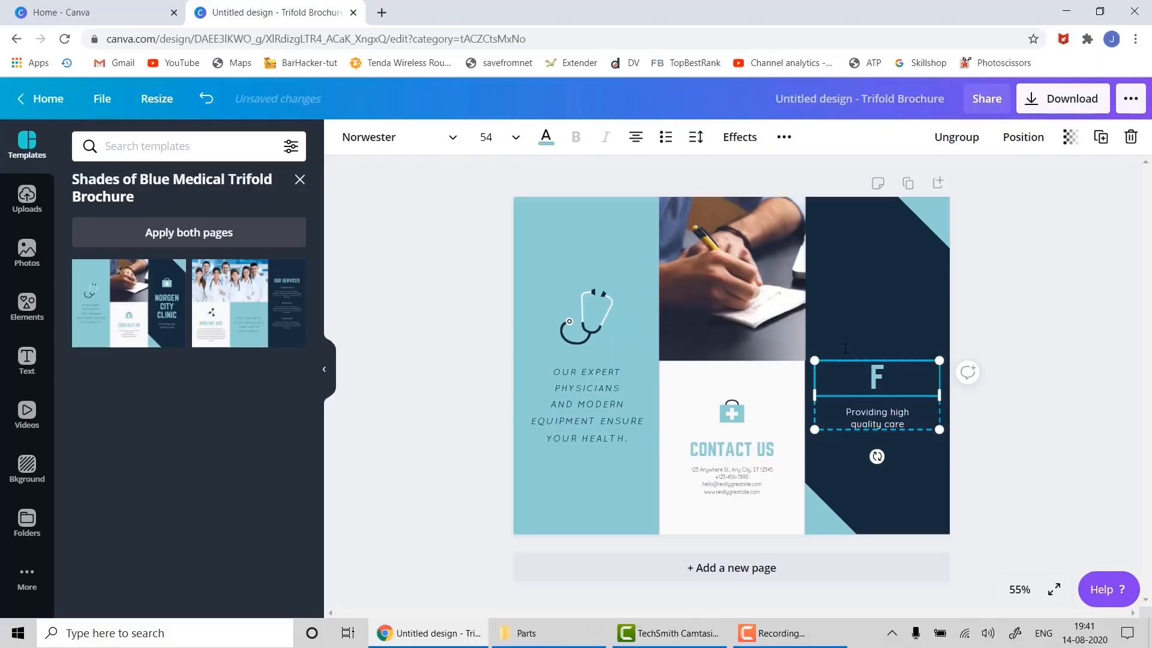
type("ASHION")
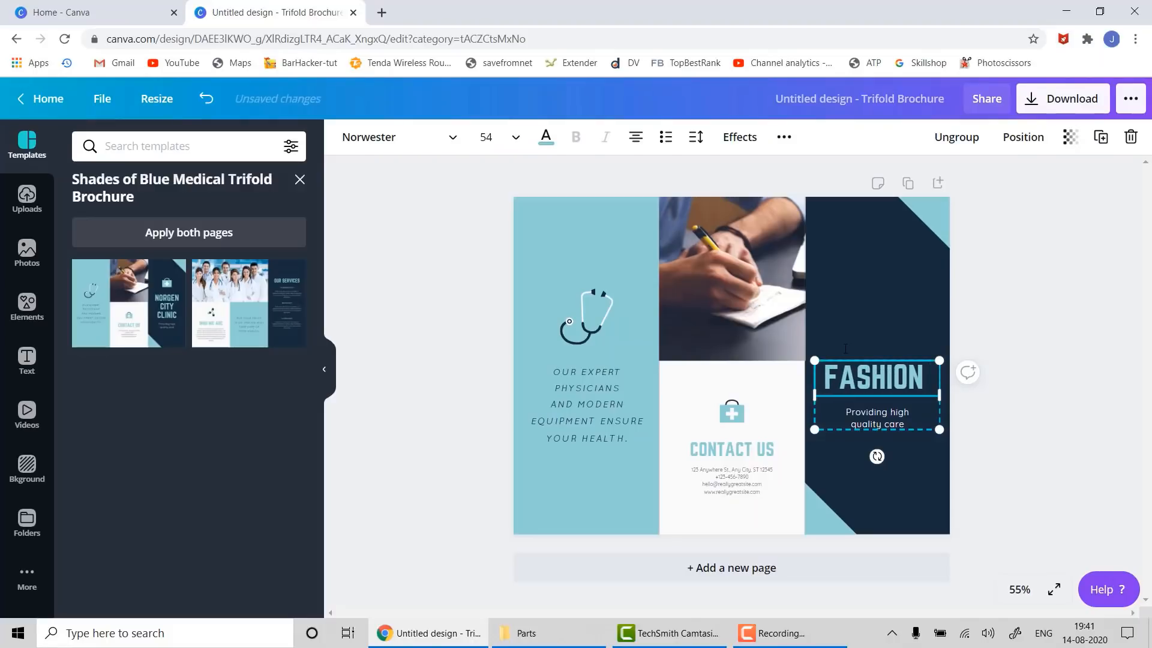
type(" POINT")
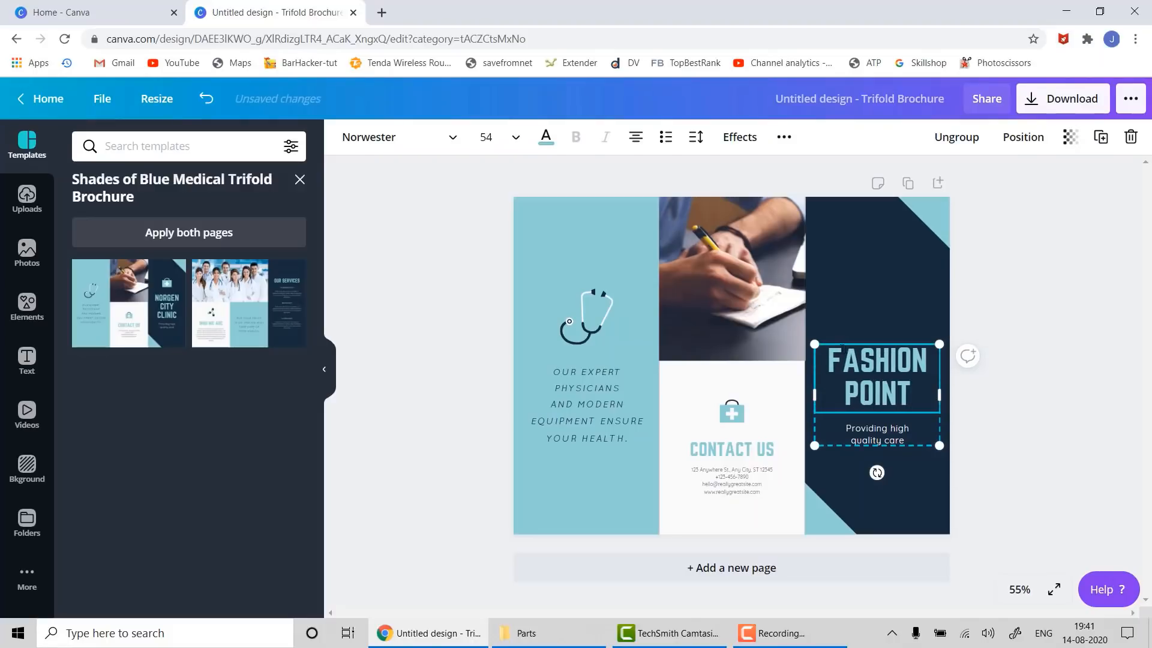
- Replace the subtitle with 'Providing latest fashion clothes - Custom Made to fit your personality'
left_click(893, 427)
double_click(894, 428)
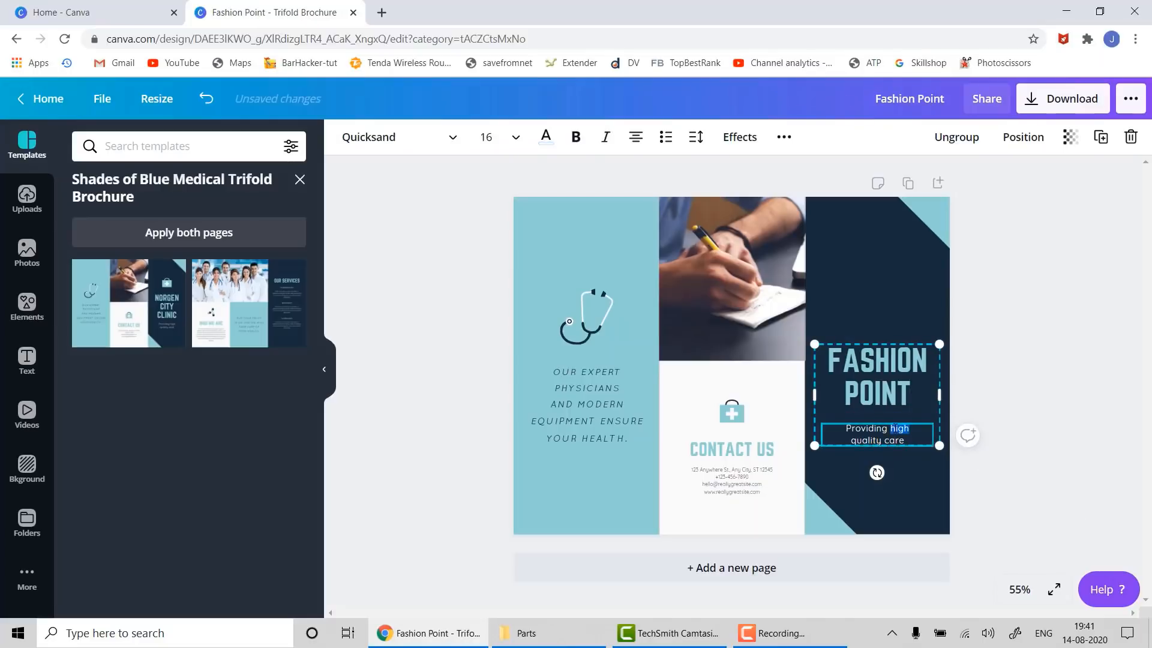
triple_click(886, 441)
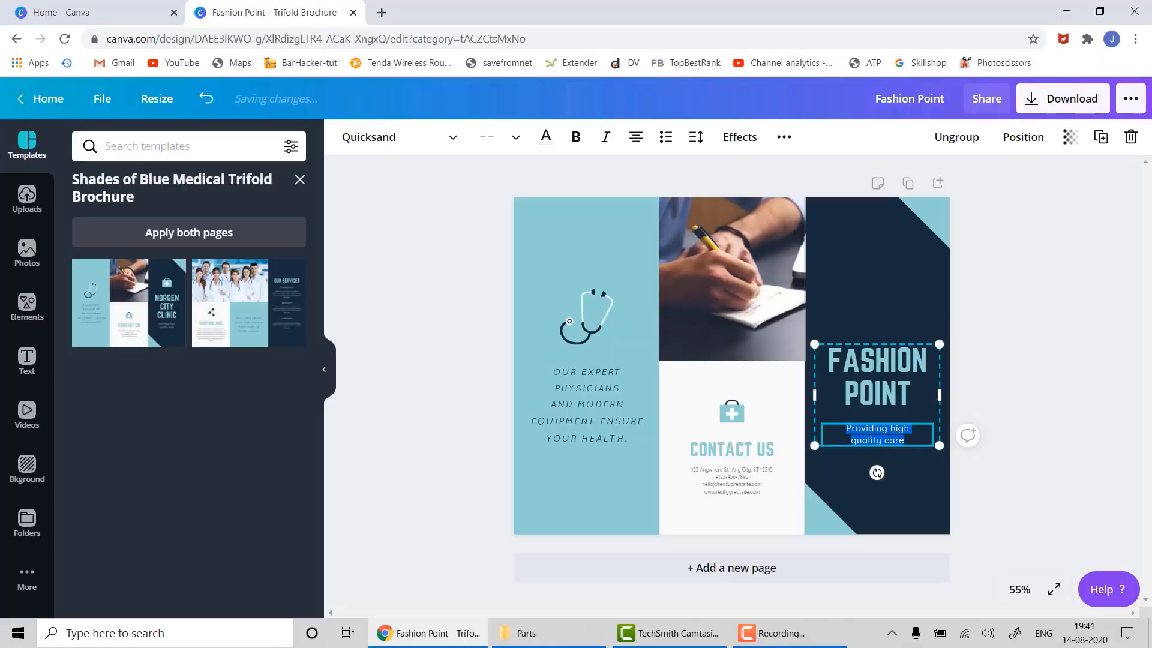
type("Providing")
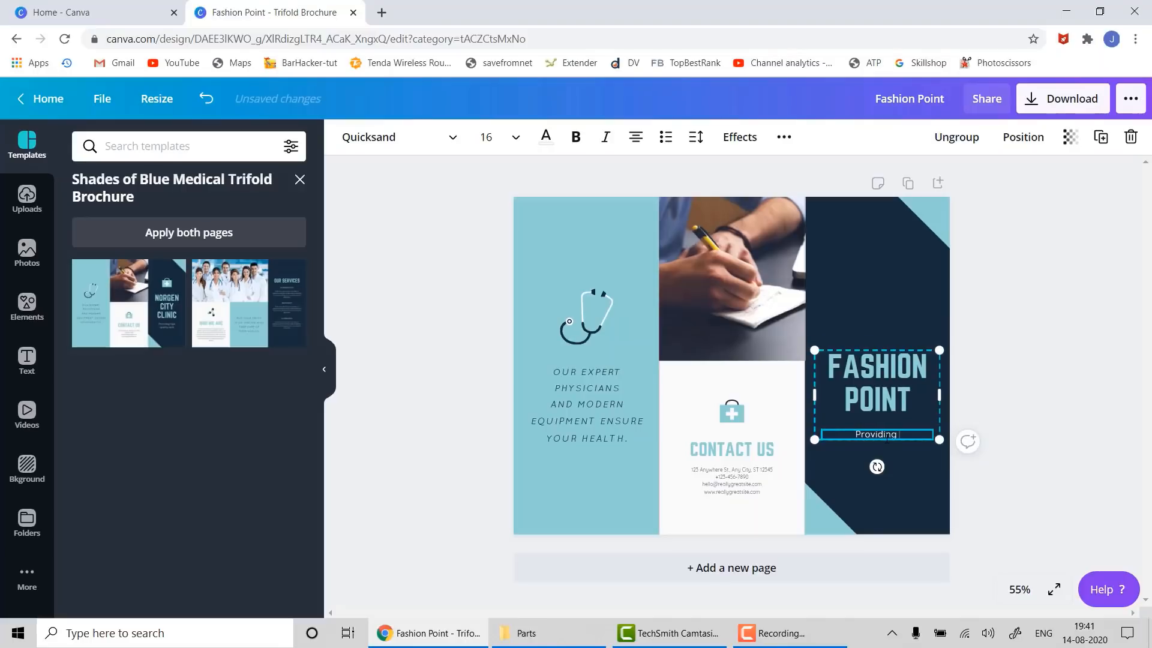
type(" latest fashion clothes")
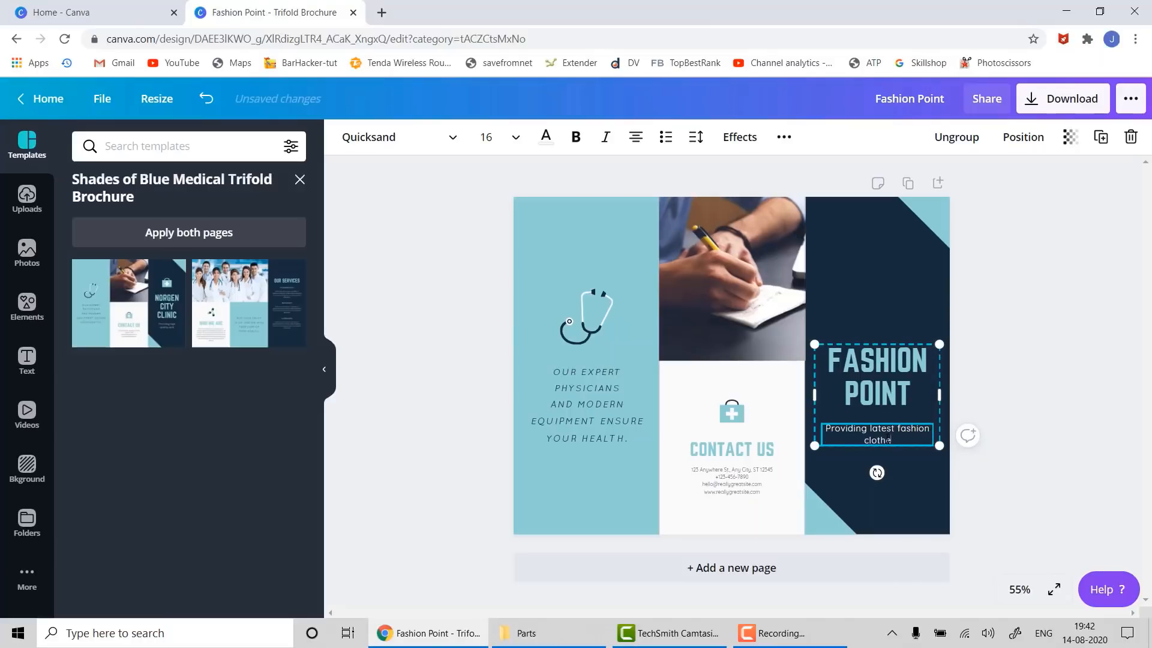
type(" - Custom Made to")
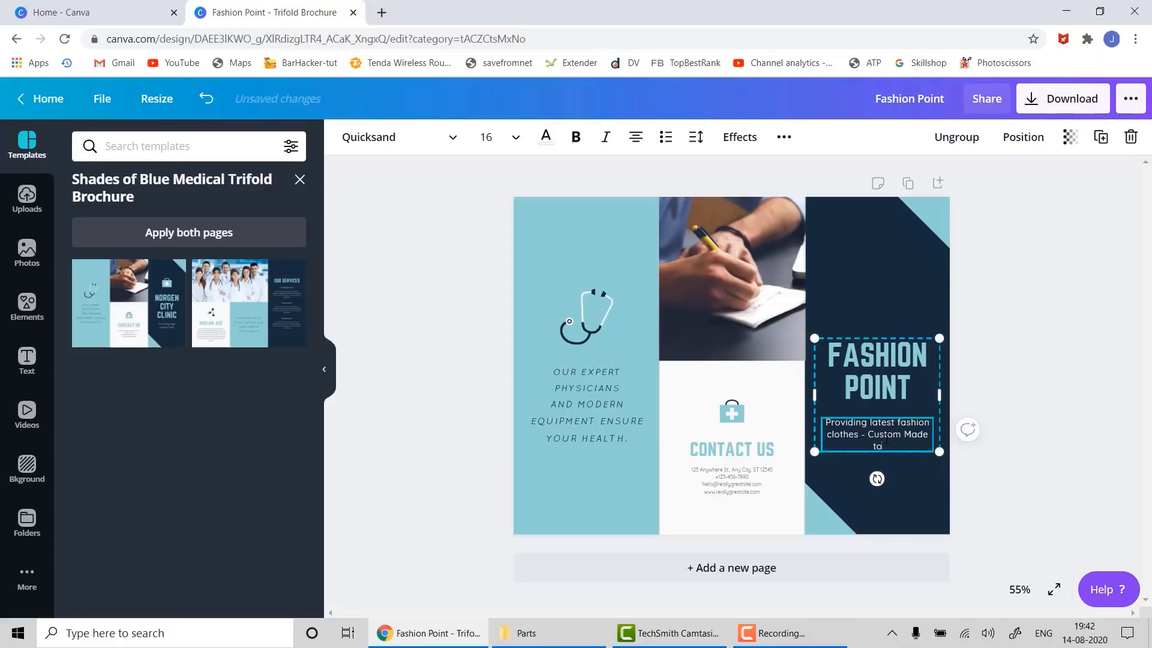
type(" fit your personality")
left_click(1020, 448)
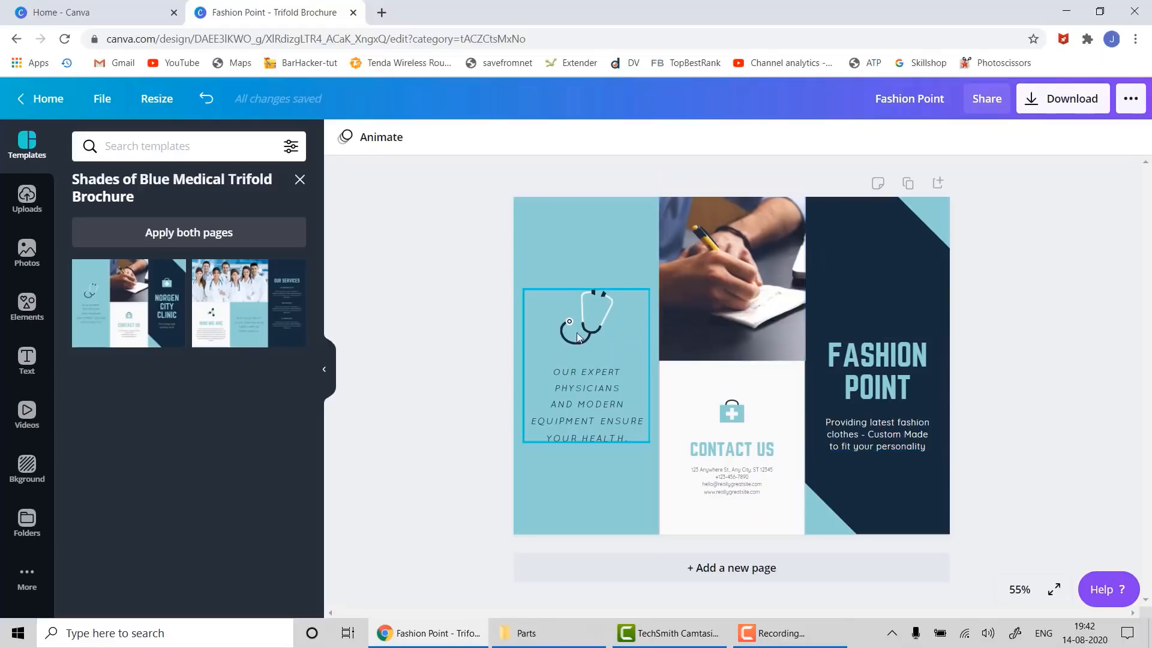
- Delete the stethoscope and rewrite the left paragraph as 'We have expert fashion designers & our designs have won many awards'
left_click(595, 309)
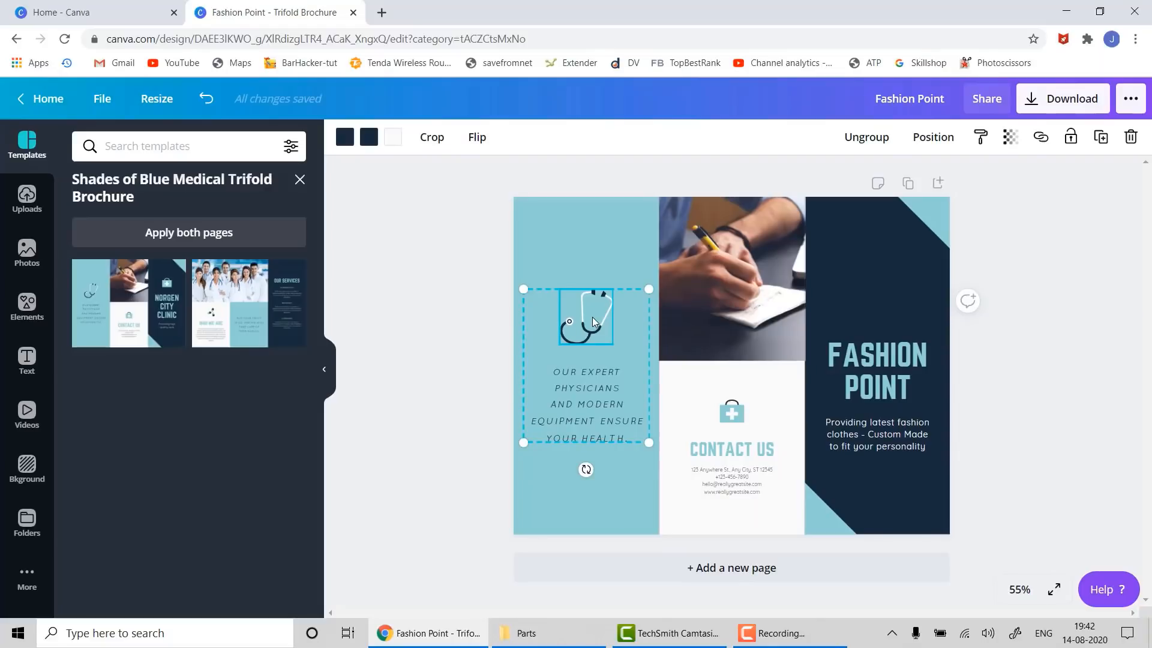
key("Delete")
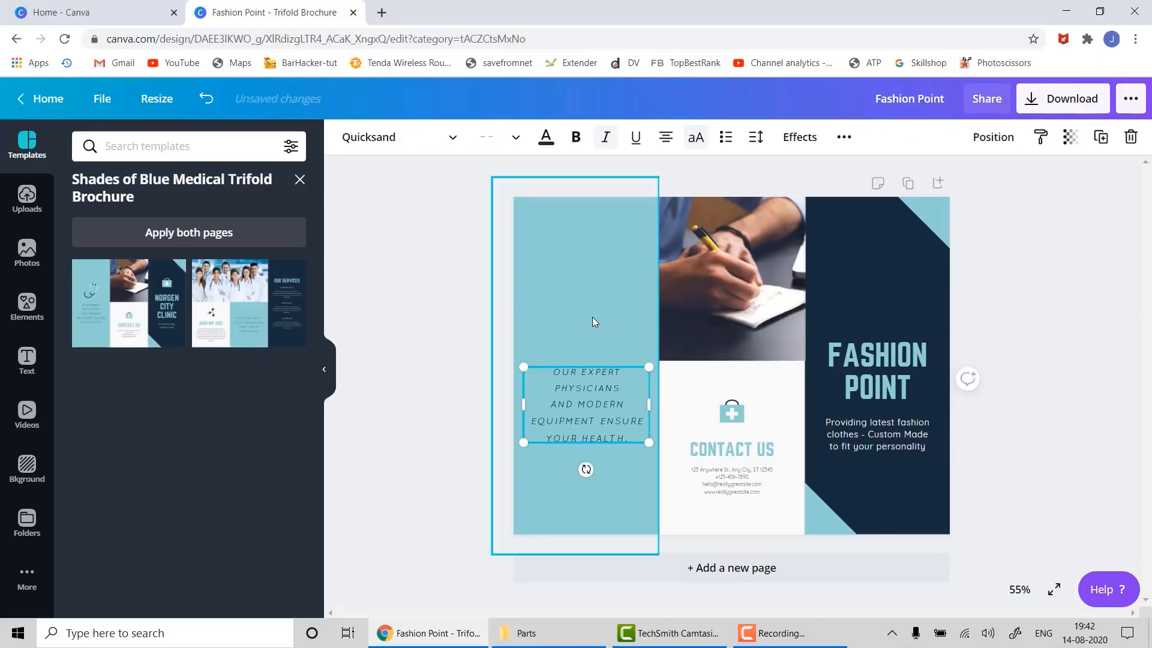
double_click(577, 408)
left_click(578, 409)
key("ctrl+a")
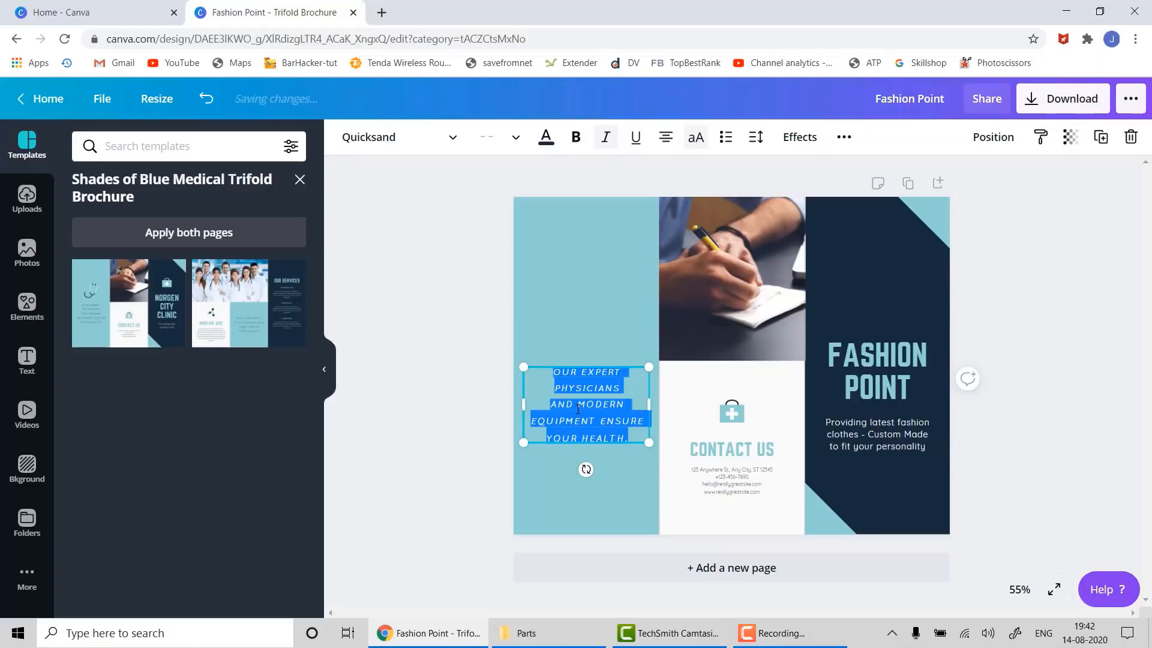
type("We have expert")
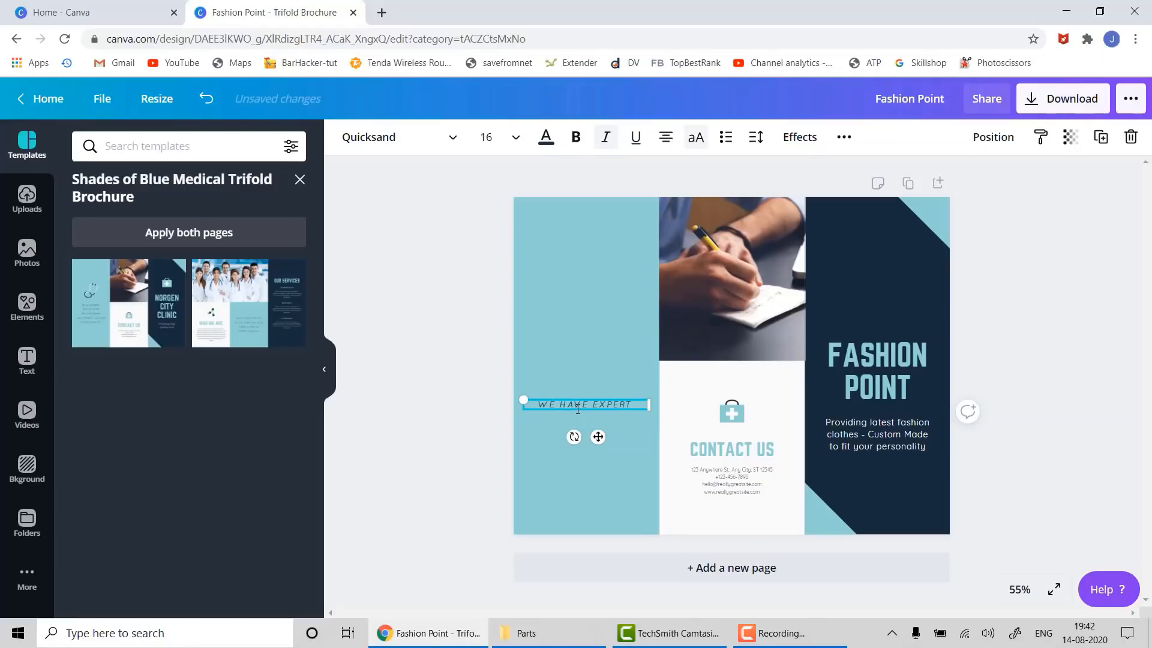
type(" fashion")
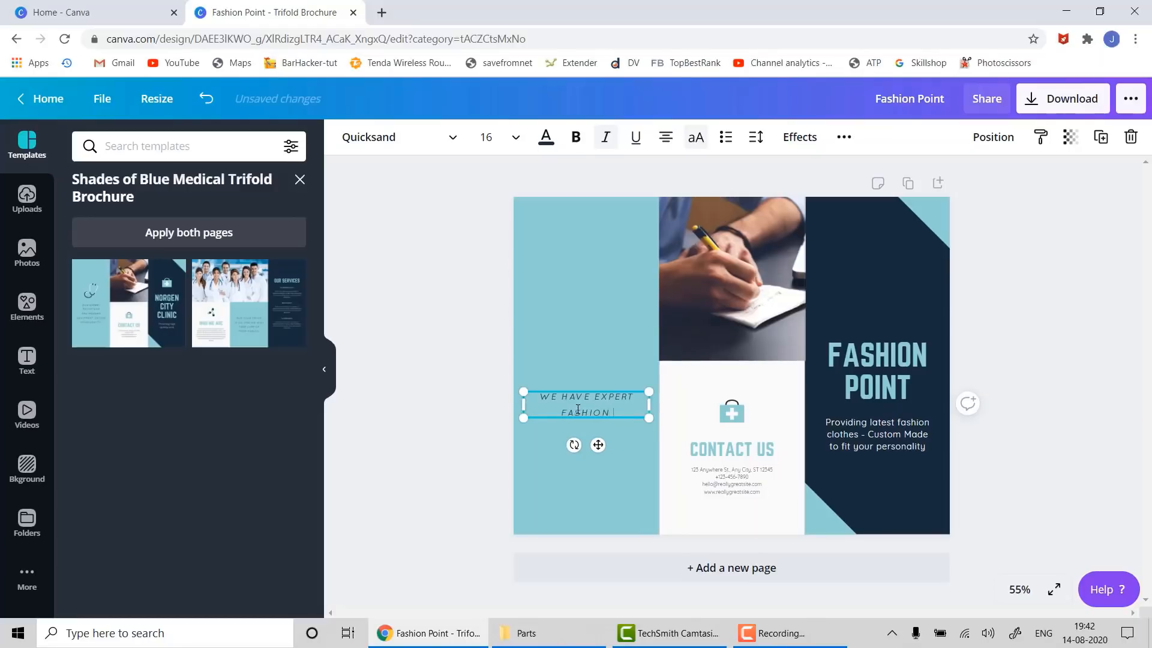
type(" designers & ")
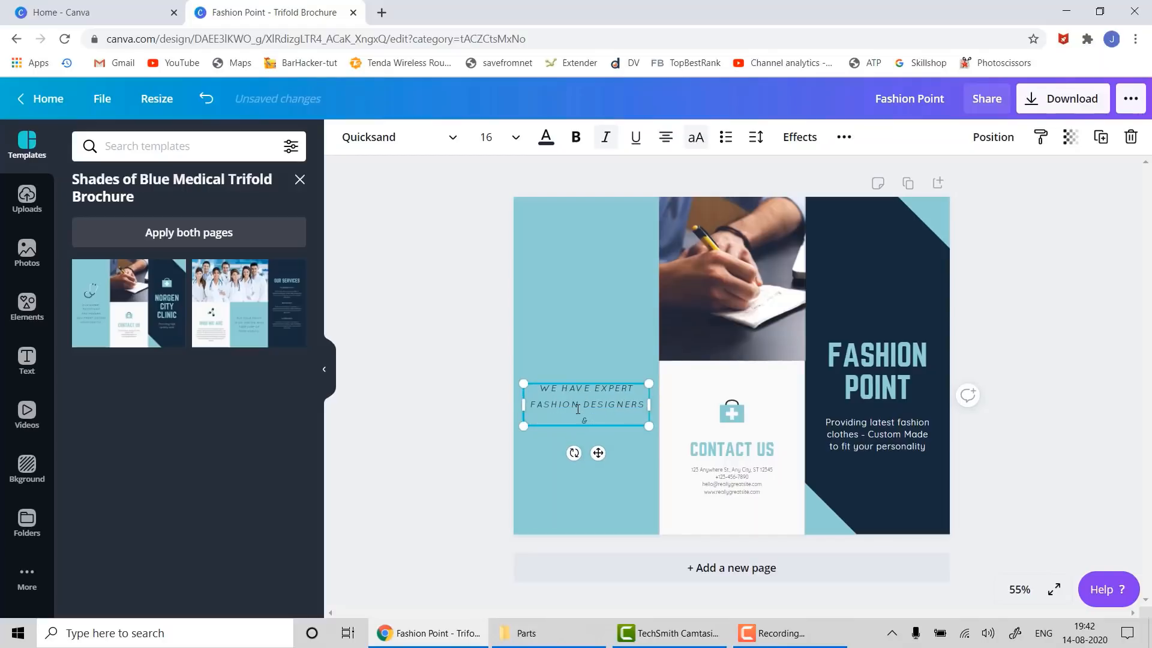
type("our designs have won many")
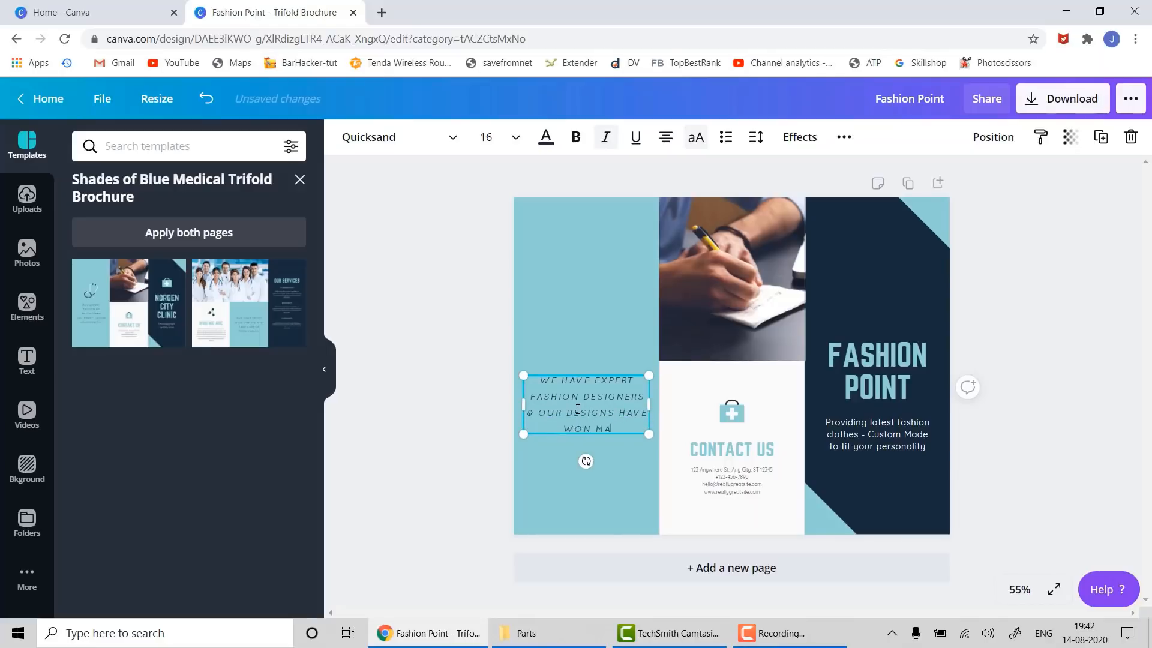
type(" awards")
left_click(478, 410)
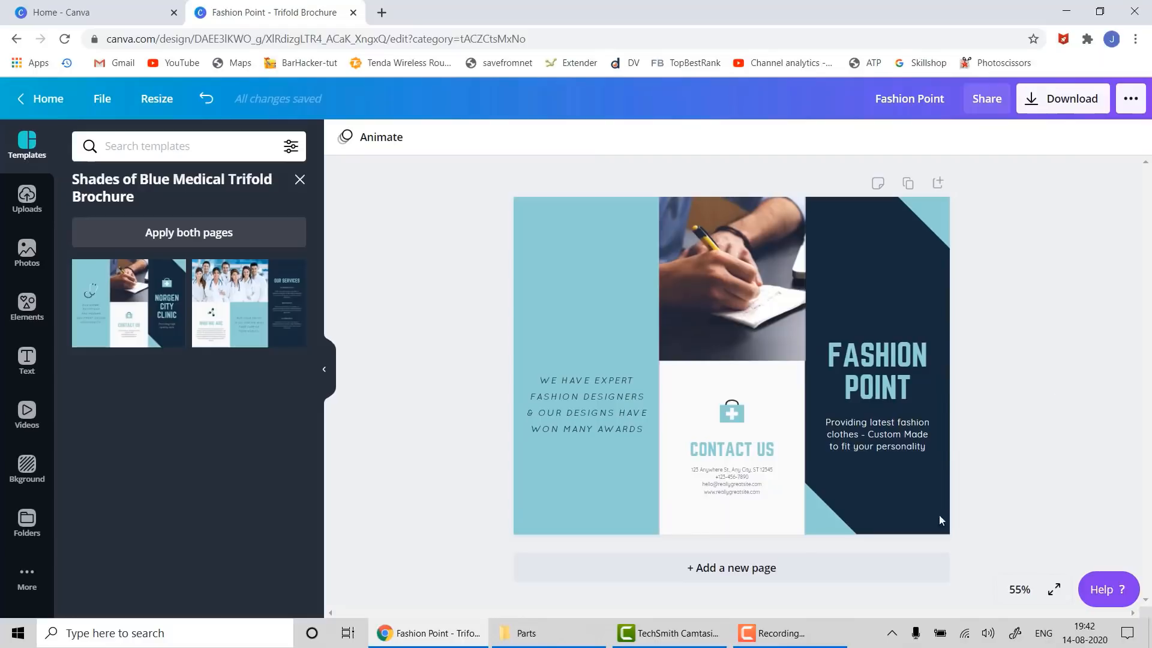
- Try placeholder xxx lines in the contact details, then undo the change
left_click(710, 476)
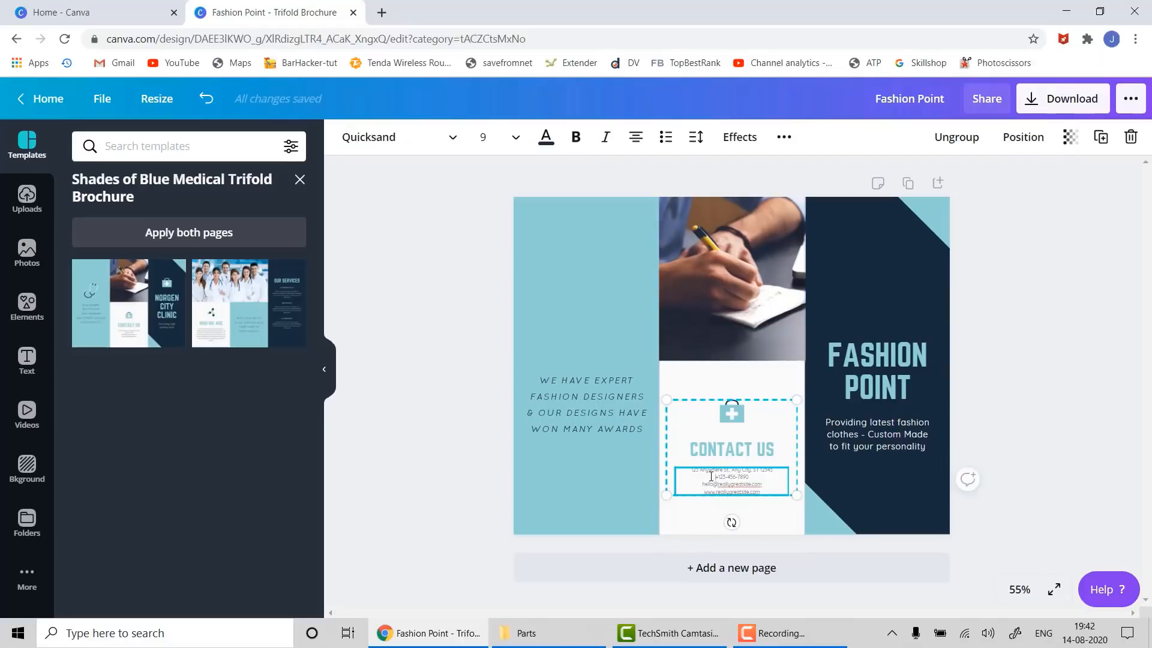
double_click(710, 476)
type("xxx")
key("Return")
key("Return")
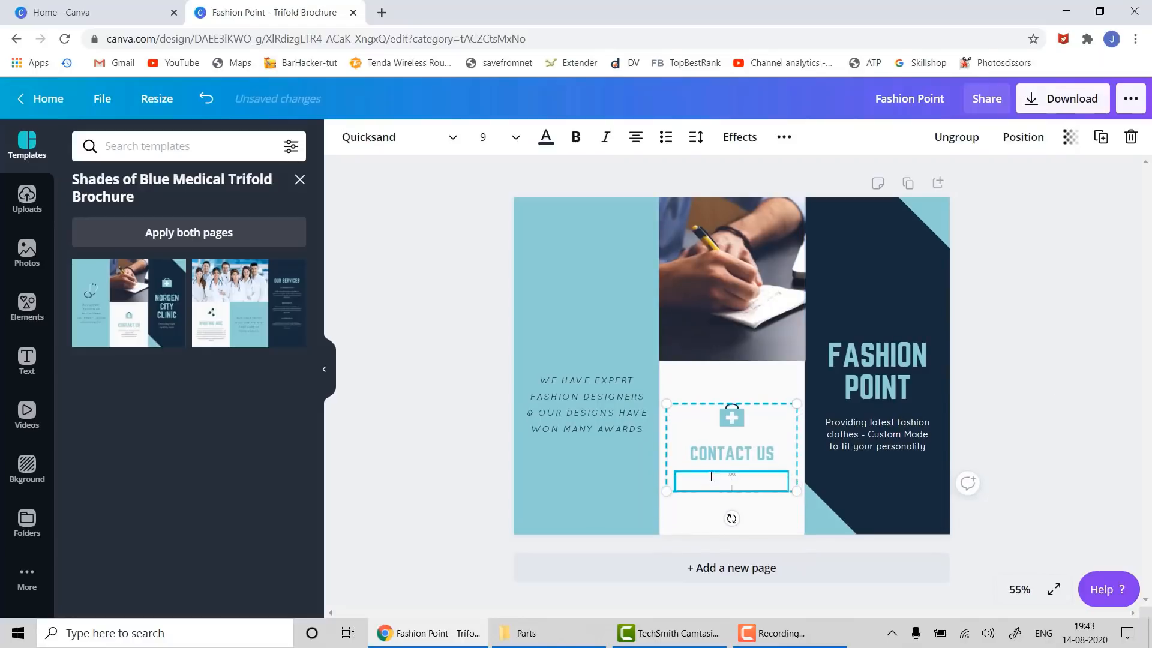
type("xxx")
key("Return")
key("ctrl+z")
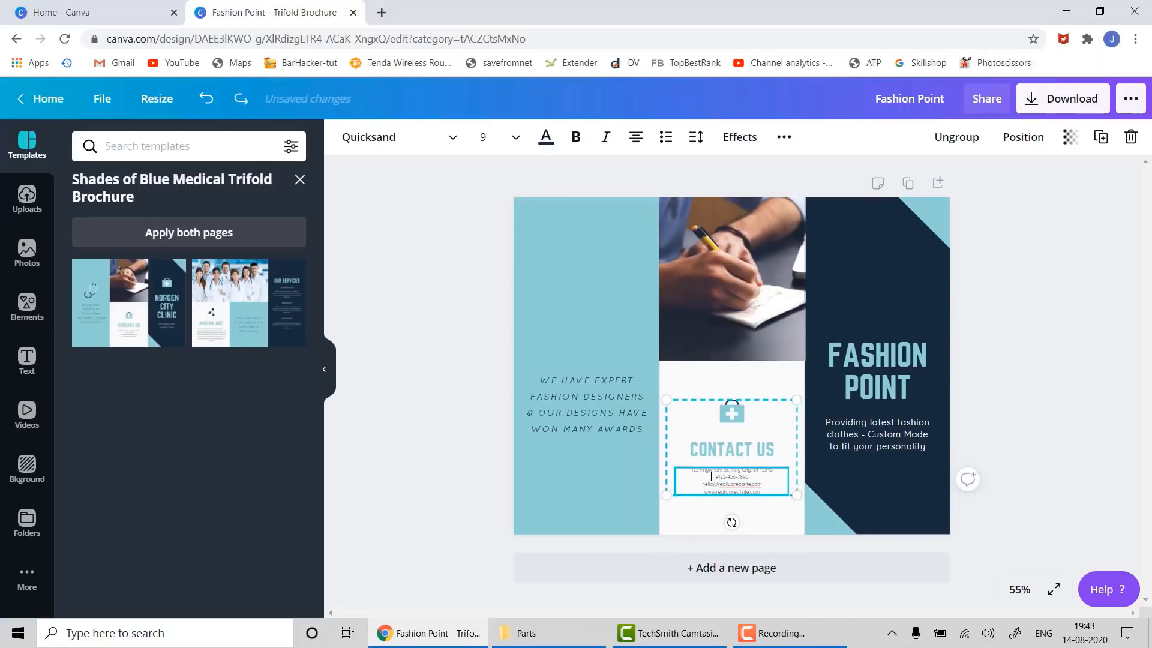
left_click(1117, 490)
- Delete the medical icon above CONTACT US
left_click(735, 413)
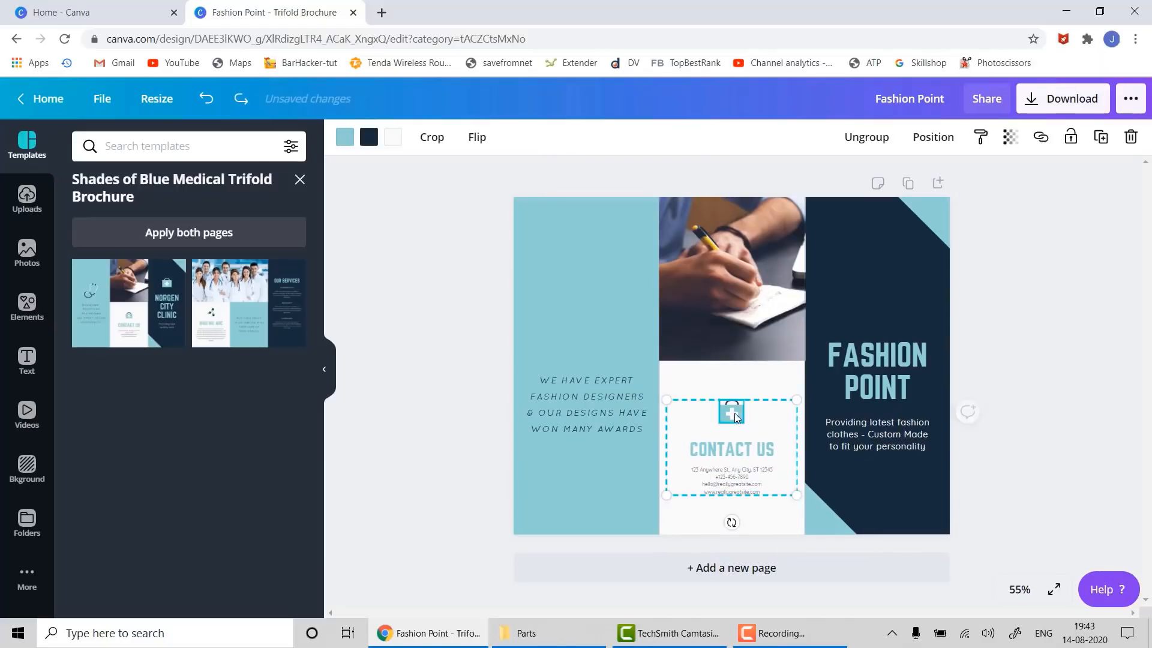
left_click(734, 413)
key("Delete")
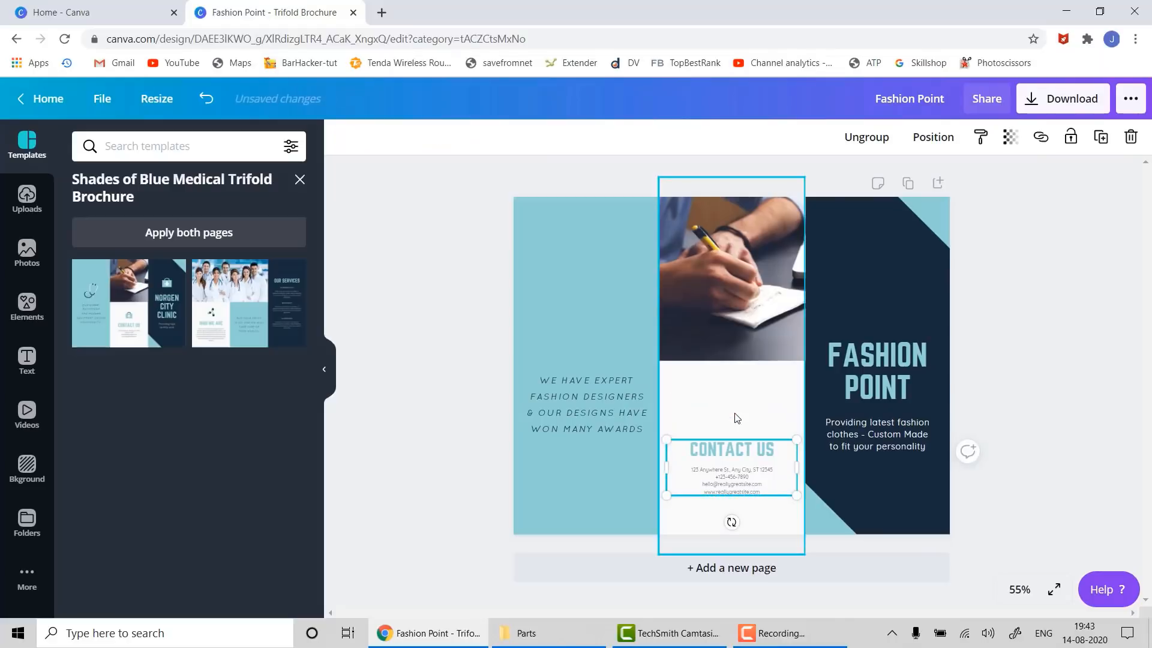
left_click(1022, 456)
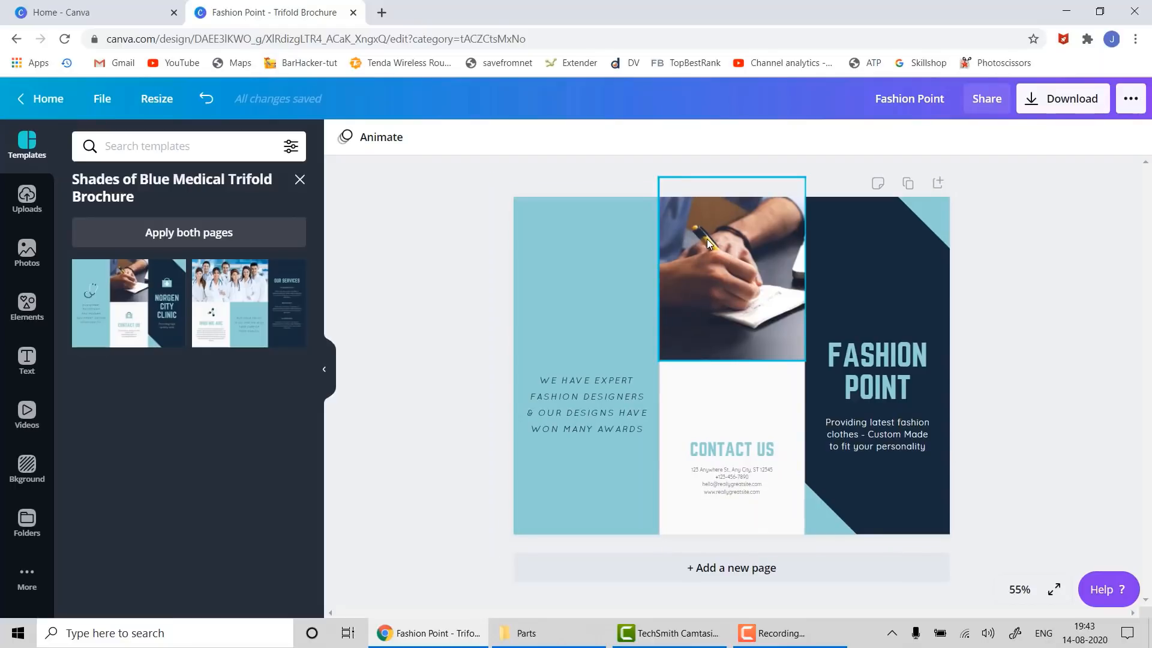
- Delete the middle panel's writing-hand photo, then undo to restore it
left_click(698, 294)
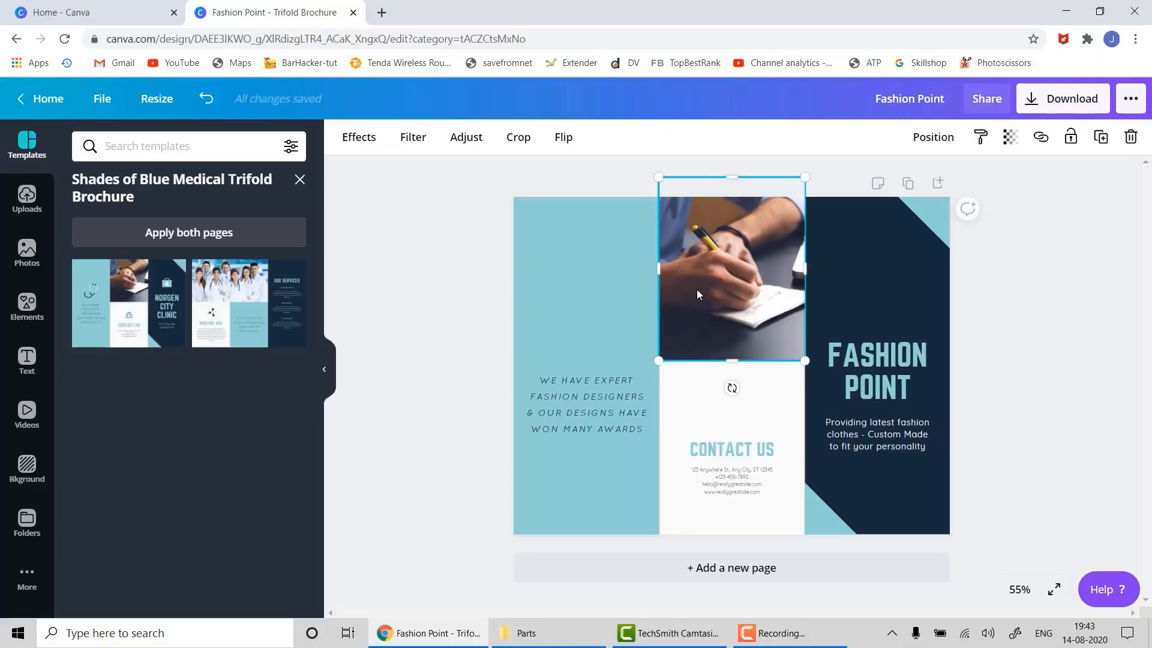
key("Delete")
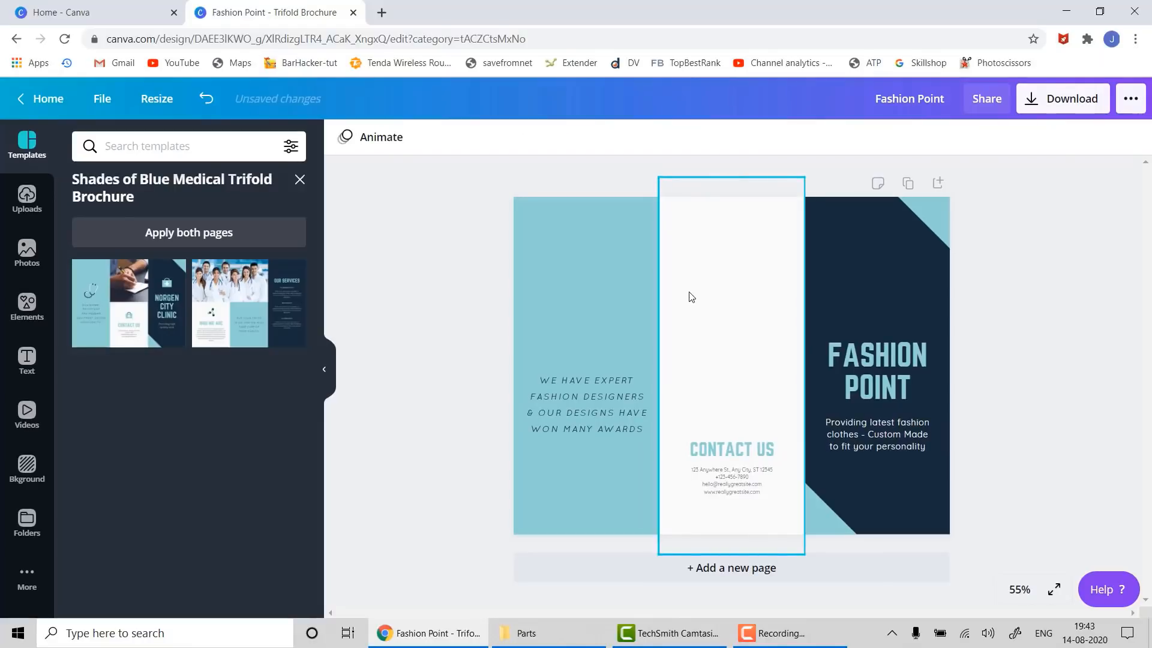
key("ctrl+z")
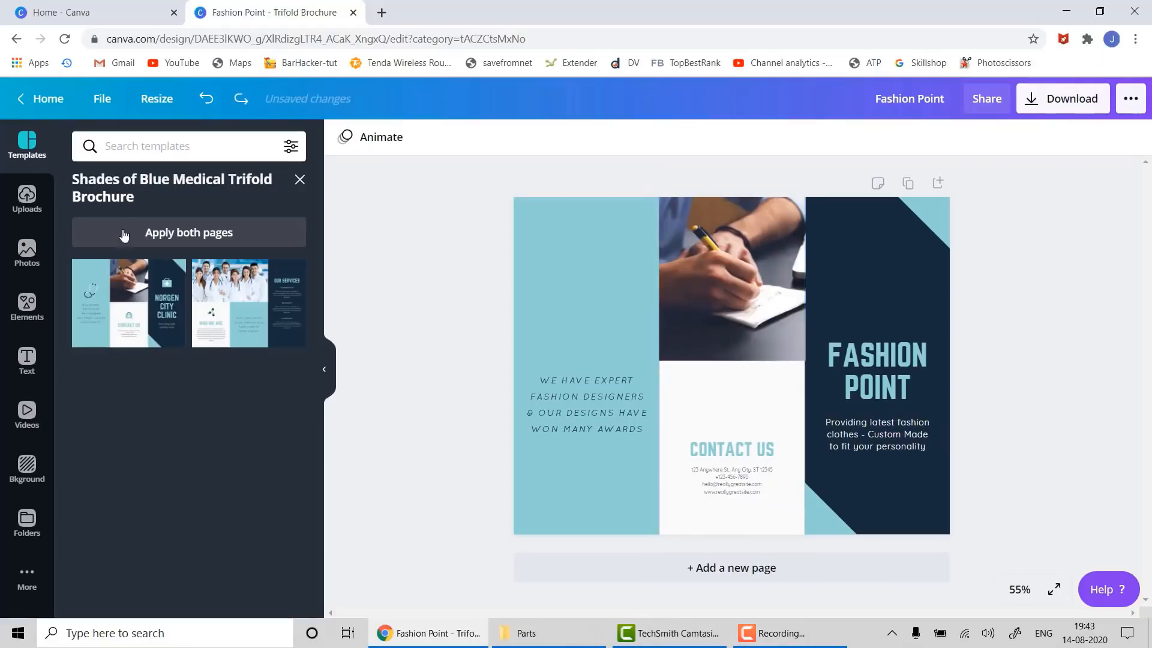
- Search stock photos for 'fashion' and drop the mannequin photo into the middle panel's image frame
left_click(27, 251)
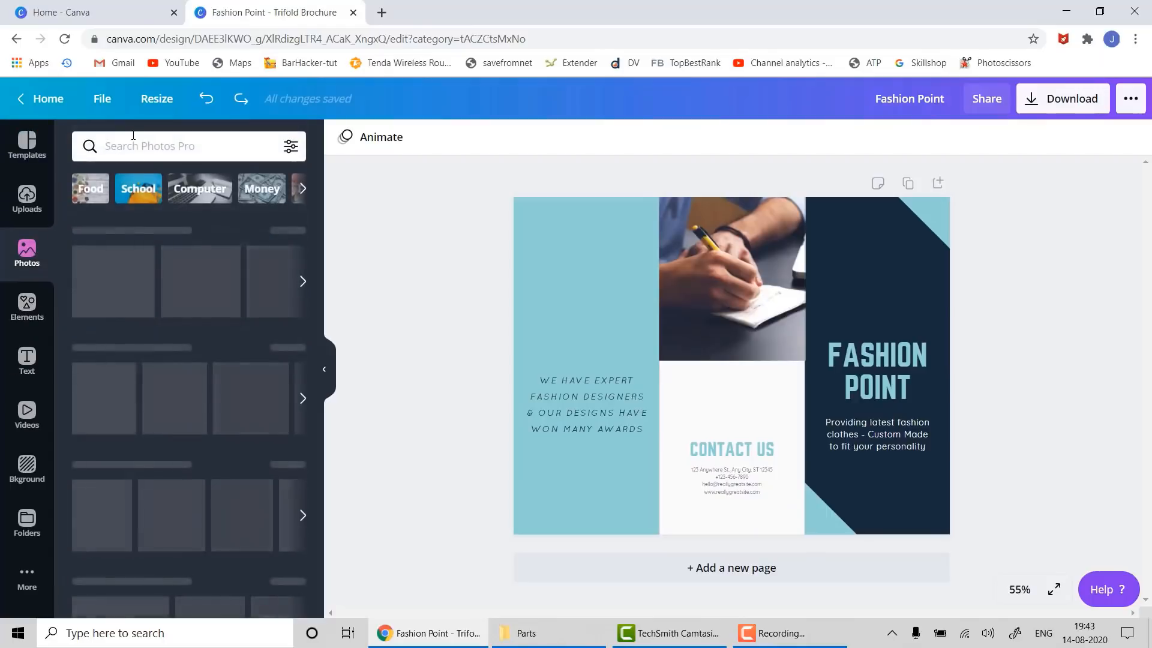
type("fashion")
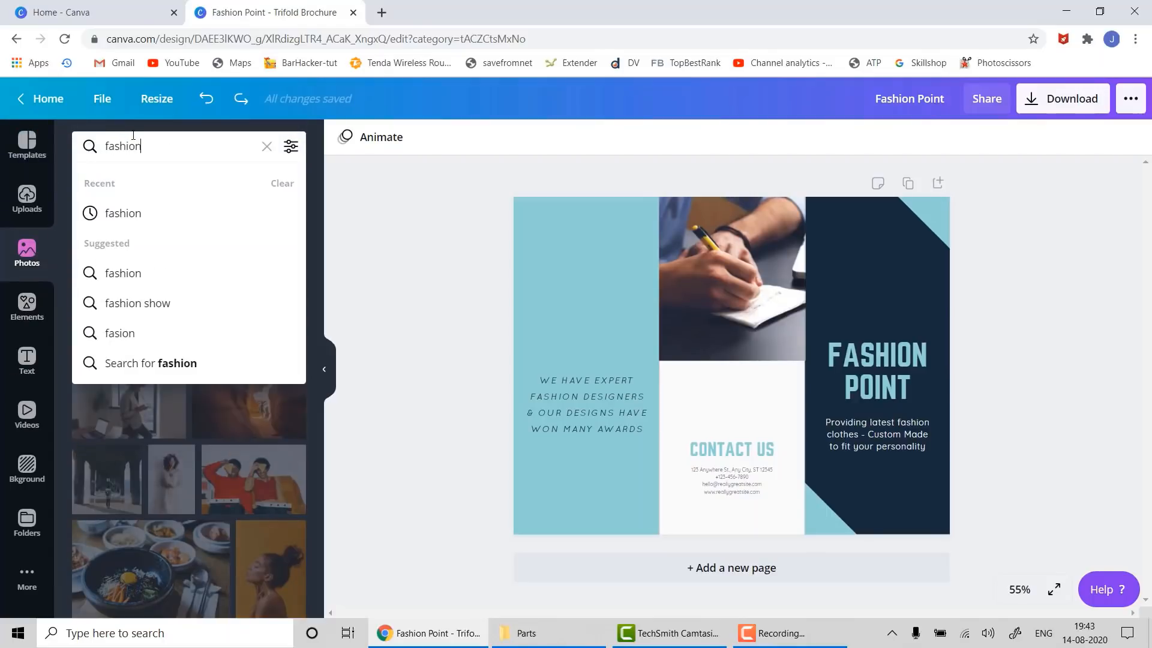
key("Return")
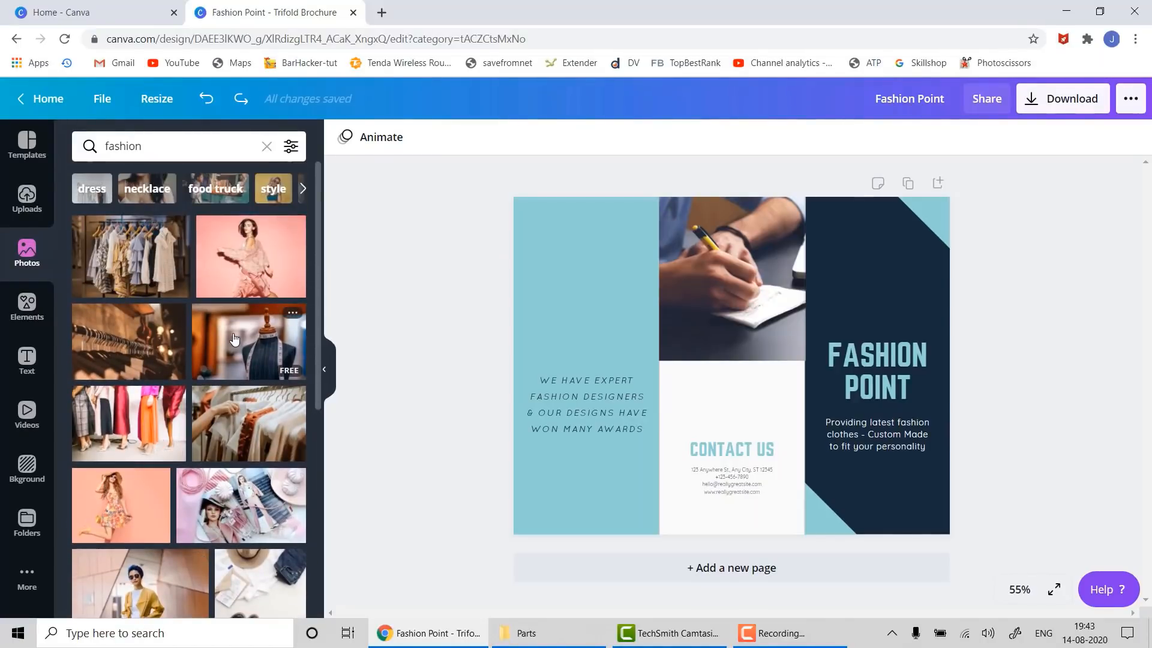
left_click_drag(237, 337, 684, 228)
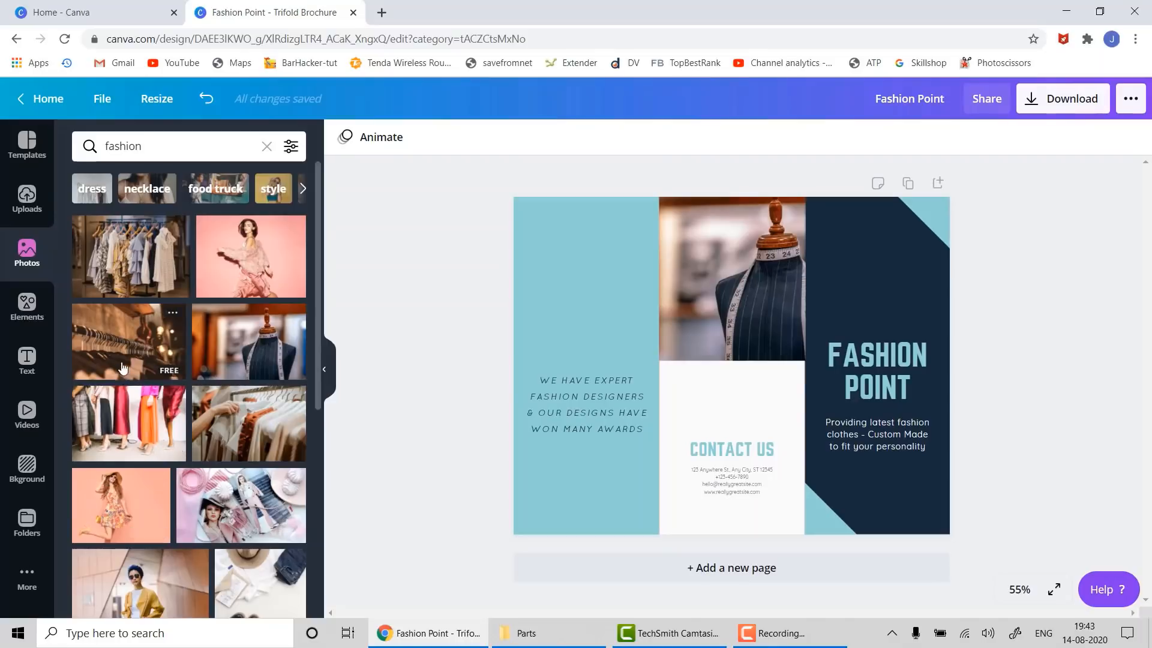
scroll(122, 538, "down", 4)
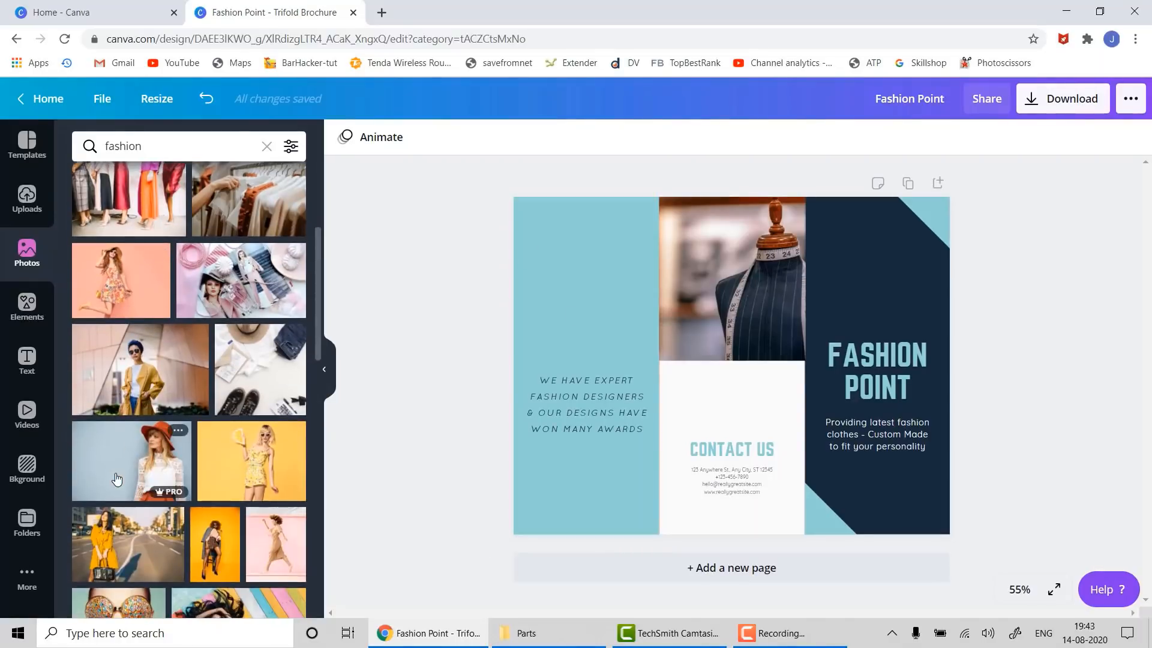
- Add the floral dress photo and resize it to fill the left panel down to the page bottom
left_click_drag(116, 255, 558, 202)
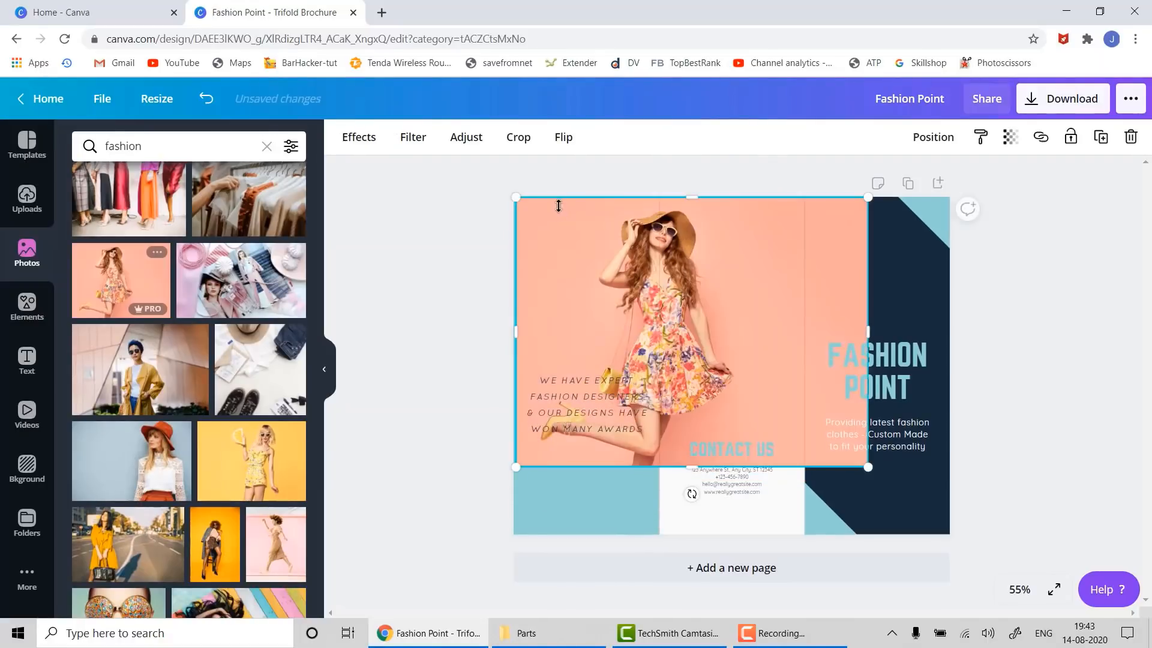
left_click_drag(867, 325, 636, 328)
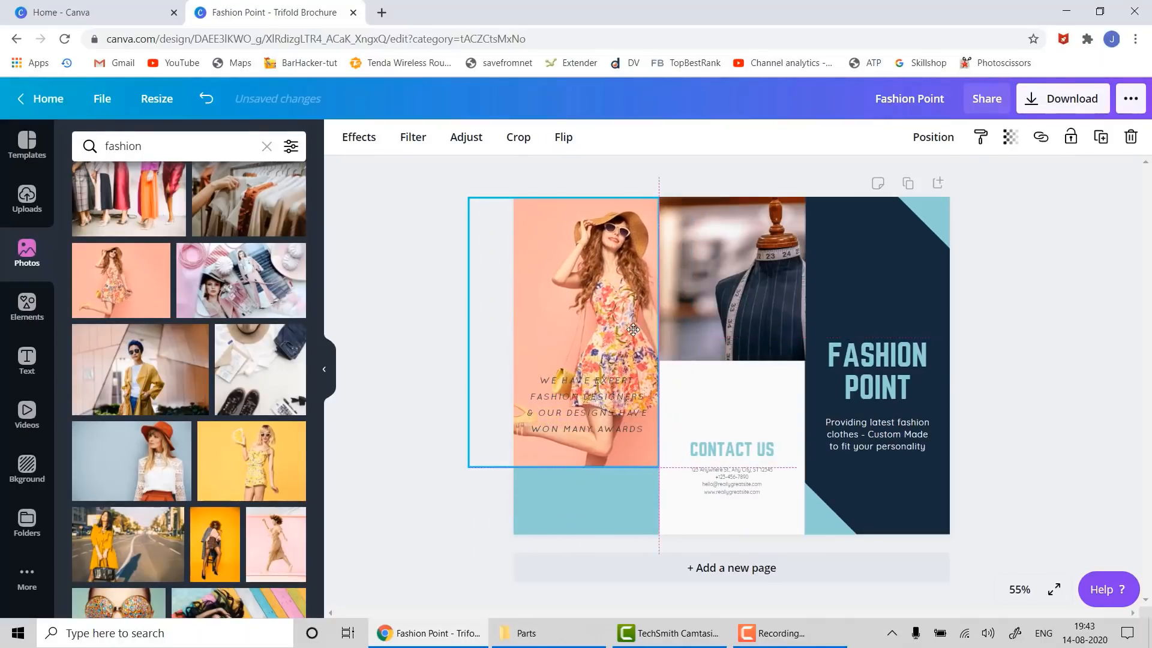
left_click_drag(559, 468, 582, 538)
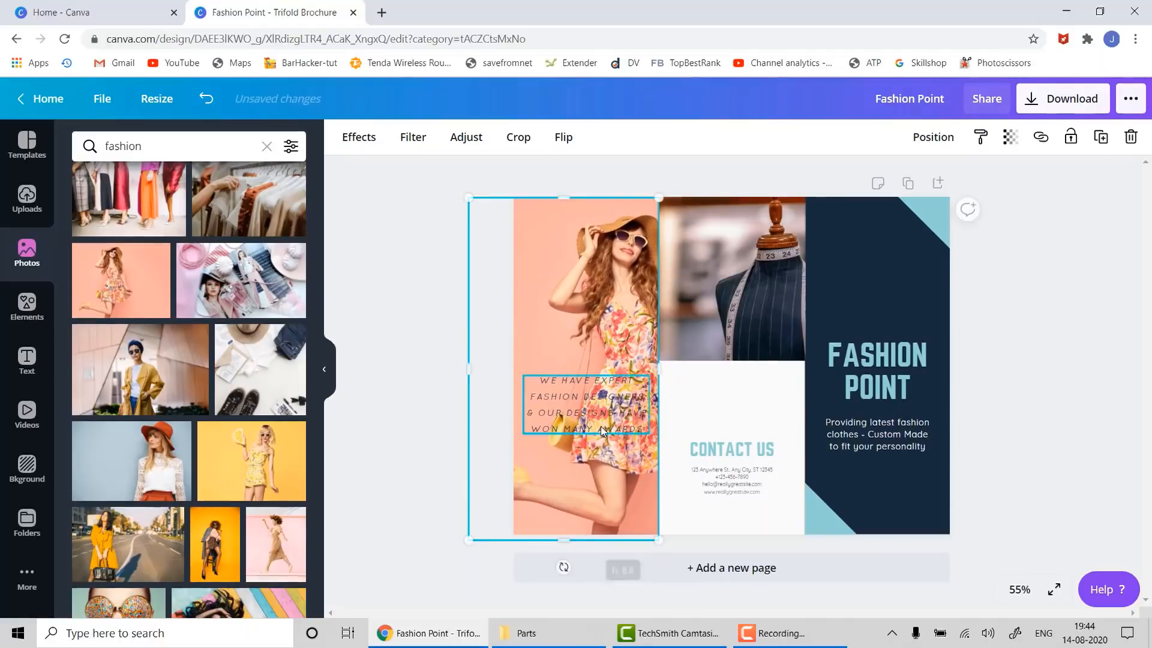
left_click_drag(628, 483, 632, 483)
left_click(548, 397)
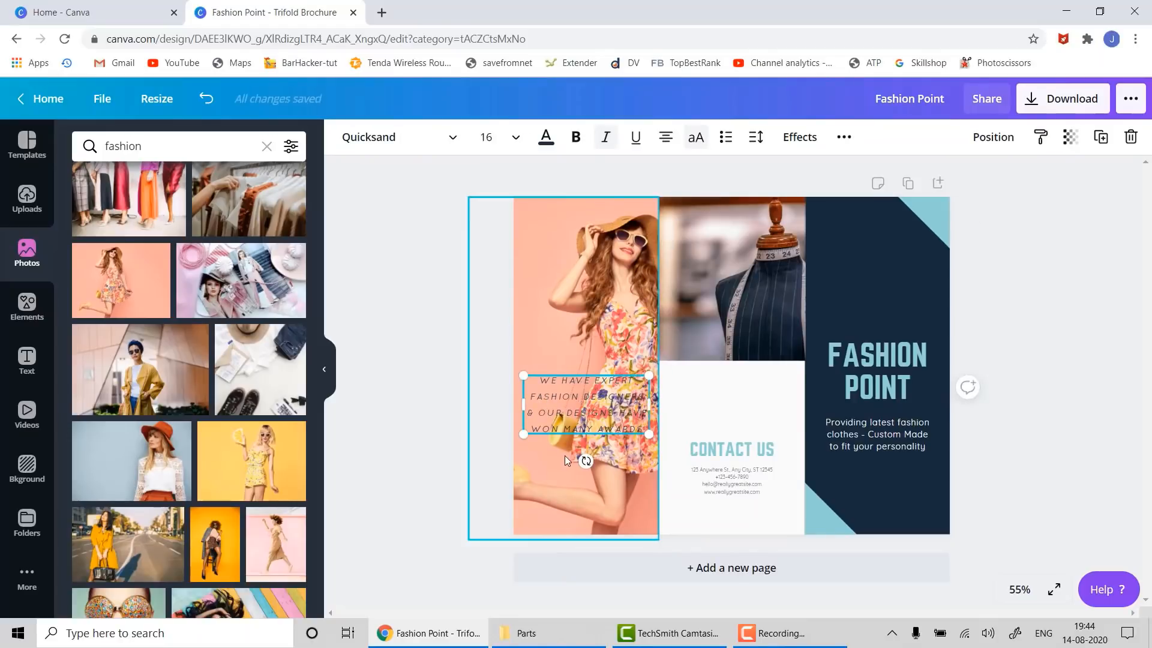
- Make all of the 'We have expert fashion designers' text bold
key("ctrl+a")
left_click(575, 136)
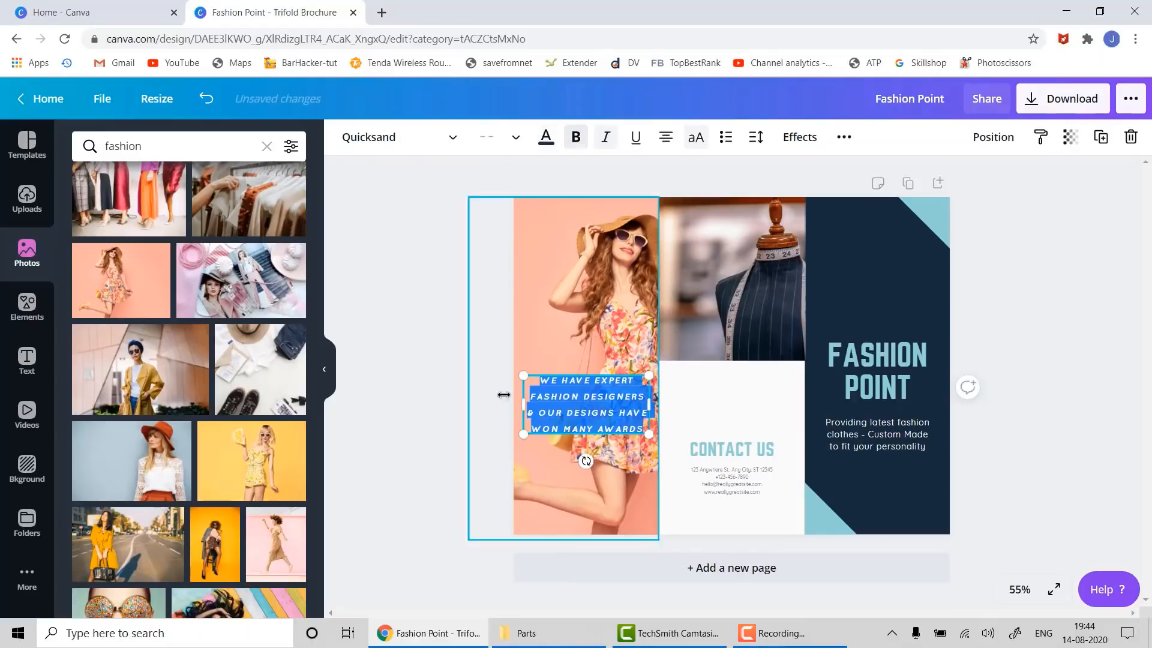
left_click(468, 407)
left_click(600, 390)
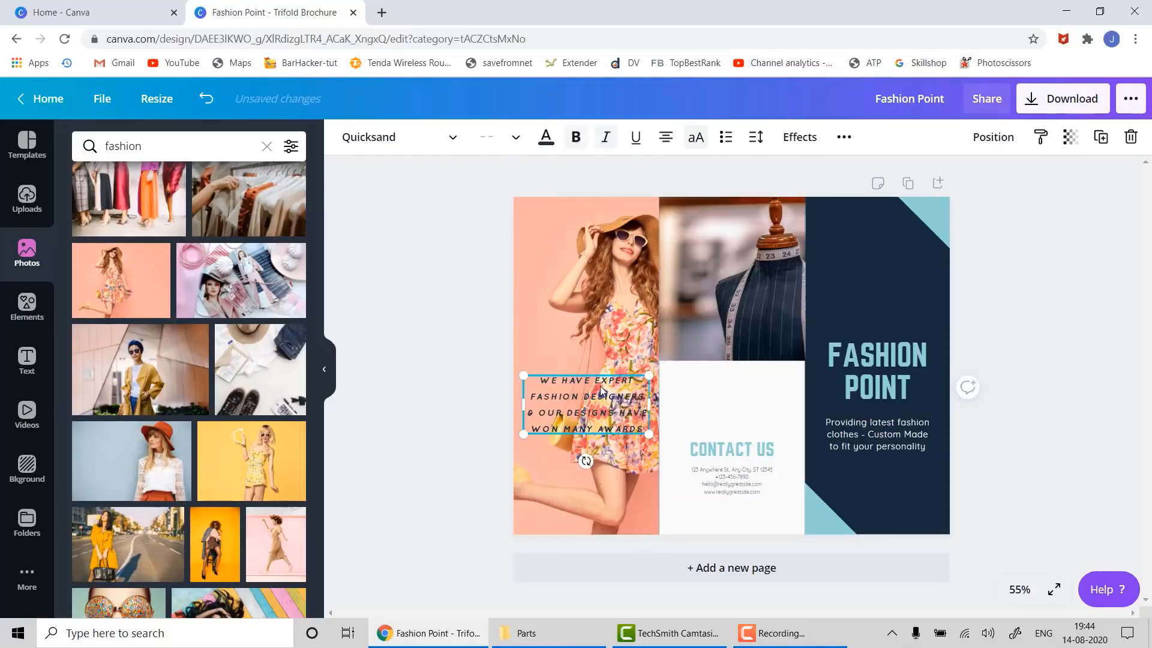
left_click_drag(598, 378, 595, 370)
key("ctrl+z")
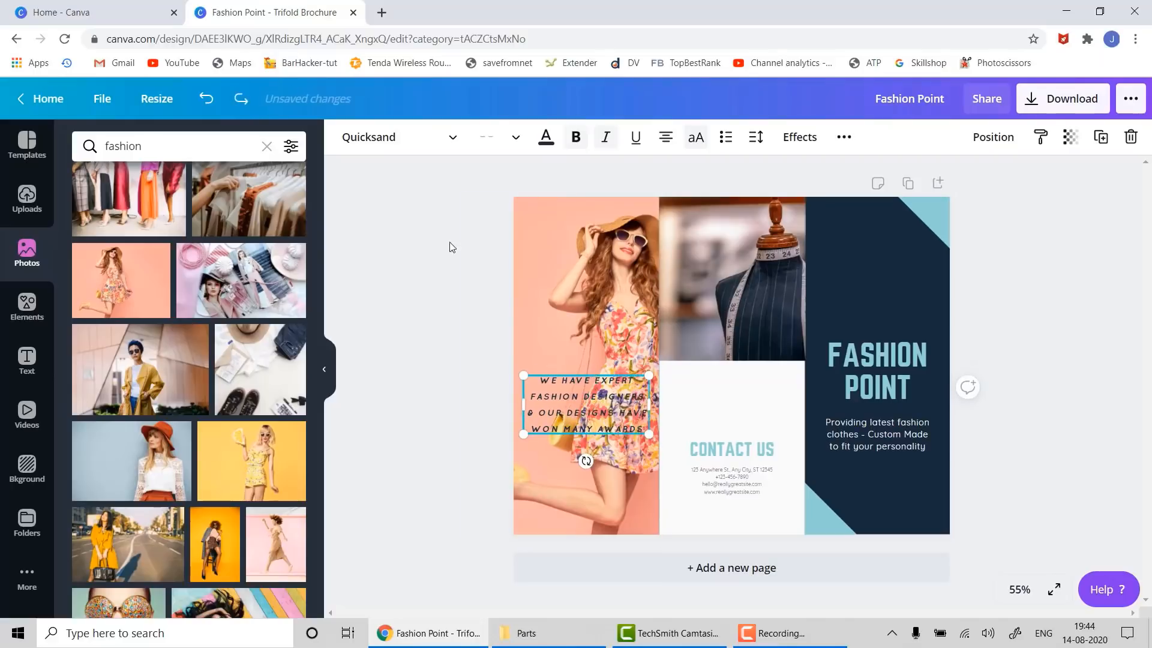
- Turn the awards text white and move it lower on the floral-dress photo
left_click(546, 137)
left_click(171, 294)
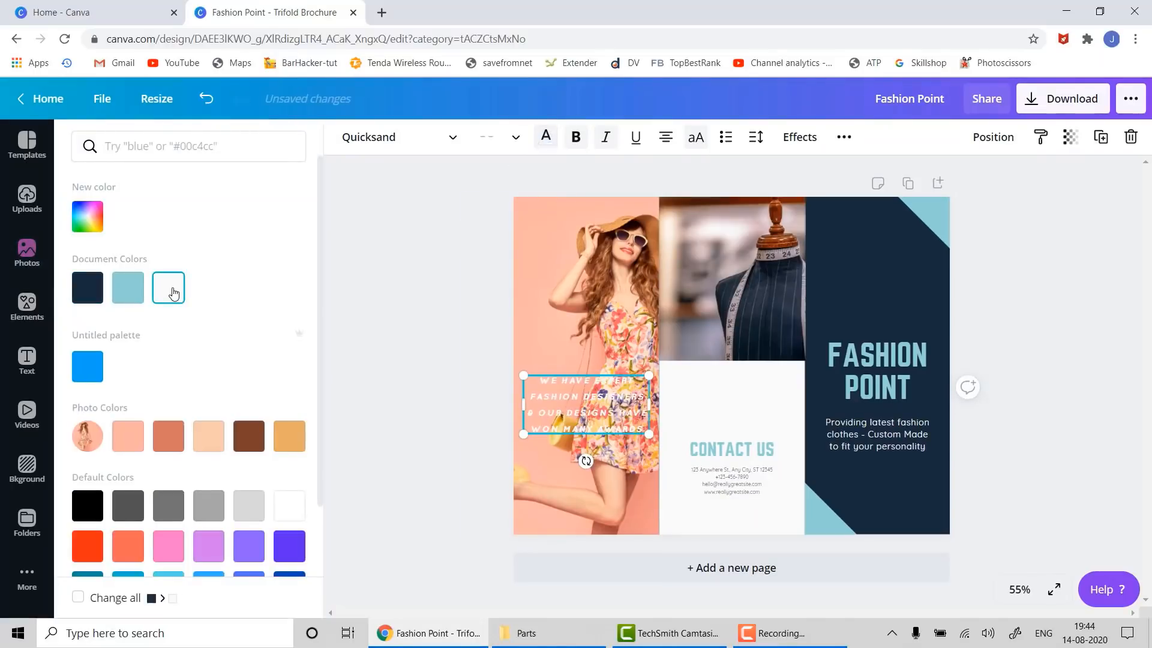
left_click(455, 401)
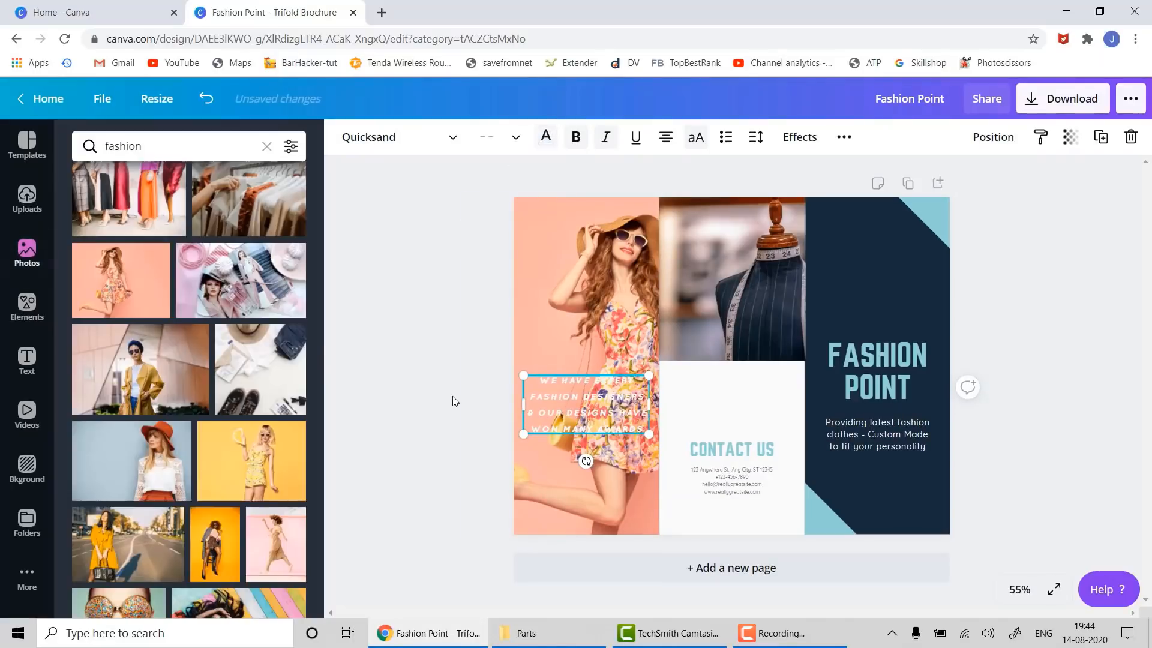
left_click(506, 473)
left_click(574, 408)
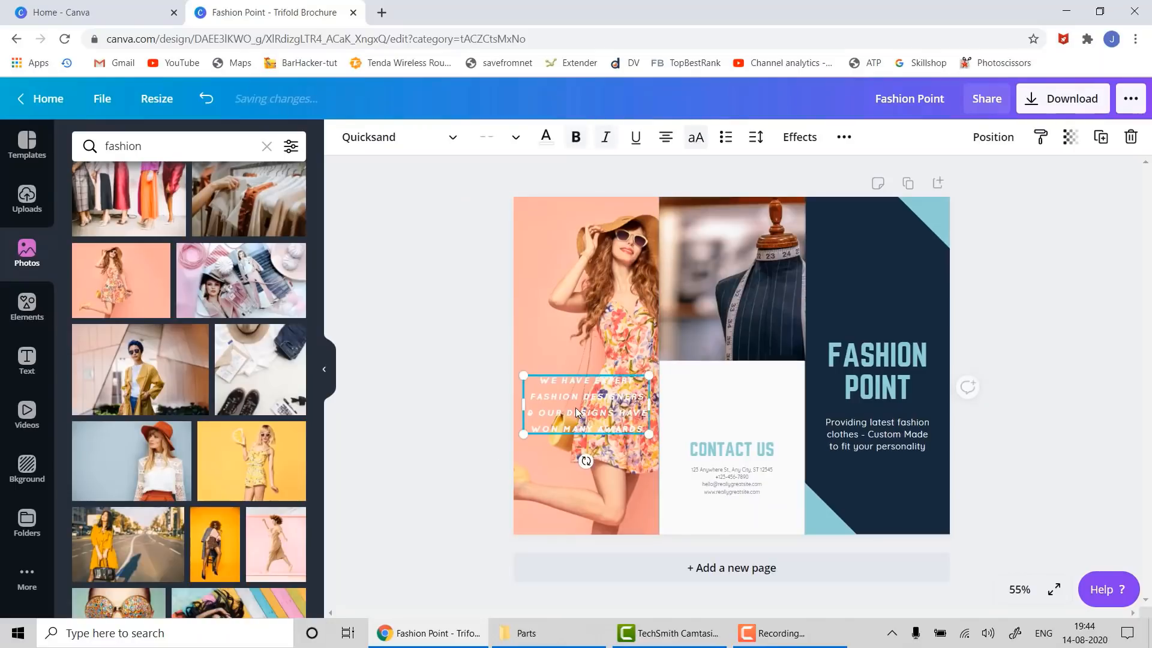
left_click_drag(576, 379, 585, 418)
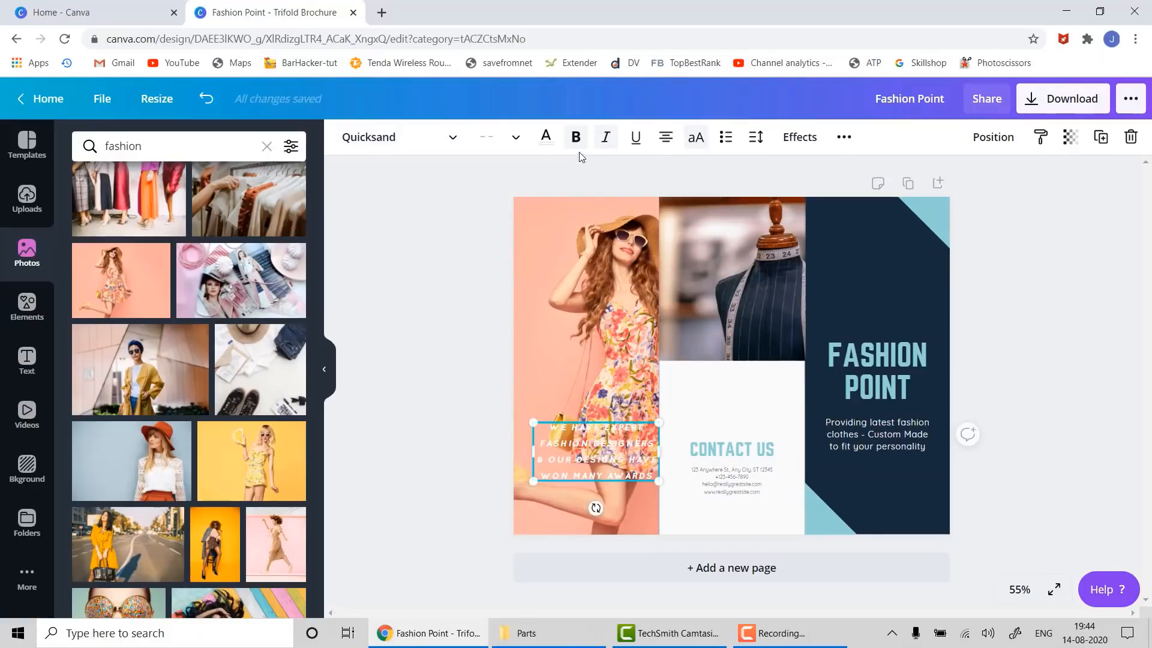
- Set the awards text to 28 pt and move it to the top of the left photo panel
left_click(515, 140)
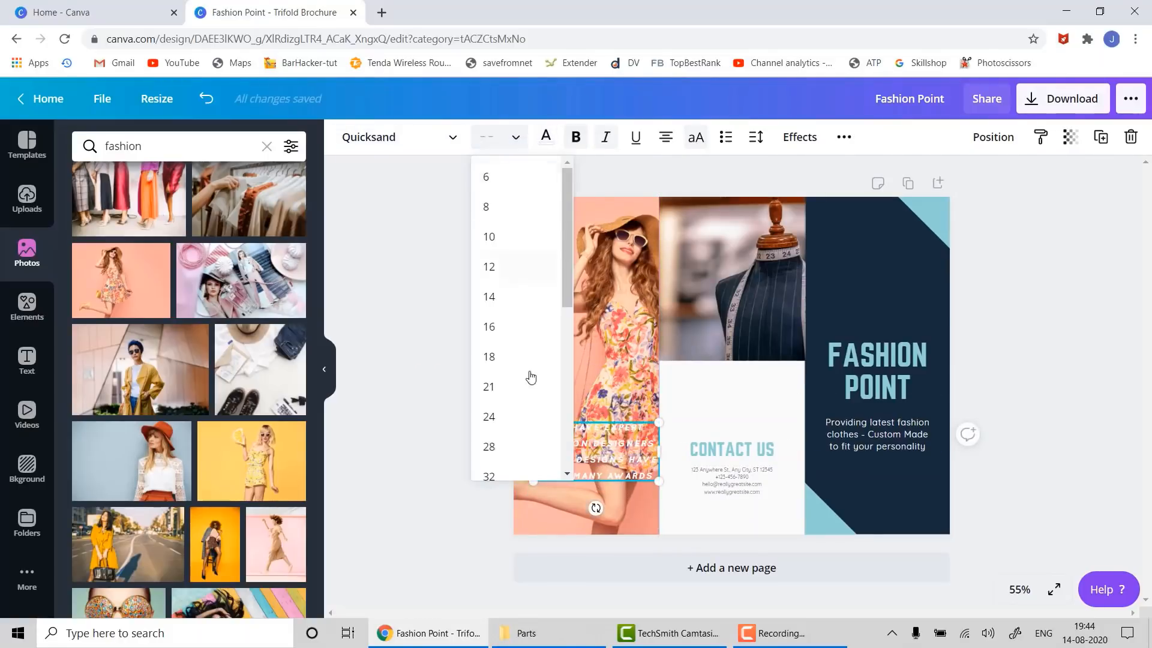
scroll(529, 376, "down", 5)
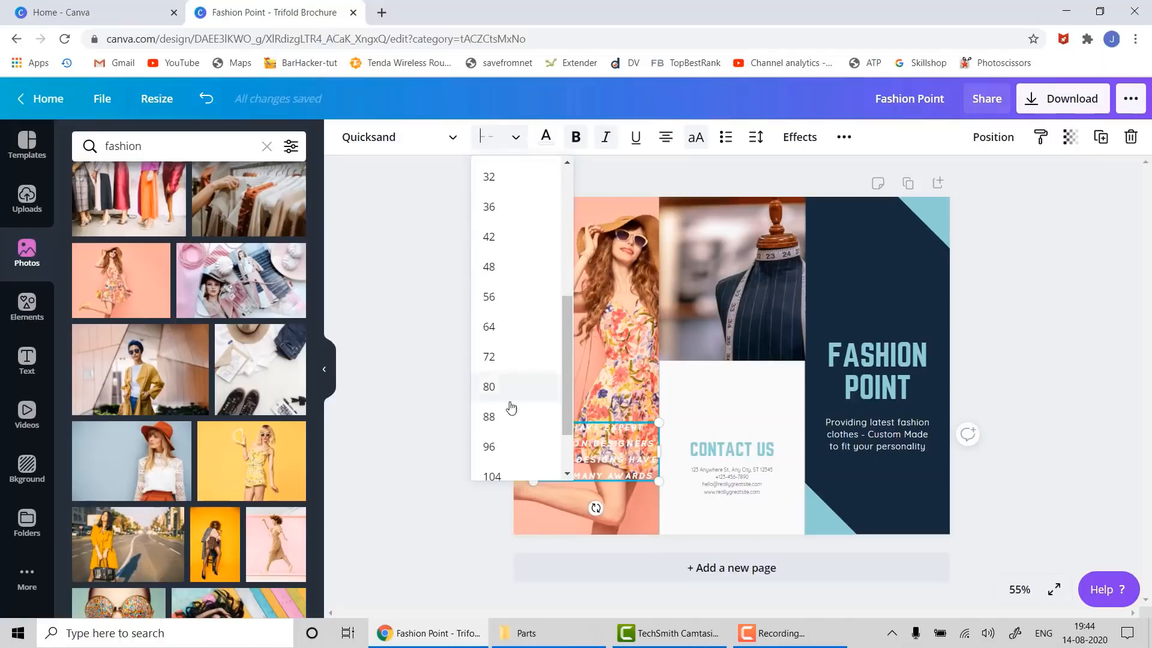
left_click(495, 206)
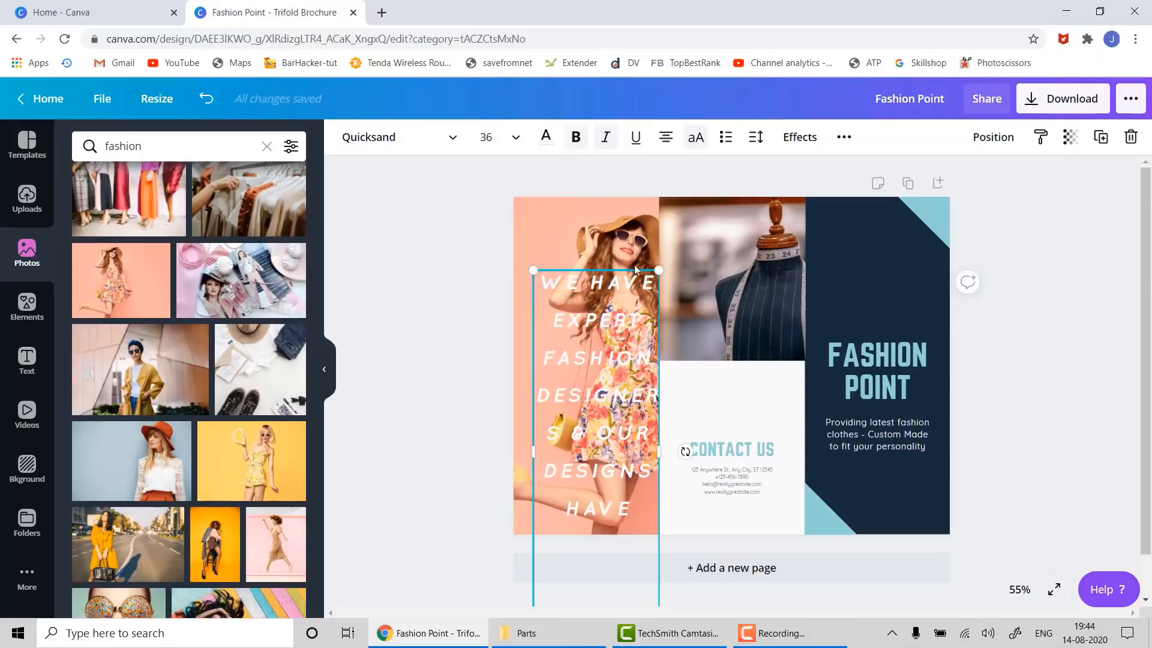
left_click_drag(658, 270, 617, 397)
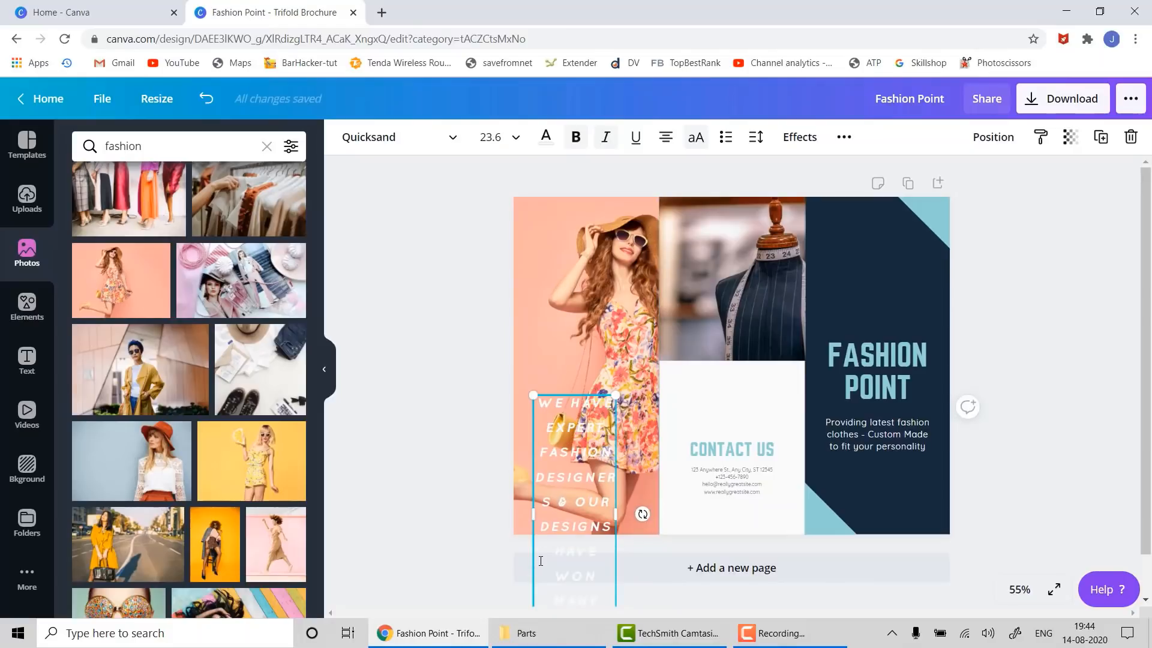
key("ctrl+z")
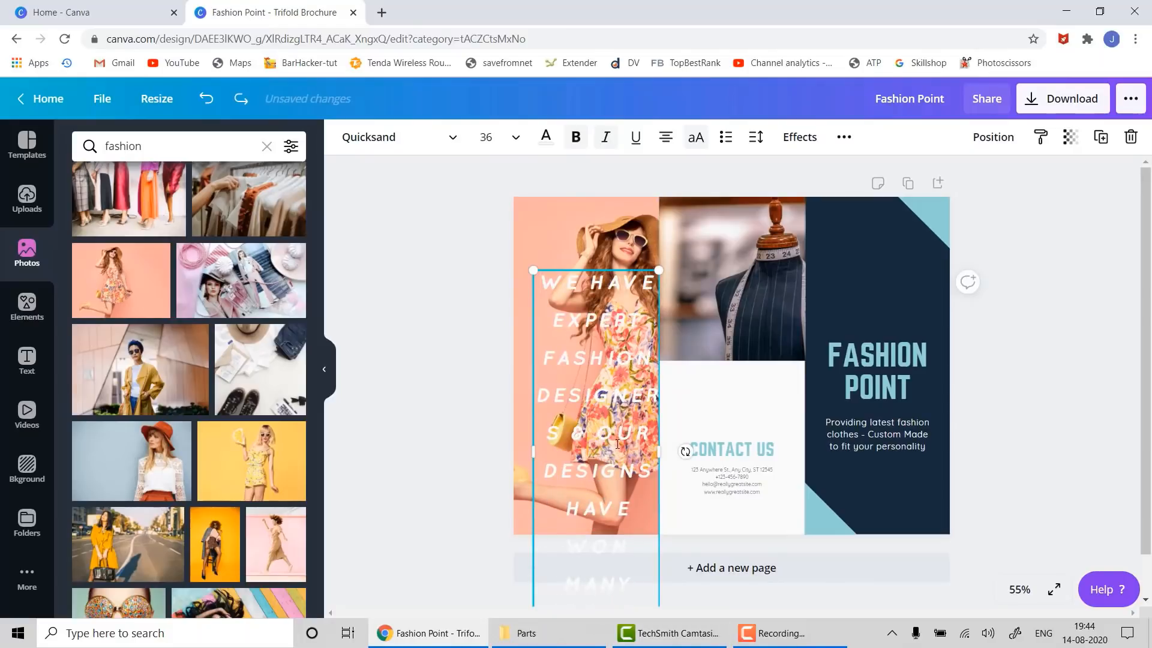
double_click(617, 444)
left_click(515, 138)
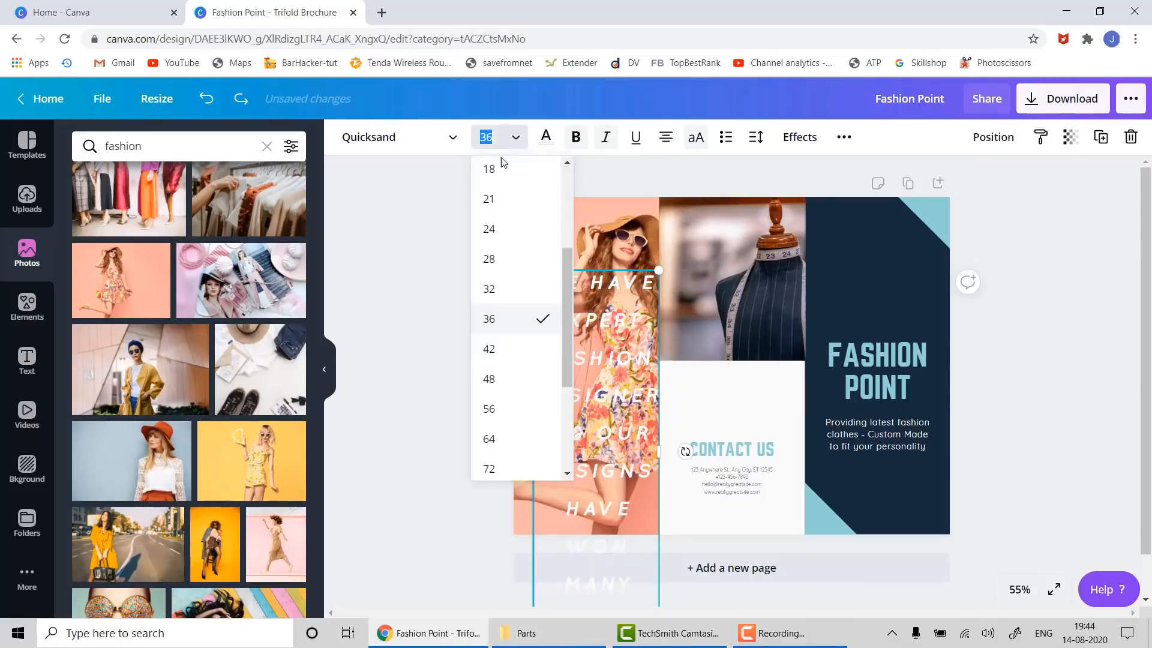
left_click(511, 260)
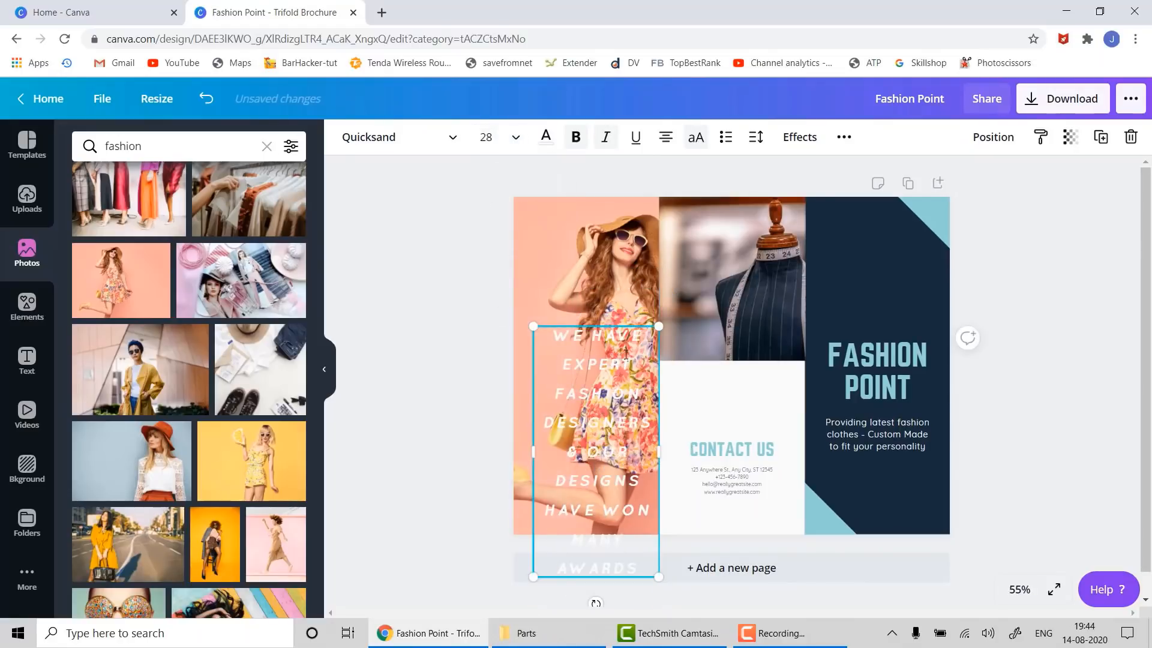
left_click_drag(590, 323, 579, 206)
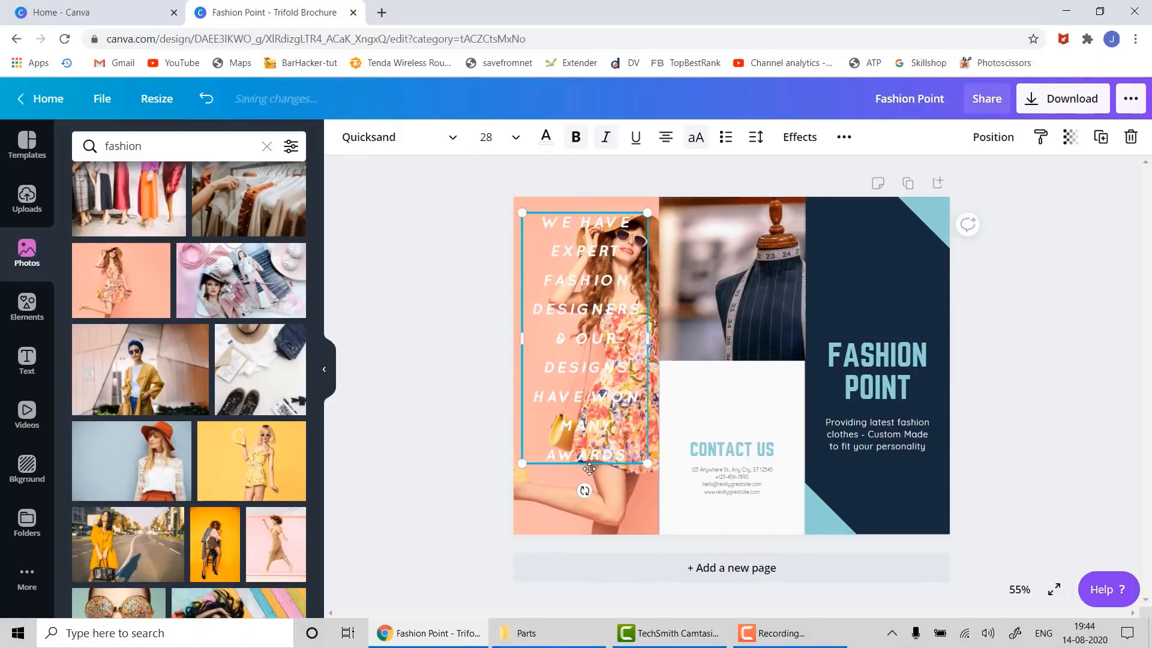
left_click(472, 425)
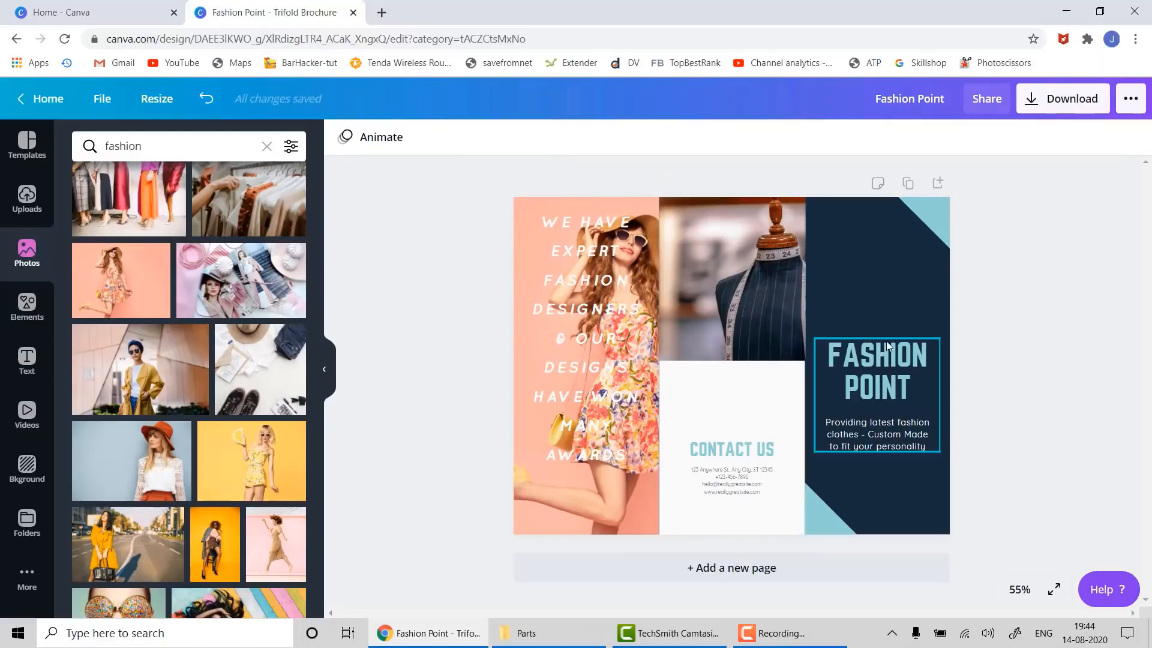
left_click(904, 277)
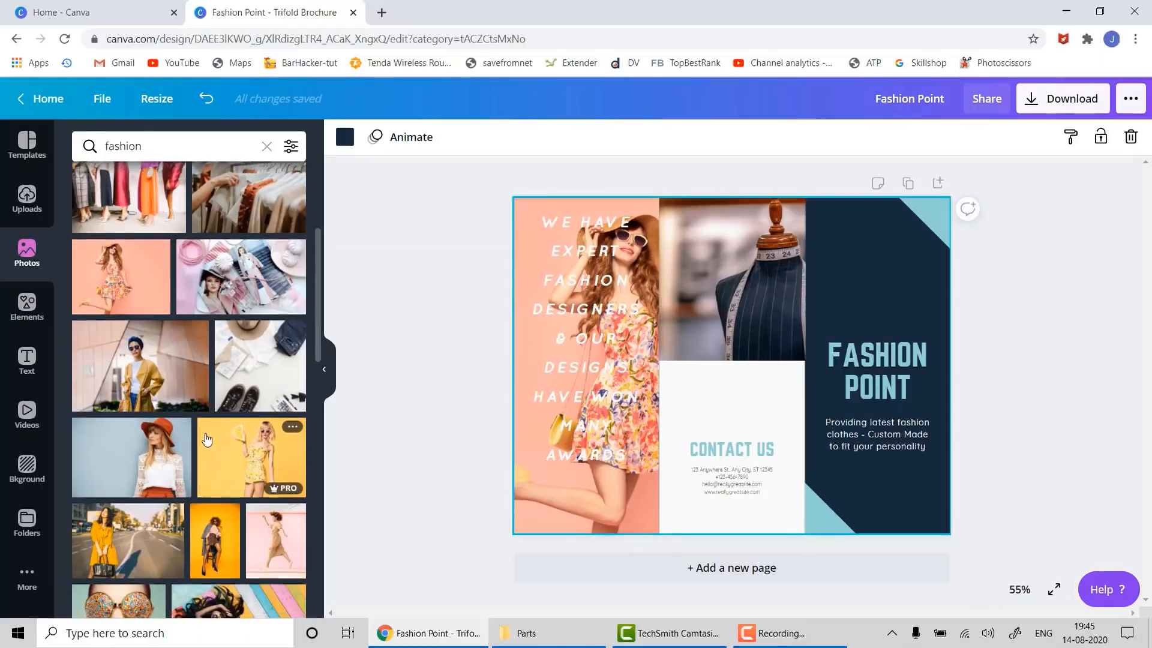
- Add the runway photo to the right panel and stretch it to the panel's bottom and top-left edges
scroll(206, 439, "down", 3)
scroll(206, 439, "down", 3)
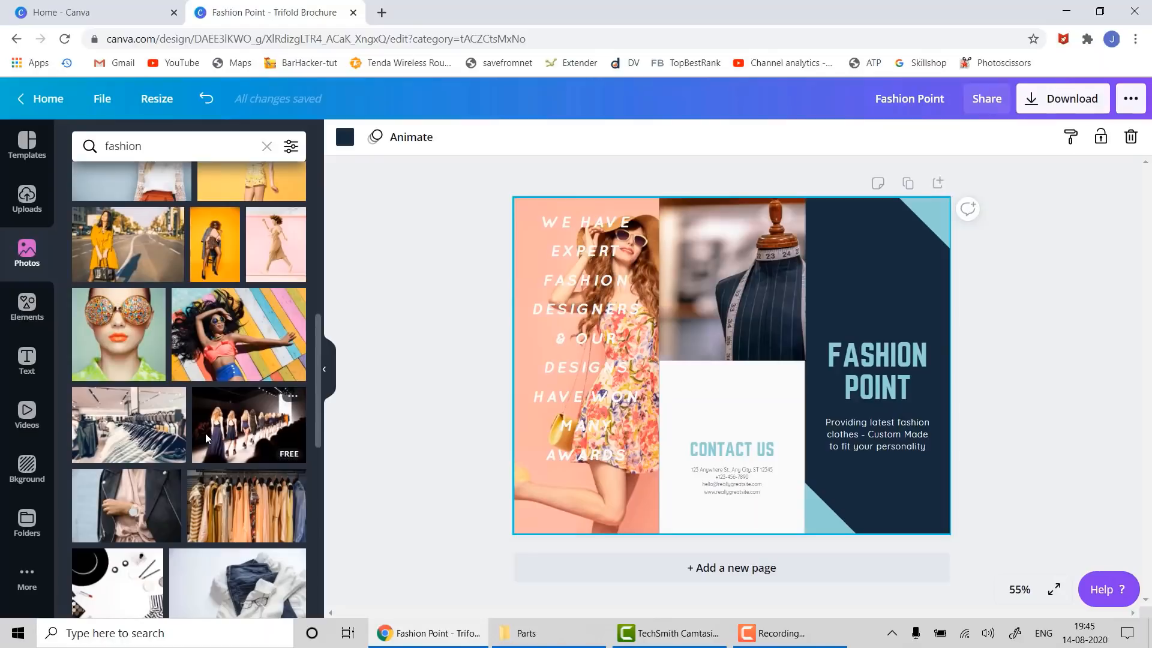
scroll(205, 433, "down", 3)
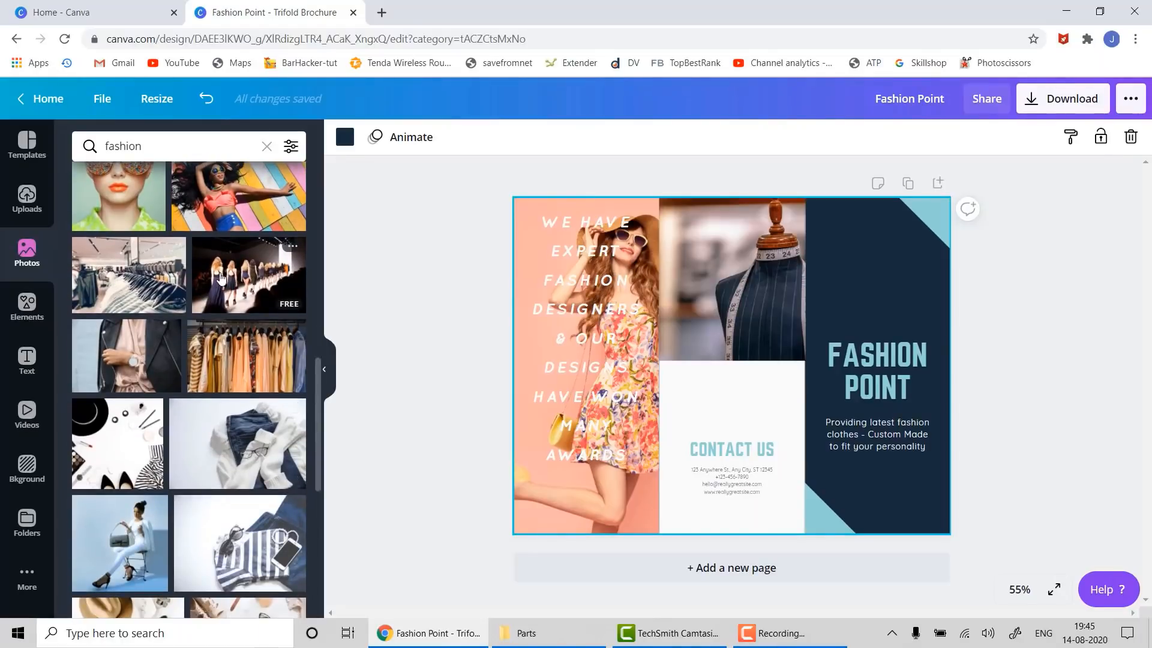
left_click_drag(222, 277, 837, 237)
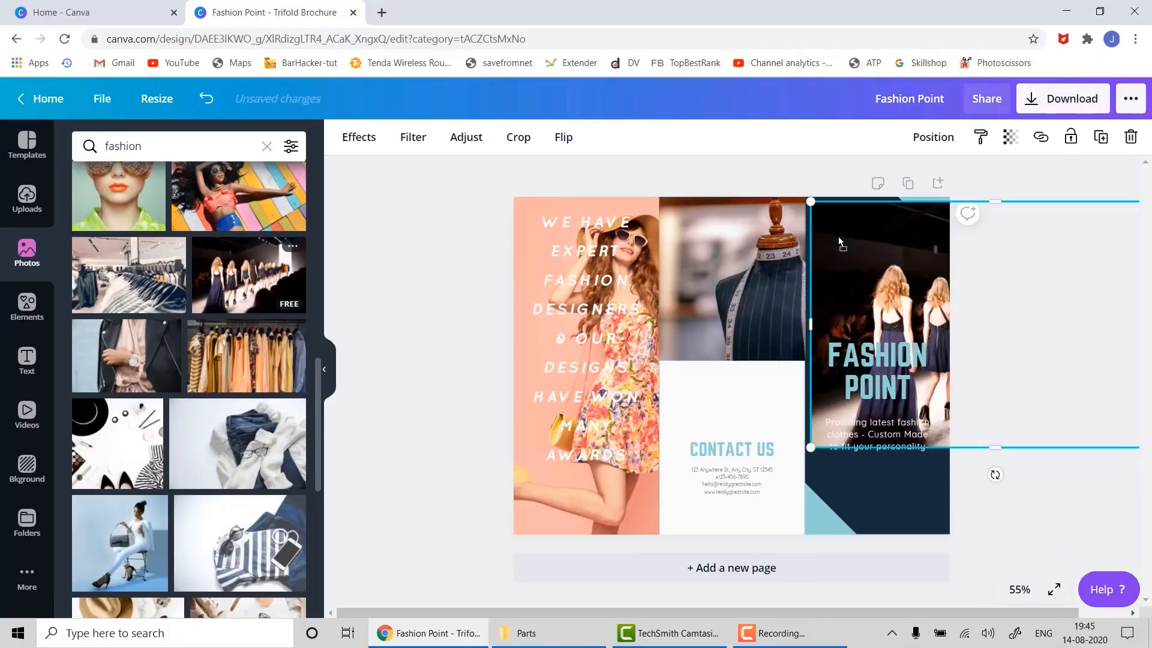
left_click(1039, 488)
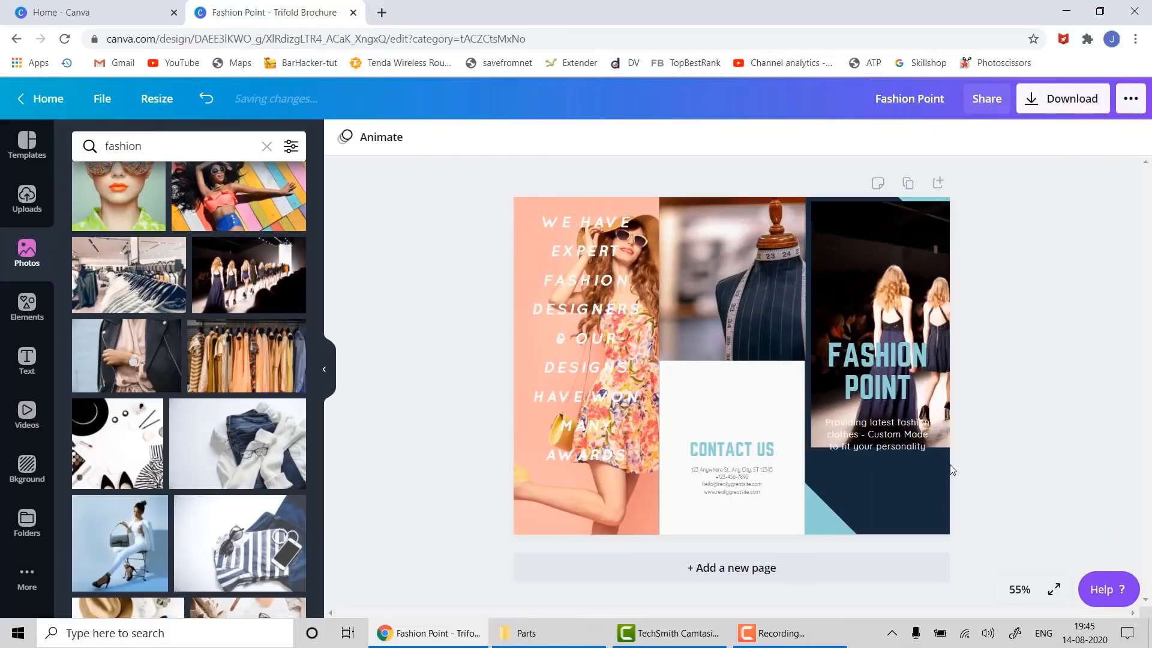
left_click(938, 441)
left_click(928, 290)
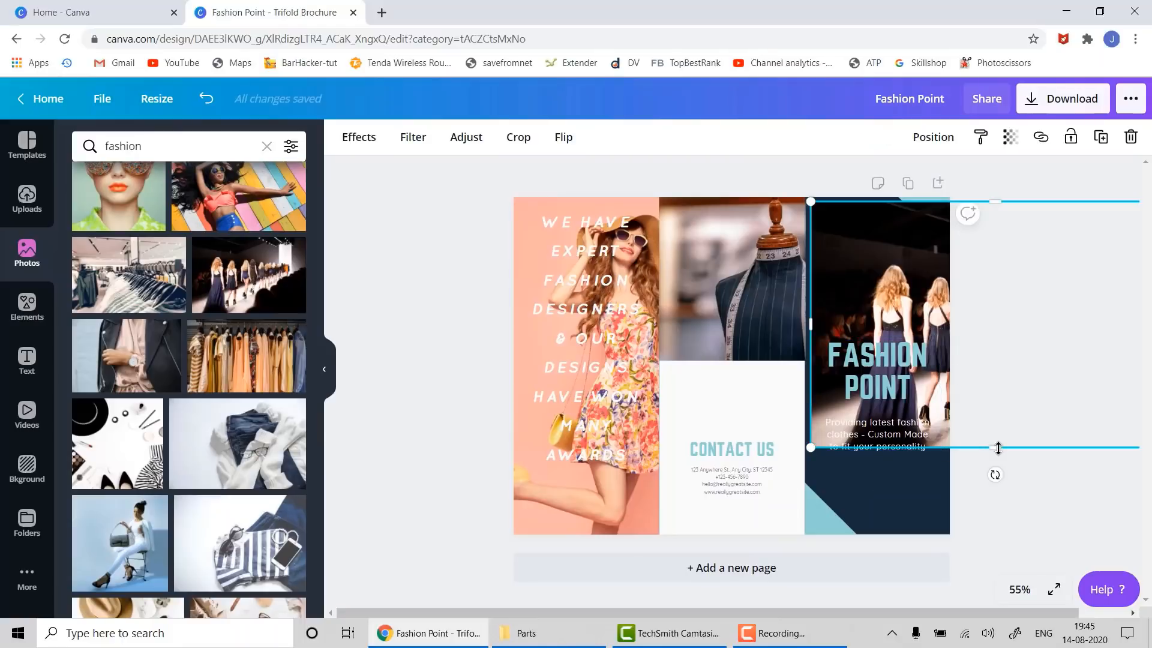
left_click_drag(999, 447, 990, 539)
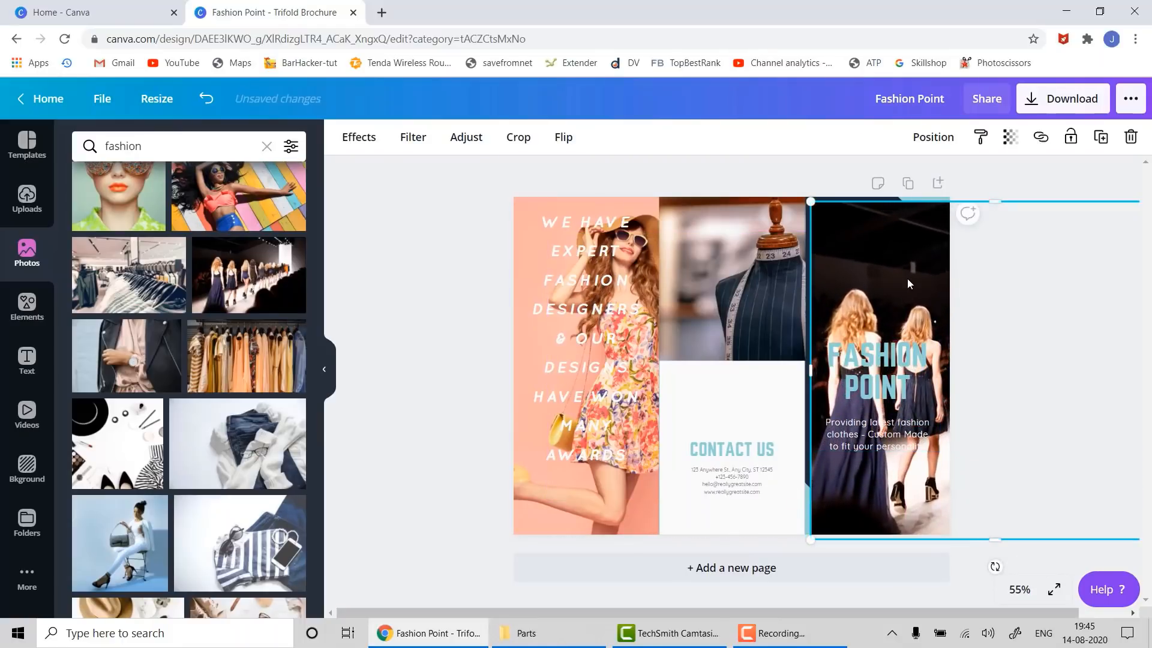
left_click_drag(909, 284, 903, 279)
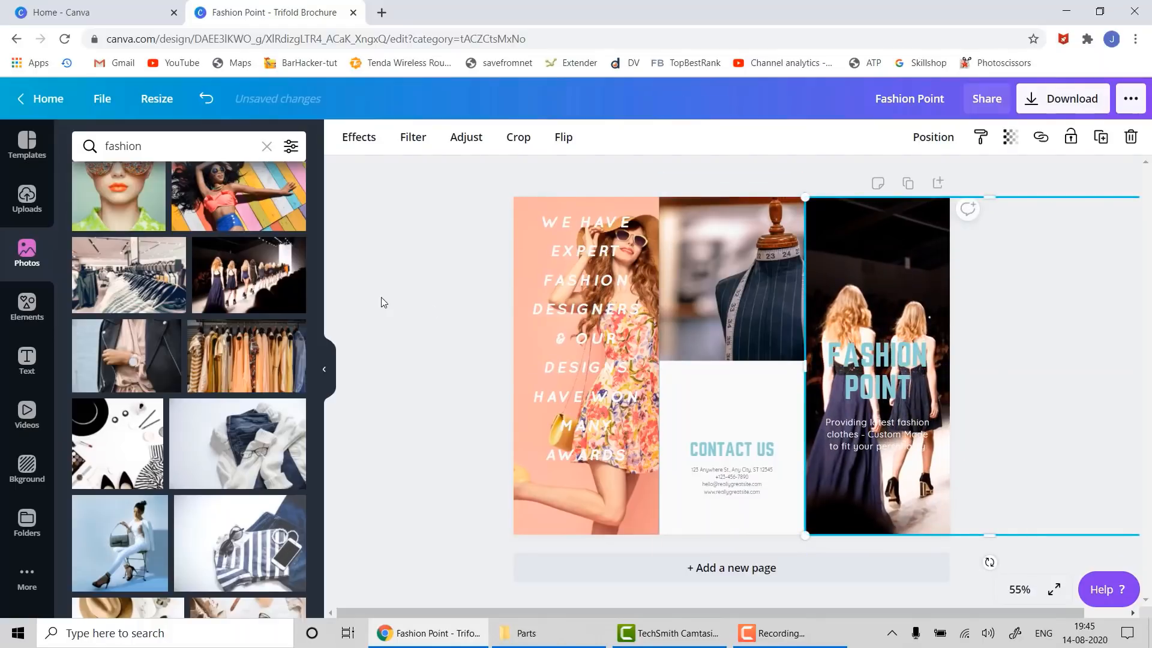
left_click(451, 328)
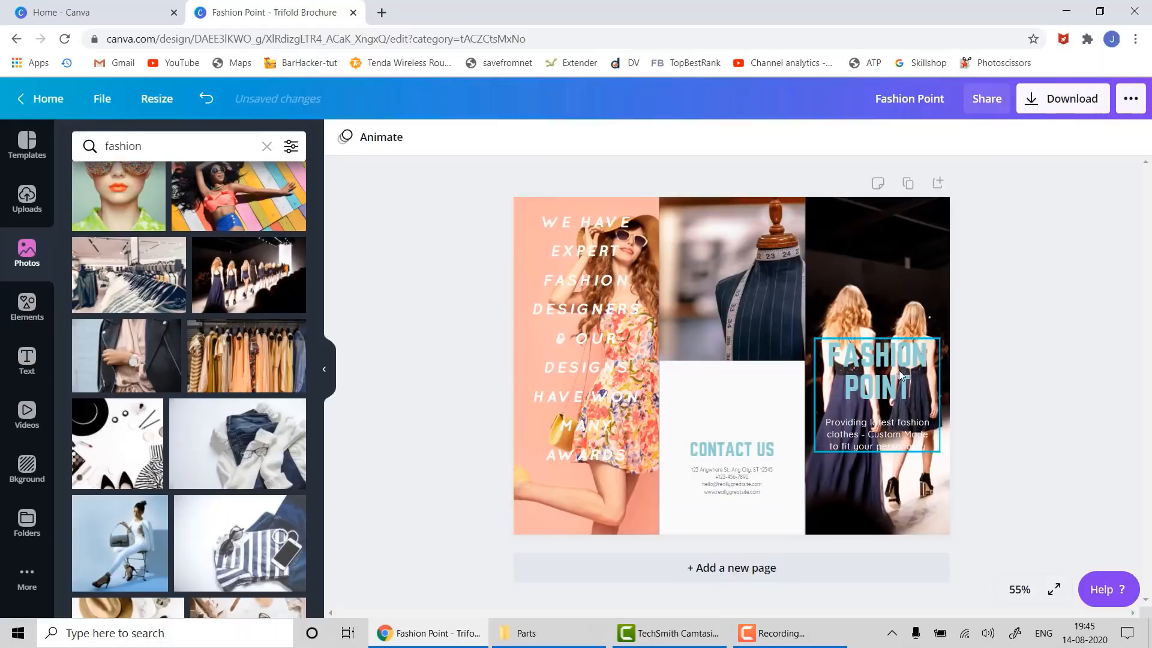
left_click(895, 336)
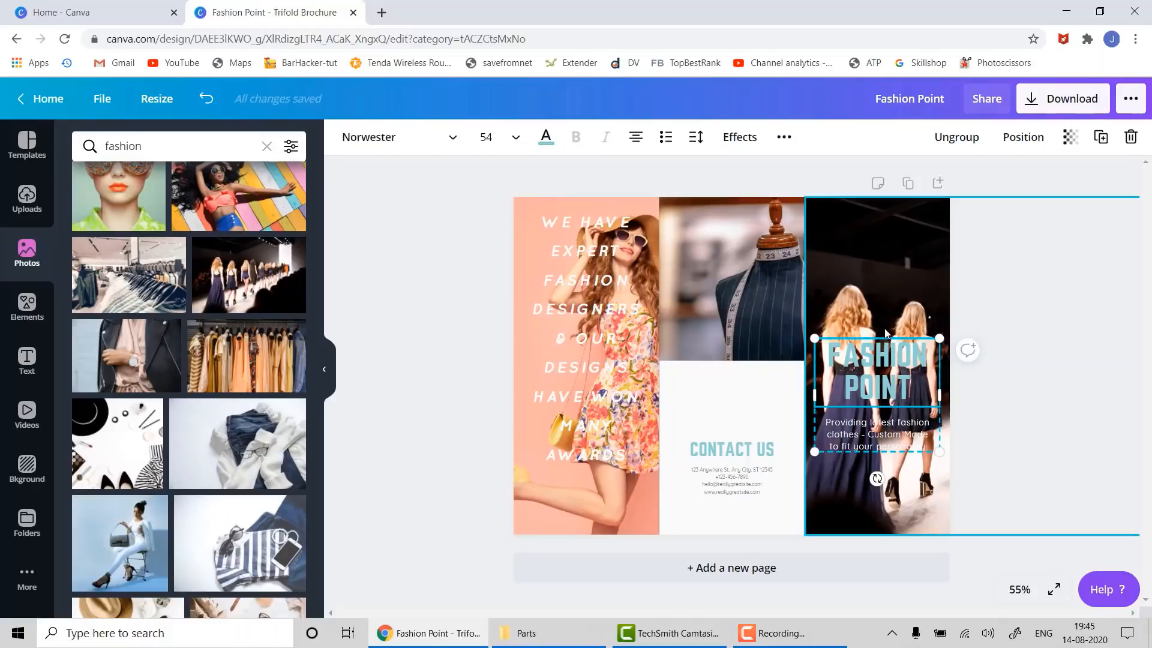
- Nudge the FASHION POINT heading group up to the top of the right panel
left_click(889, 589)
left_click(868, 368)
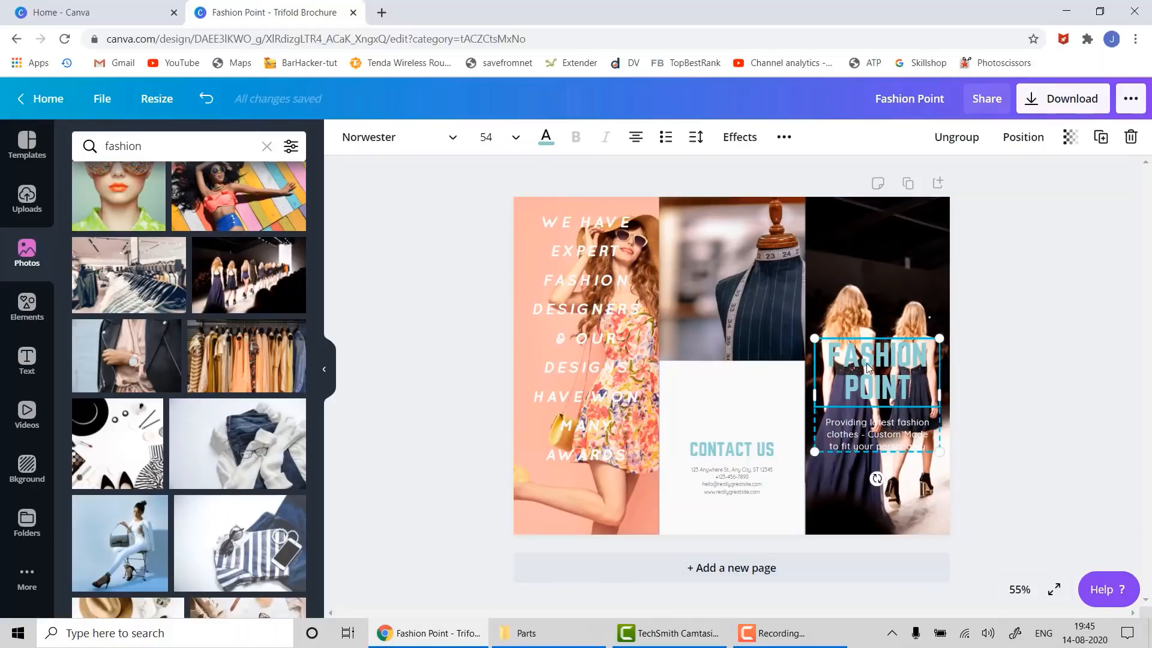
key("shift+Up")
key("shift+Up")
key("shift+Up")
key("shift+Up")
key("shift+Up")
key("shift+Up")
key("shift+Up")
key("shift+Up")
key("shift+Up")
key("shift+Up")
key("shift+Up")
key("shift+Up")
key("shift+Up")
key("shift+Up")
key("shift+Up")
key("shift+Up")
key("shift+Up")
key("shift+Up")
key("shift+Up")
key("shift+Up")
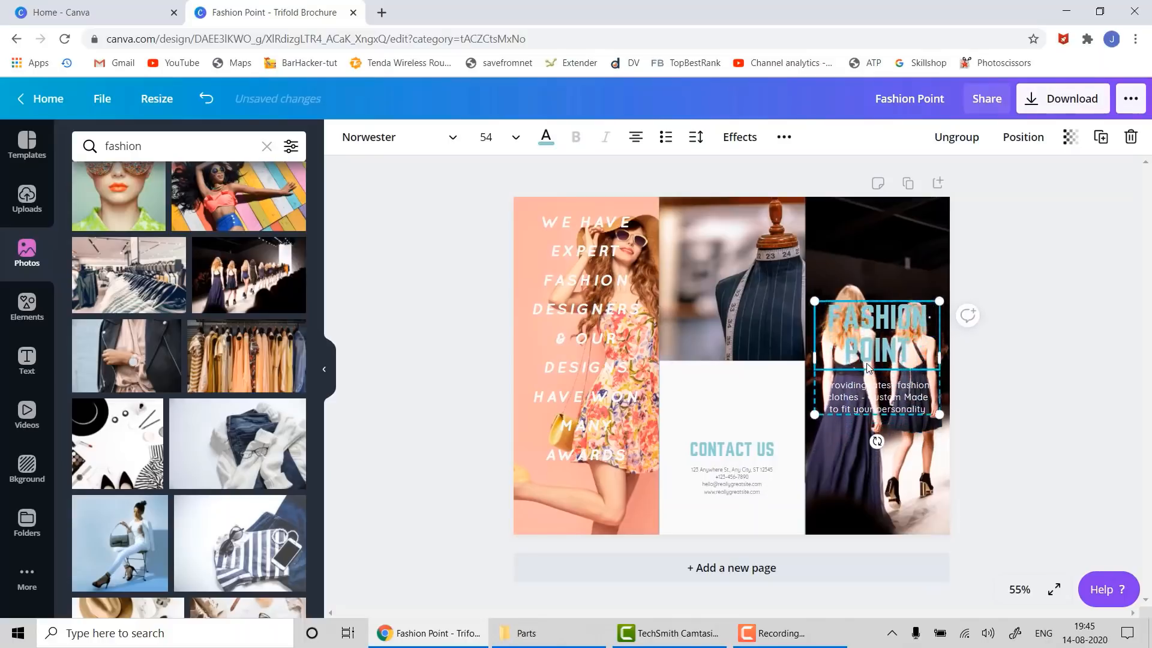
key("shift+Up")
key("shift+Up")
key("shift+Up")
key("shift+Up")
key("shift+Up")
key("shift+Up")
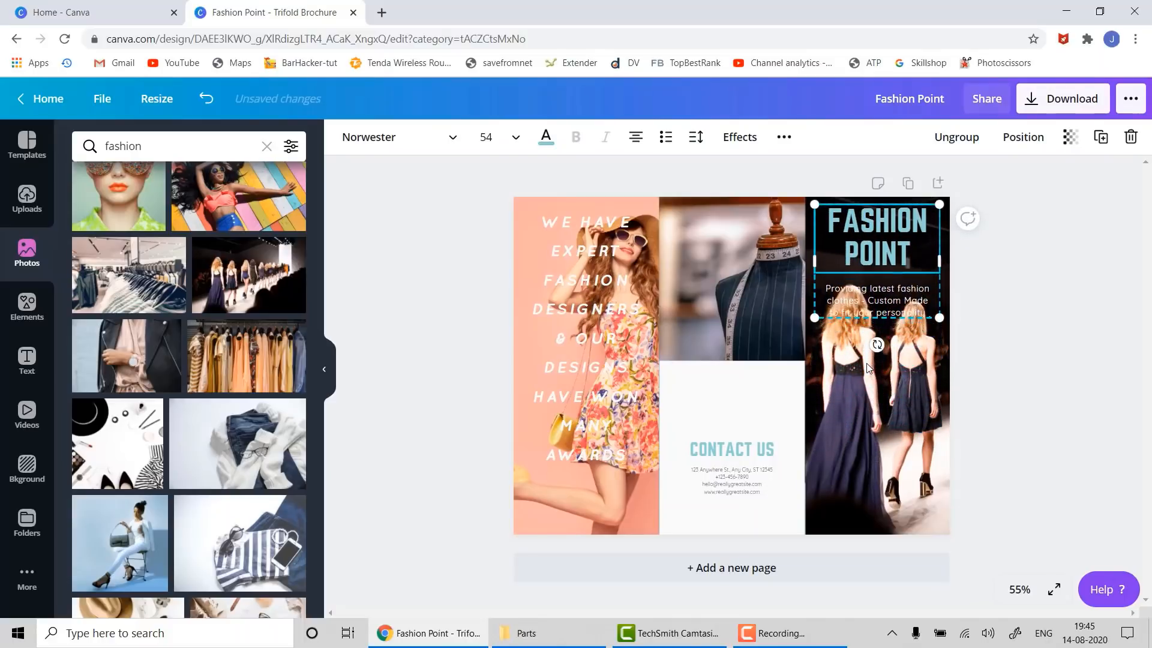
key("Down")
key("Down")
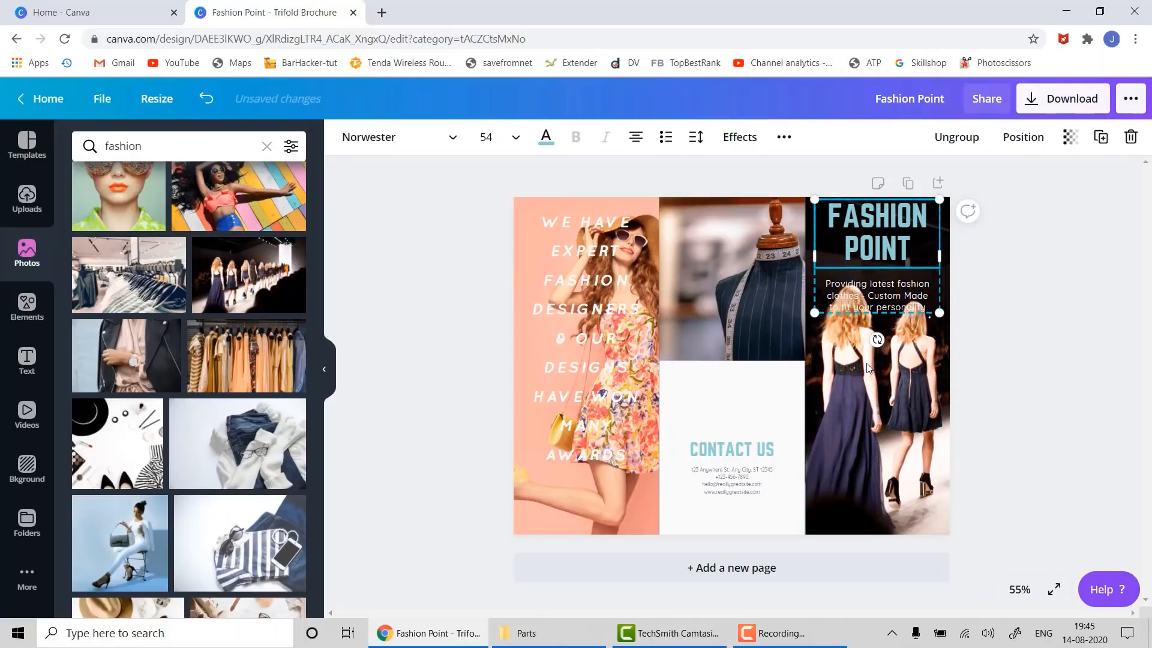
- Ungroup the heading and drag the tagline over the mannequin photo in the middle panel
right_click(909, 273)
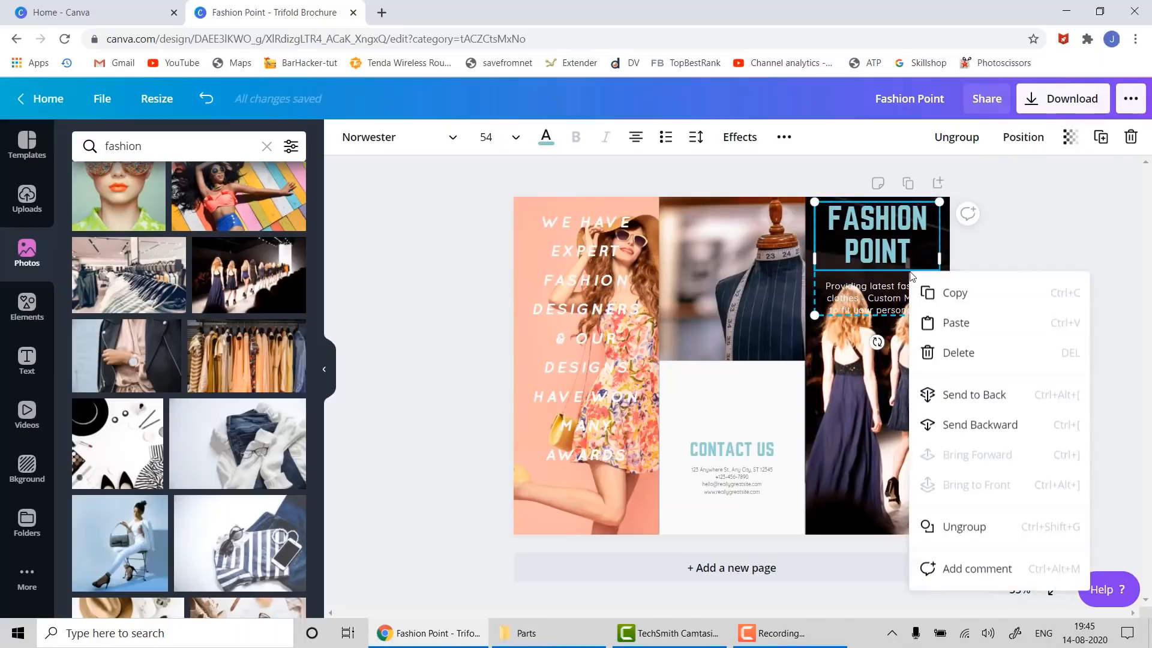
left_click(970, 527)
left_click(1036, 323)
left_click(910, 317)
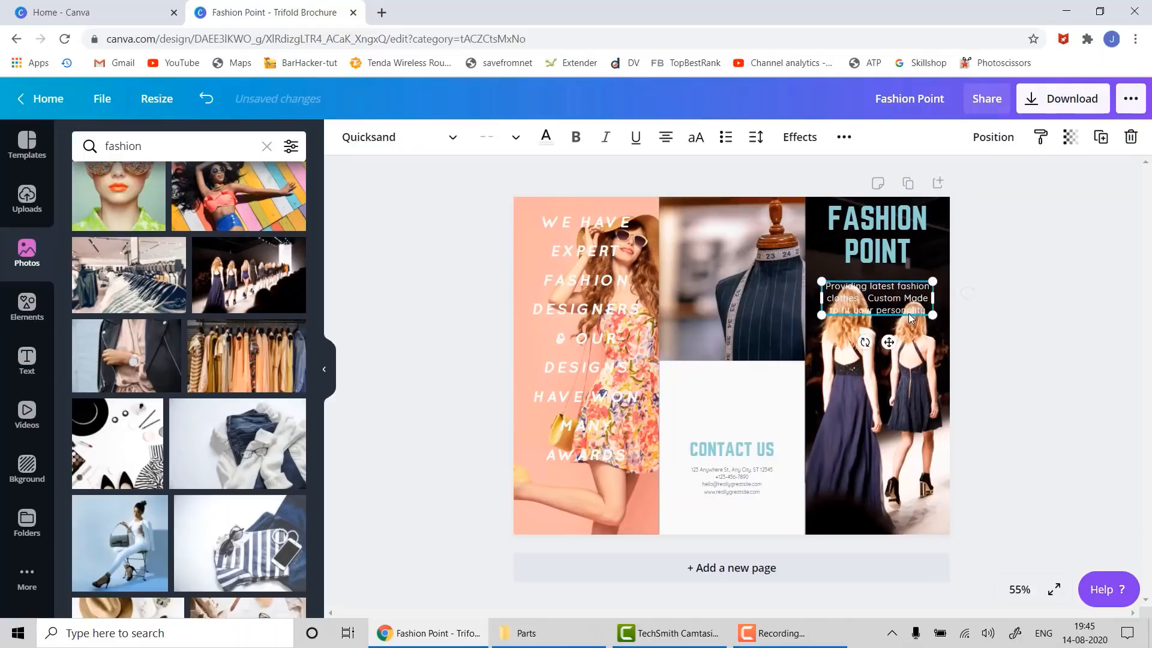
left_click_drag(911, 324, 769, 339)
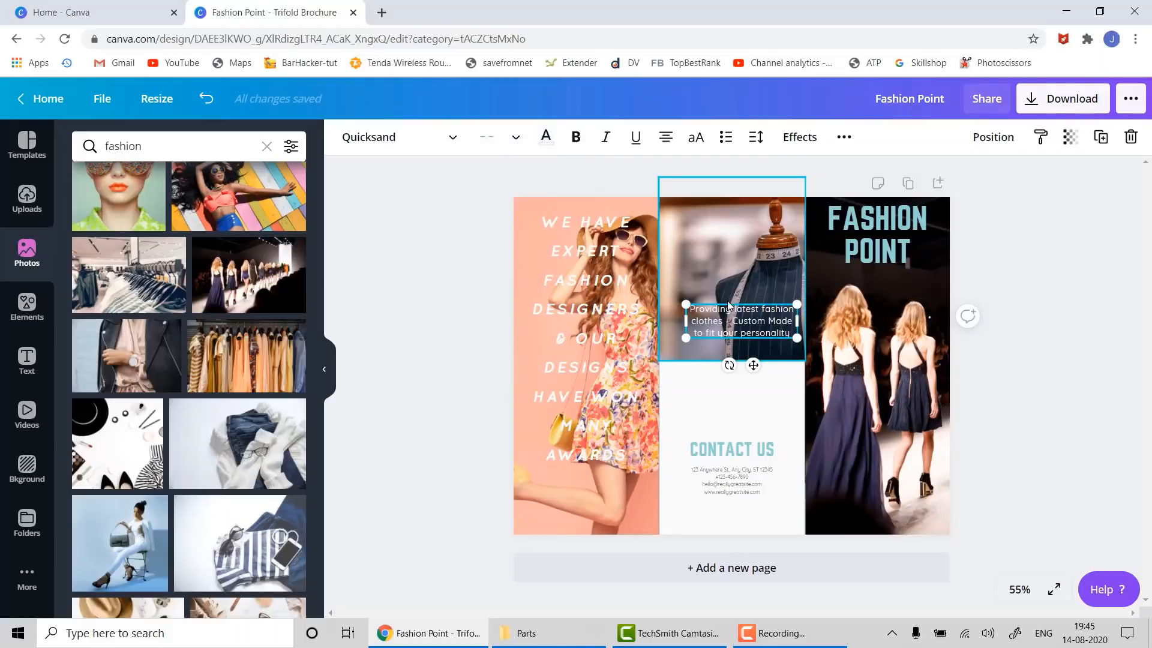
- Set the tagline to 24 pt, widen its box and position it over the mannequin photo
left_click(517, 139)
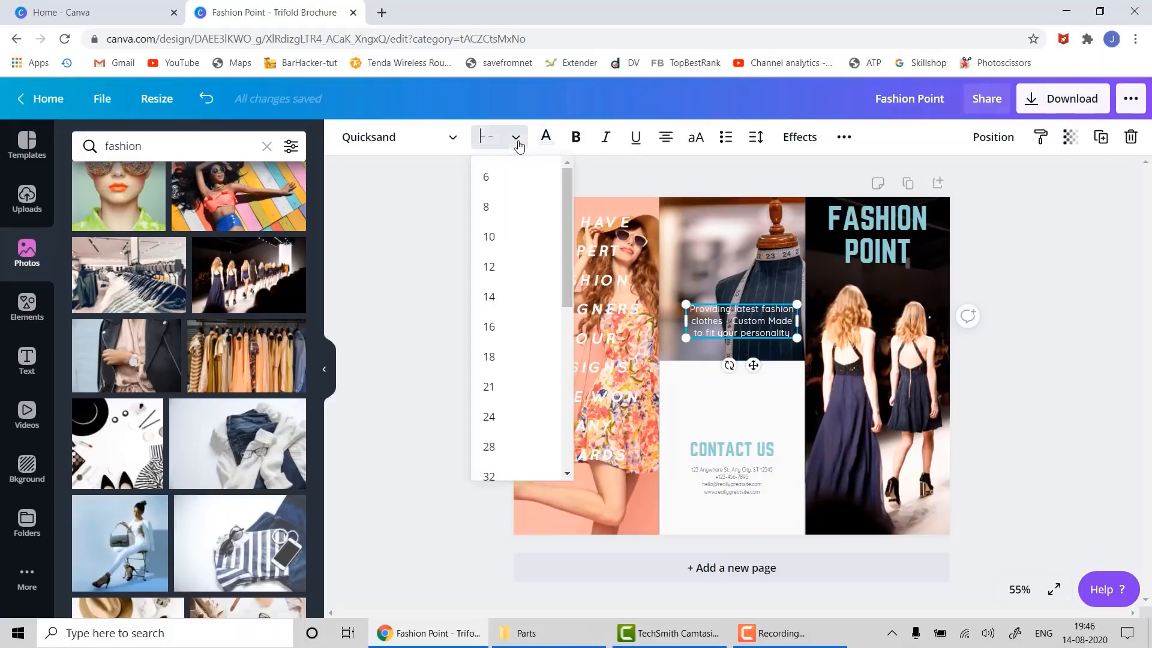
left_click(488, 480)
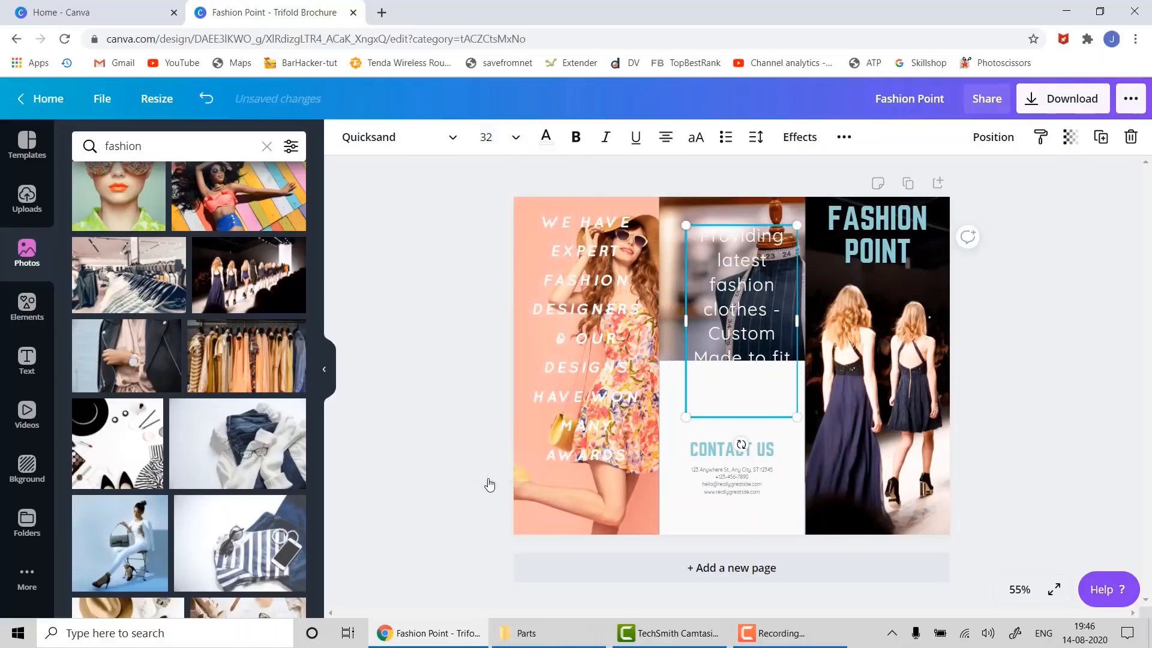
left_click(519, 150)
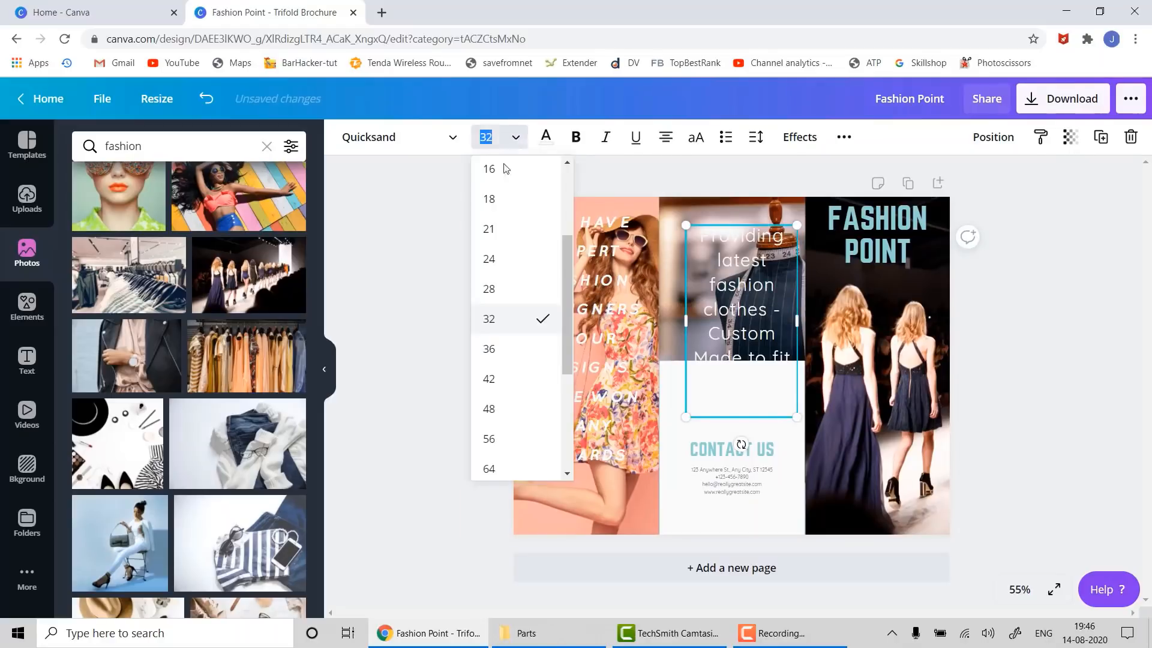
left_click(488, 286)
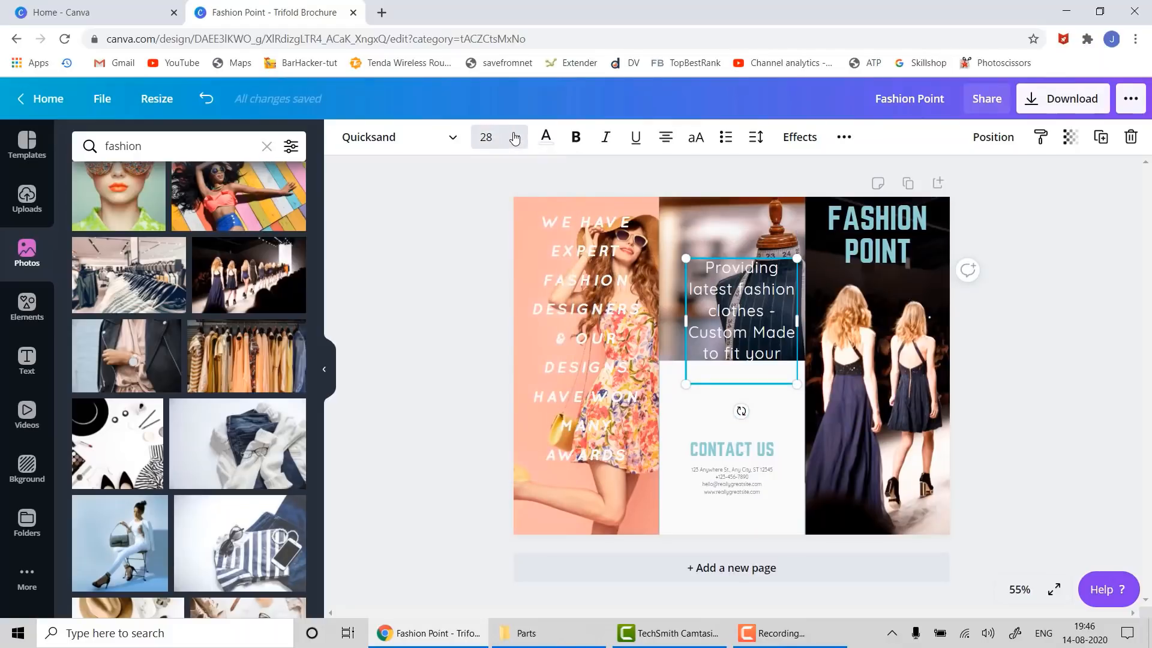
left_click_drag(686, 320, 666, 316)
left_click_drag(733, 269, 737, 238)
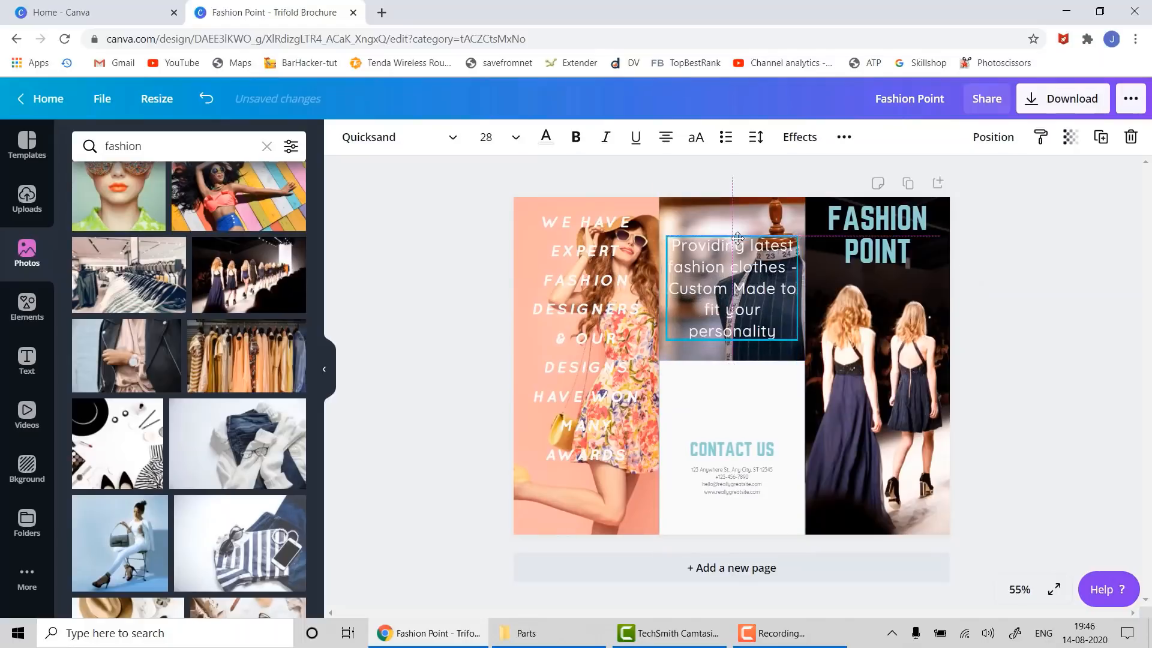
left_click(516, 138)
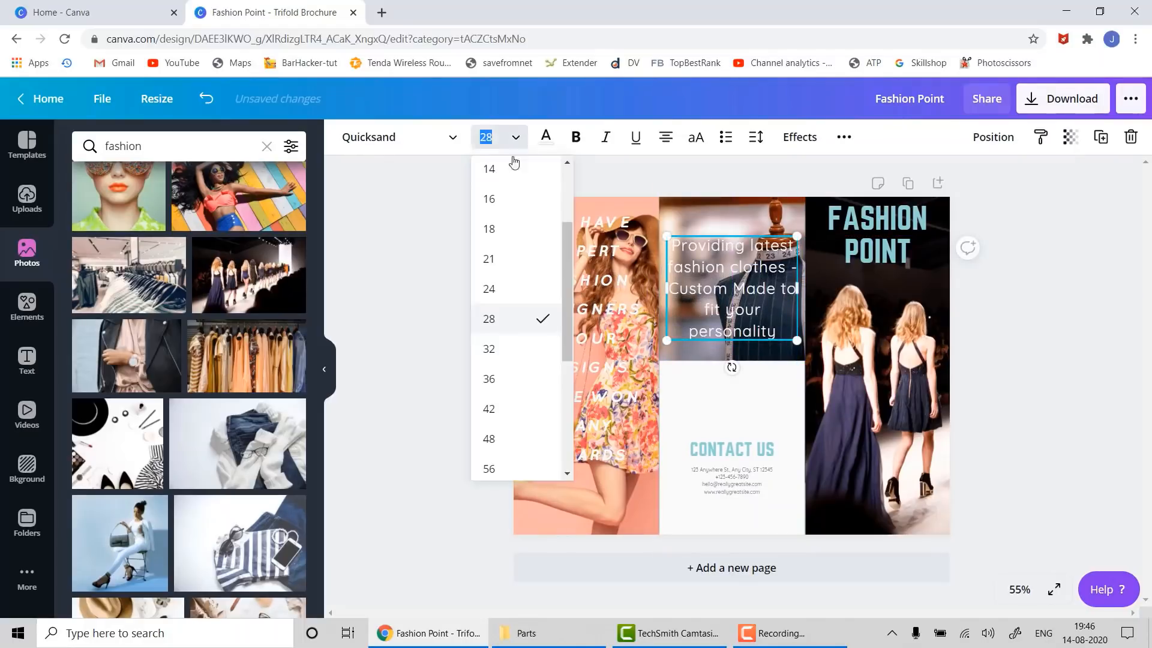
left_click(496, 294)
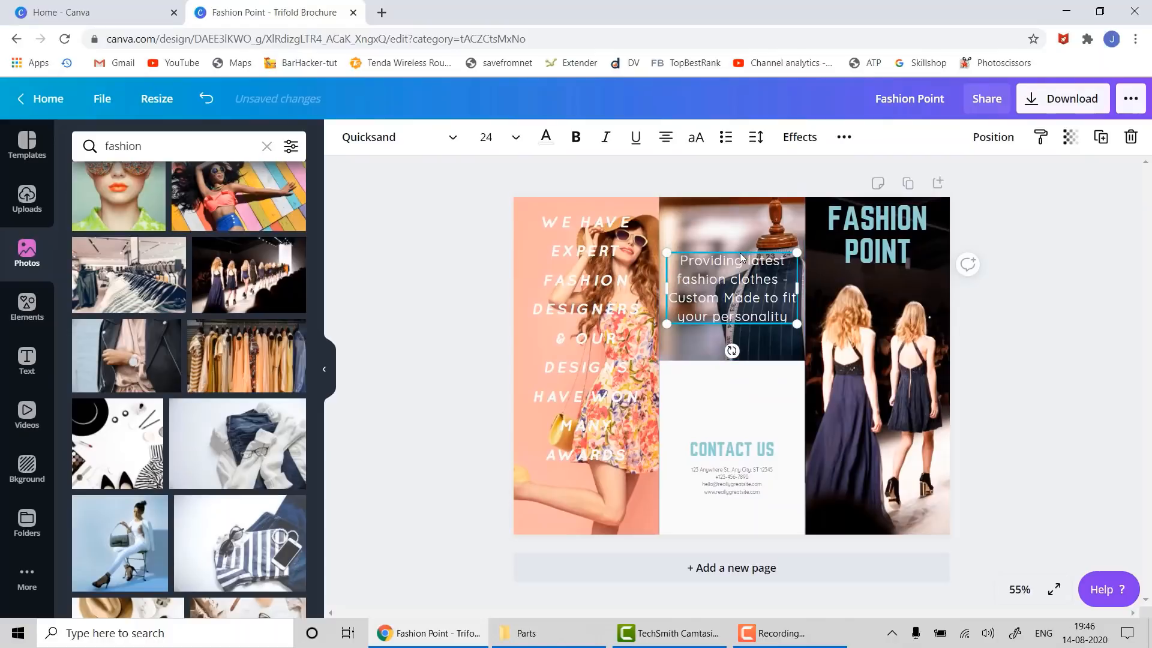
left_click_drag(741, 258, 742, 271)
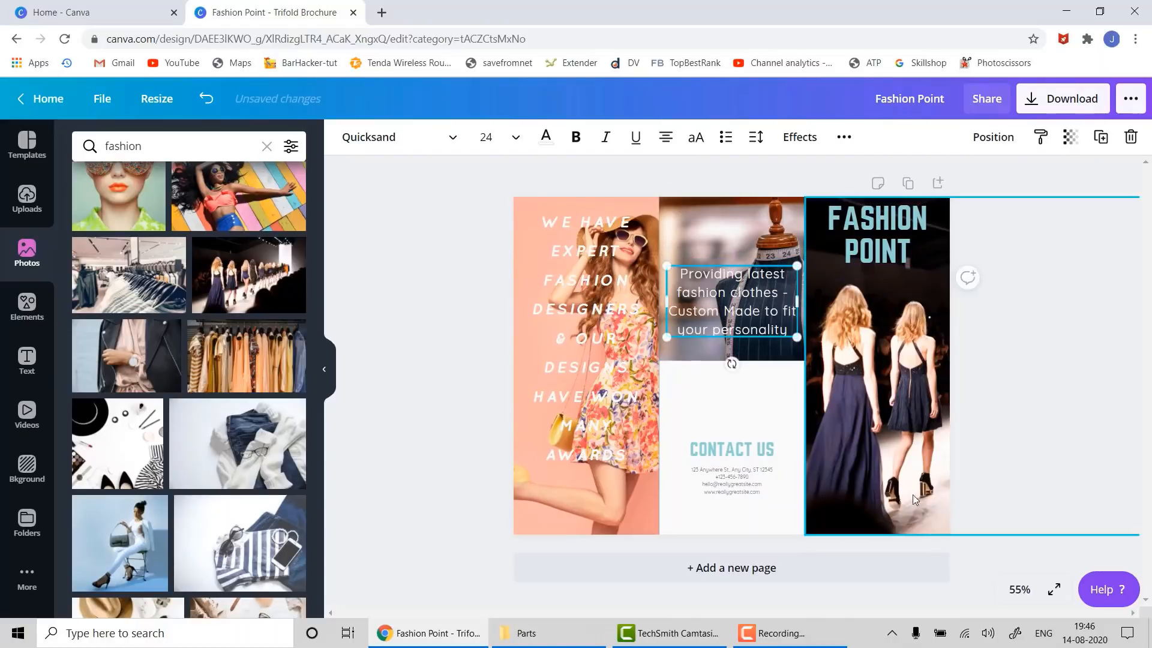
left_click(1139, 462)
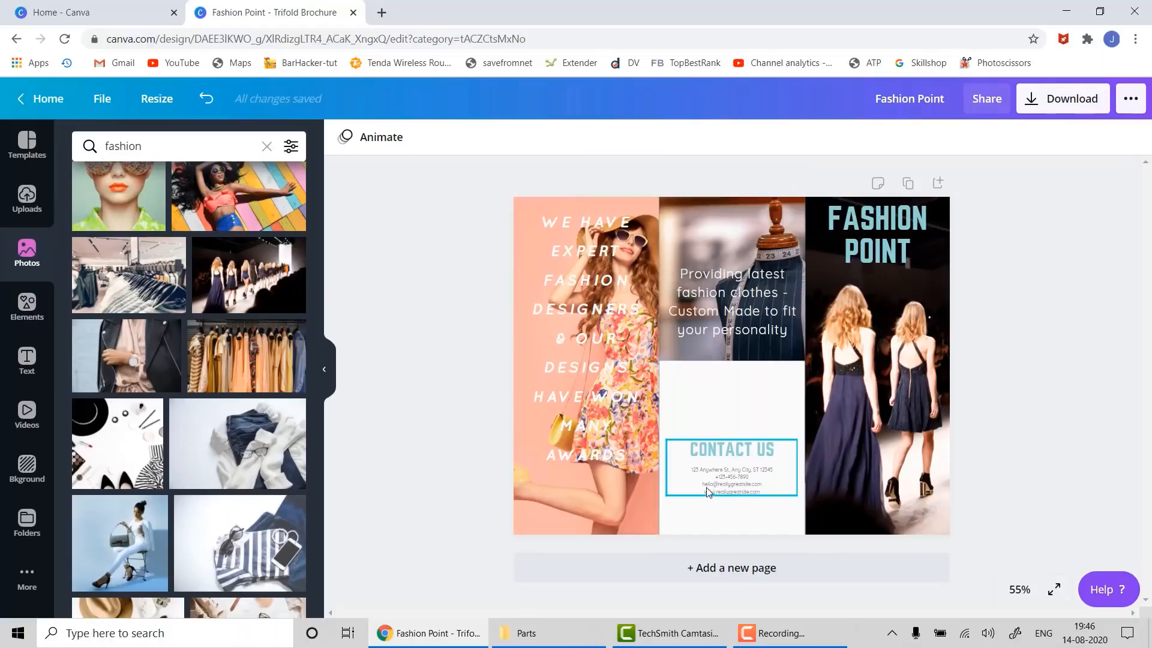
- Search elements for 'offer' and place a scaled-down 50% OFF badge above Contact Us
left_click(27, 304)
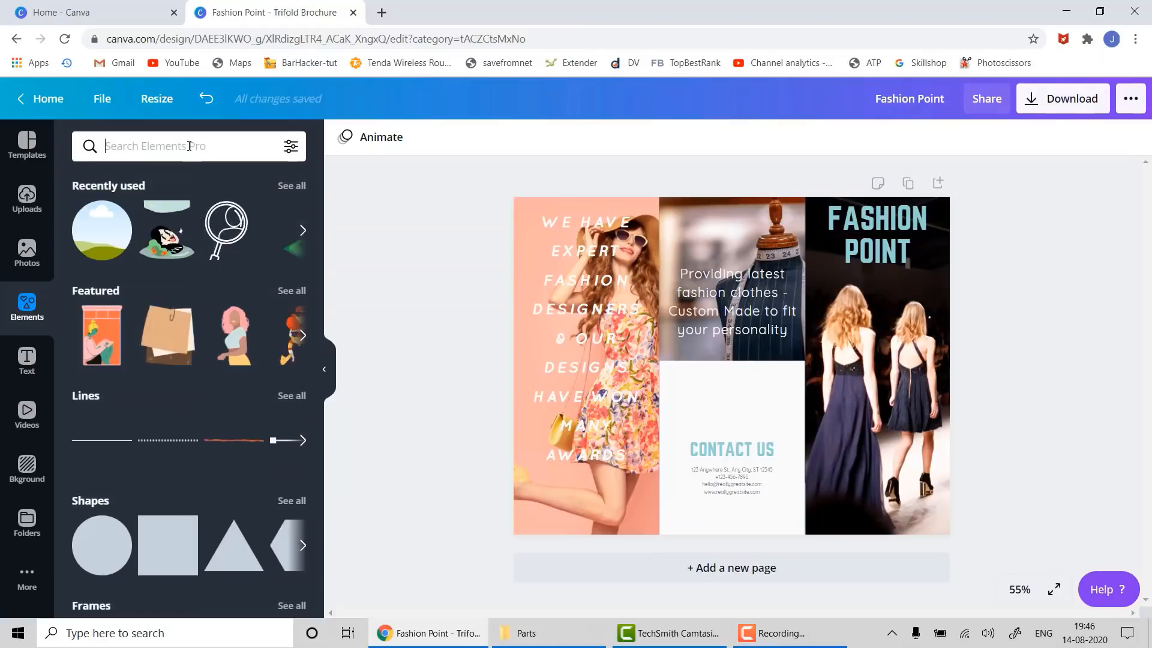
type("offe")
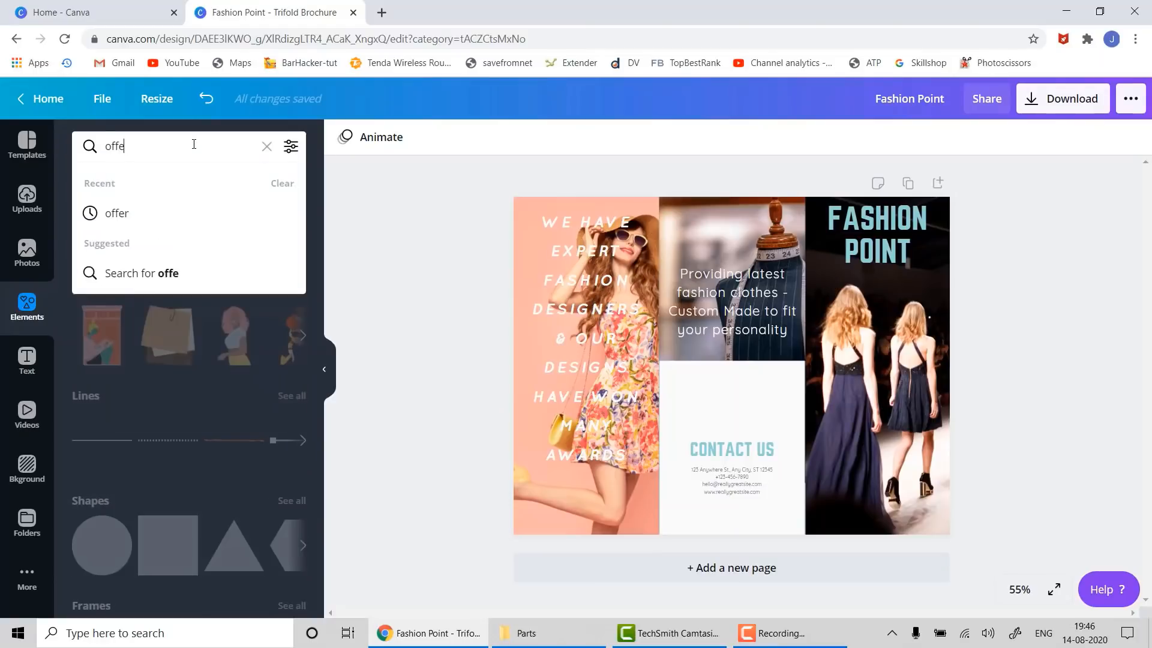
type("r")
key("Return")
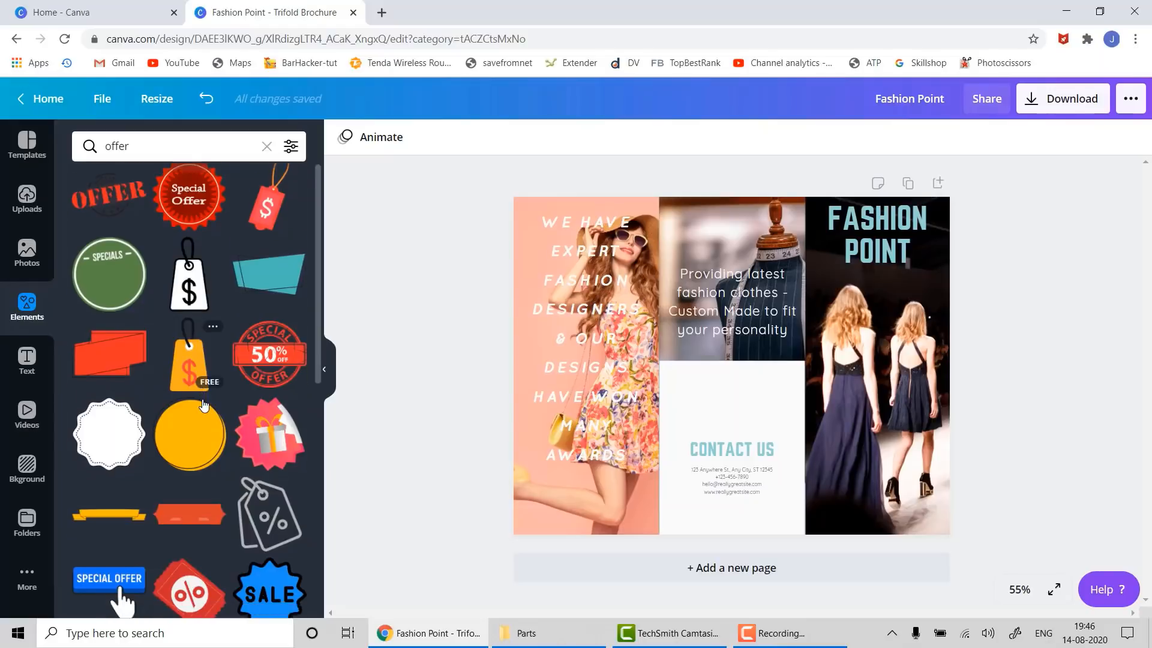
scroll(200, 398, "down", 2)
scroll(205, 403, "down", 2)
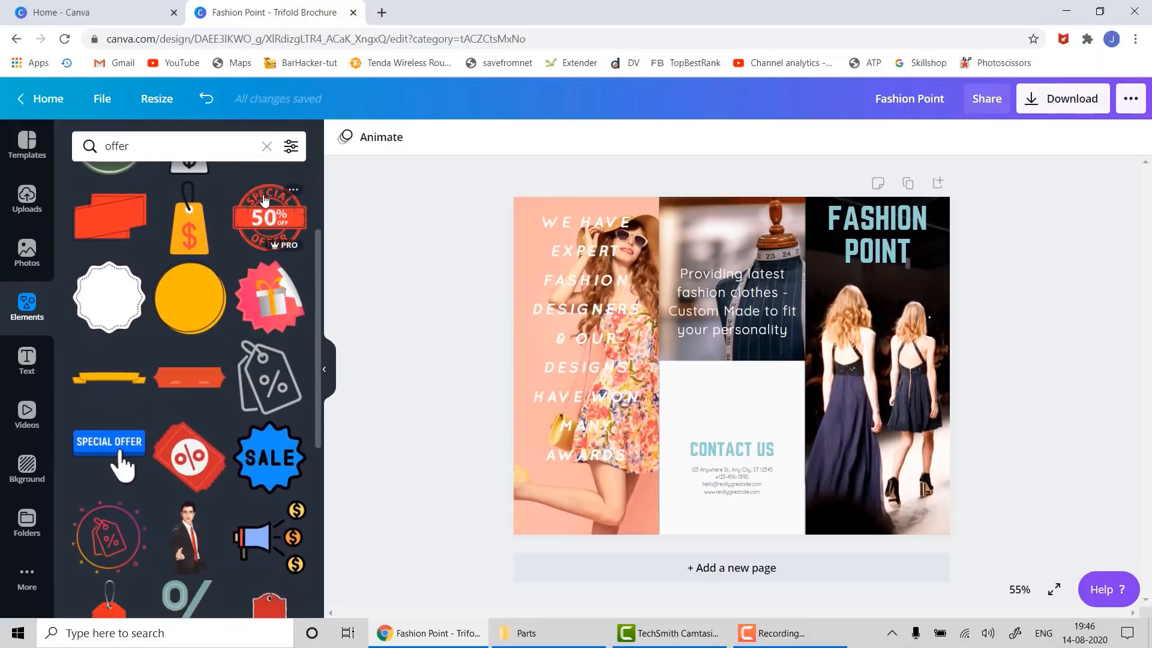
left_click_drag(267, 217, 699, 374)
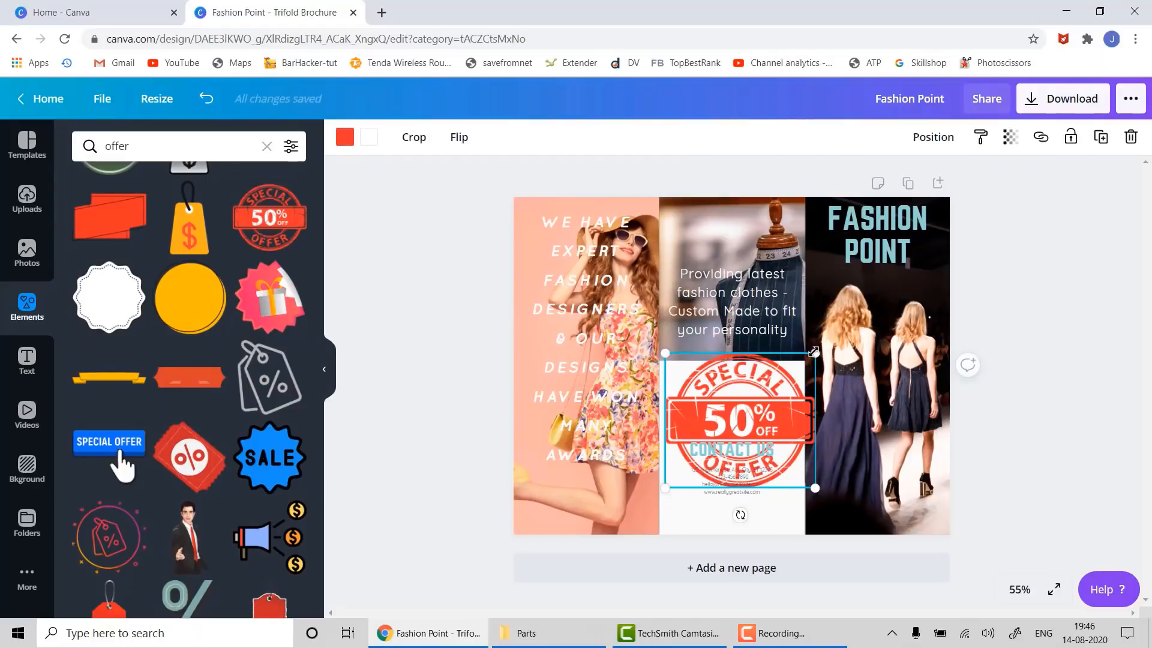
left_click_drag(814, 351, 772, 391)
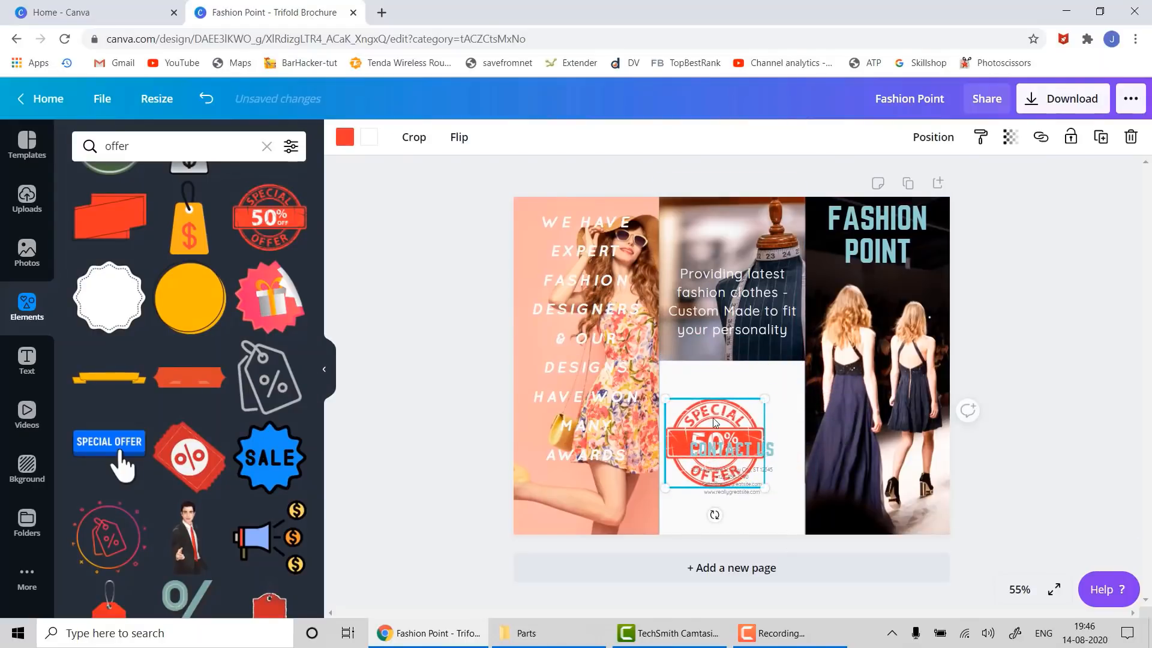
left_click_drag(713, 412, 731, 375)
- Shift the Contact Us block down and make the CONTACT US heading dark navy
left_click(762, 467)
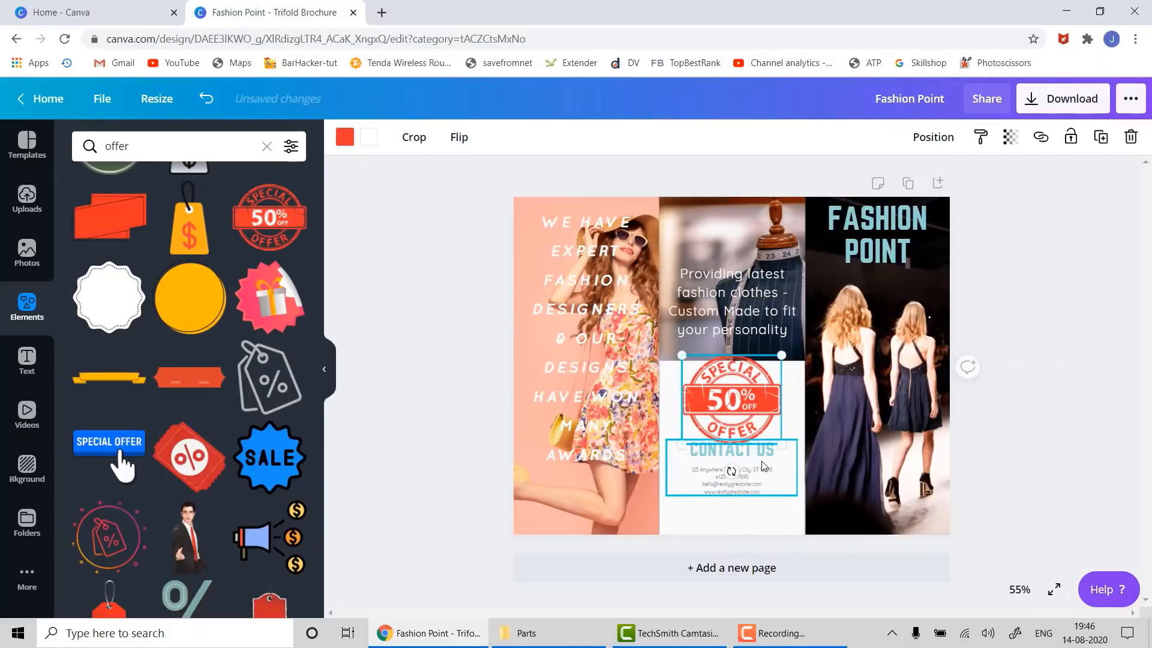
key("shift+Down")
key("shift+Down")
key("shift+Down")
key("shift+Down")
key("shift+Down")
key("shift+Down")
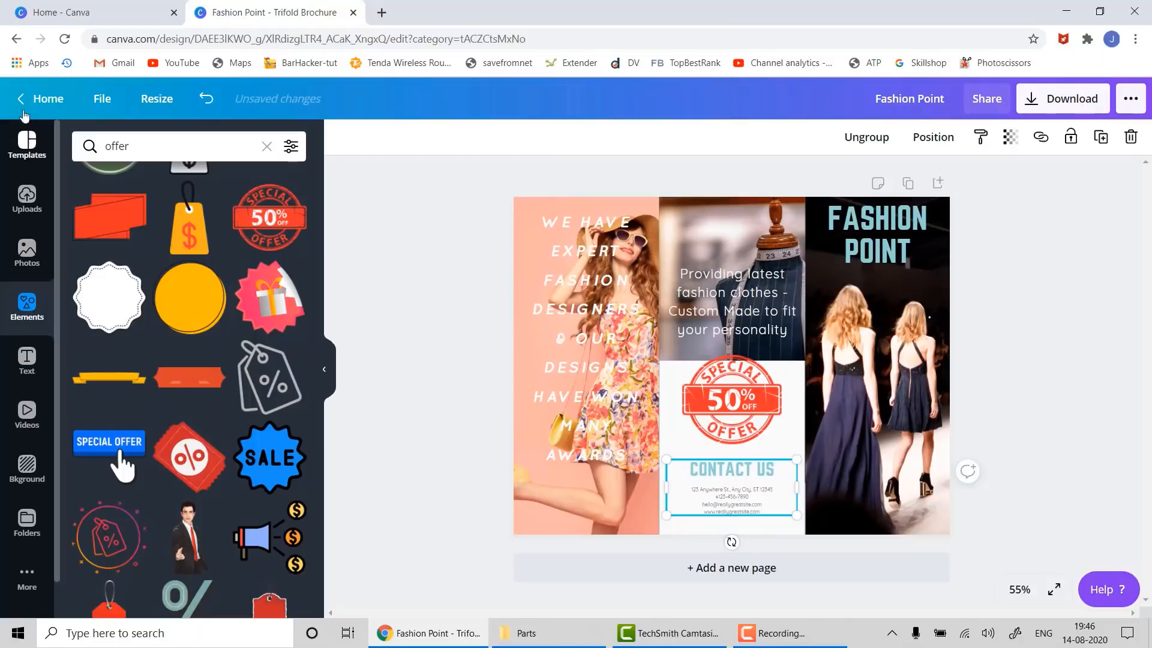
left_click(727, 474)
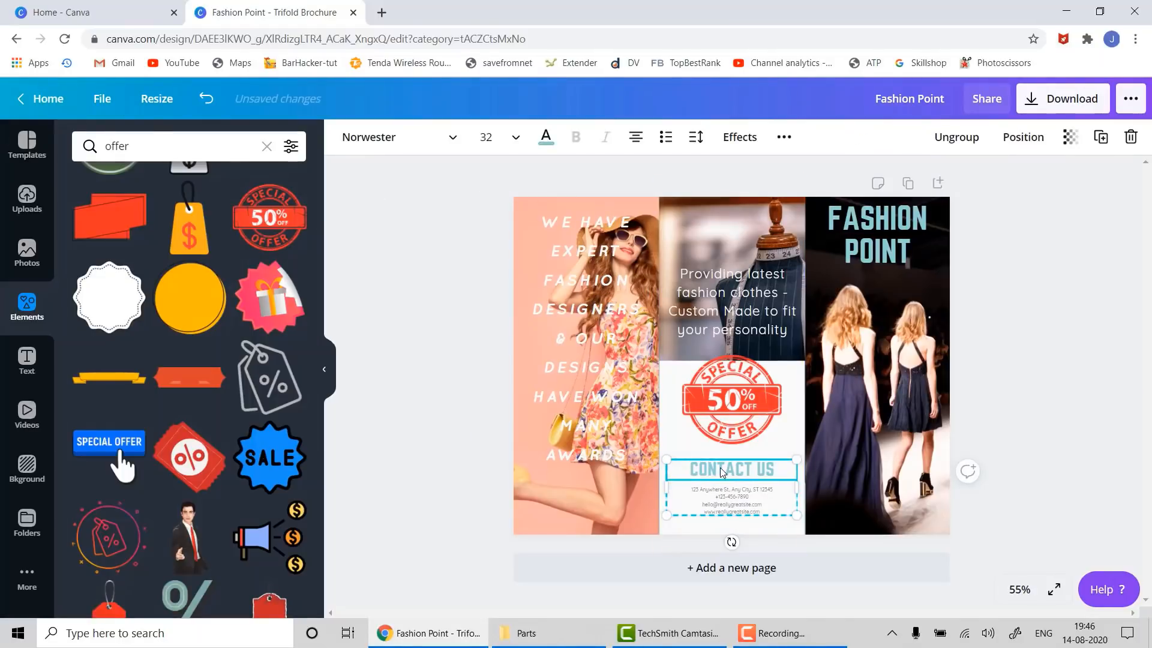
left_click(546, 130)
left_click(99, 283)
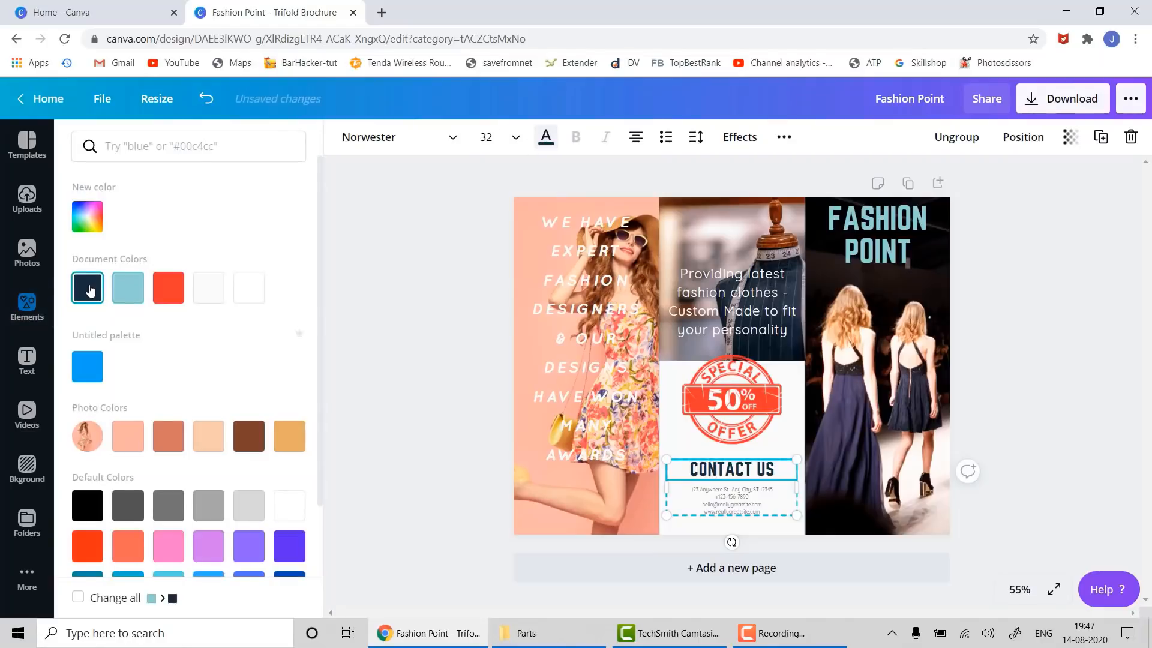
left_click(456, 305)
left_click(1099, 514)
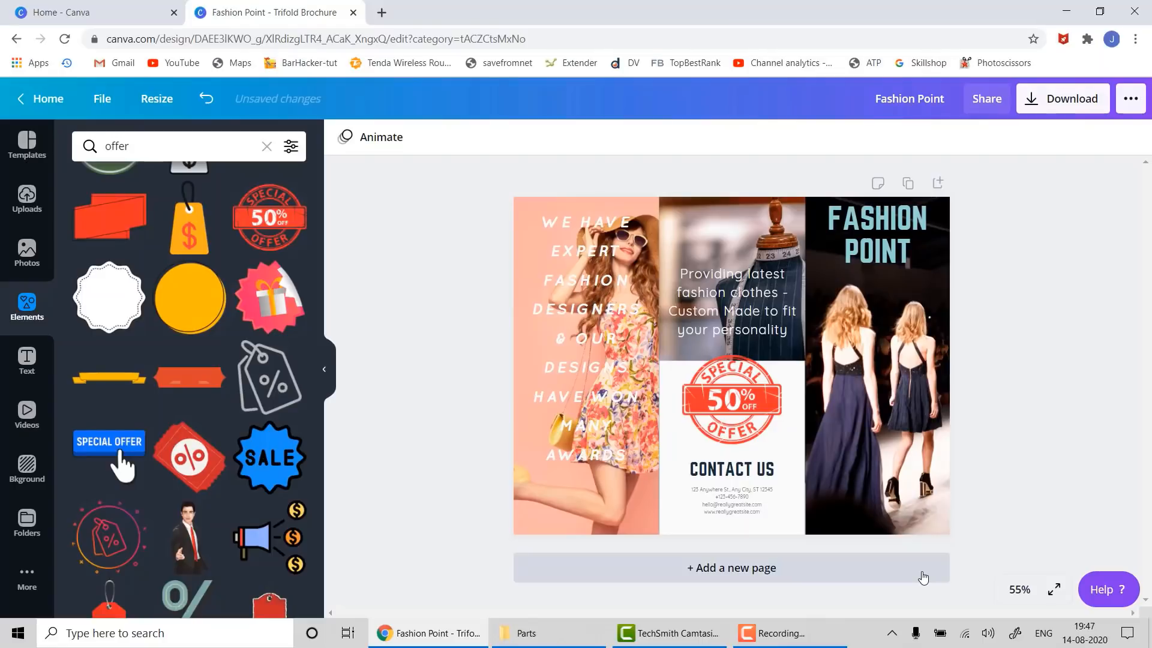
- Shrink the 50% OFF badge slightly and re-centre it above CONTACT US
left_click(763, 403)
left_click_drag(766, 402, 765, 408)
left_click_drag(779, 359, 746, 400)
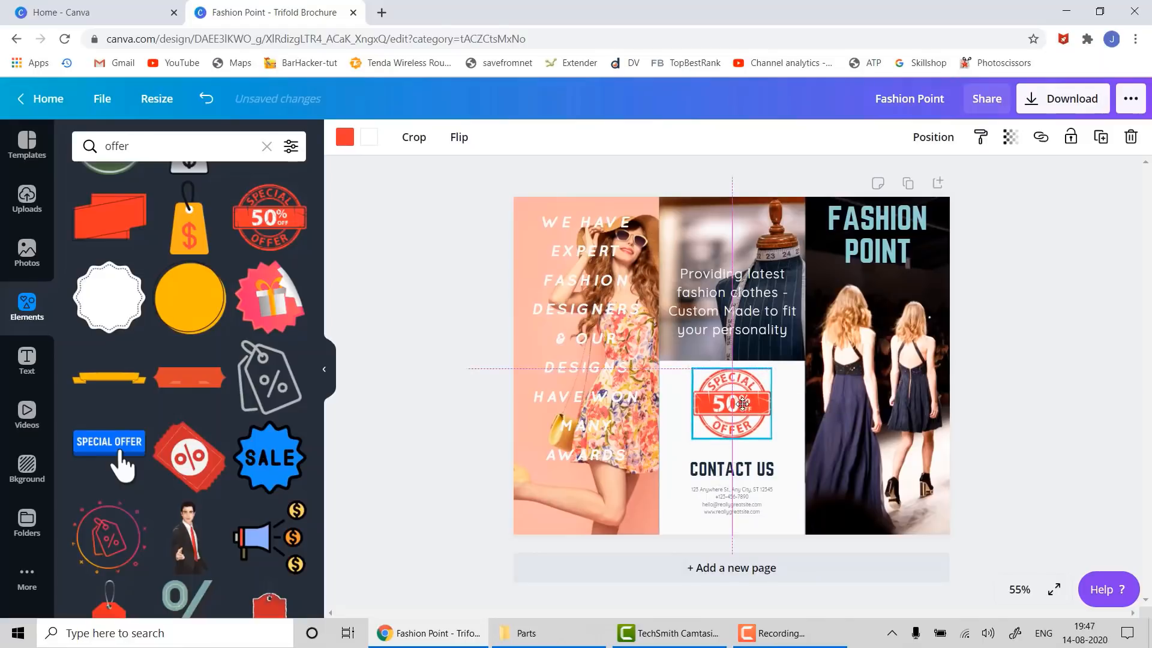
left_click(1068, 418)
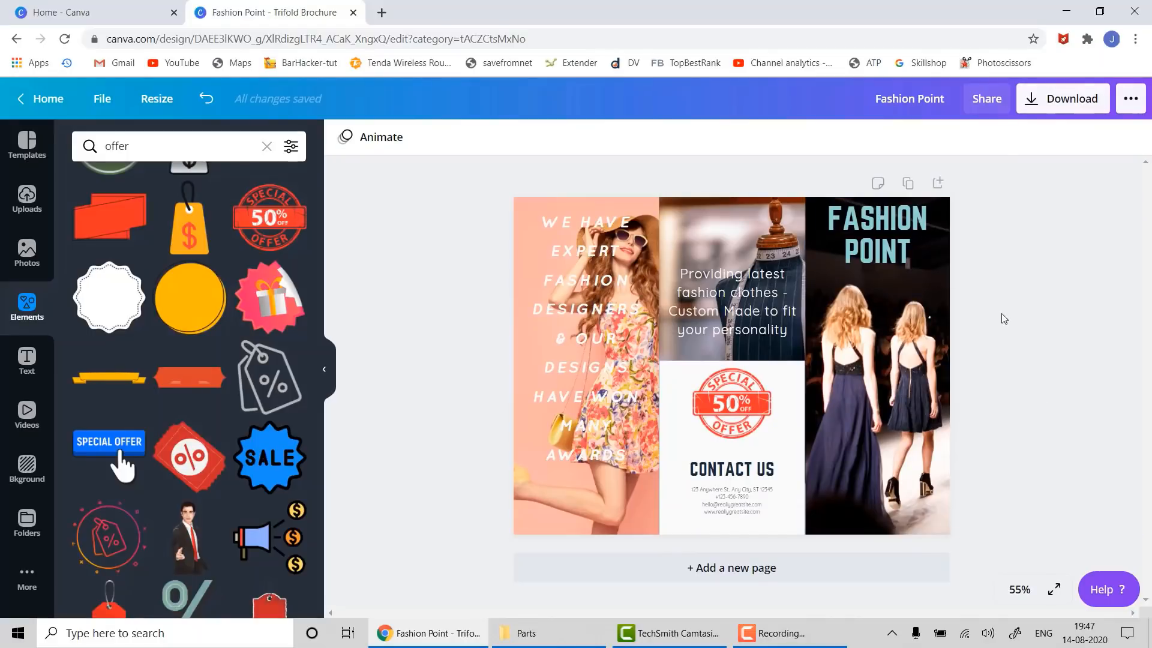
left_click(526, 199)
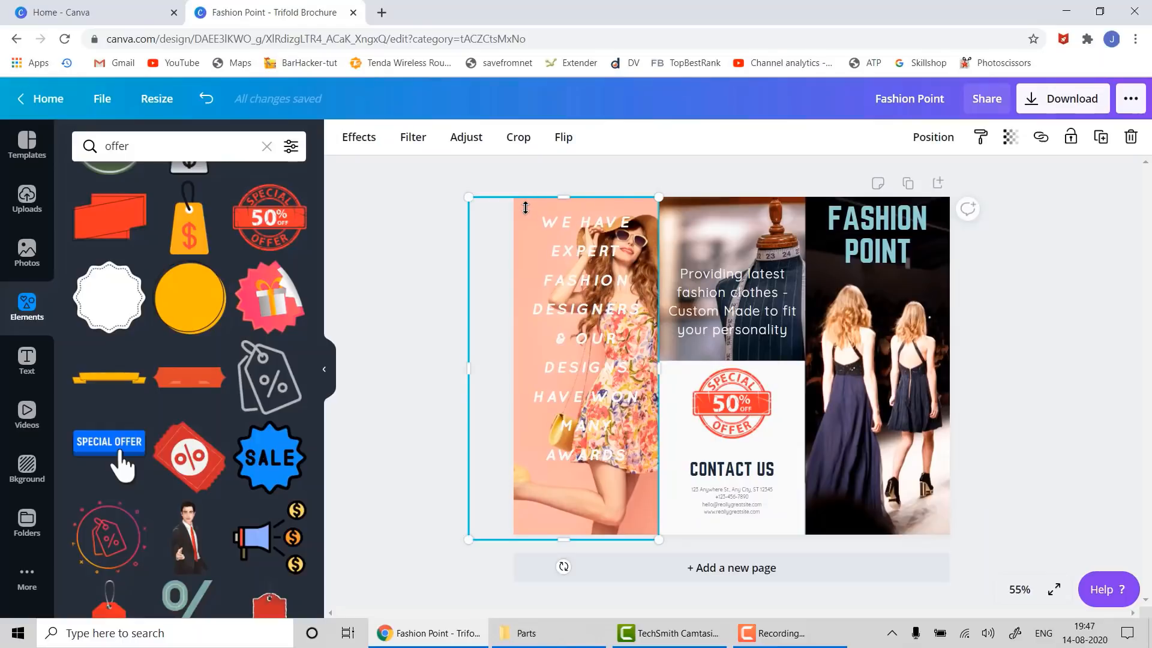
left_click(1128, 371)
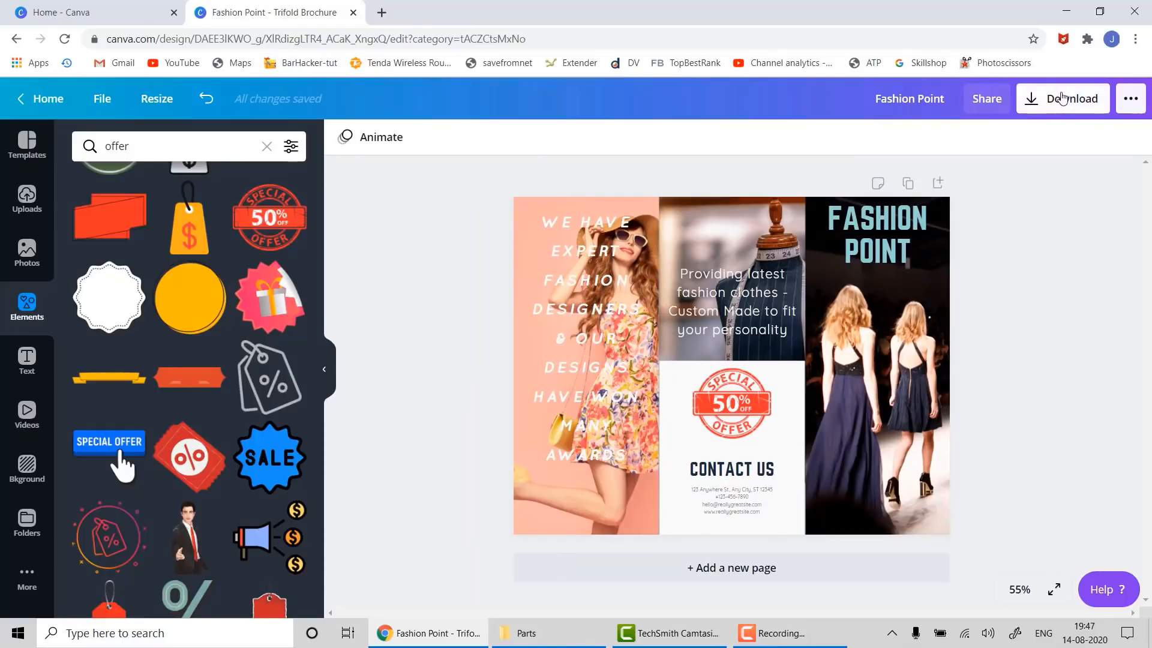
- Download the brochure as a JPG and open the saved Fashion Point.jpg
left_click(1061, 98)
left_click(1072, 207)
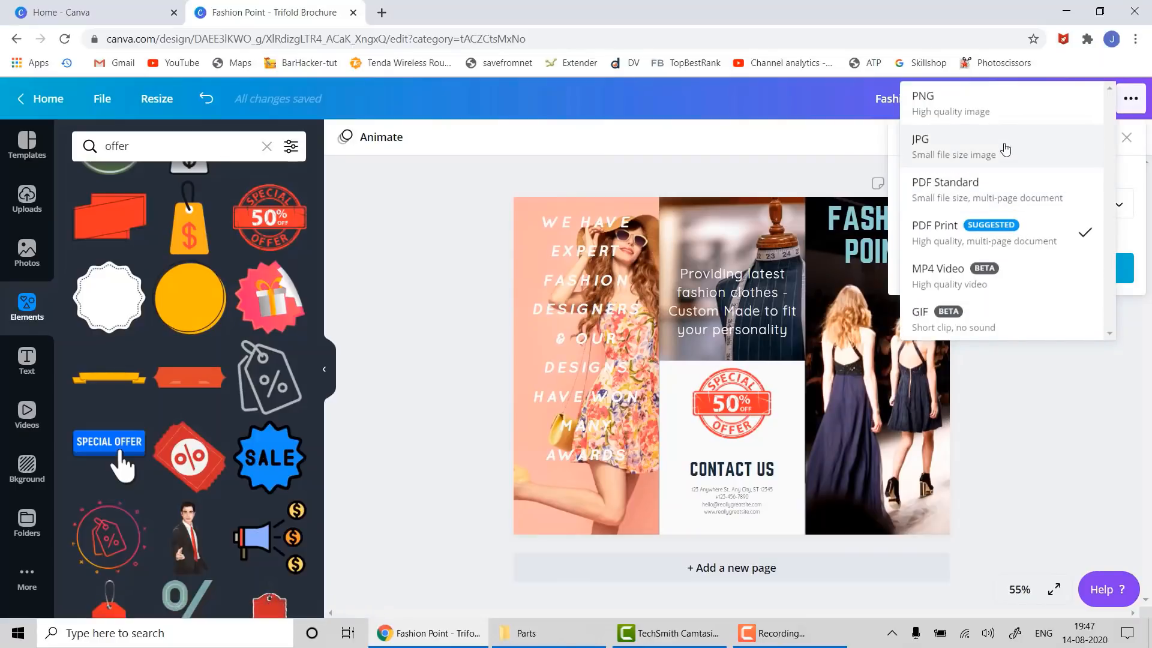
left_click(1005, 149)
left_click(1021, 348)
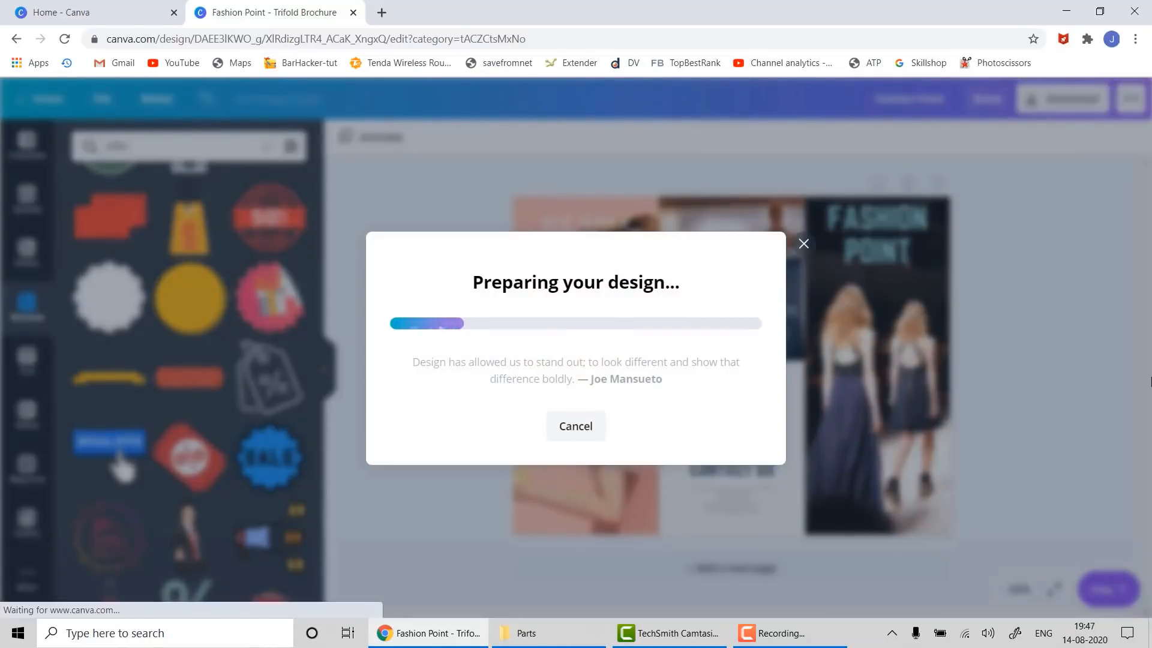
left_click(806, 196)
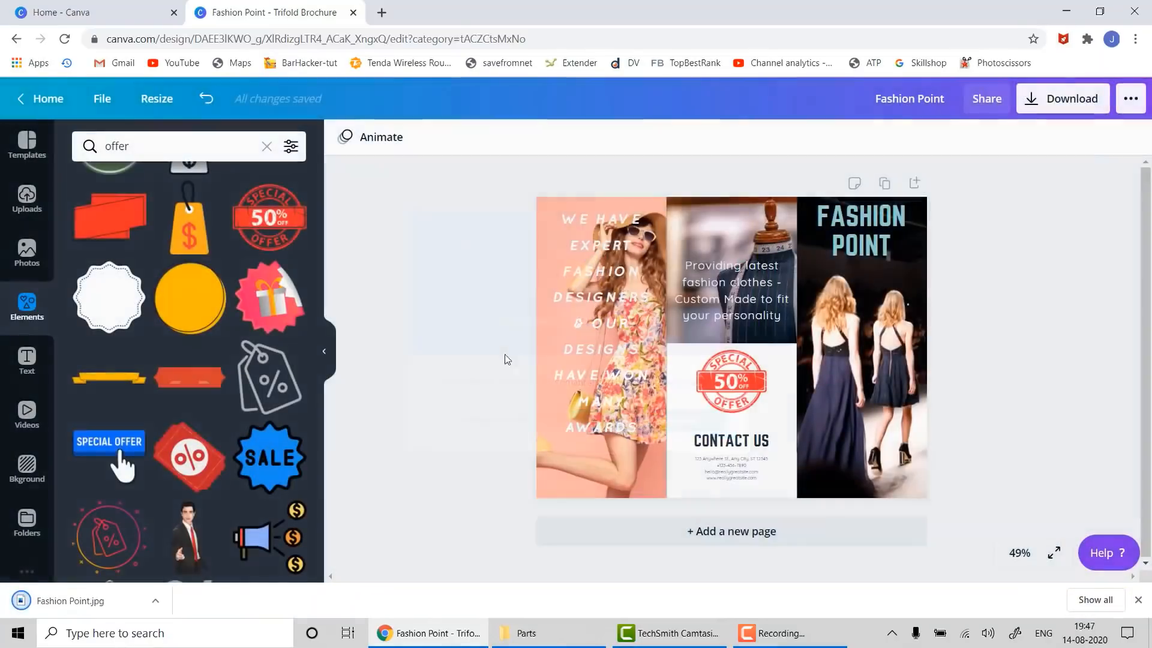
left_click(87, 601)
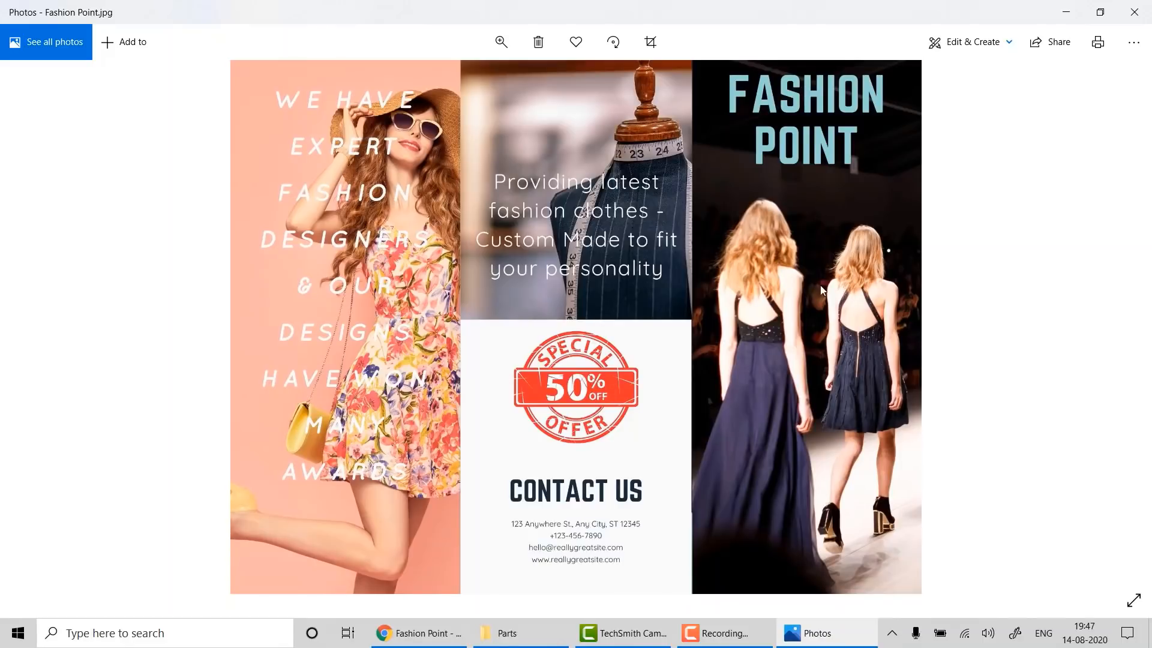
- Close the Photos window showing Fashion Point.jpg
left_click(1134, 12)
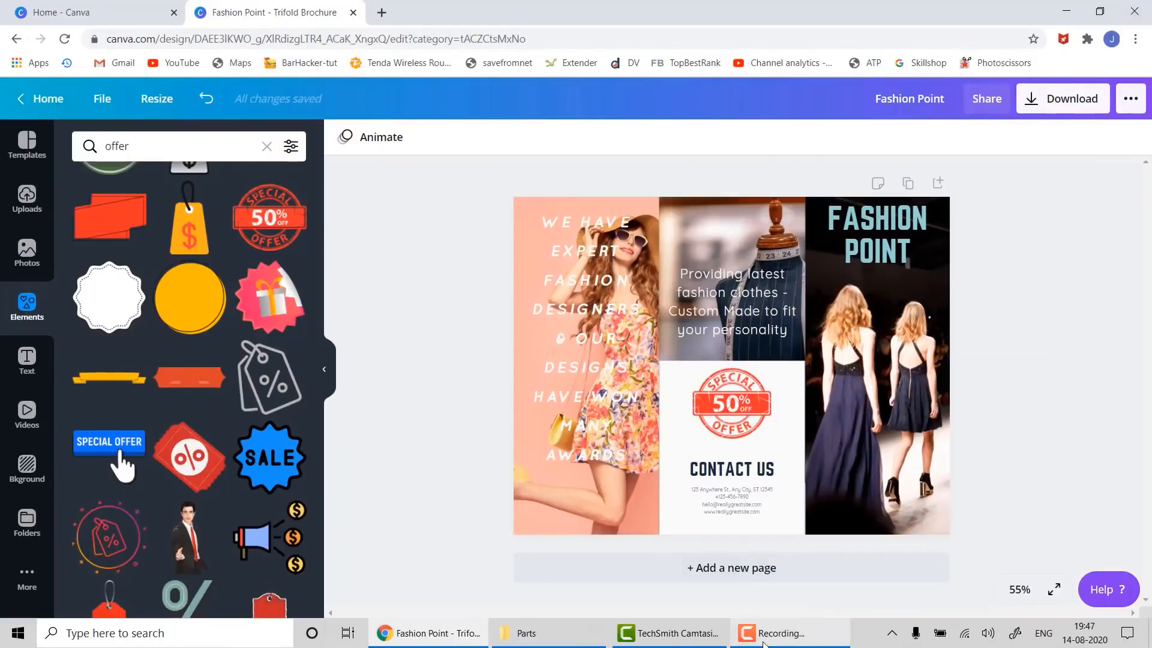
mouse_move(763, 643)
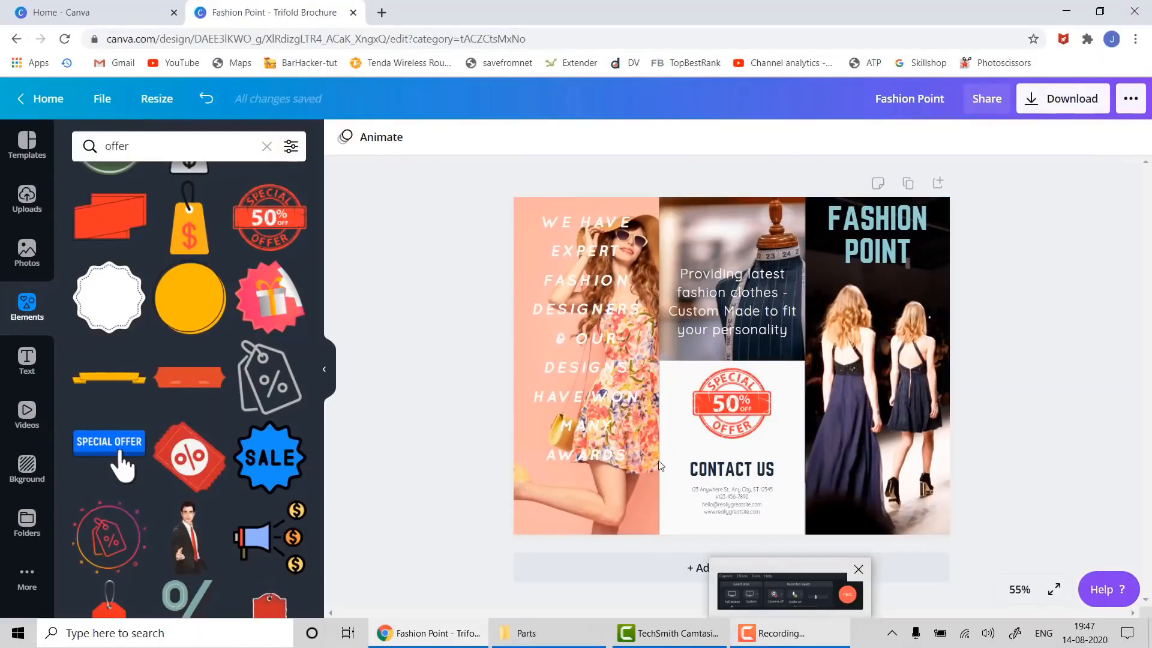
- Close the Fashion Point brochure and start a Photo Collage with the black-and-white fashion template
left_click(354, 12)
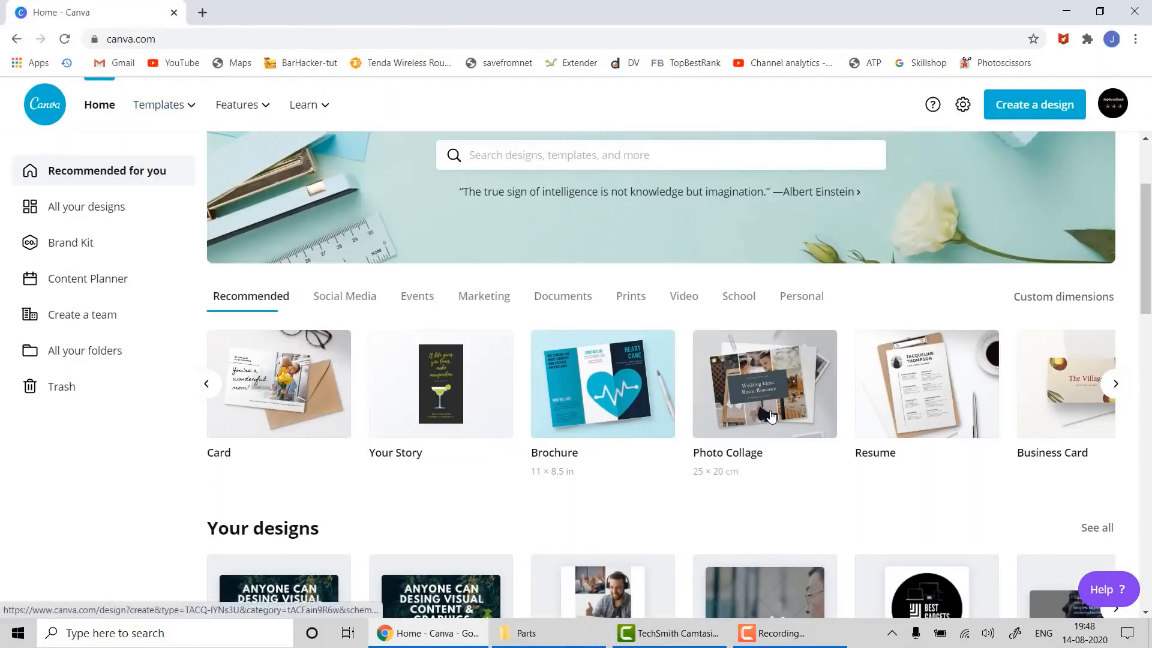
left_click(772, 416)
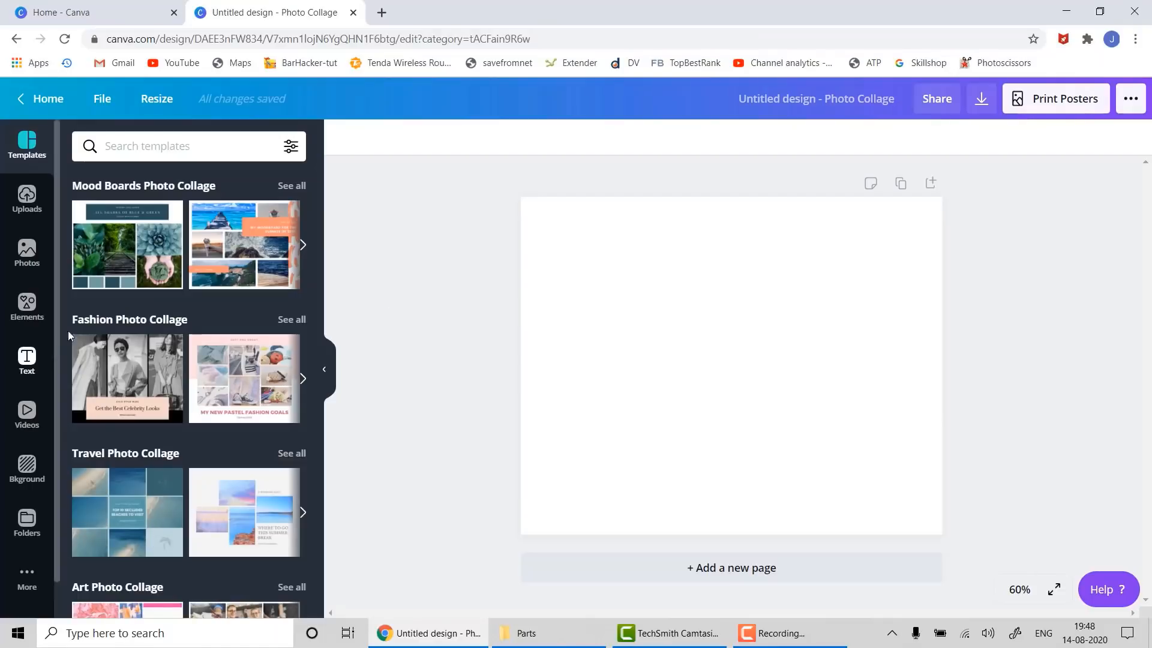
left_click(101, 353)
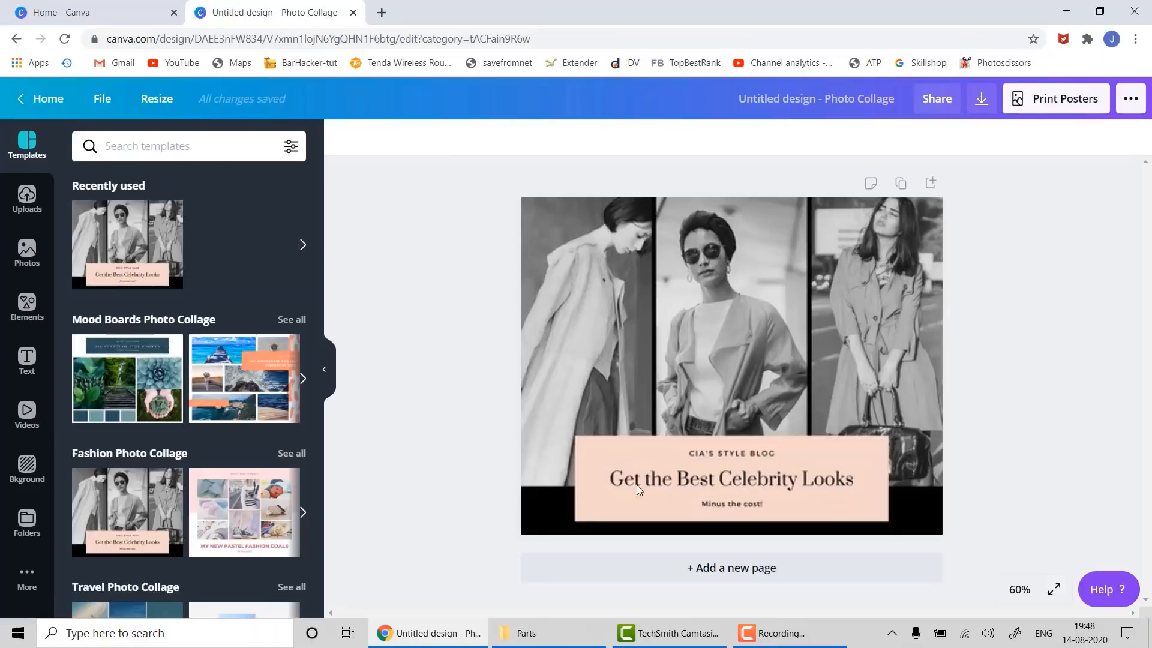
- Select the left photo in the collage's photo grid
left_click(693, 492)
left_click(621, 324)
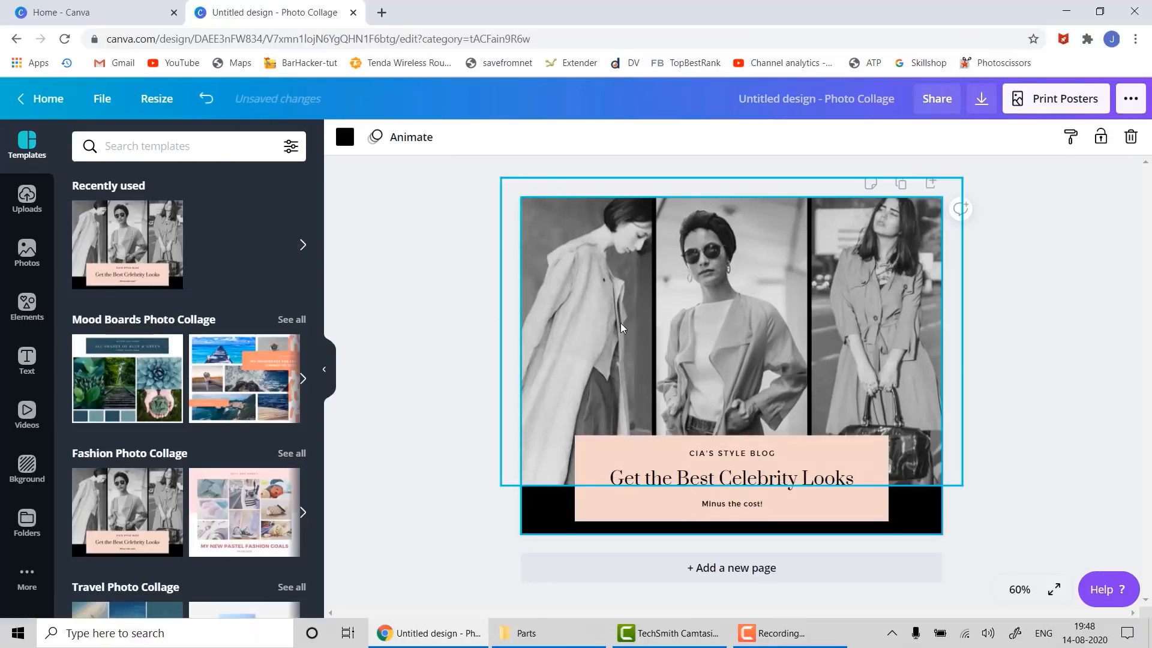
left_click(620, 323)
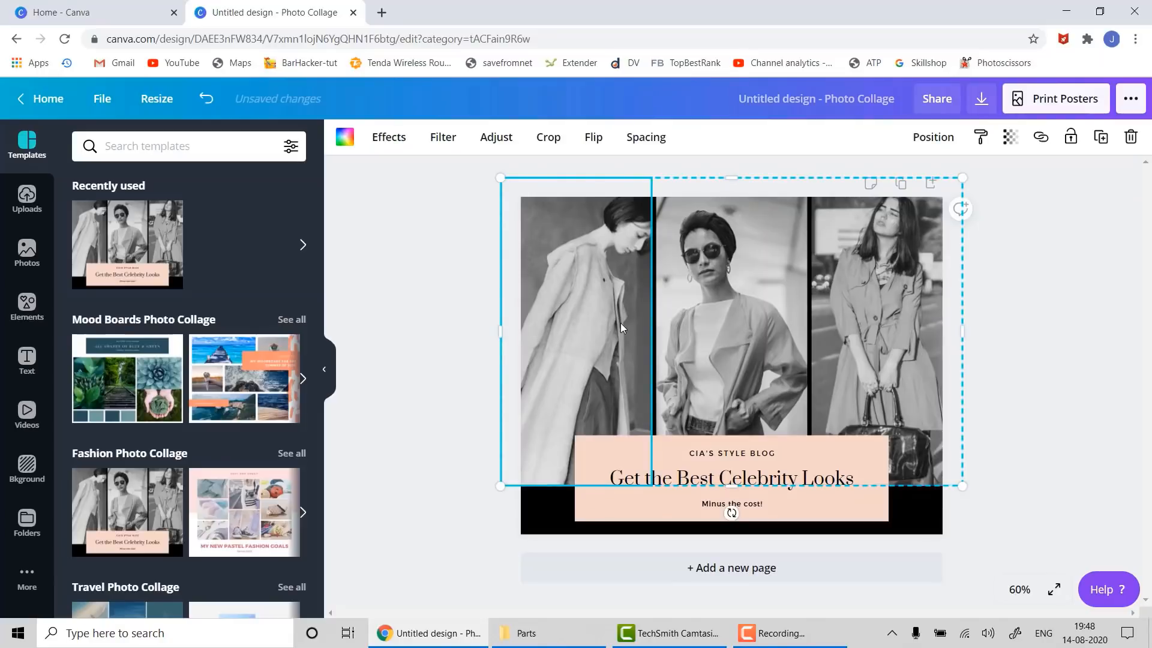
- Delete the left, middle and right fashion photos from the collage grid
key("Delete")
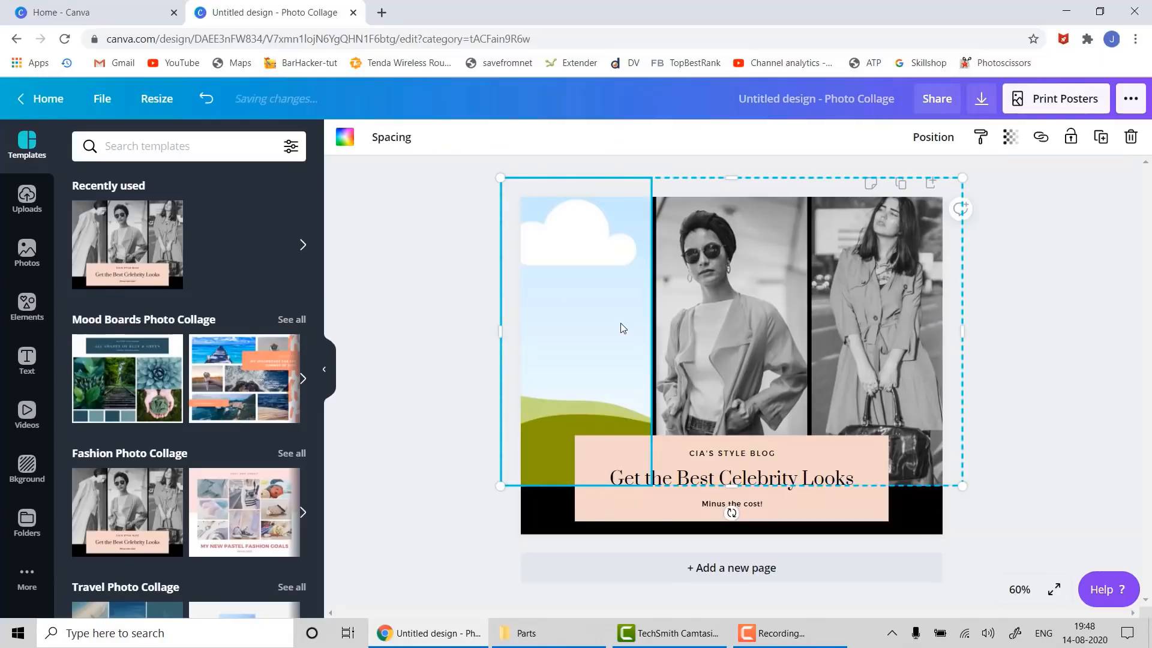
left_click(617, 250)
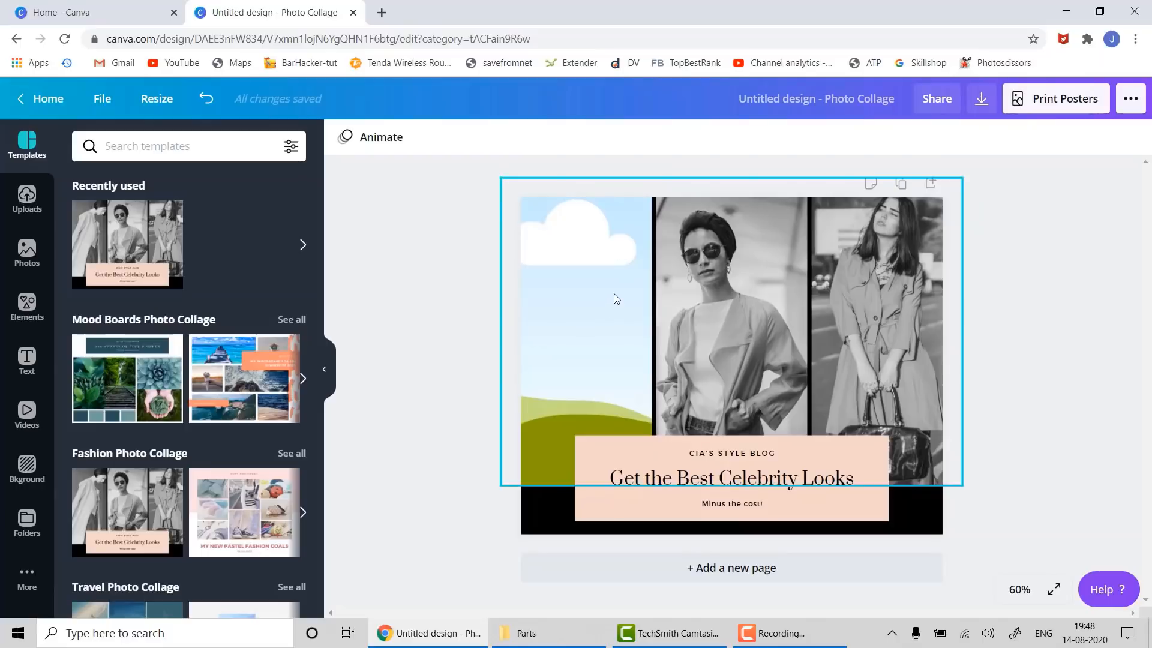
left_click(712, 270)
key("Delete")
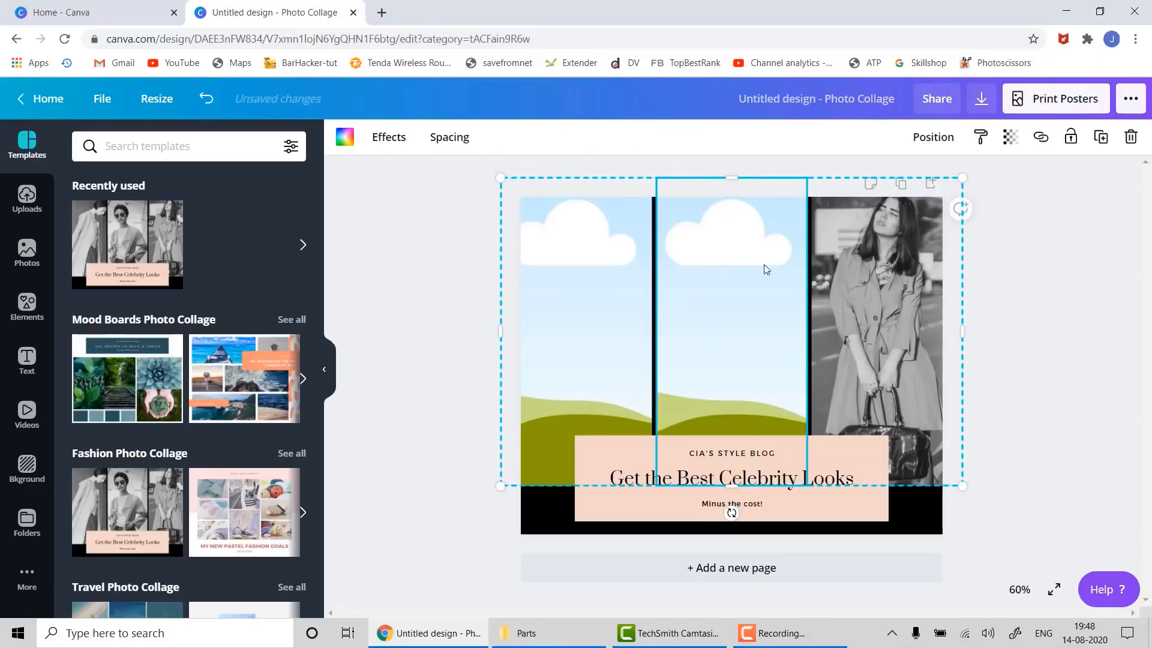
left_click(863, 258)
key("Delete")
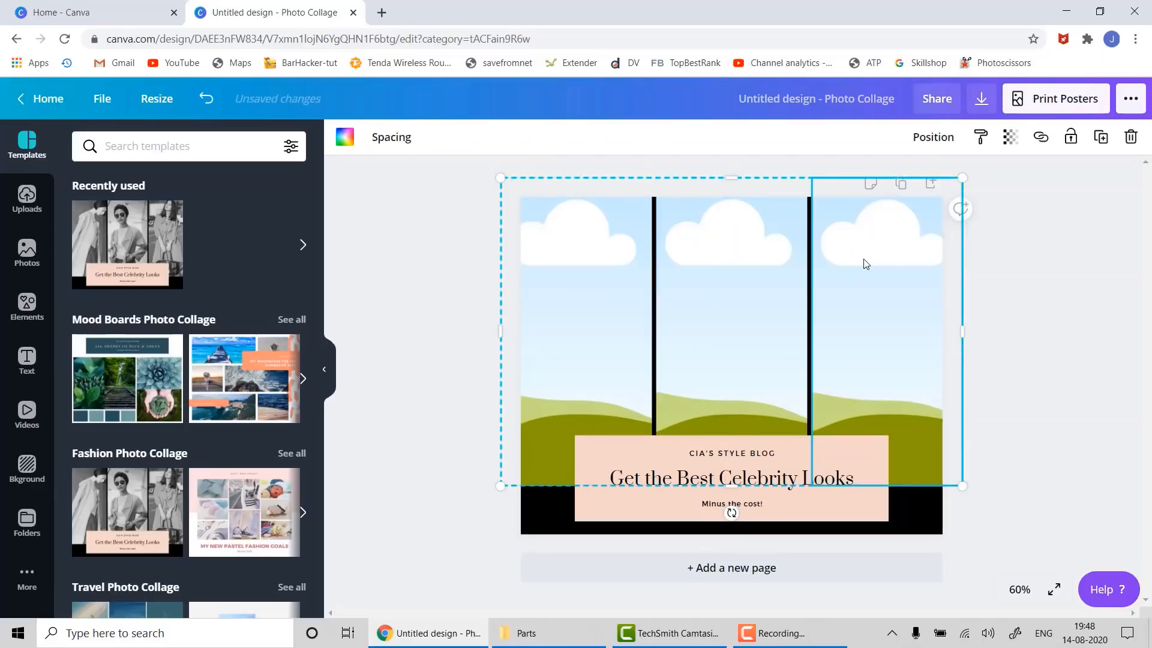
left_click(1080, 526)
- Replace the 'Get the Best Celebrity Looks' title with 'My BABY DOLL'
double_click(732, 480)
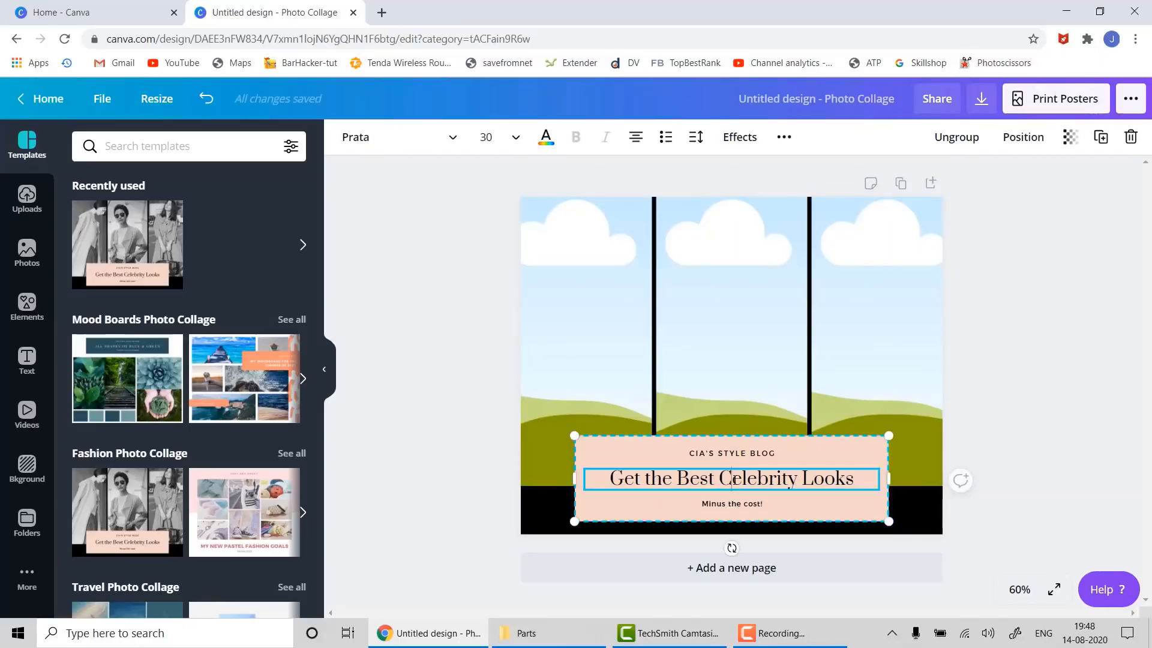
triple_click(734, 480)
type("M")
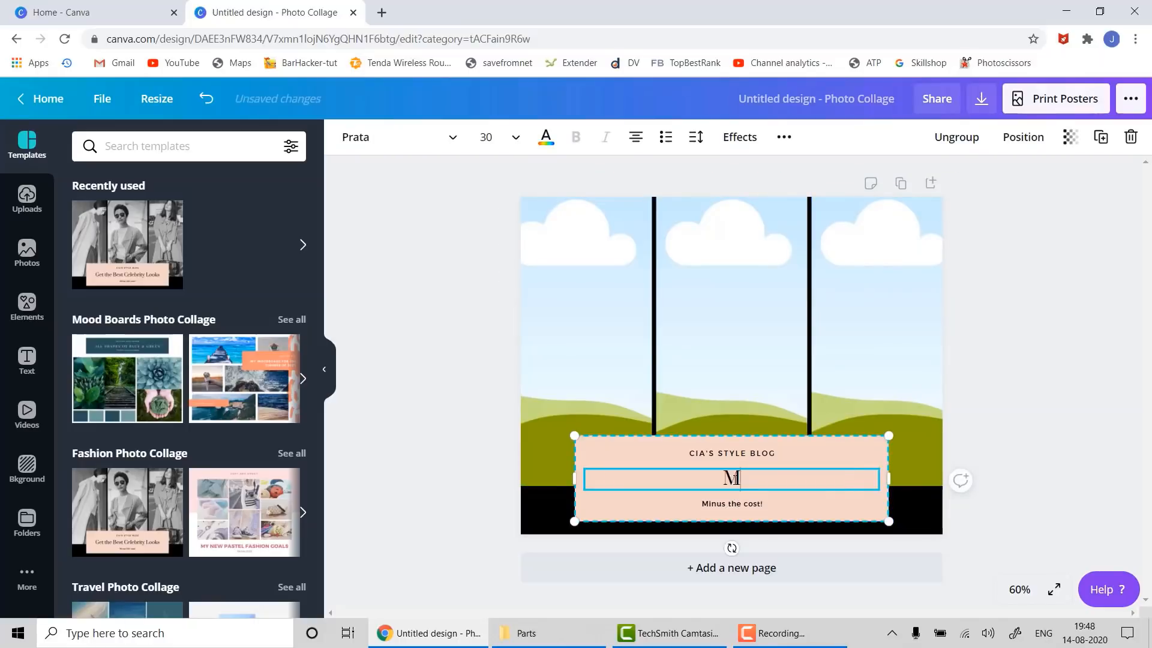
type("y BAB")
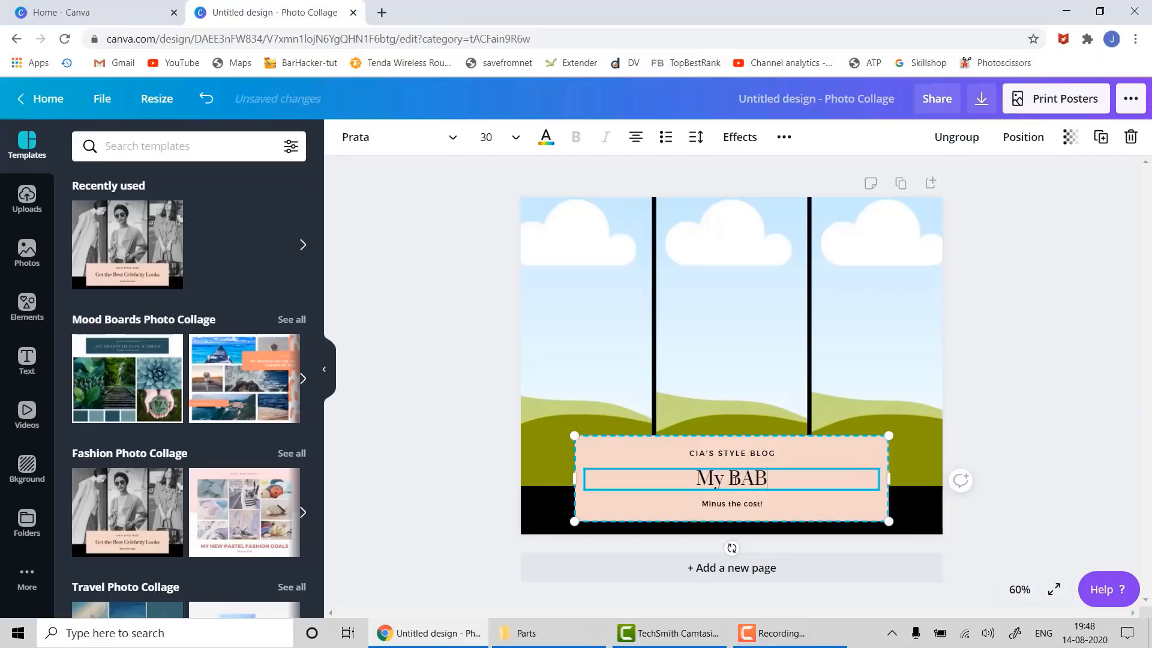
type("Y DOLL")
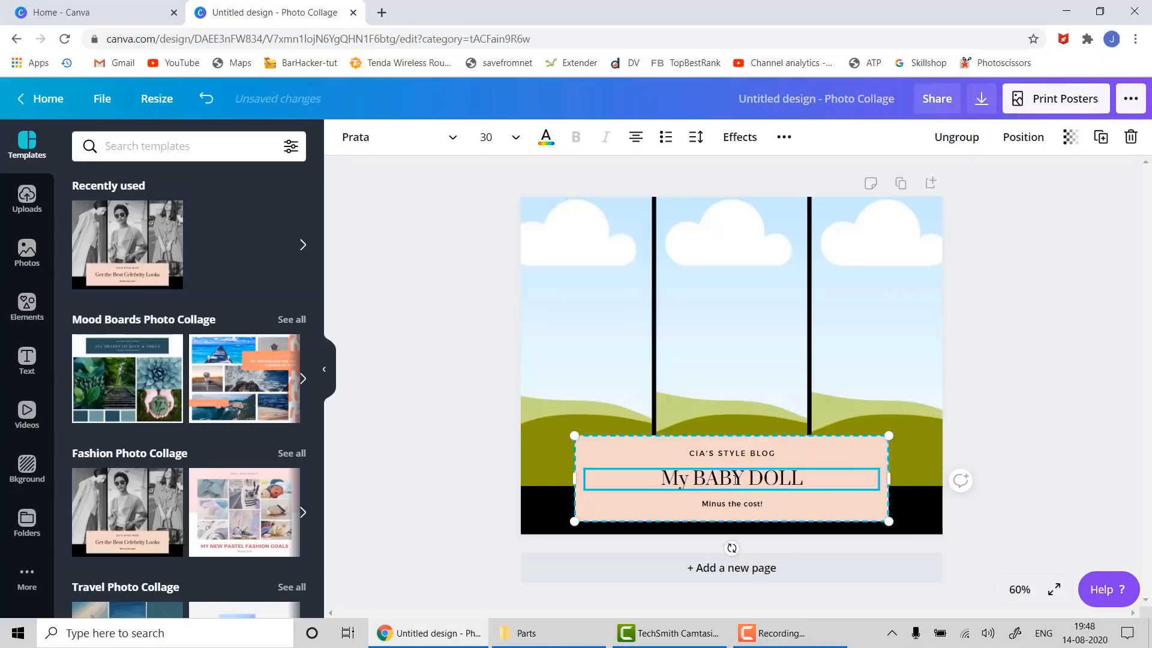
- Ungroup the pink box texts and delete the CIA'S STYLE BLOG and 'Minus the cost!' lines
left_click(735, 454)
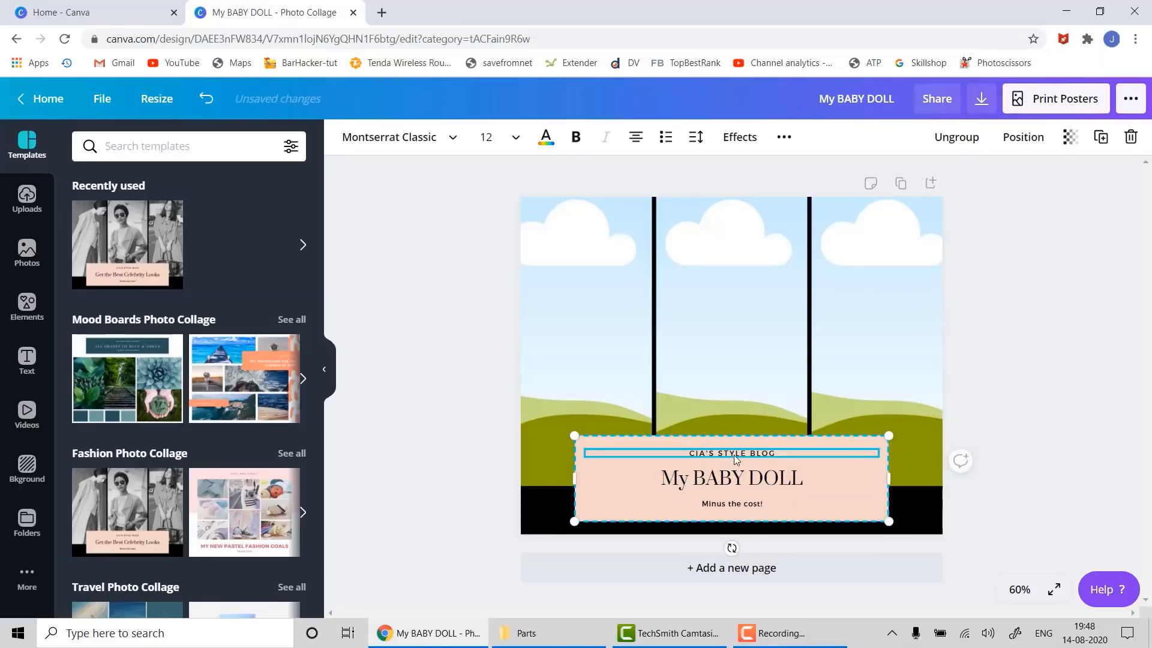
right_click(735, 455)
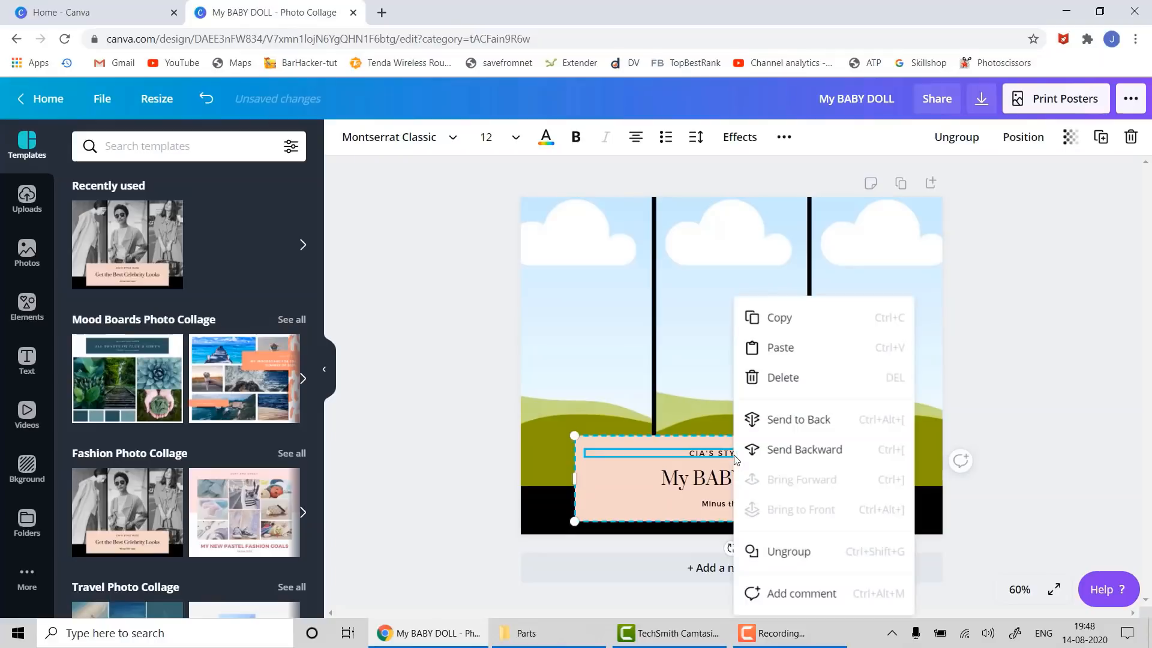
left_click(798, 555)
left_click(1092, 442)
left_click(782, 454)
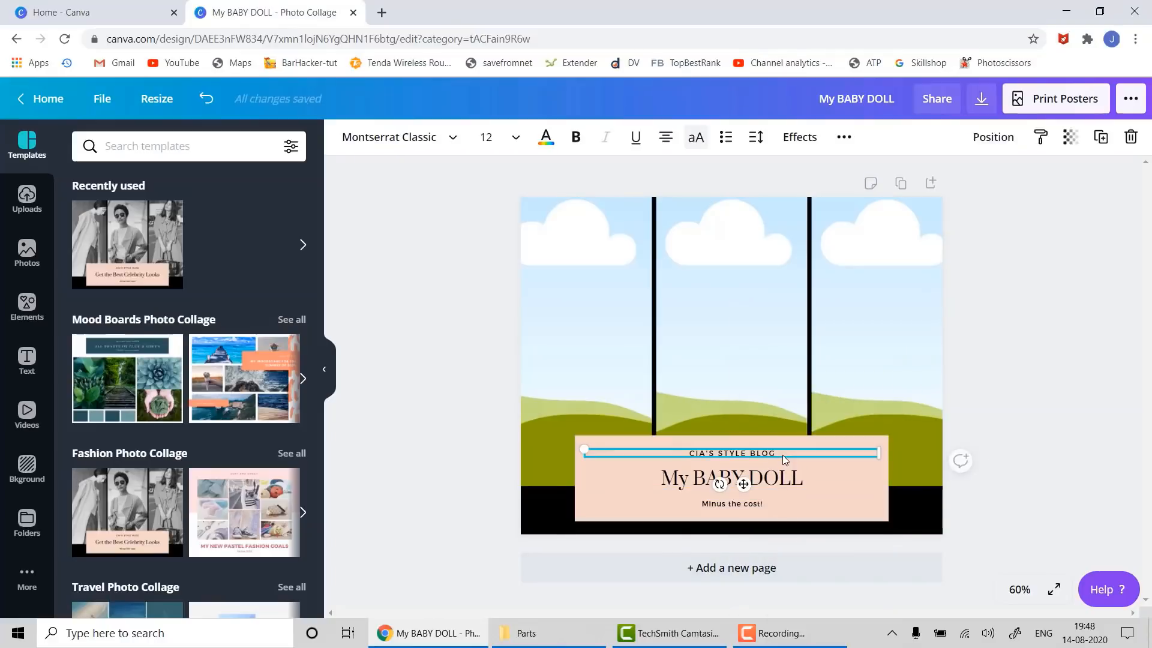
key("Delete")
left_click(751, 505)
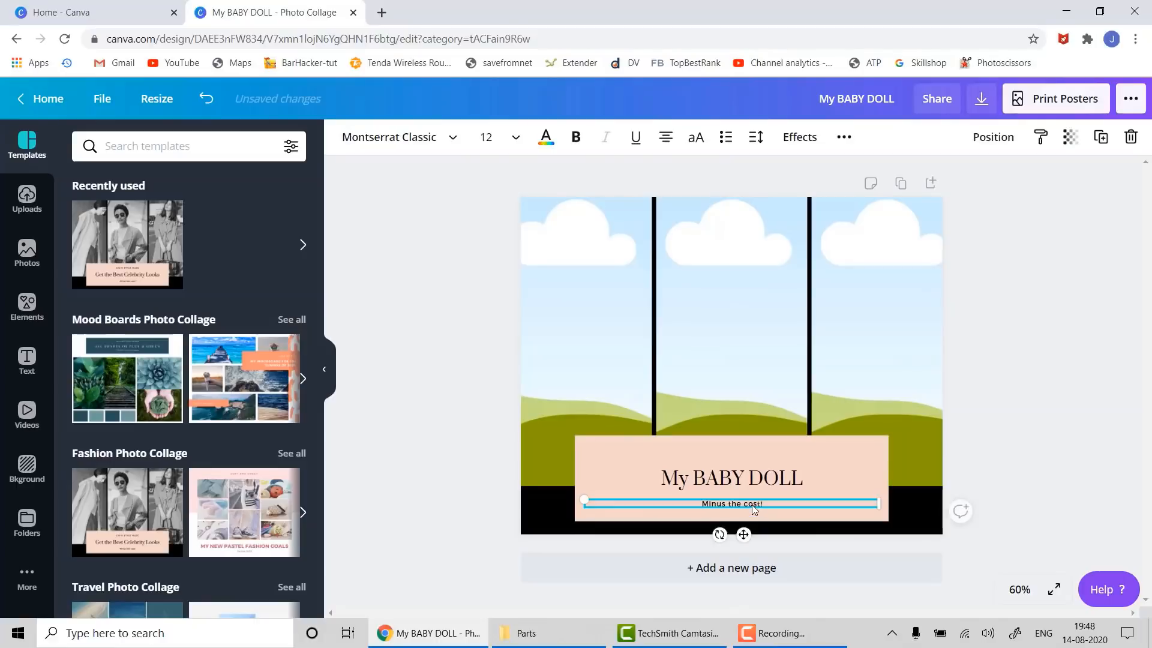
key("Delete")
left_click(749, 447)
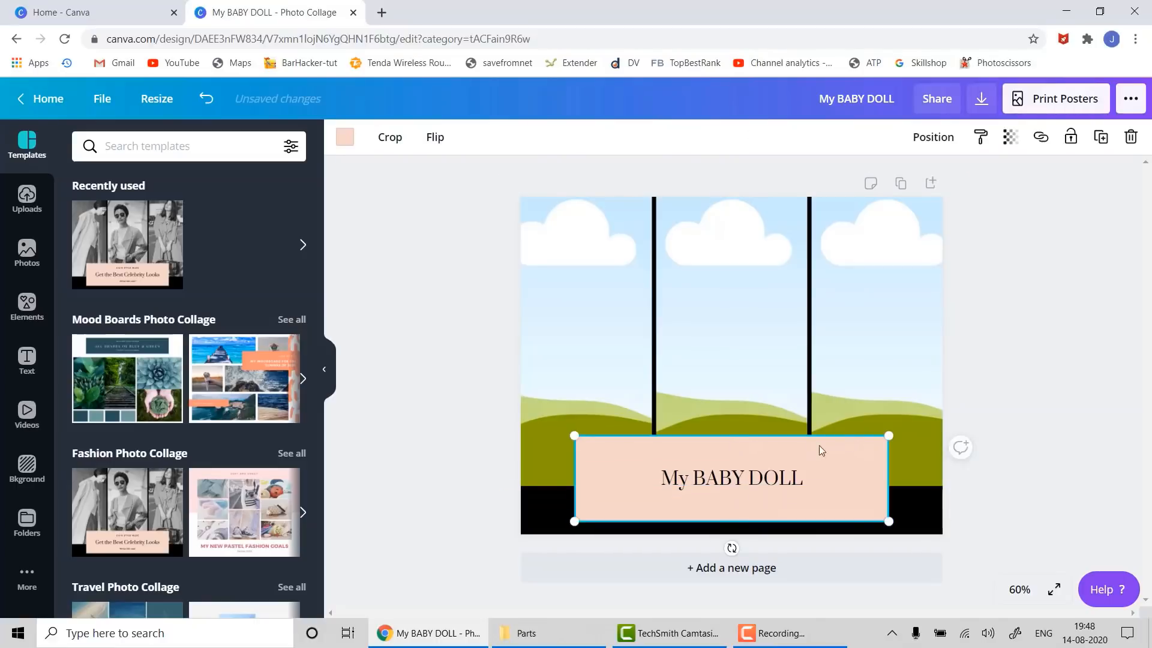
left_click(1023, 403)
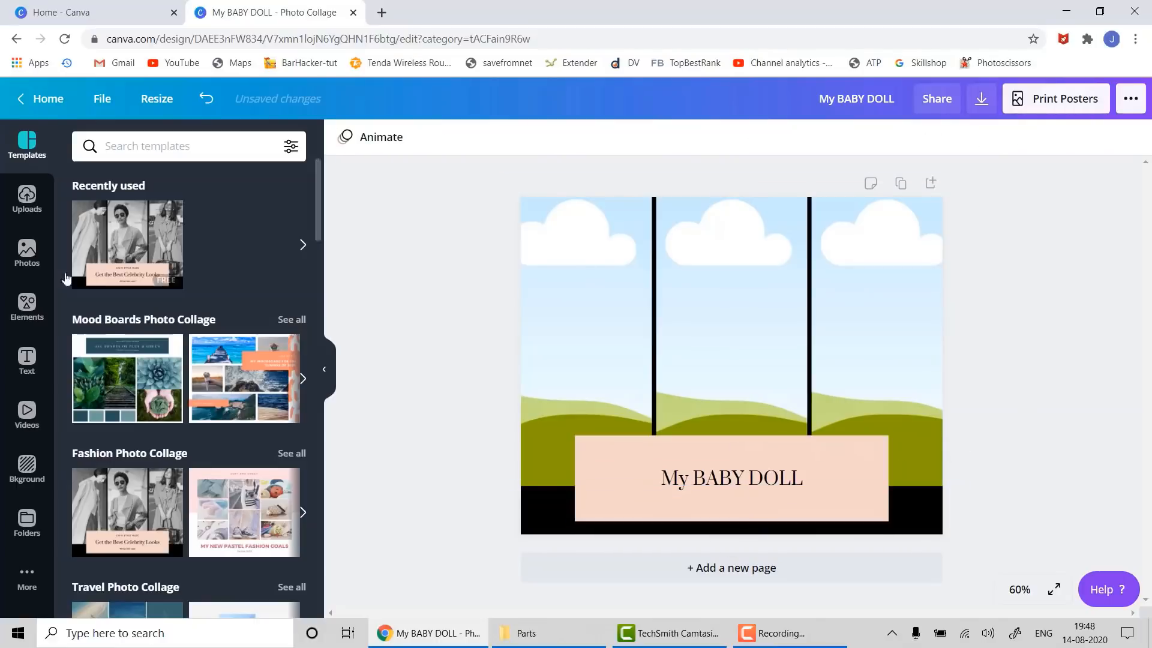
- Search photos for 'baby' and place striped-hat, glasses and flower-headband babies in left, middle, right frames
left_click(29, 249)
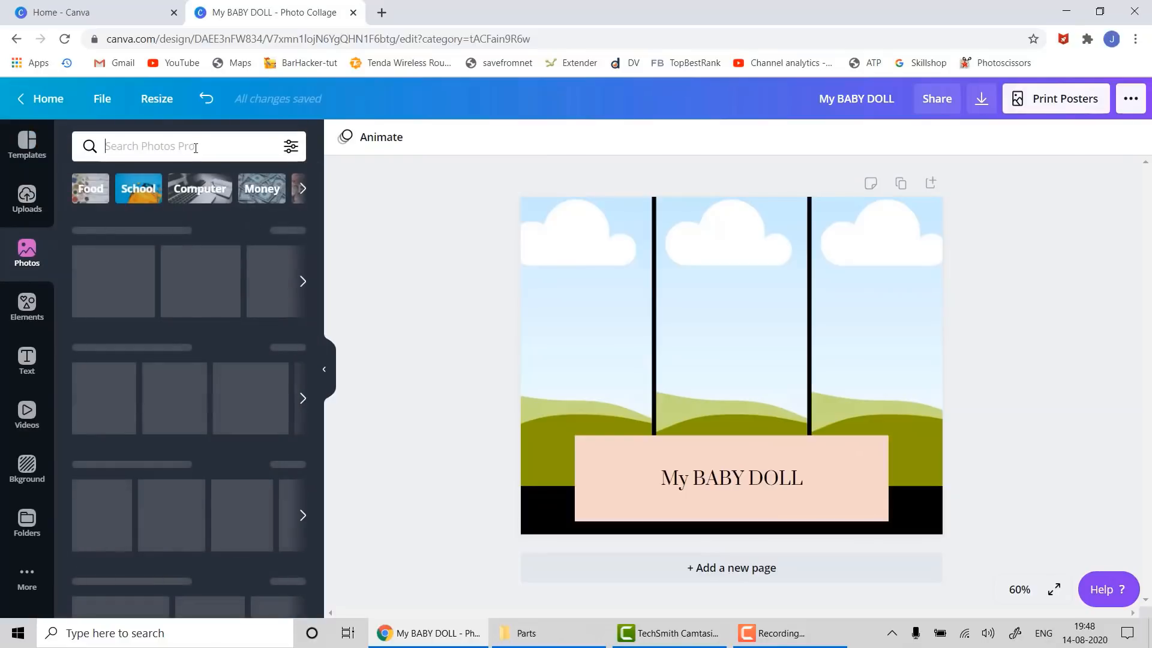
type("baby")
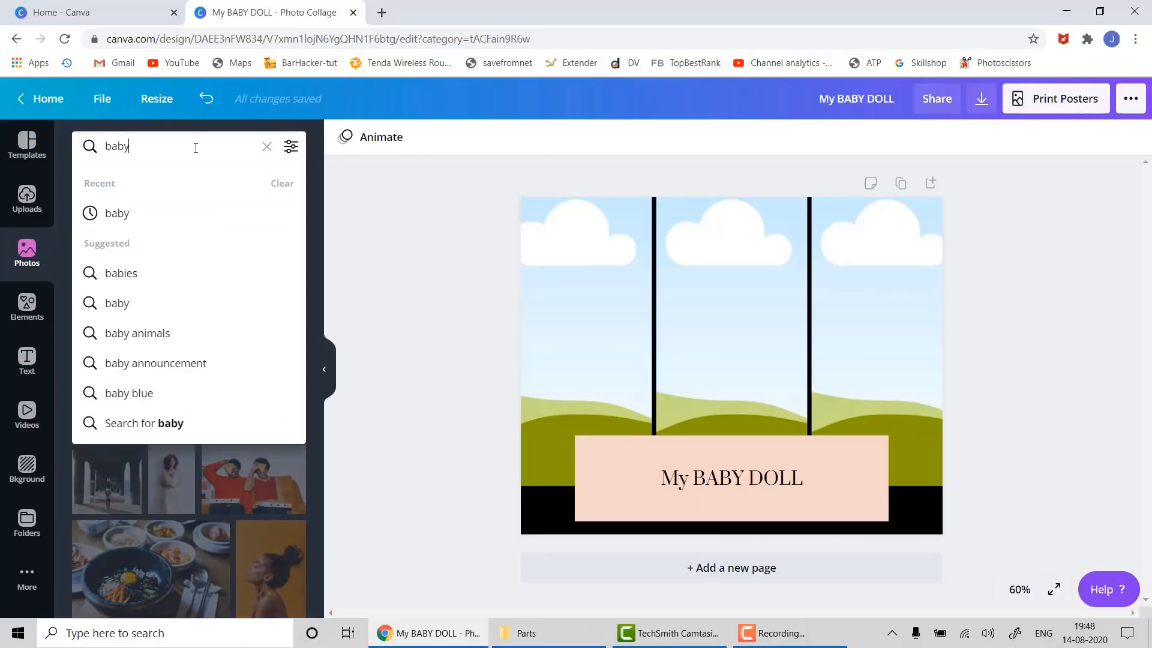
key("Return")
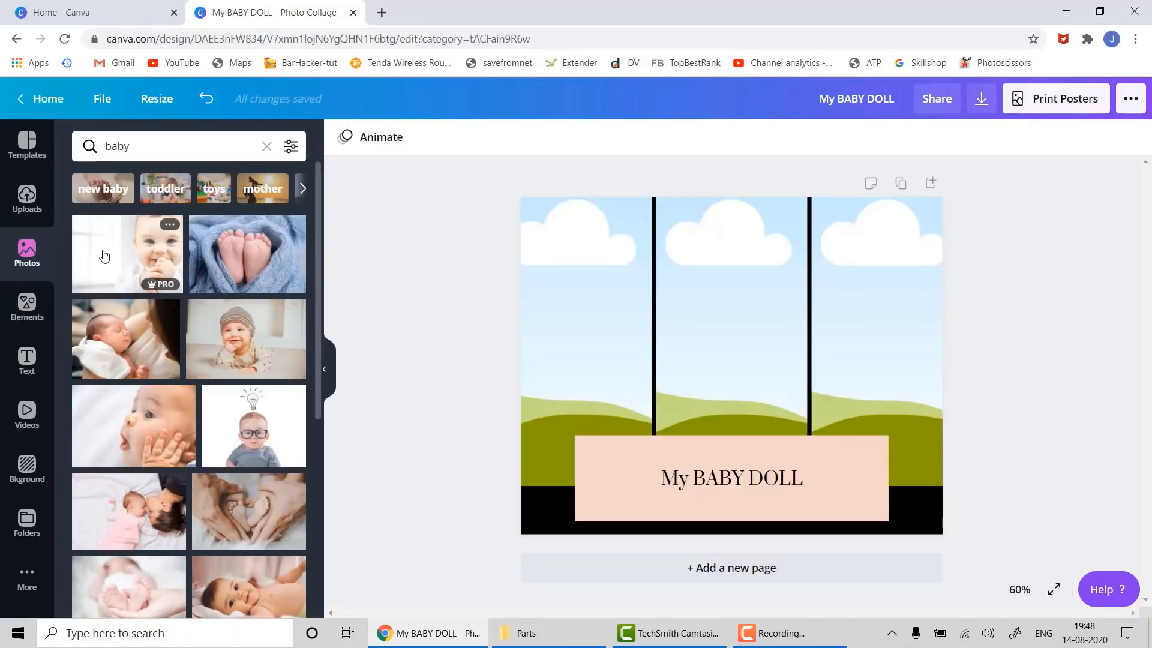
left_click_drag(235, 307, 535, 224)
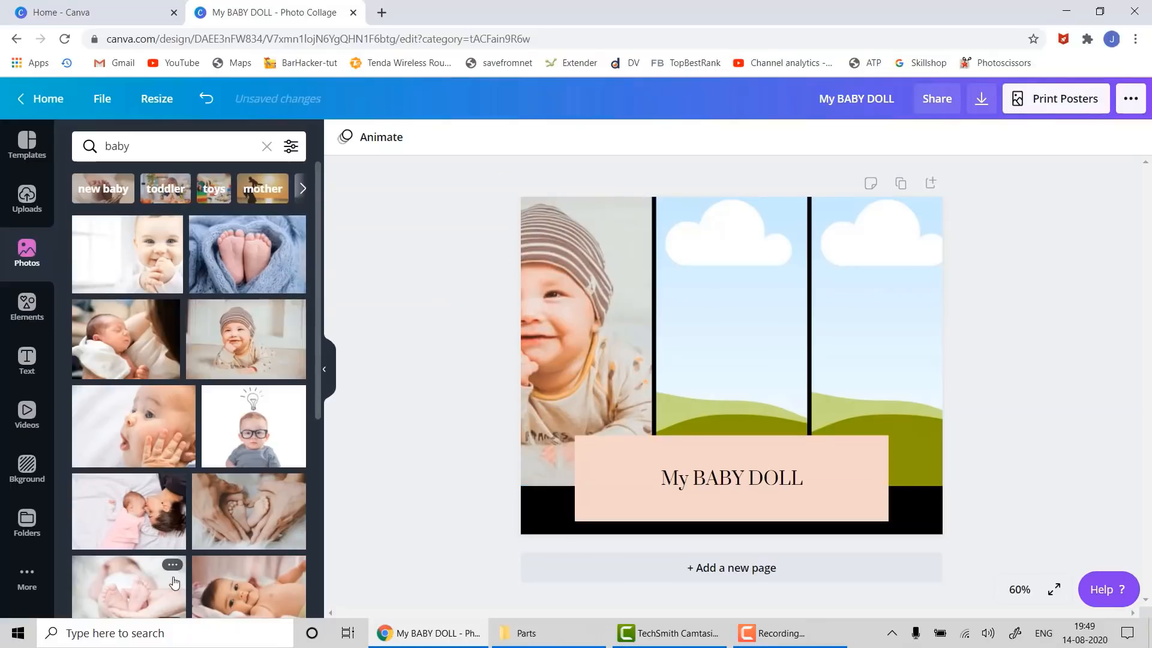
left_click_drag(253, 425, 712, 287)
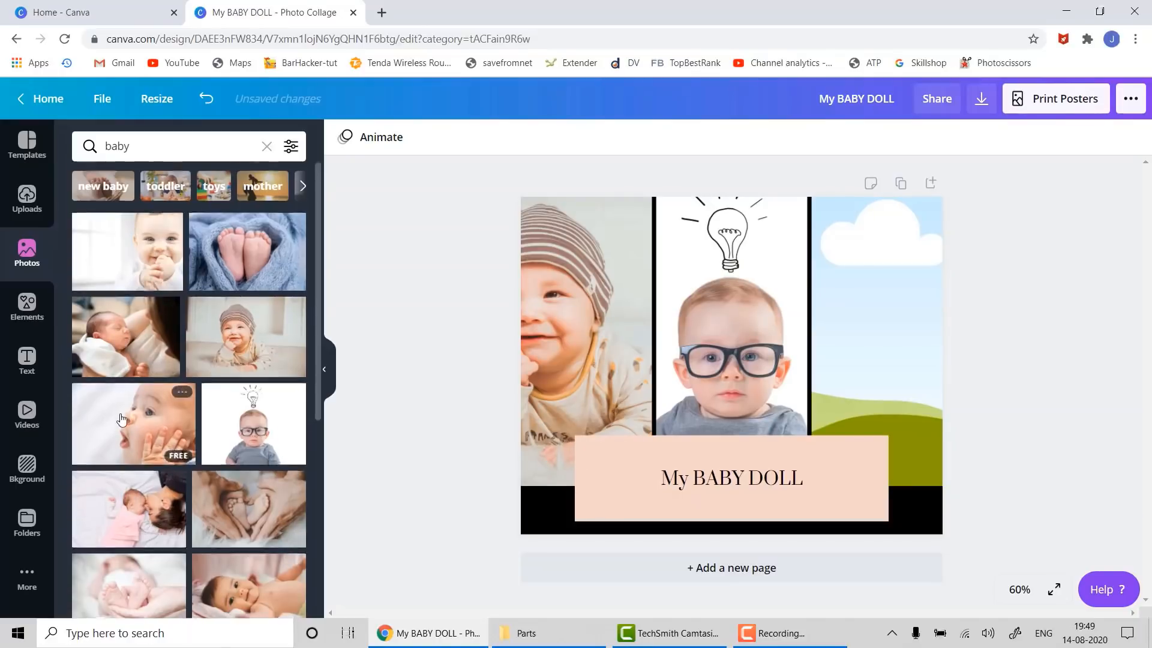
scroll(212, 512, "down", 4)
scroll(213, 511, "down", 6)
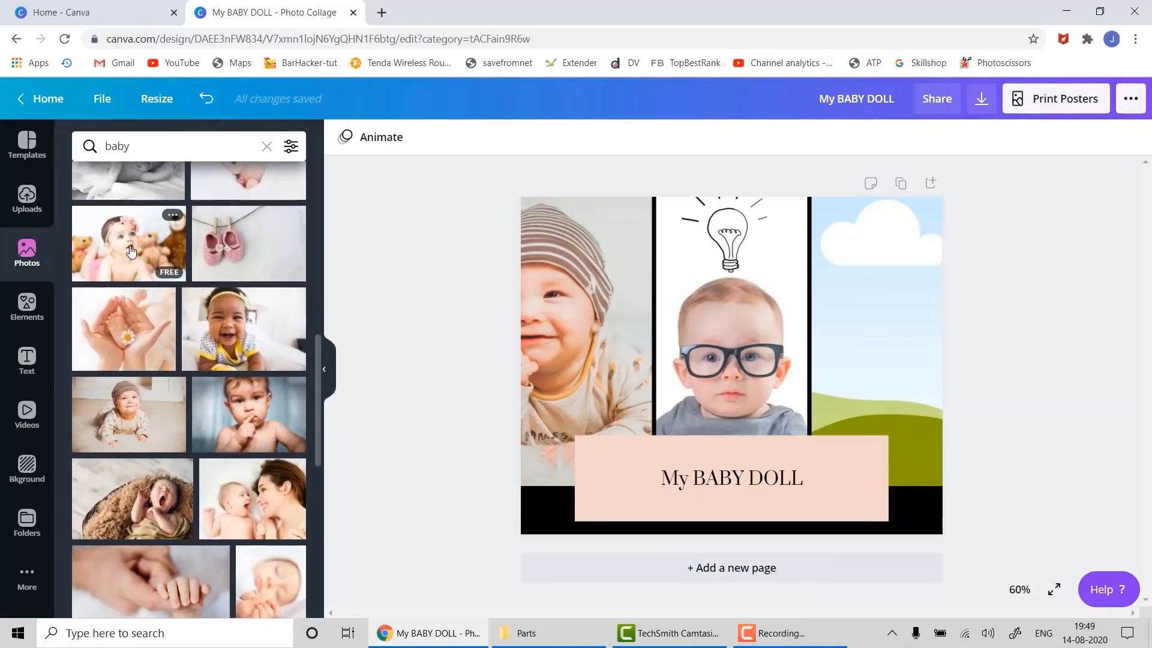
left_click_drag(131, 251, 829, 295)
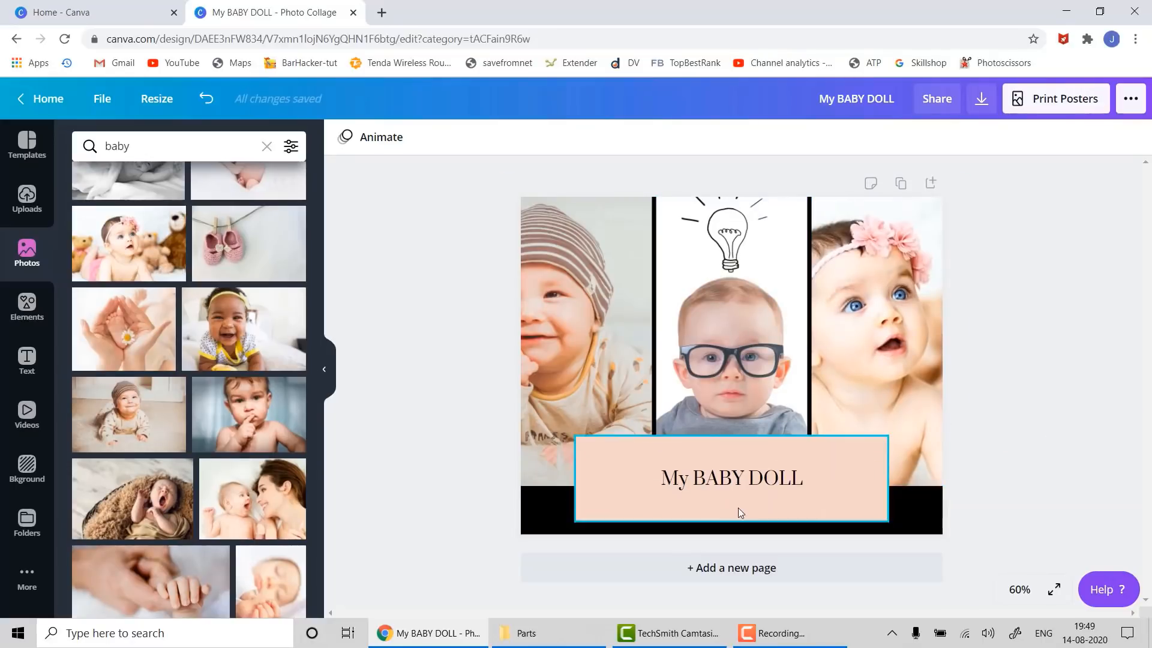
left_click(760, 465)
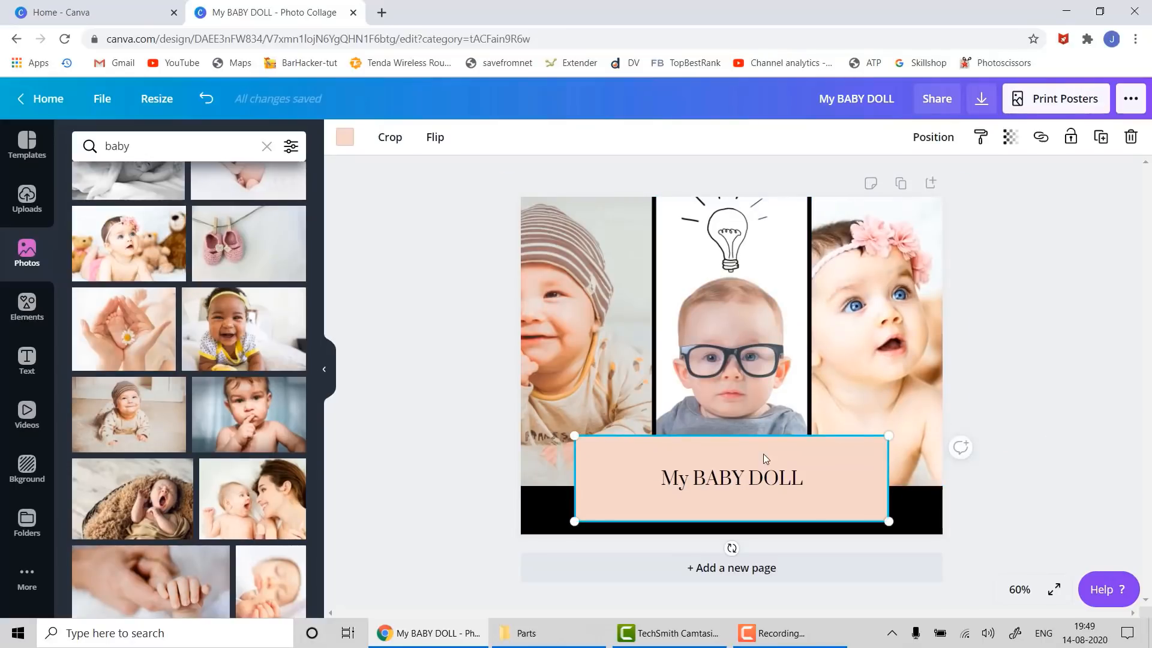
- Recolour the rectangle behind 'My BABY DOLL' to the light cyan default colour
left_click(345, 139)
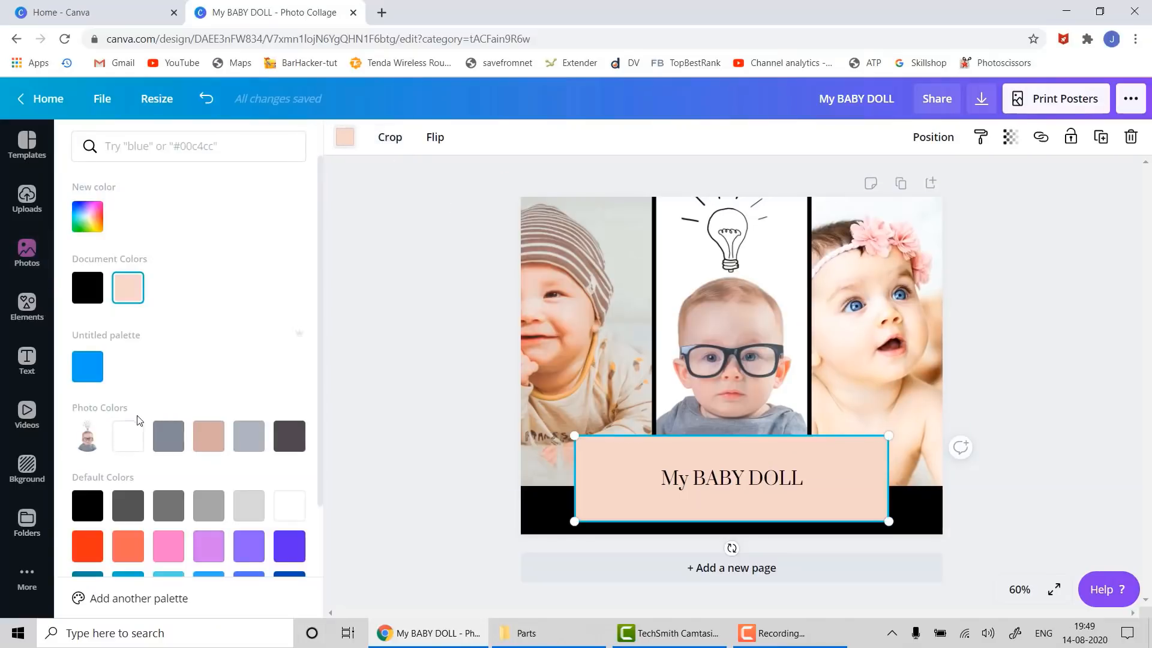
scroll(142, 419, "down", 2)
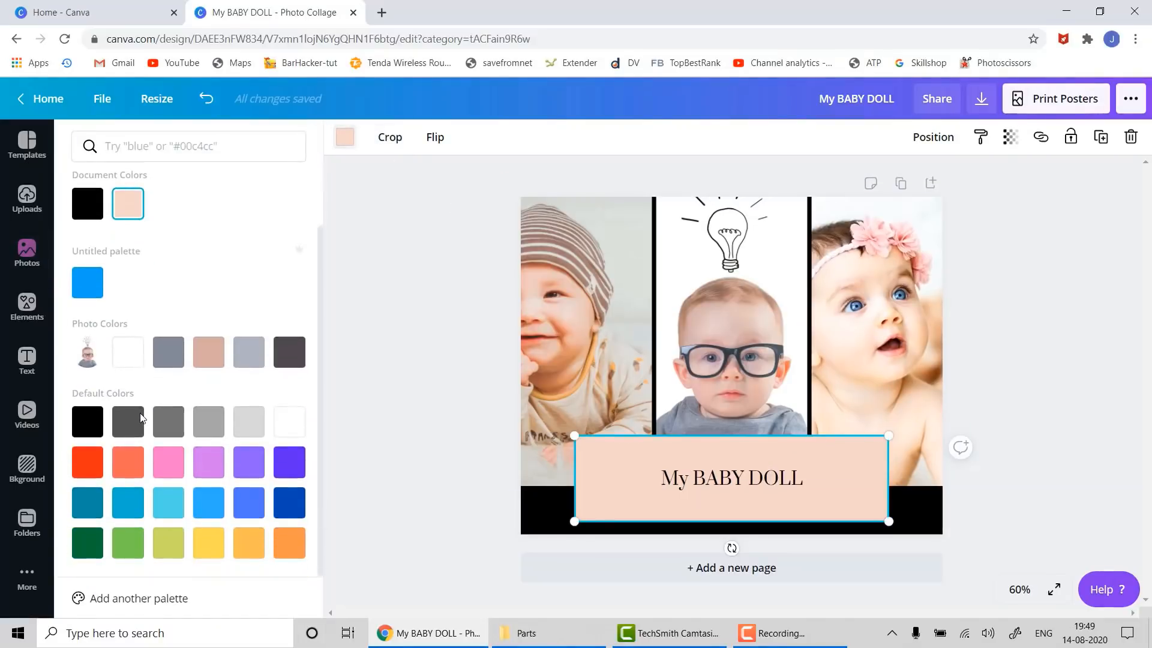
left_click(125, 548)
left_click(178, 515)
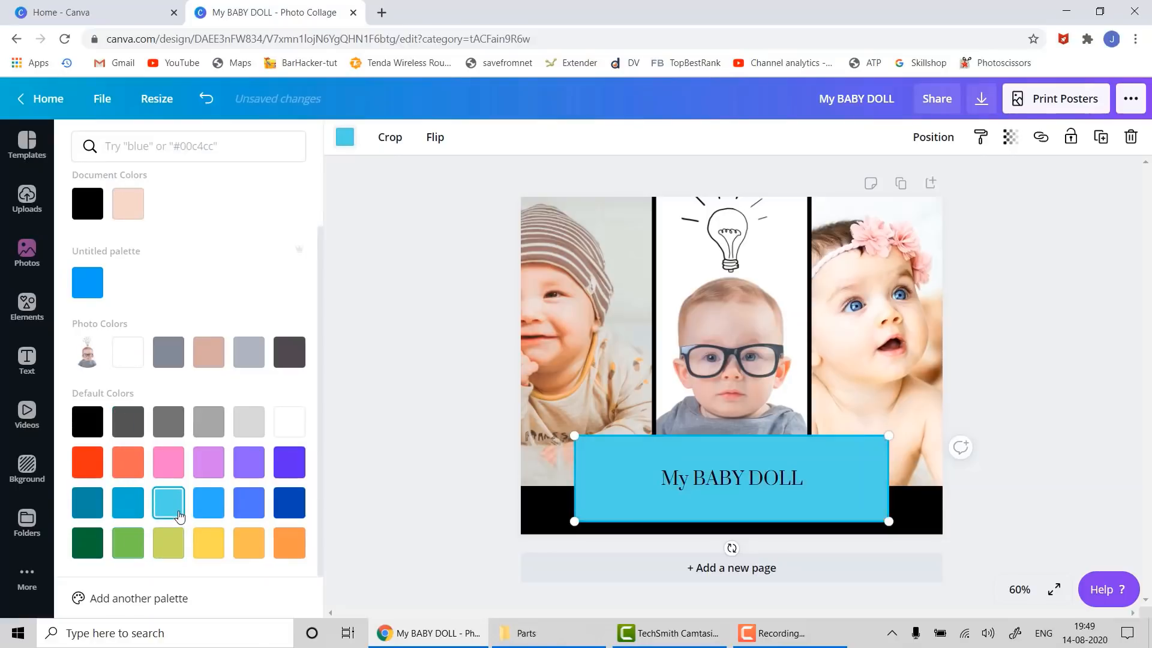
left_click(408, 484)
left_click(741, 482)
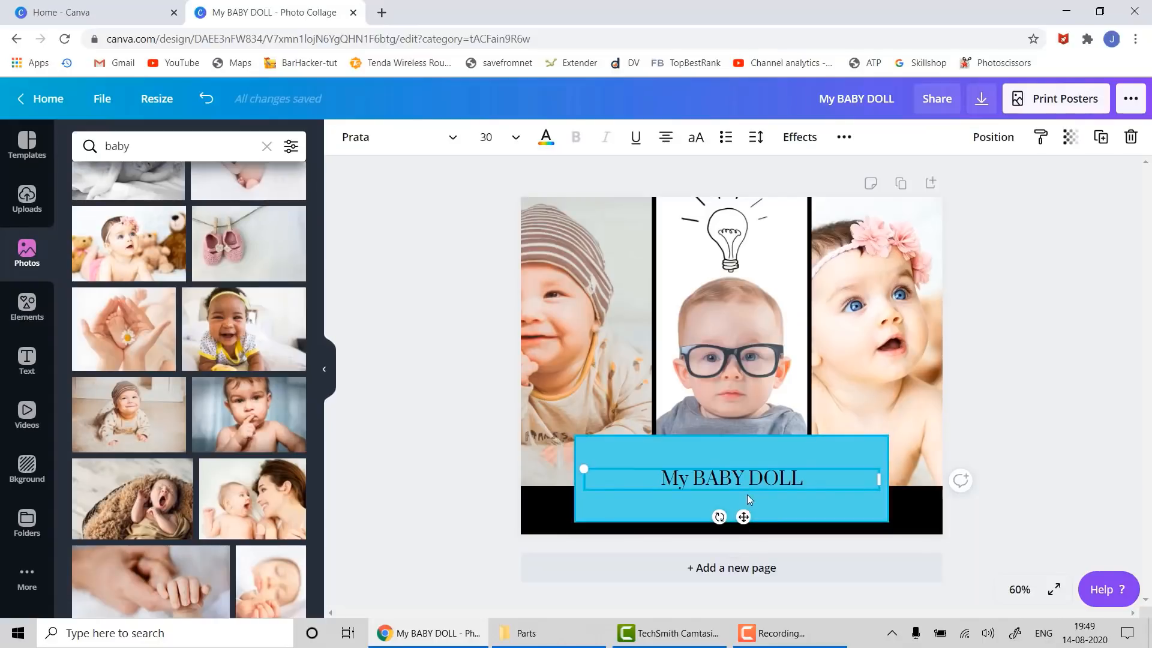
- Set the title to size 48 in the Intro Script font
left_click(516, 138)
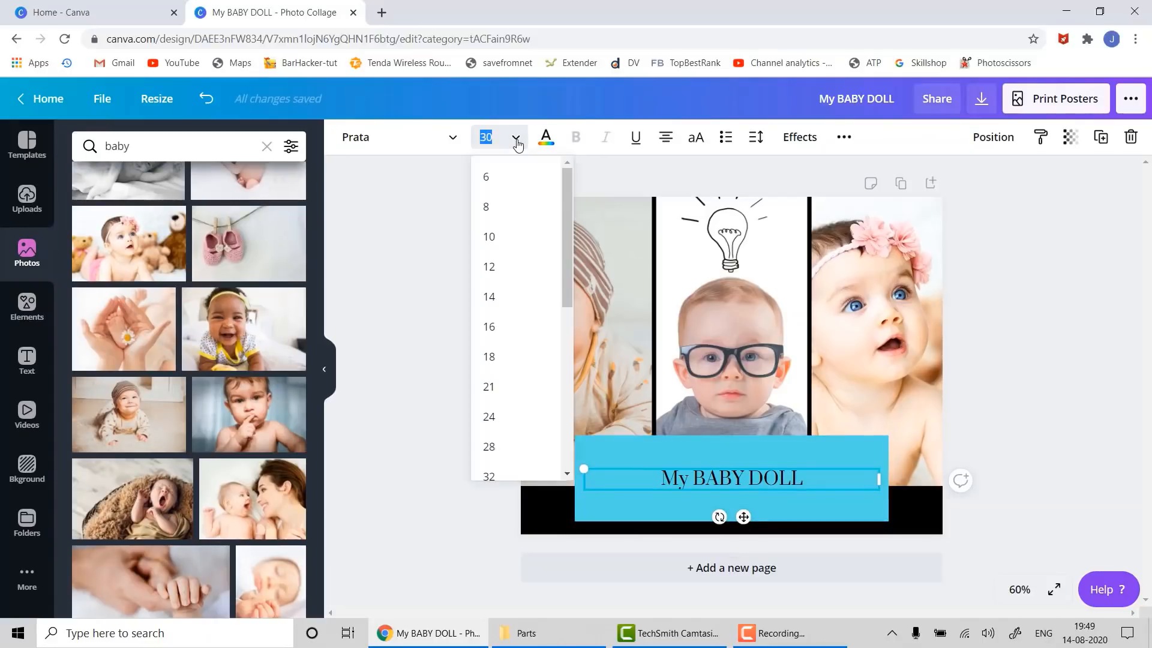
scroll(501, 324, "down", 5)
left_click(502, 342)
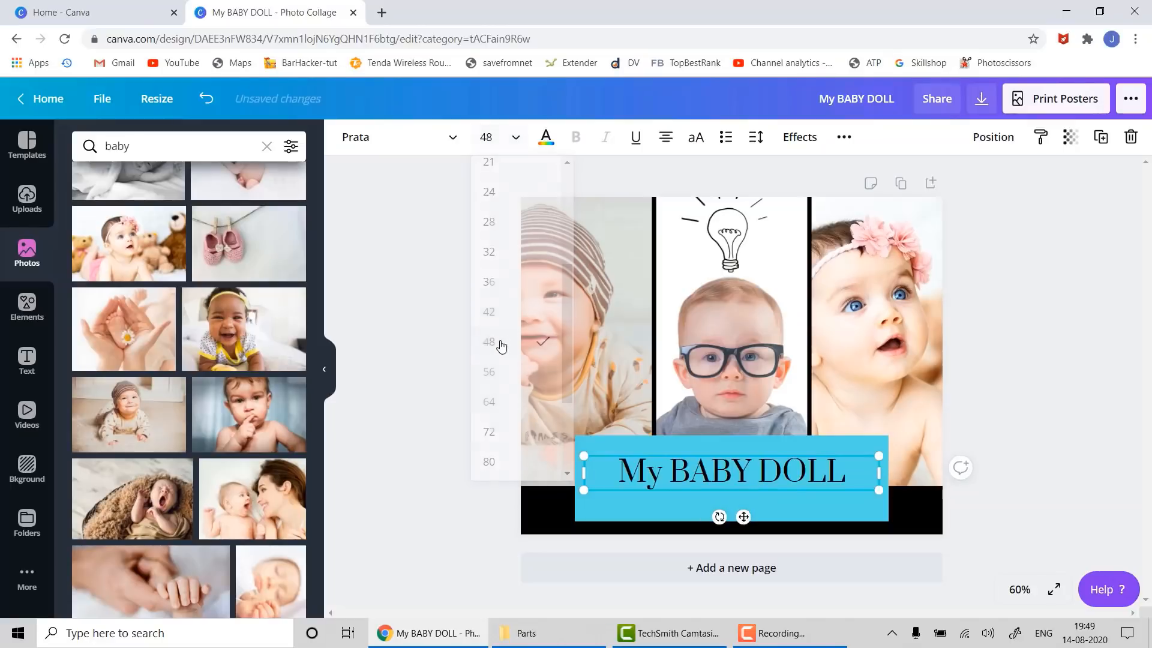
left_click(547, 138)
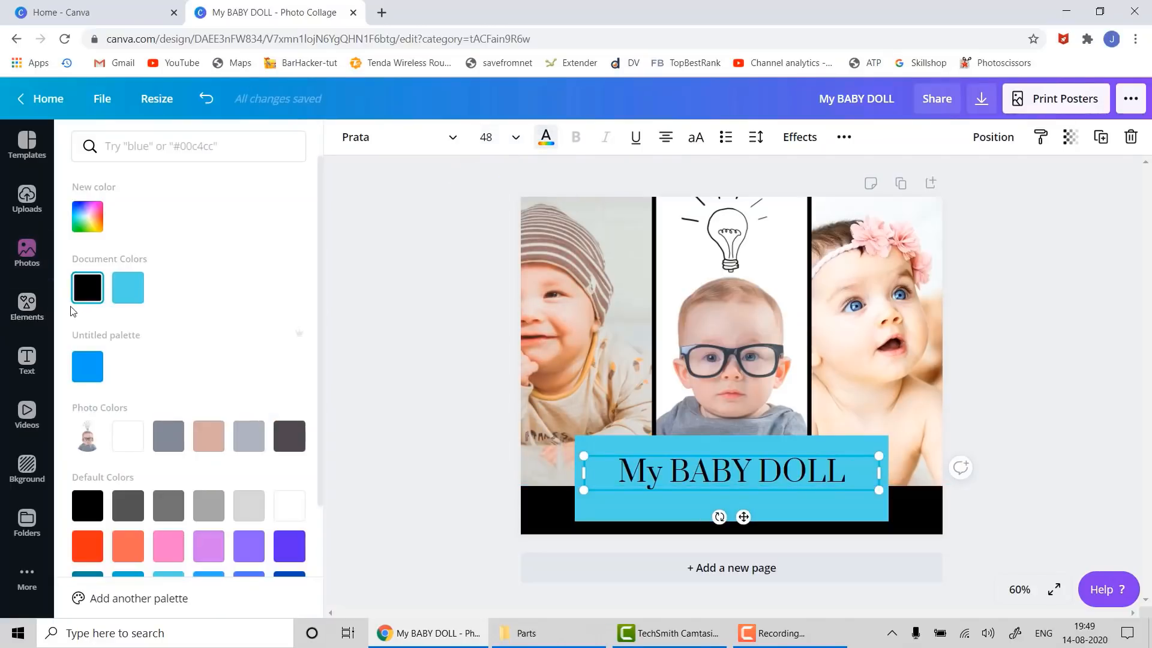
left_click(398, 136)
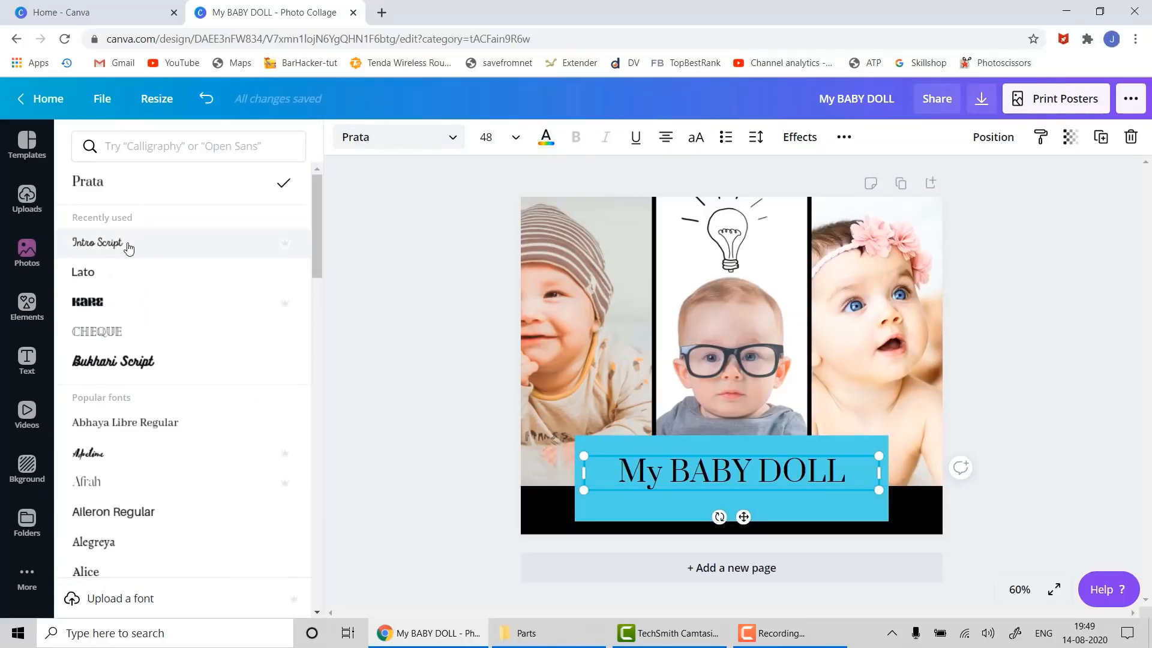
left_click(128, 246)
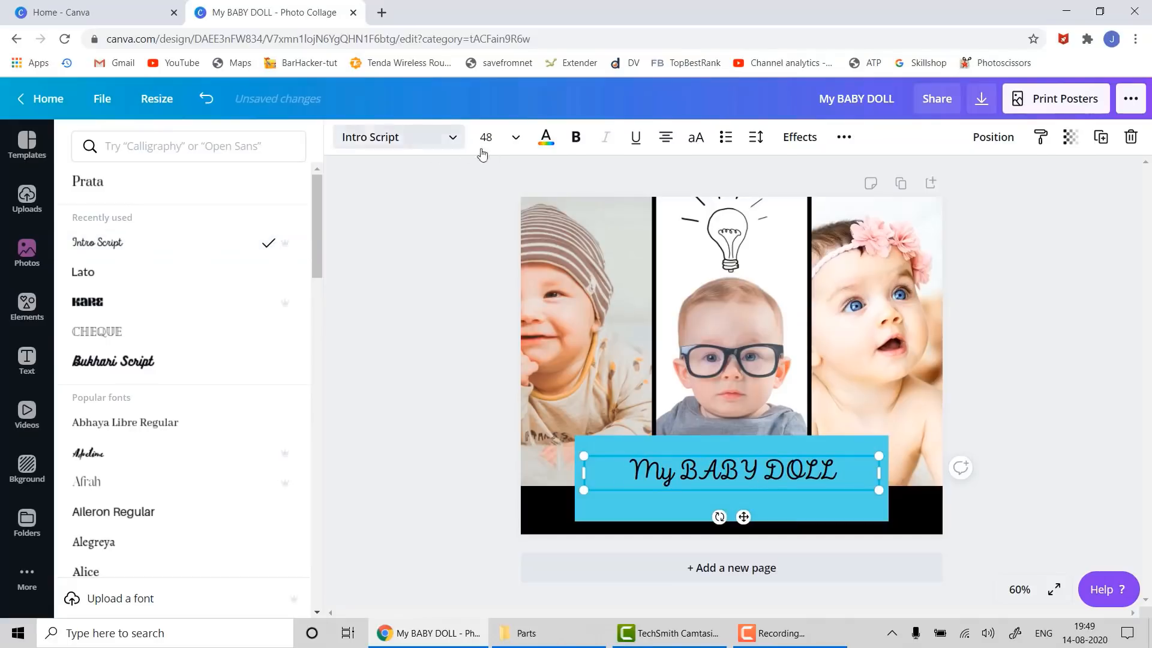
- Enlarge the title to size 56 and move it slightly lower on the banner
left_click(517, 140)
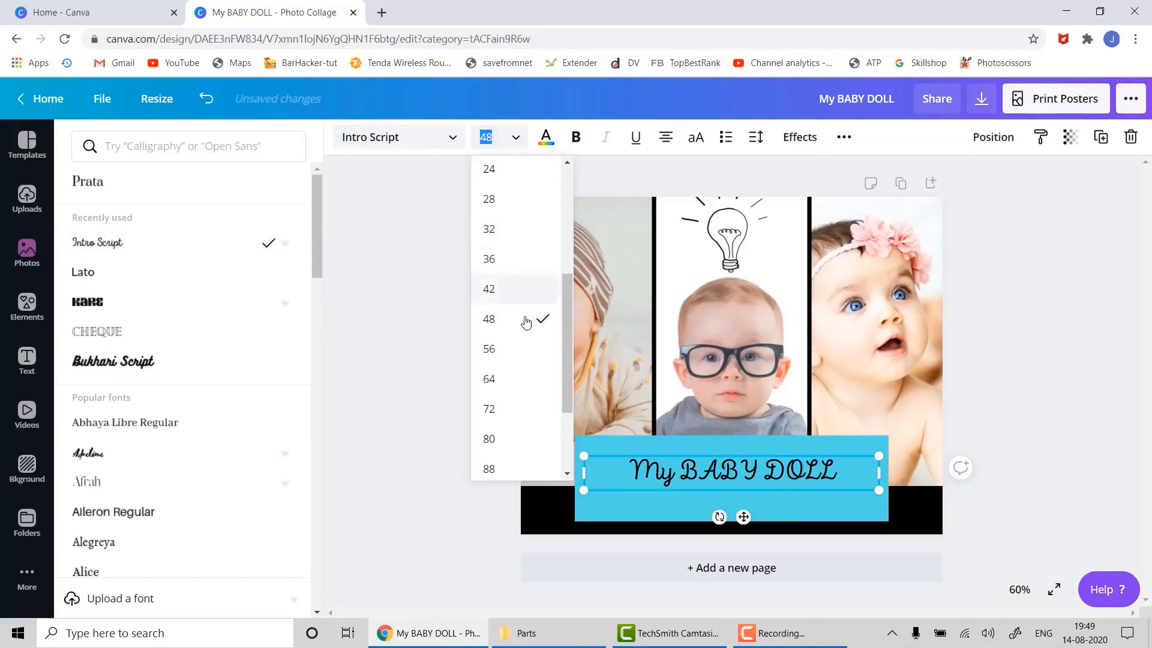
left_click(514, 348)
left_click(704, 484)
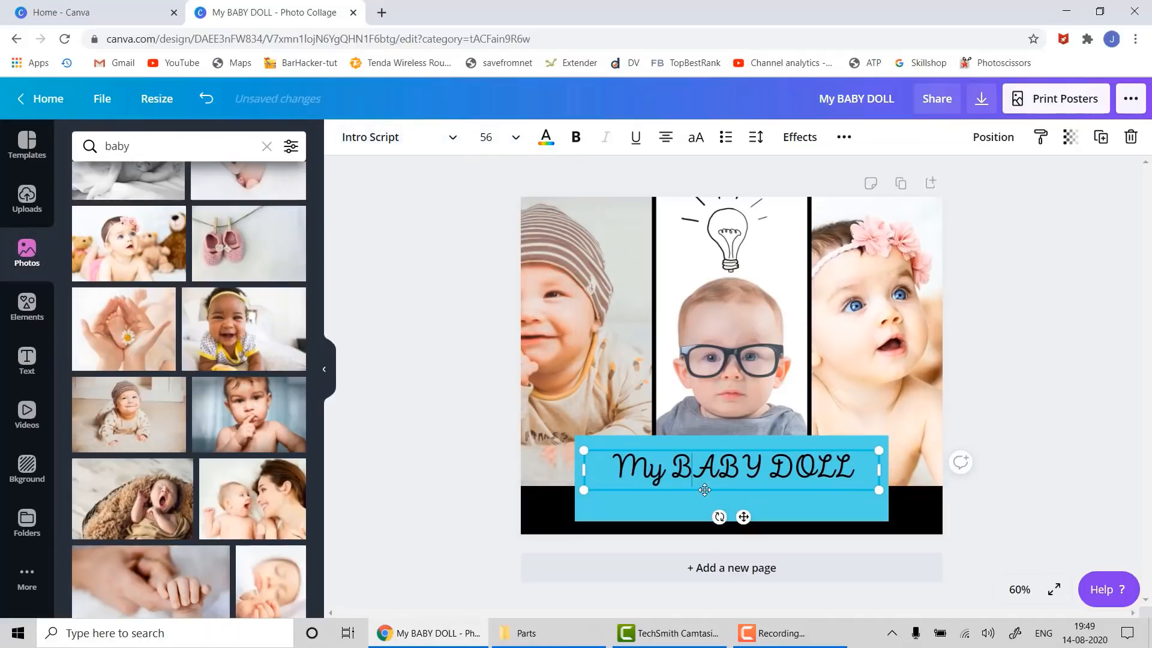
left_click_drag(705, 493, 704, 508)
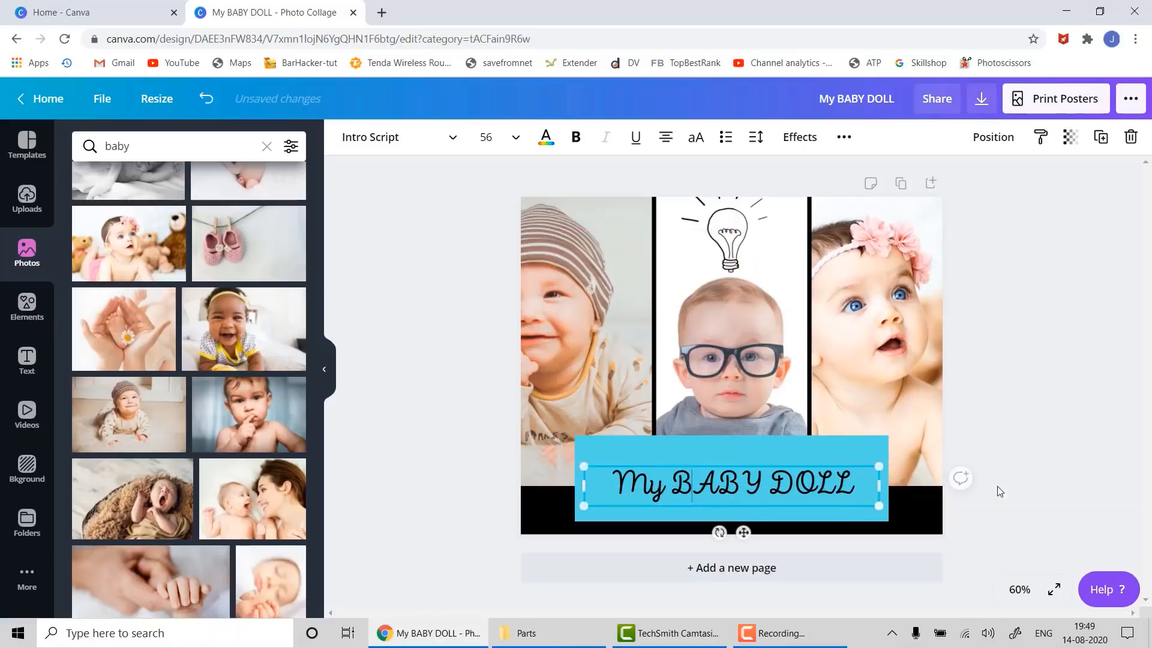
left_click(959, 478)
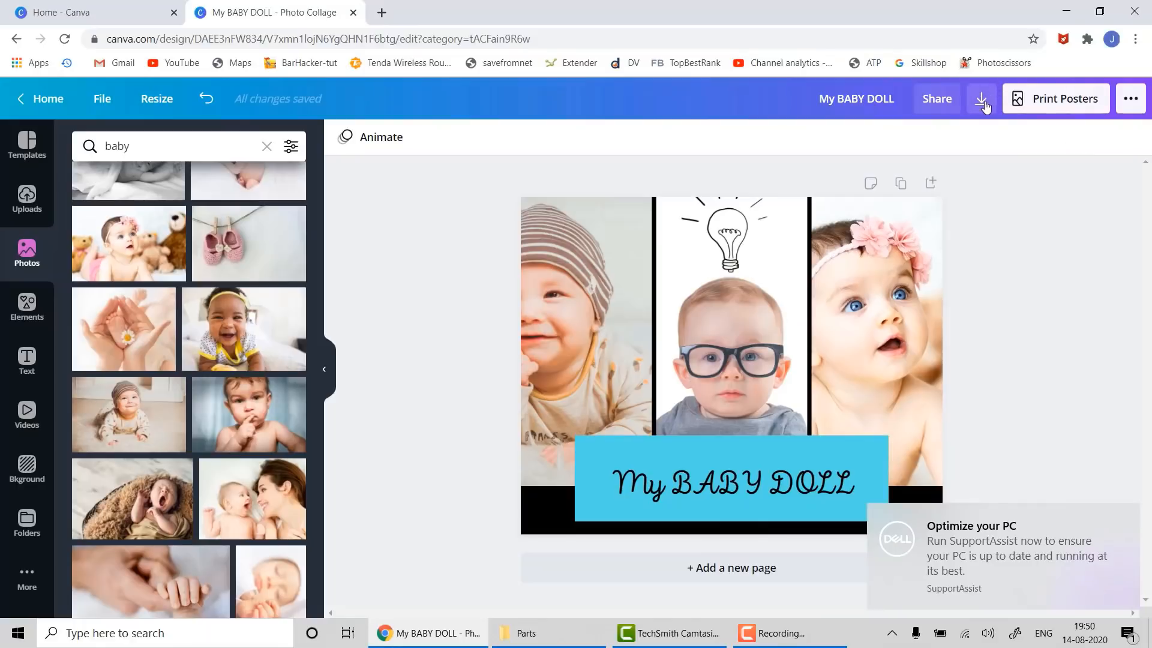
- Download the collage as JPG and open My BABY DOLL.jpg from the download bar
left_click(981, 102)
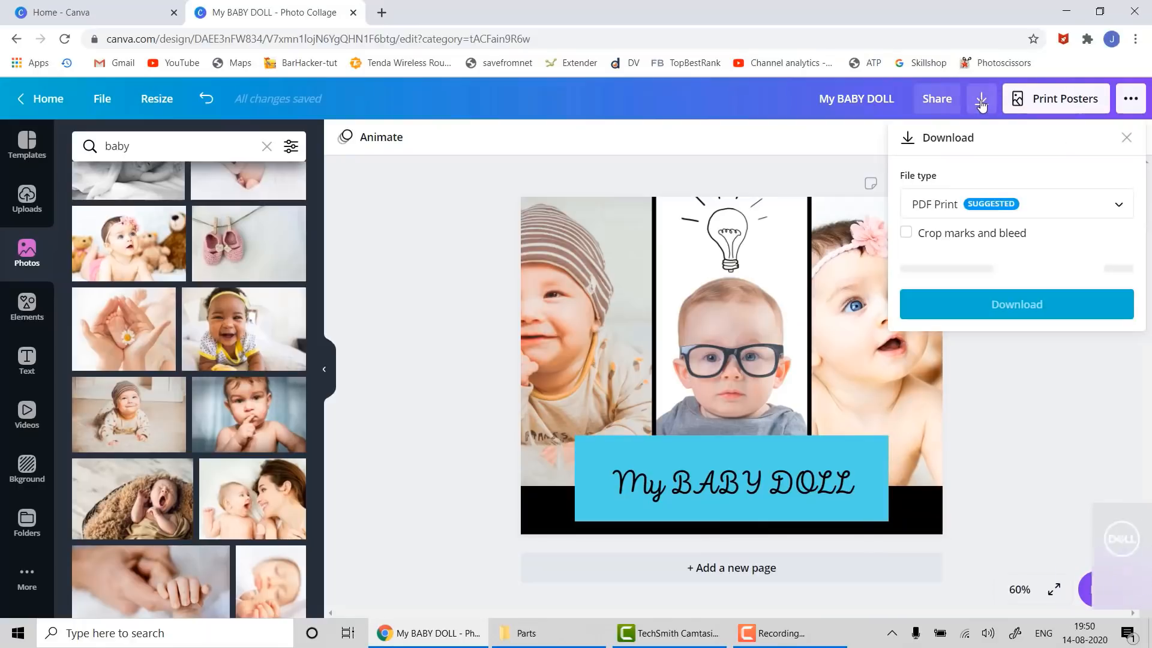
left_click(956, 207)
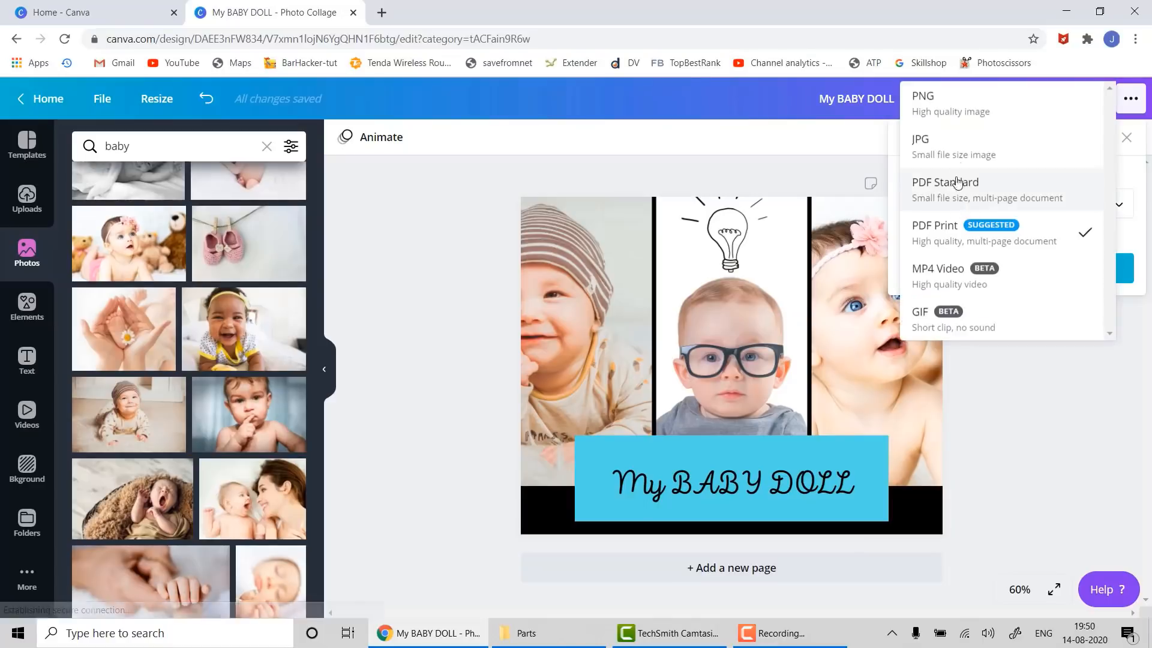
left_click(956, 141)
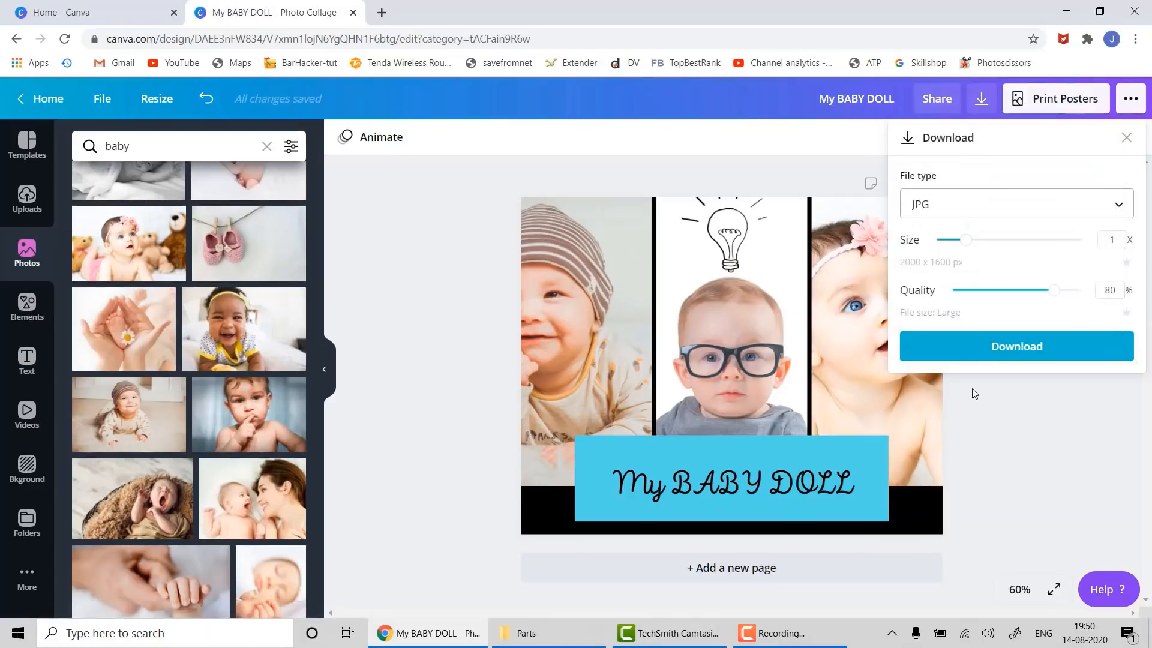
left_click(979, 350)
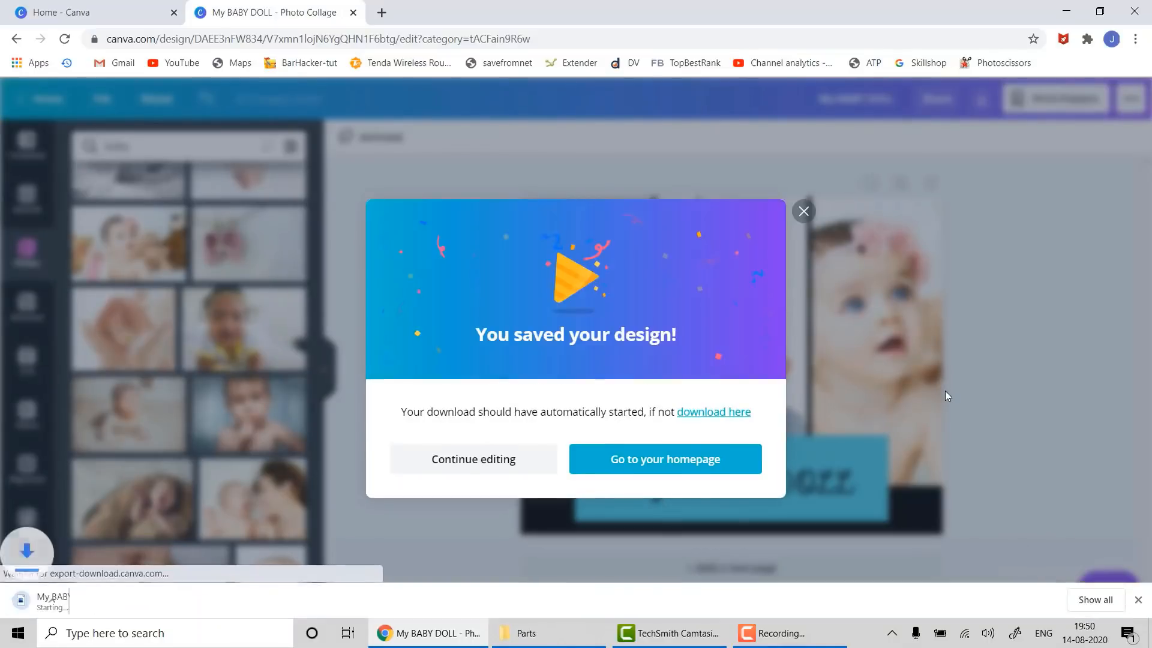
left_click(803, 192)
left_click(74, 600)
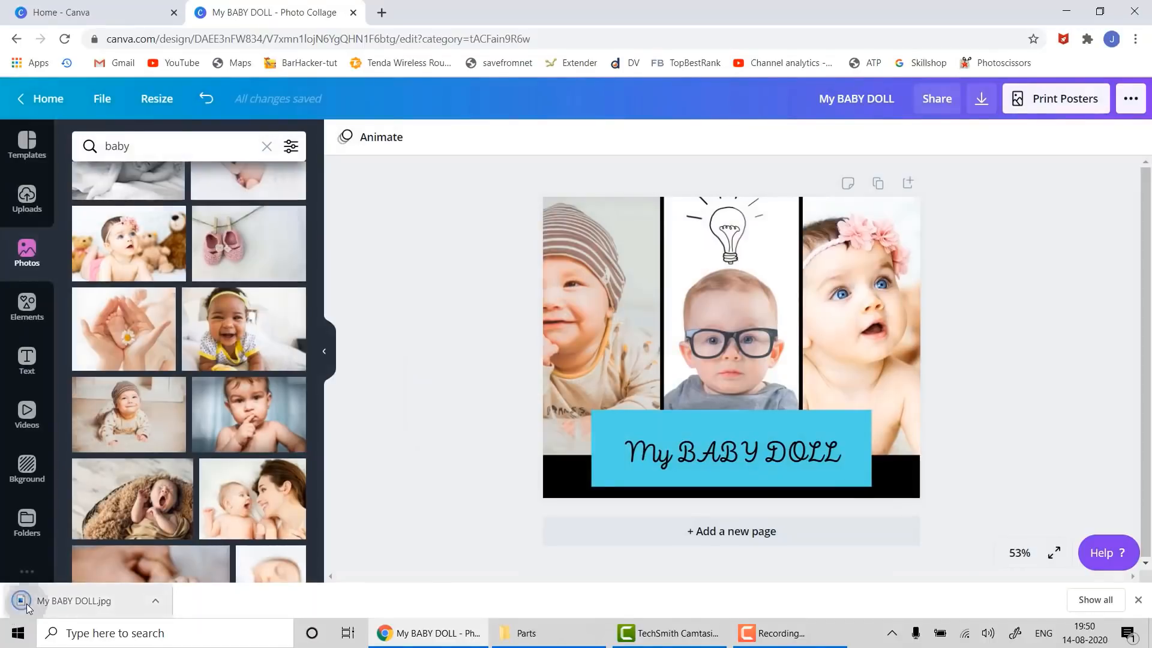
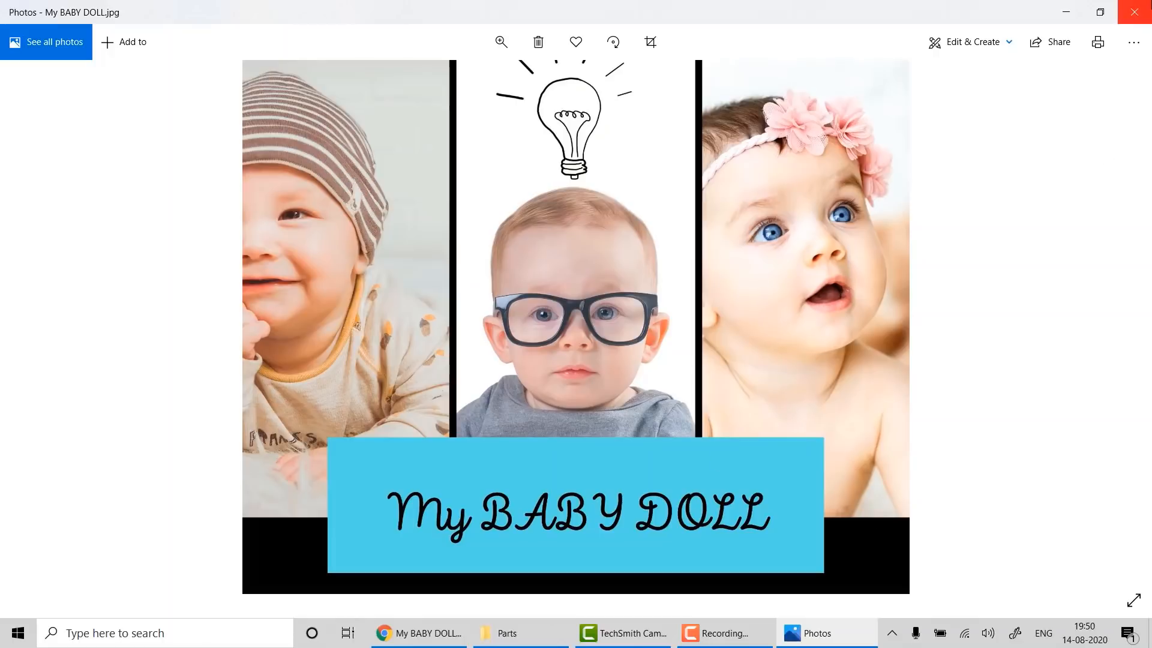
- Close the My BABY DOLL collage in Photos and return to Canva's Home tab in Chrome
left_click(1134, 12)
left_click(773, 633)
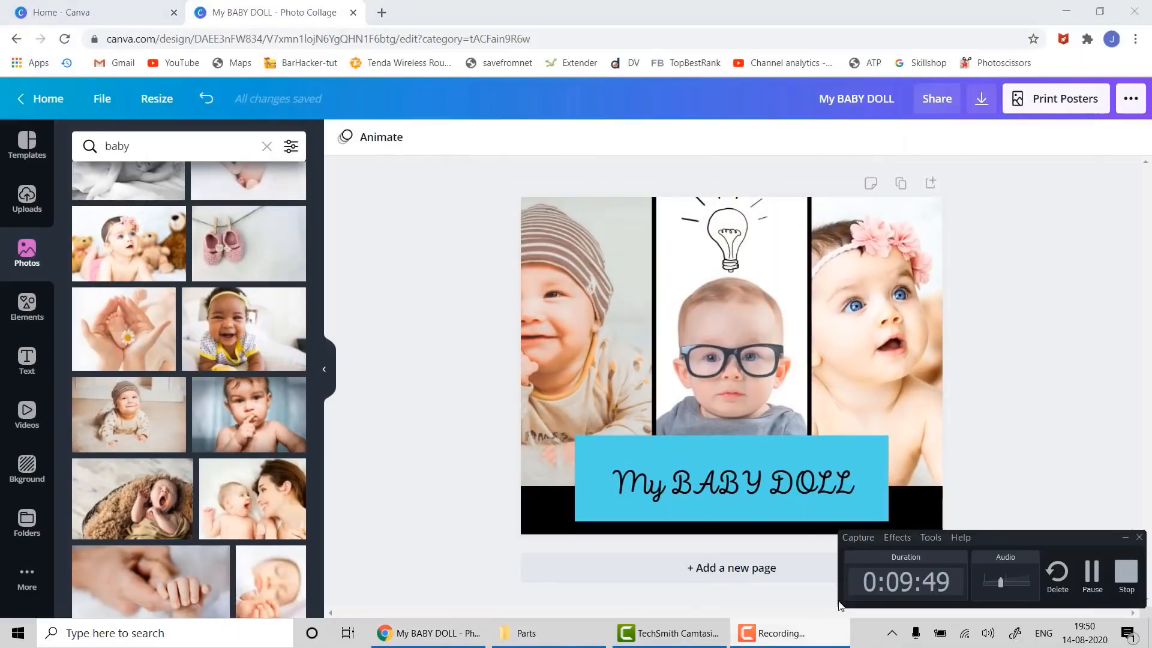
left_click(1098, 573)
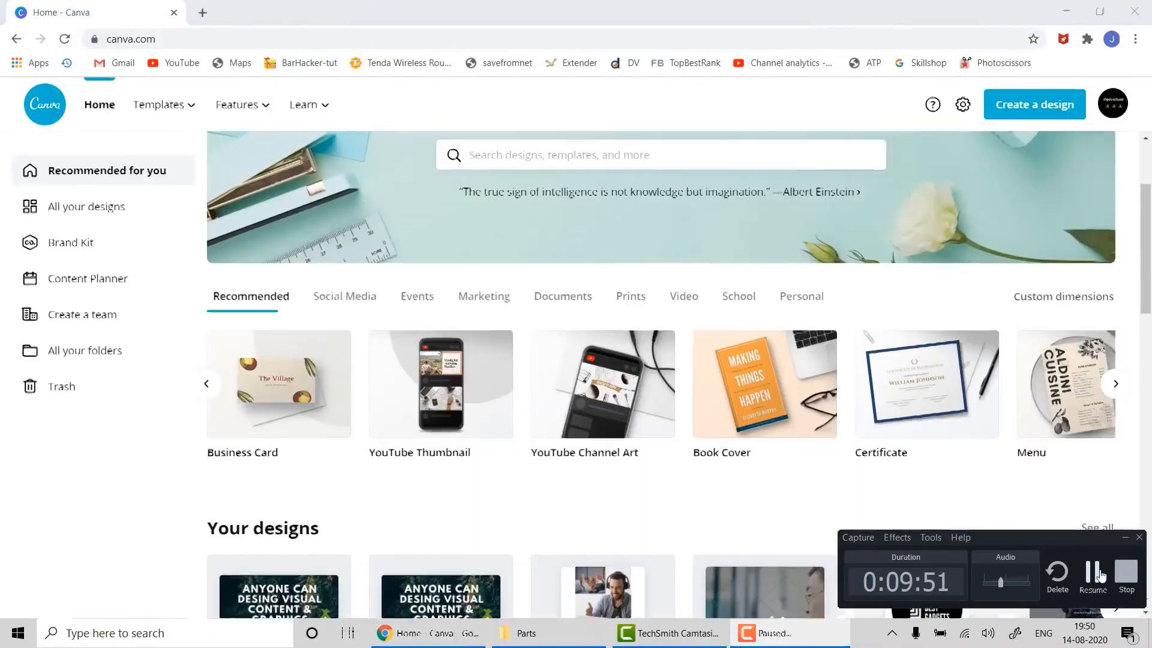
- Create a new Business Card design and apply the Modular template from Corporate Business Card
left_click(1093, 573)
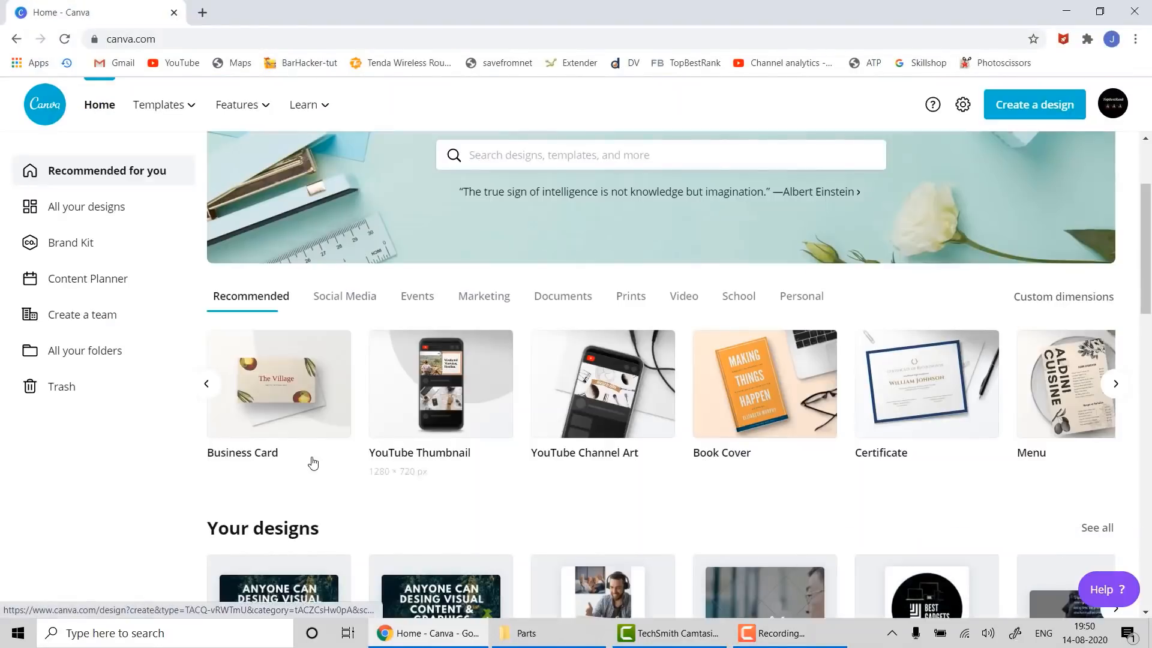
left_click(286, 395)
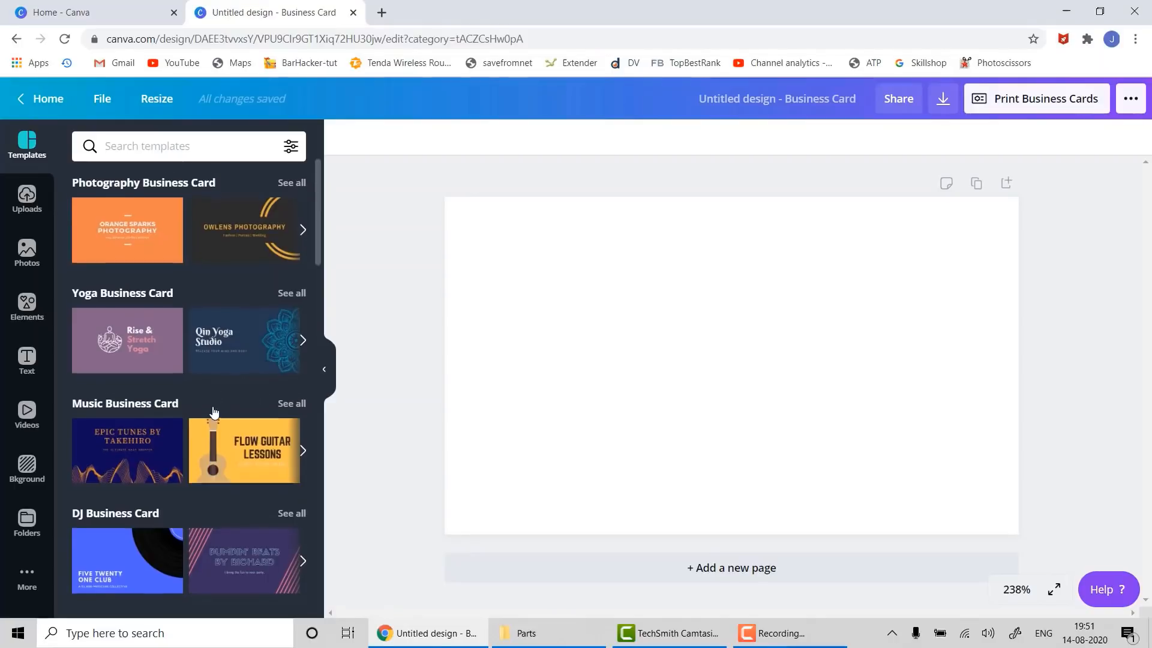
scroll(214, 411, "down", 1)
scroll(215, 411, "down", 6)
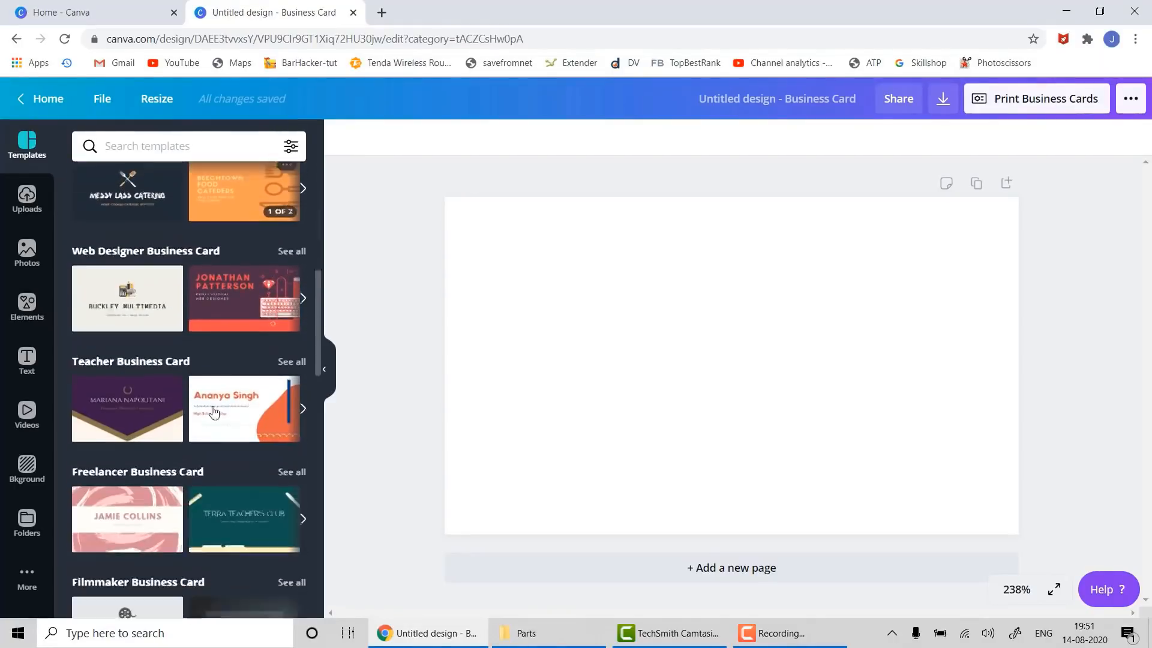
scroll(214, 411, "down", 4)
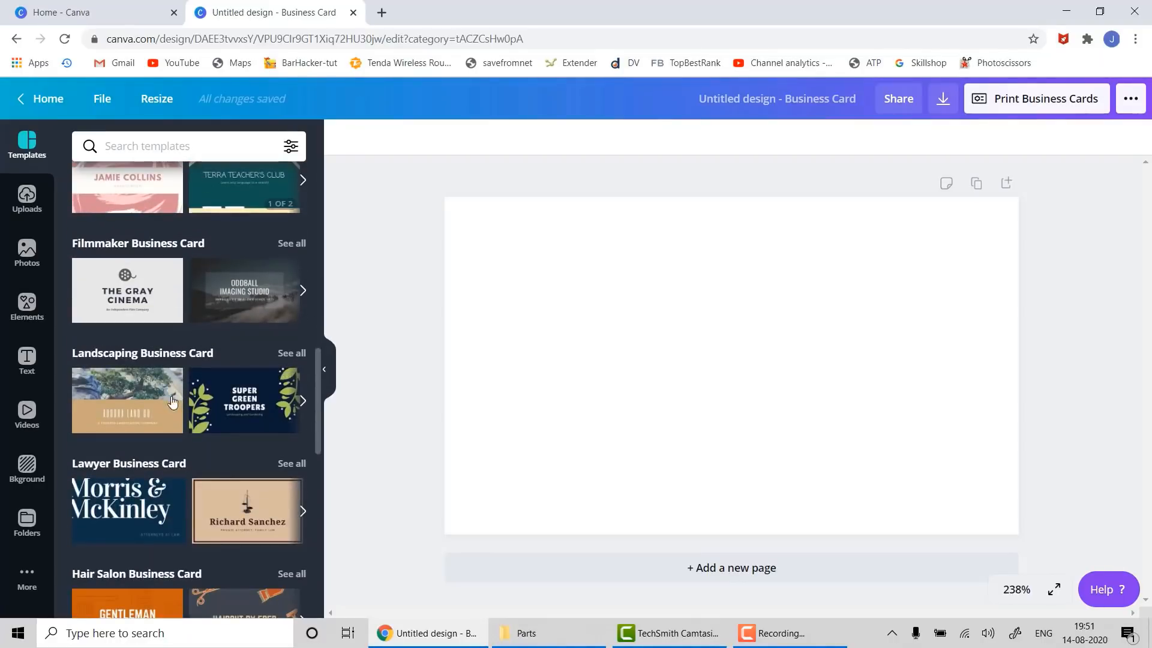
scroll(168, 413, "down", 10)
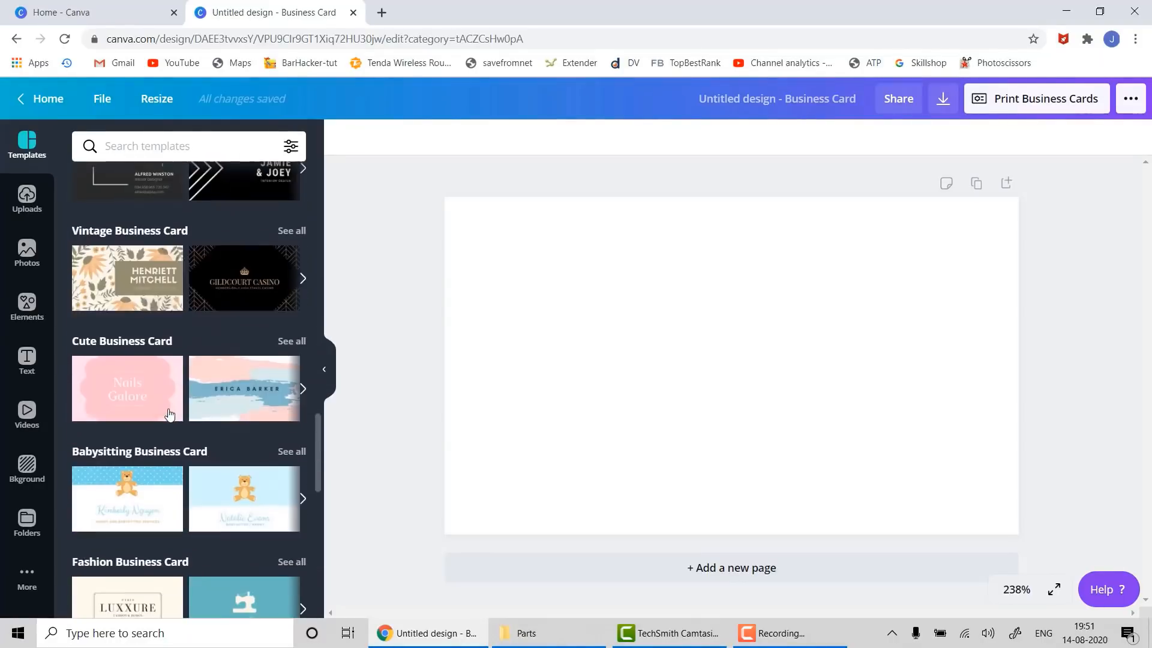
scroll(169, 413, "down", 10)
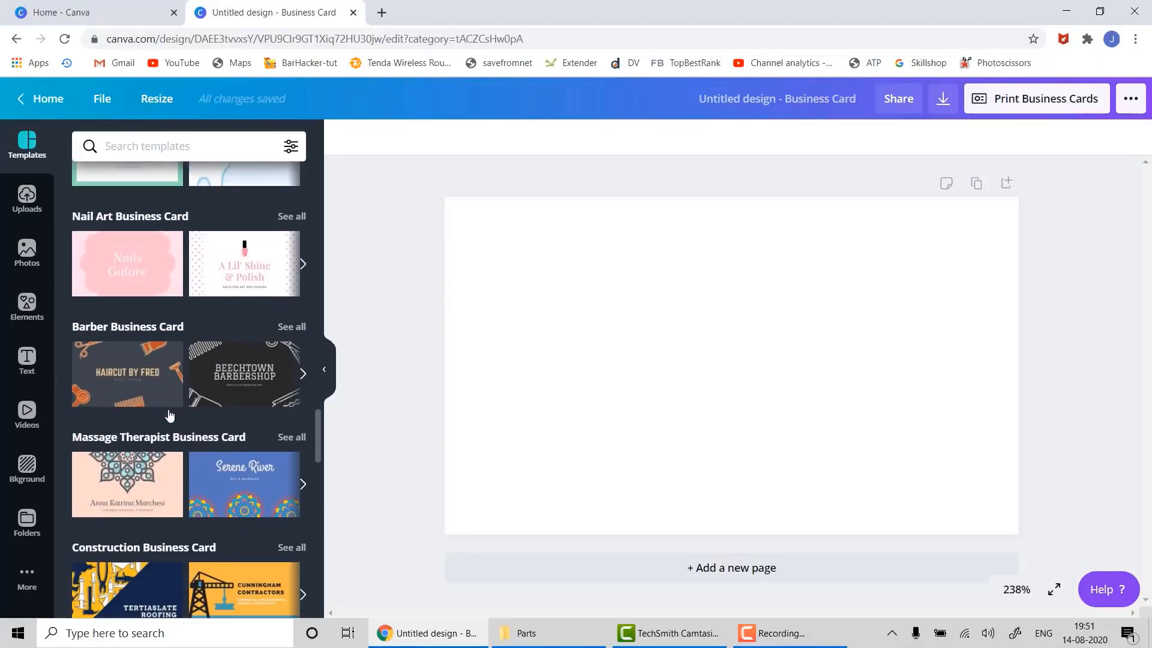
scroll(168, 409, "down", 9)
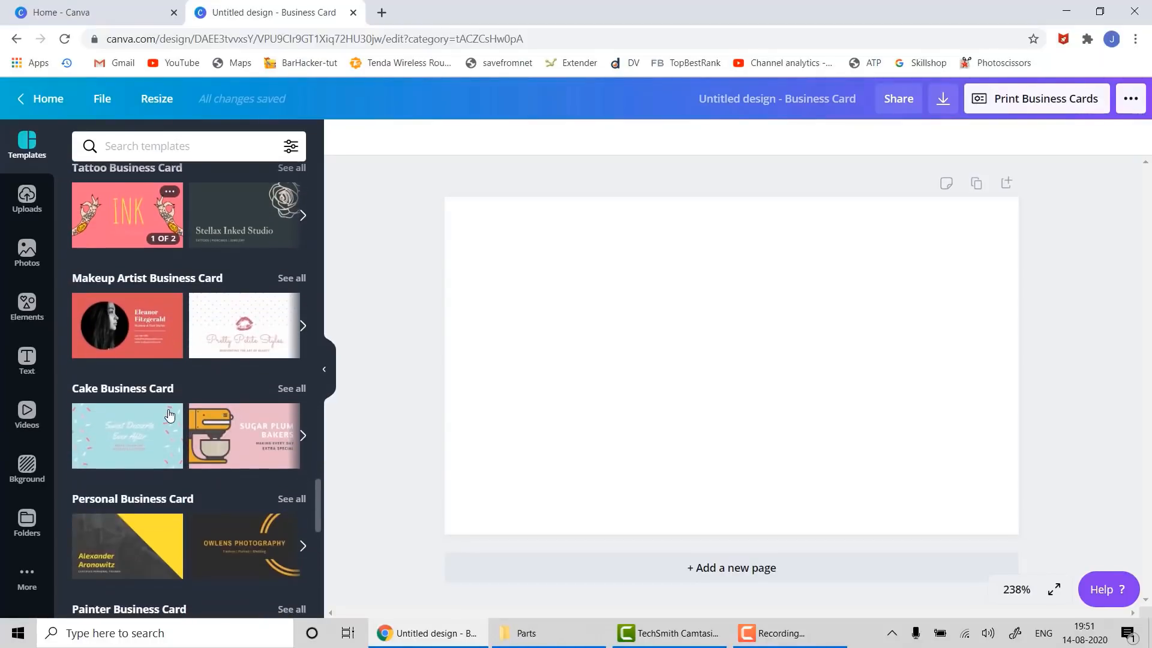
scroll(170, 414, "down", 4)
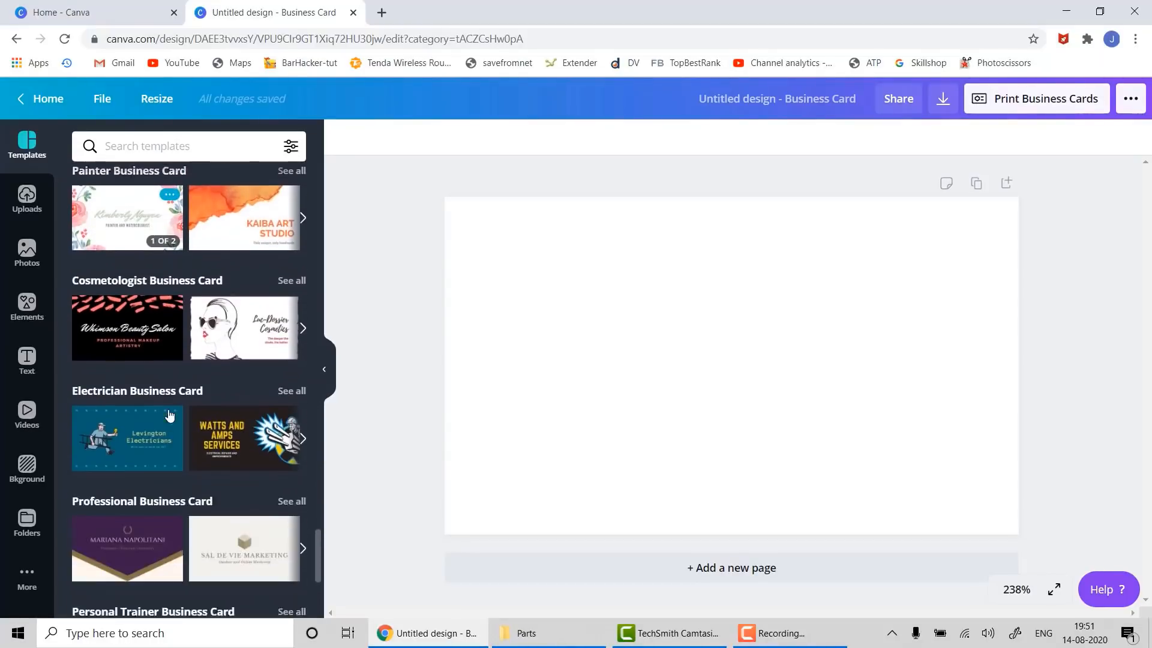
scroll(169, 414, "down", 5)
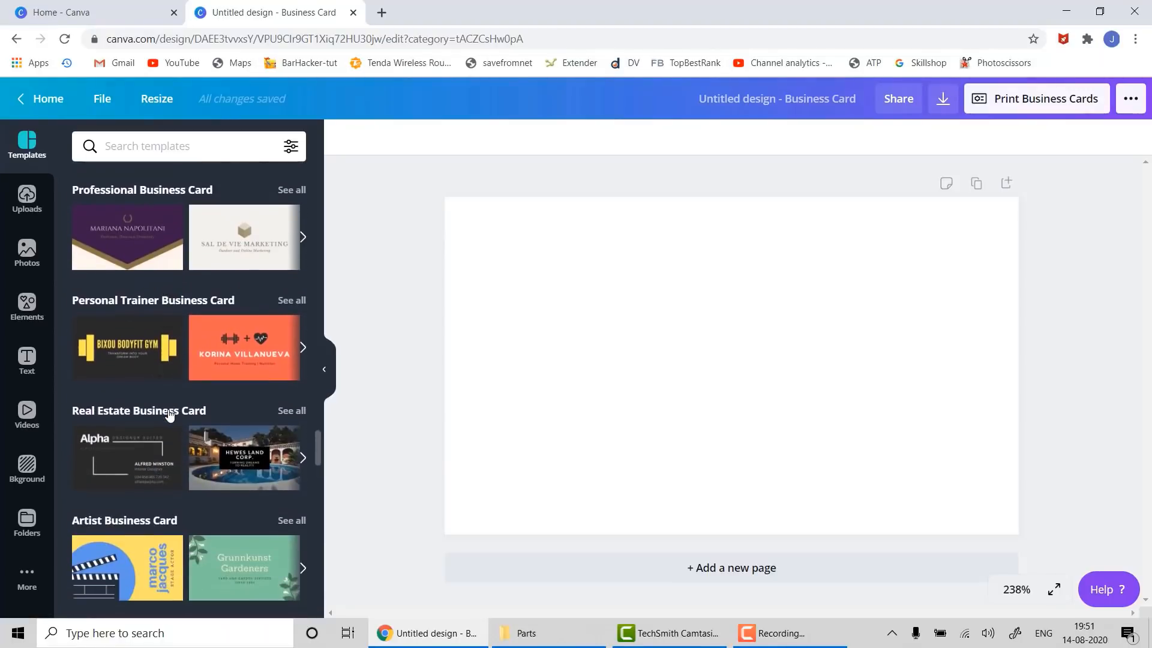
scroll(170, 414, "down", 6)
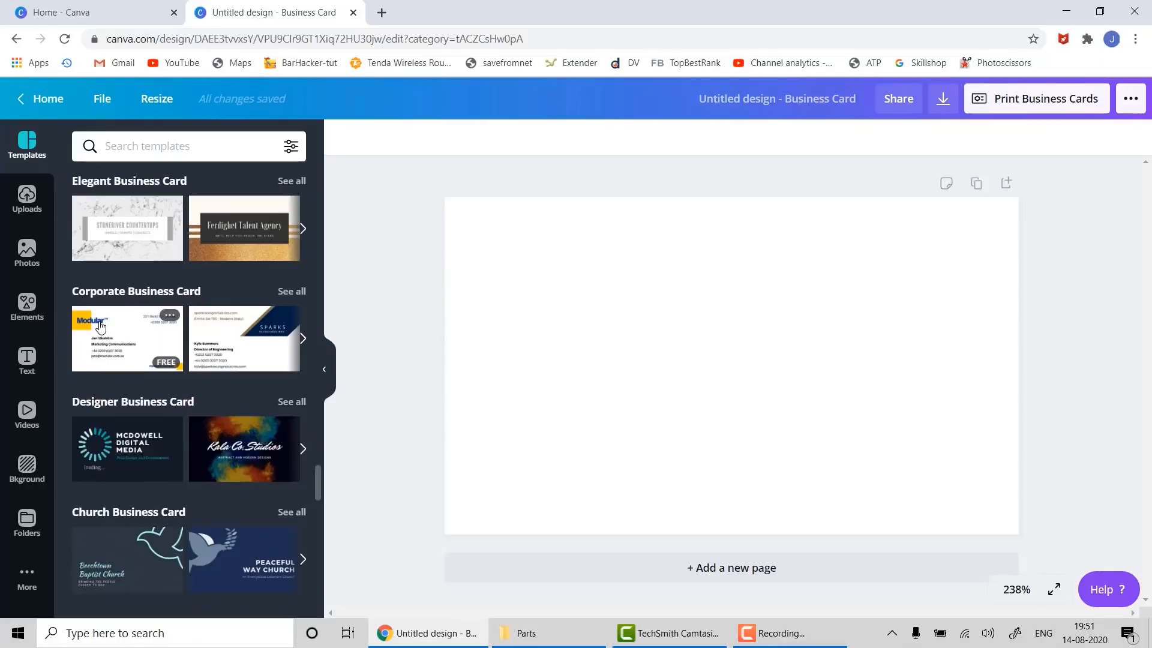
left_click_drag(100, 326, 472, 219)
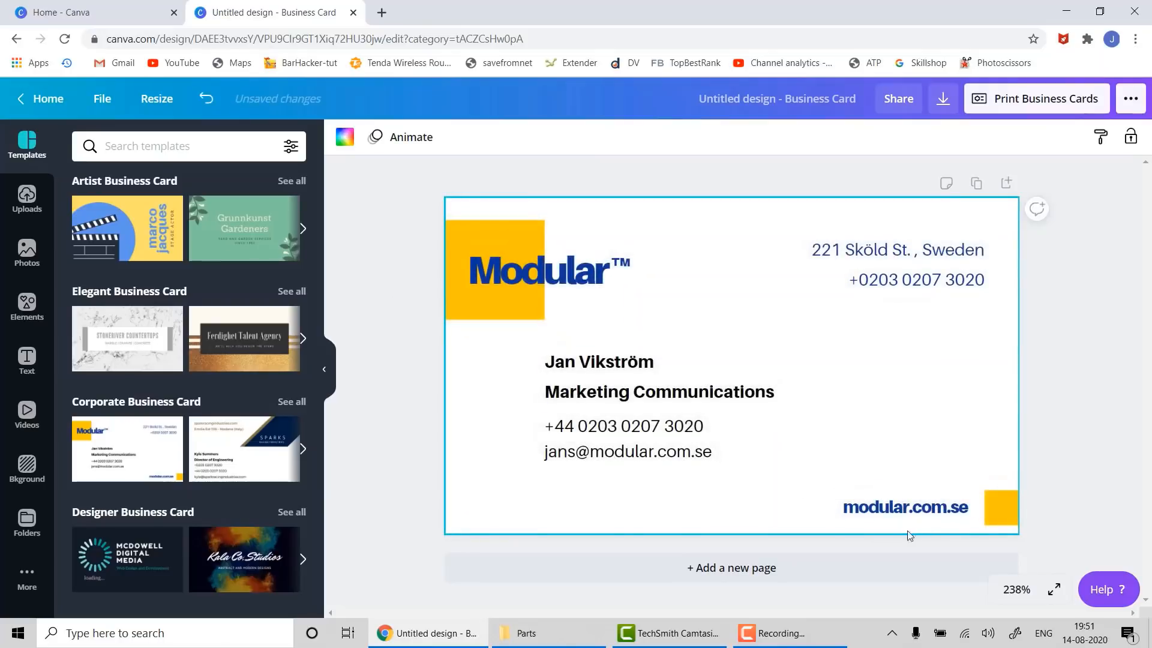
- Replace the card's name with the person's name and the job title with 'Business Development'
double_click(624, 360)
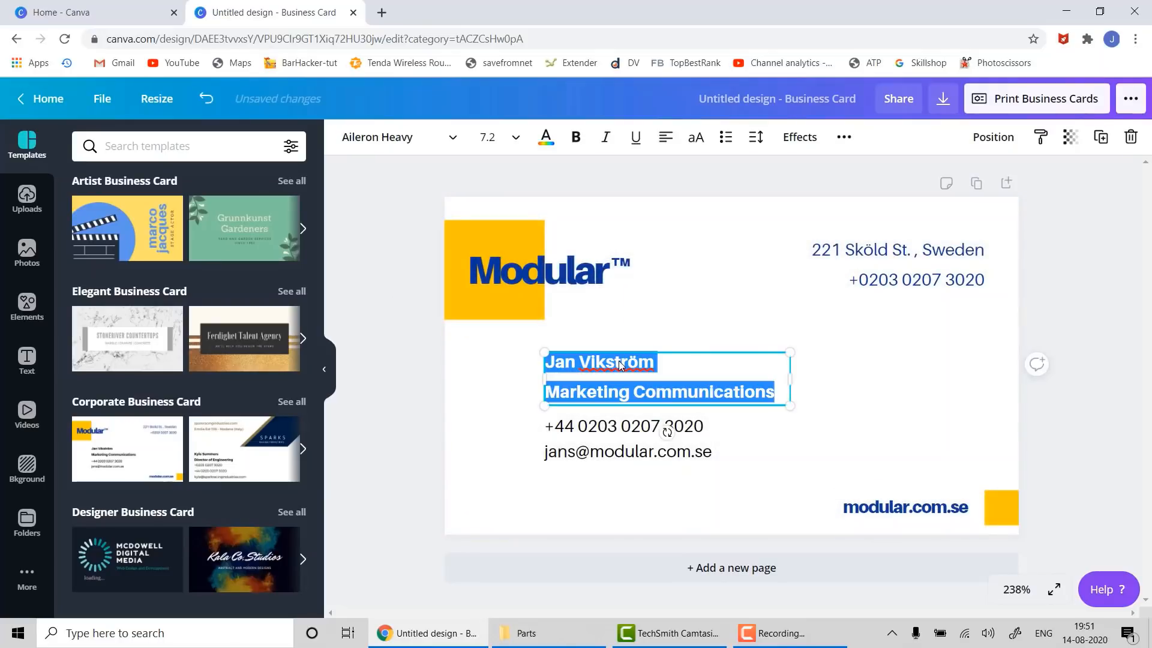
left_click(618, 361)
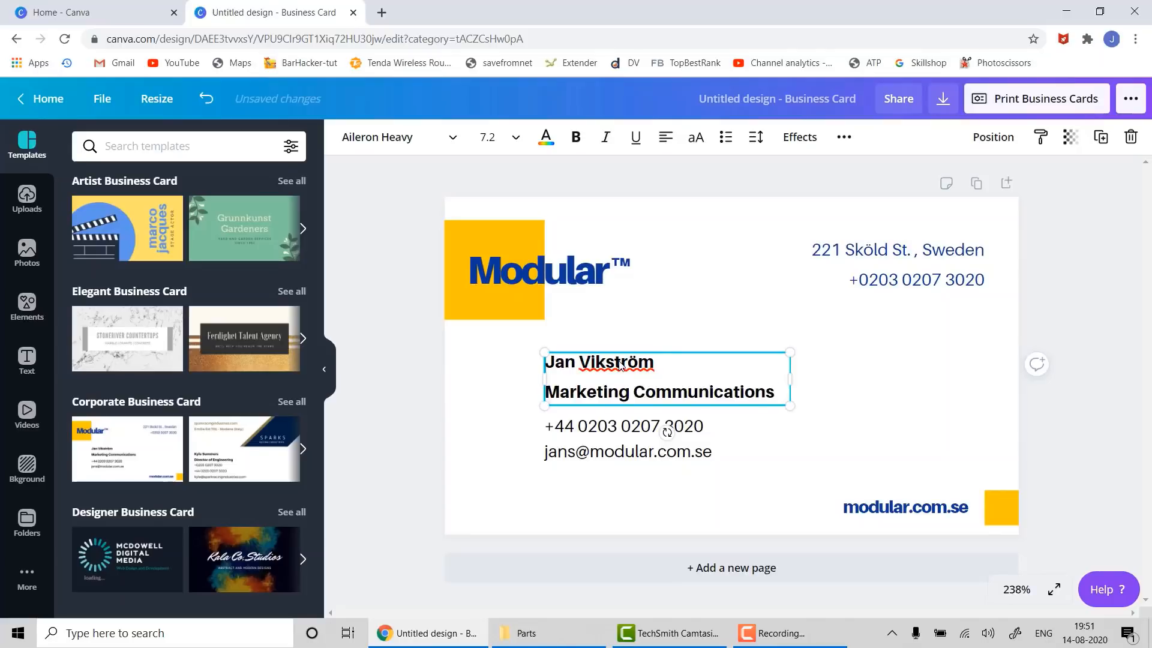
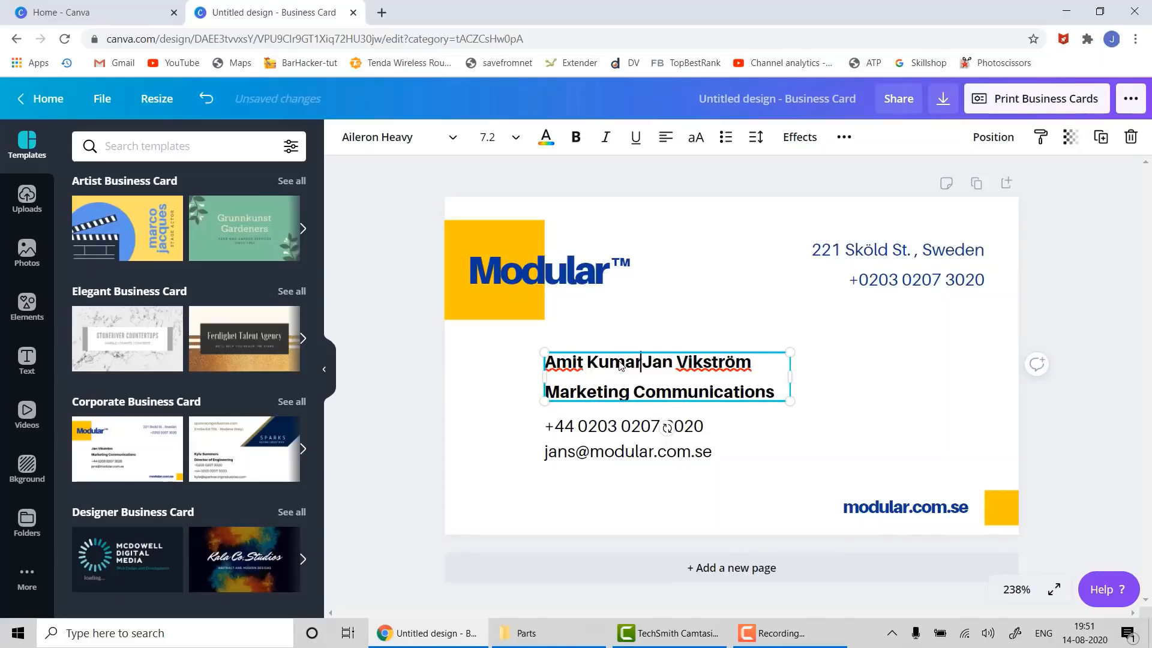
key("Delete")
key("Delete")
key("Delete")
key("Delete")
key("Delete")
key("Delete")
key("Delete")
key("Delete")
key("Delete")
key("Delete")
key("Delete")
key("Delete")
key("Delete")
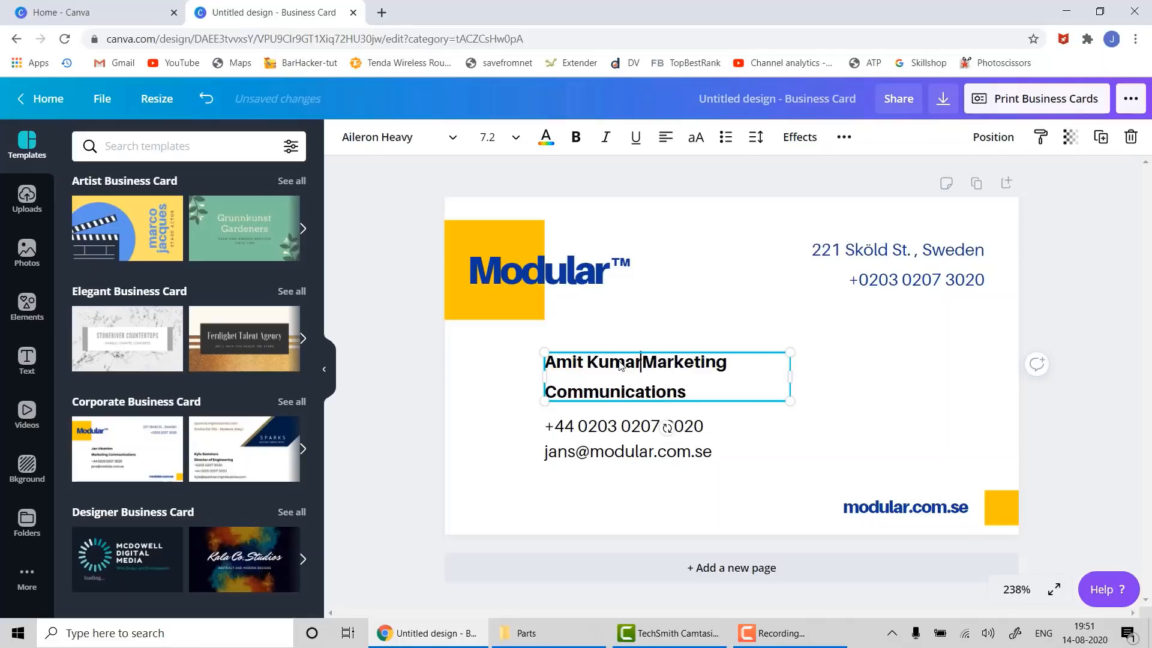
key("Return")
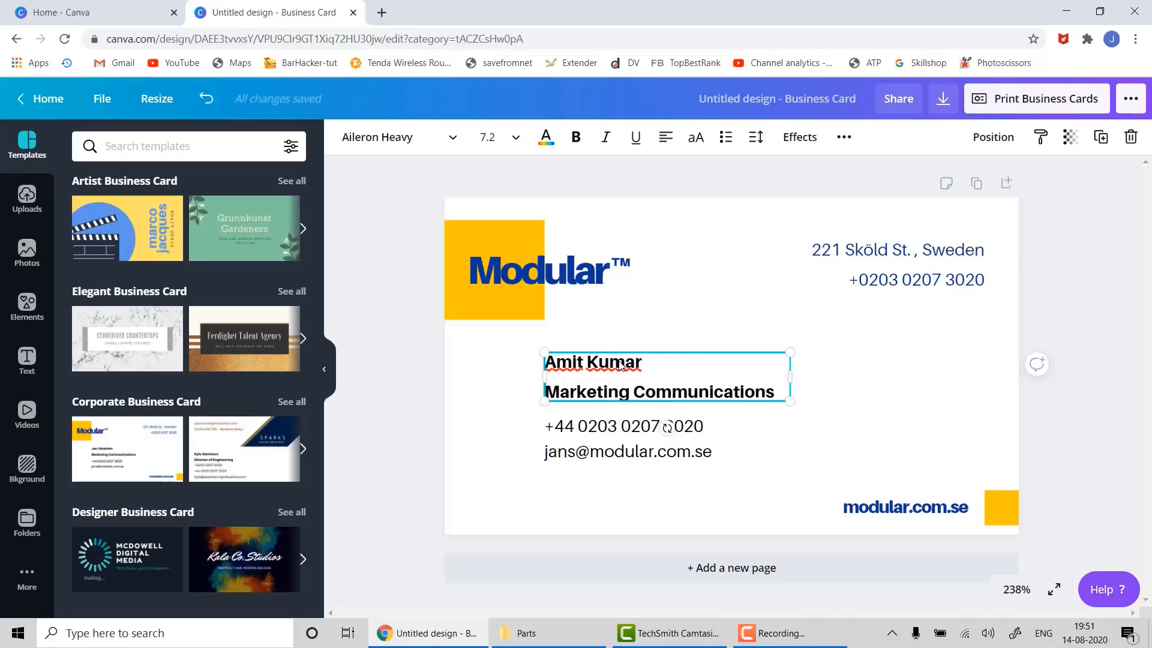
type("Business ")
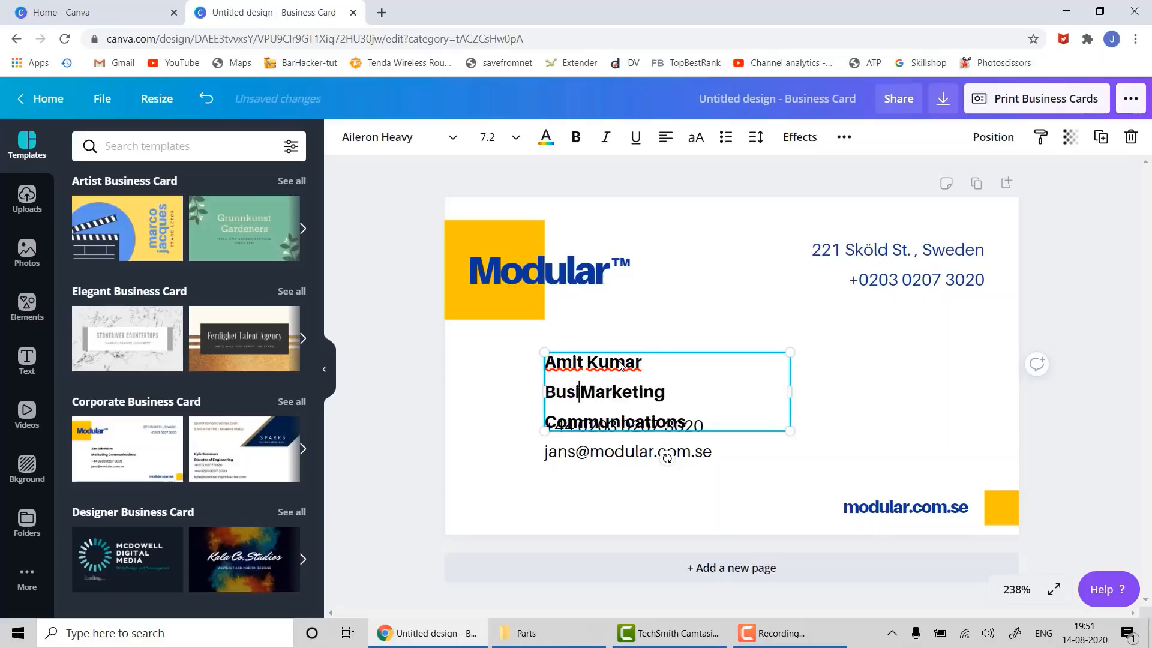
type("Development Marketing")
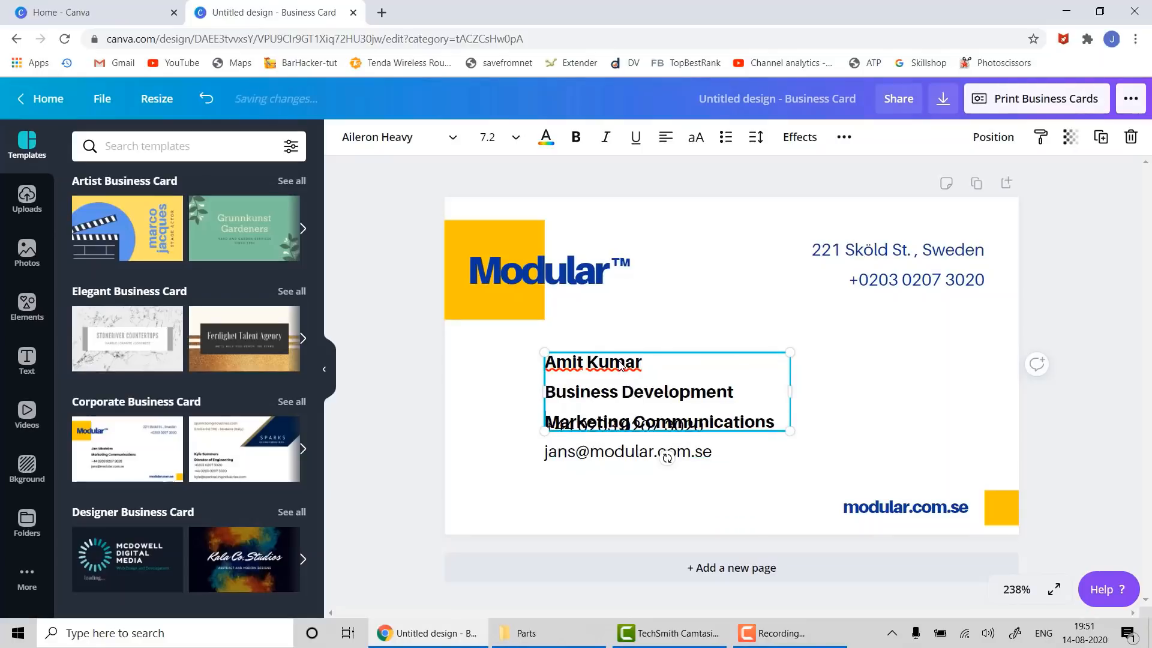
key("shift+Down")
key("BackSpace")
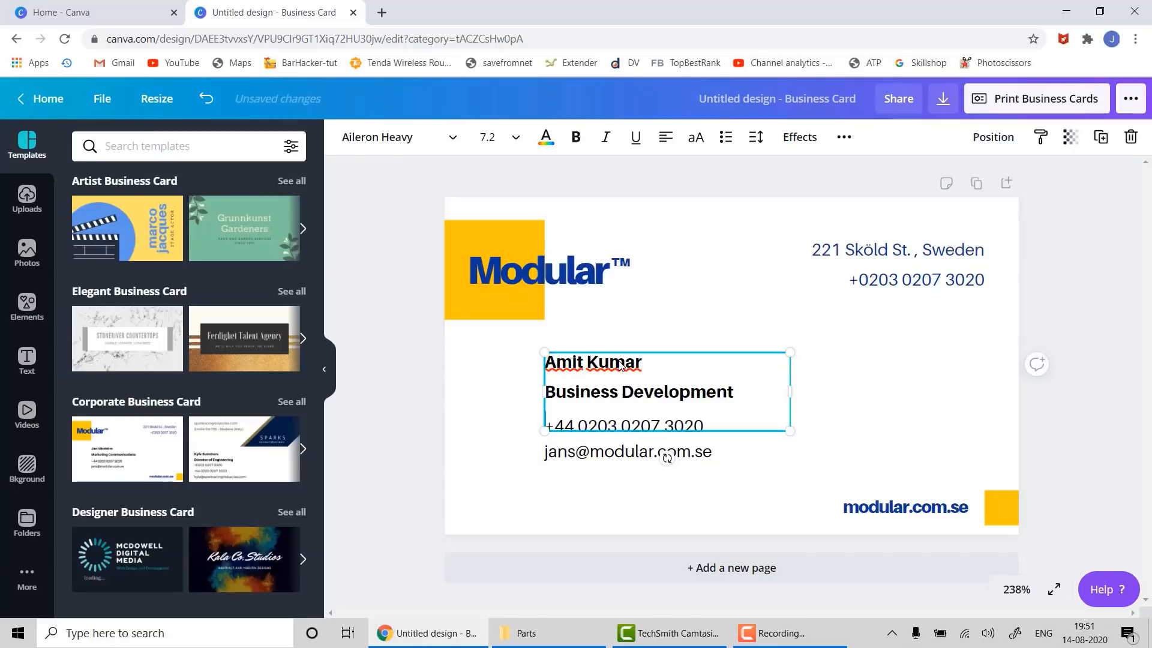
- Change the Modular logo text to ABCD and select the web address text
left_click(573, 282)
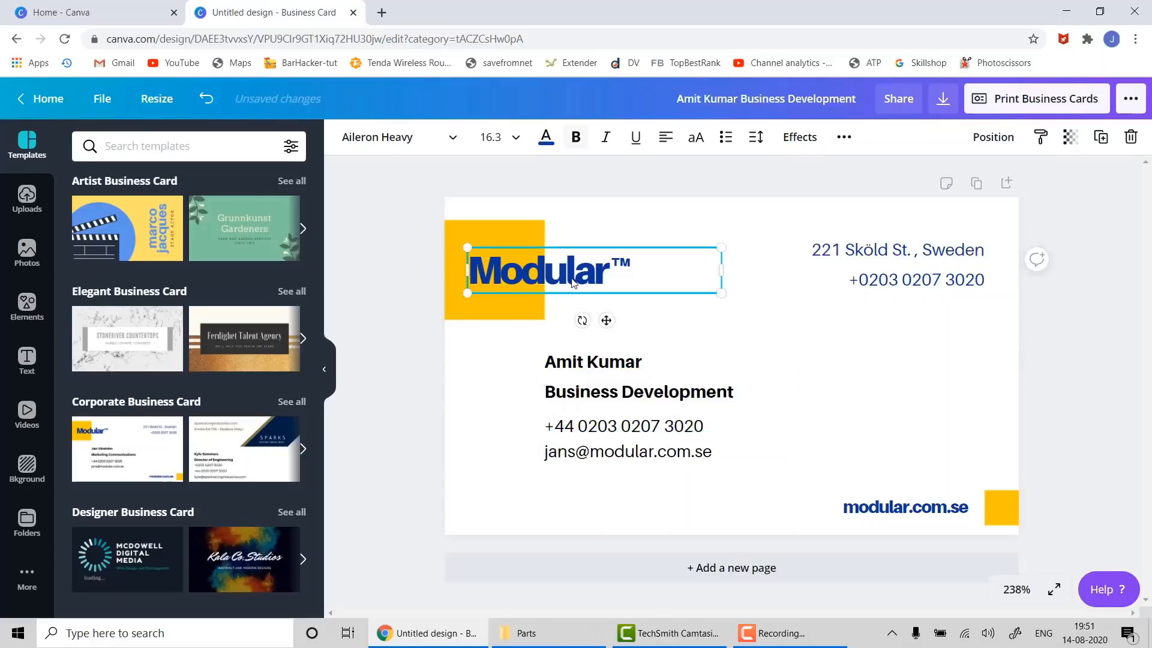
key("ctrl+a")
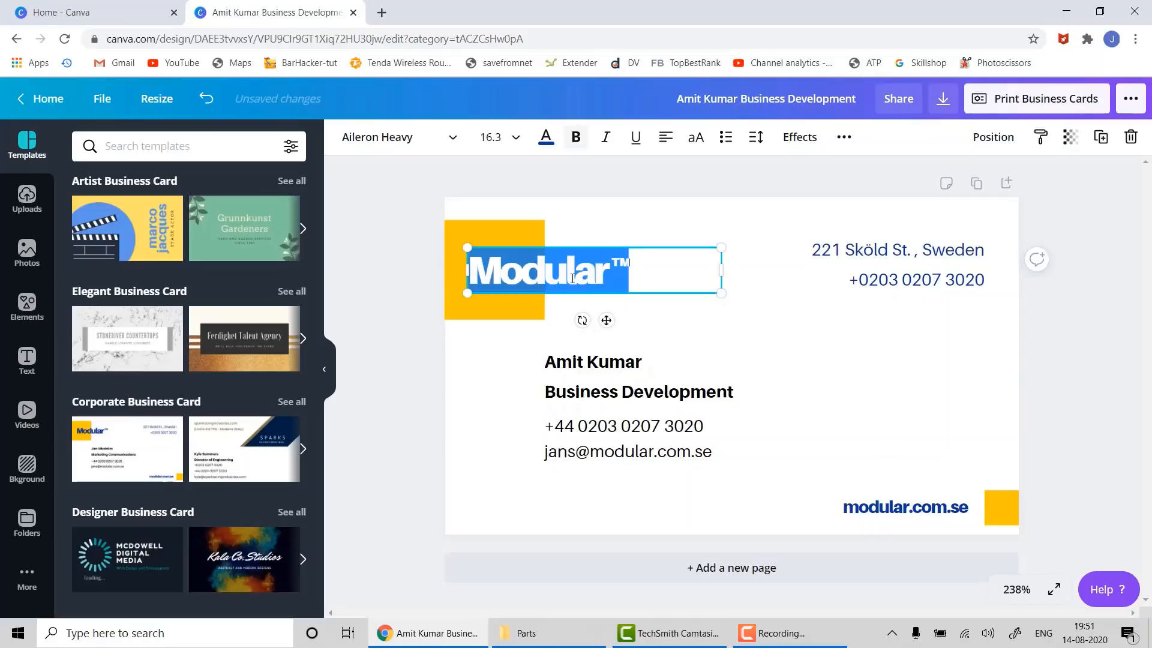
type("ABCD")
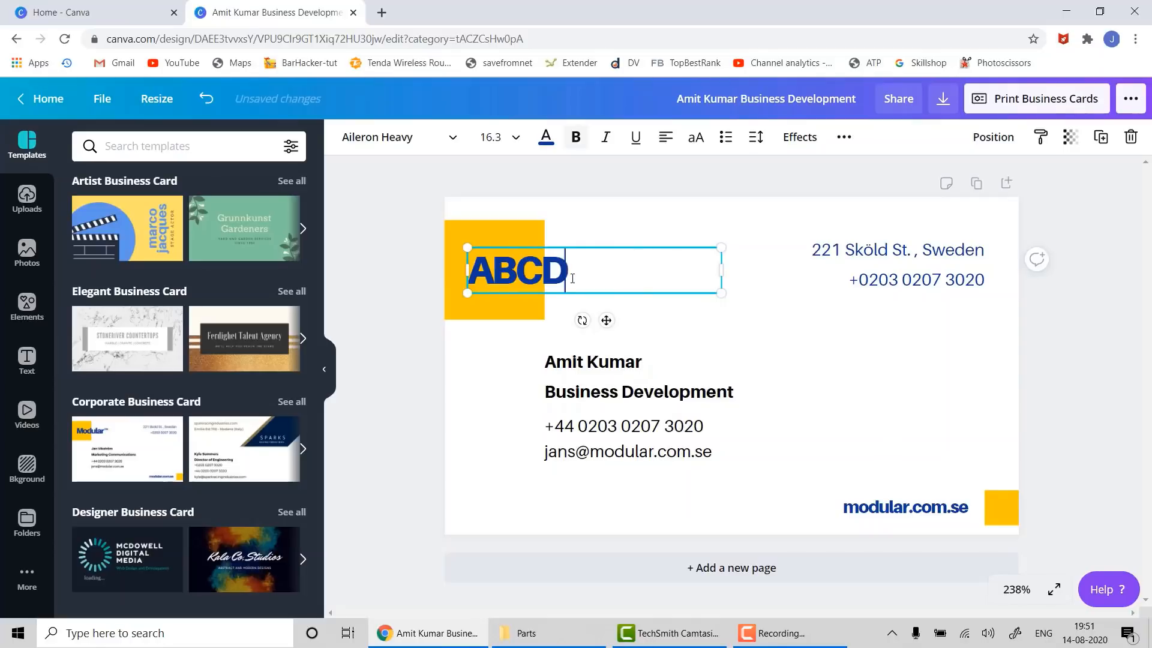
left_click(907, 510)
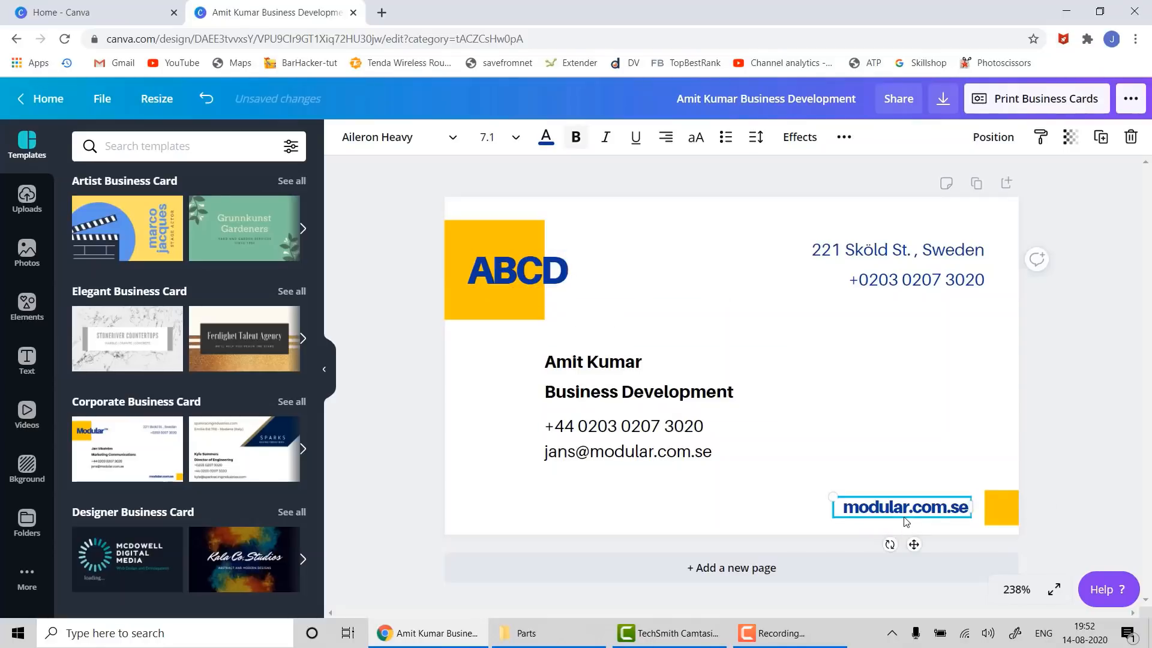
left_click(905, 508)
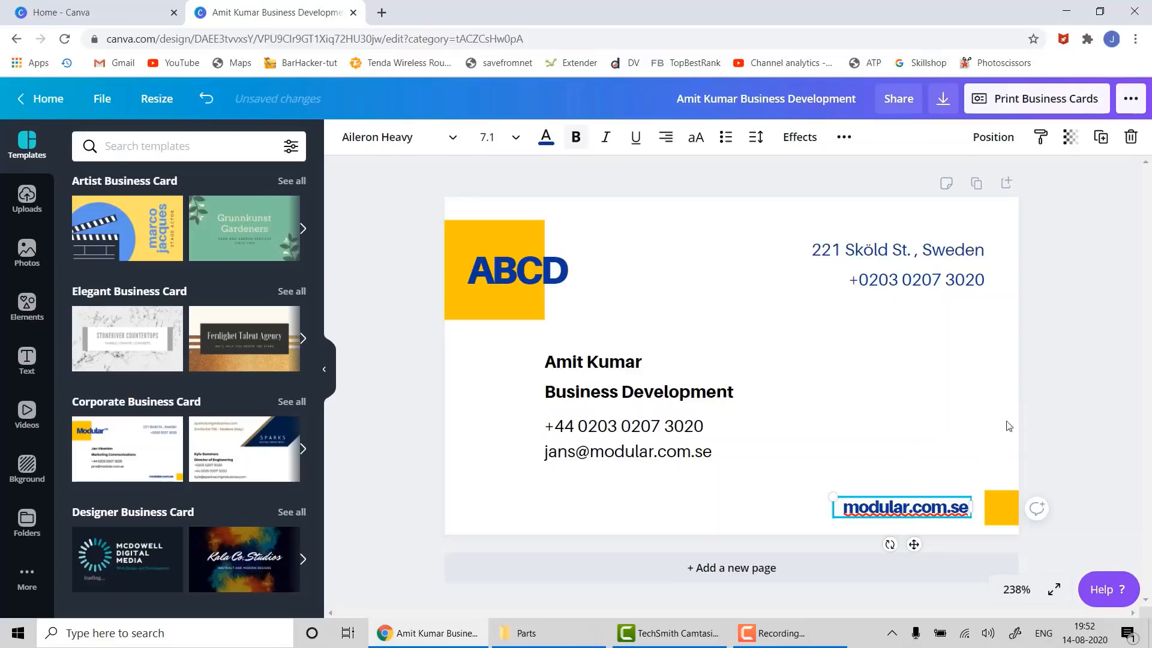
- Check the download file types, keeping PDF Print, then close the Download panel
left_click(942, 100)
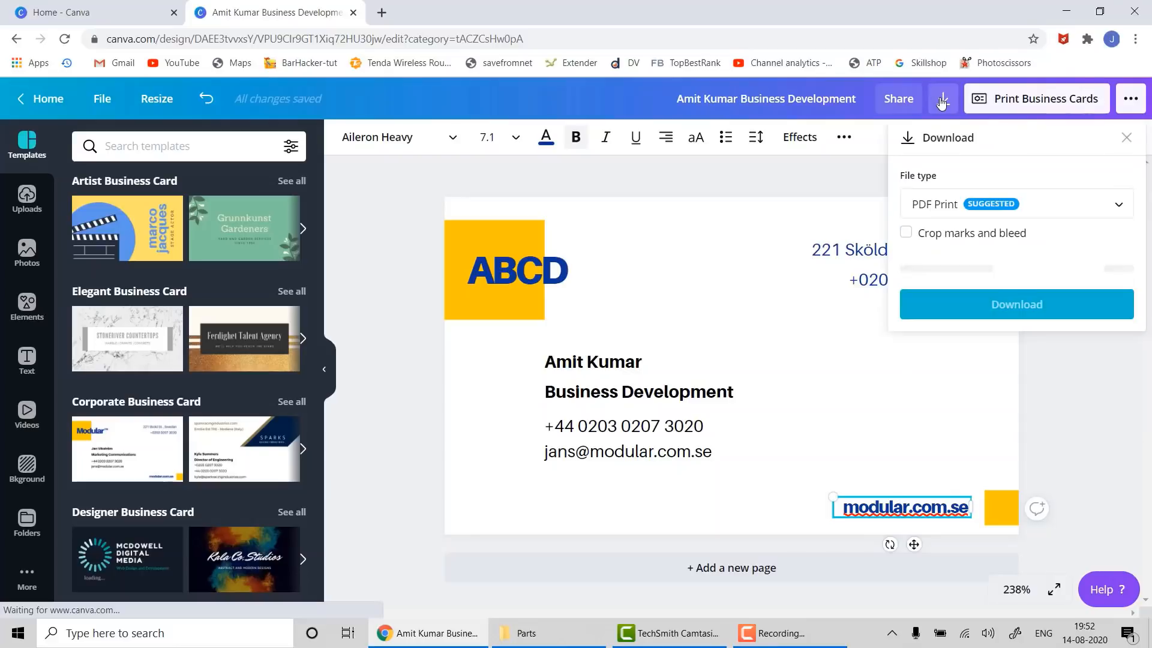
left_click(1093, 197)
left_click(1079, 257)
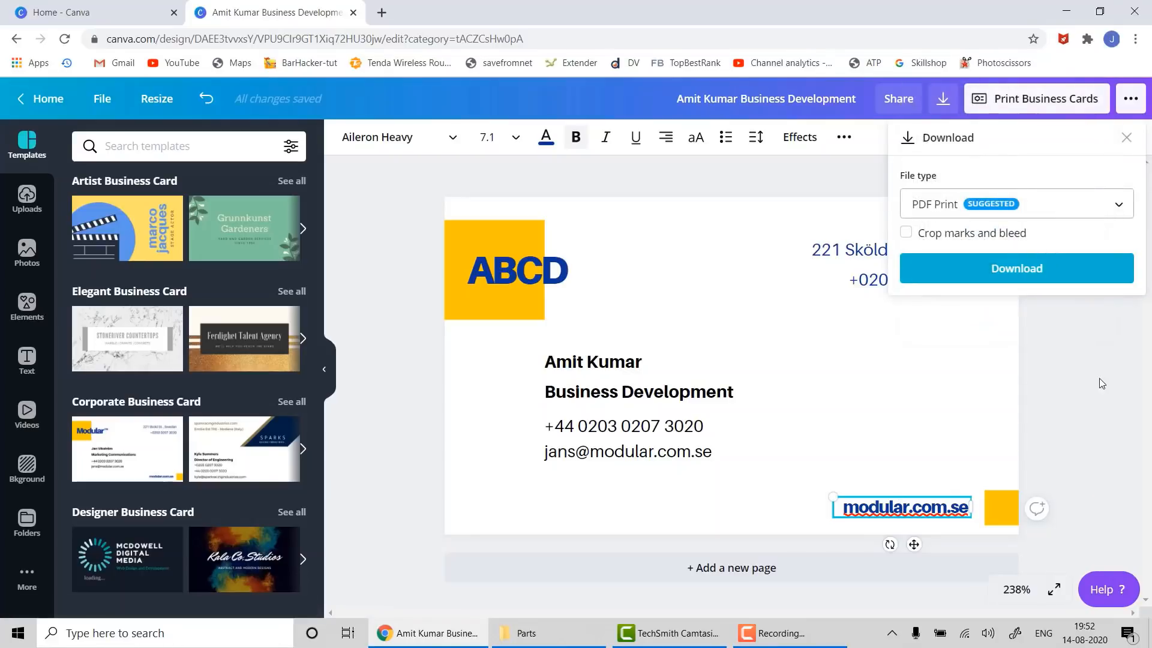
left_click(1126, 137)
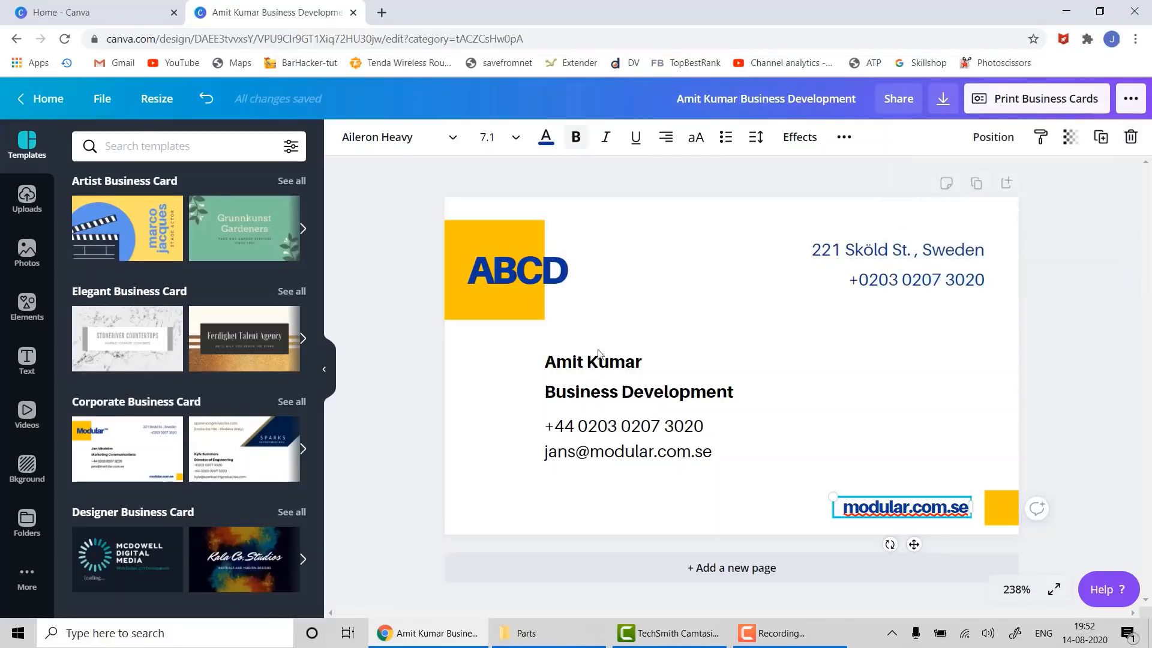
- Add page 2 with the Kala Co. Studios template and change its headline to 'Design Studios'
left_click(748, 569)
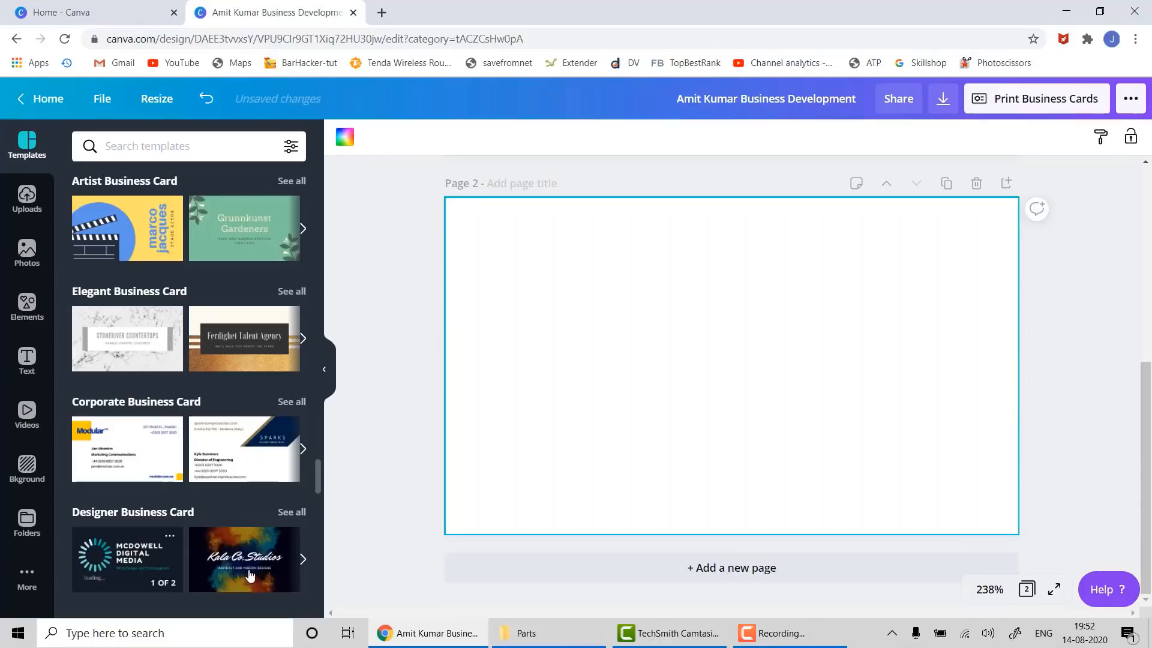
left_click_drag(247, 571, 499, 237)
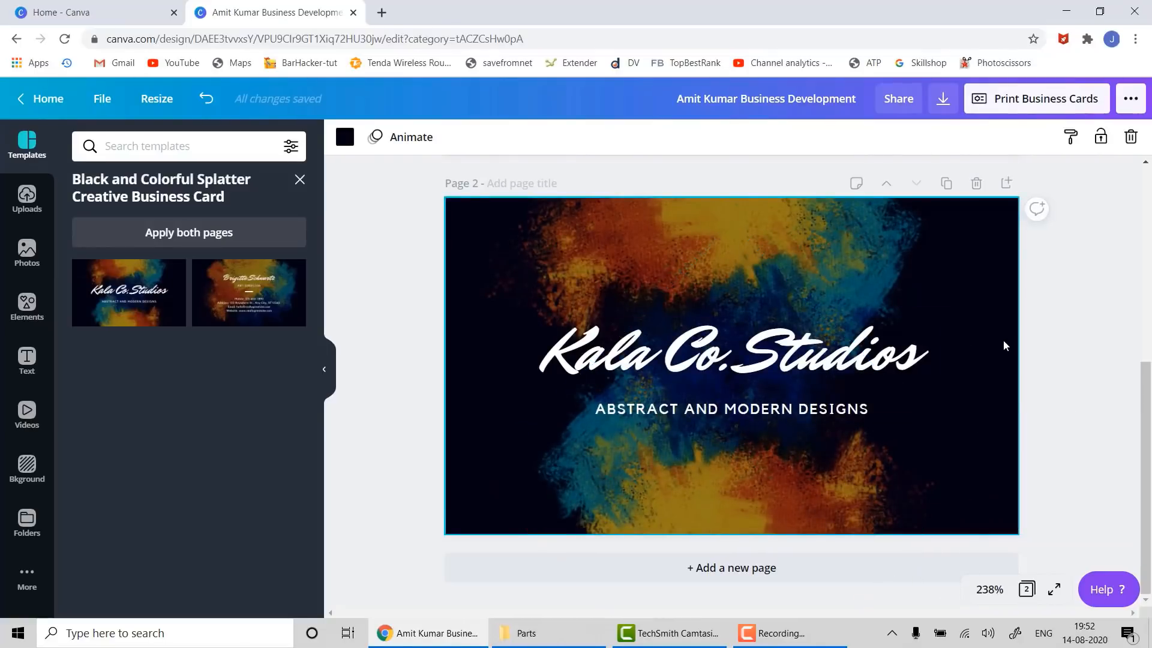
left_click(680, 347)
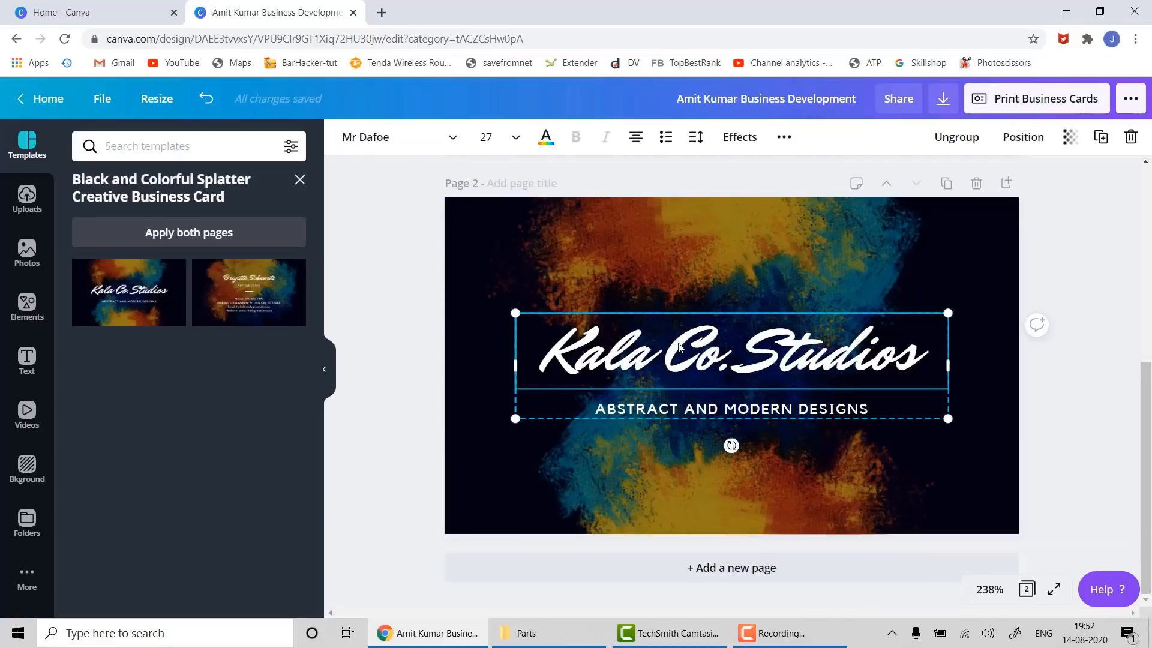
double_click(679, 345)
left_click(680, 344)
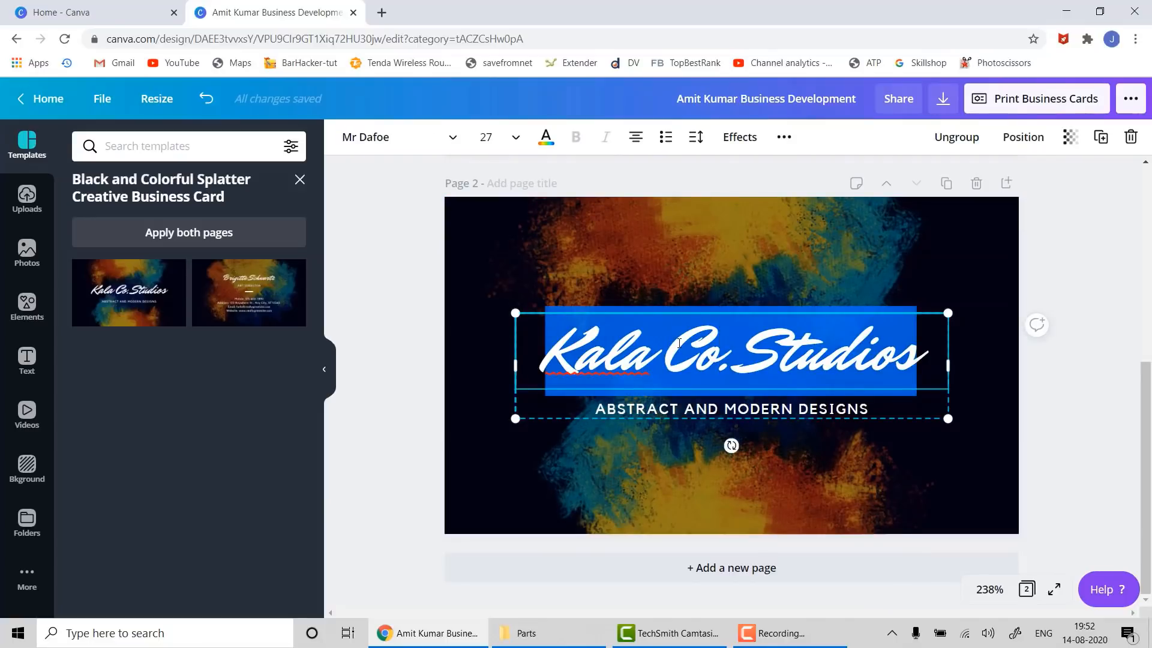
type("Design")
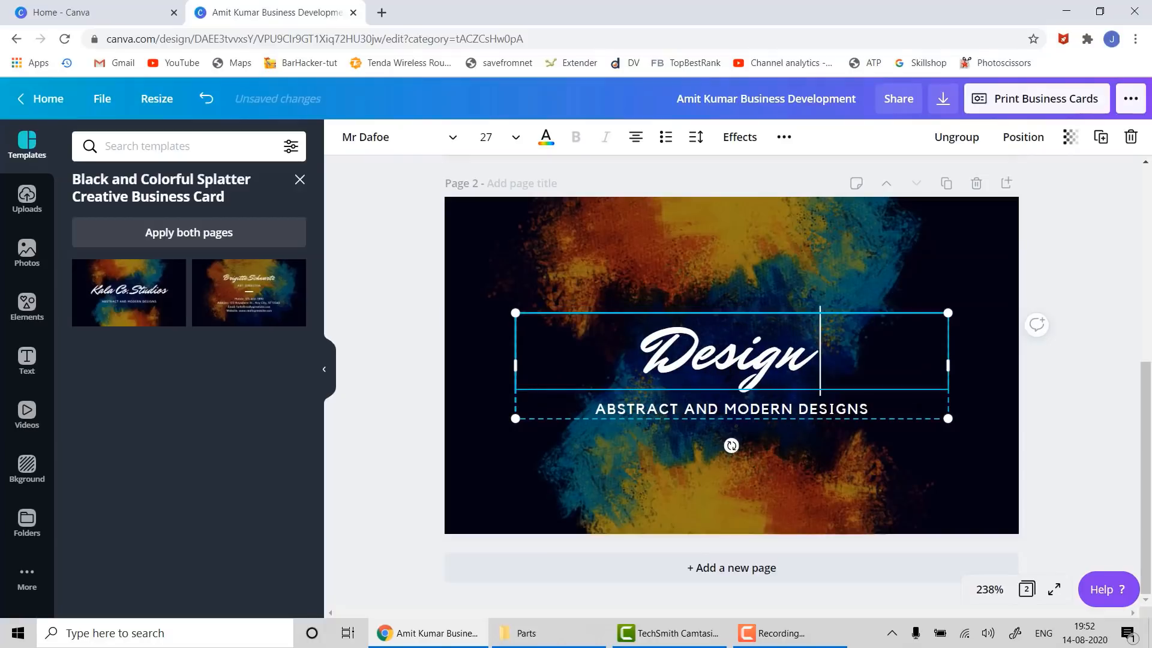
type(" Studios")
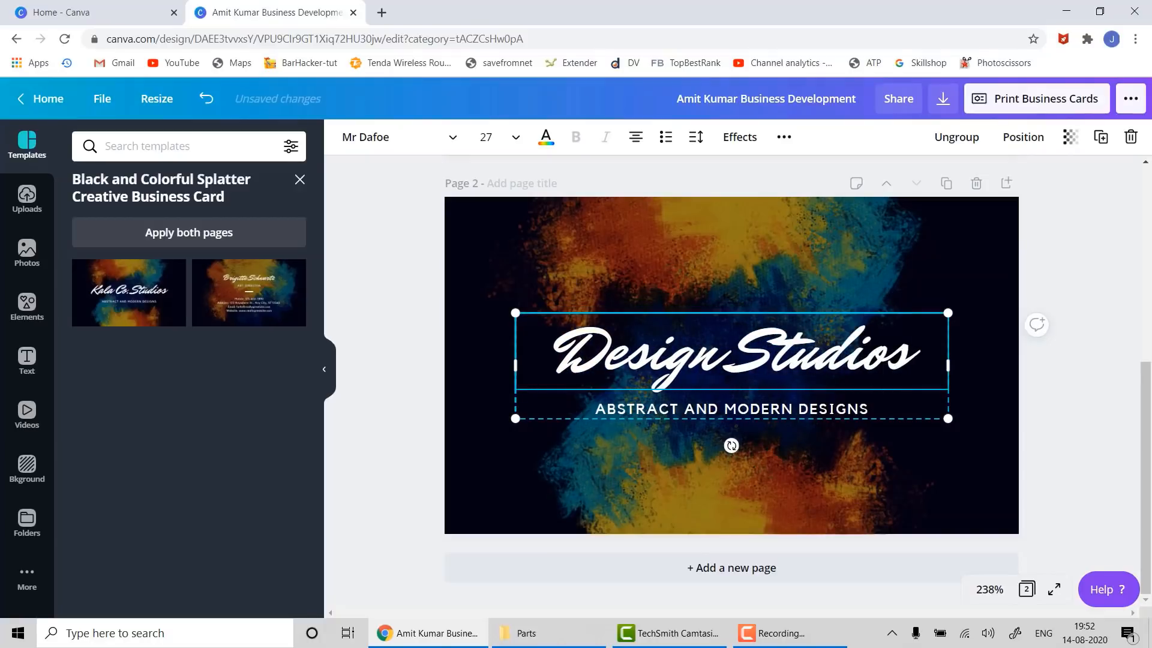
left_click(1079, 397)
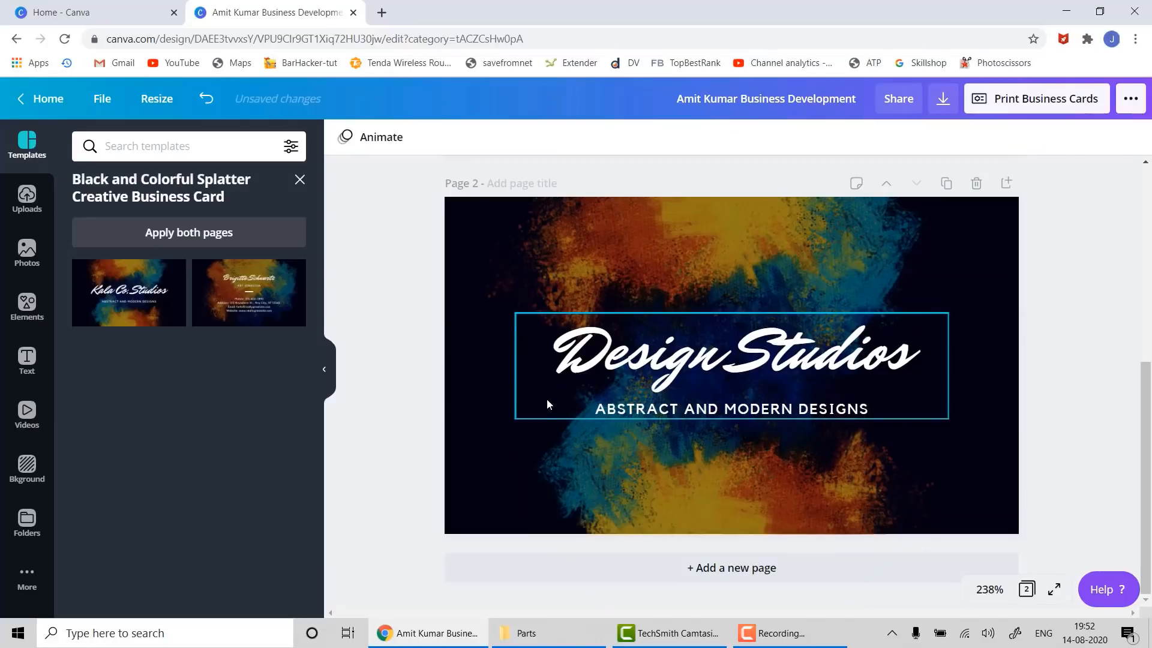
- Apply the template's second-side ART DIRECTOR design to page 2
left_click(271, 311)
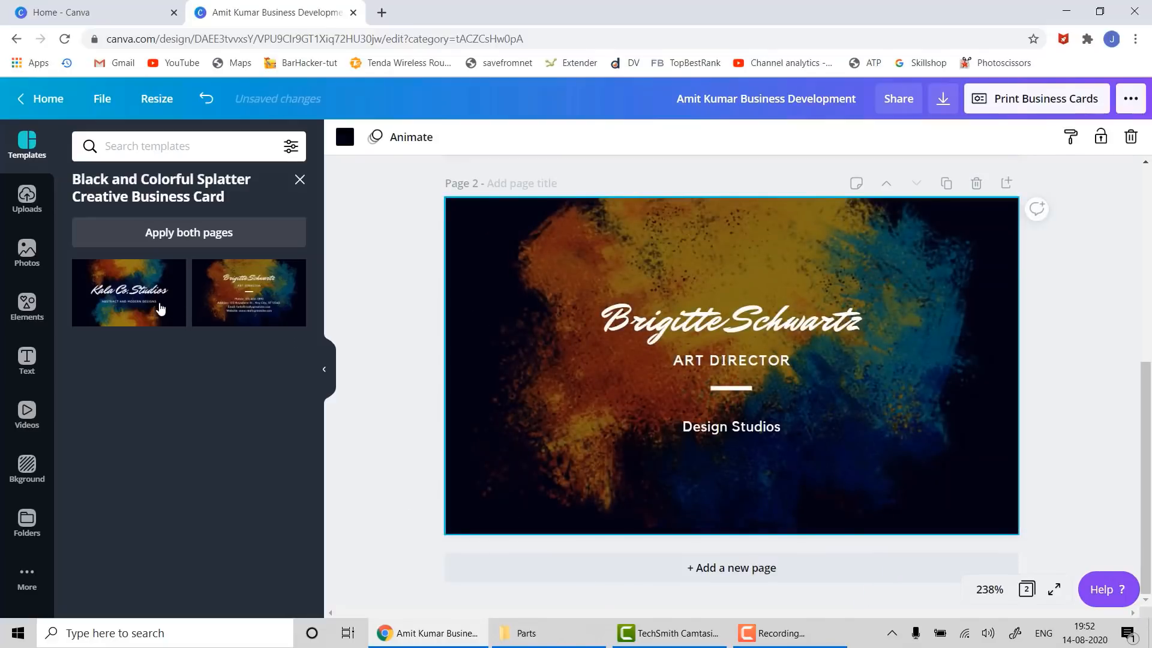
left_click(160, 309)
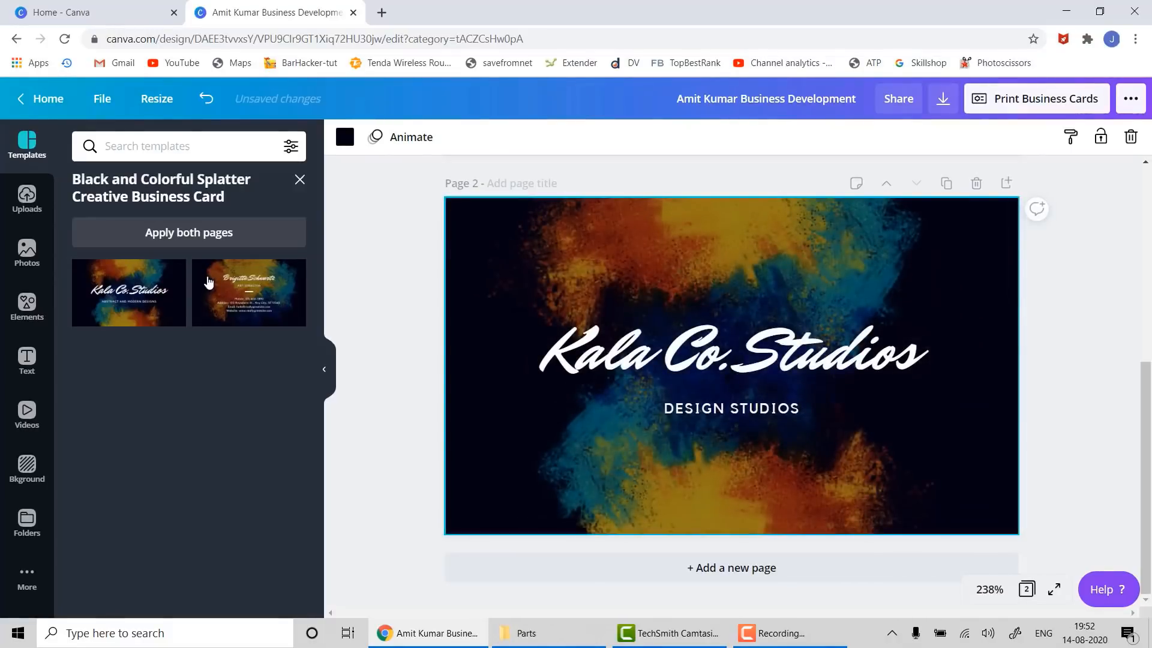
left_click(216, 277)
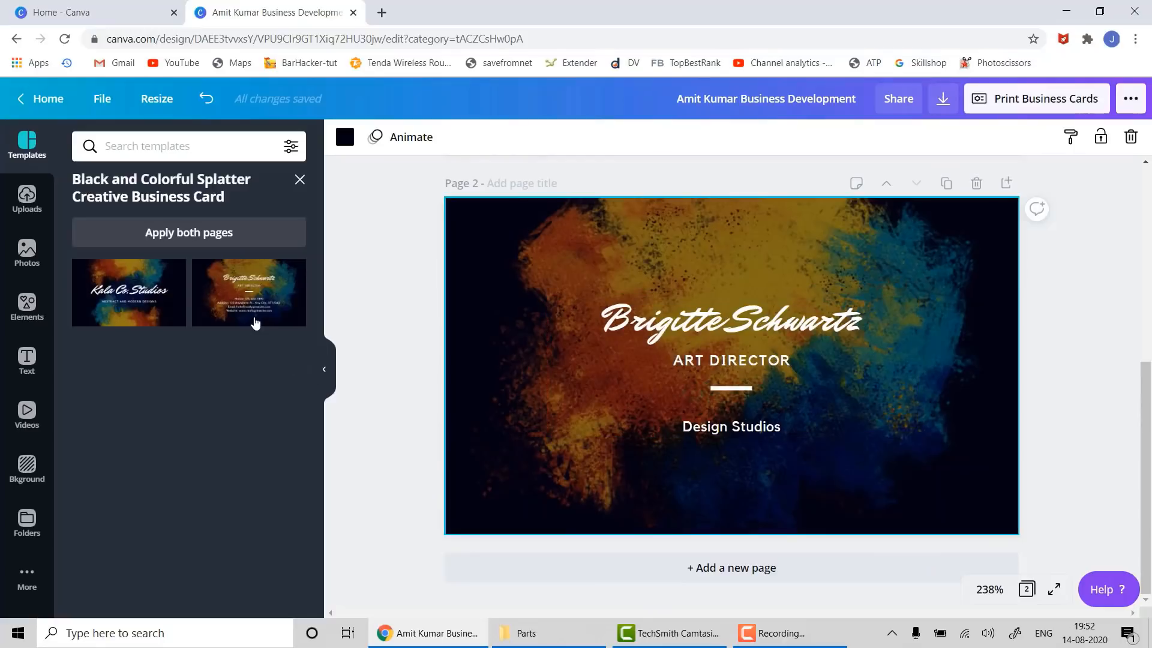
left_click(256, 323)
left_click(166, 316)
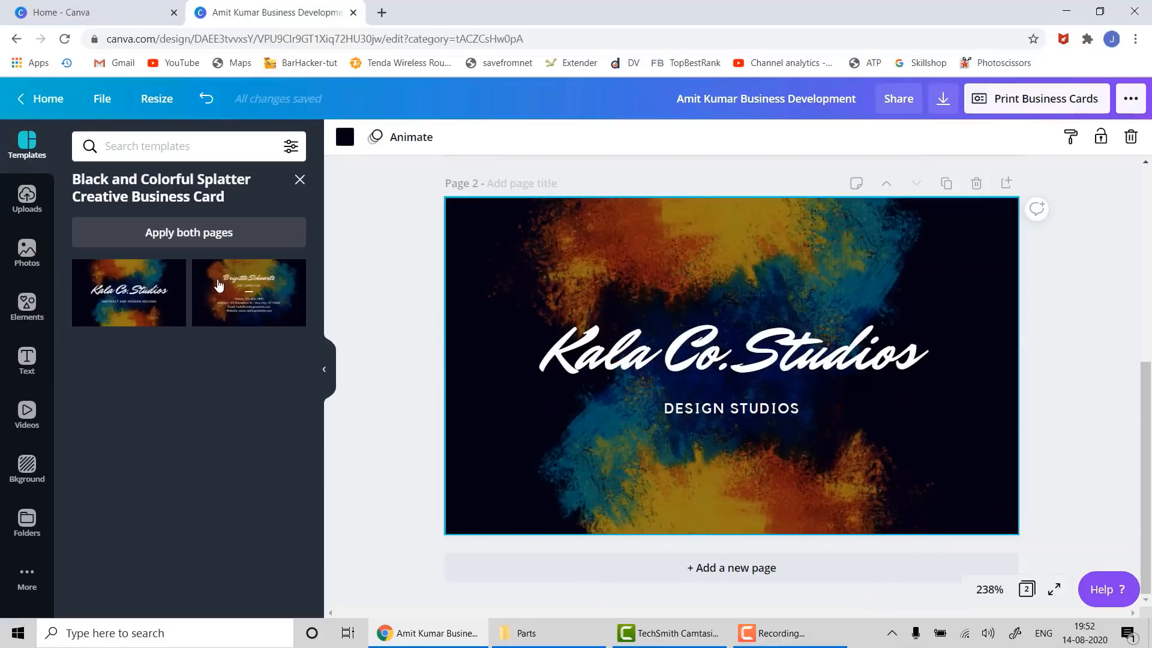
left_click(220, 286)
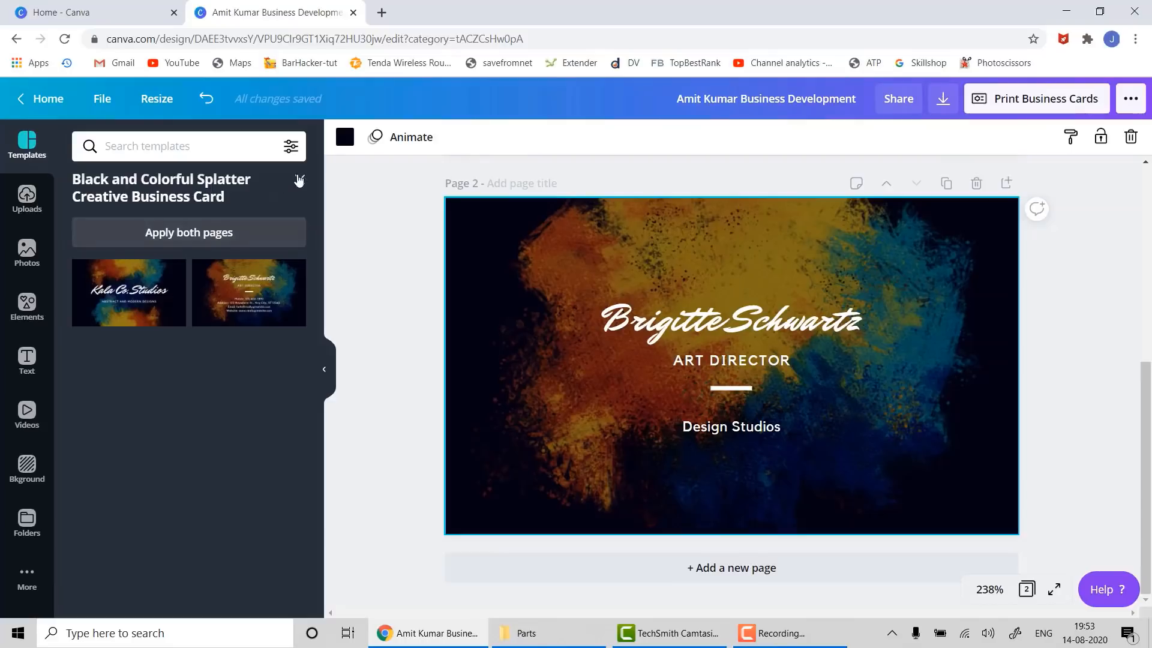
left_click(780, 637)
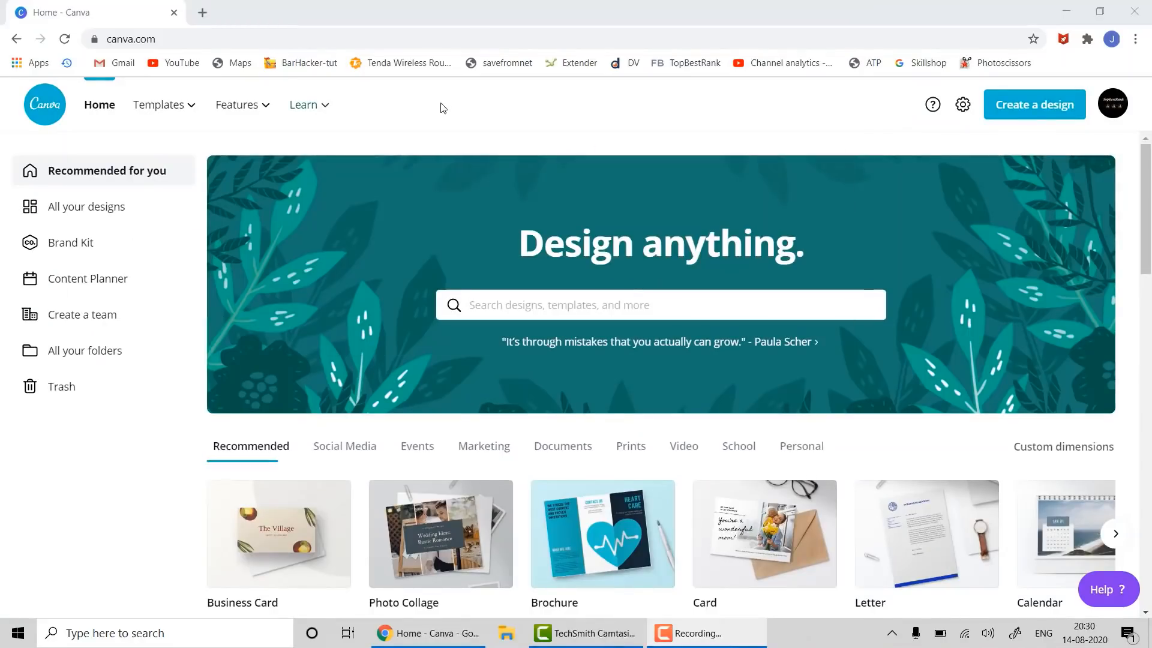
- From the Templates menu, open Newsletter templates in a new tab and switch to it
mouse_move(189, 116)
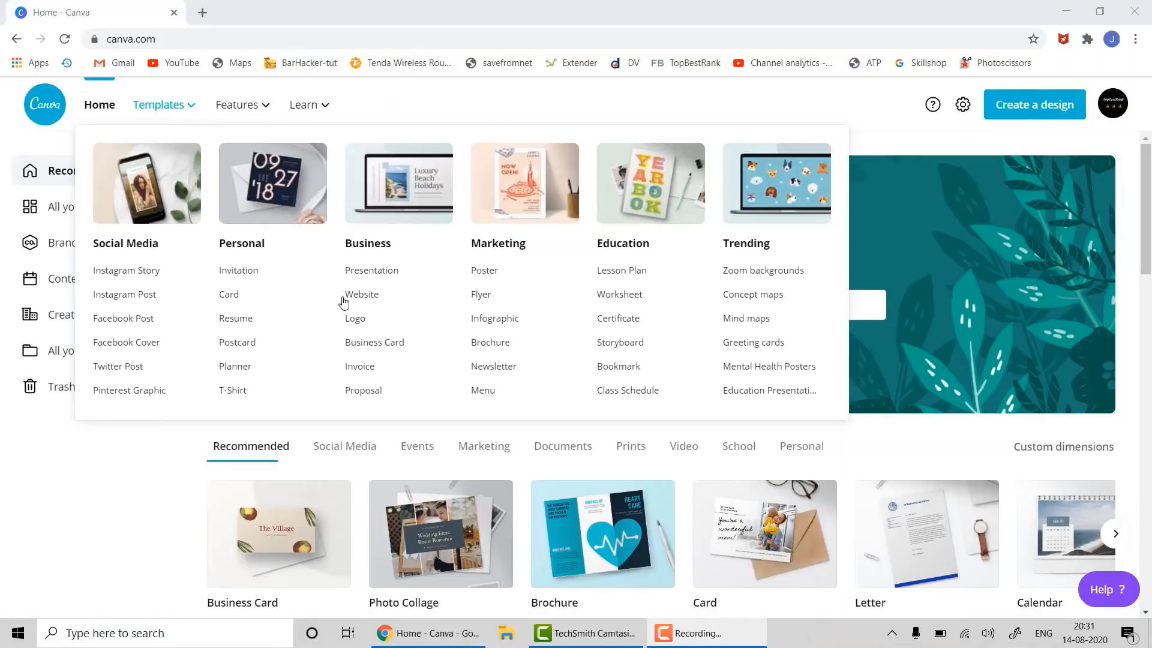
right_click(499, 370)
left_click(515, 376)
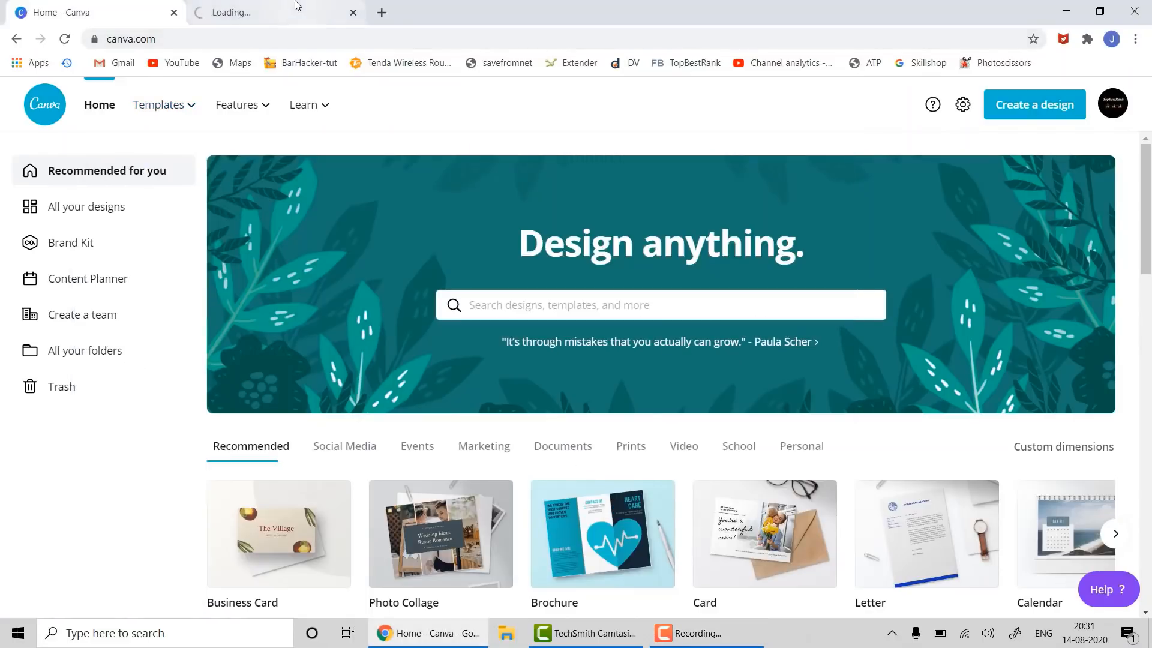
left_click(295, 7)
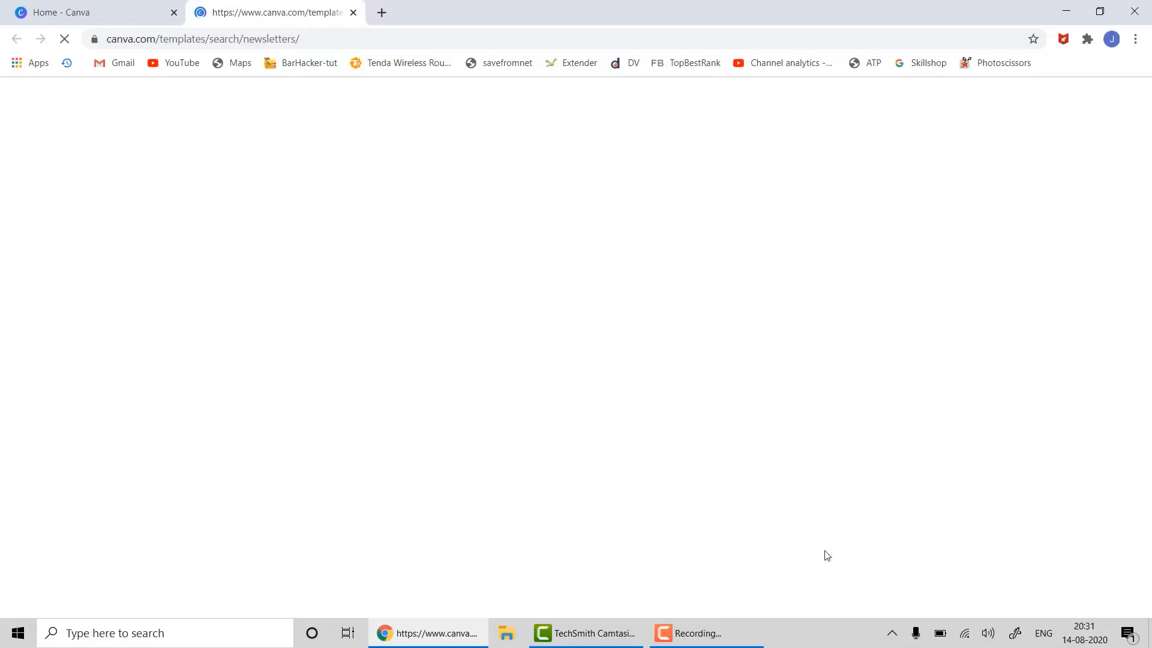
left_click(696, 633)
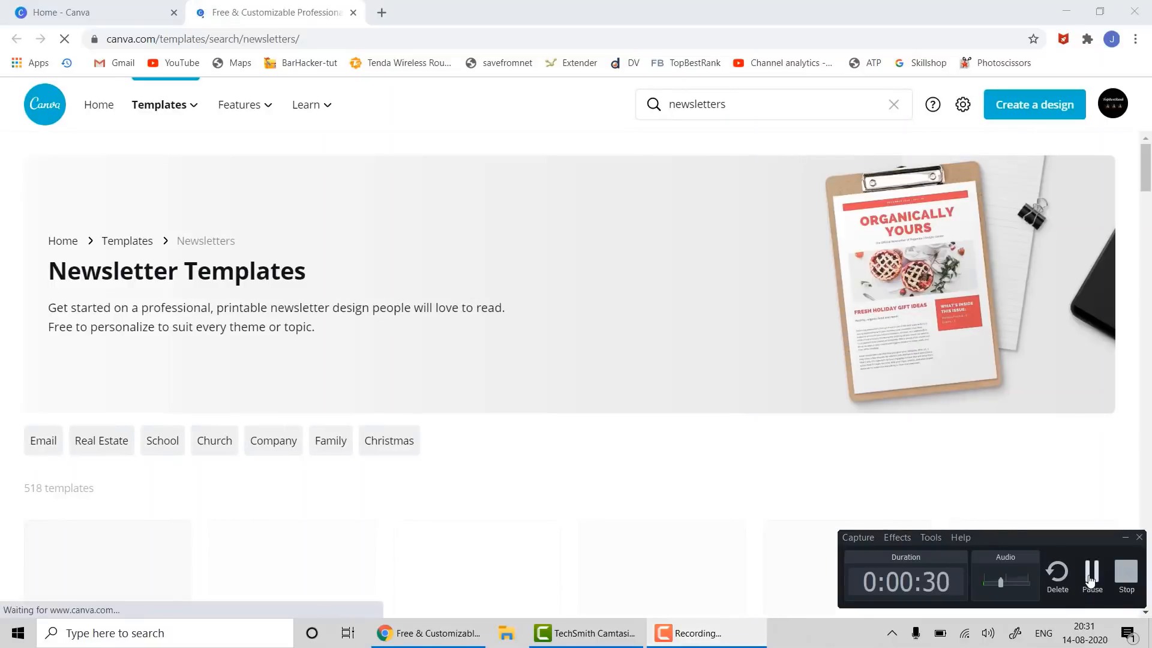
- Browse the newsletter templates and show details of the ArtReview newsletter template
left_click(607, 153)
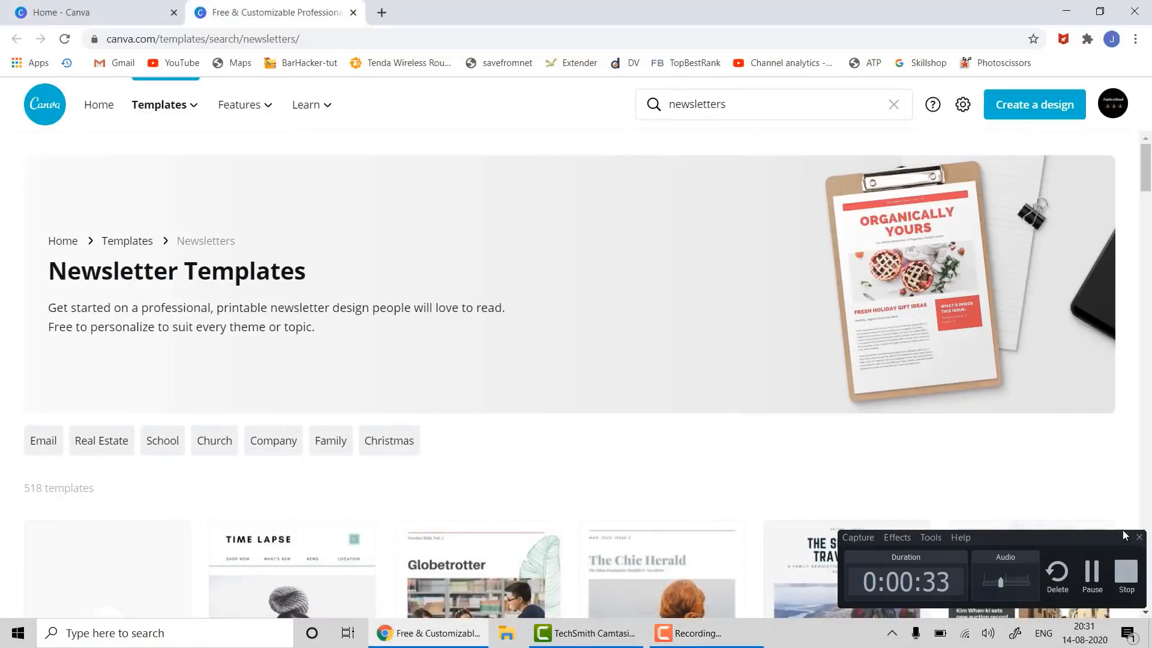
left_click(1125, 538)
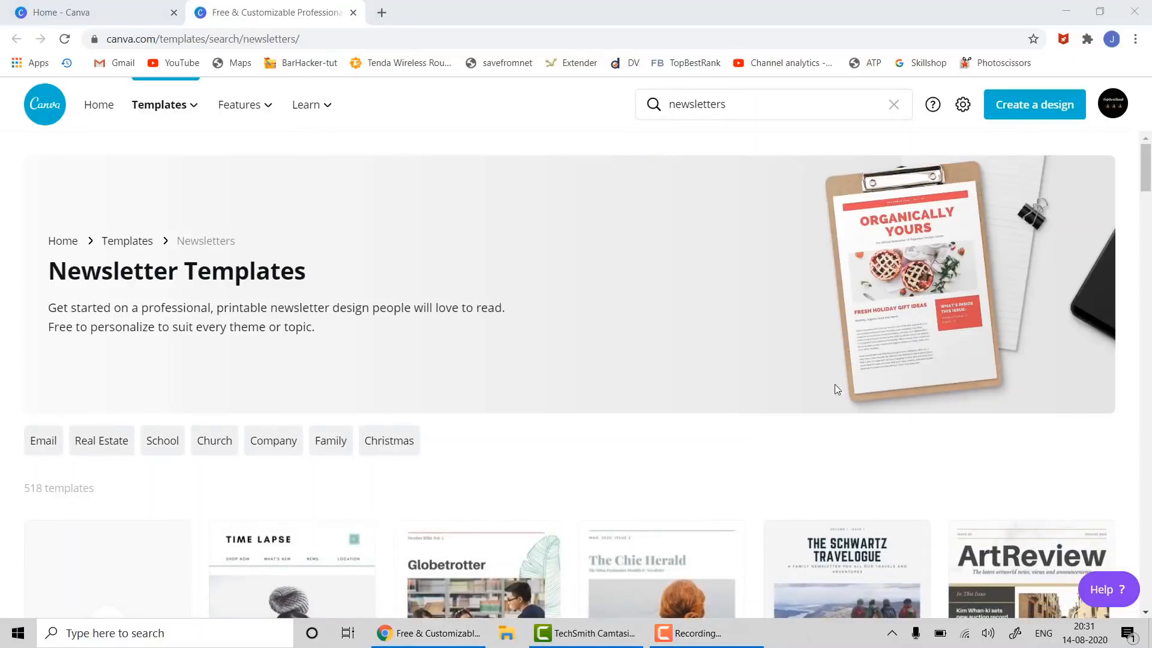
scroll(833, 384, "down", 5)
scroll(831, 387, "down", 6)
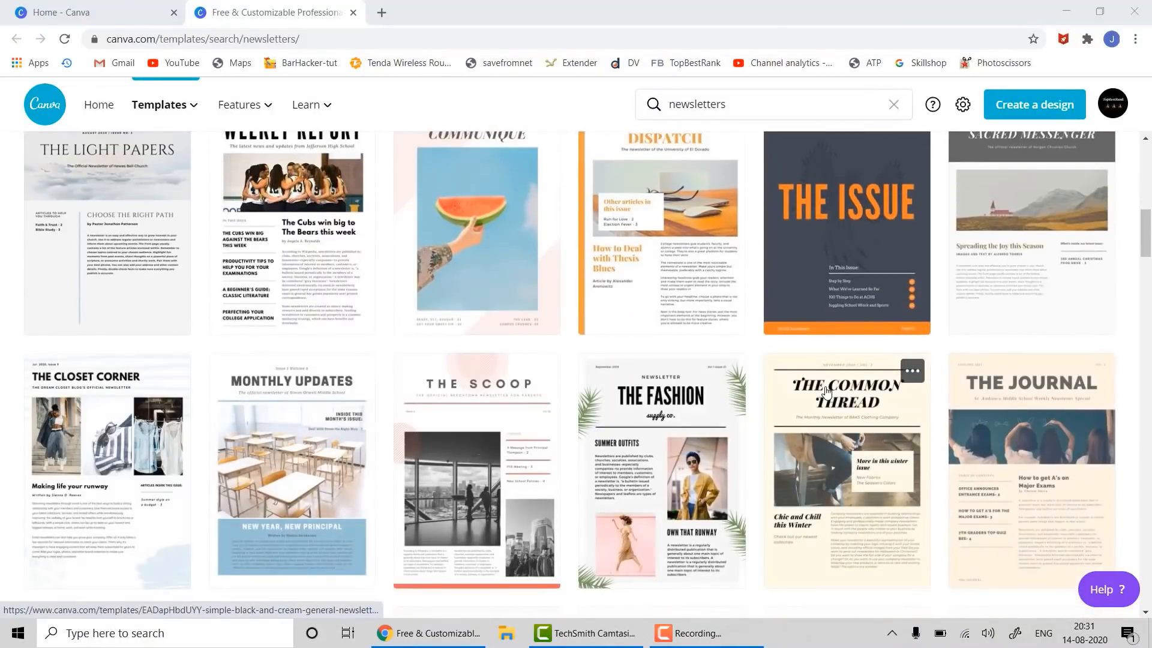
scroll(816, 396, "down", 5)
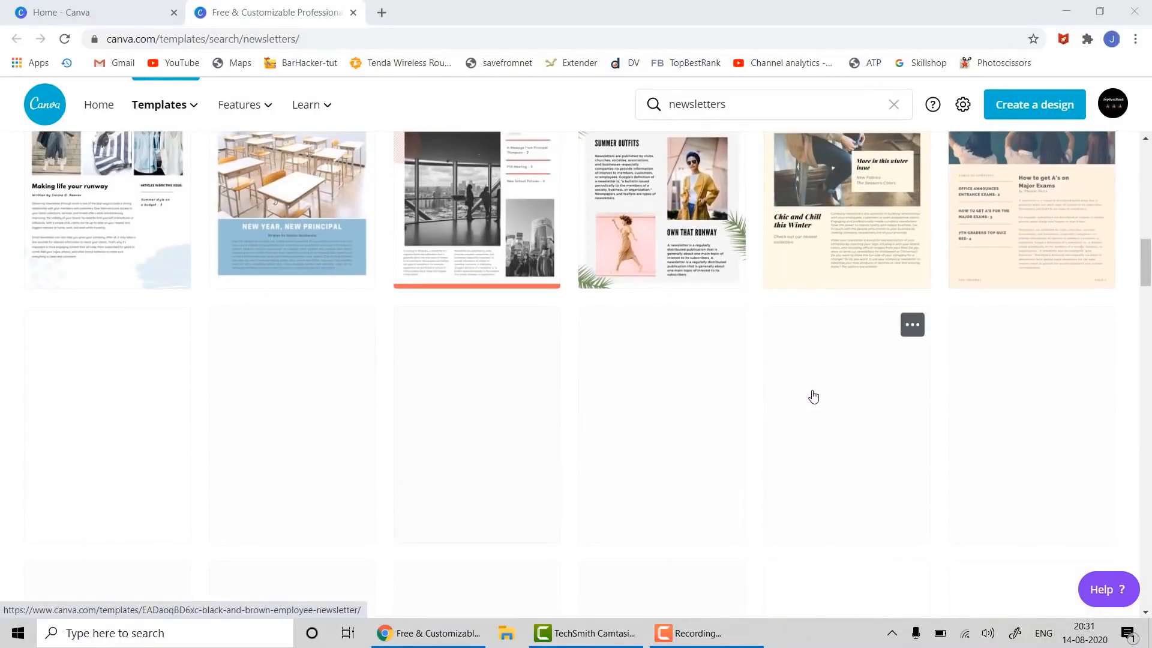
scroll(813, 397, "up", 7)
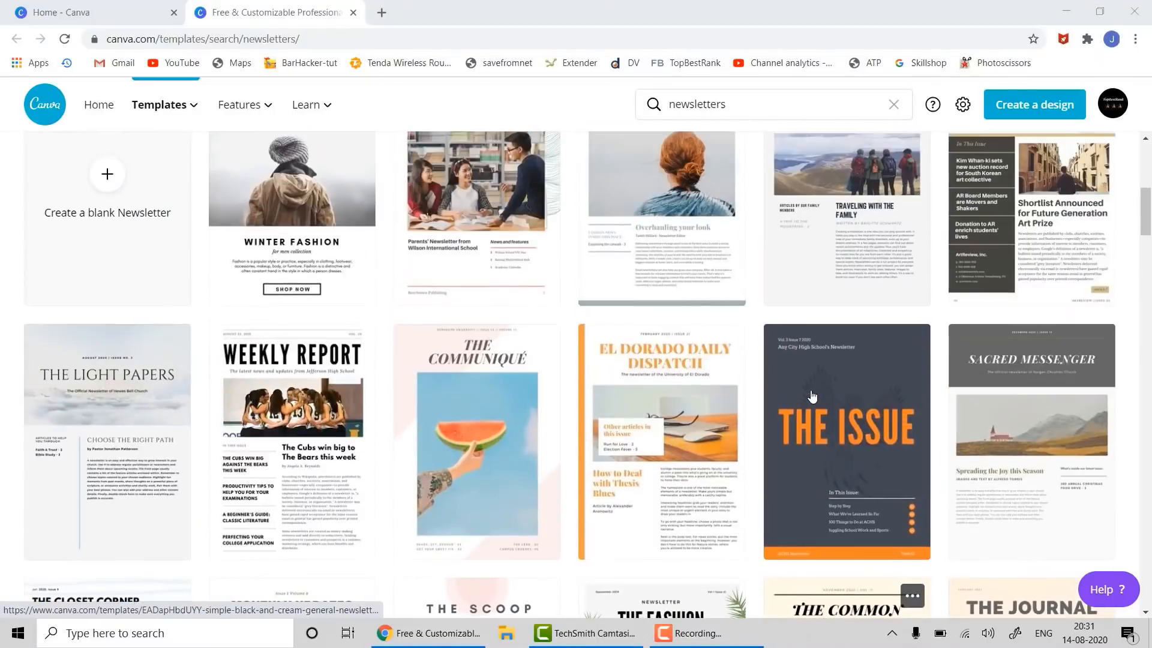
scroll(812, 396, "up", 4)
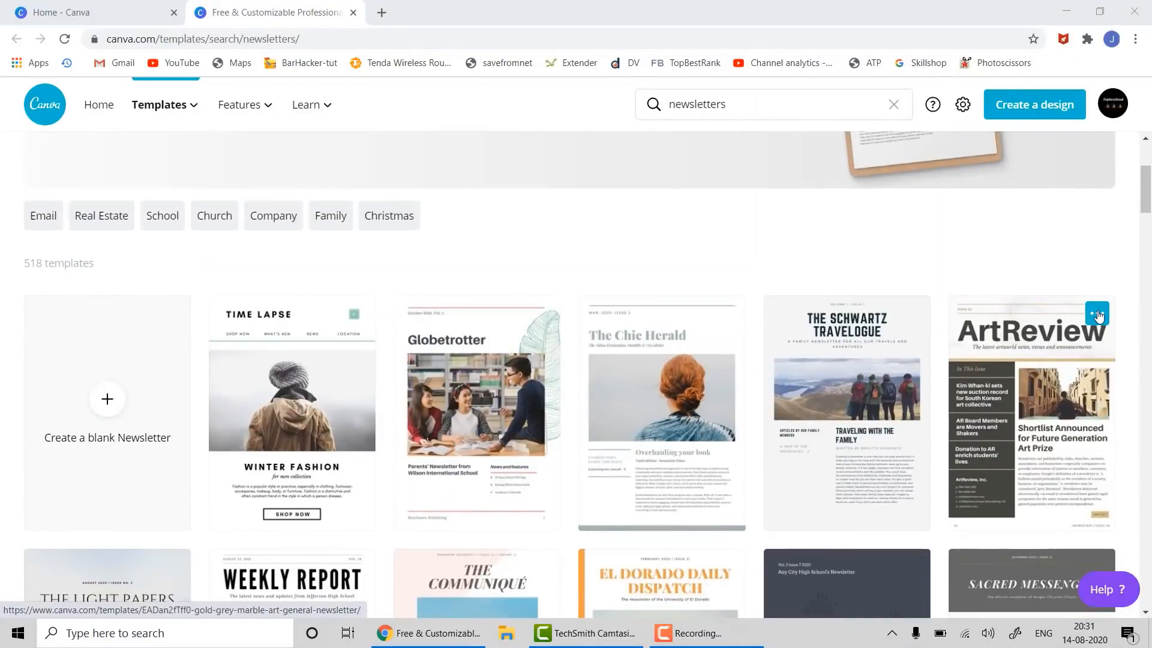
left_click(1097, 313)
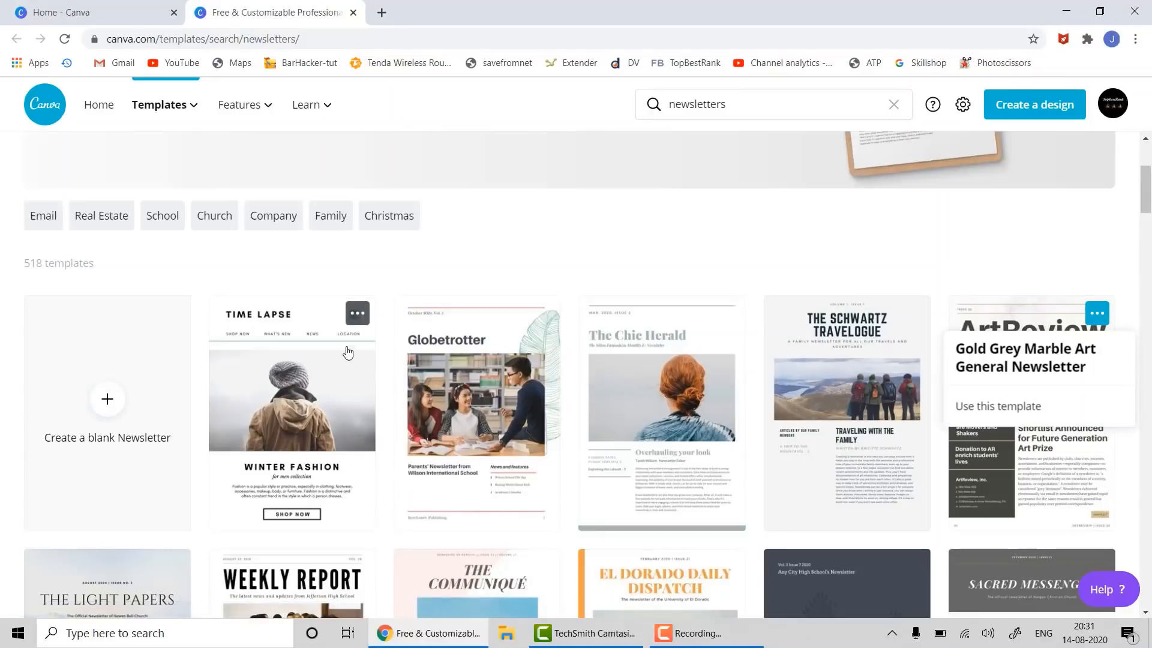
- Start a new design from the Gold Grey Marble Art General Newsletter template
scroll(561, 376, "down", 15)
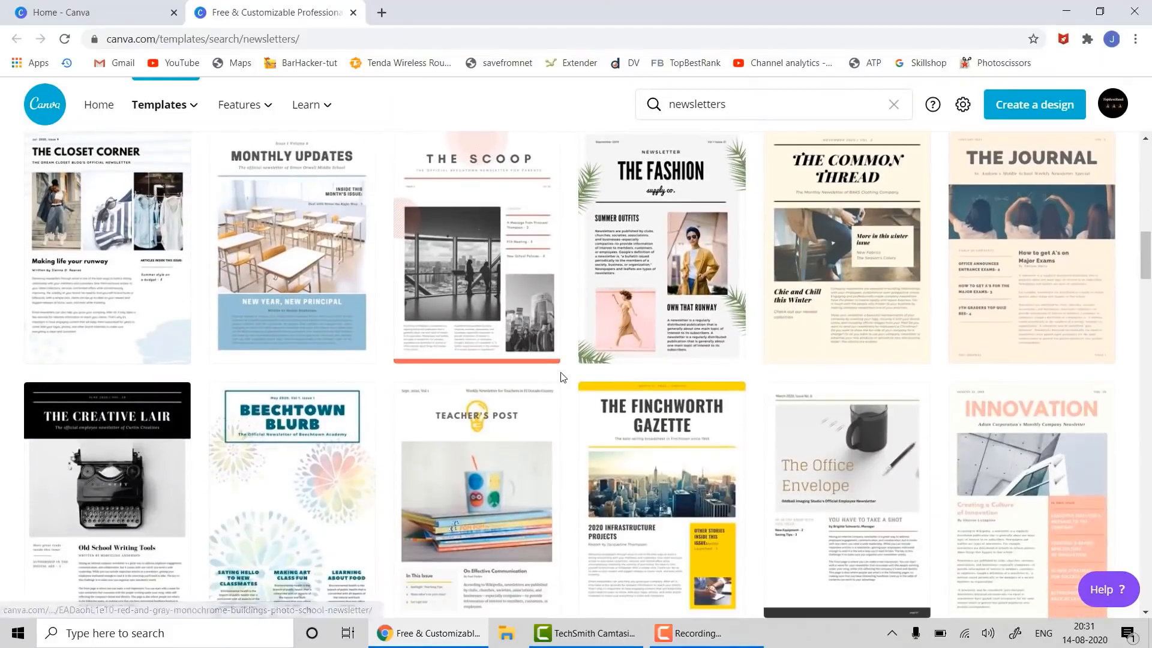
scroll(562, 377, "up", 1)
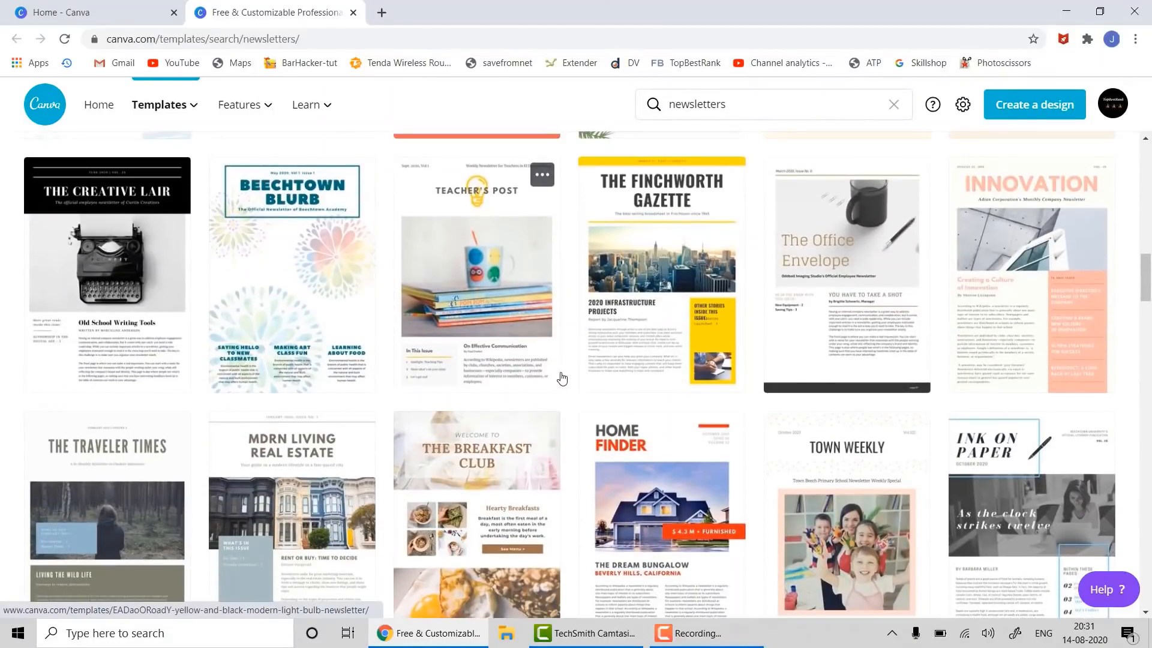
scroll(562, 377, "down", 5)
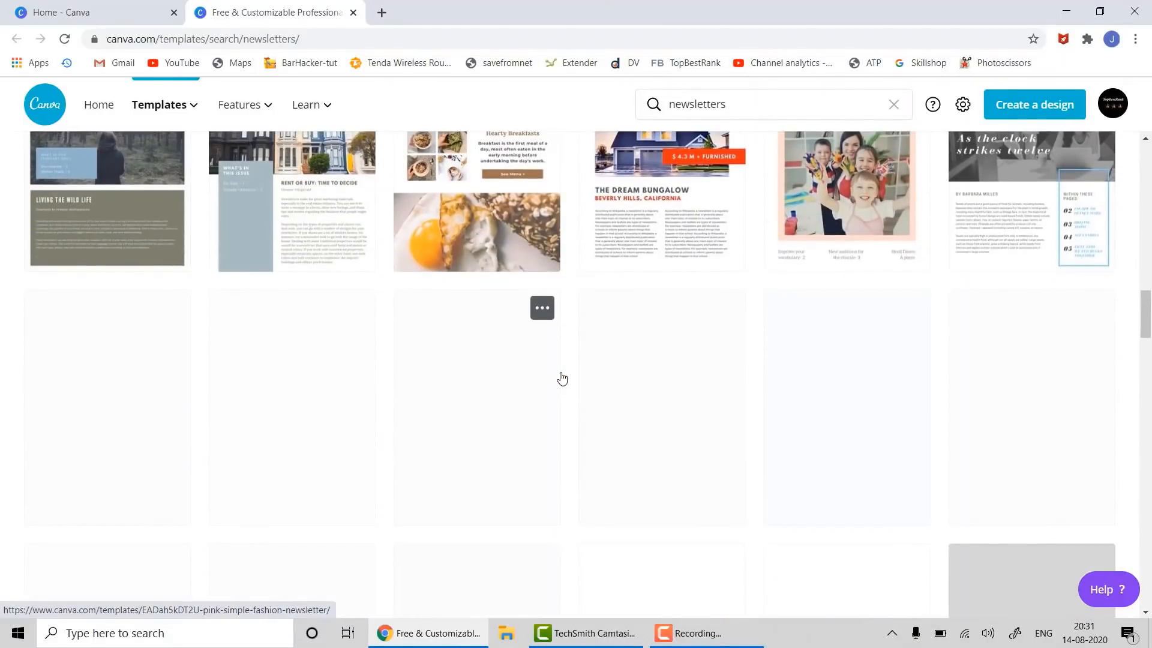
scroll(562, 376, "up", 10)
scroll(562, 378, "down", 3)
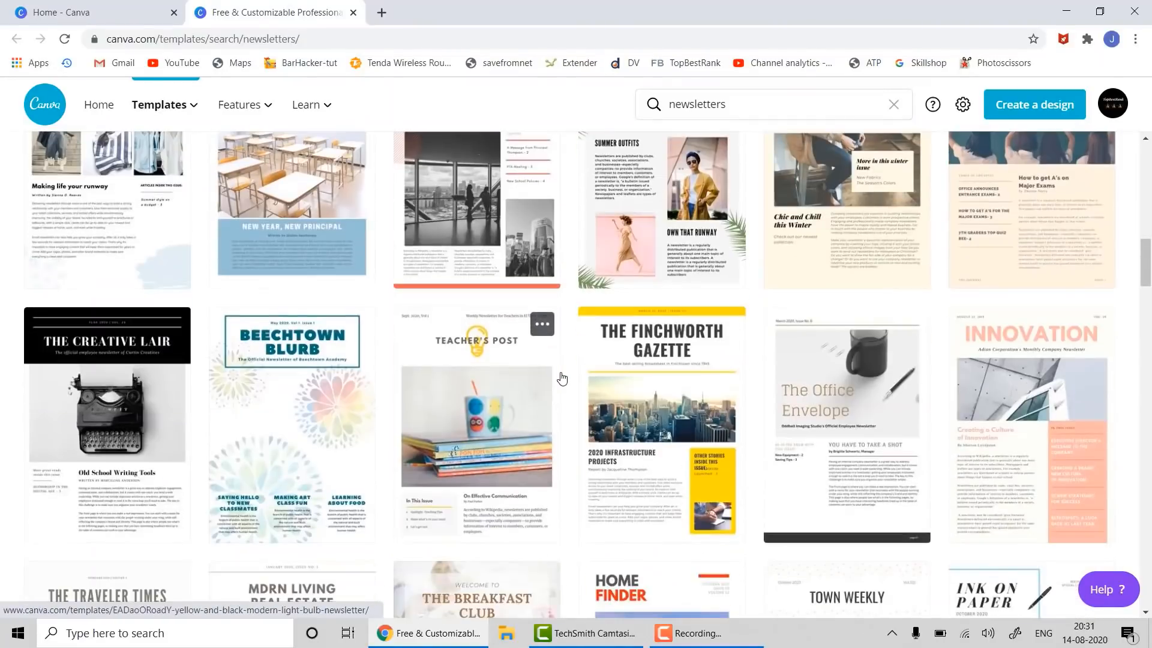
scroll(562, 376, "up", 7)
scroll(561, 377, "down", 4)
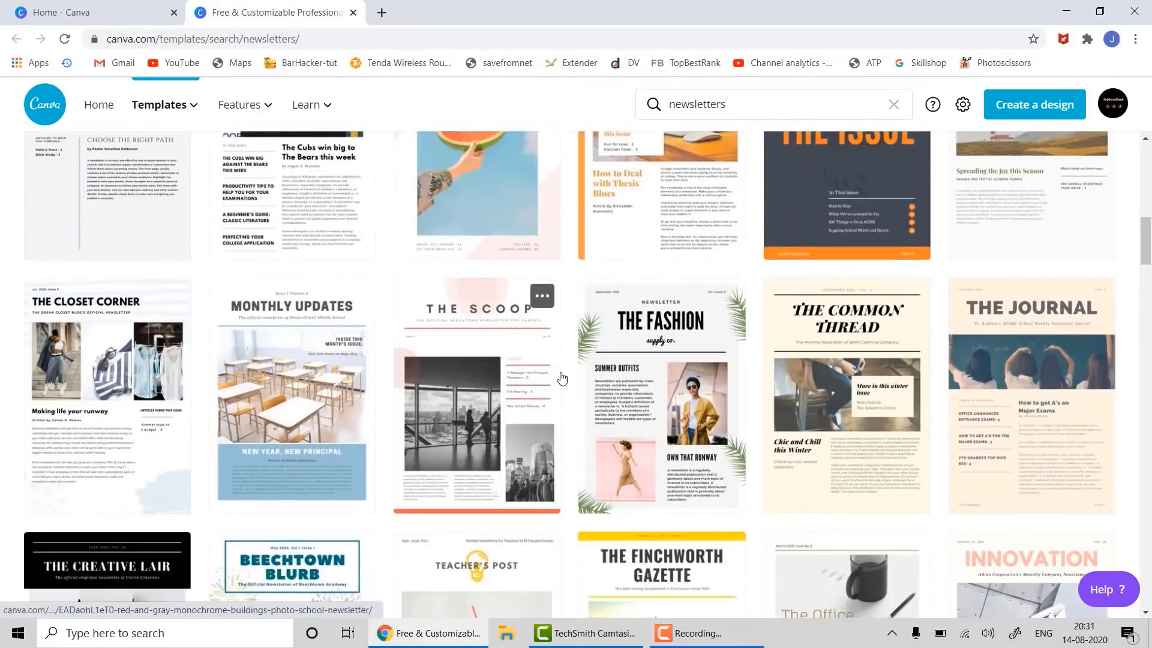
scroll(562, 378, "down", 3)
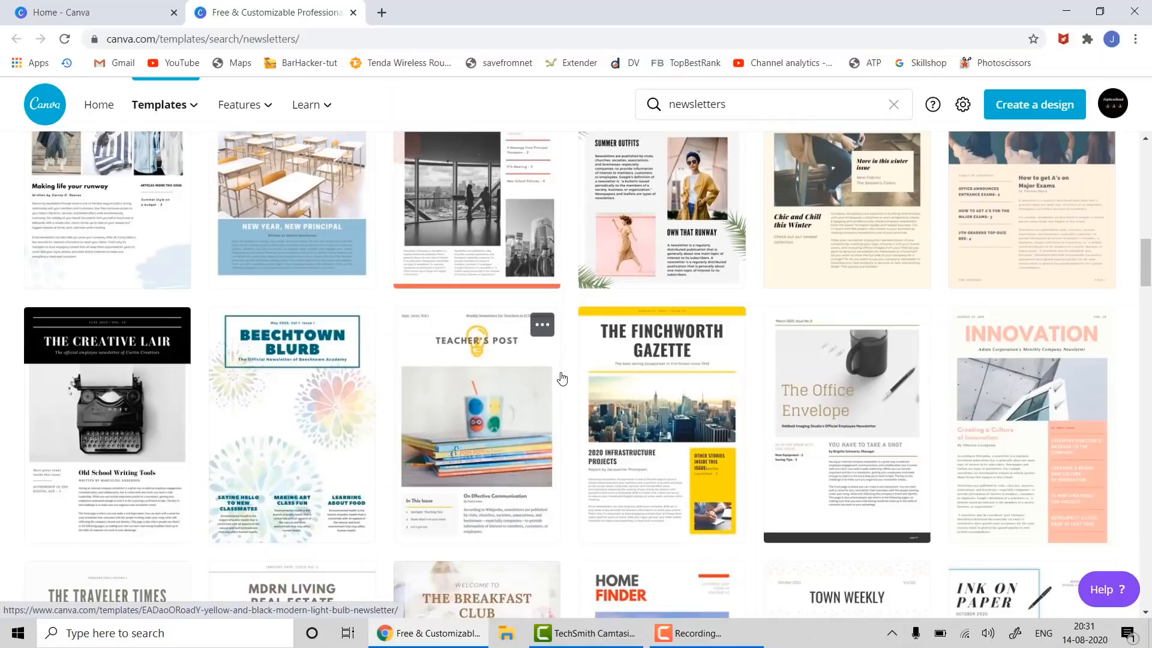
scroll(562, 377, "up", 10)
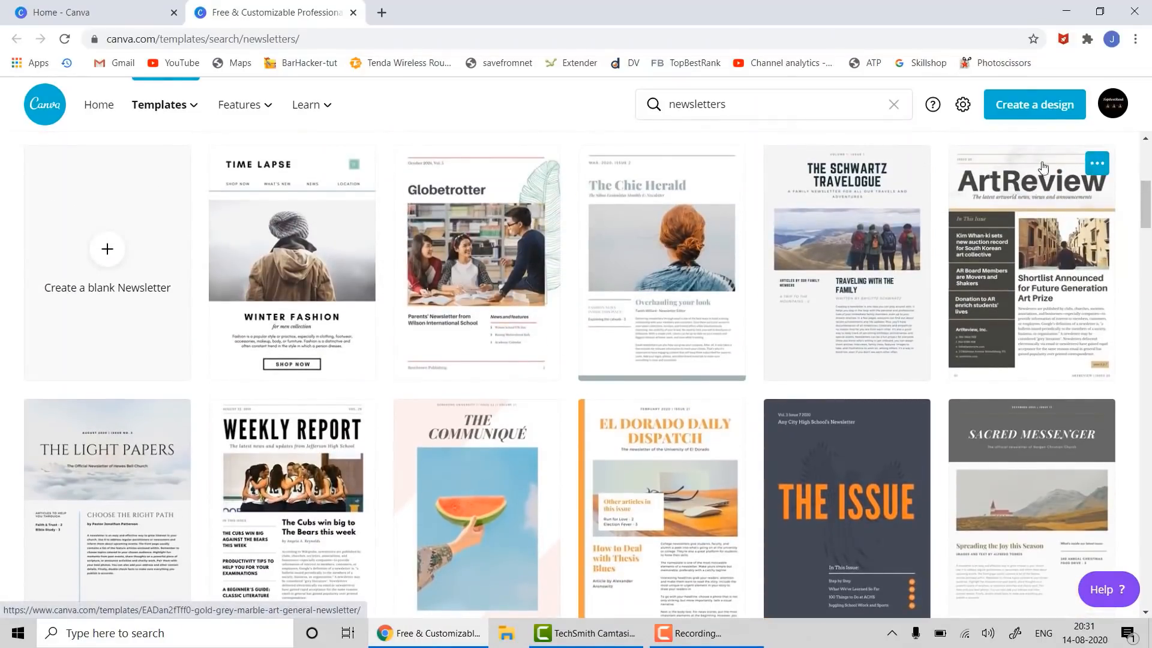
scroll(546, 399, "down", 1)
scroll(546, 395, "down", 2)
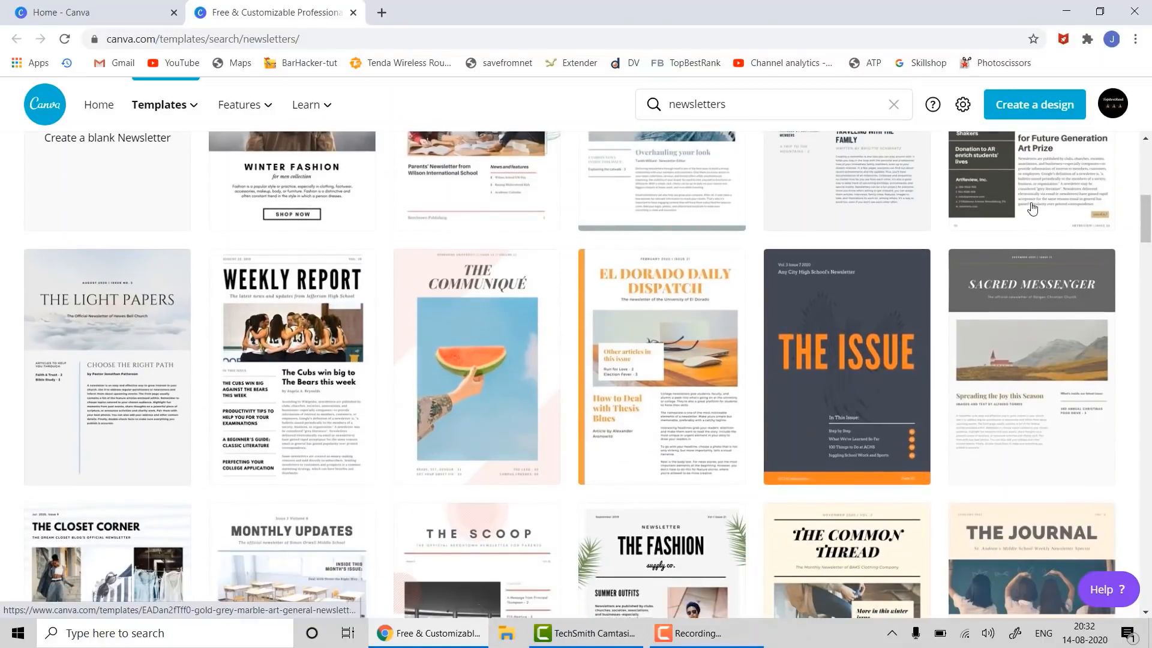
scroll(1055, 179, "up", 3)
scroll(1056, 179, "up", 1)
left_click(1096, 239)
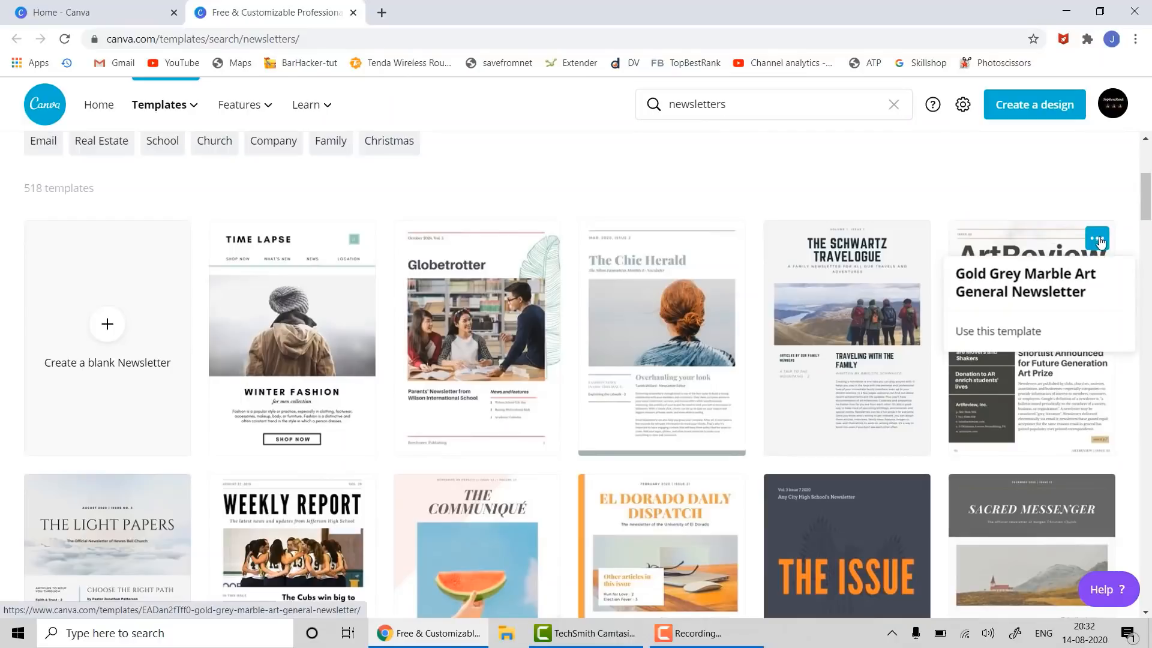
left_click(1018, 333)
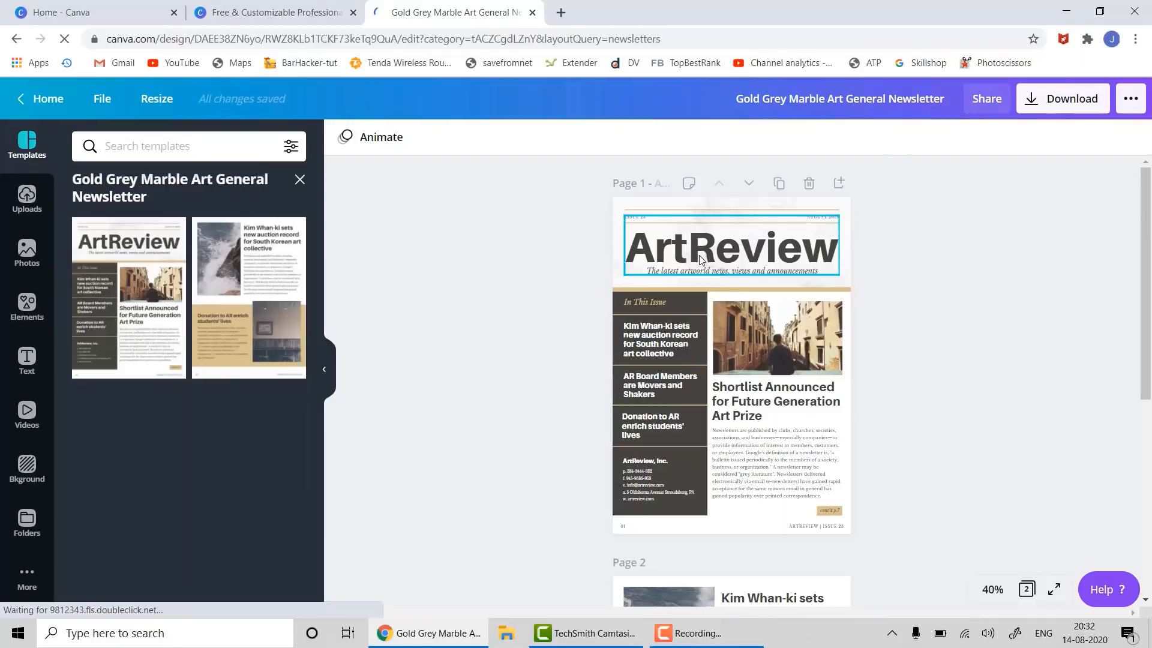
- Ungroup the header and retype the ArtReview title as 'TopBestRank'
left_click(699, 257)
right_click(702, 259)
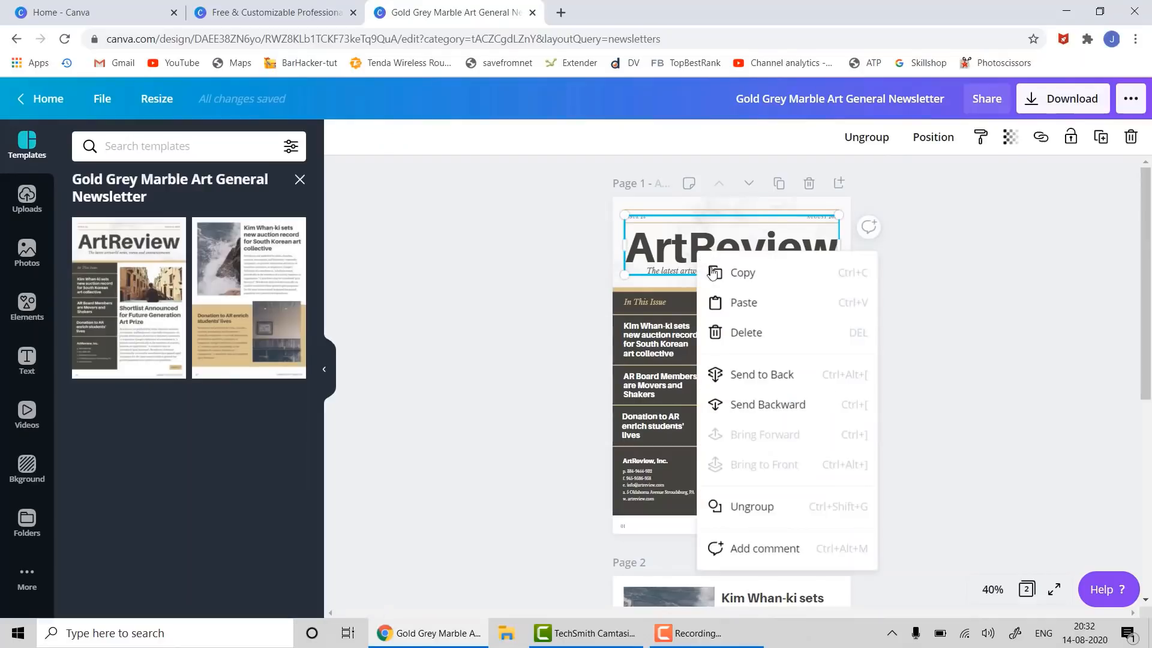
left_click(733, 507)
left_click(744, 478)
left_click(710, 257)
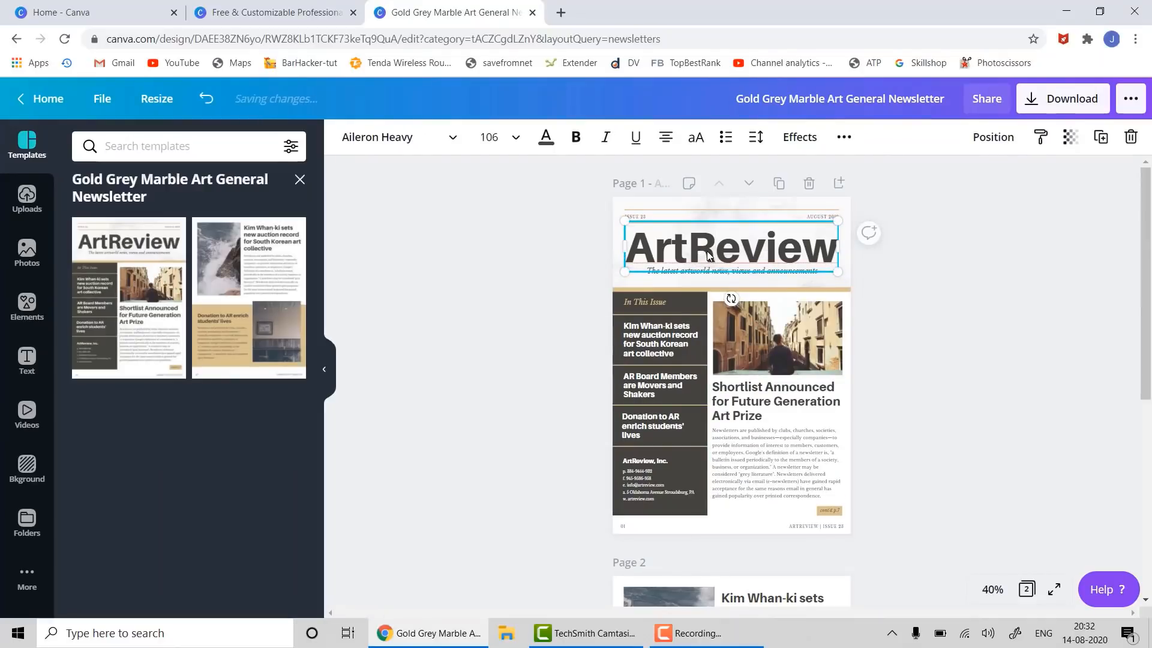
double_click(710, 257)
type("Top")
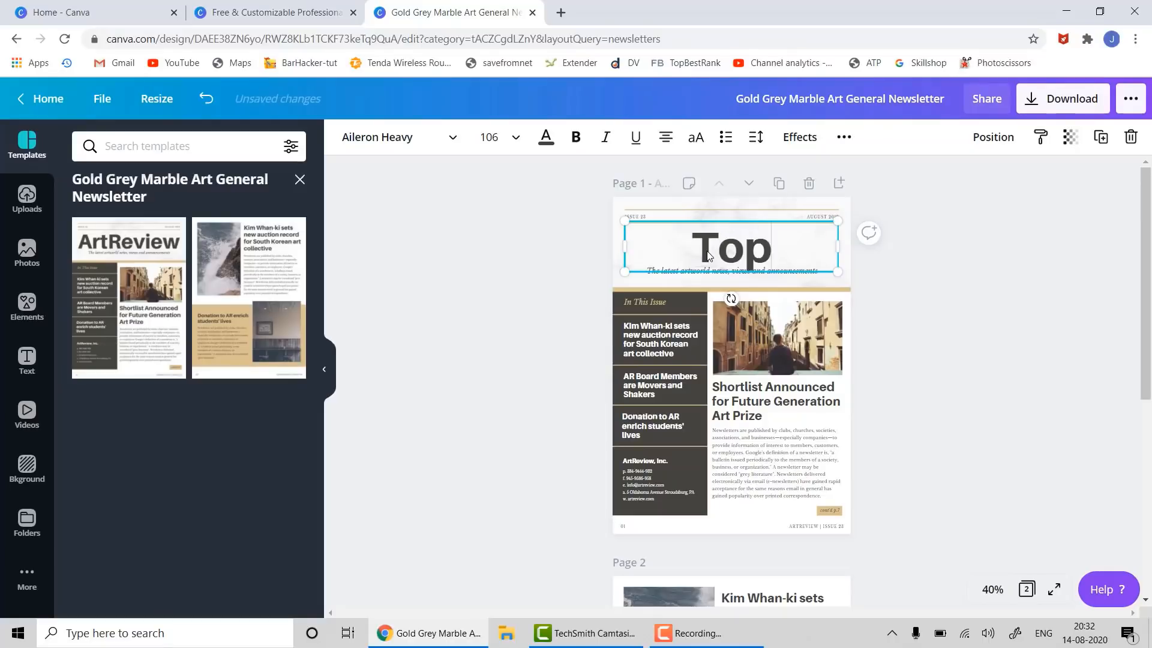
type("BEst")
key("BackSpace")
key("BackSpace")
key("BackSpace")
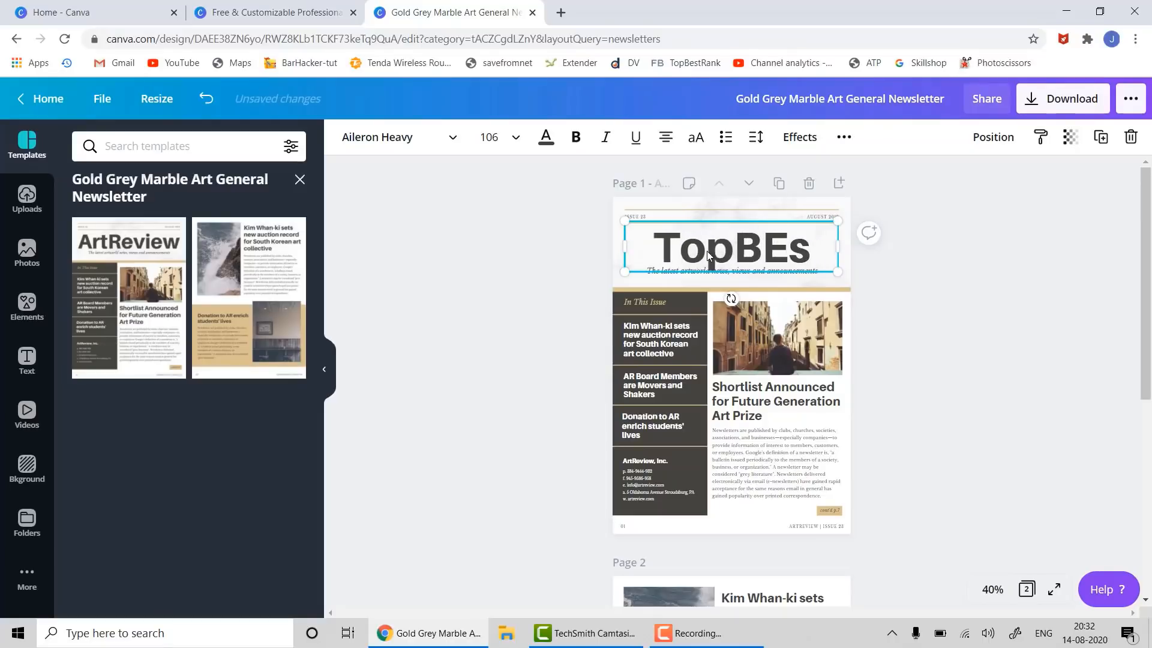
type("estRank")
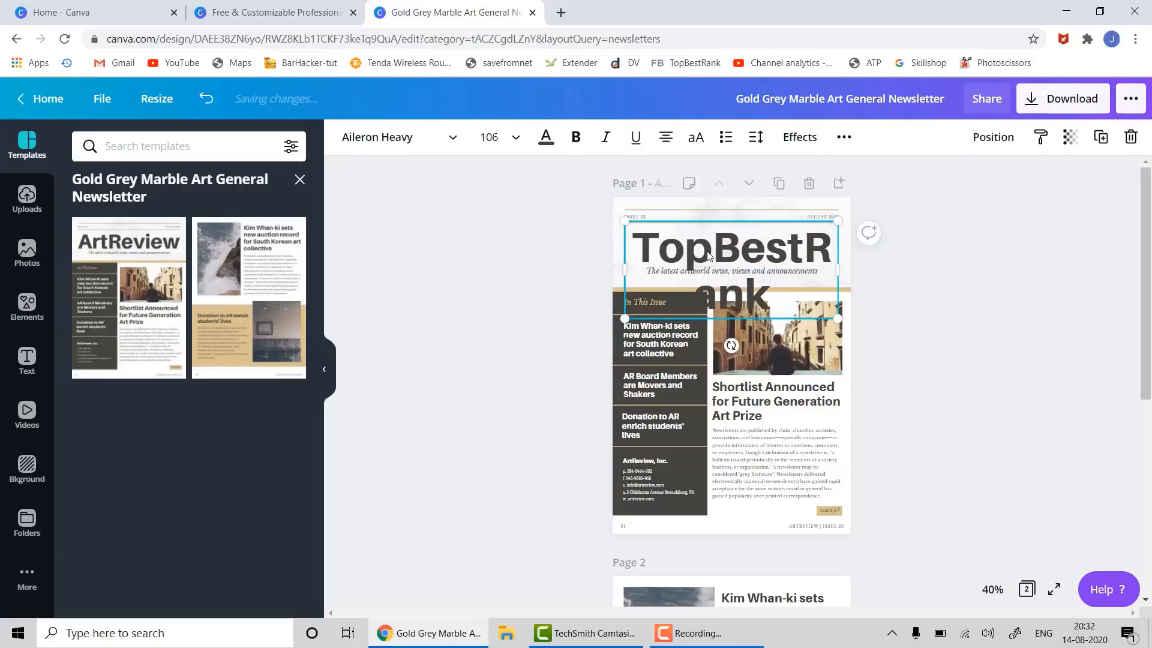
- Set the TopBestRank title to font size 80 so it fits on one line
key("ctrl+a")
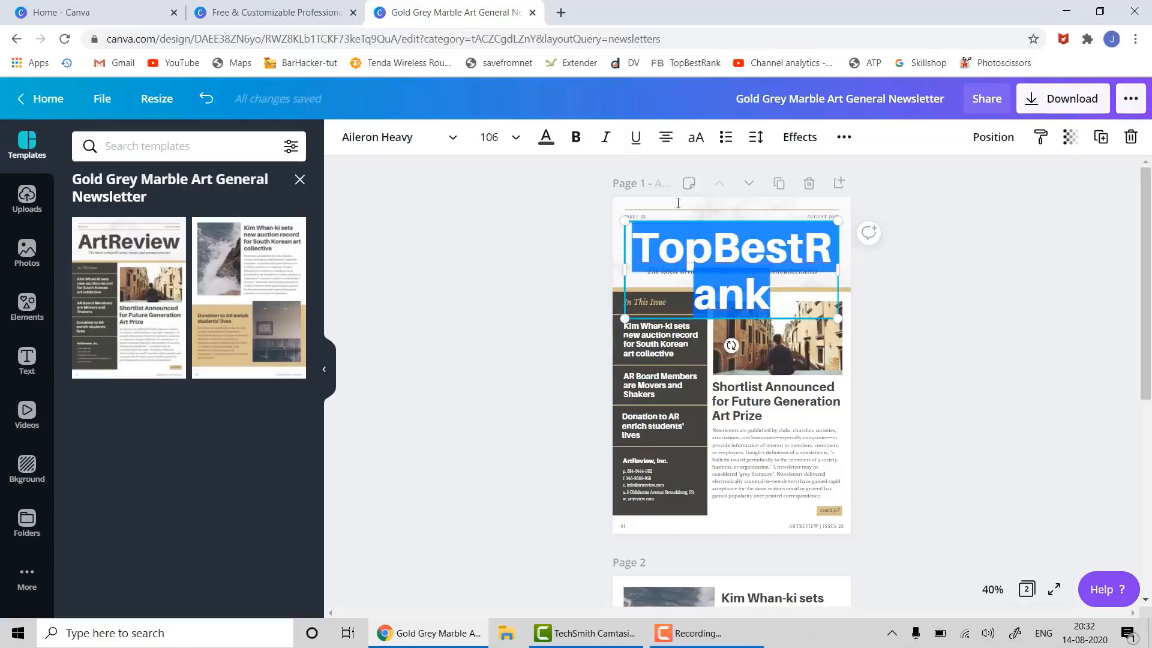
left_click(518, 139)
scroll(543, 272, "down", 5)
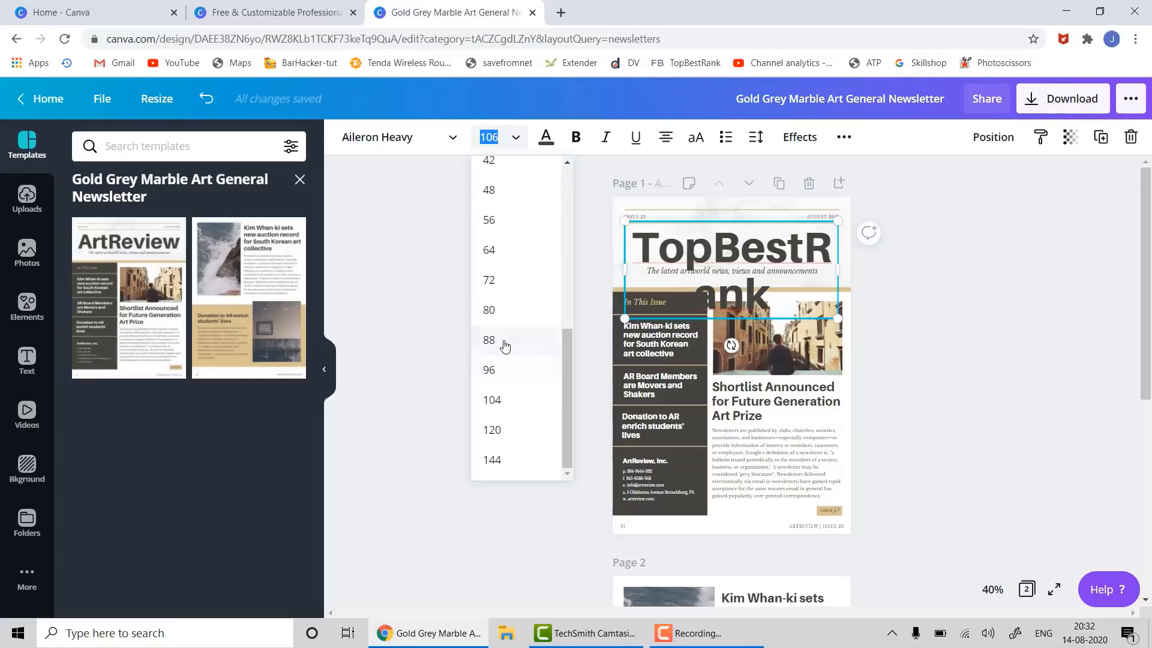
left_click(504, 342)
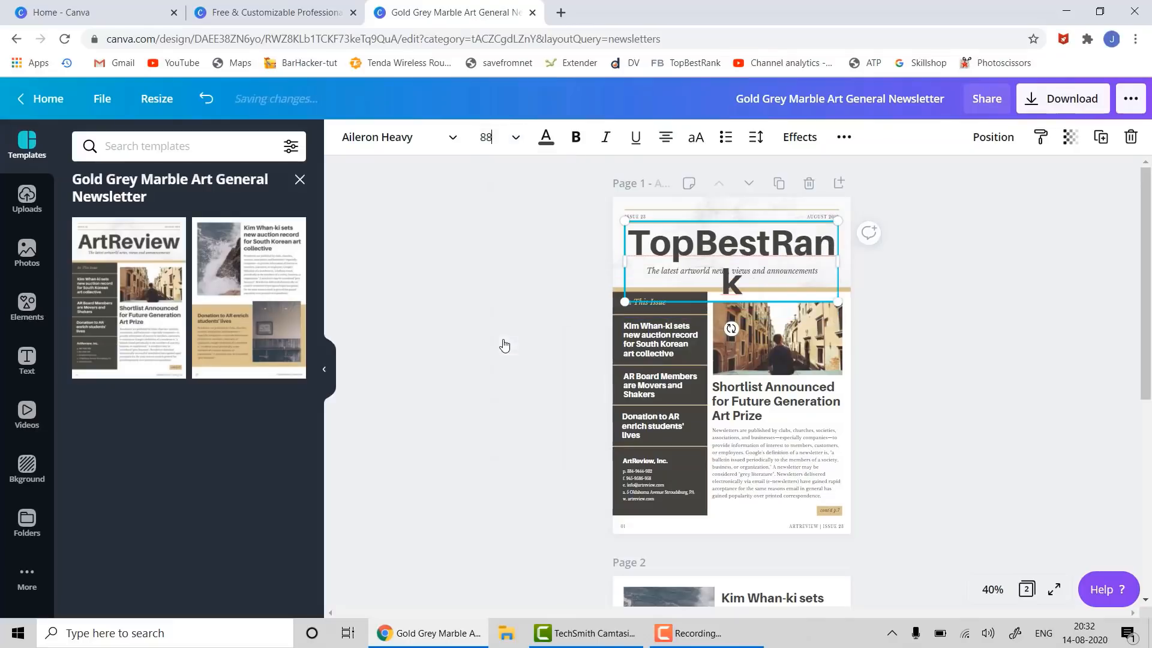
left_click(515, 147)
left_click(501, 312)
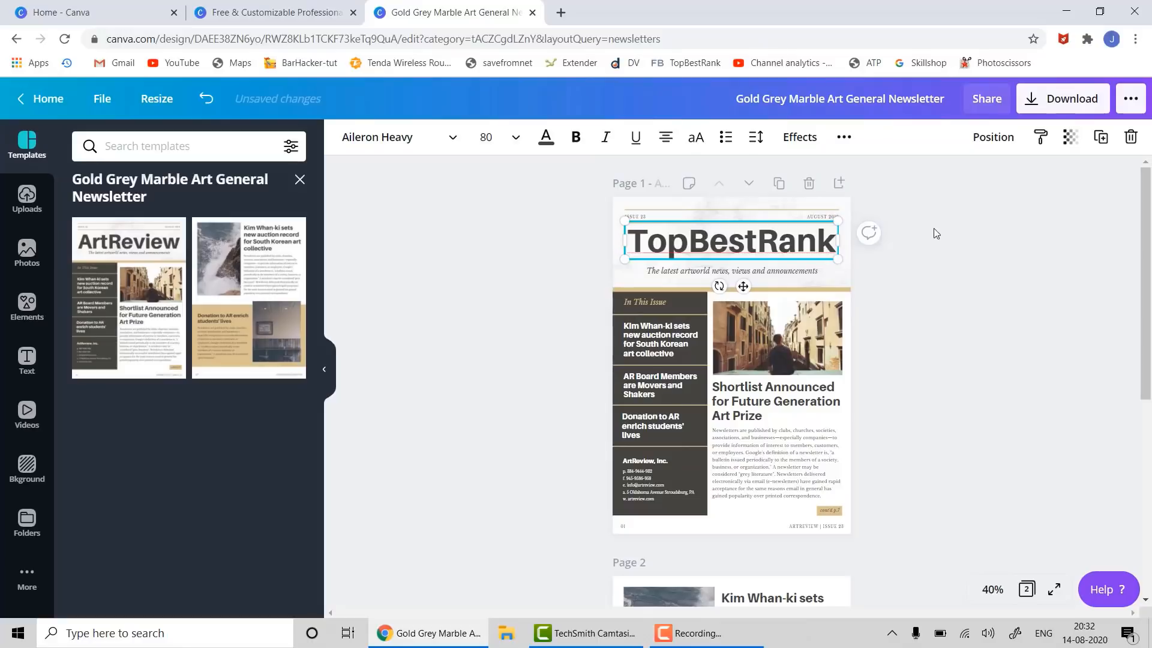
left_click(484, 244)
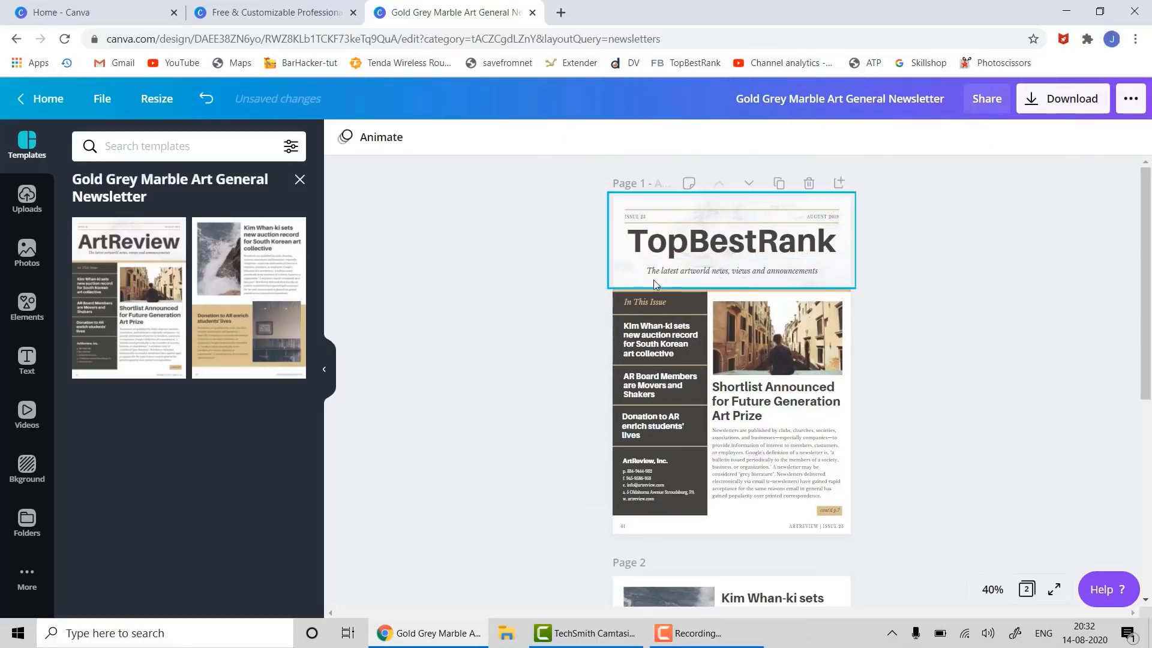
- Start replacing the subtitle with 'Latest tech reviews and news'
left_click(653, 268)
left_click(653, 268)
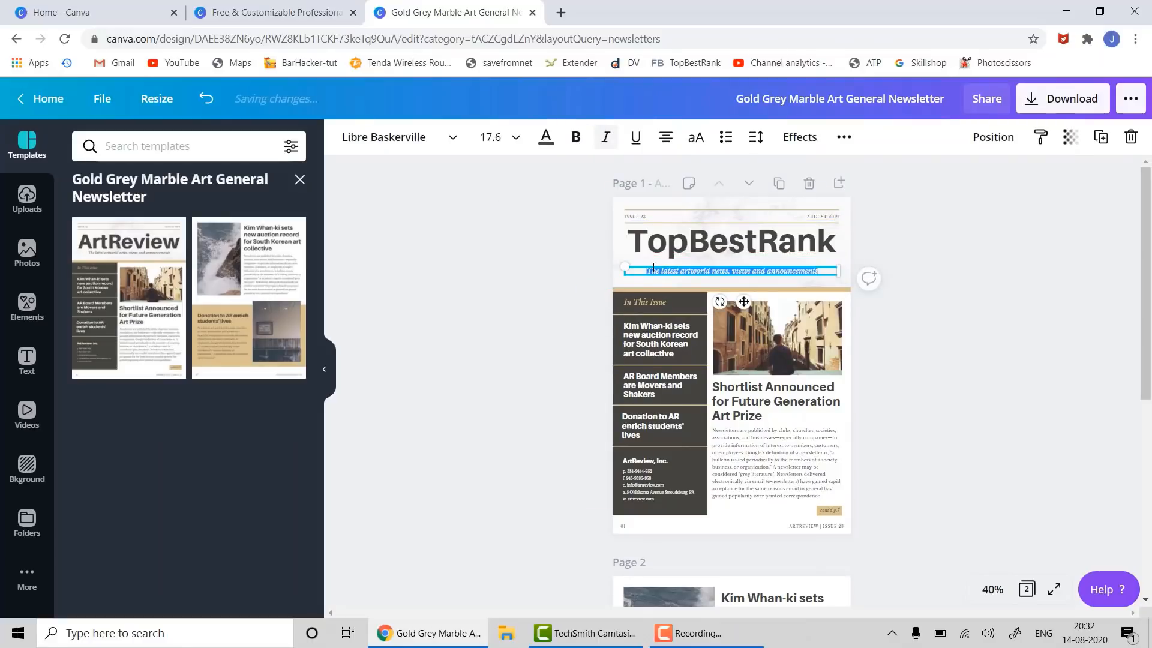
type("Late")
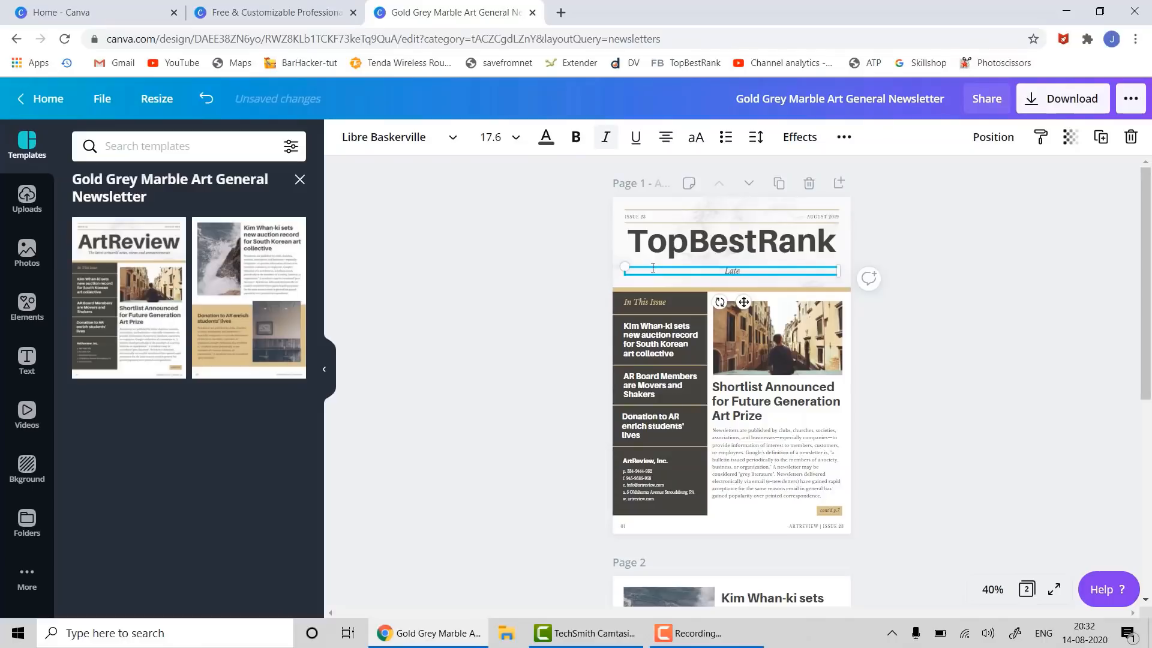
type("st tech reviews an")
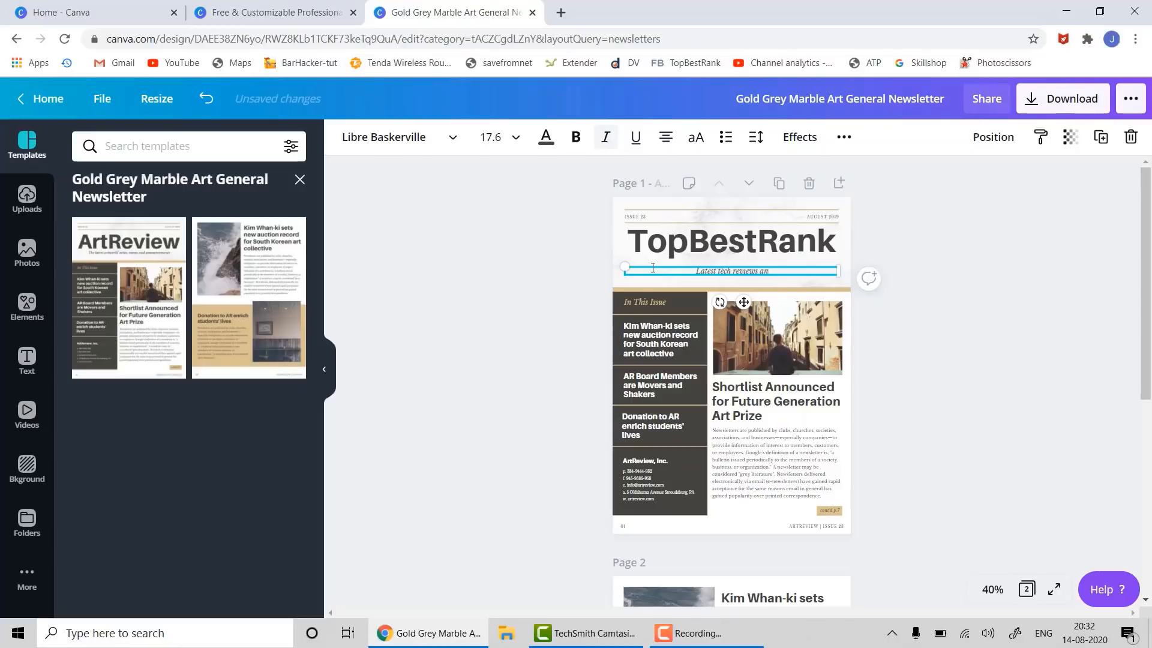
type("d news")
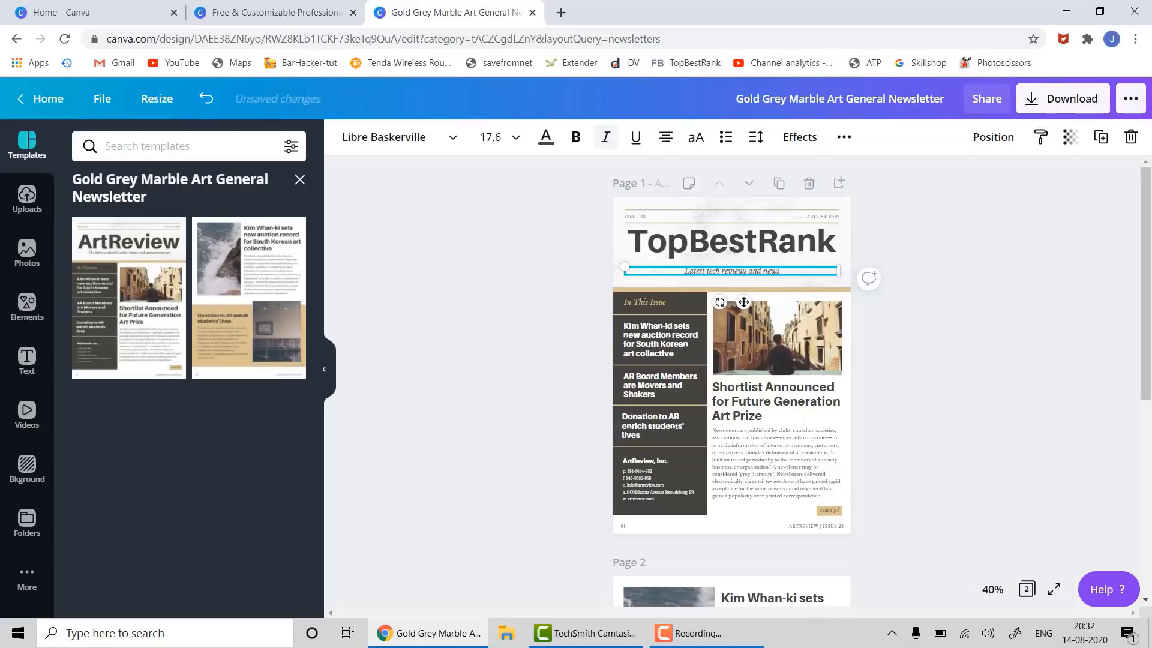
- Finish the subtitle and delete the street photo from its frame
left_click(948, 347)
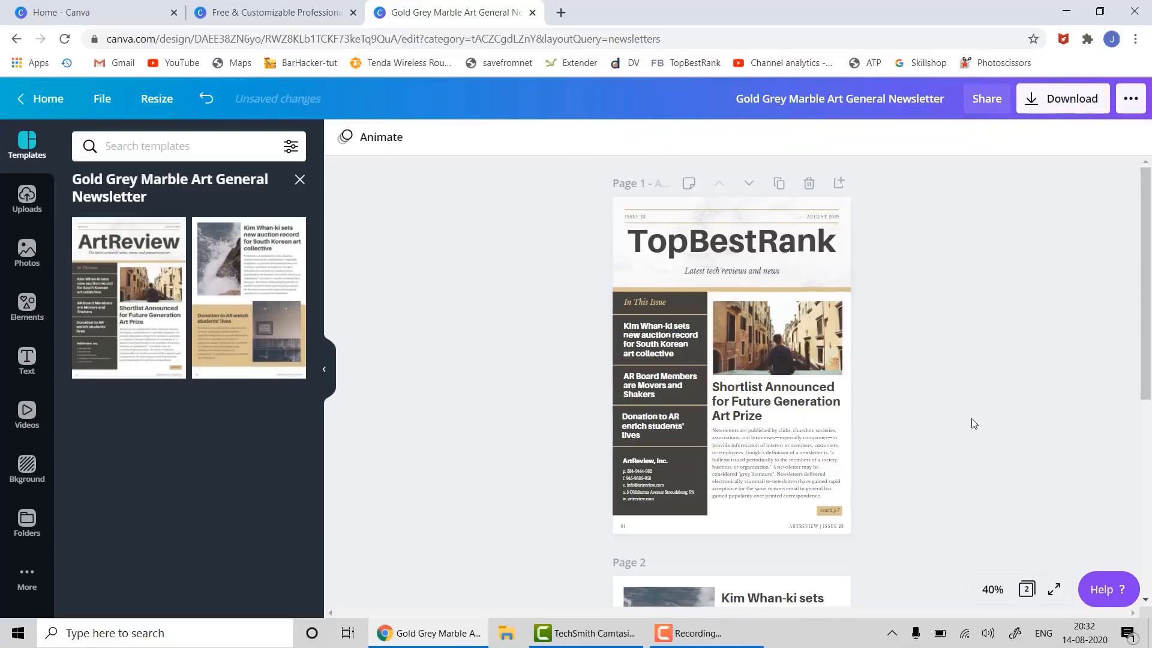
left_click(810, 359)
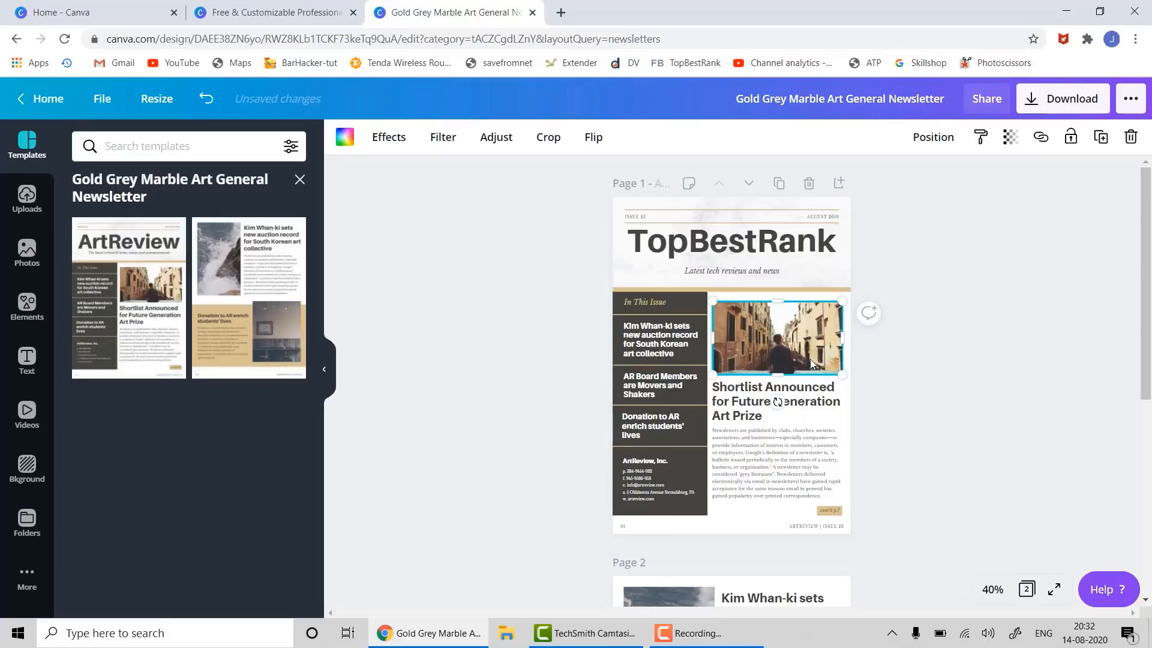
key("Delete")
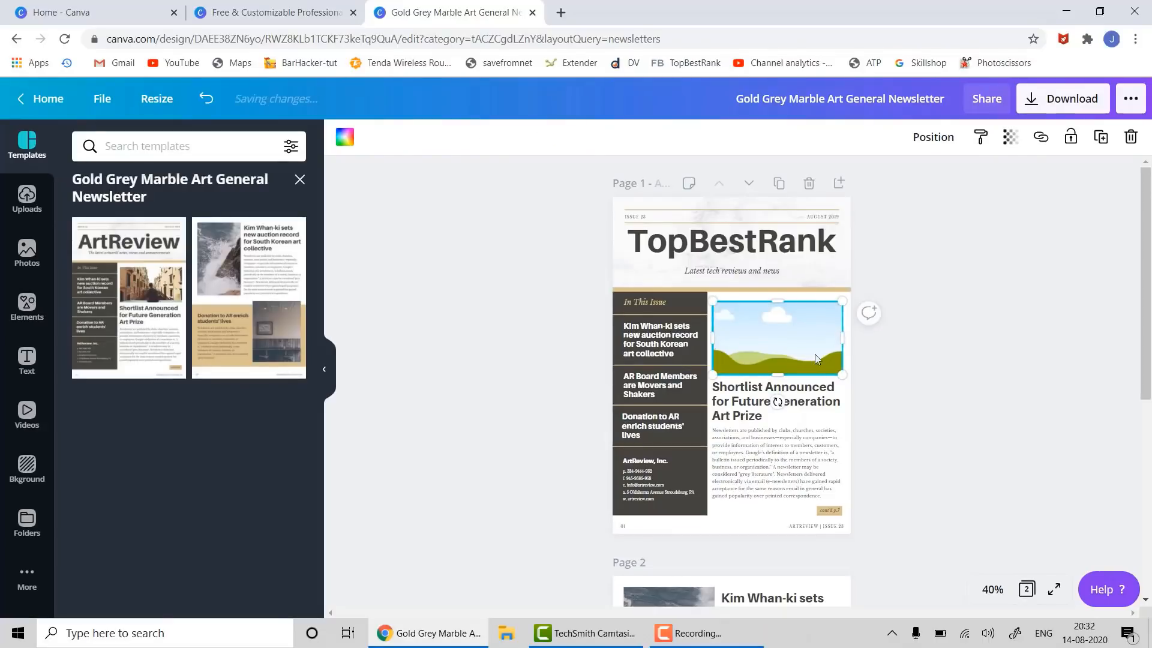
- Search Photos for 'gadget' and place the devices photo into the empty image frame
left_click(26, 255)
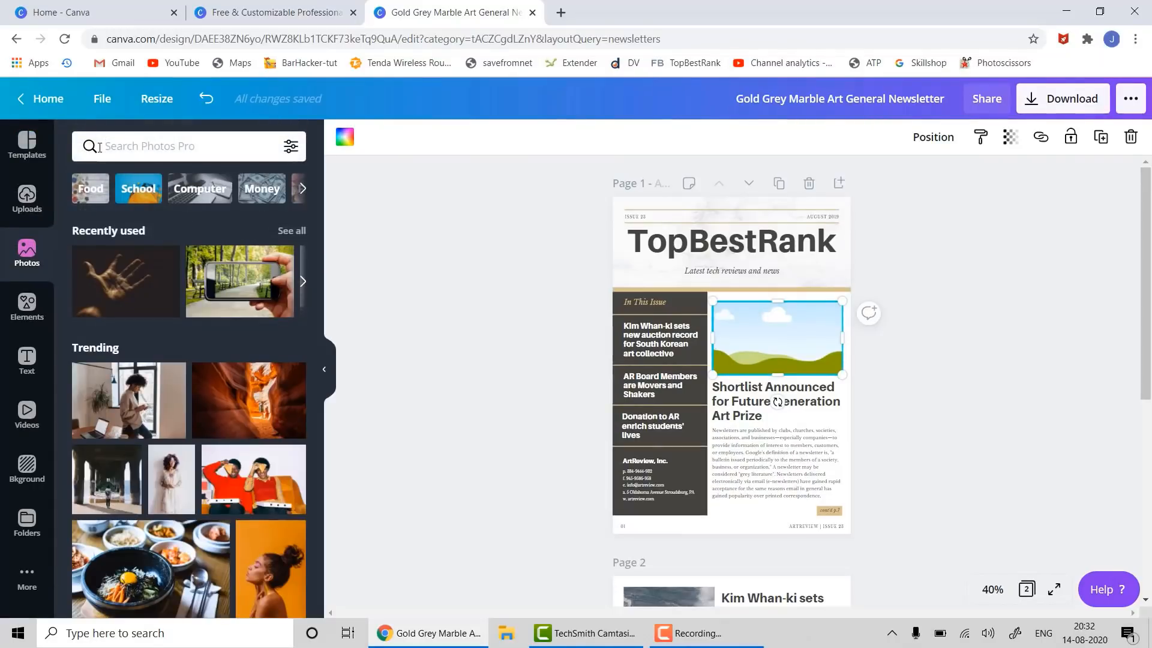
type("gadget")
key("Return")
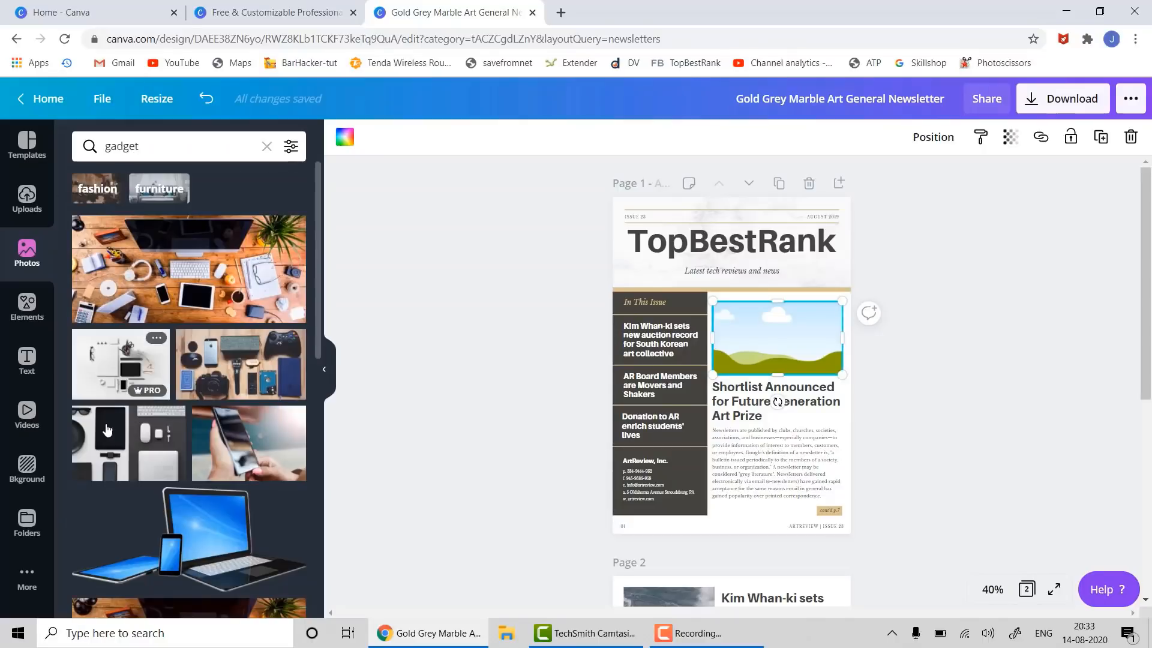
scroll(160, 346, "down", 1)
scroll(160, 346, "down", 10)
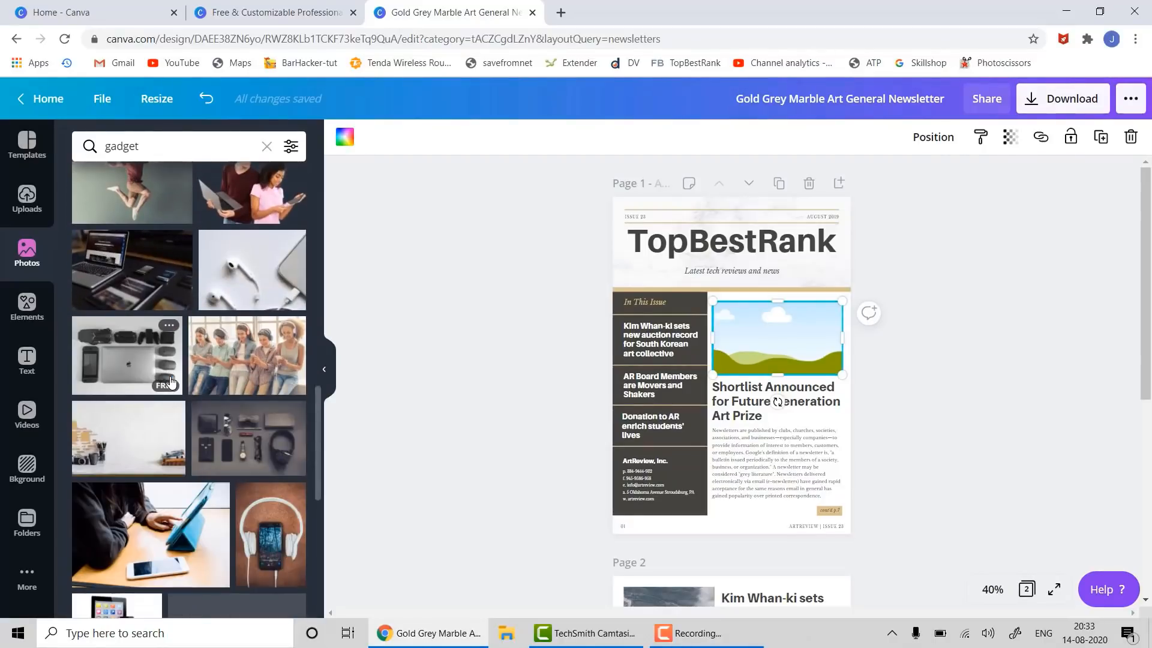
scroll(170, 382, "down", 5)
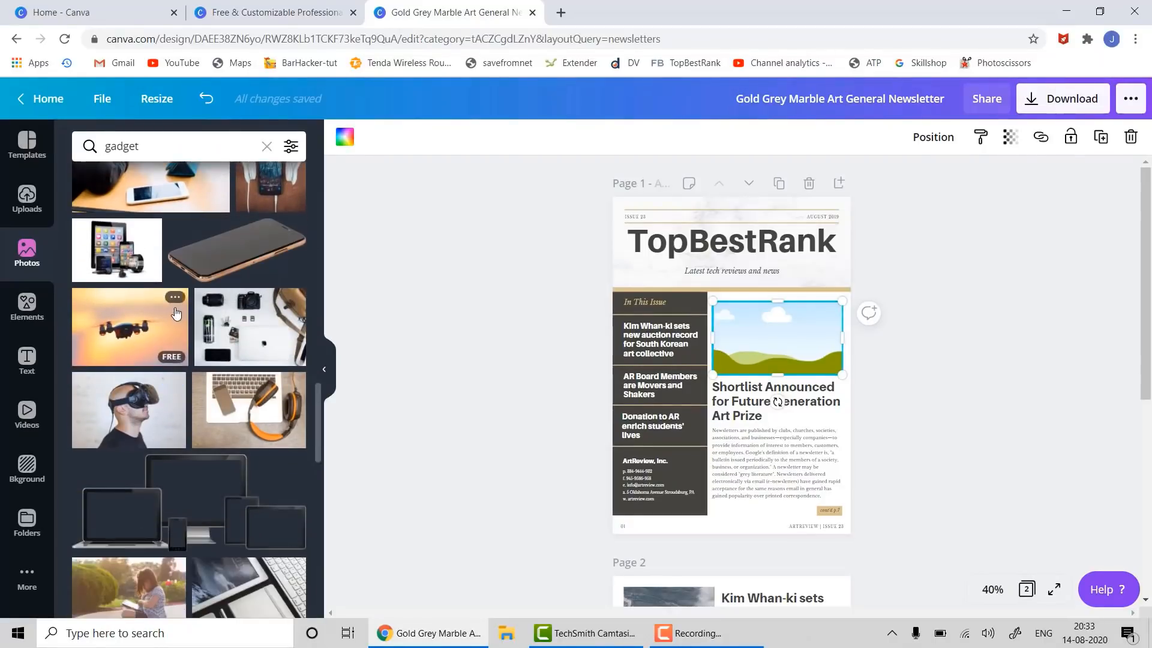
scroll(171, 376, "up", 3)
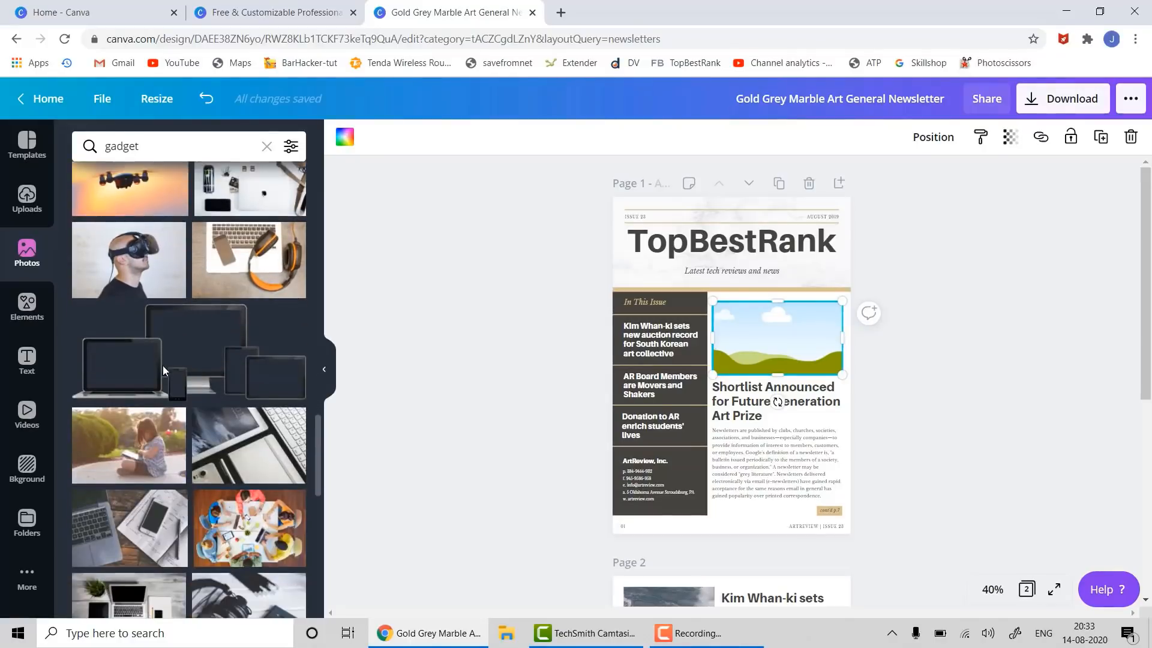
left_click_drag(111, 399, 737, 321)
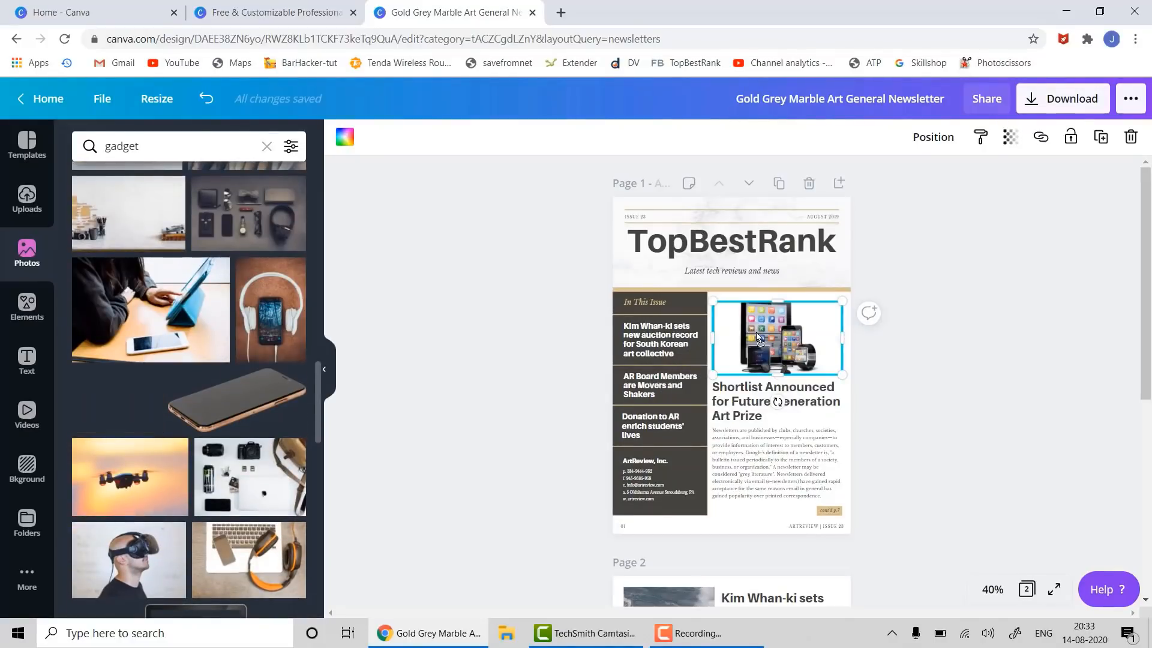
left_click(1041, 419)
- Change the lead headline to 'Latest MIcrosoft Product Launches'
double_click(746, 408)
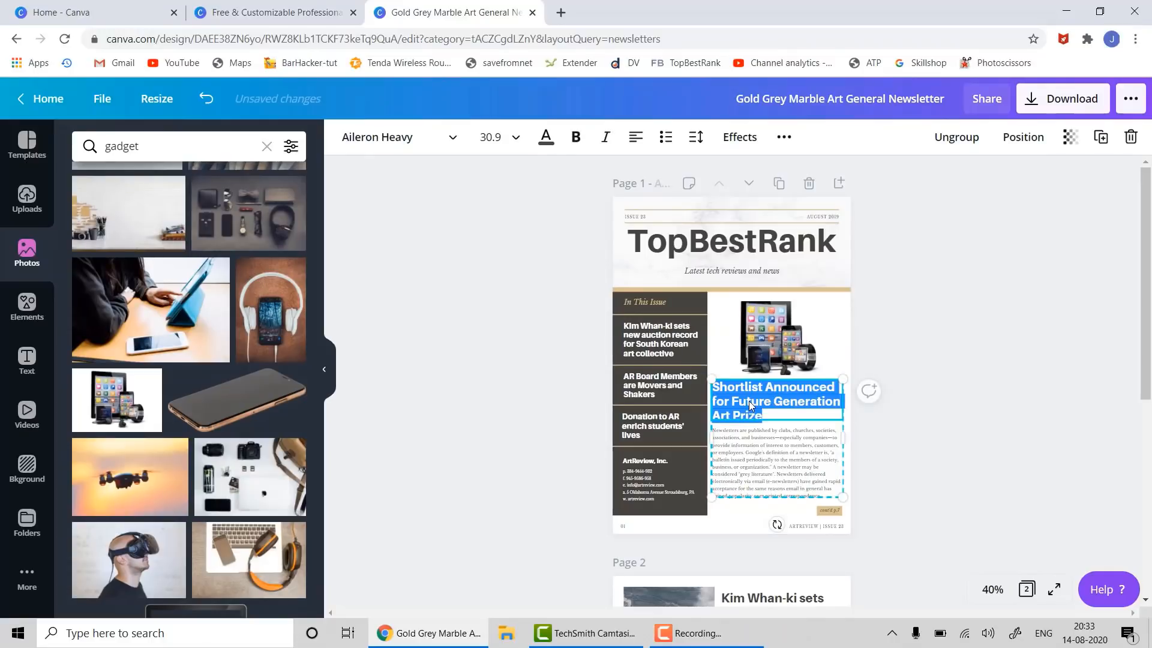
type("Lates")
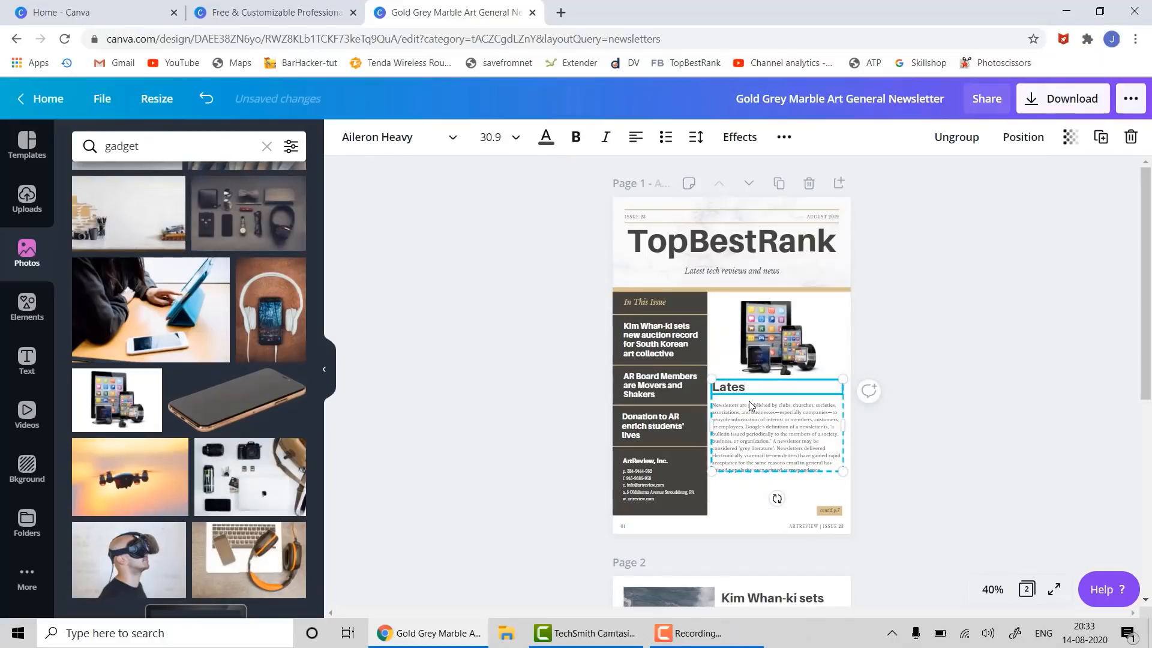
type("t Windo")
key("BackSpace")
key("BackSpace")
key("BackSpace")
key("BackSpace")
key("BackSpace")
key("BackSpace")
type("MIcrosoft Prod")
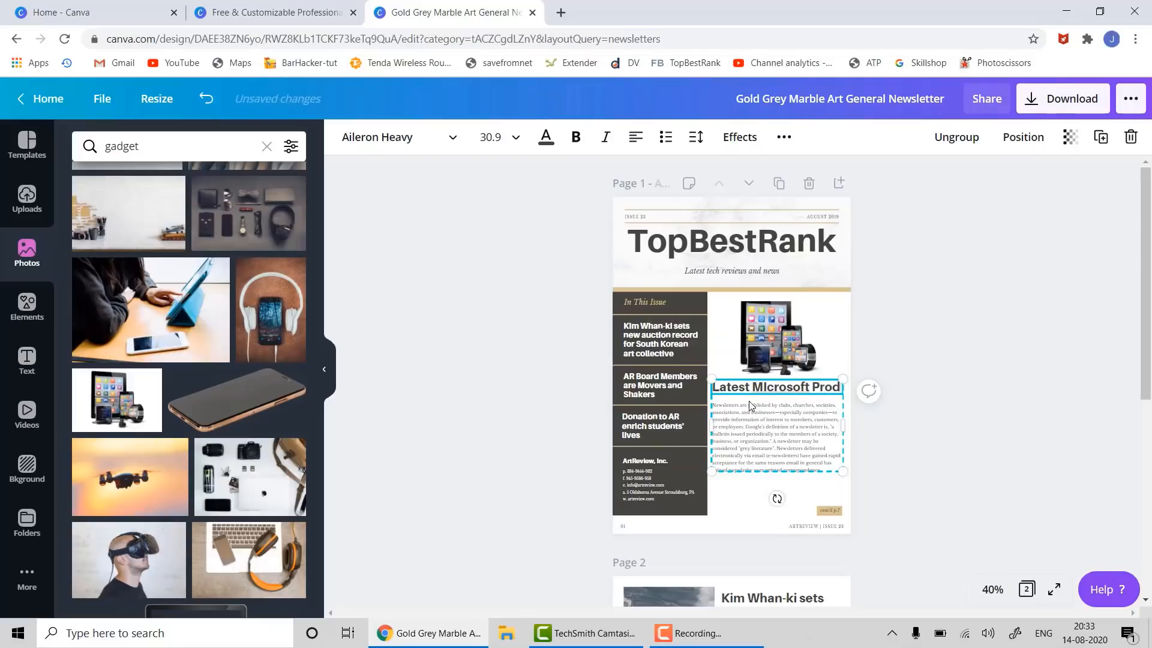
type("uct")
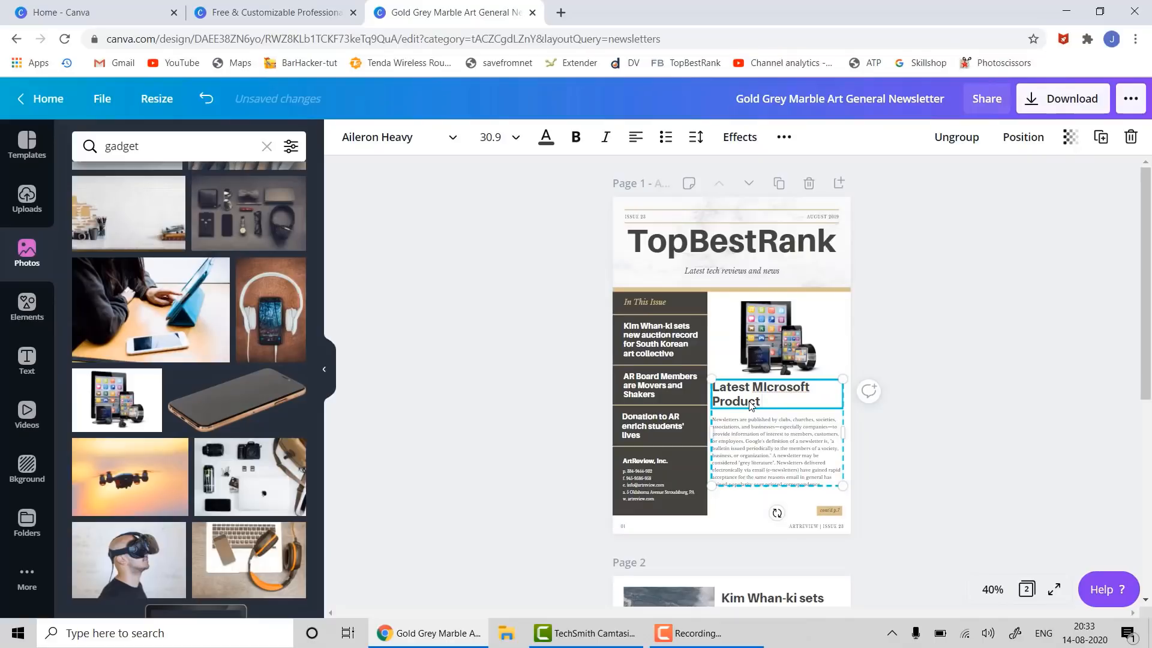
type("Launches")
left_click(941, 425)
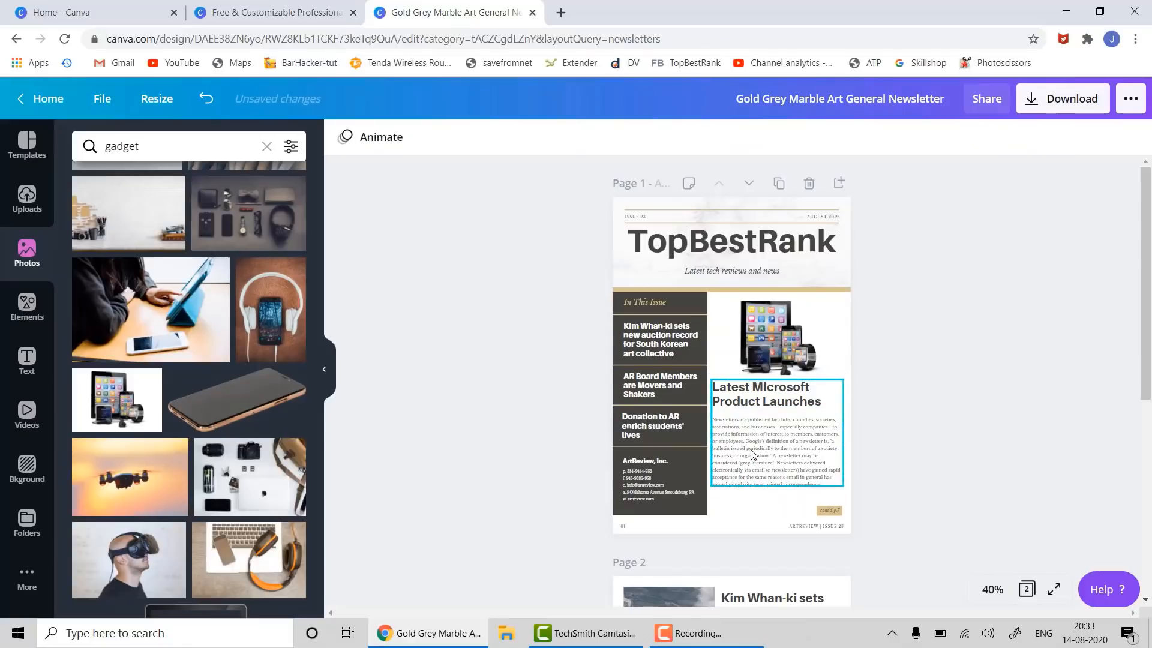
- Replace the lead story body with 'MIcrosoft has recently' plus a few placeholder lines
left_click(752, 454)
double_click(752, 449)
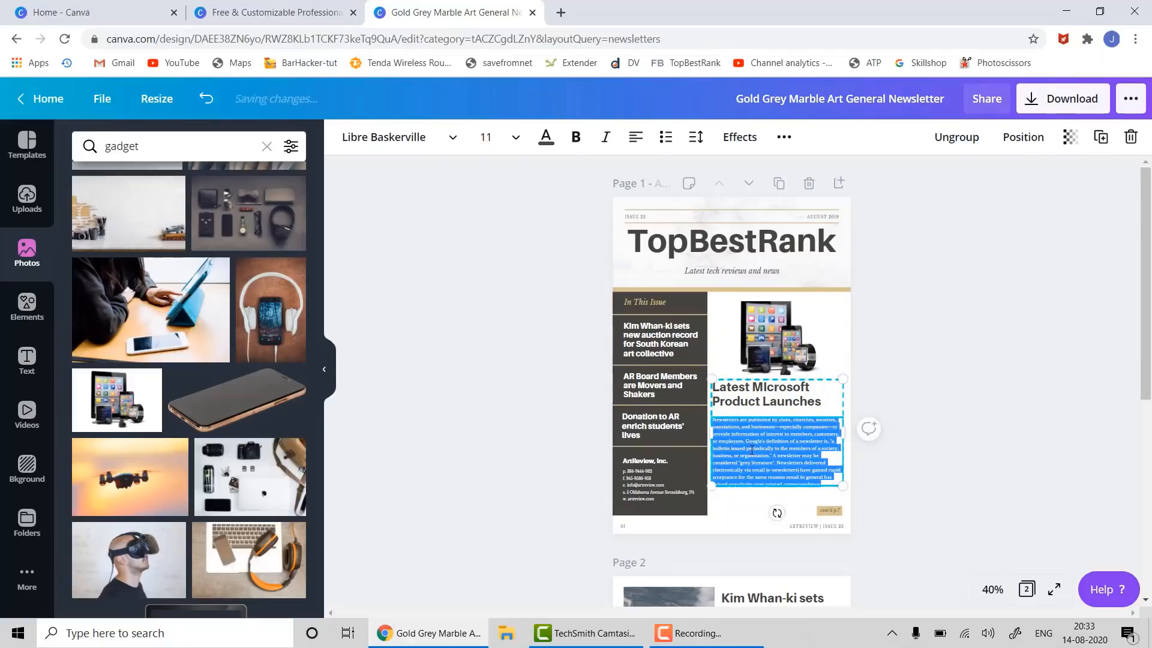
key("BackSpace")
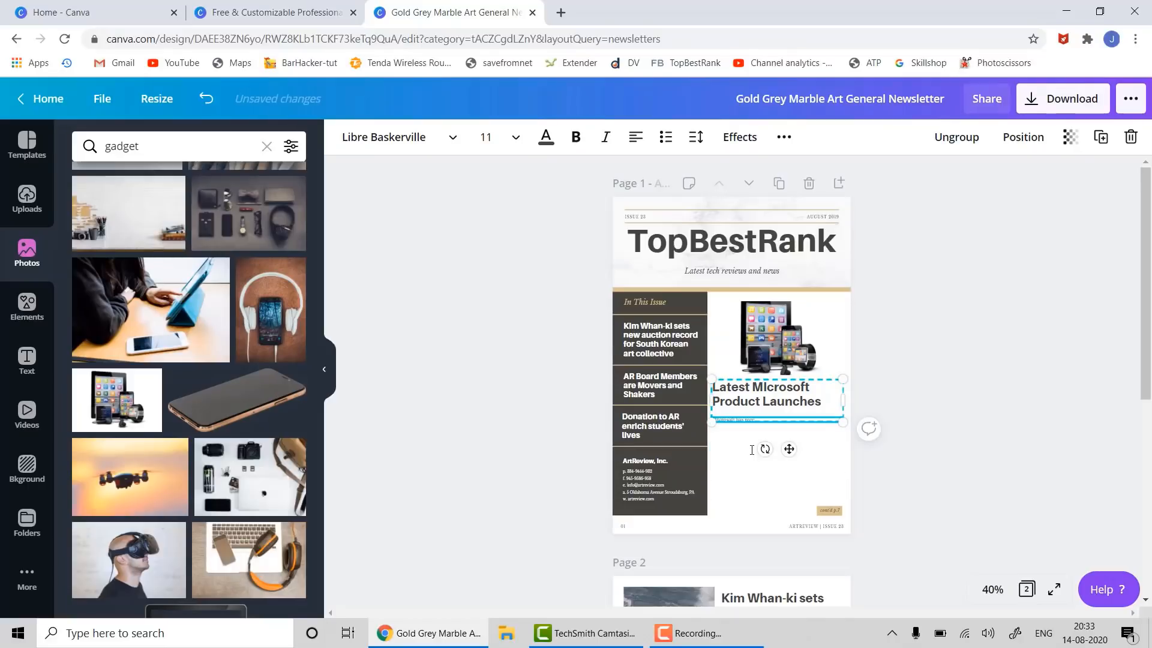
type("MIcrosoft has recently")
key("Return")
key("Return")
key("Return")
key("Return")
type("sdd")
key("Return")
key("Return")
type("d")
key("Return")
type("sd sd sd sd sd")
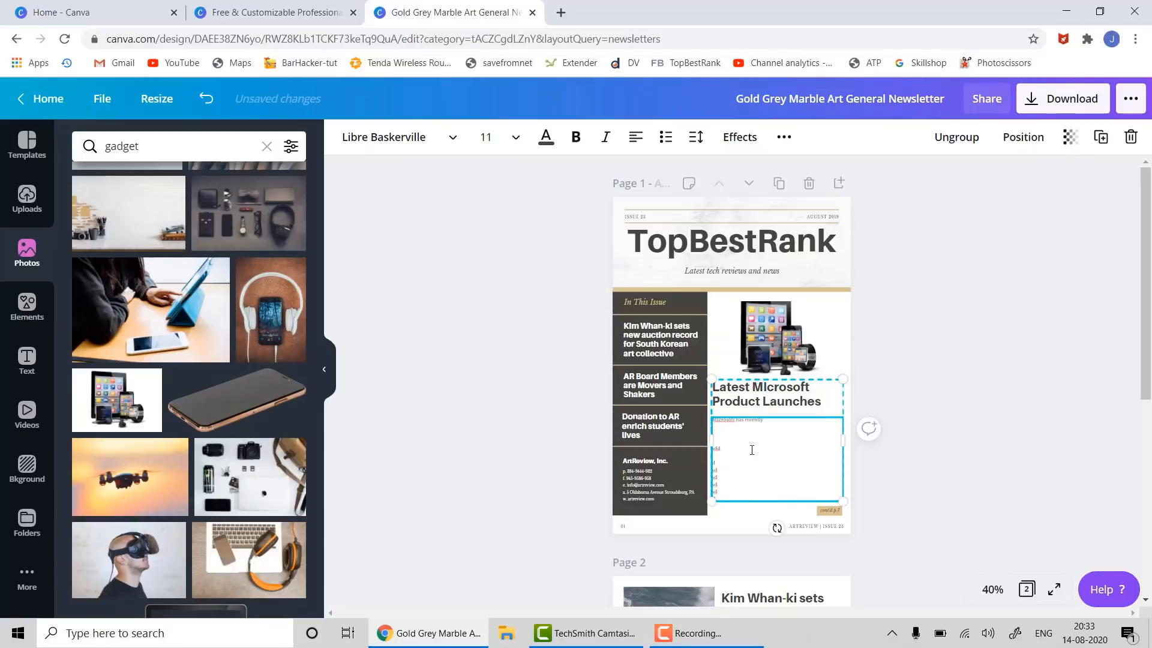
key("Return")
type("sd")
left_click(962, 385)
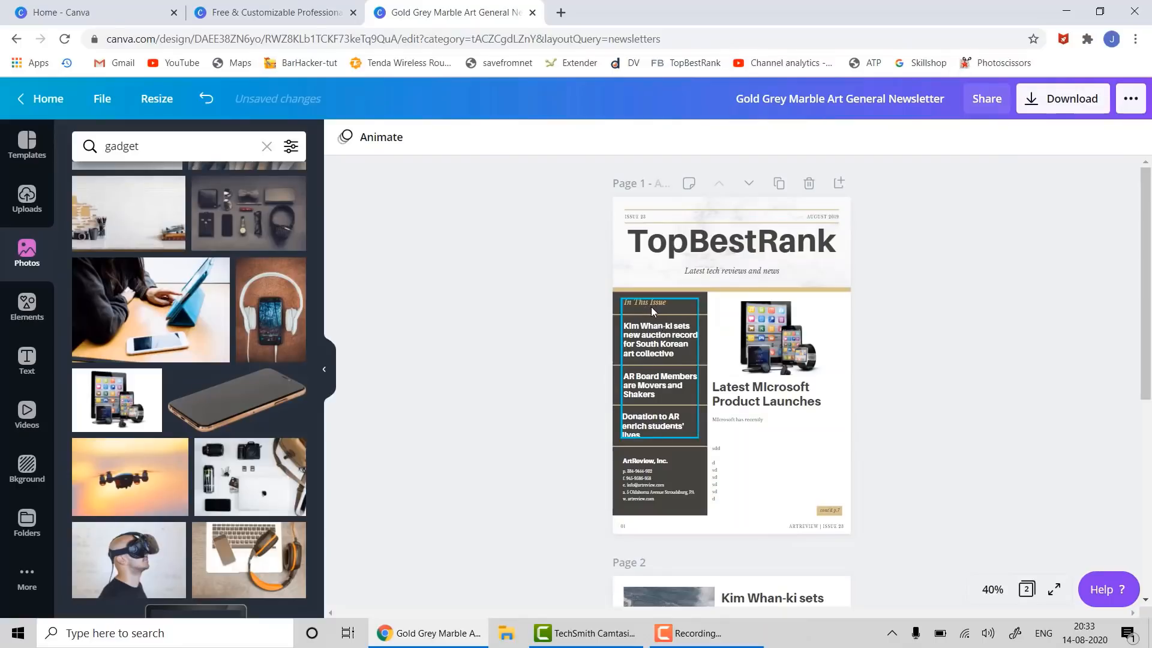
- Begin retitling the first In This Issue headline as 'MIcrosoft New Prod…'
left_click(639, 340)
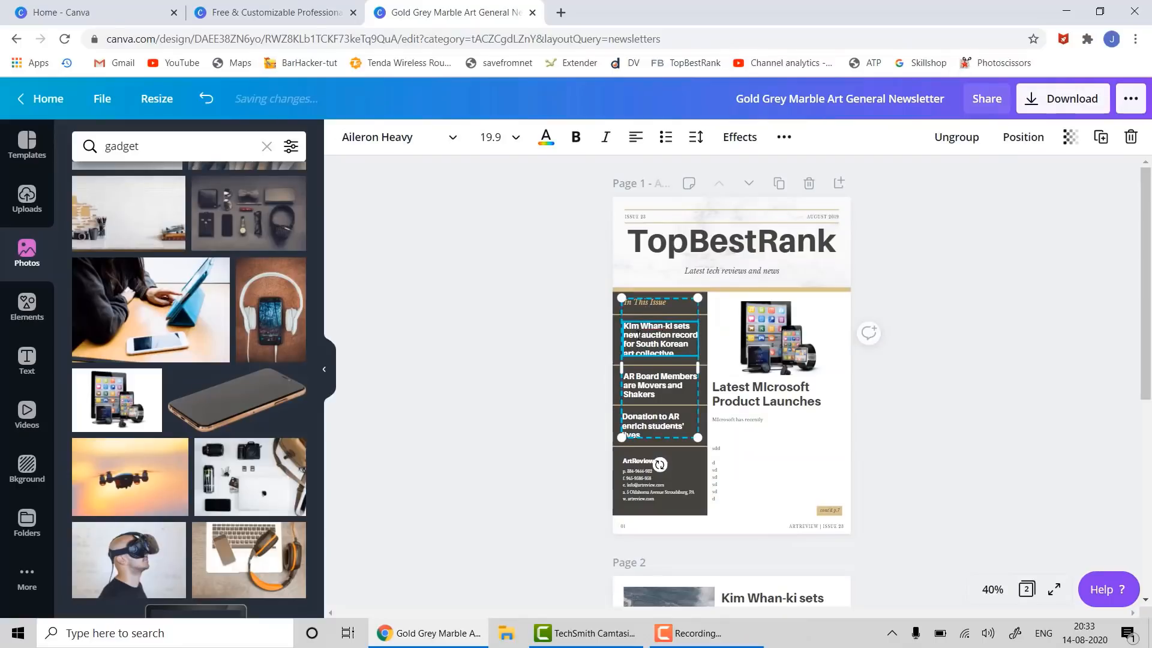
double_click(640, 334)
type("MIcr")
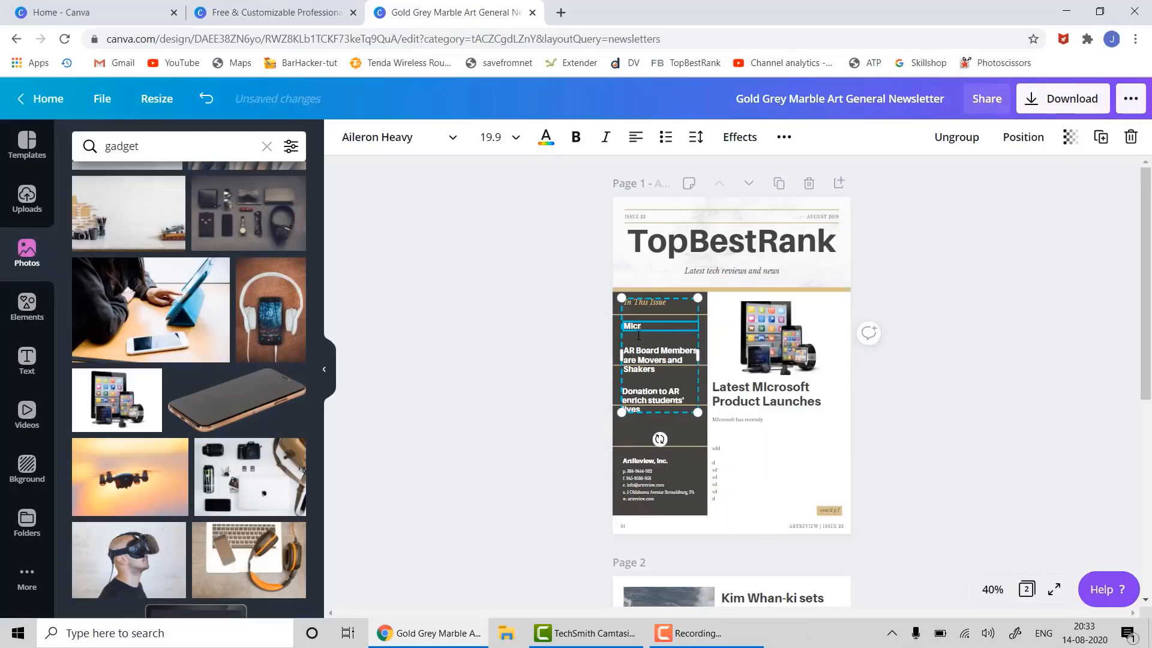
type("osoft New Product Launches")
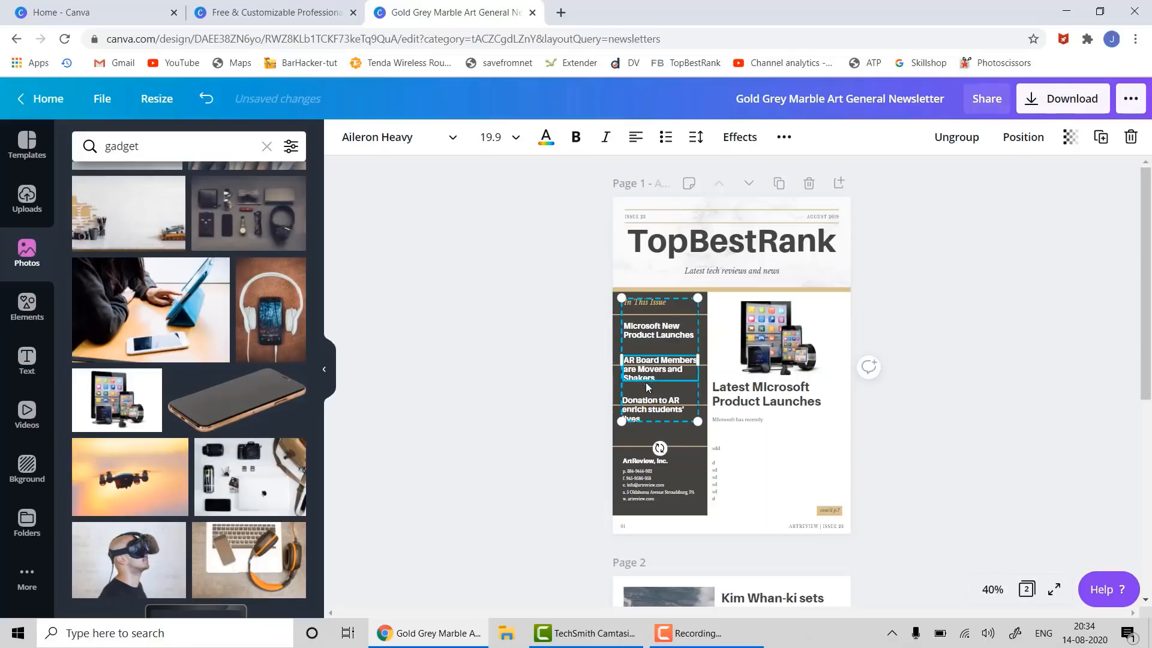
- Check the download file type stays PDF Print, then close the templates and newsletter tabs
left_click(563, 529)
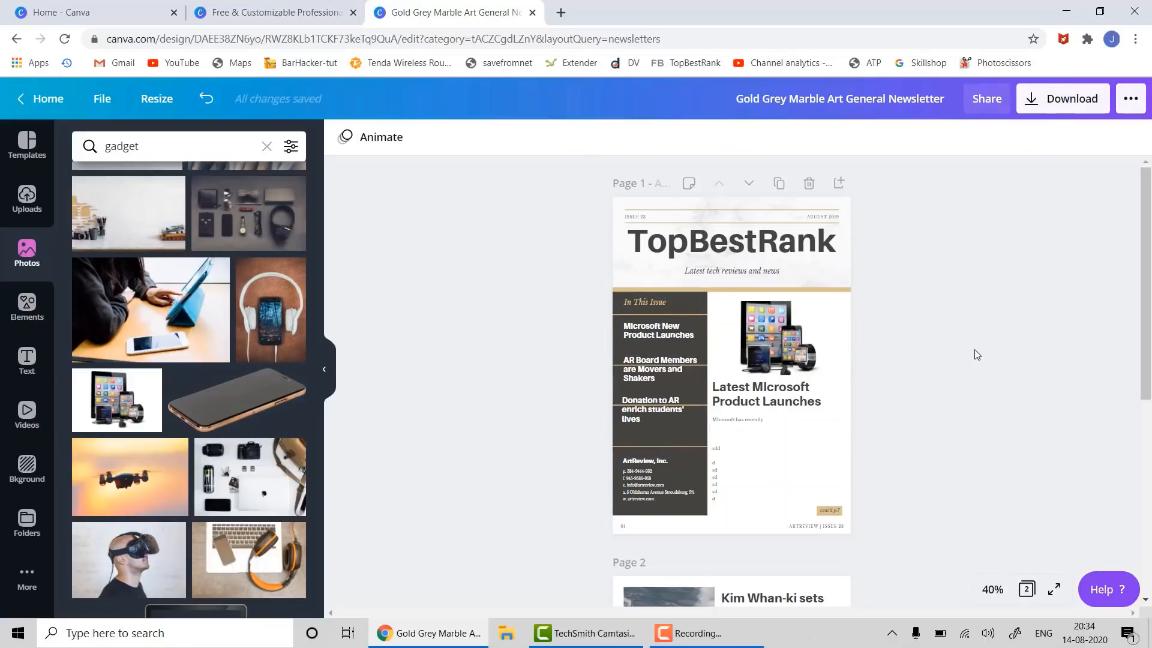
scroll(974, 350, "down", 3)
scroll(975, 355, "down", 2)
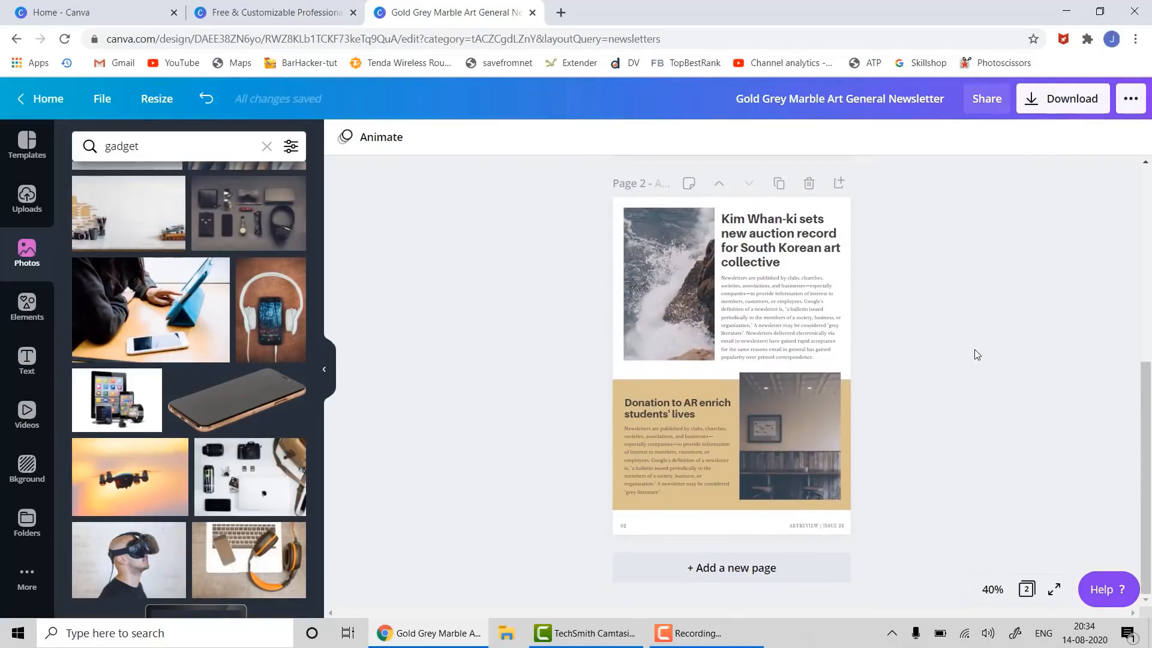
left_click(1054, 101)
left_click(1020, 216)
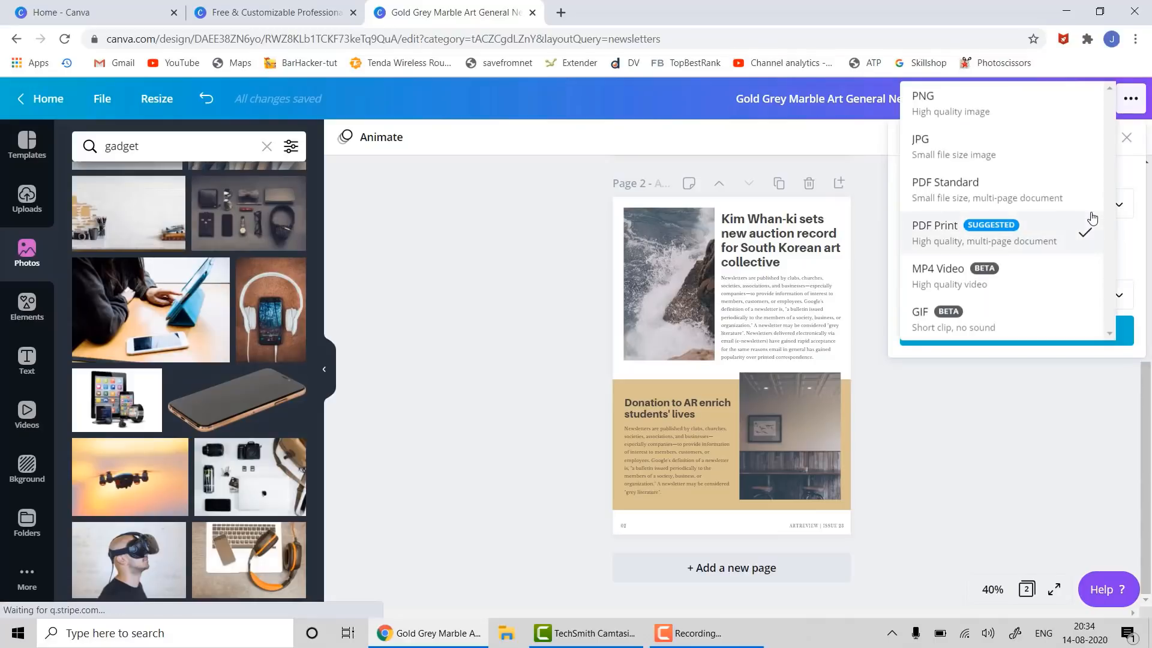
left_click(991, 432)
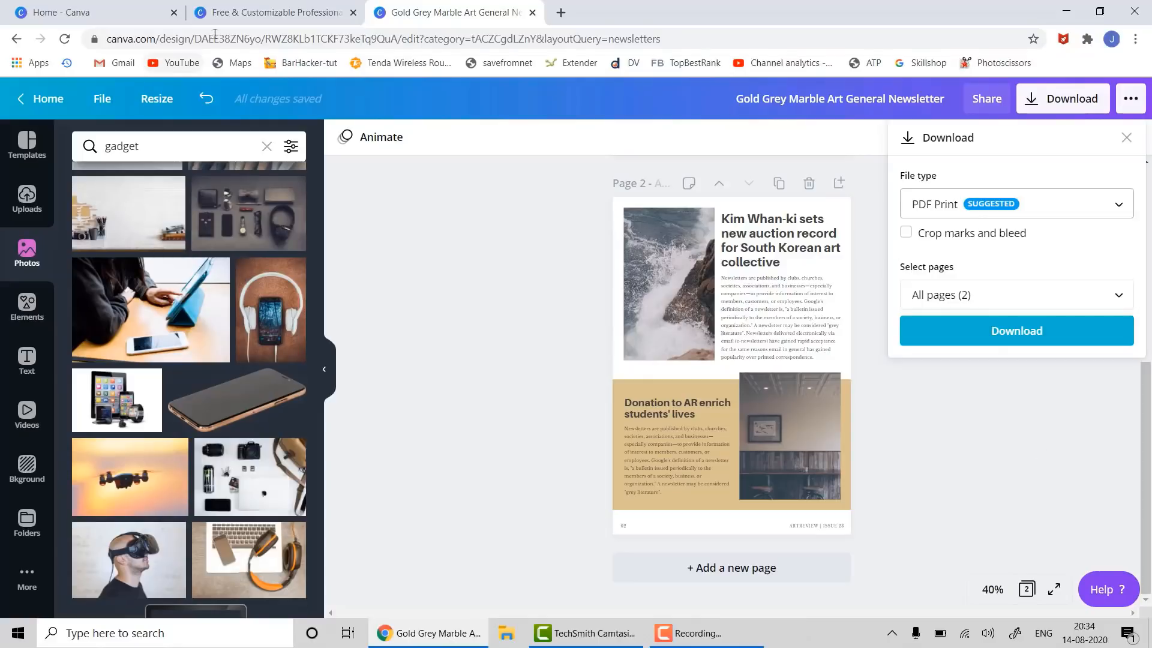
left_click(353, 13)
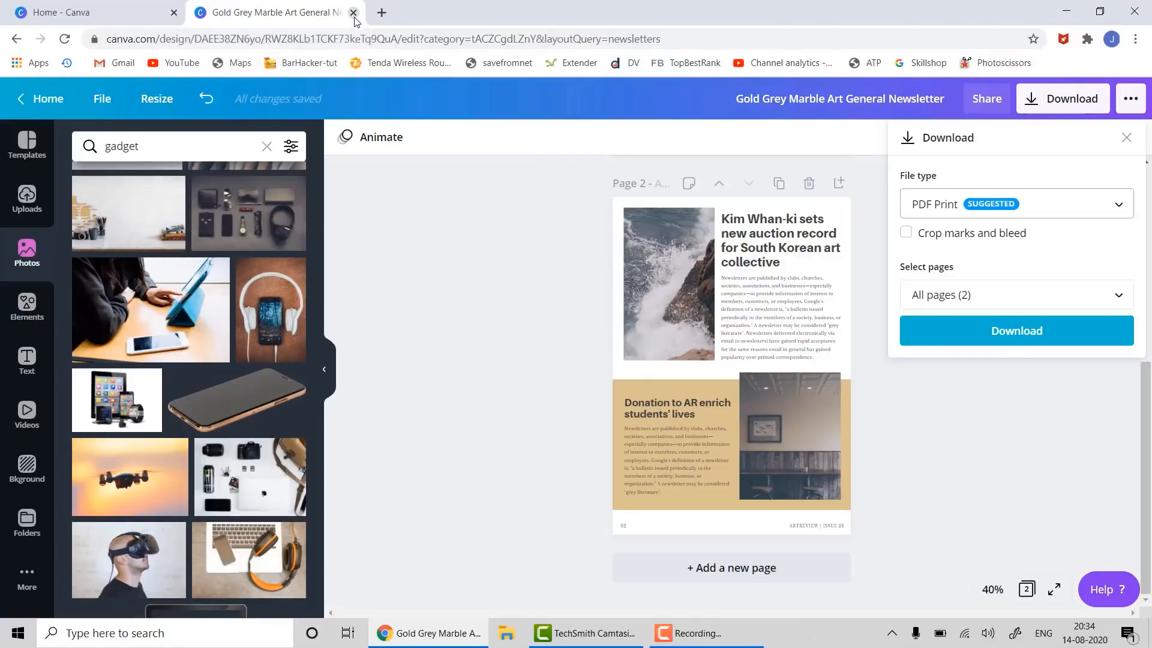
left_click(354, 15)
- Browse the Resume templates gallery and open the Black and White Modern Graphic Designer Resume details
mouse_move(180, 111)
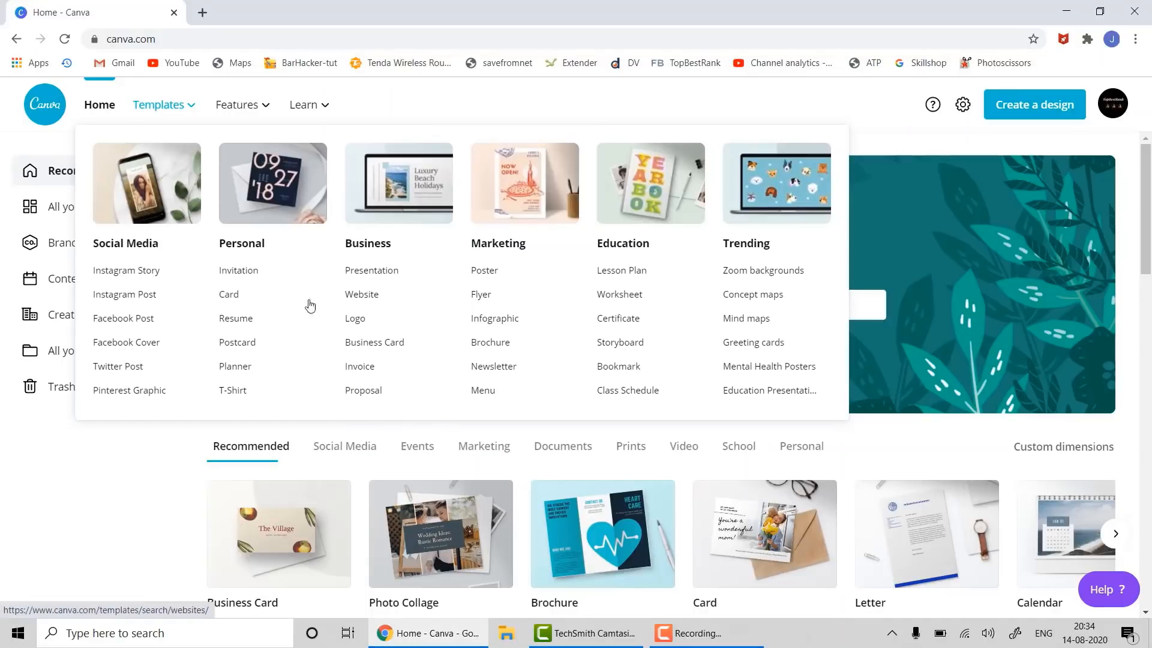
left_click(242, 324)
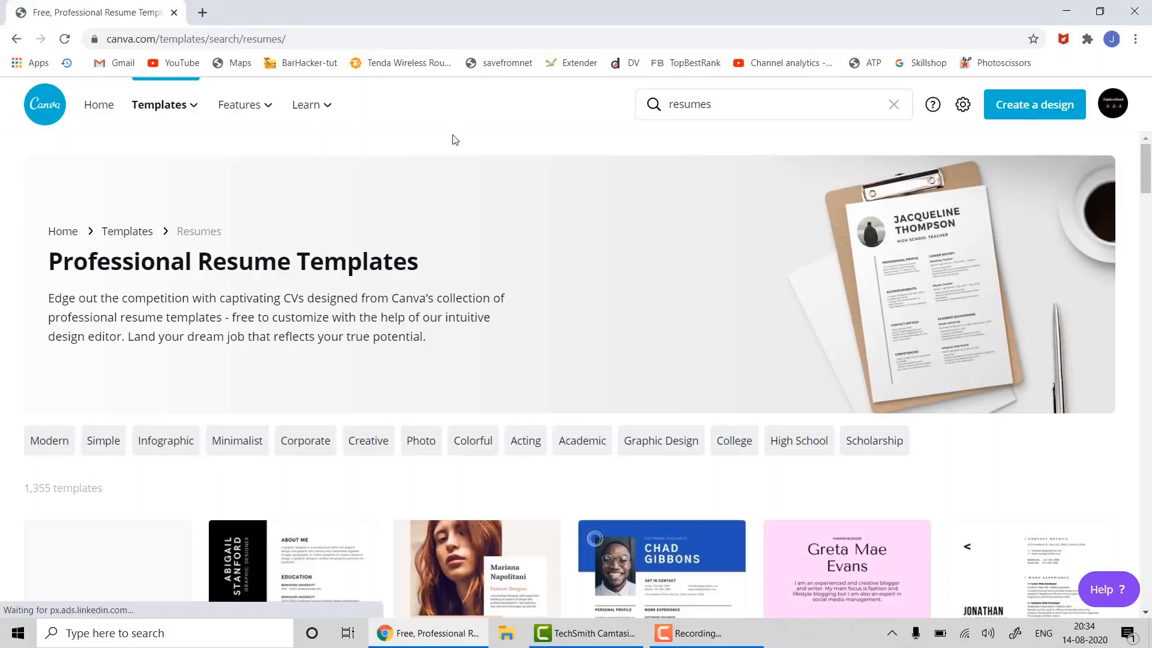
scroll(464, 208, "down", 5)
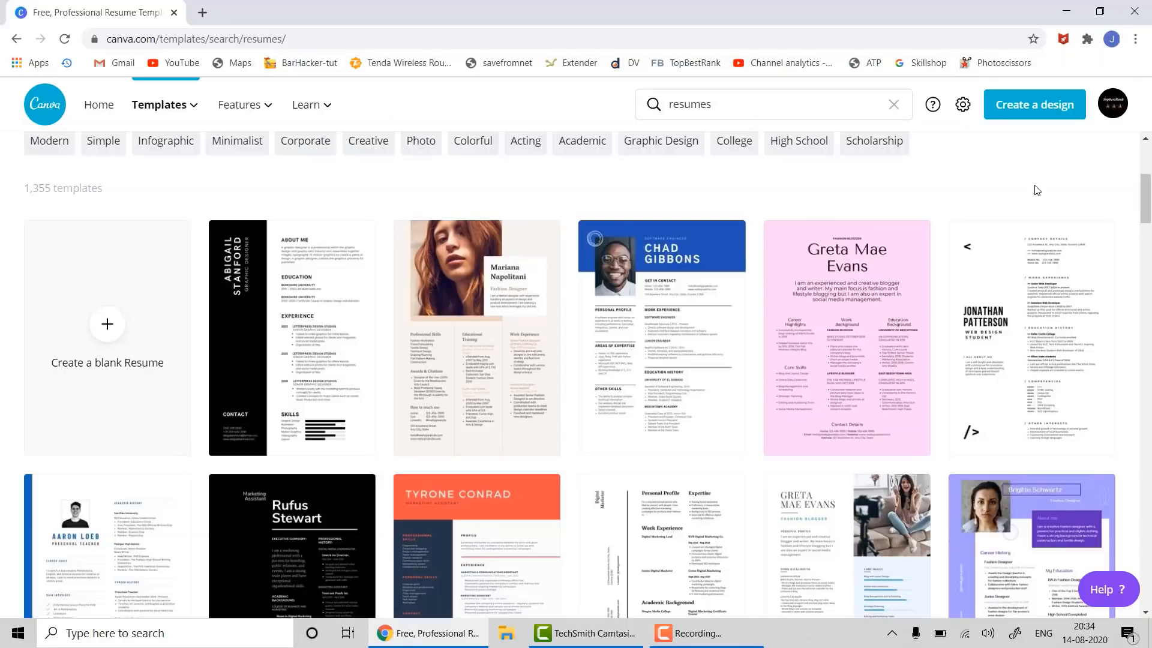
scroll(917, 240, "down", 1)
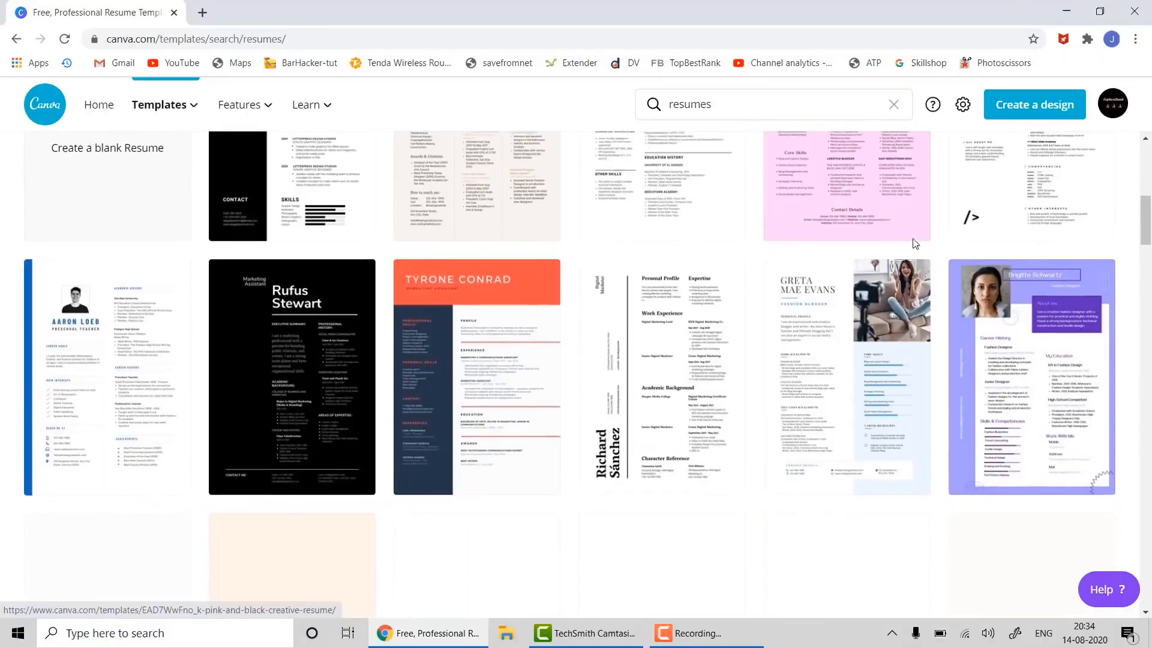
scroll(922, 253, "up", 1)
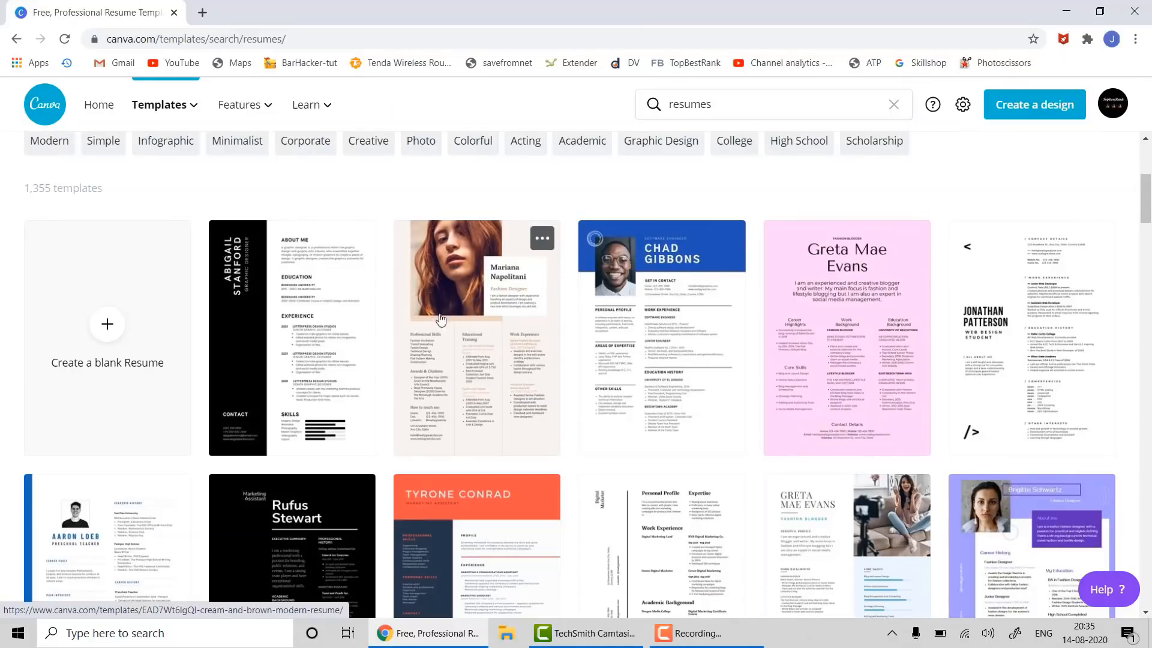
scroll(441, 318, "down", 7)
scroll(456, 322, "down", 2)
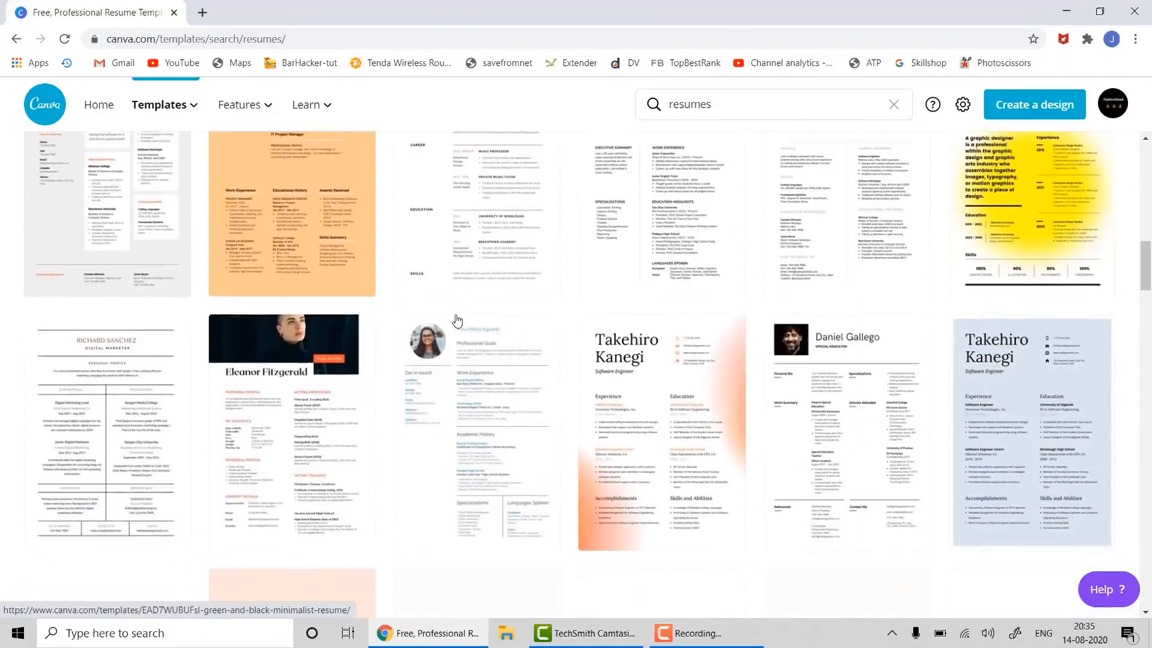
scroll(459, 318, "up", 2)
scroll(467, 316, "down", 8)
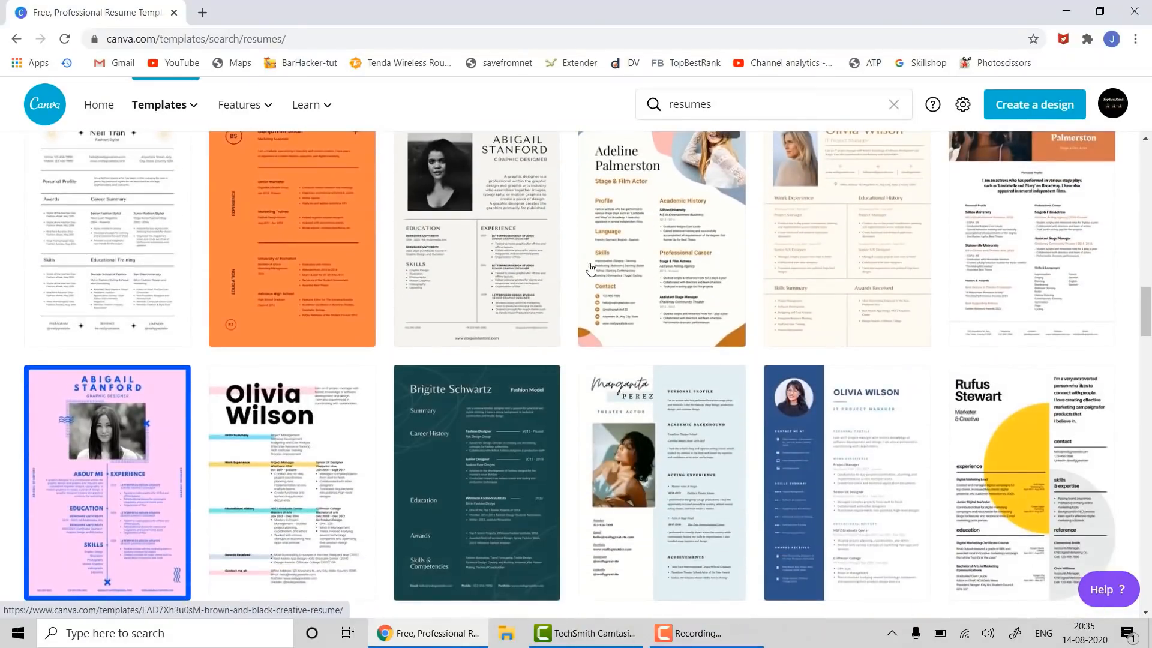
scroll(576, 285, "up", 2)
scroll(573, 289, "down", 4)
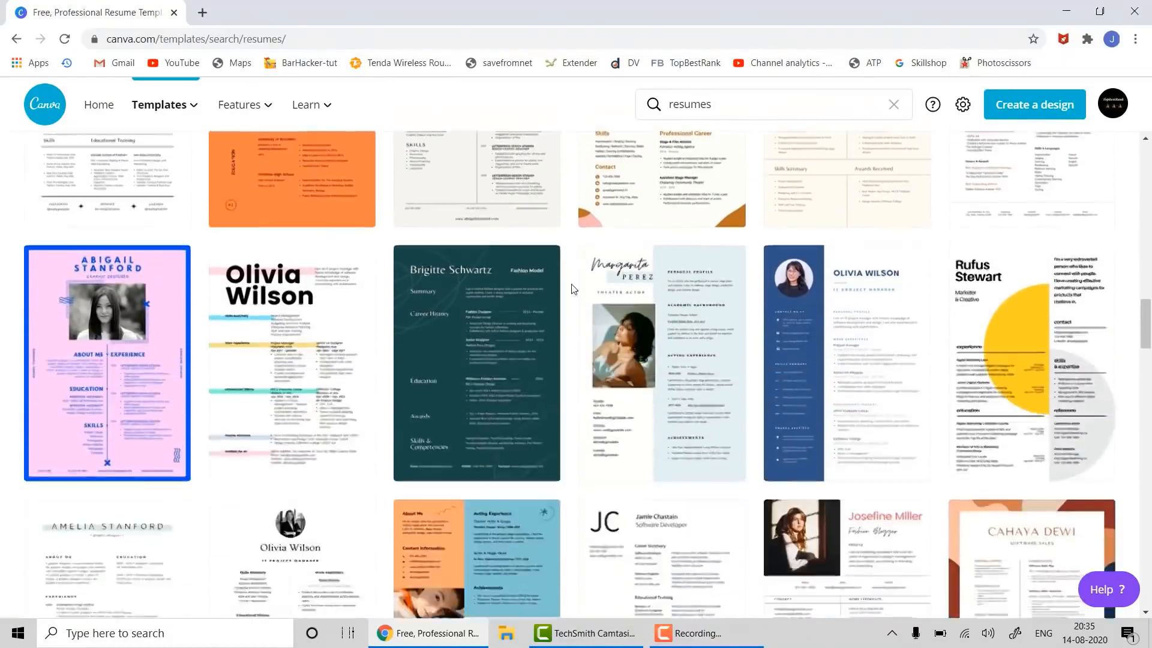
scroll(572, 289, "down", 3)
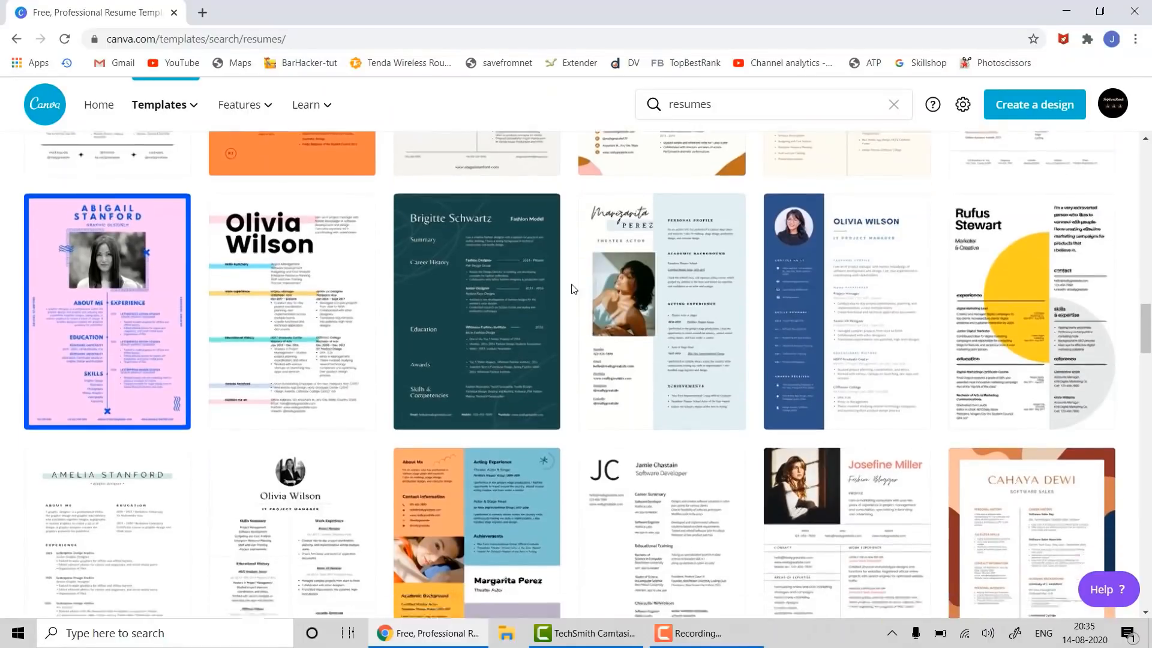
scroll(585, 297, "up", 2)
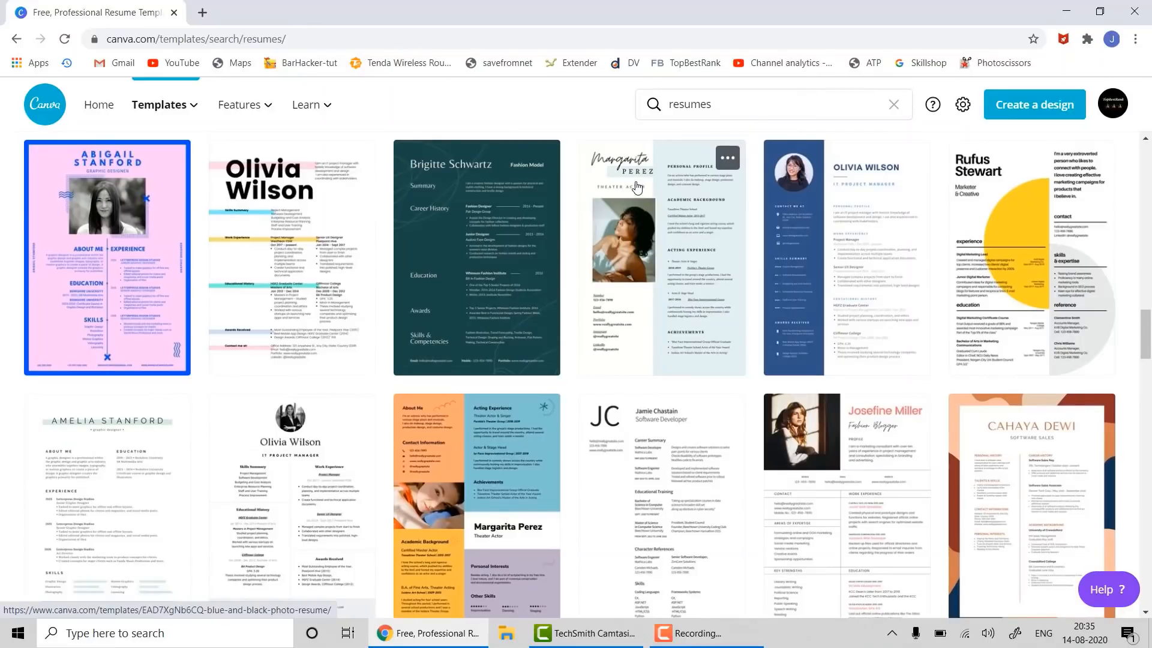
scroll(637, 188, "up", 3)
left_click(458, 186)
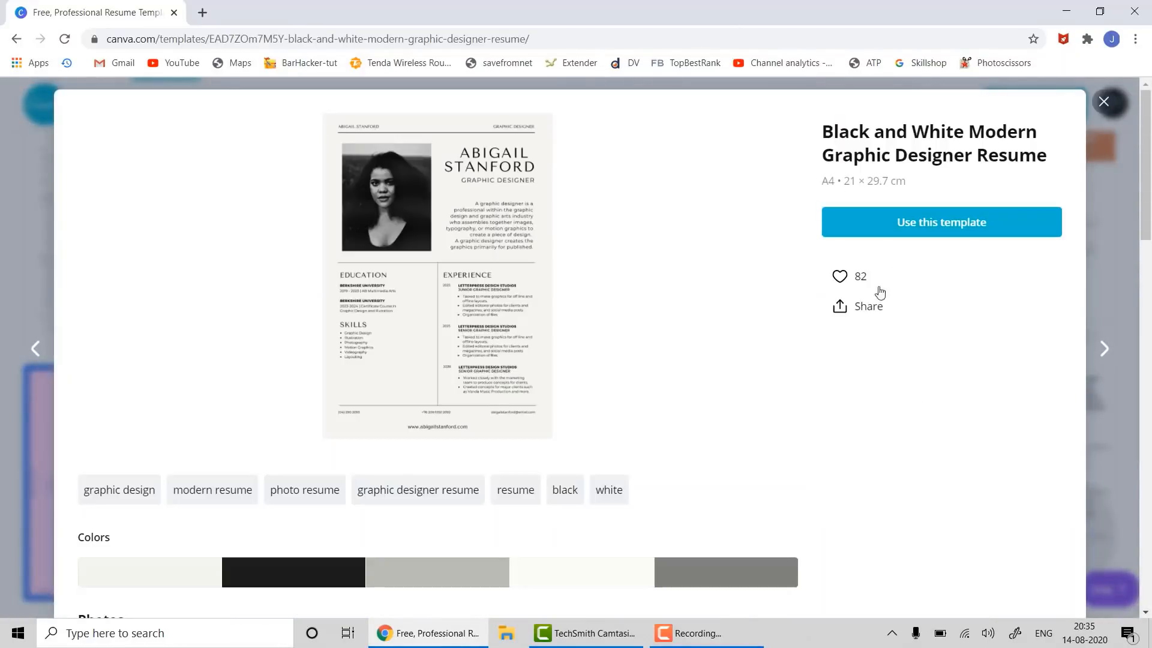
- Start a new design from the Black and White Modern Graphic Designer Resume template
left_click(909, 223)
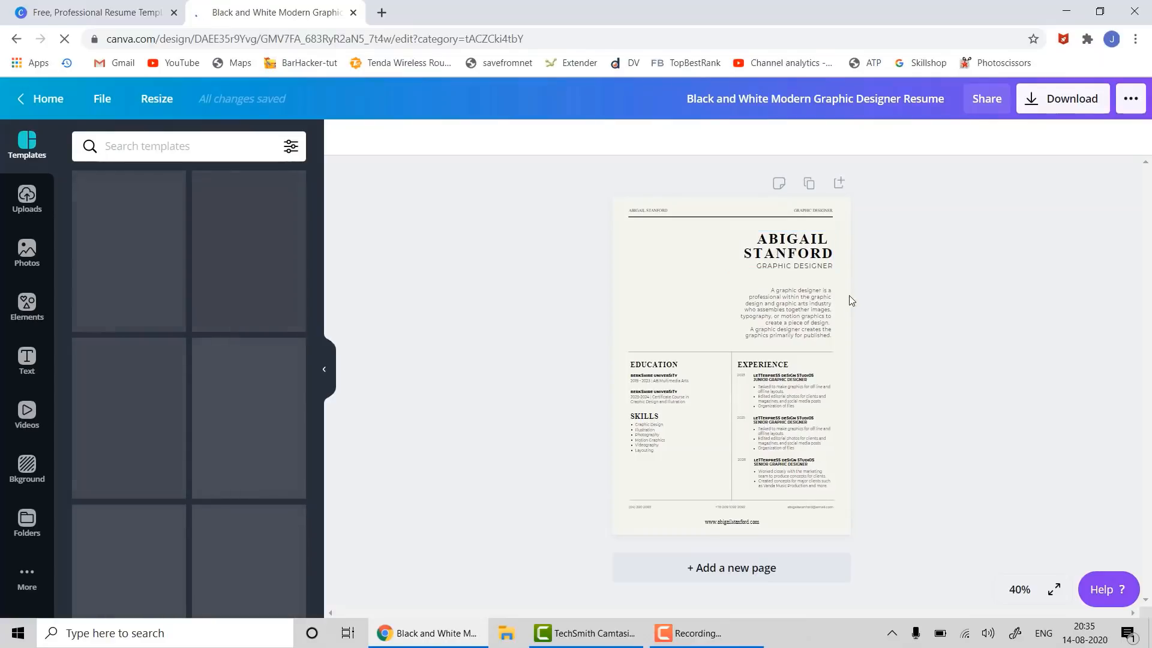
- Replace the sample name heading with the person's name, then select the description paragraph
left_click(802, 254)
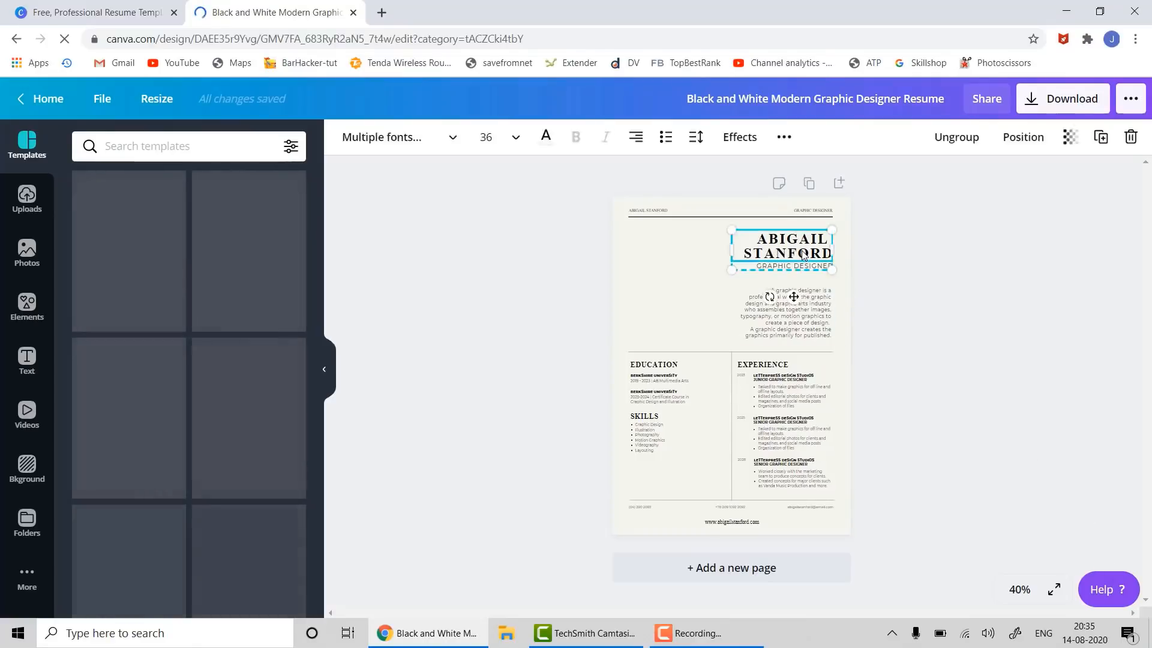
double_click(802, 254)
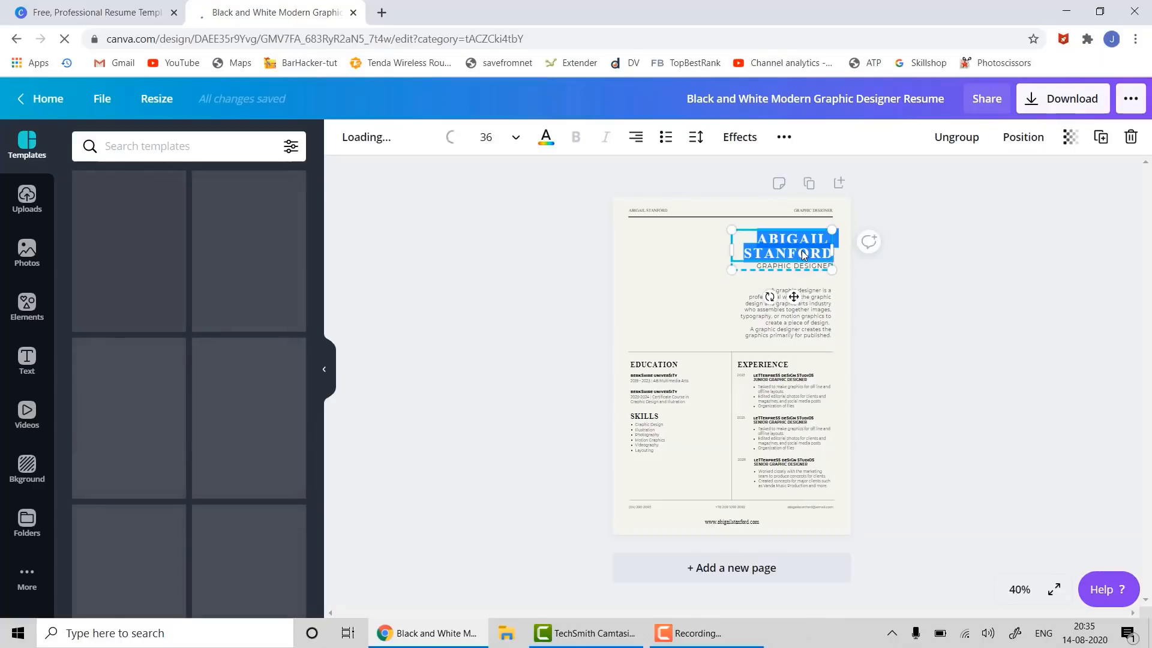
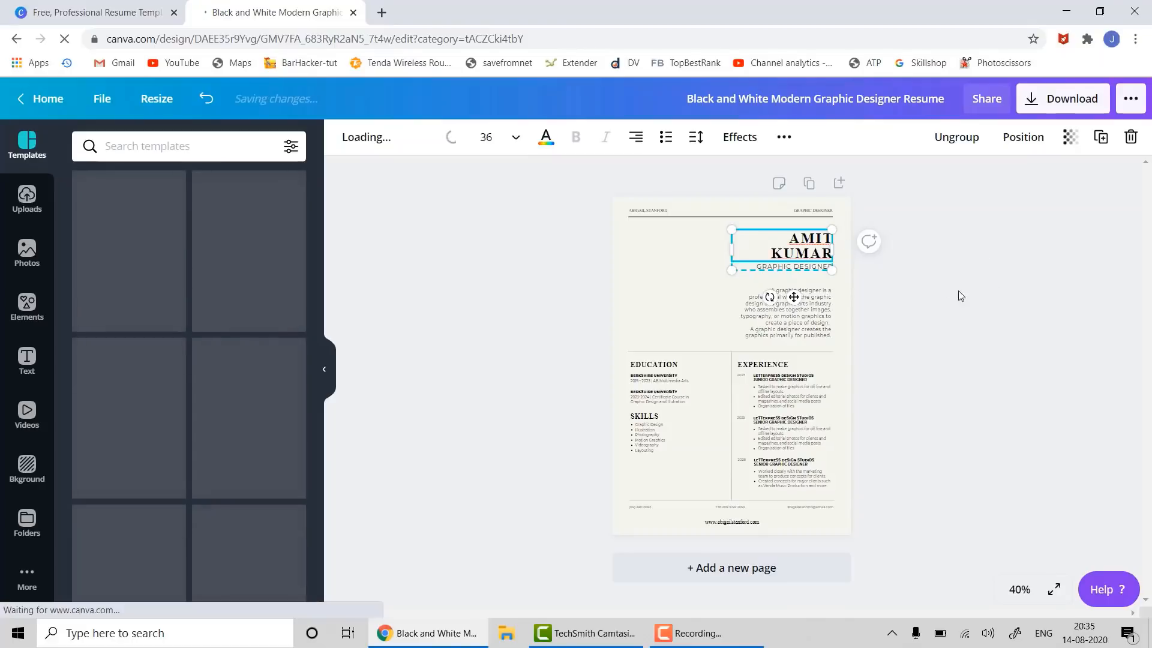
left_click(909, 308)
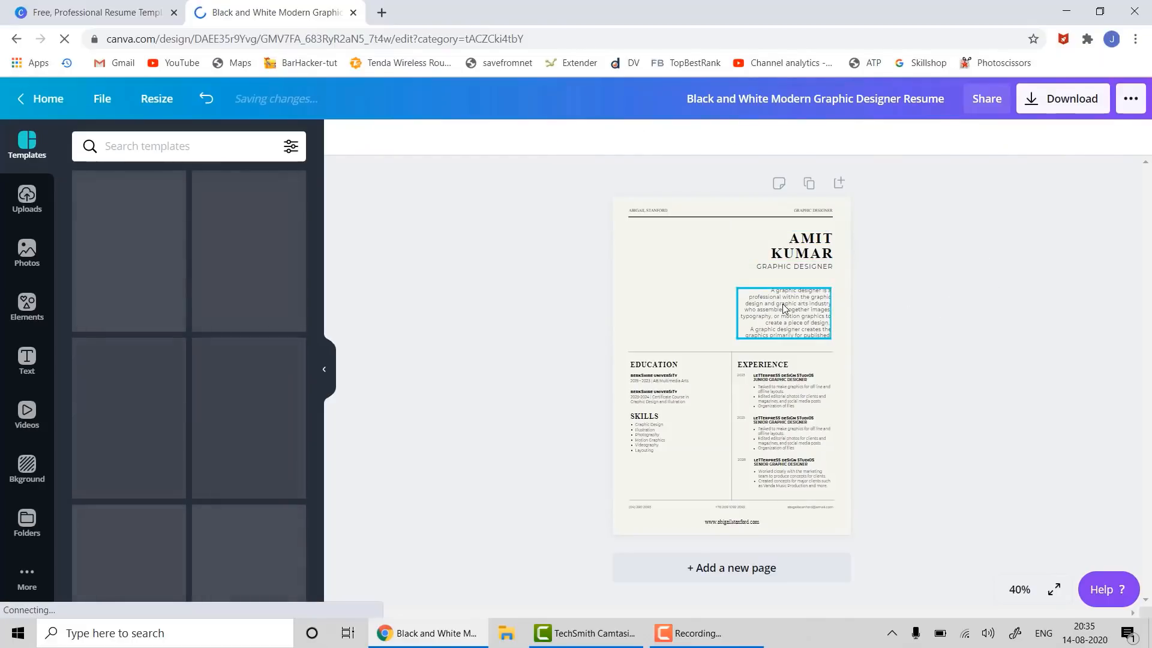
left_click(778, 303)
left_click(778, 303)
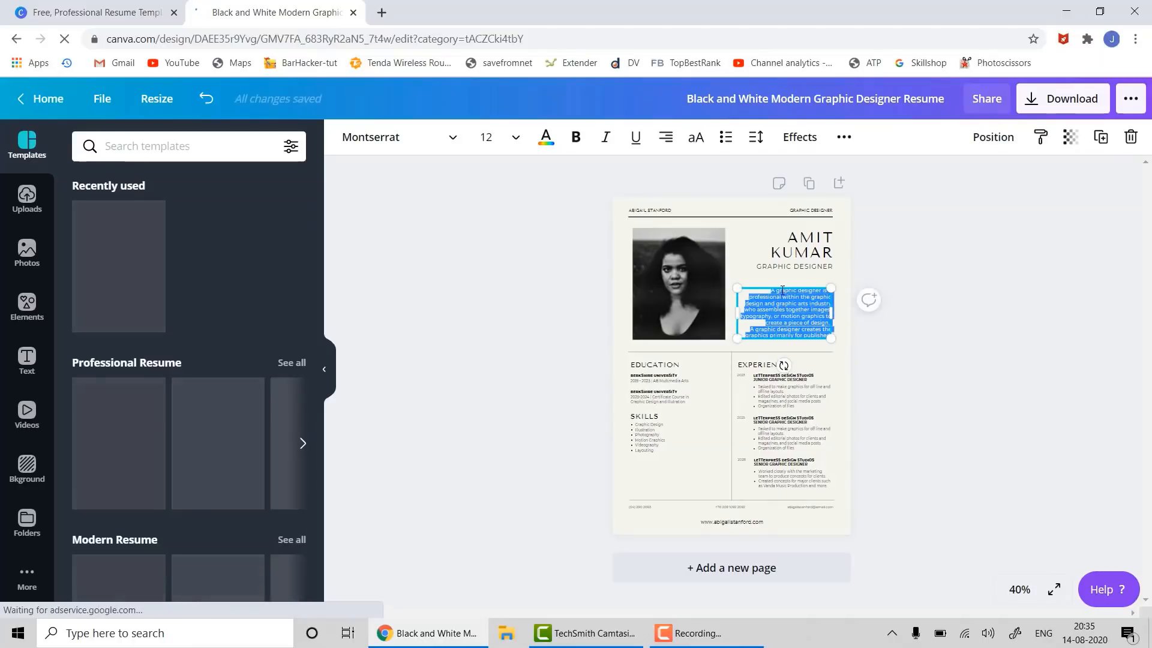
- Rewrite the description under GRAPHIC DESIGNER as 'Adobe Photoshop, Graphic Design Strategy, B.e. or MBA'
left_click_drag(786, 284, 787, 273)
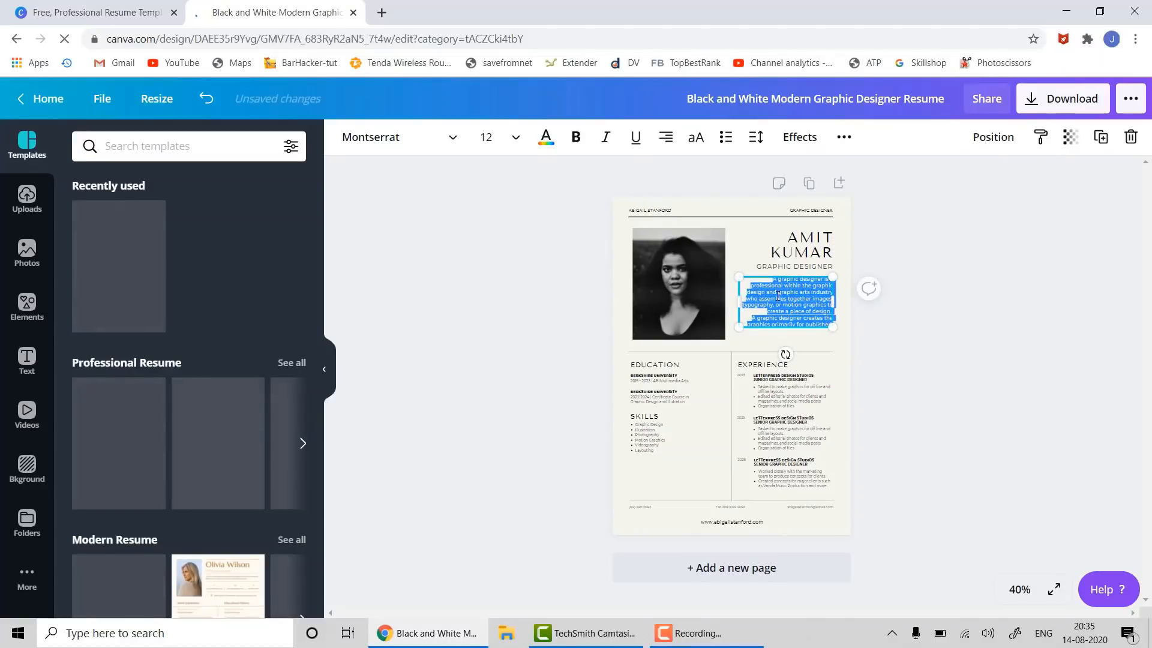
key("Delete")
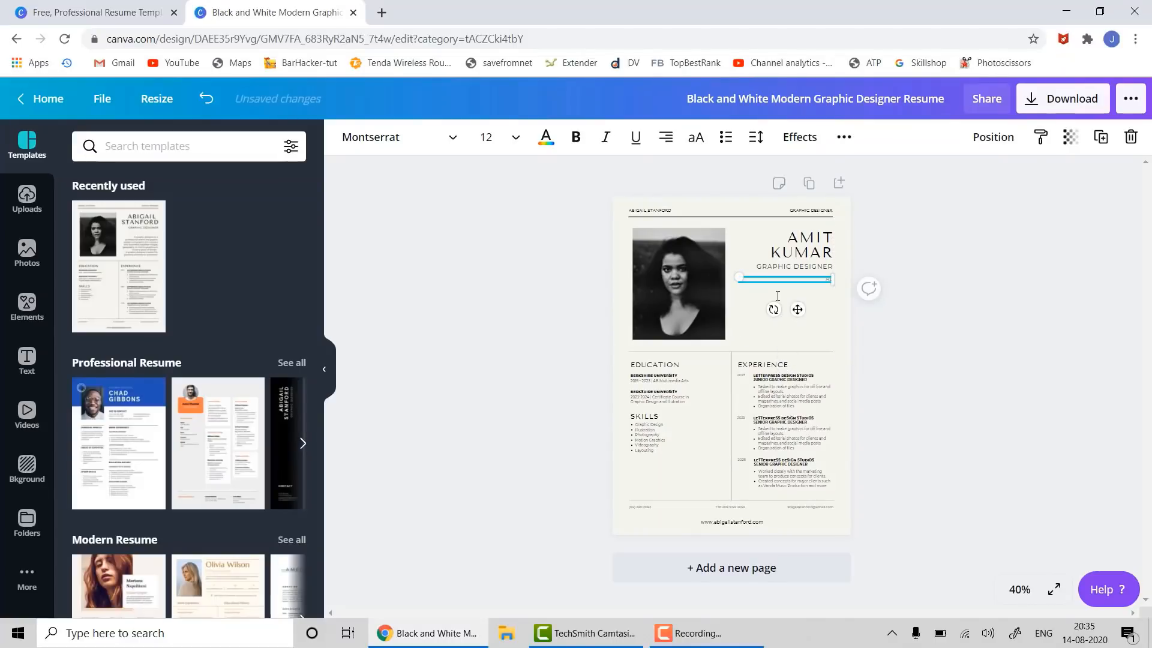
type("Adobe Photoshop, Graphic Design, Strategy")
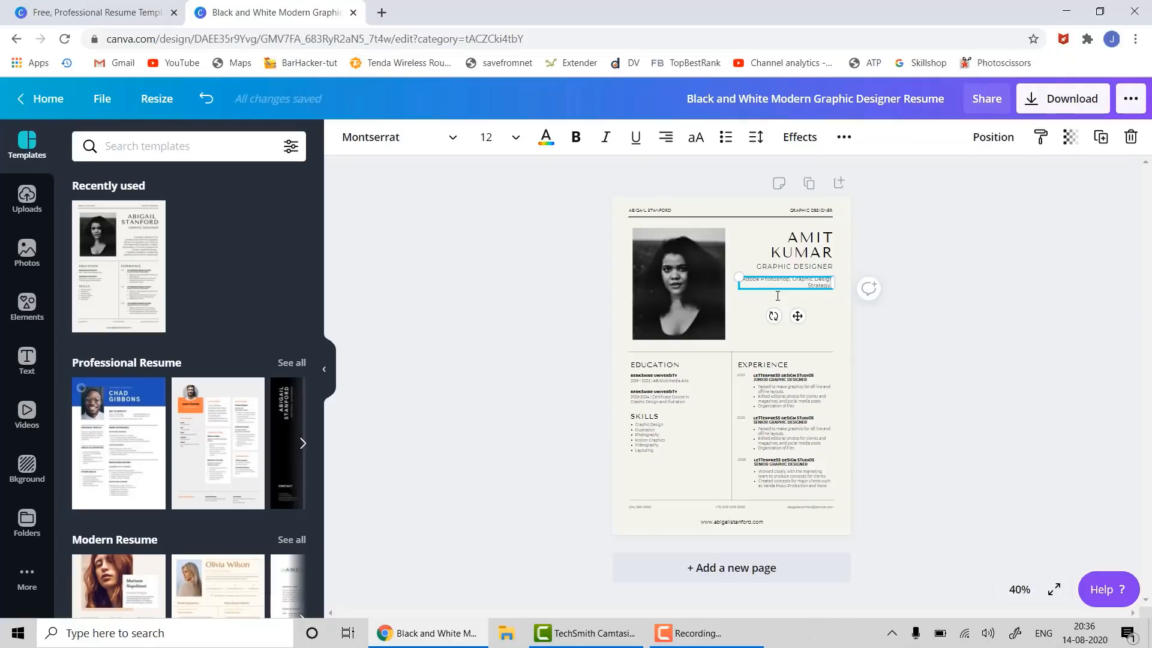
type(", E")
key("Return")
key("Return")
key("Return")
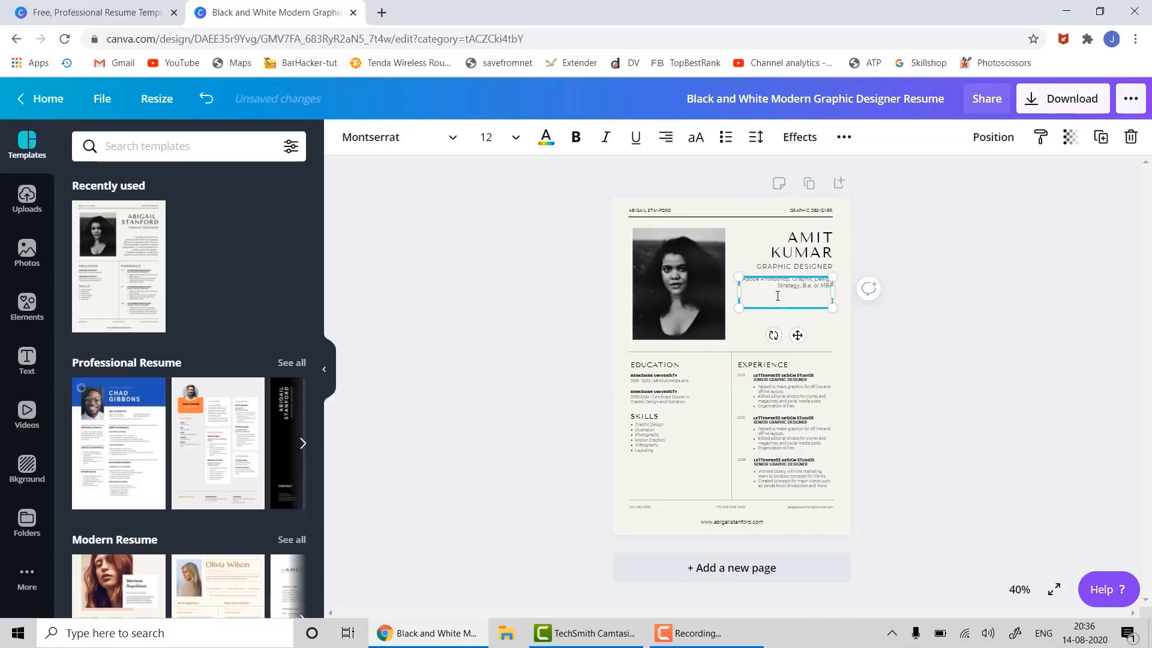
left_click(672, 402)
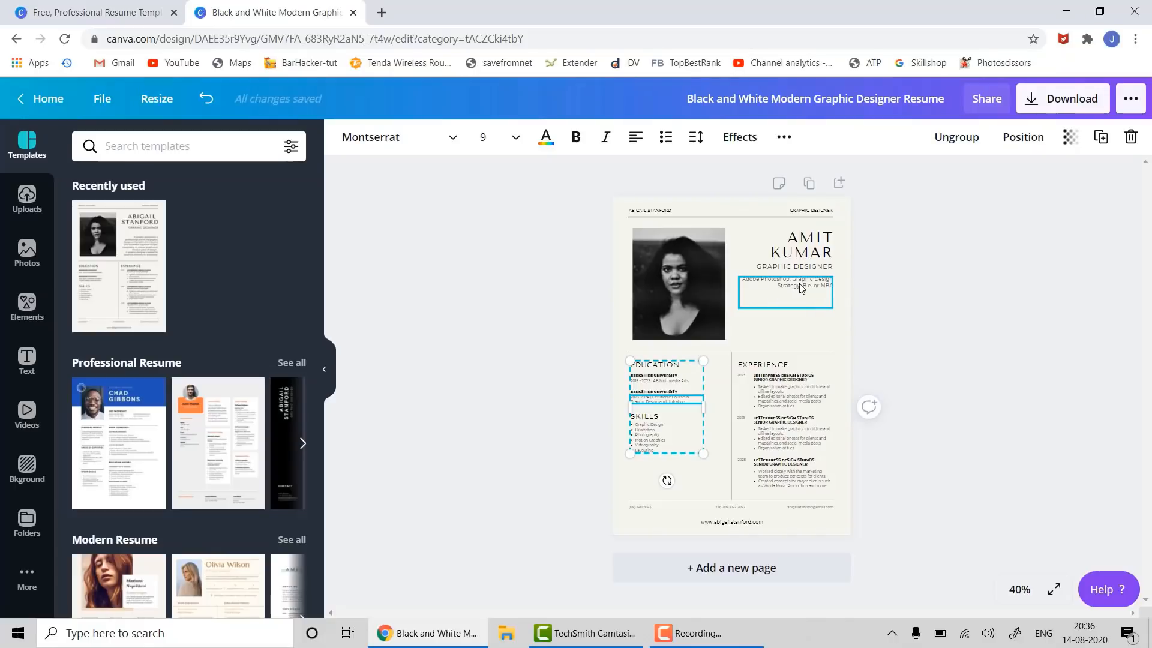
left_click(912, 296)
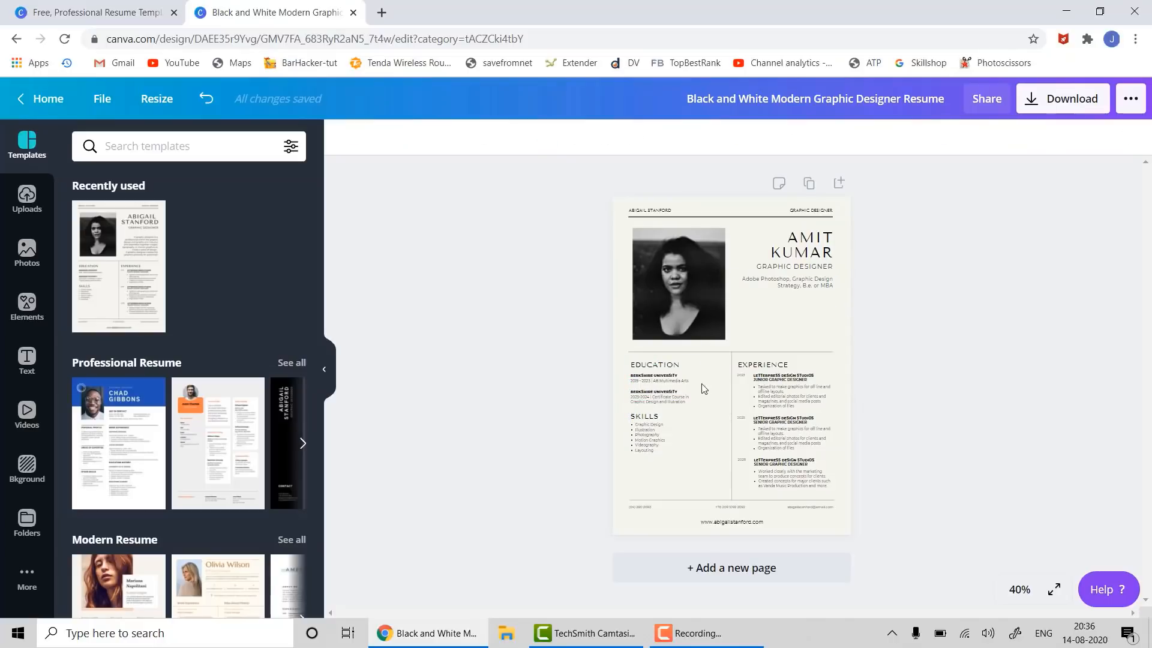
- Set the editor zoom to 75% and select the Education and Skills group
left_click(1021, 589)
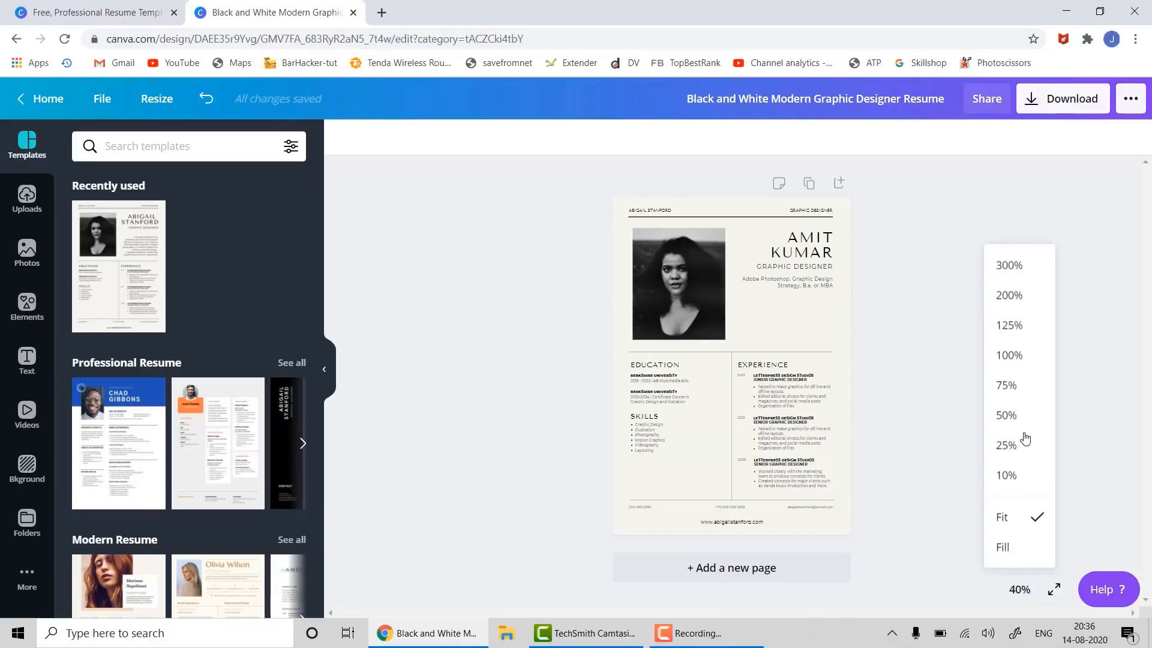
left_click(1015, 388)
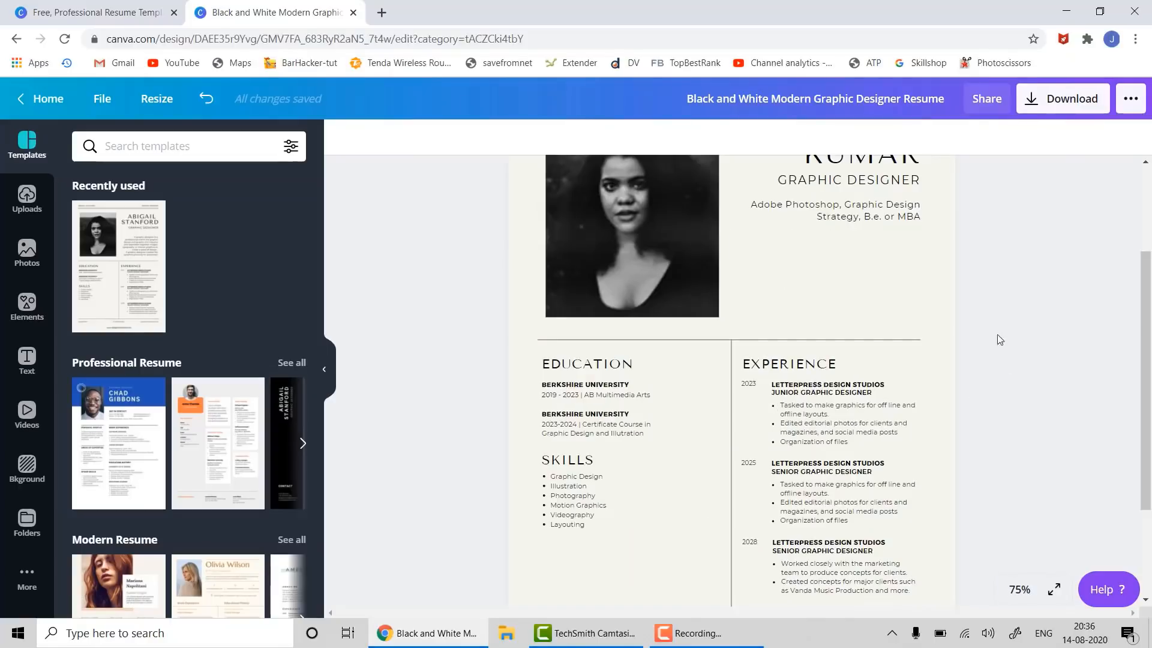
scroll(992, 322, "up", 2)
scroll(992, 324, "down", 5)
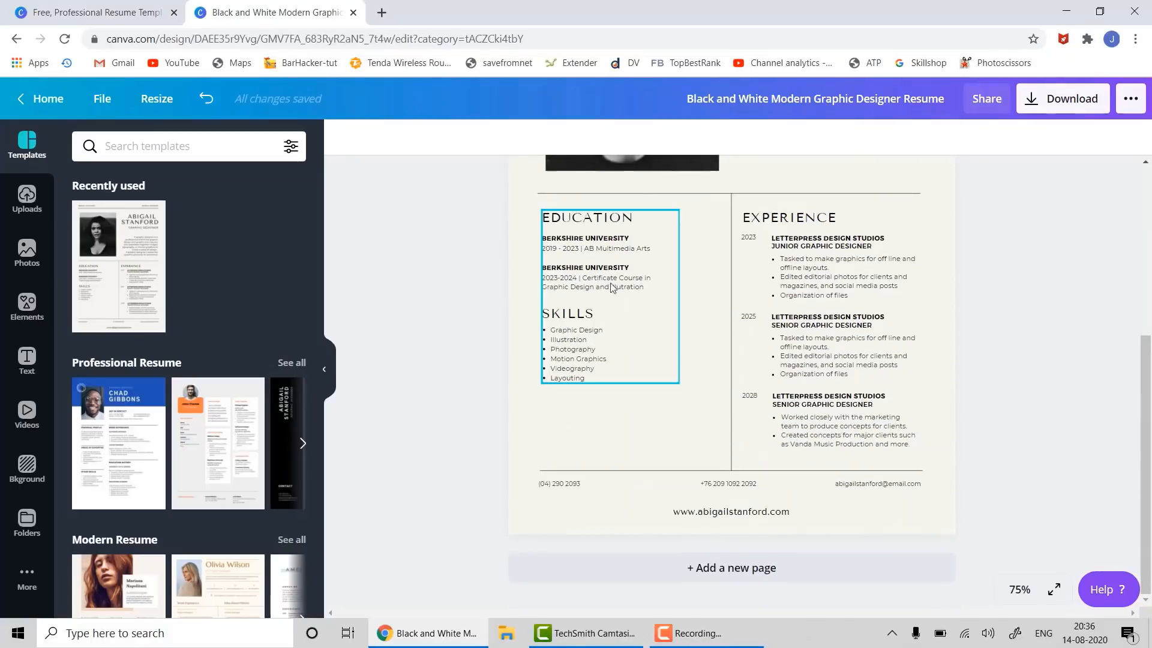
left_click(552, 250)
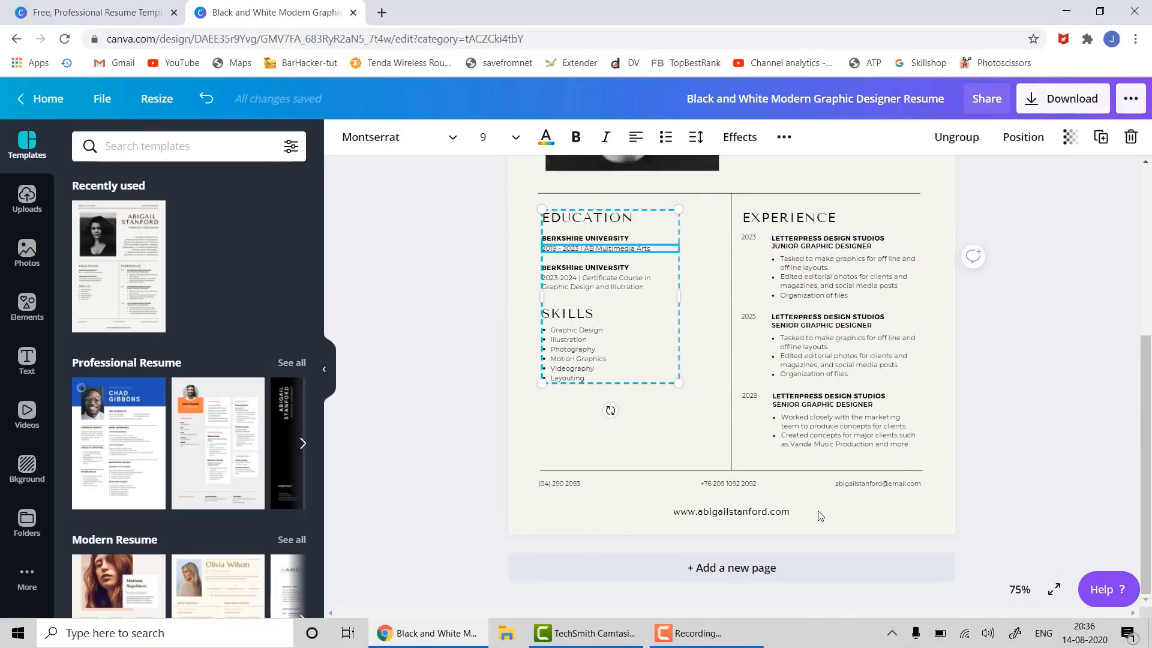
- Add a blank second page, then return to page 1 and select the photo
scroll(851, 288, "up", 1)
left_click(727, 567)
scroll(719, 410, "up", 3)
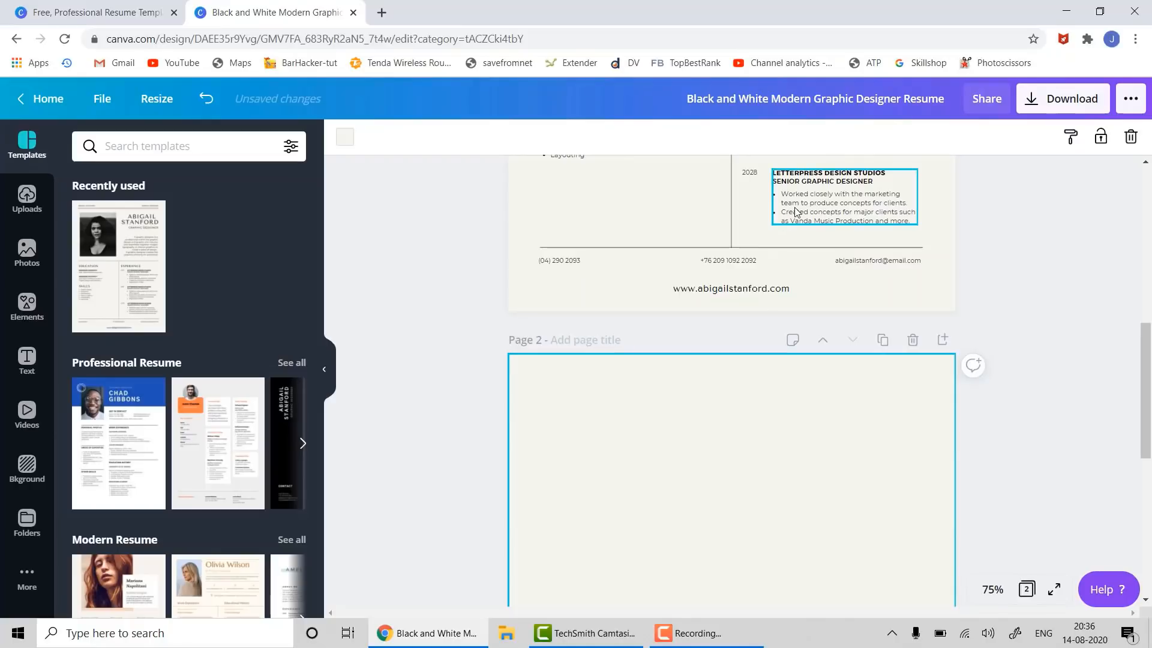
scroll(687, 519, "up", 6)
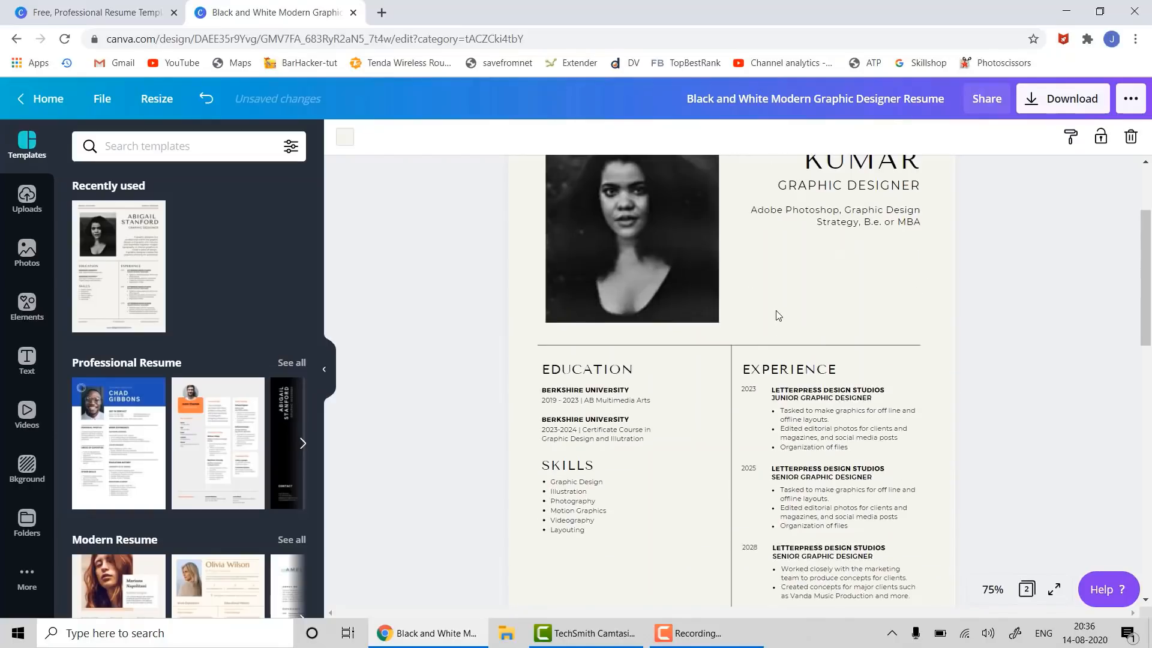
scroll(778, 315, "up", 2)
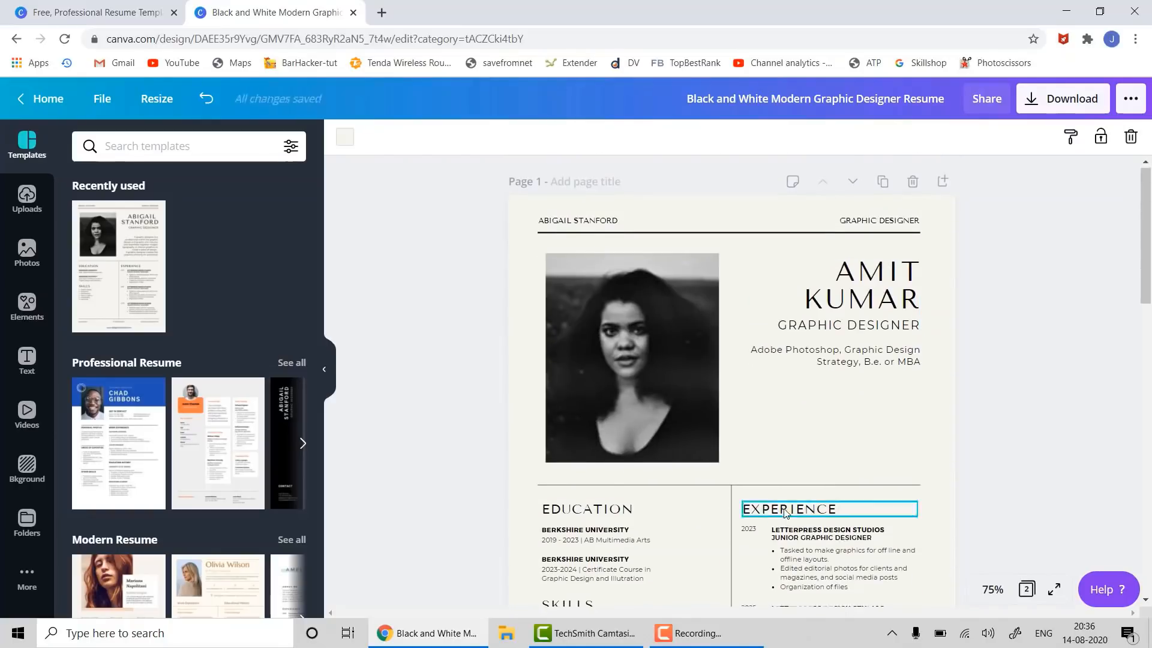
scroll(786, 513, "down", 7)
scroll(648, 465, "up", 7)
left_click(635, 451)
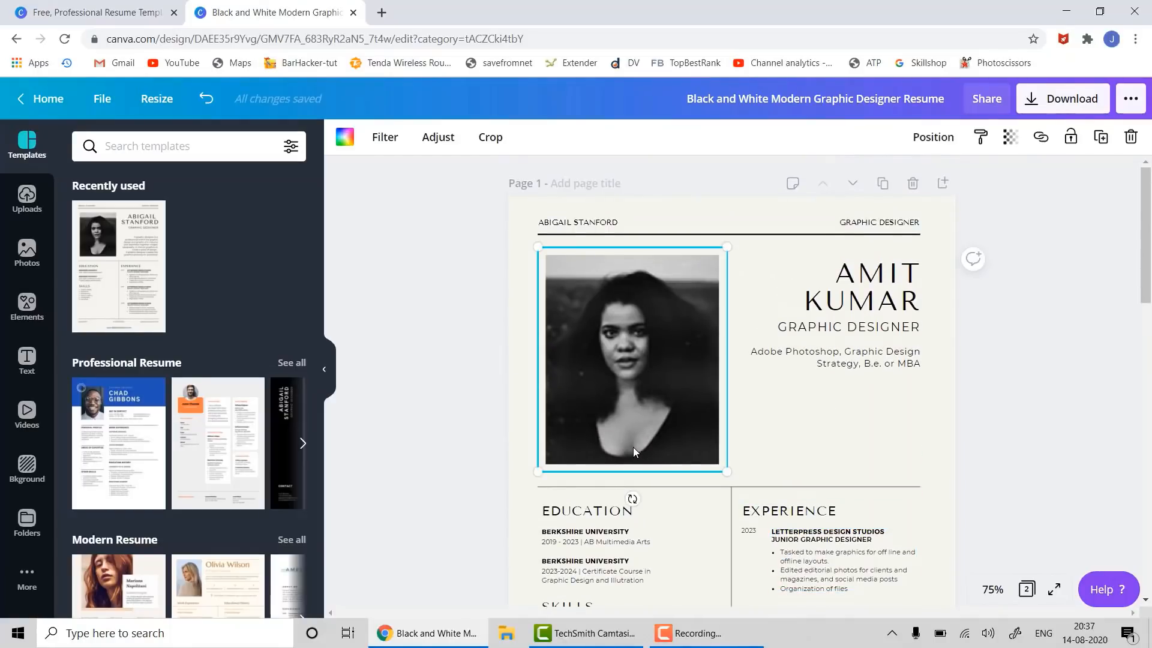
- Replace the resume photo with the Trending stock photo of a woman in a floral dress
key("Delete")
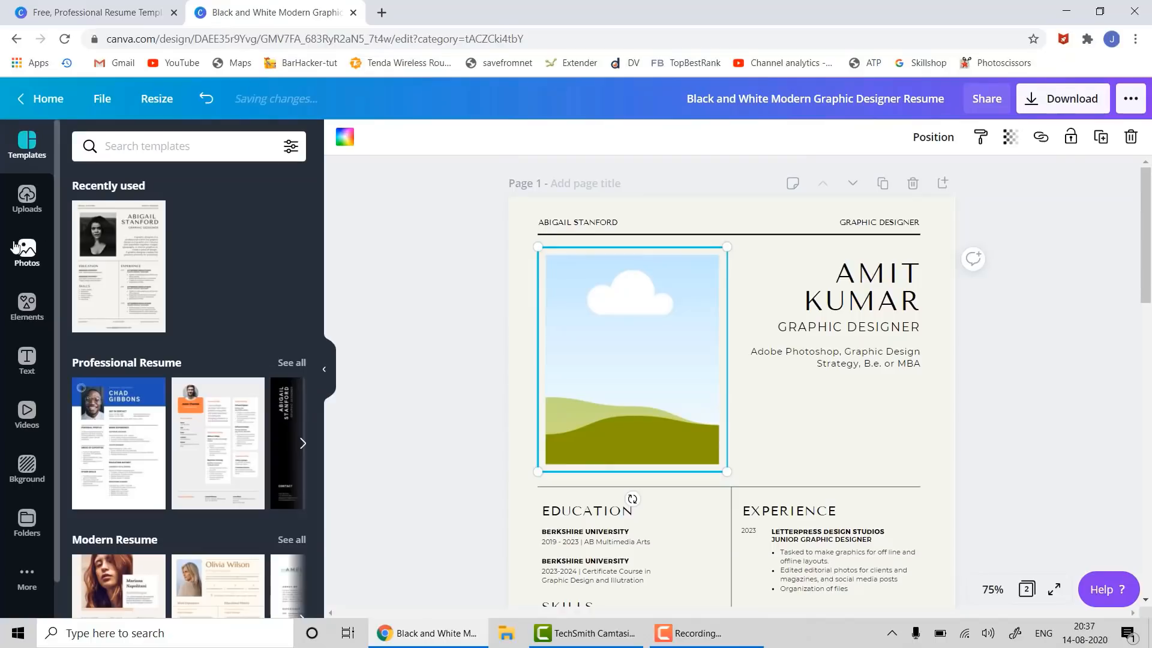
left_click(26, 255)
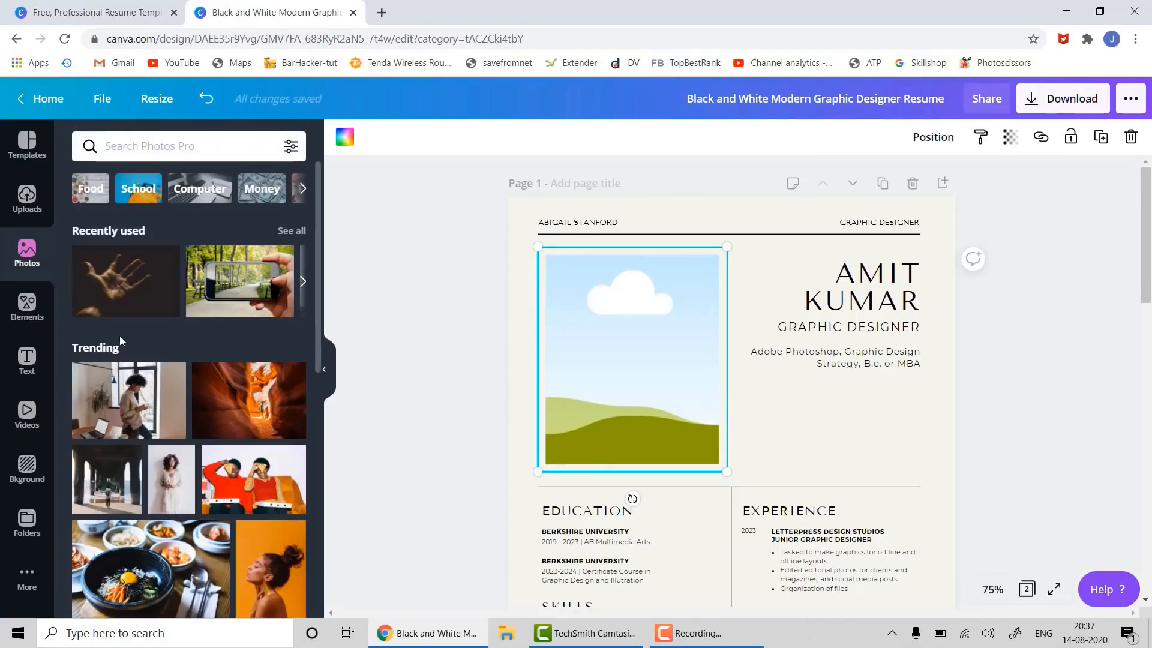
left_click_drag(180, 471, 557, 357)
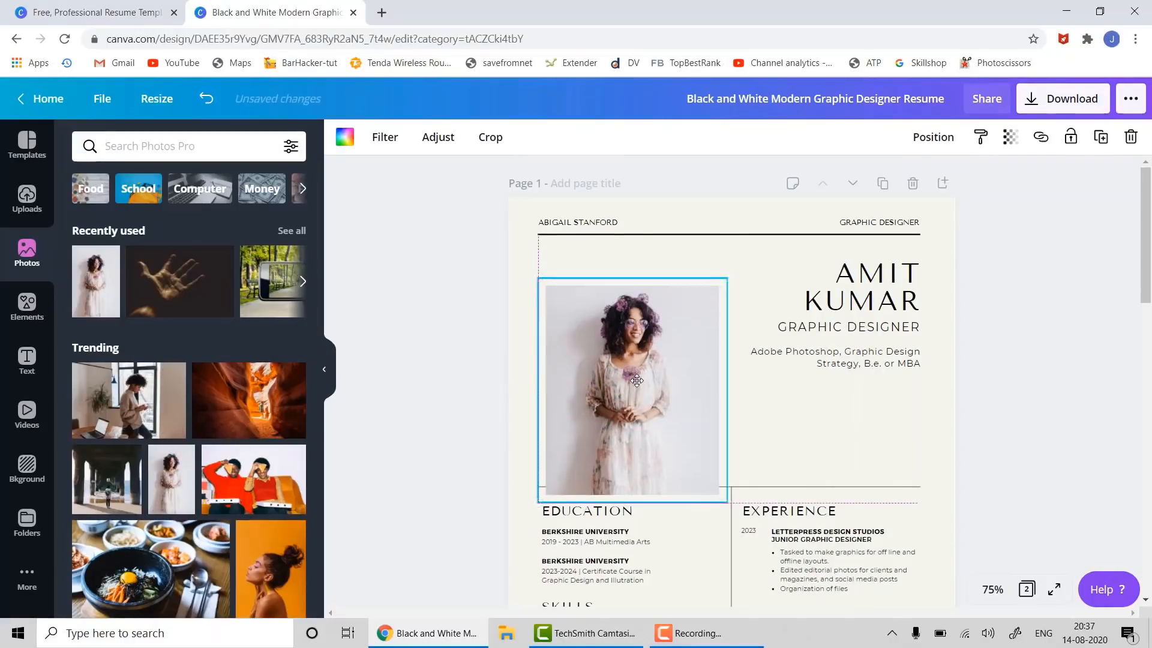
left_click_drag(637, 377, 630, 372)
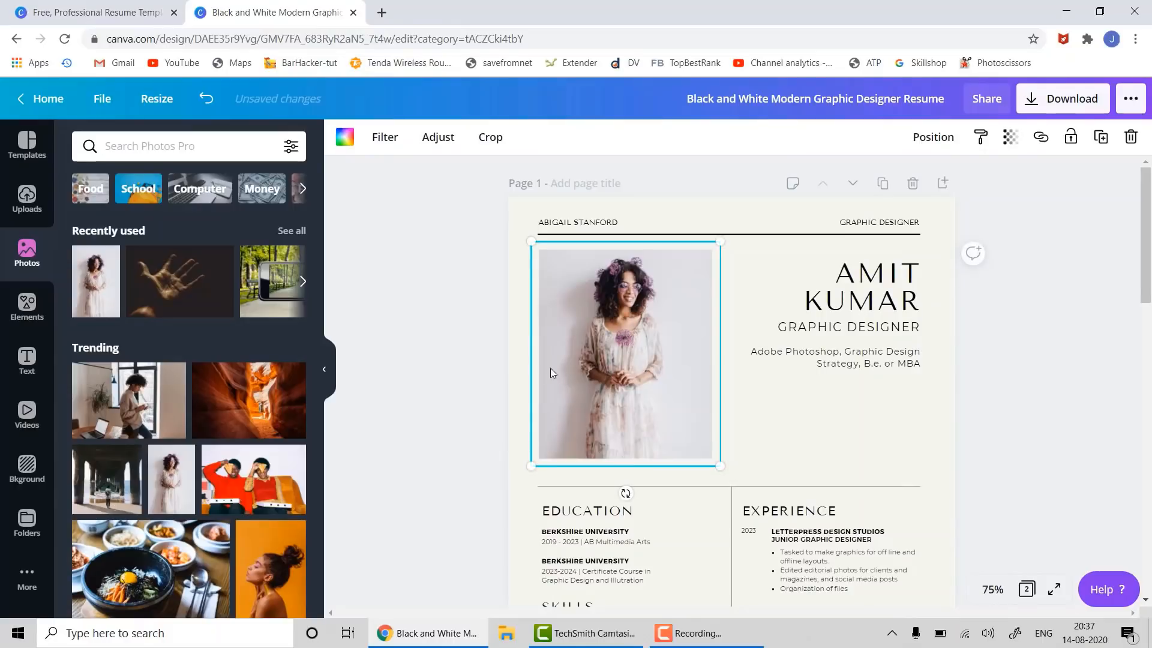
left_click(1001, 391)
scroll(918, 426, "down", 10)
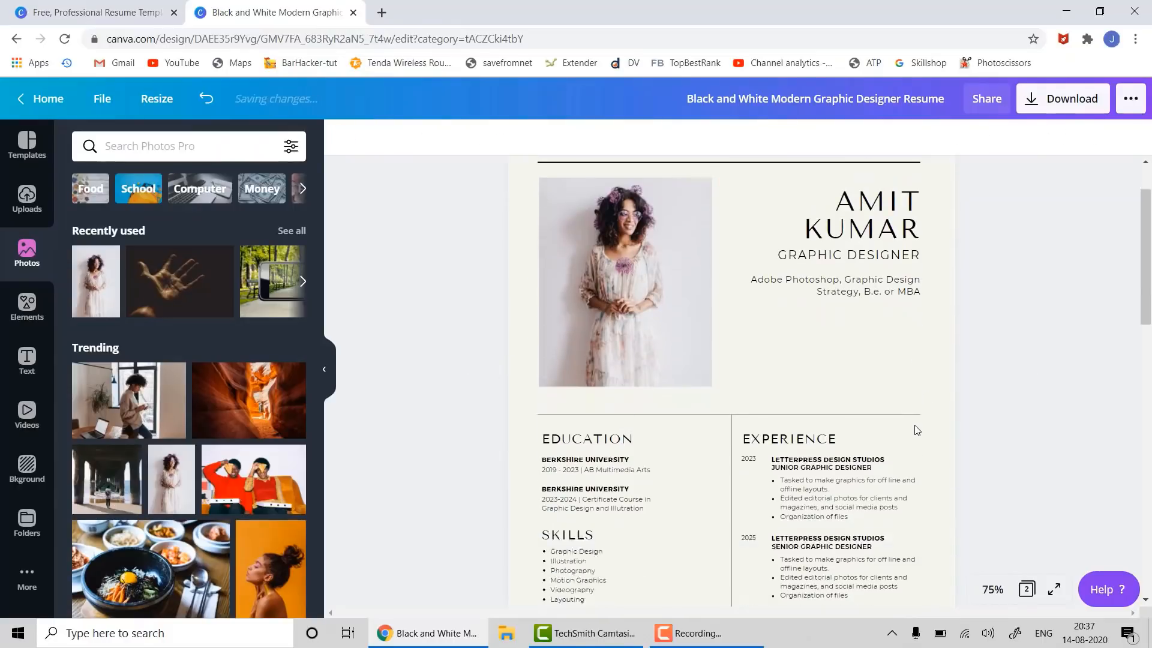
scroll(906, 436, "up", 10)
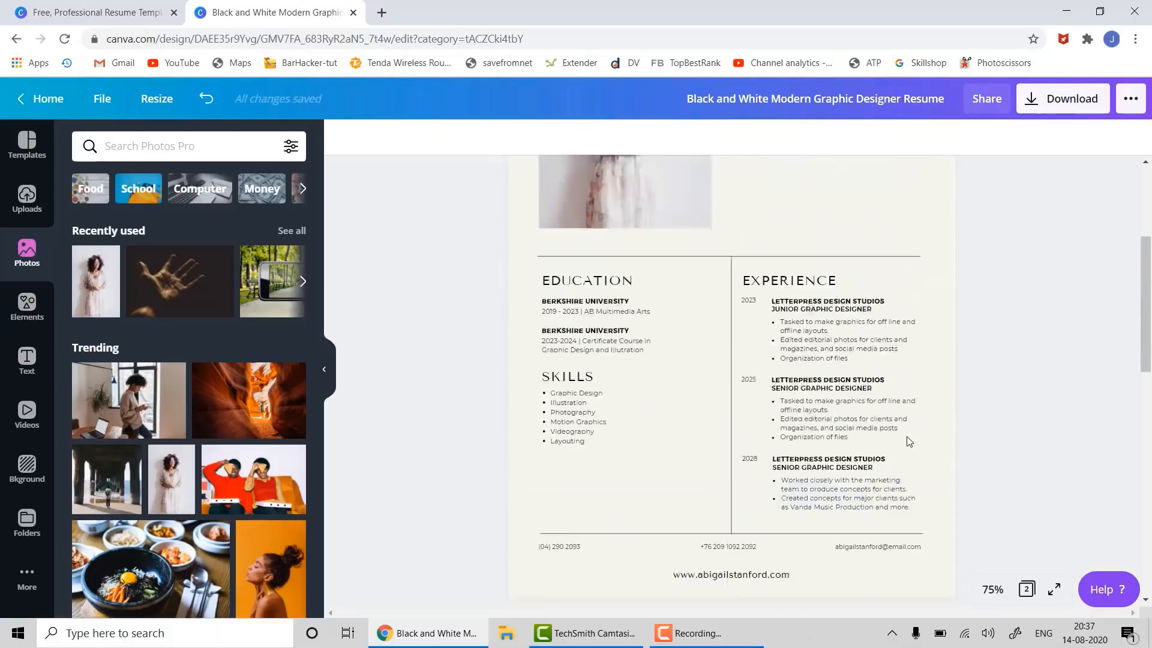
- Download all pages of the resume as a PDF Print file
left_click(1051, 102)
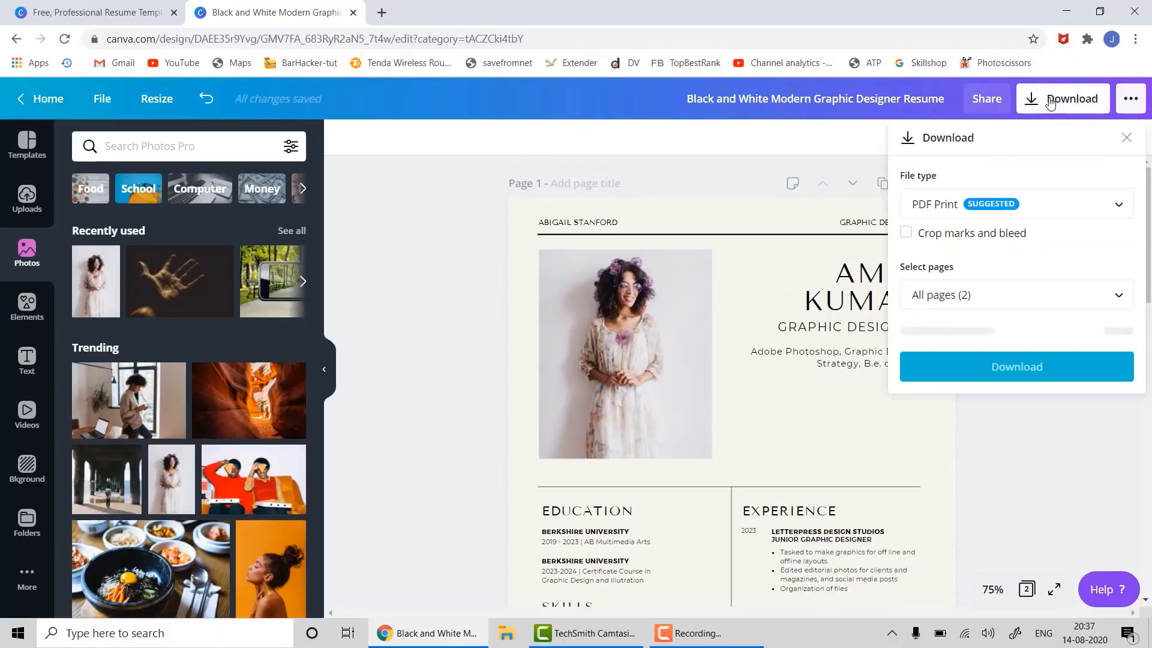
left_click(997, 208)
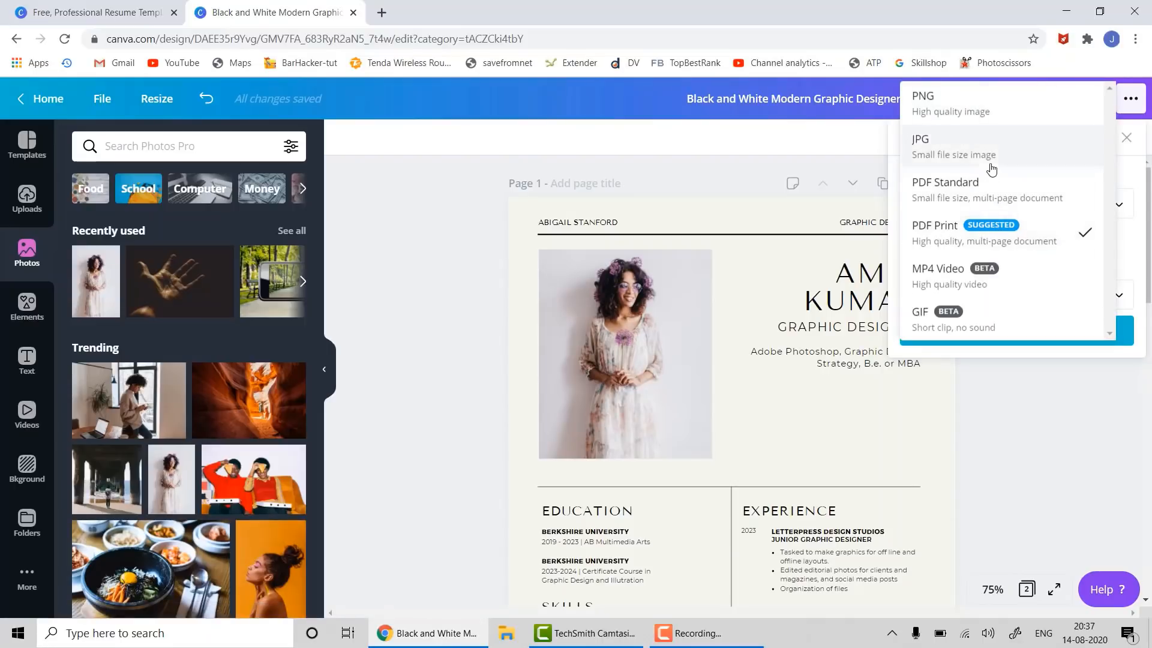
left_click(964, 225)
left_click(963, 223)
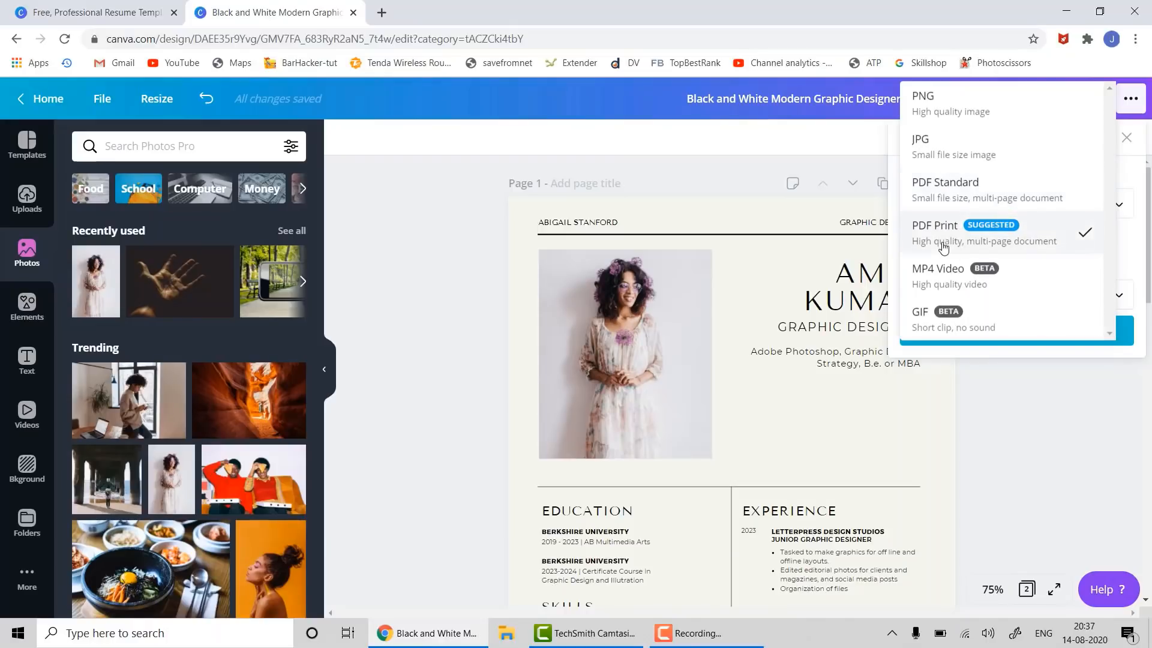
left_click(940, 231)
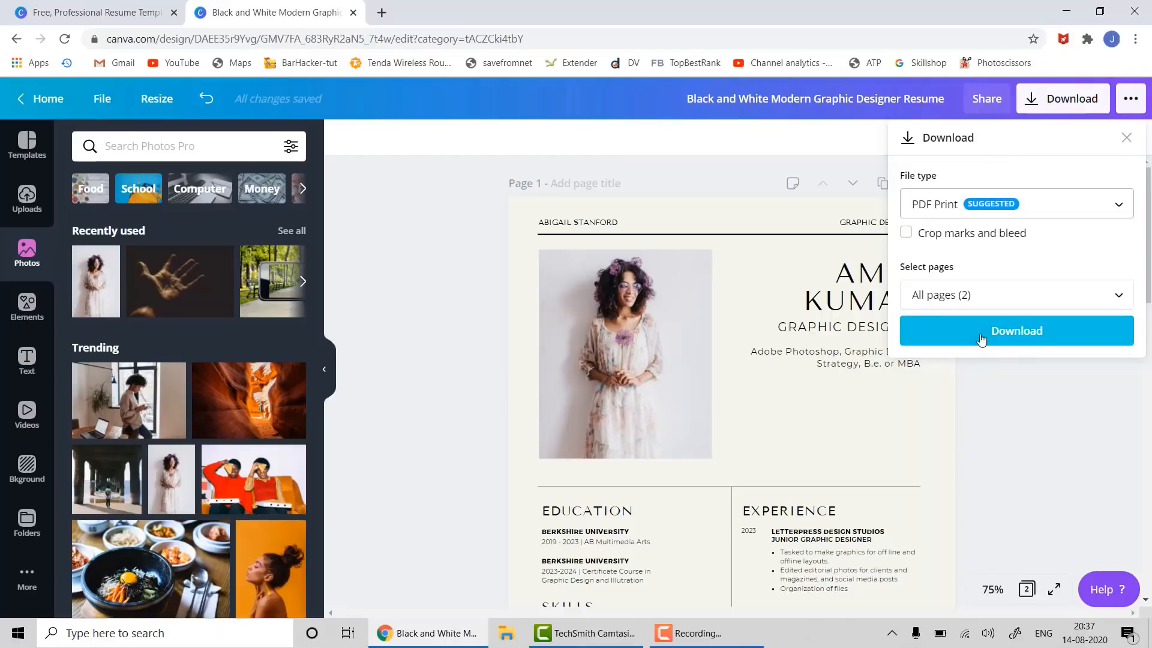
left_click(981, 339)
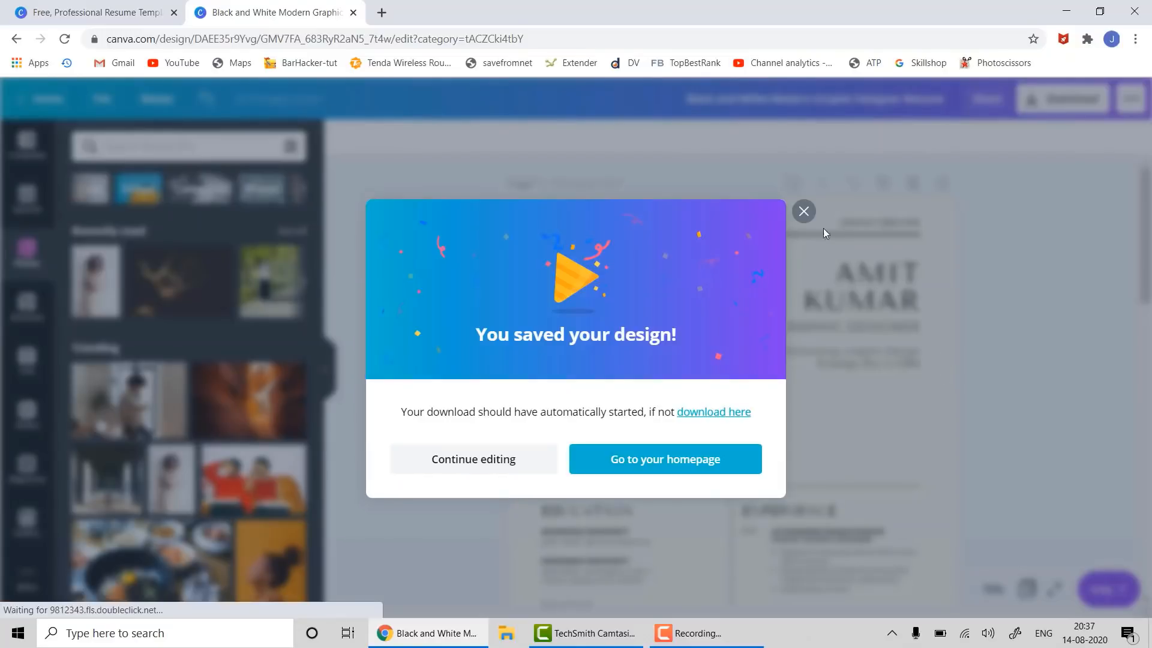
left_click(803, 212)
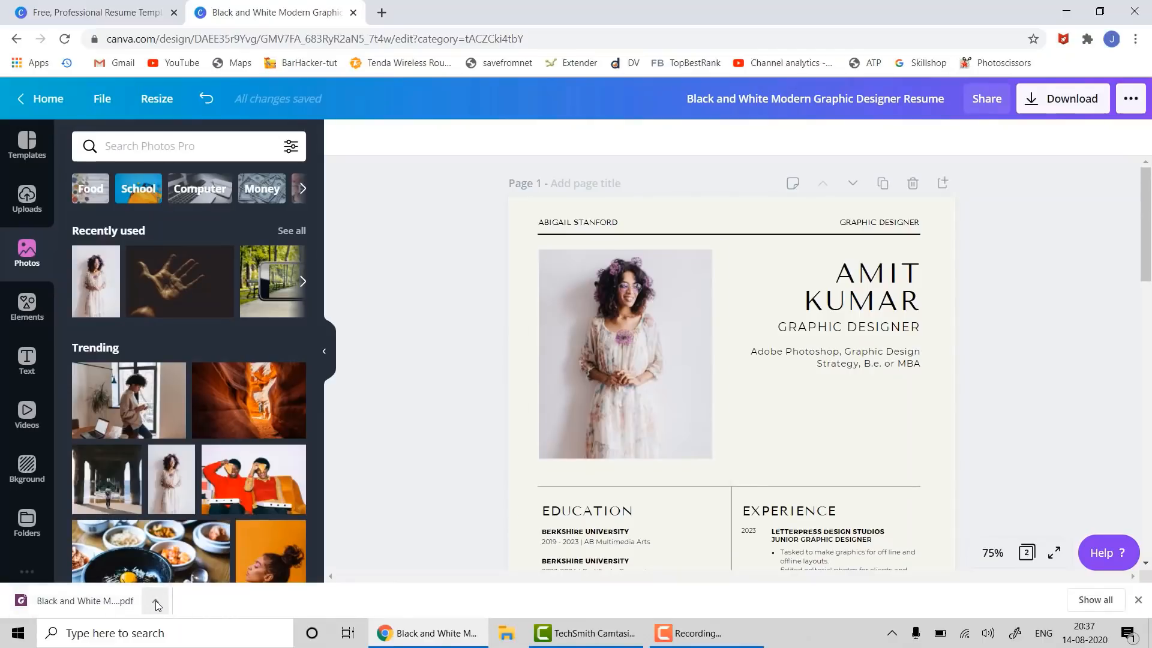
- Open the downloaded resume PDF in Chrome and look over both pages
left_click(59, 600)
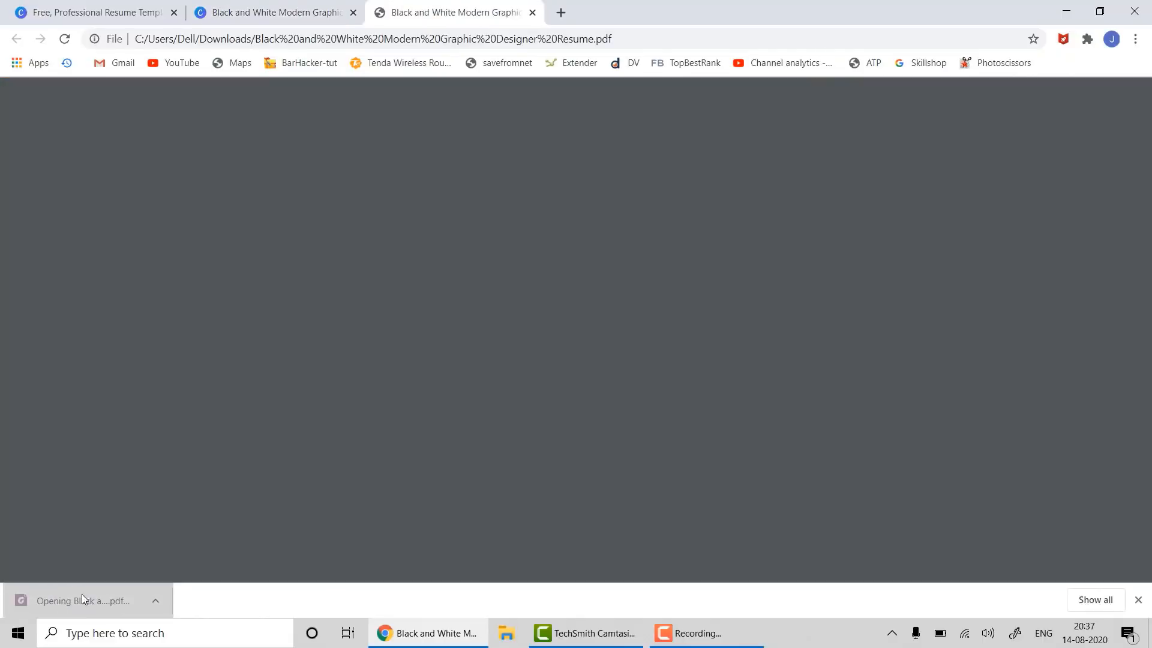
scroll(751, 498, "down", 5)
scroll(756, 511, "down", 5)
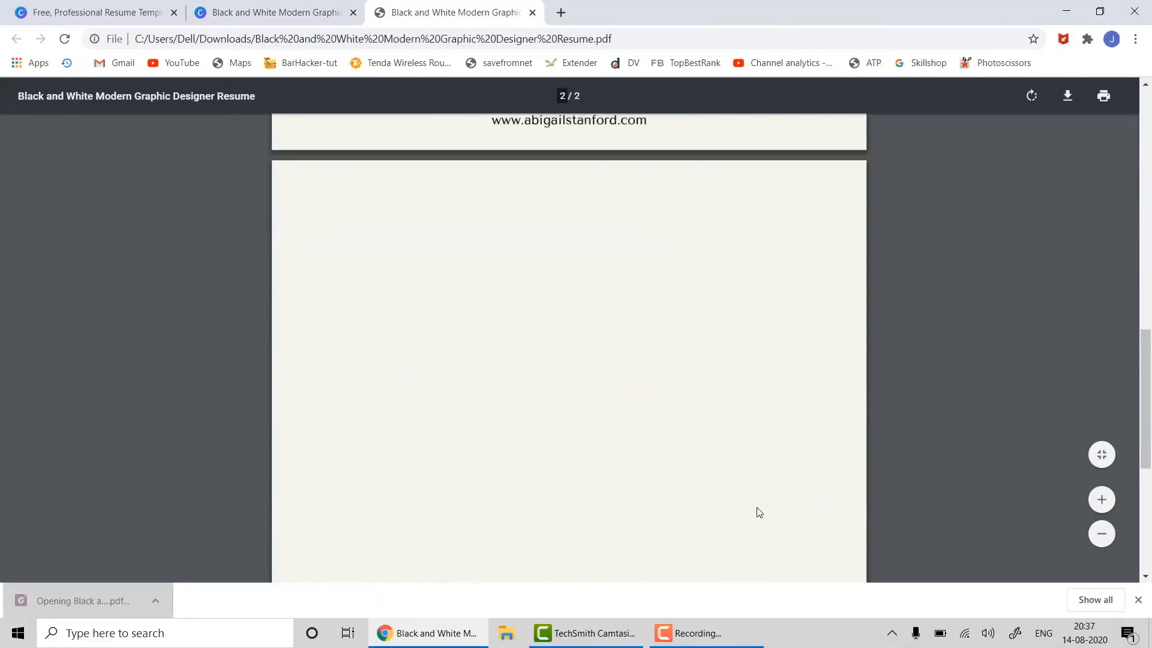
scroll(763, 520, "up", 3)
scroll(763, 522, "up", 8)
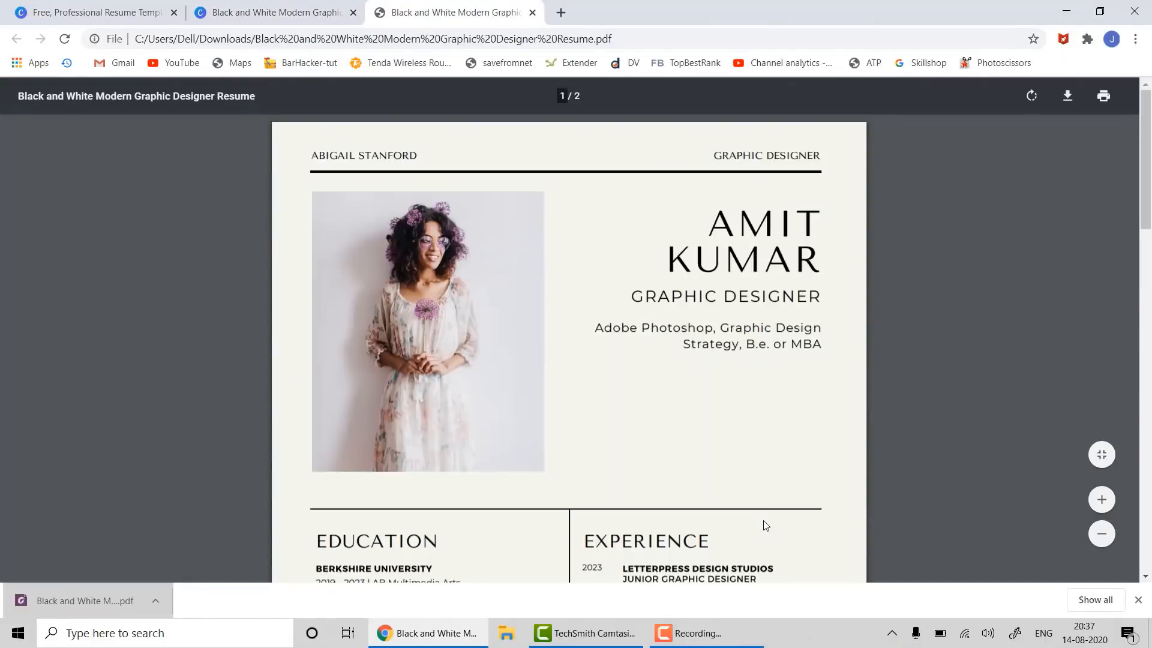
scroll(763, 522, "down", 8)
scroll(763, 525, "up", 7)
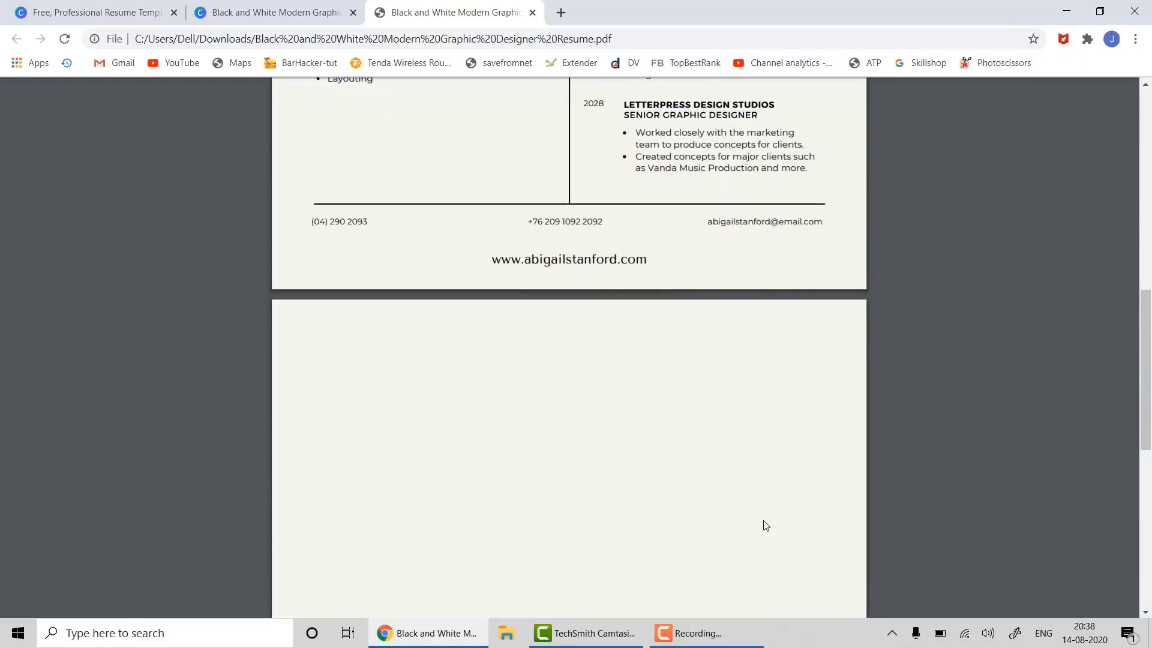
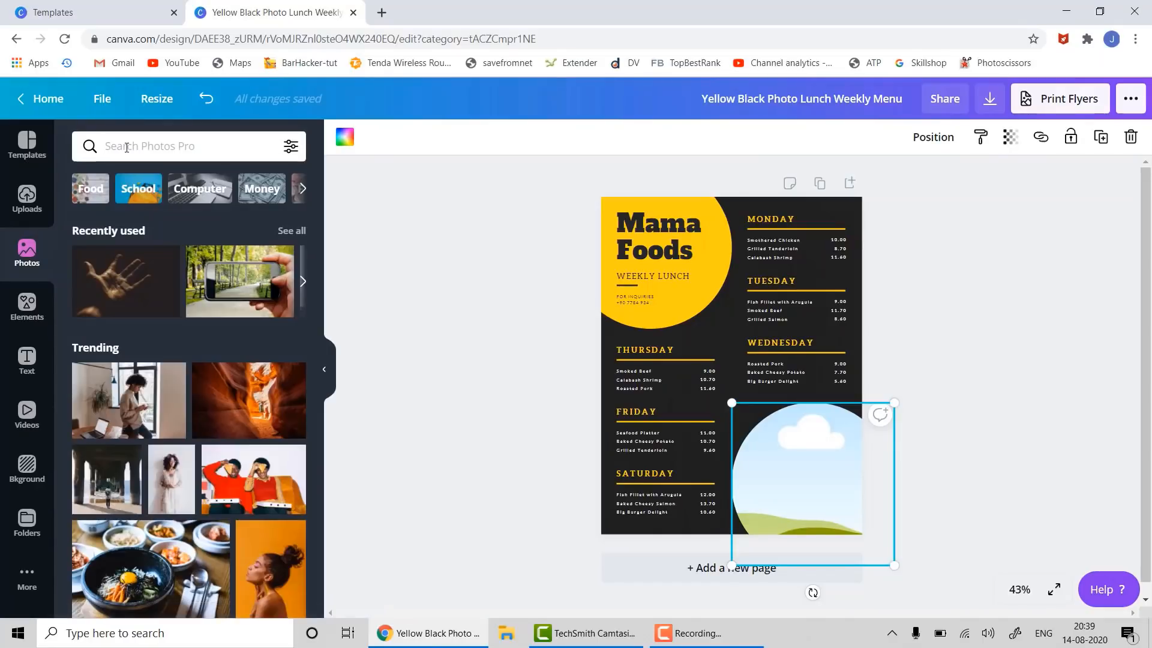
- Search photos for 'food' and drag a food photo into the menu's circular frame
type("food")
key("Return")
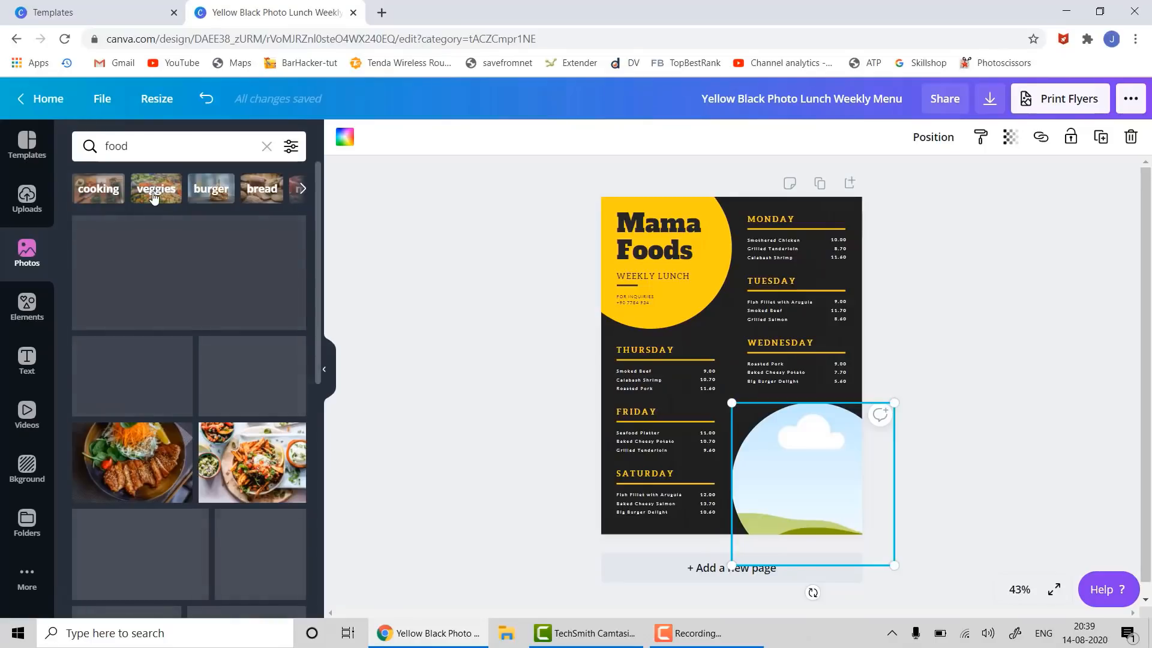
left_click_drag(132, 462, 798, 477)
left_click(956, 431)
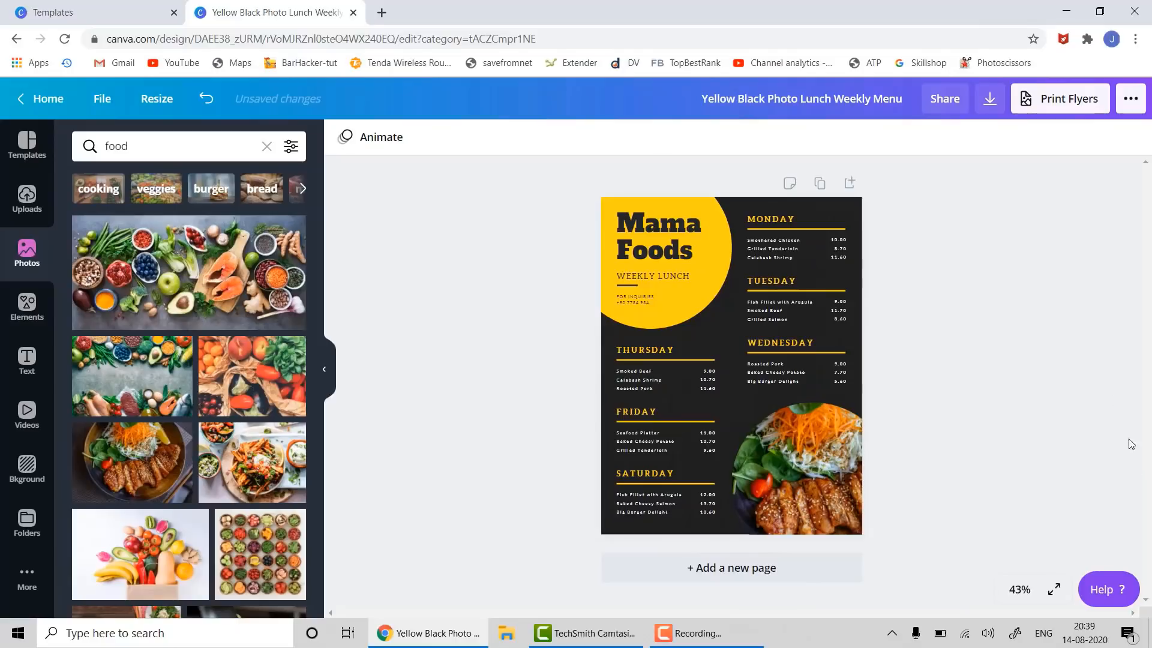
- Download the Mama Foods menu as a JPG file and open the downloaded image
left_click(997, 99)
left_click(1007, 204)
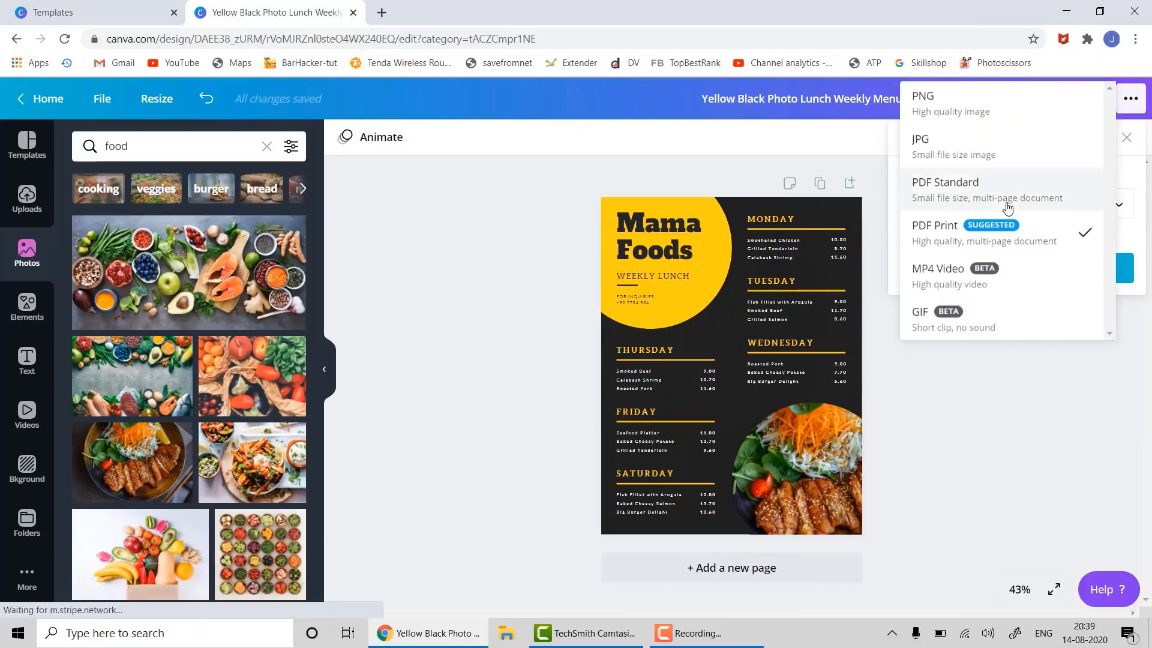
left_click(982, 157)
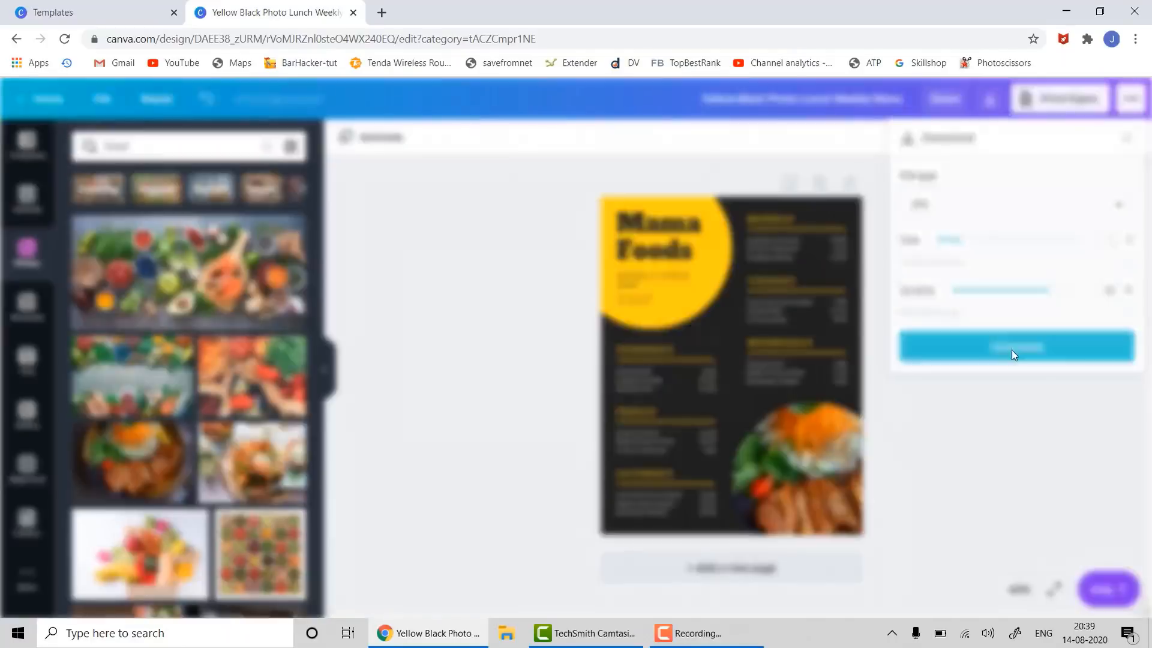
left_click(1013, 348)
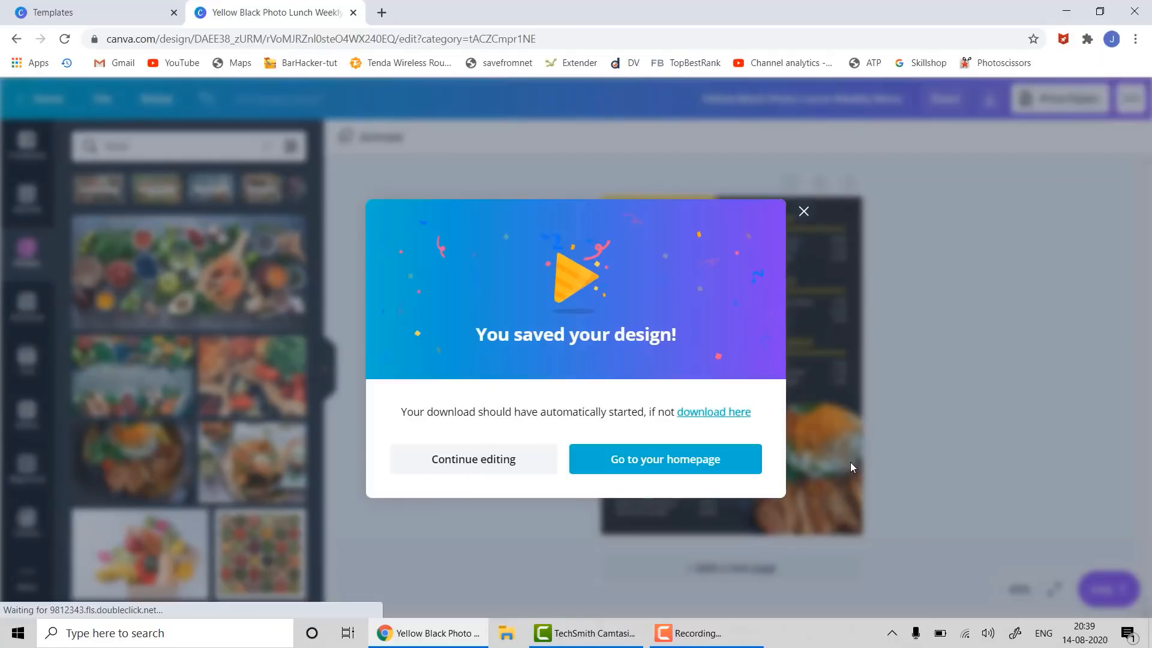
left_click(803, 195)
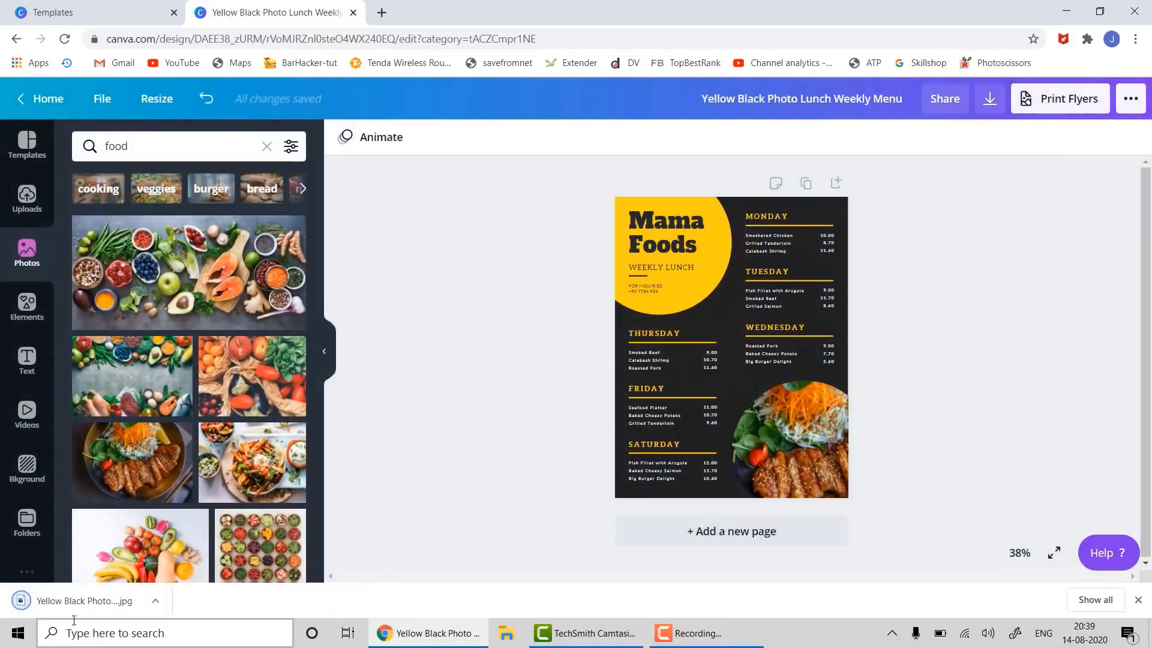
left_click(76, 606)
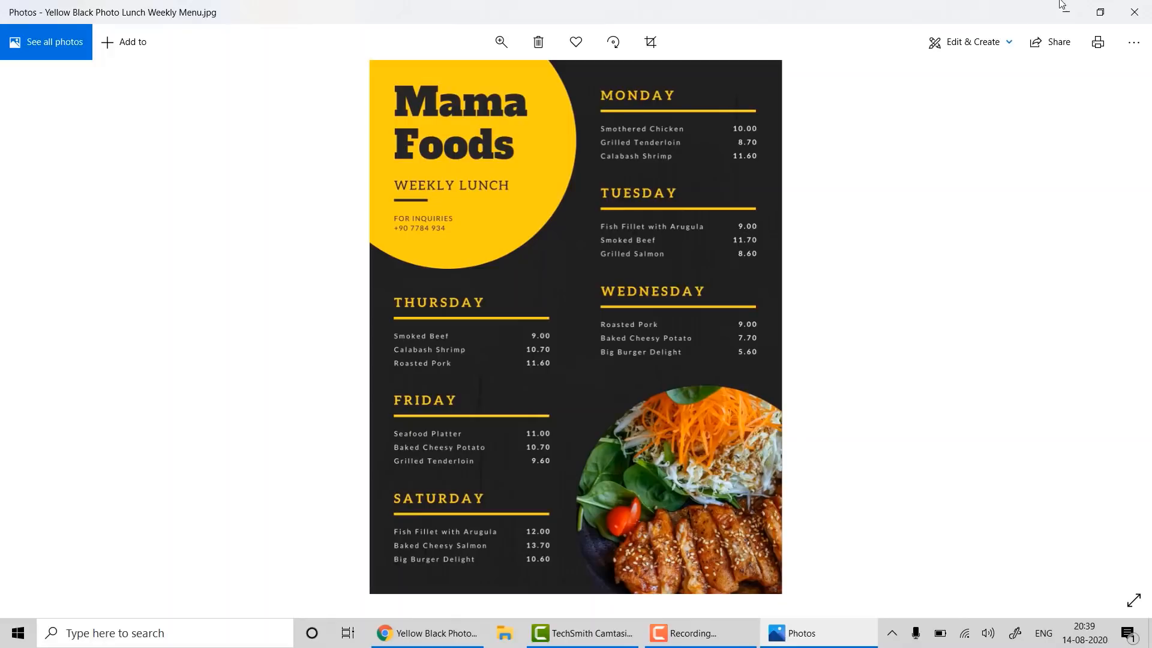
- Close the Photos viewer showing the downloaded menu JPG
left_click(1131, 8)
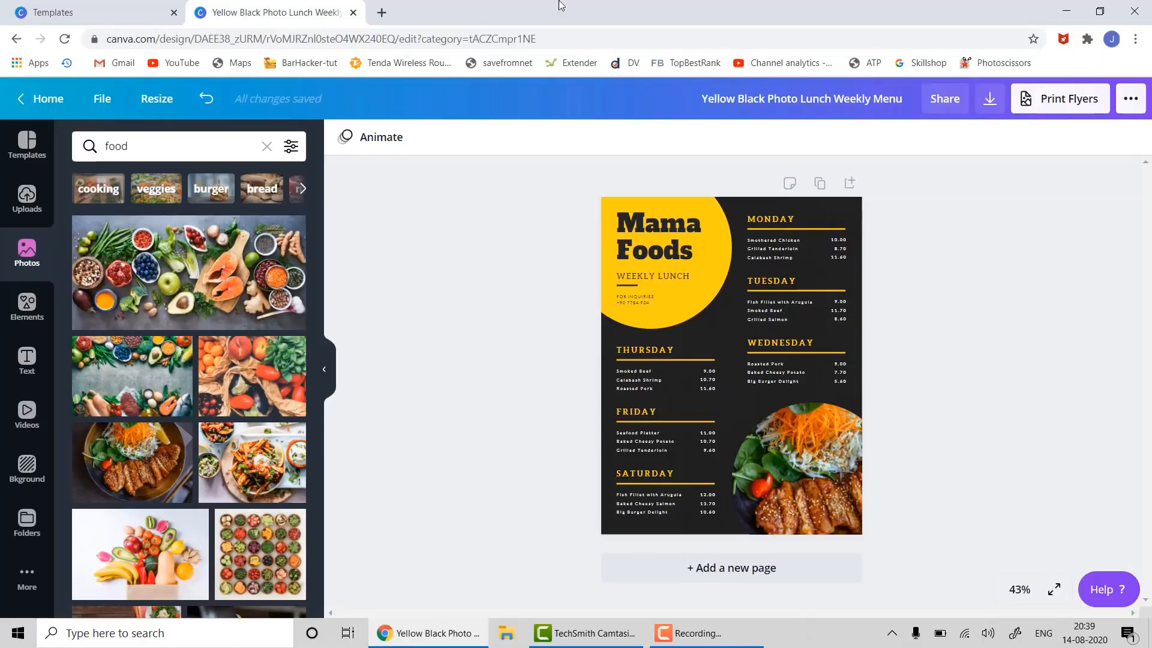
- Close the menu design and create a new design from the Brown Branch Commercial Invoice template
left_click(352, 12)
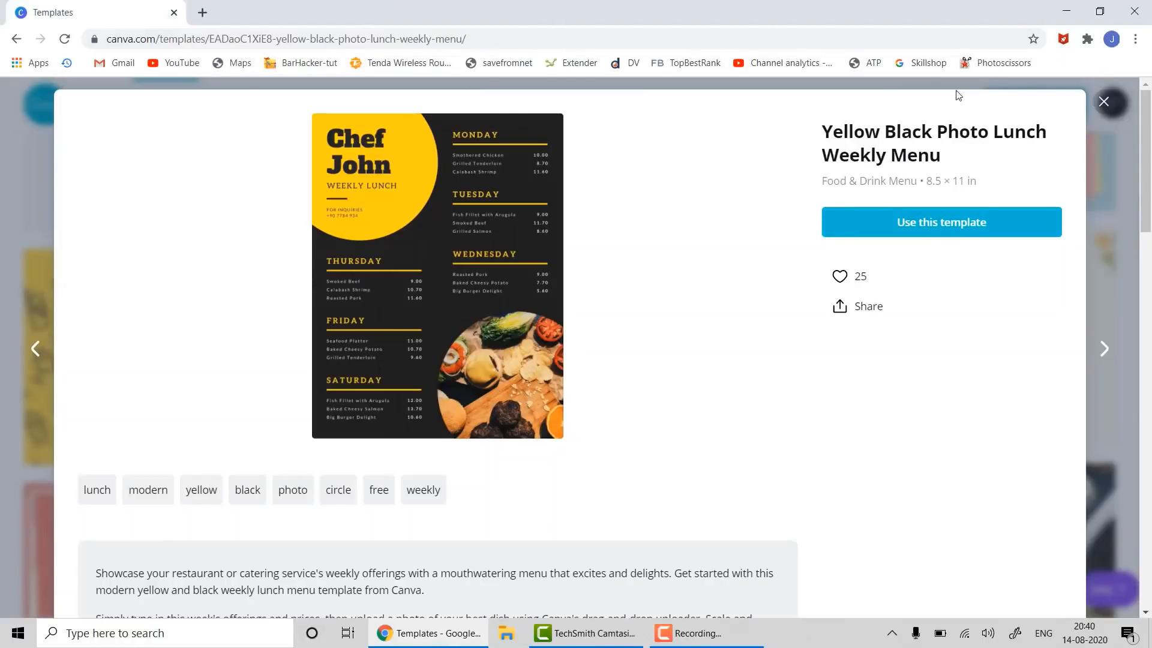
left_click(1101, 101)
mouse_move(195, 108)
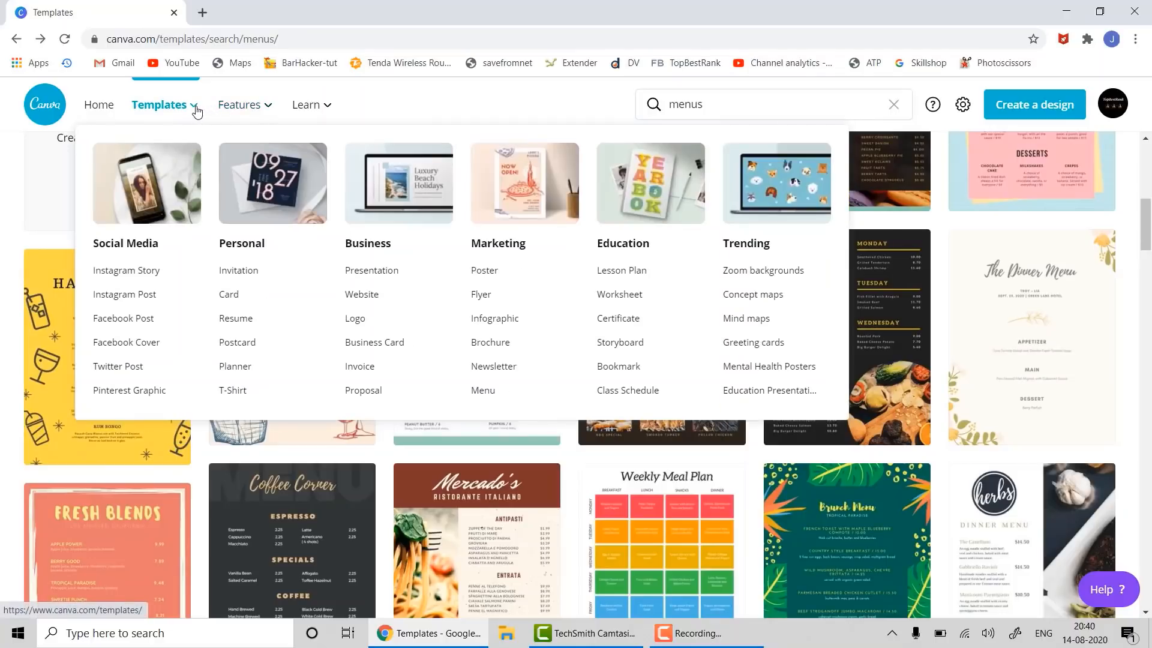
left_click(359, 368)
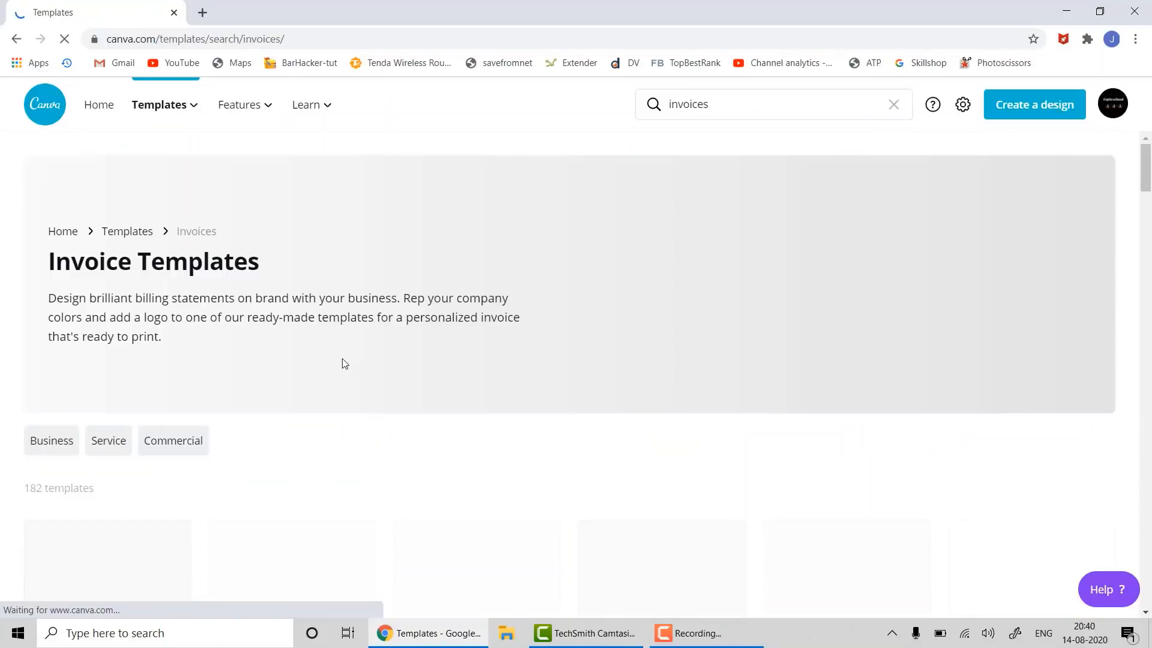
scroll(286, 455, "down", 3)
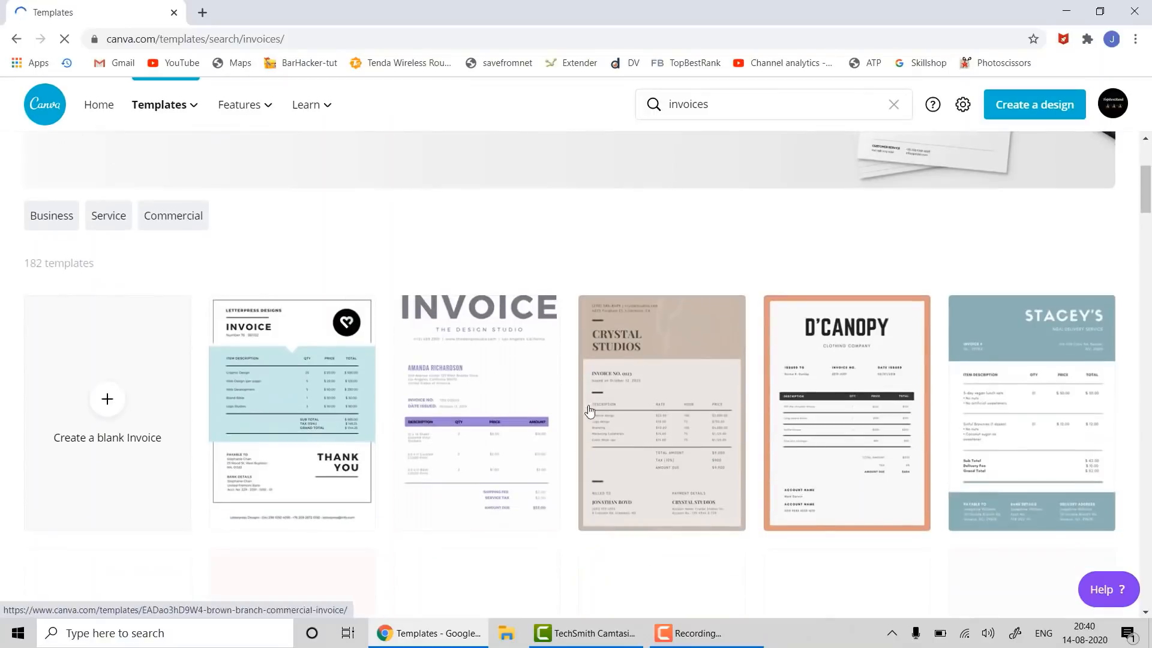
left_click(659, 344)
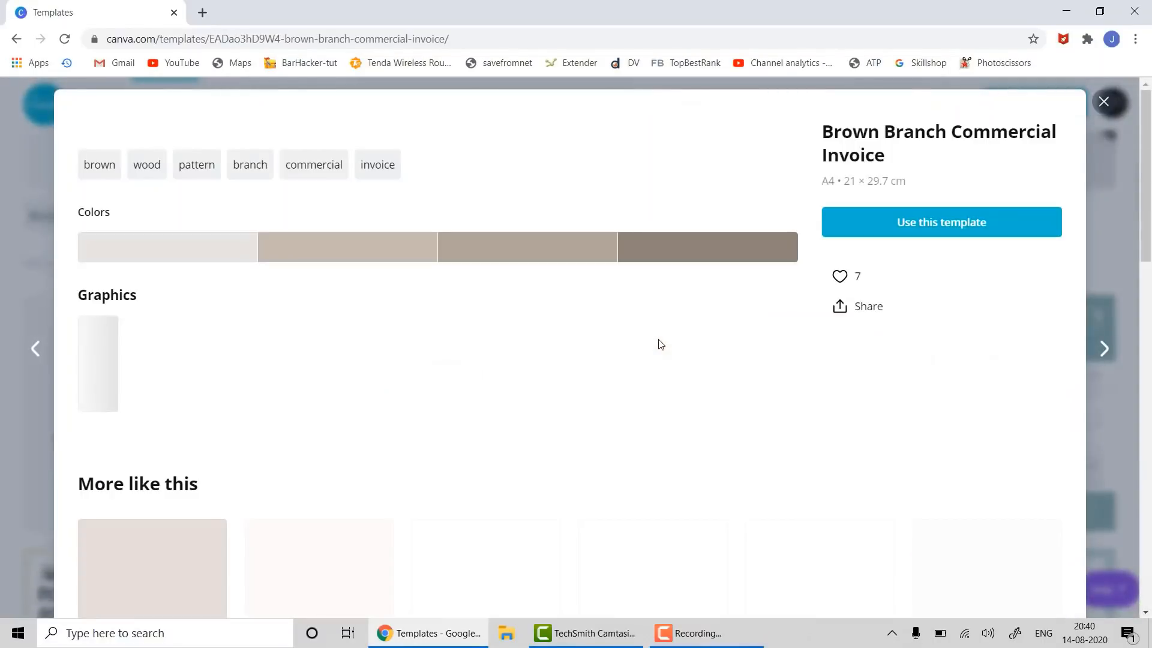
left_click(898, 222)
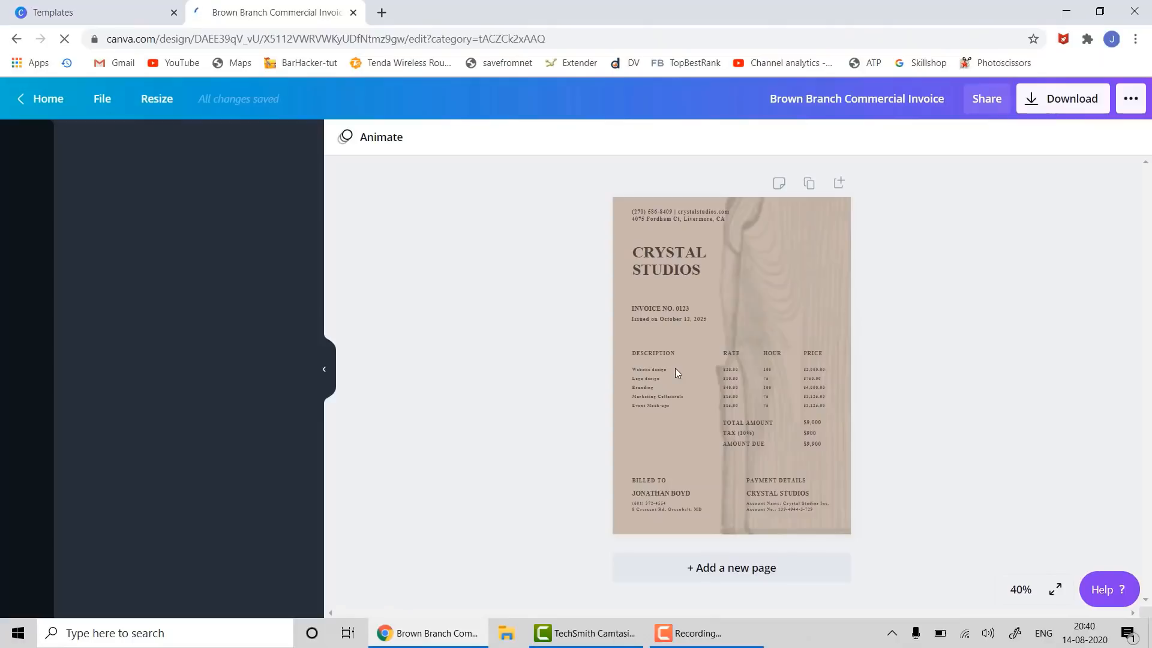
- Retype the CRYSTAL STUDIOS invoice heading as 'MAMA ENTERPRISES', then close the invoice design
left_click(666, 258)
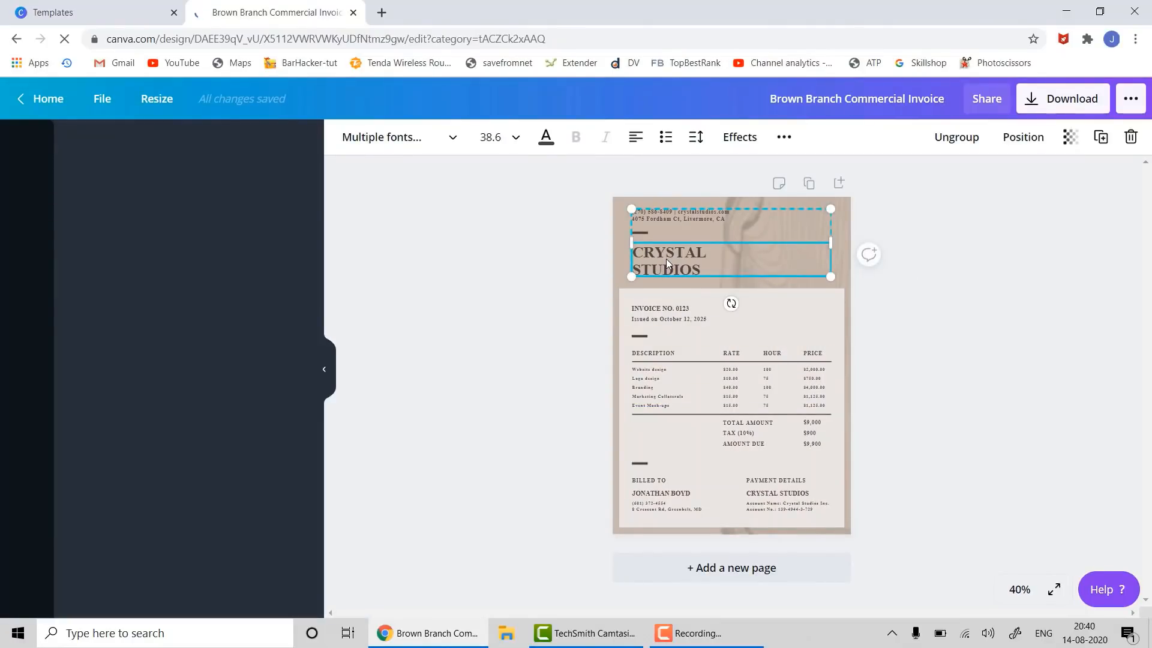
double_click(666, 258)
type("MAMA")
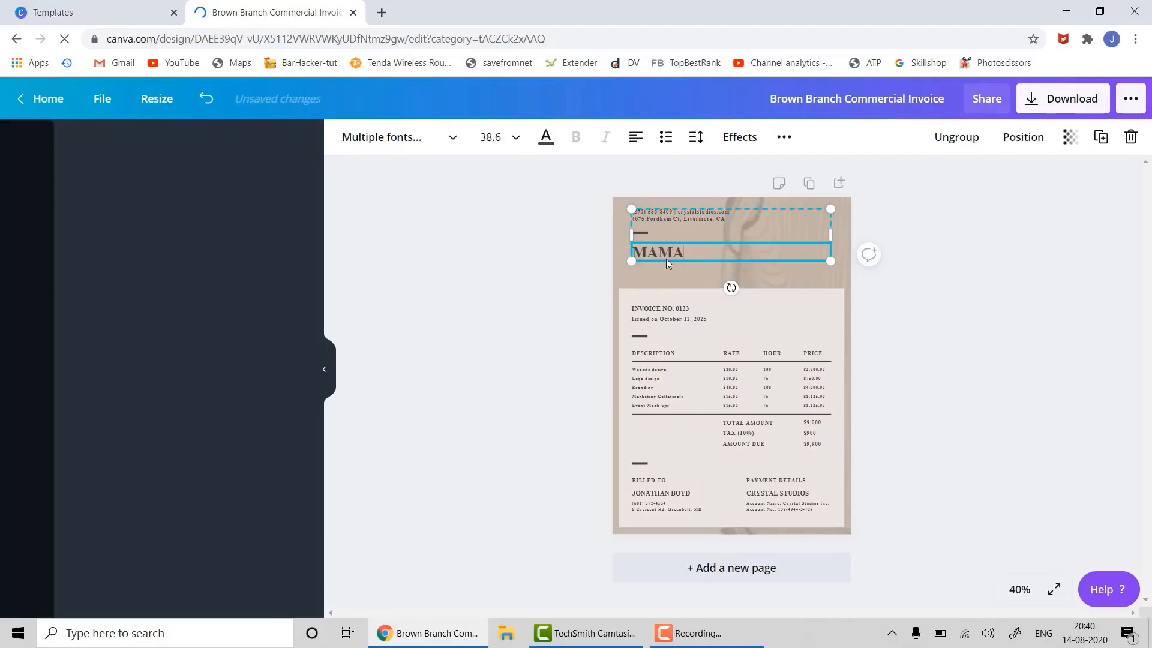
type(" ENTERPRO")
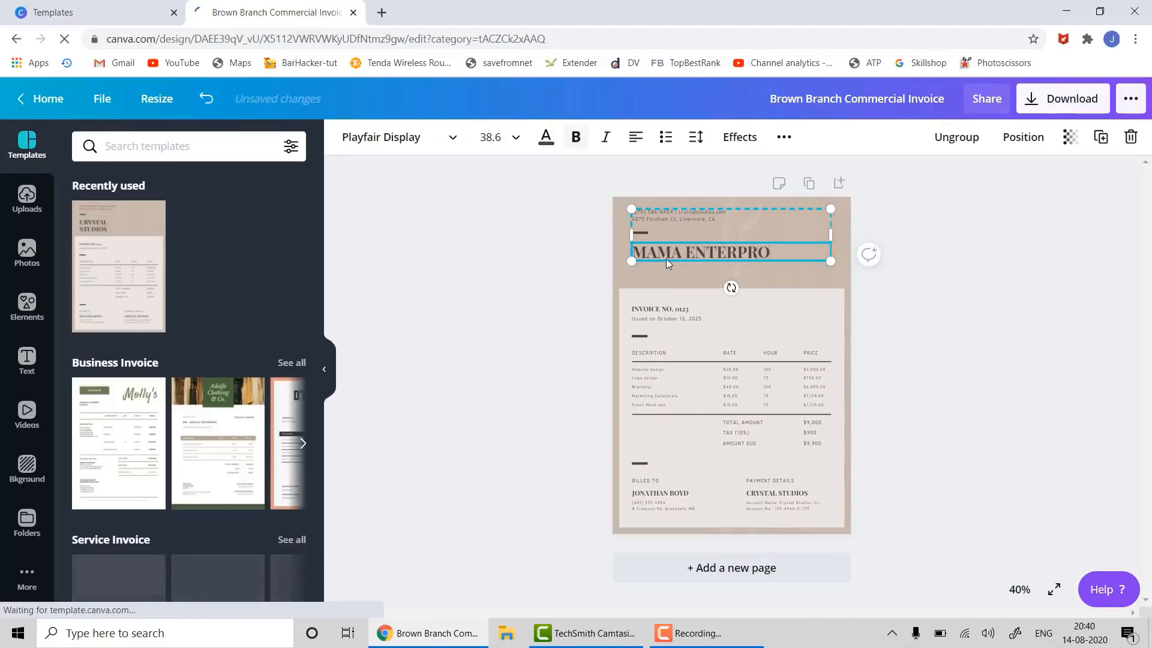
key("BackSpace")
type("ISES")
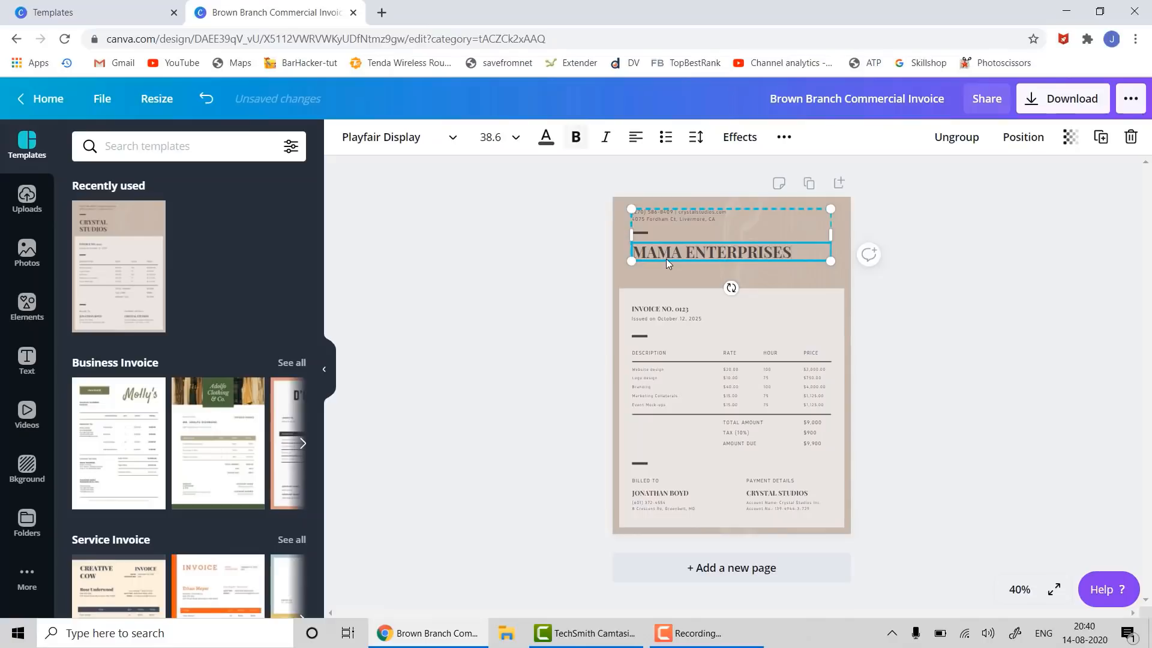
left_click(898, 331)
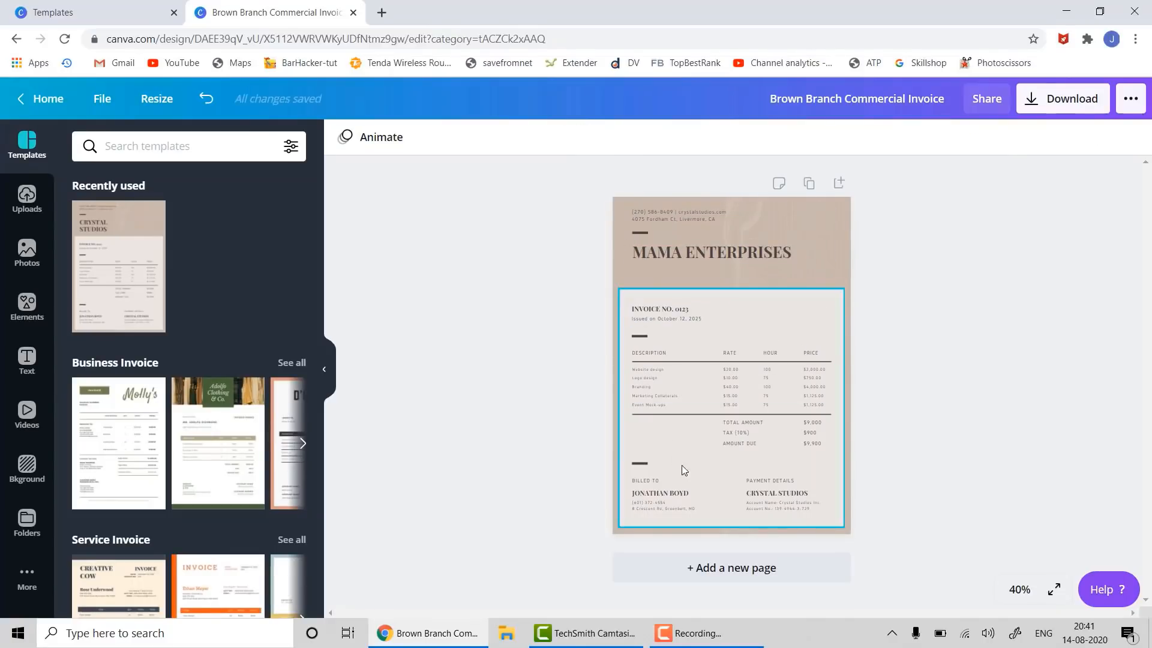
left_click(660, 375)
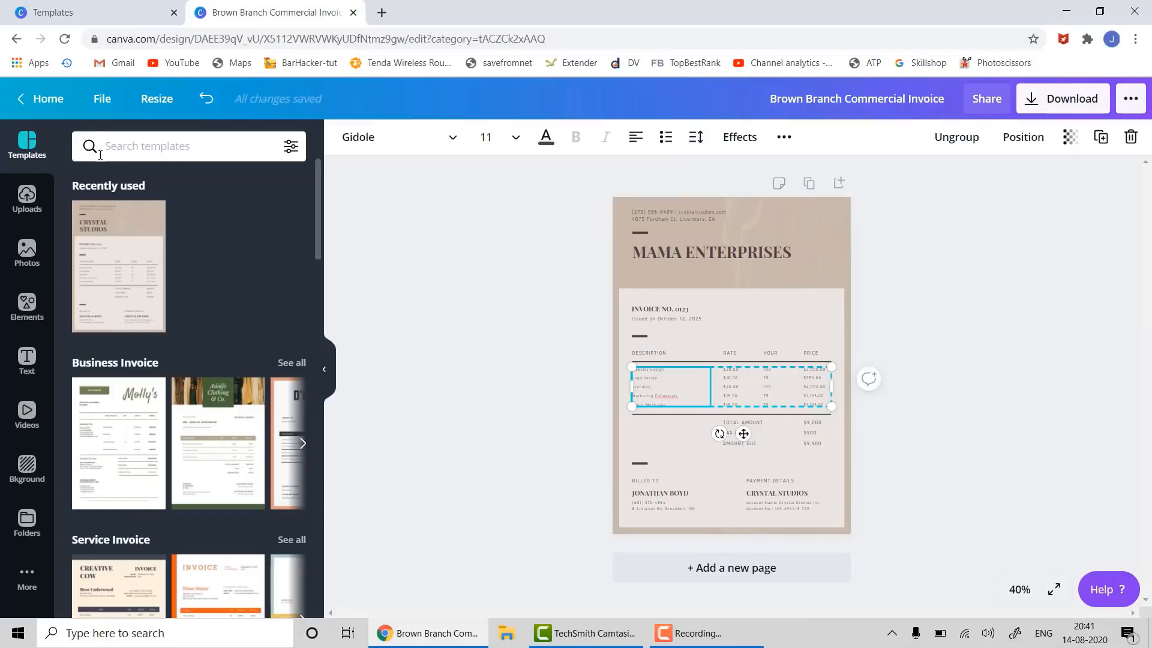
left_click(353, 12)
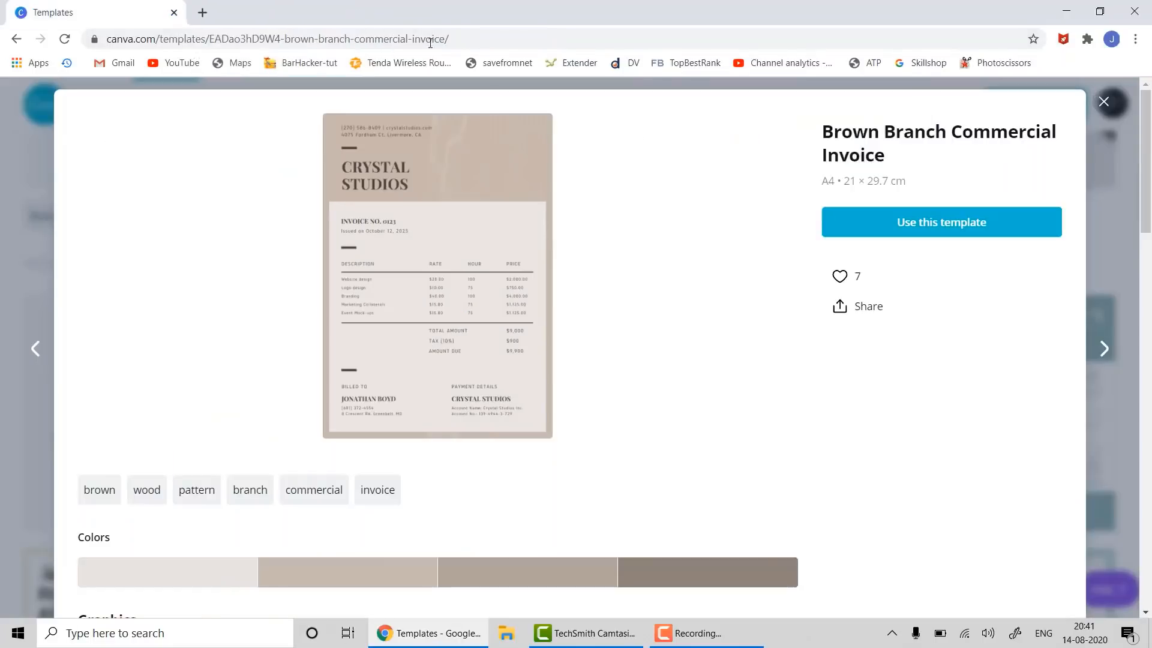
- Close the invoice preview and search templates for 'letter' to show Letterheads
left_click(1104, 101)
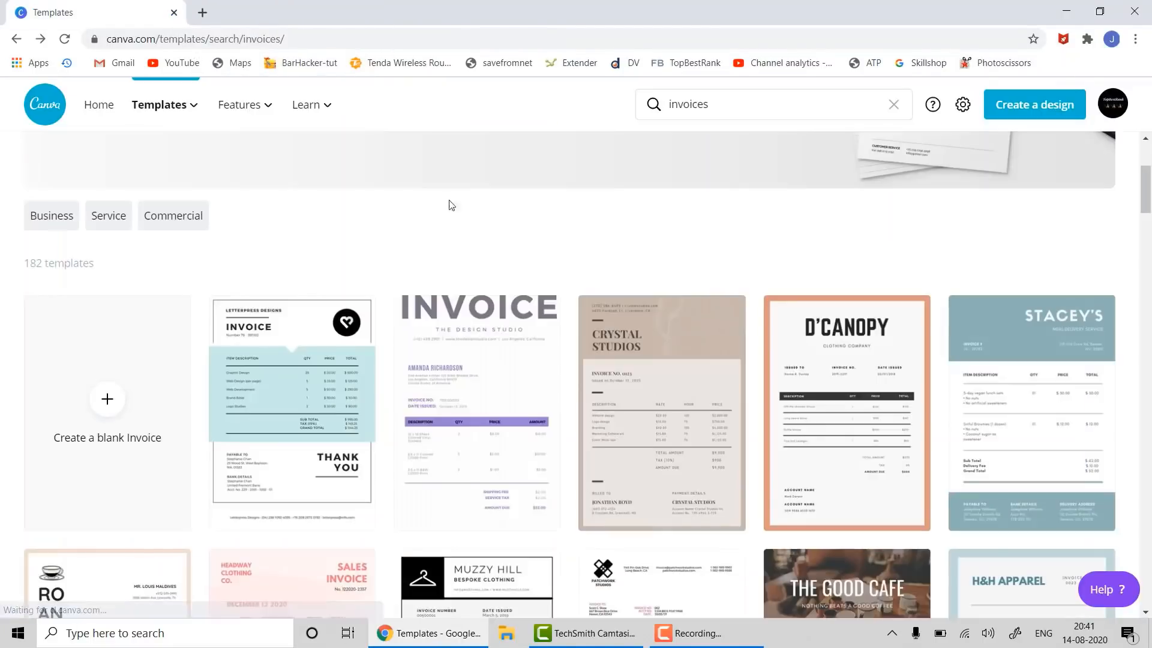
mouse_move(180, 121)
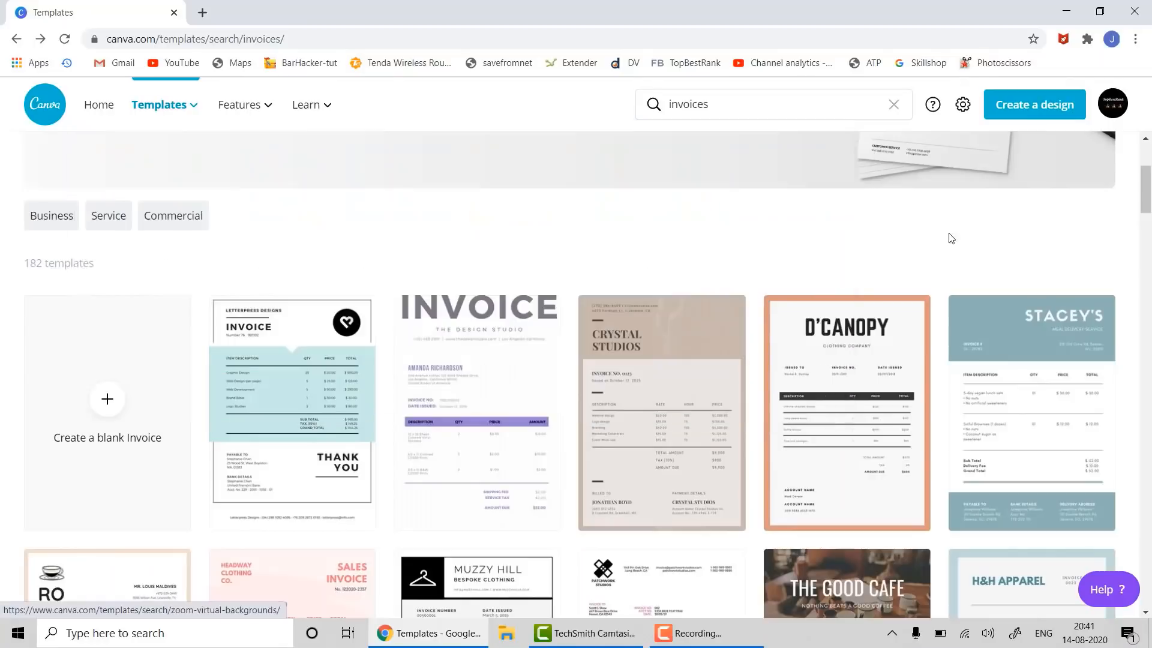
left_click(733, 93)
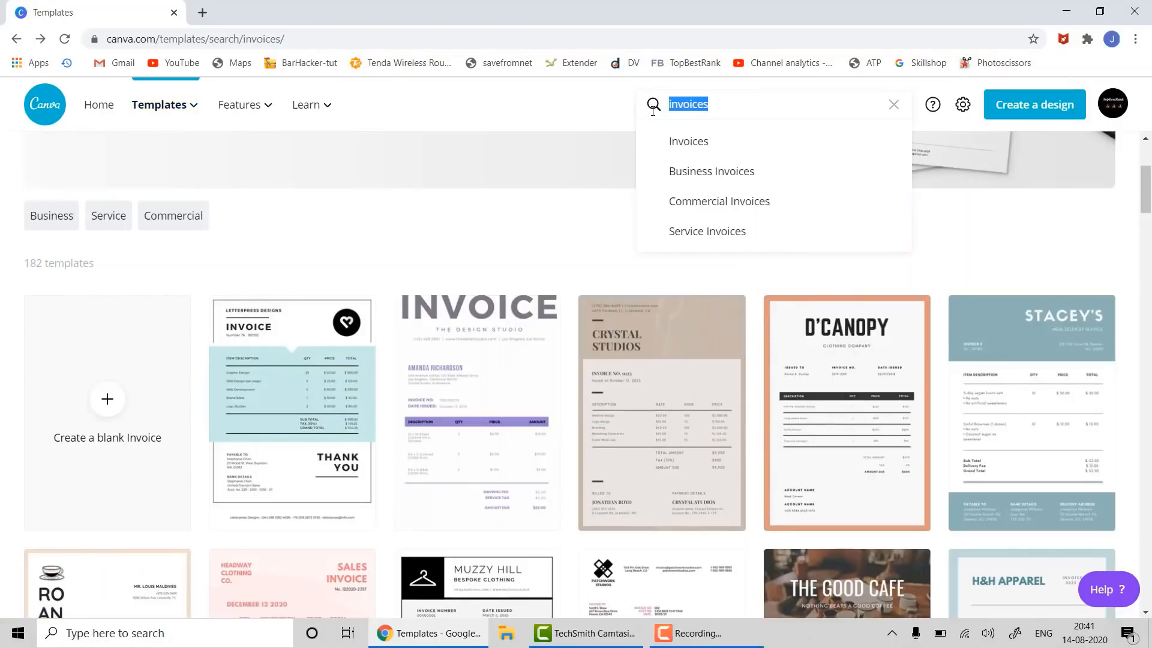
type("letter")
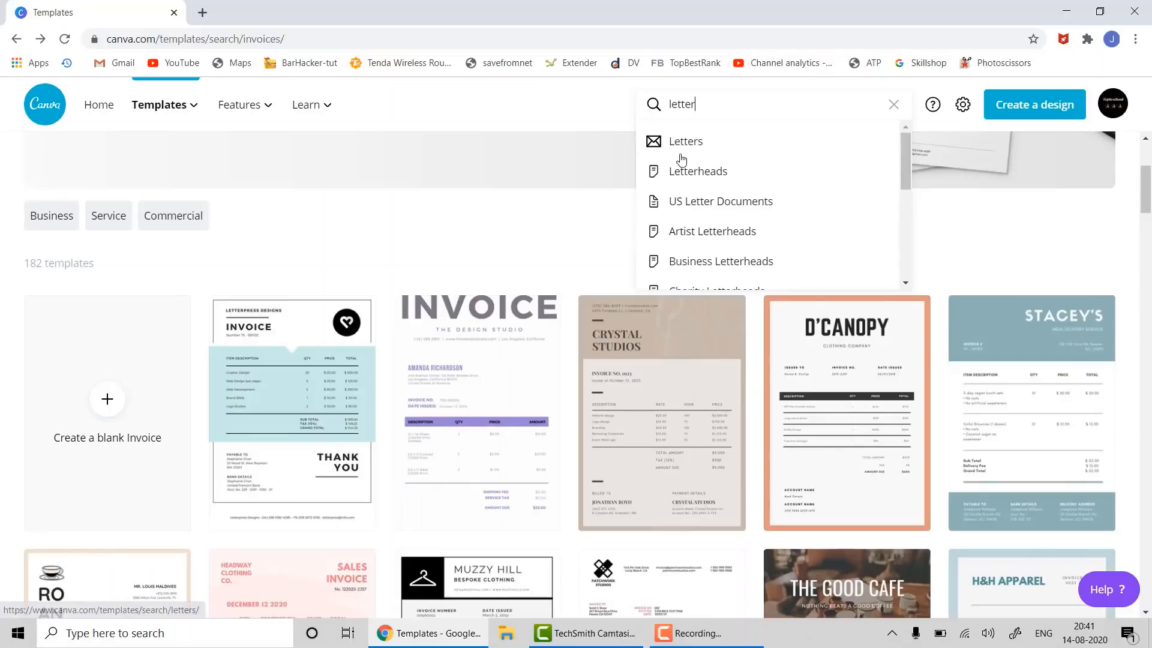
left_click(690, 172)
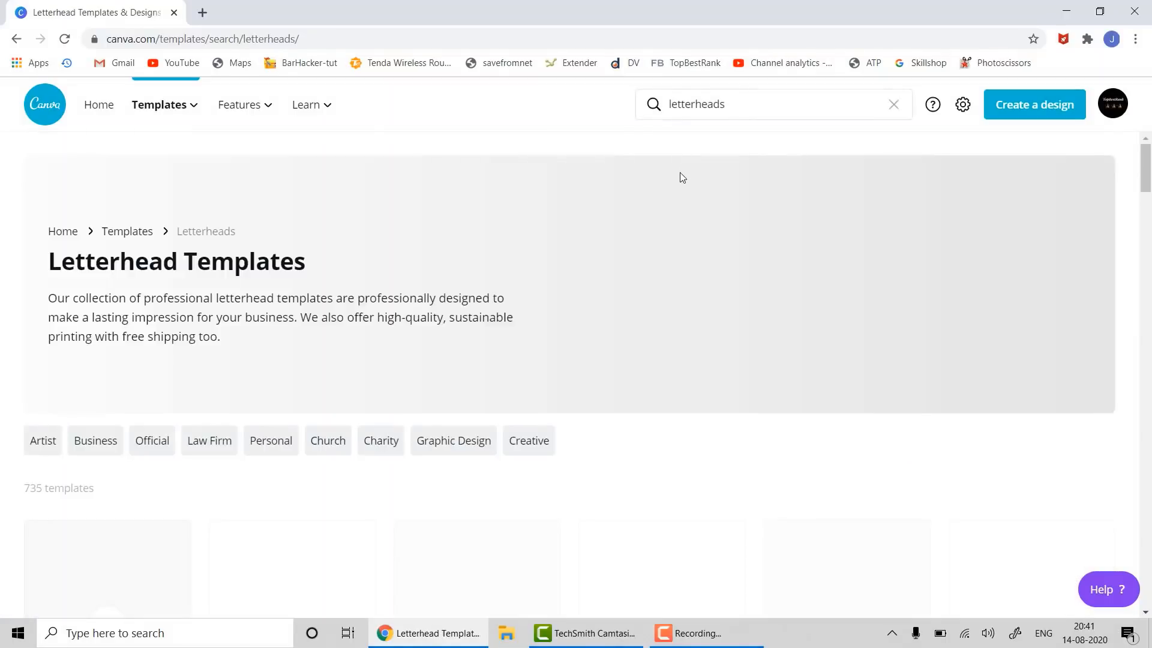
- Open the Foster & Pagan blue triangle letterhead template from the results
scroll(662, 198, "down", 4)
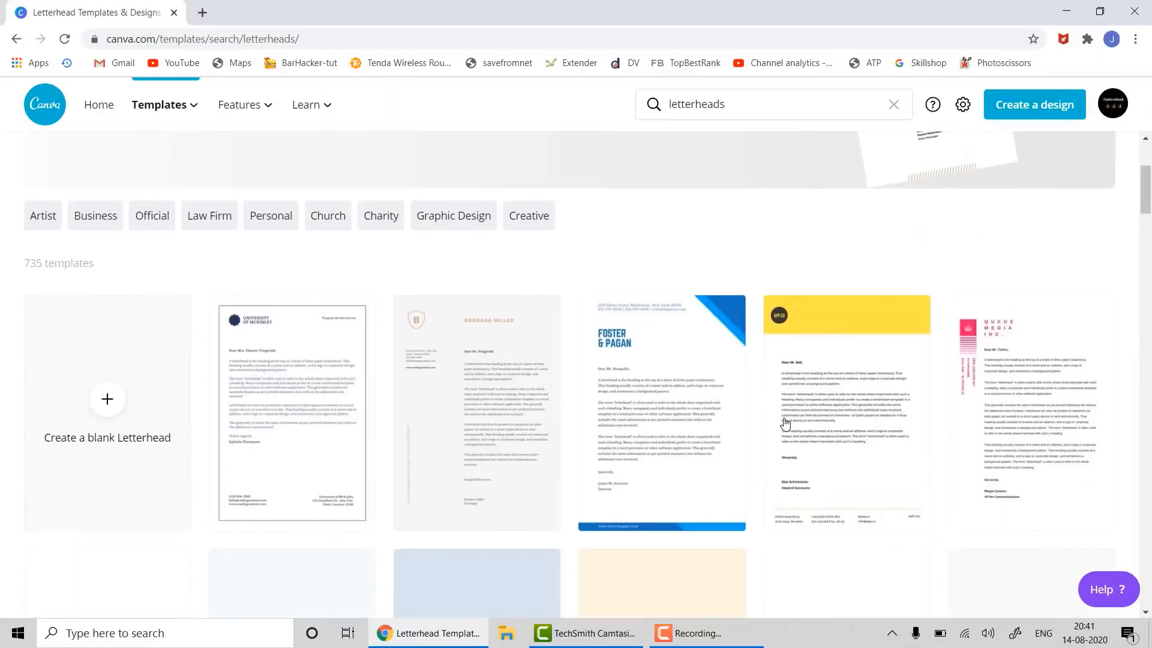
scroll(655, 380, "down", 4)
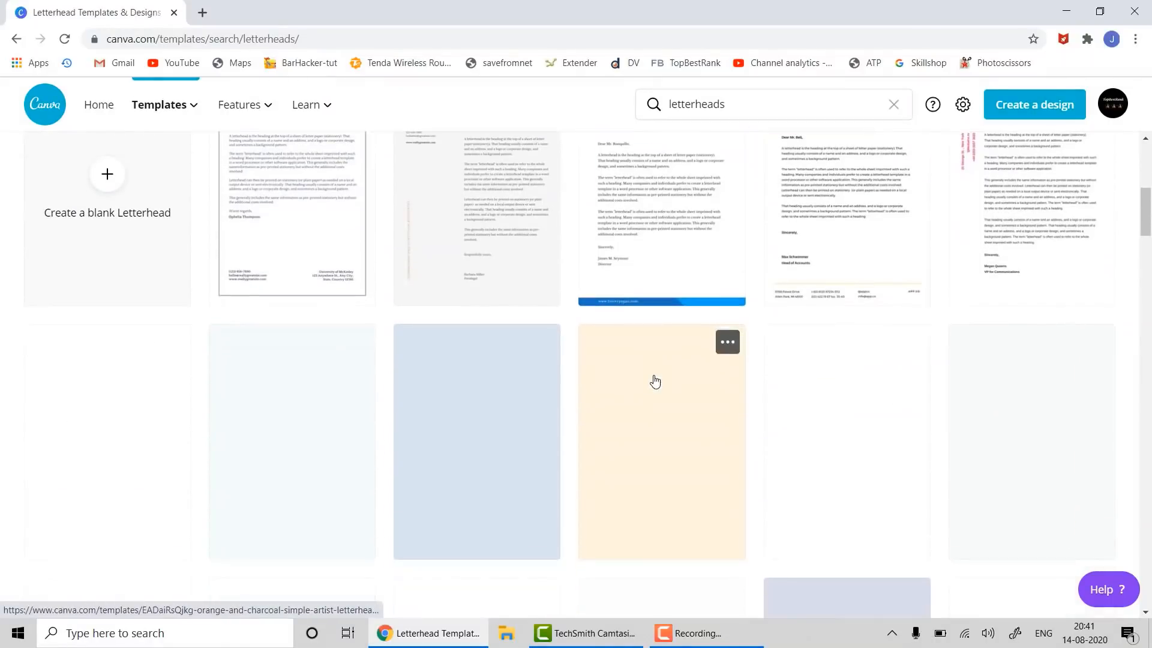
scroll(654, 382, "up", 4)
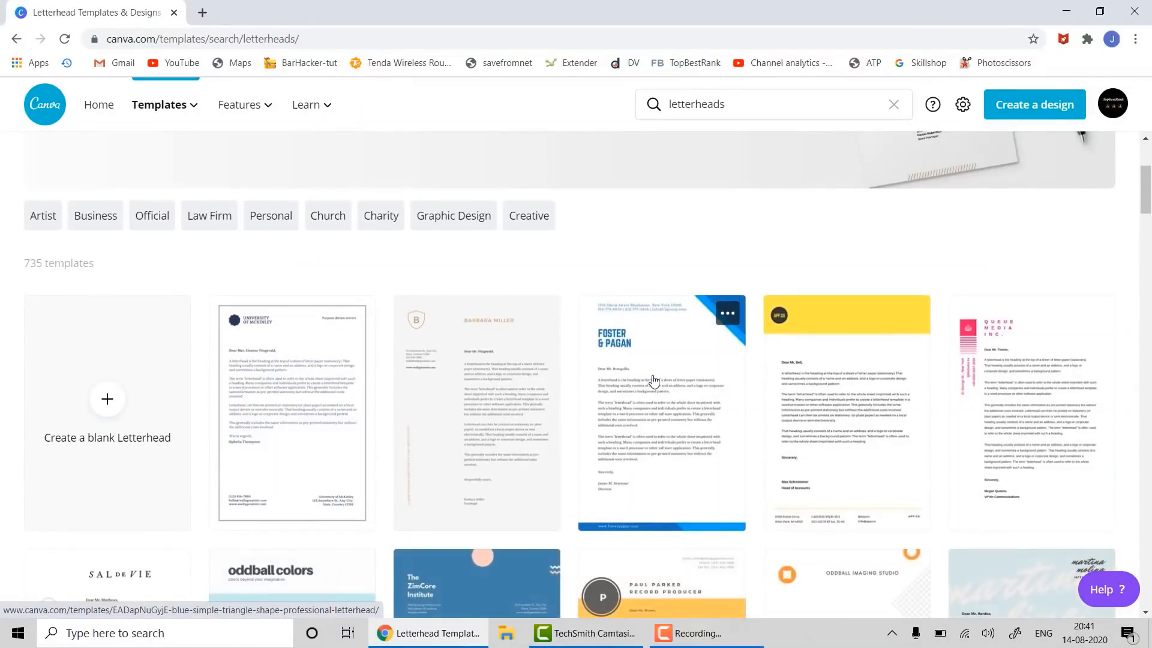
left_click(694, 349)
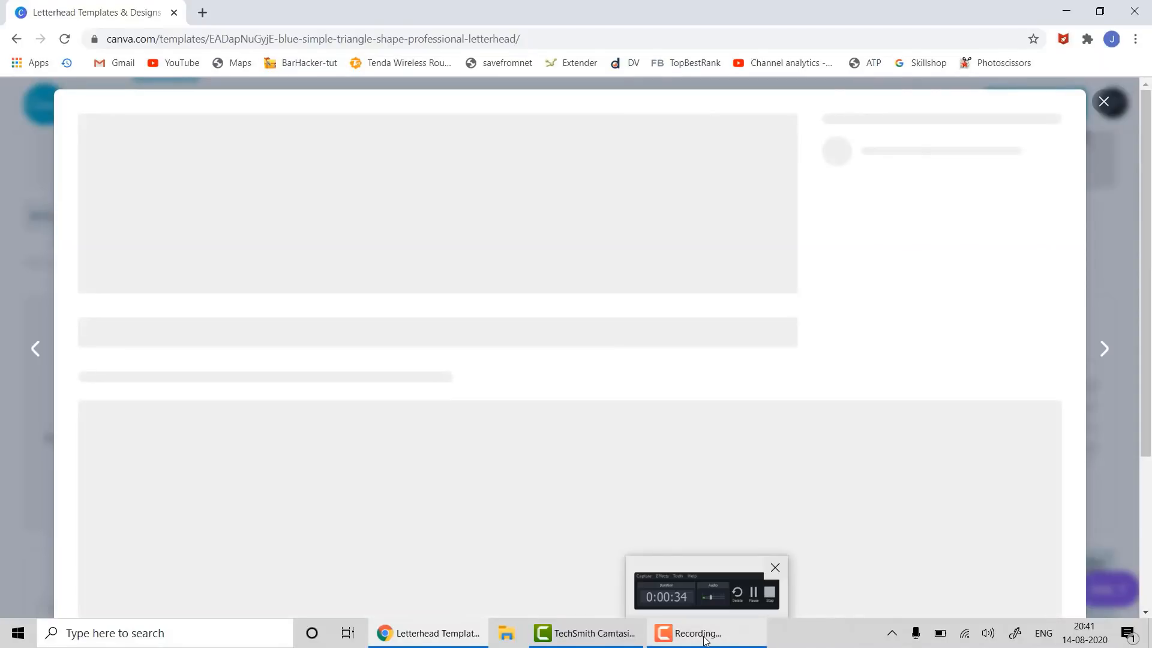
left_click(696, 633)
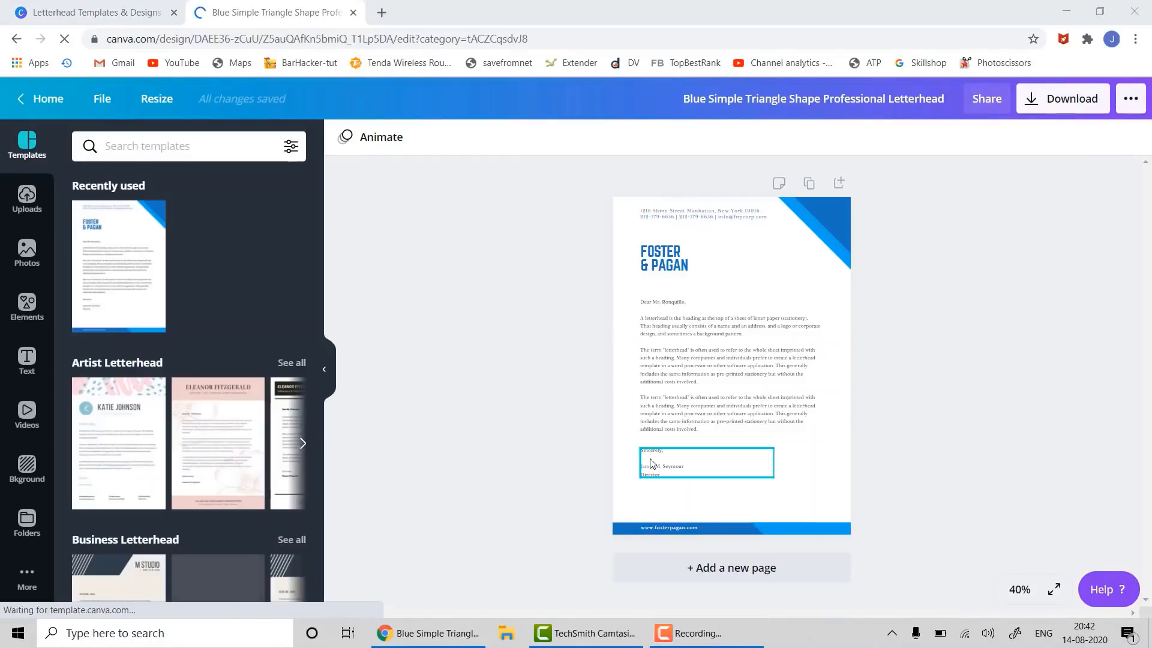
- Zoom the page to 75% and change the FOSTER & PAGAN heading to 'TOPBESTRANK'
left_click(1020, 590)
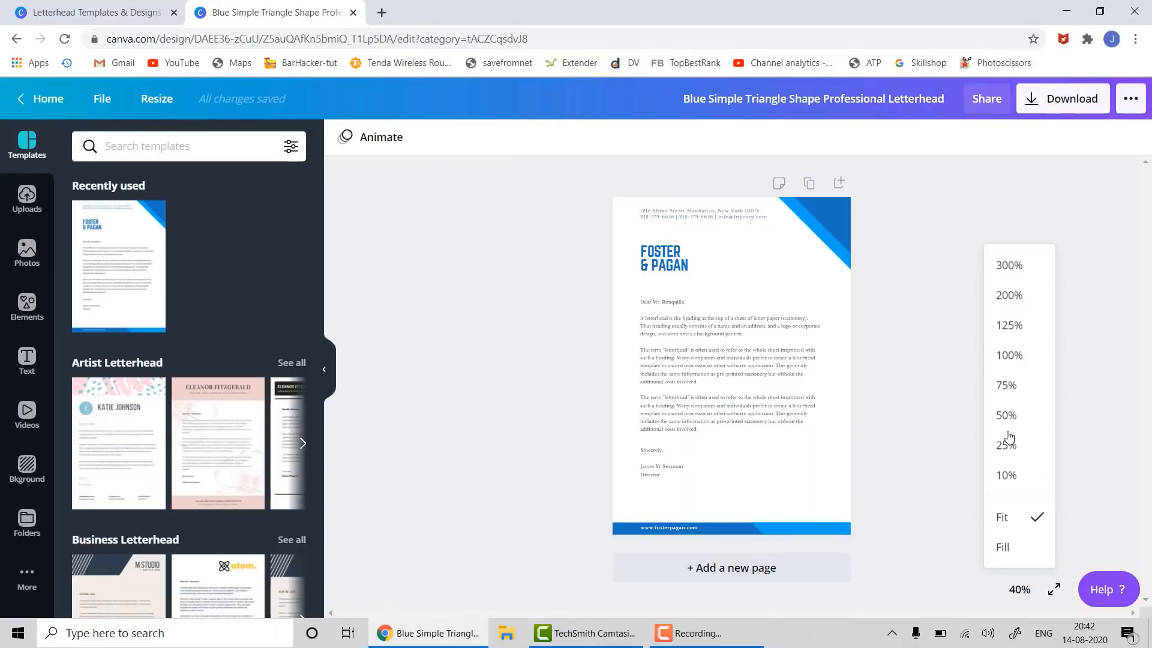
left_click(1019, 386)
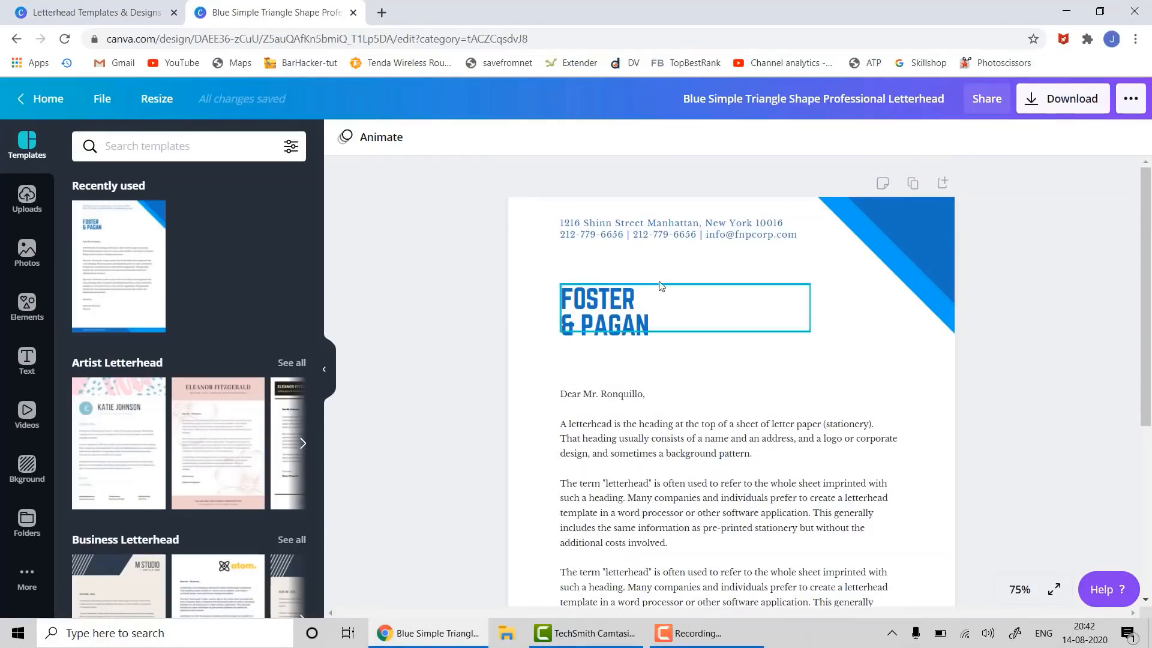
left_click(596, 310)
double_click(596, 310)
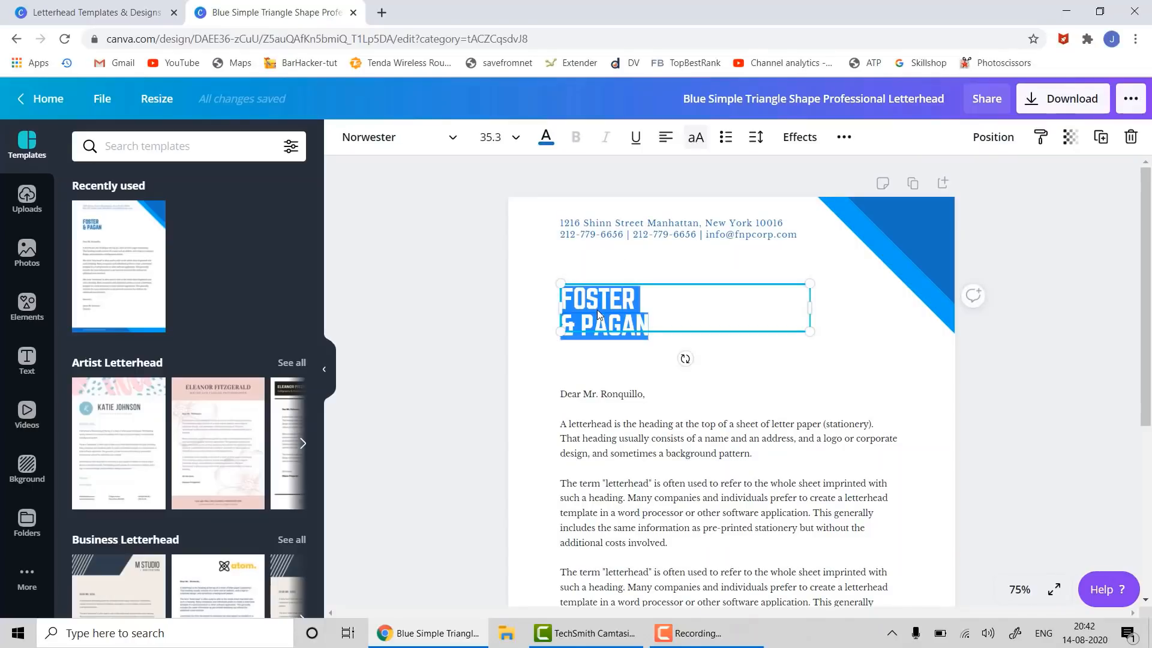
type("TOP")
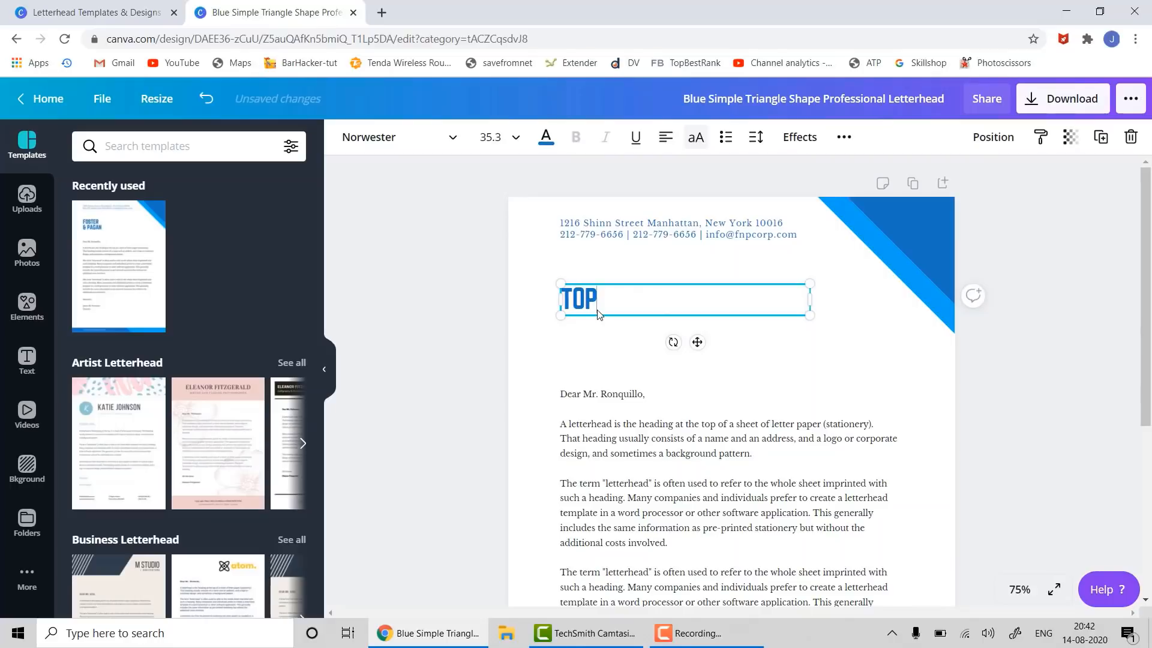
type("BESTRANK")
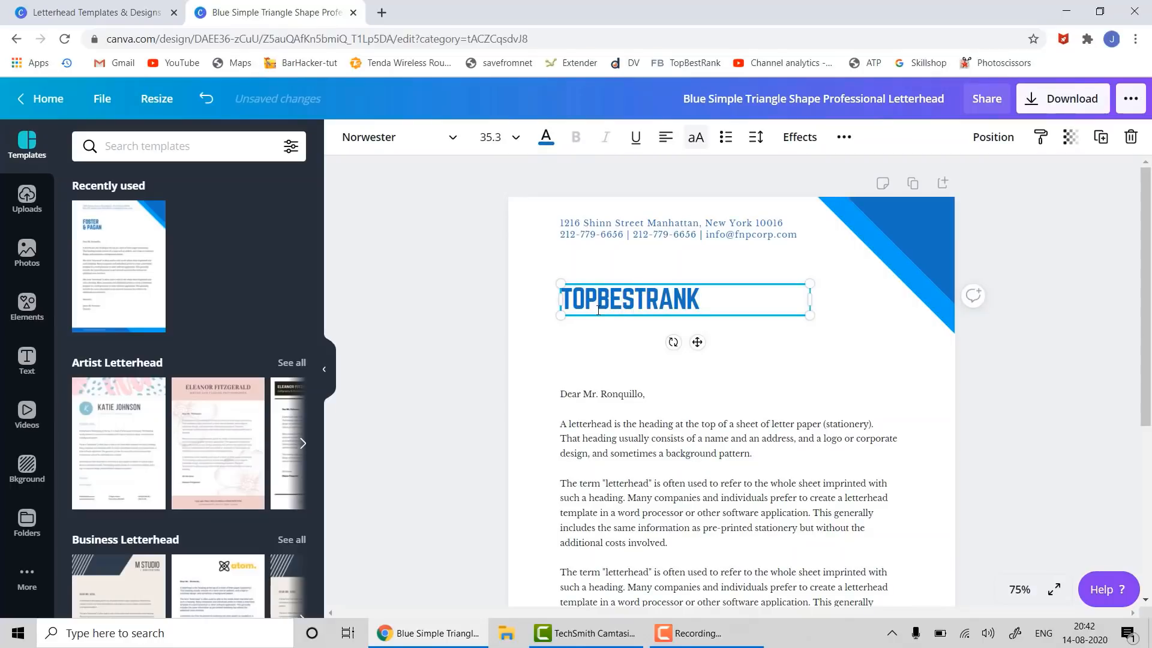
left_click(920, 364)
- Add the uploaded TopBestRank logo, shrink it, and place it in the top-right triangle corner
left_click(27, 198)
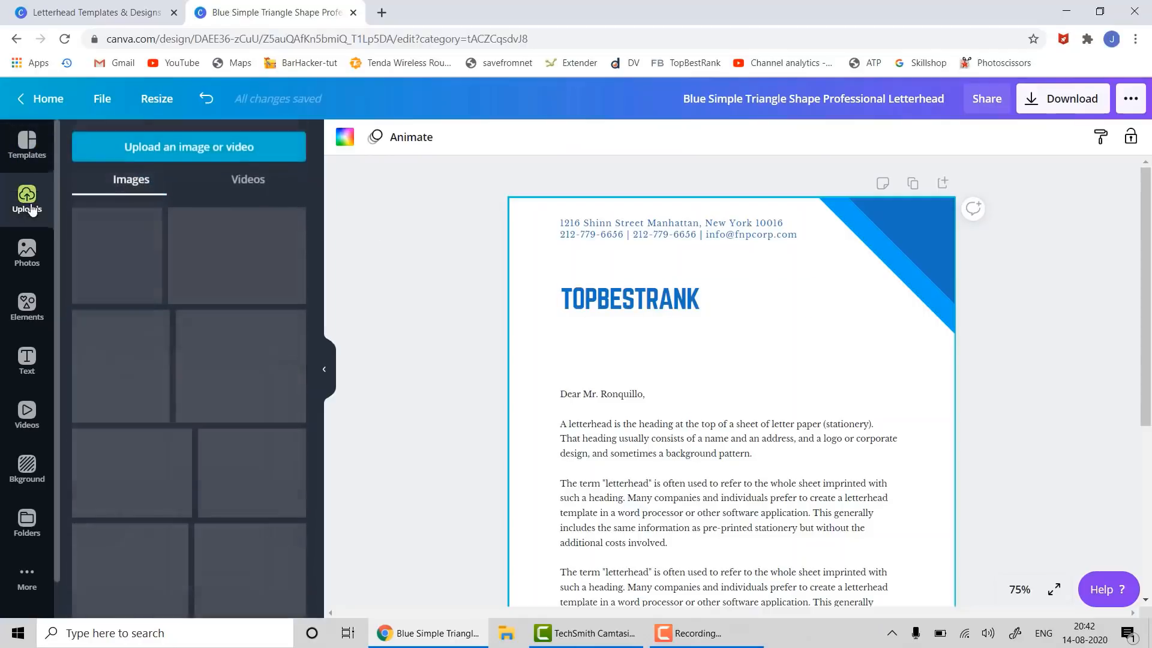
scroll(293, 329, "down", 10)
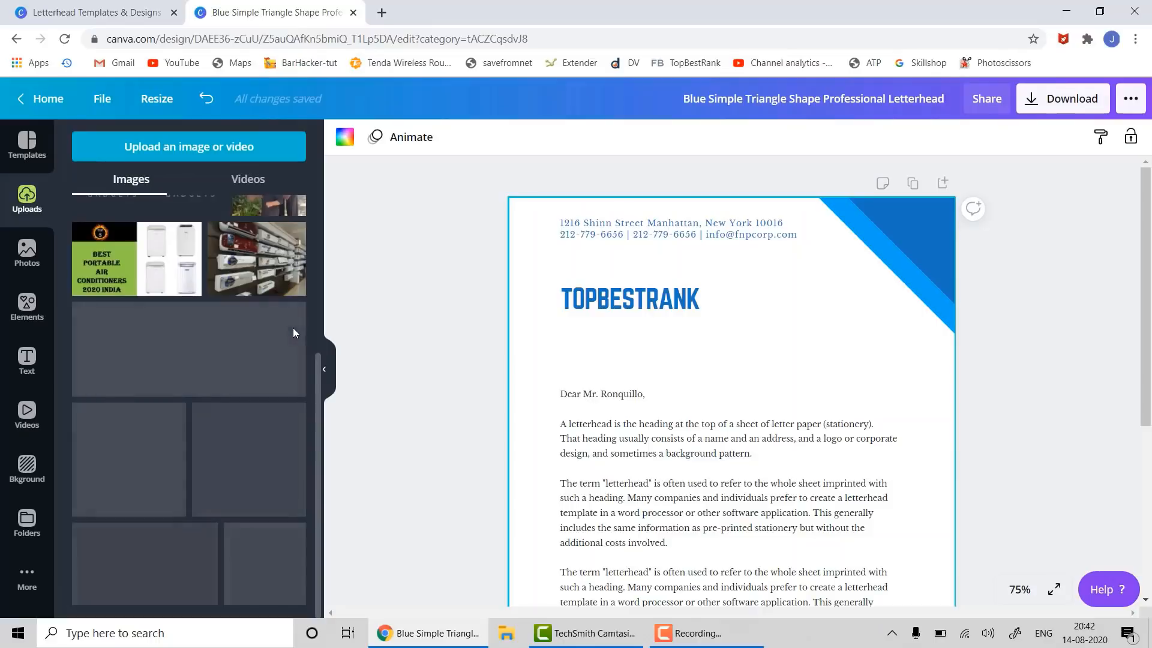
left_click_drag(264, 561, 681, 298)
left_click_drag(909, 258, 716, 450)
left_click_drag(680, 486, 935, 299)
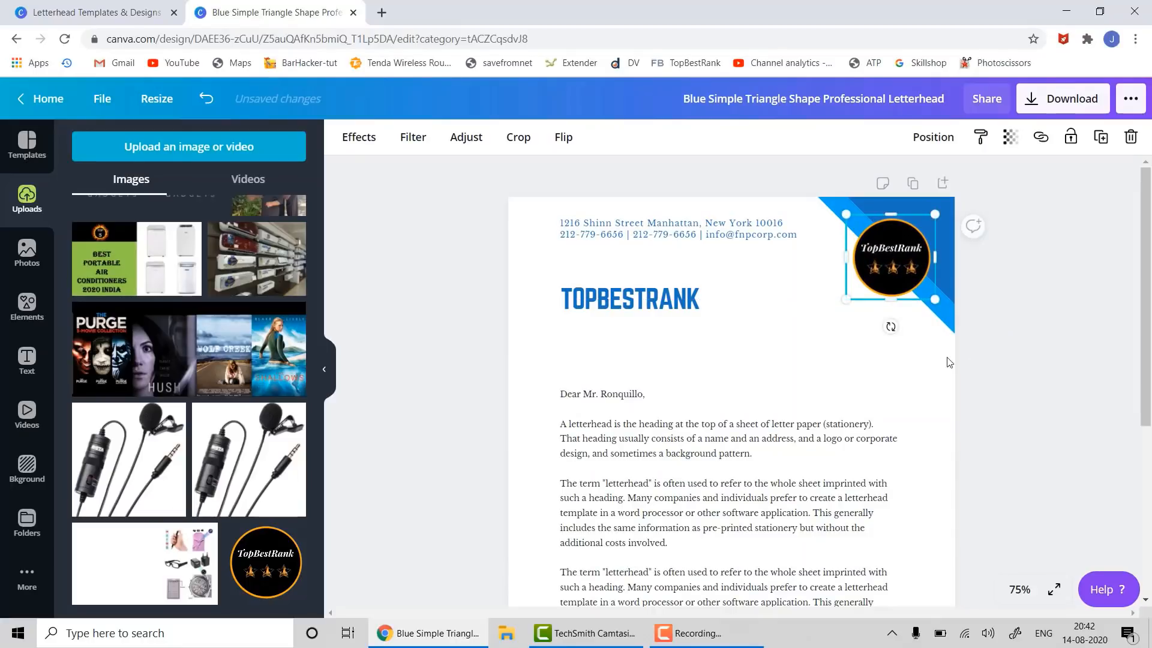
left_click(959, 359)
- Recolour the top-right triangle graphic: first band dark and the blue band gray
left_click(941, 222)
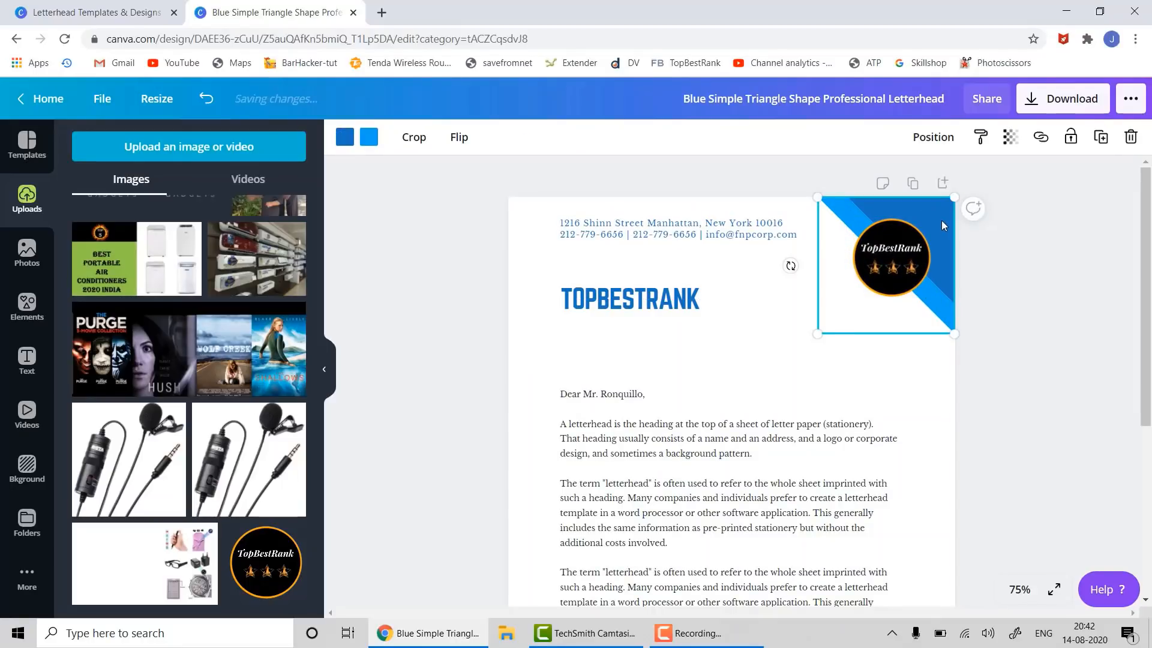
left_click(414, 138)
left_click(894, 162)
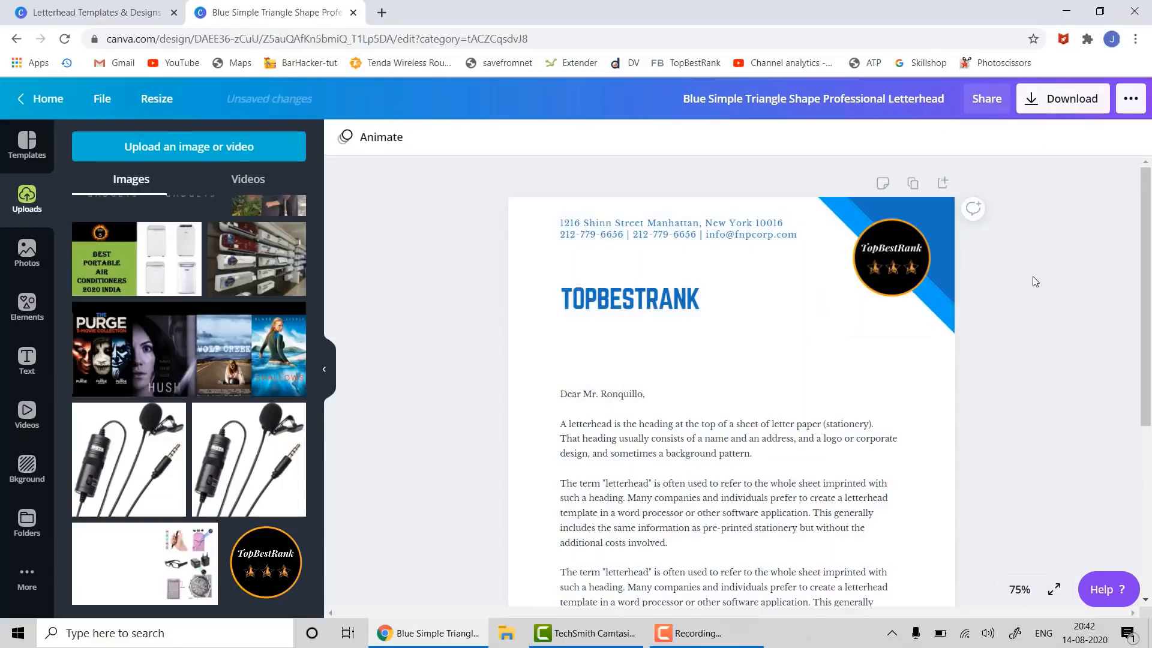
left_click(934, 230)
left_click(952, 229)
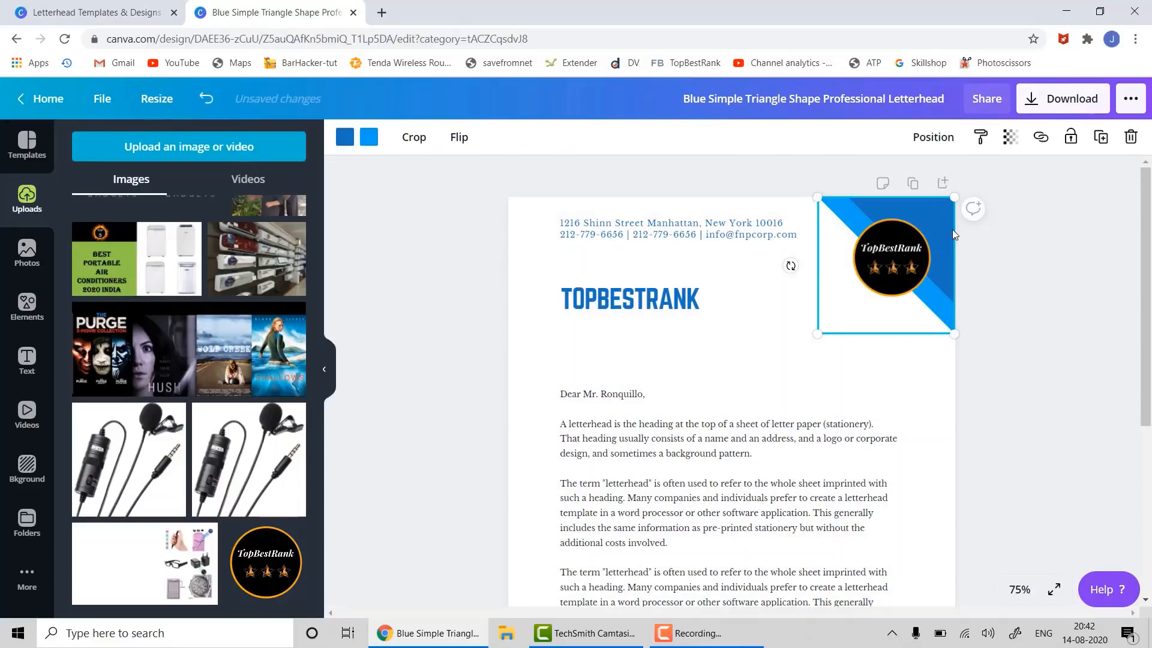
left_click(345, 137)
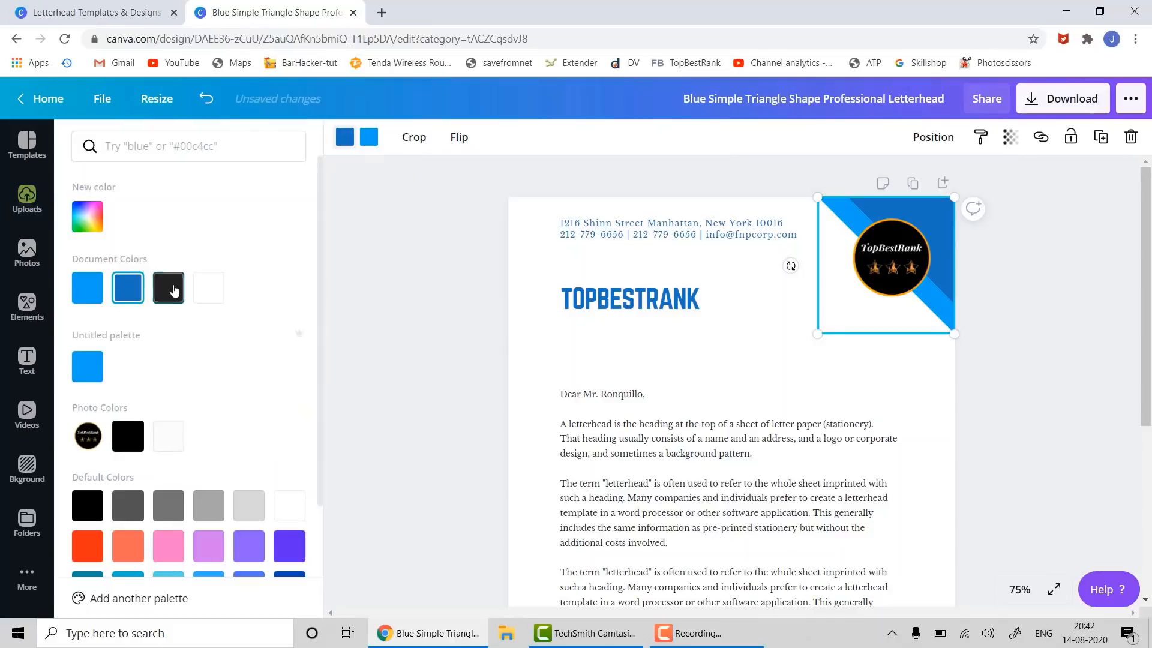
left_click(169, 288)
left_click(369, 137)
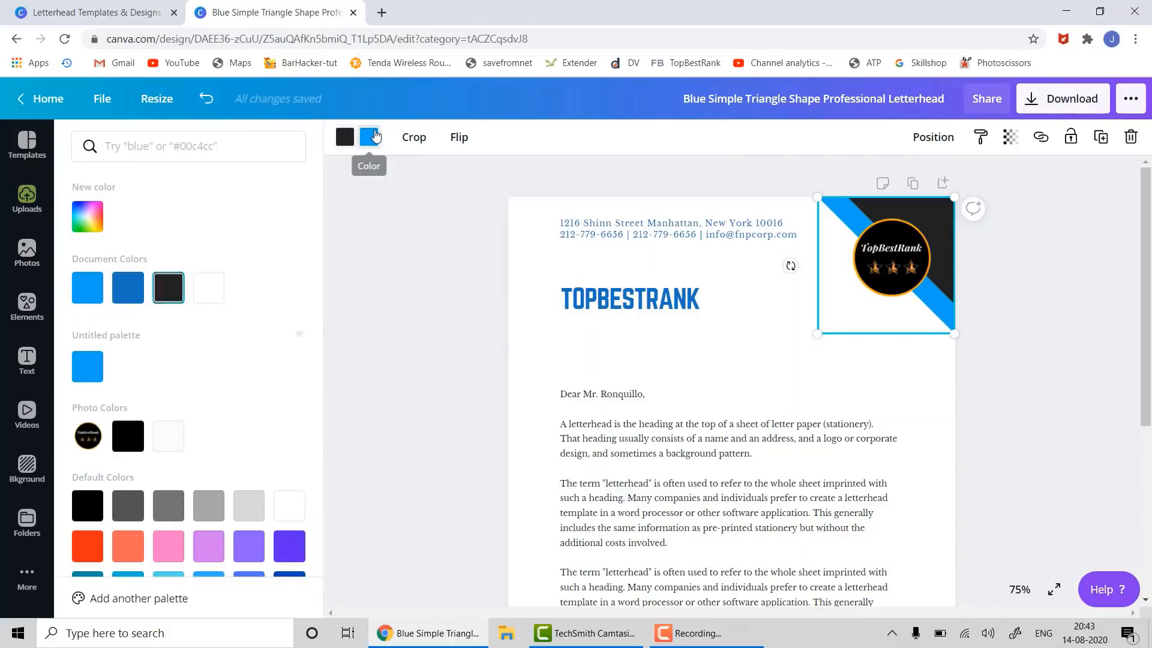
left_click(168, 514)
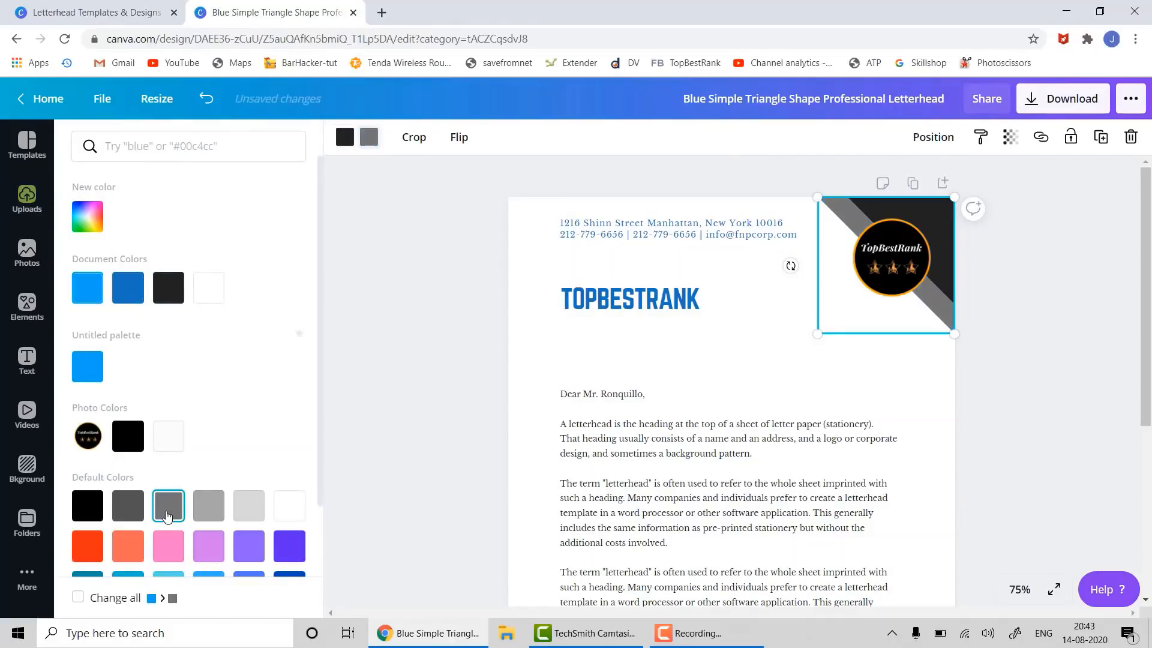
left_click(949, 396)
- Make the address and contact text gray and the TOPBESTRANK heading near-black
left_click(679, 241)
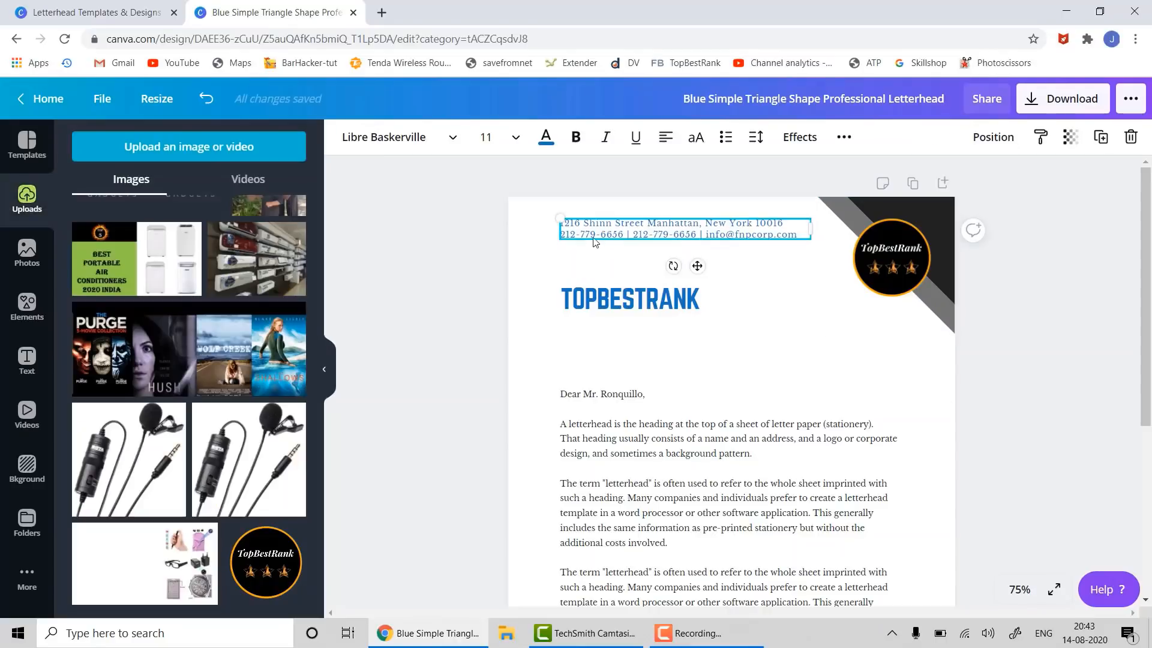
left_click(551, 141)
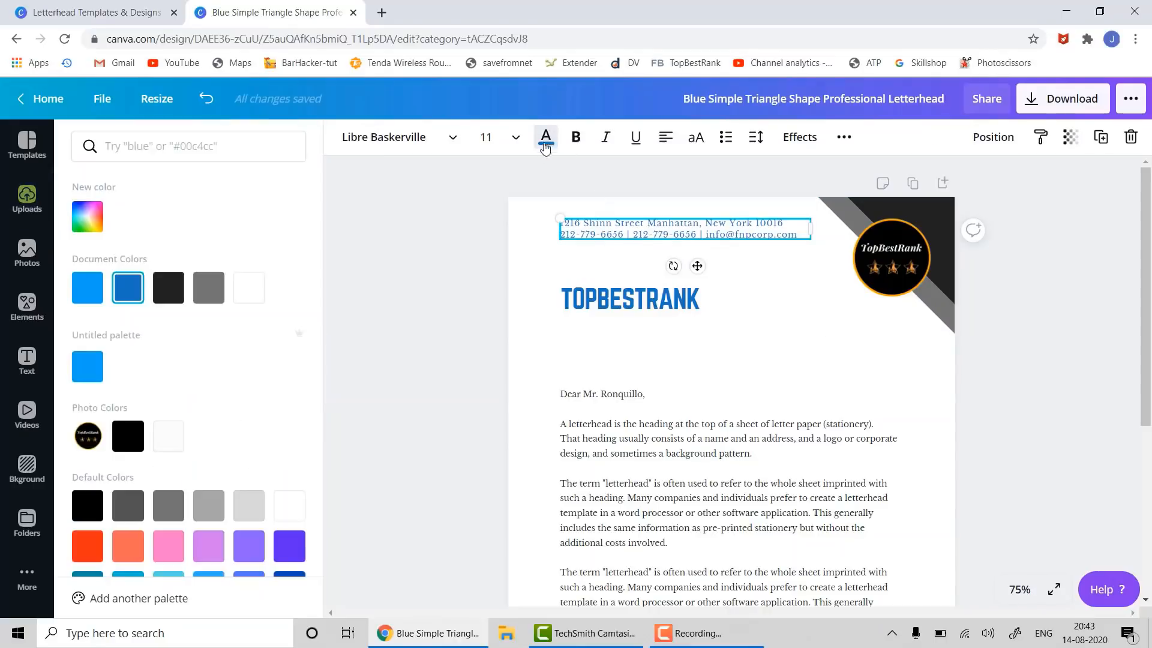
left_click(200, 293)
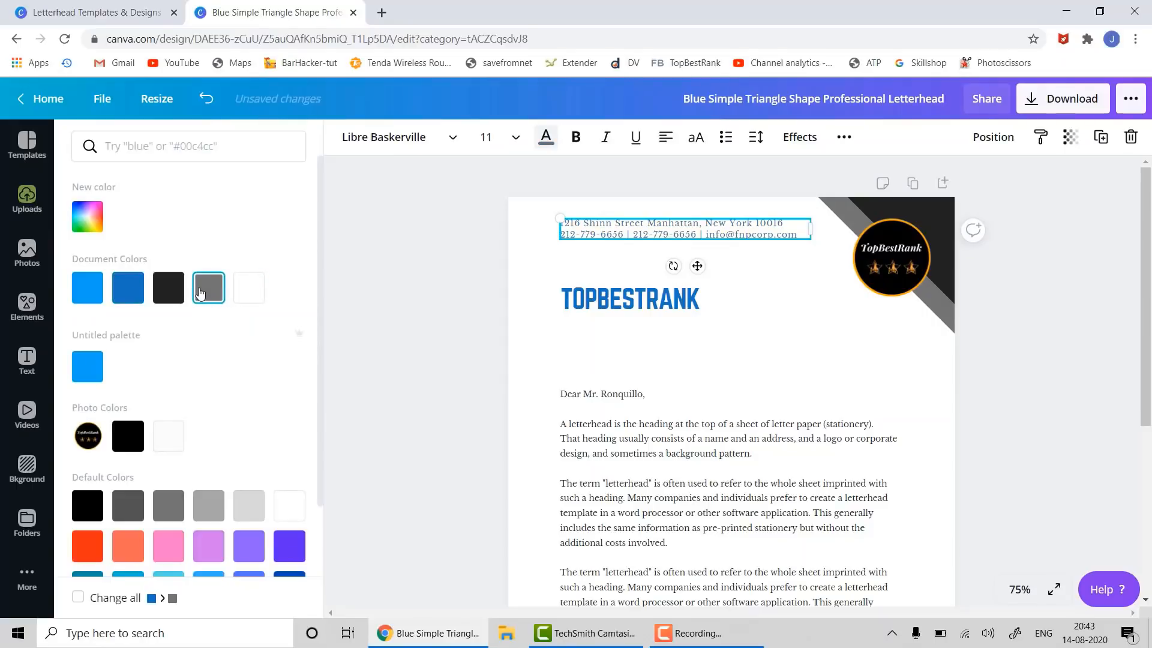
left_click(630, 300)
left_click(543, 138)
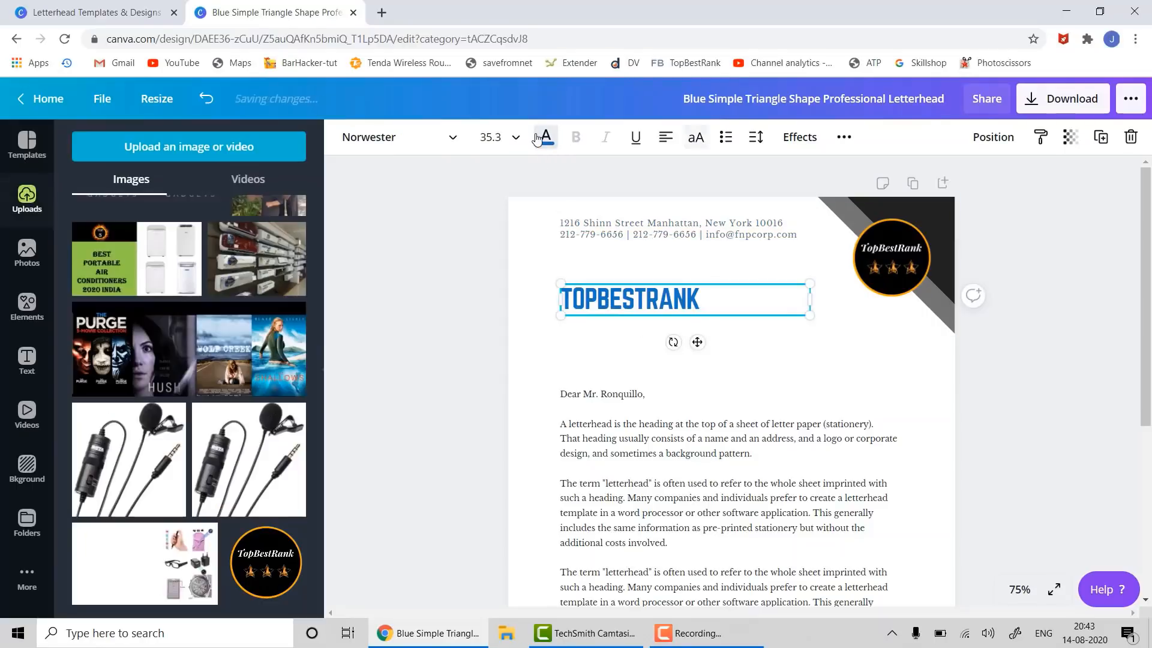
left_click(546, 141)
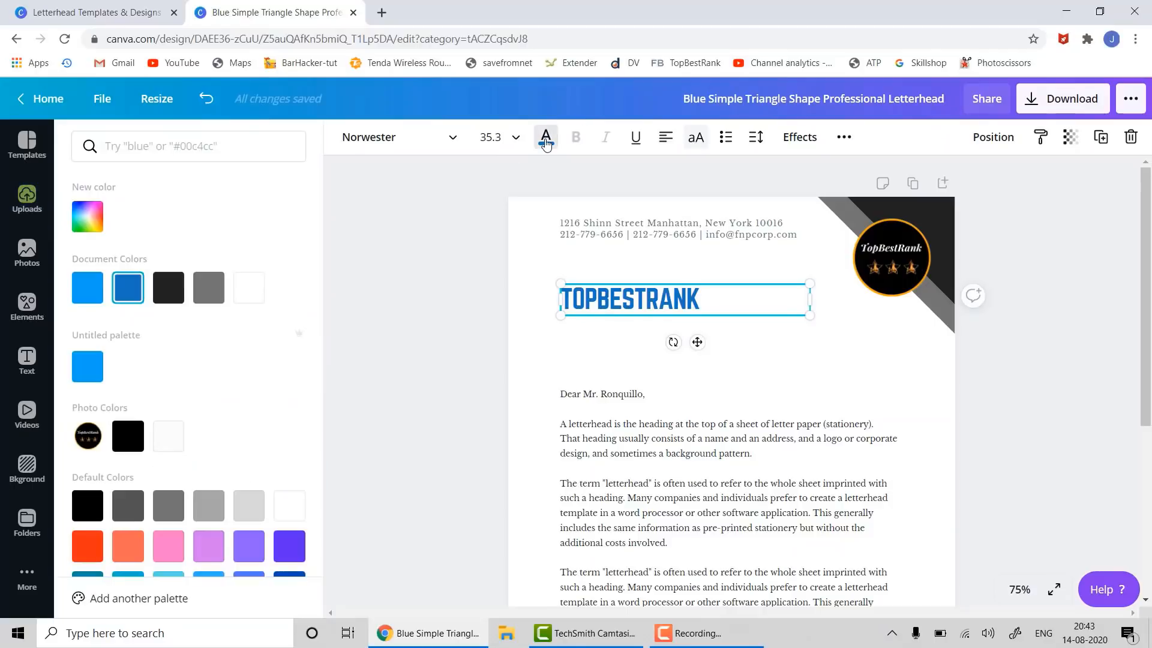
left_click(167, 299)
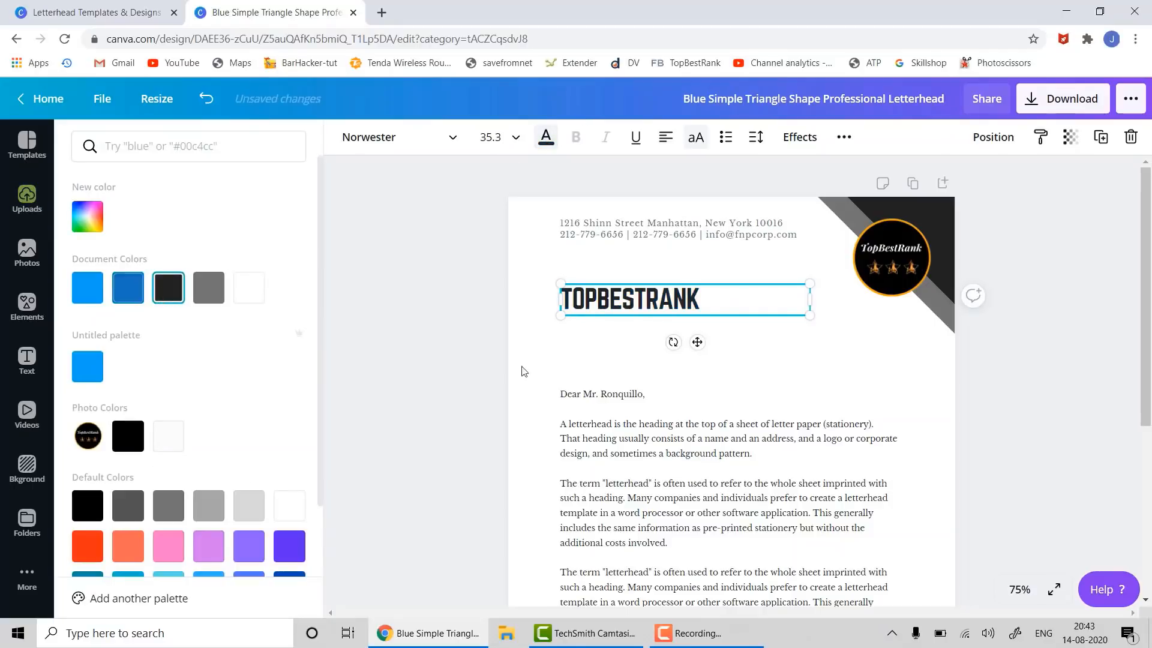
left_click(941, 414)
- Recolour the blue footer band to dark on the left and grey on the end
scroll(937, 415, "down", 3)
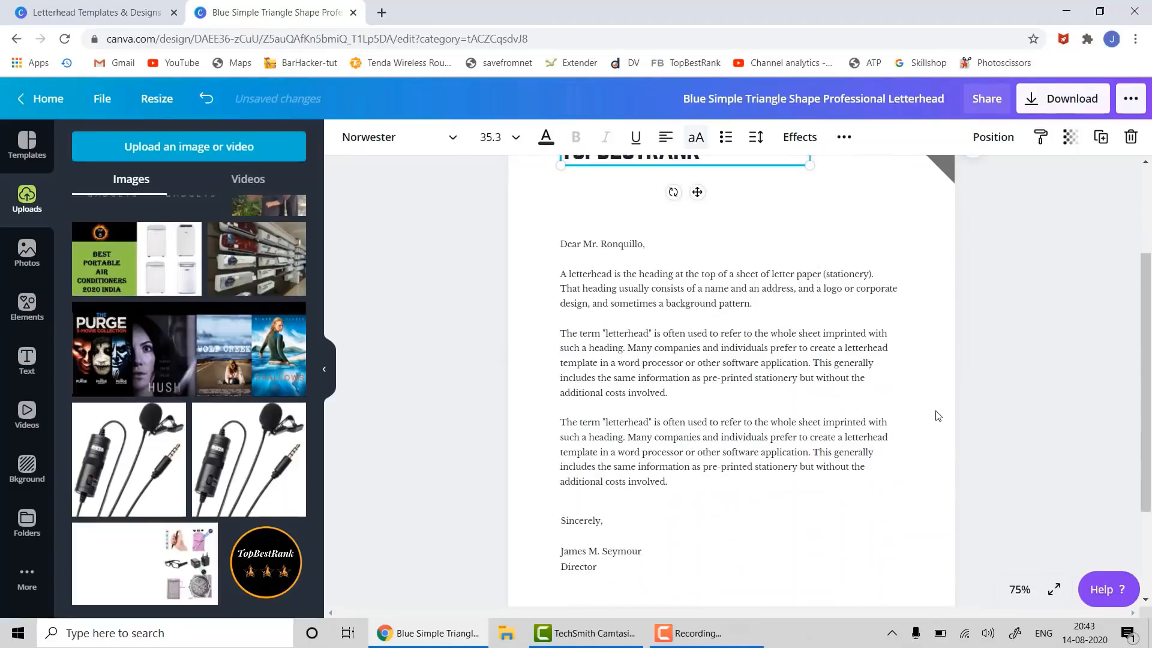
scroll(937, 415, "down", 3)
left_click(745, 522)
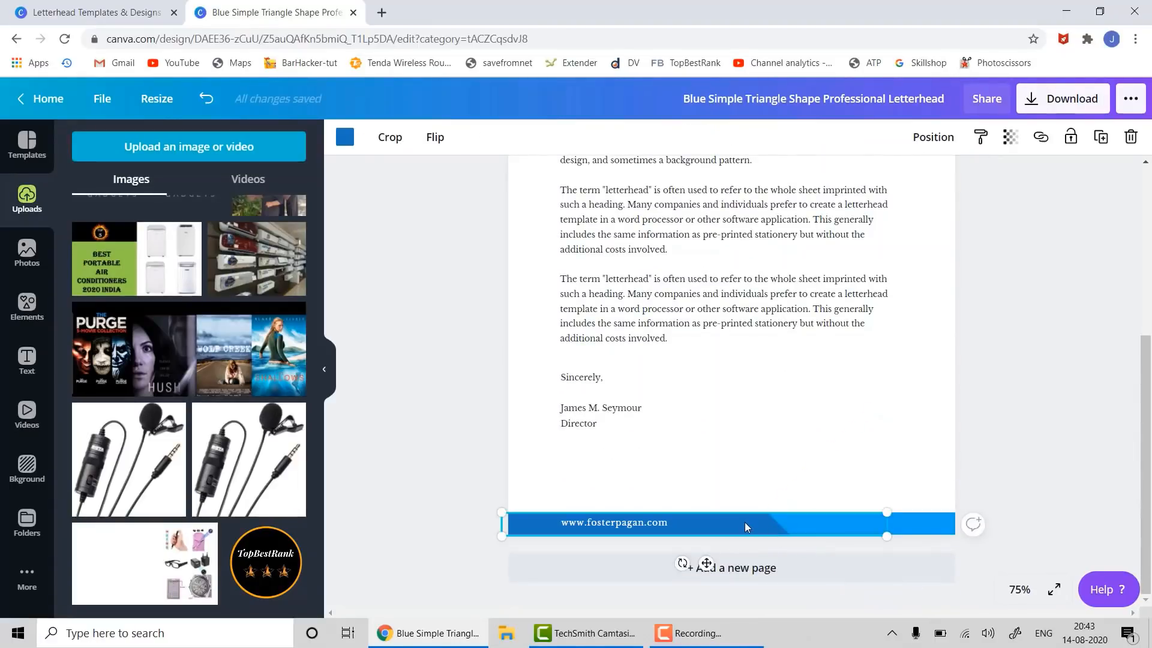
left_click(343, 136)
left_click(168, 288)
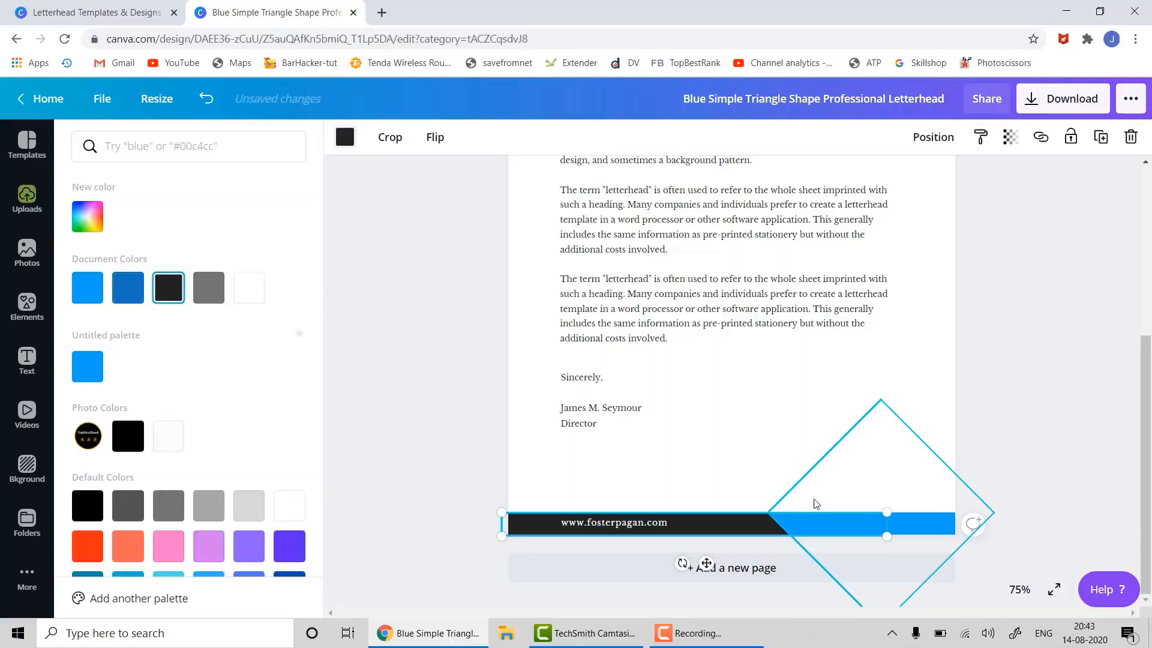
left_click(828, 521)
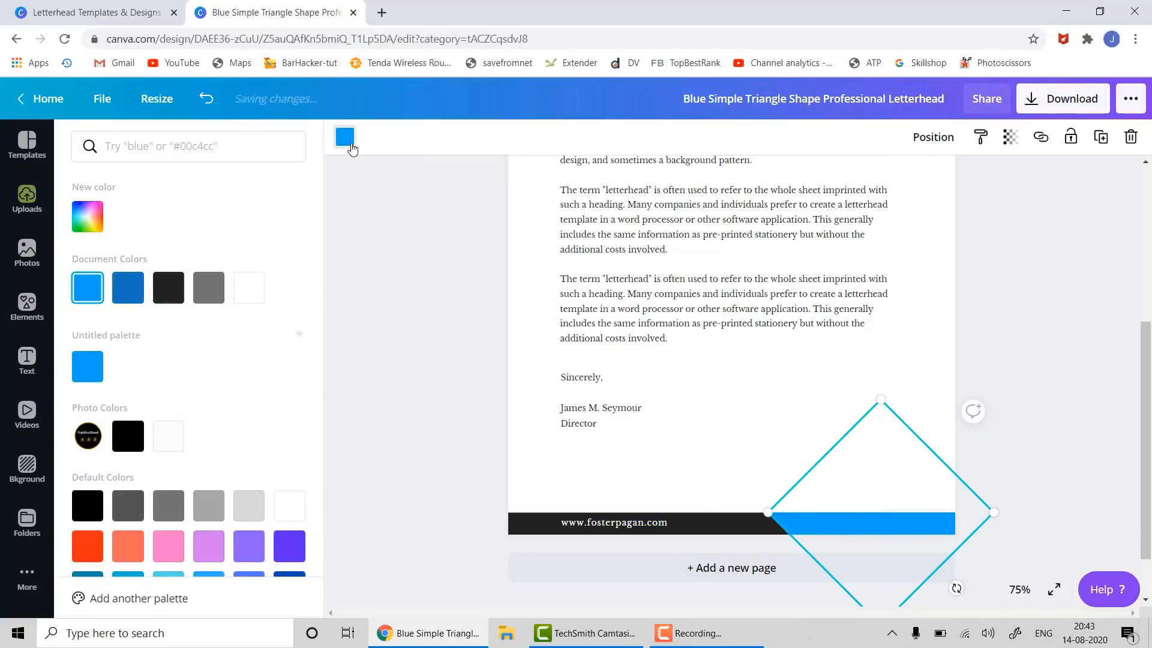
left_click(347, 144)
left_click(348, 144)
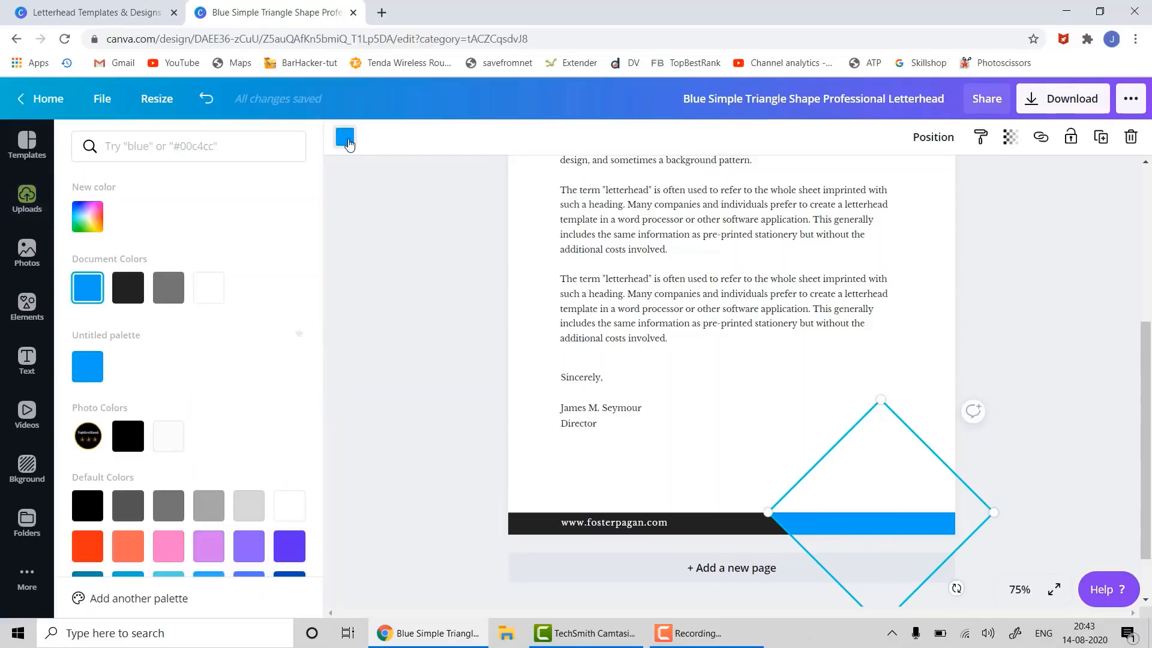
left_click(168, 288)
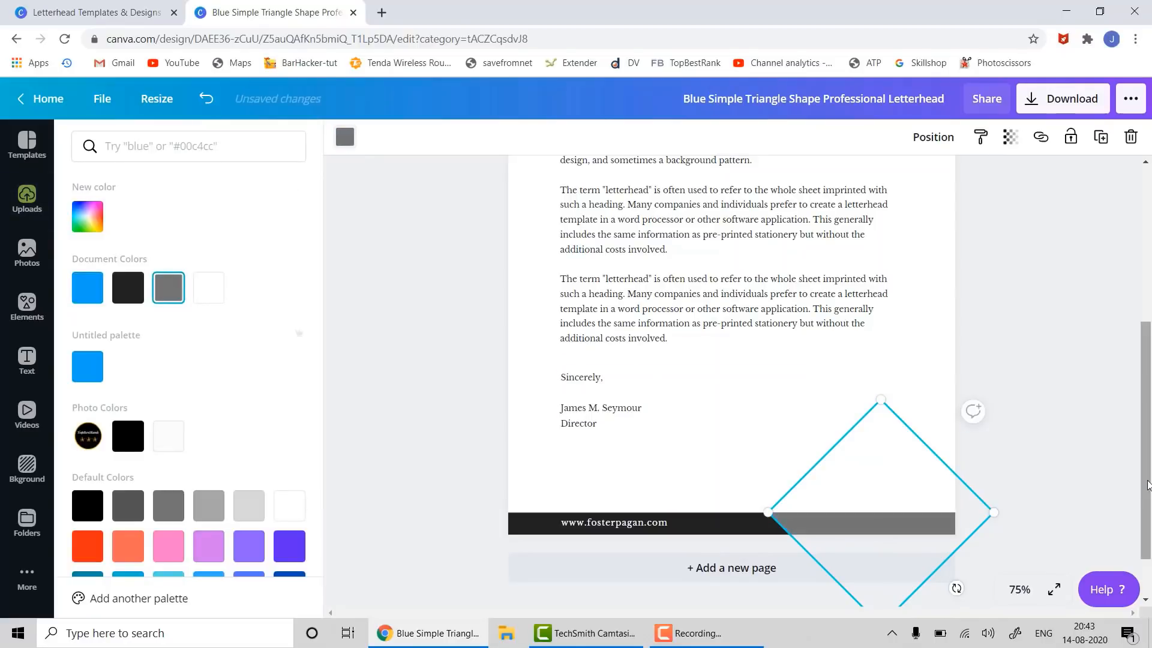
left_click(591, 522)
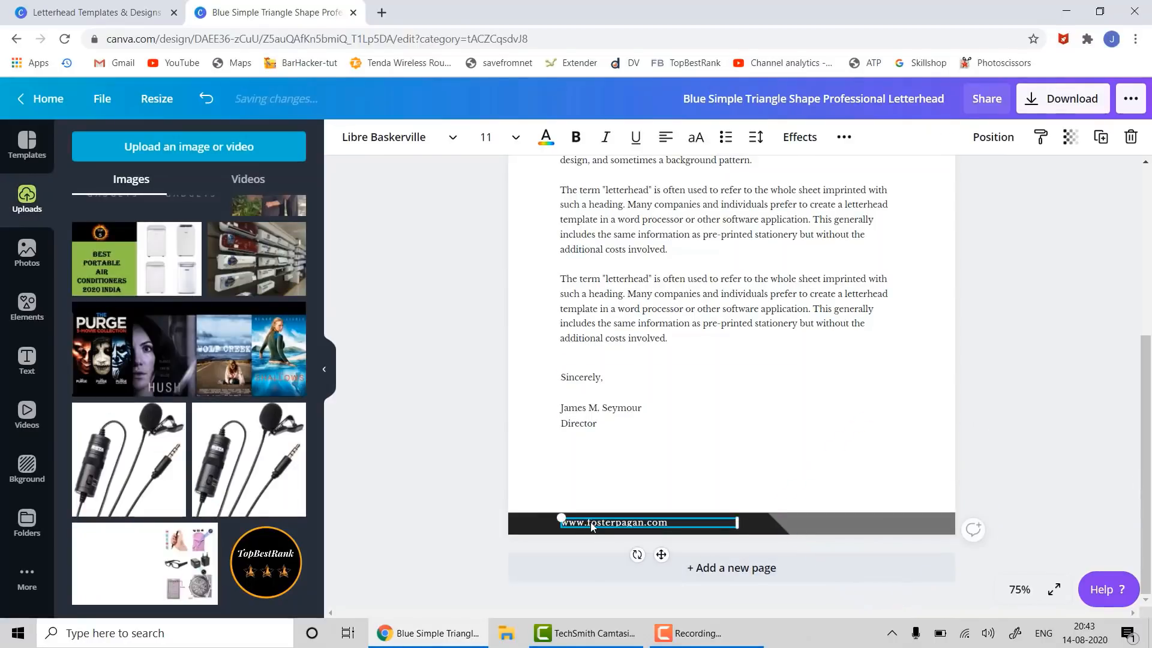
double_click(591, 522)
key("ctrl+a")
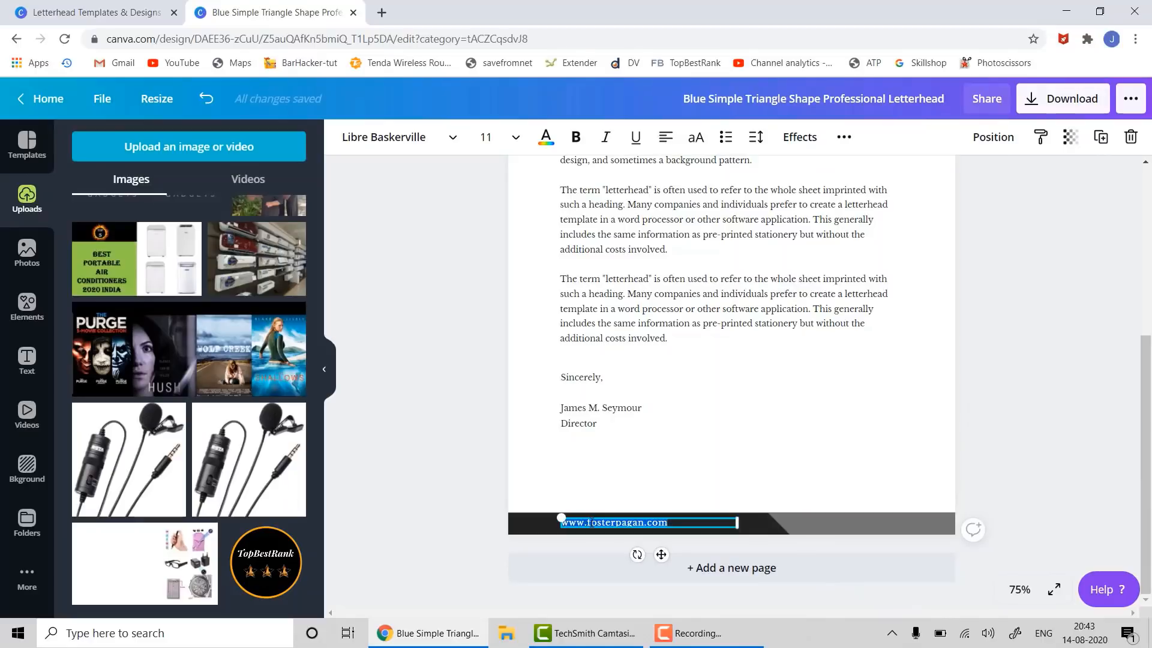
type("www")
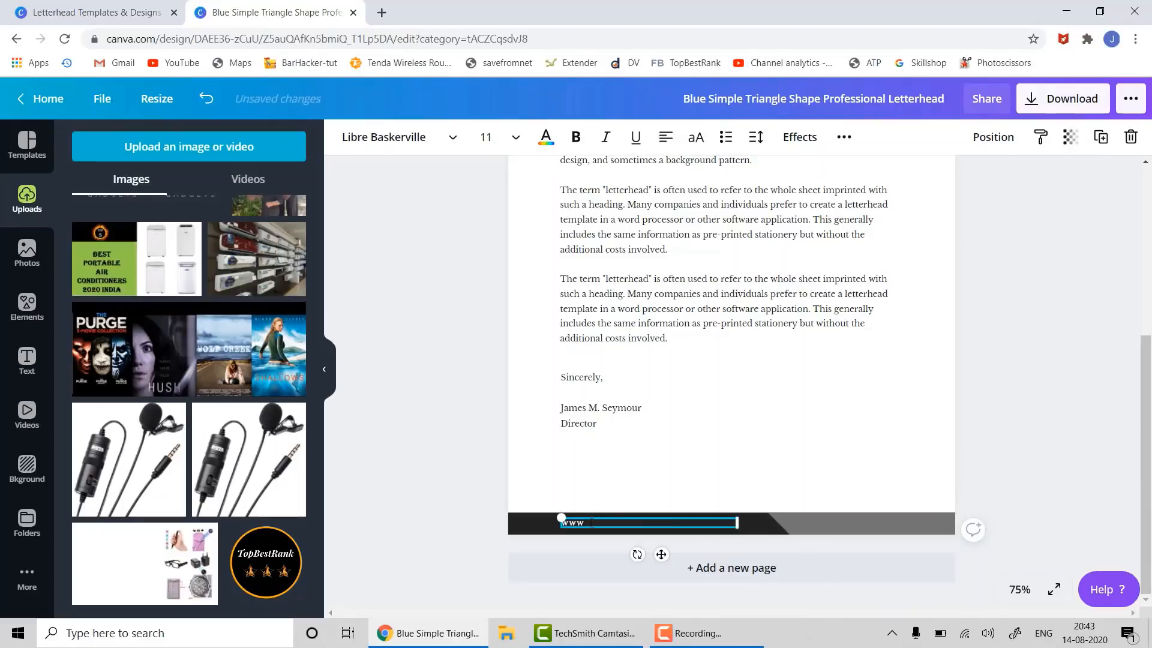
type(".topbestrank.com")
left_click(1058, 452)
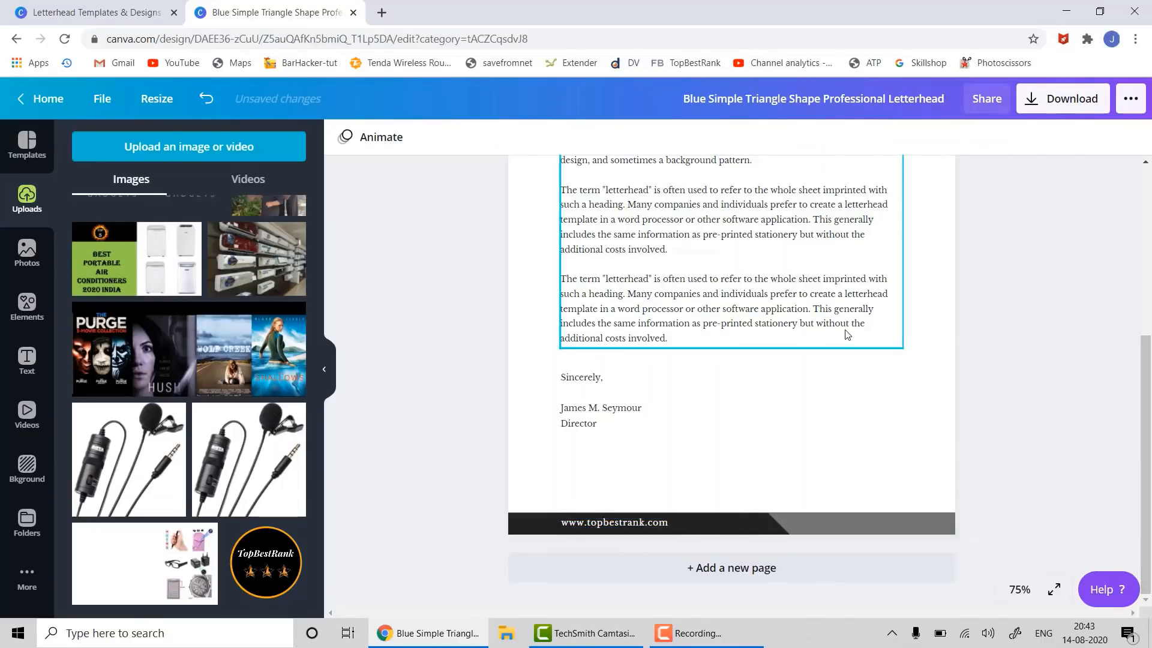
scroll(843, 330, "up", 4)
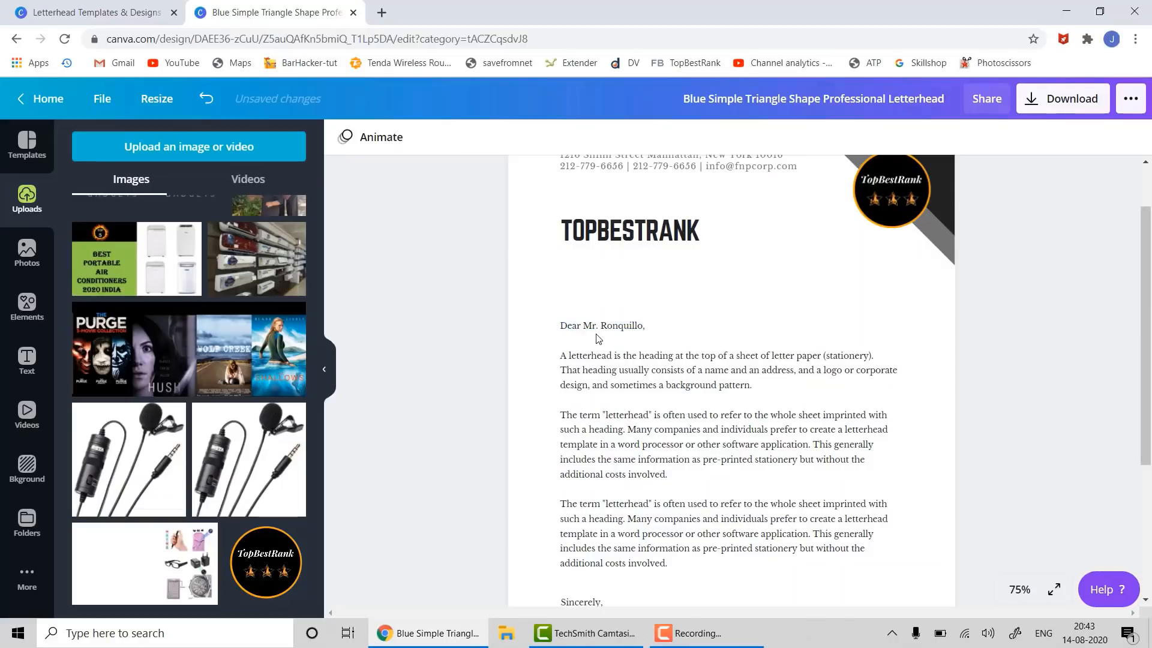
scroll(760, 282, "up", 1)
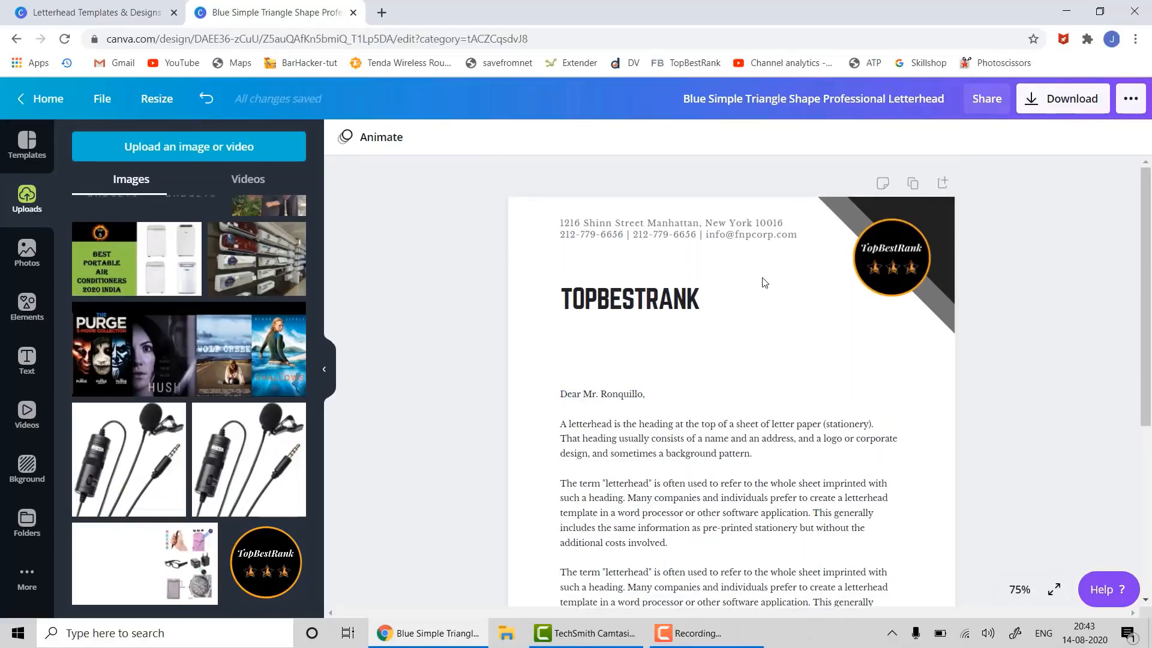
scroll(761, 282, "down", 5)
scroll(744, 282, "up", 3)
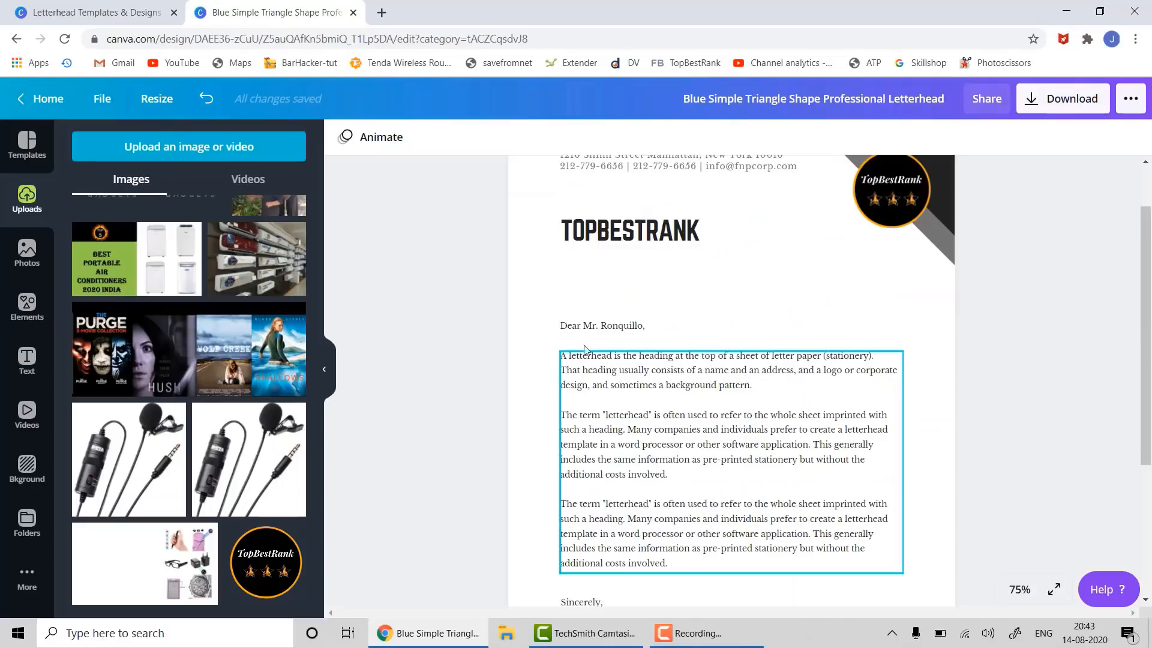
- Change the surname in the letter's greeting to ABCD
left_click(603, 329)
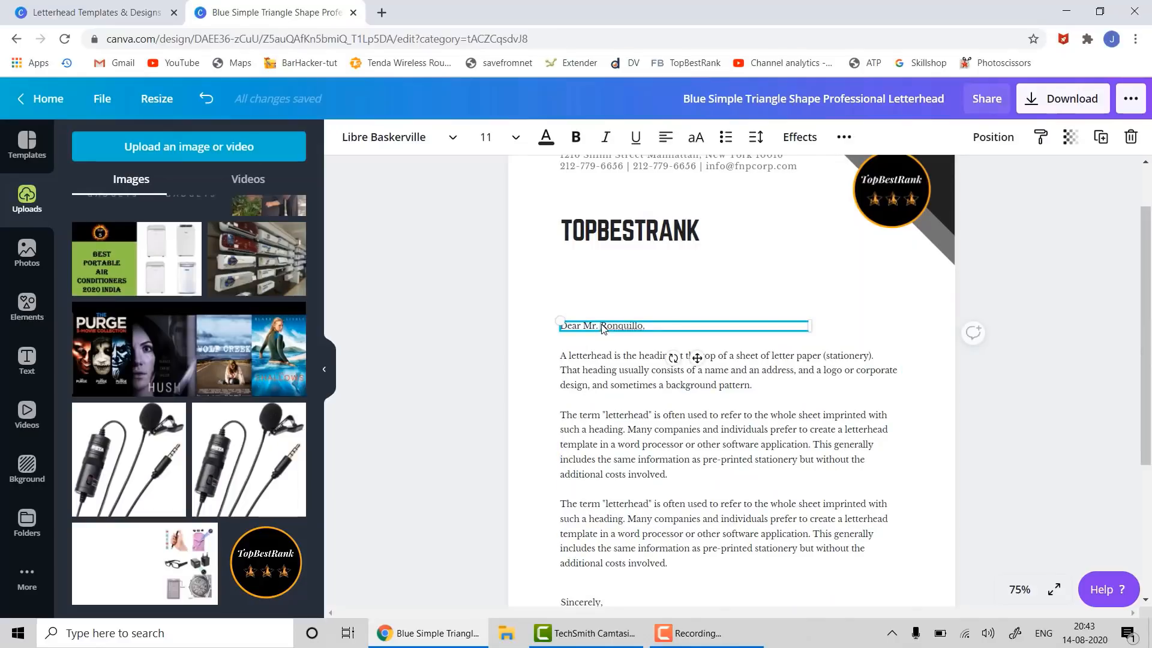
key("Return")
type("ABCD")
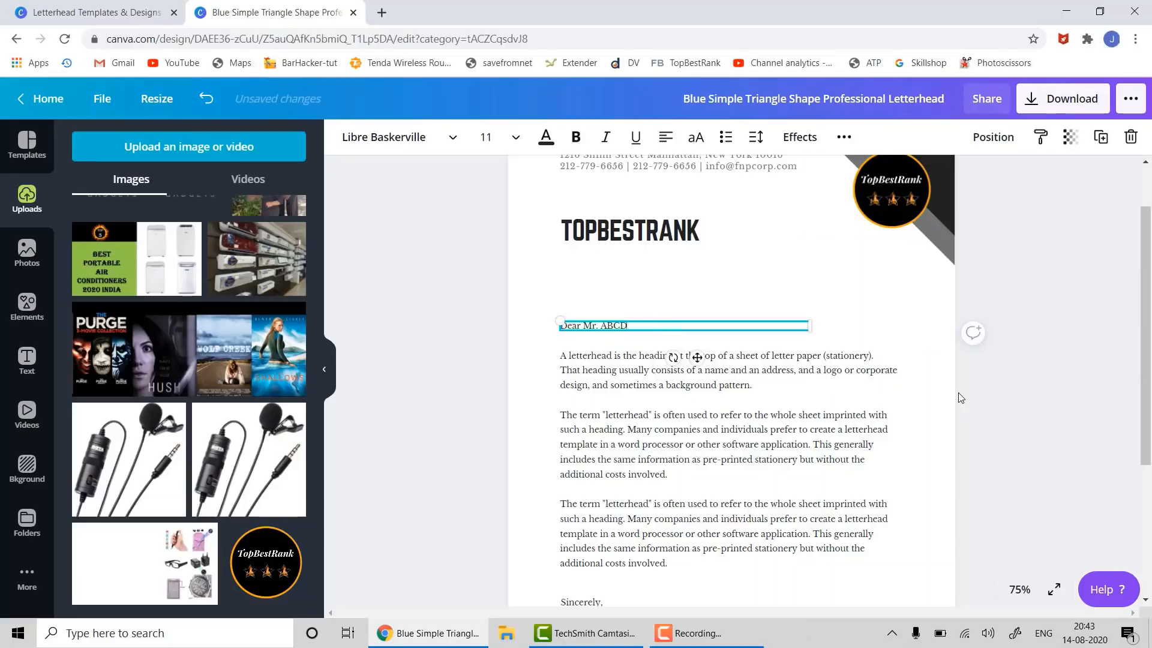
- Replace the body with 'This is with reference to our discussion yesterday for tech review services.' plus filler lines
left_click(790, 419)
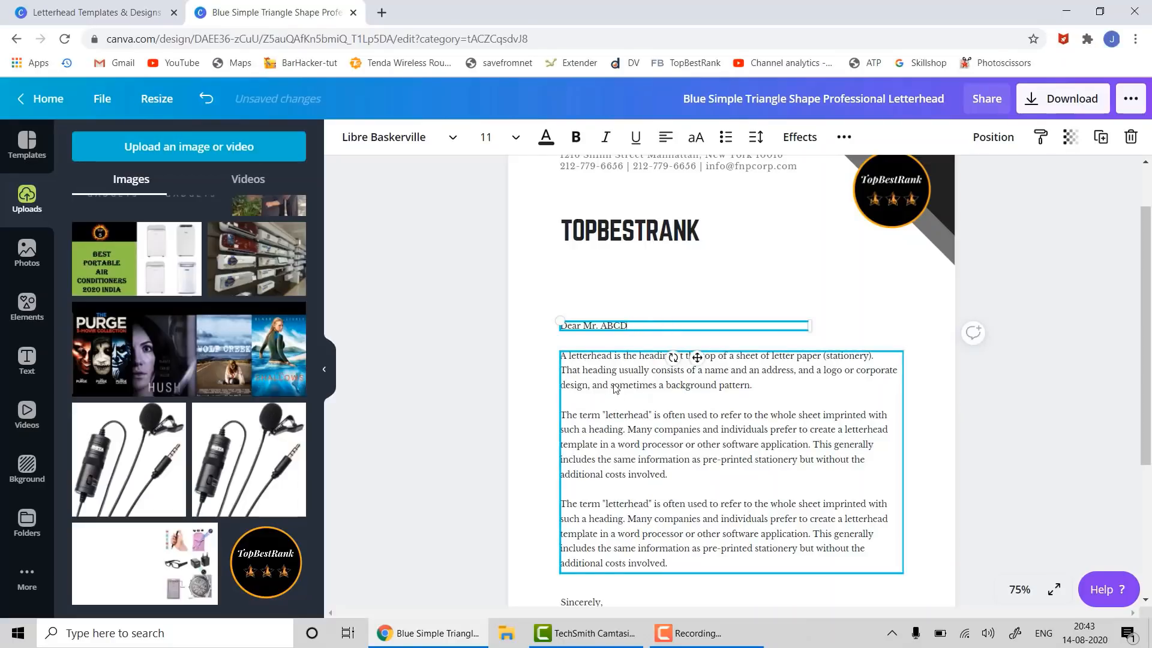
double_click(589, 362)
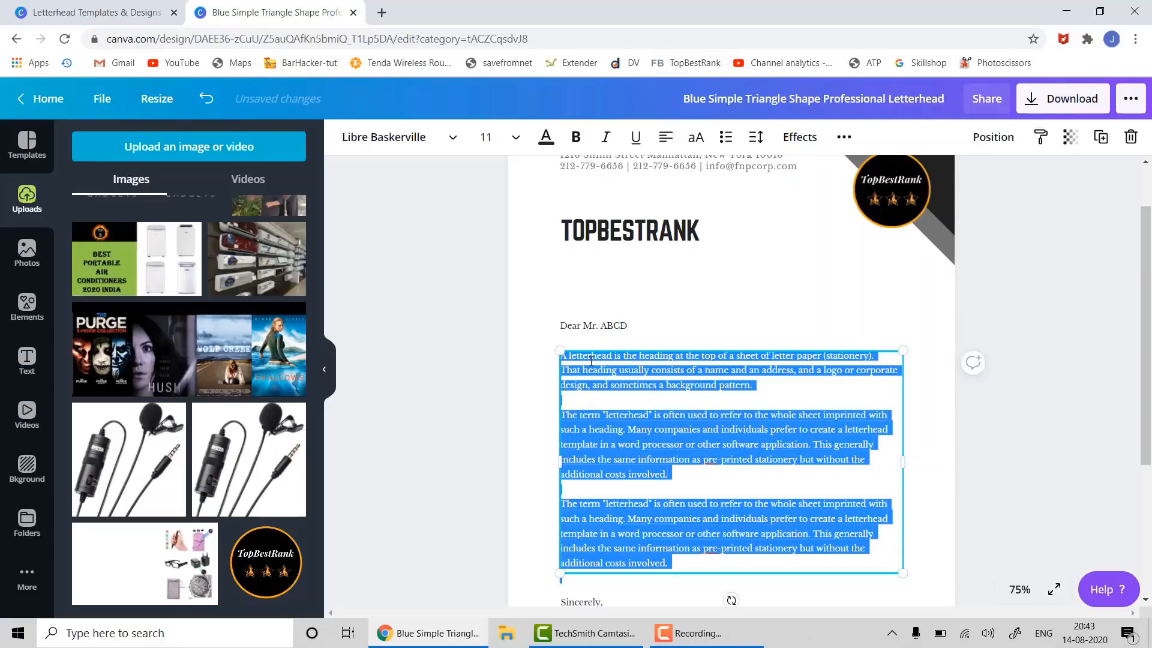
left_click(591, 361)
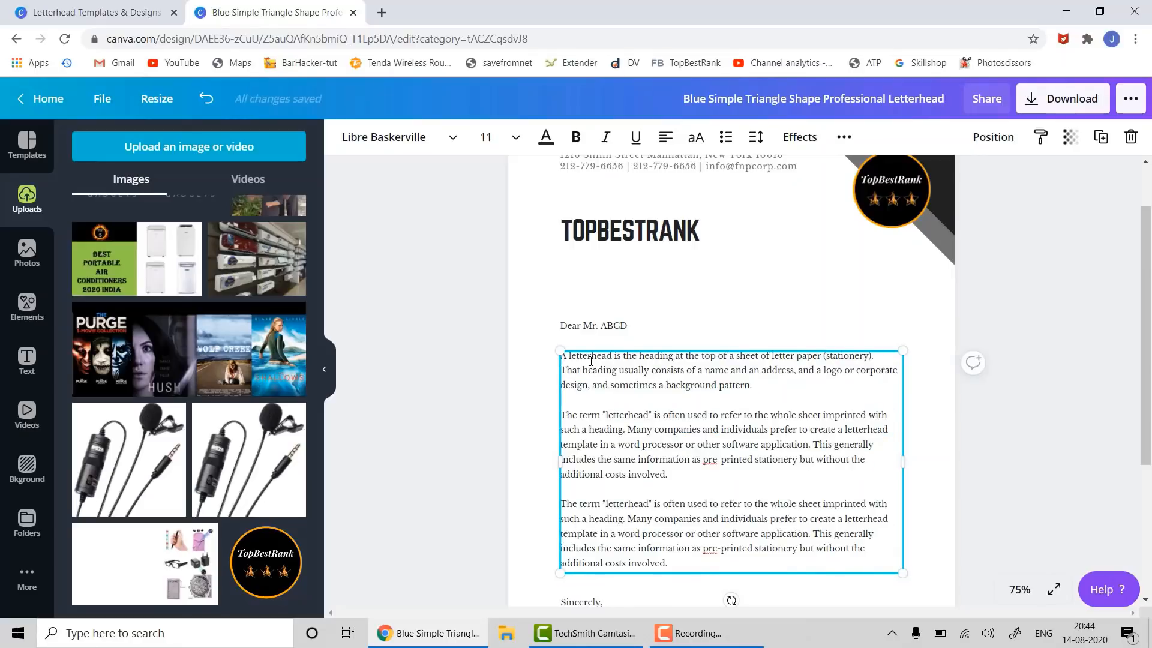
key("ctrl+a")
key("Delete")
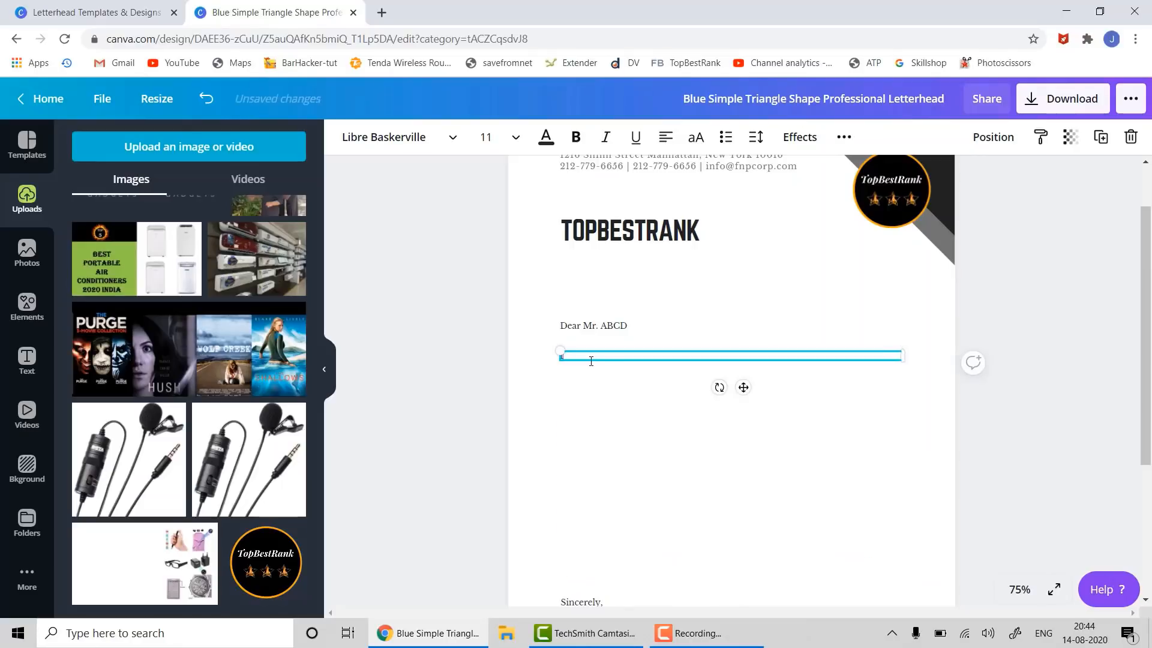
type("Thanks for the opportunity provided")
key("ctrl+a")
type("Ihis is")
type(" with reference")
type(" to our discu")
type("ssd")
type("ion yesterda")
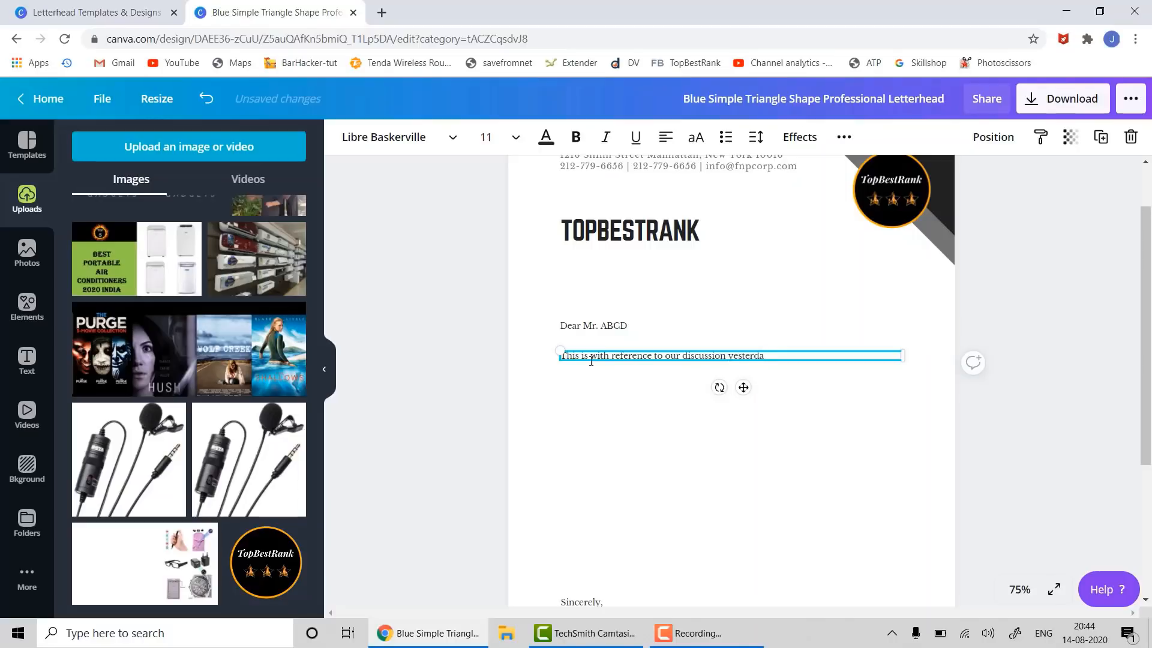
type("y for tech review")
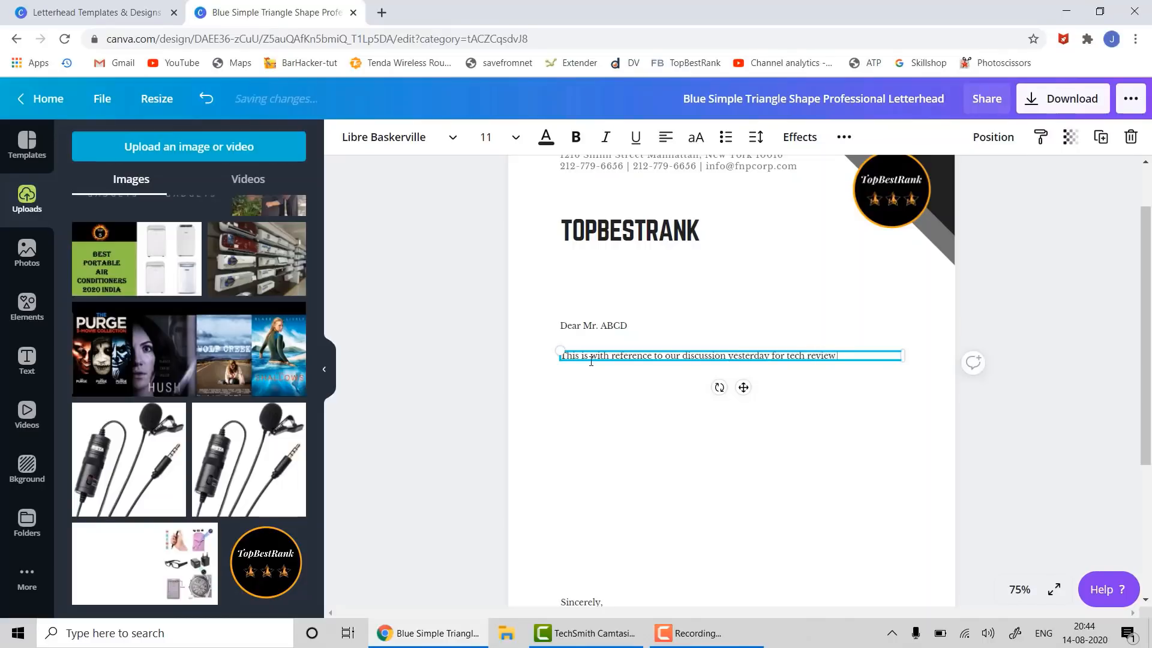
type(" services.")
key("Return")
key("Return")
type("s a das d as d asdasdasda sd as d asd as d asd")
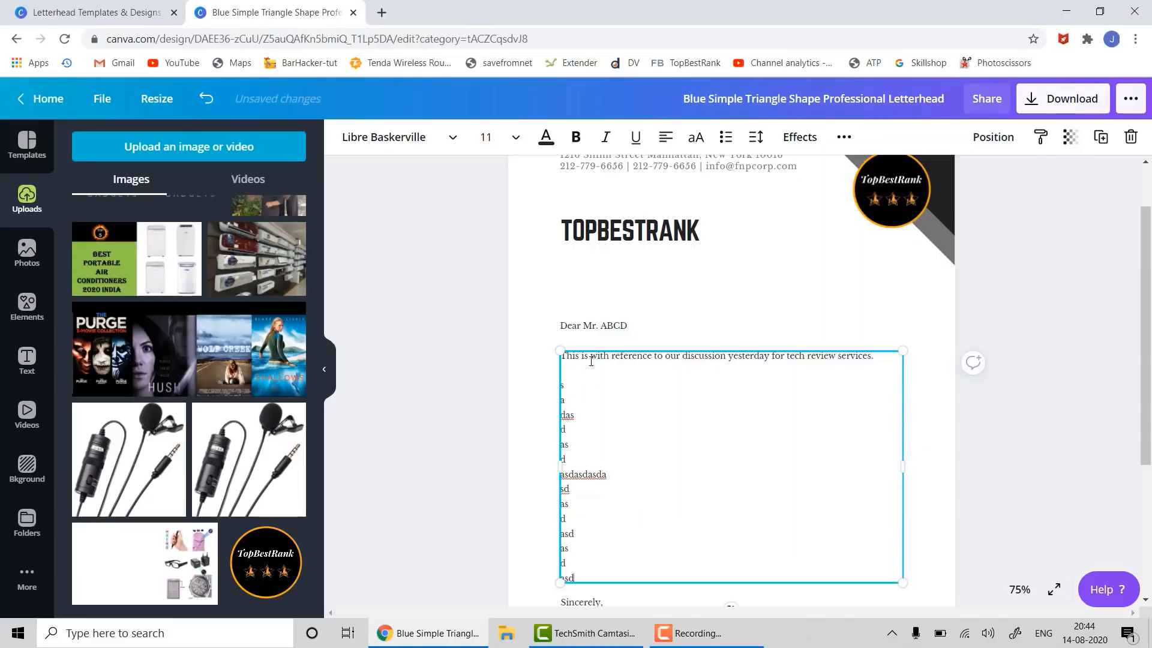
left_click(1035, 370)
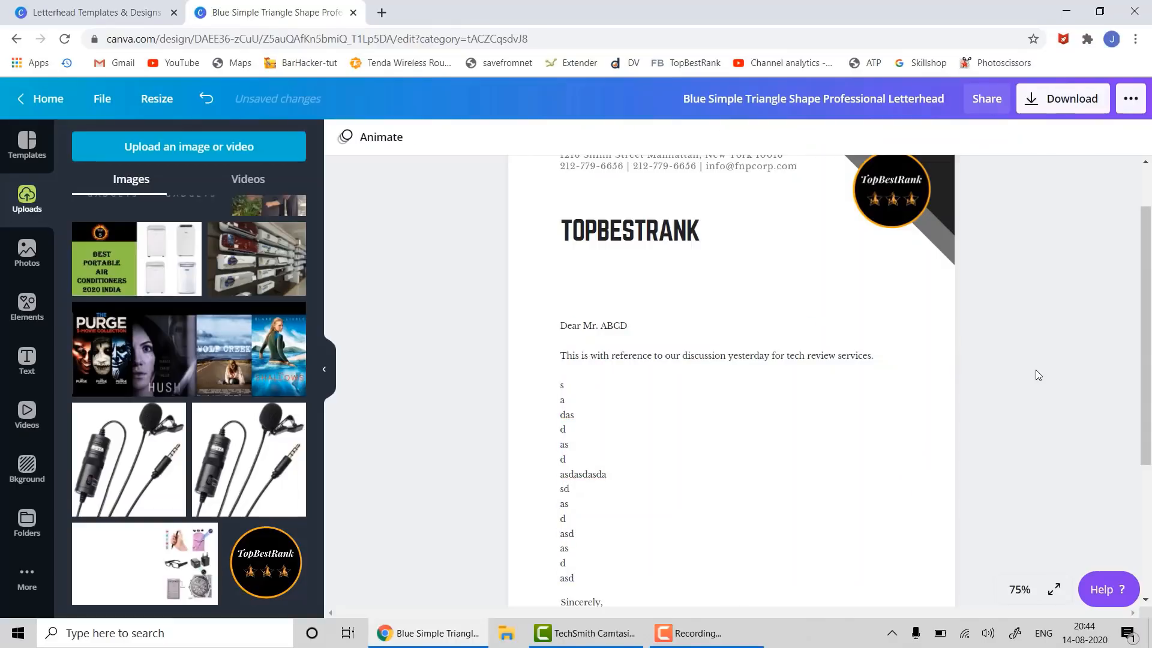
scroll(734, 446, "up", 1)
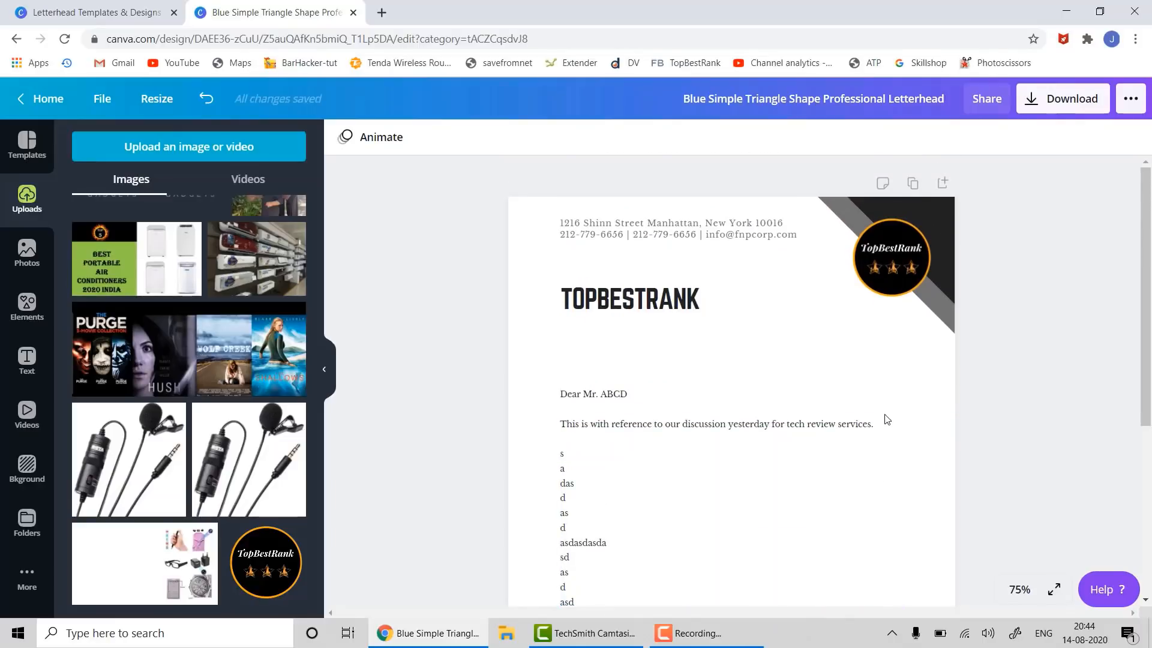
scroll(893, 342, "down", 4)
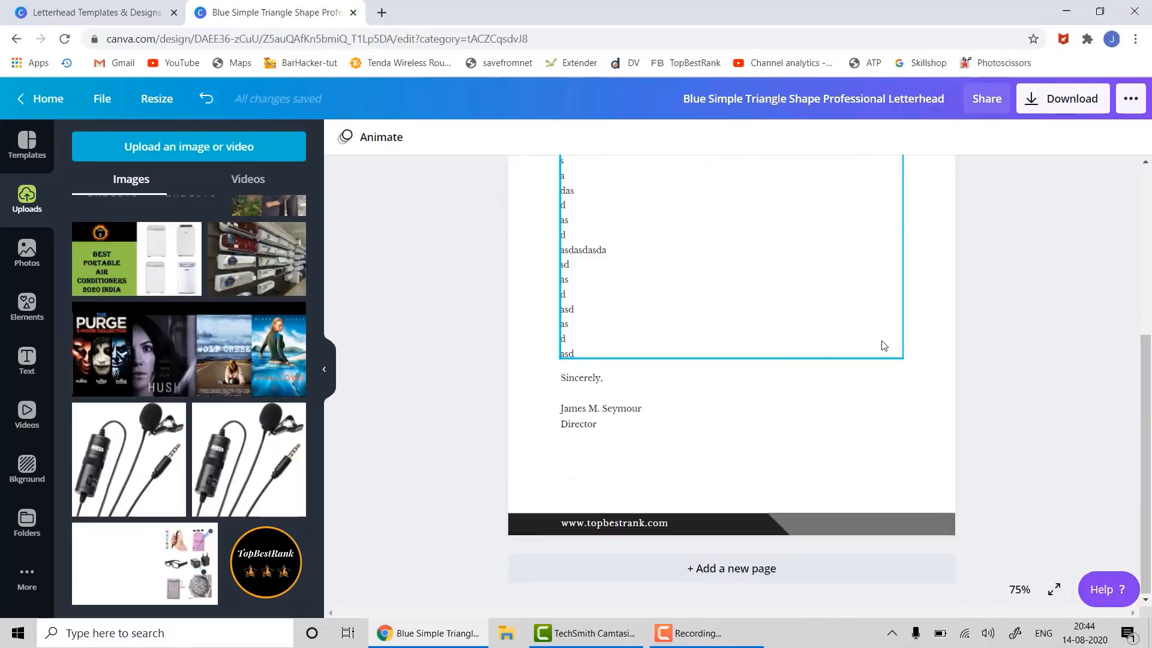
- Download the letterhead with the JPG file type and open the downloaded file
left_click(1069, 101)
left_click(1042, 207)
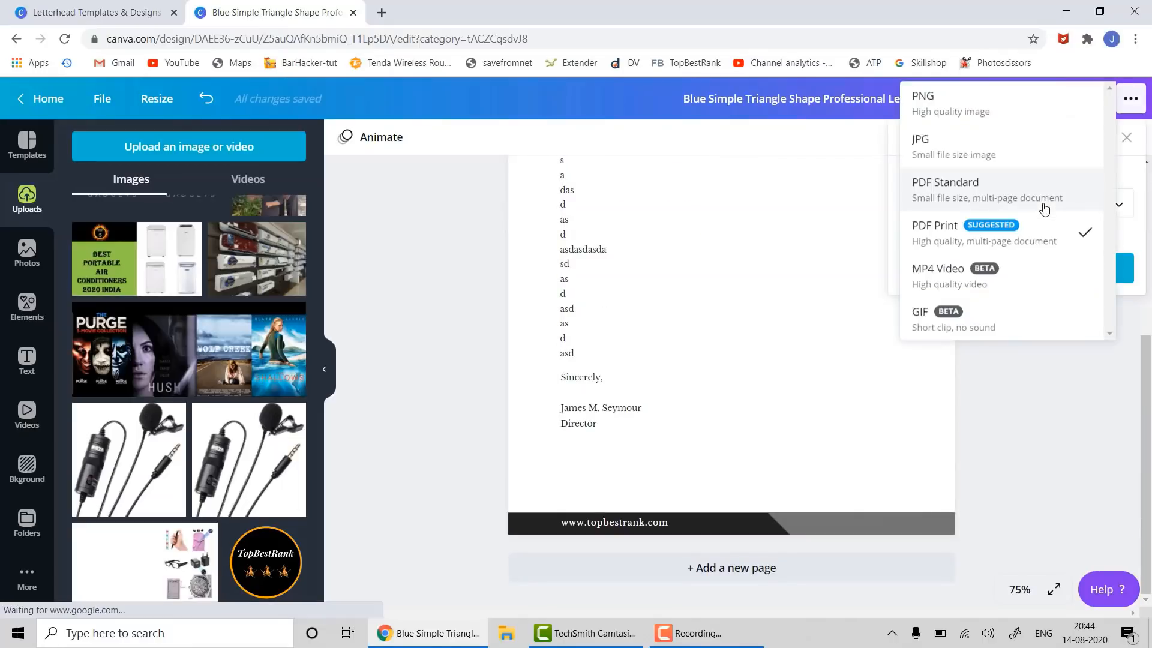
left_click(994, 149)
left_click(1024, 344)
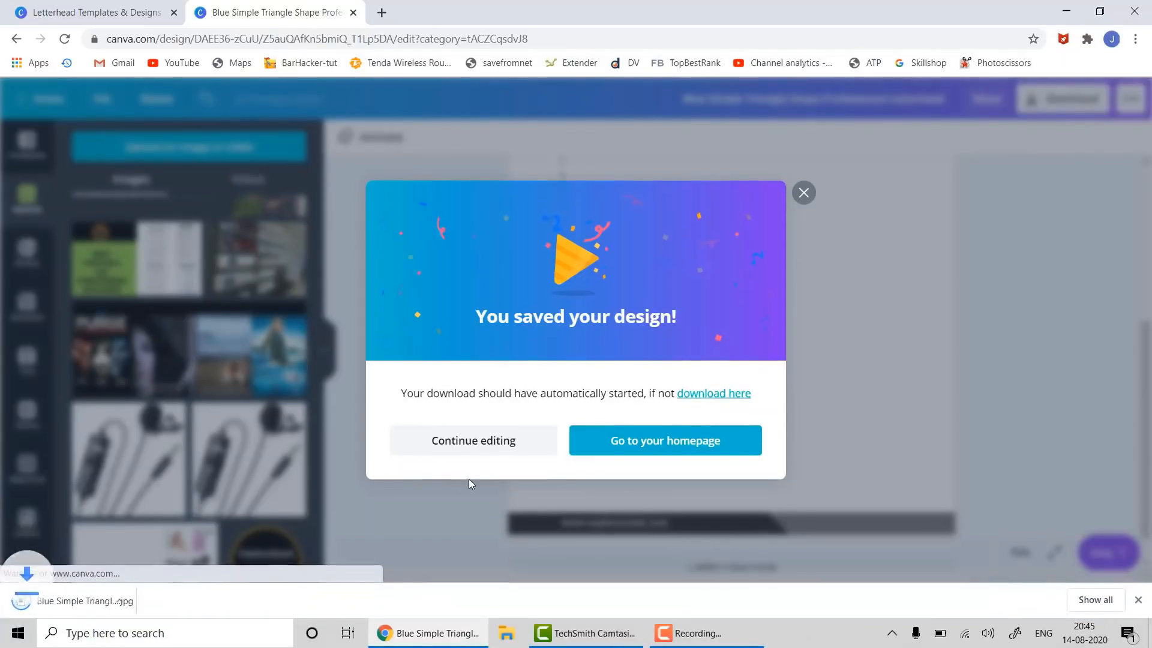
left_click(111, 607)
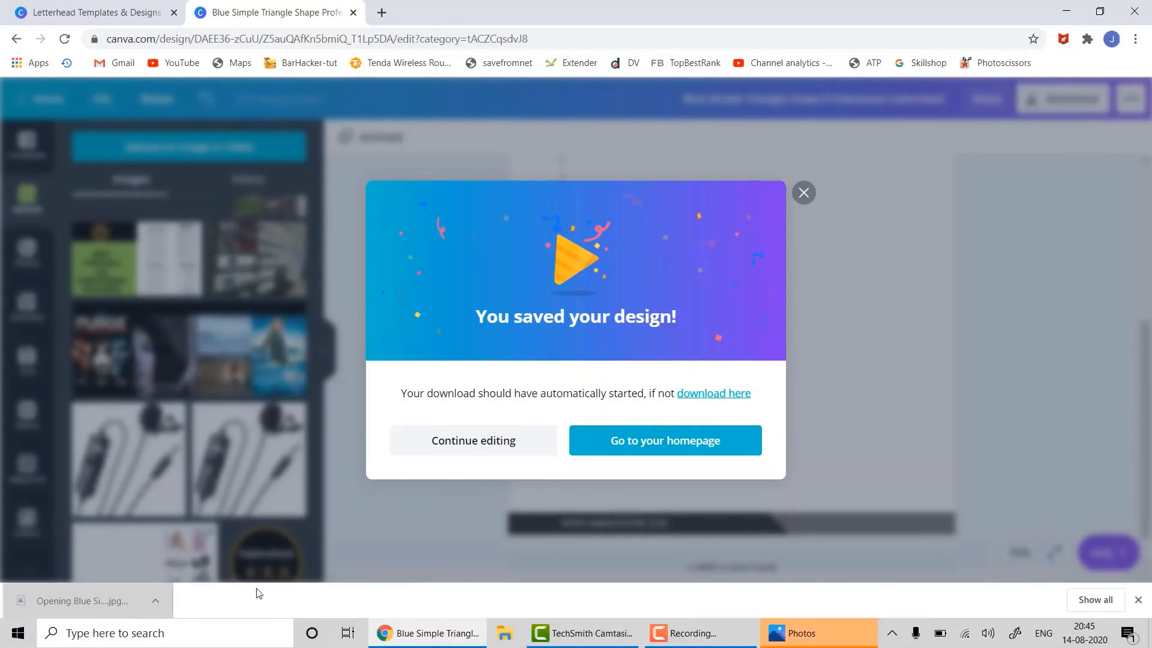
- Bring the letterhead JPG forward in Photos to check it, then close the viewer
left_click(798, 636)
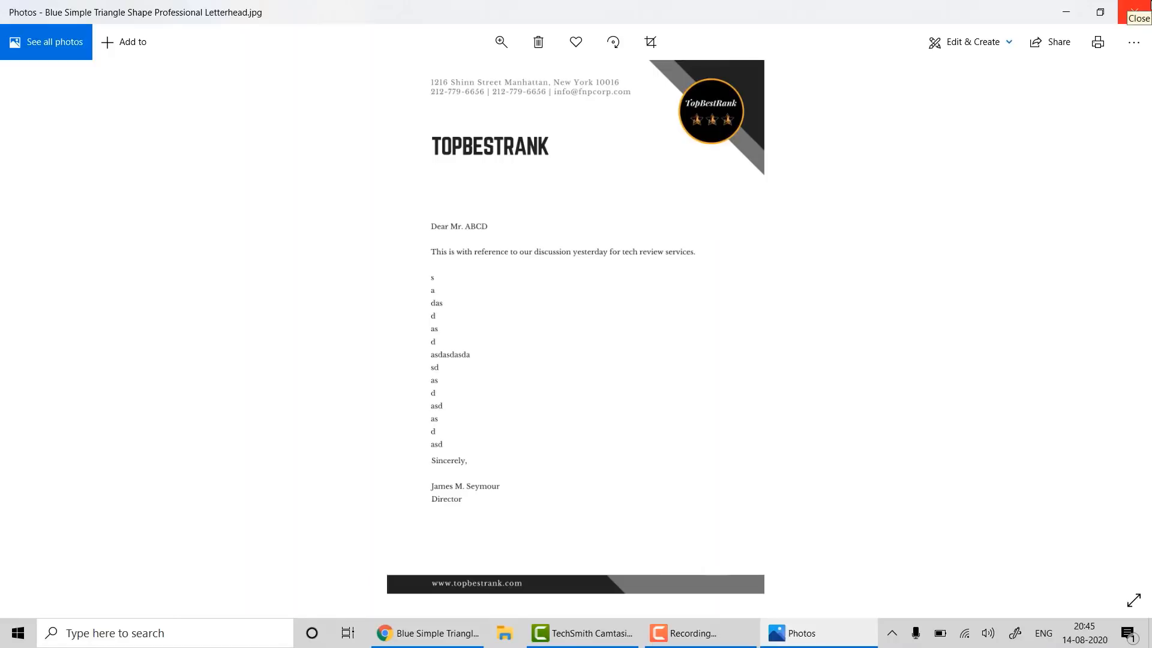
left_click(1134, 11)
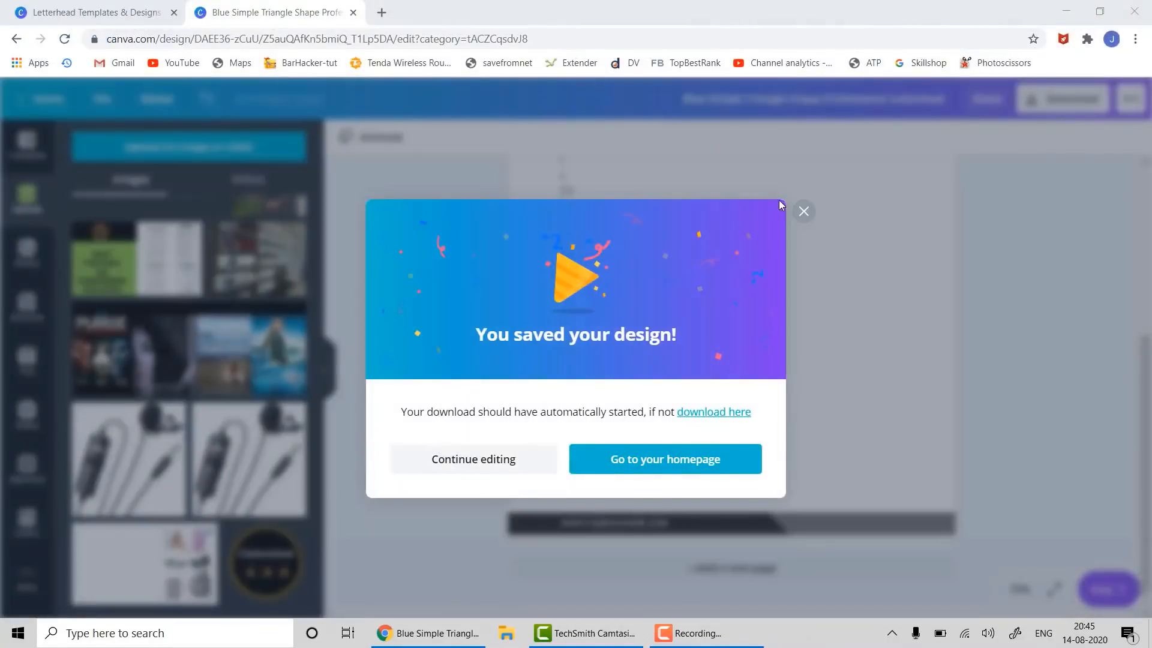
- Dismiss the saved-design message and close the editor tab and the template preview
left_click(804, 211)
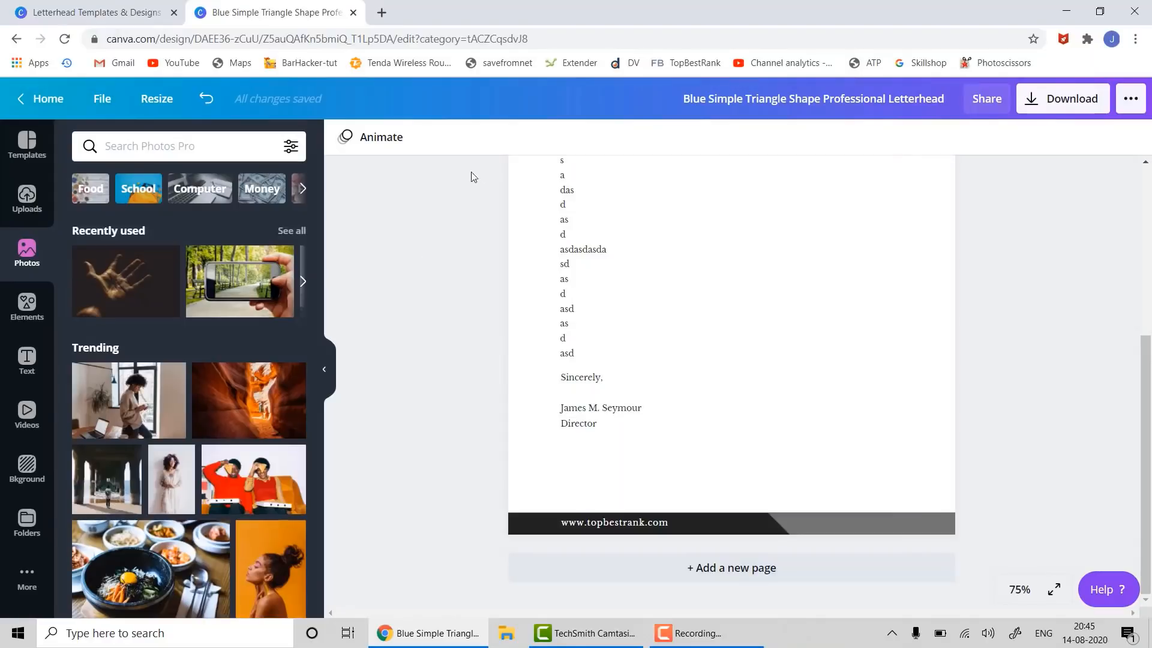
left_click(353, 12)
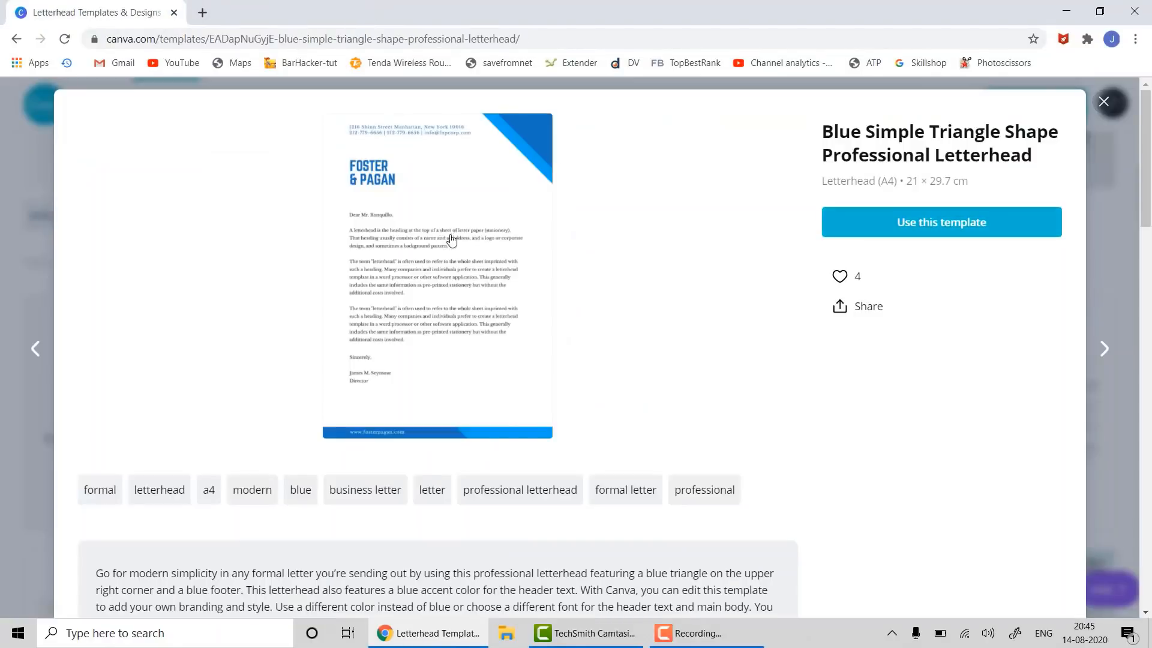
left_click(1104, 101)
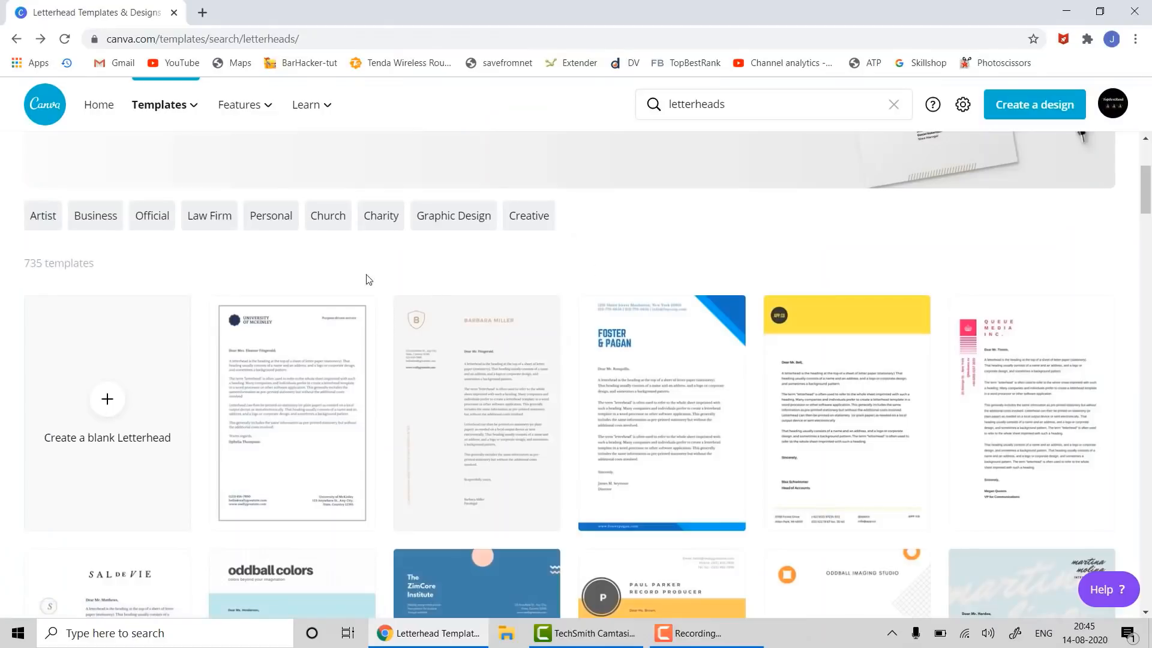
mouse_move(202, 118)
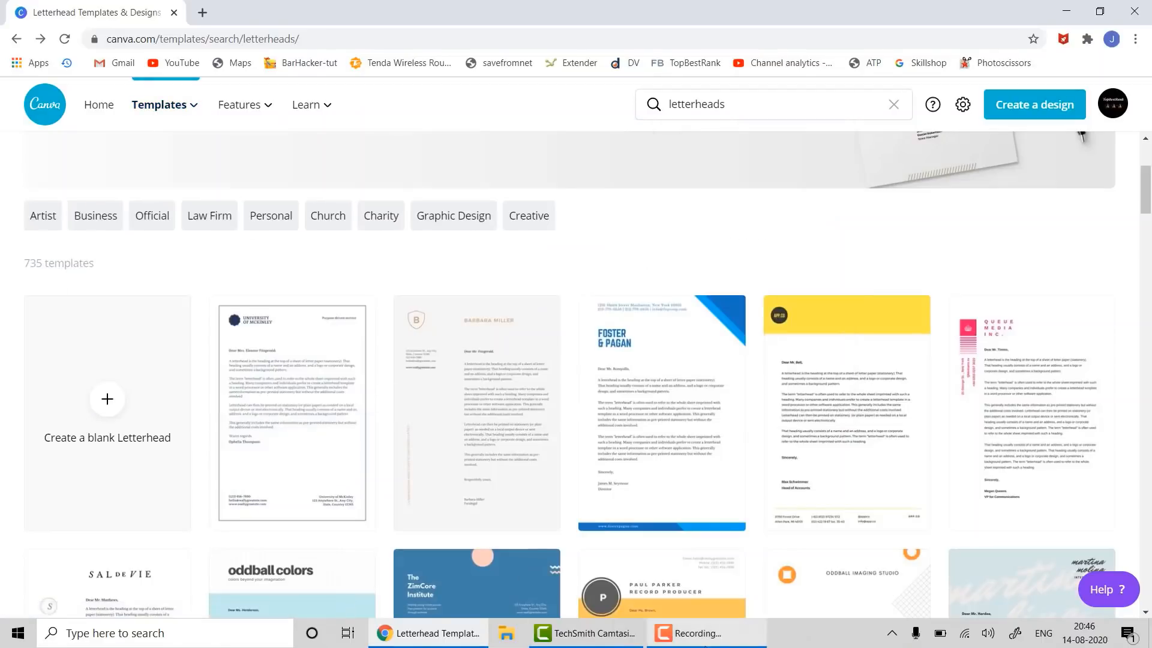
- Bring up the Camtasia screen recorder controls from the taskbar
left_click(696, 633)
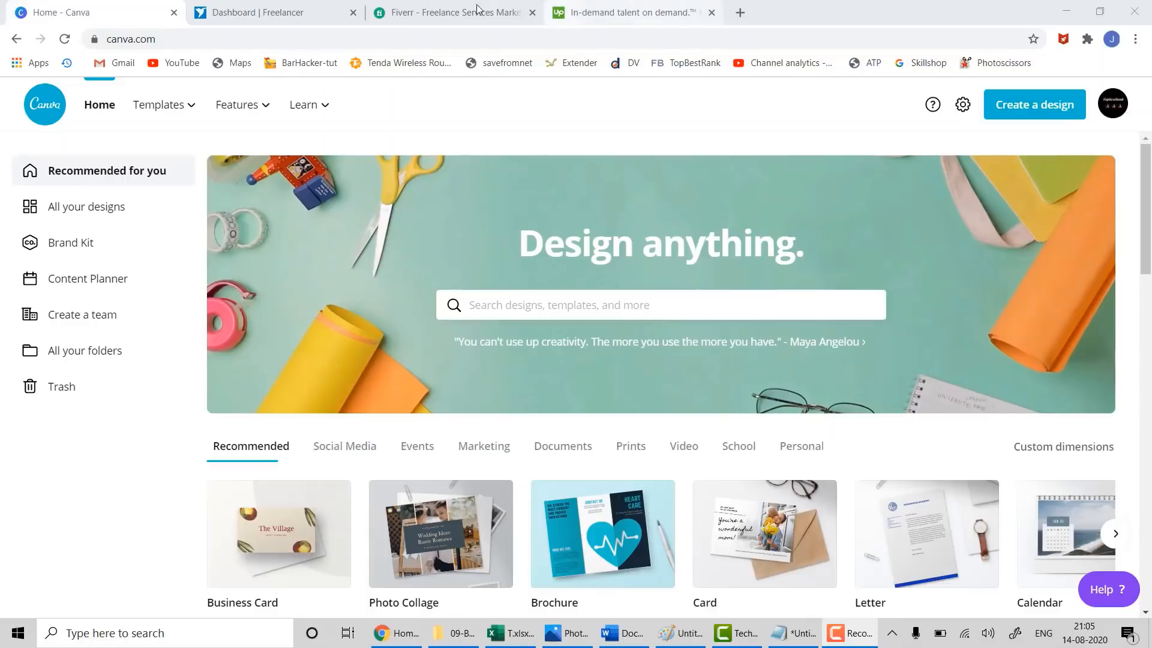
- Switch to the Fiverr tab and search for 'logo' gigs
left_click(258, 9)
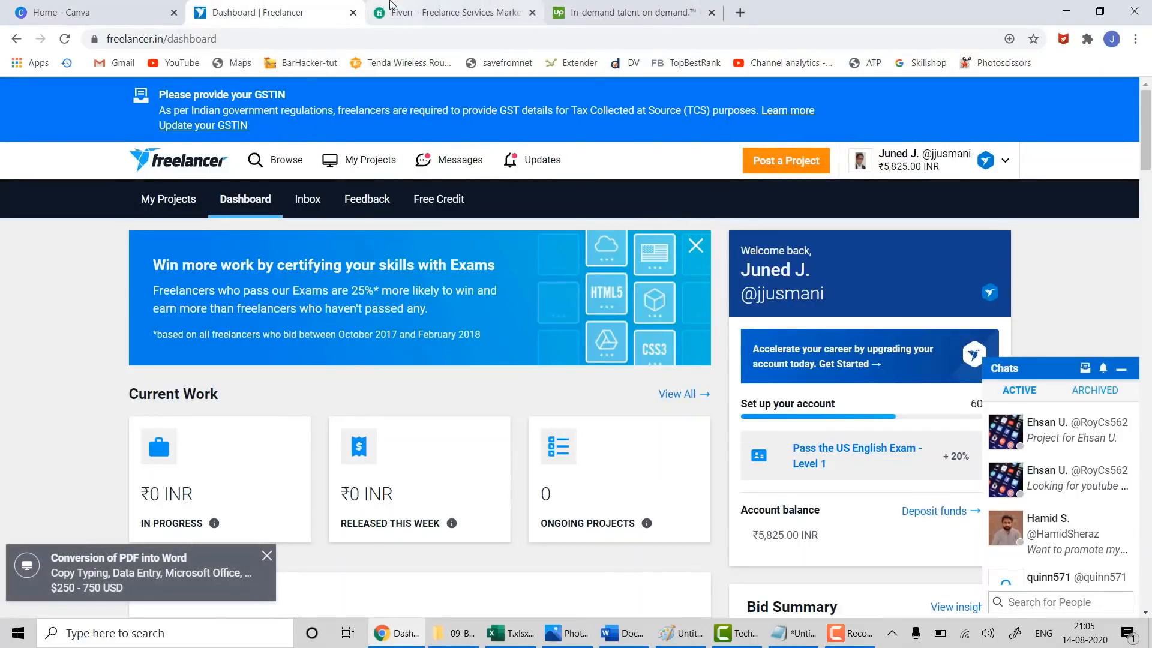
left_click(417, 14)
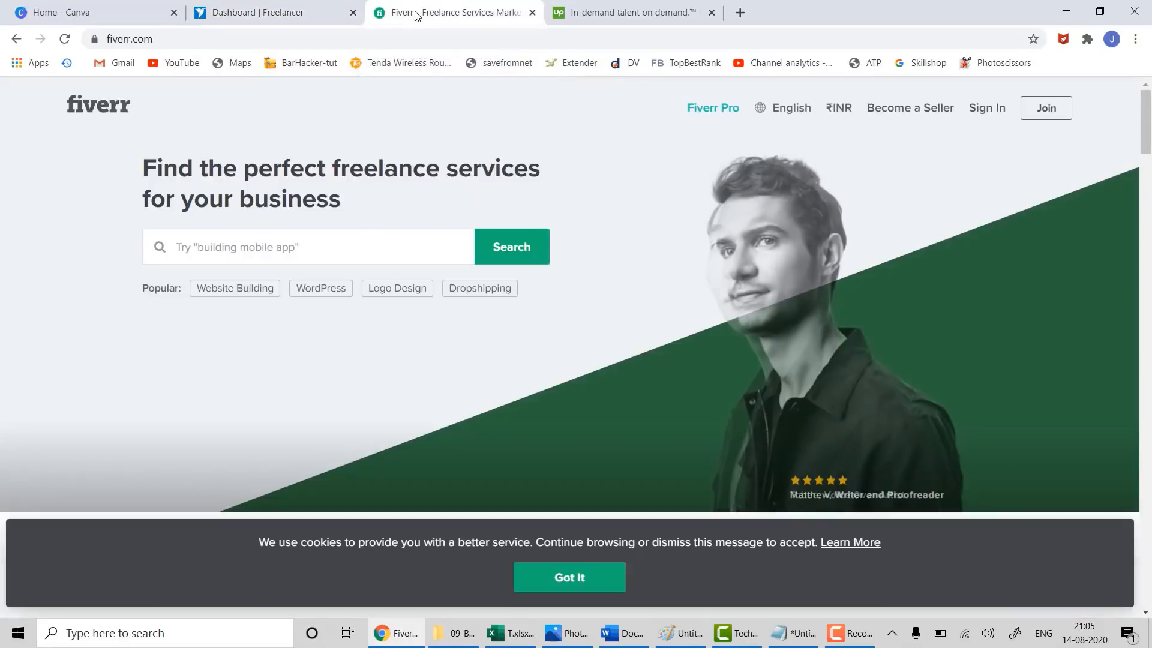
left_click(318, 243)
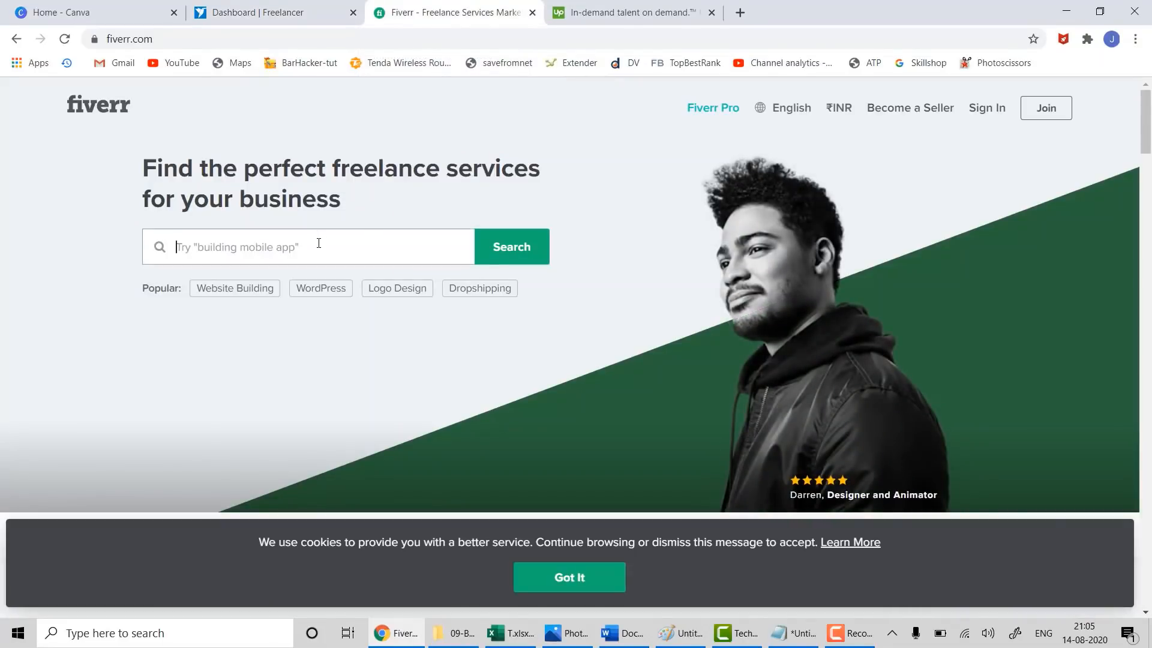
type("logo")
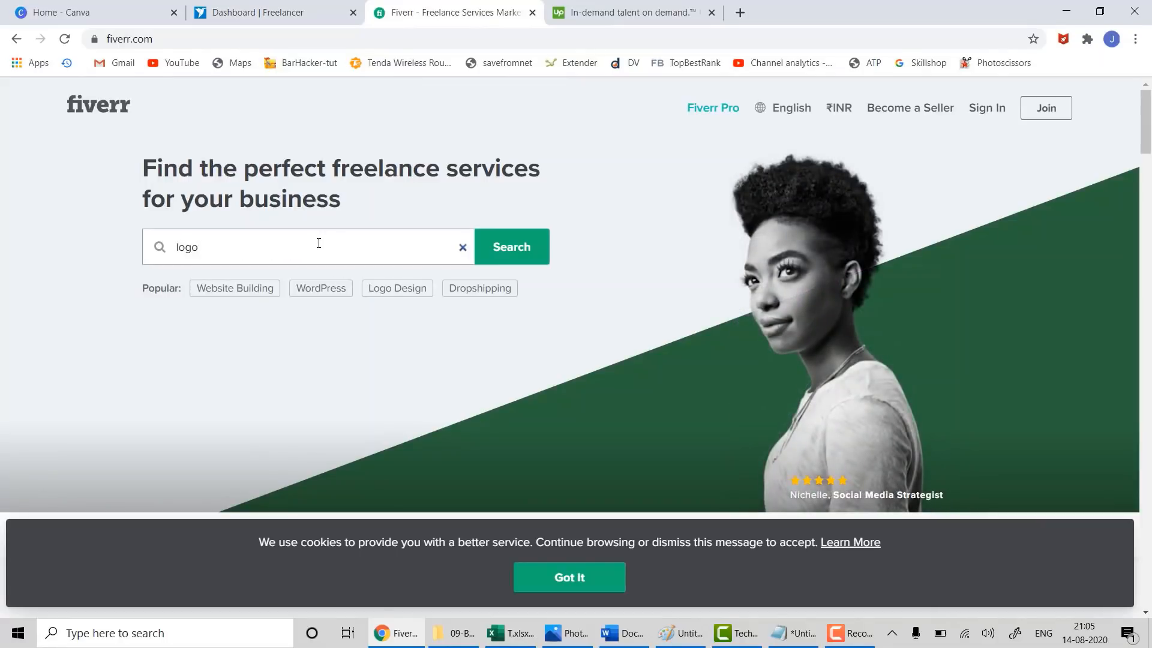
key("Return")
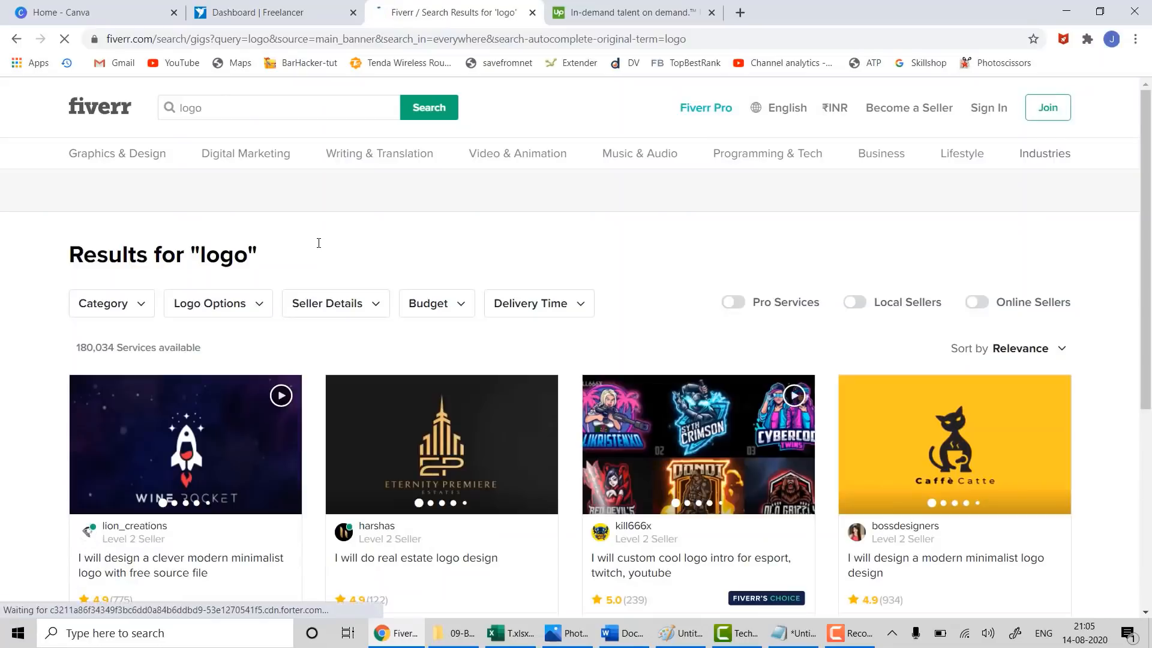
- Dismiss the cookie notice and sign-up prompt, then scroll through the logo gig results
scroll(317, 394, "down", 3)
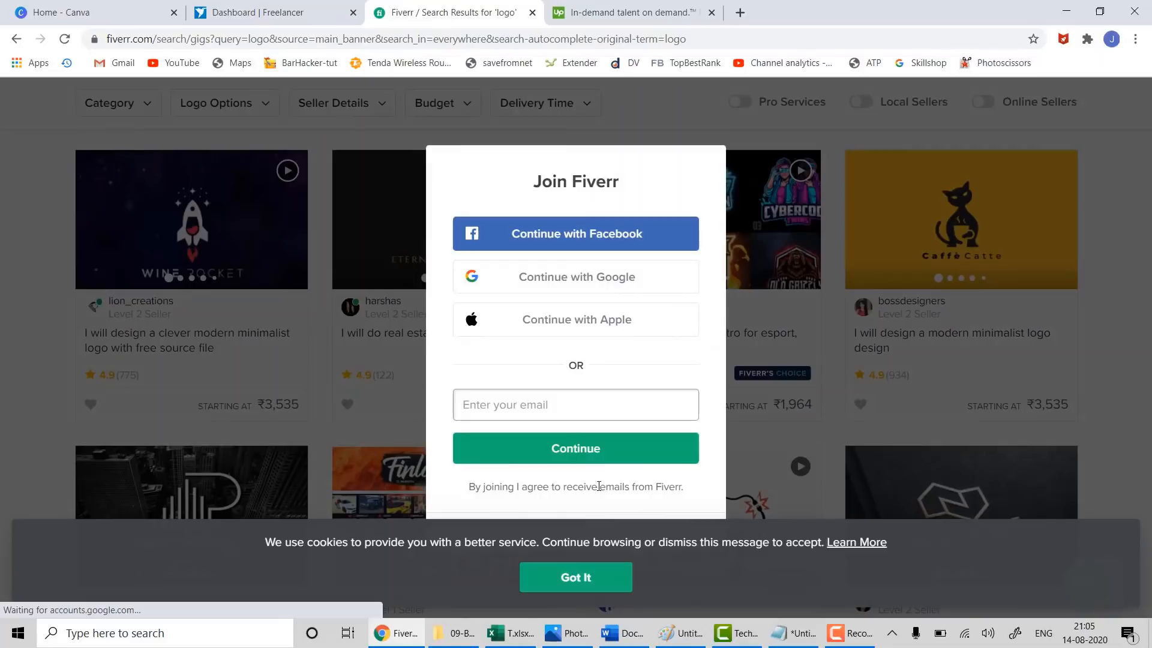
left_click(642, 459)
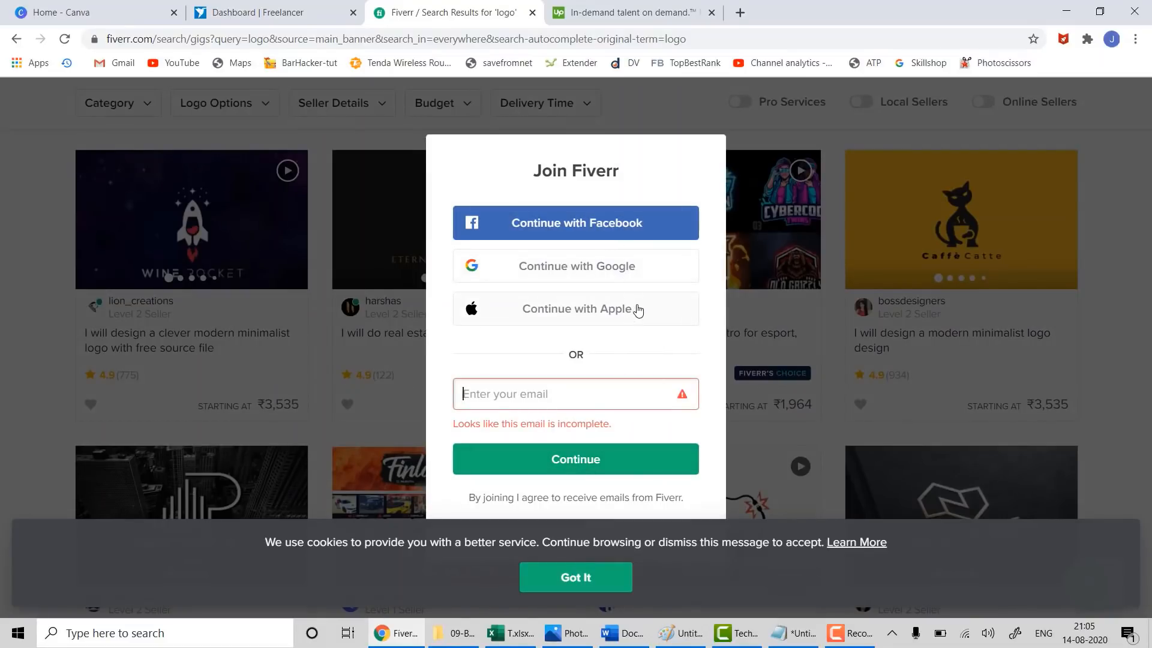
left_click(608, 576)
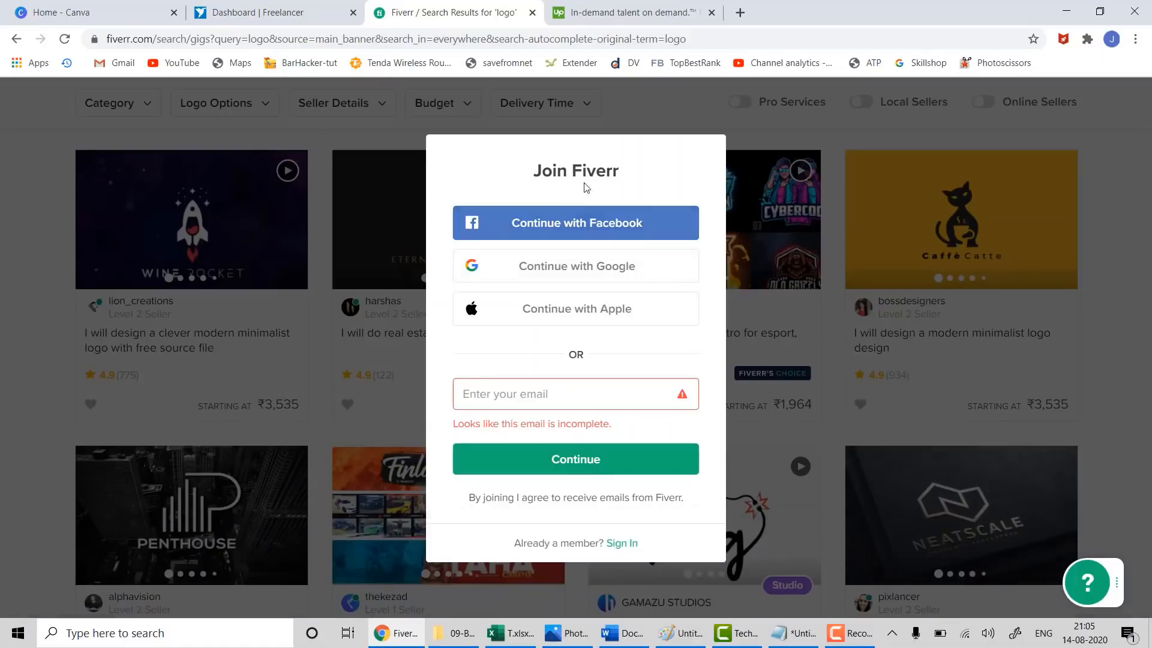
left_click(391, 242)
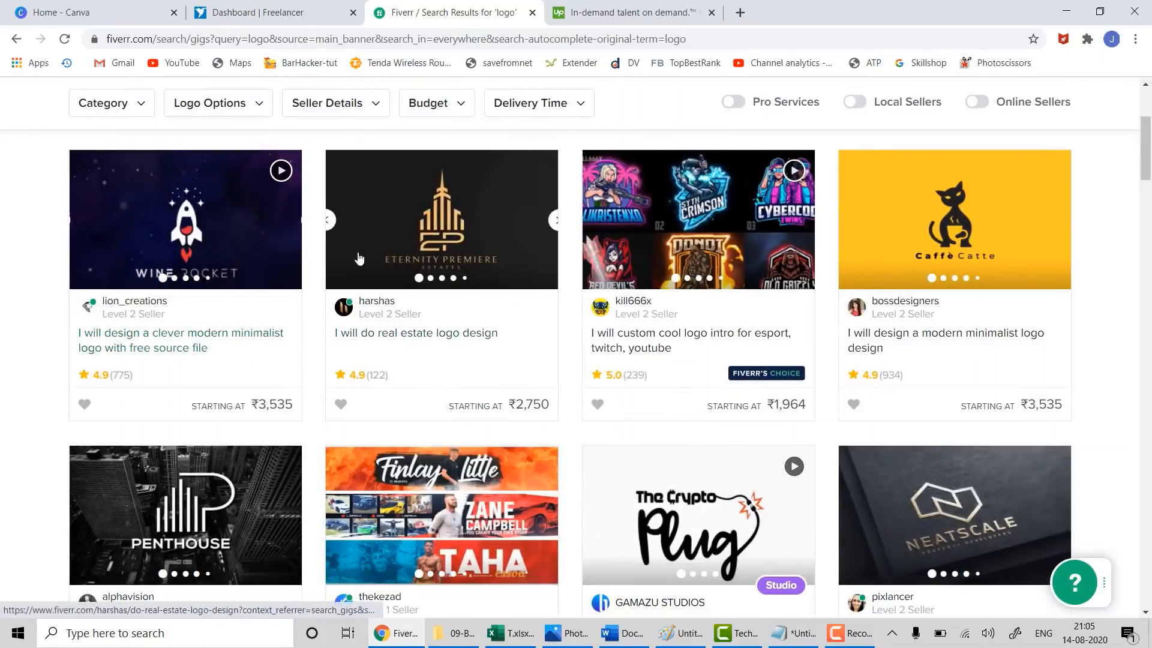
scroll(227, 335, "down", 2)
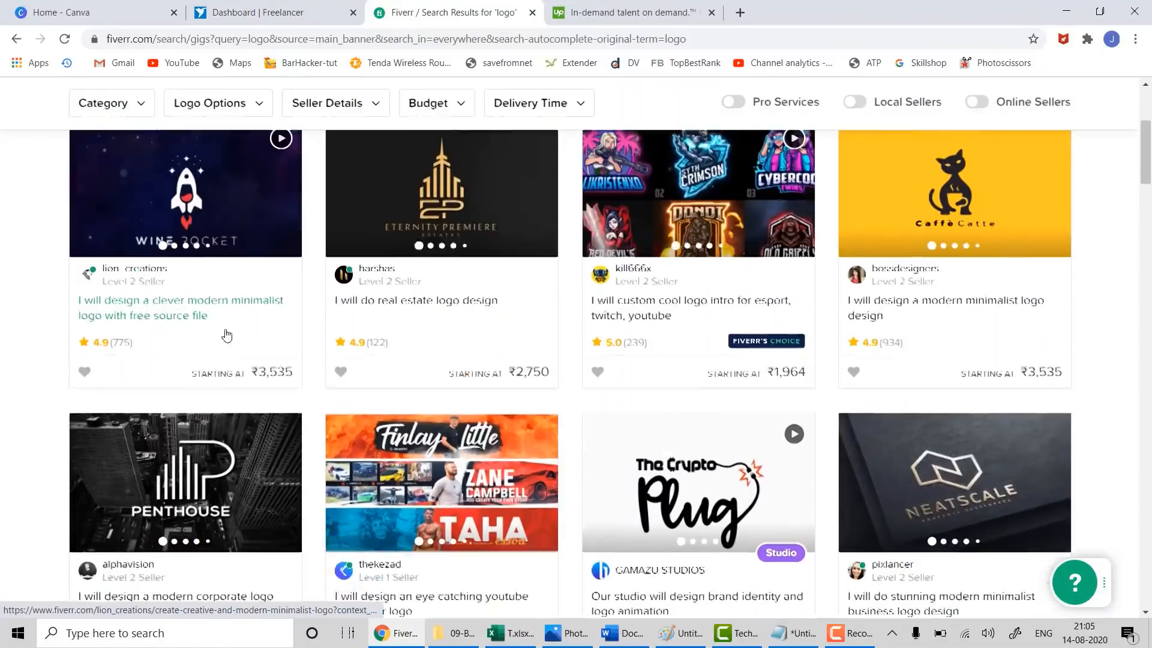
scroll(227, 335, "up", 2)
scroll(232, 334, "down", 4)
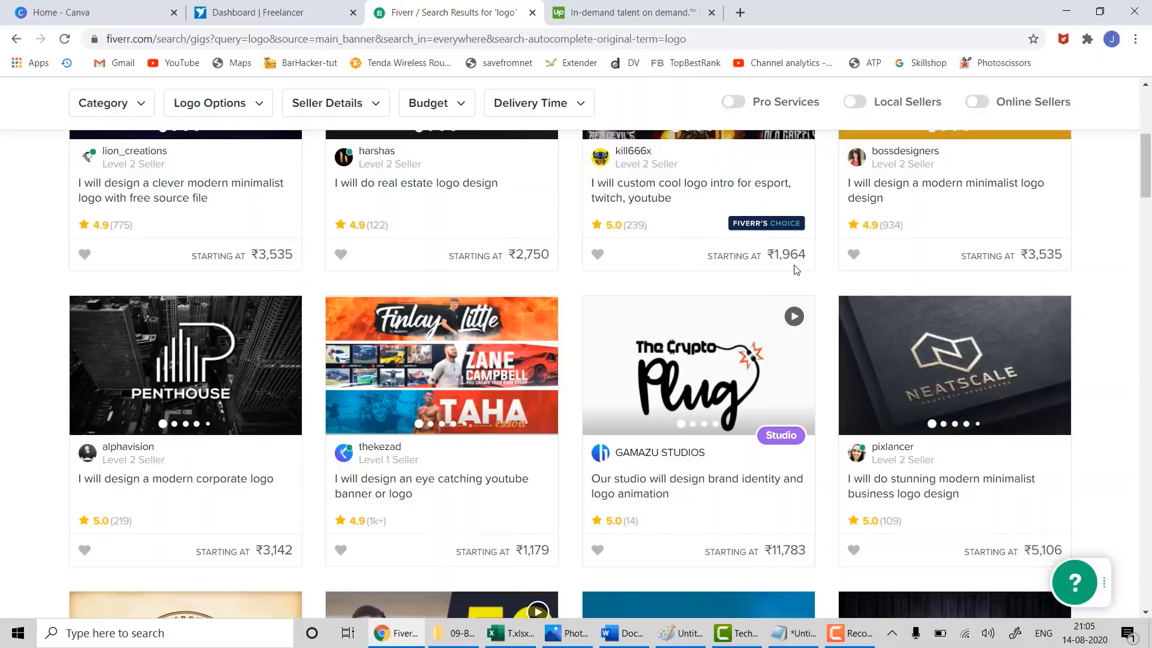
scroll(755, 506, "down", 1)
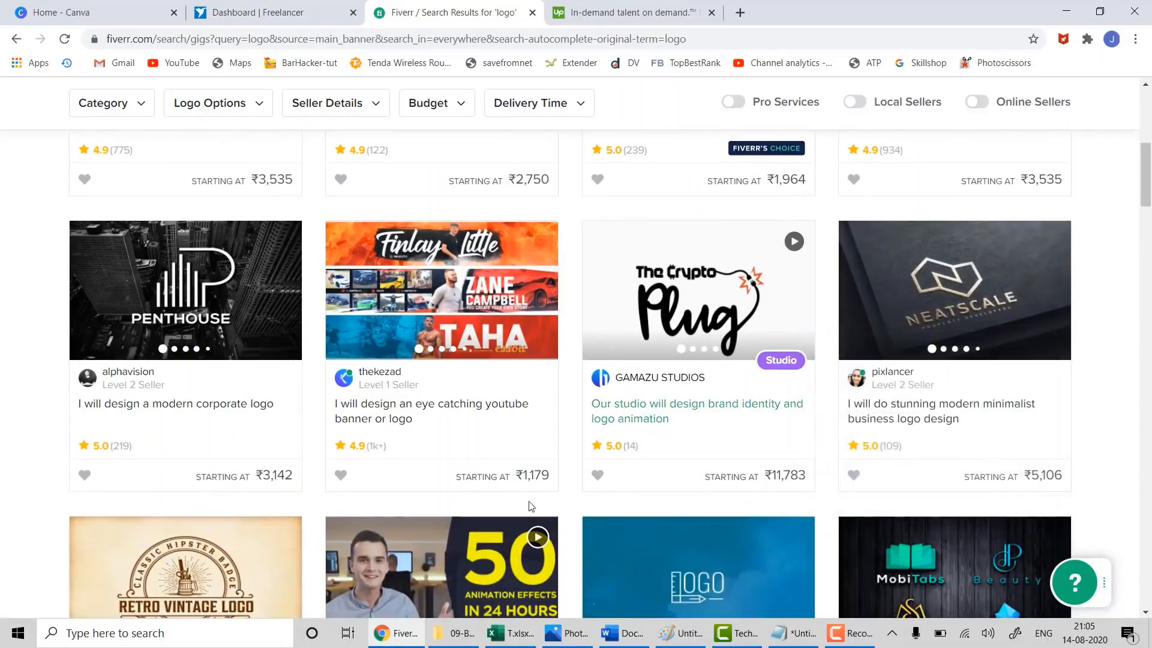
scroll(557, 493, "down", 3)
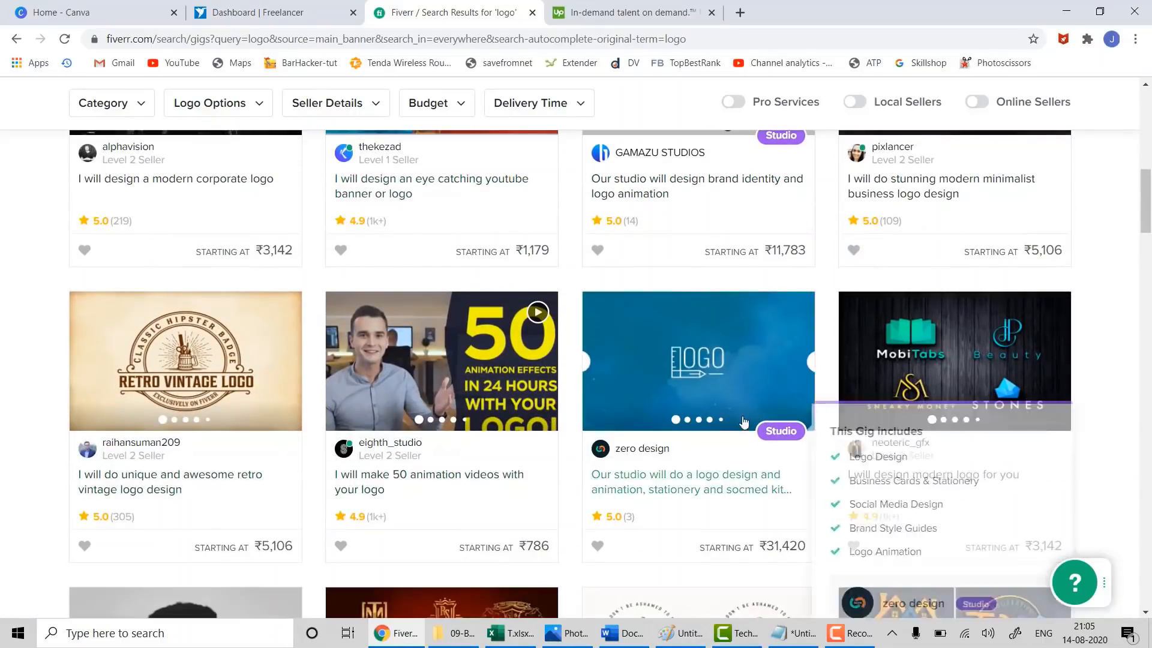
scroll(696, 360, "up", 5)
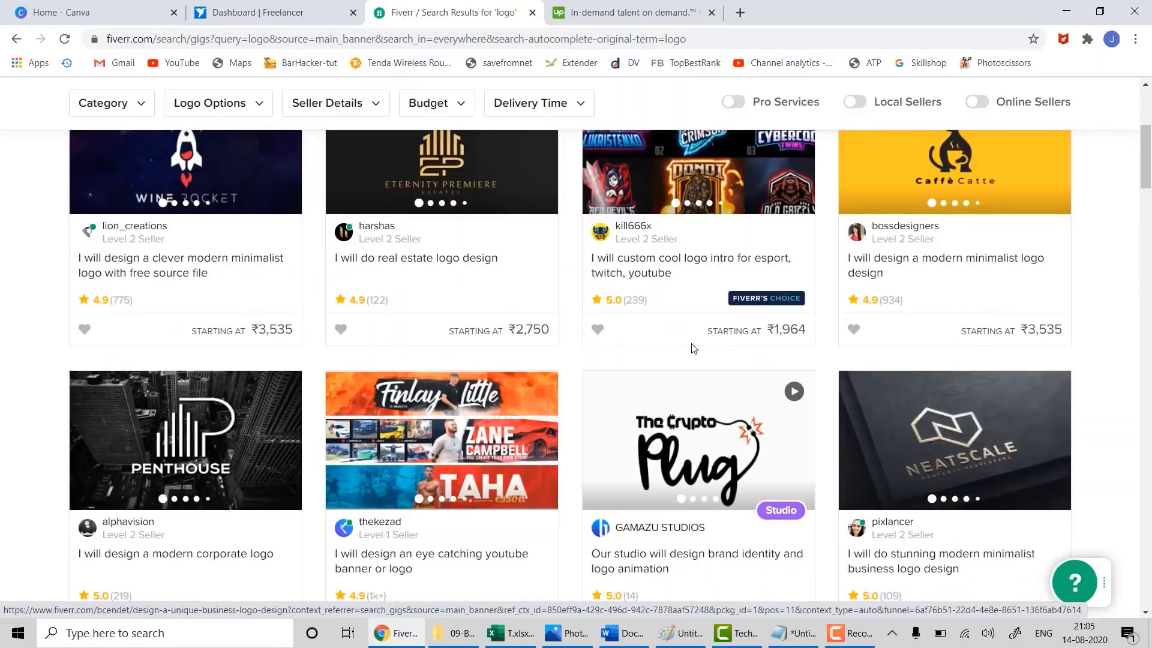
scroll(694, 348, "up", 4)
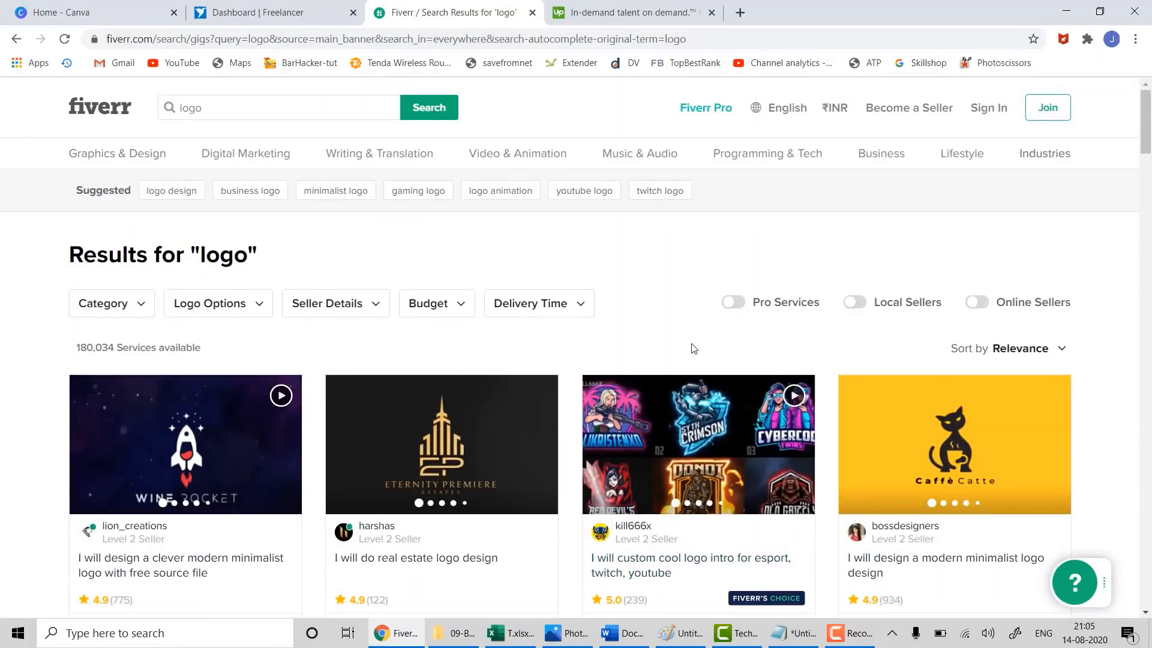
left_click(236, 109)
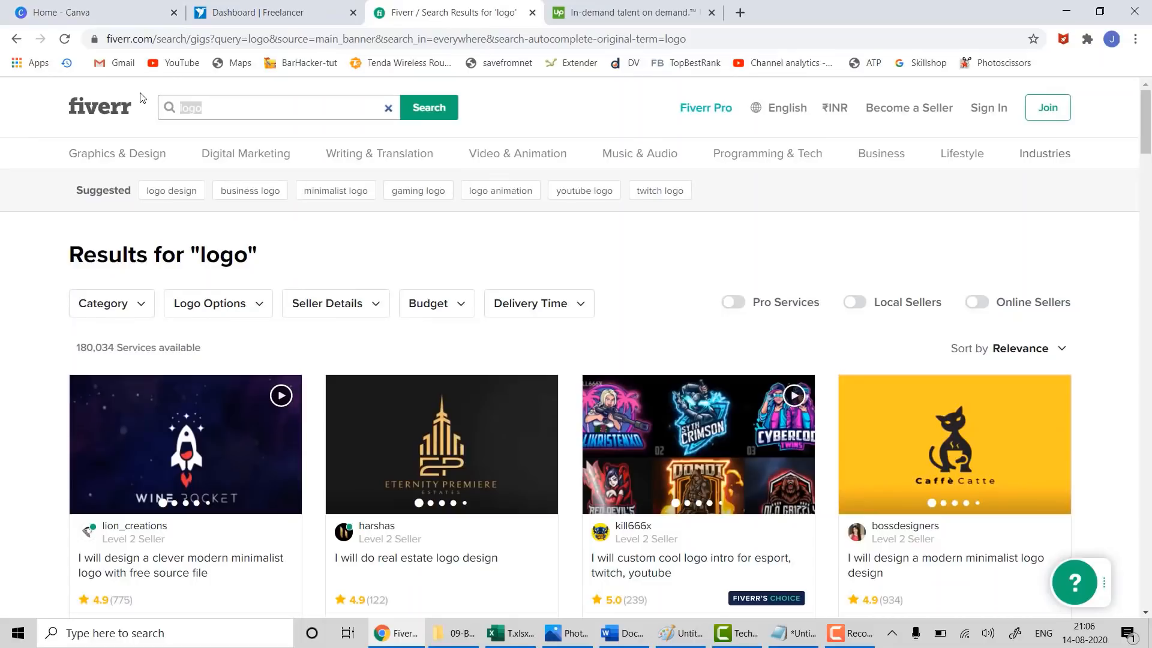
- Search Fiverr for 'thumbnail' and scroll through the gig results
type("thu")
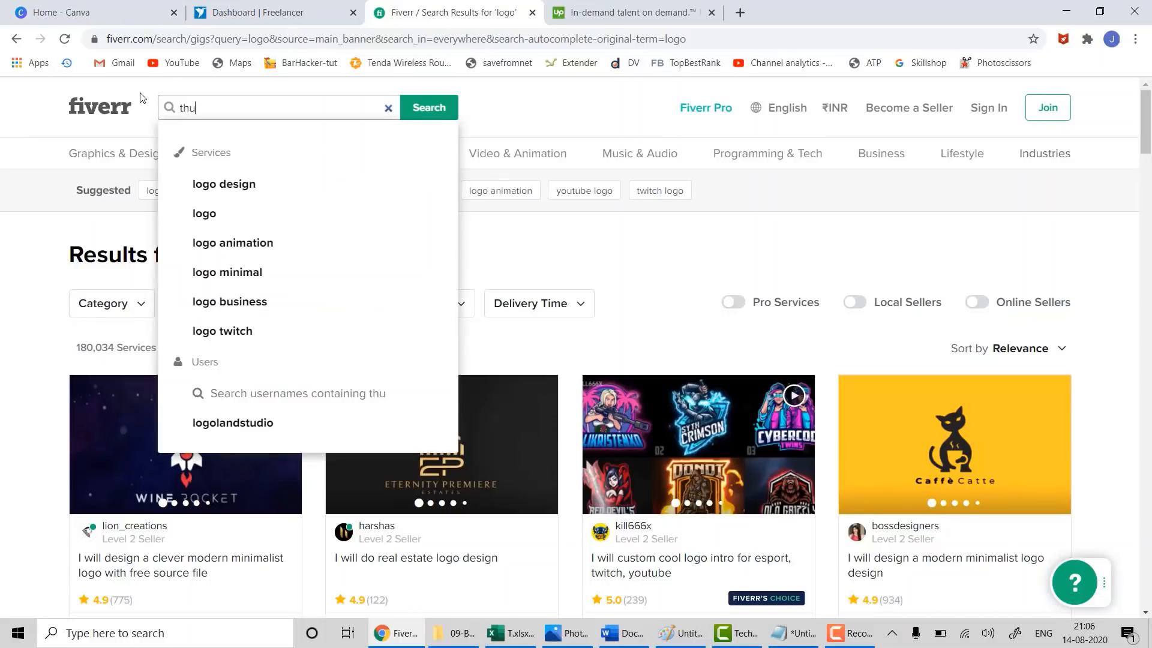
type("mbnail")
key("Return")
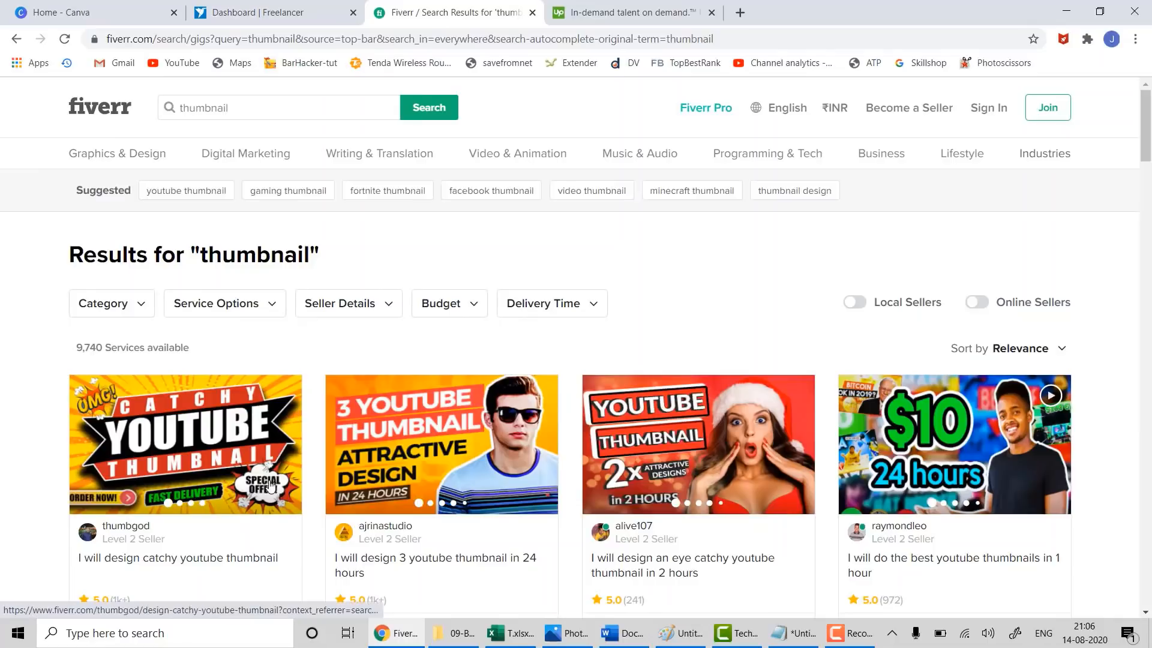
scroll(255, 368, "down", 3)
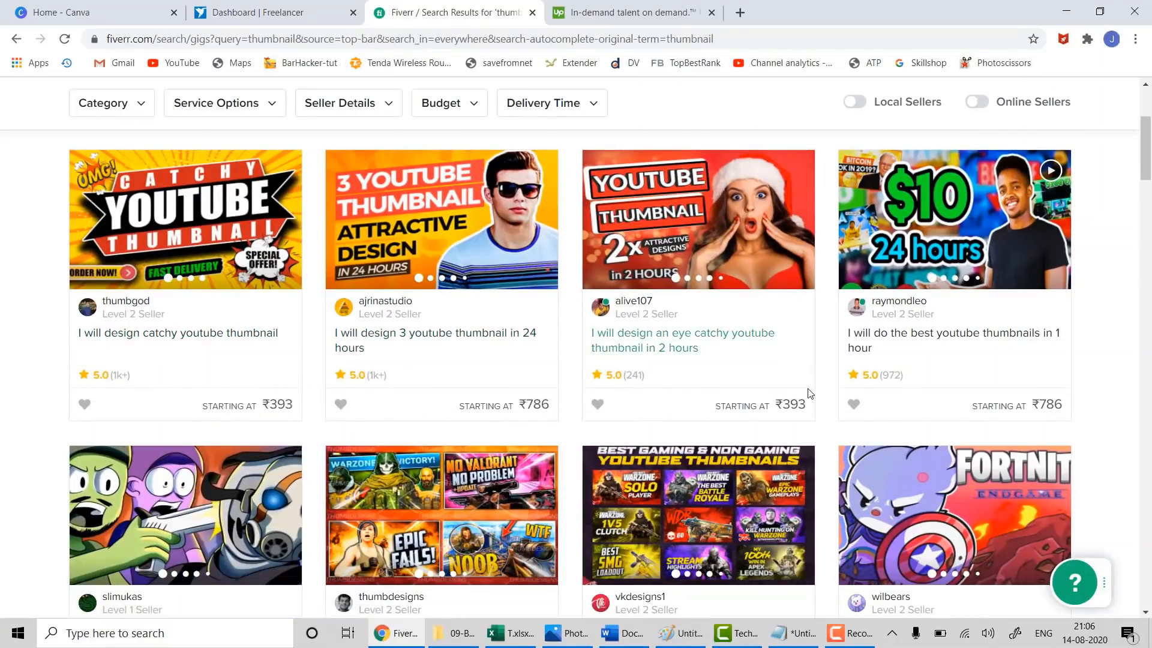
scroll(606, 393, "down", 5)
scroll(605, 391, "up", 5)
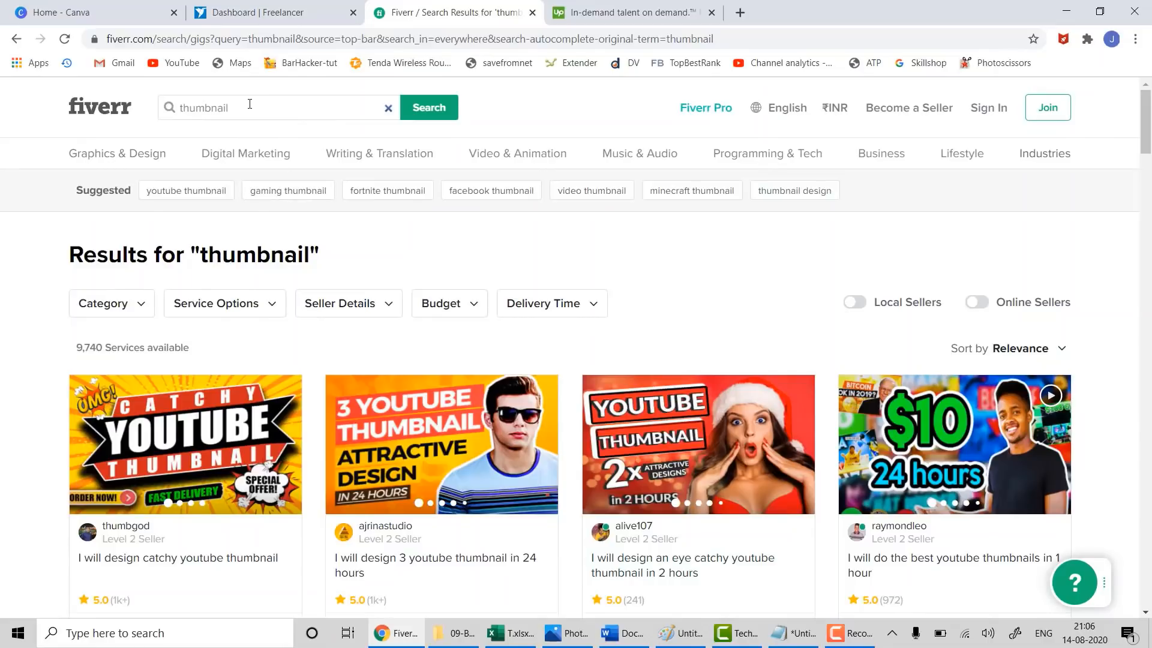
- Replace the query with 'brochure', search, and browse the brochure gigs
left_click_drag(249, 104, 144, 92)
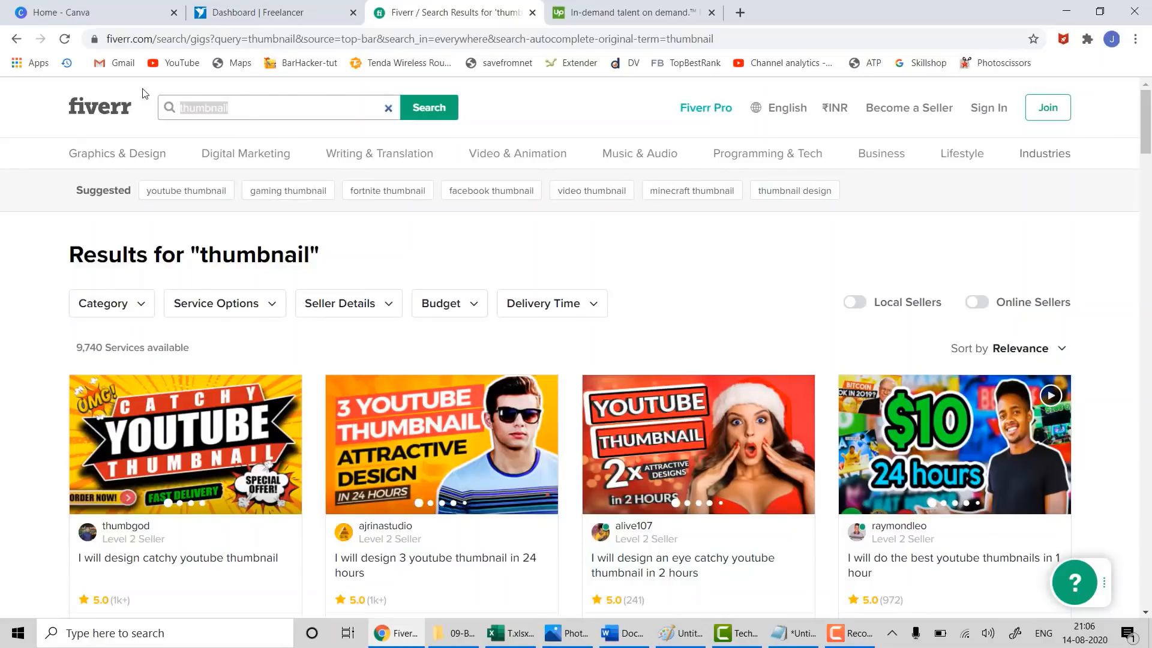
type("brochure")
key("Return")
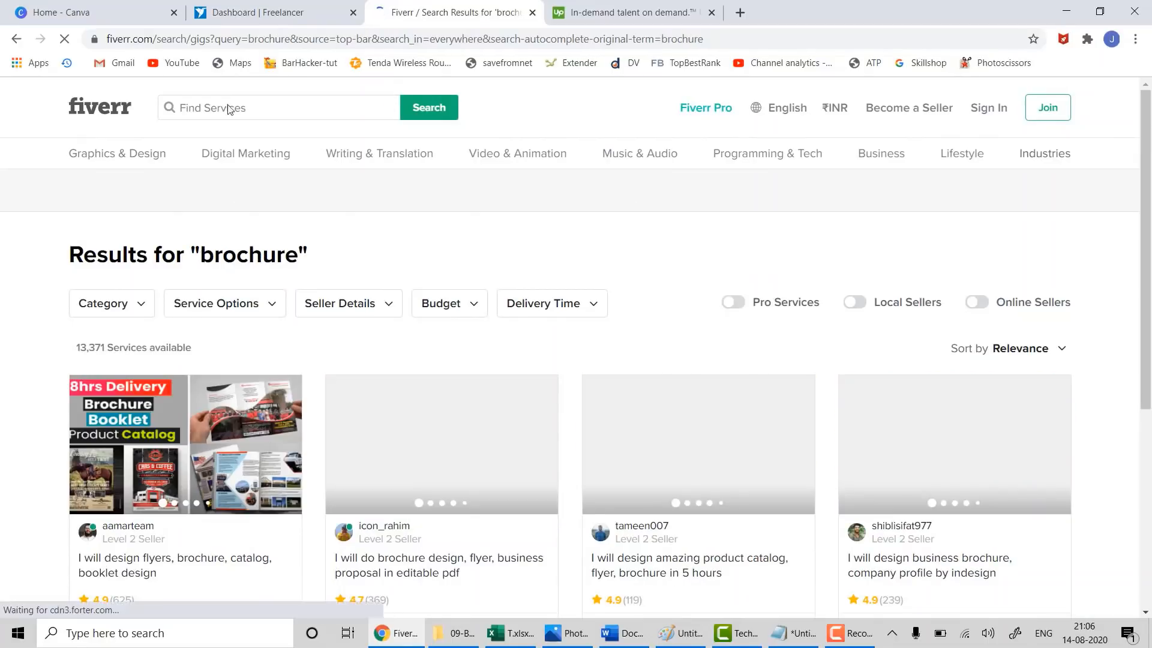
scroll(210, 547, "down", 3)
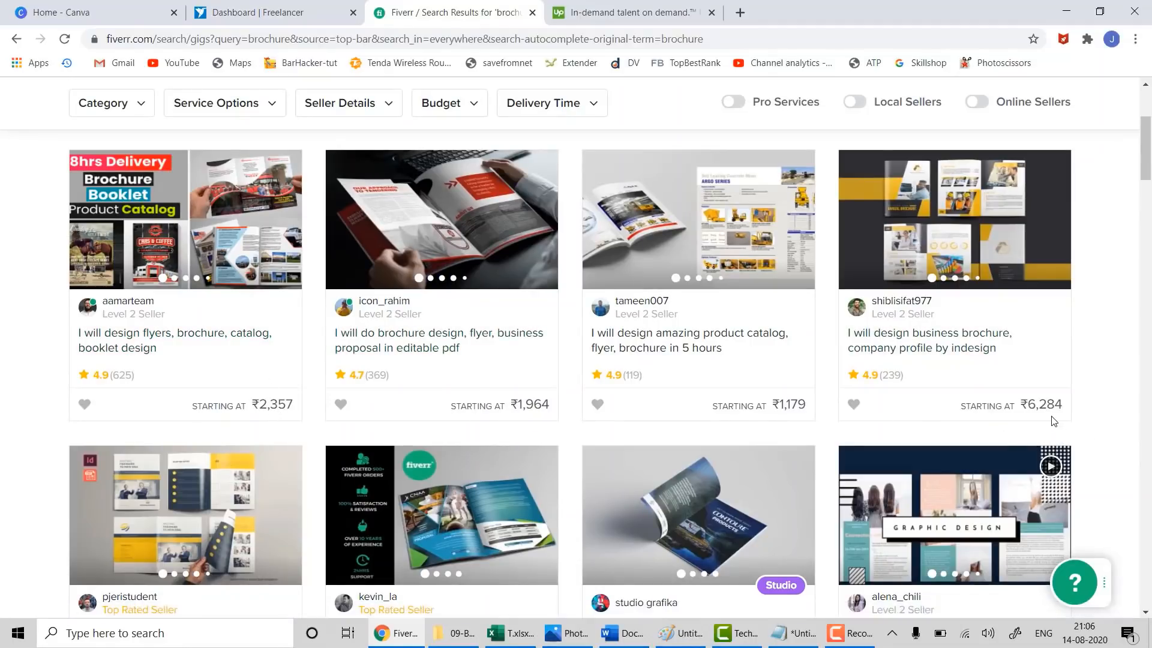
scroll(268, 360, "down", 3)
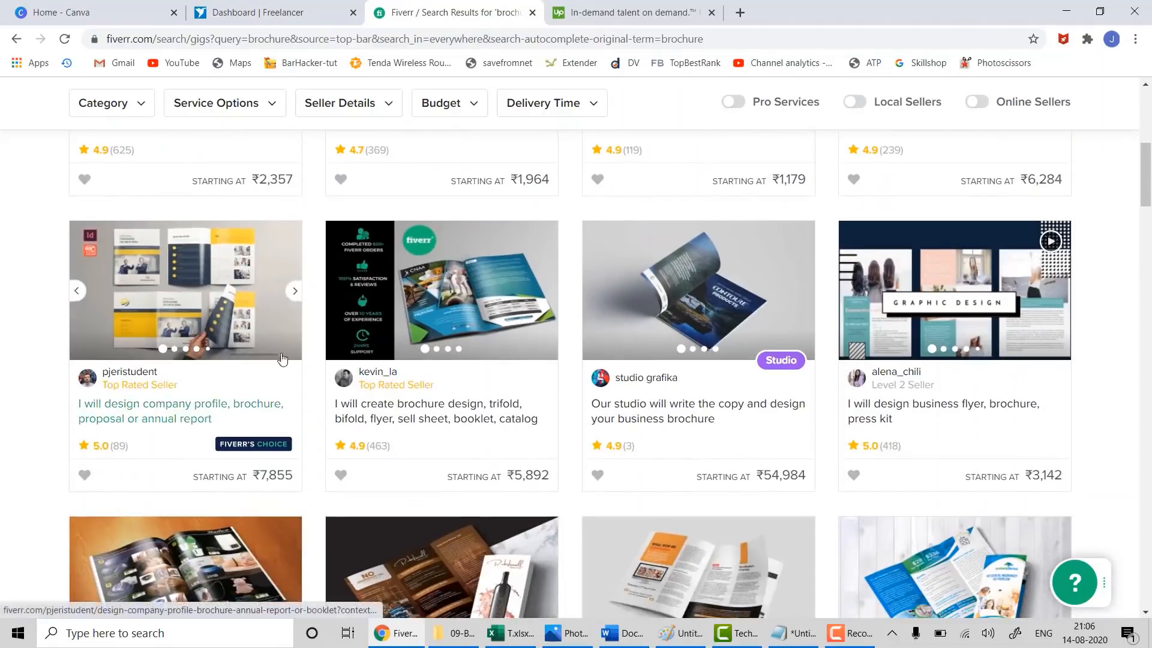
scroll(407, 290, "up", 4)
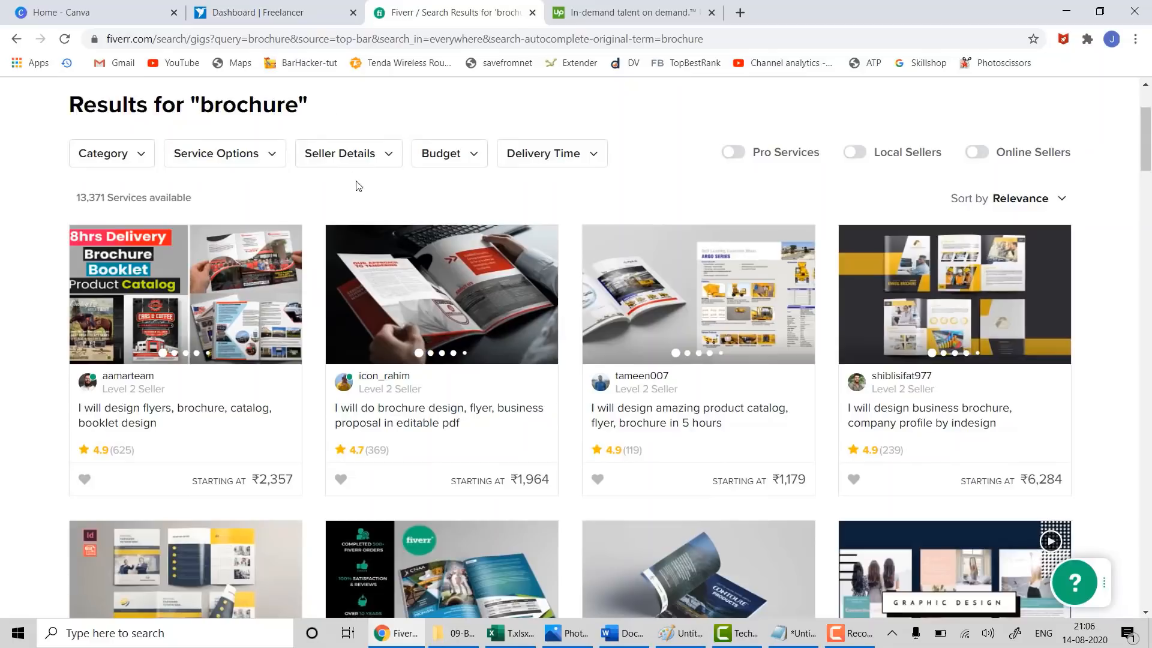
- On Upwork, search professionals for 'logo' and scroll through the freelancer results
left_click(585, 10)
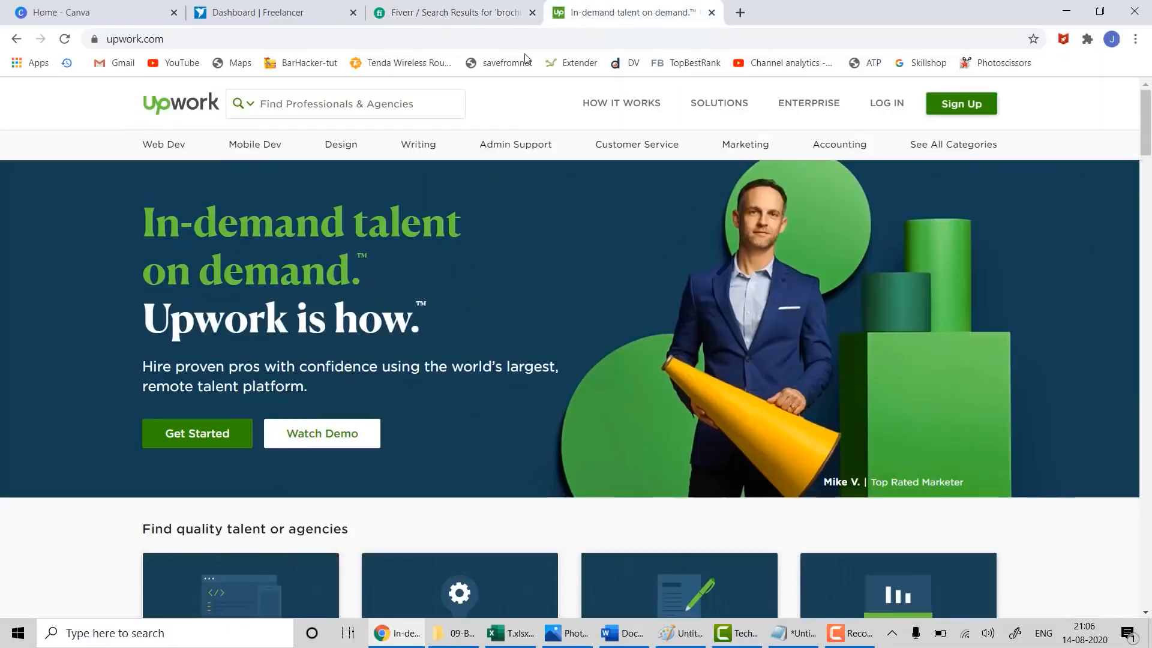
left_click(405, 115)
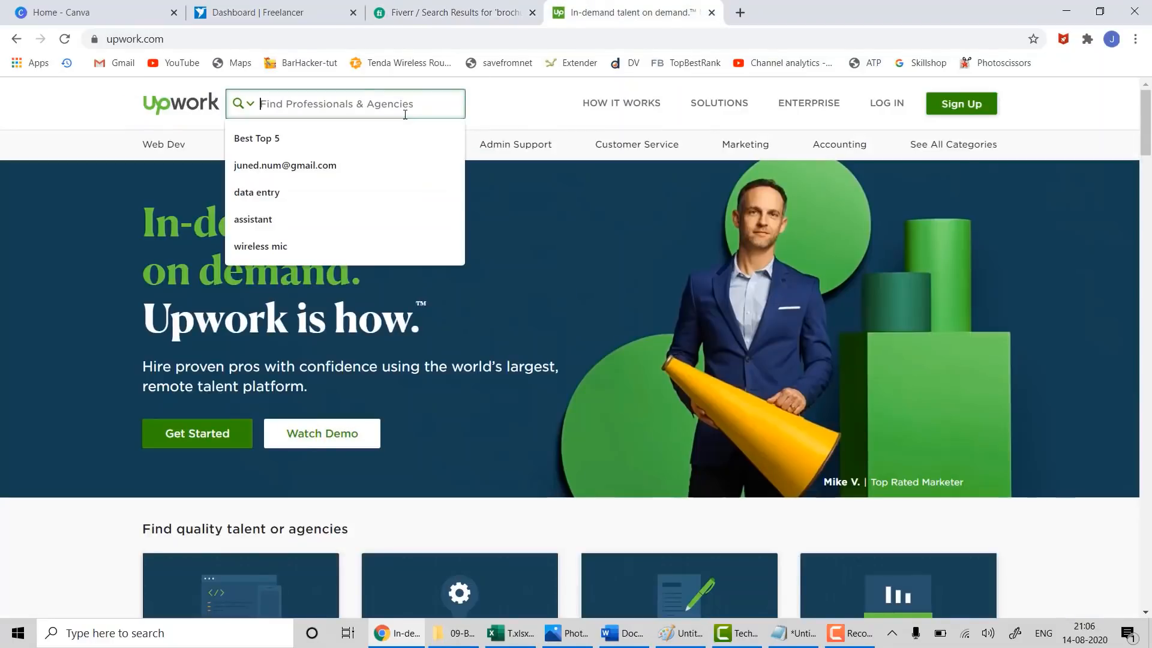
left_click(87, 125)
left_click(380, 114)
type("logo")
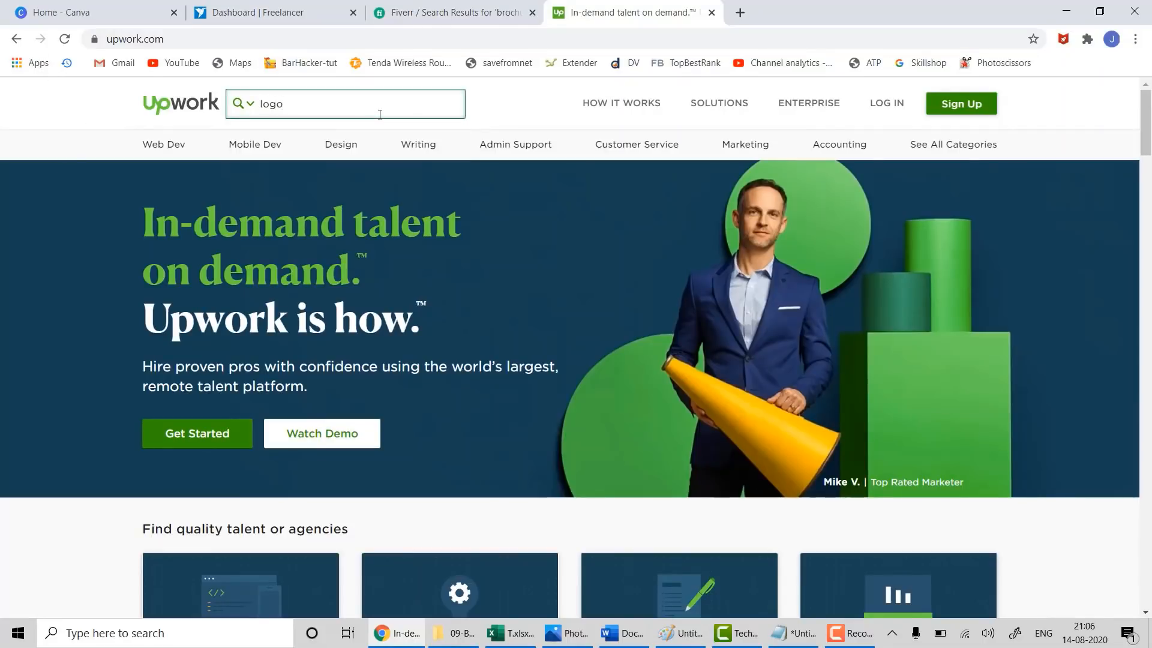
key("Return")
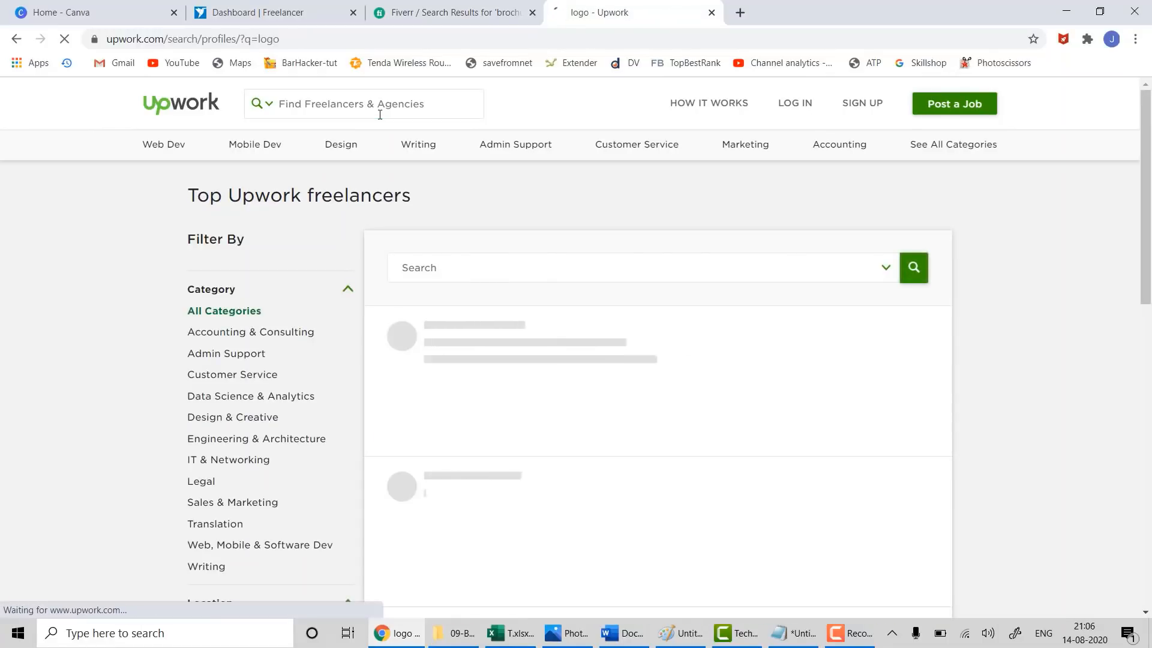
scroll(999, 315, "down", 1)
scroll(998, 315, "down", 1)
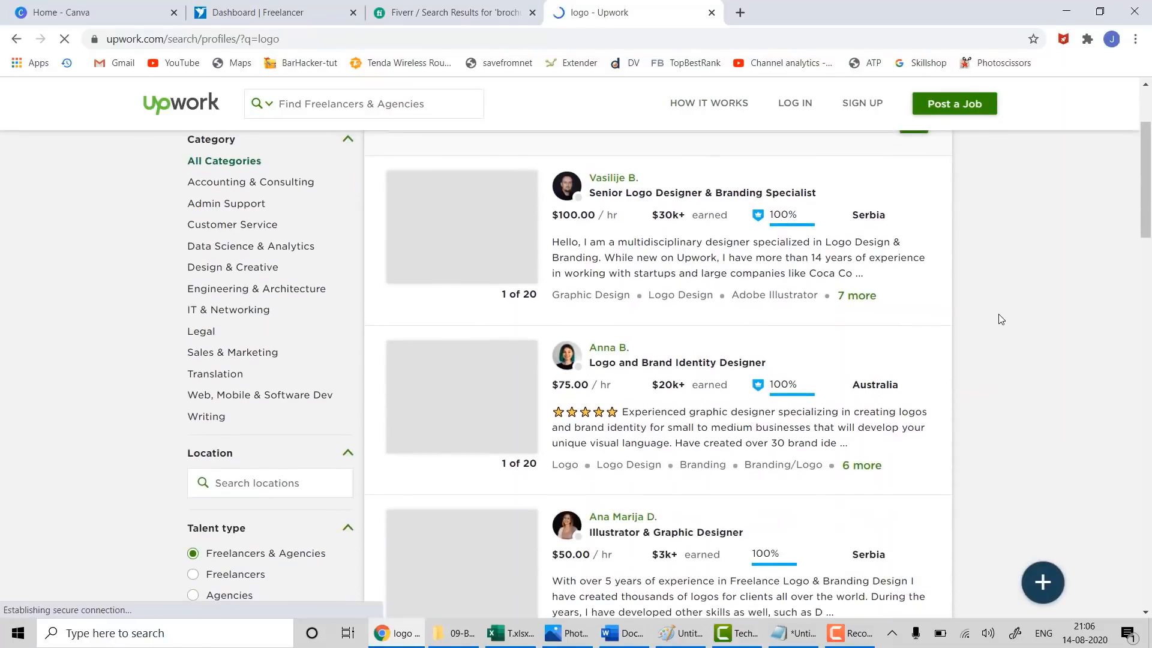
scroll(998, 314, "up", 2)
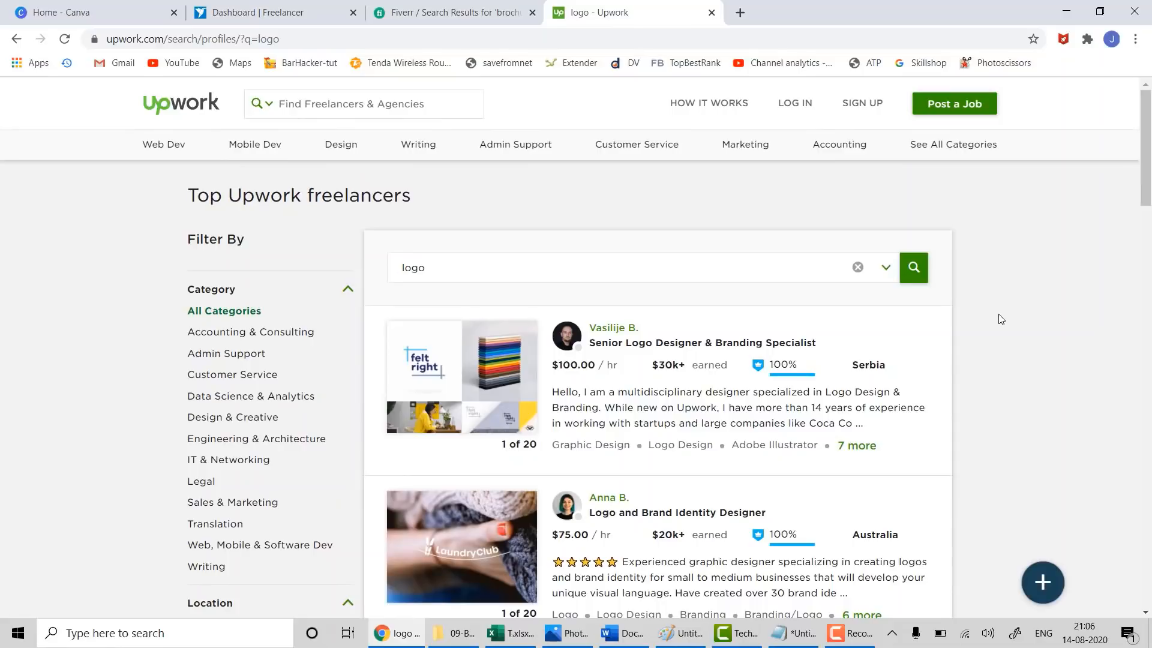
scroll(998, 317, "down", 5)
scroll(998, 318, "down", 4)
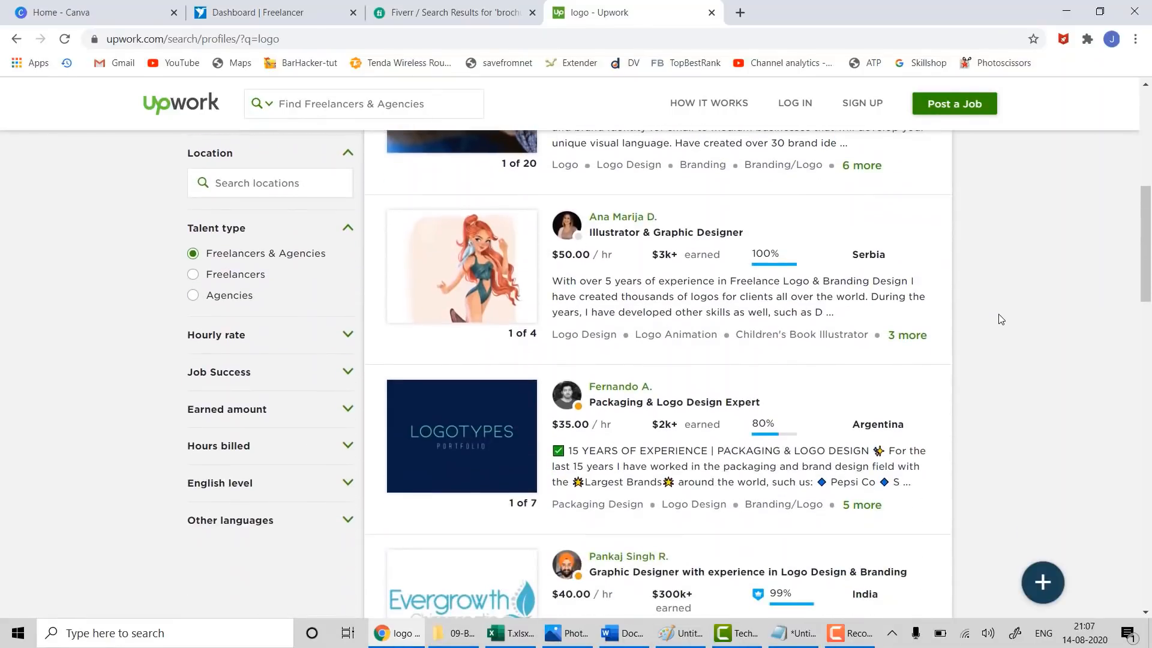
scroll(998, 319, "up", 6)
scroll(998, 314, "up", 2)
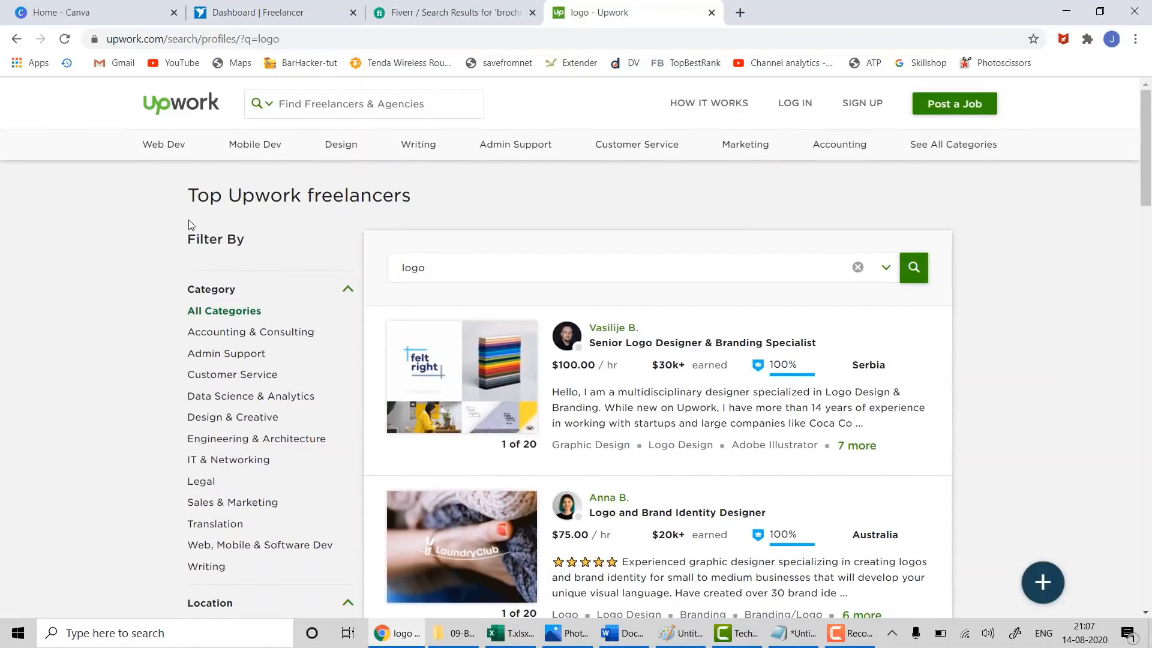
- Search Upwork professionals for 'brochure' and browse the freelancer results
left_click(301, 118)
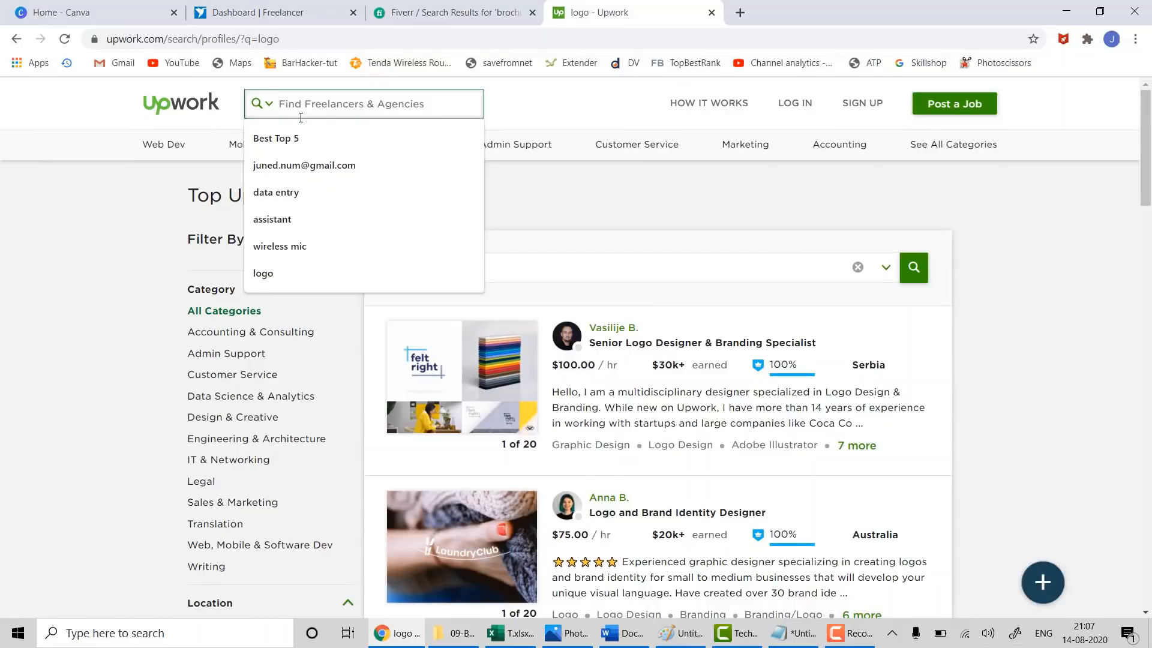
left_click(145, 200)
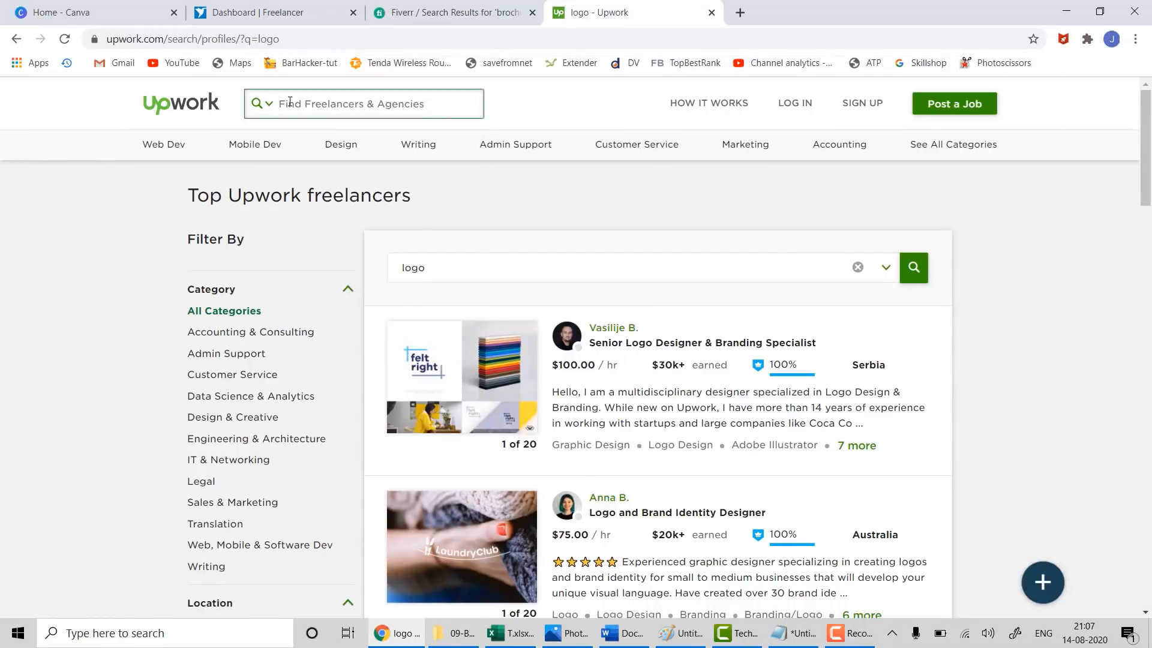
left_click(289, 102)
type("brochure")
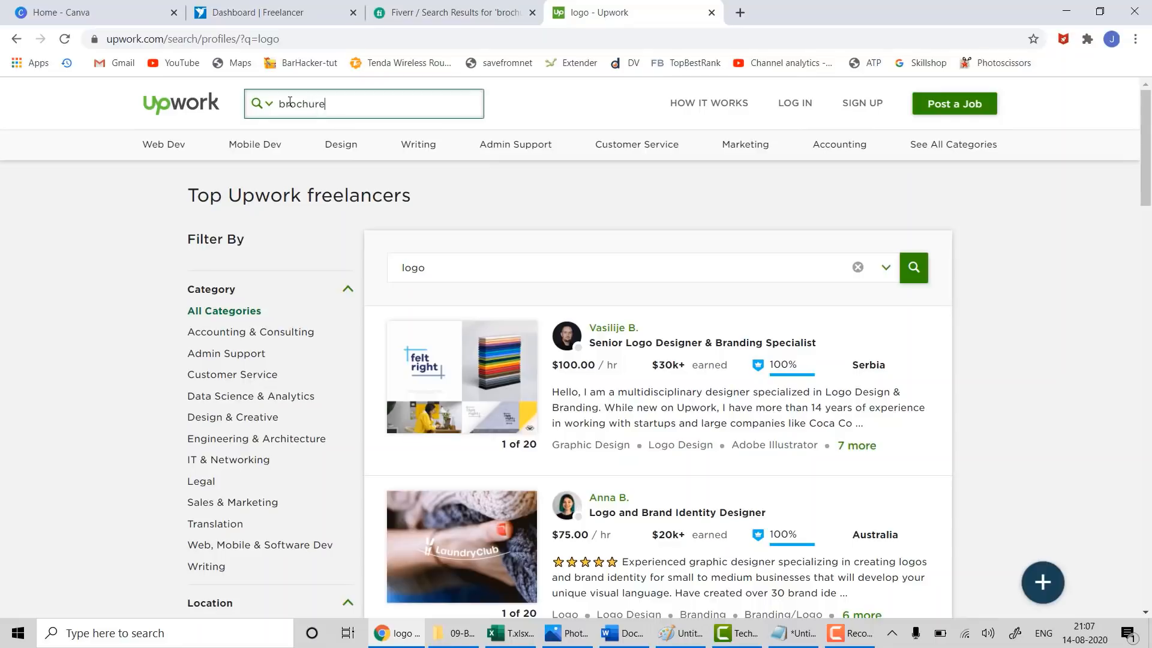
key("Return")
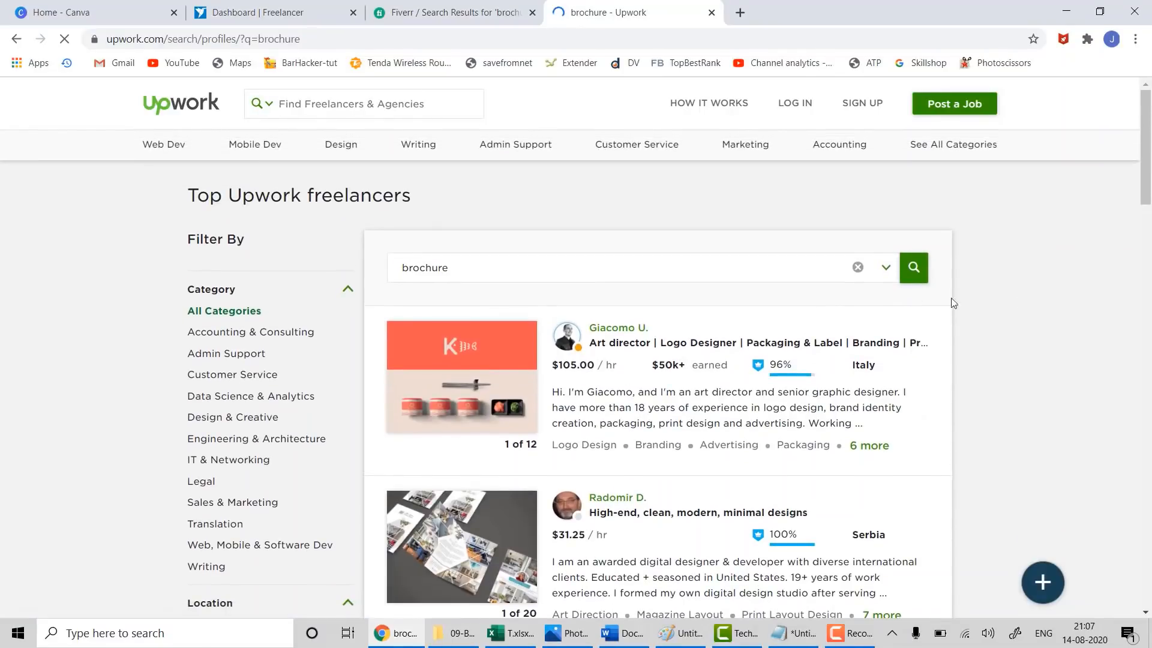
scroll(401, 397, "down", 4)
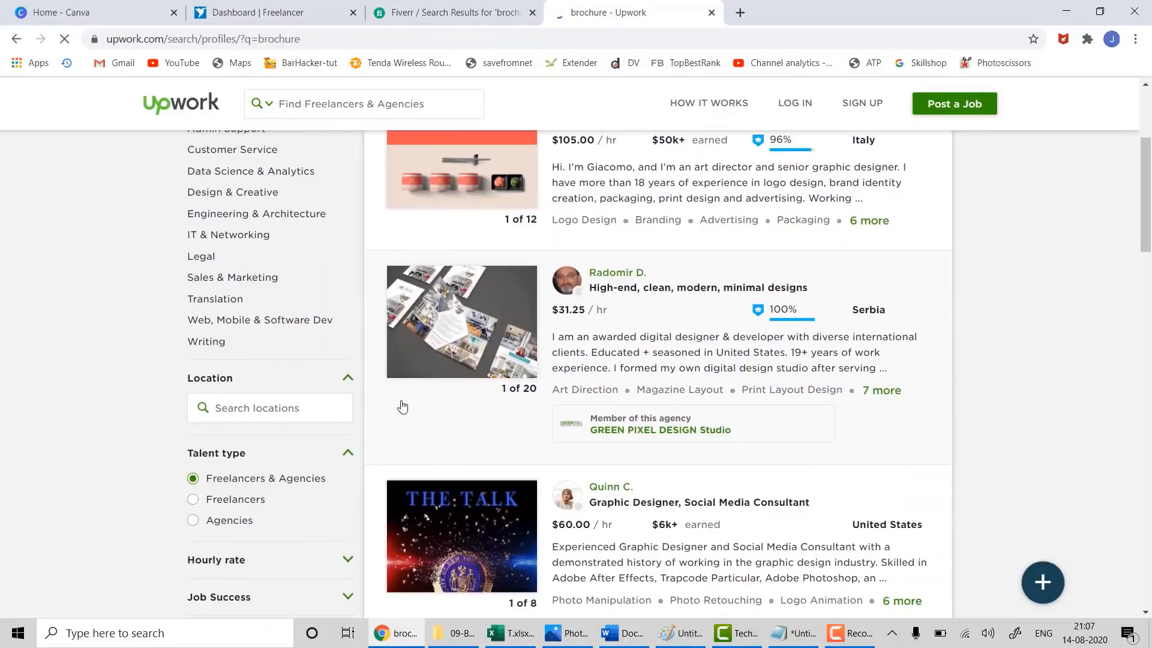
scroll(339, 462, "down", 5)
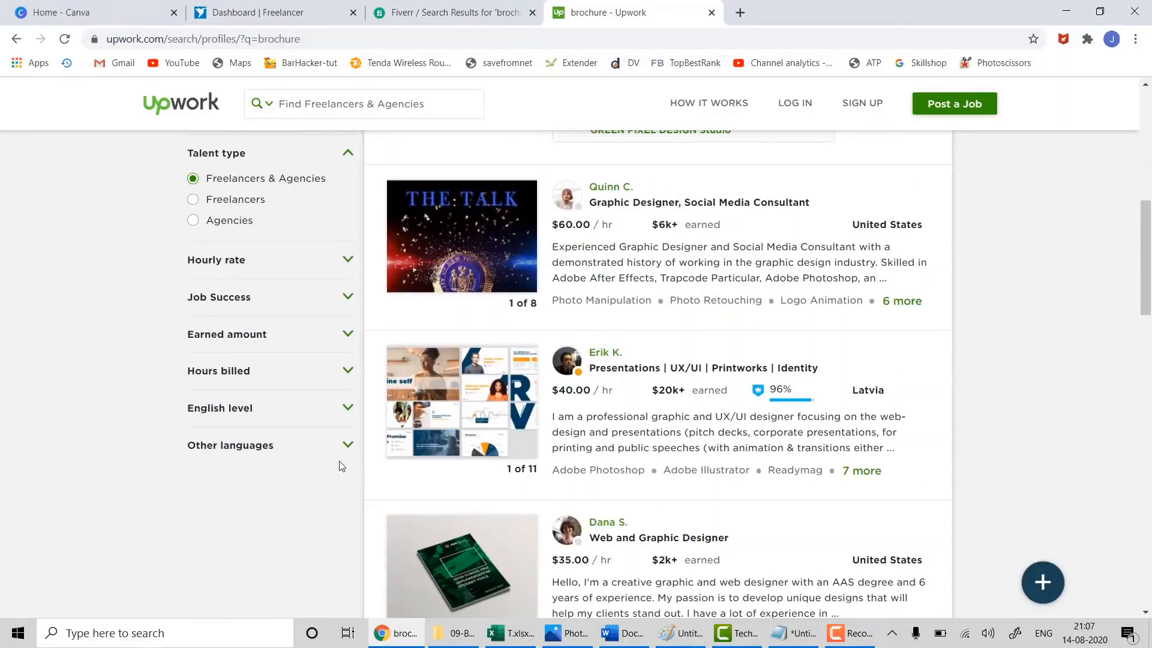
scroll(339, 466, "up", 9)
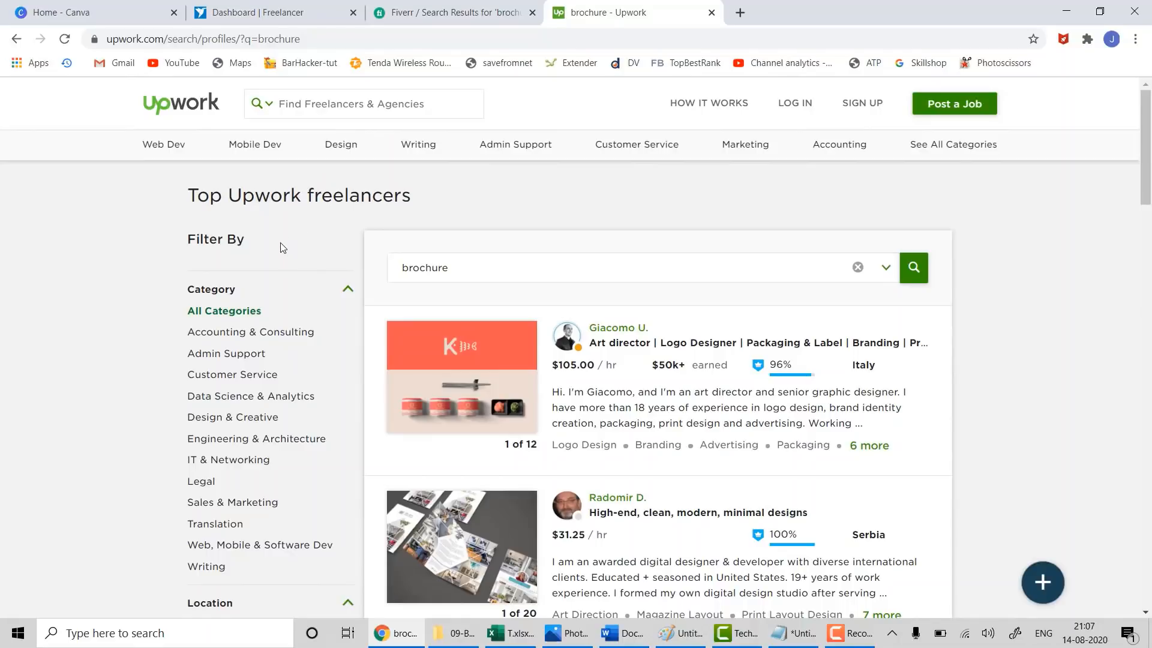
- Open the sales & marketing freelancer category and scroll through it
left_click(759, 150)
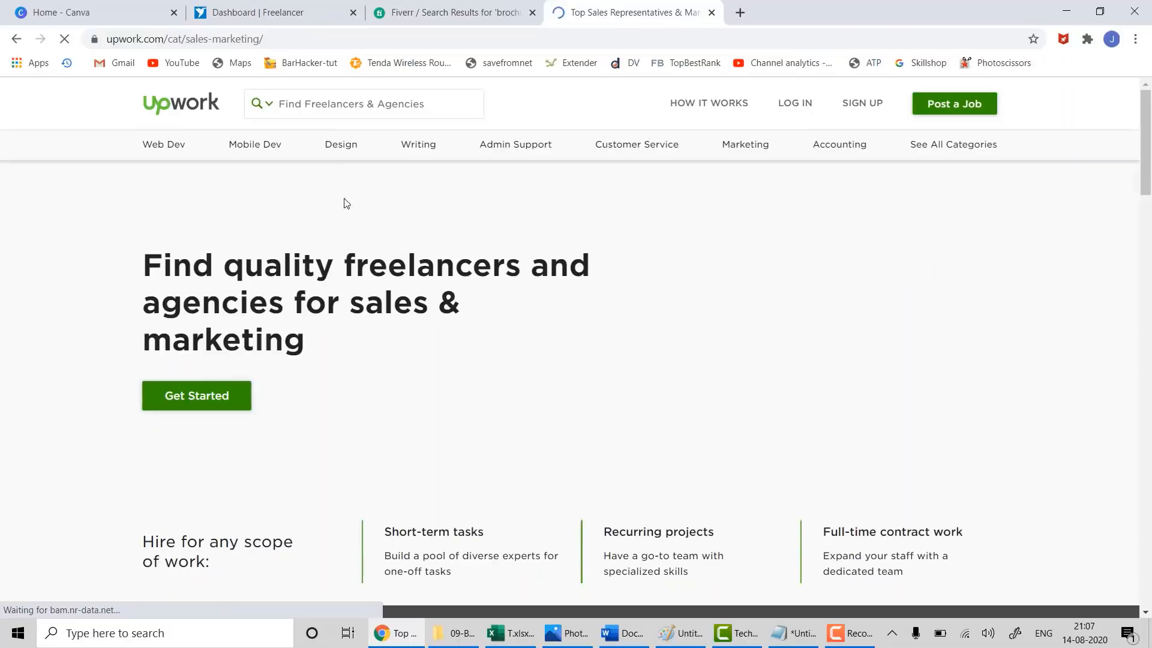
scroll(469, 429, "down", 5)
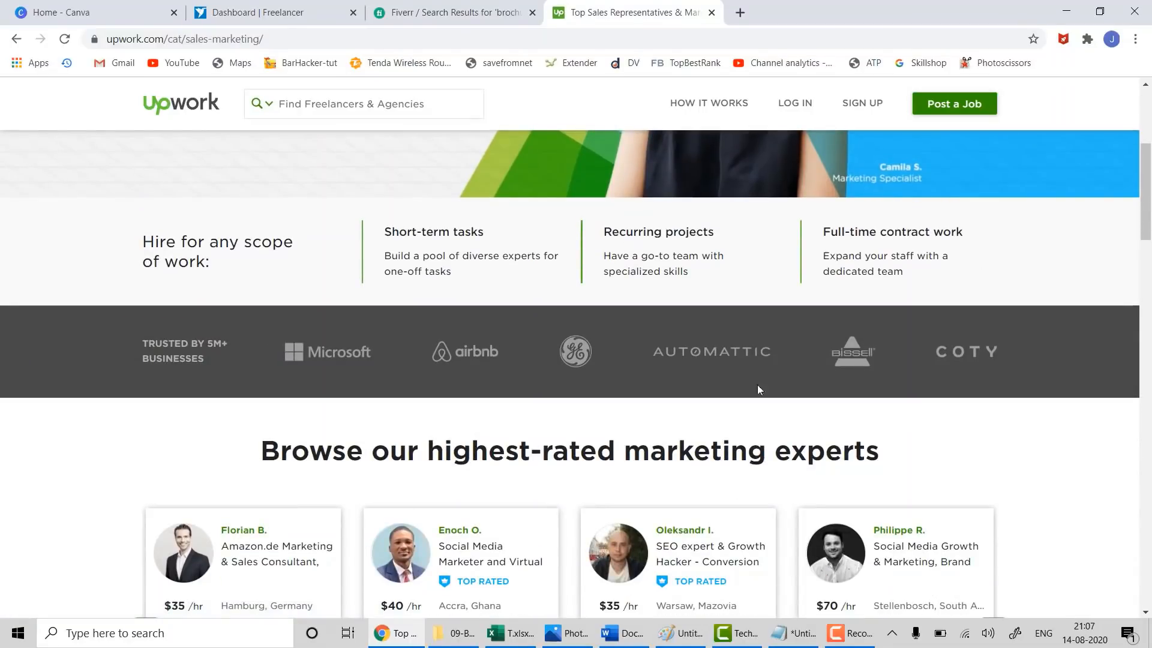
scroll(716, 417, "up", 5)
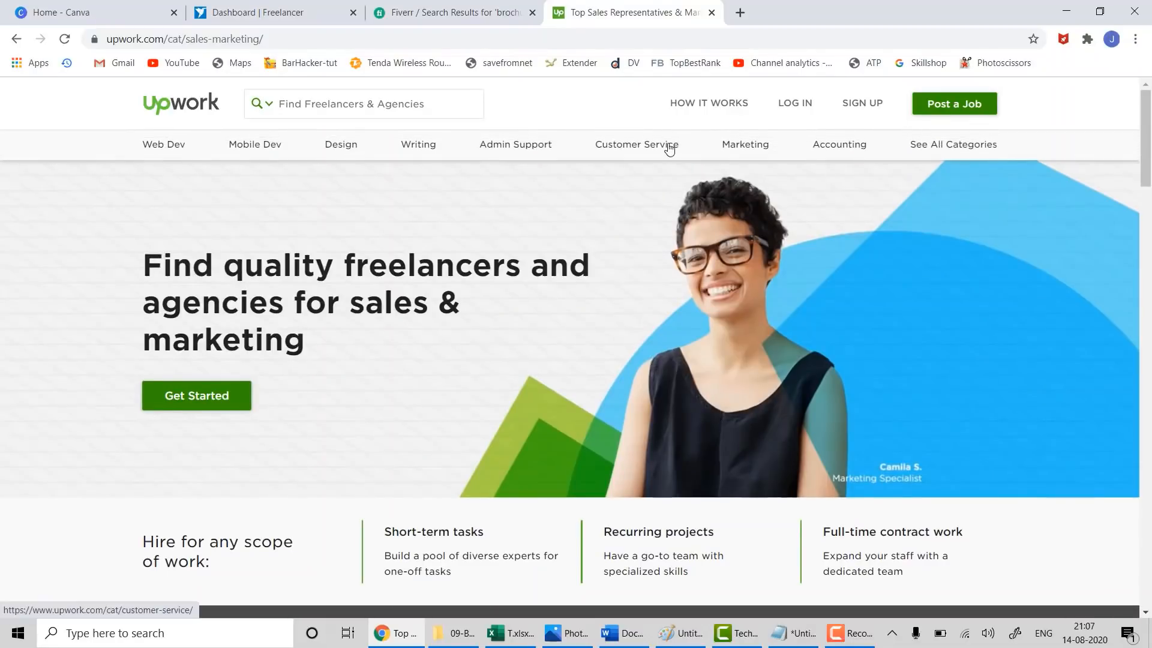
- Return to the Upwork homepage via the logo and scroll through it
left_click(175, 110)
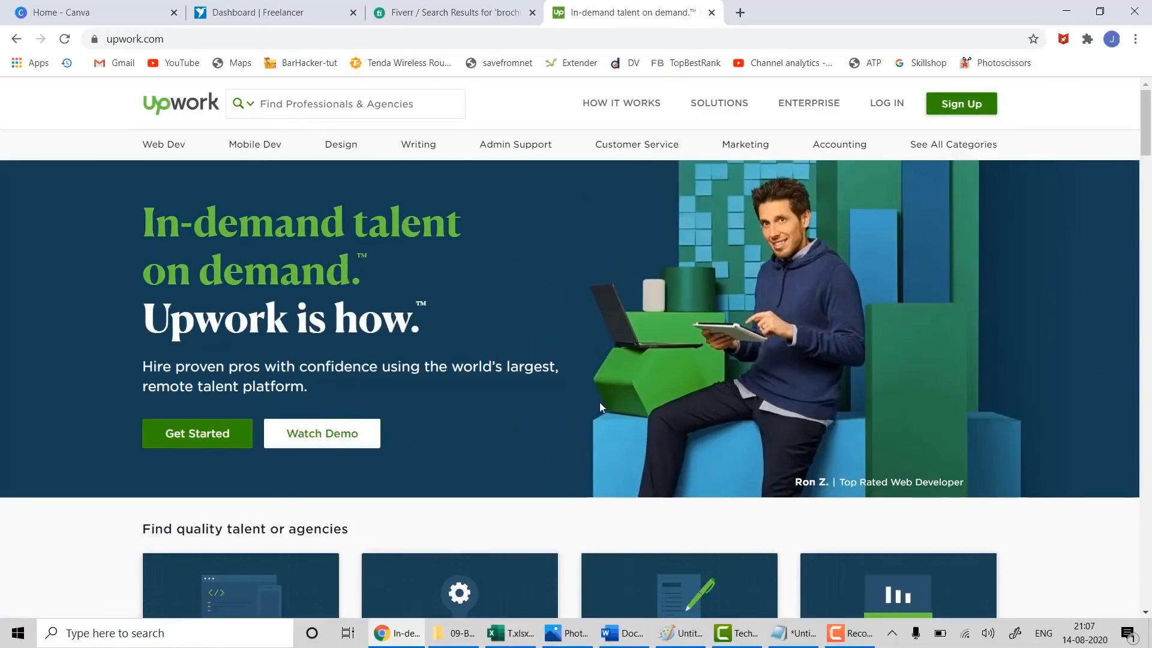
scroll(601, 398, "down", 4)
scroll(599, 402, "down", 2)
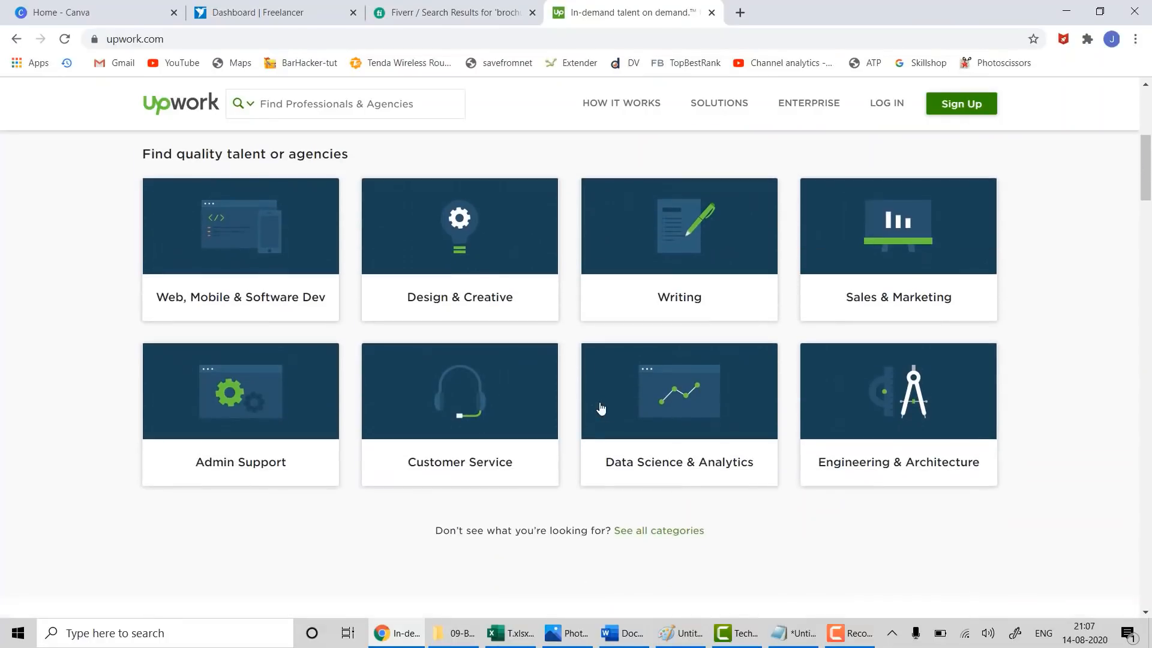
scroll(489, 403, "down", 6)
scroll(492, 404, "up", 4)
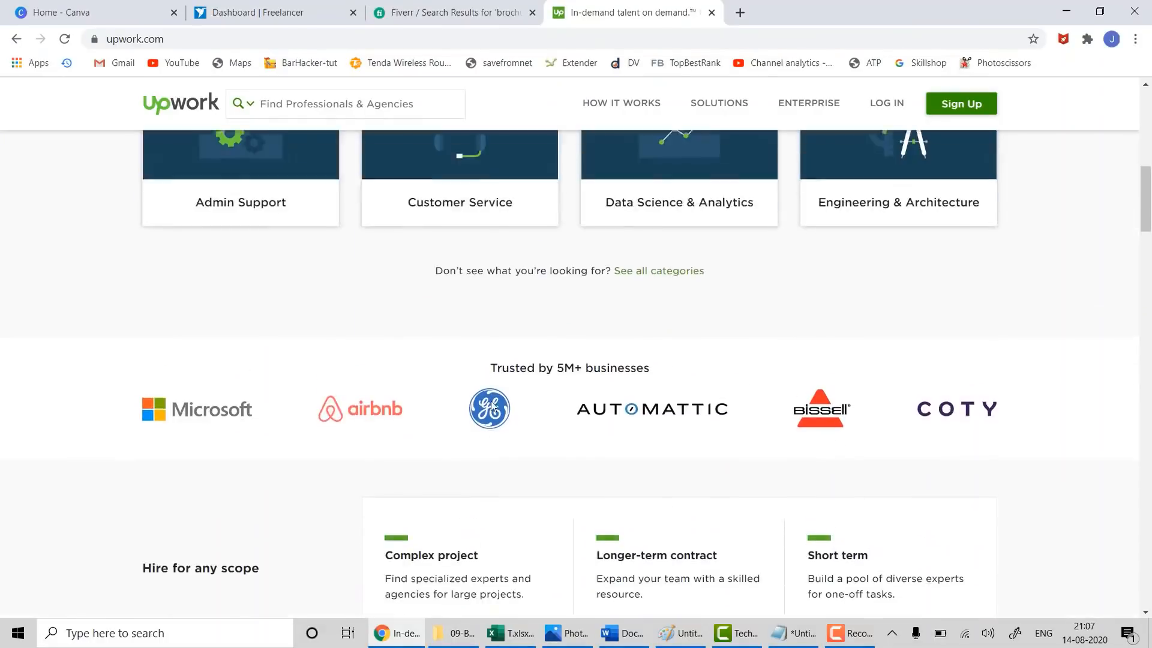
scroll(494, 406, "down", 9)
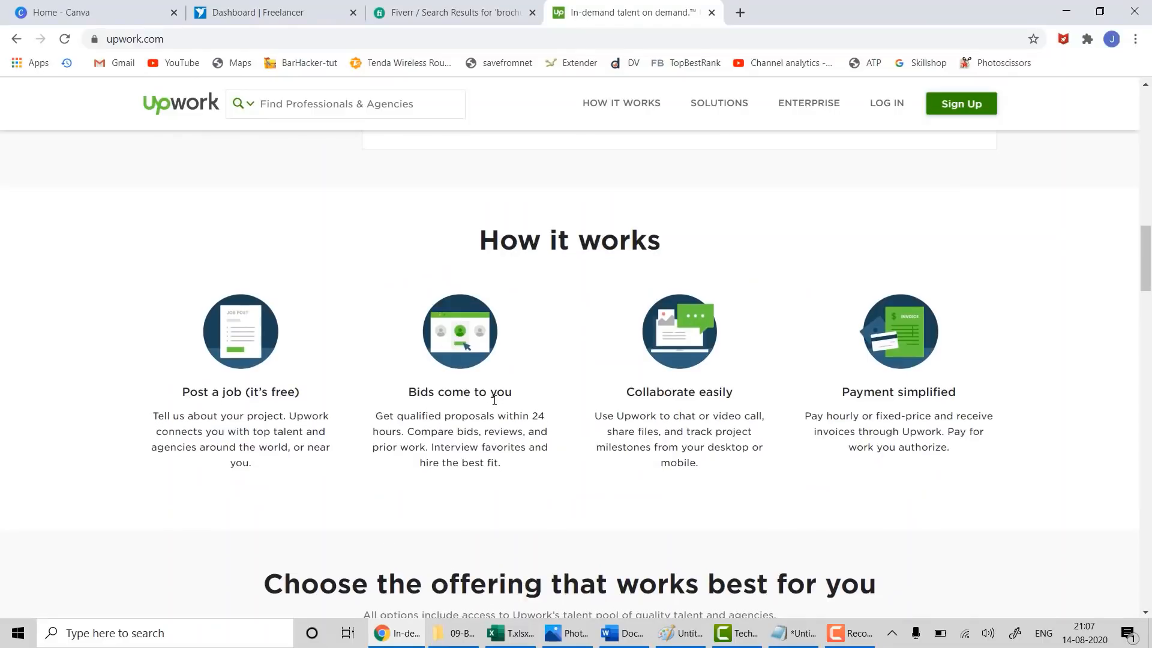
scroll(512, 416, "down", 2)
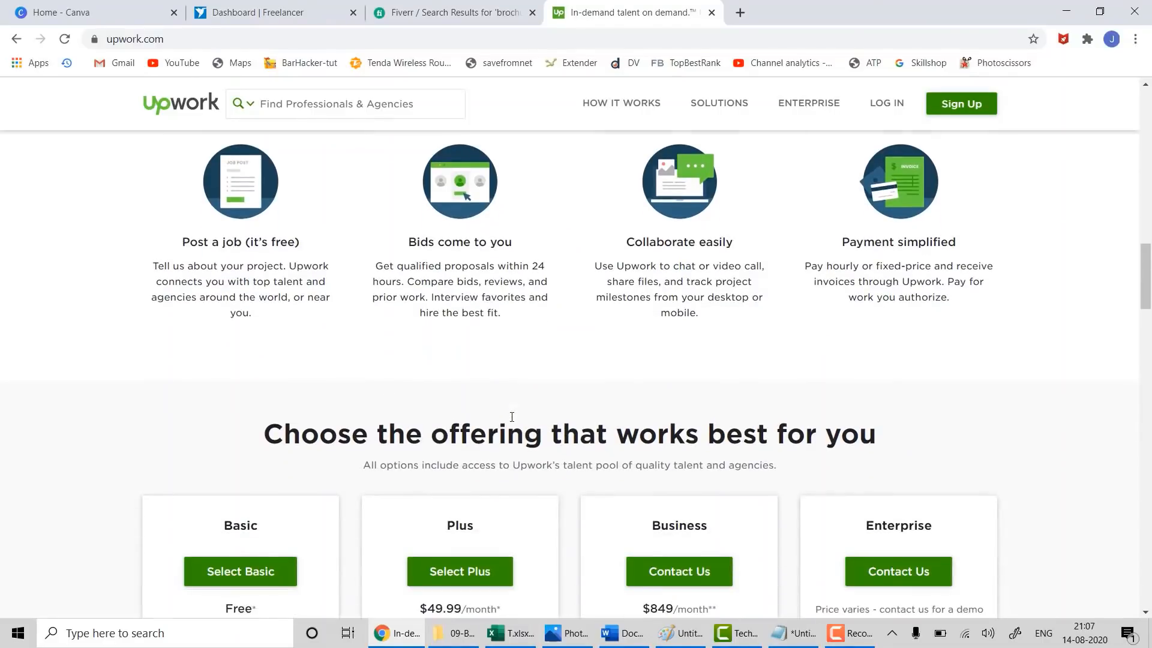
scroll(516, 417, "up", 11)
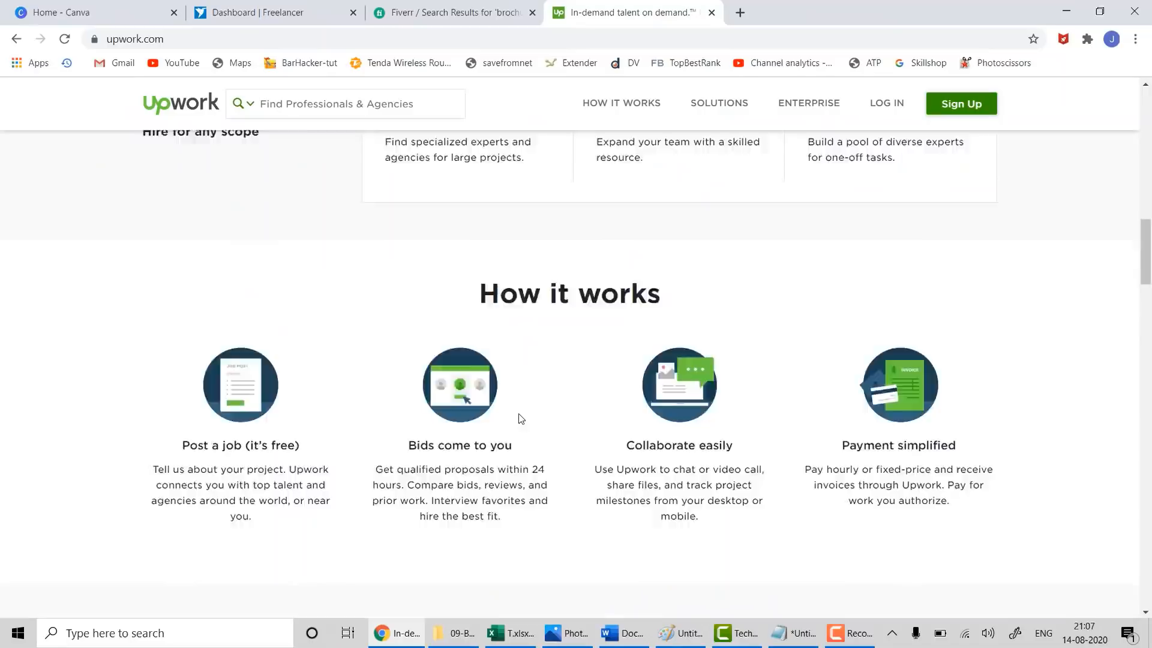
scroll(521, 418, "up", 5)
scroll(520, 419, "up", 5)
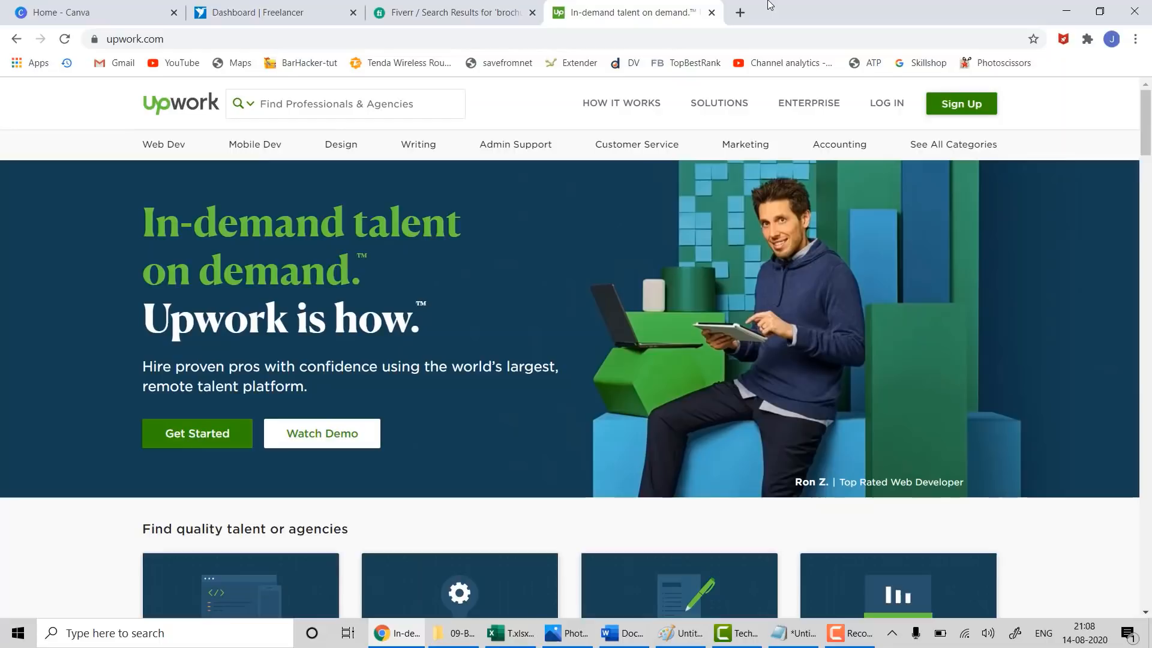
left_click(841, 636)
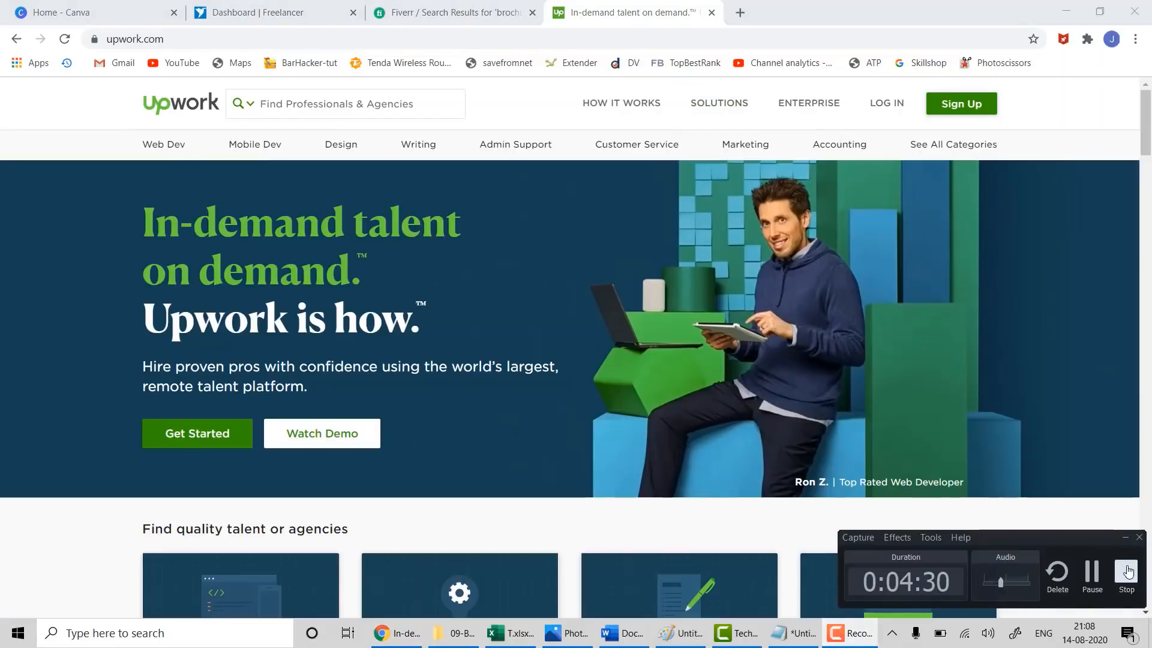